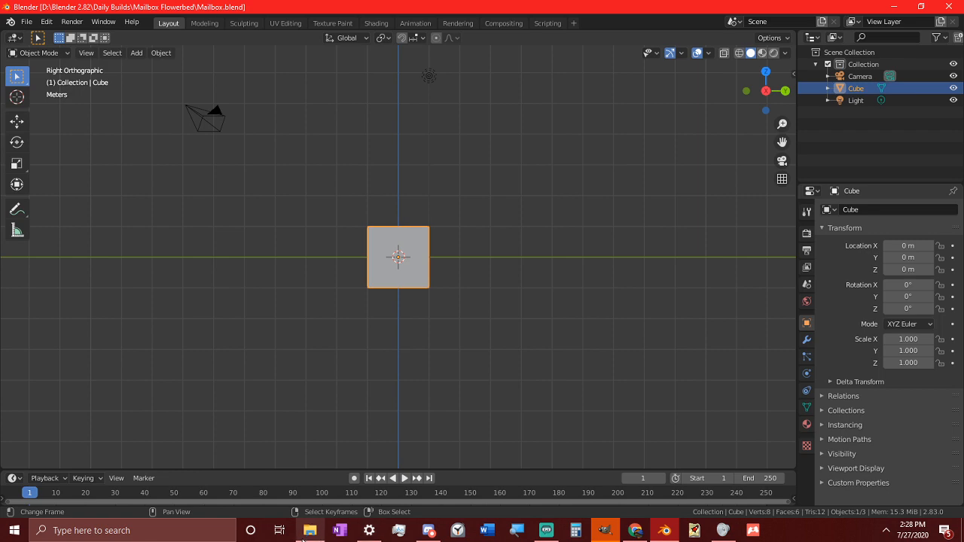
Bring the reference photo 20200719_120122 from the references folder into the right view and scale it to about 4.5
{"action": "left_click", "coordinate": [310, 530]}
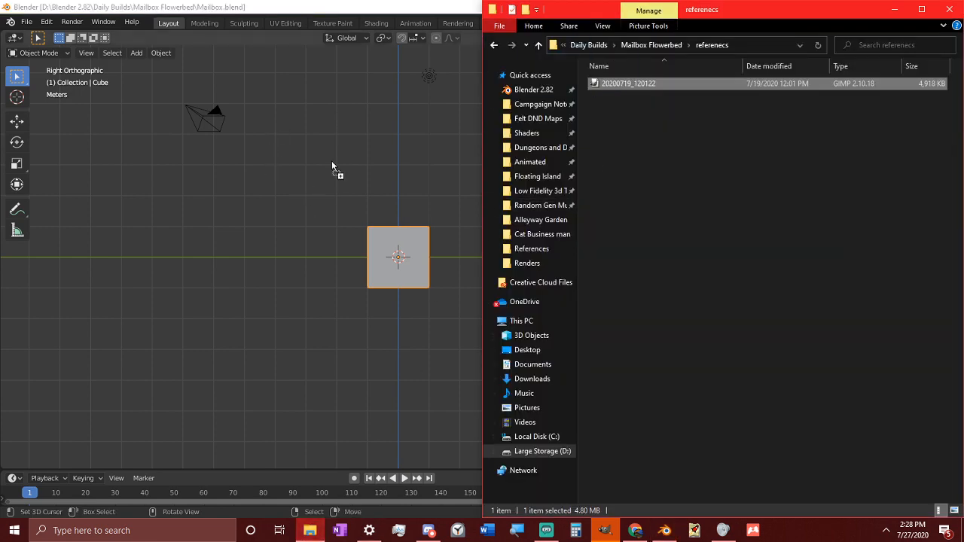
{"action": "left_click_drag", "start_coordinate": [331, 166], "coordinate": [332, 167]}
{"action": "scroll", "coordinate": [368, 217], "scroll_direction": "up", "scroll_amount": 3}
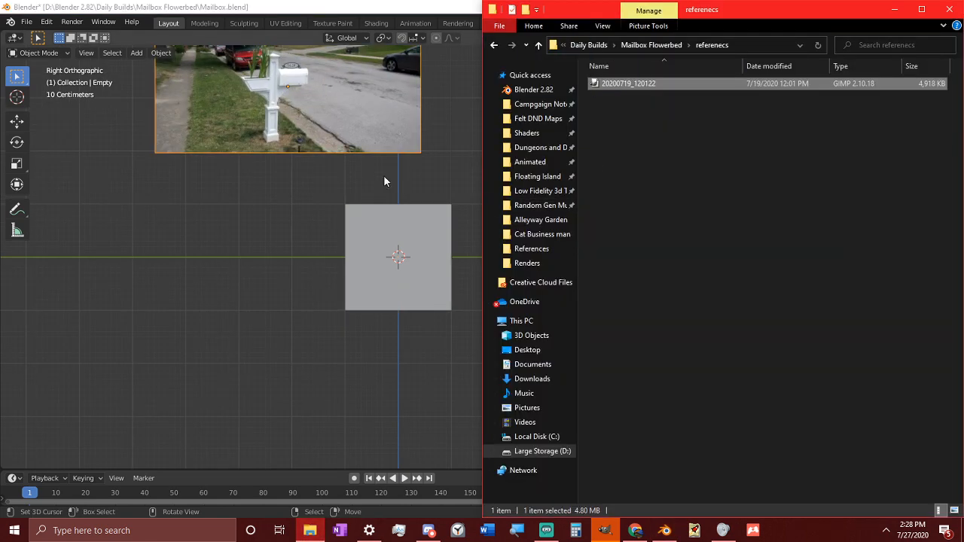
{"action": "left_click", "coordinate": [360, 171]}
{"action": "scroll", "coordinate": [336, 176], "scroll_direction": "down", "scroll_amount": 3}
{"action": "key", "text": "s"}
{"action": "left_click", "coordinate": [553, 237]}
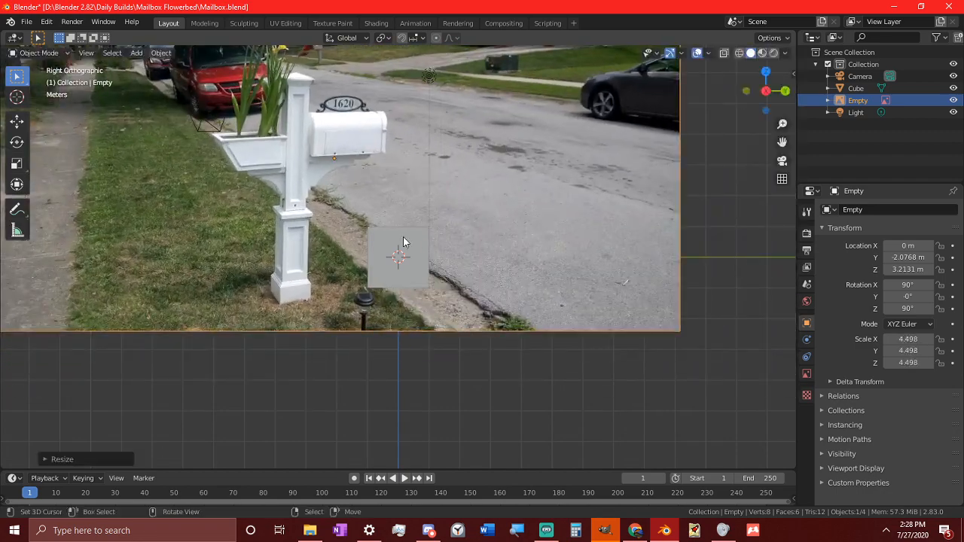
Move the reference photo to about Y 1.63 m, Z 3.78 m so the mailbox post stands behind the cube
{"action": "key", "text": "g"}
{"action": "left_click", "coordinate": [465, 241]}
{"action": "scroll", "coordinate": [452, 240], "scroll_direction": "up", "scroll_amount": 3}
{"action": "middle_click_drag", "start_coordinate": [442, 241], "coordinate": [418, 341], "text": "shift"}
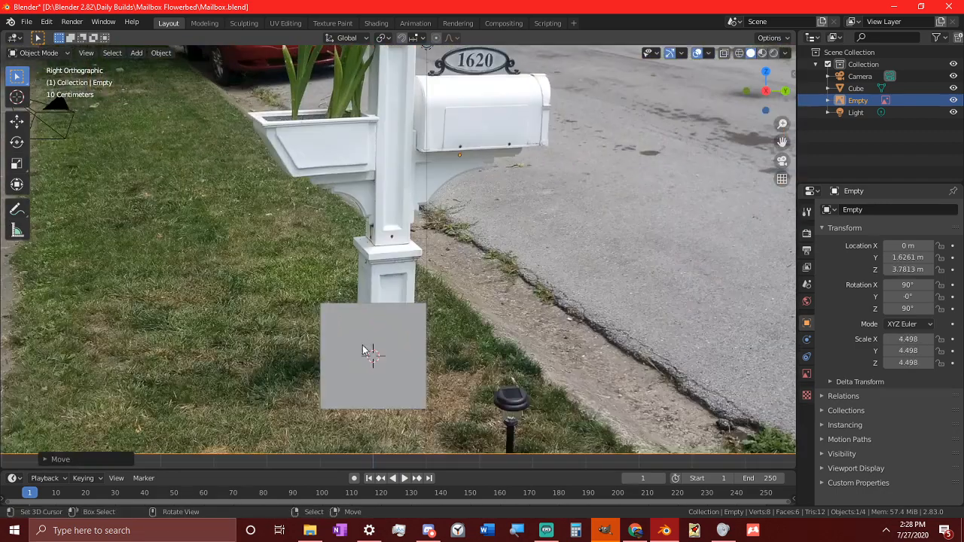
{"action": "scroll", "coordinate": [441, 295], "scroll_direction": "up", "scroll_amount": 2}
Push the reference photo back behind the cube along the X axis to about -5.74 m
{"action": "middle_click_drag", "start_coordinate": [441, 295], "coordinate": [453, 311]}
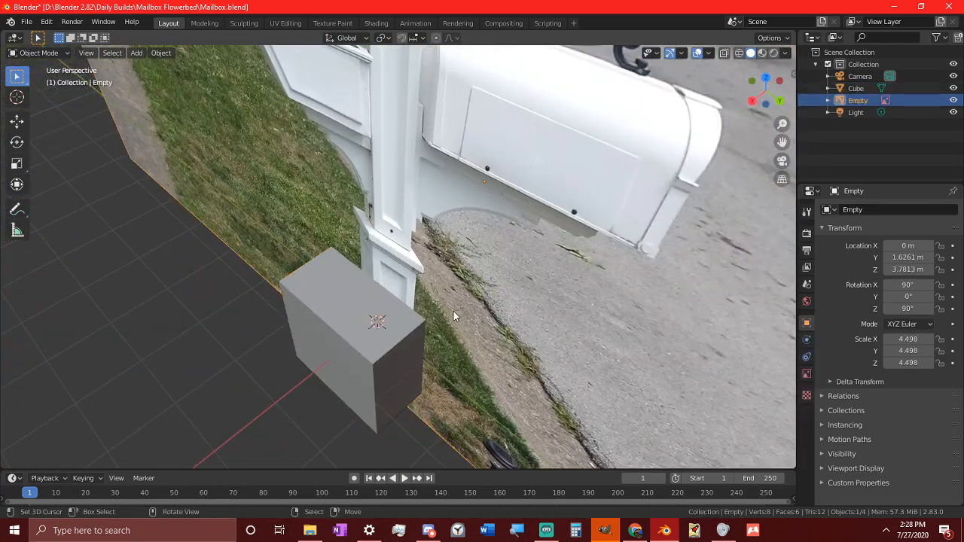
{"action": "key", "text": "g"}
{"action": "key", "text": "x"}
{"action": "left_click", "coordinate": [646, 58]}
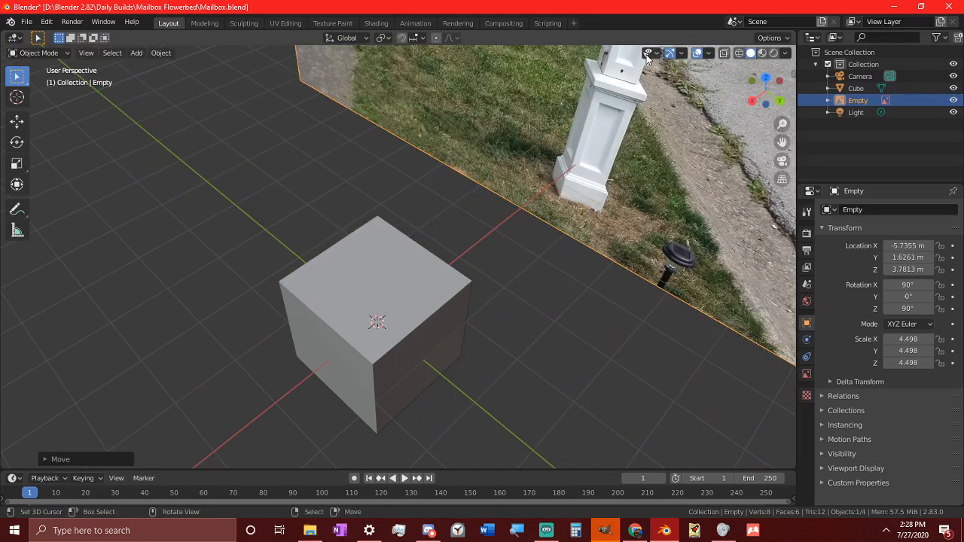
Place the 3D cursor on the cube's top face and switch the window to full screen
{"action": "right_click", "coordinate": [407, 284], "text": "shift"}
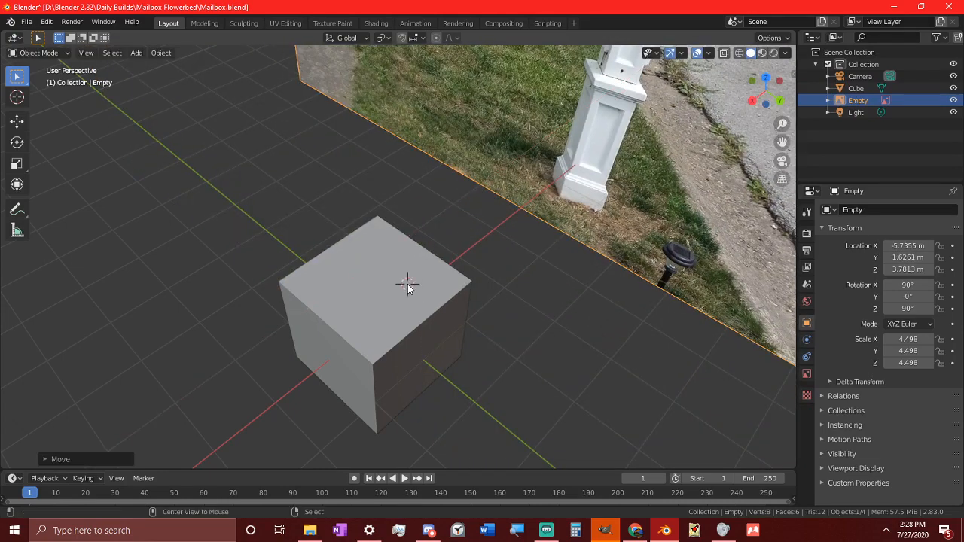
{"action": "key", "text": "alt+F11"}
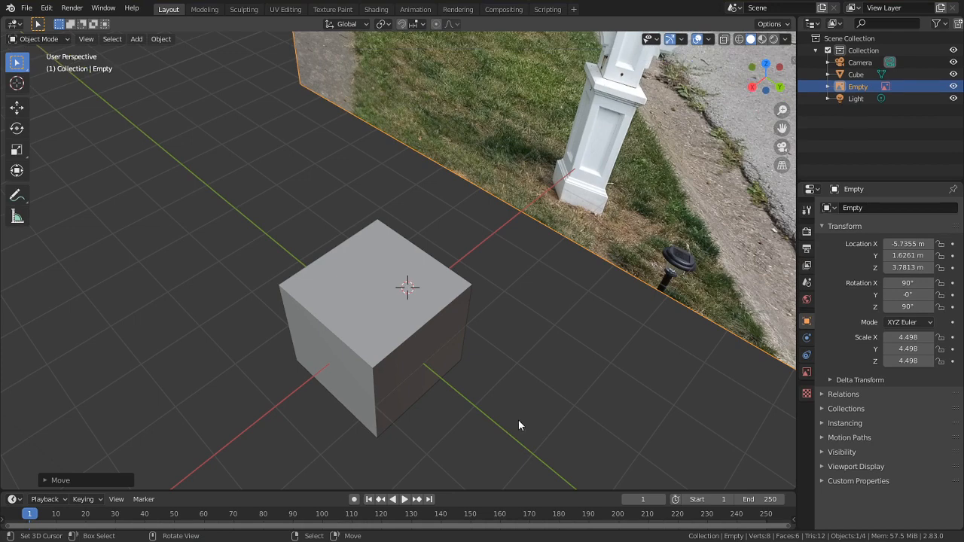
{"action": "middle_click_drag", "start_coordinate": [558, 260], "coordinate": [623, 226]}
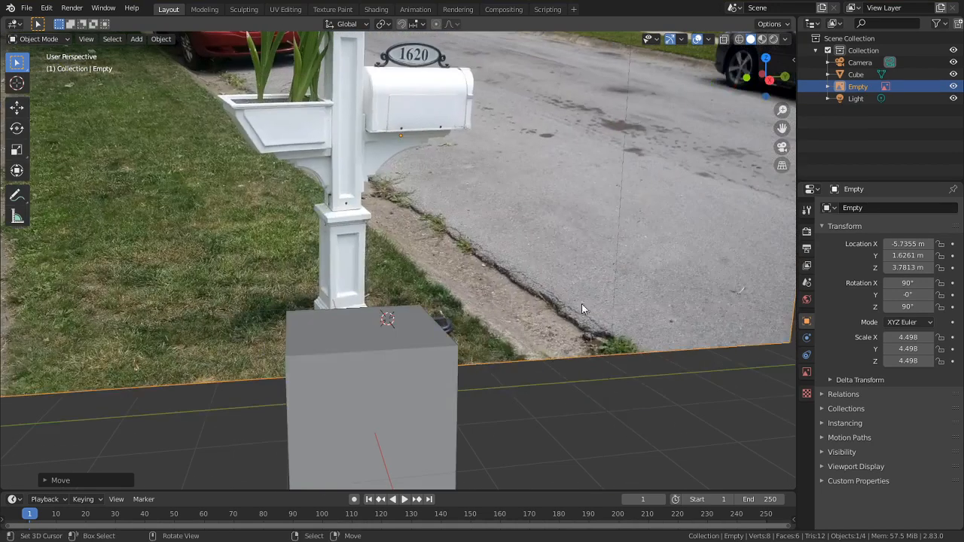
{"action": "right_click", "coordinate": [442, 366]}
{"action": "key", "text": "Tab"}
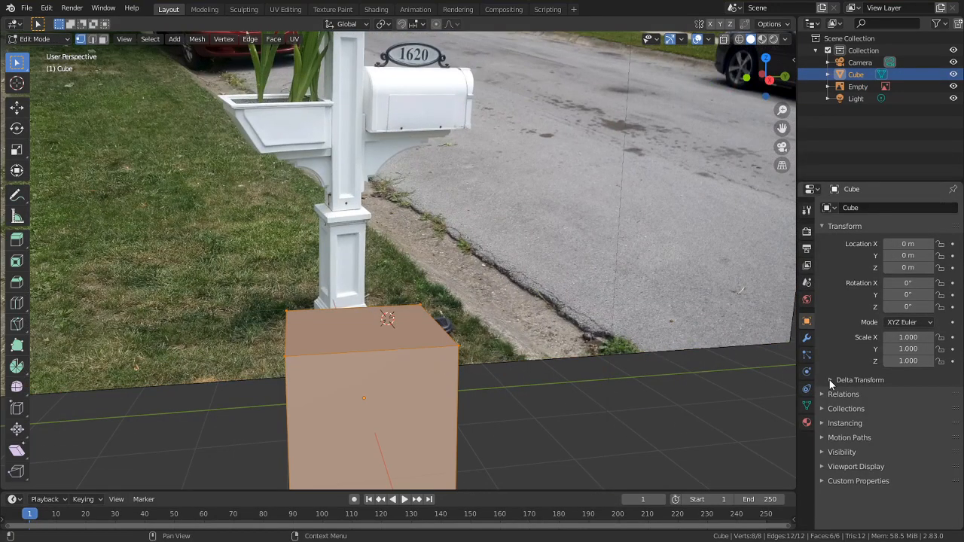
{"action": "key", "text": "KP_3"}
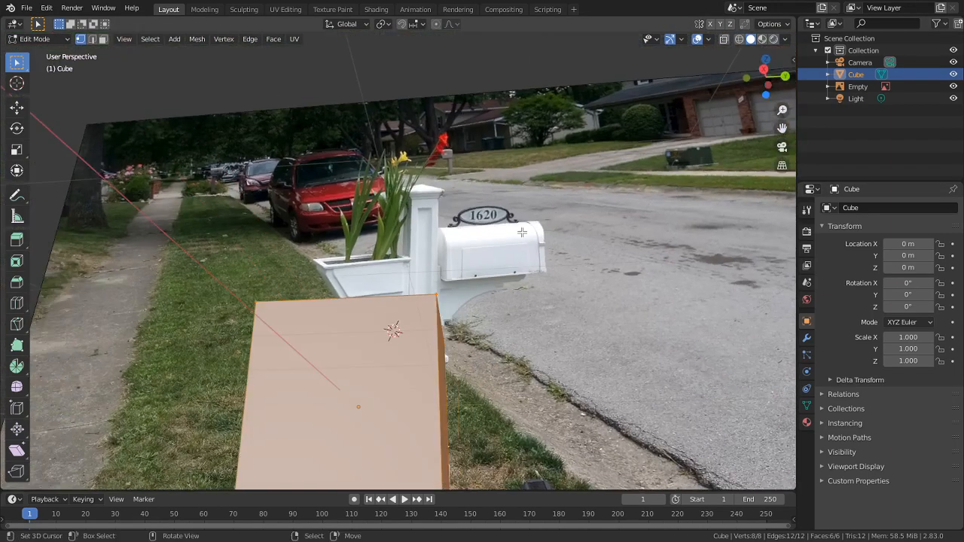
{"action": "key", "text": "Tab"}
Move the reference photo to about Y 4.71 m, Z 4.16 m so the post stands beside the cube
{"action": "right_click", "coordinate": [423, 247]}
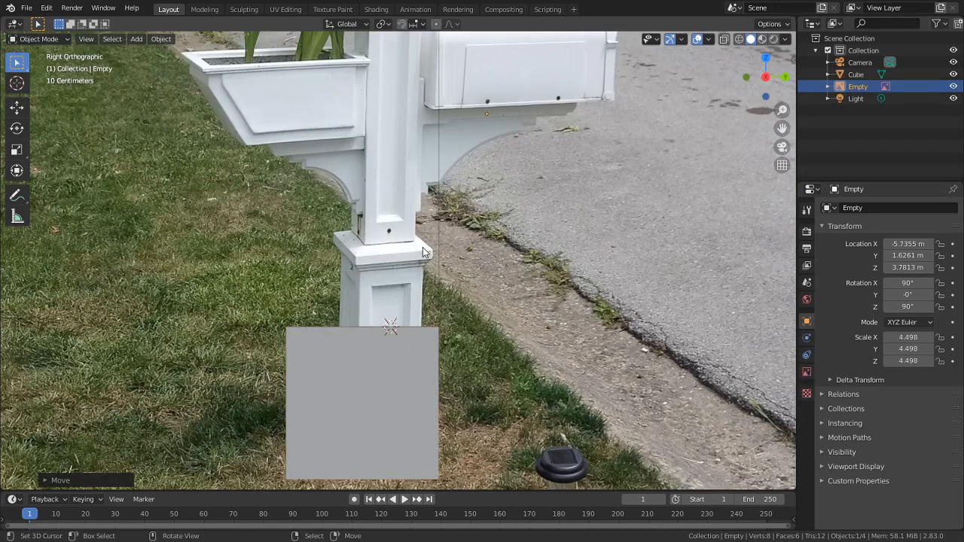
{"action": "key", "text": "g"}
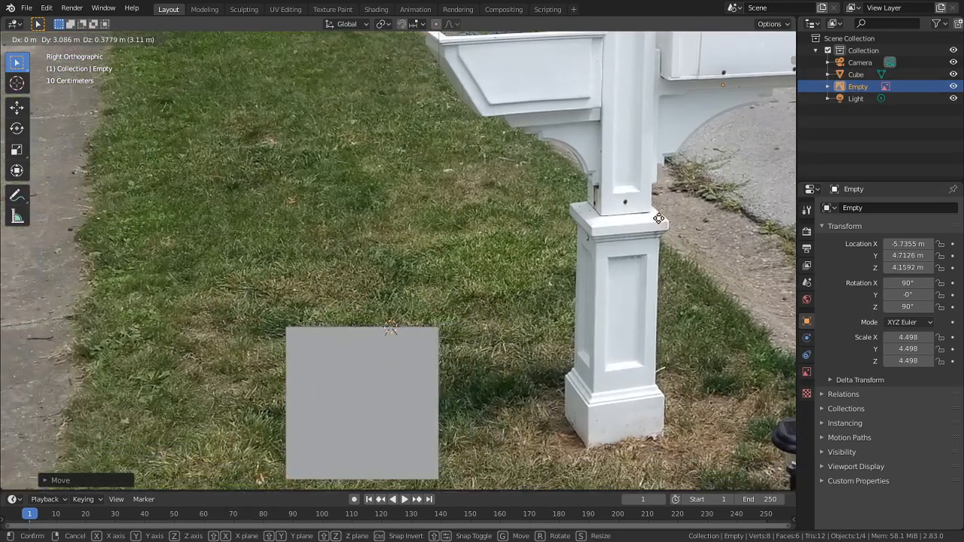
{"action": "left_click", "coordinate": [621, 238]}
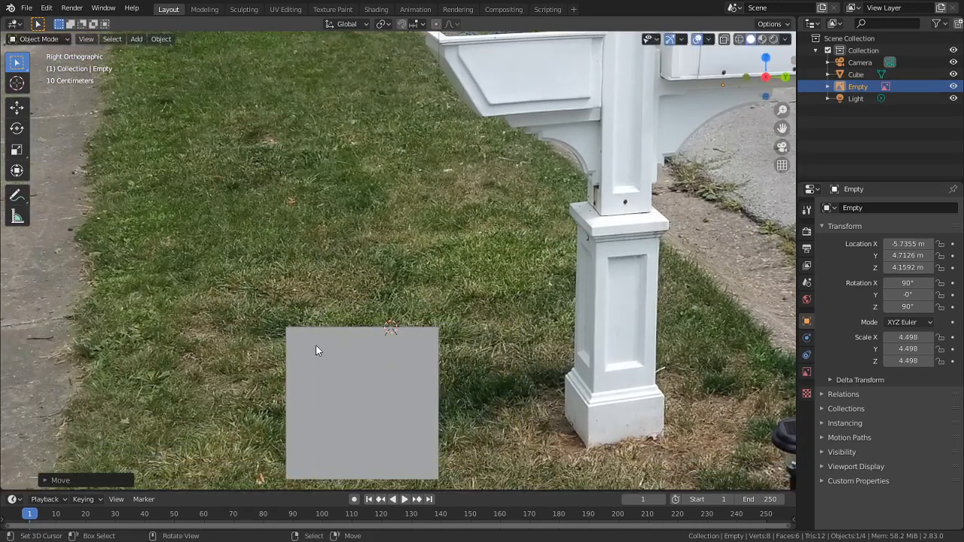
Scale the cube's mesh down in Edit Mode to roughly the width of the post's base in the photo
{"action": "right_click", "coordinate": [361, 364]}
{"action": "key", "text": "Tab"}
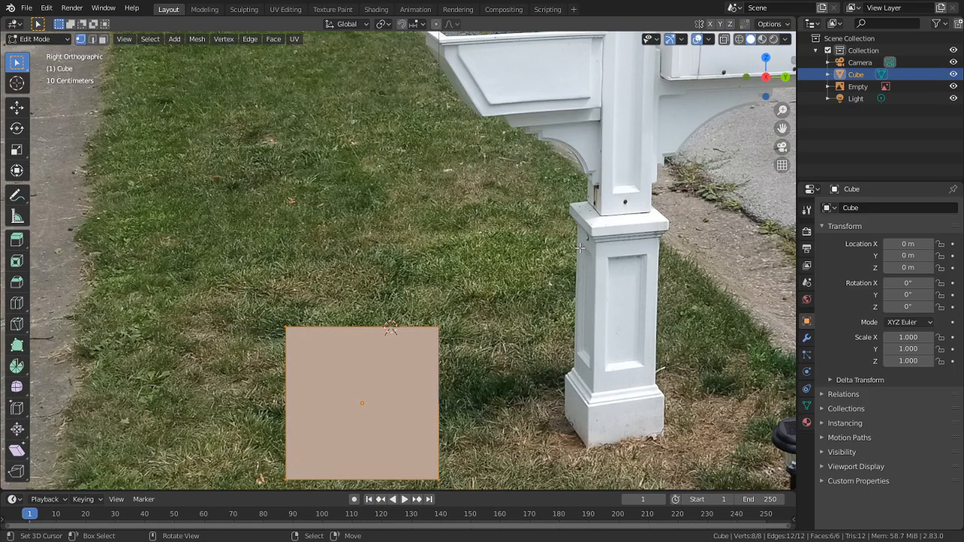
{"action": "key", "text": "s"}
{"action": "left_click", "coordinate": [472, 310]}
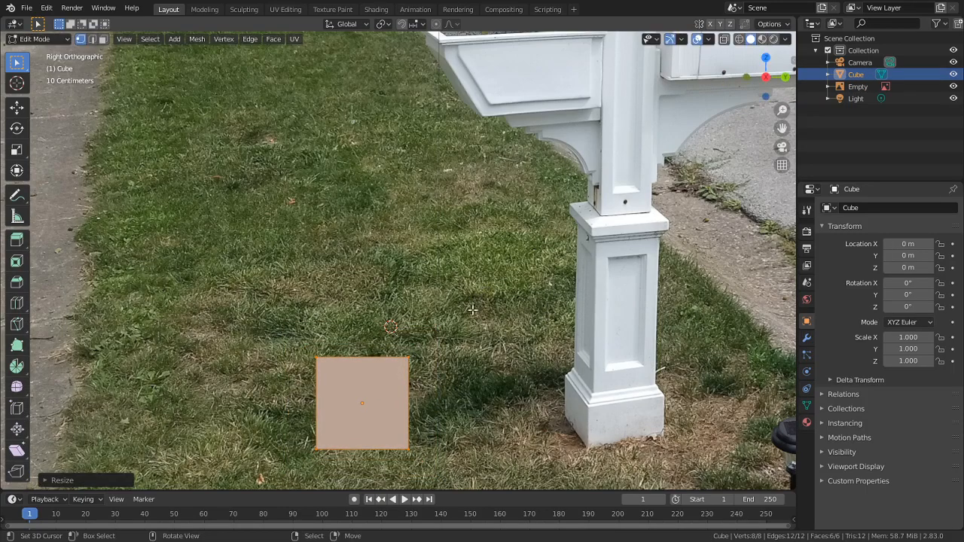
Select the cube's whole mesh in face mode and merge its vertices by distance
{"action": "middle_click_drag", "start_coordinate": [472, 310], "coordinate": [392, 369]}
{"action": "key", "text": "3"}
{"action": "left_click", "coordinate": [373, 382]}
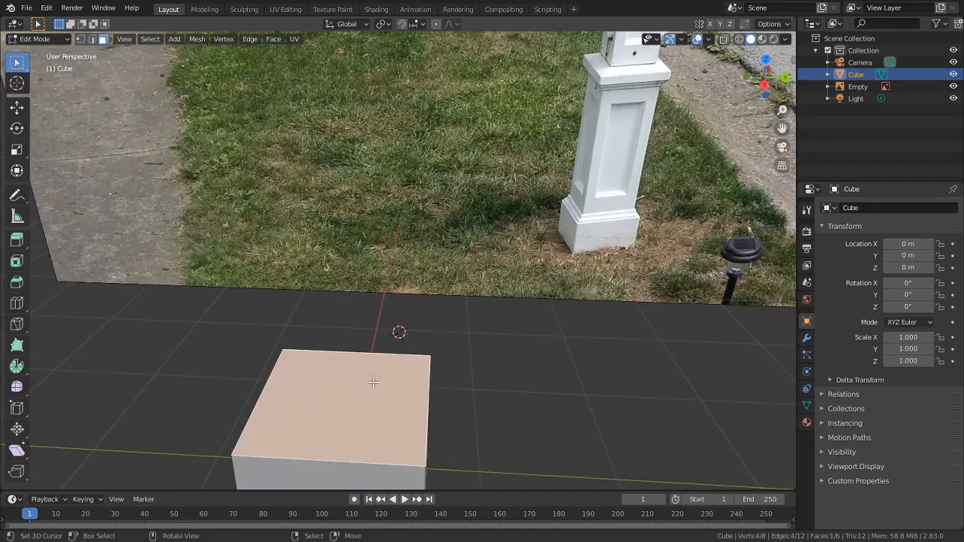
{"action": "key", "text": "a"}
{"action": "key", "text": "m"}
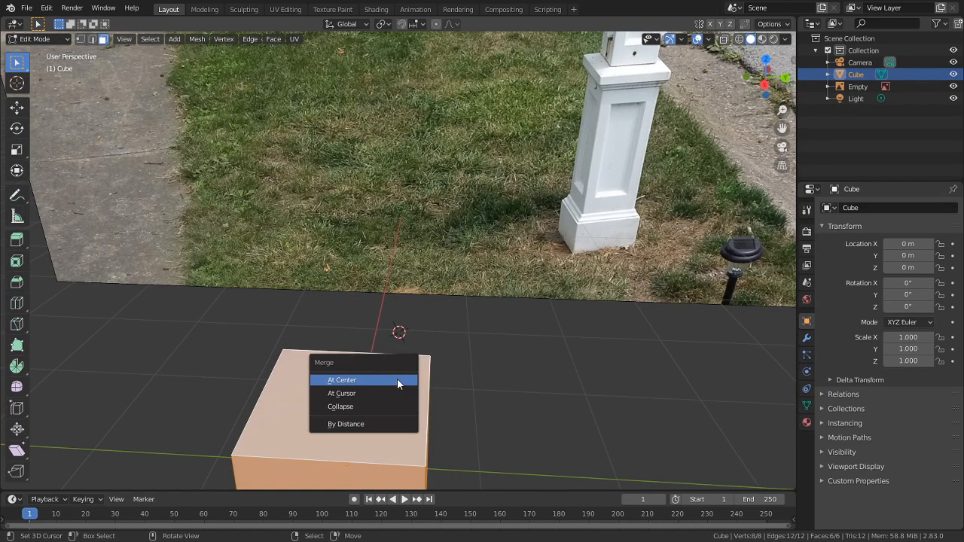
{"action": "left_click", "coordinate": [353, 424]}
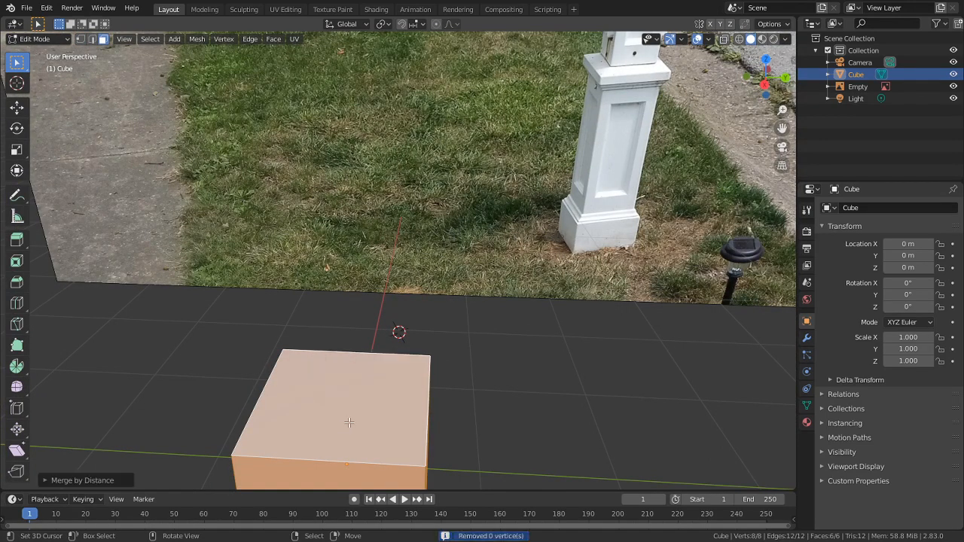
Inset the cube's top face with a thickness of about 0.056 and a raised depth of about 0.041
{"action": "left_click", "coordinate": [350, 423]}
{"action": "key", "text": "KP_3"}
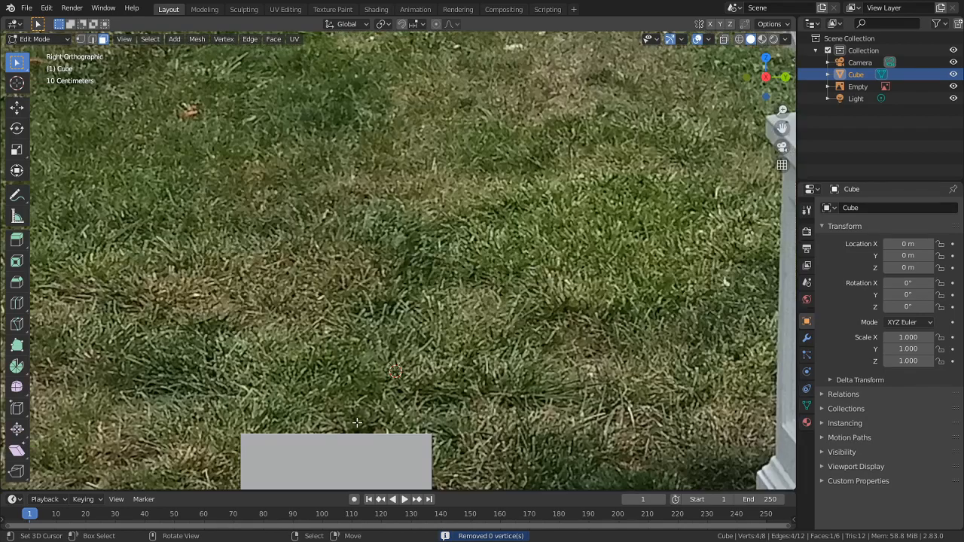
{"action": "middle_click_drag", "start_coordinate": [357, 423], "coordinate": [240, 279], "text": "shift"}
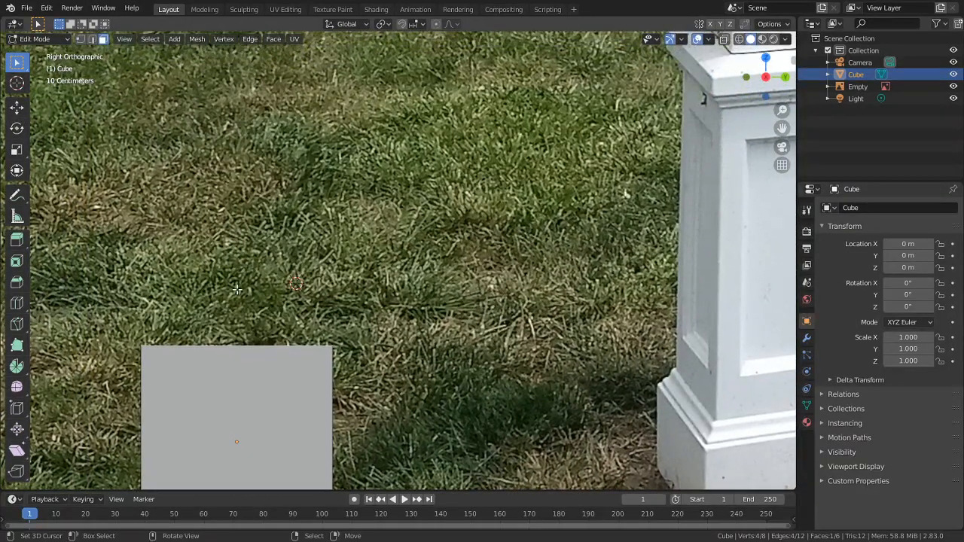
{"action": "key", "text": "i"}
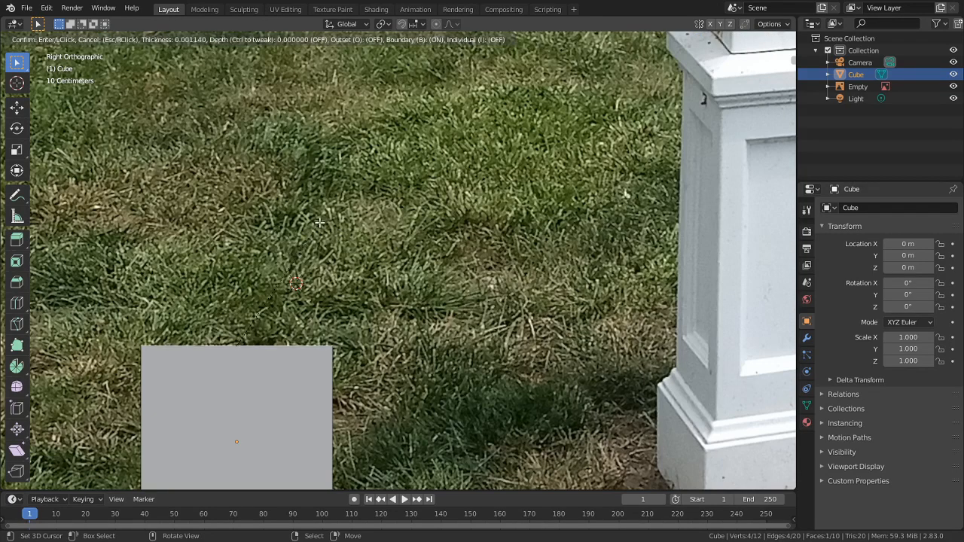
{"action": "key", "text": "ctrl"}
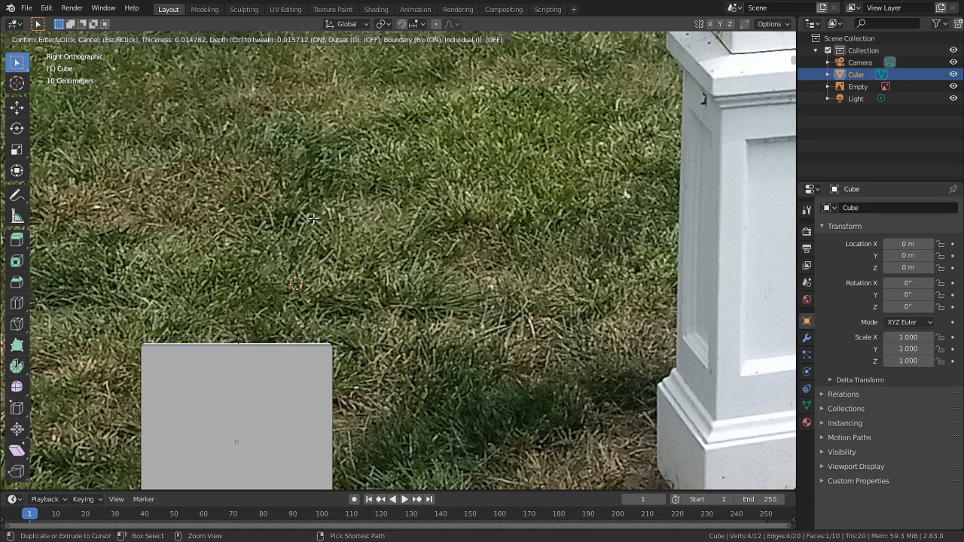
{"action": "key", "text": "ctrl"}
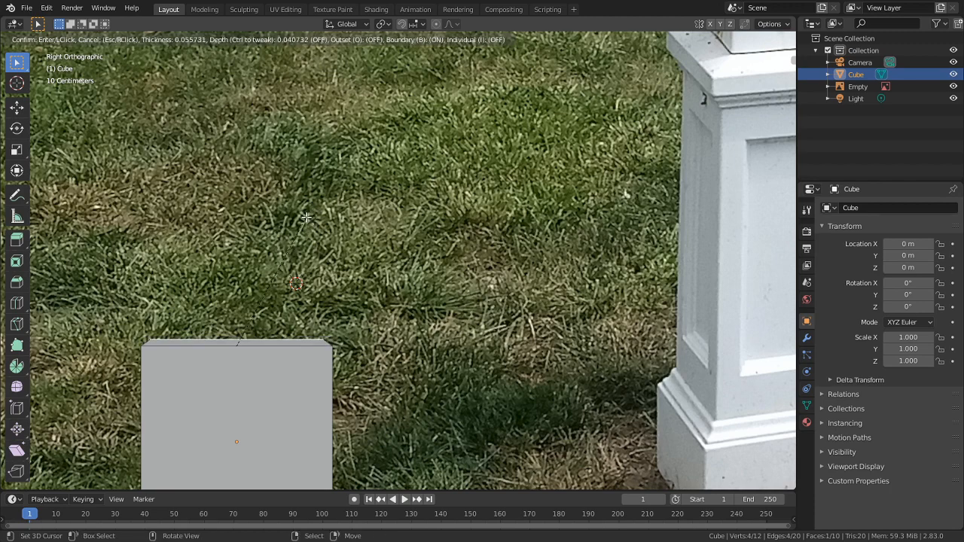
{"action": "left_click", "coordinate": [306, 218]}
Extrude the inset top face upward by about 0.038 m
{"action": "key", "text": "e"}
{"action": "key", "text": "ctrl"}
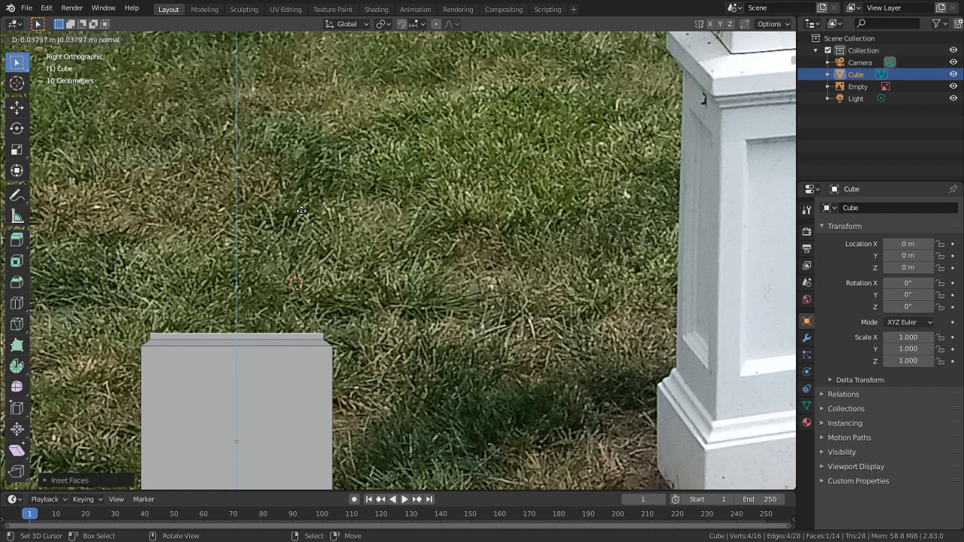
{"action": "left_click", "coordinate": [301, 210]}
Inset the top face about 0.10 with a sloped rise, and raise it about 0.09 with a second zero-thickness inset
{"action": "key", "text": "i"}
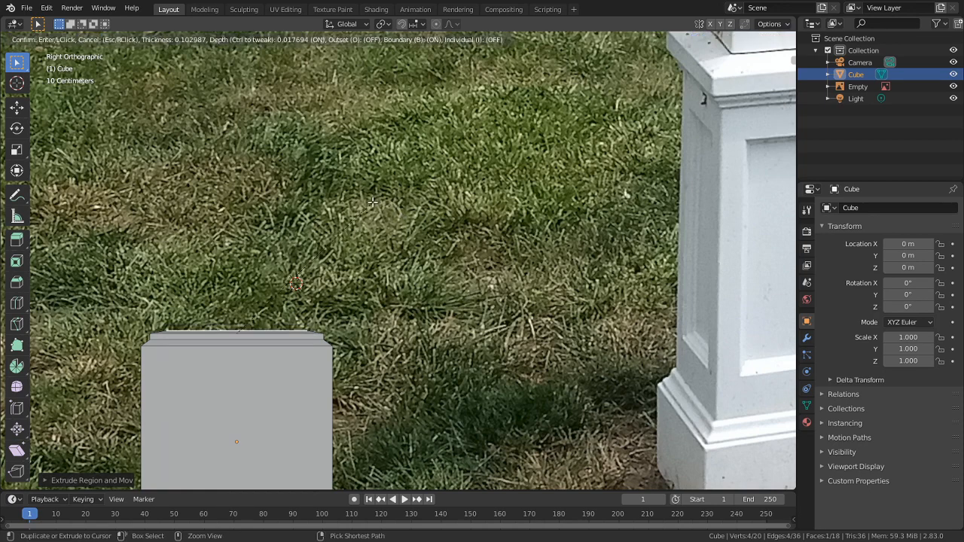
{"action": "left_click", "coordinate": [375, 198]}
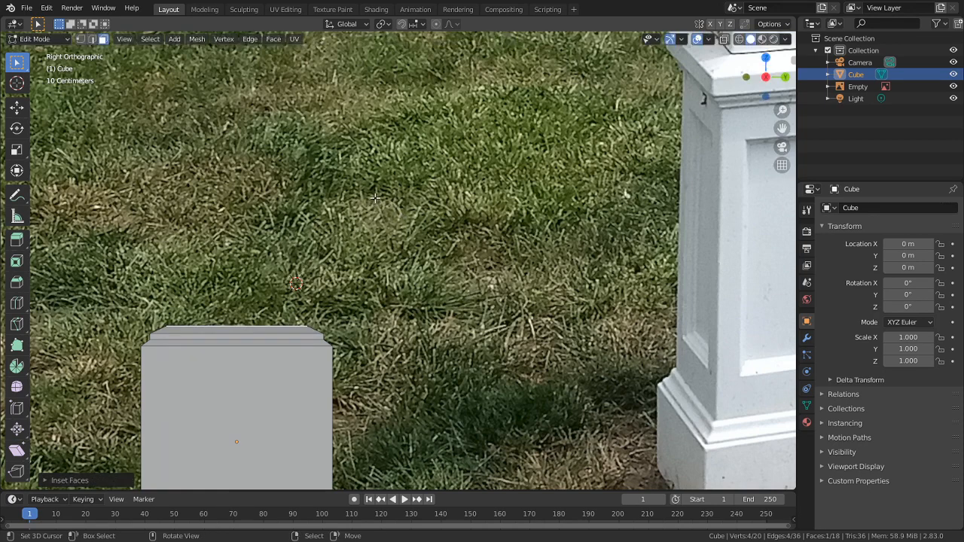
{"action": "key", "text": "i"}
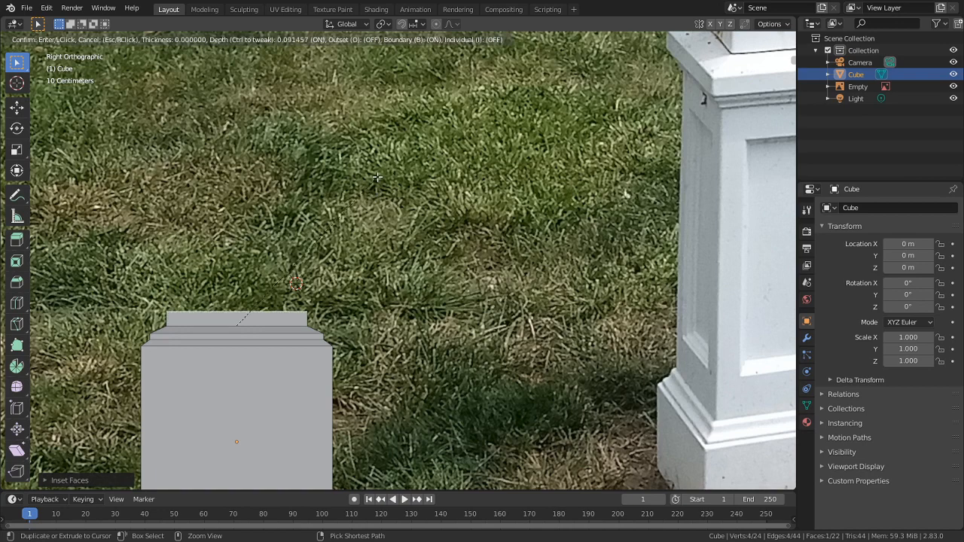
{"action": "left_click", "coordinate": [376, 178]}
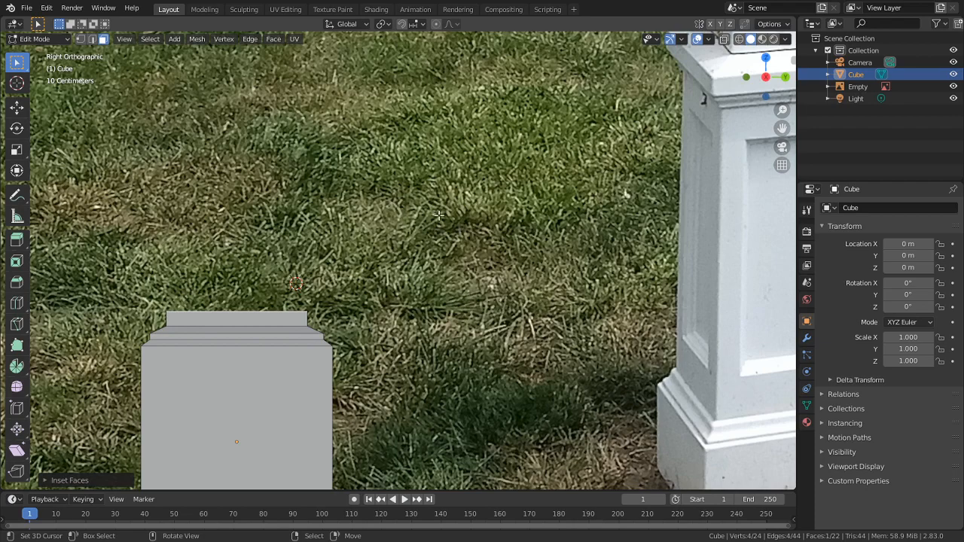
Bevel the top face's edges with a 0.0473 m offset and two segments, and select the remaining top face
{"action": "middle_click_drag", "start_coordinate": [438, 216], "coordinate": [348, 329]}
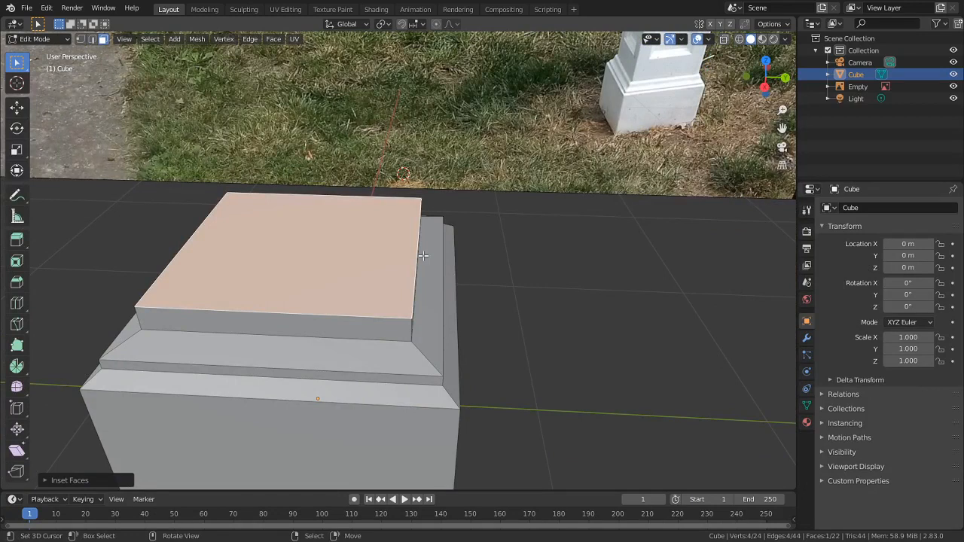
{"action": "key", "text": "i"}
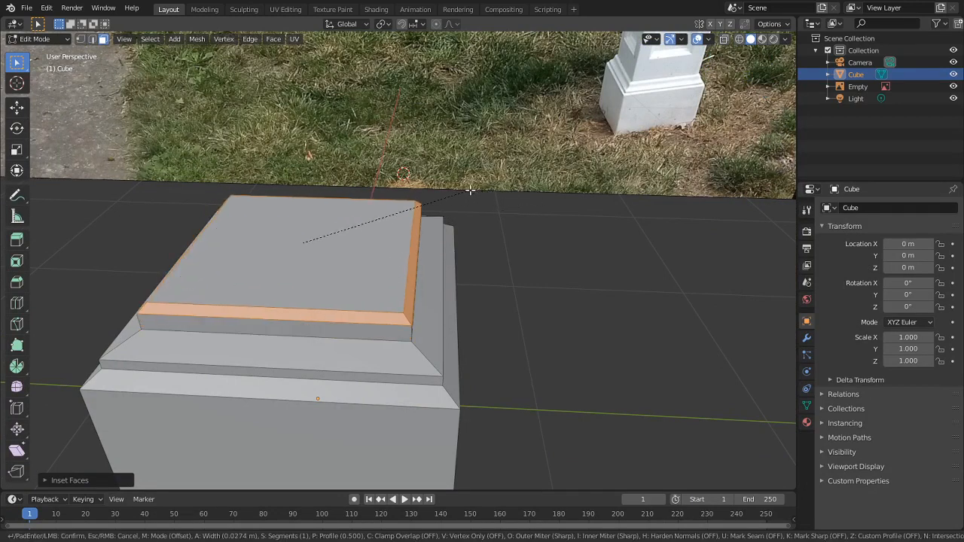
{"action": "key", "text": "Escape"}
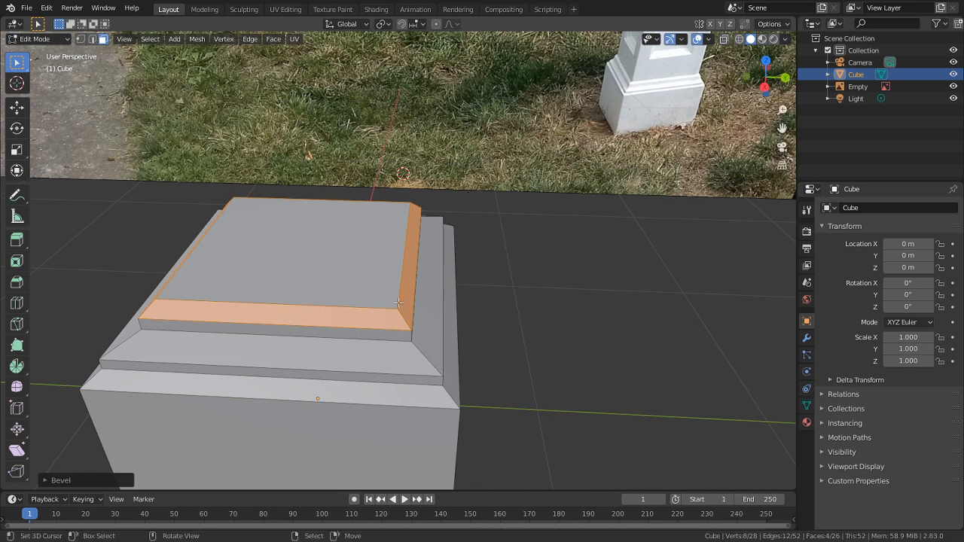
{"action": "left_click", "coordinate": [116, 479]}
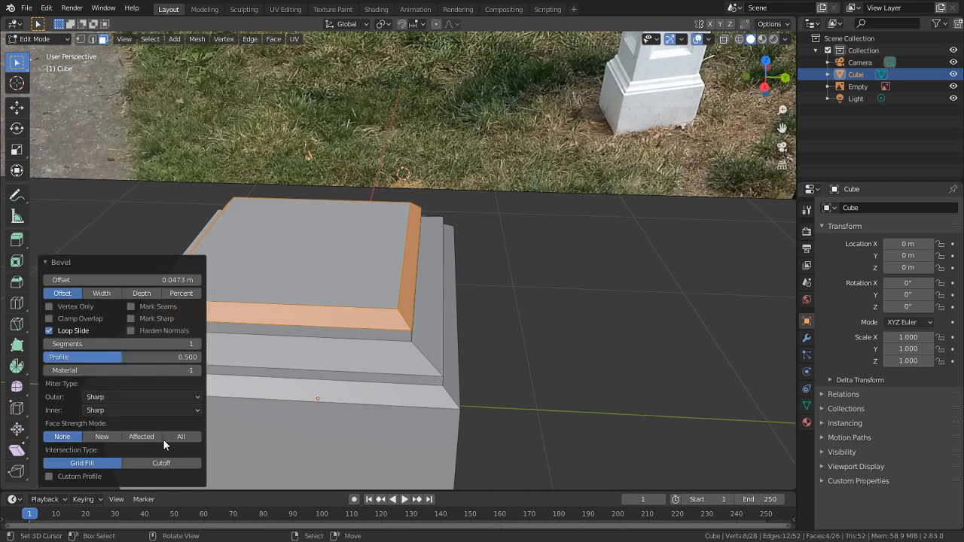
{"action": "left_click", "coordinate": [197, 344]}
{"action": "left_click", "coordinate": [490, 296]}
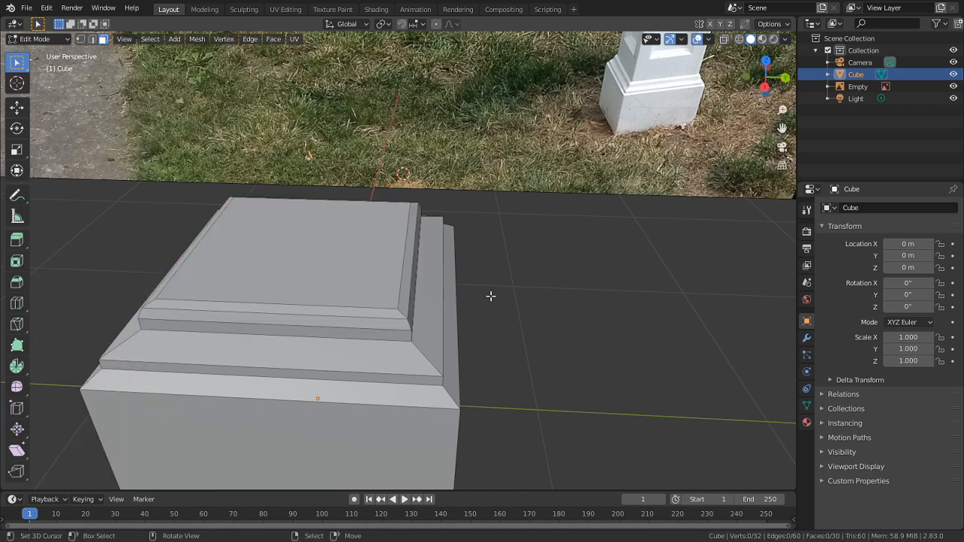
{"action": "left_click", "coordinate": [359, 258]}
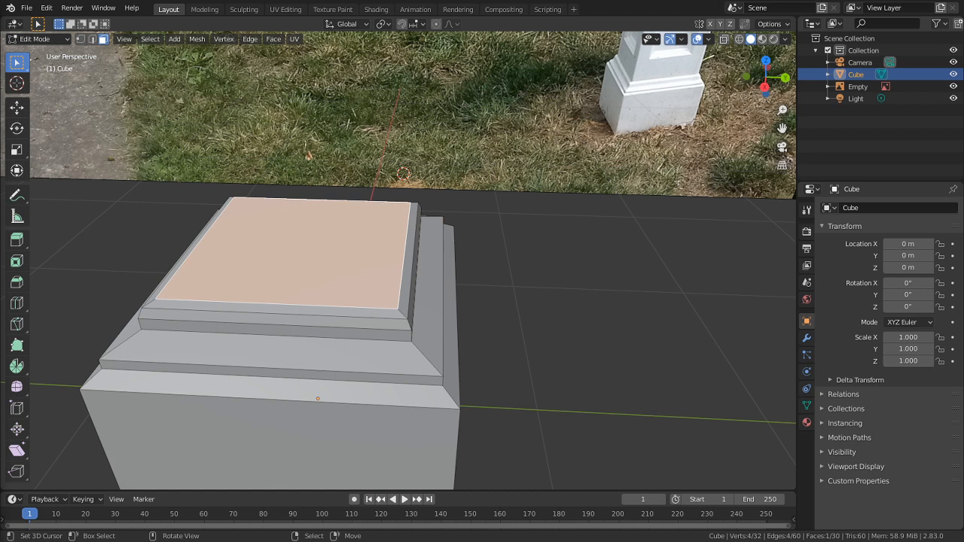
Extrude the top face of the stepped base upward by about 0.283 m
{"action": "middle_click_drag", "start_coordinate": [273, 227], "coordinate": [399, 178]}
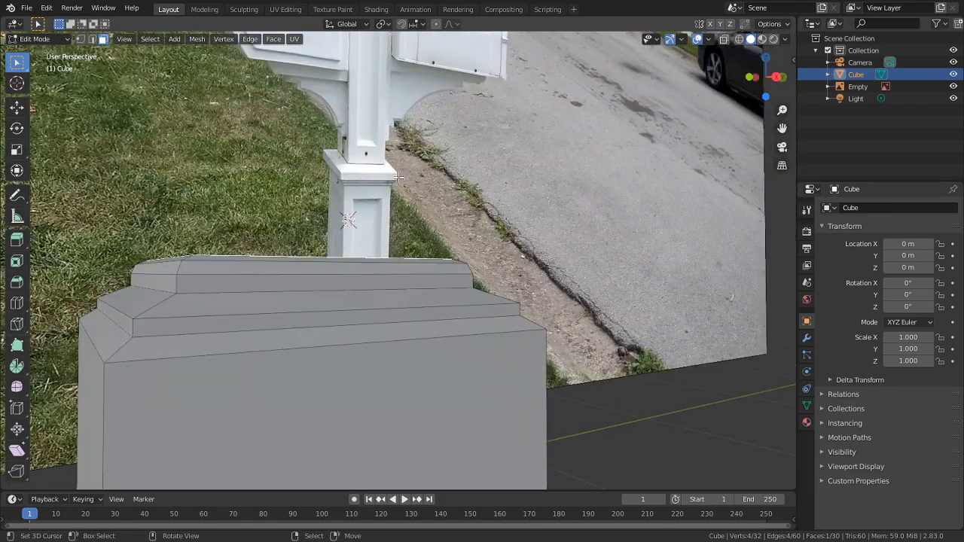
{"action": "key", "text": "KP_3"}
{"action": "scroll", "coordinate": [391, 185], "scroll_direction": "down", "scroll_amount": 6}
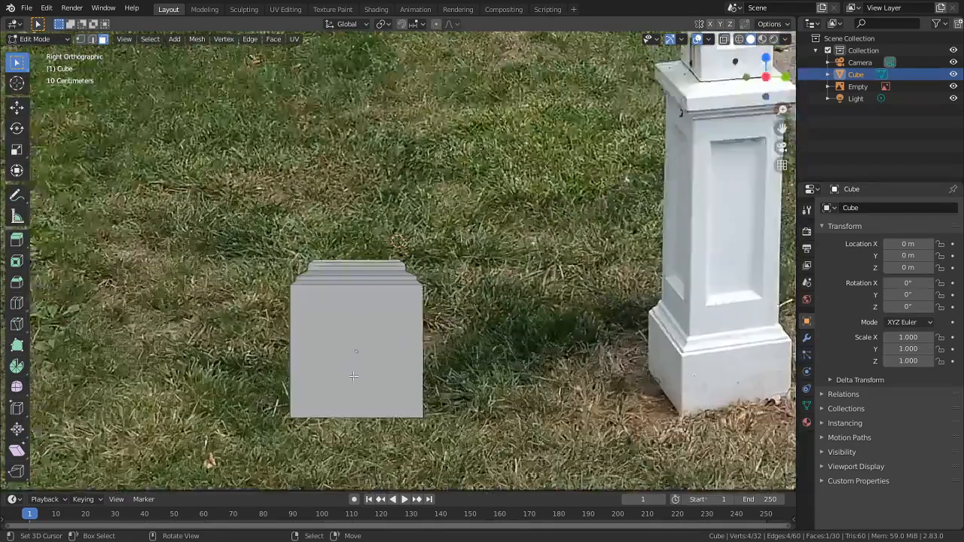
{"action": "scroll", "coordinate": [524, 277], "scroll_direction": "up", "scroll_amount": 1}
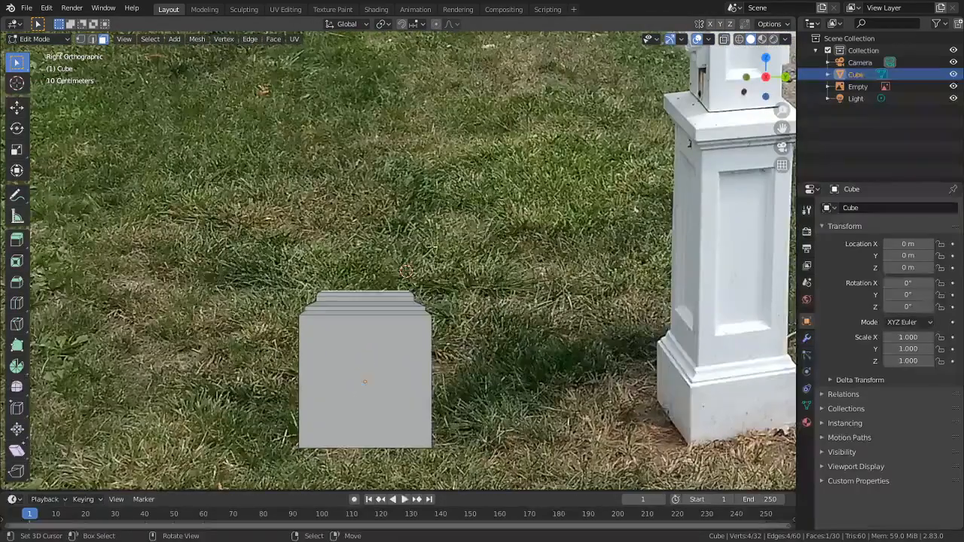
{"action": "key", "text": "e"}
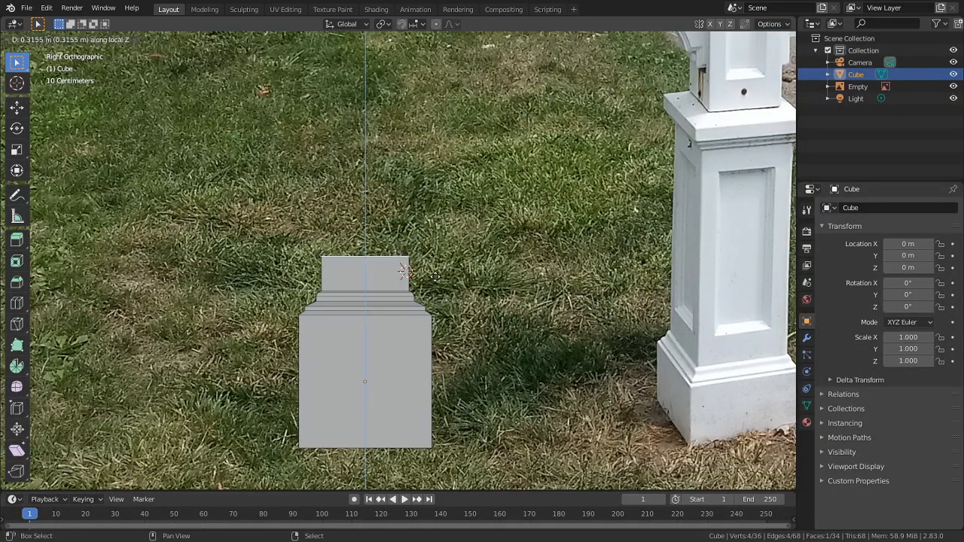
{"action": "left_click", "coordinate": [446, 311]}
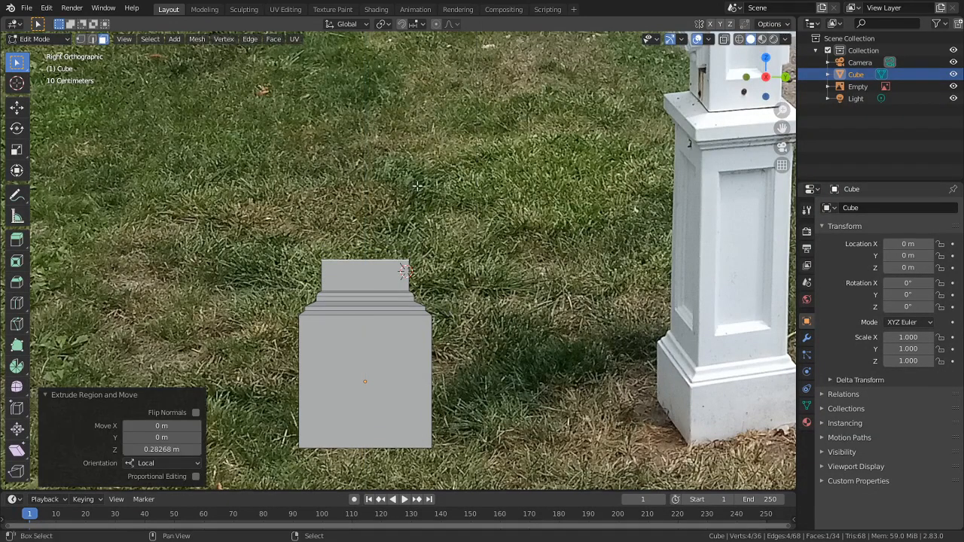
Extrude the top face again by about 2.00 m to form the tall shaft of the post
{"action": "scroll", "coordinate": [444, 275], "scroll_direction": "up", "scroll_amount": 3, "text": "shift"}
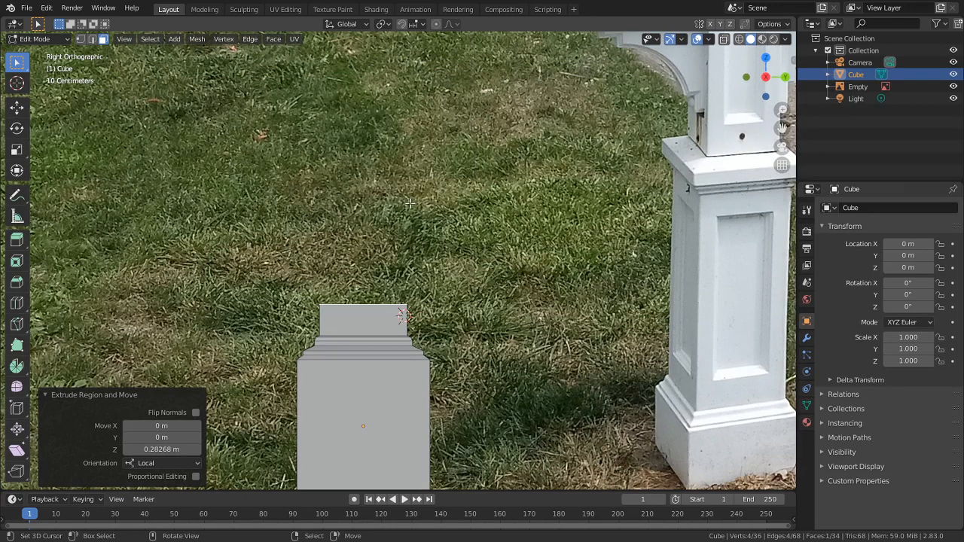
{"action": "key", "text": "e"}
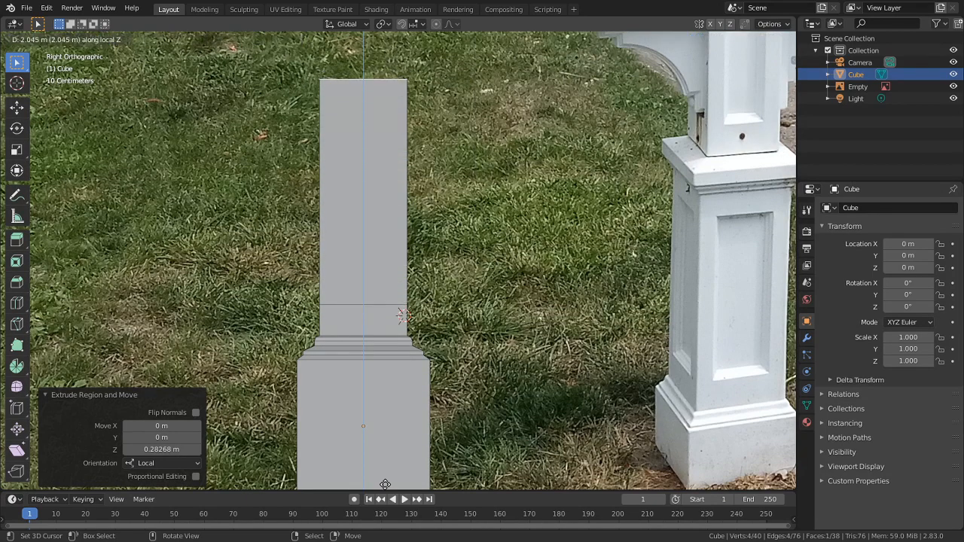
{"action": "left_click", "coordinate": [388, 35]}
Extrude the shaft's top face by about 0.265 m to add a short upper section
{"action": "middle_click_drag", "start_coordinate": [390, 38], "coordinate": [376, 127], "text": "shift"}
{"action": "key", "text": "e"}
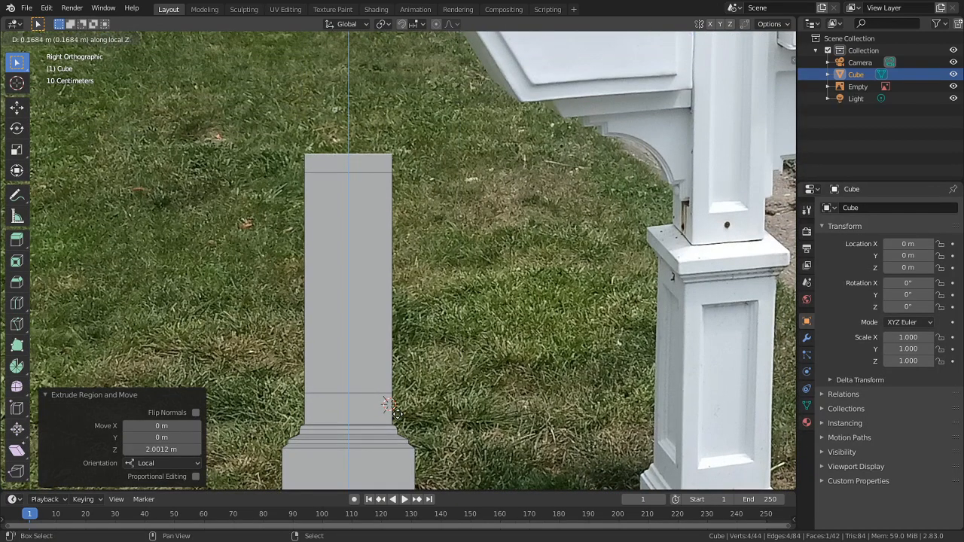
{"action": "left_click", "coordinate": [401, 307]}
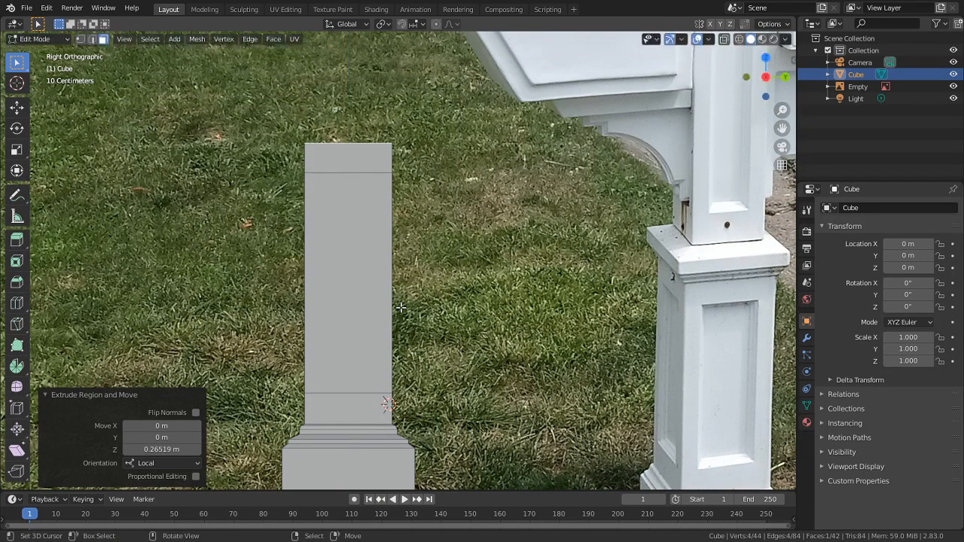
Inset the four tall side faces of the shaft's middle section, each face individually
{"action": "middle_click_drag", "start_coordinate": [445, 279], "coordinate": [479, 284]}
{"action": "left_click", "coordinate": [375, 263]}
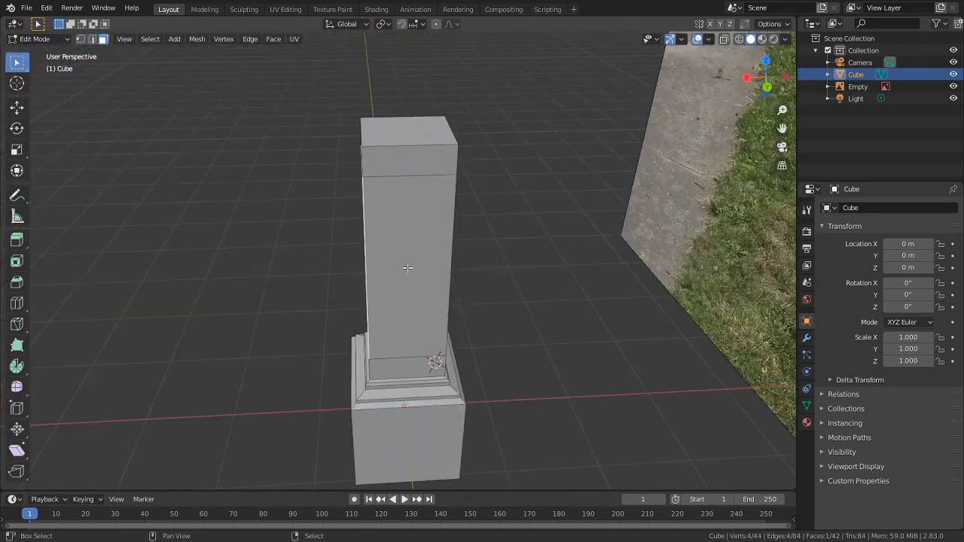
{"action": "left_click", "coordinate": [408, 262], "text": "shift"}
{"action": "middle_click_drag", "start_coordinate": [408, 262], "coordinate": [456, 252]}
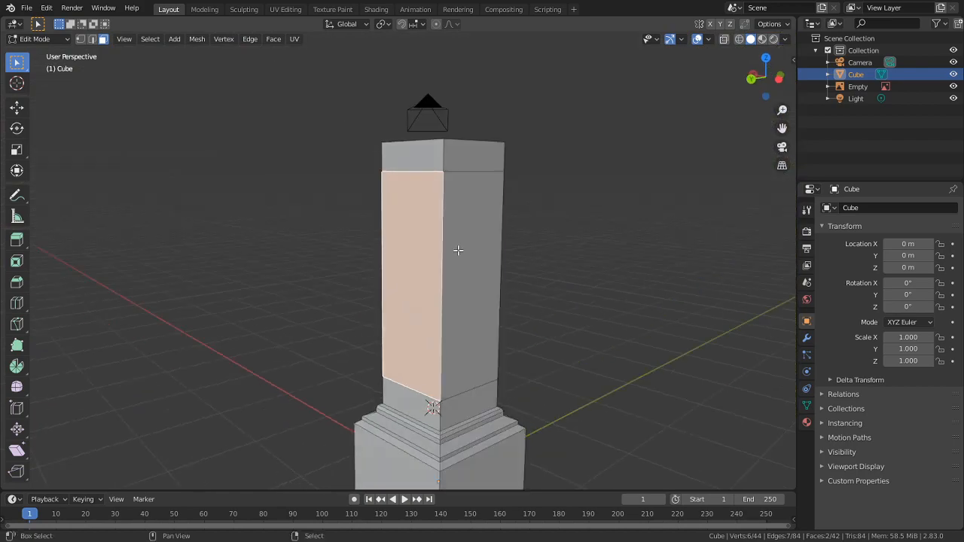
{"action": "left_click", "coordinate": [519, 249], "text": "shift"}
{"action": "middle_click_drag", "start_coordinate": [514, 249], "coordinate": [417, 269]}
{"action": "left_click", "coordinate": [417, 265], "text": "shift"}
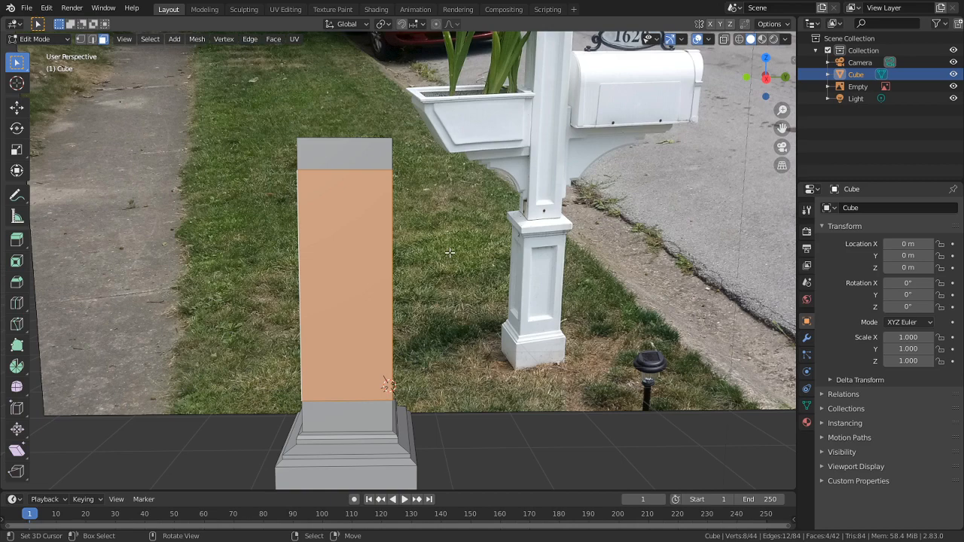
{"action": "middle_click_drag", "start_coordinate": [475, 235], "coordinate": [497, 253]}
{"action": "scroll", "coordinate": [500, 254], "scroll_direction": "up", "scroll_amount": 2}
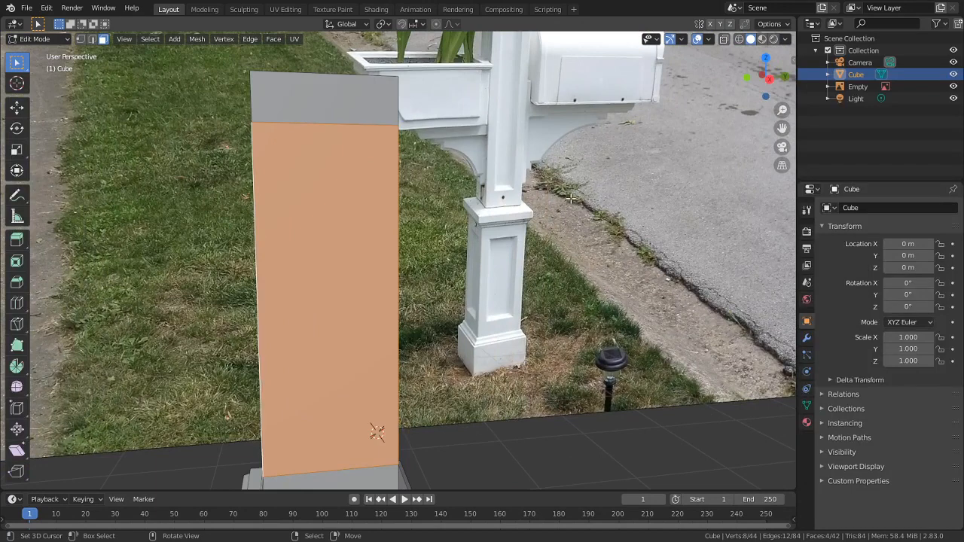
{"action": "key", "text": "i"}
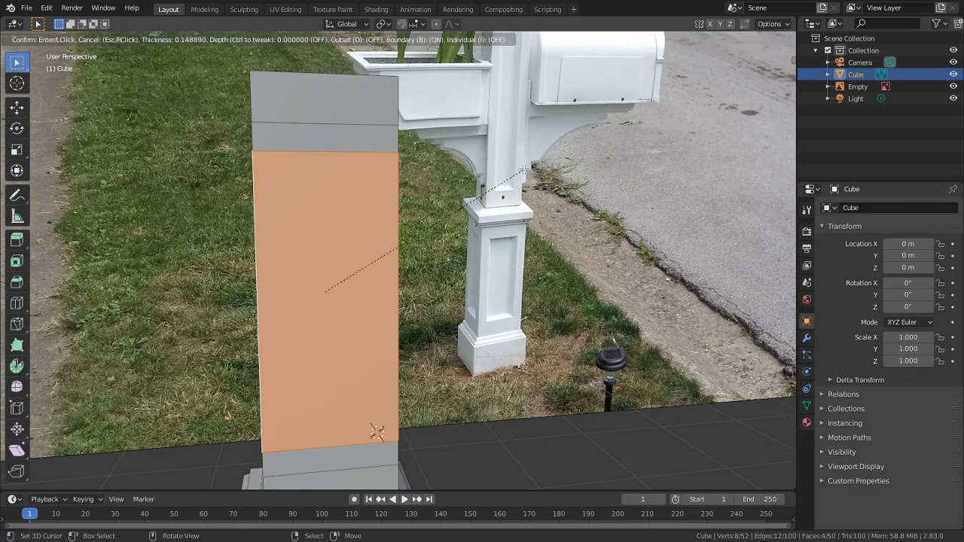
{"action": "key", "text": "Escape"}
{"action": "key", "text": "i"}
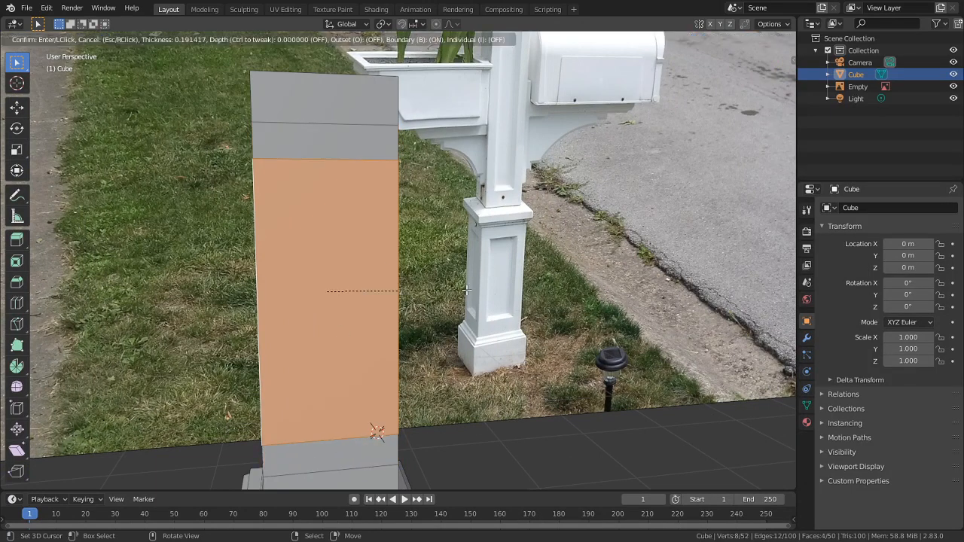
{"action": "left_click", "coordinate": [387, 288]}
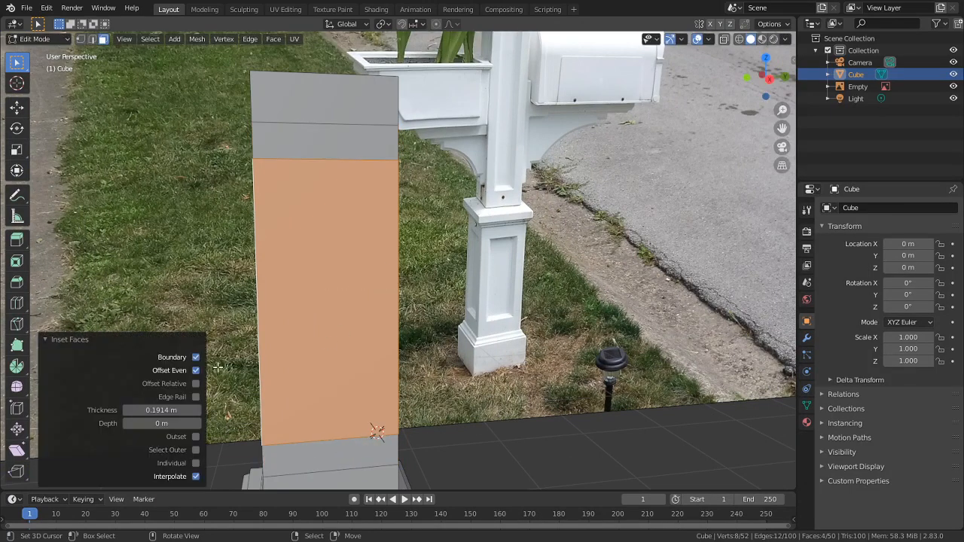
{"action": "left_click", "coordinate": [195, 463]}
Set the side panels' inset thickness to about 0.1375 m and its depth to about -0.0201 m
{"action": "middle_click_drag", "start_coordinate": [448, 281], "coordinate": [477, 254]}
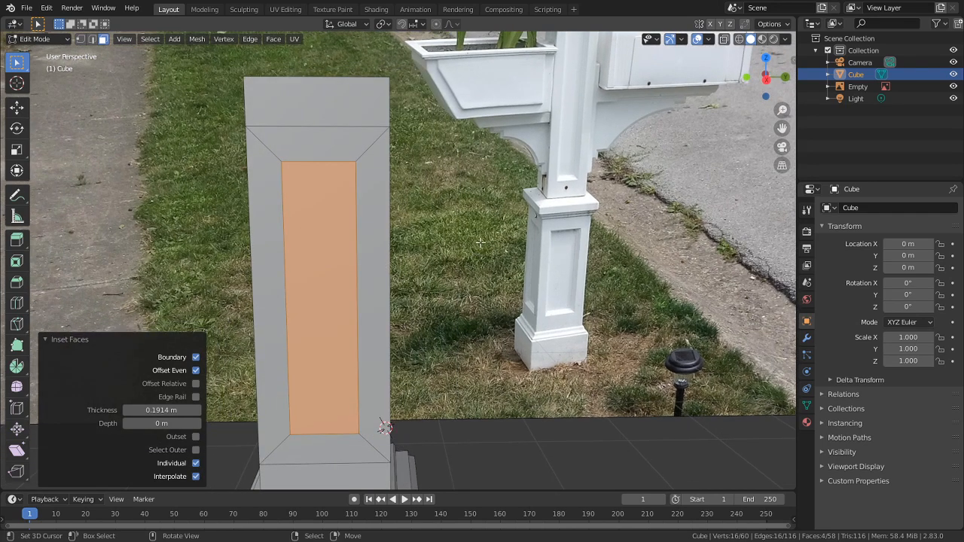
{"action": "left_click_drag", "start_coordinate": [181, 409], "coordinate": [170, 410]}
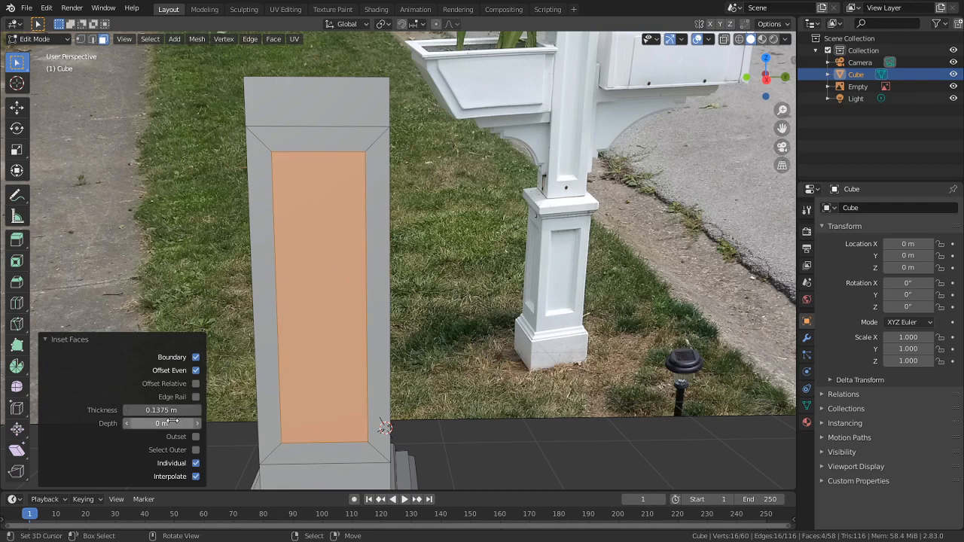
{"action": "middle_click_drag", "start_coordinate": [271, 354], "coordinate": [353, 355]}
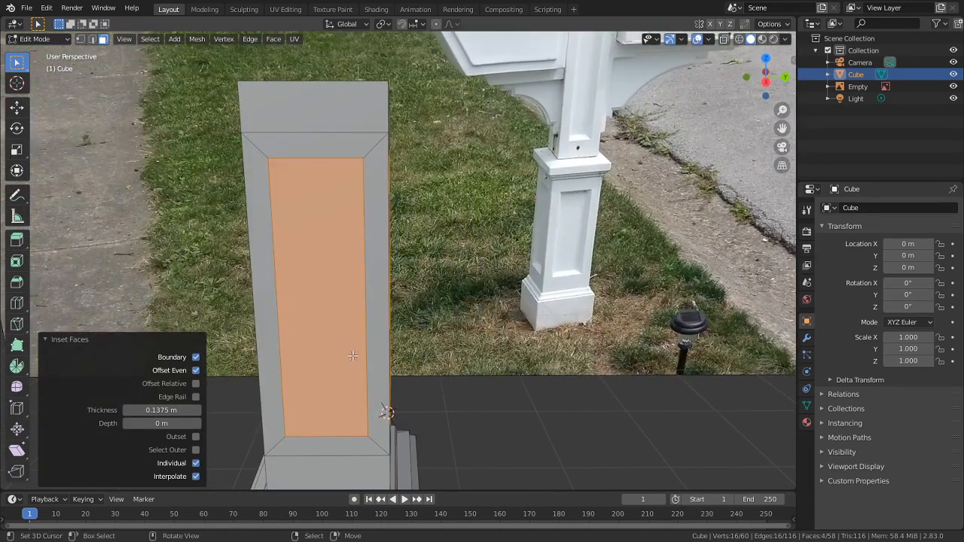
{"action": "key", "text": "i"}
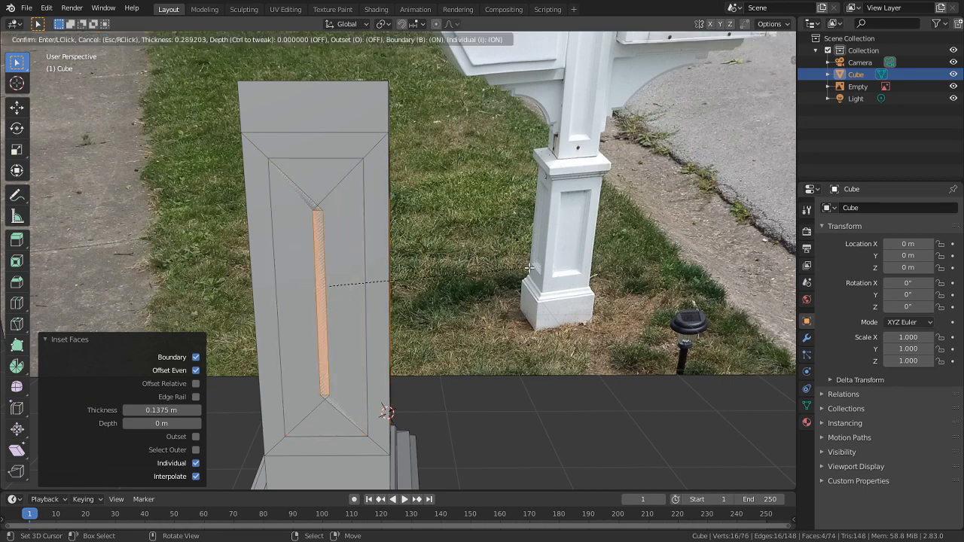
{"action": "right_click", "coordinate": [571, 268]}
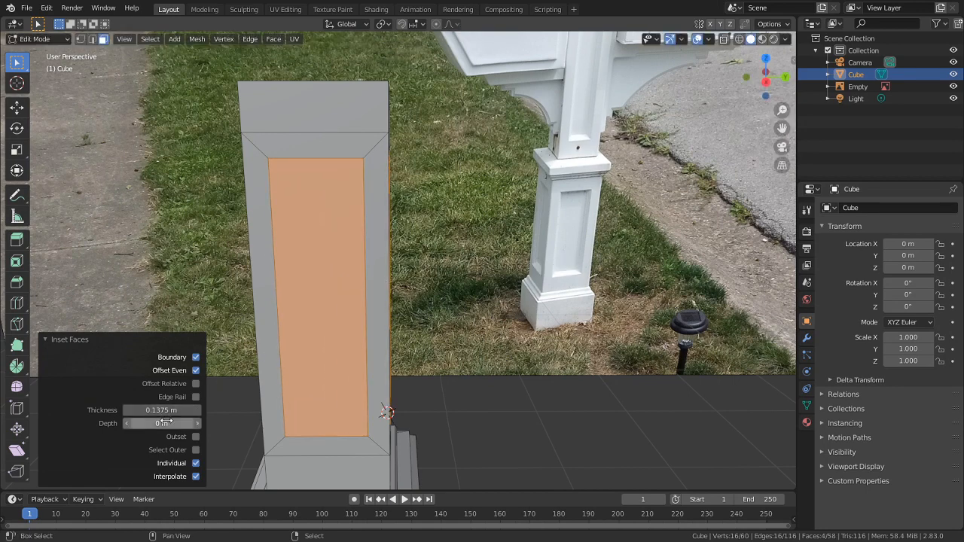
{"action": "left_click_drag", "start_coordinate": [162, 423], "coordinate": [145, 424]}
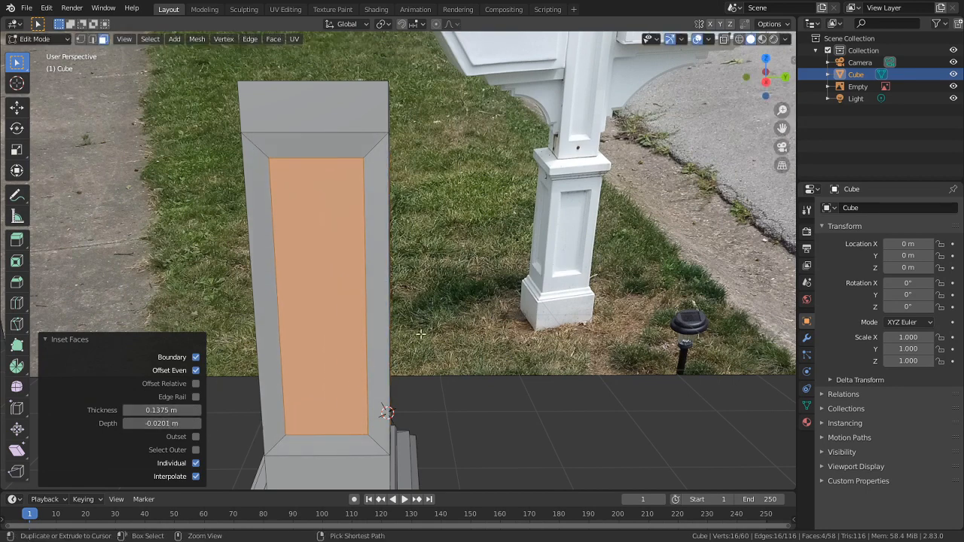
{"action": "key", "text": "ctrl+z"}
{"action": "key", "text": "ctrl+shift+z"}
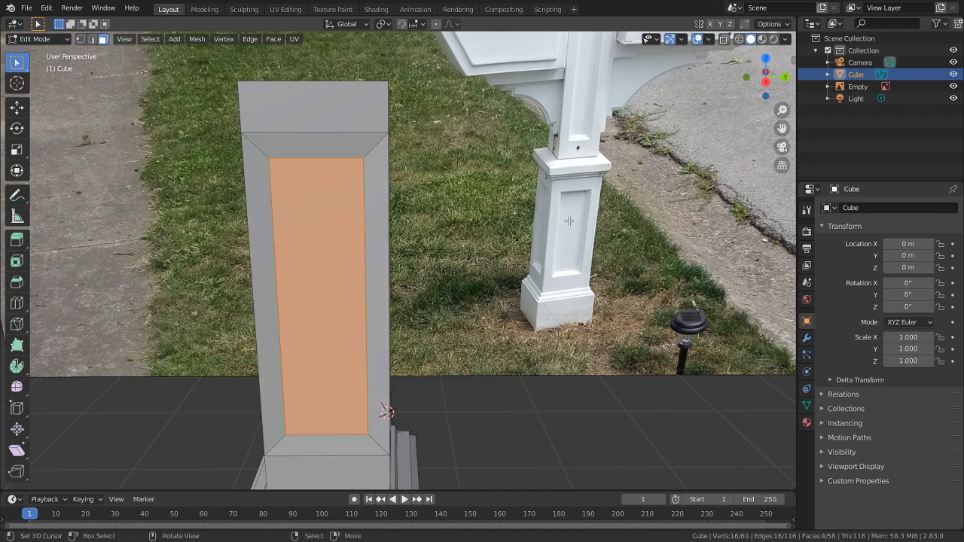
Inset the four panel faces again with zero thickness and a depth of about -0.0131 m
{"action": "key", "text": "i"}
{"action": "right_click", "coordinate": [554, 178]}
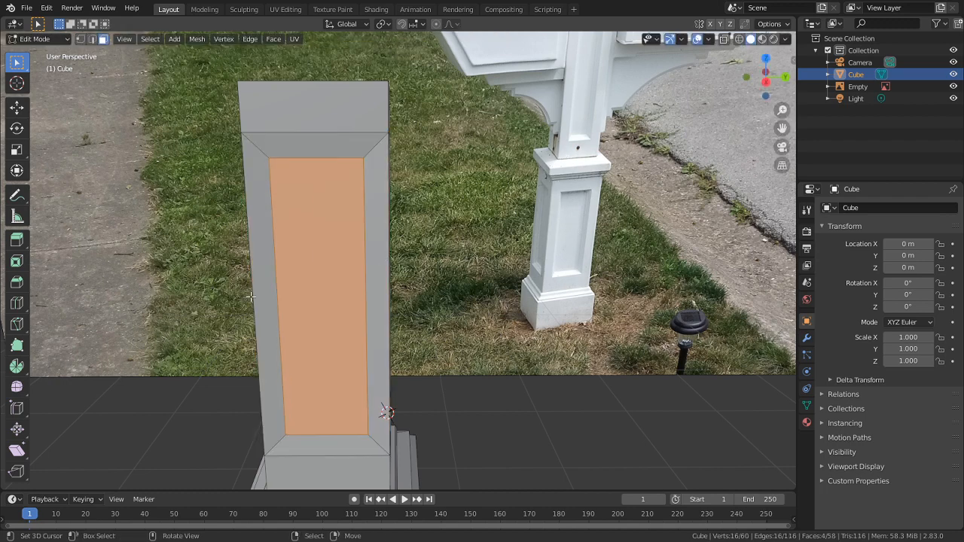
{"action": "key", "text": "i"}
{"action": "left_click", "coordinate": [407, 257]}
{"action": "left_click", "coordinate": [173, 410]}
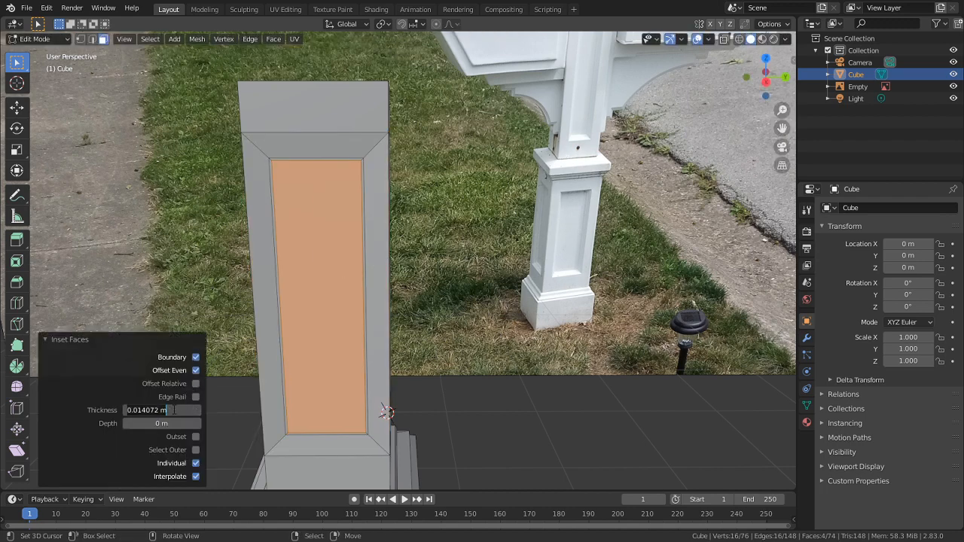
{"action": "type", "text": "0"}
{"action": "key", "text": "Return"}
{"action": "mouse_move", "coordinate": [143, 421]}
{"action": "left_mouse_down"}
{"action": "mouse_move", "coordinate": [106, 422]}
{"action": "mouse_move", "coordinate": [134, 421]}
{"action": "left_mouse_up"}
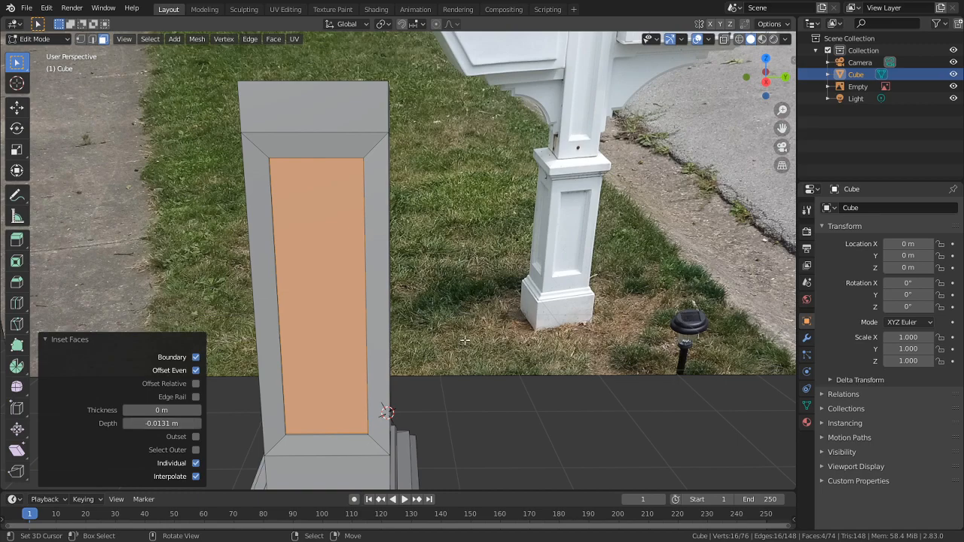
Examine the edge profile of the recessed panel on the post in the reference photo
{"action": "middle_click_drag", "start_coordinate": [561, 262], "coordinate": [594, 289]}
{"action": "scroll", "coordinate": [594, 289], "scroll_direction": "up", "scroll_amount": 2}
{"action": "scroll", "coordinate": [467, 294], "scroll_direction": "up", "scroll_amount": 5}
{"action": "middle_click_drag", "start_coordinate": [700, 377], "coordinate": [487, 307], "text": "shift"}
{"action": "scroll", "coordinate": [678, 372], "scroll_direction": "up", "scroll_amount": 5}
{"action": "scroll", "coordinate": [487, 307], "scroll_direction": "down", "scroll_amount": 6}
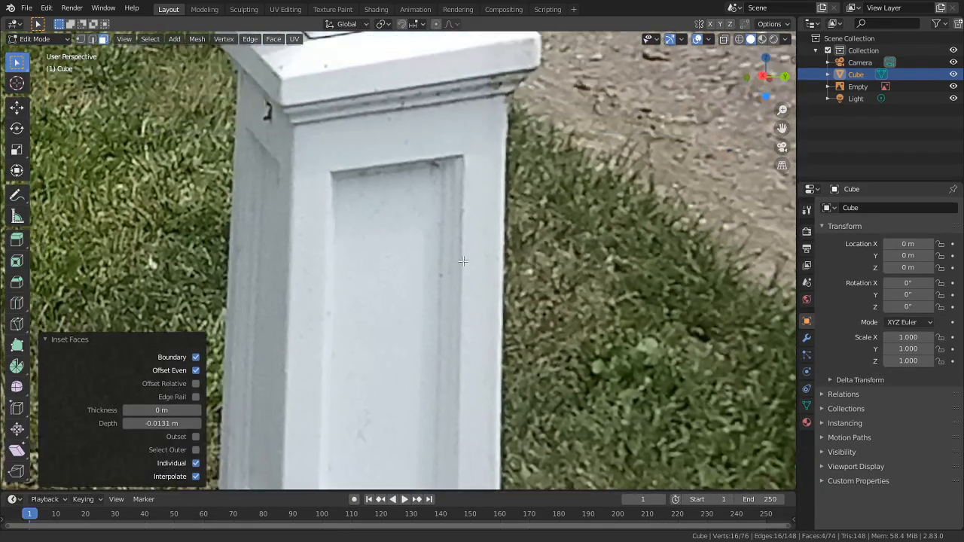
{"action": "scroll", "coordinate": [464, 267], "scroll_direction": "down", "scroll_amount": 4}
{"action": "scroll", "coordinate": [354, 242], "scroll_direction": "down", "scroll_amount": 6}
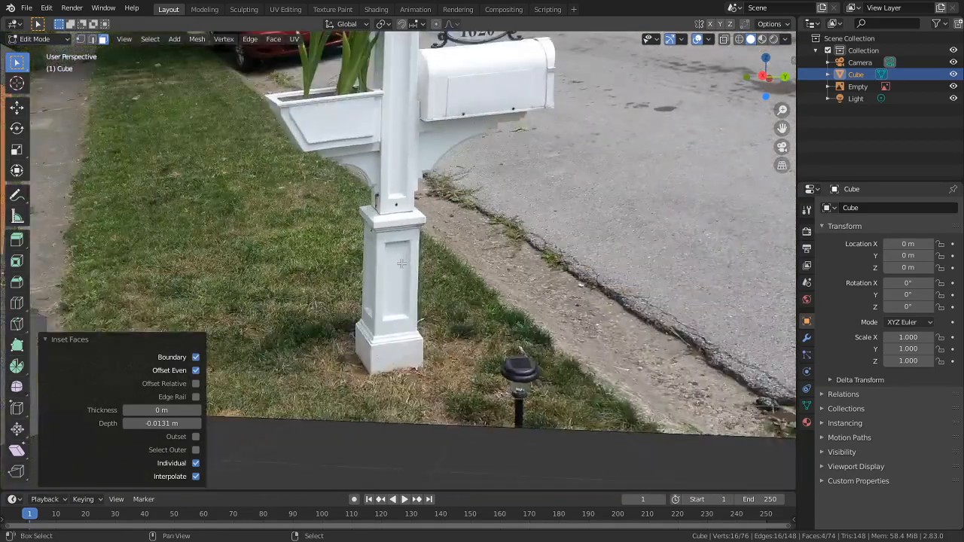
Adjust the panels' second inset to a thickness of about 0.0124 m and a depth of about -0.0051 m
{"action": "middle_click_drag", "start_coordinate": [418, 252], "coordinate": [541, 265], "text": "shift"}
{"action": "middle_click_drag", "start_coordinate": [308, 226], "coordinate": [416, 280], "text": "shift"}
{"action": "scroll", "coordinate": [416, 280], "scroll_direction": "up", "scroll_amount": 5}
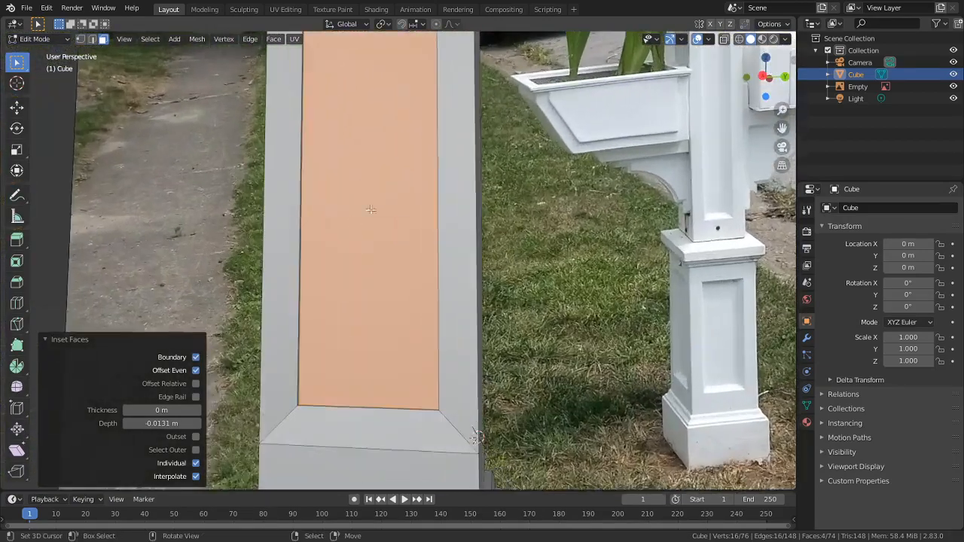
{"action": "scroll", "coordinate": [397, 280], "scroll_direction": "up", "scroll_amount": 2}
{"action": "middle_click_drag", "start_coordinate": [370, 209], "coordinate": [366, 378], "text": "shift"}
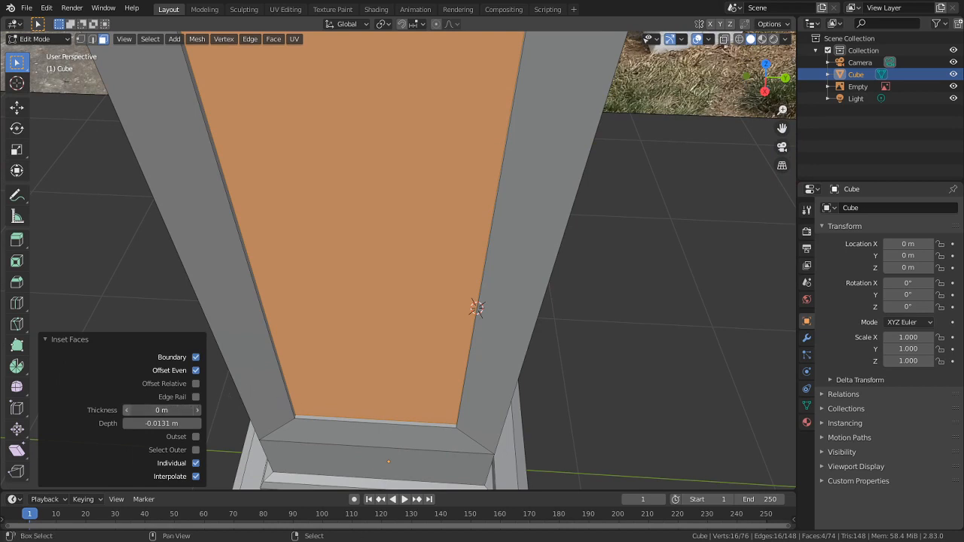
{"action": "mouse_move", "coordinate": [161, 410]}
{"action": "left_mouse_down"}
{"action": "mouse_move", "coordinate": [197, 410]}
{"action": "mouse_move", "coordinate": [166, 409]}
{"action": "mouse_move", "coordinate": [164, 424]}
{"action": "left_mouse_up"}
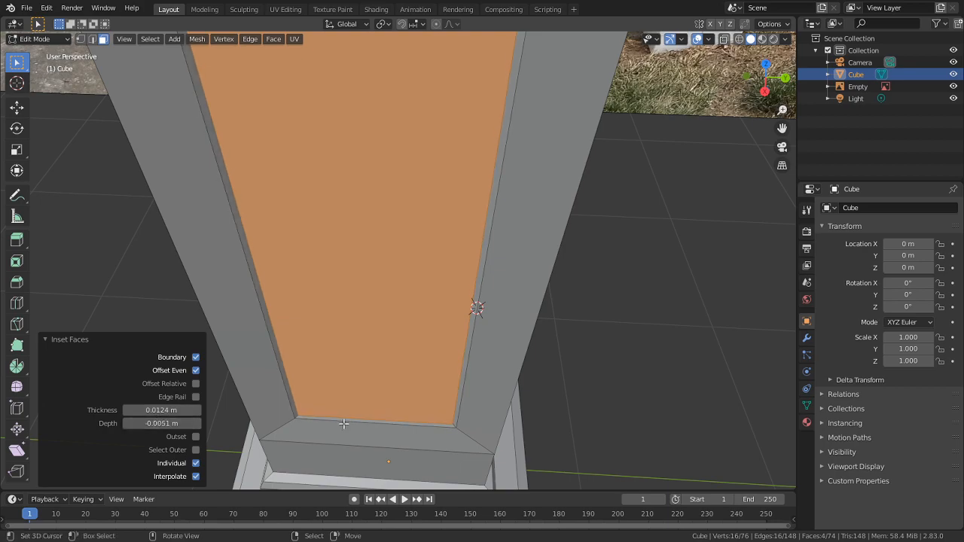
Inset the four recessed panel faces individually once more by about 0.07 m
{"action": "middle_click_drag", "start_coordinate": [420, 391], "coordinate": [515, 261]}
{"action": "key", "text": "i"}
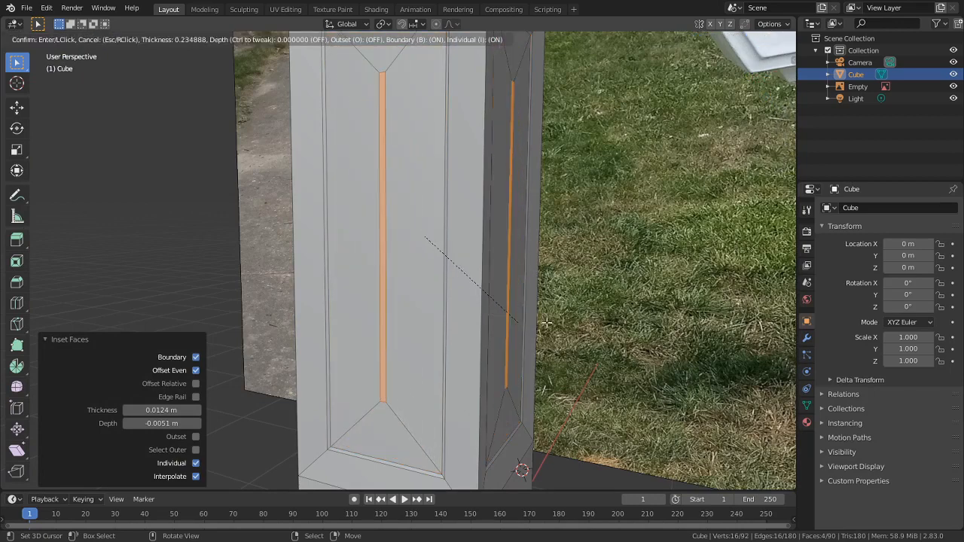
{"action": "right_click", "coordinate": [427, 368]}
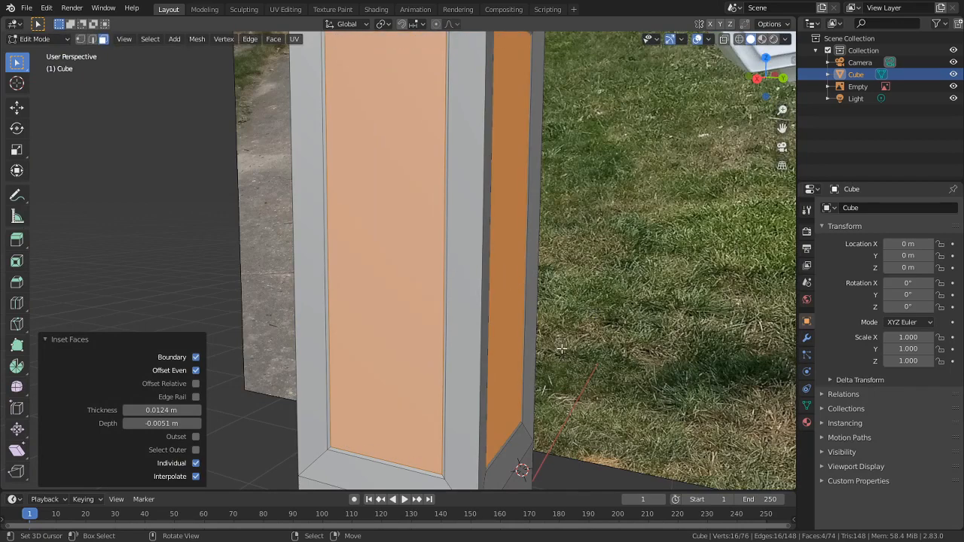
{"action": "key", "text": "i"}
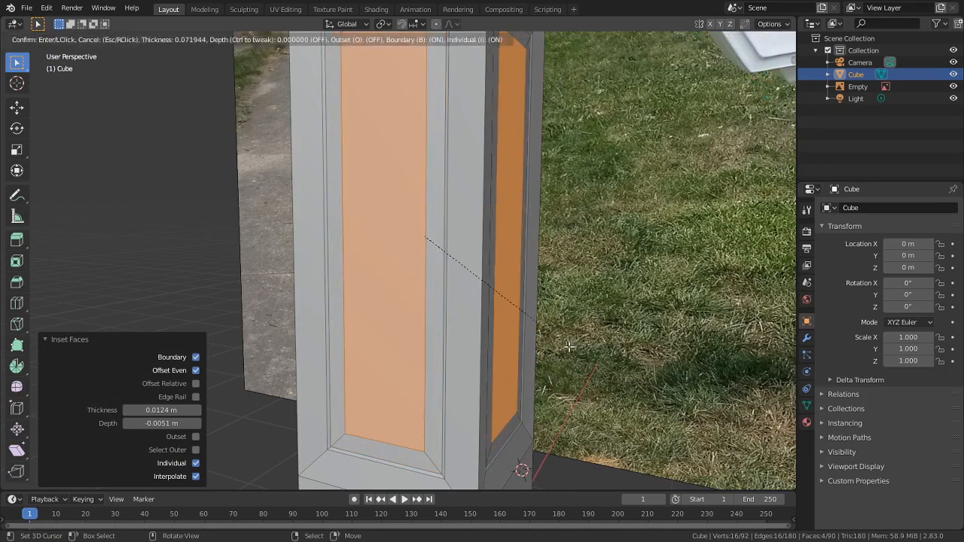
{"action": "left_click", "coordinate": [484, 378]}
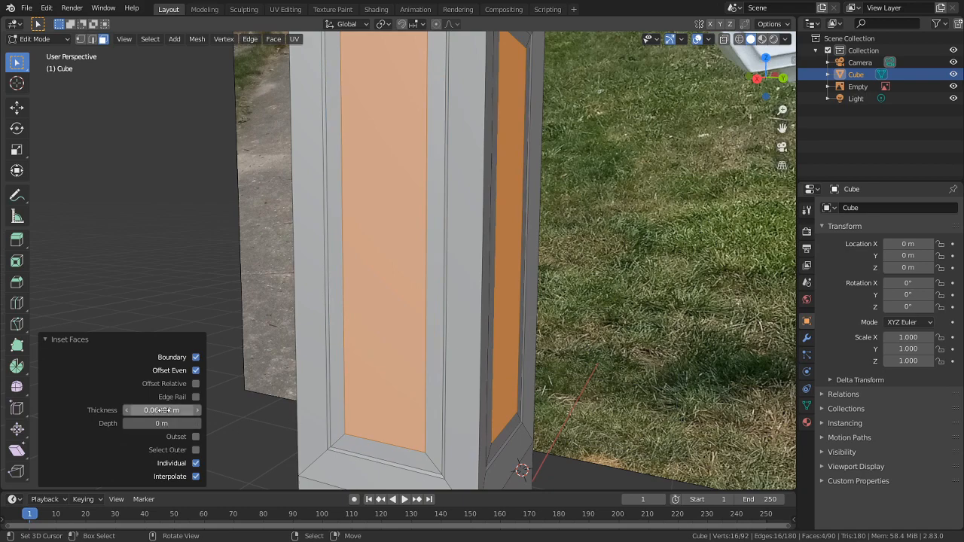
Change the latest inset of the four panels to zero thickness and a depth of about -0.0137 m
{"action": "key", "text": "Return"}
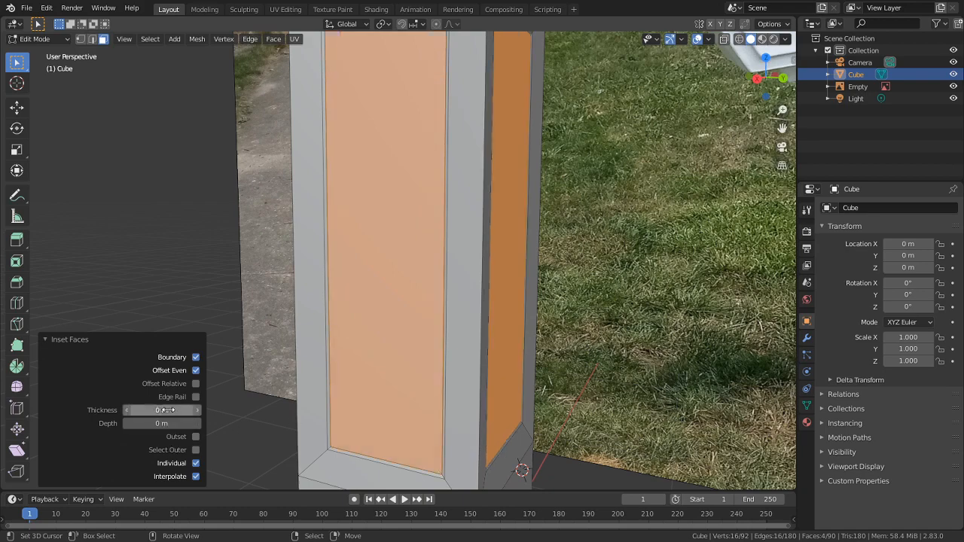
{"action": "middle_click_drag", "start_coordinate": [275, 393], "coordinate": [354, 301]}
{"action": "scroll", "coordinate": [353, 300], "scroll_direction": "up", "scroll_amount": 2}
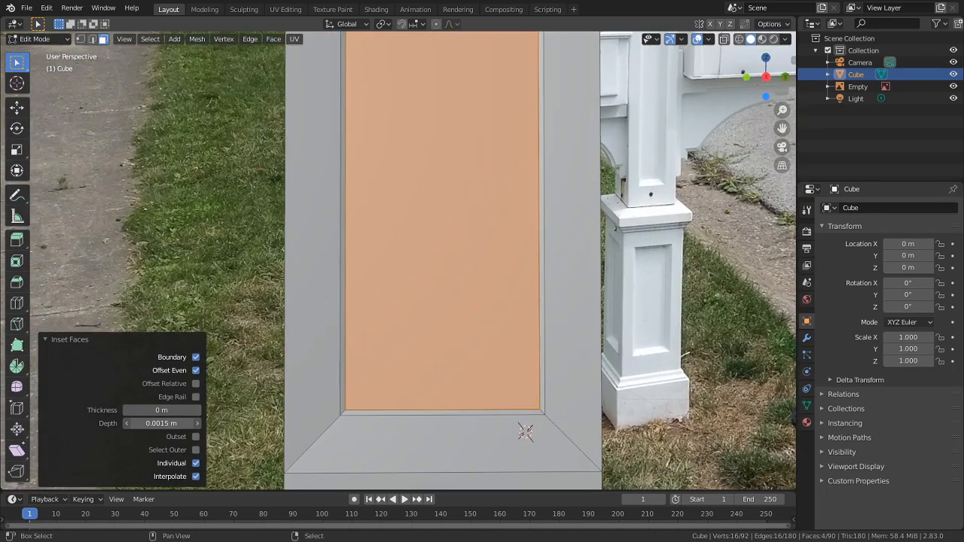
{"action": "middle_click_drag", "start_coordinate": [351, 367], "coordinate": [351, 418]}
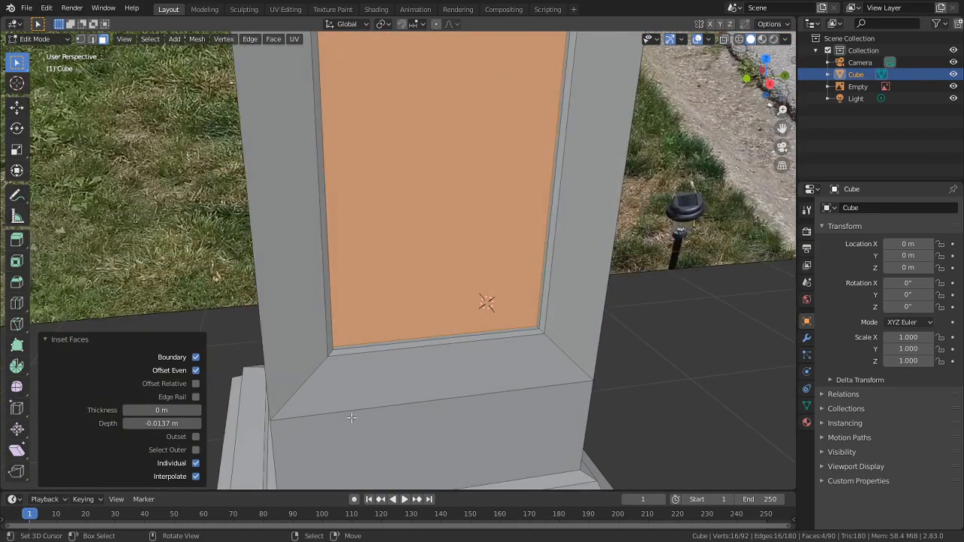
Inset the four recessed panel faces individually by about 0.0122 m
{"action": "key", "text": "i"}
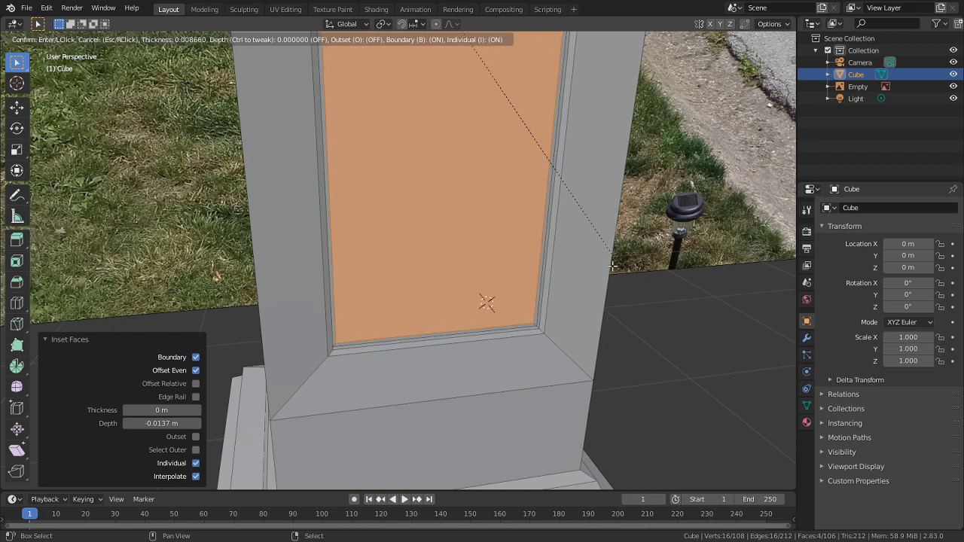
{"action": "left_click", "coordinate": [592, 266]}
{"action": "key", "text": "i"}
{"action": "right_click", "coordinate": [627, 267]}
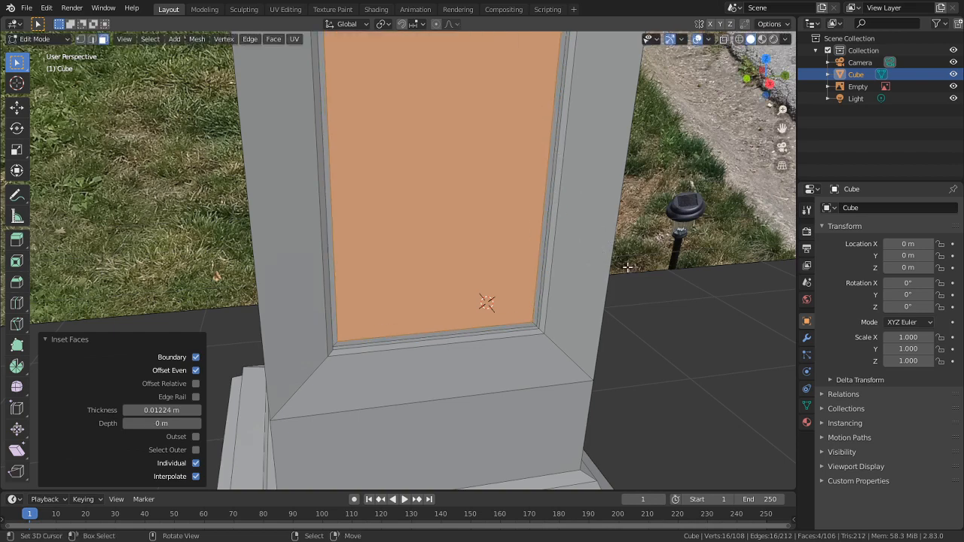
Inset the four panel faces once more with zero thickness and a depth of about -0.0241 m
{"action": "key", "text": "i"}
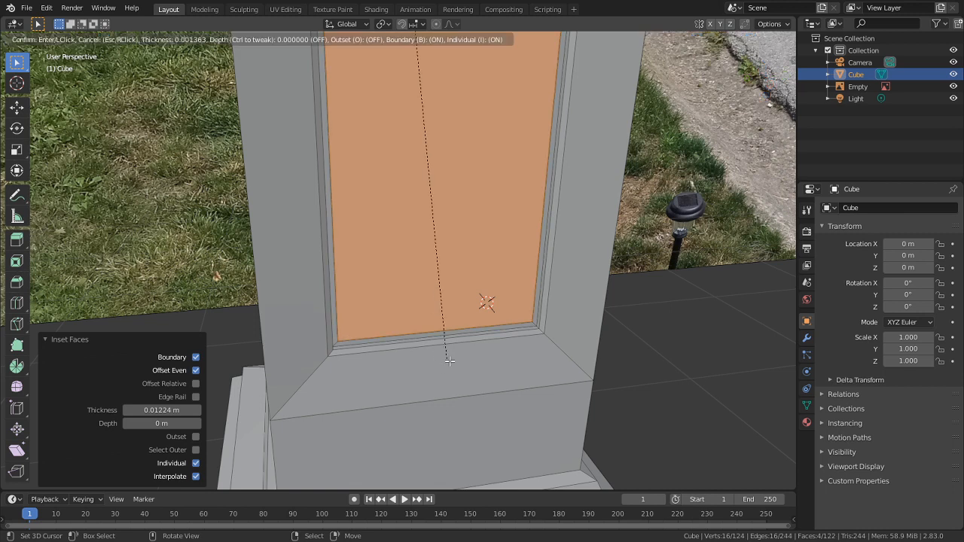
{"action": "left_click", "coordinate": [466, 357]}
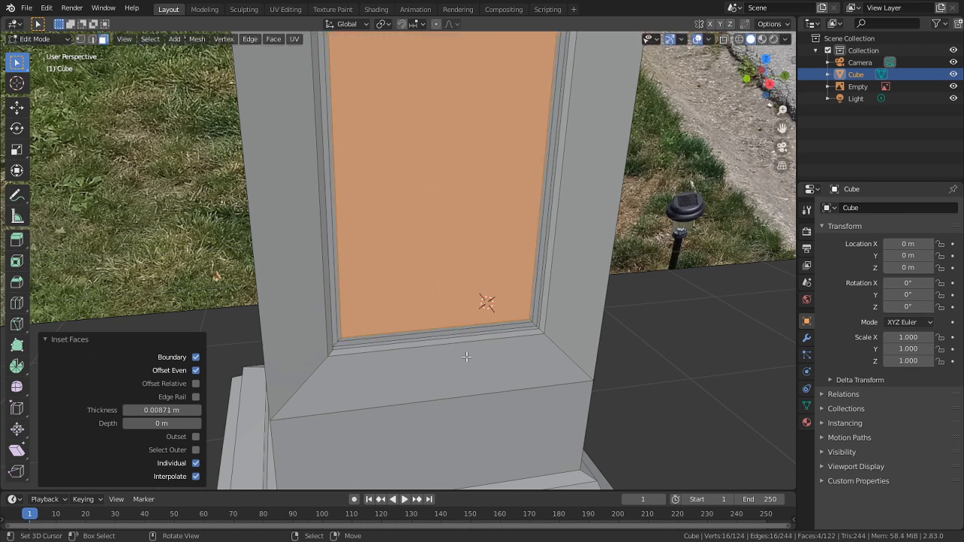
{"action": "left_click", "coordinate": [161, 407]}
{"action": "type", "text": "0"}
{"action": "key", "text": "Return"}
{"action": "left_click_drag", "start_coordinate": [192, 422], "coordinate": [187, 422]}
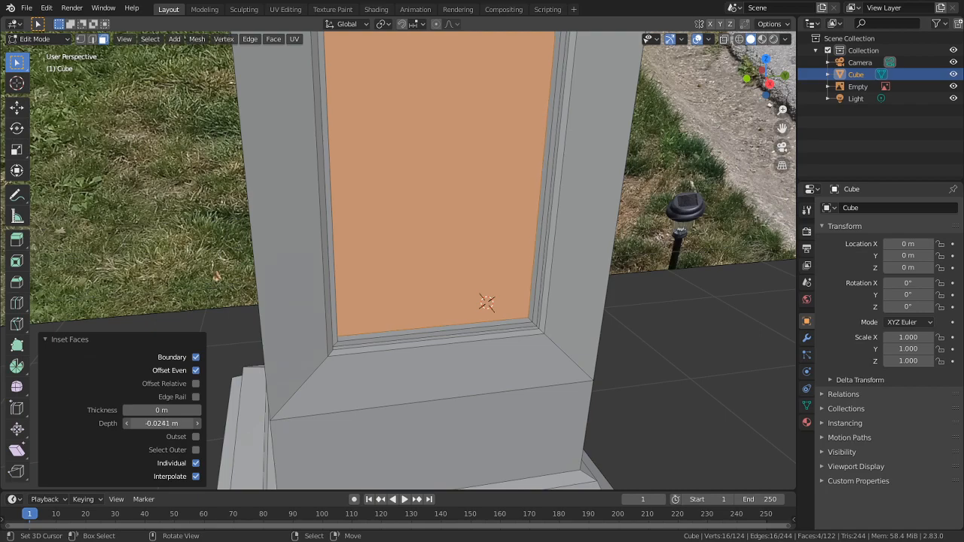
Check the recessed panels in Object Mode, then select the outer edge loop of one panel in Edit Mode
{"action": "middle_click_drag", "start_coordinate": [386, 386], "coordinate": [447, 448]}
{"action": "key", "text": "Tab"}
{"action": "middle_click_drag", "start_coordinate": [404, 360], "coordinate": [451, 319]}
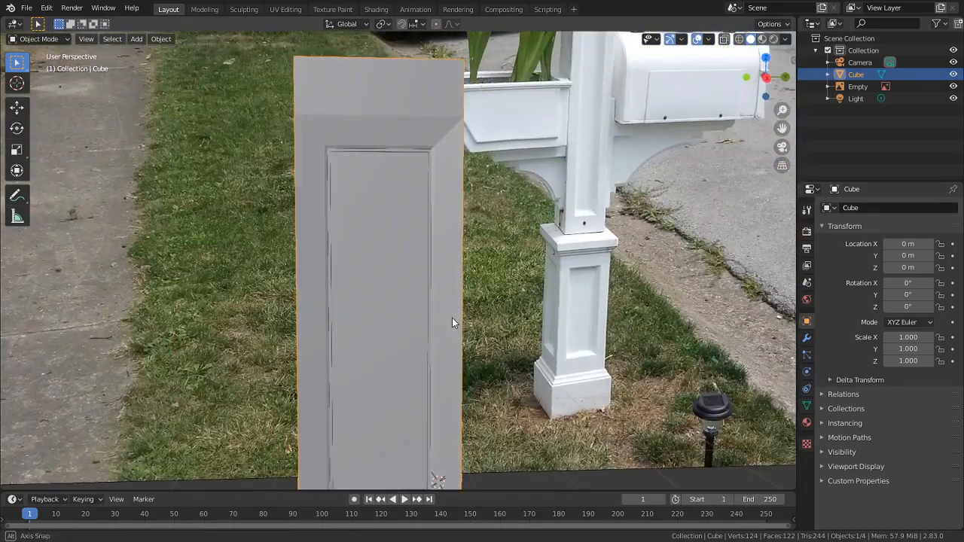
{"action": "scroll", "coordinate": [450, 314], "scroll_direction": "up", "scroll_amount": 2}
{"action": "middle_click_drag", "start_coordinate": [434, 280], "coordinate": [510, 115]}
{"action": "key", "text": "Tab"}
{"action": "left_click", "coordinate": [328, 98], "text": "alt"}
{"action": "key", "text": "2"}
{"action": "left_click", "coordinate": [328, 100], "text": "alt"}
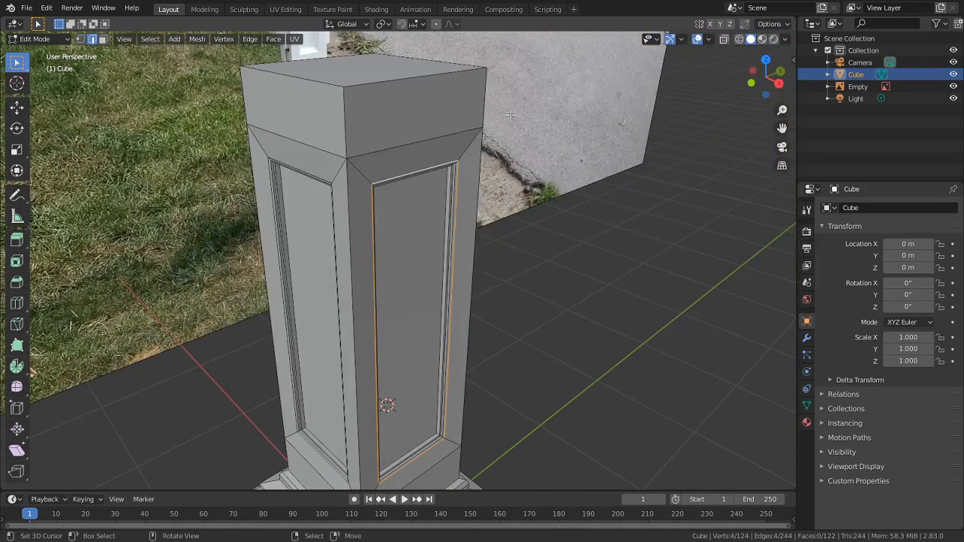
Turn on snapping with Edge as the snap target
{"action": "left_click", "coordinate": [384, 24]}
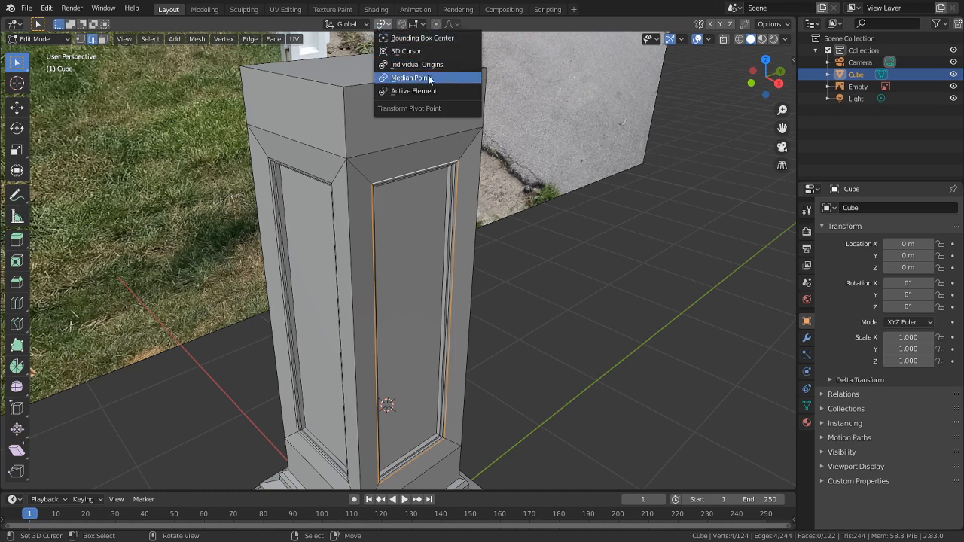
{"action": "left_click", "coordinate": [360, 25]}
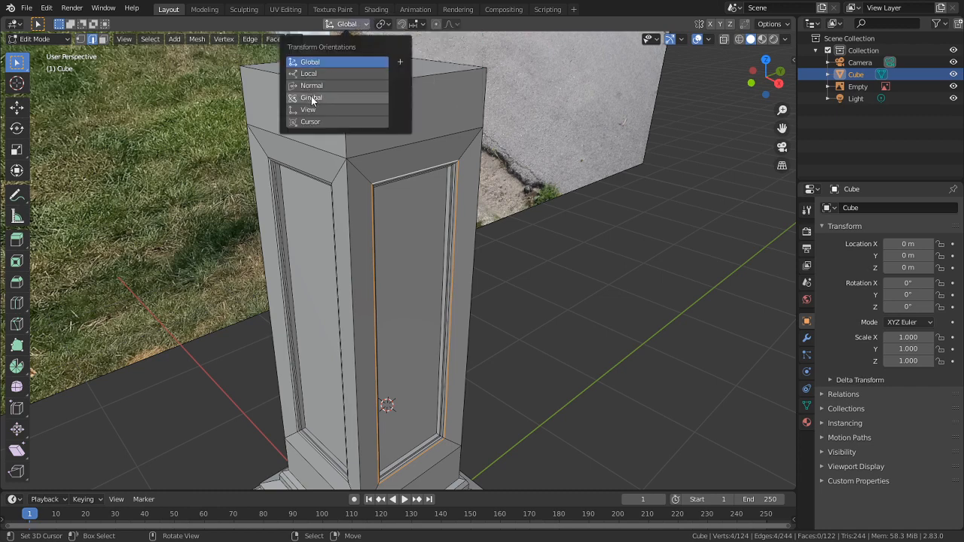
{"action": "left_click", "coordinate": [416, 27]}
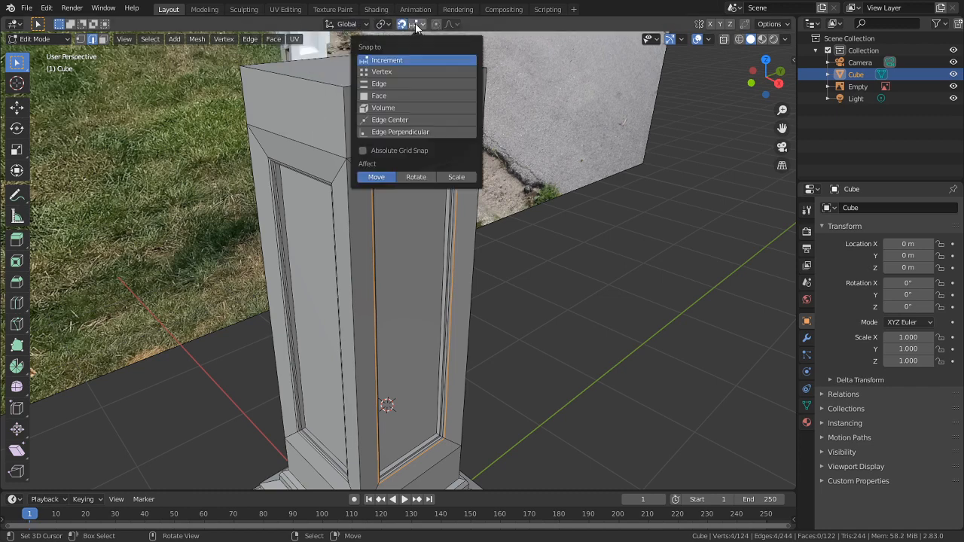
{"action": "left_click", "coordinate": [391, 84]}
Move the selected panel's outer edge loop along X, snapping it to the shaft's edge so the surrounding frame is flush
{"action": "middle_click_drag", "start_coordinate": [555, 189], "coordinate": [542, 244]}
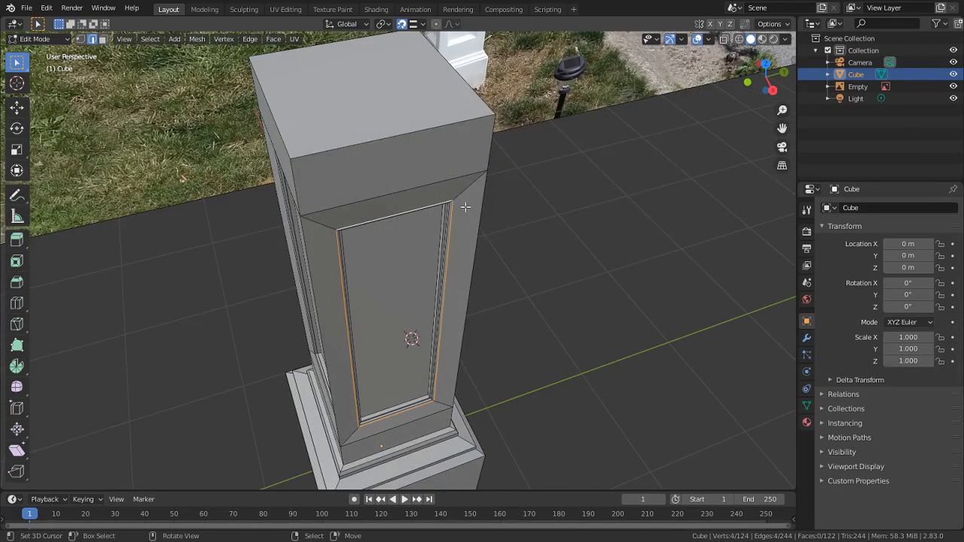
{"action": "middle_click_drag", "start_coordinate": [465, 206], "coordinate": [437, 137]}
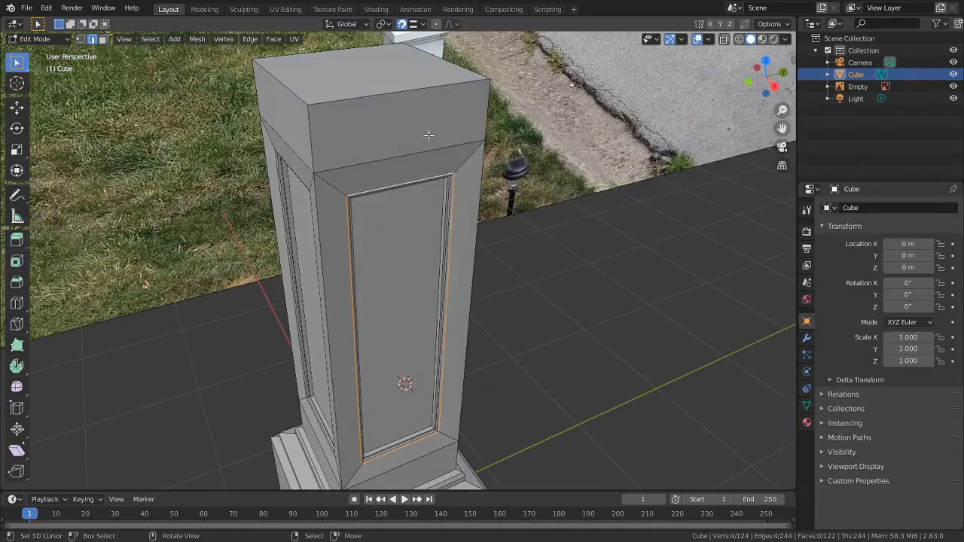
{"action": "key", "text": "g"}
{"action": "key", "text": "x"}
{"action": "left_click", "coordinate": [414, 142]}
Snap the adjacent panel's outer edge loop flush with the shaft by moving it along Y
{"action": "middle_click_drag", "start_coordinate": [555, 155], "coordinate": [398, 172]}
{"action": "right_click", "coordinate": [467, 172], "text": "alt"}
{"action": "key", "text": "g"}
{"action": "key", "text": "y"}
{"action": "left_click", "coordinate": [408, 158]}
Snap the third panel's outer edge loop flush with the shaft by moving it about -0.0201 m along X
{"action": "right_click", "coordinate": [442, 174], "text": "alt"}
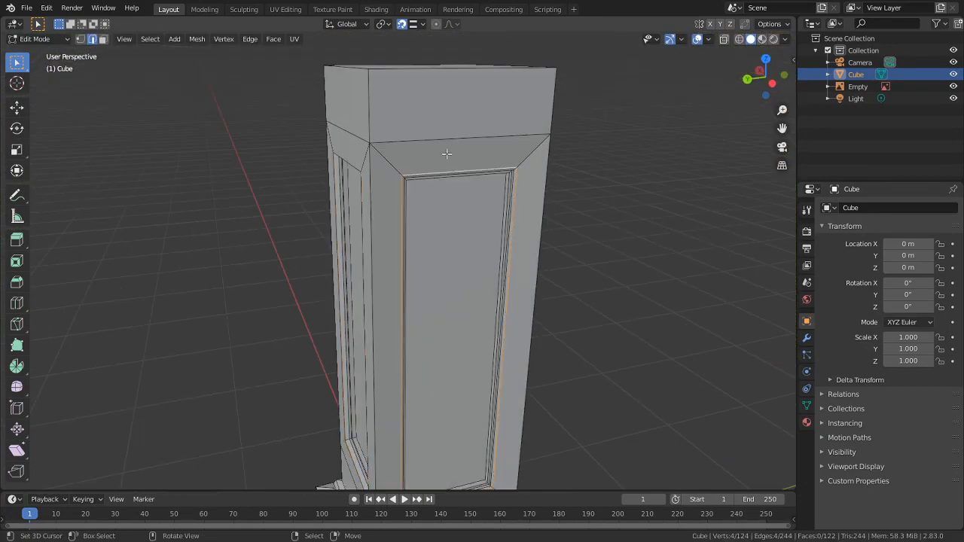
{"action": "key", "text": "g"}
{"action": "key", "text": "x"}
{"action": "left_click", "coordinate": [445, 146]}
Snap the fourth panel's outer edge loop flush with the shaft along Y and return to Object Mode
{"action": "mouse_move", "coordinate": [445, 146]}
{"action": "middle_mouse_down"}
{"action": "mouse_move", "coordinate": [469, 180]}
{"action": "mouse_move", "coordinate": [430, 147]}
{"action": "middle_mouse_up"}
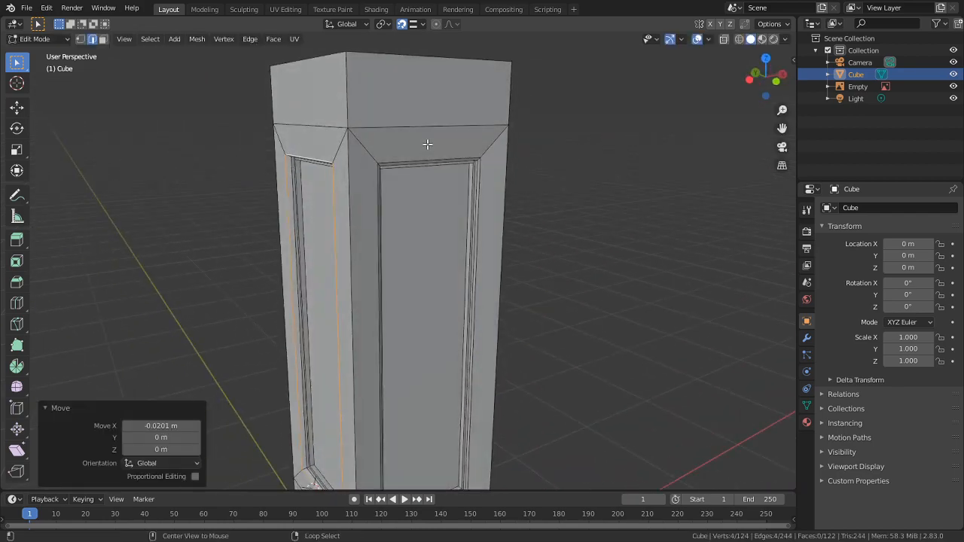
{"action": "right_click", "coordinate": [430, 146], "text": "alt"}
{"action": "key", "text": "g"}
{"action": "key", "text": "y"}
{"action": "left_click", "coordinate": [433, 125]}
{"action": "key", "text": "Tab"}
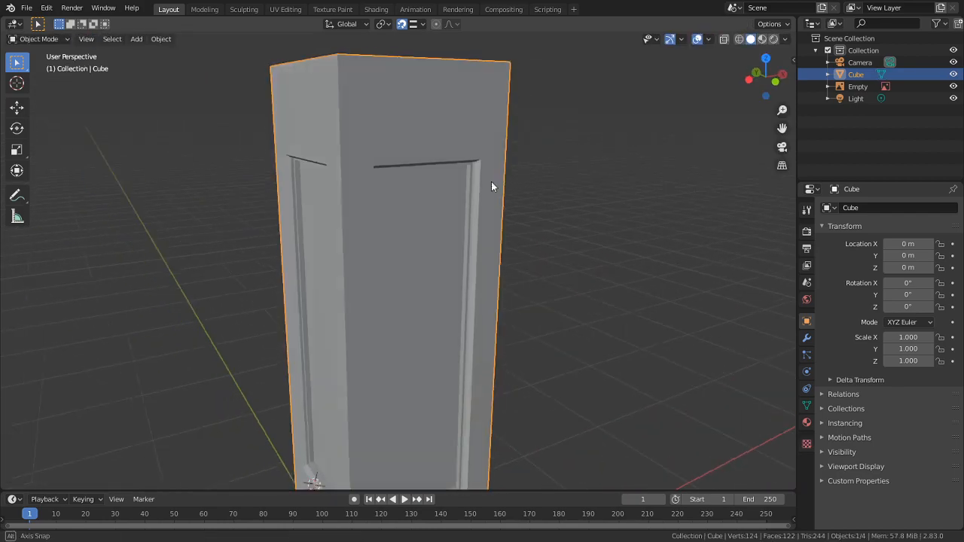
Select the narrow innermost face loop around each of the four recessed panels, then clear the selection
{"action": "middle_click_drag", "start_coordinate": [491, 181], "coordinate": [450, 324]}
{"action": "scroll", "coordinate": [412, 305], "scroll_direction": "up", "scroll_amount": 2}
{"action": "key", "text": "Tab"}
{"action": "scroll", "coordinate": [409, 393], "scroll_direction": "up", "scroll_amount": 3}
{"action": "left_click", "coordinate": [402, 426], "text": "alt"}
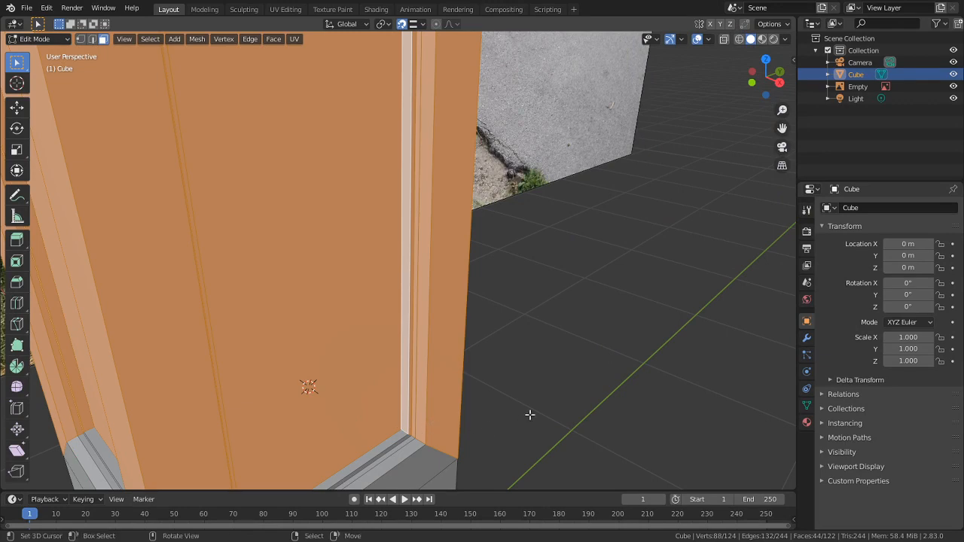
{"action": "key", "text": "alt+a"}
{"action": "left_click", "coordinate": [404, 434], "text": "alt"}
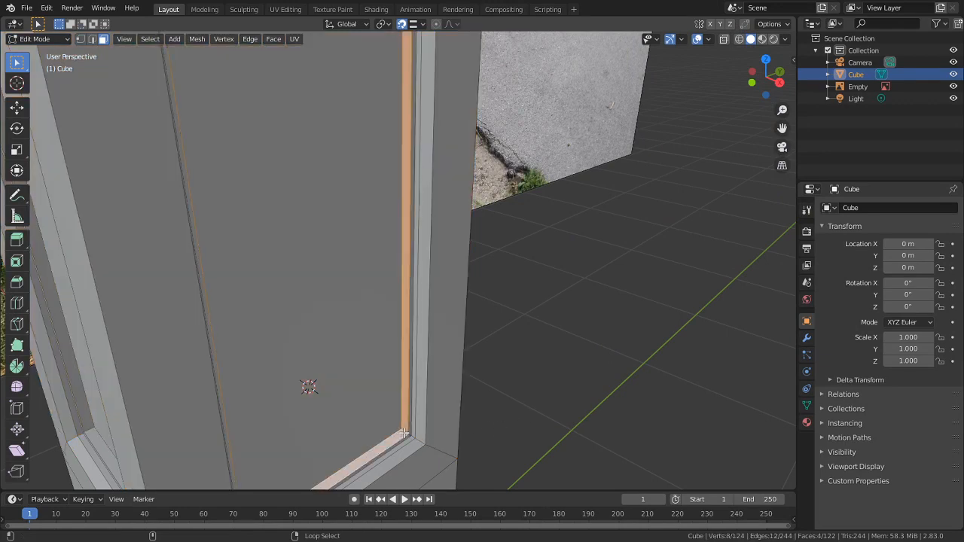
{"action": "middle_click_drag", "start_coordinate": [403, 435], "coordinate": [340, 384]}
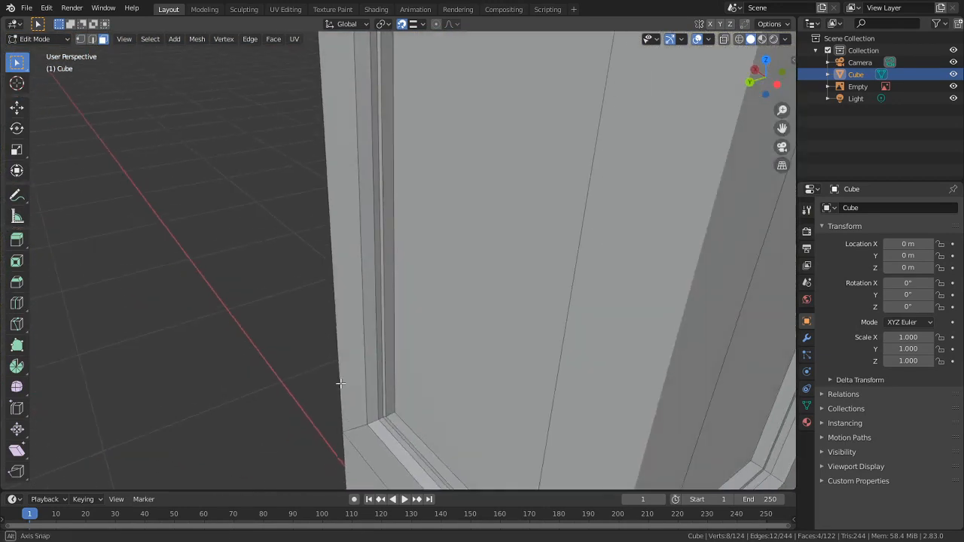
{"action": "left_click", "coordinate": [389, 415], "text": "alt+shift"}
{"action": "middle_click_drag", "start_coordinate": [389, 415], "coordinate": [358, 362]}
{"action": "left_click", "coordinate": [513, 396], "text": "alt+shift"}
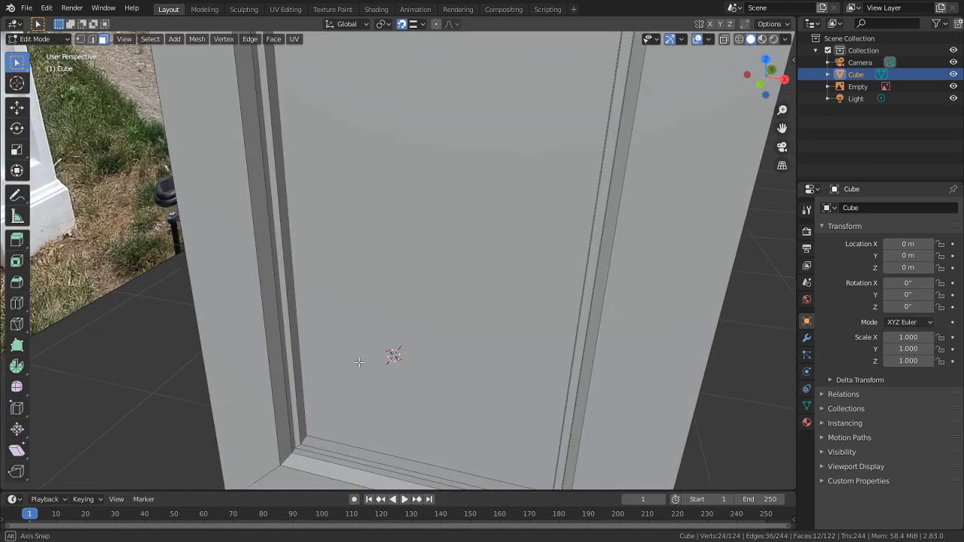
{"action": "left_click", "coordinate": [309, 440], "text": "alt+shift"}
{"action": "middle_click_drag", "start_coordinate": [463, 387], "coordinate": [425, 272]}
{"action": "key", "text": "alt+a"}
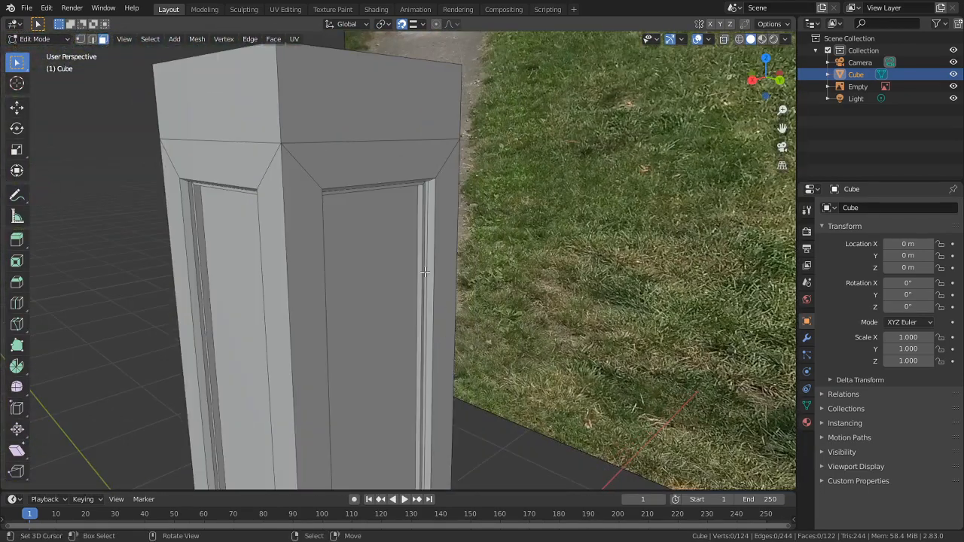
Compare the recessed panel with the reference photo and inspect its shading with the viewport overlays hidden
{"action": "middle_click_drag", "start_coordinate": [513, 244], "coordinate": [584, 237]}
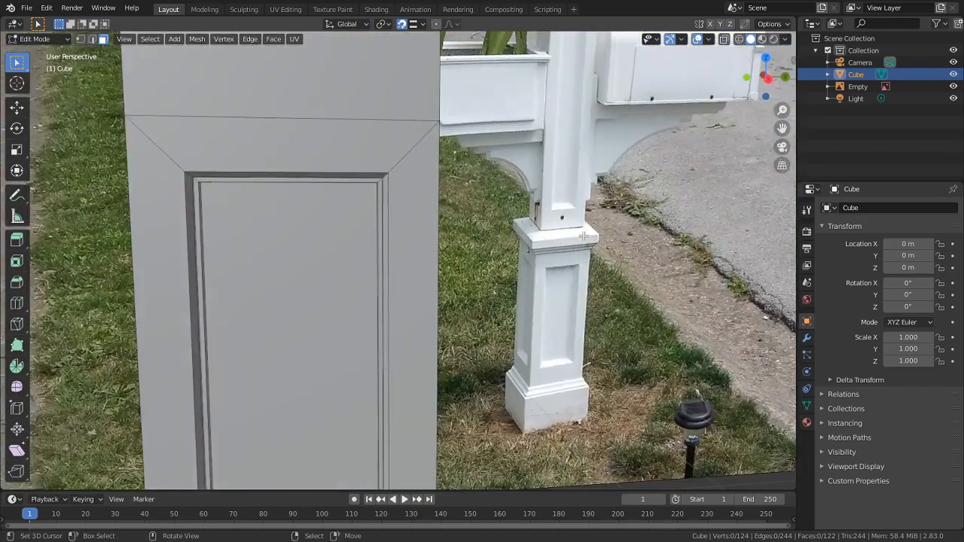
{"action": "middle_click_drag", "start_coordinate": [660, 117], "coordinate": [608, 120]}
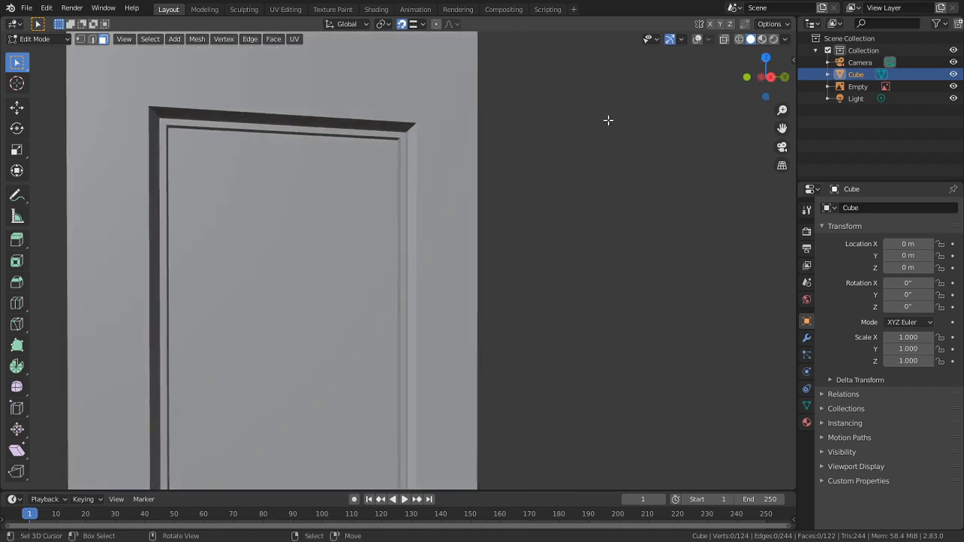
{"action": "left_click", "coordinate": [698, 40]}
{"action": "middle_click_drag", "start_coordinate": [550, 134], "coordinate": [565, 238]}
{"action": "middle_click_drag", "start_coordinate": [522, 290], "coordinate": [372, 222]}
Extrude the shaft's top face in place and scale it up by about 1.08, after checking the cap moulding in the reference photo
{"action": "left_click", "coordinate": [372, 222]}
{"action": "middle_click_drag", "start_coordinate": [643, 235], "coordinate": [640, 210]}
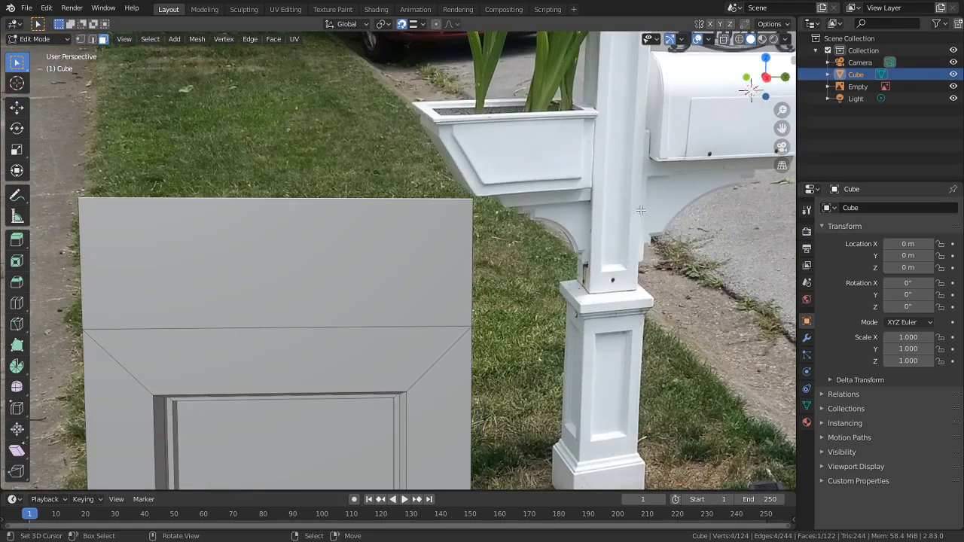
{"action": "scroll", "coordinate": [595, 312], "scroll_direction": "up", "scroll_amount": 5}
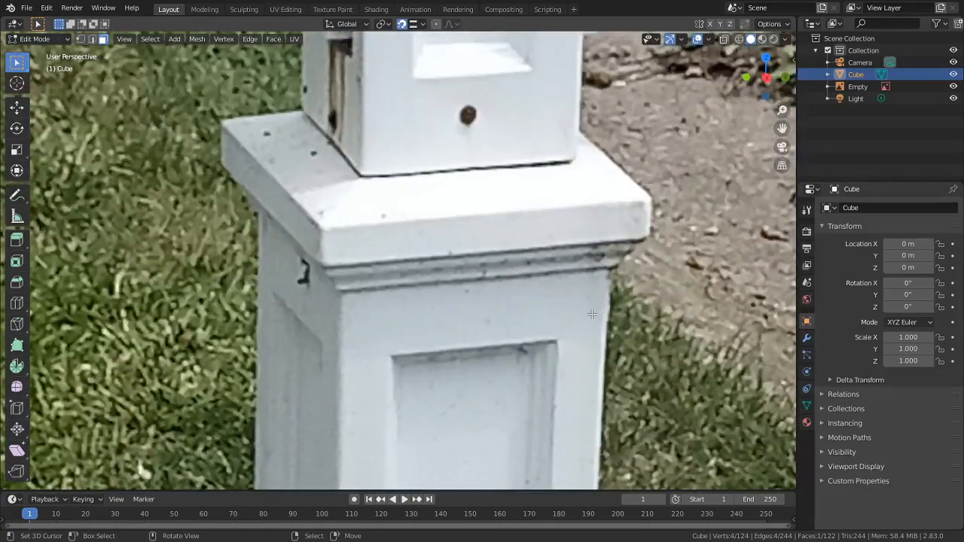
{"action": "scroll", "coordinate": [536, 309], "scroll_direction": "down", "scroll_amount": 5}
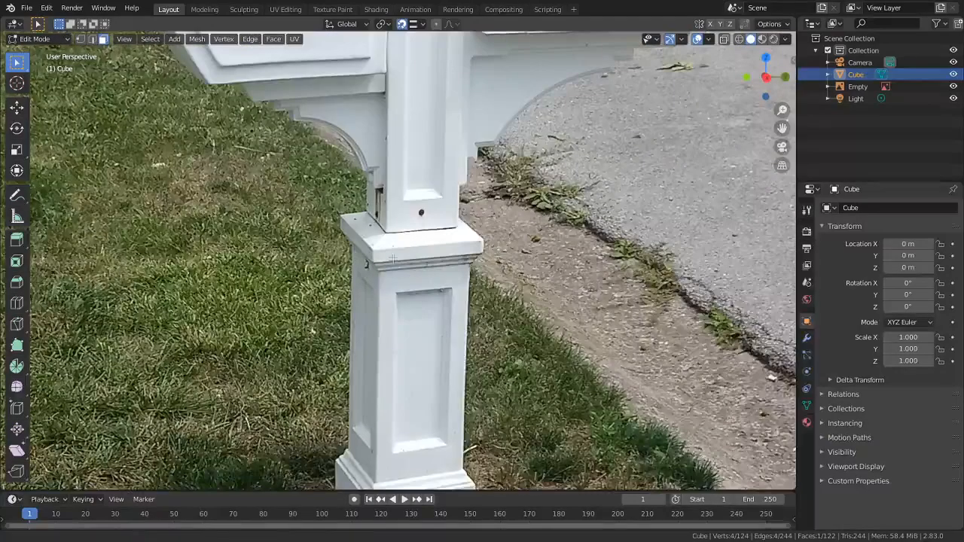
{"action": "scroll", "coordinate": [372, 265], "scroll_direction": "down", "scroll_amount": 2}
{"action": "key", "text": "KP_1"}
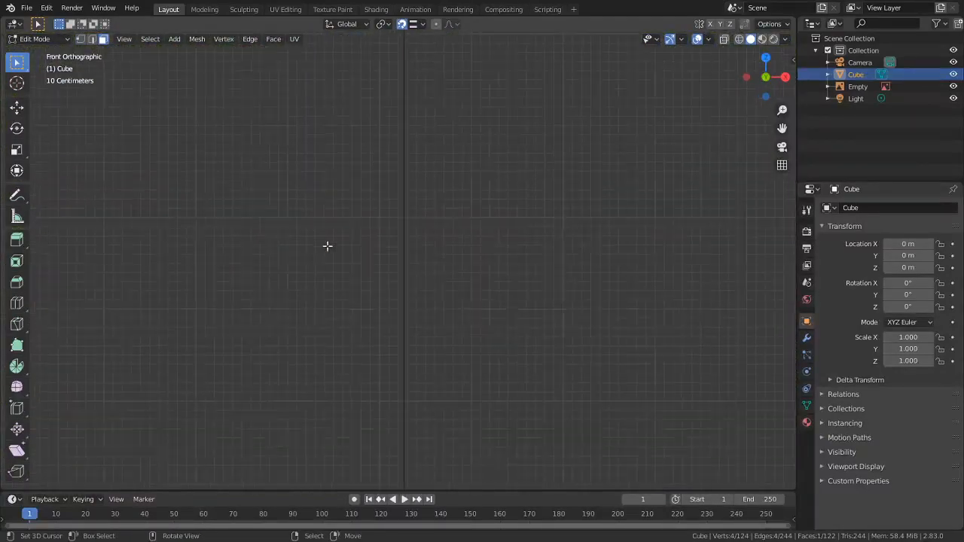
{"action": "scroll", "coordinate": [618, 234], "scroll_direction": "up", "scroll_amount": 6}
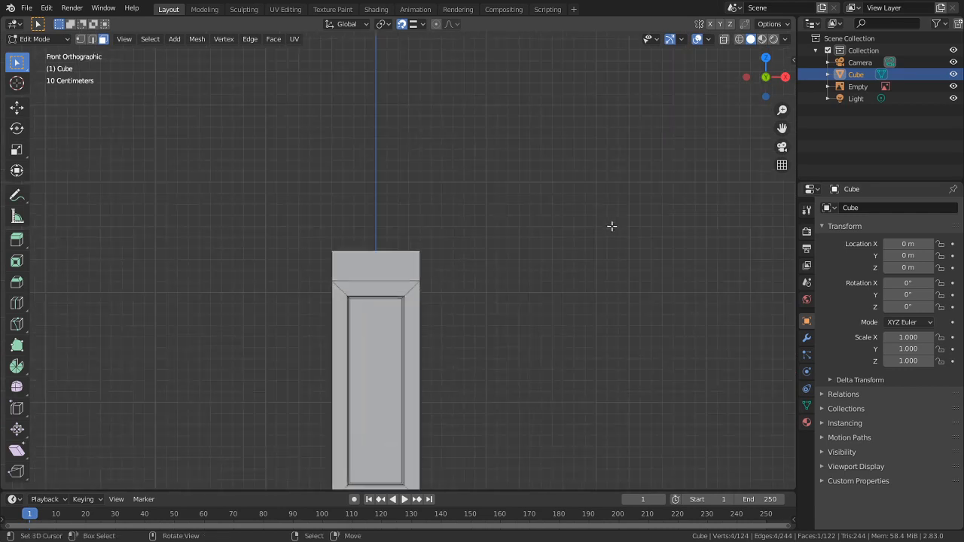
{"action": "middle_click_drag", "start_coordinate": [477, 236], "coordinate": [474, 235]}
{"action": "key", "text": "e"}
{"action": "right_click", "coordinate": [473, 223]}
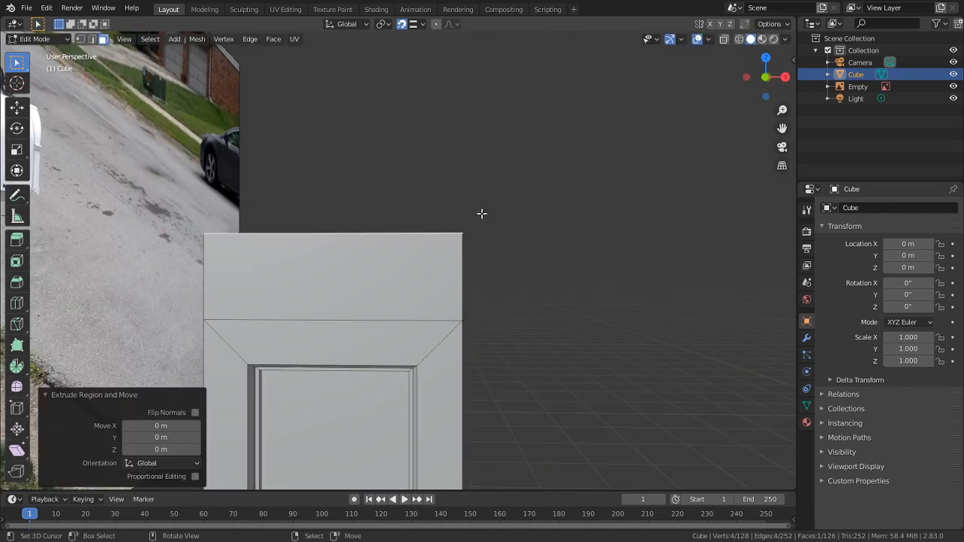
{"action": "key", "text": "s"}
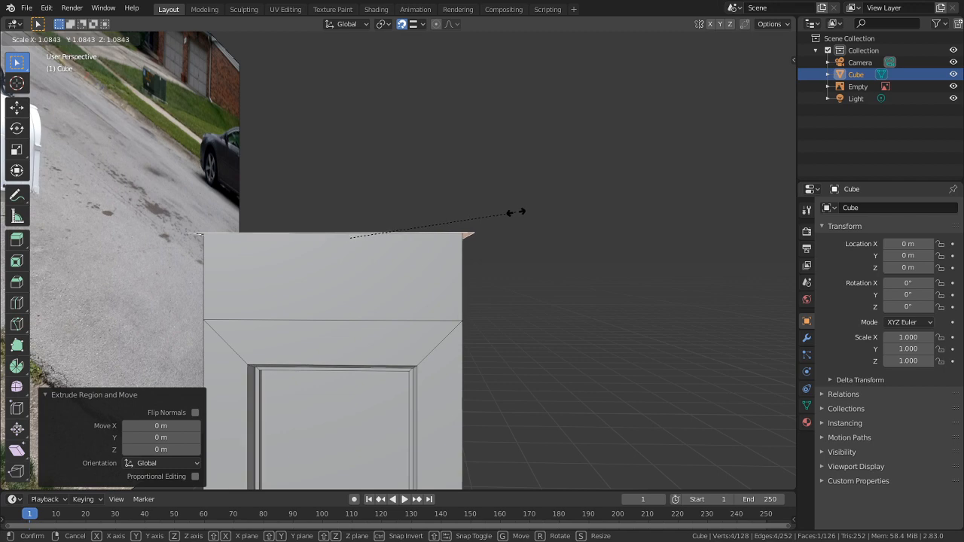
{"action": "left_click", "coordinate": [511, 219]}
Delete the enlarged top face, leaving only the flared rim around the shaft's open top
{"action": "middle_click_drag", "start_coordinate": [505, 225], "coordinate": [436, 257]}
{"action": "key", "text": "x"}
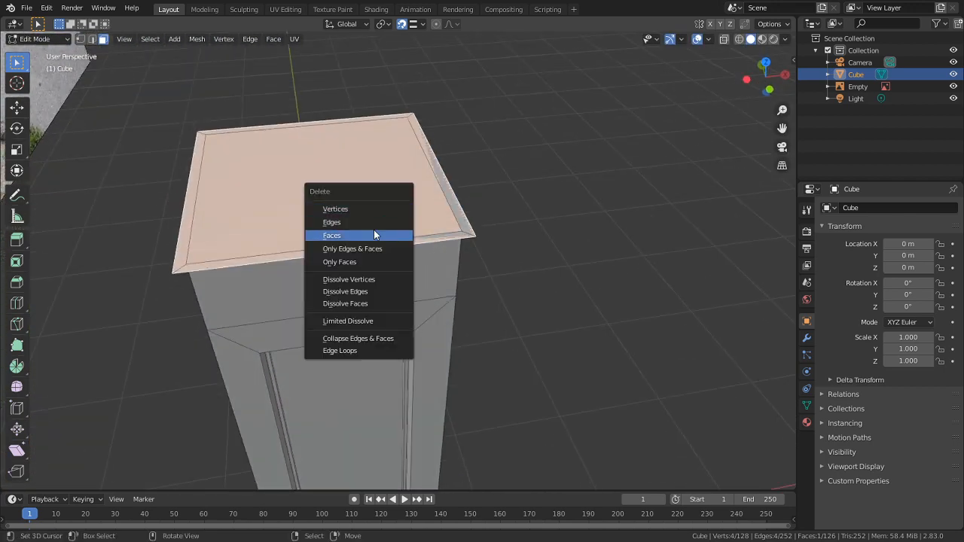
{"action": "left_click", "coordinate": [374, 235]}
{"action": "middle_click_drag", "start_coordinate": [362, 221], "coordinate": [401, 218]}
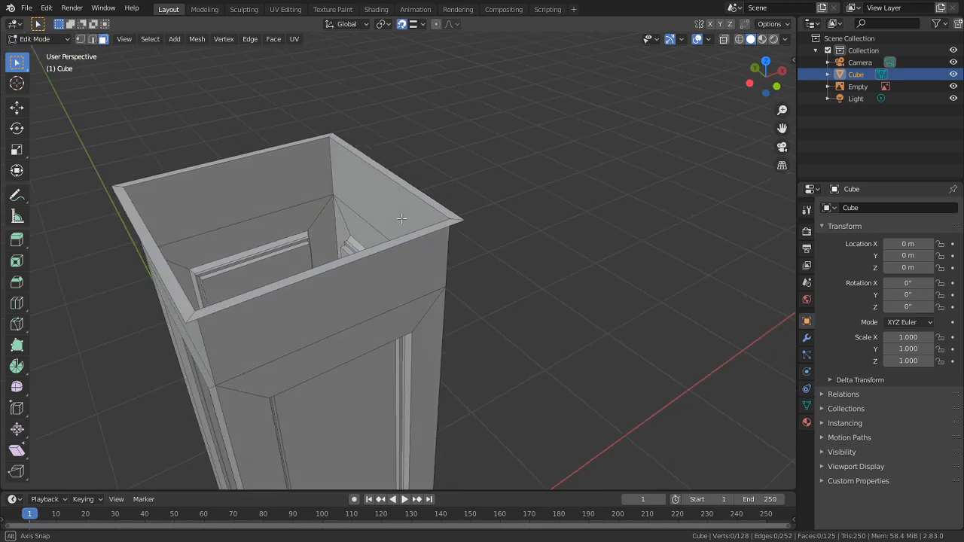
Compare the shaft's flared top rim with the cap moulding in the reference photo, then clear the rim selection
{"action": "left_click", "coordinate": [440, 230], "text": "alt"}
{"action": "key", "text": "KP_3"}
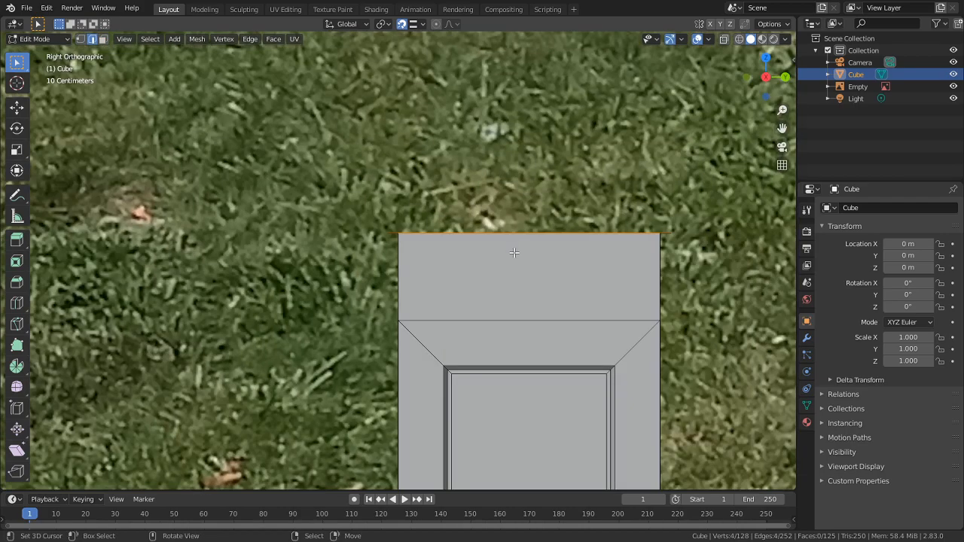
{"action": "middle_click_drag", "start_coordinate": [503, 260], "coordinate": [384, 166], "text": "shift"}
{"action": "scroll", "coordinate": [454, 265], "scroll_direction": "down", "scroll_amount": 3}
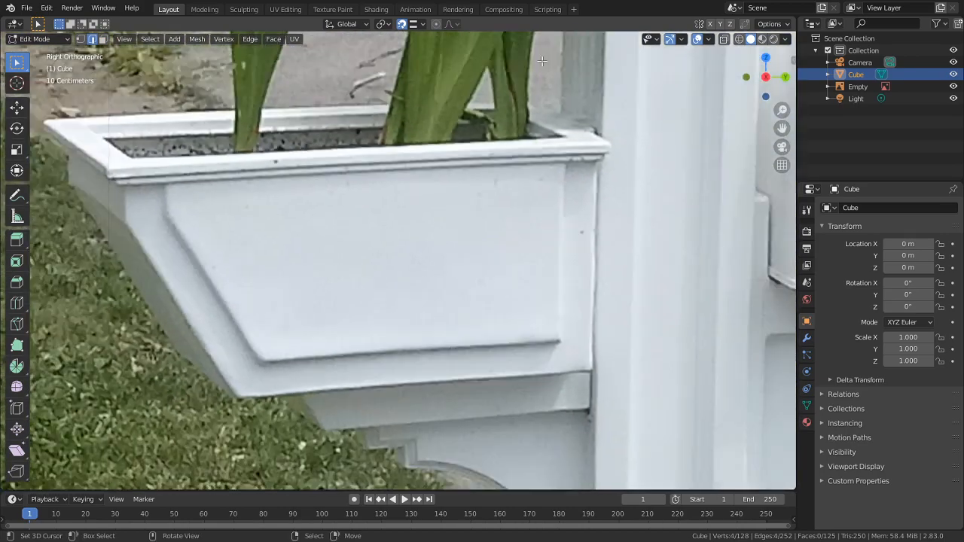
{"action": "middle_click_drag", "start_coordinate": [454, 265], "coordinate": [701, 466], "text": "shift"}
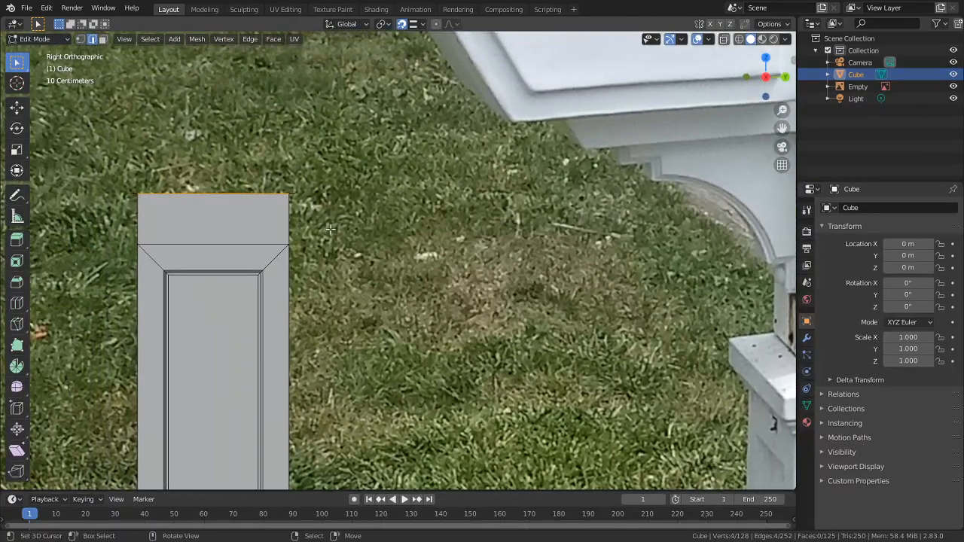
{"action": "middle_click_drag", "start_coordinate": [330, 228], "coordinate": [557, 417], "text": "shift"}
{"action": "scroll", "coordinate": [490, 412], "scroll_direction": "up", "scroll_amount": 3}
{"action": "key", "text": "alt+a"}
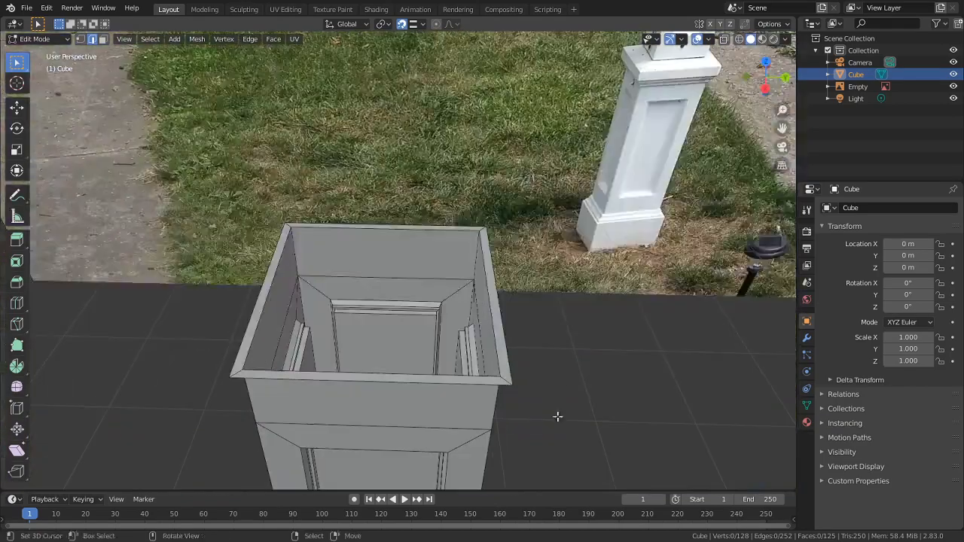
Extrude the flared rim's outer edge loop straight up by about 0.03 m
{"action": "right_click", "coordinate": [507, 349], "text": "alt"}
{"action": "middle_click_drag", "start_coordinate": [520, 348], "coordinate": [327, 315]}
{"action": "key", "text": "KP_3"}
{"action": "scroll", "coordinate": [561, 224], "scroll_direction": "up", "scroll_amount": 3}
{"action": "key", "text": "e"}
{"action": "left_click", "coordinate": [539, 211]}
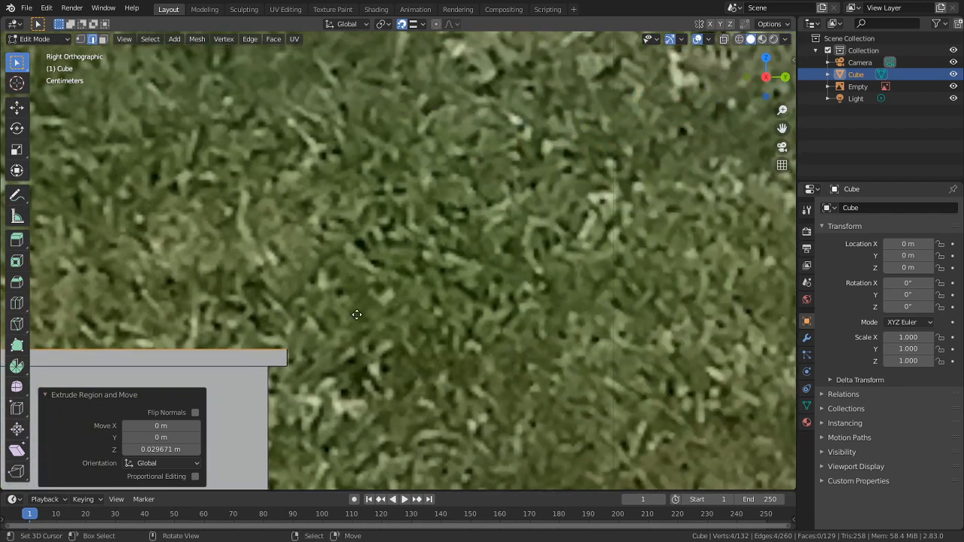
Extrude the upper edge loop in place, scale it by about 1.082, and raise it about 0.017 m to form a sloped flare
{"action": "key", "text": "e"}
{"action": "right_click", "coordinate": [358, 301]}
{"action": "key", "text": "s"}
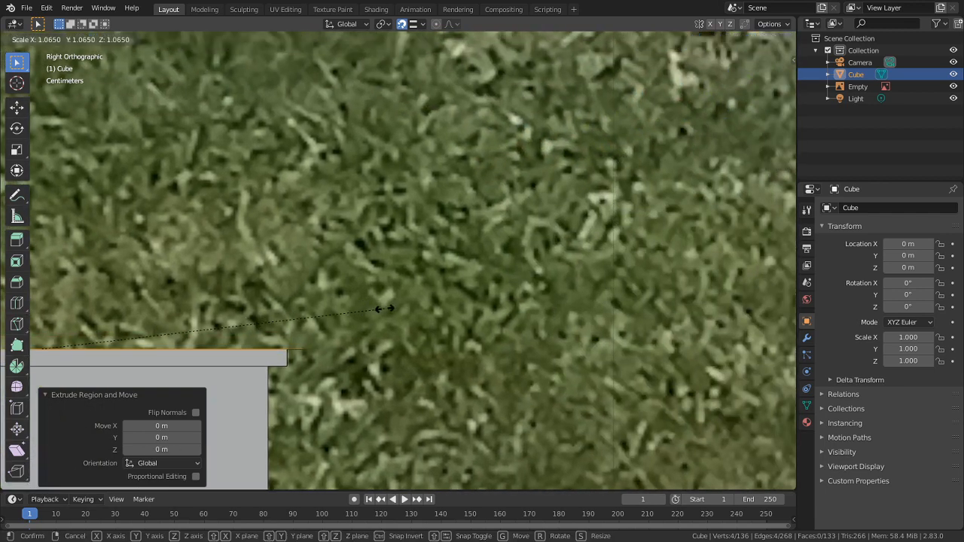
{"action": "left_click", "coordinate": [612, 320]}
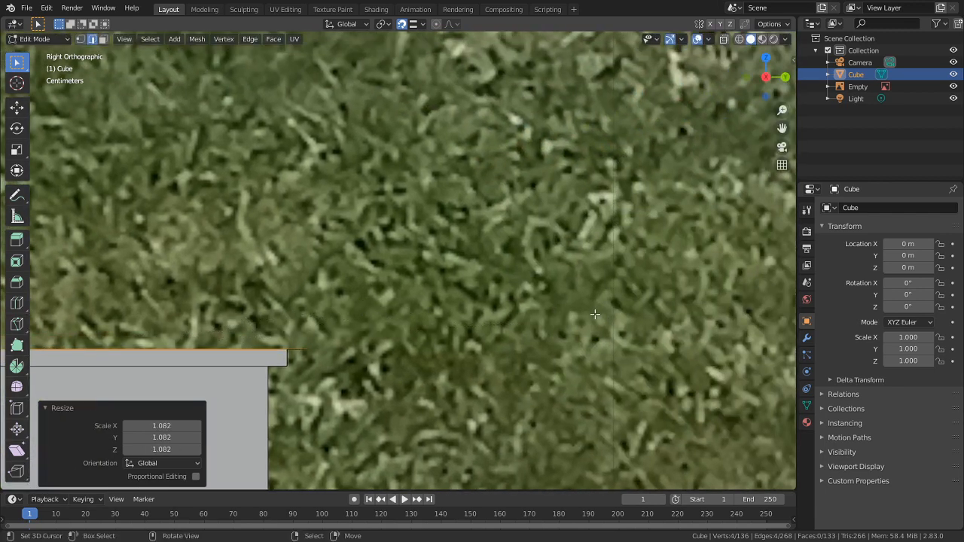
{"action": "key", "text": "g"}
{"action": "key", "text": "z"}
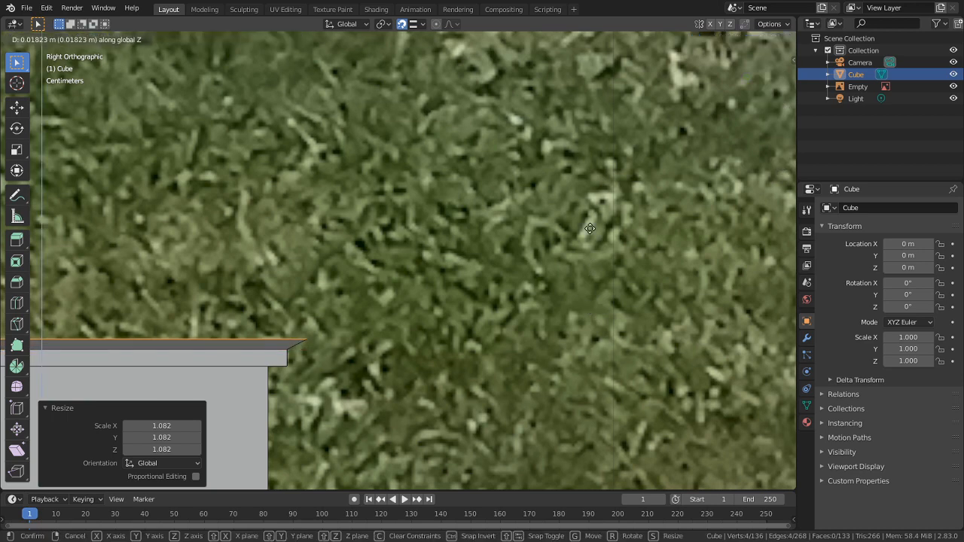
{"action": "left_click", "coordinate": [590, 234]}
Bevel the edge loop where the vertical band meets the sloped flare, using two segments and an offset of about 0.017 m
{"action": "middle_click_drag", "start_coordinate": [393, 360], "coordinate": [526, 304], "text": "shift"}
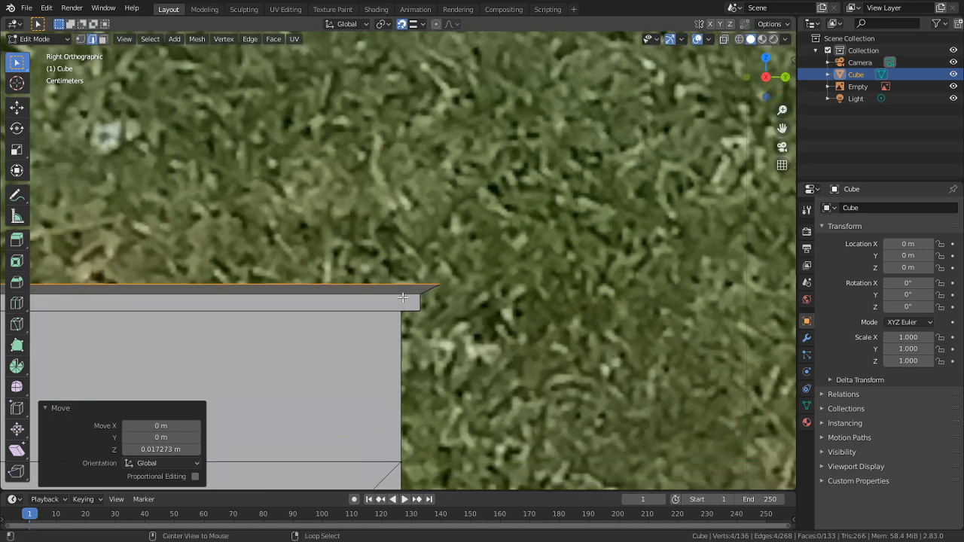
{"action": "left_click", "coordinate": [483, 302]}
{"action": "key", "text": "ctrl+b"}
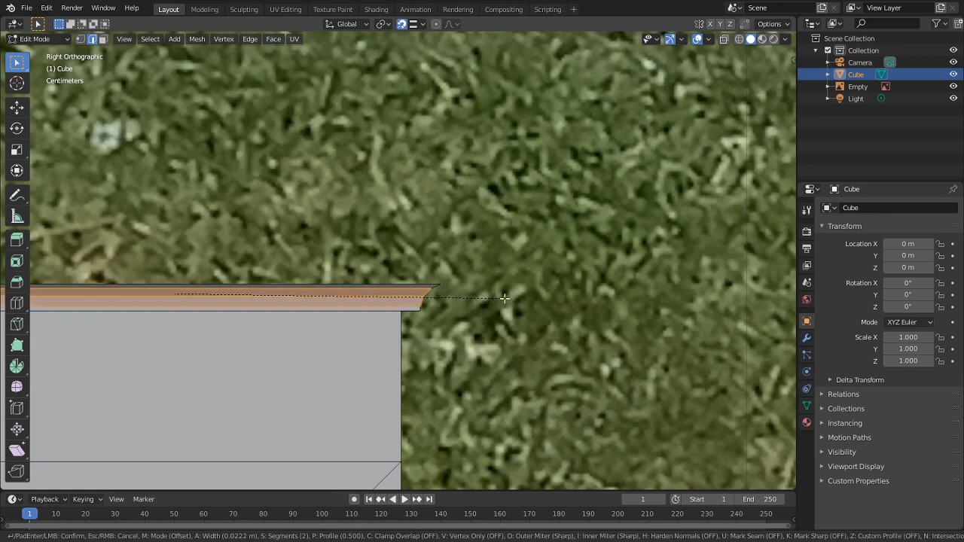
{"action": "left_click", "coordinate": [475, 298]}
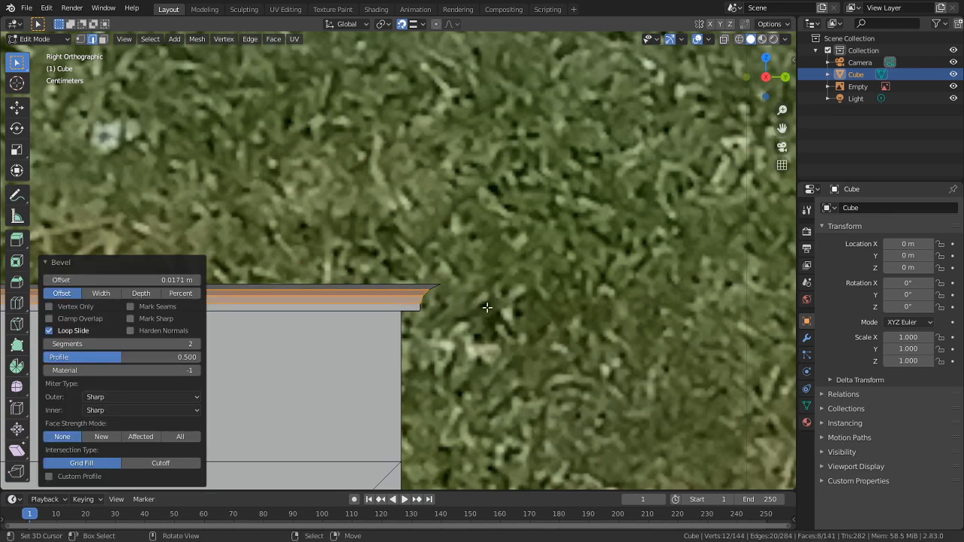
{"action": "key", "text": "Tab"}
{"action": "middle_click_drag", "start_coordinate": [486, 306], "coordinate": [513, 303]}
{"action": "key", "text": "Tab"}
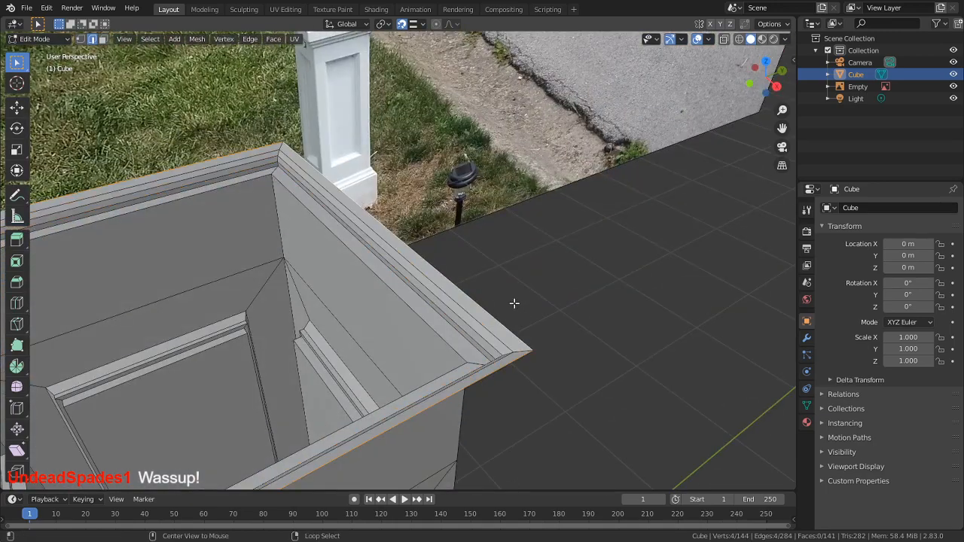
Examine the lower post's cap and the moulding beneath it in the reference photo, then return to the model
{"action": "key", "text": "KP_3"}
{"action": "scroll", "coordinate": [533, 304], "scroll_direction": "down", "scroll_amount": 8}
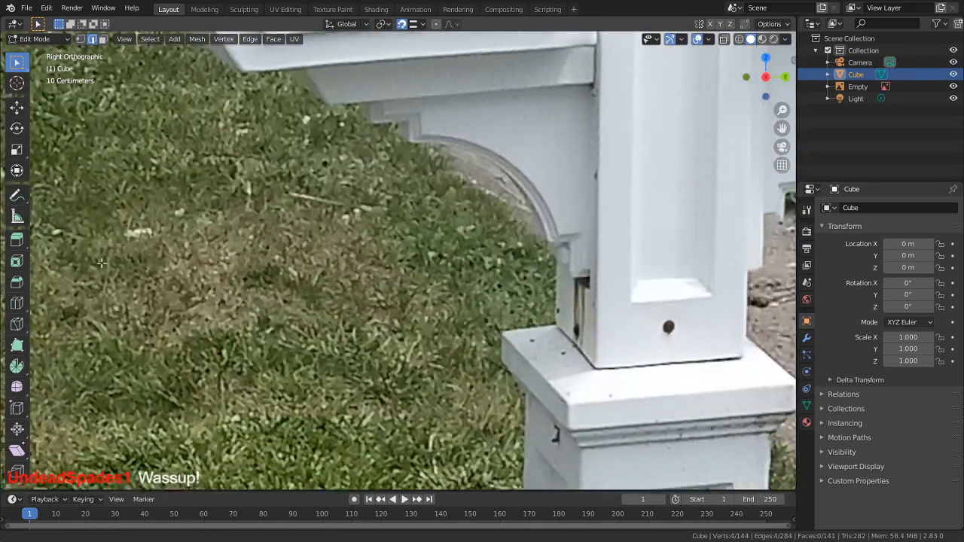
{"action": "middle_click_drag", "start_coordinate": [102, 263], "coordinate": [93, 210], "text": "shift"}
{"action": "middle_click_drag", "start_coordinate": [592, 351], "coordinate": [526, 275], "text": "shift"}
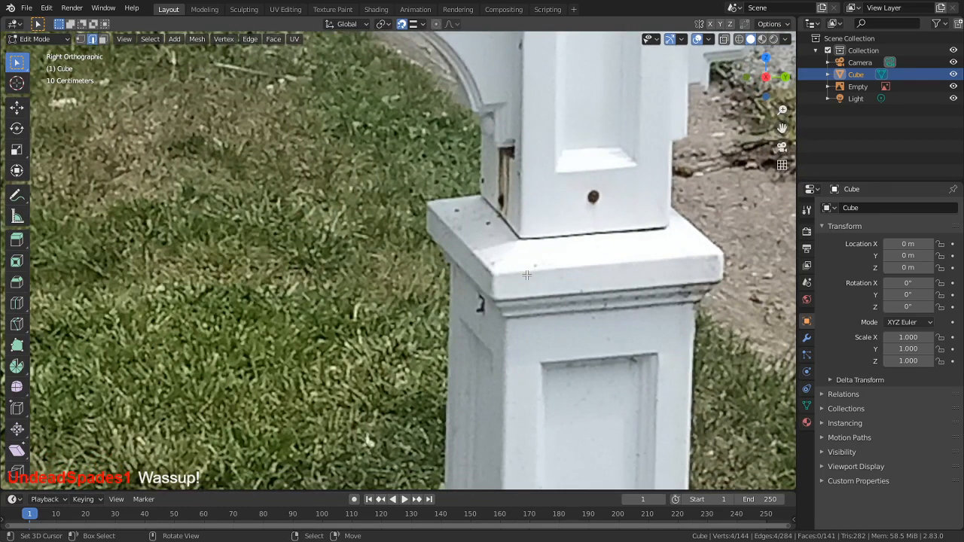
{"action": "scroll", "coordinate": [527, 275], "scroll_direction": "up", "scroll_amount": 5}
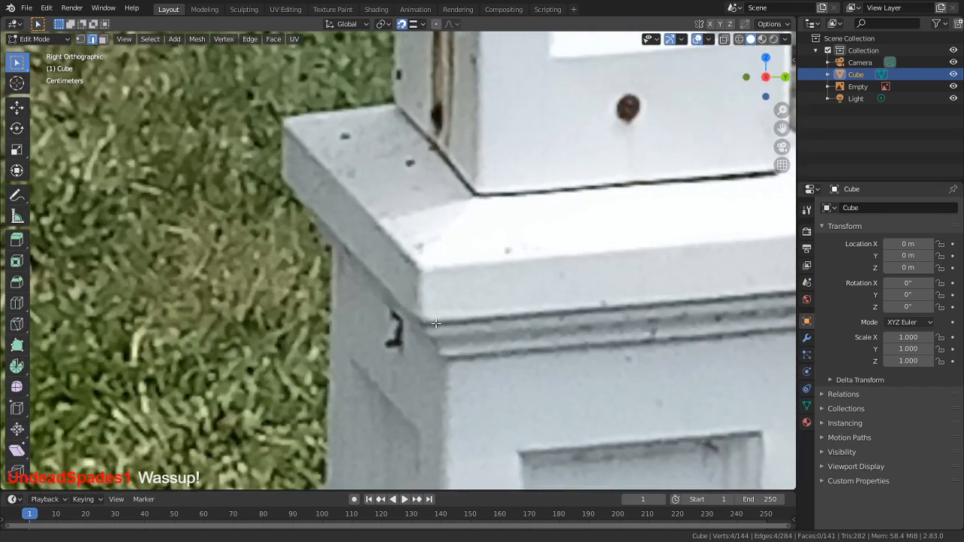
{"action": "middle_click_drag", "start_coordinate": [435, 323], "coordinate": [592, 322], "text": "shift"}
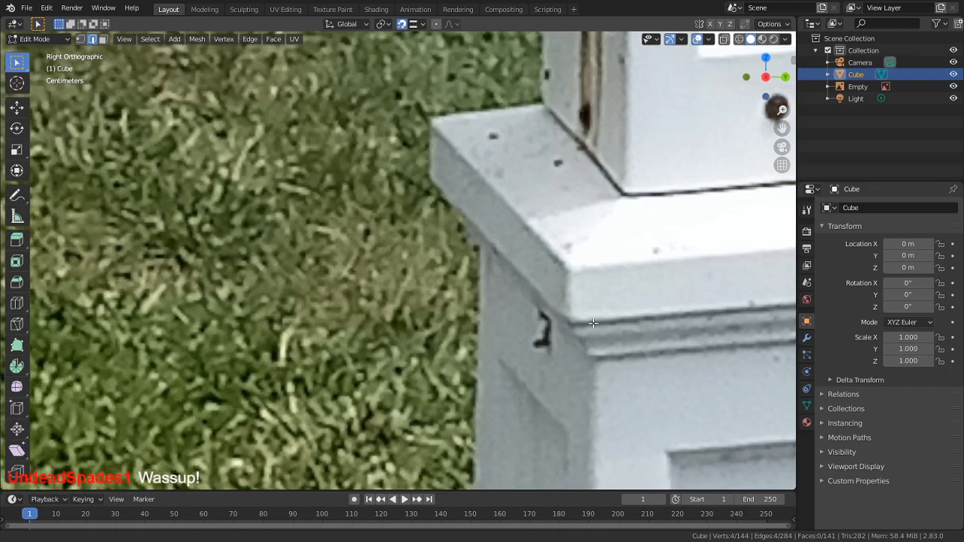
{"action": "scroll", "coordinate": [592, 322], "scroll_direction": "down", "scroll_amount": 3}
{"action": "middle_click_drag", "start_coordinate": [419, 338], "coordinate": [368, 298]}
{"action": "key", "text": "KP_Decimal"}
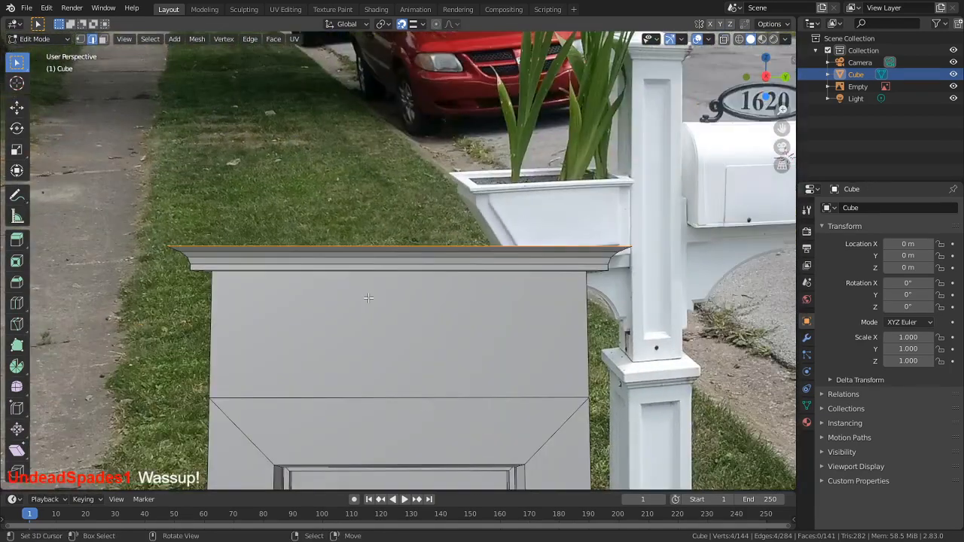
Extrude the moulding's top edge loop straight up by about 0.046 m
{"action": "key", "text": "KP_1"}
{"action": "scroll", "coordinate": [369, 298], "scroll_direction": "up", "scroll_amount": 2}
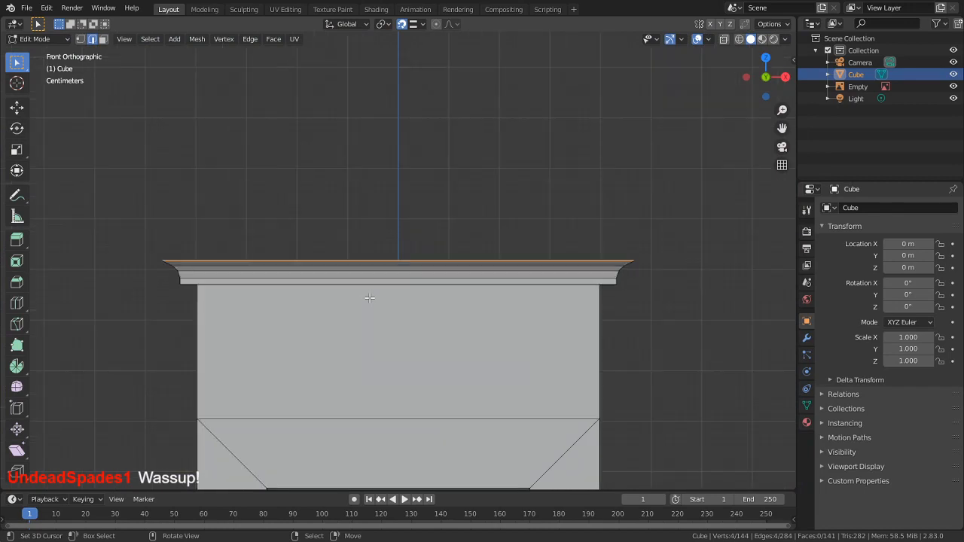
{"action": "key", "text": "e"}
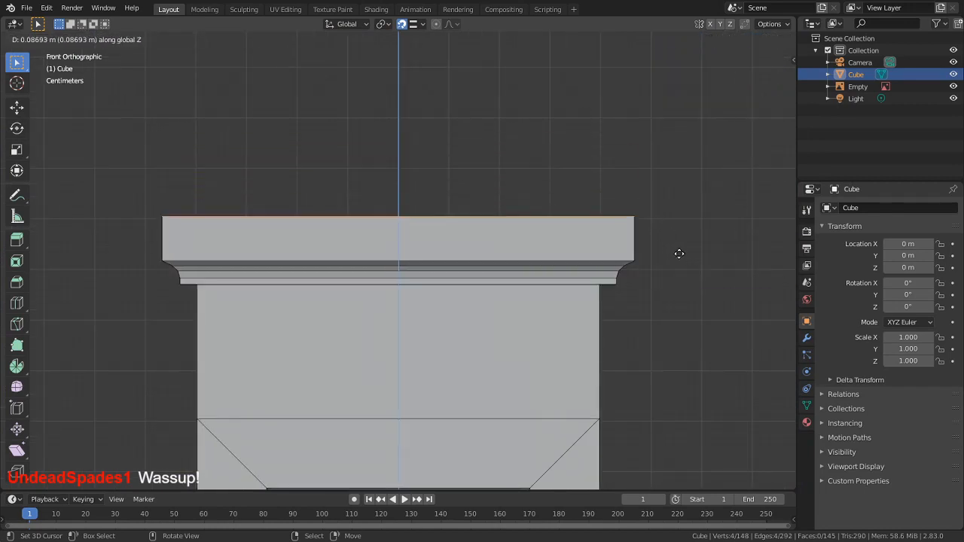
{"action": "key", "text": "Escape"}
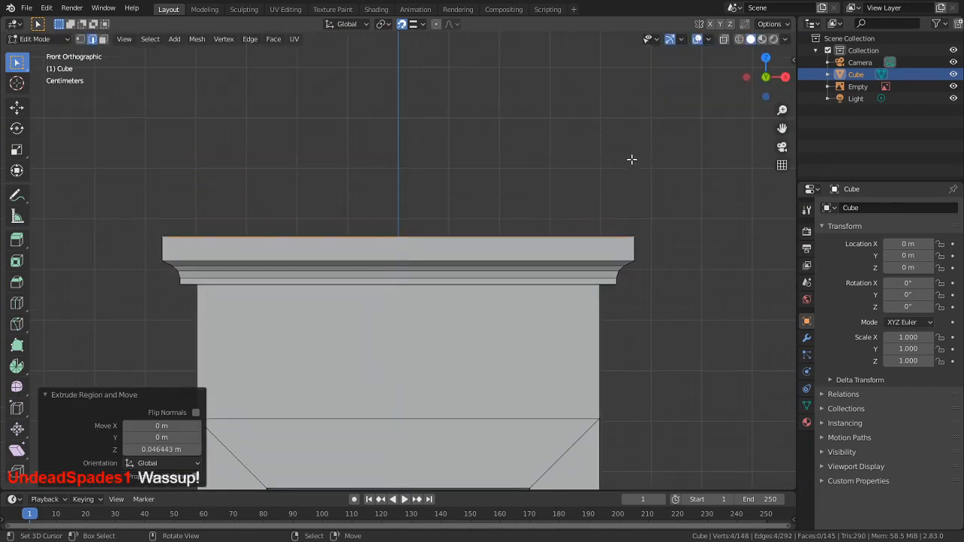
Widen the extruded top edge loop by about 1.154 in X and Y only, forming a flat overhanging ledge
{"action": "key", "text": "s"}
{"action": "key", "text": "shift+z"}
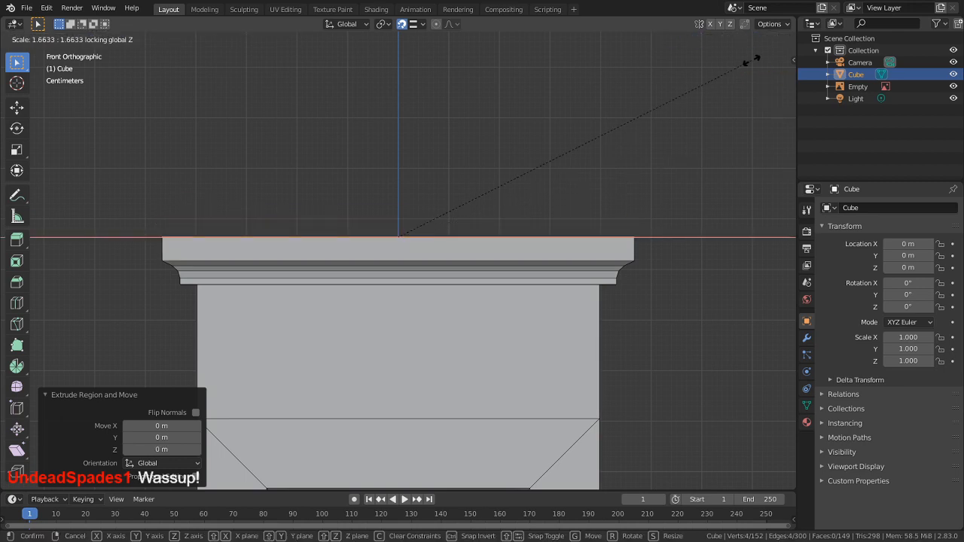
{"action": "middle_click_drag", "start_coordinate": [663, 104], "coordinate": [645, 161]}
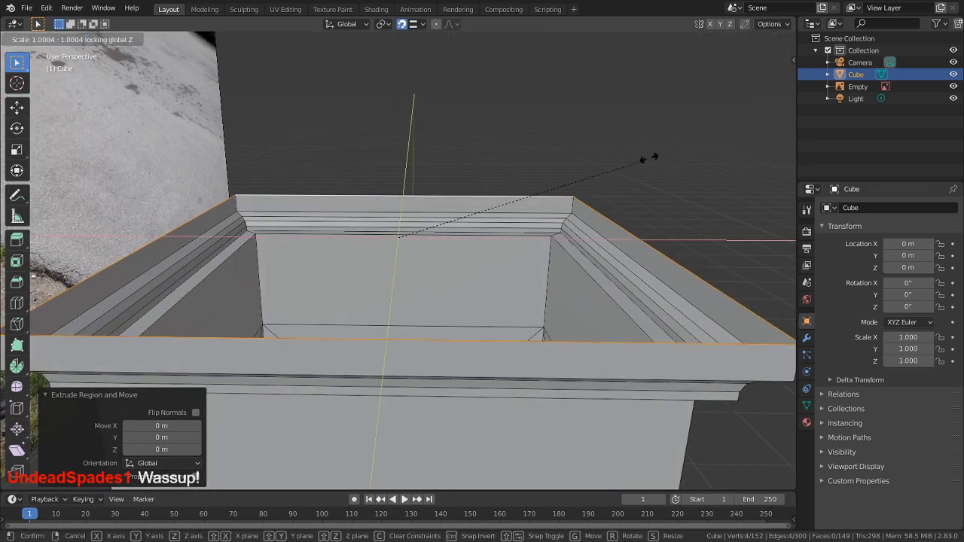
{"action": "left_click", "coordinate": [660, 65]}
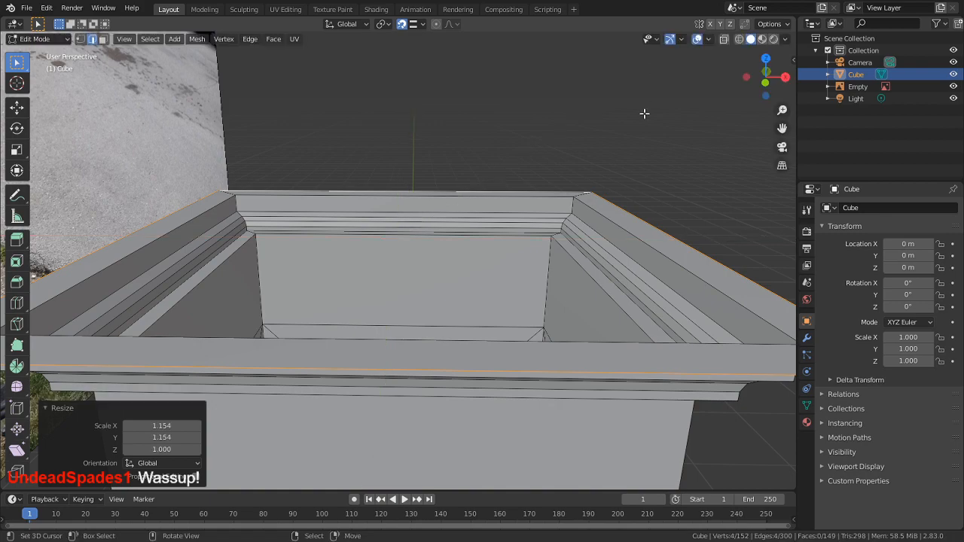
Extrude the ledge's outer edge loop straight up along Z to form the vertical sides of the cap
{"action": "key", "text": "e"}
{"action": "key", "text": "z"}
{"action": "left_click", "coordinate": [646, 80]}
{"action": "middle_click_drag", "start_coordinate": [646, 81], "coordinate": [639, 50]}
{"action": "middle_click_drag", "start_coordinate": [667, 211], "coordinate": [594, 222]}
Bevel the inner corner edge loop beneath the cap's overhang with two segments and a width of about 0.027 m
{"action": "right_click", "coordinate": [382, 137], "text": "alt"}
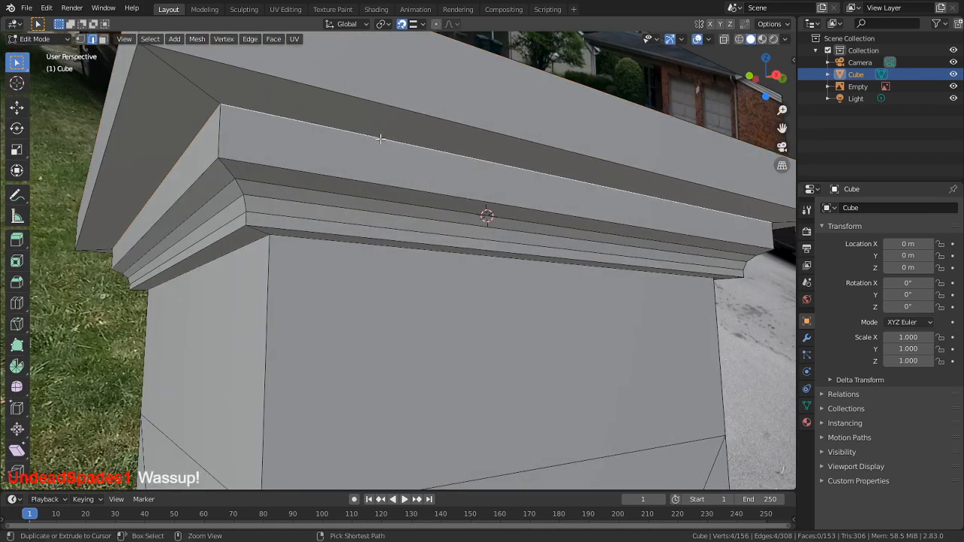
{"action": "key", "text": "ctrl+b"}
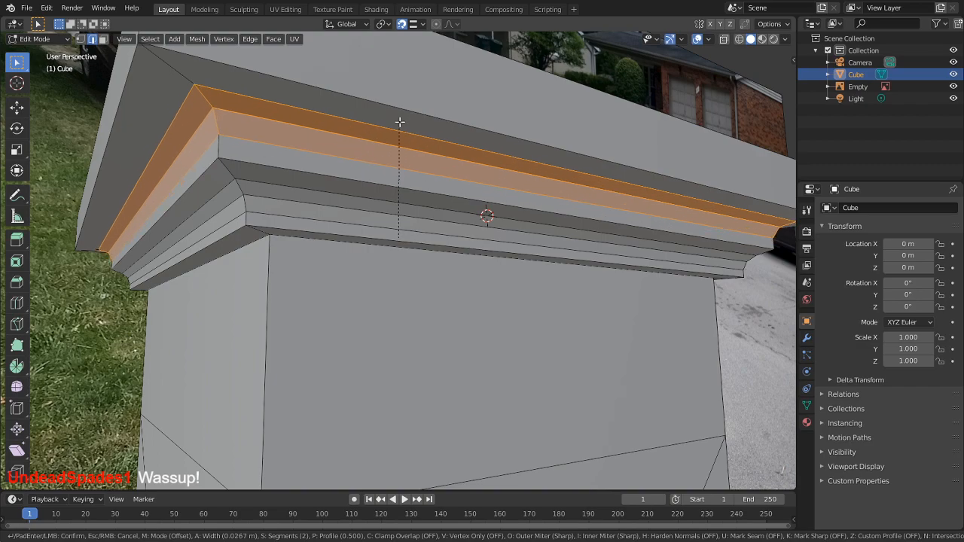
{"action": "left_click", "coordinate": [399, 119]}
{"action": "key", "text": "Tab"}
{"action": "middle_click_drag", "start_coordinate": [400, 121], "coordinate": [378, 112]}
Apply smooth shading to the whole post and inspect it from above and from the side
{"action": "left_click", "coordinate": [161, 38]}
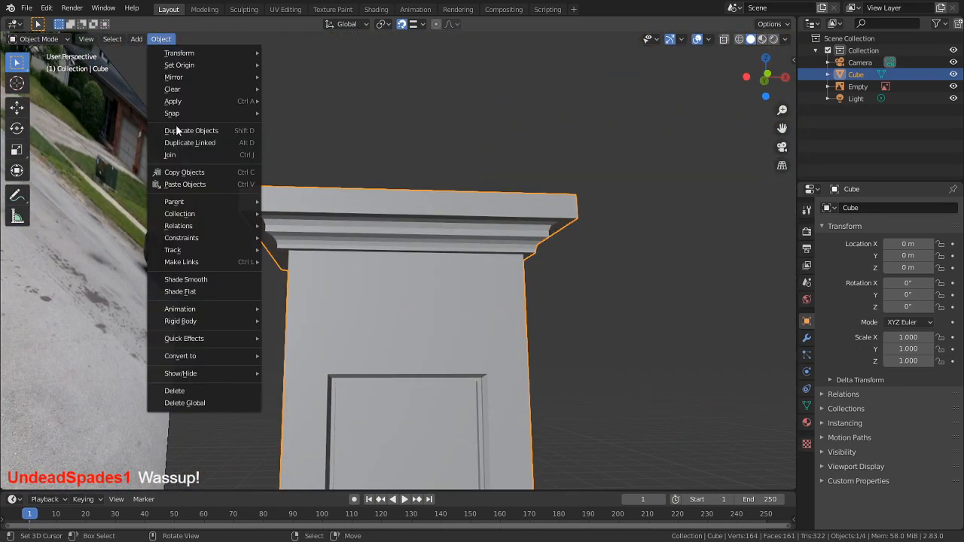
{"action": "left_click", "coordinate": [197, 279]}
{"action": "mouse_move", "coordinate": [197, 280]}
{"action": "middle_mouse_down"}
{"action": "mouse_move", "coordinate": [323, 320]}
{"action": "mouse_move", "coordinate": [503, 332]}
{"action": "mouse_move", "coordinate": [387, 355]}
{"action": "mouse_move", "coordinate": [428, 302]}
{"action": "mouse_move", "coordinate": [427, 310]}
{"action": "middle_mouse_up"}
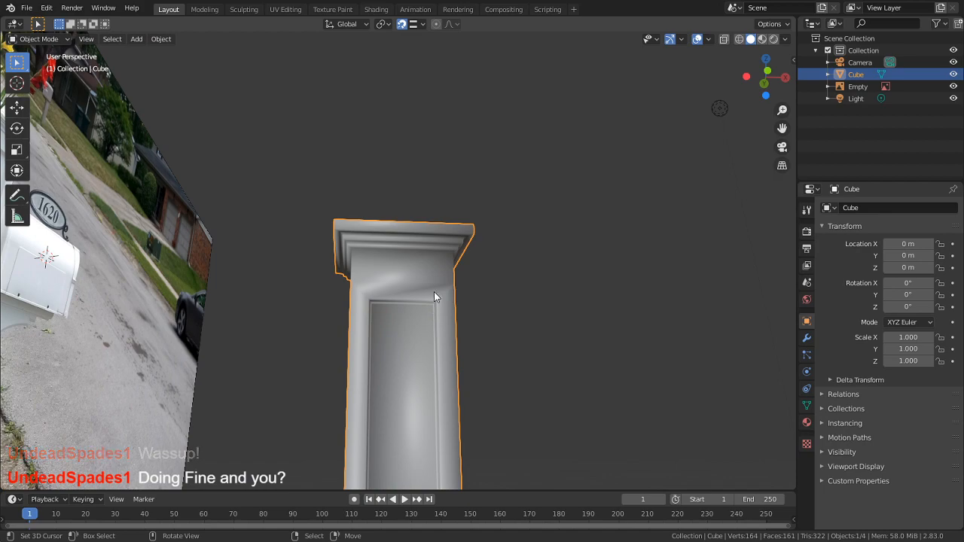
{"action": "middle_click_drag", "start_coordinate": [504, 254], "coordinate": [447, 363]}
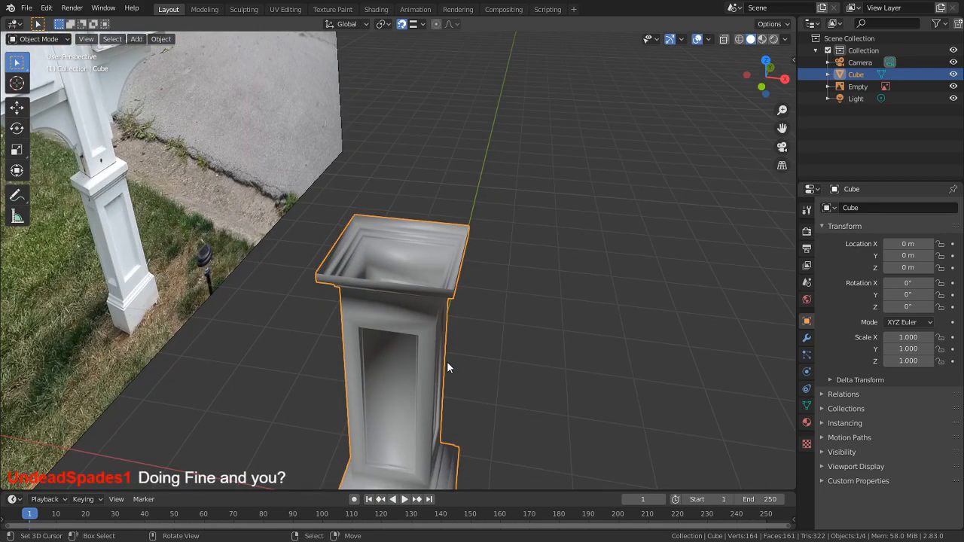
{"action": "middle_click_drag", "start_coordinate": [447, 361], "coordinate": [401, 314]}
{"action": "middle_click_drag", "start_coordinate": [627, 250], "coordinate": [651, 242]}
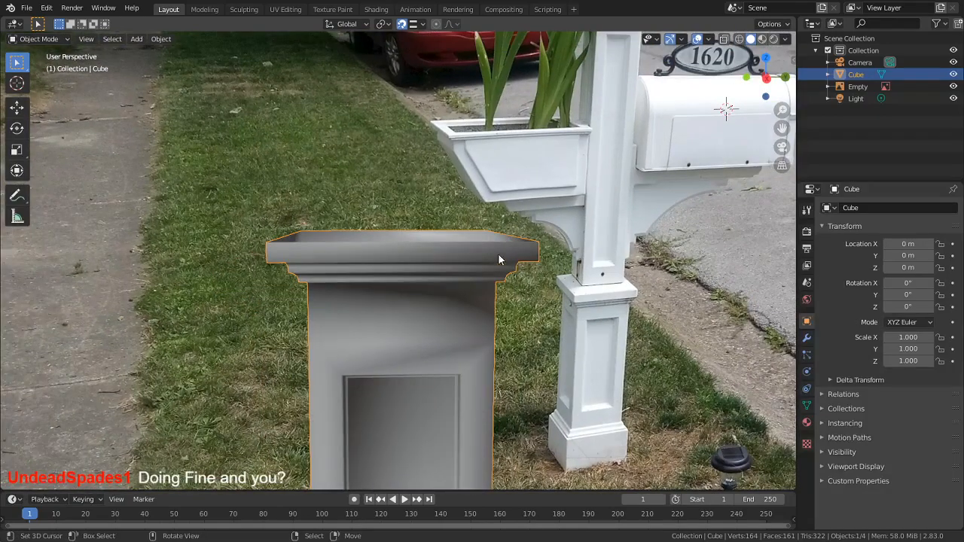
Raise the cap's top edge loop by about 0.006 m along Z and compare the cap with the reference photo
{"action": "key", "text": "Tab"}
{"action": "left_click", "coordinate": [441, 245], "text": "alt"}
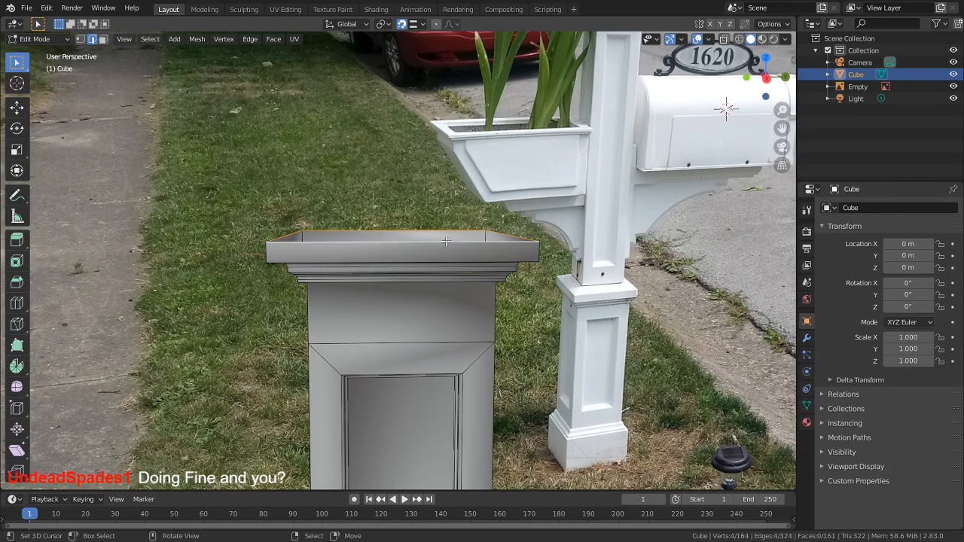
{"action": "key", "text": "KP_3"}
{"action": "middle_click_drag", "start_coordinate": [490, 268], "coordinate": [381, 264], "text": "shift"}
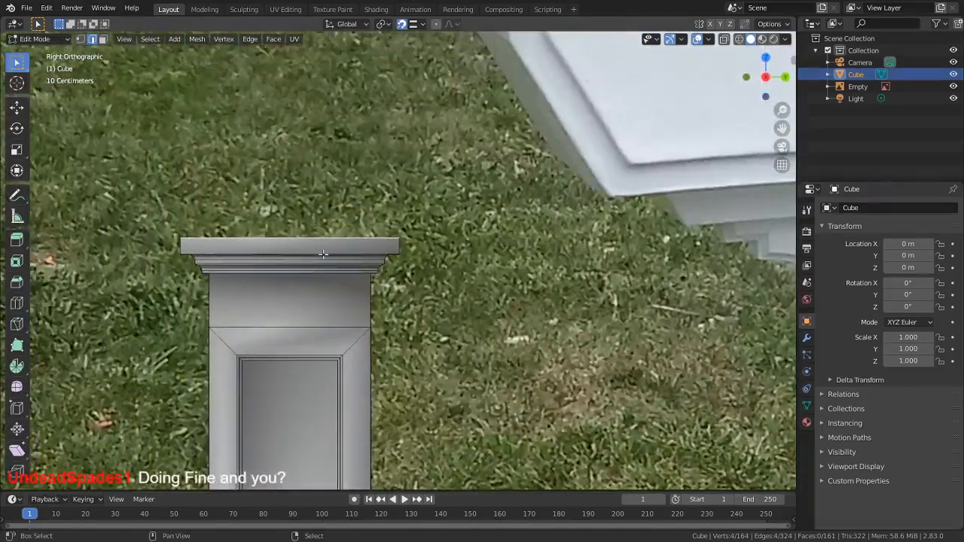
{"action": "scroll", "coordinate": [241, 201], "scroll_direction": "up", "scroll_amount": 4}
{"action": "key", "text": "g"}
{"action": "key", "text": "z"}
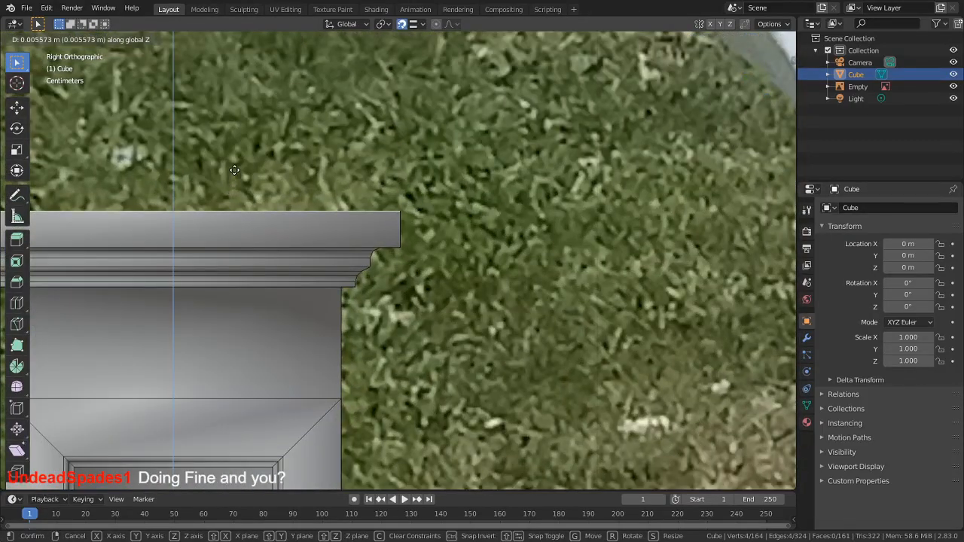
{"action": "left_click", "coordinate": [234, 170]}
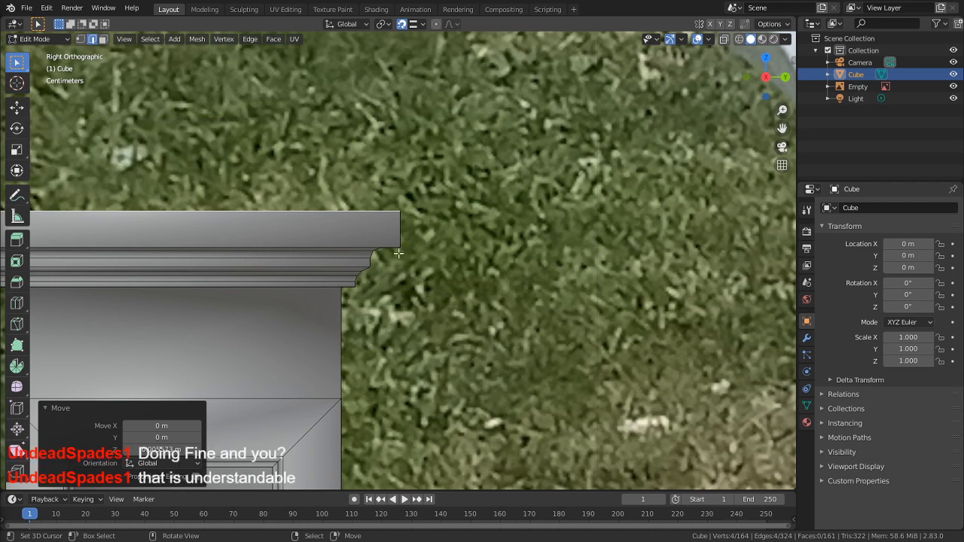
{"action": "middle_click_drag", "start_coordinate": [420, 251], "coordinate": [433, 261]}
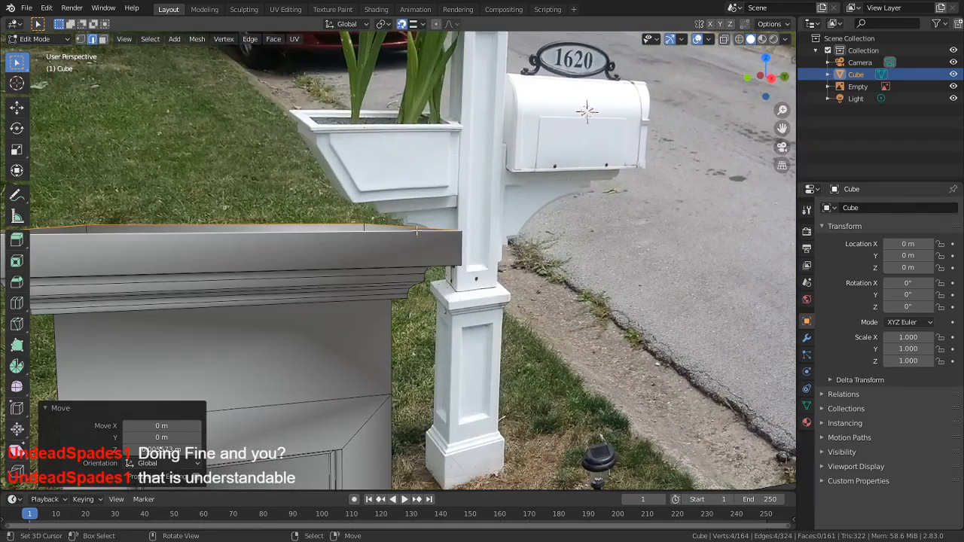
{"action": "key", "text": "KP_3"}
{"action": "middle_click_drag", "start_coordinate": [309, 301], "coordinate": [588, 359], "text": "shift"}
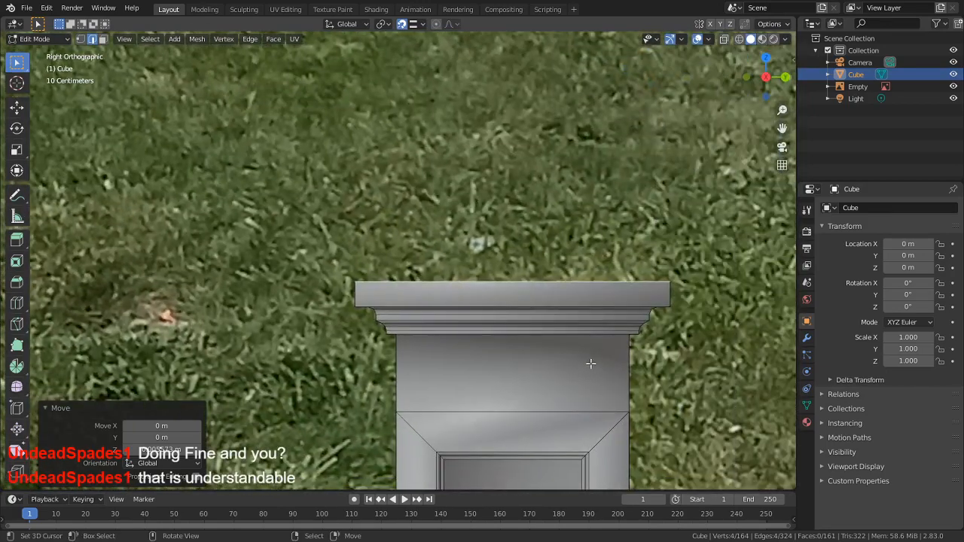
Raise the cap's top edge loop by about 0.073 m along Z
{"action": "key", "text": "g"}
{"action": "key", "text": "z"}
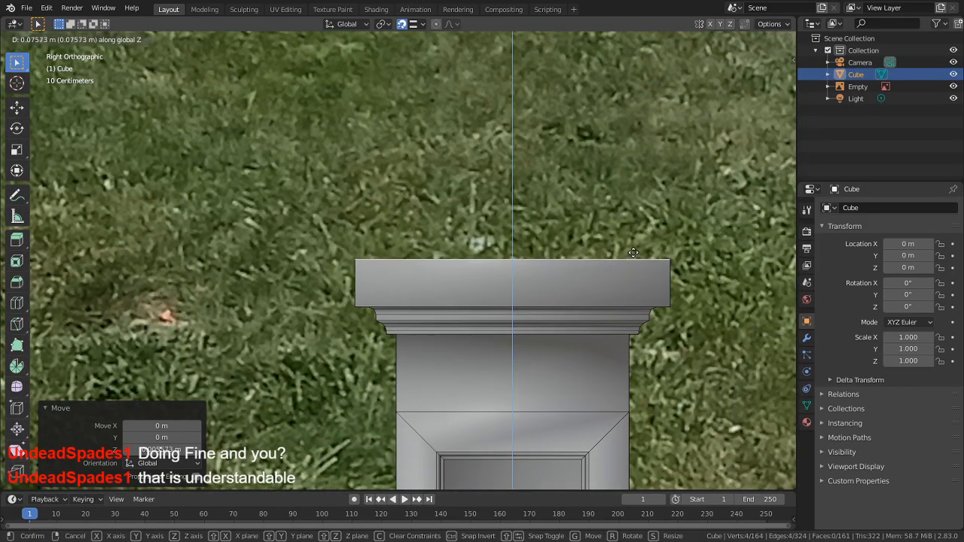
{"action": "left_click", "coordinate": [635, 268]}
Check the cap in the reference photo and extrude its top edge loop about 0.08 m upward along Z
{"action": "middle_click_drag", "start_coordinate": [634, 267], "coordinate": [558, 267], "text": "shift"}
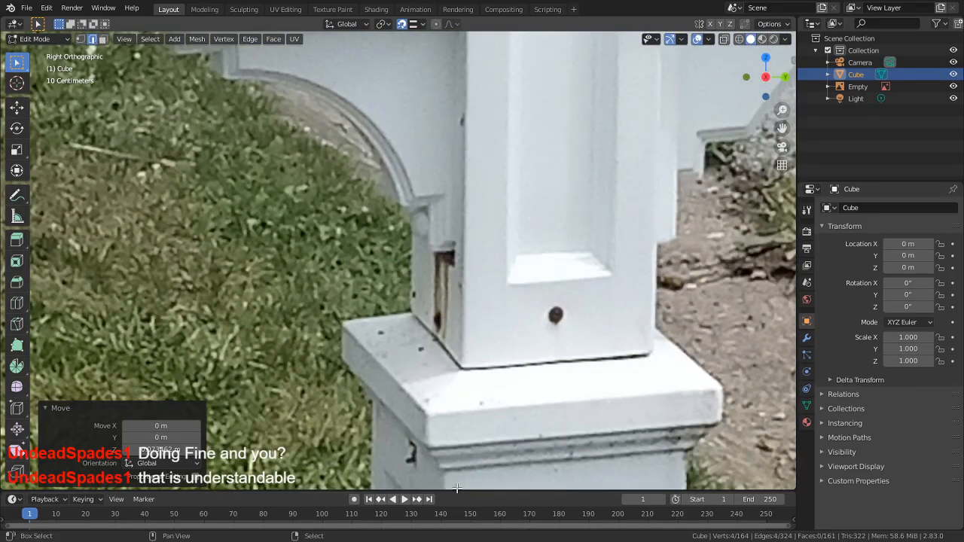
{"action": "middle_click_drag", "start_coordinate": [476, 173], "coordinate": [461, 316], "text": "shift"}
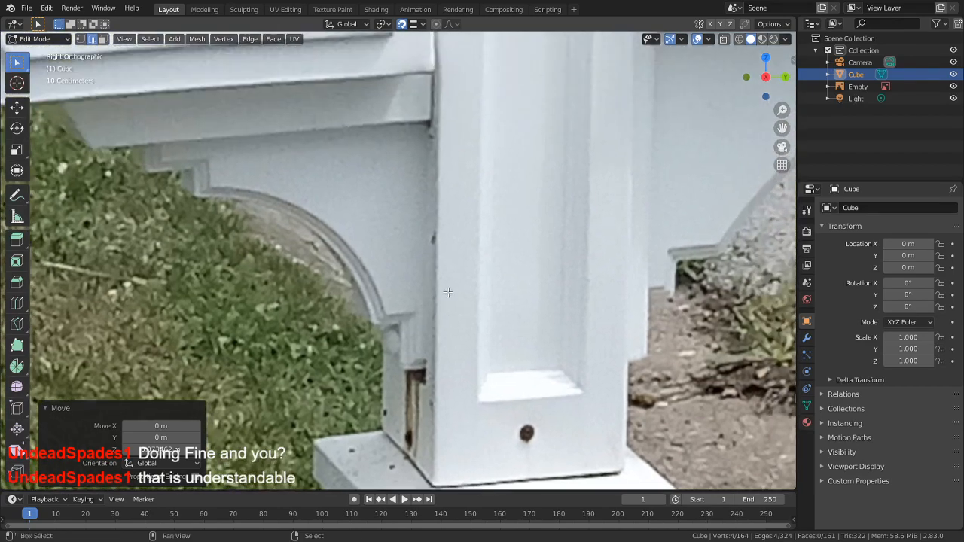
{"action": "scroll", "coordinate": [464, 319], "scroll_direction": "down", "scroll_amount": 3}
{"action": "middle_click_drag", "start_coordinate": [496, 391], "coordinate": [532, 342], "text": "shift"}
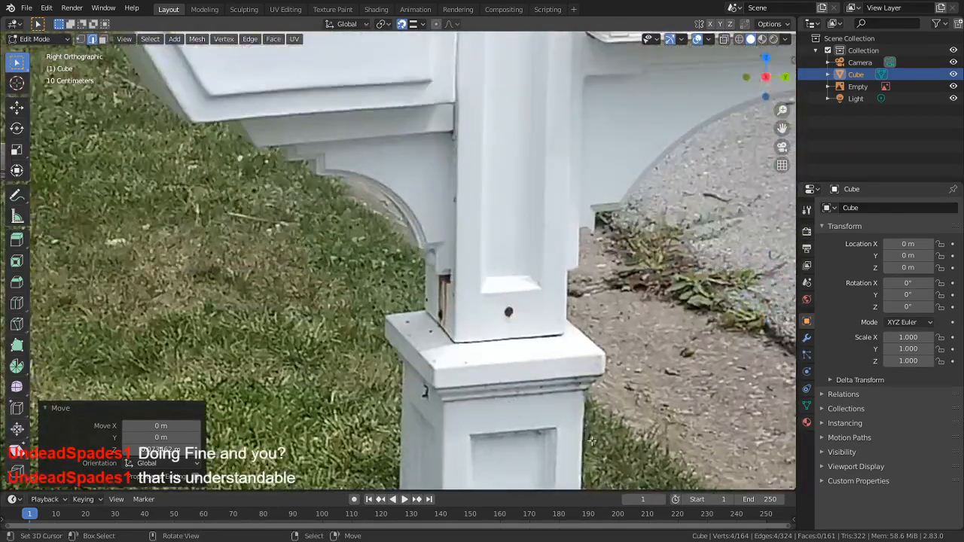
{"action": "scroll", "coordinate": [519, 336], "scroll_direction": "down", "scroll_amount": 4}
{"action": "middle_click_drag", "start_coordinate": [448, 307], "coordinate": [604, 408], "text": "shift"}
{"action": "scroll", "coordinate": [603, 408], "scroll_direction": "up", "scroll_amount": 3}
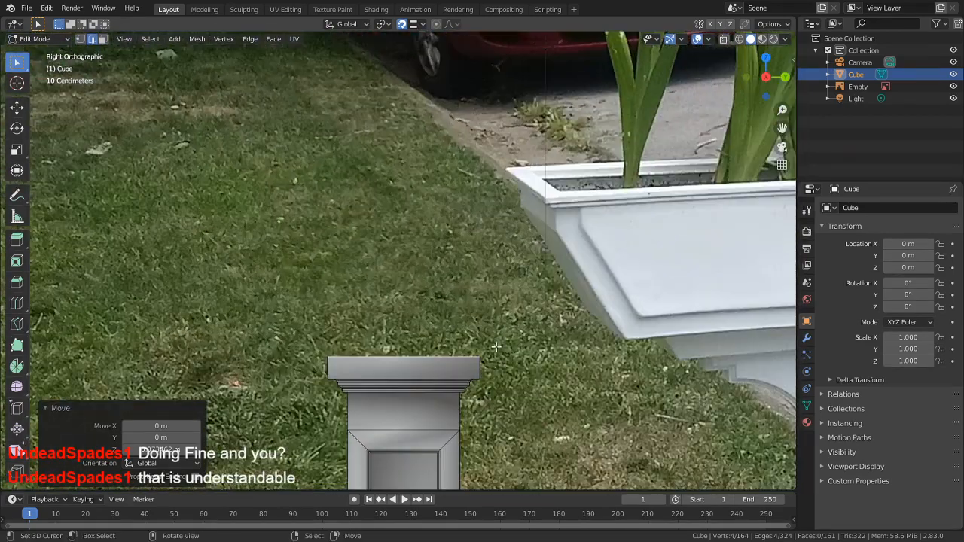
{"action": "key", "text": "e"}
{"action": "key", "text": "z"}
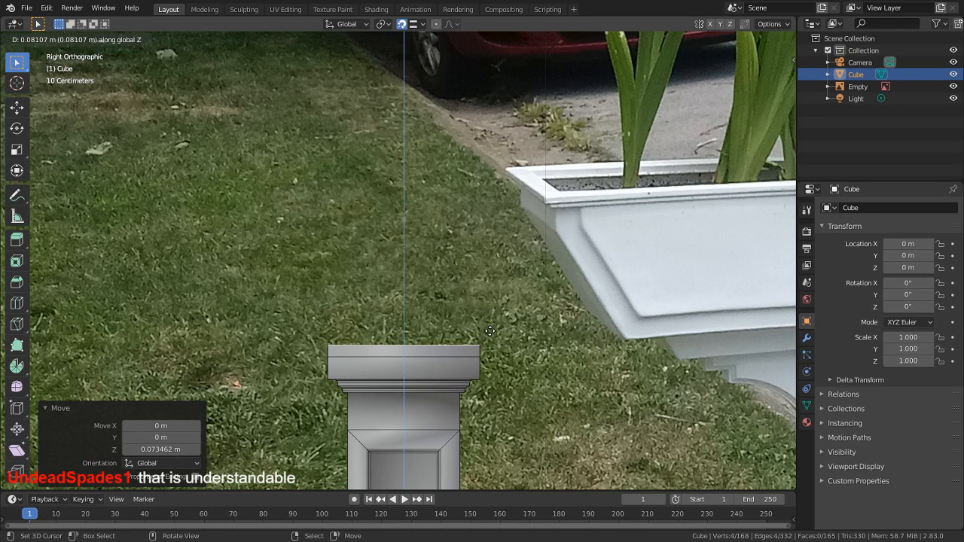
{"action": "left_click", "coordinate": [491, 330]}
Snap the 3D cursor to the centre of the selected top loop and scale the loop to about 0.765 to slope the cap's top
{"action": "key", "text": "shift+s"}
{"action": "left_click", "coordinate": [532, 378]}
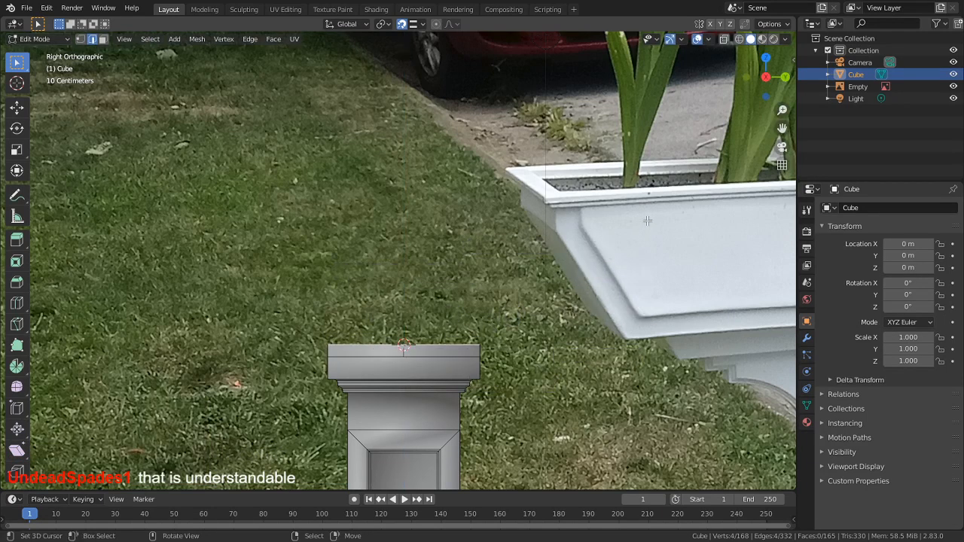
{"action": "key", "text": "s"}
{"action": "left_click", "coordinate": [580, 239]}
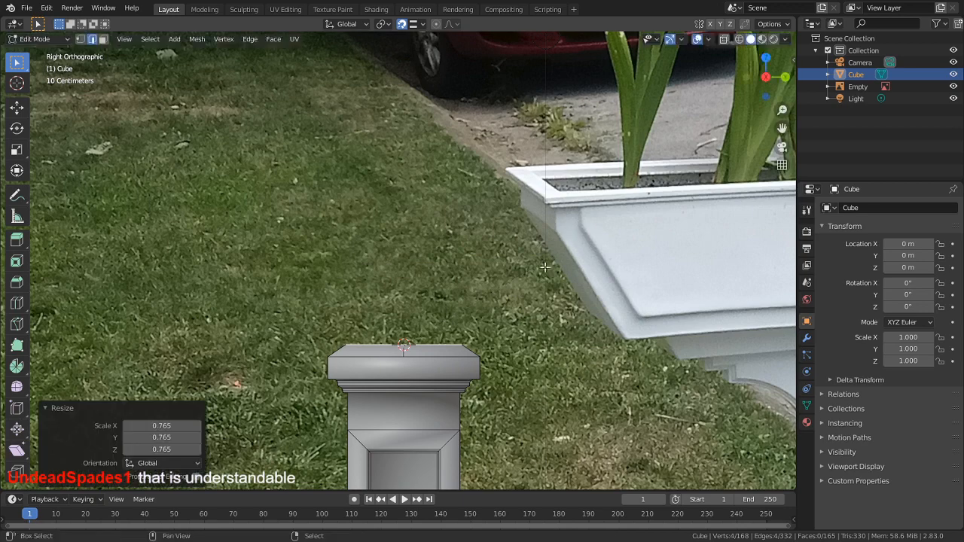
Extrude the sloped cap's top edge loop about 0.287 m up along Z to start the upper post
{"action": "middle_click_drag", "start_coordinate": [502, 246], "coordinate": [242, 123], "text": "shift"}
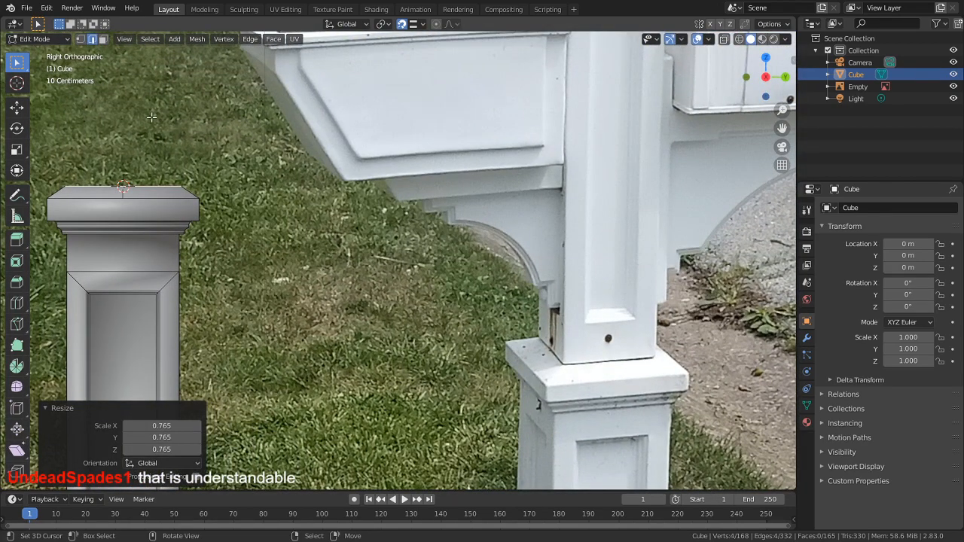
{"action": "middle_click_drag", "start_coordinate": [141, 107], "coordinate": [180, 181], "text": "shift"}
{"action": "middle_click_drag", "start_coordinate": [115, 130], "coordinate": [137, 168], "text": "shift"}
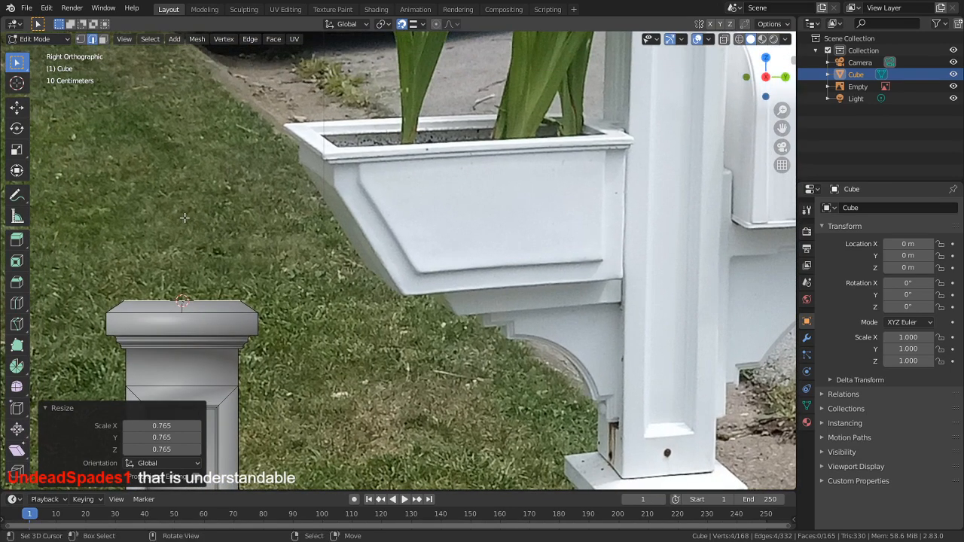
{"action": "key", "text": "e"}
{"action": "key", "text": "z"}
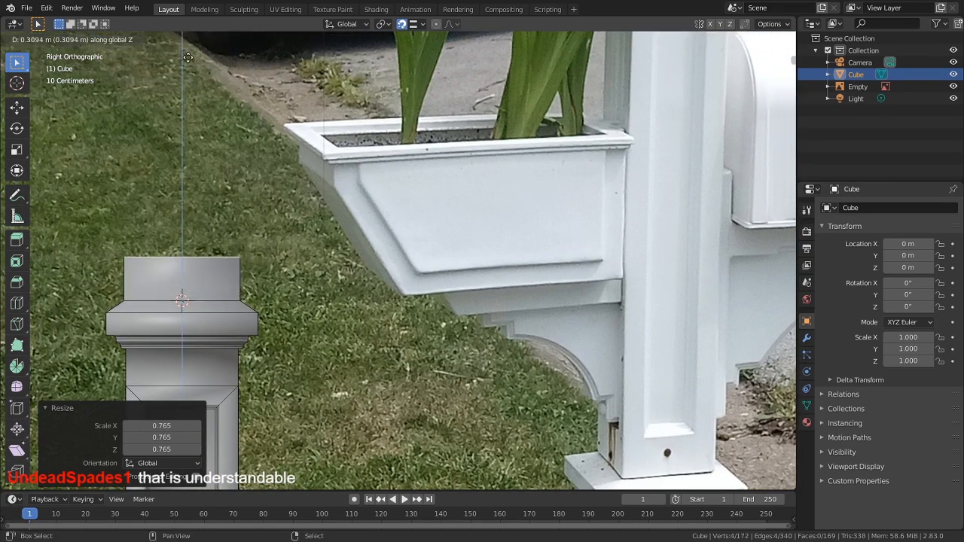
{"action": "left_click", "coordinate": [187, 90]}
Extrude the upper post's top edge loop about 3.71 m up along Z to form the tall shaft
{"action": "middle_click_drag", "start_coordinate": [193, 100], "coordinate": [310, 301], "text": "shift"}
{"action": "scroll", "coordinate": [284, 203], "scroll_direction": "down", "scroll_amount": 2}
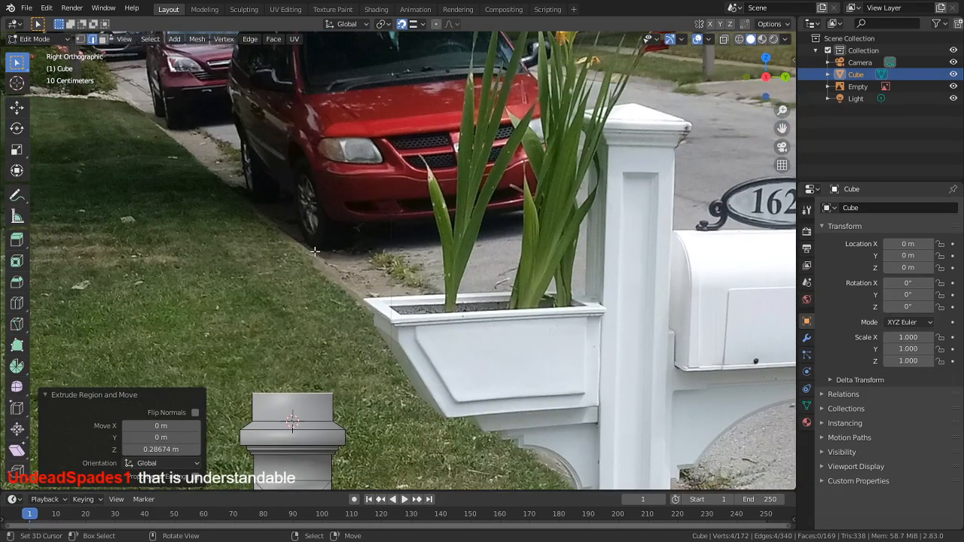
{"action": "key", "text": "e"}
{"action": "key", "text": "z"}
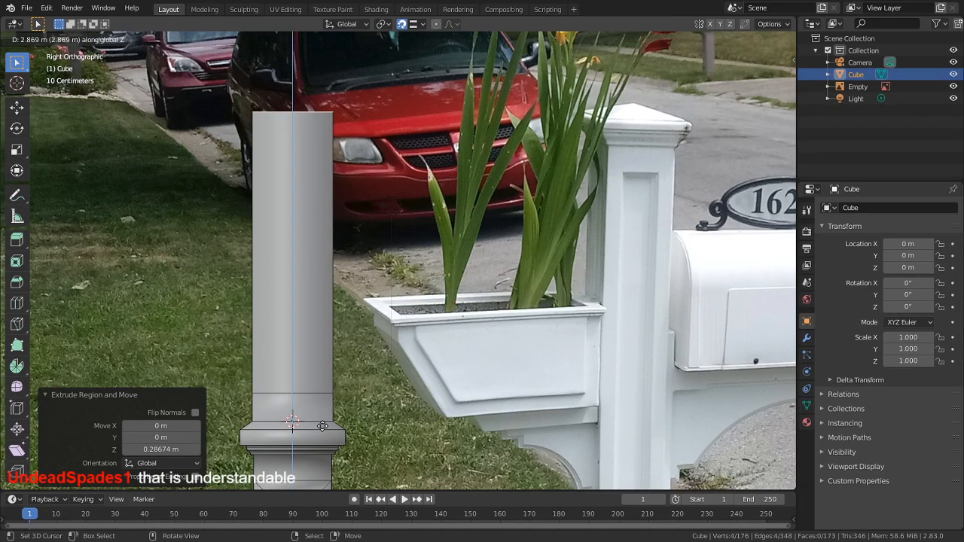
{"action": "left_click", "coordinate": [323, 358]}
Compare the shaft with the reference photo and extrude its top edge loop another 0.27 m or so along Z
{"action": "scroll", "coordinate": [376, 346], "scroll_direction": "down", "scroll_amount": 4}
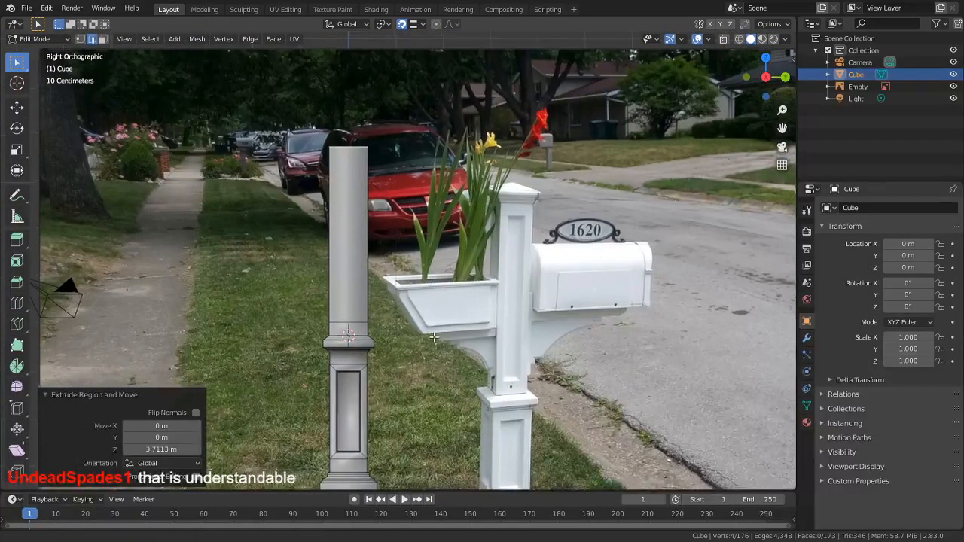
{"action": "middle_click_drag", "start_coordinate": [428, 339], "coordinate": [488, 437], "text": "shift"}
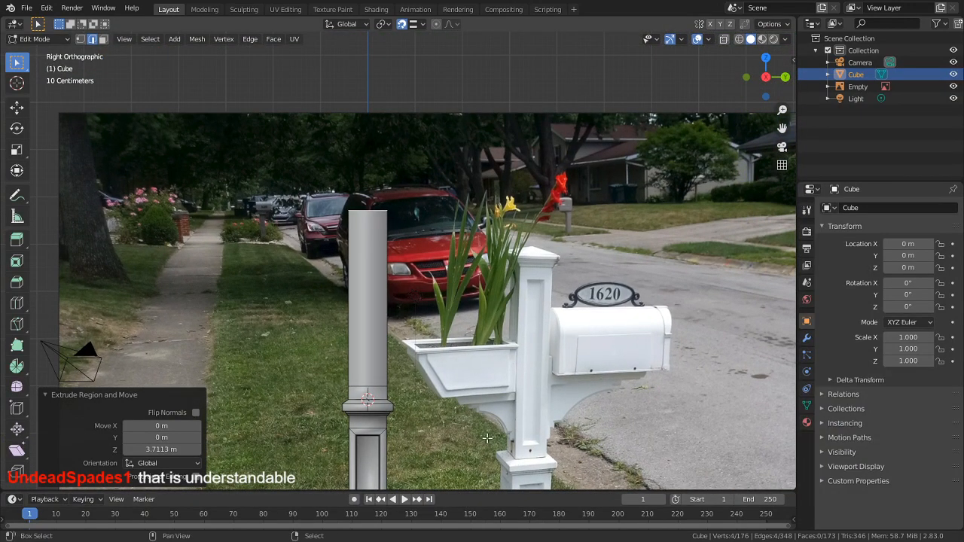
{"action": "scroll", "coordinate": [457, 302], "scroll_direction": "up", "scroll_amount": 4}
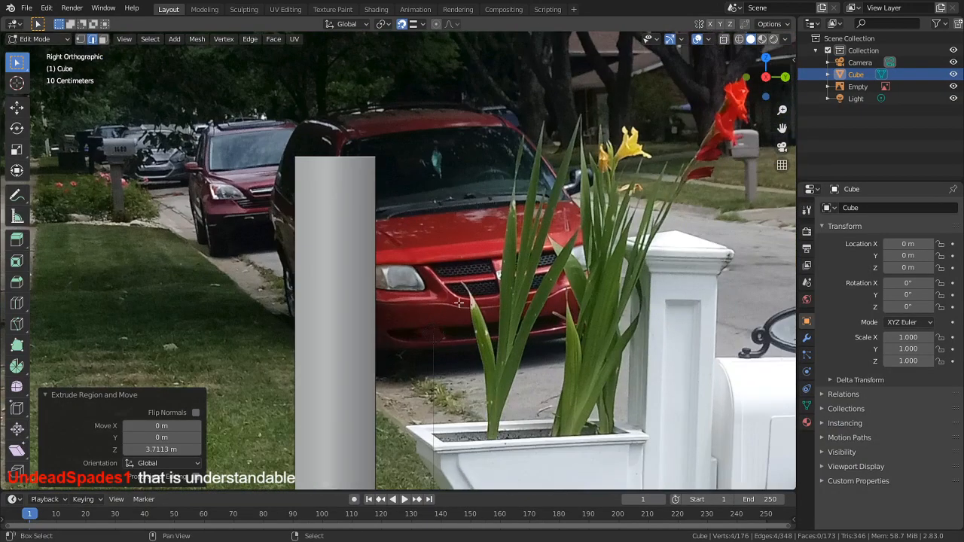
{"action": "scroll", "coordinate": [458, 302], "scroll_direction": "up", "scroll_amount": 3}
{"action": "key", "text": "e"}
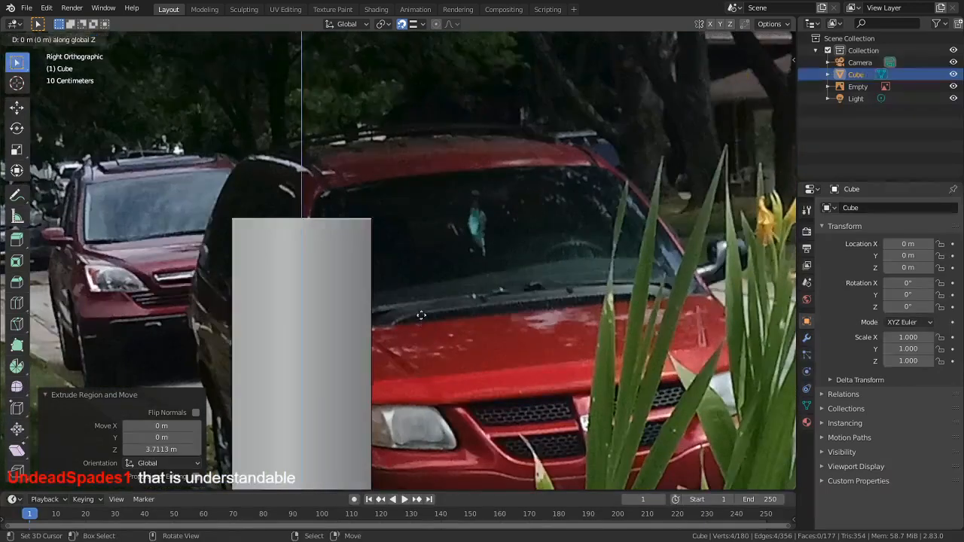
{"action": "left_click", "coordinate": [421, 272]}
Extrude the shaft's top edge loop about 0.043 m up along Z to add a thin band
{"action": "middle_click_drag", "start_coordinate": [421, 273], "coordinate": [441, 457], "text": "shift"}
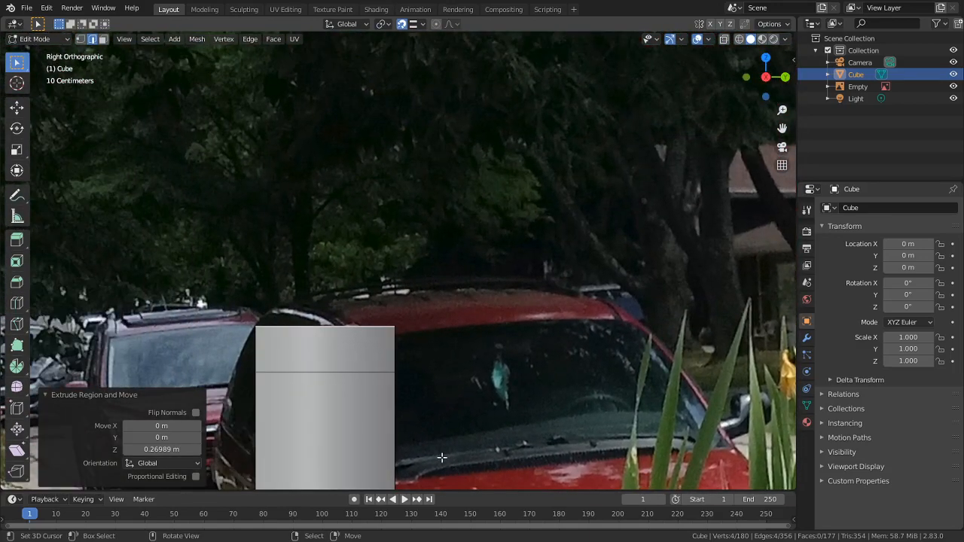
{"action": "scroll", "coordinate": [392, 376], "scroll_direction": "up", "scroll_amount": 4}
{"action": "key", "text": "e"}
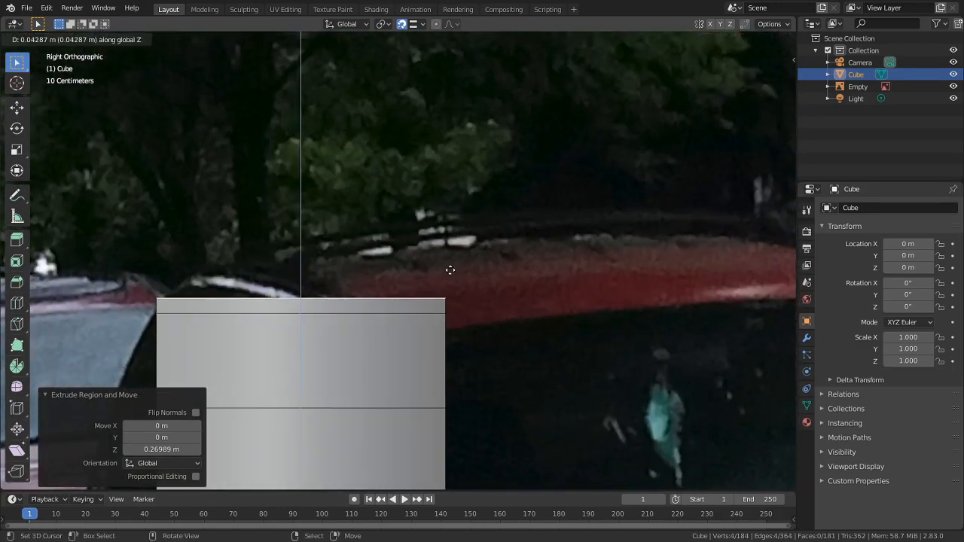
{"action": "left_click", "coordinate": [450, 270]}
{"action": "key", "text": "s"}
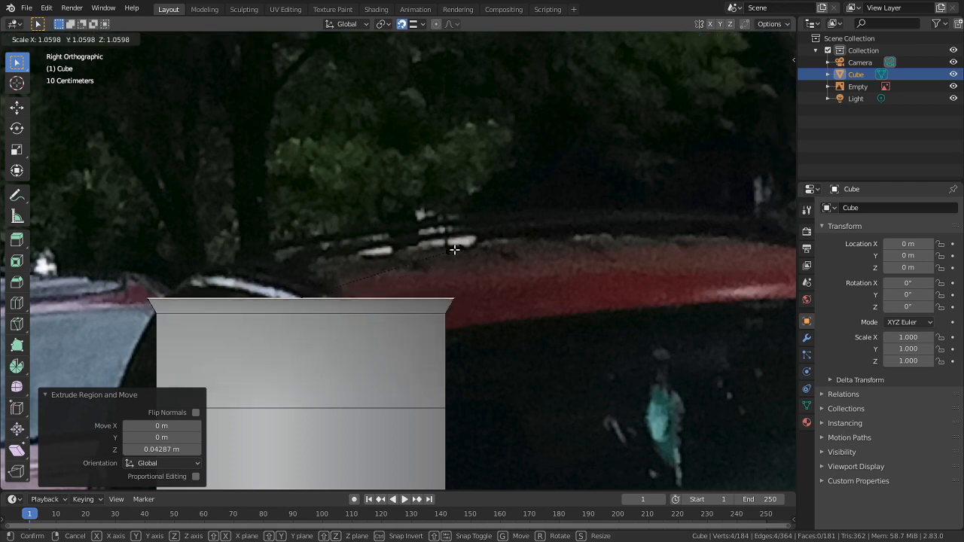
{"action": "right_click", "coordinate": [454, 249]}
Extrude the top edge loop in place and scale it in the XY plane by about 1.634, then 0.719, to form a flat outward ledge
{"action": "key", "text": "e"}
{"action": "right_click", "coordinate": [458, 230]}
{"action": "key", "text": "s"}
{"action": "key", "text": "z"}
{"action": "key", "text": "shift+z"}
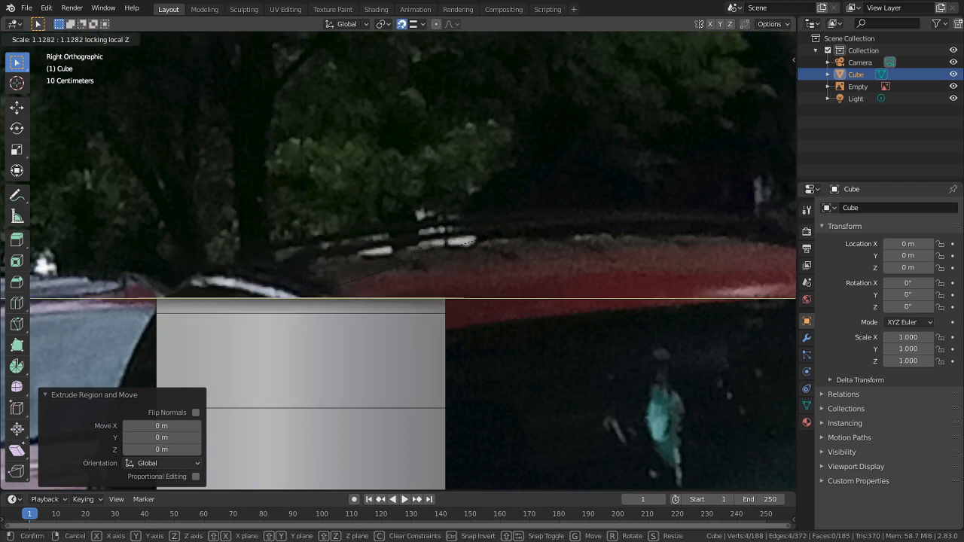
{"action": "left_click", "coordinate": [620, 273]}
{"action": "key", "text": "s"}
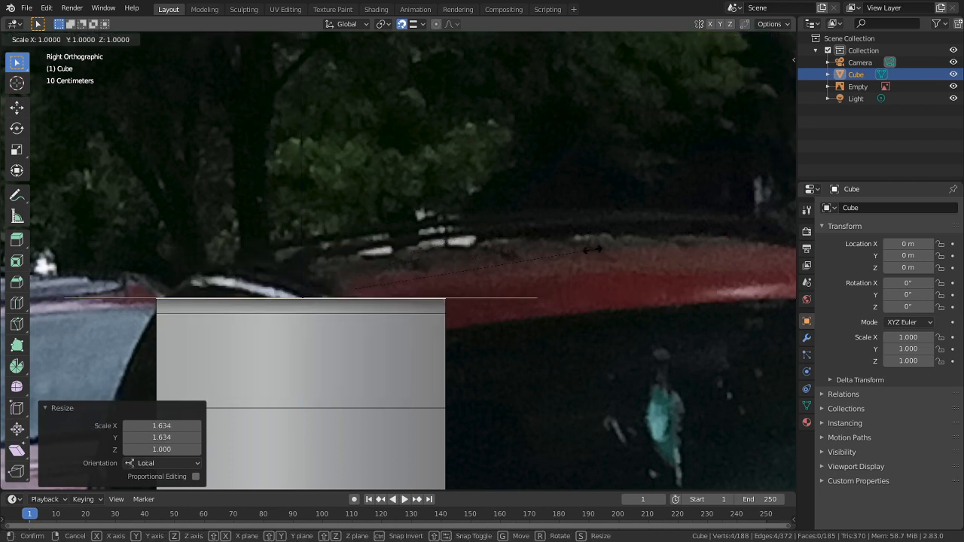
{"action": "key", "text": "shift+z"}
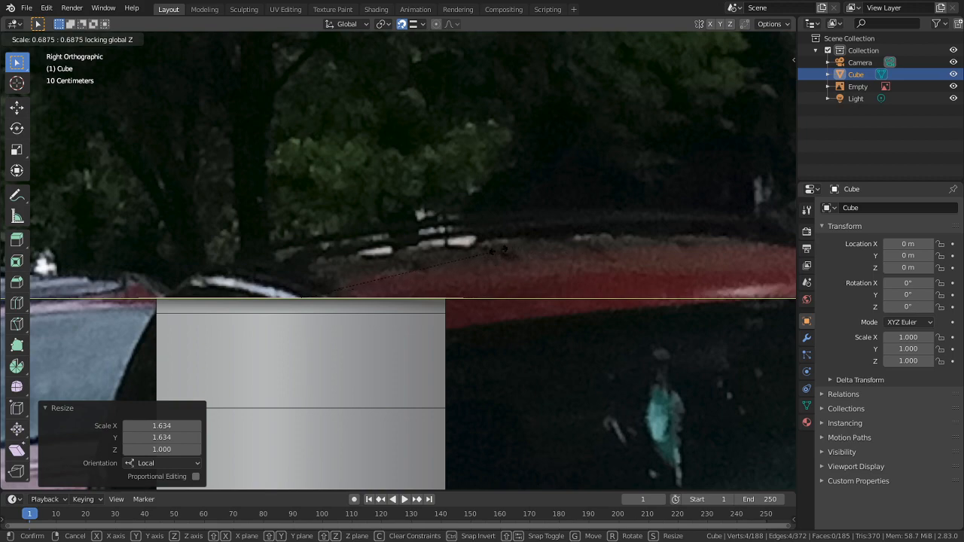
{"action": "left_click", "coordinate": [527, 291]}
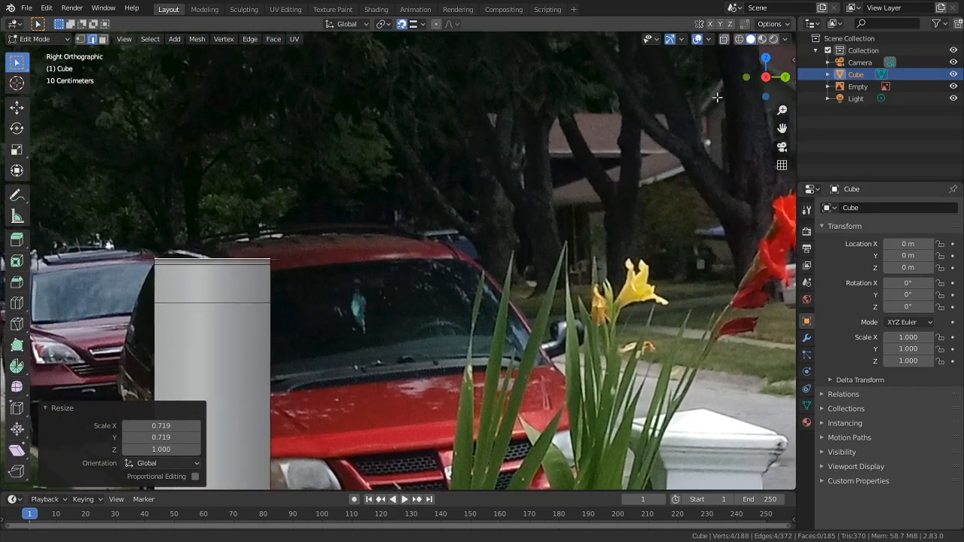
Extrude the ledge's outer edge loop about 0.077 m up along Z to form the rim's vertical sides
{"action": "middle_click_drag", "start_coordinate": [717, 97], "coordinate": [743, 110], "text": "shift"}
{"action": "scroll", "coordinate": [743, 110], "scroll_direction": "up", "scroll_amount": 3}
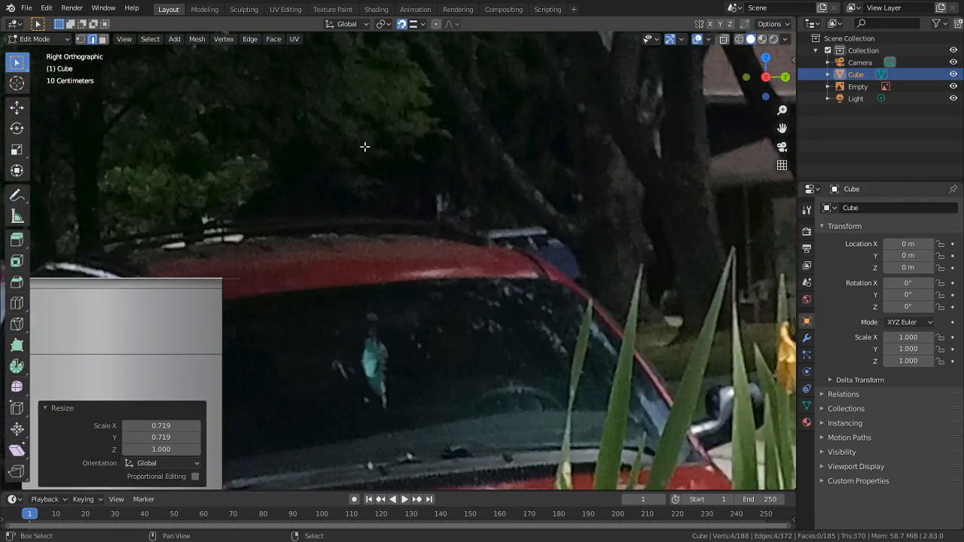
{"action": "key", "text": "e"}
{"action": "key", "text": "z"}
{"action": "left_click", "coordinate": [361, 181]}
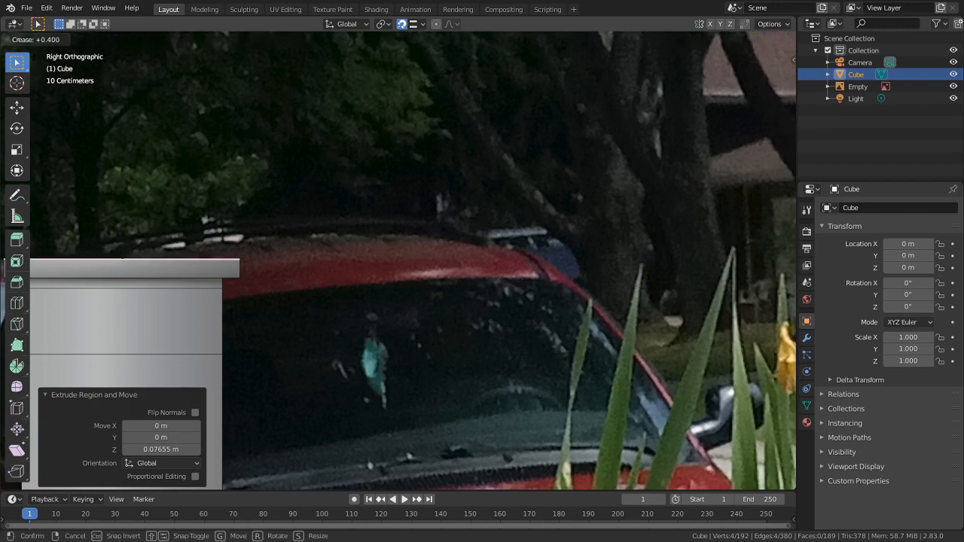
{"action": "middle_click_drag", "start_coordinate": [424, 279], "coordinate": [429, 310]}
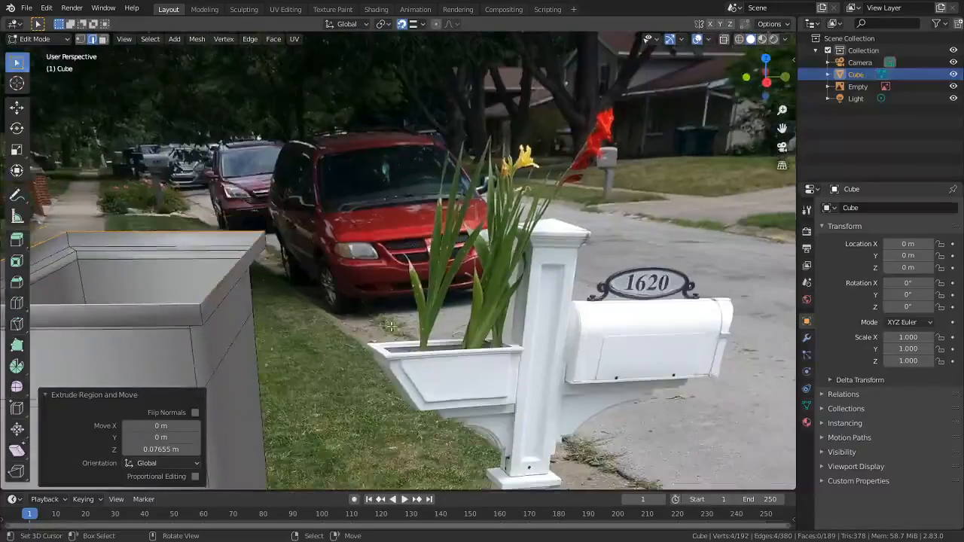
{"action": "middle_click_drag", "start_coordinate": [377, 275], "coordinate": [425, 248]}
{"action": "key", "text": "shift+e"}
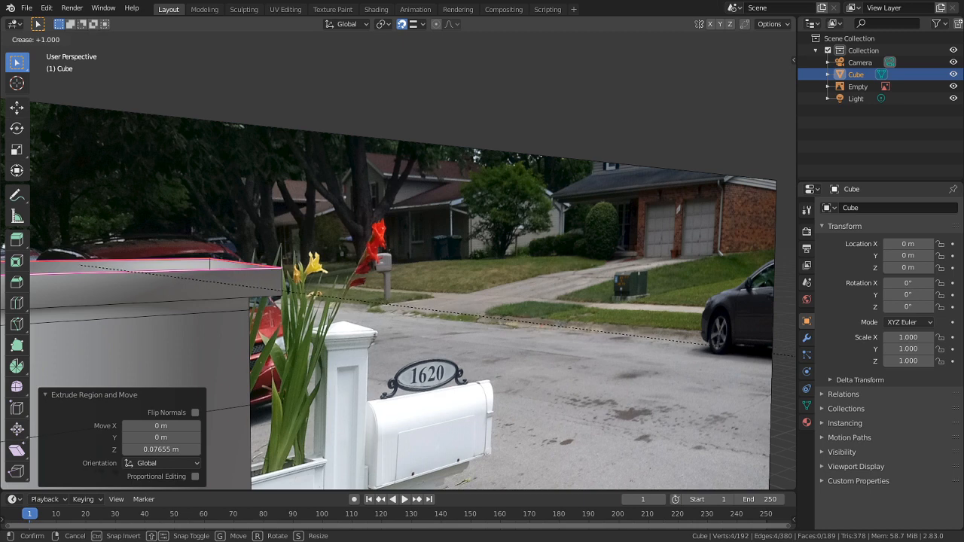
{"action": "key", "text": "Escape"}
{"action": "key", "text": "3"}
{"action": "right_click", "coordinate": [283, 286], "text": "alt"}
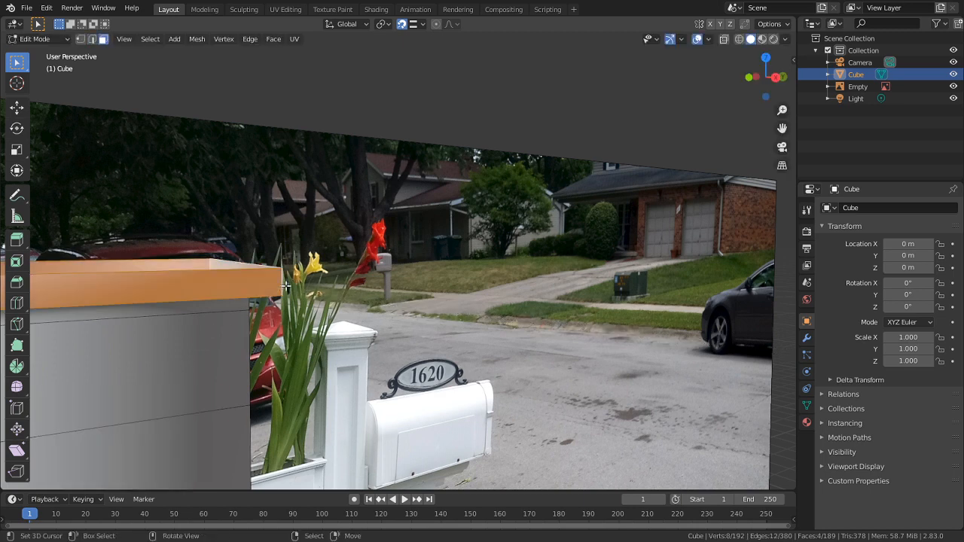
{"action": "key", "text": "shift+e"}
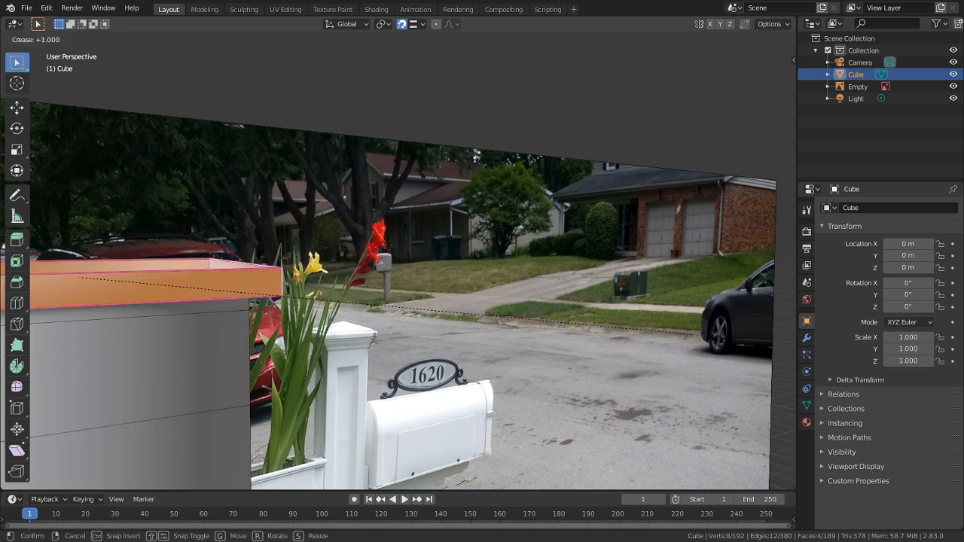
{"action": "key", "text": "Escape"}
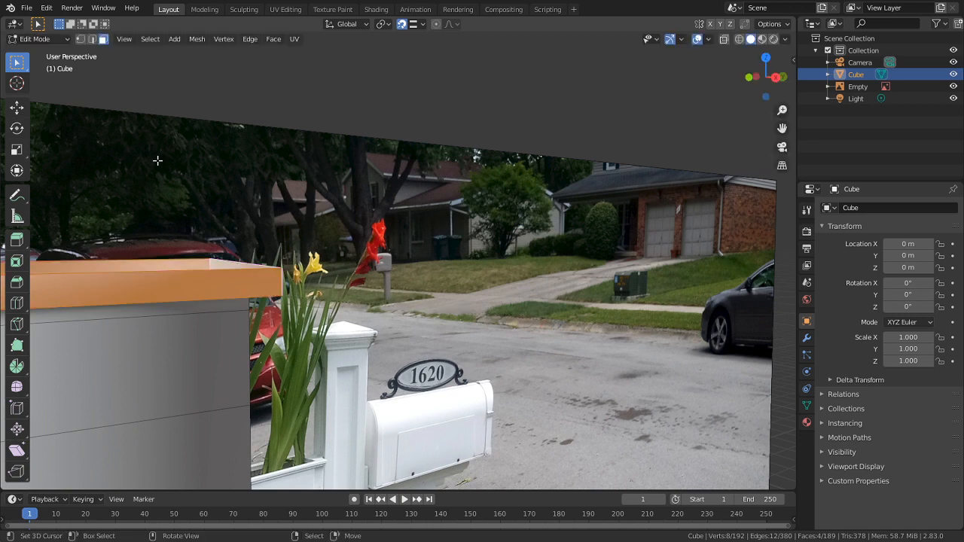
{"action": "key", "text": "2"}
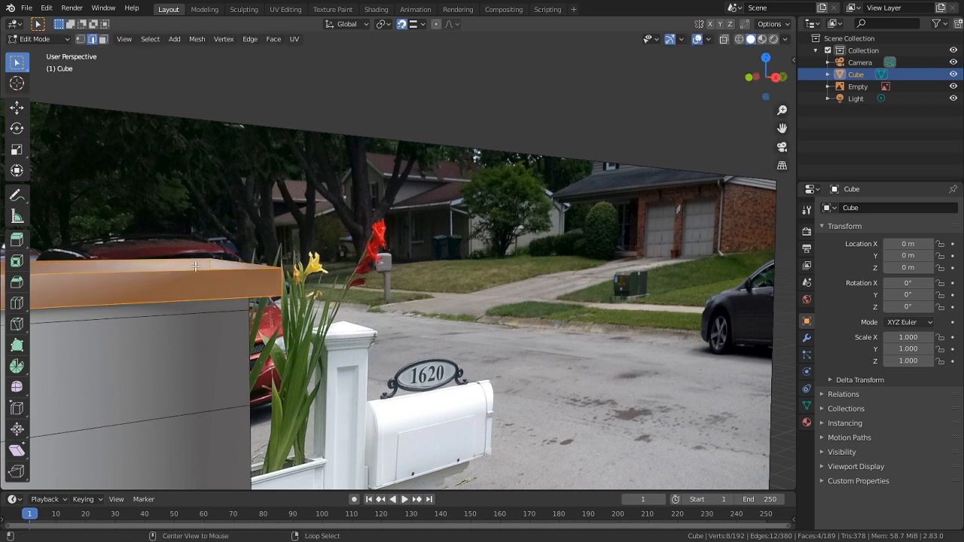
{"action": "left_click", "coordinate": [215, 273], "text": "alt"}
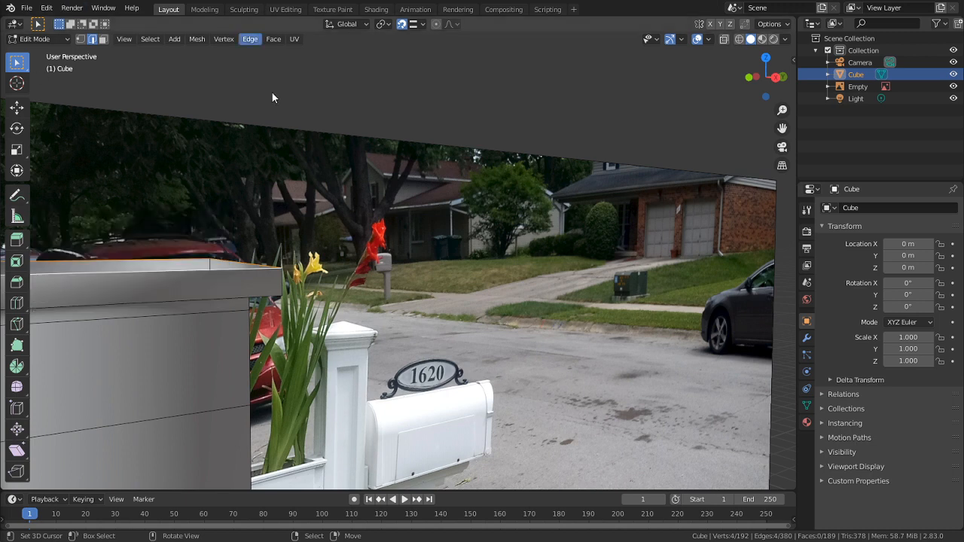
{"action": "left_click", "coordinate": [265, 258]}
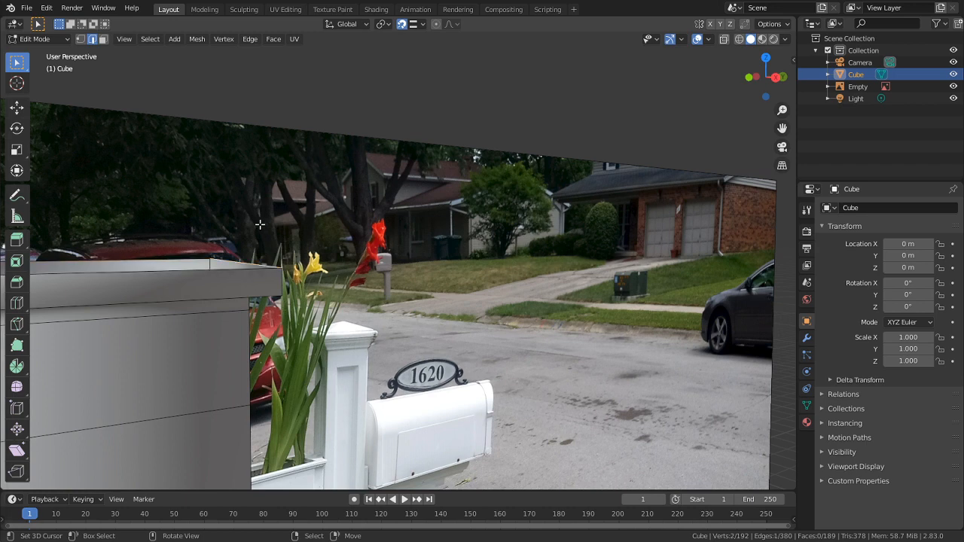
{"action": "key", "text": "e"}
{"action": "key", "text": "Escape"}
{"action": "key", "text": "ctrl+z"}
{"action": "key", "text": "a"}
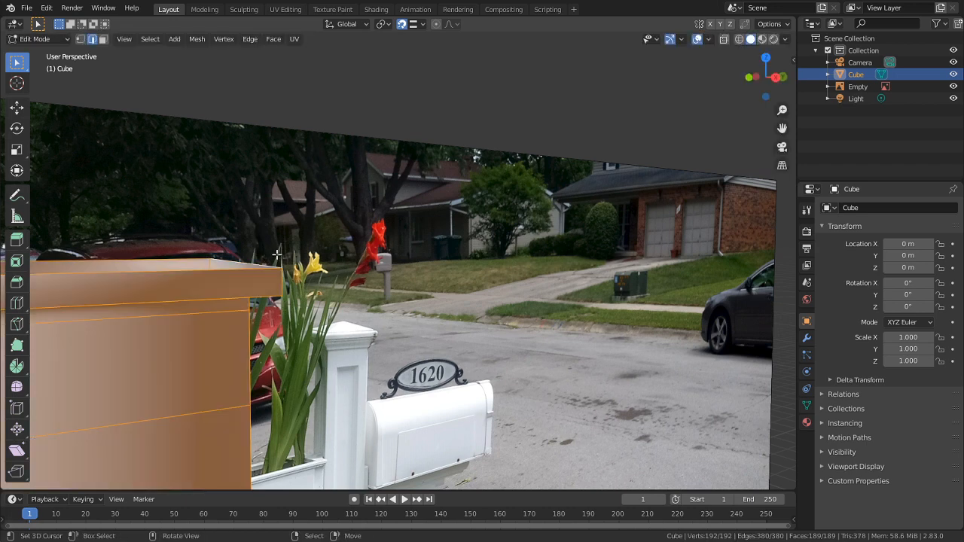
{"action": "key", "text": "ctrl+e"}
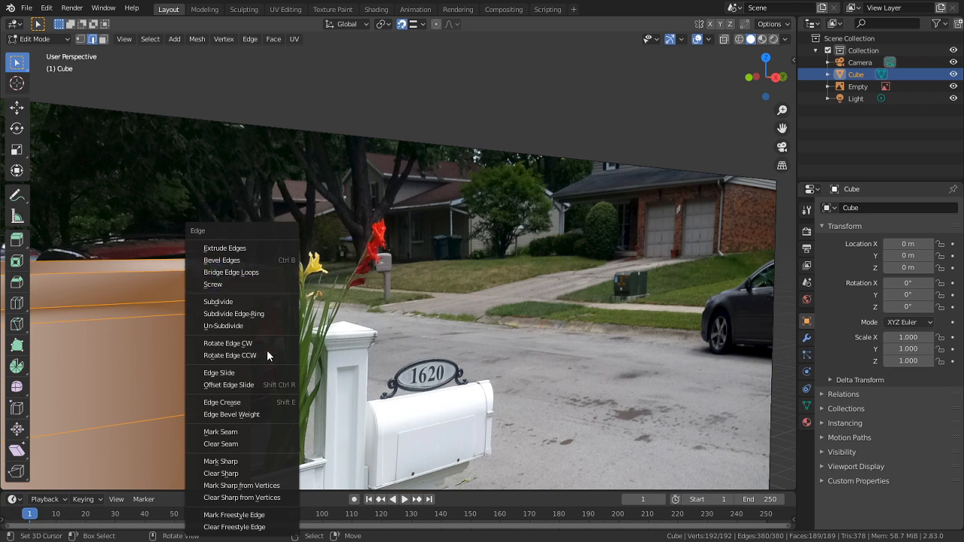
{"action": "left_click", "coordinate": [248, 404]}
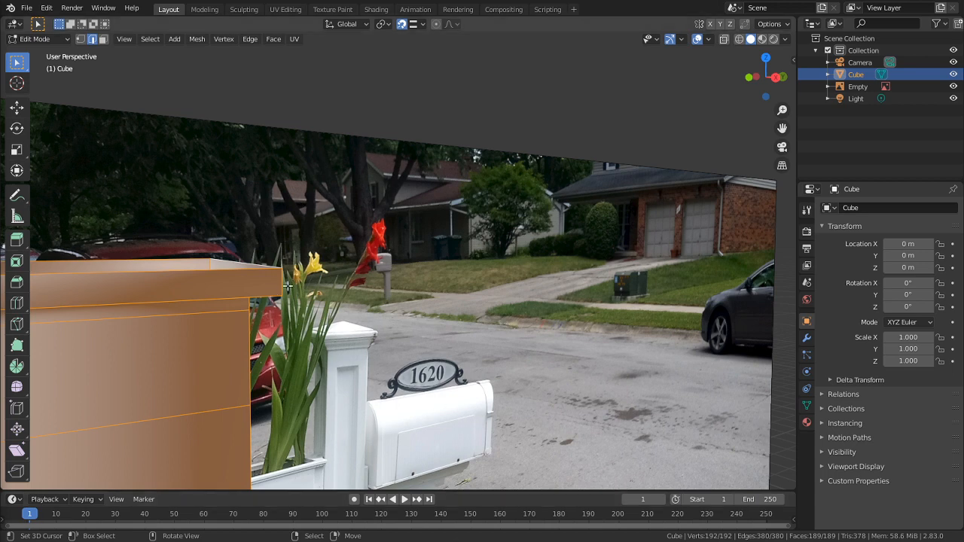
Try a Bevel modifier on the post and remove it
{"action": "key", "text": "alt+a"}
{"action": "key", "text": "Tab"}
{"action": "middle_click_drag", "start_coordinate": [269, 303], "coordinate": [302, 309]}
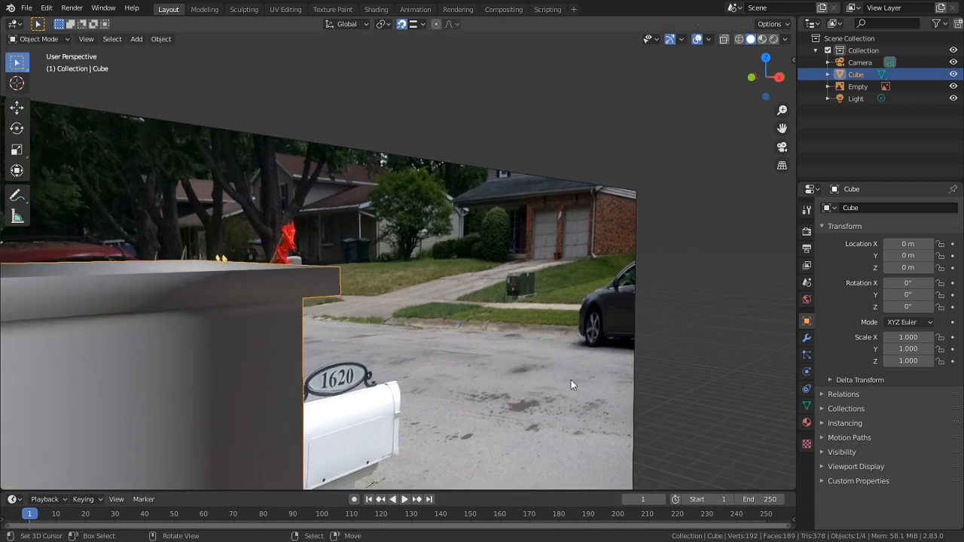
{"action": "left_click", "coordinate": [807, 338]}
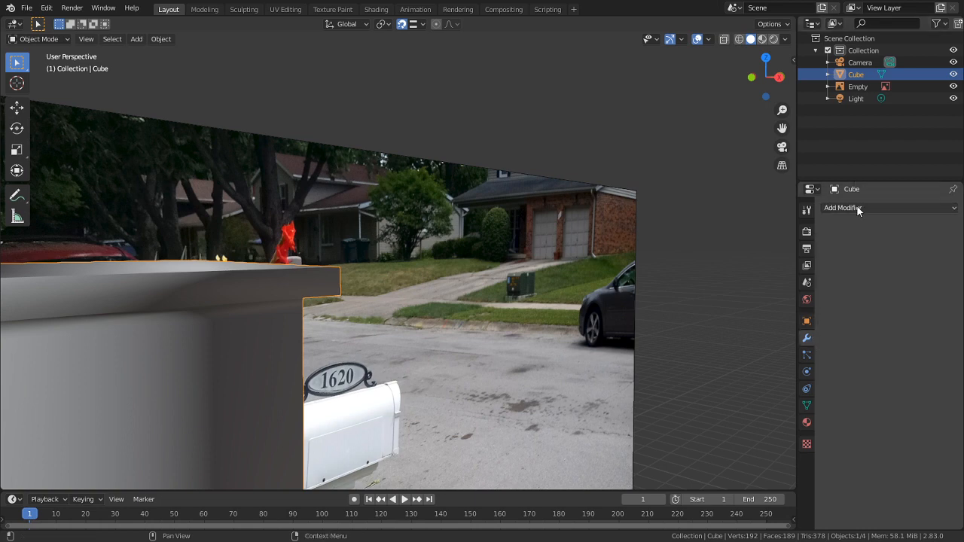
{"action": "left_click", "coordinate": [856, 207]}
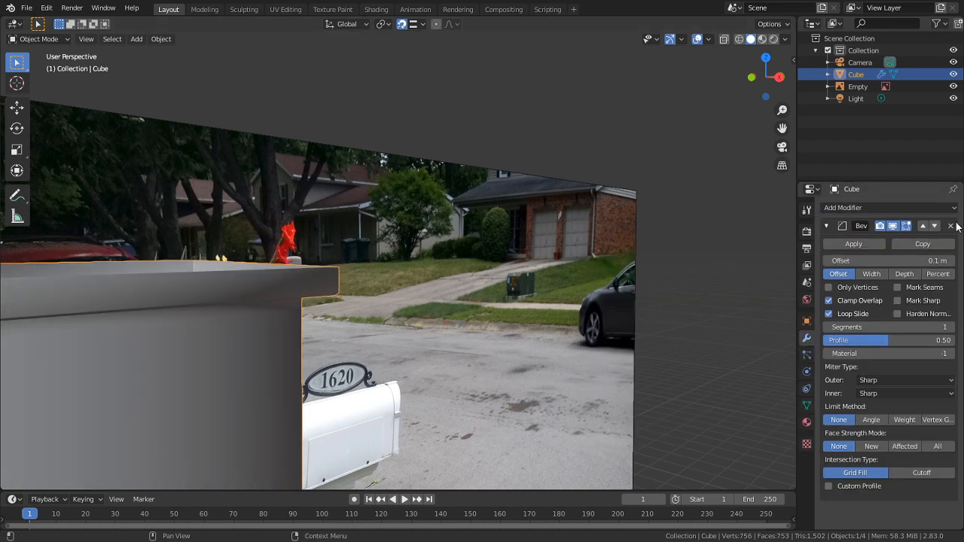
{"action": "left_click", "coordinate": [951, 226]}
Add a Subdivision Surface modifier to the post and crease the edge loop under the rim ledge with a factor of 1.000
{"action": "left_click", "coordinate": [910, 205]}
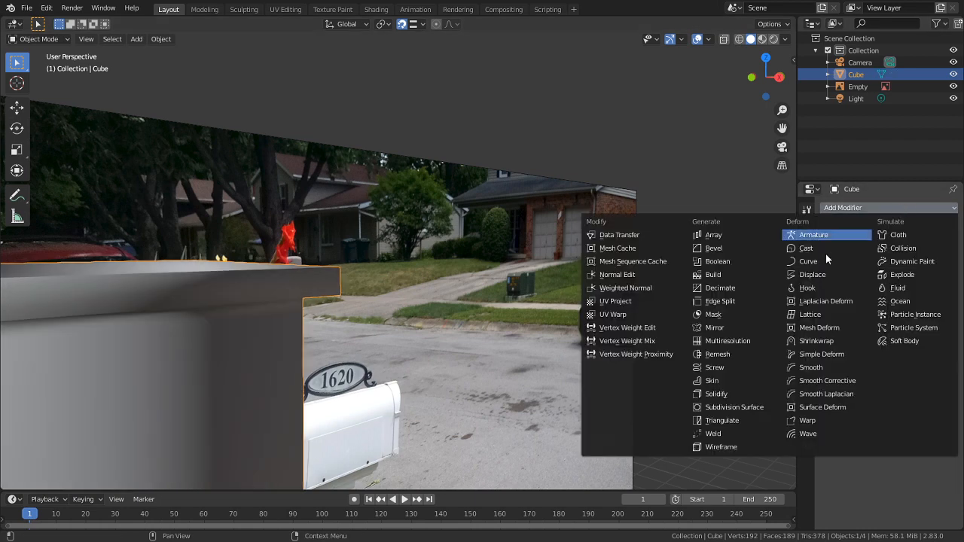
{"action": "left_click", "coordinate": [700, 405]}
{"action": "middle_click_drag", "start_coordinate": [417, 345], "coordinate": [572, 277], "text": "shift"}
{"action": "middle_click_drag", "start_coordinate": [343, 246], "coordinate": [360, 177]}
{"action": "key", "text": "Tab"}
{"action": "left_click", "coordinate": [372, 156], "text": "alt"}
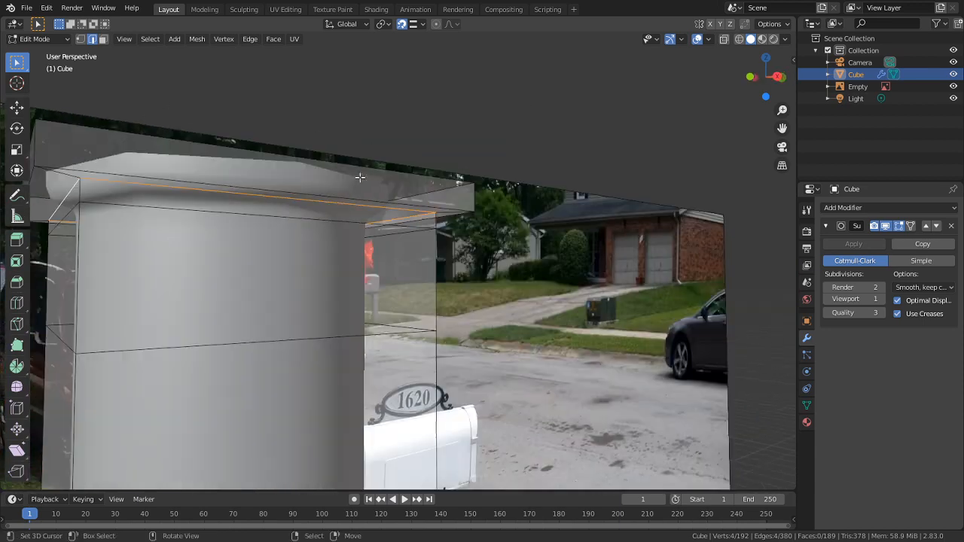
{"action": "key", "text": "shift+e"}
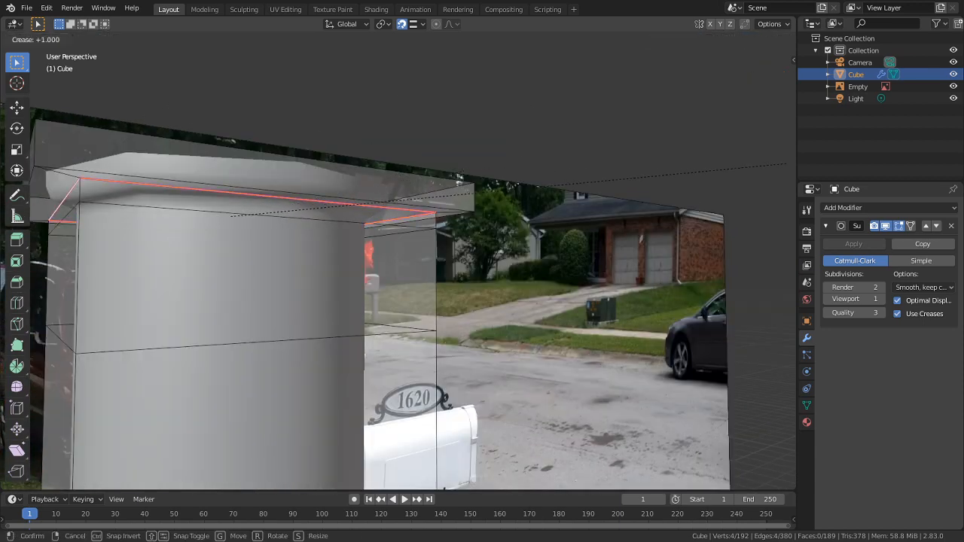
{"action": "left_click", "coordinate": [117, 163]}
{"action": "middle_click_drag", "start_coordinate": [198, 222], "coordinate": [478, 204]}
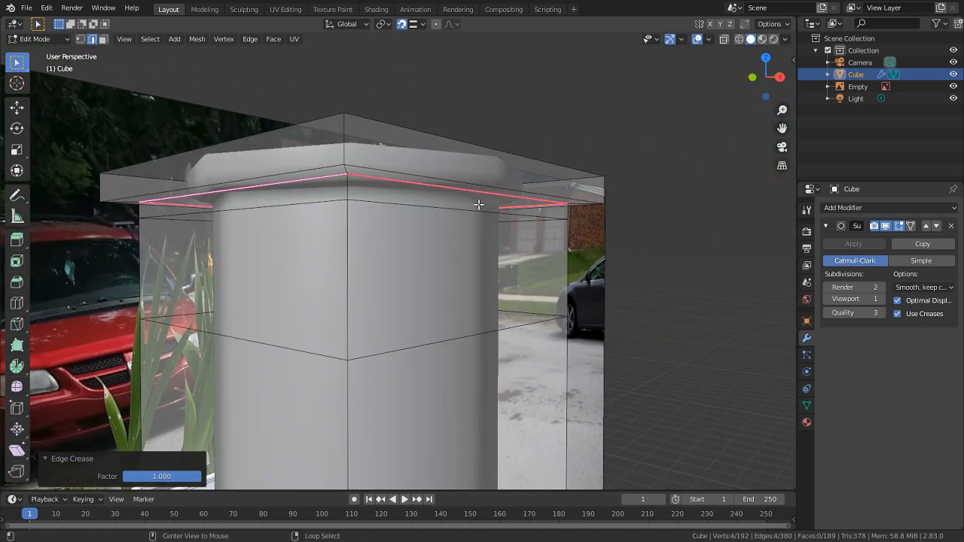
Crease the rim's lower outer edge loop with a factor of 1.000
{"action": "left_click", "coordinate": [495, 184], "text": "alt"}
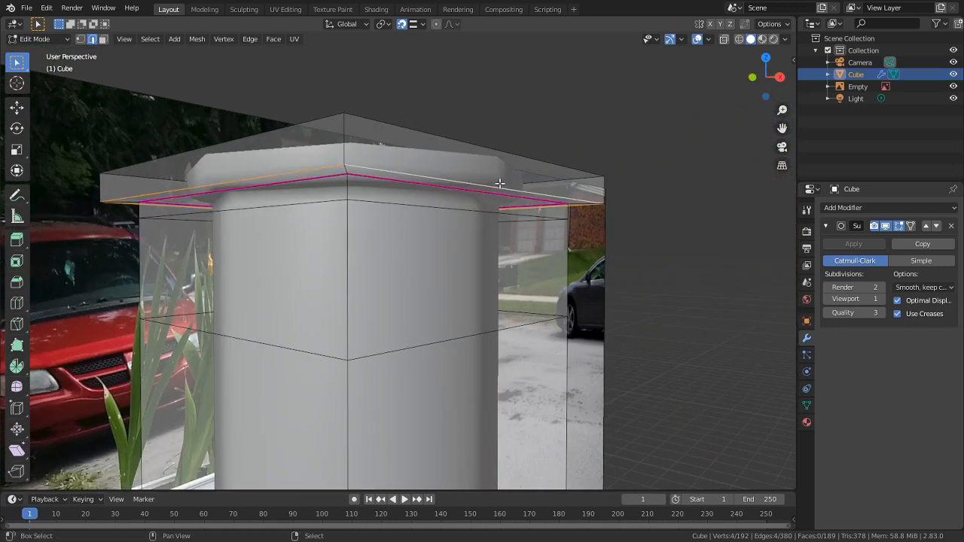
{"action": "key", "text": "shift+e"}
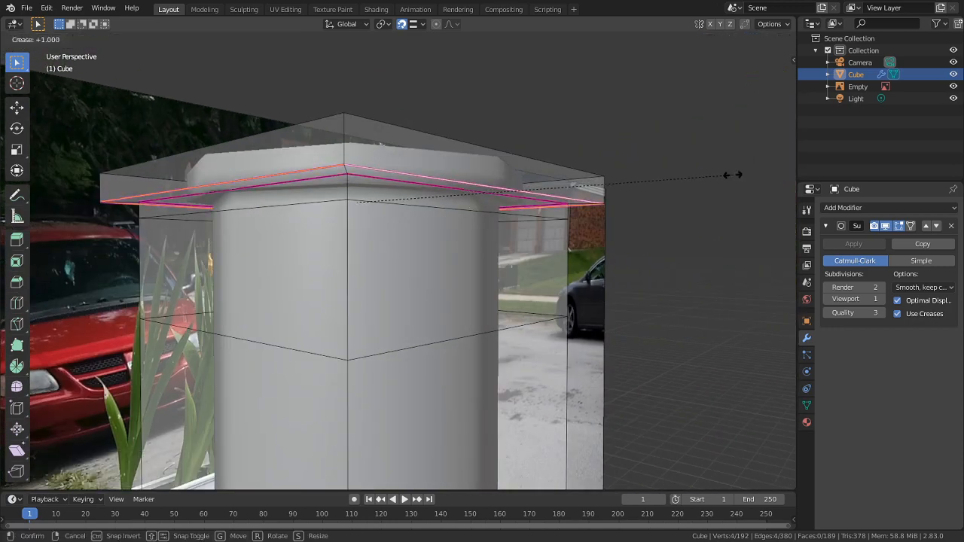
{"action": "left_click", "coordinate": [731, 175]}
{"action": "middle_click_drag", "start_coordinate": [188, 166], "coordinate": [107, 165]}
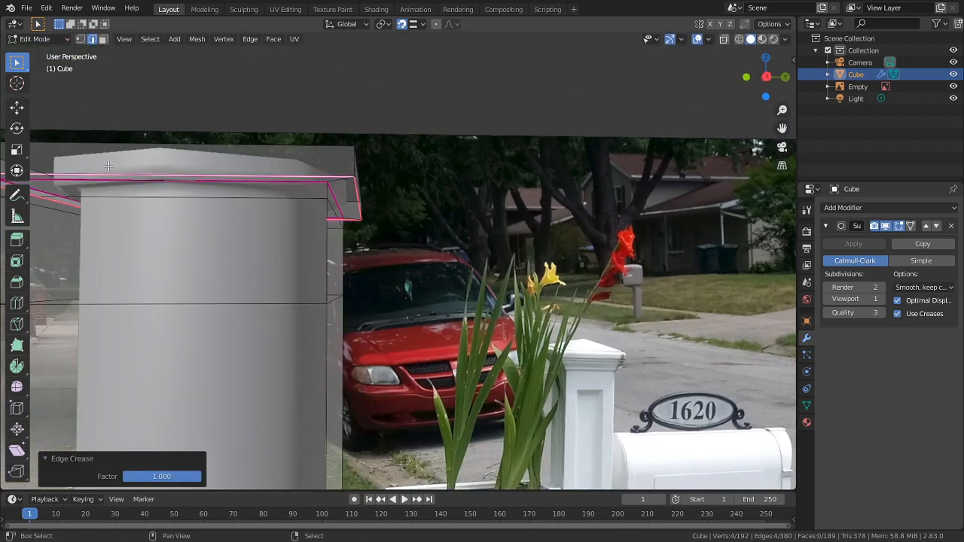
{"action": "scroll", "coordinate": [186, 196], "scroll_direction": "down", "scroll_amount": 3}
{"action": "middle_click_drag", "start_coordinate": [103, 88], "coordinate": [217, 129], "text": "shift"}
{"action": "scroll", "coordinate": [288, 304], "scroll_direction": "up", "scroll_amount": 6}
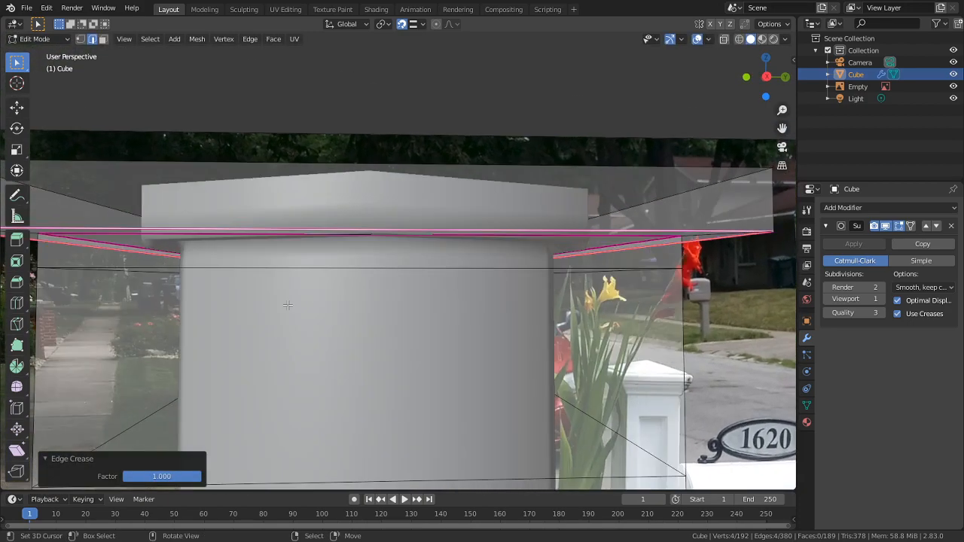
{"action": "middle_click_drag", "start_coordinate": [288, 304], "coordinate": [785, 278]}
{"action": "scroll", "coordinate": [381, 293], "scroll_direction": "down", "scroll_amount": 4}
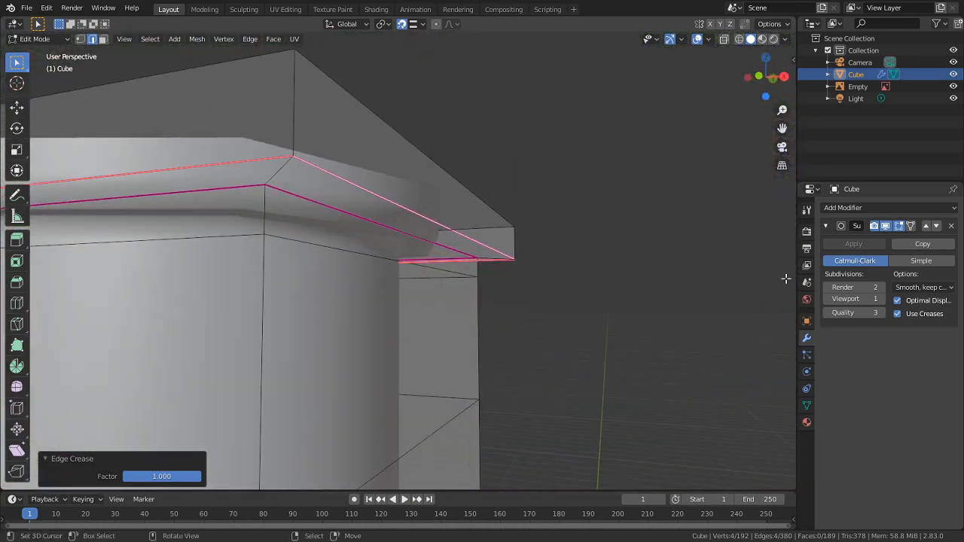
Try applying the Subdivision Surface modifier and inspect the resulting mesh in Edit Mode
{"action": "key", "text": "Tab"}
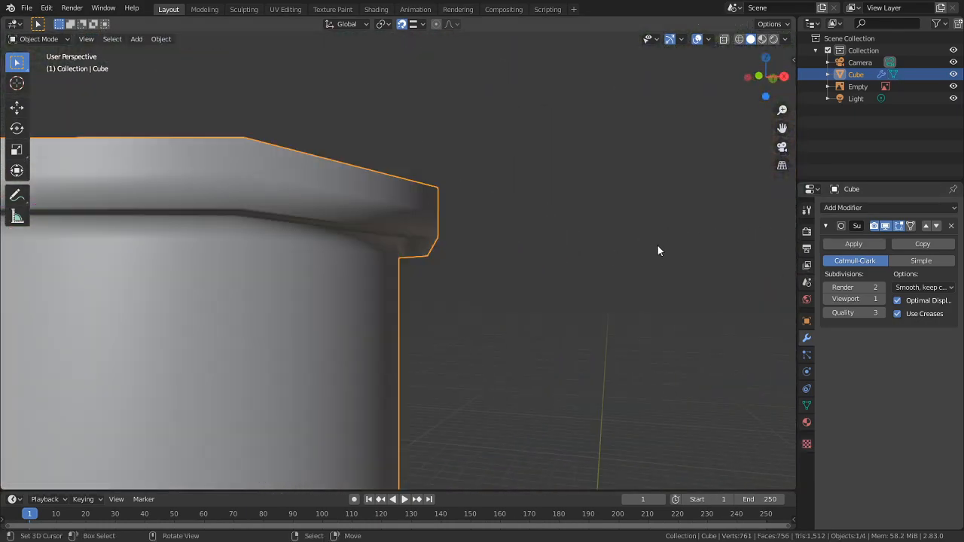
{"action": "left_click", "coordinate": [853, 243]}
{"action": "key", "text": "Tab"}
{"action": "middle_click_drag", "start_coordinate": [506, 304], "coordinate": [403, 259]}
Undo the modifier application and the edge creases, and remove the Subdivision Surface modifier from the post
{"action": "key", "text": "ctrl+z"}
{"action": "key", "text": "ctrl+z"}
{"action": "key", "text": "ctrl+z"}
{"action": "key", "text": "ctrl+z"}
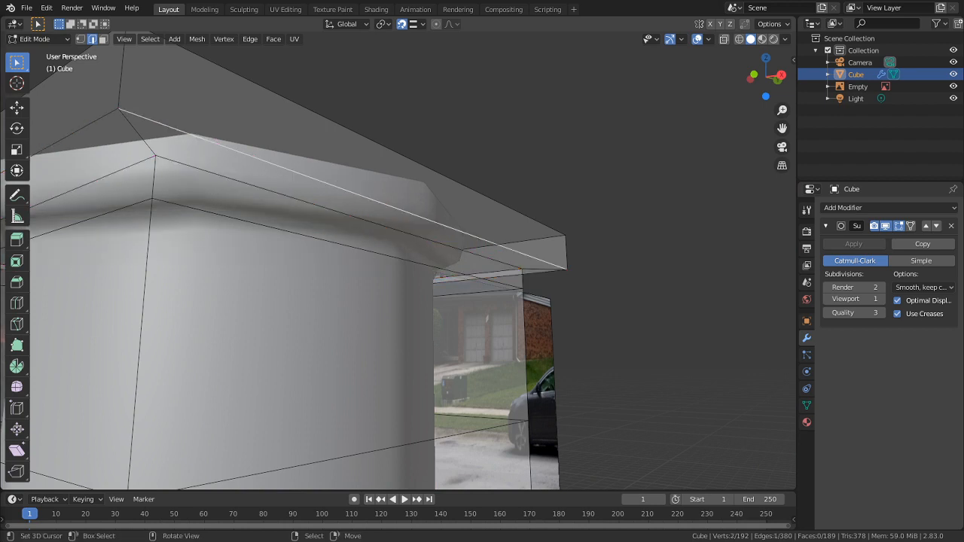
{"action": "left_click", "coordinate": [948, 225]}
Compare the post's rim with the moulded cap of the post in the reference photo
{"action": "middle_click_drag", "start_coordinate": [297, 213], "coordinate": [392, 224]}
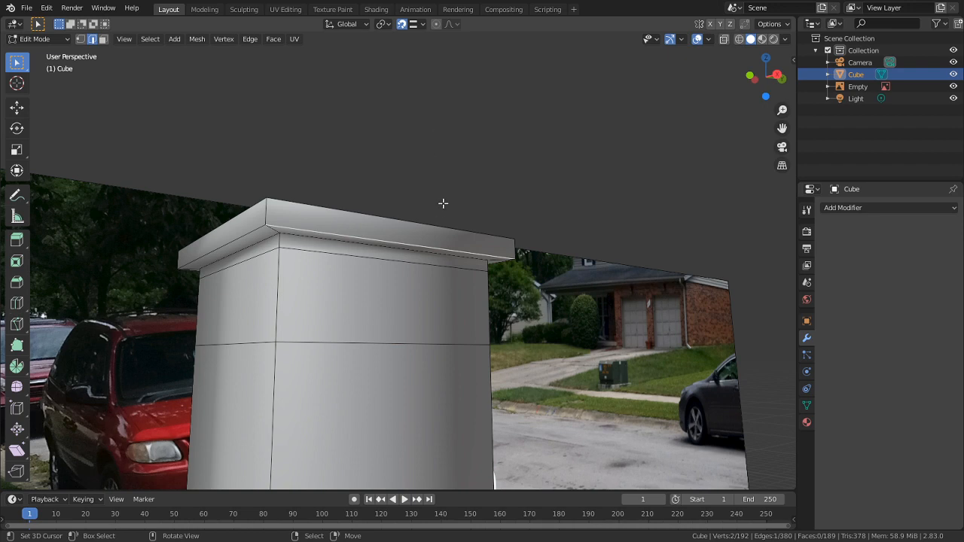
{"action": "middle_click_drag", "start_coordinate": [503, 196], "coordinate": [475, 210]}
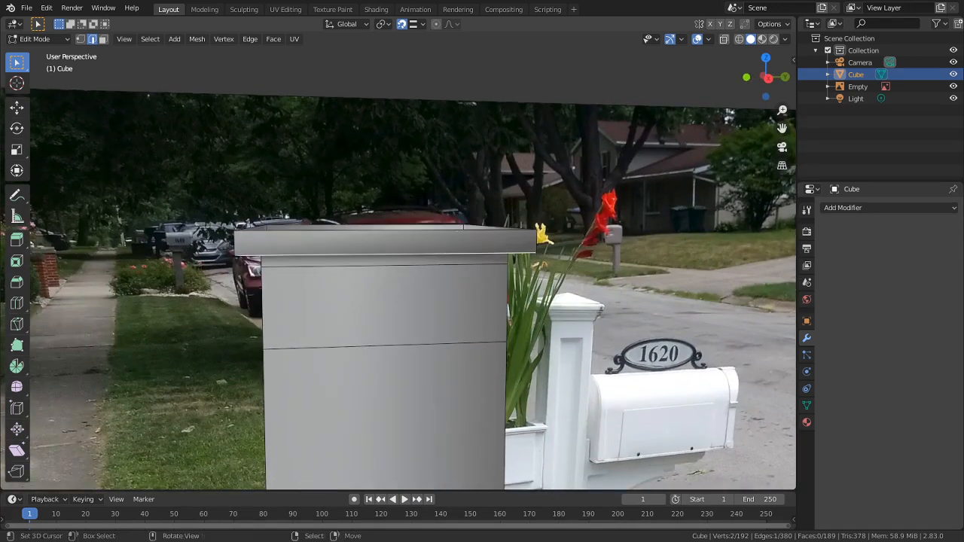
{"action": "left_click", "coordinate": [493, 228], "text": "alt"}
{"action": "scroll", "coordinate": [506, 265], "scroll_direction": "down", "scroll_amount": 4}
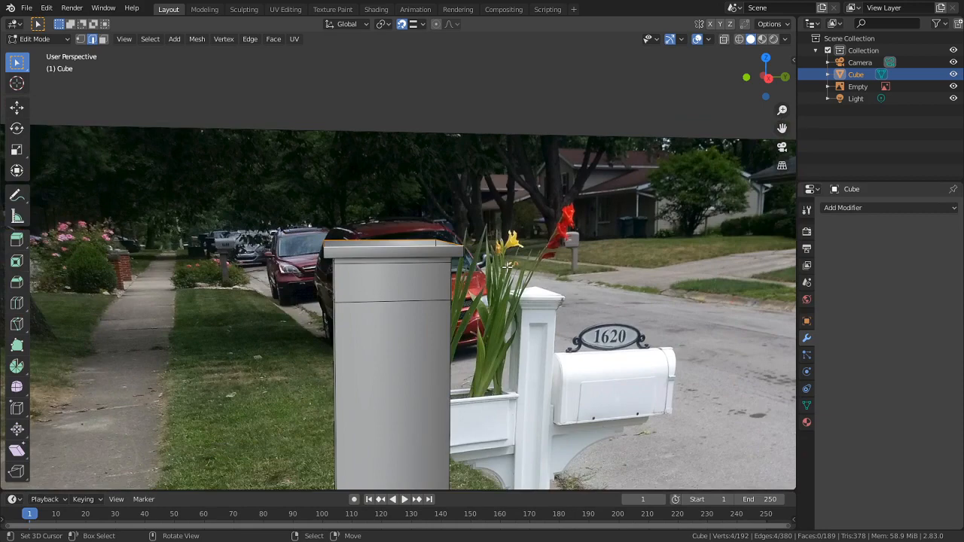
{"action": "middle_click_drag", "start_coordinate": [552, 325], "coordinate": [490, 319]}
{"action": "middle_click_drag", "start_coordinate": [311, 311], "coordinate": [334, 317], "text": "shift"}
{"action": "middle_click", "coordinate": [654, 292], "text": "alt"}
{"action": "scroll", "coordinate": [520, 324], "scroll_direction": "up", "scroll_amount": 5}
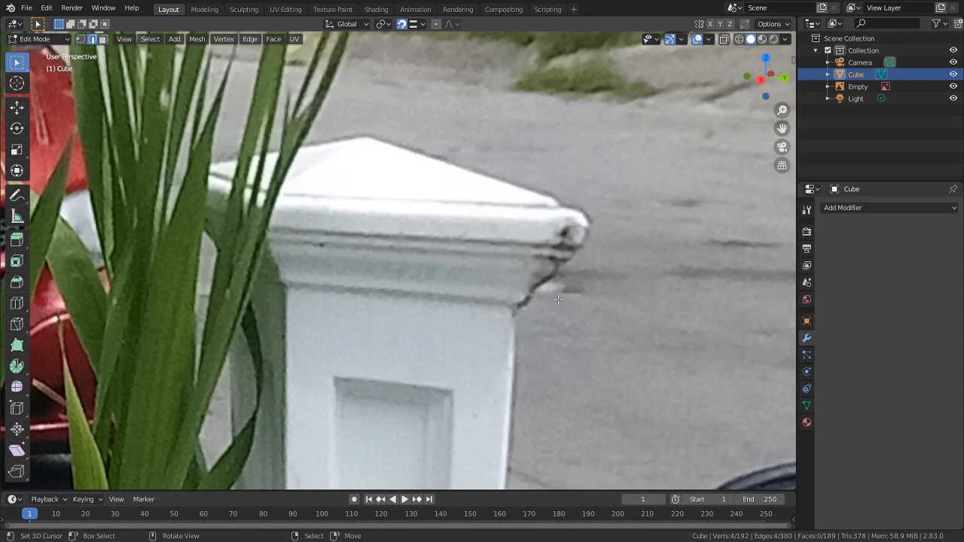
{"action": "scroll", "coordinate": [561, 294], "scroll_direction": "down", "scroll_amount": 5}
{"action": "middle_click_drag", "start_coordinate": [482, 285], "coordinate": [217, 286], "text": "shift"}
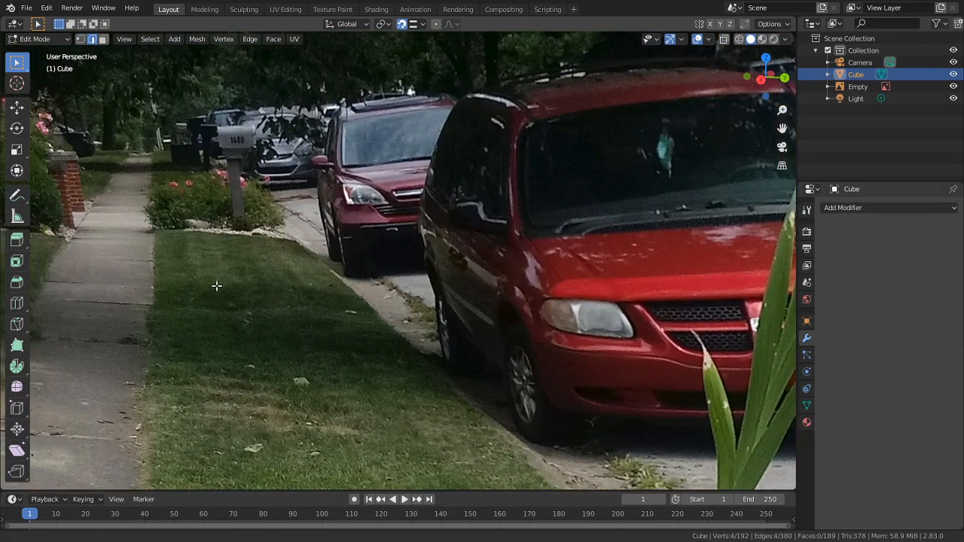
{"action": "scroll", "coordinate": [216, 286], "scroll_direction": "down", "scroll_amount": 4}
Bevel the rim's lower outer edge loop by about 0.052 m with 2 segments
{"action": "key", "text": "ctrl+KP_1"}
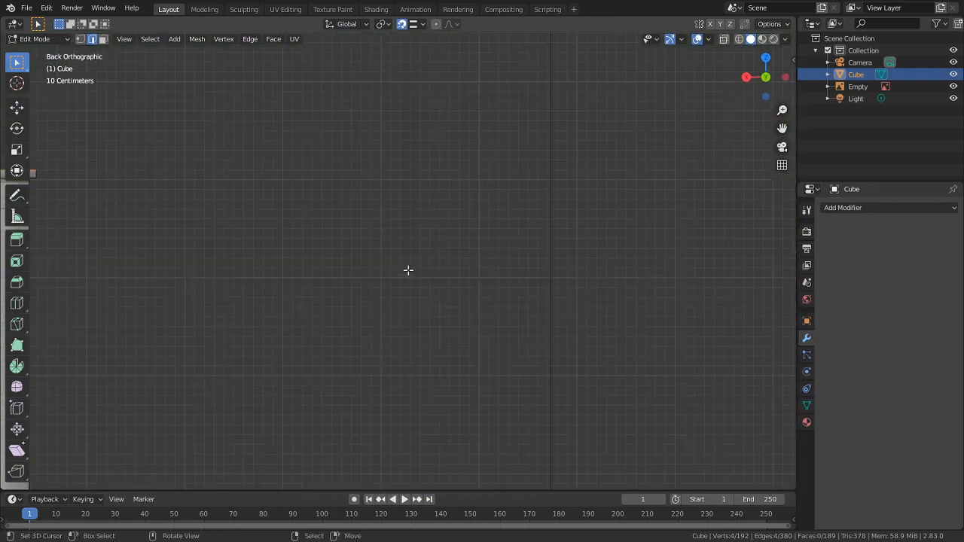
{"action": "key", "text": "KP_Decimal"}
{"action": "scroll", "coordinate": [216, 224], "scroll_direction": "up", "scroll_amount": 3}
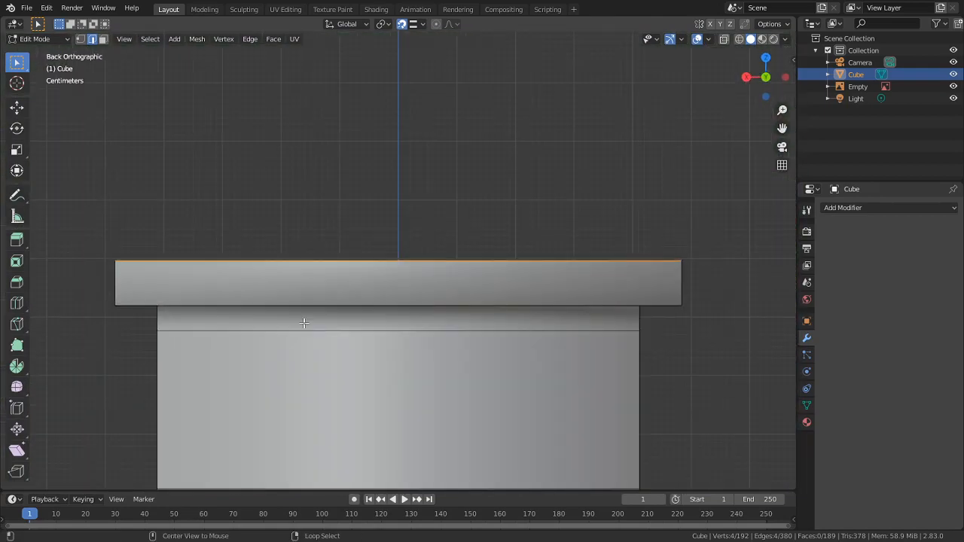
{"action": "middle_click_drag", "start_coordinate": [139, 297], "coordinate": [191, 218]}
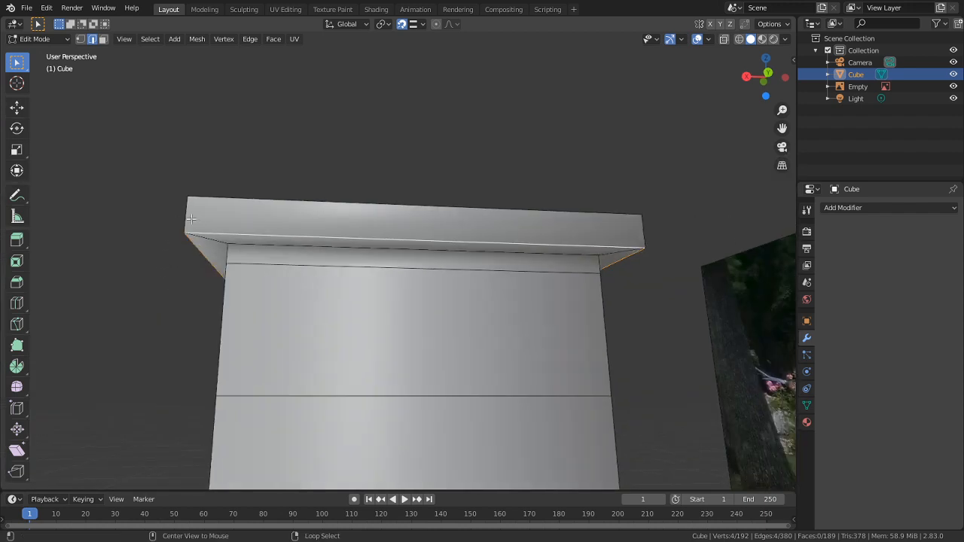
{"action": "key", "text": "ctrl+b"}
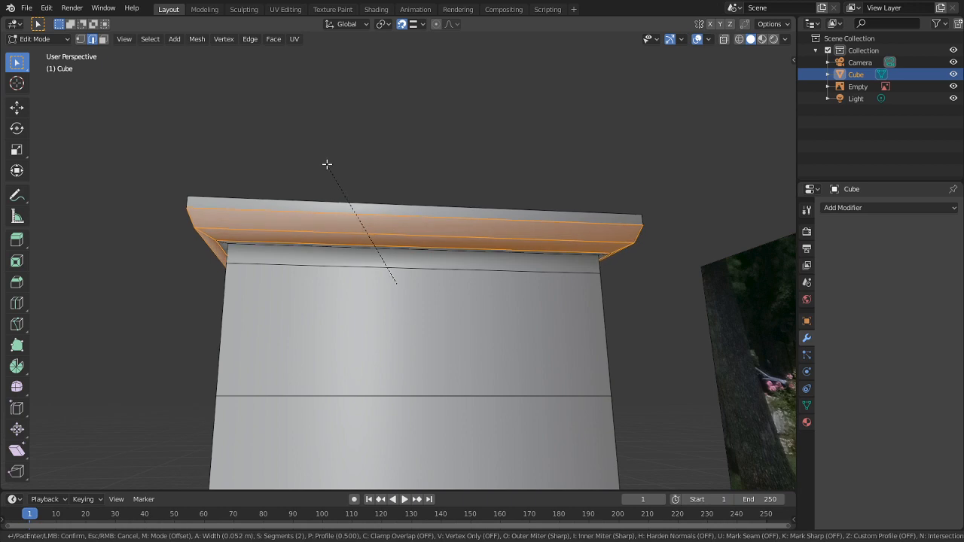
{"action": "left_click", "coordinate": [327, 164]}
Extrude the rim's top edge loop a short distance up along Z to add another vertical band
{"action": "middle_click_drag", "start_coordinate": [327, 164], "coordinate": [359, 279]}
{"action": "right_click", "coordinate": [370, 325], "text": "alt"}
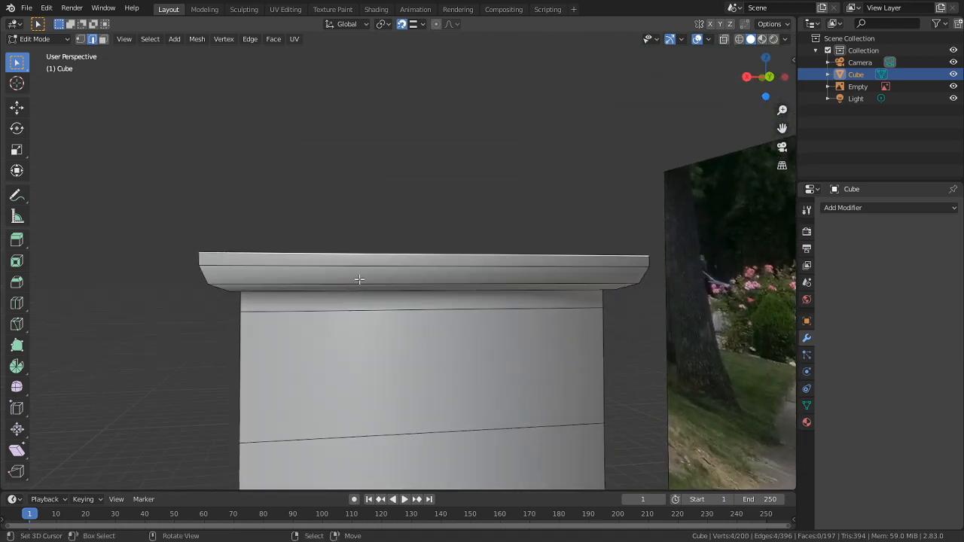
{"action": "key", "text": "e"}
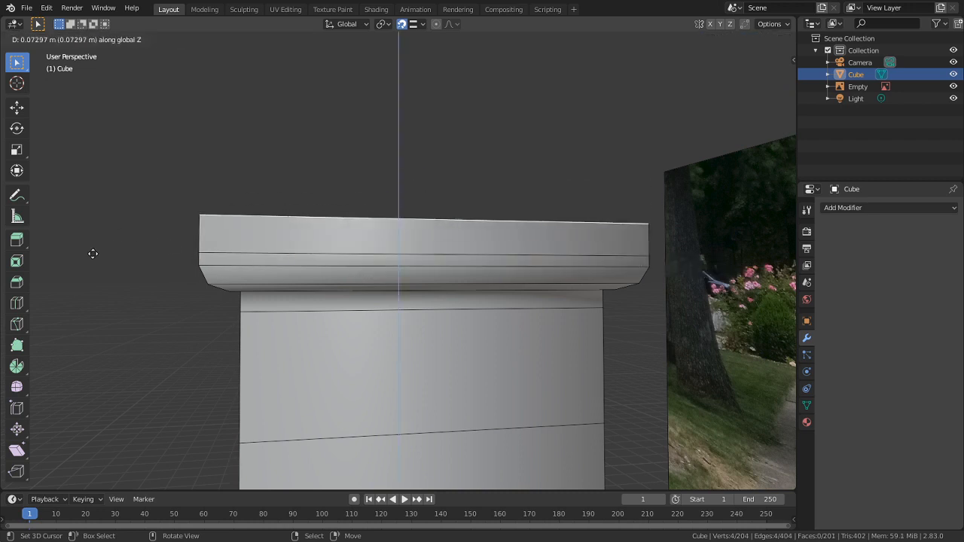
{"action": "left_click", "coordinate": [84, 256]}
Extrude the top edge loop in place and scale it by 1.161 in the XY plane to form a second outward ledge
{"action": "key", "text": "e"}
{"action": "right_click", "coordinate": [235, 150]}
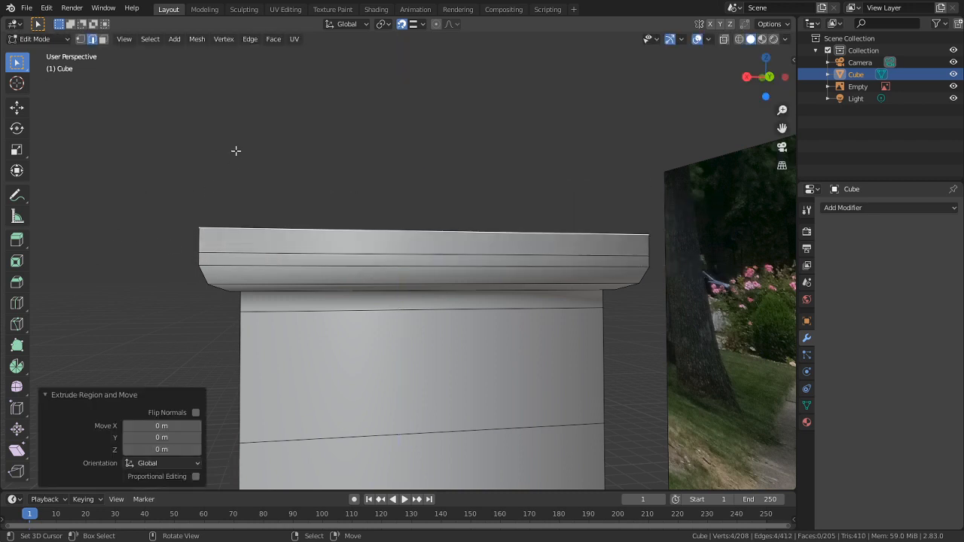
{"action": "key", "text": "s"}
{"action": "key", "text": "shift+z"}
{"action": "left_click", "coordinate": [246, 94]}
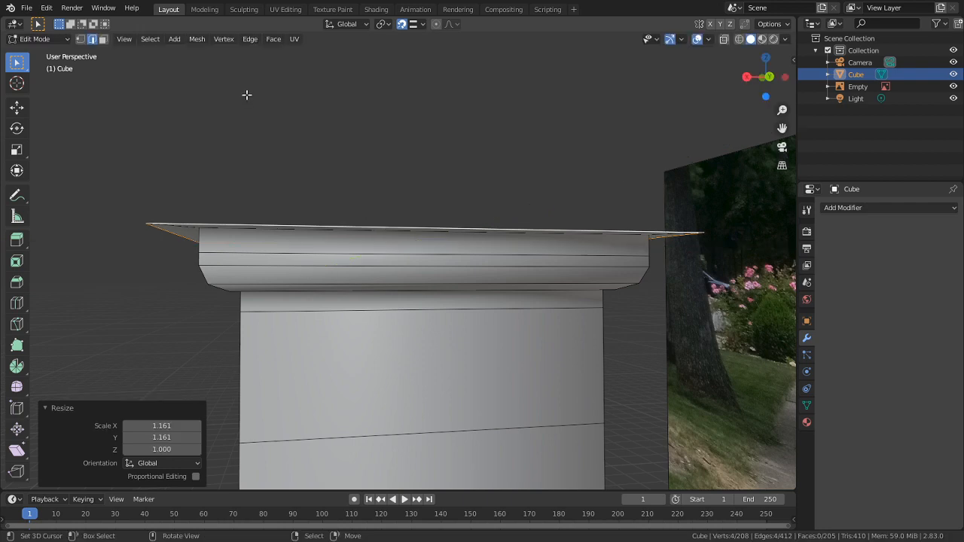
Bevel the edge loop where the second ledge meets the vertical band by 0.0435 m with 2 segments
{"action": "middle_click_drag", "start_coordinate": [246, 94], "coordinate": [257, 213]}
{"action": "left_click", "coordinate": [257, 212], "text": "alt"}
{"action": "key", "text": "ctrl+b"}
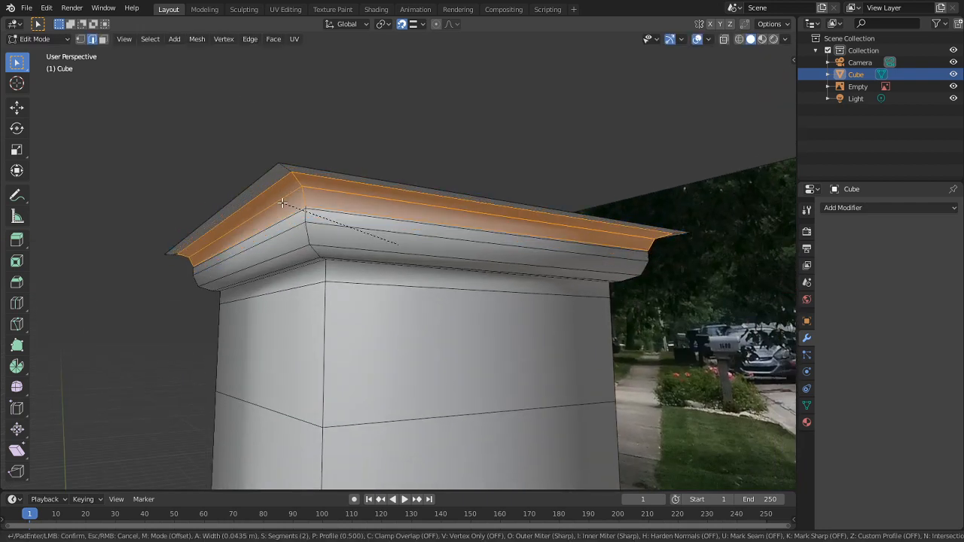
{"action": "left_click", "coordinate": [281, 203]}
{"action": "scroll", "coordinate": [309, 187], "scroll_direction": "up", "scroll_amount": 4}
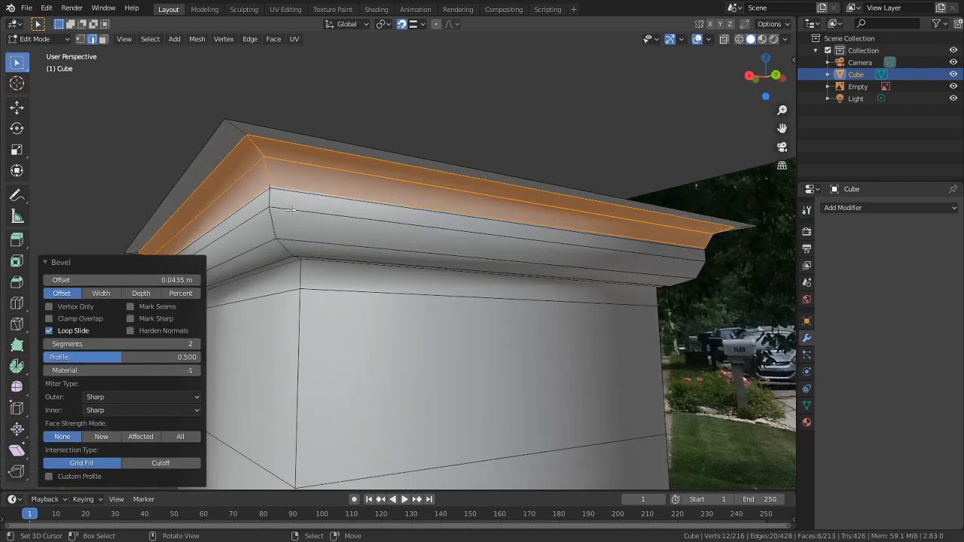
Dissolve the redundant edge loop on the rim's vertical band where the lower and upper bevels meet
{"action": "left_click", "coordinate": [290, 175]}
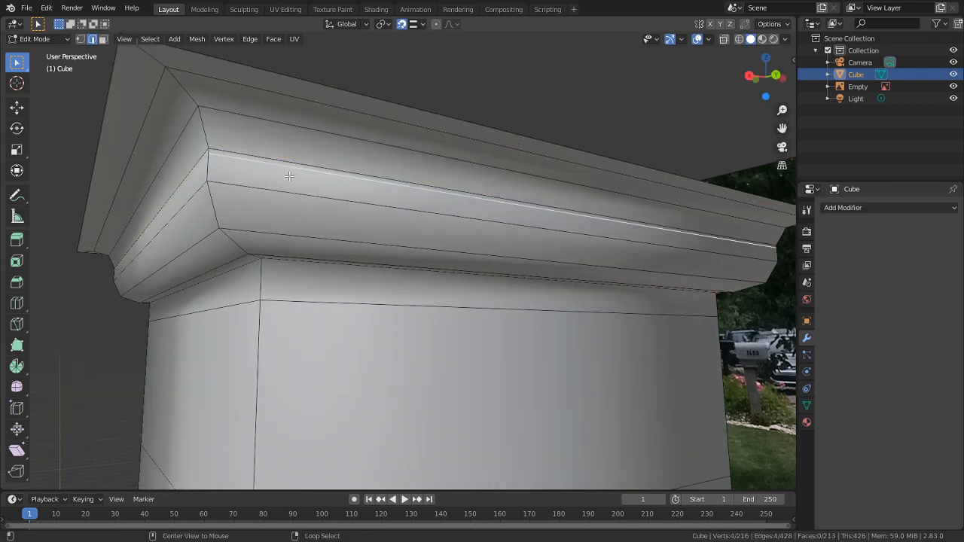
{"action": "key", "text": "ctrl+x"}
{"action": "middle_click_drag", "start_coordinate": [286, 180], "coordinate": [155, 260]}
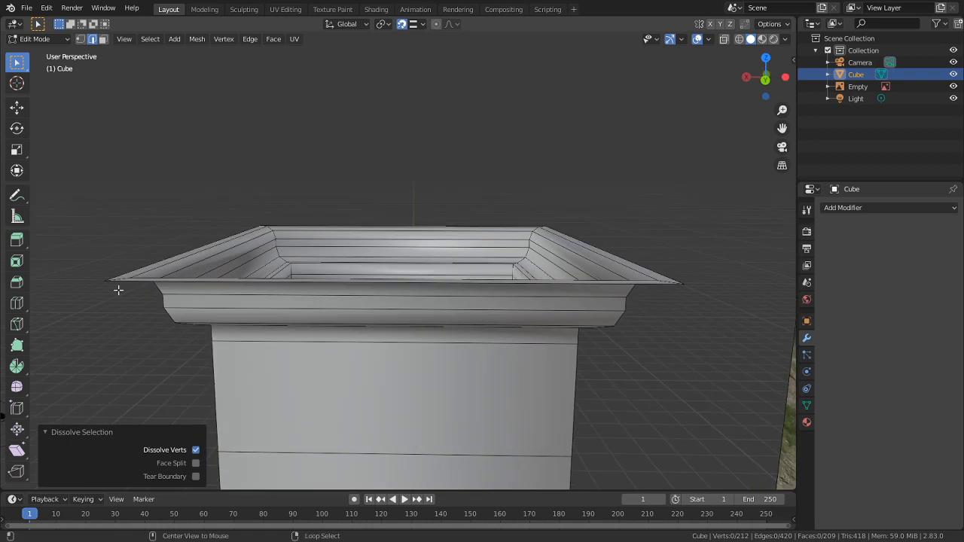
Extrude the outer edge loop of the second ledge about 0.0244 m up along Z to form a thin vertical band
{"action": "left_click", "coordinate": [129, 286], "text": "alt"}
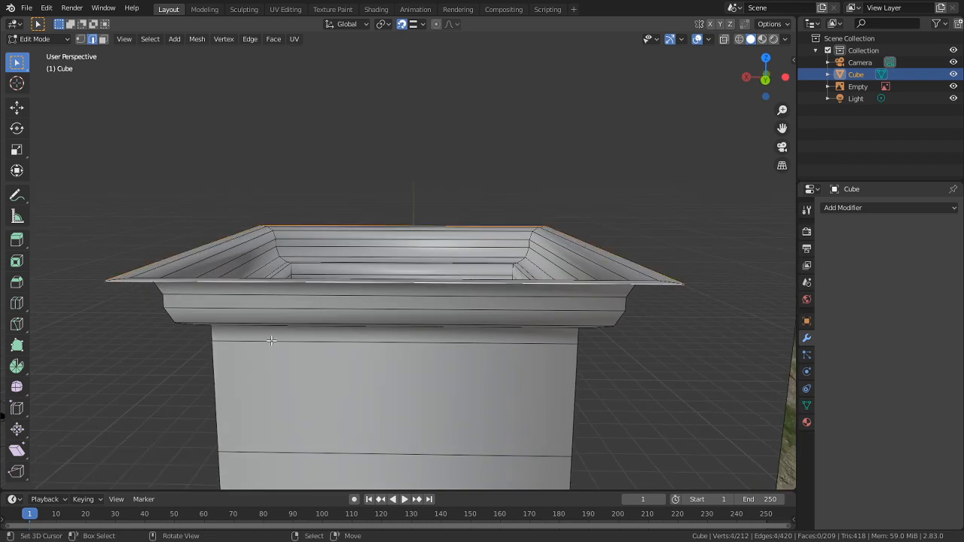
{"action": "key", "text": "KP_3"}
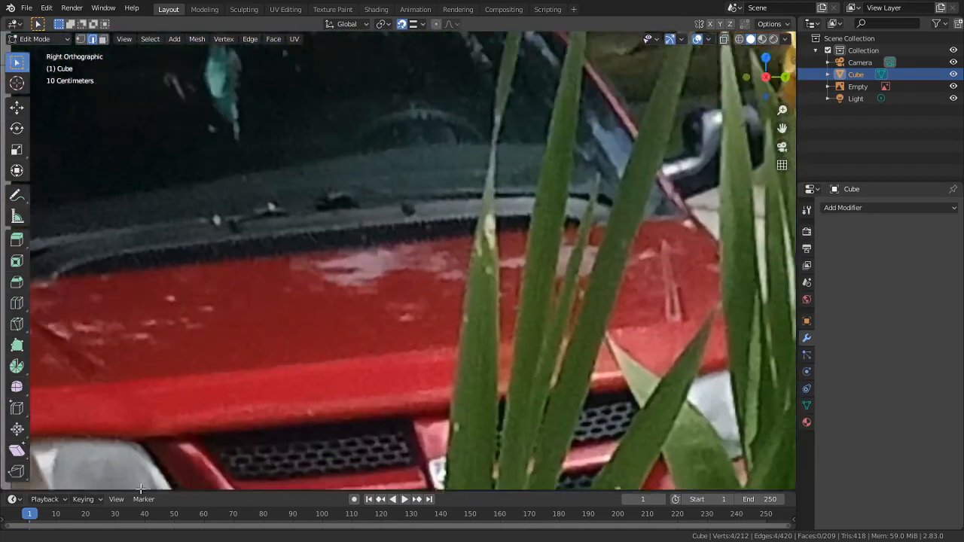
{"action": "scroll", "coordinate": [549, 351], "scroll_direction": "up", "scroll_amount": 2}
{"action": "key", "text": "e"}
{"action": "key", "text": "z"}
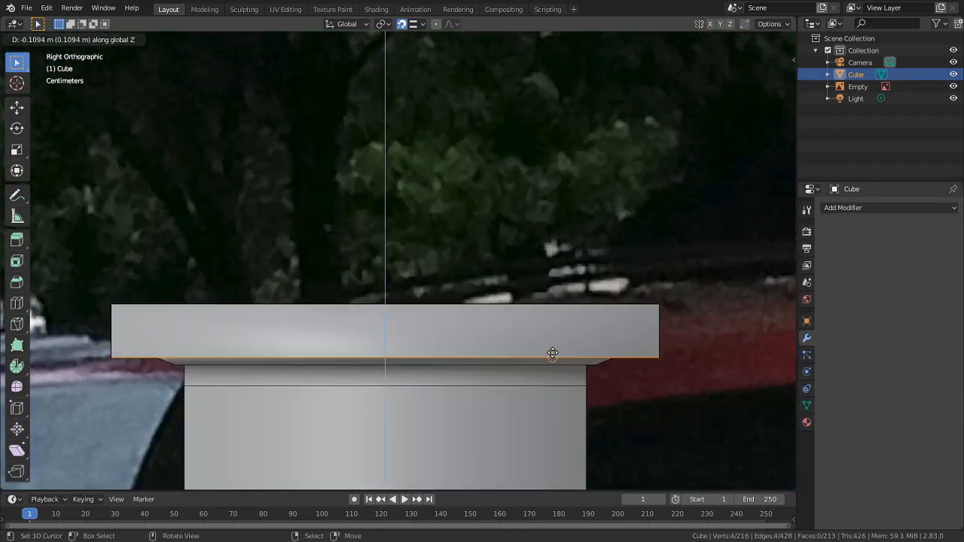
{"action": "left_click", "coordinate": [719, 285]}
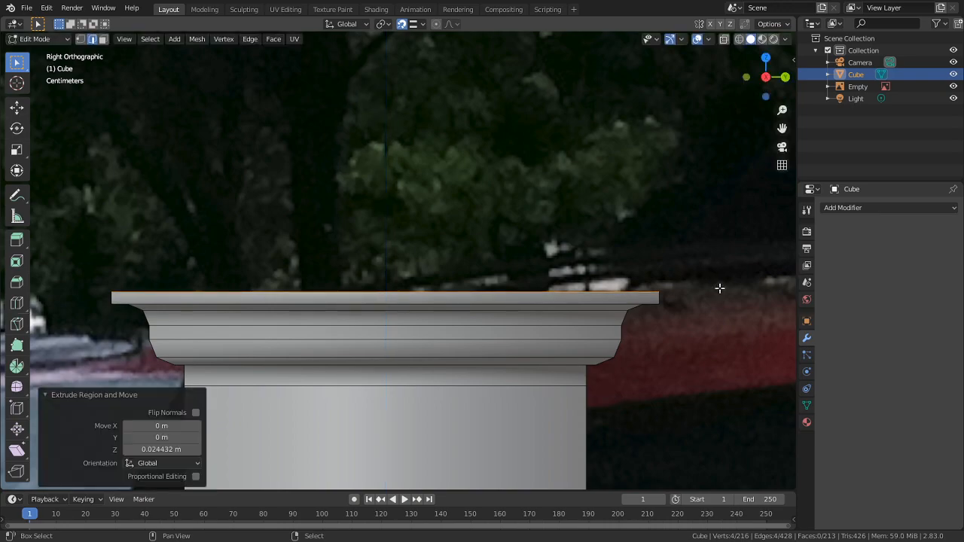
Extrude the rim's top edge loop in place and scale it by 1.029 in the XY plane to form a narrow third ledge
{"action": "scroll", "coordinate": [720, 286], "scroll_direction": "down", "scroll_amount": 2}
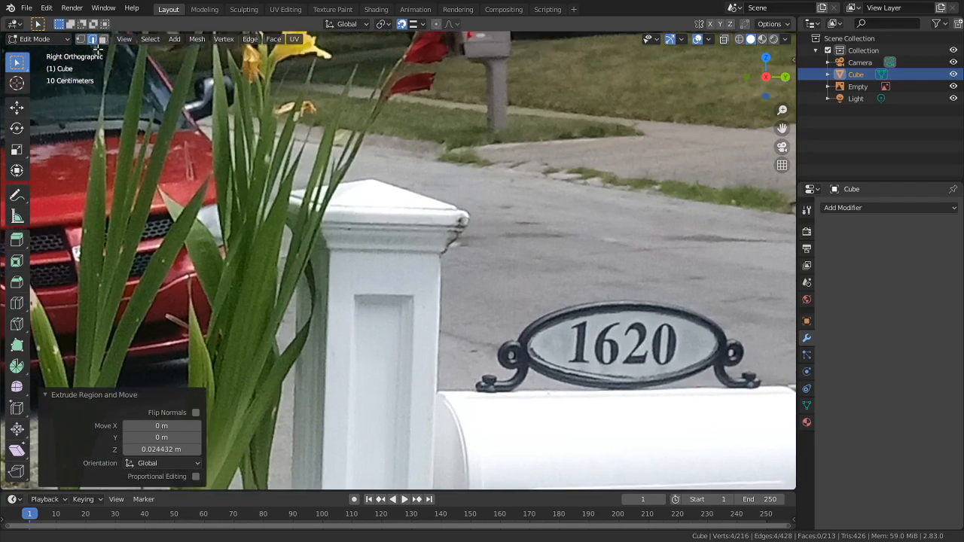
{"action": "middle_click_drag", "start_coordinate": [98, 49], "coordinate": [656, 344], "text": "shift"}
{"action": "scroll", "coordinate": [538, 242], "scroll_direction": "up", "scroll_amount": 4}
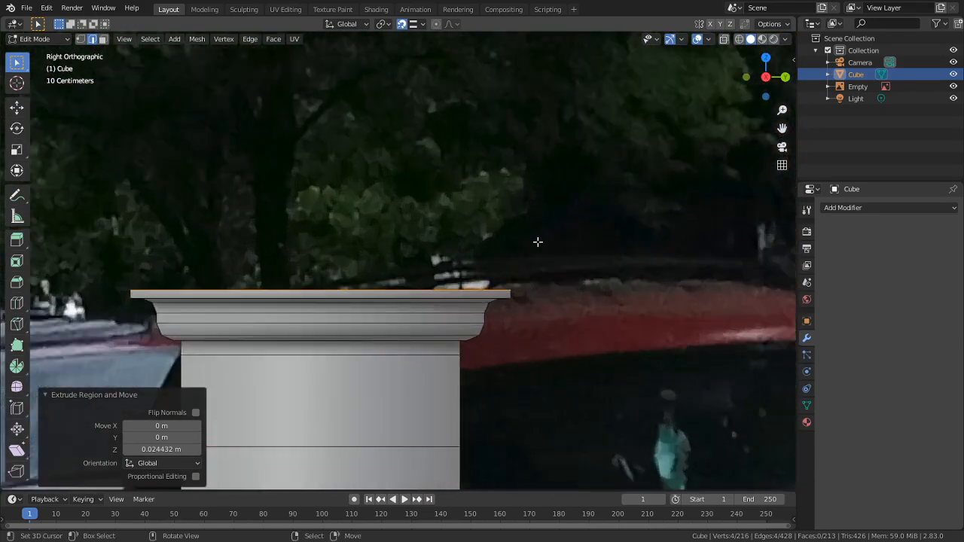
{"action": "scroll", "coordinate": [538, 241], "scroll_direction": "up", "scroll_amount": 2}
{"action": "scroll", "coordinate": [572, 243], "scroll_direction": "up", "scroll_amount": 2}
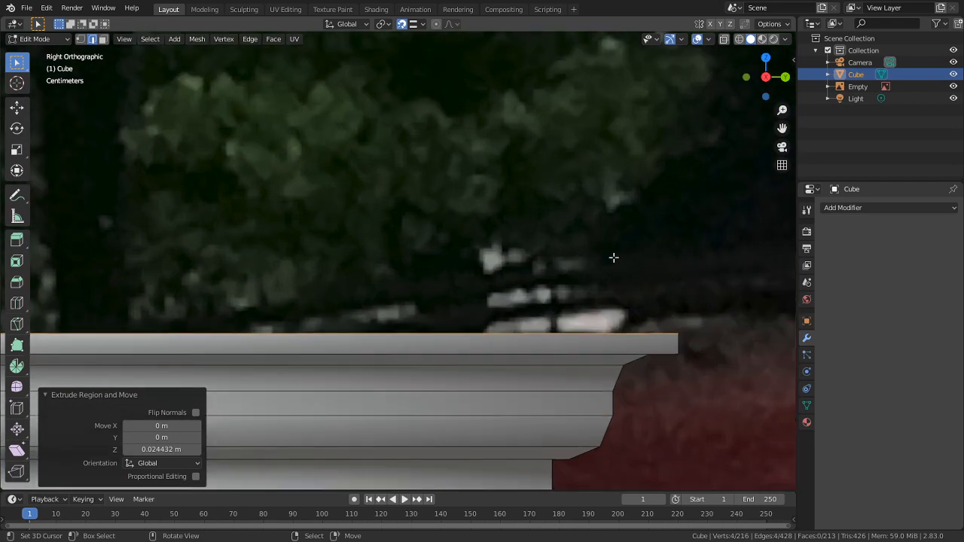
{"action": "key", "text": "e"}
{"action": "right_click", "coordinate": [637, 230]}
{"action": "key", "text": "shift+s"}
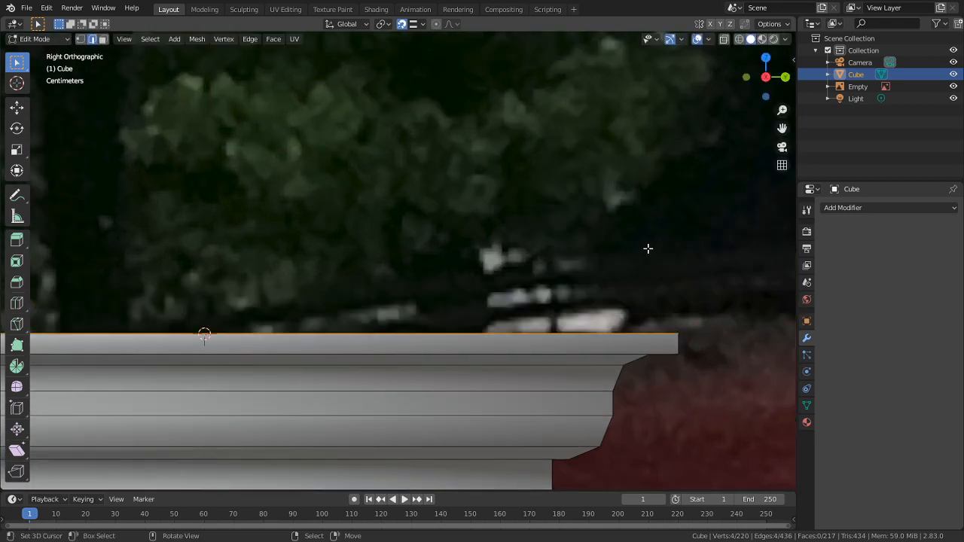
{"action": "key", "text": "s"}
{"action": "key", "text": "shift+z"}
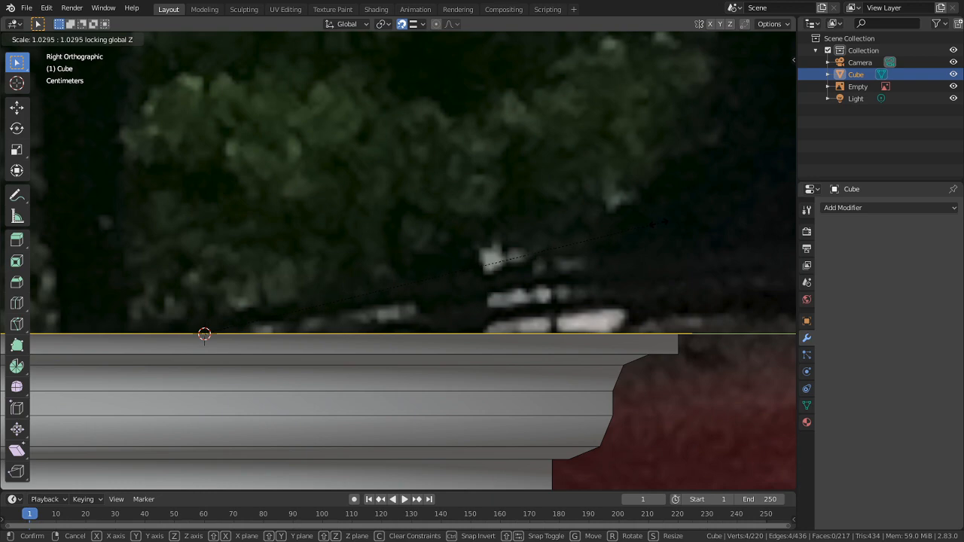
{"action": "left_click", "coordinate": [659, 223]}
Extrude the third ledge's edge loop about 0.0164 m up along Z and raise the new top loop another 0.0287 m
{"action": "key", "text": "e"}
{"action": "key", "text": "z"}
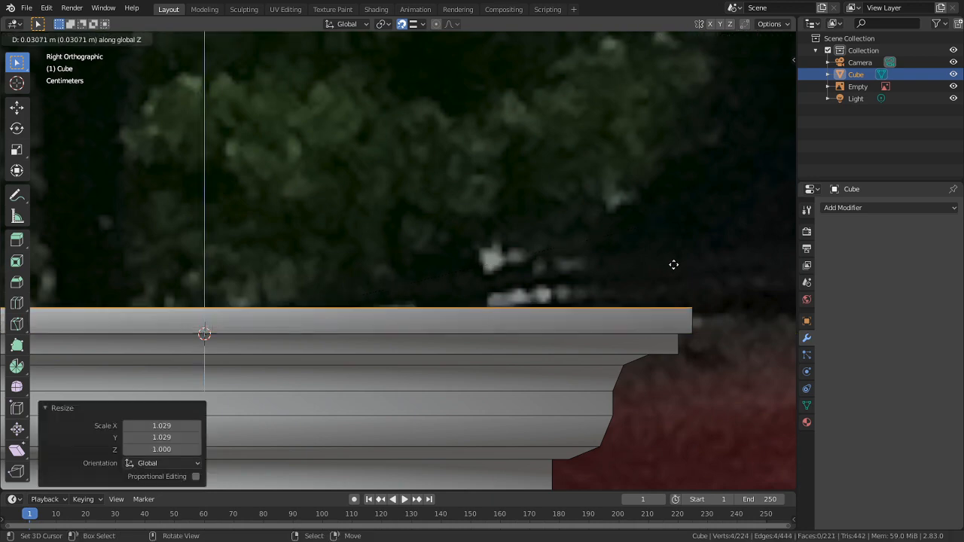
{"action": "left_click", "coordinate": [667, 279]}
{"action": "middle_click_drag", "start_coordinate": [667, 279], "coordinate": [641, 272]}
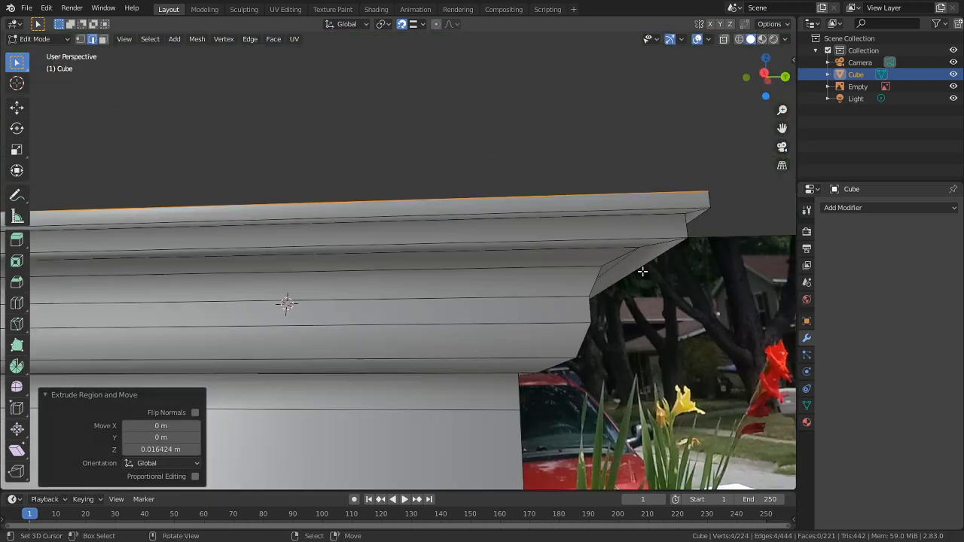
{"action": "key", "text": "e"}
{"action": "key", "text": "z"}
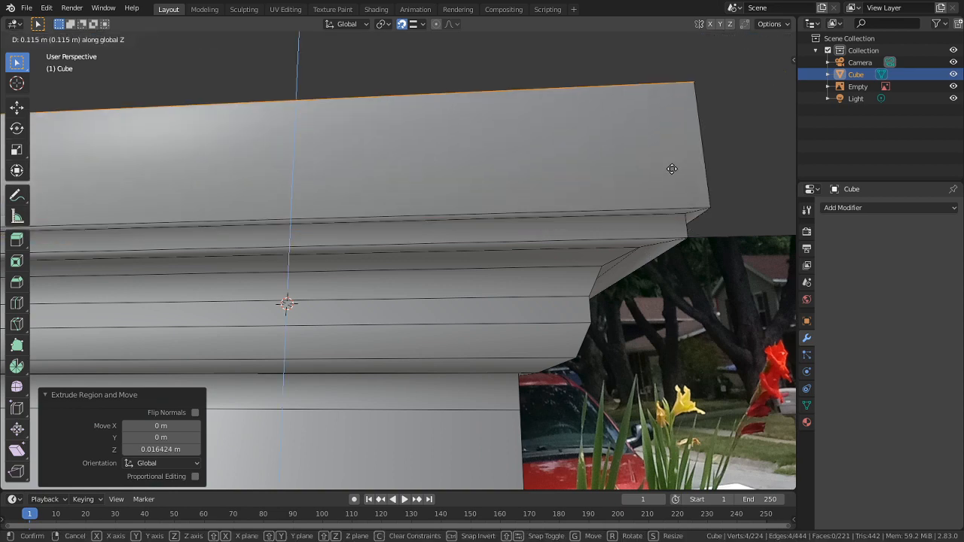
{"action": "left_click", "coordinate": [766, 215]}
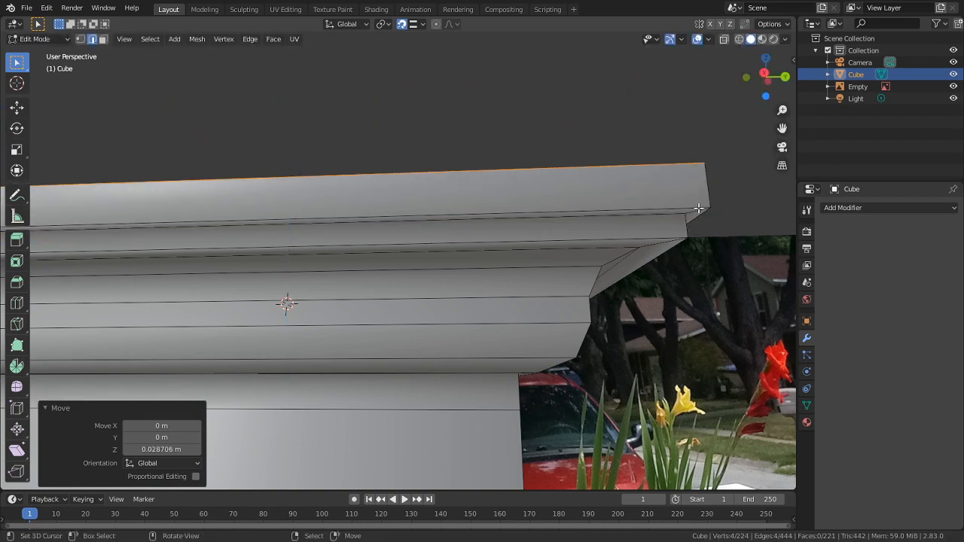
{"action": "right_click", "coordinate": [678, 209], "text": "alt"}
{"action": "key", "text": "ctrl+b"}
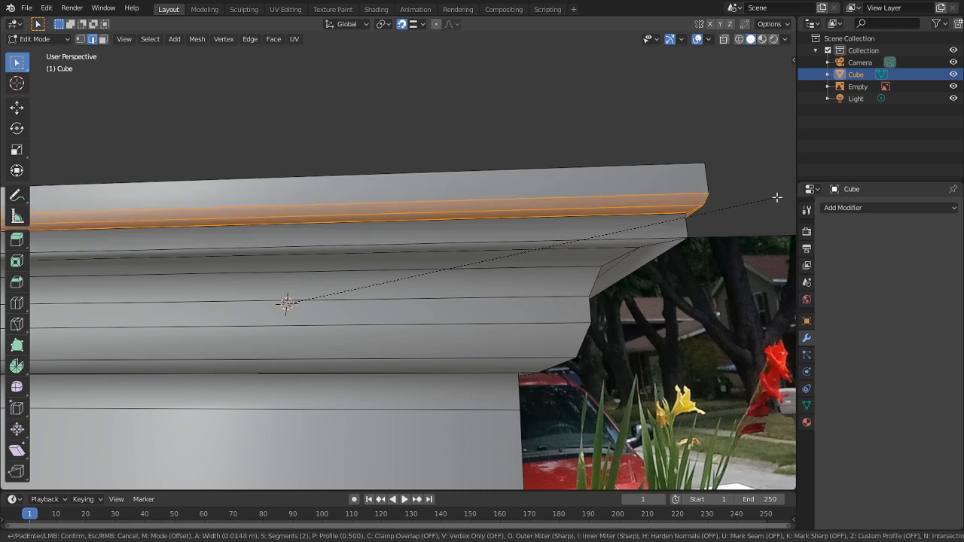
{"action": "key", "text": "Escape"}
Add a single loop cut around the topmost vertical band, slid with a factor of 0.129
{"action": "key", "text": "ctrl+r"}
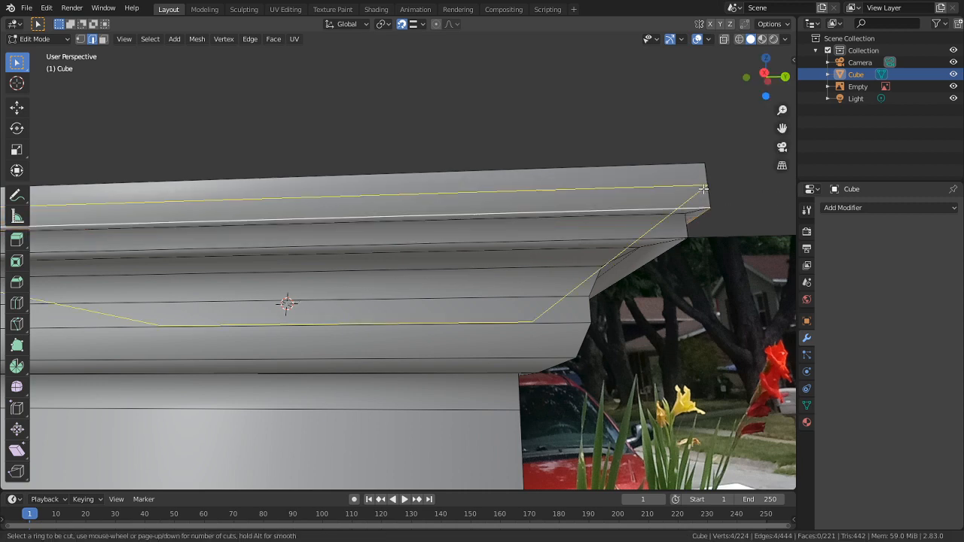
{"action": "left_click", "coordinate": [702, 188]}
{"action": "left_click", "coordinate": [702, 193]}
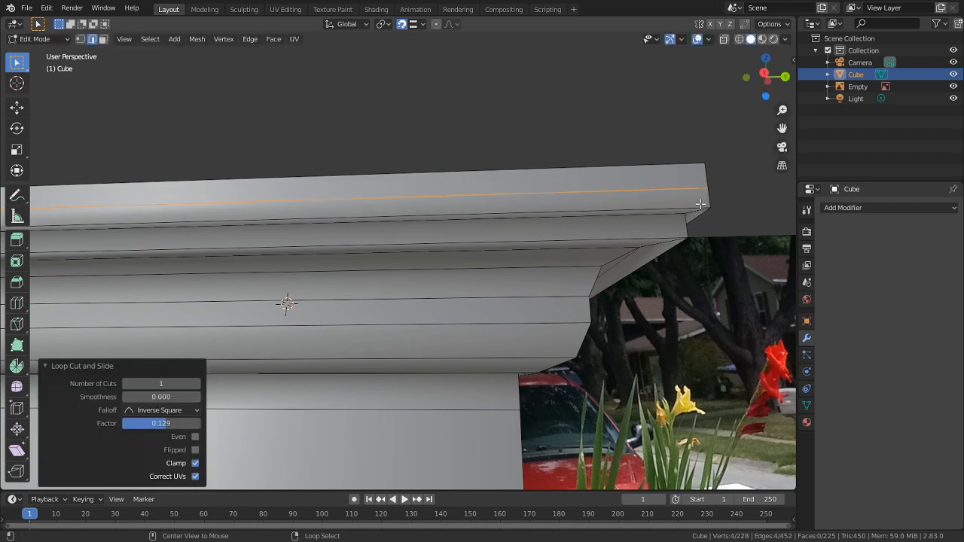
Move the topmost band's lower outer edge loop about 0.0087 m up along Z to slope the ledge's underside
{"action": "right_click", "coordinate": [700, 205], "text": "alt"}
{"action": "key", "text": "g"}
{"action": "key", "text": "z"}
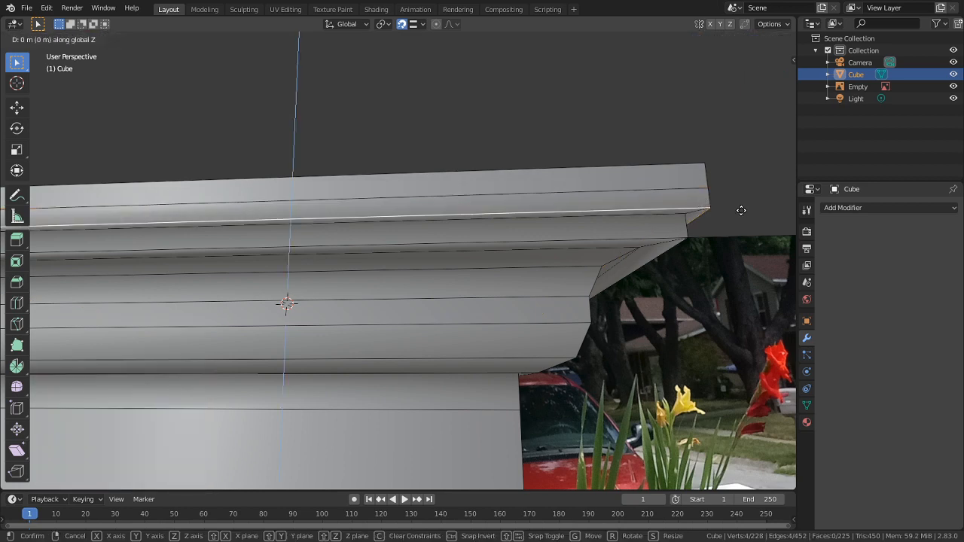
{"action": "left_click", "coordinate": [751, 204]}
{"action": "key", "text": "s"}
{"action": "key", "text": "shift+z"}
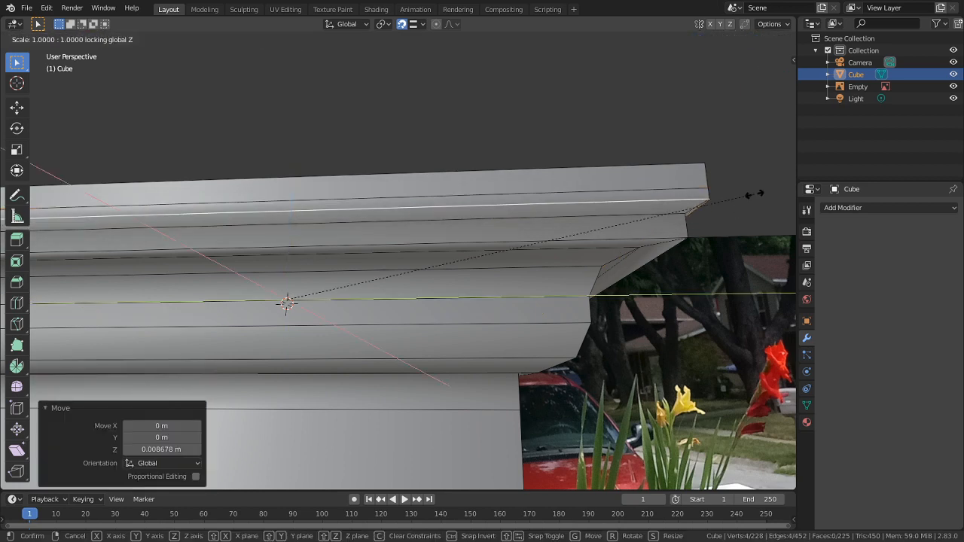
{"action": "right_click", "coordinate": [775, 154]}
Select the rim's top edge loop and examine the shape of the post cap in the reference photo
{"action": "middle_click_drag", "start_coordinate": [776, 154], "coordinate": [397, 258]}
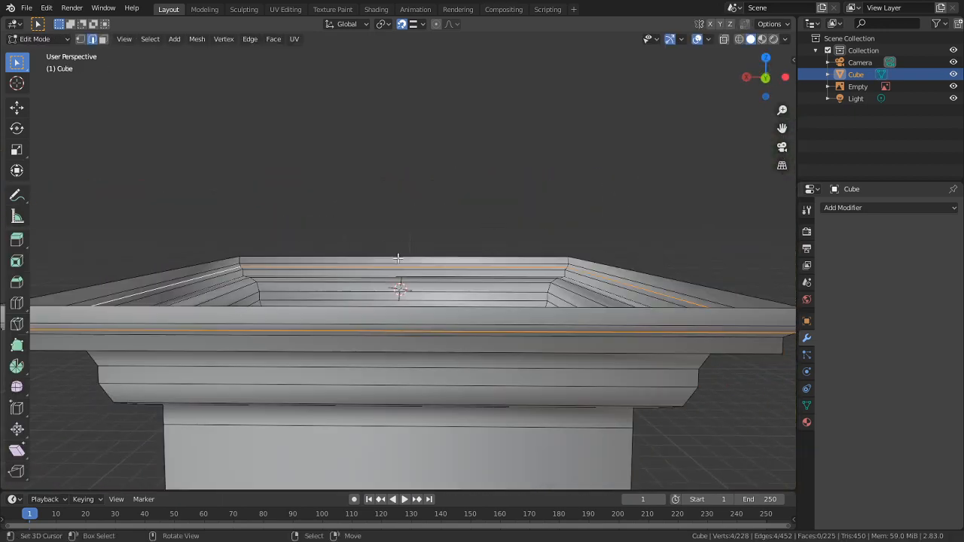
{"action": "right_click", "coordinate": [226, 312], "text": "alt"}
{"action": "middle_click_drag", "start_coordinate": [232, 318], "coordinate": [679, 98]}
{"action": "scroll", "coordinate": [304, 337], "scroll_direction": "down", "scroll_amount": 7}
{"action": "middle_click_drag", "start_coordinate": [453, 363], "coordinate": [476, 344]}
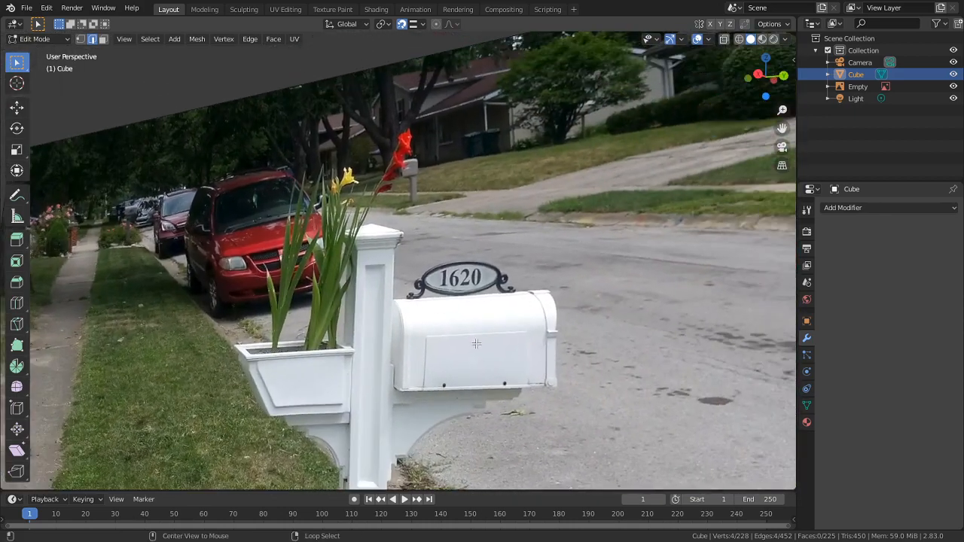
{"action": "middle_click", "coordinate": [457, 352], "text": "alt"}
{"action": "middle_click_drag", "start_coordinate": [324, 215], "coordinate": [473, 42], "text": "shift"}
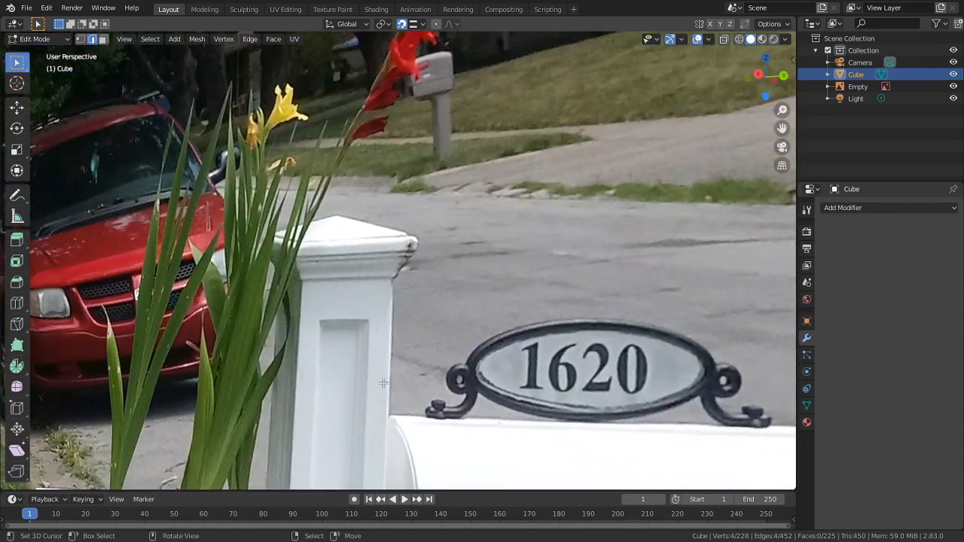
{"action": "scroll", "coordinate": [391, 284], "scroll_direction": "up", "scroll_amount": 2}
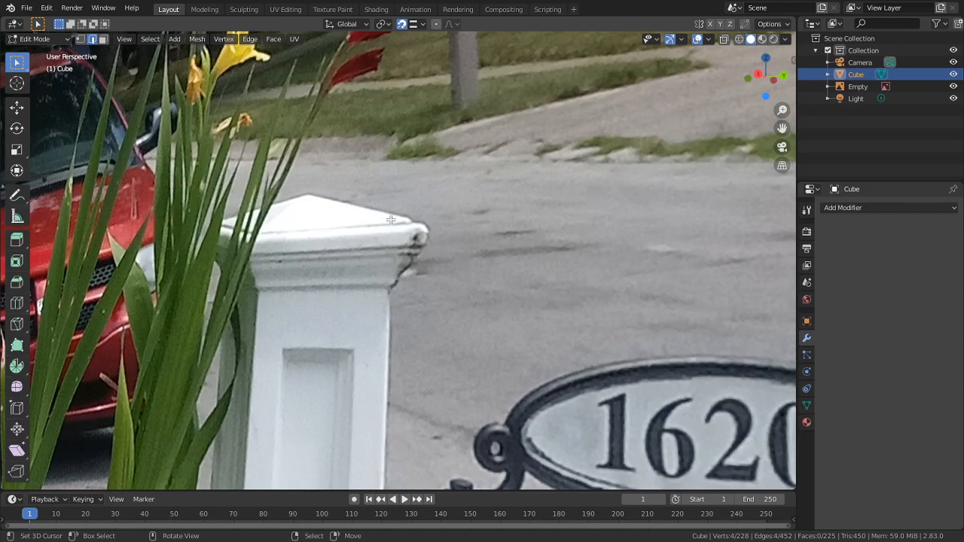
{"action": "scroll", "coordinate": [391, 220], "scroll_direction": "down", "scroll_amount": 4}
{"action": "middle_click_drag", "start_coordinate": [520, 294], "coordinate": [341, 427], "text": "shift"}
{"action": "scroll", "coordinate": [342, 427], "scroll_direction": "down", "scroll_amount": 5}
{"action": "middle_click_drag", "start_coordinate": [335, 337], "coordinate": [348, 340]}
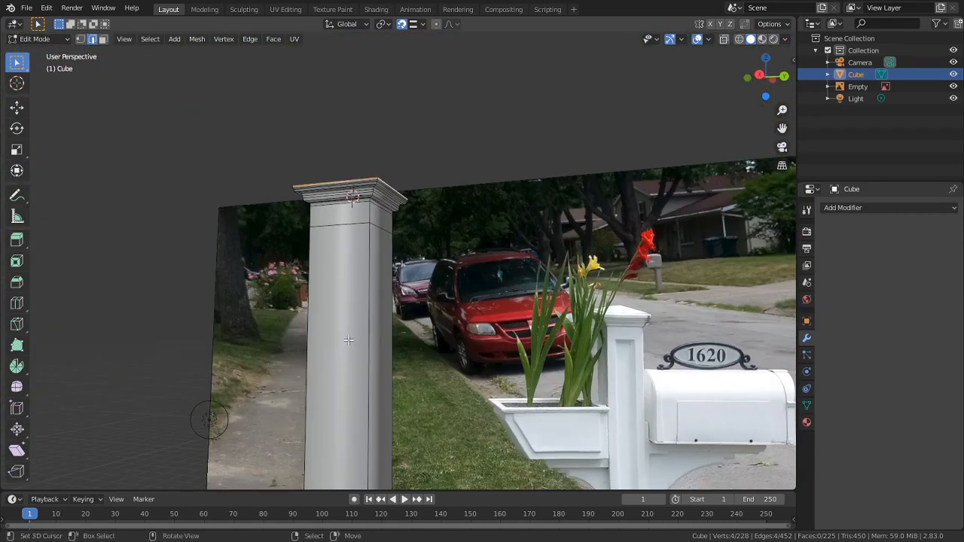
{"action": "scroll", "coordinate": [349, 340], "scroll_direction": "up", "scroll_amount": 3}
{"action": "middle_click_drag", "start_coordinate": [406, 222], "coordinate": [450, 335], "text": "shift"}
{"action": "scroll", "coordinate": [450, 333], "scroll_direction": "up", "scroll_amount": 3}
{"action": "middle_click_drag", "start_coordinate": [450, 324], "coordinate": [464, 330]}
{"action": "key", "text": "KP_1"}
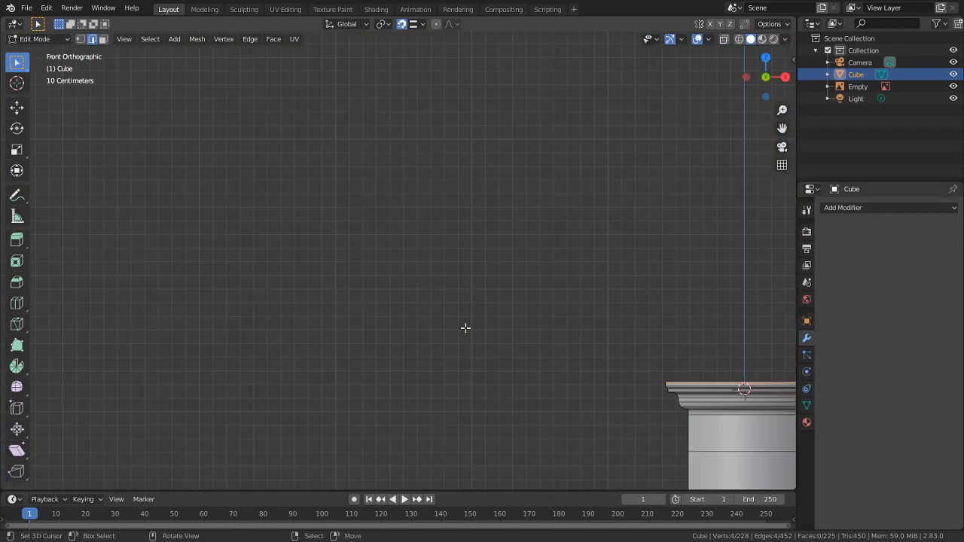
{"action": "middle_click_drag", "start_coordinate": [557, 414], "coordinate": [241, 352], "text": "shift"}
{"action": "scroll", "coordinate": [351, 441], "scroll_direction": "up", "scroll_amount": 5}
{"action": "middle_click_drag", "start_coordinate": [398, 366], "coordinate": [286, 299], "text": "shift"}
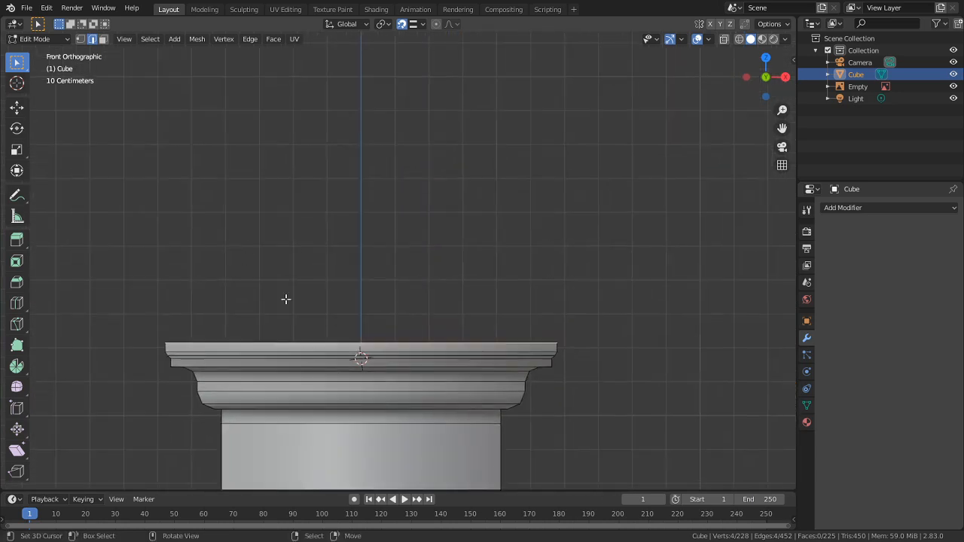
{"action": "scroll", "coordinate": [289, 302], "scroll_direction": "up", "scroll_amount": 3}
Try to extrude the top edge loop about 0.0134 m up along Z and dissolve the selection, and undo both operations
{"action": "key", "text": "e"}
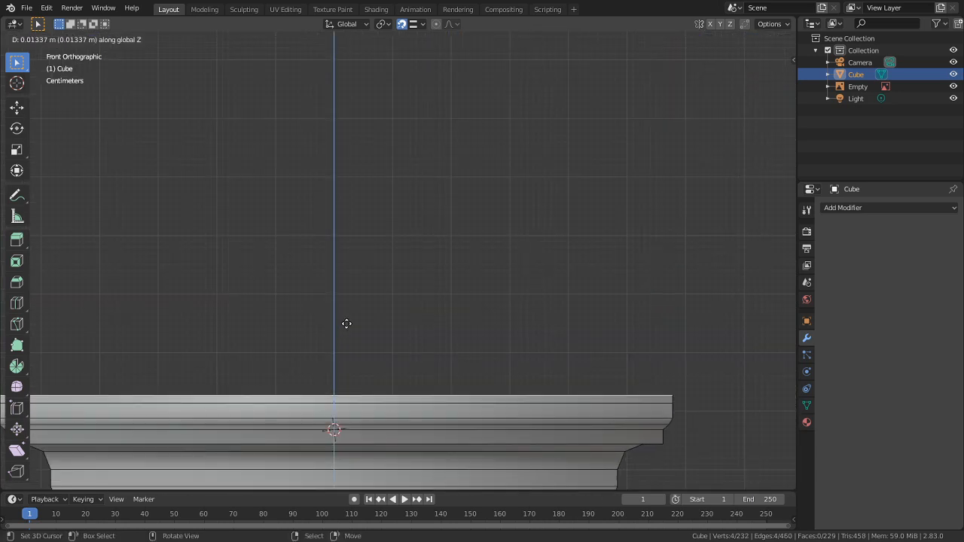
{"action": "left_click", "coordinate": [347, 323]}
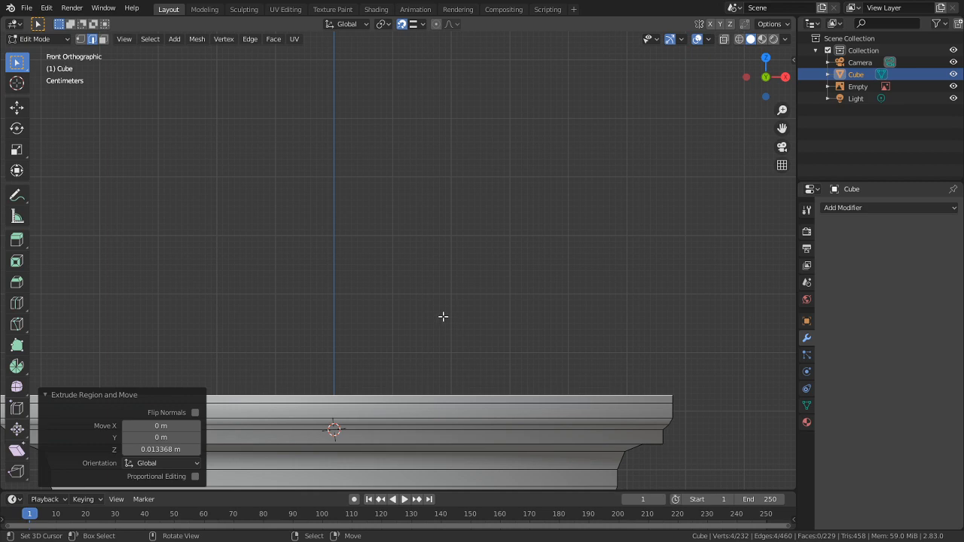
{"action": "key", "text": "ctrl+x"}
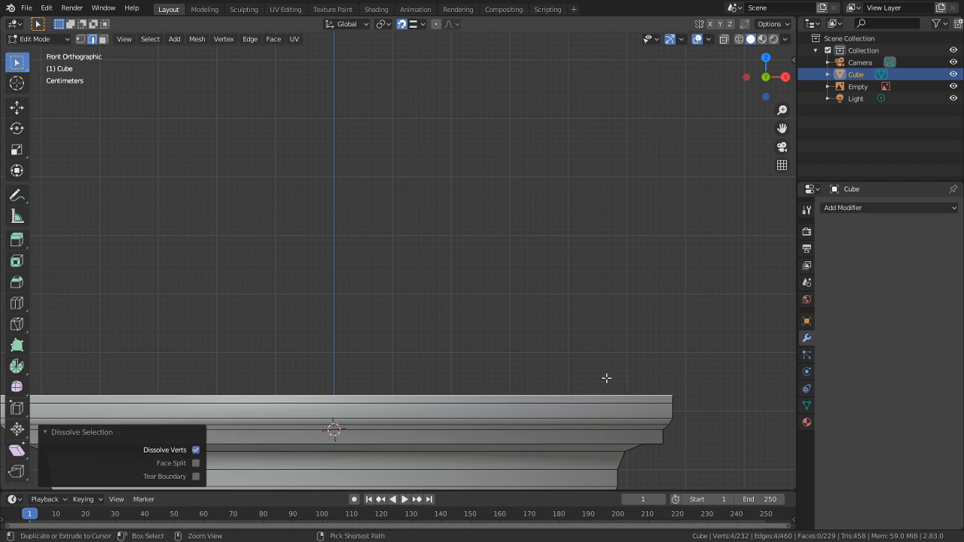
{"action": "key", "text": "ctrl+z"}
{"action": "key", "text": "ctrl+z"}
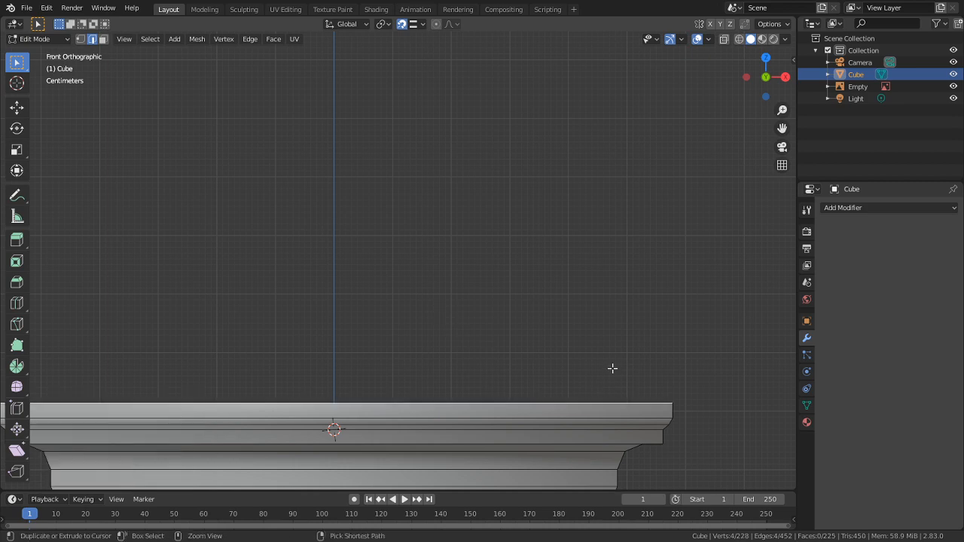
Move the rim's top edge loop about 0.0134 m up along Z and scale it by 1.004 in the XY plane
{"action": "key", "text": "g"}
{"action": "key", "text": "z"}
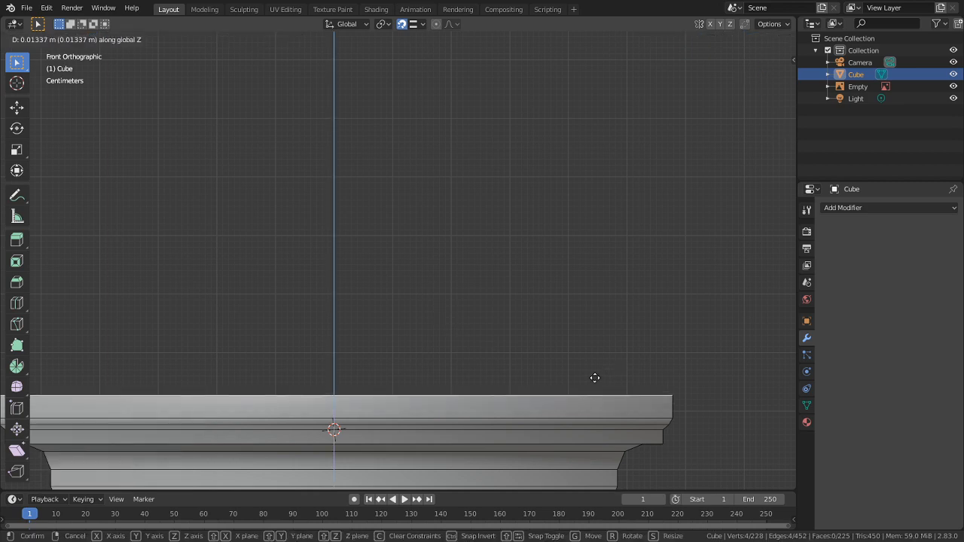
{"action": "left_click", "coordinate": [595, 377]}
{"action": "key", "text": "s"}
{"action": "key", "text": "shift+z"}
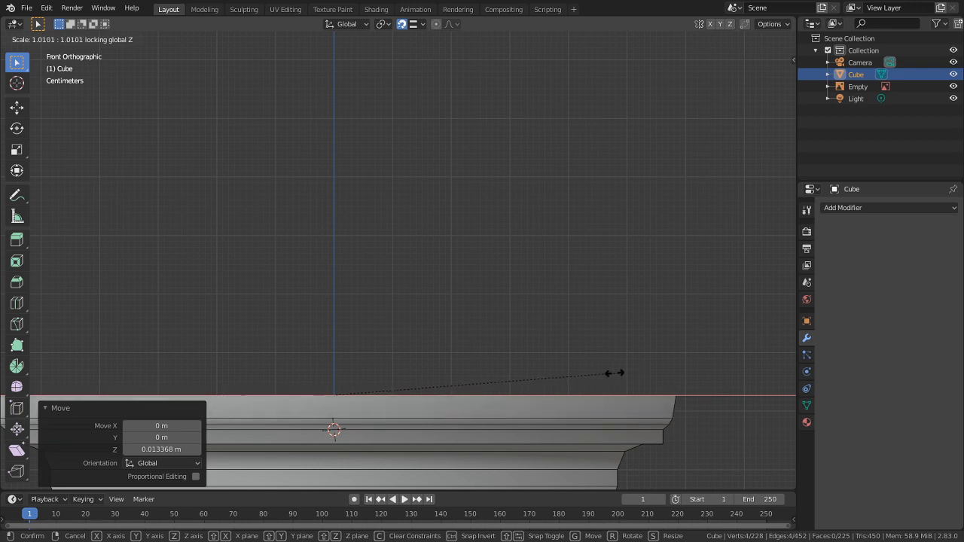
{"action": "left_click", "coordinate": [598, 372]}
{"action": "scroll", "coordinate": [254, 144], "scroll_direction": "up", "scroll_amount": 10}
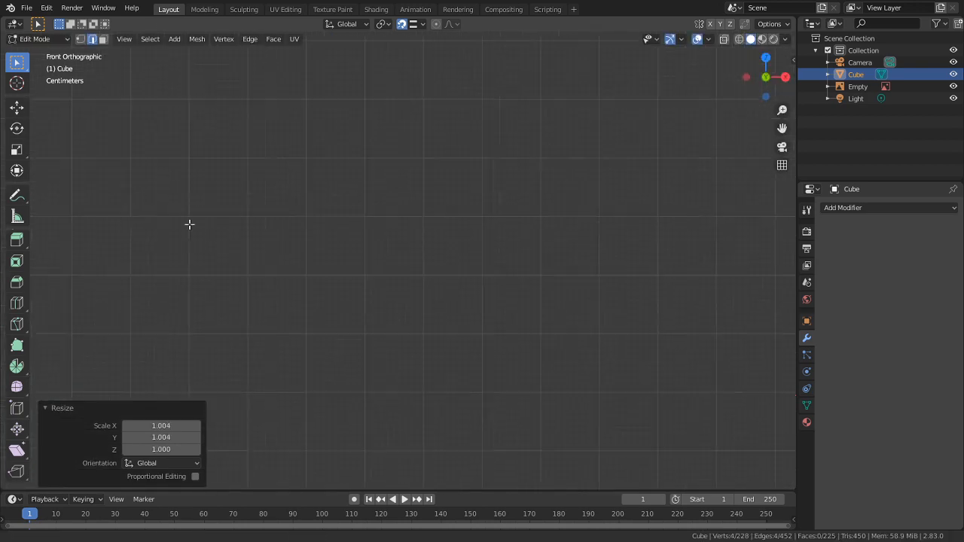
{"action": "scroll", "coordinate": [594, 263], "scroll_direction": "down", "scroll_amount": 6}
{"action": "middle_click_drag", "start_coordinate": [595, 263], "coordinate": [651, 282]}
{"action": "scroll", "coordinate": [652, 282], "scroll_direction": "up", "scroll_amount": 10}
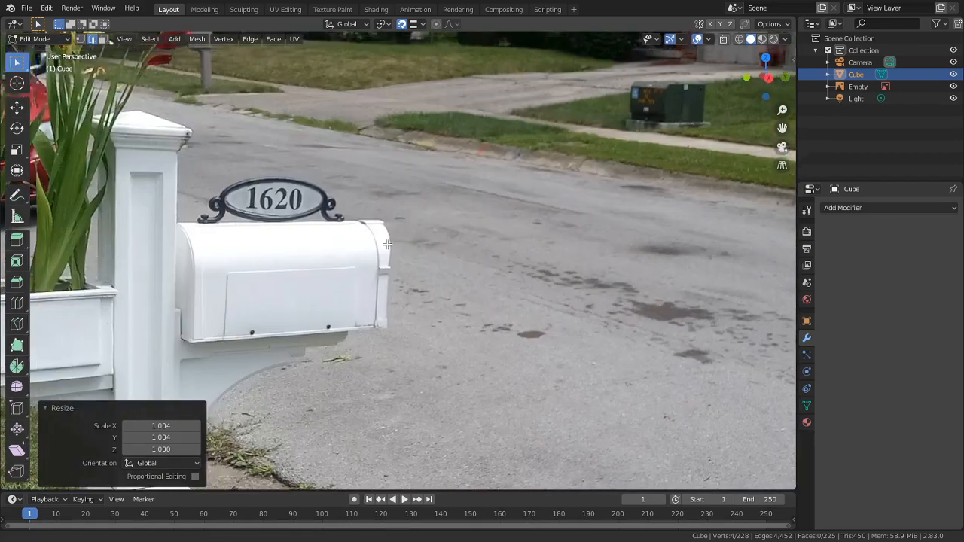
Extrude the rim's top edge loop in place and scale the new loop inward by 0.937 in the XY plane
{"action": "scroll", "coordinate": [439, 219], "scroll_direction": "up", "scroll_amount": 4}
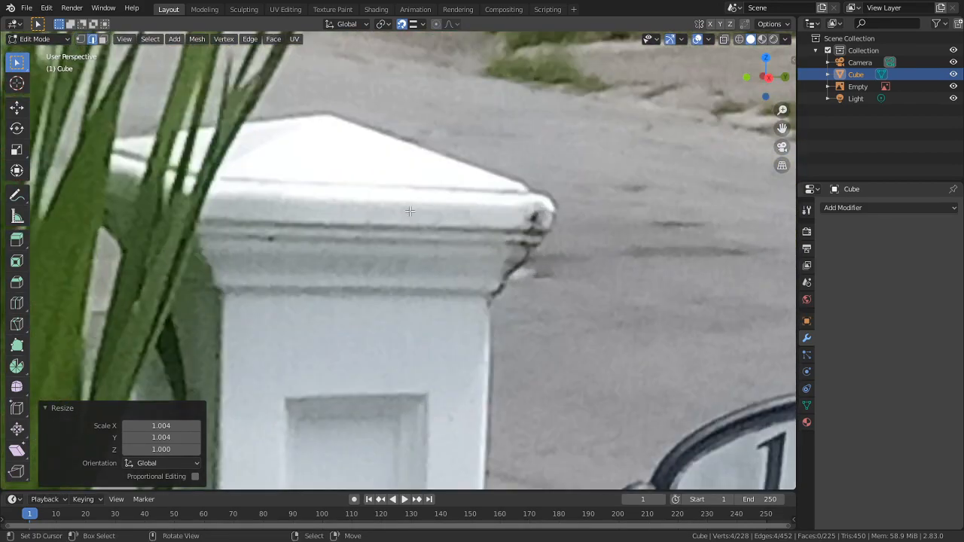
{"action": "scroll", "coordinate": [422, 210], "scroll_direction": "down", "scroll_amount": 7}
{"action": "middle_click_drag", "start_coordinate": [316, 149], "coordinate": [463, 192], "text": "shift"}
{"action": "key", "text": "KP_Decimal"}
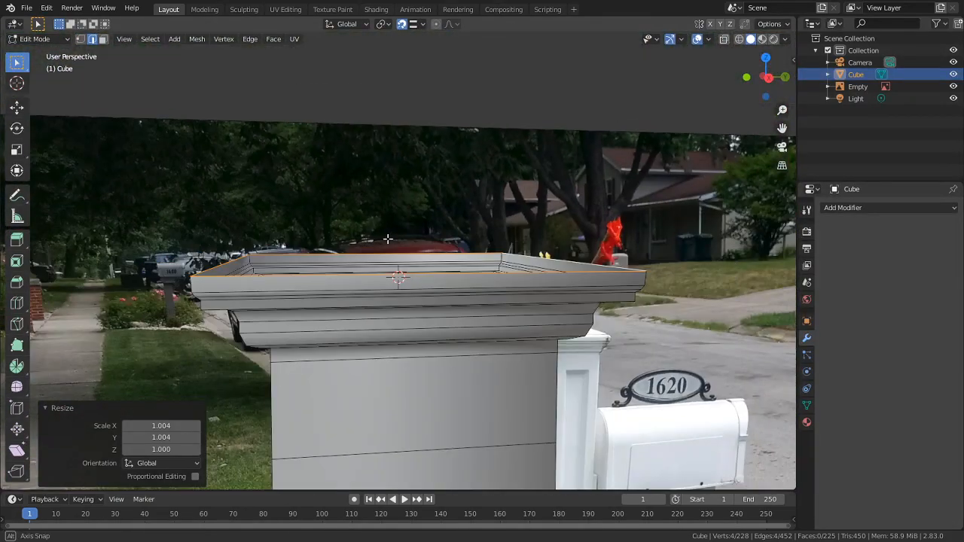
{"action": "middle_click_drag", "start_coordinate": [387, 239], "coordinate": [428, 240]}
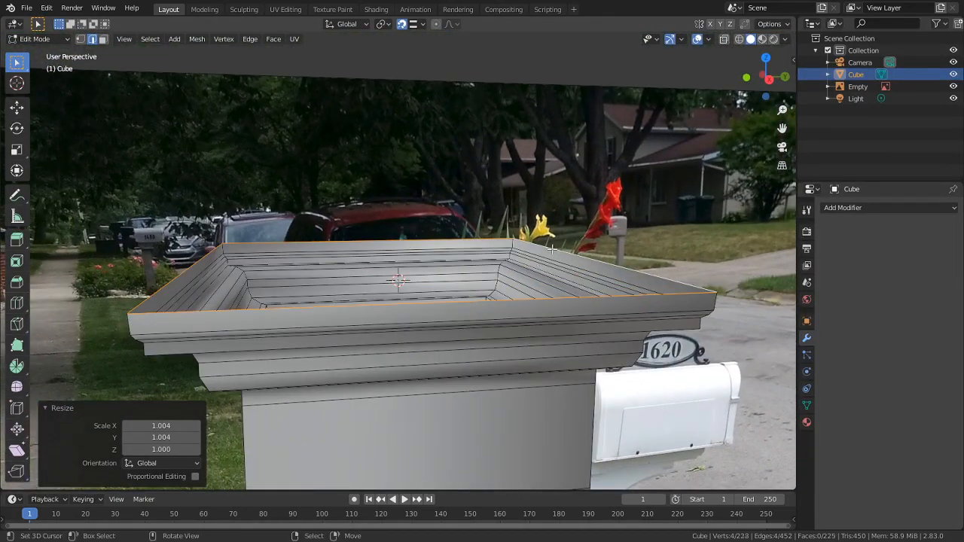
{"action": "key", "text": "e"}
{"action": "right_click", "coordinate": [554, 212]}
{"action": "key", "text": "s"}
{"action": "key", "text": "shift+z"}
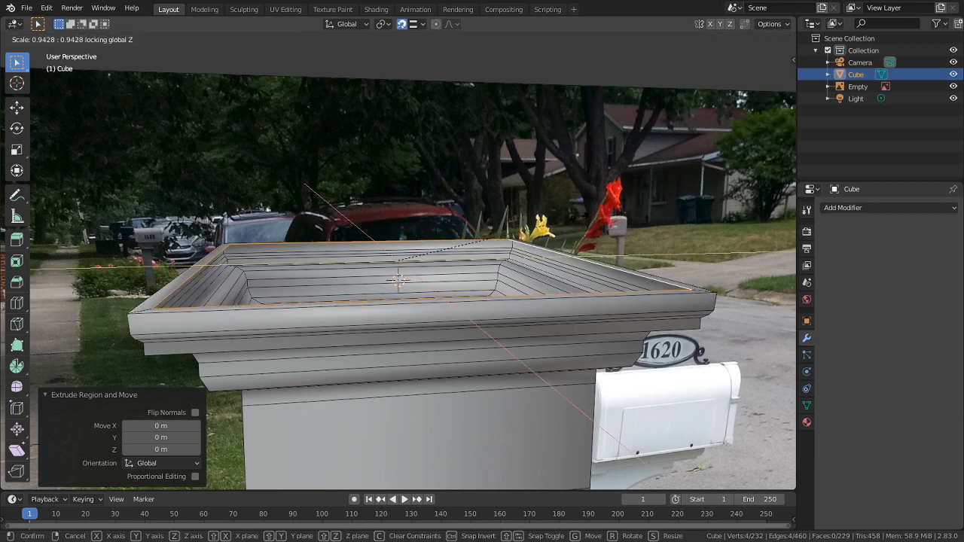
{"action": "left_click", "coordinate": [216, 282]}
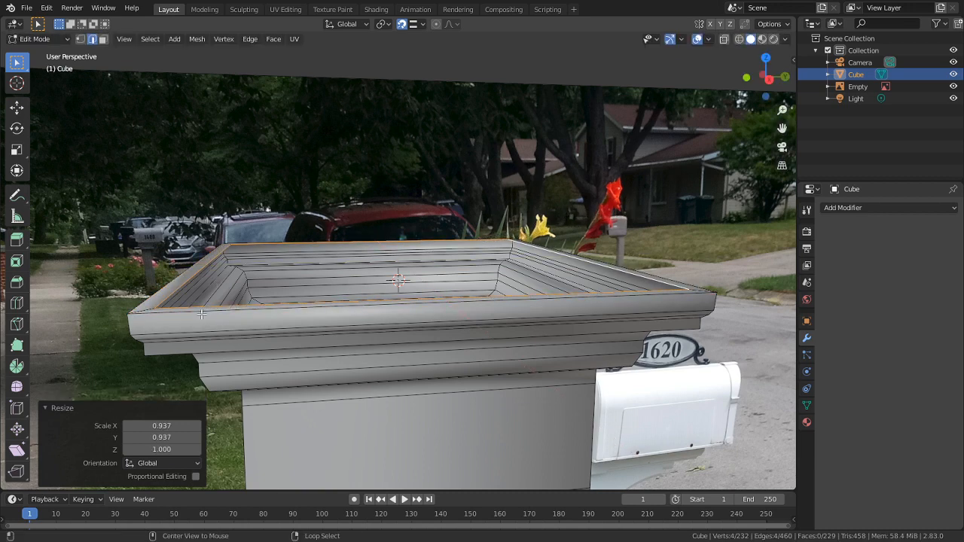
Select the whole mesh and merge its vertices by distance at 0.0001 m, leaving the whole-mesh selection cleared
{"action": "left_click", "coordinate": [254, 311], "text": "alt"}
{"action": "key", "text": "ctrl+b"}
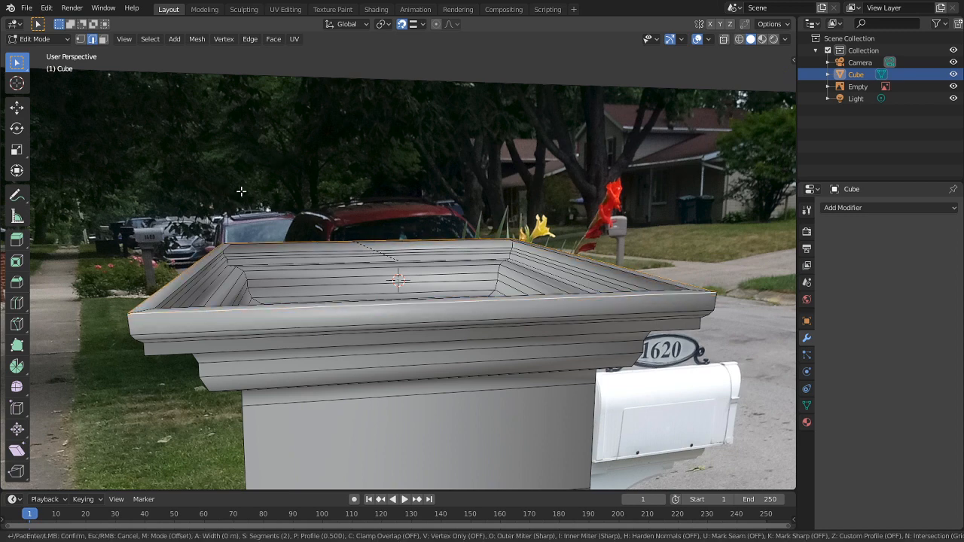
{"action": "key", "text": "a"}
{"action": "key", "text": "m"}
{"action": "left_click", "coordinate": [424, 220]}
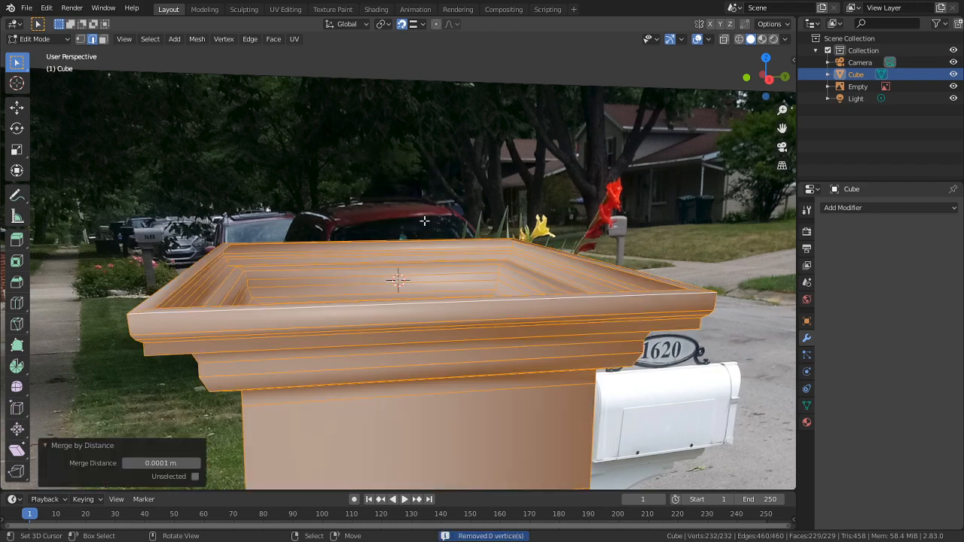
{"action": "left_click", "coordinate": [110, 267]}
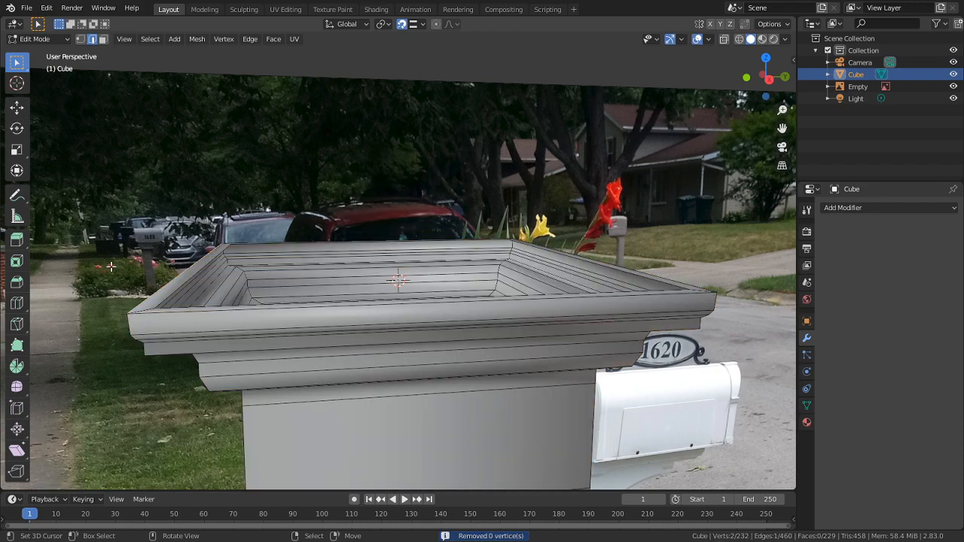
Bevel the rim's outer top edge loop with a 0.0187 m offset and 1 segment
{"action": "left_click", "coordinate": [174, 315], "text": "alt"}
{"action": "key", "text": "ctrl+b"}
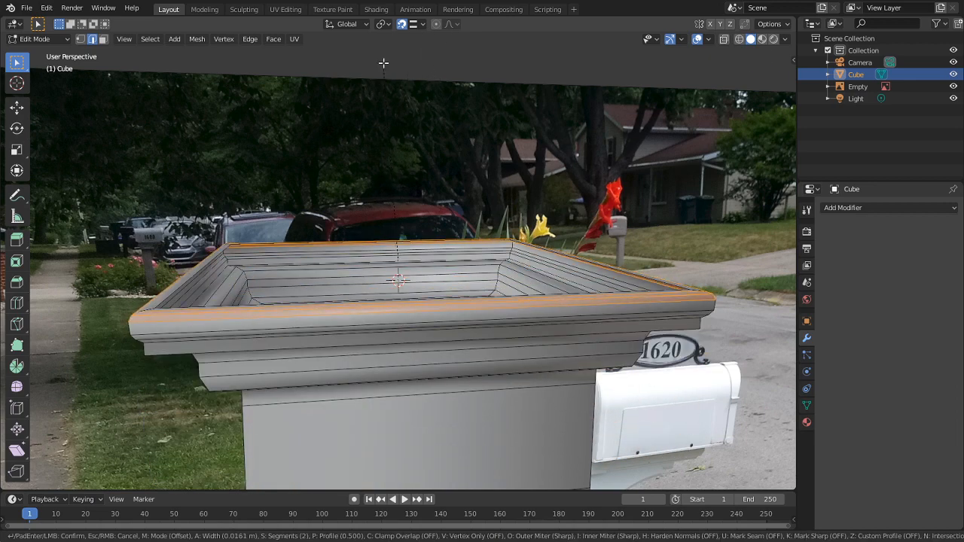
{"action": "left_click", "coordinate": [384, 57]}
{"action": "middle_click_drag", "start_coordinate": [383, 57], "coordinate": [538, 232]}
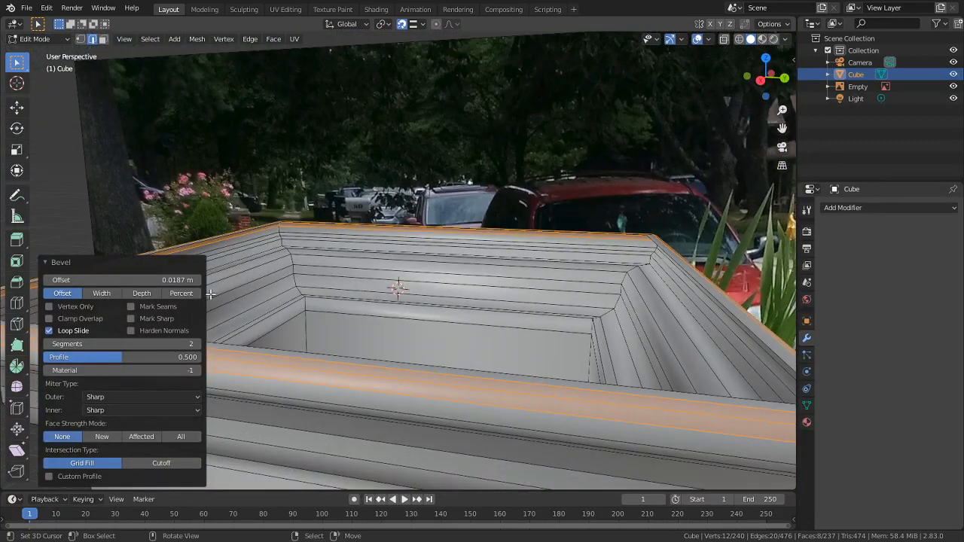
{"action": "left_click", "coordinate": [47, 344]}
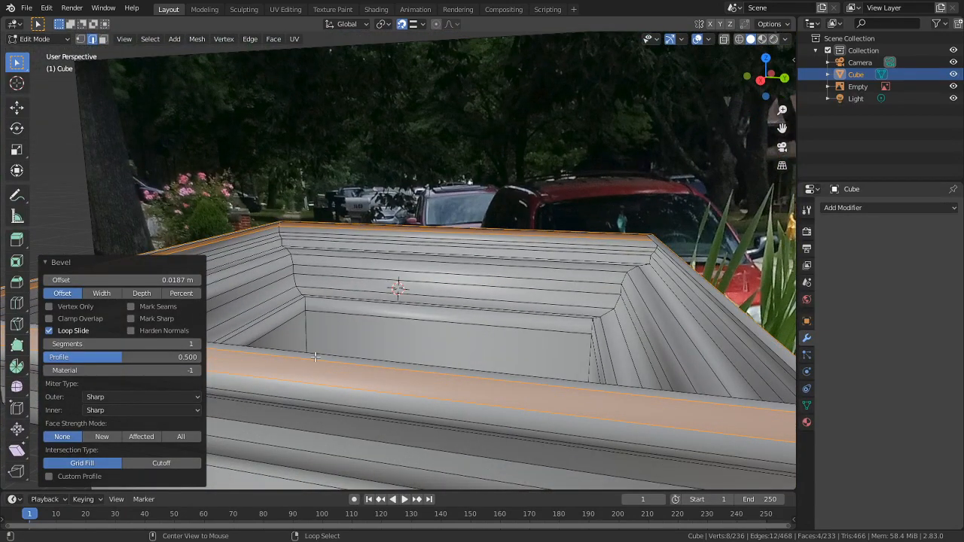
Extrude the rim's inner top edge loop 0.0292 m up along Z
{"action": "left_click", "coordinate": [316, 356], "text": "alt"}
{"action": "key", "text": "KP_3"}
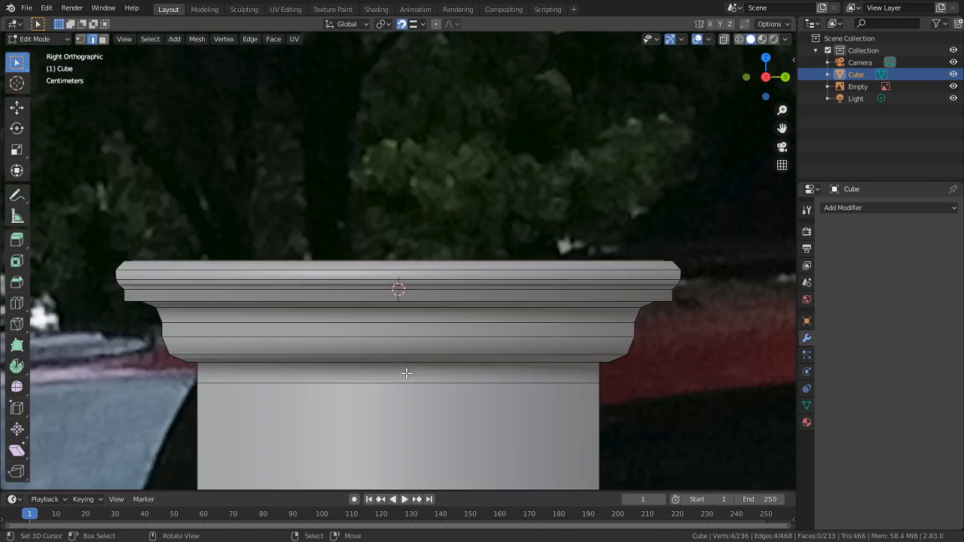
{"action": "scroll", "coordinate": [411, 374], "scroll_direction": "down", "scroll_amount": 5}
{"action": "middle_click_drag", "start_coordinate": [585, 303], "coordinate": [455, 286], "text": "shift"}
{"action": "scroll", "coordinate": [451, 319], "scroll_direction": "up", "scroll_amount": 2}
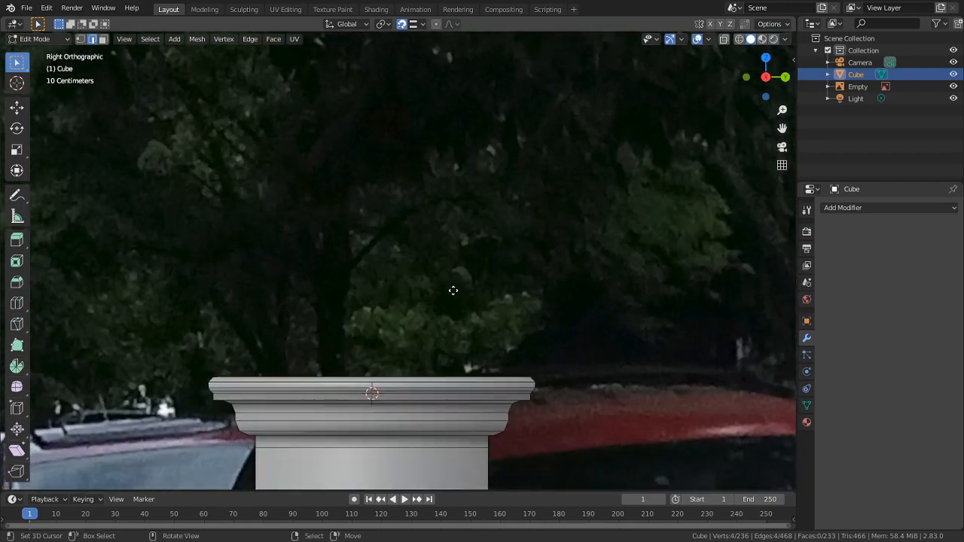
{"action": "key", "text": "e"}
{"action": "left_click", "coordinate": [449, 208]}
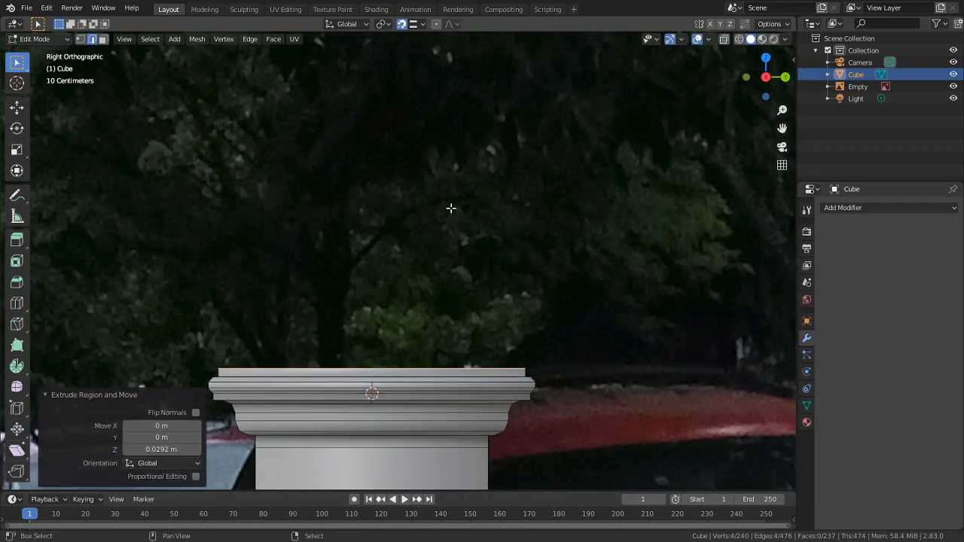
Extrude the top edge loop again, scale it by 0.625 and raise it along Z to form a sloped roof
{"action": "scroll", "coordinate": [441, 298], "scroll_direction": "up", "scroll_amount": 1}
{"action": "key", "text": "e"}
{"action": "right_click", "coordinate": [455, 240]}
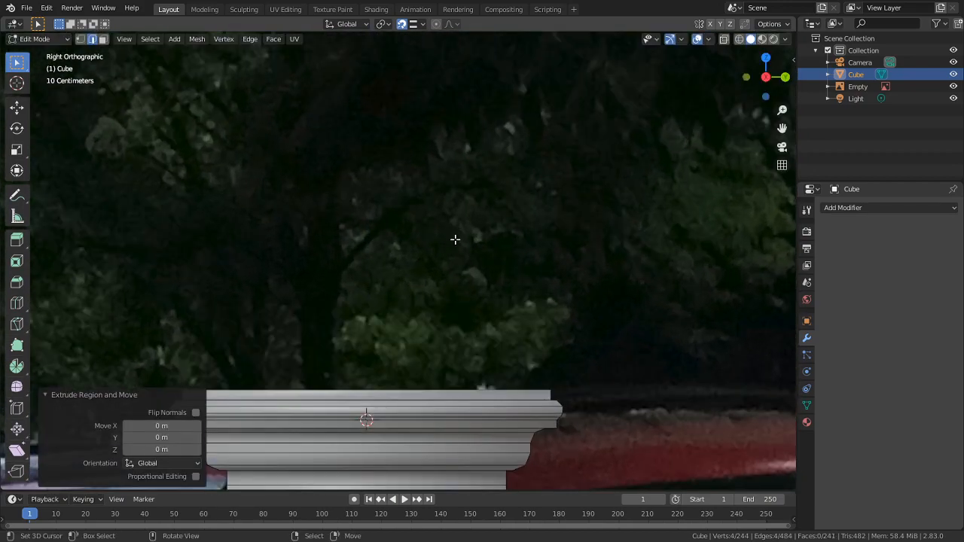
{"action": "key", "text": "s"}
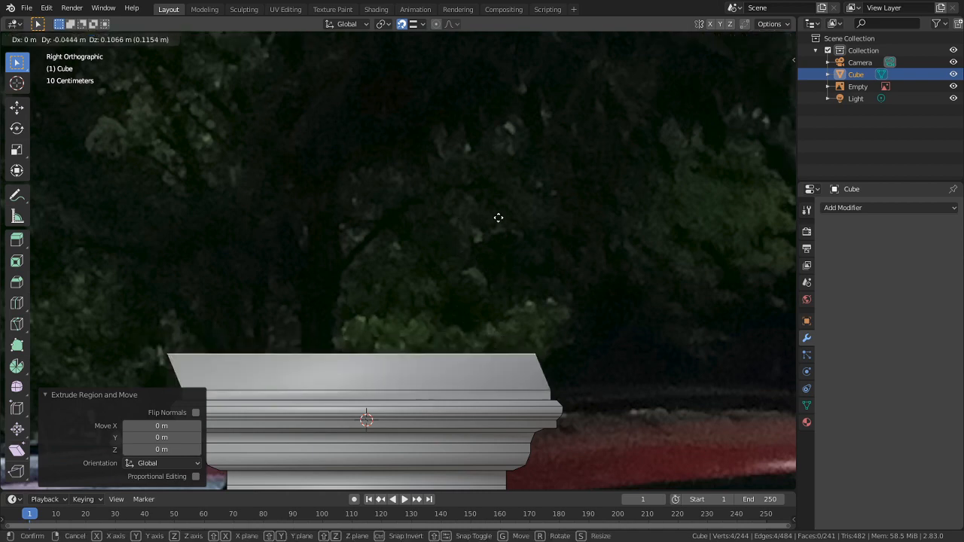
{"action": "left_click", "coordinate": [510, 277]}
{"action": "key", "text": "g"}
{"action": "key", "text": "z"}
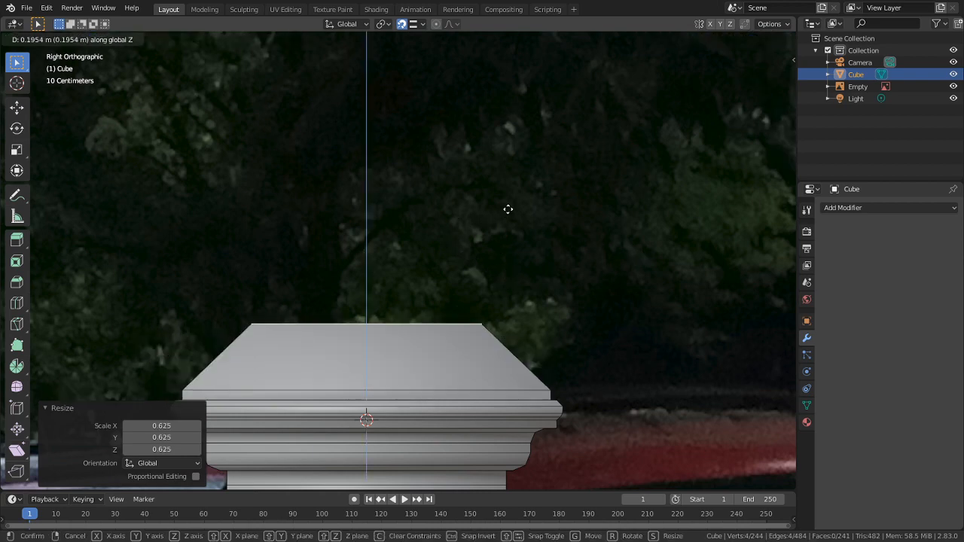
{"action": "left_click", "coordinate": [559, 200]}
Scale the roof's top loop by 0.226, lower it slightly along Z and fill it with a face
{"action": "key", "text": "s"}
{"action": "left_click", "coordinate": [412, 297]}
{"action": "key", "text": "g"}
{"action": "key", "text": "z"}
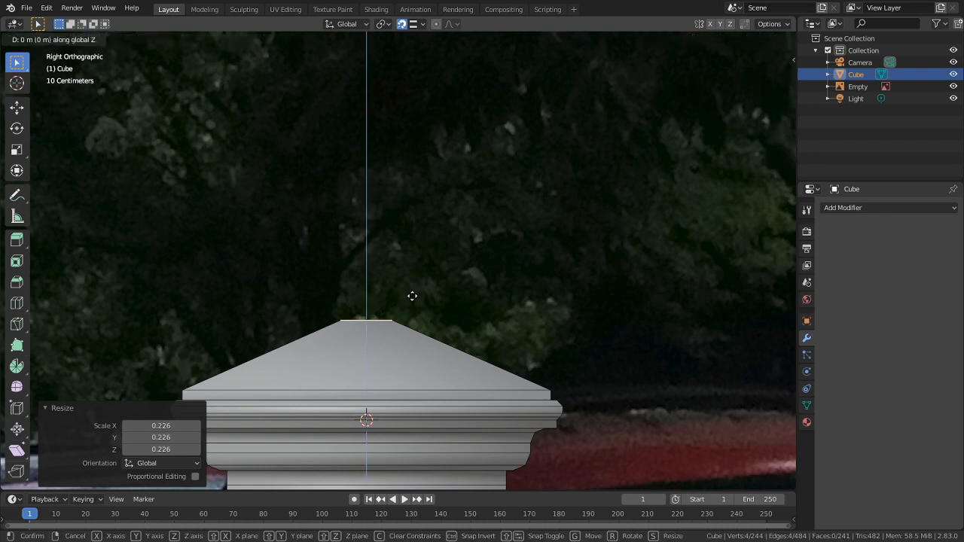
{"action": "left_click", "coordinate": [411, 308]}
{"action": "middle_click_drag", "start_coordinate": [374, 328], "coordinate": [184, 131], "text": "shift"}
{"action": "middle_click_drag", "start_coordinate": [244, 134], "coordinate": [531, 219], "text": "shift"}
{"action": "scroll", "coordinate": [530, 219], "scroll_direction": "up", "scroll_amount": 3}
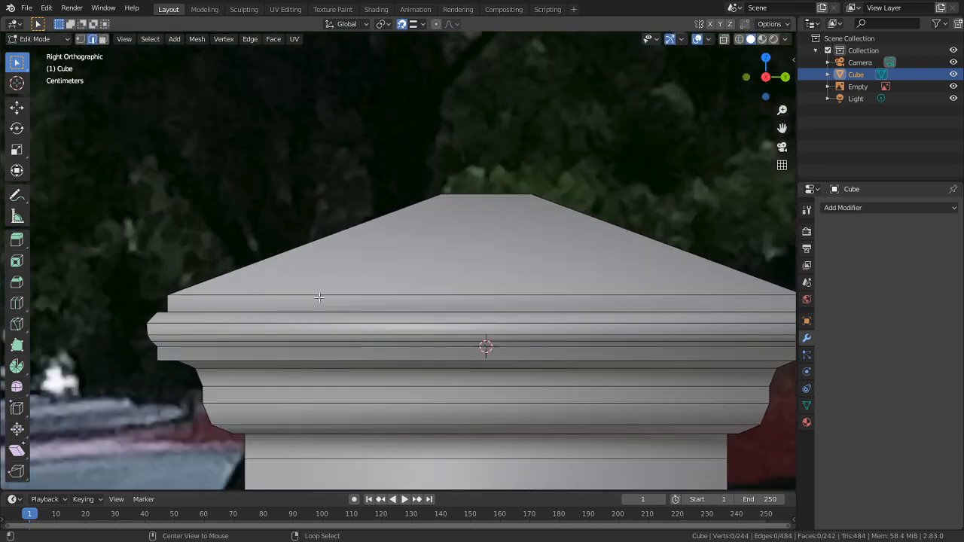
Bevel all edges of the cap's pyramid roof with 1 segment, leave mesh editing and restore solid shading
{"action": "left_click", "coordinate": [321, 297], "text": "alt"}
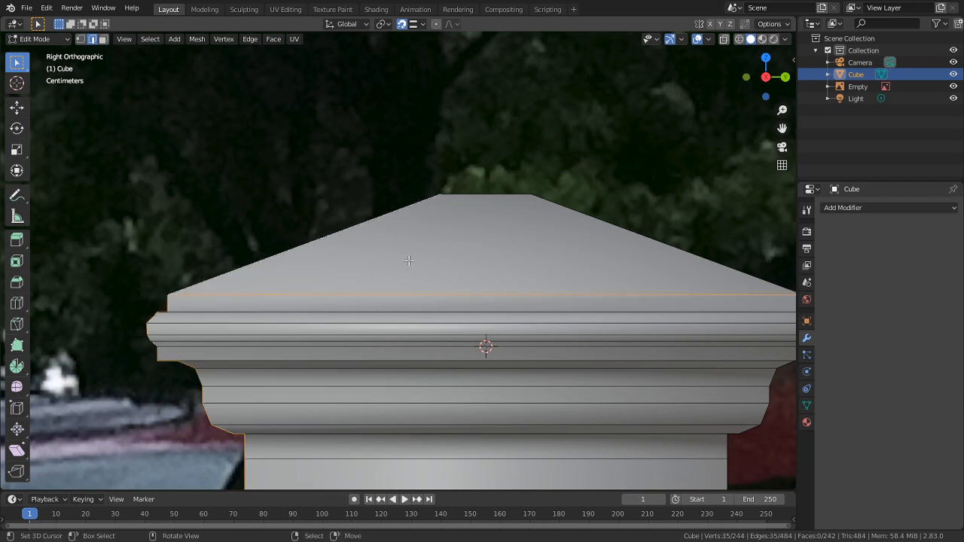
{"action": "key", "text": "alt+z"}
{"action": "key", "text": "c"}
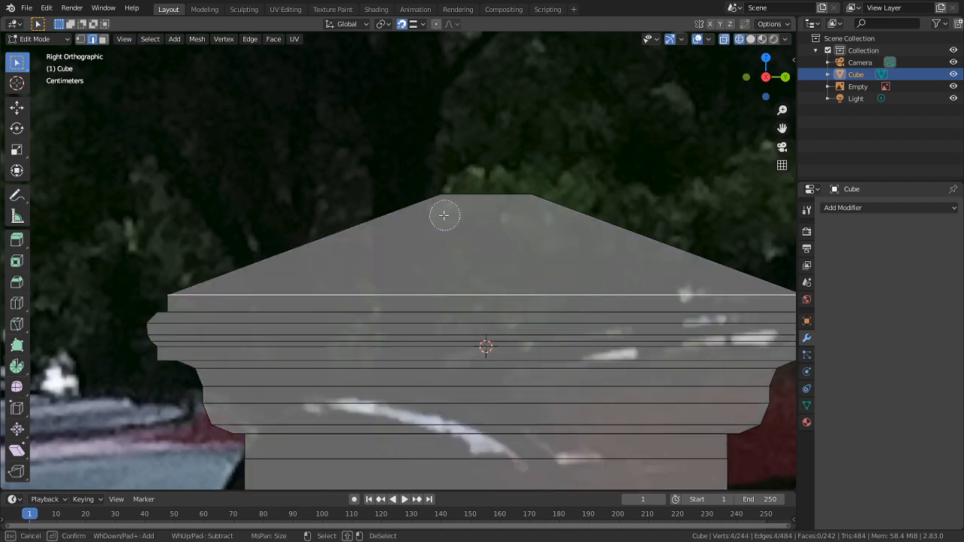
{"action": "mouse_move", "coordinate": [441, 213]}
{"action": "left_mouse_down"}
{"action": "mouse_move", "coordinate": [467, 224]}
{"action": "mouse_move", "coordinate": [583, 214]}
{"action": "left_mouse_up"}
{"action": "right_click", "coordinate": [584, 214]}
{"action": "key", "text": "ctrl+b"}
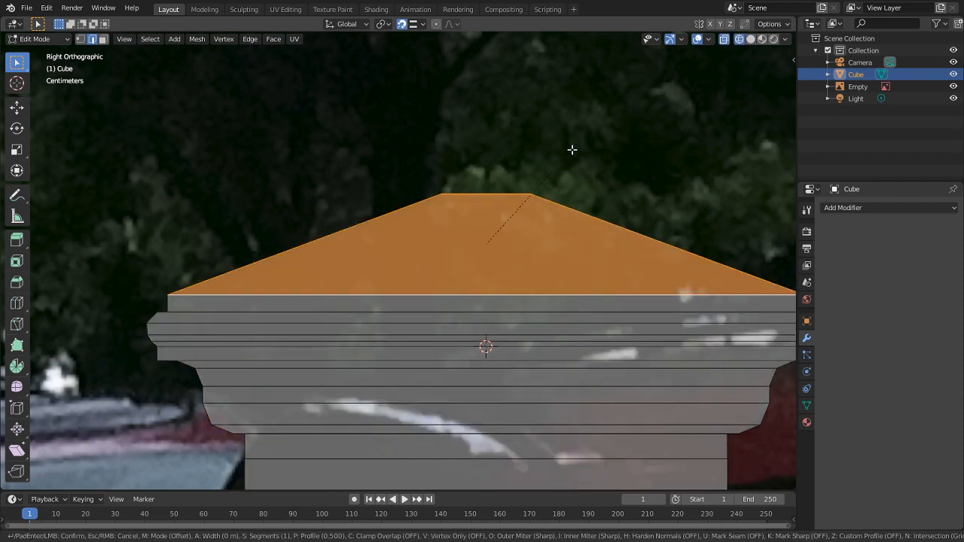
{"action": "left_click", "coordinate": [571, 75]}
{"action": "key", "text": "Tab"}
{"action": "mouse_move", "coordinate": [561, 170]}
{"action": "middle_mouse_down"}
{"action": "mouse_move", "coordinate": [551, 204]}
{"action": "mouse_move", "coordinate": [462, 194]}
{"action": "mouse_move", "coordinate": [521, 194]}
{"action": "mouse_move", "coordinate": [487, 192]}
{"action": "middle_mouse_up"}
{"action": "left_click", "coordinate": [750, 39]}
Review the whole post model and examine the recessed panels on the post's upper shaft in the reference photo
{"action": "scroll", "coordinate": [462, 194], "scroll_direction": "down", "scroll_amount": 5}
{"action": "scroll", "coordinate": [487, 192], "scroll_direction": "down", "scroll_amount": 5}
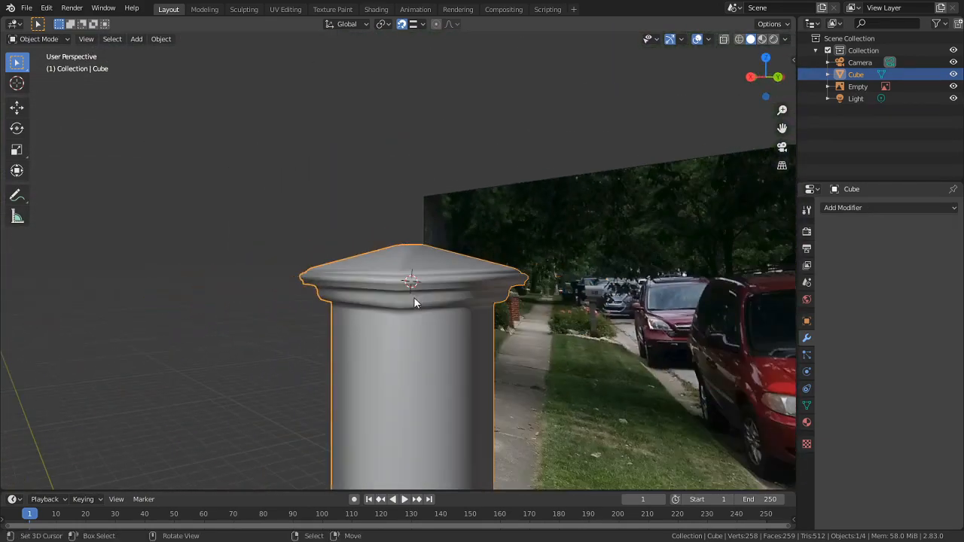
{"action": "middle_click_drag", "start_coordinate": [414, 296], "coordinate": [463, 301]}
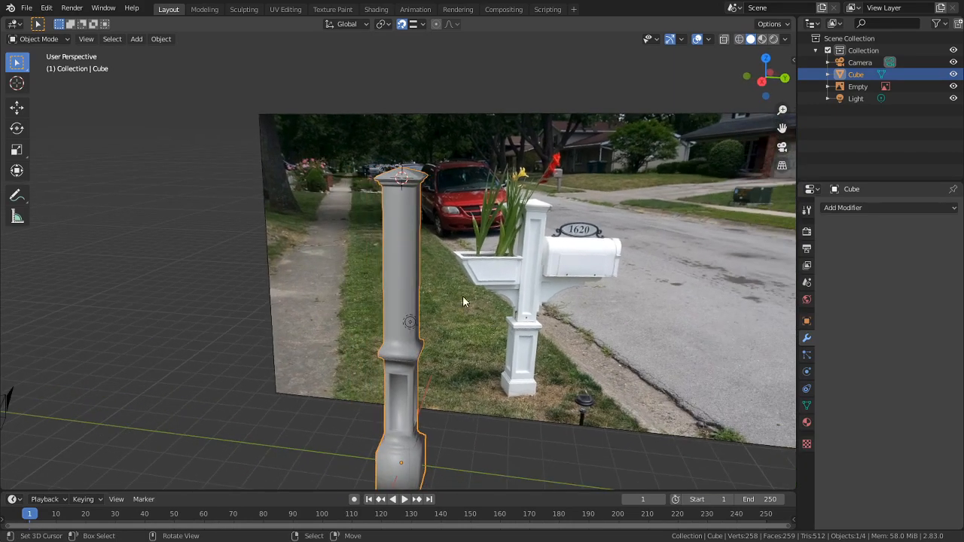
{"action": "scroll", "coordinate": [387, 272], "scroll_direction": "up", "scroll_amount": 8}
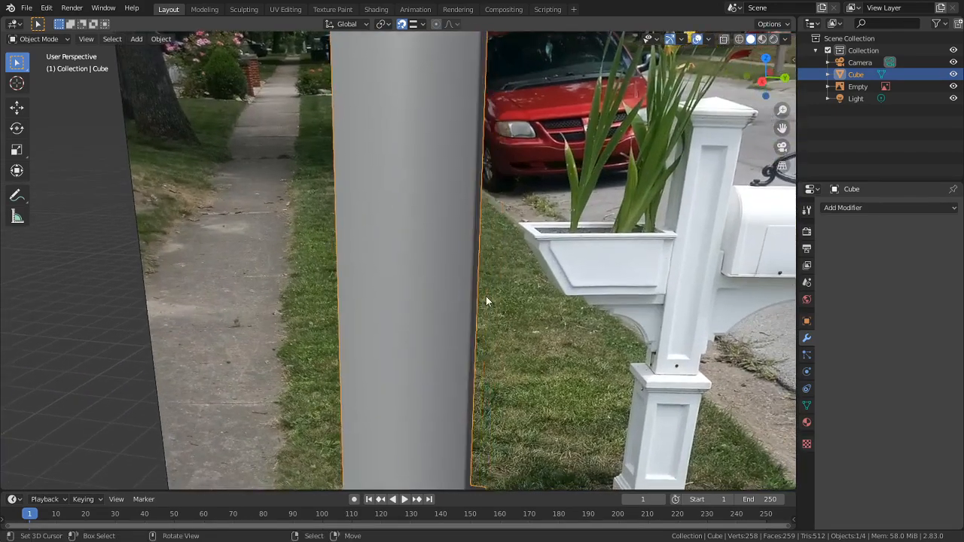
{"action": "scroll", "coordinate": [733, 324], "scroll_direction": "up", "scroll_amount": 6}
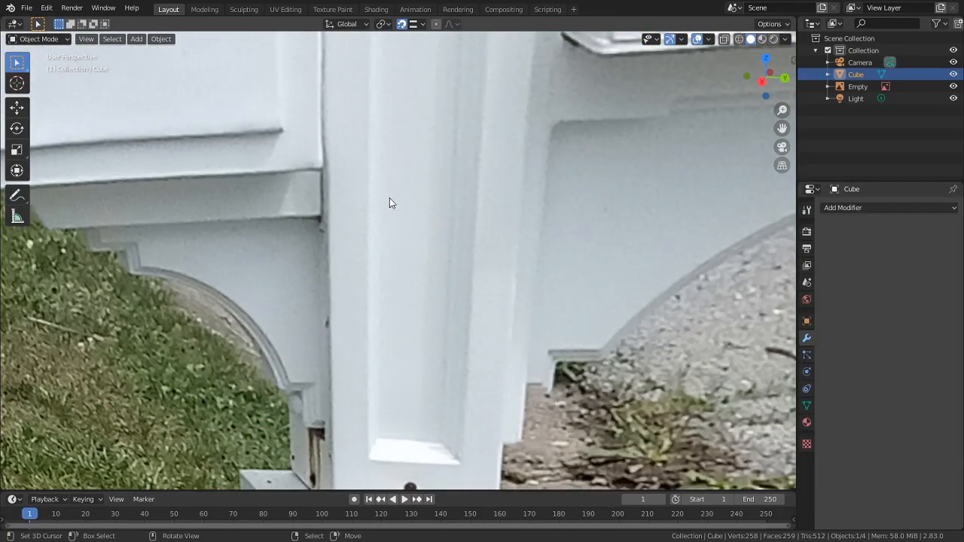
{"action": "scroll", "coordinate": [460, 294], "scroll_direction": "down", "scroll_amount": 5}
{"action": "scroll", "coordinate": [427, 301], "scroll_direction": "up", "scroll_amount": 6}
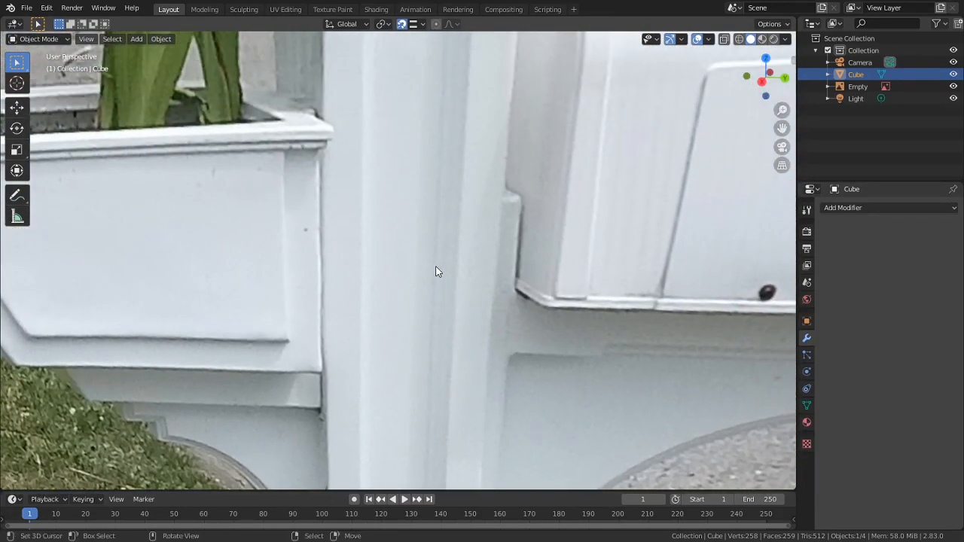
{"action": "middle_click_drag", "start_coordinate": [435, 271], "coordinate": [431, 155], "text": "shift"}
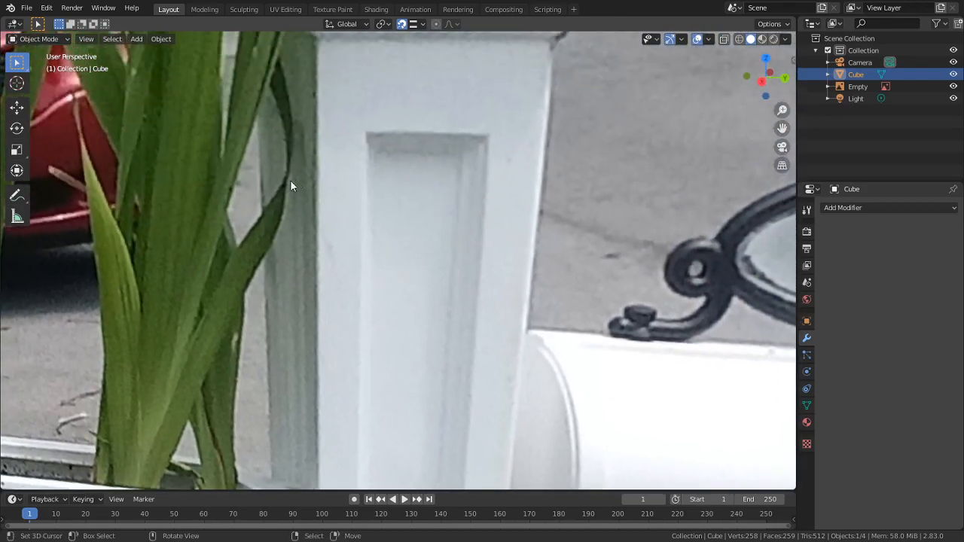
{"action": "scroll", "coordinate": [290, 183], "scroll_direction": "down", "scroll_amount": 6}
{"action": "middle_click_drag", "start_coordinate": [282, 218], "coordinate": [490, 166], "text": "shift"}
{"action": "scroll", "coordinate": [488, 167], "scroll_direction": "down", "scroll_amount": 6}
{"action": "middle_click_drag", "start_coordinate": [250, 271], "coordinate": [387, 229]}
{"action": "scroll", "coordinate": [325, 248], "scroll_direction": "down", "scroll_amount": 2}
{"action": "scroll", "coordinate": [369, 270], "scroll_direction": "up", "scroll_amount": 6}
Select the four long side faces of the post's upper shaft and inset them individually by 0.1657 m
{"action": "key", "text": "Tab"}
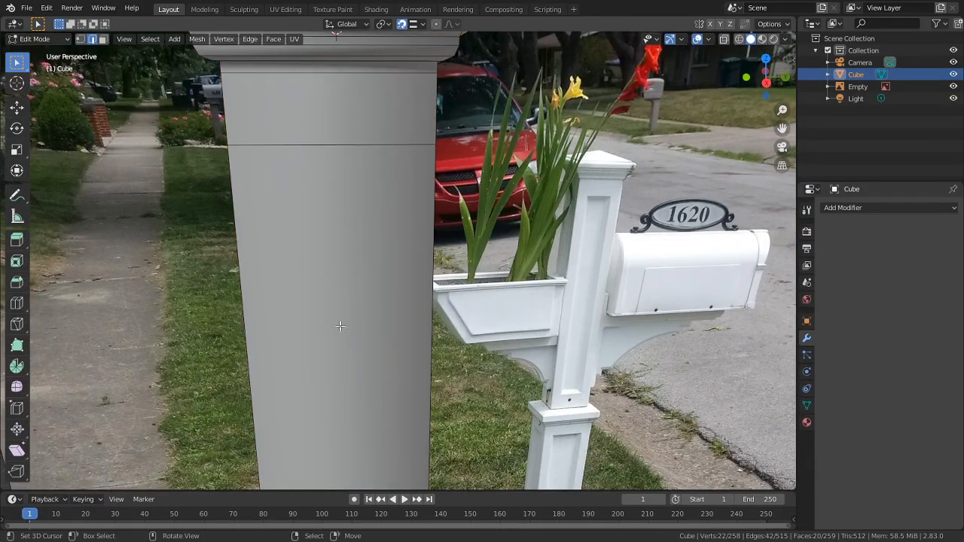
{"action": "key", "text": "3"}
{"action": "left_click", "coordinate": [353, 329]}
{"action": "middle_click_drag", "start_coordinate": [355, 329], "coordinate": [290, 329]}
{"action": "left_click", "coordinate": [482, 299], "text": "shift"}
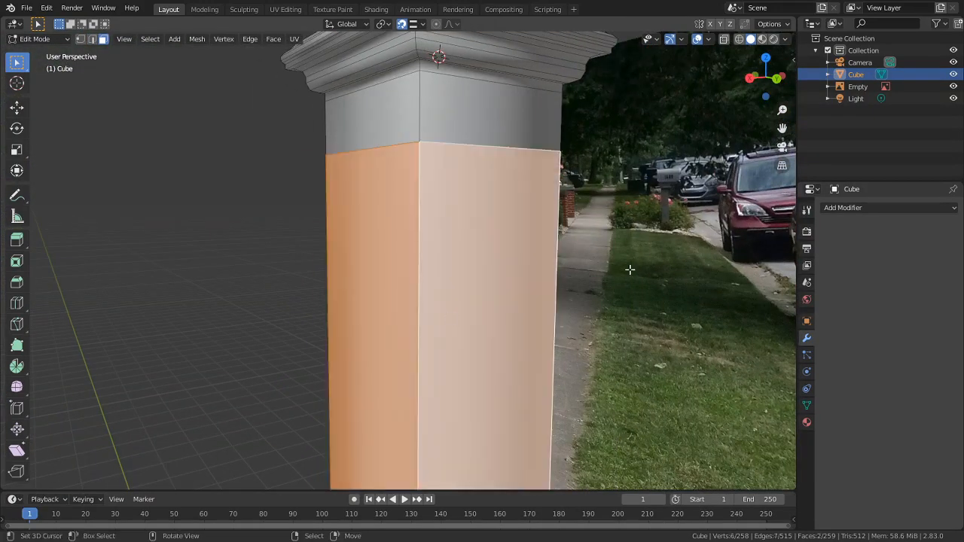
{"action": "middle_click_drag", "start_coordinate": [631, 269], "coordinate": [437, 307]}
{"action": "left_click", "coordinate": [499, 273], "text": "shift"}
{"action": "left_click", "coordinate": [482, 273], "text": "shift"}
{"action": "key", "text": "i"}
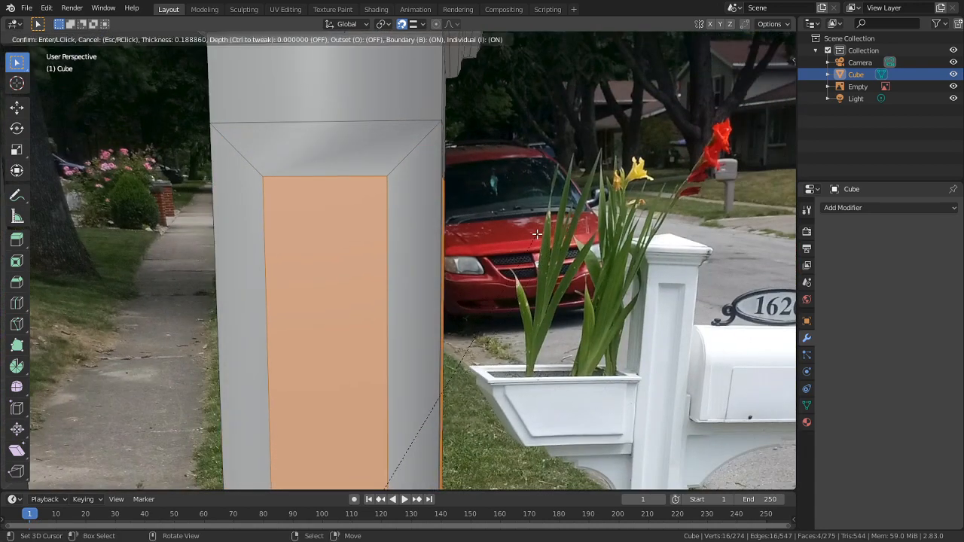
{"action": "left_click", "coordinate": [561, 235]}
{"action": "mouse_move", "coordinate": [561, 235]}
{"action": "middle_mouse_down"}
{"action": "mouse_move", "coordinate": [527, 196]}
{"action": "mouse_move", "coordinate": [559, 234]}
{"action": "middle_mouse_up"}
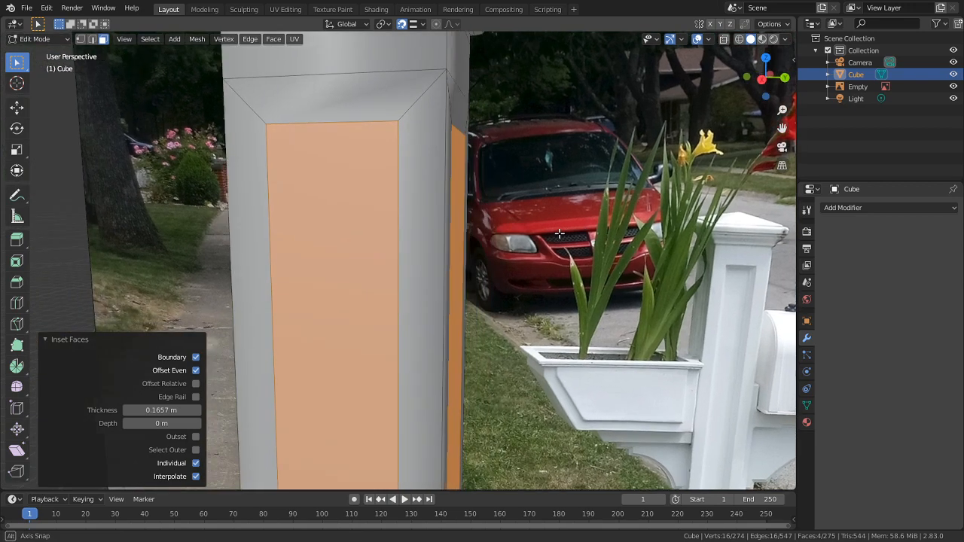
{"action": "left_click", "coordinate": [510, 230]}
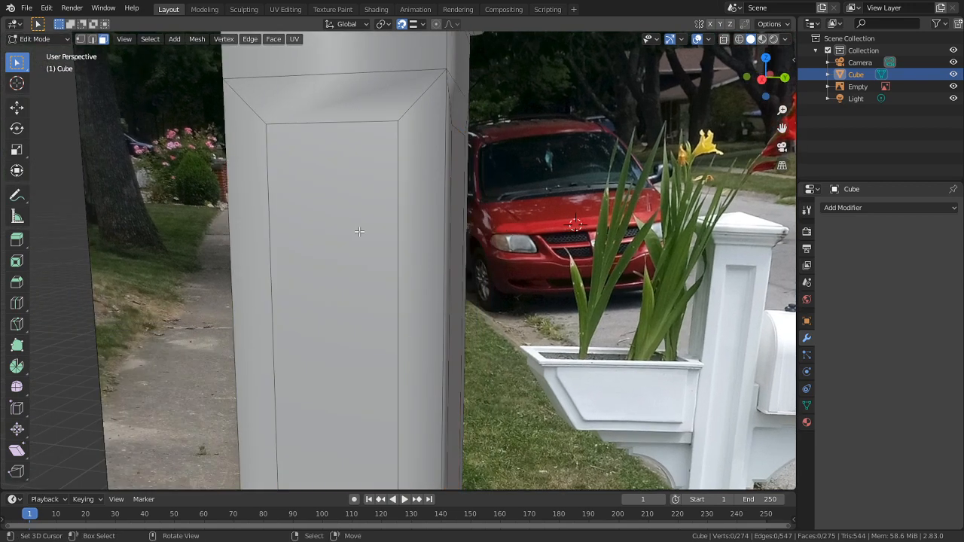
{"action": "key", "text": "ctrl+z"}
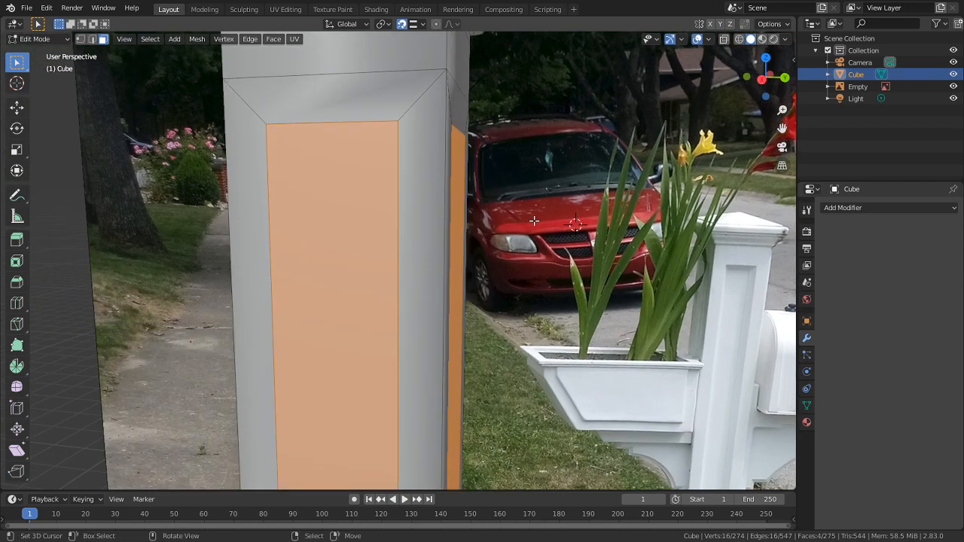
{"action": "key", "text": "i"}
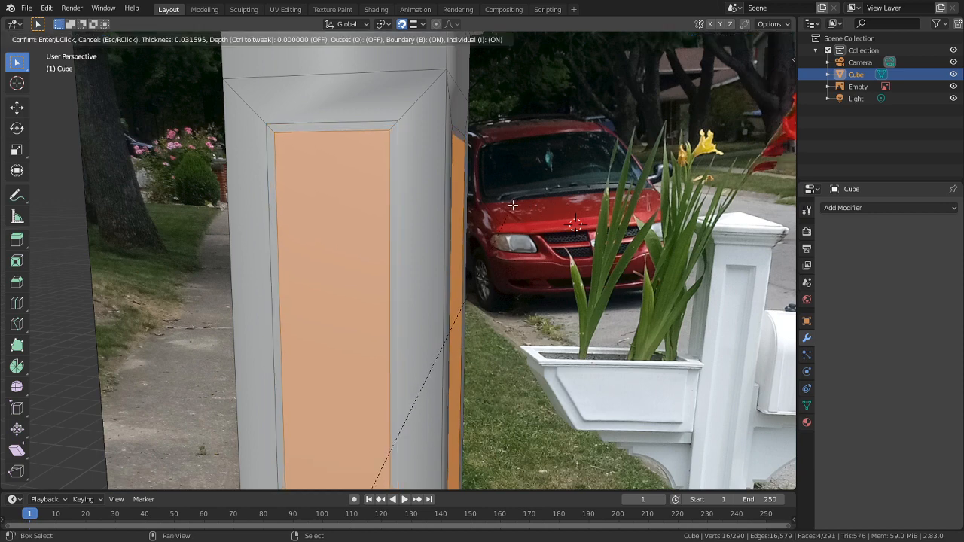
{"action": "key", "text": "Escape"}
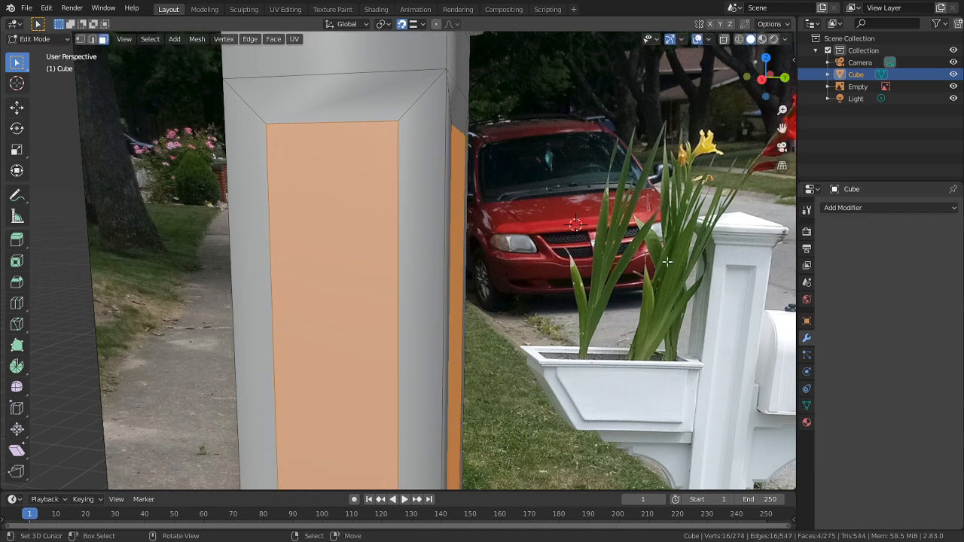
{"action": "middle_click", "coordinate": [756, 276], "text": "alt"}
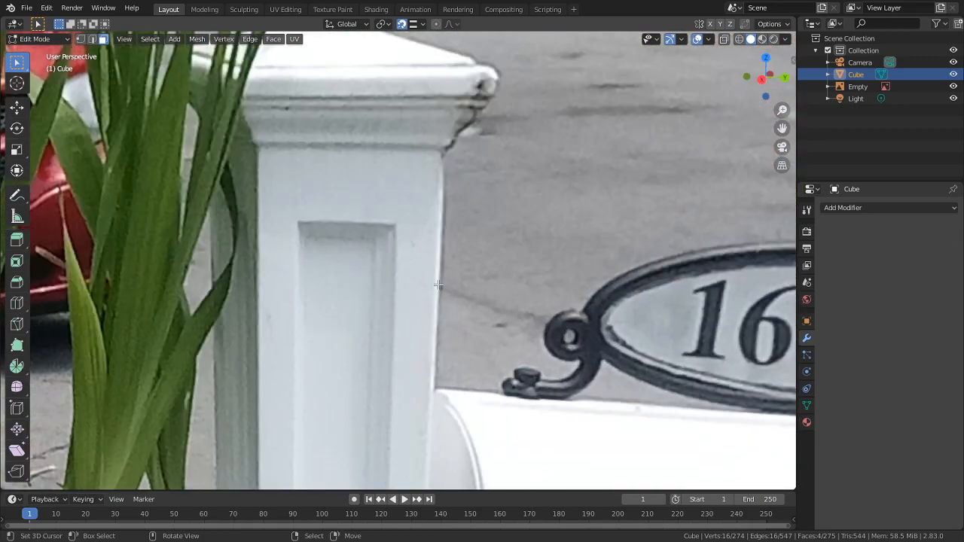
{"action": "key", "text": "KP_Decimal"}
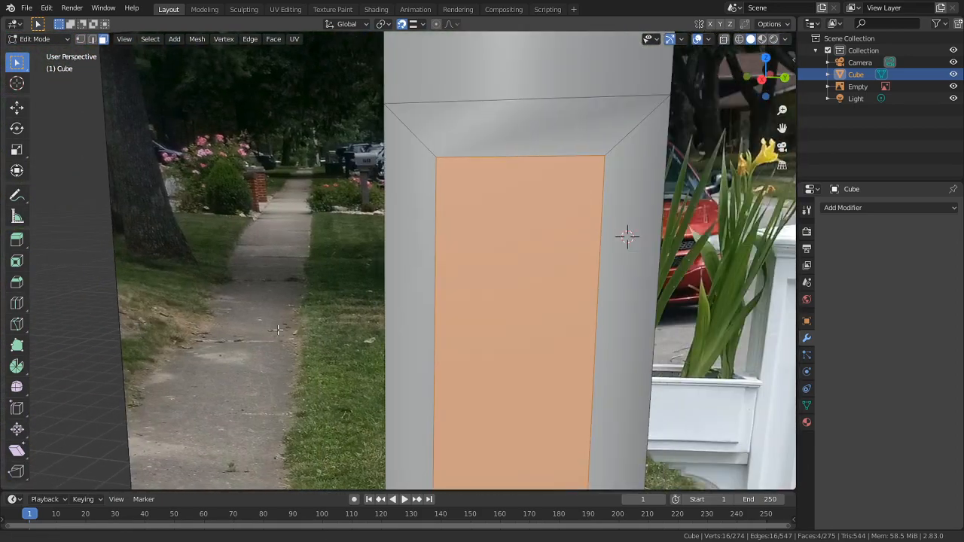
{"action": "key", "text": "i"}
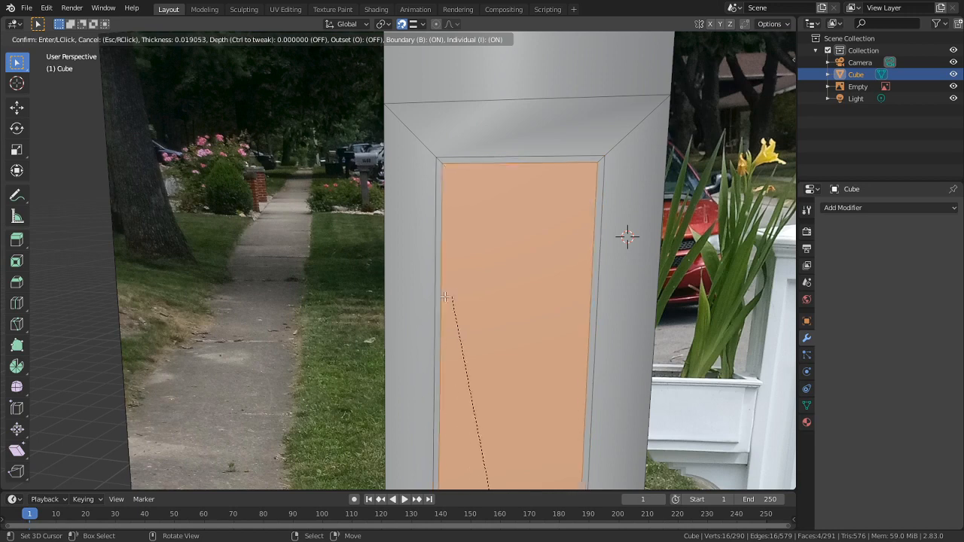
{"action": "key", "text": "Escape"}
Inset the four selected panel faces of the upper shaft with 0 m thickness and a depth of -0.038 m
{"action": "key", "text": "i"}
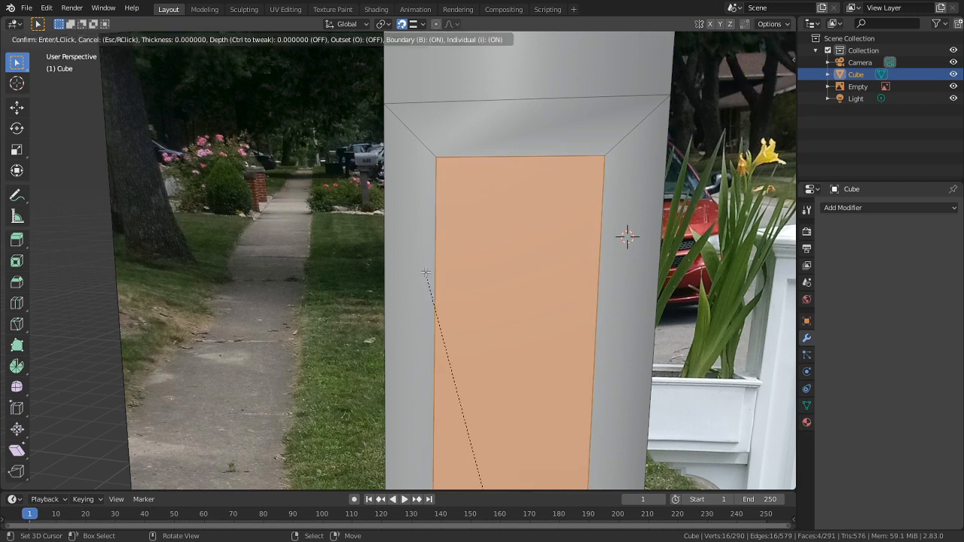
{"action": "left_click", "coordinate": [424, 276]}
{"action": "left_click_drag", "start_coordinate": [156, 423], "coordinate": [145, 423]}
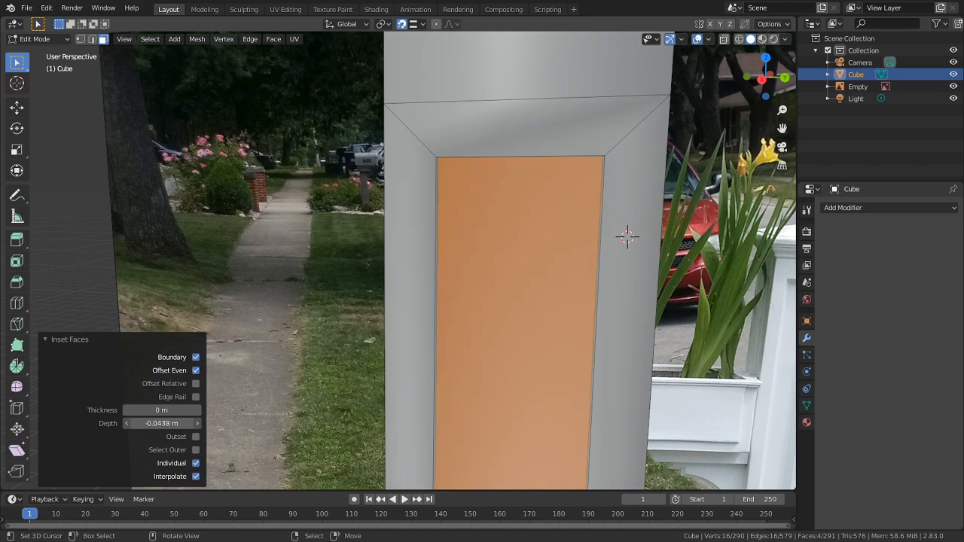
{"action": "mouse_move", "coordinate": [574, 271]}
{"action": "middle_mouse_down"}
{"action": "mouse_move", "coordinate": [531, 262]}
{"action": "mouse_move", "coordinate": [564, 262]}
{"action": "middle_mouse_up"}
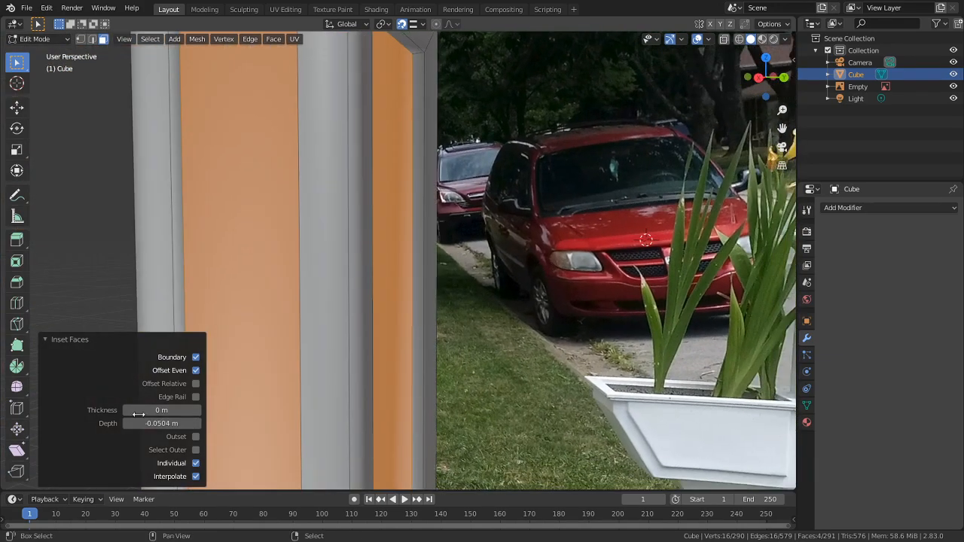
{"action": "left_click_drag", "start_coordinate": [159, 424], "coordinate": [166, 424]}
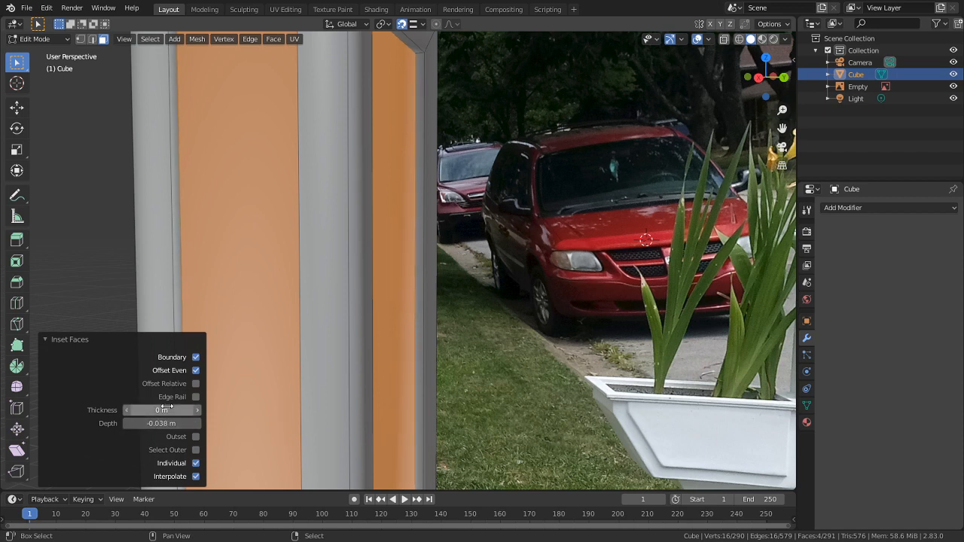
Inset the four recessed panel faces individually by 0.03219 m and compare the panels with the reference photo
{"action": "key", "text": "i"}
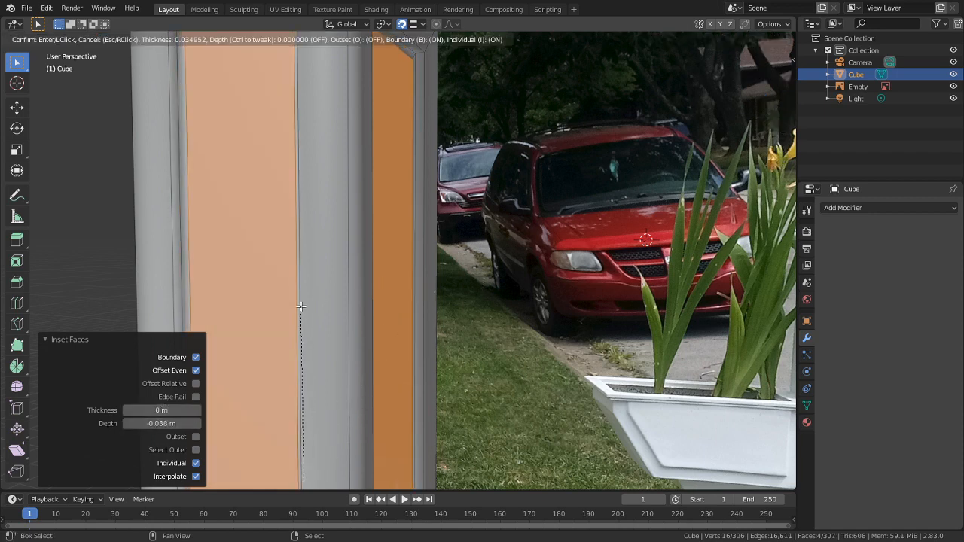
{"action": "left_click", "coordinate": [363, 309]}
{"action": "scroll", "coordinate": [376, 312], "scroll_direction": "down", "scroll_amount": 6}
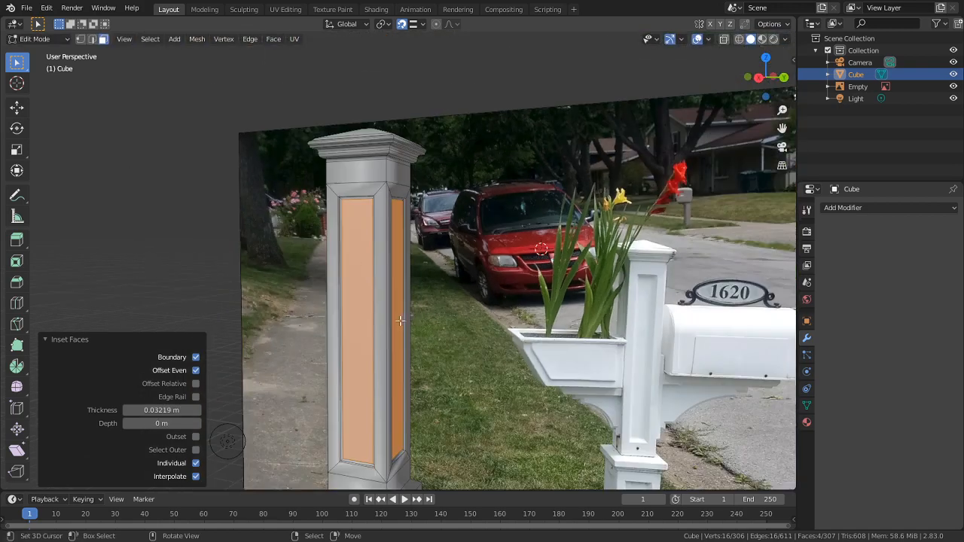
{"action": "middle_click_drag", "start_coordinate": [410, 300], "coordinate": [478, 302]}
{"action": "middle_click_drag", "start_coordinate": [588, 302], "coordinate": [541, 298]}
{"action": "middle_click_drag", "start_coordinate": [541, 298], "coordinate": [460, 260], "text": "shift"}
{"action": "scroll", "coordinate": [463, 262], "scroll_direction": "up", "scroll_amount": 3}
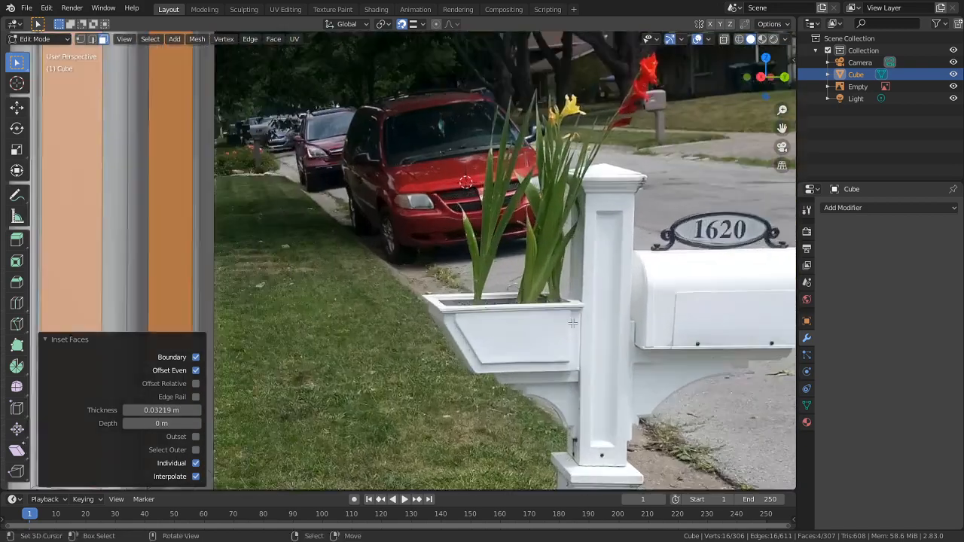
{"action": "middle_click_drag", "start_coordinate": [554, 280], "coordinate": [681, 306], "text": "shift"}
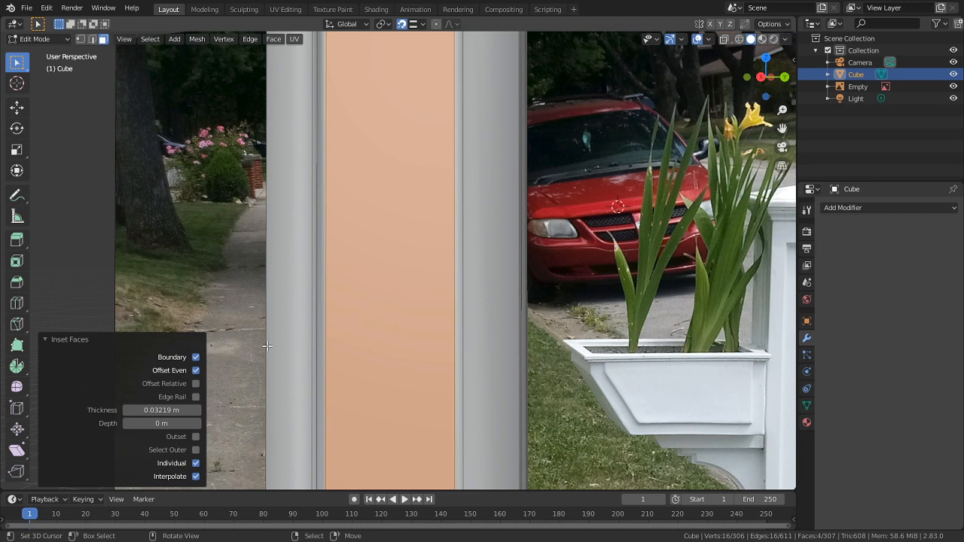
Try a depth of -0.085 m on the last panel inset and undo that inset completely
{"action": "key", "text": "i"}
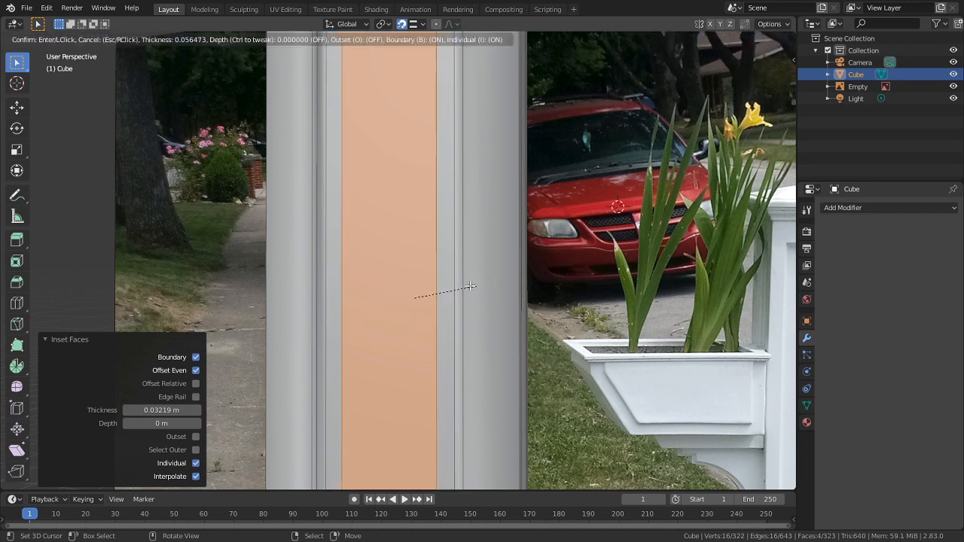
{"action": "key", "text": "Escape"}
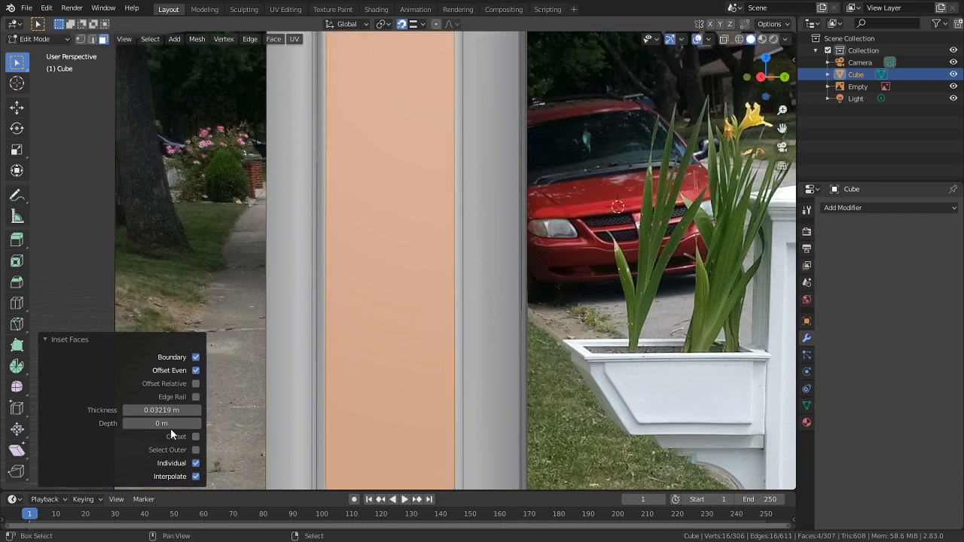
{"action": "left_click_drag", "start_coordinate": [170, 427], "coordinate": [151, 428]}
{"action": "key", "text": "ctrl+z"}
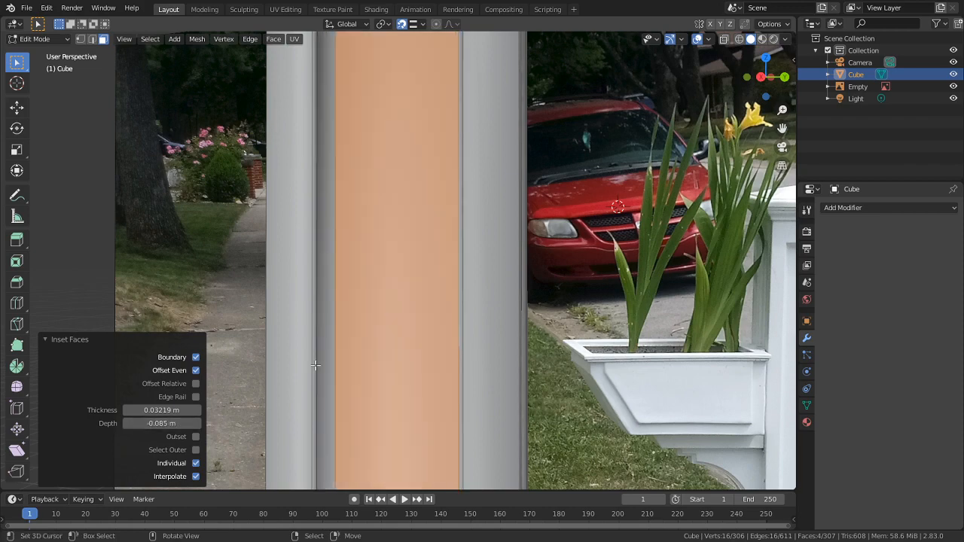
{"action": "key", "text": "ctrl+z"}
Inset the four recessed panel faces individually by 0.02975 m and inspect the stepped edge up close
{"action": "middle_click_drag", "start_coordinate": [406, 249], "coordinate": [483, 264]}
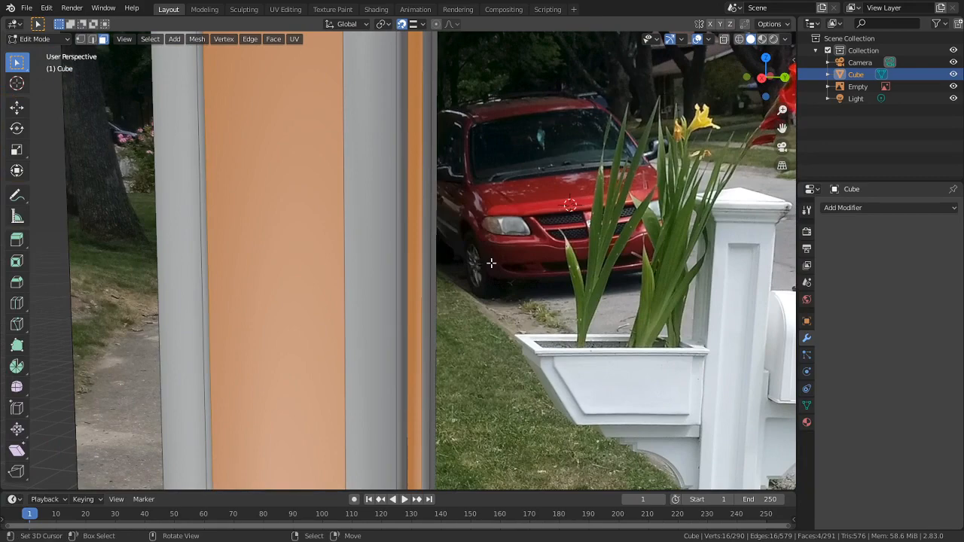
{"action": "key", "text": "i"}
{"action": "left_click", "coordinate": [403, 276]}
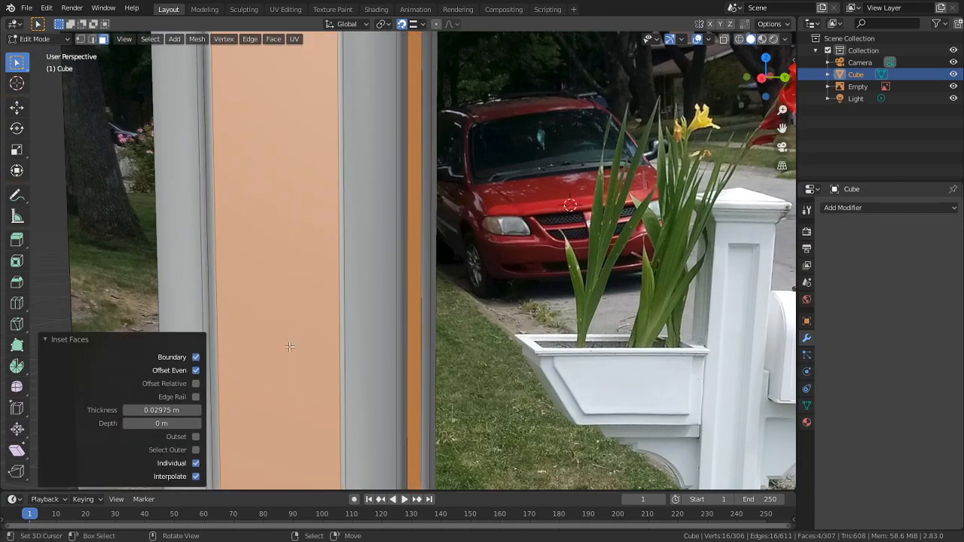
{"action": "middle_click_drag", "start_coordinate": [290, 347], "coordinate": [316, 290]}
{"action": "scroll", "coordinate": [351, 345], "scroll_direction": "down", "scroll_amount": 4}
{"action": "scroll", "coordinate": [431, 322], "scroll_direction": "up", "scroll_amount": 5}
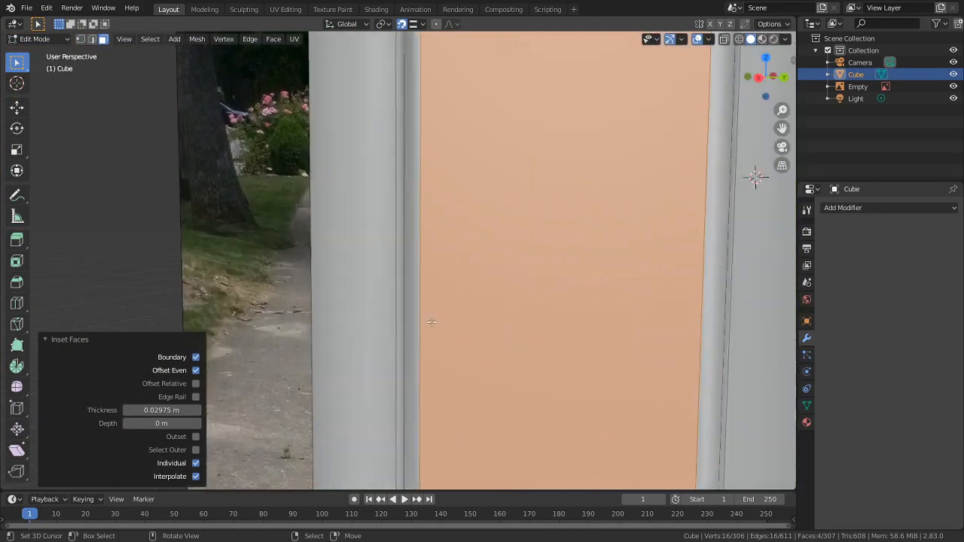
{"action": "middle_click_drag", "start_coordinate": [432, 322], "coordinate": [388, 369]}
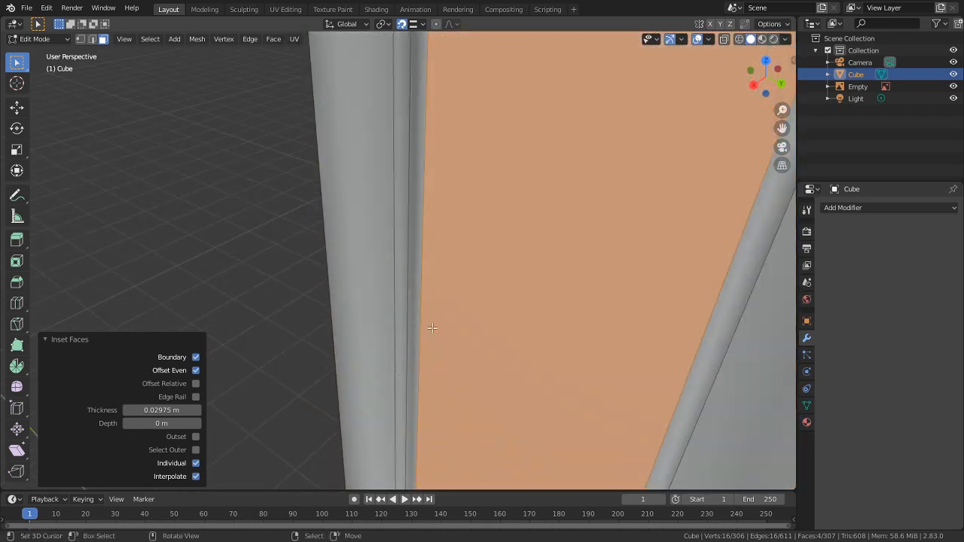
{"action": "key", "text": "h"}
{"action": "key", "text": "ctrl+z"}
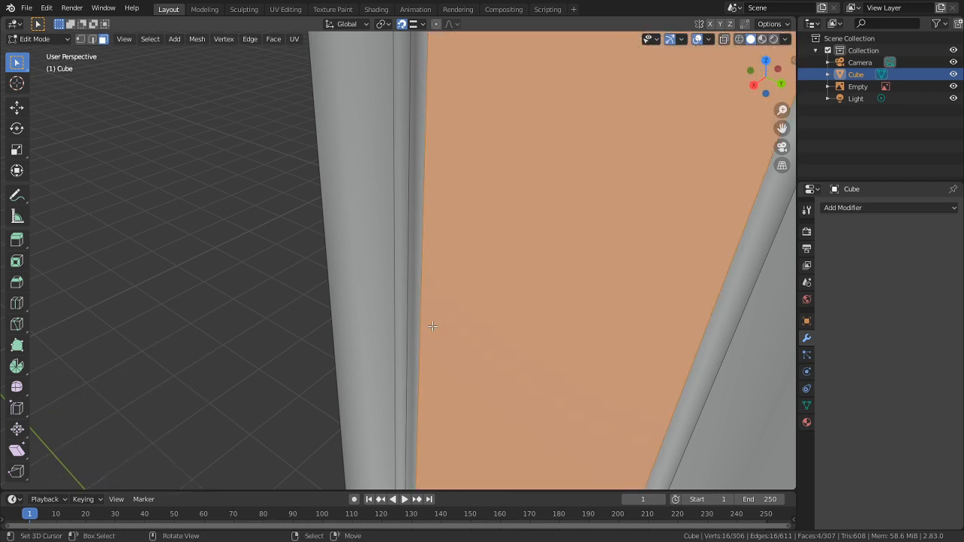
Recess the four inner panel faces again with an inset of 0 m thickness and -0.035 m depth
{"action": "key", "text": "i"}
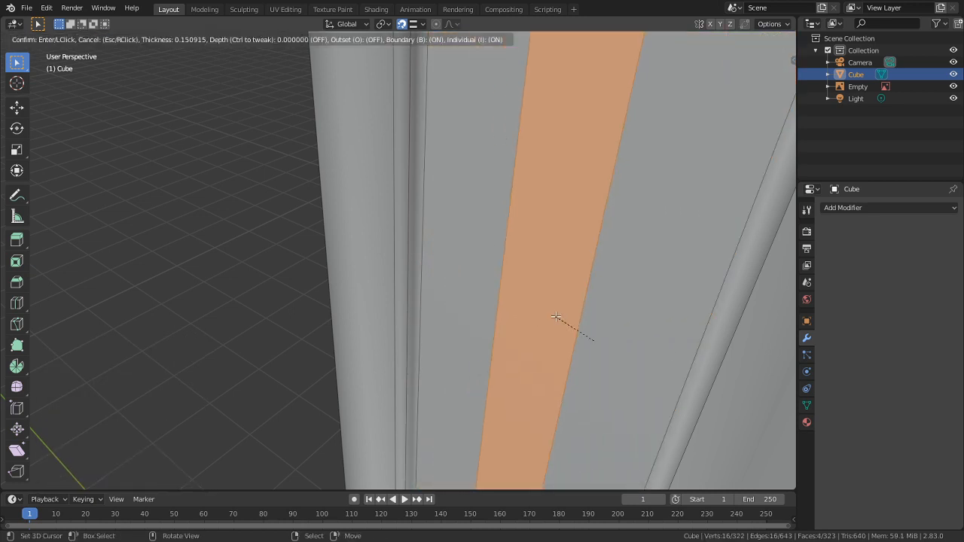
{"action": "key", "text": "Escape"}
{"action": "key", "text": "i"}
{"action": "left_click", "coordinate": [485, 322]}
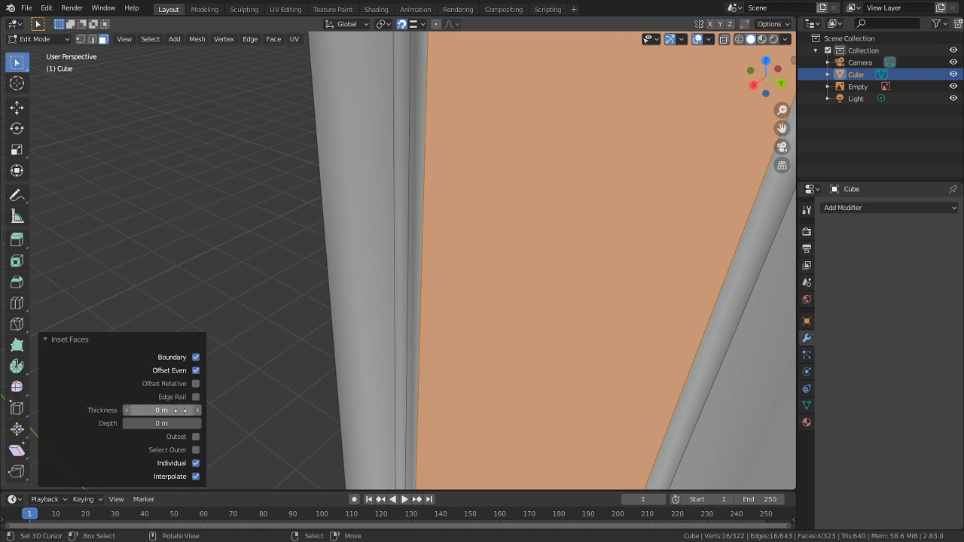
{"action": "mouse_move", "coordinate": [181, 423]}
{"action": "left_mouse_down"}
{"action": "mouse_move", "coordinate": [190, 423]}
{"action": "mouse_move", "coordinate": [155, 423]}
{"action": "left_mouse_up"}
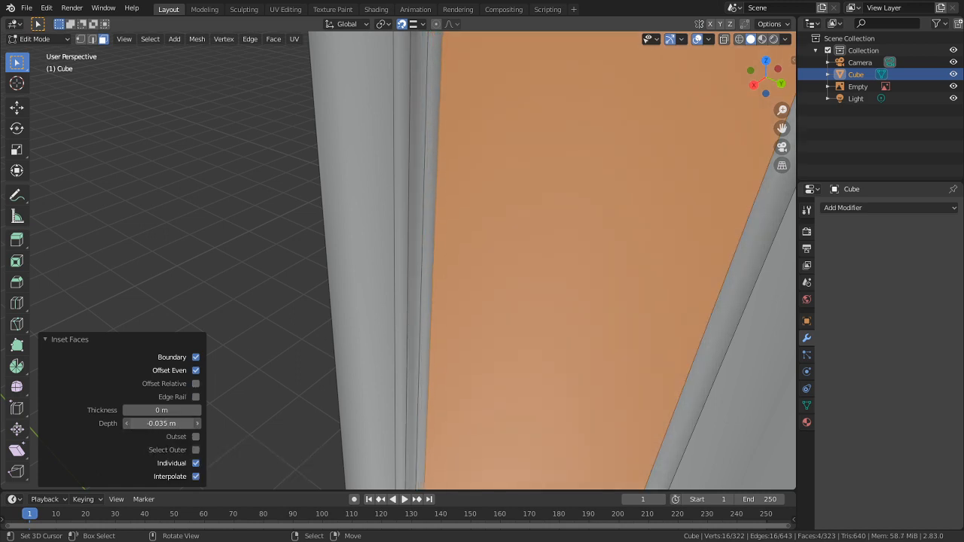
Inset the four deepest panel faces individually by about 0.038 m
{"action": "middle_click_drag", "start_coordinate": [459, 380], "coordinate": [552, 375]}
{"action": "key", "text": "i"}
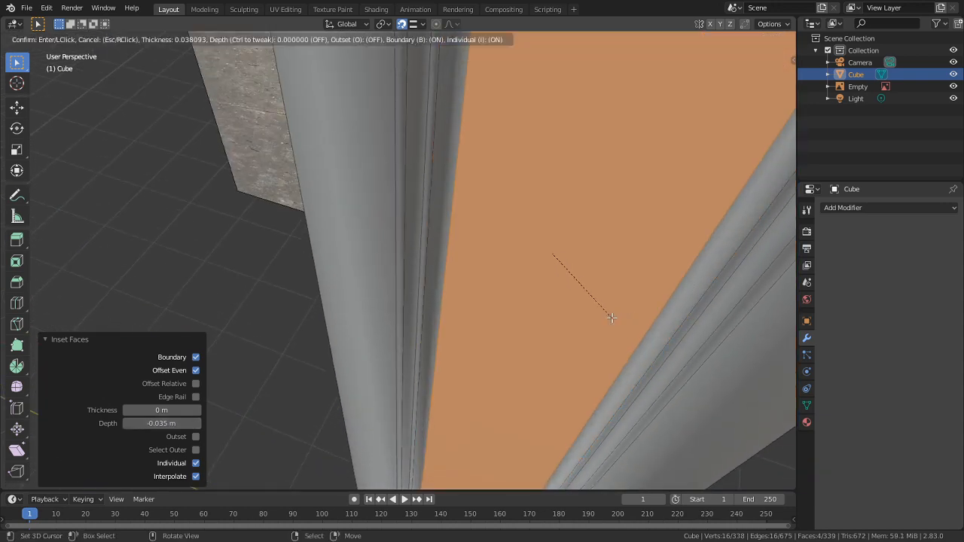
{"action": "left_click", "coordinate": [610, 317]}
Select the edge loop just outside the innermost face on all four shaft panels and bevel them with 1 segment, about 0.024 m wide
{"action": "middle_click_drag", "start_coordinate": [611, 316], "coordinate": [529, 319]}
{"action": "right_click", "coordinate": [437, 295], "text": "alt"}
{"action": "key", "text": "2"}
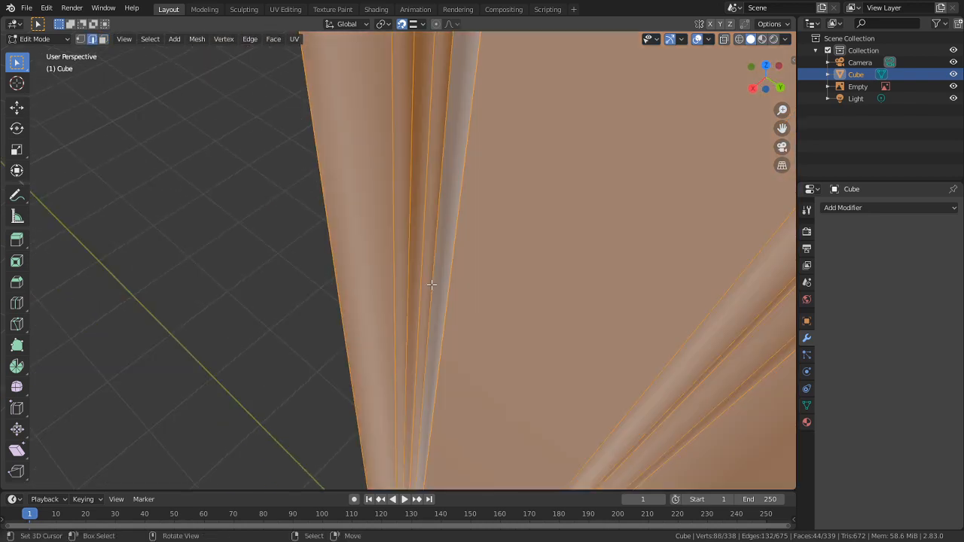
{"action": "right_click", "coordinate": [432, 284], "text": "alt"}
{"action": "middle_click_drag", "start_coordinate": [450, 285], "coordinate": [431, 216]}
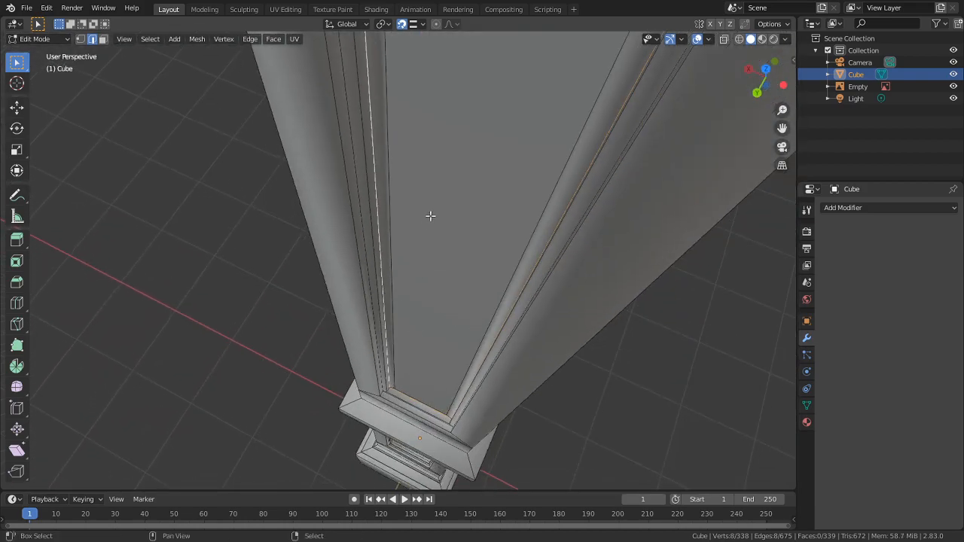
{"action": "middle_click", "coordinate": [396, 388], "text": "alt"}
{"action": "scroll", "coordinate": [429, 376], "scroll_direction": "up", "scroll_amount": 5}
{"action": "middle_click_drag", "start_coordinate": [462, 366], "coordinate": [315, 376]}
{"action": "scroll", "coordinate": [485, 329], "scroll_direction": "down", "scroll_amount": 4}
{"action": "left_click", "coordinate": [400, 361], "text": "alt+shift"}
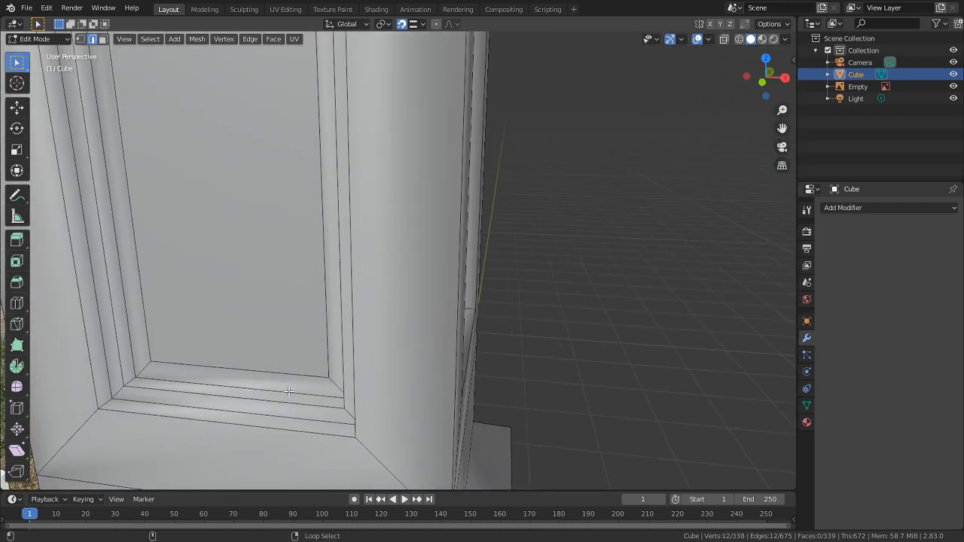
{"action": "middle_click_drag", "start_coordinate": [386, 384], "coordinate": [297, 382]}
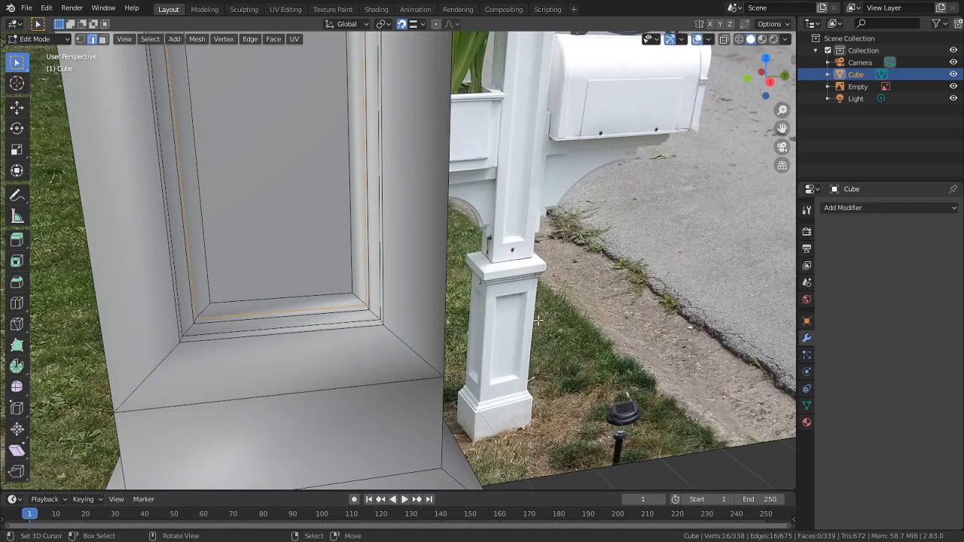
{"action": "key", "text": "ctrl+b"}
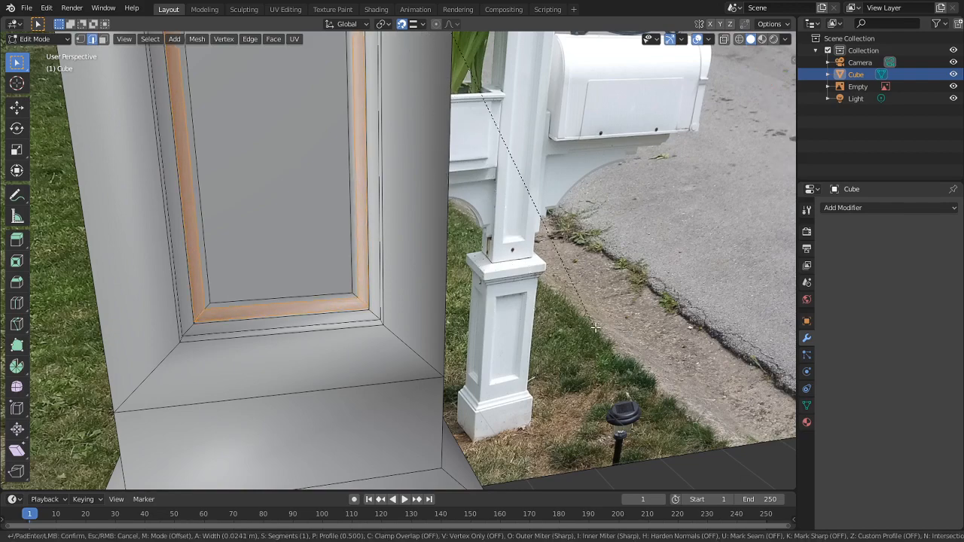
{"action": "left_click", "coordinate": [596, 328]}
{"action": "key", "text": "Tab"}
{"action": "middle_click_drag", "start_coordinate": [596, 327], "coordinate": [542, 323]}
{"action": "key", "text": "Tab"}
Select the innermost face on all four shaft panels and try scaling and shrinking/fattening them
{"action": "scroll", "coordinate": [481, 308], "scroll_direction": "up", "scroll_amount": 4}
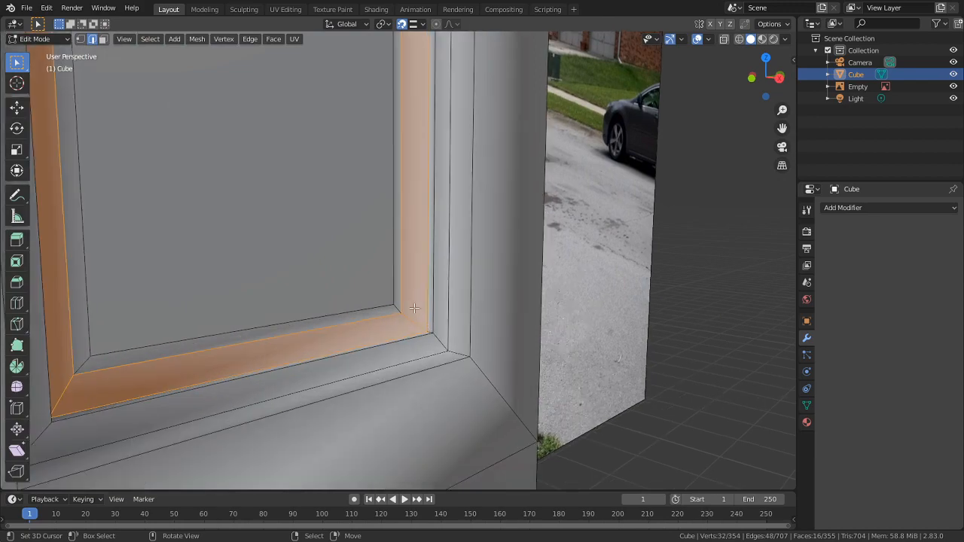
{"action": "left_click", "coordinate": [318, 252]}
{"action": "middle_click_drag", "start_coordinate": [319, 252], "coordinate": [385, 273]}
{"action": "left_click", "coordinate": [384, 254], "text": "shift"}
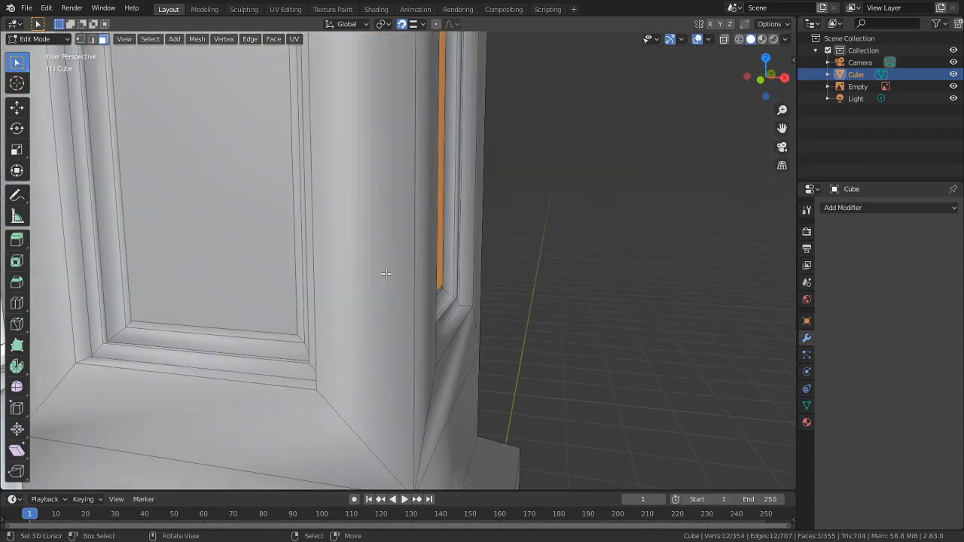
{"action": "left_click", "coordinate": [237, 256], "text": "shift"}
{"action": "middle_click_drag", "start_coordinate": [237, 255], "coordinate": [564, 243]}
{"action": "key", "text": "s"}
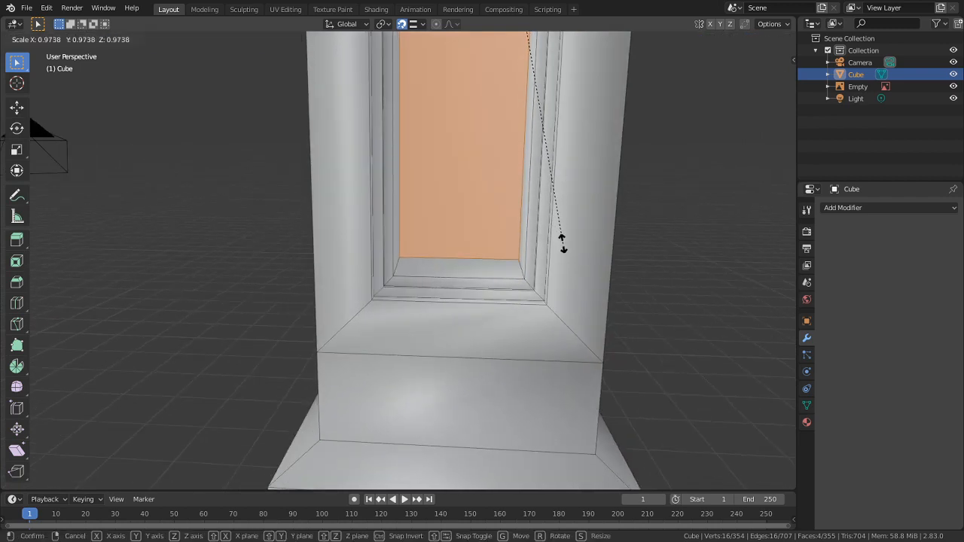
{"action": "key", "text": "Escape"}
{"action": "key", "text": "alt+s"}
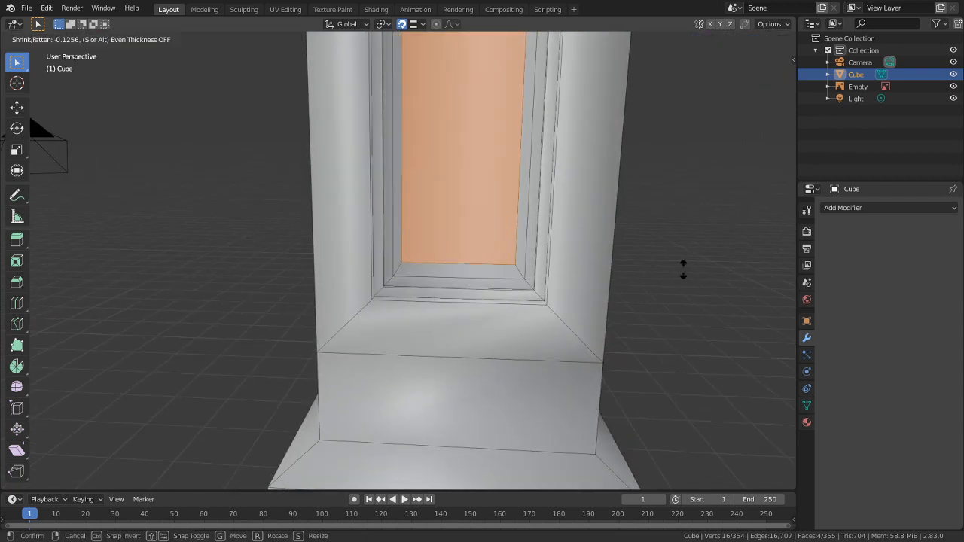
{"action": "left_click", "coordinate": [548, 271]}
{"action": "key", "text": "s"}
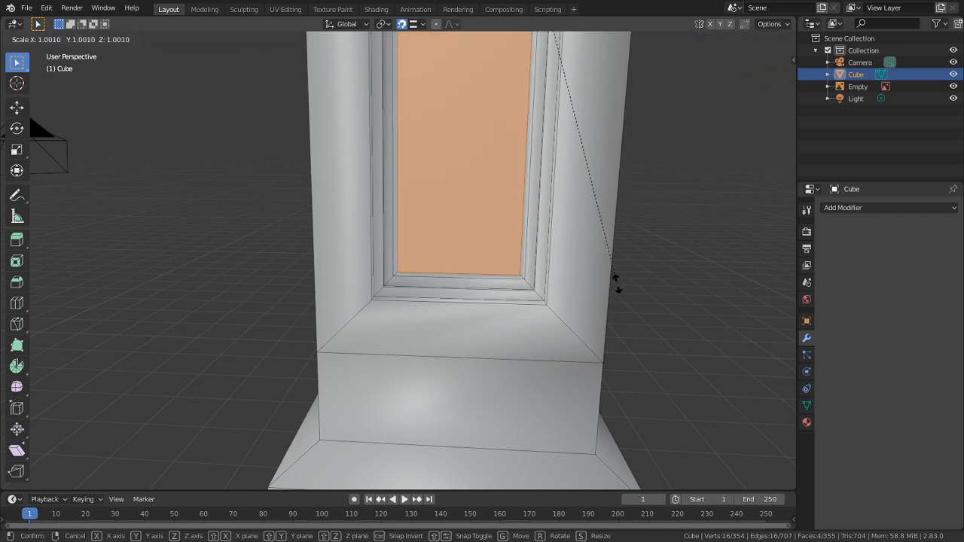
{"action": "key", "text": "Escape"}
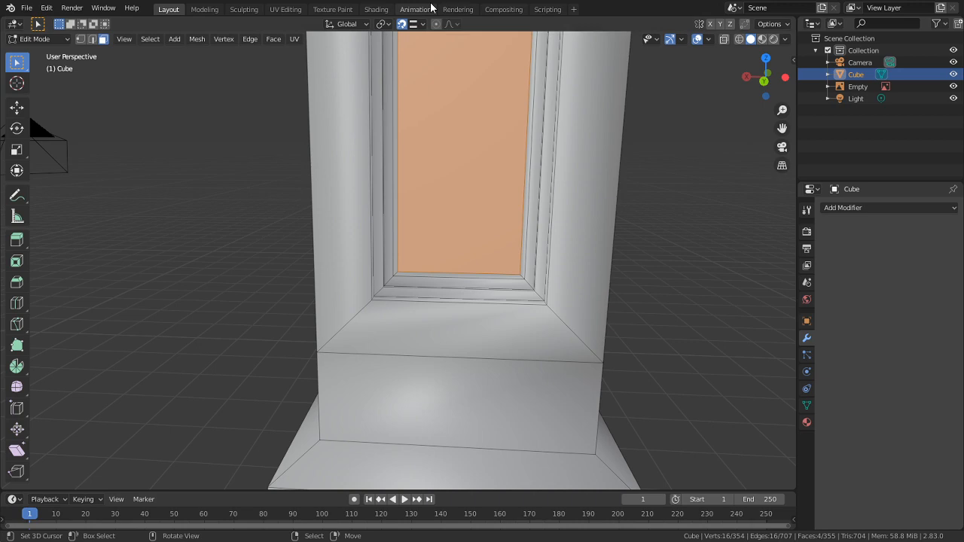
Change the transform pivot point, scale the four innermost panel faces to 0.949, and undo that scaling
{"action": "left_click", "coordinate": [382, 24]}
{"action": "left_click", "coordinate": [425, 78]}
{"action": "key", "text": "s"}
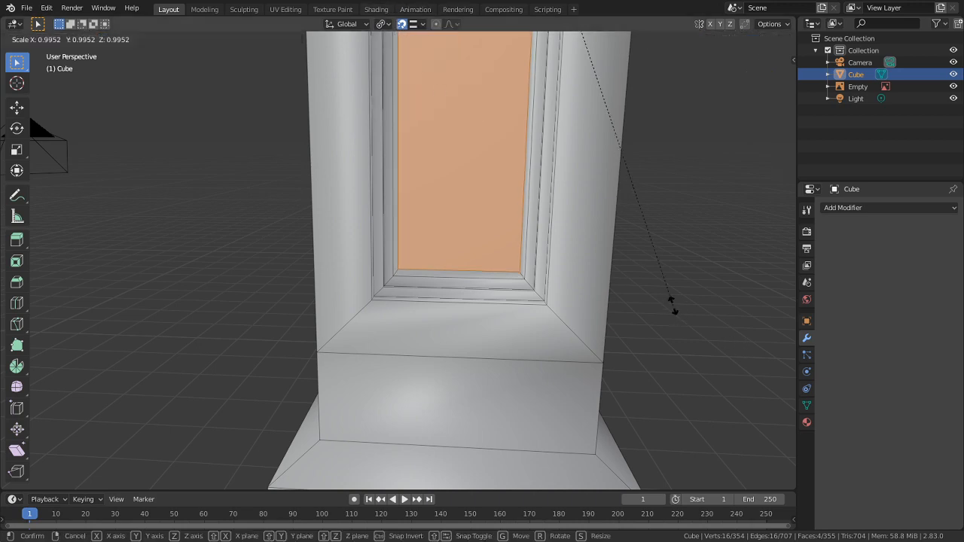
{"action": "left_click", "coordinate": [624, 286]}
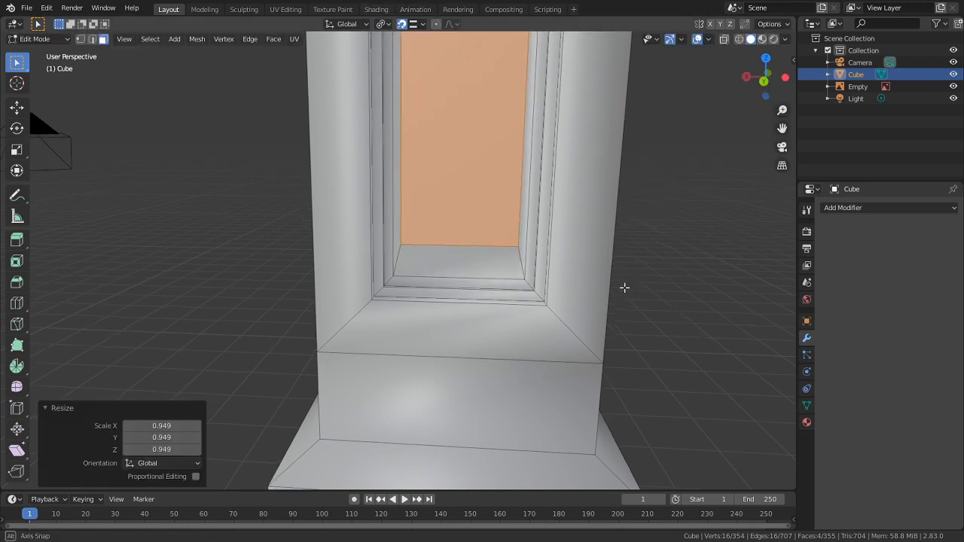
{"action": "middle_click_drag", "start_coordinate": [625, 286], "coordinate": [673, 276]}
{"action": "scroll", "coordinate": [704, 284], "scroll_direction": "down", "scroll_amount": 3}
{"action": "key", "text": "ctrl+z"}
{"action": "scroll", "coordinate": [561, 260], "scroll_direction": "down", "scroll_amount": 5}
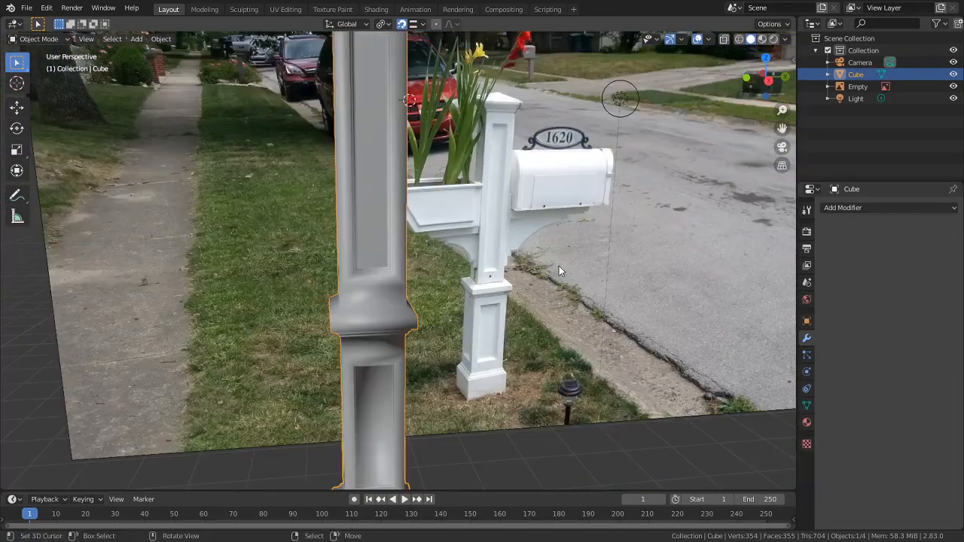
Recalculate the normals of the entire post mesh to point outside
{"action": "scroll", "coordinate": [567, 260], "scroll_direction": "down", "scroll_amount": 2}
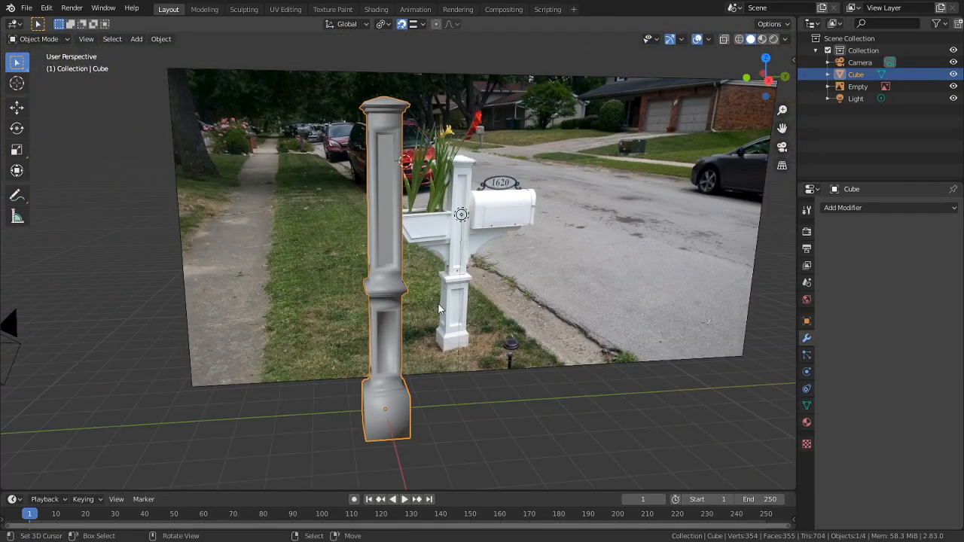
{"action": "scroll", "coordinate": [402, 377], "scroll_direction": "up", "scroll_amount": 3}
{"action": "key", "text": "Tab"}
{"action": "middle_click_drag", "start_coordinate": [402, 377], "coordinate": [233, 64]}
{"action": "left_click", "coordinate": [197, 39]}
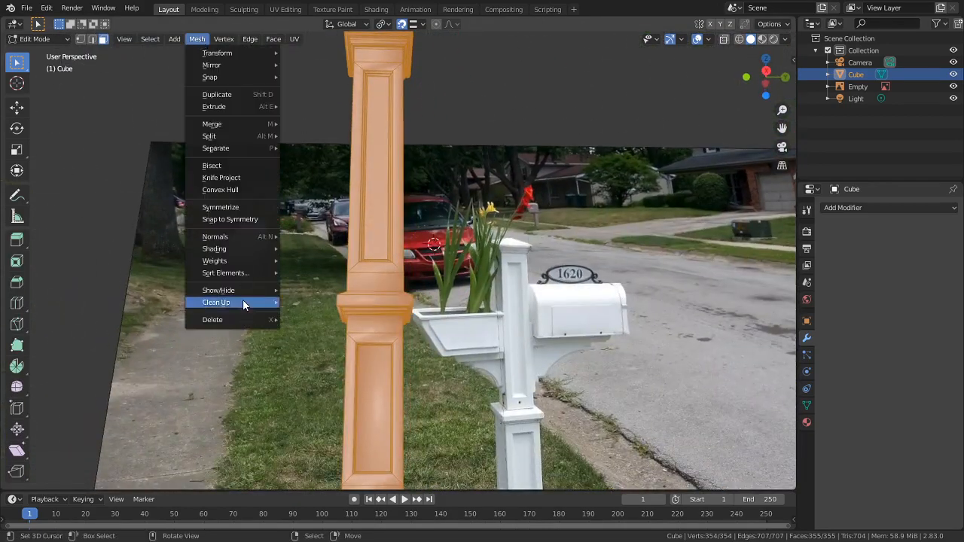
{"action": "mouse_move", "coordinate": [256, 237]}
{"action": "left_click", "coordinate": [339, 250]}
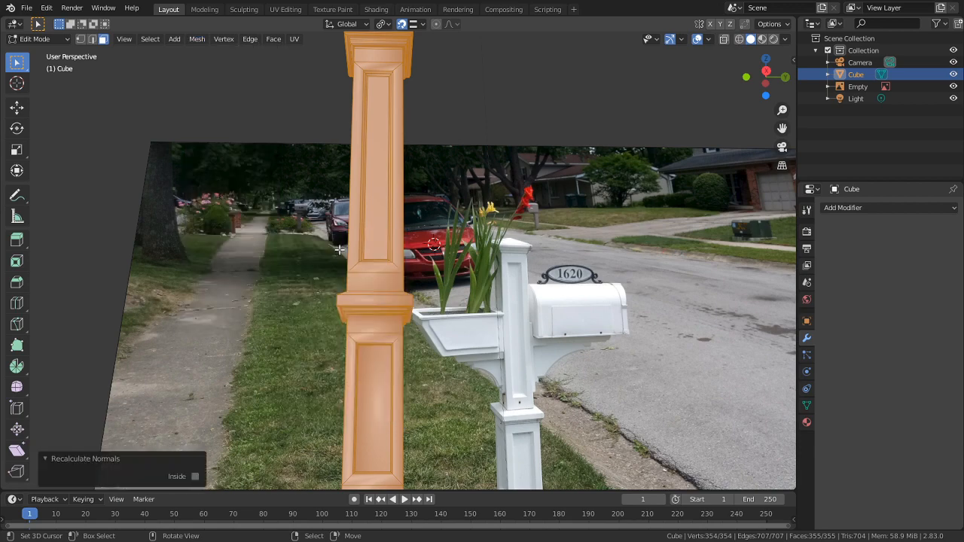
{"action": "key", "text": "Tab"}
Examine the flower box, mailbox and curved support brackets in the reference photo and compare them with the modelled post
{"action": "middle_click_drag", "start_coordinate": [419, 280], "coordinate": [423, 329]}
{"action": "middle_click_drag", "start_coordinate": [491, 316], "coordinate": [492, 328], "text": "shift"}
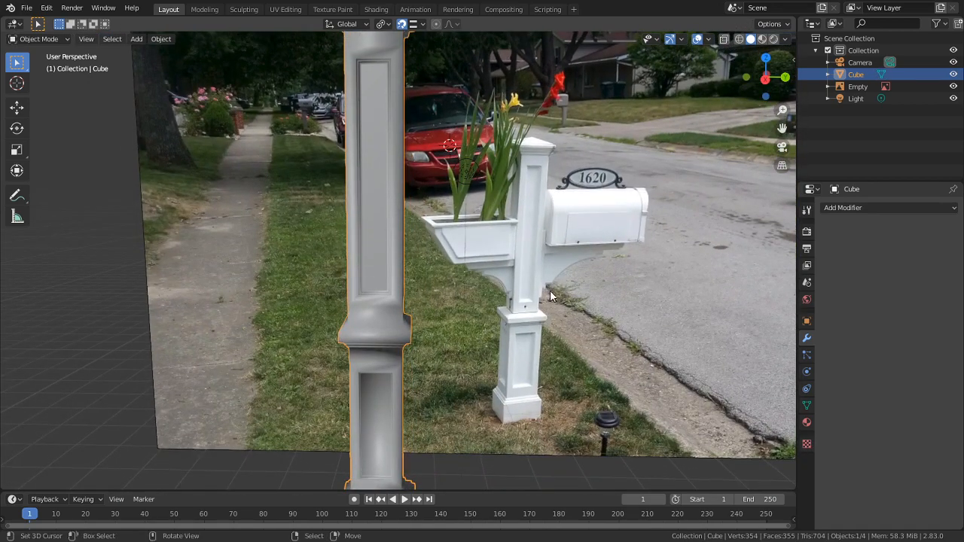
{"action": "scroll", "coordinate": [551, 257], "scroll_direction": "up", "scroll_amount": 6}
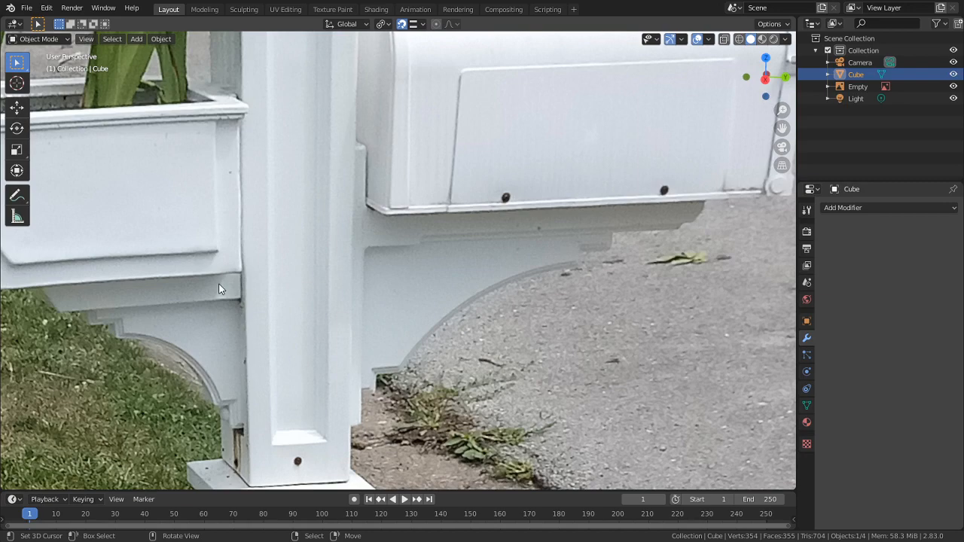
{"action": "middle_click_drag", "start_coordinate": [267, 415], "coordinate": [339, 345], "text": "shift"}
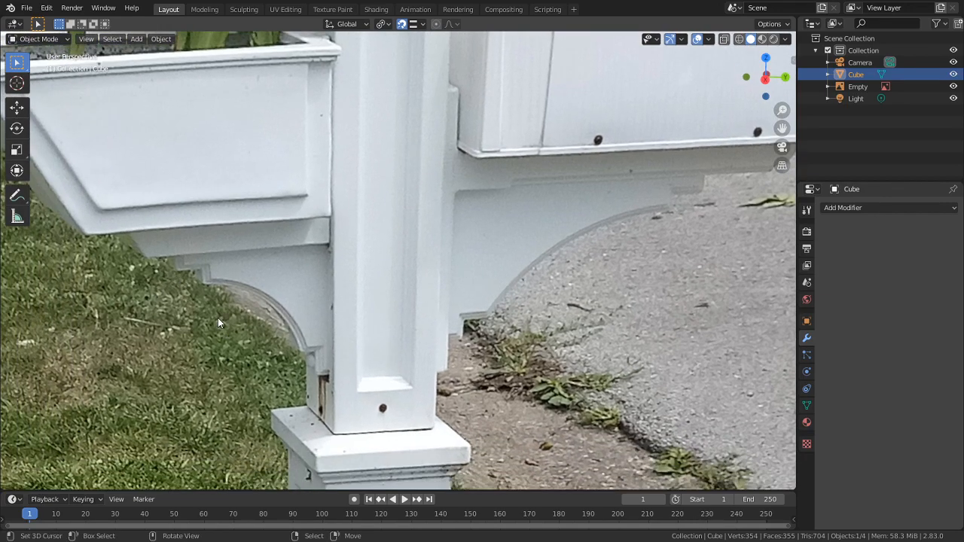
{"action": "scroll", "coordinate": [183, 372], "scroll_direction": "down", "scroll_amount": 8}
{"action": "middle_click_drag", "start_coordinate": [264, 344], "coordinate": [394, 359], "text": "shift"}
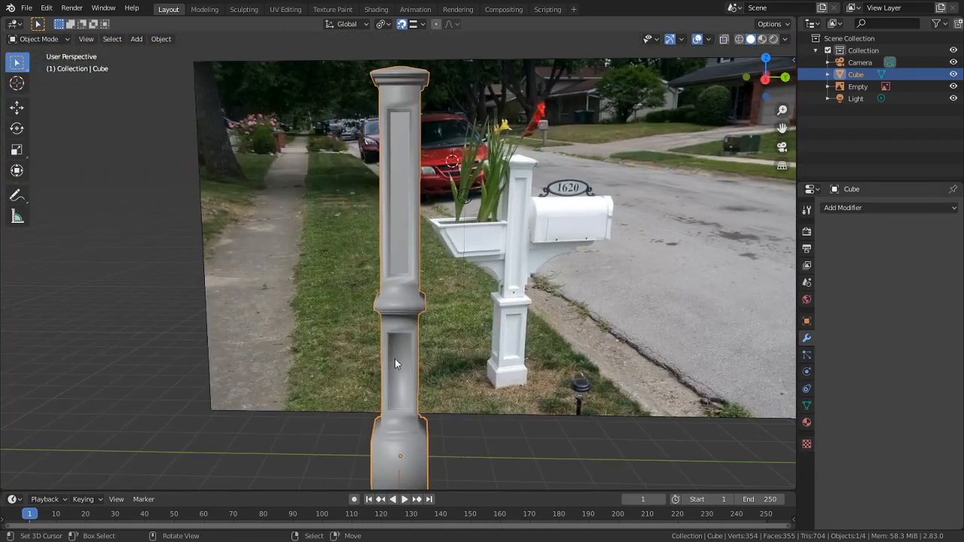
{"action": "middle_click_drag", "start_coordinate": [374, 321], "coordinate": [396, 318]}
{"action": "scroll", "coordinate": [396, 317], "scroll_direction": "up", "scroll_amount": 3}
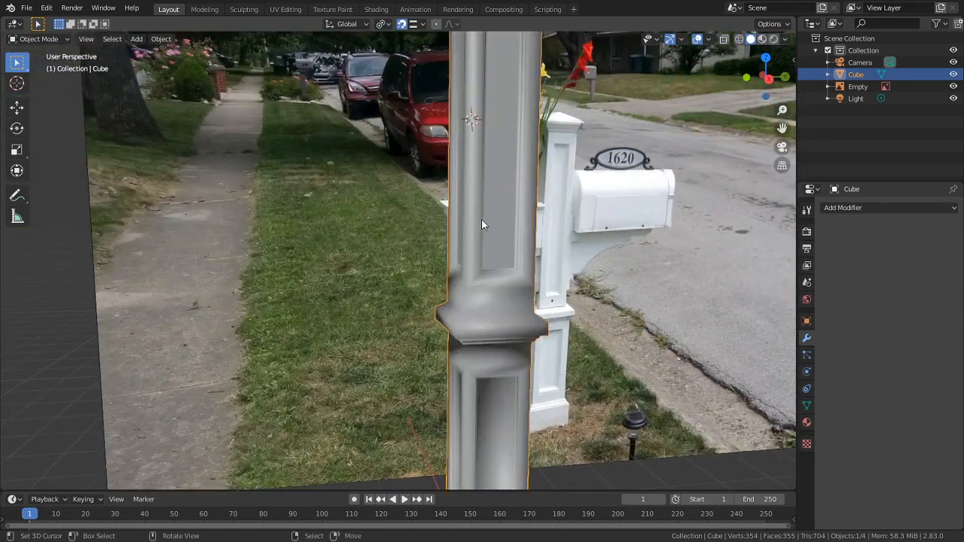
{"action": "middle_click_drag", "start_coordinate": [481, 219], "coordinate": [416, 280], "text": "shift"}
{"action": "middle_click_drag", "start_coordinate": [544, 257], "coordinate": [405, 264], "text": "shift"}
{"action": "scroll", "coordinate": [405, 263], "scroll_direction": "up", "scroll_amount": 5}
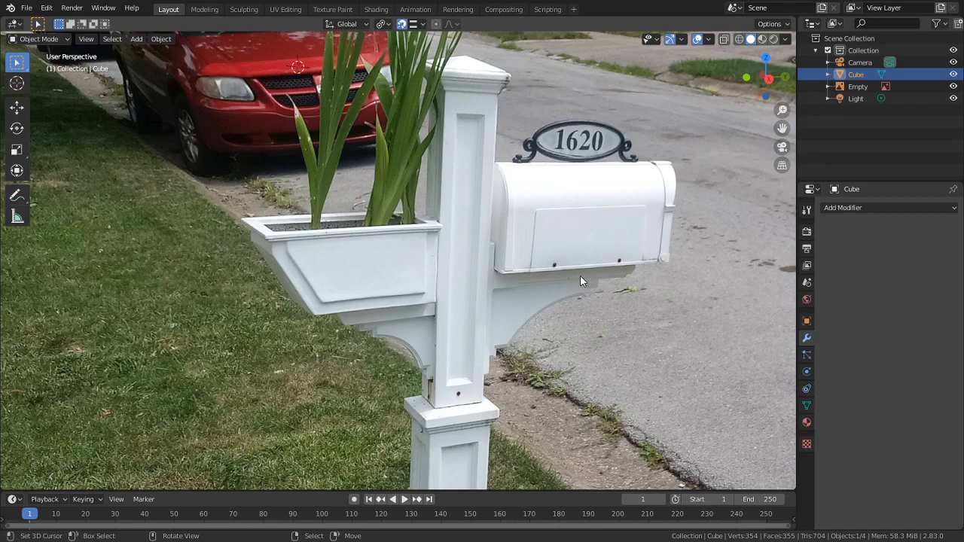
Duplicate the innermost face of one upper shaft side panel in place, with no offset
{"action": "middle_click_drag", "start_coordinate": [541, 276], "coordinate": [718, 210]}
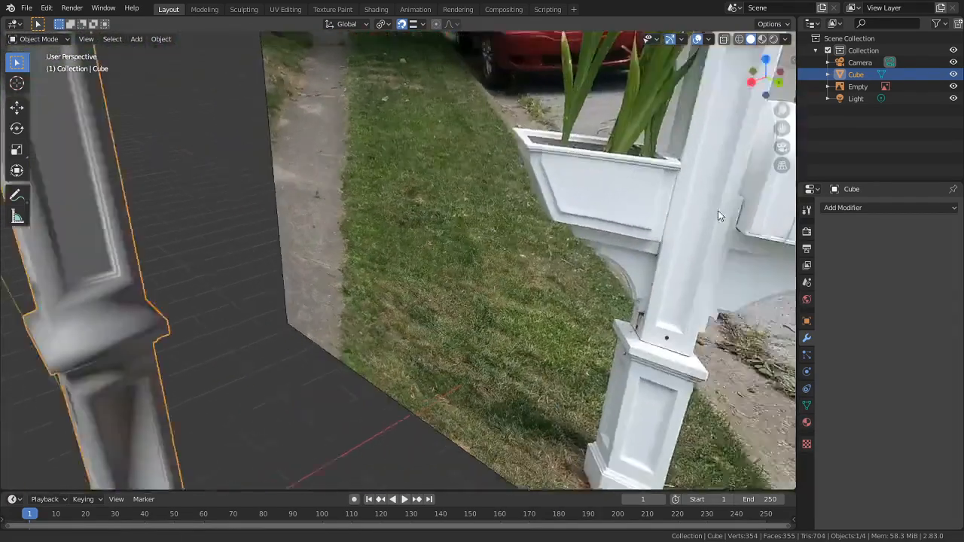
{"action": "scroll", "coordinate": [543, 231], "scroll_direction": "down", "scroll_amount": 4}
{"action": "middle_click", "coordinate": [338, 243], "text": "alt"}
{"action": "scroll", "coordinate": [377, 282], "scroll_direction": "up", "scroll_amount": 8}
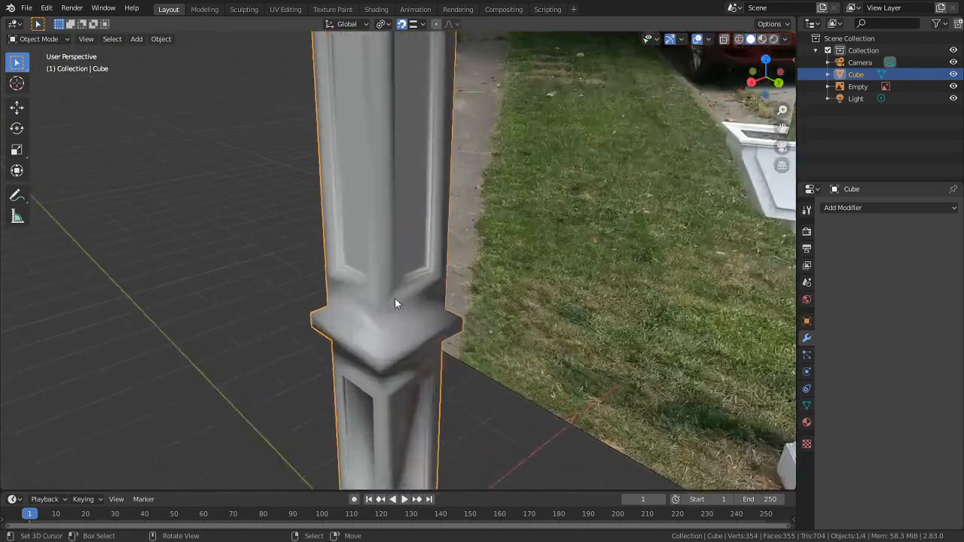
{"action": "middle_click_drag", "start_coordinate": [457, 312], "coordinate": [381, 279]}
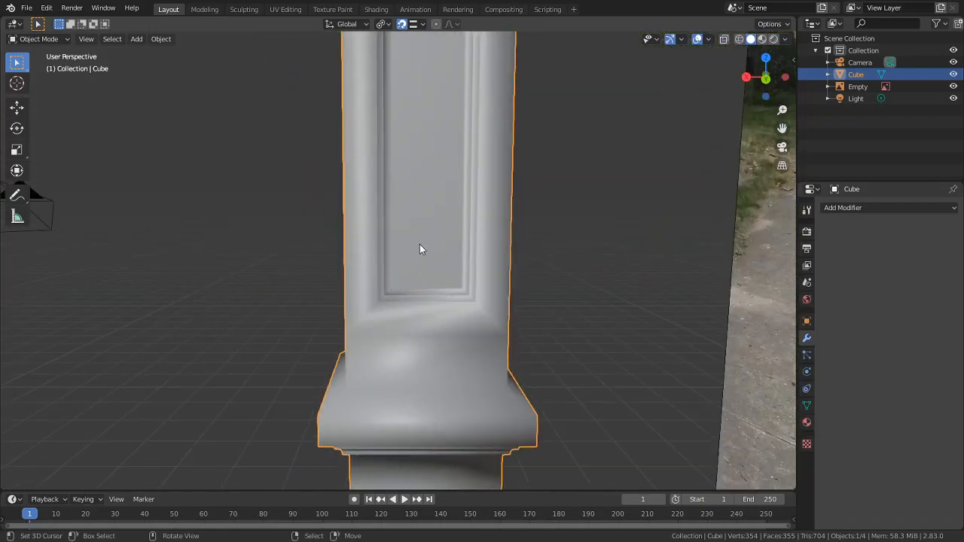
{"action": "key", "text": "Tab"}
{"action": "left_click", "coordinate": [419, 256]}
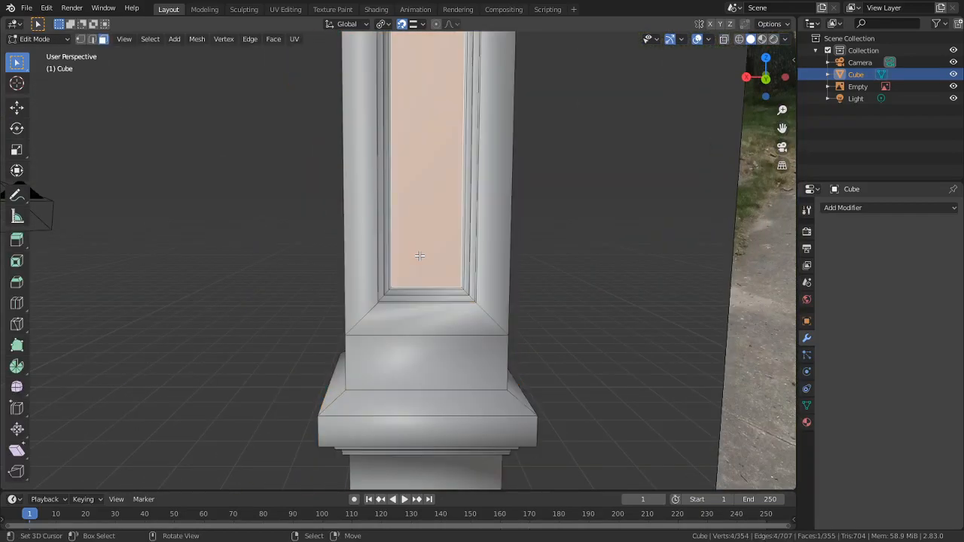
{"action": "middle_click_drag", "start_coordinate": [420, 256], "coordinate": [440, 284]}
{"action": "key", "text": "shift+d"}
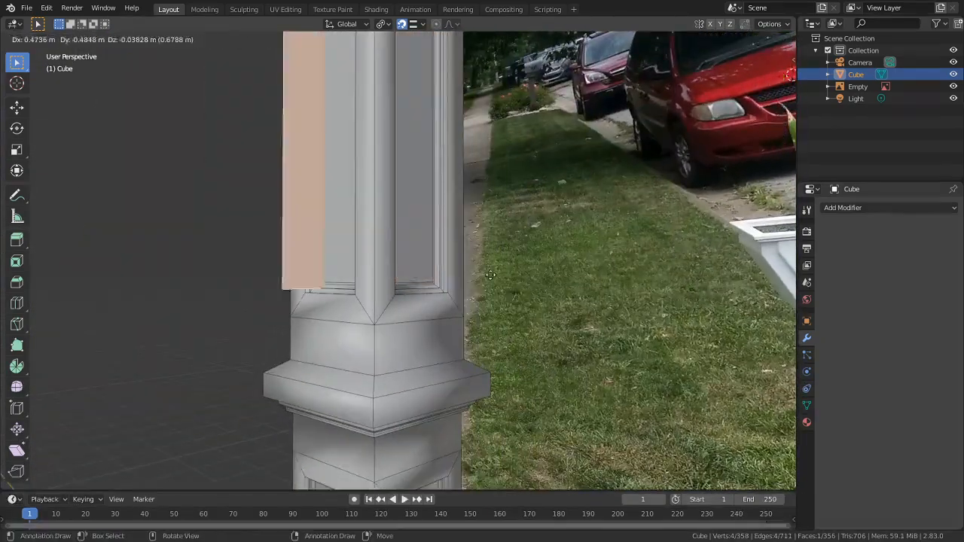
{"action": "right_click", "coordinate": [332, 281]}
Isolate the duplicated face by hiding the rest of the mesh, and snap the 3D cursor to the middle of its bottom edge
{"action": "scroll", "coordinate": [455, 197], "scroll_direction": "down", "scroll_amount": 3}
{"action": "middle_click_drag", "start_coordinate": [539, 188], "coordinate": [510, 201]}
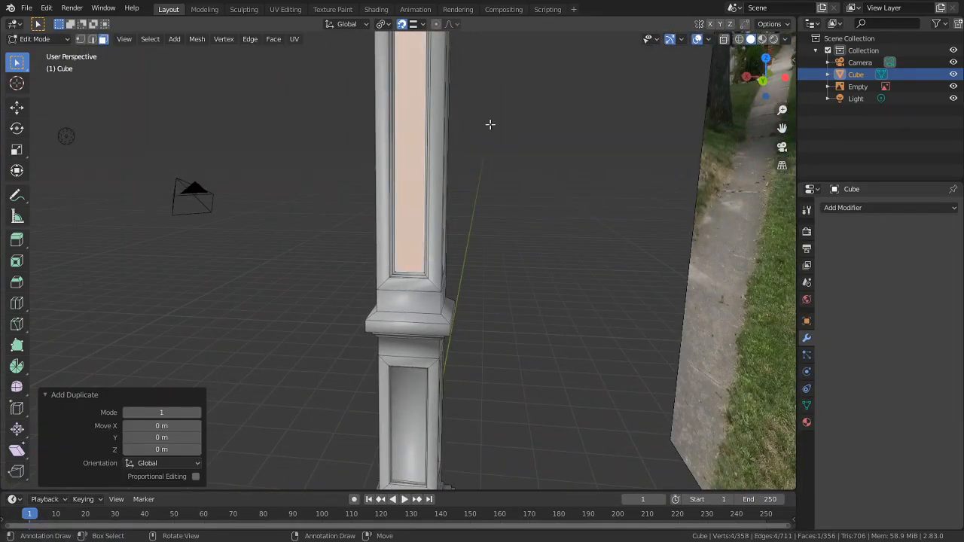
{"action": "scroll", "coordinate": [479, 140], "scroll_direction": "up", "scroll_amount": 3}
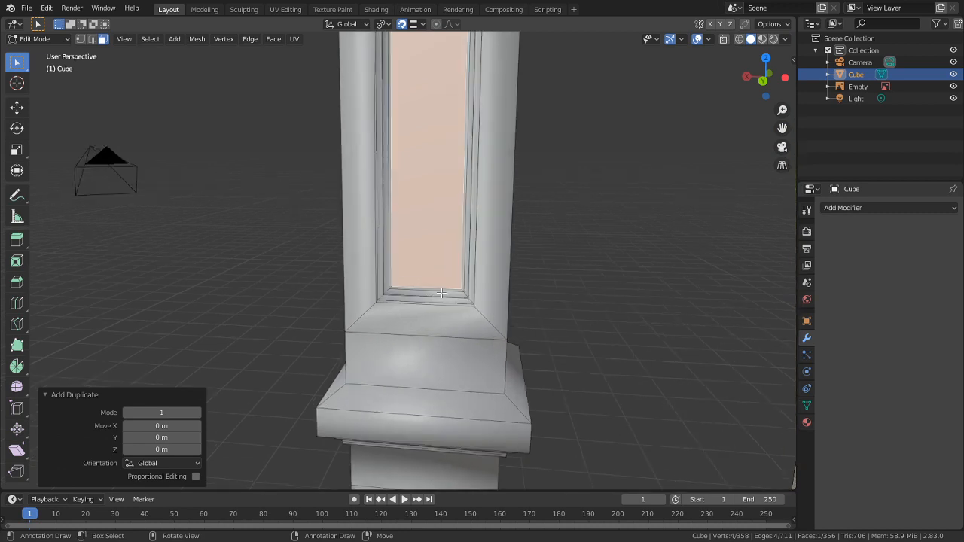
{"action": "key", "text": "shift+h"}
{"action": "key", "text": "2"}
{"action": "left_click", "coordinate": [439, 289]}
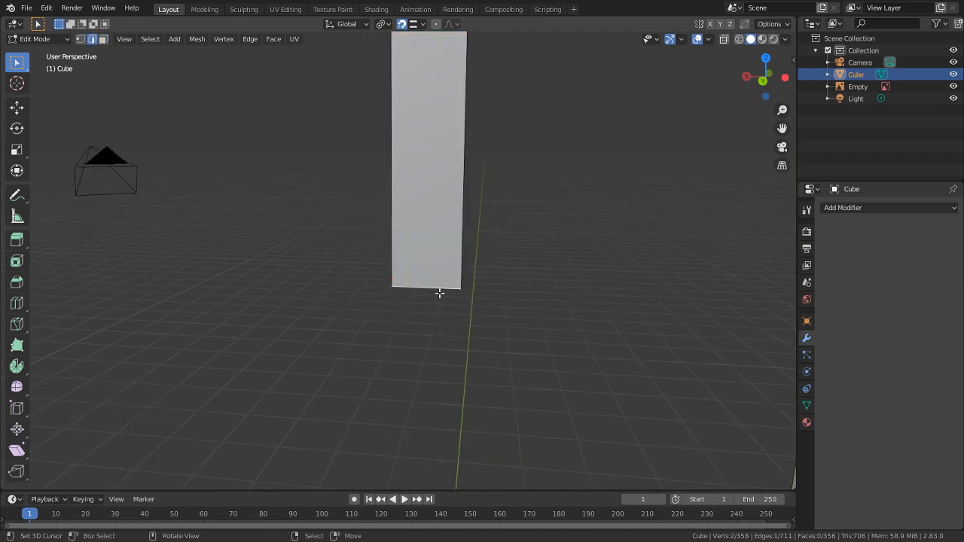
{"action": "scroll", "coordinate": [439, 349], "scroll_direction": "down", "scroll_amount": 4}
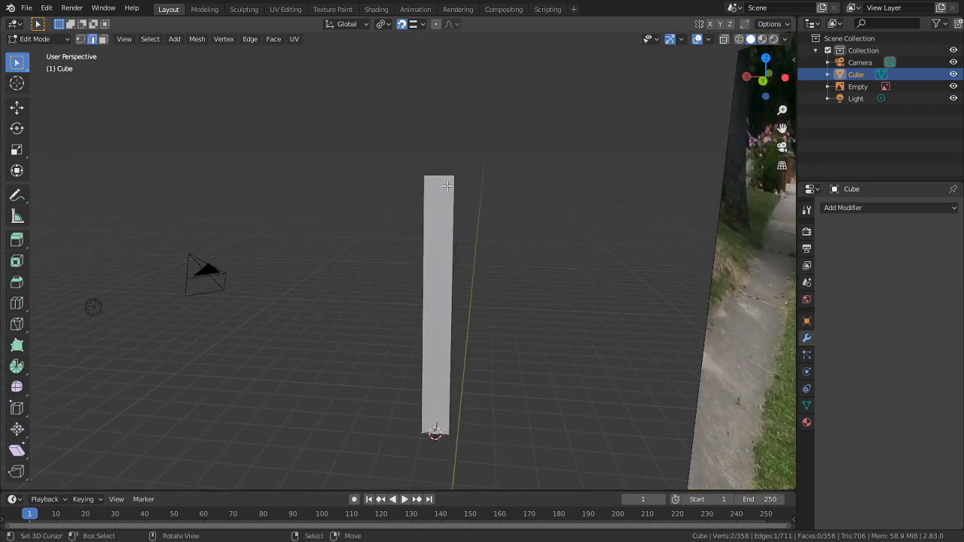
Slide the isolated face's top edge down toward its bottom edge to shorten the strip
{"action": "key", "text": "g"}
{"action": "key", "text": "g"}
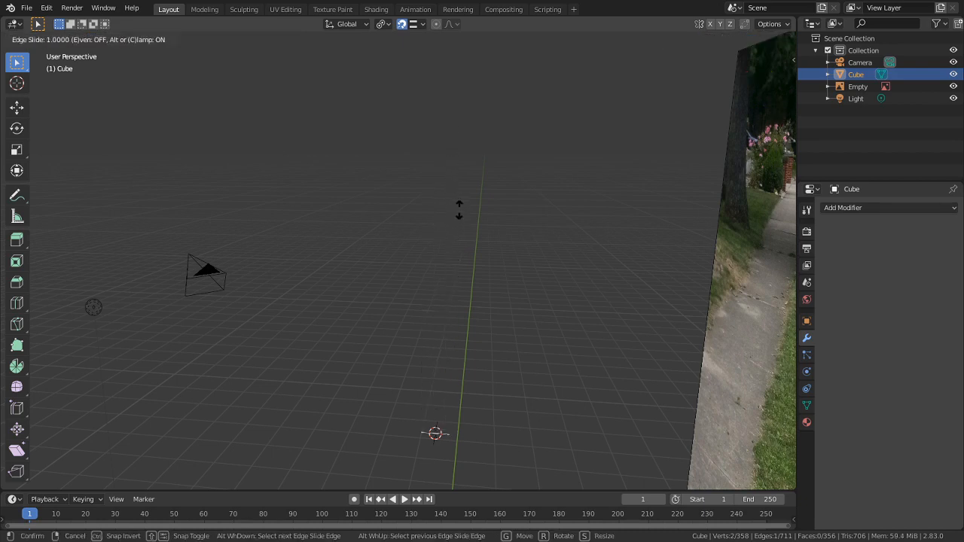
{"action": "left_click", "coordinate": [527, 71]}
{"action": "key", "text": "Tab"}
{"action": "middle_click_drag", "start_coordinate": [490, 390], "coordinate": [572, 287], "text": "shift"}
{"action": "scroll", "coordinate": [520, 310], "scroll_direction": "up", "scroll_amount": 4}
Raise the isolated strip's top edge by 0.74547 m along Z
{"action": "key", "text": "Tab"}
{"action": "right_click", "coordinate": [520, 309]}
{"action": "key", "text": "3"}
{"action": "right_click", "coordinate": [519, 309]}
{"action": "scroll", "coordinate": [572, 288], "scroll_direction": "up", "scroll_amount": 2}
{"action": "key", "text": "2"}
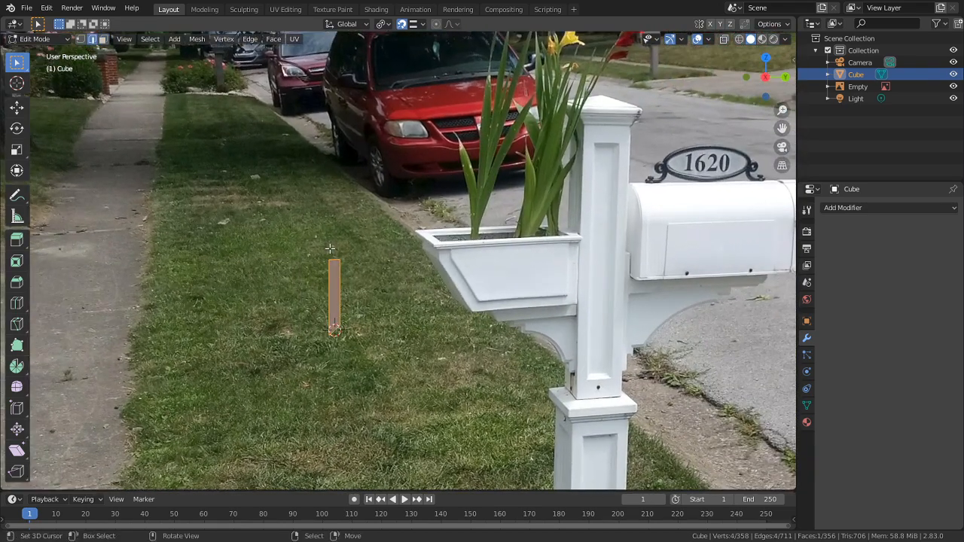
{"action": "right_click", "coordinate": [329, 248]}
{"action": "key", "text": "e"}
{"action": "left_click", "coordinate": [332, 87]}
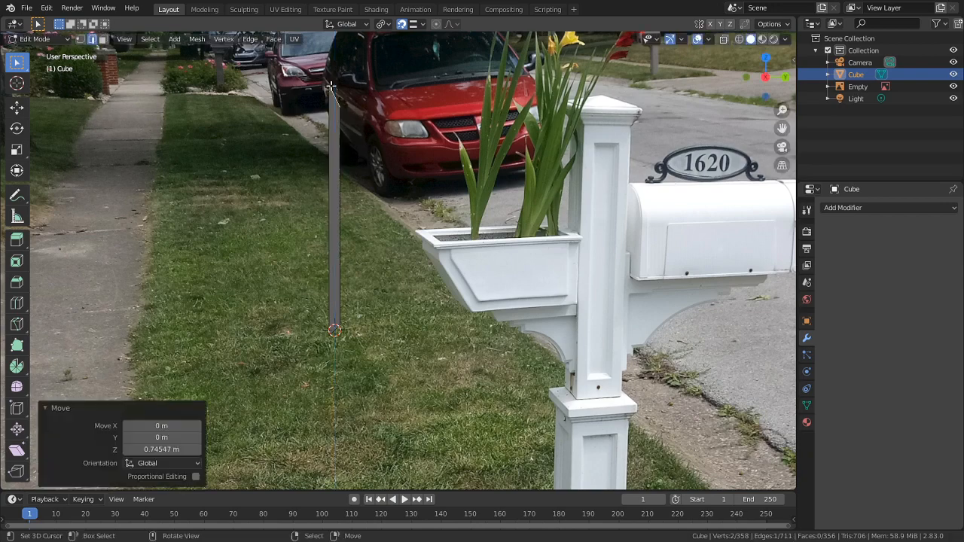
Extrude the isolated strip's face about 0.0694 m along its normal to make a thin upright board
{"action": "key", "text": "3"}
{"action": "right_click", "coordinate": [339, 189]}
{"action": "key", "text": "e"}
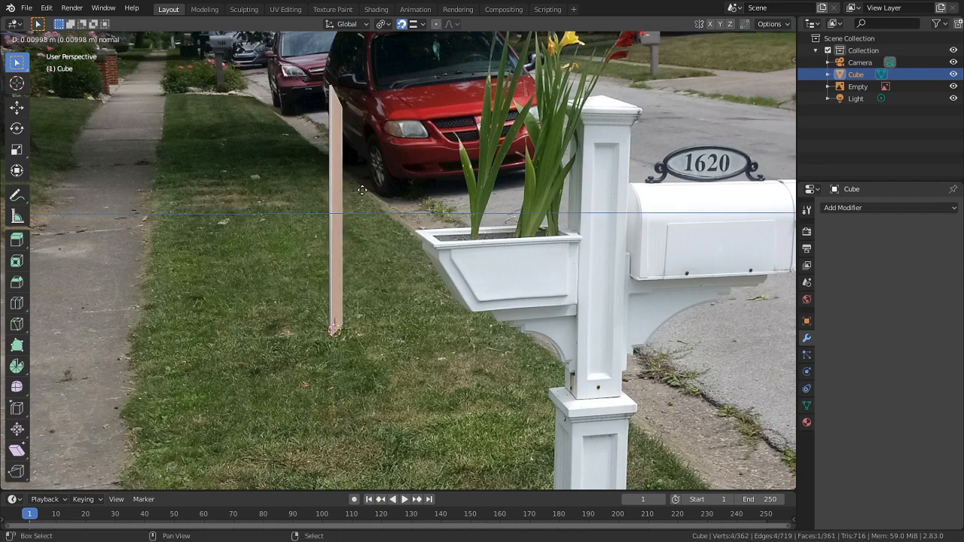
{"action": "left_click", "coordinate": [490, 227]}
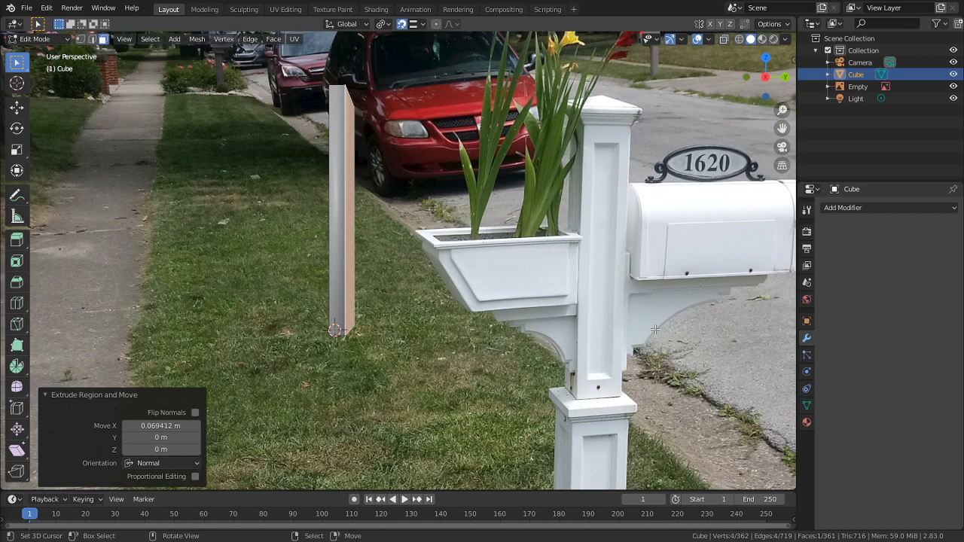
Examine the upright side board and curved bracket in the reference photo, and compare them with the modelled board
{"action": "scroll", "coordinate": [623, 323], "scroll_direction": "up", "scroll_amount": 4}
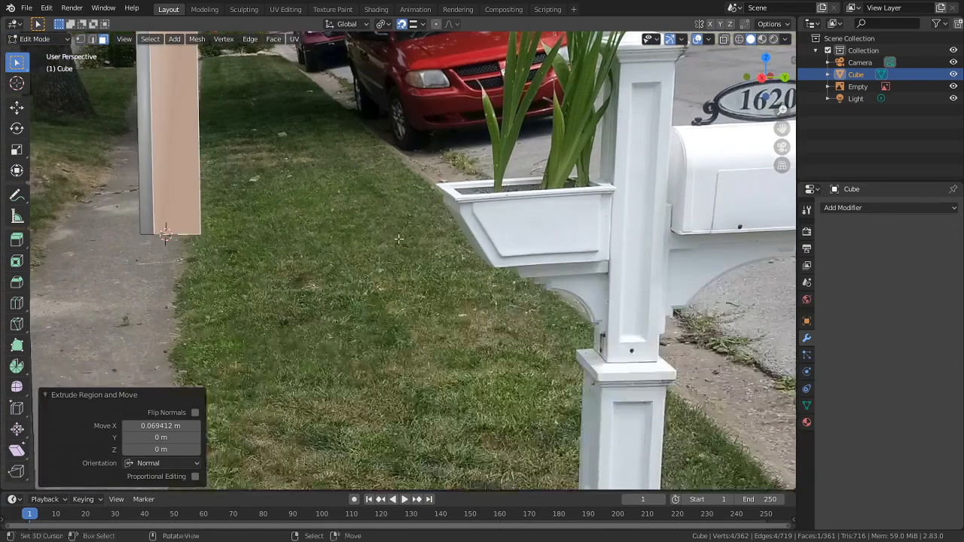
{"action": "scroll", "coordinate": [516, 316], "scroll_direction": "up", "scroll_amount": 6}
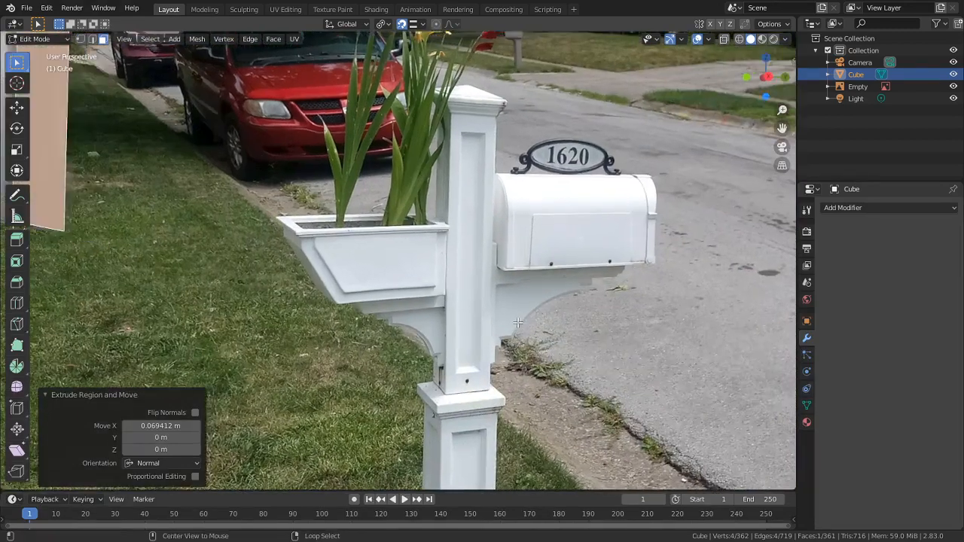
{"action": "scroll", "coordinate": [383, 374], "scroll_direction": "up", "scroll_amount": 1}
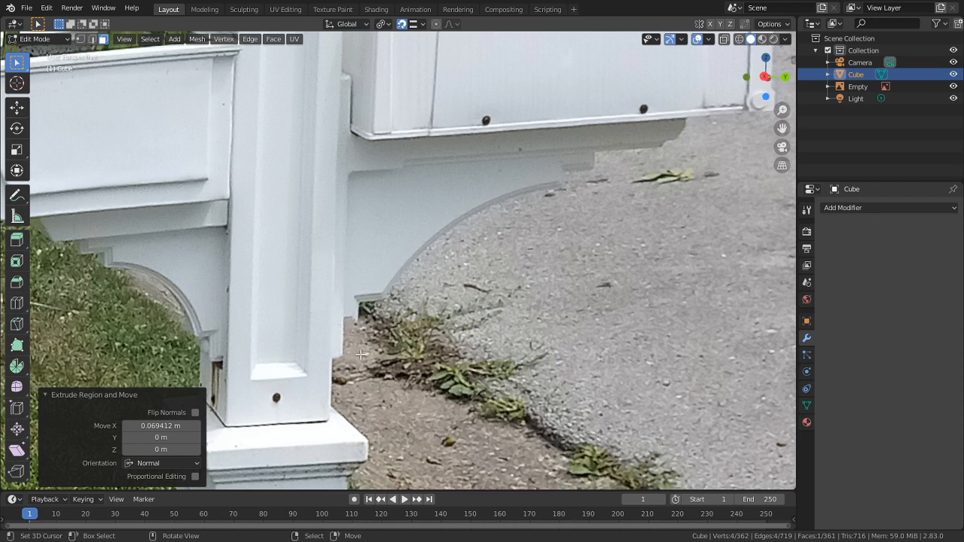
{"action": "scroll", "coordinate": [381, 343], "scroll_direction": "down", "scroll_amount": 10}
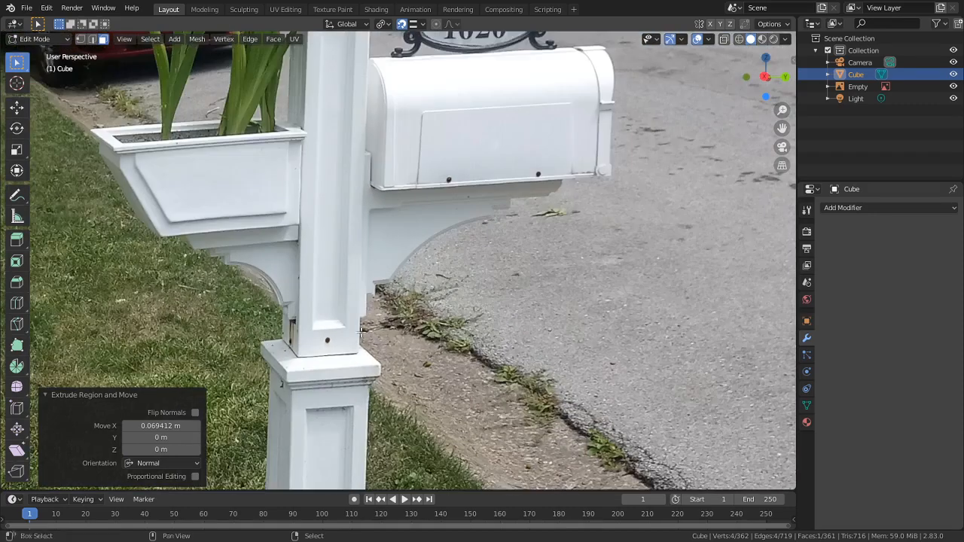
{"action": "scroll", "coordinate": [467, 289], "scroll_direction": "up", "scroll_amount": 1}
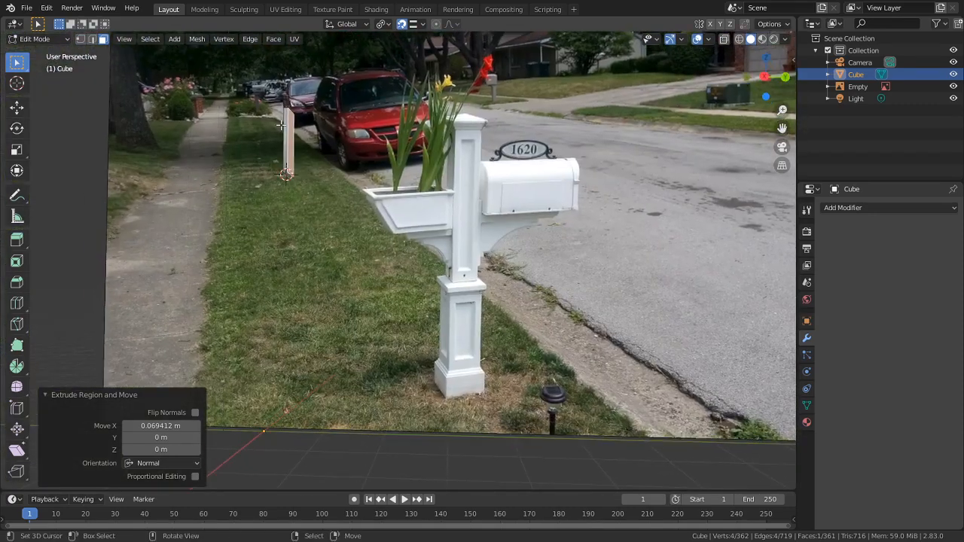
{"action": "scroll", "coordinate": [444, 280], "scroll_direction": "up", "scroll_amount": 7}
{"action": "scroll", "coordinate": [430, 272], "scroll_direction": "up", "scroll_amount": 1}
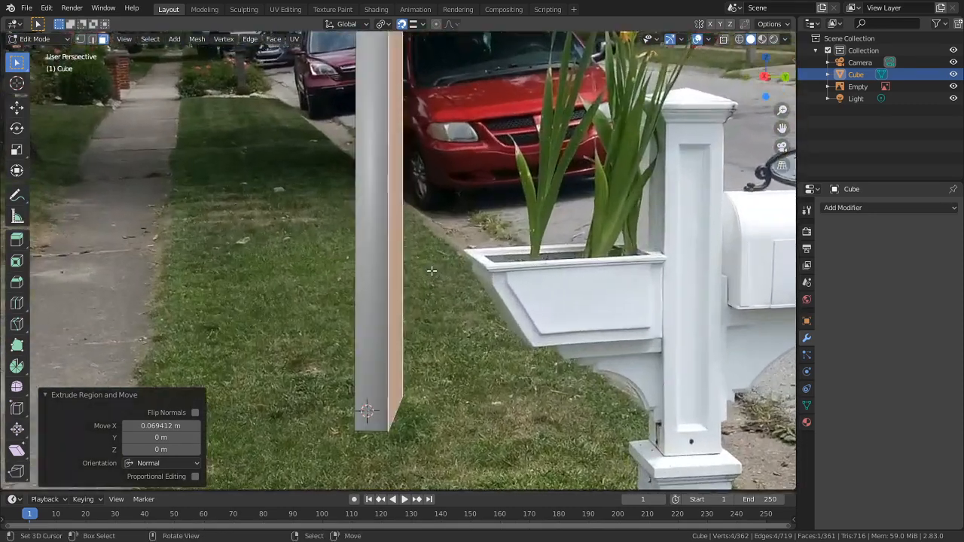
{"action": "middle_click_drag", "start_coordinate": [461, 269], "coordinate": [440, 288]}
{"action": "middle_click_drag", "start_coordinate": [545, 309], "coordinate": [519, 279]}
{"action": "middle_click_drag", "start_coordinate": [448, 232], "coordinate": [456, 383], "text": "shift"}
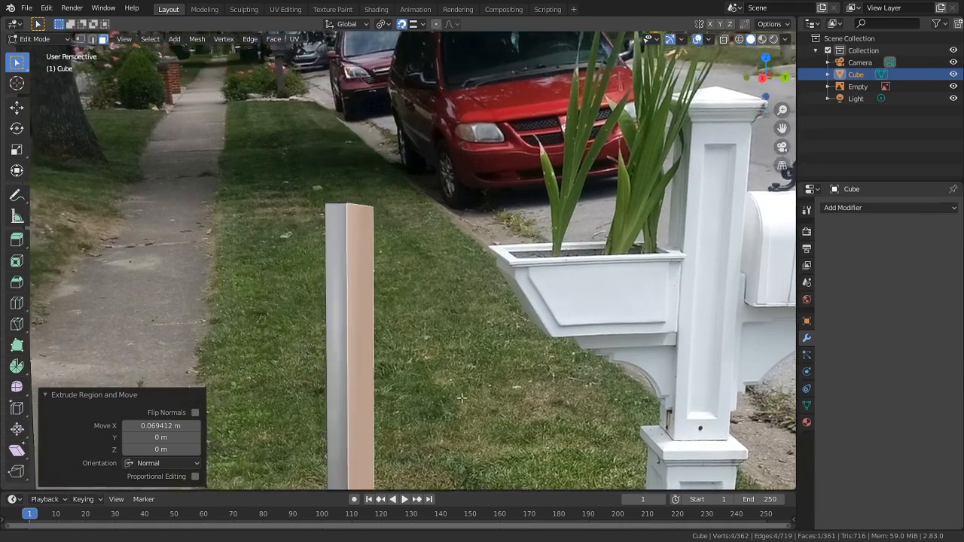
Raise the upright board's top face by 0.17574 m along Z
{"action": "middle_click_drag", "start_coordinate": [381, 317], "coordinate": [377, 355]}
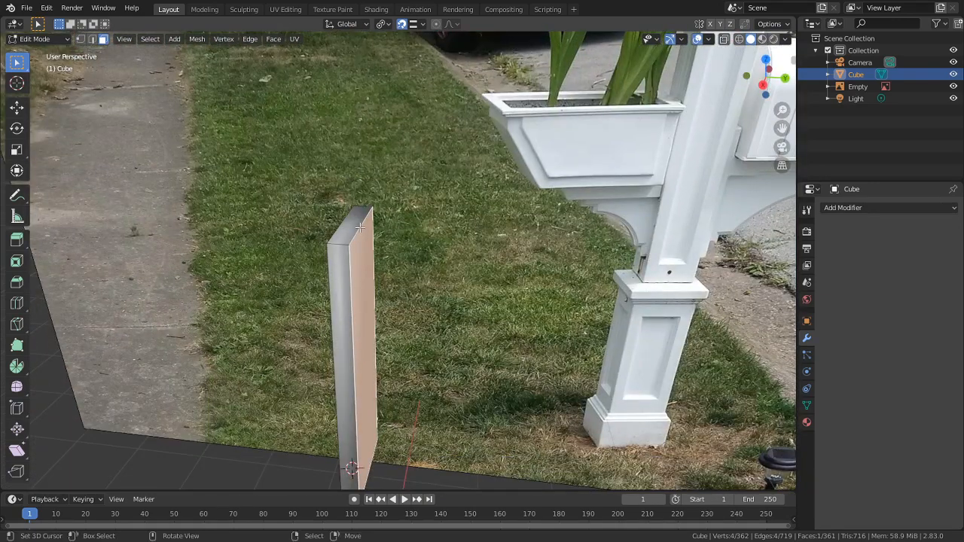
{"action": "left_click", "coordinate": [356, 225]}
{"action": "key", "text": "g"}
{"action": "key", "text": "z"}
{"action": "left_click", "coordinate": [359, 172]}
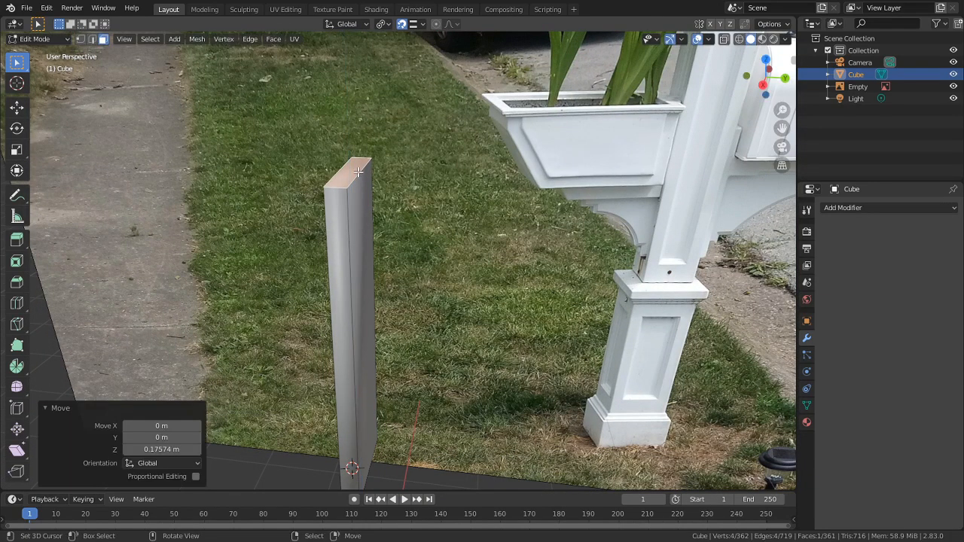
Reveal the hidden parts of the mesh and compare the board with the post shaft
{"action": "key", "text": "alt+h"}
{"action": "middle_click_drag", "start_coordinate": [418, 260], "coordinate": [466, 242]}
{"action": "middle_click_drag", "start_coordinate": [580, 320], "coordinate": [539, 305]}
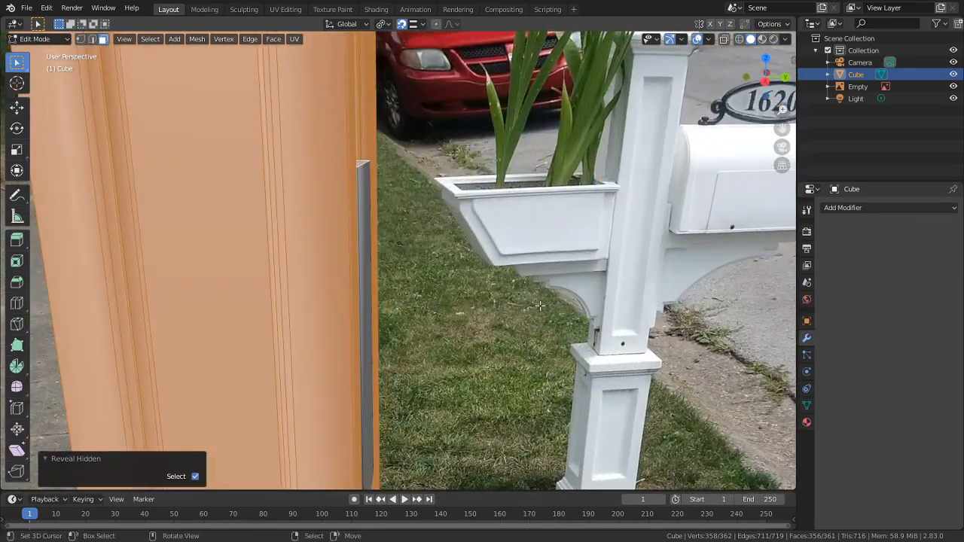
{"action": "middle_click_drag", "start_coordinate": [593, 329], "coordinate": [460, 297]}
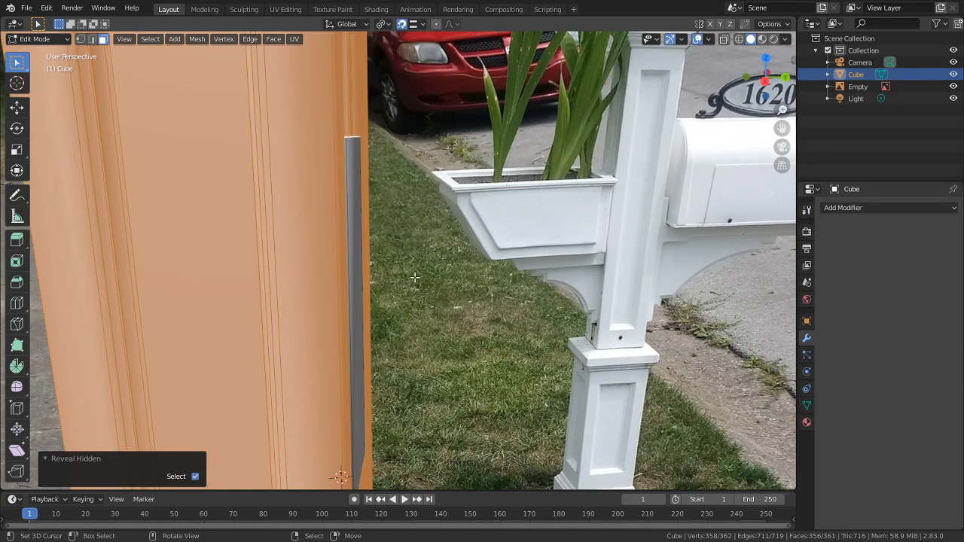
Select the whole upright board as linked geometry and hide the rest of the mesh
{"action": "key", "text": "Tab"}
{"action": "left_click", "coordinate": [356, 225]}
{"action": "left_click", "coordinate": [355, 225]}
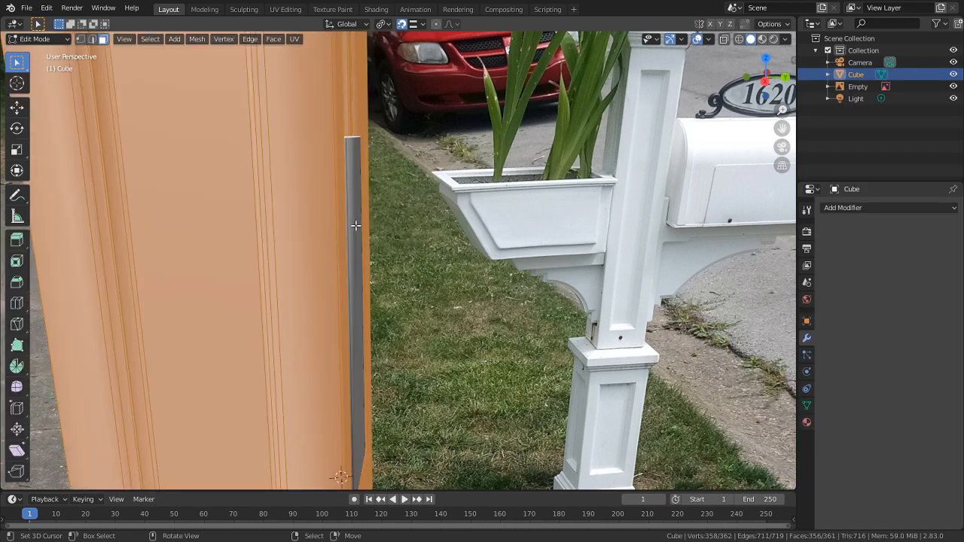
{"action": "key", "text": "Tab"}
{"action": "key", "text": "ctrl+l"}
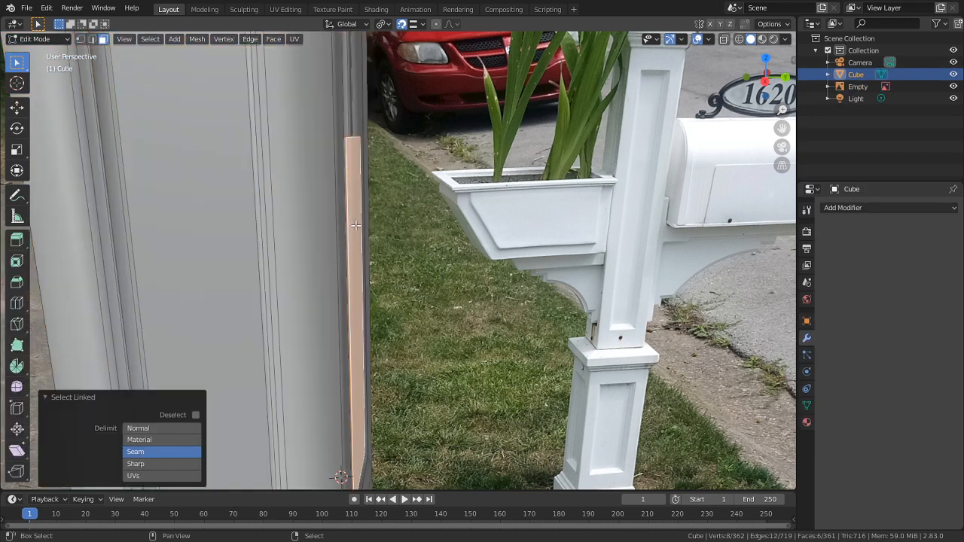
{"action": "key", "text": "shift+h"}
Add two evenly spaced horizontal loop cuts across the upright board, without sliding them
{"action": "scroll", "coordinate": [405, 261], "scroll_direction": "up", "scroll_amount": 1}
{"action": "scroll", "coordinate": [404, 260], "scroll_direction": "up", "scroll_amount": 3}
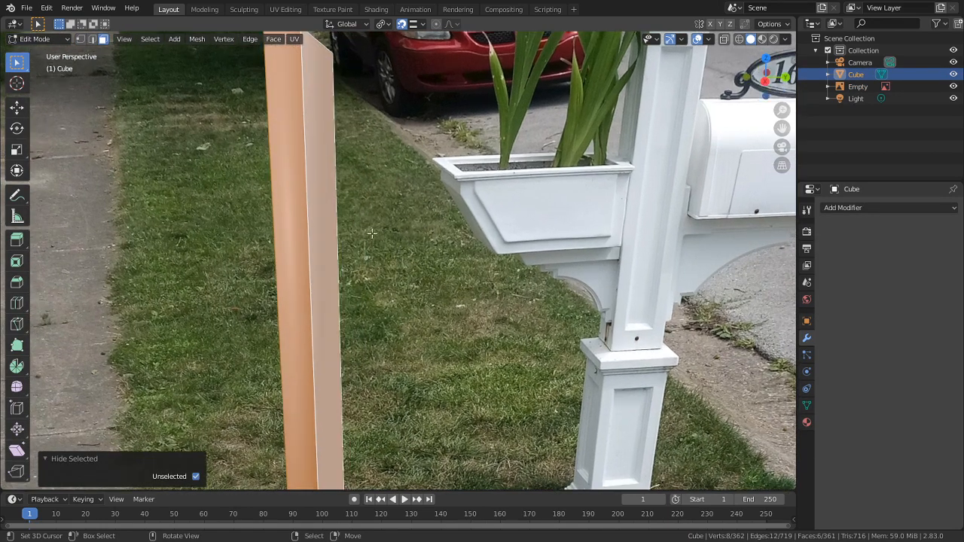
{"action": "key", "text": "ctrl+r"}
{"action": "scroll", "coordinate": [318, 194], "scroll_direction": "up", "scroll_amount": 2}
{"action": "scroll", "coordinate": [318, 194], "scroll_direction": "down", "scroll_amount": 1}
{"action": "left_click", "coordinate": [317, 194]}
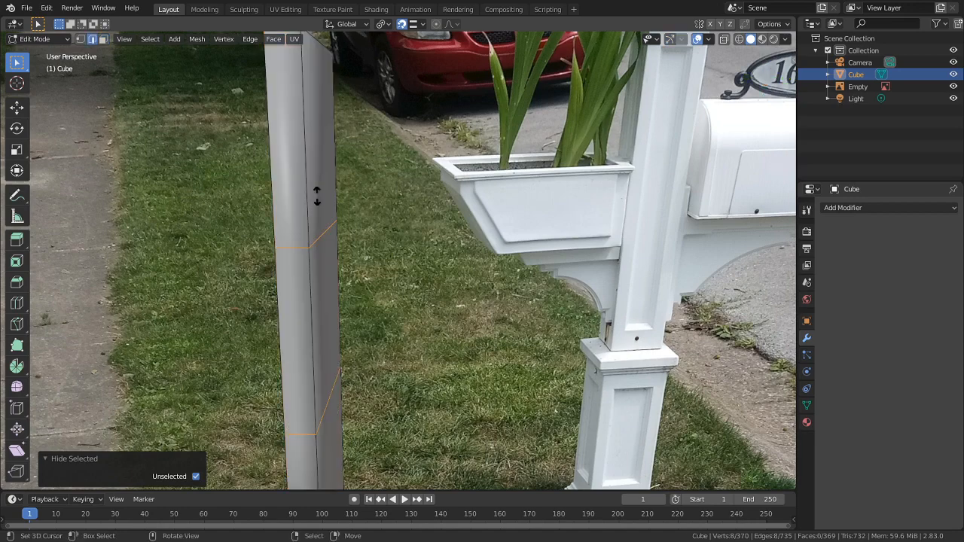
{"action": "right_click", "coordinate": [327, 192]}
{"action": "key", "text": "s"}
{"action": "key", "text": "z"}
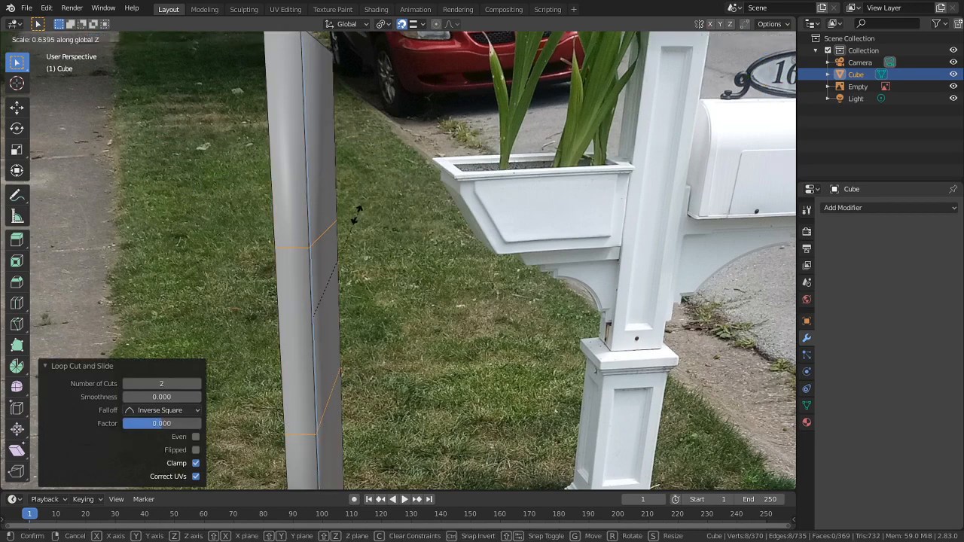
{"action": "right_click", "coordinate": [355, 238]}
Change the pivot point from individual origins to the selection's common centre, and scale the two loops to 0.271 along Z
{"action": "left_click", "coordinate": [382, 23]}
{"action": "left_click", "coordinate": [414, 65]}
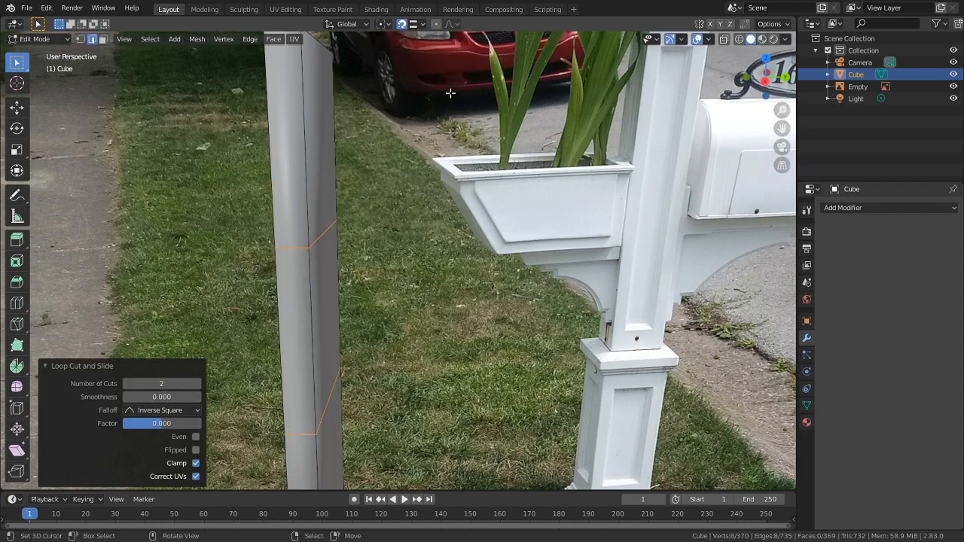
{"action": "key", "text": "s"}
{"action": "key", "text": "z"}
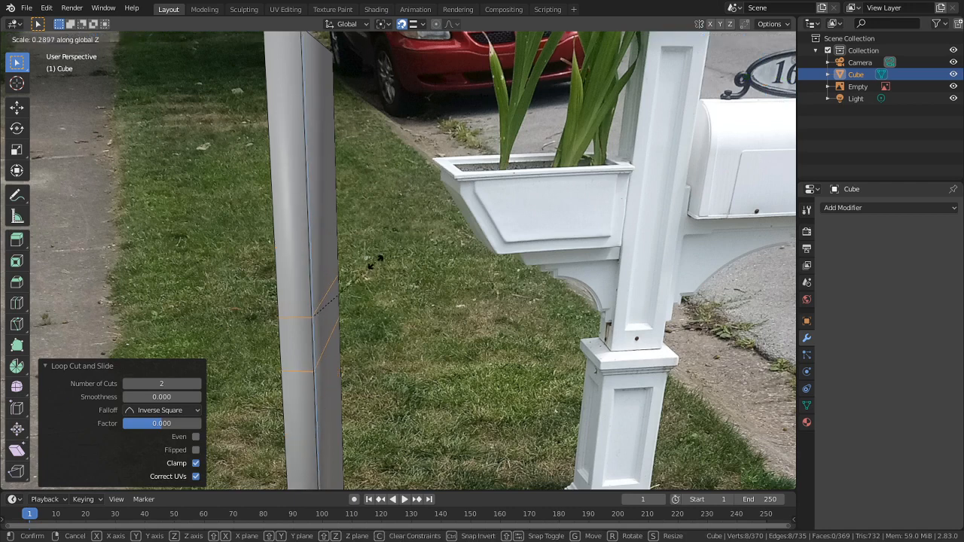
{"action": "left_click", "coordinate": [375, 270]}
Move the two edge loops up the board by 0.23828 m along Z
{"action": "key", "text": "g"}
{"action": "key", "text": "z"}
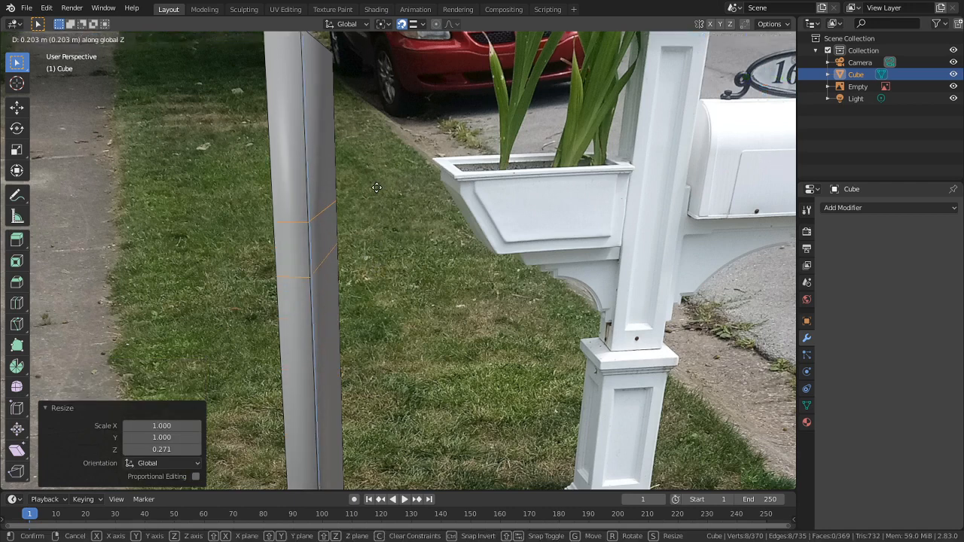
{"action": "left_click", "coordinate": [376, 185]}
Examine how the mailbox arm joins the side board in the reference photo, and compare it with the board's two loops
{"action": "scroll", "coordinate": [689, 237], "scroll_direction": "up", "scroll_amount": 6}
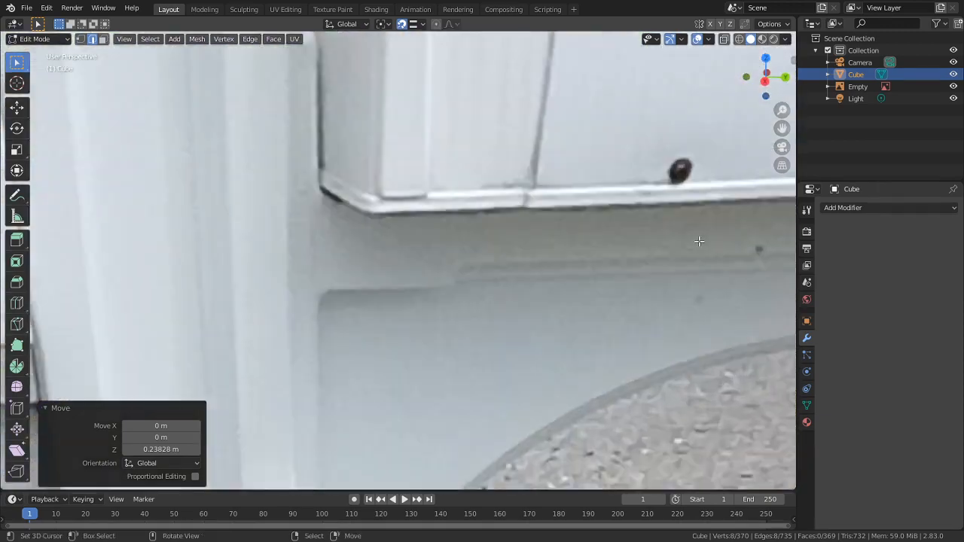
{"action": "scroll", "coordinate": [521, 265], "scroll_direction": "down", "scroll_amount": 2}
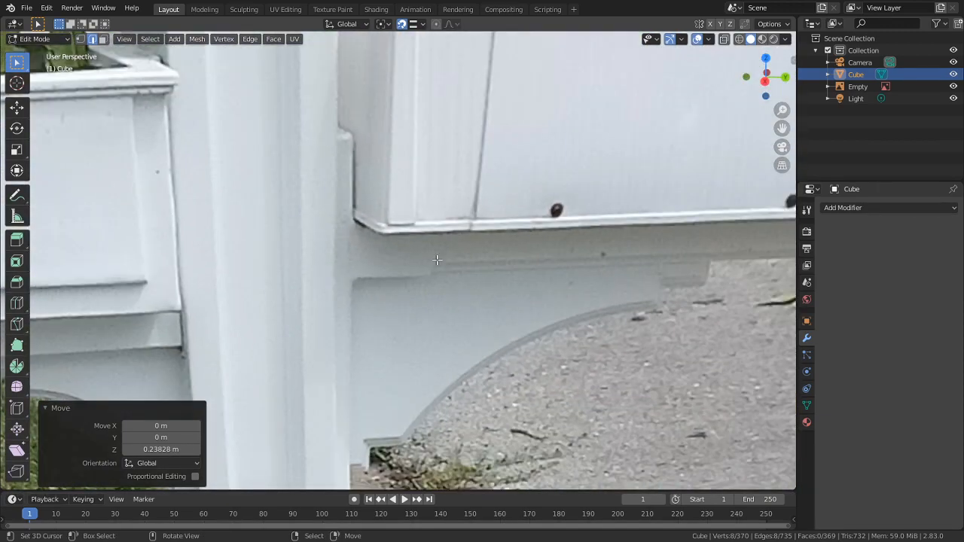
{"action": "scroll", "coordinate": [278, 277], "scroll_direction": "down", "scroll_amount": 8}
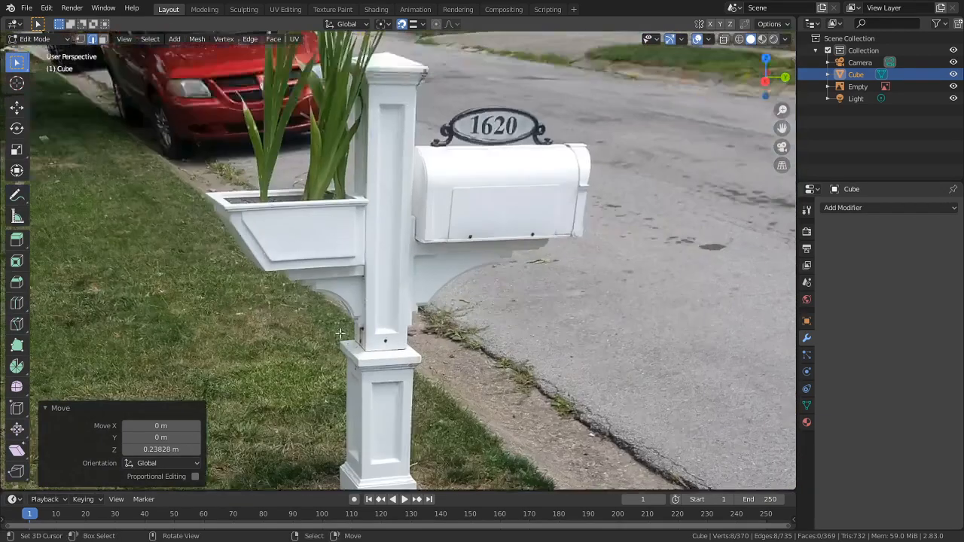
{"action": "key", "text": "KP_Decimal"}
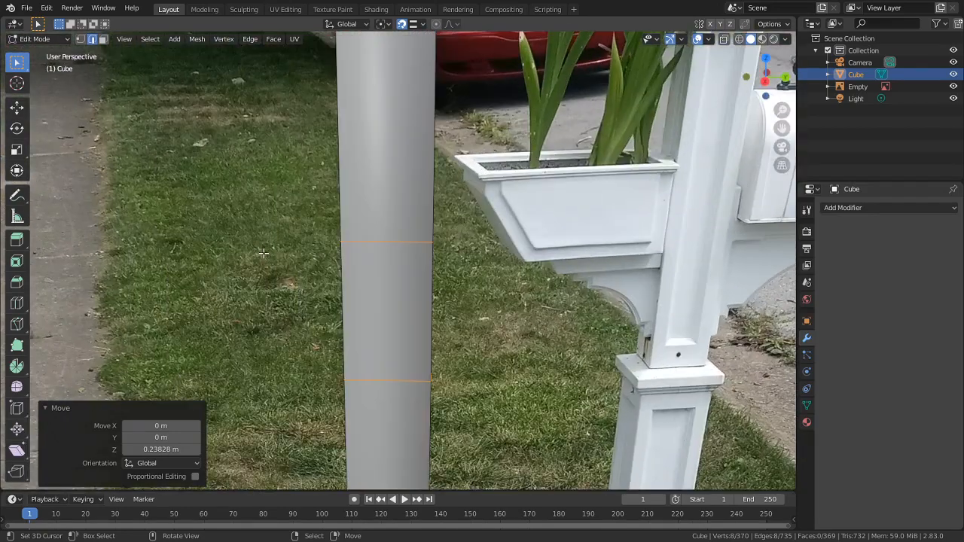
{"action": "middle_click_drag", "start_coordinate": [311, 339], "coordinate": [319, 275], "text": "shift"}
{"action": "scroll", "coordinate": [318, 274], "scroll_direction": "down", "scroll_amount": 6}
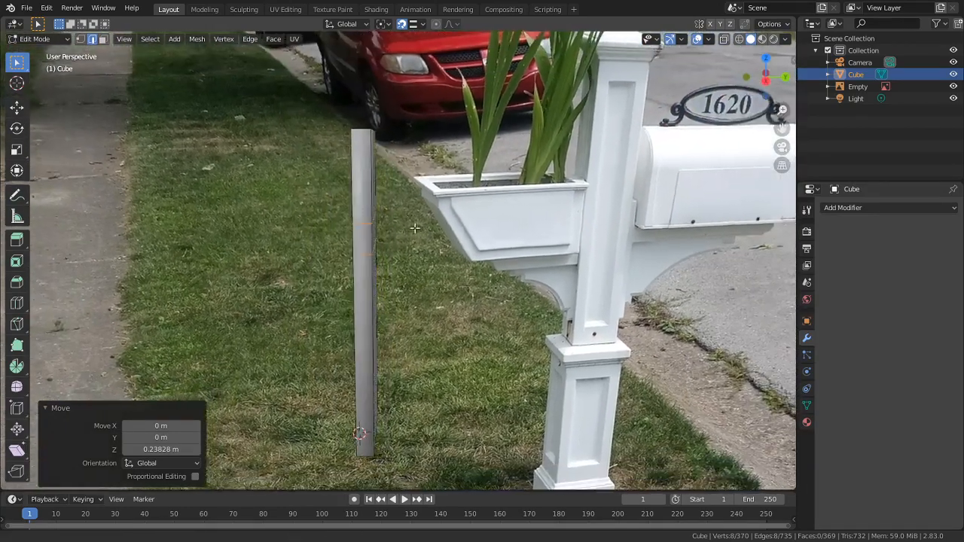
{"action": "middle_click_drag", "start_coordinate": [415, 228], "coordinate": [374, 207], "text": "shift"}
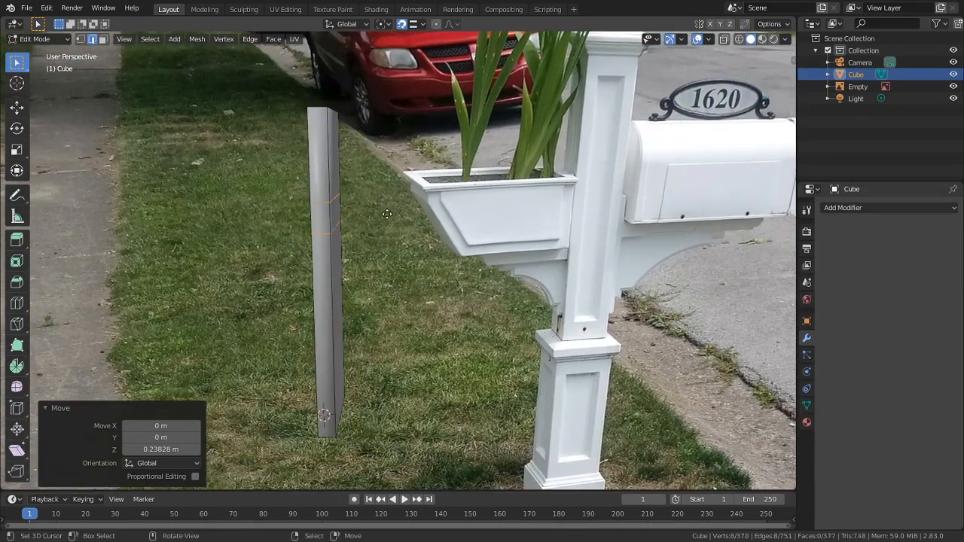
Select the board's mailbox-facing side face between the two edge loops in face selection mode
{"action": "key", "text": "e"}
{"action": "right_click", "coordinate": [710, 217]}
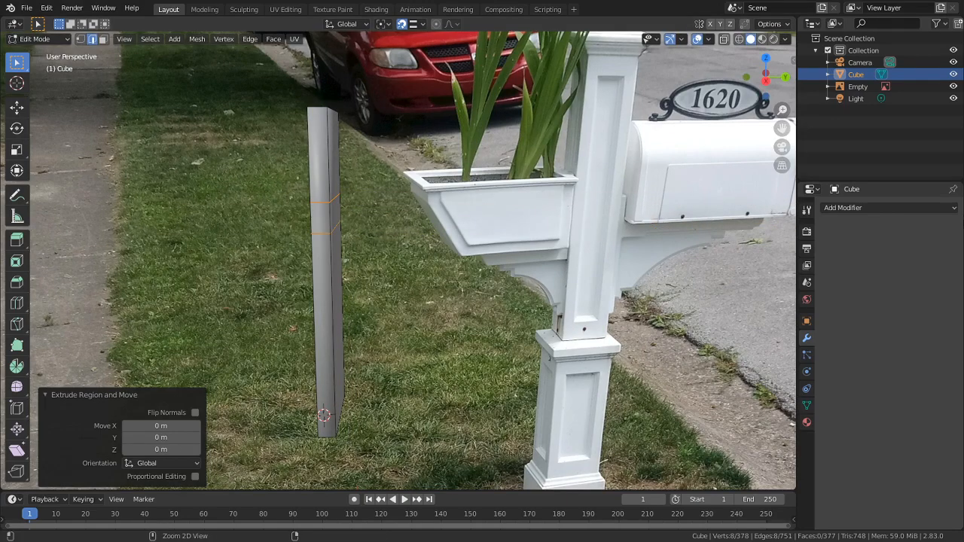
{"action": "key", "text": "3"}
{"action": "left_click", "coordinate": [333, 207]}
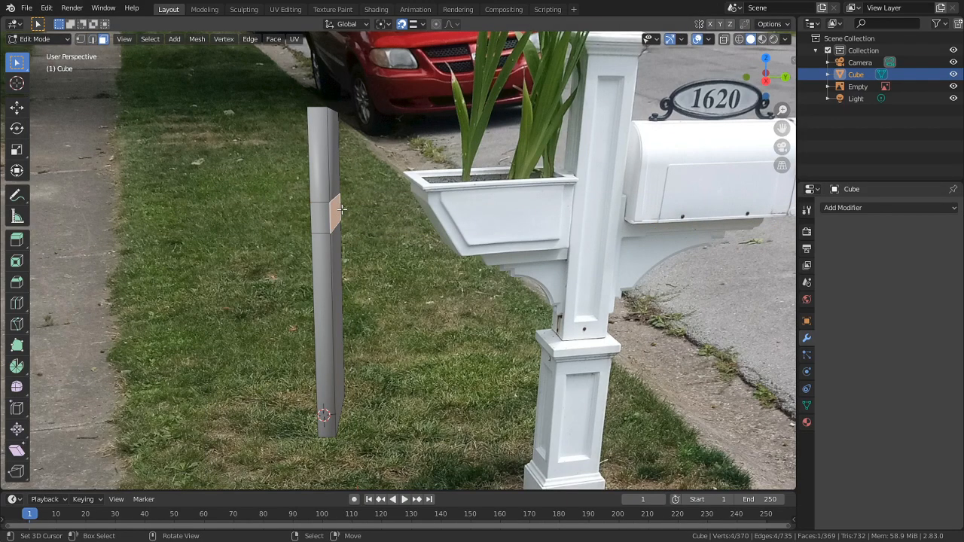
Extrude the post's selected side face about 1.13 m along Y into an arm and add a centered lengthwise loop cut around it
{"action": "key", "text": "e"}
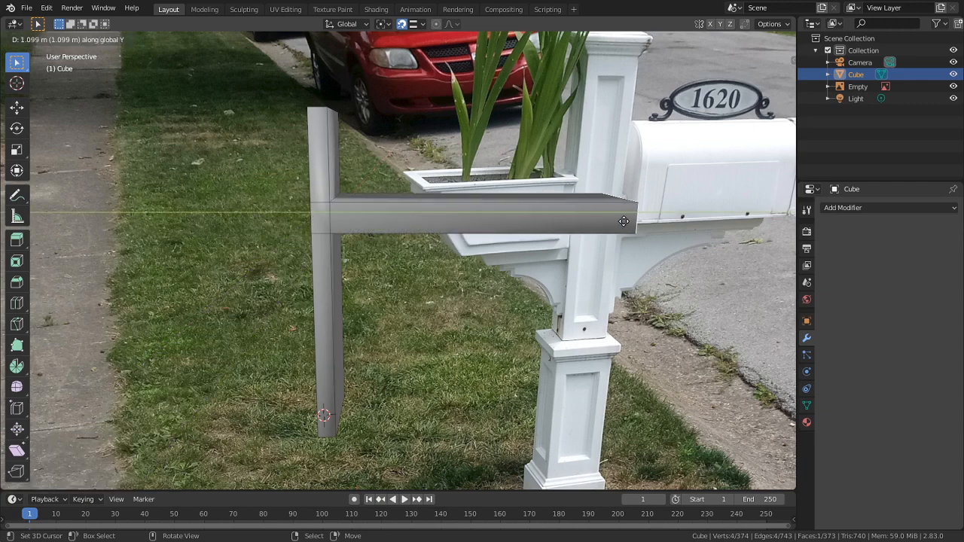
{"action": "left_click", "coordinate": [632, 221]}
{"action": "key", "text": "ctrl+r"}
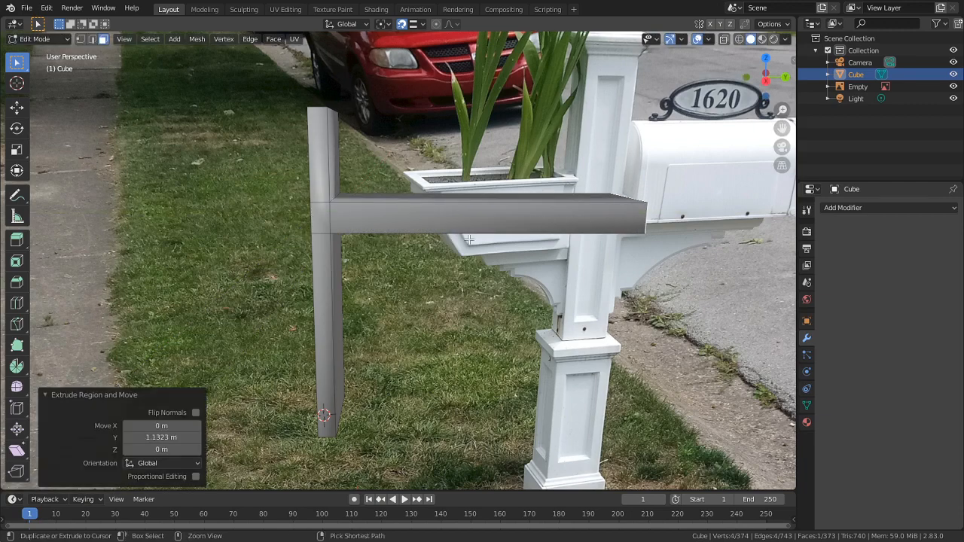
{"action": "left_click", "coordinate": [665, 219]}
{"action": "right_click", "coordinate": [666, 219]}
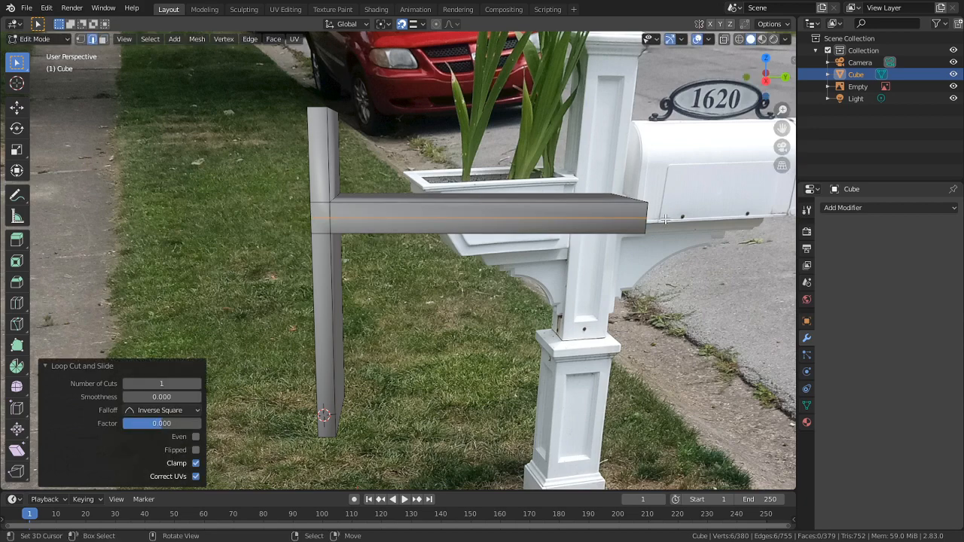
Add a loop cut across the arm and slide it toward the post
{"action": "scroll", "coordinate": [480, 249], "scroll_direction": "up", "scroll_amount": 3}
{"action": "key", "text": "ctrl+r"}
{"action": "left_click", "coordinate": [443, 190]}
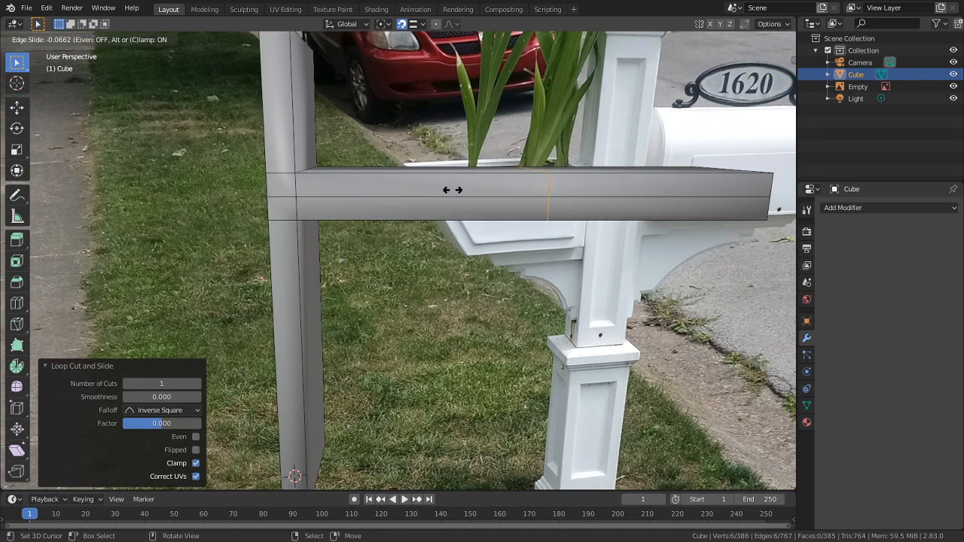
{"action": "left_click", "coordinate": [342, 186]}
Select the arm's lower outer faces on both long sides, extrude them in place and scale them inward along X
{"action": "key", "text": "3"}
{"action": "left_click", "coordinate": [498, 204]}
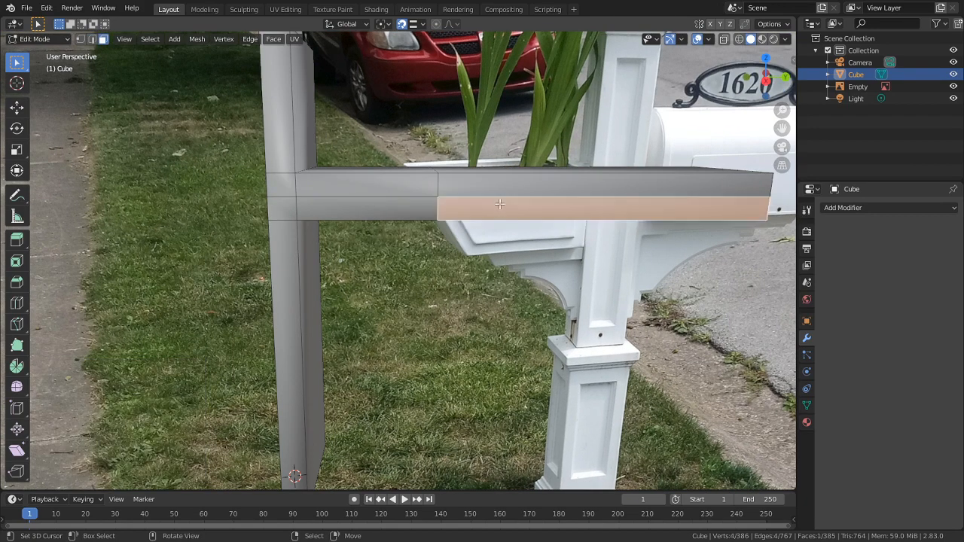
{"action": "middle_click_drag", "start_coordinate": [498, 204], "coordinate": [330, 197]}
{"action": "right_click", "coordinate": [263, 196], "text": "shift"}
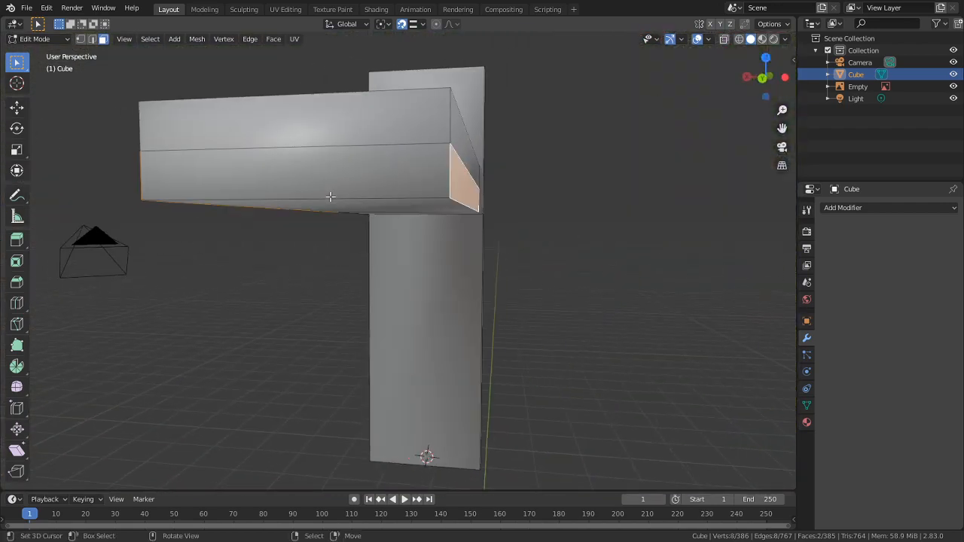
{"action": "key", "text": "e"}
{"action": "right_click", "coordinate": [468, 194]}
{"action": "key", "text": "s"}
{"action": "key", "text": "x"}
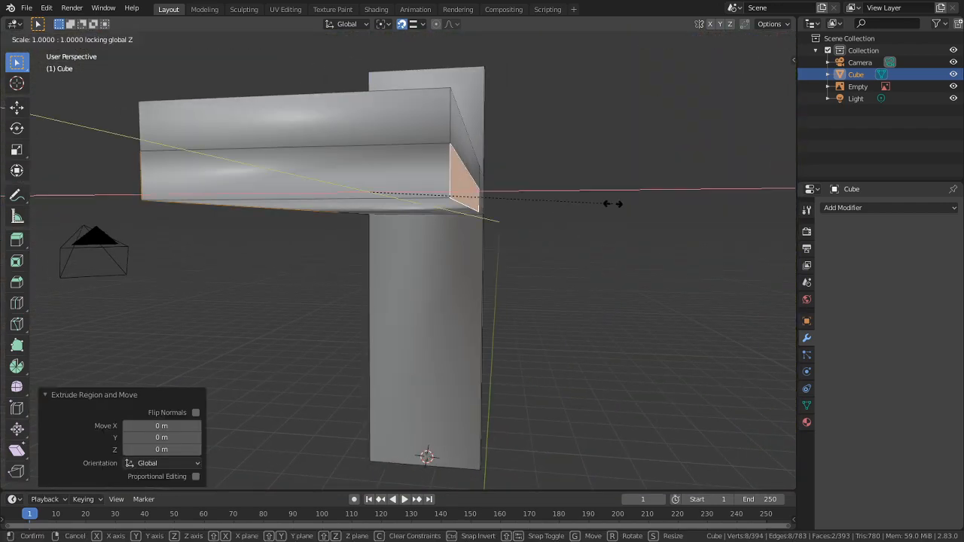
{"action": "left_click", "coordinate": [527, 200]}
Delete the arm's lower end face and the unneeded faces underneath between the two inset walls
{"action": "left_click", "coordinate": [290, 194]}
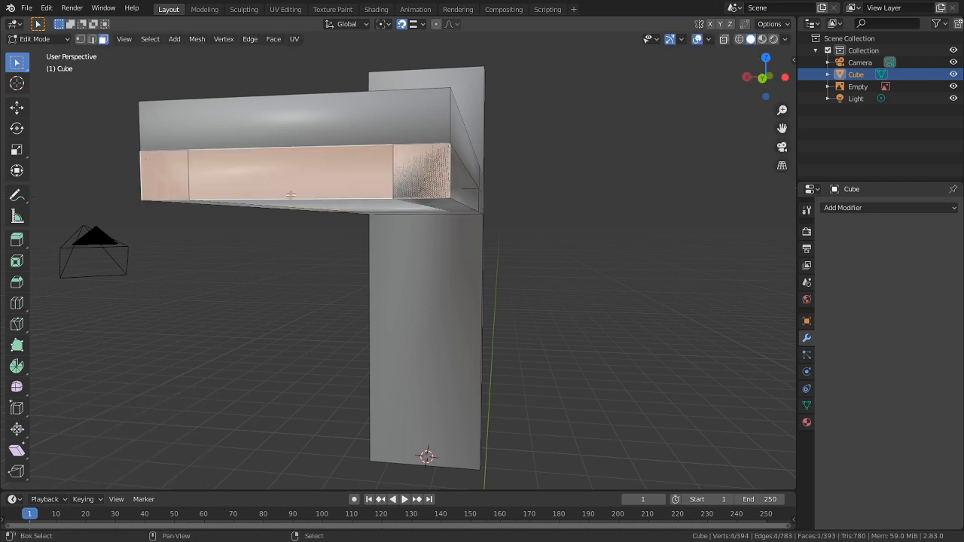
{"action": "left_click", "coordinate": [291, 201], "text": "shift"}
{"action": "key", "text": "x"}
{"action": "left_click", "coordinate": [290, 201]}
{"action": "middle_click_drag", "start_coordinate": [326, 218], "coordinate": [407, 241]}
{"action": "left_click", "coordinate": [389, 187]}
{"action": "key", "text": "x"}
{"action": "left_click", "coordinate": [388, 187]}
{"action": "left_click", "coordinate": [516, 178]}
{"action": "key", "text": "x"}
{"action": "left_click", "coordinate": [517, 181]}
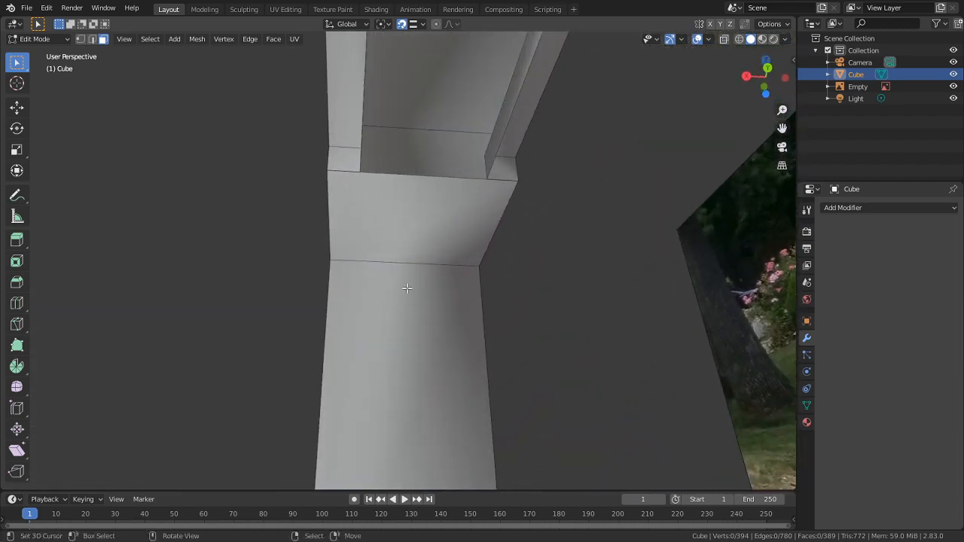
Add two evenly spaced lengthwise loop cuts running along the post and the arm's underside
{"action": "key", "text": "ctrl+r"}
{"action": "scroll", "coordinate": [407, 255], "scroll_direction": "up", "scroll_amount": 1}
{"action": "left_click", "coordinate": [407, 255]}
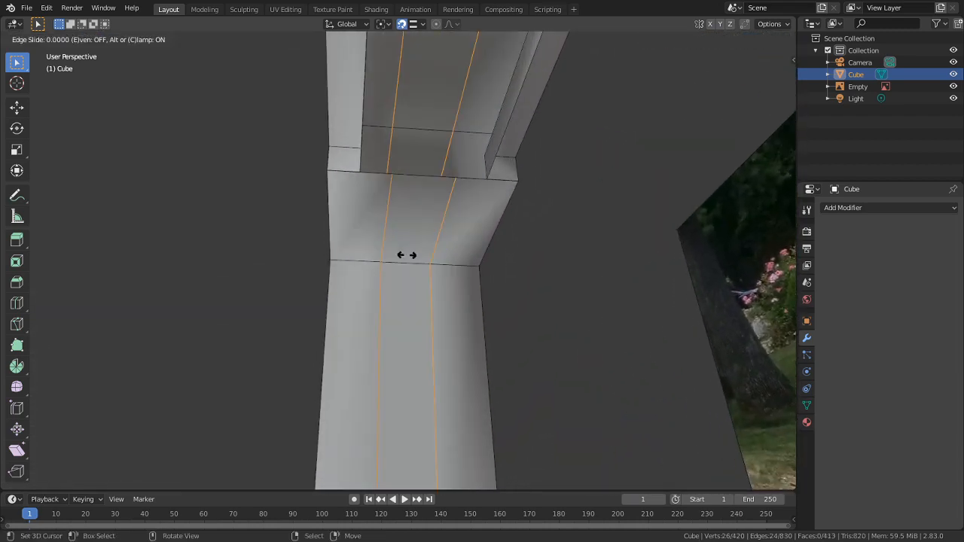
{"action": "right_click", "coordinate": [407, 255]}
{"action": "key", "text": "g"}
{"action": "right_click", "coordinate": [389, 225]}
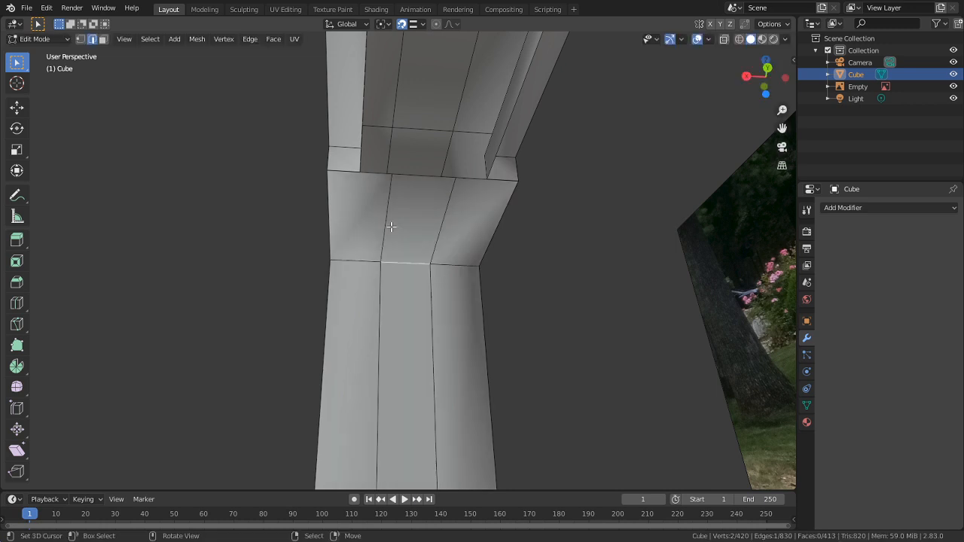
Move the edge loop on the positive X side about 0.0586 m along X to the rail's inner edge
{"action": "key", "text": "3"}
{"action": "right_click", "coordinate": [388, 222], "text": "alt"}
{"action": "key", "text": "ctrl+r"}
{"action": "left_click", "coordinate": [387, 222]}
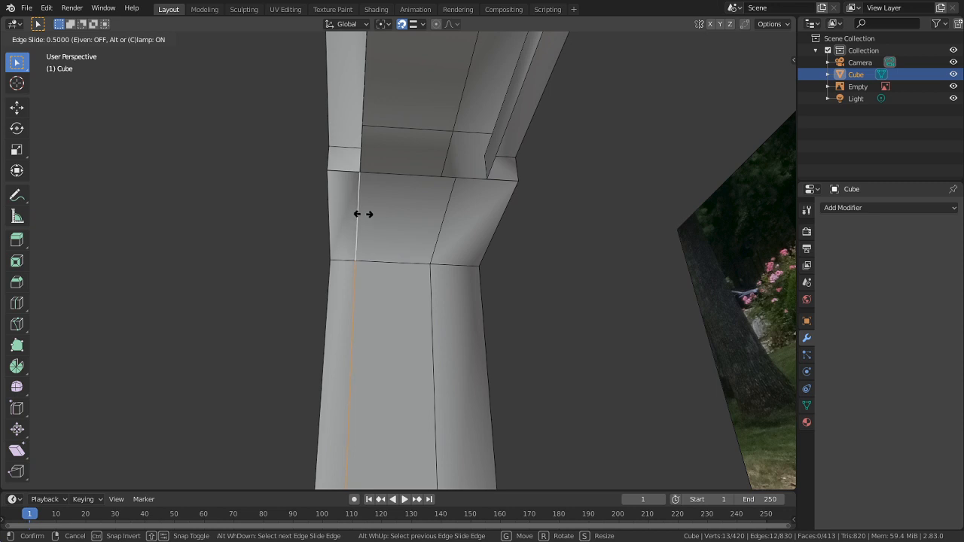
{"action": "right_click", "coordinate": [363, 213]}
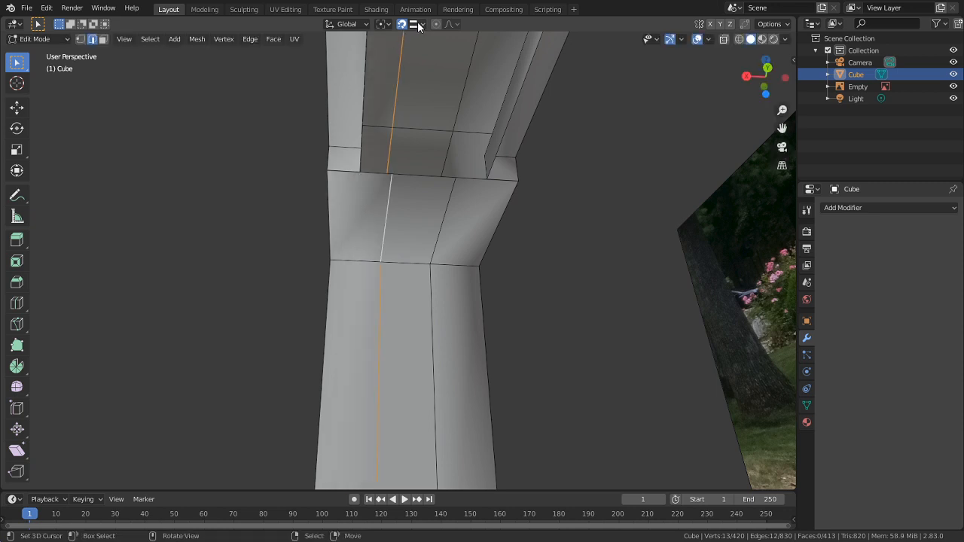
{"action": "key", "text": "g"}
{"action": "key", "text": "x"}
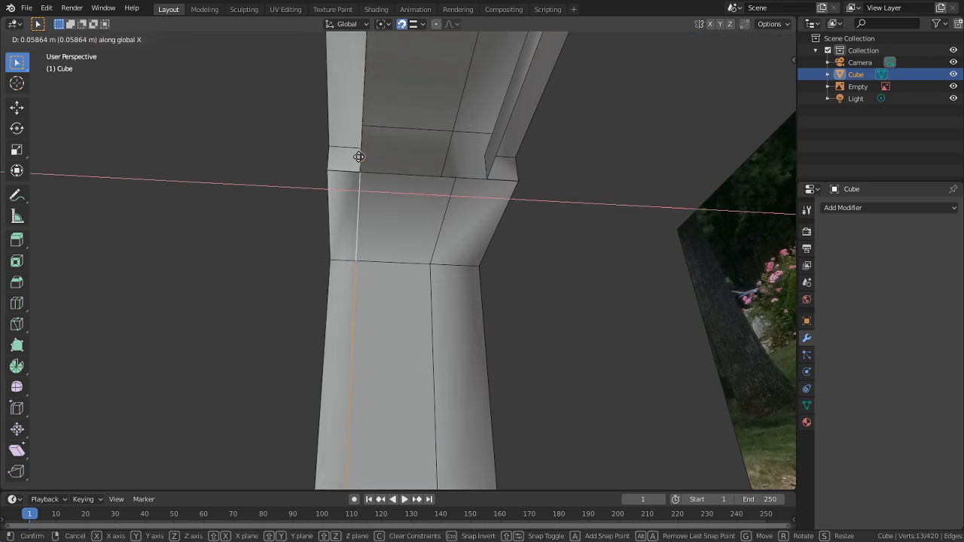
{"action": "left_click", "coordinate": [359, 156]}
Move the opposite edge loop about -0.0586 m along X to the other rail's inner edge
{"action": "left_click", "coordinate": [442, 220], "text": "alt"}
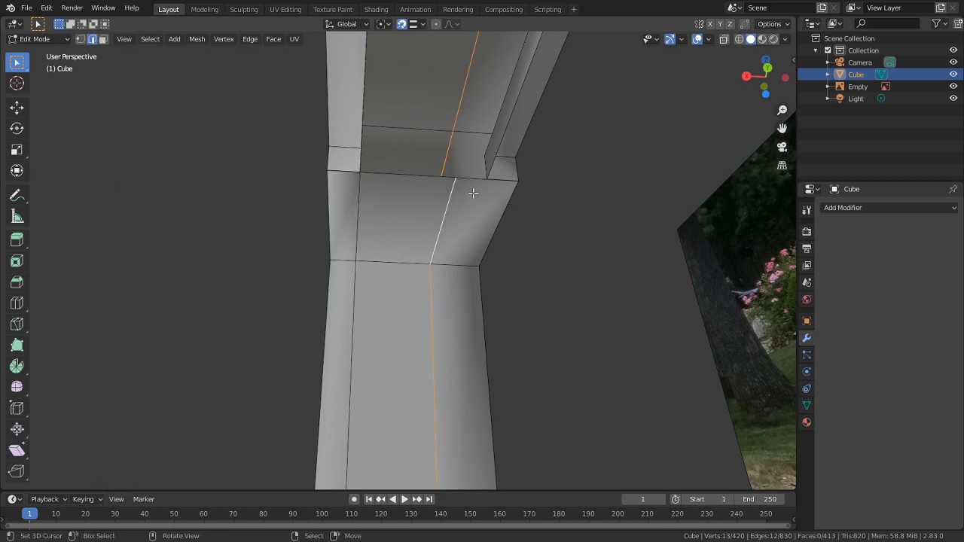
{"action": "key", "text": "g"}
{"action": "key", "text": "x"}
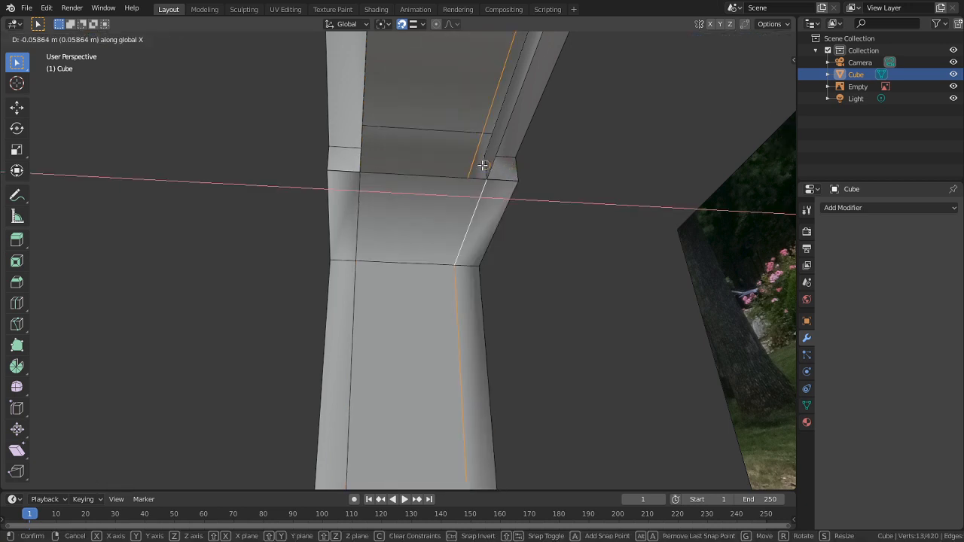
{"action": "left_click", "coordinate": [483, 165]}
Select the whole mesh and merge its overlapping vertices by distance
{"action": "middle_click_drag", "start_coordinate": [482, 165], "coordinate": [488, 264]}
{"action": "key", "text": "a"}
{"action": "key", "text": "m"}
{"action": "left_click", "coordinate": [442, 211]}
{"action": "key", "text": "Tab"}
{"action": "key", "text": "Tab"}
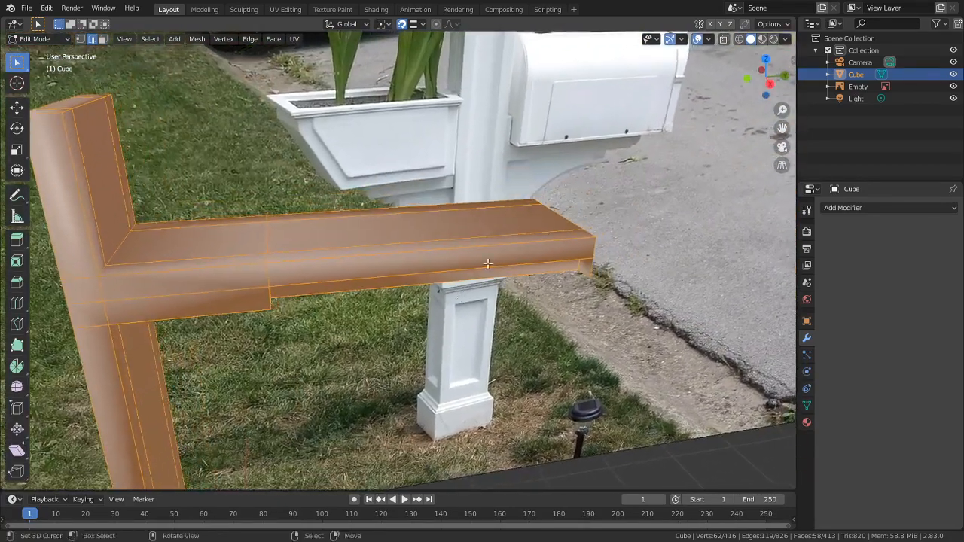
Examine the stepped support under the mailbox in the reference photo and compare it with the modeled arm
{"action": "middle_click", "coordinate": [578, 159], "text": "alt"}
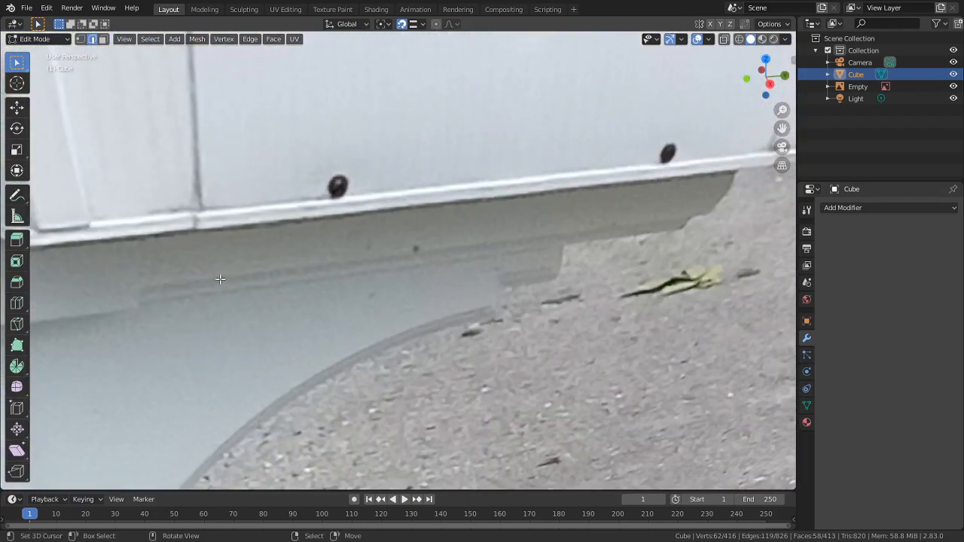
{"action": "middle_click_drag", "start_coordinate": [463, 278], "coordinate": [481, 245]}
{"action": "scroll", "coordinate": [399, 272], "scroll_direction": "down", "scroll_amount": 5}
{"action": "scroll", "coordinate": [480, 245], "scroll_direction": "down", "scroll_amount": 5}
{"action": "middle_click_drag", "start_coordinate": [124, 215], "coordinate": [308, 229], "text": "shift"}
{"action": "middle_click", "coordinate": [308, 225], "text": "alt"}
{"action": "scroll", "coordinate": [308, 225], "scroll_direction": "up", "scroll_amount": 5}
{"action": "middle_click_drag", "start_coordinate": [403, 256], "coordinate": [302, 273]}
{"action": "scroll", "coordinate": [391, 316], "scroll_direction": "up", "scroll_amount": 2}
{"action": "middle_click_drag", "start_coordinate": [413, 327], "coordinate": [439, 327]}
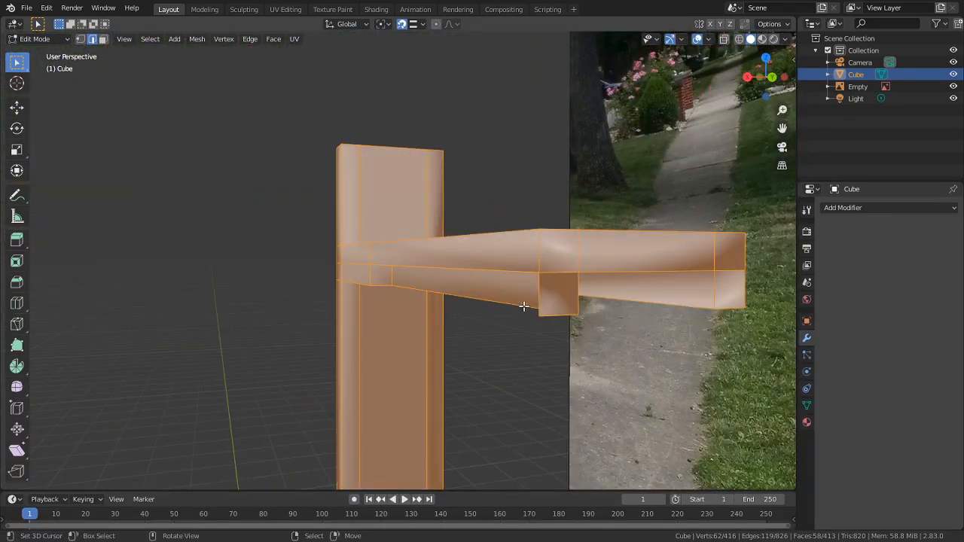
Delete the small end faces of both side rails under the arm
{"action": "key", "text": "3"}
{"action": "left_click", "coordinate": [545, 306]}
{"action": "key", "text": "x"}
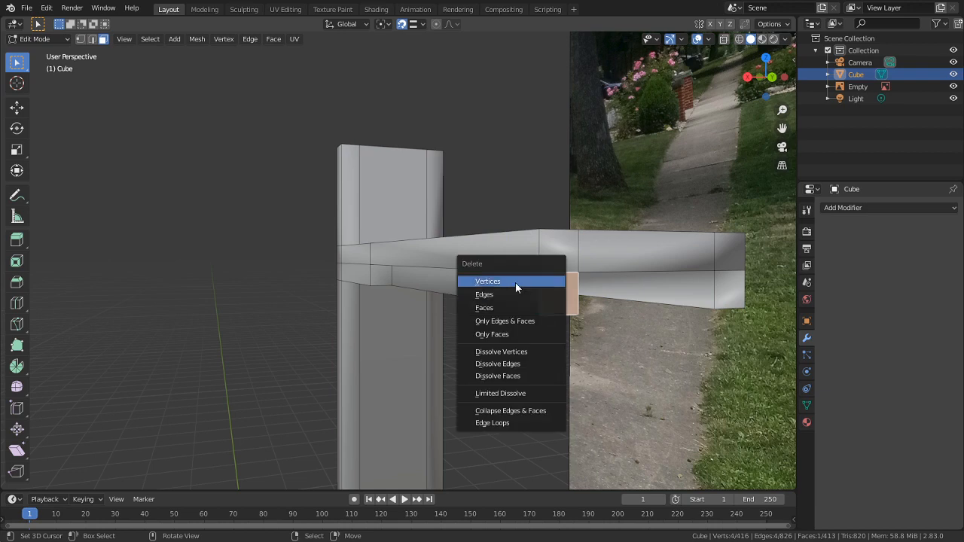
{"action": "left_click", "coordinate": [496, 308]}
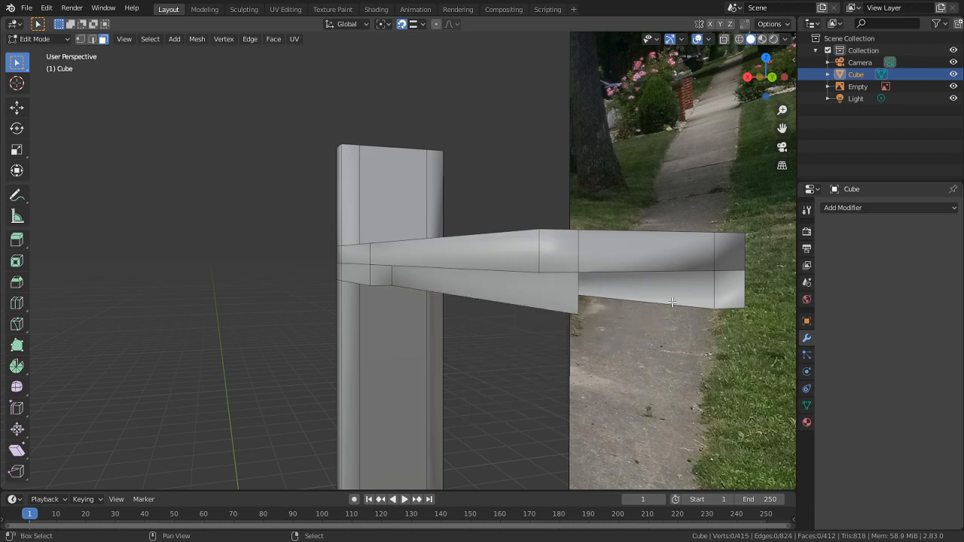
{"action": "left_click", "coordinate": [739, 293]}
{"action": "key", "text": "x"}
{"action": "left_click", "coordinate": [741, 295]}
{"action": "middle_click_drag", "start_coordinate": [741, 294], "coordinate": [579, 269]}
{"action": "left_click", "coordinate": [403, 268]}
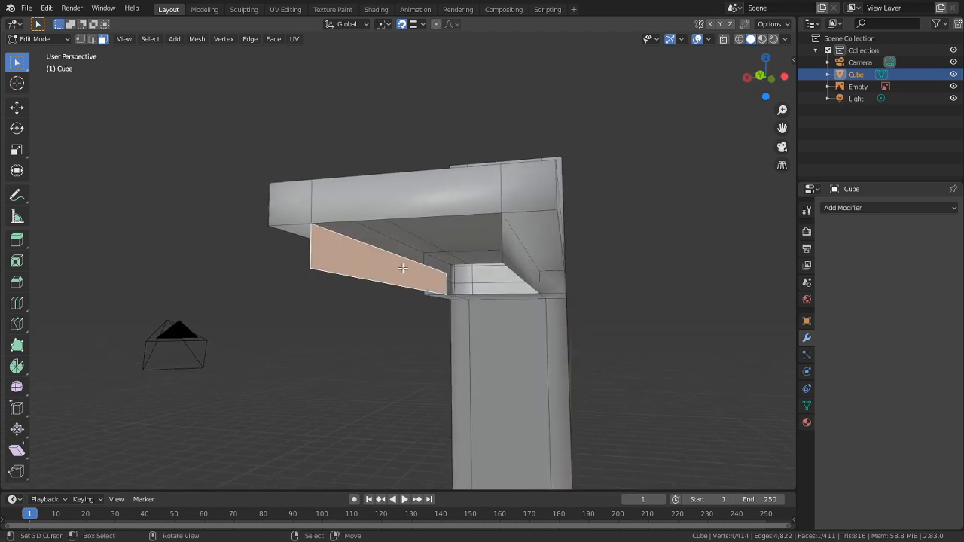
{"action": "left_click", "coordinate": [515, 261], "text": "shift"}
{"action": "key", "text": "s"}
{"action": "key", "text": "x"}
{"action": "key", "text": "Escape"}
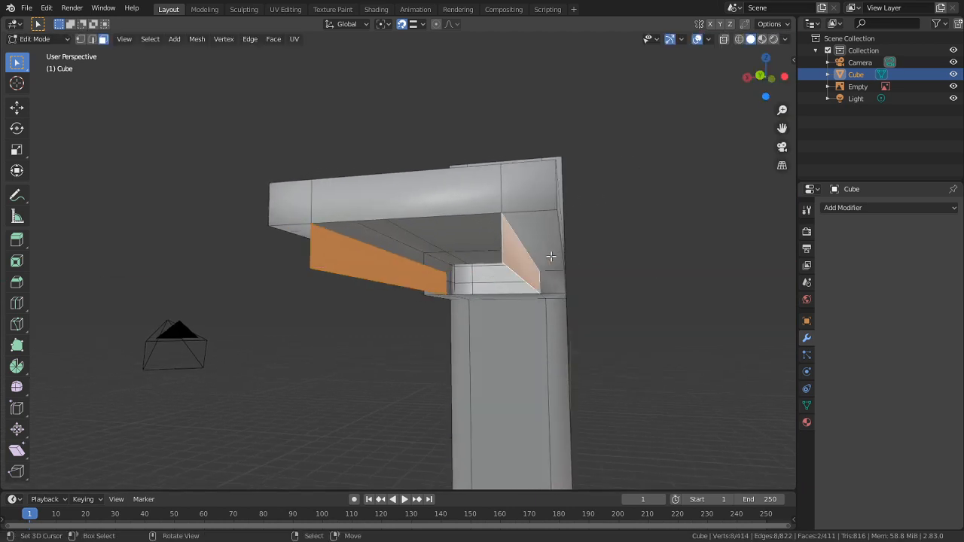
{"action": "middle_click_drag", "start_coordinate": [550, 257], "coordinate": [508, 265]}
{"action": "left_click", "coordinate": [509, 265], "text": "alt"}
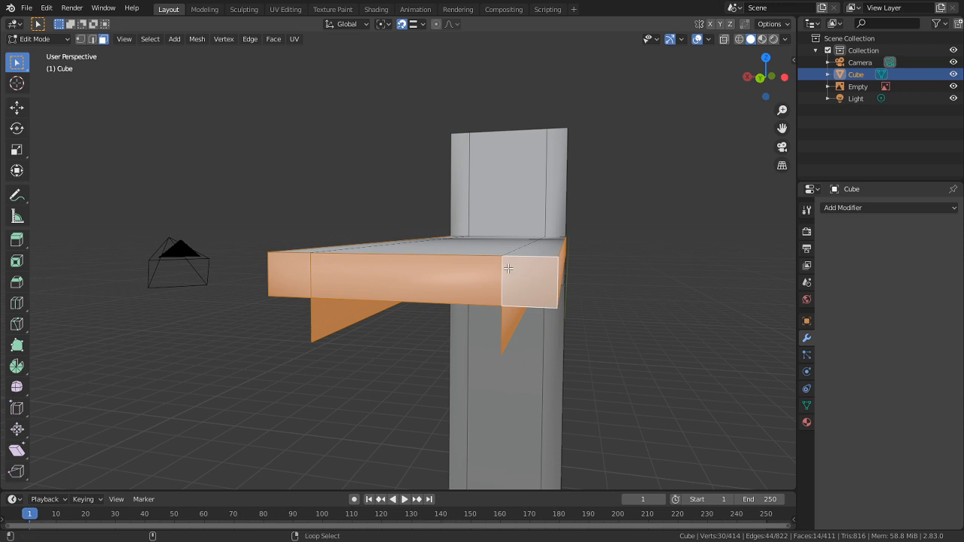
Try scaling the edge loops along both rails outward along X by about 1.41, and save the file
{"action": "key", "text": "2"}
{"action": "left_click", "coordinate": [503, 273], "text": "alt"}
{"action": "middle_click_drag", "start_coordinate": [419, 273], "coordinate": [475, 272]}
{"action": "middle_click_drag", "start_coordinate": [621, 341], "coordinate": [595, 322]}
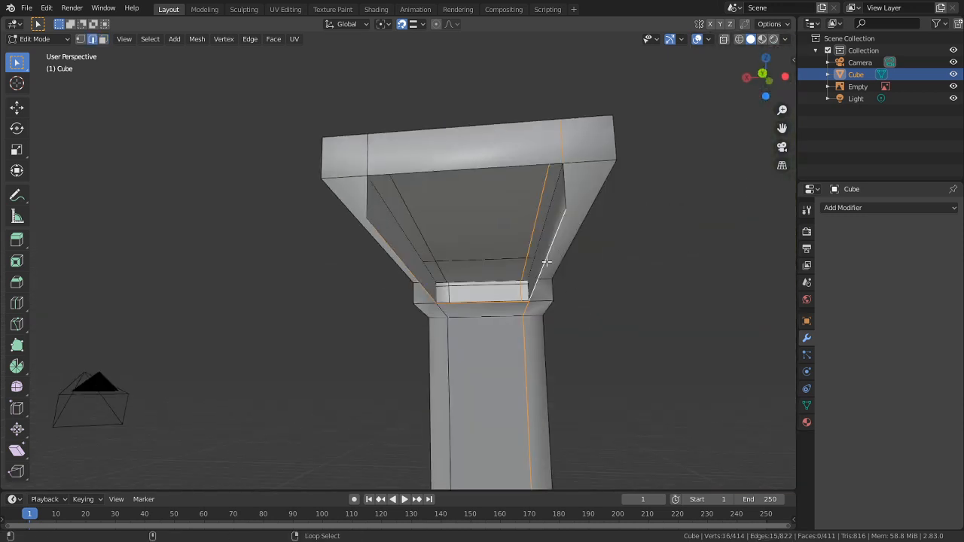
{"action": "left_click", "coordinate": [366, 158], "text": "alt+shift"}
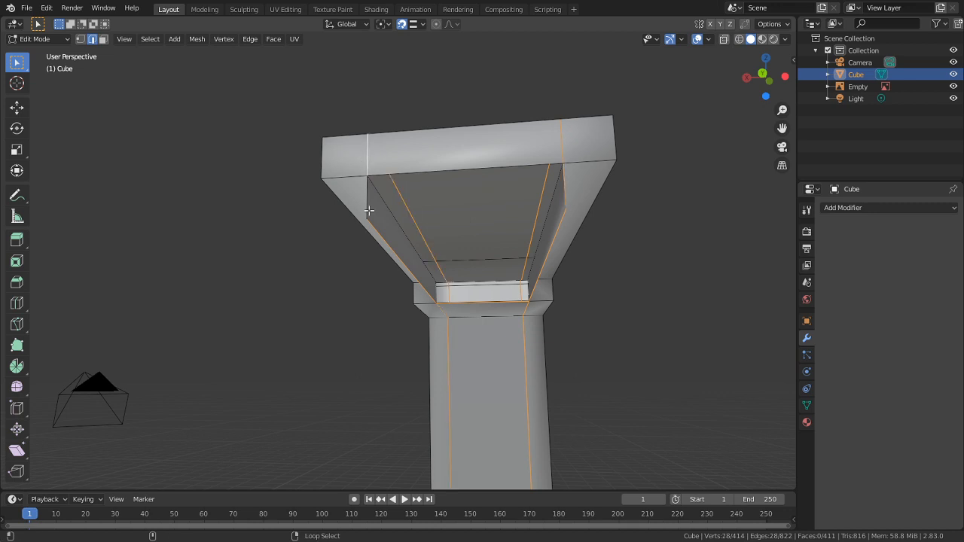
{"action": "middle_click_drag", "start_coordinate": [365, 205], "coordinate": [445, 237]}
{"action": "key", "text": "s"}
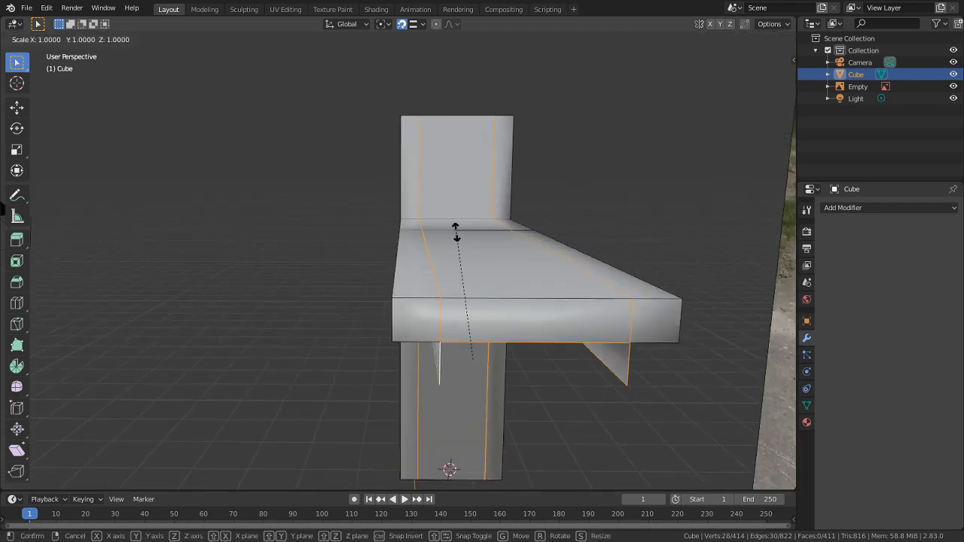
{"action": "key", "text": "x"}
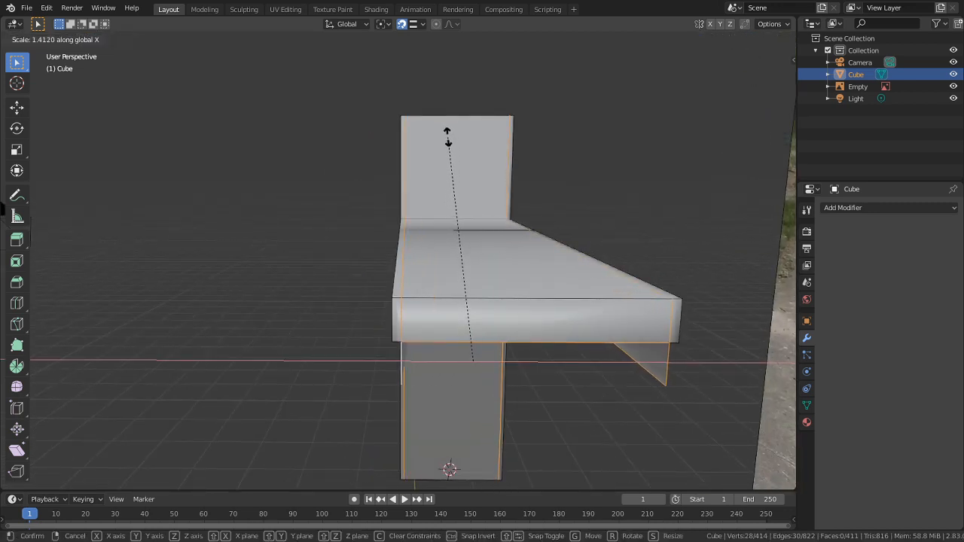
{"action": "left_click", "coordinate": [449, 134]}
{"action": "middle_click_drag", "start_coordinate": [452, 154], "coordinate": [366, 204]}
{"action": "key", "text": "ctrl+s"}
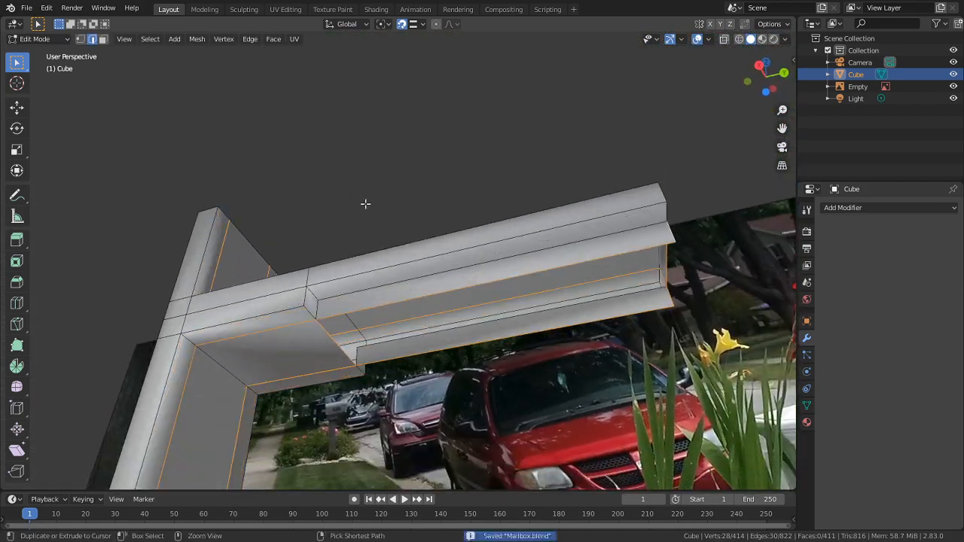
Undo the rail widening, include both rail wall faces in the selection, and scale it outward along X almost to the arm's sides
{"action": "middle_click_drag", "start_coordinate": [359, 269], "coordinate": [256, 325]}
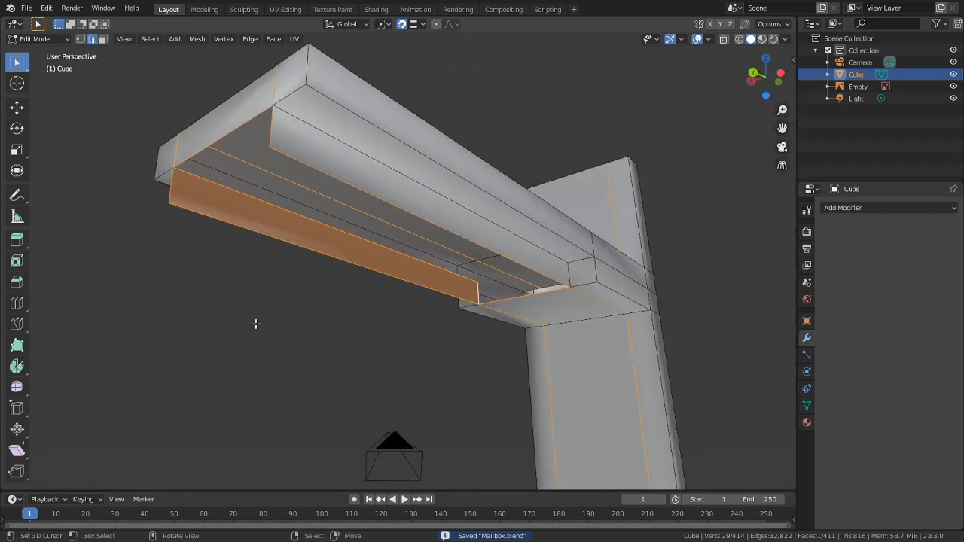
{"action": "key", "text": "3"}
{"action": "key", "text": "ctrl+z"}
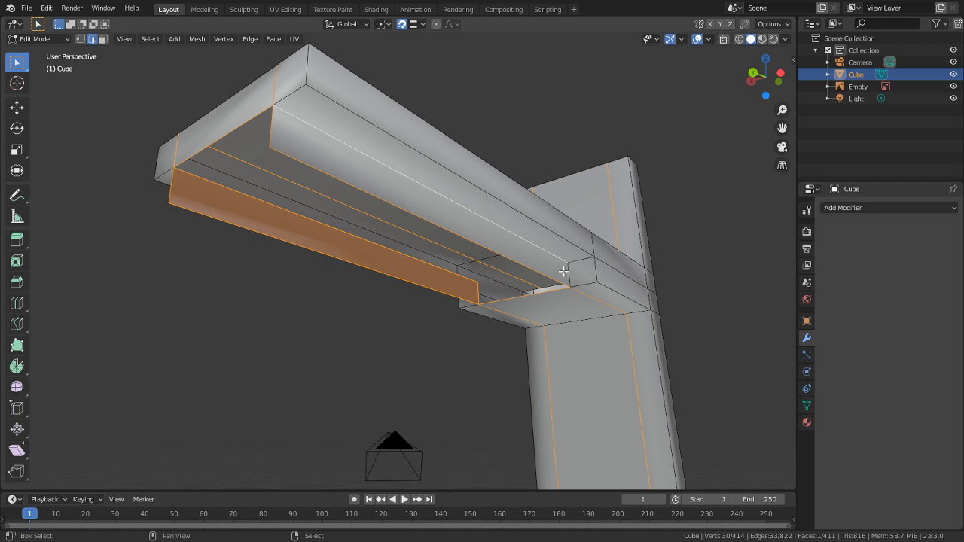
{"action": "key", "text": "s"}
{"action": "key", "text": "x"}
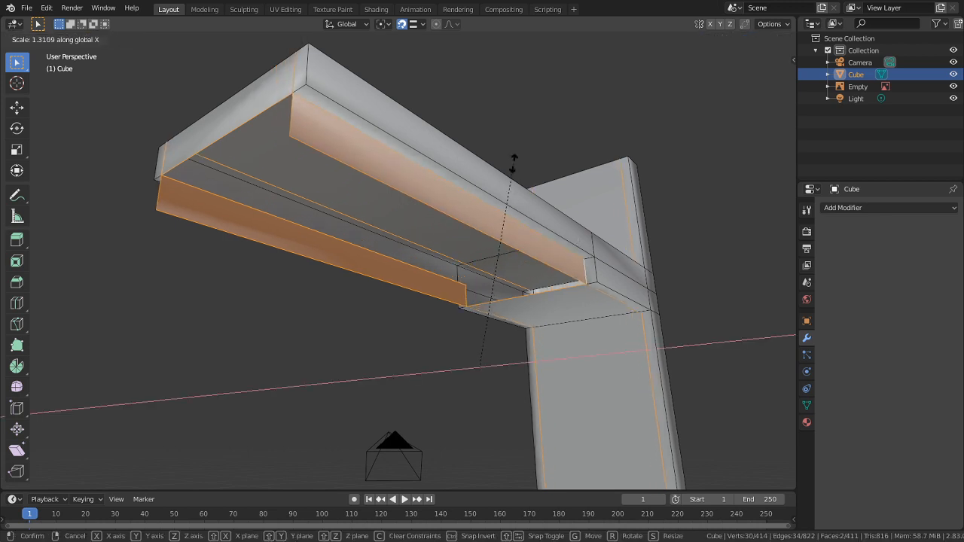
{"action": "left_click", "coordinate": [560, 41]}
{"action": "key", "text": "Tab"}
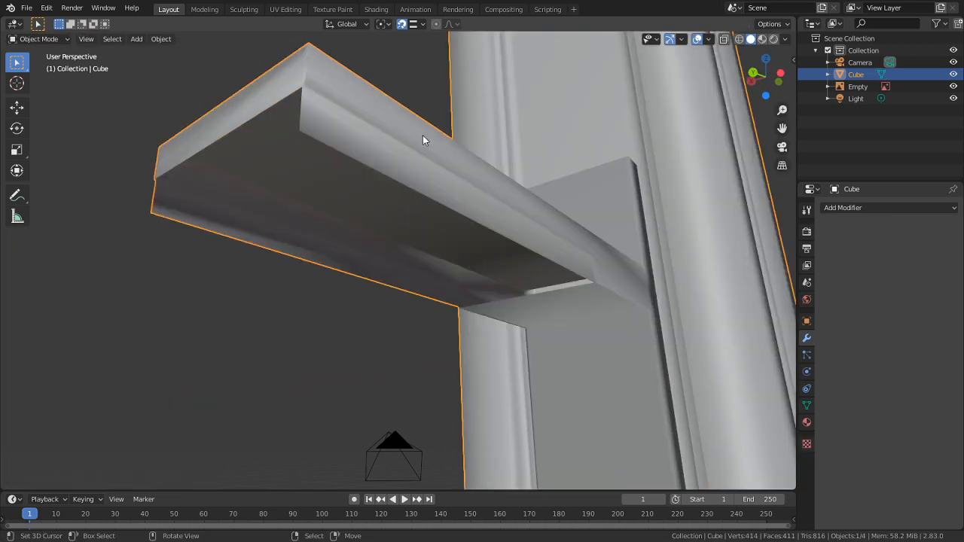
{"action": "middle_click_drag", "start_coordinate": [423, 137], "coordinate": [657, 212]}
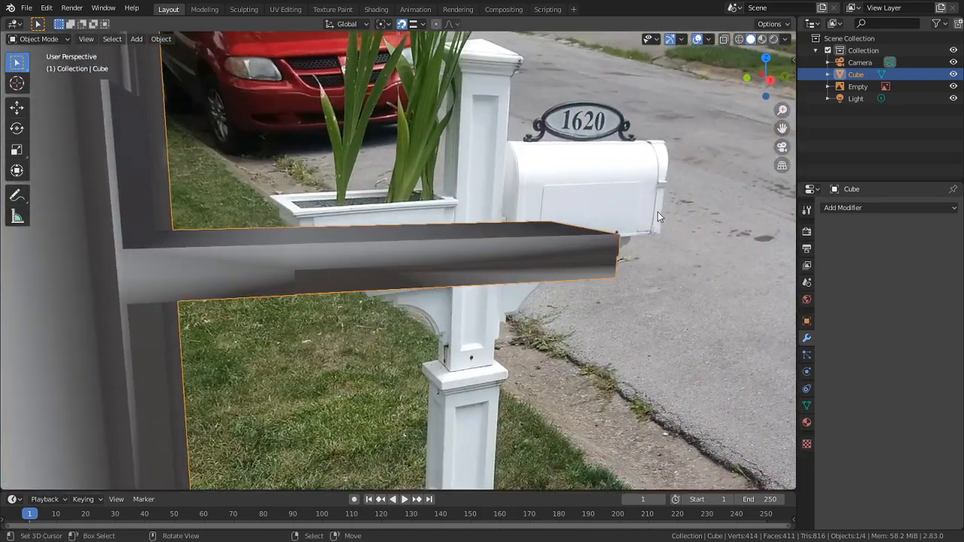
{"action": "key", "text": "Tab"}
{"action": "middle_click_drag", "start_coordinate": [387, 232], "coordinate": [437, 264]}
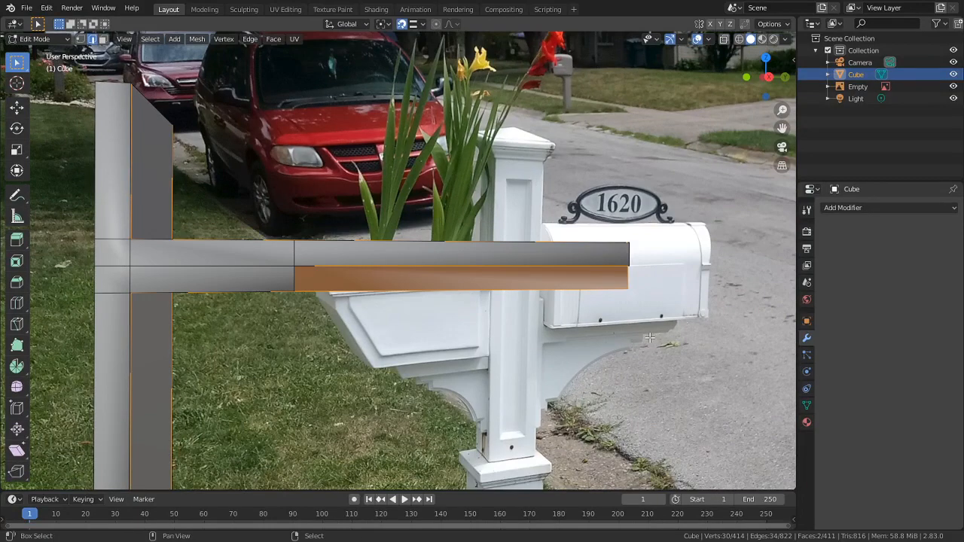
Add a horizontal edge loop near the lower end of the vertical plate
{"action": "middle_click_drag", "start_coordinate": [649, 337], "coordinate": [628, 347], "text": "shift"}
{"action": "middle_click_drag", "start_coordinate": [372, 342], "coordinate": [362, 276], "text": "shift"}
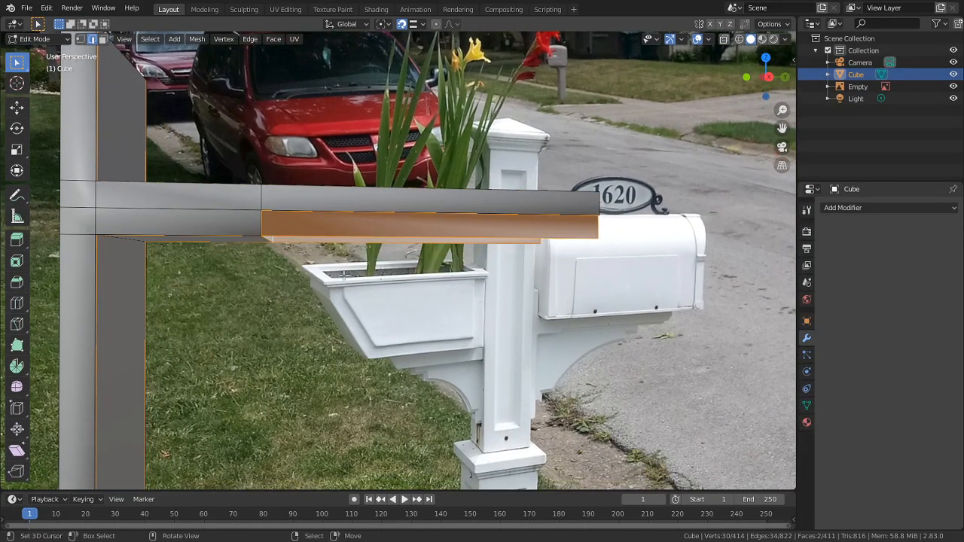
{"action": "middle_click_drag", "start_coordinate": [225, 287], "coordinate": [338, 305]}
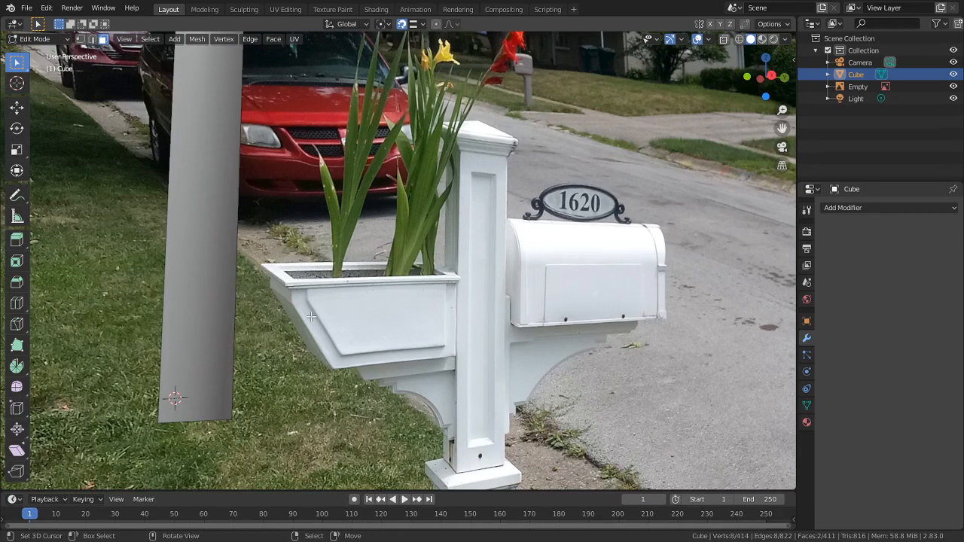
{"action": "key", "text": "ctrl+r"}
{"action": "left_click", "coordinate": [220, 258]}
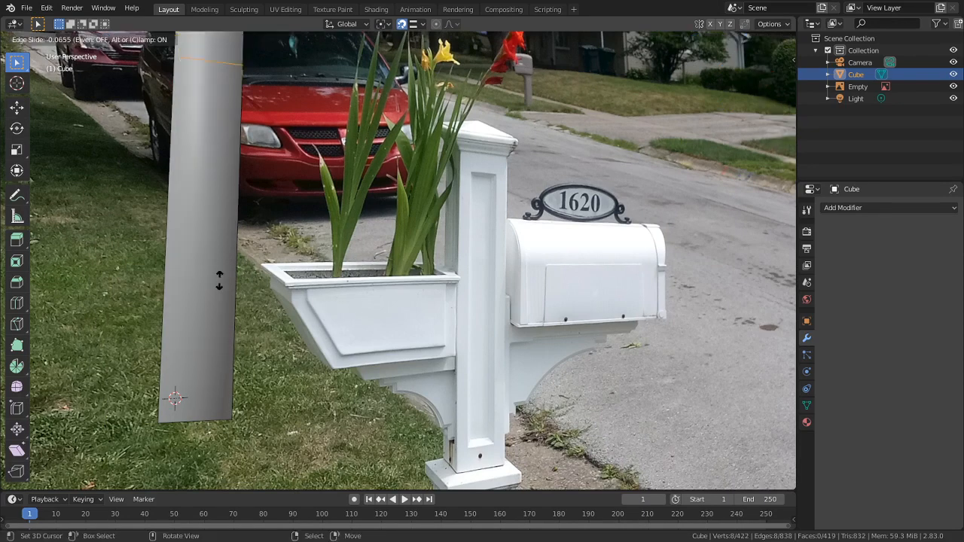
{"action": "left_click", "coordinate": [221, 424]}
Select the continuous middle face loop along the plate and arm plus the rail faces, and scale them to about 0.904 along X
{"action": "middle_click_drag", "start_coordinate": [194, 325], "coordinate": [245, 290]}
{"action": "key", "text": "3"}
{"action": "left_click", "coordinate": [246, 290], "text": "alt"}
{"action": "scroll", "coordinate": [267, 256], "scroll_direction": "down", "scroll_amount": 2}
{"action": "scroll", "coordinate": [267, 256], "scroll_direction": "down", "scroll_amount": 6}
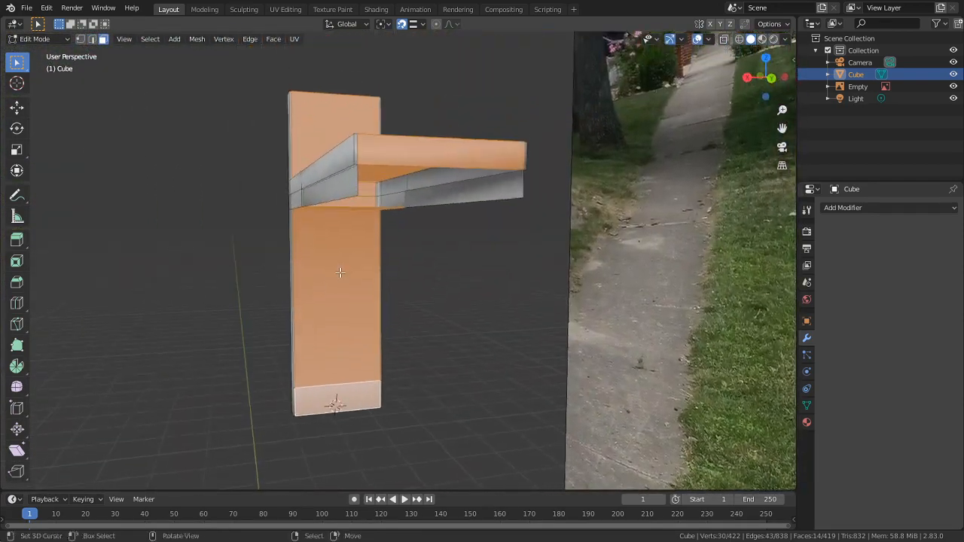
{"action": "middle_click_drag", "start_coordinate": [340, 273], "coordinate": [492, 144]}
{"action": "left_click", "coordinate": [278, 187], "text": "shift"}
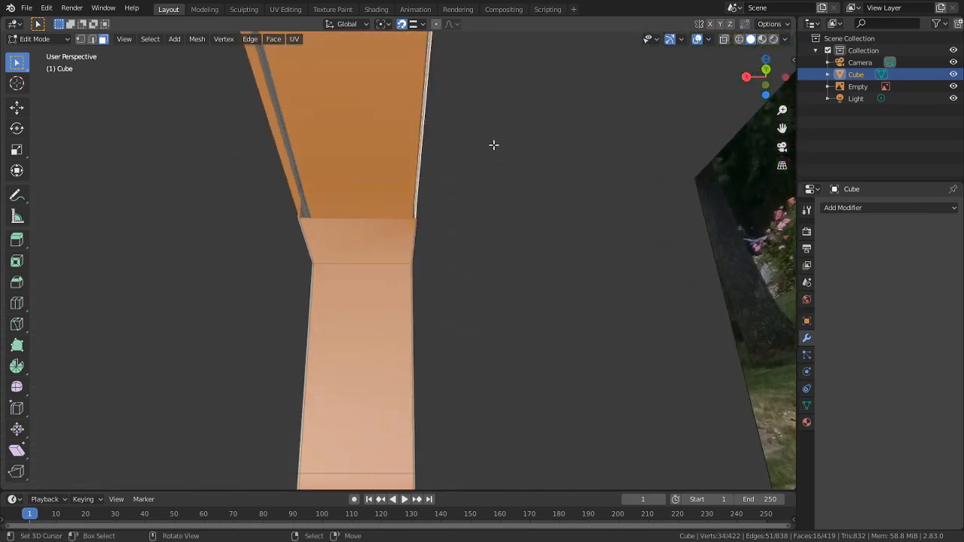
{"action": "key", "text": "s"}
{"action": "key", "text": "x"}
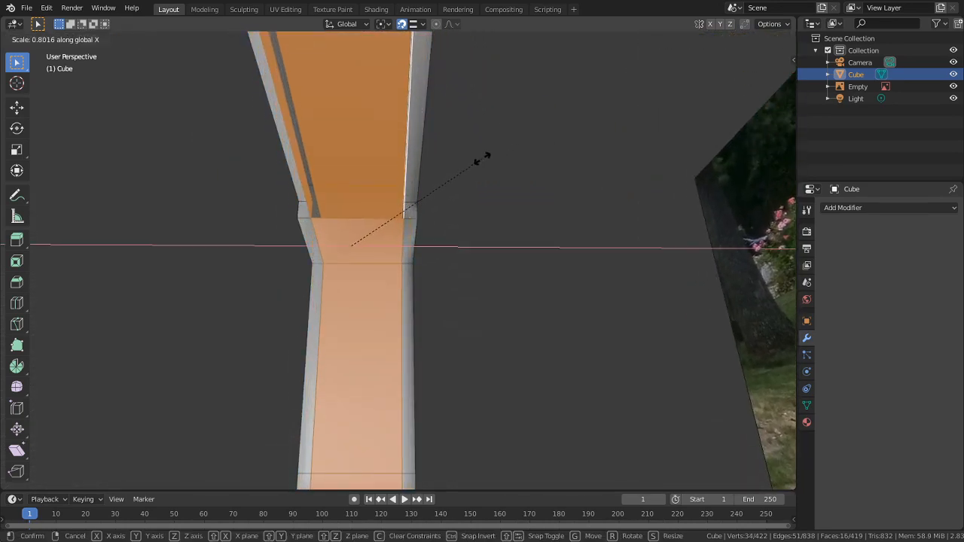
{"action": "left_click", "coordinate": [556, 149]}
Clear the selection and examine the narrowed arm and the curved bracket under the mailbox in the reference photo
{"action": "middle_click_drag", "start_coordinate": [467, 215], "coordinate": [598, 248]}
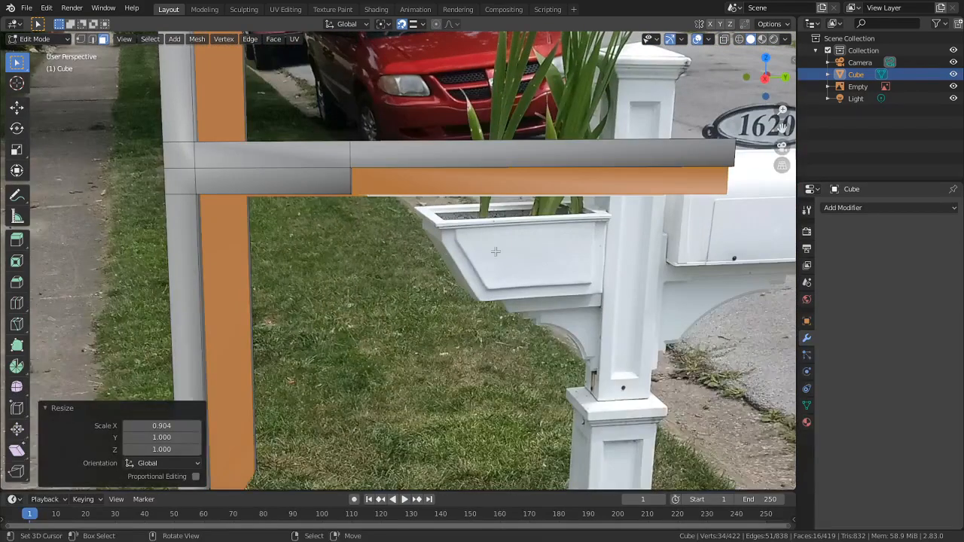
{"action": "middle_click_drag", "start_coordinate": [495, 252], "coordinate": [476, 280]}
{"action": "key", "text": "alt+a"}
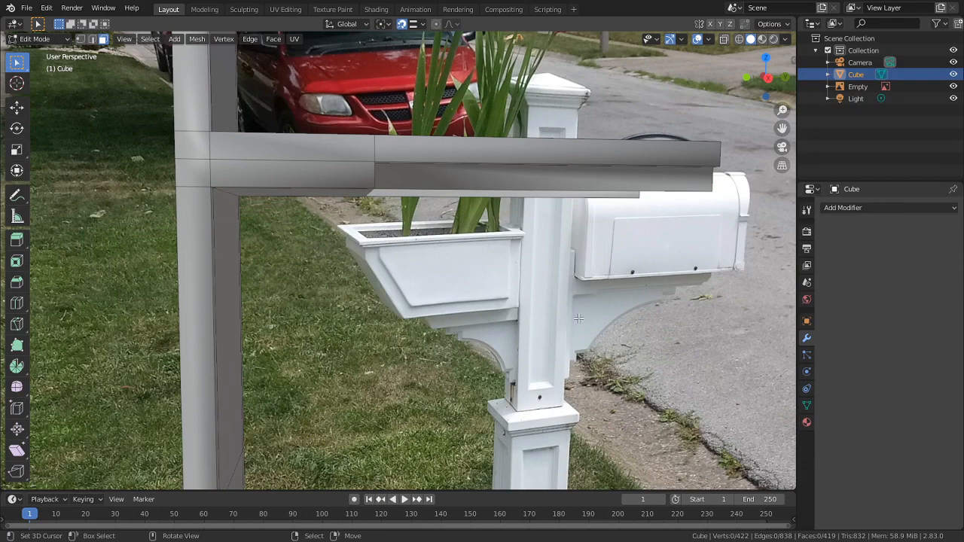
{"action": "middle_click_drag", "start_coordinate": [605, 293], "coordinate": [489, 226]}
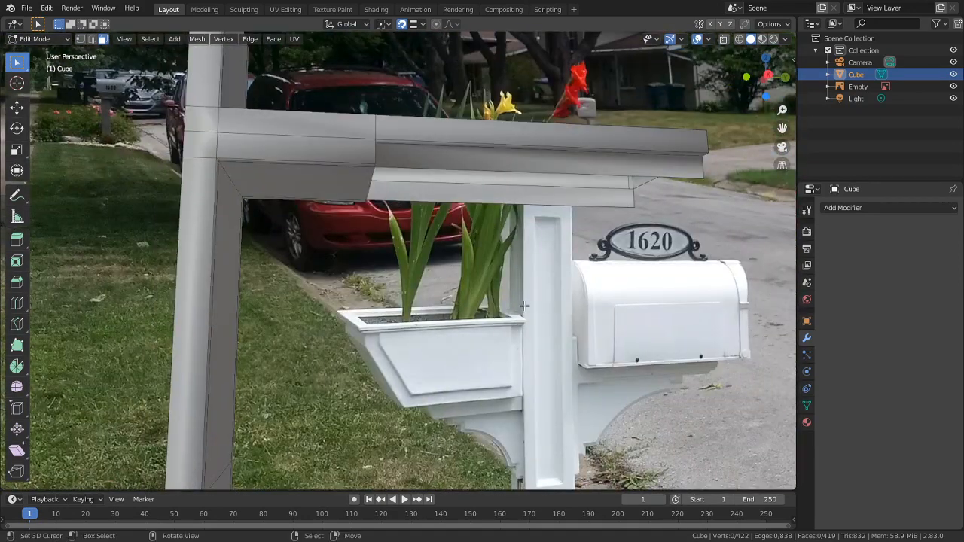
{"action": "middle_click_drag", "start_coordinate": [595, 471], "coordinate": [588, 374], "text": "shift"}
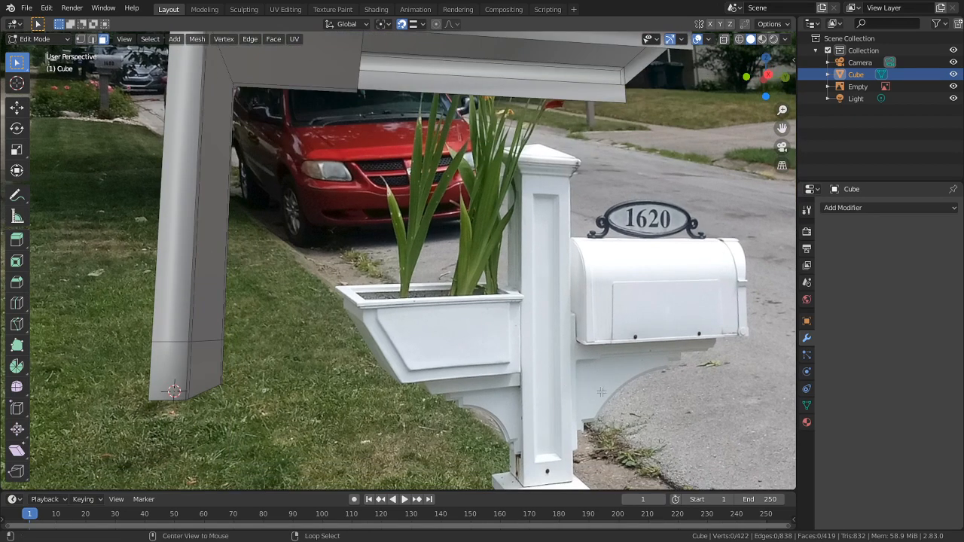
{"action": "scroll", "coordinate": [591, 385], "scroll_direction": "up", "scroll_amount": 8}
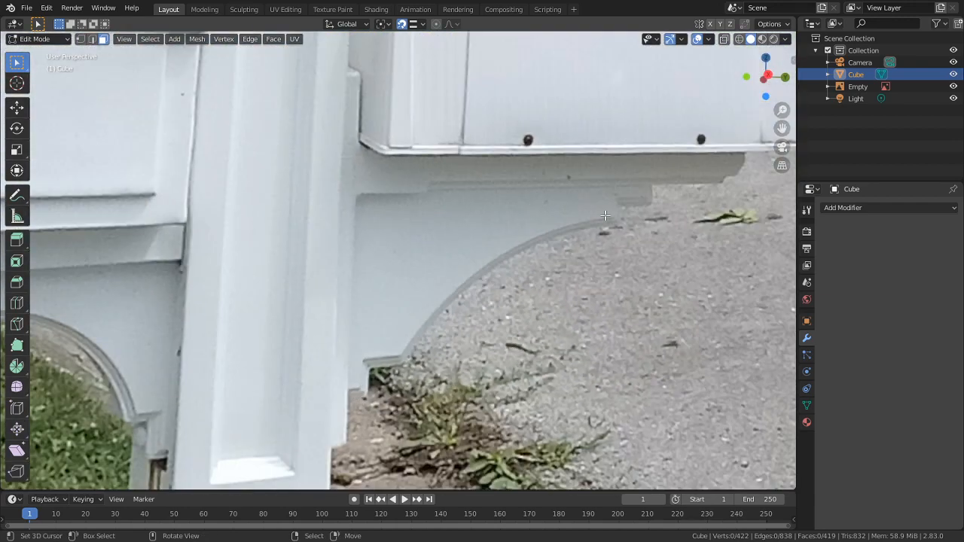
{"action": "scroll", "coordinate": [491, 264], "scroll_direction": "down", "scroll_amount": 5}
{"action": "middle_click_drag", "start_coordinate": [444, 273], "coordinate": [311, 297]}
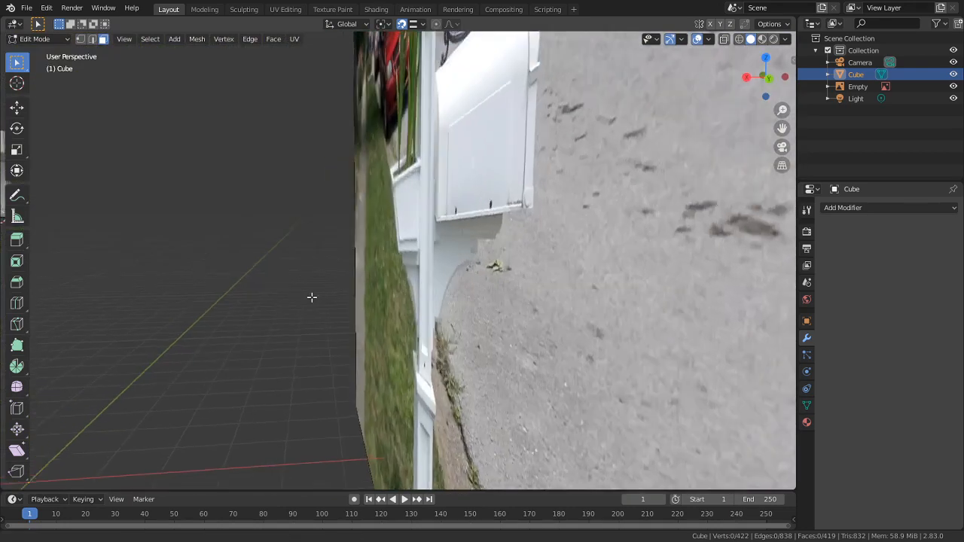
Add a centered lengthwise edge loop running down the middle of the plate and arm
{"action": "middle_click_drag", "start_coordinate": [128, 194], "coordinate": [205, 260], "text": "shift"}
{"action": "middle_click", "coordinate": [72, 231], "text": "alt"}
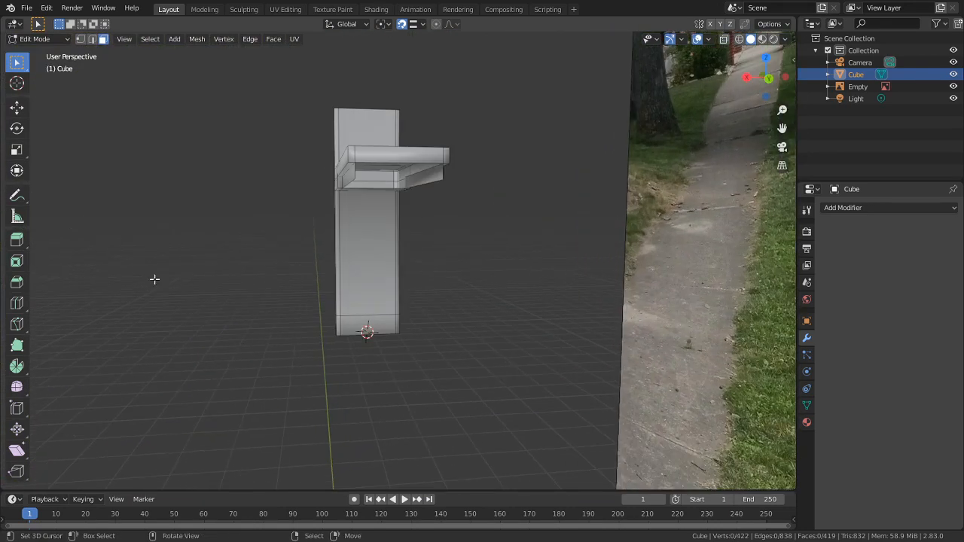
{"action": "key", "text": "ctrl+r"}
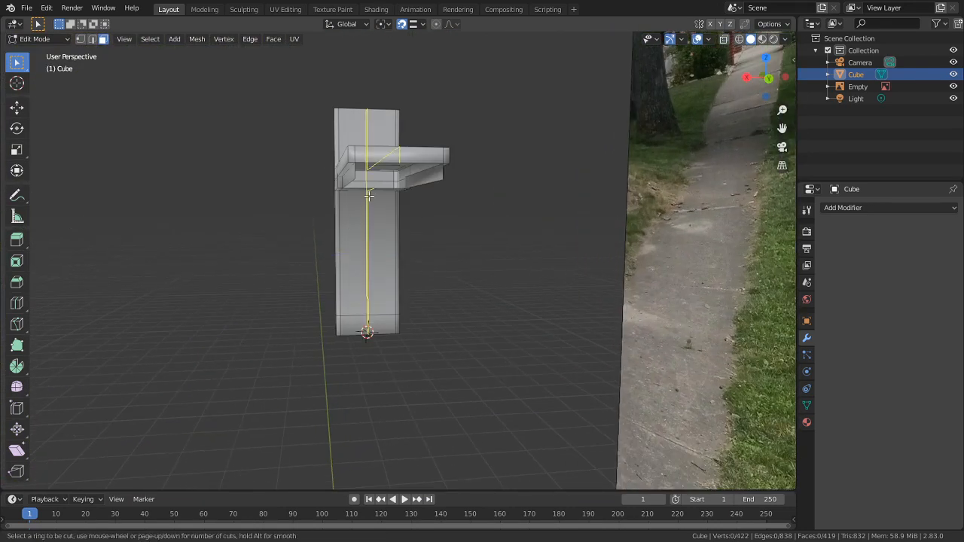
{"action": "left_click", "coordinate": [366, 198]}
{"action": "right_click", "coordinate": [369, 196]}
Separate the linked plate-and-arm mesh into its own object and isolate it in local view for editing
{"action": "middle_click_drag", "start_coordinate": [369, 195], "coordinate": [349, 226]}
{"action": "key", "text": "ctrl+l"}
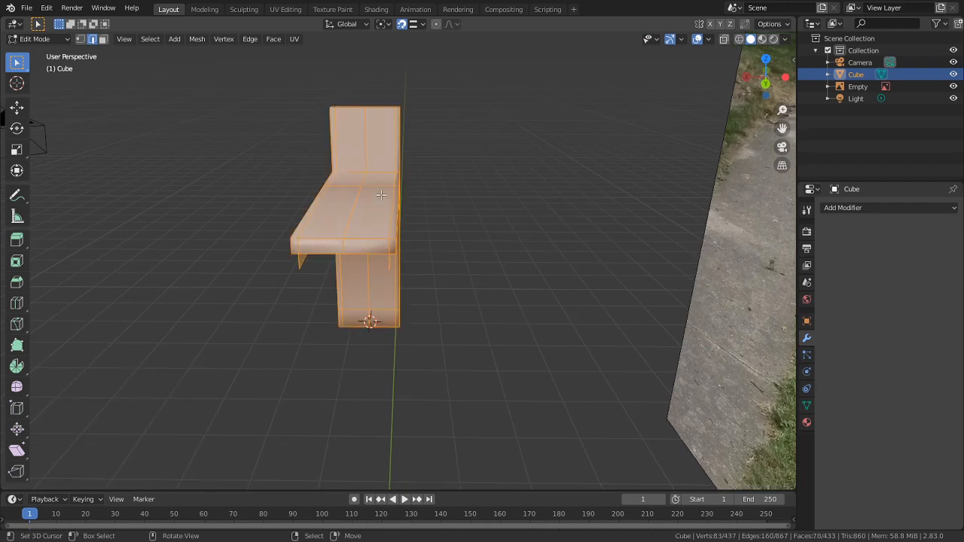
{"action": "key", "text": "p"}
{"action": "left_click", "coordinate": [382, 191]}
{"action": "key", "text": "Tab"}
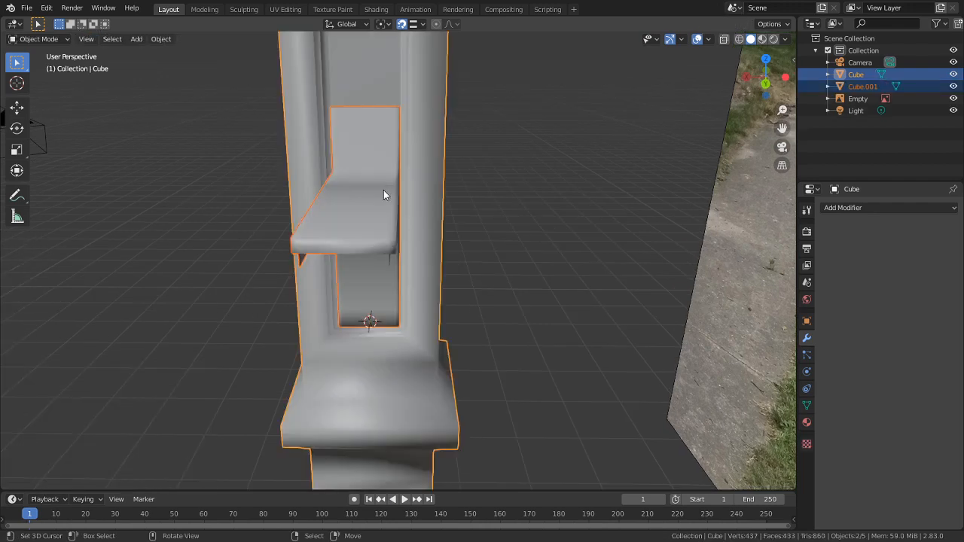
{"action": "left_click", "coordinate": [384, 190]}
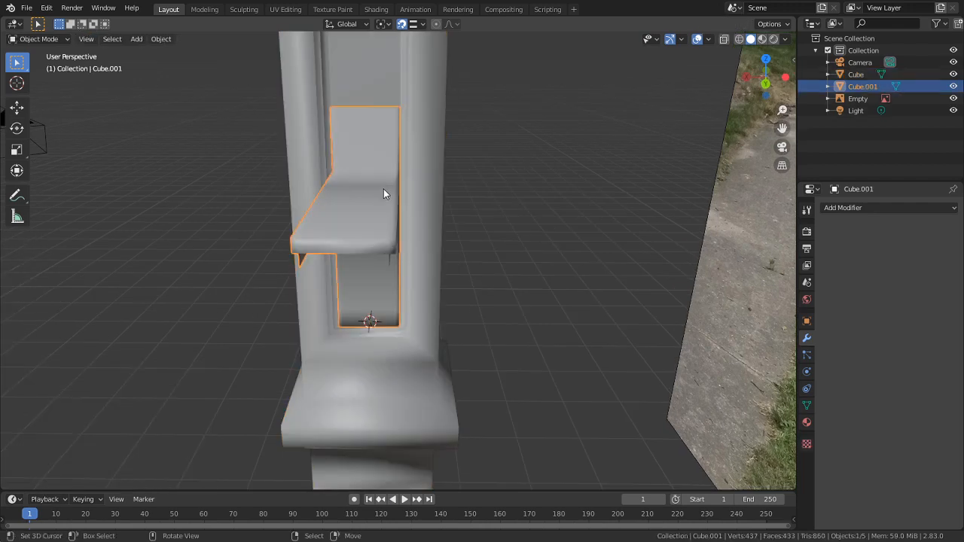
{"action": "key", "text": "KP_Divide"}
{"action": "key", "text": "Tab"}
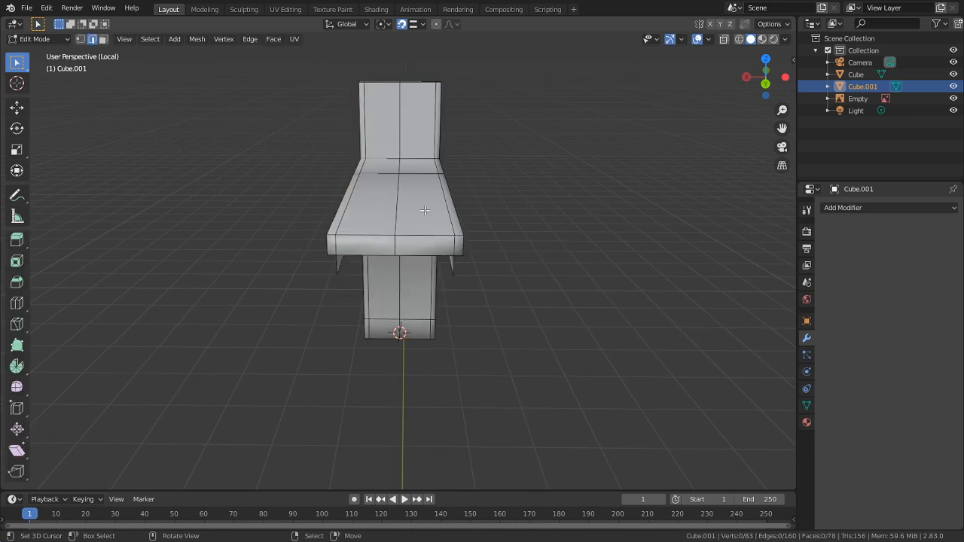
Select the central lengthwise edge loop of the arm object and snap the 3D cursor to it
{"action": "key", "text": "a"}
{"action": "key", "text": "alt+a"}
{"action": "left_click", "coordinate": [399, 275], "text": "alt"}
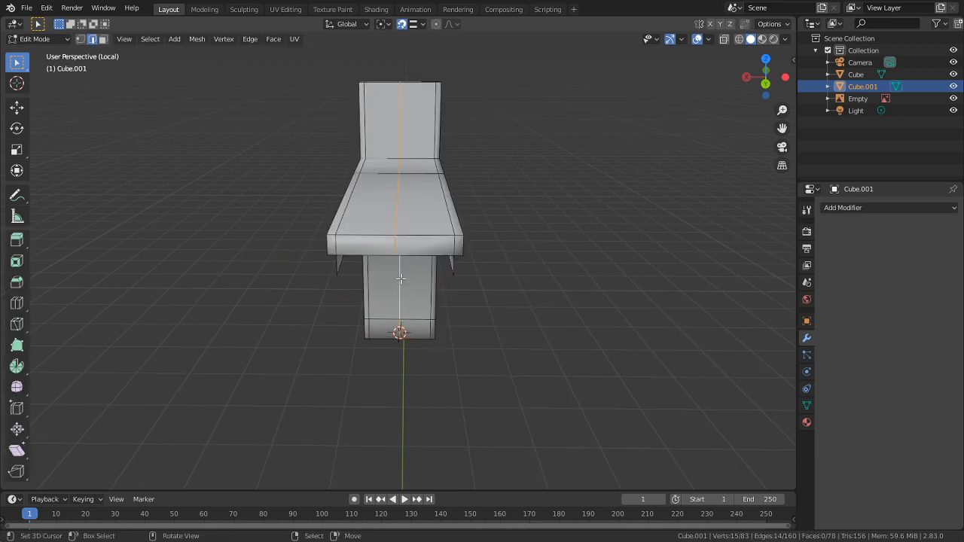
{"action": "key", "text": "shift+s"}
{"action": "left_click", "coordinate": [444, 457]}
{"action": "key", "text": "Tab"}
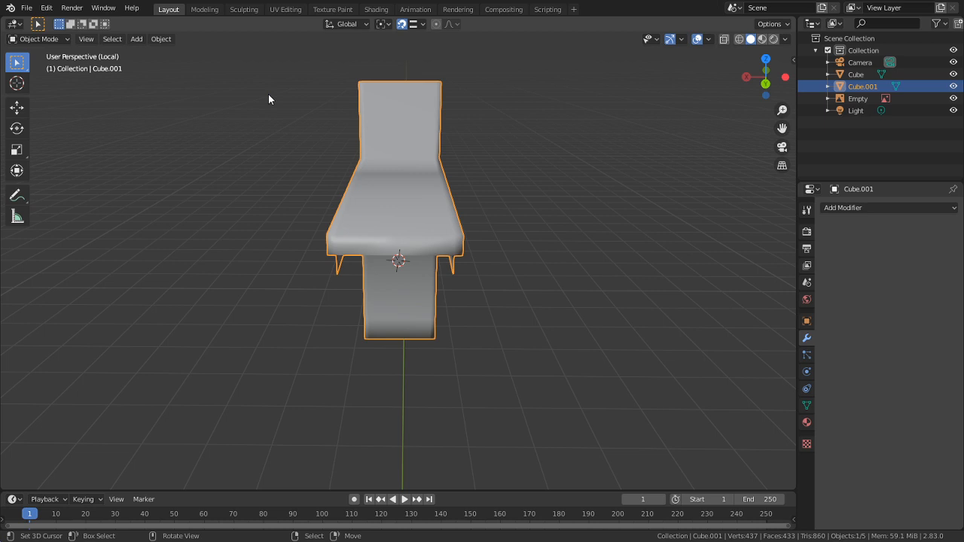
{"action": "left_click", "coordinate": [160, 38]}
{"action": "key", "text": "Tab"}
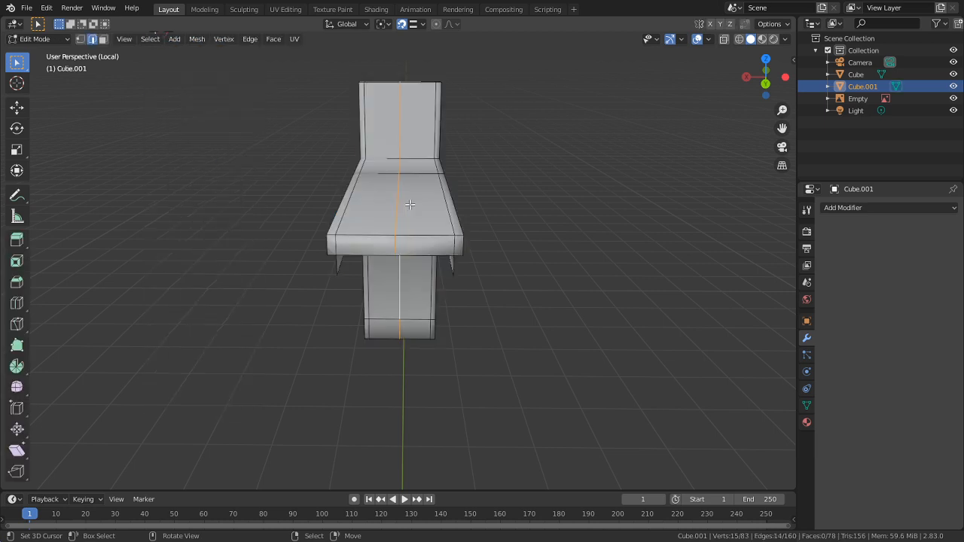
{"action": "left_click", "coordinate": [398, 322]}
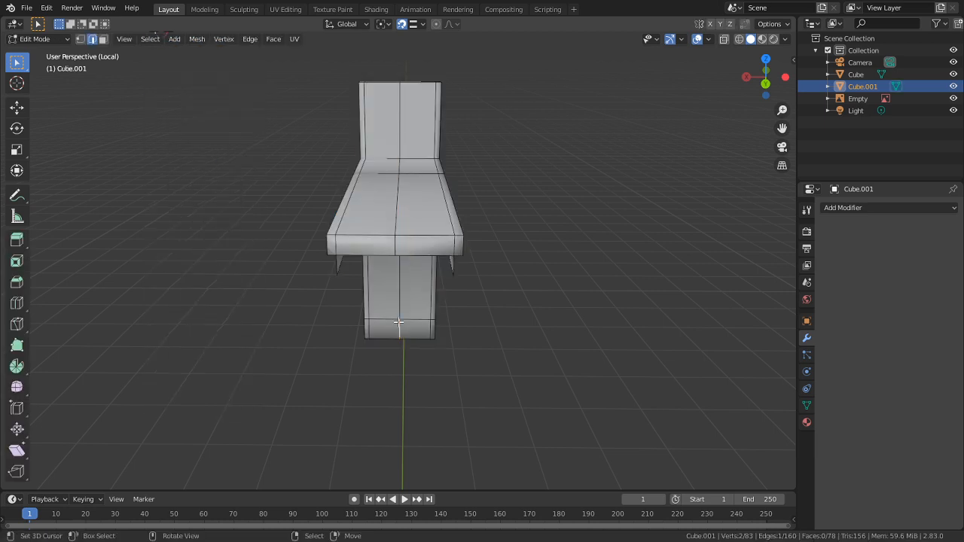
{"action": "left_click", "coordinate": [399, 307], "text": "alt"}
{"action": "key", "text": "shift+s"}
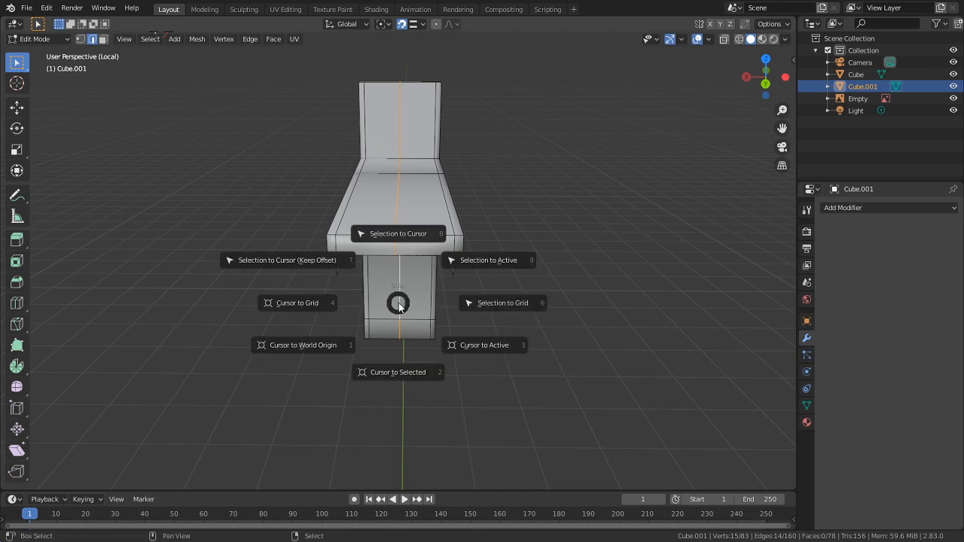
{"action": "left_click", "coordinate": [394, 332]}
{"action": "key", "text": "Tab"}
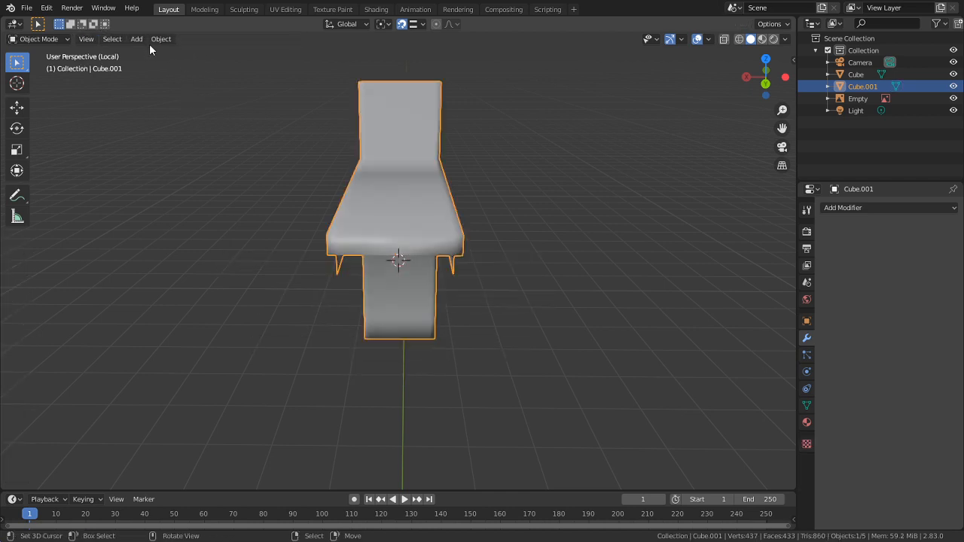
Set the separated arm object's origin to the 3D cursor
{"action": "left_click", "coordinate": [155, 38]}
{"action": "mouse_move", "coordinate": [197, 65]}
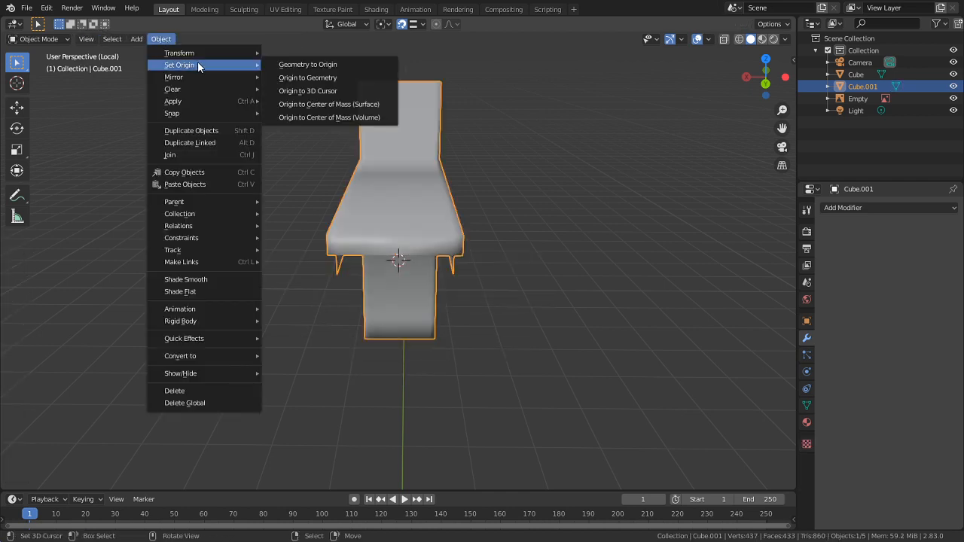
{"action": "left_click", "coordinate": [308, 90]}
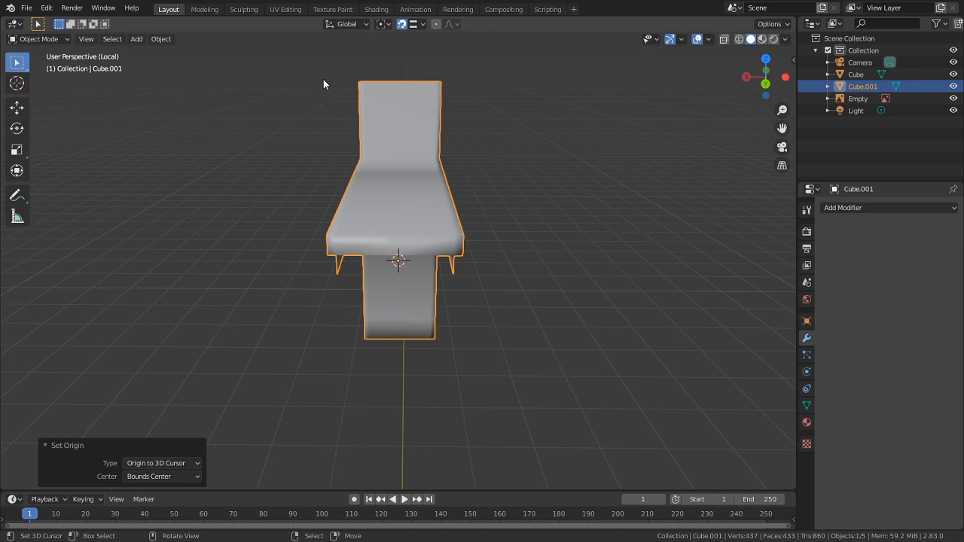
In see-through front view, delete all vertices on the +X half of the plate and arm
{"action": "mouse_move", "coordinate": [624, 213]}
{"action": "middle_mouse_down"}
{"action": "mouse_move", "coordinate": [595, 176]}
{"action": "mouse_move", "coordinate": [645, 193]}
{"action": "mouse_move", "coordinate": [547, 202]}
{"action": "mouse_move", "coordinate": [522, 290]}
{"action": "mouse_move", "coordinate": [490, 189]}
{"action": "mouse_move", "coordinate": [477, 189]}
{"action": "mouse_move", "coordinate": [475, 147]}
{"action": "mouse_move", "coordinate": [497, 203]}
{"action": "mouse_move", "coordinate": [489, 194]}
{"action": "mouse_move", "coordinate": [516, 166]}
{"action": "mouse_move", "coordinate": [519, 177]}
{"action": "middle_mouse_up"}
{"action": "key", "text": "Tab"}
{"action": "key", "text": "alt+z"}
{"action": "key", "text": "ctrl+KP_3"}
{"action": "key", "text": "KP_1"}
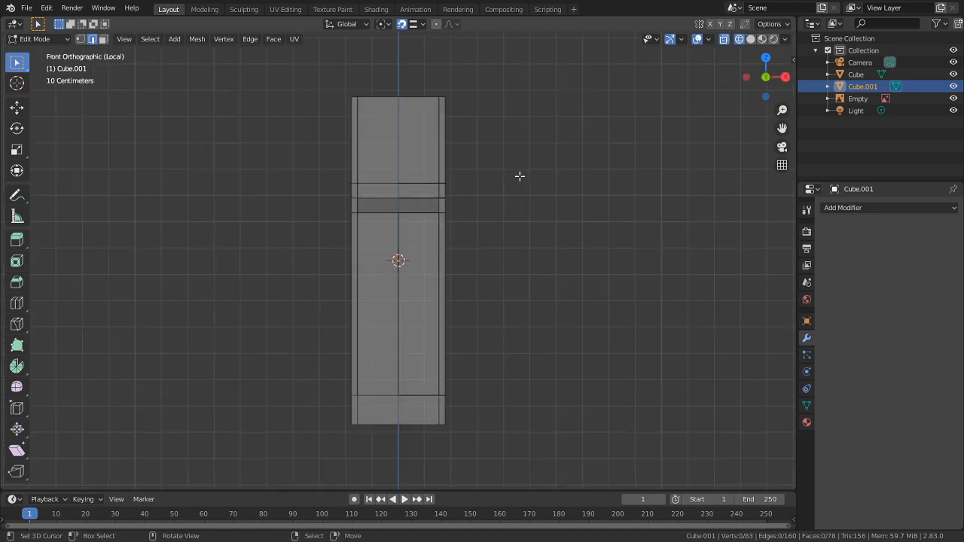
{"action": "key", "text": "1"}
{"action": "key", "text": "c"}
{"action": "mouse_move", "coordinate": [507, 138]}
{"action": "left_mouse_down"}
{"action": "mouse_move", "coordinate": [459, 101]}
{"action": "mouse_move", "coordinate": [452, 348]}
{"action": "mouse_move", "coordinate": [462, 458]}
{"action": "left_mouse_up"}
{"action": "right_click", "coordinate": [462, 459]}
{"action": "key", "text": "x"}
{"action": "left_click", "coordinate": [507, 352]}
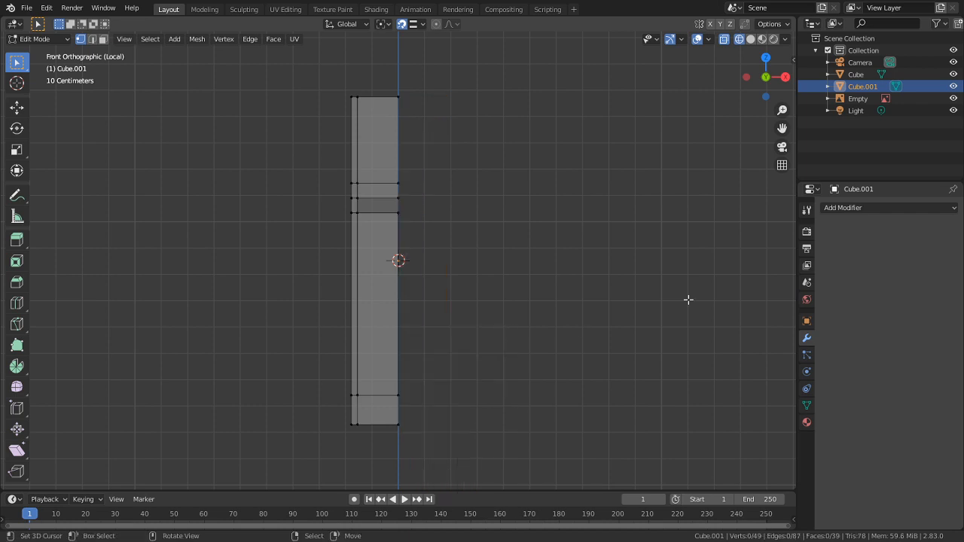
Add a Mirror modifier on X to the remaining half, with Clipping and on-cage display enabled
{"action": "left_click", "coordinate": [863, 209]}
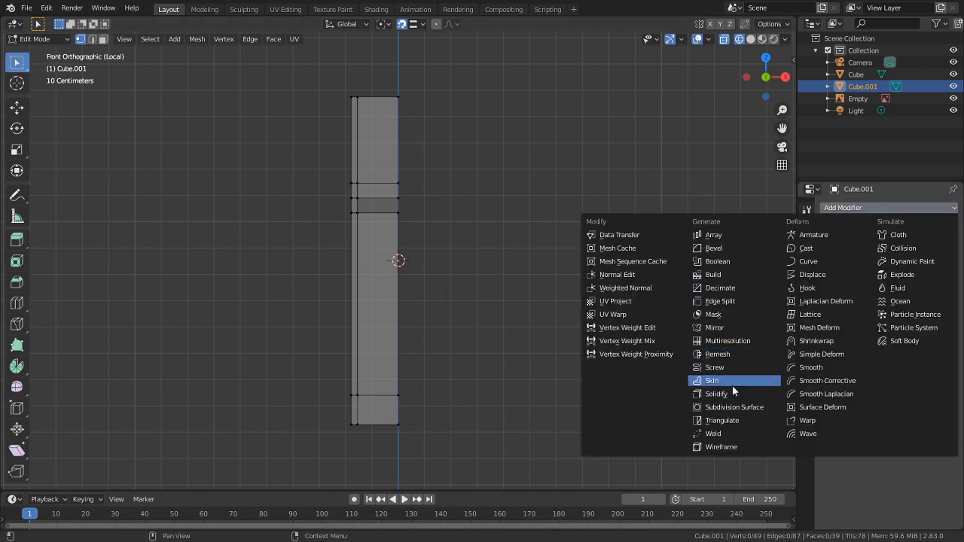
{"action": "left_click", "coordinate": [719, 327]}
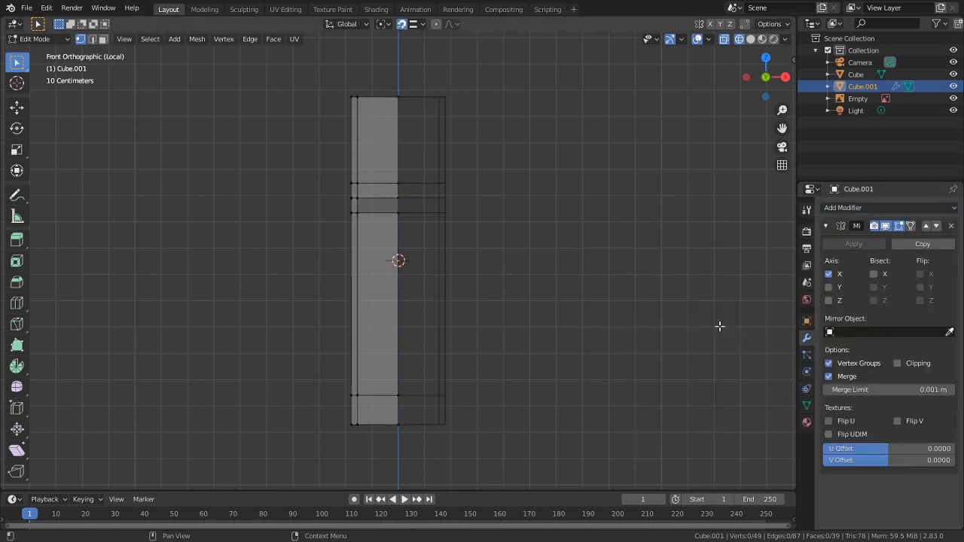
{"action": "left_click", "coordinate": [896, 363]}
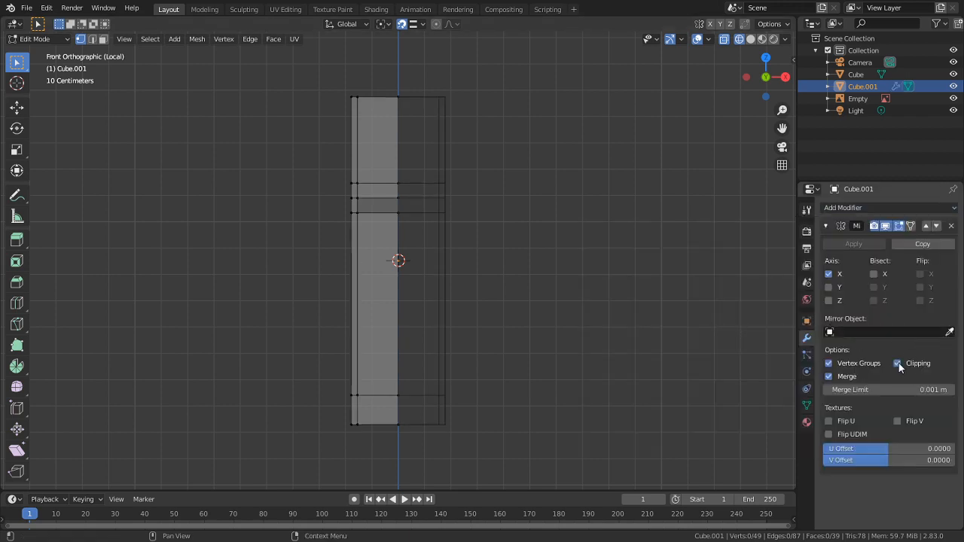
{"action": "middle_click_drag", "start_coordinate": [422, 241], "coordinate": [483, 244]}
{"action": "left_click", "coordinate": [909, 226]}
{"action": "key", "text": "a"}
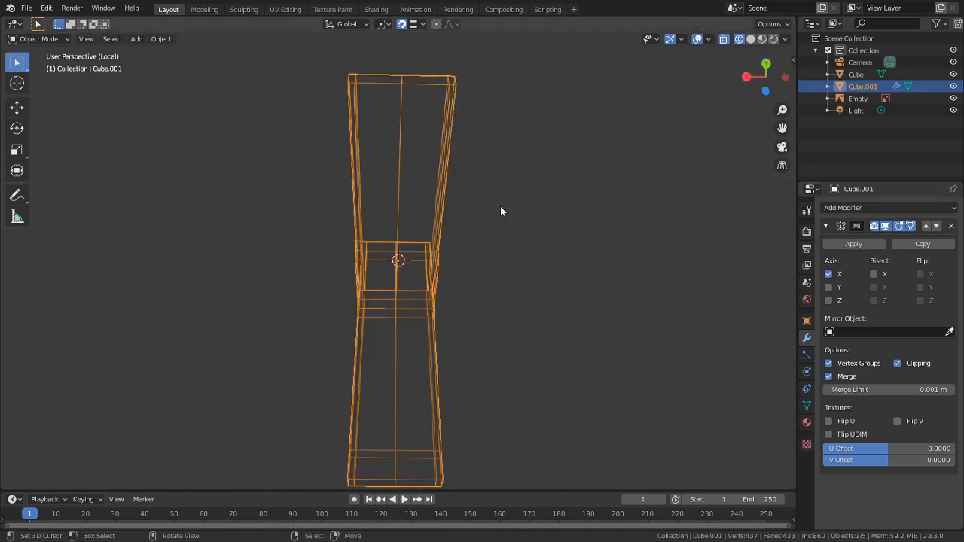
{"action": "key", "text": "alt+a"}
Turn off see-through display, leave local view to show the arm with the post, and return to Object Mode
{"action": "key", "text": "alt+z"}
{"action": "middle_click_drag", "start_coordinate": [602, 99], "coordinate": [643, 177]}
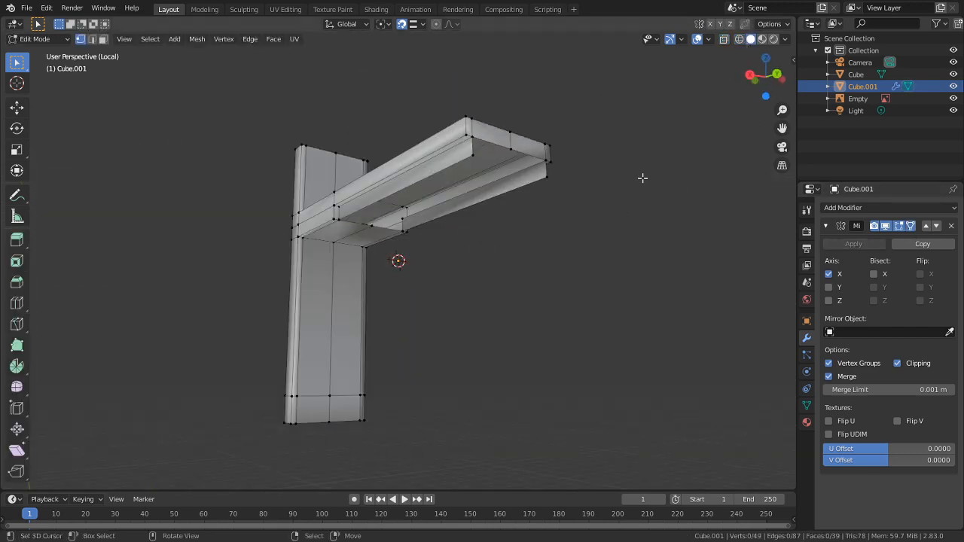
{"action": "key", "text": "KP_Divide"}
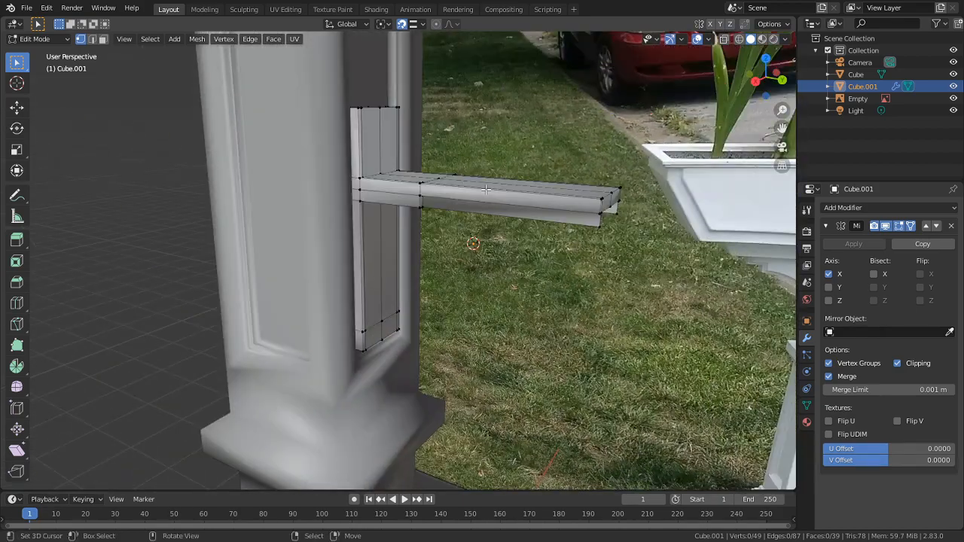
{"action": "key", "text": "Tab"}
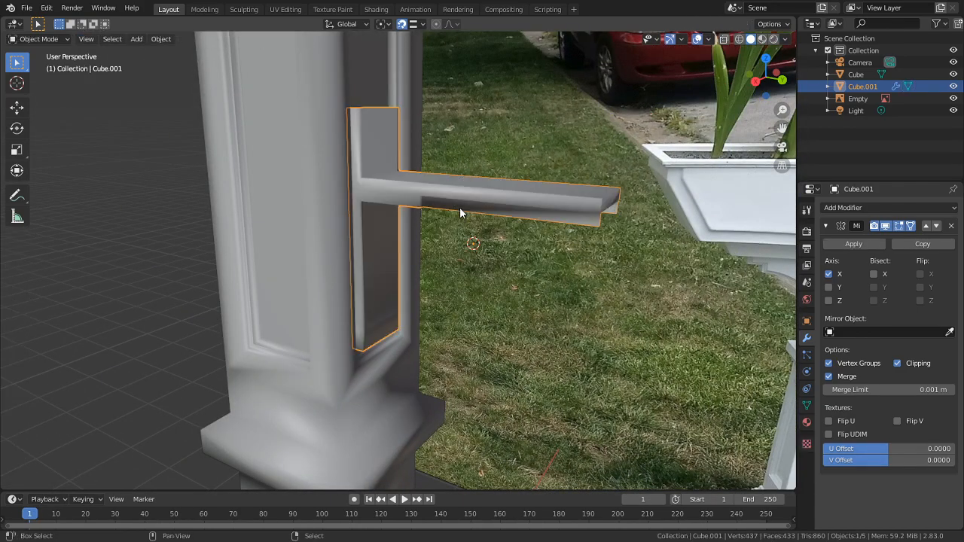
Hide everything except the support arm and the reference photo, and enter Edit Mode on the arm
{"action": "key", "text": "shift+h"}
{"action": "key", "text": "alt+h"}
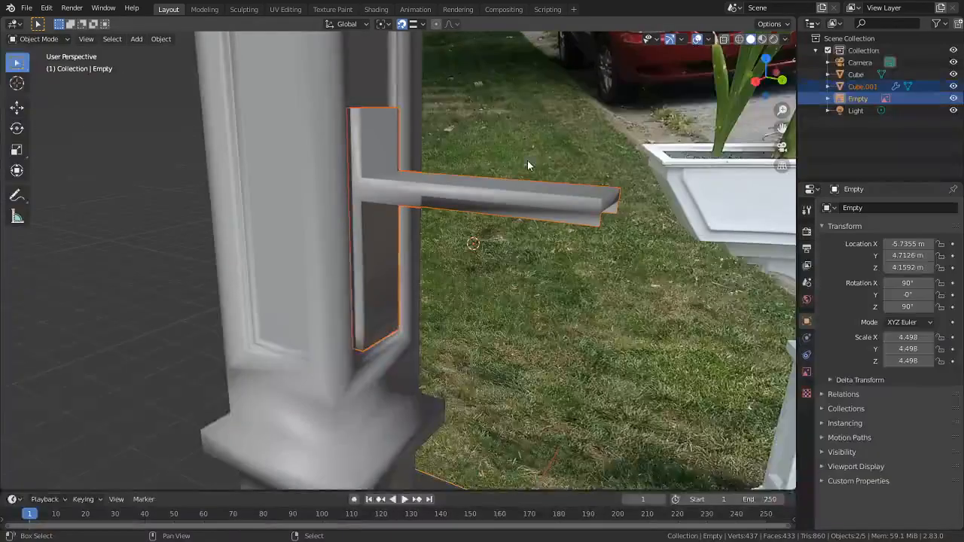
{"action": "key", "text": "shift+h"}
{"action": "middle_click_drag", "start_coordinate": [637, 167], "coordinate": [663, 162]}
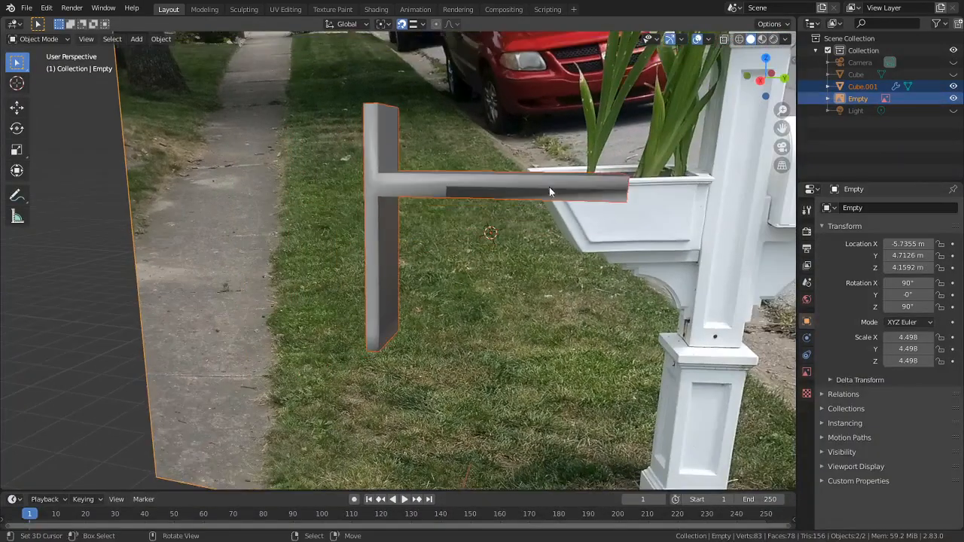
{"action": "right_click", "coordinate": [526, 190]}
{"action": "key", "text": "Tab"}
Delete two leftover faces on the underside of the arm, one after the other
{"action": "middle_click_drag", "start_coordinate": [524, 191], "coordinate": [564, 179]}
{"action": "middle_click_drag", "start_coordinate": [515, 209], "coordinate": [402, 367], "text": "shift"}
{"action": "scroll", "coordinate": [451, 207], "scroll_direction": "up", "scroll_amount": 2}
{"action": "scroll", "coordinate": [400, 337], "scroll_direction": "up", "scroll_amount": 2}
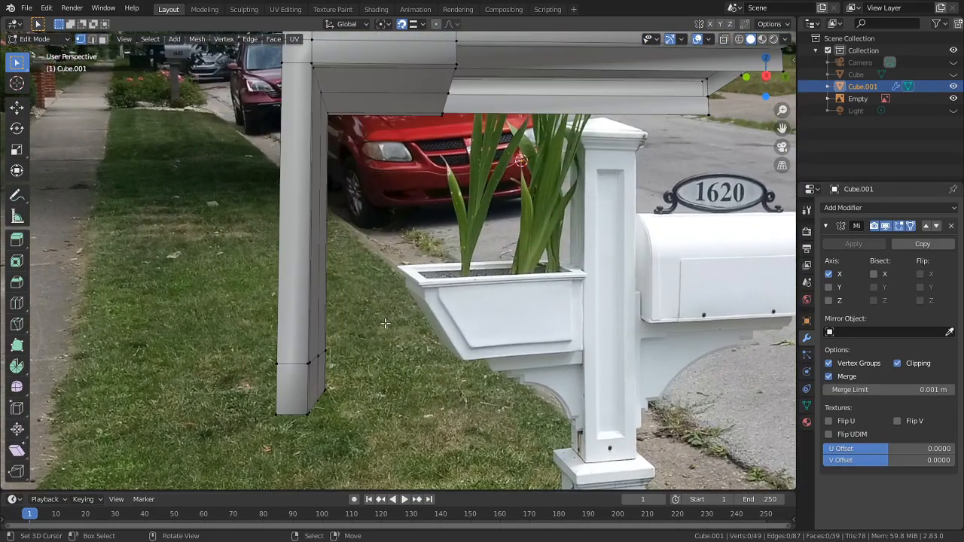
{"action": "left_click", "coordinate": [316, 269]}
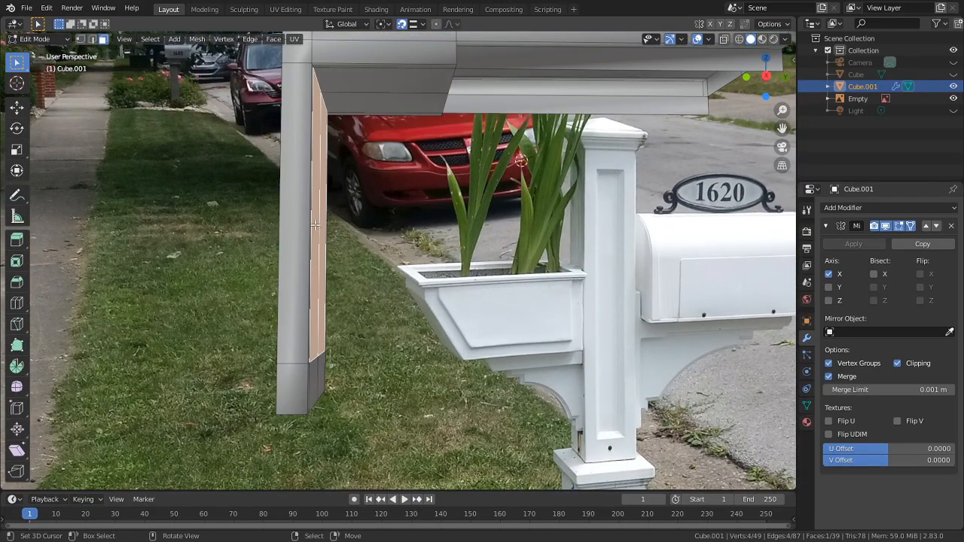
{"action": "left_click", "coordinate": [372, 96]}
{"action": "middle_click_drag", "start_coordinate": [373, 96], "coordinate": [404, 199]}
{"action": "key", "text": "x"}
{"action": "left_click", "coordinate": [366, 148]}
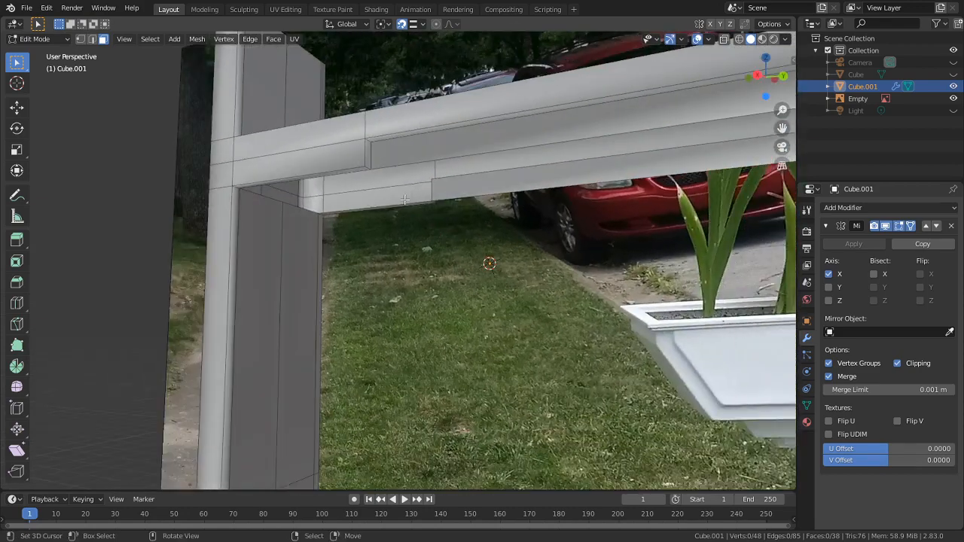
{"action": "left_click", "coordinate": [411, 150]}
{"action": "key", "text": "x"}
{"action": "left_click", "coordinate": [411, 148]}
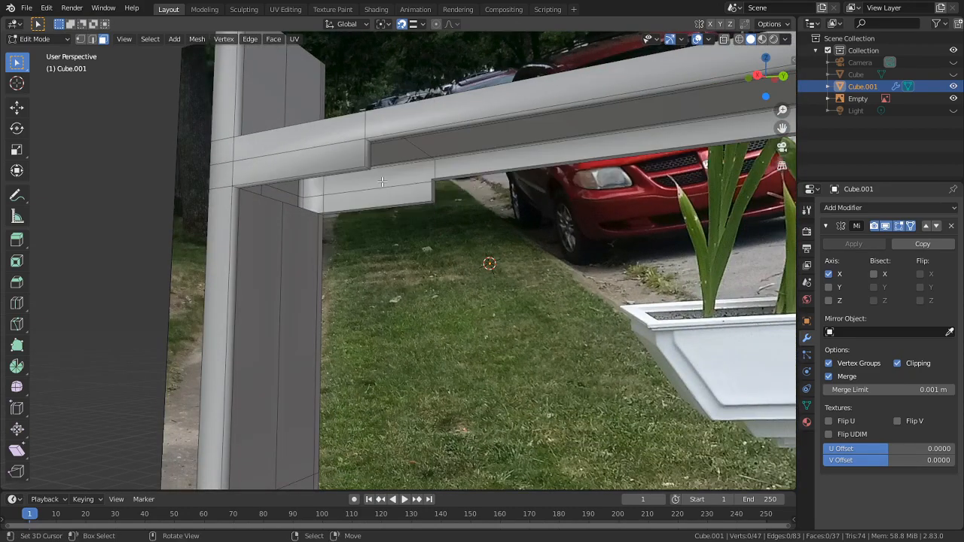
In right view, extrude the plate's inner face below the arm outward by about 0.089 m
{"action": "middle_click_drag", "start_coordinate": [412, 147], "coordinate": [272, 206]}
{"action": "left_click", "coordinate": [344, 282]}
{"action": "middle_click_drag", "start_coordinate": [343, 281], "coordinate": [390, 173]}
{"action": "key", "text": "KP_3"}
{"action": "scroll", "coordinate": [386, 170], "scroll_direction": "down", "scroll_amount": 1}
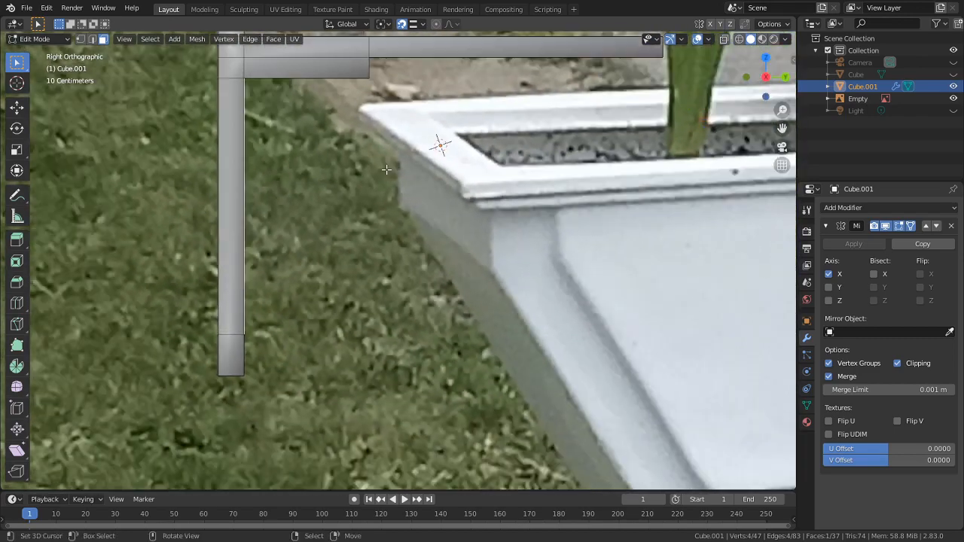
{"action": "scroll", "coordinate": [378, 173], "scroll_direction": "down", "scroll_amount": 5}
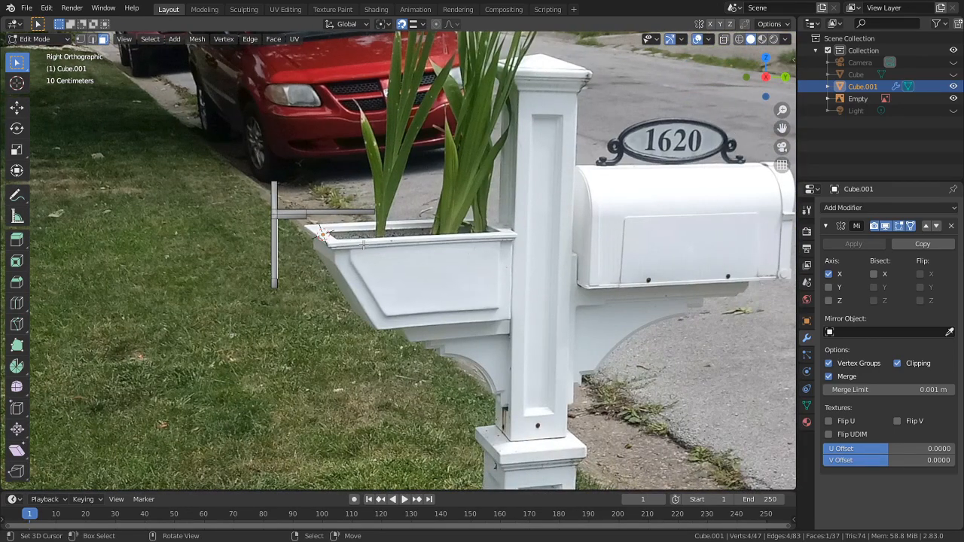
{"action": "key", "text": "e"}
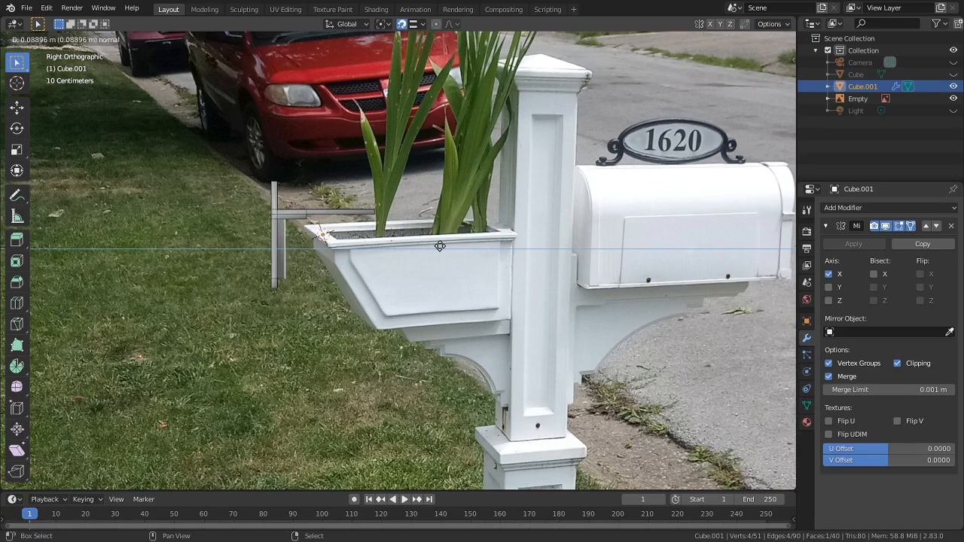
{"action": "left_click", "coordinate": [439, 246]}
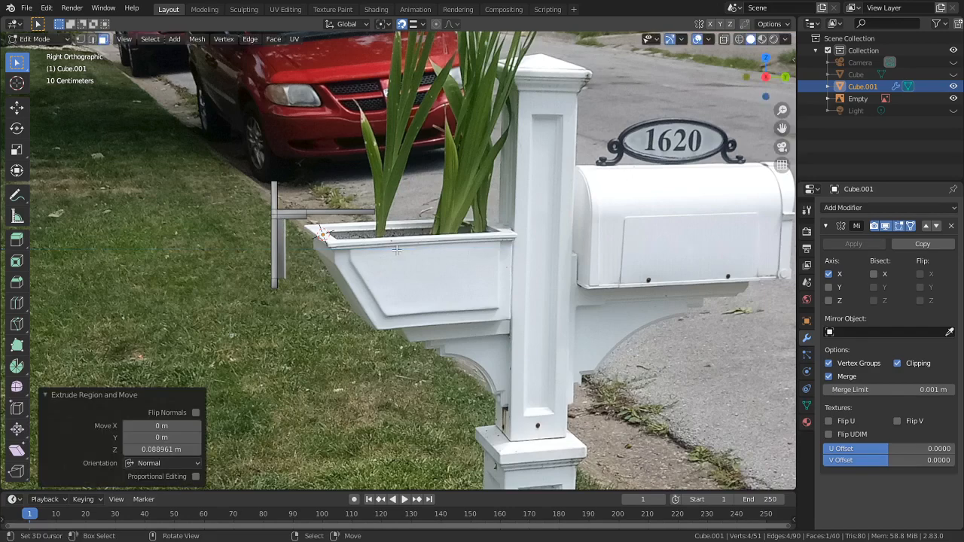
Add a single loop cut across the extruded block near its lower end, with a slide factor of about 0.785
{"action": "scroll", "coordinate": [280, 252], "scroll_direction": "up", "scroll_amount": 5}
{"action": "key", "text": "ctrl+r"}
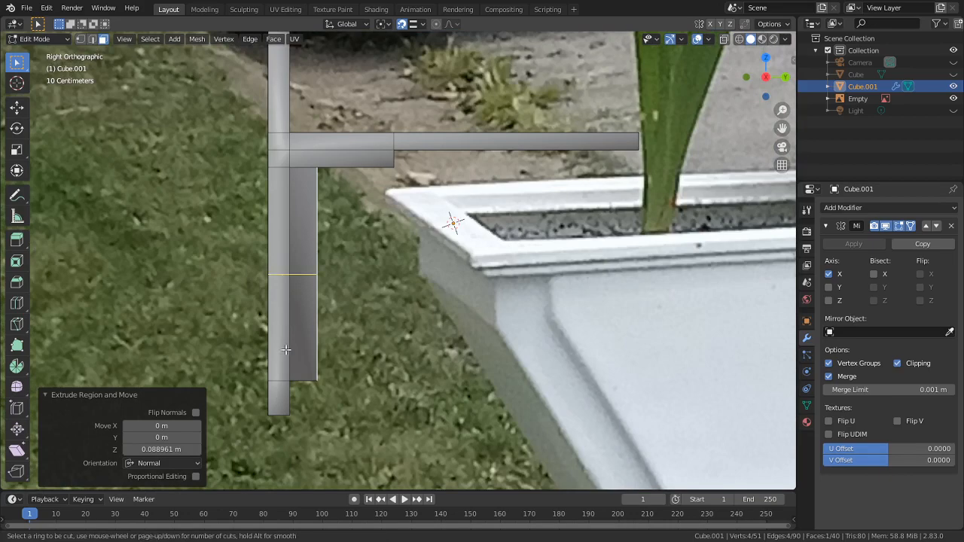
{"action": "left_click", "coordinate": [285, 321]}
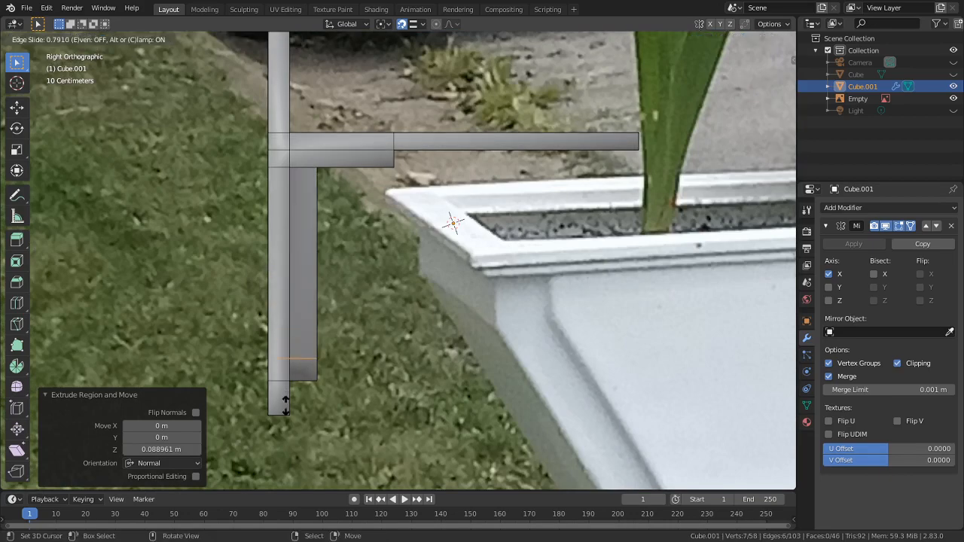
{"action": "left_click", "coordinate": [285, 405]}
Extrude the block's outer face above the new cut by about 0.077 m and shift it about 0.02 m further along Y
{"action": "middle_click_drag", "start_coordinate": [285, 405], "coordinate": [278, 381]}
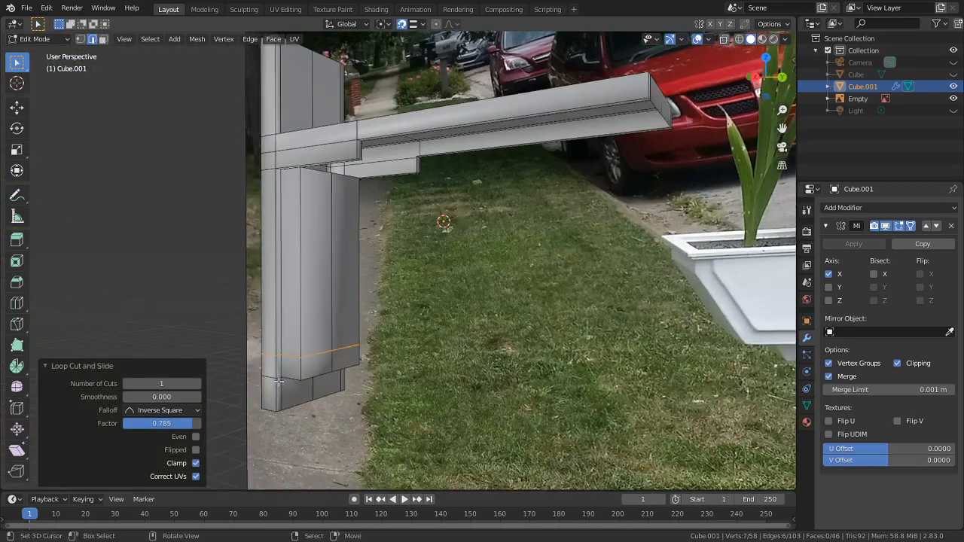
{"action": "key", "text": "3"}
{"action": "left_click", "coordinate": [326, 285], "text": "alt"}
{"action": "key", "text": "KP_1"}
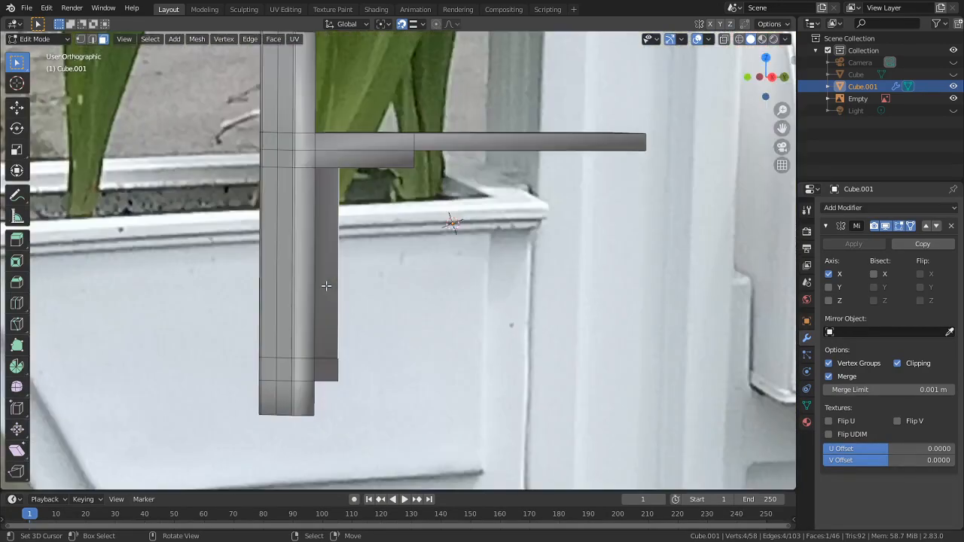
{"action": "key", "text": "KP_3"}
{"action": "key", "text": "e"}
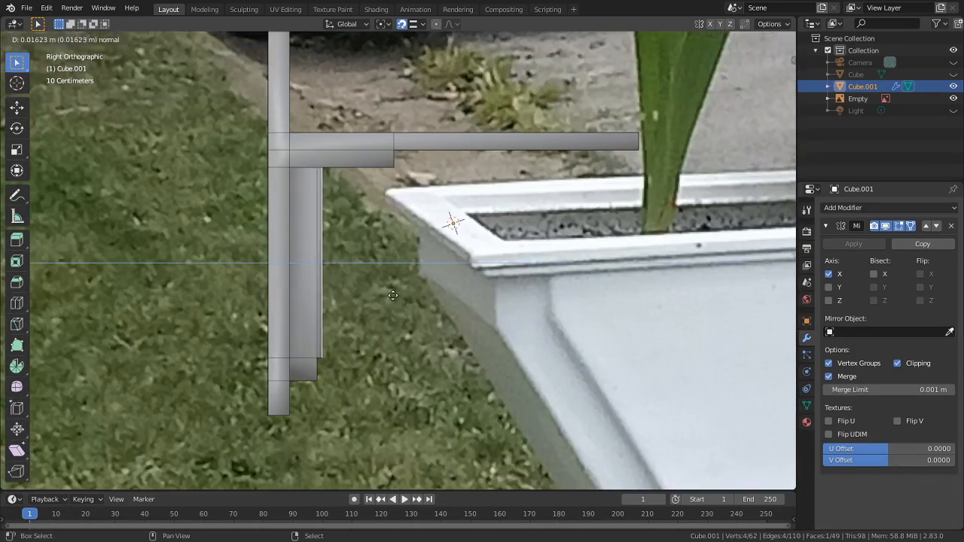
{"action": "left_click", "coordinate": [565, 319]}
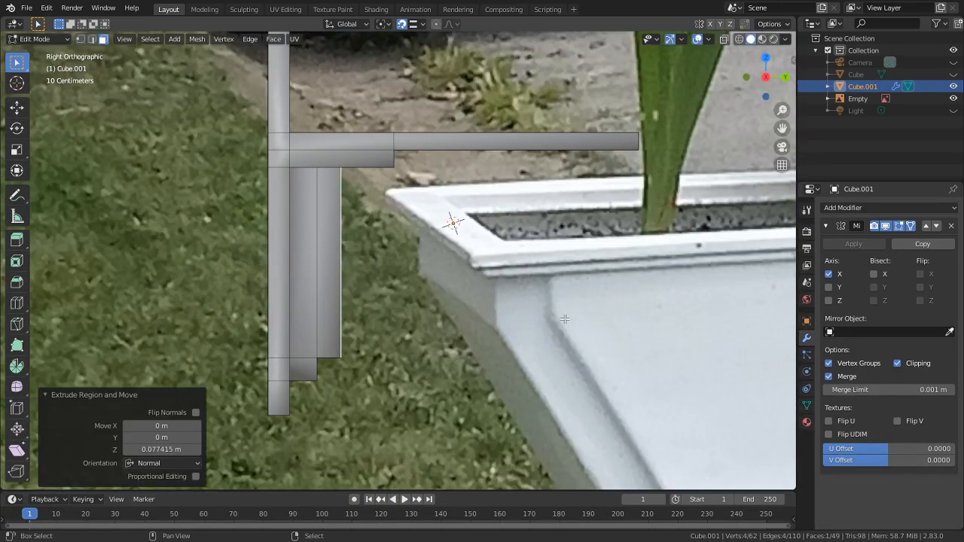
{"action": "key", "text": "g"}
{"action": "key", "text": "y"}
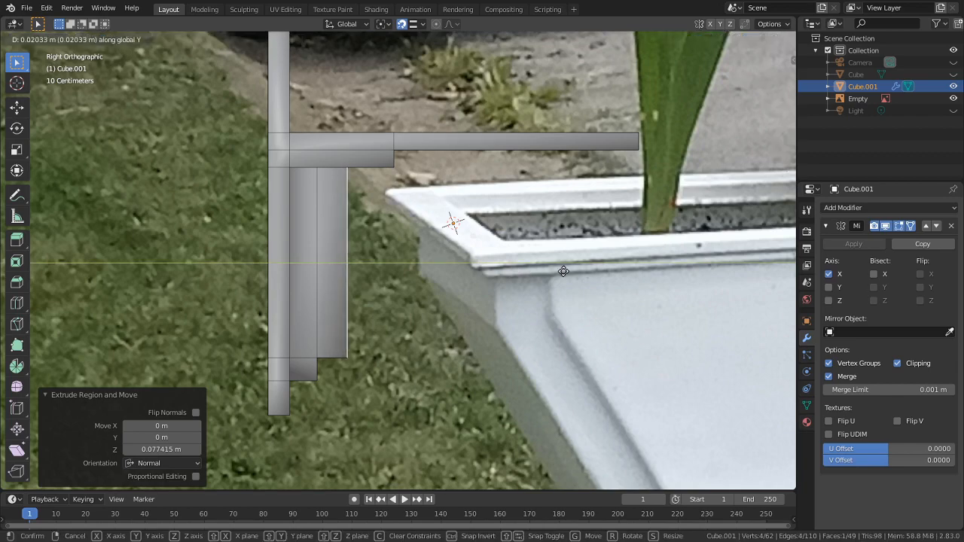
{"action": "left_click", "coordinate": [548, 272]}
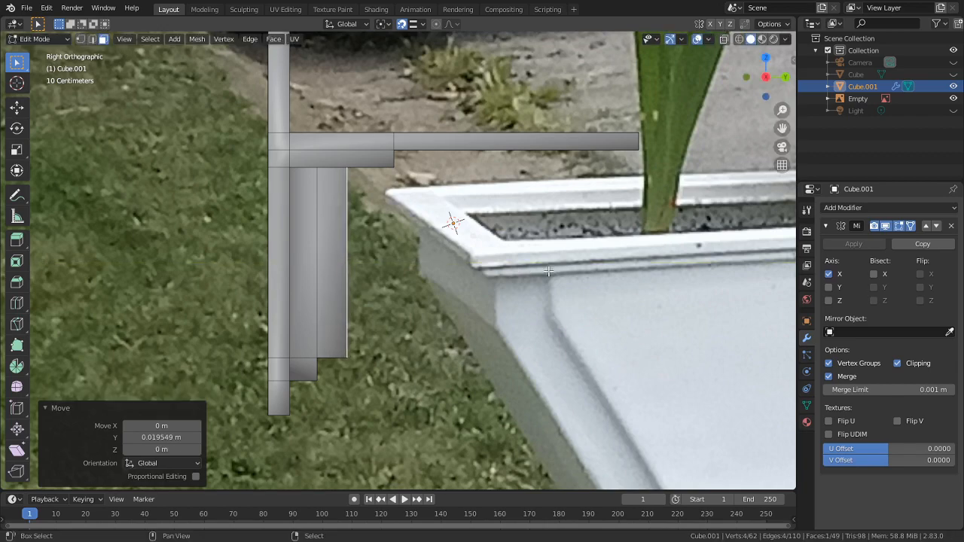
Examine the stepped, curved support under the planter box in the reference photo and compare it with the modelled arm
{"action": "middle_click_drag", "start_coordinate": [548, 271], "coordinate": [321, 141], "text": "shift"}
{"action": "scroll", "coordinate": [303, 123], "scroll_direction": "down", "scroll_amount": 3}
{"action": "middle_click_drag", "start_coordinate": [375, 165], "coordinate": [262, 171], "text": "shift"}
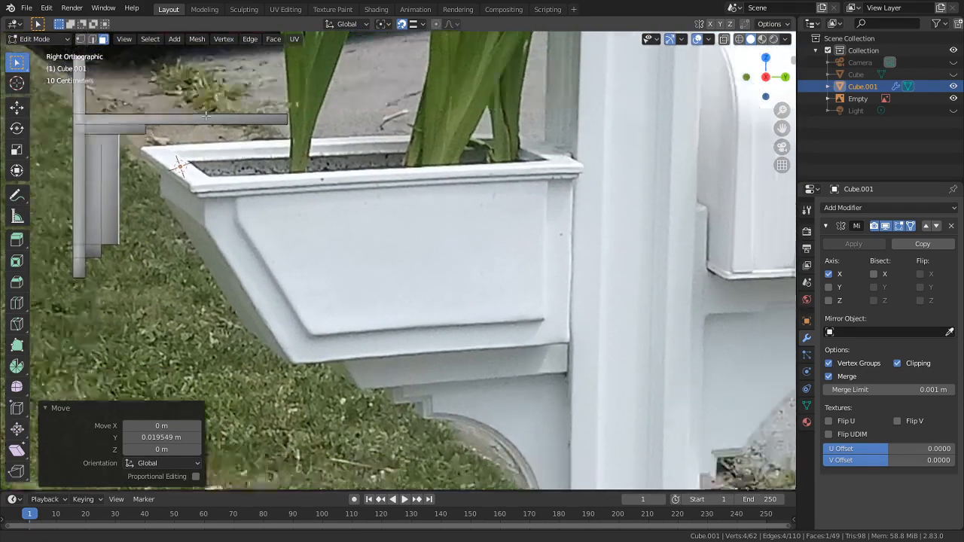
{"action": "middle_click_drag", "start_coordinate": [206, 115], "coordinate": [376, 238], "text": "shift"}
{"action": "scroll", "coordinate": [377, 237], "scroll_direction": "up", "scroll_amount": 2}
{"action": "scroll", "coordinate": [377, 237], "scroll_direction": "up", "scroll_amount": 2}
{"action": "middle_click_drag", "start_coordinate": [292, 239], "coordinate": [511, 254], "text": "shift"}
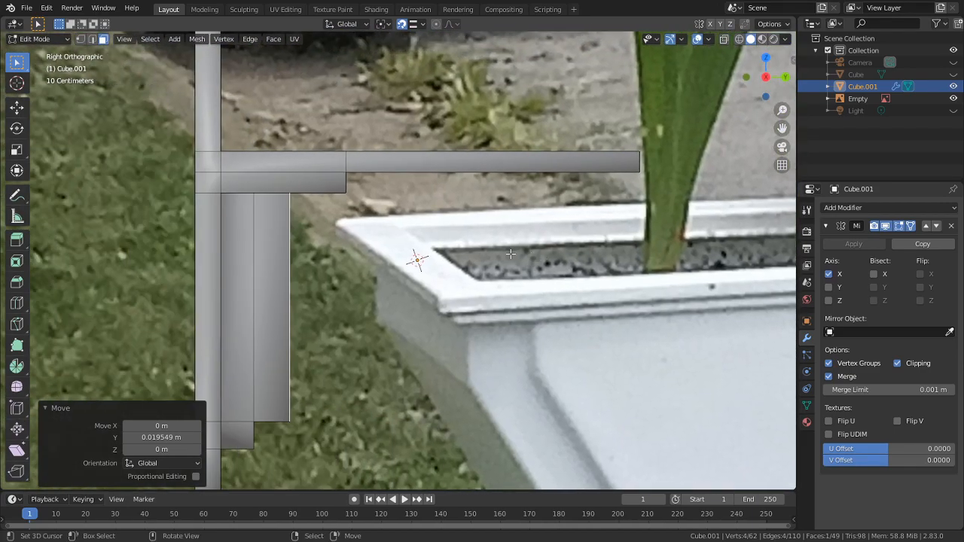
{"action": "scroll", "coordinate": [299, 186], "scroll_direction": "up", "scroll_amount": 3}
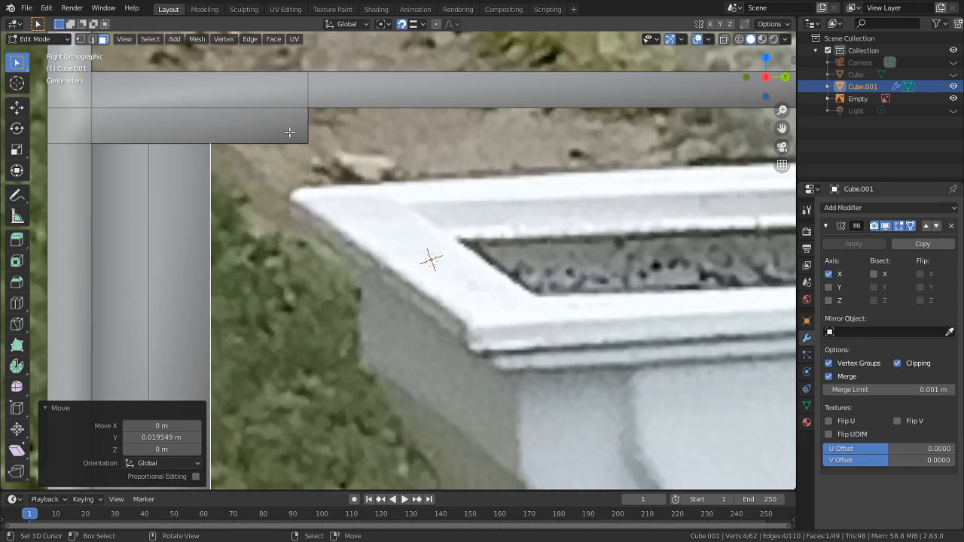
Snap the 3D cursor to the upper middle vertex of the block's outer face, just under the arm
{"action": "middle_click_drag", "start_coordinate": [298, 168], "coordinate": [258, 164]}
{"action": "key", "text": "2"}
{"action": "left_click", "coordinate": [261, 164]}
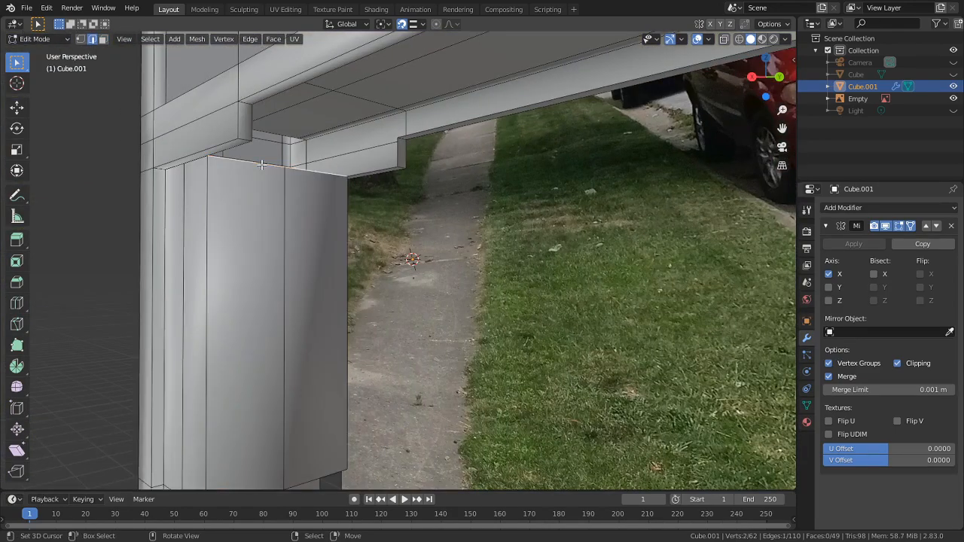
{"action": "key", "text": "shift+s"}
{"action": "left_click", "coordinate": [278, 234]}
{"action": "middle_click_drag", "start_coordinate": [281, 214], "coordinate": [216, 230]}
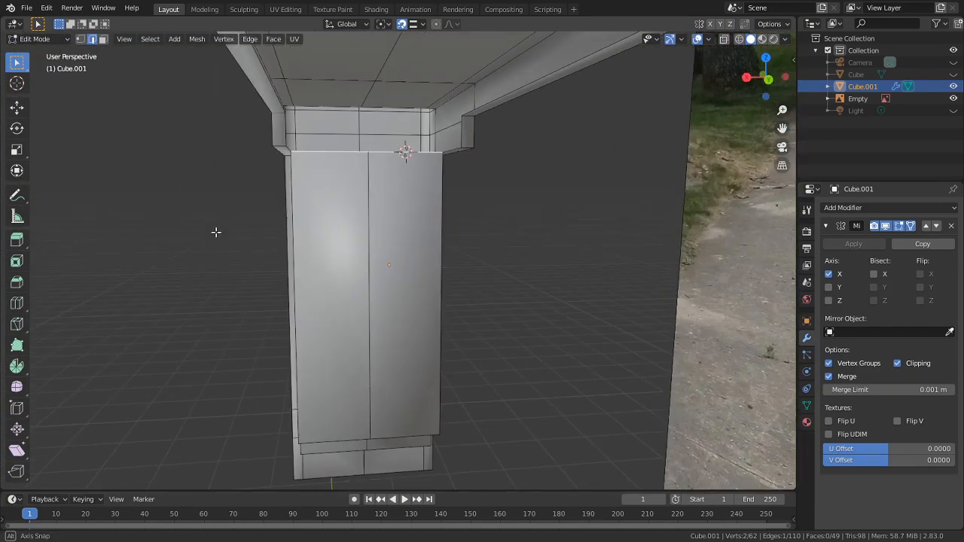
{"action": "left_click", "coordinate": [353, 162]}
{"action": "key", "text": "shift+s"}
{"action": "left_click", "coordinate": [373, 235]}
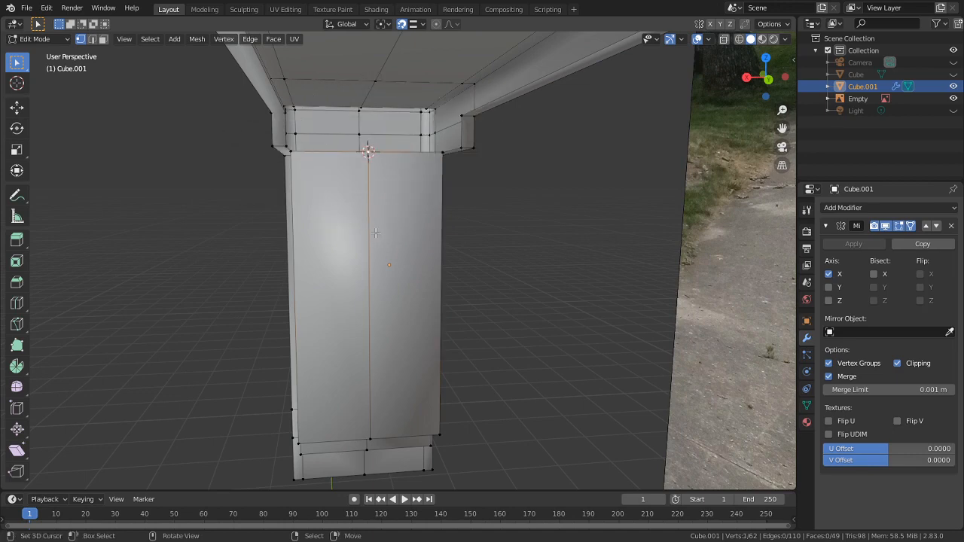
In right view, extrude the block's outer face about 0.70 m outward beneath the arm
{"action": "key", "text": "Tab"}
{"action": "key", "text": "Tab"}
{"action": "key", "text": "3"}
{"action": "left_click", "coordinate": [358, 213]}
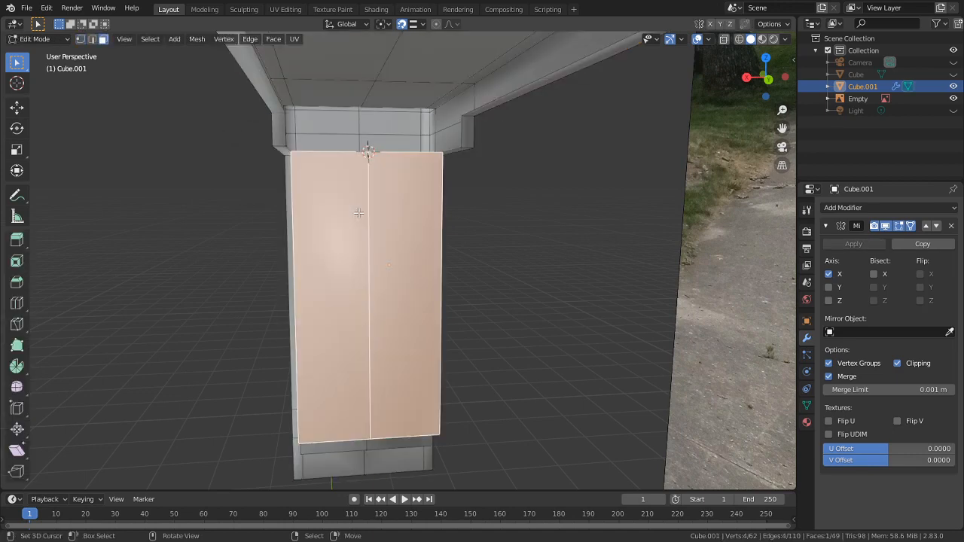
{"action": "key", "text": "KP_1"}
{"action": "key", "text": "KP_3"}
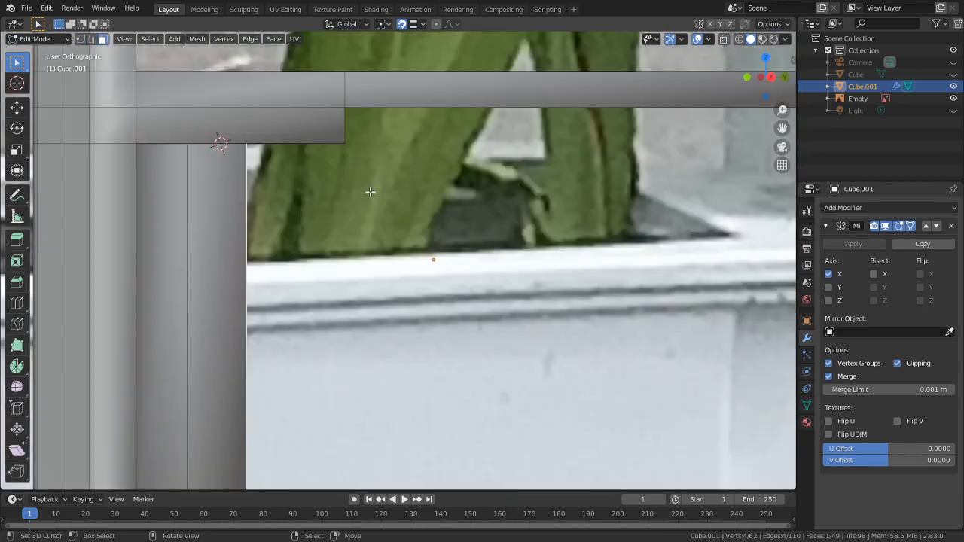
{"action": "scroll", "coordinate": [646, 315], "scroll_direction": "down", "scroll_amount": 5}
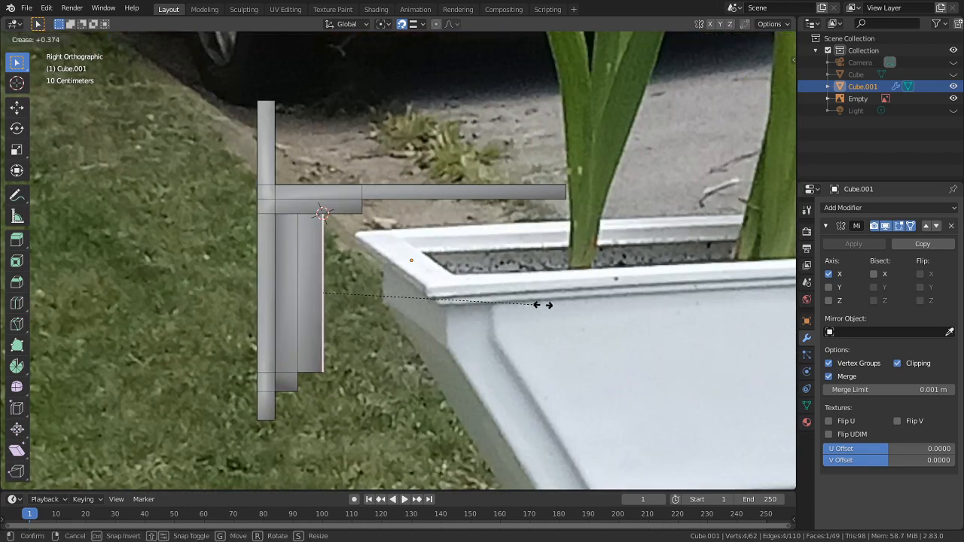
{"action": "key", "text": "e"}
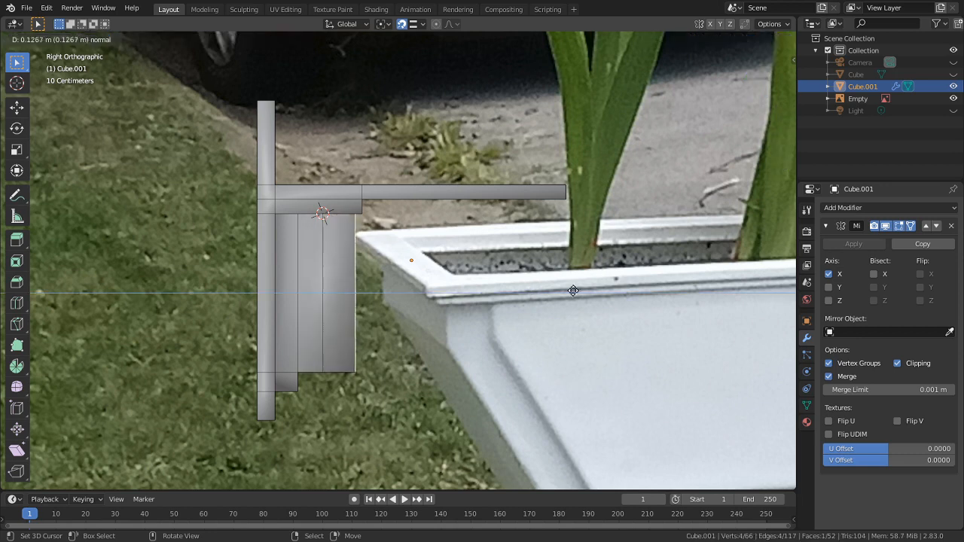
{"action": "left_click", "coordinate": [713, 290]}
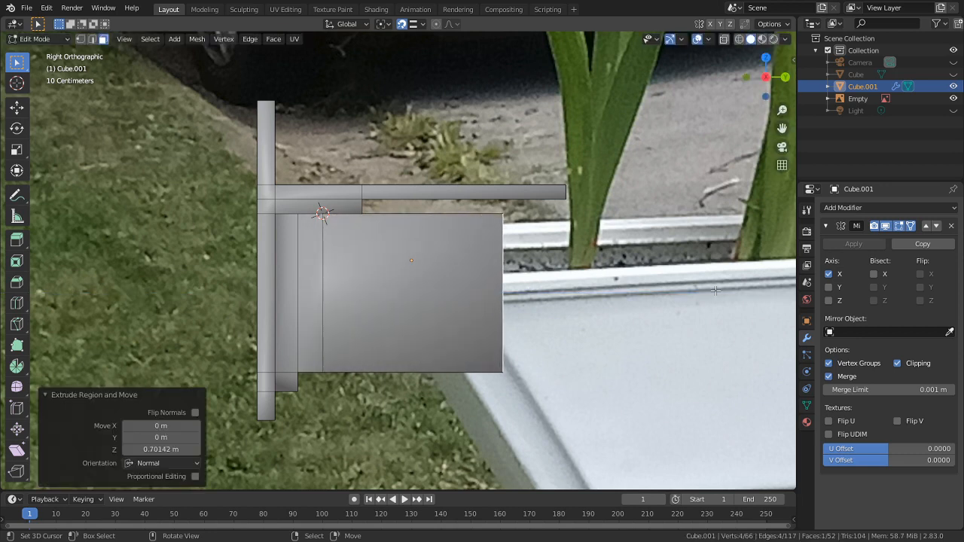
Add four evenly spaced vertical loop cuts across the long extruded block
{"action": "key", "text": "ctrl+r"}
{"action": "scroll", "coordinate": [400, 216], "scroll_direction": "up", "scroll_amount": 3}
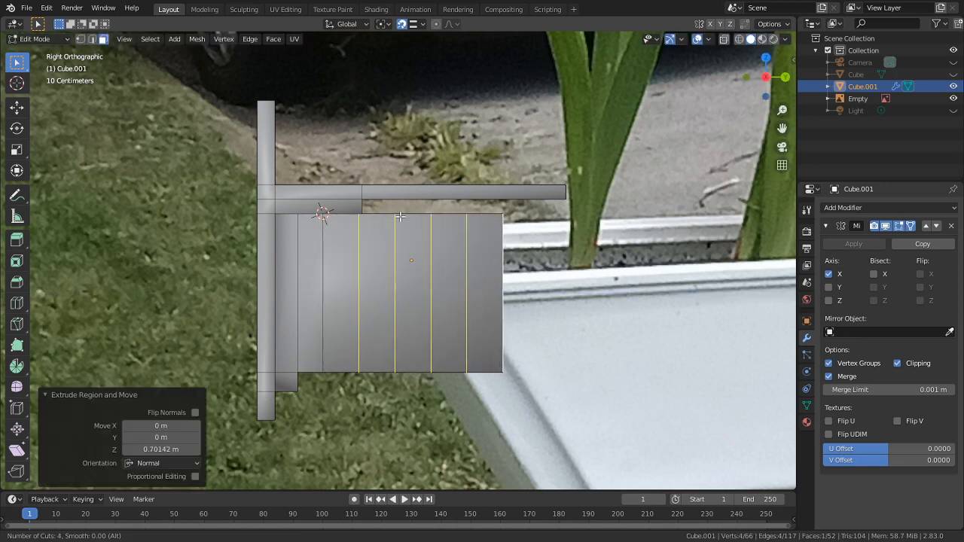
{"action": "left_click", "coordinate": [400, 216]}
{"action": "left_click", "coordinate": [400, 216]}
{"action": "middle_click_drag", "start_coordinate": [400, 216], "coordinate": [457, 293]}
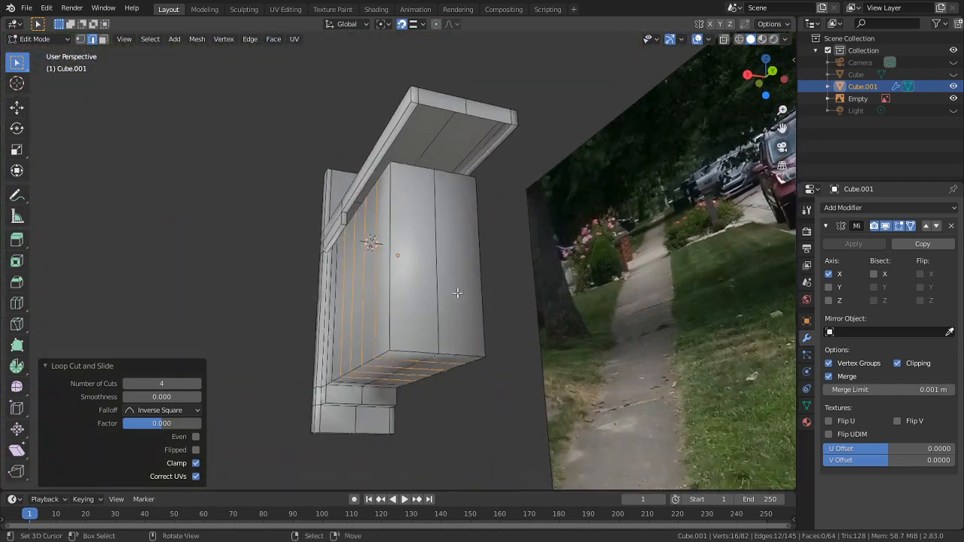
{"action": "left_click", "coordinate": [419, 332]}
{"action": "middle_click_drag", "start_coordinate": [419, 332], "coordinate": [495, 368]}
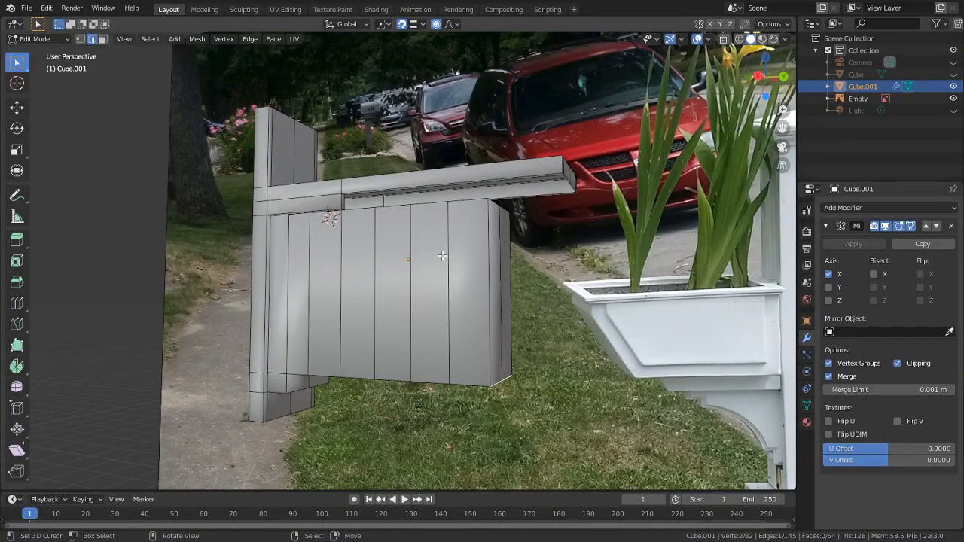
{"action": "key", "text": "g"}
{"action": "key", "text": "z"}
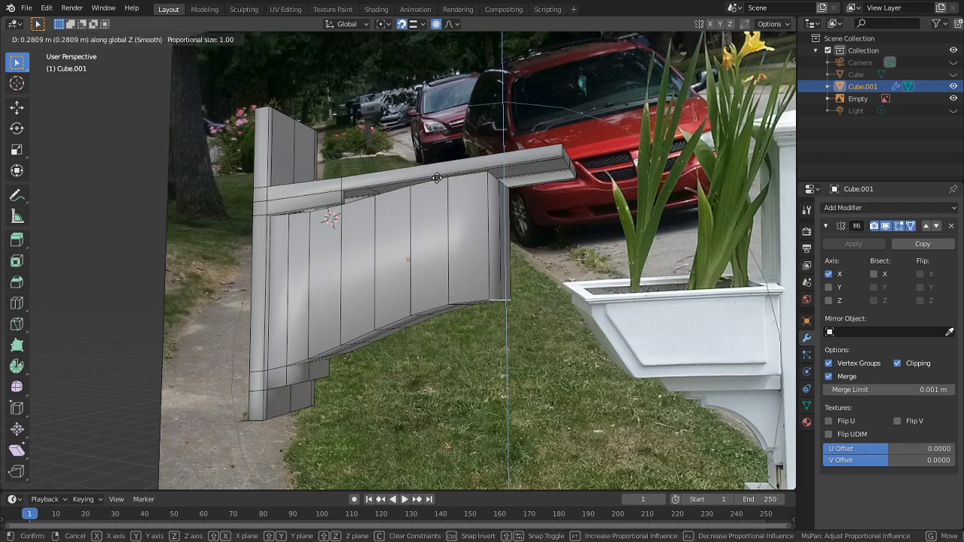
{"action": "right_click", "coordinate": [437, 178]}
In wireframe display, hide all the geometry above the long block's underside and select the underside's outer end edge
{"action": "mouse_move", "coordinate": [506, 292]}
{"action": "middle_mouse_down"}
{"action": "mouse_move", "coordinate": [500, 309]}
{"action": "mouse_move", "coordinate": [546, 310]}
{"action": "middle_mouse_up"}
{"action": "key", "text": "z"}
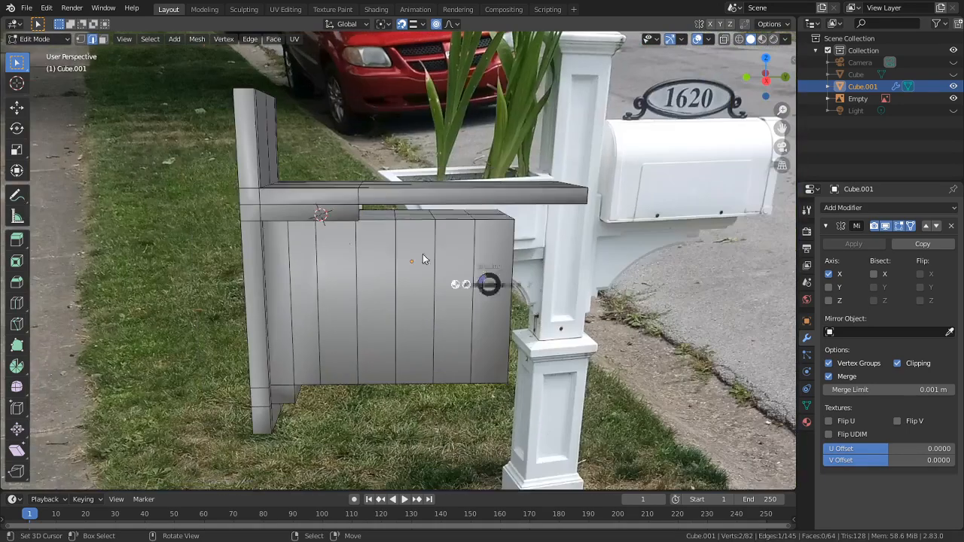
{"action": "scroll", "coordinate": [272, 242], "scroll_direction": "down", "scroll_amount": 1}
{"action": "scroll", "coordinate": [273, 242], "scroll_direction": "down", "scroll_amount": 1}
{"action": "middle_click_drag", "start_coordinate": [405, 202], "coordinate": [400, 147]}
{"action": "key", "text": "c"}
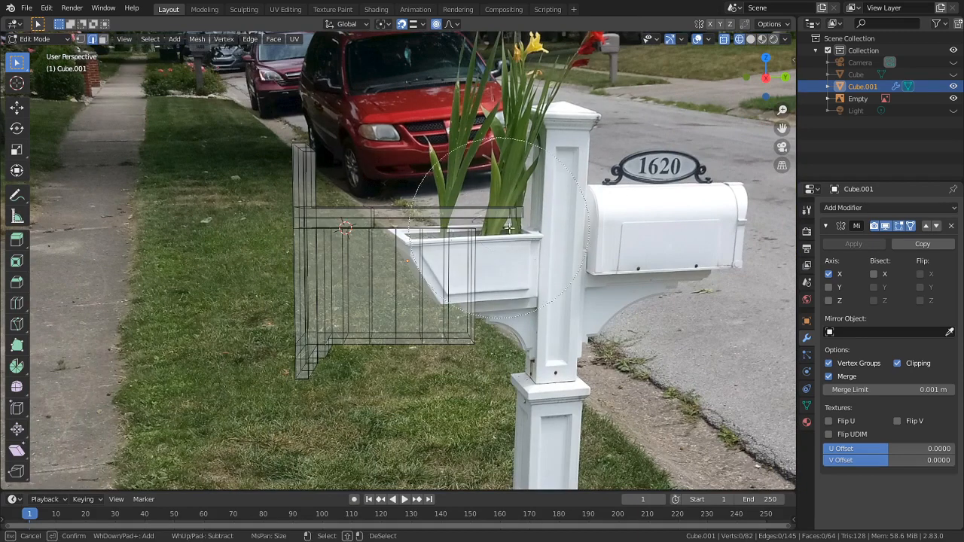
{"action": "left_click_drag", "start_coordinate": [456, 215], "coordinate": [227, 165]}
{"action": "key", "text": "Escape"}
{"action": "key", "text": "h"}
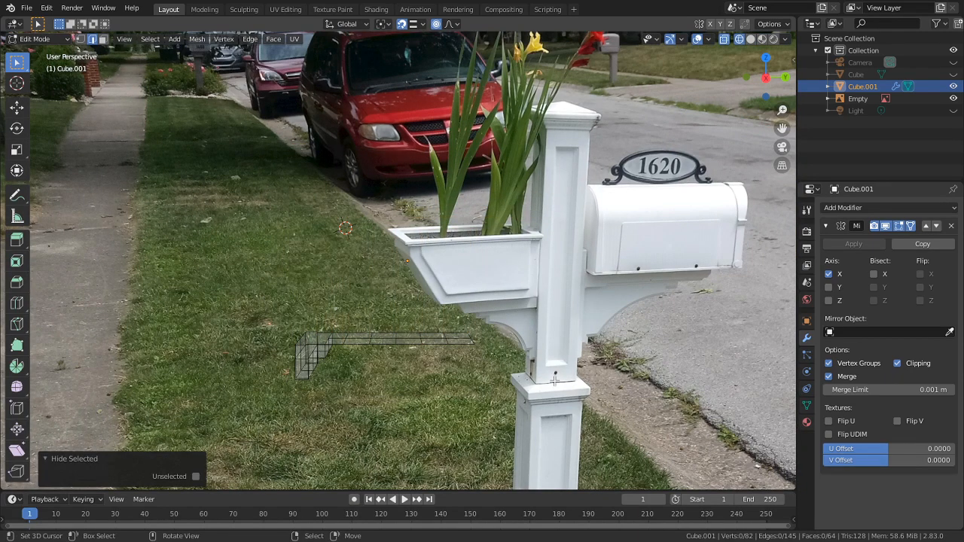
{"action": "left_click", "coordinate": [476, 338]}
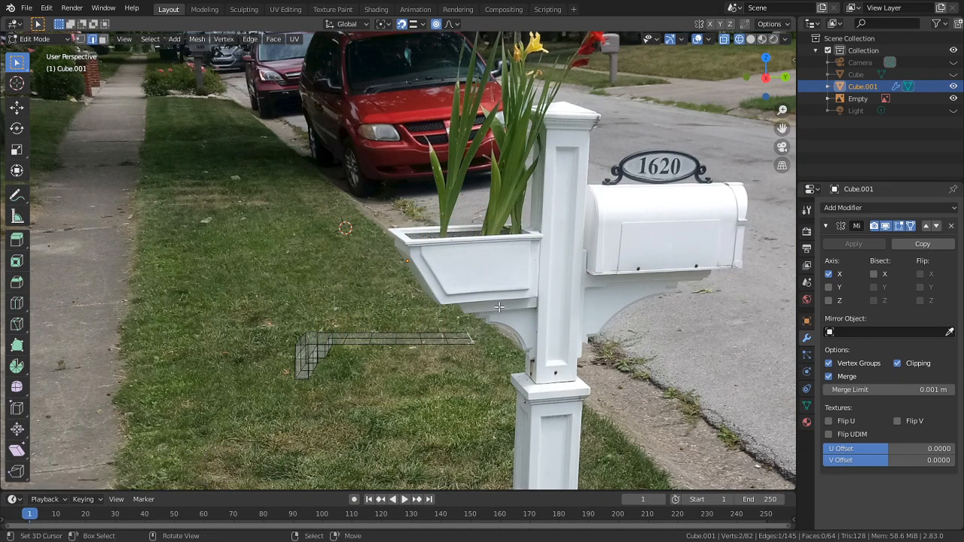
{"action": "key", "text": "g"}
{"action": "key", "text": "z"}
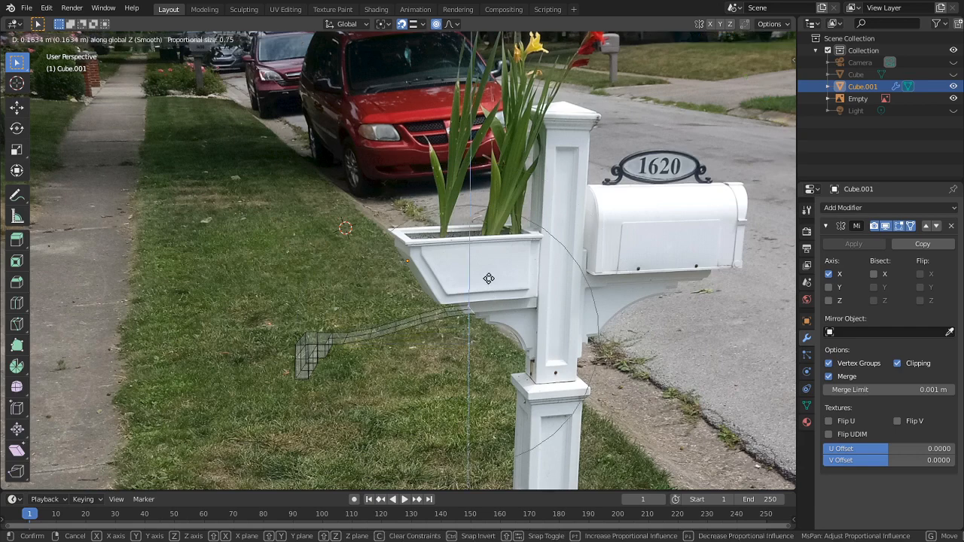
{"action": "key", "text": "Escape"}
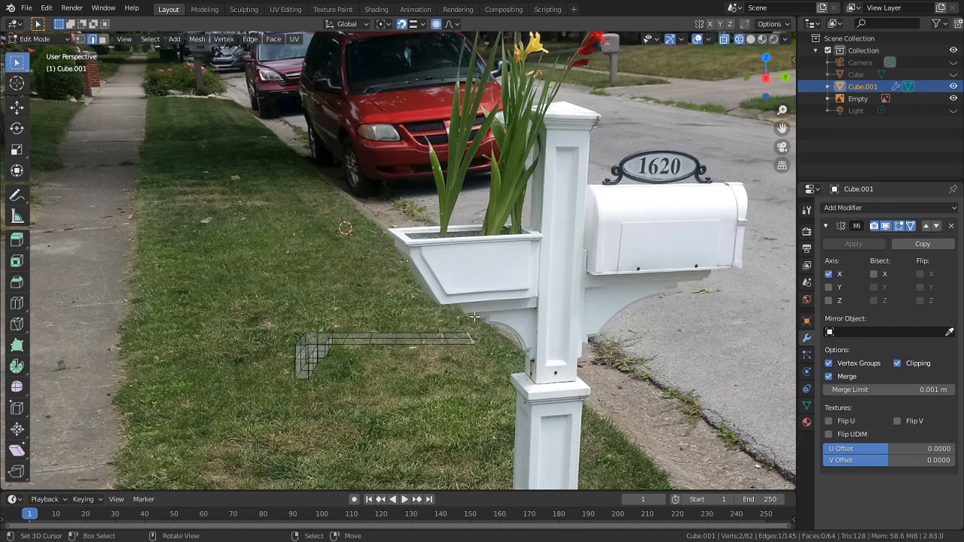
Switch to the right orthographic view and set the proportional editing falloff to Sphere
{"action": "scroll", "coordinate": [479, 317], "scroll_direction": "up", "scroll_amount": 1}
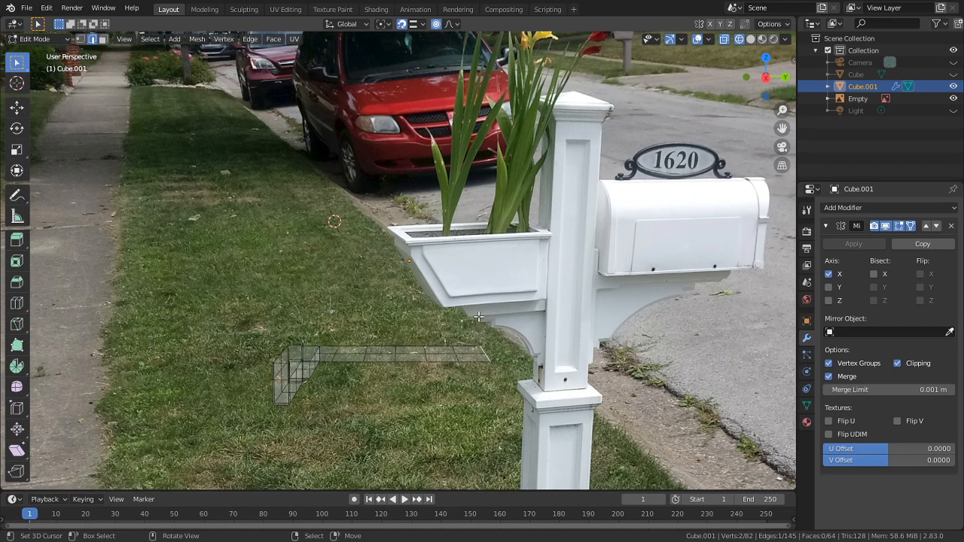
{"action": "key", "text": "KP_3"}
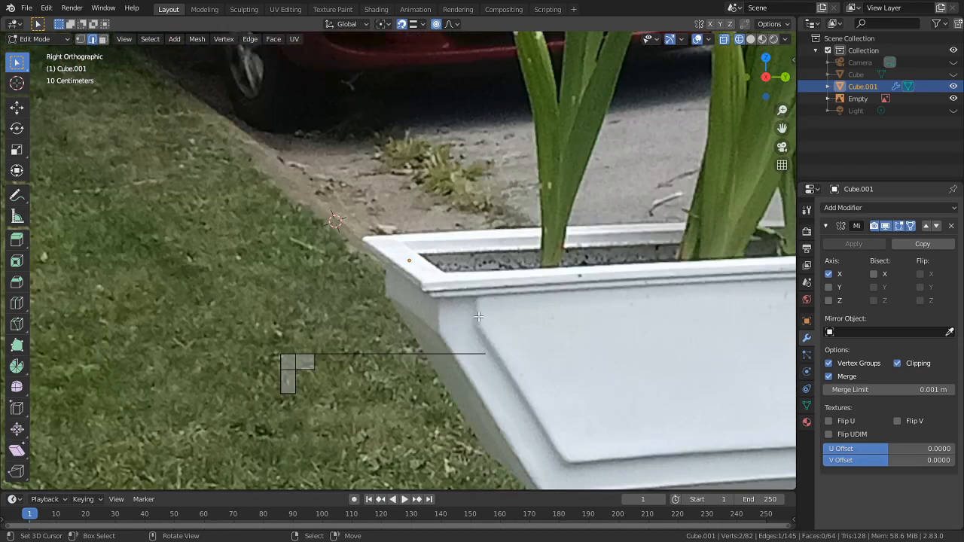
{"action": "left_click", "coordinate": [452, 23]}
{"action": "left_click", "coordinate": [446, 90]}
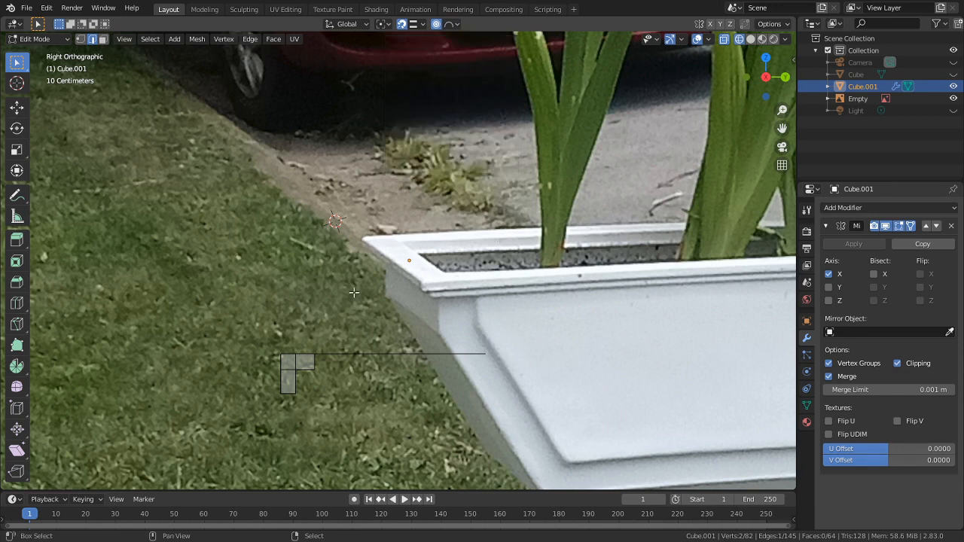
{"action": "middle_click_drag", "start_coordinate": [354, 292], "coordinate": [231, 280], "text": "shift"}
Try to raise the underside's end edge about 0.27 m along Z with a proportional size of 0.56
{"action": "key", "text": "g"}
{"action": "key", "text": "z"}
{"action": "scroll", "coordinate": [302, 235], "scroll_direction": "up", "scroll_amount": 3}
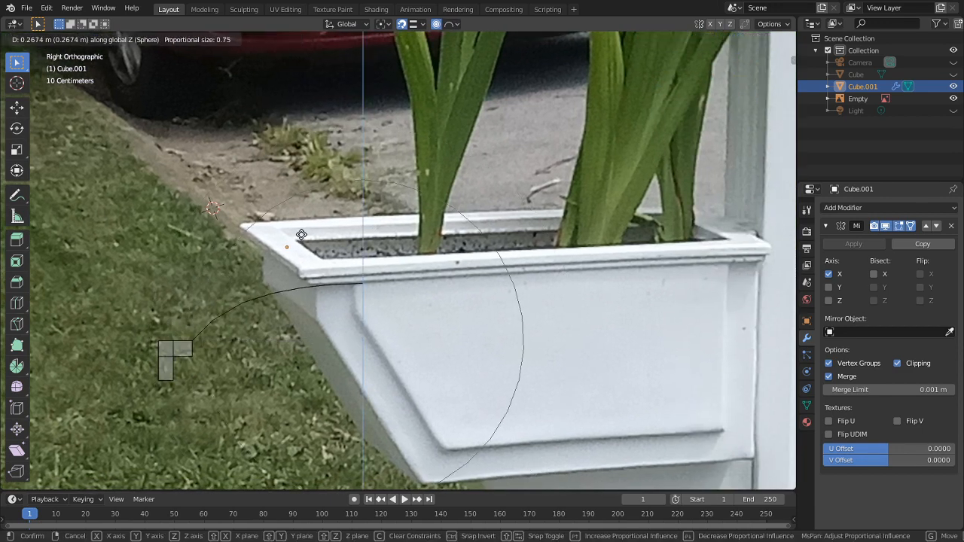
{"action": "scroll", "coordinate": [301, 235], "scroll_direction": "up", "scroll_amount": 2}
{"action": "scroll", "coordinate": [301, 234], "scroll_direction": "up", "scroll_amount": 1}
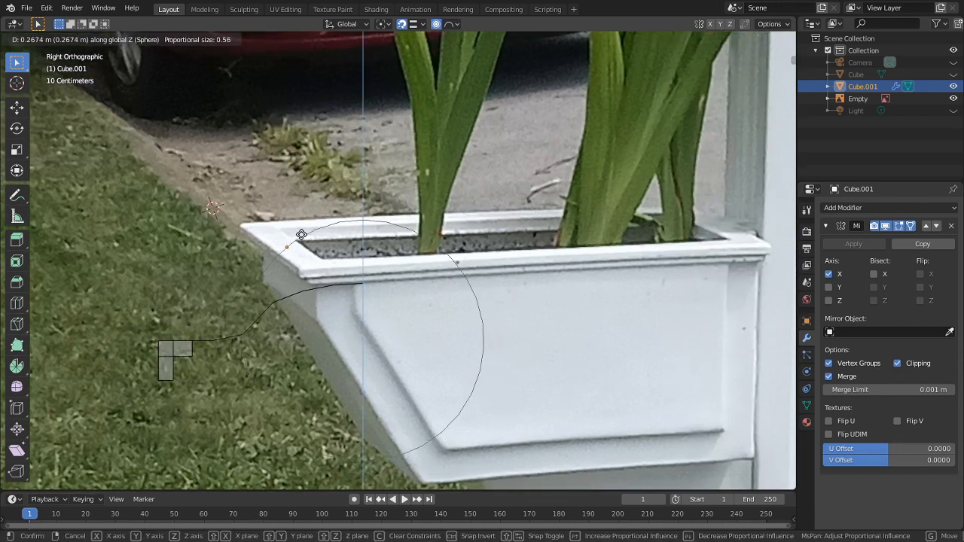
{"action": "left_click", "coordinate": [301, 234]}
{"action": "middle_click_drag", "start_coordinate": [366, 231], "coordinate": [550, 207], "text": "shift"}
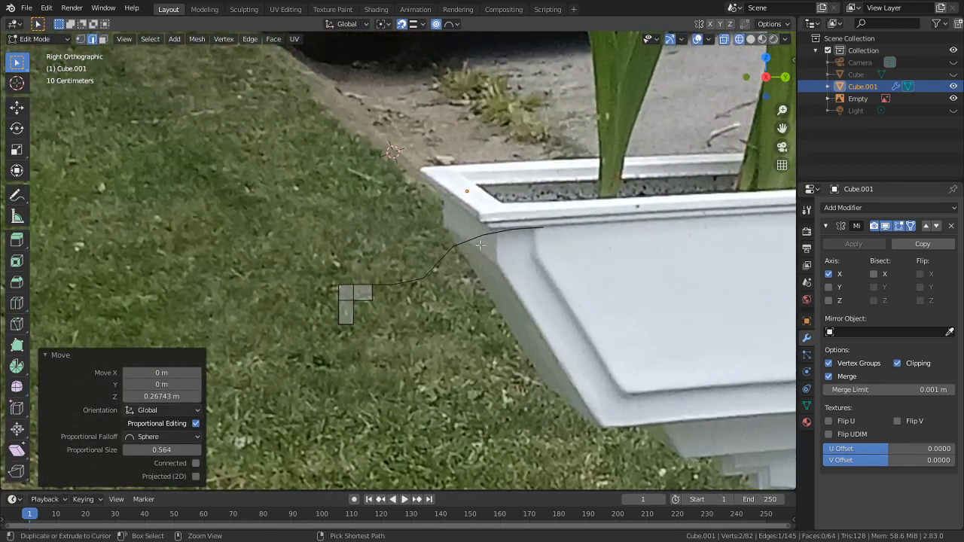
{"action": "key", "text": "ctrl+z"}
Raise the underside's end edge about 0.29 m along Z with a proportional size of 0.62, and reveal the hidden geometry
{"action": "key", "text": "g"}
{"action": "key", "text": "z"}
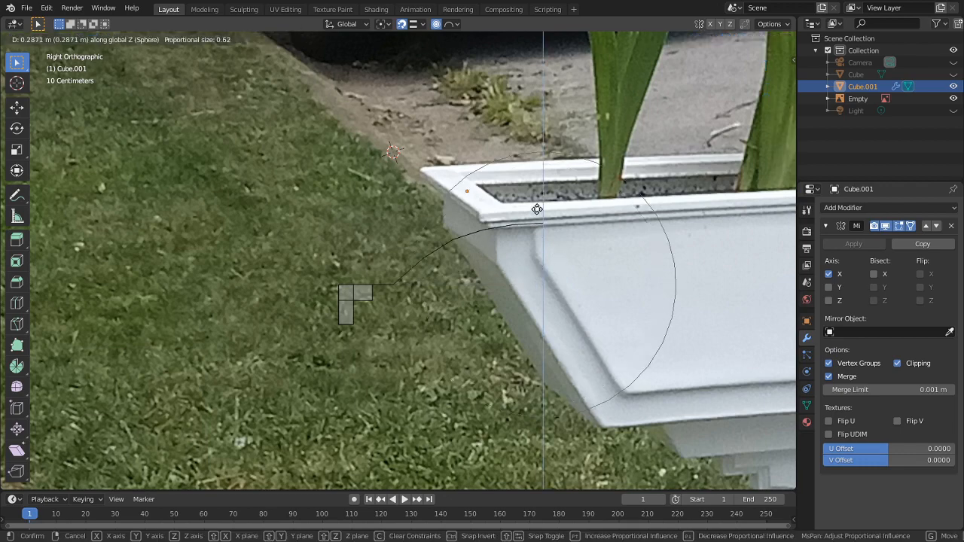
{"action": "left_click", "coordinate": [536, 210]}
{"action": "middle_click_drag", "start_coordinate": [536, 209], "coordinate": [297, 260], "text": "shift"}
{"action": "key", "text": "alt+h"}
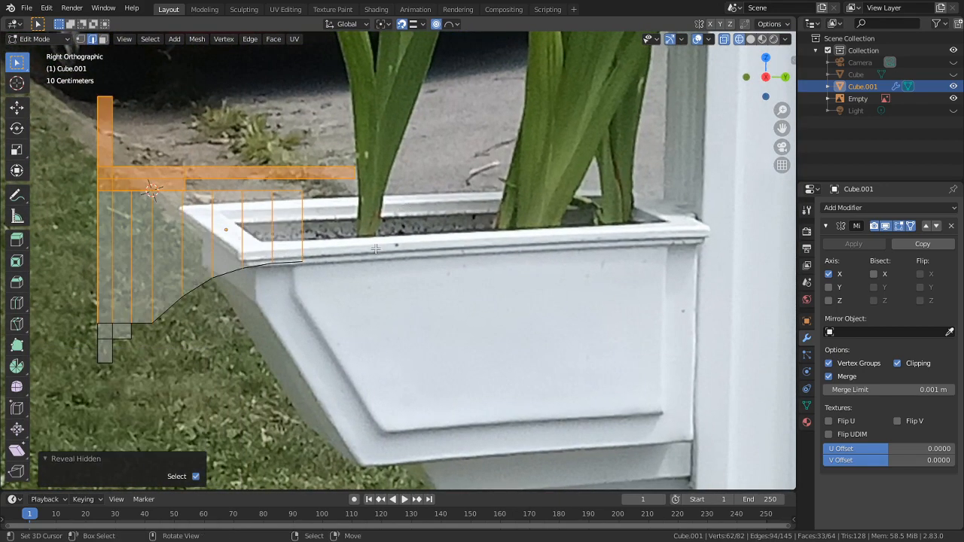
{"action": "middle_click_drag", "start_coordinate": [386, 245], "coordinate": [465, 325], "text": "shift"}
{"action": "key", "text": "alt+a"}
Lower the post, upper arm and block's top vertices about 0.24 m along Z with proportional editing off
{"action": "right_click", "coordinate": [360, 302], "text": "alt"}
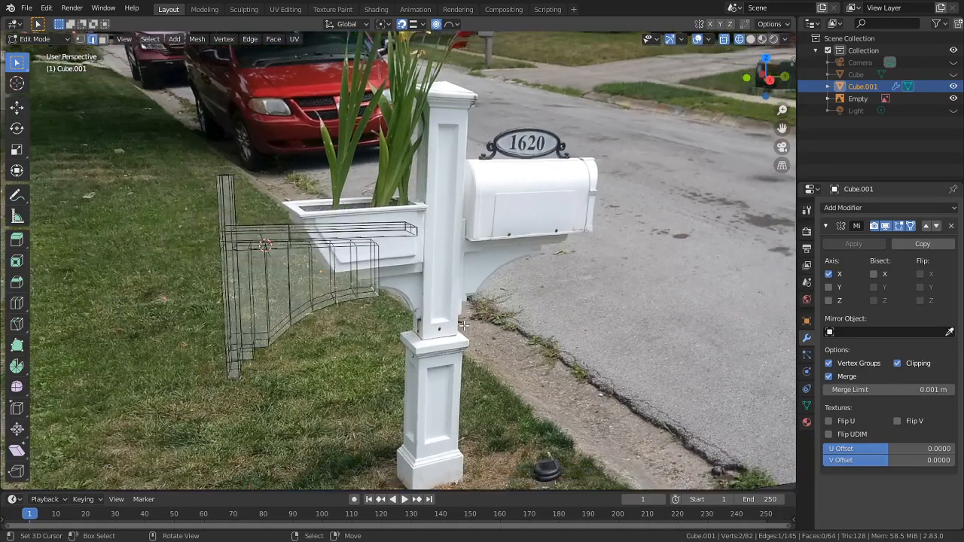
{"action": "middle_click_drag", "start_coordinate": [461, 319], "coordinate": [440, 304]}
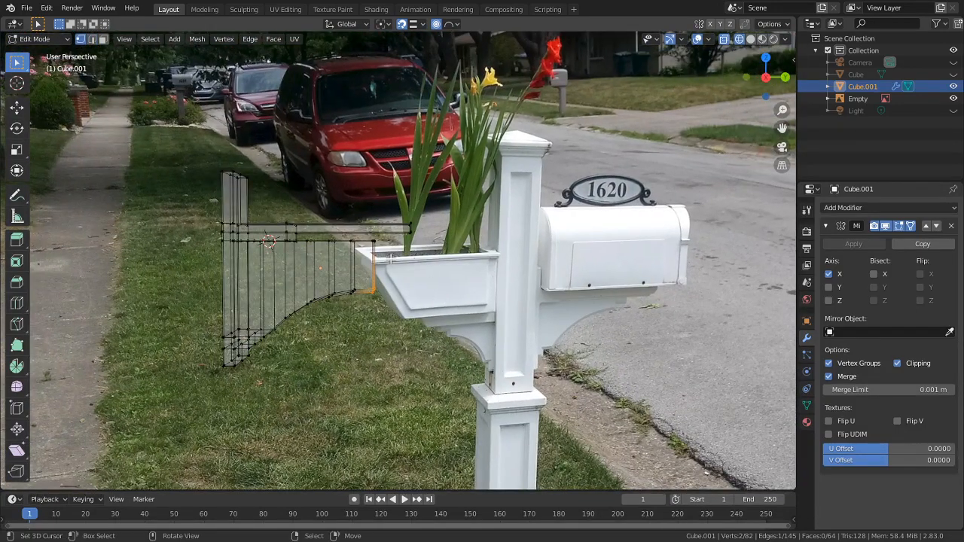
{"action": "key", "text": "c"}
{"action": "left_click_drag", "start_coordinate": [413, 191], "coordinate": [250, 167]}
{"action": "right_click", "coordinate": [246, 168]}
{"action": "key", "text": "g"}
{"action": "key", "text": "z"}
{"action": "right_click", "coordinate": [252, 179]}
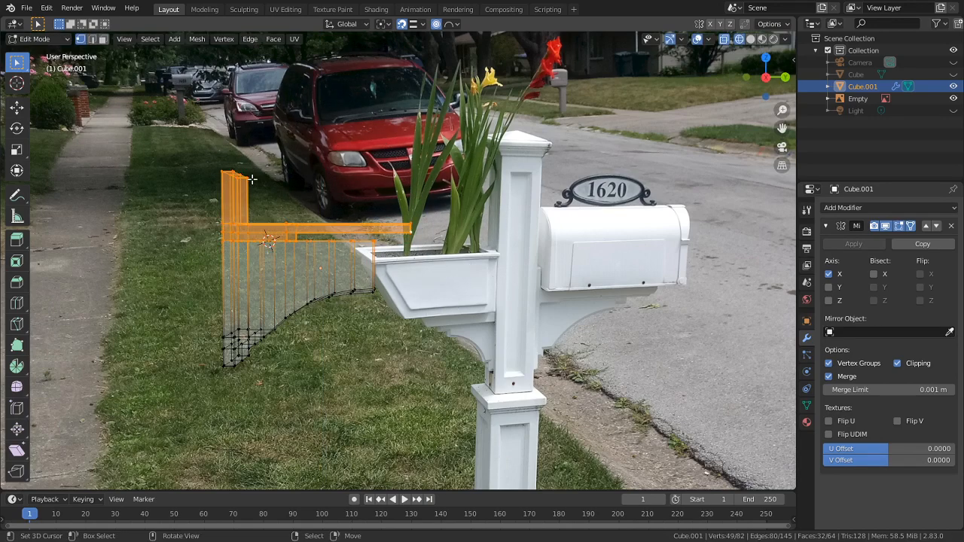
{"action": "key", "text": "g"}
{"action": "key", "text": "z"}
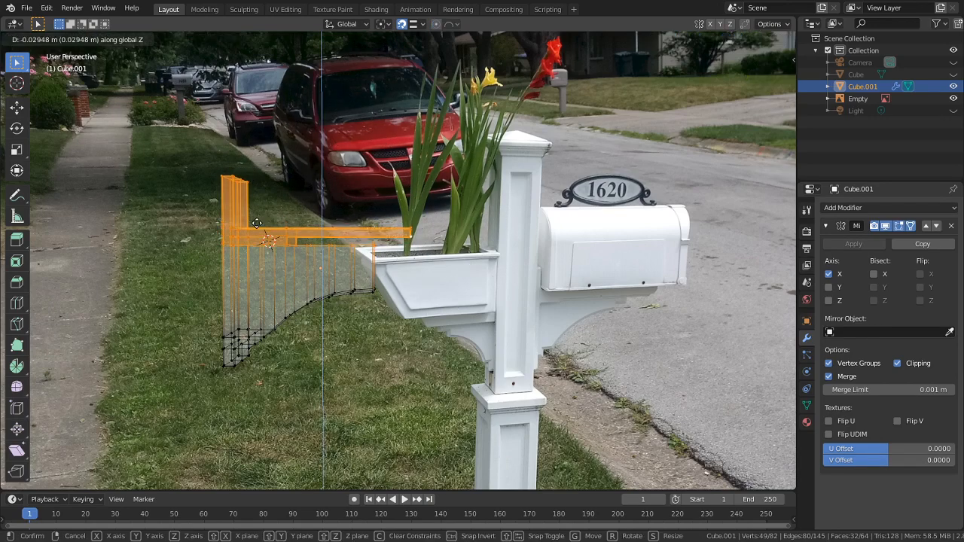
{"action": "left_click", "coordinate": [174, 77]}
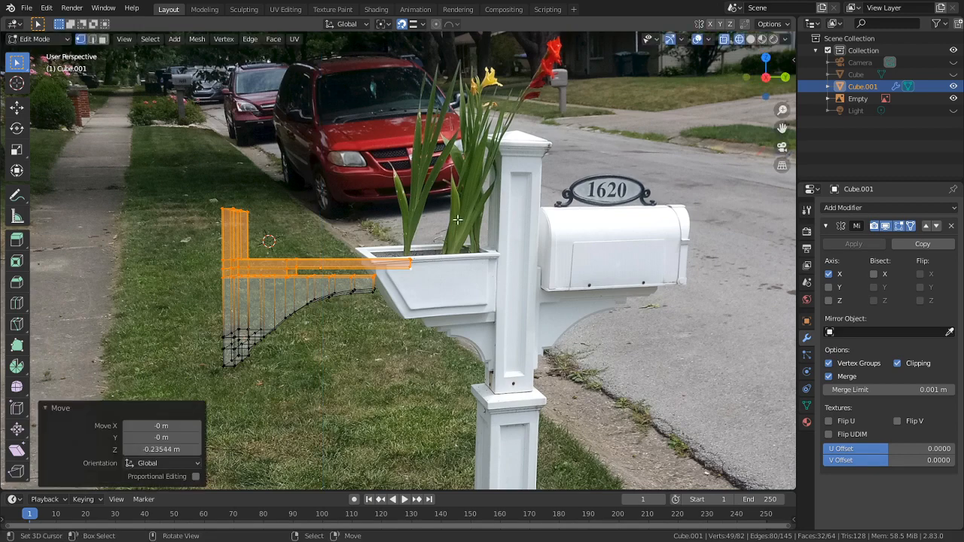
Add one centred lengthwise loop cut around the curved support, splitting its outer end face into upper and lower halves
{"action": "key", "text": "alt+a"}
{"action": "scroll", "coordinate": [457, 220], "scroll_direction": "up", "scroll_amount": 3}
{"action": "key", "text": "ctrl+r"}
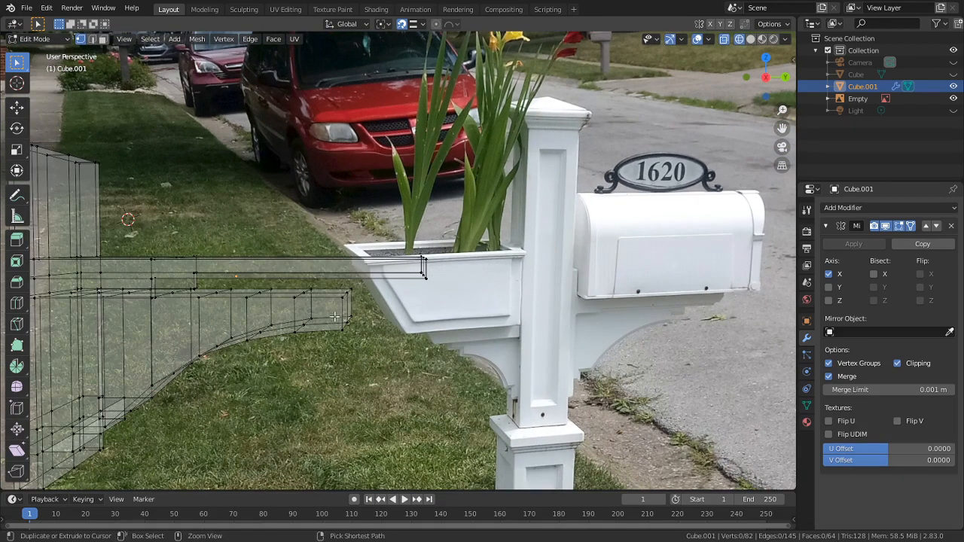
{"action": "left_click", "coordinate": [351, 310]}
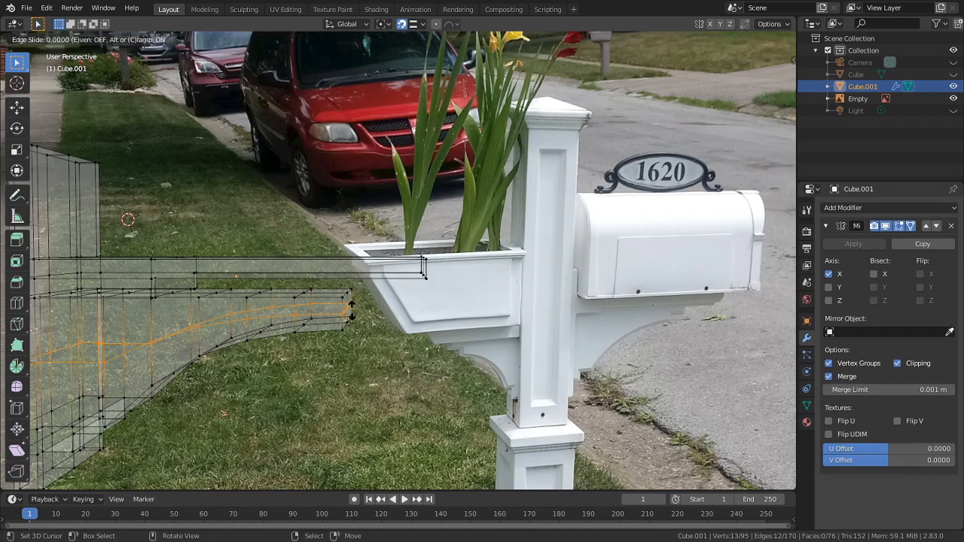
{"action": "left_click", "coordinate": [351, 310]}
Extrude the upper half of the curved support's end face about 0.048 m outward
{"action": "middle_click_drag", "start_coordinate": [351, 311], "coordinate": [375, 326]}
{"action": "right_click", "coordinate": [298, 325]}
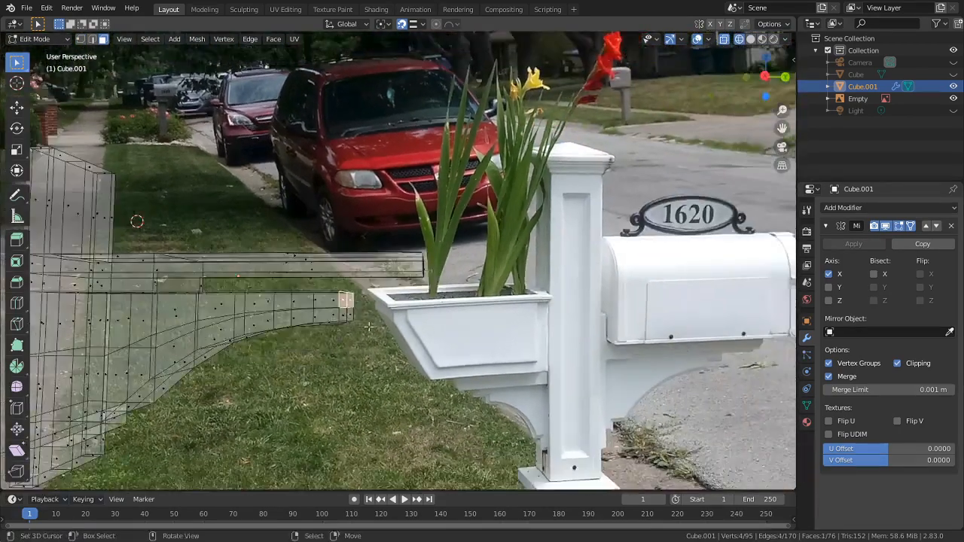
{"action": "key", "text": "e"}
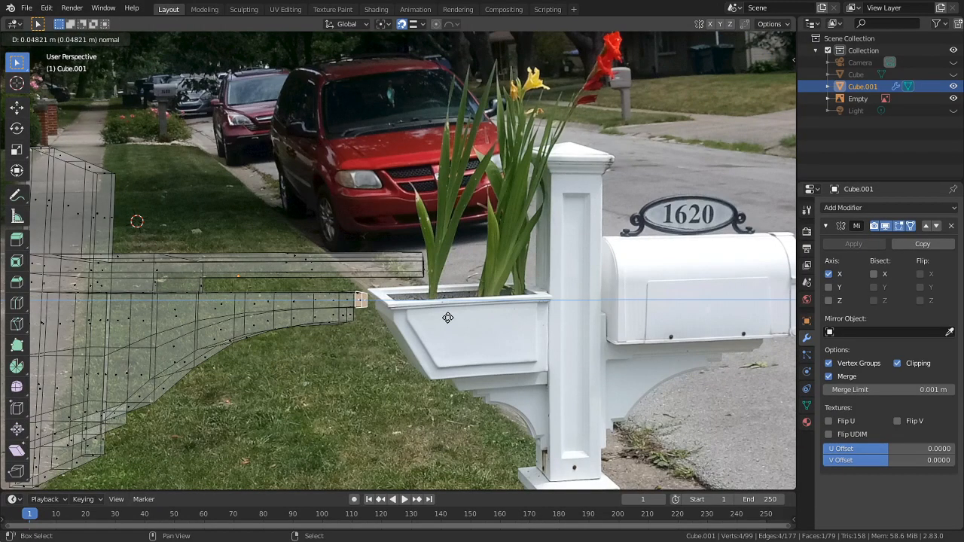
{"action": "left_click", "coordinate": [447, 318]}
{"action": "mouse_move", "coordinate": [447, 318]}
{"action": "middle_mouse_down"}
{"action": "mouse_move", "coordinate": [412, 324]}
{"action": "mouse_move", "coordinate": [420, 307]}
{"action": "middle_mouse_up"}
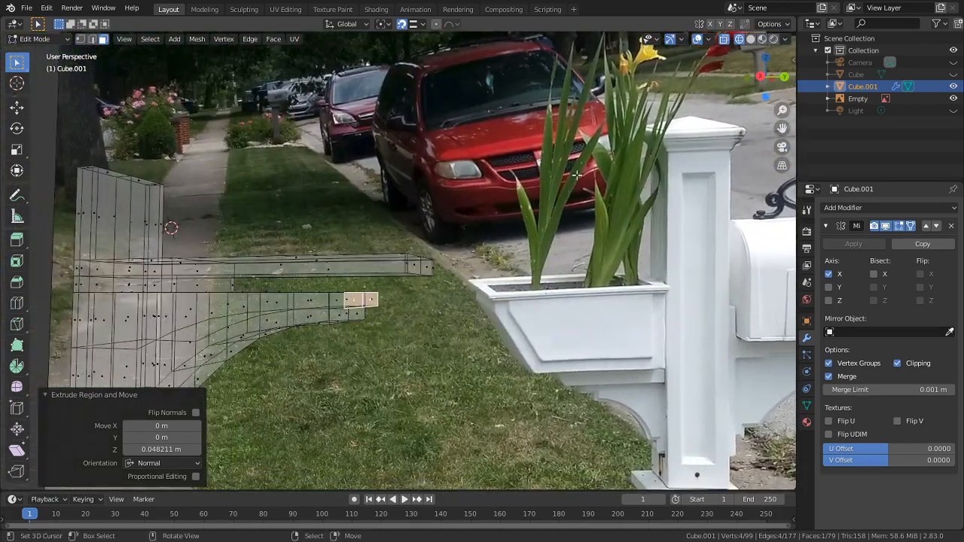
In solid display, compare the curved support's stepped end with the bracket under the mailbox in the reference photo
{"action": "left_click", "coordinate": [750, 39]}
{"action": "mouse_move", "coordinate": [425, 258]}
{"action": "middle_mouse_down", "text": "shift"}
{"action": "mouse_move", "coordinate": [454, 257]}
{"action": "mouse_move", "coordinate": [490, 222]}
{"action": "middle_mouse_up", "text": "shift"}
{"action": "mouse_move", "coordinate": [390, 294]}
{"action": "middle_mouse_down"}
{"action": "mouse_move", "coordinate": [417, 240]}
{"action": "mouse_move", "coordinate": [420, 265]}
{"action": "mouse_move", "coordinate": [391, 182]}
{"action": "mouse_move", "coordinate": [377, 296]}
{"action": "middle_mouse_up"}
{"action": "scroll", "coordinate": [354, 296], "scroll_direction": "up", "scroll_amount": 2}
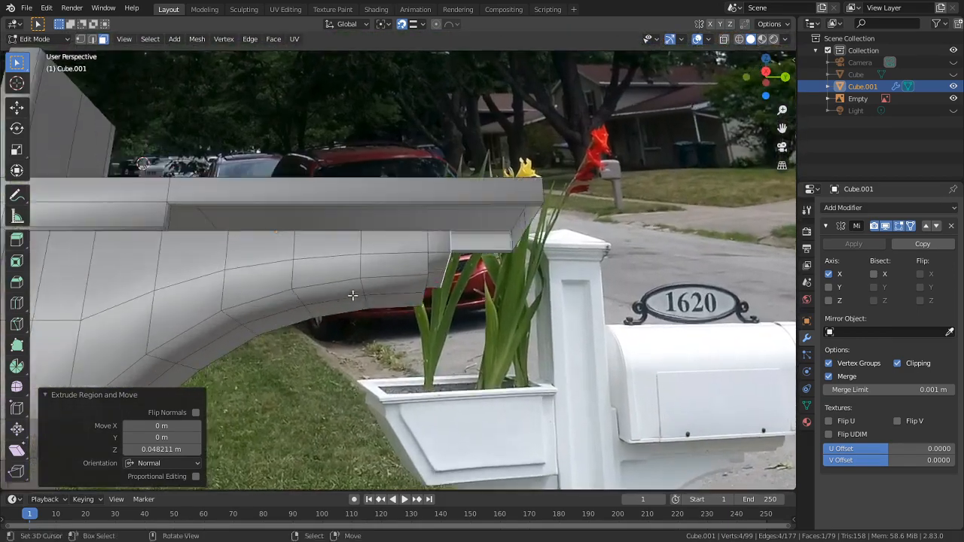
{"action": "middle_click_drag", "start_coordinate": [309, 260], "coordinate": [306, 274], "text": "shift"}
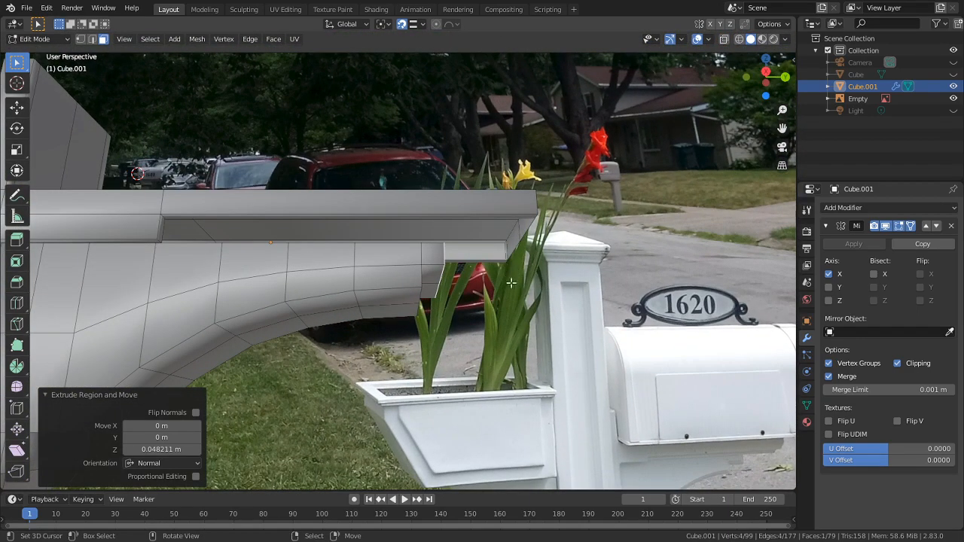
{"action": "middle_click_drag", "start_coordinate": [510, 283], "coordinate": [510, 306]}
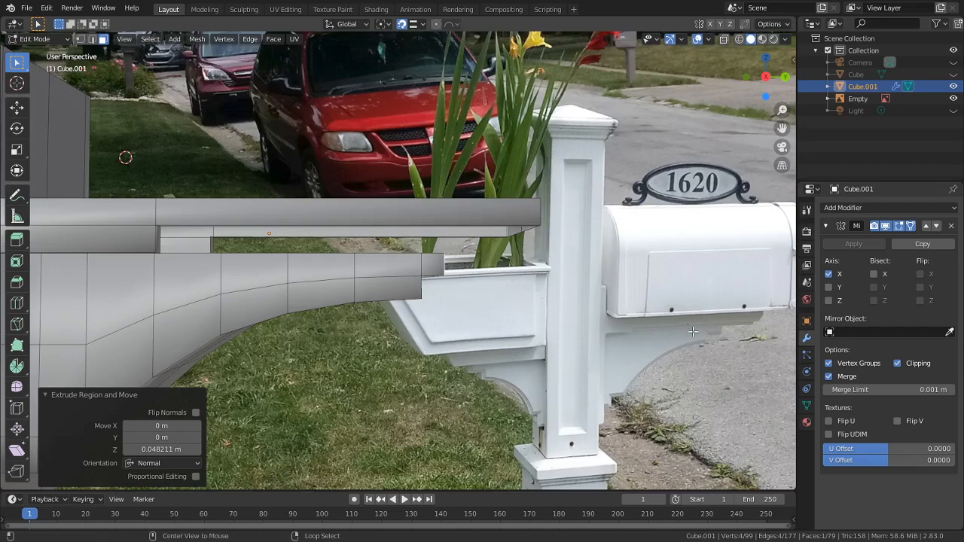
{"action": "scroll", "coordinate": [694, 332], "scroll_direction": "up", "scroll_amount": 8}
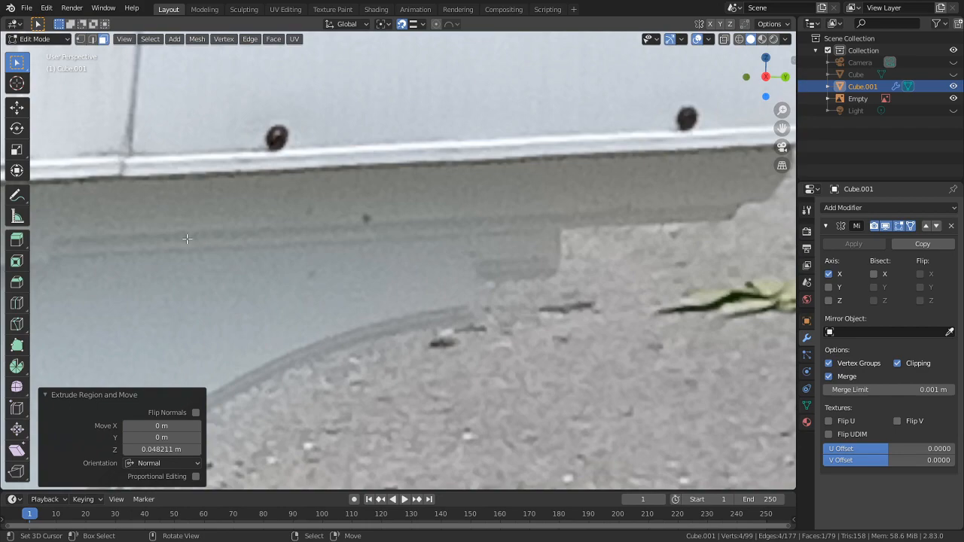
{"action": "scroll", "coordinate": [631, 229], "scroll_direction": "down", "scroll_amount": 3}
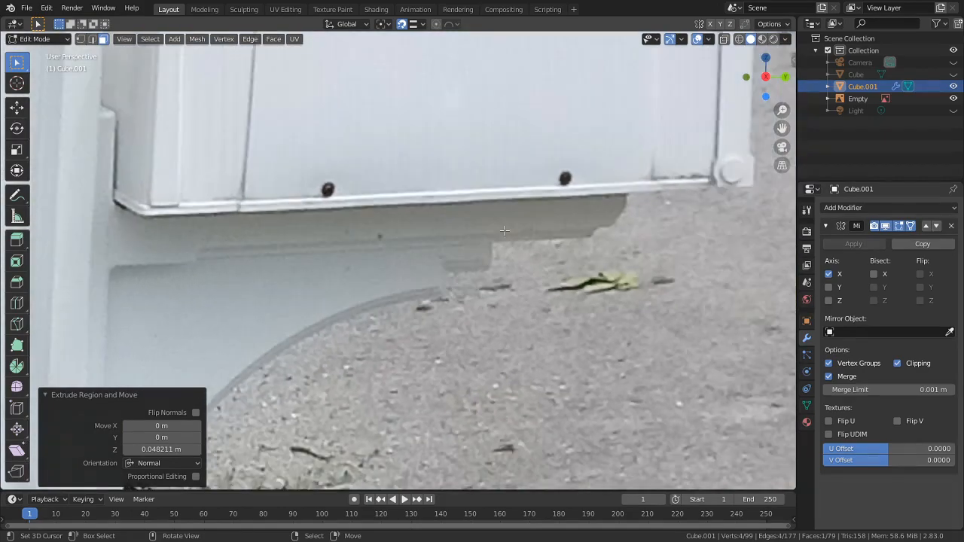
{"action": "scroll", "coordinate": [503, 230], "scroll_direction": "down", "scroll_amount": 8}
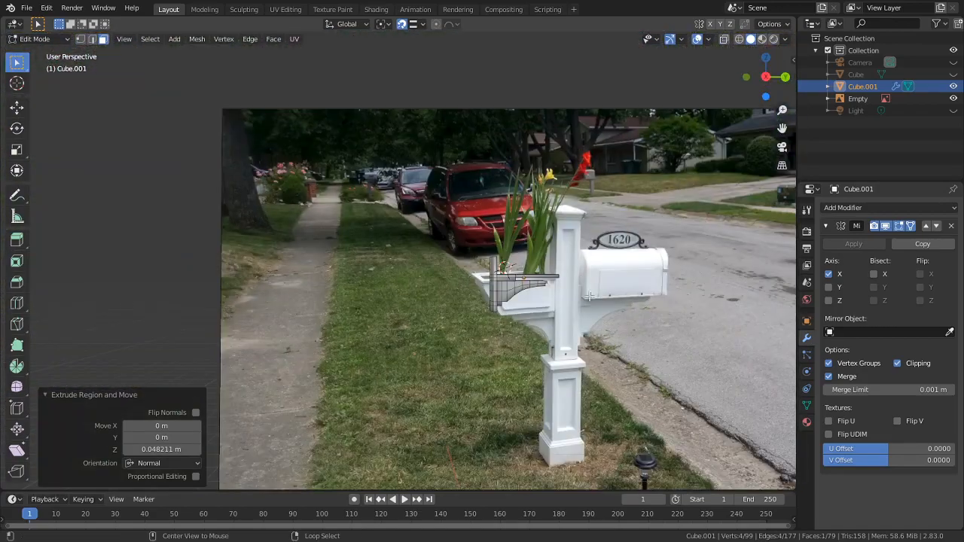
{"action": "scroll", "coordinate": [491, 279], "scroll_direction": "up", "scroll_amount": 10}
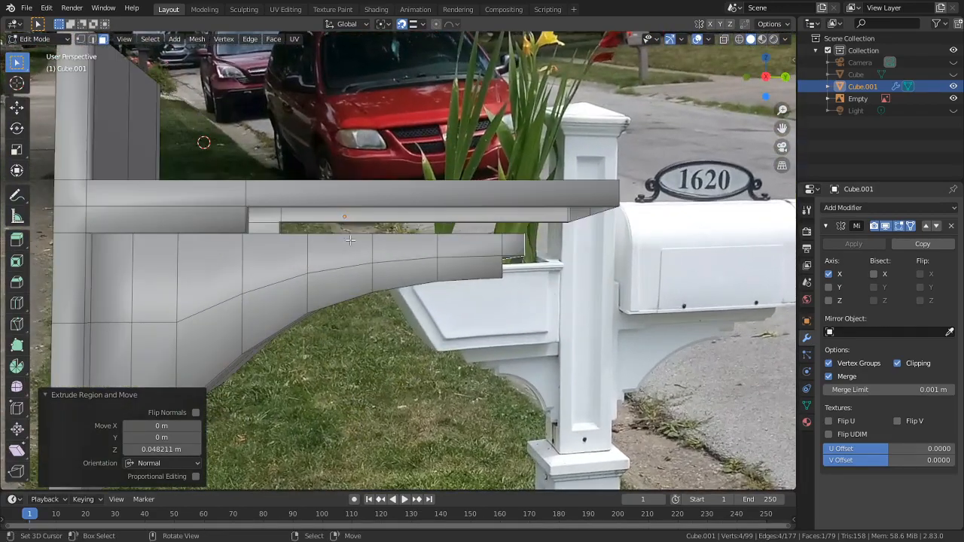
Delete the narrow outer end face of the block between the upper arm and the curved support
{"action": "scroll", "coordinate": [289, 225], "scroll_direction": "up", "scroll_amount": 1}
{"action": "middle_click_drag", "start_coordinate": [285, 227], "coordinate": [138, 243]}
{"action": "key", "text": "2"}
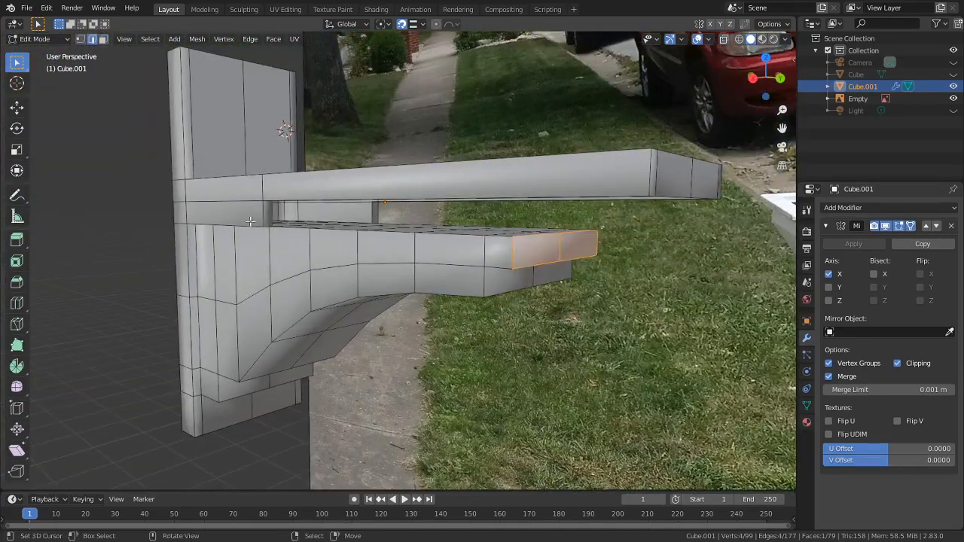
{"action": "middle_click_drag", "start_coordinate": [316, 225], "coordinate": [522, 196]}
{"action": "scroll", "coordinate": [266, 221], "scroll_direction": "up", "scroll_amount": 3}
{"action": "key", "text": "3"}
{"action": "middle_click_drag", "start_coordinate": [320, 236], "coordinate": [317, 286]}
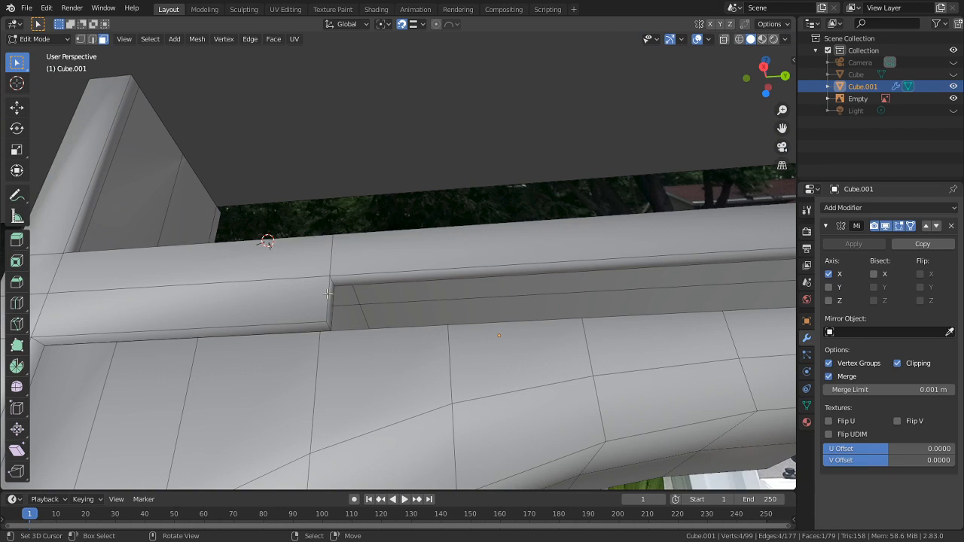
{"action": "left_click", "coordinate": [327, 294]}
{"action": "left_click", "coordinate": [328, 301]}
{"action": "key", "text": "x"}
{"action": "left_click", "coordinate": [327, 301]}
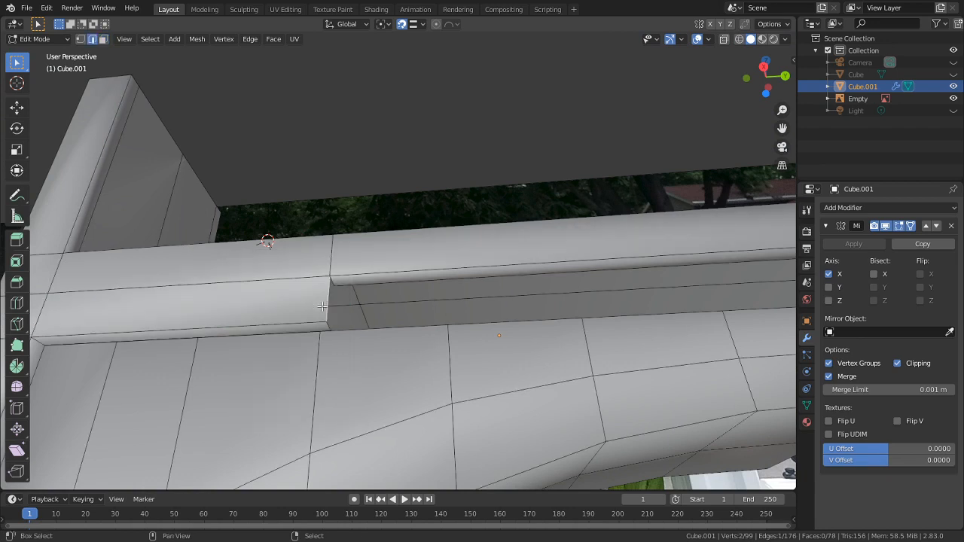
Delete the block's two remaining outer end edges together with the faces attached to them
{"action": "left_click", "coordinate": [326, 316], "text": "shift"}
{"action": "key", "text": "x"}
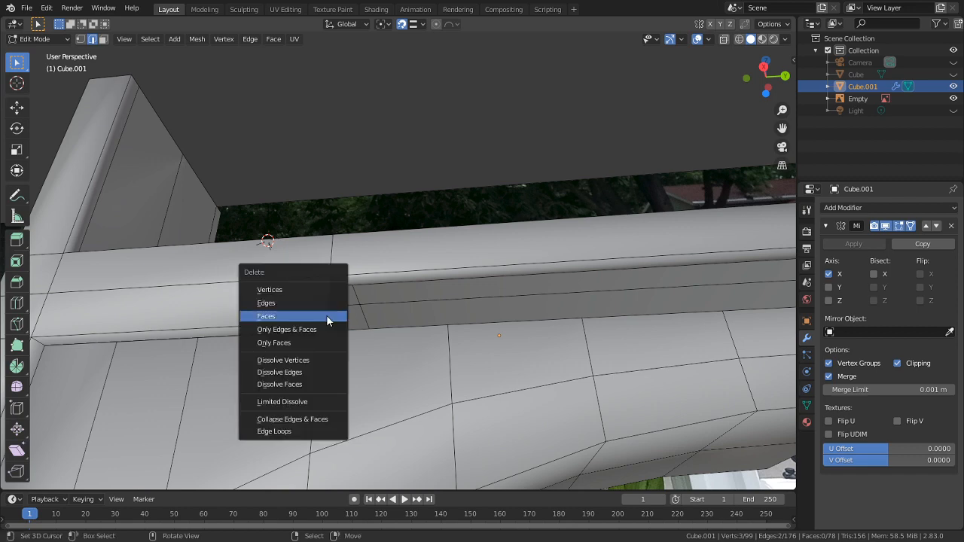
{"action": "left_click", "coordinate": [307, 302]}
{"action": "middle_click_drag", "start_coordinate": [307, 303], "coordinate": [355, 400]}
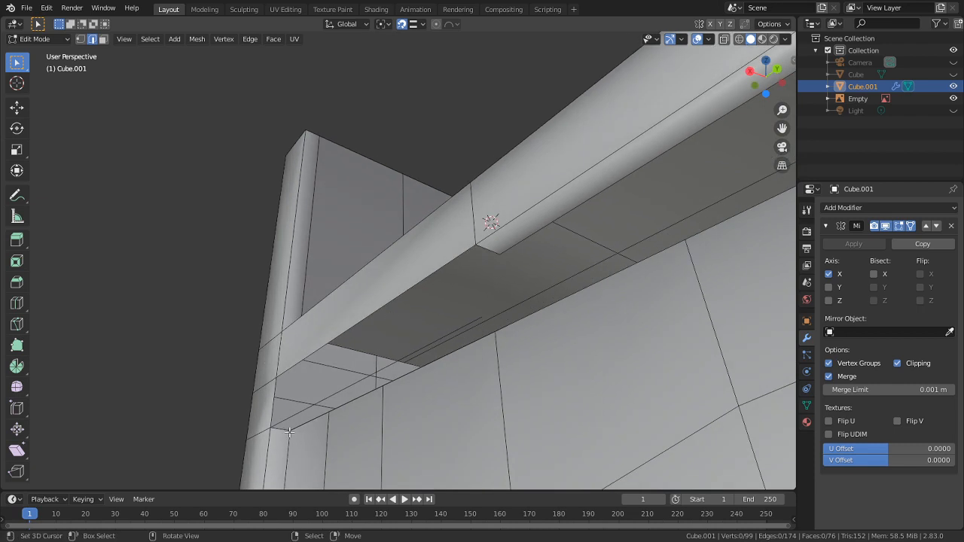
{"action": "middle_click_drag", "start_coordinate": [292, 400], "coordinate": [342, 421]}
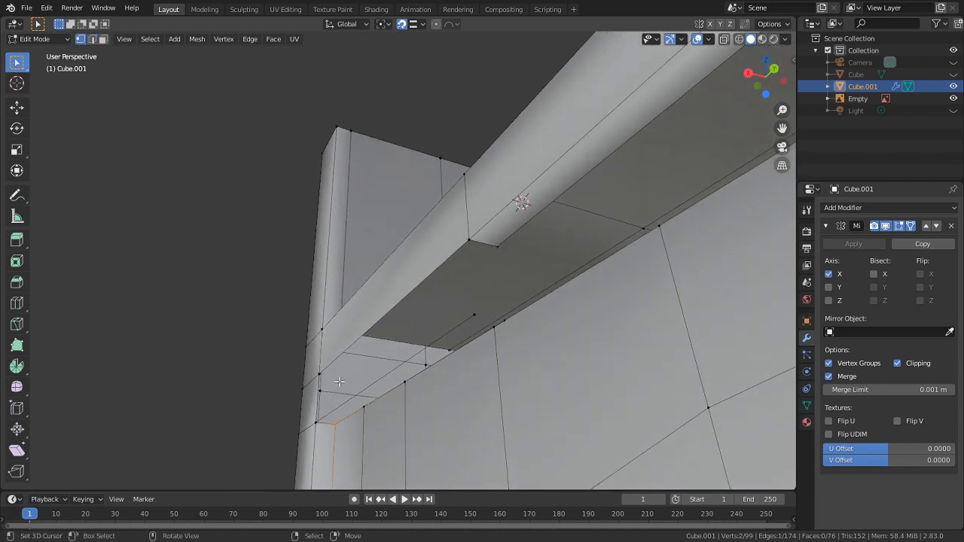
{"action": "key", "text": "e"}
{"action": "key", "text": "z"}
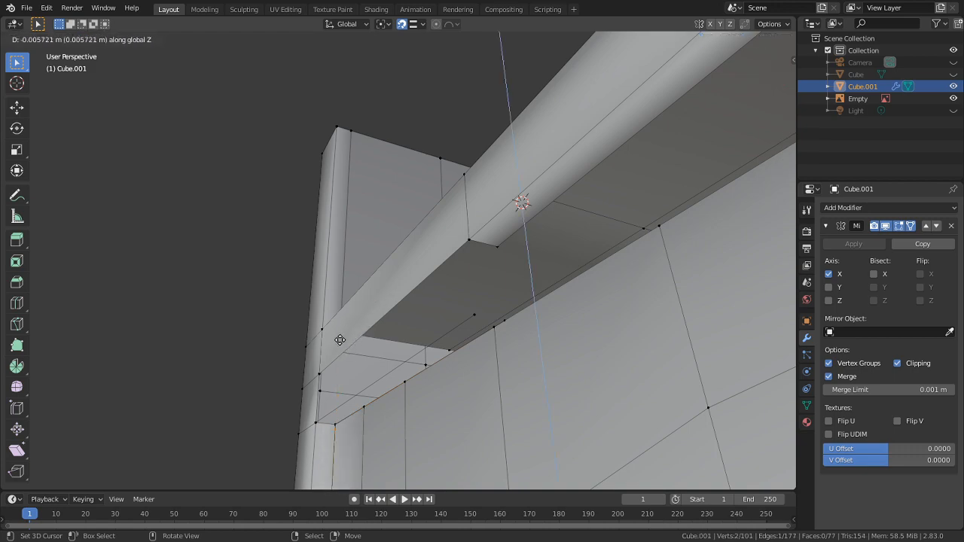
{"action": "right_click", "coordinate": [372, 328]}
{"action": "middle_click_drag", "start_coordinate": [374, 328], "coordinate": [444, 287]}
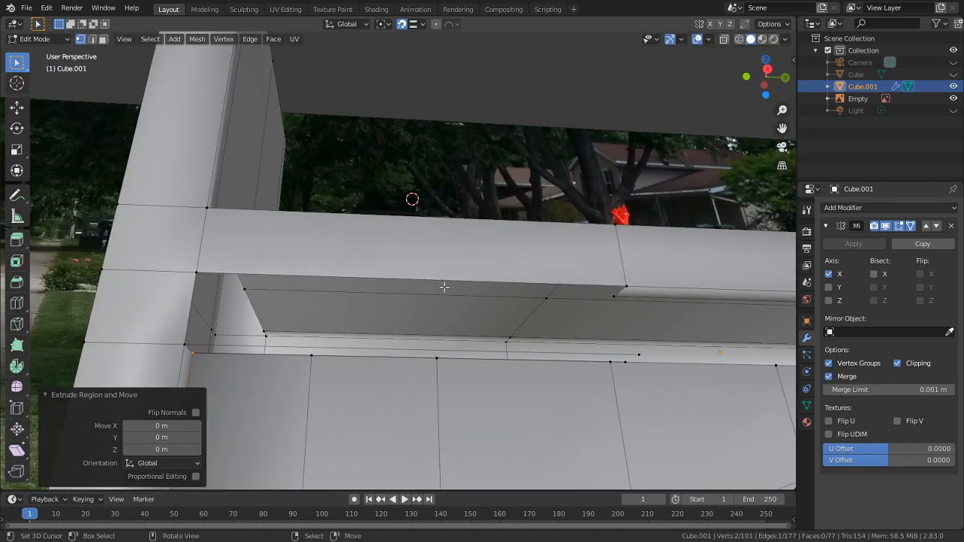
{"action": "key", "text": "g"}
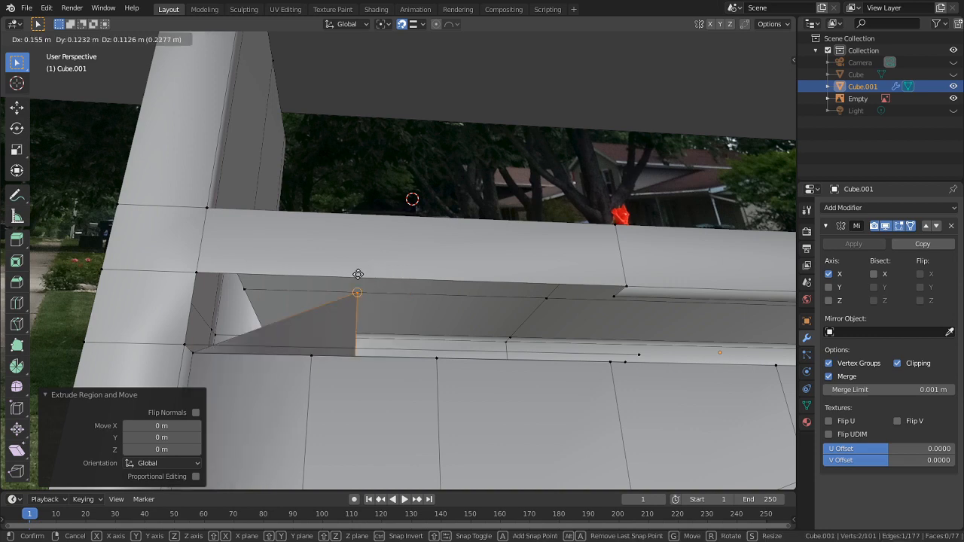
{"action": "right_click", "coordinate": [356, 274]}
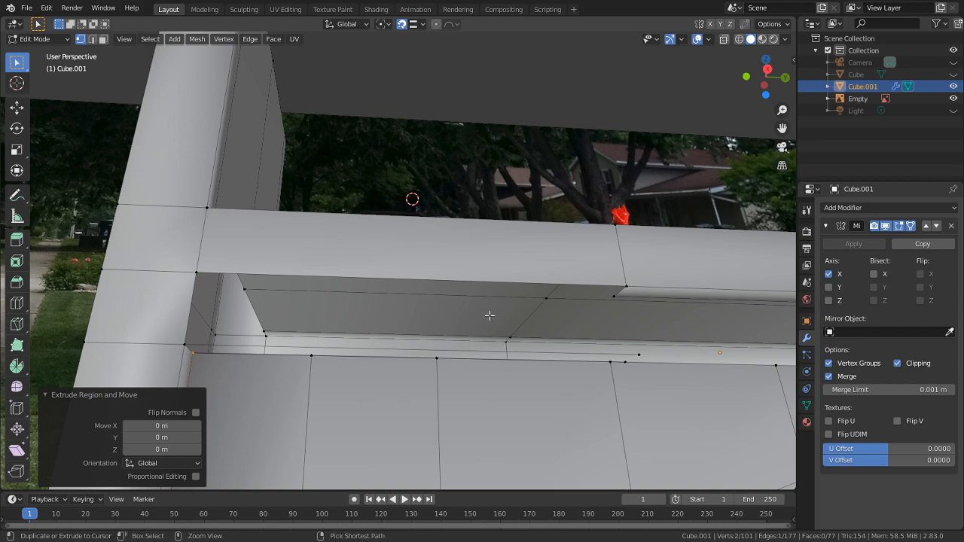
{"action": "key", "text": "ctrl+z"}
Delete the loose leftover edge running beneath the upper arm where the block was opened
{"action": "middle_click_drag", "start_coordinate": [488, 315], "coordinate": [475, 286]}
{"action": "key", "text": "Tab"}
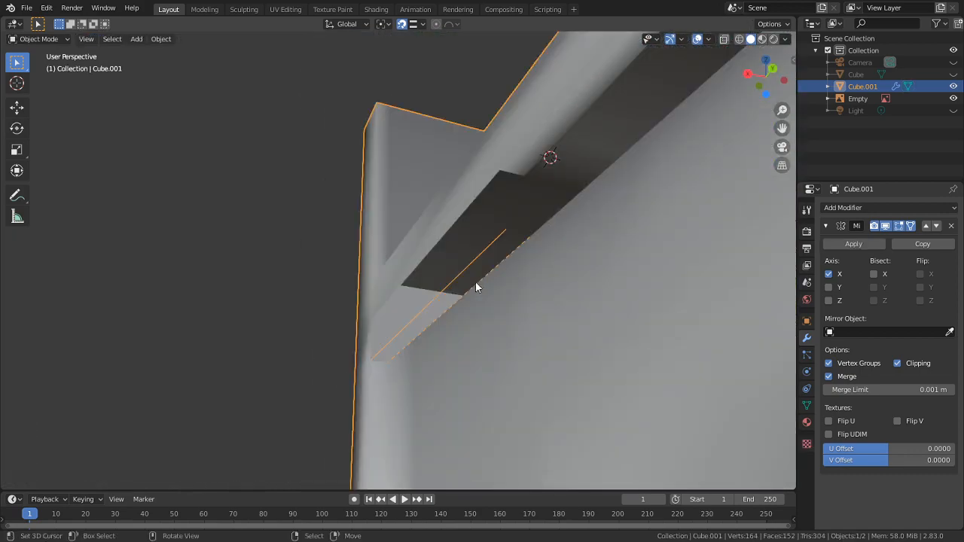
{"action": "key", "text": "Tab"}
{"action": "key", "text": "x"}
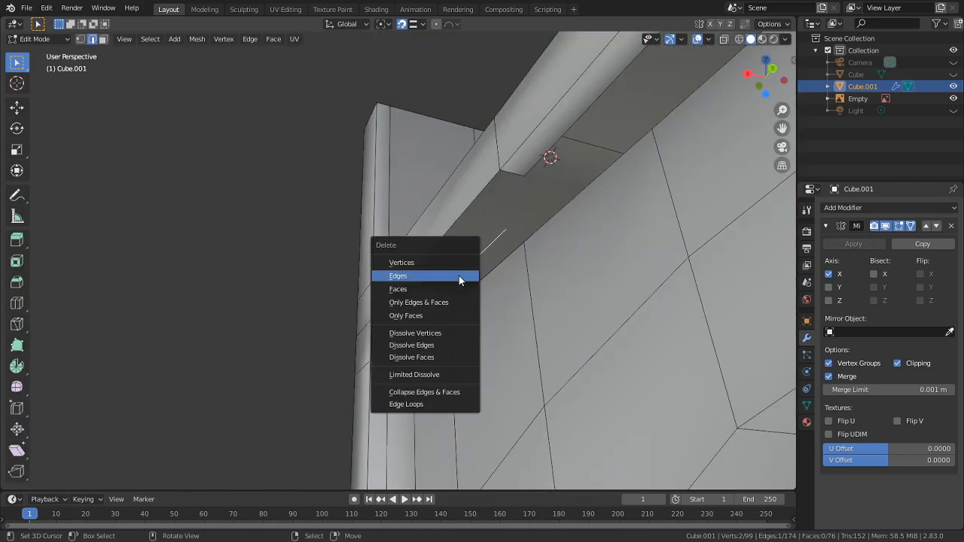
{"action": "left_click", "coordinate": [459, 276]}
{"action": "middle_click_drag", "start_coordinate": [474, 276], "coordinate": [467, 295]}
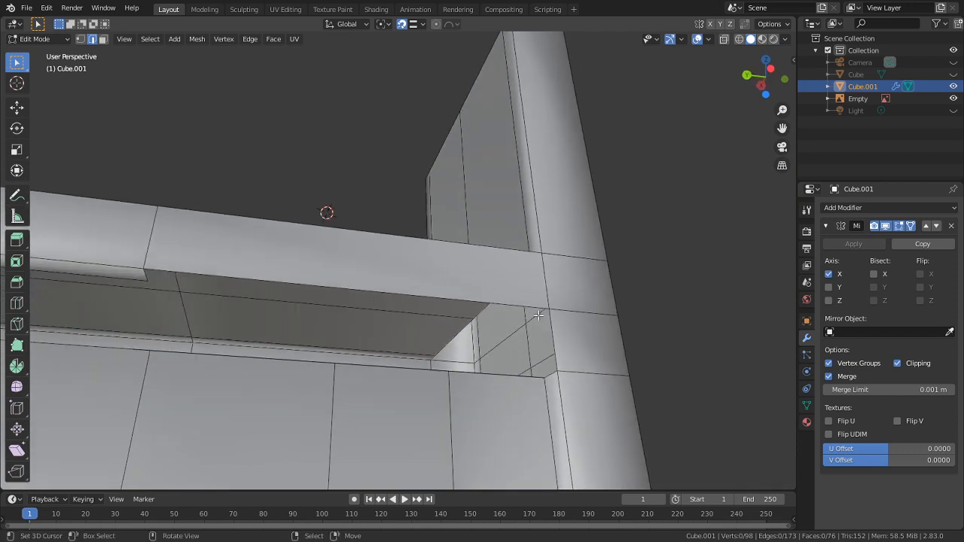
Extrude the curved support's top corner vertex beside the post up along Z to the upper arm's underside
{"action": "middle_click_drag", "start_coordinate": [539, 315], "coordinate": [540, 385]}
{"action": "key", "text": "1"}
{"action": "left_click", "coordinate": [539, 385]}
{"action": "key", "text": "e"}
{"action": "key", "text": "z"}
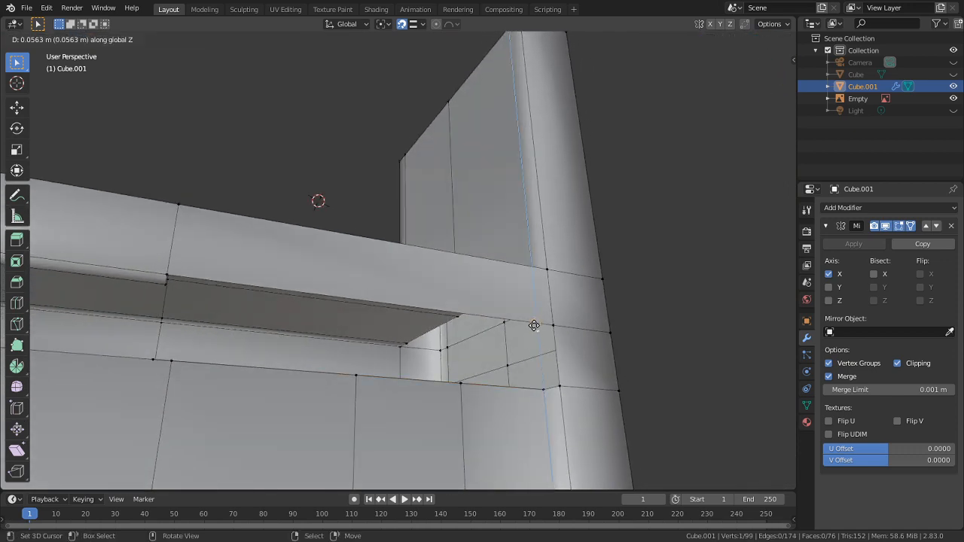
{"action": "left_click", "coordinate": [541, 332]}
Connect the extruded vertex to the arm's inner underside corner and fill the narrow strip up to the arm's lower edge
{"action": "middle_click_drag", "start_coordinate": [307, 288], "coordinate": [312, 269]}
{"action": "left_click", "coordinate": [291, 248], "text": "shift"}
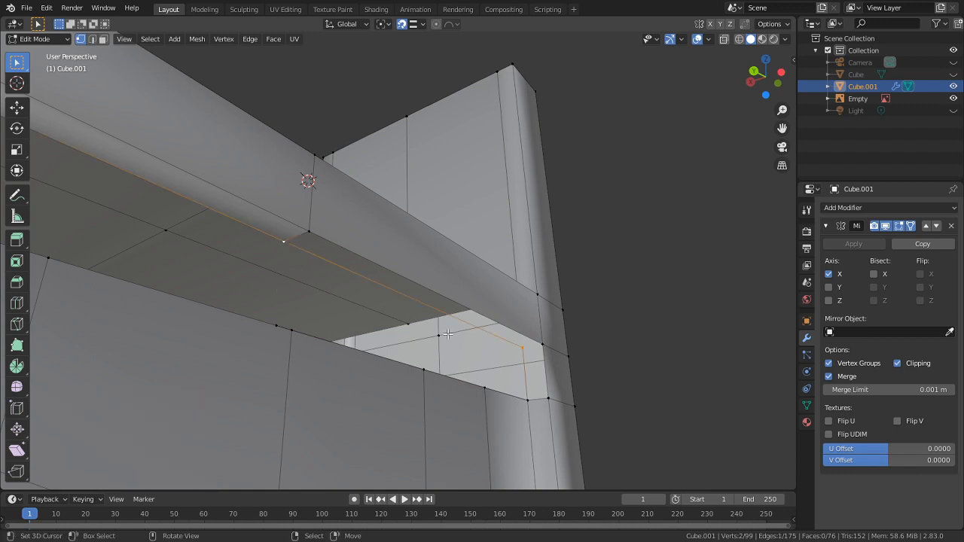
{"action": "key", "text": "2"}
{"action": "left_click", "coordinate": [396, 280]}
{"action": "left_click", "coordinate": [394, 283], "text": "shift"}
{"action": "key", "text": "f"}
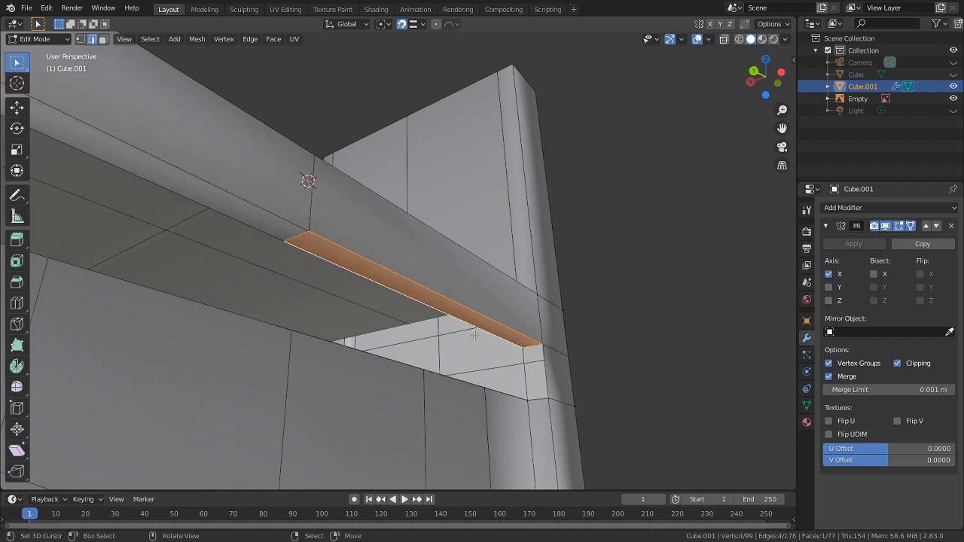
{"action": "left_click", "coordinate": [533, 371]}
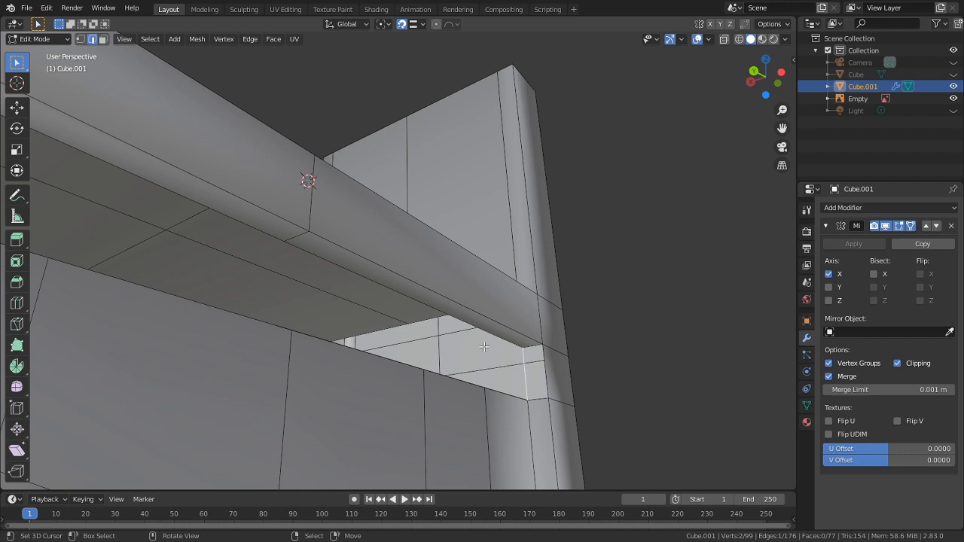
Delete both faces of the narrow strip running lengthwise under the upper arm's outer edge
{"action": "key", "text": "3"}
{"action": "left_click", "coordinate": [435, 308]}
{"action": "middle_click_drag", "start_coordinate": [422, 313], "coordinate": [320, 298]}
{"action": "left_click", "coordinate": [295, 269], "text": "ctrl"}
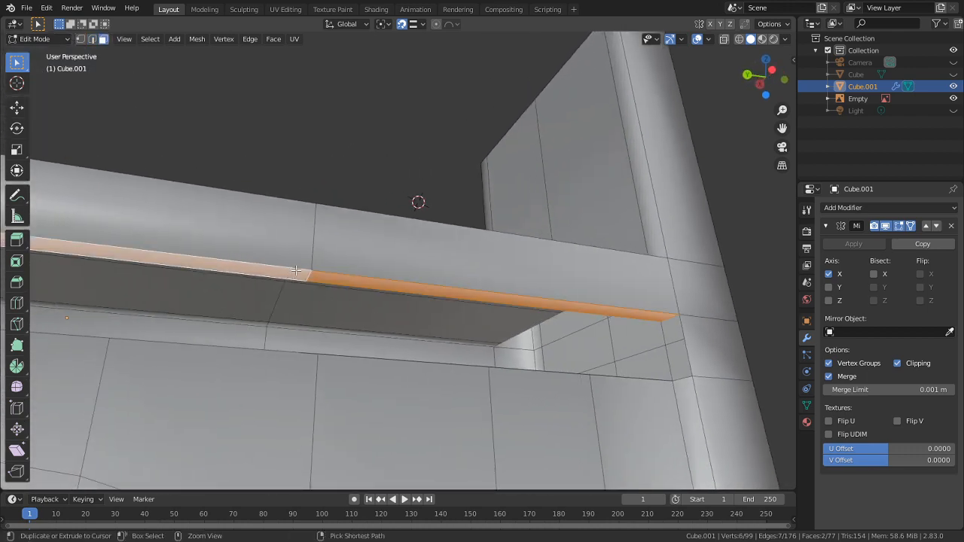
{"action": "key", "text": "ctrl+x"}
{"action": "key", "text": "ctrl+z"}
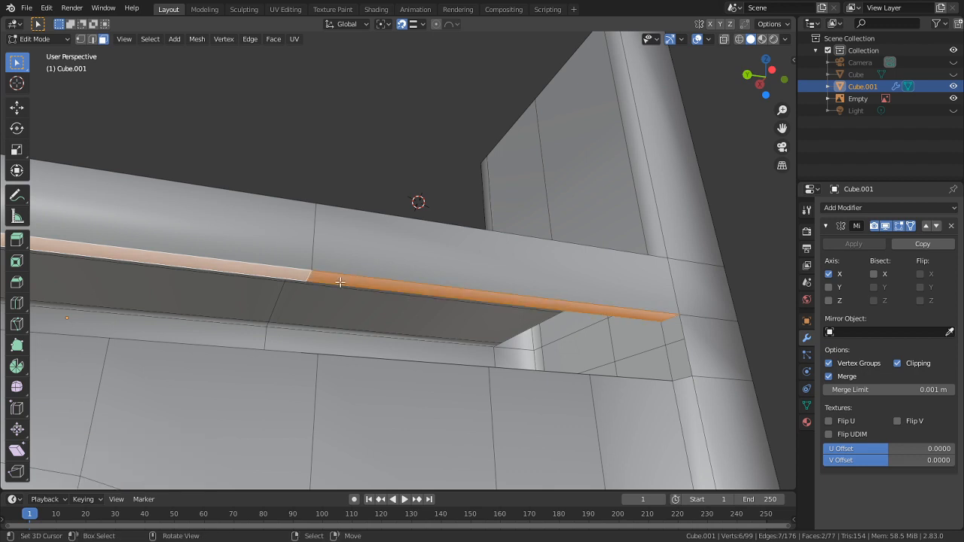
{"action": "key", "text": "x"}
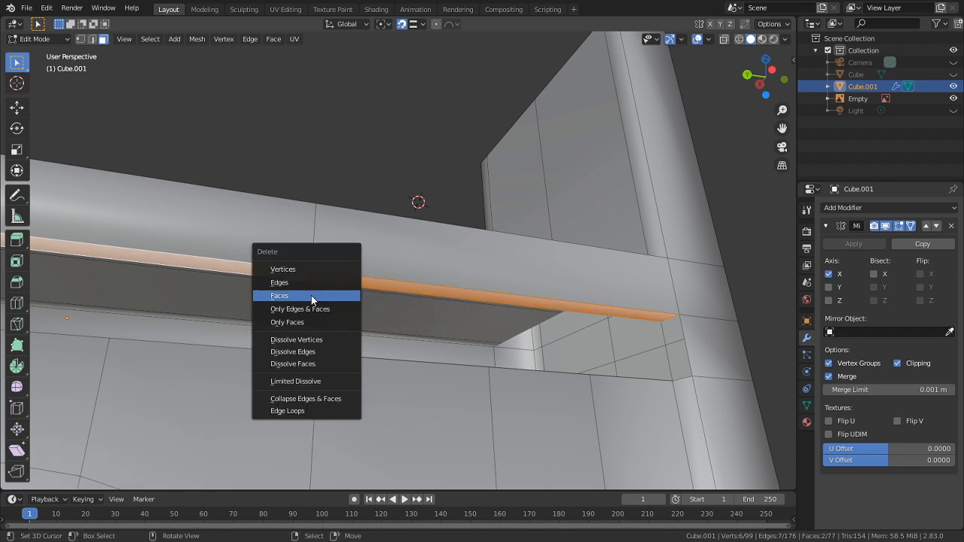
{"action": "left_click", "coordinate": [311, 296]}
Dissolve the crosswise edge loop around the upper arm where the block ended
{"action": "key", "text": "2"}
{"action": "left_click", "coordinate": [309, 254], "text": "alt"}
{"action": "key", "text": "ctrl+x"}
{"action": "middle_click_drag", "start_coordinate": [310, 255], "coordinate": [348, 295]}
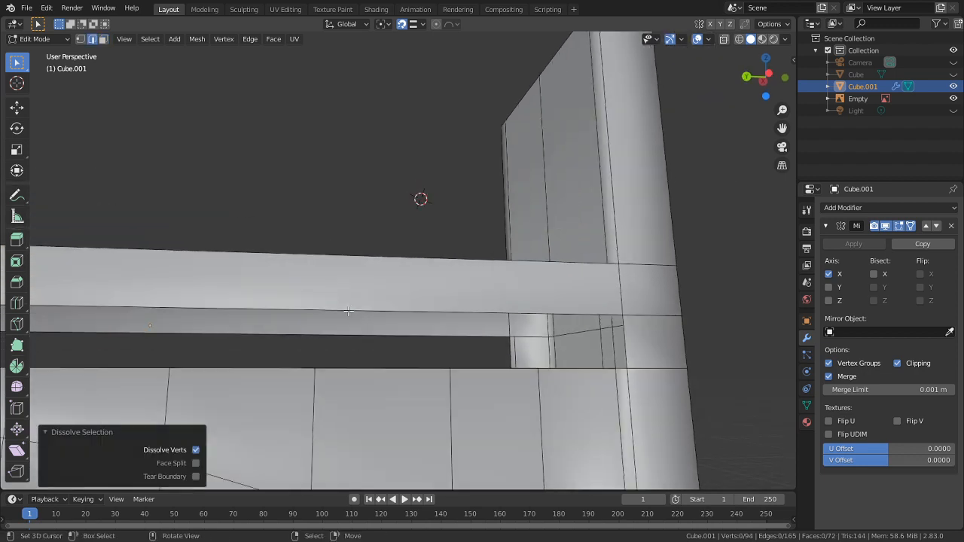
In right orthographic view, add eight evenly spaced crosswise loop cuts along the upper arm without sliding them
{"action": "scroll", "coordinate": [349, 311], "scroll_direction": "down", "scroll_amount": 4}
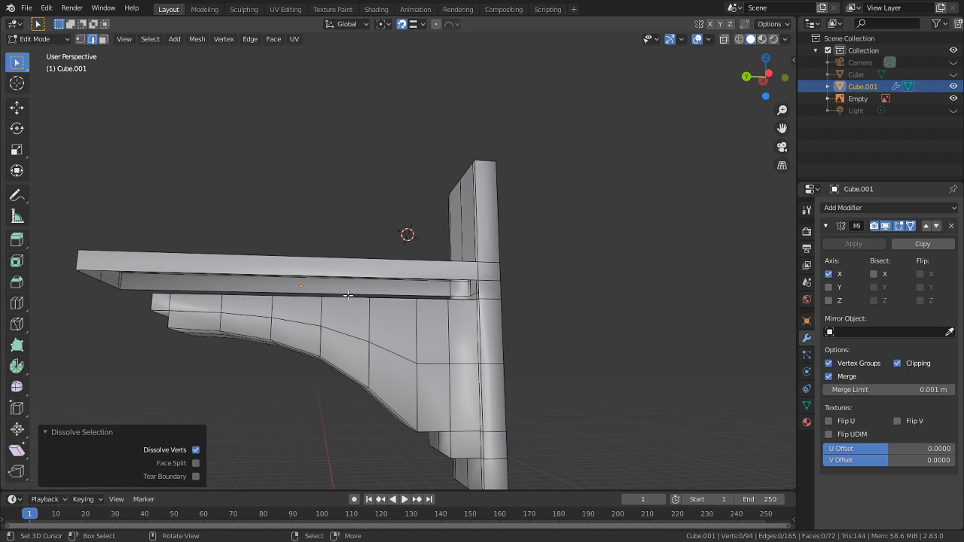
{"action": "scroll", "coordinate": [367, 352], "scroll_direction": "up", "scroll_amount": 2}
{"action": "middle_click_drag", "start_coordinate": [371, 302], "coordinate": [405, 334]}
{"action": "key", "text": "KP_3"}
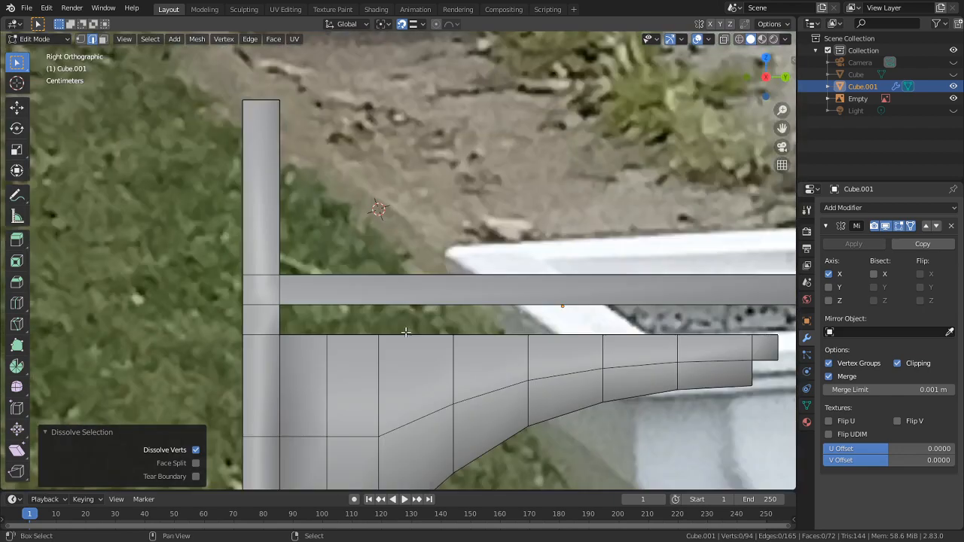
{"action": "middle_click_drag", "start_coordinate": [446, 302], "coordinate": [353, 267], "text": "shift"}
{"action": "key", "text": "ctrl+r"}
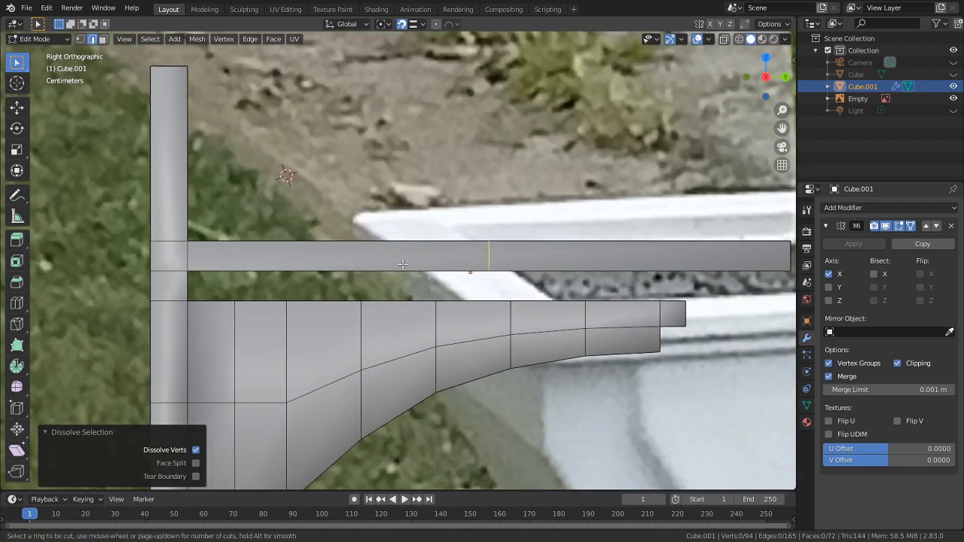
{"action": "scroll", "coordinate": [403, 263], "scroll_direction": "up", "scroll_amount": 1}
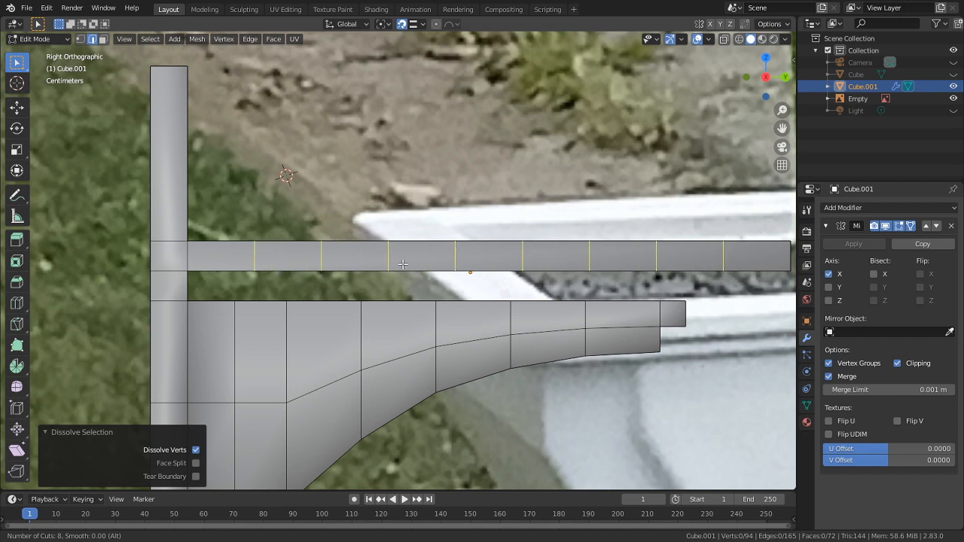
{"action": "left_click", "coordinate": [403, 264]}
{"action": "right_click", "coordinate": [418, 273]}
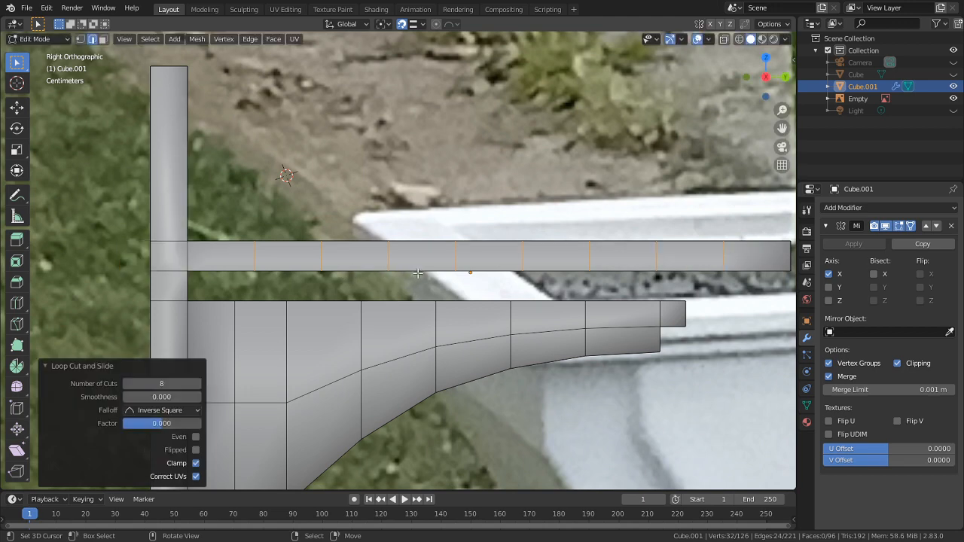
Move the two loop cuts nearest the post along Y to line up with the curved support's first two vertical edges
{"action": "left_click", "coordinate": [255, 256], "text": "alt"}
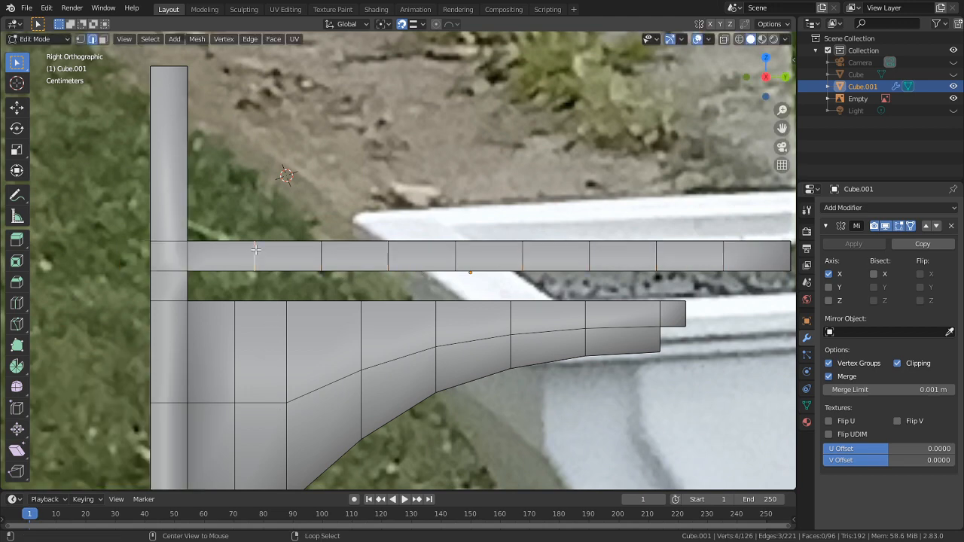
{"action": "key", "text": "g"}
{"action": "key", "text": "x"}
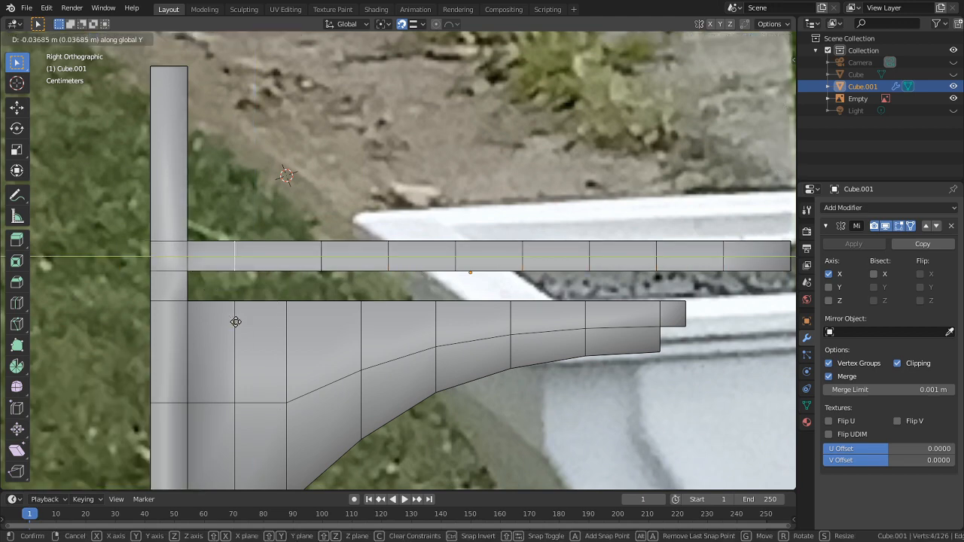
{"action": "left_click", "coordinate": [234, 321]}
{"action": "left_click", "coordinate": [322, 256], "text": "alt"}
{"action": "key", "text": "g"}
{"action": "key", "text": "y"}
{"action": "left_click", "coordinate": [283, 343]}
Align the upper arm's third and fourth loop cuts along Y with the support's matching vertical edges, the fourth by about -0.037 m
{"action": "right_click", "coordinate": [385, 257], "text": "alt"}
{"action": "key", "text": "g"}
{"action": "key", "text": "y"}
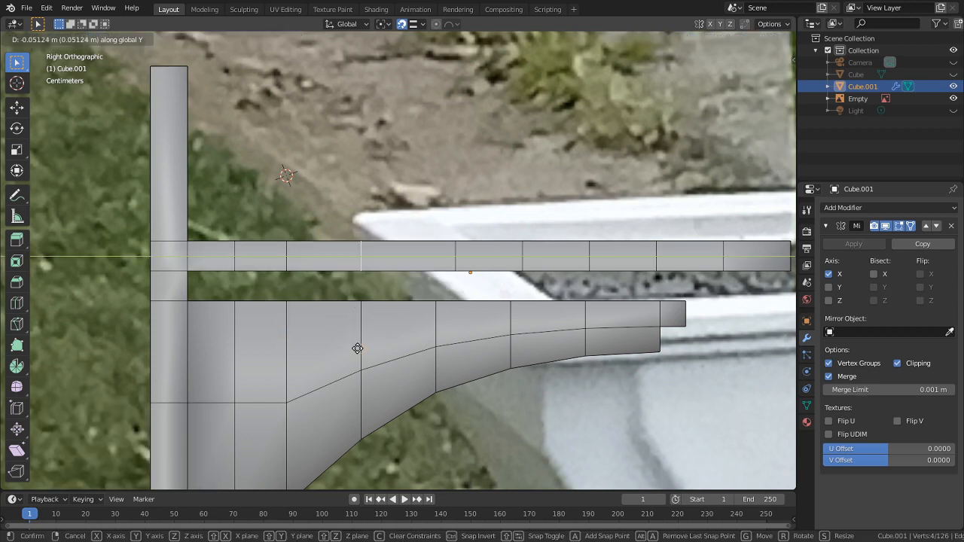
{"action": "left_click", "coordinate": [359, 346]}
{"action": "left_click", "coordinate": [448, 265], "text": "alt"}
{"action": "left_click", "coordinate": [454, 256], "text": "alt"}
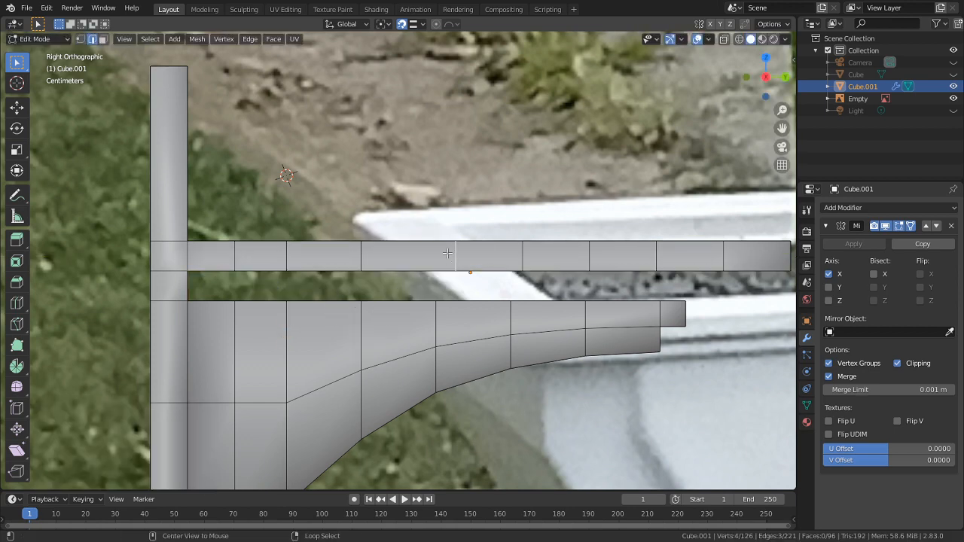
{"action": "key", "text": "g"}
{"action": "key", "text": "y"}
{"action": "left_click", "coordinate": [437, 333]}
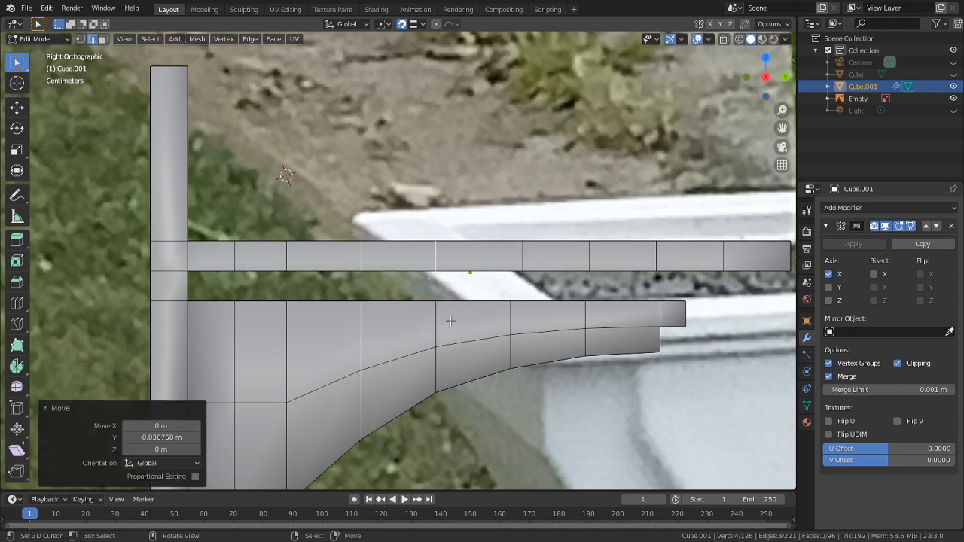
Align the fifth and sixth loop cuts along Y with the support's next vertical edges, moving the sixth about -0.008 m
{"action": "left_click", "coordinate": [531, 254], "text": "alt"}
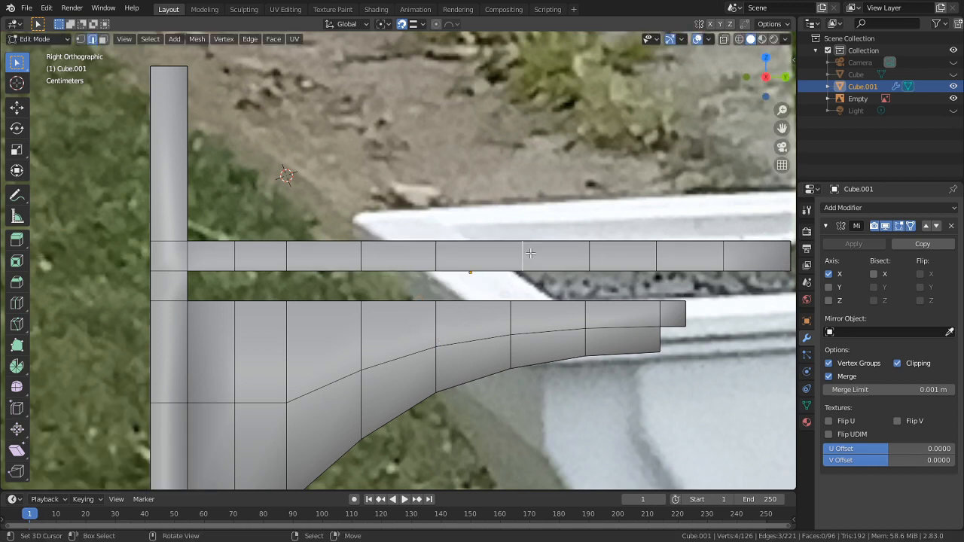
{"action": "key", "text": "g"}
{"action": "key", "text": "y"}
{"action": "left_click", "coordinate": [514, 326]}
{"action": "middle_click_drag", "start_coordinate": [590, 261], "coordinate": [519, 312], "text": "shift"}
{"action": "left_click", "coordinate": [520, 312], "text": "alt"}
{"action": "key", "text": "g"}
{"action": "key", "text": "y"}
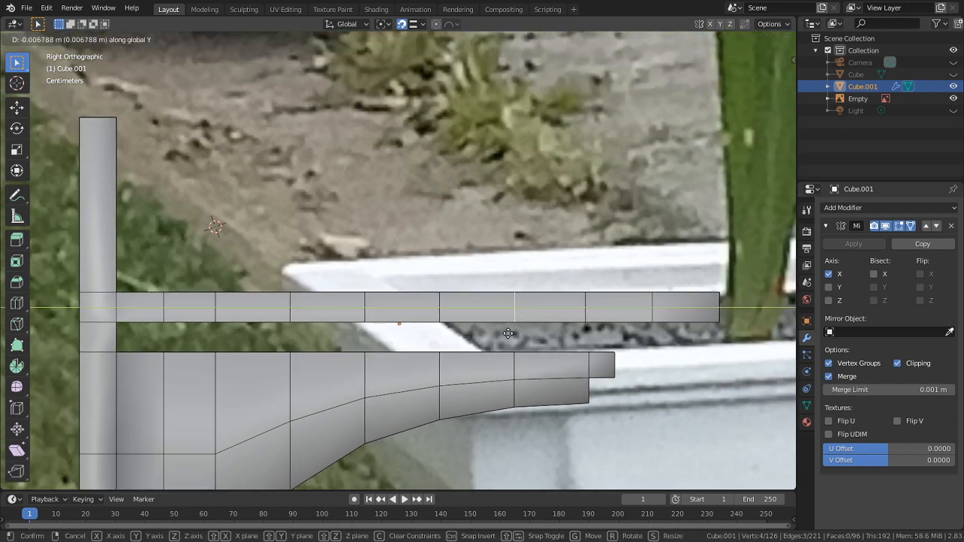
{"action": "left_click", "coordinate": [518, 365]}
Move the upper arm's seventh loop cut along Y by about 0.007 m to align it with the curved support's matching vertical edge
{"action": "scroll", "coordinate": [519, 360], "scroll_direction": "up", "scroll_amount": 2}
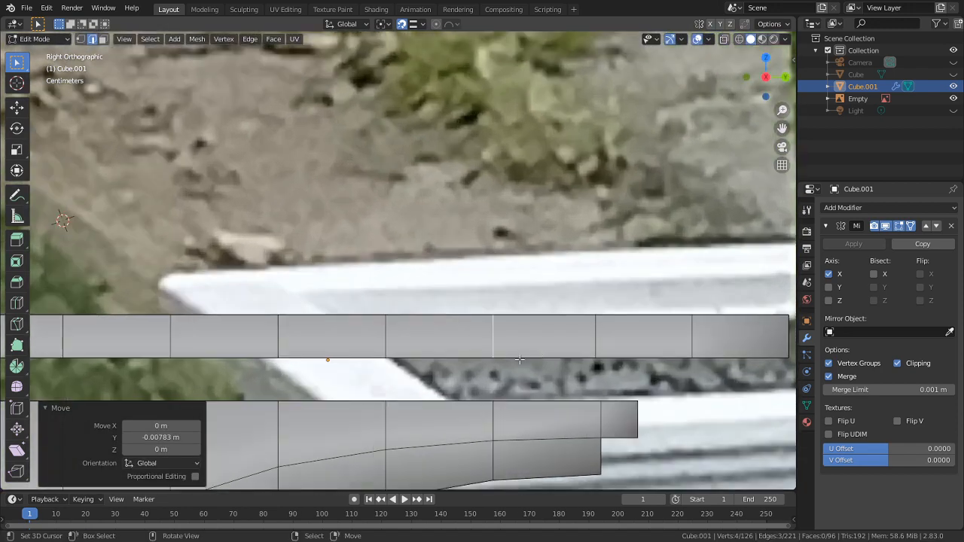
{"action": "left_click", "coordinate": [594, 353], "text": "alt"}
{"action": "key", "text": "g"}
{"action": "key", "text": "y"}
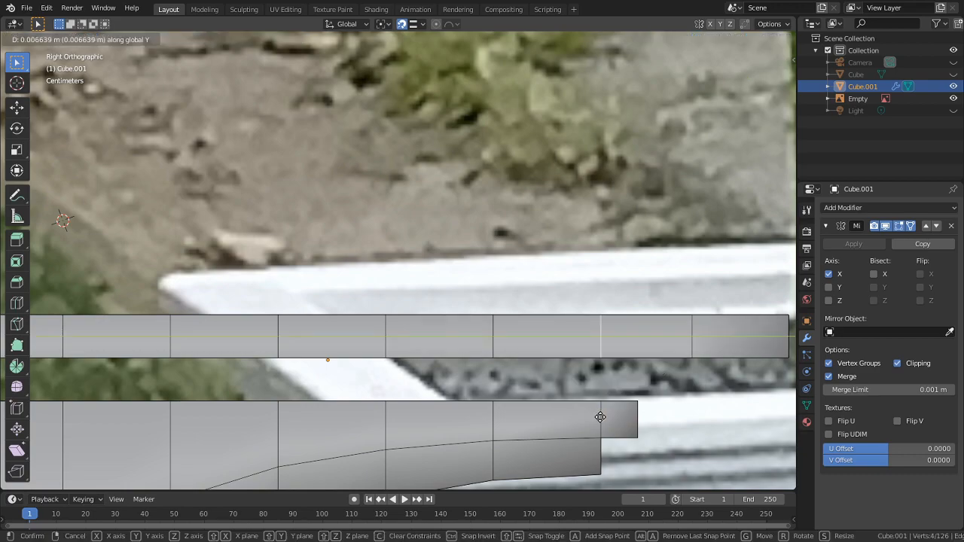
{"action": "left_click", "coordinate": [600, 415]}
Dissolve the upper arm's outermost crosswise edge loop
{"action": "middle_click_drag", "start_coordinate": [600, 415], "coordinate": [646, 335]}
{"action": "left_click", "coordinate": [595, 328], "text": "alt"}
{"action": "key", "text": "ctrl+x"}
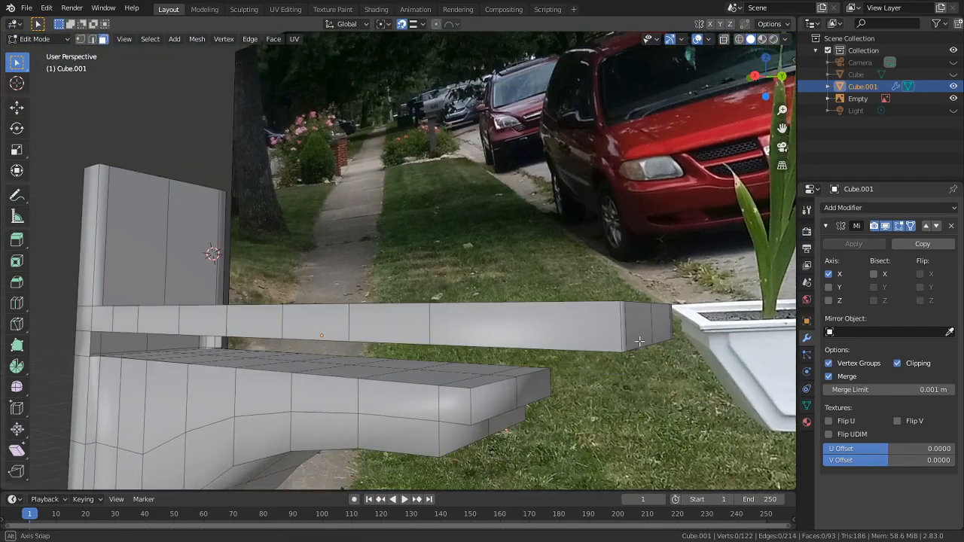
Select the upper arm's two end faces and move them about -0.197 m along Y to line up with the support's end
{"action": "key", "text": "c"}
{"action": "scroll", "coordinate": [640, 332], "scroll_direction": "up", "scroll_amount": 7}
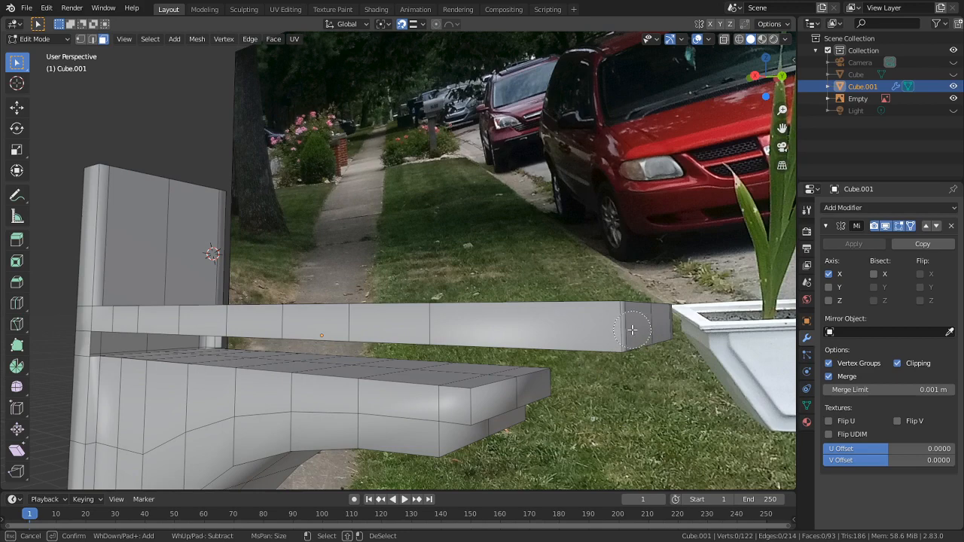
{"action": "left_click", "coordinate": [644, 328]}
{"action": "right_click", "coordinate": [644, 328]}
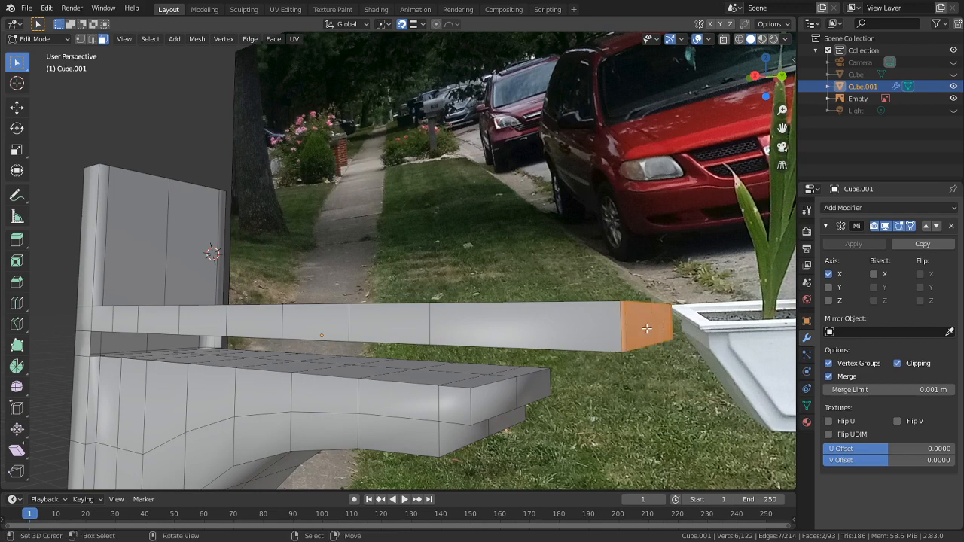
{"action": "middle_click_drag", "start_coordinate": [645, 328], "coordinate": [668, 346]}
{"action": "key", "text": "g"}
{"action": "key", "text": "y"}
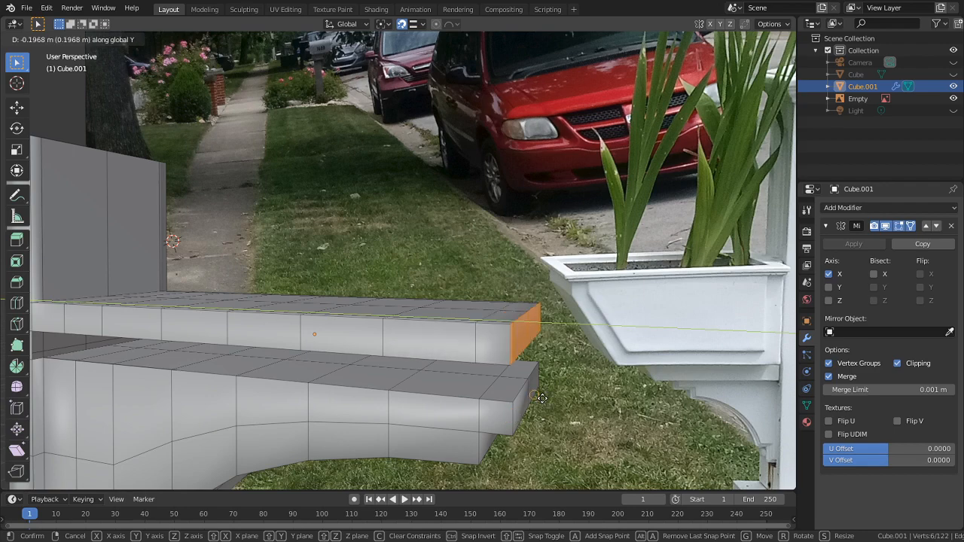
{"action": "left_click", "coordinate": [541, 374]}
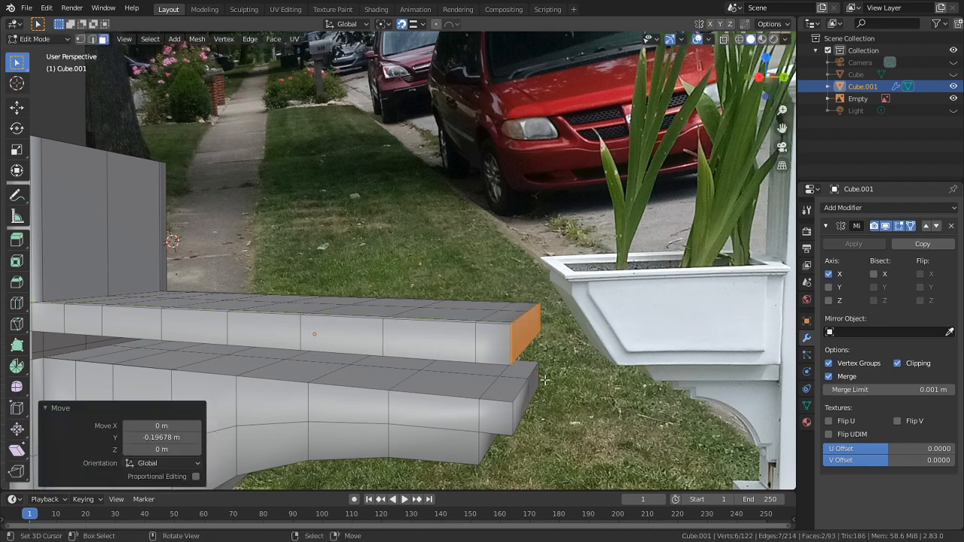
Fill the narrow vertical opening beside the post, between the upper arm and the curved support, with a face
{"action": "middle_click_drag", "start_coordinate": [541, 373], "coordinate": [652, 281]}
{"action": "key", "text": "KP_1"}
{"action": "key", "text": "KP_3"}
{"action": "middle_click_drag", "start_coordinate": [165, 298], "coordinate": [310, 243]}
{"action": "key", "text": "2"}
{"action": "scroll", "coordinate": [395, 260], "scroll_direction": "up", "scroll_amount": 5}
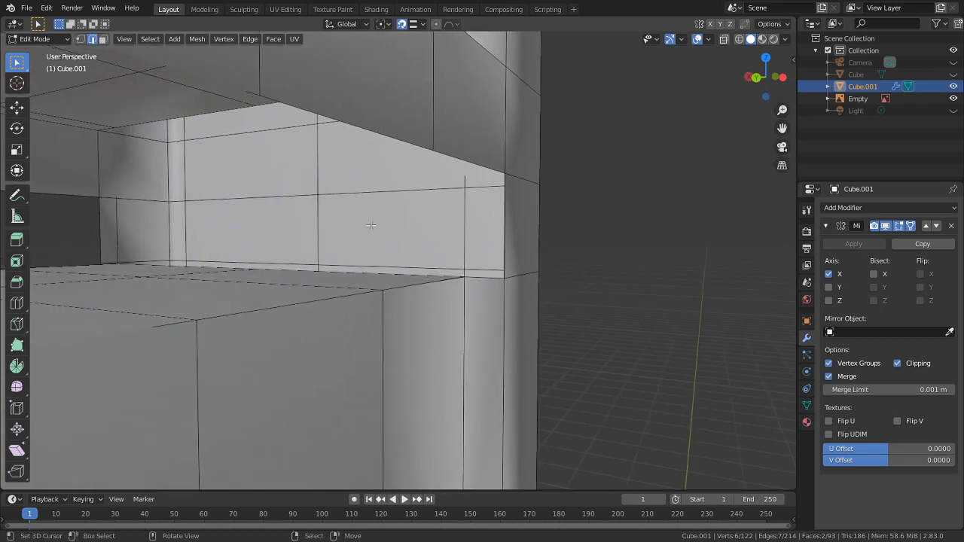
{"action": "key", "text": "1"}
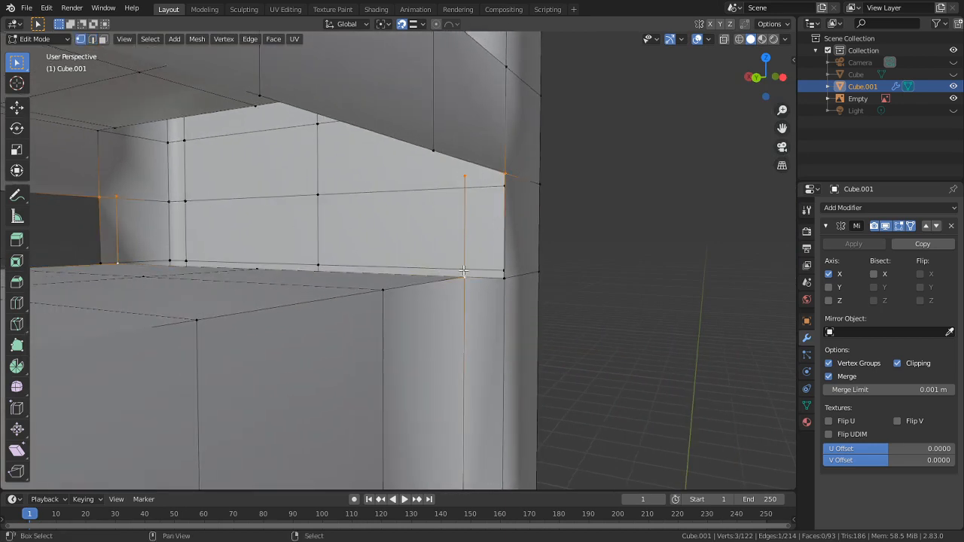
{"action": "key", "text": "f"}
{"action": "key", "text": "2"}
{"action": "left_click", "coordinate": [484, 180]}
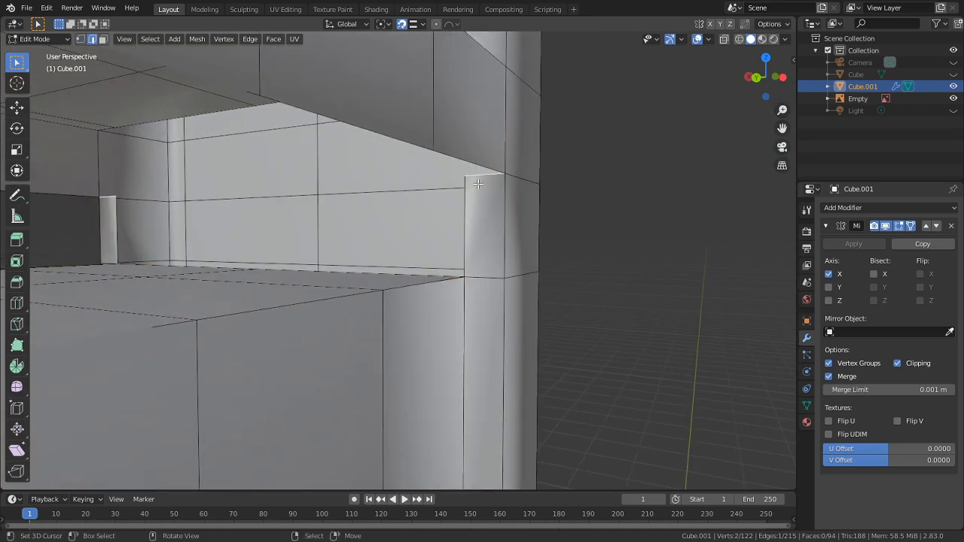
Merge all of the mesh's vertices by distance
{"action": "middle_click_drag", "start_coordinate": [484, 180], "coordinate": [404, 229]}
{"action": "key", "text": "3"}
{"action": "key", "text": "x"}
{"action": "left_click", "coordinate": [401, 225]}
{"action": "left_click", "coordinate": [382, 226]}
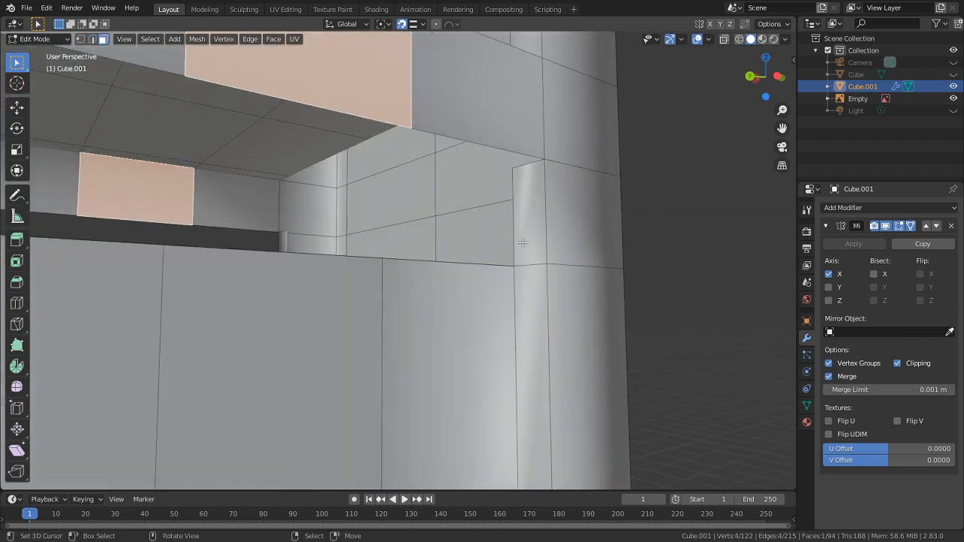
{"action": "key", "text": "2"}
{"action": "key", "text": "alt+a"}
{"action": "key", "text": "a"}
{"action": "key", "text": "m"}
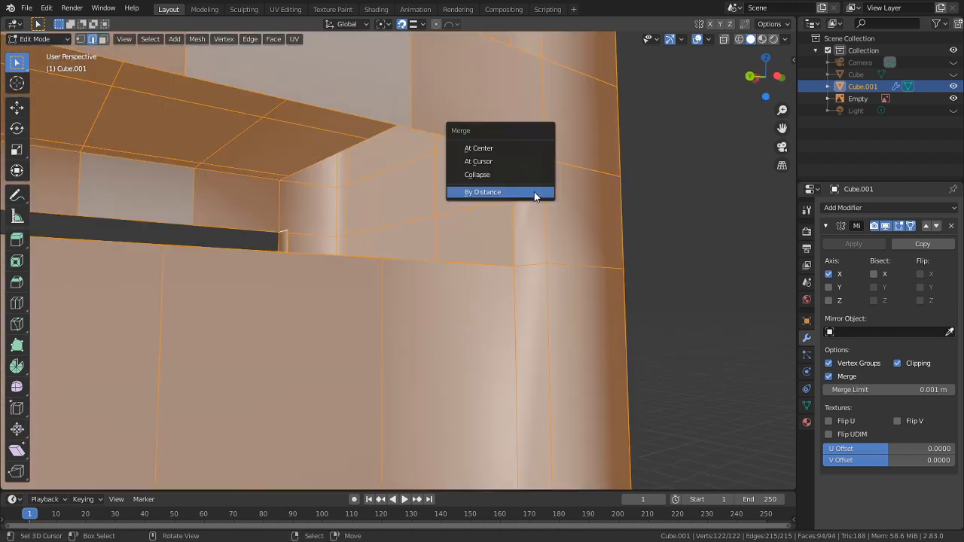
{"action": "left_click", "coordinate": [533, 192]}
Isolate the model in left orthographic local view and extrude the filled strip's top edge in place
{"action": "left_click", "coordinate": [523, 163]}
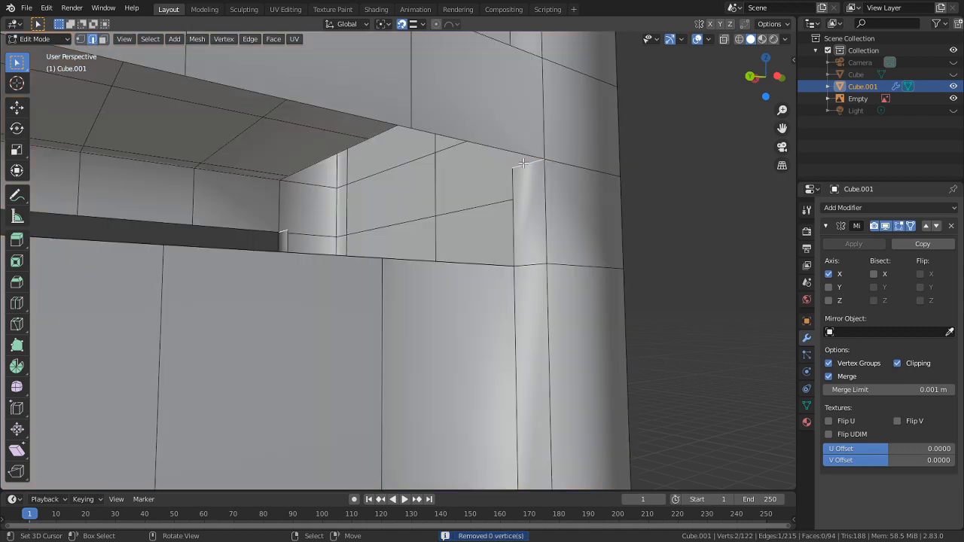
{"action": "key", "text": "KP_1"}
{"action": "key", "text": "ctrl+KP_3"}
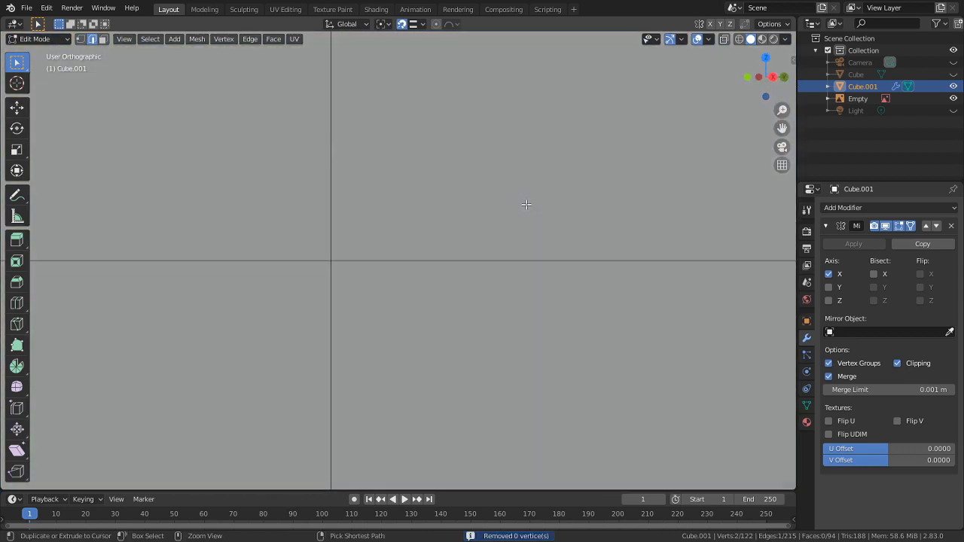
{"action": "scroll", "coordinate": [477, 263], "scroll_direction": "down", "scroll_amount": 3}
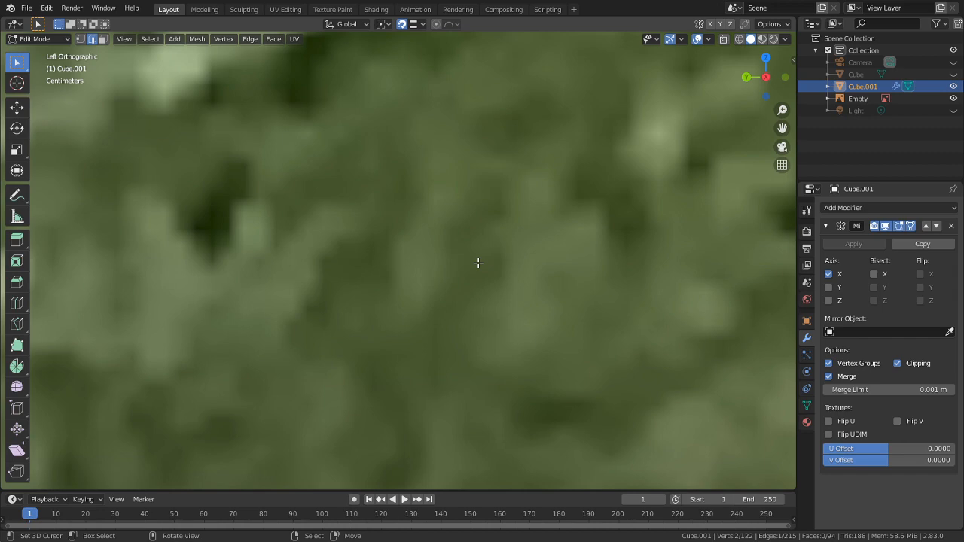
{"action": "key", "text": "KP_Divide"}
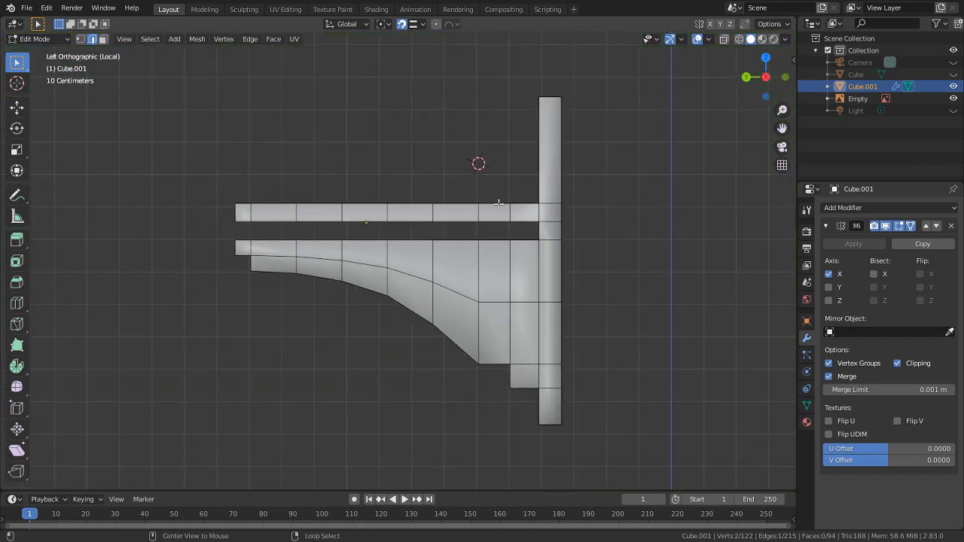
{"action": "scroll", "coordinate": [526, 216], "scroll_direction": "up", "scroll_amount": 8}
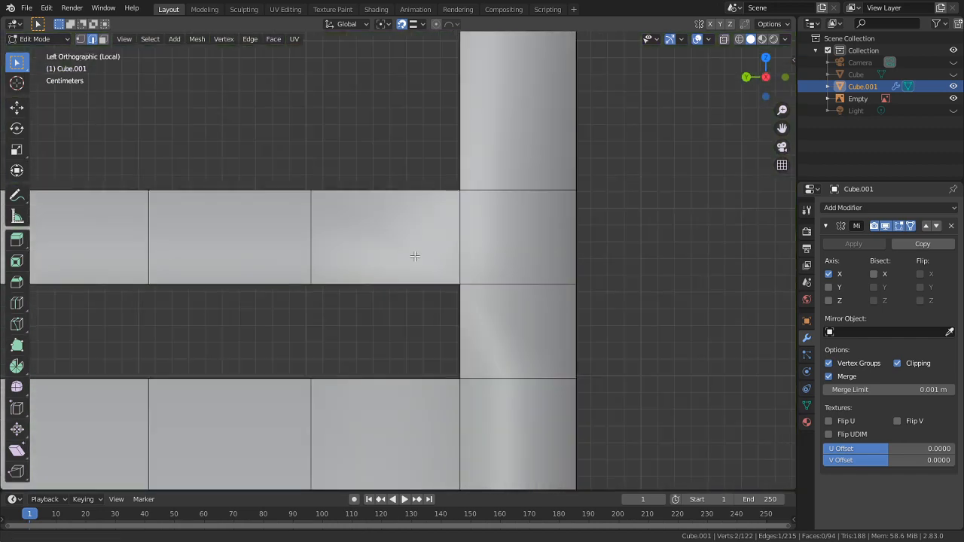
{"action": "key", "text": "e"}
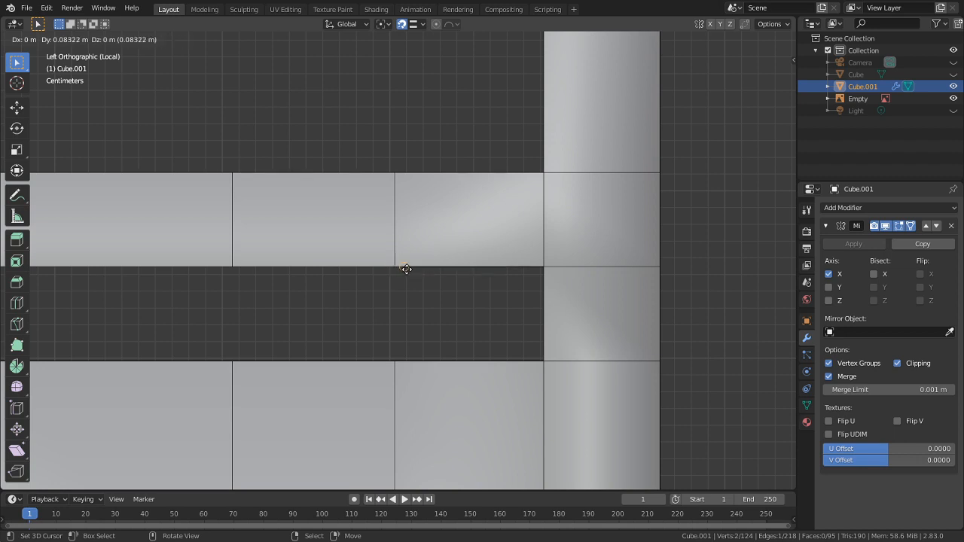
{"action": "right_click", "coordinate": [413, 301]}
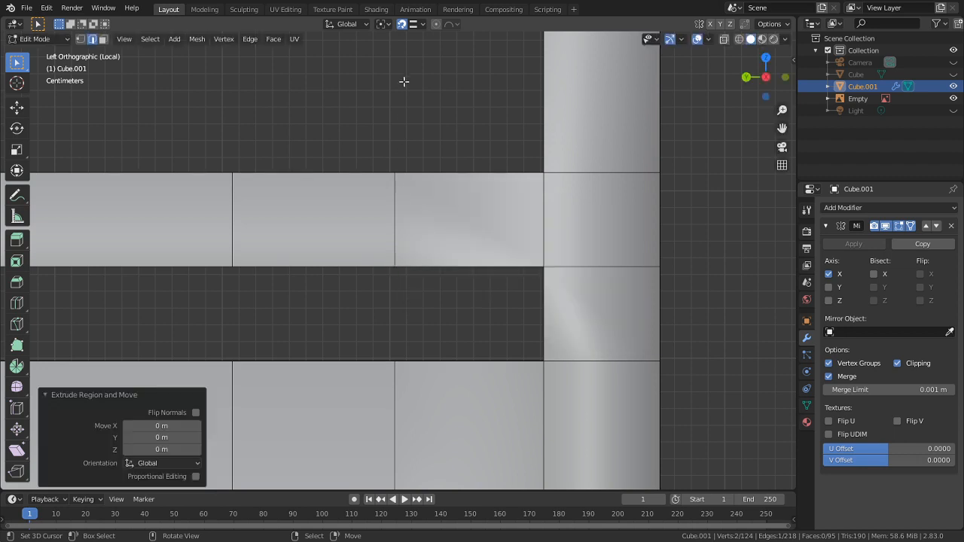
Set snapping to vertices and move the extruded edge about 0.089 m along Y to the upper arm's first loop
{"action": "left_click", "coordinate": [413, 27]}
{"action": "left_click", "coordinate": [385, 75]}
{"action": "key", "text": "g"}
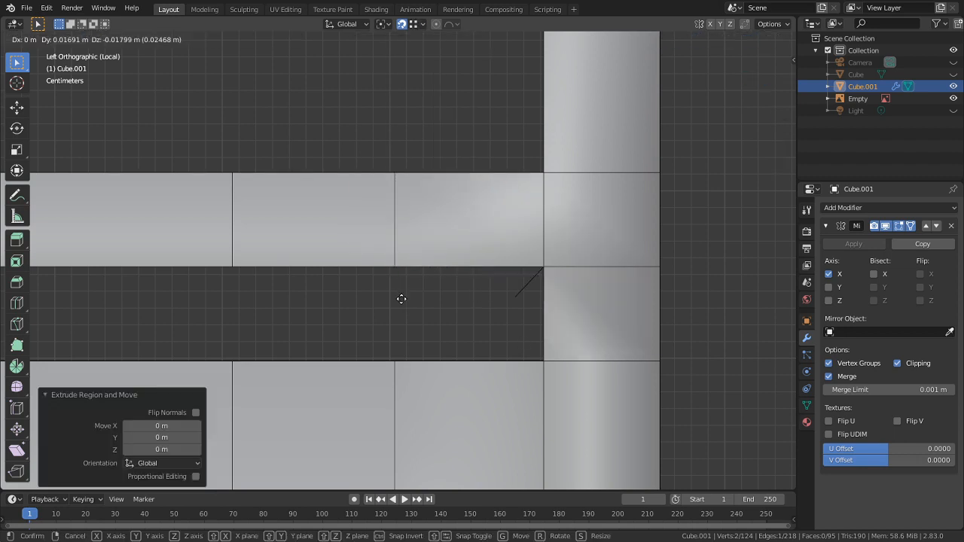
{"action": "left_click", "coordinate": [386, 263]}
Extrude the edge three more times along the upper arm's underside, snapping to successive loops at about 0.097, 0.14 and 0.14 m
{"action": "middle_click_drag", "start_coordinate": [422, 281], "coordinate": [569, 287], "text": "shift"}
{"action": "key", "text": "e"}
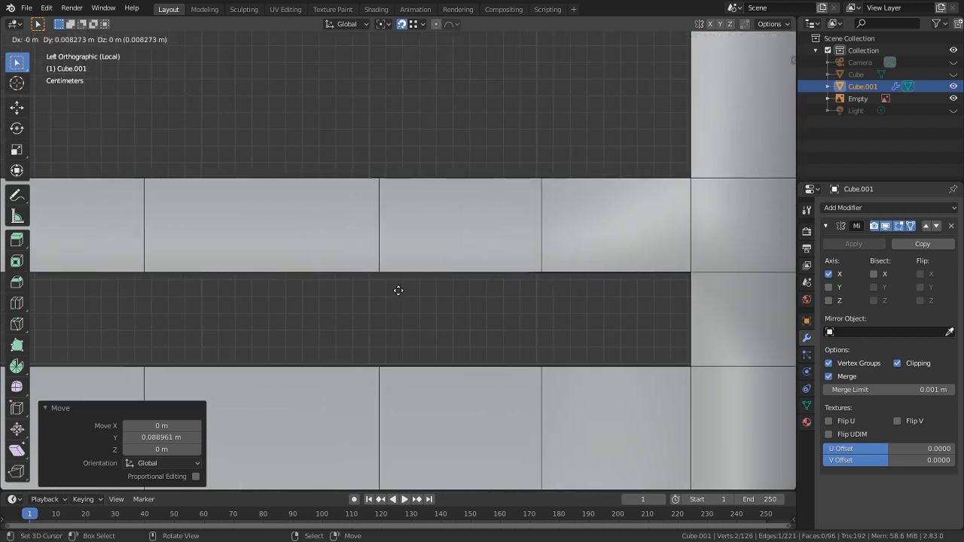
{"action": "left_click", "coordinate": [367, 275]}
{"action": "middle_click_drag", "start_coordinate": [371, 278], "coordinate": [508, 325], "text": "shift"}
{"action": "key", "text": "e"}
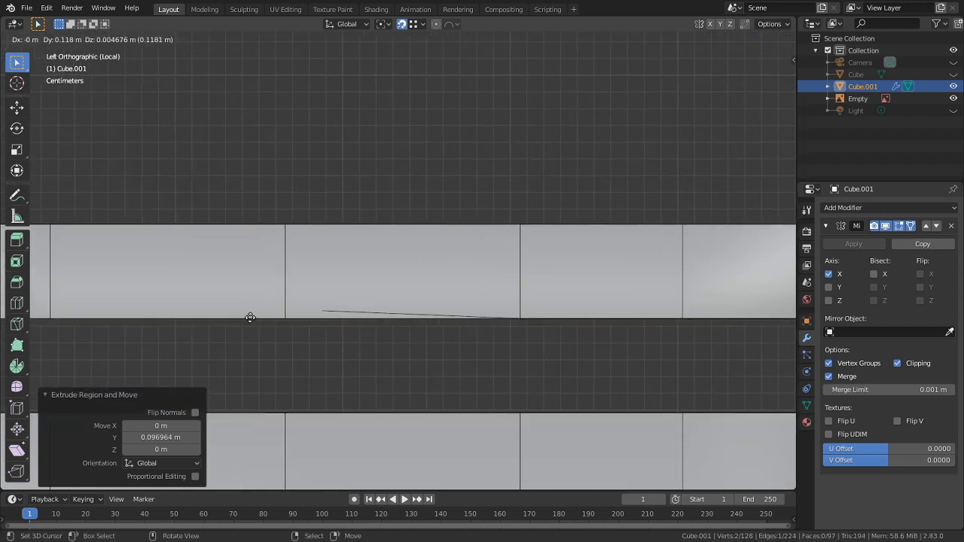
{"action": "left_click", "coordinate": [282, 319]}
{"action": "middle_click_drag", "start_coordinate": [343, 351], "coordinate": [452, 311], "text": "shift"}
{"action": "key", "text": "e"}
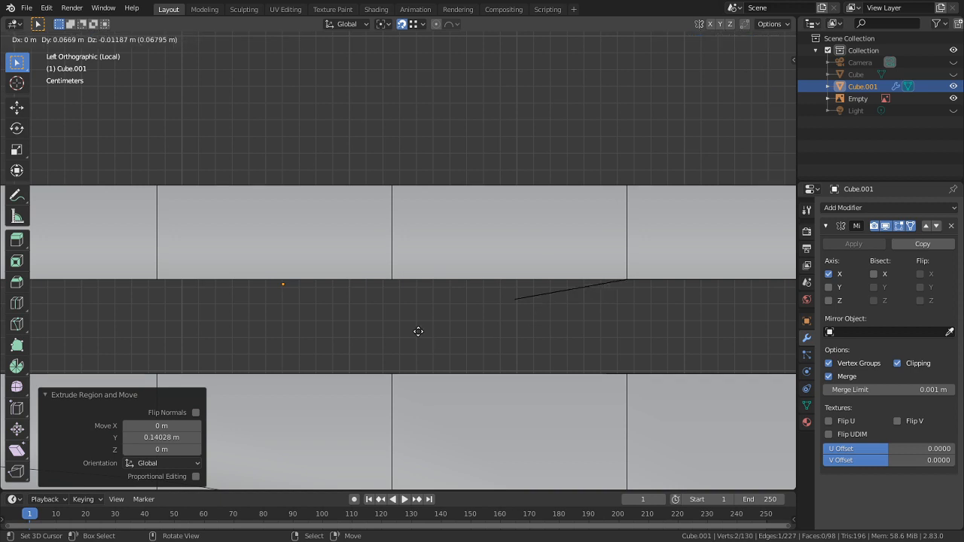
{"action": "left_click", "coordinate": [389, 301]}
Extrude the underside edge in three further segments of about 0.14 m each, plus a last one snapped to the arm's end
{"action": "middle_click_drag", "start_coordinate": [388, 302], "coordinate": [484, 304], "text": "shift"}
{"action": "key", "text": "e"}
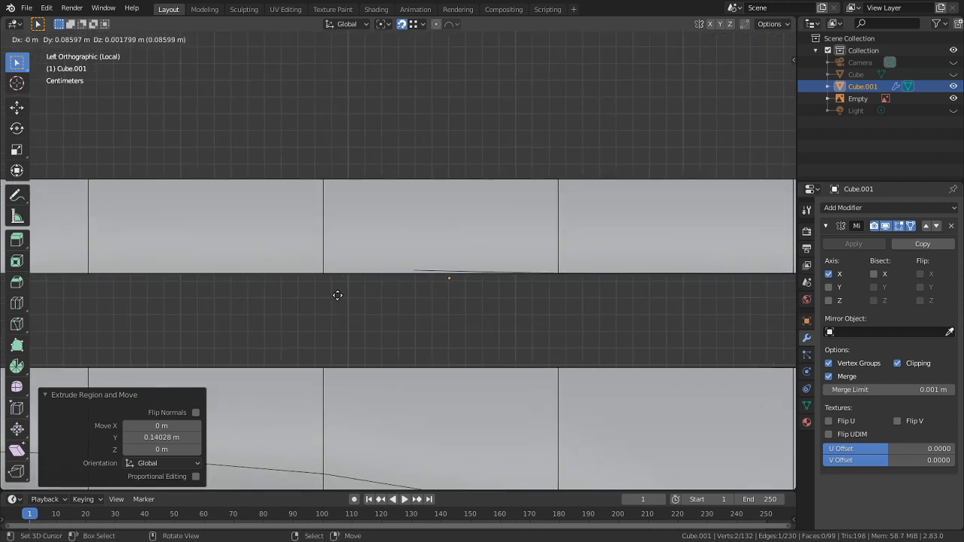
{"action": "left_click", "coordinate": [321, 282]}
{"action": "middle_click_drag", "start_coordinate": [321, 282], "coordinate": [522, 287], "text": "shift"}
{"action": "key", "text": "e"}
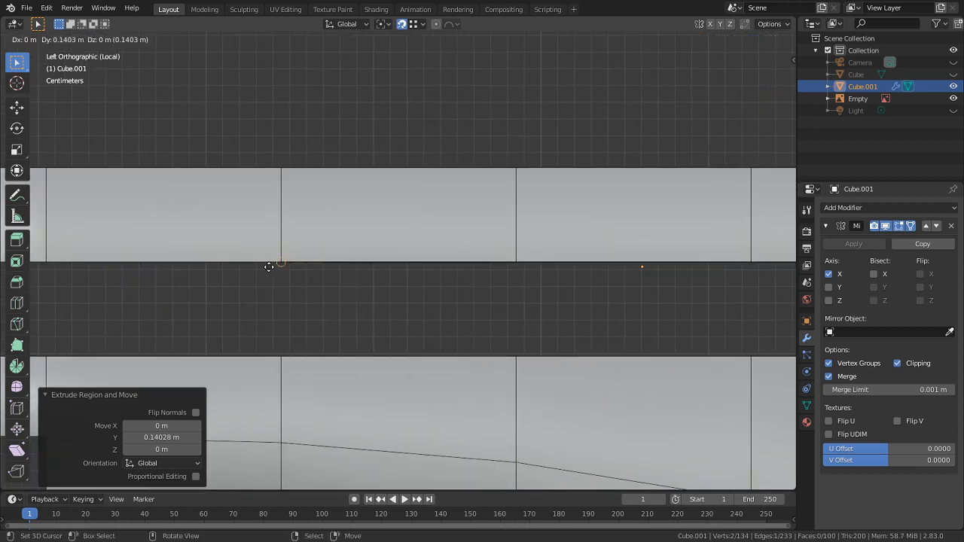
{"action": "left_click", "coordinate": [269, 267]}
{"action": "middle_click_drag", "start_coordinate": [274, 277], "coordinate": [556, 286], "text": "shift"}
{"action": "key", "text": "e"}
{"action": "left_click", "coordinate": [317, 275]}
{"action": "key", "text": "e"}
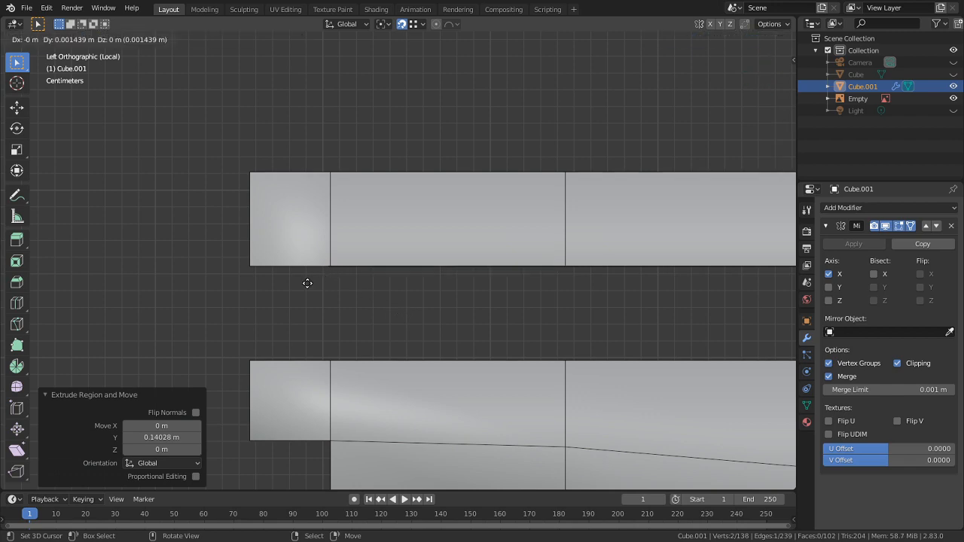
{"action": "left_click", "coordinate": [294, 290]}
Merge all vertices by distance to weld the new underside strip to the upper arm
{"action": "middle_click_drag", "start_coordinate": [293, 290], "coordinate": [369, 245]}
{"action": "key", "text": "a"}
{"action": "key", "text": "m"}
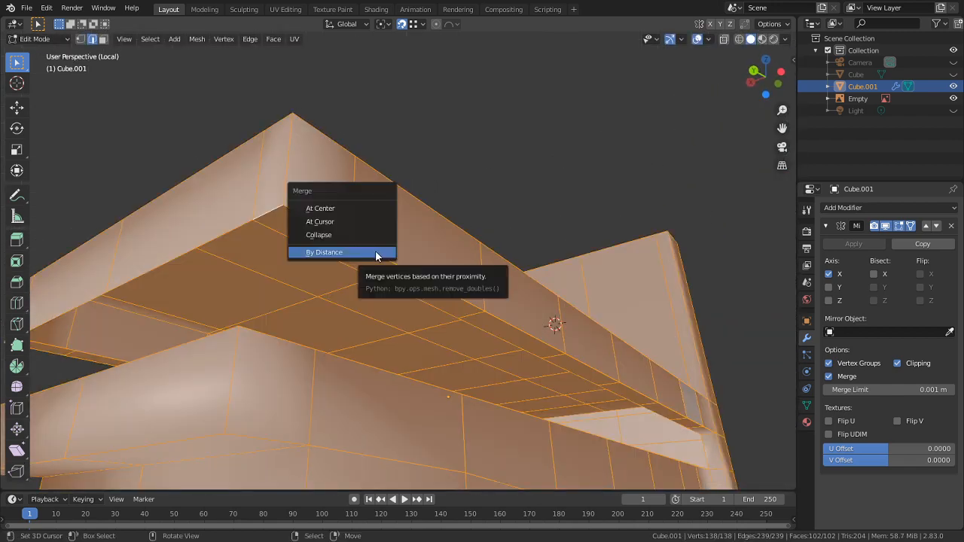
{"action": "left_click", "coordinate": [375, 252]}
Extrude the remaining underside edge at the arm's end about 0.155 m along X to the snapped vertex, and merge everything by distance
{"action": "middle_click_drag", "start_coordinate": [359, 251], "coordinate": [509, 228]}
{"action": "right_click", "coordinate": [307, 255]}
{"action": "key", "text": "e"}
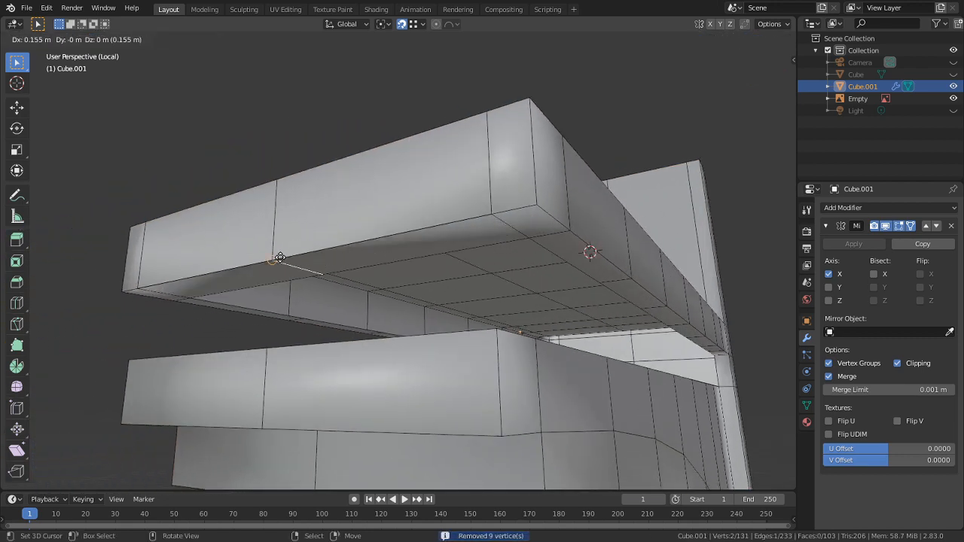
{"action": "left_click", "coordinate": [290, 263]}
{"action": "key", "text": "a"}
{"action": "key", "text": "m"}
{"action": "left_click", "coordinate": [293, 264]}
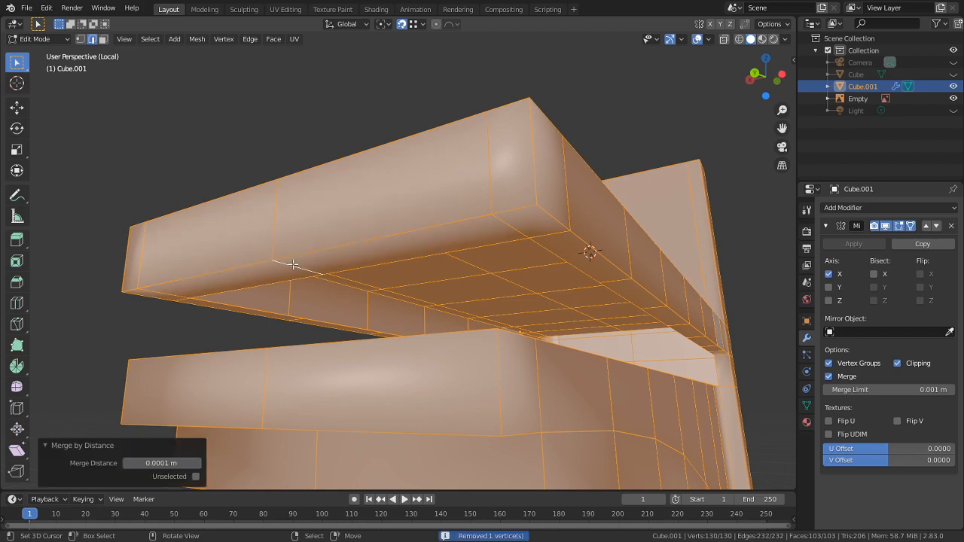
Delete the eight faces running along the top of the curved support, from the post to its outer end
{"action": "mouse_move", "coordinate": [294, 240]}
{"action": "middle_mouse_down"}
{"action": "mouse_move", "coordinate": [264, 199]}
{"action": "mouse_move", "coordinate": [303, 271]}
{"action": "mouse_move", "coordinate": [613, 351]}
{"action": "mouse_move", "coordinate": [589, 358]}
{"action": "mouse_move", "coordinate": [552, 334]}
{"action": "mouse_move", "coordinate": [609, 342]}
{"action": "mouse_move", "coordinate": [490, 347]}
{"action": "mouse_move", "coordinate": [430, 334]}
{"action": "mouse_move", "coordinate": [570, 318]}
{"action": "mouse_move", "coordinate": [383, 341]}
{"action": "middle_mouse_up"}
{"action": "key", "text": "Tab"}
{"action": "key", "text": "Tab"}
{"action": "key", "text": "Tab"}
{"action": "right_click", "coordinate": [668, 296], "text": "shift"}
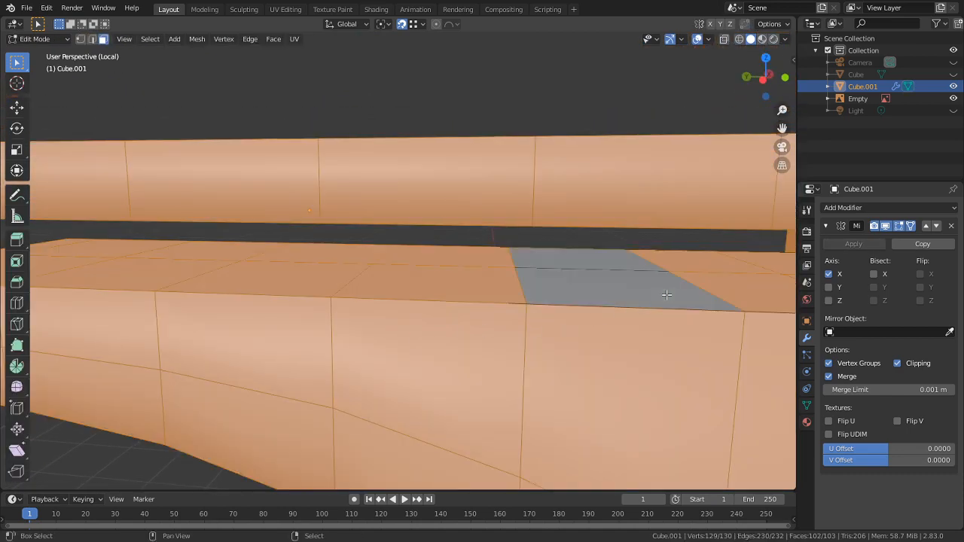
{"action": "middle_click_drag", "start_coordinate": [667, 296], "coordinate": [508, 301], "text": "shift"}
{"action": "right_click", "coordinate": [602, 293]}
{"action": "right_click", "coordinate": [699, 294], "text": "shift"}
{"action": "right_click", "coordinate": [475, 274], "text": "shift"}
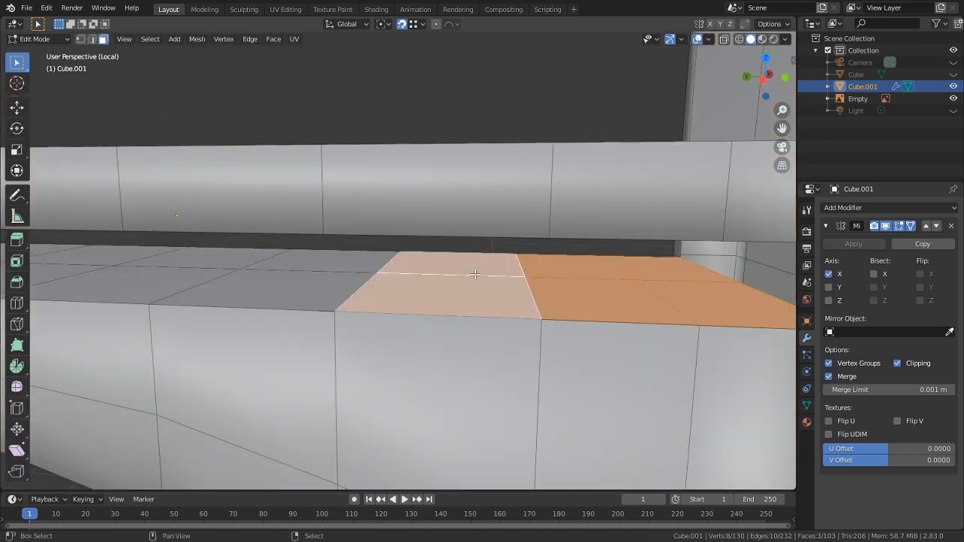
{"action": "right_click", "coordinate": [341, 277], "text": "shift"}
{"action": "right_click", "coordinate": [193, 275], "text": "shift"}
{"action": "middle_click_drag", "start_coordinate": [188, 277], "coordinate": [692, 348], "text": "shift"}
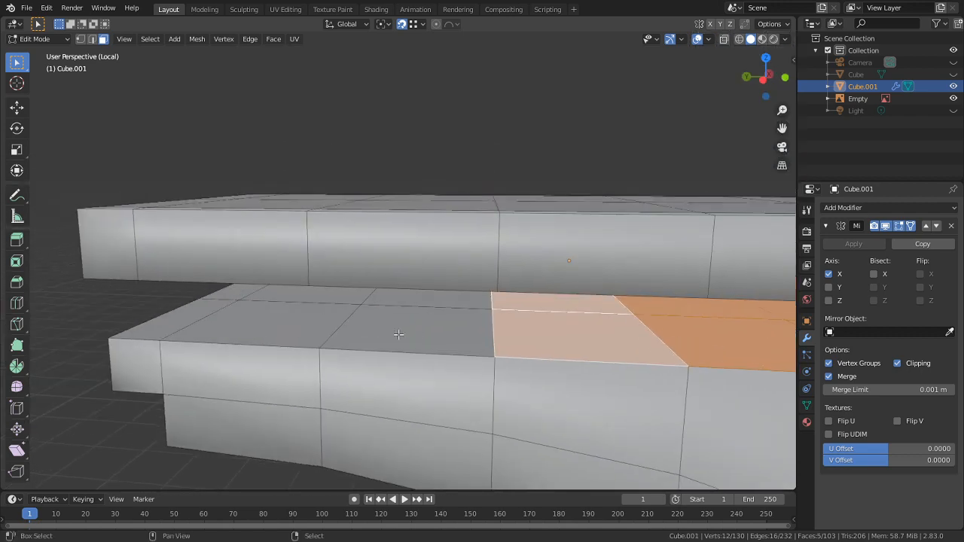
{"action": "right_click", "coordinate": [398, 334], "text": "shift"}
{"action": "right_click", "coordinate": [247, 327], "text": "shift"}
{"action": "right_click", "coordinate": [185, 323], "text": "shift"}
{"action": "key", "text": "x"}
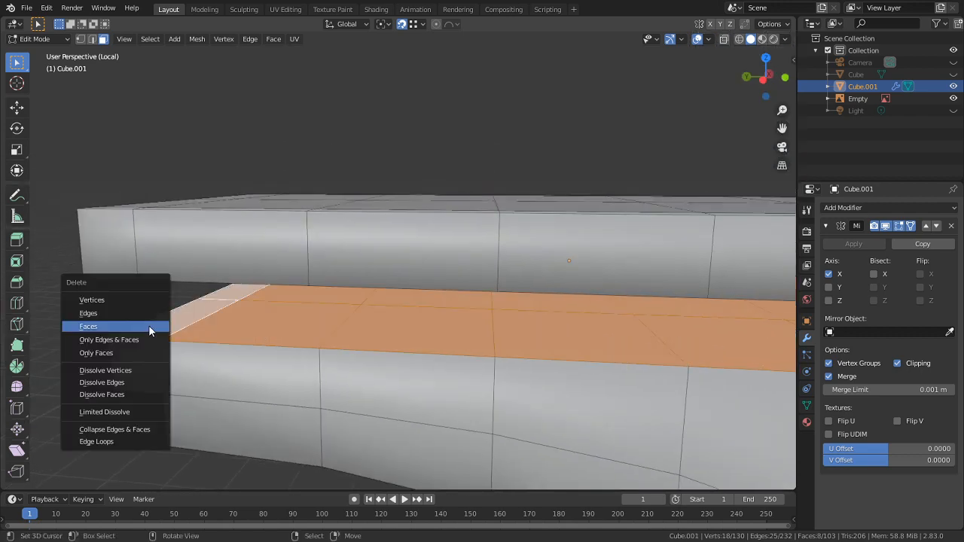
{"action": "left_click", "coordinate": [149, 326]}
Examine the opened top of the curved support where it meets the post and the gap beneath the upper arm
{"action": "middle_click_drag", "start_coordinate": [149, 326], "coordinate": [430, 322]}
{"action": "middle_click_drag", "start_coordinate": [217, 324], "coordinate": [314, 326]}
{"action": "scroll", "coordinate": [314, 327], "scroll_direction": "down", "scroll_amount": 3}
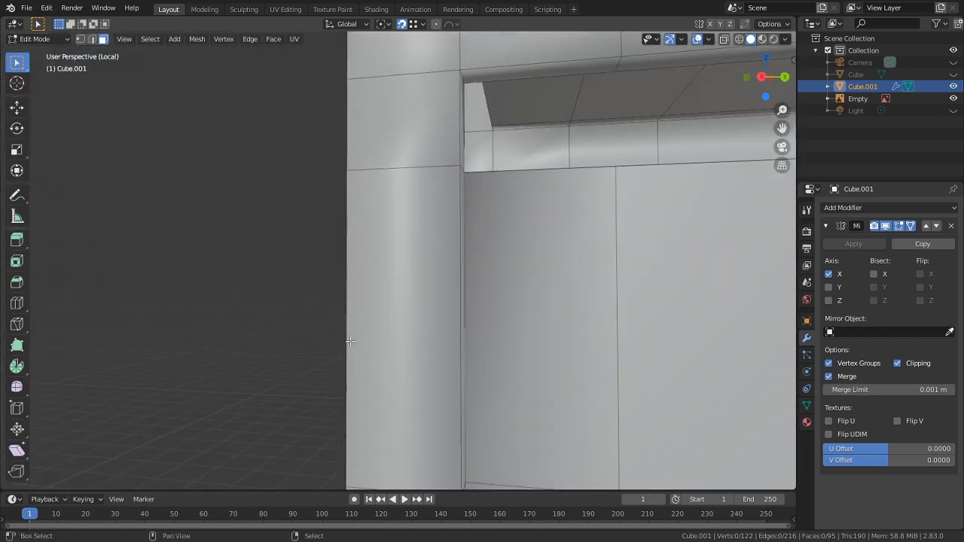
{"action": "middle_click_drag", "start_coordinate": [376, 329], "coordinate": [185, 386], "text": "shift"}
{"action": "mouse_move", "coordinate": [251, 360]}
{"action": "middle_mouse_down"}
{"action": "mouse_move", "coordinate": [220, 354]}
{"action": "mouse_move", "coordinate": [290, 338]}
{"action": "mouse_move", "coordinate": [246, 352]}
{"action": "middle_mouse_up"}
{"action": "scroll", "coordinate": [277, 297], "scroll_direction": "down", "scroll_amount": 6}
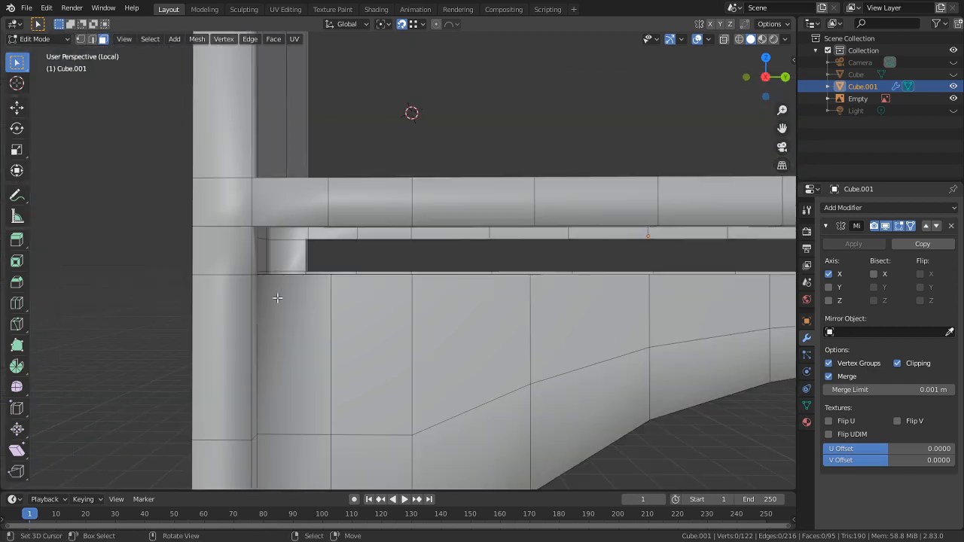
Compare the upper arm, the gap and the curved support with the reference photo in the right orthographic view
{"action": "middle_click_drag", "start_coordinate": [456, 291], "coordinate": [384, 237]}
{"action": "scroll", "coordinate": [331, 280], "scroll_direction": "up", "scroll_amount": 2}
{"action": "scroll", "coordinate": [467, 274], "scroll_direction": "down", "scroll_amount": 3}
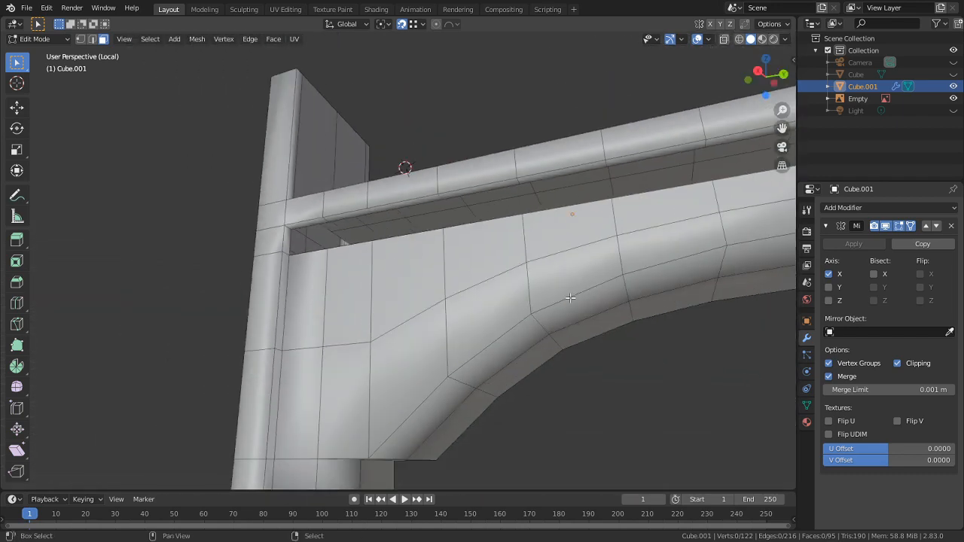
{"action": "middle_click_drag", "start_coordinate": [570, 299], "coordinate": [556, 333], "text": "shift"}
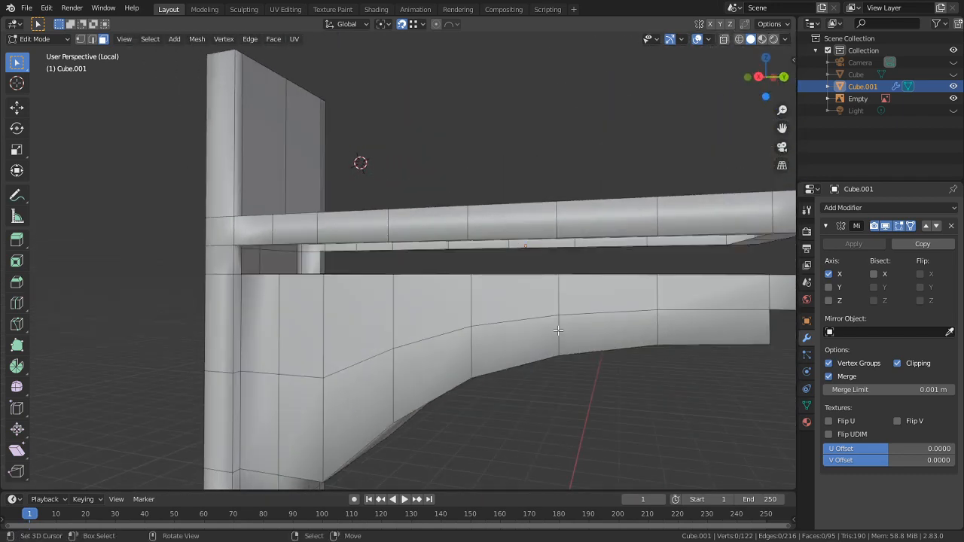
{"action": "scroll", "coordinate": [467, 283], "scroll_direction": "up", "scroll_amount": 2}
{"action": "middle_click_drag", "start_coordinate": [408, 253], "coordinate": [701, 304]}
{"action": "key", "text": "ctrl+KP_3"}
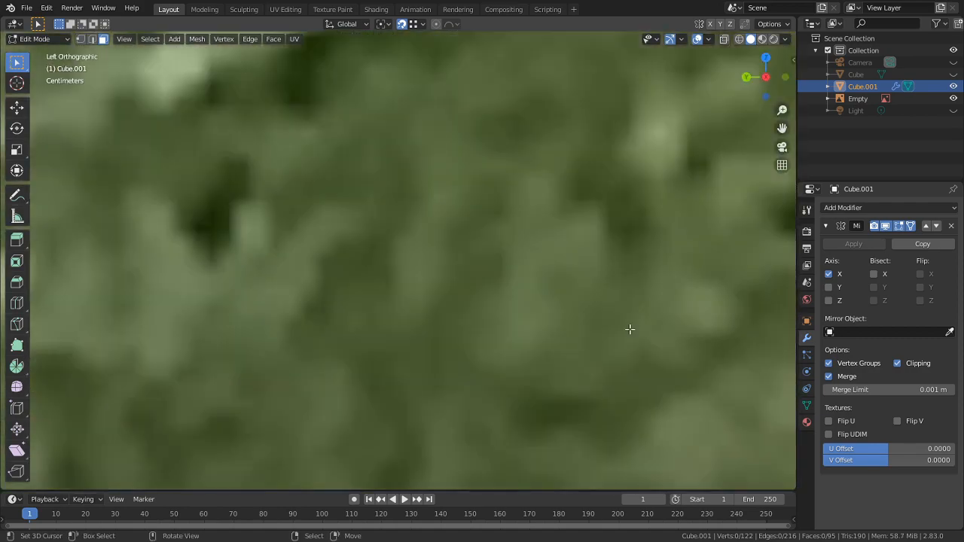
{"action": "key", "text": "KP_3"}
{"action": "scroll", "coordinate": [501, 346], "scroll_direction": "down", "scroll_amount": 5}
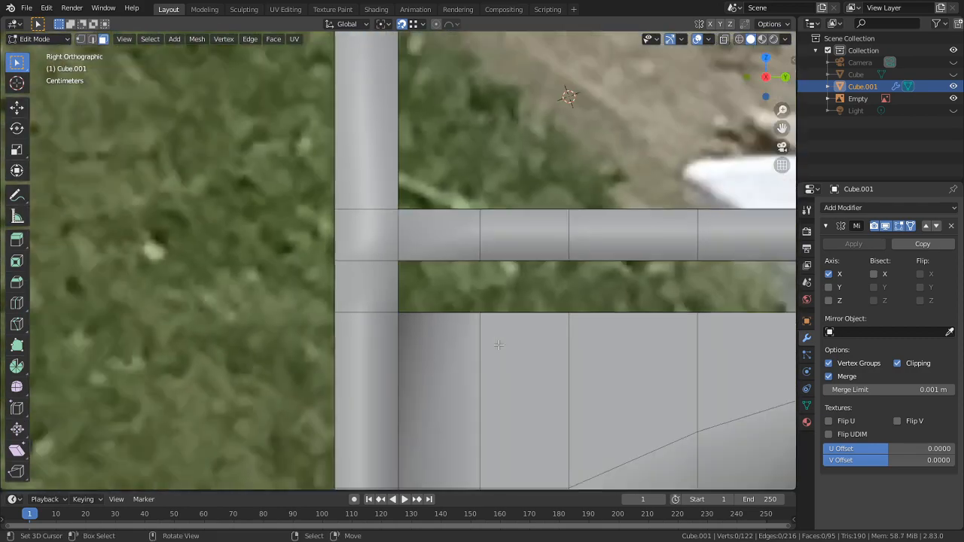
{"action": "middle_click_drag", "start_coordinate": [500, 345], "coordinate": [424, 225], "text": "shift"}
{"action": "scroll", "coordinate": [424, 224], "scroll_direction": "down", "scroll_amount": 6}
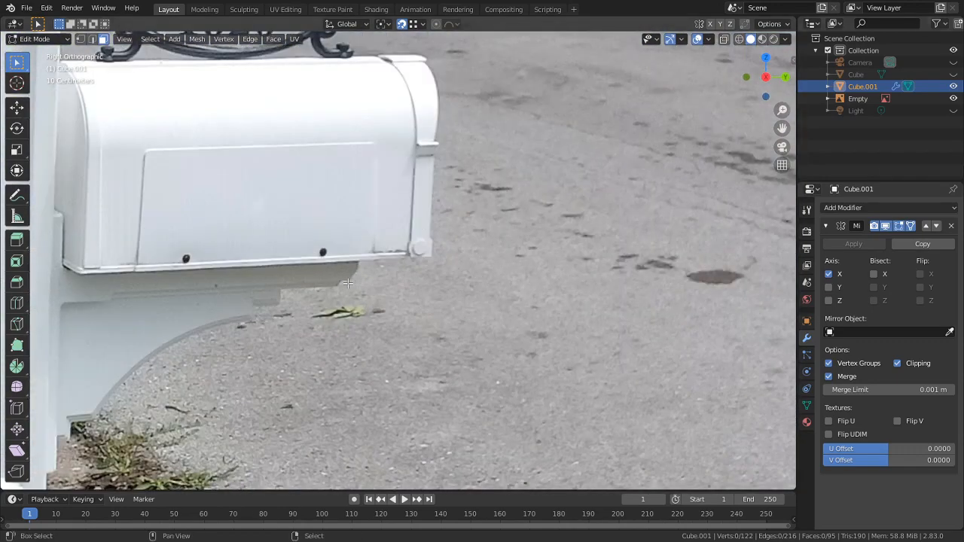
{"action": "middle_click_drag", "start_coordinate": [77, 305], "coordinate": [113, 316], "text": "shift"}
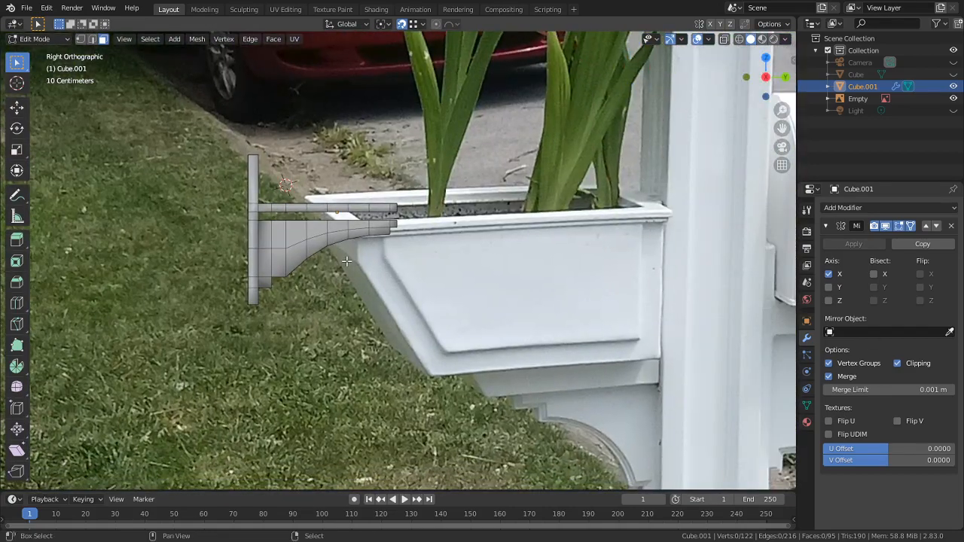
{"action": "middle_click_drag", "start_coordinate": [346, 261], "coordinate": [193, 258], "text": "shift"}
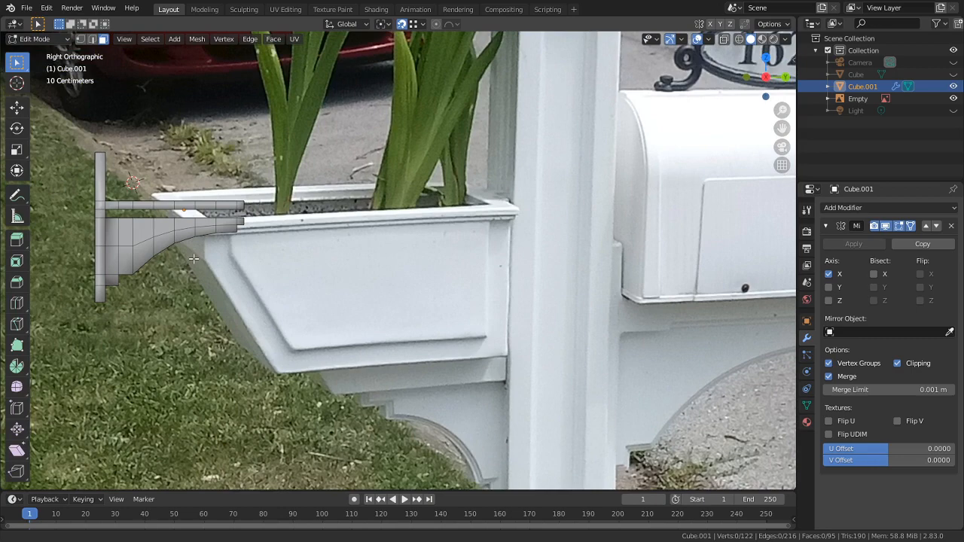
{"action": "scroll", "coordinate": [193, 259], "scroll_direction": "up", "scroll_amount": 6}
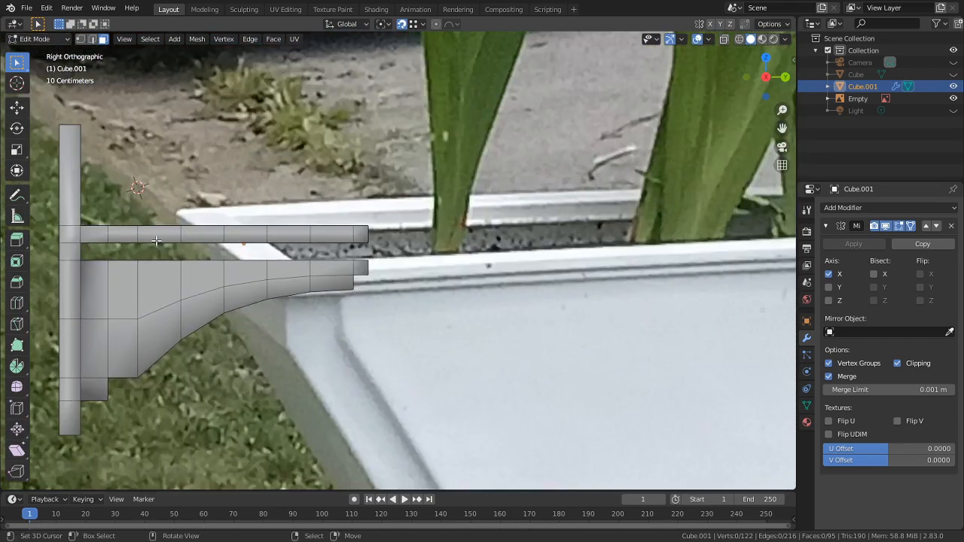
{"action": "scroll", "coordinate": [240, 245], "scroll_direction": "up", "scroll_amount": 8}
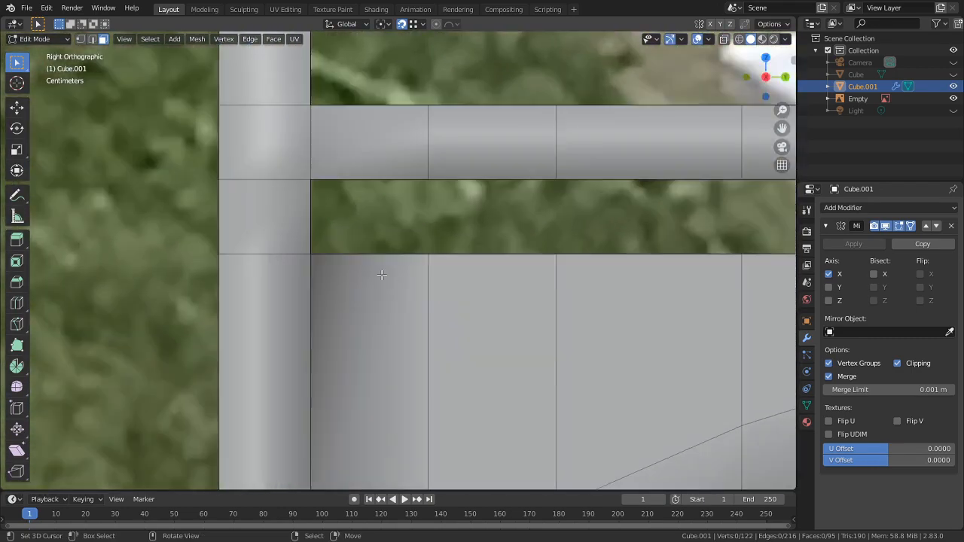
Delete the small post face inside the gap between the upper arm and the curved support
{"action": "middle_click_drag", "start_coordinate": [381, 275], "coordinate": [317, 273]}
{"action": "left_click", "coordinate": [362, 226]}
{"action": "key", "text": "x"}
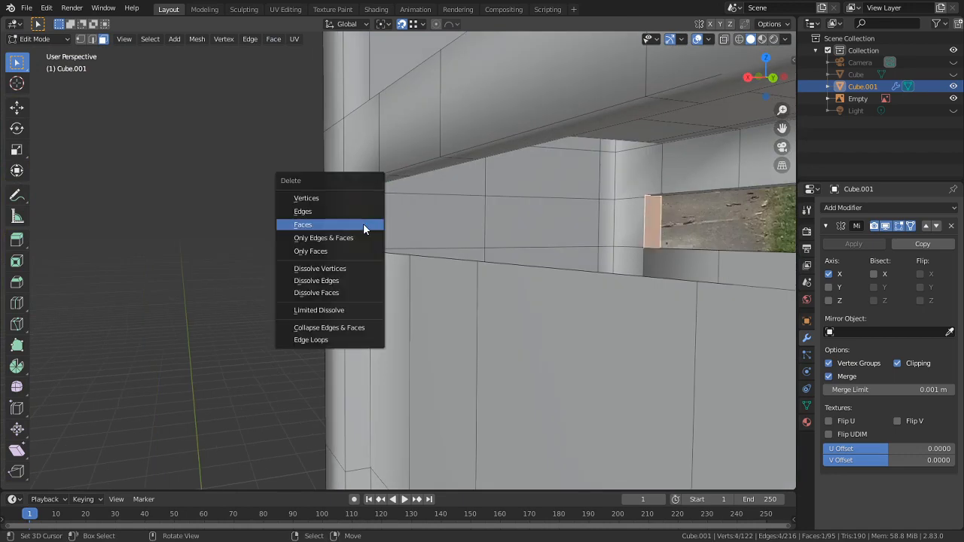
{"action": "left_click", "coordinate": [363, 222]}
Extrude the post's open edges beside the gap along Y in two segments, snapping them to the support's first two loops
{"action": "middle_click_drag", "start_coordinate": [363, 223], "coordinate": [428, 254]}
{"action": "key", "text": "2"}
{"action": "left_click", "coordinate": [332, 237]}
{"action": "key", "text": "e"}
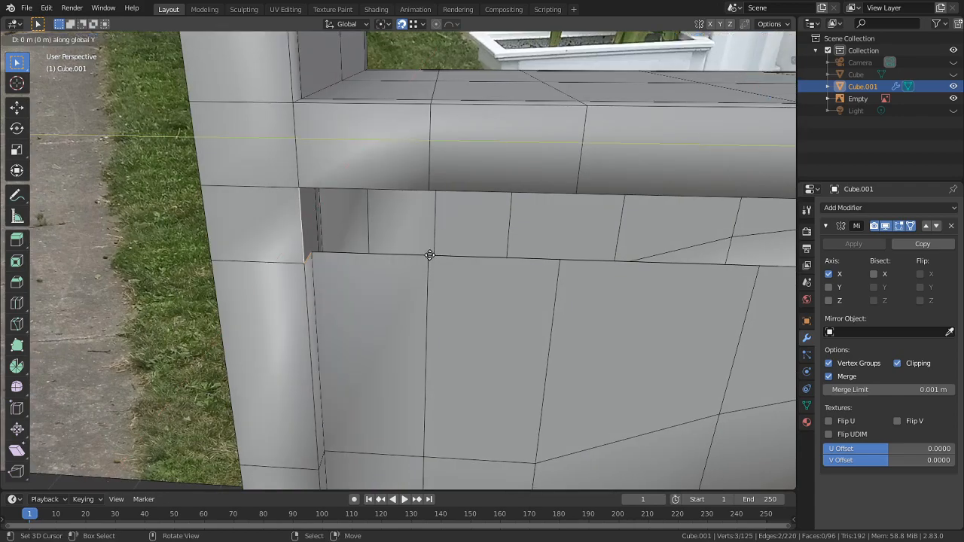
{"action": "right_click", "coordinate": [503, 273]}
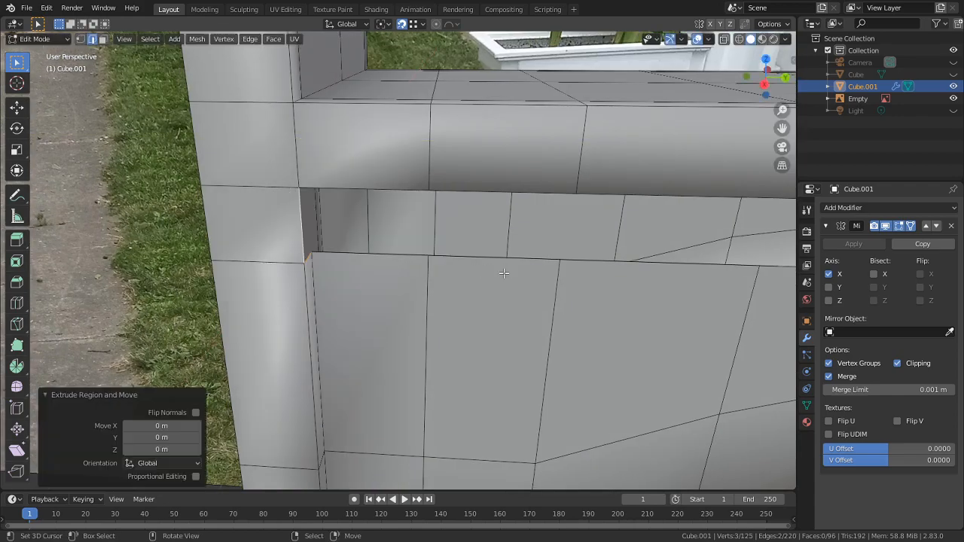
{"action": "middle_click_drag", "start_coordinate": [458, 247], "coordinate": [586, 344]}
{"action": "key", "text": "g"}
{"action": "left_click", "coordinate": [417, 380]}
{"action": "key", "text": "e"}
{"action": "left_click", "coordinate": [397, 364]}
Merge all vertices by distance to weld the extruded strip to the arm and the curved support
{"action": "key", "text": "a"}
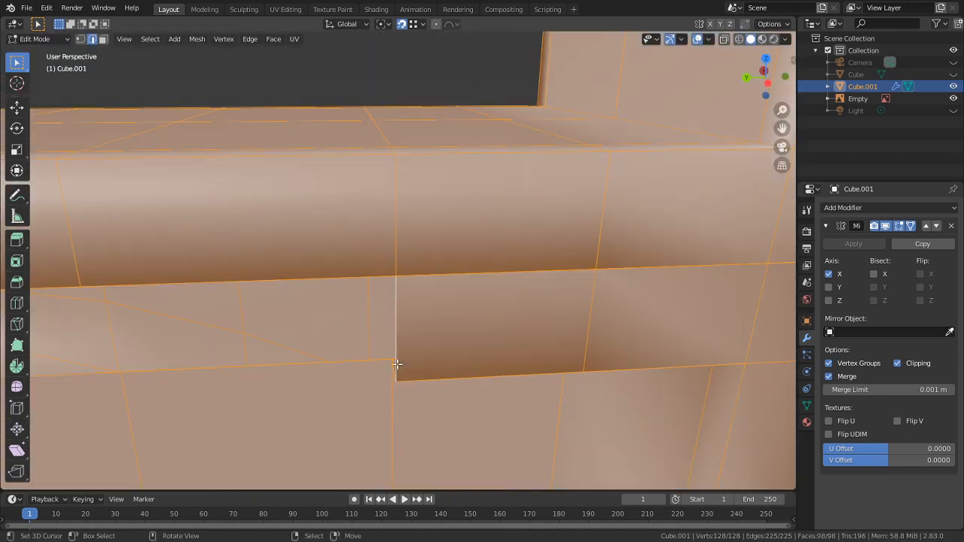
{"action": "key", "text": "m"}
{"action": "left_click", "coordinate": [396, 364]}
{"action": "middle_click_drag", "start_coordinate": [397, 365], "coordinate": [493, 305]}
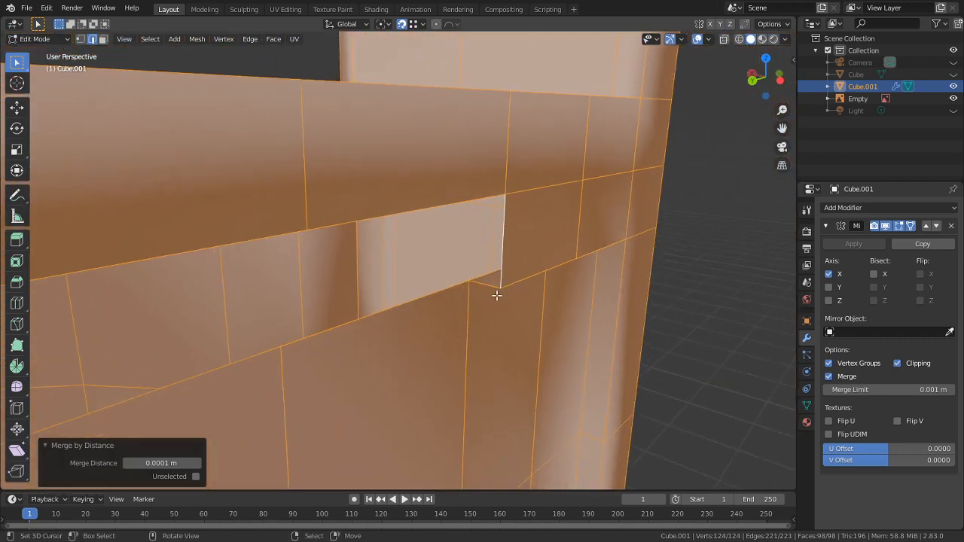
Fill the narrow return face at the strip's open end, between the arm's underside and the support's top
{"action": "left_click", "coordinate": [496, 295]}
{"action": "middle_click_drag", "start_coordinate": [495, 287], "coordinate": [508, 227]}
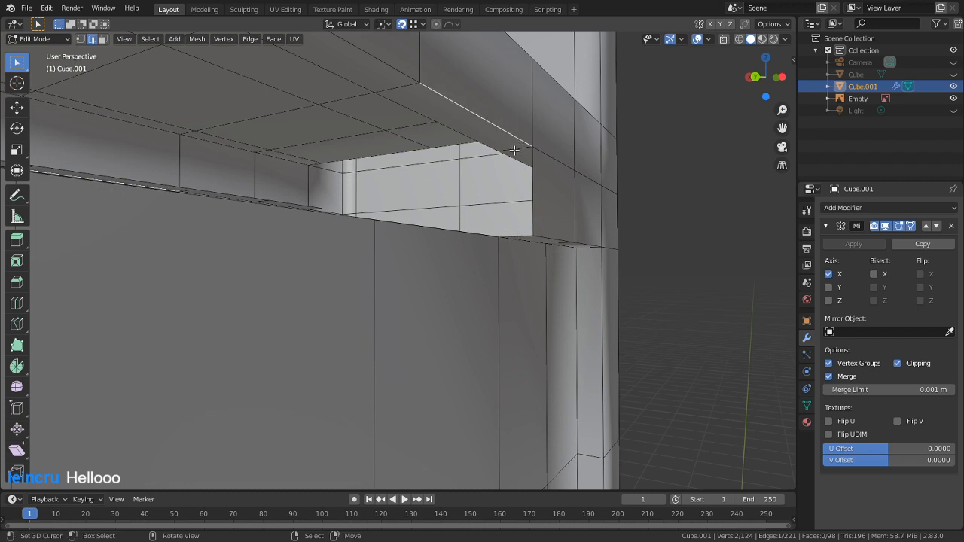
{"action": "middle_click_drag", "start_coordinate": [514, 151], "coordinate": [519, 203]}
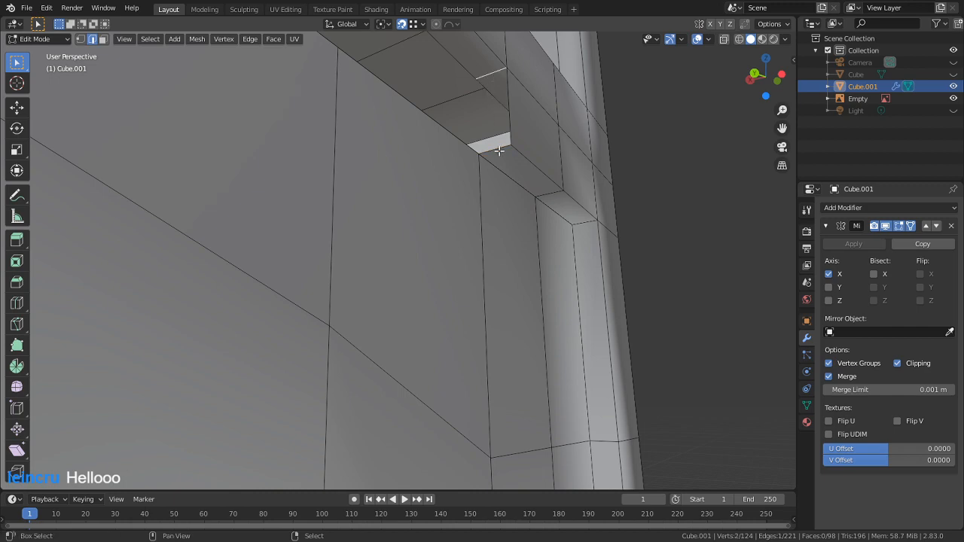
{"action": "key", "text": "f"}
{"action": "middle_click_drag", "start_coordinate": [490, 114], "coordinate": [488, 228]}
Delete the stray faces along the top of the curved support beside the post
{"action": "right_click", "coordinate": [439, 349], "text": "alt"}
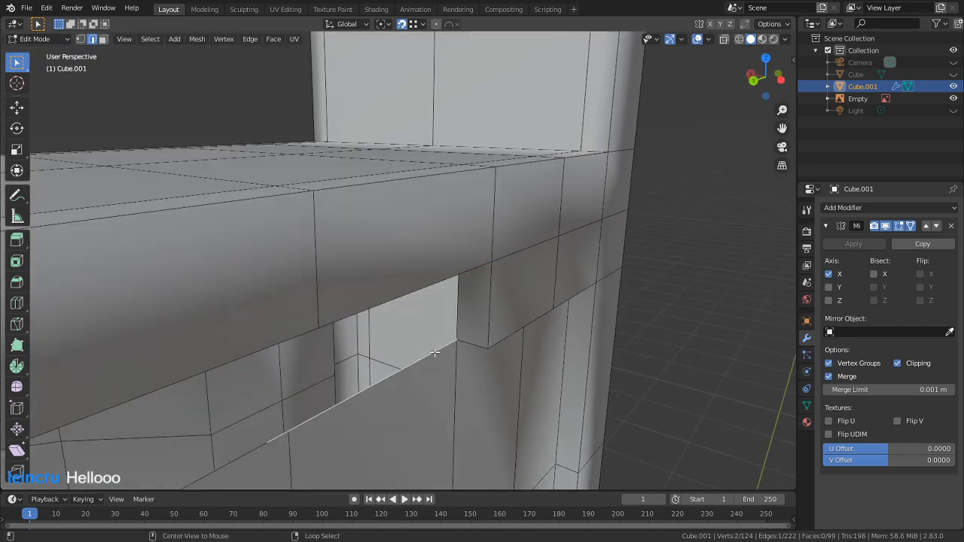
{"action": "middle_click_drag", "start_coordinate": [437, 351], "coordinate": [370, 173]}
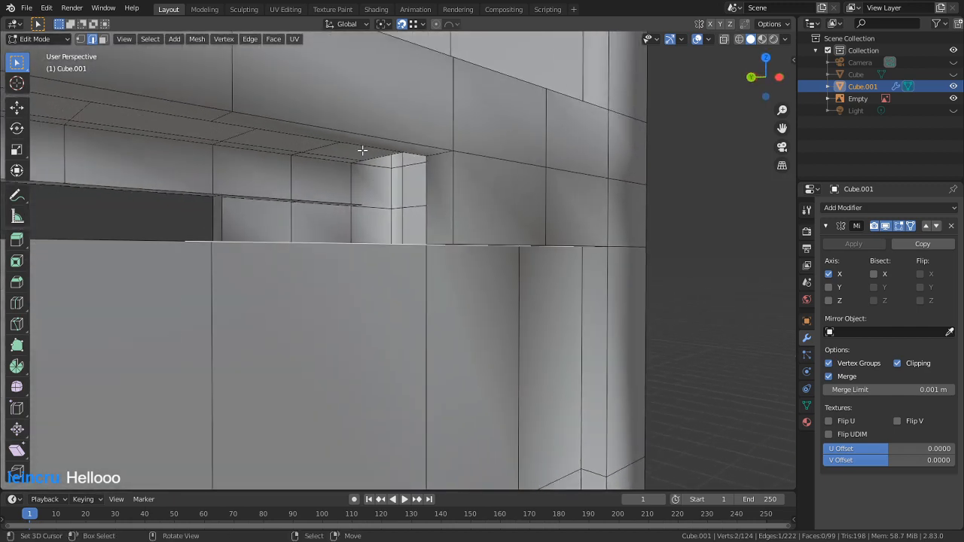
{"action": "right_click", "coordinate": [363, 150], "text": "alt"}
{"action": "key", "text": "alt+a"}
{"action": "middle_click_drag", "start_coordinate": [348, 236], "coordinate": [485, 241]}
{"action": "key", "text": "x"}
{"action": "left_click", "coordinate": [607, 201]}
{"action": "key", "text": "2"}
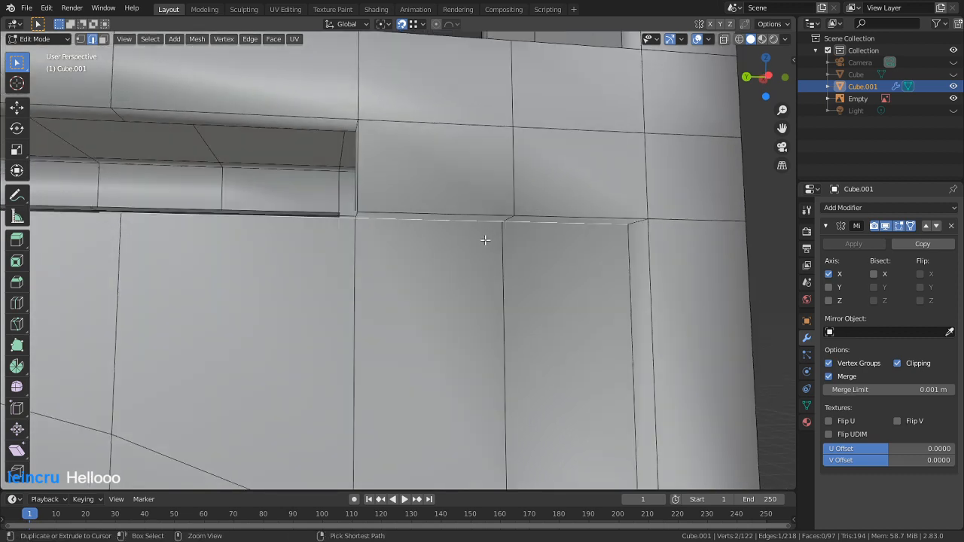
Remove the leftover long edge lying along the curved support's top edge near the post
{"action": "key", "text": "ctrl+x"}
{"action": "key", "text": "x"}
{"action": "key", "text": "Escape"}
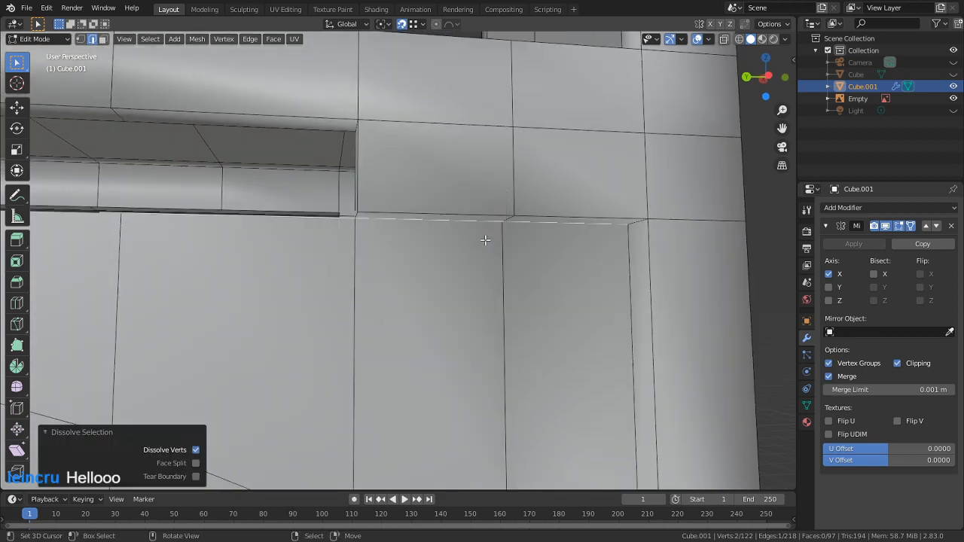
{"action": "key", "text": "x"}
{"action": "left_click", "coordinate": [453, 226]}
Fill the two gap faces nearest the post, each between the arm's underside edge and the support's matching top edge
{"action": "middle_click_drag", "start_coordinate": [453, 226], "coordinate": [544, 249]}
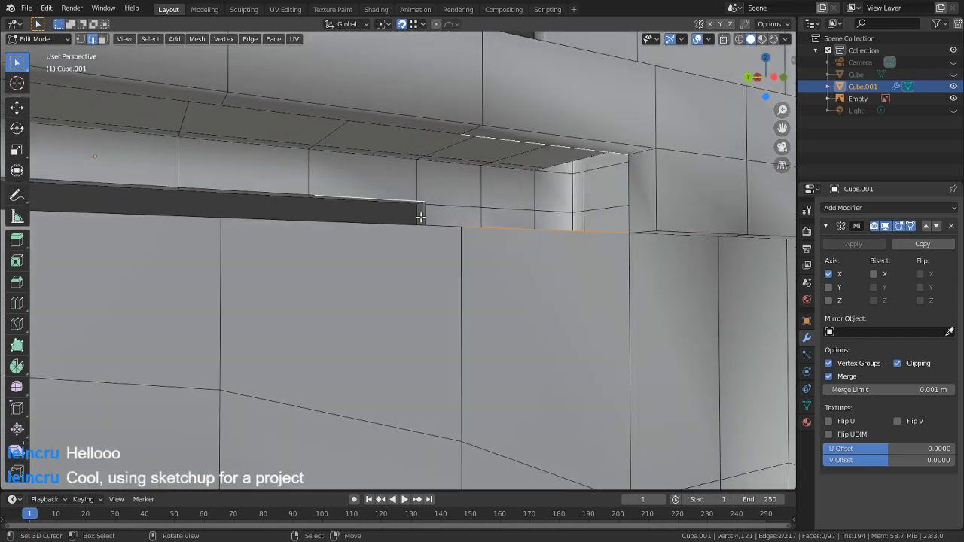
{"action": "middle_click_drag", "start_coordinate": [475, 215], "coordinate": [517, 220], "text": "shift"}
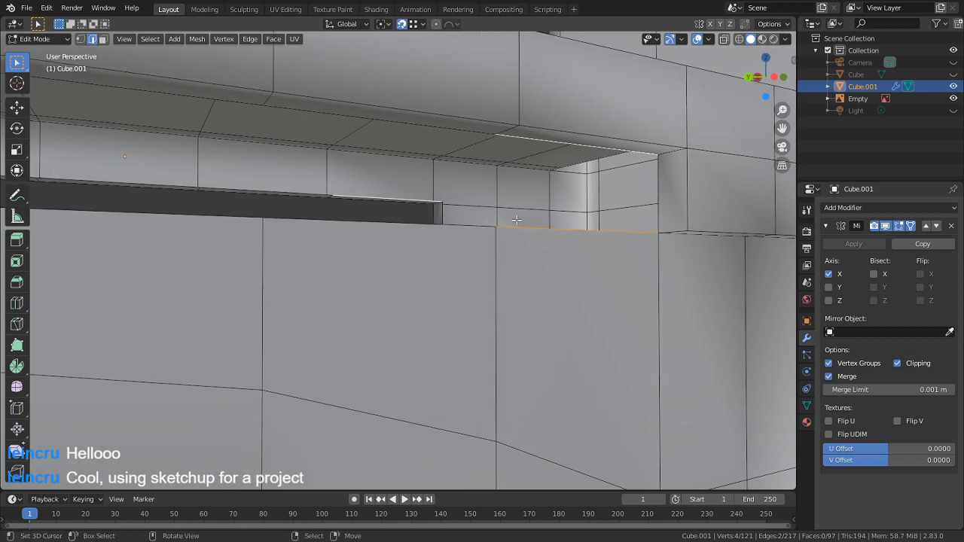
{"action": "key", "text": "f"}
{"action": "left_click", "coordinate": [409, 220]}
{"action": "left_click", "coordinate": [391, 119], "text": "shift"}
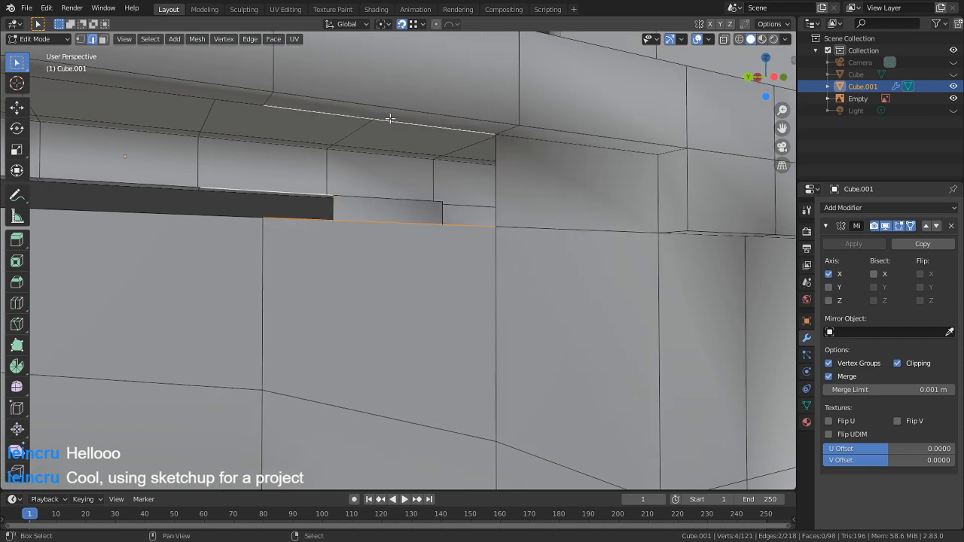
{"action": "key", "text": "f"}
Continue the gap's side wall outward with two more faces joining the support's top edges to the arm's underside edges
{"action": "middle_click_drag", "start_coordinate": [373, 207], "coordinate": [370, 257], "text": "shift"}
{"action": "left_click", "coordinate": [370, 257]}
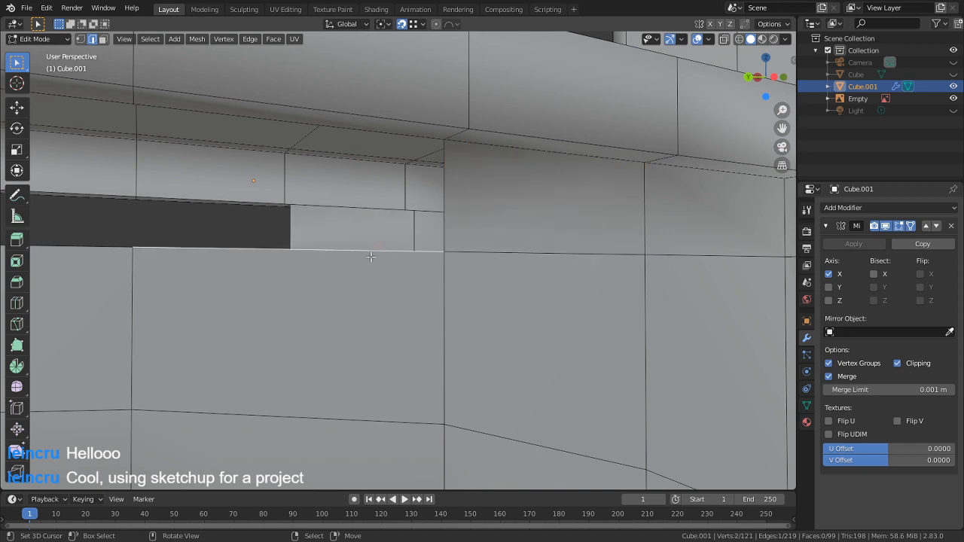
{"action": "left_click", "coordinate": [357, 131], "text": "shift"}
{"action": "key", "text": "f"}
{"action": "middle_click_drag", "start_coordinate": [373, 213], "coordinate": [472, 207], "text": "shift"}
{"action": "left_click", "coordinate": [327, 231], "text": "shift"}
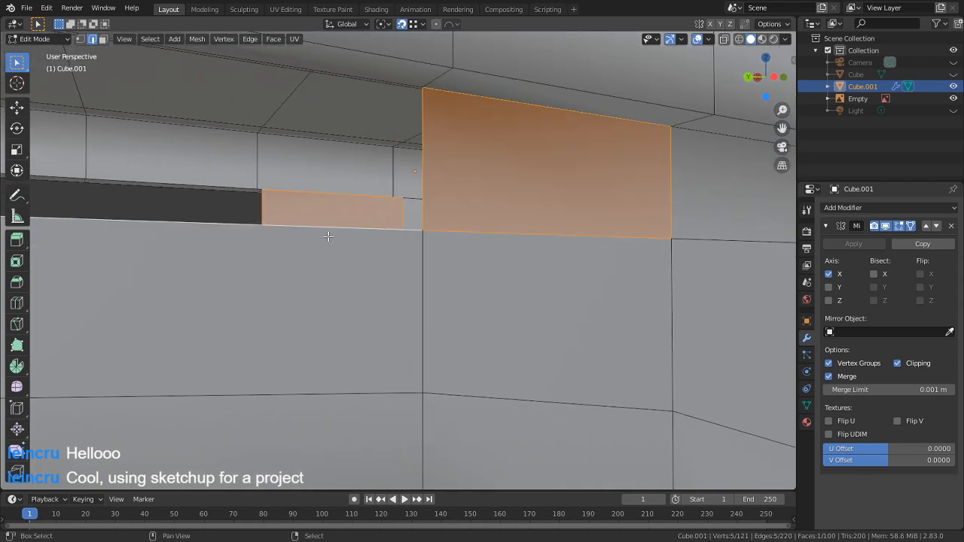
{"action": "middle_click_drag", "start_coordinate": [328, 232], "coordinate": [336, 213]}
{"action": "middle_click_drag", "start_coordinate": [392, 164], "coordinate": [429, 144]}
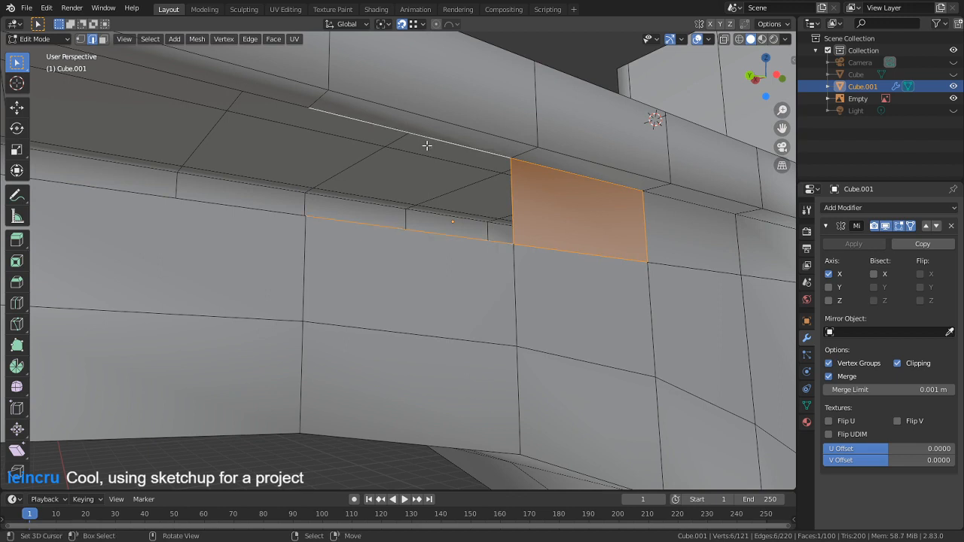
{"action": "left_click", "coordinate": [459, 248]}
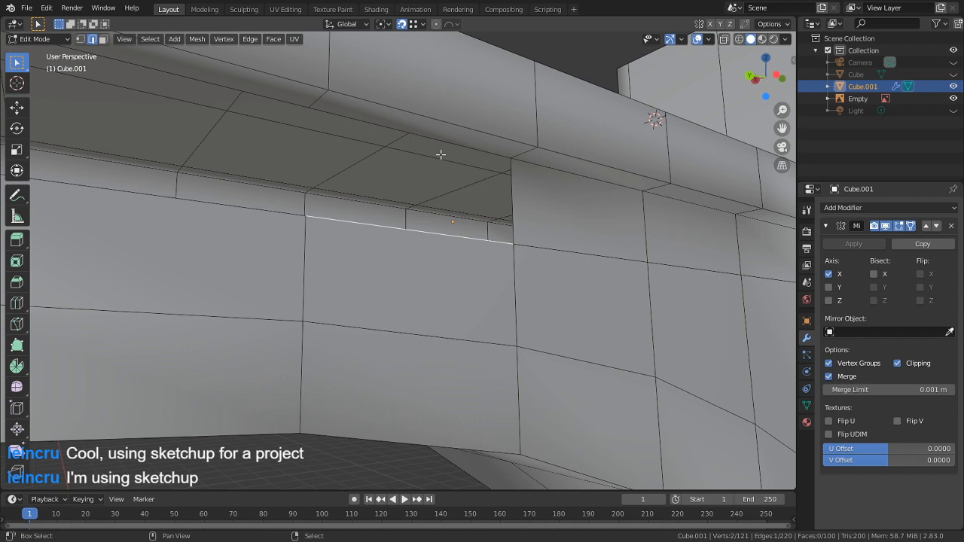
{"action": "key", "text": "f"}
Select the support's top edge bordering the next open gap section together with the arm's underside edge above it
{"action": "middle_click_drag", "start_coordinate": [452, 145], "coordinate": [453, 290]}
{"action": "left_click", "coordinate": [457, 265]}
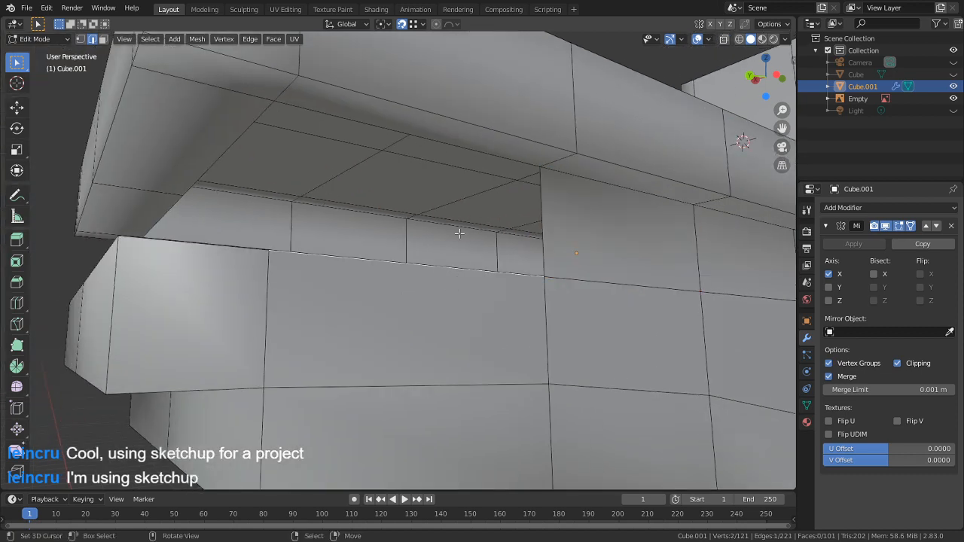
{"action": "left_click", "coordinate": [448, 133], "text": "shift"}
{"action": "middle_click_drag", "start_coordinate": [457, 161], "coordinate": [462, 228]}
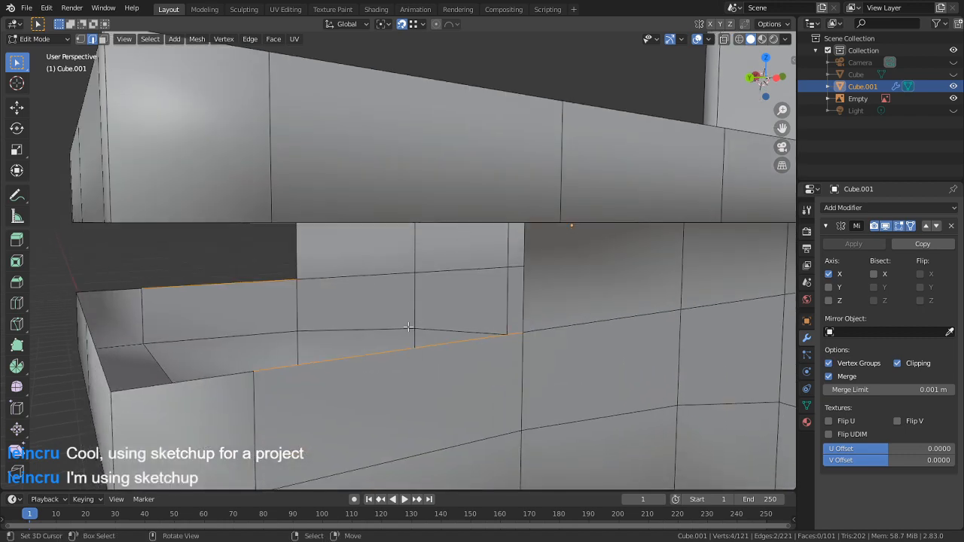
{"action": "key", "text": "e"}
{"action": "right_click", "coordinate": [415, 283]}
{"action": "key", "text": "ctrl+z"}
Fill the fifth side wall face between the support's top edge and the arm's underside edge near the outer end
{"action": "middle_click_drag", "start_coordinate": [393, 232], "coordinate": [424, 193]}
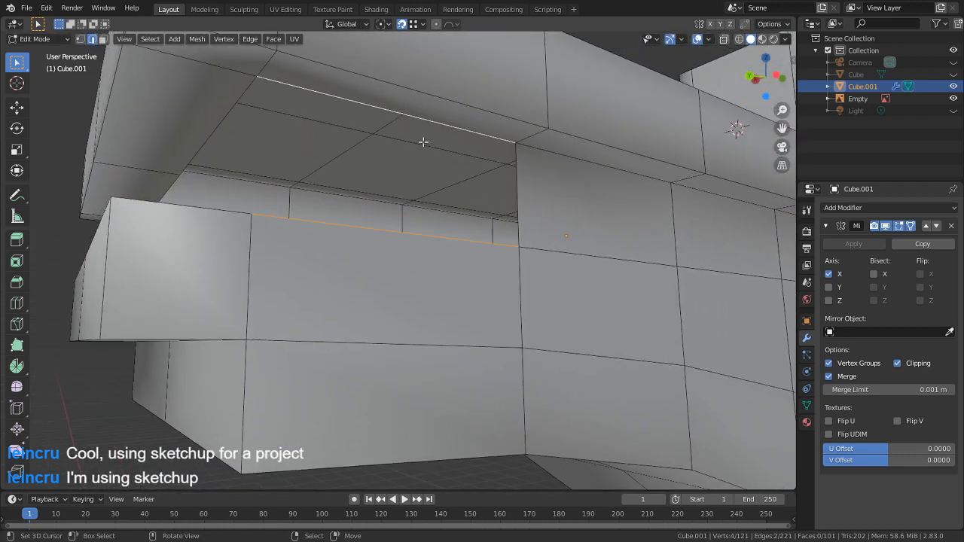
{"action": "middle_click_drag", "start_coordinate": [423, 143], "coordinate": [424, 164]}
{"action": "left_click", "coordinate": [378, 320], "text": "shift"}
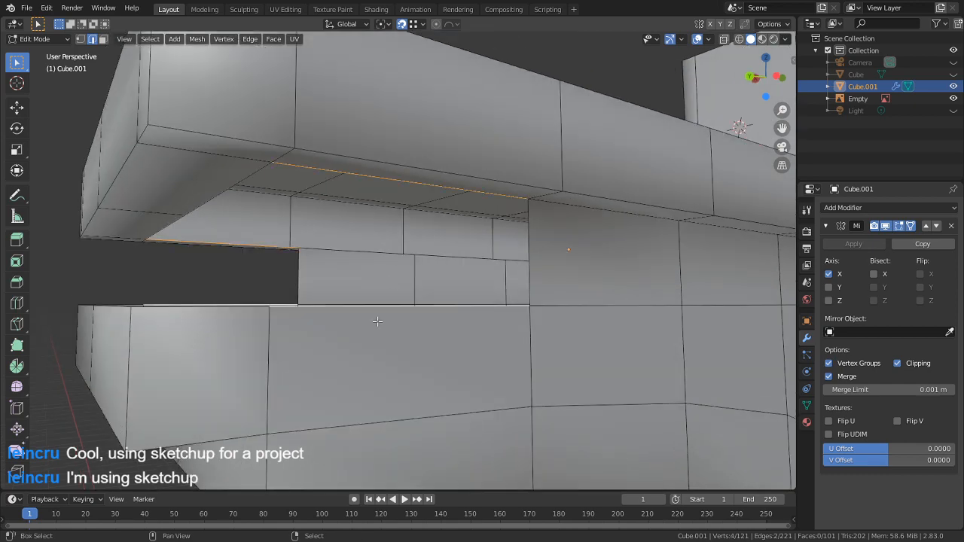
{"action": "key", "text": "f"}
Delete the underside face spanning the upper arm's outer end
{"action": "middle_click_drag", "start_coordinate": [378, 320], "coordinate": [314, 174]}
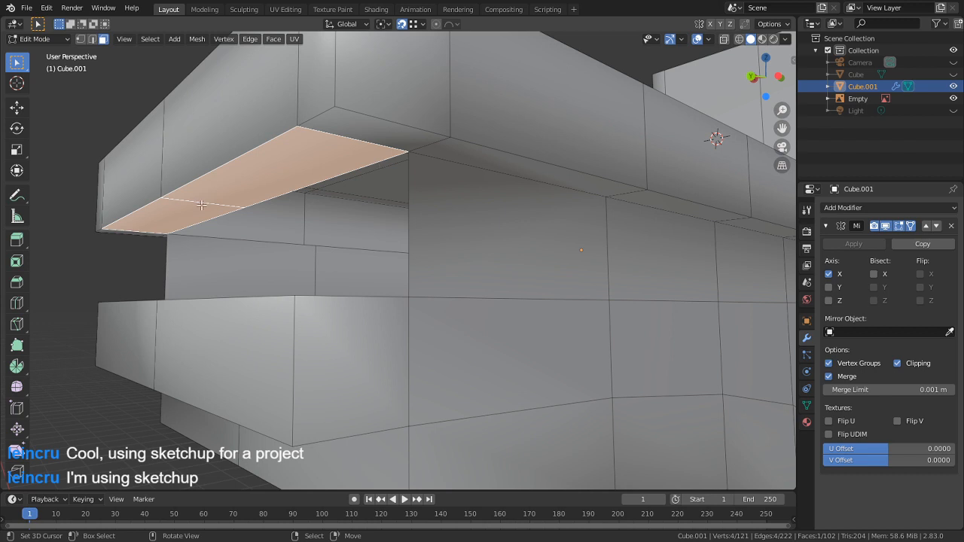
{"action": "key", "text": "x"}
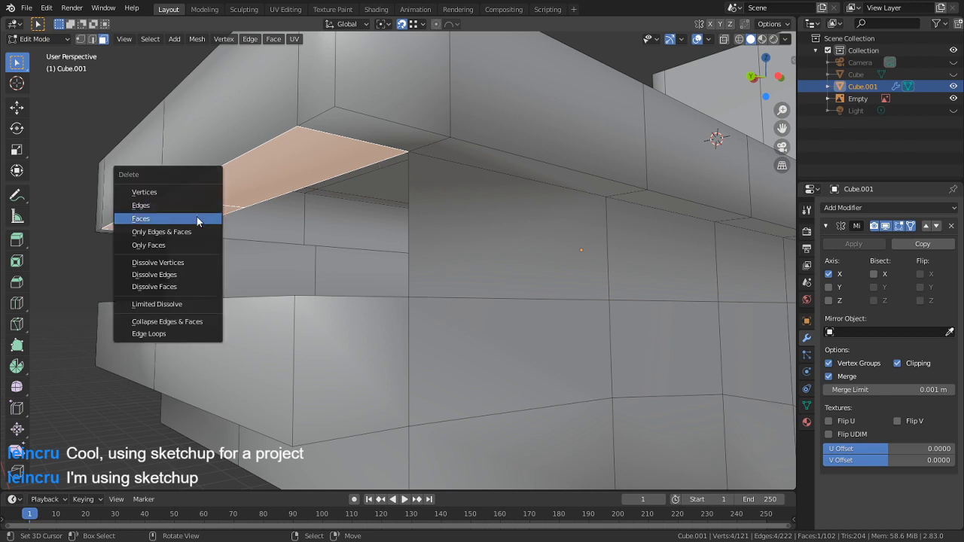
{"action": "left_click", "coordinate": [197, 217]}
Fill the gap's last side face at the outer corner and the end face between the arm and the support
{"action": "key", "text": "2"}
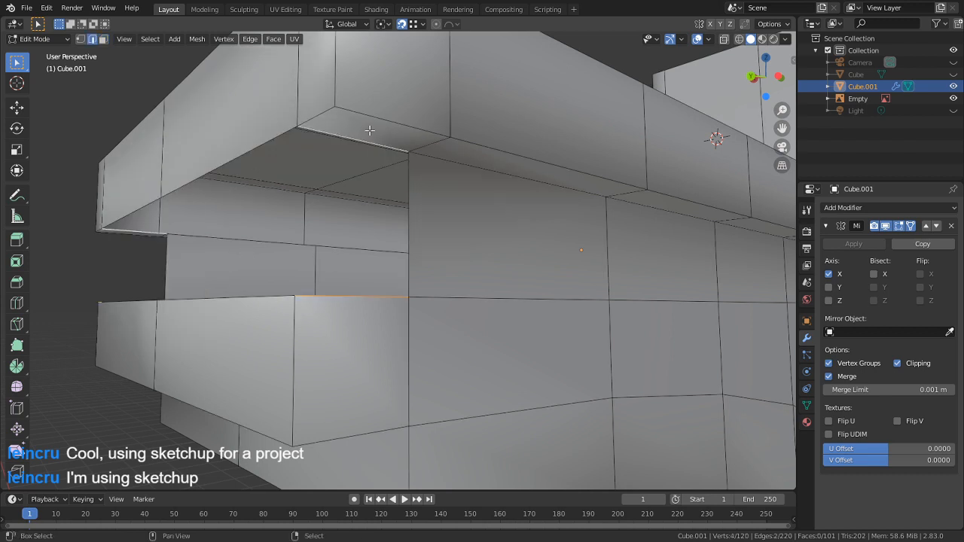
{"action": "key", "text": "f"}
{"action": "left_click", "coordinate": [251, 137]}
{"action": "key", "text": "f"}
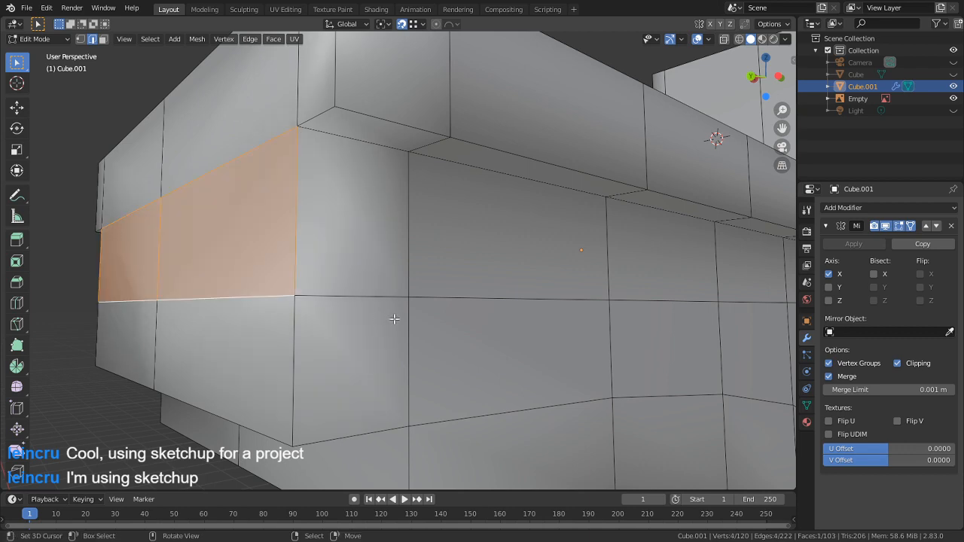
Select the gap's side faces together with the narrow underside faces above them, starting with the recess end face near the post
{"action": "middle_click_drag", "start_coordinate": [394, 318], "coordinate": [491, 300]}
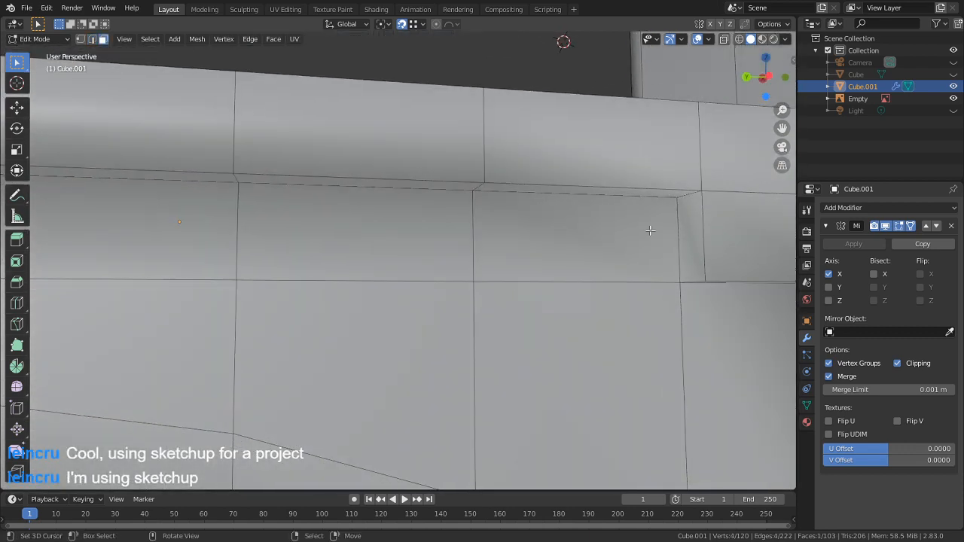
{"action": "left_click", "coordinate": [675, 230]}
{"action": "left_click", "coordinate": [685, 211], "text": "shift"}
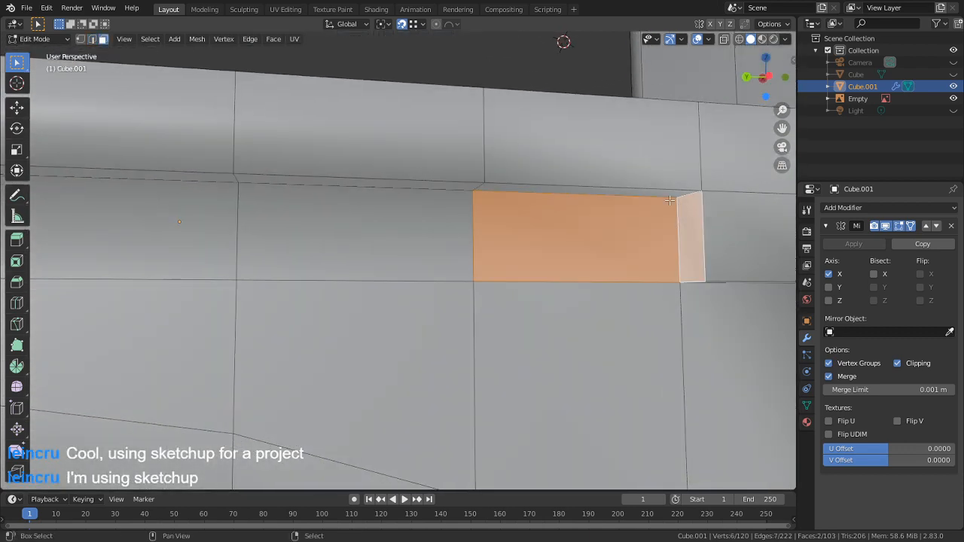
{"action": "left_click", "coordinate": [668, 194], "text": "shift"}
{"action": "left_click", "coordinate": [403, 230], "text": "shift"}
{"action": "left_click", "coordinate": [368, 183], "text": "shift"}
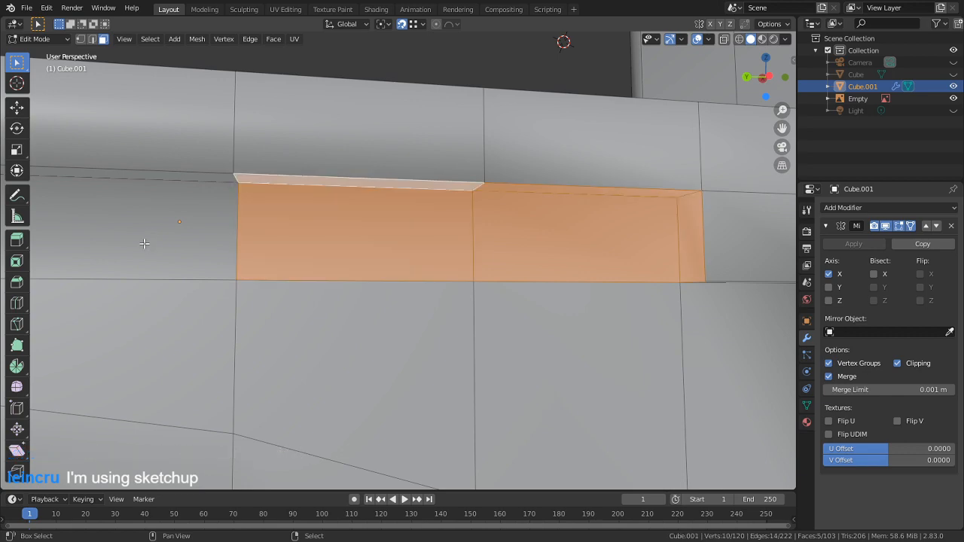
{"action": "left_click", "coordinate": [189, 189], "text": "shift"}
{"action": "left_click", "coordinate": [190, 187], "text": "shift"}
{"action": "left_click", "coordinate": [189, 177], "text": "shift"}
{"action": "left_click", "coordinate": [190, 211], "text": "shift"}
Extend the face selection along the arm's middle sections, including both the side faces and the underside faces above them
{"action": "middle_click_drag", "start_coordinate": [190, 212], "coordinate": [290, 211]}
{"action": "scroll", "coordinate": [423, 225], "scroll_direction": "down", "scroll_amount": 4}
{"action": "left_click", "coordinate": [289, 212], "text": "shift"}
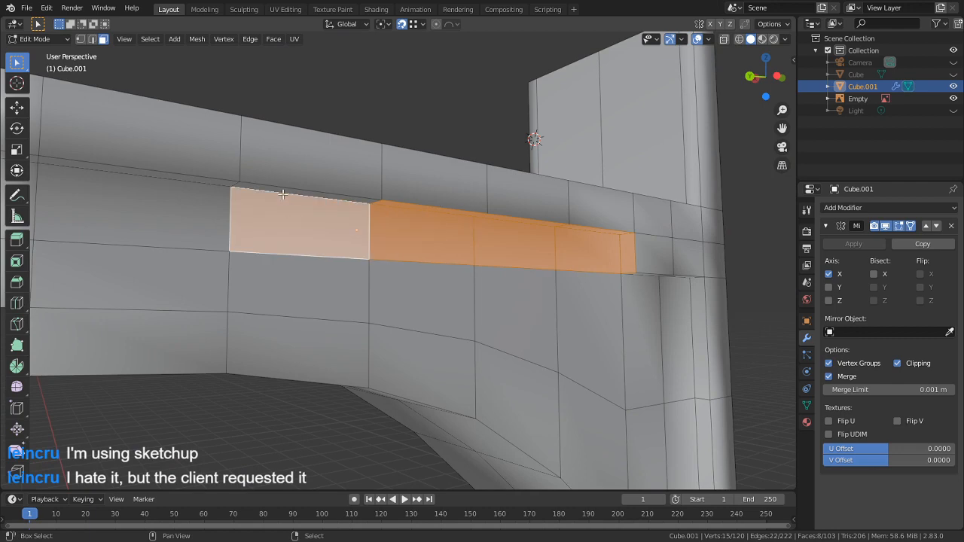
{"action": "left_click", "coordinate": [280, 188], "text": "shift"}
{"action": "left_click", "coordinate": [195, 186], "text": "shift"}
{"action": "left_click", "coordinate": [196, 181], "text": "shift"}
Extend the face selection around the arm's outer corner and onto the end face between the upper arm and the support
{"action": "middle_click_drag", "start_coordinate": [168, 207], "coordinate": [184, 208]}
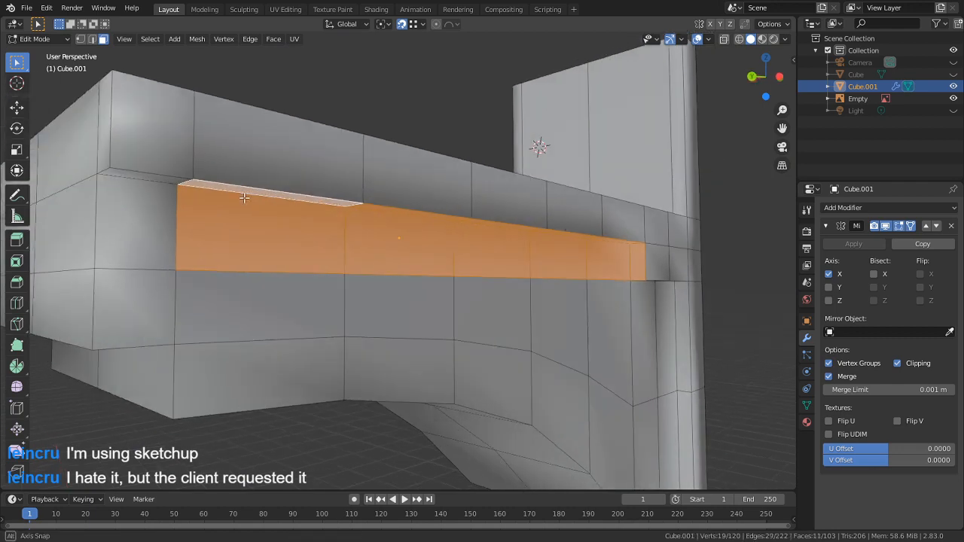
{"action": "left_click", "coordinate": [185, 208], "text": "shift"}
{"action": "left_click", "coordinate": [172, 188], "text": "shift"}
{"action": "left_click", "coordinate": [163, 177], "text": "shift"}
{"action": "left_click", "coordinate": [216, 226], "text": "shift"}
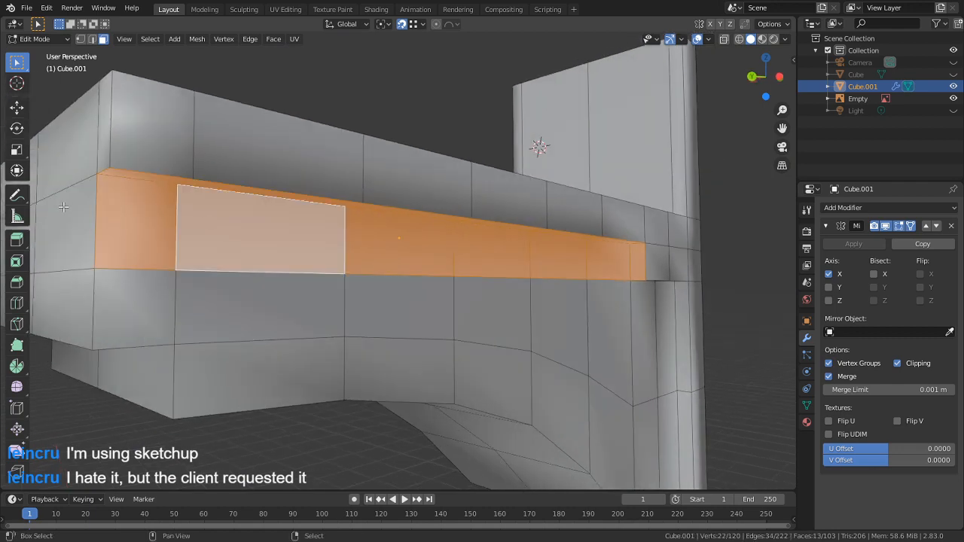
{"action": "left_click", "coordinate": [64, 207], "text": "shift"}
Inset the selected band of faces as one connected region with a thickness of about 0.0054 m
{"action": "middle_click_drag", "start_coordinate": [64, 207], "coordinate": [252, 260]}
{"action": "key", "text": "i"}
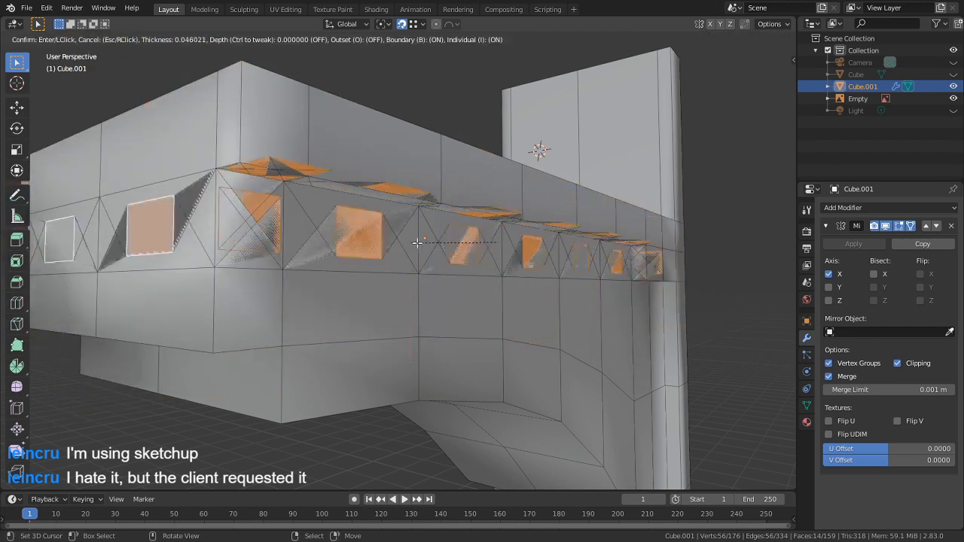
{"action": "right_click", "coordinate": [237, 330]}
{"action": "key", "text": "i"}
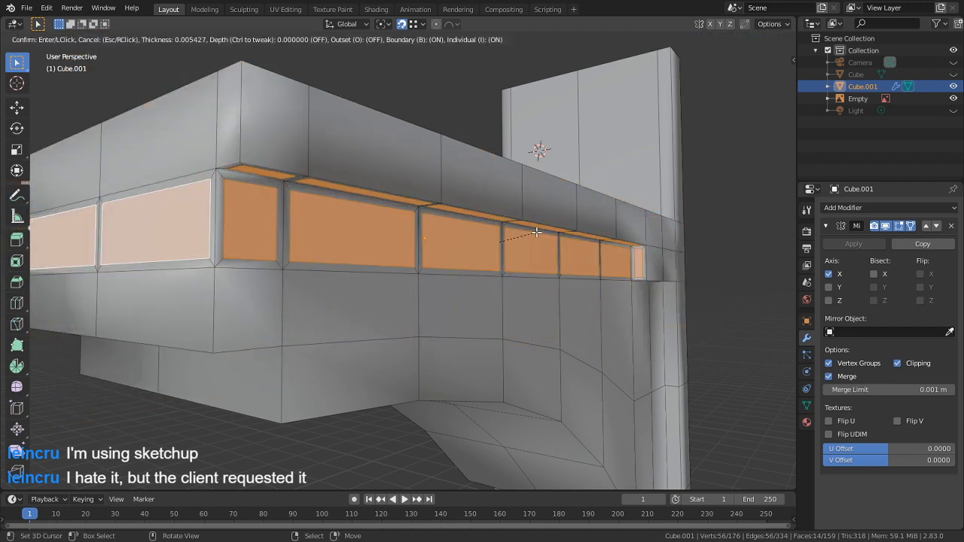
{"action": "left_click", "coordinate": [211, 399]}
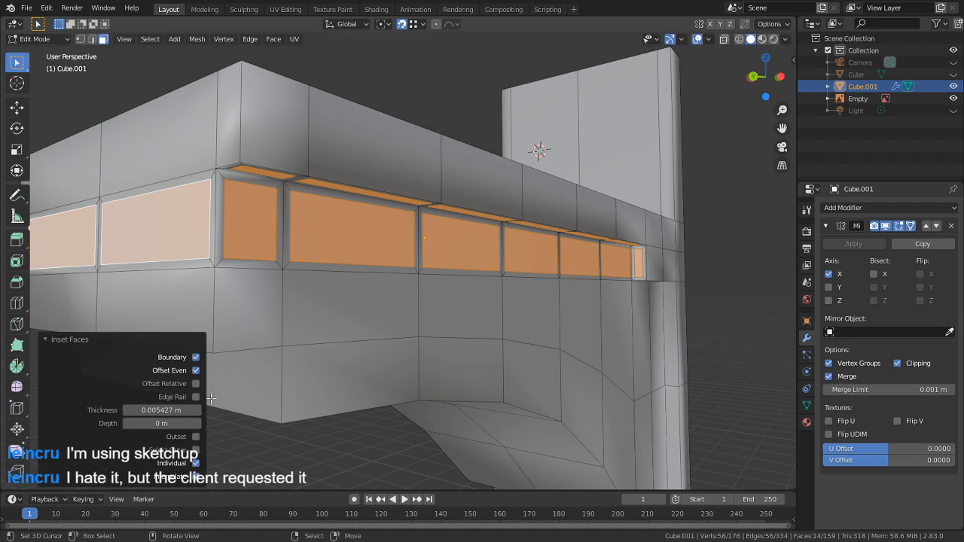
{"action": "left_click", "coordinate": [195, 463]}
Set the inset depth to about 0.0118 m and turn off the Boundary option to leave the mirror seam uninset
{"action": "middle_click_drag", "start_coordinate": [461, 323], "coordinate": [435, 302]}
{"action": "left_click_drag", "start_coordinate": [181, 423], "coordinate": [193, 423]}
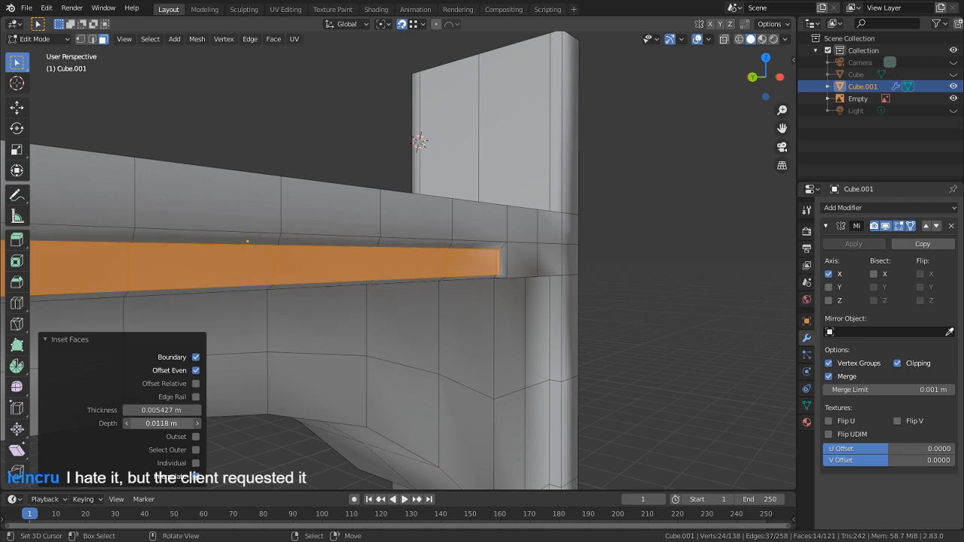
{"action": "middle_click_drag", "start_coordinate": [311, 350], "coordinate": [375, 304]}
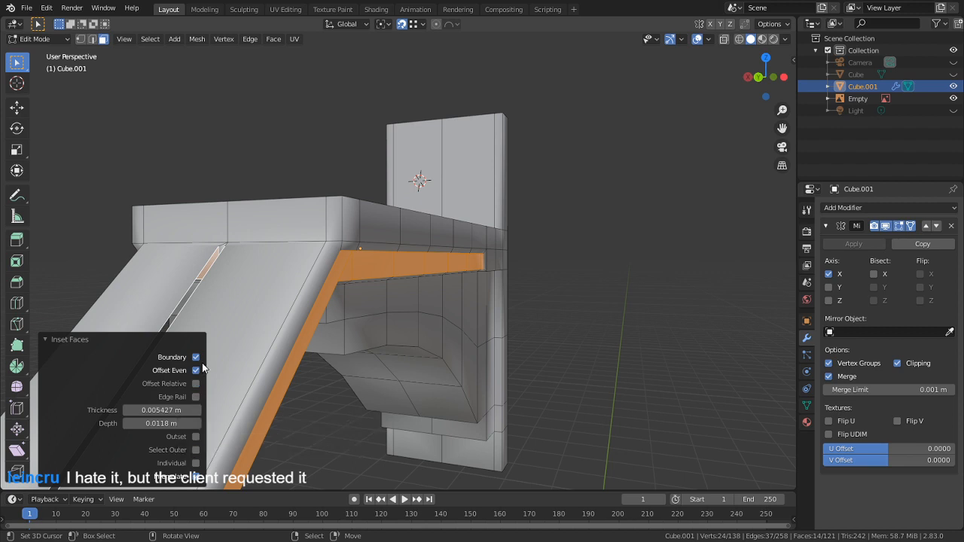
{"action": "left_click", "coordinate": [196, 357]}
{"action": "left_click", "coordinate": [192, 357]}
{"action": "left_click", "coordinate": [193, 357]}
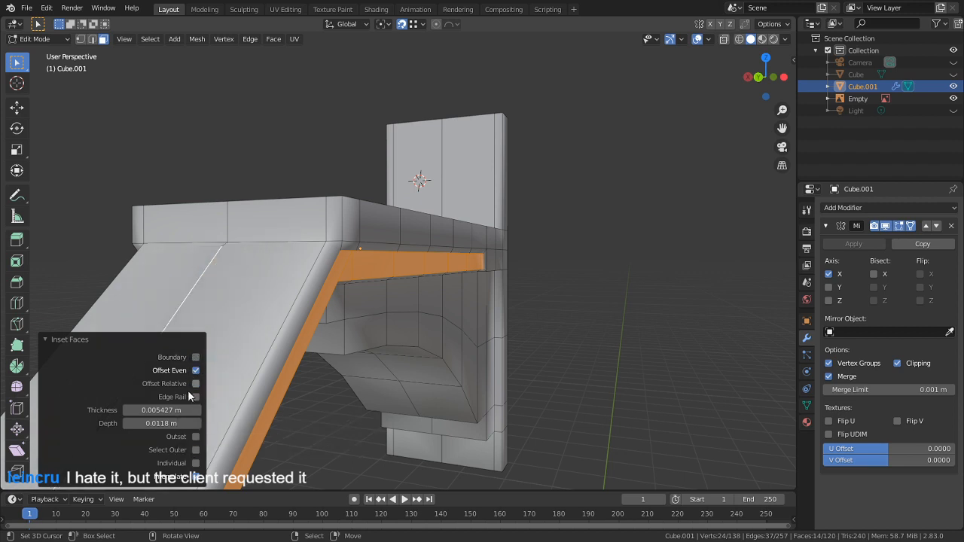
{"action": "mouse_move", "coordinate": [178, 424]}
{"action": "left_mouse_down"}
{"action": "mouse_move", "coordinate": [147, 423]}
{"action": "mouse_move", "coordinate": [174, 423]}
{"action": "left_mouse_up"}
Undo the inset of the band between the arm and the support, and clear the face selection
{"action": "key", "text": "ctrl+z"}
{"action": "key", "text": "ctrl+z"}
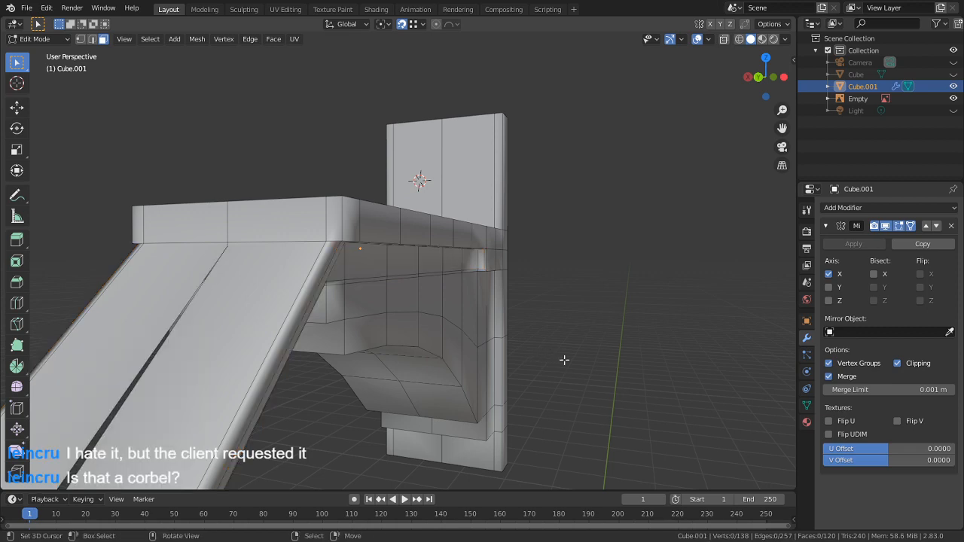
{"action": "middle_click_drag", "start_coordinate": [564, 359], "coordinate": [642, 344]}
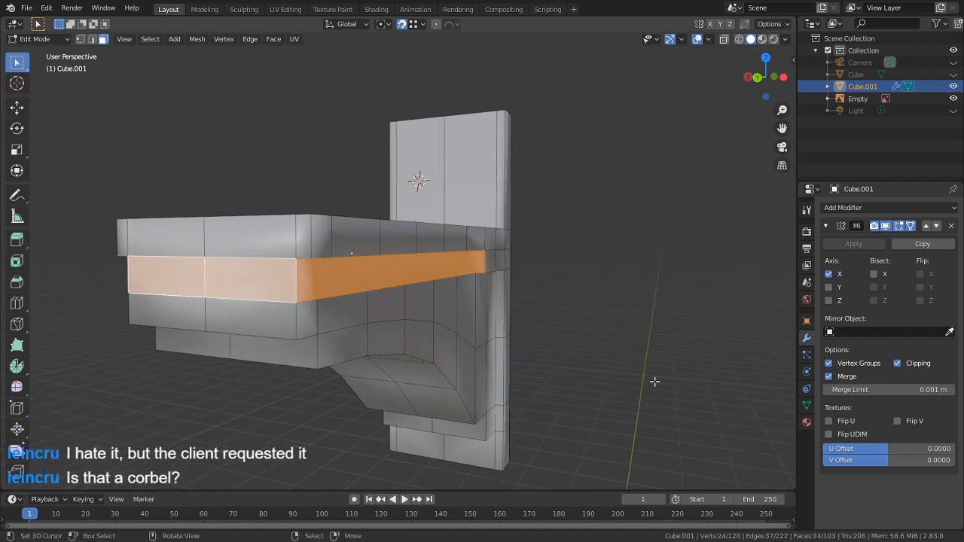
{"action": "scroll", "coordinate": [655, 381], "scroll_direction": "up", "scroll_amount": 2}
{"action": "key", "text": "alt+a"}
Examine the recessed side faces and the step where the gap ends near the post
{"action": "scroll", "coordinate": [652, 381], "scroll_direction": "up", "scroll_amount": 1}
{"action": "middle_click_drag", "start_coordinate": [652, 381], "coordinate": [626, 379]}
{"action": "scroll", "coordinate": [557, 320], "scroll_direction": "up", "scroll_amount": 2}
{"action": "mouse_move", "coordinate": [557, 320]}
{"action": "middle_mouse_down"}
{"action": "mouse_move", "coordinate": [551, 288]}
{"action": "mouse_move", "coordinate": [525, 288]}
{"action": "mouse_move", "coordinate": [555, 331]}
{"action": "middle_mouse_up"}
{"action": "scroll", "coordinate": [557, 335], "scroll_direction": "up", "scroll_amount": 1}
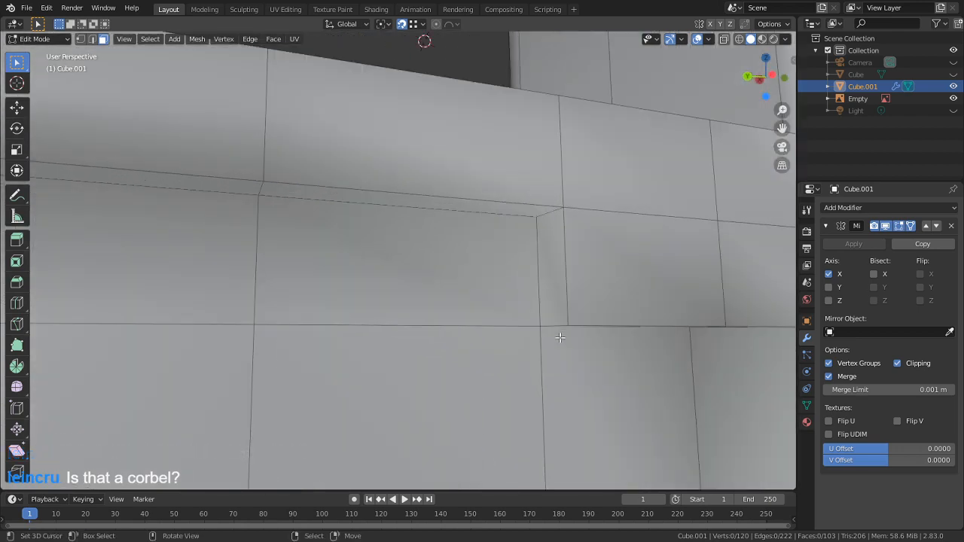
{"action": "middle_click_drag", "start_coordinate": [491, 291], "coordinate": [494, 265]}
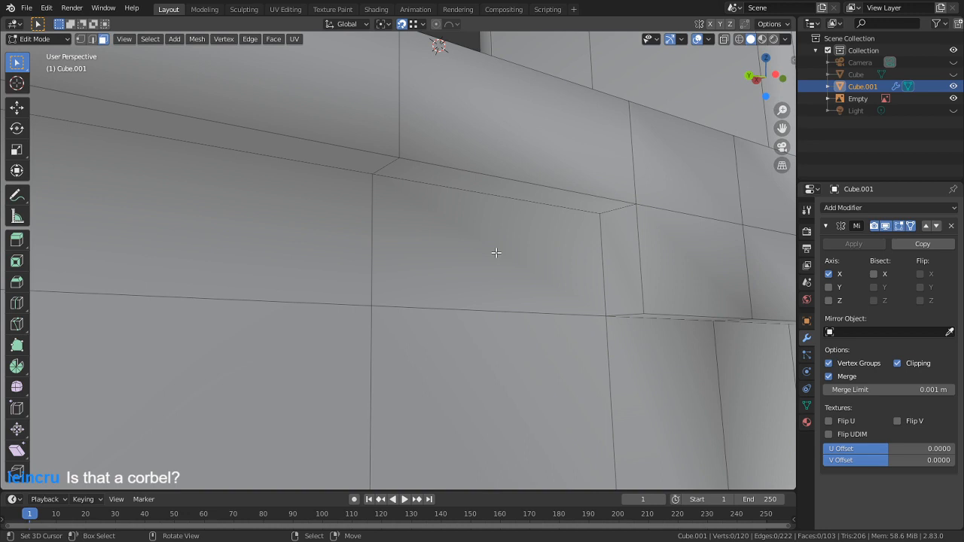
{"action": "scroll", "coordinate": [496, 253], "scroll_direction": "down", "scroll_amount": 3}
Return to Object Mode and reveal the hidden objects to compare the arm with the mailbox reference photo
{"action": "left_click", "coordinate": [57, 38]}
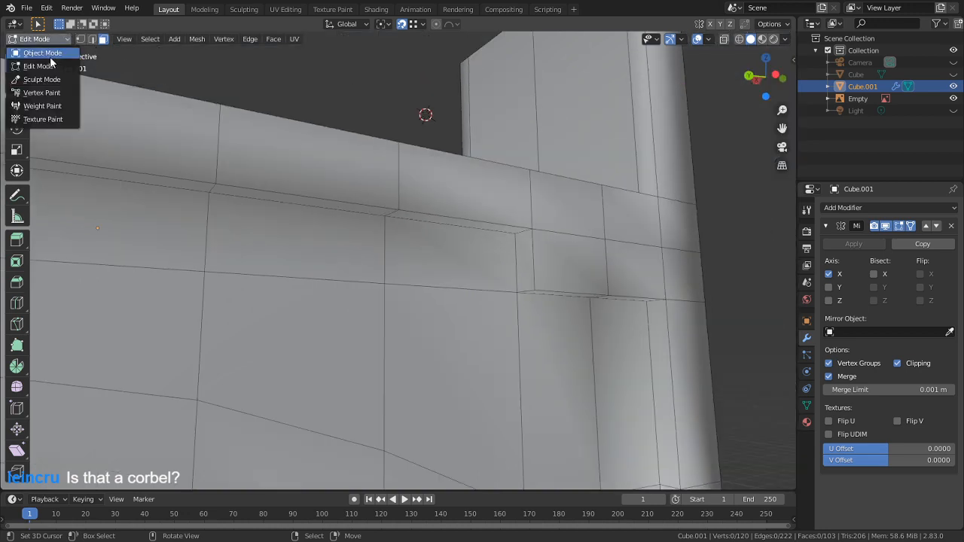
{"action": "left_click", "coordinate": [34, 47]}
{"action": "middle_click_drag", "start_coordinate": [181, 169], "coordinate": [440, 126]}
{"action": "scroll", "coordinate": [399, 210], "scroll_direction": "down", "scroll_amount": 4}
{"action": "scroll", "coordinate": [460, 196], "scroll_direction": "down", "scroll_amount": 4}
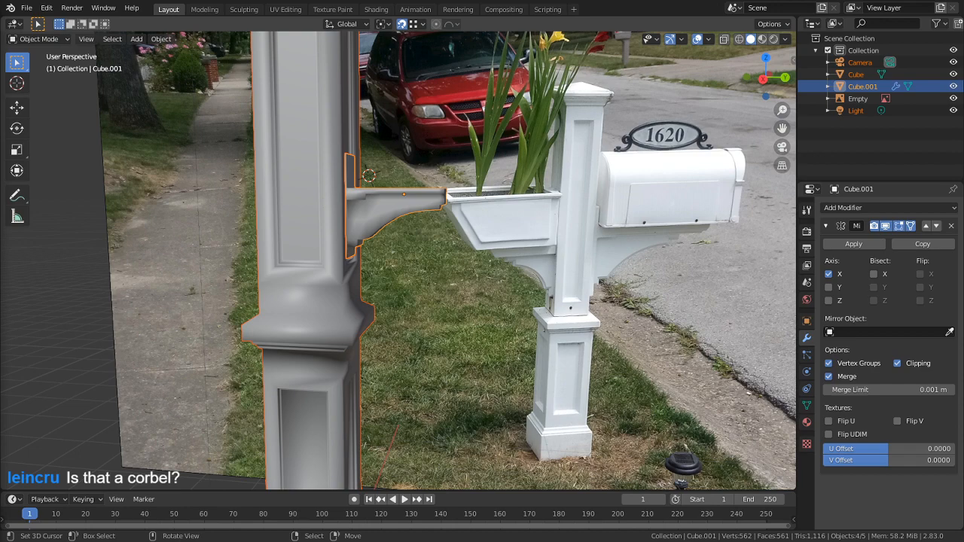
{"action": "left_click_drag", "start_coordinate": [410, 256], "coordinate": [382, 250], "text": "alt"}
{"action": "middle_click", "coordinate": [369, 222], "text": "alt"}
{"action": "scroll", "coordinate": [422, 260], "scroll_direction": "up", "scroll_amount": 8}
Enter Edit Mode and select the three recessed side faces between the arm and the support nearest the post
{"action": "key", "text": "Tab"}
{"action": "middle_click_drag", "start_coordinate": [655, 241], "coordinate": [477, 287]}
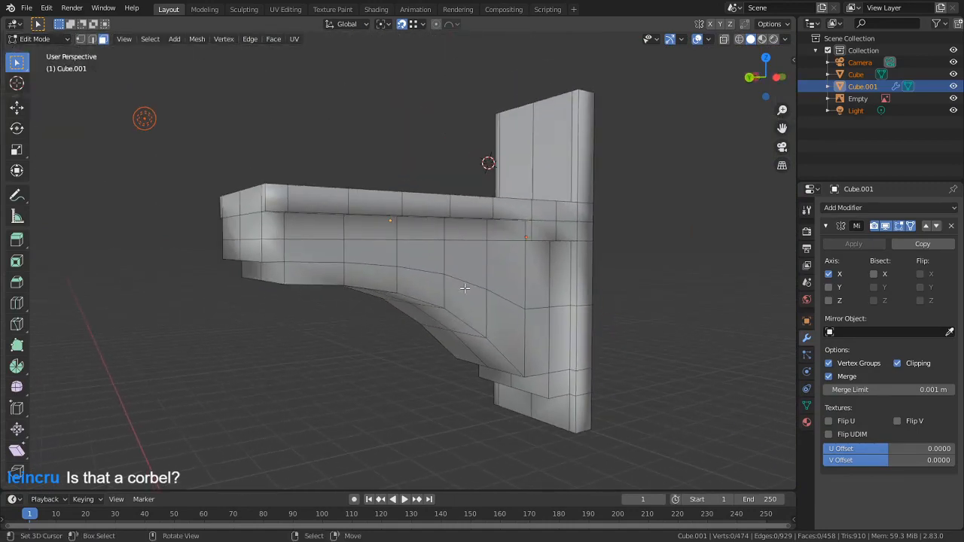
{"action": "scroll", "coordinate": [464, 287], "scroll_direction": "up", "scroll_amount": 5}
{"action": "middle_click_drag", "start_coordinate": [577, 260], "coordinate": [566, 254]}
{"action": "left_click", "coordinate": [602, 219], "text": "shift"}
{"action": "left_click", "coordinate": [522, 208], "text": "shift"}
{"action": "left_click", "coordinate": [434, 203], "text": "shift"}
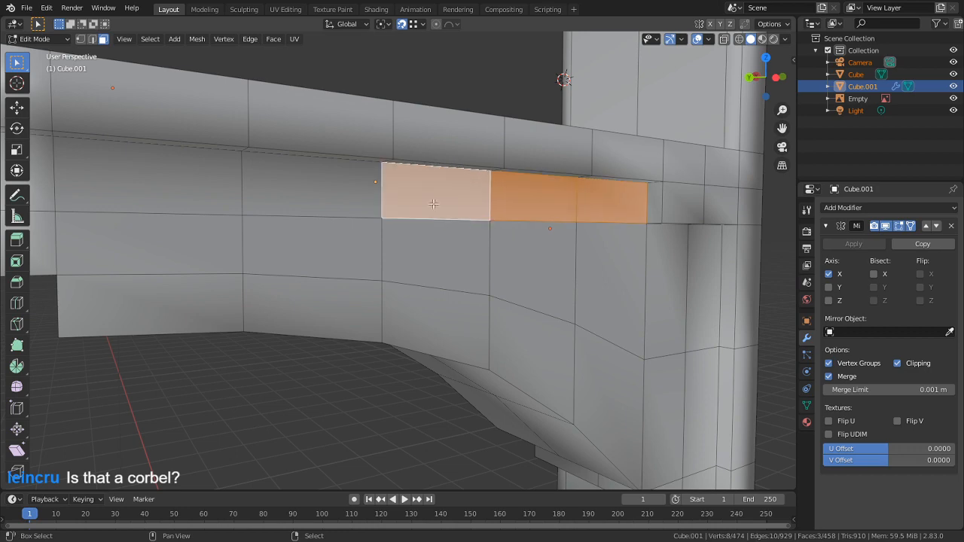
Add the remaining side faces, the outer corner section and the adjoining end face to the selection
{"action": "left_click", "coordinate": [257, 200], "text": "shift"}
{"action": "left_click", "coordinate": [196, 195], "text": "shift"}
{"action": "middle_click_drag", "start_coordinate": [197, 195], "coordinate": [235, 198]}
{"action": "left_click", "coordinate": [328, 262], "text": "shift"}
{"action": "left_click", "coordinate": [388, 261], "text": "shift"}
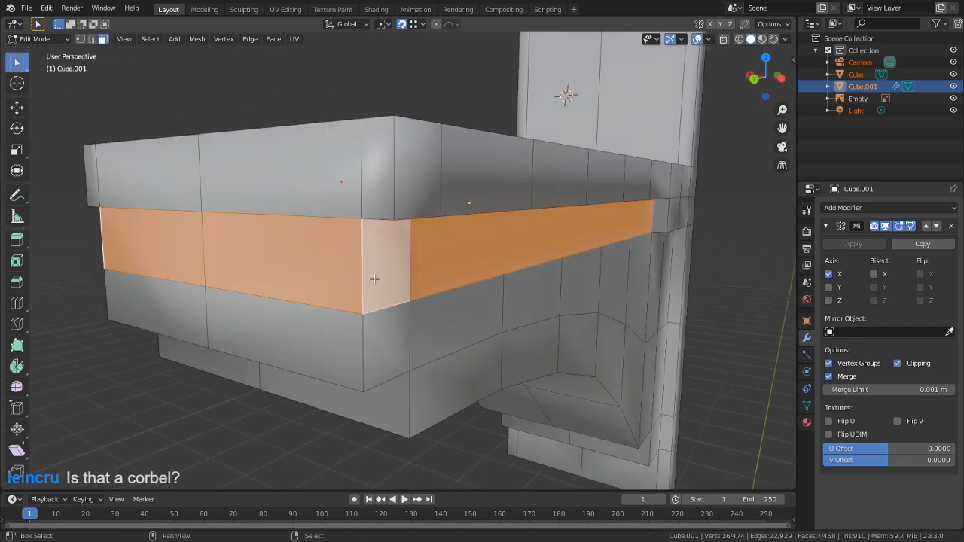
Remove the end face from the selection and extrude the side faces outward about 0.0119 m along their normal
{"action": "middle_click_drag", "start_coordinate": [397, 262], "coordinate": [567, 299]}
{"action": "left_click", "coordinate": [172, 224], "text": "shift"}
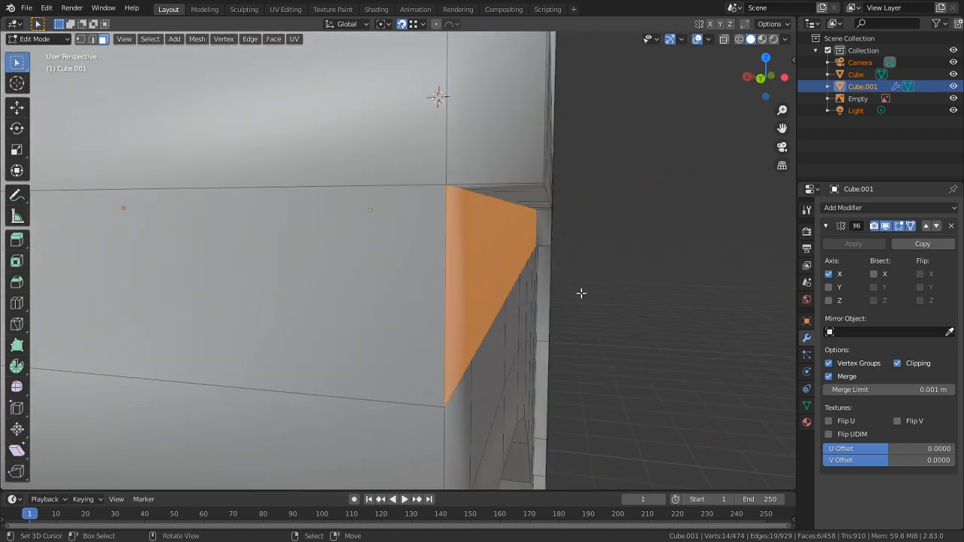
{"action": "key", "text": "e"}
{"action": "left_click", "coordinate": [615, 289]}
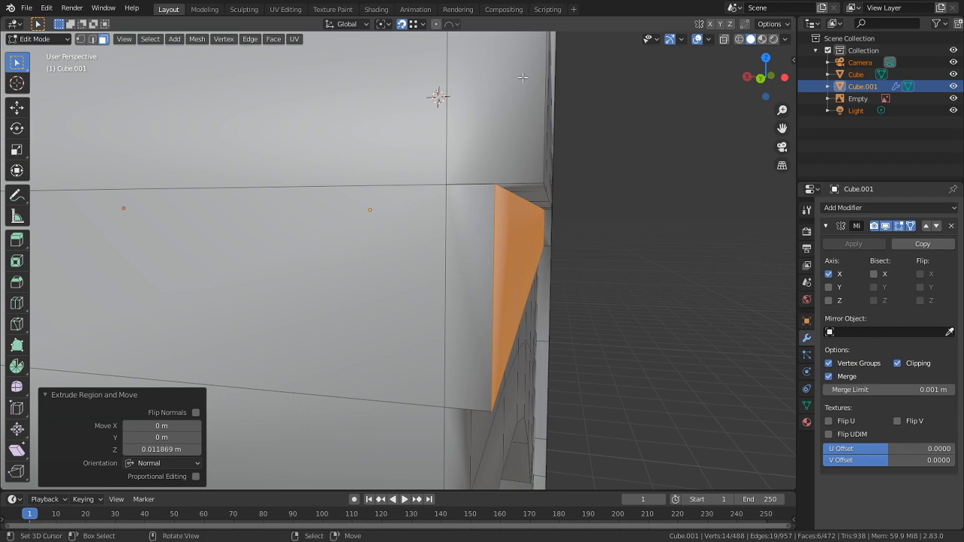
Add a single centred loop cut through the narrow outer strip along the side of the arm and back plate
{"action": "scroll", "coordinate": [509, 128], "scroll_direction": "down", "scroll_amount": 3}
{"action": "middle_click_drag", "start_coordinate": [509, 128], "coordinate": [527, 232]}
{"action": "key", "text": "ctrl+r"}
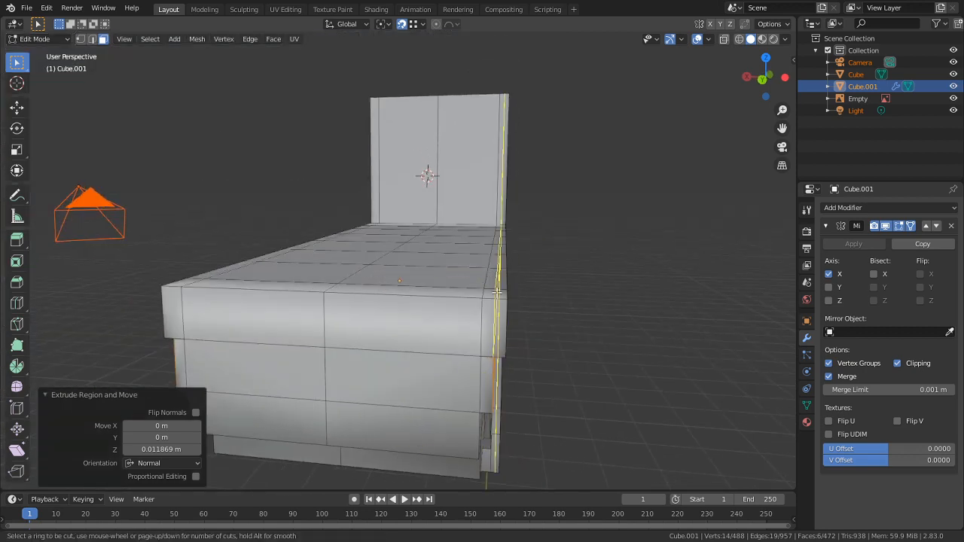
{"action": "left_click", "coordinate": [495, 292]}
{"action": "left_click", "coordinate": [496, 292]}
Snap the new edge loop along X to align with the outer corner of the extruded side strip
{"action": "scroll", "coordinate": [495, 293], "scroll_direction": "up", "scroll_amount": 8}
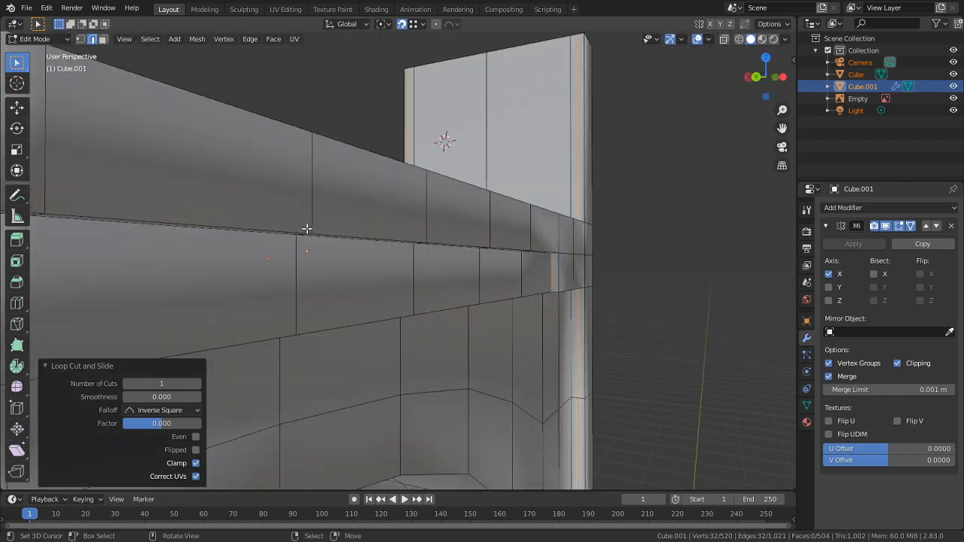
{"action": "middle_click_drag", "start_coordinate": [306, 228], "coordinate": [443, 247]}
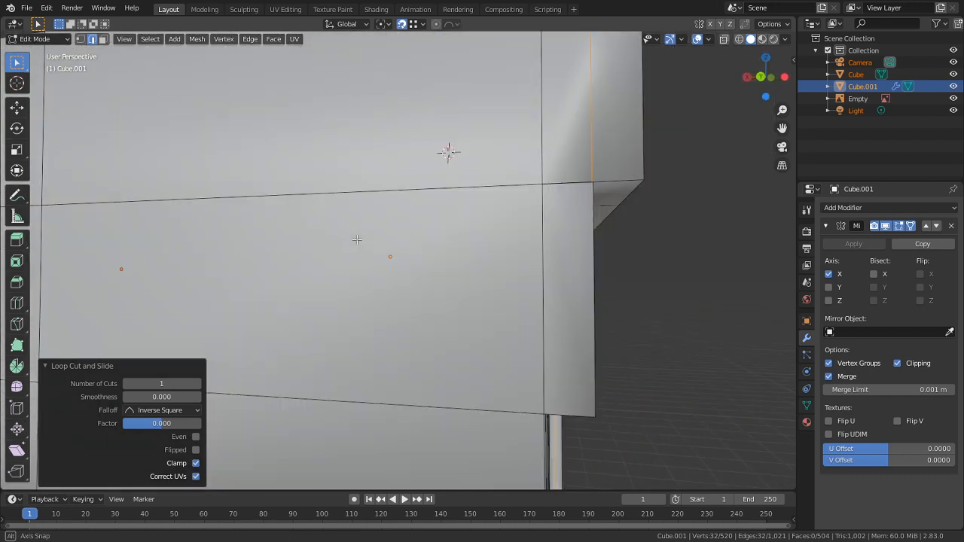
{"action": "key", "text": "g"}
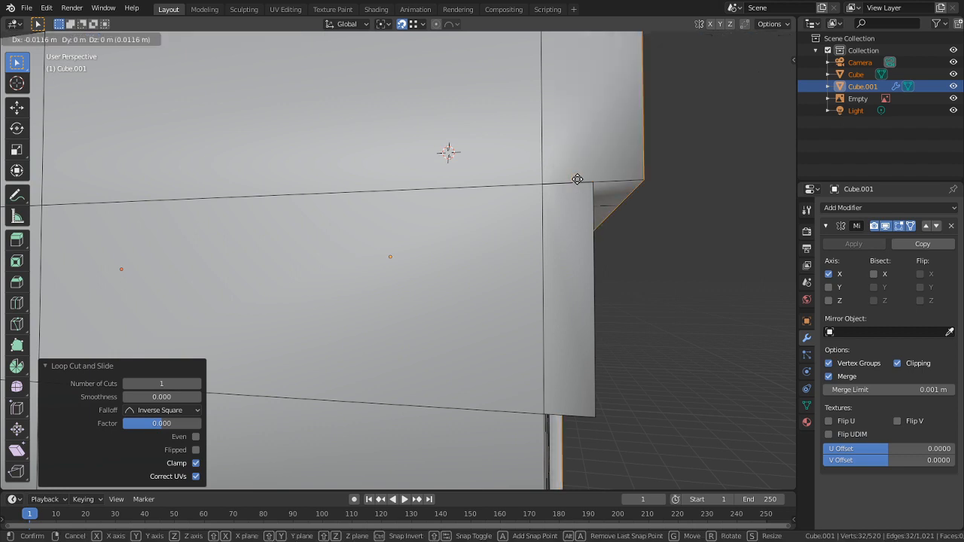
{"action": "key", "text": "x"}
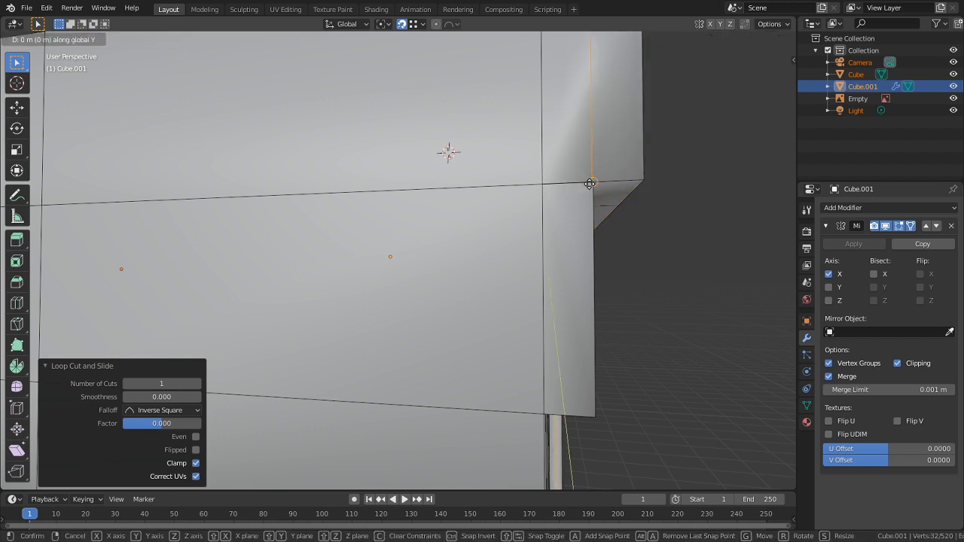
{"action": "left_click", "coordinate": [585, 185]}
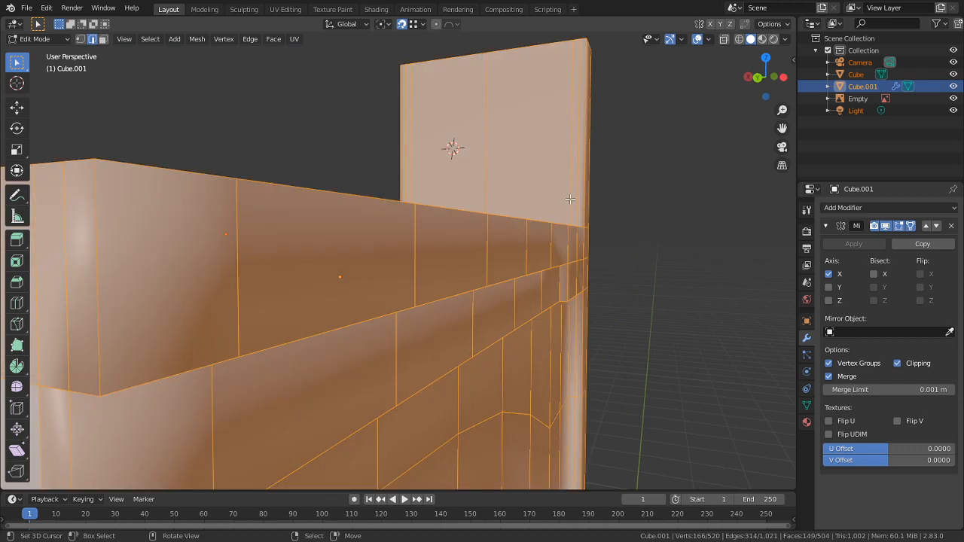
Merge the whole bracket mesh's overlapping vertices by distance and check the shading in Object Mode
{"action": "key", "text": "m"}
{"action": "left_click", "coordinate": [570, 199]}
{"action": "key", "text": "Tab"}
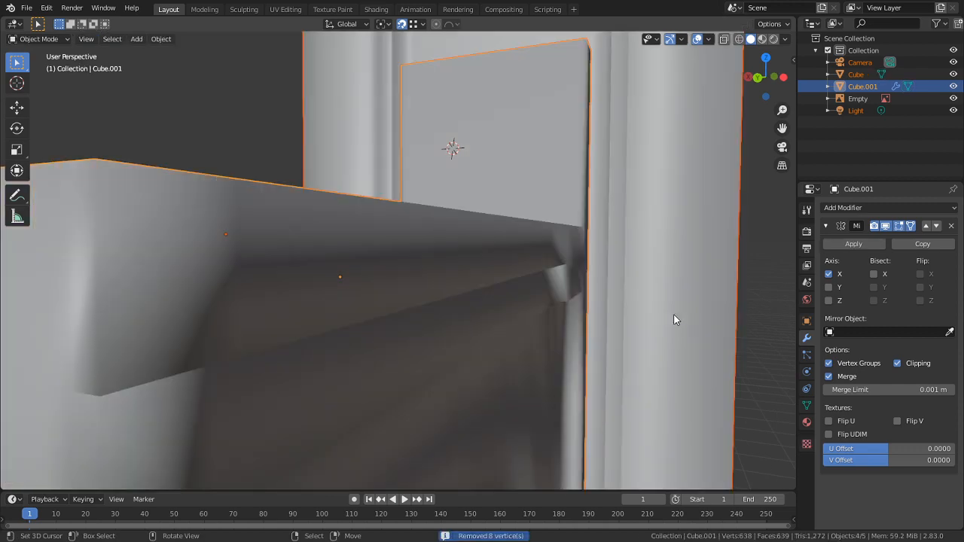
{"action": "middle_click_drag", "start_coordinate": [676, 321], "coordinate": [637, 271]}
In vertex select mode, select the edge loop running along the extruded strip and the back plate to check its flow
{"action": "key", "text": "Tab"}
{"action": "middle_click_drag", "start_coordinate": [552, 260], "coordinate": [626, 265]}
{"action": "key", "text": "alt+a"}
{"action": "middle_click_drag", "start_coordinate": [583, 316], "coordinate": [503, 298]}
{"action": "key", "text": "1"}
{"action": "left_click", "coordinate": [520, 287]}
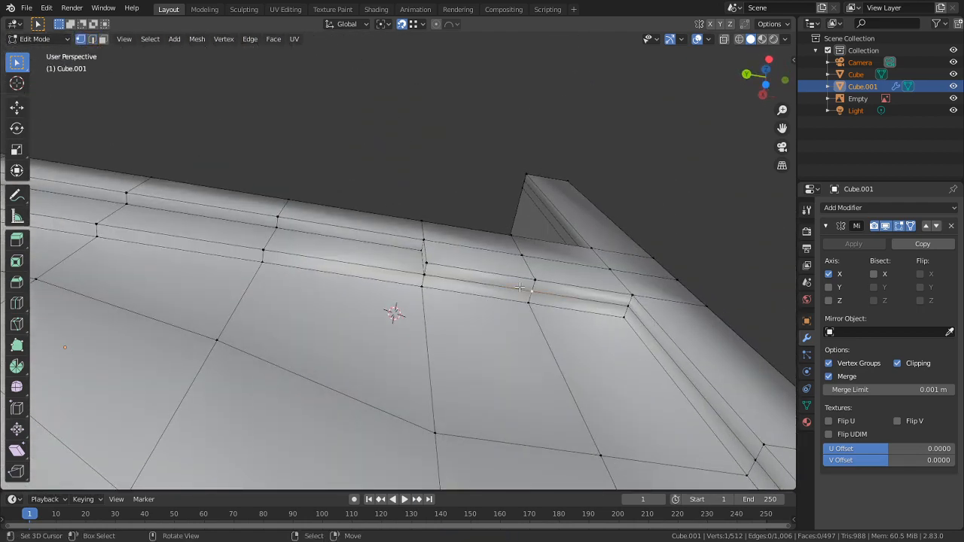
{"action": "left_click", "coordinate": [649, 337], "text": "alt+shift"}
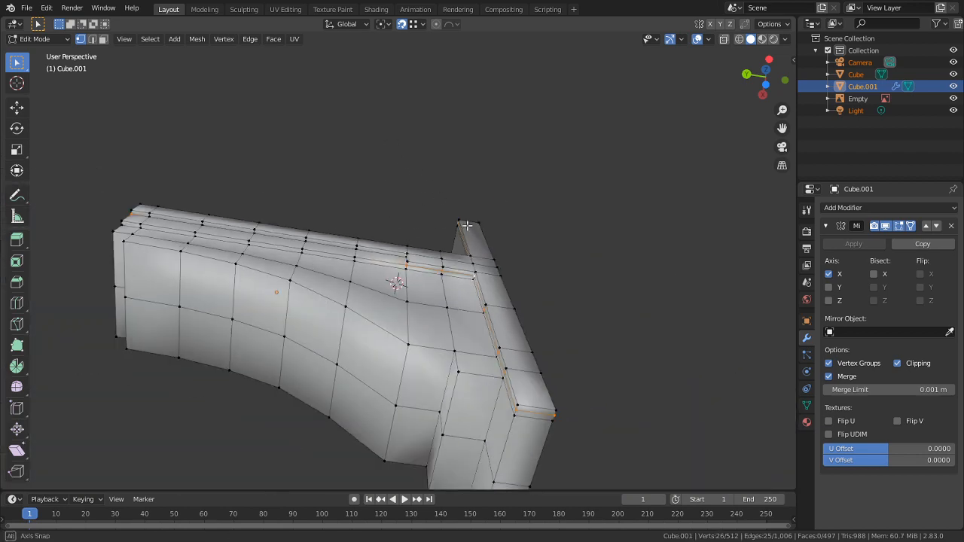
Return to Object Mode and compare the arm's stepped side profile with the bracket in the reference photo
{"action": "middle_click_drag", "start_coordinate": [527, 331], "coordinate": [622, 325]}
{"action": "key", "text": "Tab"}
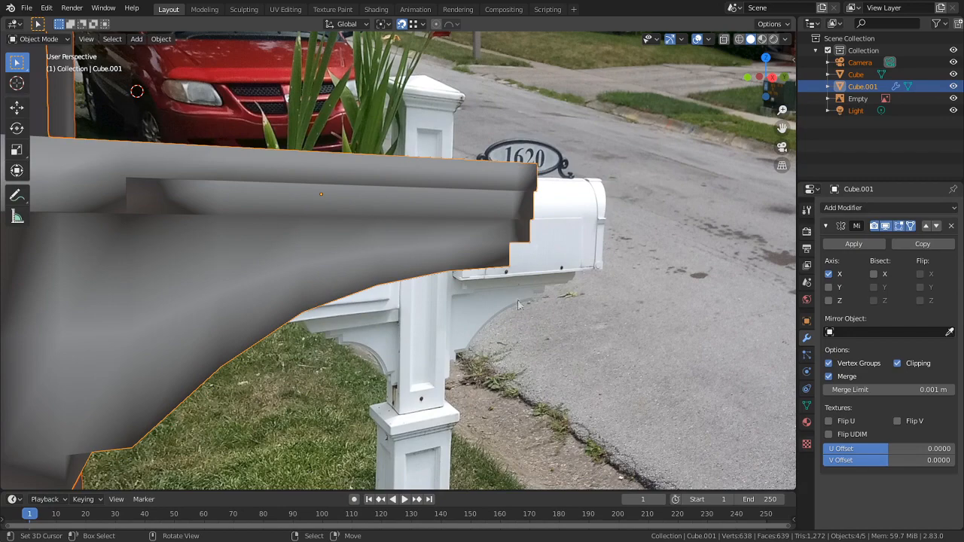
{"action": "middle_click_drag", "start_coordinate": [518, 304], "coordinate": [488, 296]}
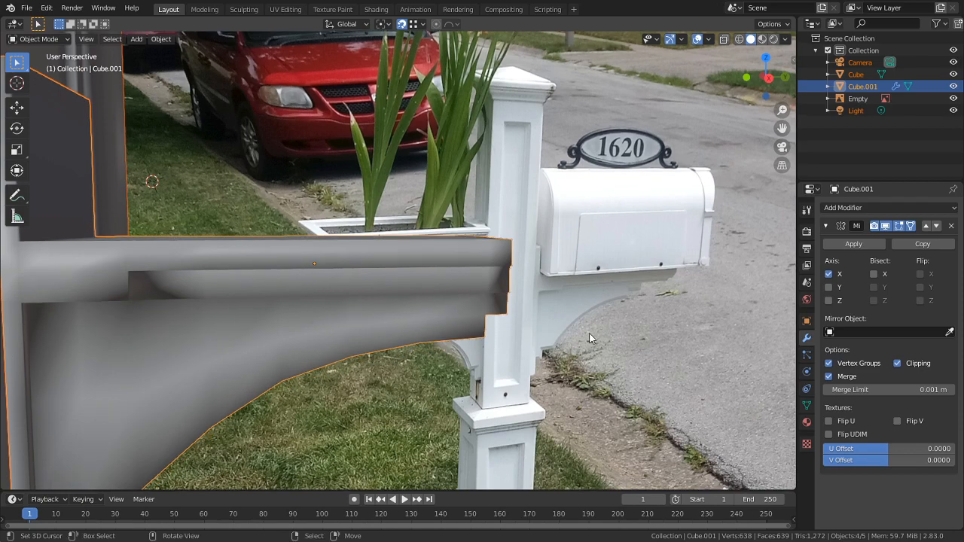
{"action": "middle_click_drag", "start_coordinate": [540, 309], "coordinate": [538, 318], "text": "shift"}
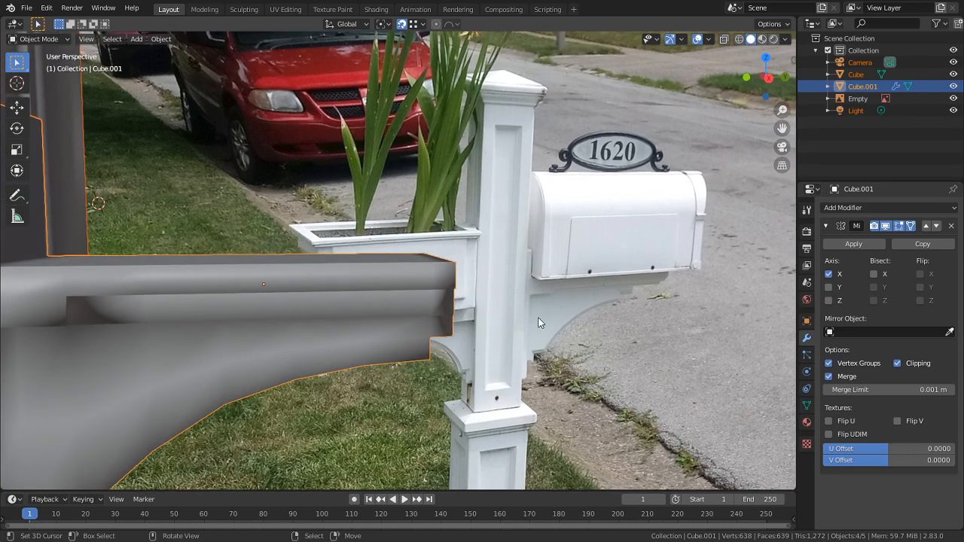
Select the upper and middle faces on the arm's front end and compare the arm's profile with the reference photo in side view
{"action": "middle_click", "coordinate": [439, 293], "text": "alt"}
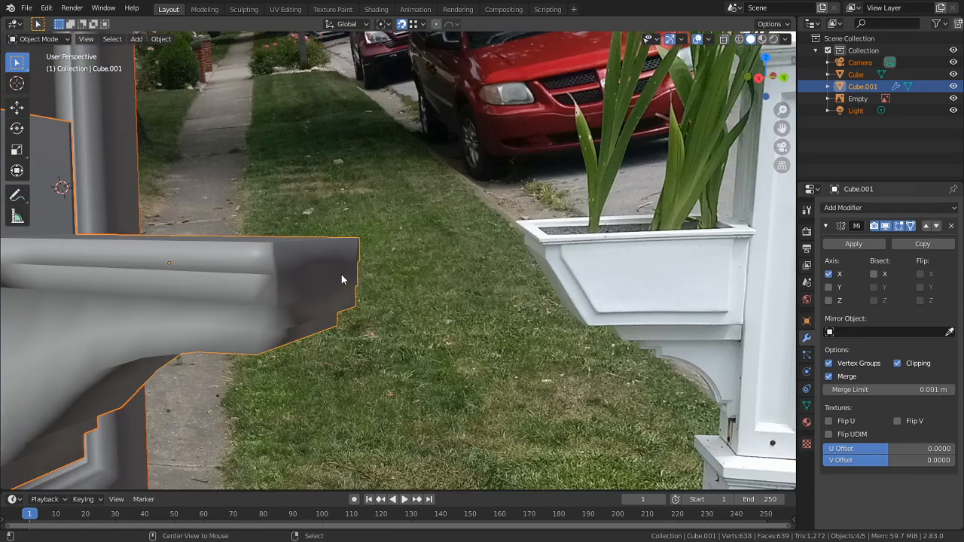
{"action": "key", "text": "Tab"}
{"action": "left_click", "coordinate": [370, 272]}
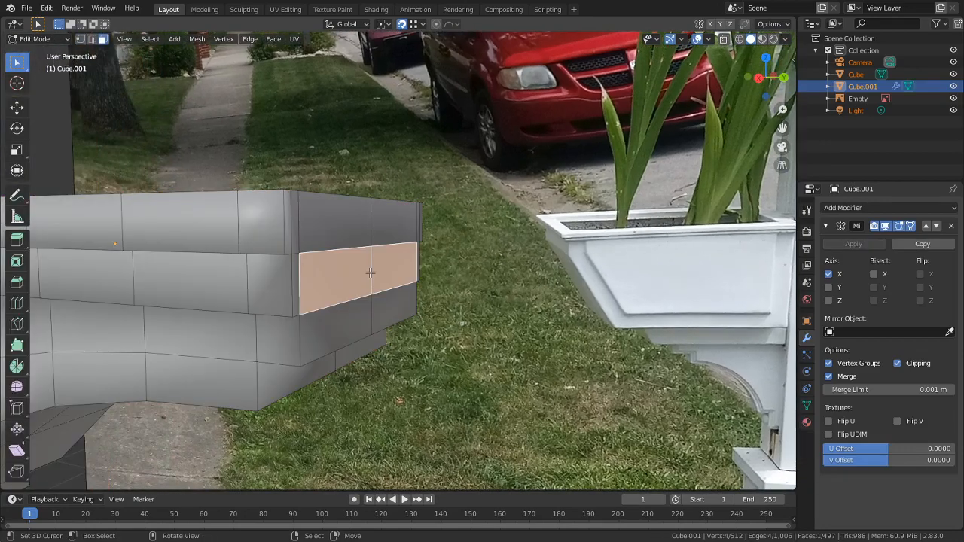
{"action": "left_click", "coordinate": [333, 230], "text": "shift"}
{"action": "middle_click_drag", "start_coordinate": [460, 253], "coordinate": [544, 257]}
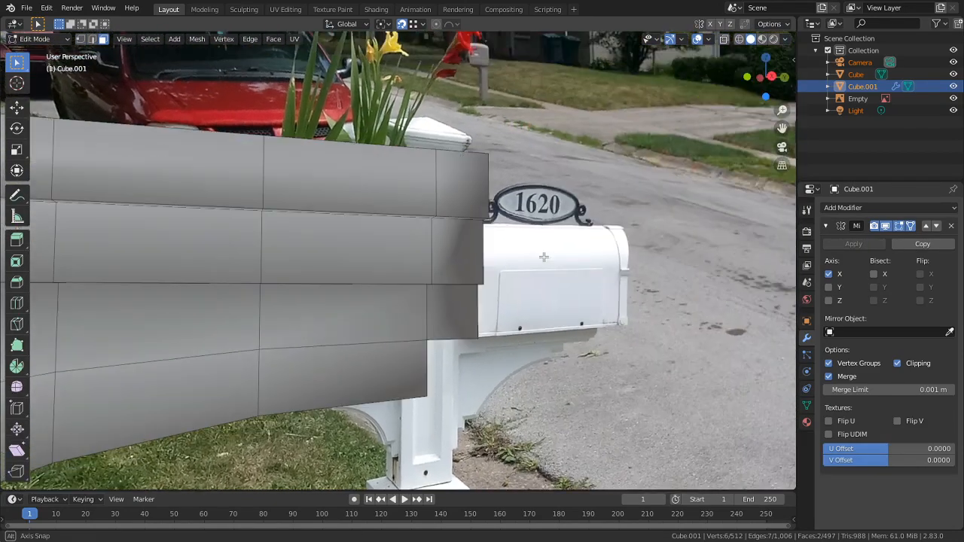
{"action": "middle_click_drag", "start_coordinate": [543, 300], "coordinate": [488, 306]}
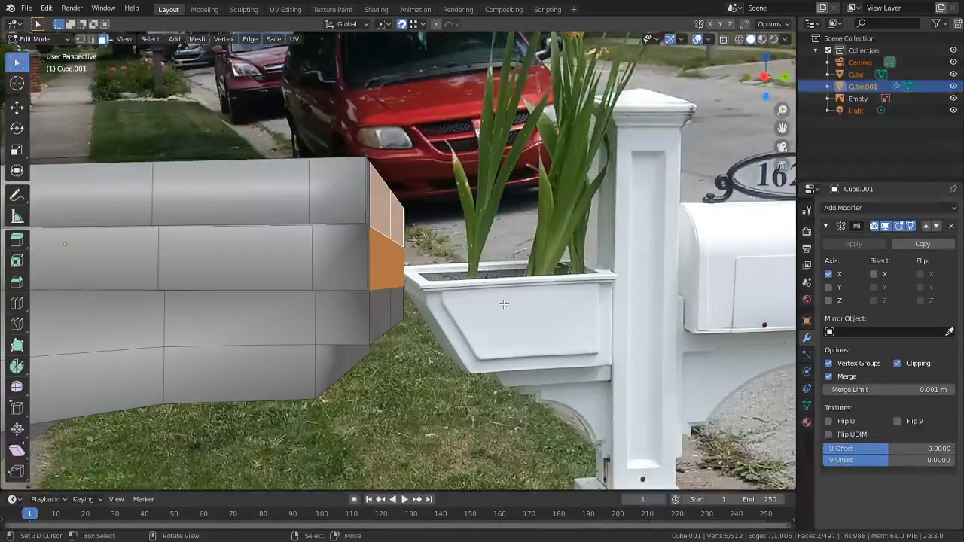
{"action": "key", "text": "KP_3"}
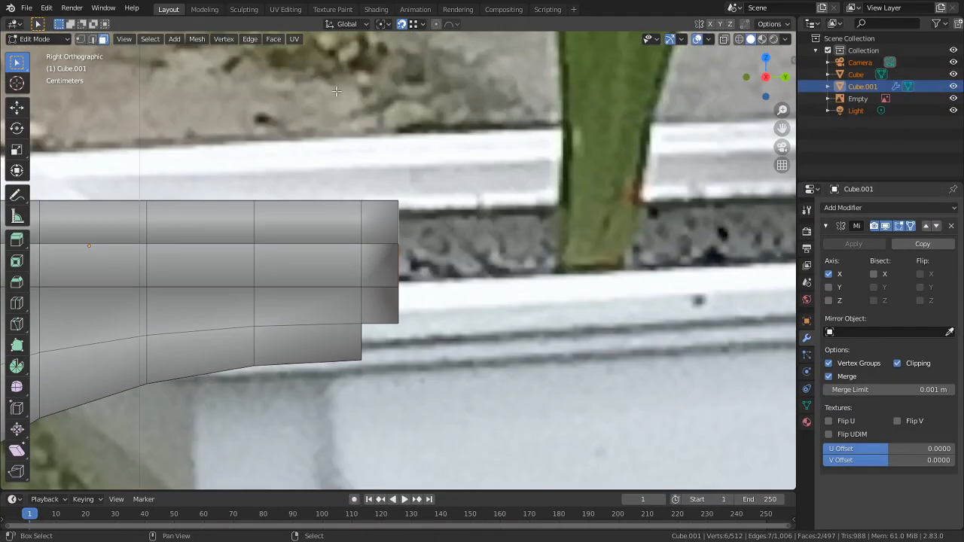
{"action": "middle_click_drag", "start_coordinate": [337, 91], "coordinate": [162, 156], "text": "shift"}
{"action": "scroll", "coordinate": [481, 349], "scroll_direction": "down", "scroll_amount": 6}
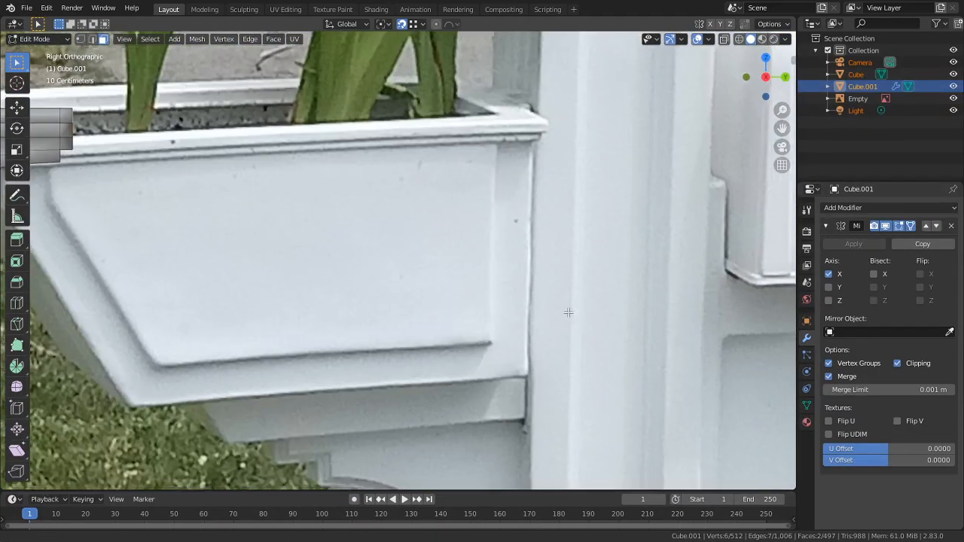
{"action": "middle_click_drag", "start_coordinate": [568, 312], "coordinate": [156, 424], "text": "shift"}
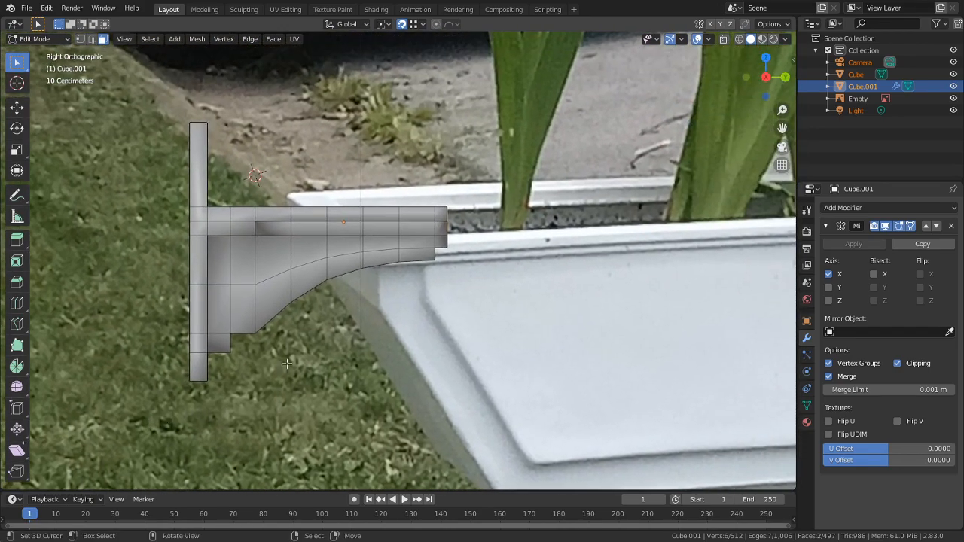
Select the edge loop along the upper arm, then all linked bracket geometry, and merge its vertices by distance
{"action": "scroll", "coordinate": [287, 363], "scroll_direction": "up", "scroll_amount": 5}
{"action": "key", "text": "2"}
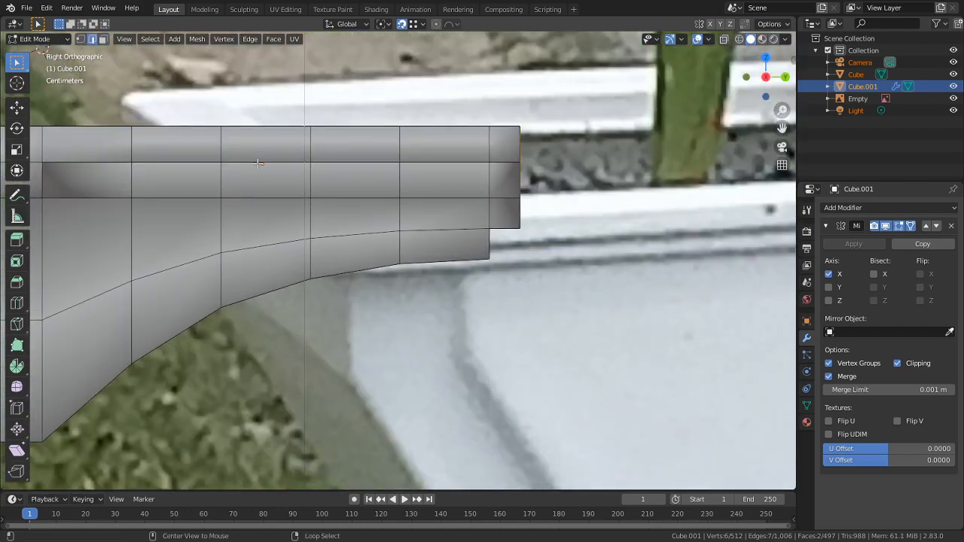
{"action": "left_click", "coordinate": [257, 162], "text": "alt"}
{"action": "middle_click_drag", "start_coordinate": [257, 163], "coordinate": [283, 150]}
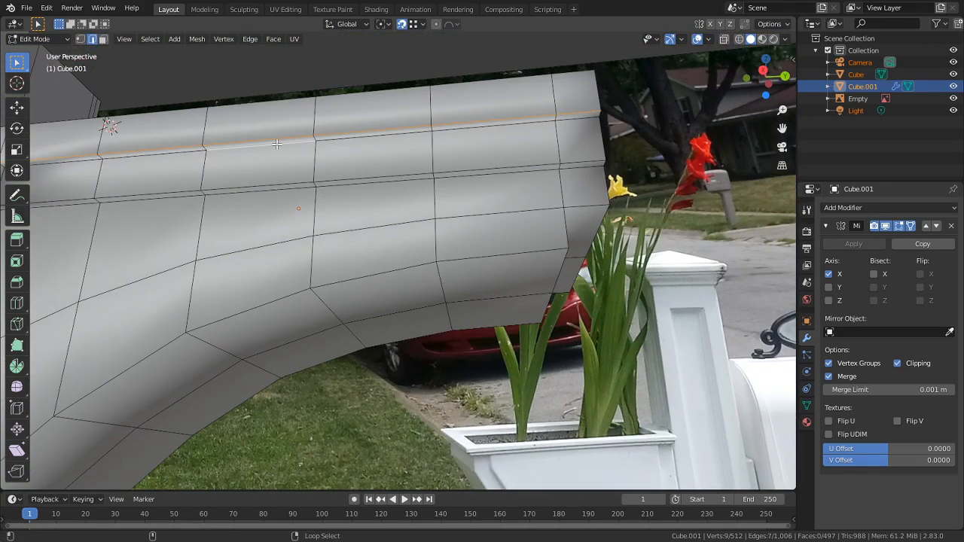
{"action": "middle_click_drag", "start_coordinate": [117, 165], "coordinate": [345, 257], "text": "shift"}
{"action": "key", "text": "l"}
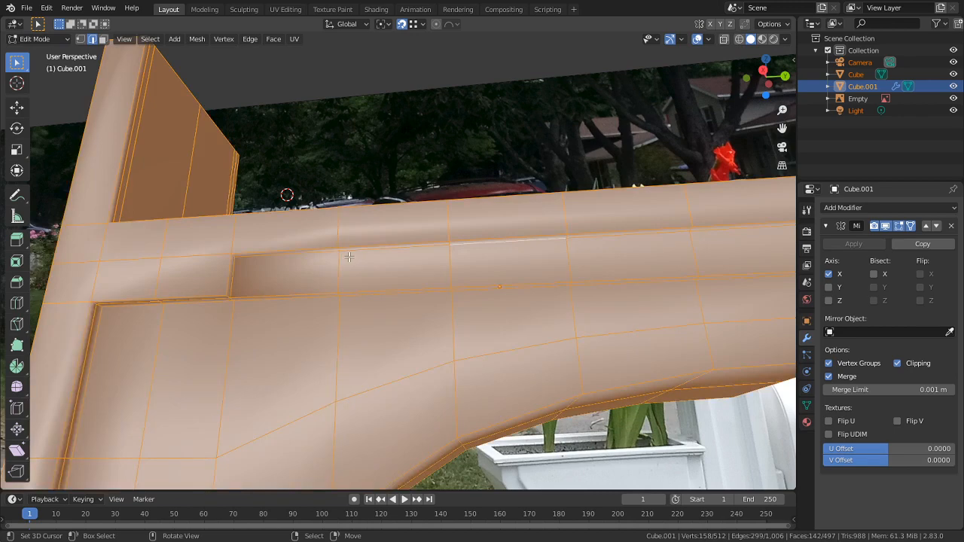
{"action": "key", "text": "m"}
{"action": "left_click", "coordinate": [349, 257]}
{"action": "left_click", "coordinate": [342, 194]}
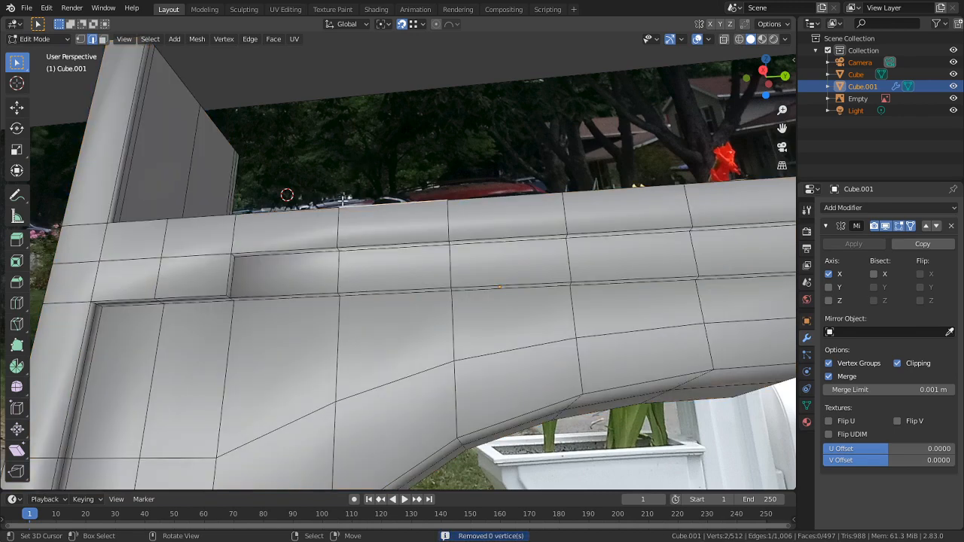
Select the edges around the recessed side strip and examine the inside of the arm for hidden faces behind it
{"action": "left_click", "coordinate": [430, 148]}
{"action": "left_click", "coordinate": [385, 255]}
{"action": "middle_click_drag", "start_coordinate": [409, 257], "coordinate": [433, 286]}
{"action": "scroll", "coordinate": [301, 361], "scroll_direction": "up", "scroll_amount": 3}
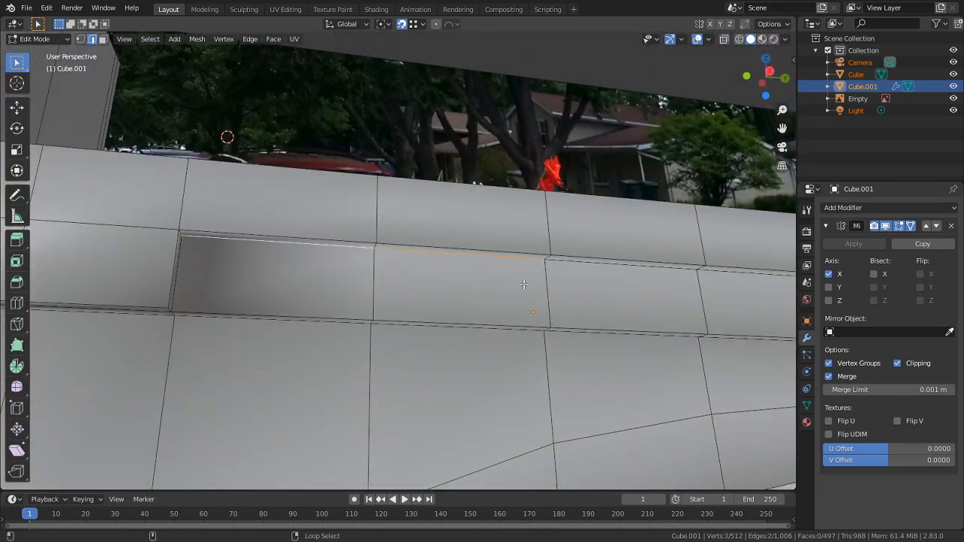
{"action": "key", "text": "1"}
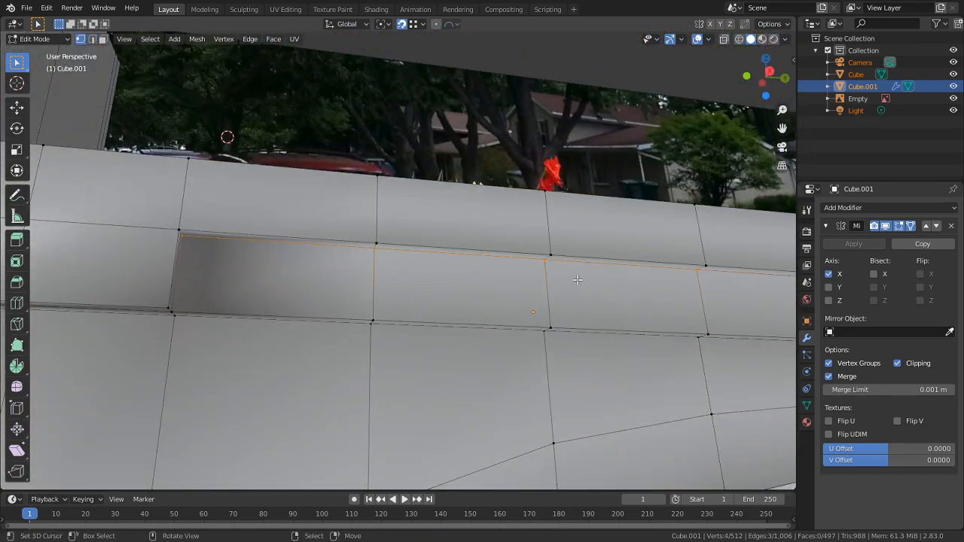
{"action": "left_click", "coordinate": [548, 282], "text": "alt"}
{"action": "middle_click_drag", "start_coordinate": [542, 281], "coordinate": [296, 275]}
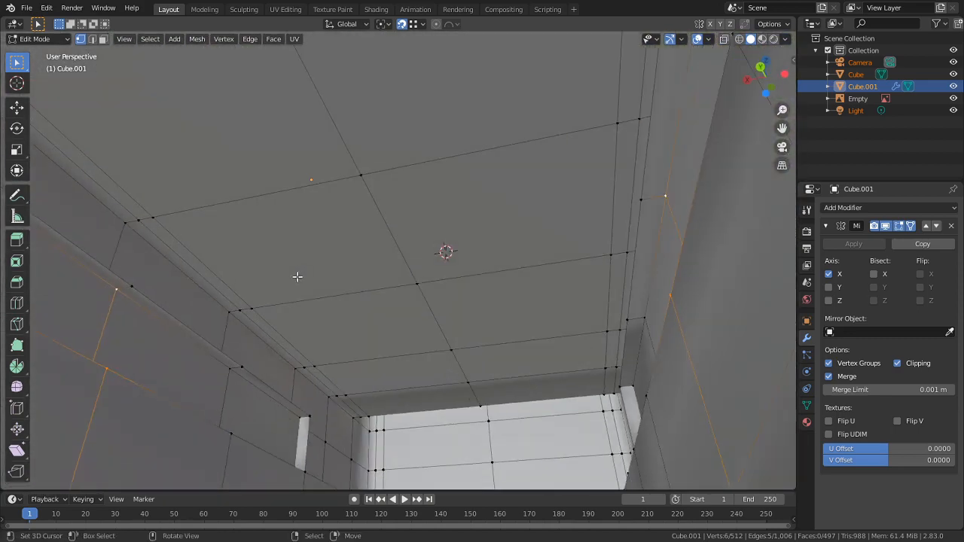
{"action": "left_click", "coordinate": [189, 321], "text": "alt"}
{"action": "middle_click_drag", "start_coordinate": [248, 326], "coordinate": [308, 351]}
Delete the small interior end face and the row of hidden faces running along the inside of the arm
{"action": "key", "text": "3"}
{"action": "left_click", "coordinate": [280, 393]}
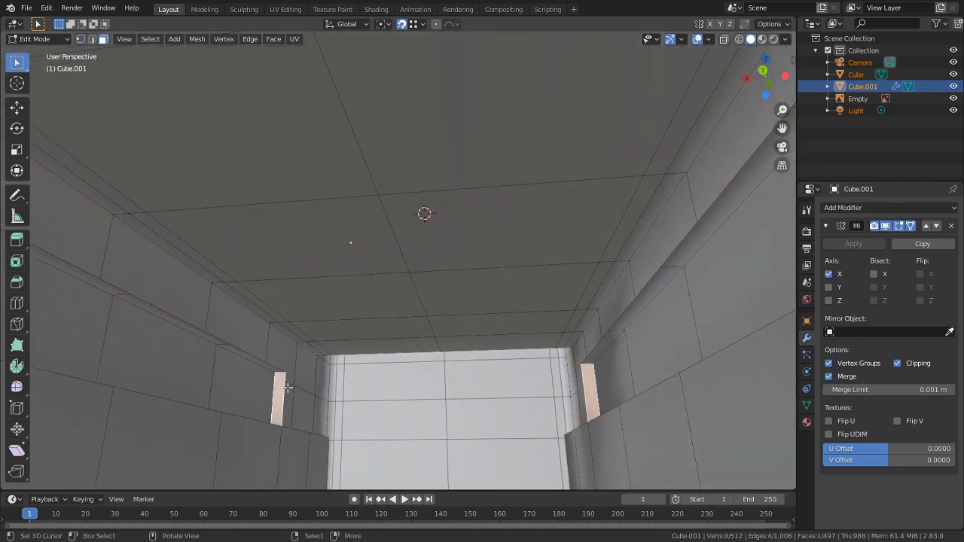
{"action": "key", "text": "x"}
{"action": "left_click", "coordinate": [284, 387]}
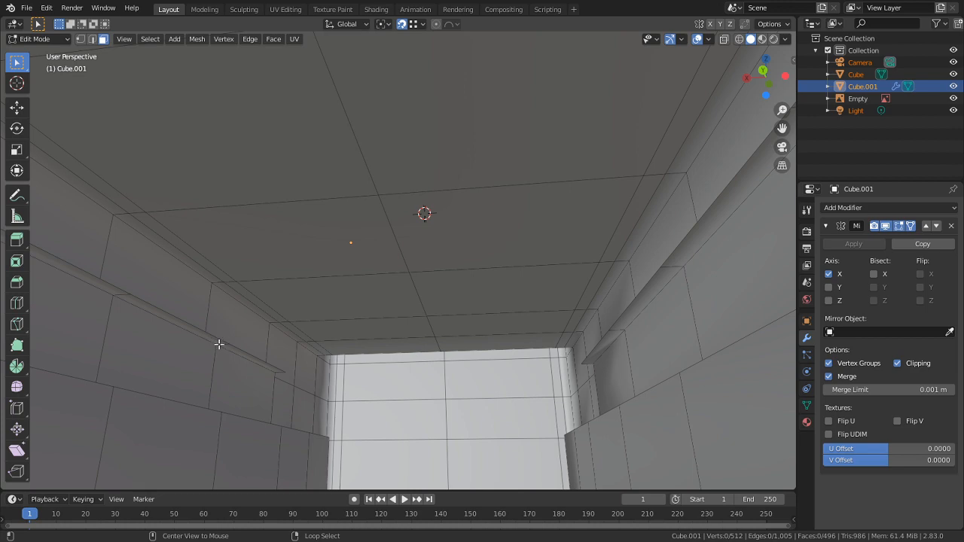
{"action": "left_click", "coordinate": [219, 344], "text": "alt"}
{"action": "key", "text": "x"}
{"action": "left_click", "coordinate": [302, 365]}
Select both edge loops along the top of the recessed strip and lower them about 0.036 m along Z
{"action": "middle_click_drag", "start_coordinate": [302, 366], "coordinate": [276, 346]}
{"action": "key", "text": "2"}
{"action": "left_click", "coordinate": [276, 292], "text": "alt"}
{"action": "middle_click_drag", "start_coordinate": [276, 293], "coordinate": [384, 340]}
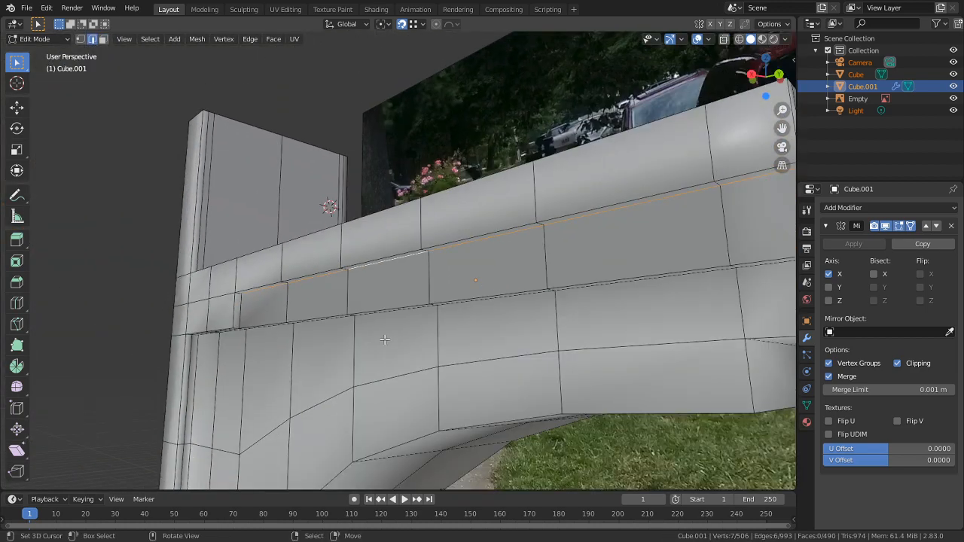
{"action": "left_click", "coordinate": [383, 262], "text": "alt+shift"}
{"action": "scroll", "coordinate": [321, 242], "scroll_direction": "up", "scroll_amount": 5}
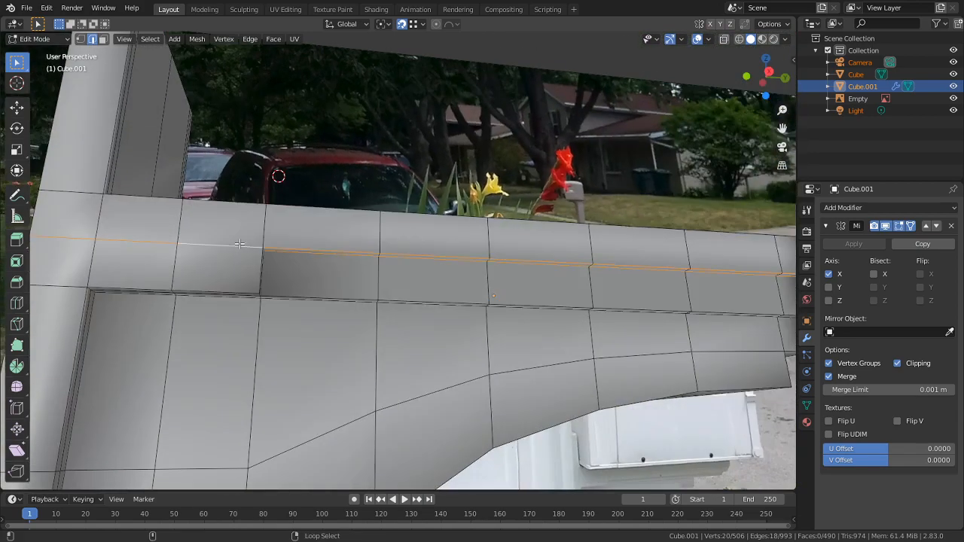
{"action": "key", "text": "g"}
{"action": "key", "text": "z"}
{"action": "left_click", "coordinate": [397, 273]}
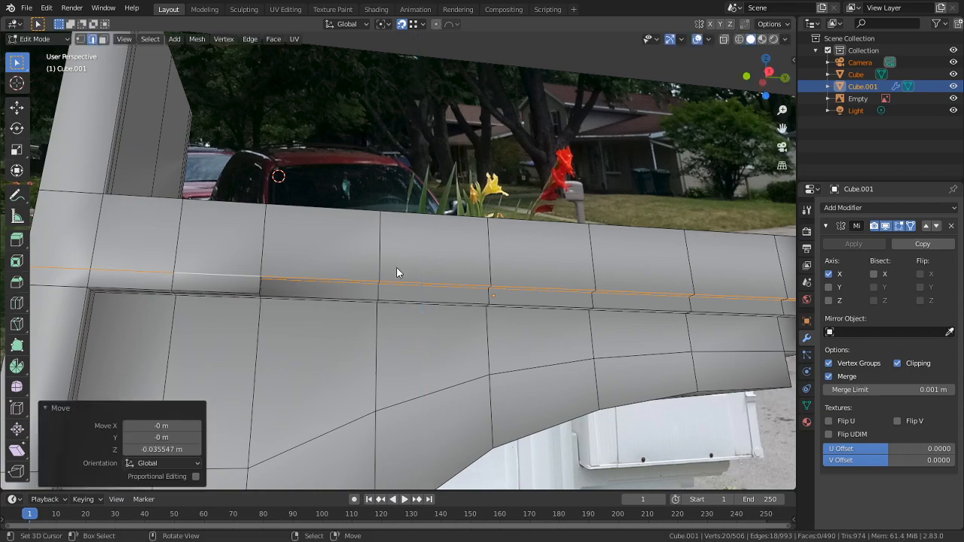
Check the arm's shading in Object Mode, then lower the same edge loops further along Z, close to the strip's bottom edge
{"action": "key", "text": "Tab"}
{"action": "middle_click_drag", "start_coordinate": [397, 271], "coordinate": [372, 315]}
{"action": "scroll", "coordinate": [518, 344], "scroll_direction": "down", "scroll_amount": 2}
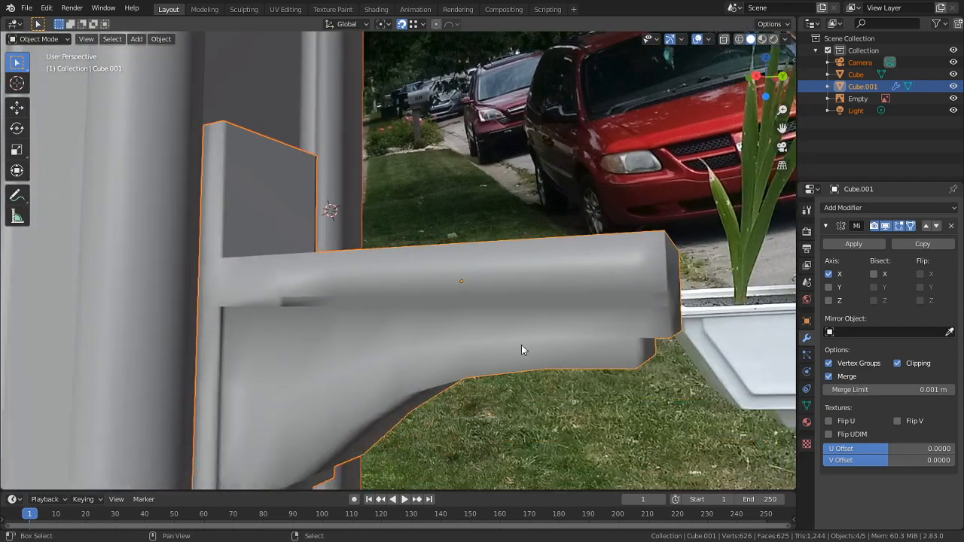
{"action": "middle_click_drag", "start_coordinate": [521, 350], "coordinate": [573, 411]}
{"action": "key", "text": "Tab"}
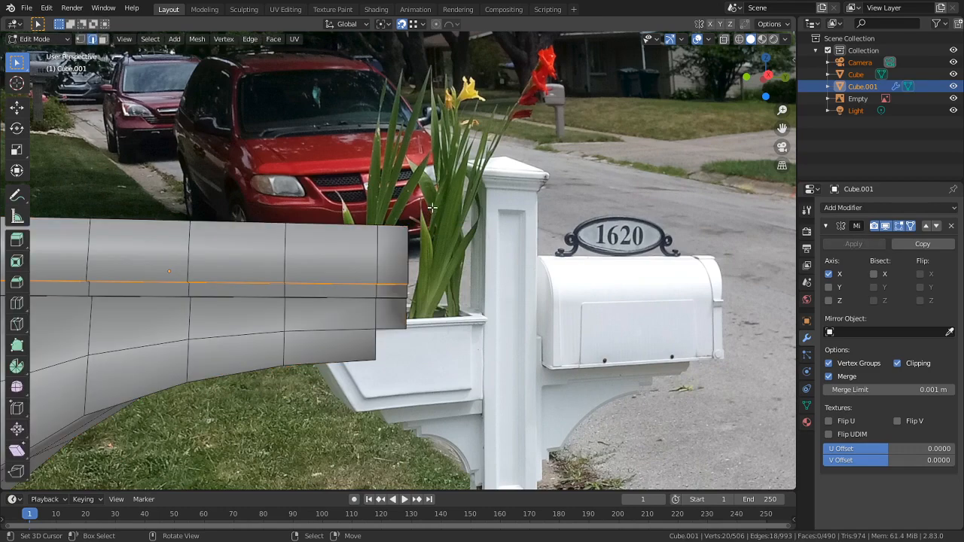
{"action": "key", "text": "g"}
{"action": "key", "text": "z"}
{"action": "left_click", "coordinate": [433, 256]}
{"action": "key", "text": "Tab"}
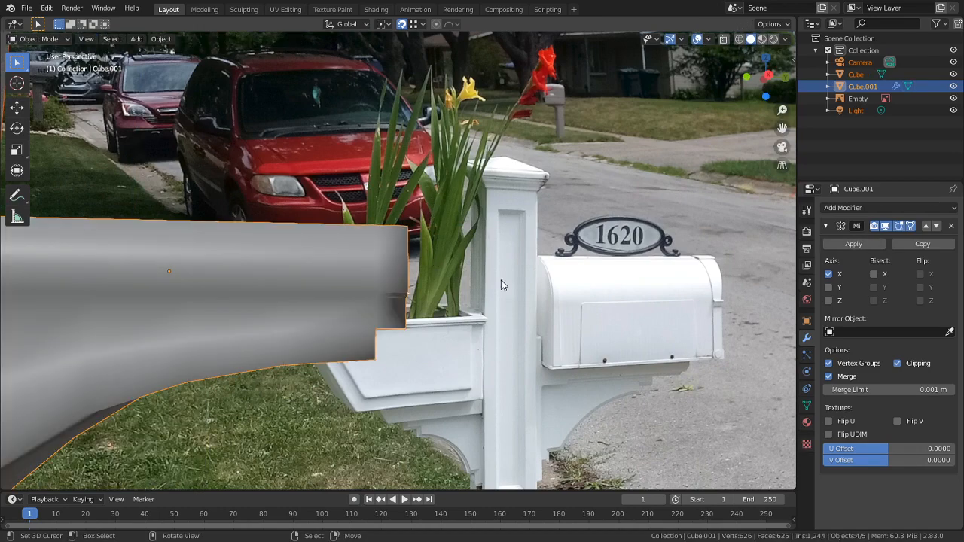
Examine the stepped bracket beneath the mailbox in the reference photo
{"action": "mouse_move", "coordinate": [501, 279]}
{"action": "middle_mouse_down"}
{"action": "mouse_move", "coordinate": [537, 280]}
{"action": "mouse_move", "coordinate": [503, 285]}
{"action": "middle_mouse_up"}
{"action": "middle_click", "coordinate": [578, 326], "text": "alt"}
{"action": "scroll", "coordinate": [577, 328], "scroll_direction": "up", "scroll_amount": 8}
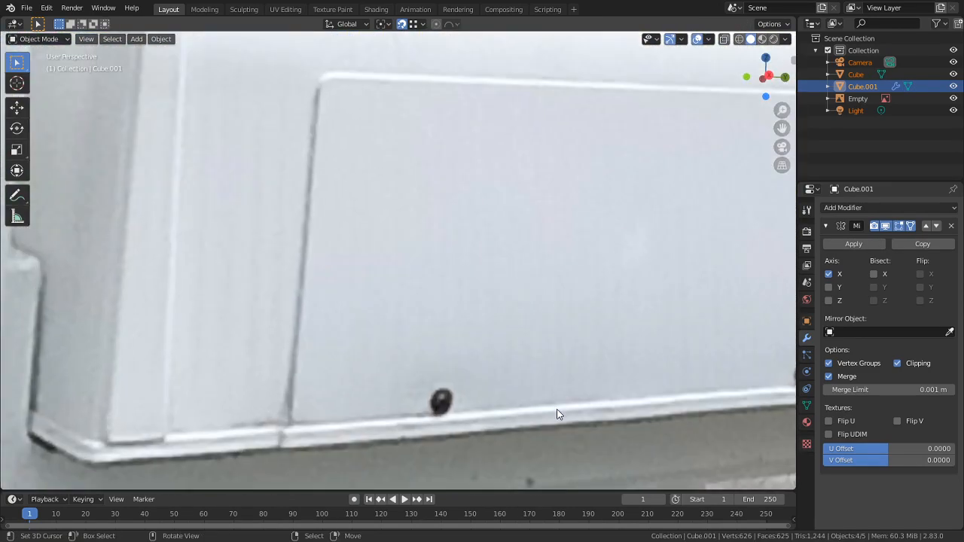
{"action": "middle_click_drag", "start_coordinate": [556, 408], "coordinate": [433, 199], "text": "shift"}
{"action": "scroll", "coordinate": [518, 266], "scroll_direction": "down", "scroll_amount": 6}
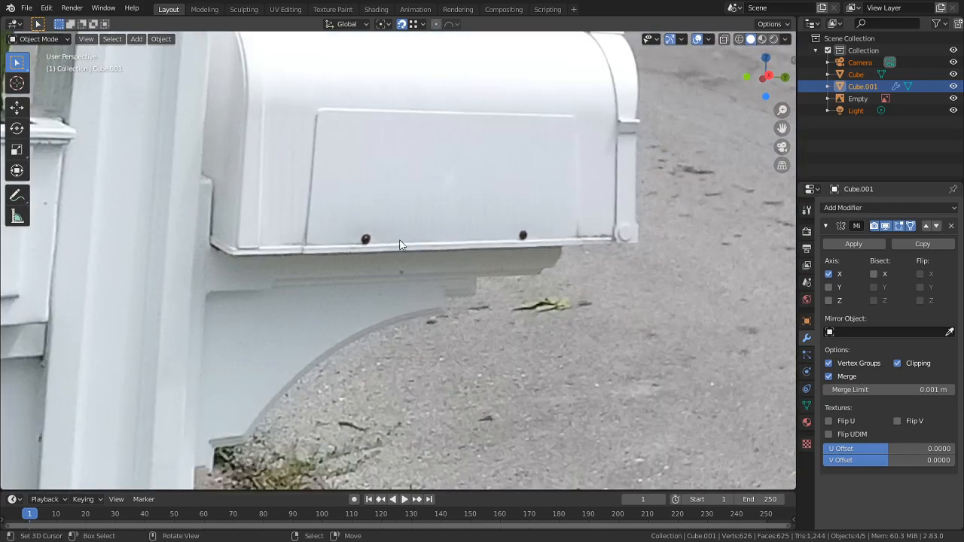
{"action": "middle_click_drag", "start_coordinate": [518, 267], "coordinate": [552, 245]}
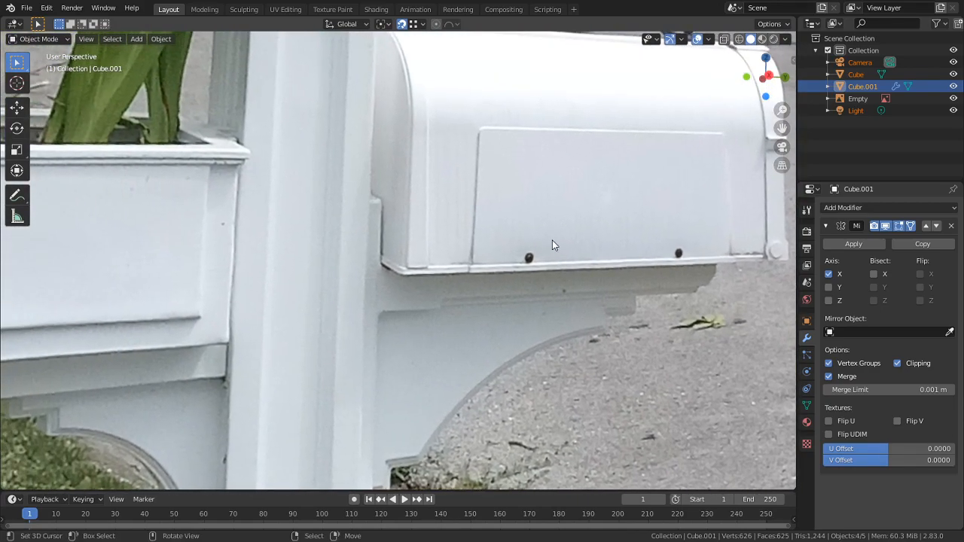
{"action": "scroll", "coordinate": [433, 259], "scroll_direction": "down", "scroll_amount": 4}
{"action": "middle_click_drag", "start_coordinate": [258, 282], "coordinate": [127, 291]}
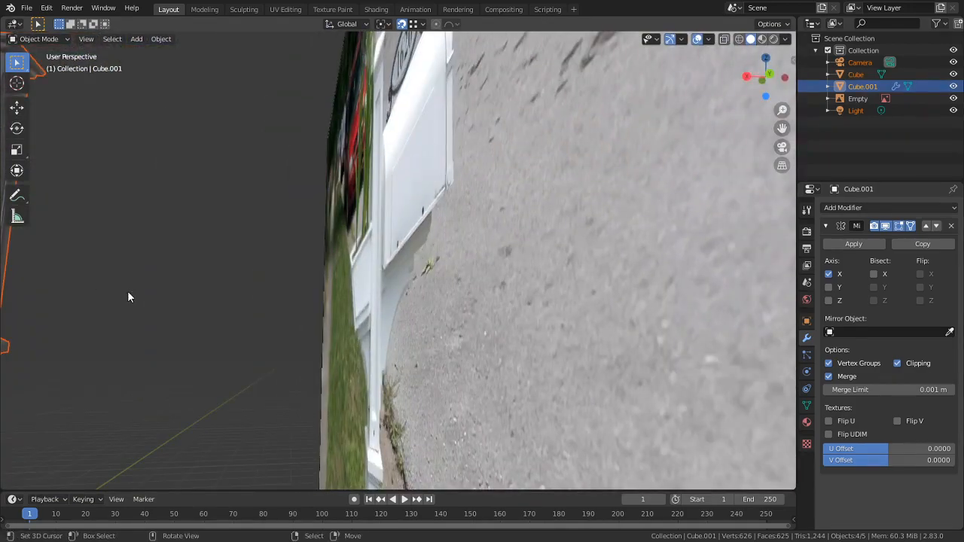
Lower the horizontal edge across the arm's front end about 0.049 m along Z, snapping it level with the lowered side loops
{"action": "key", "text": "KP_Decimal"}
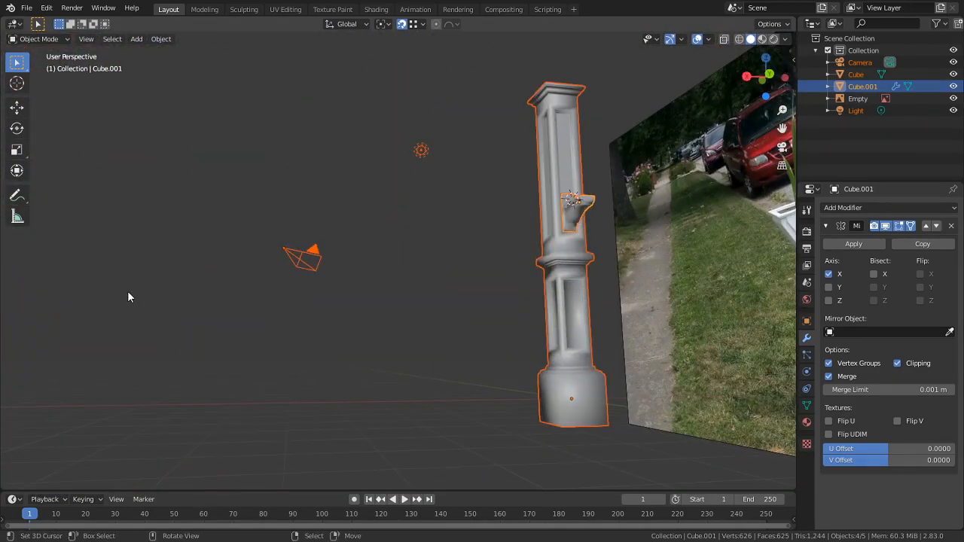
{"action": "middle_click", "coordinate": [581, 209], "text": "alt"}
{"action": "scroll", "coordinate": [493, 270], "scroll_direction": "up", "scroll_amount": 11}
{"action": "key", "text": "Tab"}
{"action": "mouse_move", "coordinate": [381, 231]}
{"action": "middle_mouse_down"}
{"action": "mouse_move", "coordinate": [445, 214]}
{"action": "mouse_move", "coordinate": [365, 236]}
{"action": "middle_mouse_up"}
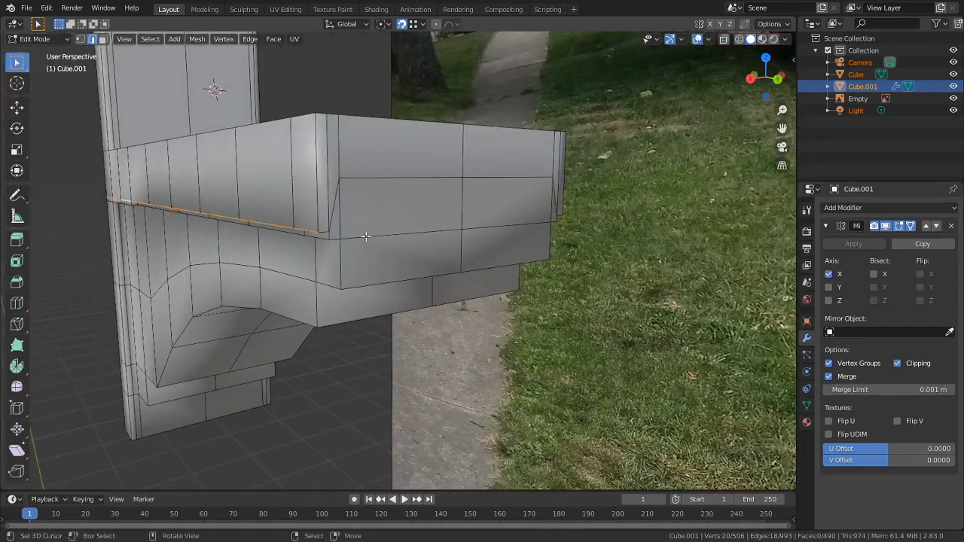
{"action": "middle_click", "coordinate": [366, 237], "text": "alt"}
{"action": "scroll", "coordinate": [426, 205], "scroll_direction": "up", "scroll_amount": 2}
{"action": "left_click", "coordinate": [419, 205], "text": "alt"}
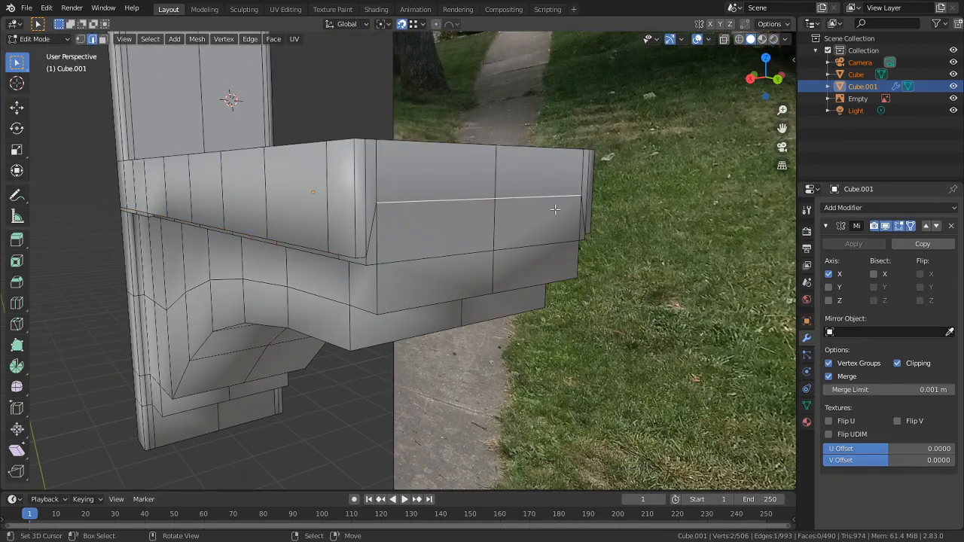
{"action": "middle_click_drag", "start_coordinate": [555, 210], "coordinate": [403, 229]}
{"action": "key", "text": "g"}
{"action": "key", "text": "z"}
{"action": "left_click", "coordinate": [342, 252]}
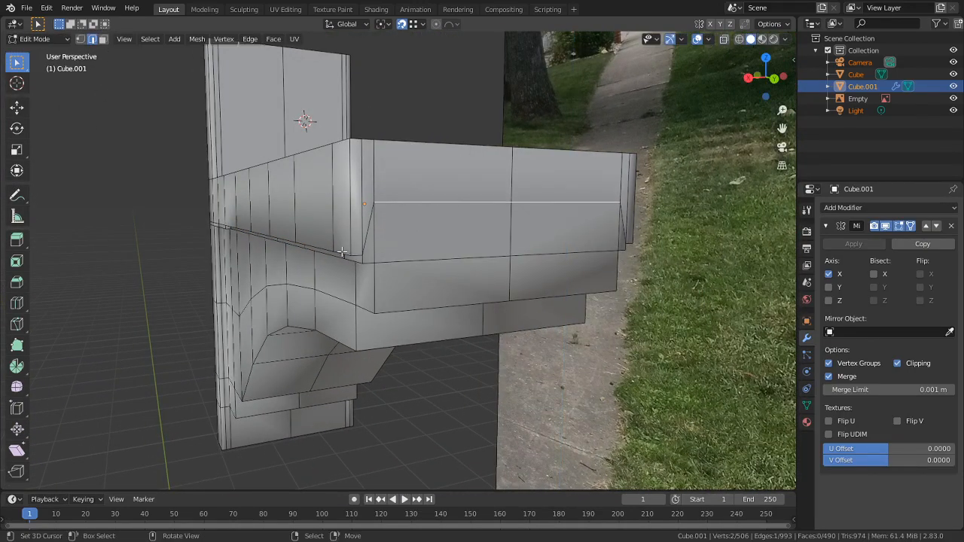
{"action": "middle_click_drag", "start_coordinate": [359, 251], "coordinate": [483, 260]}
{"action": "key", "text": "g"}
{"action": "key", "text": "z"}
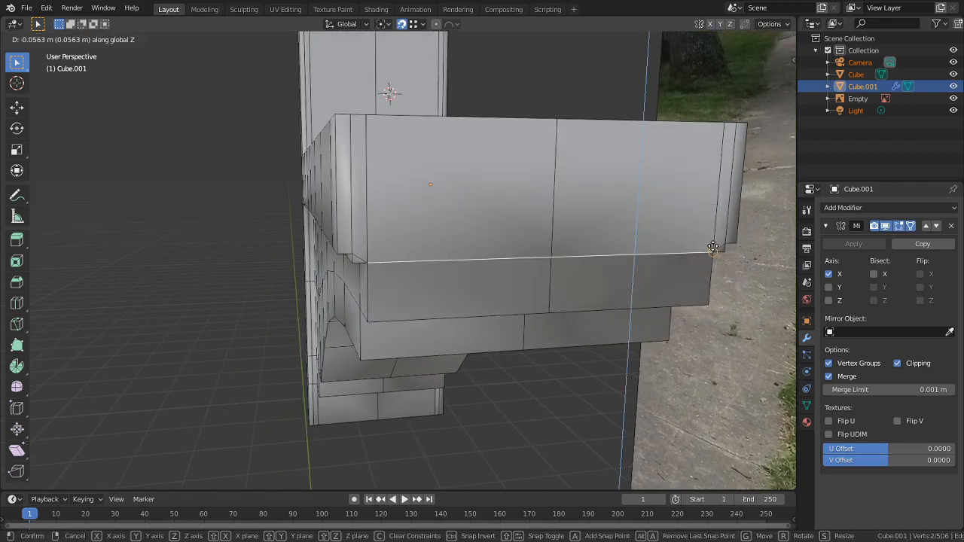
{"action": "left_click", "coordinate": [735, 241]}
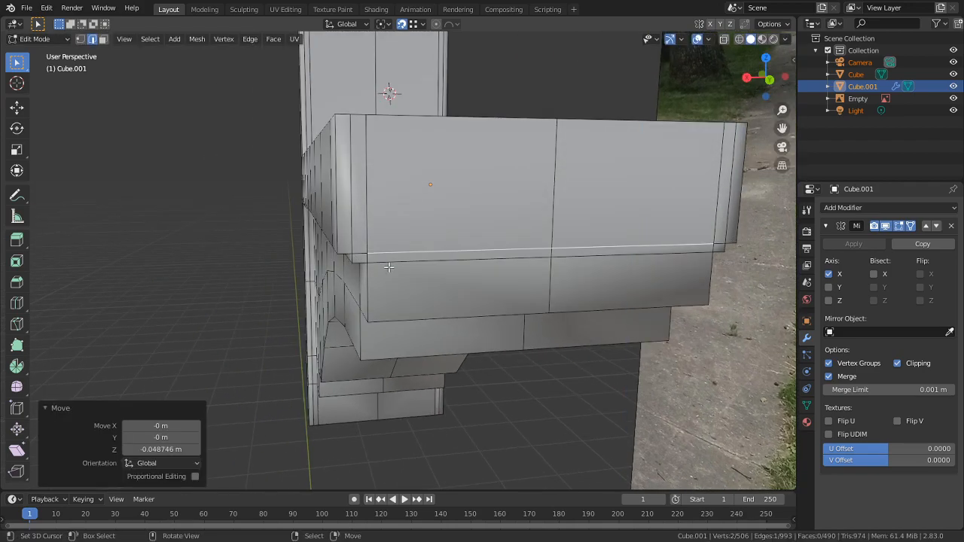
Compare the steps on the arm's front end with the end of the mailbox bracket in the reference photo
{"action": "middle_click_drag", "start_coordinate": [382, 267], "coordinate": [207, 265], "text": "shift"}
{"action": "middle_click_drag", "start_coordinate": [208, 265], "coordinate": [439, 247]}
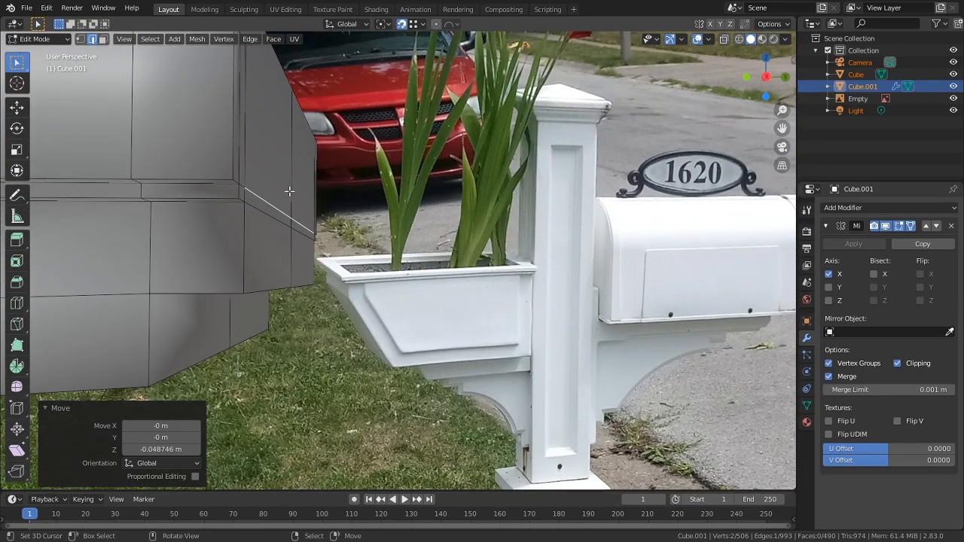
{"action": "middle_click_drag", "start_coordinate": [294, 189], "coordinate": [414, 223]}
{"action": "scroll", "coordinate": [557, 263], "scroll_direction": "up", "scroll_amount": 8}
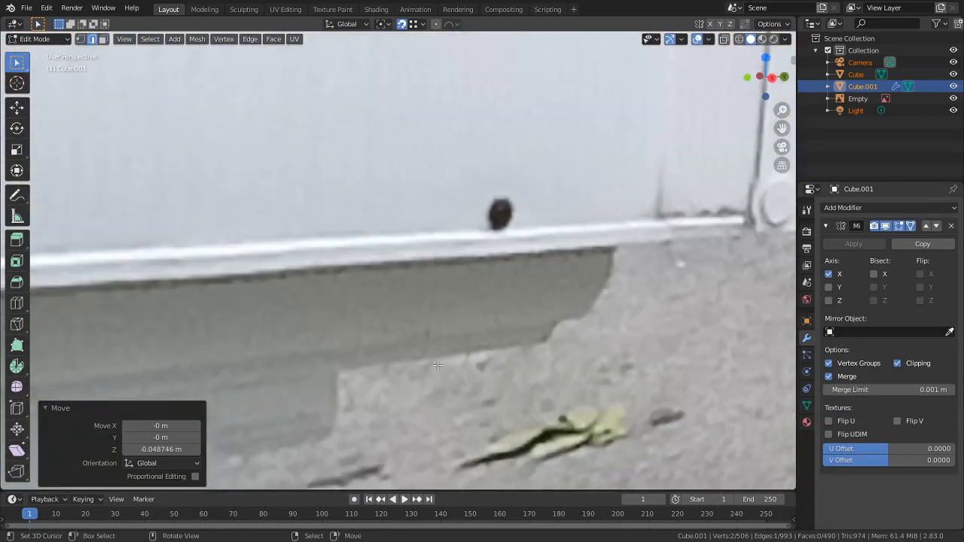
{"action": "middle_click_drag", "start_coordinate": [378, 358], "coordinate": [239, 348]}
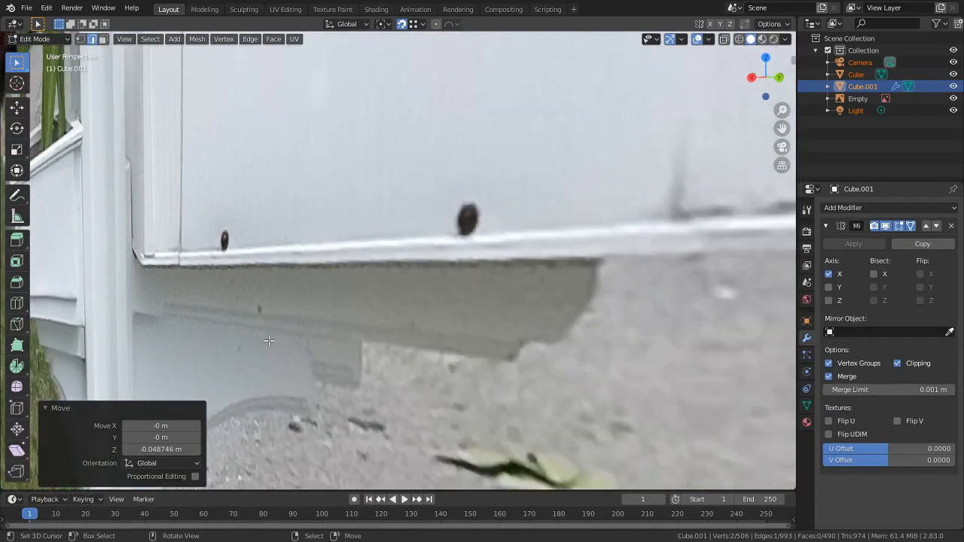
Extrude the five faces of the arm's upper front end, including the narrow strip beneath, about 0.113 m outward
{"action": "scroll", "coordinate": [243, 331], "scroll_direction": "down", "scroll_amount": 4}
{"action": "middle_click_drag", "start_coordinate": [253, 272], "coordinate": [29, 322], "text": "shift"}
{"action": "scroll", "coordinate": [568, 281], "scroll_direction": "down", "scroll_amount": 3}
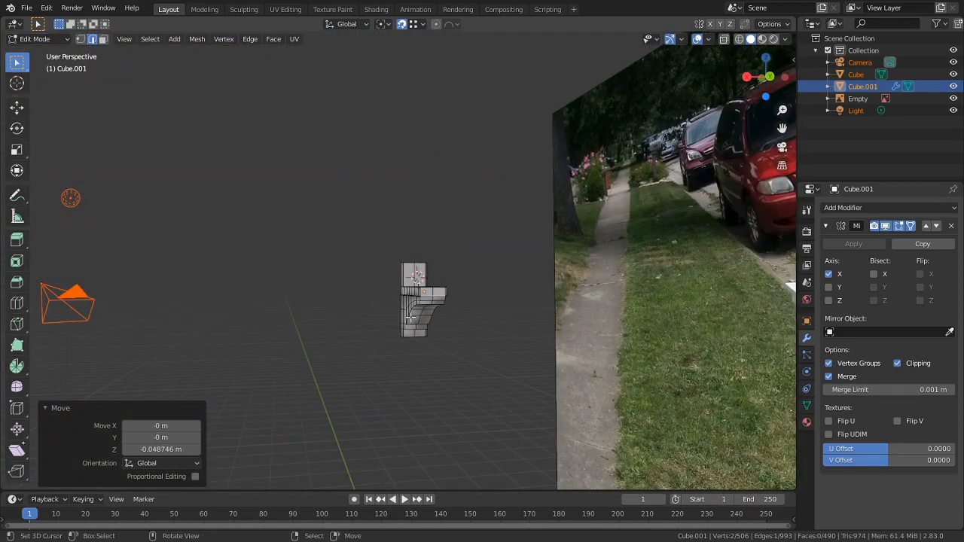
{"action": "key", "text": "KP_Decimal"}
{"action": "scroll", "coordinate": [411, 317], "scroll_direction": "down", "scroll_amount": 3}
{"action": "key", "text": "3"}
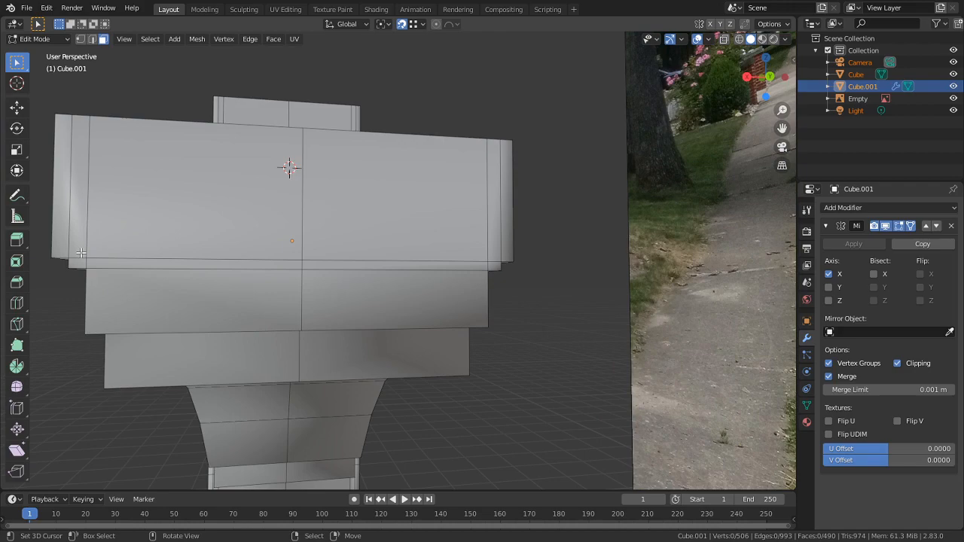
{"action": "right_click", "coordinate": [80, 254]}
{"action": "right_click", "coordinate": [77, 263], "text": "shift"}
{"action": "right_click", "coordinate": [58, 226], "text": "shift"}
{"action": "right_click", "coordinate": [173, 231], "text": "shift"}
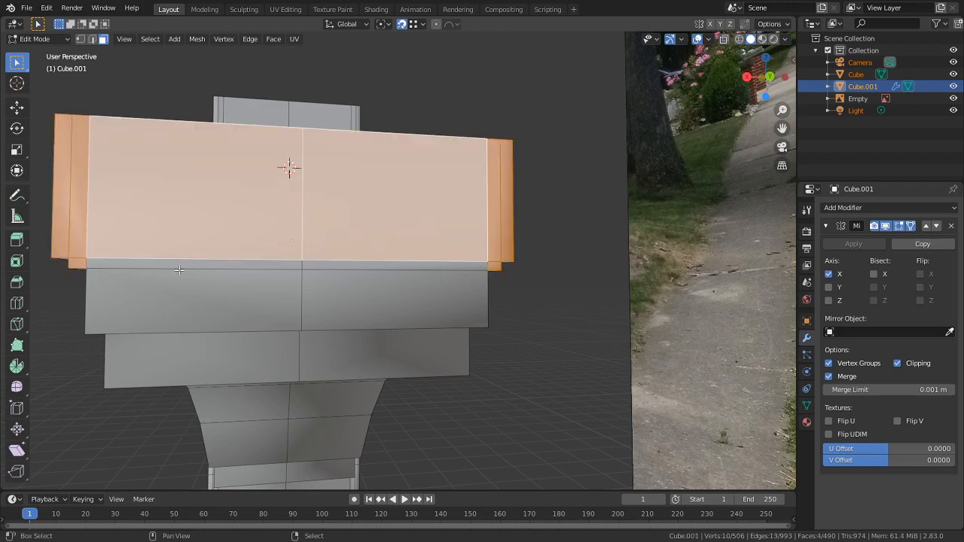
{"action": "right_click", "coordinate": [176, 268], "text": "shift"}
{"action": "right_click", "coordinate": [175, 266], "text": "shift"}
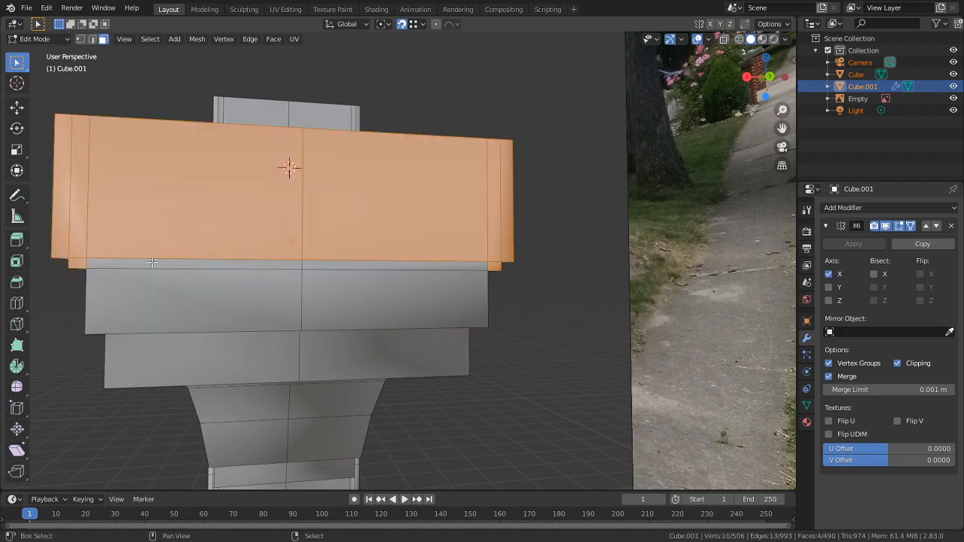
{"action": "right_click", "coordinate": [152, 262], "text": "shift"}
{"action": "middle_click_drag", "start_coordinate": [152, 261], "coordinate": [264, 277]}
{"action": "key", "text": "KP_3"}
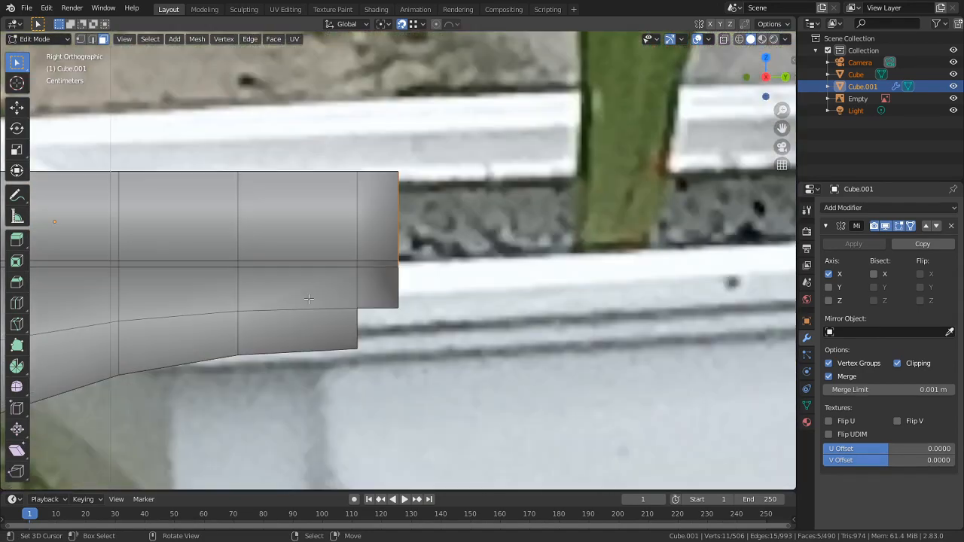
{"action": "left_click", "coordinate": [542, 287]}
{"action": "middle_click_drag", "start_coordinate": [580, 305], "coordinate": [526, 275], "text": "shift"}
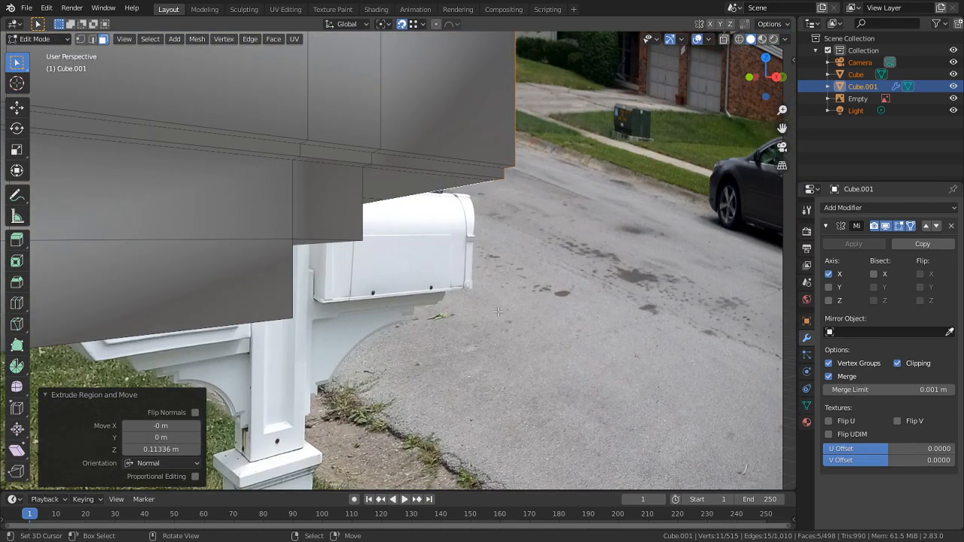
Compare the arm's extruded front end with the stepped bracket beneath the mailbox in the reference photo
{"action": "middle_click_drag", "start_coordinate": [415, 306], "coordinate": [564, 337], "text": "alt"}
{"action": "middle_click_drag", "start_coordinate": [565, 337], "coordinate": [613, 350]}
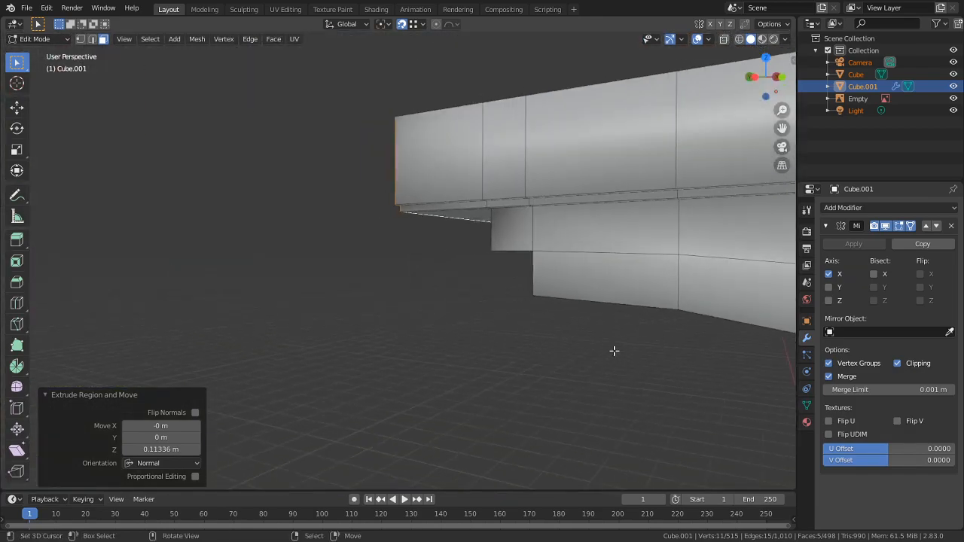
{"action": "scroll", "coordinate": [536, 320], "scroll_direction": "down", "scroll_amount": 5}
{"action": "middle_click_drag", "start_coordinate": [438, 280], "coordinate": [380, 280]}
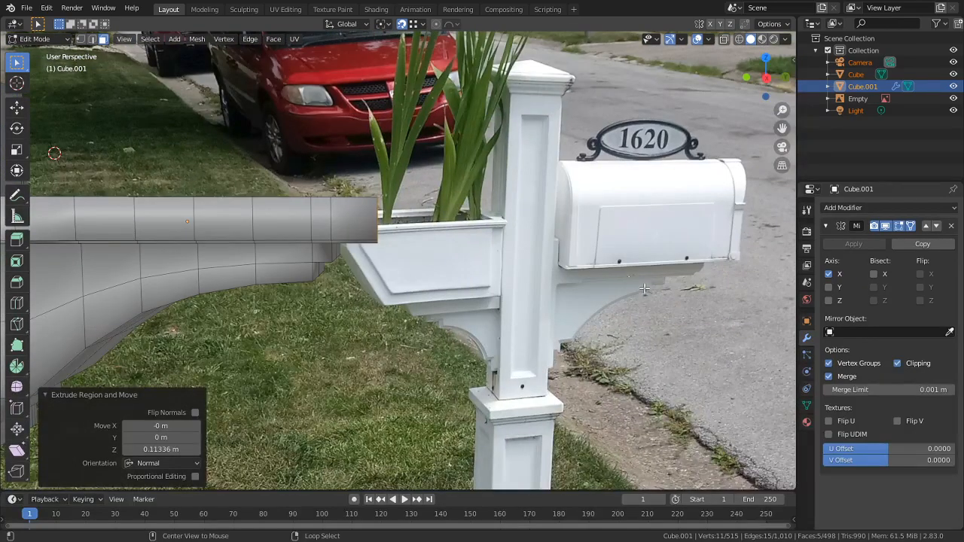
{"action": "scroll", "coordinate": [645, 289], "scroll_direction": "up", "scroll_amount": 8}
{"action": "scroll", "coordinate": [519, 282], "scroll_direction": "up", "scroll_amount": 2}
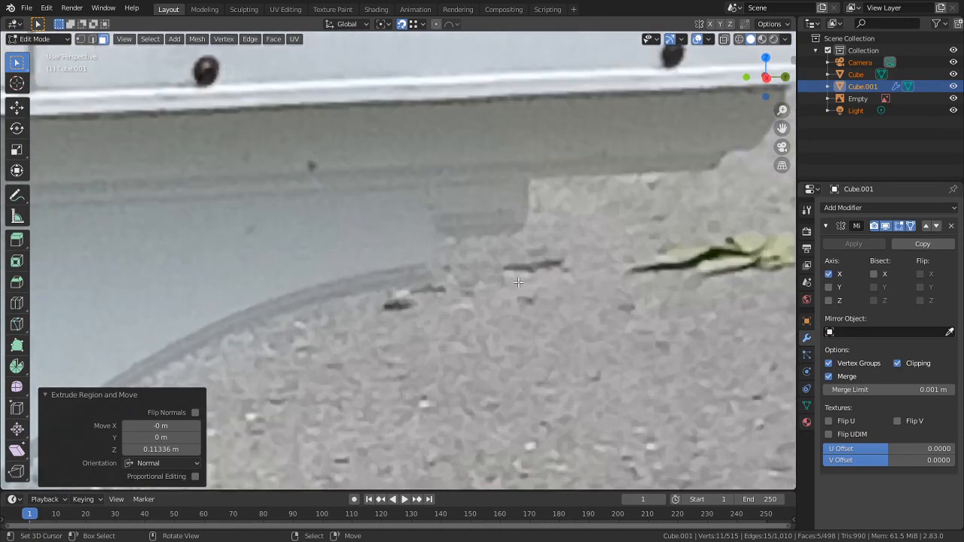
{"action": "scroll", "coordinate": [598, 208], "scroll_direction": "down", "scroll_amount": 3}
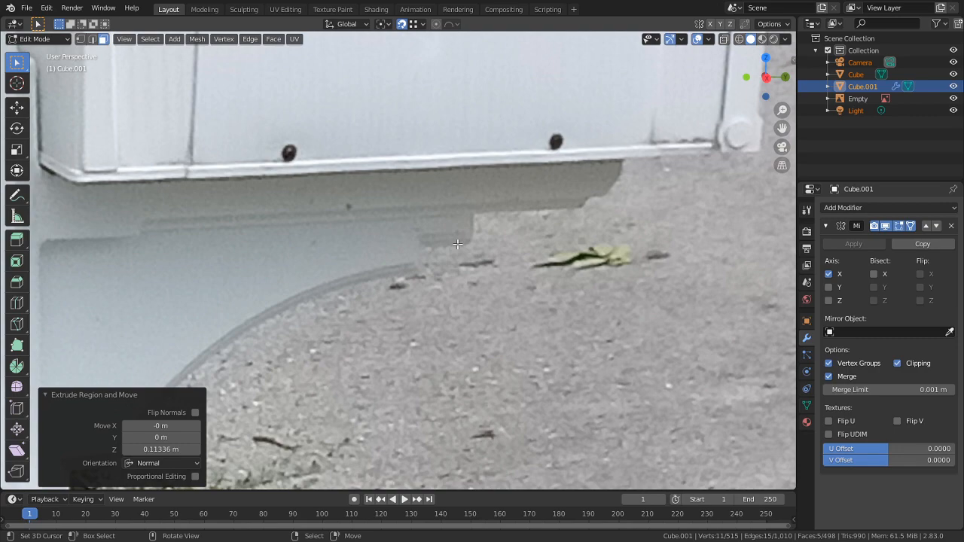
{"action": "scroll", "coordinate": [457, 244], "scroll_direction": "down", "scroll_amount": 8}
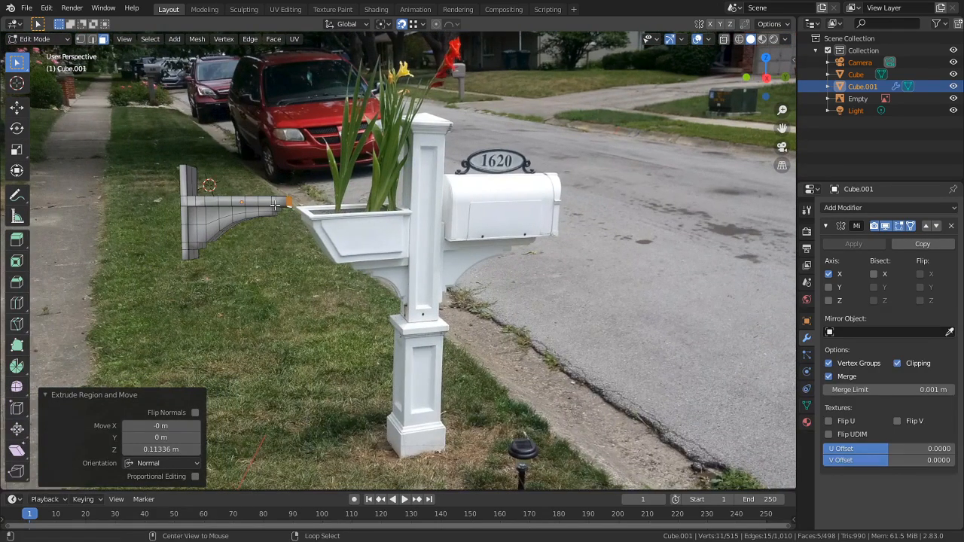
{"action": "scroll", "coordinate": [275, 204], "scroll_direction": "up", "scroll_amount": 5}
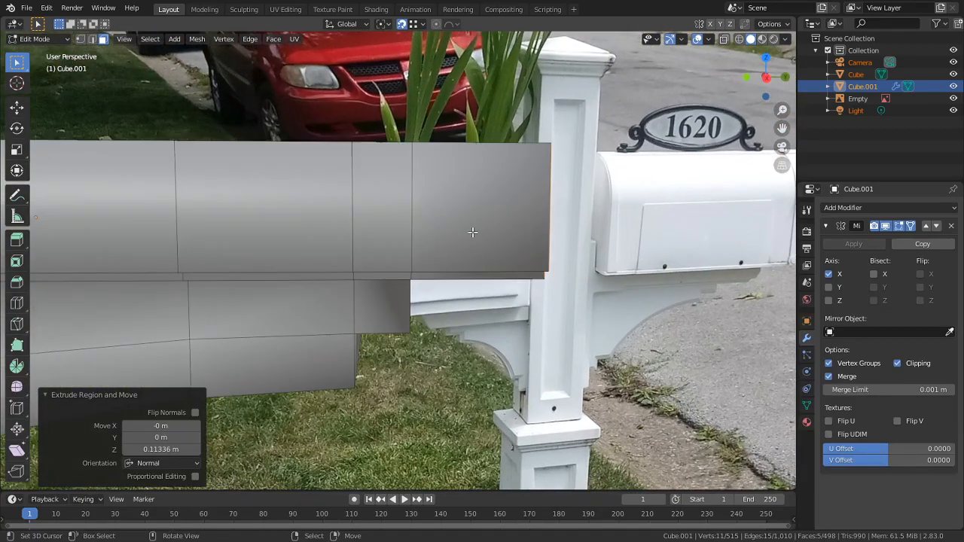
{"action": "scroll", "coordinate": [472, 232], "scroll_direction": "up", "scroll_amount": 1}
{"action": "key", "text": "ctrl+r"}
{"action": "key", "text": "Escape"}
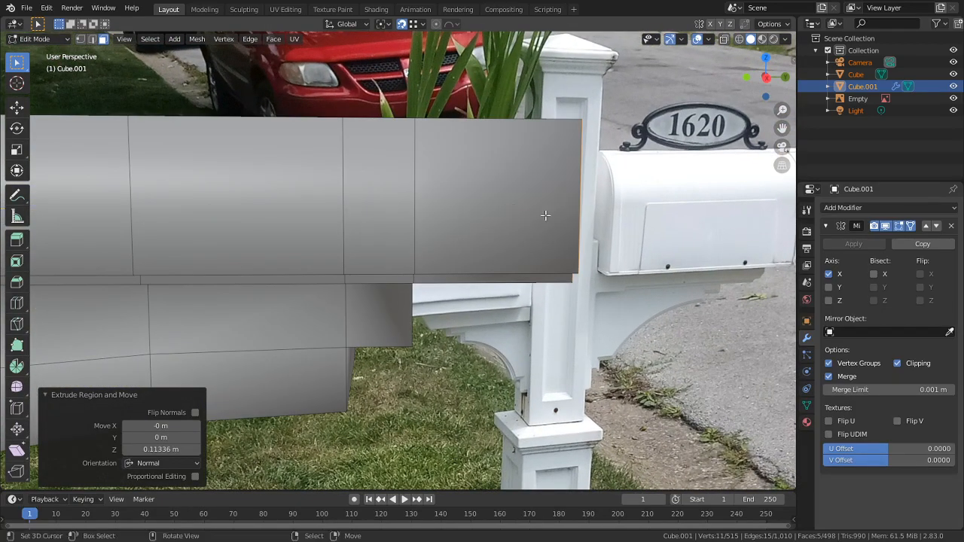
{"action": "middle_click_drag", "start_coordinate": [546, 216], "coordinate": [492, 211]}
{"action": "key", "text": "ctrl+r"}
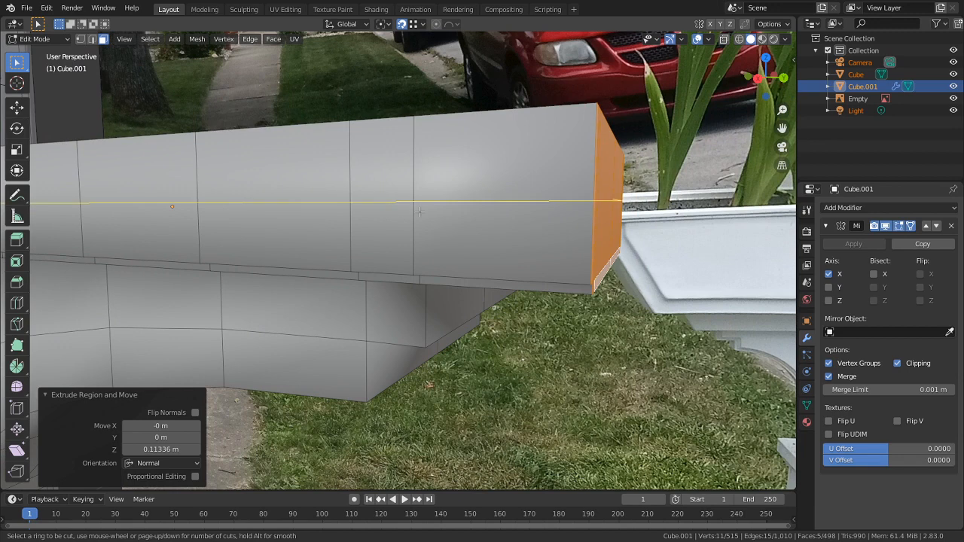
{"action": "key", "text": "Escape"}
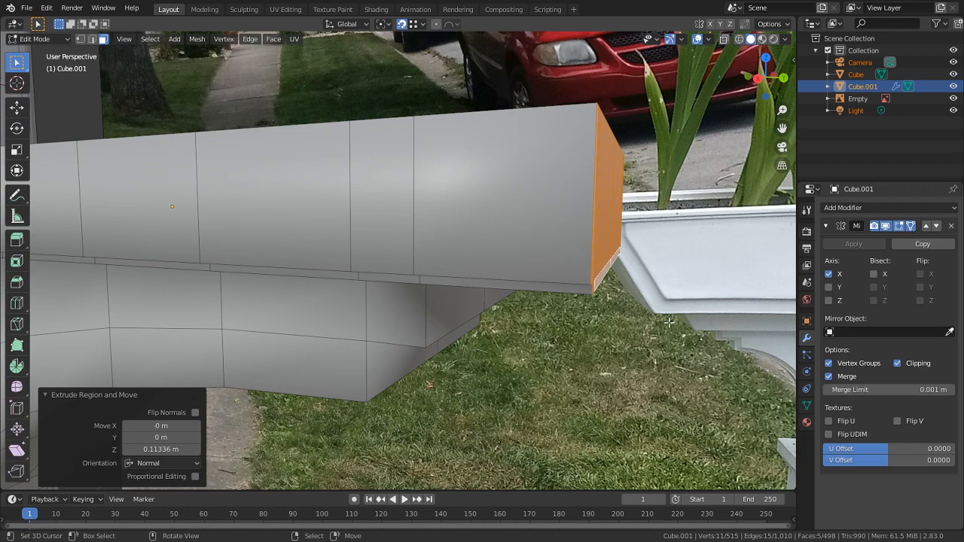
Shift the extruded front end faces of the arm farther outward along Y
{"action": "middle_click_drag", "start_coordinate": [623, 352], "coordinate": [548, 347]}
{"action": "key", "text": "g"}
{"action": "key", "text": "y"}
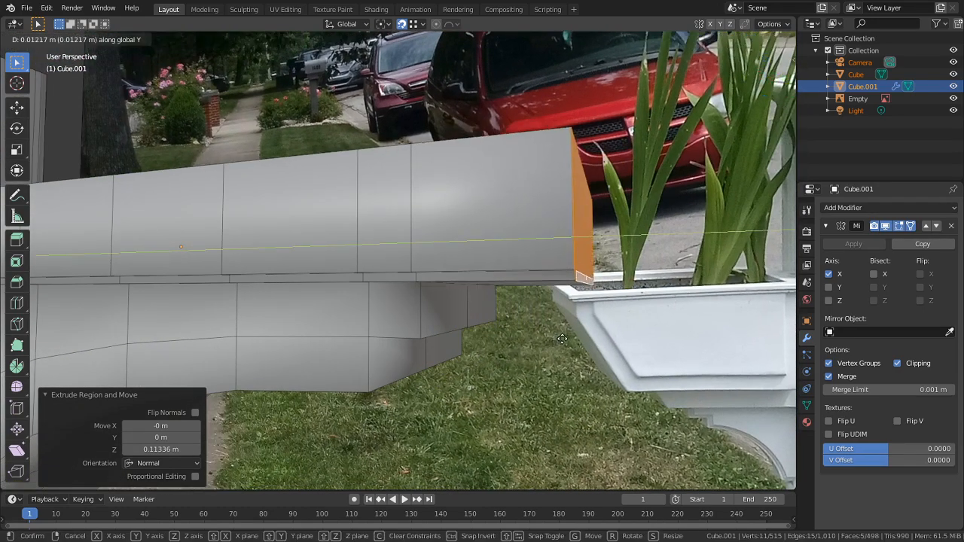
{"action": "left_click", "coordinate": [624, 346]}
Extrude only the tall upper faces of the arm's front end about 0.104 m outward, leaving out the narrow bottom strip
{"action": "middle_click_drag", "start_coordinate": [625, 345], "coordinate": [449, 348]}
{"action": "left_click", "coordinate": [493, 292]}
{"action": "middle_click_drag", "start_coordinate": [493, 293], "coordinate": [389, 289]}
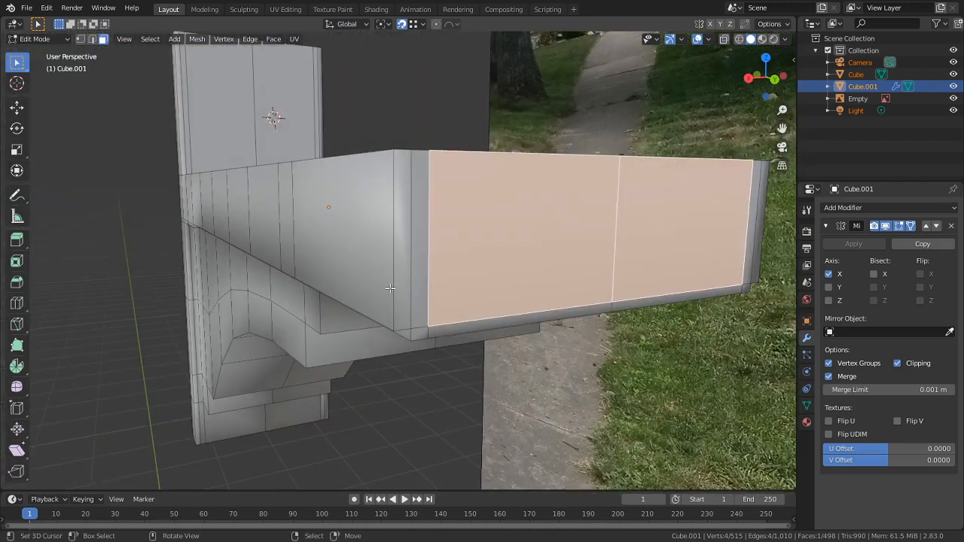
{"action": "key", "text": "c"}
{"action": "left_click_drag", "start_coordinate": [389, 289], "coordinate": [564, 255]}
{"action": "right_click", "coordinate": [605, 248]}
{"action": "middle_click_drag", "start_coordinate": [605, 249], "coordinate": [607, 246]}
{"action": "key", "text": "c"}
{"action": "middle_click", "coordinate": [332, 204]}
{"action": "right_click", "coordinate": [345, 194]}
{"action": "middle_click_drag", "start_coordinate": [344, 193], "coordinate": [430, 213]}
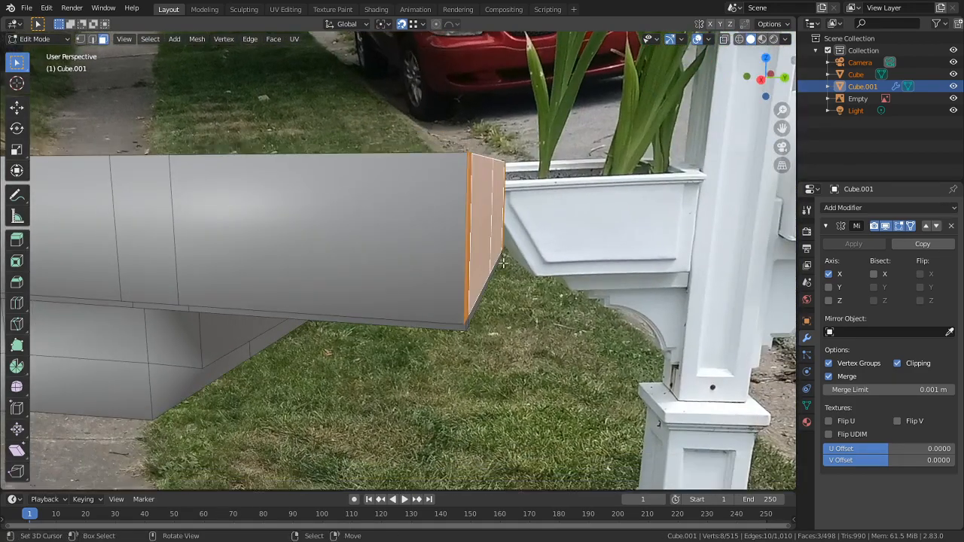
{"action": "key", "text": "KP_3"}
{"action": "middle_click_drag", "start_coordinate": [512, 258], "coordinate": [429, 246], "text": "shift"}
{"action": "key", "text": "e"}
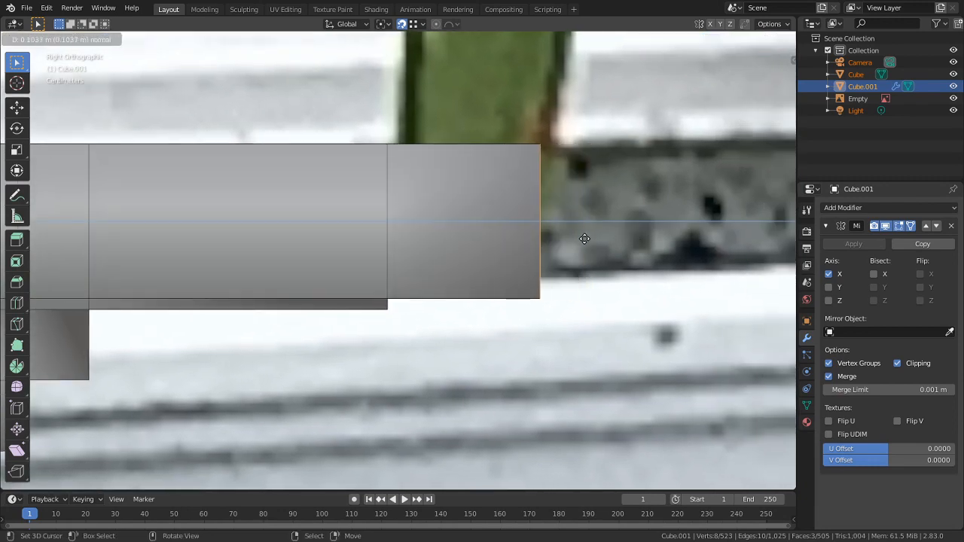
{"action": "left_click", "coordinate": [585, 238]}
Vertex-slide the newly extruded end faces back toward the arm by a factor of about 0.8
{"action": "middle_click_drag", "start_coordinate": [584, 239], "coordinate": [548, 224]}
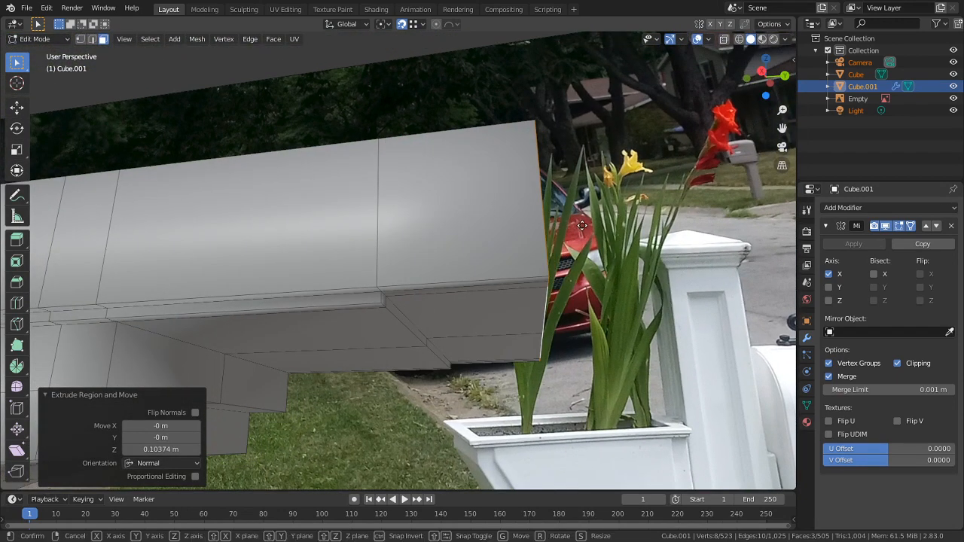
{"action": "key", "text": "shift+v"}
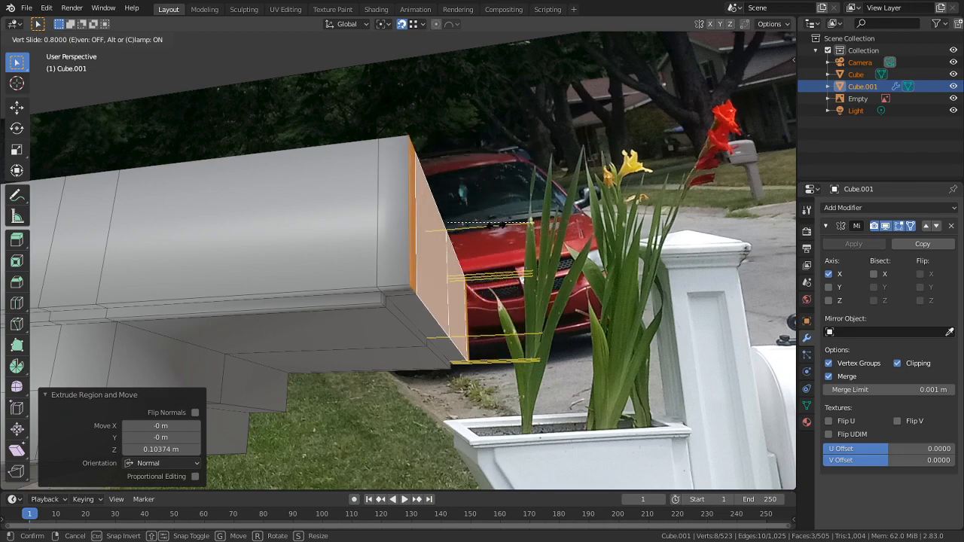
{"action": "left_click", "coordinate": [491, 224]}
Raise the bottom edge loops of the arm's upper block, including the section near the post, about 0.0096 m along Z
{"action": "middle_click_drag", "start_coordinate": [490, 224], "coordinate": [410, 252]}
{"action": "key", "text": "2"}
{"action": "left_click", "coordinate": [369, 289], "text": "alt"}
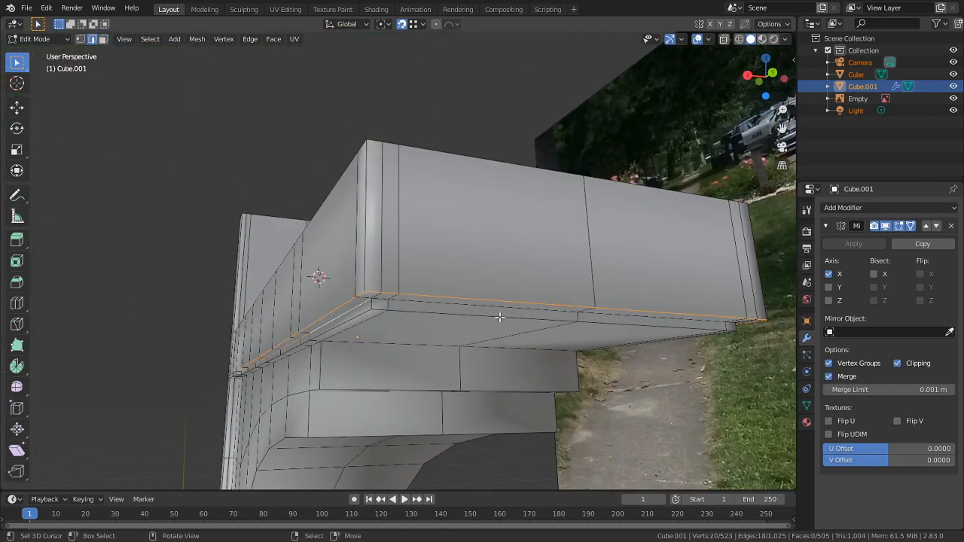
{"action": "middle_click_drag", "start_coordinate": [499, 318], "coordinate": [514, 248]}
{"action": "key", "text": "g"}
{"action": "key", "text": "z"}
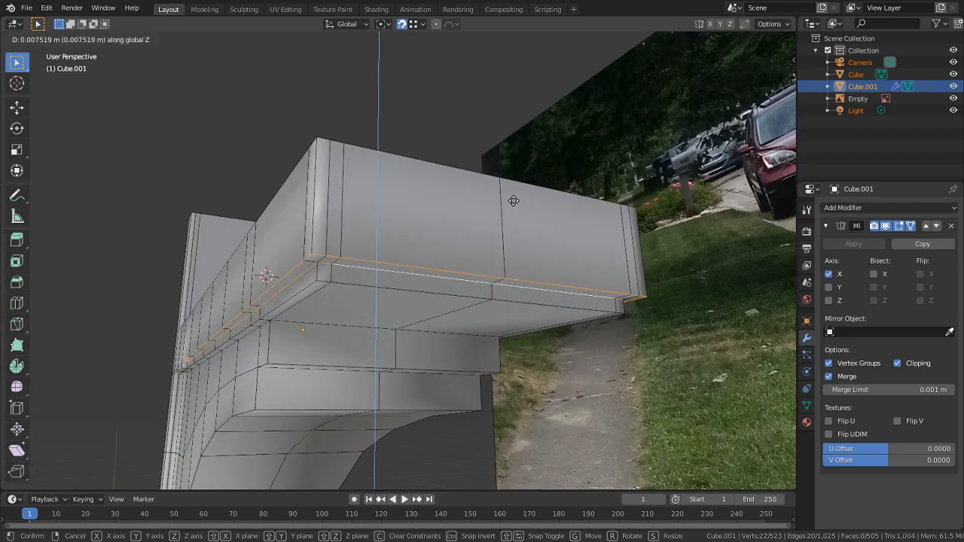
{"action": "right_click", "coordinate": [512, 202]}
{"action": "middle_click_drag", "start_coordinate": [196, 352], "coordinate": [392, 322]}
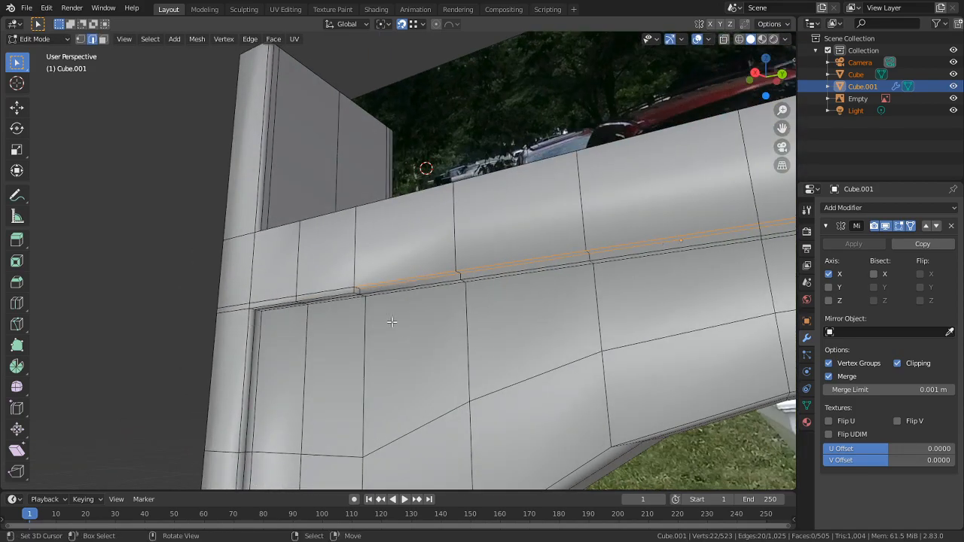
{"action": "left_click", "coordinate": [324, 292], "text": "alt+shift"}
{"action": "middle_click_drag", "start_coordinate": [325, 292], "coordinate": [399, 318]}
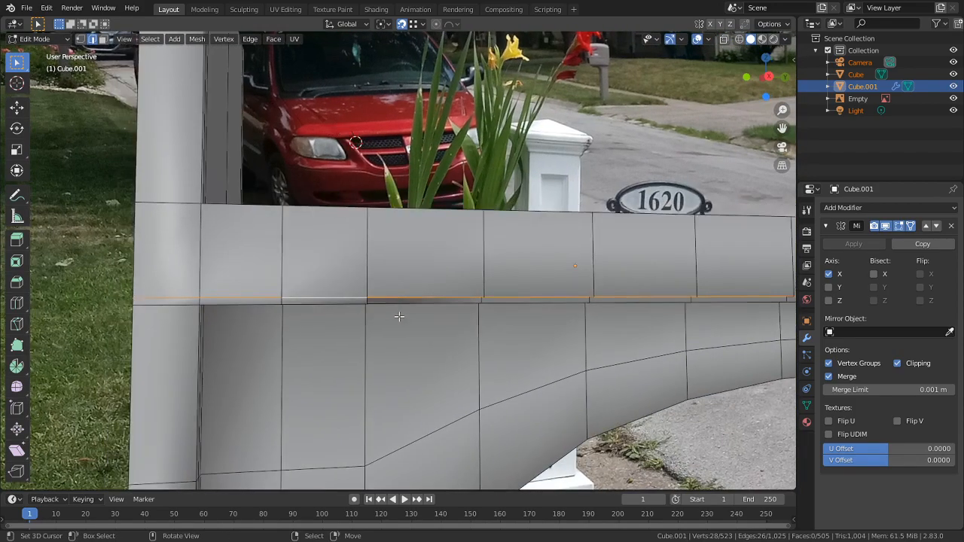
{"action": "key", "text": "g"}
{"action": "key", "text": "z"}
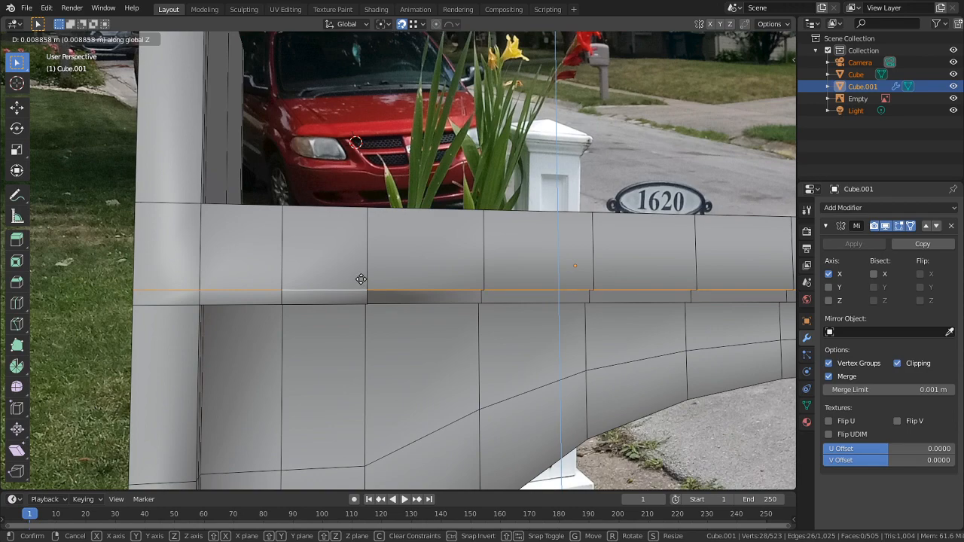
{"action": "left_click", "coordinate": [361, 278]}
Move the tall end faces of the arm's upper block about 0.016 m outward along Y
{"action": "middle_click_drag", "start_coordinate": [361, 278], "coordinate": [646, 298]}
{"action": "middle_click_drag", "start_coordinate": [721, 283], "coordinate": [436, 267]}
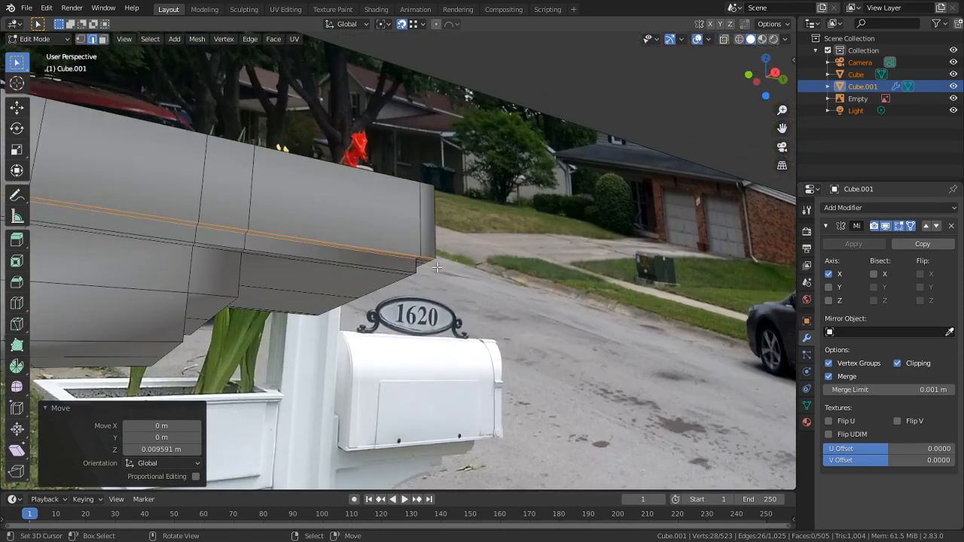
{"action": "middle_click", "coordinate": [400, 253], "text": "alt"}
{"action": "middle_click_drag", "start_coordinate": [603, 273], "coordinate": [495, 274]}
{"action": "key", "text": "3"}
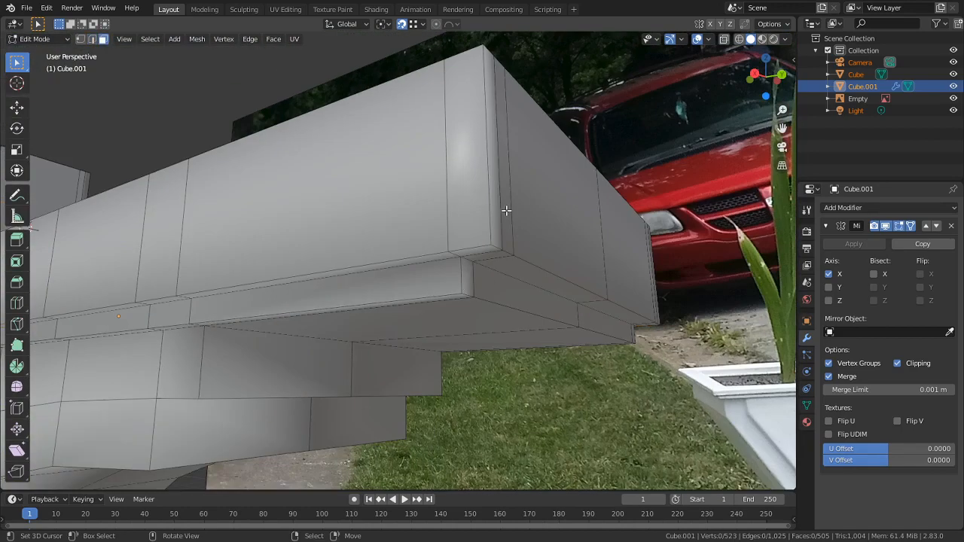
{"action": "key", "text": "c"}
{"action": "left_click", "coordinate": [515, 199]}
{"action": "right_click", "coordinate": [600, 212]}
{"action": "key", "text": "g"}
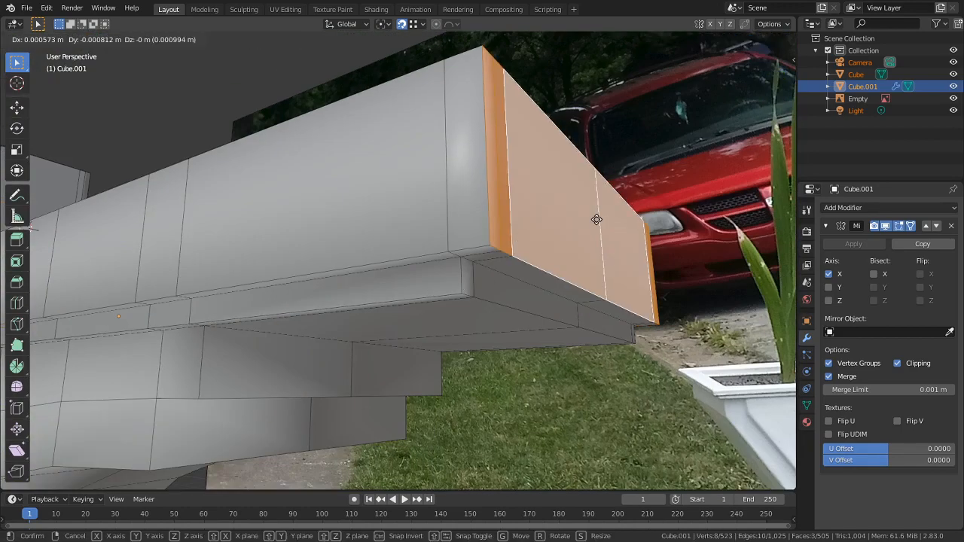
{"action": "key", "text": "y"}
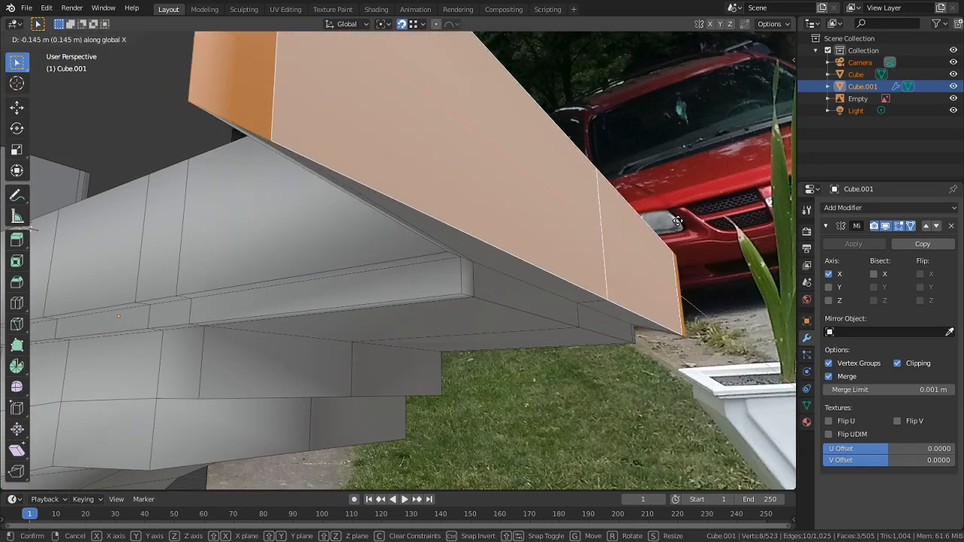
{"action": "left_click", "coordinate": [590, 274]}
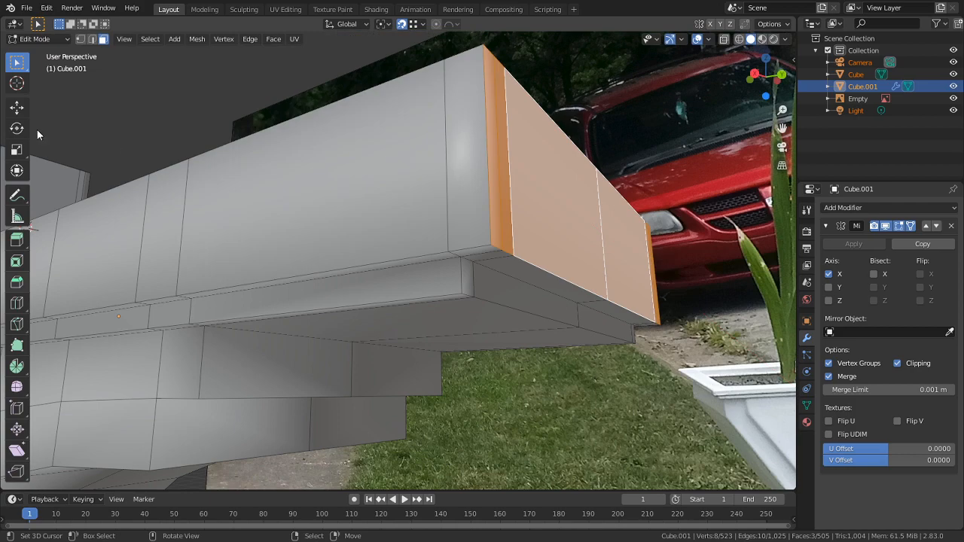
{"action": "key", "text": "g"}
{"action": "key", "text": "y"}
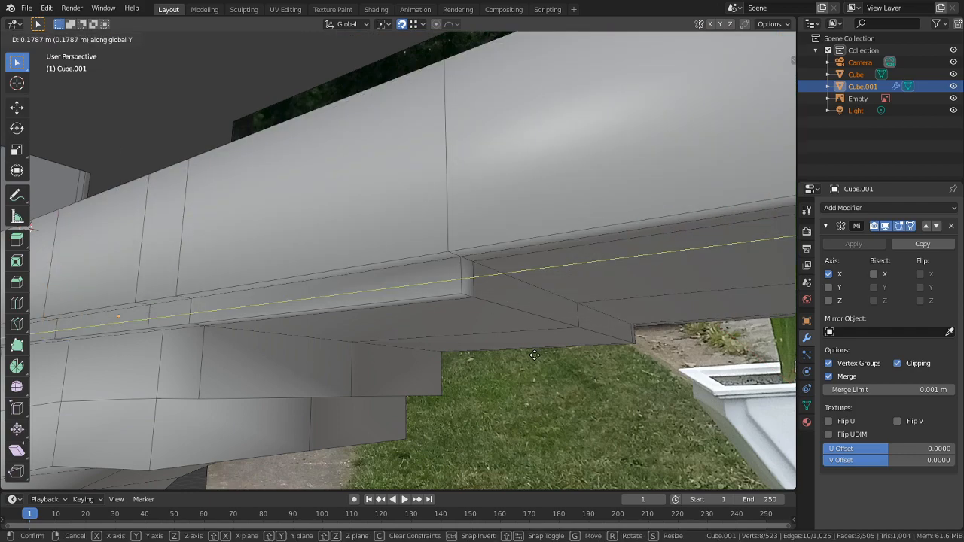
{"action": "right_click", "coordinate": [512, 422]}
{"action": "middle_click_drag", "start_coordinate": [512, 421], "coordinate": [542, 432]}
{"action": "key", "text": "g"}
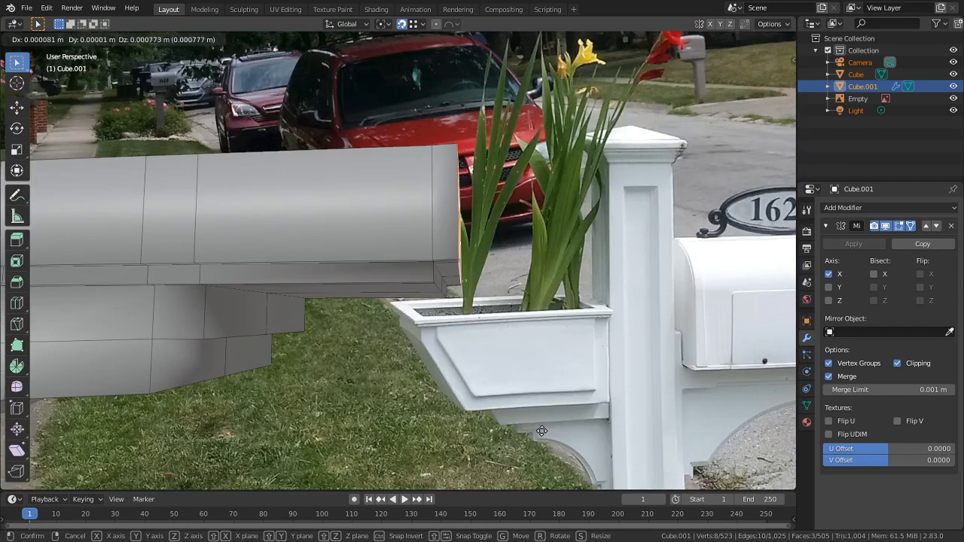
{"action": "key", "text": "y"}
{"action": "left_click", "coordinate": [650, 413]}
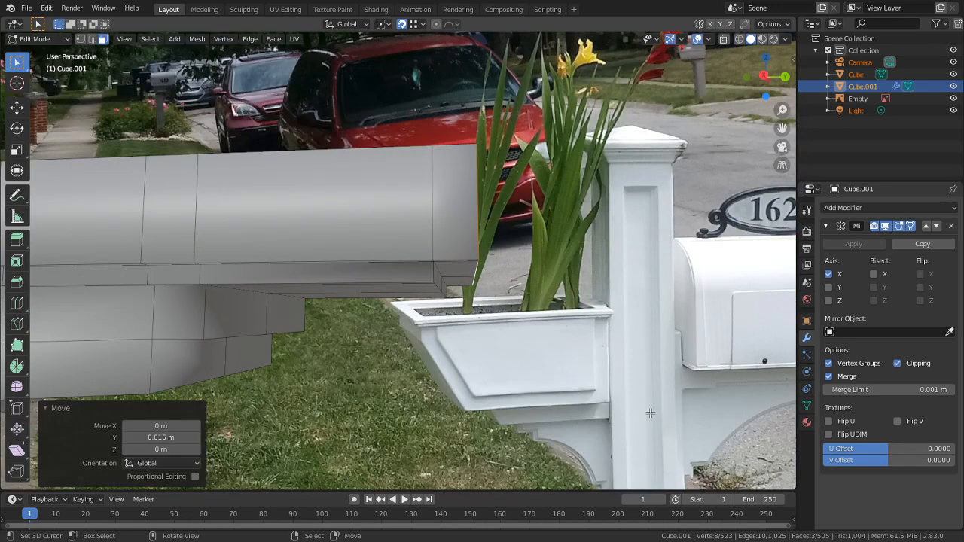
Move the tall end faces of the arm's upper block another 0.0248 m or so outward along Y
{"action": "scroll", "coordinate": [479, 364], "scroll_direction": "up", "scroll_amount": 5}
{"action": "middle_click_drag", "start_coordinate": [623, 277], "coordinate": [539, 282]}
{"action": "scroll", "coordinate": [613, 284], "scroll_direction": "down", "scroll_amount": 2}
{"action": "key", "text": "g"}
{"action": "key", "text": "y"}
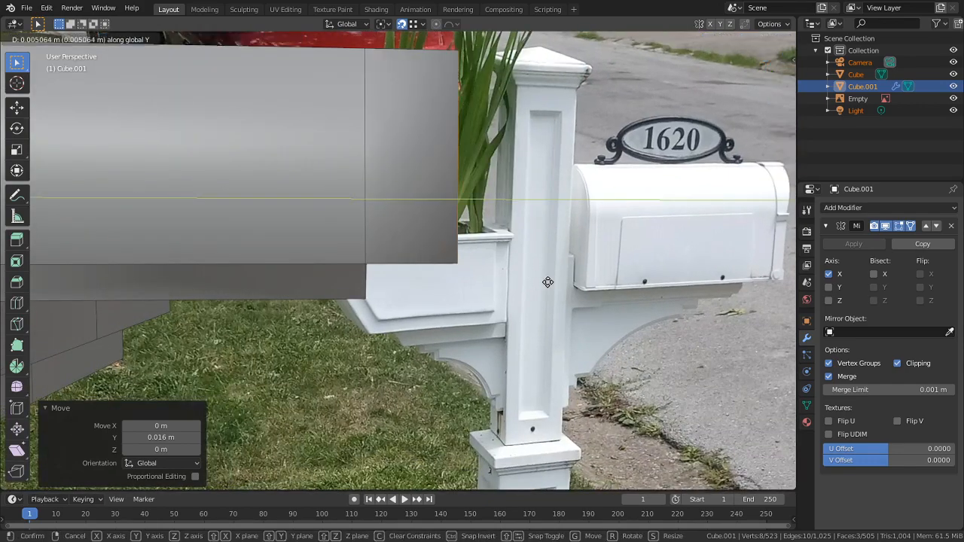
{"action": "left_click", "coordinate": [597, 282]}
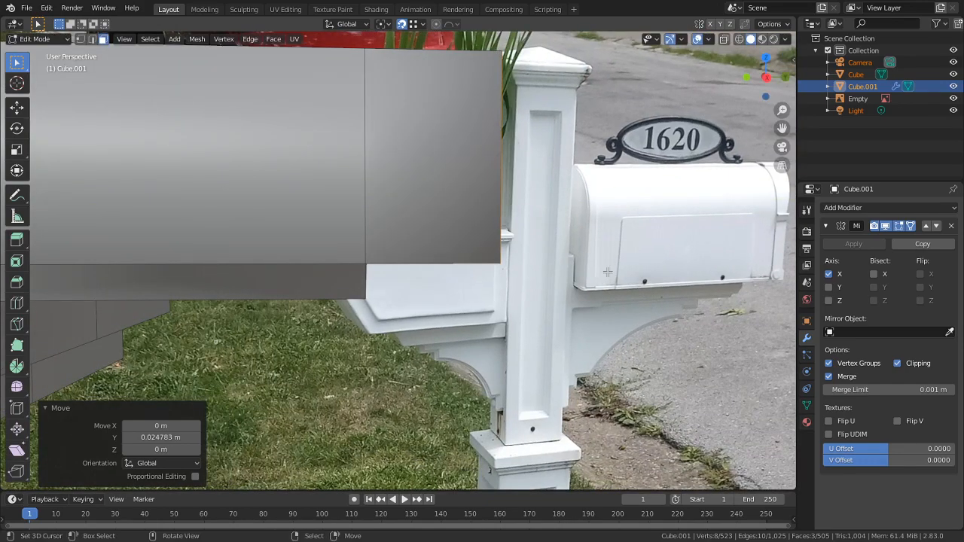
{"action": "middle_click_drag", "start_coordinate": [530, 272], "coordinate": [550, 310]}
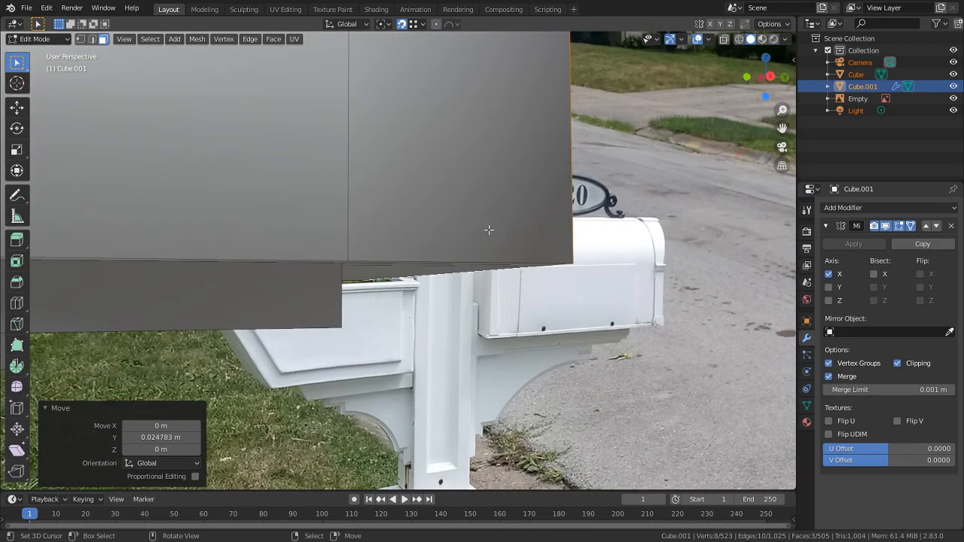
Add a centred horizontal loop cut around the arm's upper block and a centred vertical loop cut just behind its front corner
{"action": "key", "text": "ctrl+r"}
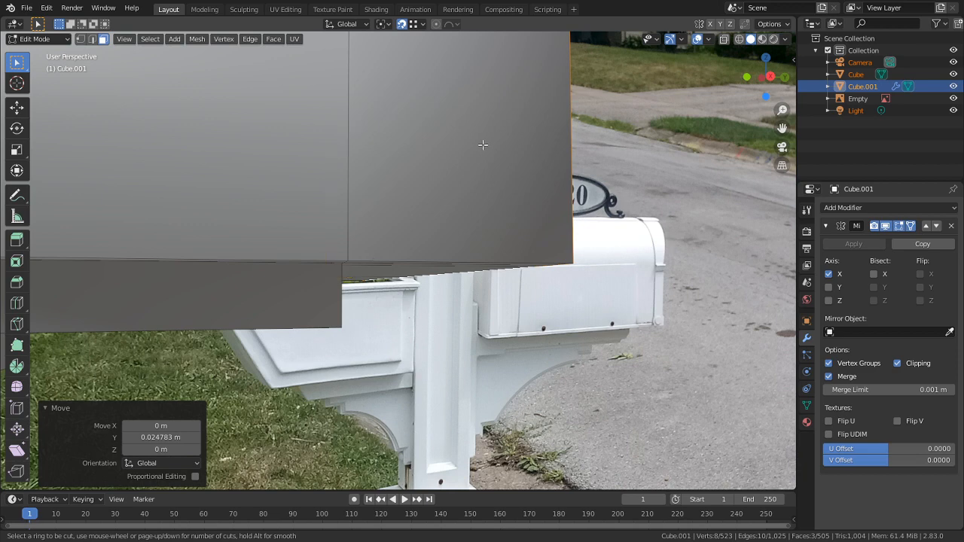
{"action": "key", "text": "Escape"}
{"action": "scroll", "coordinate": [520, 138], "scroll_direction": "down", "scroll_amount": 2}
{"action": "key", "text": "ctrl+r"}
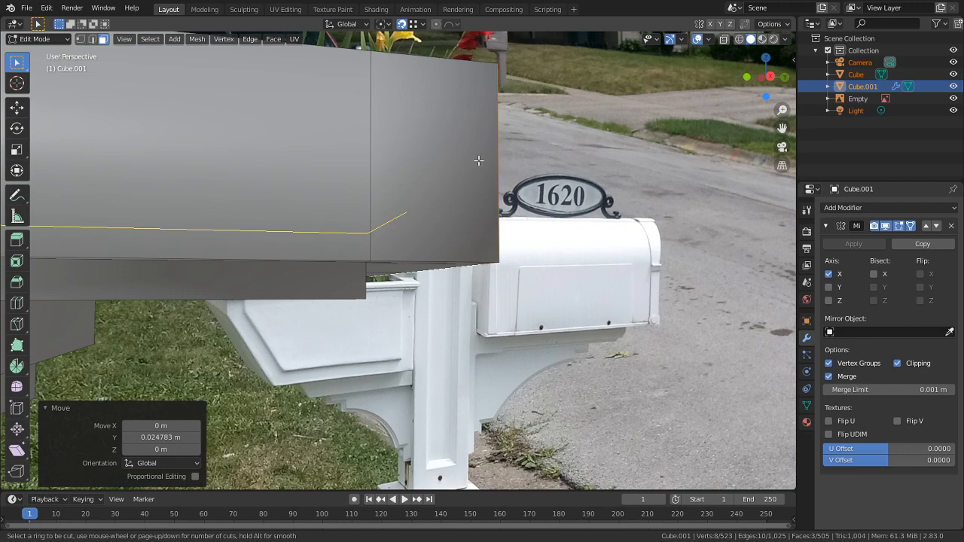
{"action": "middle_click_drag", "start_coordinate": [474, 166], "coordinate": [512, 173]}
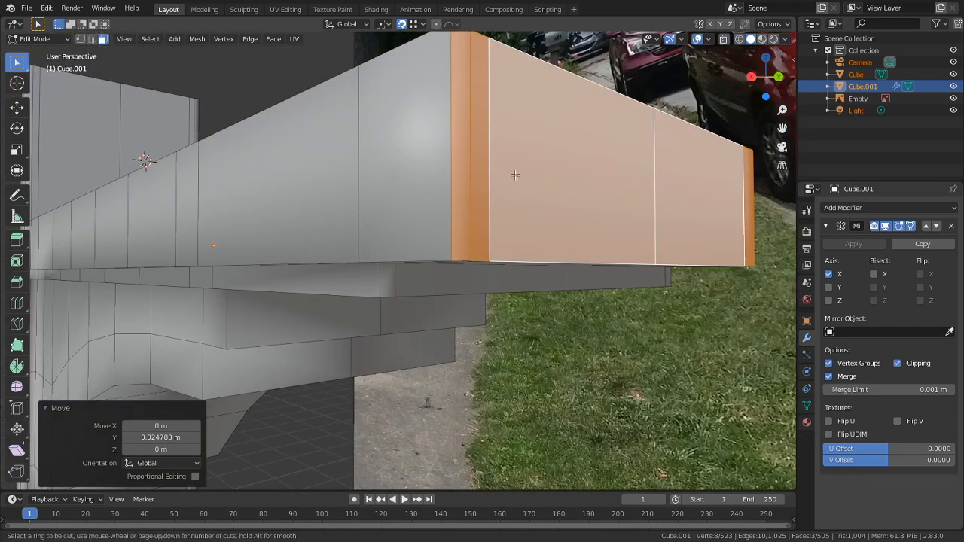
{"action": "left_click", "coordinate": [468, 175]}
{"action": "right_click", "coordinate": [469, 175]}
{"action": "left_click", "coordinate": [391, 141]}
{"action": "right_click", "coordinate": [391, 141]}
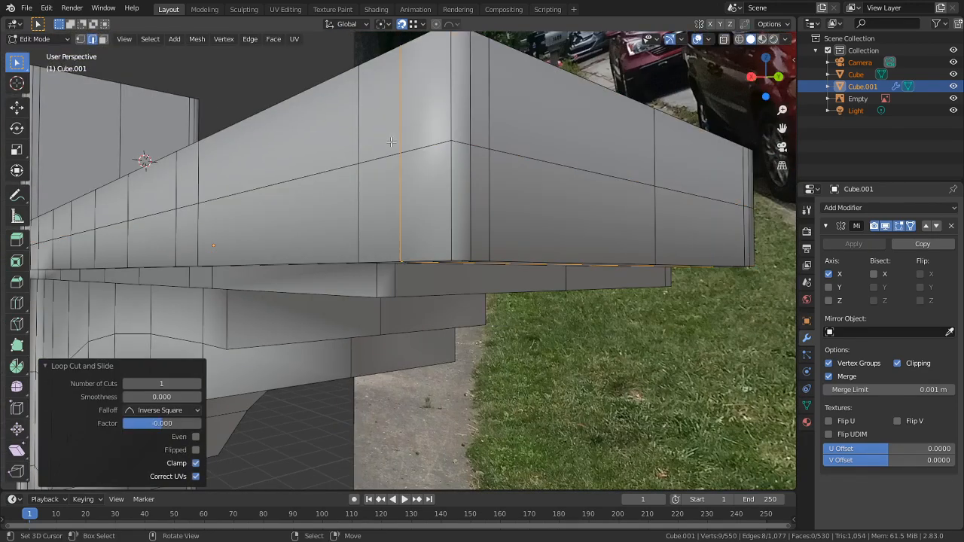
Raise the bottom front edge of the arm's upper block about 0.007 m along Z to slope its underside
{"action": "middle_click_drag", "start_coordinate": [412, 156], "coordinate": [482, 161]}
{"action": "middle_click_drag", "start_coordinate": [540, 249], "coordinate": [529, 269]}
{"action": "left_click", "coordinate": [591, 261], "text": "alt"}
{"action": "key", "text": "g"}
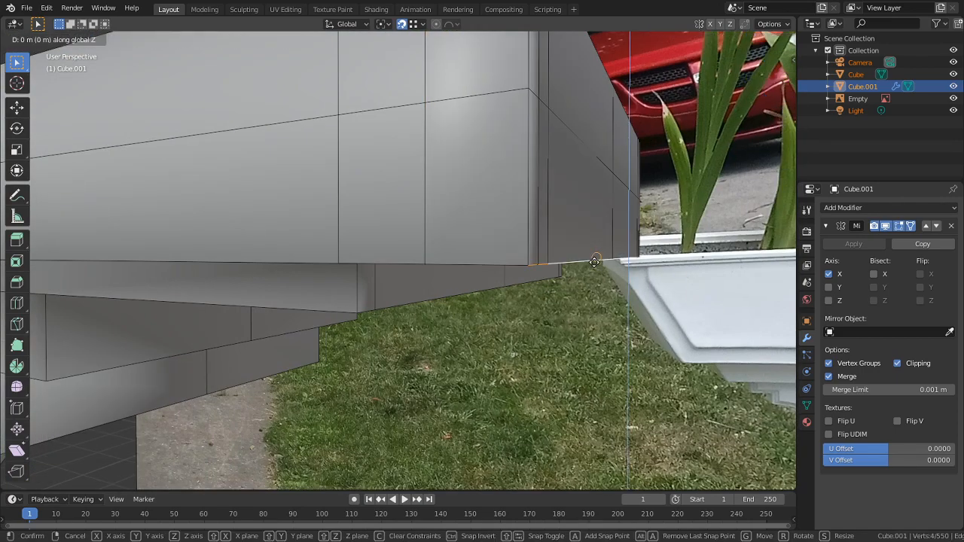
{"action": "key", "text": "z"}
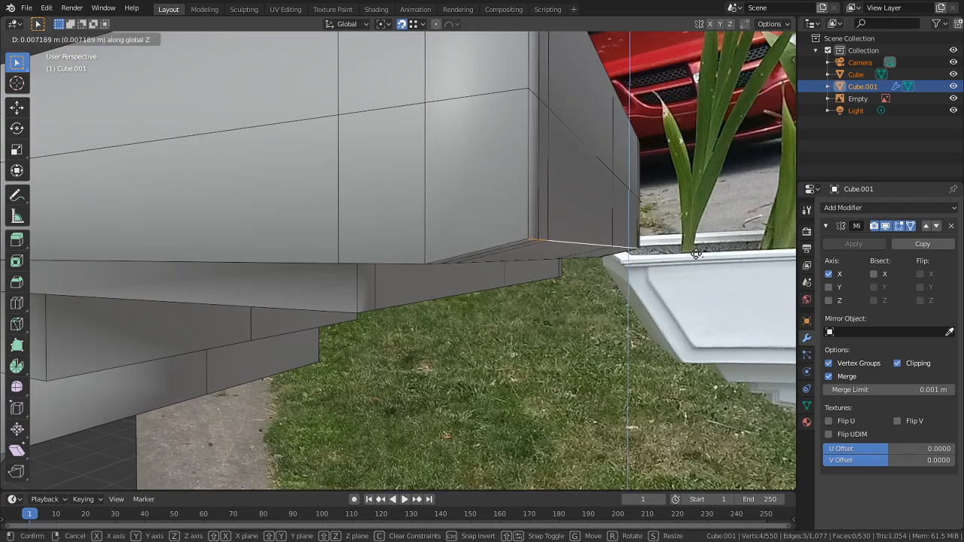
{"action": "left_click", "coordinate": [697, 255]}
{"action": "middle_click_drag", "start_coordinate": [696, 255], "coordinate": [351, 266]}
{"action": "left_click", "coordinate": [390, 298], "text": "shift"}
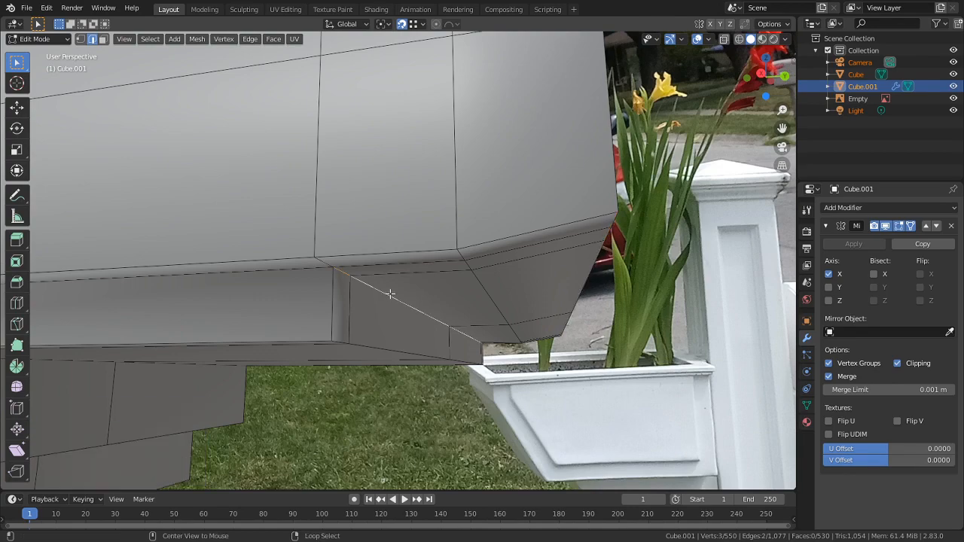
{"action": "middle_click_drag", "start_coordinate": [390, 298], "coordinate": [433, 297]}
{"action": "key", "text": "g"}
{"action": "key", "text": "y"}
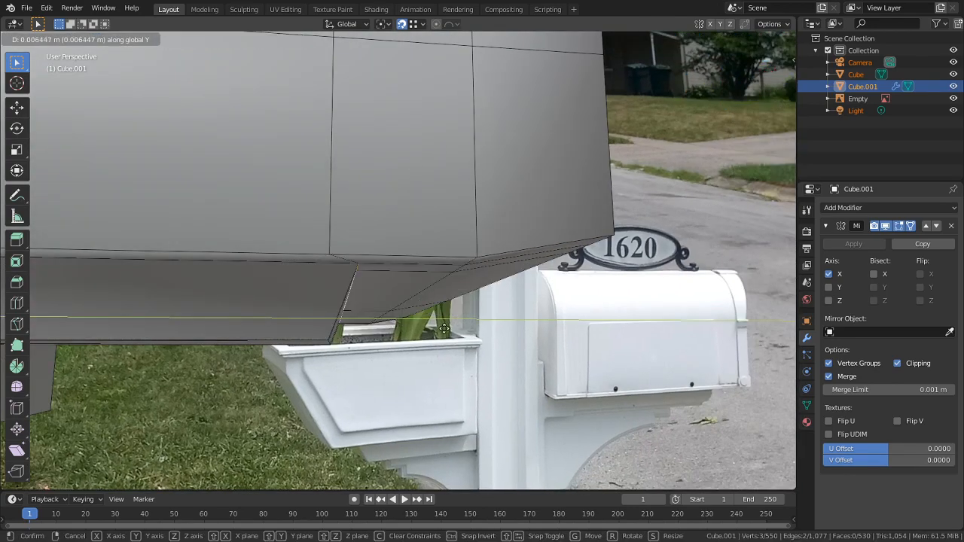
{"action": "right_click", "coordinate": [444, 398]}
Move the whole vertical edge loop behind the upper block's sloped end about 0.0084 m outward along Y
{"action": "middle_click_drag", "start_coordinate": [337, 195], "coordinate": [422, 302]}
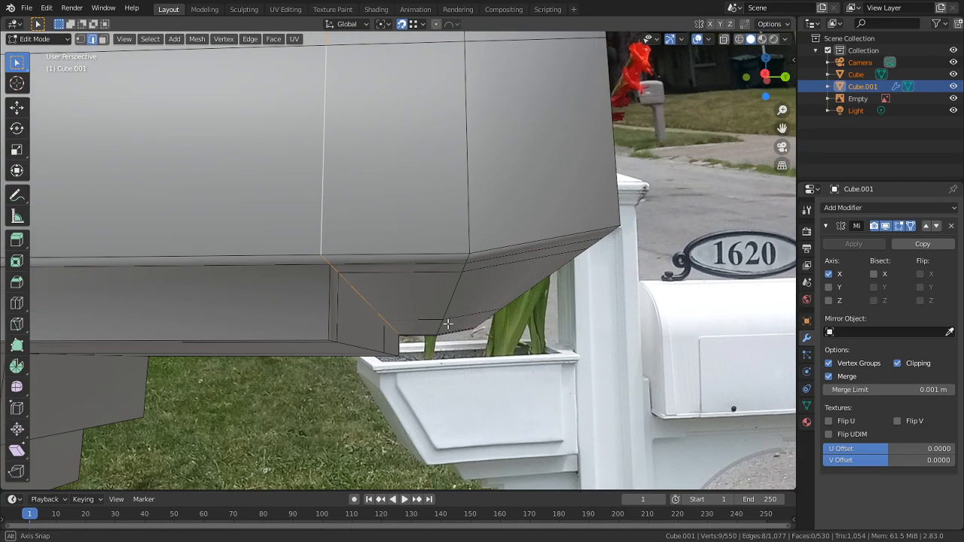
{"action": "key", "text": "g"}
{"action": "key", "text": "y"}
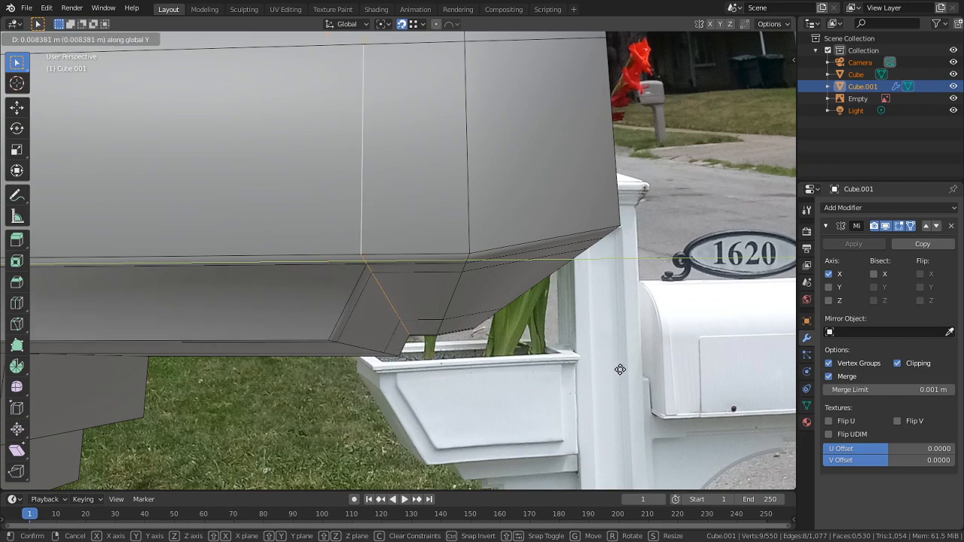
{"action": "left_click", "coordinate": [626, 369]}
Raise the upper block's bottom front edge about 0.008 m further along Z to steepen the slope beneath it
{"action": "key", "text": "Tab"}
{"action": "middle_click_drag", "start_coordinate": [431, 344], "coordinate": [488, 284]}
{"action": "key", "text": "Tab"}
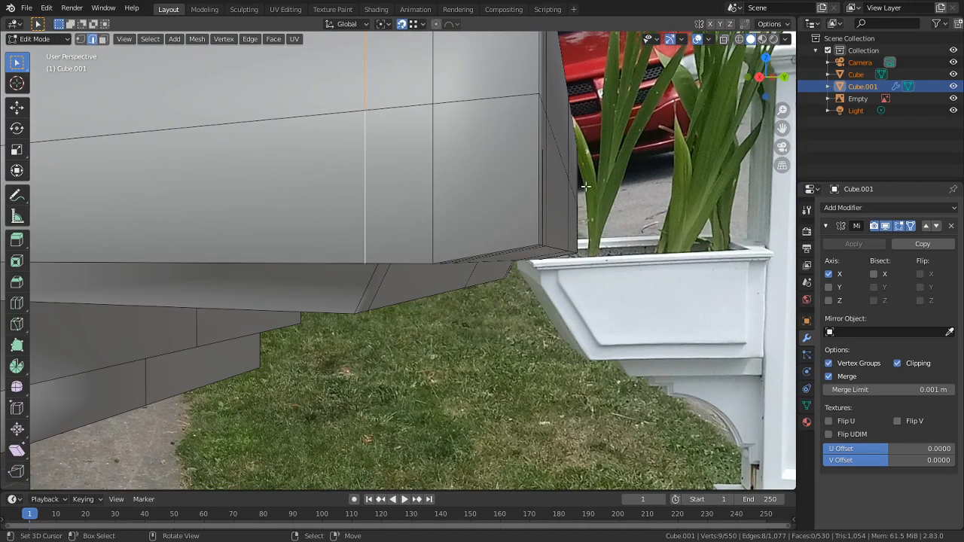
{"action": "key", "text": "g"}
{"action": "key", "text": "z"}
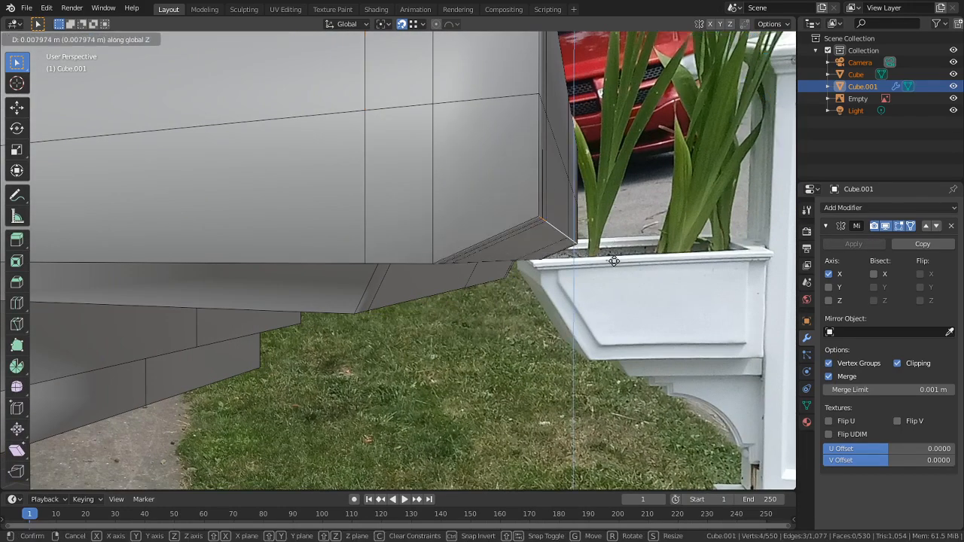
{"action": "left_click", "coordinate": [612, 261]}
Bevel the edge chain along the support's stepped and curved lower profile with a 0.0224 m offset and 2 segments
{"action": "middle_click_drag", "start_coordinate": [612, 261], "coordinate": [439, 238]}
{"action": "left_click", "coordinate": [405, 280], "text": "alt"}
{"action": "left_click", "coordinate": [386, 248], "text": "shift"}
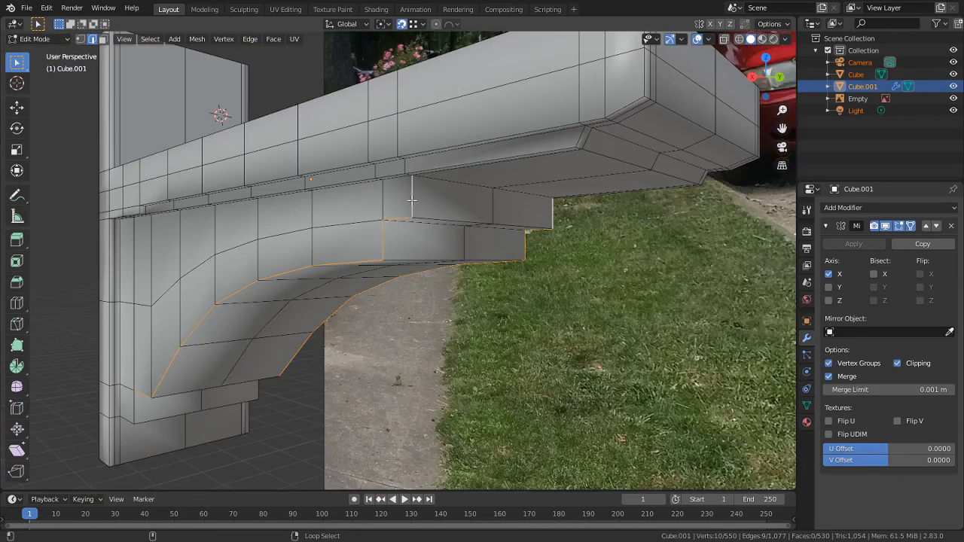
{"action": "middle_click_drag", "start_coordinate": [152, 399], "coordinate": [167, 407]}
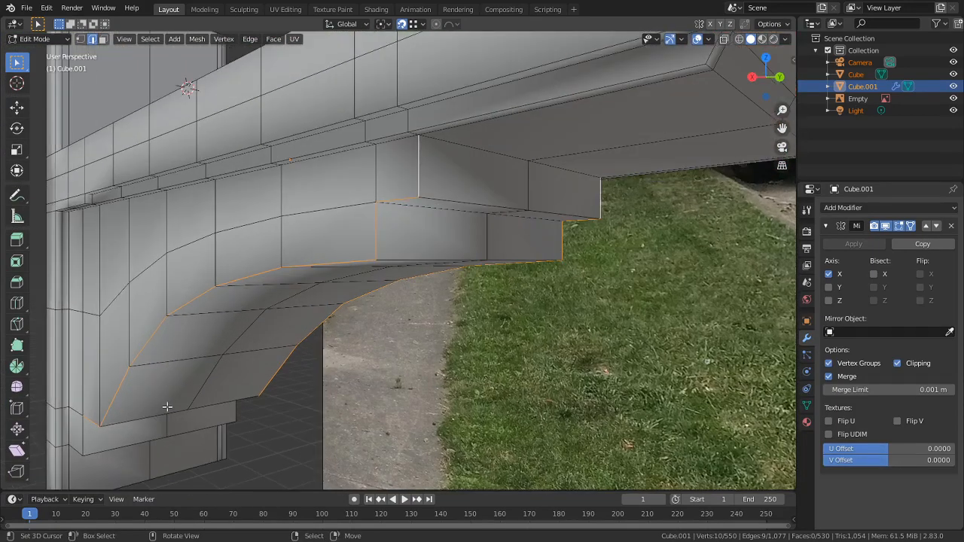
{"action": "middle_click_drag", "start_coordinate": [94, 445], "coordinate": [450, 253]}
{"action": "left_click", "coordinate": [344, 279], "text": "shift"}
{"action": "left_click", "coordinate": [385, 247], "text": "shift"}
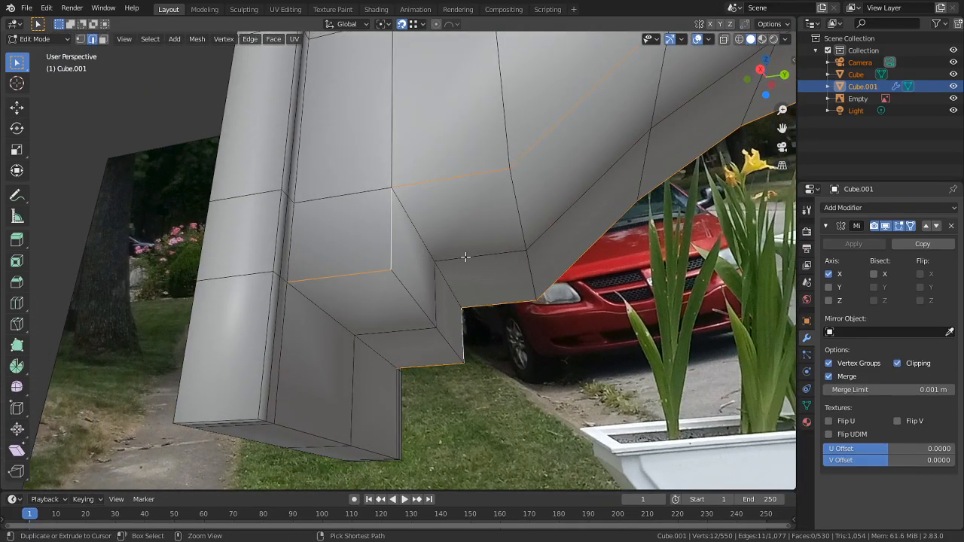
{"action": "key", "text": "ctrl+b"}
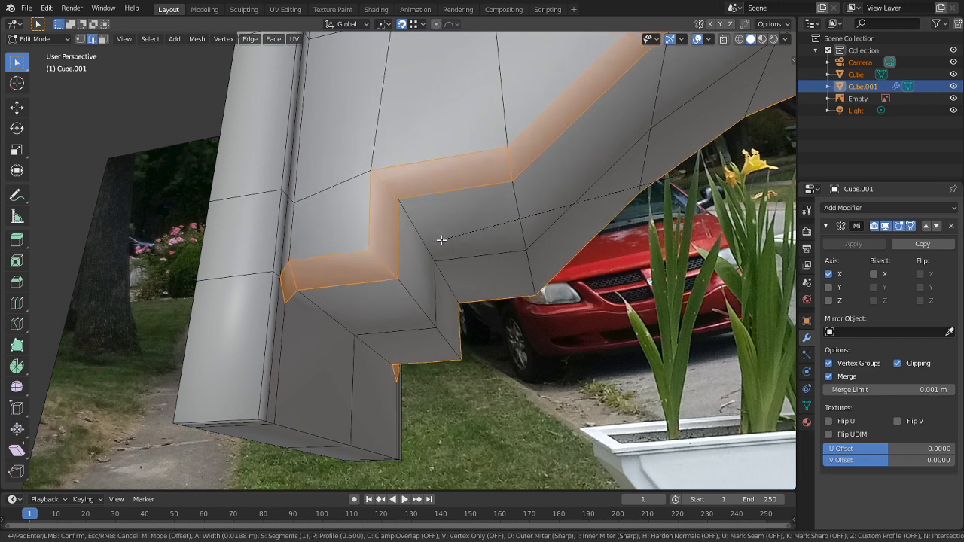
{"action": "left_click", "coordinate": [436, 189]}
{"action": "middle_click_drag", "start_coordinate": [557, 217], "coordinate": [158, 487]}
{"action": "left_click", "coordinate": [197, 345]}
Examine the bevelled corners where the stepped support meets the underside of the arm, with and without the edit wireframe
{"action": "scroll", "coordinate": [545, 153], "scroll_direction": "down", "scroll_amount": 5}
{"action": "middle_click_drag", "start_coordinate": [546, 153], "coordinate": [421, 267], "text": "shift"}
{"action": "scroll", "coordinate": [421, 266], "scroll_direction": "up", "scroll_amount": 4}
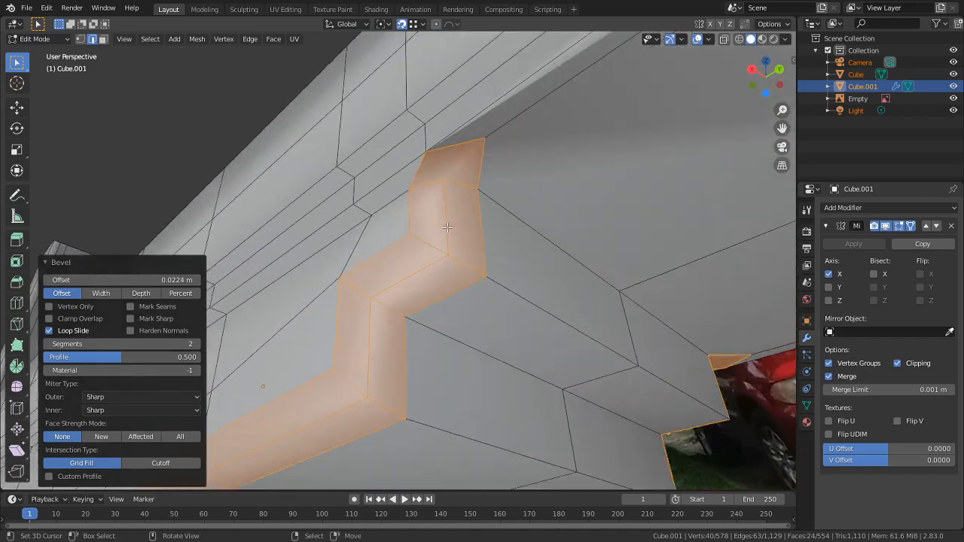
{"action": "middle_click_drag", "start_coordinate": [579, 210], "coordinate": [423, 249]}
{"action": "scroll", "coordinate": [555, 303], "scroll_direction": "down", "scroll_amount": 3}
{"action": "key", "text": "Tab"}
{"action": "key", "text": "Tab"}
{"action": "scroll", "coordinate": [458, 284], "scroll_direction": "up", "scroll_amount": 2}
{"action": "left_click", "coordinate": [482, 283]}
{"action": "scroll", "coordinate": [497, 301], "scroll_direction": "up", "scroll_amount": 2}
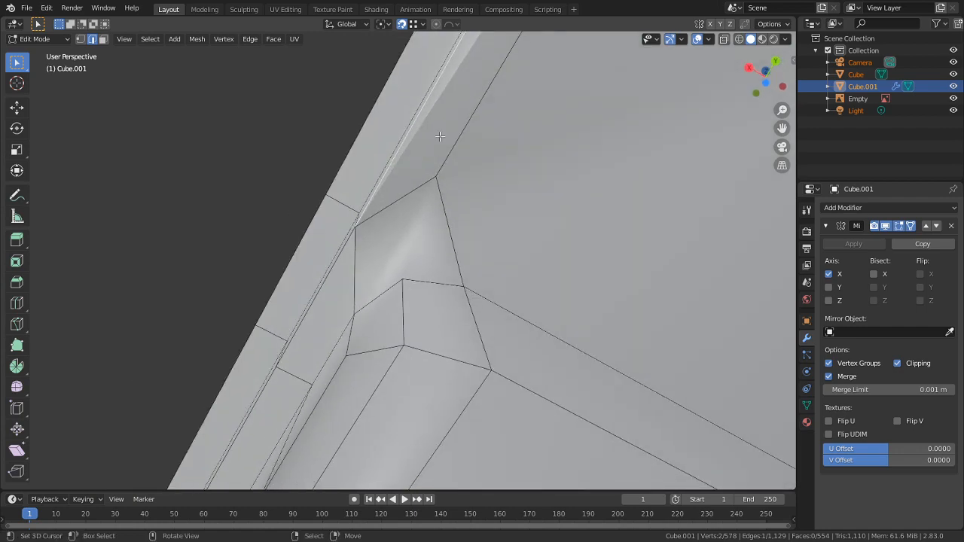
{"action": "key", "text": "Tab"}
{"action": "key", "text": "Tab"}
{"action": "scroll", "coordinate": [616, 337], "scroll_direction": "down", "scroll_amount": 4}
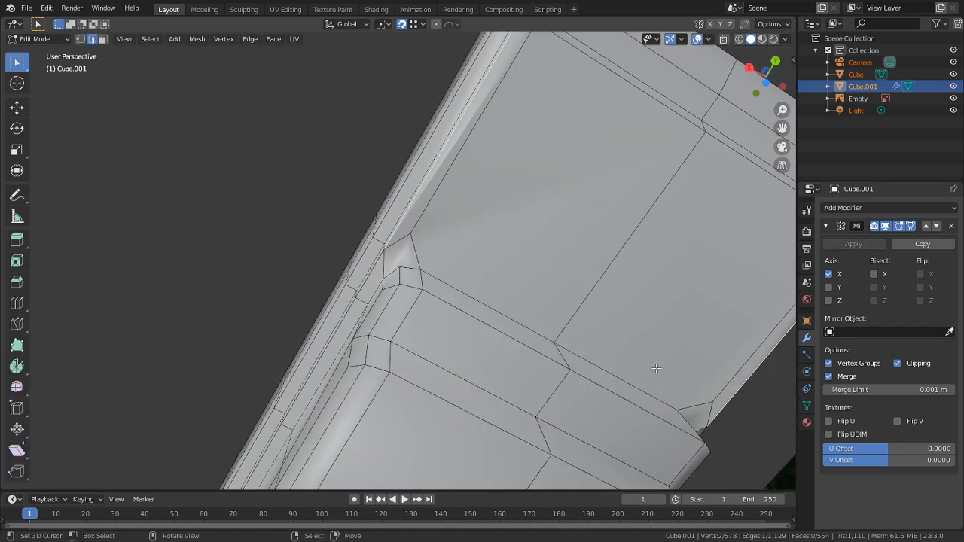
Knife-cut an edge across the corner face above the stepped block, joining the block's corner vertex to the panel's corner vertex
{"action": "middle_click", "coordinate": [672, 409], "text": "alt"}
{"action": "middle_click_drag", "start_coordinate": [633, 323], "coordinate": [382, 287]}
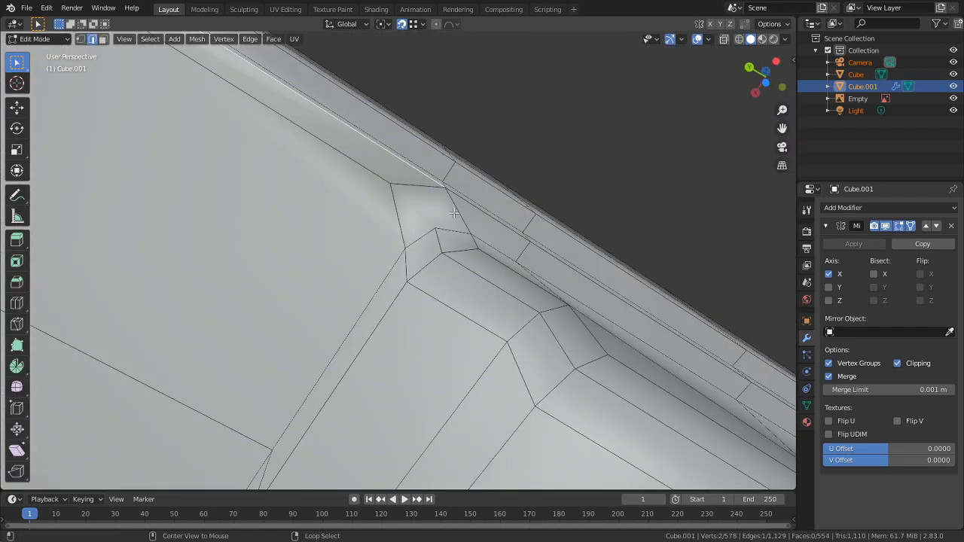
{"action": "middle_click_drag", "start_coordinate": [454, 213], "coordinate": [404, 295]}
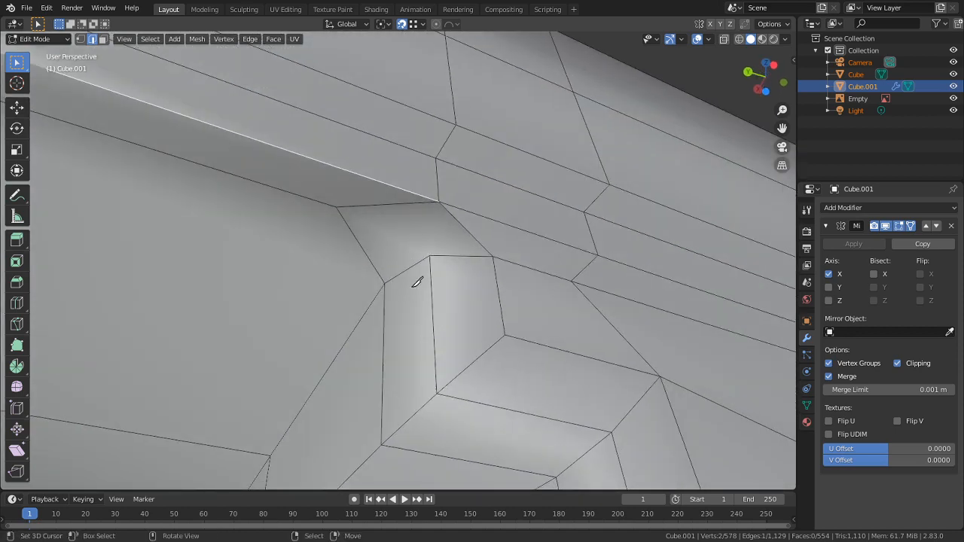
{"action": "key", "text": "k"}
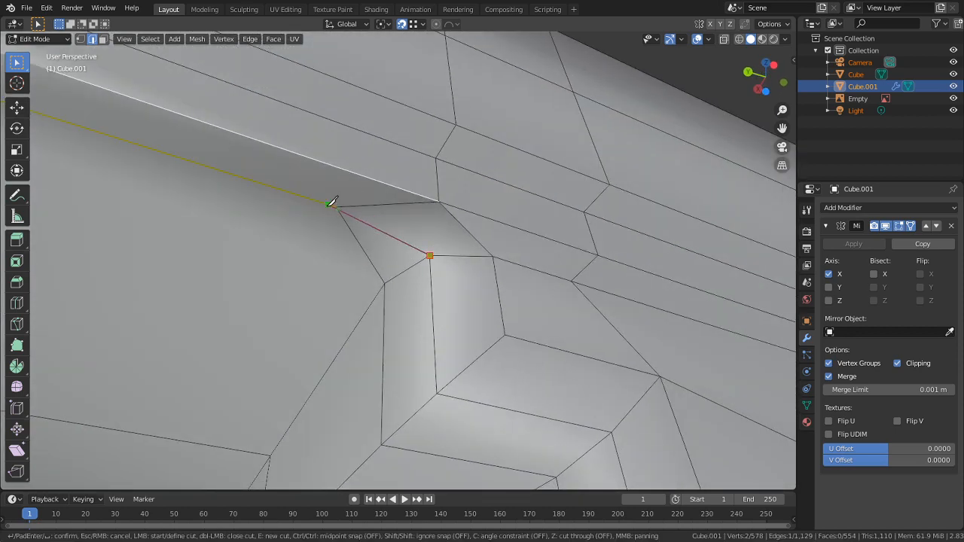
{"action": "middle_click_drag", "start_coordinate": [386, 264], "coordinate": [381, 286]}
Merge the overlapping vertices of the linked mesh part by distance, using a 0.0001 m merge distance
{"action": "key", "text": "1"}
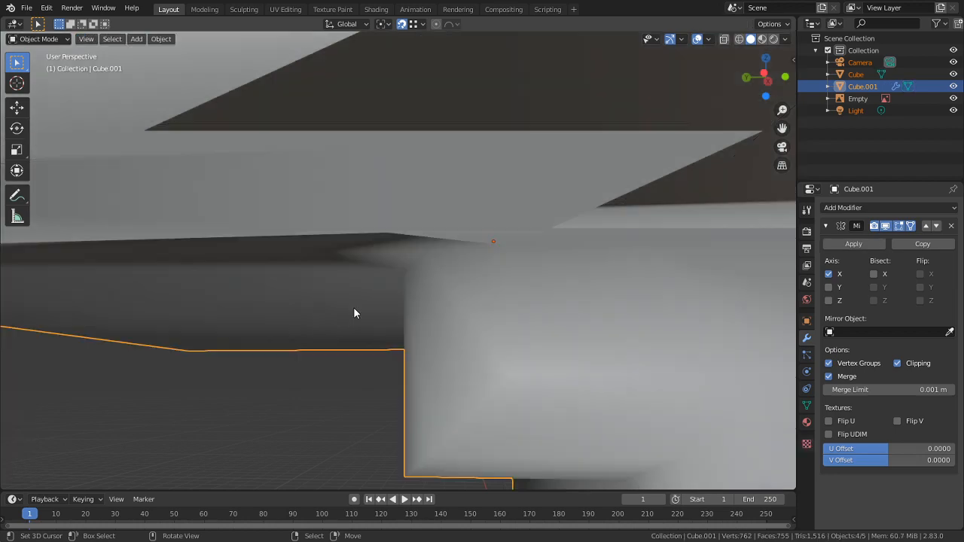
{"action": "key", "text": "a"}
{"action": "key", "text": "alt+a"}
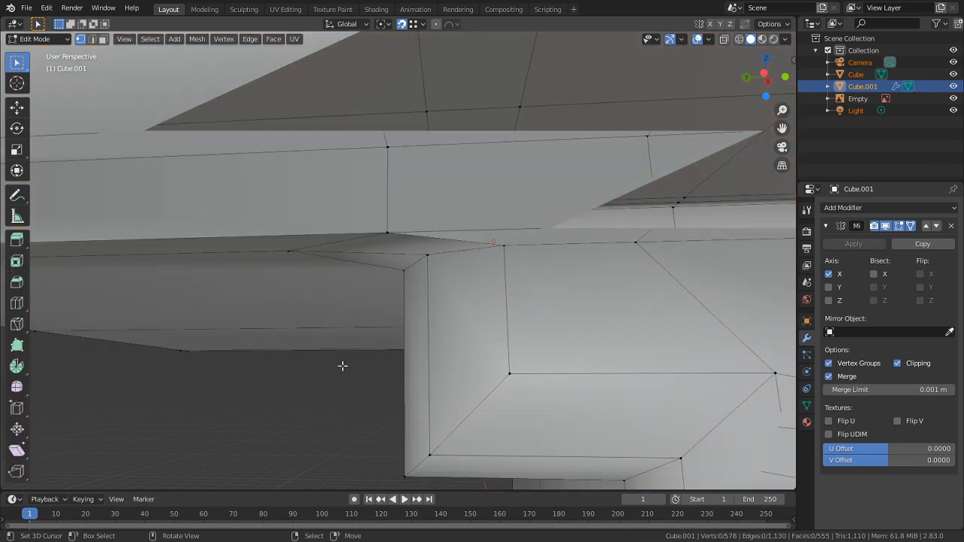
{"action": "left_click", "coordinate": [387, 234]}
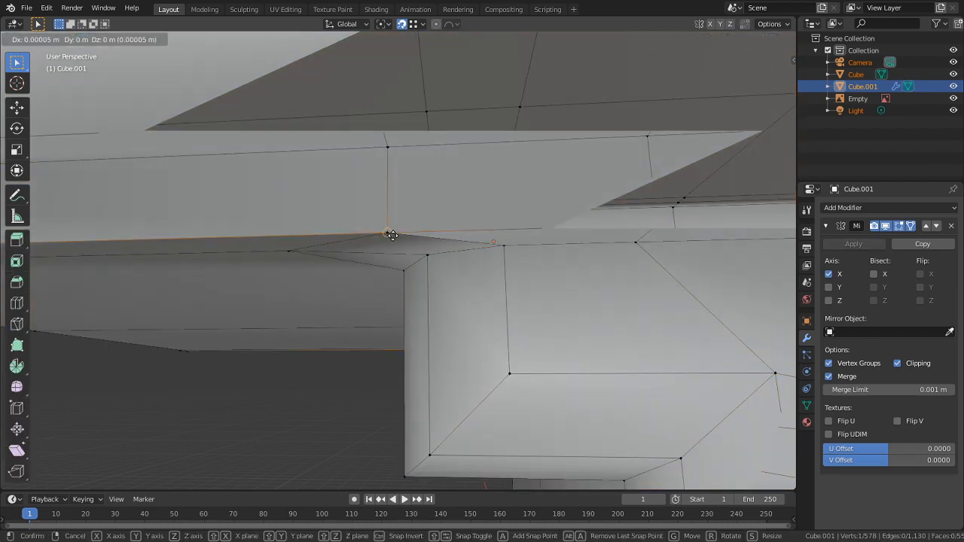
{"action": "key", "text": "ctrl+l"}
{"action": "key", "text": "m"}
{"action": "left_click", "coordinate": [444, 217]}
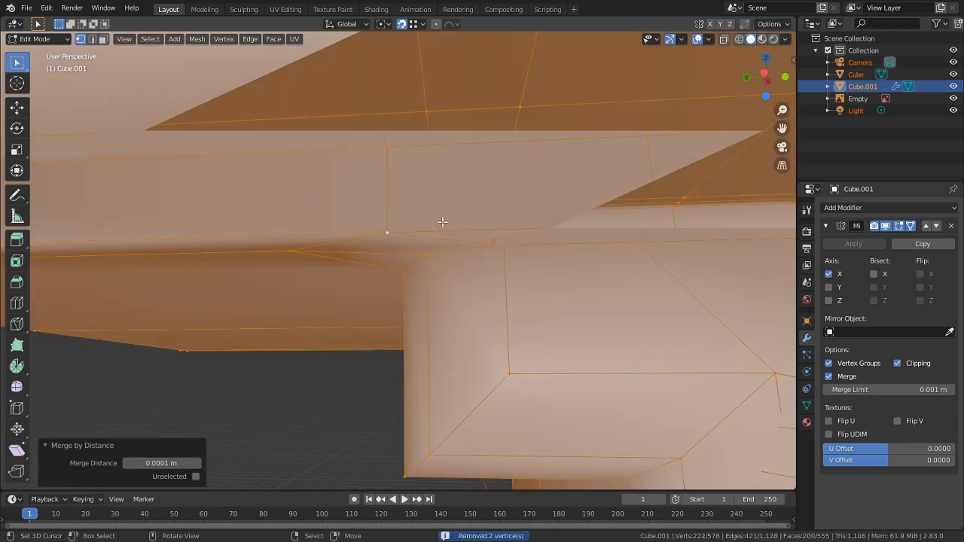
{"action": "key", "text": "Tab"}
{"action": "middle_click_drag", "start_coordinate": [375, 403], "coordinate": [384, 338]}
{"action": "left_click_drag", "start_coordinate": [384, 334], "coordinate": [255, 347], "text": "alt"}
{"action": "scroll", "coordinate": [209, 364], "scroll_direction": "up", "scroll_amount": 3}
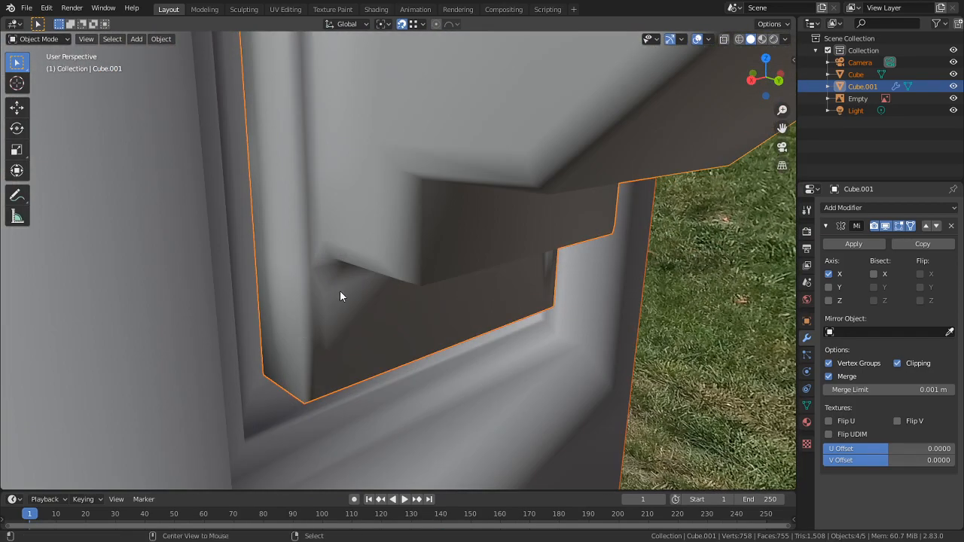
{"action": "left_click_drag", "start_coordinate": [340, 289], "coordinate": [379, 264], "text": "alt"}
{"action": "key", "text": "Tab"}
{"action": "left_click_drag", "start_coordinate": [356, 221], "coordinate": [410, 204], "text": "alt"}
{"action": "left_click", "coordinate": [361, 194]}
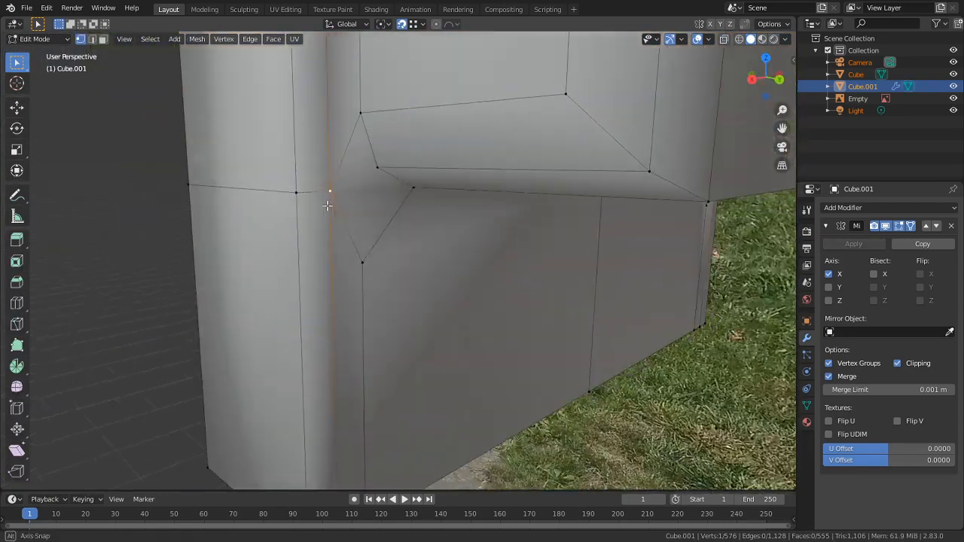
{"action": "key", "text": "g"}
{"action": "right_click", "coordinate": [339, 259]}
{"action": "middle_click_drag", "start_coordinate": [360, 231], "coordinate": [331, 194]}
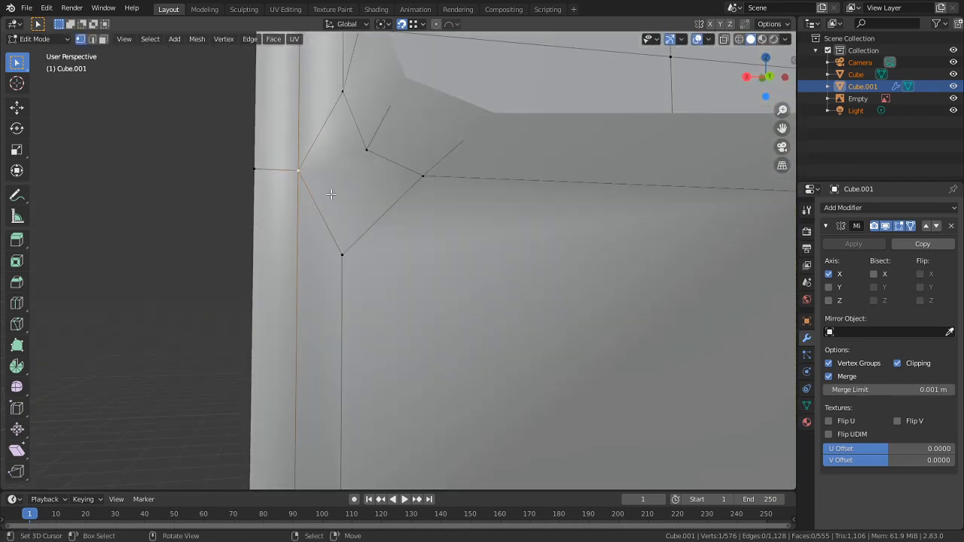
{"action": "key", "text": "k"}
{"action": "key", "text": "Escape"}
{"action": "key", "text": "Tab"}
{"action": "key", "text": "Tab"}
{"action": "right_click", "coordinate": [344, 252]}
Knife-cut an edge at the lower block's corner, from the bottom panel's corner vertex to the inner bevel vertex
{"action": "key", "text": "k"}
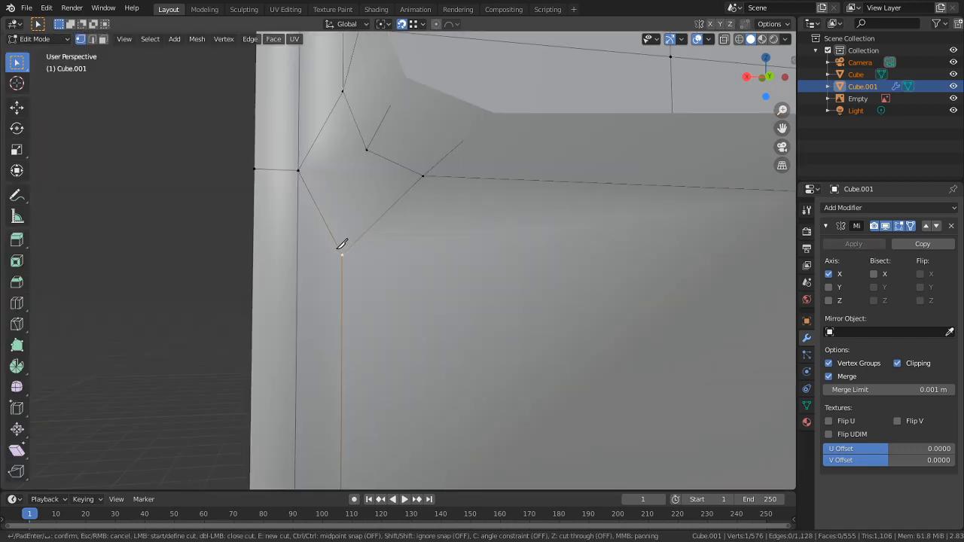
{"action": "middle_click_drag", "start_coordinate": [471, 258], "coordinate": [610, 240]}
{"action": "scroll", "coordinate": [454, 256], "scroll_direction": "up", "scroll_amount": 4}
{"action": "middle_click_drag", "start_coordinate": [461, 249], "coordinate": [439, 232]}
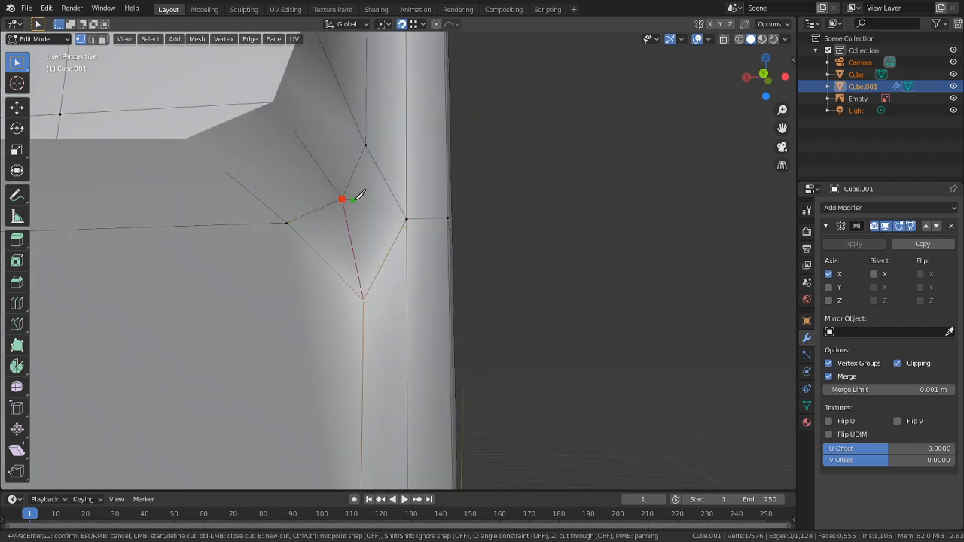
{"action": "key", "text": "Return"}
Check how the face loops run around the lower block's corner by selecting the side, bevel and edge strips
{"action": "scroll", "coordinate": [378, 240], "scroll_direction": "down", "scroll_amount": 6}
{"action": "middle_click_drag", "start_coordinate": [501, 262], "coordinate": [463, 286]}
{"action": "scroll", "coordinate": [458, 297], "scroll_direction": "down", "scroll_amount": 3}
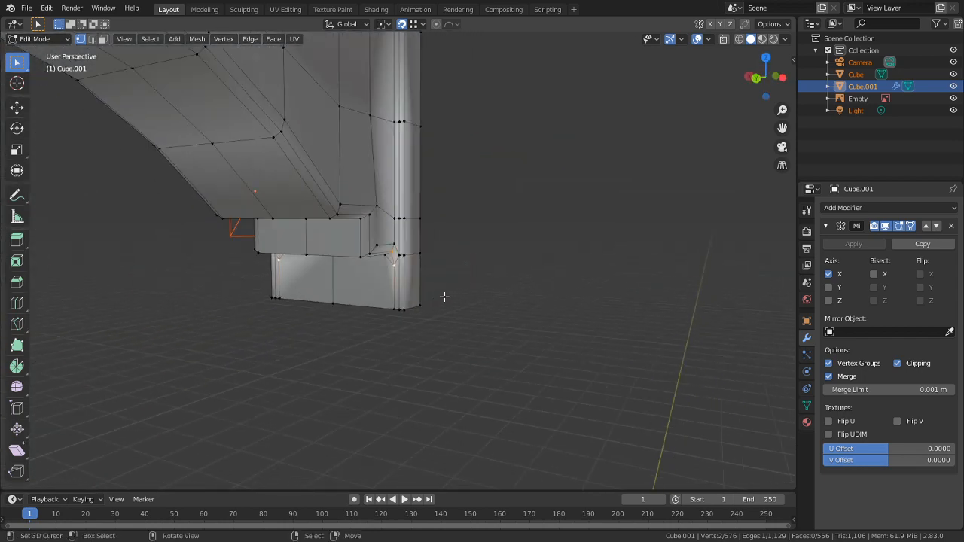
{"action": "key", "text": "3"}
{"action": "left_click", "coordinate": [409, 296], "text": "alt"}
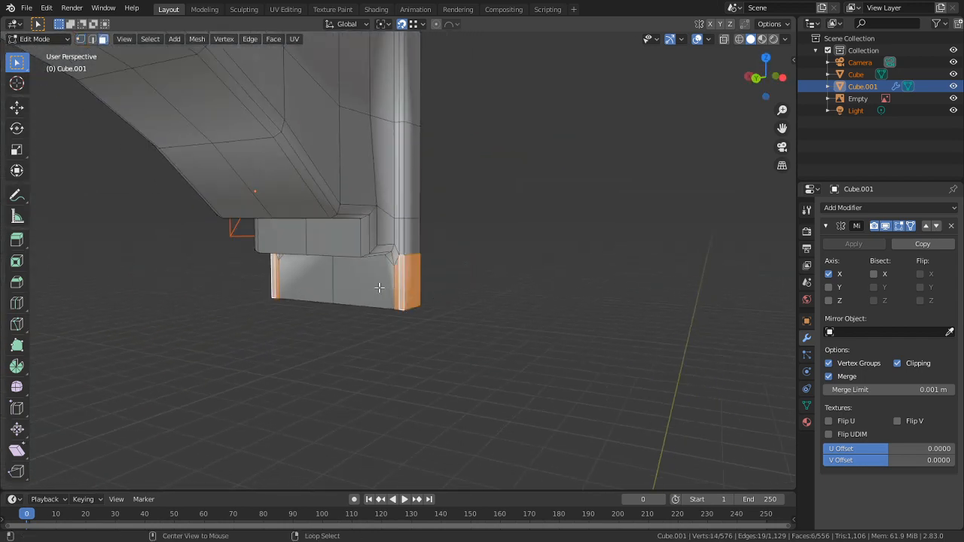
{"action": "middle_click_drag", "start_coordinate": [376, 286], "coordinate": [426, 249]}
{"action": "left_click", "coordinate": [374, 250], "text": "alt"}
{"action": "left_click", "coordinate": [383, 251], "text": "alt"}
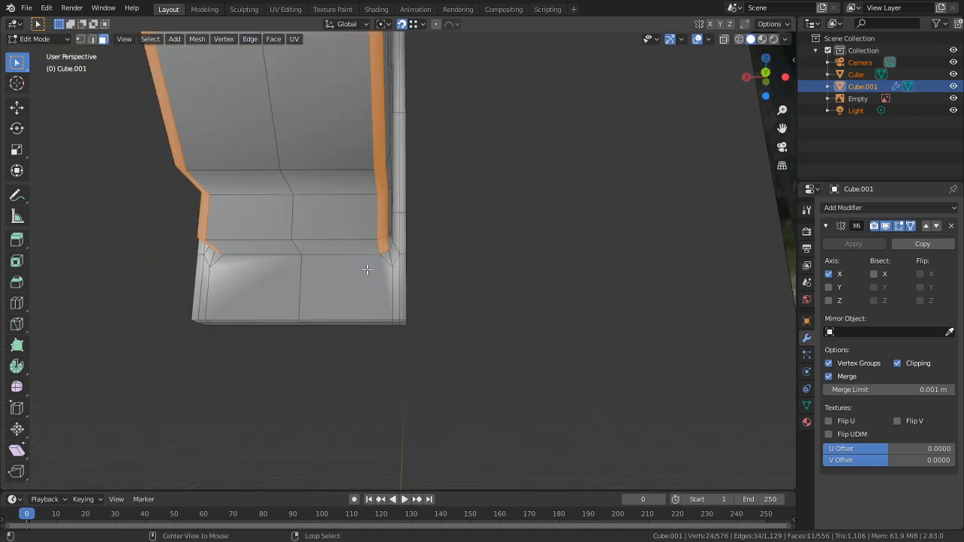
{"action": "left_click", "coordinate": [392, 279], "text": "alt"}
{"action": "scroll", "coordinate": [410, 290], "scroll_direction": "up", "scroll_amount": 5}
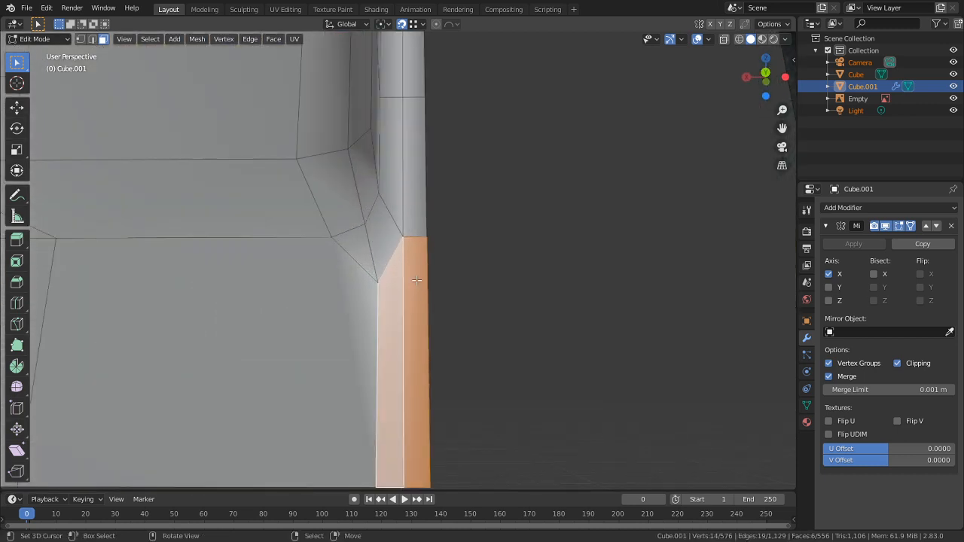
{"action": "scroll", "coordinate": [411, 295], "scroll_direction": "up", "scroll_amount": 2}
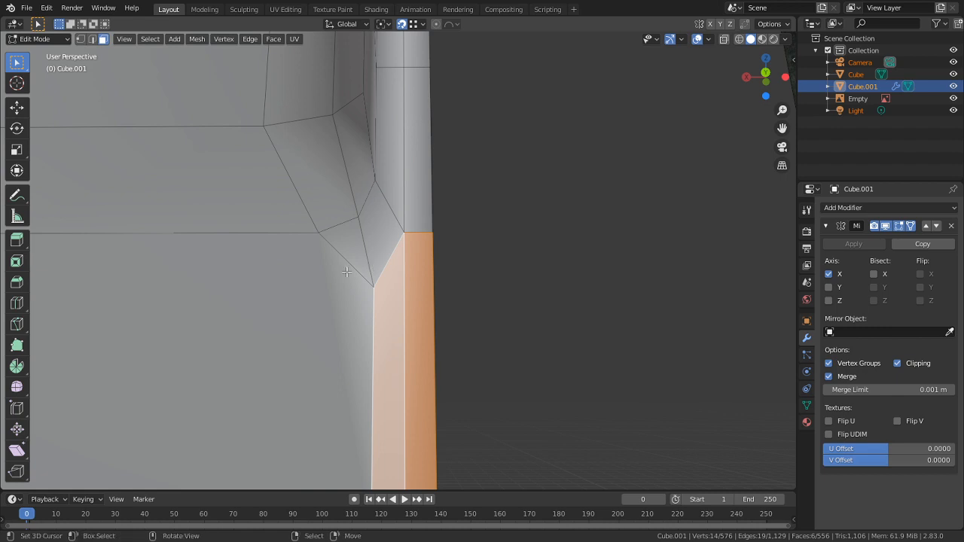
{"action": "scroll", "coordinate": [314, 289], "scroll_direction": "down", "scroll_amount": 3}
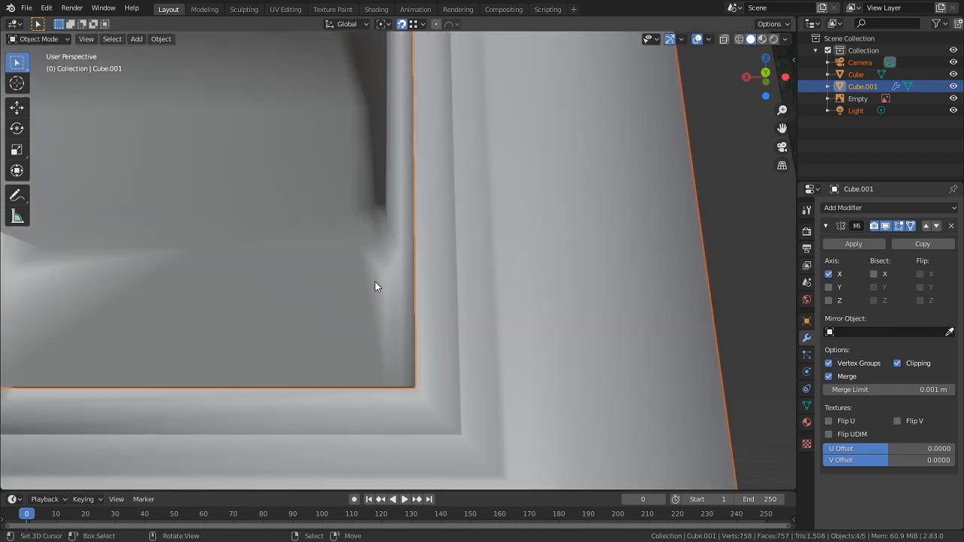
{"action": "left_click", "coordinate": [373, 275]}
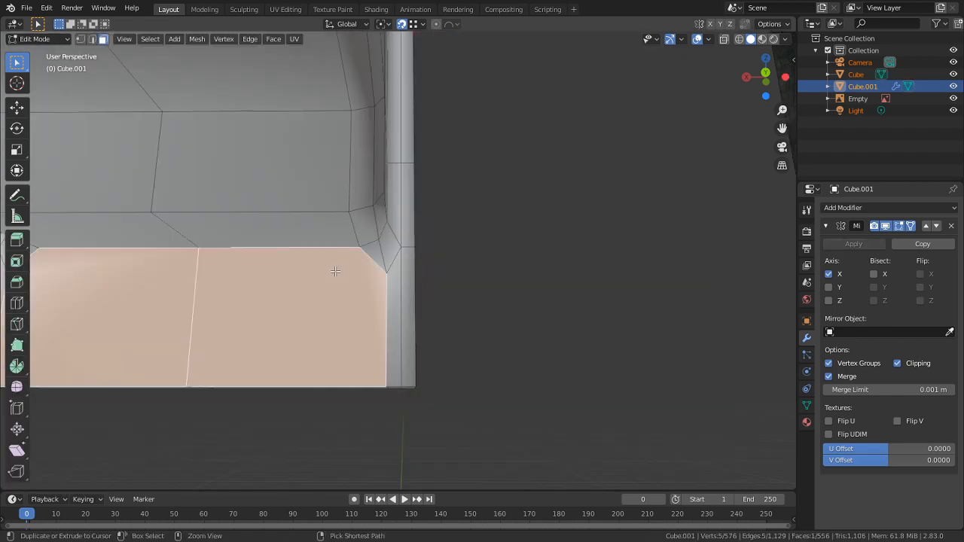
{"action": "key", "text": "ctrl+r"}
{"action": "key", "text": "Escape"}
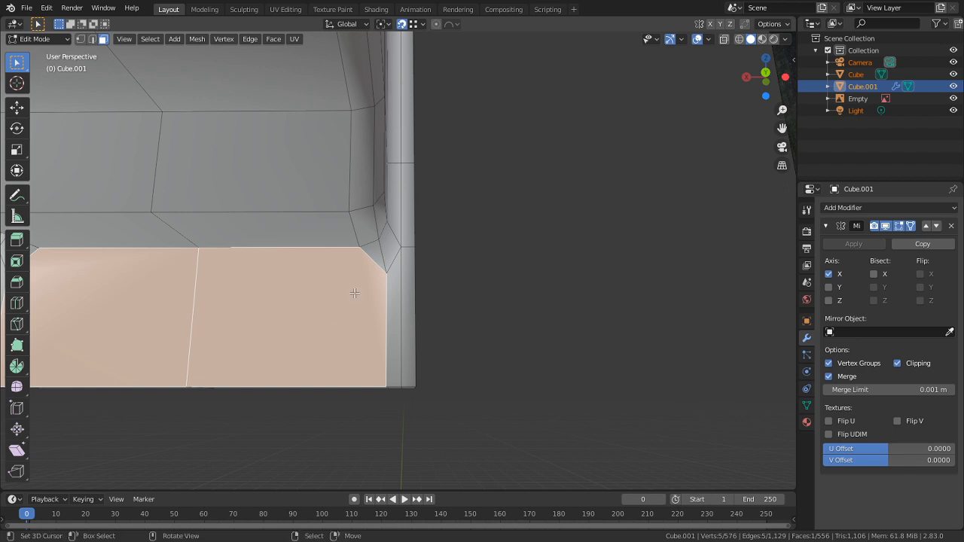
Undo the lower corner's knife cut and the merge by distance, along with the selections made since
{"action": "key", "text": "ctrl+z"}
{"action": "key", "text": "ctrl+z"}
{"action": "key", "text": "ctrl+z"}
{"action": "key", "text": "ctrl+z"}
{"action": "key", "text": "ctrl+z"}
{"action": "key", "text": "ctrl+z"}
{"action": "key", "text": "ctrl+z"}
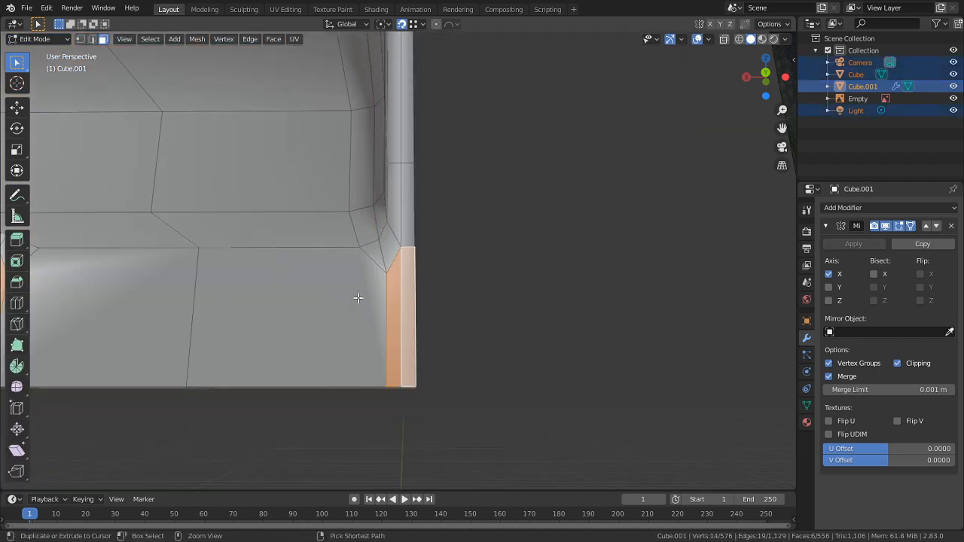
{"action": "key", "text": "ctrl+z"}
{"action": "key", "text": "ctrl+z"}
{"action": "key", "text": "ctrl+z"}
{"action": "key", "text": "ctrl+z"}
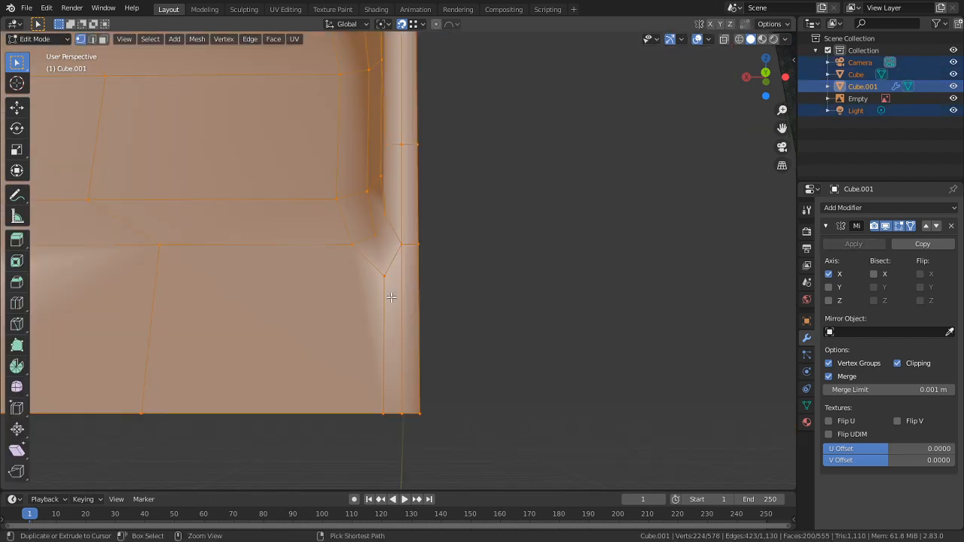
{"action": "key", "text": "ctrl+z"}
Add one centred lengthwise loop cut through the panel strips above the stepped block and move it -0.05509 m along X
{"action": "middle_click_drag", "start_coordinate": [391, 296], "coordinate": [228, 295]}
{"action": "scroll", "coordinate": [228, 294], "scroll_direction": "down", "scroll_amount": 5}
{"action": "scroll", "coordinate": [353, 280], "scroll_direction": "down", "scroll_amount": 4}
{"action": "middle_click_drag", "start_coordinate": [278, 246], "coordinate": [339, 246], "text": "shift"}
{"action": "scroll", "coordinate": [383, 282], "scroll_direction": "up", "scroll_amount": 3}
{"action": "scroll", "coordinate": [352, 247], "scroll_direction": "up", "scroll_amount": 6}
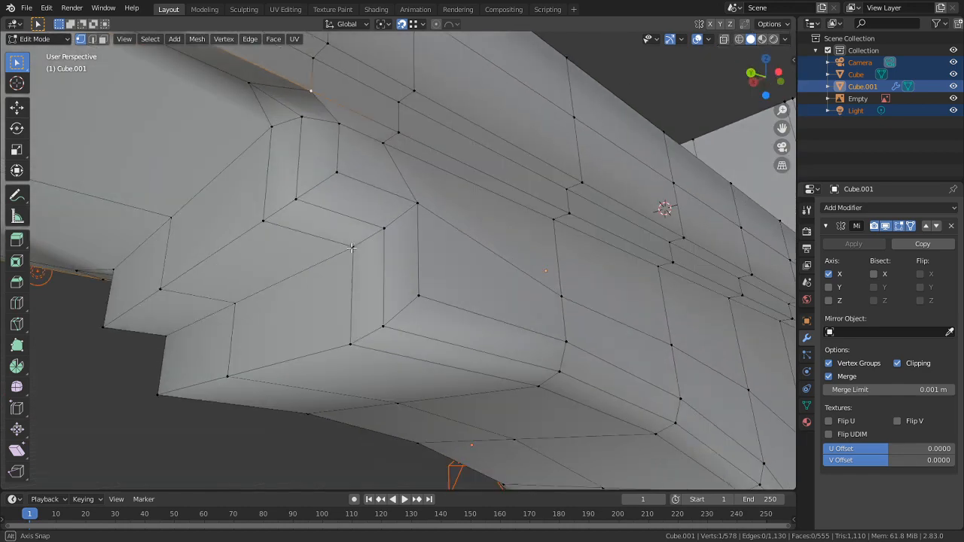
{"action": "scroll", "coordinate": [352, 247], "scroll_direction": "down", "scroll_amount": 2}
{"action": "middle_click_drag", "start_coordinate": [378, 217], "coordinate": [448, 384], "text": "shift"}
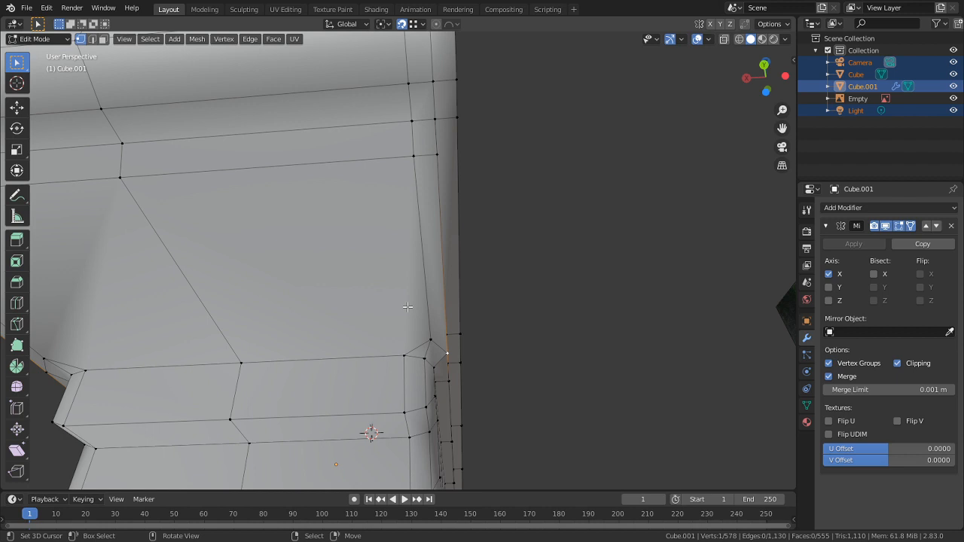
{"action": "key", "text": "ctrl+r"}
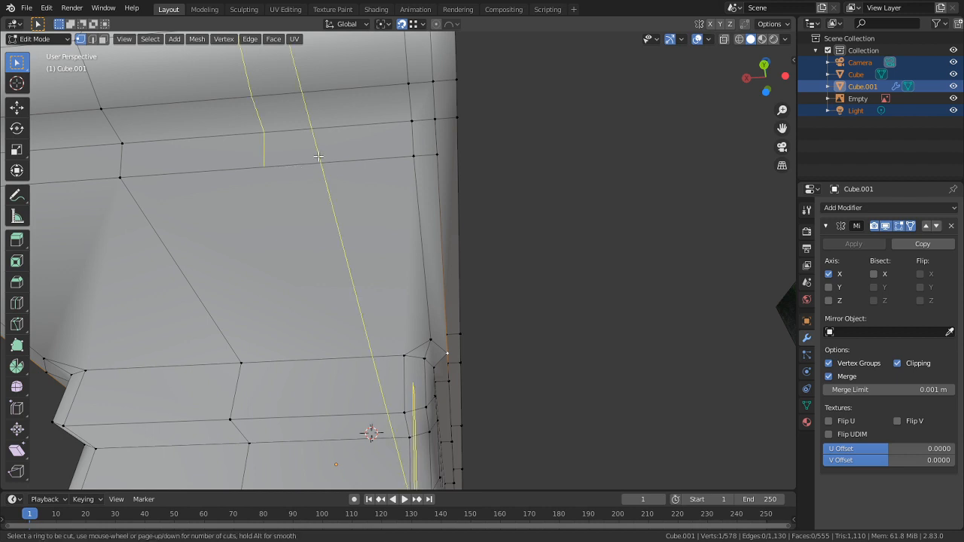
{"action": "left_click", "coordinate": [325, 156]}
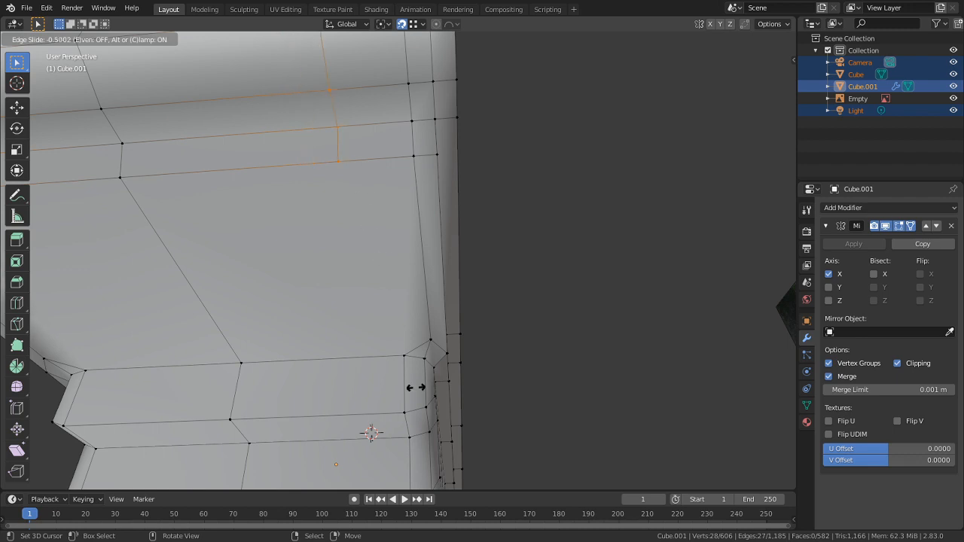
{"action": "right_click", "coordinate": [405, 363]}
{"action": "key", "text": "g"}
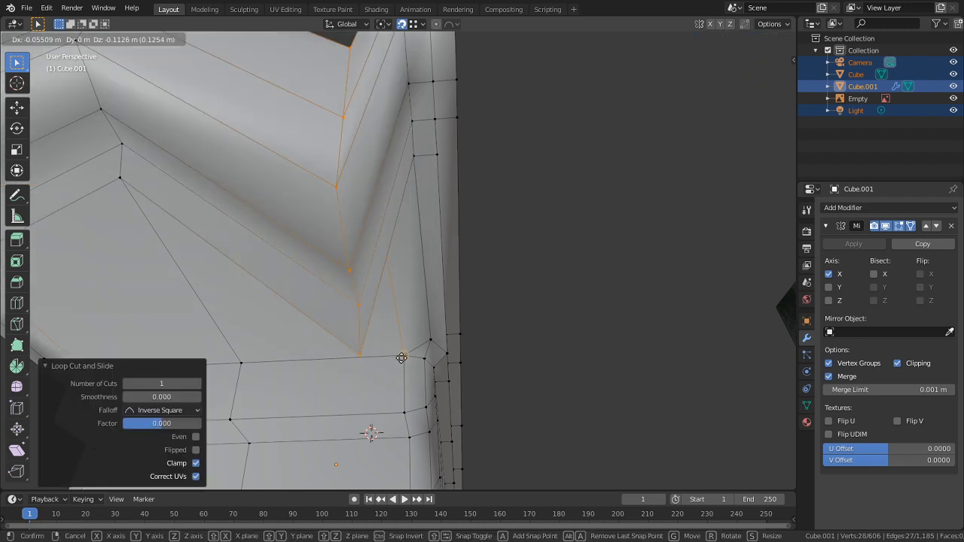
{"action": "key", "text": "x"}
{"action": "left_click", "coordinate": [401, 358]}
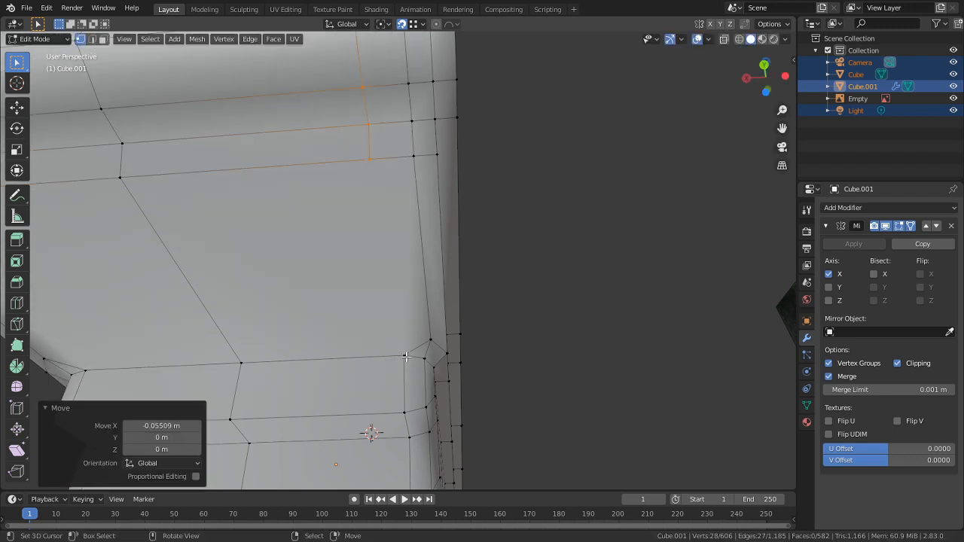
Knife-cut an edge across the large panel, joining the stepped block's upper corner vertex to the end of the new loop
{"action": "key", "text": "k"}
{"action": "left_click", "coordinate": [403, 354]}
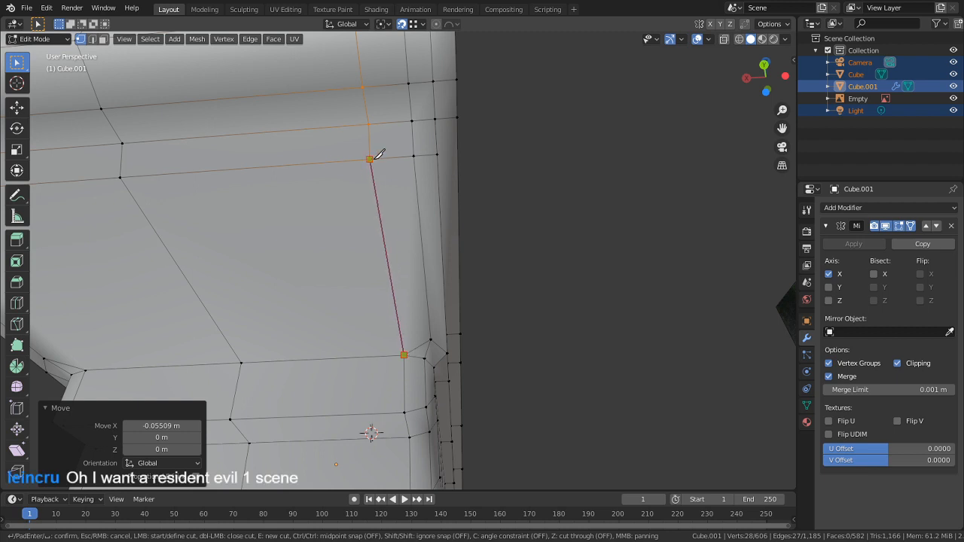
{"action": "key", "text": "Return"}
Knife-cut an edge up the bottom panel, from the new loop's vertex on its lower edge to the inner corner vertex
{"action": "middle_click_drag", "start_coordinate": [454, 289], "coordinate": [497, 474]}
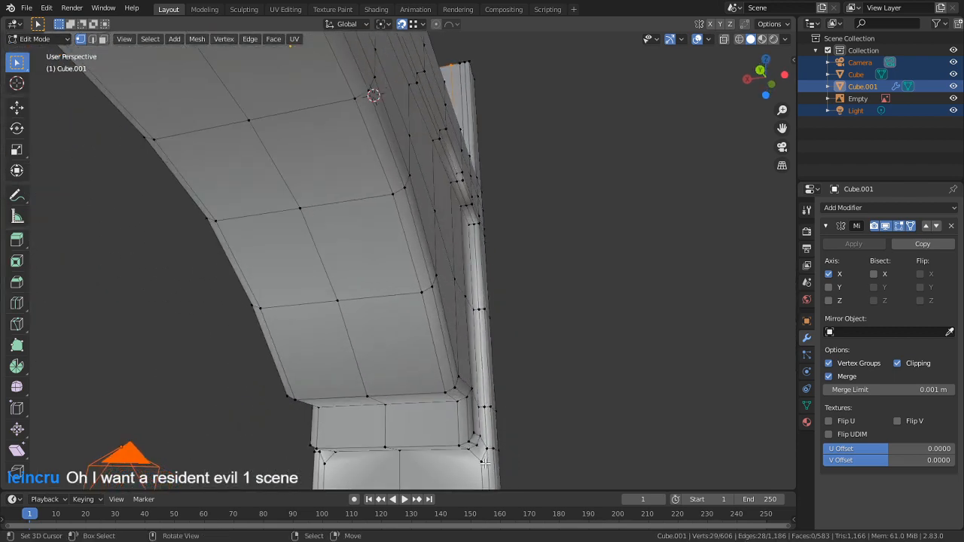
{"action": "middle_click_drag", "start_coordinate": [451, 438], "coordinate": [489, 418]}
{"action": "scroll", "coordinate": [489, 418], "scroll_direction": "up", "scroll_amount": 6}
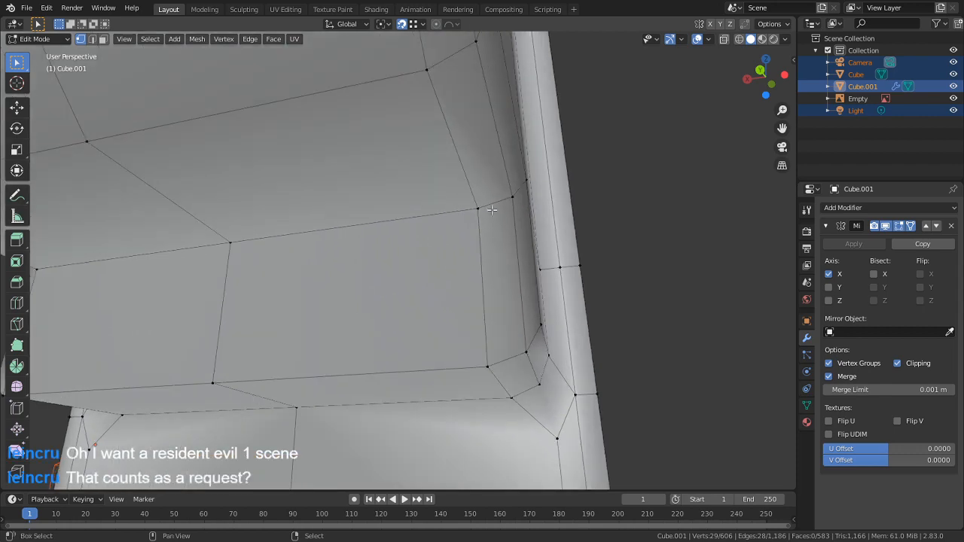
{"action": "middle_click_drag", "start_coordinate": [549, 385], "coordinate": [547, 352], "text": "shift"}
{"action": "middle_click_drag", "start_coordinate": [514, 402], "coordinate": [439, 248], "text": "shift"}
{"action": "key", "text": "k"}
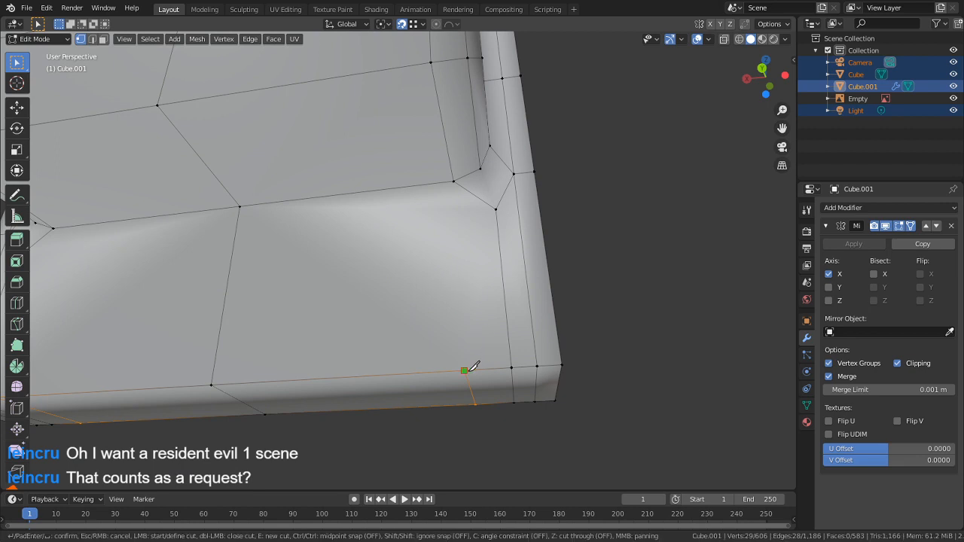
{"action": "left_click", "coordinate": [463, 370]}
{"action": "left_click", "coordinate": [453, 180]}
{"action": "key", "text": "Return"}
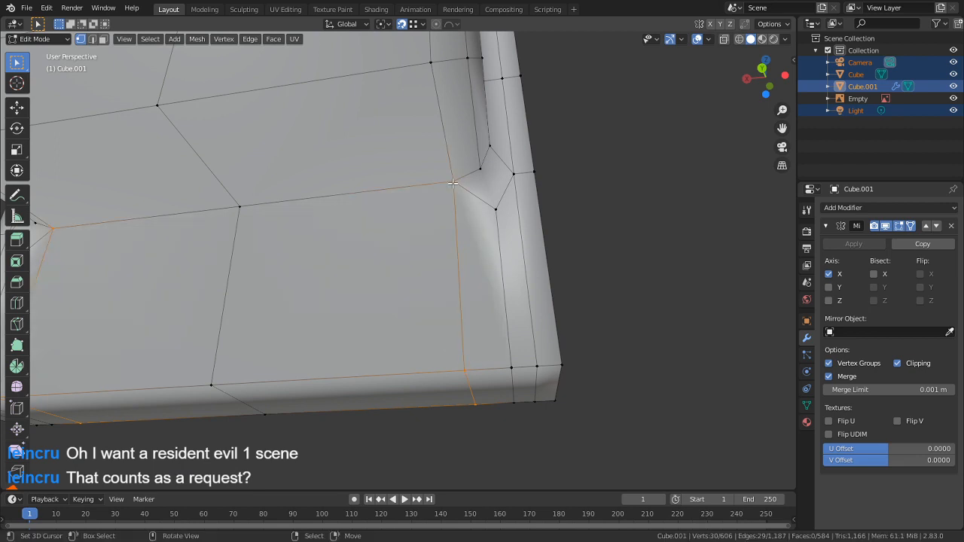
Knife-cut an edge across the lower corner, joining the two corner vertices on either side of the pinched face
{"action": "scroll", "coordinate": [477, 196], "scroll_direction": "up", "scroll_amount": 4}
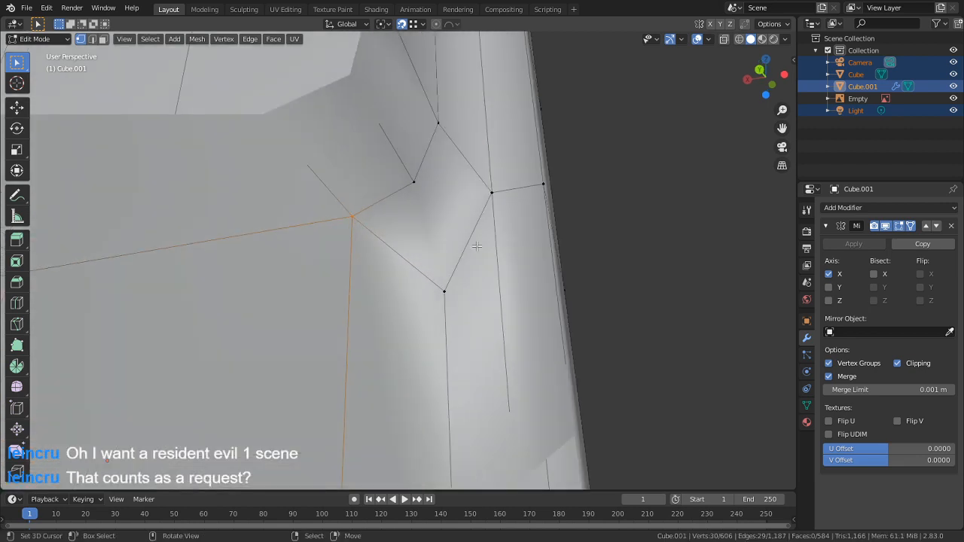
{"action": "middle_click_drag", "start_coordinate": [478, 244], "coordinate": [457, 266]}
{"action": "key", "text": "k"}
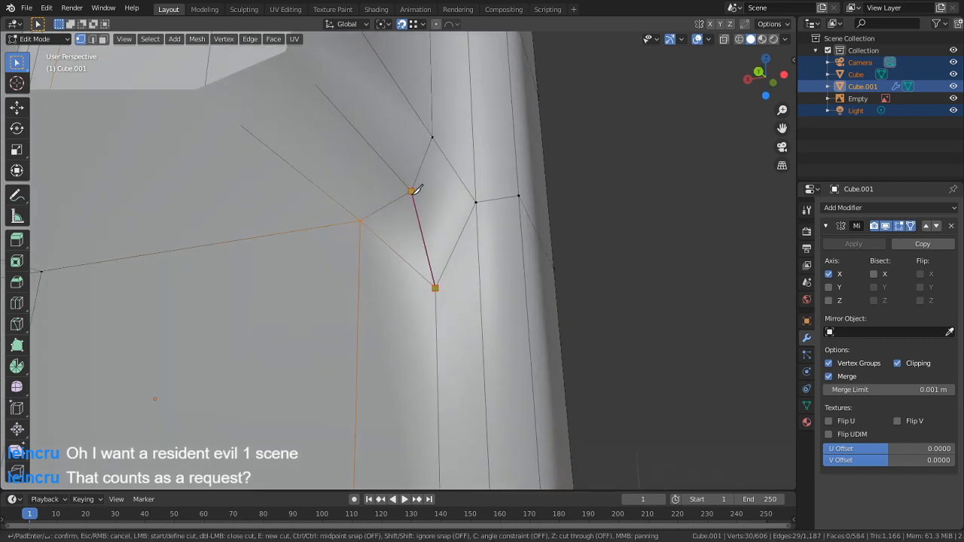
{"action": "key", "text": "Return"}
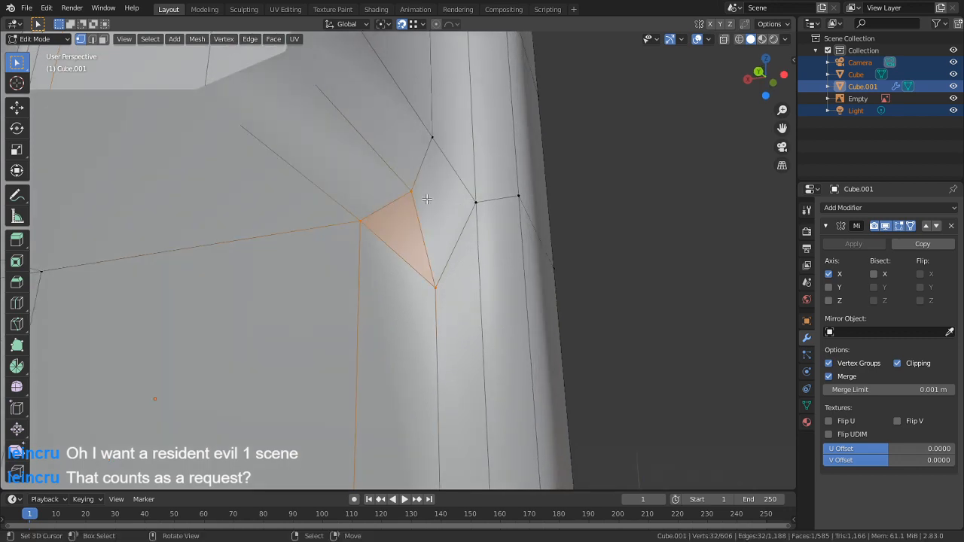
Check the face loops beside the lower corner, select the linked mesh and merge its vertices by distance at 0.0001 m
{"action": "middle_click_drag", "start_coordinate": [416, 235], "coordinate": [407, 269]}
{"action": "key", "text": "Tab"}
{"action": "key", "text": "Tab"}
{"action": "left_click", "coordinate": [418, 373], "text": "alt"}
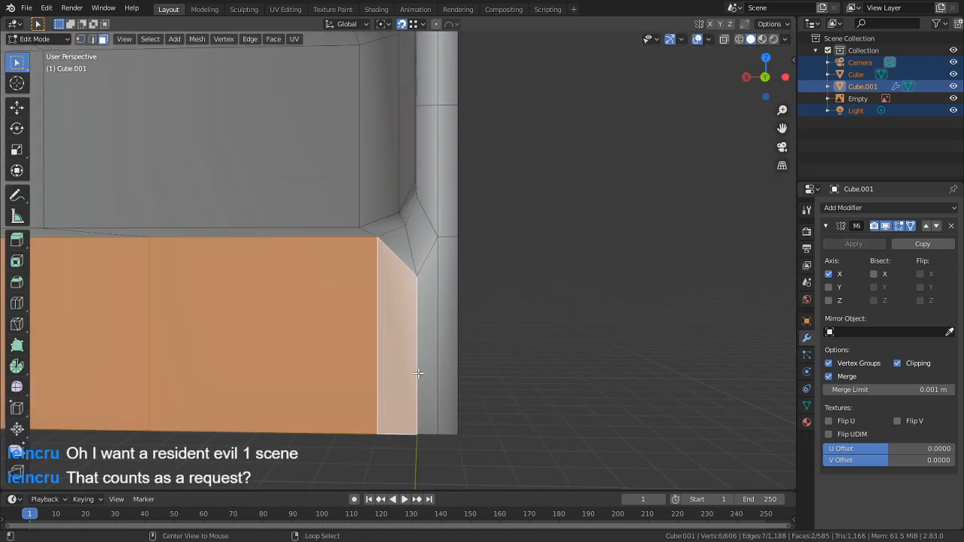
{"action": "right_click", "coordinate": [432, 368], "text": "alt"}
{"action": "right_click", "coordinate": [423, 367], "text": "alt"}
{"action": "middle_click_drag", "start_coordinate": [425, 366], "coordinate": [402, 366]}
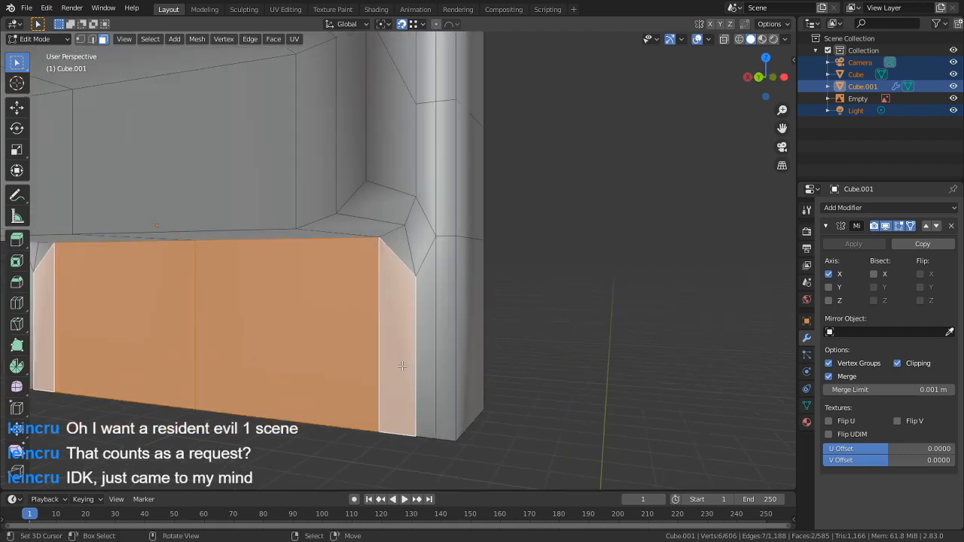
{"action": "key", "text": "l"}
{"action": "key", "text": "m"}
{"action": "left_click", "coordinate": [446, 371]}
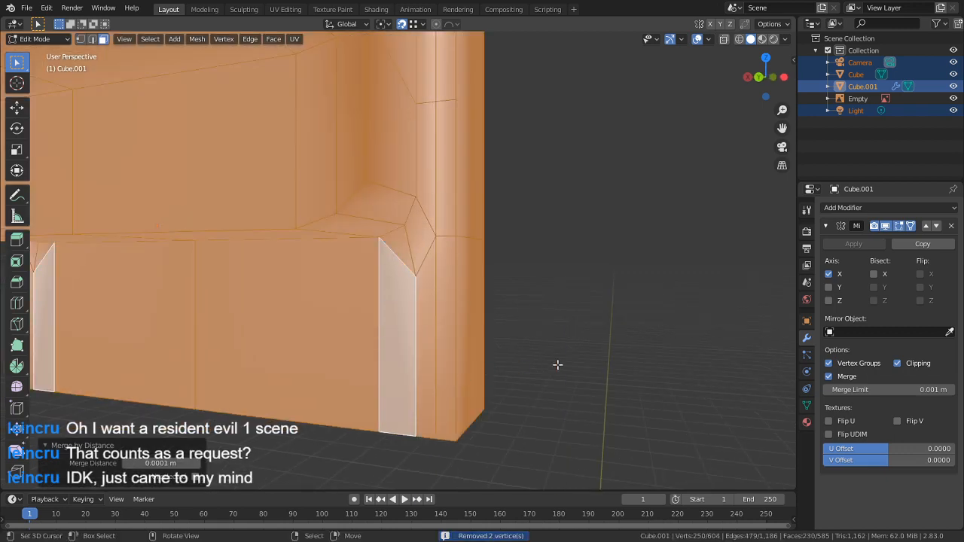
Select successive face loops around the lower corner and the stepped block to examine how they flow through the repaired topology
{"action": "right_click", "coordinate": [424, 362], "text": "alt"}
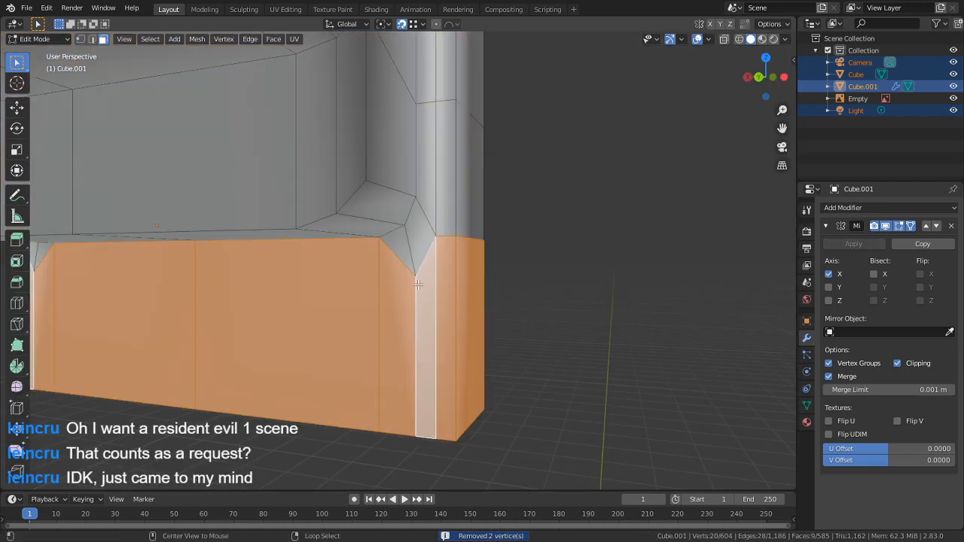
{"action": "right_click", "coordinate": [406, 237], "text": "alt"}
{"action": "right_click", "coordinate": [410, 251], "text": "alt"}
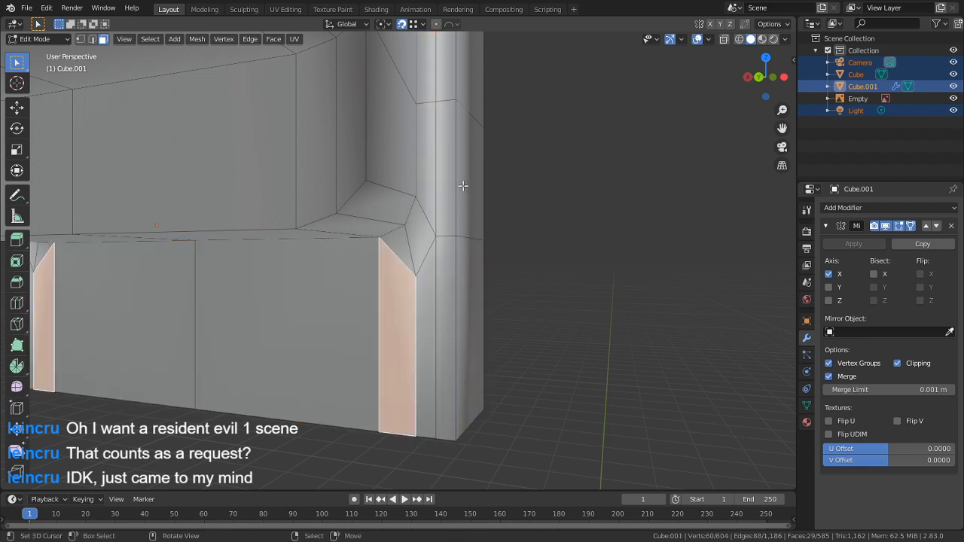
{"action": "middle_click_drag", "start_coordinate": [463, 186], "coordinate": [416, 193]}
{"action": "right_click", "coordinate": [366, 213], "text": "alt"}
{"action": "scroll", "coordinate": [392, 225], "scroll_direction": "down", "scroll_amount": 3}
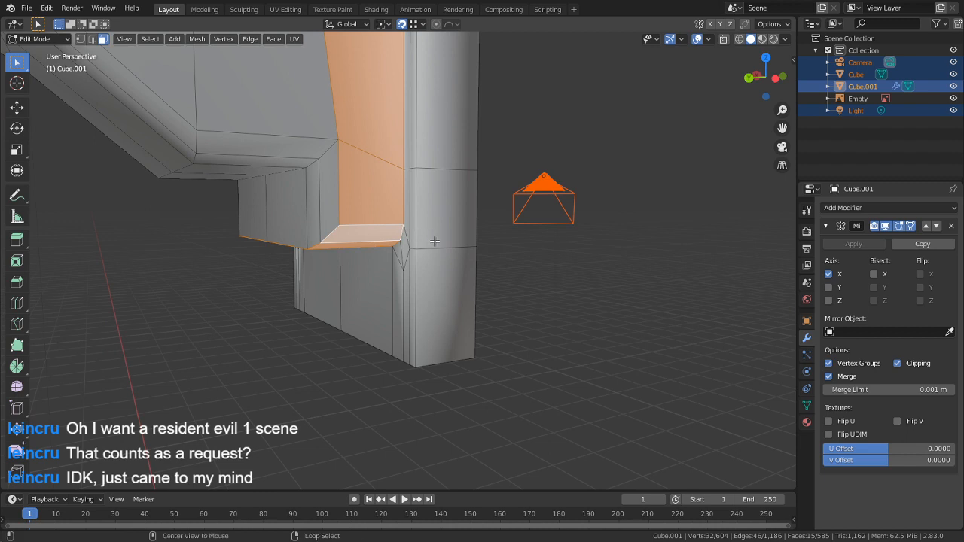
{"action": "right_click", "coordinate": [434, 241], "text": "alt"}
{"action": "right_click", "coordinate": [326, 227], "text": "alt"}
{"action": "right_click", "coordinate": [346, 238], "text": "alt"}
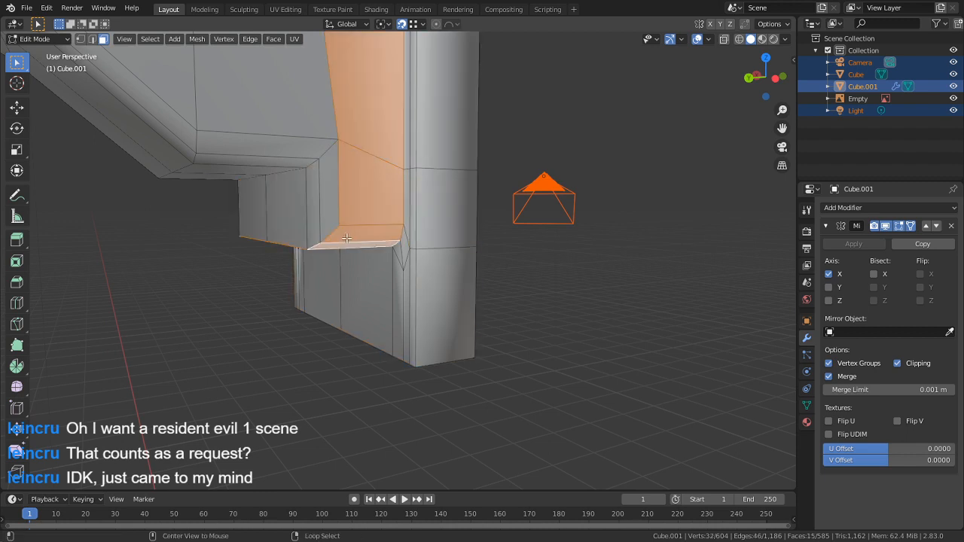
Select successive face loops along the bracket's curved side, underside and front steps to examine their flow
{"action": "right_click", "coordinate": [286, 149], "text": "alt"}
{"action": "scroll", "coordinate": [288, 158], "scroll_direction": "down", "scroll_amount": 3}
{"action": "right_click", "coordinate": [274, 158], "text": "alt"}
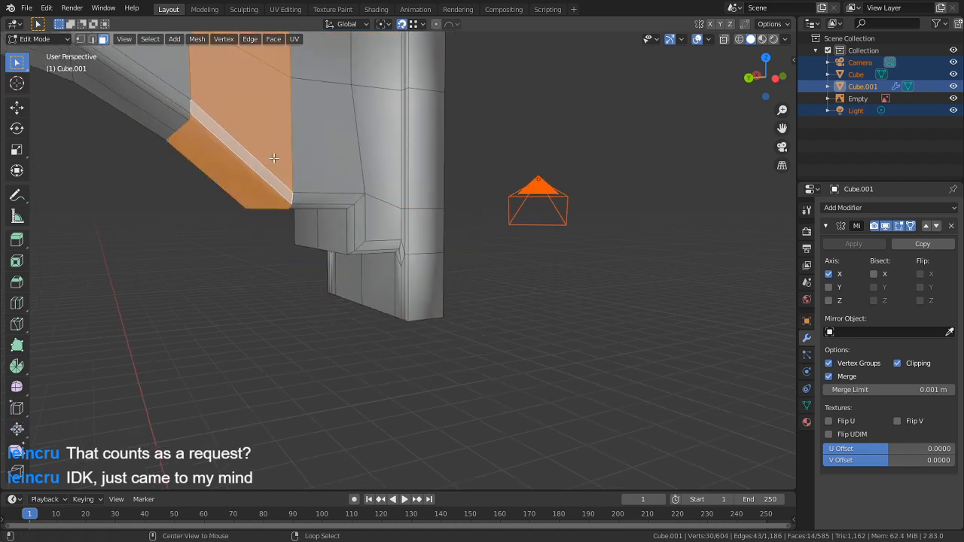
{"action": "scroll", "coordinate": [282, 188], "scroll_direction": "down", "scroll_amount": 4}
{"action": "right_click", "coordinate": [305, 202], "text": "alt"}
{"action": "right_click", "coordinate": [287, 193], "text": "alt"}
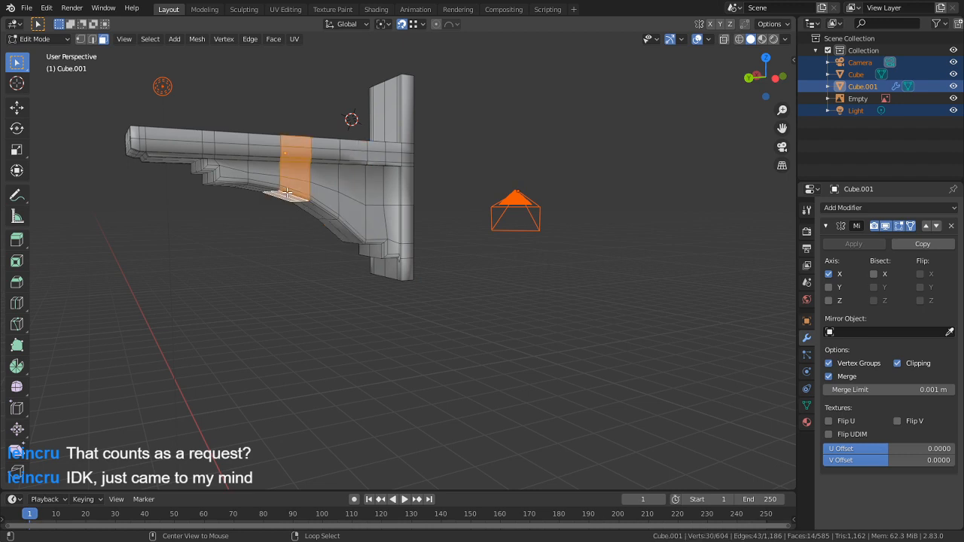
{"action": "right_click", "coordinate": [262, 186], "text": "alt"}
{"action": "right_click", "coordinate": [233, 179], "text": "alt"}
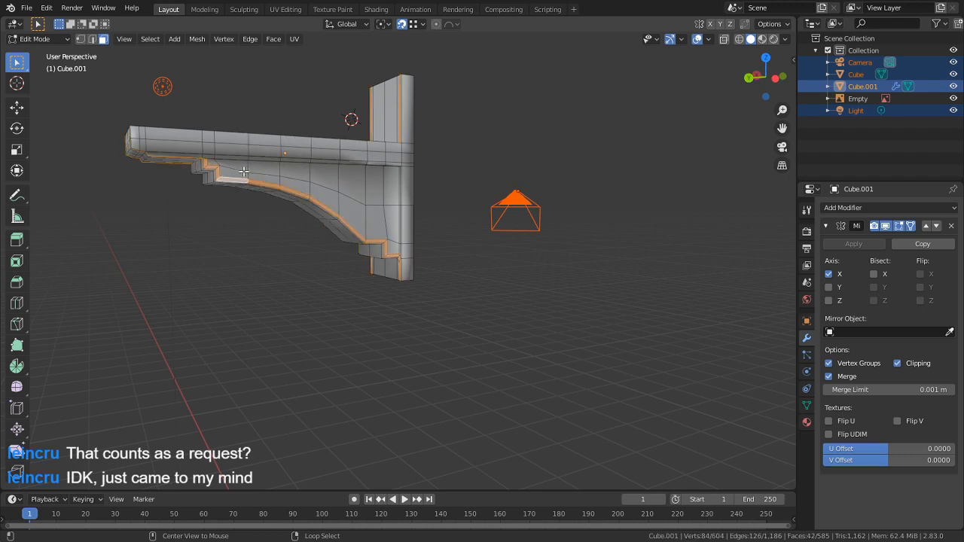
{"action": "right_click", "coordinate": [244, 172], "text": "alt"}
{"action": "right_click", "coordinate": [263, 171], "text": "alt"}
{"action": "right_click", "coordinate": [214, 162], "text": "alt"}
Compare the bracket with the reference photo and save Mailbox.blend
{"action": "middle_click_drag", "start_coordinate": [224, 178], "coordinate": [325, 258], "text": "shift"}
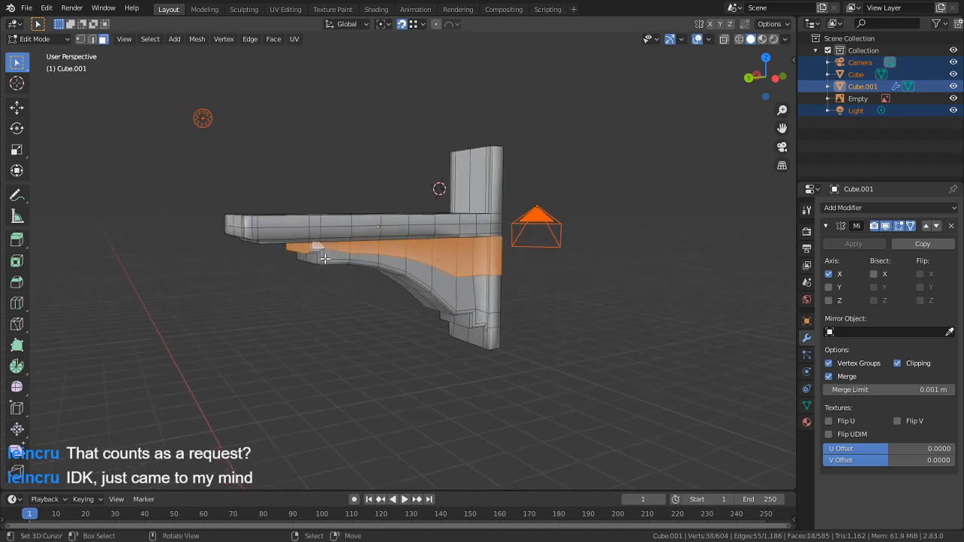
{"action": "middle_click_drag", "start_coordinate": [417, 289], "coordinate": [602, 293]}
{"action": "key", "text": "ctrl+s"}
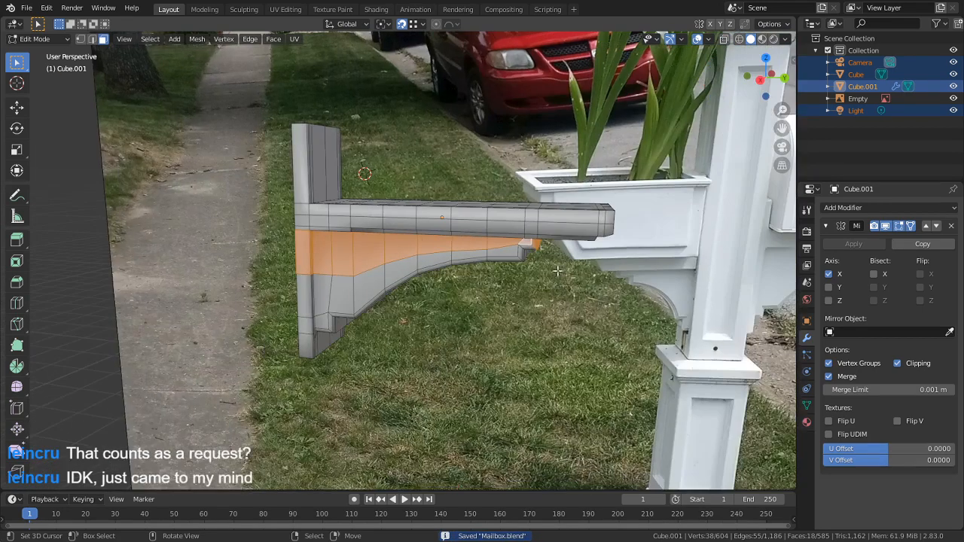
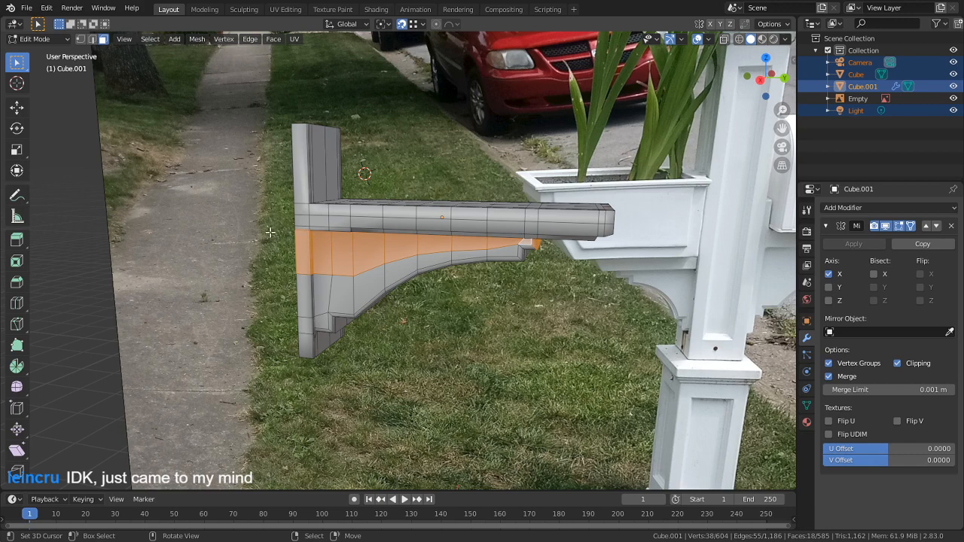
{"action": "middle_click_drag", "start_coordinate": [408, 235], "coordinate": [509, 272]}
{"action": "key", "text": "ctrl+s"}
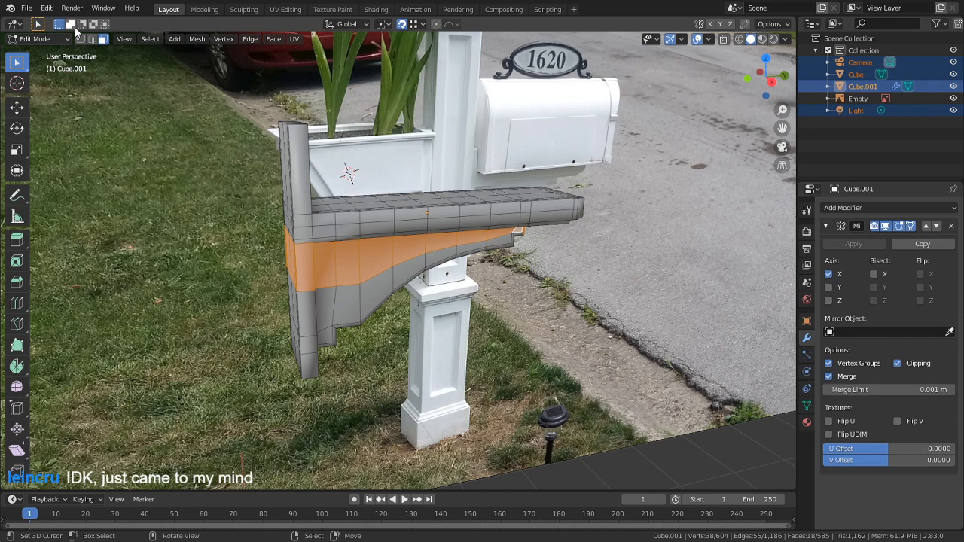
{"action": "middle_click_drag", "start_coordinate": [429, 181], "coordinate": [388, 218]}
{"action": "scroll", "coordinate": [429, 199], "scroll_direction": "up", "scroll_amount": 3}
{"action": "left_click", "coordinate": [26, 8]}
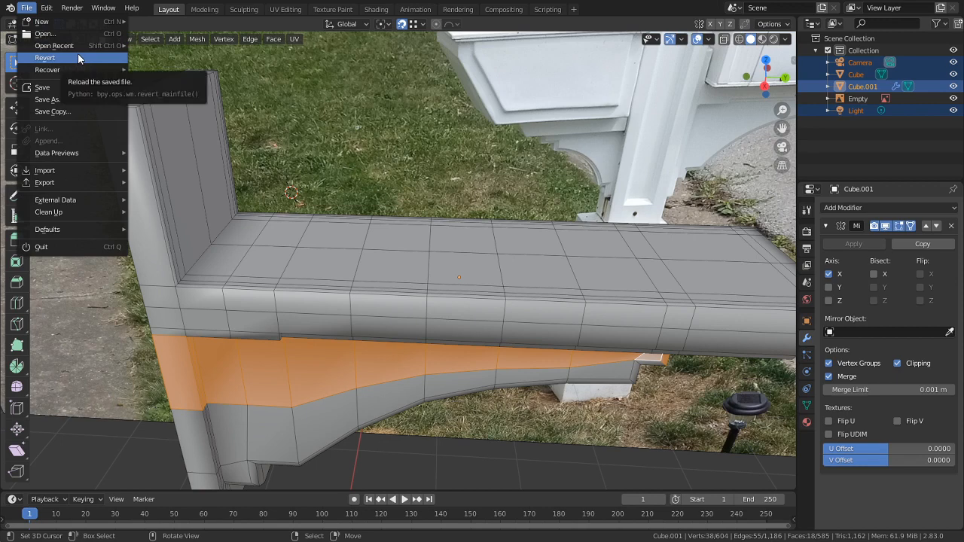
{"action": "mouse_move", "coordinate": [60, 21]}
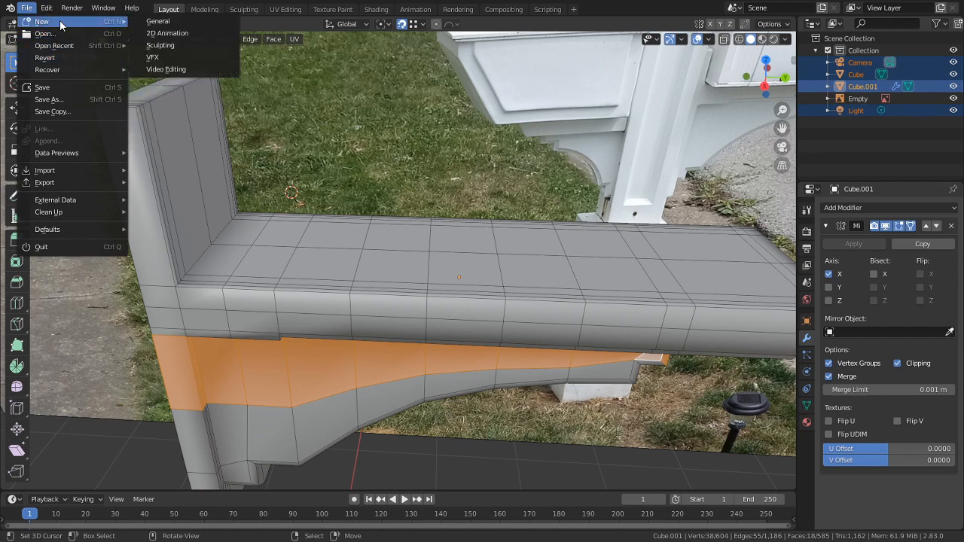
{"action": "key", "text": "ctrl+s"}
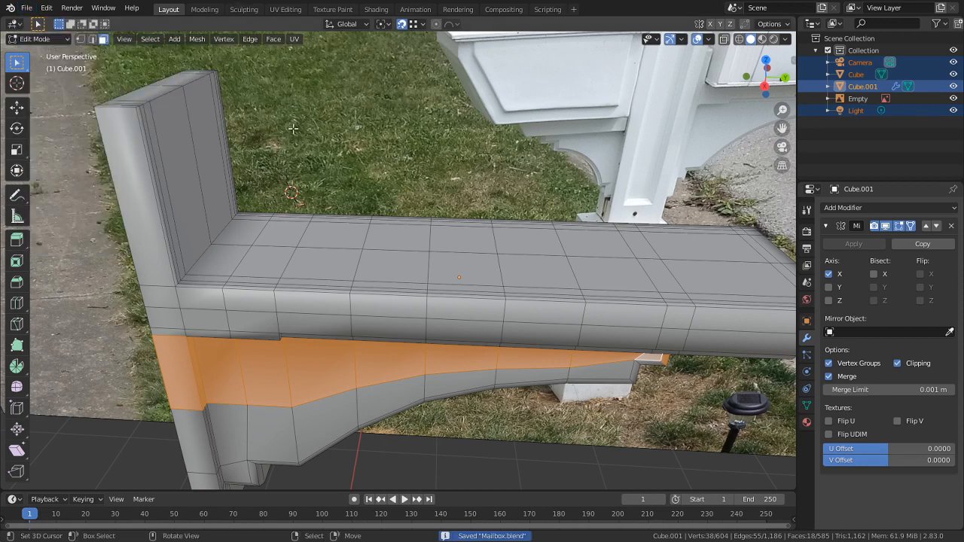
Reveal all hidden geometry and return to Object Mode
{"action": "middle_click_drag", "start_coordinate": [360, 259], "coordinate": [355, 228]}
{"action": "key", "text": "alt+h"}
{"action": "key", "text": "Tab"}
{"action": "scroll", "coordinate": [437, 243], "scroll_direction": "down", "scroll_amount": 2}
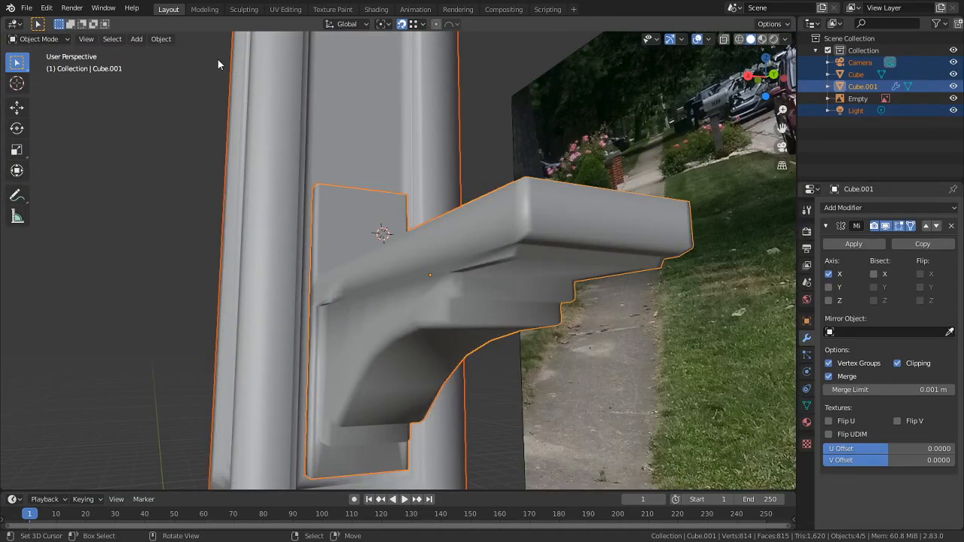
Apply flat shading to the post and the bracket together and save the file
{"action": "left_click", "coordinate": [282, 174]}
{"action": "left_click", "coordinate": [341, 229], "text": "shift"}
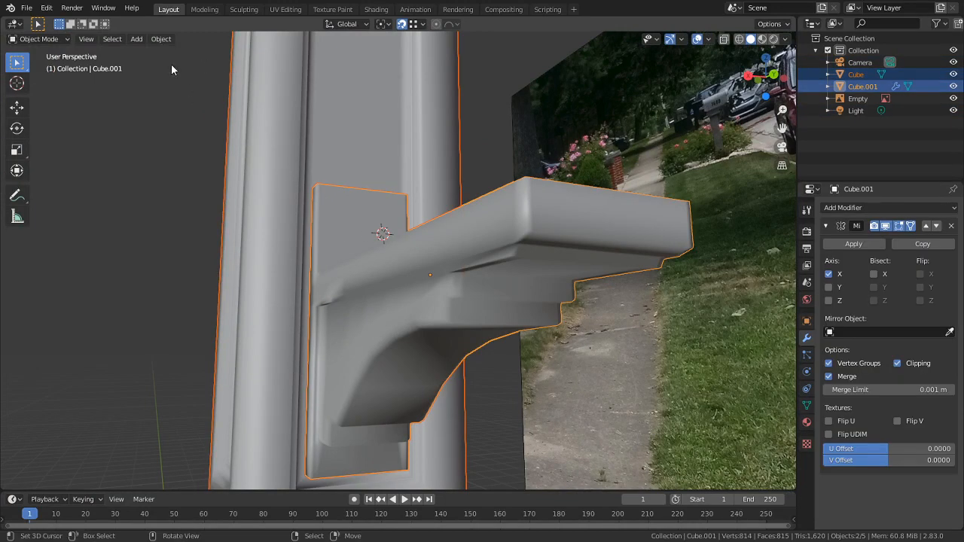
{"action": "left_click", "coordinate": [160, 38]}
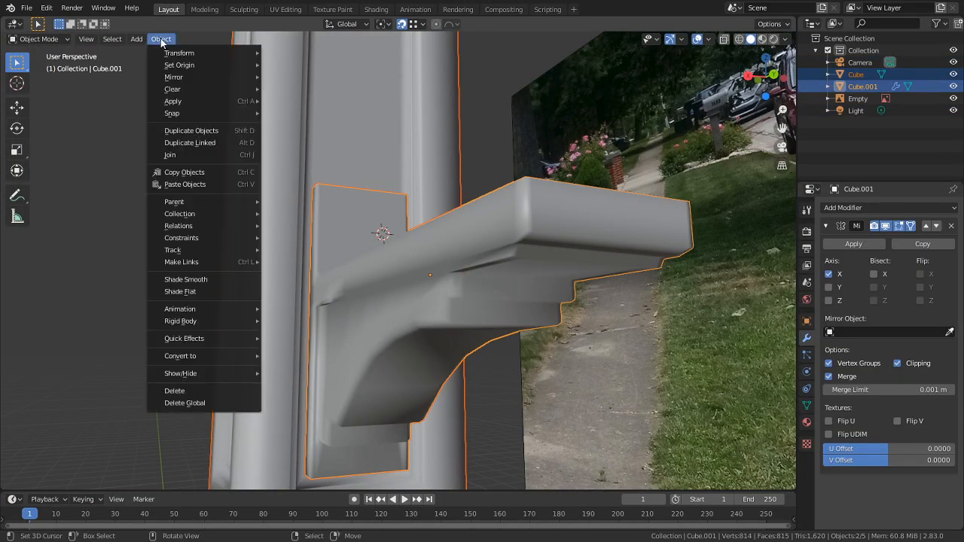
{"action": "left_click", "coordinate": [196, 291]}
{"action": "mouse_move", "coordinate": [297, 340]}
{"action": "middle_mouse_down"}
{"action": "mouse_move", "coordinate": [388, 351]}
{"action": "mouse_move", "coordinate": [417, 297]}
{"action": "mouse_move", "coordinate": [404, 331]}
{"action": "mouse_move", "coordinate": [331, 349]}
{"action": "mouse_move", "coordinate": [281, 345]}
{"action": "mouse_move", "coordinate": [284, 322]}
{"action": "mouse_move", "coordinate": [348, 302]}
{"action": "mouse_move", "coordinate": [300, 289]}
{"action": "mouse_move", "coordinate": [354, 275]}
{"action": "mouse_move", "coordinate": [329, 344]}
{"action": "mouse_move", "coordinate": [633, 291]}
{"action": "mouse_move", "coordinate": [605, 335]}
{"action": "mouse_move", "coordinate": [507, 326]}
{"action": "middle_mouse_up"}
{"action": "key", "text": "ctrl+s"}
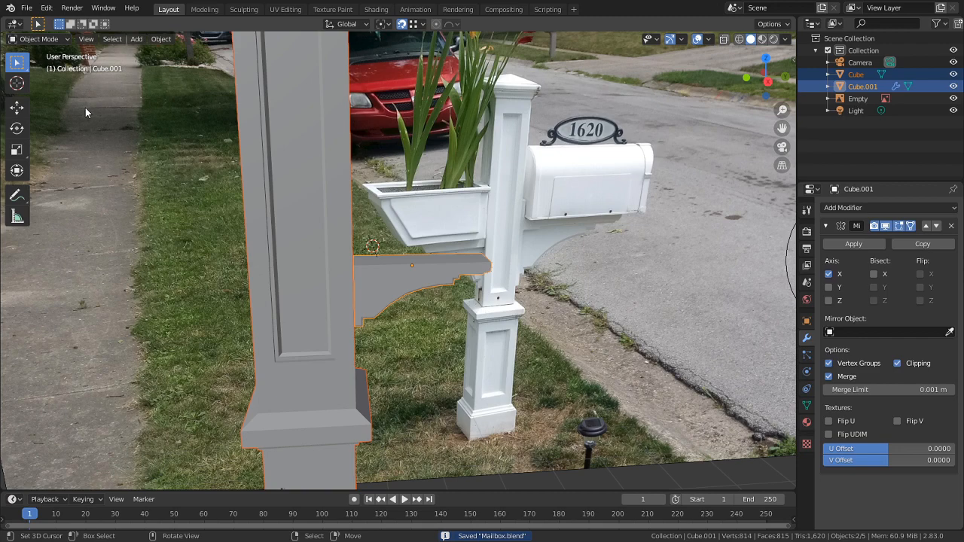
Open Character Mesh.blend from the character mesh folder inside Projects\PS1 Esque Graphics
{"action": "left_click", "coordinate": [33, 9]}
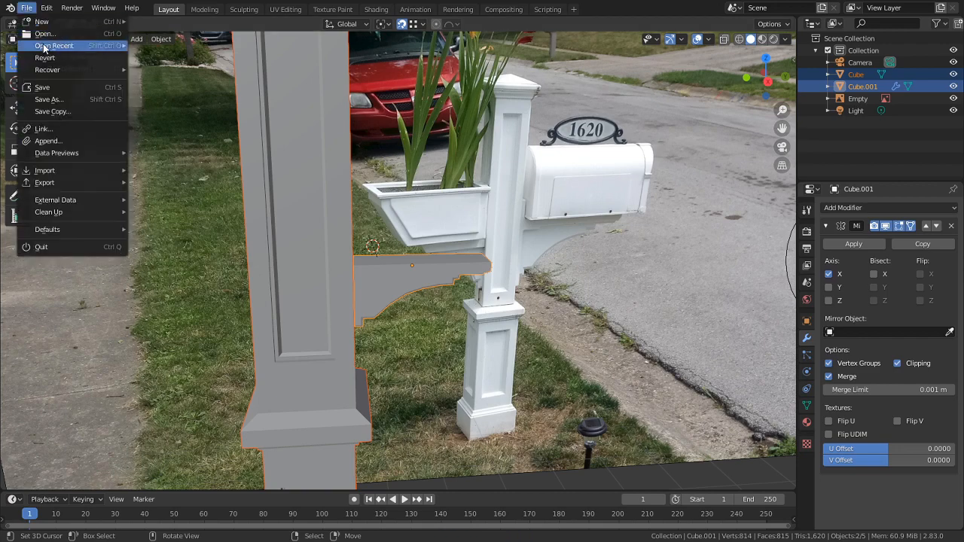
{"action": "left_click", "coordinate": [44, 34]}
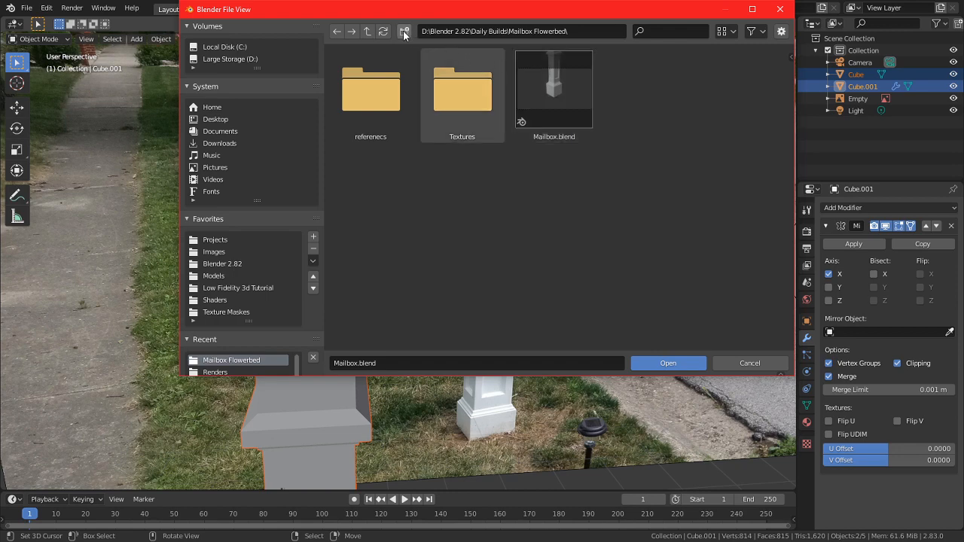
{"action": "left_click", "coordinate": [367, 33]}
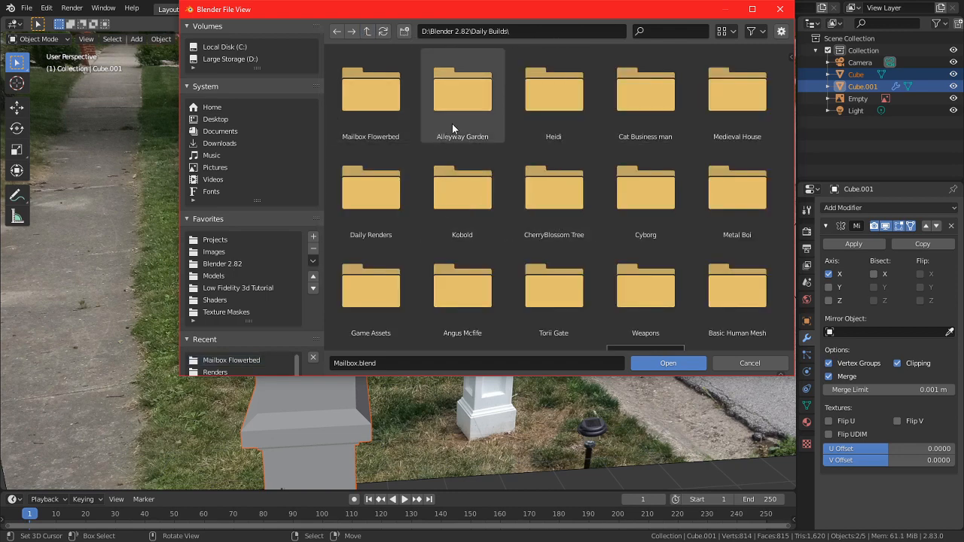
{"action": "left_click", "coordinate": [368, 32]}
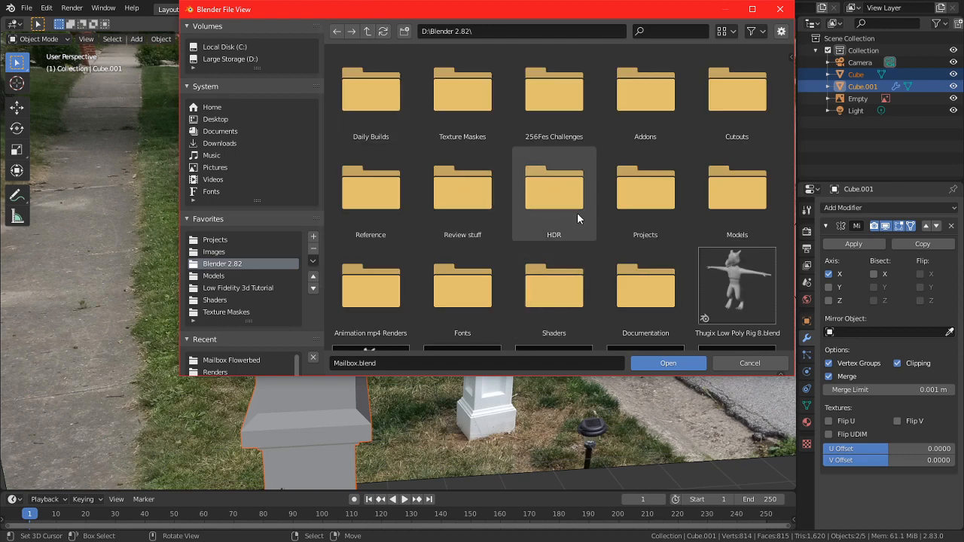
{"action": "double_click", "coordinate": [620, 212]}
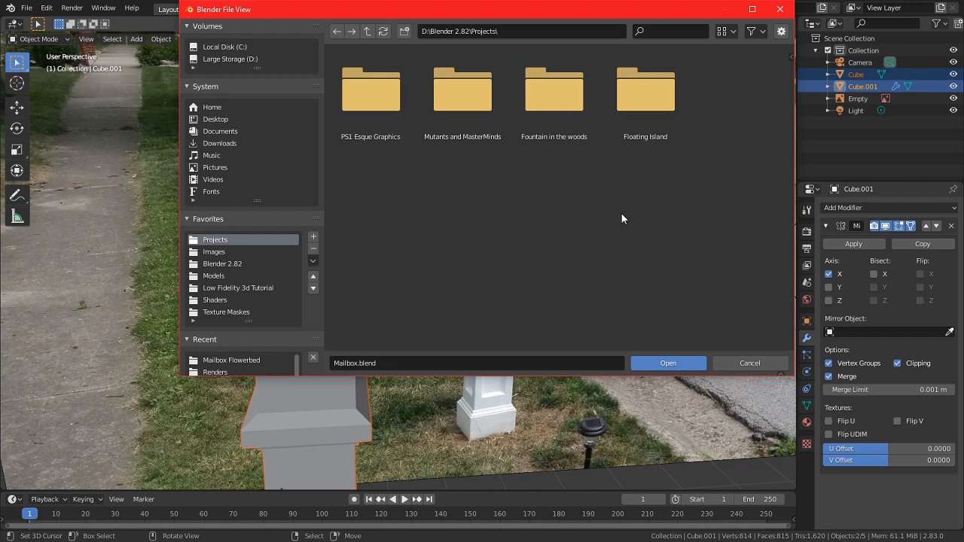
{"action": "double_click", "coordinate": [365, 85]}
{"action": "double_click", "coordinate": [486, 117]}
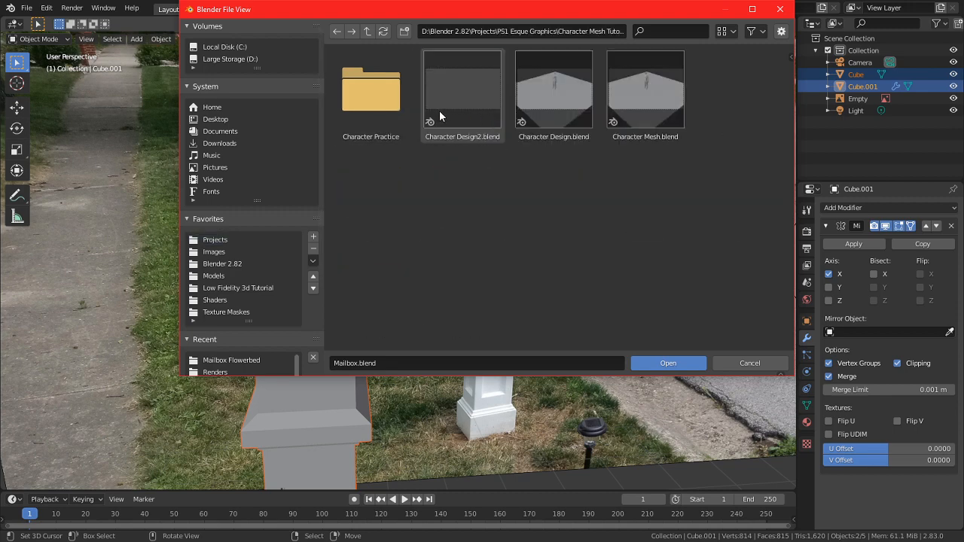
{"action": "double_click", "coordinate": [630, 107]}
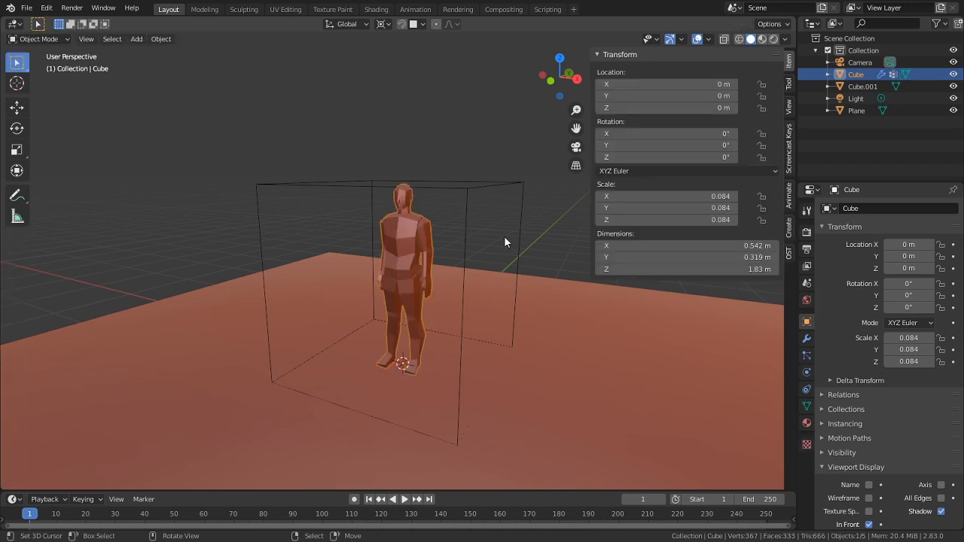
Delete the wireframe box and the ground plane around the human figure
{"action": "left_click", "coordinate": [504, 241]}
{"action": "left_click", "coordinate": [517, 187]}
{"action": "left_click", "coordinate": [531, 306], "text": "shift"}
{"action": "key", "text": "Delete"}
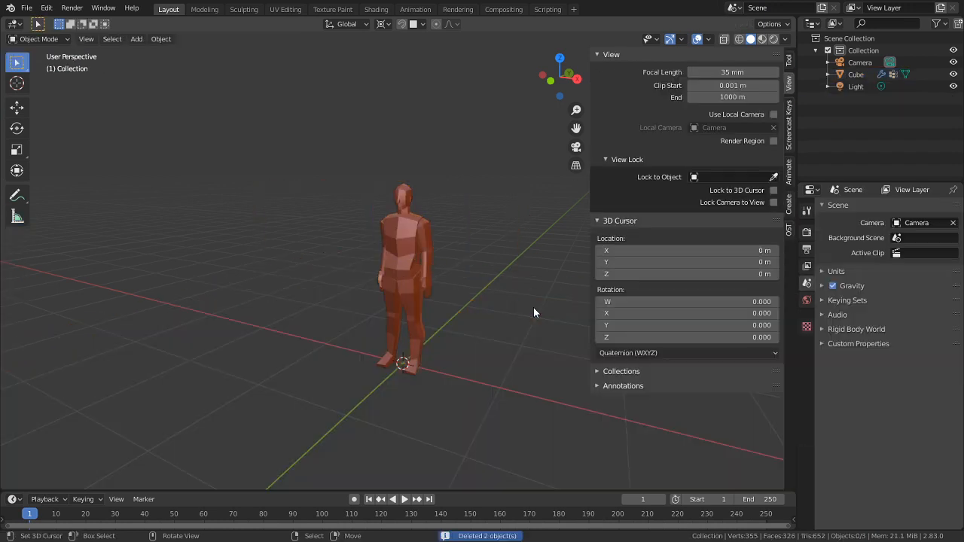
Select the human figure and start saving the file under a new location, browsing to D:\Blender 2.82\Daily Builds
{"action": "left_click", "coordinate": [397, 293]}
{"action": "scroll", "coordinate": [412, 292], "scroll_direction": "up", "scroll_amount": 3}
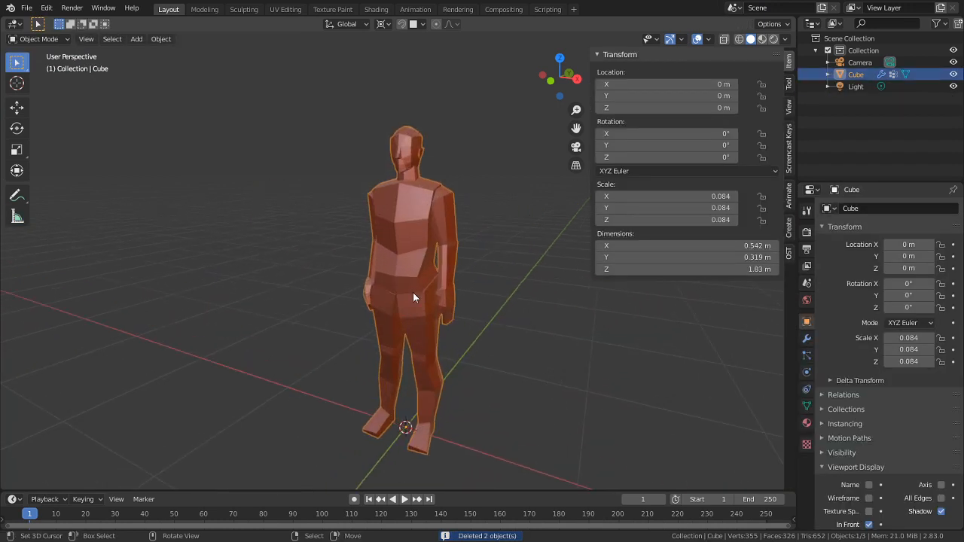
{"action": "scroll", "coordinate": [413, 294], "scroll_direction": "up", "scroll_amount": 2}
{"action": "middle_click_drag", "start_coordinate": [413, 286], "coordinate": [456, 274]}
{"action": "scroll", "coordinate": [415, 204], "scroll_direction": "up", "scroll_amount": 1}
{"action": "middle_click_drag", "start_coordinate": [415, 205], "coordinate": [302, 203]}
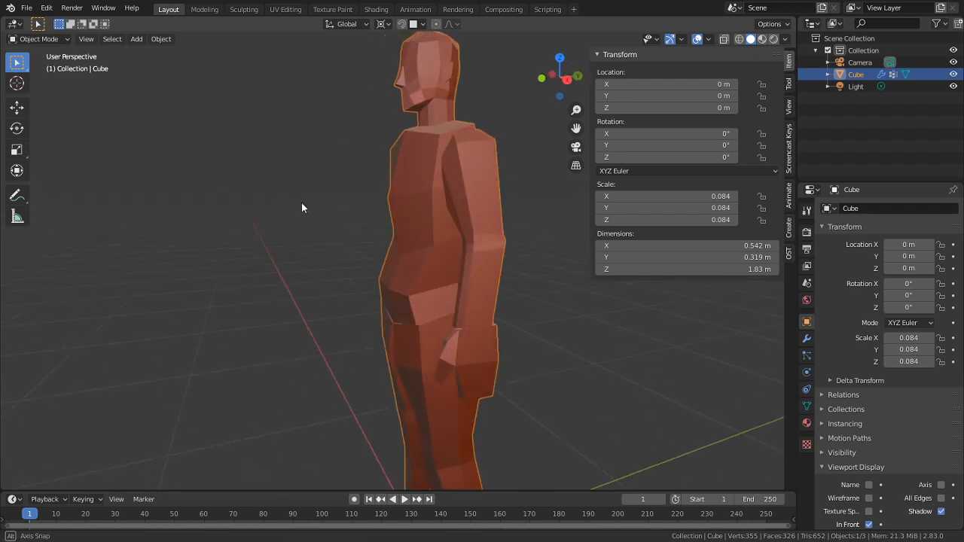
{"action": "left_click", "coordinate": [27, 8]}
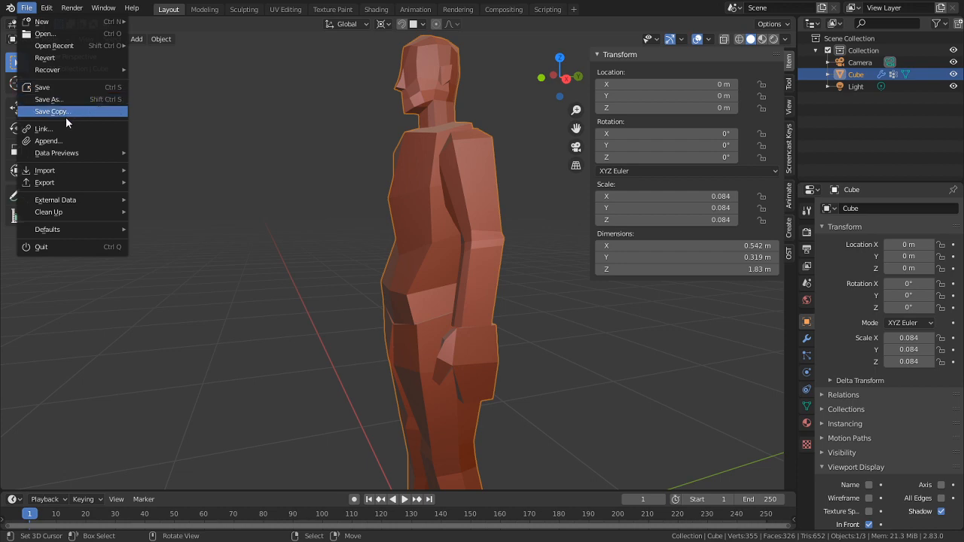
{"action": "left_click", "coordinate": [69, 102]}
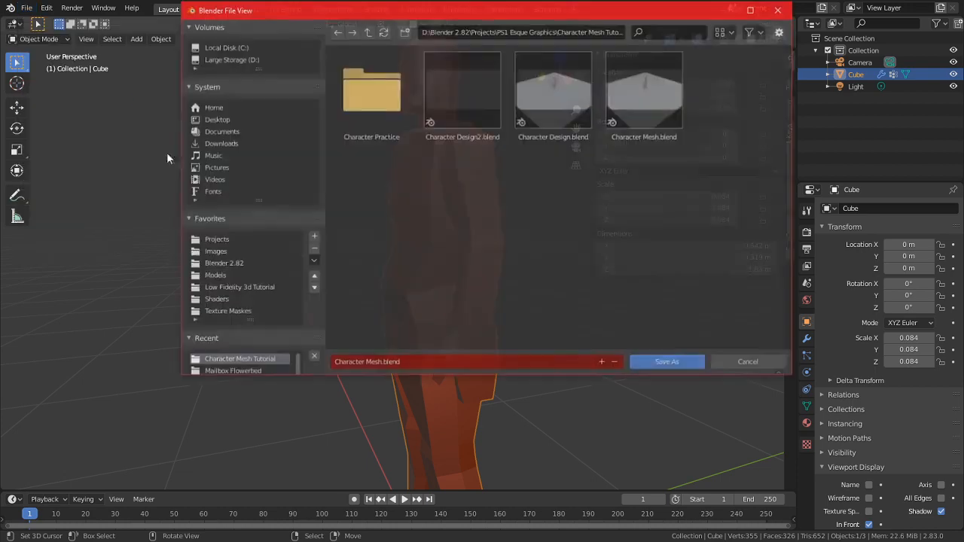
{"action": "left_click", "coordinate": [369, 32]}
{"action": "left_click", "coordinate": [373, 35]}
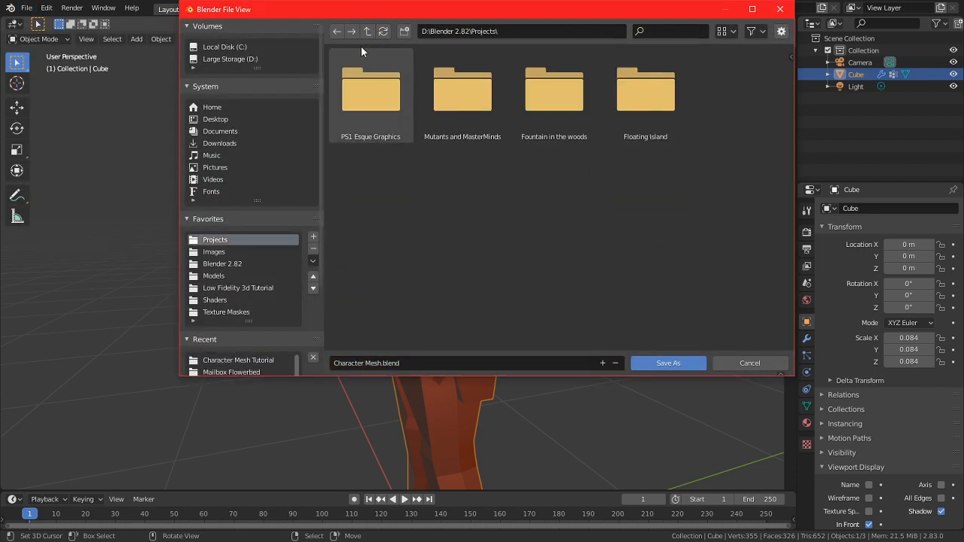
{"action": "left_click", "coordinate": [367, 32]}
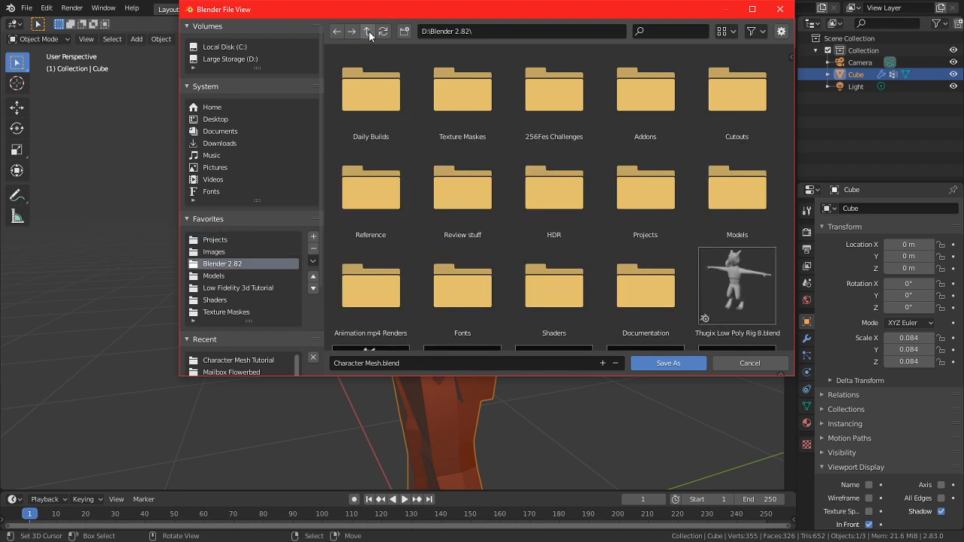
{"action": "left_click", "coordinate": [389, 110]}
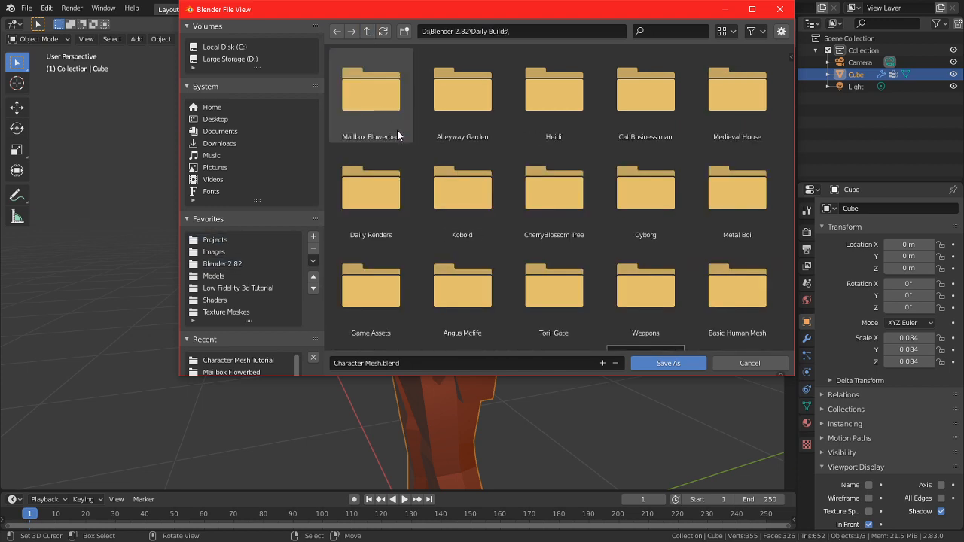
Create a folder named Zombie inside Daily Builds and save Character Mesh.blend in it
{"action": "left_click", "coordinate": [405, 31]}
{"action": "type", "text": "Z"}
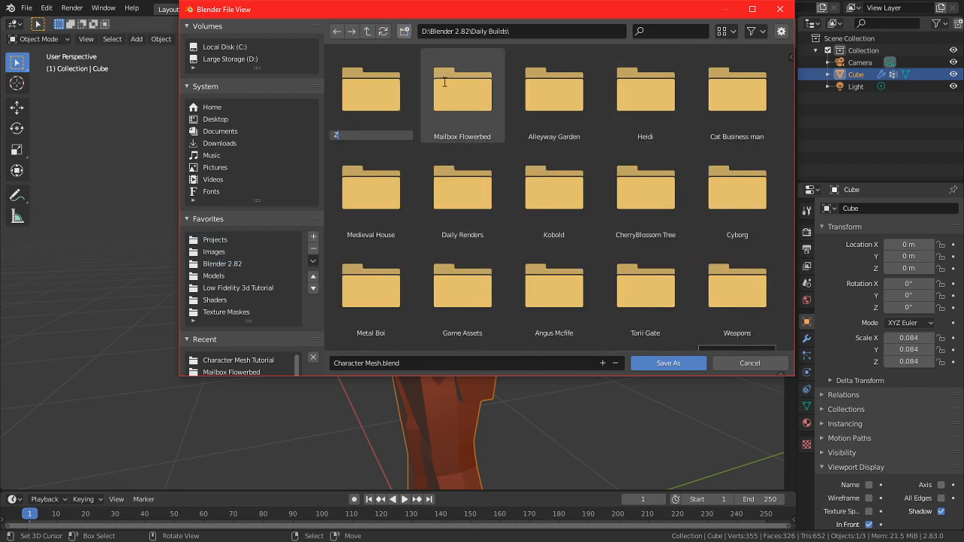
{"action": "type", "text": "ombie"}
{"action": "key", "text": "Return"}
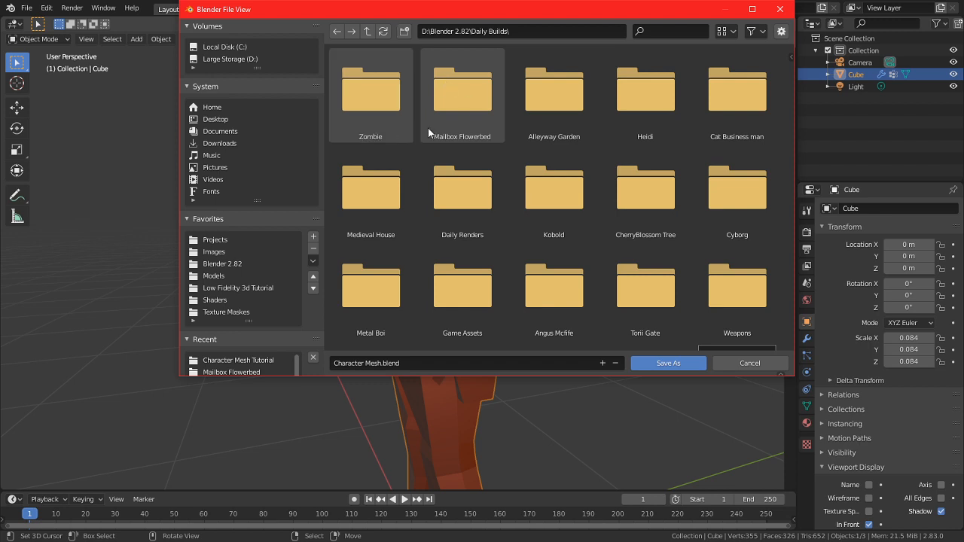
{"action": "double_click", "coordinate": [373, 136]}
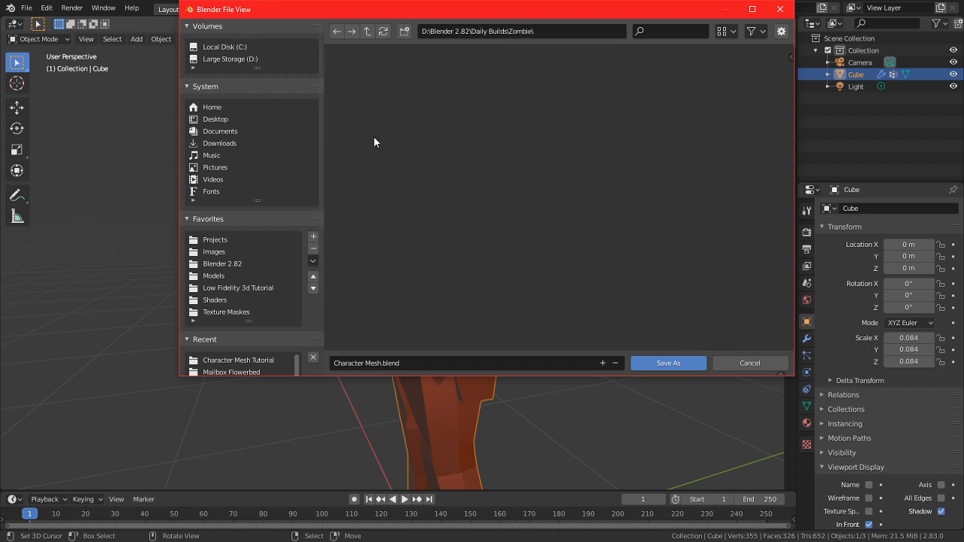
{"action": "left_click", "coordinate": [673, 366]}
{"action": "middle_click_drag", "start_coordinate": [600, 366], "coordinate": [651, 368]}
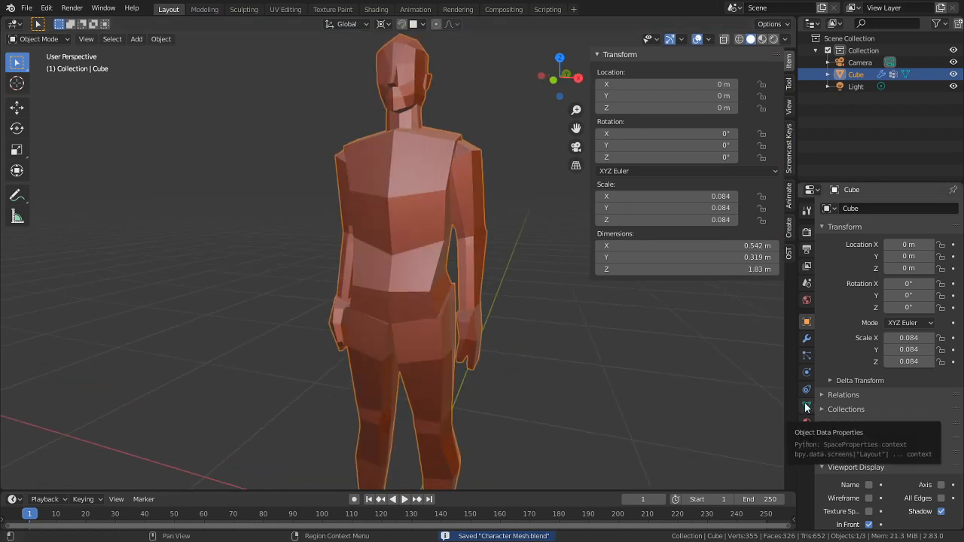
Delete the linked hand geometry at the end of the figure's left forearm in Edit Mode
{"action": "scroll", "coordinate": [422, 330], "scroll_direction": "down", "scroll_amount": 3}
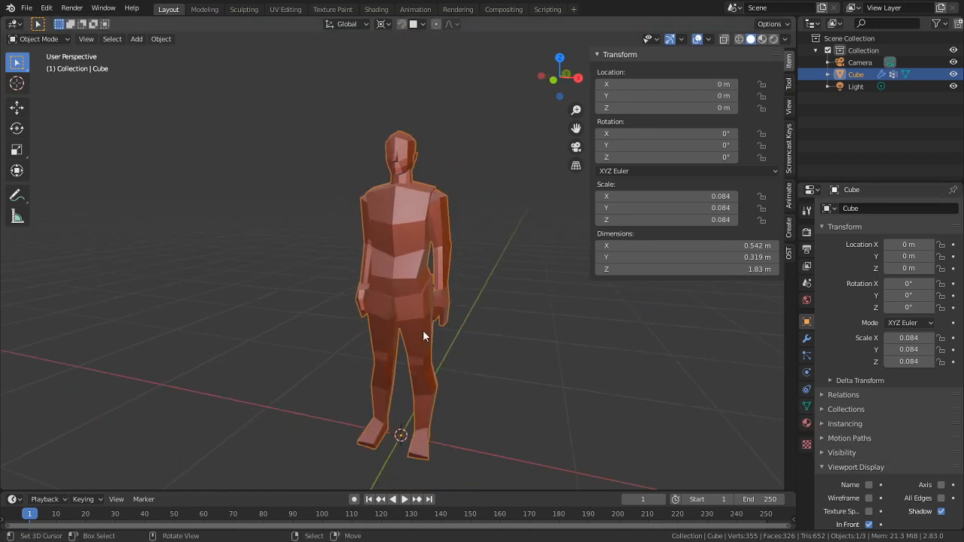
{"action": "middle_click_drag", "start_coordinate": [420, 331], "coordinate": [403, 288]}
{"action": "scroll", "coordinate": [487, 298], "scroll_direction": "up", "scroll_amount": 3}
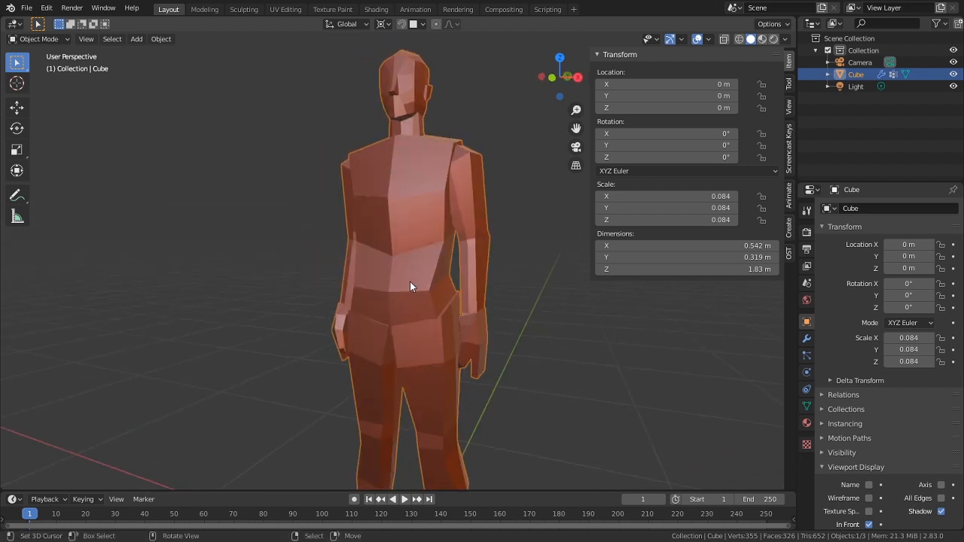
{"action": "mouse_move", "coordinate": [410, 282]}
{"action": "middle_mouse_down"}
{"action": "mouse_move", "coordinate": [543, 259]}
{"action": "mouse_move", "coordinate": [523, 275]}
{"action": "mouse_move", "coordinate": [342, 238]}
{"action": "mouse_move", "coordinate": [385, 278]}
{"action": "mouse_move", "coordinate": [412, 280]}
{"action": "middle_mouse_up"}
{"action": "scroll", "coordinate": [522, 274], "scroll_direction": "up", "scroll_amount": 3}
{"action": "scroll", "coordinate": [506, 283], "scroll_direction": "down", "scroll_amount": 3}
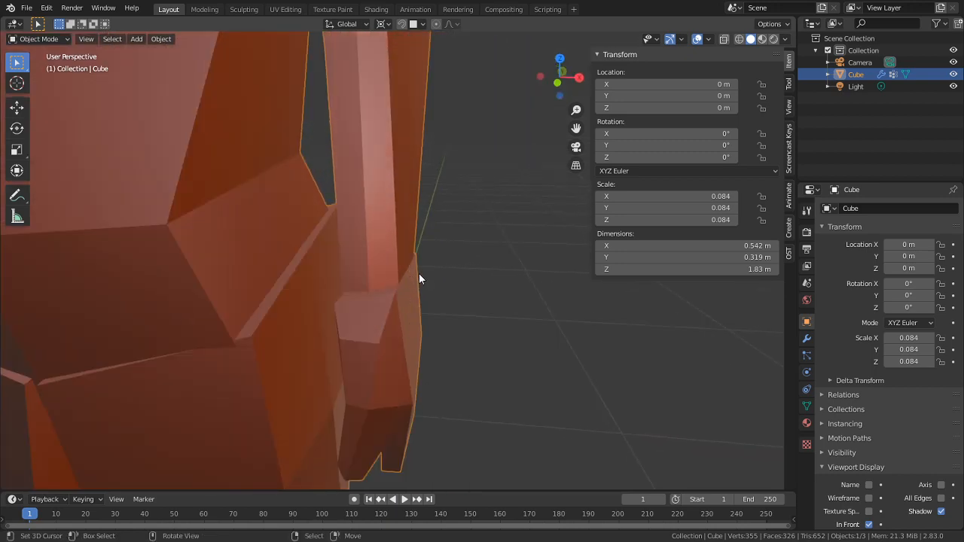
{"action": "key", "text": "Tab"}
{"action": "middle_click_drag", "start_coordinate": [534, 296], "coordinate": [542, 306]}
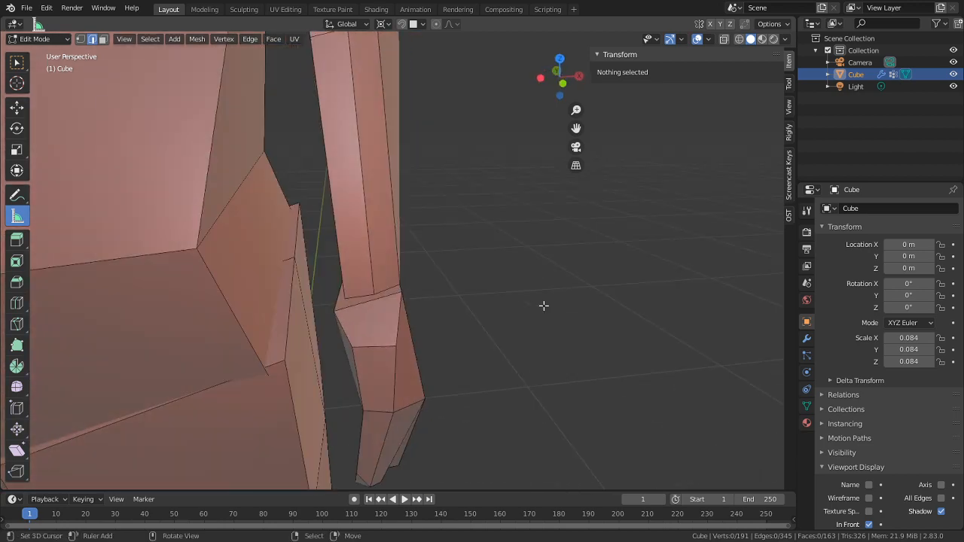
{"action": "key", "text": "l"}
{"action": "middle_click_drag", "start_coordinate": [419, 375], "coordinate": [426, 335]}
{"action": "key", "text": "x"}
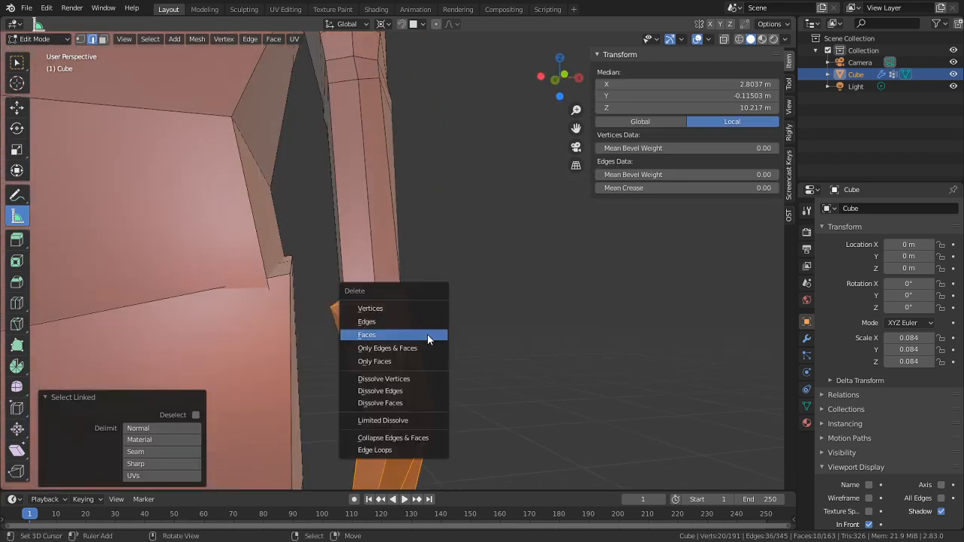
{"action": "left_click", "coordinate": [389, 307]}
Dissolve the edge between the two wrist end faces and delete the merged cap face
{"action": "middle_click_drag", "start_coordinate": [389, 307], "coordinate": [363, 317]}
{"action": "key", "text": "l"}
{"action": "left_click", "coordinate": [384, 312]}
{"action": "left_click", "coordinate": [392, 305], "text": "shift"}
{"action": "key", "text": "g"}
{"action": "right_click", "coordinate": [370, 265]}
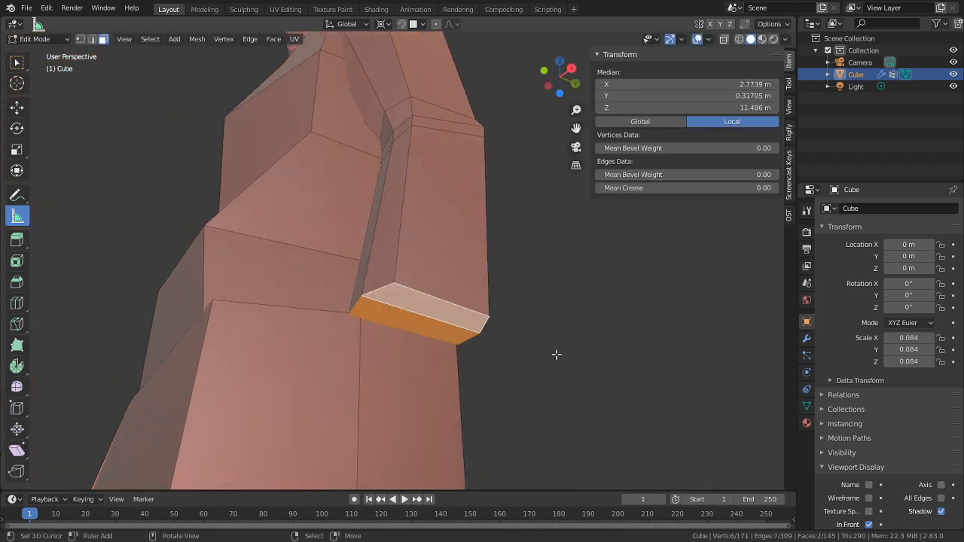
{"action": "key", "text": "2"}
{"action": "key", "text": "ctrl+x"}
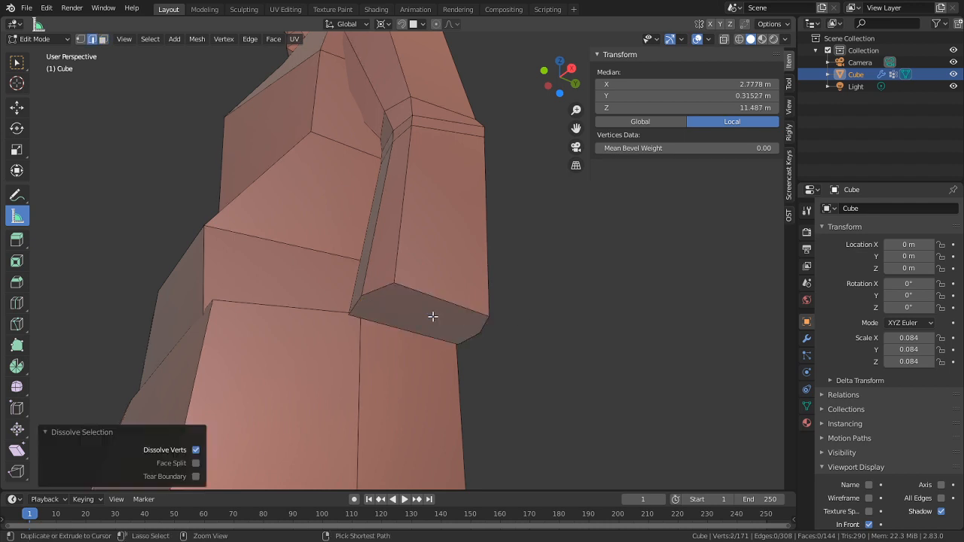
{"action": "key", "text": "3"}
{"action": "left_click", "coordinate": [433, 317]}
{"action": "key", "text": "x"}
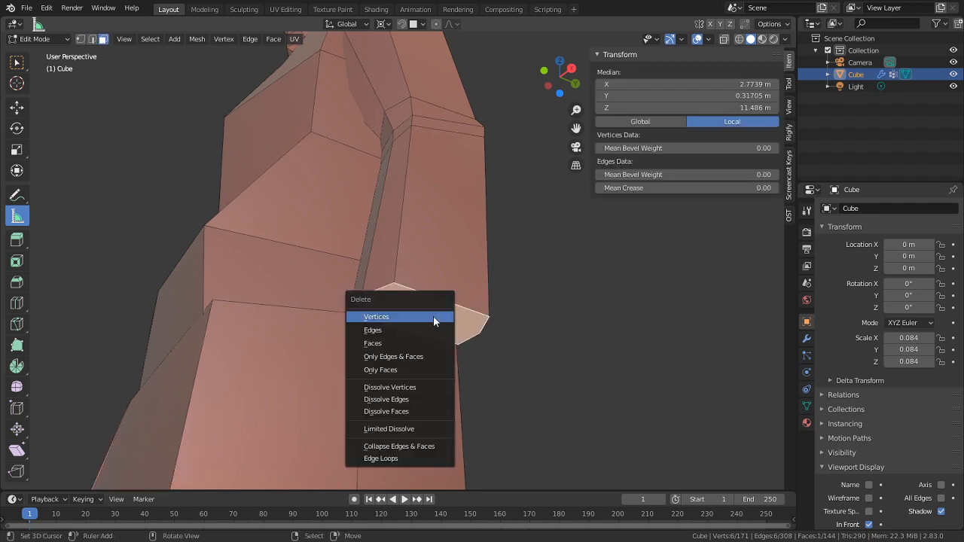
{"action": "left_click", "coordinate": [415, 342]}
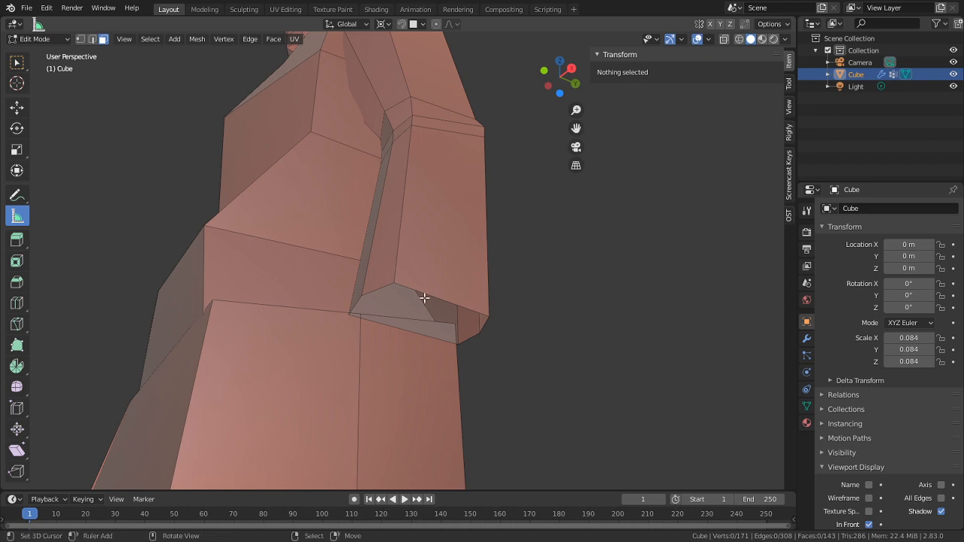
Slide the open wrist edge loop up along the forearm
{"action": "key", "text": "2"}
{"action": "left_click", "coordinate": [424, 298], "text": "alt"}
{"action": "key", "text": "g"}
{"action": "key", "text": "g"}
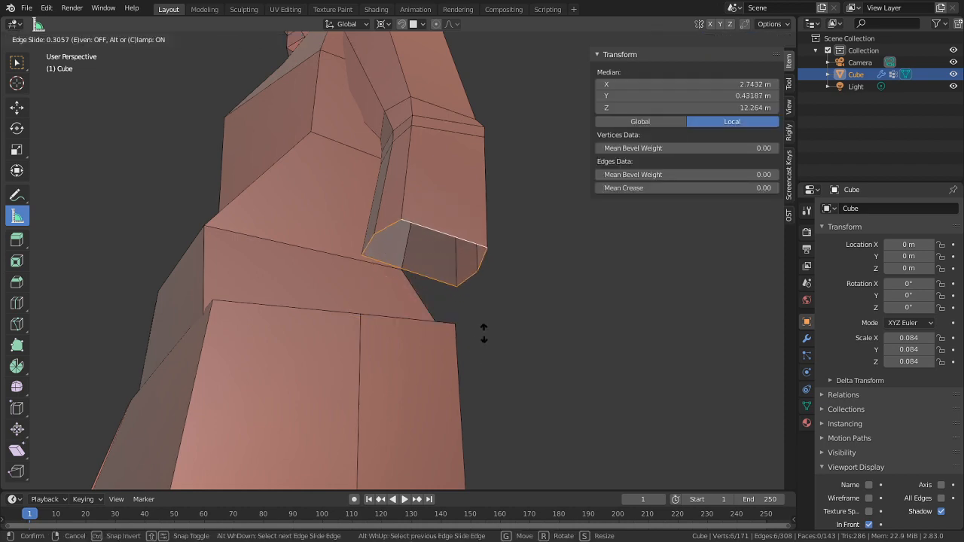
{"action": "left_click", "coordinate": [483, 332]}
{"action": "middle_click_drag", "start_coordinate": [482, 333], "coordinate": [451, 384]}
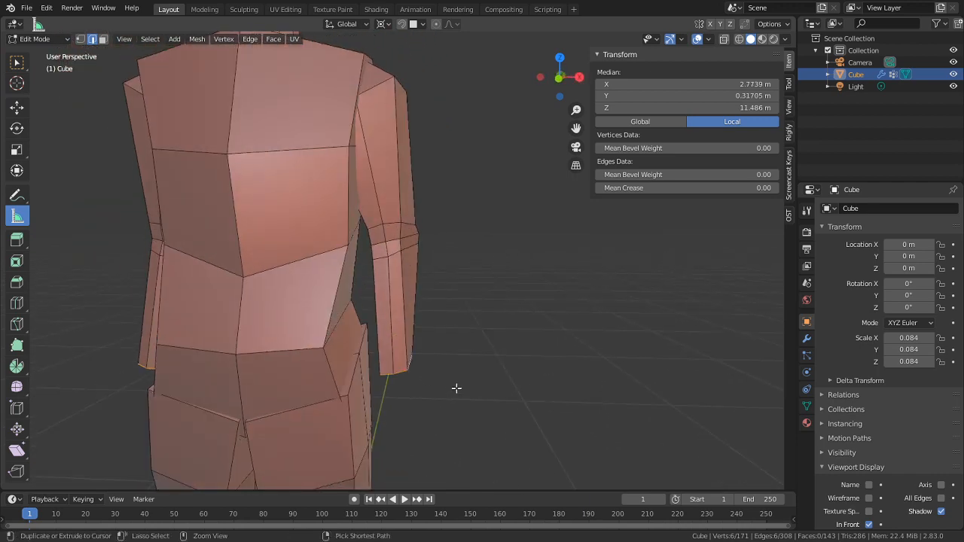
Undo the wrist edits and the hand deletion, going back to Object Mode
{"action": "key", "text": "3"}
{"action": "key", "text": "ctrl+z"}
{"action": "key", "text": "ctrl+z"}
{"action": "key", "text": "ctrl+z"}
{"action": "key", "text": "ctrl+z"}
{"action": "key", "text": "ctrl+z"}
{"action": "key", "text": "ctrl+z"}
{"action": "key", "text": "ctrl+z"}
{"action": "key", "text": "ctrl+z"}
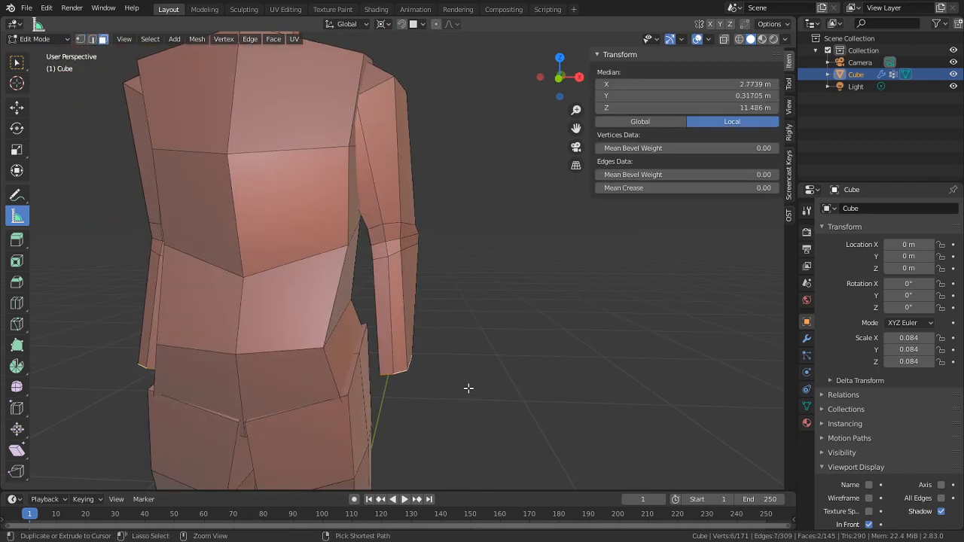
{"action": "key", "text": "ctrl+z"}
{"action": "key", "text": "ctrl+z"}
{"action": "key", "text": "ctrl+z"}
{"action": "key", "text": "ctrl+z"}
{"action": "key", "text": "ctrl+z"}
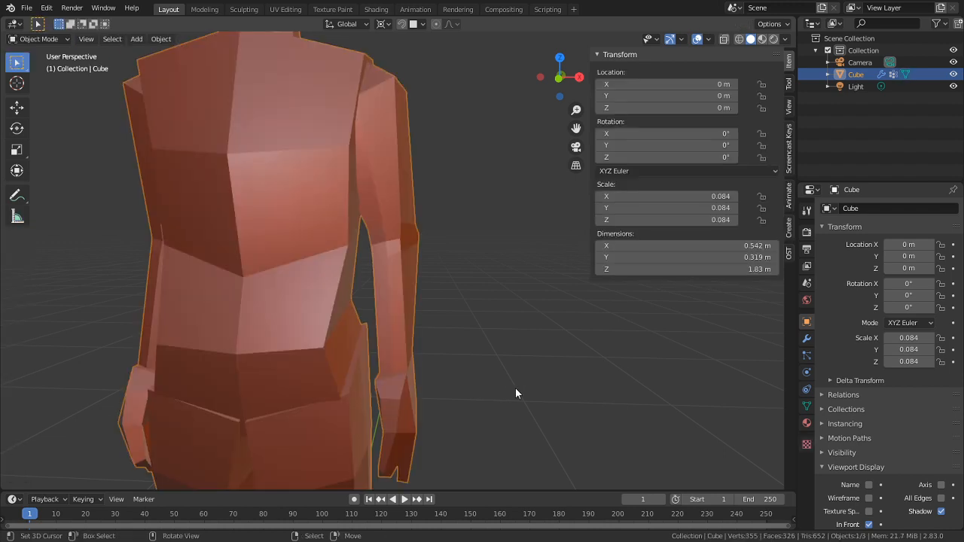
Apply the figure's Mirror modifier and delete only its left hand in Edit Mode
{"action": "left_click", "coordinate": [806, 338]}
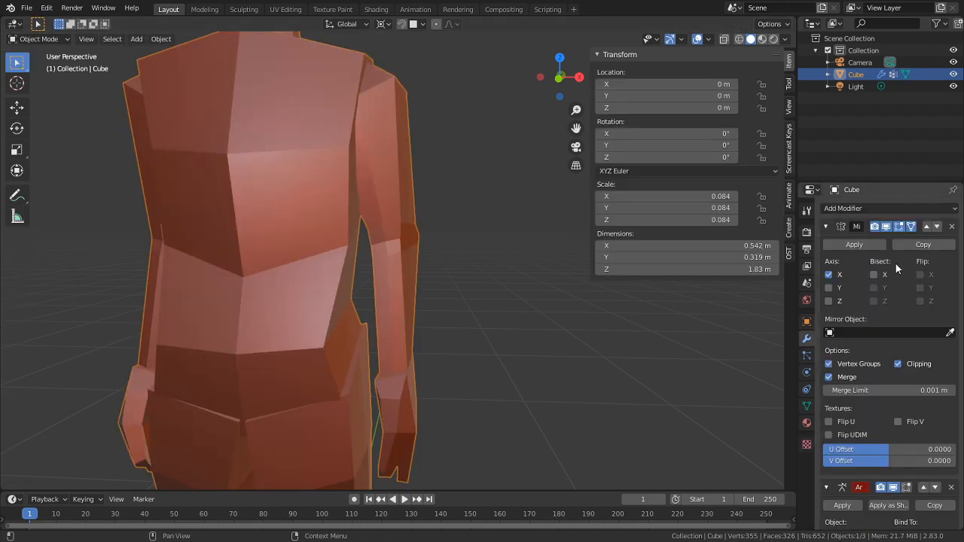
{"action": "left_click", "coordinate": [842, 244]}
{"action": "key", "text": "Tab"}
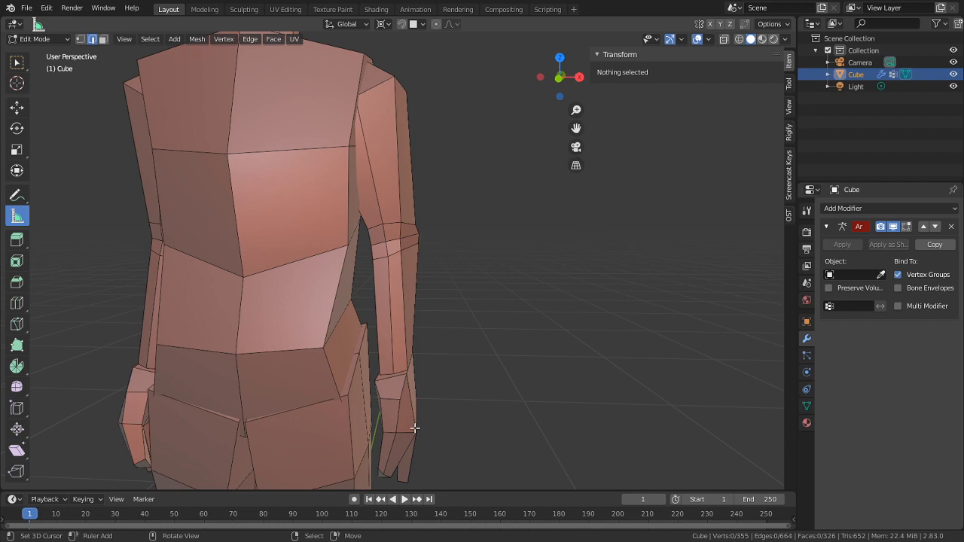
{"action": "key", "text": "l"}
{"action": "key", "text": "x"}
{"action": "left_click", "coordinate": [385, 395]}
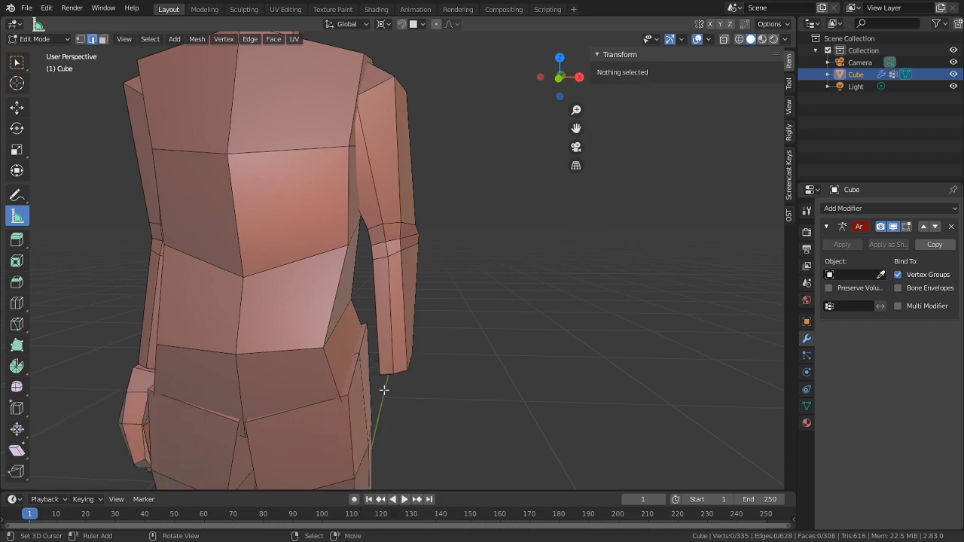
Delete the edge across the end of the left wrist to open up the forearm
{"action": "mouse_move", "coordinate": [384, 389]}
{"action": "middle_mouse_down"}
{"action": "mouse_move", "coordinate": [426, 327]}
{"action": "mouse_move", "coordinate": [385, 384]}
{"action": "middle_mouse_up"}
{"action": "right_click", "coordinate": [390, 383]}
{"action": "key", "text": "x"}
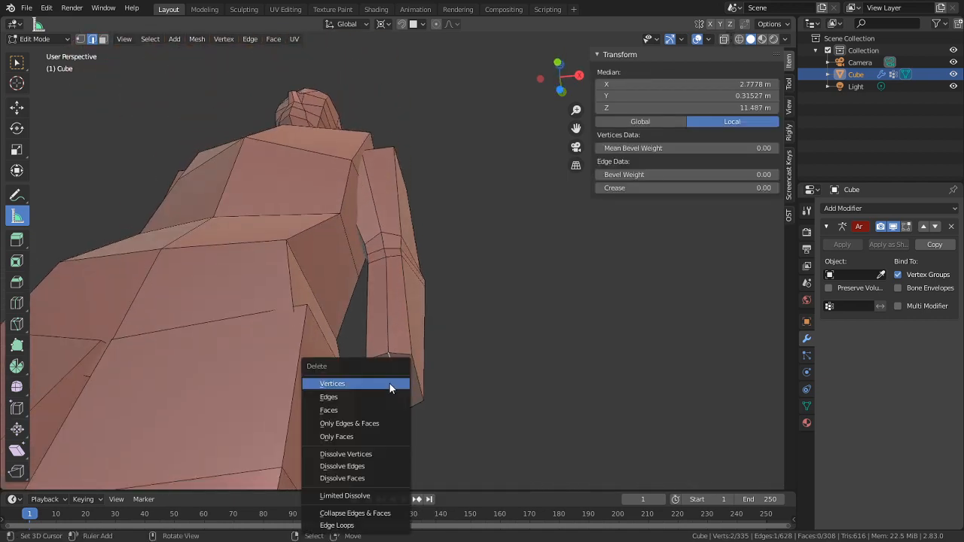
{"action": "left_click", "coordinate": [345, 398]}
Slide the open edge loop up the left forearm by a factor of about 0.436 to shorten it
{"action": "right_click", "coordinate": [396, 349], "text": "alt"}
{"action": "middle_click_drag", "start_coordinate": [396, 349], "coordinate": [450, 432]}
{"action": "key", "text": "g"}
{"action": "key", "text": "g"}
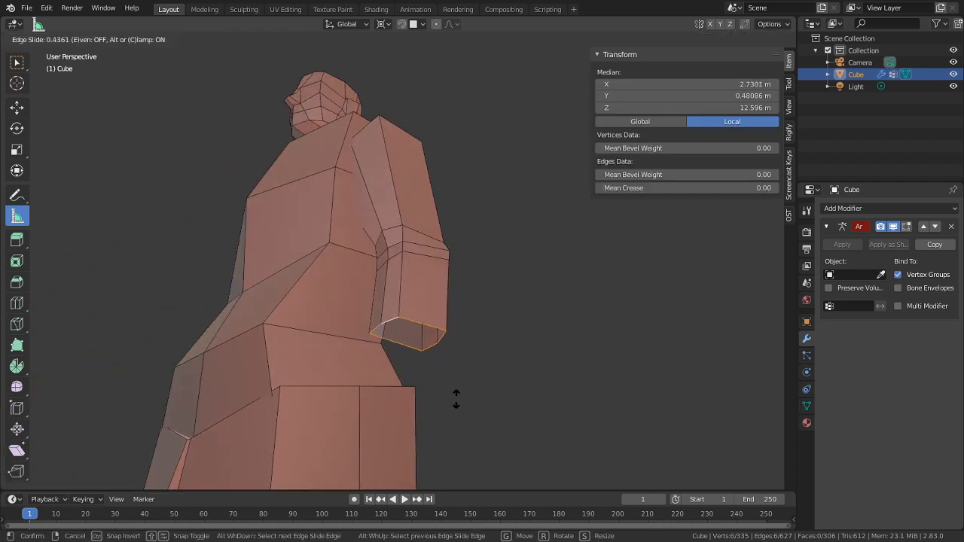
{"action": "left_click", "coordinate": [455, 399]}
{"action": "middle_click_drag", "start_coordinate": [455, 399], "coordinate": [450, 366]}
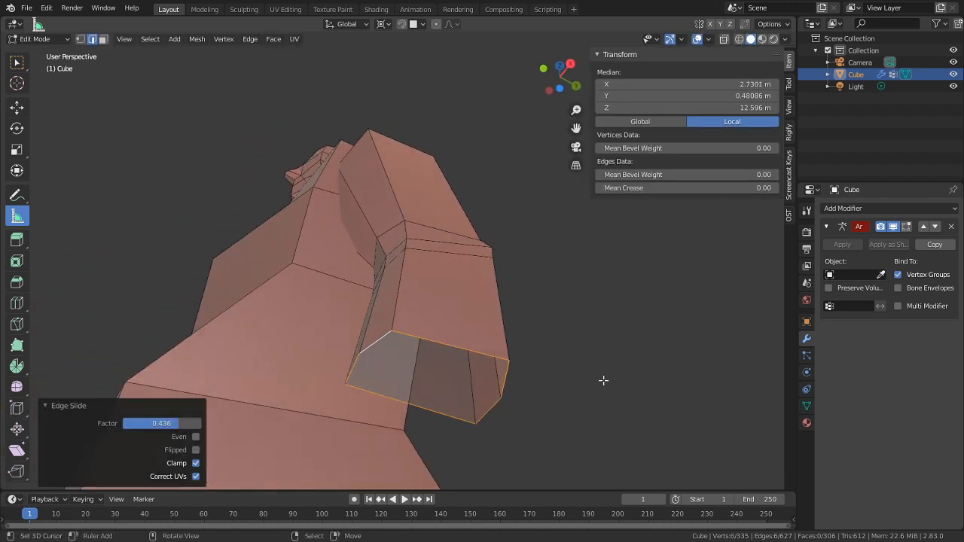
Fill the open end of the left forearm and inset the cap face by about 0.132 m
{"action": "key", "text": "i"}
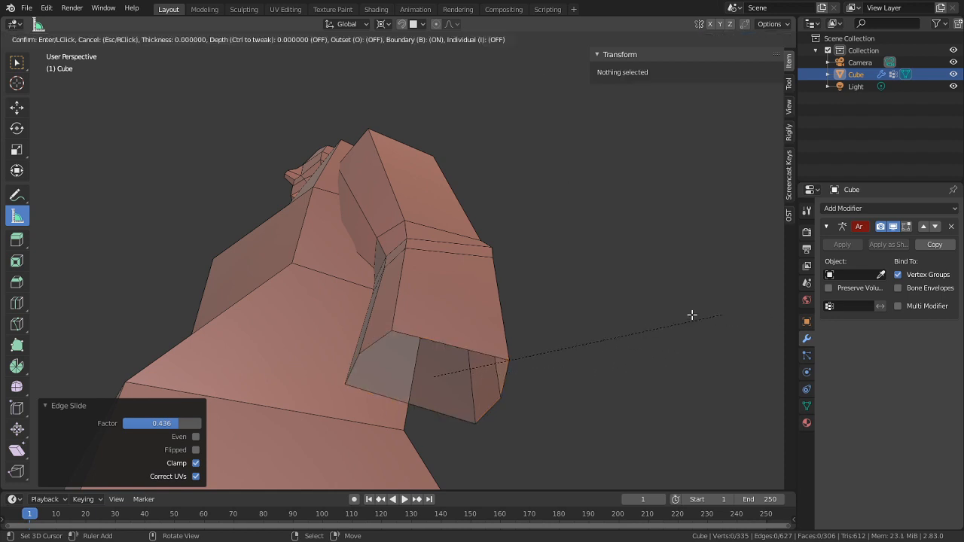
{"action": "left_click", "coordinate": [631, 338]}
{"action": "middle_click_drag", "start_coordinate": [630, 338], "coordinate": [576, 353]}
{"action": "key", "text": "s"}
{"action": "key", "text": "y"}
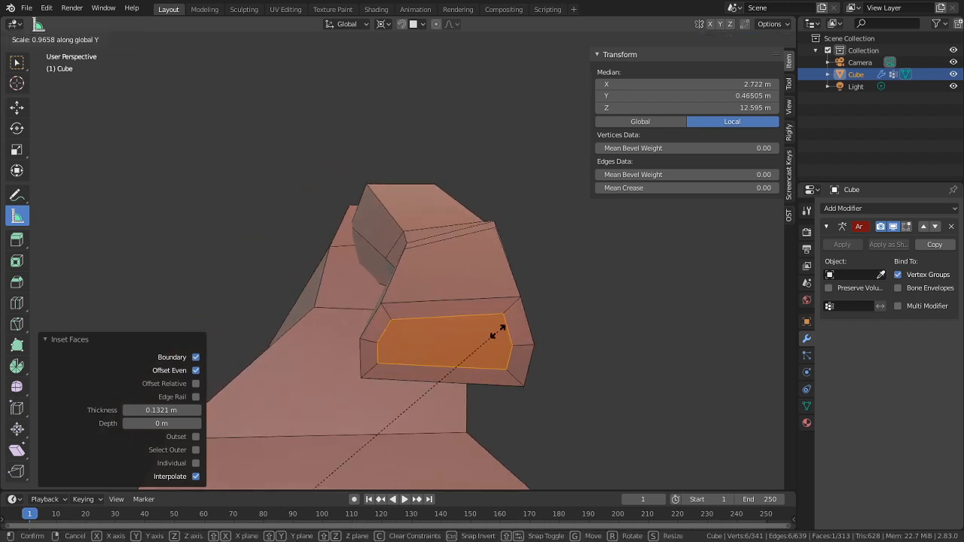
{"action": "right_click", "coordinate": [338, 349]}
Snap the 3D cursor to the inset cap face and scale the face to about 0.313 along global Y
{"action": "key", "text": "shift+s"}
{"action": "left_click", "coordinate": [459, 411]}
{"action": "key", "text": "s"}
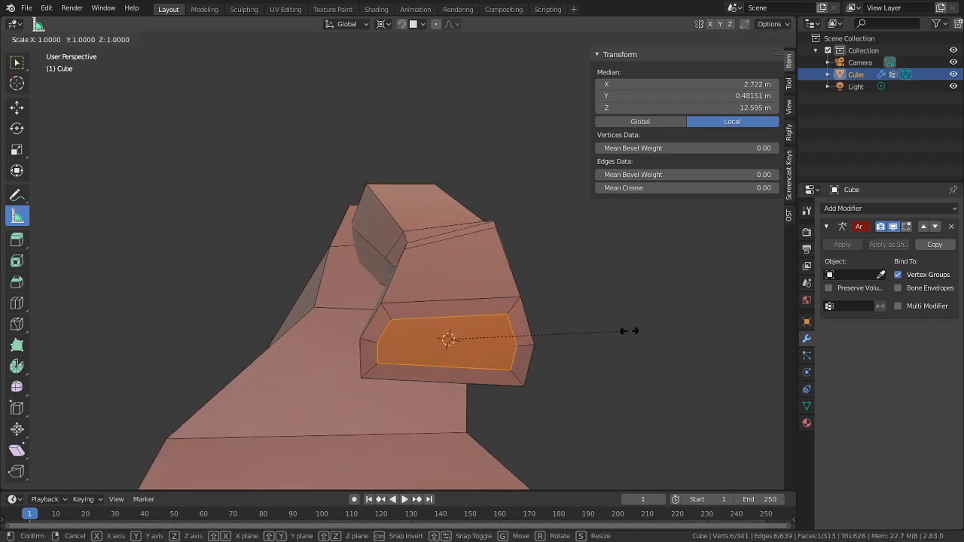
{"action": "key", "text": "y"}
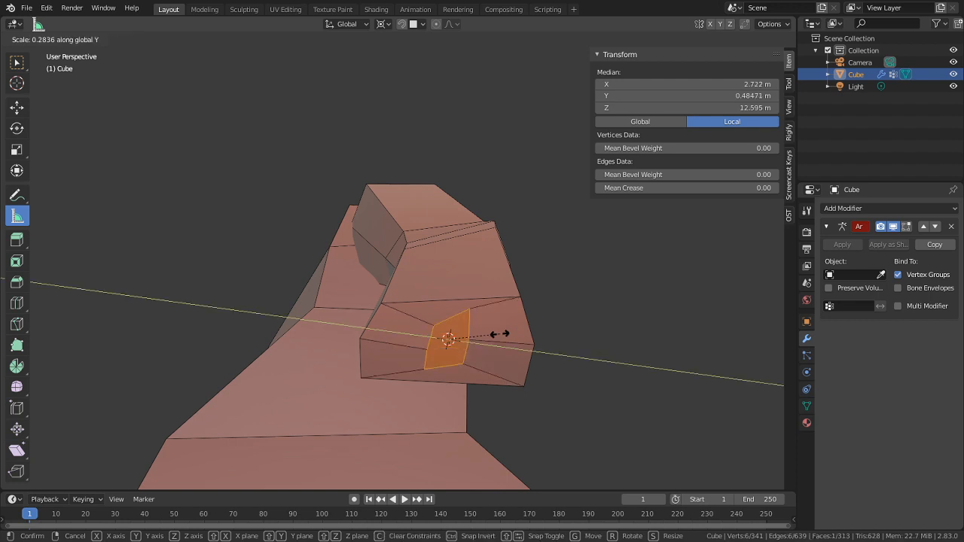
{"action": "left_click", "coordinate": [498, 334]}
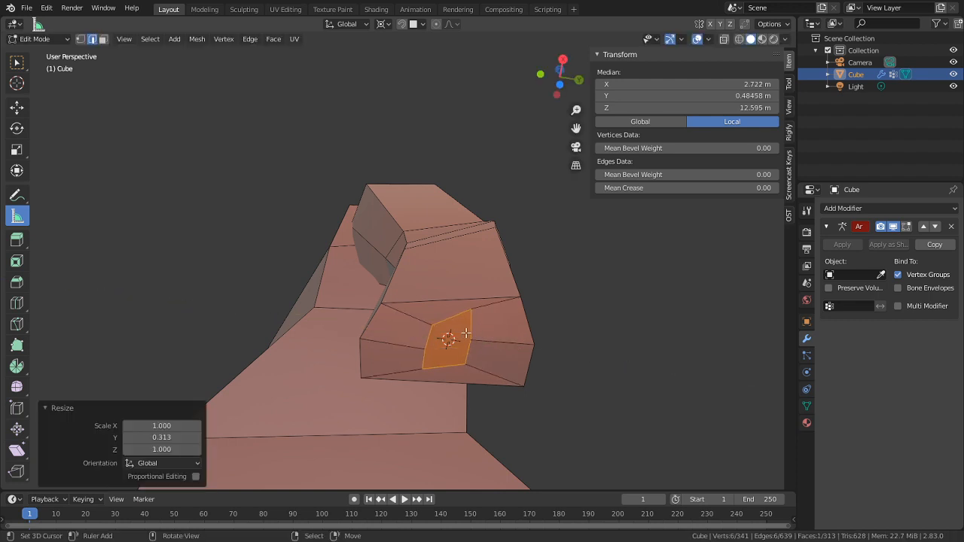
Move the two edges on the left side of the inset face on the forearm's end slightly upward
{"action": "right_click", "coordinate": [428, 346], "text": "shift"}
{"action": "right_click", "coordinate": [429, 341]}
{"action": "right_click", "coordinate": [430, 364], "text": "shift"}
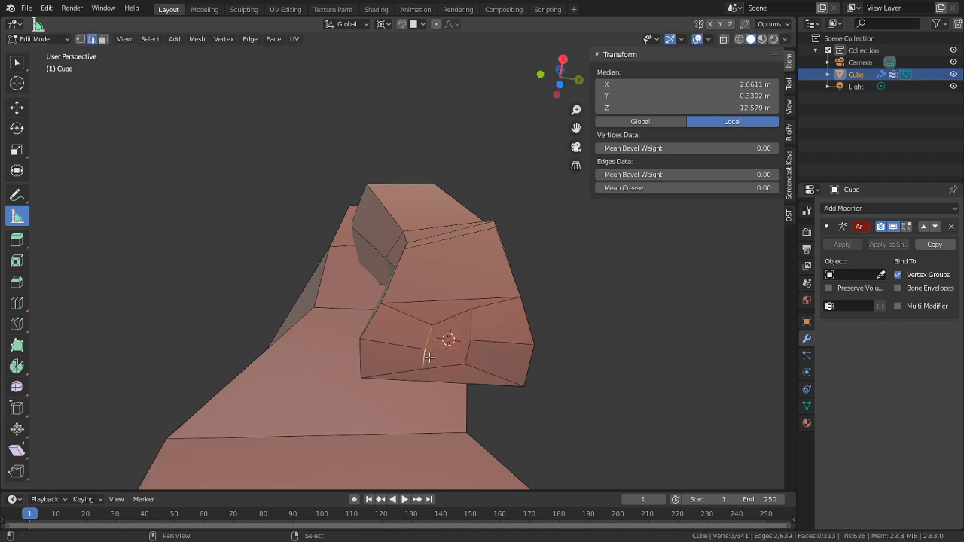
{"action": "key", "text": "g"}
{"action": "left_click", "coordinate": [442, 309]}
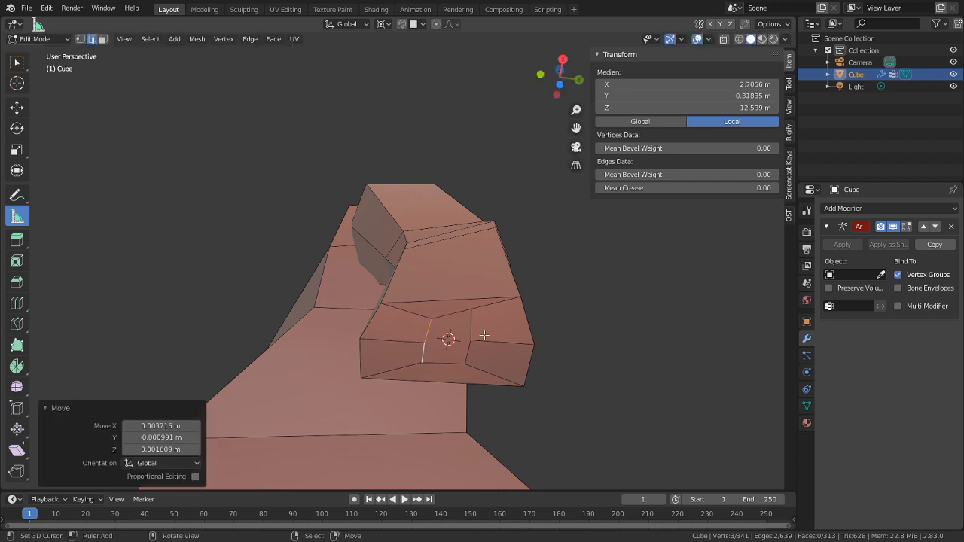
Move the two edges on the right side of the inset face slightly downward and inward
{"action": "right_click", "coordinate": [466, 317]}
{"action": "right_click", "coordinate": [466, 333]}
{"action": "right_click", "coordinate": [471, 361], "text": "shift"}
{"action": "right_click", "coordinate": [470, 351], "text": "shift"}
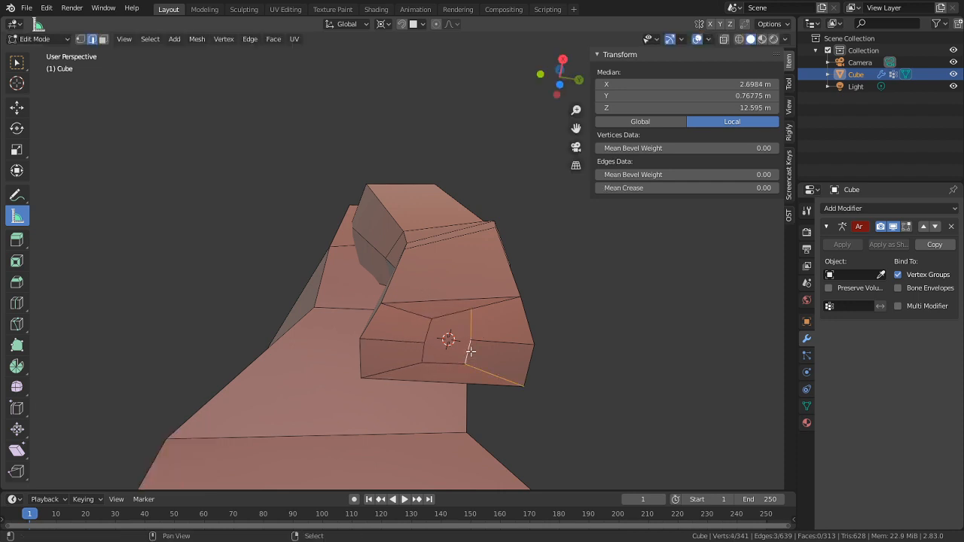
{"action": "right_click", "coordinate": [493, 374], "text": "shift"}
{"action": "key", "text": "g"}
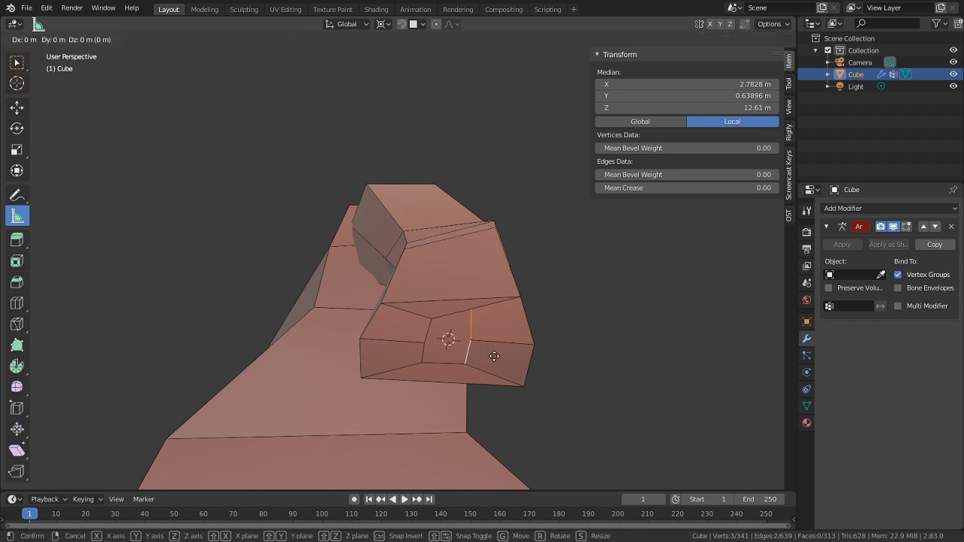
{"action": "left_click", "coordinate": [451, 419]}
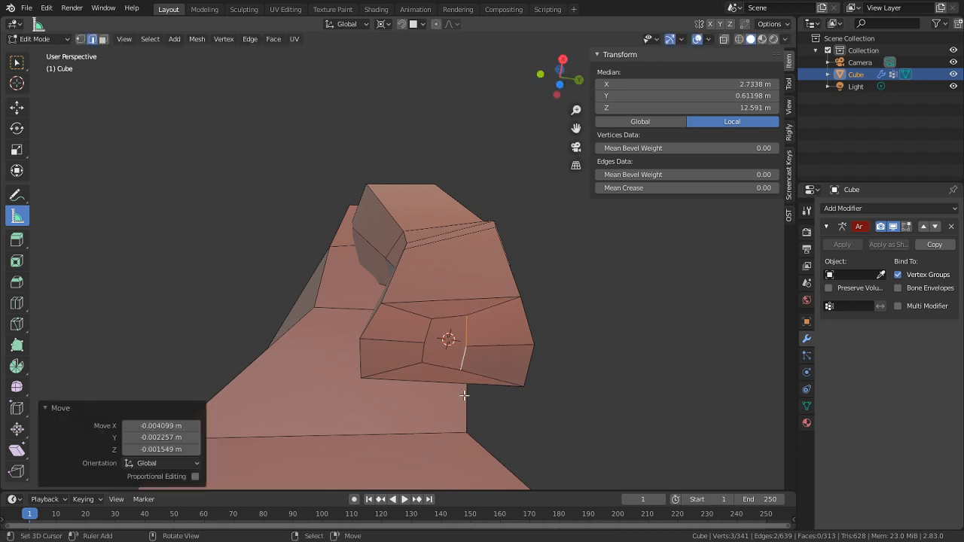
Slide the inset face's upper right vertex inward by factors of about 0.243 and 0.039 and nudge it into place
{"action": "scroll", "coordinate": [482, 321], "scroll_direction": "up", "scroll_amount": 2}
{"action": "key", "text": "1"}
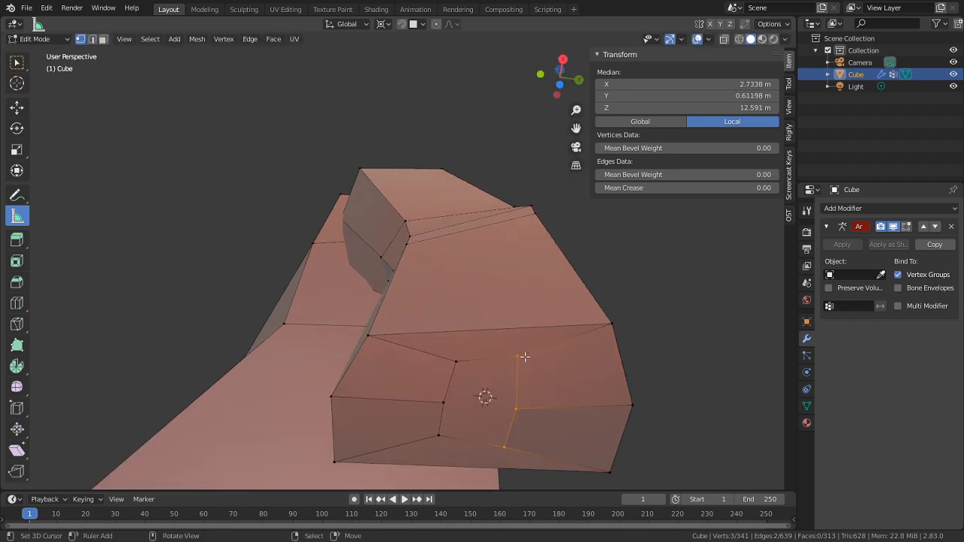
{"action": "left_click", "coordinate": [524, 356]}
{"action": "key", "text": "shift+v"}
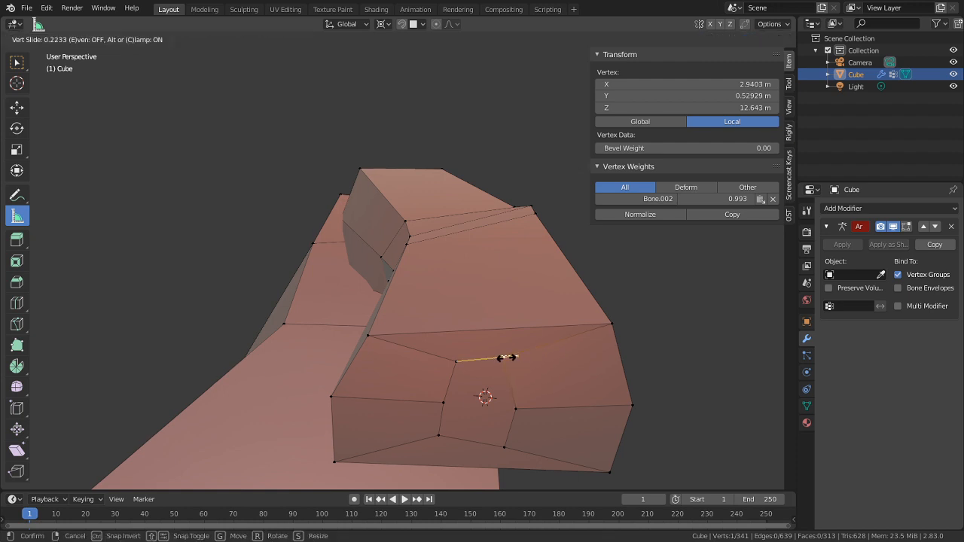
{"action": "left_click", "coordinate": [499, 356]}
{"action": "key", "text": "shift+v"}
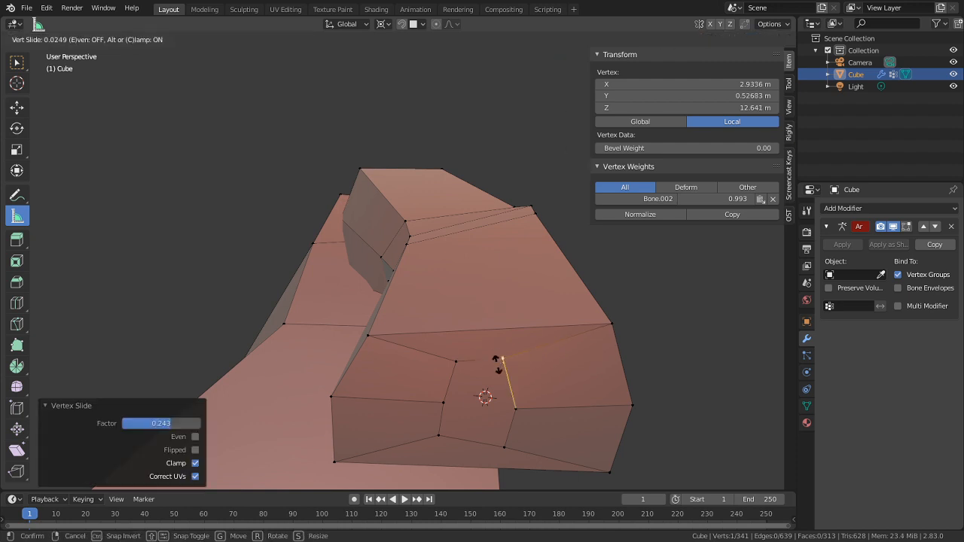
{"action": "left_click", "coordinate": [500, 377]}
{"action": "key", "text": "shift+v"}
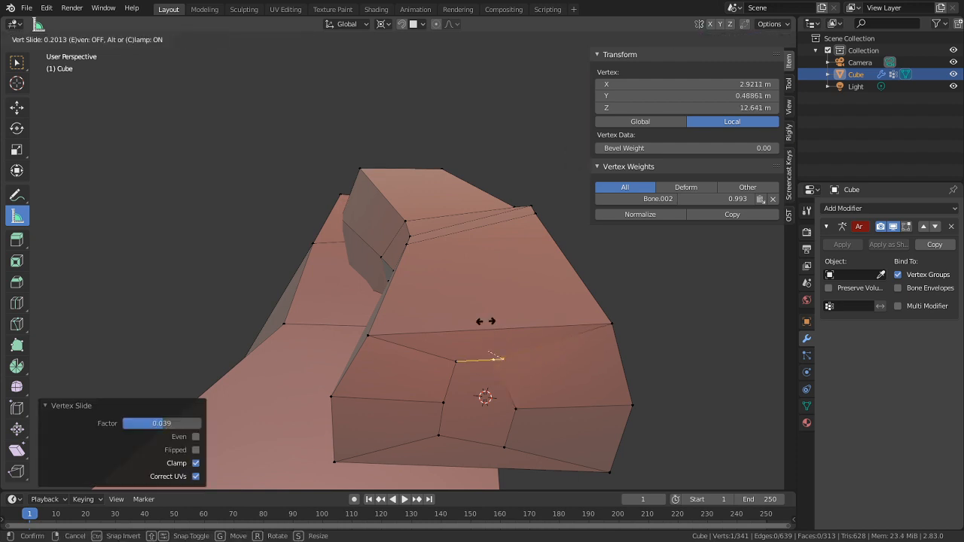
{"action": "left_click", "coordinate": [513, 356]}
{"action": "key", "text": "g"}
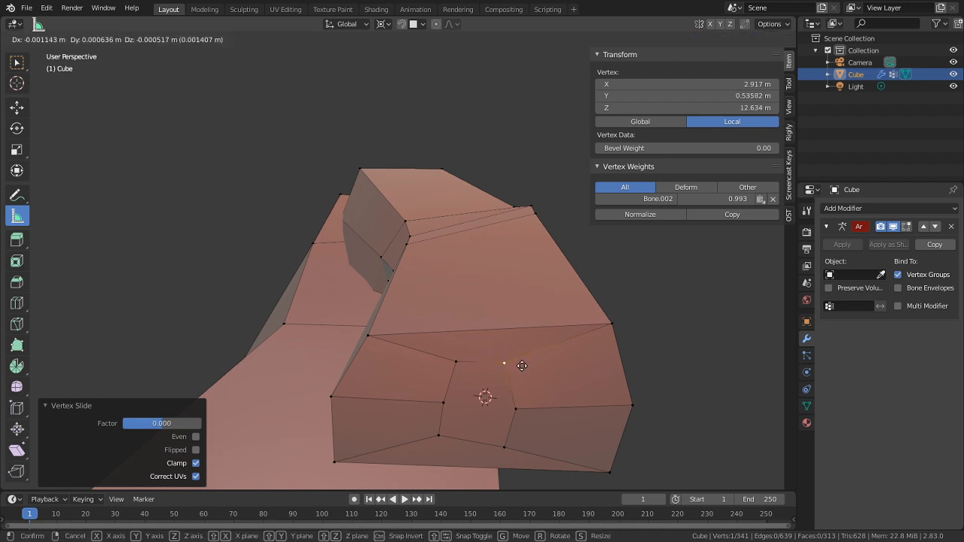
{"action": "left_click", "coordinate": [521, 366]}
{"action": "middle_click_drag", "start_coordinate": [519, 362], "coordinate": [487, 254]}
Slide the inset face's lower left vertex inward and its middle left vertex outward, and nudge the lower one to shape a hexagon
{"action": "key", "text": "shift+v"}
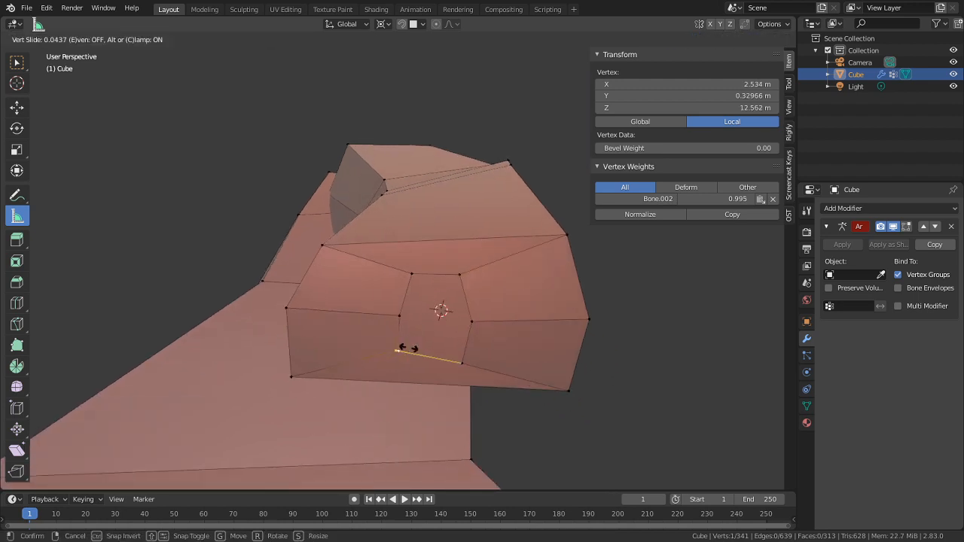
{"action": "left_click", "coordinate": [399, 352]}
{"action": "left_click", "coordinate": [400, 315]}
{"action": "key", "text": "shift+v"}
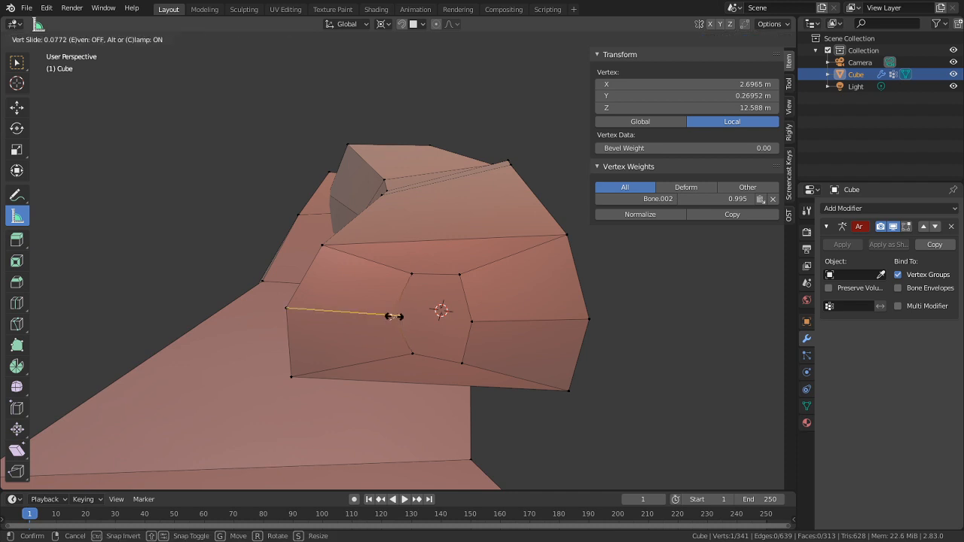
{"action": "left_click", "coordinate": [394, 315]}
{"action": "left_click", "coordinate": [399, 338]}
{"action": "key", "text": "g"}
{"action": "left_click", "coordinate": [396, 342]}
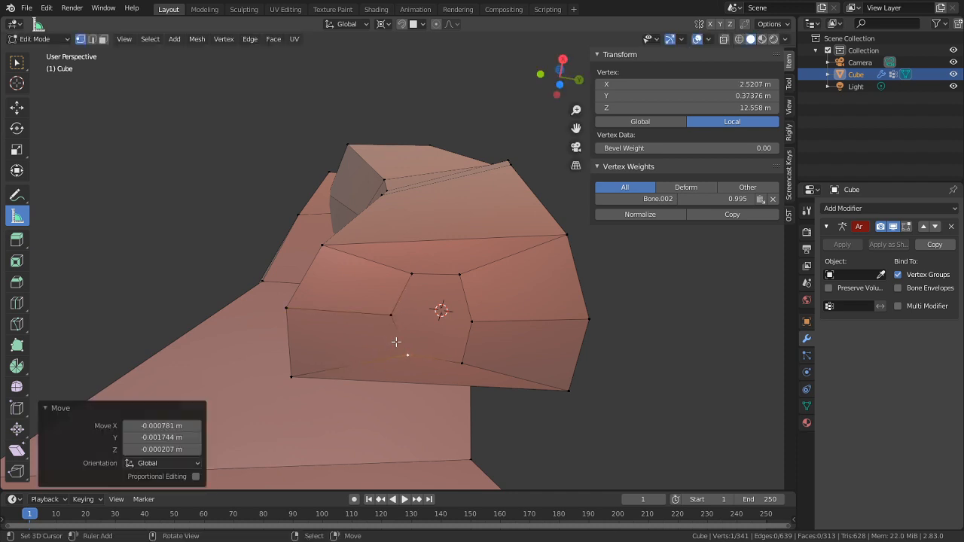
{"action": "key", "text": "g"}
{"action": "left_click", "coordinate": [399, 348]}
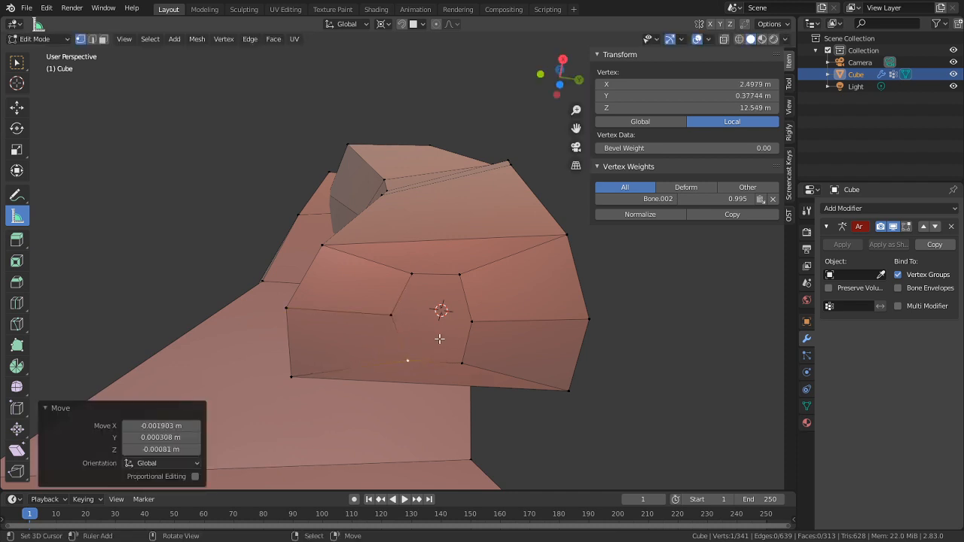
Slide the inset face's middle right vertex outward by about 0.093, nudge it to finish the hexagon, and select the face
{"action": "left_click", "coordinate": [473, 322]}
{"action": "key", "text": "shift+v"}
{"action": "left_click", "coordinate": [500, 314]}
{"action": "key", "text": "g"}
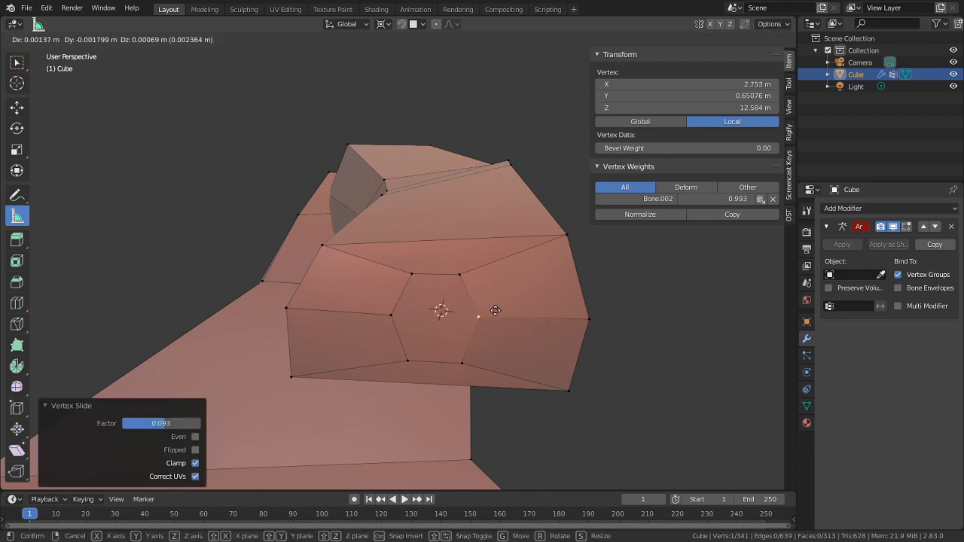
{"action": "left_click", "coordinate": [495, 310]}
{"action": "key", "text": "3"}
{"action": "left_click", "coordinate": [452, 308]}
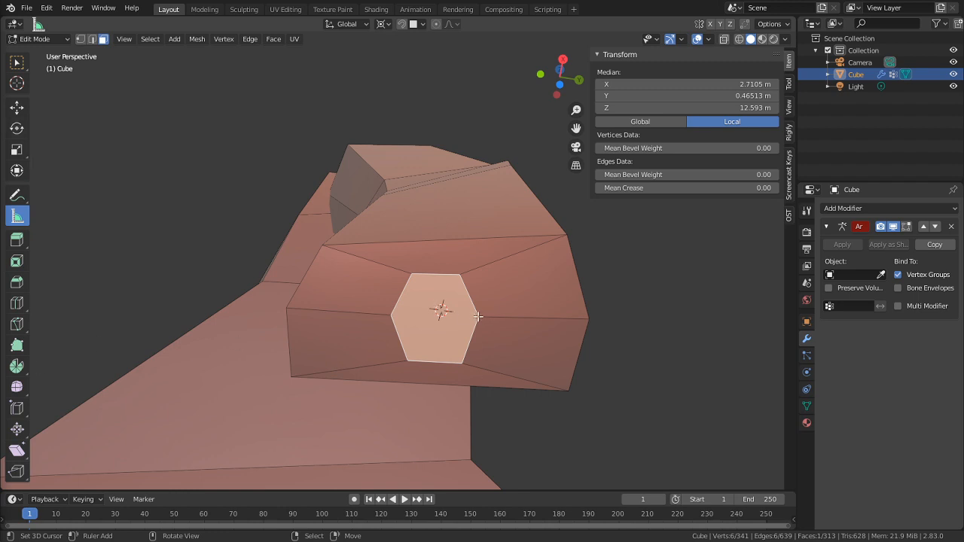
{"action": "middle_click_drag", "start_coordinate": [439, 312], "coordinate": [505, 334]}
{"action": "key", "text": "x"}
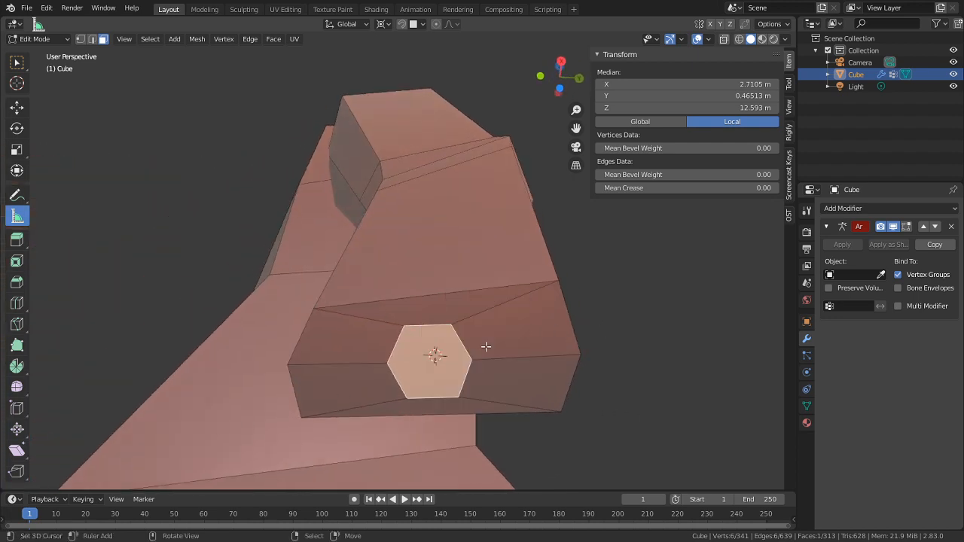
{"action": "left_click", "coordinate": [510, 329]}
{"action": "left_click", "coordinate": [450, 311], "text": "shift"}
{"action": "left_click", "coordinate": [370, 329], "text": "shift"}
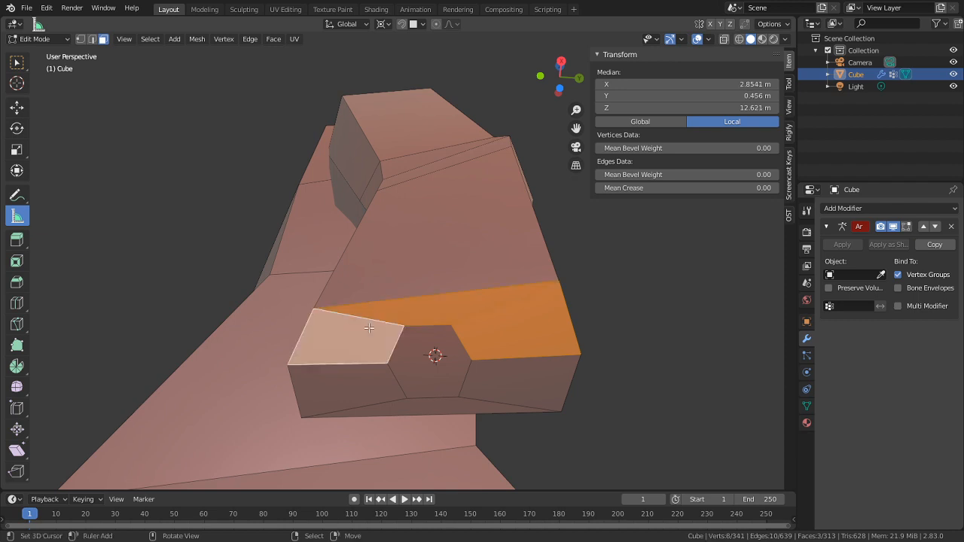
{"action": "key", "text": "x"}
{"action": "key", "text": "2"}
{"action": "right_click", "coordinate": [490, 310]}
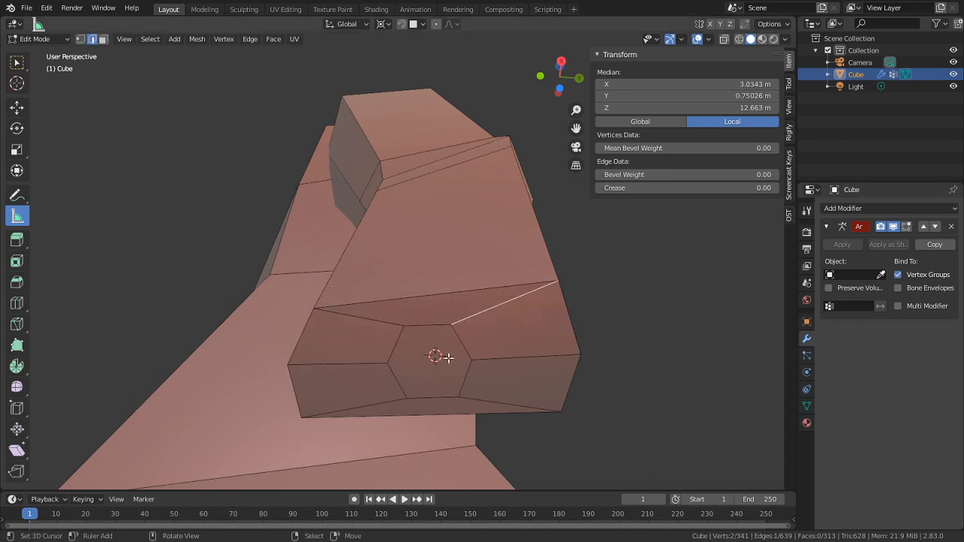
Delete the vertices of the hexagonal inset face on the forearm's end
{"action": "key", "text": "3"}
{"action": "right_click", "coordinate": [449, 359]}
{"action": "key", "text": "x"}
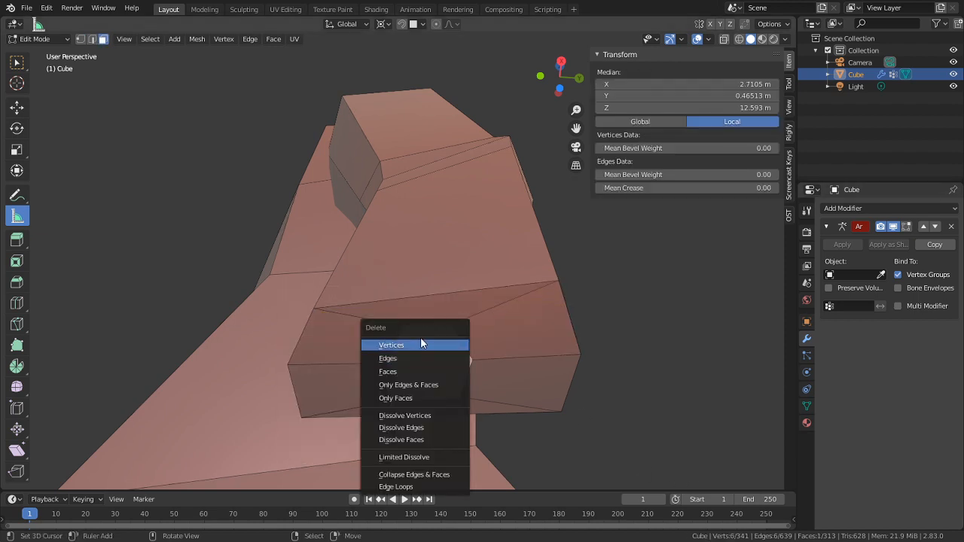
{"action": "left_click", "coordinate": [420, 344]}
Connect the two middle side vertices of the open forearm end with an edge across the opening
{"action": "key", "text": "2"}
{"action": "key", "text": "1"}
{"action": "right_click", "coordinate": [286, 360]}
{"action": "right_click", "coordinate": [605, 359], "text": "shift"}
{"action": "key", "text": "f"}
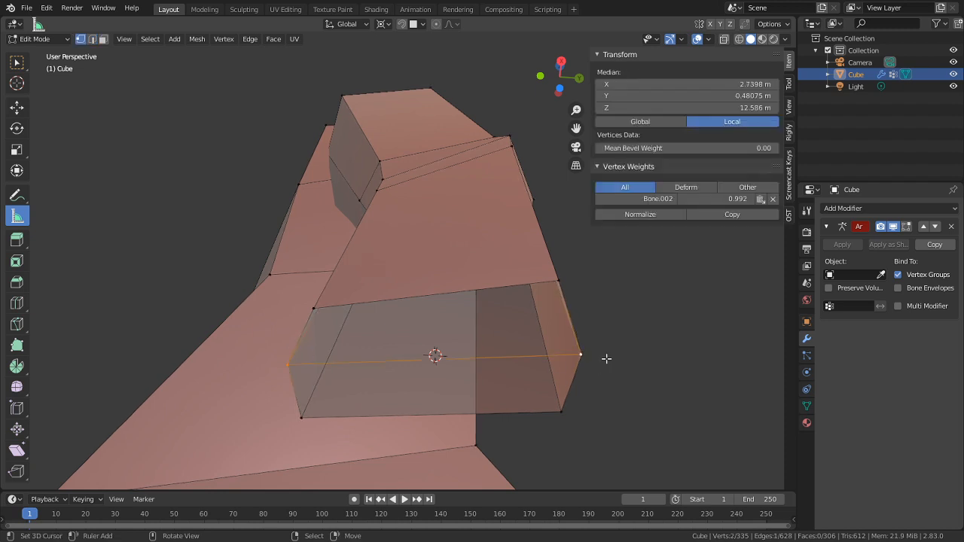
Fill the upper and lower halves of the forearm opening with faces between the dividing edge and the outer edges
{"action": "key", "text": "2"}
{"action": "right_click", "coordinate": [489, 305]}
{"action": "right_click", "coordinate": [468, 361], "text": "shift"}
{"action": "key", "text": "f"}
{"action": "right_click", "coordinate": [467, 415]}
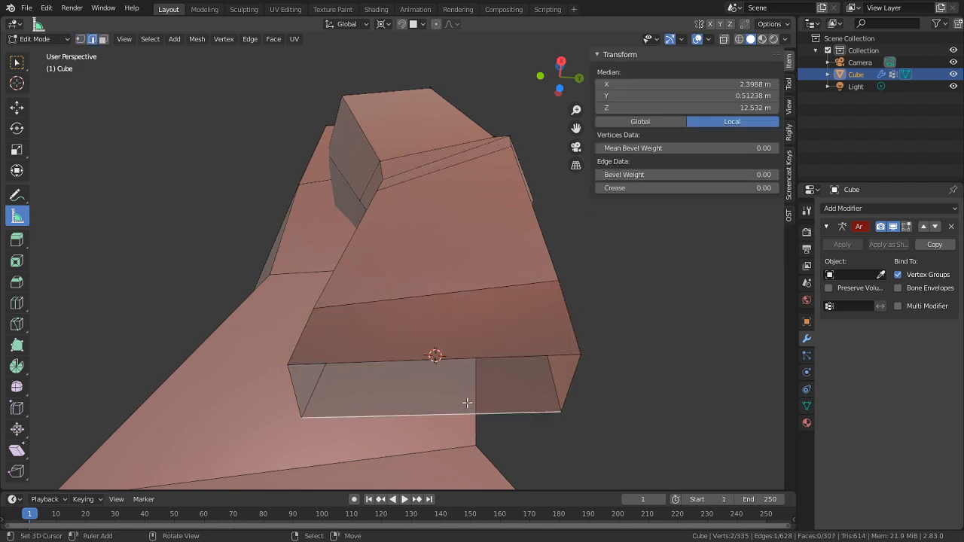
{"action": "right_click", "coordinate": [469, 360], "text": "shift"}
{"action": "key", "text": "f"}
{"action": "middle_click_drag", "start_coordinate": [470, 360], "coordinate": [485, 370]}
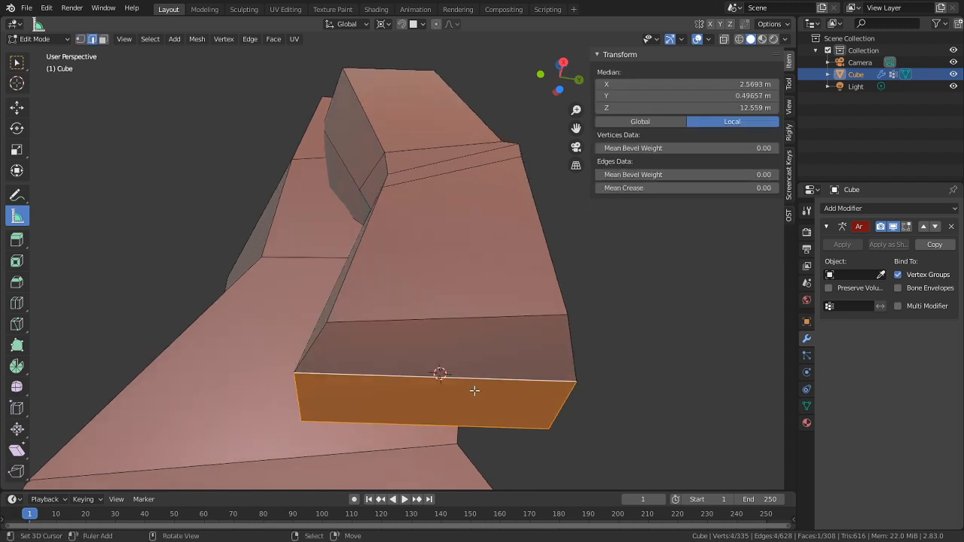
Duplicate the upper end face of the forearm in place and scale the copy to about 0.418 along global Y
{"action": "right_click", "coordinate": [483, 346]}
{"action": "key", "text": "3"}
{"action": "right_click", "coordinate": [484, 347]}
{"action": "key", "text": "shift+d"}
{"action": "right_click", "coordinate": [550, 357]}
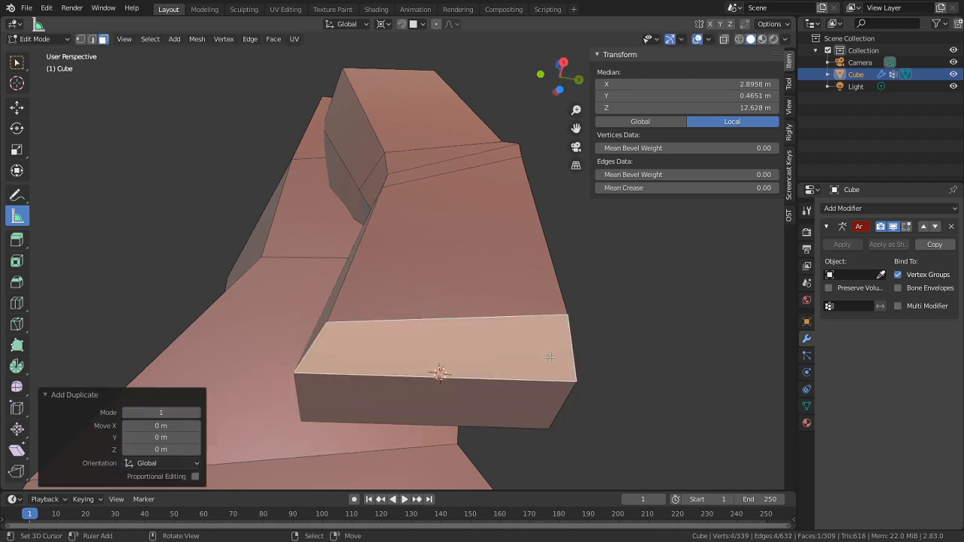
{"action": "key", "text": "s"}
{"action": "key", "text": "y"}
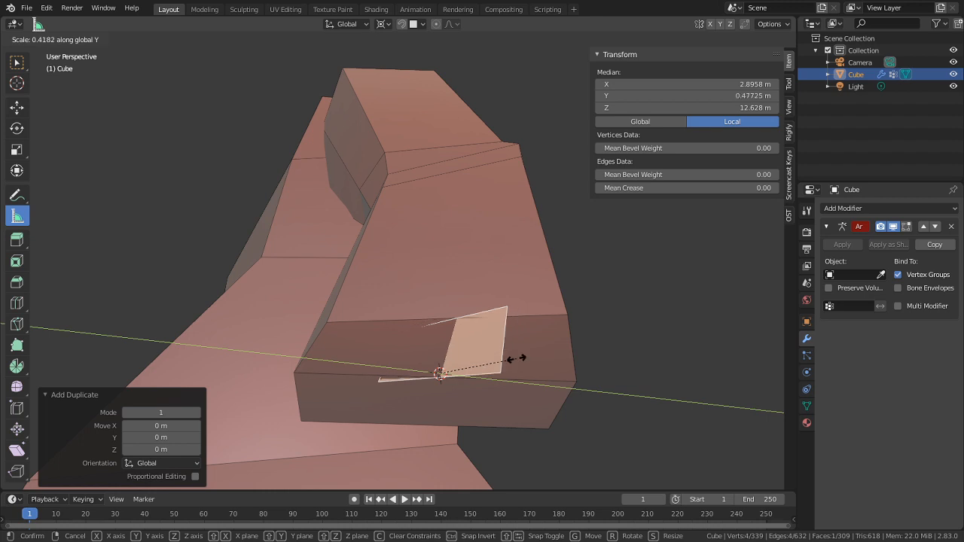
{"action": "left_click", "coordinate": [520, 360]}
Turn on snapping and move the duplicated face down toward the lower corner of the forearm's end
{"action": "key", "text": "1"}
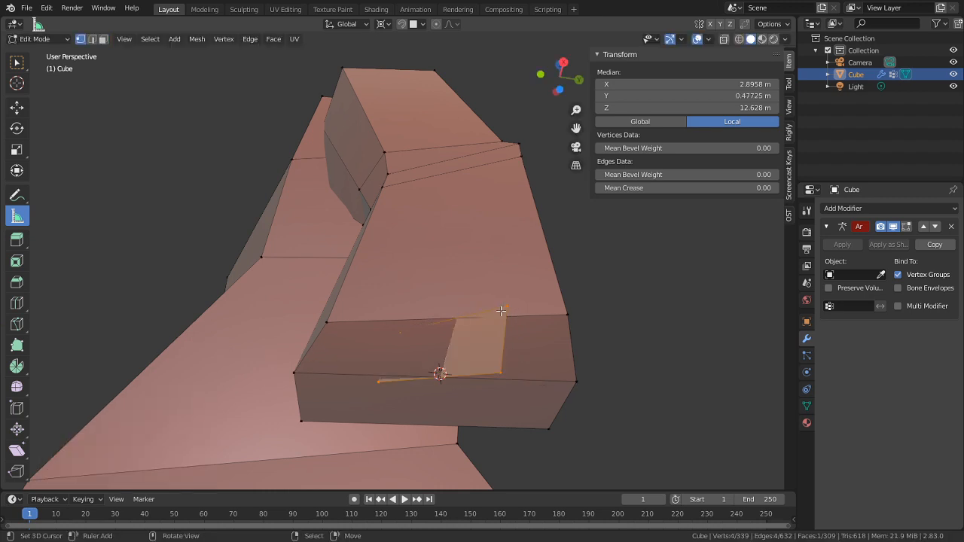
{"action": "left_click", "coordinate": [403, 24]}
{"action": "key", "text": "g"}
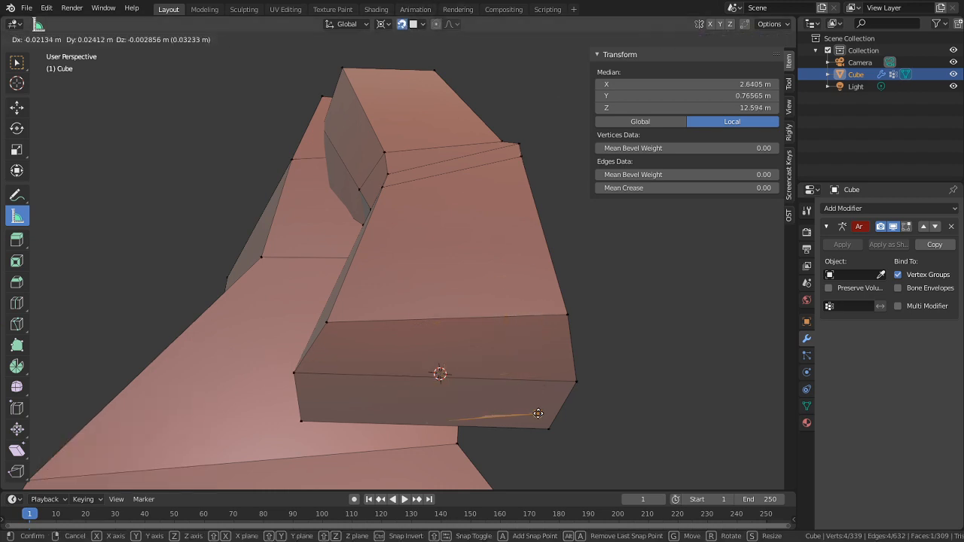
{"action": "left_click", "coordinate": [535, 408]}
{"action": "key", "text": "g"}
{"action": "left_click", "coordinate": [530, 415]}
In wireframe shading, reposition two adjacent corner vertices of the duplicated face within the forearm's end
{"action": "key", "text": "alt+a"}
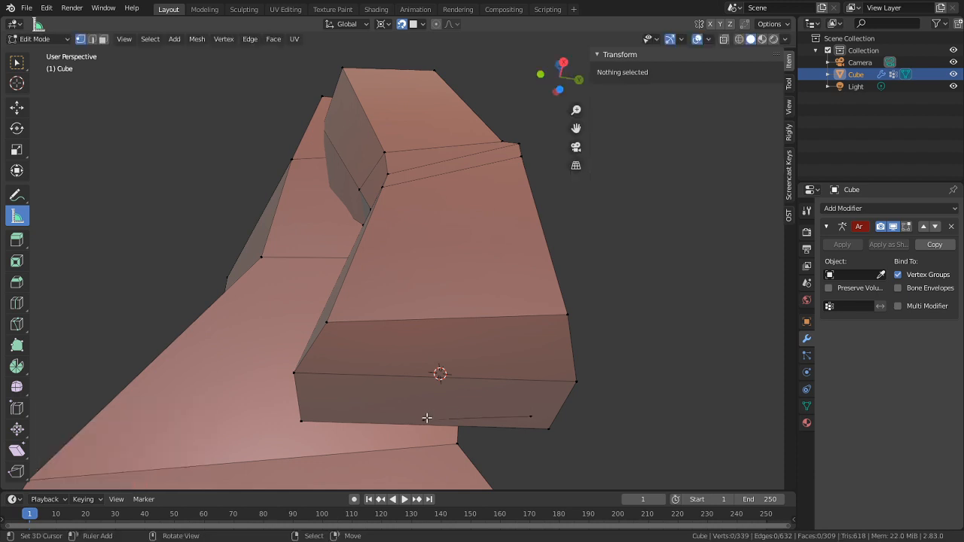
{"action": "key", "text": "shift+z"}
{"action": "right_click", "coordinate": [426, 417]}
{"action": "key", "text": "g"}
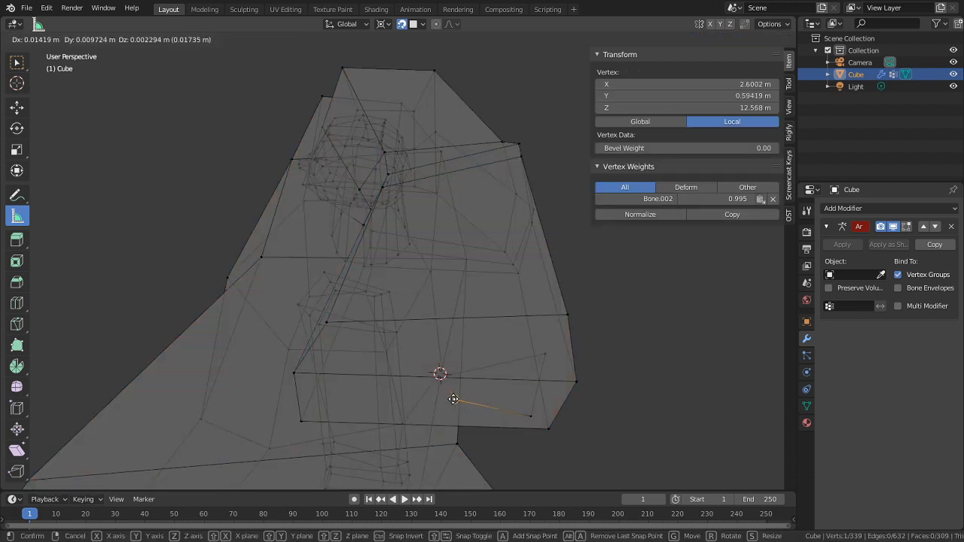
{"action": "left_click", "coordinate": [454, 399]}
{"action": "right_click", "coordinate": [454, 384]}
{"action": "key", "text": "g"}
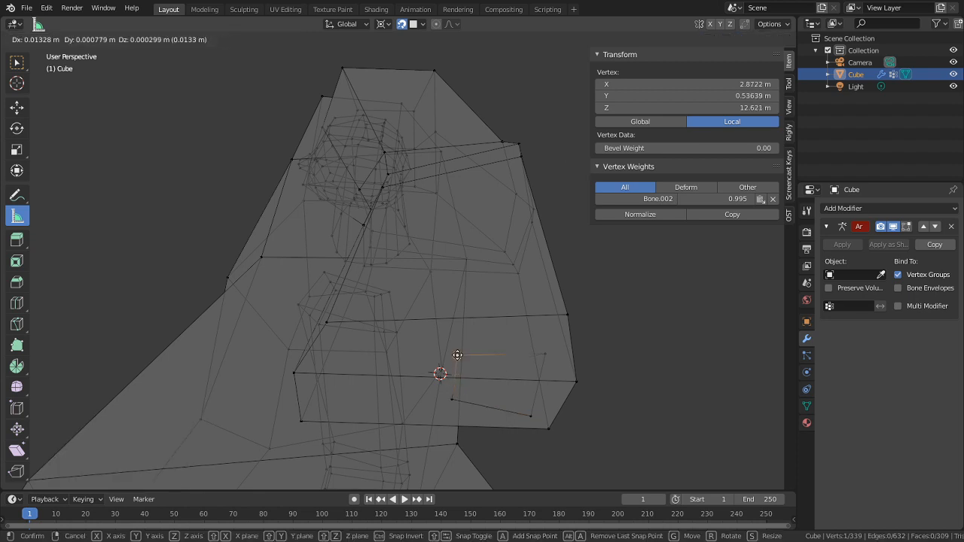
{"action": "left_click", "coordinate": [457, 355]}
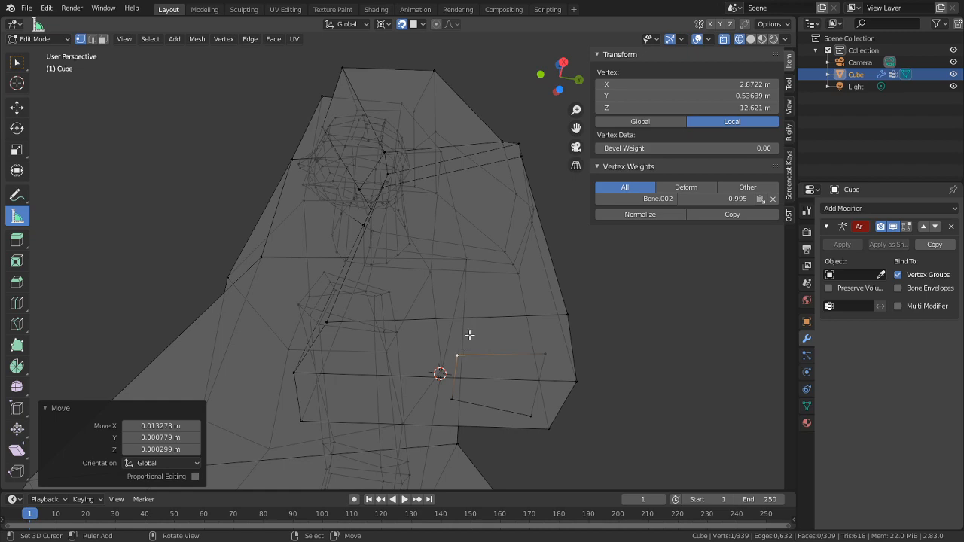
{"action": "scroll", "coordinate": [489, 339], "scroll_direction": "down", "scroll_amount": 3}
{"action": "middle_click_drag", "start_coordinate": [504, 340], "coordinate": [565, 395]}
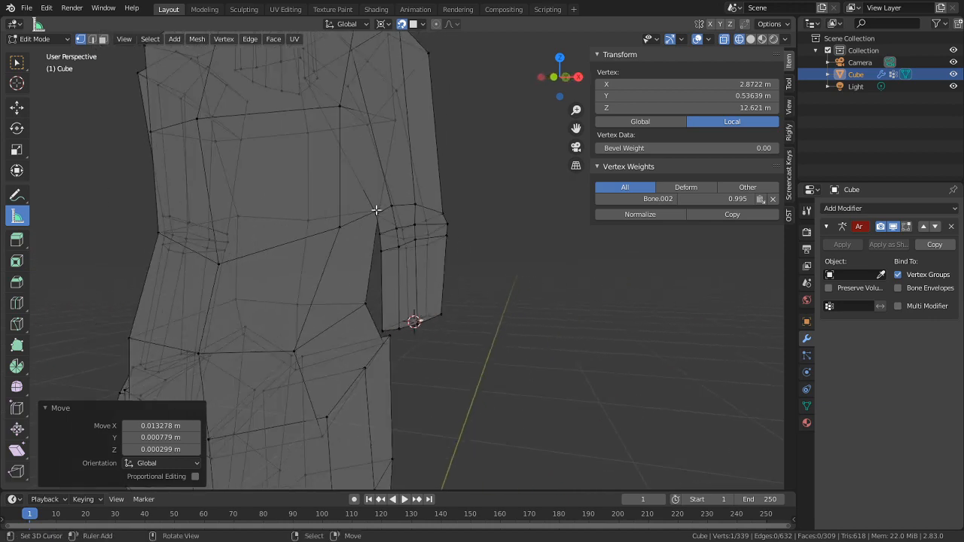
{"action": "key", "text": "KP_1"}
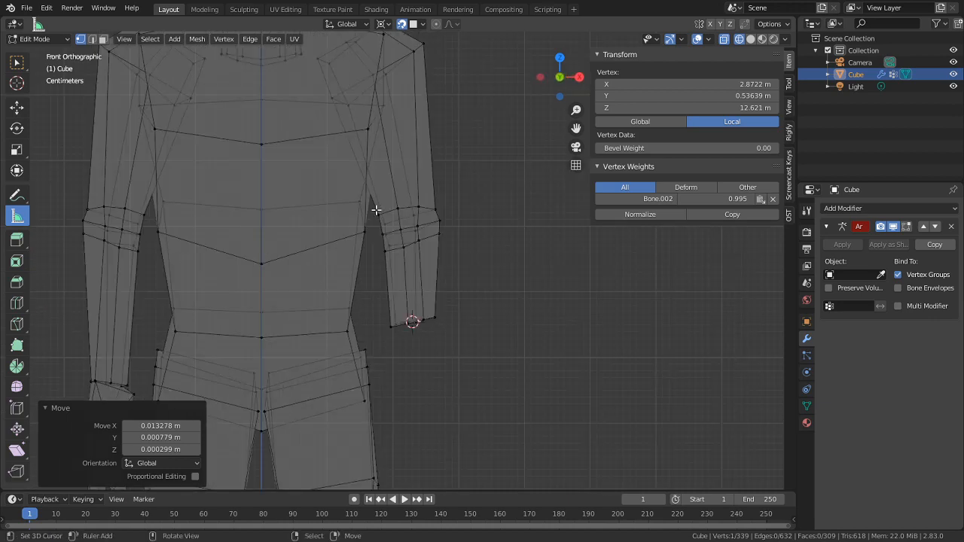
{"action": "key", "text": "KP_3"}
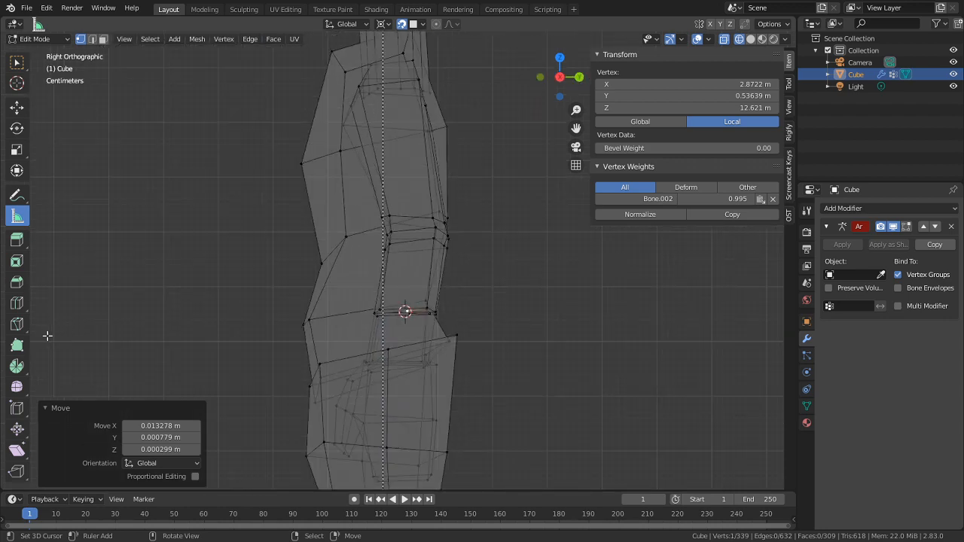
{"action": "middle_click_drag", "start_coordinate": [89, 300], "coordinate": [136, 304]}
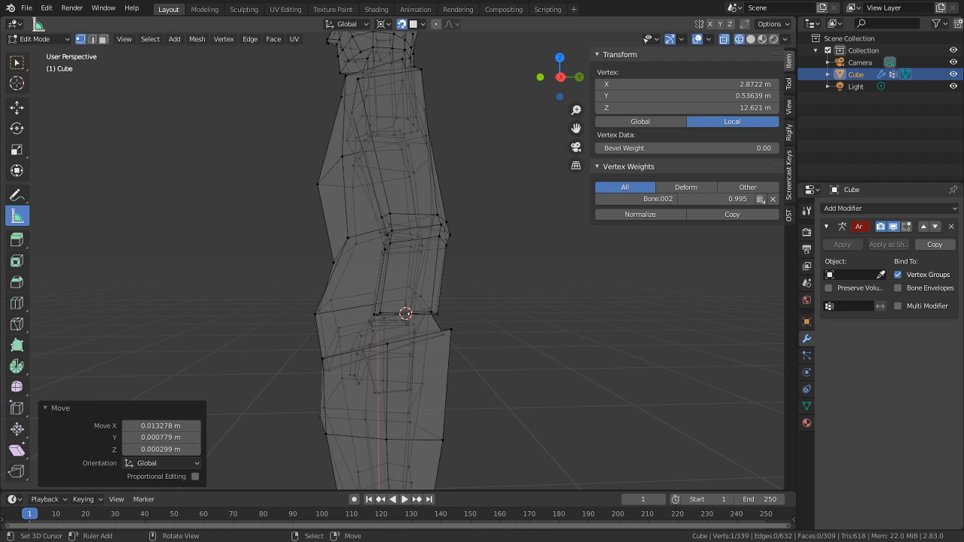
Move the selected corner vertex of the small duplicated face outward toward the rear side of the forearm's end
{"action": "middle_click_drag", "start_coordinate": [433, 342], "coordinate": [402, 296]}
{"action": "scroll", "coordinate": [402, 296], "scroll_direction": "up", "scroll_amount": 1}
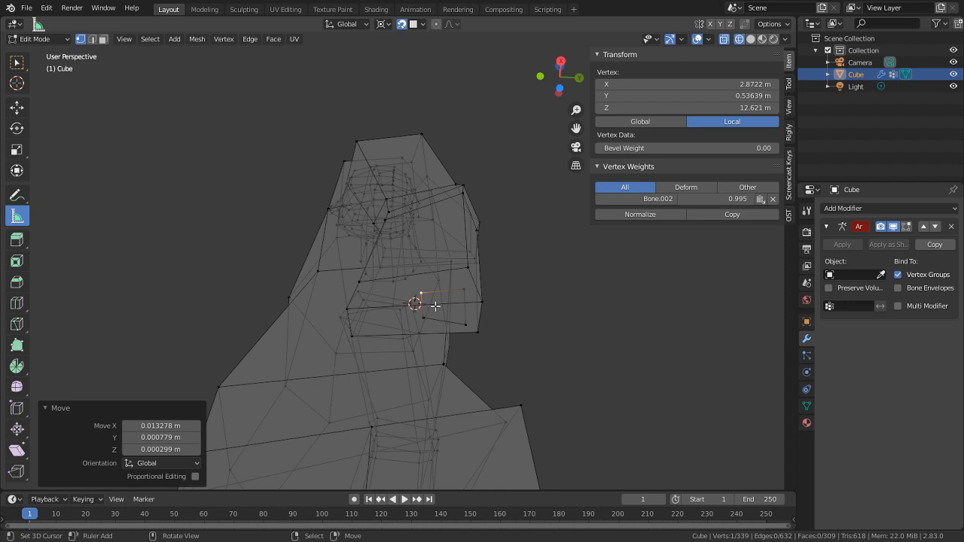
{"action": "key", "text": "g"}
{"action": "left_click", "coordinate": [461, 290]}
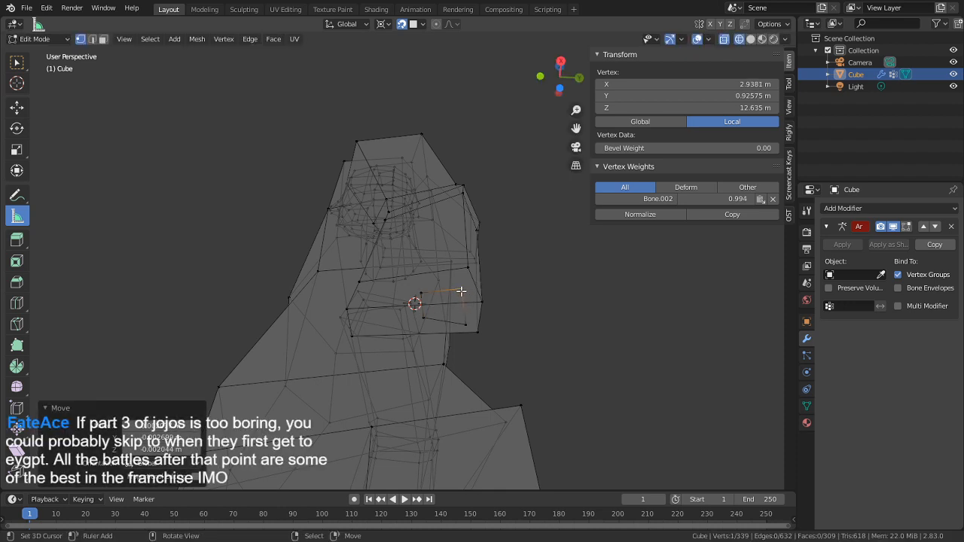
Duplicate the small rear face and place the copy beside it in the front half of the forearm's end
{"action": "scroll", "coordinate": [493, 293], "scroll_direction": "up", "scroll_amount": 1}
{"action": "key", "text": "3"}
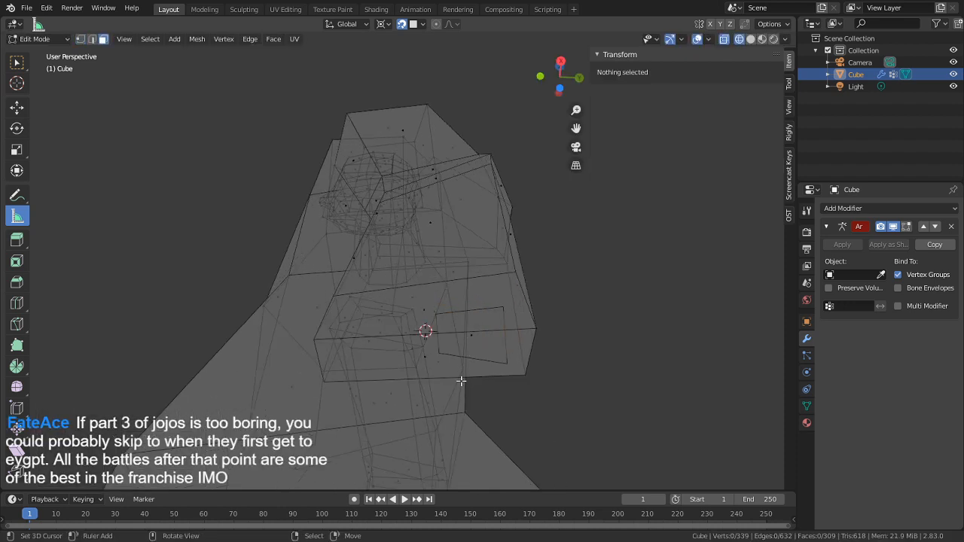
{"action": "right_click", "coordinate": [472, 356]}
{"action": "key", "text": "g"}
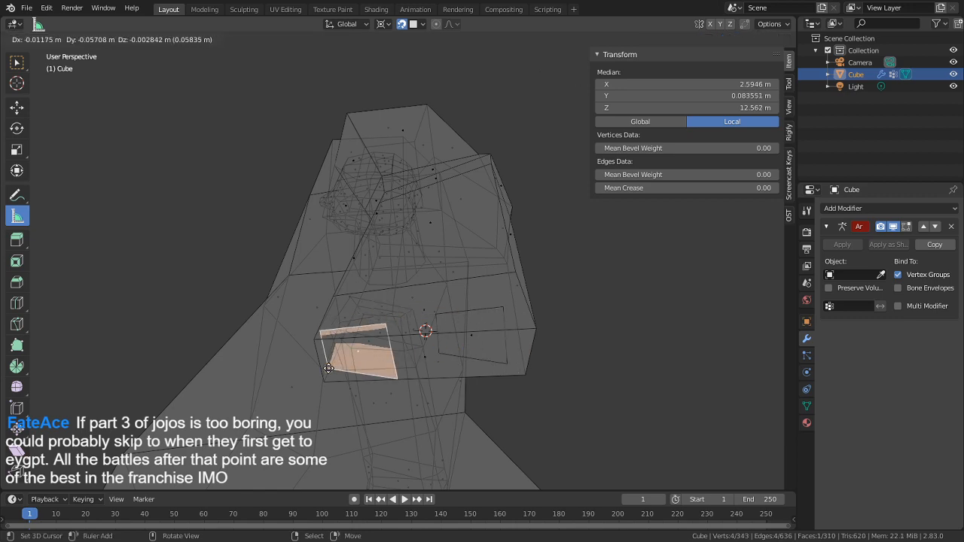
{"action": "left_click", "coordinate": [342, 360]}
Reposition the two outer corner vertices of the front small face so its outer edge sits inside the forearm's end
{"action": "key", "text": "Tab"}
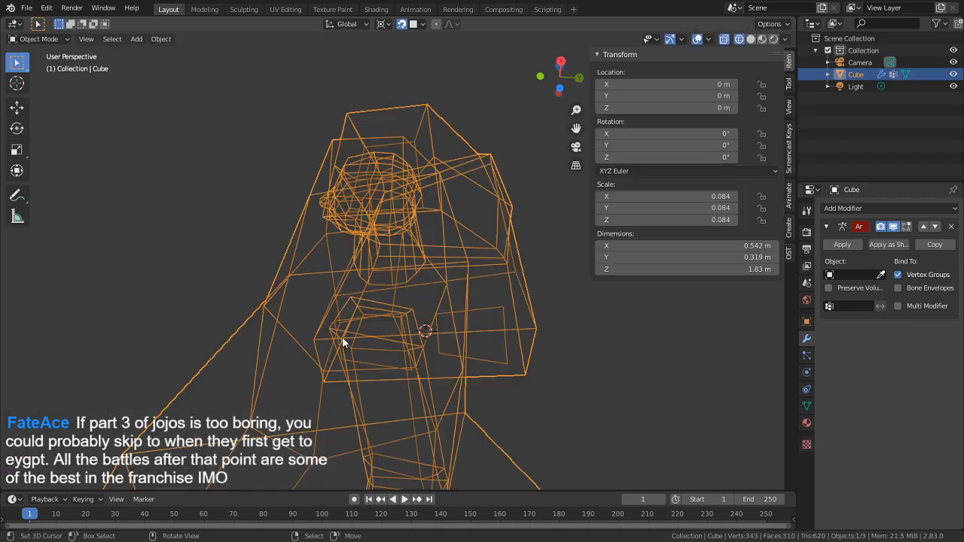
{"action": "key", "text": "Tab"}
{"action": "key", "text": "1"}
{"action": "right_click", "coordinate": [341, 322]}
{"action": "key", "text": "g"}
{"action": "right_click", "coordinate": [341, 319]}
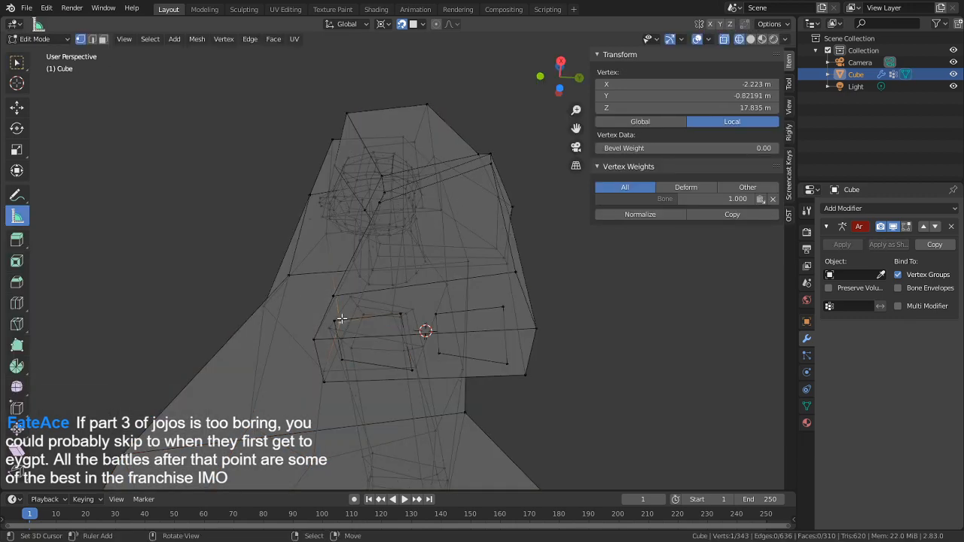
{"action": "right_click", "coordinate": [337, 319]}
{"action": "key", "text": "g"}
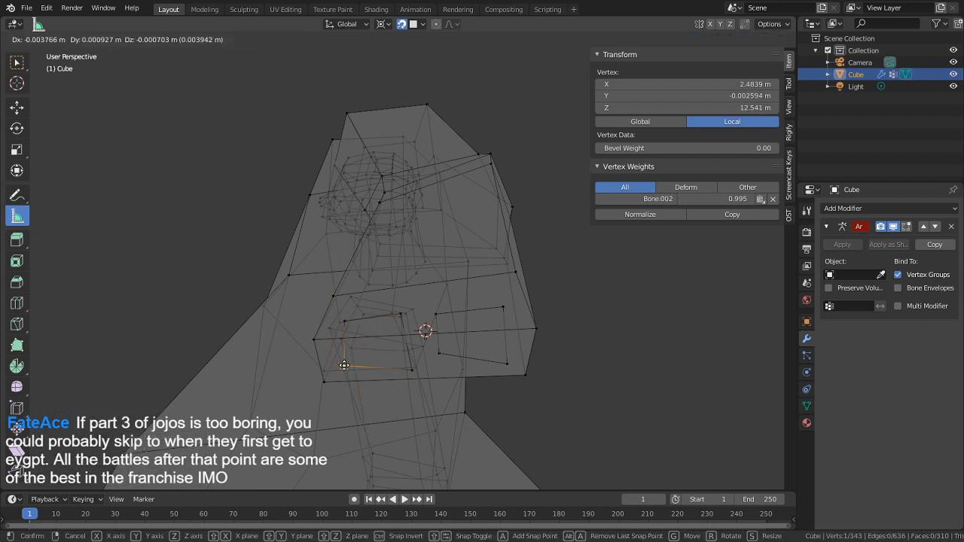
{"action": "left_click", "coordinate": [344, 366]}
With X-ray off, move the two inner corner vertices of the front small face to narrow it
{"action": "right_click", "coordinate": [415, 370]}
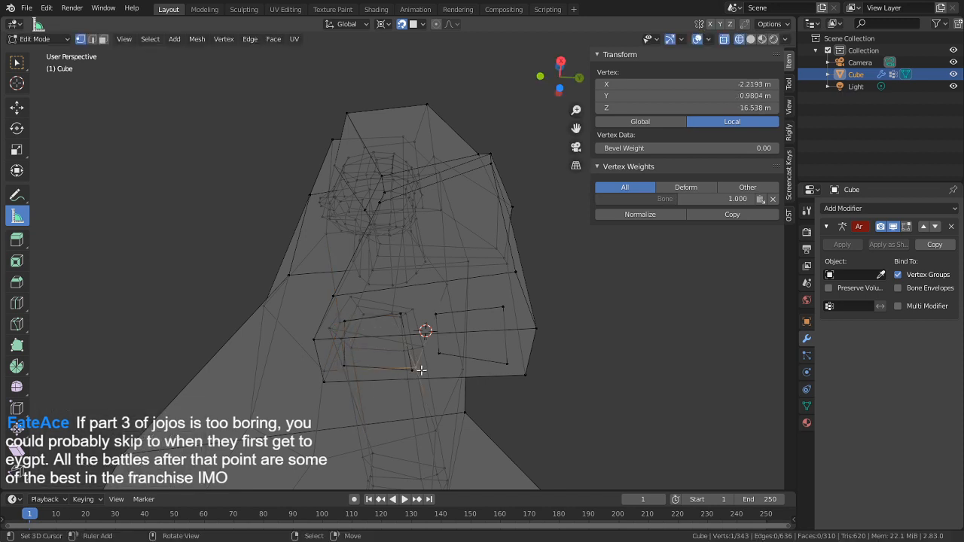
{"action": "left_click", "coordinate": [726, 41]}
{"action": "right_click_drag", "start_coordinate": [415, 369], "coordinate": [404, 360]}
{"action": "key", "text": "g"}
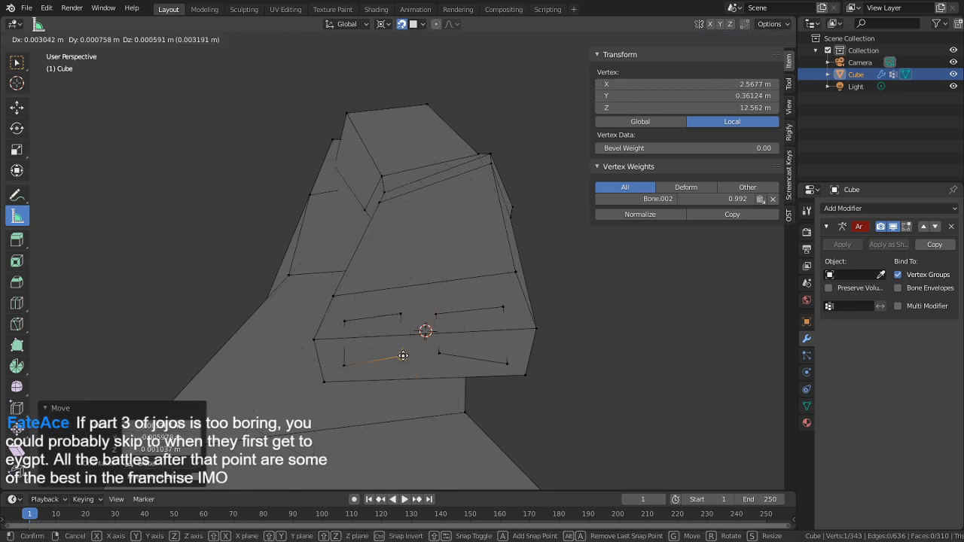
{"action": "left_click", "coordinate": [400, 356]}
{"action": "right_click", "coordinate": [401, 314]}
{"action": "key", "text": "g"}
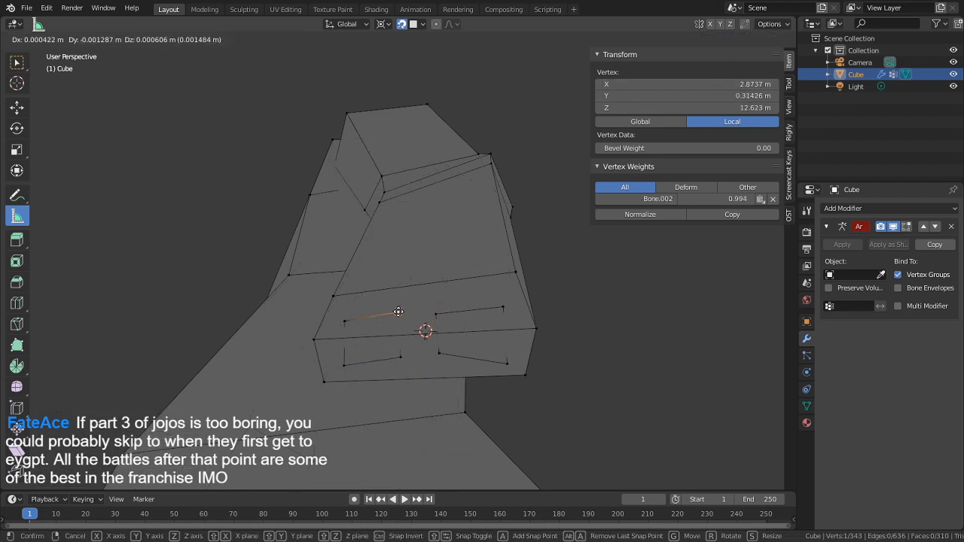
{"action": "left_click", "coordinate": [399, 311]}
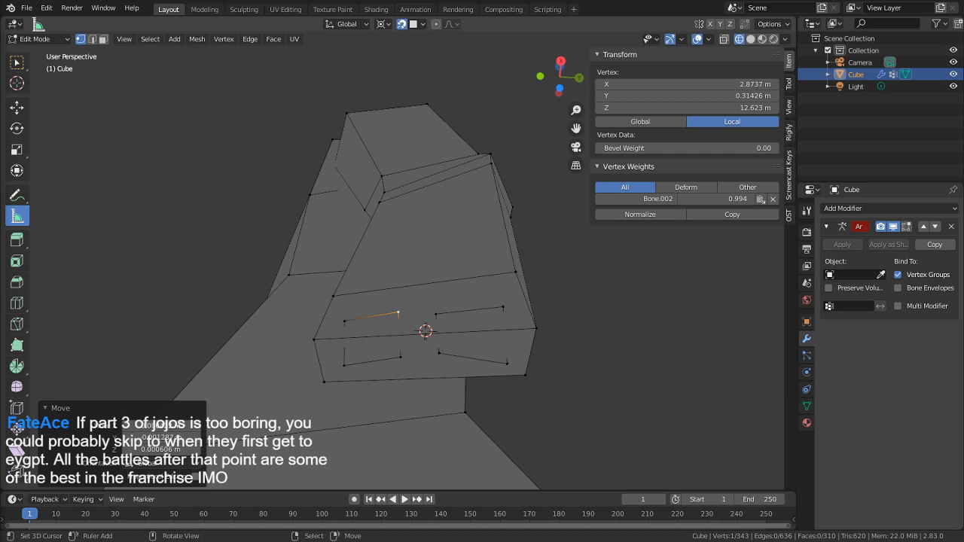
Pull the rear small face's outer lower corner vertex inward from the forearm's outline
{"action": "middle_click_drag", "start_coordinate": [401, 281], "coordinate": [385, 312]}
{"action": "left_click", "coordinate": [476, 202]}
{"action": "key", "text": "g"}
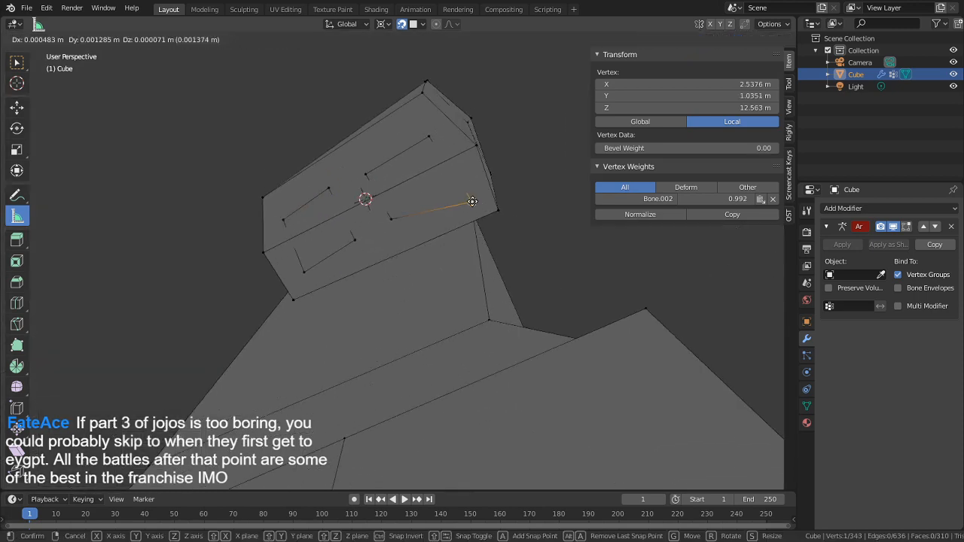
{"action": "left_click", "coordinate": [457, 192]}
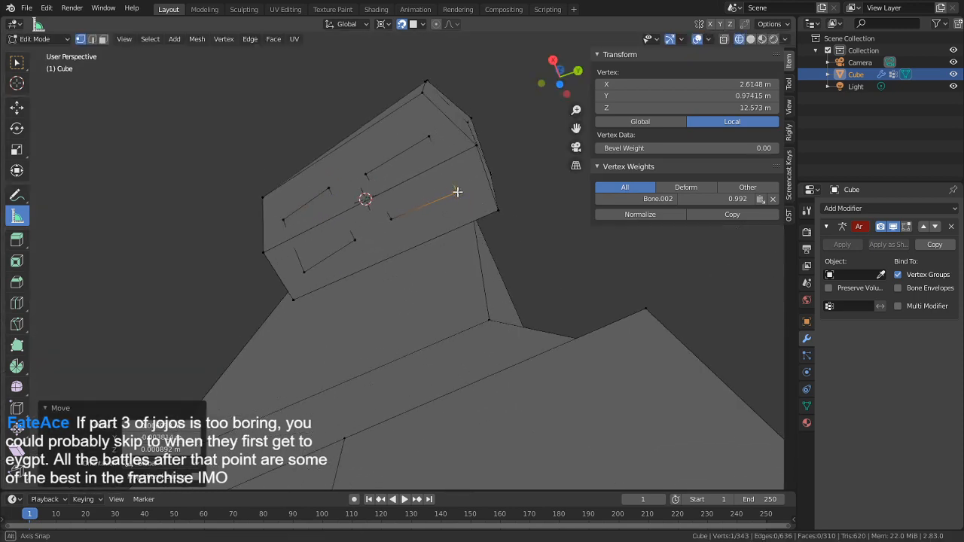
Reposition the outer and inner short edges of the rear small face to narrow it within the forearm's end
{"action": "middle_click_drag", "start_coordinate": [458, 191], "coordinate": [480, 189]}
{"action": "key", "text": "2"}
{"action": "left_click", "coordinate": [479, 186]}
{"action": "key", "text": "g"}
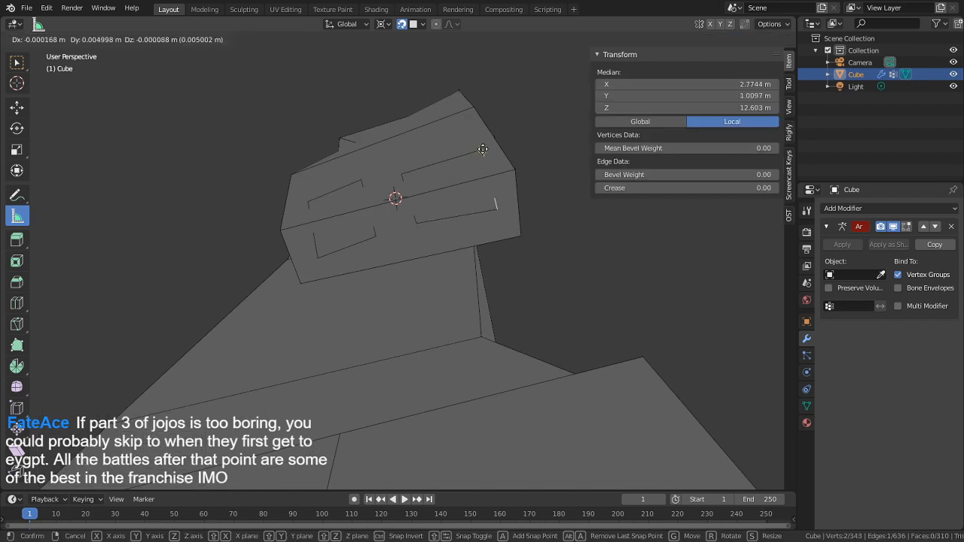
{"action": "left_click", "coordinate": [435, 173]}
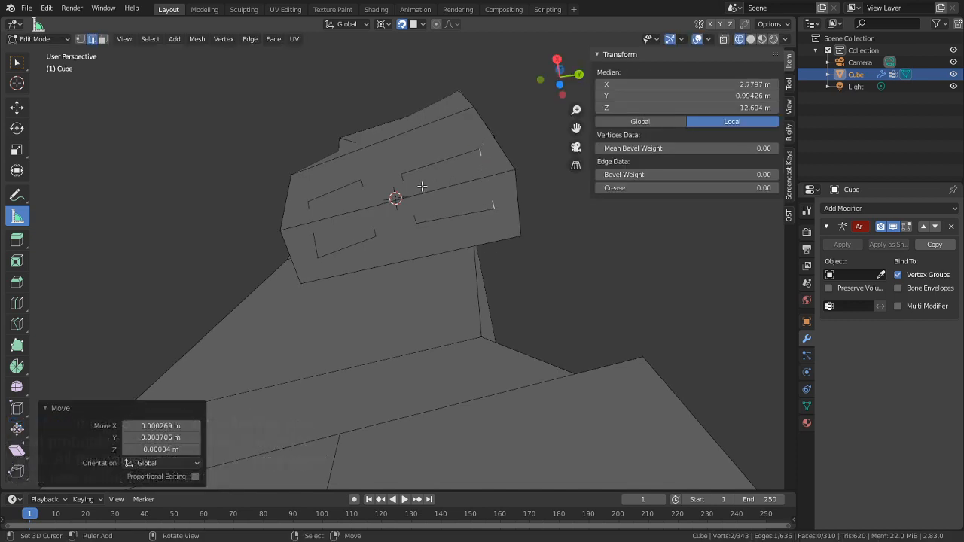
{"action": "left_click", "coordinate": [422, 185], "text": "alt"}
{"action": "key", "text": "g"}
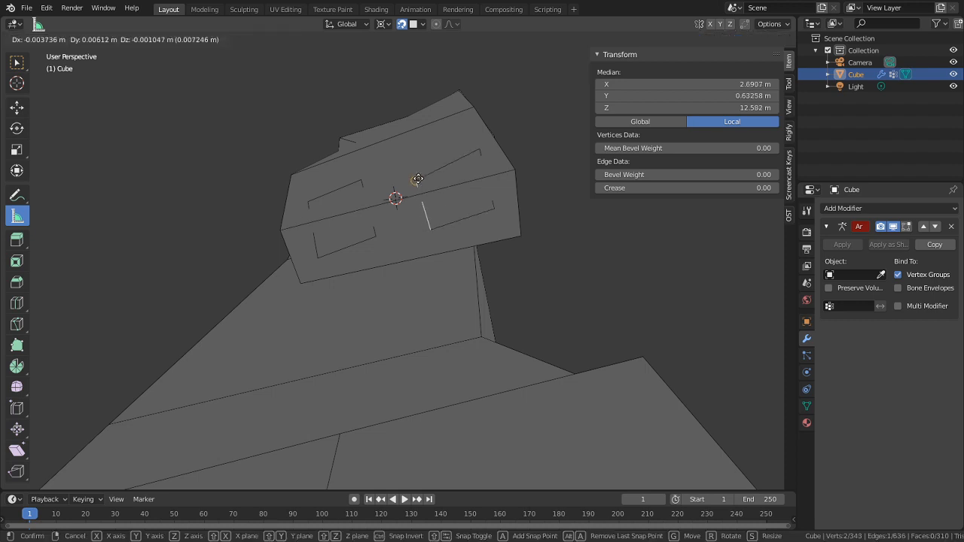
{"action": "left_click", "coordinate": [425, 168]}
{"action": "middle_click_drag", "start_coordinate": [424, 168], "coordinate": [425, 205]}
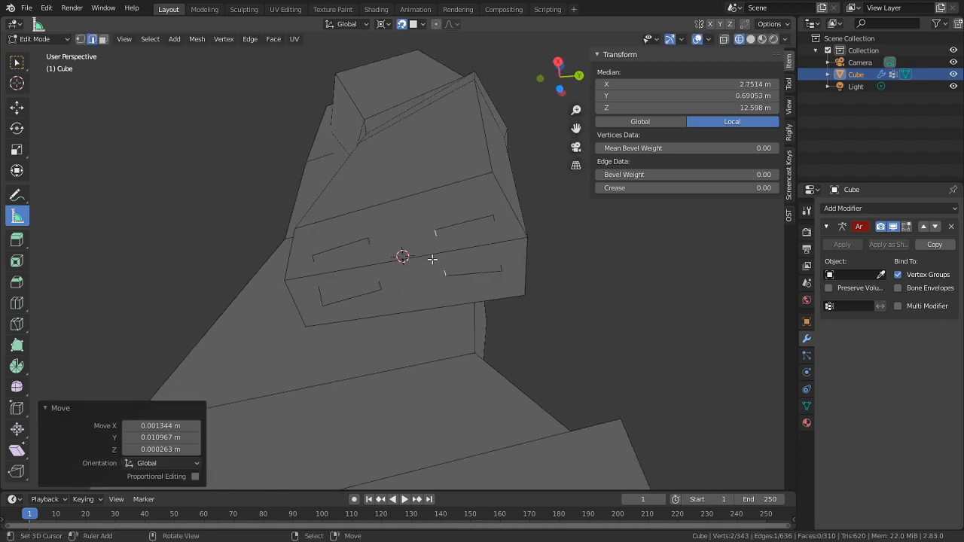
Hide the two large faces capping the forearm's end, leaving the two small faces exposed
{"action": "middle_click_drag", "start_coordinate": [433, 259], "coordinate": [450, 269]}
{"action": "key", "text": "3"}
{"action": "left_click", "coordinate": [459, 261]}
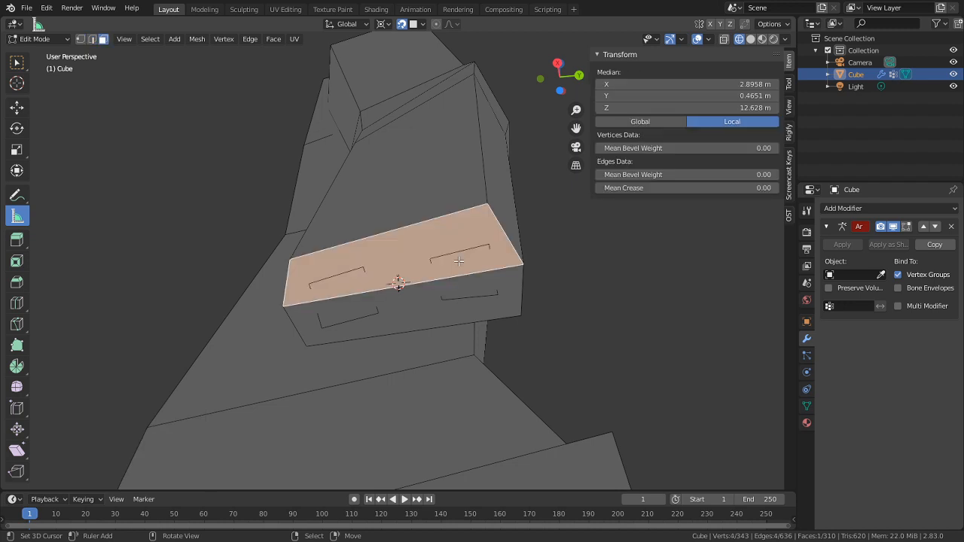
{"action": "right_click", "coordinate": [418, 294], "text": "shift"}
{"action": "key", "text": "h"}
Extrude both small faces together about 0.086 m along their normals, using the right orthographic view with X-ray on
{"action": "right_click", "coordinate": [447, 290]}
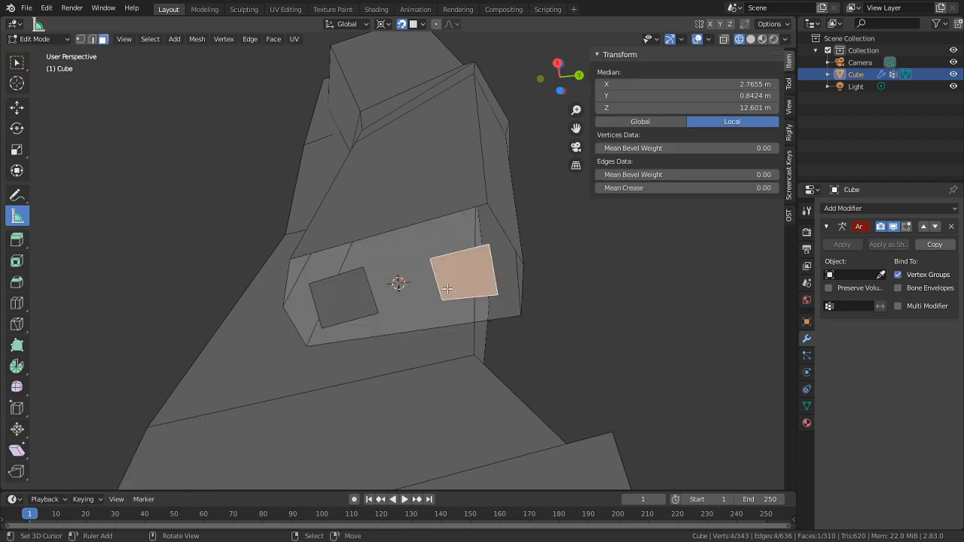
{"action": "right_click", "coordinate": [343, 297], "text": "shift"}
{"action": "key", "text": "KP_3"}
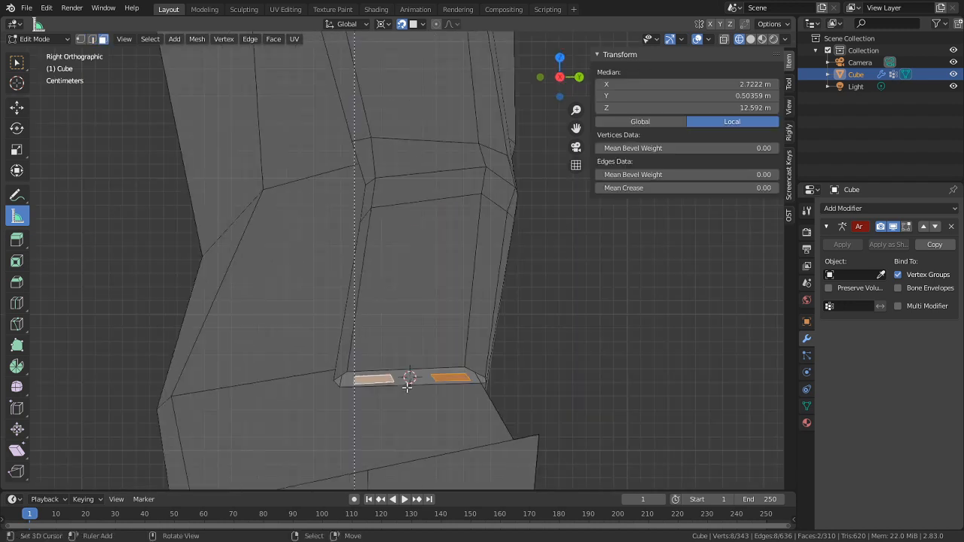
{"action": "middle_click_drag", "start_coordinate": [407, 377], "coordinate": [408, 294], "text": "shift"}
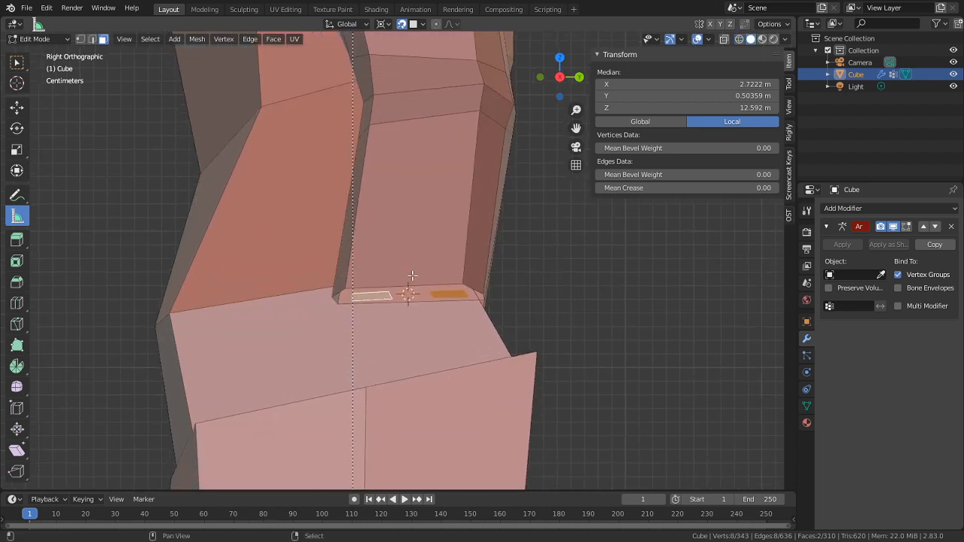
{"action": "left_click", "coordinate": [725, 40]}
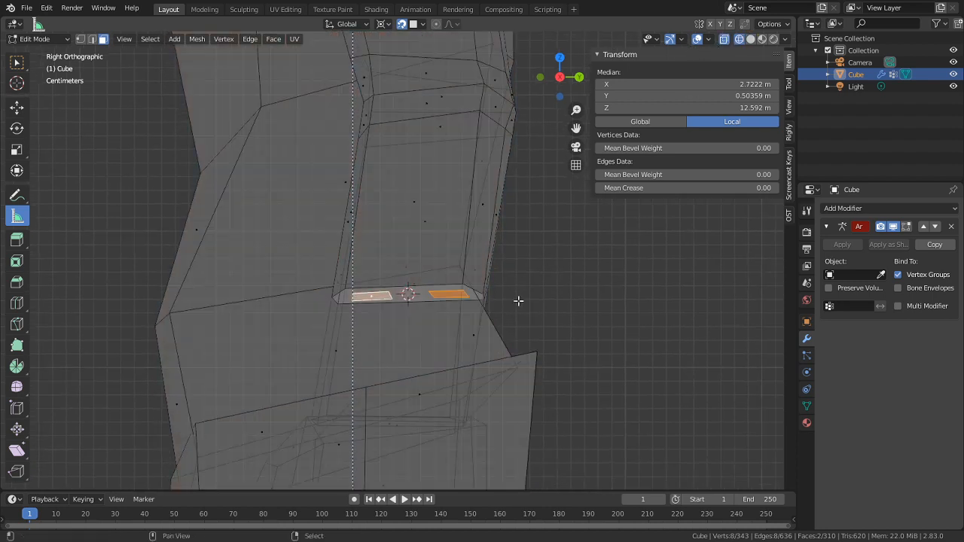
{"action": "middle_click_drag", "start_coordinate": [516, 300], "coordinate": [517, 225], "text": "shift"}
{"action": "key", "text": "e"}
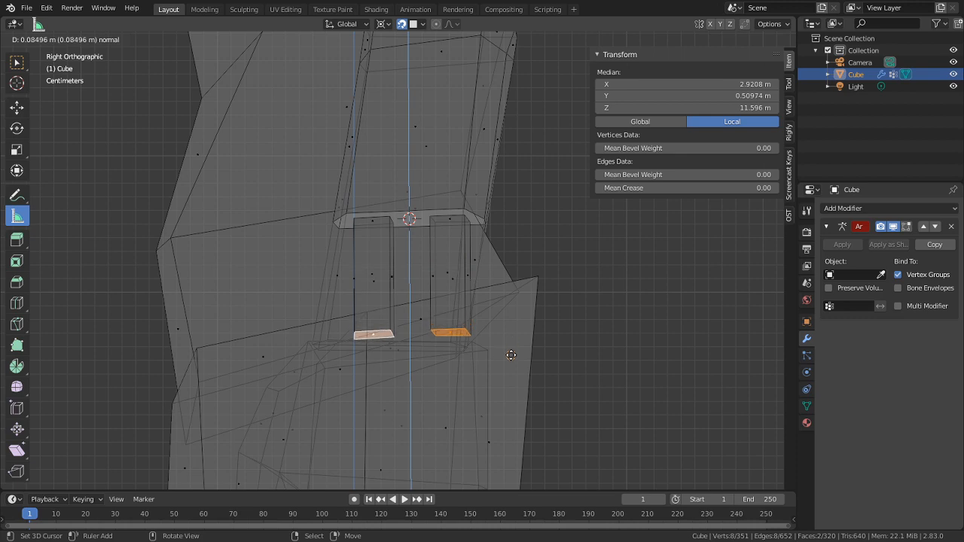
{"action": "left_click", "coordinate": [510, 357]}
Shift the extruded end faces of both bones about -0.011 m along global Y
{"action": "key", "text": "g"}
{"action": "key", "text": "Escape"}
{"action": "key", "text": "g"}
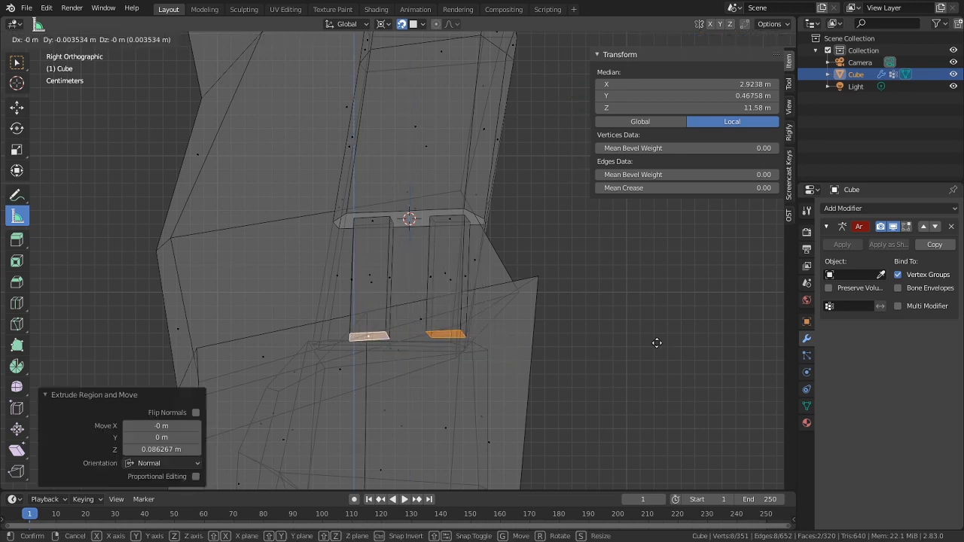
{"action": "left_click", "coordinate": [648, 342]}
Reposition the front bone's end face and scale it to 1.060 from the 3D cursor
{"action": "scroll", "coordinate": [481, 399], "scroll_direction": "up", "scroll_amount": 2}
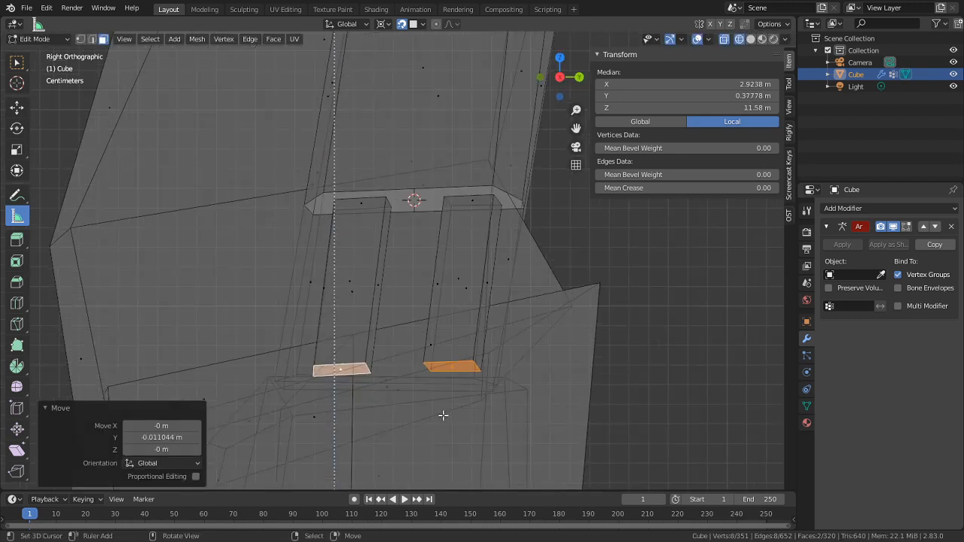
{"action": "left_click", "coordinate": [343, 362]}
{"action": "key", "text": "g"}
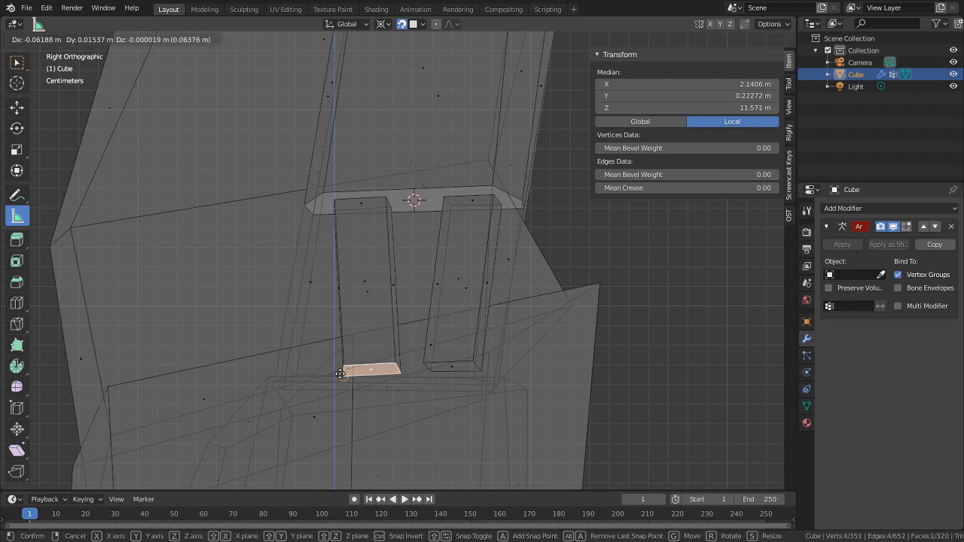
{"action": "left_click", "coordinate": [329, 383]}
{"action": "key", "text": "s"}
{"action": "left_click", "coordinate": [492, 411]}
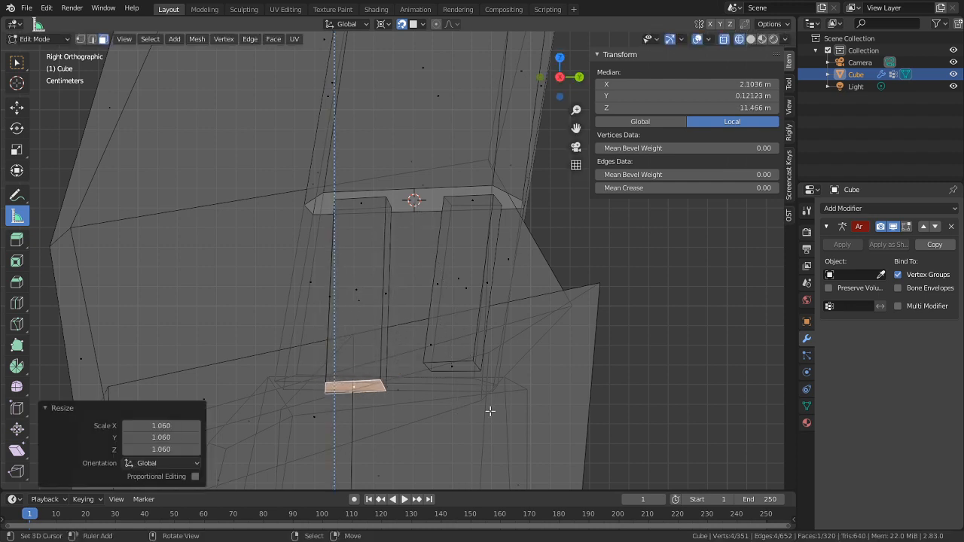
{"action": "key", "text": "g"}
{"action": "left_click", "coordinate": [390, 366]}
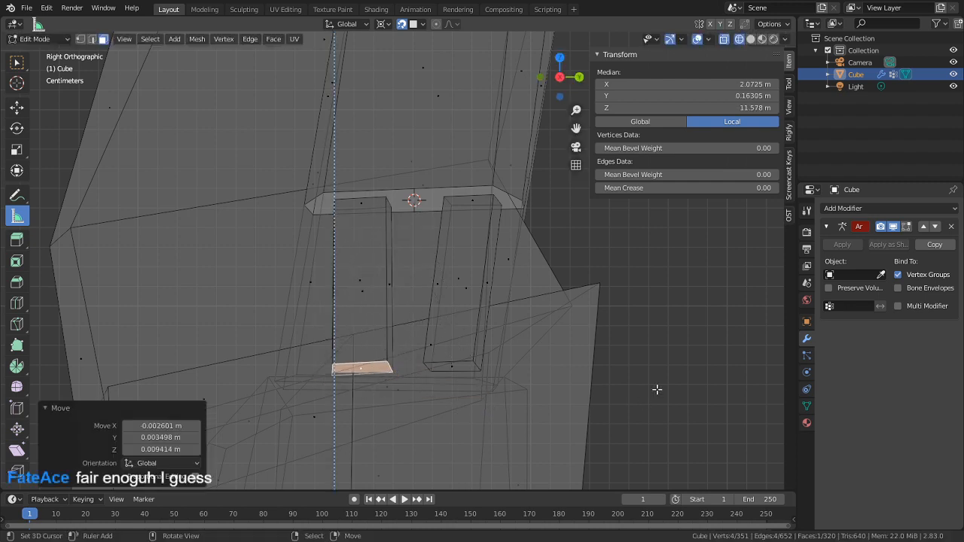
Scale the front bone's end face again to about 1.068 and raise it by about 0.0056 m
{"action": "key", "text": "s"}
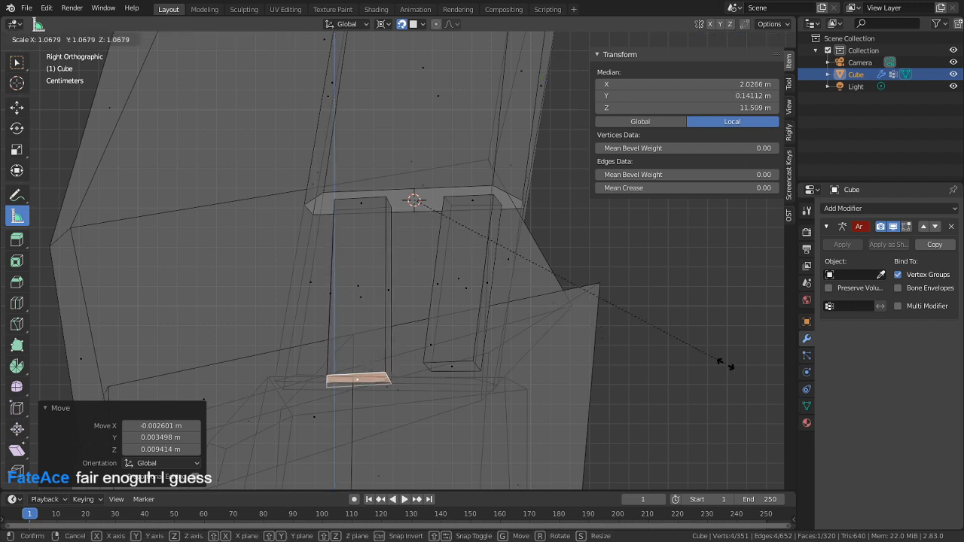
{"action": "left_click", "coordinate": [670, 350]}
{"action": "key", "text": "g"}
{"action": "left_click", "coordinate": [655, 343]}
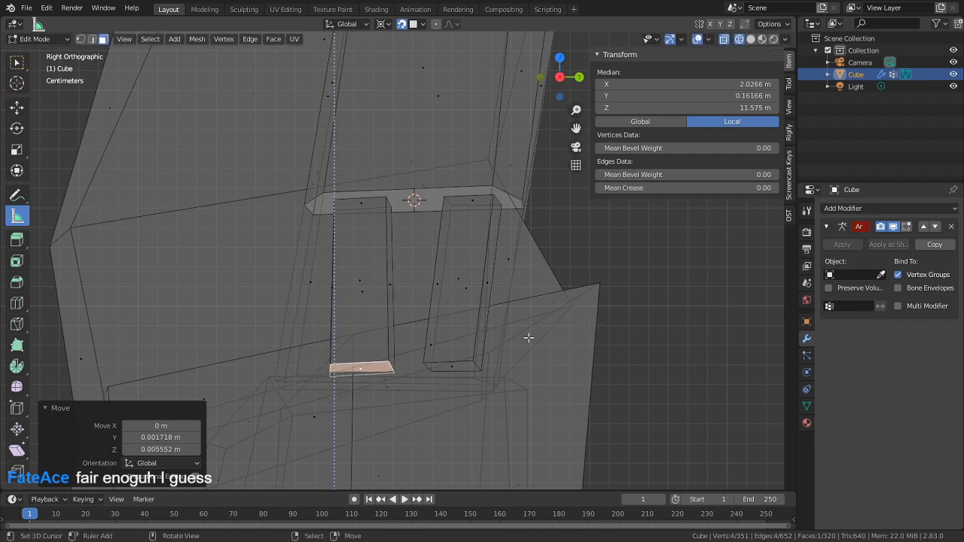
Scale the rear bone's end face to 0.723 along global Y
{"action": "left_click", "coordinate": [443, 366], "text": "alt"}
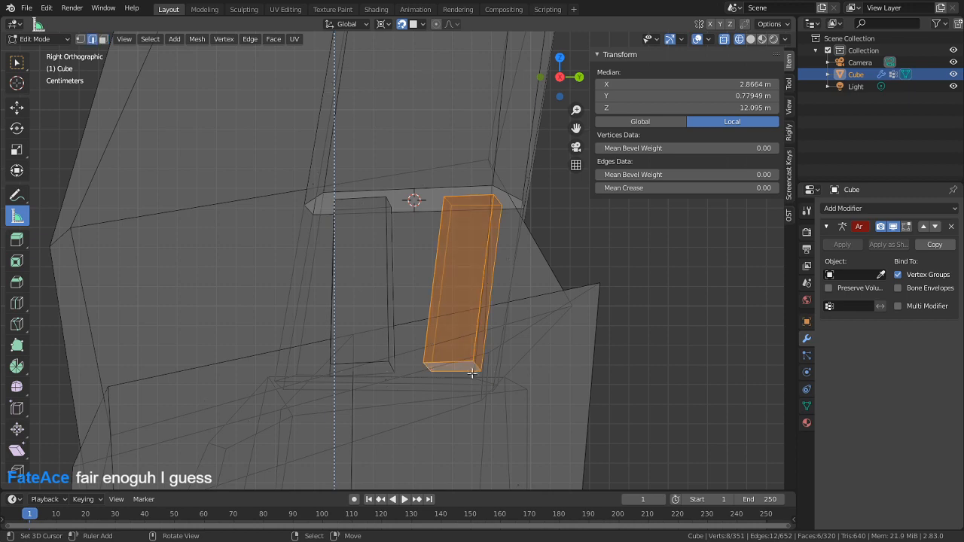
{"action": "key", "text": "2"}
{"action": "key", "text": "a"}
{"action": "left_click", "coordinate": [455, 365]}
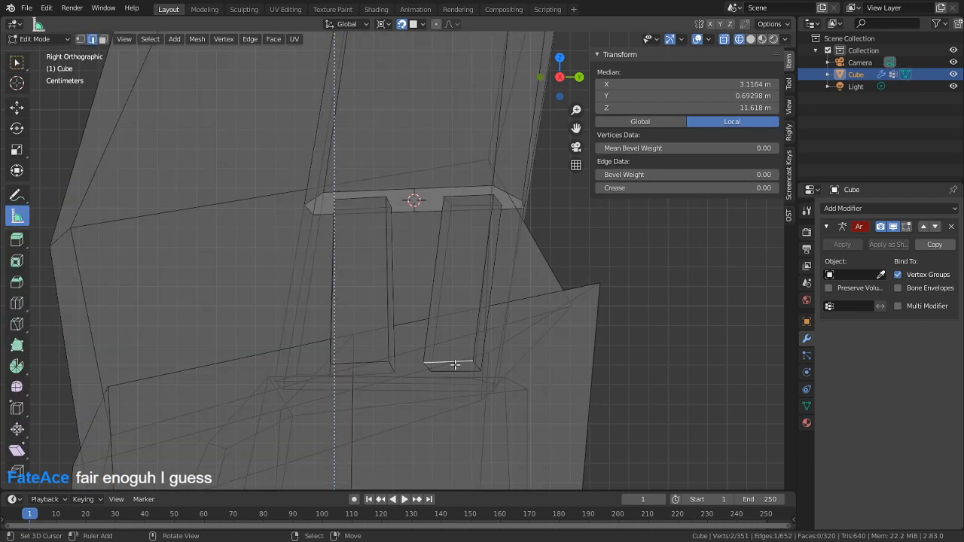
{"action": "key", "text": "3"}
{"action": "left_click", "coordinate": [455, 364]}
{"action": "key", "text": "s"}
{"action": "key", "text": "x"}
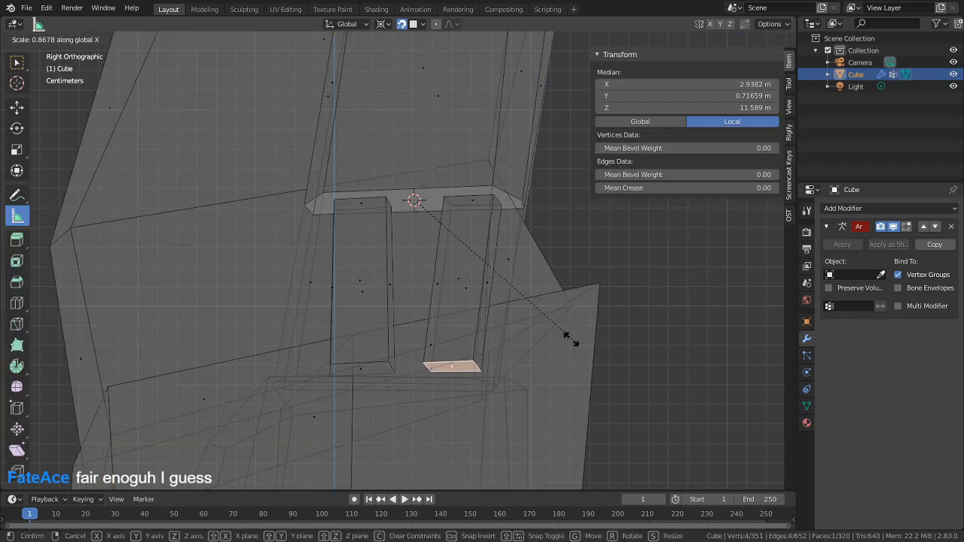
{"action": "key", "text": "y"}
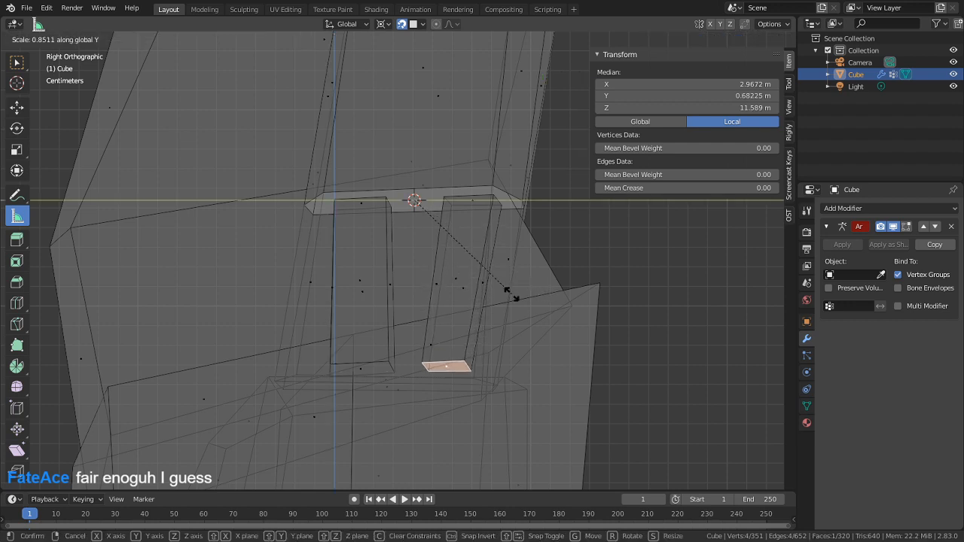
{"action": "left_click", "coordinate": [482, 294]}
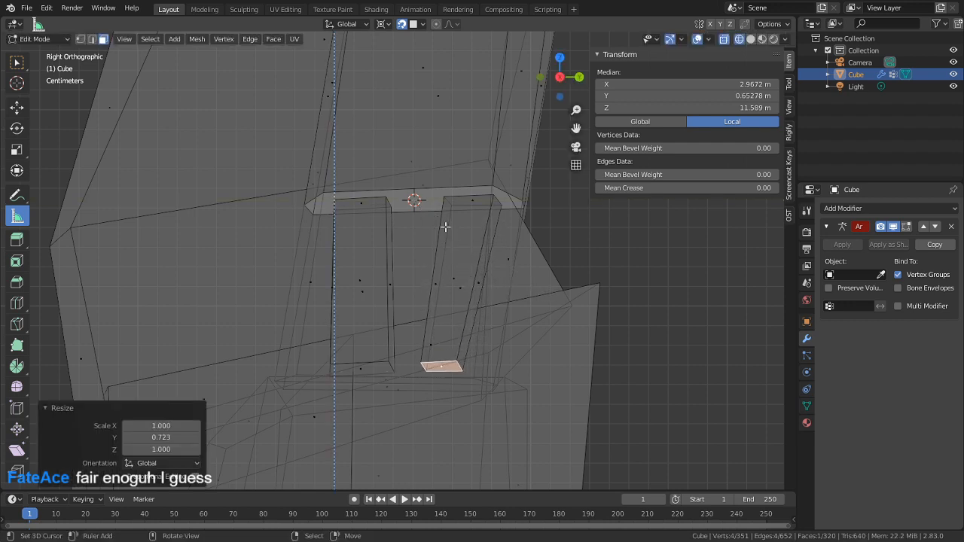
Try to reposition the rear corner vertex of the front bone's end face
{"action": "key", "text": "1"}
{"action": "left_click", "coordinate": [392, 366]}
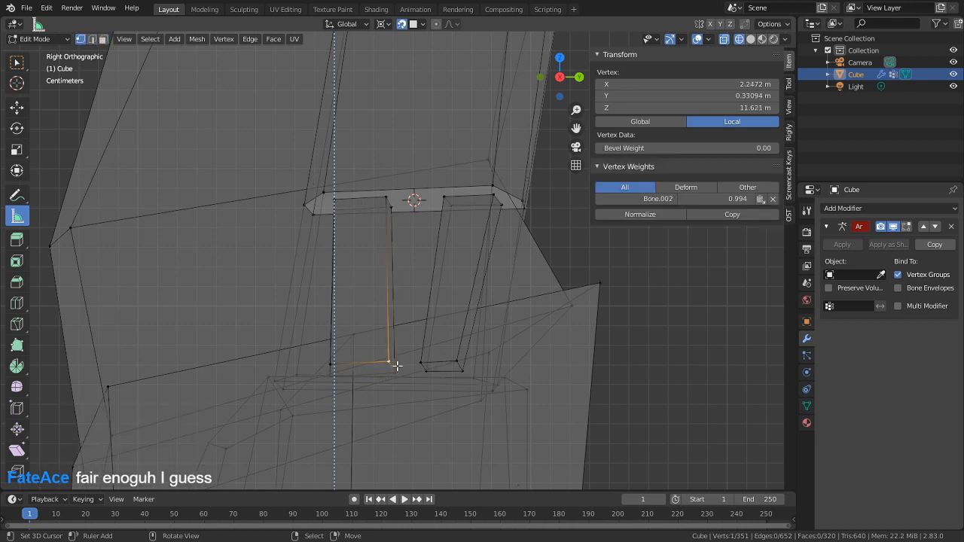
{"action": "key", "text": "g"}
{"action": "left_click", "coordinate": [385, 354]}
{"action": "middle_click_drag", "start_coordinate": [402, 379], "coordinate": [519, 351]}
{"action": "key", "text": "ctrl+z"}
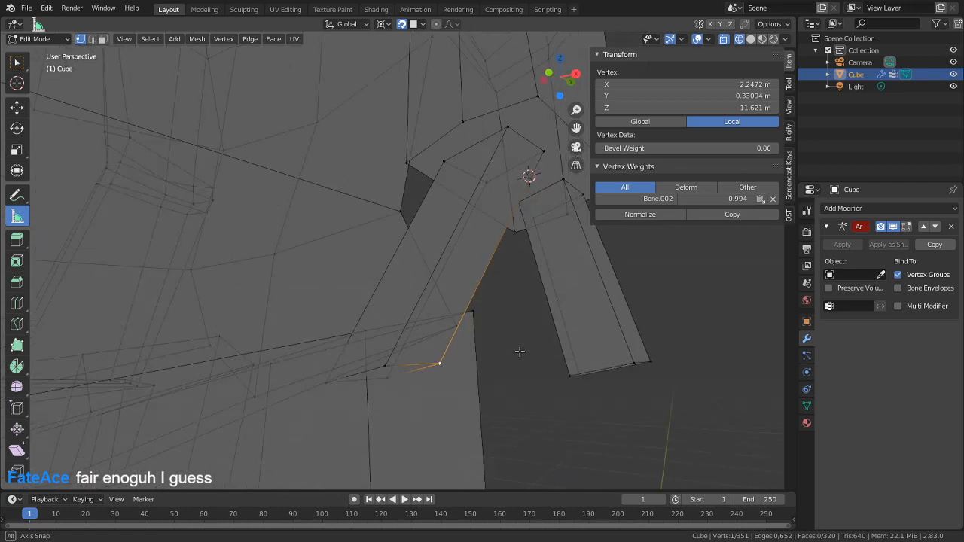
Move the front bone's end face about 0.058 m along global X, and shift it about -0.011 m in Y and 0.0046 m in Z
{"action": "left_click", "coordinate": [391, 368], "text": "alt"}
{"action": "middle_click_drag", "start_coordinate": [391, 369], "coordinate": [515, 366]}
{"action": "key", "text": "g"}
{"action": "left_click", "coordinate": [585, 368]}
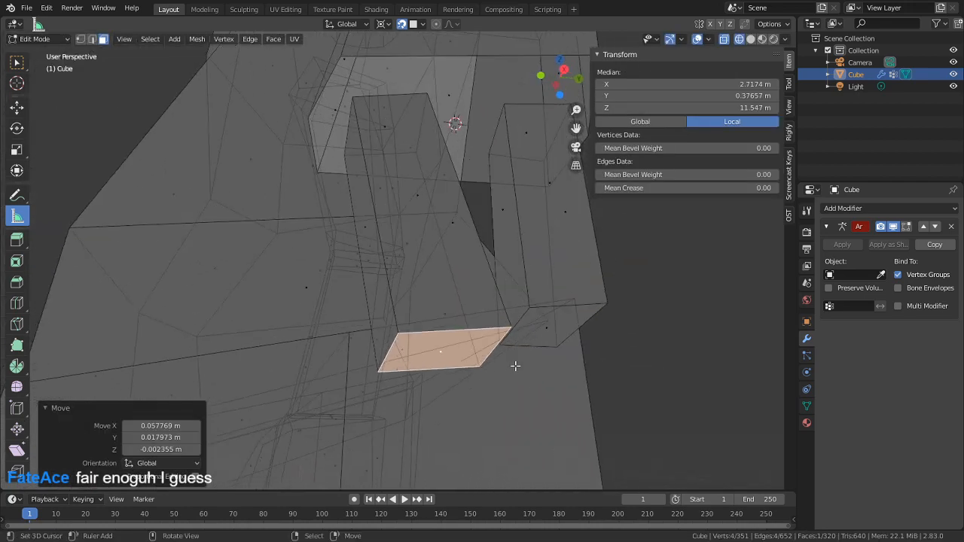
{"action": "key", "text": "KP_3"}
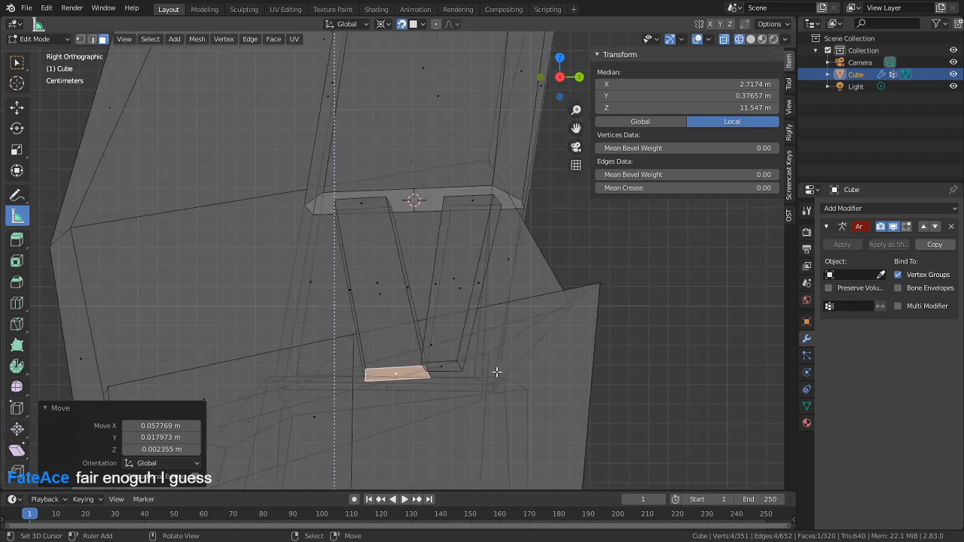
{"action": "key", "text": "g"}
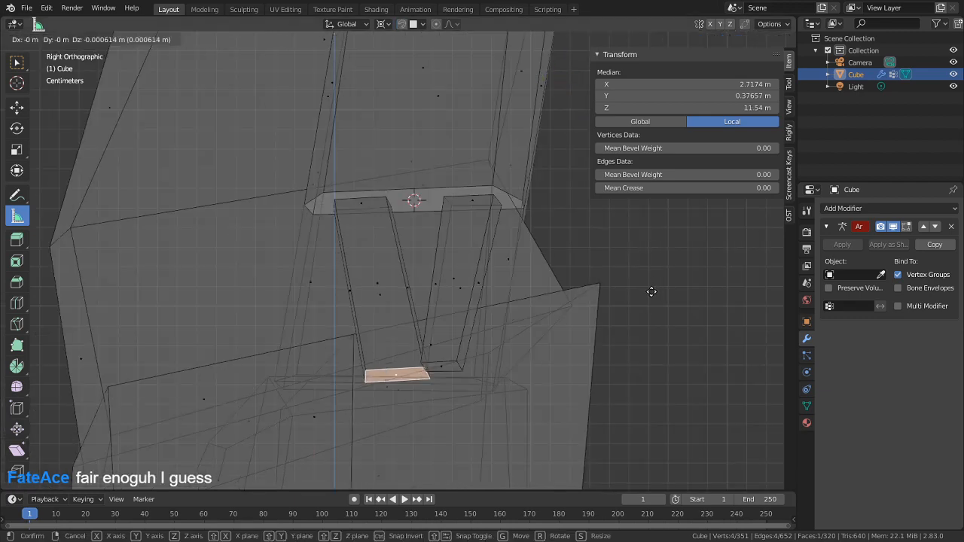
{"action": "left_click", "coordinate": [634, 281]}
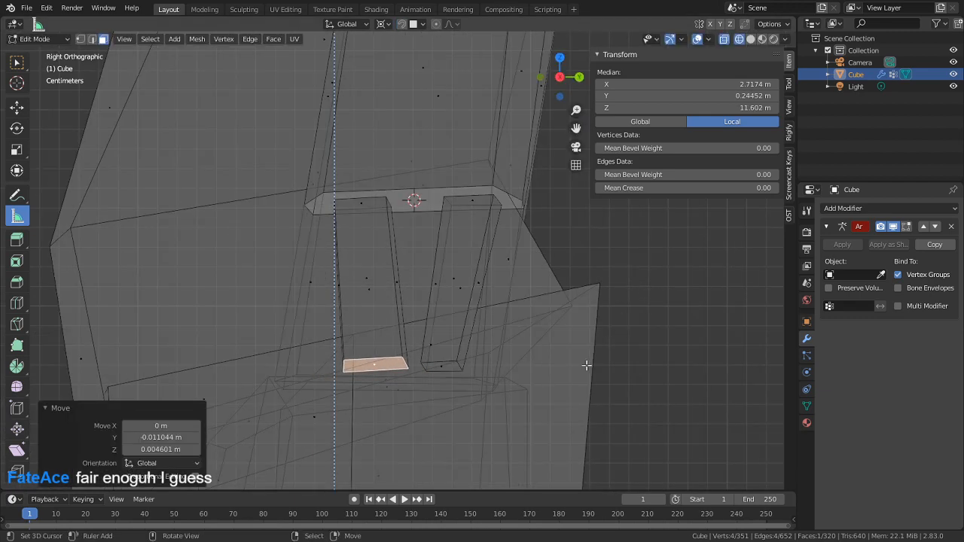
Shift the rear bone's end face about 0.0076 m along global Y and -0.0017 m along Z
{"action": "middle_click_drag", "start_coordinate": [586, 365], "coordinate": [583, 318]}
{"action": "key", "text": "g"}
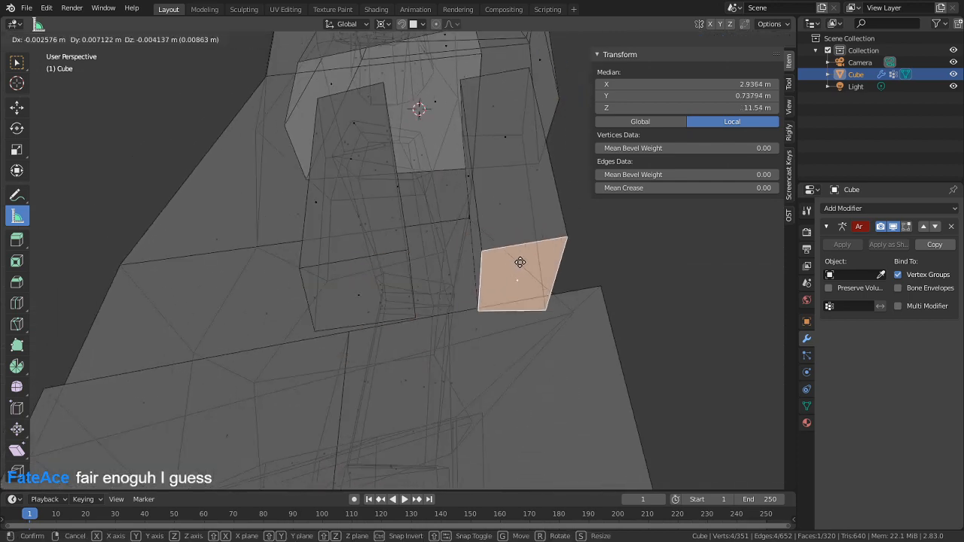
{"action": "left_click", "coordinate": [514, 258]}
Delete the upper cap face of each protruding bone, where it meets the inside of the forearm stump
{"action": "middle_click_drag", "start_coordinate": [514, 258], "coordinate": [467, 310]}
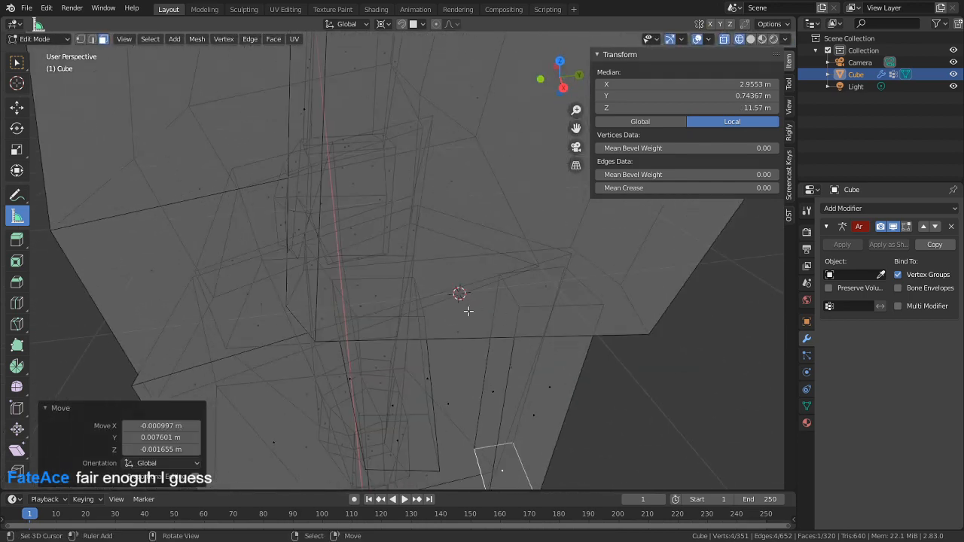
{"action": "left_click", "coordinate": [387, 305]}
{"action": "middle_click_drag", "start_coordinate": [376, 296], "coordinate": [546, 319]}
{"action": "key", "text": "x"}
{"action": "left_click", "coordinate": [329, 374]}
{"action": "left_click", "coordinate": [572, 317]}
{"action": "key", "text": "x"}
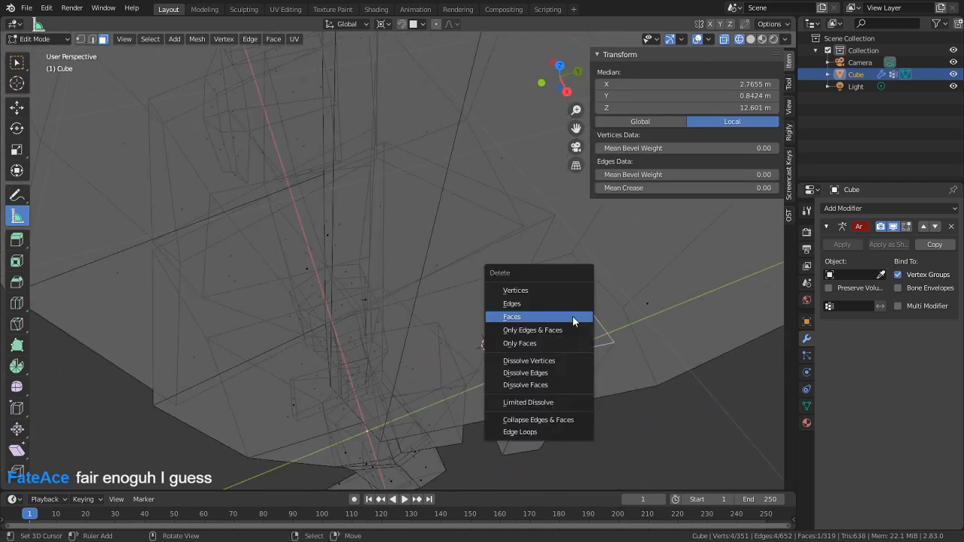
{"action": "left_click", "coordinate": [572, 316]}
Select the open upper edge loops of both bones and raise them about 0.006 m along global Z into the stump
{"action": "key", "text": "2"}
{"action": "left_click", "coordinate": [573, 338], "text": "alt"}
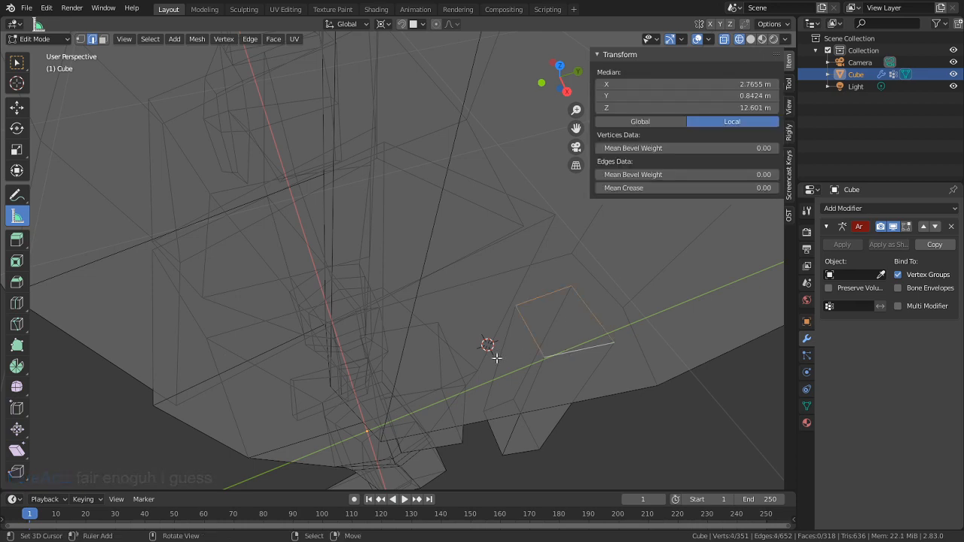
{"action": "left_click", "coordinate": [431, 393], "text": "alt+shift"}
{"action": "middle_click_drag", "start_coordinate": [495, 383], "coordinate": [536, 353]}
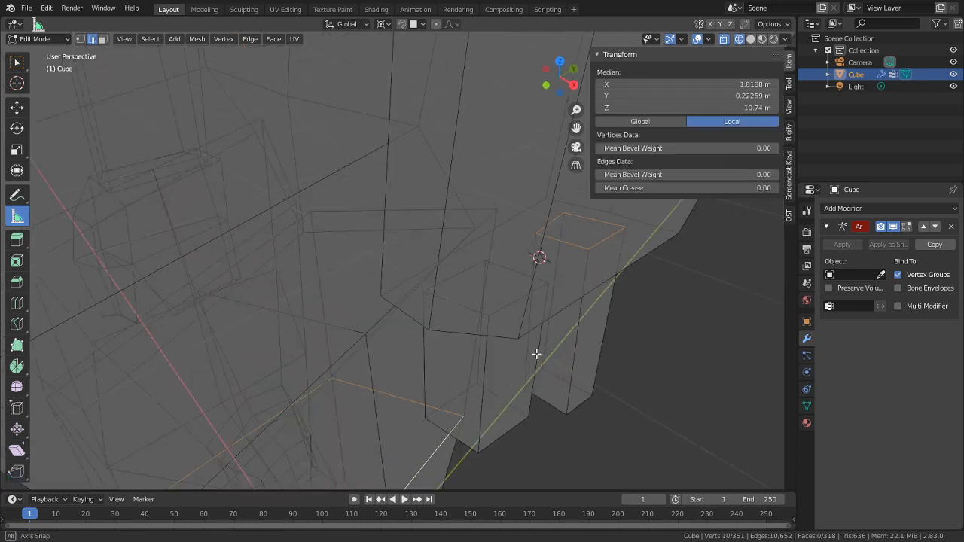
{"action": "key", "text": "alt+a"}
{"action": "right_click", "coordinate": [607, 248], "text": "alt"}
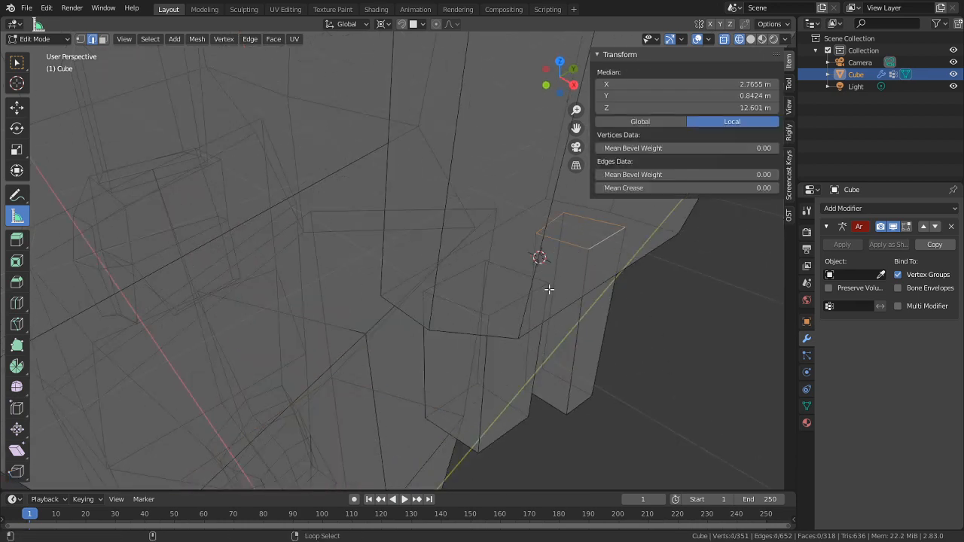
{"action": "right_click", "coordinate": [511, 297], "text": "alt+shift"}
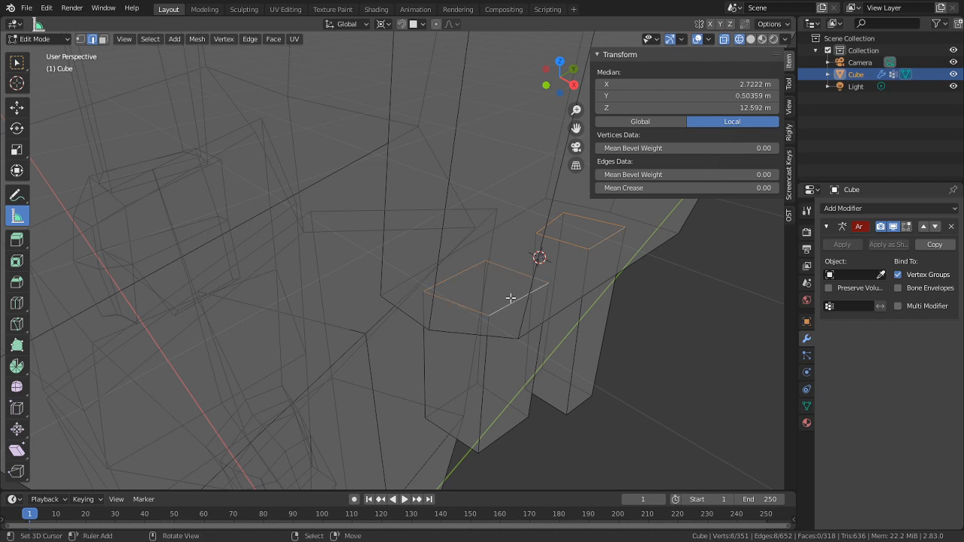
{"action": "key", "text": "g"}
{"action": "key", "text": "z"}
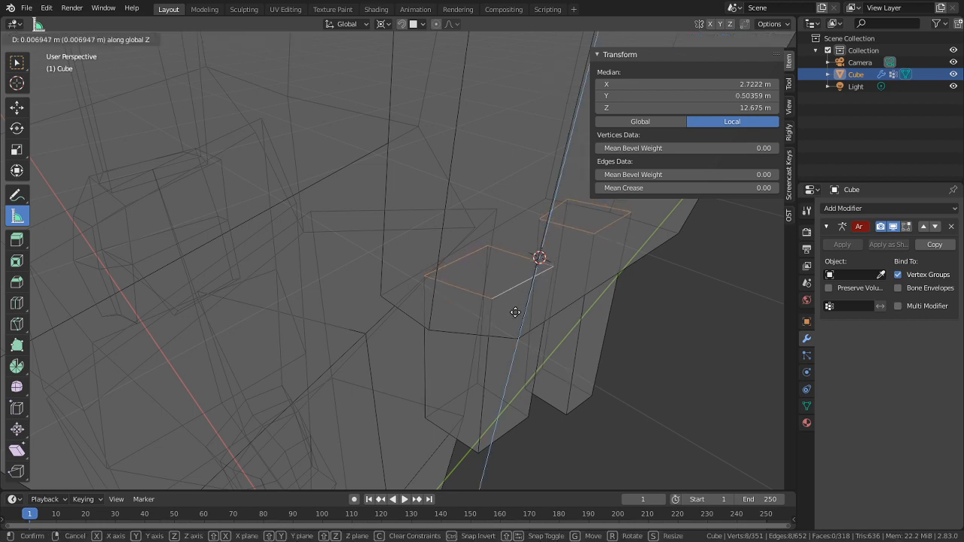
{"action": "left_click", "coordinate": [543, 353]}
{"action": "middle_click_drag", "start_coordinate": [543, 353], "coordinate": [473, 327]}
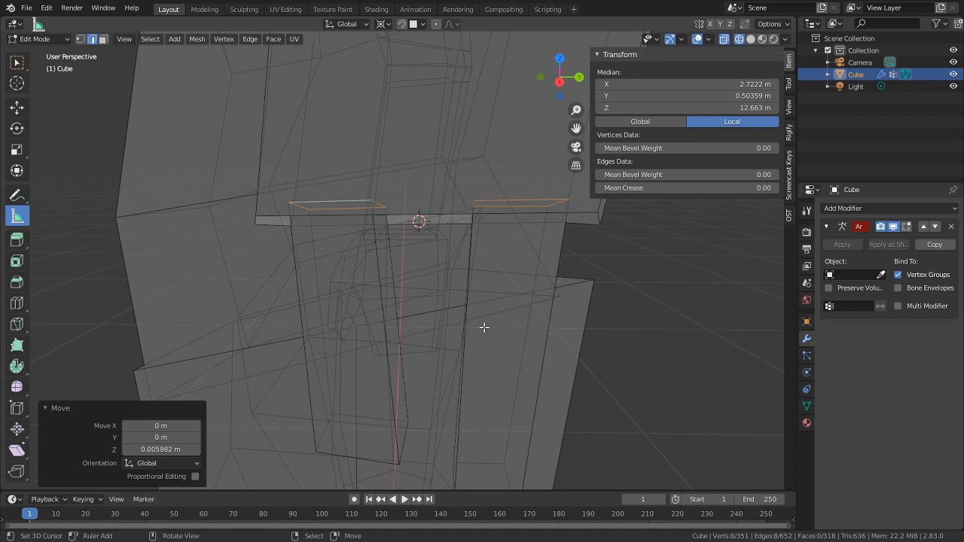
Shift the front bone's end face about 0.0089 m along global X
{"action": "key", "text": "KP_1"}
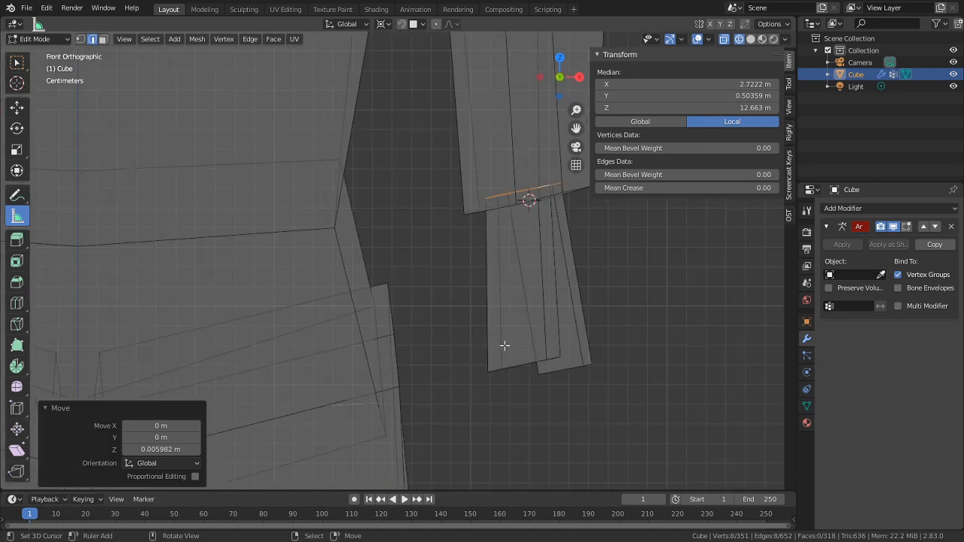
{"action": "mouse_move", "coordinate": [504, 345]}
{"action": "middle_mouse_down"}
{"action": "mouse_move", "coordinate": [532, 377]}
{"action": "mouse_move", "coordinate": [500, 338]}
{"action": "middle_mouse_up"}
{"action": "key", "text": "3"}
{"action": "right_click", "coordinate": [542, 321]}
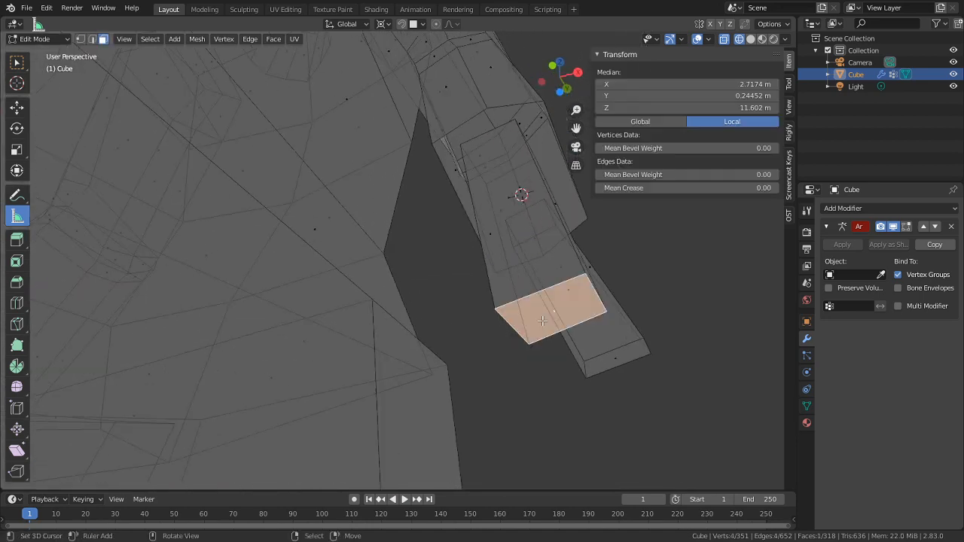
{"action": "right_click", "coordinate": [610, 352]}
{"action": "key", "text": "KP_1"}
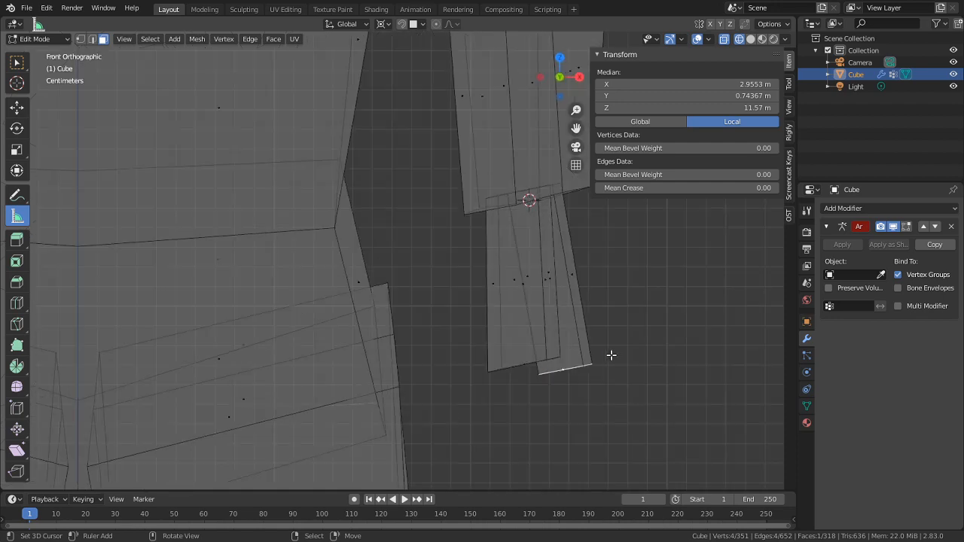
{"action": "middle_click_drag", "start_coordinate": [507, 379], "coordinate": [500, 323]}
{"action": "key", "text": "g"}
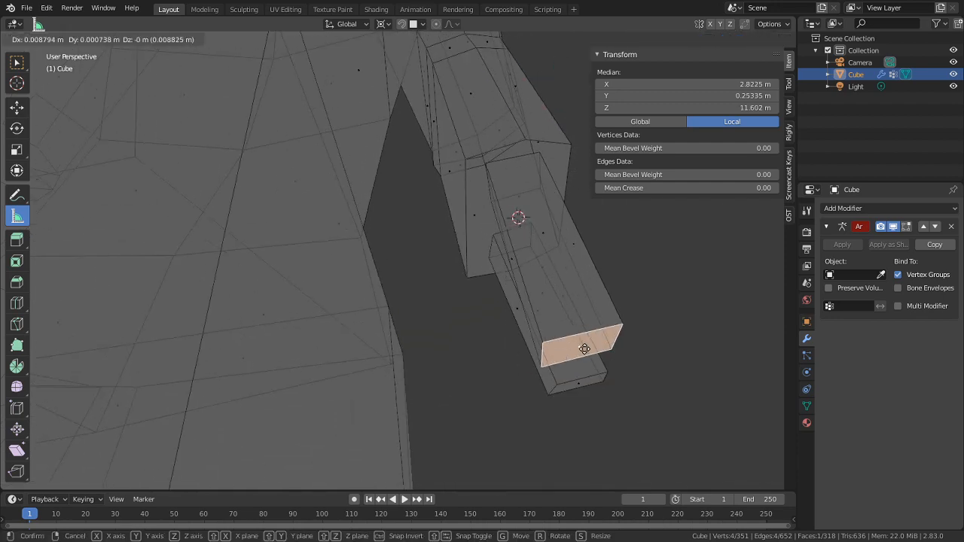
{"action": "left_click", "coordinate": [585, 337]}
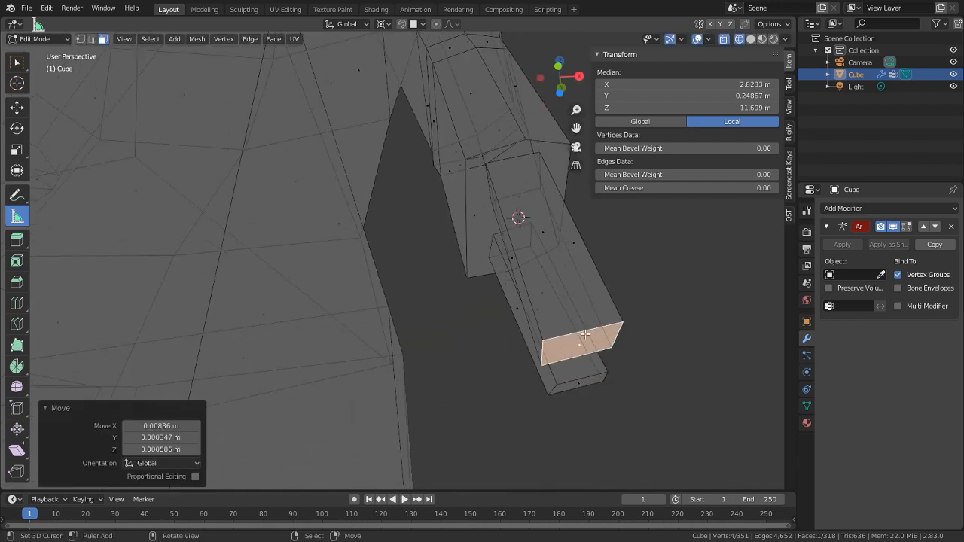
Switch the viewport to solid shading and check the two bones against the stump from several angles
{"action": "middle_click_drag", "start_coordinate": [584, 336], "coordinate": [478, 399]}
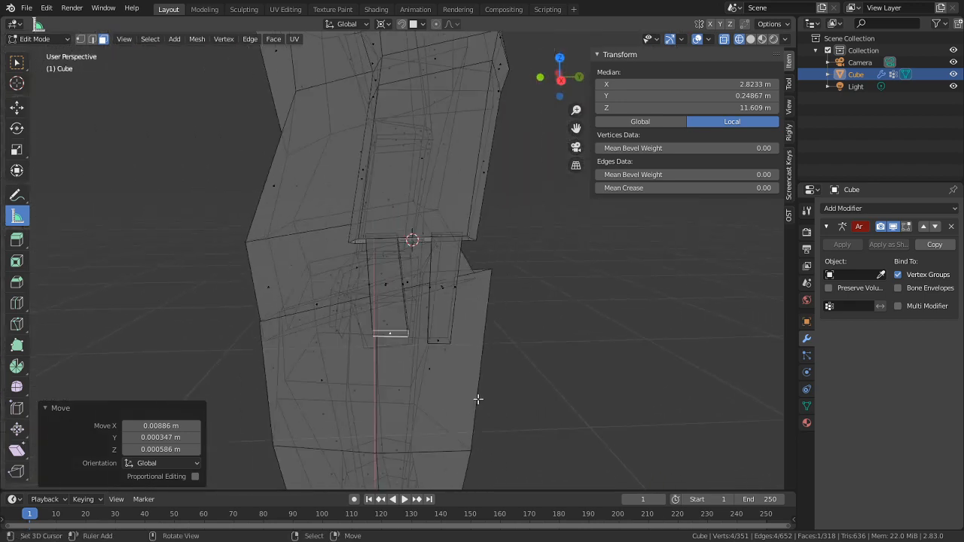
{"action": "key", "text": "Tab"}
{"action": "key", "text": "Tab"}
{"action": "left_click", "coordinate": [750, 38]}
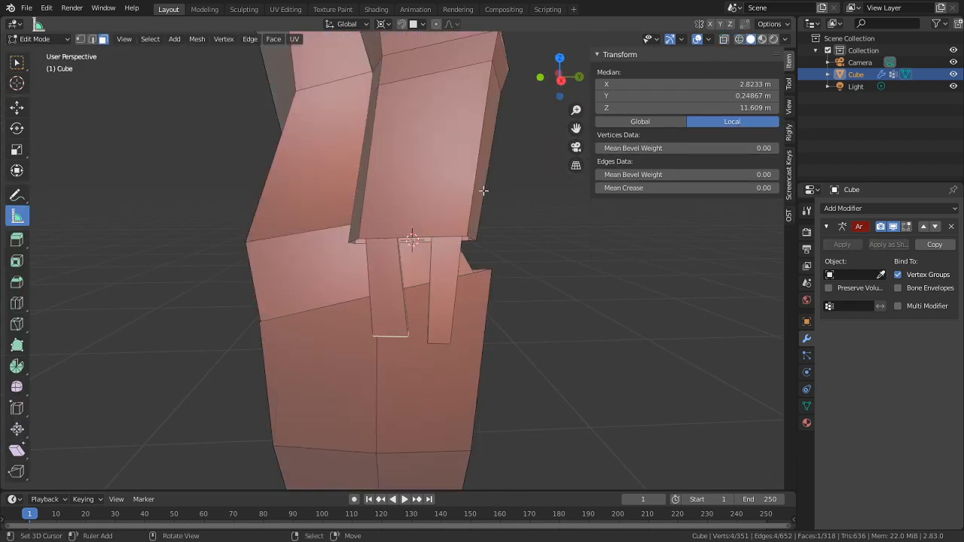
{"action": "scroll", "coordinate": [483, 192], "scroll_direction": "down", "scroll_amount": 3}
{"action": "middle_click_drag", "start_coordinate": [470, 219], "coordinate": [579, 219]}
{"action": "scroll", "coordinate": [549, 259], "scroll_direction": "down", "scroll_amount": 4}
{"action": "middle_click_drag", "start_coordinate": [499, 277], "coordinate": [428, 269]}
{"action": "scroll", "coordinate": [379, 282], "scroll_direction": "up", "scroll_amount": 5}
Select the end faces of both bones and shift them together about -0.014 m in Y and 0.001 m in Z
{"action": "key", "text": "KP_3"}
{"action": "scroll", "coordinate": [432, 331], "scroll_direction": "up", "scroll_amount": 5}
{"action": "left_click", "coordinate": [446, 280], "text": "shift"}
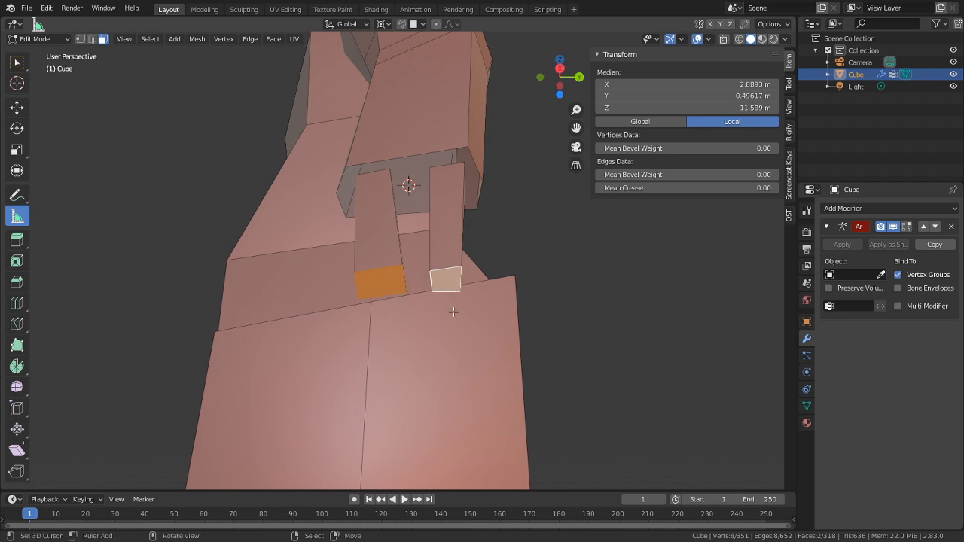
{"action": "key", "text": "KP_3"}
{"action": "key", "text": "g"}
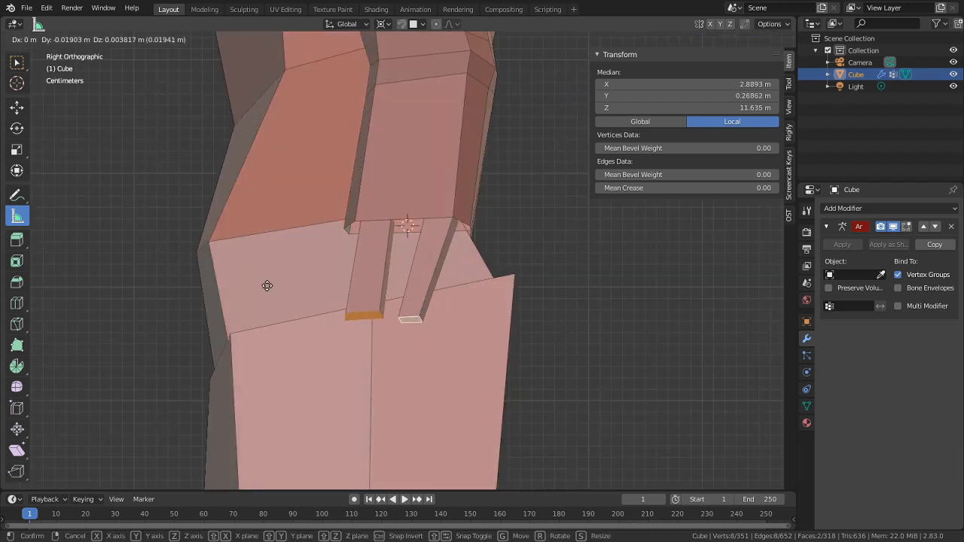
{"action": "left_click", "coordinate": [343, 324]}
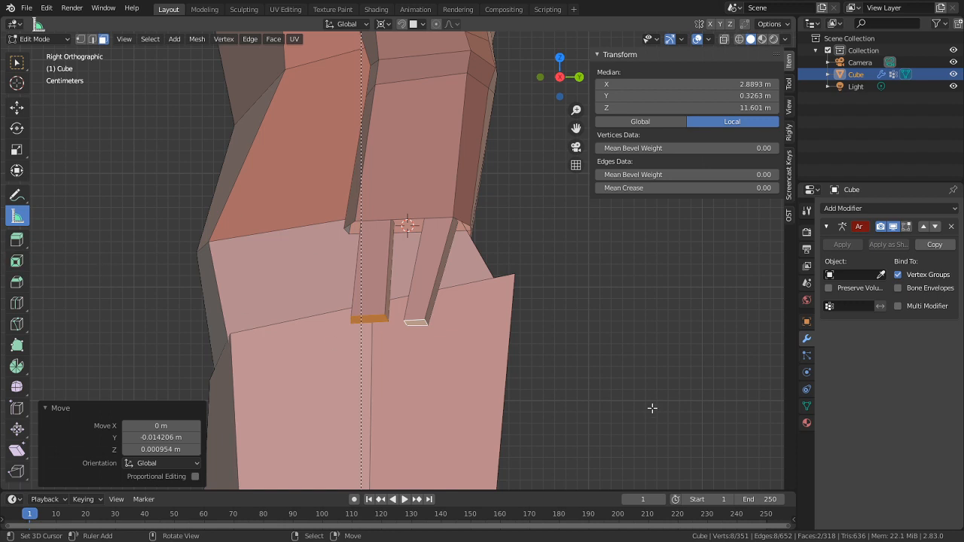
Deselect everything and examine the whole figure from several sides, including the stump with its bones, the head, torso and legs
{"action": "middle_click_drag", "start_coordinate": [492, 360], "coordinate": [443, 171]}
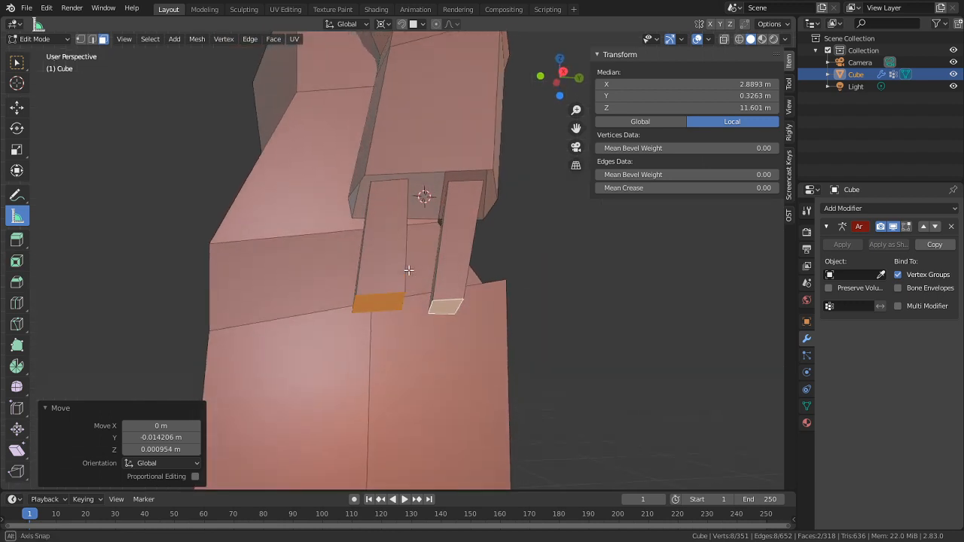
{"action": "key", "text": "Tab"}
{"action": "key", "text": "Tab"}
{"action": "key", "text": "l"}
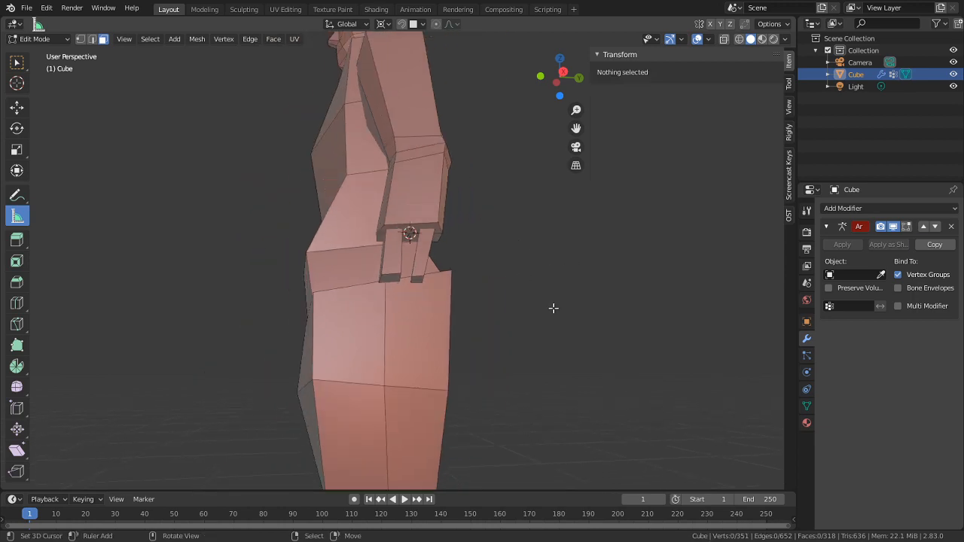
{"action": "middle_click_drag", "start_coordinate": [525, 317], "coordinate": [720, 357]}
{"action": "scroll", "coordinate": [678, 342], "scroll_direction": "down", "scroll_amount": 8}
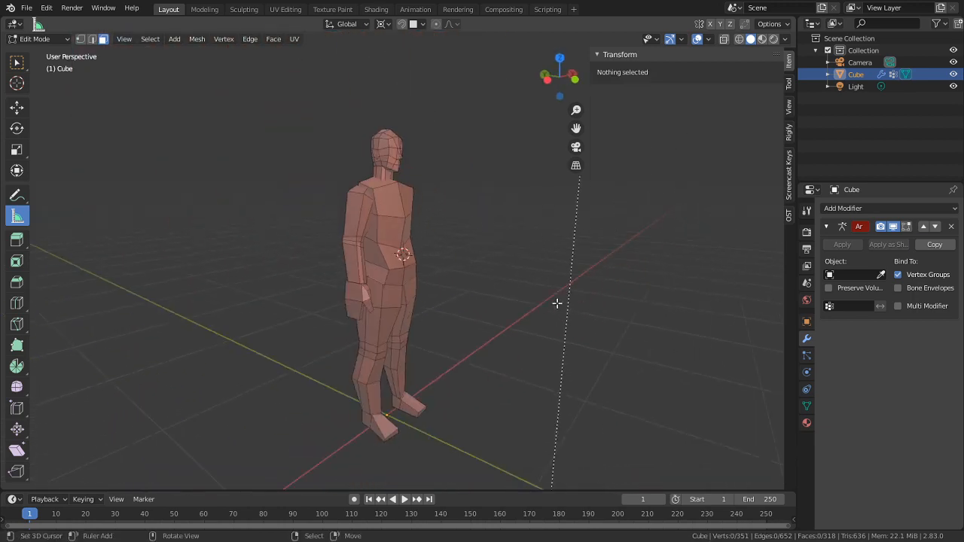
{"action": "middle_click_drag", "start_coordinate": [506, 271], "coordinate": [407, 266]}
{"action": "scroll", "coordinate": [452, 311], "scroll_direction": "up", "scroll_amount": 5}
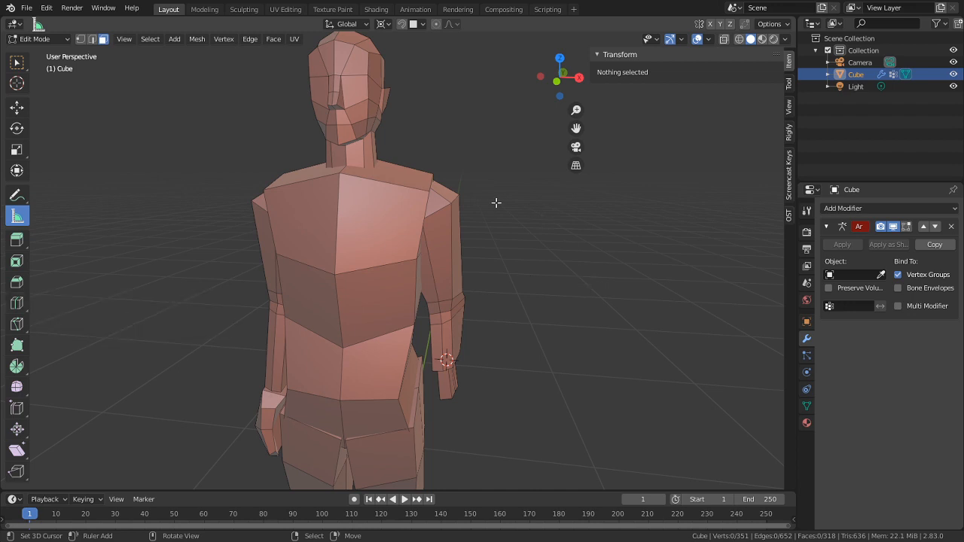
{"action": "scroll", "coordinate": [477, 226], "scroll_direction": "up", "scroll_amount": 3}
{"action": "middle_click_drag", "start_coordinate": [478, 236], "coordinate": [490, 264]}
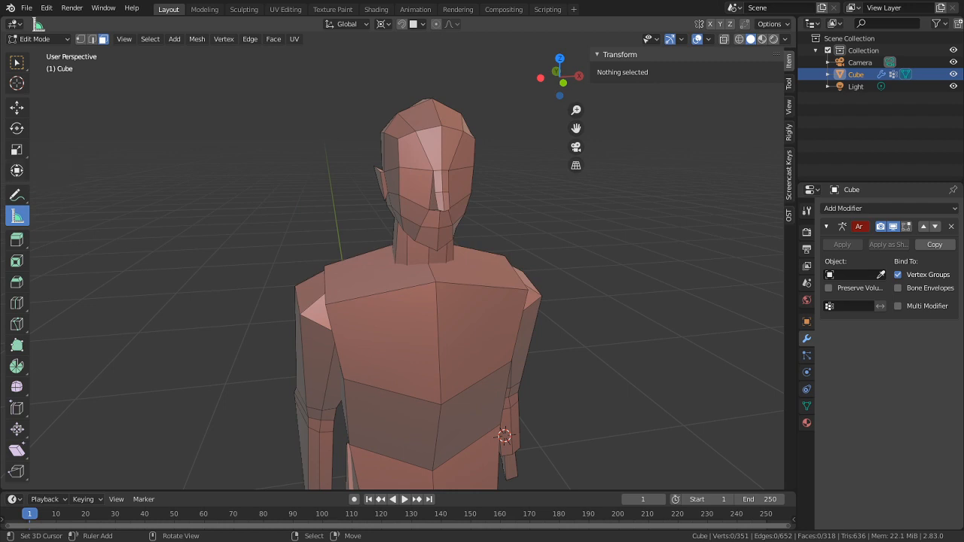
{"action": "middle_click_drag", "start_coordinate": [497, 429], "coordinate": [515, 253], "text": "shift"}
{"action": "scroll", "coordinate": [532, 297], "scroll_direction": "down", "scroll_amount": 3}
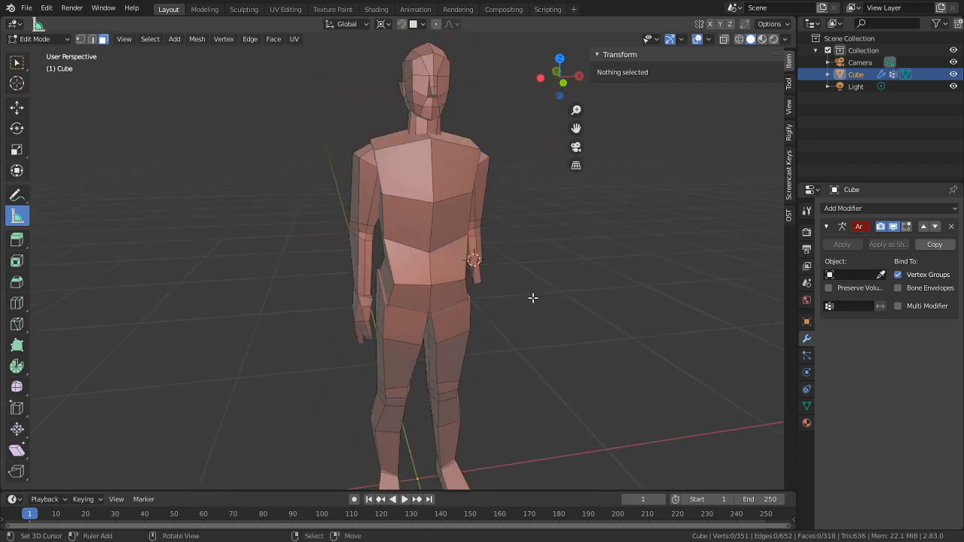
{"action": "middle_click_drag", "start_coordinate": [532, 297], "coordinate": [497, 202], "text": "shift"}
{"action": "middle_click_drag", "start_coordinate": [527, 230], "coordinate": [415, 204]}
{"action": "middle_click_drag", "start_coordinate": [437, 202], "coordinate": [459, 334], "text": "shift"}
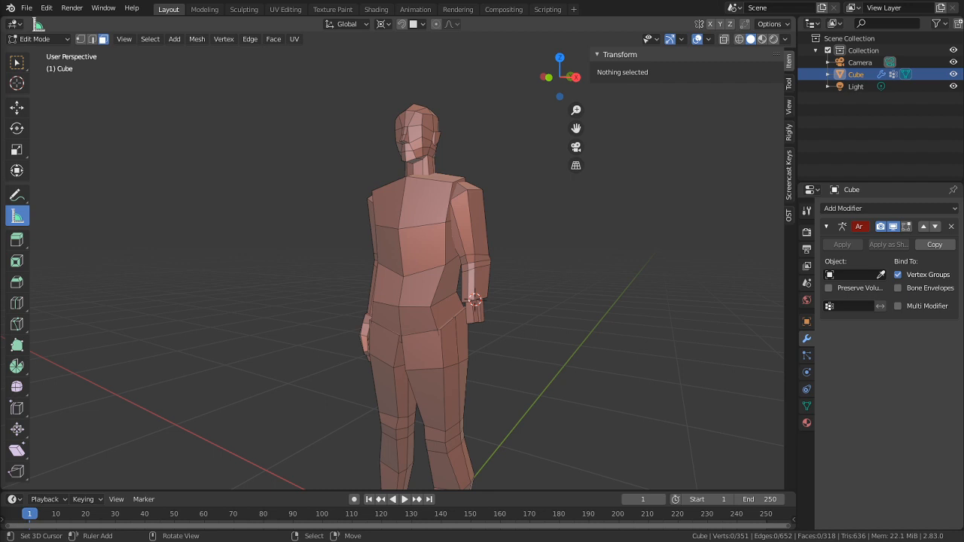
{"action": "middle_click_drag", "start_coordinate": [675, 228], "coordinate": [520, 256]}
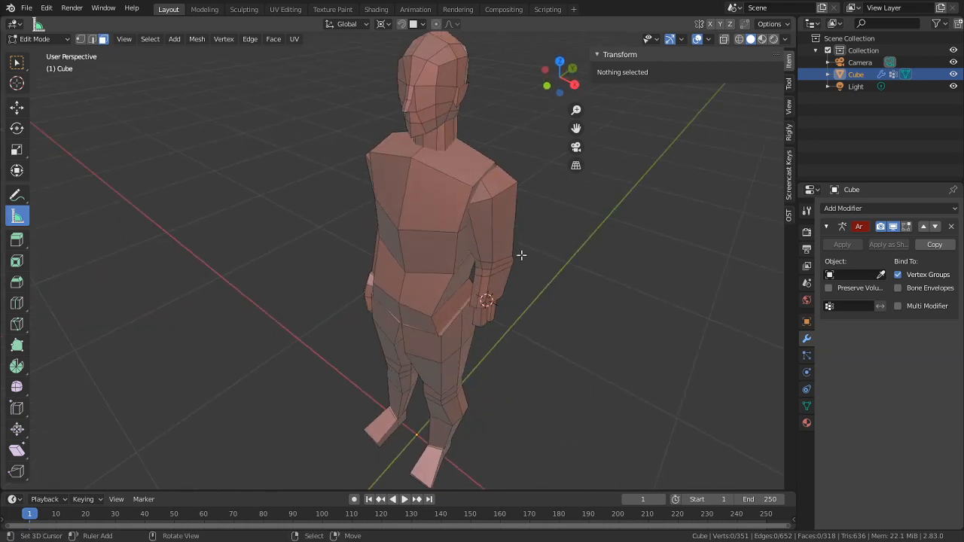
{"action": "key", "text": "Tab"}
{"action": "key", "text": "Tab"}
{"action": "middle_click_drag", "start_coordinate": [449, 174], "coordinate": [413, 124], "text": "shift"}
{"action": "middle_click_drag", "start_coordinate": [459, 303], "coordinate": [418, 192], "text": "shift"}
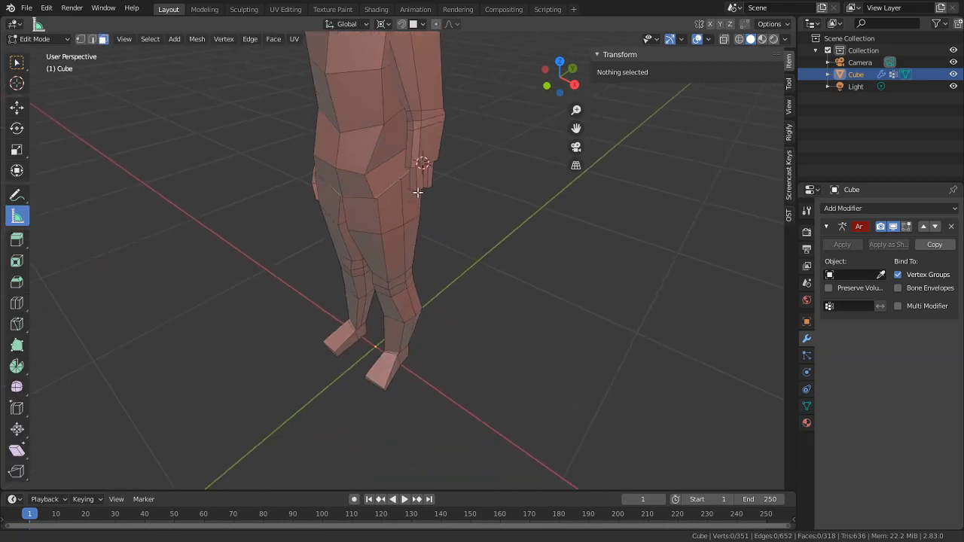
{"action": "middle_click_drag", "start_coordinate": [427, 293], "coordinate": [385, 255]}
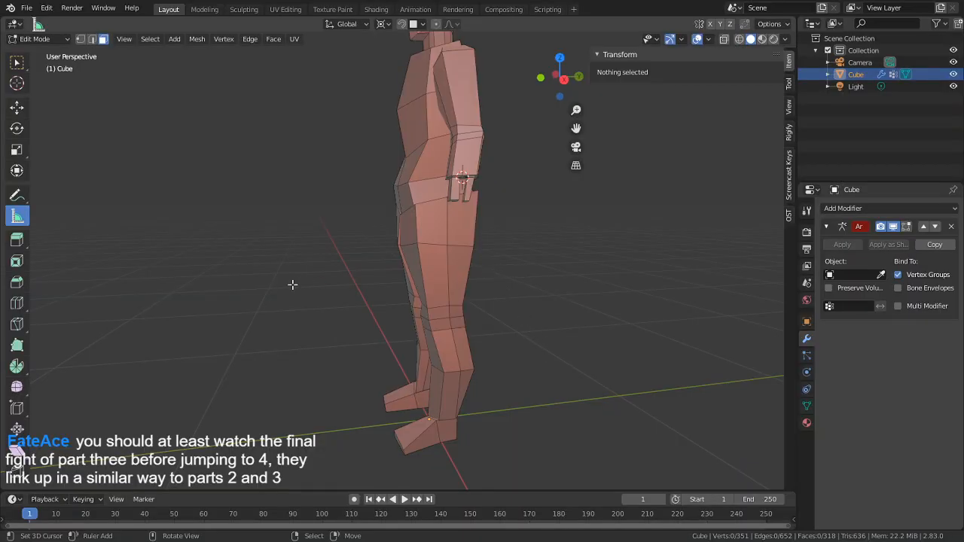
Examine the head, face and neck closely from the front, side and back
{"action": "middle_click_drag", "start_coordinate": [458, 271], "coordinate": [462, 385], "text": "shift"}
{"action": "middle_click_drag", "start_coordinate": [435, 202], "coordinate": [419, 279], "text": "shift"}
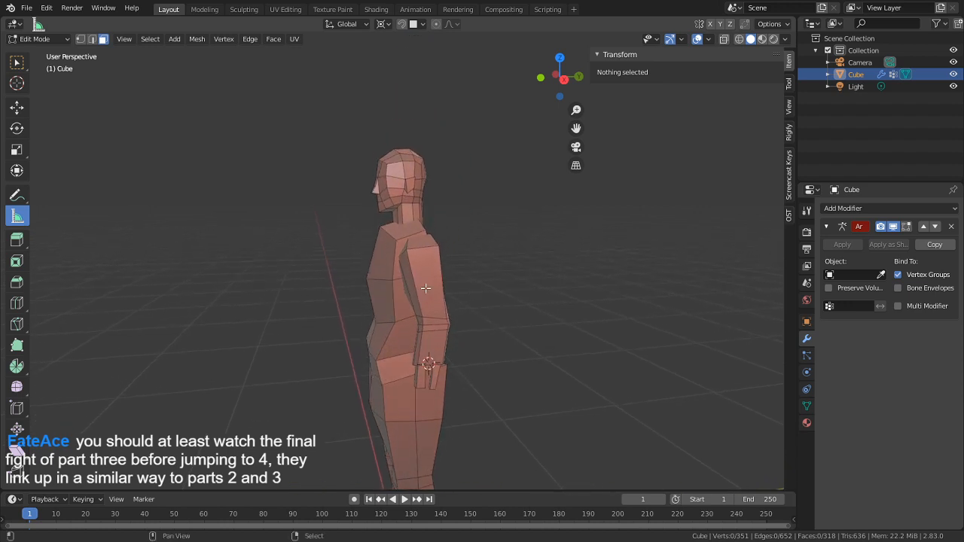
{"action": "scroll", "coordinate": [407, 175], "scroll_direction": "up", "scroll_amount": 5}
{"action": "scroll", "coordinate": [441, 226], "scroll_direction": "up", "scroll_amount": 3}
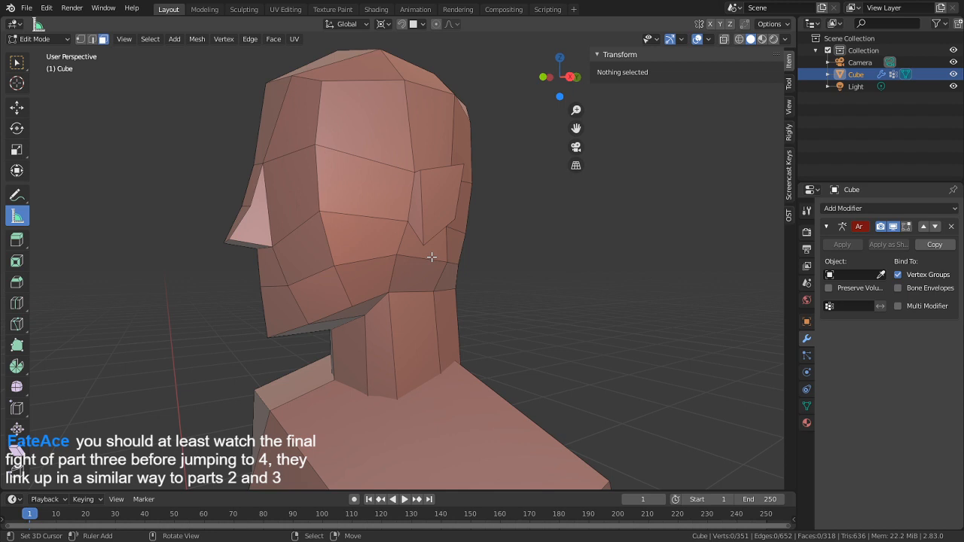
{"action": "middle_click_drag", "start_coordinate": [430, 256], "coordinate": [533, 269]}
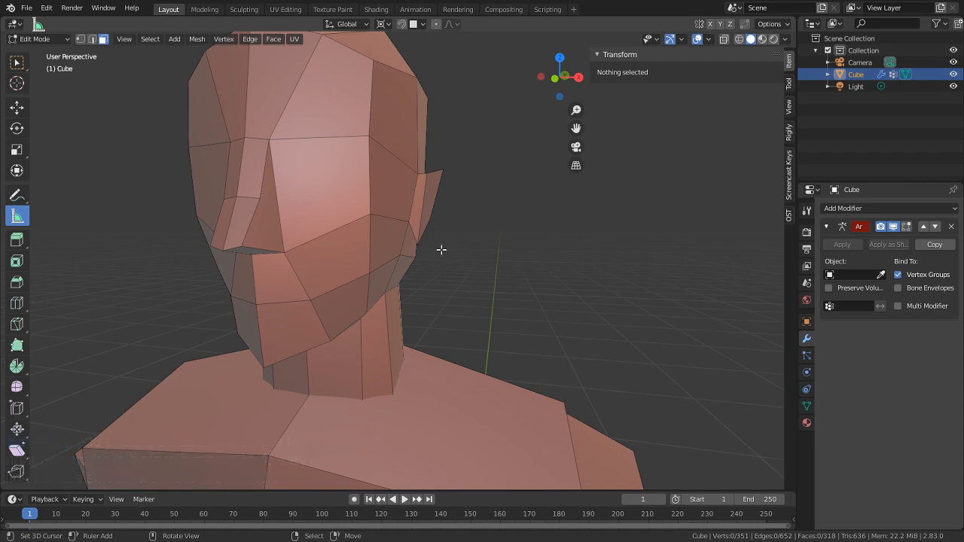
{"action": "middle_click_drag", "start_coordinate": [441, 249], "coordinate": [375, 302]}
{"action": "key", "text": "2"}
{"action": "scroll", "coordinate": [403, 337], "scroll_direction": "up", "scroll_amount": 2}
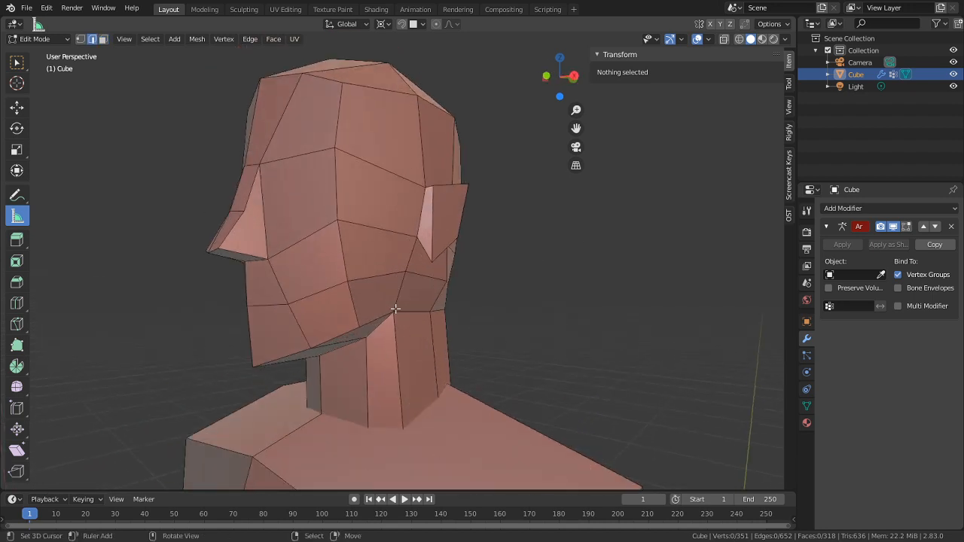
{"action": "middle_click_drag", "start_coordinate": [395, 309], "coordinate": [344, 323]}
{"action": "middle_click_drag", "start_coordinate": [441, 316], "coordinate": [483, 316]}
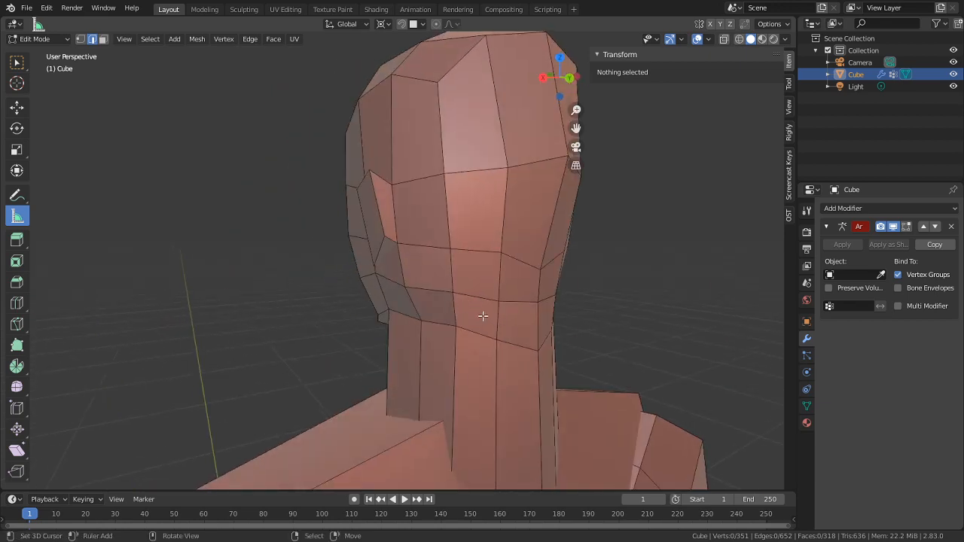
{"action": "scroll", "coordinate": [482, 315], "scroll_direction": "down", "scroll_amount": 2}
Move the torso vertex behind the neck base about -0.014 m in X, 0.033 m in Y and -0.002 m in Z, then check it shaded
{"action": "left_click", "coordinate": [408, 398]}
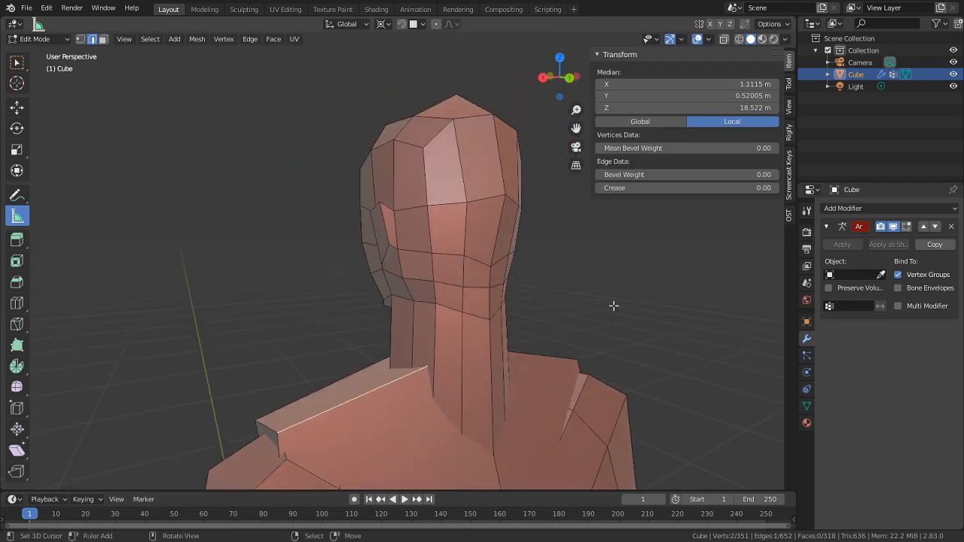
{"action": "left_click", "coordinate": [738, 41]}
{"action": "key", "text": "1"}
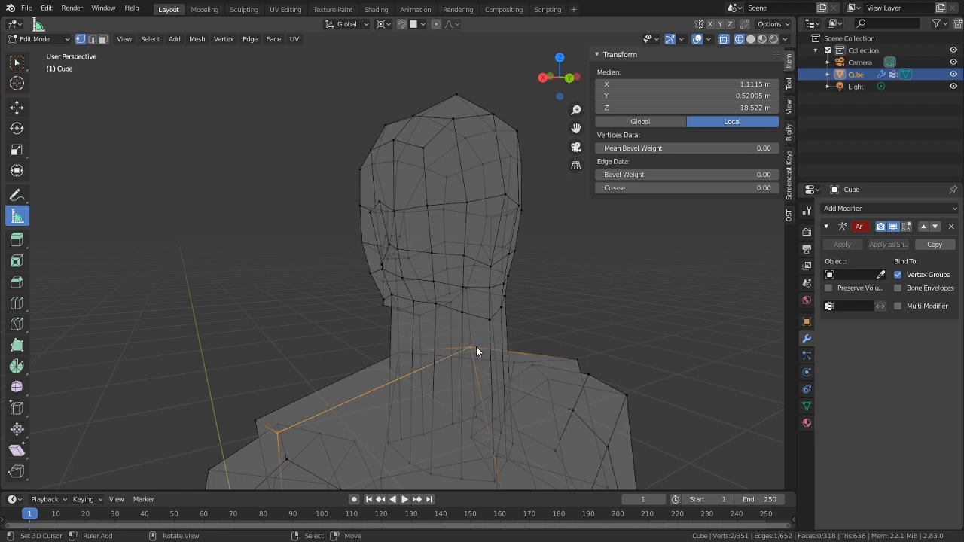
{"action": "right_click", "coordinate": [476, 346]}
{"action": "middle_click_drag", "start_coordinate": [497, 342], "coordinate": [612, 324]}
{"action": "key", "text": "g"}
{"action": "left_click", "coordinate": [529, 373]}
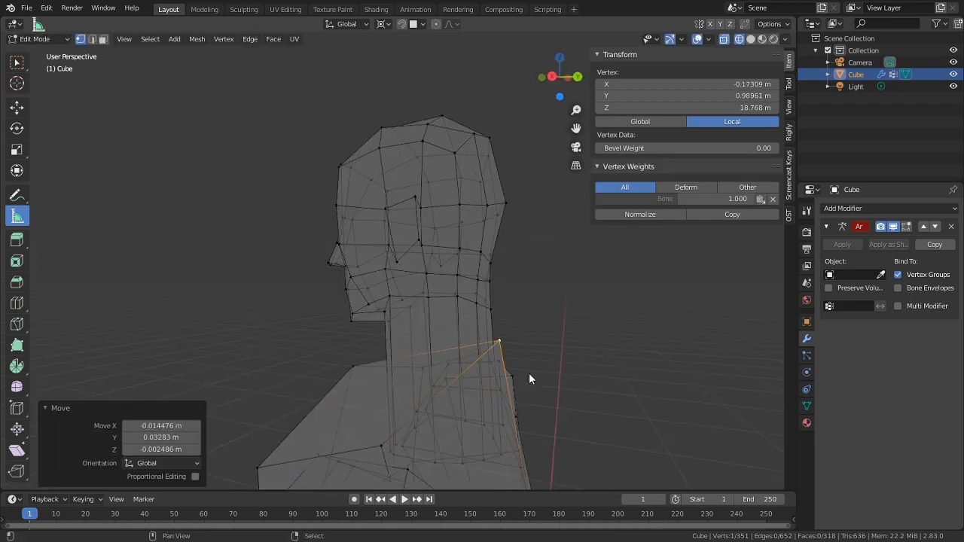
{"action": "key", "text": "Tab"}
{"action": "middle_click_drag", "start_coordinate": [530, 371], "coordinate": [653, 341]}
{"action": "left_click", "coordinate": [751, 39]}
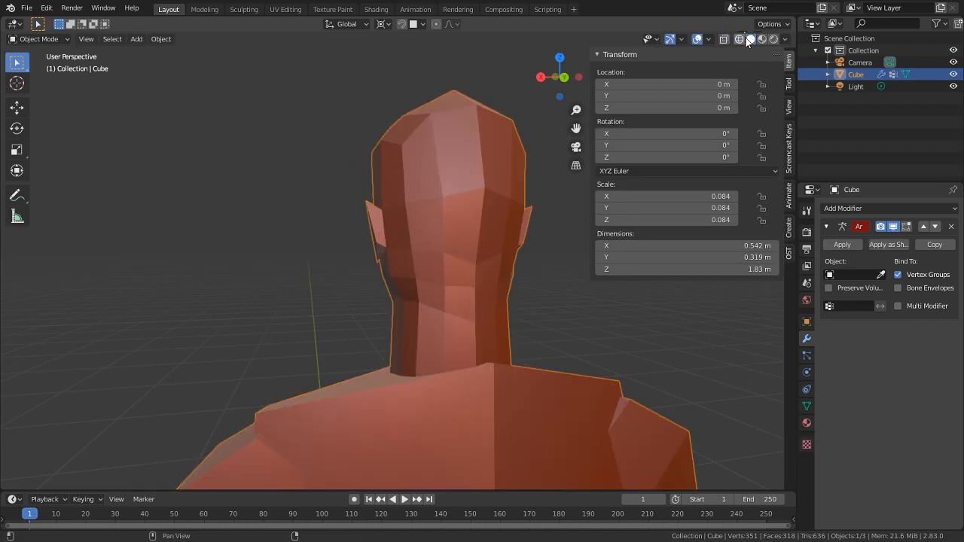
Slide two centre-line vertices on the back of the head along their edges, the upper one by a factor of about 0.127
{"action": "mouse_move", "coordinate": [399, 218]}
{"action": "middle_mouse_down"}
{"action": "mouse_move", "coordinate": [397, 295]}
{"action": "mouse_move", "coordinate": [424, 254]}
{"action": "middle_mouse_up"}
{"action": "key", "text": "Tab"}
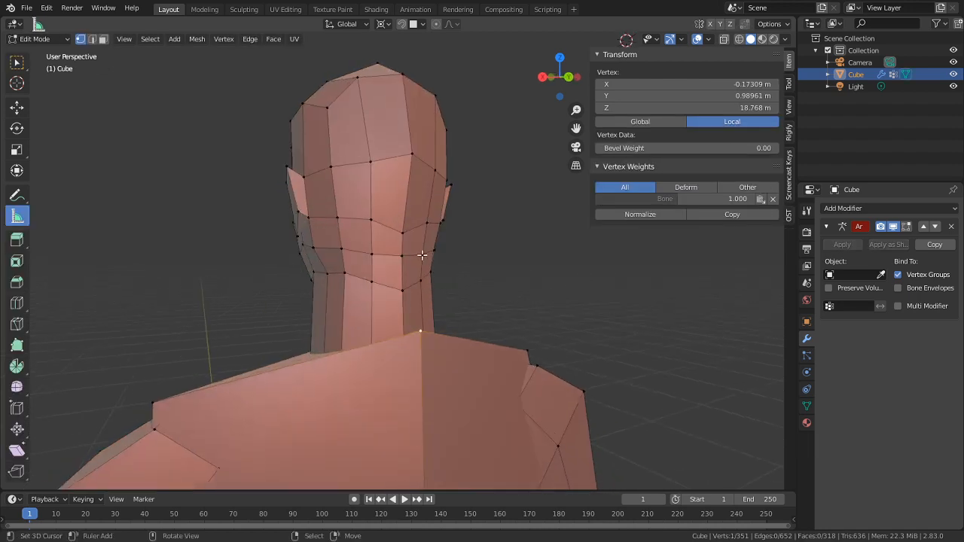
{"action": "right_click", "coordinate": [405, 224]}
{"action": "key", "text": "shift+v"}
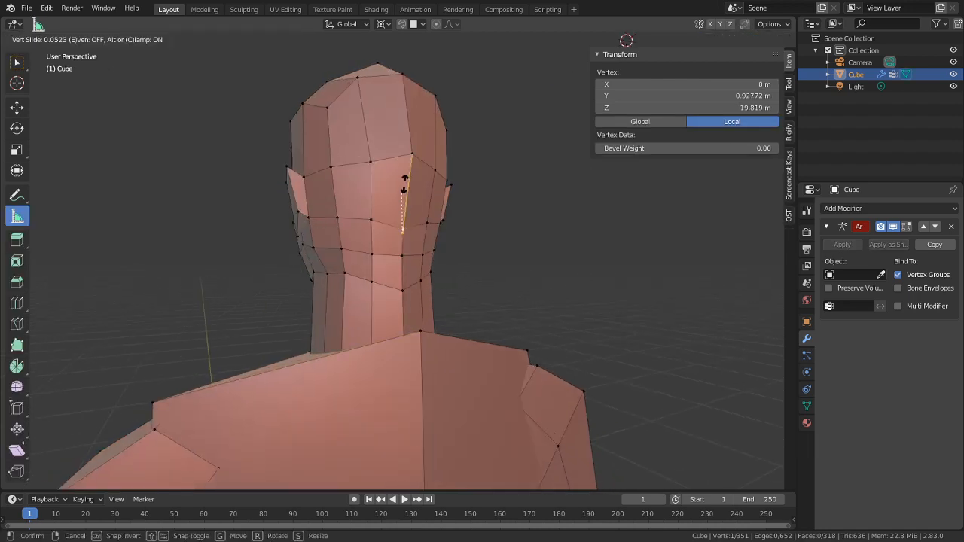
{"action": "left_click", "coordinate": [419, 166]}
{"action": "middle_click_drag", "start_coordinate": [420, 166], "coordinate": [339, 171]}
{"action": "right_click", "coordinate": [322, 167]}
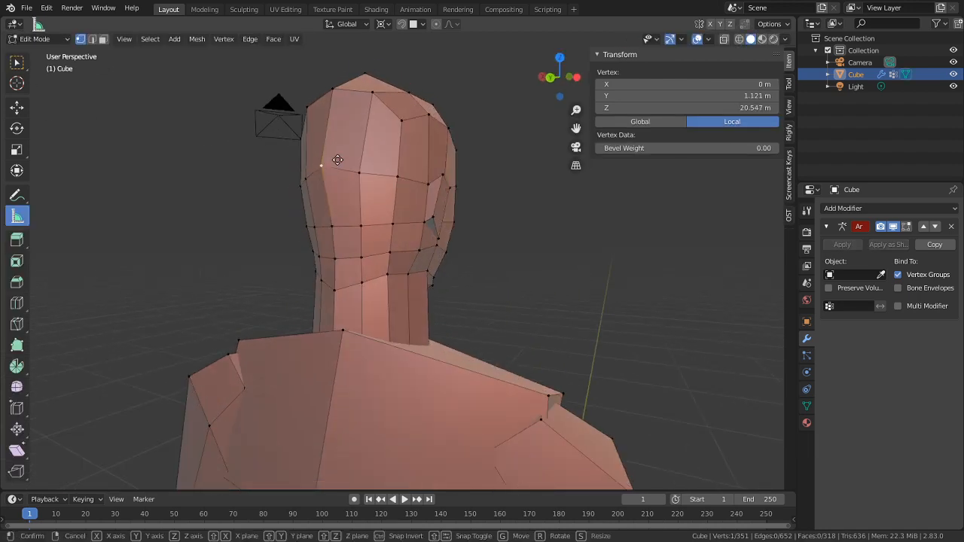
{"action": "key", "text": "shift+v"}
{"action": "left_click", "coordinate": [376, 233]}
{"action": "middle_click_drag", "start_coordinate": [377, 233], "coordinate": [541, 262]}
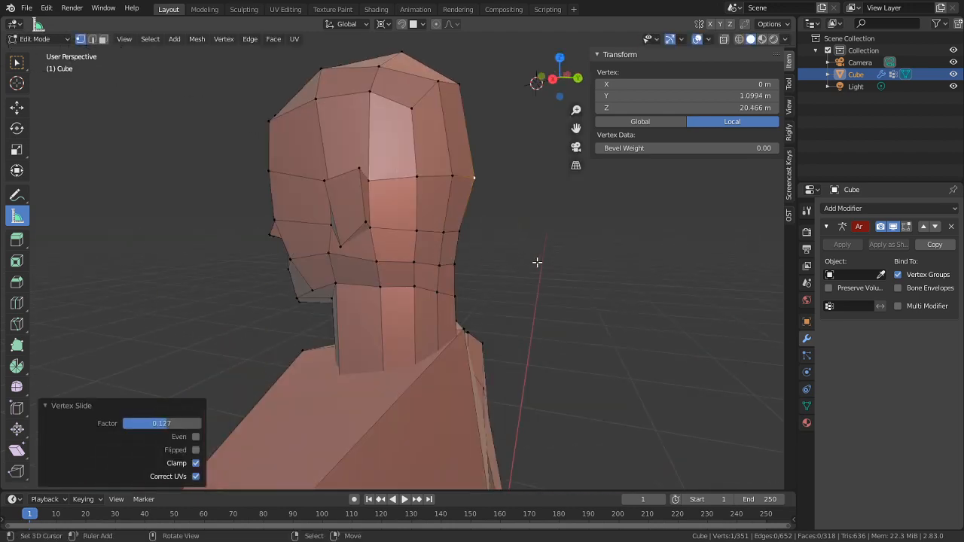
{"action": "key", "text": "Tab"}
{"action": "key", "text": "Tab"}
{"action": "middle_click_drag", "start_coordinate": [450, 269], "coordinate": [488, 265]}
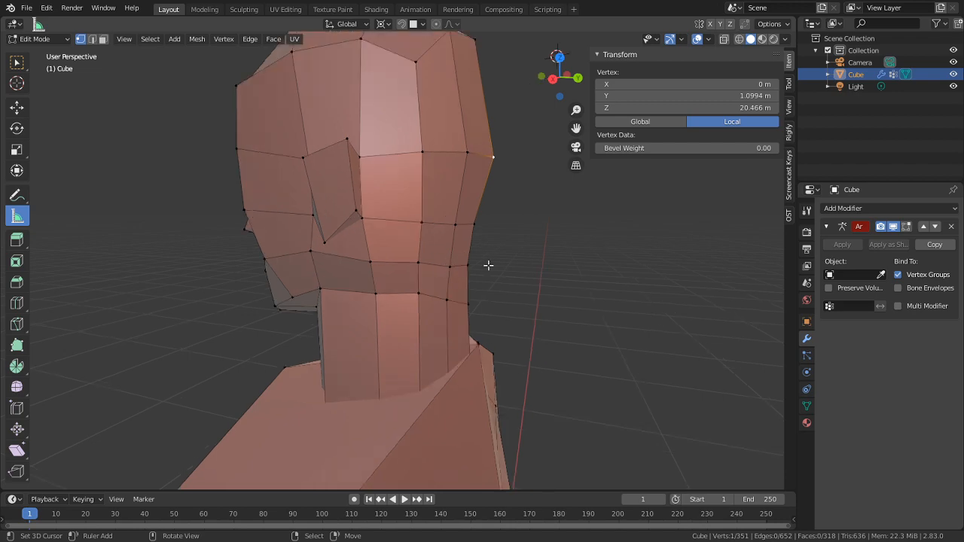
In right side view, slide the selected centre-line vertices behind the head by about 0.113 and the adjacent nape vertex upward by about 0.122
{"action": "scroll", "coordinate": [488, 265], "scroll_direction": "up", "scroll_amount": 3}
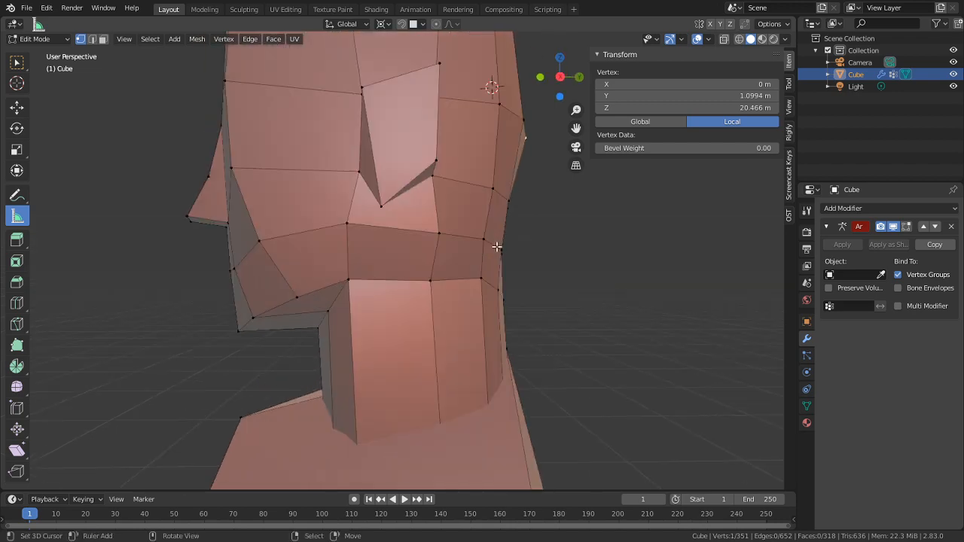
{"action": "key", "text": "KP_3"}
{"action": "scroll", "coordinate": [490, 253], "scroll_direction": "up", "scroll_amount": 3}
{"action": "left_click", "coordinate": [586, 250], "text": "shift"}
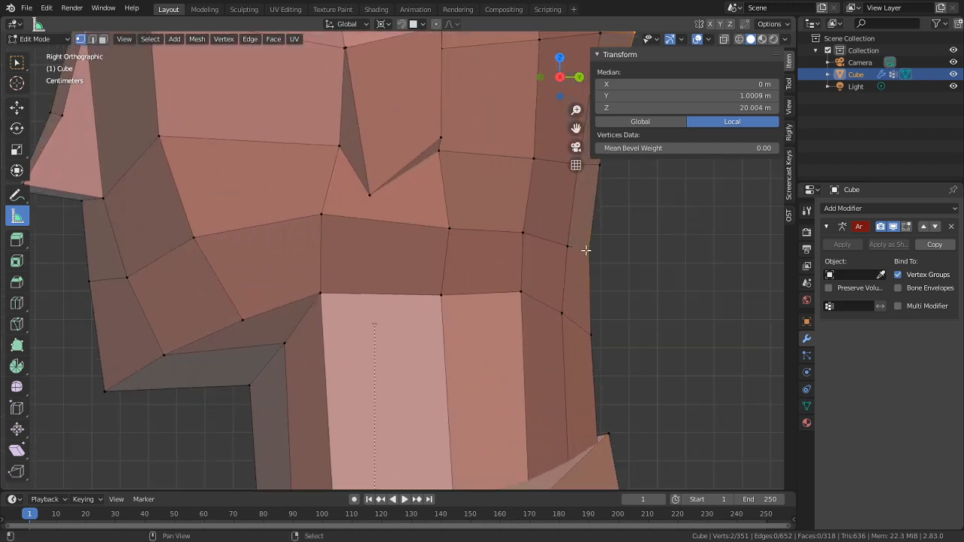
{"action": "key", "text": "shift+v"}
{"action": "left_click", "coordinate": [572, 223]}
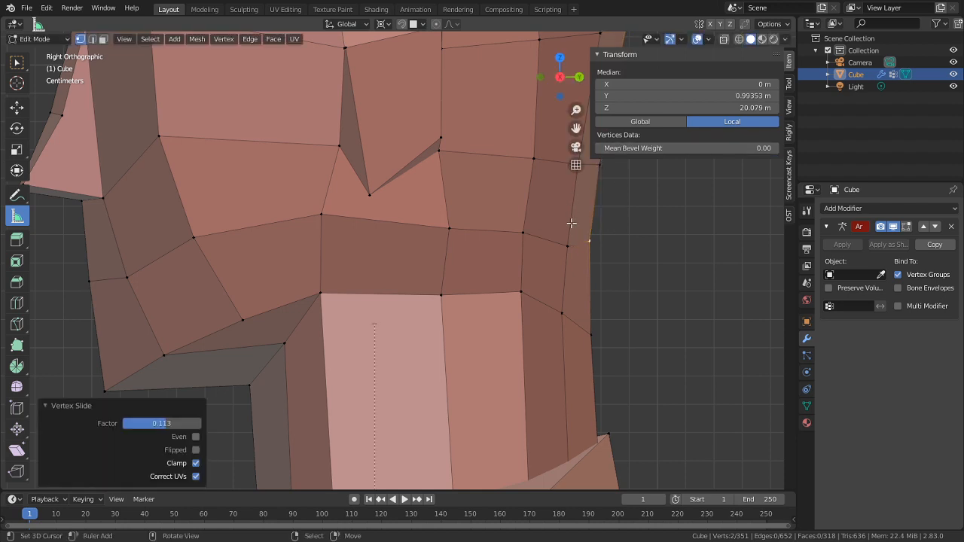
{"action": "left_click", "coordinate": [566, 238]}
{"action": "key", "text": "shift+v"}
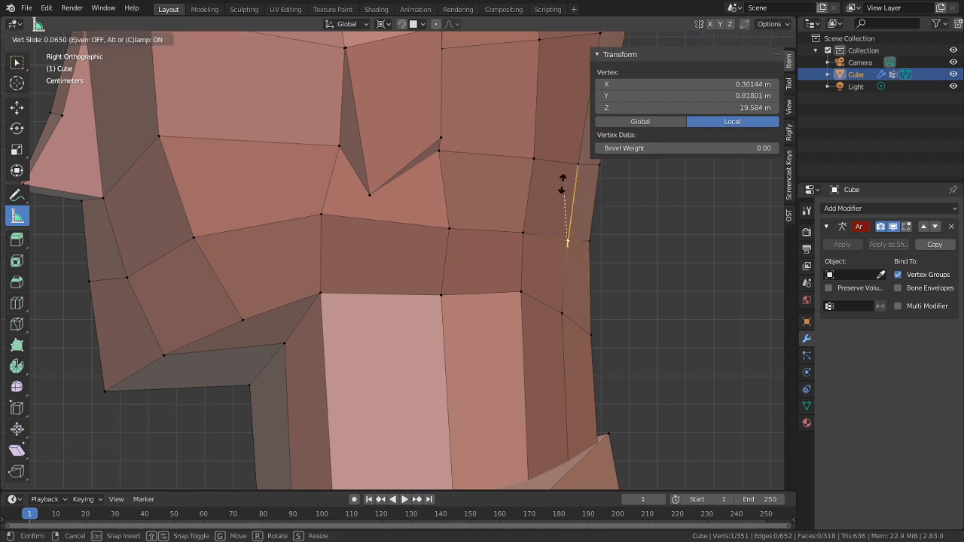
{"action": "left_click", "coordinate": [557, 135]}
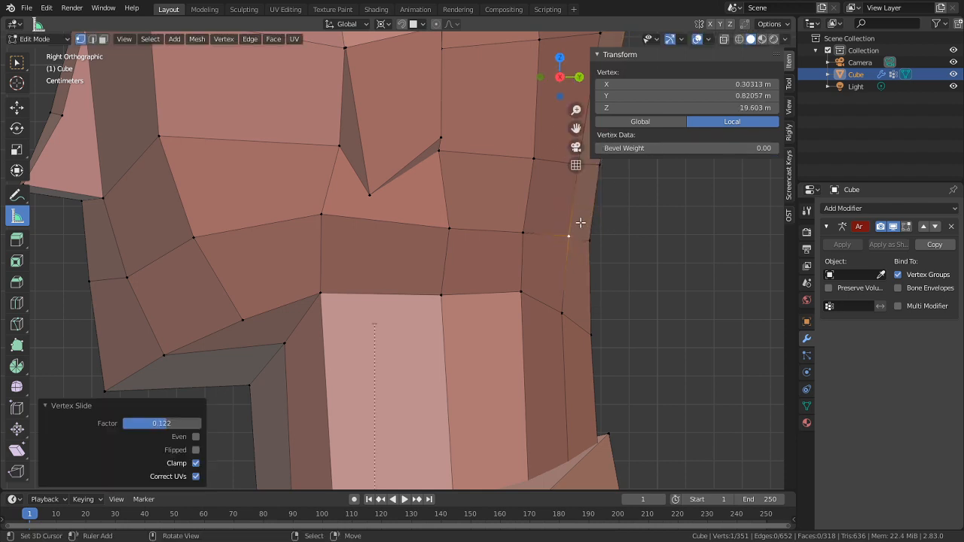
Slide the lower centre nape vertex and its neighbouring vertex upward along their vertical edges
{"action": "left_click", "coordinate": [608, 331]}
{"action": "key", "text": "shift+v"}
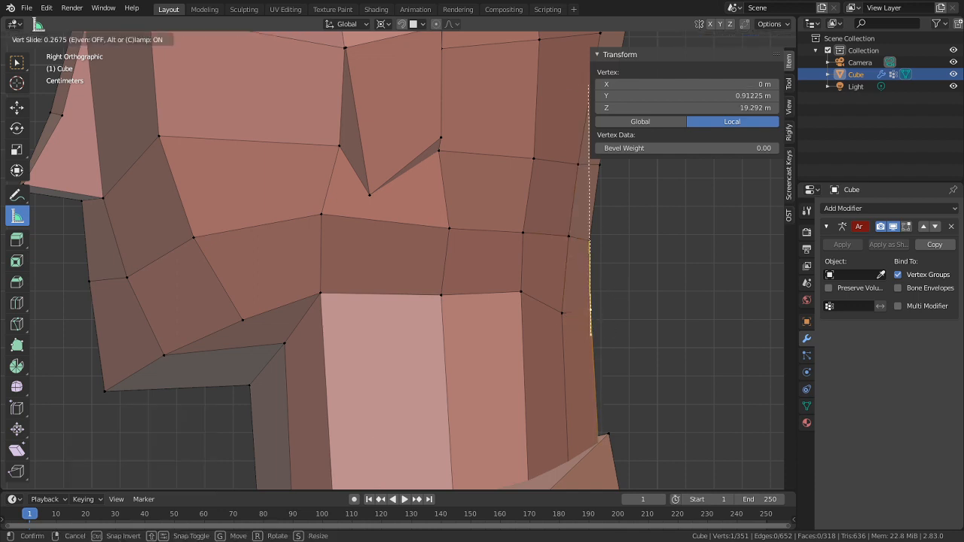
{"action": "left_click", "coordinate": [592, 279]}
{"action": "left_click", "coordinate": [559, 305]}
{"action": "key", "text": "g"}
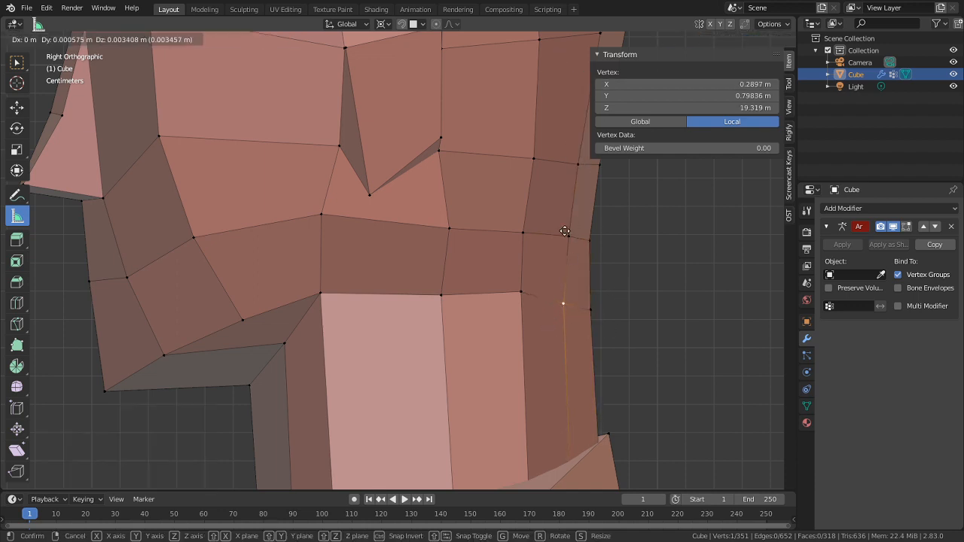
{"action": "right_click", "coordinate": [567, 241]}
{"action": "key", "text": "shift+v"}
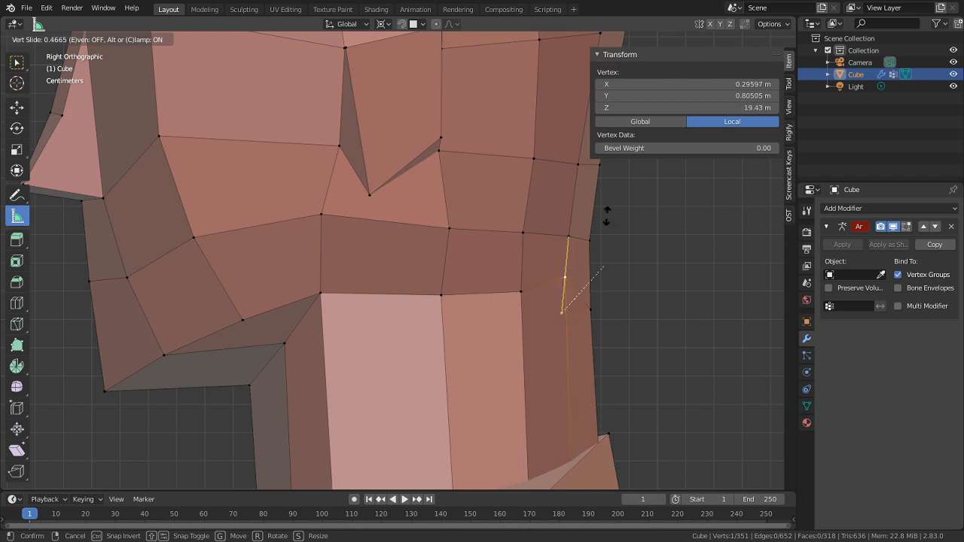
{"action": "right_click", "coordinate": [594, 215]}
{"action": "key", "text": "shift+v"}
{"action": "left_click", "coordinate": [648, 223]}
Slide the lower centre nape vertex further up, then shift it about -0.0014 m in Y and -0.0032 m in Z
{"action": "key", "text": "shift+v"}
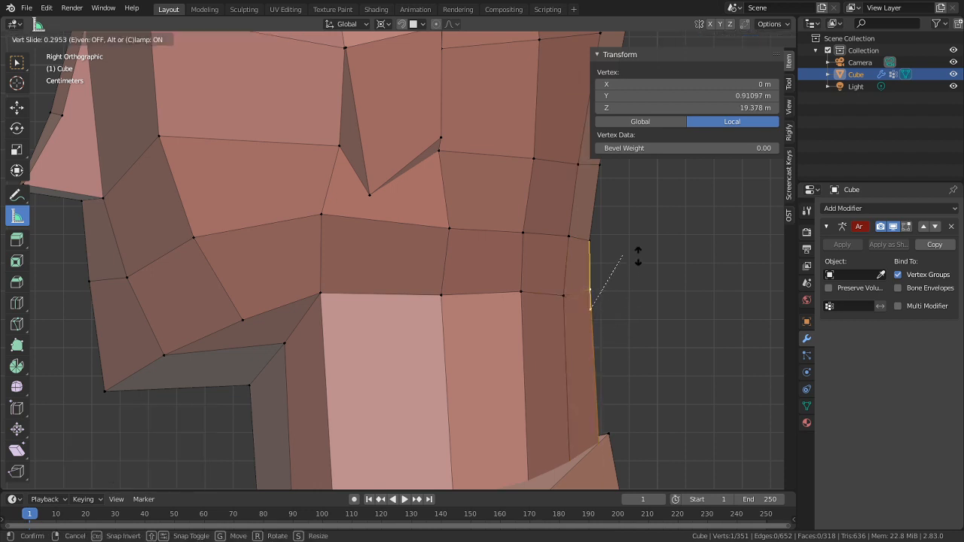
{"action": "left_click", "coordinate": [637, 256]}
{"action": "key", "text": "g"}
{"action": "left_click", "coordinate": [626, 284]}
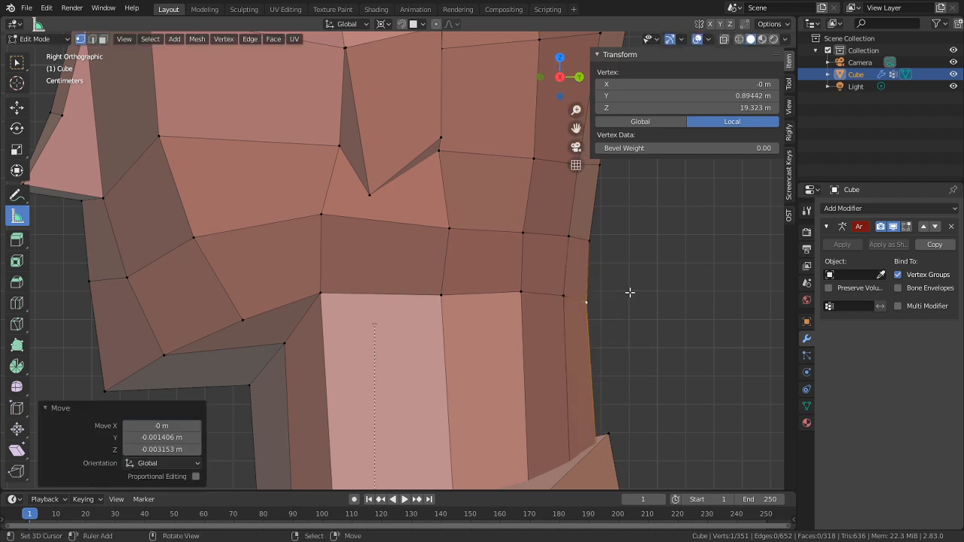
{"action": "scroll", "coordinate": [628, 292], "scroll_direction": "down", "scroll_amount": 1}
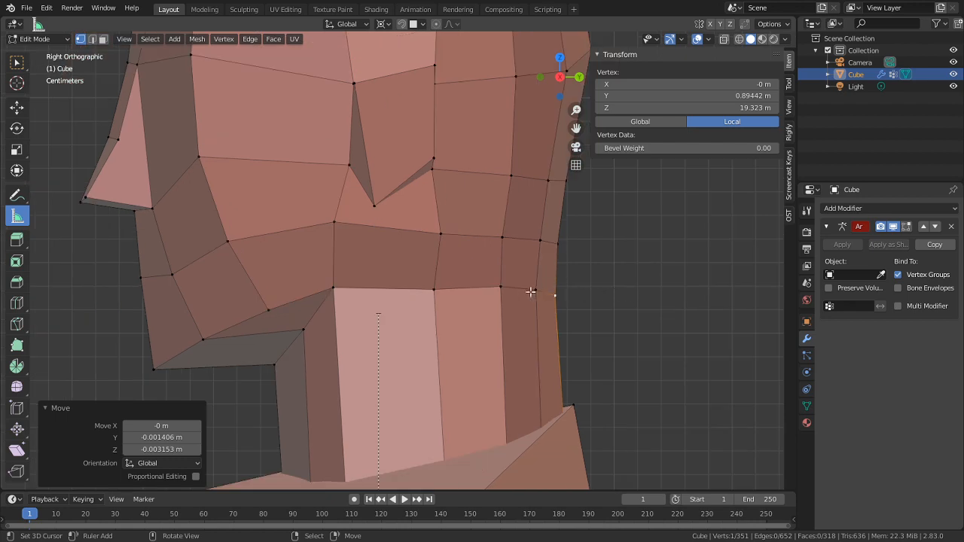
{"action": "scroll", "coordinate": [527, 290], "scroll_direction": "down", "scroll_amount": 3}
{"action": "middle_click_drag", "start_coordinate": [557, 303], "coordinate": [627, 264]}
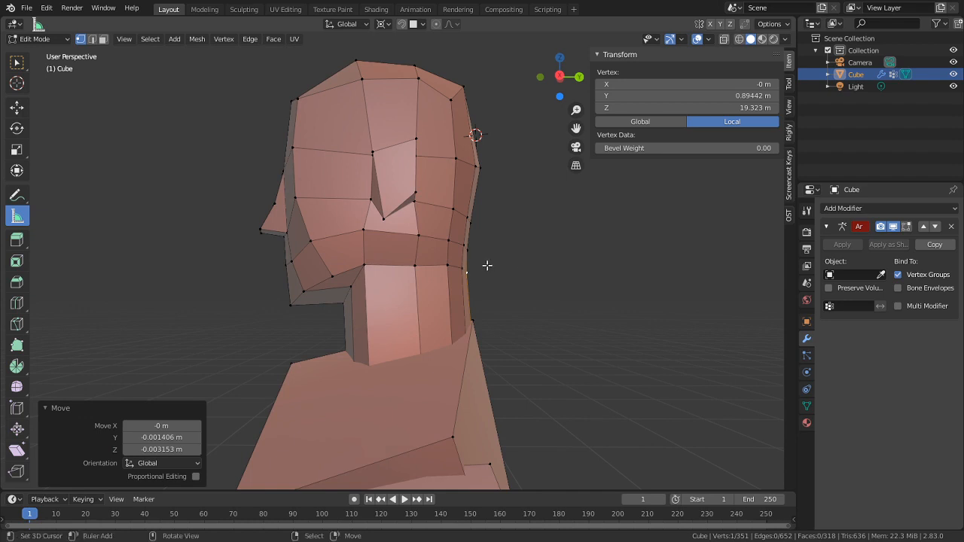
{"action": "scroll", "coordinate": [487, 266], "scroll_direction": "up", "scroll_amount": 3}
{"action": "scroll", "coordinate": [487, 279], "scroll_direction": "down", "scroll_amount": 2}
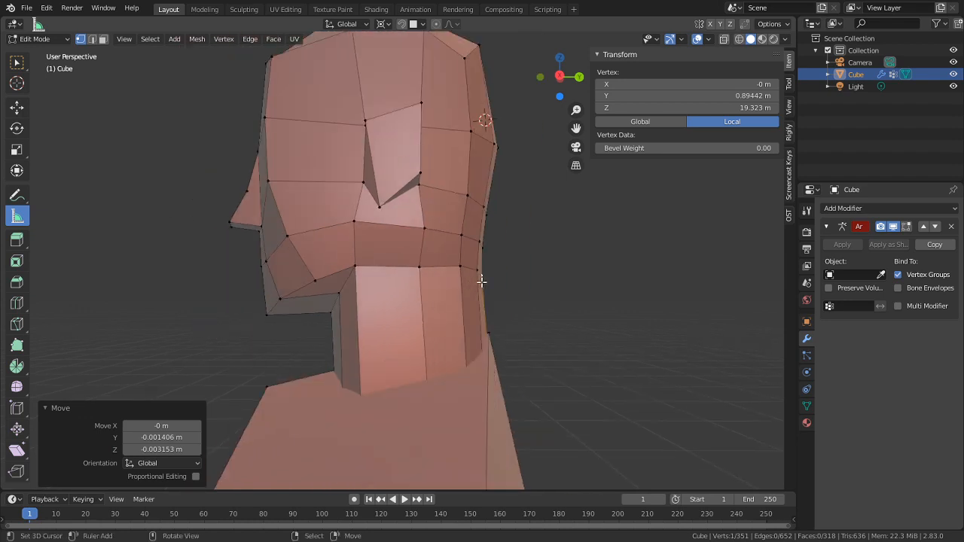
Select the edge loop at the neck's base inside the torso and slide it upward by a factor of about 0.498
{"action": "key", "text": "alt+z"}
{"action": "middle_click_drag", "start_coordinate": [525, 348], "coordinate": [525, 272], "text": "shift"}
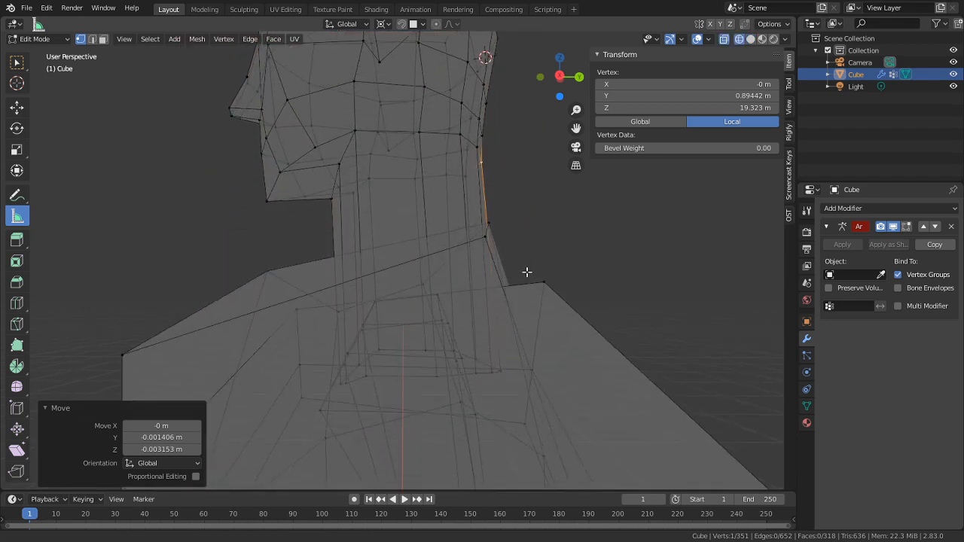
{"action": "left_click", "coordinate": [418, 370], "text": "alt"}
{"action": "key", "text": "g"}
{"action": "key", "text": "g"}
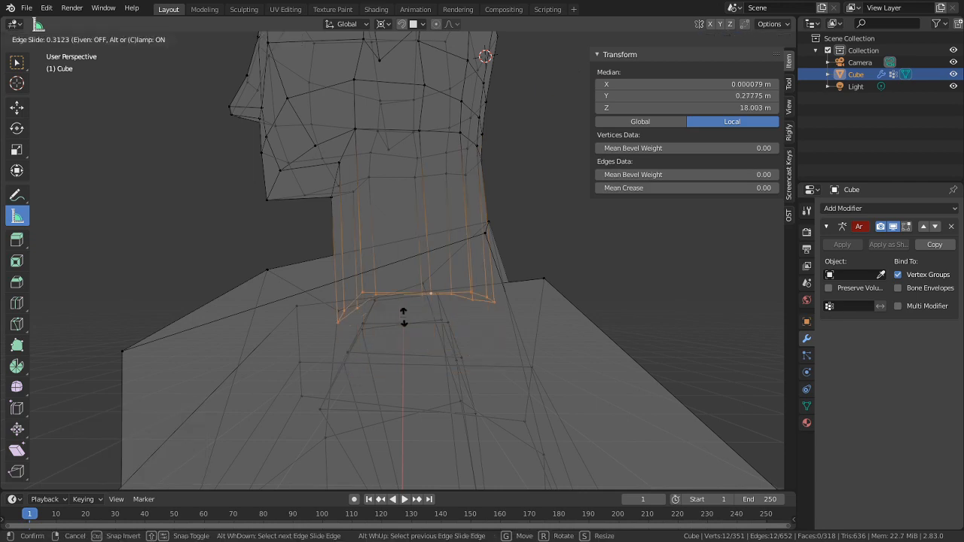
{"action": "left_click", "coordinate": [419, 87]}
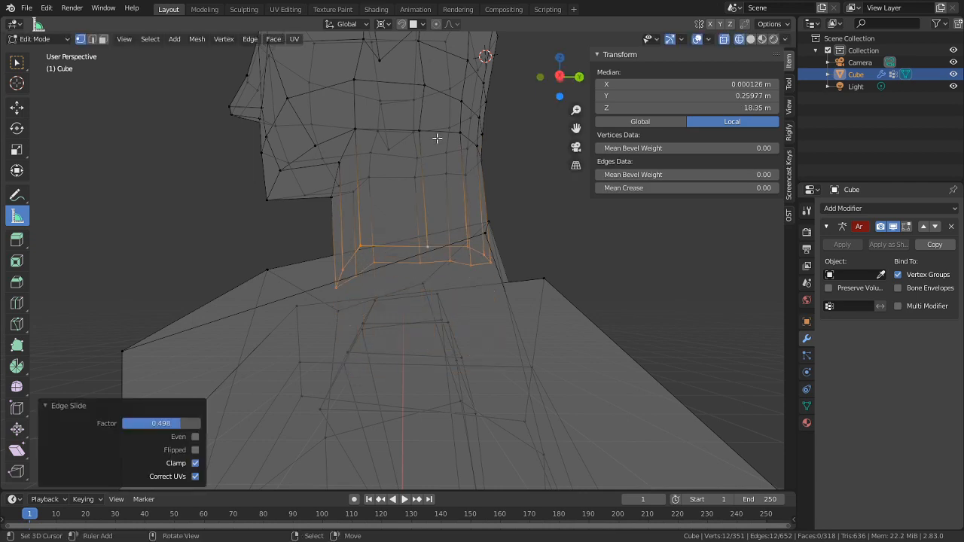
{"action": "middle_click_drag", "start_coordinate": [436, 137], "coordinate": [671, 134]}
{"action": "left_click", "coordinate": [750, 39]}
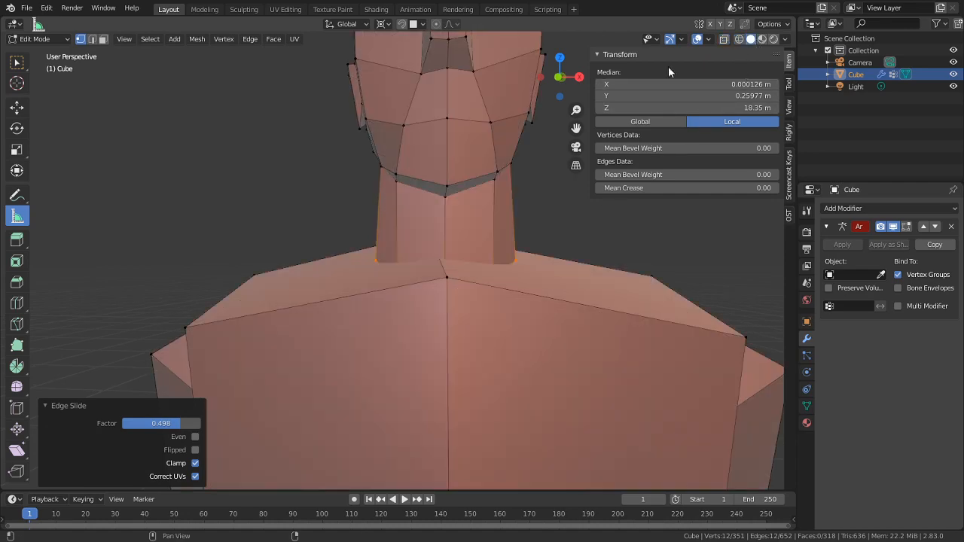
{"action": "middle_click_drag", "start_coordinate": [557, 105], "coordinate": [433, 164]}
Lower the neck's base edge loop slightly along global Z and check the neck against the shoulders in Object Mode
{"action": "key", "text": "g"}
{"action": "key", "text": "z"}
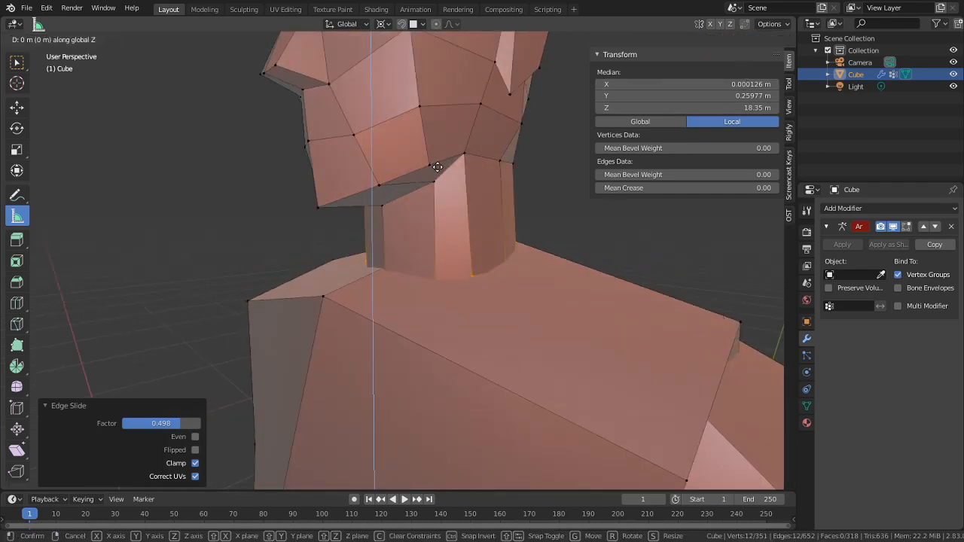
{"action": "key", "text": "Escape"}
{"action": "key", "text": "Tab"}
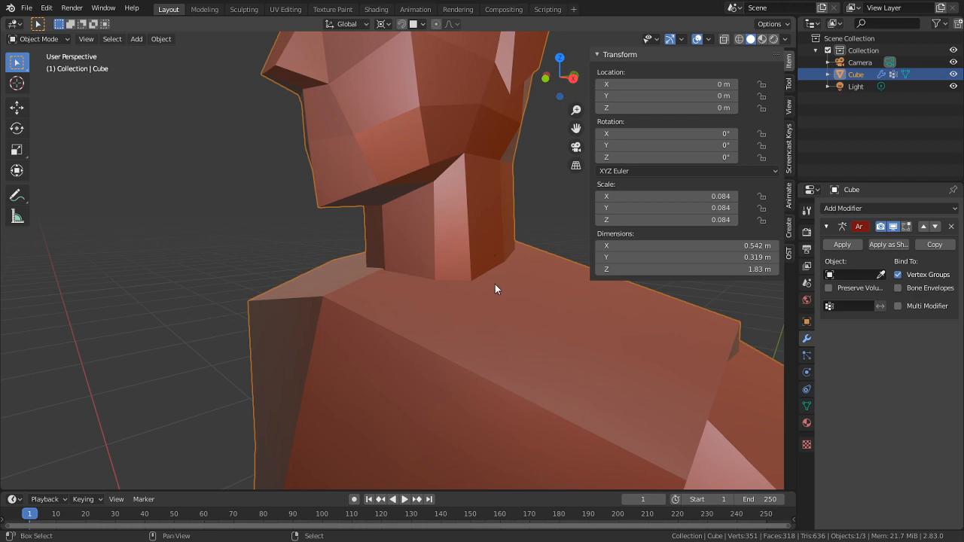
{"action": "middle_click_drag", "start_coordinate": [494, 284], "coordinate": [526, 205]}
{"action": "scroll", "coordinate": [526, 205], "scroll_direction": "down", "scroll_amount": 3}
Select the end faces of both protruding forearm bones and move them about -0.0092 m along X in front view
{"action": "key", "text": "Tab"}
{"action": "middle_click_drag", "start_coordinate": [506, 356], "coordinate": [366, 309]}
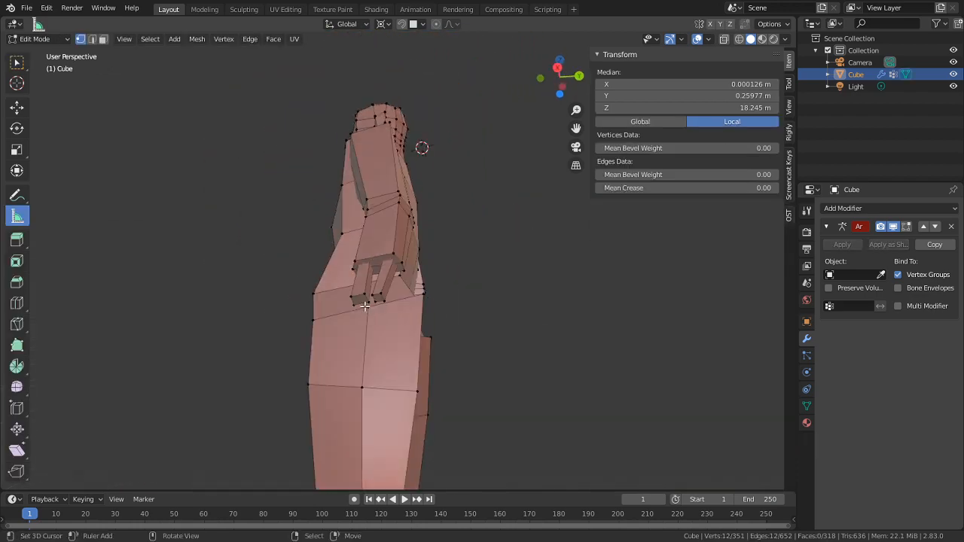
{"action": "scroll", "coordinate": [366, 309], "scroll_direction": "up", "scroll_amount": 4}
{"action": "key", "text": "3"}
{"action": "left_click", "coordinate": [341, 345]}
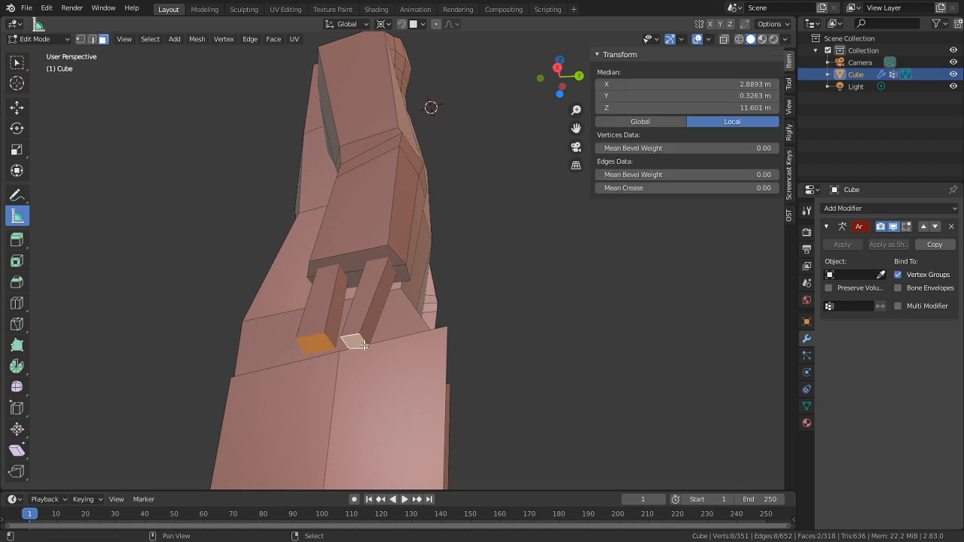
{"action": "key", "text": "KP_1"}
{"action": "key", "text": "g"}
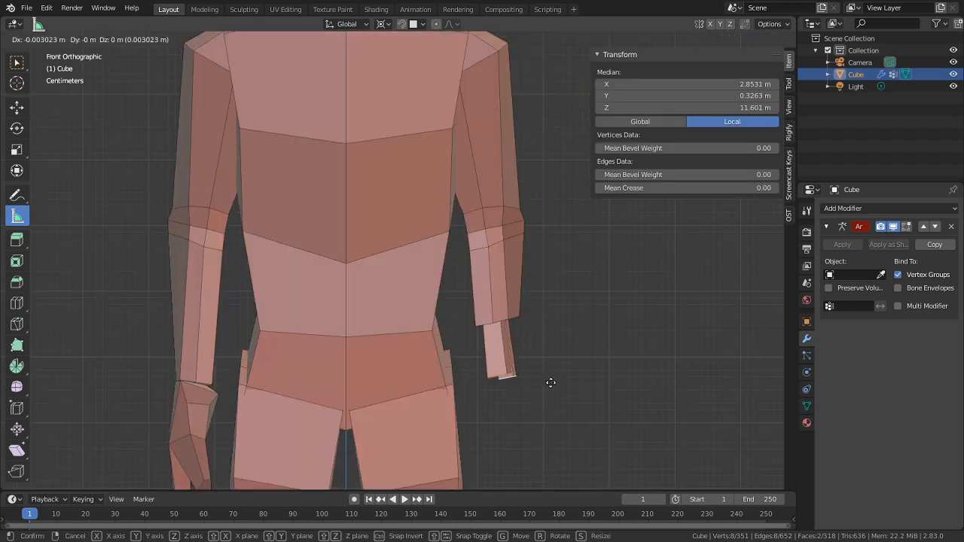
{"action": "left_click", "coordinate": [509, 382]}
{"action": "key", "text": "s"}
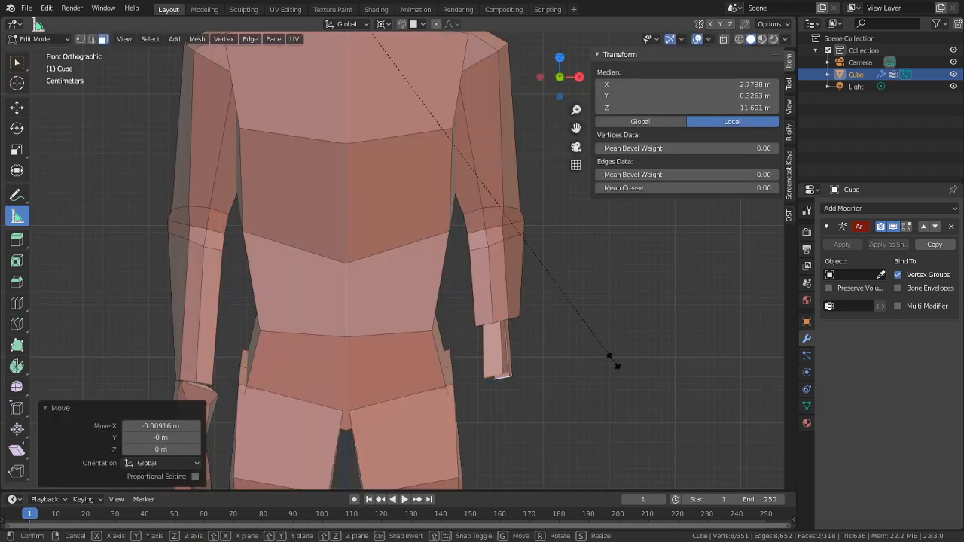
{"action": "key", "text": "y"}
{"action": "left_click", "coordinate": [581, 397]}
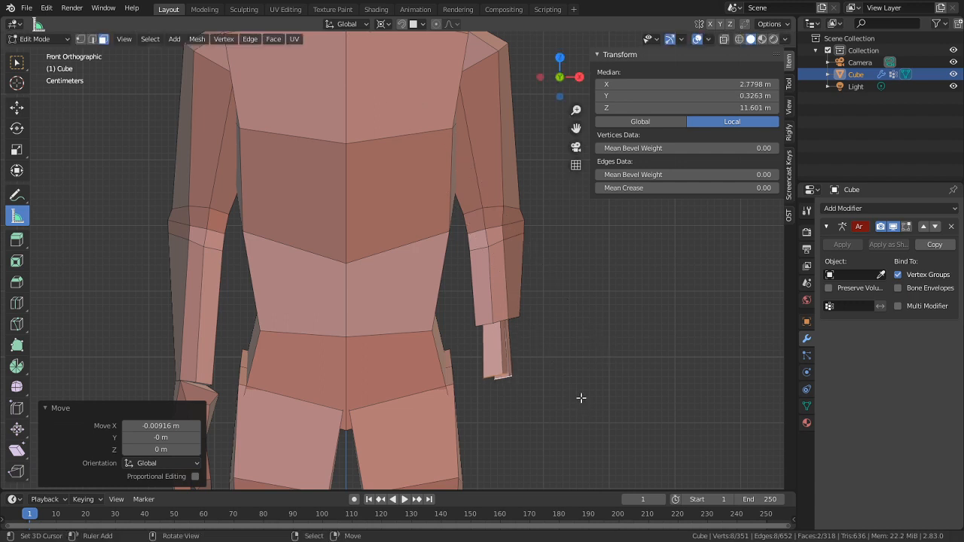
Snap the 3D cursor to the selected bone ends and scale them by about 0.629 along X
{"action": "key", "text": "shift+s"}
{"action": "left_click", "coordinate": [588, 435]}
{"action": "key", "text": "s"}
{"action": "key", "text": "x"}
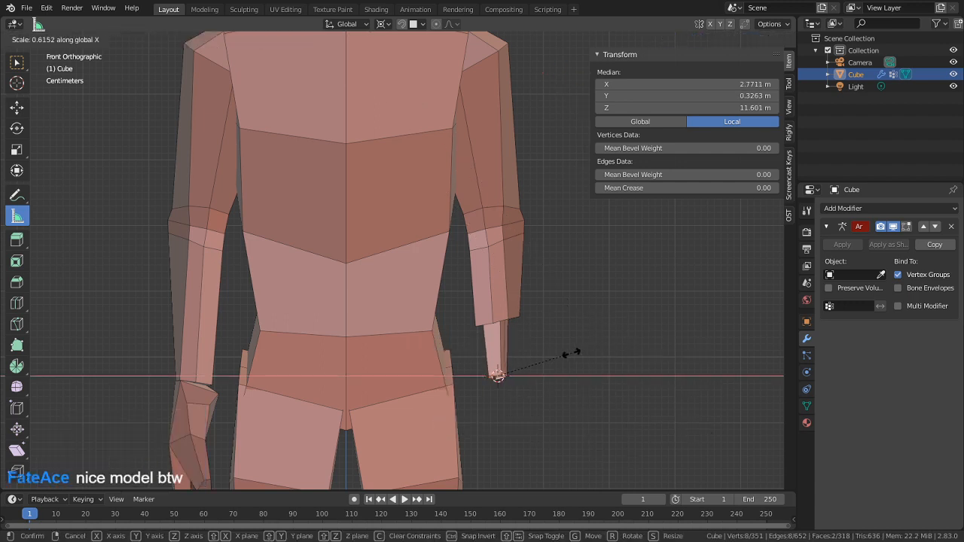
{"action": "left_click", "coordinate": [589, 351]}
Examine the whole figure from several sides, checking the torso, legs and tapered bone ends
{"action": "scroll", "coordinate": [520, 298], "scroll_direction": "down", "scroll_amount": 2}
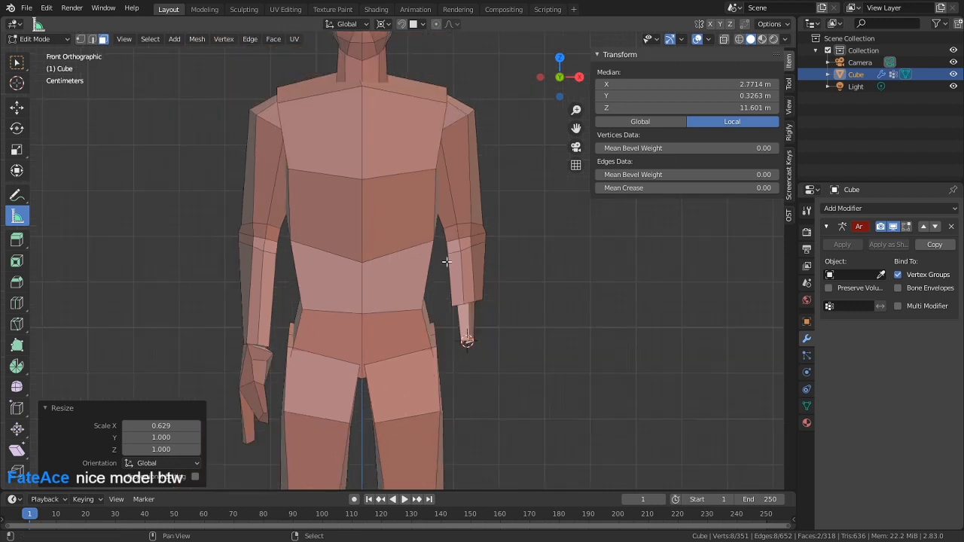
{"action": "middle_click_drag", "start_coordinate": [445, 263], "coordinate": [442, 336], "text": "shift"}
{"action": "middle_click_drag", "start_coordinate": [399, 279], "coordinate": [359, 278]}
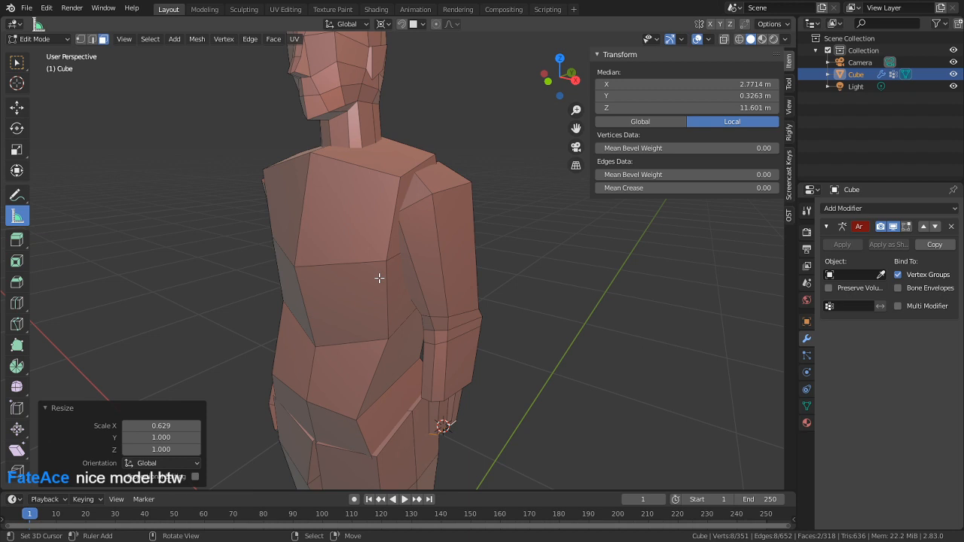
{"action": "middle_click_drag", "start_coordinate": [333, 239], "coordinate": [411, 229]}
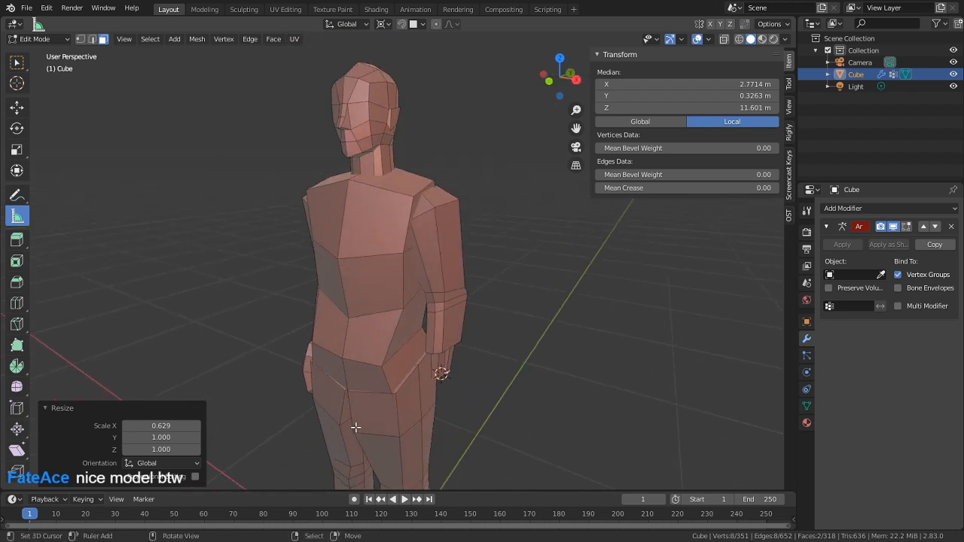
{"action": "middle_click_drag", "start_coordinate": [399, 403], "coordinate": [421, 337], "text": "shift"}
{"action": "middle_click_drag", "start_coordinate": [475, 354], "coordinate": [392, 334], "text": "shift"}
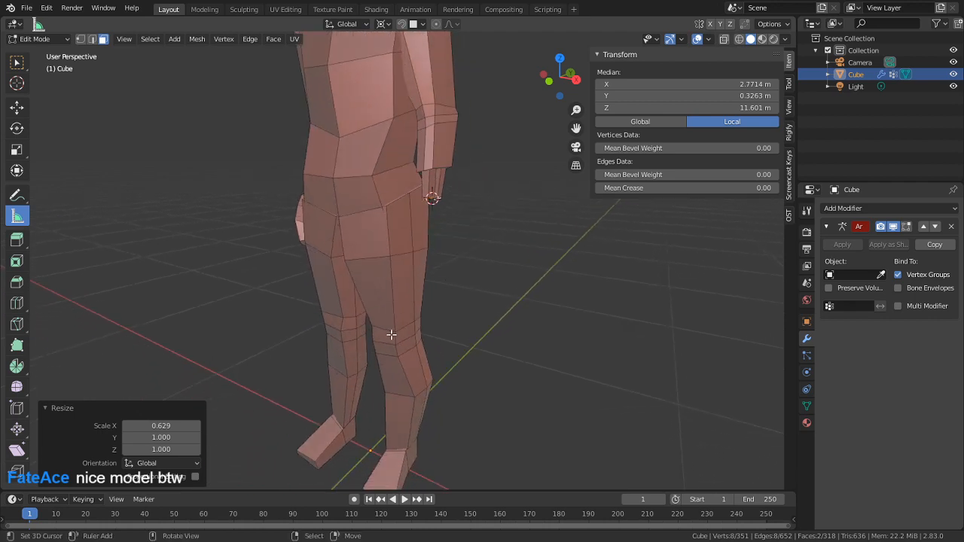
{"action": "scroll", "coordinate": [446, 289], "scroll_direction": "down", "scroll_amount": 4}
{"action": "middle_click_drag", "start_coordinate": [305, 187], "coordinate": [346, 312], "text": "shift"}
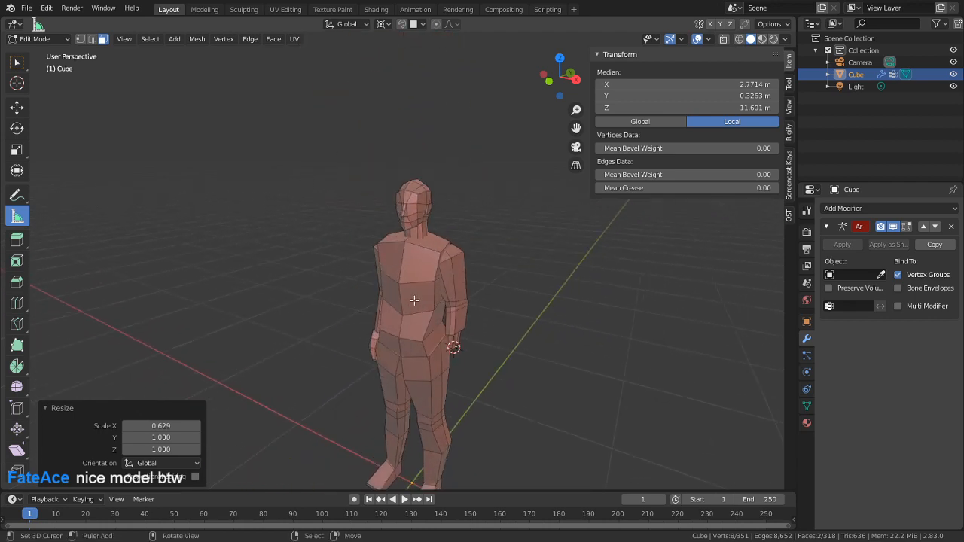
{"action": "middle_click", "coordinate": [411, 347], "text": "alt"}
{"action": "scroll", "coordinate": [443, 349], "scroll_direction": "up", "scroll_amount": 4}
{"action": "middle_click_drag", "start_coordinate": [454, 317], "coordinate": [537, 291]}
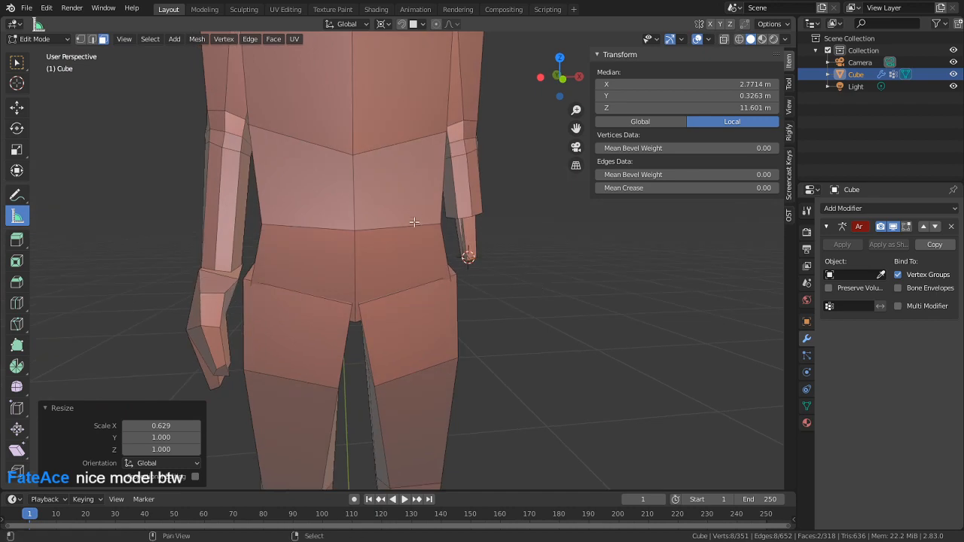
{"action": "key", "text": "Tab"}
{"action": "middle_click_drag", "start_coordinate": [398, 280], "coordinate": [406, 287]}
{"action": "key", "text": "Tab"}
Switch to Sculpt Mode and smooth the waist just above the left hip
{"action": "left_click", "coordinate": [38, 39]}
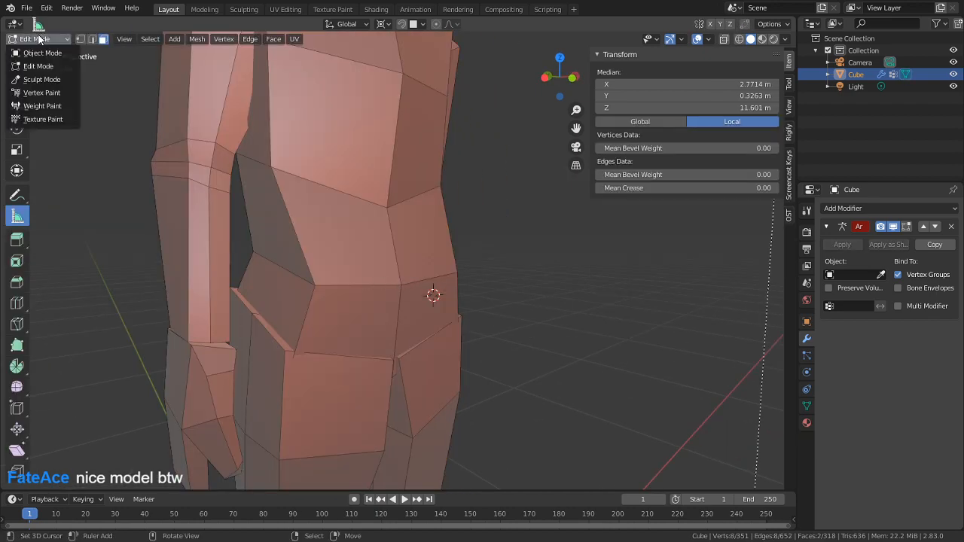
{"action": "left_click", "coordinate": [52, 80]}
{"action": "mouse_move", "coordinate": [485, 264]}
{"action": "middle_mouse_down"}
{"action": "mouse_move", "coordinate": [430, 265]}
{"action": "mouse_move", "coordinate": [447, 305]}
{"action": "middle_mouse_up"}
{"action": "scroll", "coordinate": [448, 311], "scroll_direction": "up", "scroll_amount": 2}
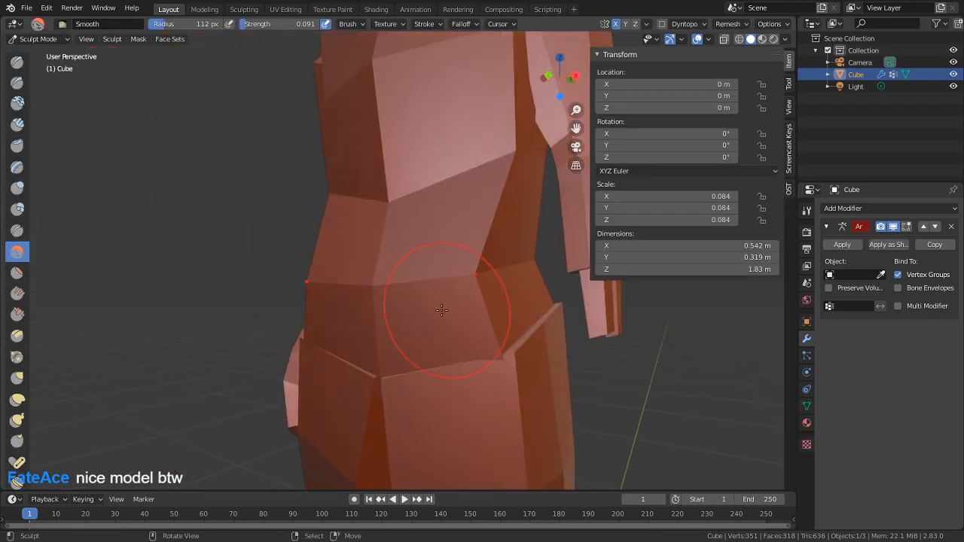
{"action": "left_click_drag", "start_coordinate": [510, 290], "coordinate": [506, 286]}
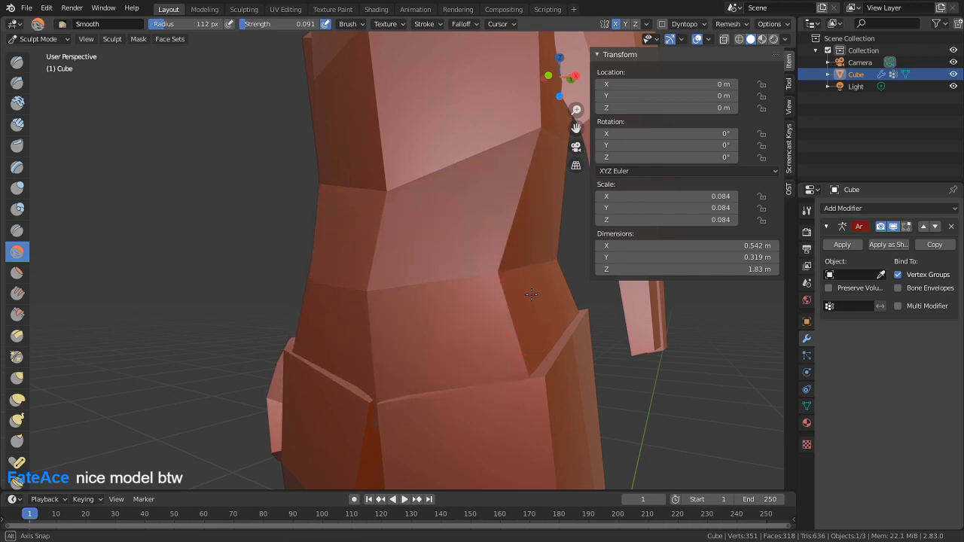
Nudge the front of the abdomen slightly downward with the Grab brush
{"action": "middle_click_drag", "start_coordinate": [532, 295], "coordinate": [579, 302]}
{"action": "scroll", "coordinate": [512, 303], "scroll_direction": "down", "scroll_amount": 4}
{"action": "middle_click_drag", "start_coordinate": [484, 303], "coordinate": [403, 301]}
{"action": "scroll", "coordinate": [436, 226], "scroll_direction": "up", "scroll_amount": 3}
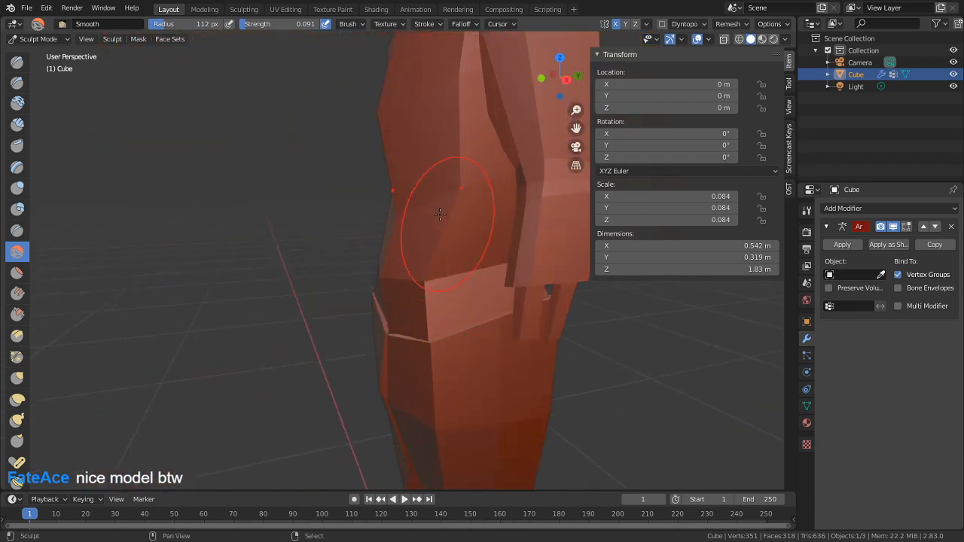
{"action": "key", "text": "g"}
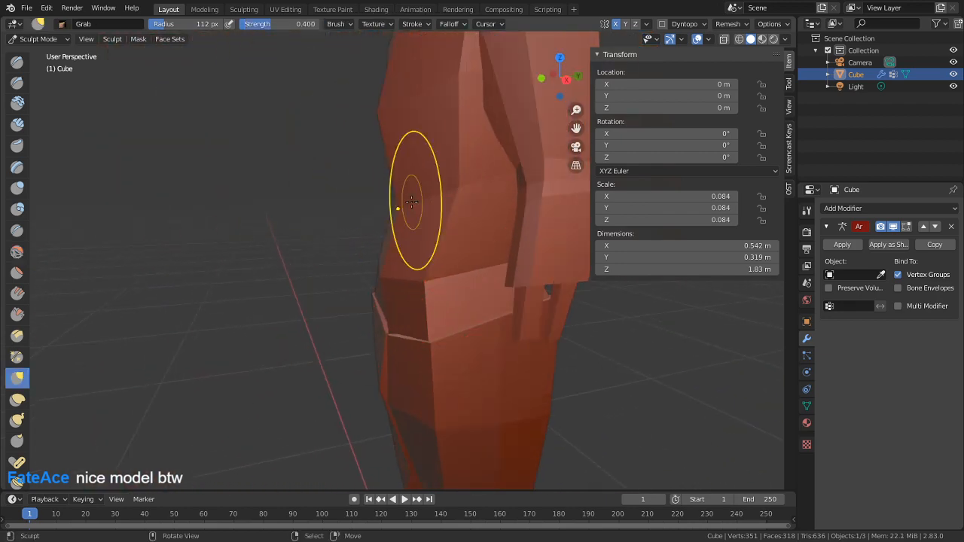
{"action": "left_click_drag", "start_coordinate": [409, 212], "coordinate": [411, 222]}
Return to Edit Mode and shorten the front forearm bone by moving its end face about 0.0025, -0.0103 and 0.0142 m in X, Y and Z
{"action": "mouse_move", "coordinate": [411, 222]}
{"action": "middle_mouse_down"}
{"action": "mouse_move", "coordinate": [485, 245]}
{"action": "mouse_move", "coordinate": [507, 187]}
{"action": "mouse_move", "coordinate": [437, 179]}
{"action": "mouse_move", "coordinate": [421, 241]}
{"action": "middle_mouse_up"}
{"action": "scroll", "coordinate": [486, 244], "scroll_direction": "down", "scroll_amount": 3}
{"action": "scroll", "coordinate": [484, 264], "scroll_direction": "up", "scroll_amount": 2}
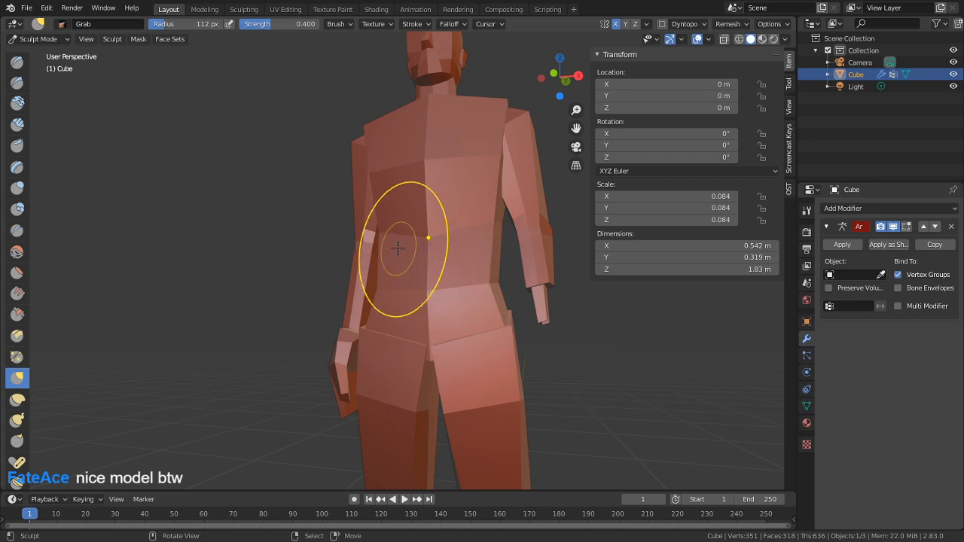
{"action": "middle_click_drag", "start_coordinate": [439, 288], "coordinate": [521, 292]}
{"action": "scroll", "coordinate": [465, 290], "scroll_direction": "up", "scroll_amount": 3}
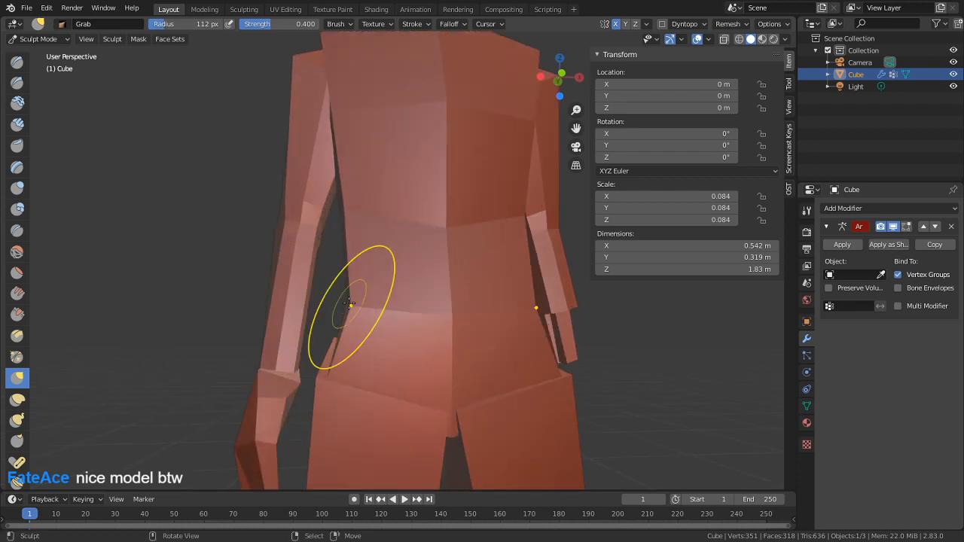
{"action": "key", "text": "Tab"}
{"action": "scroll", "coordinate": [445, 349], "scroll_direction": "up", "scroll_amount": 3}
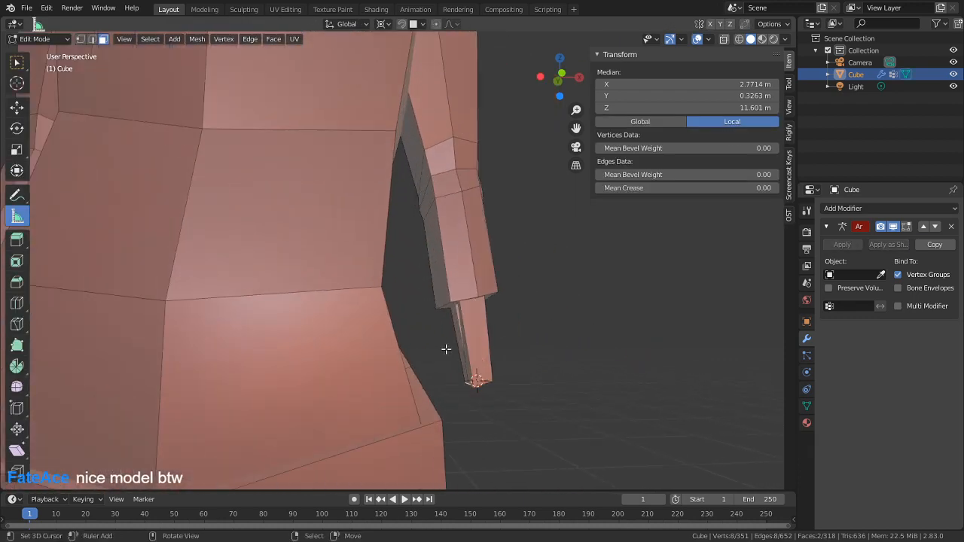
{"action": "middle_click_drag", "start_coordinate": [445, 348], "coordinate": [506, 413]}
{"action": "middle_click_drag", "start_coordinate": [576, 437], "coordinate": [519, 436]}
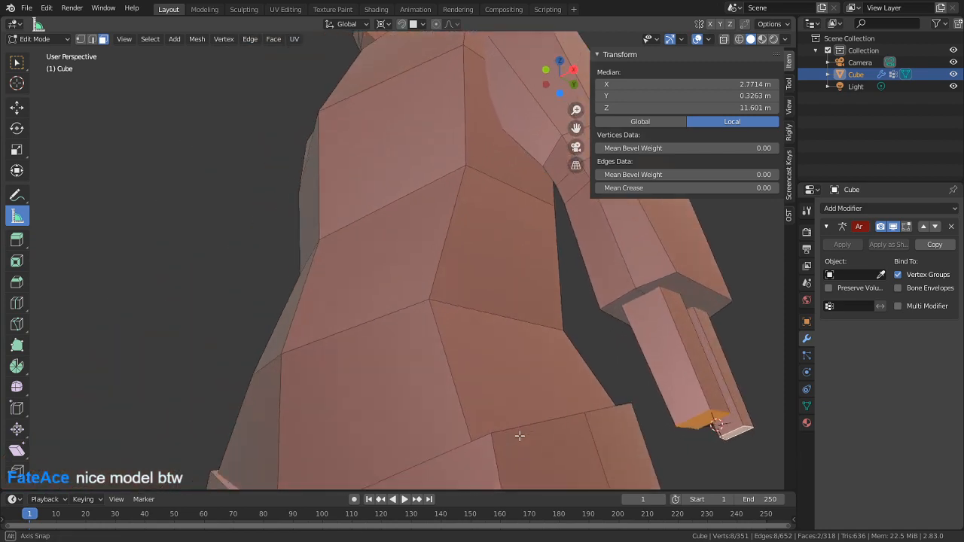
{"action": "right_click", "coordinate": [701, 420]}
{"action": "key", "text": "g"}
{"action": "left_click", "coordinate": [671, 340]}
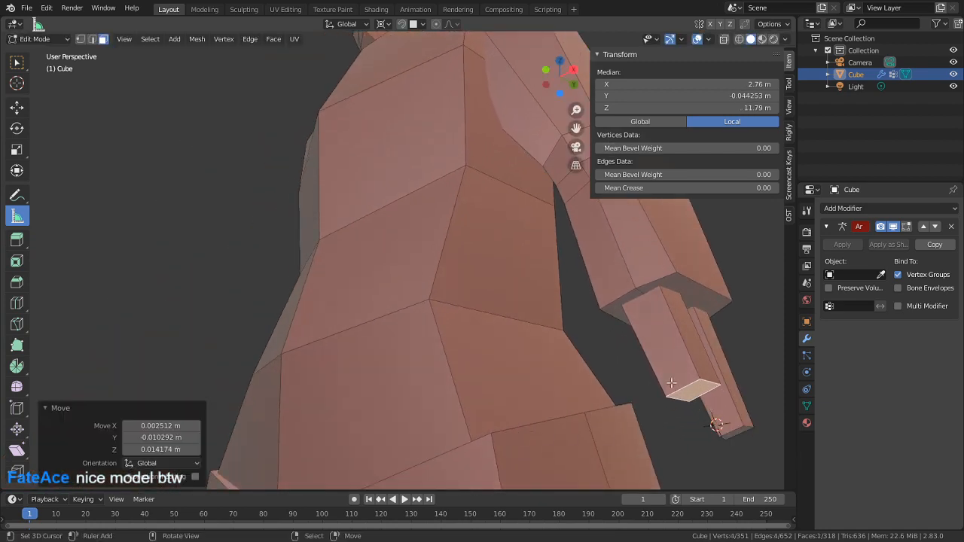
Examine the uneven forearm bones and the hip area from several angles, ending in Sculpt Mode
{"action": "middle_click_drag", "start_coordinate": [666, 347], "coordinate": [525, 411]}
{"action": "key", "text": "Tab"}
{"action": "scroll", "coordinate": [525, 411], "scroll_direction": "down", "scroll_amount": 5}
{"action": "key", "text": "Tab"}
{"action": "middle_click_drag", "start_coordinate": [508, 376], "coordinate": [605, 384]}
{"action": "scroll", "coordinate": [441, 261], "scroll_direction": "up", "scroll_amount": 3}
{"action": "middle_click_drag", "start_coordinate": [479, 366], "coordinate": [498, 321]}
{"action": "mouse_move", "coordinate": [411, 303]}
{"action": "middle_mouse_down"}
{"action": "mouse_move", "coordinate": [532, 273]}
{"action": "mouse_move", "coordinate": [487, 295]}
{"action": "mouse_move", "coordinate": [384, 310]}
{"action": "mouse_move", "coordinate": [517, 280]}
{"action": "mouse_move", "coordinate": [332, 307]}
{"action": "mouse_move", "coordinate": [312, 344]}
{"action": "mouse_move", "coordinate": [226, 301]}
{"action": "mouse_move", "coordinate": [351, 286]}
{"action": "mouse_move", "coordinate": [242, 287]}
{"action": "mouse_move", "coordinate": [311, 354]}
{"action": "middle_mouse_up"}
{"action": "key", "text": "Tab"}
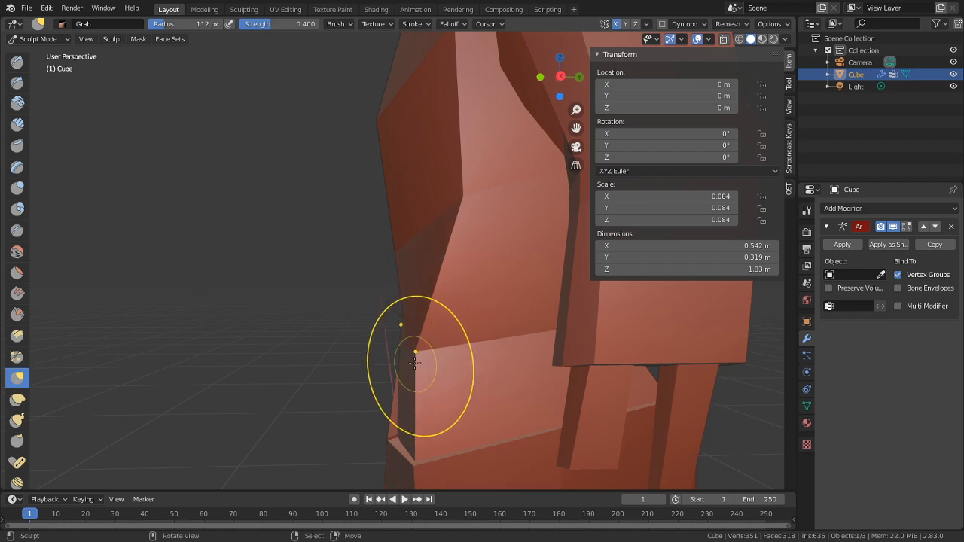
Examine the hips, knees and calves up close and from a distance
{"action": "middle_click_drag", "start_coordinate": [415, 363], "coordinate": [368, 370]}
{"action": "mouse_move", "coordinate": [468, 356]}
{"action": "middle_mouse_down"}
{"action": "mouse_move", "coordinate": [462, 334]}
{"action": "mouse_move", "coordinate": [492, 320]}
{"action": "mouse_move", "coordinate": [381, 307]}
{"action": "mouse_move", "coordinate": [395, 160]}
{"action": "middle_mouse_up"}
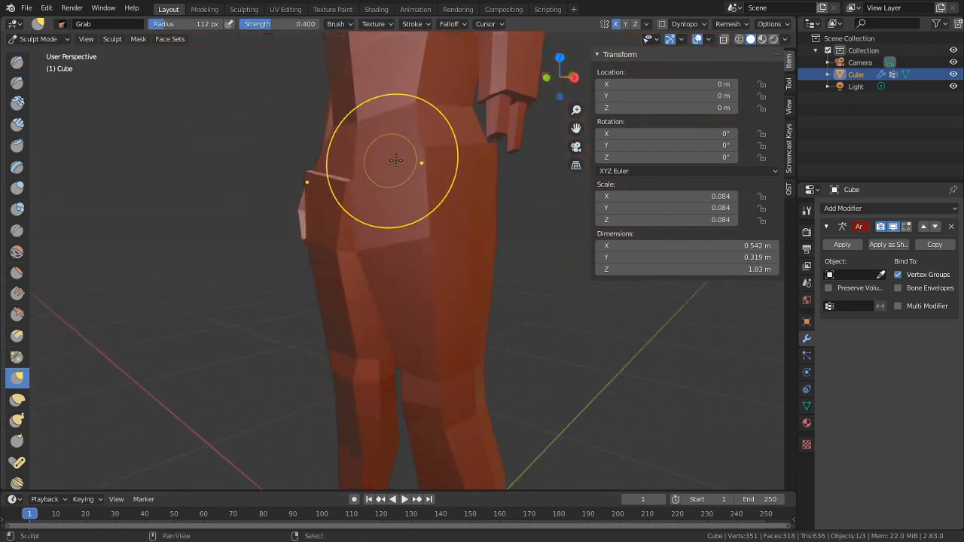
{"action": "middle_click_drag", "start_coordinate": [450, 324], "coordinate": [449, 188], "text": "shift"}
{"action": "middle_click_drag", "start_coordinate": [490, 275], "coordinate": [455, 260]}
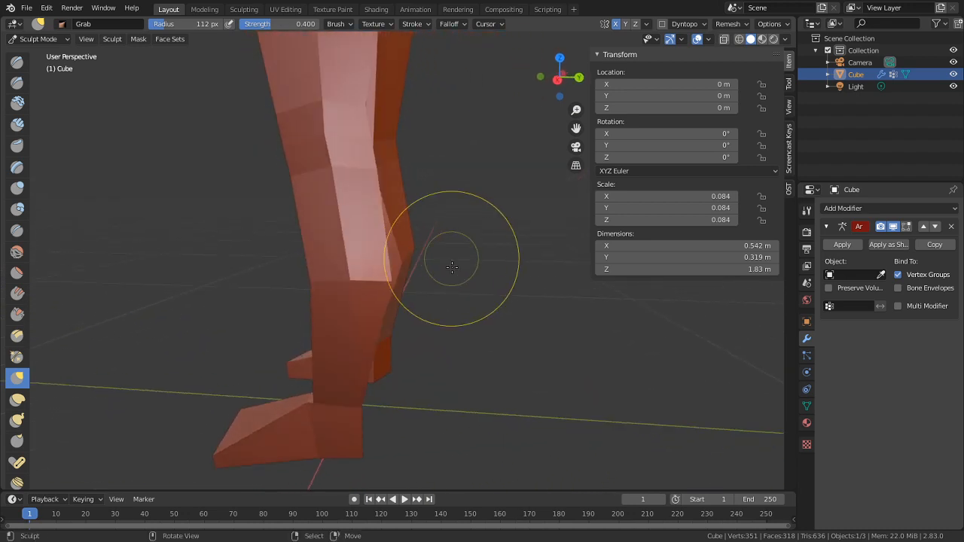
{"action": "scroll", "coordinate": [456, 265], "scroll_direction": "up", "scroll_amount": 3}
{"action": "mouse_move", "coordinate": [476, 302]}
{"action": "middle_mouse_down"}
{"action": "mouse_move", "coordinate": [479, 319]}
{"action": "mouse_move", "coordinate": [430, 361]}
{"action": "mouse_move", "coordinate": [329, 307]}
{"action": "mouse_move", "coordinate": [333, 325]}
{"action": "middle_mouse_up"}
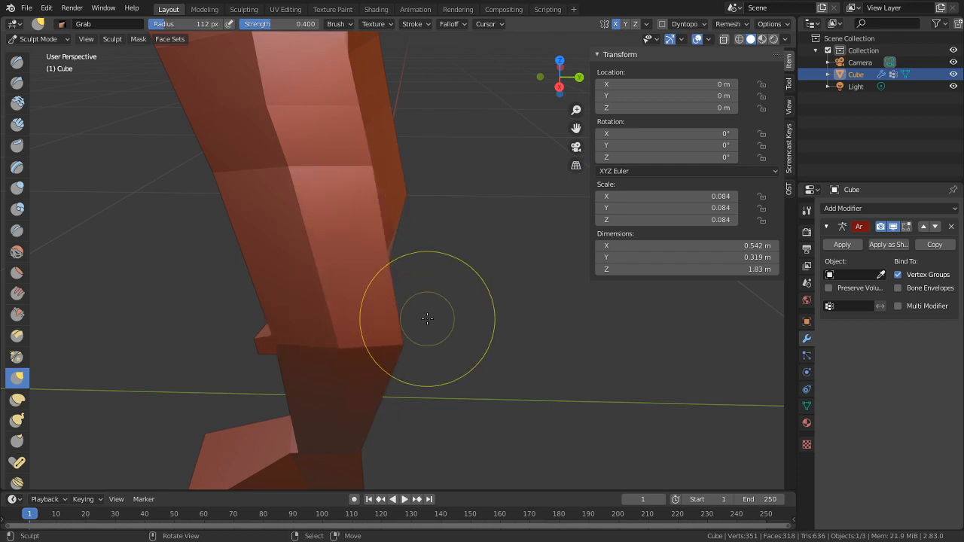
{"action": "mouse_move", "coordinate": [424, 318]}
{"action": "middle_mouse_down"}
{"action": "mouse_move", "coordinate": [445, 296]}
{"action": "mouse_move", "coordinate": [422, 226]}
{"action": "mouse_move", "coordinate": [443, 377]}
{"action": "mouse_move", "coordinate": [492, 364]}
{"action": "middle_mouse_up"}
{"action": "scroll", "coordinate": [414, 207], "scroll_direction": "down", "scroll_amount": 3}
{"action": "scroll", "coordinate": [446, 407], "scroll_direction": "up", "scroll_amount": 3}
{"action": "scroll", "coordinate": [446, 407], "scroll_direction": "down", "scroll_amount": 6}
Undo the last sculpting change and turn off the X mirror symmetry for sculpting
{"action": "key", "text": "ctrl+z"}
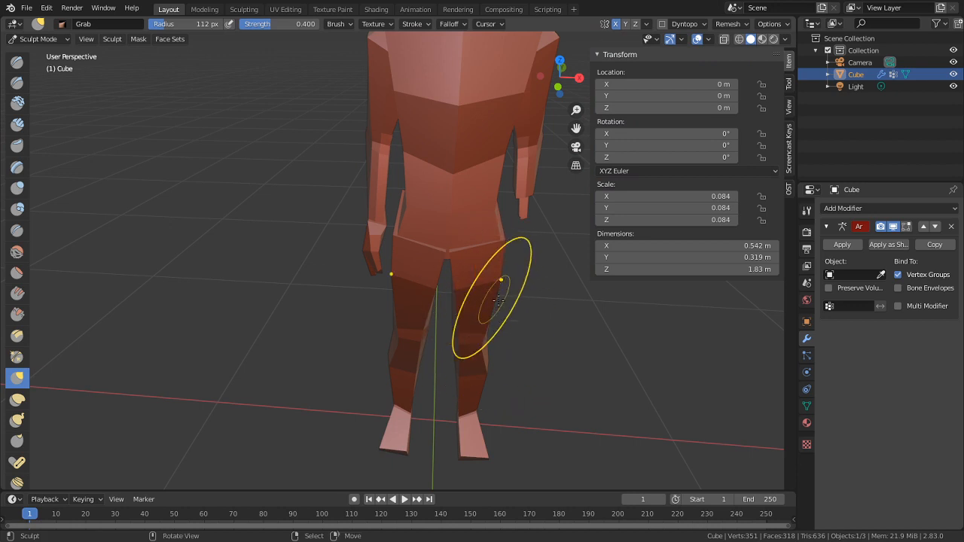
{"action": "left_click", "coordinate": [807, 212]}
{"action": "scroll", "coordinate": [837, 482], "scroll_direction": "down", "scroll_amount": 3}
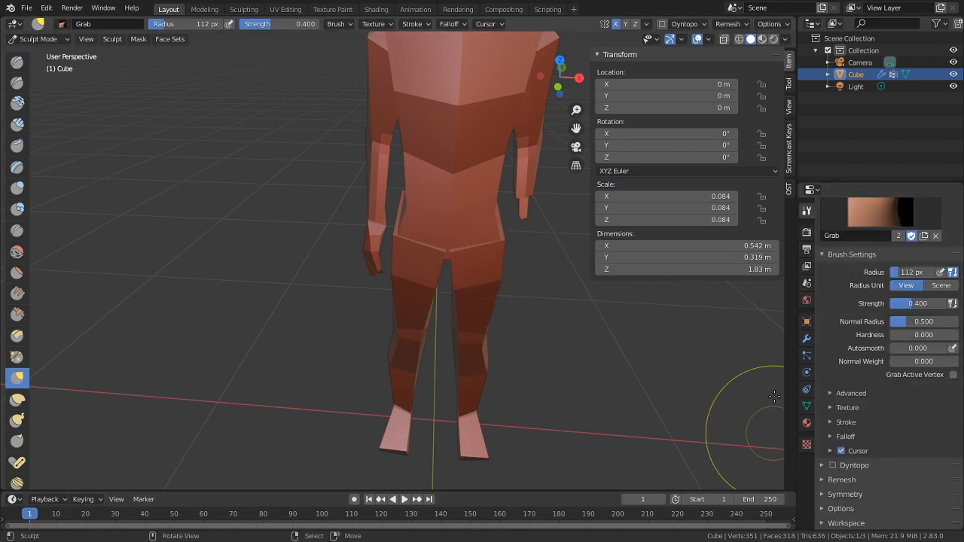
{"action": "left_click", "coordinate": [834, 493]}
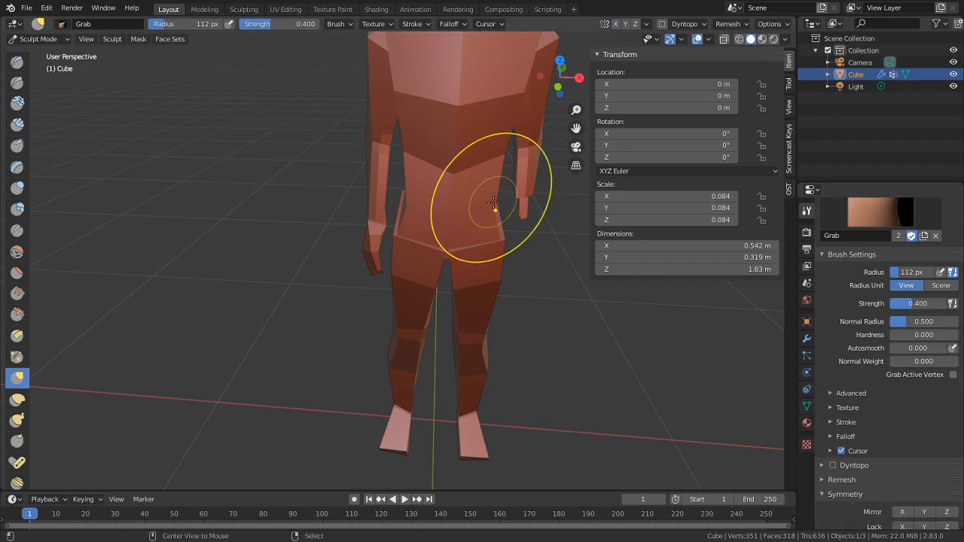
Examine the full body's proportions from the front, from the head down to the feet
{"action": "middle_click_drag", "start_coordinate": [495, 209], "coordinate": [542, 327]}
{"action": "scroll", "coordinate": [543, 327], "scroll_direction": "up", "scroll_amount": 3}
{"action": "middle_click_drag", "start_coordinate": [543, 229], "coordinate": [426, 259]}
{"action": "scroll", "coordinate": [426, 259], "scroll_direction": "down", "scroll_amount": 4}
{"action": "scroll", "coordinate": [470, 193], "scroll_direction": "down", "scroll_amount": 3}
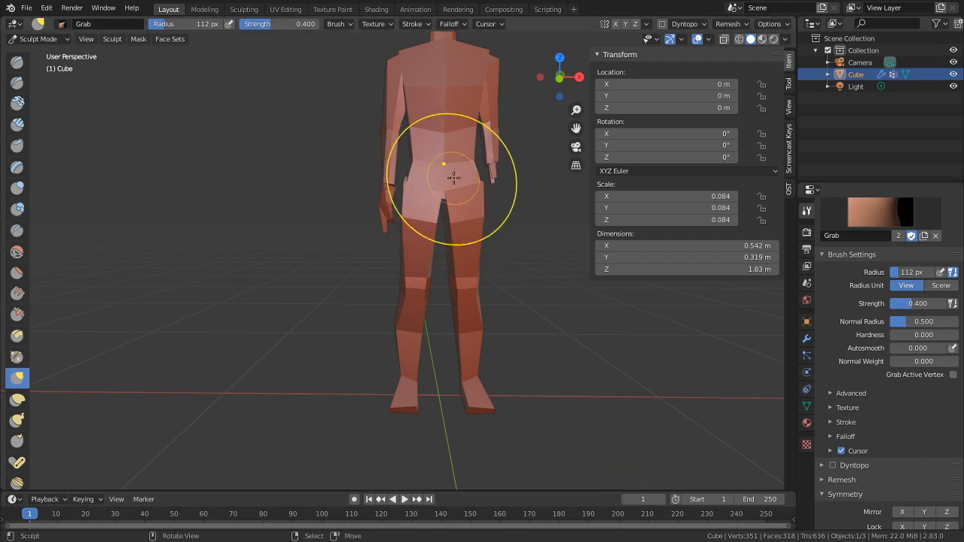
{"action": "scroll", "coordinate": [470, 250], "scroll_direction": "up", "scroll_amount": 5}
{"action": "scroll", "coordinate": [467, 251], "scroll_direction": "down", "scroll_amount": 6}
{"action": "middle_click_drag", "start_coordinate": [461, 161], "coordinate": [383, 221], "text": "shift"}
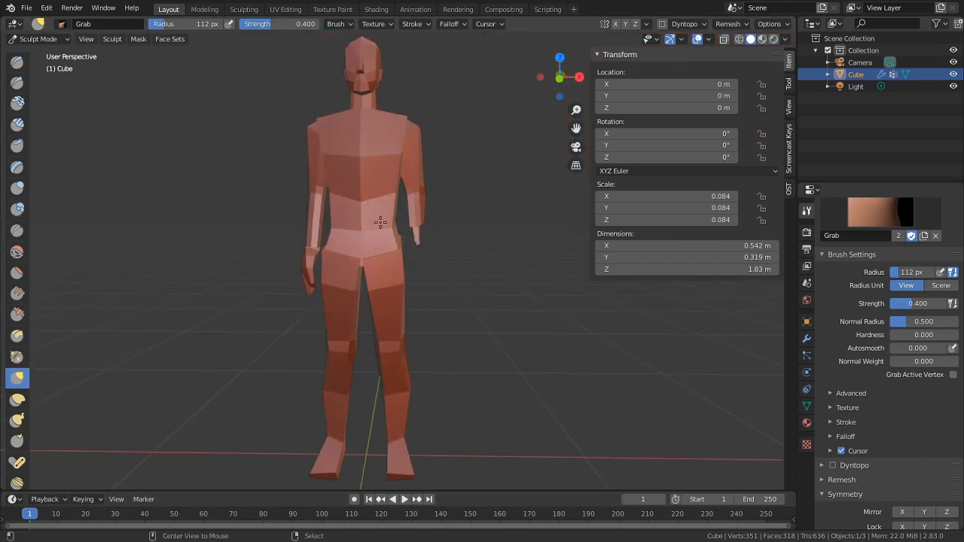
Examine the waist and torso closely from the side and the front
{"action": "key", "text": "KP_3"}
{"action": "scroll", "coordinate": [395, 261], "scroll_direction": "up", "scroll_amount": 4}
{"action": "mouse_move", "coordinate": [395, 261]}
{"action": "middle_mouse_down"}
{"action": "mouse_move", "coordinate": [263, 248]}
{"action": "mouse_move", "coordinate": [226, 226]}
{"action": "mouse_move", "coordinate": [97, 237]}
{"action": "mouse_move", "coordinate": [282, 287]}
{"action": "mouse_move", "coordinate": [566, 325]}
{"action": "mouse_move", "coordinate": [452, 318]}
{"action": "mouse_move", "coordinate": [422, 337]}
{"action": "mouse_move", "coordinate": [531, 304]}
{"action": "mouse_move", "coordinate": [616, 244]}
{"action": "mouse_move", "coordinate": [484, 262]}
{"action": "middle_mouse_up"}
{"action": "scroll", "coordinate": [566, 325], "scroll_direction": "up", "scroll_amount": 3}
{"action": "scroll", "coordinate": [422, 338], "scroll_direction": "up", "scroll_amount": 2}
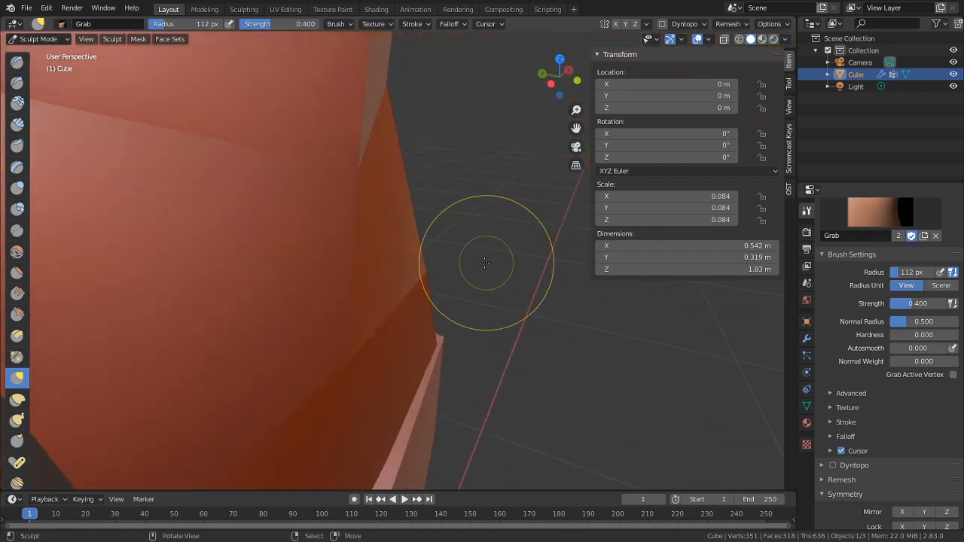
{"action": "mouse_move", "coordinate": [380, 260]}
{"action": "middle_mouse_down"}
{"action": "mouse_move", "coordinate": [292, 267]}
{"action": "mouse_move", "coordinate": [310, 275]}
{"action": "mouse_move", "coordinate": [333, 338]}
{"action": "mouse_move", "coordinate": [323, 188]}
{"action": "mouse_move", "coordinate": [398, 312]}
{"action": "mouse_move", "coordinate": [295, 291]}
{"action": "mouse_move", "coordinate": [301, 342]}
{"action": "mouse_move", "coordinate": [383, 372]}
{"action": "mouse_move", "coordinate": [368, 375]}
{"action": "mouse_move", "coordinate": [387, 391]}
{"action": "mouse_move", "coordinate": [314, 86]}
{"action": "mouse_move", "coordinate": [403, 264]}
{"action": "middle_mouse_up"}
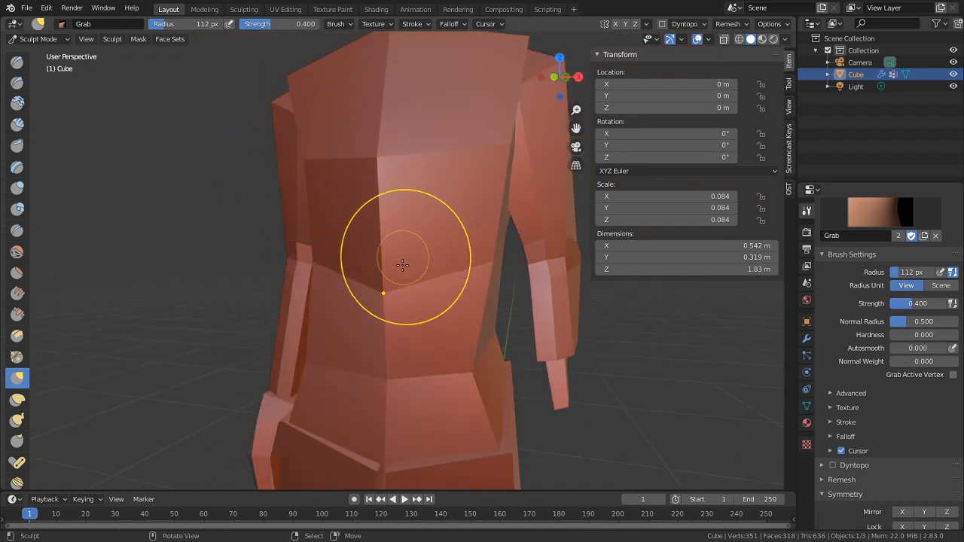
{"action": "middle_click_drag", "start_coordinate": [453, 432], "coordinate": [447, 234]}
{"action": "mouse_move", "coordinate": [426, 327]}
{"action": "middle_mouse_down"}
{"action": "mouse_move", "coordinate": [434, 325]}
{"action": "mouse_move", "coordinate": [425, 281]}
{"action": "mouse_move", "coordinate": [488, 463]}
{"action": "mouse_move", "coordinate": [517, 291]}
{"action": "mouse_move", "coordinate": [531, 294]}
{"action": "mouse_move", "coordinate": [528, 272]}
{"action": "mouse_move", "coordinate": [344, 248]}
{"action": "mouse_move", "coordinate": [318, 269]}
{"action": "mouse_move", "coordinate": [425, 68]}
{"action": "mouse_move", "coordinate": [394, 159]}
{"action": "mouse_move", "coordinate": [279, 221]}
{"action": "mouse_move", "coordinate": [378, 326]}
{"action": "mouse_move", "coordinate": [426, 278]}
{"action": "mouse_move", "coordinate": [419, 235]}
{"action": "mouse_move", "coordinate": [384, 343]}
{"action": "mouse_move", "coordinate": [393, 226]}
{"action": "mouse_move", "coordinate": [430, 403]}
{"action": "middle_mouse_up"}
Dissolve the faces of the protruding ears on the head and return to Sculpt Mode
{"action": "scroll", "coordinate": [420, 234], "scroll_direction": "down", "scroll_amount": 6}
{"action": "middle_click", "coordinate": [413, 185], "text": "alt"}
{"action": "scroll", "coordinate": [411, 194], "scroll_direction": "up", "scroll_amount": 4}
{"action": "middle_click_drag", "start_coordinate": [428, 220], "coordinate": [405, 225]}
{"action": "scroll", "coordinate": [407, 227], "scroll_direction": "up", "scroll_amount": 2}
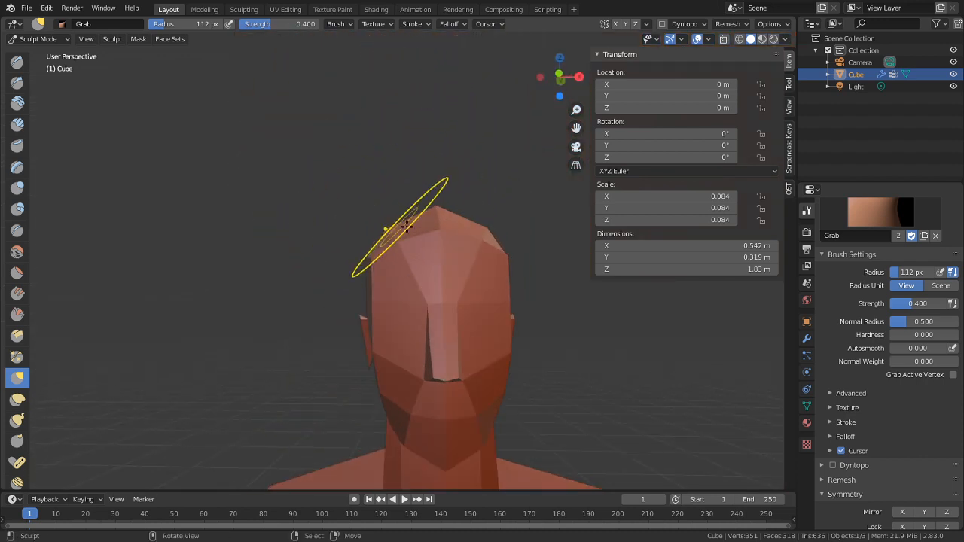
{"action": "mouse_move", "coordinate": [481, 236]}
{"action": "middle_mouse_down"}
{"action": "mouse_move", "coordinate": [312, 311]}
{"action": "mouse_move", "coordinate": [226, 236]}
{"action": "mouse_move", "coordinate": [398, 279]}
{"action": "middle_mouse_up"}
{"action": "key", "text": "Tab"}
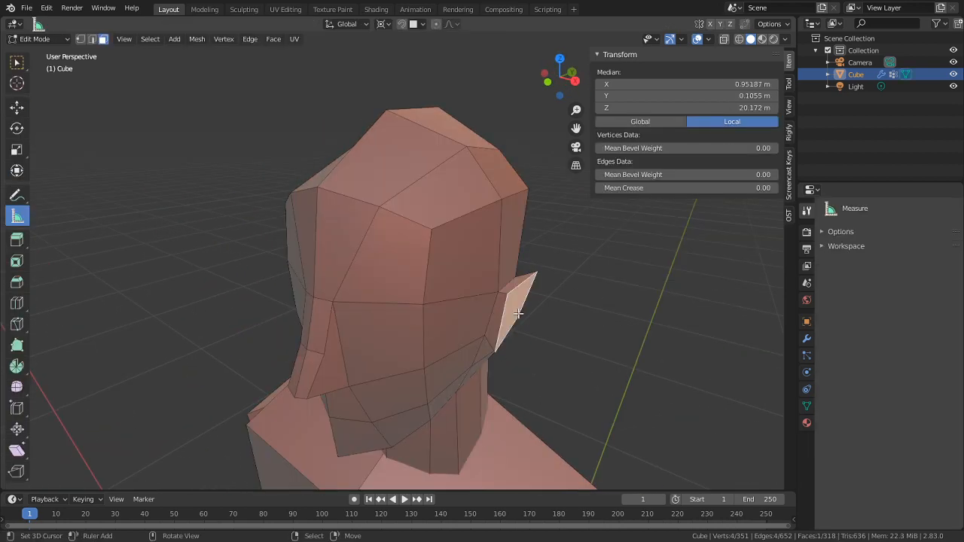
{"action": "mouse_move", "coordinate": [518, 313]}
{"action": "middle_mouse_down"}
{"action": "mouse_move", "coordinate": [385, 232]}
{"action": "mouse_move", "coordinate": [289, 247]}
{"action": "mouse_move", "coordinate": [434, 279]}
{"action": "mouse_move", "coordinate": [209, 276]}
{"action": "middle_mouse_up"}
{"action": "middle_click", "coordinate": [325, 238], "text": "alt"}
{"action": "scroll", "coordinate": [336, 246], "scroll_direction": "up", "scroll_amount": 3}
{"action": "key", "text": "ctrl+x"}
{"action": "scroll", "coordinate": [434, 279], "scroll_direction": "down", "scroll_amount": 4}
{"action": "scroll", "coordinate": [209, 275], "scroll_direction": "down", "scroll_amount": 2}
{"action": "key", "text": "Tab"}
{"action": "mouse_move", "coordinate": [399, 290]}
{"action": "middle_mouse_down"}
{"action": "mouse_move", "coordinate": [335, 296]}
{"action": "mouse_move", "coordinate": [383, 286]}
{"action": "mouse_move", "coordinate": [499, 301]}
{"action": "mouse_move", "coordinate": [473, 265]}
{"action": "middle_mouse_up"}
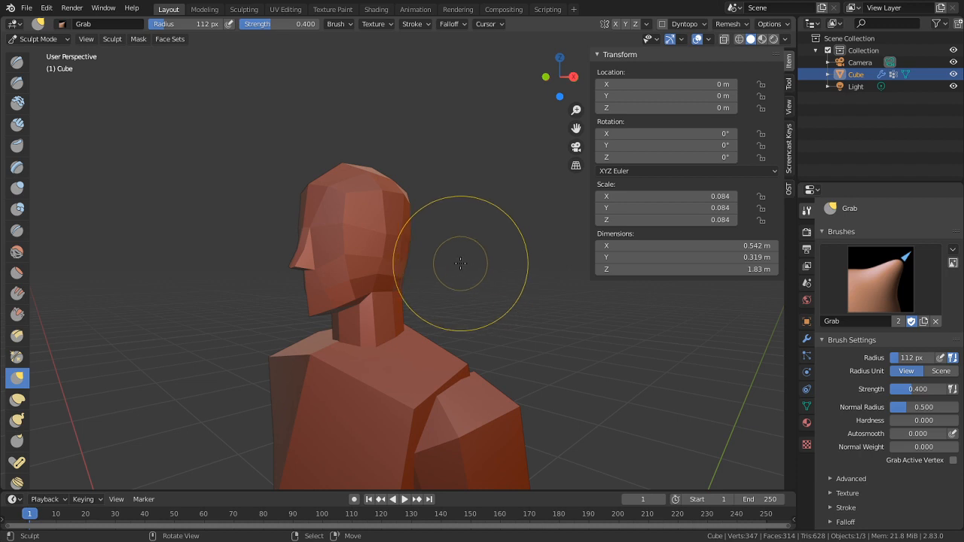
Pull the rear edge of the figure's right upper arm and shoulder slightly forward with the Grab brush
{"action": "scroll", "coordinate": [452, 268], "scroll_direction": "down", "scroll_amount": 3}
{"action": "middle_click_drag", "start_coordinate": [427, 284], "coordinate": [388, 290]}
{"action": "middle_click_drag", "start_coordinate": [388, 290], "coordinate": [444, 260], "text": "shift"}
{"action": "scroll", "coordinate": [527, 286], "scroll_direction": "up", "scroll_amount": 5}
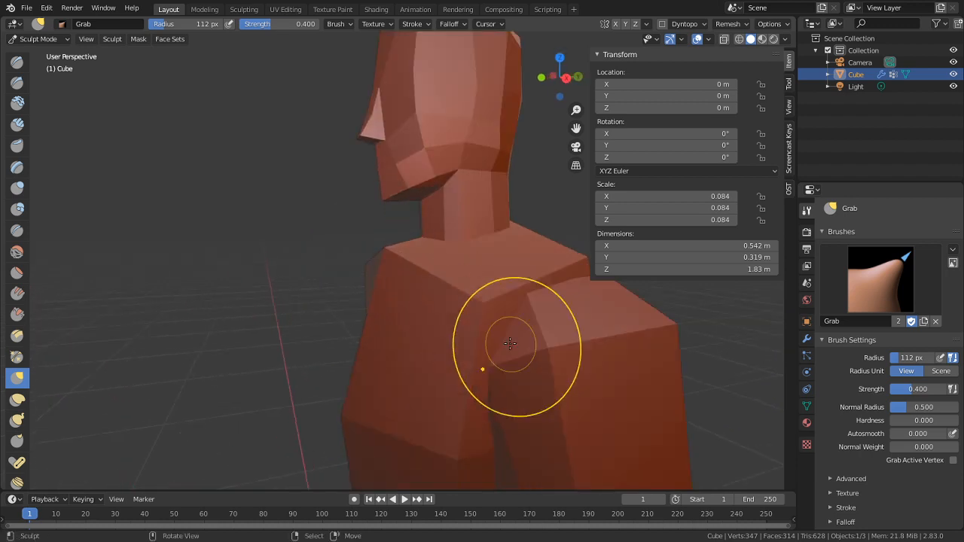
{"action": "middle_click_drag", "start_coordinate": [510, 343], "coordinate": [452, 398]}
{"action": "scroll", "coordinate": [502, 335], "scroll_direction": "up", "scroll_amount": 2}
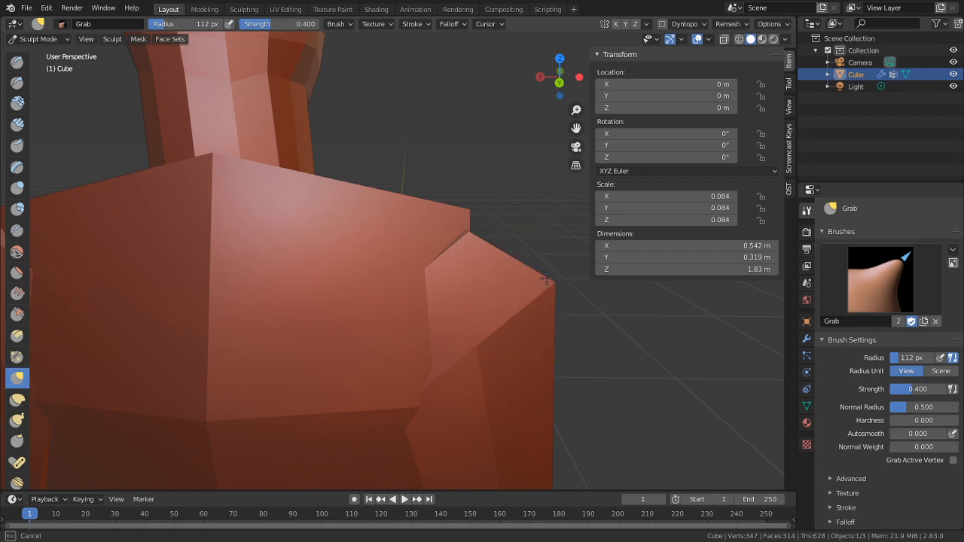
{"action": "middle_click_drag", "start_coordinate": [530, 330], "coordinate": [359, 351]}
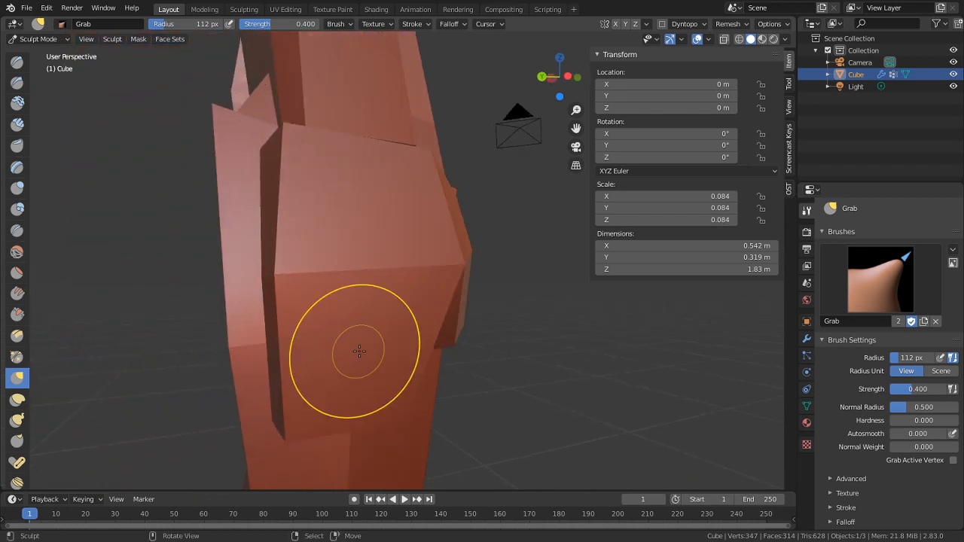
{"action": "left_click_drag", "start_coordinate": [271, 303], "coordinate": [323, 301]}
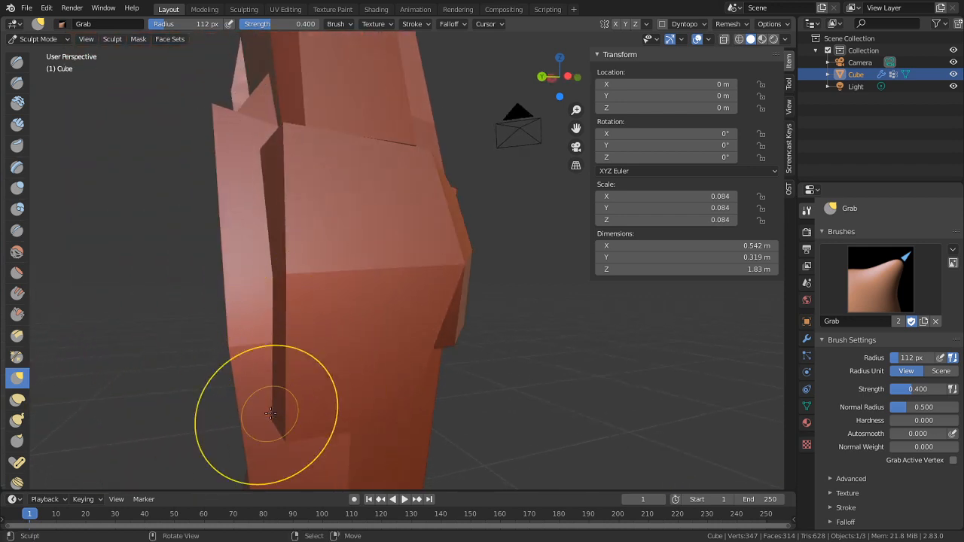
{"action": "middle_click_drag", "start_coordinate": [393, 398], "coordinate": [359, 383]}
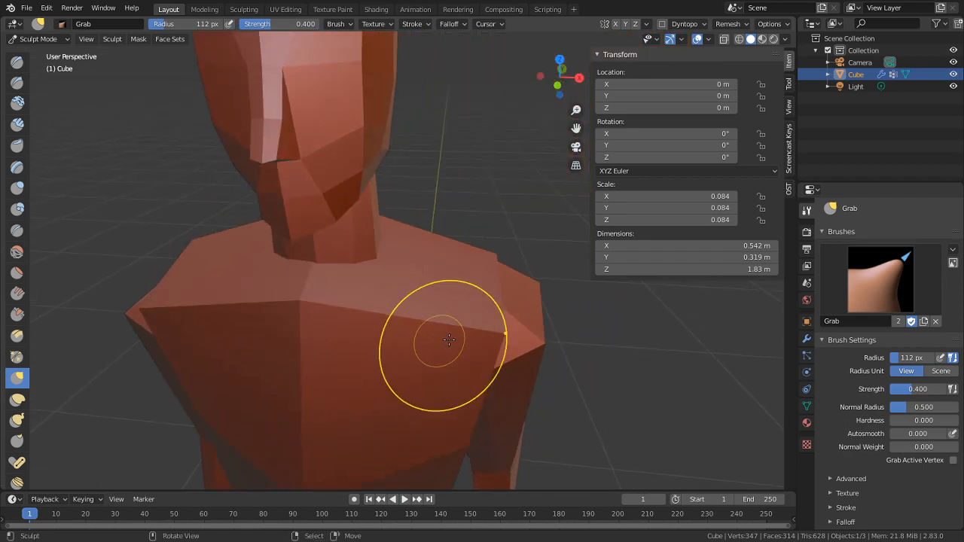
Examine the thighs, knees, calves and feet from several sides
{"action": "scroll", "coordinate": [354, 323], "scroll_direction": "down", "scroll_amount": 6}
{"action": "middle_click_drag", "start_coordinate": [301, 356], "coordinate": [410, 85]}
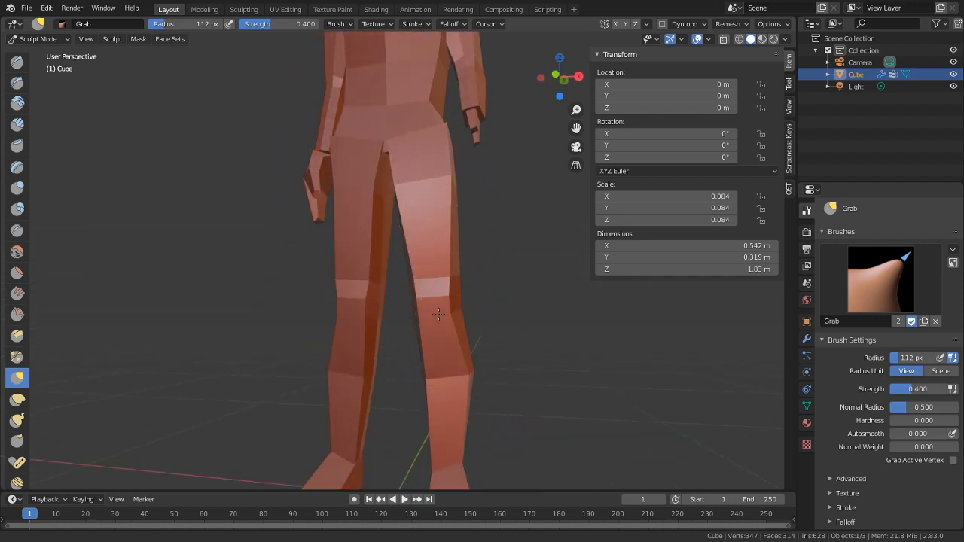
{"action": "middle_click_drag", "start_coordinate": [441, 314], "coordinate": [435, 211], "text": "shift"}
{"action": "scroll", "coordinate": [496, 261], "scroll_direction": "up", "scroll_amount": 4}
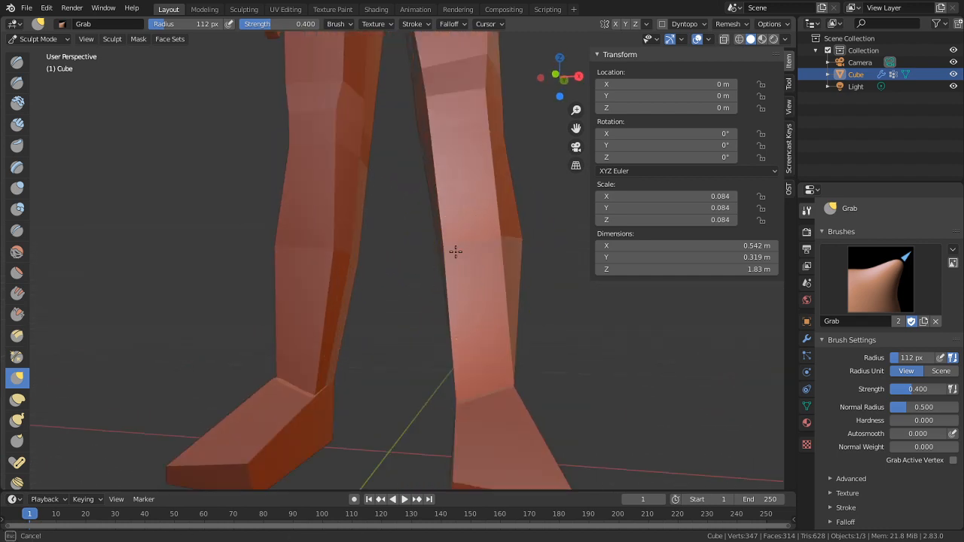
{"action": "middle_click_drag", "start_coordinate": [454, 252], "coordinate": [497, 319]}
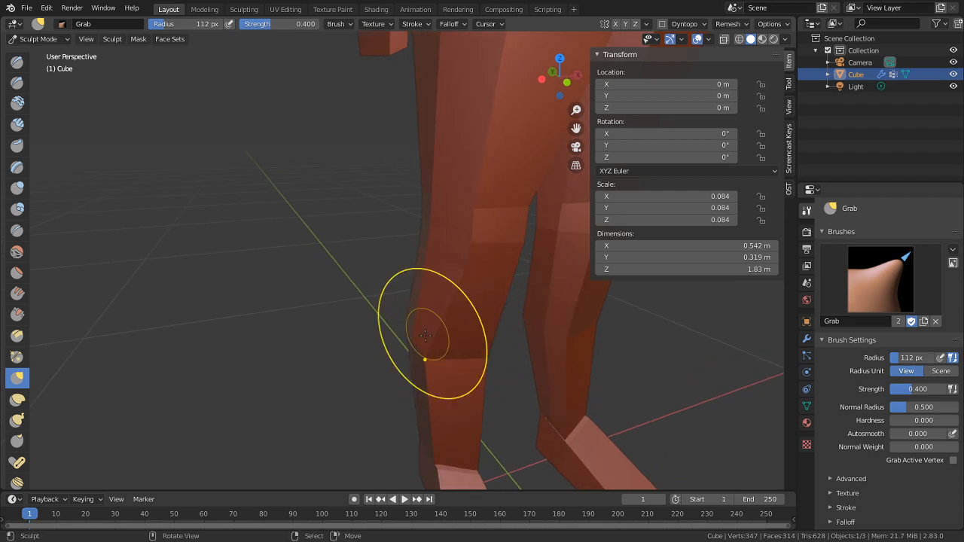
{"action": "middle_click_drag", "start_coordinate": [425, 335], "coordinate": [526, 322]}
{"action": "middle_click_drag", "start_coordinate": [575, 320], "coordinate": [491, 329]}
{"action": "scroll", "coordinate": [491, 329], "scroll_direction": "down", "scroll_amount": 2}
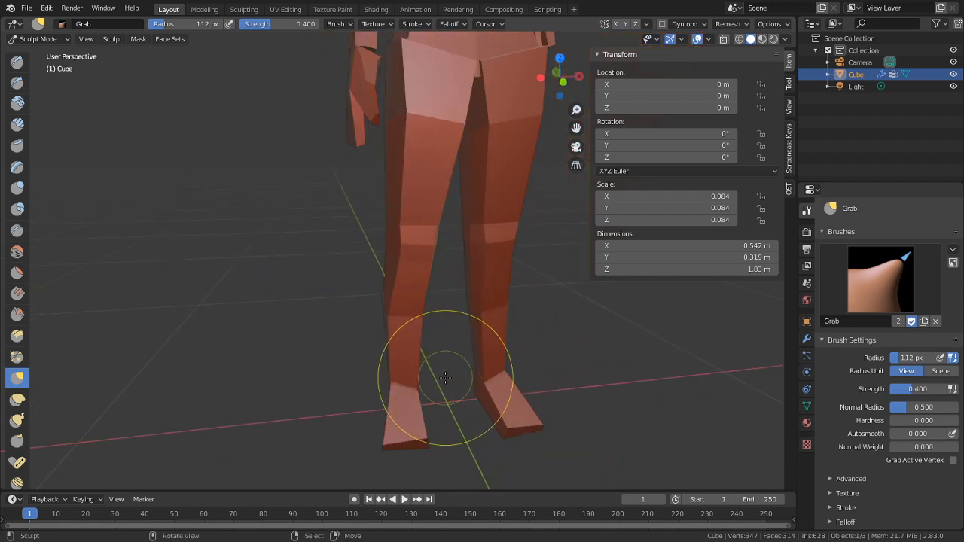
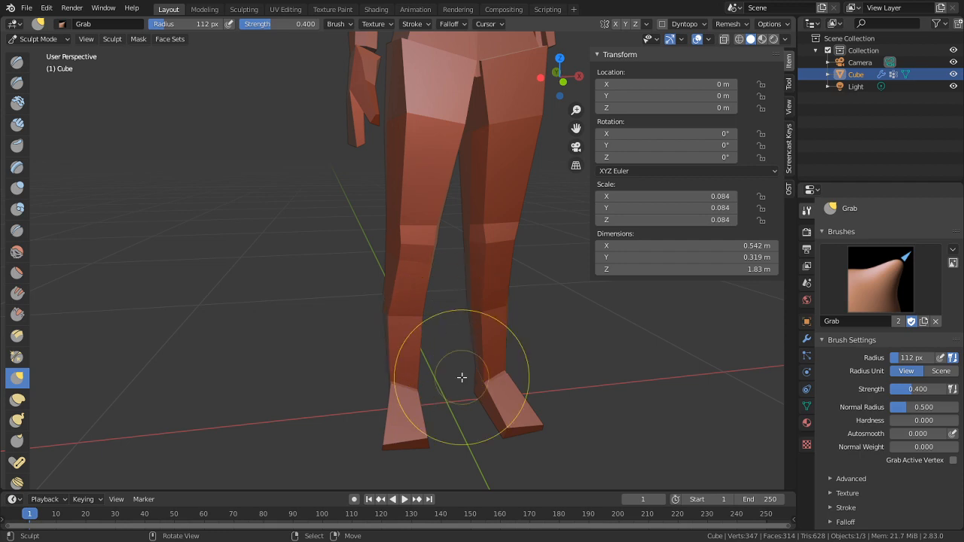
In Edit Mode, select all vertices of the left foot and place the 3D cursor at the foot's centre
{"action": "key", "text": "Tab"}
{"action": "mouse_move", "coordinate": [490, 383]}
{"action": "middle_mouse_down"}
{"action": "mouse_move", "coordinate": [565, 339]}
{"action": "mouse_move", "coordinate": [475, 327]}
{"action": "mouse_move", "coordinate": [411, 407]}
{"action": "mouse_move", "coordinate": [536, 392]}
{"action": "middle_mouse_up"}
{"action": "right_click", "coordinate": [585, 327]}
{"action": "key", "text": "1"}
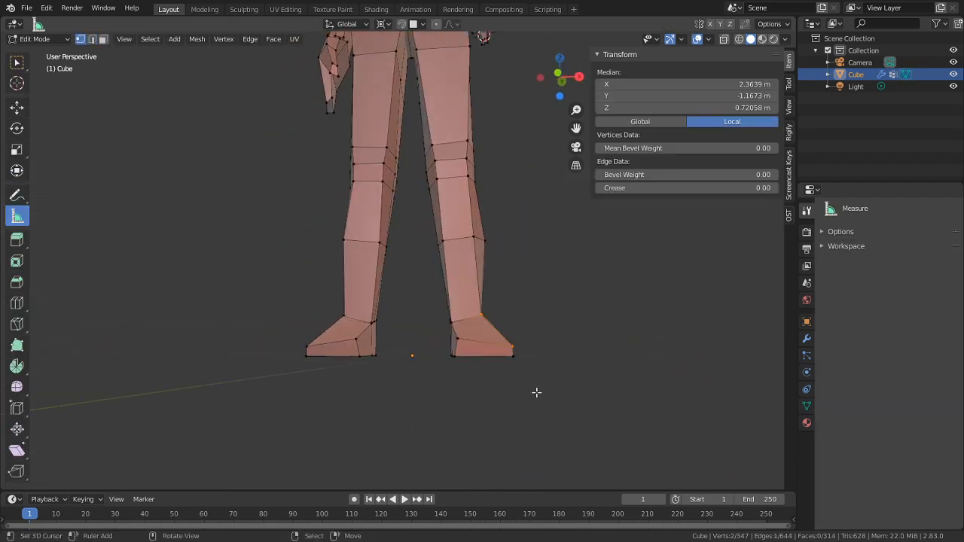
{"action": "left_click", "coordinate": [336, 341]}
{"action": "key", "text": "c"}
{"action": "left_click_drag", "start_coordinate": [576, 346], "coordinate": [475, 344]}
{"action": "right_click", "coordinate": [475, 344]}
{"action": "key", "text": "r"}
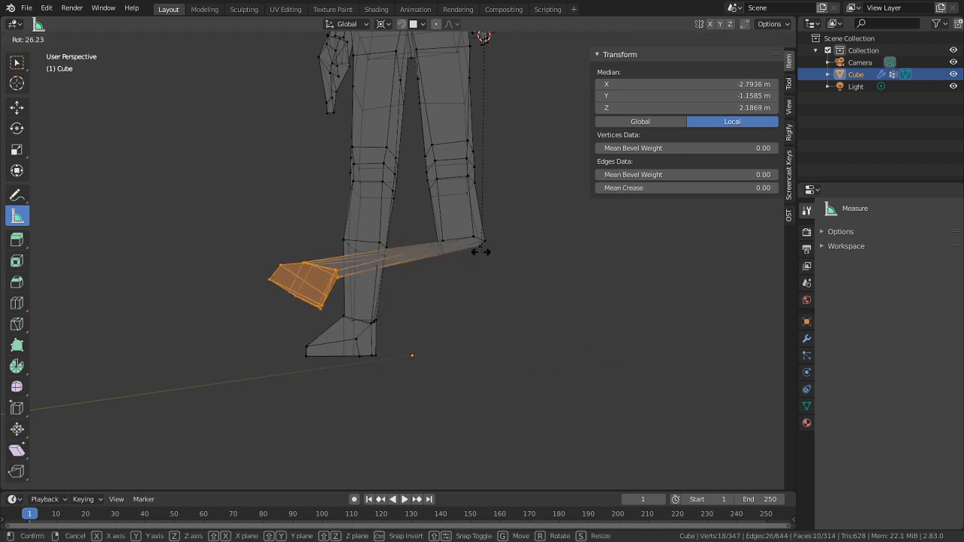
{"action": "right_click", "coordinate": [550, 300]}
Rotate the left foot by -51.7° from the front view and by -74.6° from the side view
{"action": "key", "text": "r"}
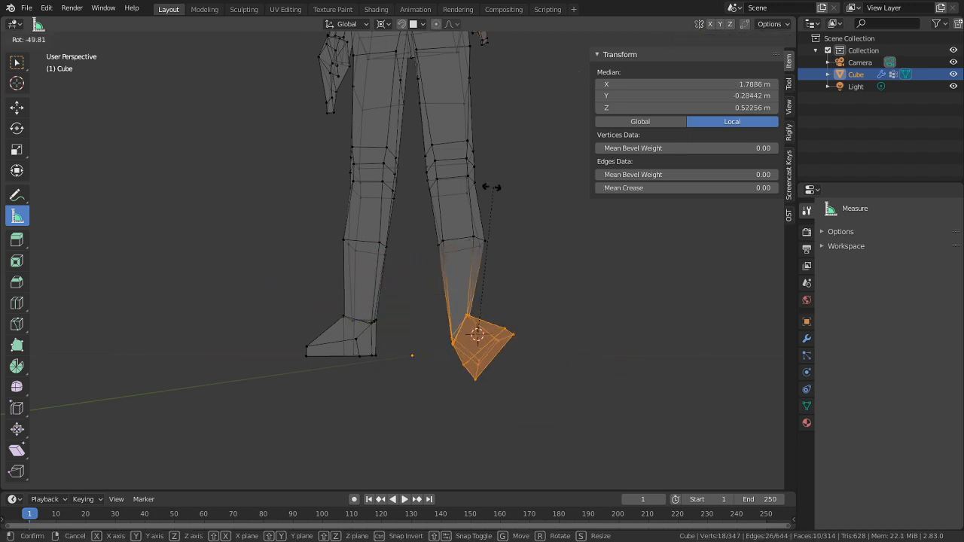
{"action": "left_click", "coordinate": [497, 213]}
{"action": "middle_click_drag", "start_coordinate": [497, 213], "coordinate": [368, 351]}
{"action": "key", "text": "r"}
{"action": "key", "text": "r"}
{"action": "right_click", "coordinate": [356, 317]}
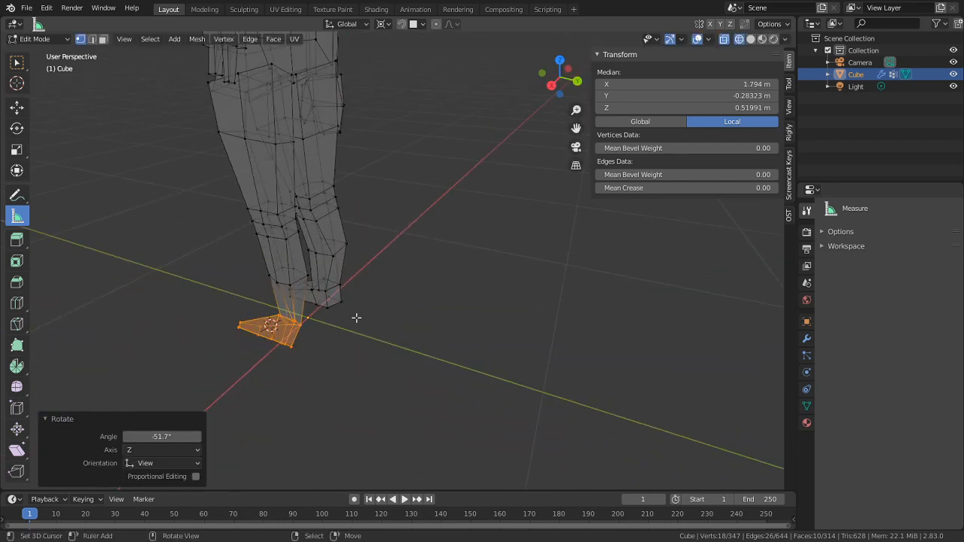
{"action": "key", "text": "r"}
{"action": "left_click", "coordinate": [323, 291]}
Trackball-rotate the left foot by -60.2° and -41.6° and by -13.2° and -8.59°, and move it outward
{"action": "middle_click_drag", "start_coordinate": [339, 292], "coordinate": [452, 286]}
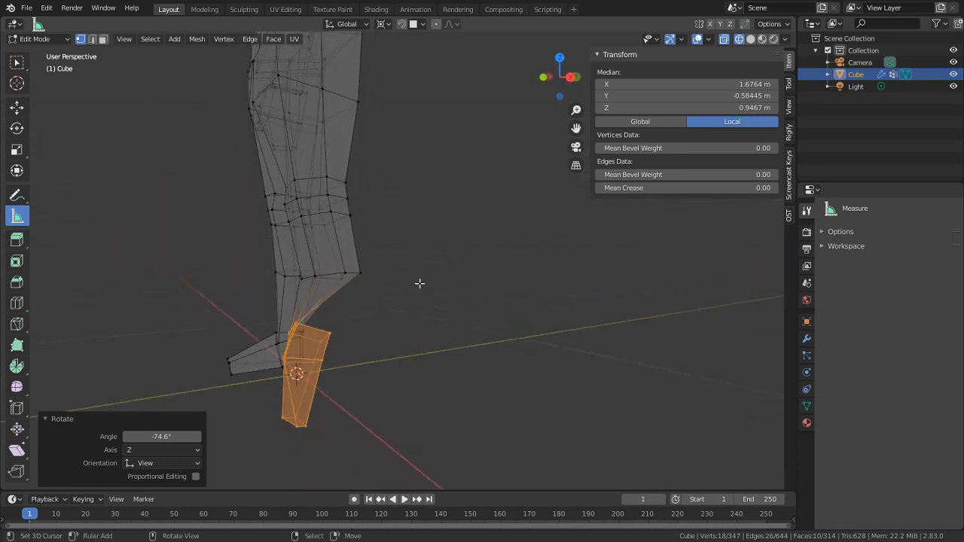
{"action": "key", "text": "r"}
{"action": "key", "text": "r"}
{"action": "left_click", "coordinate": [310, 377]}
{"action": "middle_click_drag", "start_coordinate": [309, 377], "coordinate": [243, 404]}
{"action": "key", "text": "r"}
{"action": "key", "text": "r"}
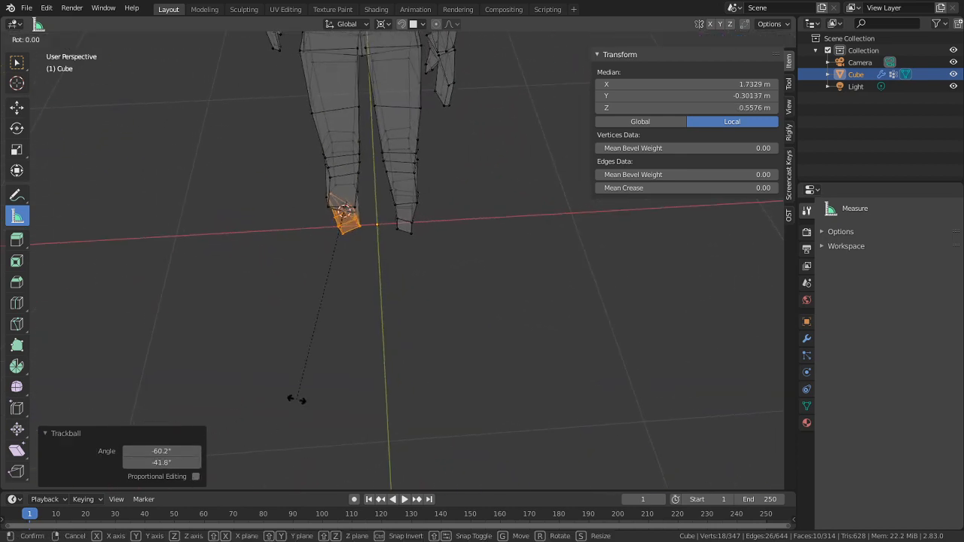
{"action": "left_click", "coordinate": [287, 384]}
{"action": "key", "text": "g"}
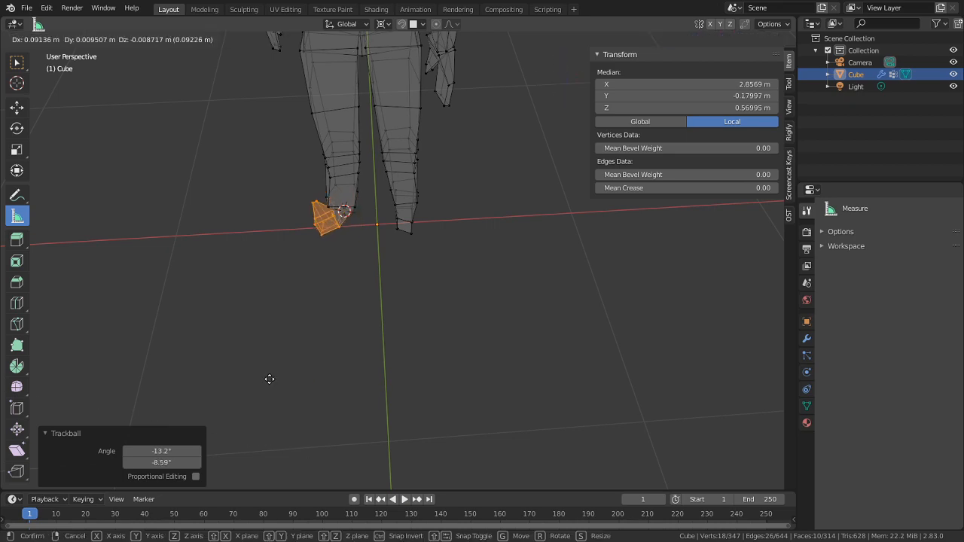
{"action": "left_click", "coordinate": [273, 384]}
Undo the rotations and the move of the left foot
{"action": "middle_click_drag", "start_coordinate": [312, 383], "coordinate": [499, 352]}
{"action": "key", "text": "ctrl+z"}
{"action": "key", "text": "ctrl+z"}
{"action": "key", "text": "ctrl+z"}
{"action": "key", "text": "ctrl+z"}
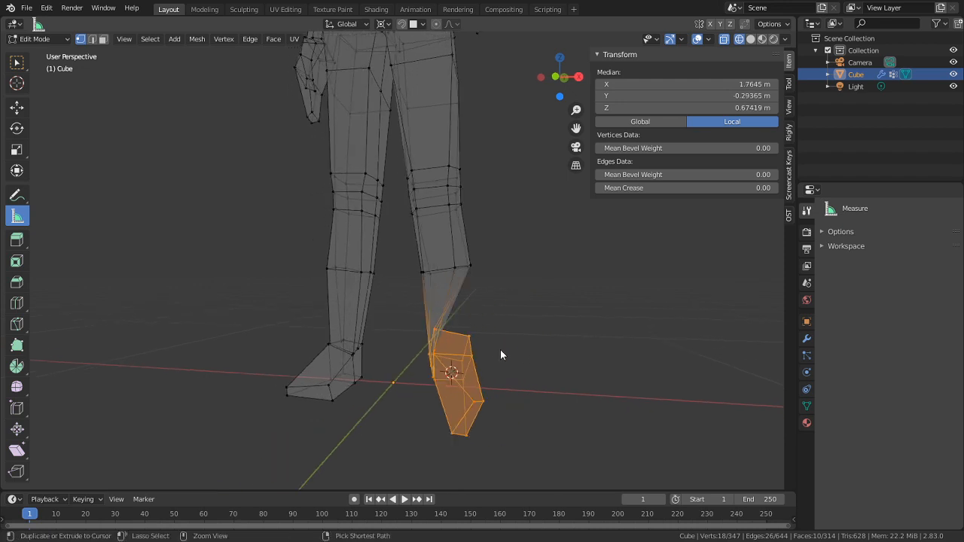
{"action": "key", "text": "ctrl+z"}
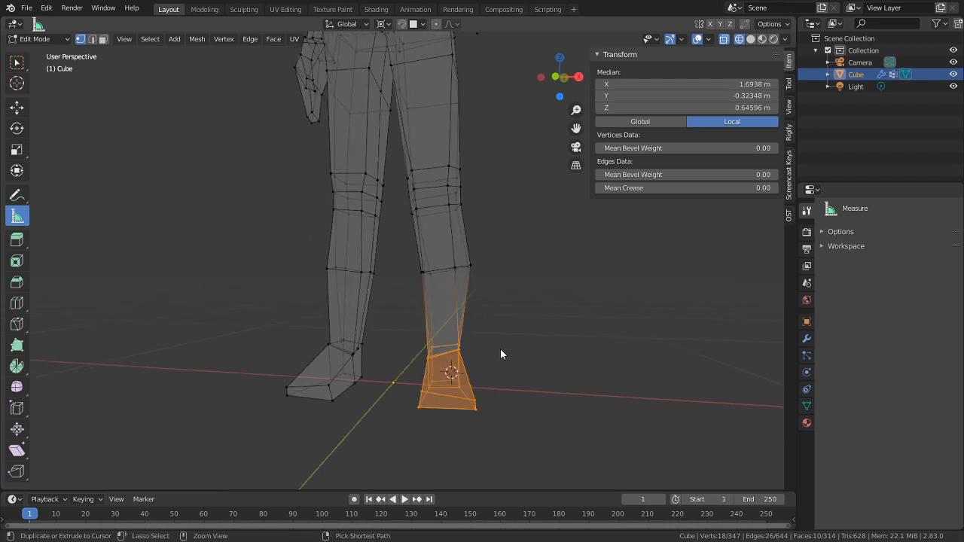
Rotate the left foot by -86.6° in the view plane and shift it outward from the ankle
{"action": "middle_click_drag", "start_coordinate": [501, 353], "coordinate": [570, 387]}
{"action": "middle_click_drag", "start_coordinate": [519, 341], "coordinate": [484, 301]}
{"action": "scroll", "coordinate": [579, 369], "scroll_direction": "up", "scroll_amount": 3}
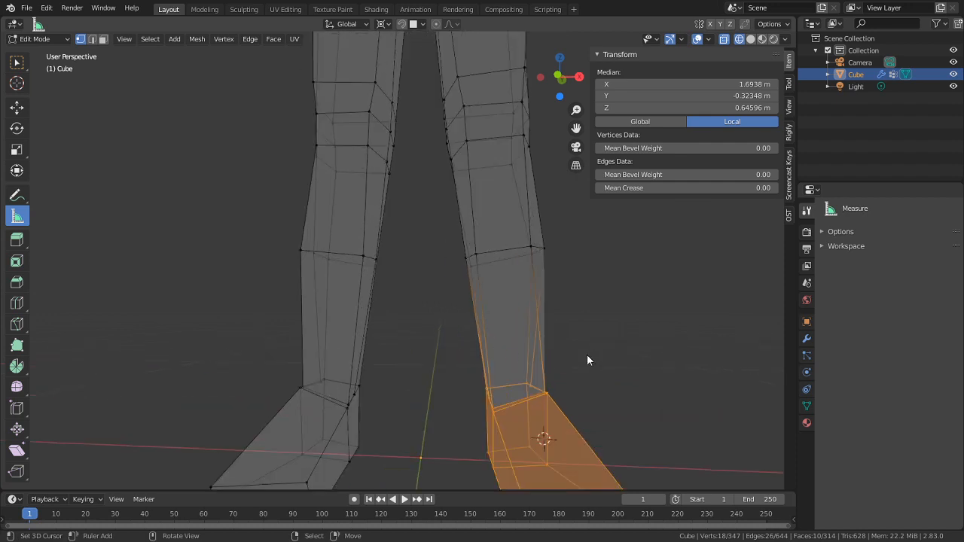
{"action": "middle_click_drag", "start_coordinate": [587, 362], "coordinate": [538, 322]}
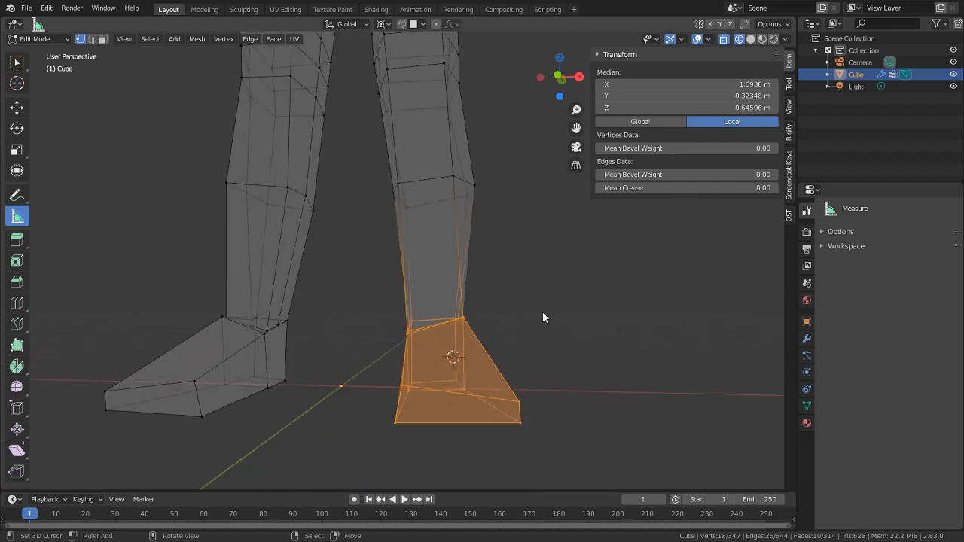
{"action": "key", "text": "r"}
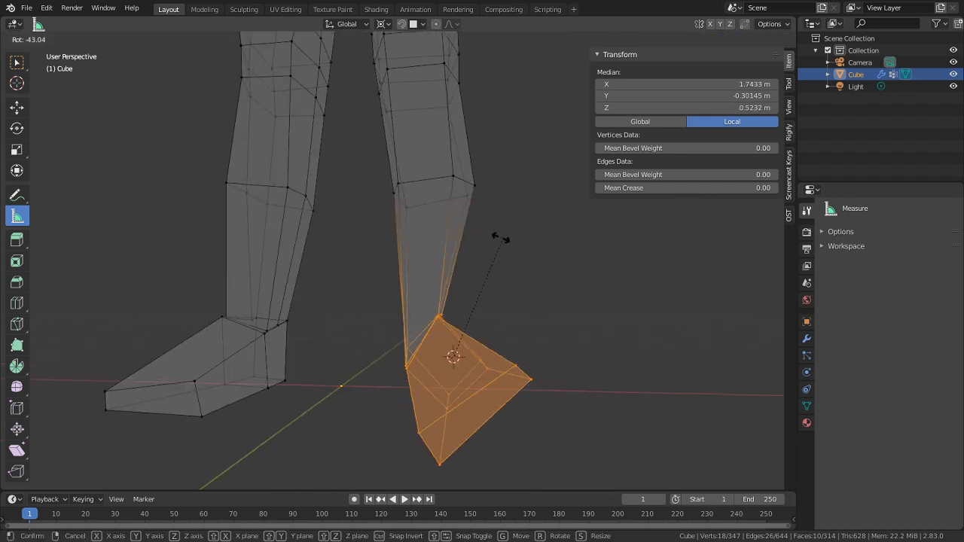
{"action": "left_click", "coordinate": [420, 276]}
{"action": "key", "text": "g"}
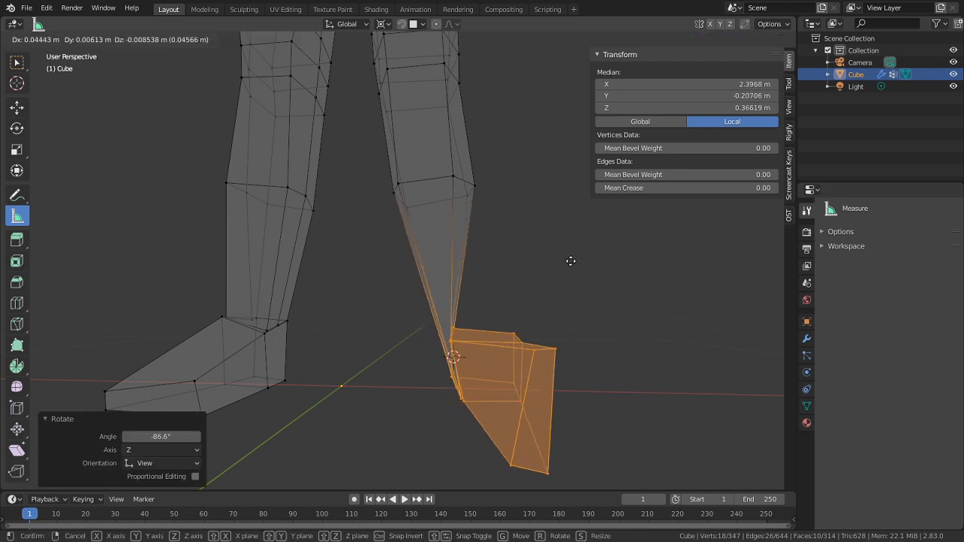
{"action": "left_click", "coordinate": [472, 309]}
Add one loop cut around the lower left leg above the ankle, with a slide factor of -0.036
{"action": "key", "text": "ctrl+r"}
{"action": "left_click", "coordinate": [470, 309]}
{"action": "left_click", "coordinate": [456, 318]}
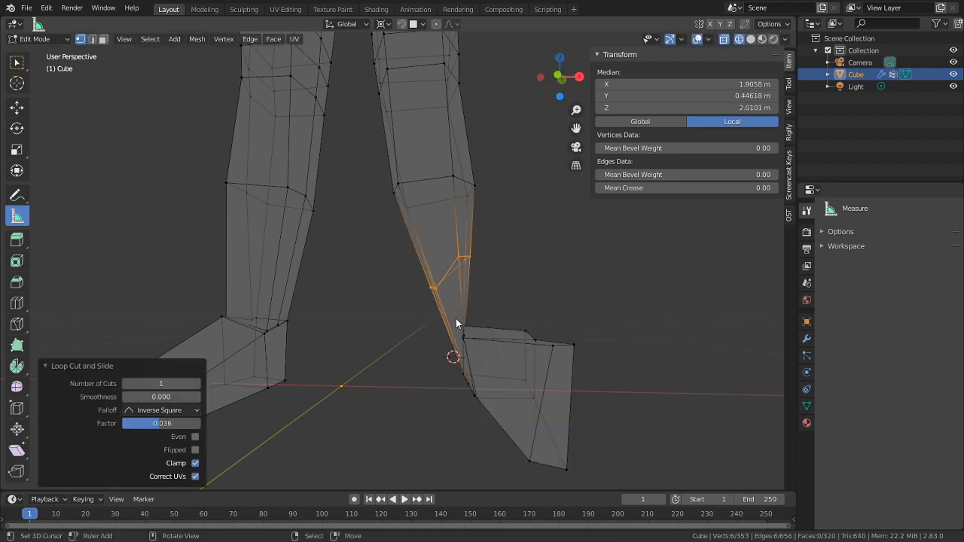
{"action": "key", "text": "c"}
{"action": "key", "text": "Escape"}
{"action": "key", "text": "Tab"}
{"action": "key", "text": "Tab"}
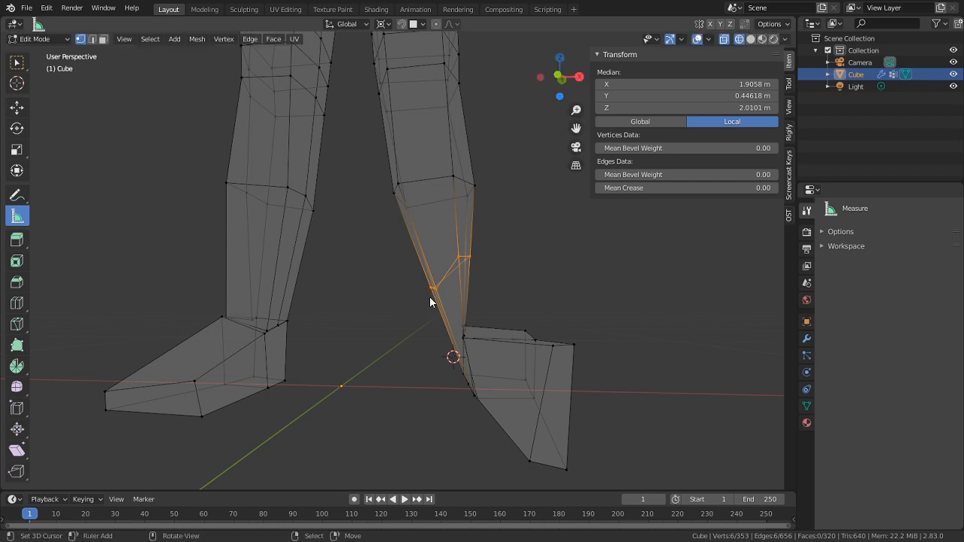
Move the inner vertices of the new loop on the lower left leg down to the ankle
{"action": "key", "text": "c"}
{"action": "middle_click", "coordinate": [472, 244]}
{"action": "key", "text": "Escape"}
{"action": "key", "text": "g"}
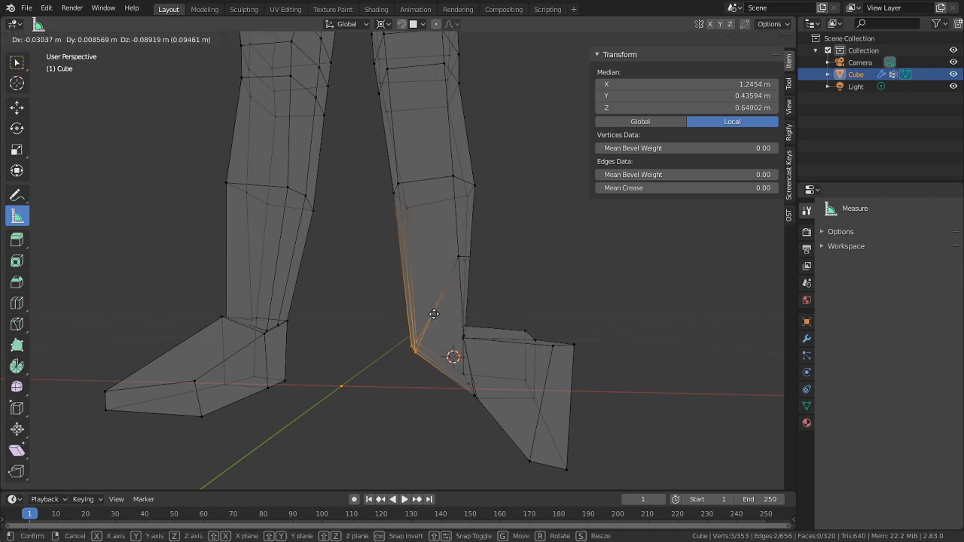
{"action": "left_click", "coordinate": [435, 310]}
Try smoothing the left ankle with the Smooth brush in Sculpt Mode
{"action": "key", "text": "Tab"}
{"action": "key", "text": "Tab"}
{"action": "key", "text": "Tab"}
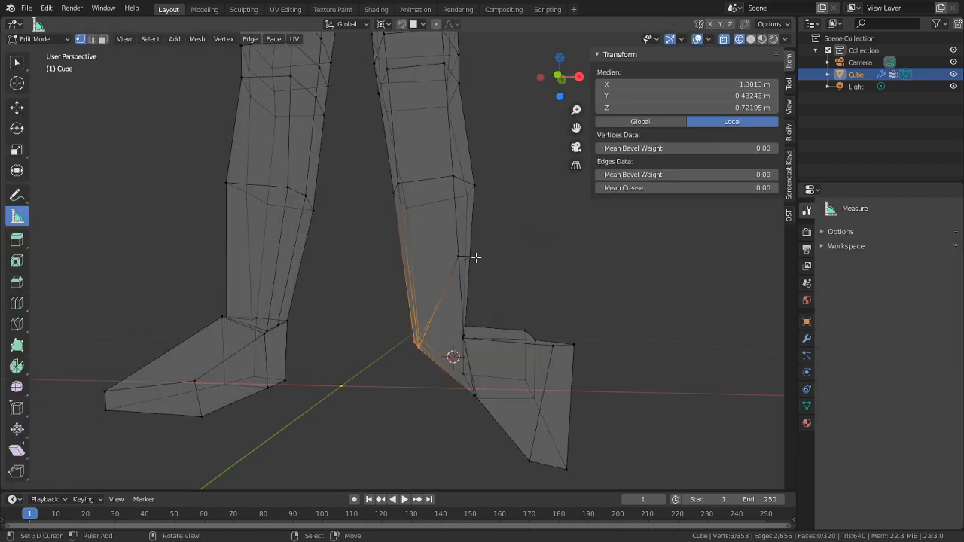
{"action": "key", "text": "shift+s"}
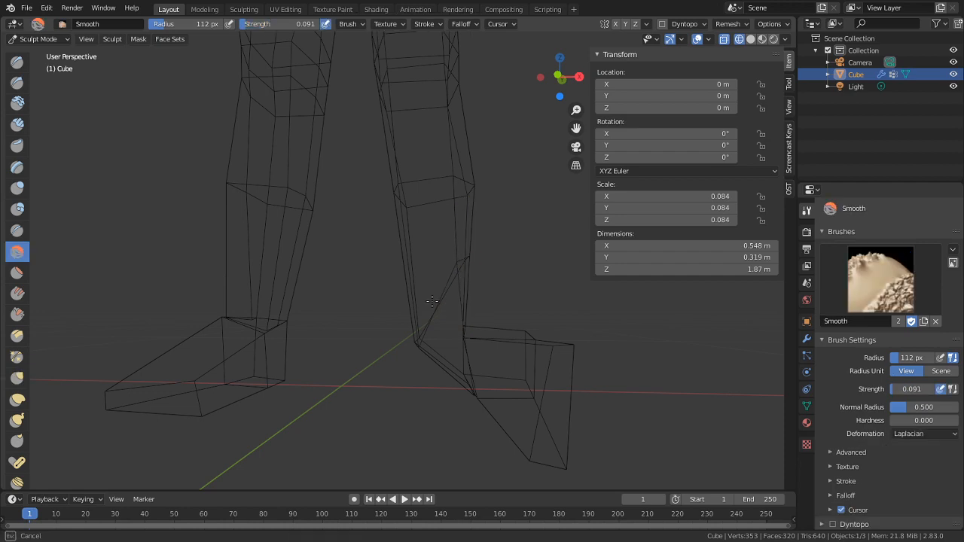
{"action": "middle_click_drag", "start_coordinate": [442, 339], "coordinate": [464, 347]}
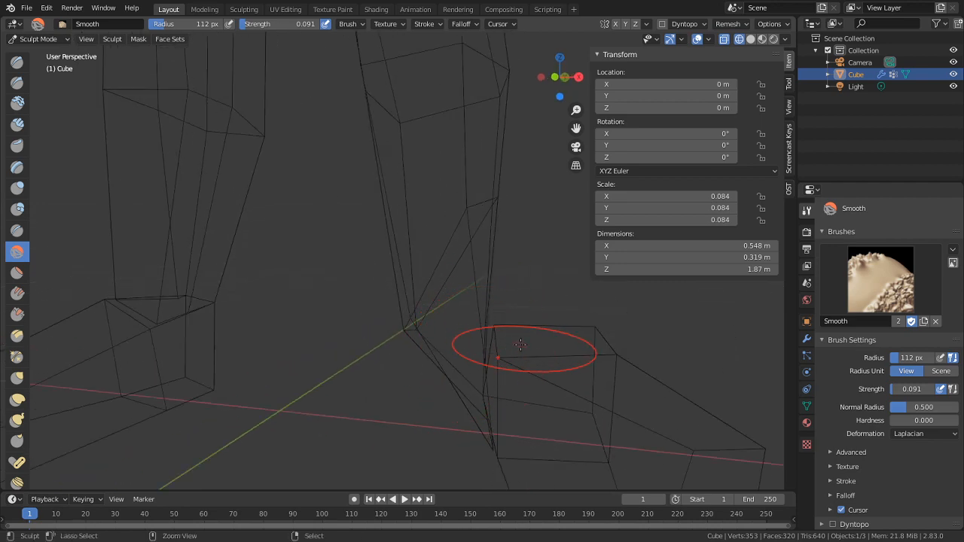
Undo the ankle vertex move, the loop cut and the rotation and shift of the left foot
{"action": "key", "text": "Tab"}
{"action": "key", "text": "ctrl+z"}
{"action": "key", "text": "ctrl+z"}
{"action": "key", "text": "ctrl+z"}
{"action": "key", "text": "ctrl+z"}
{"action": "key", "text": "ctrl+z"}
{"action": "key", "text": "ctrl+z"}
{"action": "key", "text": "ctrl+z"}
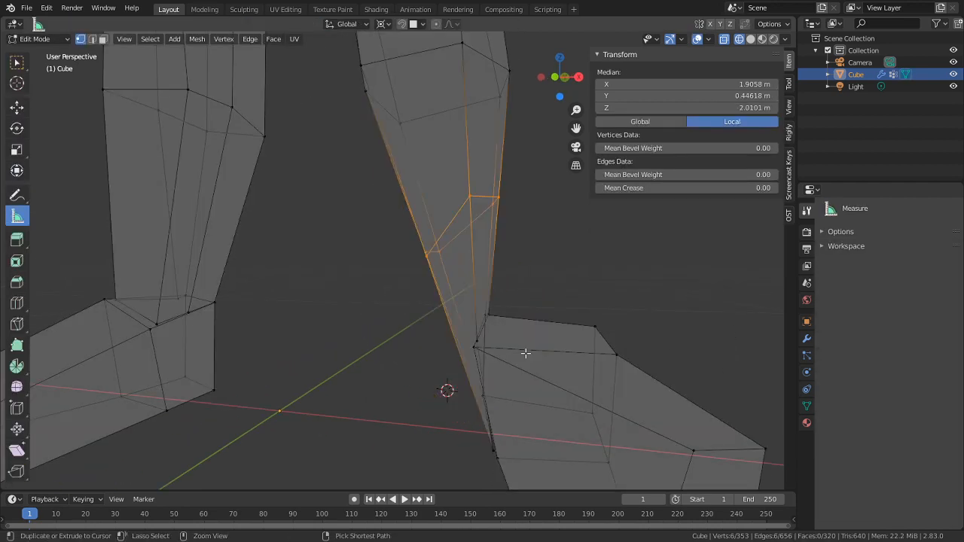
{"action": "key", "text": "ctrl+z"}
{"action": "key", "text": "ctrl+z"}
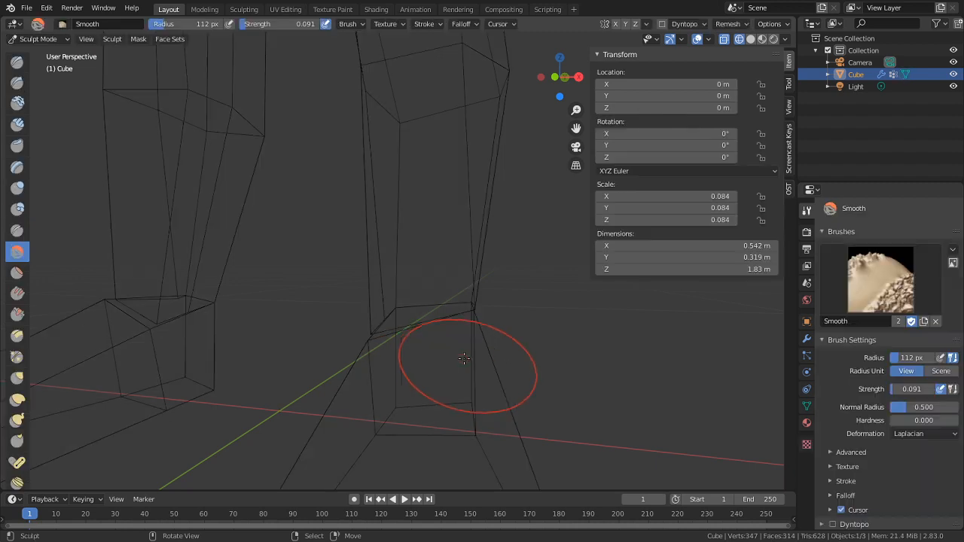
Set snapping to Vertex and snap the two front vertices above the left ankle onto the neighbouring ankle corners
{"action": "key", "text": "ctrl+shift+z"}
{"action": "right_click", "coordinate": [376, 338]}
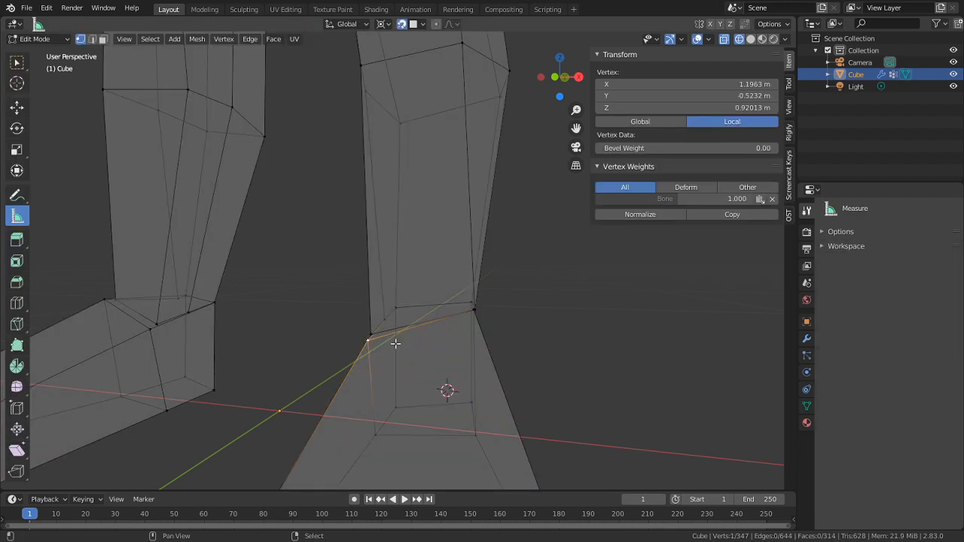
{"action": "left_click", "coordinate": [414, 23]}
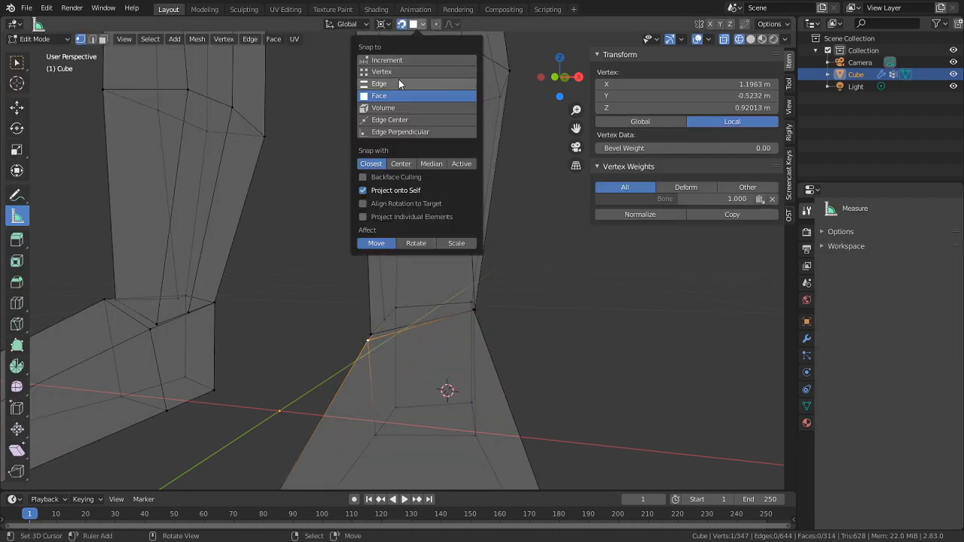
{"action": "left_click", "coordinate": [398, 73]}
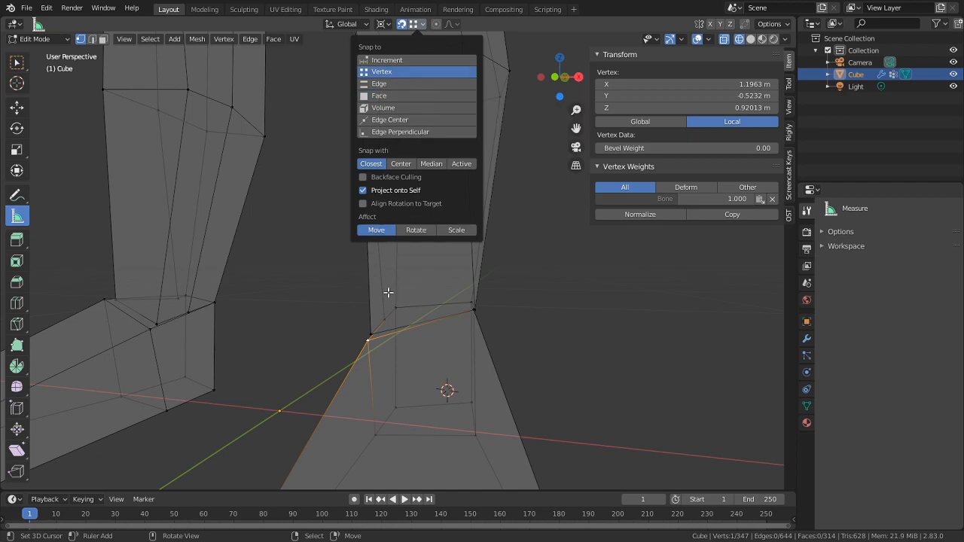
{"action": "key", "text": "g"}
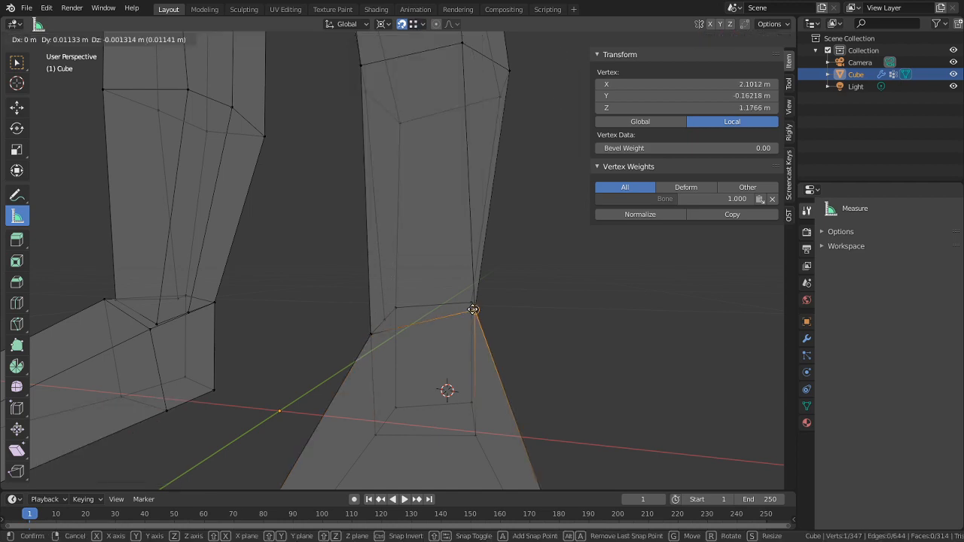
{"action": "left_click", "coordinate": [473, 309]}
Snap a back vertex of the left ankle onto its corner and move another to the middle of the ankle's outer side
{"action": "middle_click_drag", "start_coordinate": [473, 309], "coordinate": [400, 297]}
{"action": "right_click", "coordinate": [399, 262]}
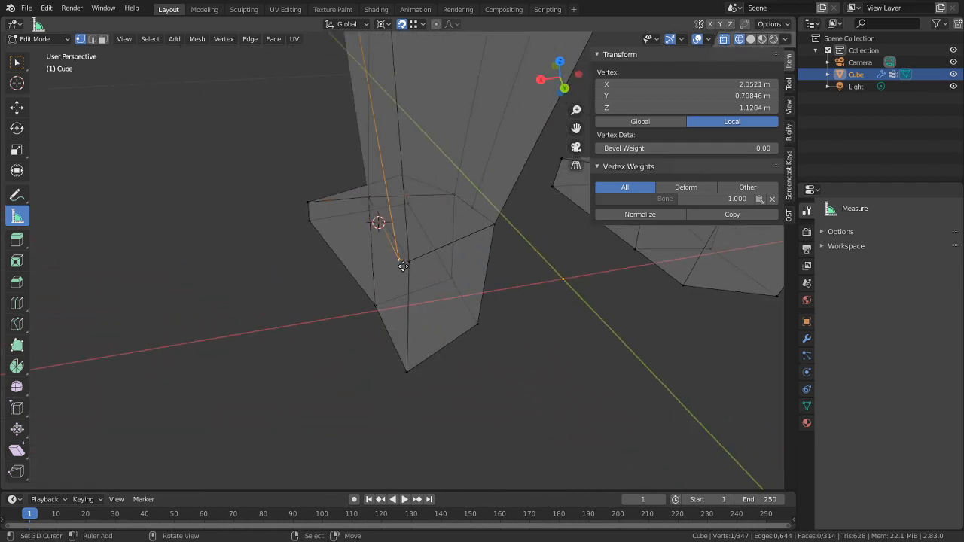
{"action": "key", "text": "g"}
{"action": "left_click", "coordinate": [410, 261]}
{"action": "middle_click_drag", "start_coordinate": [518, 241], "coordinate": [361, 211]}
{"action": "right_click", "coordinate": [497, 292]}
{"action": "scroll", "coordinate": [458, 289], "scroll_direction": "down", "scroll_amount": 3}
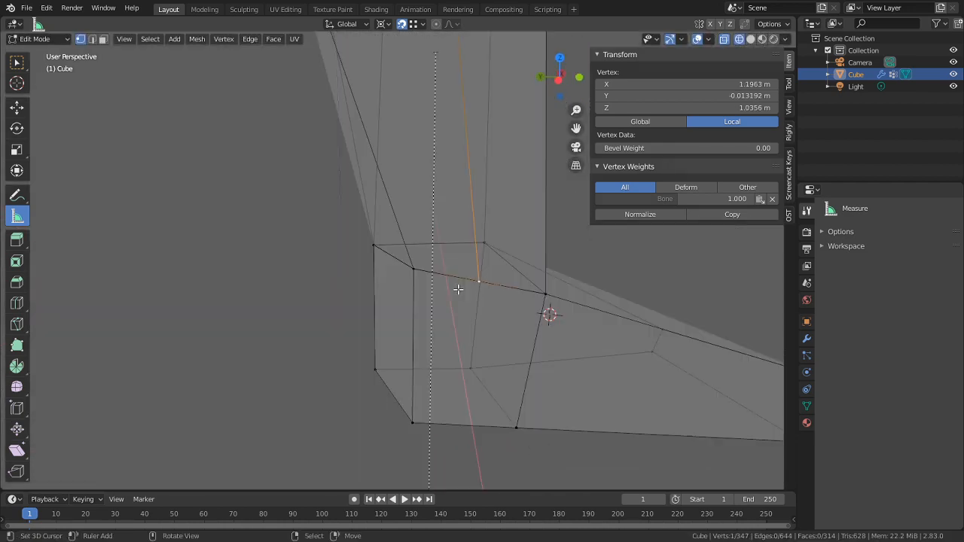
{"action": "middle_click_drag", "start_coordinate": [459, 289], "coordinate": [453, 332]}
{"action": "scroll", "coordinate": [424, 372], "scroll_direction": "up", "scroll_amount": 3}
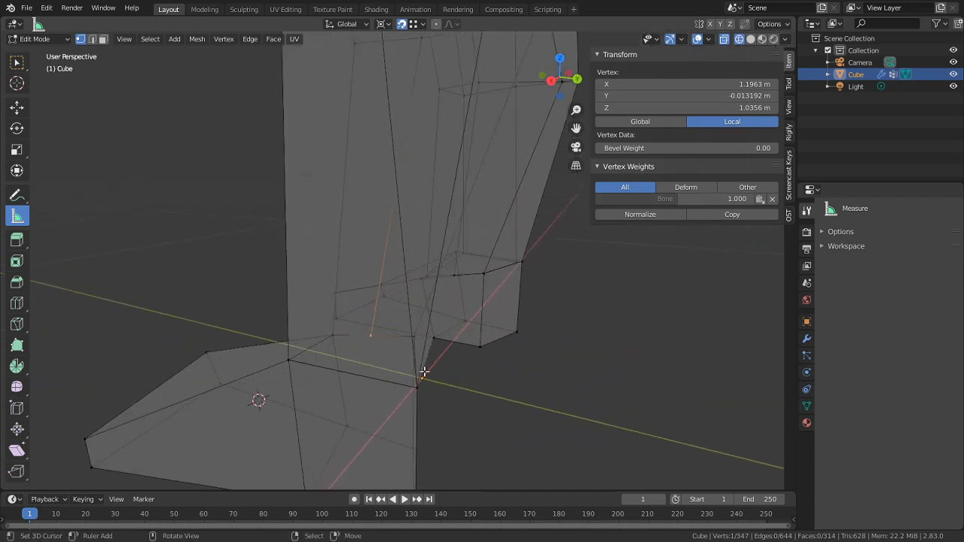
{"action": "key", "text": "g"}
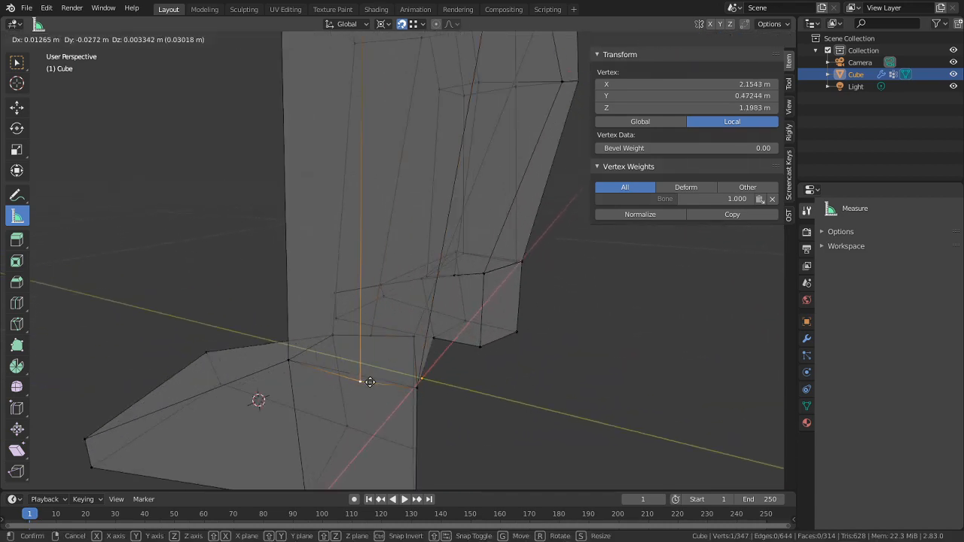
{"action": "left_click", "coordinate": [370, 376]}
Add one loop cut through the left heel, running from the ankle ring down to the sole
{"action": "middle_click_drag", "start_coordinate": [383, 402], "coordinate": [383, 383]}
{"action": "key", "text": "ctrl+e"}
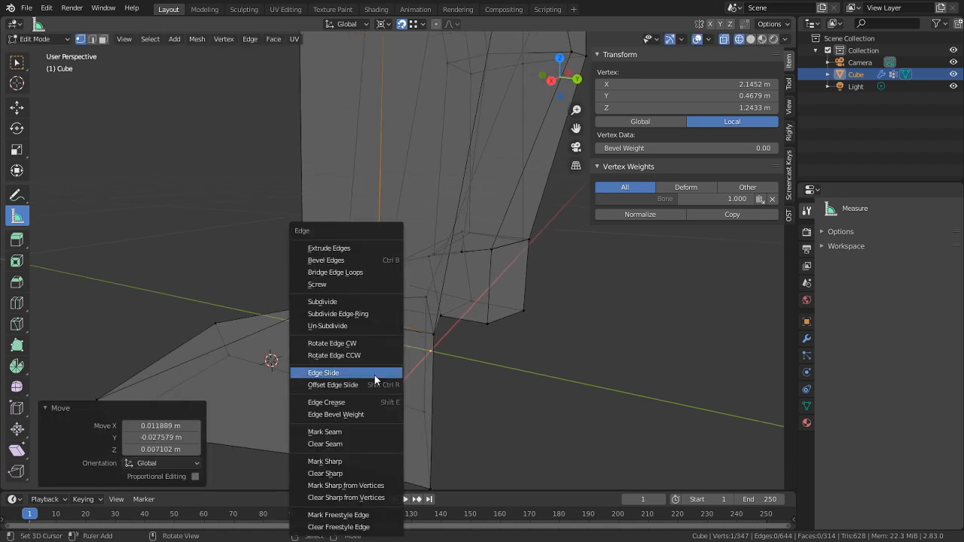
{"action": "key", "text": "Escape"}
{"action": "key", "text": "ctrl+r"}
{"action": "left_click", "coordinate": [379, 370]}
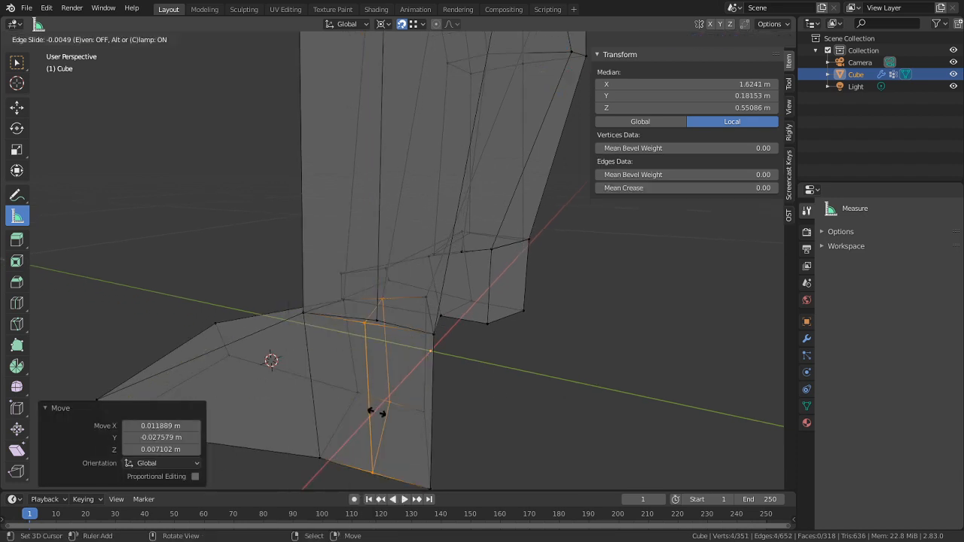
{"action": "left_click", "coordinate": [372, 409]}
{"action": "middle_click_drag", "start_coordinate": [372, 408], "coordinate": [214, 291]}
Snap vertices around the new left heel loop onto neighbouring ankle vertices
{"action": "left_click", "coordinate": [372, 334]}
{"action": "key", "text": "g"}
{"action": "left_click", "coordinate": [404, 319]}
{"action": "right_click", "coordinate": [476, 336]}
{"action": "middle_click_drag", "start_coordinate": [479, 359], "coordinate": [435, 344]}
{"action": "key", "text": "g"}
{"action": "left_click", "coordinate": [462, 349]}
{"action": "right_click", "coordinate": [482, 471]}
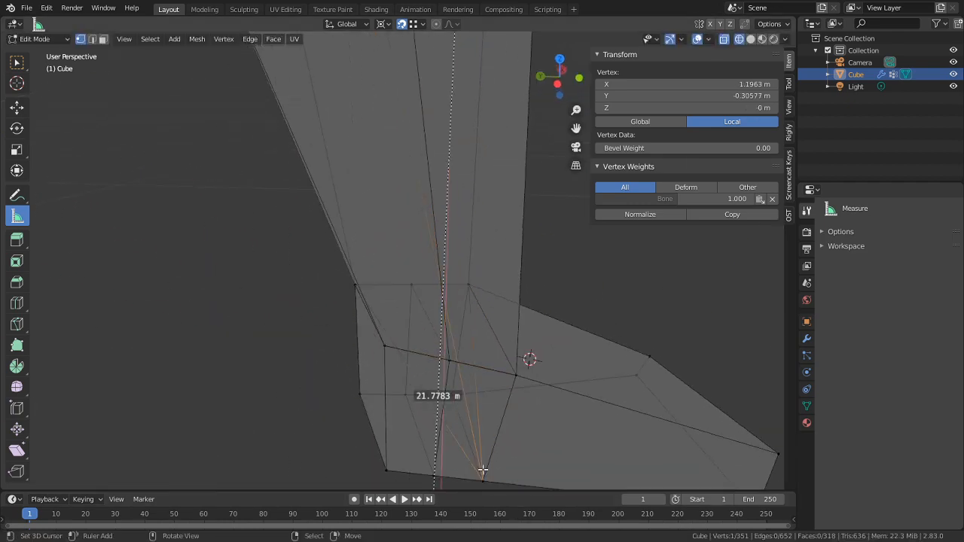
{"action": "key", "text": "g"}
{"action": "left_click", "coordinate": [408, 279]}
{"action": "middle_click_drag", "start_coordinate": [410, 283], "coordinate": [460, 413]}
Delete the edge crossing the inside of the left ankle and merge all mesh vertices by distance
{"action": "key", "text": "2"}
{"action": "right_click", "coordinate": [447, 333]}
{"action": "middle_click_drag", "start_coordinate": [447, 334], "coordinate": [434, 299]}
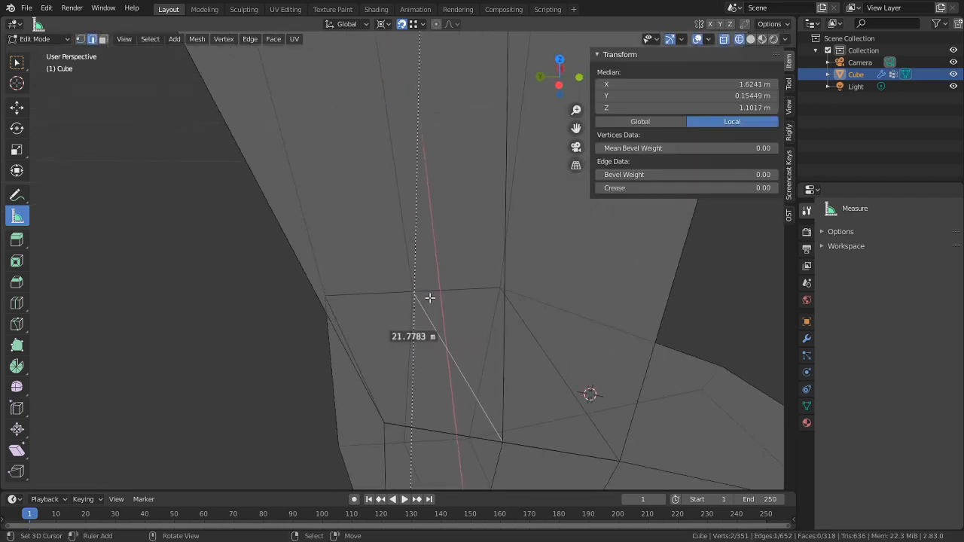
{"action": "key", "text": "x"}
{"action": "left_click", "coordinate": [425, 286]}
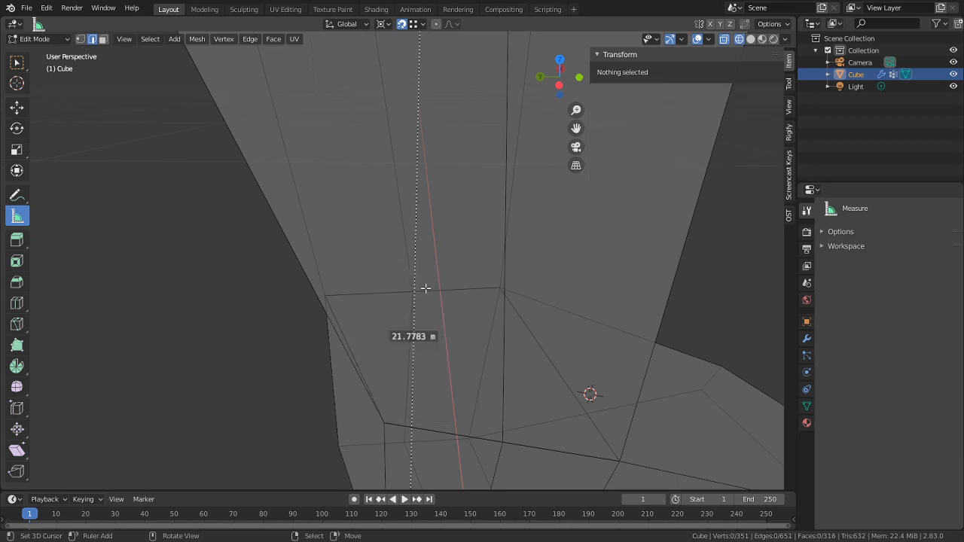
{"action": "key", "text": "a"}
{"action": "key", "text": "m"}
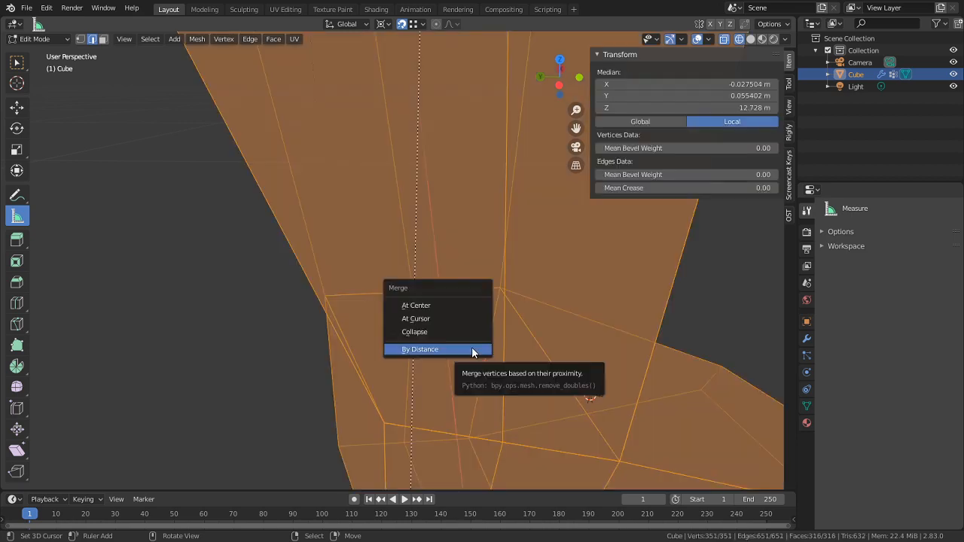
{"action": "left_click", "coordinate": [473, 349]}
Examine the merged left ankle and both feet in wireframe
{"action": "mouse_move", "coordinate": [477, 346]}
{"action": "middle_mouse_down"}
{"action": "mouse_move", "coordinate": [506, 330]}
{"action": "mouse_move", "coordinate": [357, 327]}
{"action": "mouse_move", "coordinate": [357, 391]}
{"action": "middle_mouse_up"}
{"action": "key", "text": "Tab"}
{"action": "scroll", "coordinate": [355, 327], "scroll_direction": "down", "scroll_amount": 8}
{"action": "scroll", "coordinate": [320, 329], "scroll_direction": "up", "scroll_amount": 3}
{"action": "middle_click_drag", "start_coordinate": [320, 328], "coordinate": [408, 255], "text": "shift"}
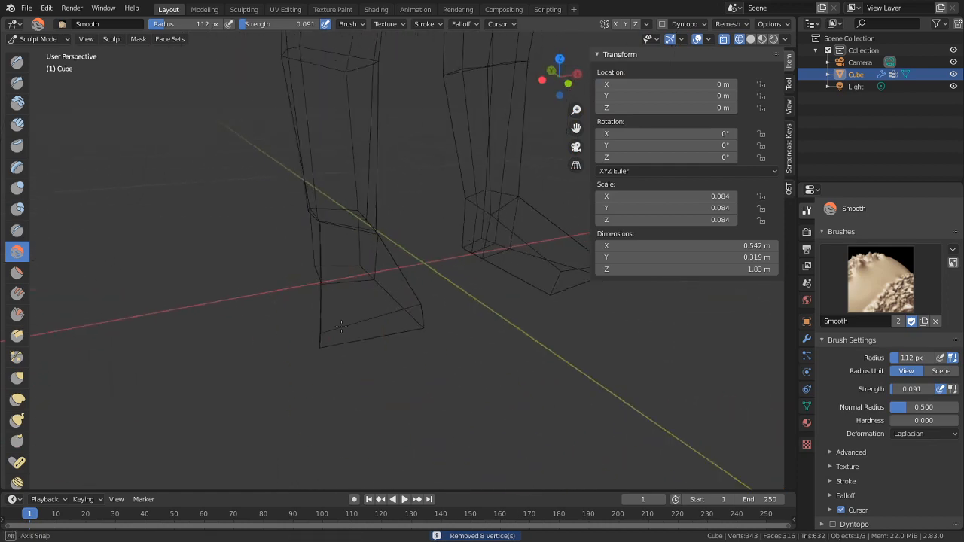
{"action": "middle_click_drag", "start_coordinate": [233, 298], "coordinate": [337, 307]}
{"action": "key", "text": "Tab"}
{"action": "key", "text": "ctrl+e"}
{"action": "key", "text": "Tab"}
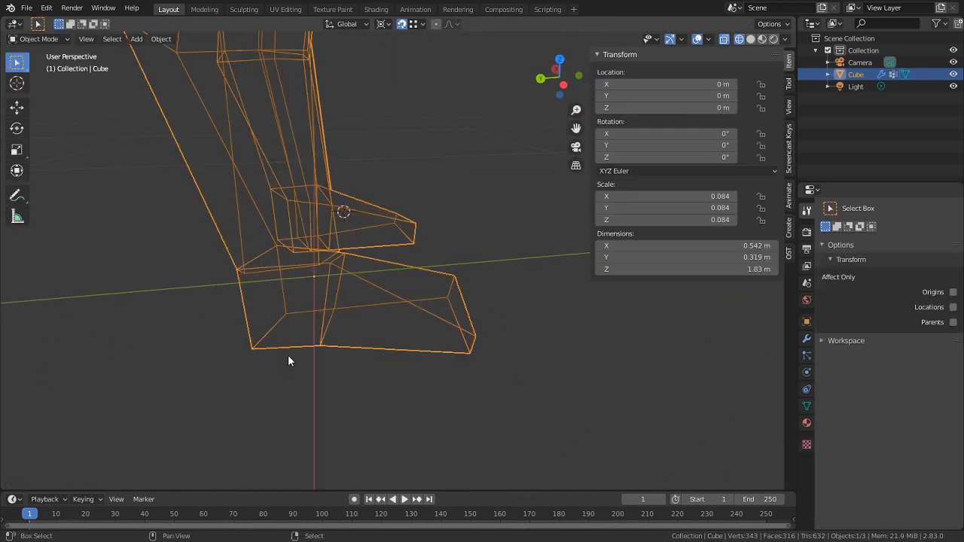
{"action": "right_click", "coordinate": [307, 413]}
{"action": "right_click_drag", "start_coordinate": [295, 344], "coordinate": [294, 338]}
{"action": "key", "text": "ctrl+z"}
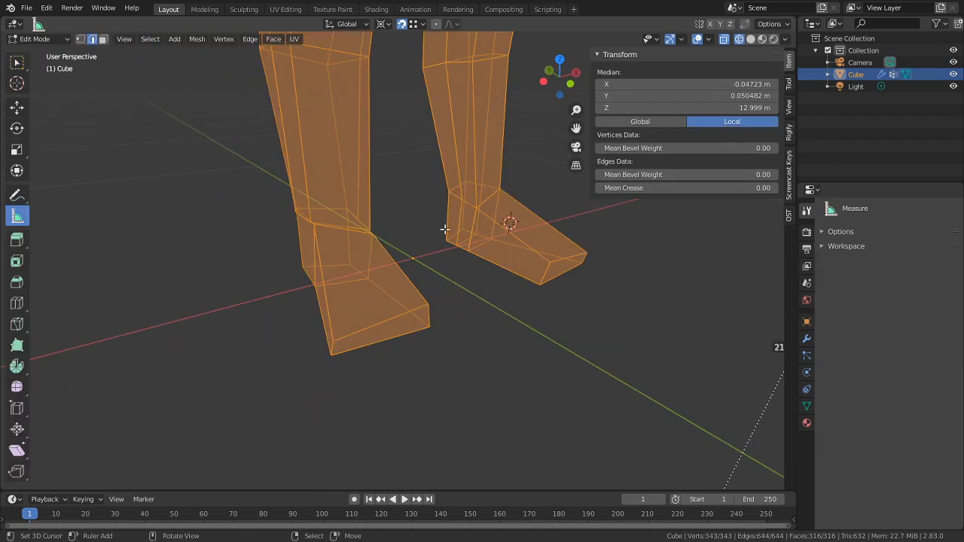
Dissolve the two extra vertical edge loops running up the right leg
{"action": "middle_click_drag", "start_coordinate": [464, 227], "coordinate": [482, 317]}
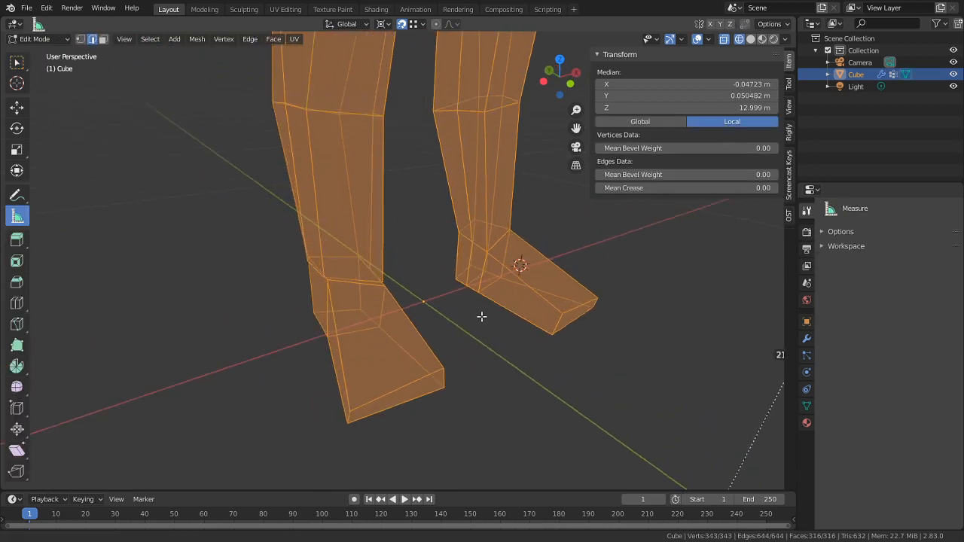
{"action": "scroll", "coordinate": [500, 312], "scroll_direction": "up", "scroll_amount": 2}
{"action": "right_click", "coordinate": [500, 282], "text": "alt"}
{"action": "key", "text": "ctrl+x"}
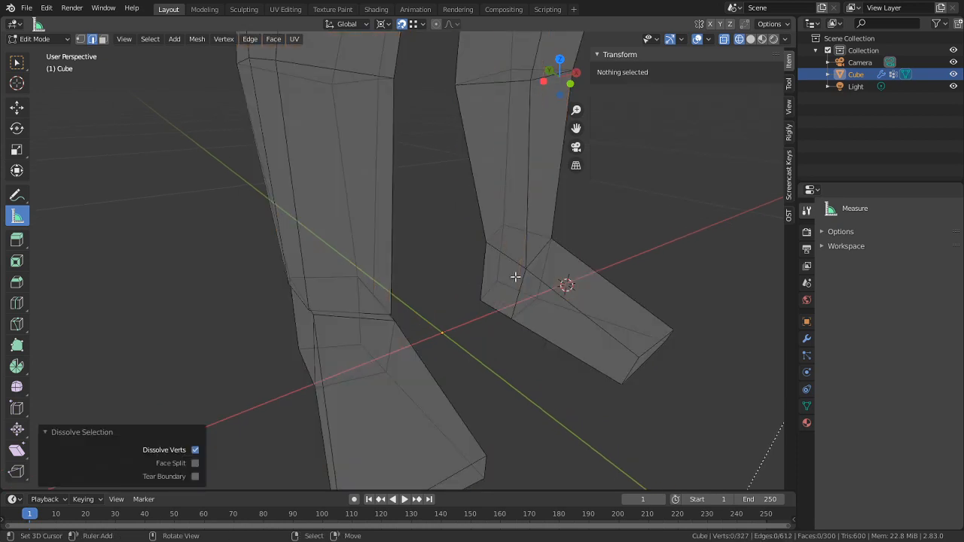
{"action": "middle_click_drag", "start_coordinate": [514, 276], "coordinate": [508, 291]}
{"action": "right_click", "coordinate": [471, 256], "text": "alt"}
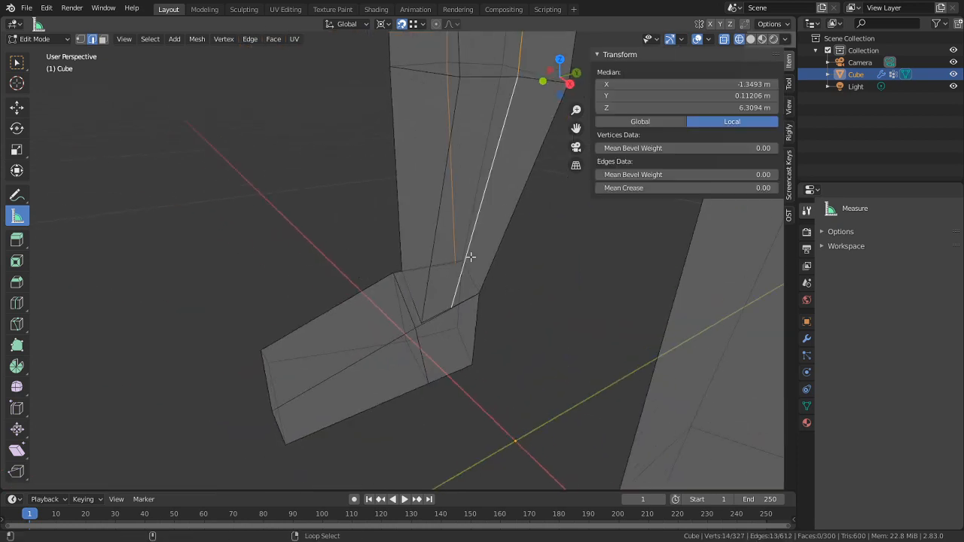
{"action": "key", "text": "ctrl+x"}
{"action": "scroll", "coordinate": [470, 257], "scroll_direction": "down", "scroll_amount": 2}
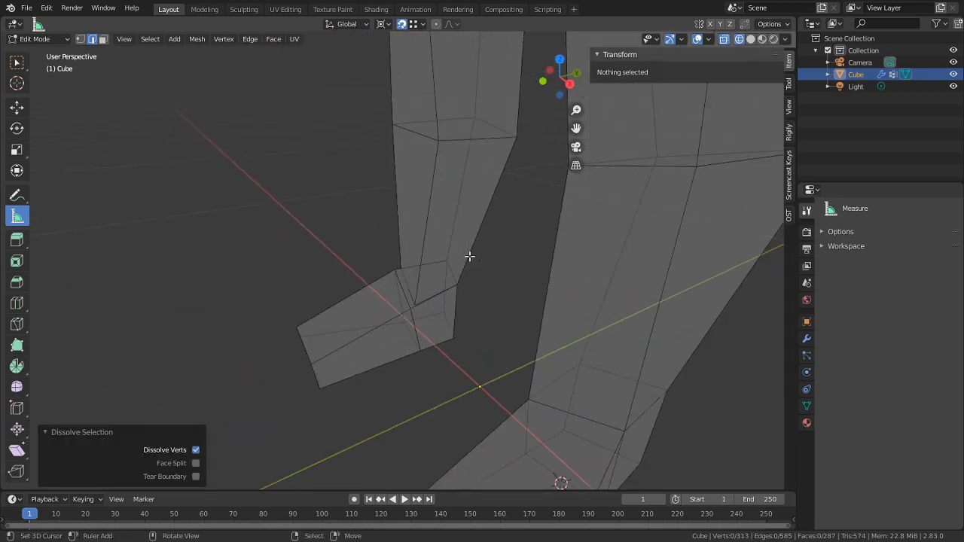
Try to snap the right ankle's front inner vertex onto its neighbour and merge the whole mesh by distance
{"action": "scroll", "coordinate": [469, 256], "scroll_direction": "up", "scroll_amount": 2}
{"action": "key", "text": "1"}
{"action": "right_click", "coordinate": [439, 320]}
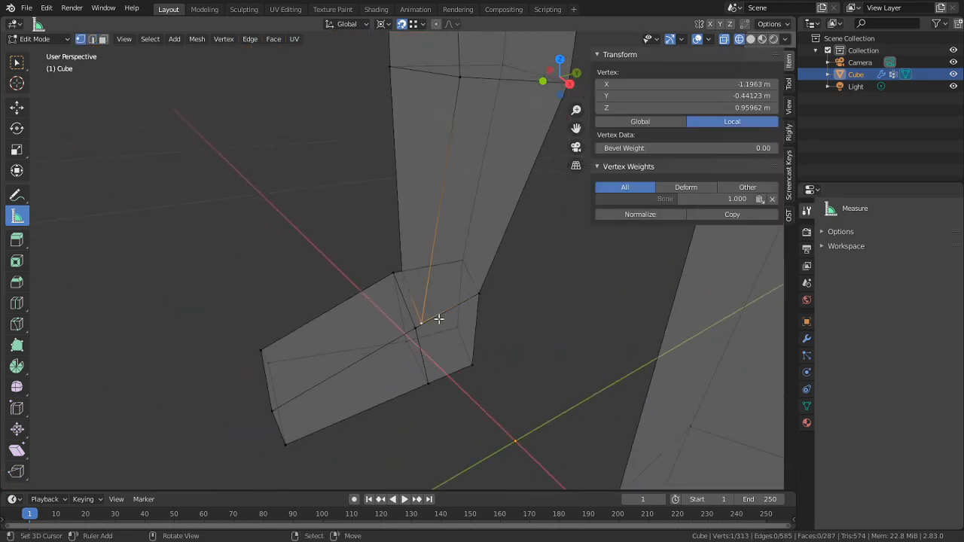
{"action": "scroll", "coordinate": [456, 314], "scroll_direction": "up", "scroll_amount": 2}
{"action": "right_click", "coordinate": [439, 356]}
{"action": "key", "text": "g"}
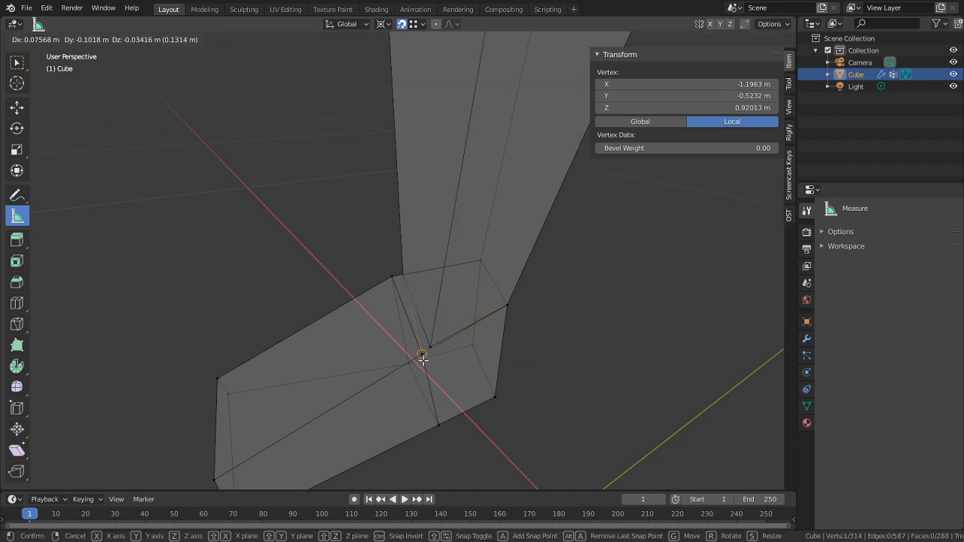
{"action": "left_click", "coordinate": [423, 358]}
{"action": "key", "text": "ctrl+z"}
{"action": "key", "text": "a"}
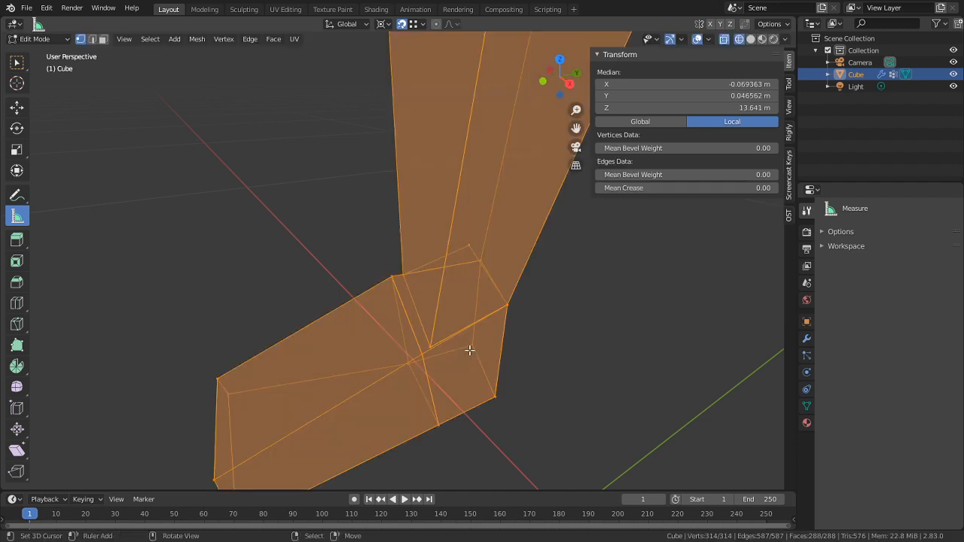
{"action": "key", "text": "alt+m"}
{"action": "left_click", "coordinate": [469, 350]}
{"action": "key", "text": "a"}
Snap the loose inner front, outer front and back vertices above the right ankle onto the neighbouring ankle corners
{"action": "middle_click_drag", "start_coordinate": [579, 387], "coordinate": [478, 322]}
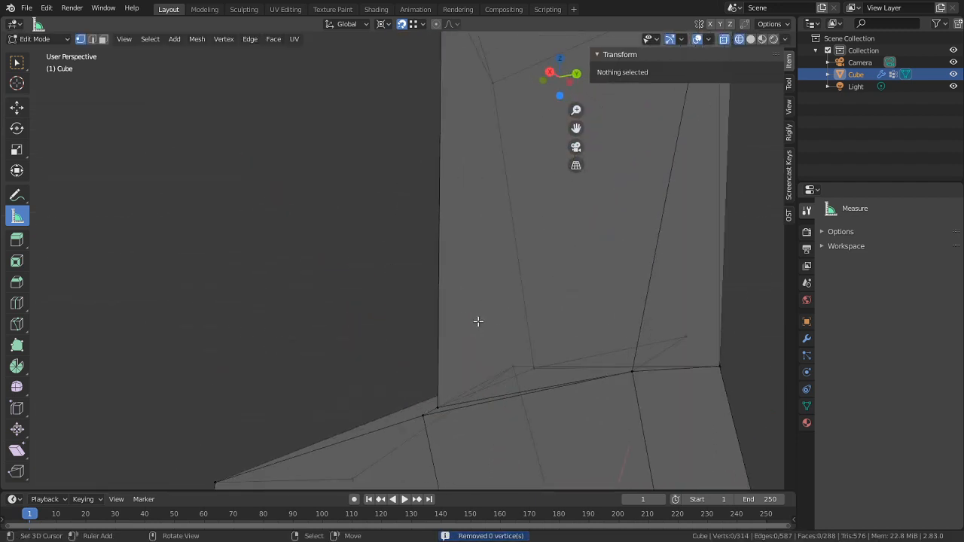
{"action": "right_click", "coordinate": [454, 397]}
{"action": "key", "text": "g"}
{"action": "left_click", "coordinate": [420, 418]}
{"action": "right_click", "coordinate": [523, 356]}
{"action": "key", "text": "g"}
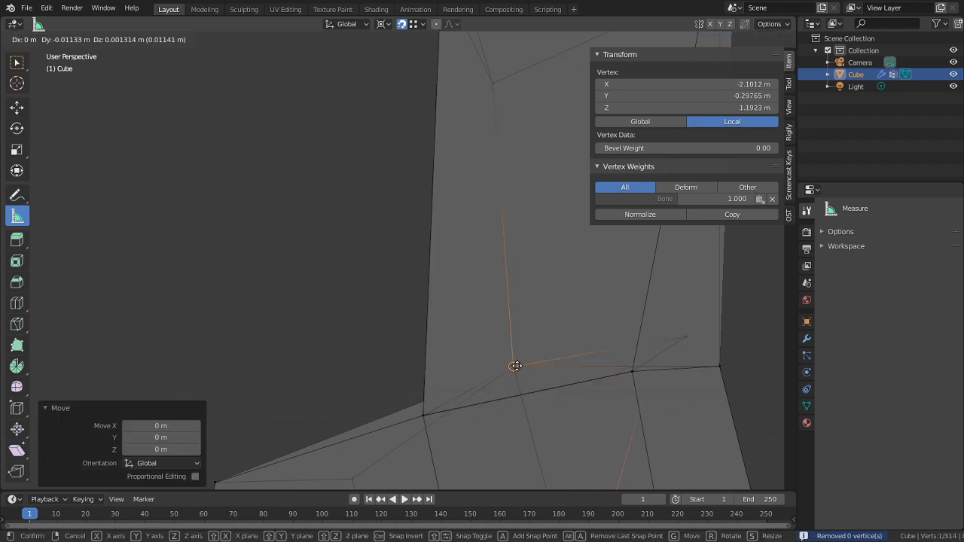
{"action": "left_click", "coordinate": [517, 367]}
{"action": "right_click", "coordinate": [603, 374]}
{"action": "right_click", "coordinate": [663, 346]}
{"action": "key", "text": "g"}
{"action": "left_click", "coordinate": [721, 368]}
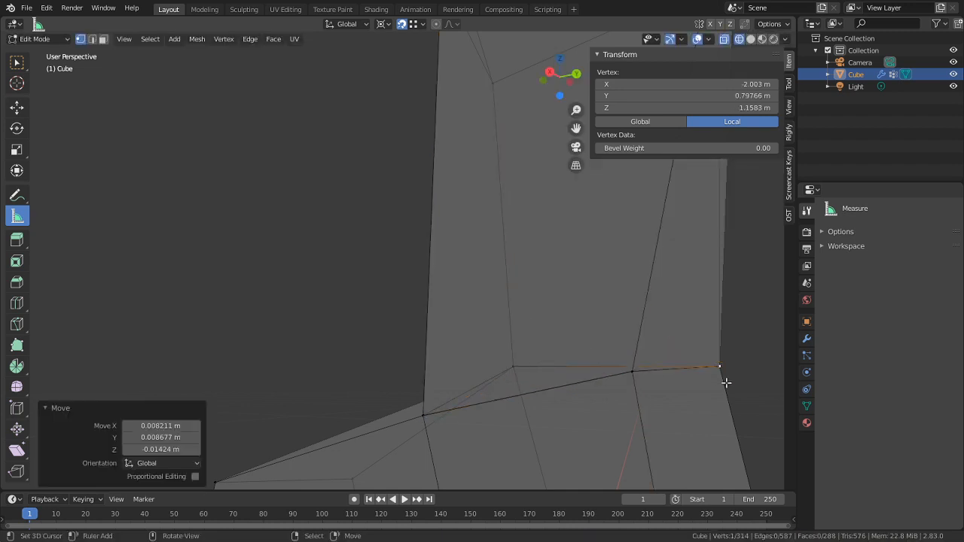
Set the transform orientation to Normal and merge all mesh vertices by distance at 0.0001 m
{"action": "key", "text": "a"}
{"action": "key", "text": "comma"}
{"action": "left_click", "coordinate": [726, 446]}
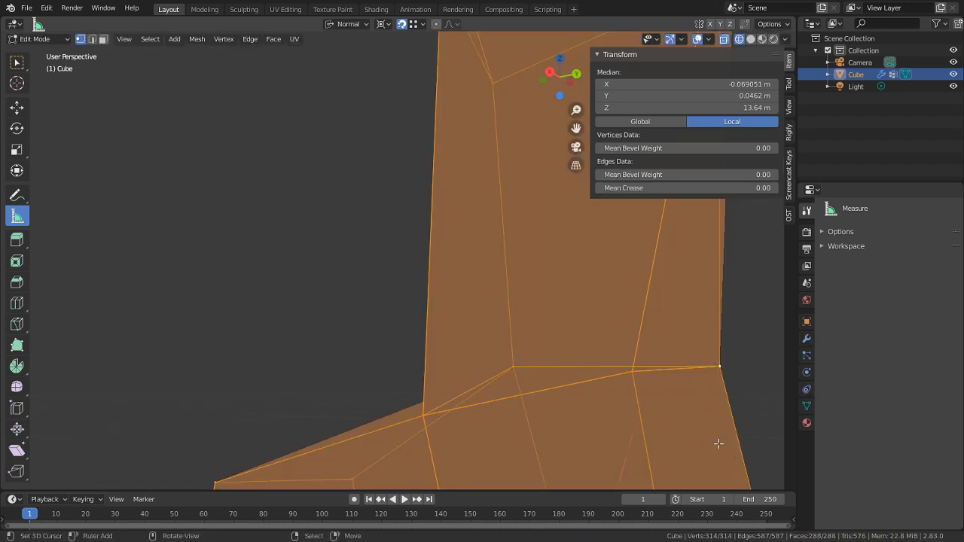
{"action": "key", "text": "m"}
{"action": "left_click", "coordinate": [669, 364]}
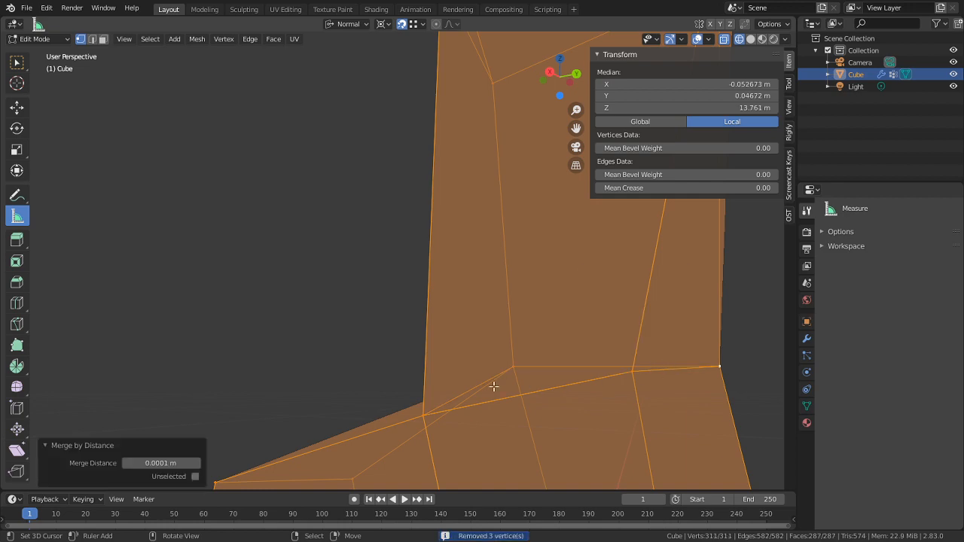
Add one horizontal loop cut around the lower left leg, midway between knee and ankle
{"action": "key", "text": "Tab"}
{"action": "middle_click_drag", "start_coordinate": [352, 326], "coordinate": [316, 348]}
{"action": "scroll", "coordinate": [473, 380], "scroll_direction": "down", "scroll_amount": 4}
{"action": "key", "text": "Tab"}
{"action": "key", "text": "ctrl+r"}
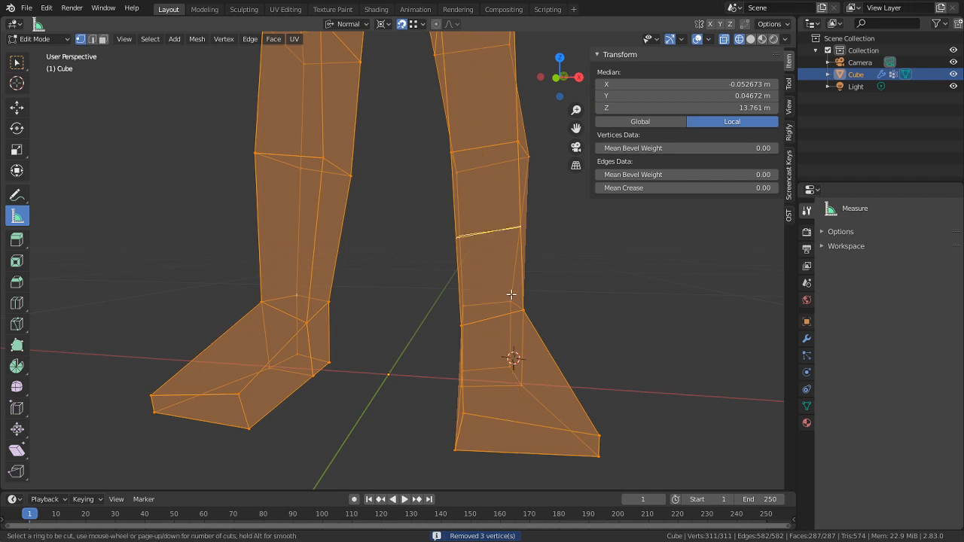
{"action": "left_click", "coordinate": [512, 287]}
{"action": "left_click", "coordinate": [510, 315]}
Select all faces of the left foot and rotate them by -61.7° in the front view
{"action": "key", "text": "3"}
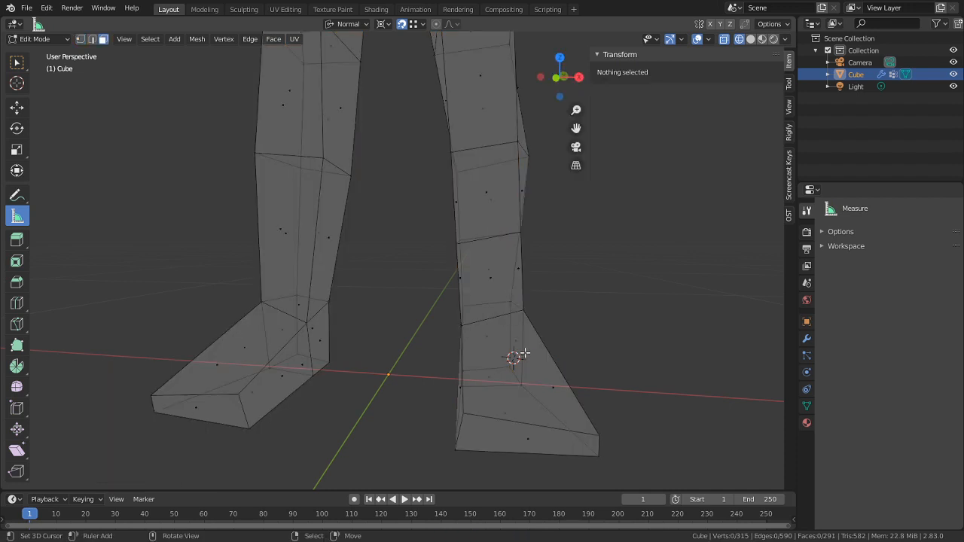
{"action": "right_click", "coordinate": [522, 352]}
{"action": "right_click", "coordinate": [557, 441], "text": "alt"}
{"action": "right_click", "coordinate": [652, 418]}
{"action": "right_click", "coordinate": [602, 451], "text": "alt"}
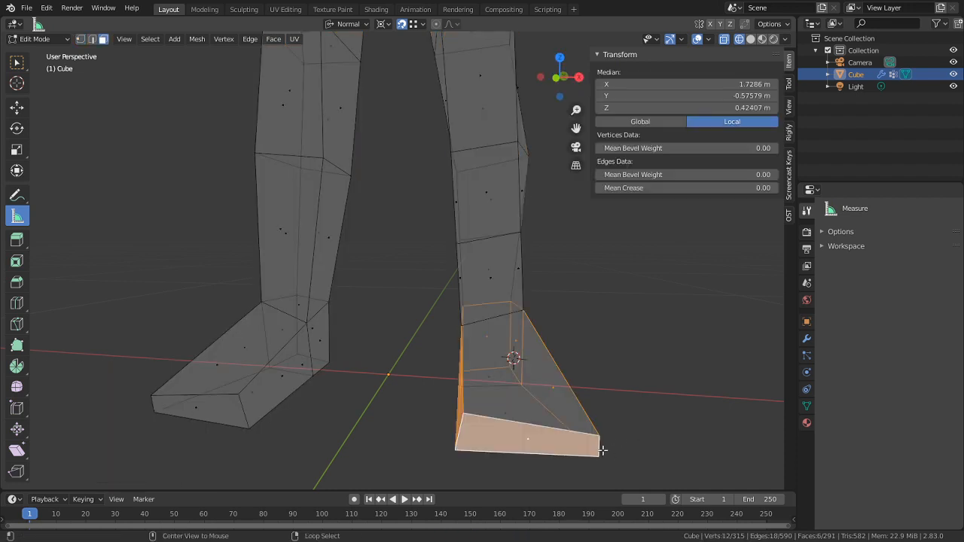
{"action": "right_click", "coordinate": [521, 388], "text": "shift"}
{"action": "right_click", "coordinate": [561, 385], "text": "shift"}
{"action": "key", "text": "c"}
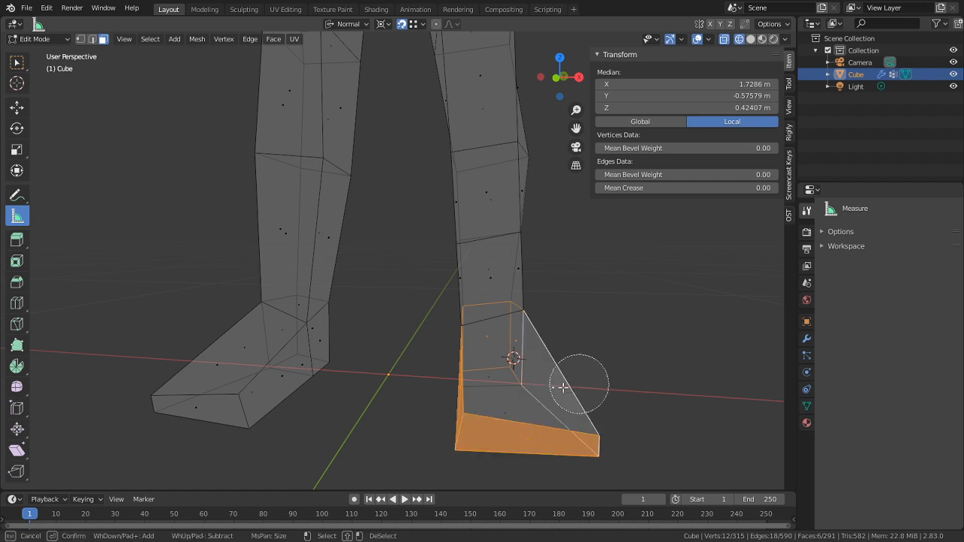
{"action": "left_click_drag", "start_coordinate": [577, 387], "coordinate": [462, 394]}
{"action": "right_click", "coordinate": [541, 393]}
{"action": "key", "text": "KP_1"}
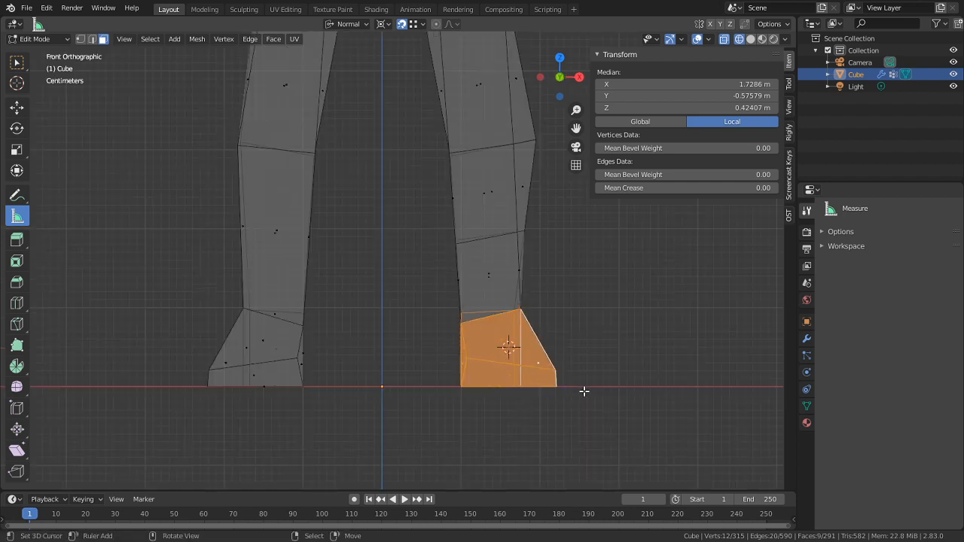
{"action": "key", "text": "r"}
{"action": "left_click", "coordinate": [540, 271]}
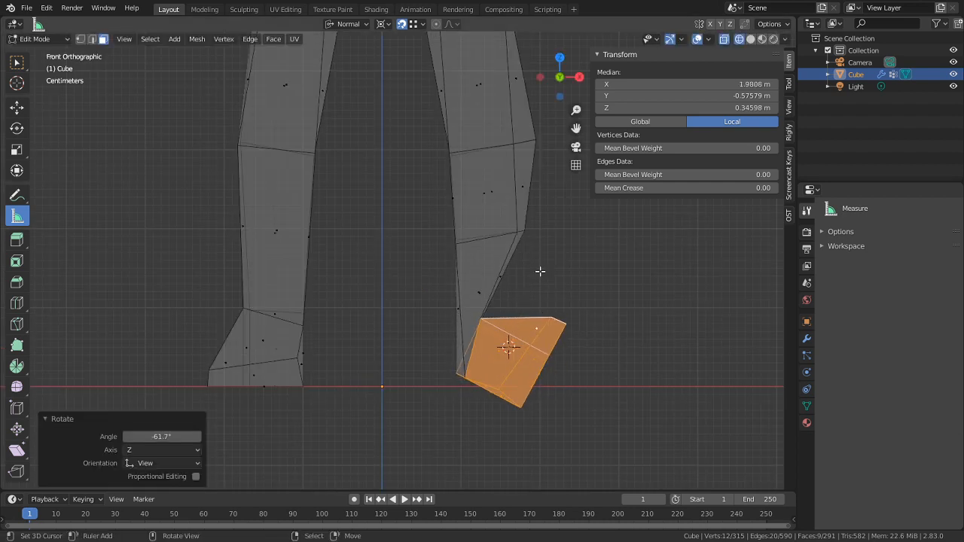
Move the rotated left foot outward by about 0.05 m from the lower leg
{"action": "middle_click_drag", "start_coordinate": [534, 314], "coordinate": [393, 344]}
{"action": "middle_click_drag", "start_coordinate": [290, 403], "coordinate": [498, 358]}
{"action": "key", "text": "g"}
{"action": "right_click", "coordinate": [135, 367]}
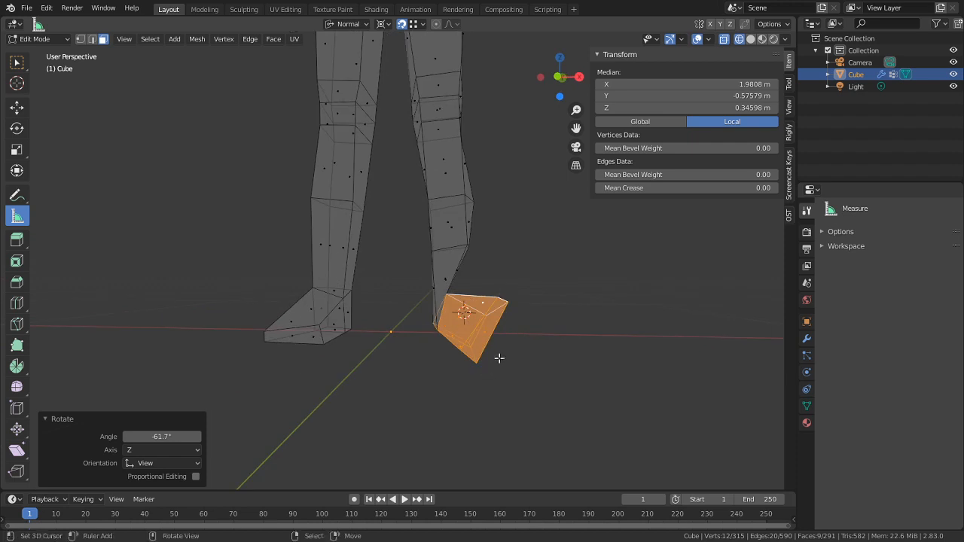
{"action": "key", "text": "g"}
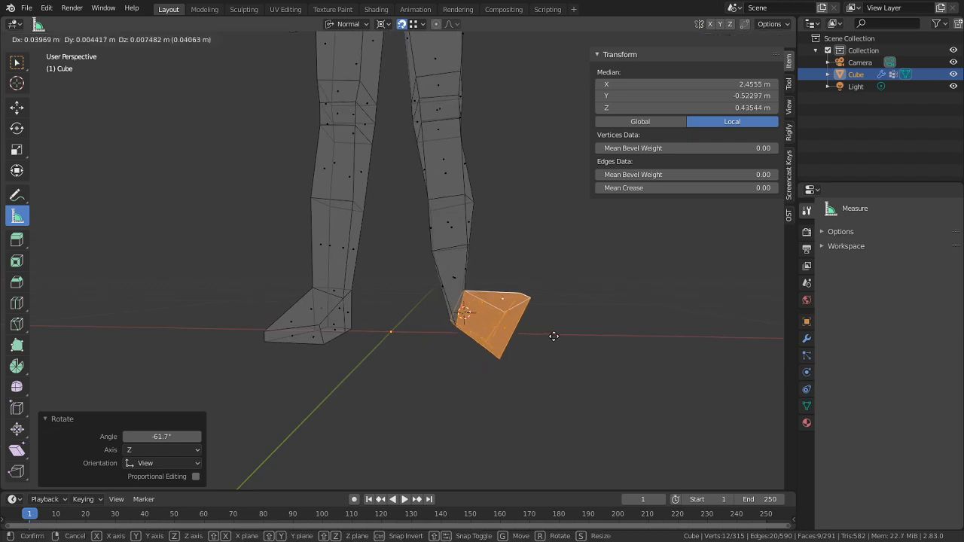
{"action": "left_click", "coordinate": [558, 336]}
{"action": "scroll", "coordinate": [508, 335], "scroll_direction": "up", "scroll_amount": 3}
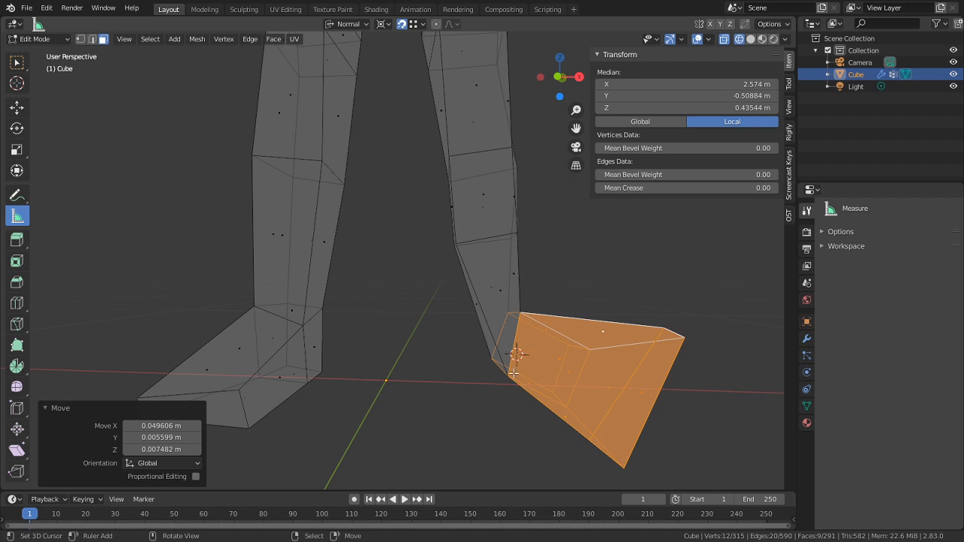
Select the inner heel edge at the left ankle and move it inward by about 0.022 m along X
{"action": "key", "text": "2"}
{"action": "left_click", "coordinate": [506, 369]}
{"action": "left_click", "coordinate": [499, 369]}
{"action": "key", "text": "g"}
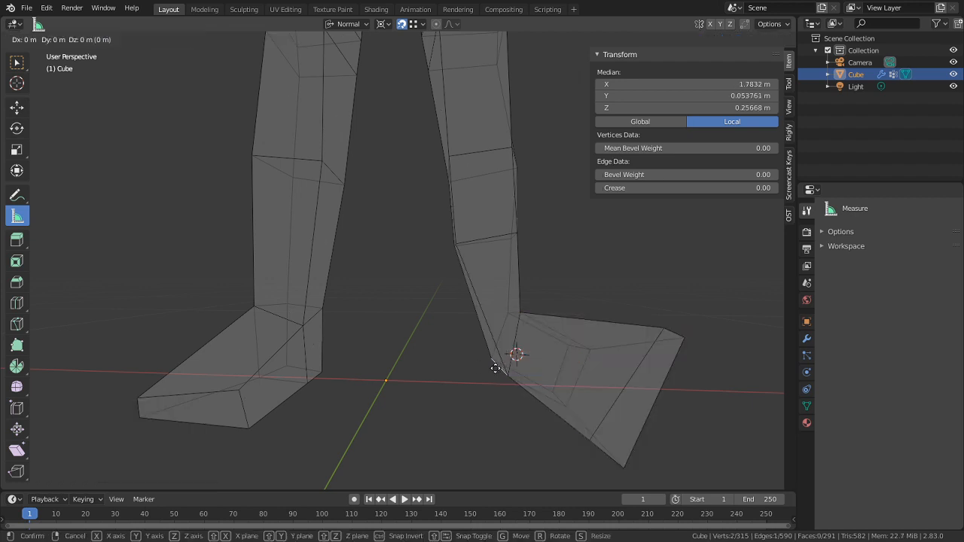
{"action": "right_click", "coordinate": [406, 369]}
{"action": "key", "text": "g"}
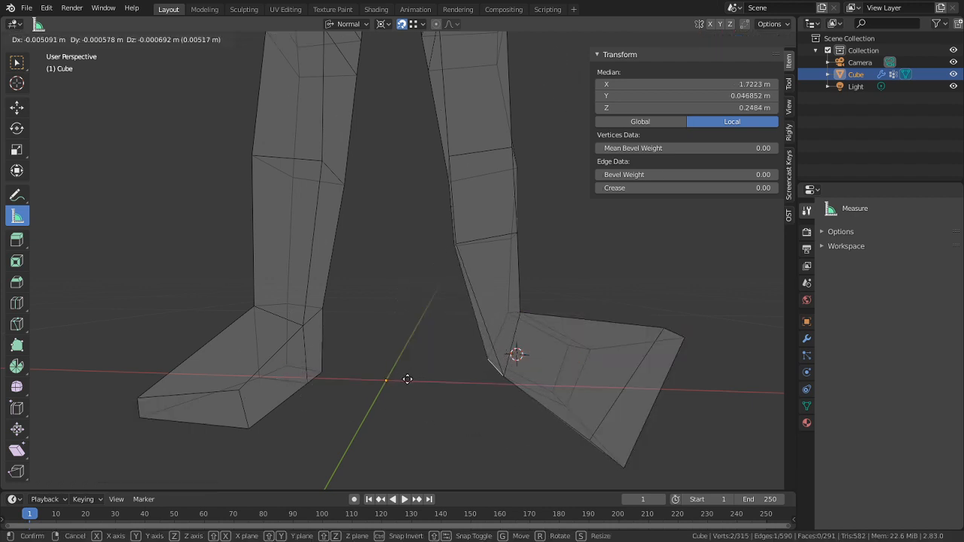
{"action": "left_click", "coordinate": [346, 376]}
{"action": "key", "text": "ctrl+z"}
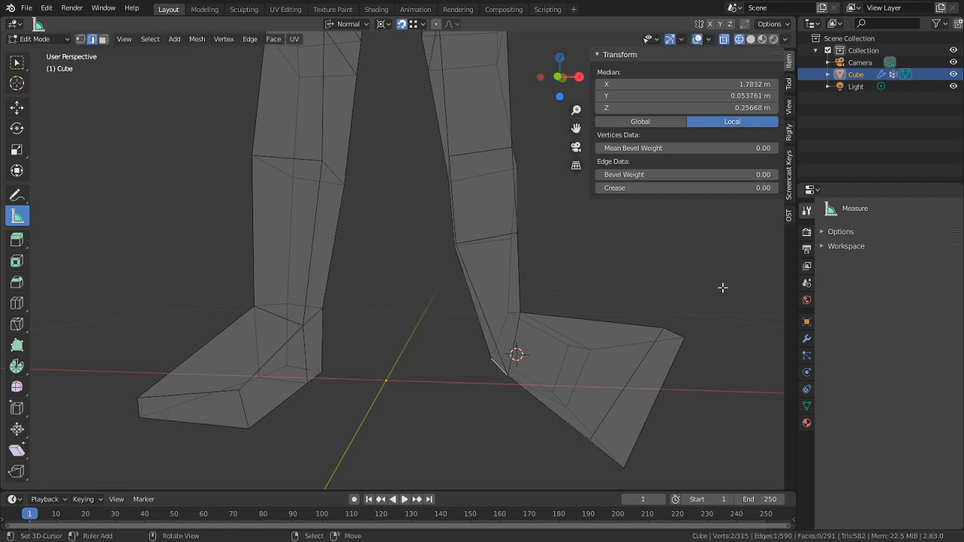
{"action": "key", "text": "g"}
{"action": "left_click", "coordinate": [517, 270]}
{"action": "scroll", "coordinate": [527, 302], "scroll_direction": "down", "scroll_amount": 3}
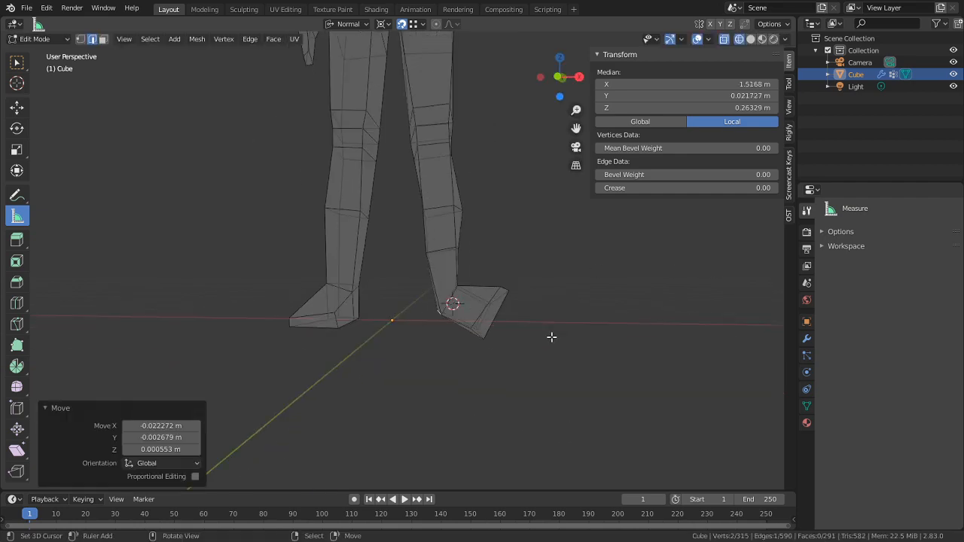
Undo the ankle edge move, the left foot move and the left foot rotation
{"action": "middle_click_drag", "start_coordinate": [551, 337], "coordinate": [482, 368]}
{"action": "scroll", "coordinate": [605, 375], "scroll_direction": "down", "scroll_amount": 4}
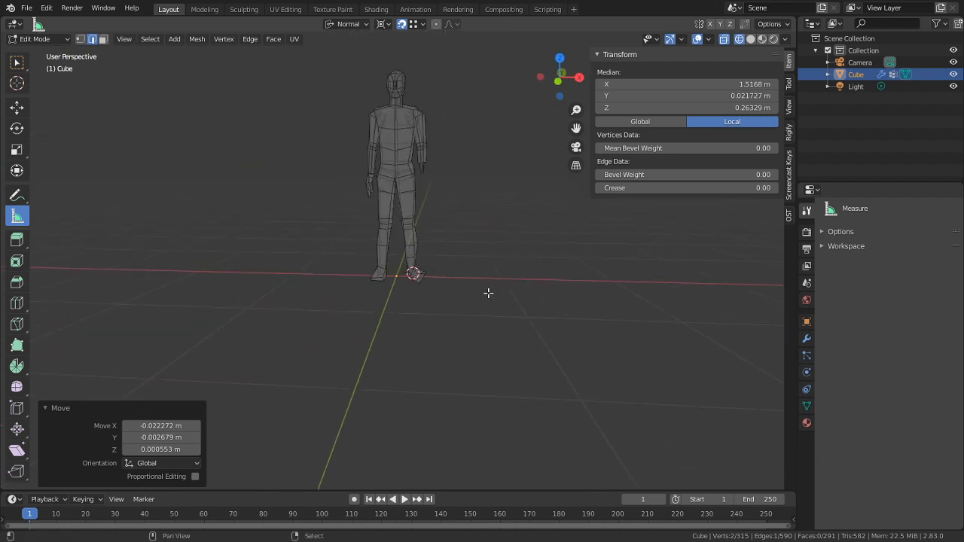
{"action": "middle_click_drag", "start_coordinate": [488, 293], "coordinate": [485, 390], "text": "shift"}
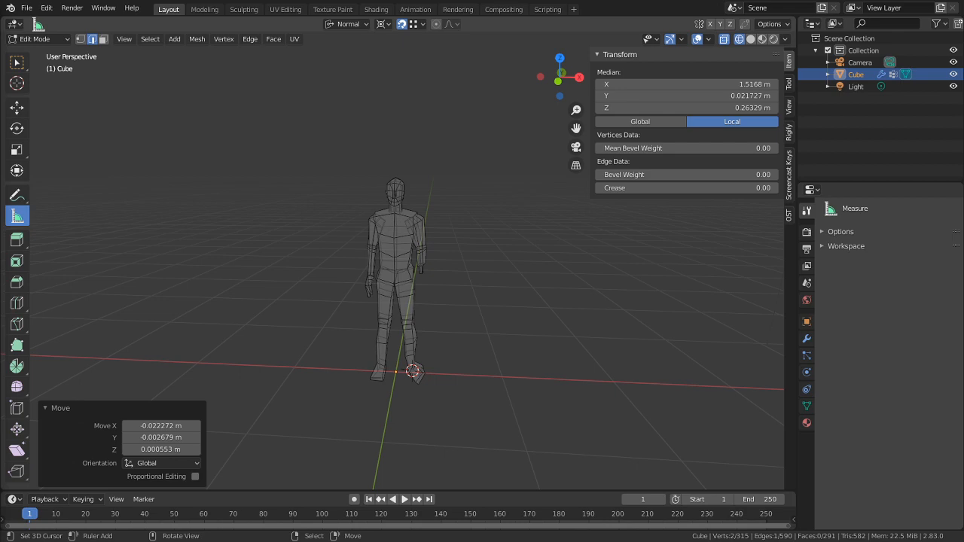
{"action": "scroll", "coordinate": [490, 306], "scroll_direction": "up", "scroll_amount": 4}
{"action": "middle_click_drag", "start_coordinate": [490, 306], "coordinate": [458, 253]}
{"action": "scroll", "coordinate": [476, 299], "scroll_direction": "up", "scroll_amount": 2}
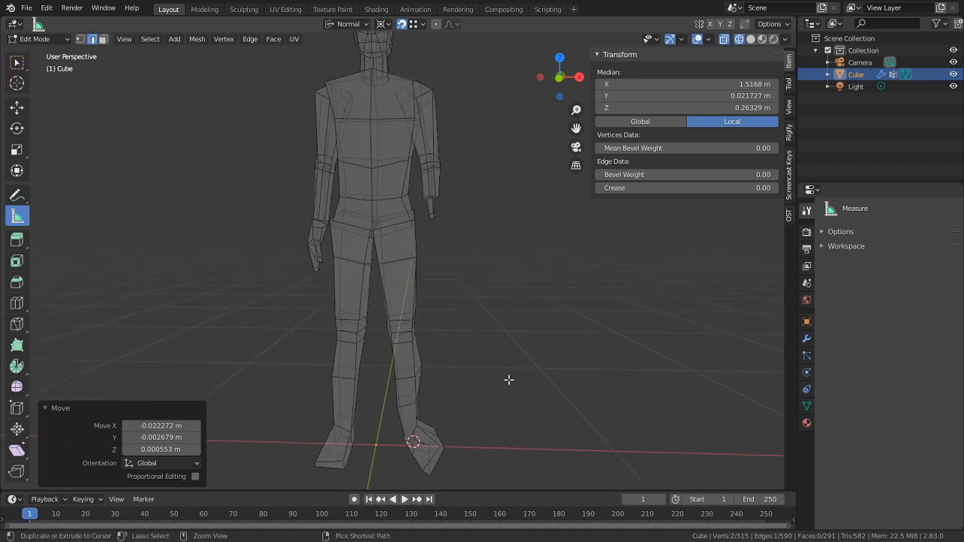
{"action": "key", "text": "ctrl+z"}
{"action": "key", "text": "ctrl+z"}
{"action": "key", "text": "ctrl+z"}
{"action": "key", "text": "ctrl+z"}
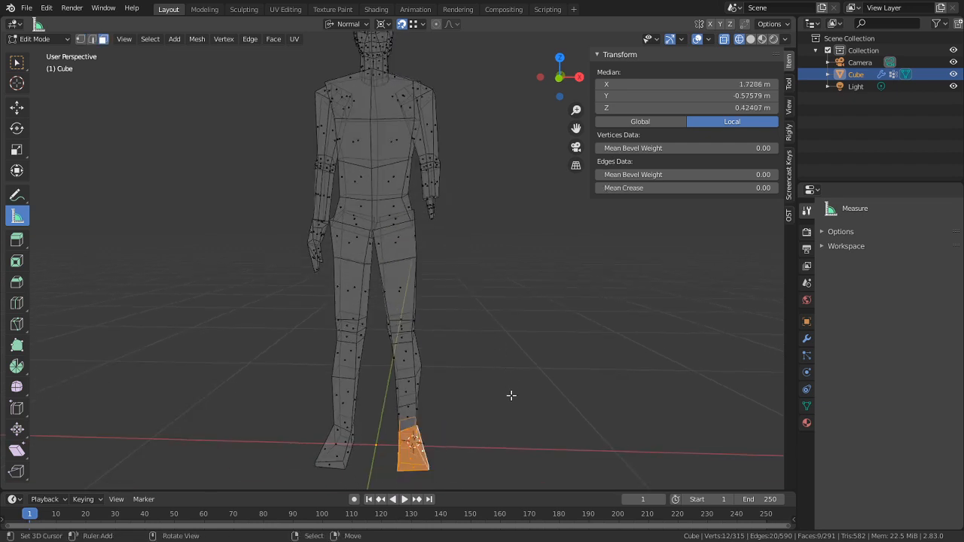
Clear the selection and select all faces of the right foot, including the back ones, in front view
{"action": "key", "text": "alt+a"}
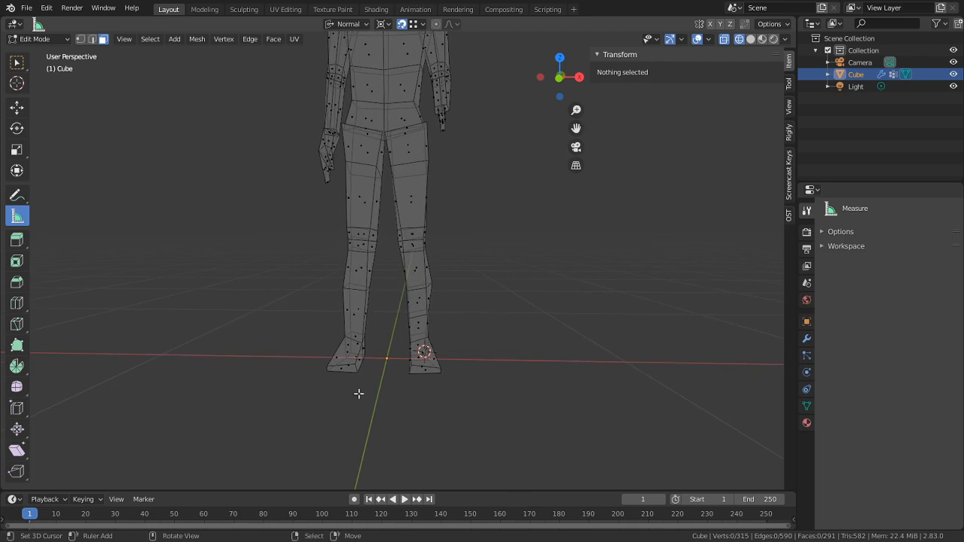
{"action": "key", "text": "c"}
{"action": "left_click_drag", "start_coordinate": [366, 387], "coordinate": [340, 370]}
{"action": "key", "text": "Escape"}
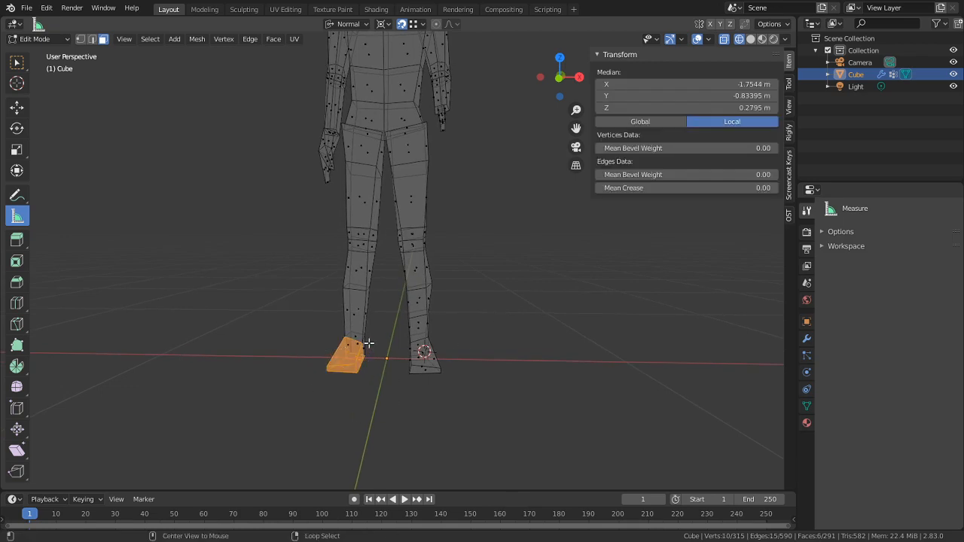
{"action": "middle_click_drag", "start_coordinate": [369, 344], "coordinate": [396, 360]}
{"action": "key", "text": "KP_1"}
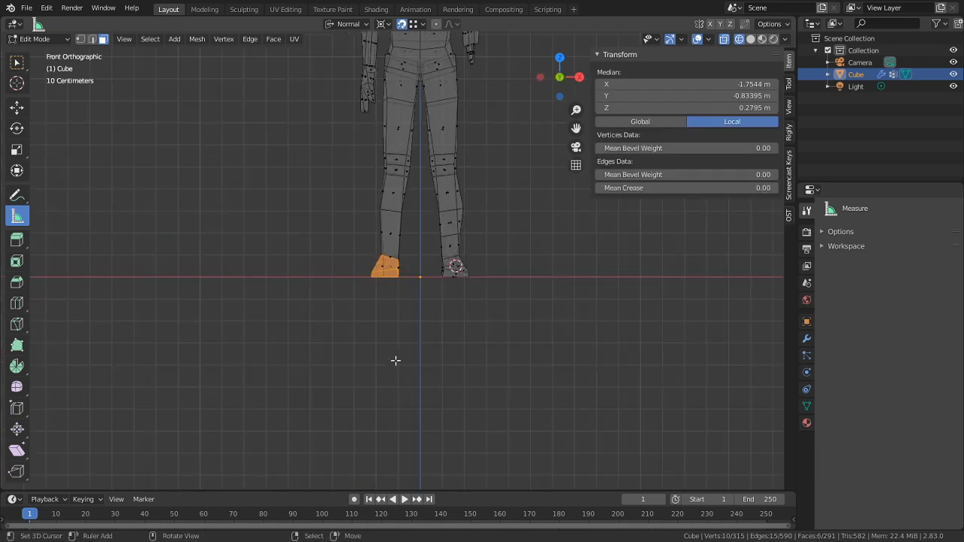
{"action": "scroll", "coordinate": [330, 263], "scroll_direction": "up", "scroll_amount": 5}
{"action": "key", "text": "c"}
{"action": "left_click_drag", "start_coordinate": [399, 307], "coordinate": [381, 298]}
{"action": "key", "text": "Escape"}
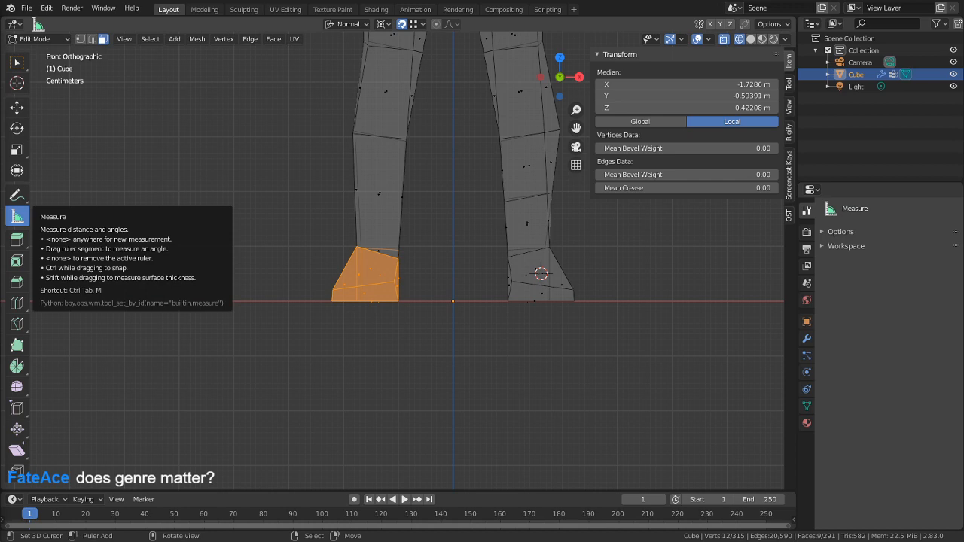
Reselect all right foot faces, snap the 3D cursor to them and rotate them 59.2° in the front view
{"action": "key", "text": "alt+a"}
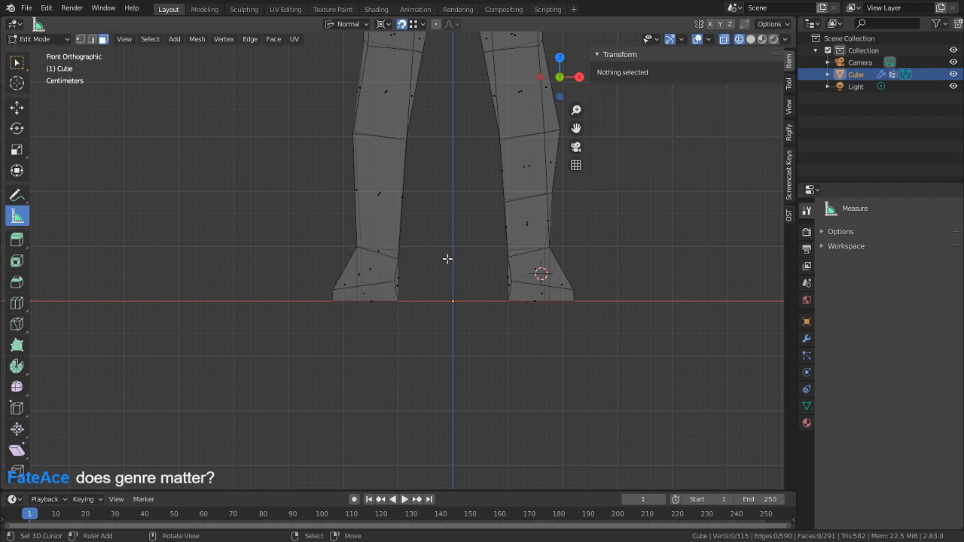
{"action": "key", "text": "c"}
{"action": "left_click_drag", "start_coordinate": [388, 289], "coordinate": [334, 287]}
{"action": "right_click", "coordinate": [333, 287]}
{"action": "key", "text": "r"}
{"action": "right_click", "coordinate": [435, 292]}
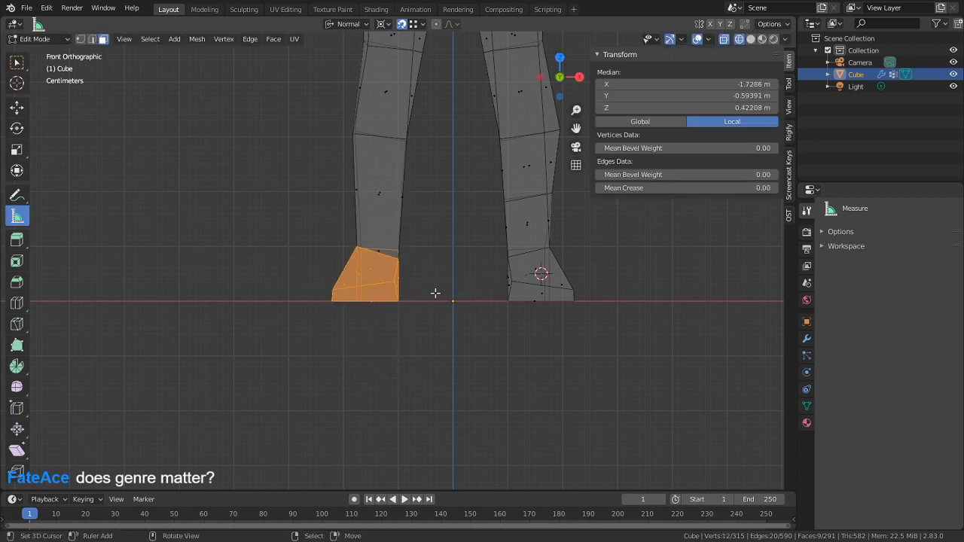
{"action": "key", "text": "shift+s"}
{"action": "key", "text": "2"}
{"action": "key", "text": "r"}
{"action": "left_click", "coordinate": [422, 387]}
Try moving the right foot outward by about 0.055 m and rotating it 59.8° from the side, and undo both changes
{"action": "key", "text": "g"}
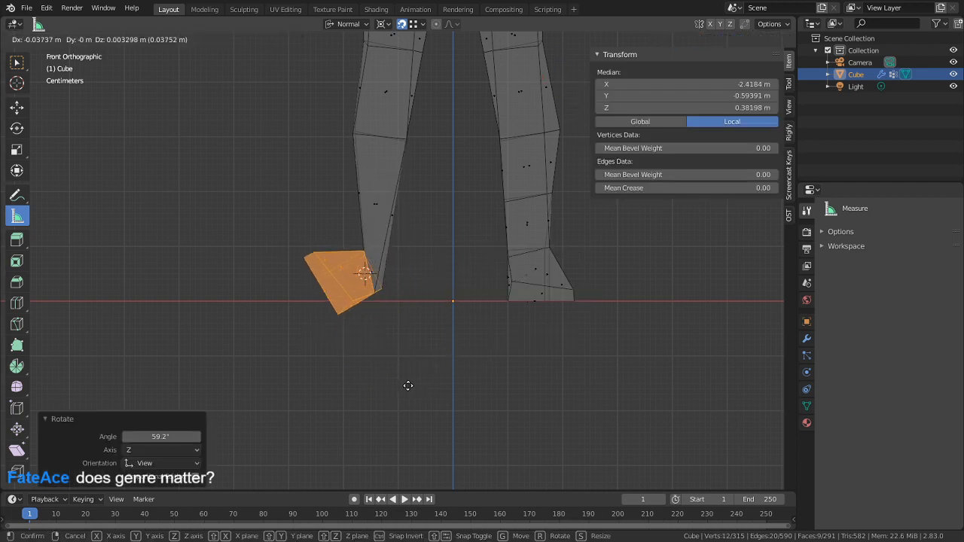
{"action": "left_click", "coordinate": [503, 414]}
{"action": "middle_click_drag", "start_coordinate": [445, 366], "coordinate": [565, 422]}
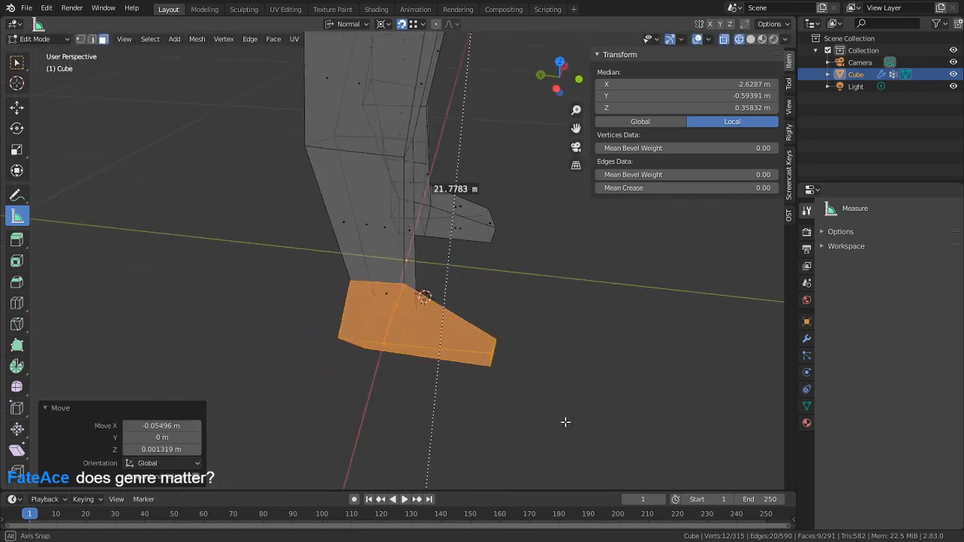
{"action": "key", "text": "r"}
{"action": "left_click", "coordinate": [403, 431]}
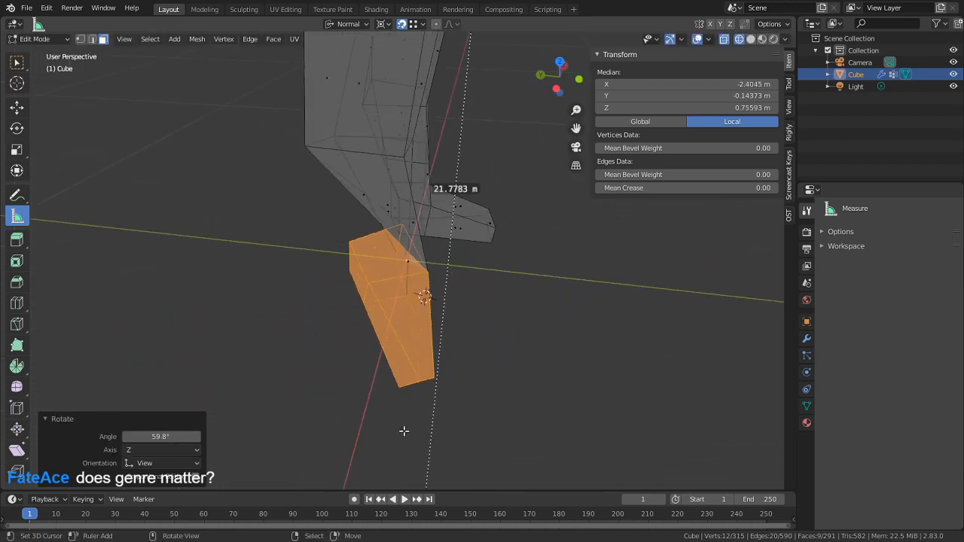
{"action": "middle_click_drag", "start_coordinate": [403, 431], "coordinate": [569, 390]}
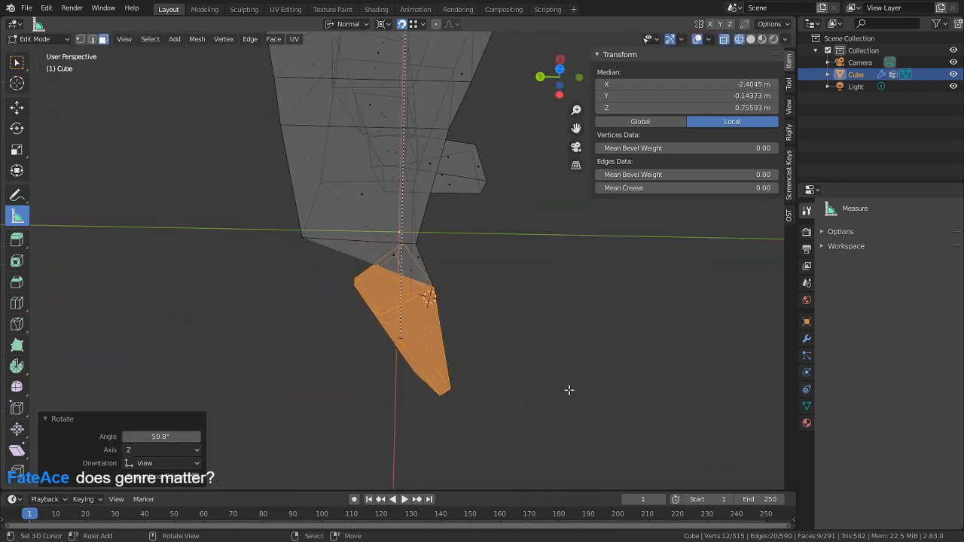
{"action": "key", "text": "ctrl+z"}
{"action": "key", "text": "ctrl+z"}
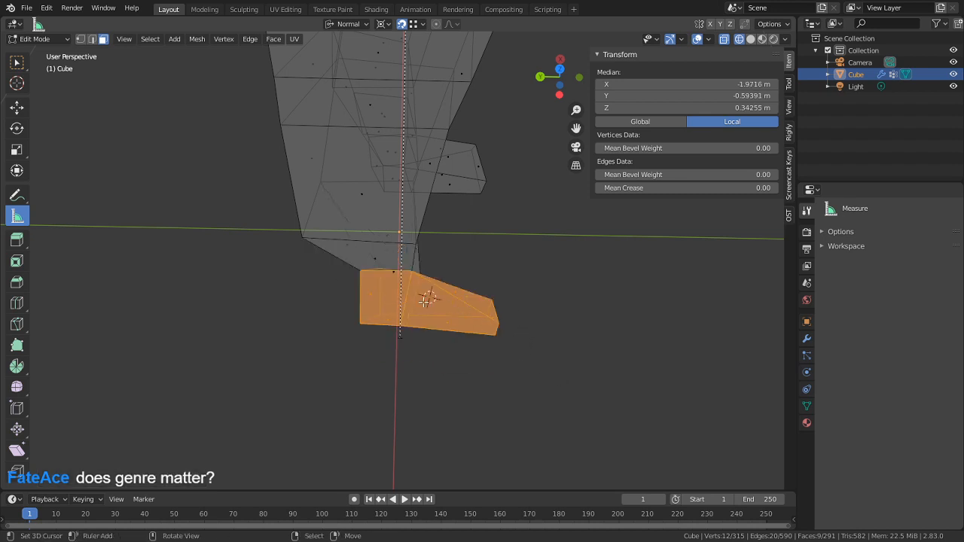
Select the ring of faces joining the right foot to the lower leg and delete it
{"action": "middle_click_drag", "start_coordinate": [424, 301], "coordinate": [367, 287]}
{"action": "right_click", "coordinate": [394, 254], "text": "alt"}
{"action": "key", "text": "x"}
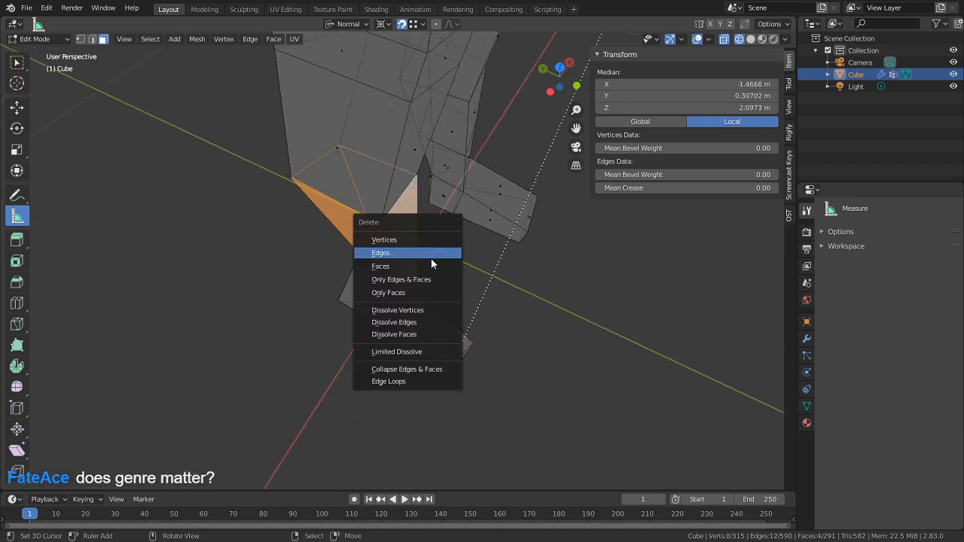
Delete the faces joining the right foot to its leg and reposition the detached foot, rotated about -75.7° around Z
{"action": "left_click", "coordinate": [431, 266]}
{"action": "key", "text": "l"}
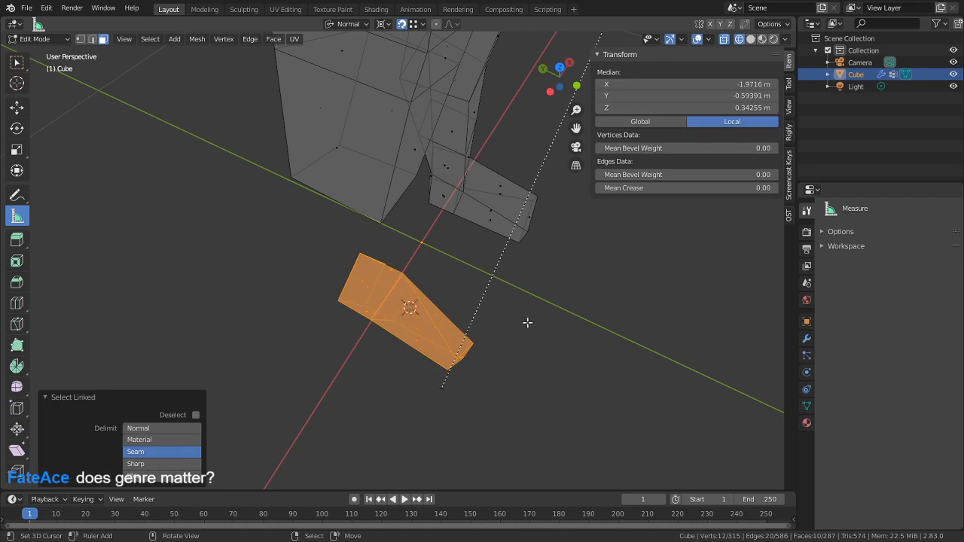
{"action": "key", "text": "r"}
{"action": "key", "text": "z"}
{"action": "left_click", "coordinate": [407, 390]}
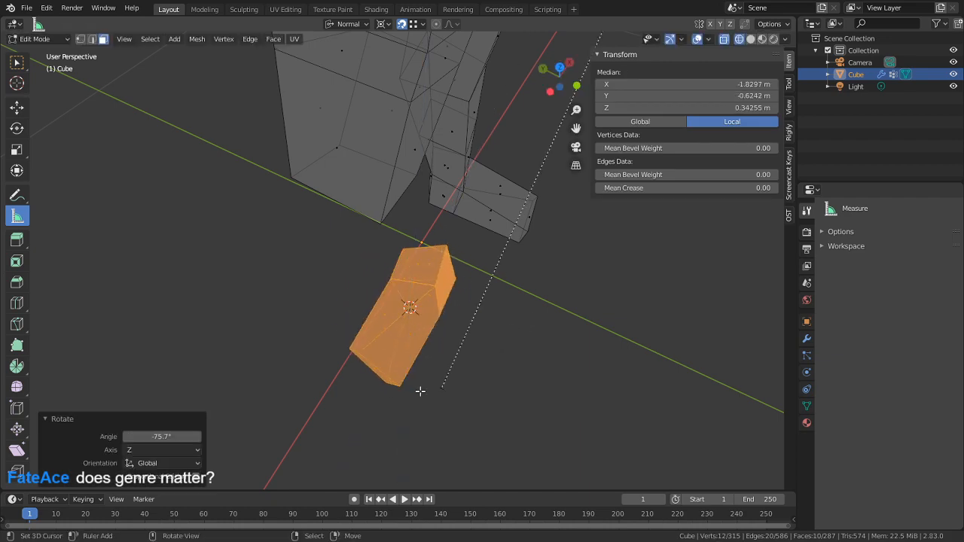
{"action": "key", "text": "g"}
{"action": "left_click", "coordinate": [525, 369]}
Bridge the edge loops of the foot's top opening and the right leg's open lower end, and clear the selection
{"action": "middle_click_drag", "start_coordinate": [525, 370], "coordinate": [461, 301]}
{"action": "right_click", "coordinate": [375, 284]}
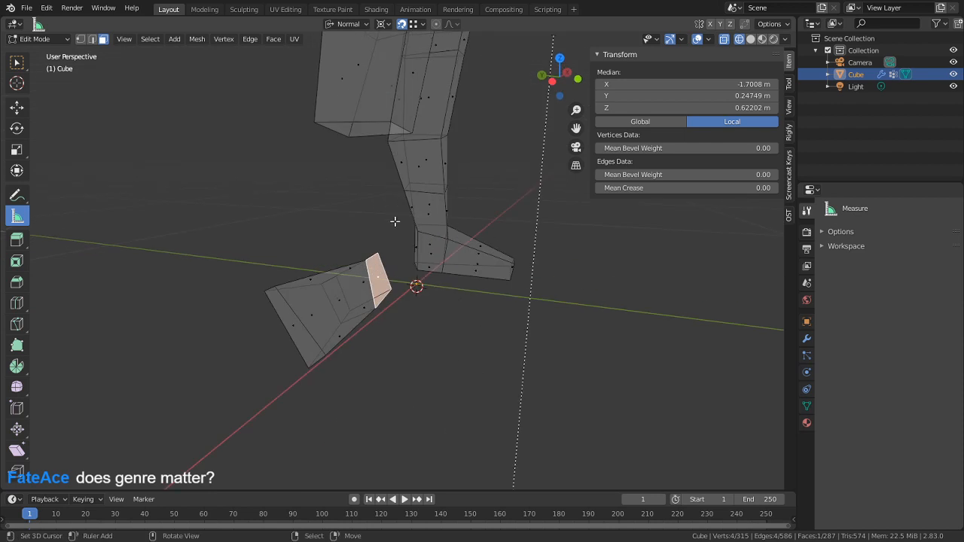
{"action": "key", "text": "2"}
{"action": "left_click", "coordinate": [354, 126], "text": "alt"}
{"action": "key", "text": "ctrl+e"}
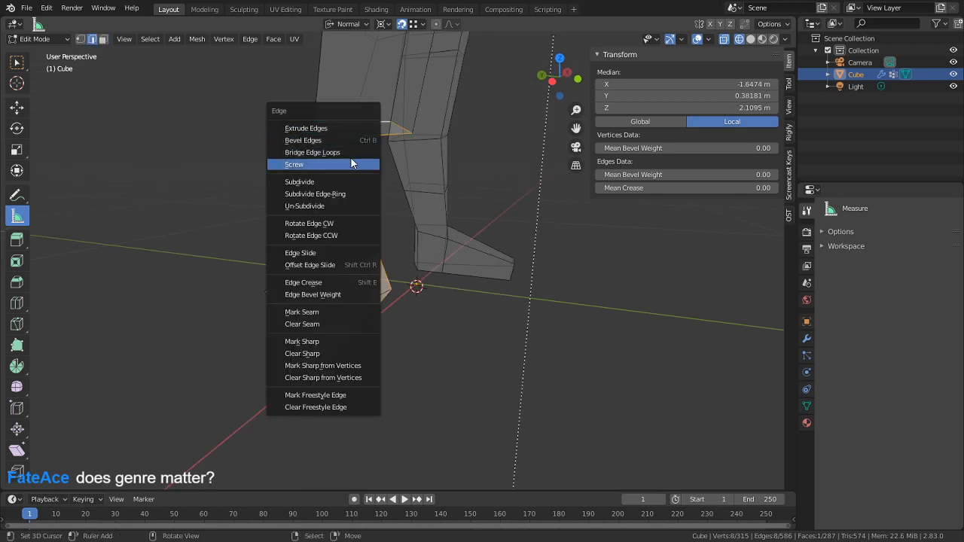
{"action": "left_click", "coordinate": [350, 155]}
{"action": "middle_click_drag", "start_coordinate": [421, 225], "coordinate": [448, 257]}
{"action": "key", "text": "alt+a"}
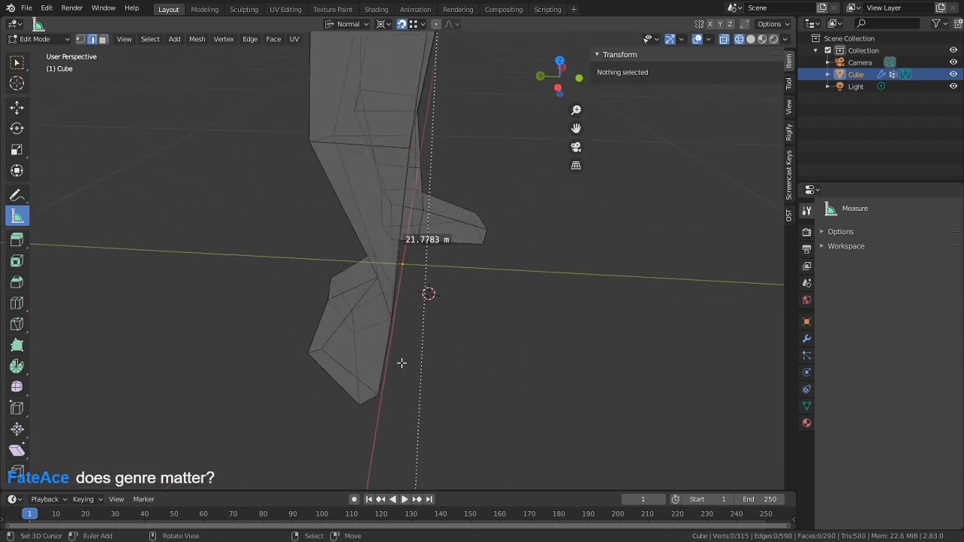
Switch to face selection mode with nothing selected
{"action": "key", "text": "a"}
{"action": "key", "text": "alt+a"}
{"action": "key", "text": "3"}
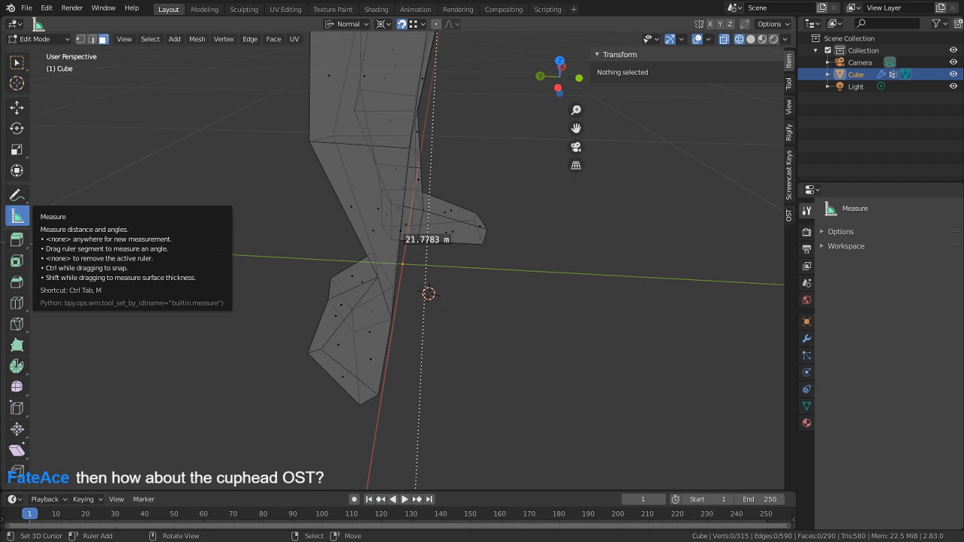
{"action": "middle_click_drag", "start_coordinate": [376, 319], "coordinate": [419, 317]}
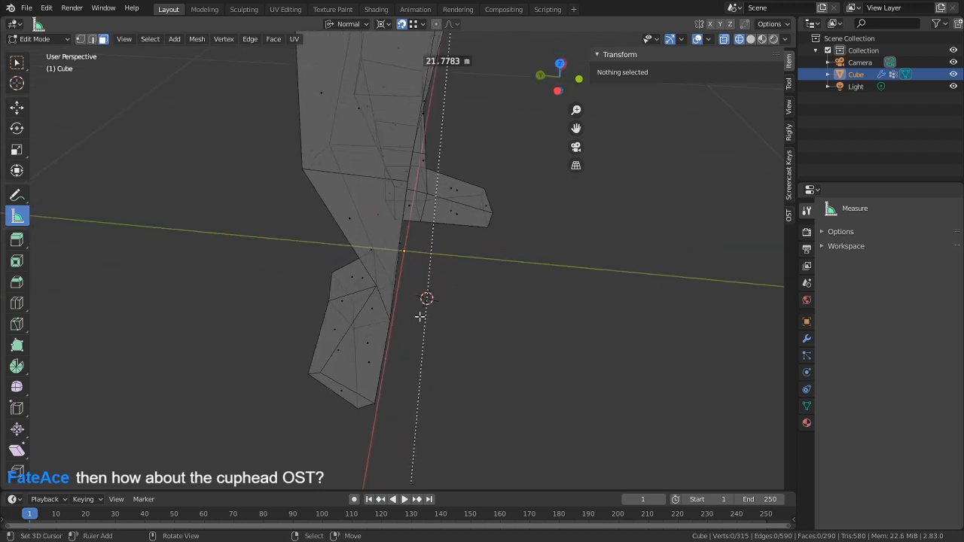
{"action": "left_click", "coordinate": [355, 349], "text": "alt"}
{"action": "middle_click_drag", "start_coordinate": [355, 349], "coordinate": [368, 362]}
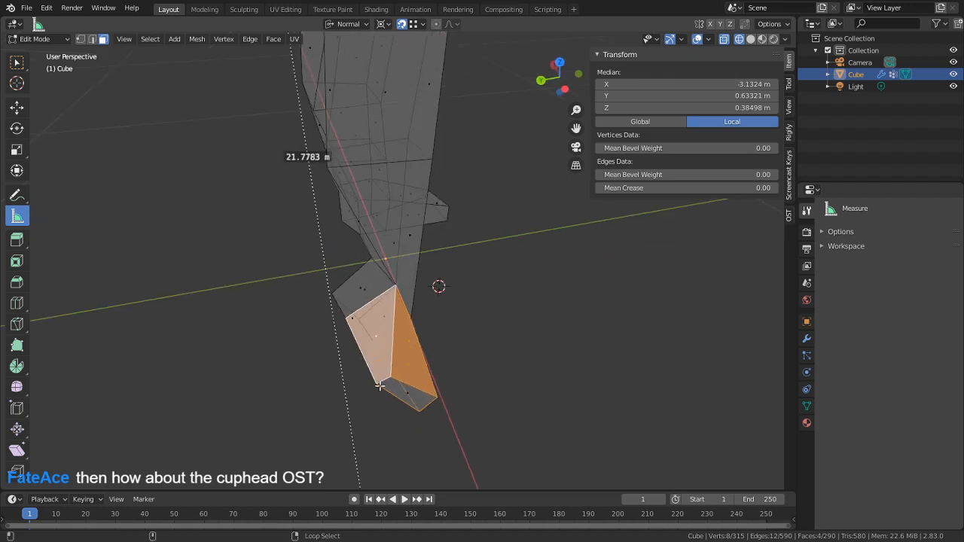
{"action": "left_click", "coordinate": [396, 387], "text": "alt"}
{"action": "left_click", "coordinate": [405, 387], "text": "alt"}
{"action": "left_click", "coordinate": [483, 367]}
Circle-select the right foot's faces and move them about -0.078 m along the normal X axis
{"action": "key", "text": "c"}
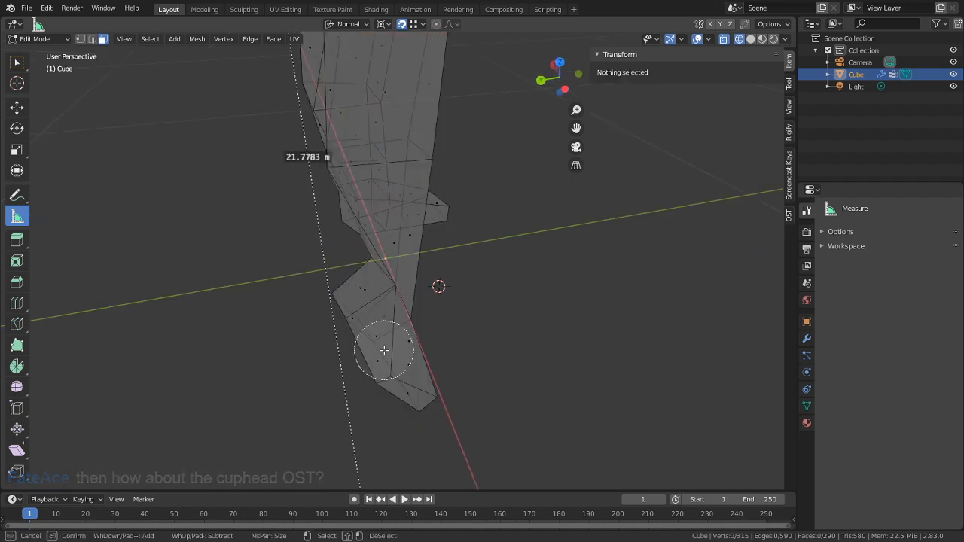
{"action": "mouse_move", "coordinate": [384, 350]}
{"action": "left_mouse_down"}
{"action": "mouse_move", "coordinate": [349, 315]}
{"action": "mouse_move", "coordinate": [376, 383]}
{"action": "left_mouse_up"}
{"action": "key", "text": "Escape"}
{"action": "key", "text": "e"}
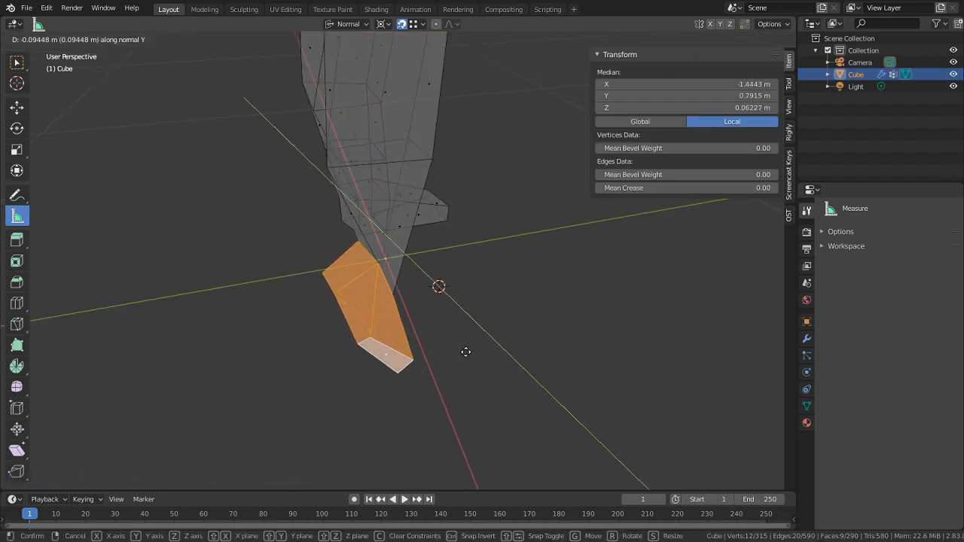
{"action": "left_click", "coordinate": [473, 351]}
{"action": "middle_click_drag", "start_coordinate": [473, 350], "coordinate": [412, 271]}
{"action": "key", "text": "r"}
{"action": "right_click", "coordinate": [416, 270]}
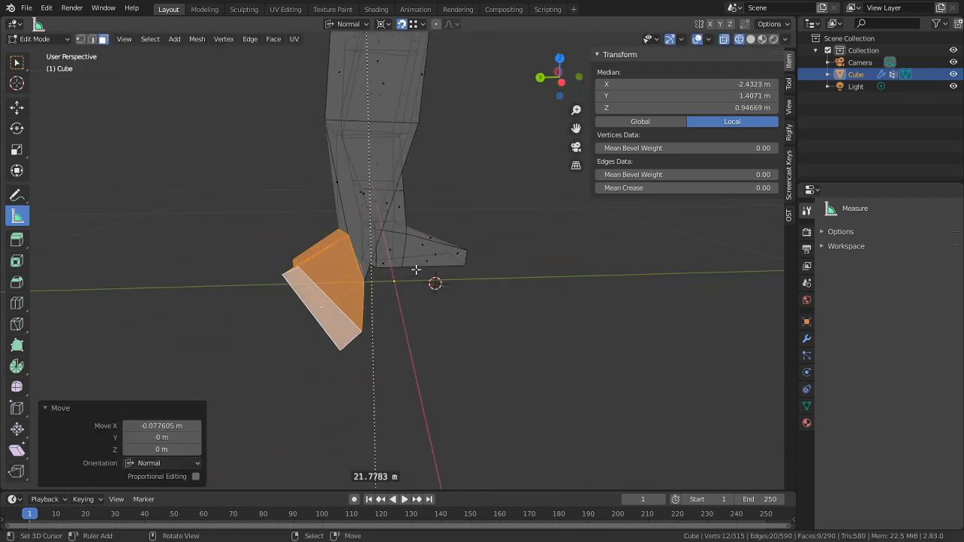
{"action": "key", "text": "ctrl+z"}
{"action": "key", "text": "ctrl+z"}
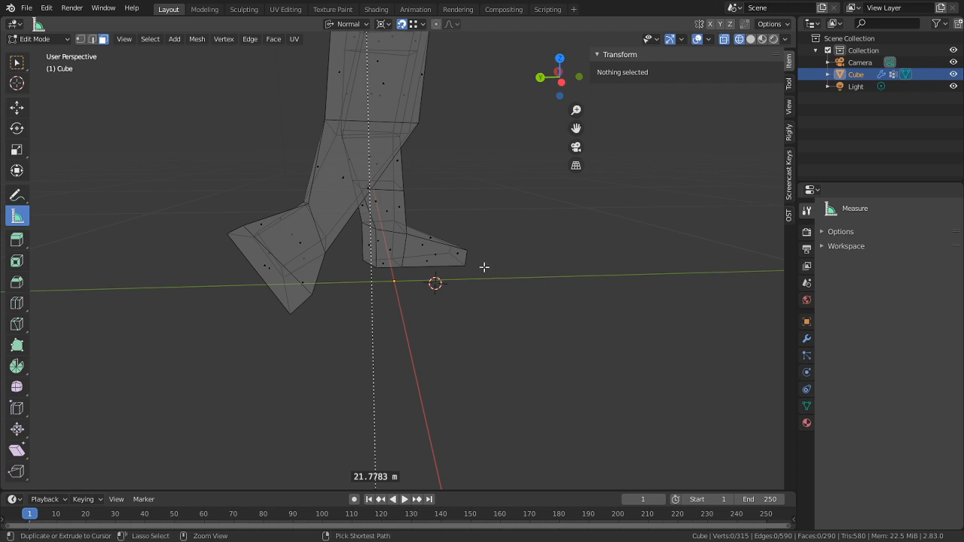
{"action": "key", "text": "ctrl+shift+z"}
{"action": "key", "text": "ctrl+shift+z"}
{"action": "key", "text": "r"}
{"action": "key", "text": "x"}
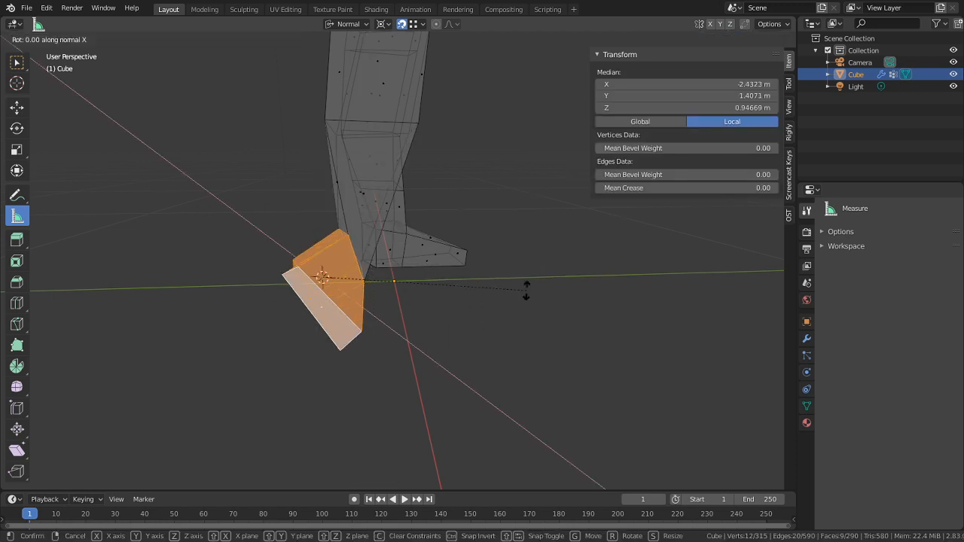
{"action": "right_click", "coordinate": [525, 286]}
Rotate the foot from three viewing angles by about -25°, -22.3° and 20.7° to reorient it under the ankle
{"action": "key", "text": "r"}
{"action": "left_click", "coordinate": [455, 208]}
{"action": "middle_click_drag", "start_coordinate": [454, 210], "coordinate": [274, 215]}
{"action": "key", "text": "r"}
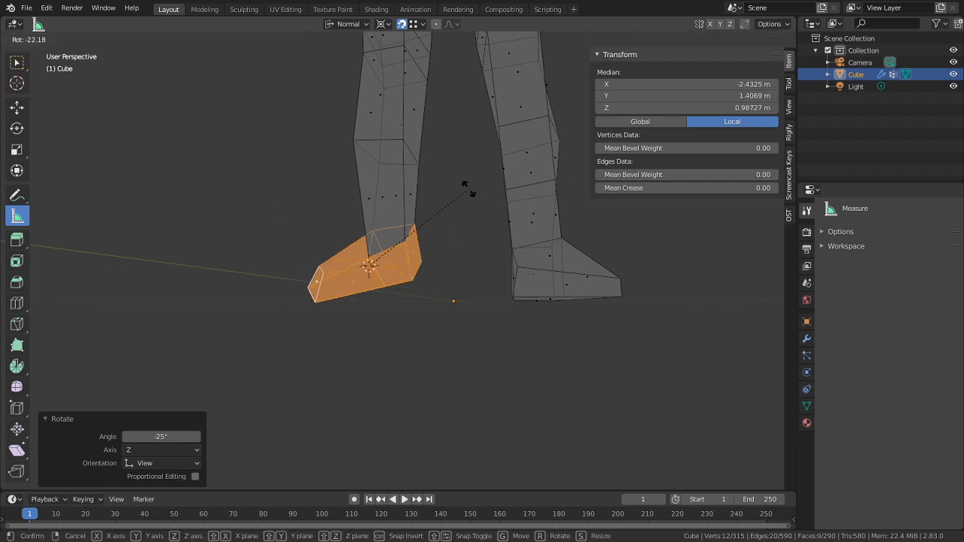
{"action": "left_click", "coordinate": [471, 198]}
{"action": "middle_click_drag", "start_coordinate": [474, 206], "coordinate": [504, 218]}
{"action": "key", "text": "r"}
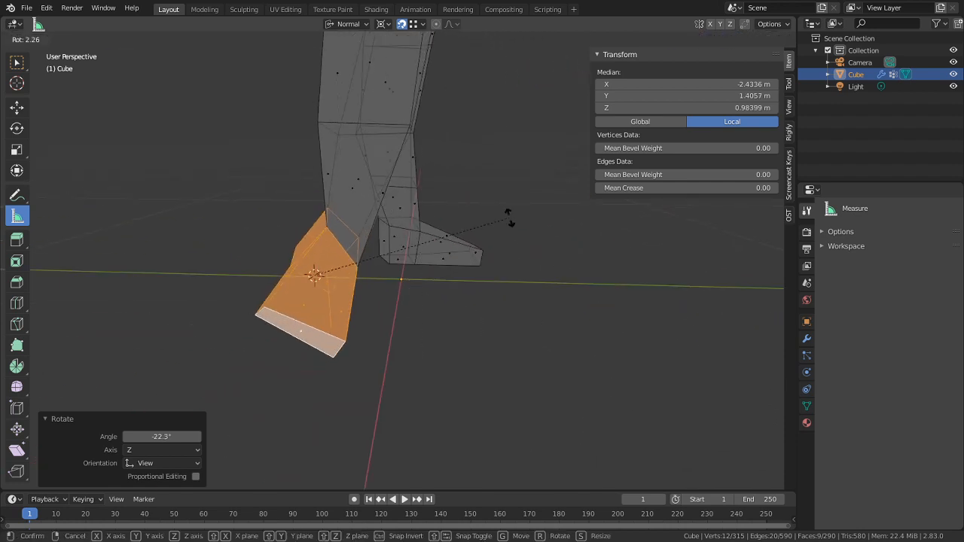
{"action": "left_click", "coordinate": [548, 283]}
Move the foot in the left orthographic view with snapping on, about 0.291 m in X and -0.066 m in Y
{"action": "key", "text": "g"}
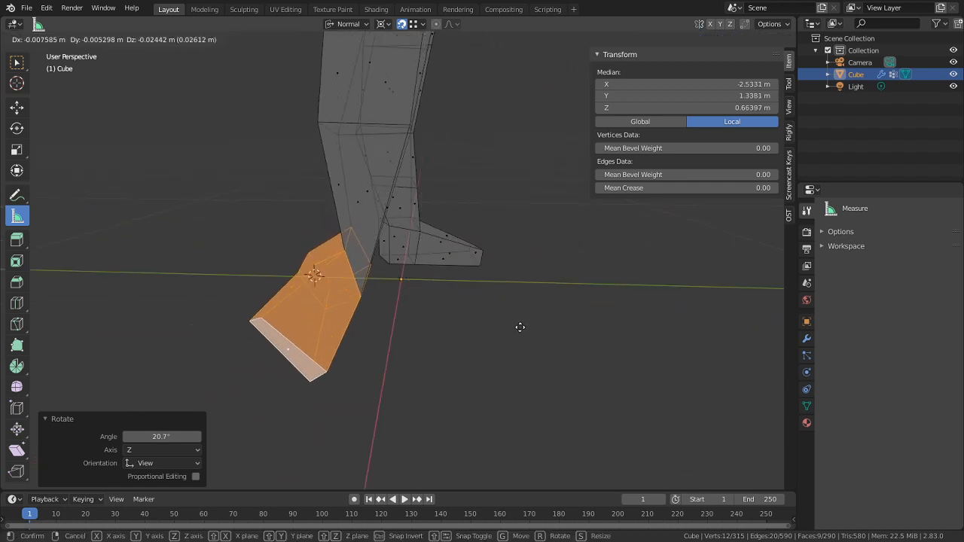
{"action": "right_click", "coordinate": [519, 327]}
{"action": "key", "text": "ctrl+KP_3"}
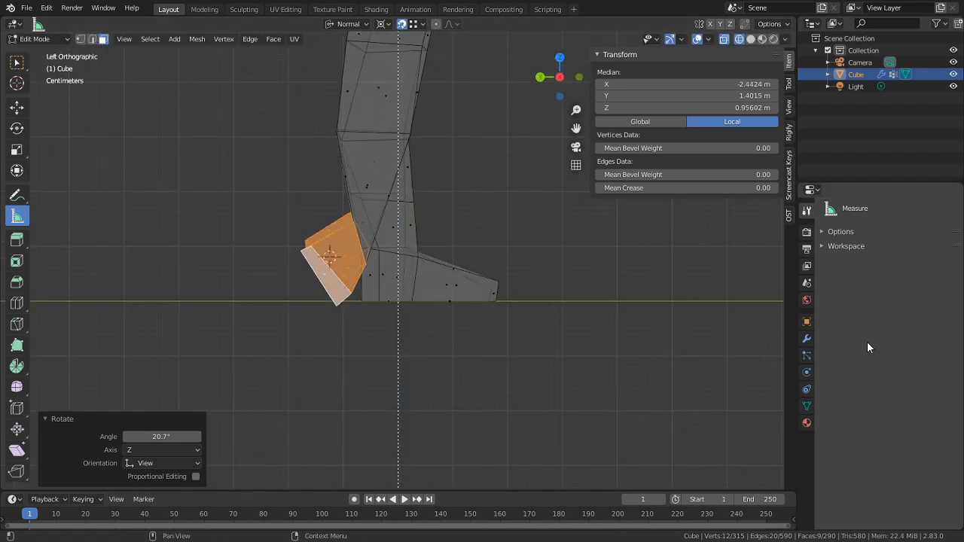
{"action": "key", "text": "g"}
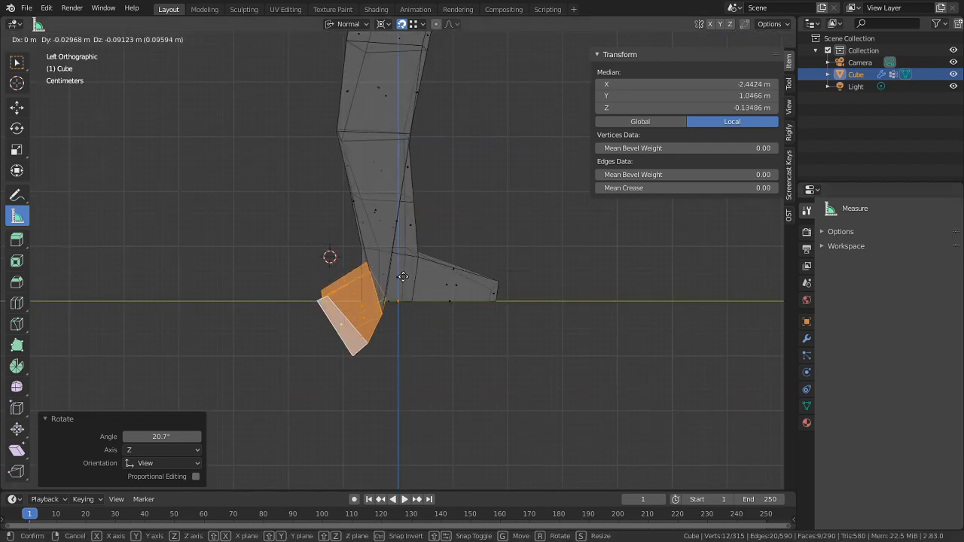
{"action": "left_click", "coordinate": [518, 219]}
{"action": "key", "text": "g"}
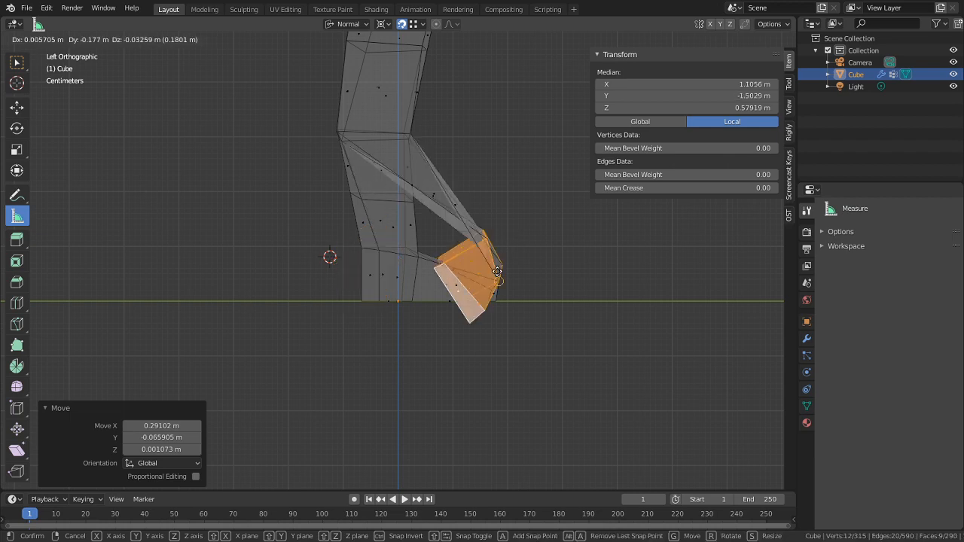
{"action": "right_click", "coordinate": [492, 259]}
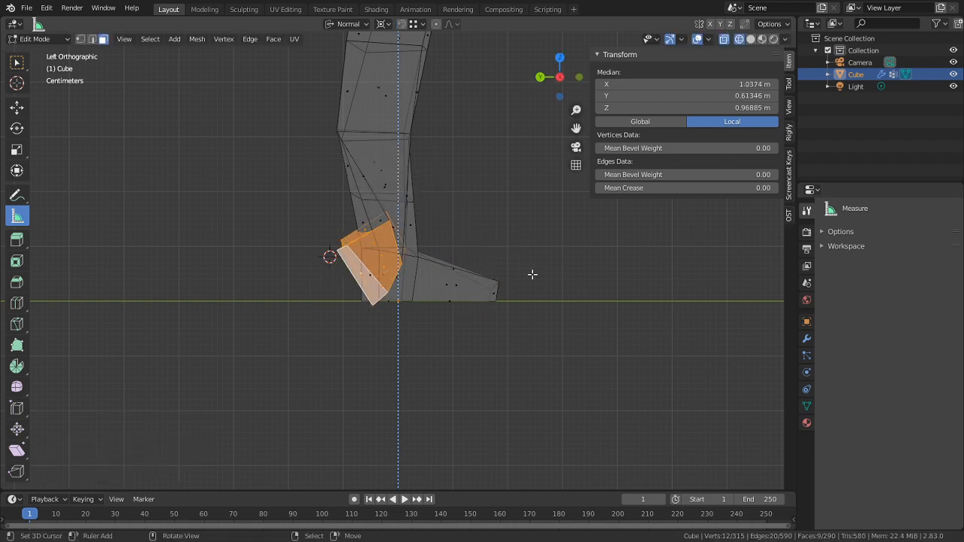
With snapping off, lower the foot about 0.063 m, rotate it 18.2° in the left view and nudge it into position
{"action": "key", "text": "g"}
{"action": "left_click", "coordinate": [524, 327]}
{"action": "key", "text": "r"}
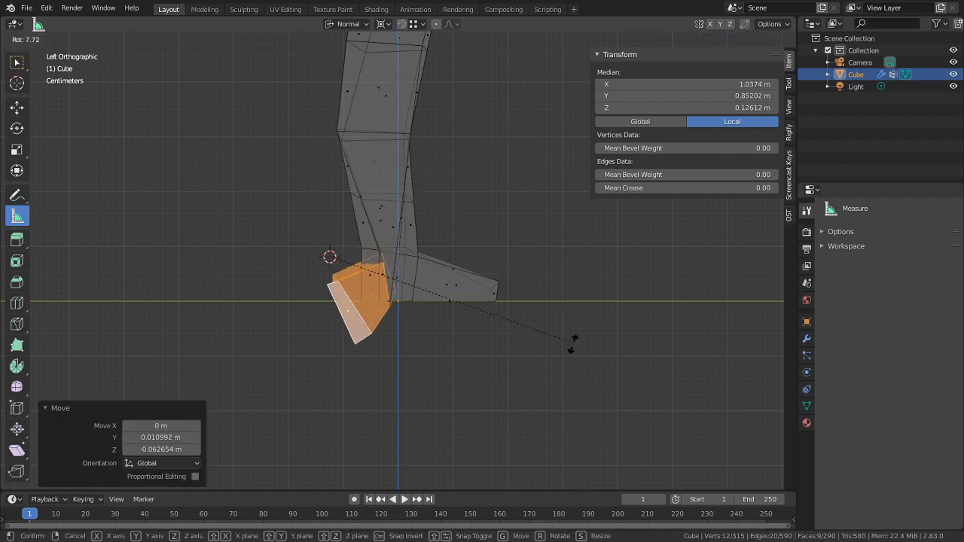
{"action": "left_click", "coordinate": [557, 374]}
{"action": "key", "text": "g"}
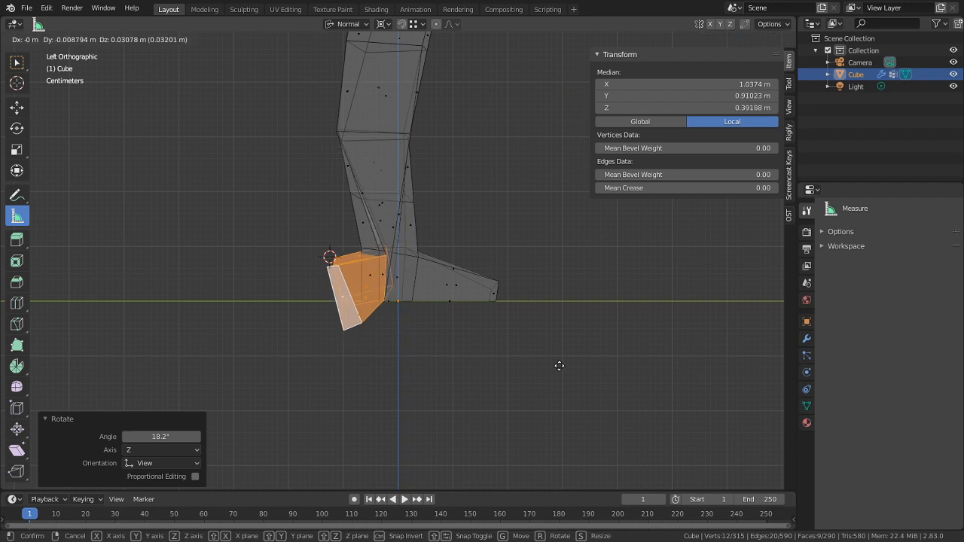
{"action": "left_click", "coordinate": [522, 364]}
Move the foot back under the right leg in the front view, about -0.246 m and then -0.065 m in X
{"action": "middle_click_drag", "start_coordinate": [522, 363], "coordinate": [399, 303]}
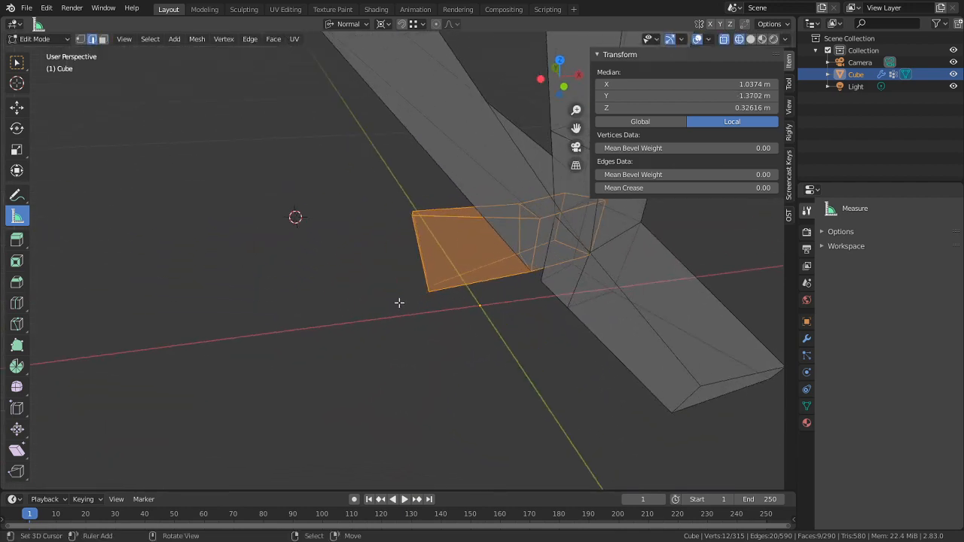
{"action": "key", "text": "KP_1"}
{"action": "key", "text": "g"}
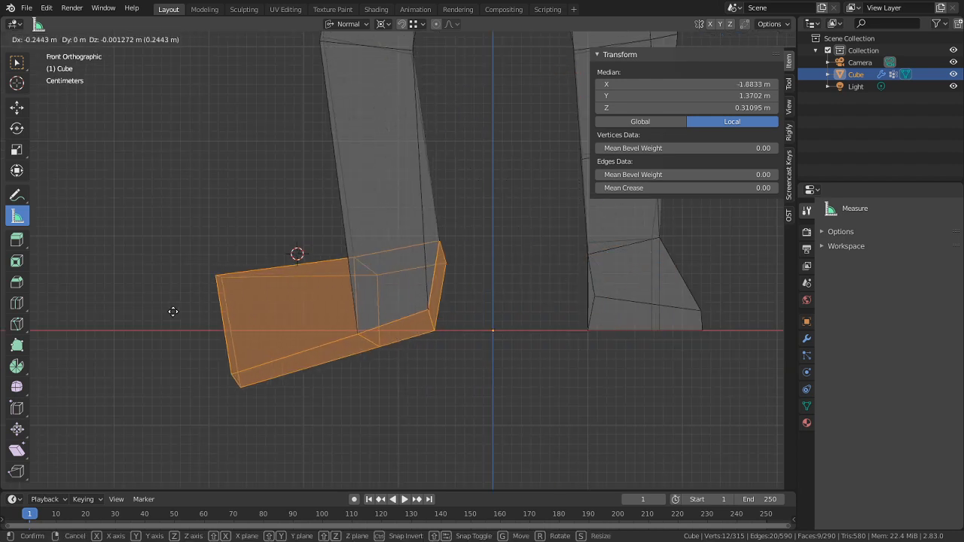
{"action": "left_click", "coordinate": [209, 301]}
{"action": "scroll", "coordinate": [412, 343], "scroll_direction": "down", "scroll_amount": 2}
{"action": "key", "text": "g"}
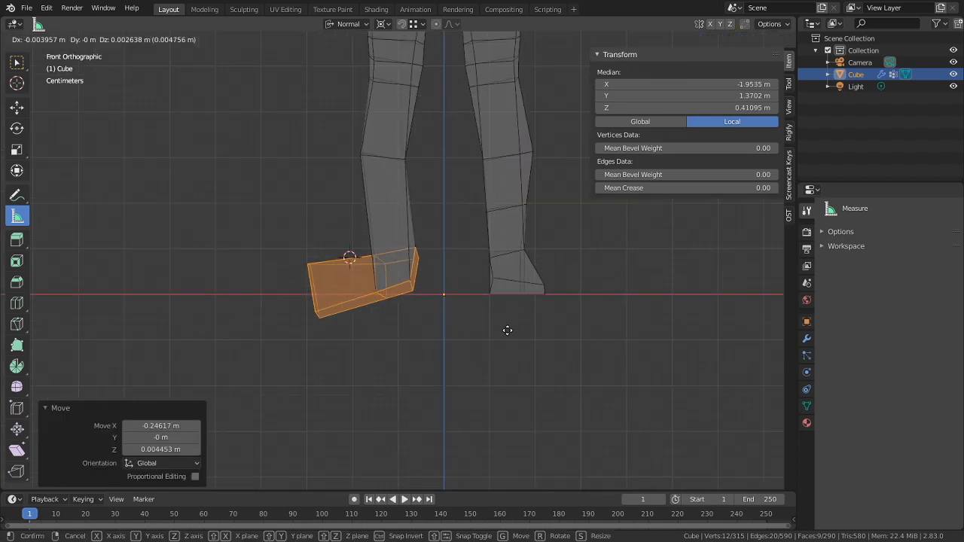
{"action": "left_click", "coordinate": [484, 329]}
Rotate the foot counter to its tilt in perspective view and shift it about 0.049 m in Y
{"action": "middle_click_drag", "start_coordinate": [484, 329], "coordinate": [396, 291]}
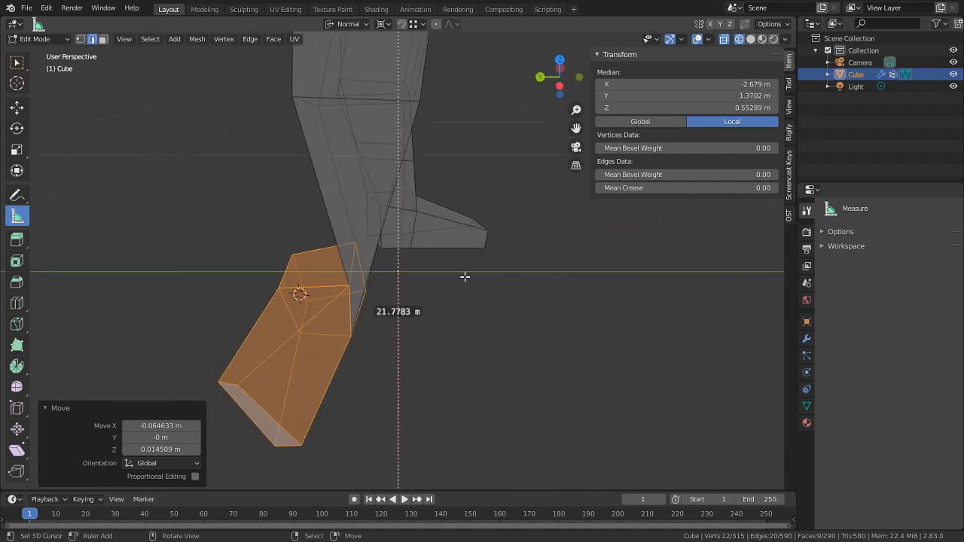
{"action": "middle_click_drag", "start_coordinate": [464, 276], "coordinate": [555, 216]}
{"action": "key", "text": "r"}
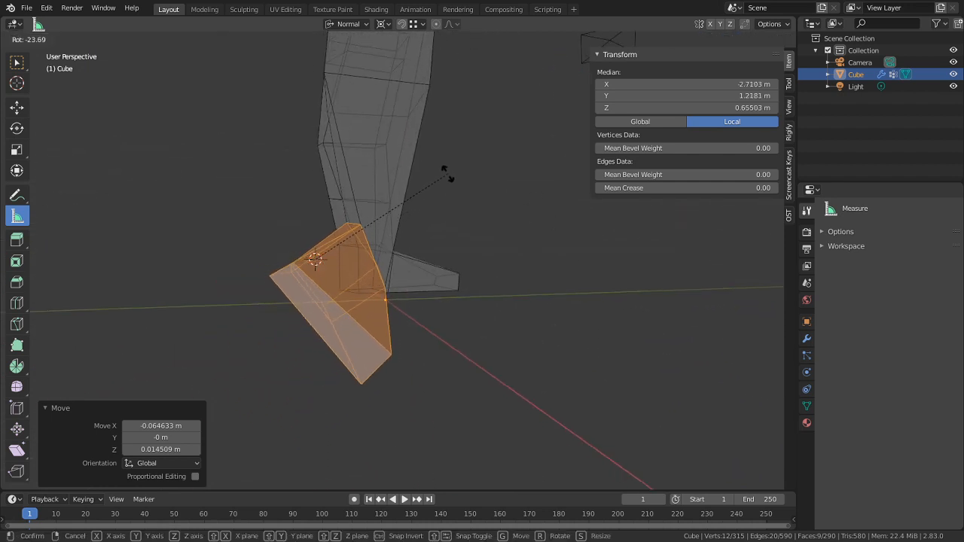
{"action": "left_click", "coordinate": [454, 196]}
{"action": "middle_click_drag", "start_coordinate": [454, 196], "coordinate": [369, 142]}
{"action": "key", "text": "g"}
{"action": "left_click", "coordinate": [228, 255]}
{"action": "scroll", "coordinate": [557, 216], "scroll_direction": "up", "scroll_amount": 1}
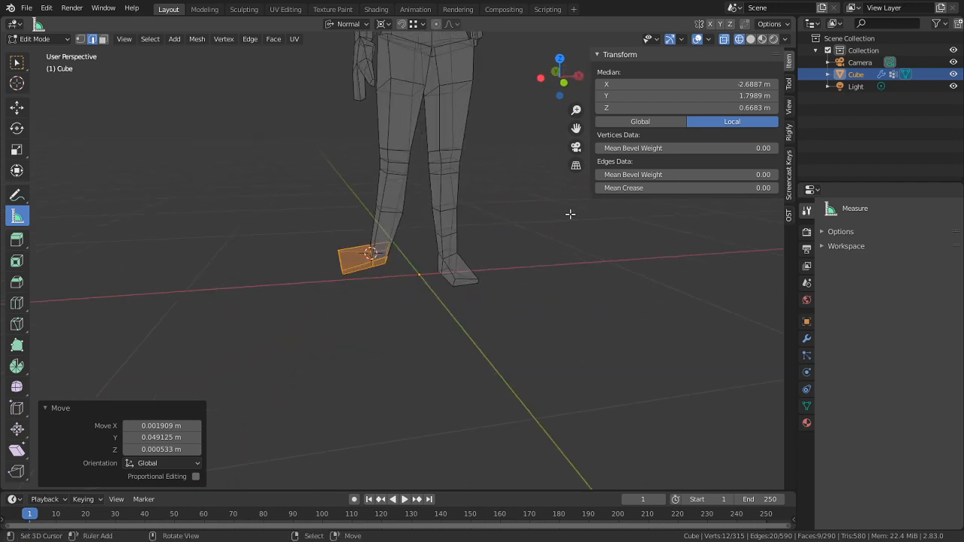
Leave mesh editing with nothing selected and examine the whole figure in solid shading
{"action": "key", "text": "alt+a"}
{"action": "key", "text": "Tab"}
{"action": "scroll", "coordinate": [520, 259], "scroll_direction": "down", "scroll_amount": 3}
{"action": "middle_click_drag", "start_coordinate": [460, 273], "coordinate": [467, 368]}
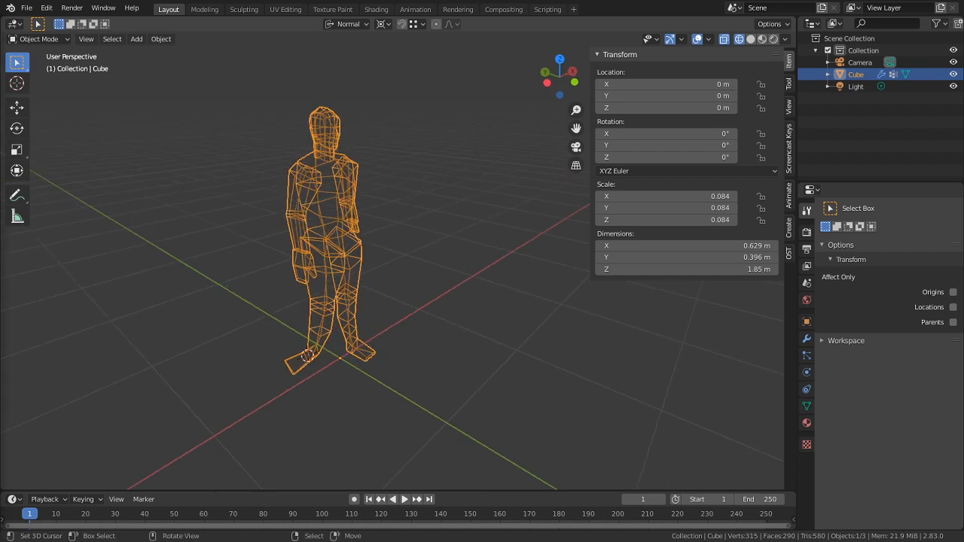
{"action": "middle_click_drag", "start_coordinate": [253, 269], "coordinate": [447, 241]}
{"action": "scroll", "coordinate": [372, 229], "scroll_direction": "up", "scroll_amount": 3}
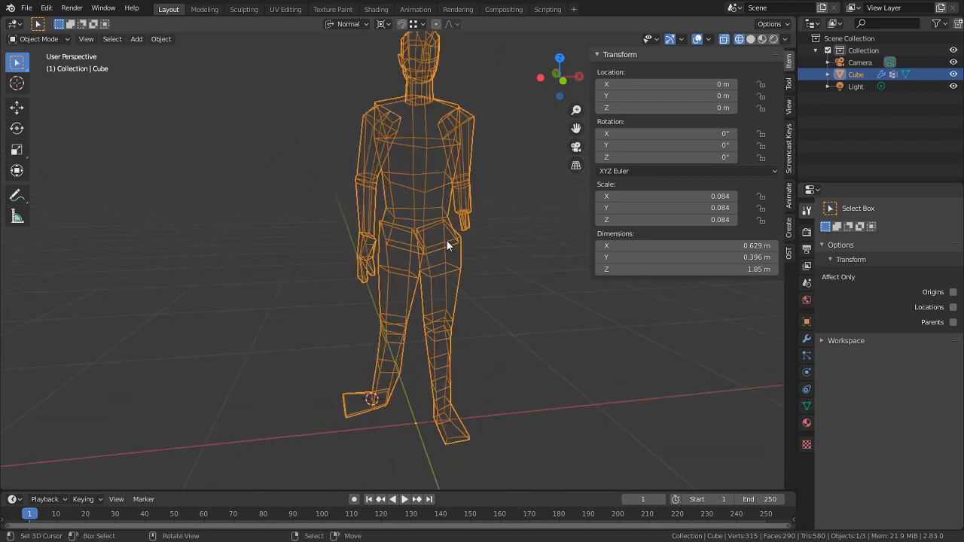
{"action": "left_click", "coordinate": [751, 38]}
{"action": "scroll", "coordinate": [519, 214], "scroll_direction": "up", "scroll_amount": 2}
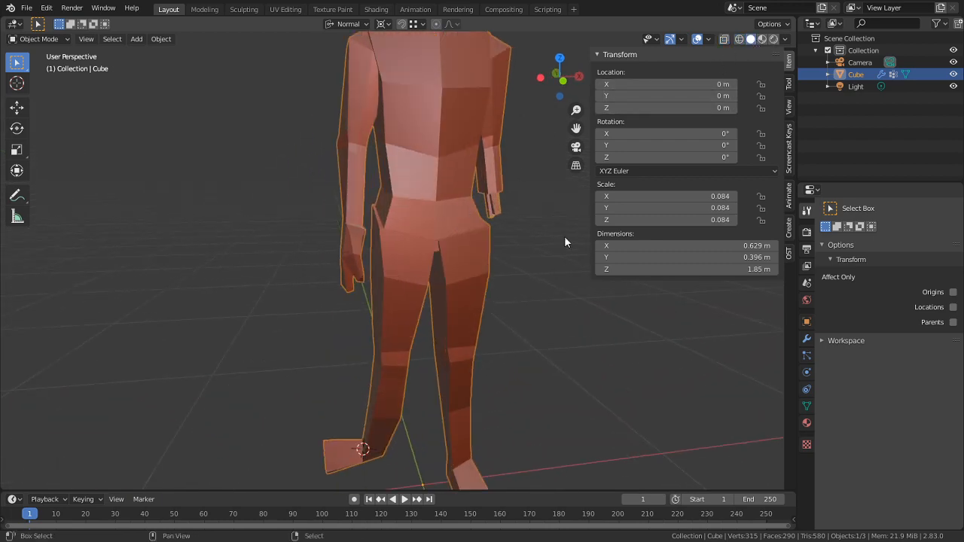
{"action": "middle_click_drag", "start_coordinate": [564, 236], "coordinate": [457, 309]}
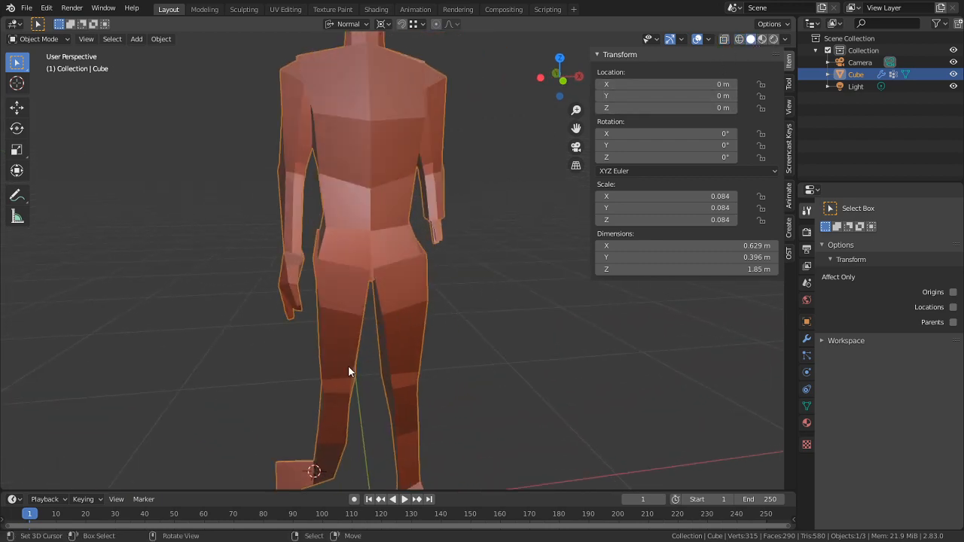
Resume mesh editing and select all linked geometry of the small hand stub at the left wrist
{"action": "key", "text": "Tab"}
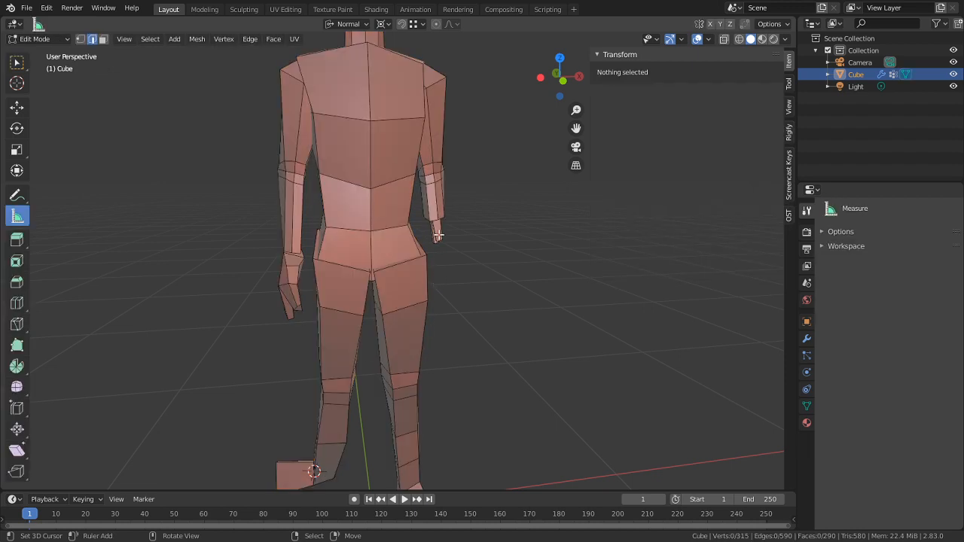
{"action": "key", "text": "l"}
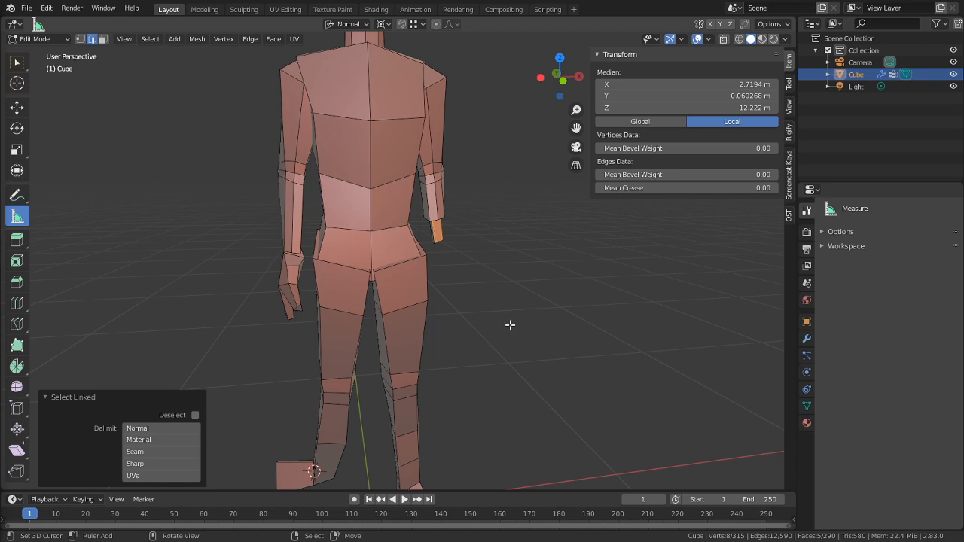
{"action": "middle_click_drag", "start_coordinate": [270, 379], "coordinate": [426, 334]}
{"action": "scroll", "coordinate": [452, 358], "scroll_direction": "down", "scroll_amount": 3}
{"action": "scroll", "coordinate": [425, 354], "scroll_direction": "down", "scroll_amount": 3}
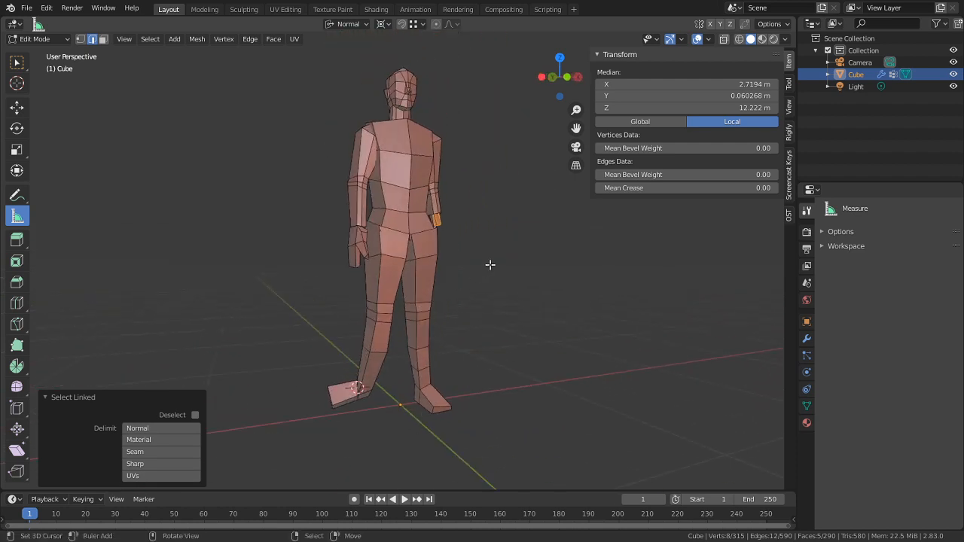
Duplicate the selected hand stub and place the copy at the right ankle with snapping on
{"action": "scroll", "coordinate": [441, 215], "scroll_direction": "up", "scroll_amount": 2}
{"action": "middle_click_drag", "start_coordinate": [442, 215], "coordinate": [432, 188]}
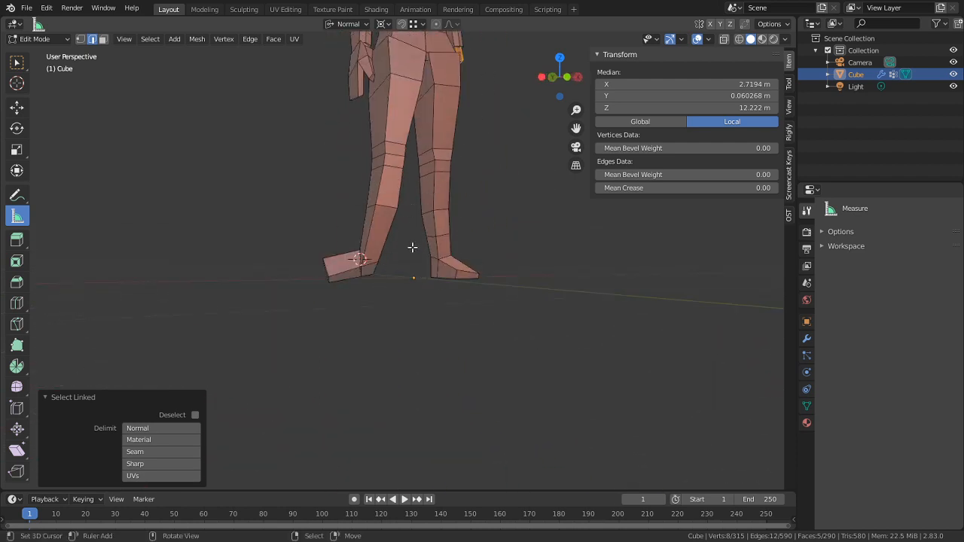
{"action": "key", "text": "shift+d"}
{"action": "left_click", "coordinate": [370, 265]}
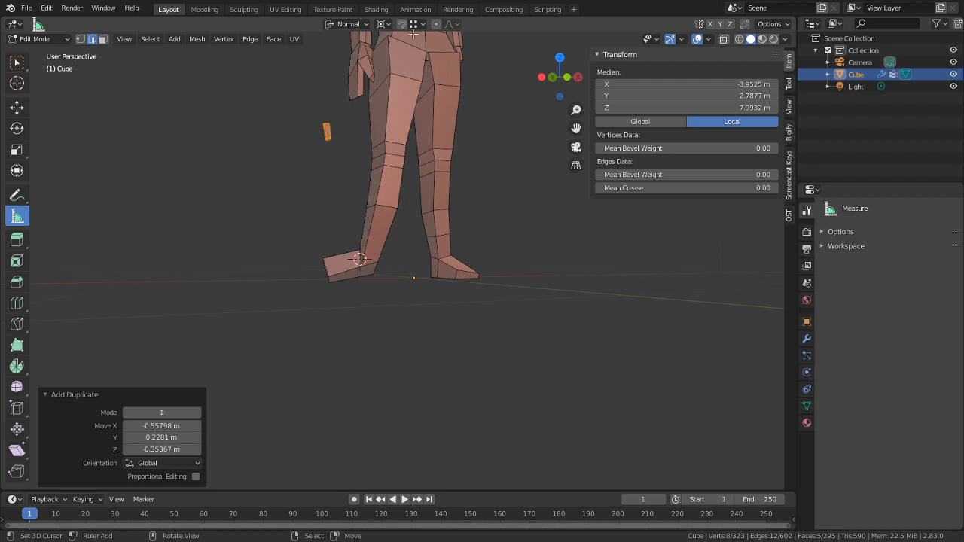
{"action": "key", "text": "shift+Tab"}
{"action": "key", "text": "g"}
{"action": "left_click", "coordinate": [369, 256]}
{"action": "scroll", "coordinate": [376, 255], "scroll_direction": "up", "scroll_amount": 4}
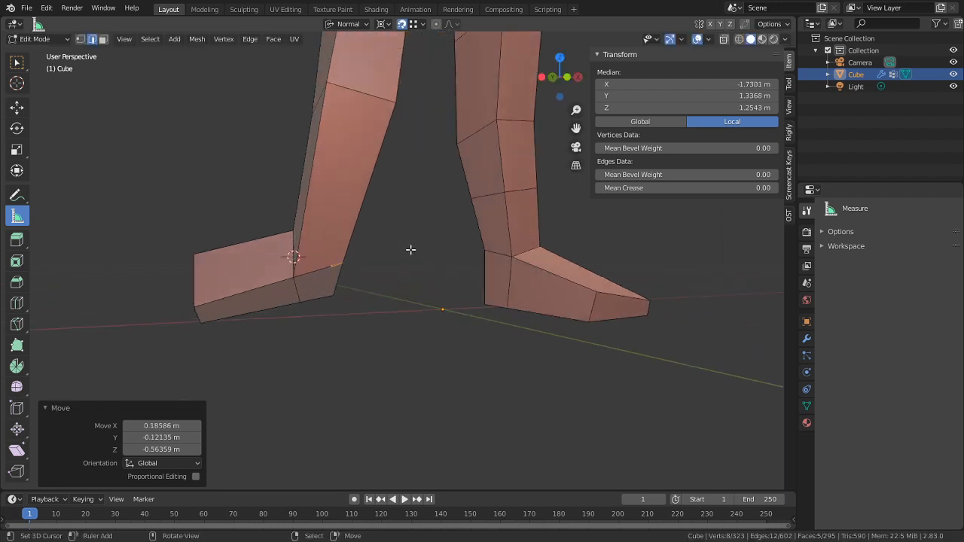
Rotate the copied stub 18.4° at the right ankle in a side-on perspective view
{"action": "middle_click_drag", "start_coordinate": [411, 249], "coordinate": [617, 238]}
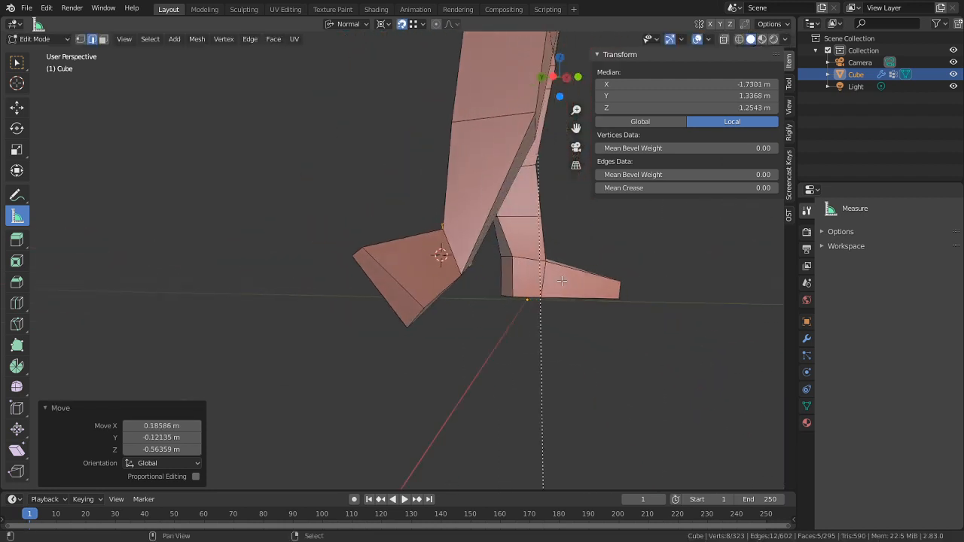
{"action": "key", "text": "r"}
{"action": "left_click", "coordinate": [625, 288]}
{"action": "key", "text": "g"}
{"action": "right_click", "coordinate": [634, 291]}
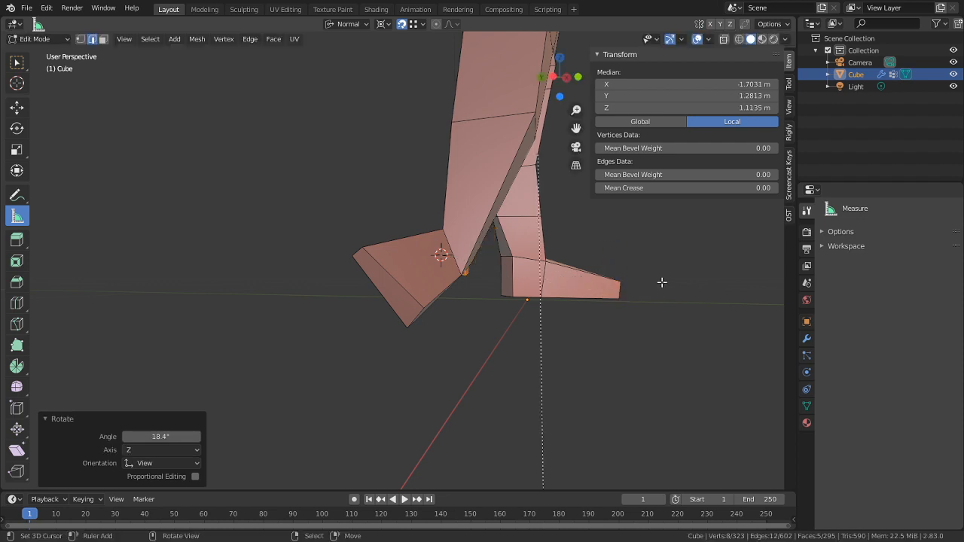
Turn off snapping and shift the copied stub about -0.042 m in Y, followed by about -0.024 m in X
{"action": "key", "text": "shift+Tab"}
{"action": "mouse_move", "coordinate": [563, 289]}
{"action": "middle_mouse_down"}
{"action": "mouse_move", "coordinate": [635, 291]}
{"action": "mouse_move", "coordinate": [574, 297]}
{"action": "middle_mouse_up"}
{"action": "key", "text": "g"}
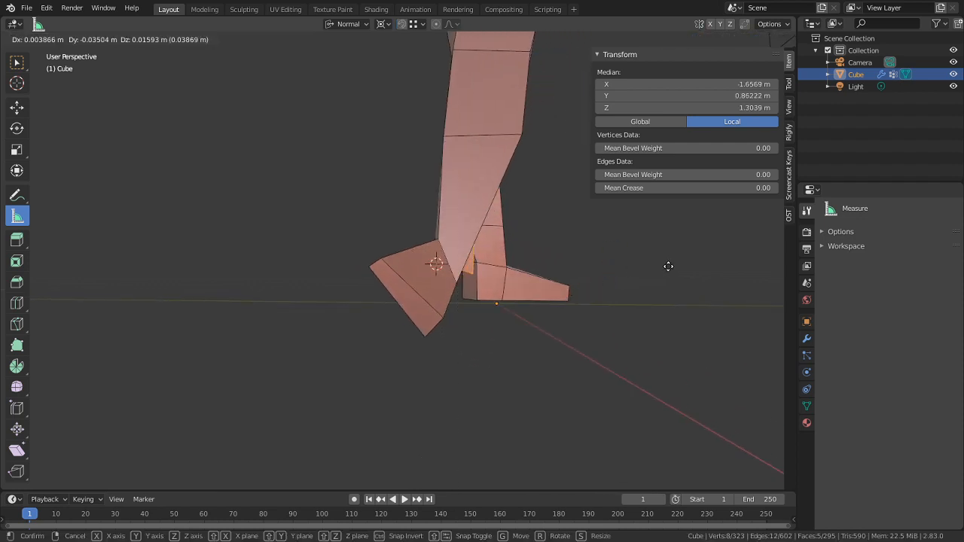
{"action": "left_click", "coordinate": [715, 289]}
{"action": "middle_click_drag", "start_coordinate": [681, 281], "coordinate": [554, 279]}
{"action": "key", "text": "g"}
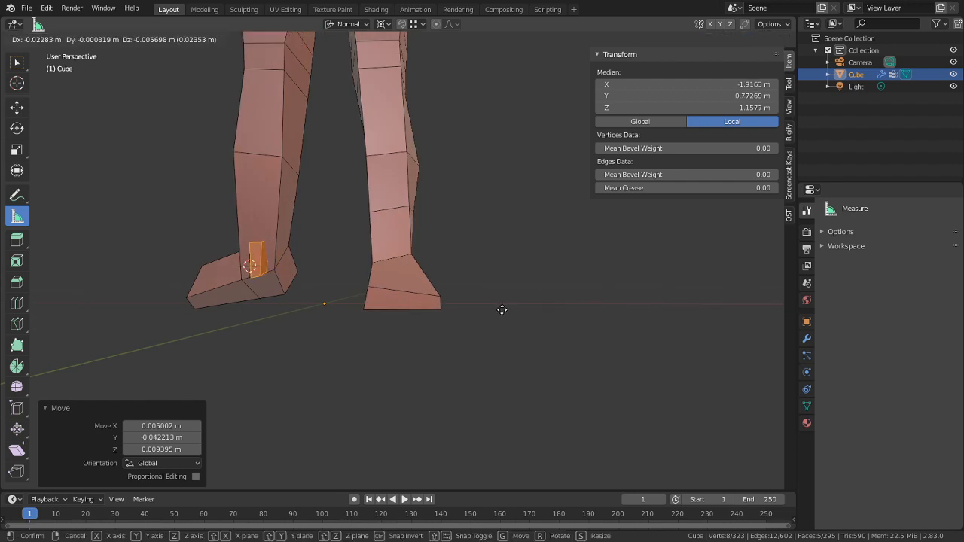
{"action": "left_click", "coordinate": [502, 308]}
Fine-position the copied stub at the right ankle, shifting it about 0.012 m in Y and -0.004 m in X
{"action": "middle_click_drag", "start_coordinate": [502, 308], "coordinate": [656, 333]}
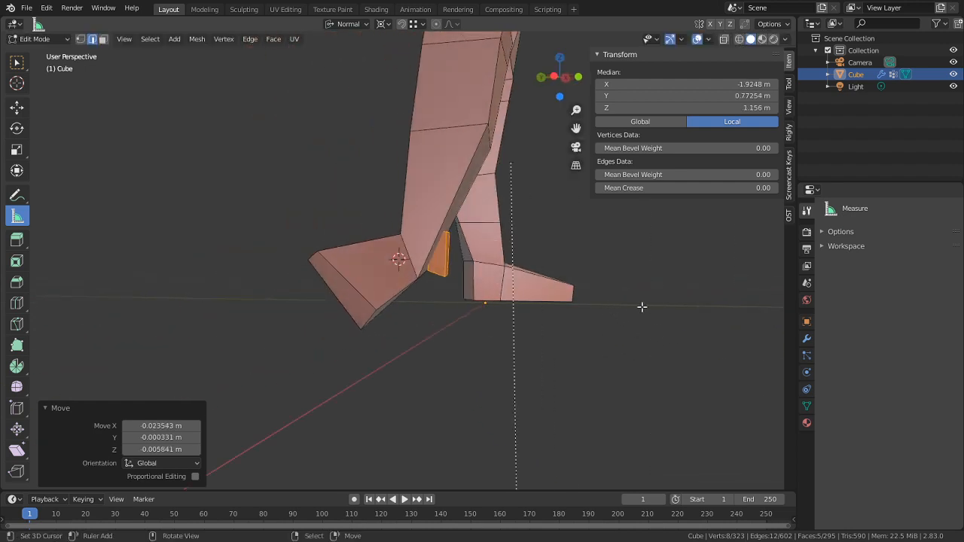
{"action": "key", "text": "g"}
{"action": "left_click", "coordinate": [590, 332]}
{"action": "middle_click_drag", "start_coordinate": [590, 332], "coordinate": [473, 311]}
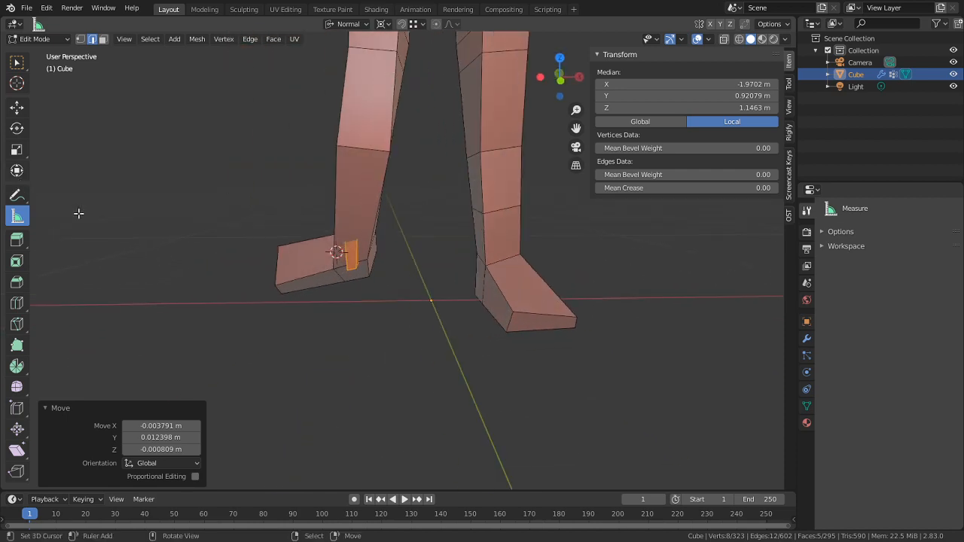
Isolate the copied stub, delete one of its long faces and reveal the rest of the mesh
{"action": "scroll", "coordinate": [309, 247], "scroll_direction": "up", "scroll_amount": 5}
{"action": "middle_click_drag", "start_coordinate": [309, 247], "coordinate": [461, 284]}
{"action": "key", "text": "KP_Decimal"}
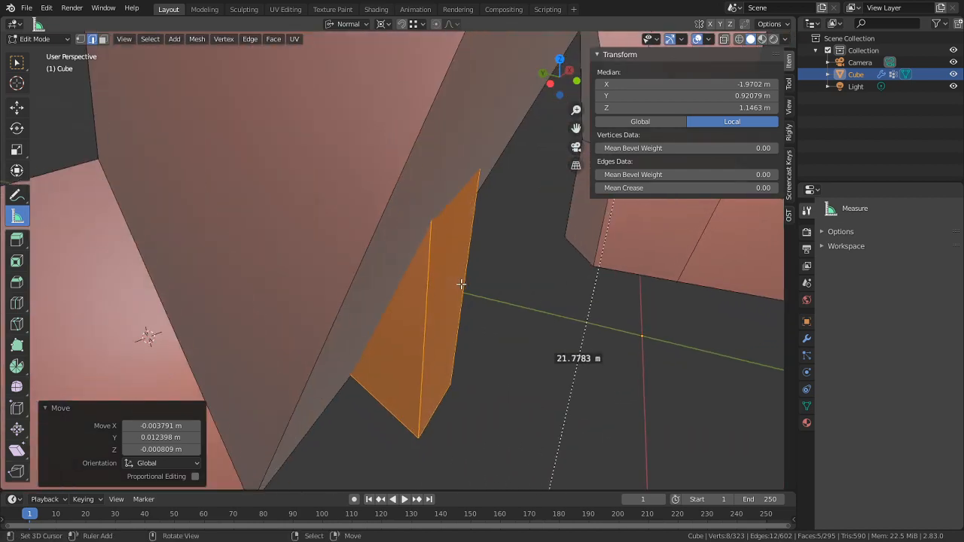
{"action": "key", "text": "shift+h"}
{"action": "middle_click_drag", "start_coordinate": [396, 279], "coordinate": [527, 239]}
{"action": "key", "text": "3"}
{"action": "left_click", "coordinate": [415, 232]}
{"action": "key", "text": "x"}
{"action": "left_click", "coordinate": [442, 183]}
{"action": "key", "text": "alt+h"}
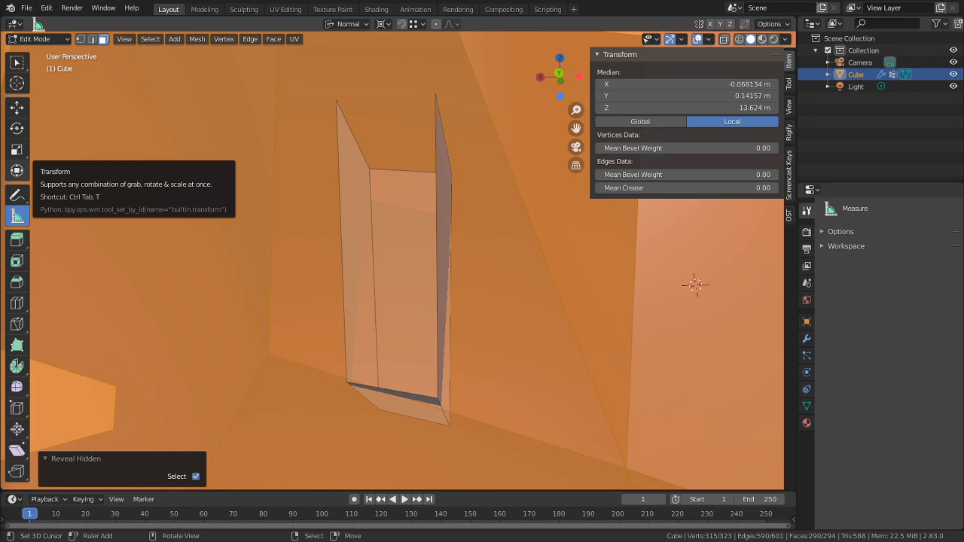
Leave mesh editing and examine the figure from the feet up to the torso and head
{"action": "middle_click_drag", "start_coordinate": [204, 391], "coordinate": [453, 322]}
{"action": "key", "text": "Tab"}
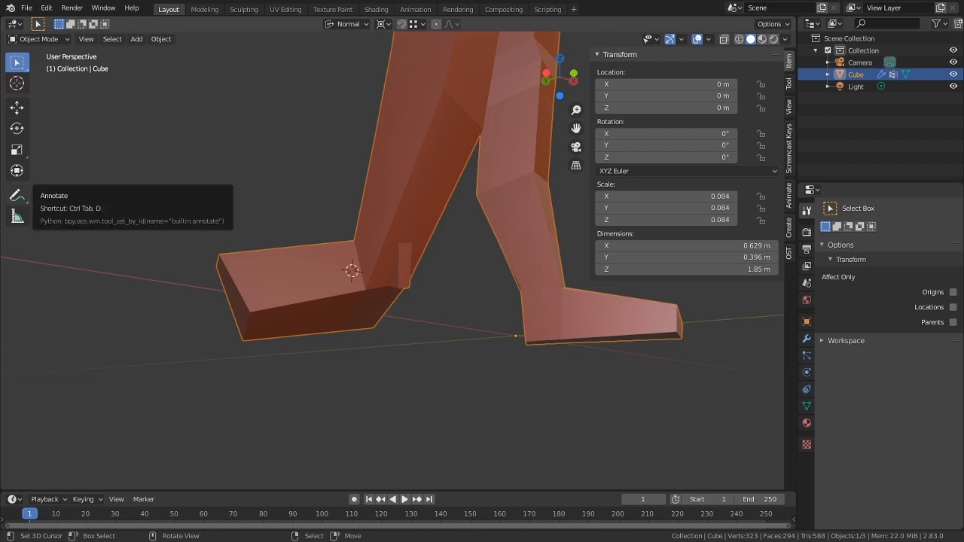
{"action": "middle_click_drag", "start_coordinate": [349, 213], "coordinate": [380, 263]}
{"action": "scroll", "coordinate": [380, 262], "scroll_direction": "down", "scroll_amount": 3}
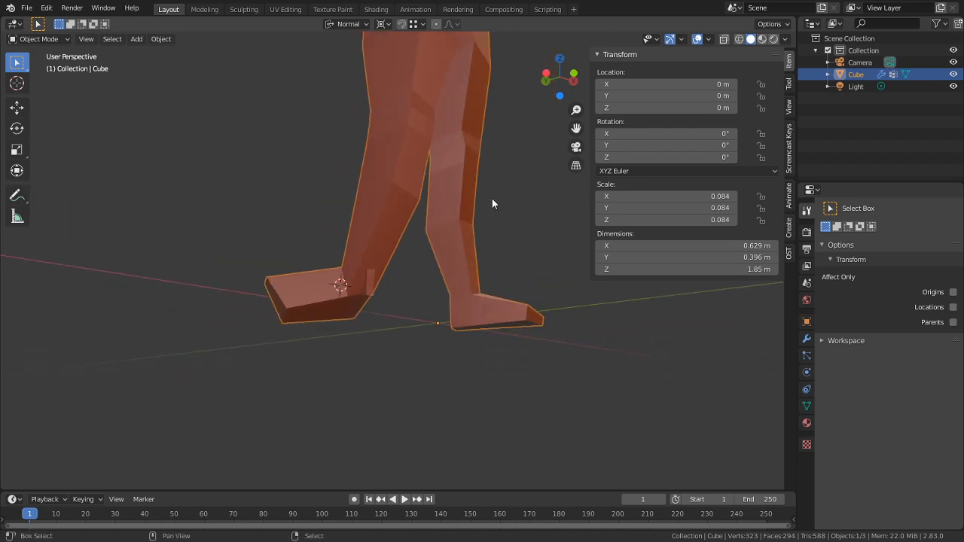
{"action": "middle_click_drag", "start_coordinate": [491, 197], "coordinate": [429, 377], "text": "shift"}
{"action": "middle_click_drag", "start_coordinate": [367, 186], "coordinate": [313, 330], "text": "shift"}
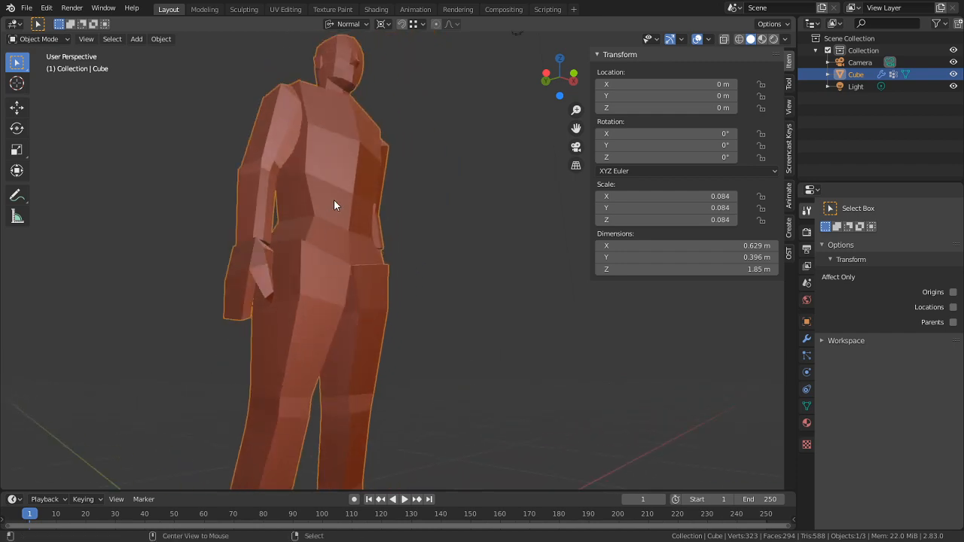
{"action": "middle_click_drag", "start_coordinate": [333, 199], "coordinate": [388, 234], "text": "shift"}
{"action": "scroll", "coordinate": [437, 168], "scroll_direction": "up", "scroll_amount": 4}
{"action": "middle_click_drag", "start_coordinate": [481, 68], "coordinate": [409, 167]}
{"action": "scroll", "coordinate": [410, 174], "scroll_direction": "down", "scroll_amount": 5}
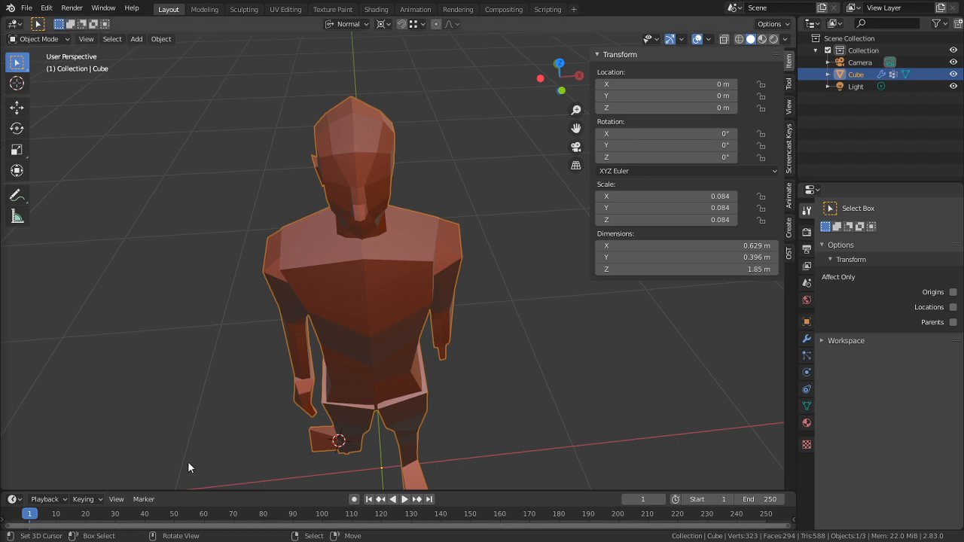
{"action": "middle_click_drag", "start_coordinate": [392, 128], "coordinate": [490, 245]}
{"action": "key", "text": "Tab"}
{"action": "right_click", "coordinate": [383, 263]}
{"action": "right_click", "coordinate": [357, 261], "text": "shift"}
{"action": "key", "text": "Tab"}
Switch to Sculpt Mode and smooth the crown of the head with the Smooth brush
{"action": "scroll", "coordinate": [429, 249], "scroll_direction": "up", "scroll_amount": 2}
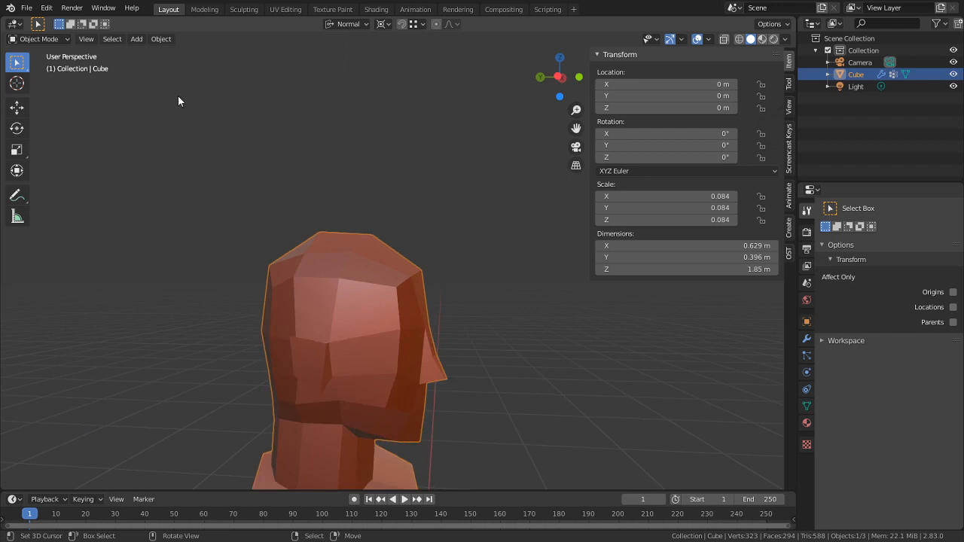
{"action": "left_click", "coordinate": [38, 39]}
{"action": "left_click", "coordinate": [31, 69]}
{"action": "scroll", "coordinate": [376, 220], "scroll_direction": "up", "scroll_amount": 3}
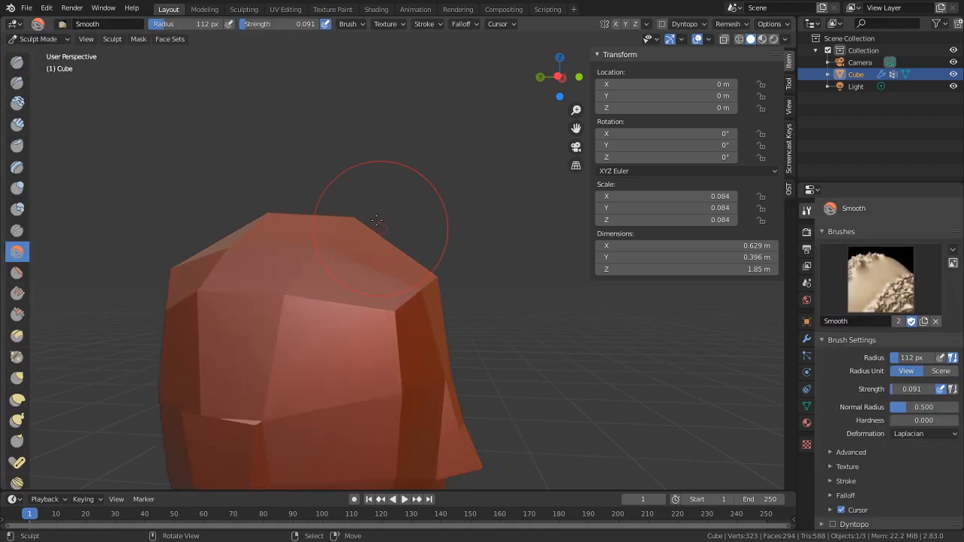
{"action": "mouse_move", "coordinate": [377, 220]}
{"action": "left_mouse_down"}
{"action": "mouse_move", "coordinate": [344, 228]}
{"action": "mouse_move", "coordinate": [282, 214]}
{"action": "left_mouse_up"}
{"action": "middle_click_drag", "start_coordinate": [283, 214], "coordinate": [293, 208]}
{"action": "left_click_drag", "start_coordinate": [293, 208], "coordinate": [261, 211]}
{"action": "mouse_move", "coordinate": [261, 212]}
{"action": "middle_mouse_down"}
{"action": "mouse_move", "coordinate": [512, 228]}
{"action": "mouse_move", "coordinate": [286, 290]}
{"action": "mouse_move", "coordinate": [399, 250]}
{"action": "middle_mouse_up"}
Continue smoothing the head in the side view and over the crown from the opposite side
{"action": "key", "text": "KP_1"}
{"action": "key", "text": "KP_3"}
{"action": "scroll", "coordinate": [293, 258], "scroll_direction": "up", "scroll_amount": 2}
{"action": "scroll", "coordinate": [398, 249], "scroll_direction": "up", "scroll_amount": 3}
{"action": "mouse_move", "coordinate": [363, 320]}
{"action": "left_mouse_down"}
{"action": "mouse_move", "coordinate": [349, 328]}
{"action": "mouse_move", "coordinate": [399, 354]}
{"action": "left_mouse_up"}
{"action": "scroll", "coordinate": [419, 400], "scroll_direction": "down", "scroll_amount": 4}
{"action": "mouse_move", "coordinate": [420, 399]}
{"action": "middle_mouse_down"}
{"action": "mouse_move", "coordinate": [509, 414]}
{"action": "mouse_move", "coordinate": [431, 393]}
{"action": "mouse_move", "coordinate": [452, 382]}
{"action": "middle_mouse_up"}
{"action": "scroll", "coordinate": [509, 414], "scroll_direction": "down", "scroll_amount": 4}
{"action": "scroll", "coordinate": [395, 335], "scroll_direction": "up", "scroll_amount": 2}
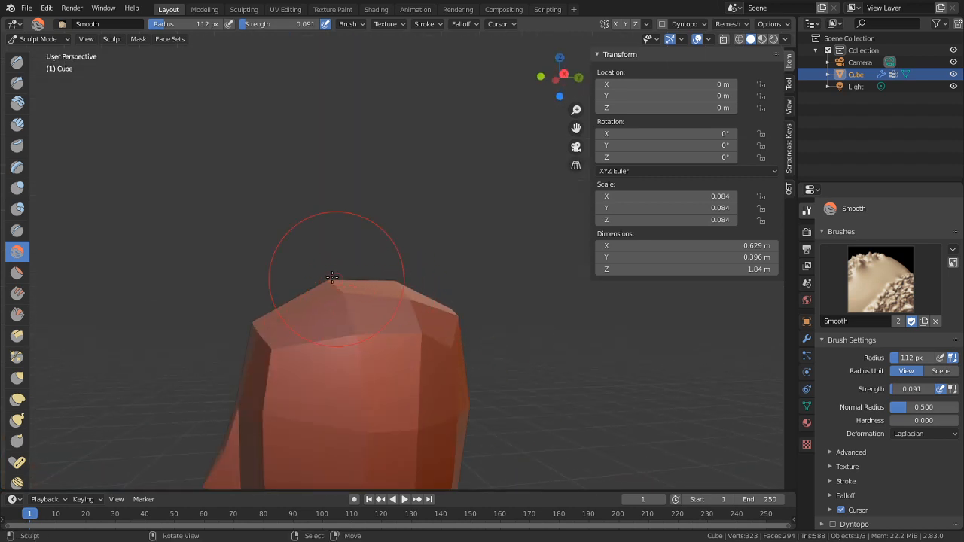
{"action": "mouse_move", "coordinate": [333, 277]}
{"action": "left_mouse_down"}
{"action": "mouse_move", "coordinate": [334, 286]}
{"action": "mouse_move", "coordinate": [365, 285]}
{"action": "mouse_move", "coordinate": [347, 290]}
{"action": "left_mouse_up"}
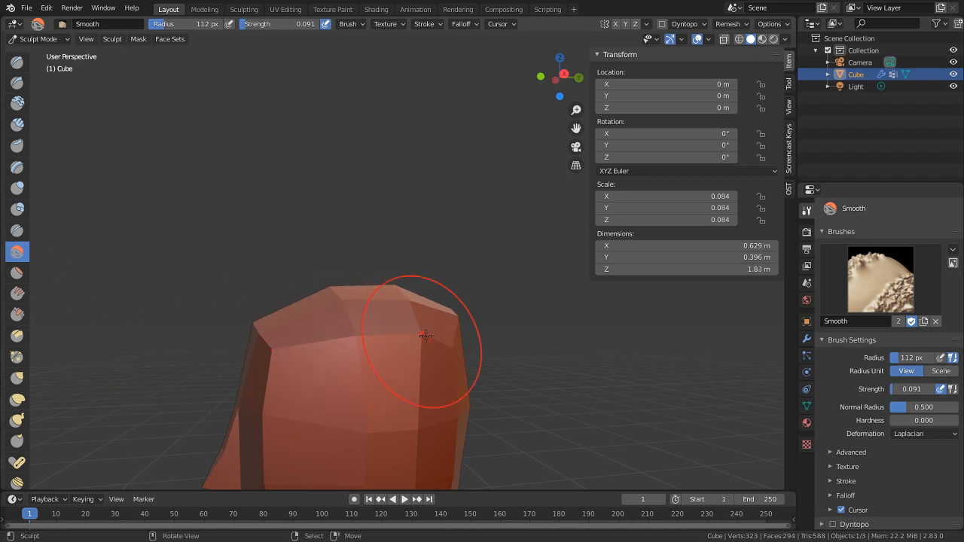
Return to mesh editing and select the faces across the front part of the skull's top
{"action": "middle_click_drag", "start_coordinate": [409, 355], "coordinate": [444, 313]}
{"action": "key", "text": "Tab"}
{"action": "right_click", "coordinate": [338, 323]}
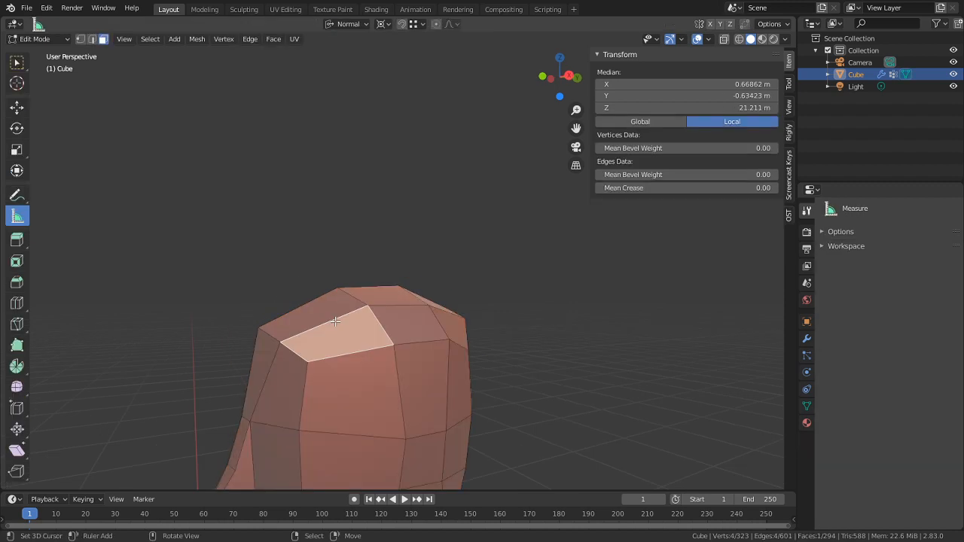
{"action": "right_click", "coordinate": [332, 315], "text": "shift"}
{"action": "mouse_move", "coordinate": [332, 316]}
{"action": "middle_mouse_down"}
{"action": "mouse_move", "coordinate": [352, 343]}
{"action": "mouse_move", "coordinate": [231, 349]}
{"action": "mouse_move", "coordinate": [530, 282]}
{"action": "mouse_move", "coordinate": [478, 331]}
{"action": "mouse_move", "coordinate": [378, 316]}
{"action": "mouse_move", "coordinate": [477, 311]}
{"action": "middle_mouse_up"}
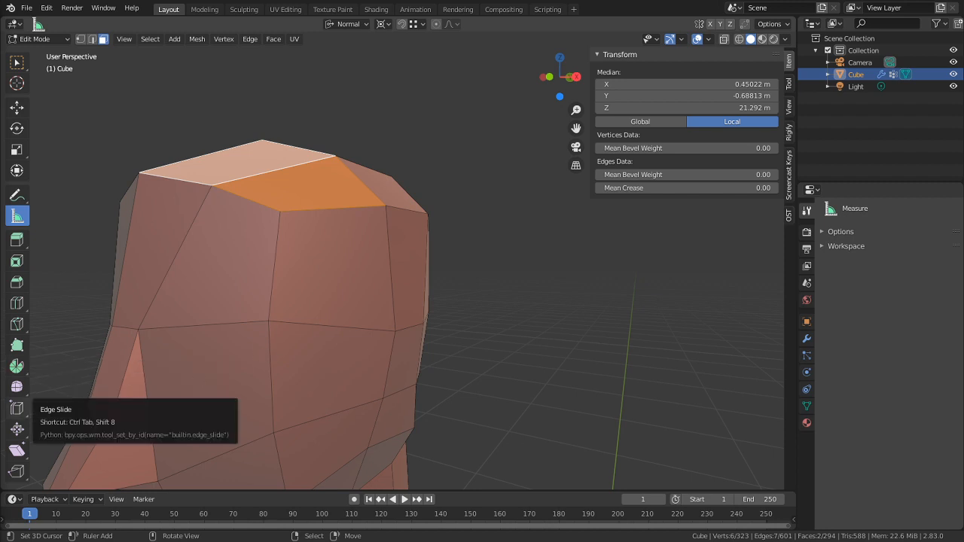
{"action": "middle_click_drag", "start_coordinate": [151, 320], "coordinate": [320, 359]}
{"action": "left_click", "coordinate": [275, 370], "text": "shift"}
{"action": "left_click", "coordinate": [246, 377], "text": "shift"}
{"action": "left_click", "coordinate": [289, 359], "text": "shift"}
{"action": "left_click", "coordinate": [322, 337], "text": "shift"}
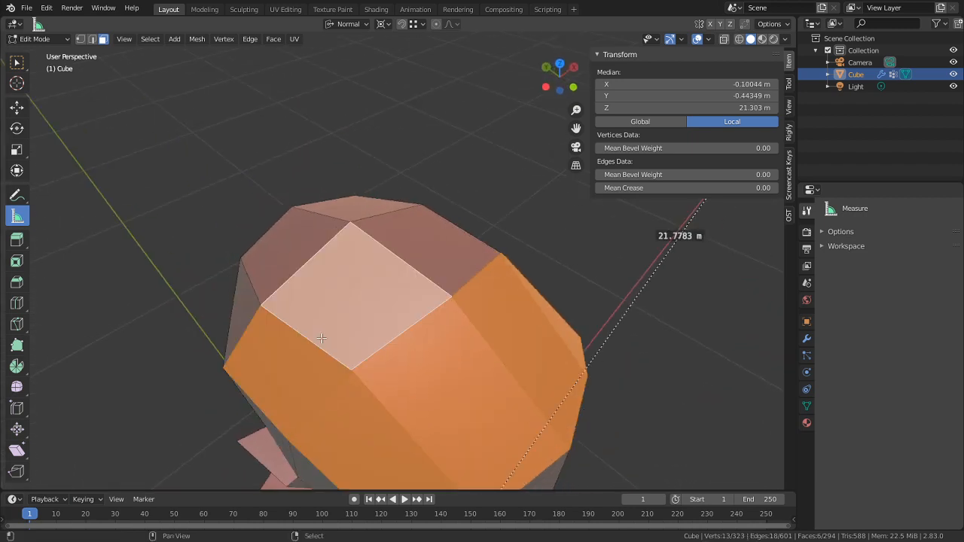
Extend the face selection over the rest of the skull's top, including the rear crown faces
{"action": "left_click", "coordinate": [444, 248], "text": "shift"}
{"action": "left_click", "coordinate": [399, 280], "text": "shift"}
{"action": "middle_click_drag", "start_coordinate": [399, 280], "coordinate": [333, 280]}
{"action": "left_click", "coordinate": [375, 255], "text": "shift"}
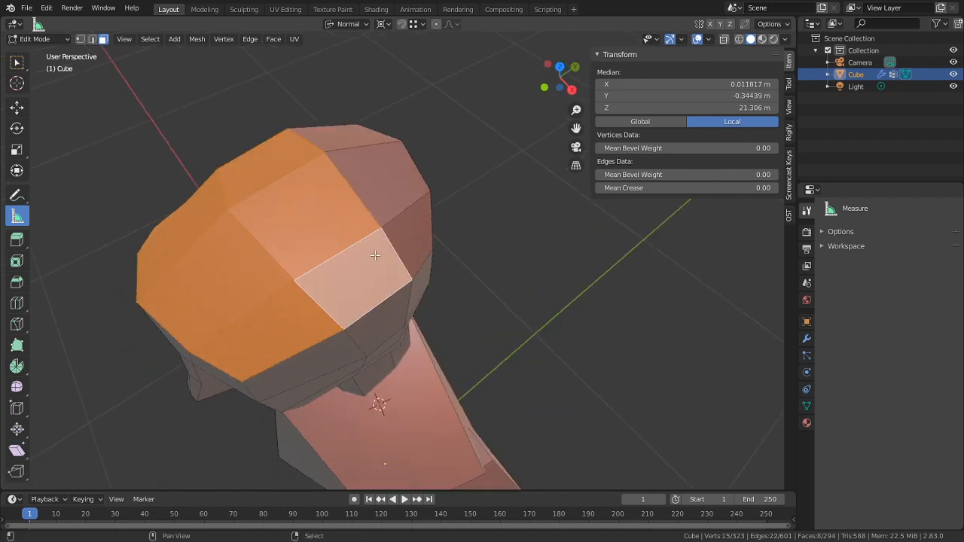
{"action": "left_click", "coordinate": [398, 244], "text": "shift"}
{"action": "left_click", "coordinate": [398, 224], "text": "shift"}
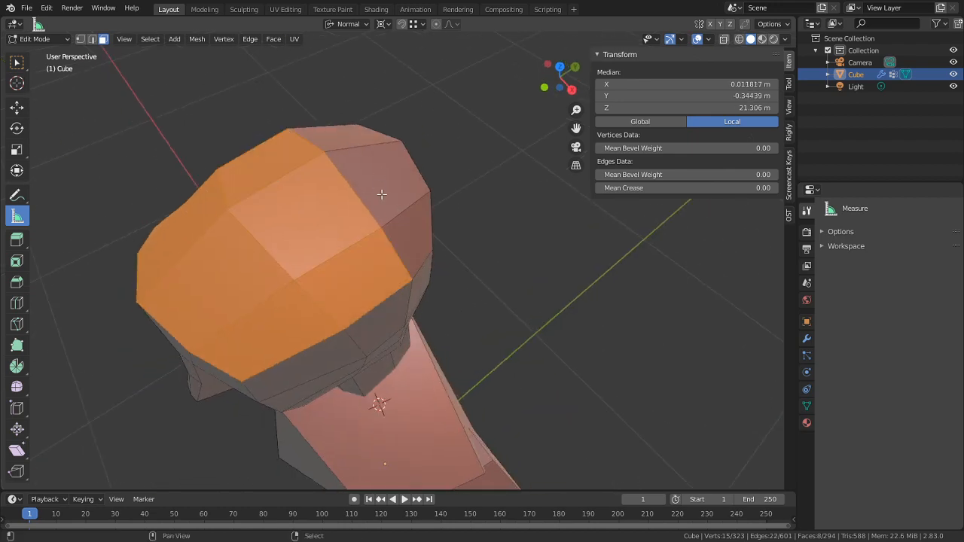
{"action": "left_click", "coordinate": [382, 194], "text": "shift"}
{"action": "left_click", "coordinate": [405, 228], "text": "shift"}
{"action": "middle_click_drag", "start_coordinate": [405, 228], "coordinate": [92, 273]}
{"action": "middle_click_drag", "start_coordinate": [382, 325], "coordinate": [357, 241]}
{"action": "left_click", "coordinate": [357, 241], "text": "shift"}
{"action": "left_click", "coordinate": [359, 202], "text": "shift"}
{"action": "middle_click_drag", "start_coordinate": [361, 199], "coordinate": [404, 299]}
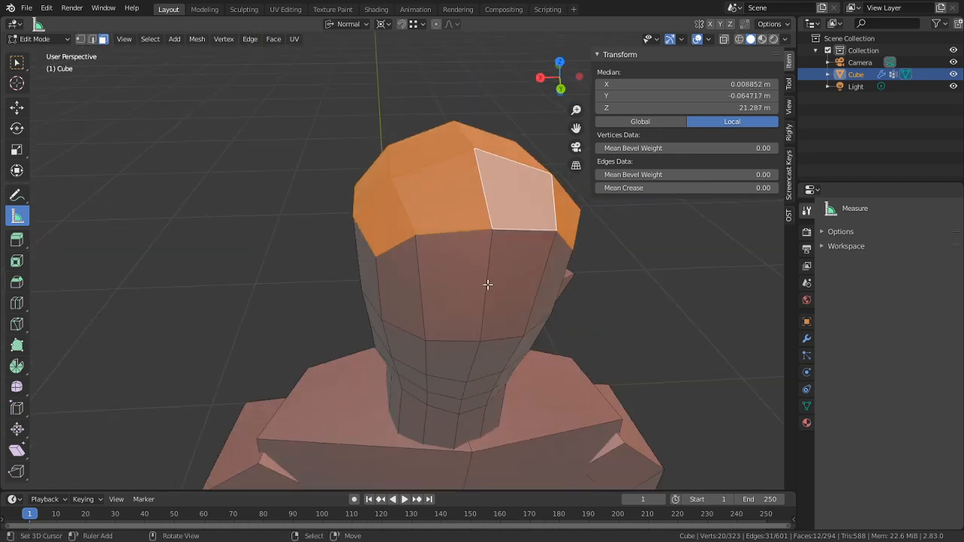
Extrude the selected crown faces slightly upward to form a raised cap on the head
{"action": "middle_click_drag", "start_coordinate": [487, 285], "coordinate": [546, 246]}
{"action": "middle_click_drag", "start_coordinate": [502, 269], "coordinate": [582, 254]}
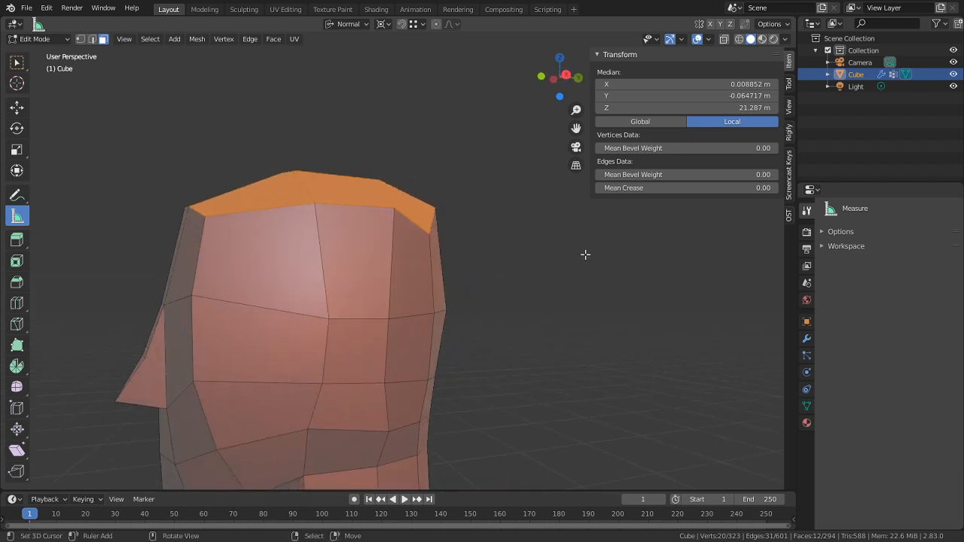
{"action": "key", "text": "e"}
{"action": "left_click", "coordinate": [555, 254]}
Select the faces below the raised cap from the left temple around to the back of the head
{"action": "left_click", "coordinate": [323, 286]}
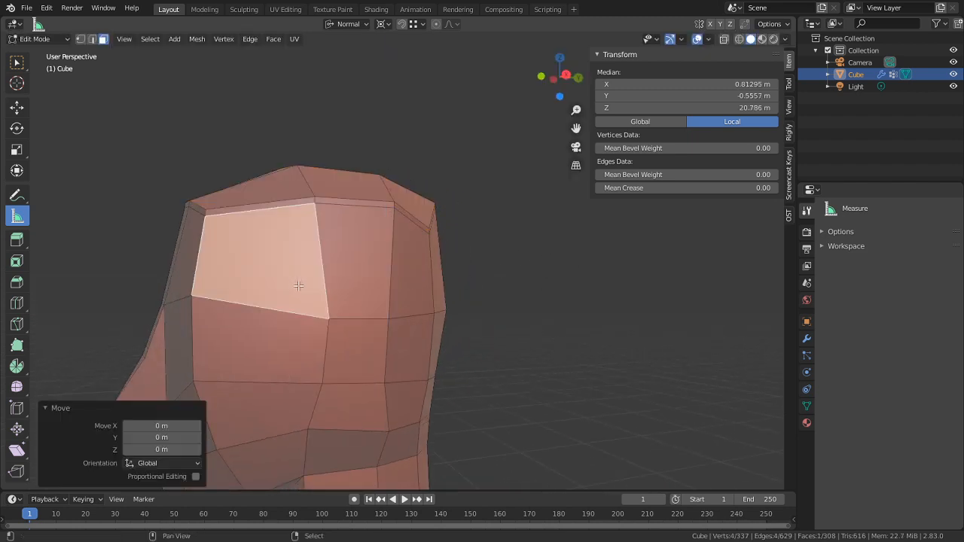
{"action": "left_click", "coordinate": [358, 271], "text": "shift"}
{"action": "left_click", "coordinate": [402, 279], "text": "shift"}
{"action": "left_click", "coordinate": [406, 345], "text": "shift"}
{"action": "middle_click_drag", "start_coordinate": [406, 344], "coordinate": [393, 327]}
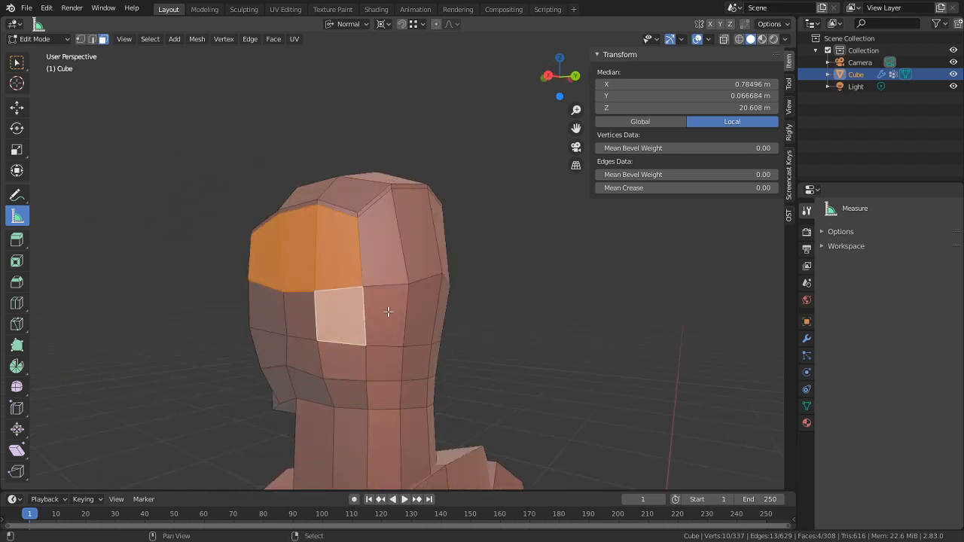
{"action": "left_click", "coordinate": [388, 311], "text": "shift"}
{"action": "left_click", "coordinate": [390, 259], "text": "shift"}
{"action": "left_click", "coordinate": [423, 310], "text": "shift"}
{"action": "left_click", "coordinate": [425, 240], "text": "shift"}
{"action": "middle_click_drag", "start_coordinate": [475, 259], "coordinate": [480, 269]}
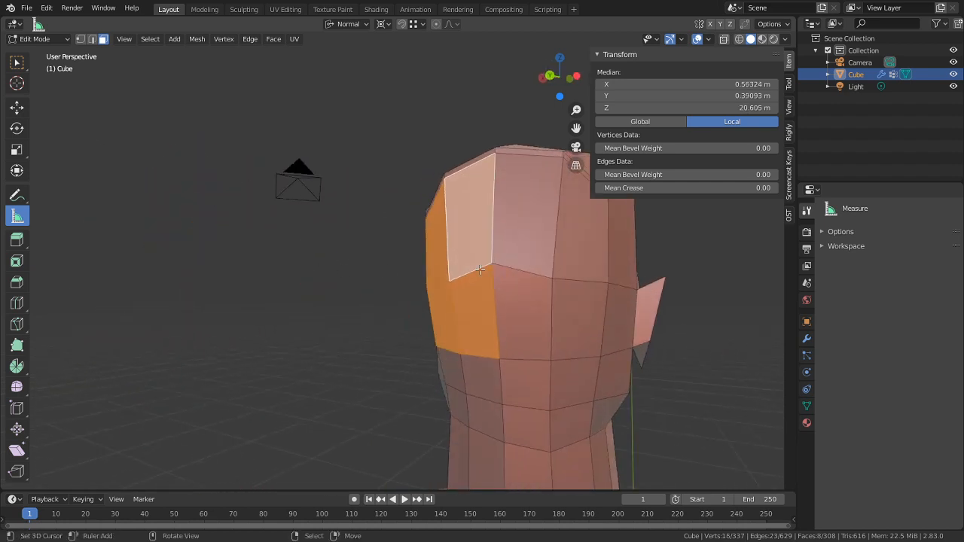
Extend the selection across the back of the head and onto the opposite side below the cap
{"action": "left_click", "coordinate": [525, 250], "text": "shift"}
{"action": "left_click", "coordinate": [581, 218], "text": "shift"}
{"action": "left_click", "coordinate": [525, 299], "text": "shift"}
{"action": "left_click", "coordinate": [574, 310], "text": "shift"}
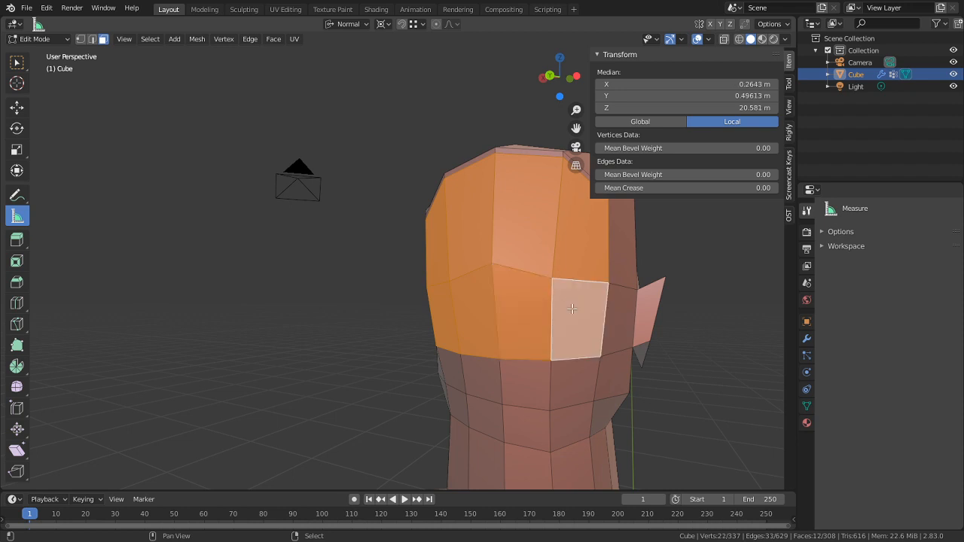
{"action": "middle_click_drag", "start_coordinate": [555, 299], "coordinate": [397, 363]}
{"action": "left_click", "coordinate": [350, 405], "text": "shift"}
{"action": "left_click", "coordinate": [350, 341], "text": "shift"}
{"action": "left_click", "coordinate": [412, 327], "text": "shift"}
{"action": "left_click", "coordinate": [387, 328], "text": "shift"}
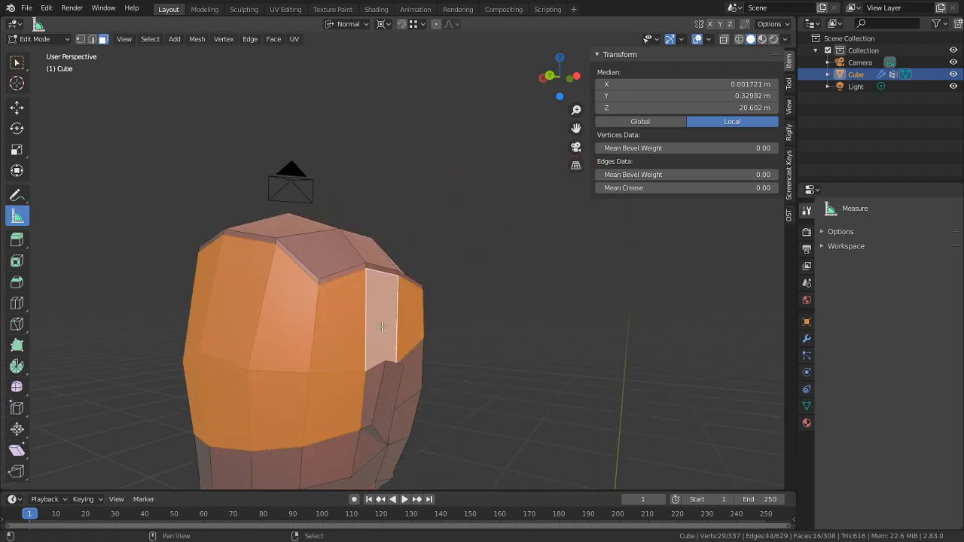
Extrude the selected side and back head faces in place and try to scale them along the X axis
{"action": "middle_click_drag", "start_coordinate": [384, 329], "coordinate": [208, 338]}
{"action": "key", "text": "e"}
{"action": "left_click", "coordinate": [161, 335]}
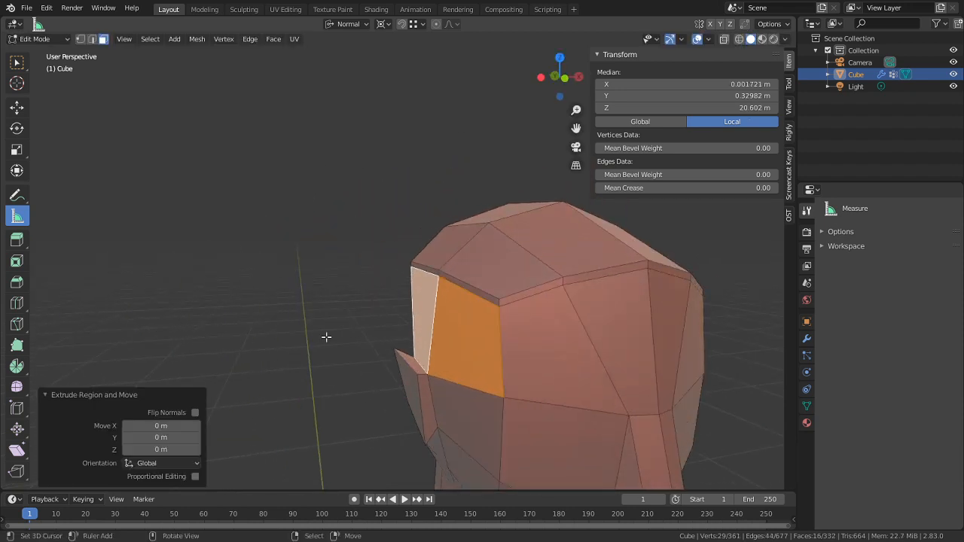
{"action": "key", "text": "s"}
{"action": "key", "text": "x"}
{"action": "key", "text": "x"}
{"action": "right_click", "coordinate": [306, 337]}
Snap the 3D cursor to the selected head faces
{"action": "key", "text": "shift+s"}
{"action": "left_click", "coordinate": [339, 361]}
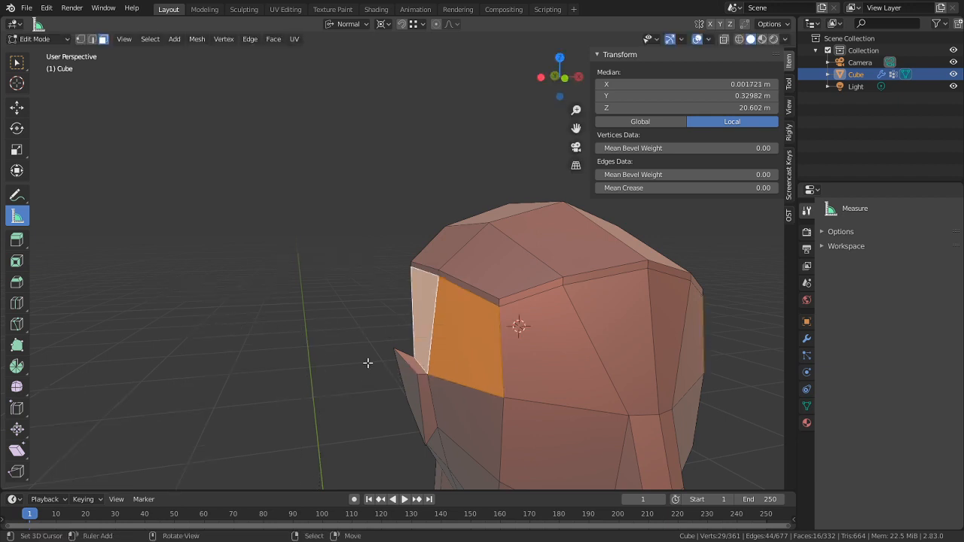
Scale the extruded head faces to about 1.03 along the normal X axis
{"action": "key", "text": "s"}
{"action": "key", "text": "x"}
{"action": "key", "text": "x"}
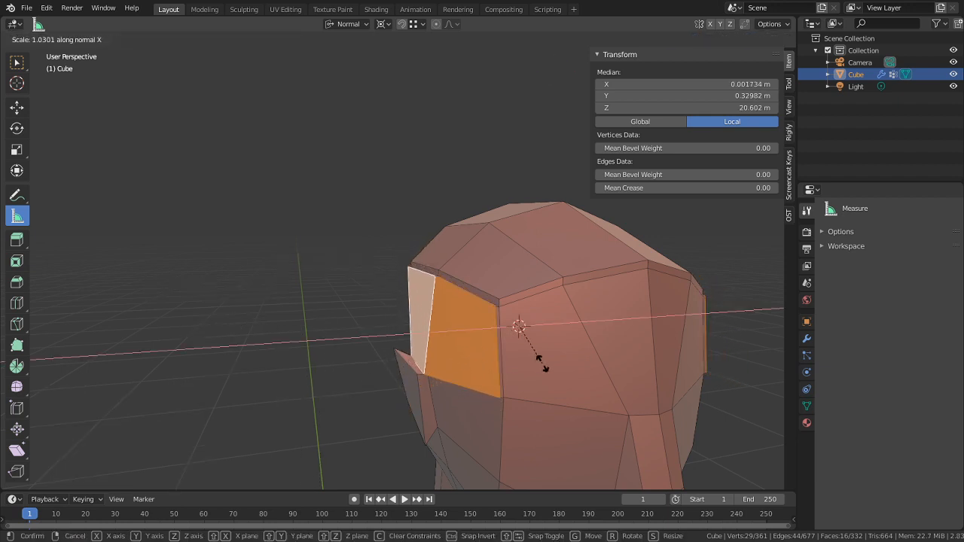
{"action": "left_click", "coordinate": [542, 363]}
Undo the scaling and extrusion of the side and back head faces and the last face selection
{"action": "key", "text": "ctrl+Tab"}
{"action": "mouse_move", "coordinate": [542, 364]}
{"action": "middle_mouse_down"}
{"action": "mouse_move", "coordinate": [456, 355]}
{"action": "mouse_move", "coordinate": [506, 366]}
{"action": "mouse_move", "coordinate": [494, 351]}
{"action": "mouse_move", "coordinate": [610, 348]}
{"action": "middle_mouse_up"}
{"action": "mouse_move", "coordinate": [549, 351]}
{"action": "middle_mouse_down", "text": "ctrl"}
{"action": "mouse_move", "coordinate": [580, 349]}
{"action": "mouse_move", "coordinate": [538, 333]}
{"action": "mouse_move", "coordinate": [523, 359]}
{"action": "mouse_move", "coordinate": [455, 364]}
{"action": "mouse_move", "coordinate": [505, 365]}
{"action": "middle_mouse_up", "text": "ctrl"}
{"action": "key", "text": "Tab"}
{"action": "key", "text": "ctrl+z"}
{"action": "key", "text": "ctrl+z"}
{"action": "key", "text": "ctrl+z"}
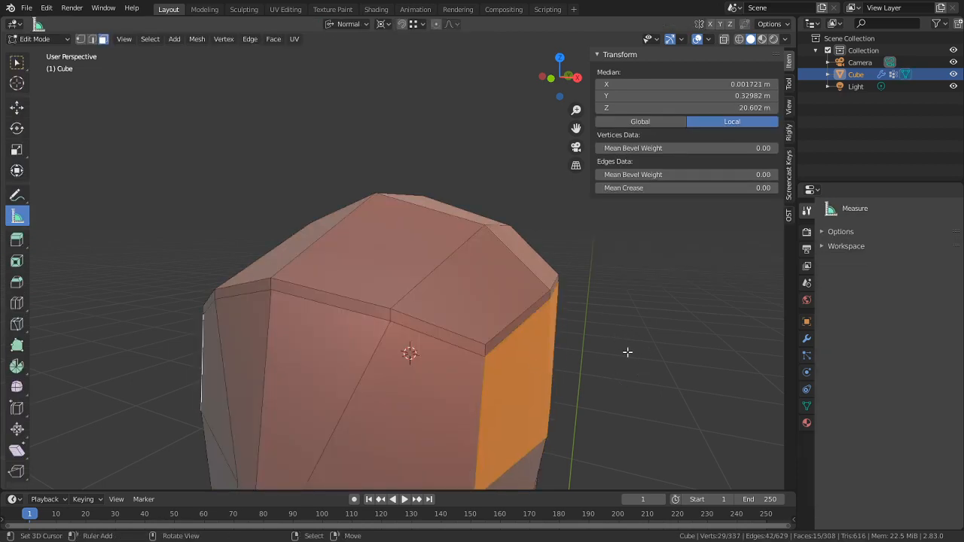
Extrude the selected side and back head faces in place and scale them slightly outward
{"action": "middle_click_drag", "start_coordinate": [627, 351], "coordinate": [706, 337]}
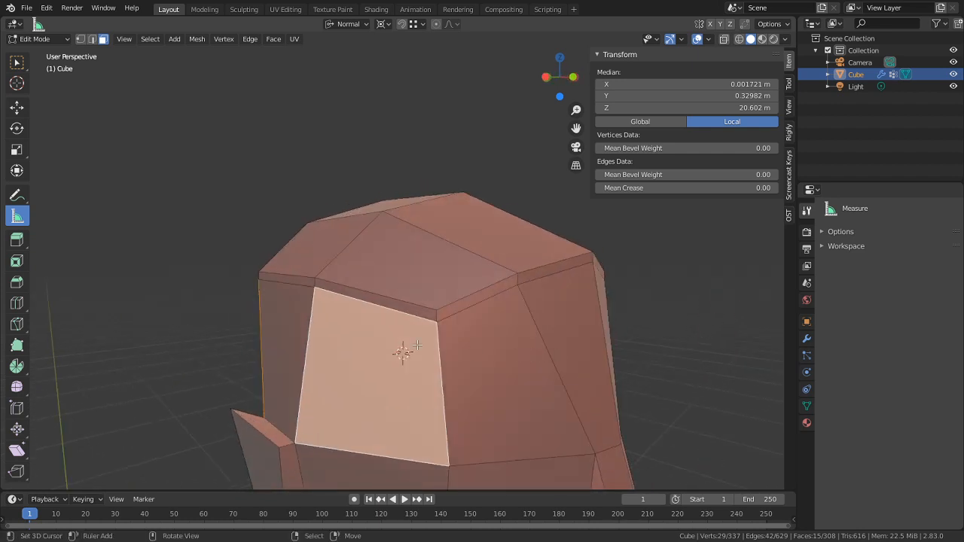
{"action": "middle_click_drag", "start_coordinate": [418, 344], "coordinate": [343, 332]}
{"action": "mouse_move", "coordinate": [528, 331]}
{"action": "middle_mouse_down"}
{"action": "mouse_move", "coordinate": [625, 333]}
{"action": "mouse_move", "coordinate": [521, 345]}
{"action": "middle_mouse_up"}
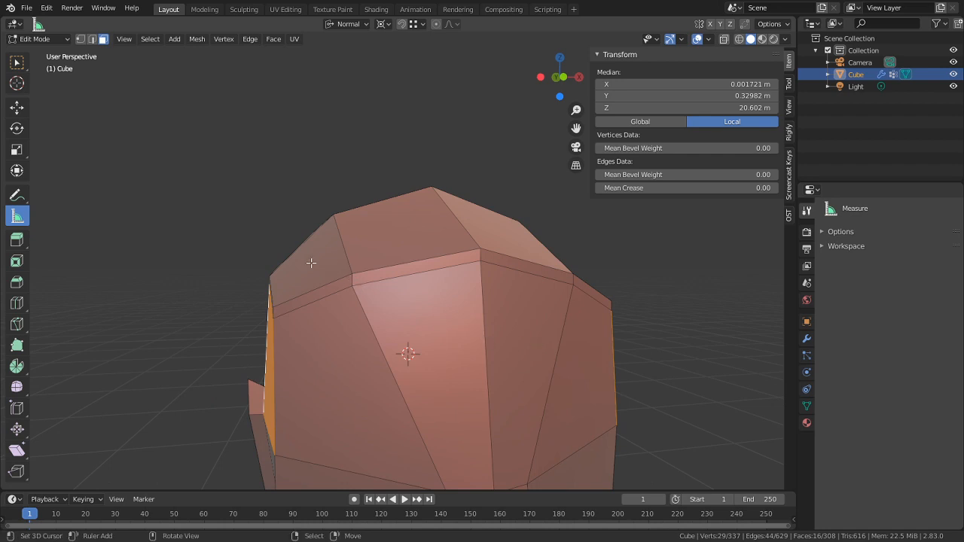
{"action": "key", "text": "e"}
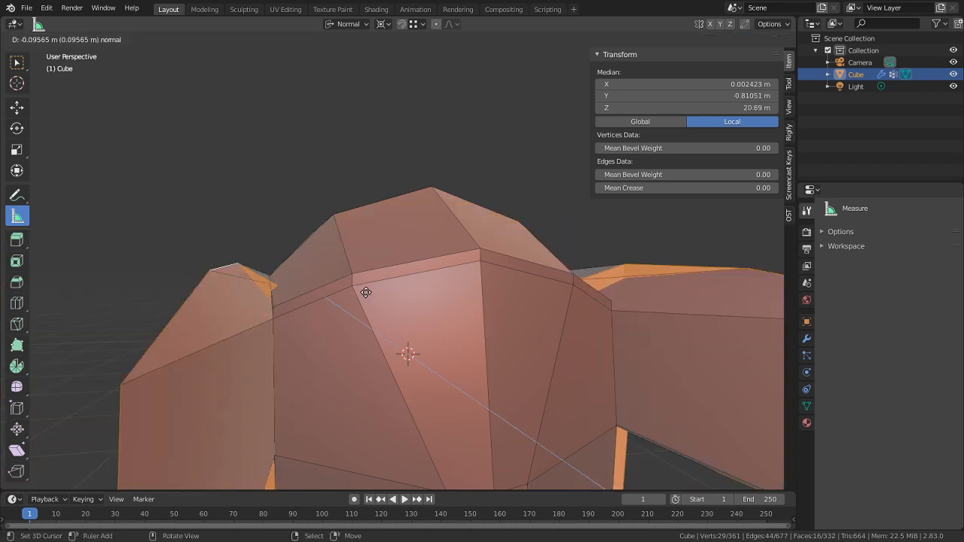
{"action": "key", "text": "Escape"}
{"action": "key", "text": "s"}
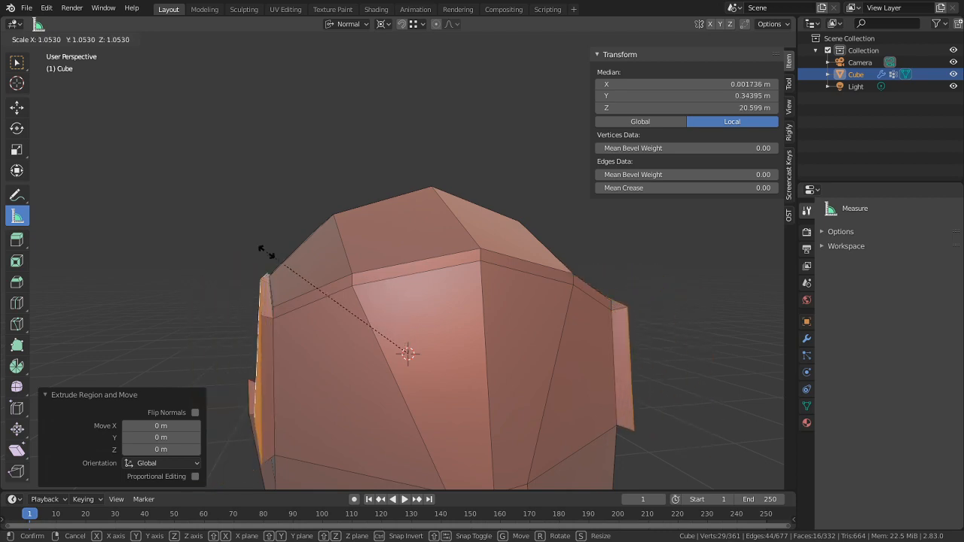
{"action": "left_click", "coordinate": [293, 281]}
Slide the vertices of the crown's lower edge loop on one side of the head by a factor of 1.000
{"action": "key", "text": "2"}
{"action": "middle_click_drag", "start_coordinate": [292, 281], "coordinate": [506, 304]}
{"action": "left_click", "coordinate": [291, 290], "text": "alt"}
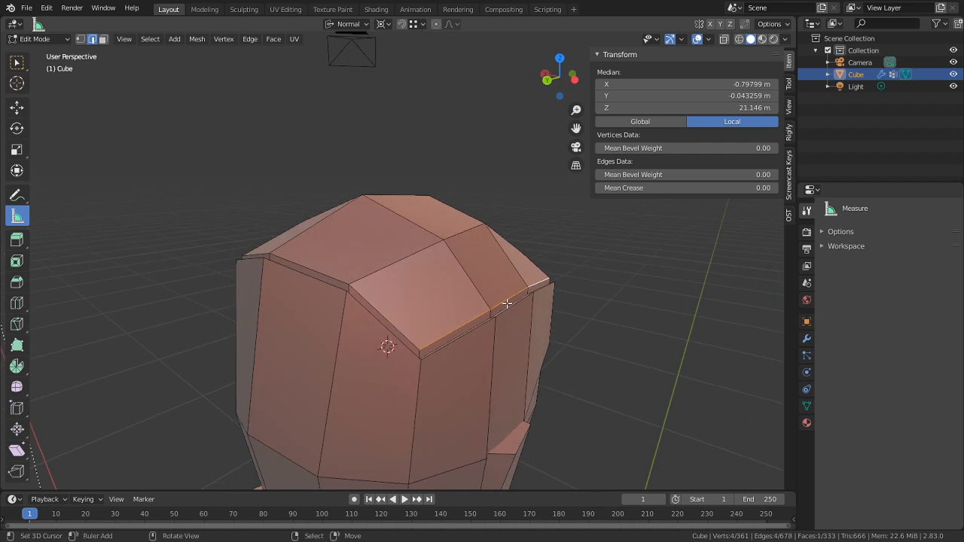
{"action": "key", "text": "shift+v"}
{"action": "left_click", "coordinate": [479, 356]}
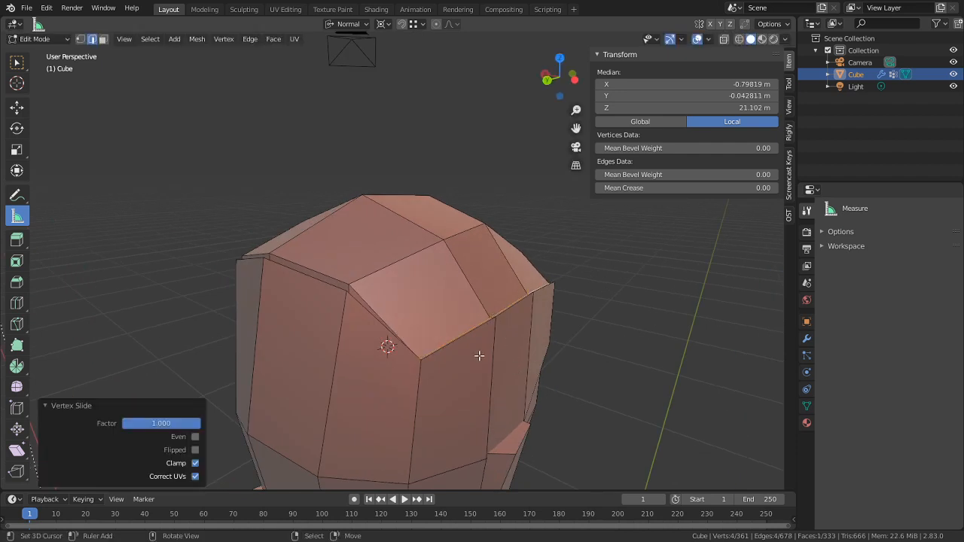
Slide the crown's lower edge loop at the back of the head by a factor of -1.000
{"action": "left_click", "coordinate": [330, 275], "text": "alt"}
{"action": "middle_click_drag", "start_coordinate": [330, 274], "coordinate": [457, 276]}
{"action": "key", "text": "g"}
{"action": "key", "text": "g"}
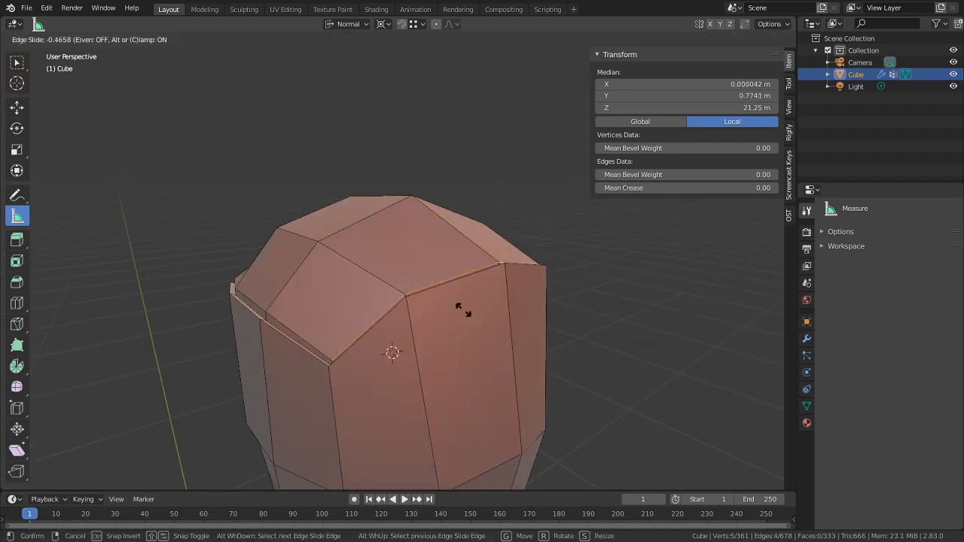
{"action": "left_click", "coordinate": [476, 445]}
{"action": "middle_click_drag", "start_coordinate": [487, 450], "coordinate": [592, 443]}
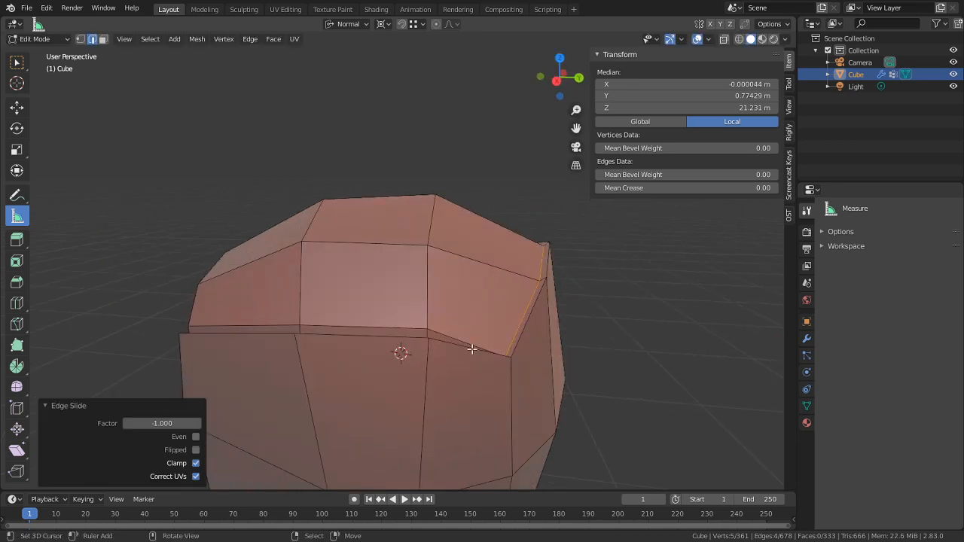
Merge all of the mesh's vertices by distance
{"action": "key", "text": "a"}
{"action": "key", "text": "m"}
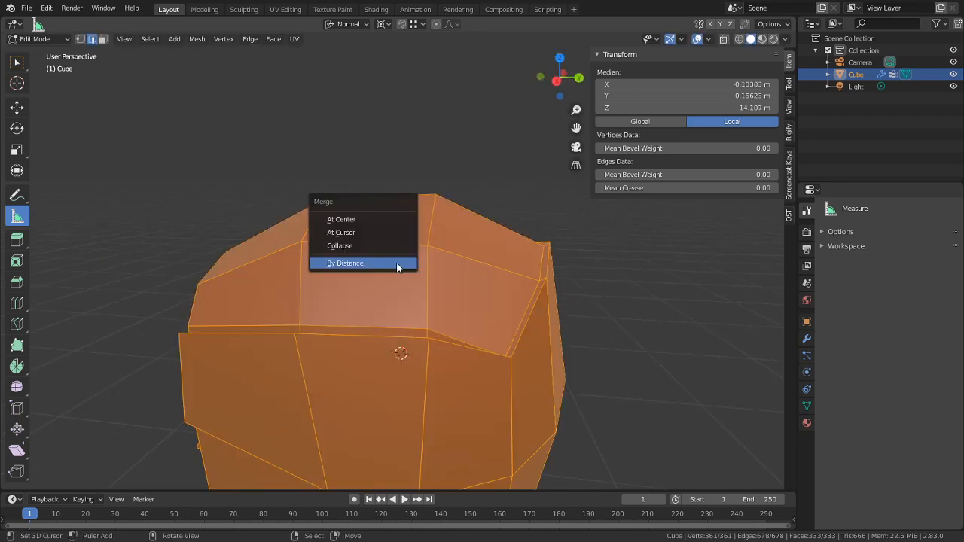
{"action": "left_click", "coordinate": [391, 262]}
Switch to Sculpt Mode and try the Inflate and Smooth brushes along the side seam of the head
{"action": "key", "text": "ctrl+Tab"}
{"action": "mouse_move", "coordinate": [384, 299]}
{"action": "middle_mouse_down"}
{"action": "mouse_move", "coordinate": [519, 305]}
{"action": "mouse_move", "coordinate": [373, 287]}
{"action": "mouse_move", "coordinate": [377, 377]}
{"action": "mouse_move", "coordinate": [384, 373]}
{"action": "mouse_move", "coordinate": [370, 327]}
{"action": "mouse_move", "coordinate": [418, 359]}
{"action": "mouse_move", "coordinate": [333, 318]}
{"action": "middle_mouse_up"}
{"action": "mouse_move", "coordinate": [472, 346]}
{"action": "middle_mouse_down"}
{"action": "mouse_move", "coordinate": [392, 322]}
{"action": "mouse_move", "coordinate": [404, 341]}
{"action": "middle_mouse_up"}
{"action": "key", "text": "i"}
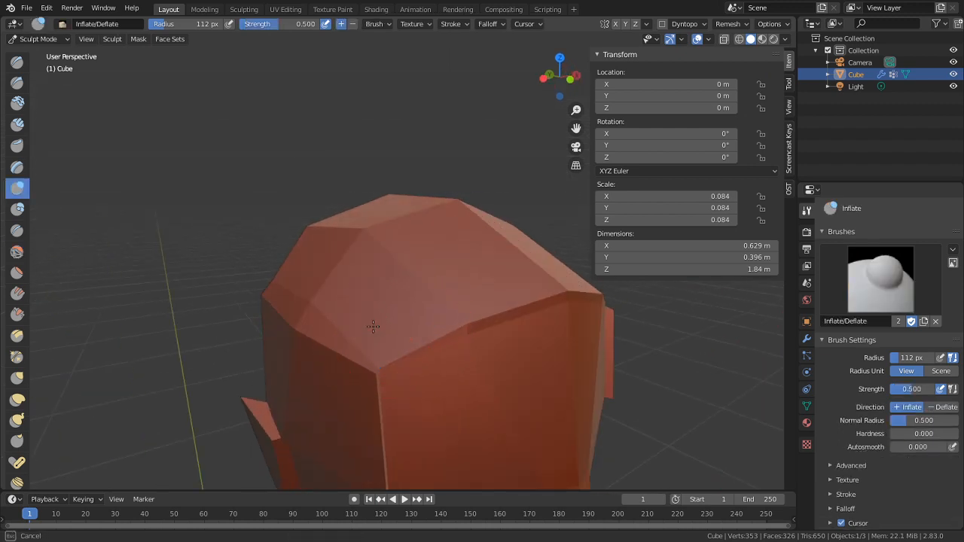
{"action": "middle_click_drag", "start_coordinate": [341, 291], "coordinate": [334, 317]}
{"action": "middle_click_drag", "start_coordinate": [420, 310], "coordinate": [310, 314]}
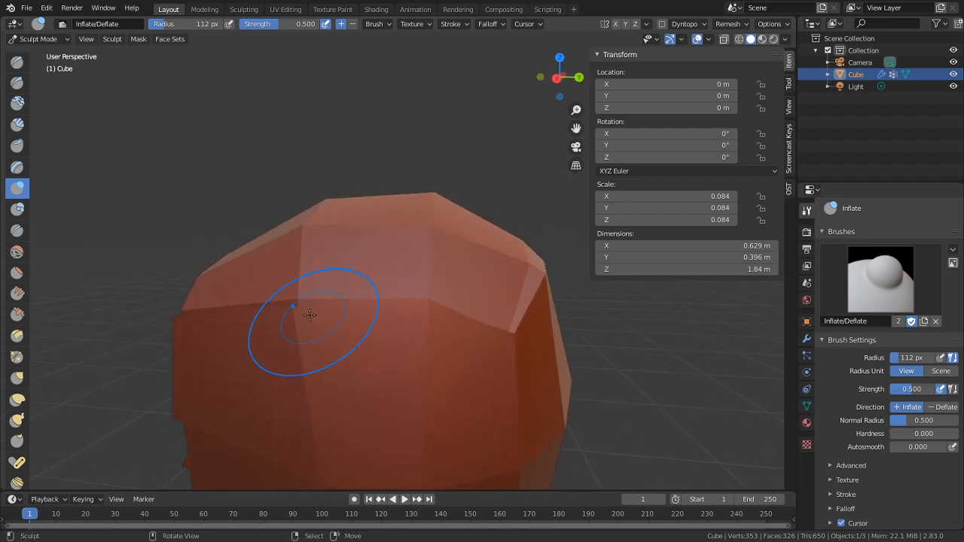
{"action": "key", "text": "s"}
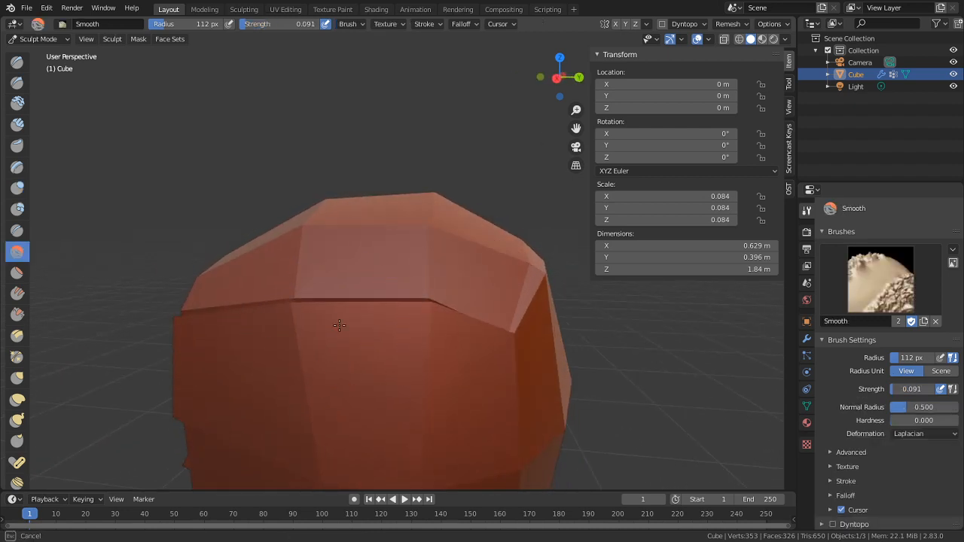
{"action": "middle_click_drag", "start_coordinate": [469, 323], "coordinate": [449, 320]}
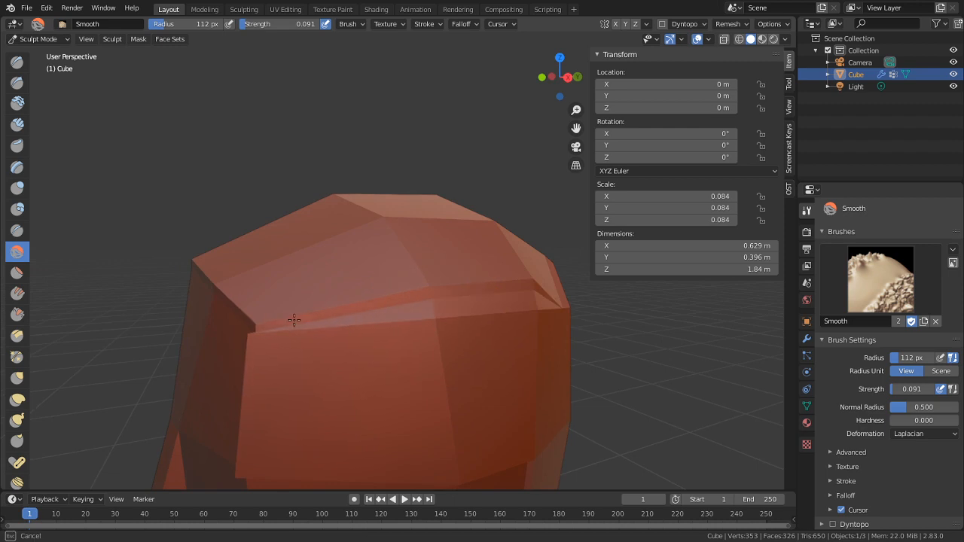
{"action": "mouse_move", "coordinate": [294, 320]}
{"action": "middle_mouse_down"}
{"action": "mouse_move", "coordinate": [477, 288]}
{"action": "mouse_move", "coordinate": [467, 297]}
{"action": "mouse_move", "coordinate": [503, 307]}
{"action": "mouse_move", "coordinate": [461, 334]}
{"action": "mouse_move", "coordinate": [410, 337]}
{"action": "middle_mouse_up"}
Slide the loose vertex at the temple corner onto its neighbour and merge all vertices by distance
{"action": "key", "text": "Tab"}
{"action": "key", "text": "1"}
{"action": "right_click", "coordinate": [391, 336]}
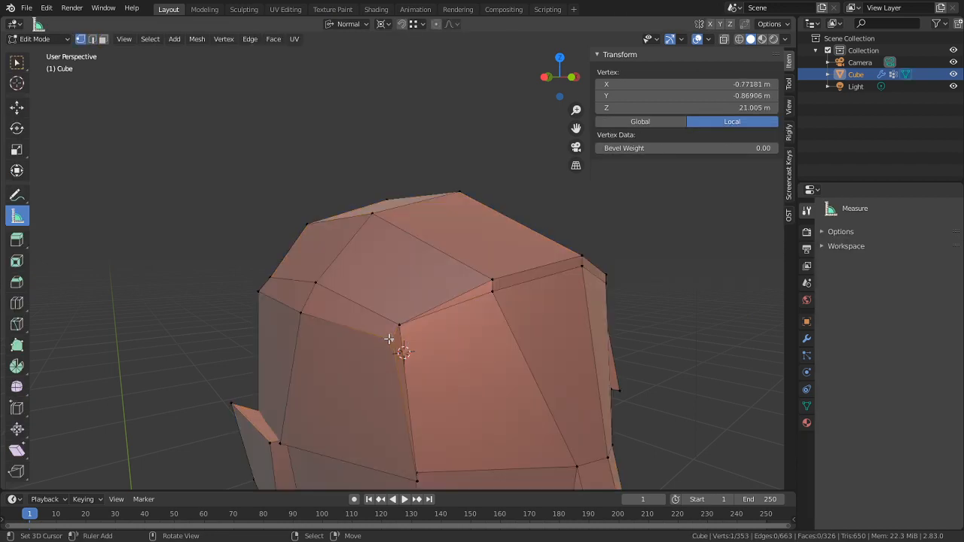
{"action": "key", "text": "g"}
{"action": "key", "text": "g"}
{"action": "left_click", "coordinate": [414, 291]}
{"action": "key", "text": "a"}
{"action": "key", "text": "m"}
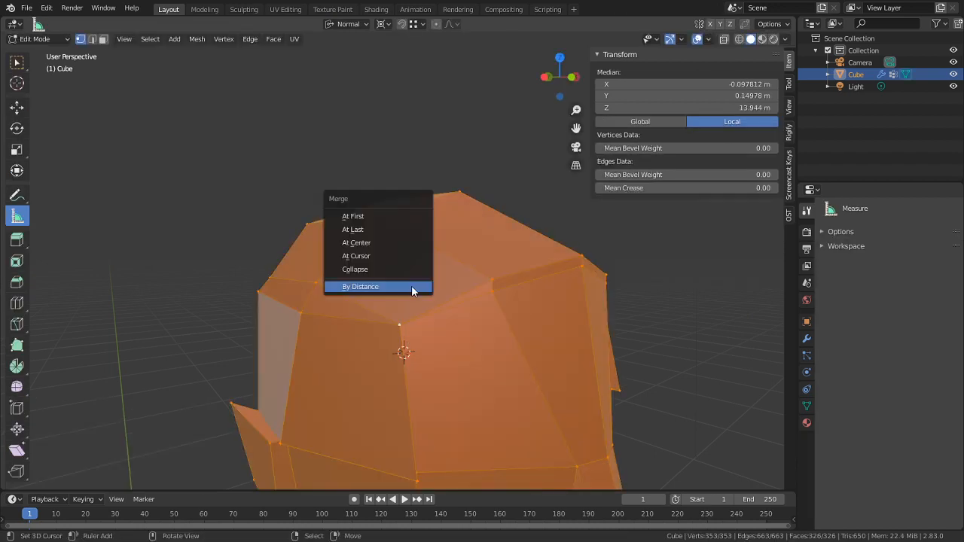
{"action": "left_click", "coordinate": [412, 287]}
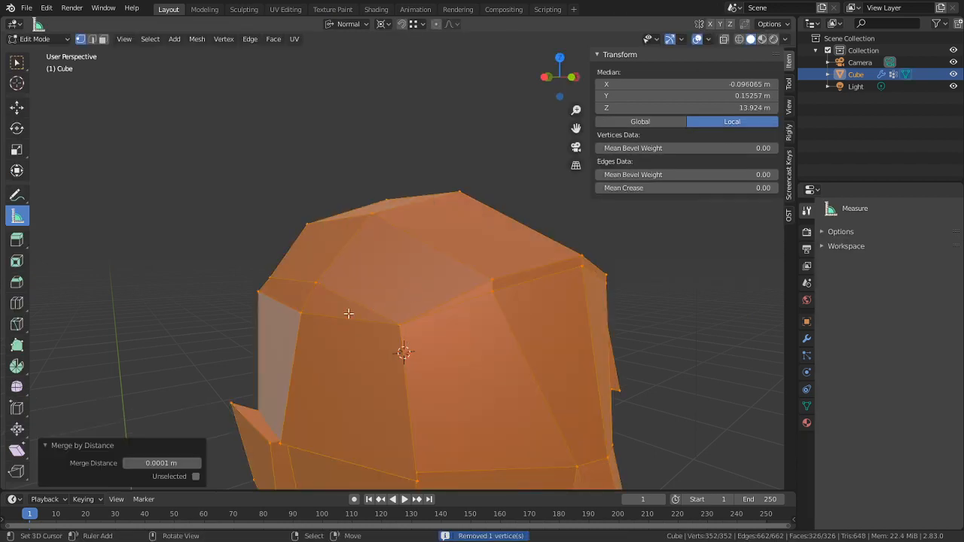
Move two neighbouring head vertices together to adjust the hair layer, and review the shape in Sculpt Mode
{"action": "key", "text": "Tab"}
{"action": "mouse_move", "coordinate": [422, 327]}
{"action": "middle_mouse_down"}
{"action": "mouse_move", "coordinate": [445, 339]}
{"action": "mouse_move", "coordinate": [414, 312]}
{"action": "middle_mouse_up"}
{"action": "mouse_move", "coordinate": [302, 316]}
{"action": "middle_mouse_down"}
{"action": "mouse_move", "coordinate": [460, 287]}
{"action": "mouse_move", "coordinate": [398, 296]}
{"action": "mouse_move", "coordinate": [441, 297]}
{"action": "mouse_move", "coordinate": [489, 271]}
{"action": "mouse_move", "coordinate": [542, 263]}
{"action": "mouse_move", "coordinate": [323, 274]}
{"action": "mouse_move", "coordinate": [402, 241]}
{"action": "mouse_move", "coordinate": [442, 287]}
{"action": "mouse_move", "coordinate": [560, 335]}
{"action": "middle_mouse_up"}
{"action": "key", "text": "Tab"}
{"action": "key", "text": "alt+a"}
{"action": "right_click", "coordinate": [391, 272]}
{"action": "right_click", "coordinate": [444, 272], "text": "shift"}
{"action": "key", "text": "g"}
{"action": "left_click", "coordinate": [534, 243]}
{"action": "scroll", "coordinate": [443, 287], "scroll_direction": "down", "scroll_amount": 5}
{"action": "key", "text": "Tab"}
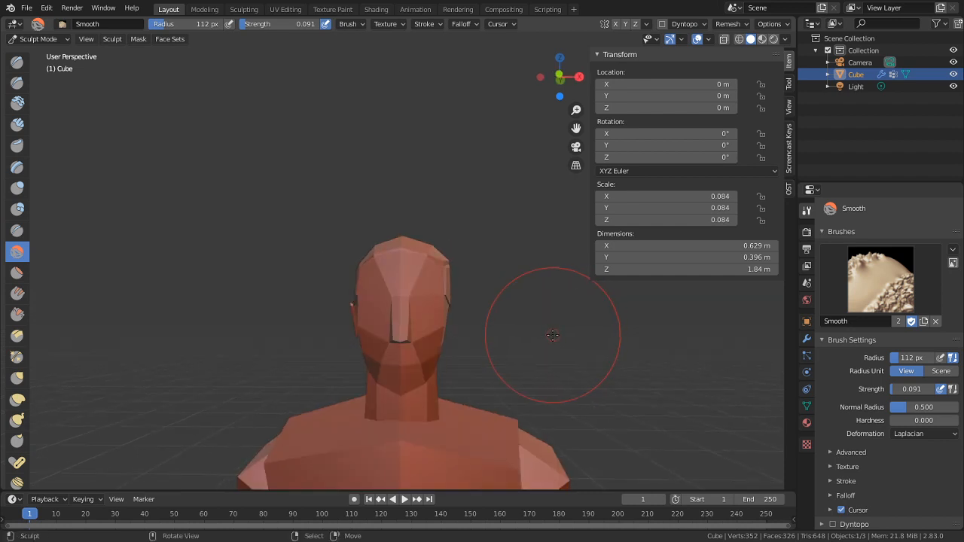
Reposition an edge of the forehead hairline to reshape the front of the hair layer
{"action": "scroll", "coordinate": [452, 283], "scroll_direction": "up", "scroll_amount": 3}
{"action": "key", "text": "Tab"}
{"action": "mouse_move", "coordinate": [422, 271]}
{"action": "middle_mouse_down"}
{"action": "mouse_move", "coordinate": [476, 270]}
{"action": "mouse_move", "coordinate": [375, 264]}
{"action": "mouse_move", "coordinate": [371, 279]}
{"action": "mouse_move", "coordinate": [439, 250]}
{"action": "middle_mouse_up"}
{"action": "scroll", "coordinate": [459, 268], "scroll_direction": "up", "scroll_amount": 3}
{"action": "right_click", "coordinate": [388, 266]}
{"action": "key", "text": "2"}
{"action": "right_click", "coordinate": [379, 262]}
{"action": "key", "text": "g"}
{"action": "left_click", "coordinate": [368, 253]}
Move the hairline vertex above the forehead by about 0.0021 m in X, -0.0002 m in Y and 0.0038 m in Z
{"action": "right_click", "coordinate": [428, 257]}
{"action": "key", "text": "1"}
{"action": "right_click", "coordinate": [416, 262]}
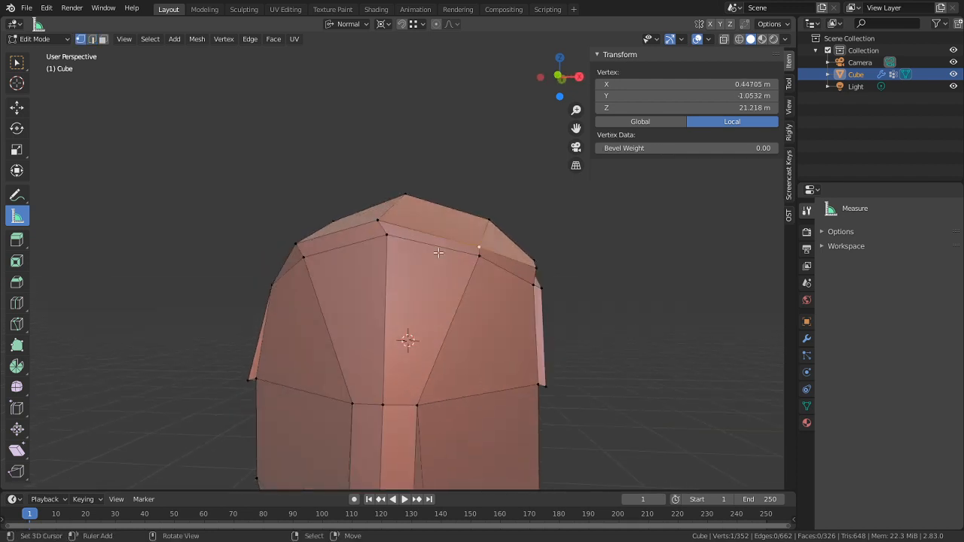
{"action": "key", "text": "g"}
{"action": "left_click", "coordinate": [468, 205]}
{"action": "middle_click_drag", "start_coordinate": [454, 202], "coordinate": [479, 244]}
{"action": "scroll", "coordinate": [478, 244], "scroll_direction": "up", "scroll_amount": 3}
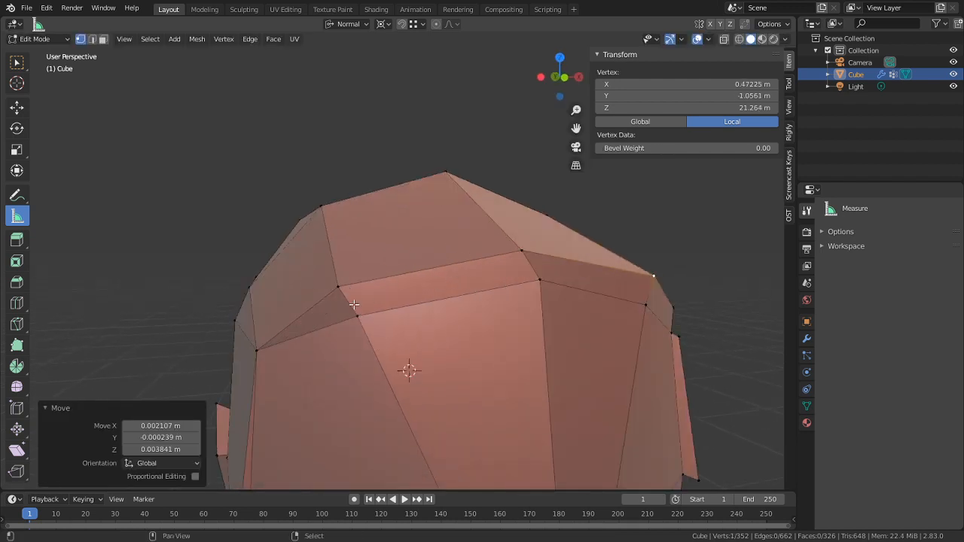
Rip the temple corner vertex and pull the split copy away by about -0.0042, 0.001 and -0.0031 m
{"action": "middle_click_drag", "start_coordinate": [332, 311], "coordinate": [471, 255], "text": "shift"}
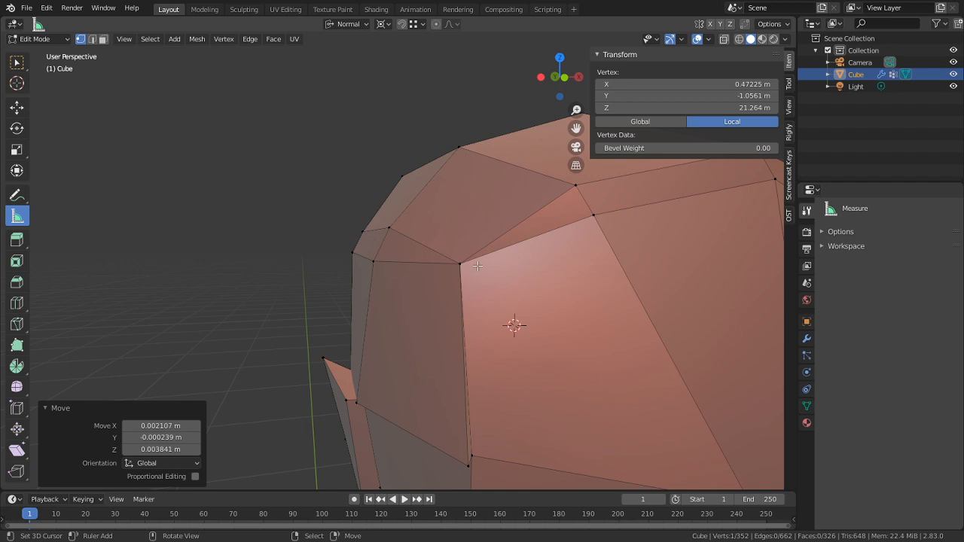
{"action": "right_click", "coordinate": [477, 265]}
{"action": "key", "text": "v"}
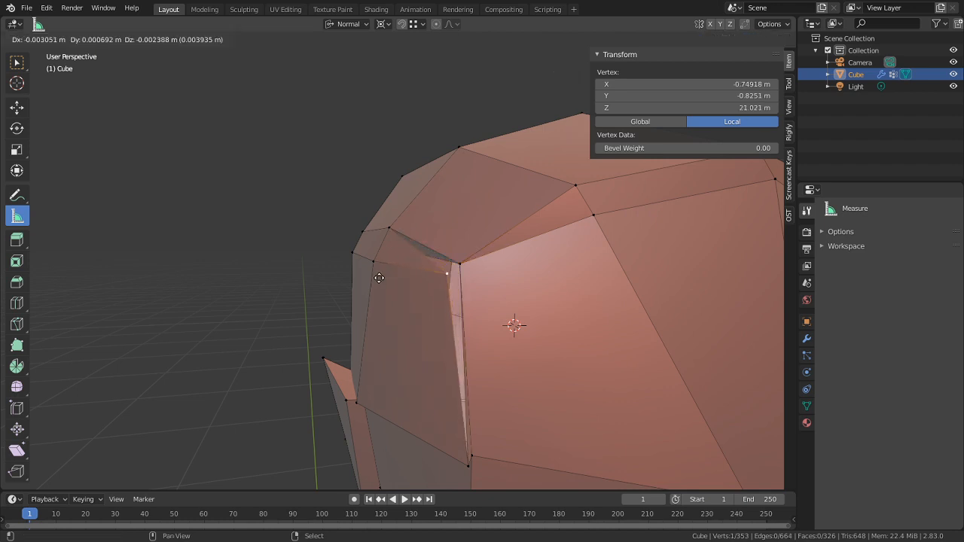
{"action": "left_click", "coordinate": [354, 293]}
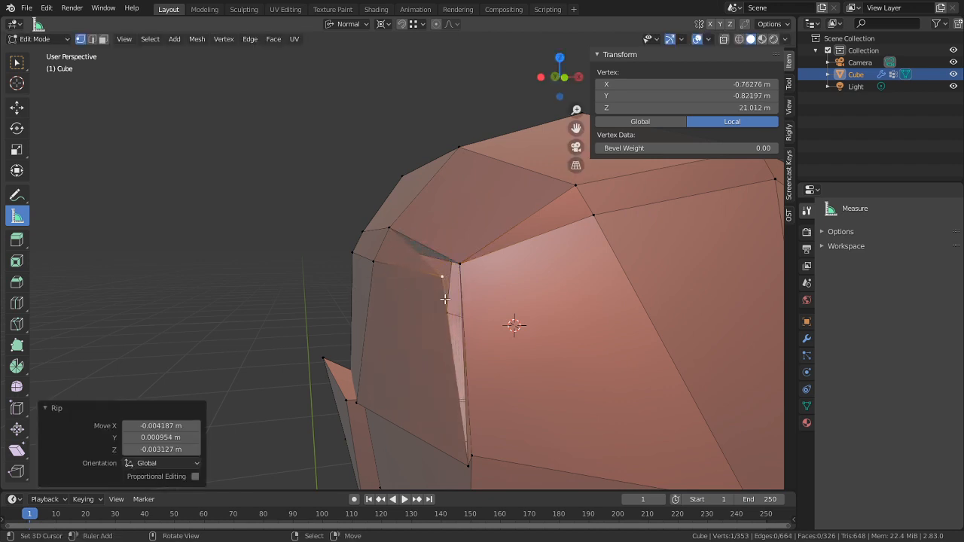
Try deleting the upper edge of the ripped side face, run Dissolve Selection, and undo both operations
{"action": "key", "text": "2"}
{"action": "right_click", "coordinate": [472, 459]}
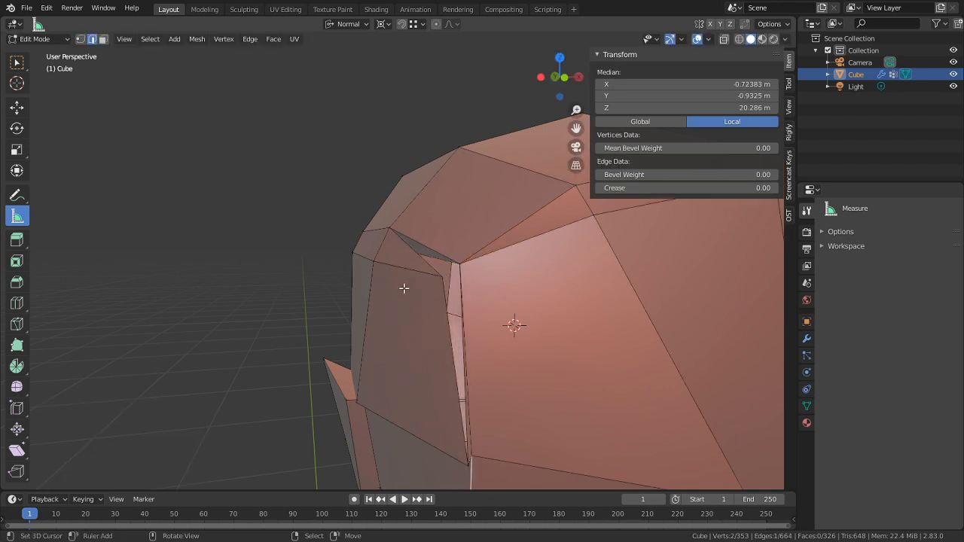
{"action": "key", "text": "x"}
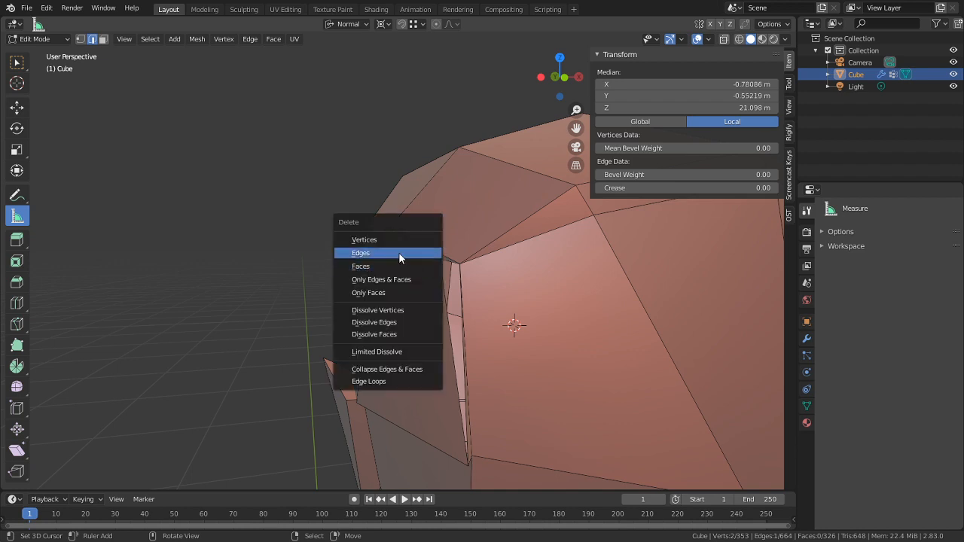
{"action": "left_click", "coordinate": [399, 252]}
{"action": "middle_click_drag", "start_coordinate": [446, 285], "coordinate": [416, 327]}
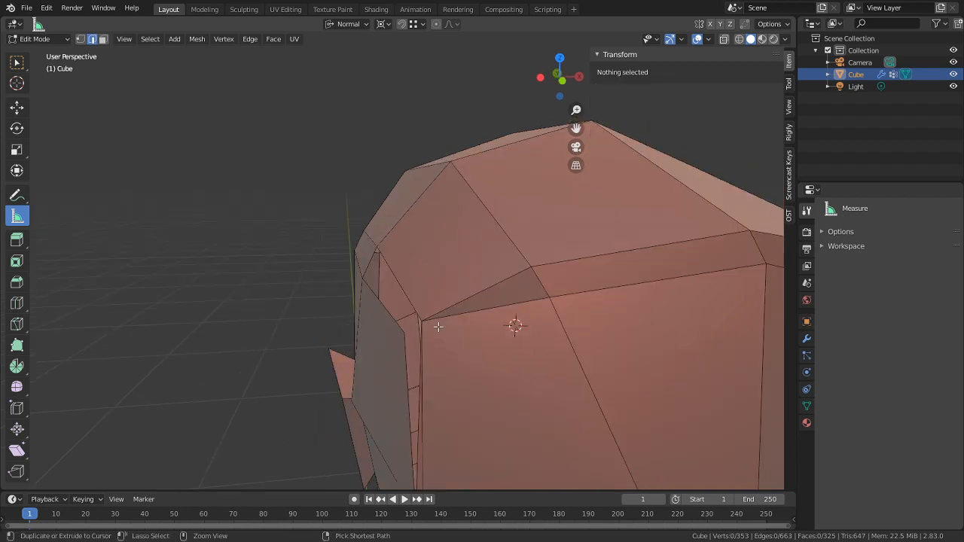
{"action": "key", "text": "ctrl+x"}
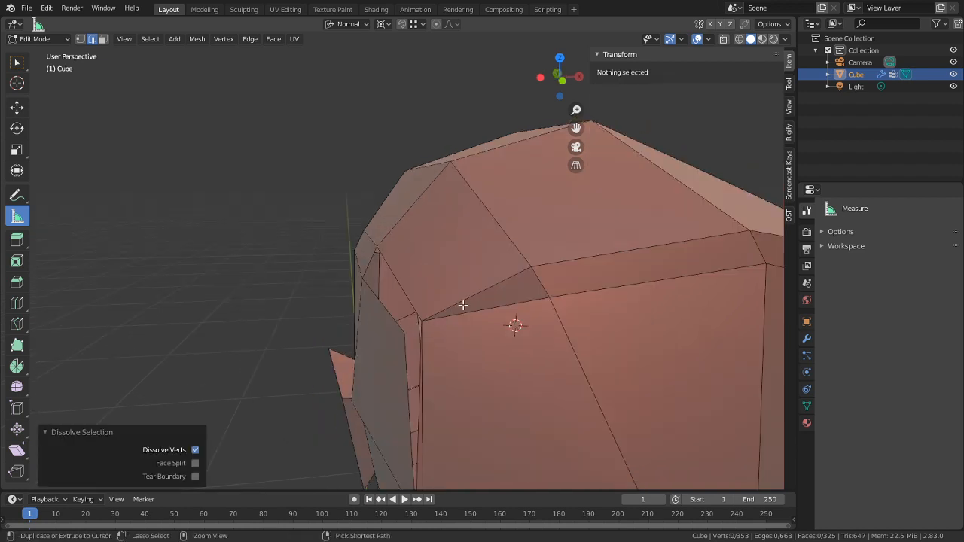
{"action": "key", "text": "ctrl+z"}
{"action": "key", "text": "ctrl+z"}
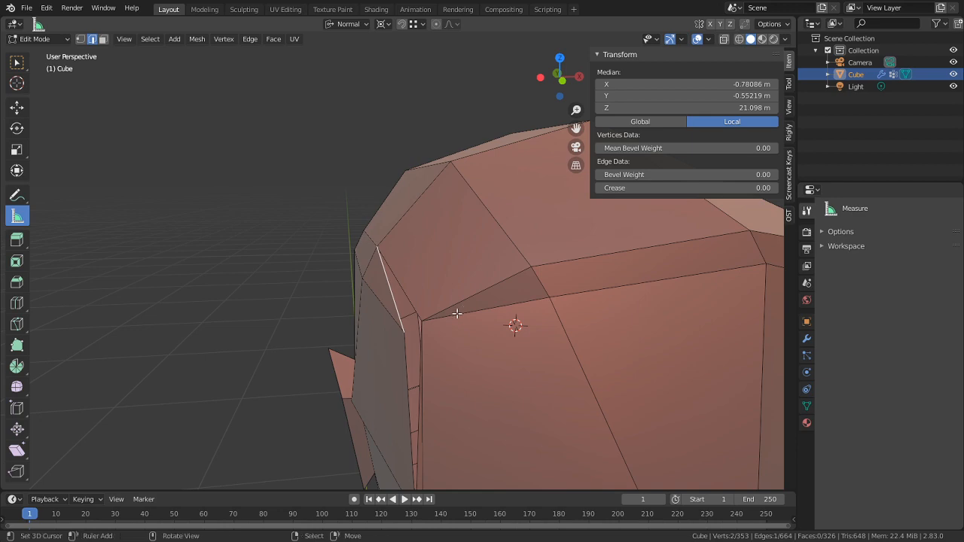
Delete the upper edge of the ripped side face and fill the resulting gap with a new face
{"action": "key", "text": "x"}
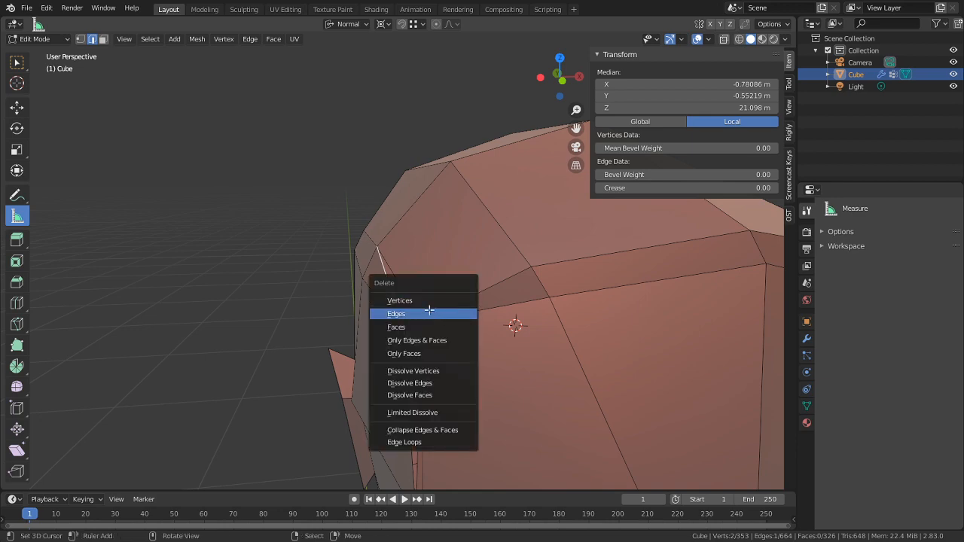
{"action": "left_click", "coordinate": [428, 309]}
{"action": "middle_click_drag", "start_coordinate": [429, 309], "coordinate": [600, 370]}
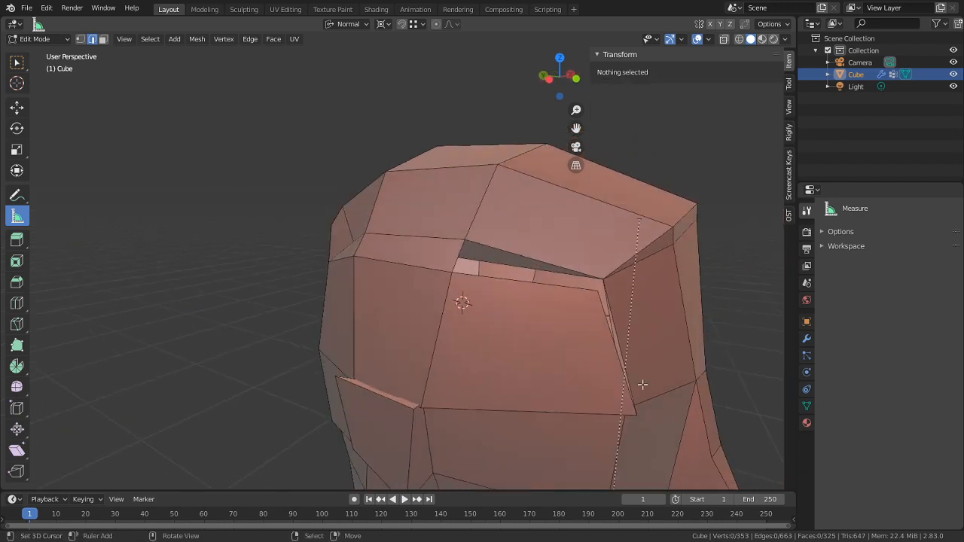
{"action": "scroll", "coordinate": [538, 314], "scroll_direction": "up", "scroll_amount": 2}
{"action": "key", "text": "2"}
{"action": "left_click", "coordinate": [634, 286]}
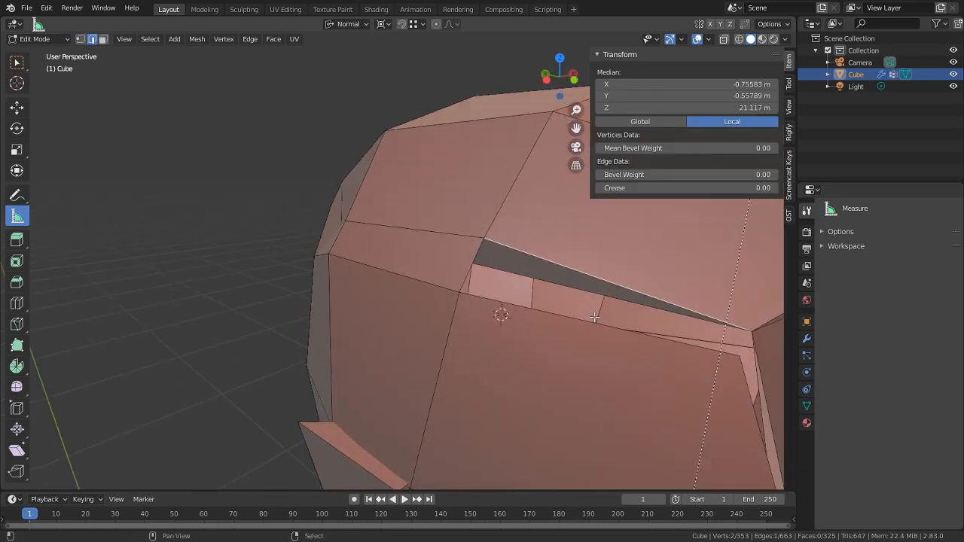
{"action": "left_click", "coordinate": [650, 359], "text": "shift"}
{"action": "key", "text": "f"}
Fill the remaining triangular gap beside the temple with a face and inspect it in Sculpt Mode
{"action": "mouse_move", "coordinate": [677, 402]}
{"action": "middle_mouse_down"}
{"action": "mouse_move", "coordinate": [522, 287]}
{"action": "mouse_move", "coordinate": [467, 263]}
{"action": "middle_mouse_up"}
{"action": "left_click", "coordinate": [490, 280]}
{"action": "left_click", "coordinate": [497, 281], "text": "shift"}
{"action": "key", "text": "ctrl+Tab"}
{"action": "mouse_move", "coordinate": [331, 337]}
{"action": "middle_mouse_down"}
{"action": "mouse_move", "coordinate": [363, 320]}
{"action": "mouse_move", "coordinate": [348, 309]}
{"action": "mouse_move", "coordinate": [377, 296]}
{"action": "middle_mouse_up"}
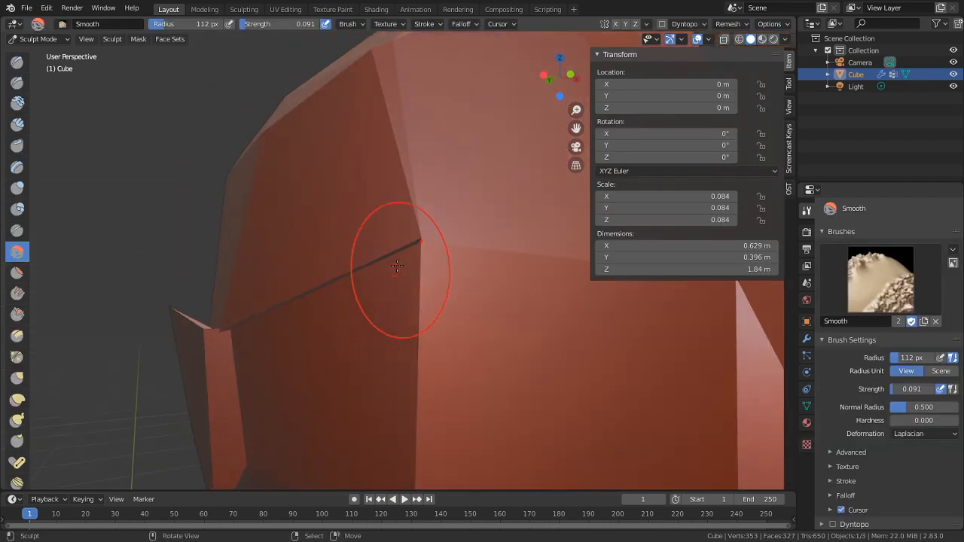
{"action": "middle_click_drag", "start_coordinate": [398, 226], "coordinate": [394, 277]}
Dissolve the diagonal edge between the two narrow faces beside the temple and review the head
{"action": "key", "text": "Tab"}
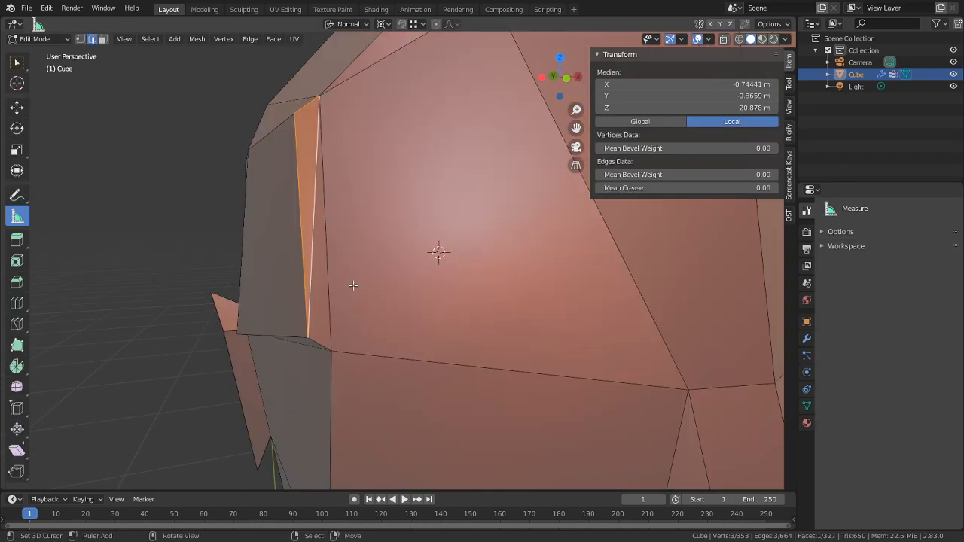
{"action": "key", "text": "ctrl+x"}
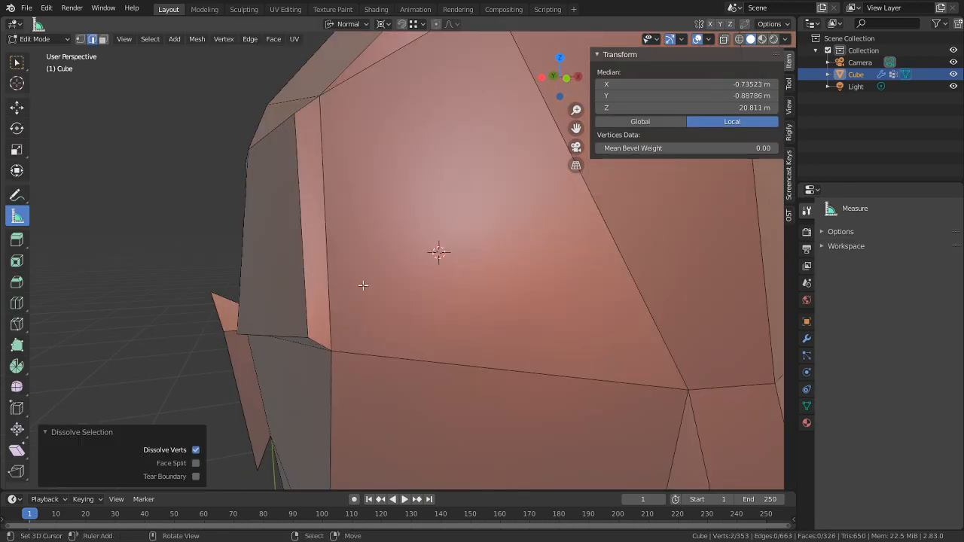
{"action": "scroll", "coordinate": [363, 285], "scroll_direction": "down", "scroll_amount": 2}
{"action": "mouse_move", "coordinate": [363, 286]}
{"action": "middle_mouse_down"}
{"action": "mouse_move", "coordinate": [491, 363]}
{"action": "mouse_move", "coordinate": [462, 293]}
{"action": "mouse_move", "coordinate": [422, 305]}
{"action": "middle_mouse_up"}
{"action": "scroll", "coordinate": [480, 347], "scroll_direction": "down", "scroll_amount": 1}
{"action": "key", "text": "Tab"}
{"action": "key", "text": "Tab"}
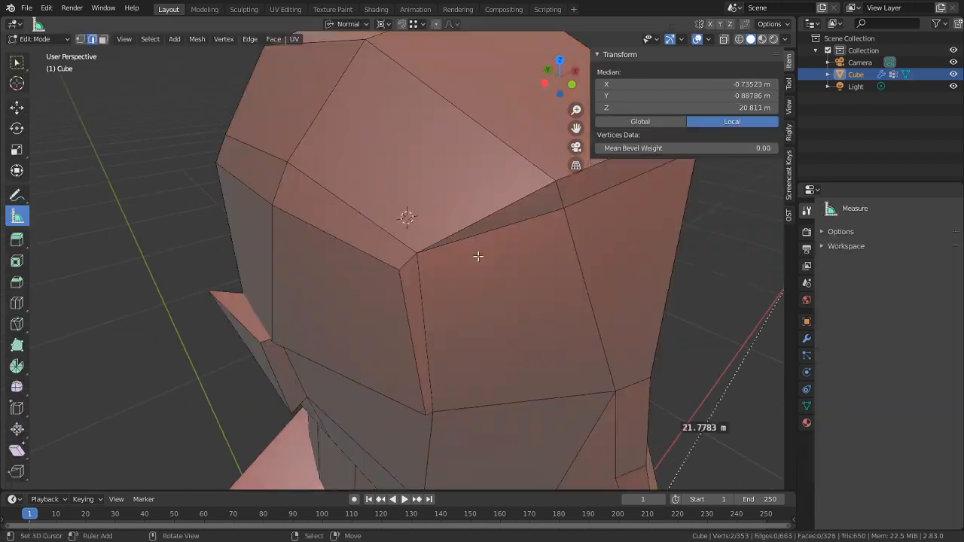
{"action": "middle_click_drag", "start_coordinate": [477, 256], "coordinate": [500, 295]}
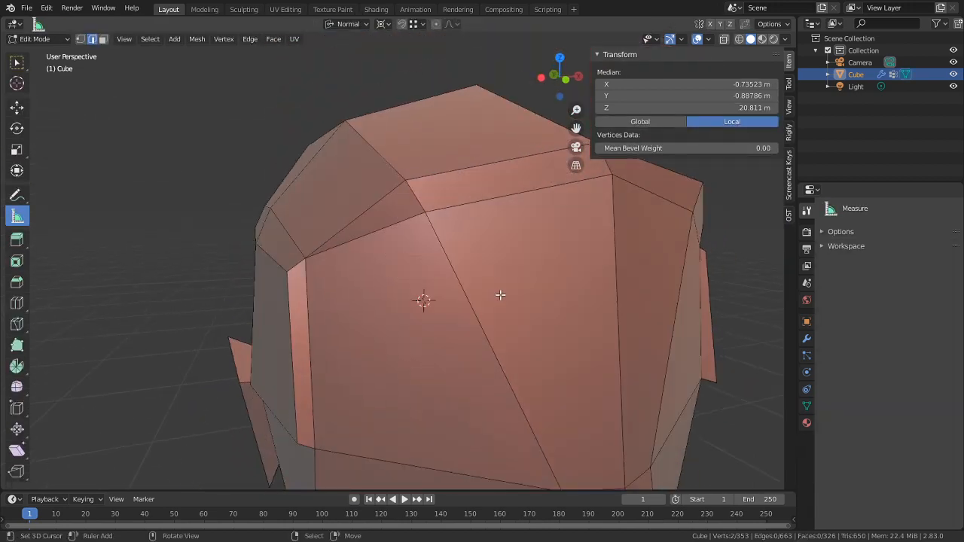
Rip the upper temple corner vertex of the hair layer and place the split-off vertex slightly below its original position
{"action": "key", "text": "Tab"}
{"action": "key", "text": "Tab"}
{"action": "right_click", "coordinate": [317, 262]}
{"action": "key", "text": "1"}
{"action": "right_click", "coordinate": [317, 265]}
{"action": "middle_click_drag", "start_coordinate": [329, 279], "coordinate": [394, 291]}
{"action": "key", "text": "g"}
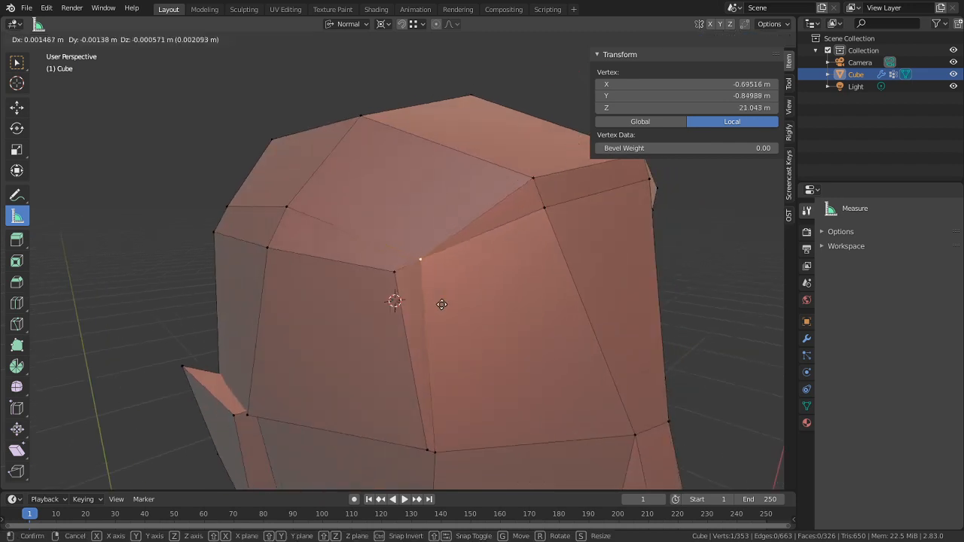
{"action": "right_click", "coordinate": [429, 292]}
{"action": "key", "text": "g"}
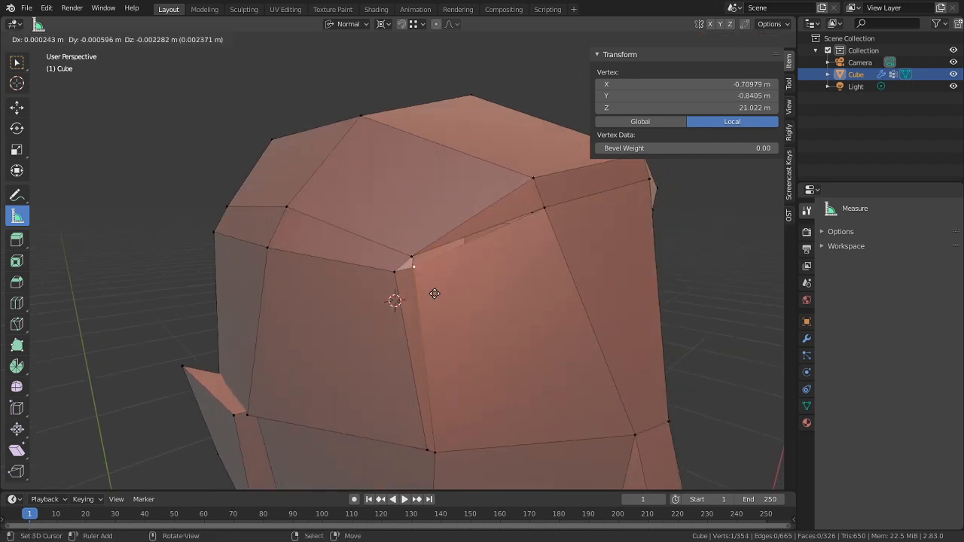
{"action": "left_click", "coordinate": [435, 293]}
{"action": "middle_click_drag", "start_coordinate": [434, 293], "coordinate": [387, 271]}
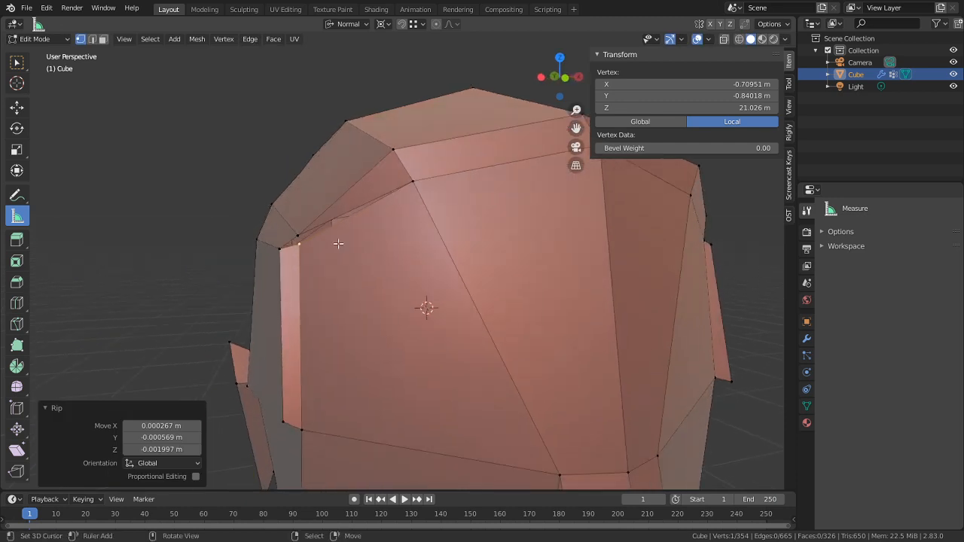
Raise the upper ripped vertex at the temple and fill the triangular gap between the corner vertices with a face
{"action": "left_click", "coordinate": [301, 227]}
{"action": "key", "text": "g"}
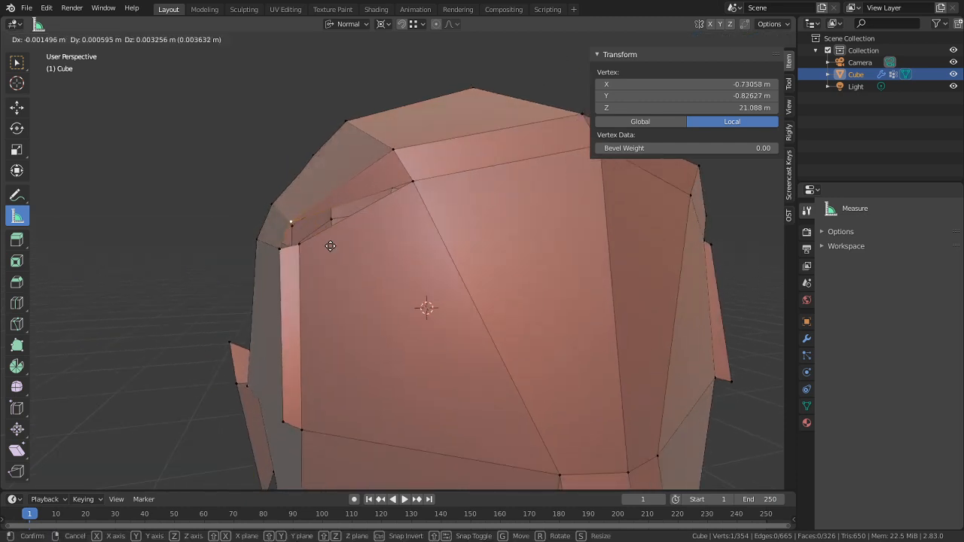
{"action": "left_click", "coordinate": [342, 261]}
{"action": "scroll", "coordinate": [323, 261], "scroll_direction": "up", "scroll_amount": 3}
{"action": "left_click", "coordinate": [217, 231], "text": "shift"}
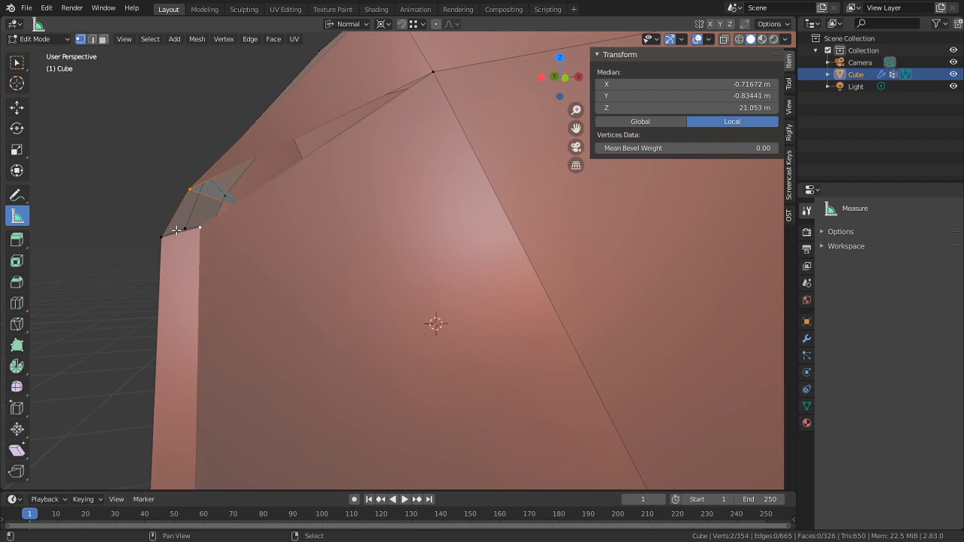
{"action": "left_click", "coordinate": [164, 233], "text": "shift"}
{"action": "middle_click_drag", "start_coordinate": [184, 229], "coordinate": [265, 248]}
Delete the long edge above the side of the forehead and bridge the resulting opening with a new face
{"action": "key", "text": "2"}
{"action": "left_click", "coordinate": [308, 193]}
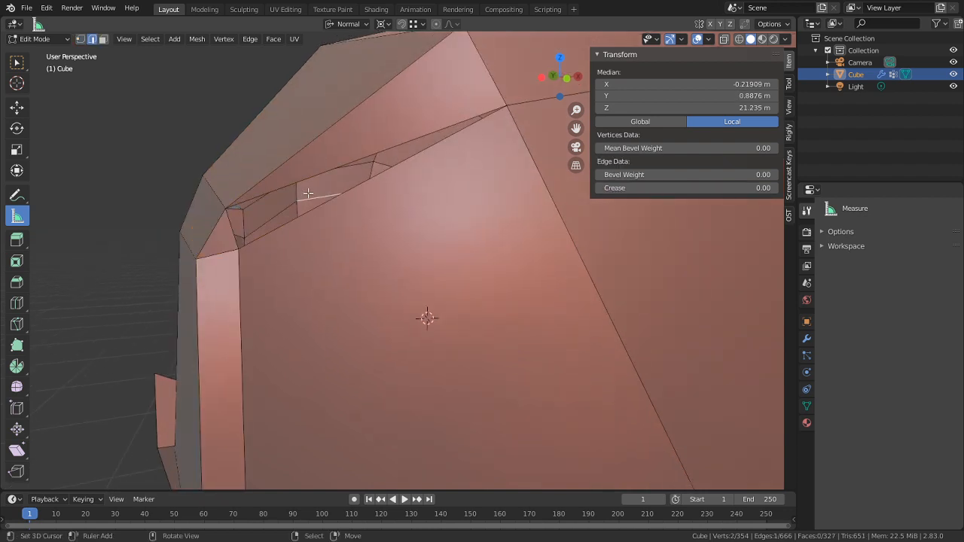
{"action": "key", "text": "x"}
{"action": "key", "text": "Escape"}
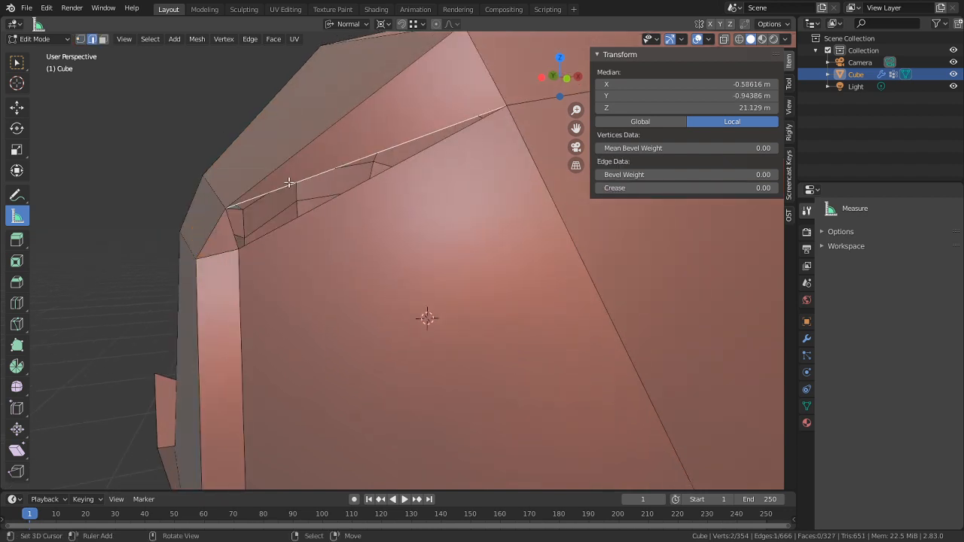
{"action": "key", "text": "x"}
{"action": "left_click", "coordinate": [261, 171]}
{"action": "right_click", "coordinate": [325, 213]}
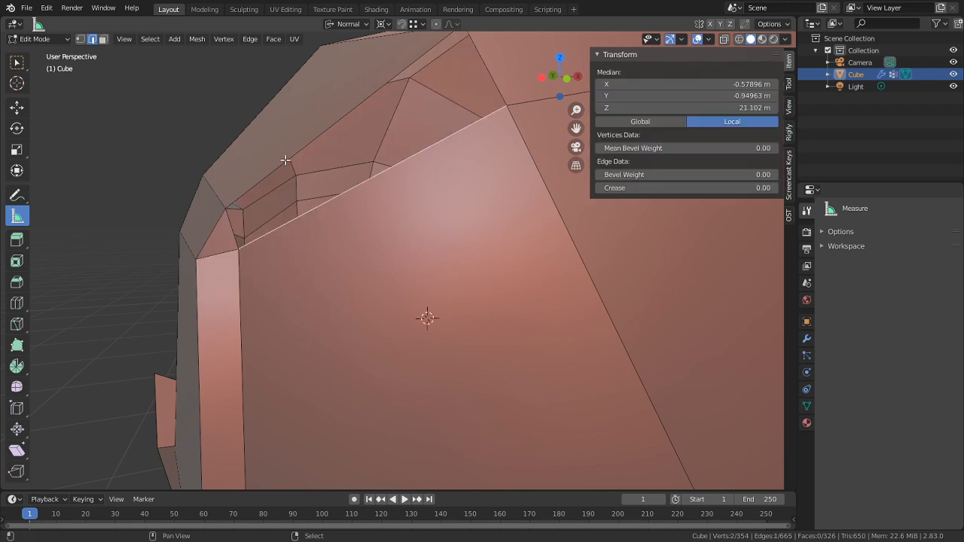
{"action": "right_click", "coordinate": [285, 158], "text": "shift"}
{"action": "key", "text": "f"}
Inspect the rebuilt temple and hairline from several angles in both Sculpt Mode and Edit Mode
{"action": "middle_click_drag", "start_coordinate": [329, 168], "coordinate": [349, 181]}
{"action": "key", "text": "ctrl+Tab"}
{"action": "scroll", "coordinate": [391, 249], "scroll_direction": "down", "scroll_amount": 4}
{"action": "mouse_move", "coordinate": [423, 303]}
{"action": "middle_mouse_down"}
{"action": "mouse_move", "coordinate": [504, 318]}
{"action": "mouse_move", "coordinate": [399, 326]}
{"action": "mouse_move", "coordinate": [439, 336]}
{"action": "mouse_move", "coordinate": [361, 357]}
{"action": "middle_mouse_up"}
{"action": "mouse_move", "coordinate": [424, 384]}
{"action": "middle_mouse_down"}
{"action": "mouse_move", "coordinate": [463, 395]}
{"action": "mouse_move", "coordinate": [391, 333]}
{"action": "mouse_move", "coordinate": [519, 308]}
{"action": "mouse_move", "coordinate": [490, 282]}
{"action": "mouse_move", "coordinate": [488, 304]}
{"action": "mouse_move", "coordinate": [382, 299]}
{"action": "mouse_move", "coordinate": [192, 255]}
{"action": "middle_mouse_up"}
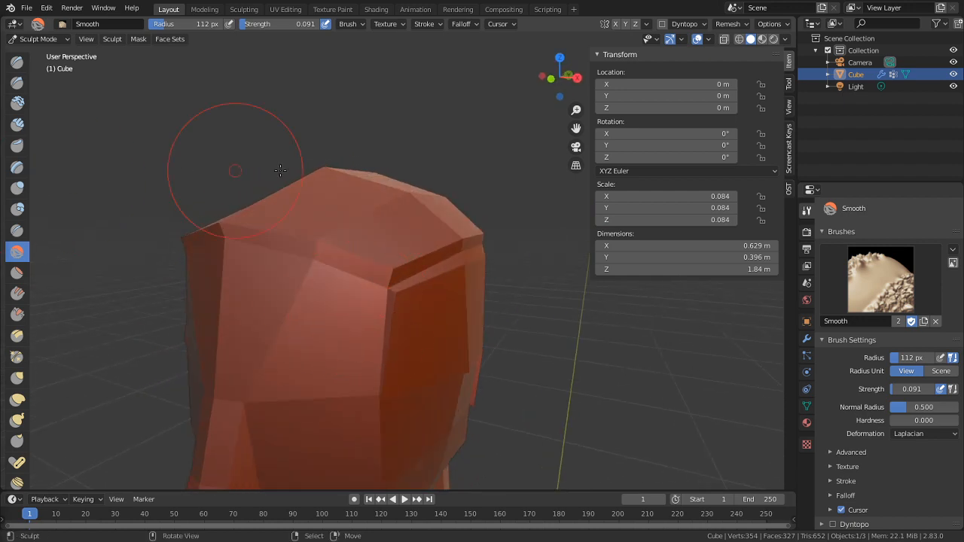
{"action": "mouse_move", "coordinate": [280, 170]}
{"action": "middle_mouse_down"}
{"action": "mouse_move", "coordinate": [362, 198]}
{"action": "mouse_move", "coordinate": [409, 185]}
{"action": "mouse_move", "coordinate": [377, 194]}
{"action": "mouse_move", "coordinate": [450, 205]}
{"action": "middle_mouse_up"}
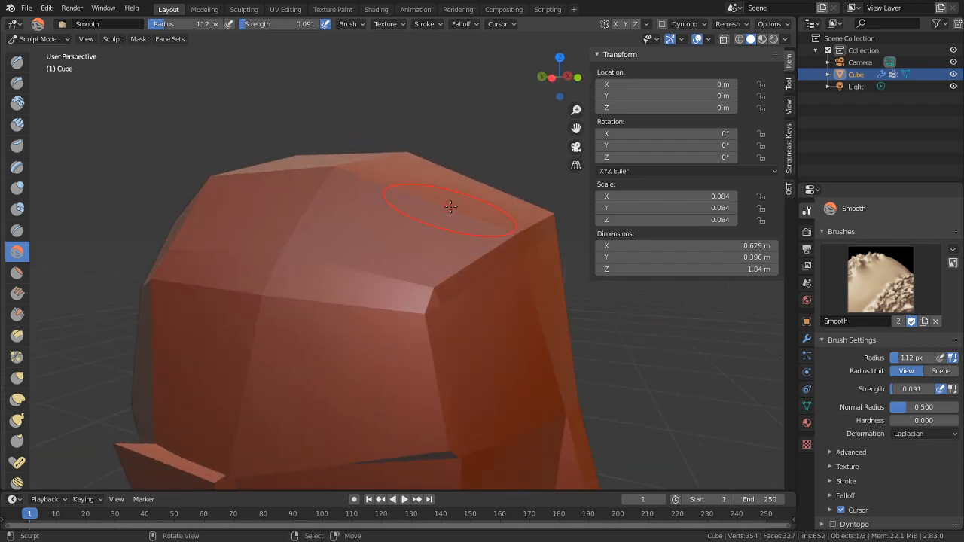
{"action": "key", "text": "Tab"}
{"action": "key", "text": "Tab"}
{"action": "middle_click_drag", "start_coordinate": [383, 360], "coordinate": [384, 283]}
{"action": "key", "text": "Tab"}
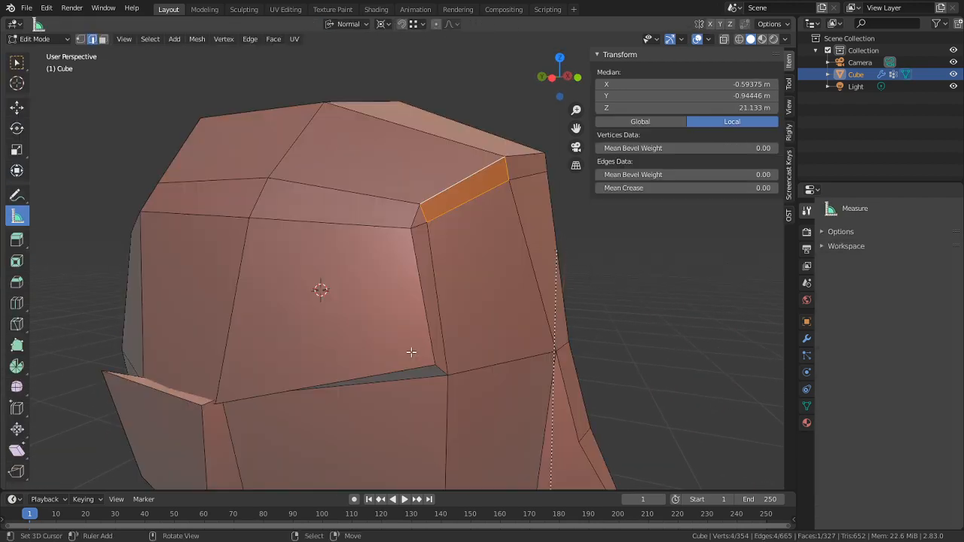
{"action": "key", "text": "Tab"}
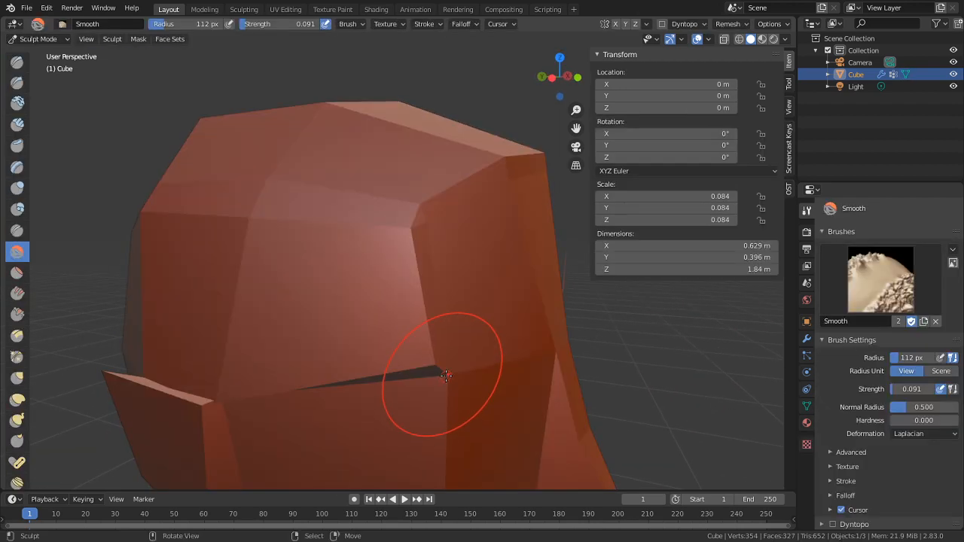
Reshape the lower temple corner of the hair layer with the Grab brush at strength 0.400
{"action": "key", "text": "g"}
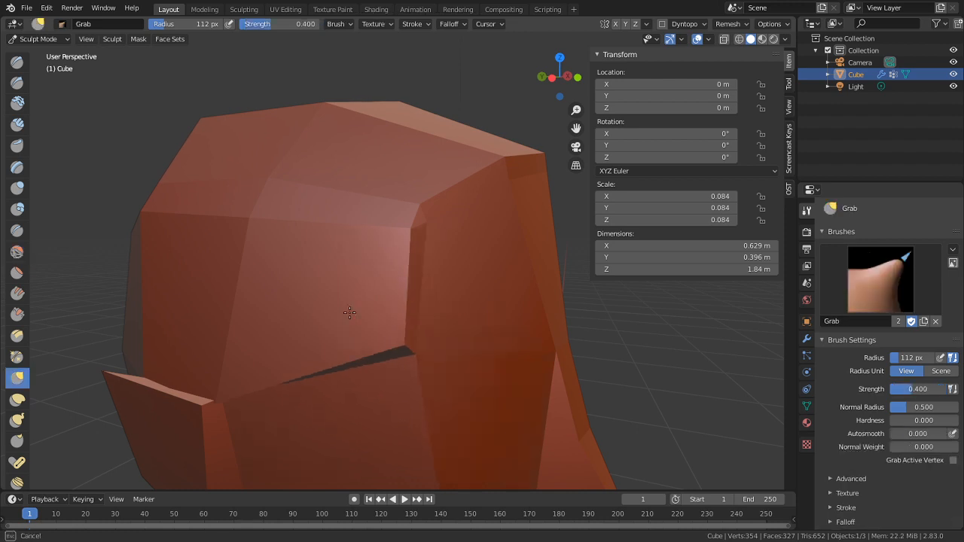
{"action": "mouse_move", "coordinate": [387, 334]}
{"action": "middle_mouse_down"}
{"action": "mouse_move", "coordinate": [398, 262]}
{"action": "mouse_move", "coordinate": [357, 329]}
{"action": "mouse_move", "coordinate": [389, 340]}
{"action": "middle_mouse_up"}
{"action": "scroll", "coordinate": [398, 262], "scroll_direction": "down", "scroll_amount": 5}
{"action": "middle_click_drag", "start_coordinate": [489, 373], "coordinate": [517, 363]}
{"action": "scroll", "coordinate": [447, 308], "scroll_direction": "up", "scroll_amount": 4}
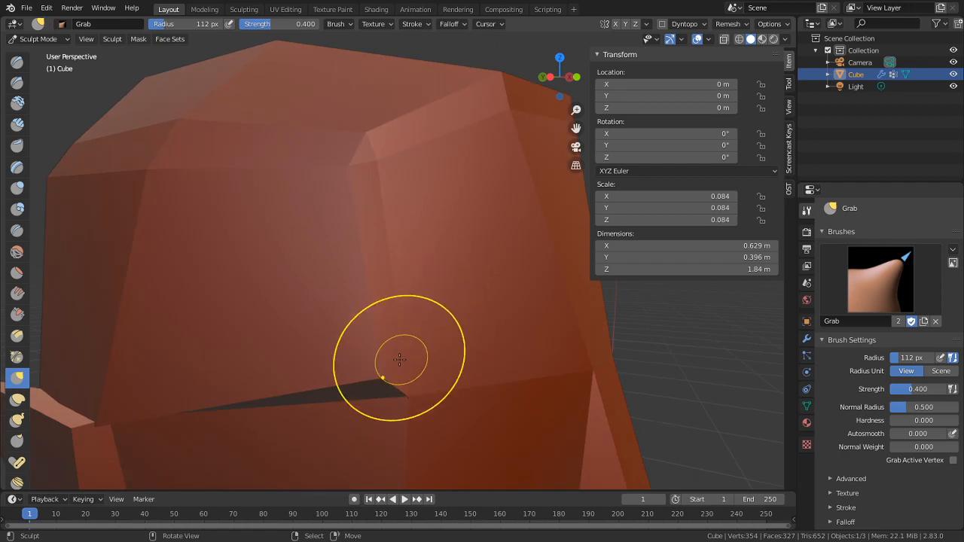
{"action": "mouse_move", "coordinate": [371, 361]}
{"action": "left_mouse_down"}
{"action": "mouse_move", "coordinate": [251, 339]}
{"action": "mouse_move", "coordinate": [272, 345]}
{"action": "left_mouse_up"}
{"action": "scroll", "coordinate": [312, 339], "scroll_direction": "down", "scroll_amount": 5}
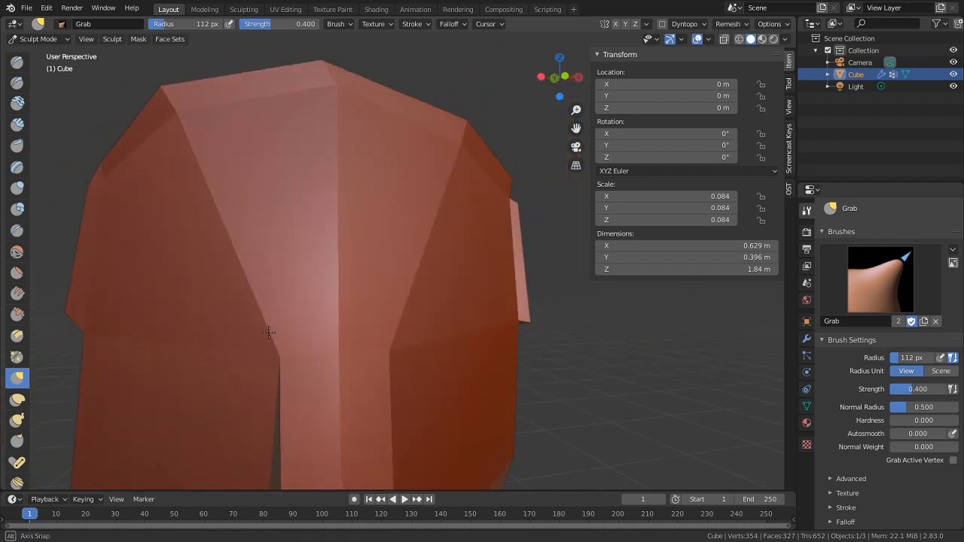
{"action": "middle_click_drag", "start_coordinate": [312, 340], "coordinate": [425, 342]}
{"action": "scroll", "coordinate": [426, 341], "scroll_direction": "up", "scroll_amount": 2}
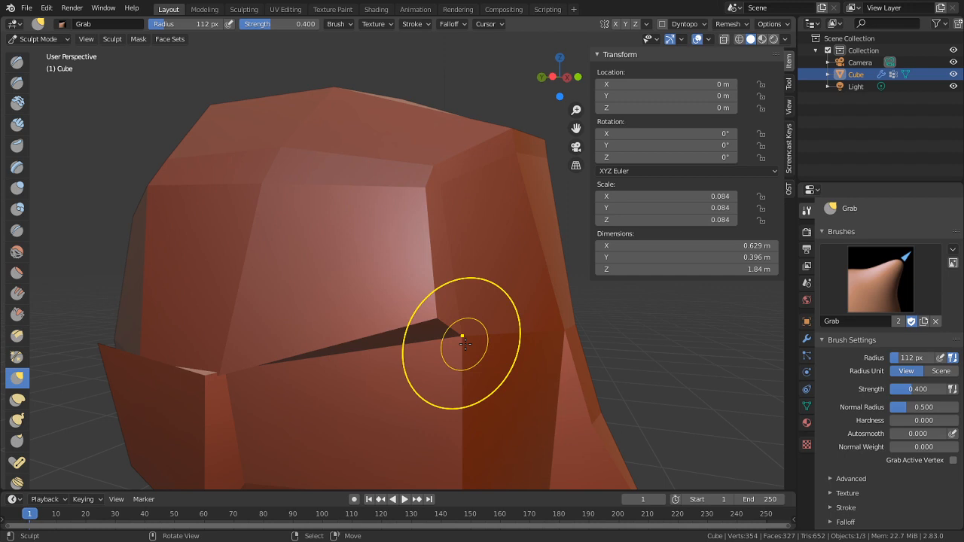
Slide the vertex beneath the lower temple corner along its edge by a factor of 0.062 and fine-tune its position
{"action": "key", "text": "Tab"}
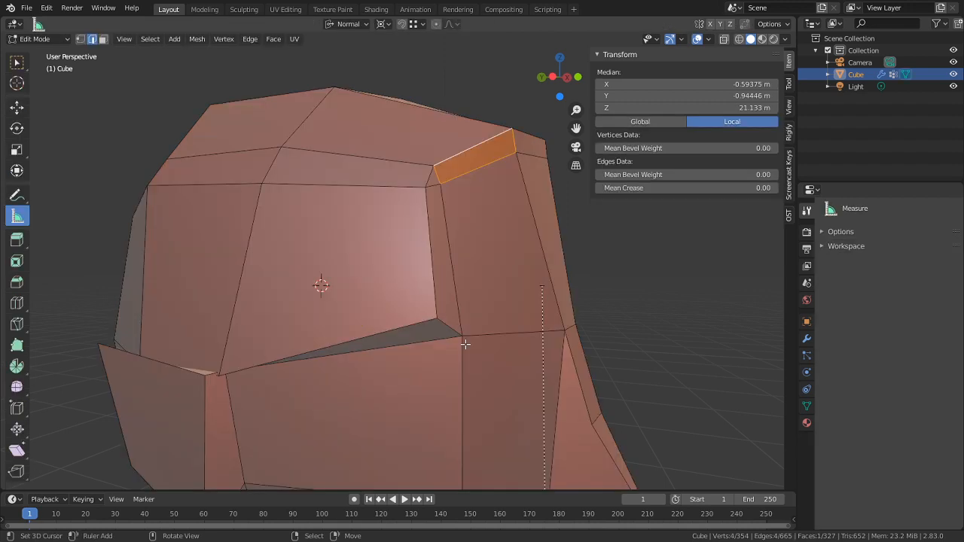
{"action": "key", "text": "g"}
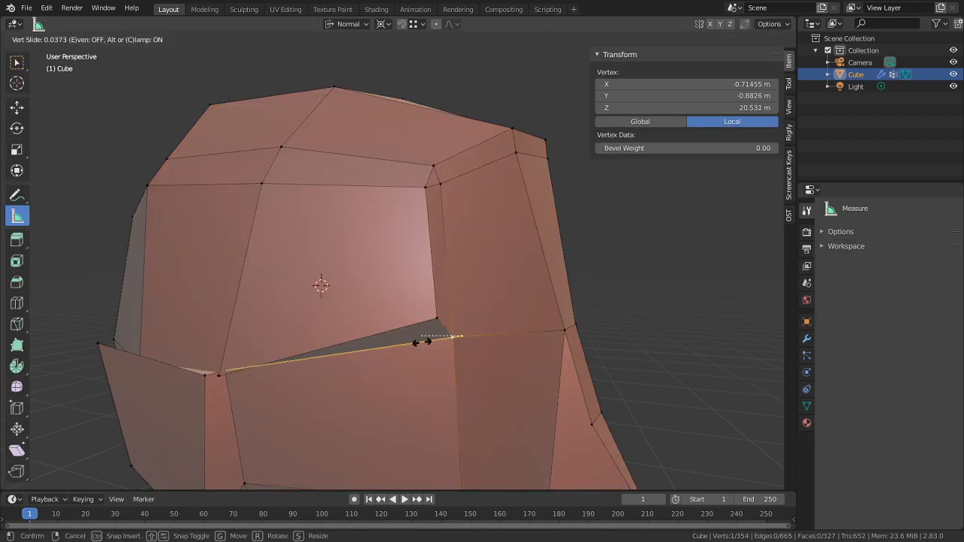
{"action": "left_click", "coordinate": [395, 341]}
{"action": "key", "text": "g"}
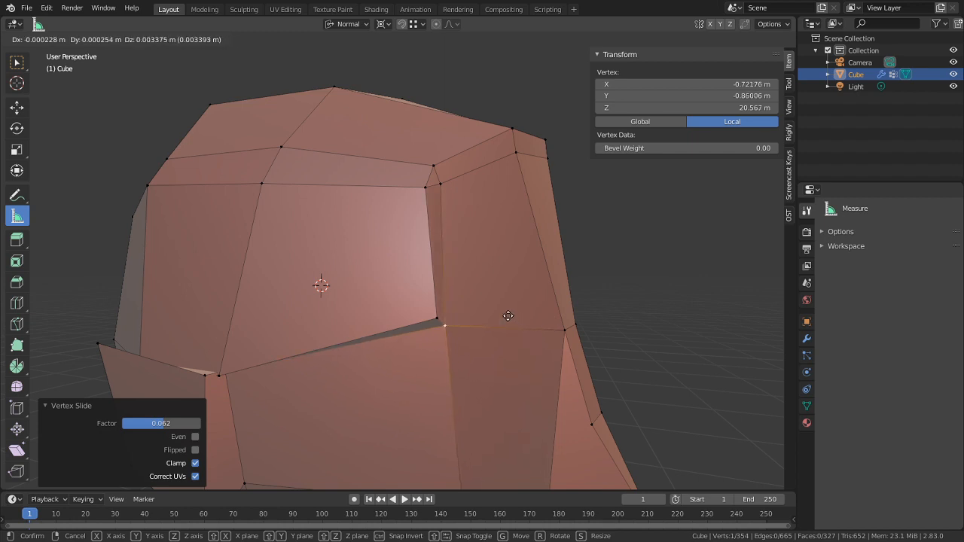
{"action": "left_click", "coordinate": [508, 320]}
{"action": "key", "text": "g"}
{"action": "left_click", "coordinate": [509, 324]}
{"action": "middle_click_drag", "start_coordinate": [473, 322], "coordinate": [372, 368]}
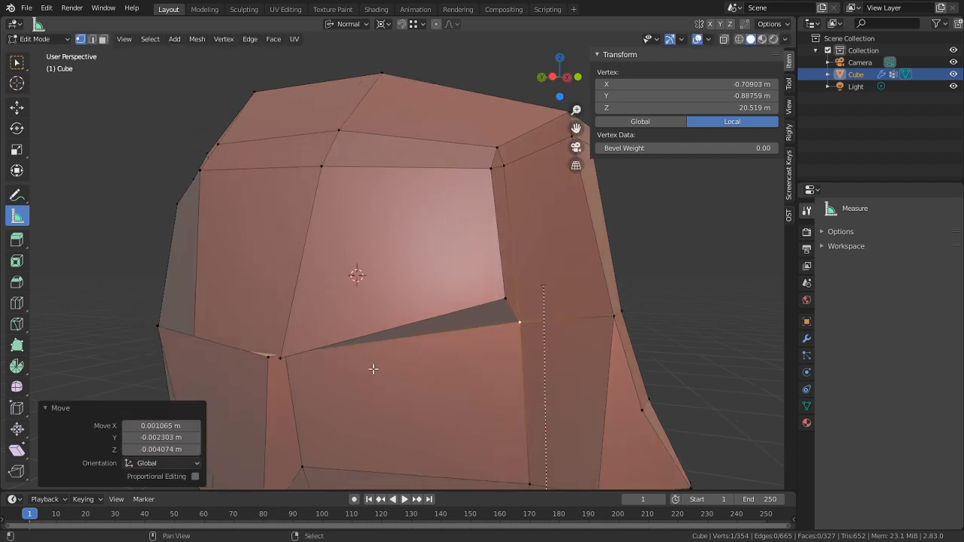
Reposition the hair layer's vertices around the top of the ear to even out its lower edge
{"action": "left_click", "coordinate": [280, 350]}
{"action": "key", "text": "g"}
{"action": "left_click", "coordinate": [286, 317]}
{"action": "middle_click_drag", "start_coordinate": [286, 317], "coordinate": [248, 288]}
{"action": "key", "text": "g"}
{"action": "left_click", "coordinate": [333, 206]}
{"action": "middle_click_drag", "start_coordinate": [334, 206], "coordinate": [516, 289]}
{"action": "left_click", "coordinate": [528, 306]}
{"action": "key", "text": "g"}
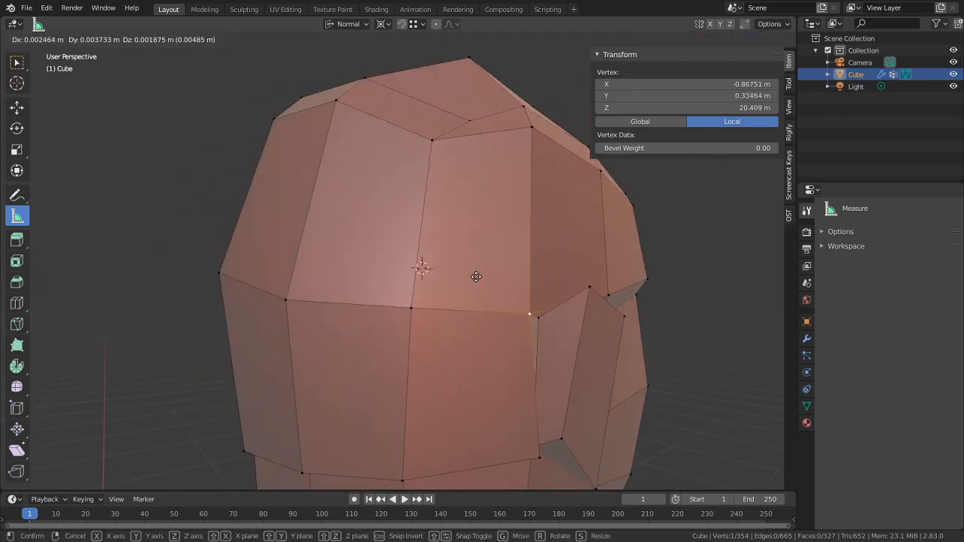
{"action": "left_click", "coordinate": [507, 326]}
{"action": "middle_click_drag", "start_coordinate": [507, 327], "coordinate": [559, 286]}
{"action": "left_click", "coordinate": [574, 286]}
{"action": "key", "text": "g"}
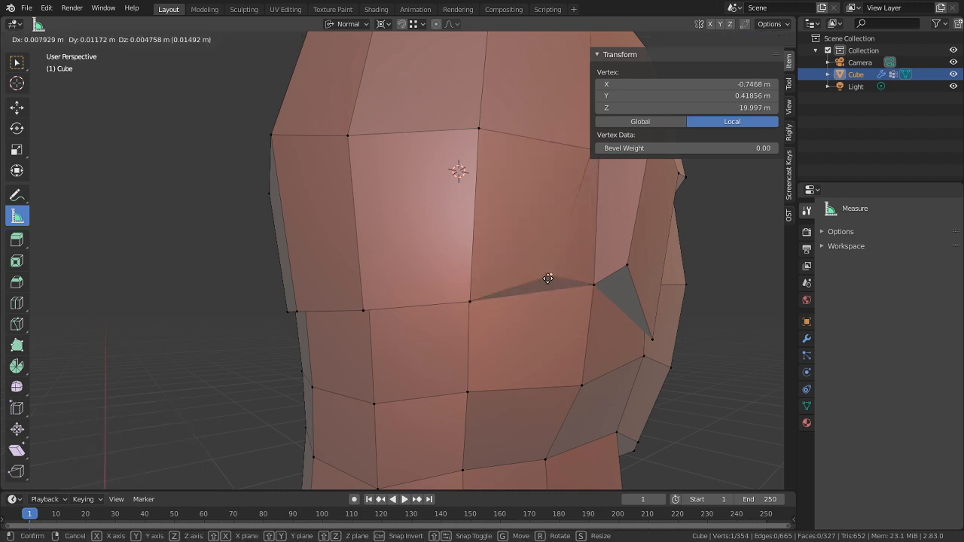
{"action": "right_click", "coordinate": [556, 281]}
In Sculpt Mode, smooth the side and back of the head and adjust the surface with the Grab brush
{"action": "left_click", "coordinate": [60, 41]}
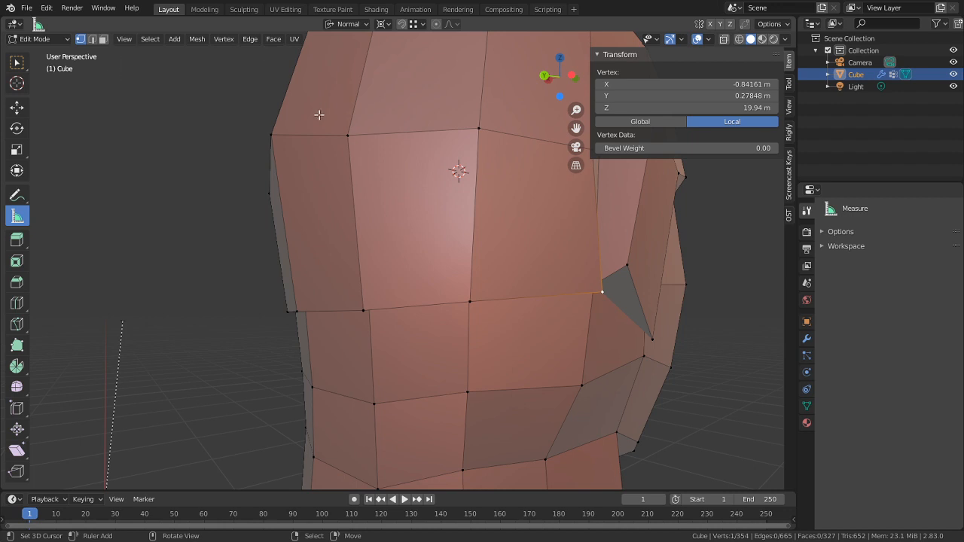
{"action": "left_click", "coordinate": [45, 42]}
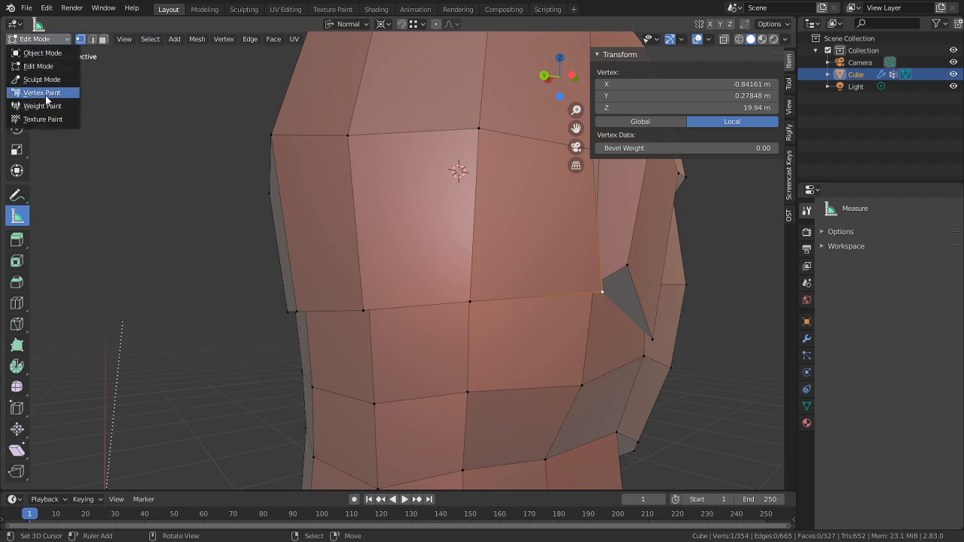
{"action": "left_click", "coordinate": [54, 81]}
{"action": "middle_click_drag", "start_coordinate": [339, 260], "coordinate": [278, 235]}
{"action": "mouse_move", "coordinate": [295, 189]}
{"action": "left_mouse_down", "text": "shift"}
{"action": "mouse_move", "coordinate": [252, 189]}
{"action": "mouse_move", "coordinate": [318, 204]}
{"action": "mouse_move", "coordinate": [307, 178]}
{"action": "mouse_move", "coordinate": [271, 201]}
{"action": "left_mouse_up", "text": "shift"}
{"action": "middle_click_drag", "start_coordinate": [283, 210], "coordinate": [361, 218]}
{"action": "mouse_move", "coordinate": [377, 218]}
{"action": "left_mouse_down", "text": "shift"}
{"action": "mouse_move", "coordinate": [452, 215]}
{"action": "mouse_move", "coordinate": [339, 230]}
{"action": "left_mouse_up", "text": "shift"}
{"action": "middle_click_drag", "start_coordinate": [335, 230], "coordinate": [435, 235]}
{"action": "mouse_move", "coordinate": [478, 245]}
{"action": "left_mouse_down", "text": "shift"}
{"action": "mouse_move", "coordinate": [510, 241]}
{"action": "mouse_move", "coordinate": [414, 252]}
{"action": "mouse_move", "coordinate": [427, 271]}
{"action": "left_mouse_up", "text": "shift"}
{"action": "middle_click_drag", "start_coordinate": [430, 279], "coordinate": [419, 275]}
{"action": "left_click_drag", "start_coordinate": [420, 276], "coordinate": [439, 272], "text": "shift"}
{"action": "middle_click_drag", "start_coordinate": [439, 272], "coordinate": [480, 290]}
{"action": "left_click_drag", "start_coordinate": [411, 239], "coordinate": [383, 228]}
{"action": "mouse_move", "coordinate": [265, 224]}
{"action": "left_mouse_down", "text": "shift"}
{"action": "mouse_move", "coordinate": [237, 219]}
{"action": "mouse_move", "coordinate": [293, 223]}
{"action": "left_mouse_up", "text": "shift"}
{"action": "mouse_move", "coordinate": [299, 224]}
{"action": "middle_mouse_down"}
{"action": "mouse_move", "coordinate": [407, 226]}
{"action": "mouse_move", "coordinate": [348, 237]}
{"action": "mouse_move", "coordinate": [433, 207]}
{"action": "middle_mouse_up"}
Puff out the hair layer over the crown and back of the head with the Inflate/Deflate brush at strength 0.500
{"action": "key", "text": "i"}
{"action": "middle_click_drag", "start_coordinate": [360, 152], "coordinate": [357, 173]}
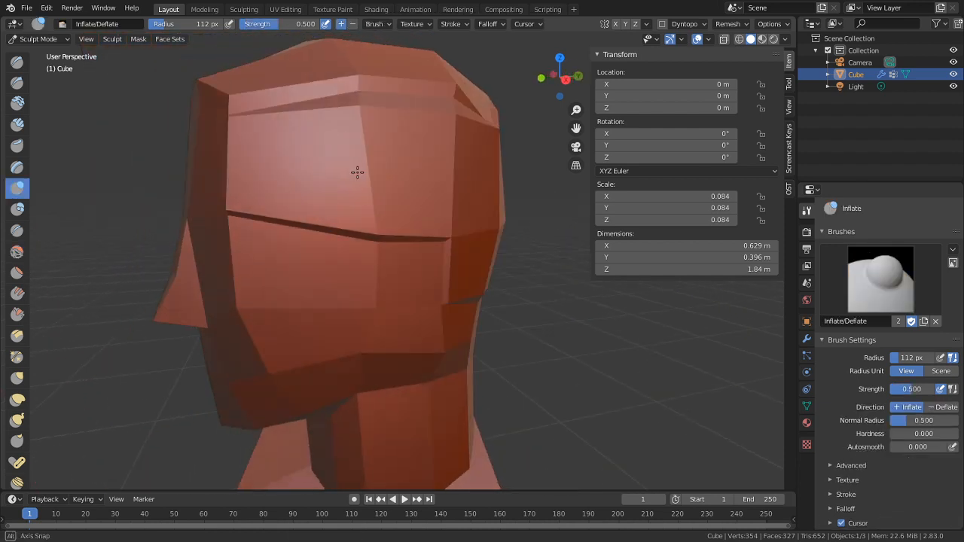
{"action": "mouse_move", "coordinate": [464, 141]}
{"action": "middle_mouse_down"}
{"action": "mouse_move", "coordinate": [460, 169]}
{"action": "mouse_move", "coordinate": [402, 226]}
{"action": "mouse_move", "coordinate": [462, 236]}
{"action": "mouse_move", "coordinate": [323, 286]}
{"action": "mouse_move", "coordinate": [323, 226]}
{"action": "middle_mouse_up"}
{"action": "middle_click_drag", "start_coordinate": [329, 155], "coordinate": [375, 287]}
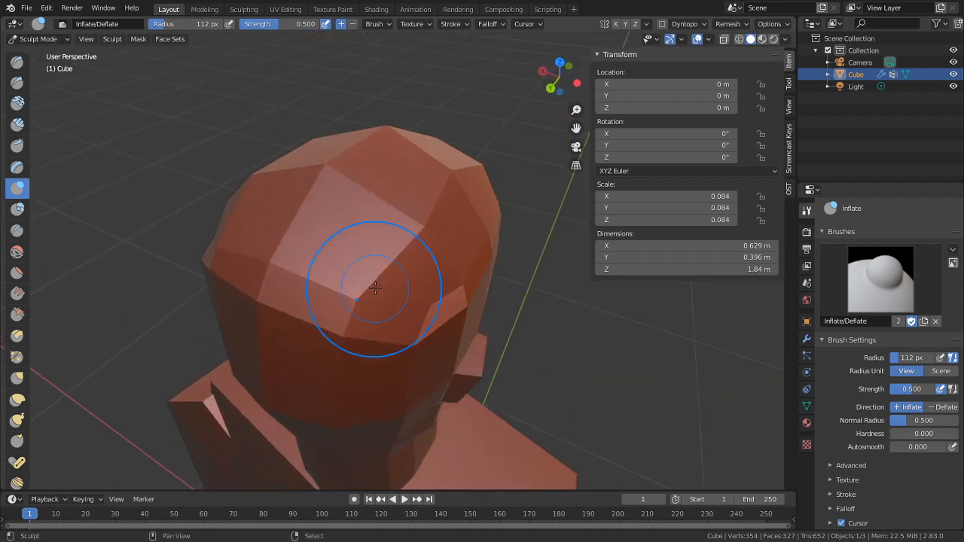
{"action": "left_click_drag", "start_coordinate": [428, 171], "coordinate": [331, 224]}
{"action": "mouse_move", "coordinate": [431, 251]}
{"action": "middle_mouse_down"}
{"action": "mouse_move", "coordinate": [404, 268]}
{"action": "mouse_move", "coordinate": [448, 300]}
{"action": "middle_mouse_up"}
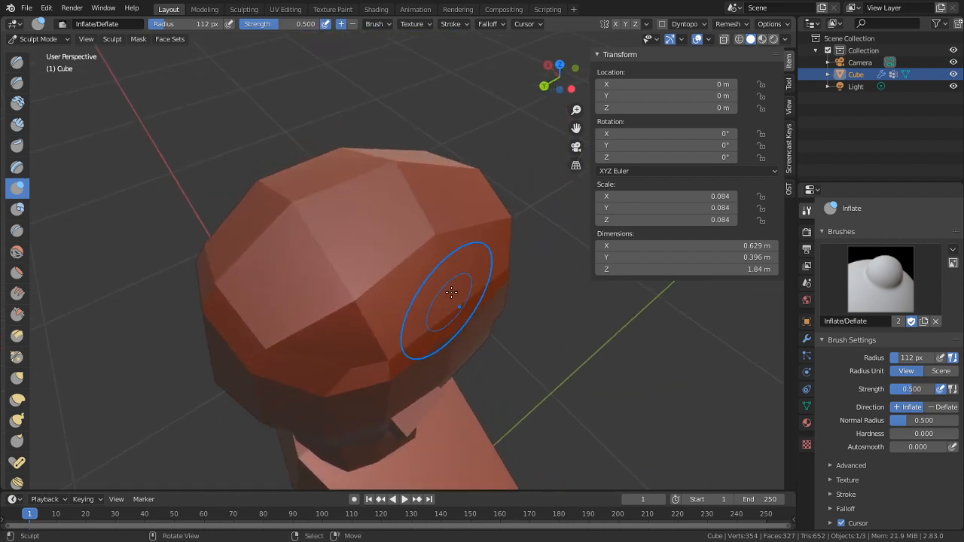
{"action": "mouse_move", "coordinate": [448, 300]}
{"action": "left_mouse_down"}
{"action": "mouse_move", "coordinate": [381, 323]}
{"action": "mouse_move", "coordinate": [473, 312]}
{"action": "left_mouse_up"}
{"action": "middle_click_drag", "start_coordinate": [473, 312], "coordinate": [374, 243]}
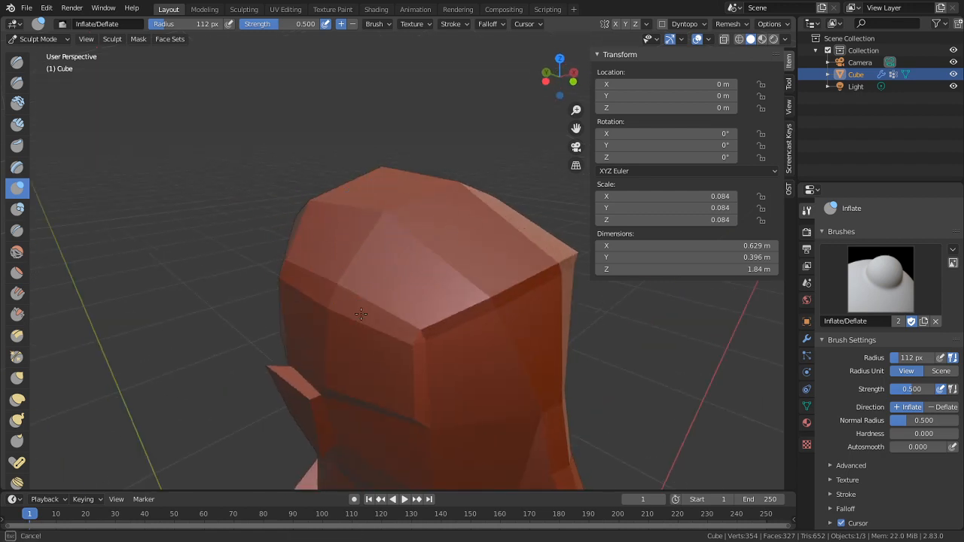
{"action": "middle_click_drag", "start_coordinate": [488, 281], "coordinate": [425, 269]}
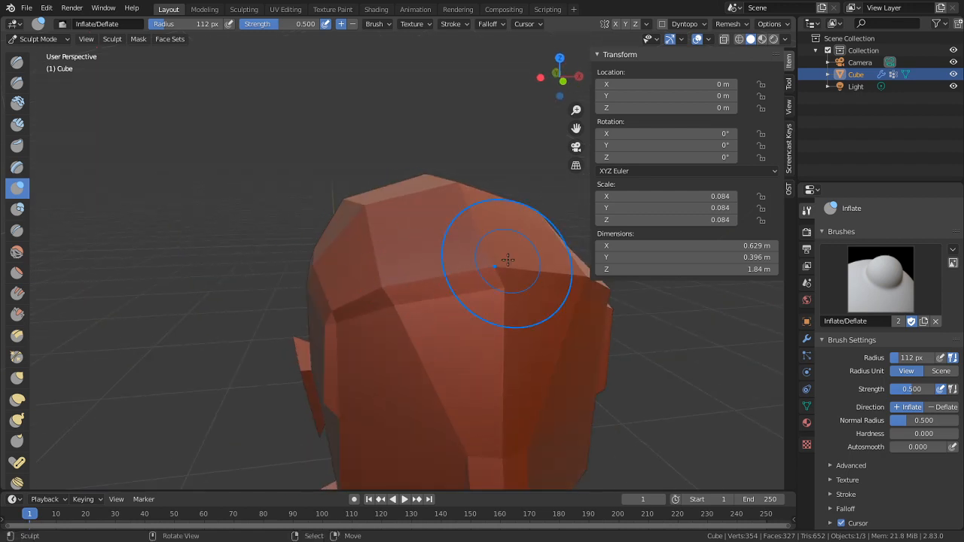
{"action": "middle_click_drag", "start_coordinate": [506, 258], "coordinate": [435, 298]}
{"action": "mouse_move", "coordinate": [369, 307]}
{"action": "middle_mouse_down"}
{"action": "mouse_move", "coordinate": [359, 279]}
{"action": "mouse_move", "coordinate": [422, 301]}
{"action": "mouse_move", "coordinate": [344, 334]}
{"action": "mouse_move", "coordinate": [504, 301]}
{"action": "middle_mouse_up"}
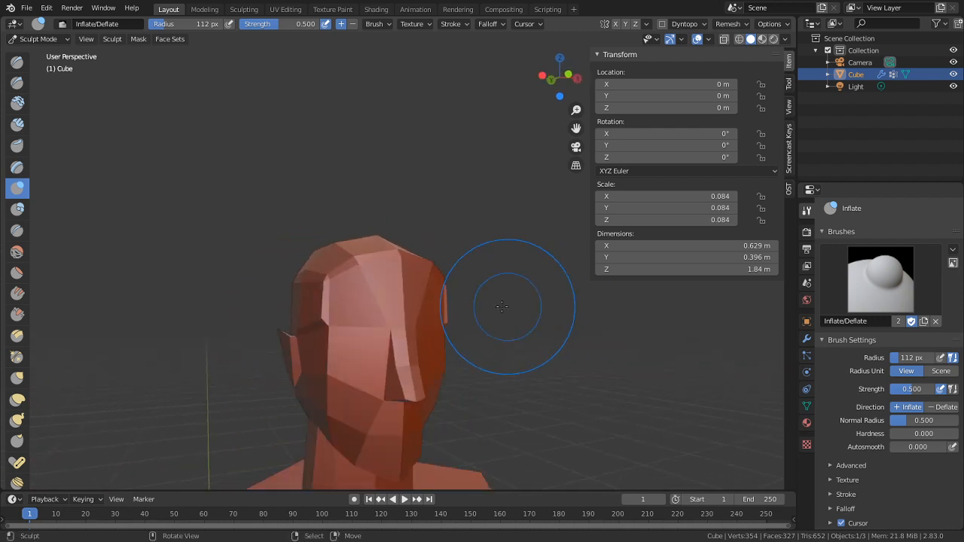
{"action": "scroll", "coordinate": [501, 312], "scroll_direction": "down", "scroll_amount": 2}
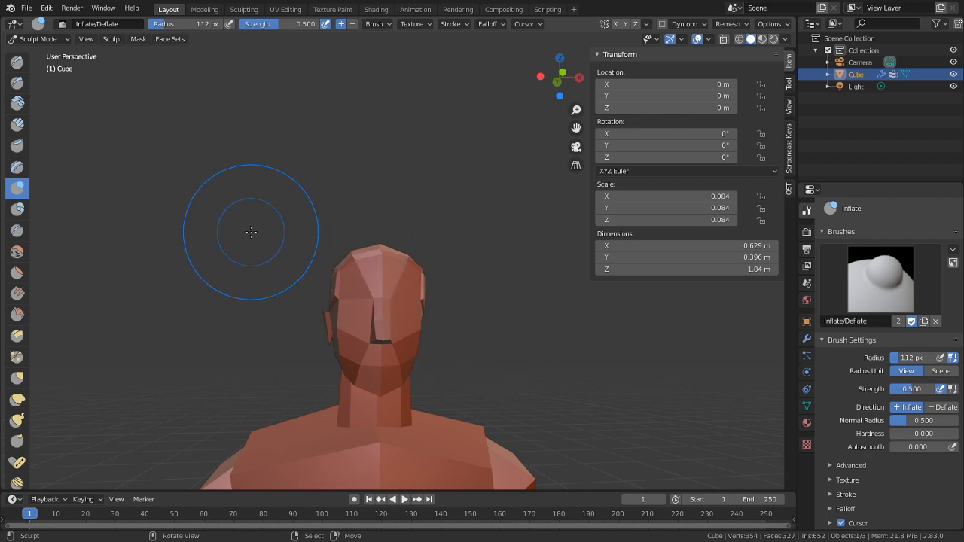
In Edit Mode, move the hairline vertex above the positive-X temple inward by about 0.005 m and up by about 0.0016 m
{"action": "scroll", "coordinate": [393, 302], "scroll_direction": "up", "scroll_amount": 8}
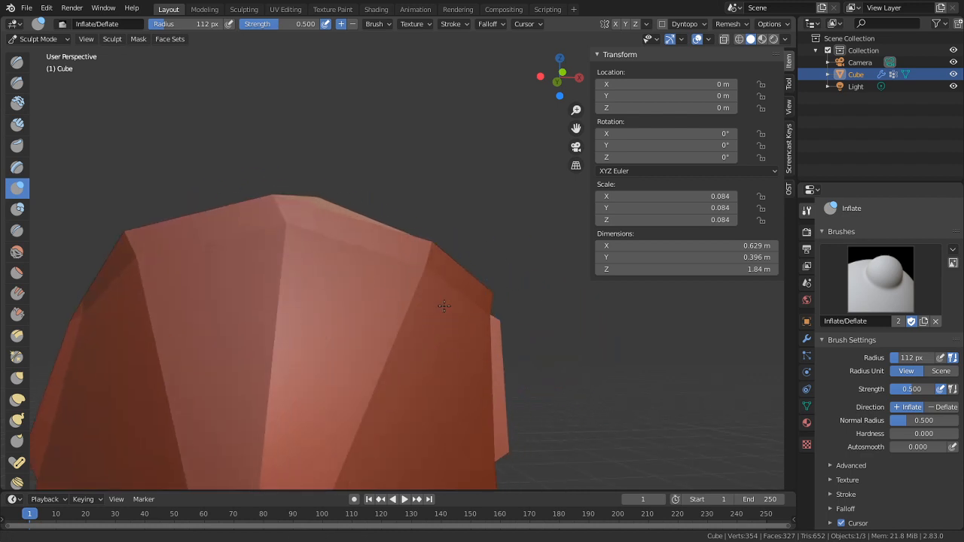
{"action": "key", "text": "Tab"}
{"action": "key", "text": "g"}
{"action": "left_click", "coordinate": [482, 284]}
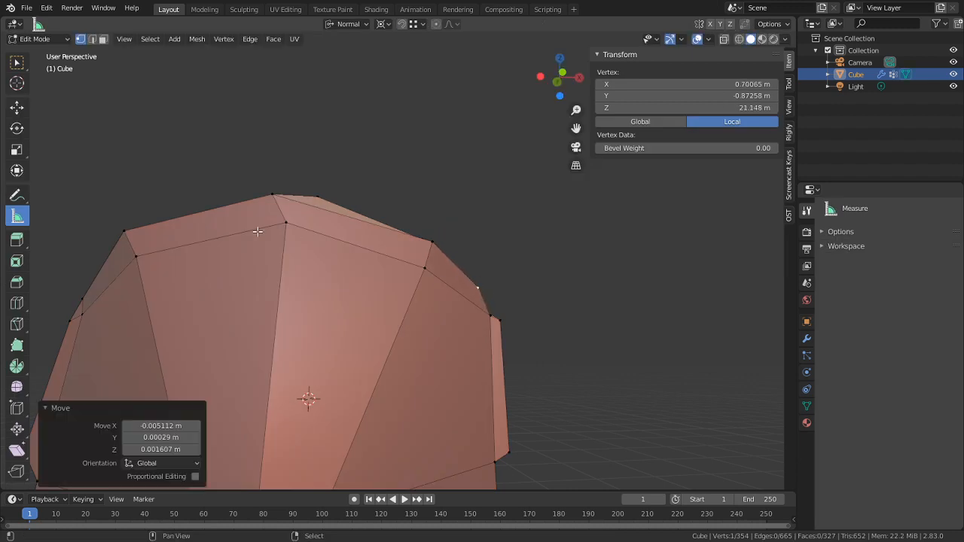
Move the negative-X forehead hairline vertex about 0.0045 m outward and 0.0045 m up, and raise the temple vertex beside it
{"action": "middle_click_drag", "start_coordinate": [258, 232], "coordinate": [388, 264], "text": "shift"}
{"action": "right_click", "coordinate": [394, 273]}
{"action": "key", "text": "g"}
{"action": "left_click", "coordinate": [368, 244]}
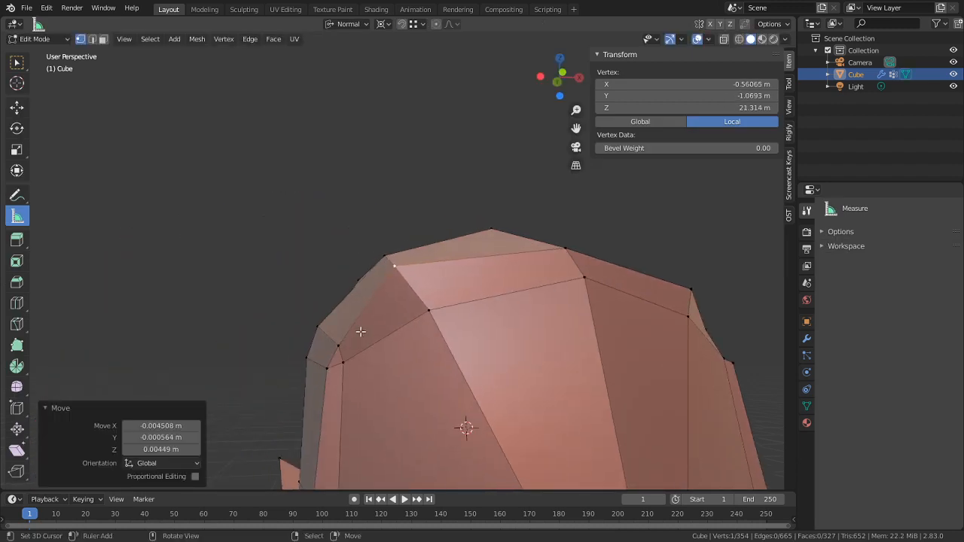
{"action": "right_click", "coordinate": [338, 344]}
{"action": "key", "text": "g"}
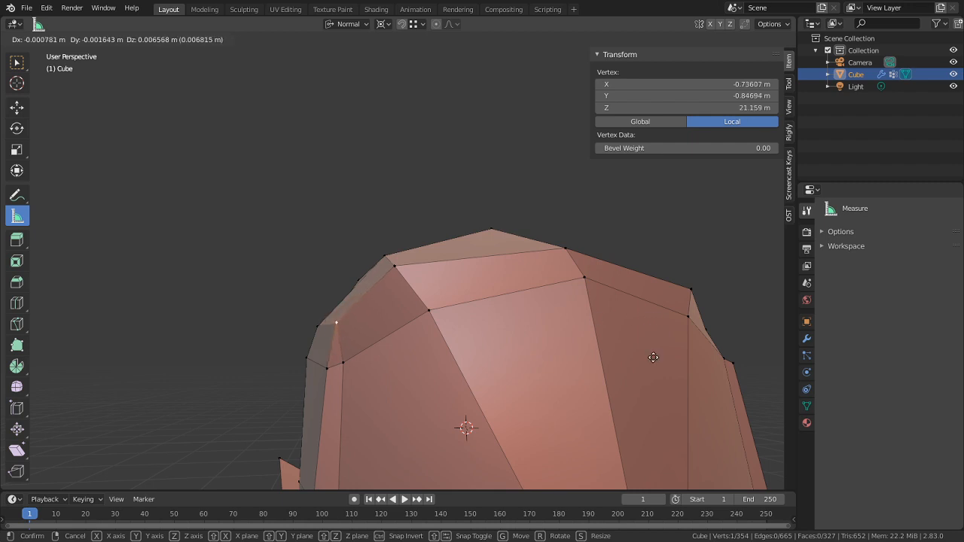
{"action": "left_click", "coordinate": [645, 363]}
Reposition the upper and lower corner vertices of the hairline at the negative-X temple to even out the raised edge
{"action": "middle_click_drag", "start_coordinate": [640, 366], "coordinate": [507, 391]}
{"action": "key", "text": "2"}
{"action": "right_click", "coordinate": [308, 374]}
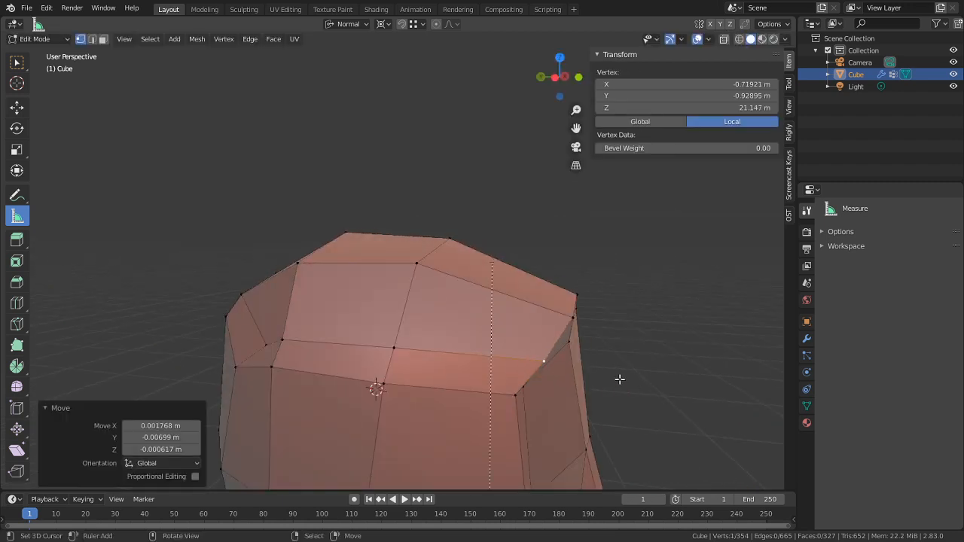
{"action": "mouse_move", "coordinate": [619, 379]}
{"action": "middle_mouse_down"}
{"action": "mouse_move", "coordinate": [615, 346]}
{"action": "mouse_move", "coordinate": [478, 369]}
{"action": "middle_mouse_up"}
{"action": "key", "text": "g"}
{"action": "left_click", "coordinate": [506, 359]}
{"action": "key", "text": "Tab"}
{"action": "key", "text": "Tab"}
{"action": "middle_click_drag", "start_coordinate": [191, 391], "coordinate": [157, 394]}
{"action": "key", "text": "g"}
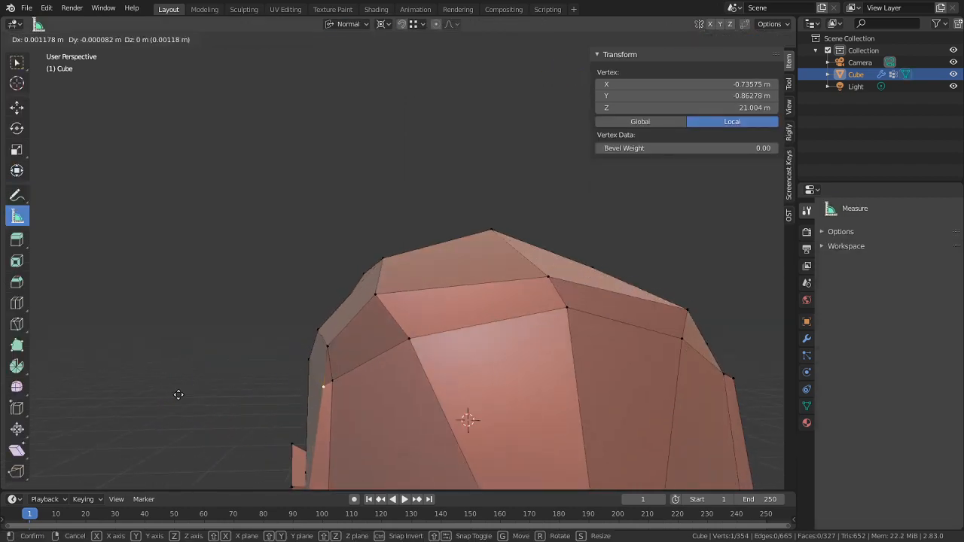
{"action": "left_click", "coordinate": [87, 398]}
Switch to Object Mode and shade the whole model smooth
{"action": "key", "text": "Tab"}
{"action": "middle_click_drag", "start_coordinate": [395, 378], "coordinate": [395, 357]}
{"action": "scroll", "coordinate": [406, 361], "scroll_direction": "down", "scroll_amount": 5}
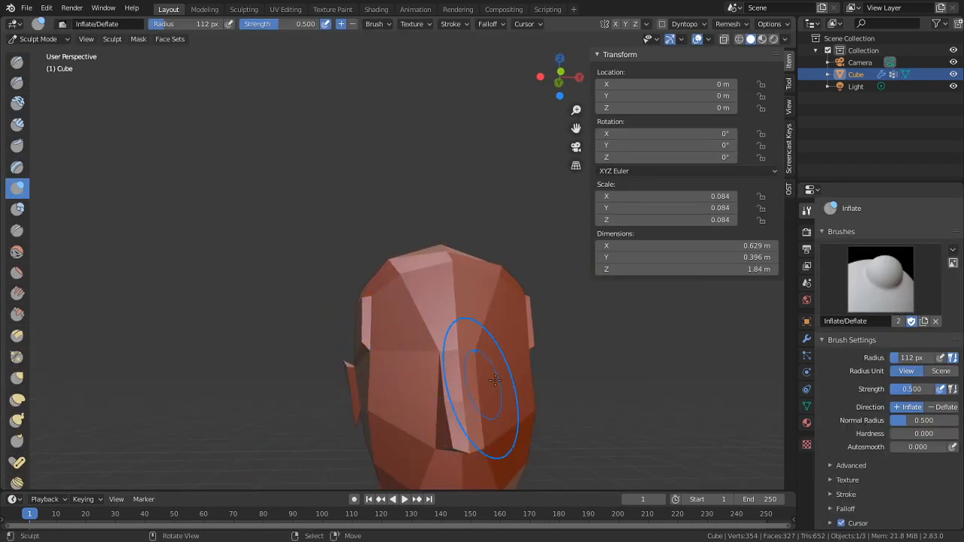
{"action": "mouse_move", "coordinate": [486, 389]}
{"action": "middle_mouse_down"}
{"action": "mouse_move", "coordinate": [375, 348]}
{"action": "mouse_move", "coordinate": [656, 324]}
{"action": "middle_mouse_up"}
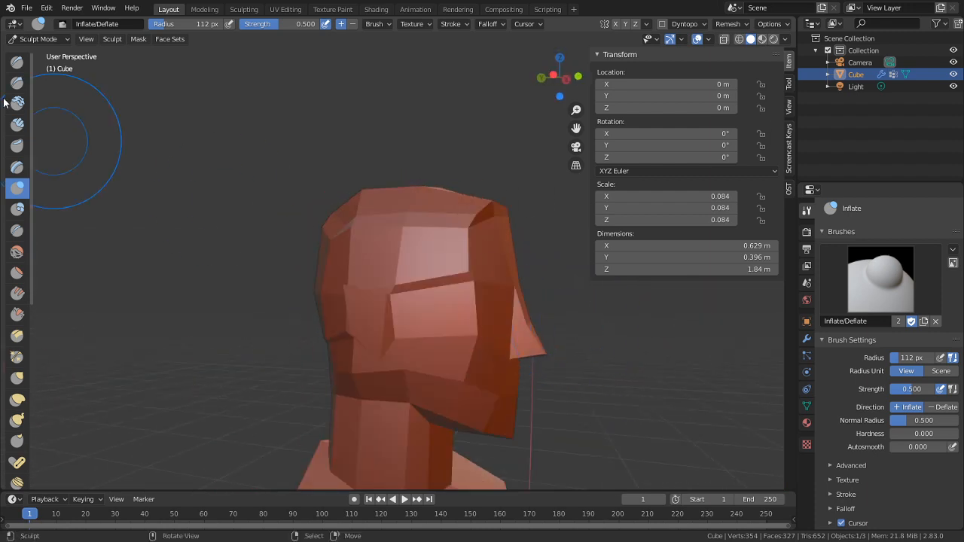
{"action": "key", "text": "Tab"}
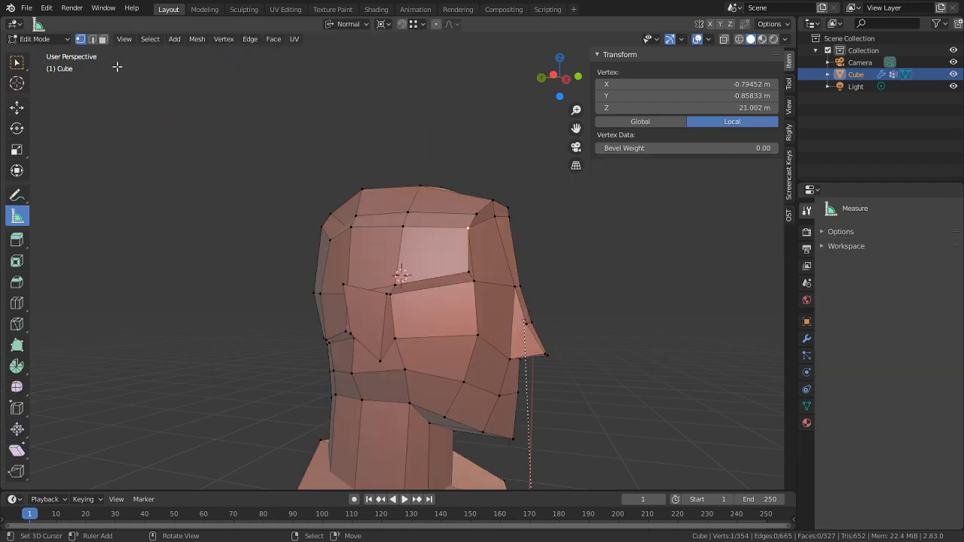
{"action": "left_click", "coordinate": [38, 39]}
{"action": "left_click", "coordinate": [47, 51]}
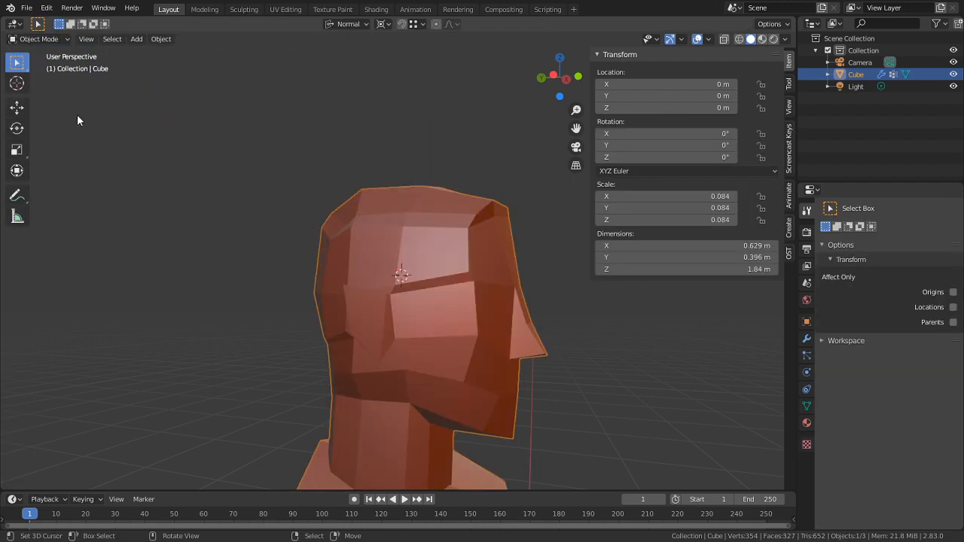
{"action": "left_click", "coordinate": [158, 40]}
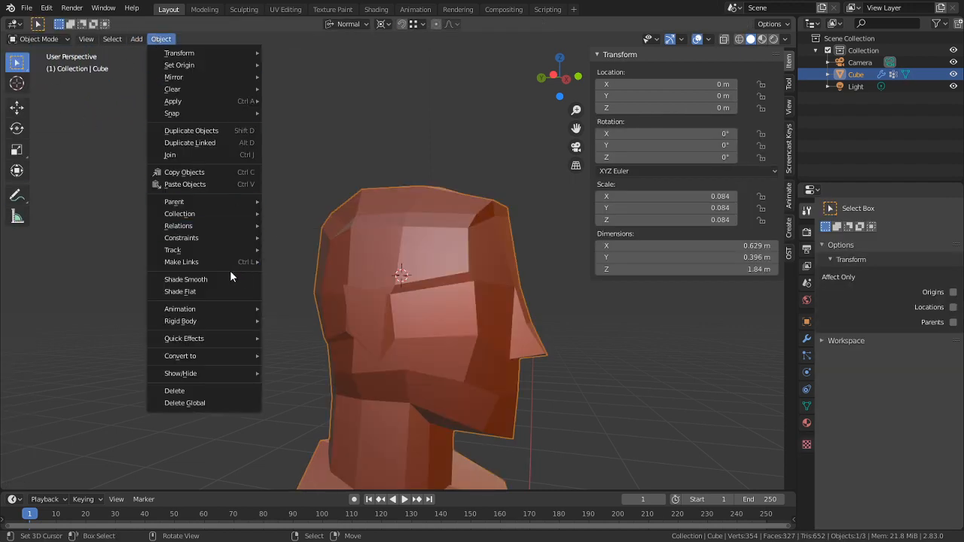
{"action": "left_click", "coordinate": [204, 279]}
In Edit Mode, slide the hair-layer vertex above and behind the negative-X ear, and move it about 0.0033 m back and 0.0039 m up
{"action": "mouse_move", "coordinate": [205, 279]}
{"action": "middle_mouse_down"}
{"action": "mouse_move", "coordinate": [459, 262]}
{"action": "mouse_move", "coordinate": [299, 252]}
{"action": "mouse_move", "coordinate": [225, 275]}
{"action": "mouse_move", "coordinate": [299, 285]}
{"action": "mouse_move", "coordinate": [495, 263]}
{"action": "mouse_move", "coordinate": [552, 239]}
{"action": "mouse_move", "coordinate": [514, 293]}
{"action": "mouse_move", "coordinate": [461, 281]}
{"action": "middle_mouse_up"}
{"action": "key", "text": "Tab"}
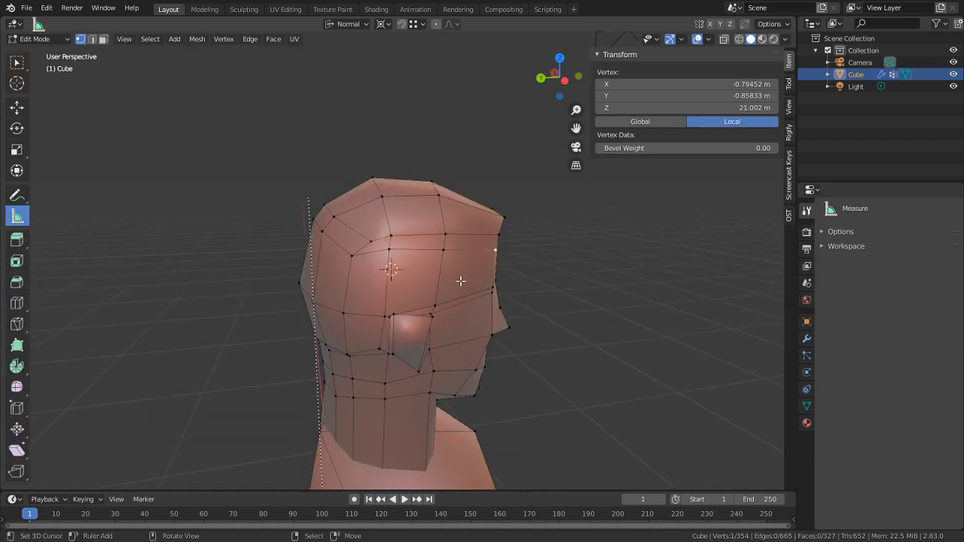
{"action": "scroll", "coordinate": [421, 270], "scroll_direction": "up", "scroll_amount": 1}
{"action": "key", "text": "Tab"}
{"action": "key", "text": "Tab"}
{"action": "left_click", "coordinate": [350, 233]}
{"action": "key", "text": "g"}
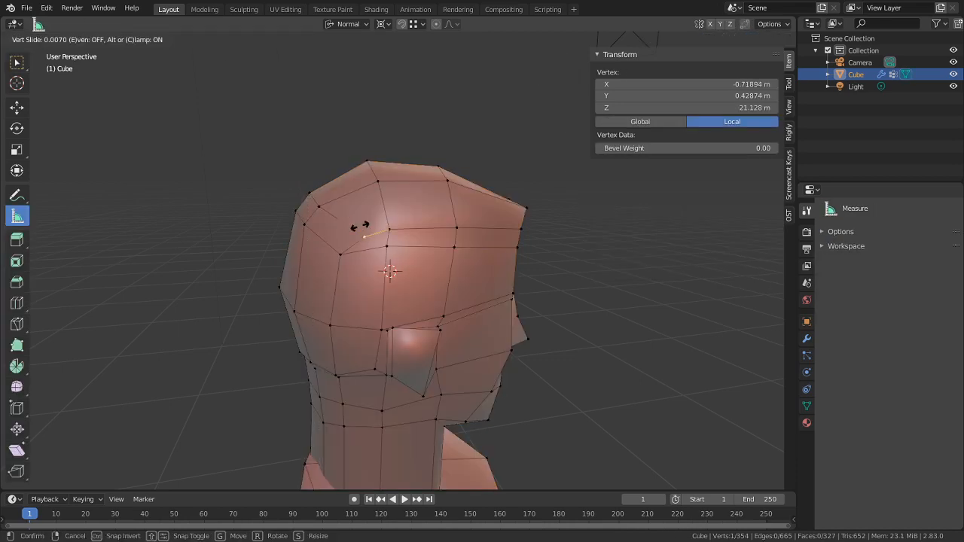
{"action": "left_click", "coordinate": [344, 227]}
{"action": "middle_click_drag", "start_coordinate": [338, 225], "coordinate": [615, 238]}
{"action": "key", "text": "g"}
{"action": "left_click", "coordinate": [300, 224]}
Vertex-slide the upper hairline vertex at the positive-X temple along its edge toward the forehead
{"action": "scroll", "coordinate": [478, 237], "scroll_direction": "up", "scroll_amount": 2}
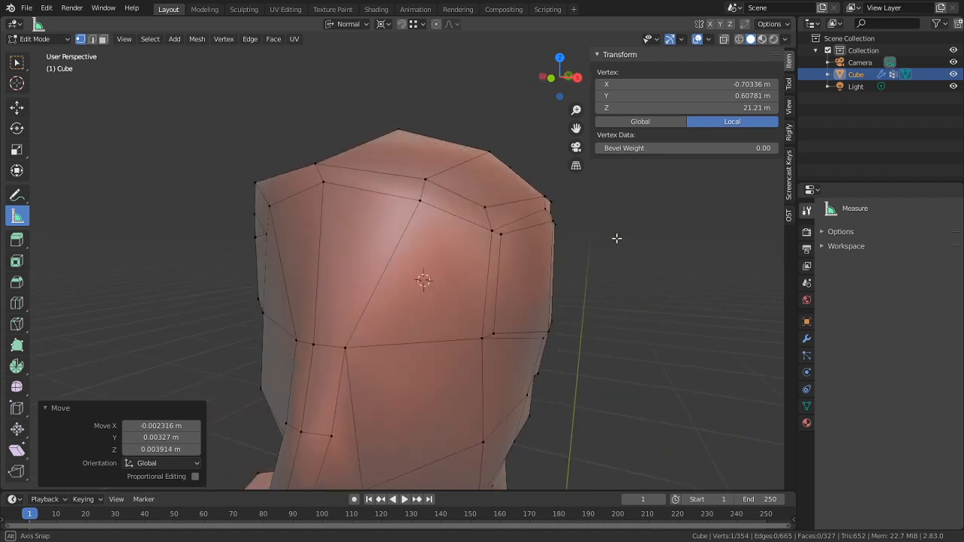
{"action": "left_click", "coordinate": [497, 230]}
{"action": "middle_click_drag", "start_coordinate": [496, 230], "coordinate": [581, 234]}
{"action": "key", "text": "shift+v"}
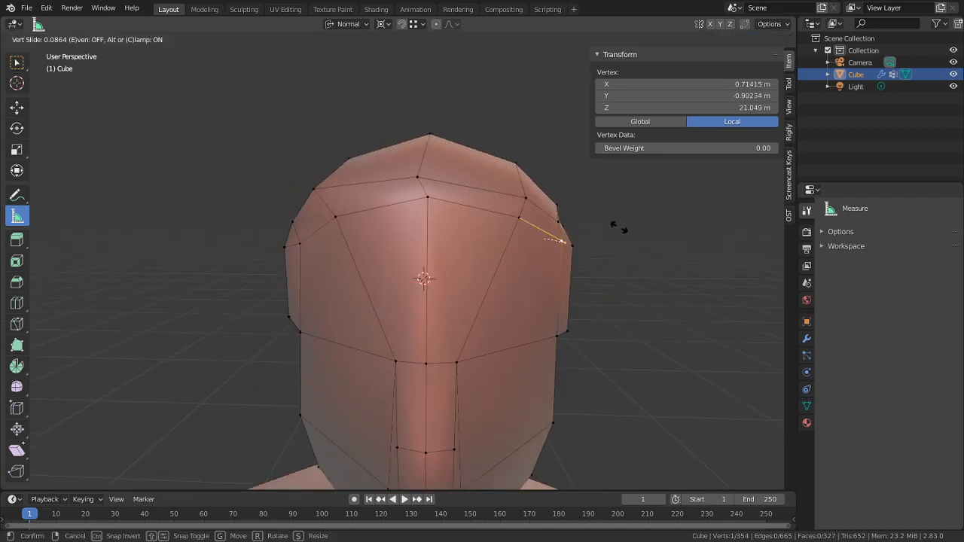
{"action": "left_click", "coordinate": [592, 227]}
{"action": "key", "text": "Tab"}
{"action": "key", "text": "Tab"}
{"action": "middle_click_drag", "start_coordinate": [576, 288], "coordinate": [543, 271]}
{"action": "key", "text": "Tab"}
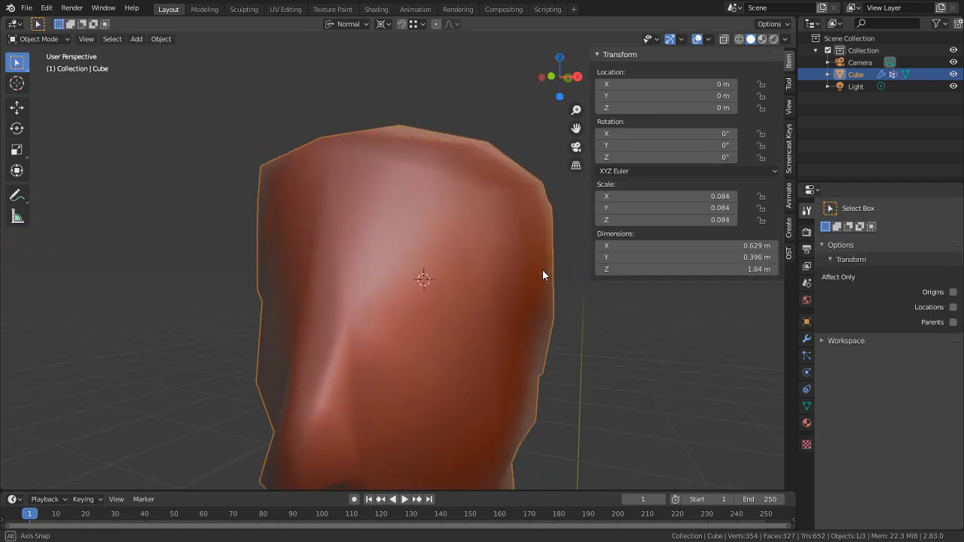
Slide the lower corner vertex of the hair layer at the positive-X temple backward by a factor of 0.066, and upward by 0.048
{"action": "key", "text": "Tab"}
{"action": "middle_click_drag", "start_coordinate": [482, 260], "coordinate": [439, 280]}
{"action": "scroll", "coordinate": [443, 275], "scroll_direction": "up", "scroll_amount": 3}
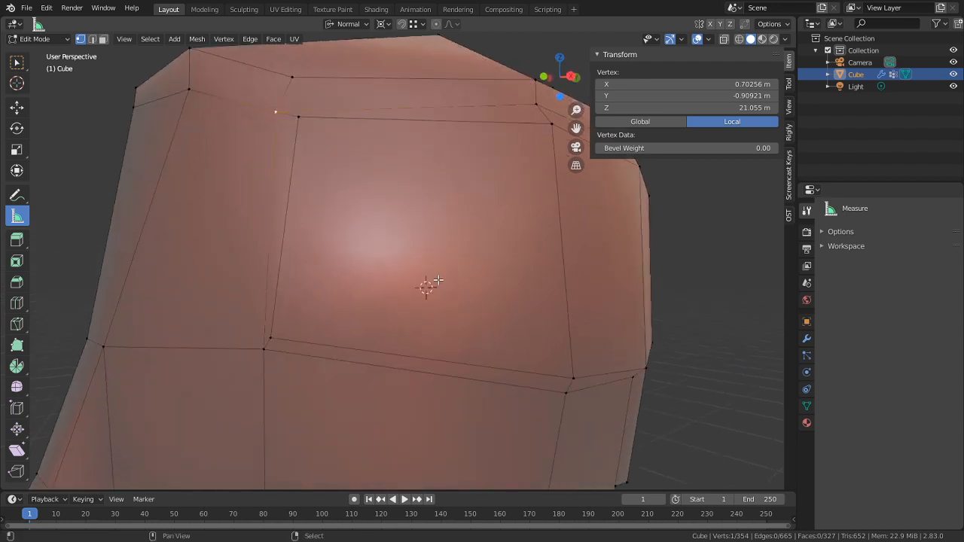
{"action": "key", "text": "g"}
{"action": "key", "text": "g"}
{"action": "left_click", "coordinate": [303, 324]}
{"action": "key", "text": "g"}
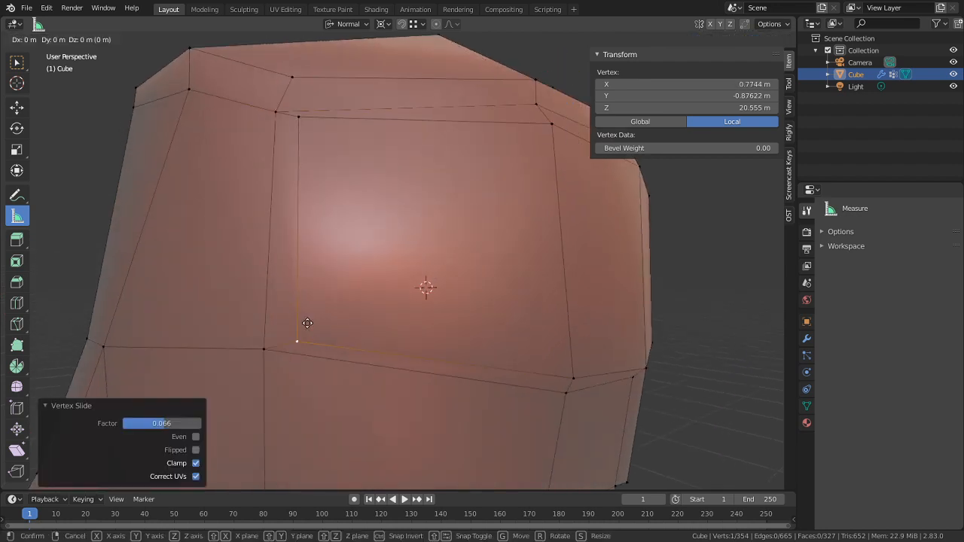
{"action": "key", "text": "g"}
{"action": "left_click", "coordinate": [308, 313]}
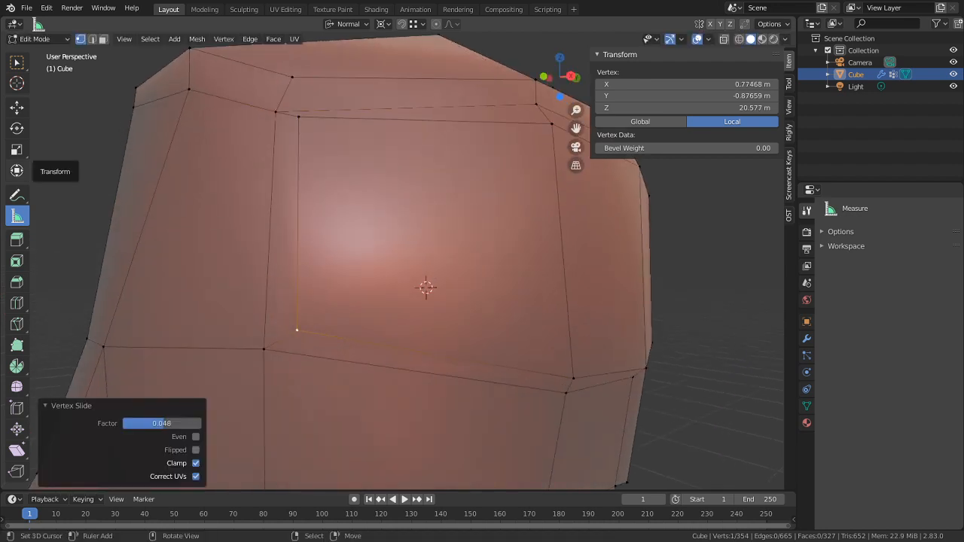
Examine the smooth-shaded head and full body from the front, sides and below
{"action": "scroll", "coordinate": [163, 225], "scroll_direction": "down", "scroll_amount": 6}
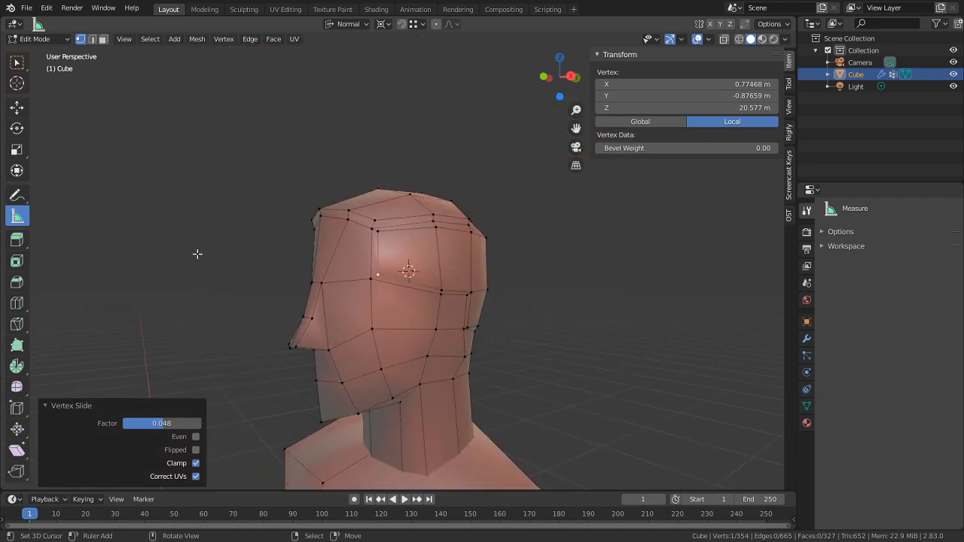
{"action": "middle_click_drag", "start_coordinate": [198, 254], "coordinate": [397, 236]}
{"action": "scroll", "coordinate": [396, 235], "scroll_direction": "up", "scroll_amount": 3}
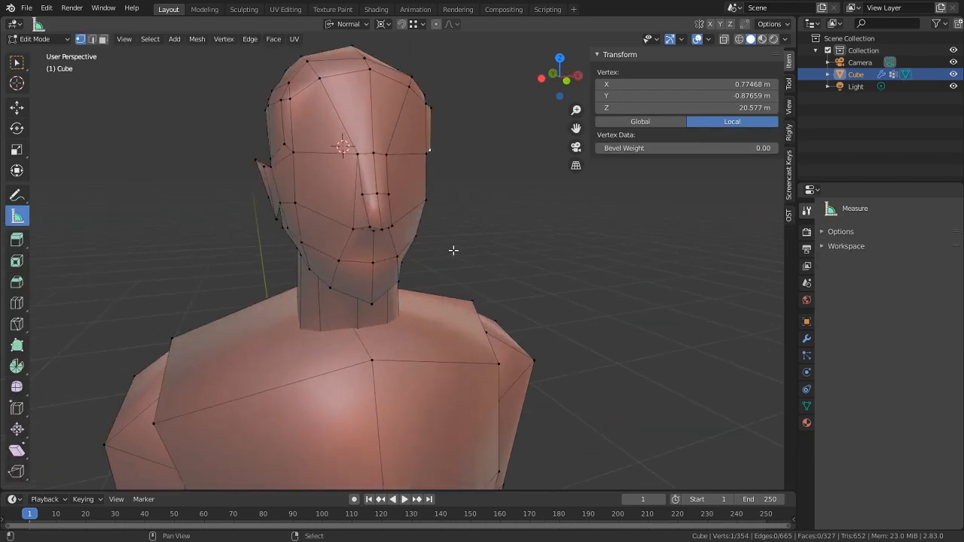
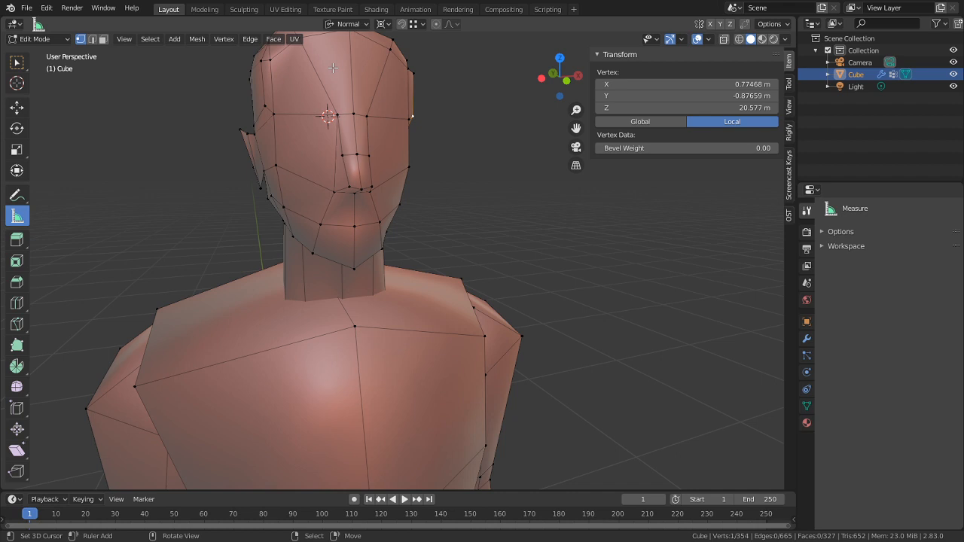
{"action": "scroll", "coordinate": [331, 81], "scroll_direction": "down", "scroll_amount": 4}
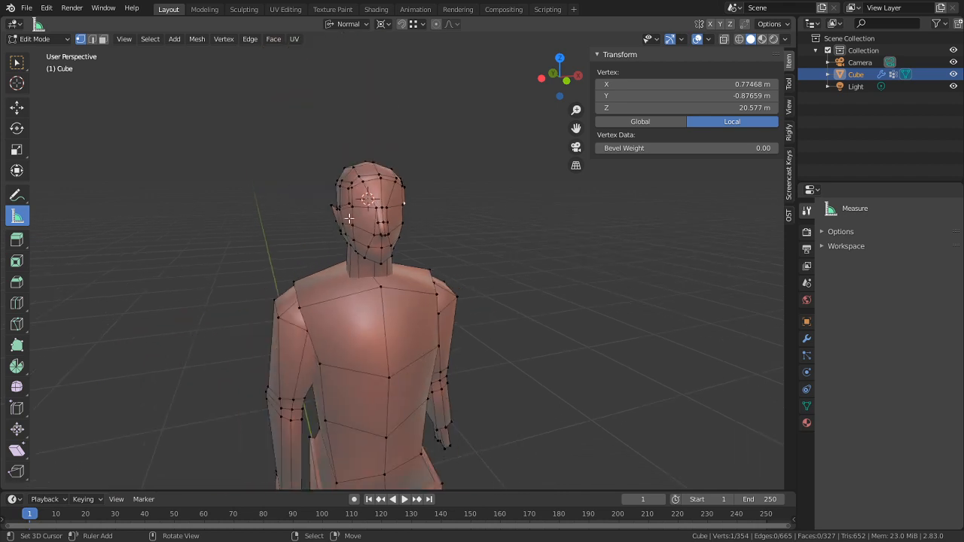
{"action": "middle_click_drag", "start_coordinate": [397, 331], "coordinate": [319, 134], "text": "shift"}
{"action": "middle_click_drag", "start_coordinate": [377, 318], "coordinate": [487, 334], "text": "shift"}
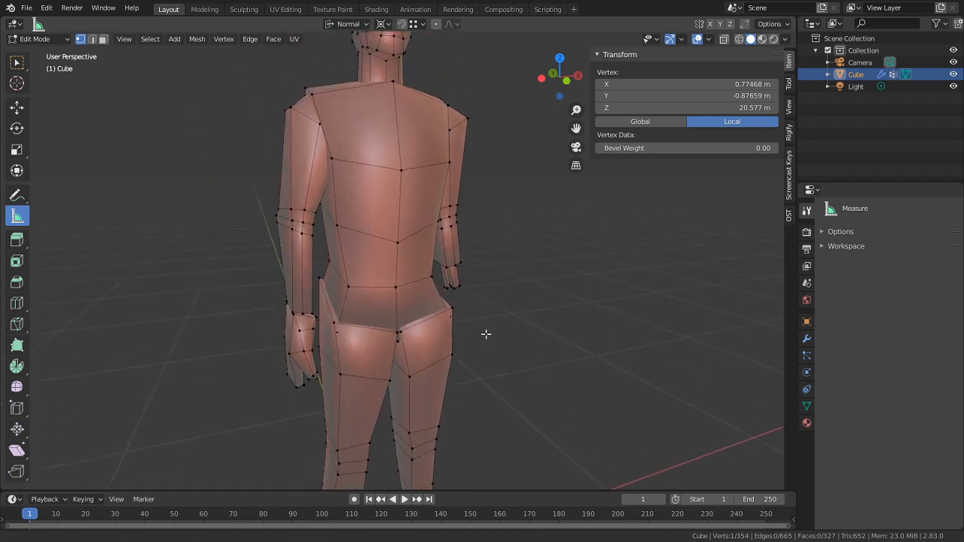
{"action": "scroll", "coordinate": [487, 333], "scroll_direction": "down", "scroll_amount": 3}
{"action": "middle_click_drag", "start_coordinate": [405, 245], "coordinate": [476, 278], "text": "shift"}
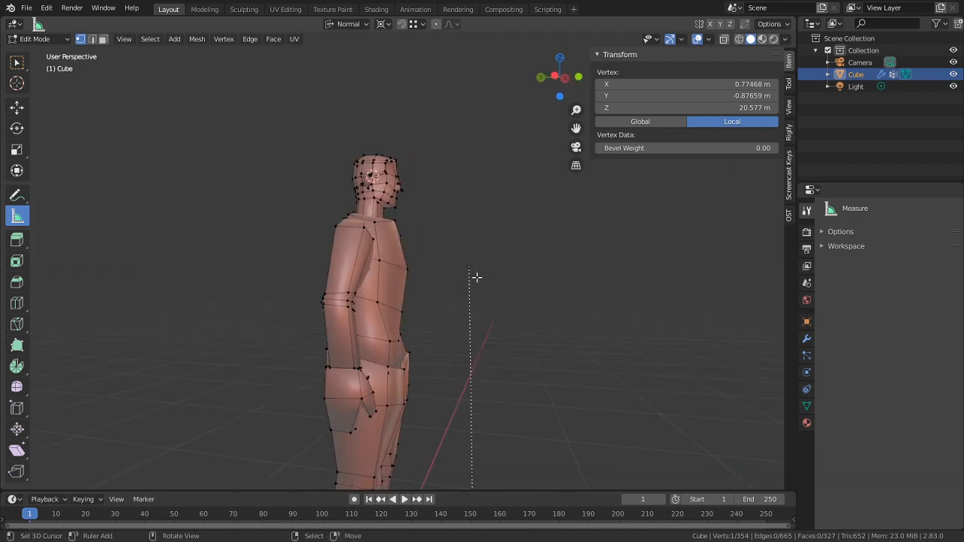
{"action": "middle_click_drag", "start_coordinate": [374, 304], "coordinate": [291, 307]}
{"action": "scroll", "coordinate": [430, 240], "scroll_direction": "up", "scroll_amount": 3}
{"action": "middle_click_drag", "start_coordinate": [430, 239], "coordinate": [458, 231]}
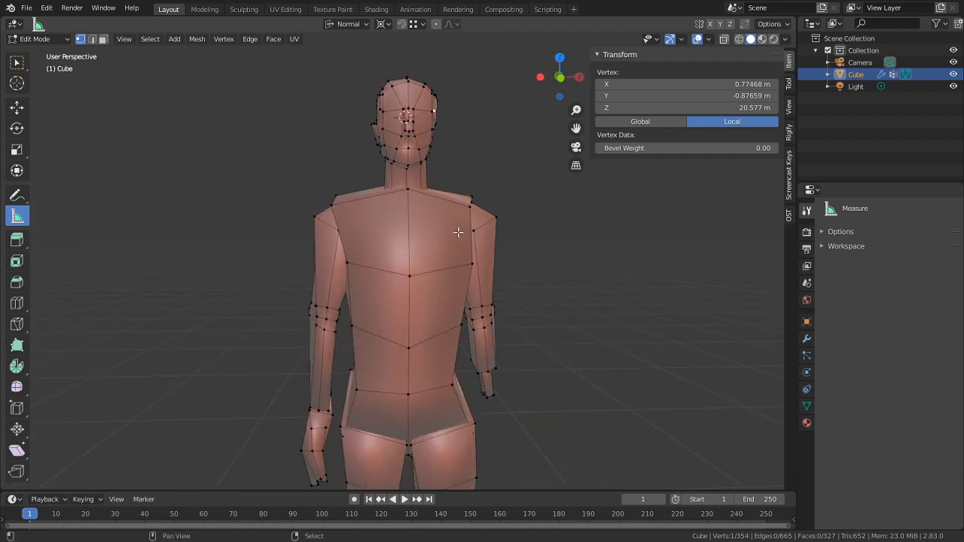
{"action": "middle_click_drag", "start_coordinate": [489, 271], "coordinate": [480, 329], "text": "shift"}
{"action": "middle_click_drag", "start_coordinate": [442, 250], "coordinate": [315, 233], "text": "shift"}
{"action": "scroll", "coordinate": [447, 298], "scroll_direction": "up", "scroll_amount": 2}
{"action": "scroll", "coordinate": [446, 298], "scroll_direction": "up", "scroll_amount": 1}
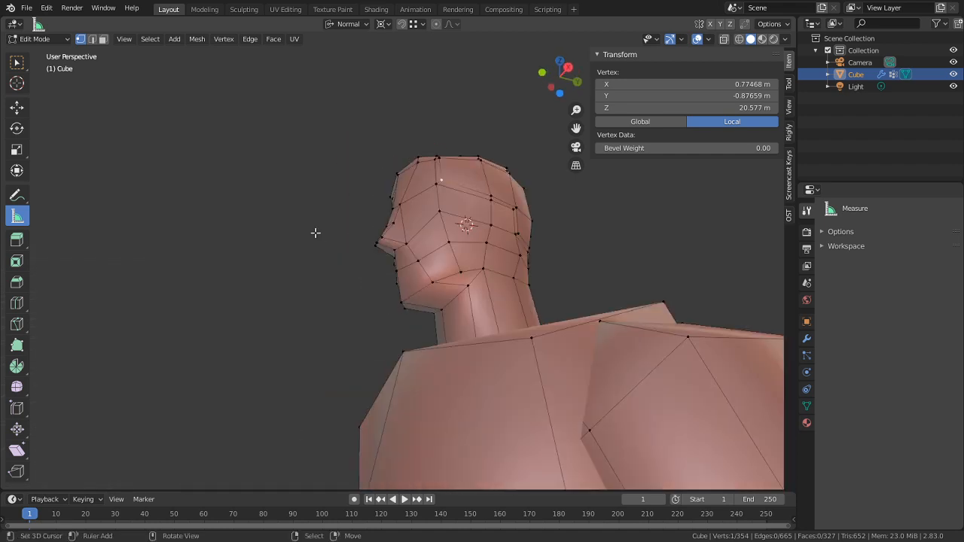
Select the full edge loop where the head meets the neck and mark it as a seam
{"action": "left_click", "coordinate": [484, 279], "text": "alt"}
{"action": "scroll", "coordinate": [475, 313], "scroll_direction": "up", "scroll_amount": 2}
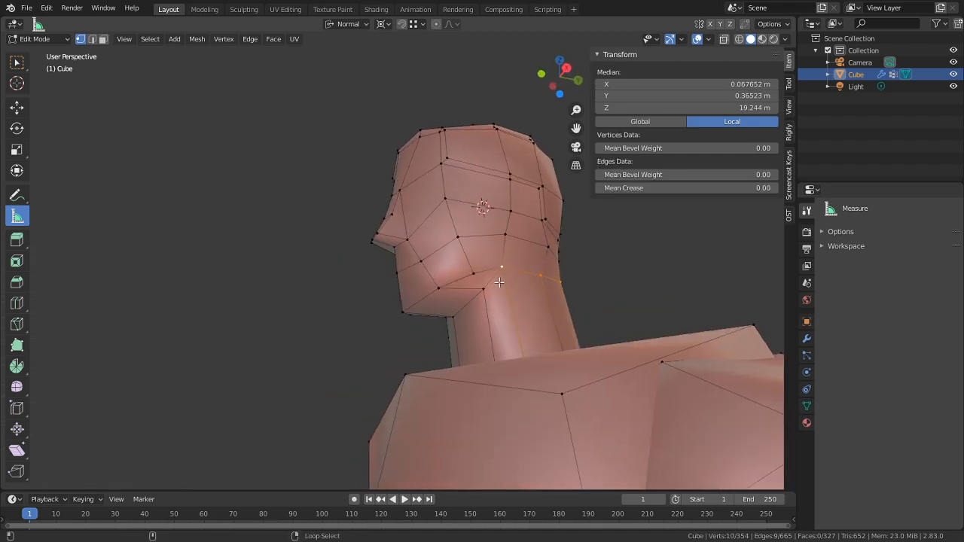
{"action": "middle_click_drag", "start_coordinate": [510, 288], "coordinate": [465, 304]}
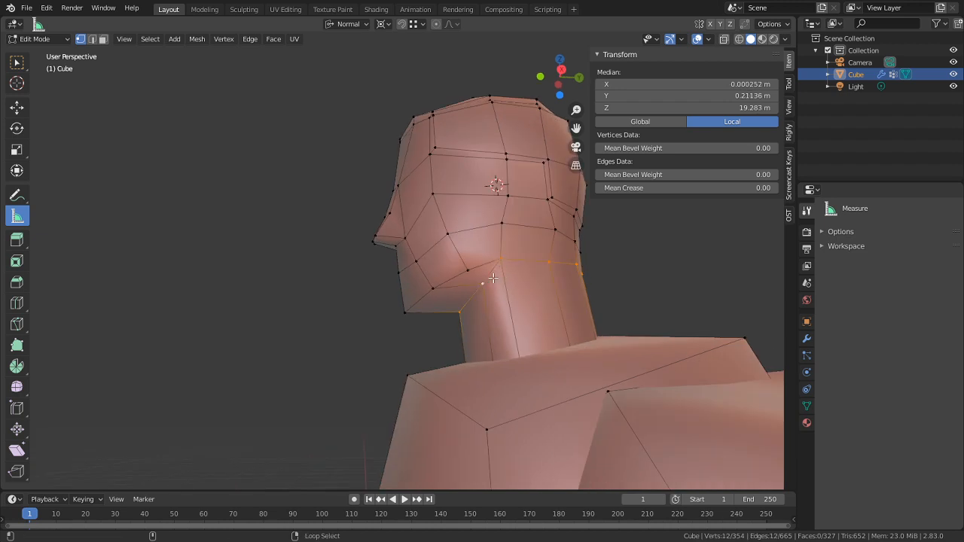
{"action": "key", "text": "ctrl+e"}
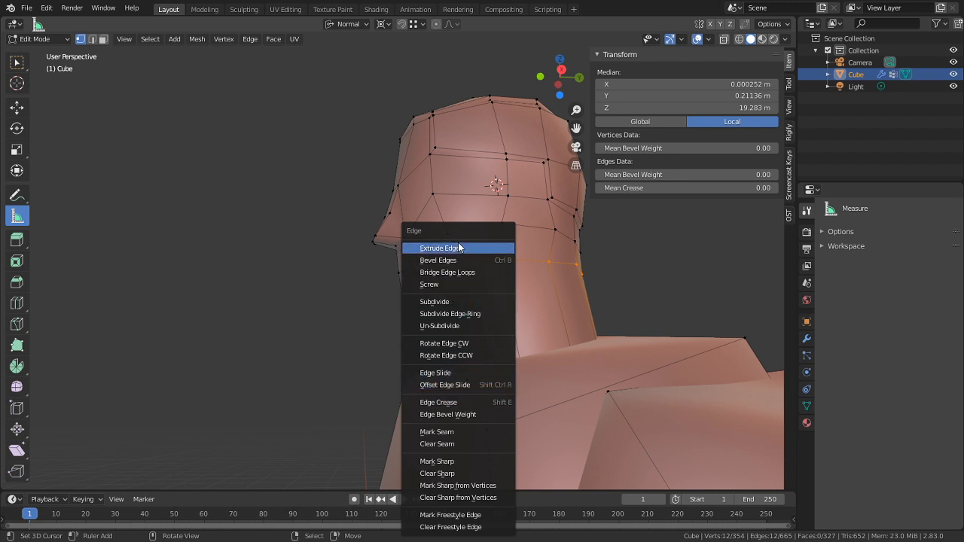
{"action": "left_click", "coordinate": [461, 434]}
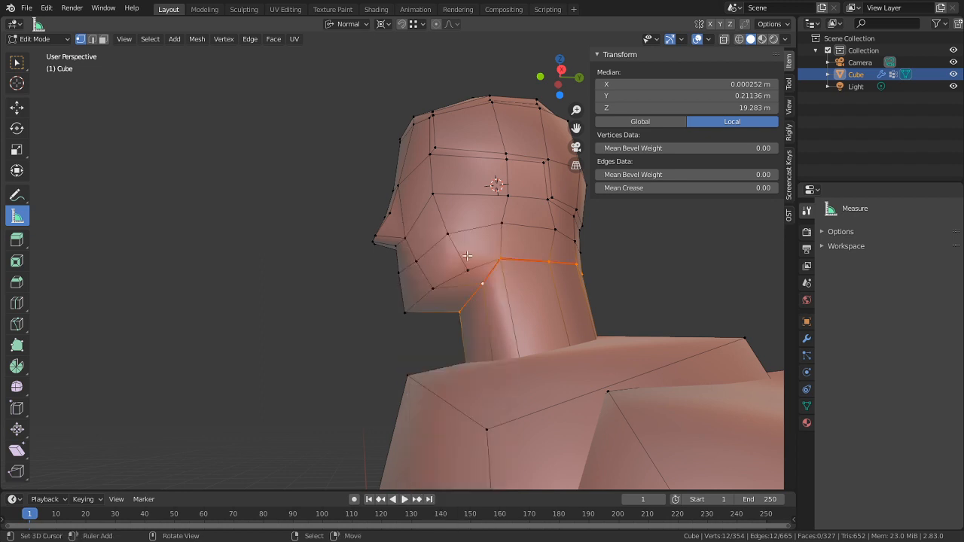
{"action": "key", "text": "q"}
{"action": "key", "text": "Escape"}
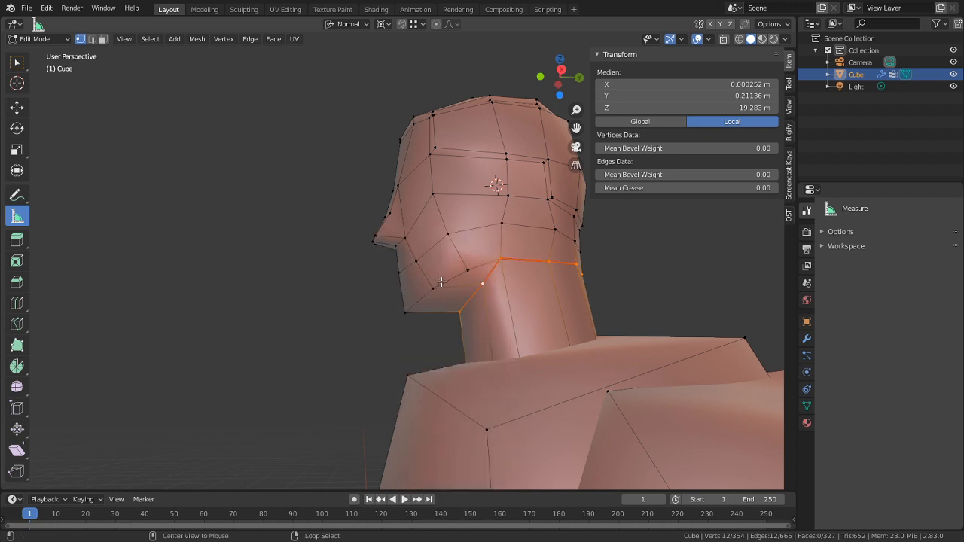
Mark the three edges running from the neck loop to the jawline under the chin as seams
{"action": "middle_click_drag", "start_coordinate": [478, 278], "coordinate": [595, 245]}
{"action": "key", "text": "2"}
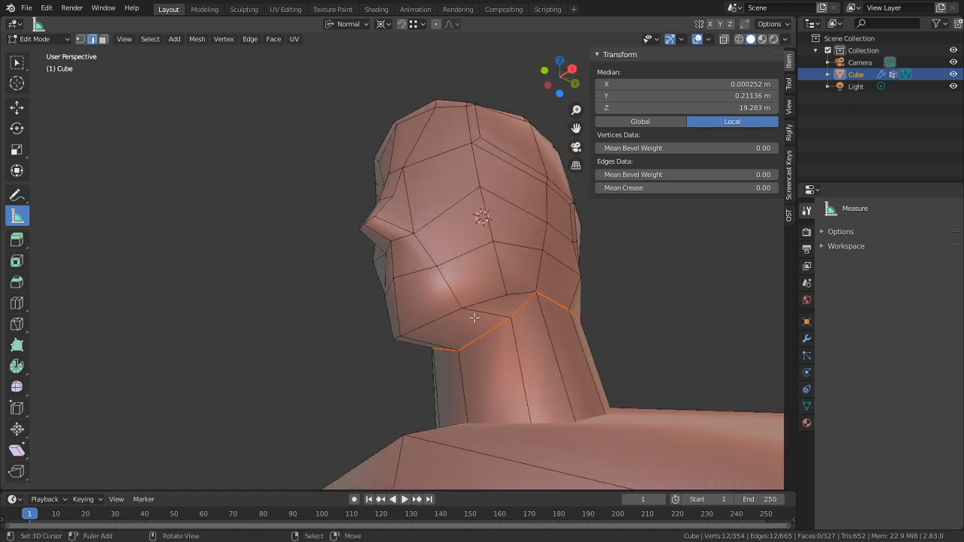
{"action": "right_click", "coordinate": [480, 322]}
{"action": "middle_click_drag", "start_coordinate": [482, 320], "coordinate": [566, 305]}
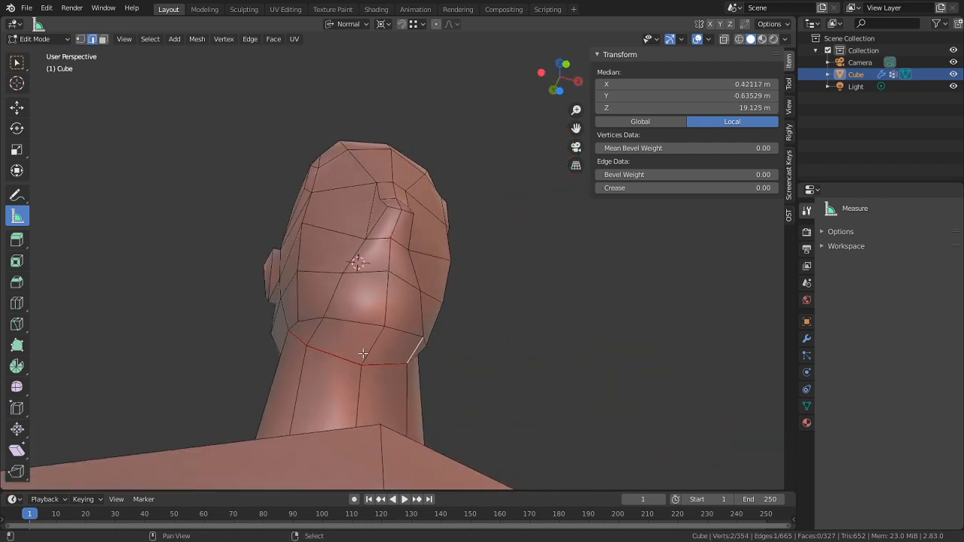
{"action": "right_click", "coordinate": [313, 336], "text": "shift"}
{"action": "key", "text": "ctrl+e"}
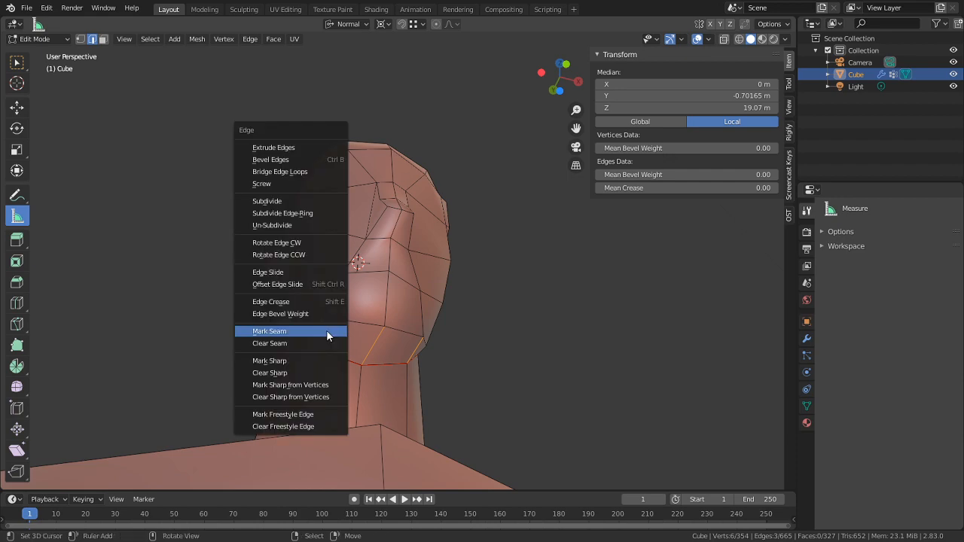
{"action": "left_click", "coordinate": [329, 334]}
Select the hairline edges across the forehead, down both temples, behind the ears and around the nape, and mark them as seams
{"action": "mouse_move", "coordinate": [404, 312]}
{"action": "middle_mouse_down"}
{"action": "mouse_move", "coordinate": [387, 313]}
{"action": "mouse_move", "coordinate": [383, 258]}
{"action": "mouse_move", "coordinate": [394, 323]}
{"action": "middle_mouse_up"}
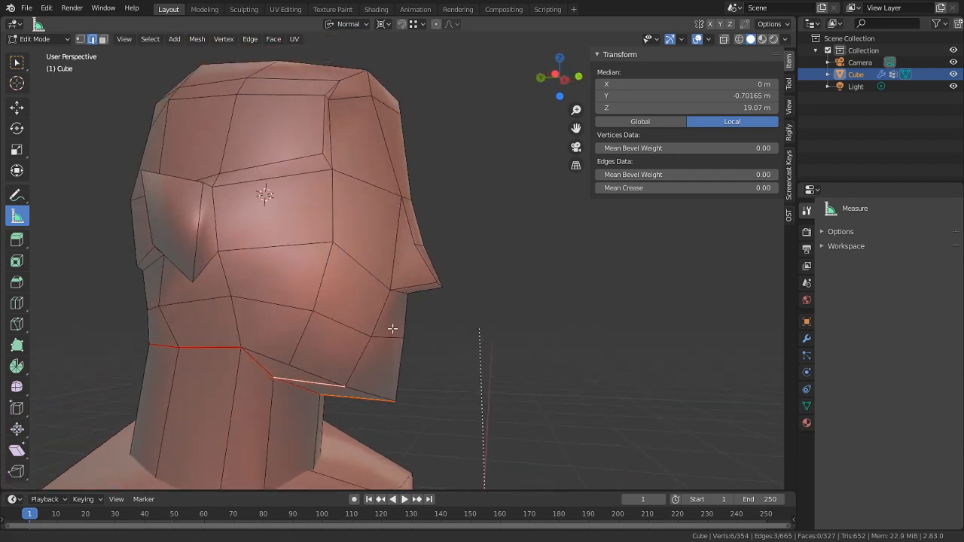
{"action": "right_click", "coordinate": [291, 176]}
{"action": "middle_click_drag", "start_coordinate": [292, 177], "coordinate": [316, 143]}
{"action": "right_click", "coordinate": [315, 143], "text": "shift"}
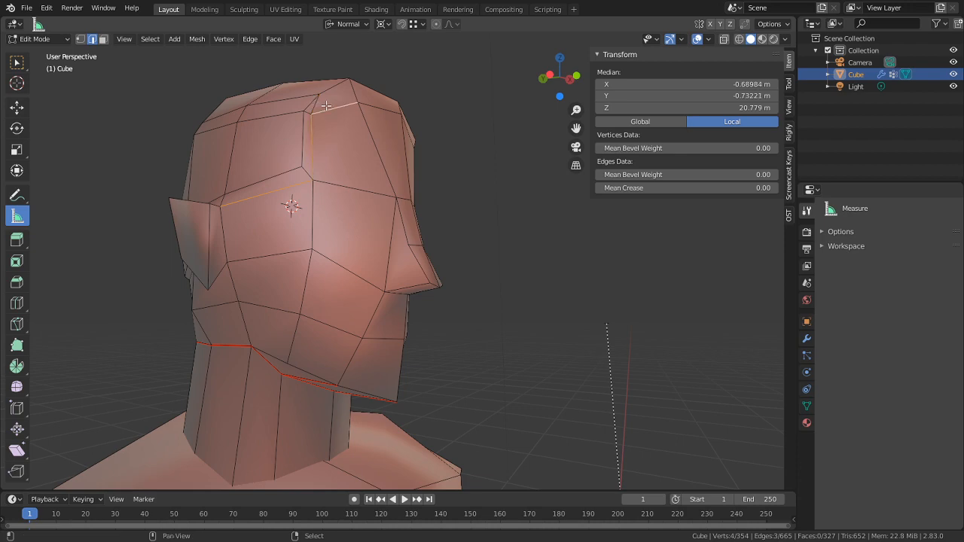
{"action": "middle_click_drag", "start_coordinate": [389, 110], "coordinate": [384, 133]}
{"action": "middle_click_drag", "start_coordinate": [435, 114], "coordinate": [373, 191]}
{"action": "scroll", "coordinate": [412, 182], "scroll_direction": "up", "scroll_amount": 4}
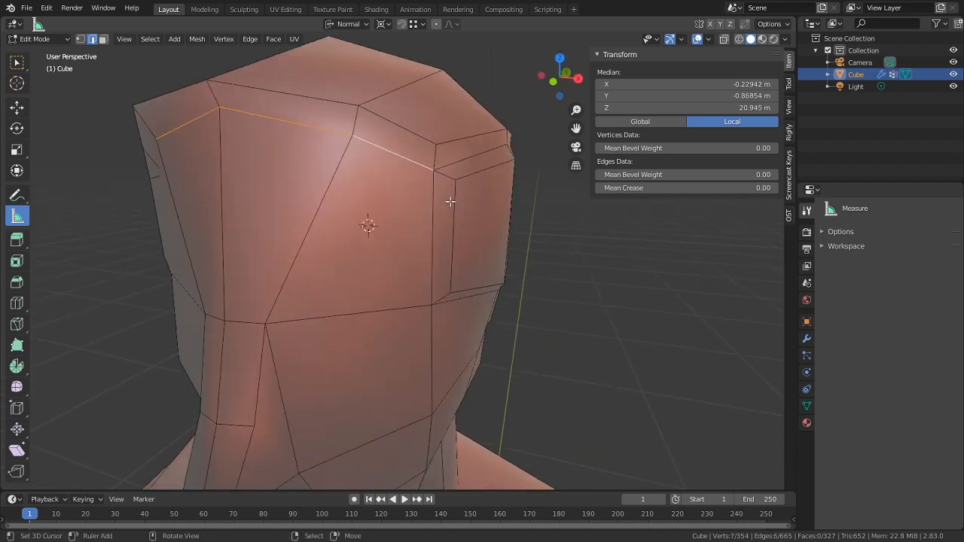
{"action": "middle_click_drag", "start_coordinate": [425, 234], "coordinate": [356, 205]}
{"action": "right_click", "coordinate": [465, 319], "text": "shift"}
{"action": "middle_click_drag", "start_coordinate": [525, 335], "coordinate": [312, 340], "text": "shift"}
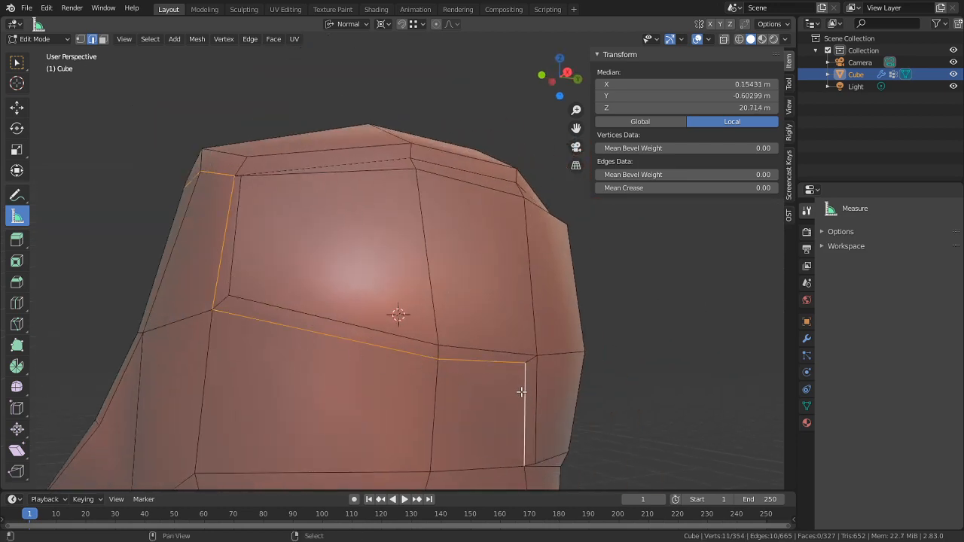
{"action": "middle_click_drag", "start_coordinate": [521, 391], "coordinate": [466, 260], "text": "shift"}
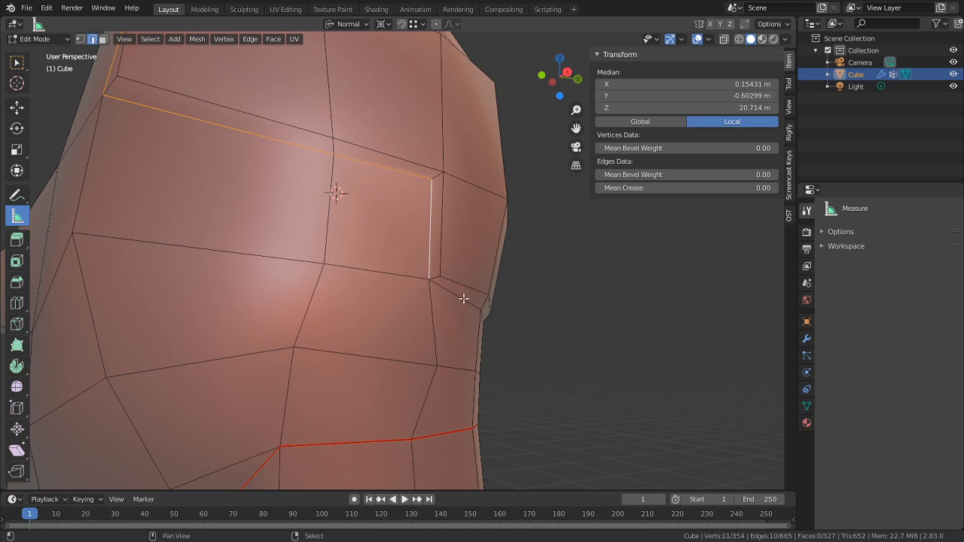
{"action": "right_click", "coordinate": [464, 299], "text": "shift"}
{"action": "middle_click_drag", "start_coordinate": [463, 299], "coordinate": [564, 297]}
{"action": "middle_click_drag", "start_coordinate": [754, 308], "coordinate": [483, 312]}
{"action": "right_click", "coordinate": [493, 357], "text": "shift"}
{"action": "right_click", "coordinate": [482, 312], "text": "shift"}
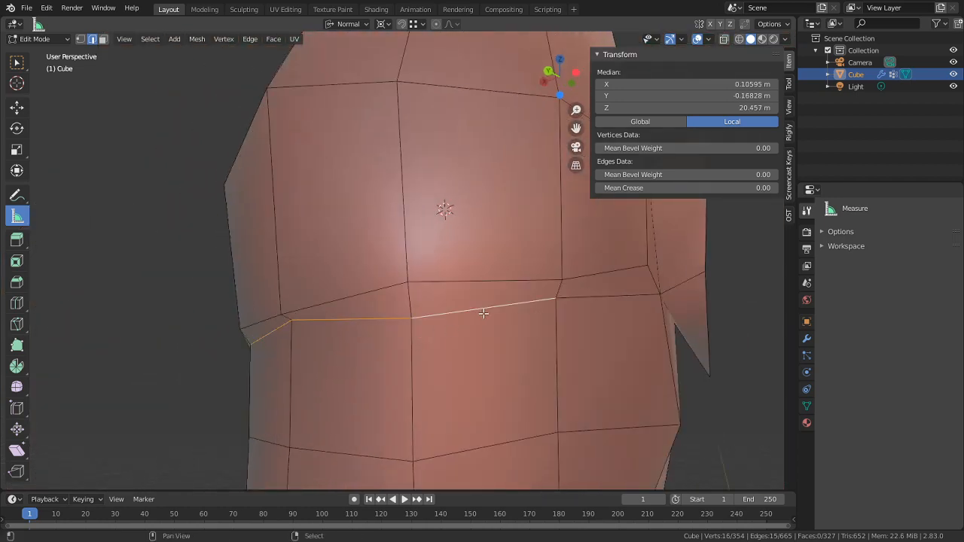
{"action": "right_click", "coordinate": [588, 303], "text": "shift"}
{"action": "middle_click_drag", "start_coordinate": [588, 303], "coordinate": [335, 379]}
{"action": "right_click", "coordinate": [247, 339], "text": "shift"}
{"action": "key", "text": "ctrl+e"}
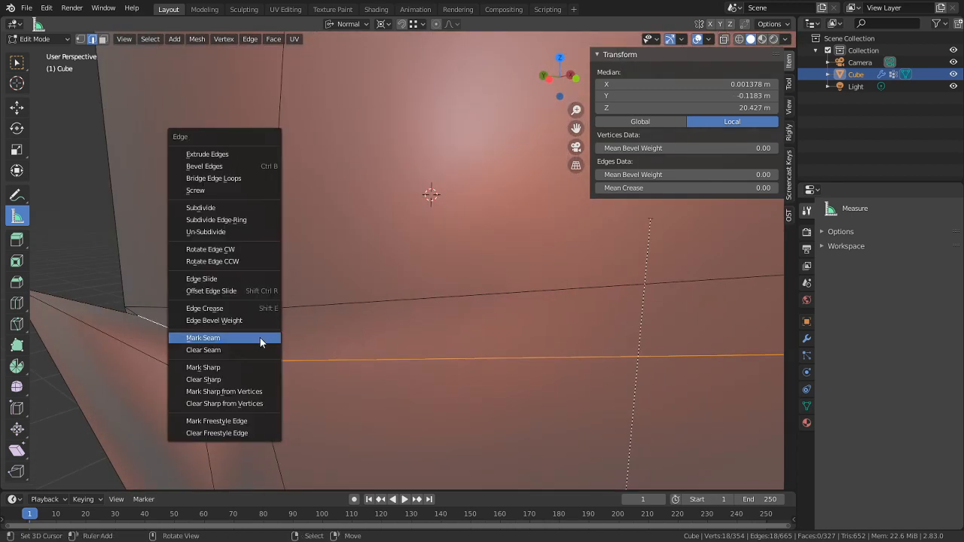
{"action": "left_click", "coordinate": [260, 338]}
Slide the centre-back vertex on the hair layer's lower rim upward along its vertical edge by a factor of about 0.026
{"action": "scroll", "coordinate": [300, 365], "scroll_direction": "down", "scroll_amount": 5}
{"action": "middle_click_drag", "start_coordinate": [299, 365], "coordinate": [510, 276]}
{"action": "key", "text": "Tab"}
{"action": "right_click_drag", "start_coordinate": [451, 373], "coordinate": [451, 376]}
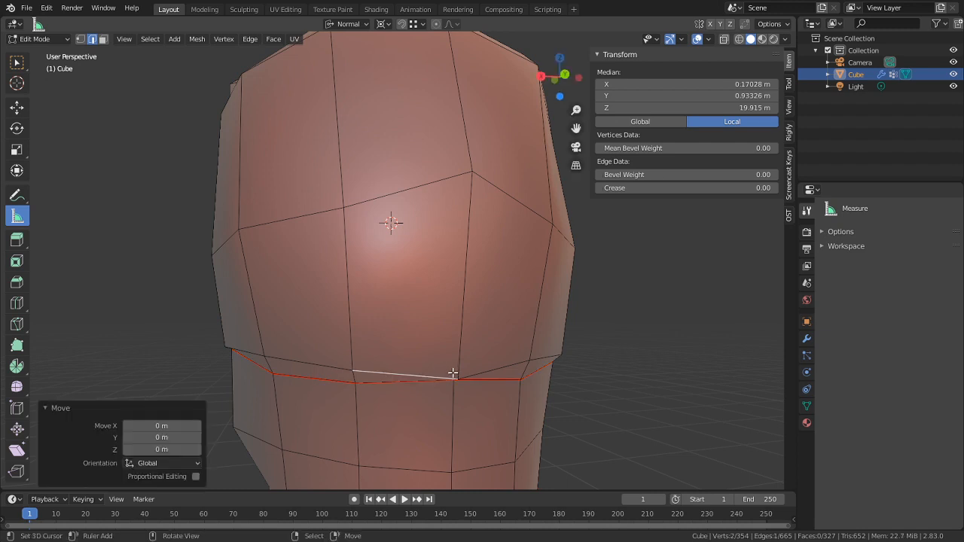
{"action": "middle_click_drag", "start_coordinate": [452, 377], "coordinate": [443, 351]}
{"action": "key", "text": "1"}
{"action": "right_click_drag", "start_coordinate": [443, 351], "coordinate": [442, 335]}
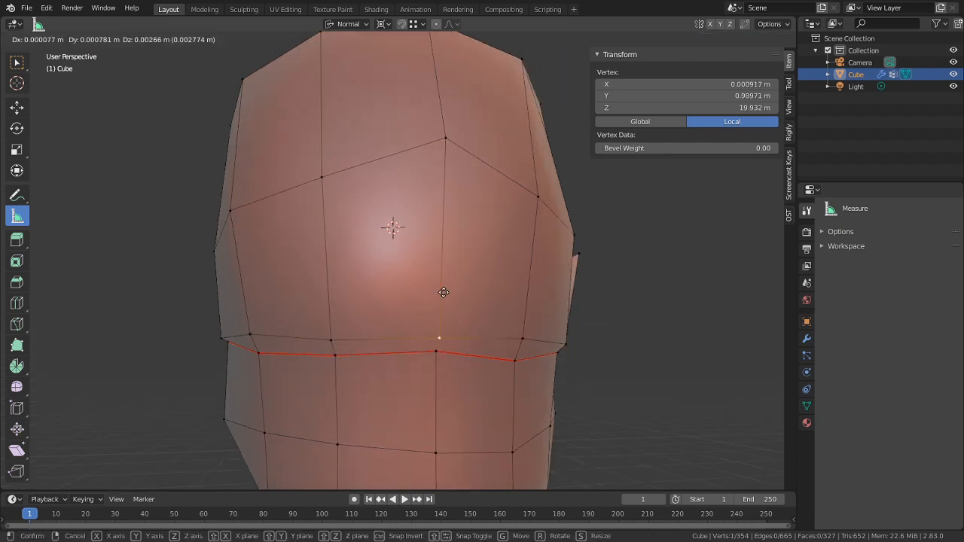
{"action": "right_click", "coordinate": [444, 292]}
{"action": "key", "text": "g"}
{"action": "key", "text": "g"}
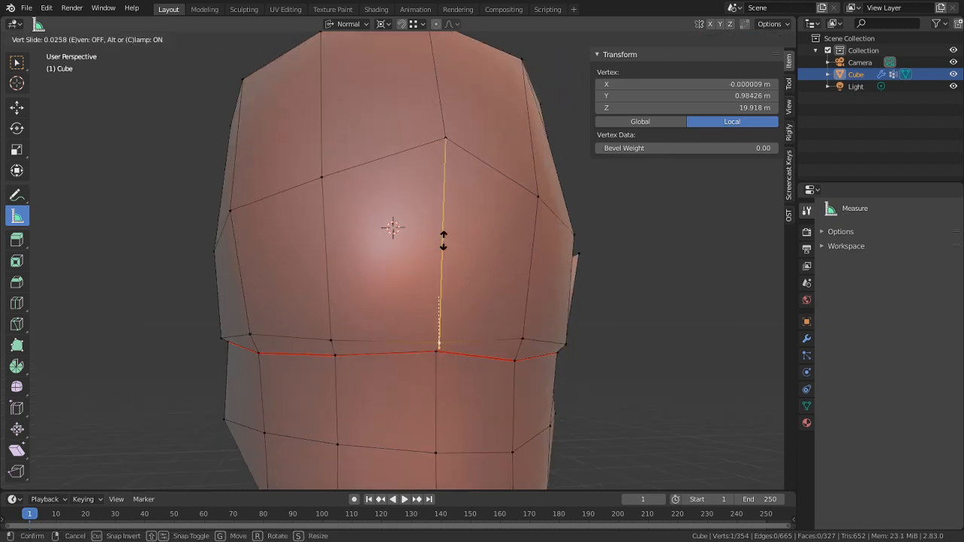
{"action": "left_click", "coordinate": [443, 240]}
Slide the nape seam vertex next to the centre on the negative-X side upward, and review the shaded back of the head
{"action": "middle_click_drag", "start_coordinate": [444, 239], "coordinate": [494, 296]}
{"action": "mouse_move", "coordinate": [459, 340]}
{"action": "middle_mouse_down"}
{"action": "mouse_move", "coordinate": [424, 355]}
{"action": "mouse_move", "coordinate": [490, 345]}
{"action": "mouse_move", "coordinate": [472, 354]}
{"action": "middle_mouse_up"}
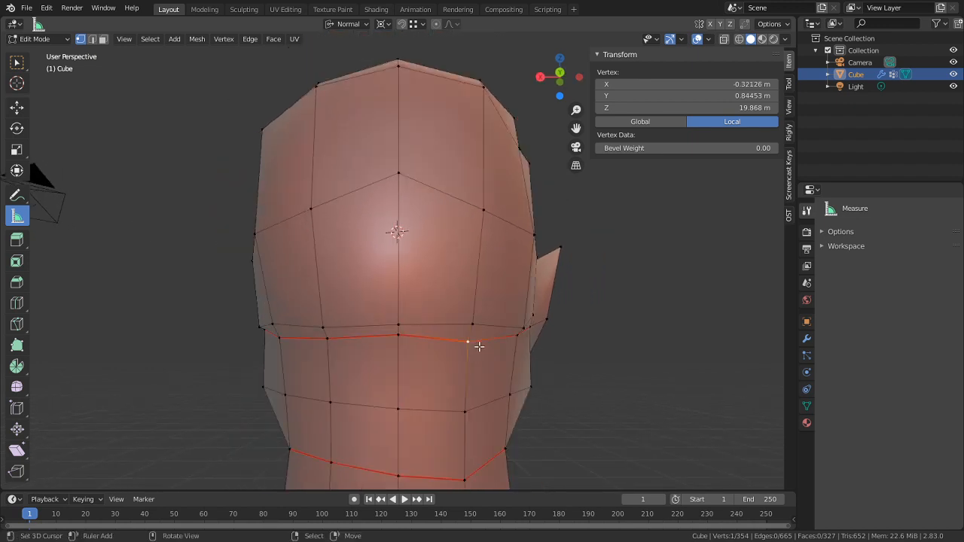
{"action": "key", "text": "g"}
{"action": "key", "text": "g"}
{"action": "left_click", "coordinate": [499, 299]}
{"action": "key", "text": "Tab"}
{"action": "scroll", "coordinate": [547, 325], "scroll_direction": "down", "scroll_amount": 2}
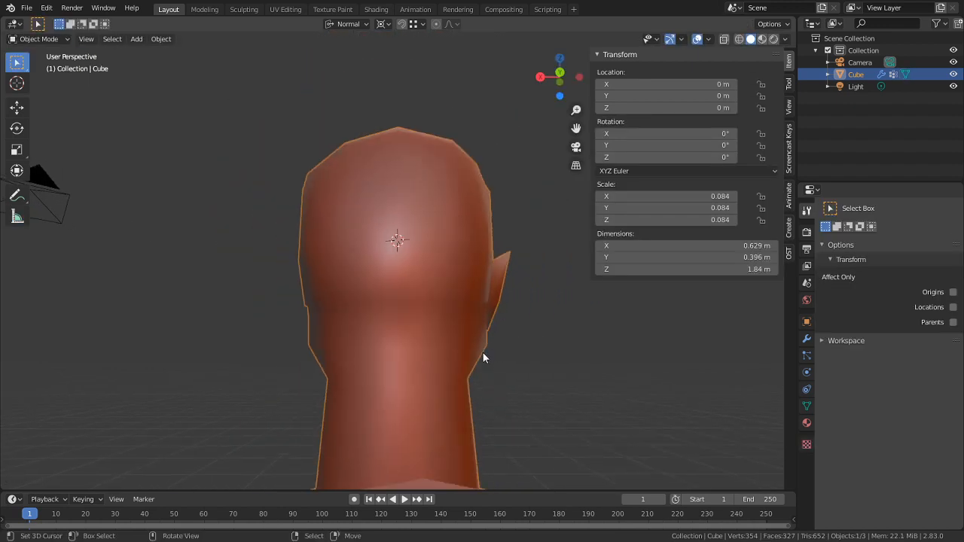
{"action": "middle_click_drag", "start_coordinate": [483, 352], "coordinate": [432, 326]}
{"action": "scroll", "coordinate": [316, 367], "scroll_direction": "up", "scroll_amount": 2}
{"action": "scroll", "coordinate": [316, 368], "scroll_direction": "down", "scroll_amount": 2}
Select the four seam edges across the nape hairline and switch the selection to vertices
{"action": "key", "text": "Tab"}
{"action": "scroll", "coordinate": [430, 347], "scroll_direction": "up", "scroll_amount": 1}
{"action": "key", "text": "2"}
{"action": "right_click", "coordinate": [406, 330]}
{"action": "right_click", "coordinate": [414, 324], "text": "shift"}
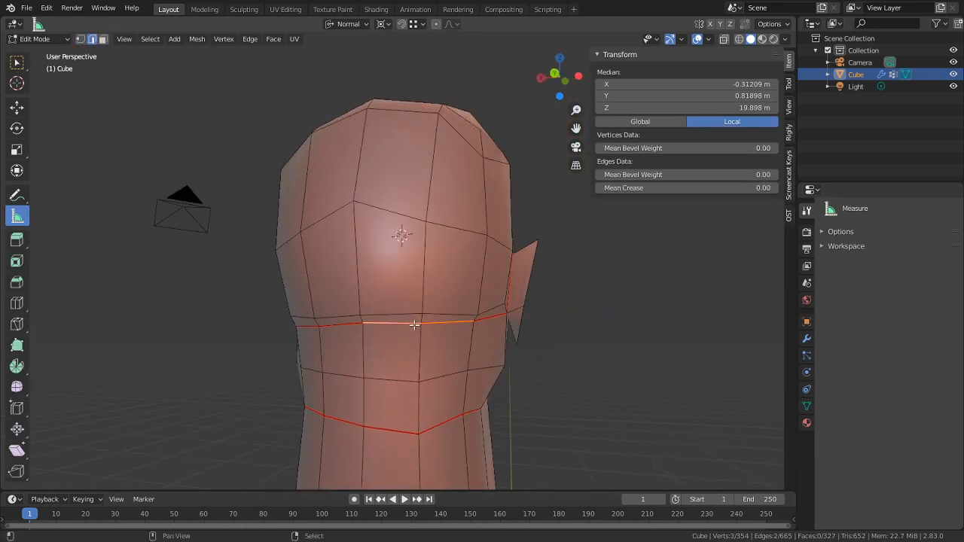
{"action": "right_click", "coordinate": [331, 325], "text": "shift"}
{"action": "middle_click_drag", "start_coordinate": [334, 327], "coordinate": [409, 276]}
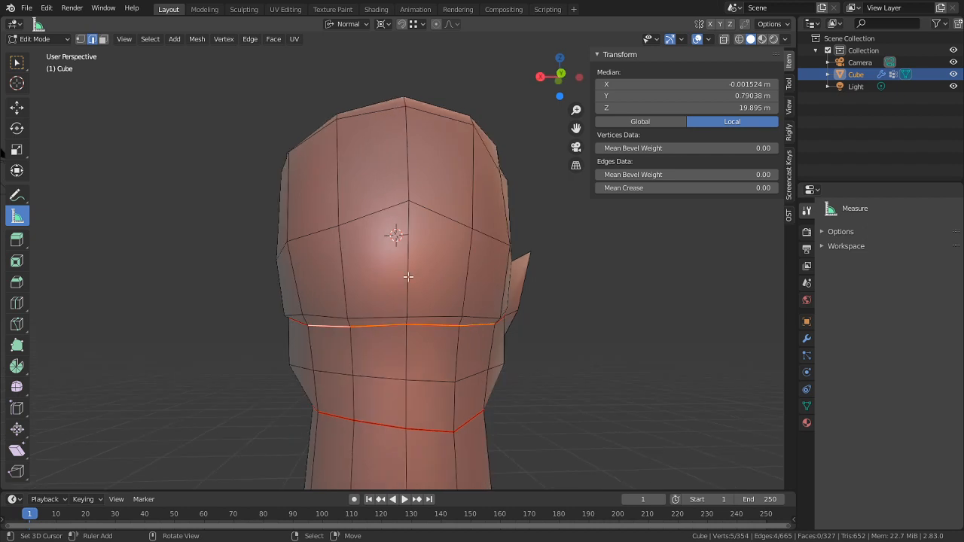
{"action": "key", "text": "1"}
Try to move only the three middle nape seam vertices along their normal Z axis
{"action": "key", "text": "c"}
{"action": "middle_click", "coordinate": [292, 331]}
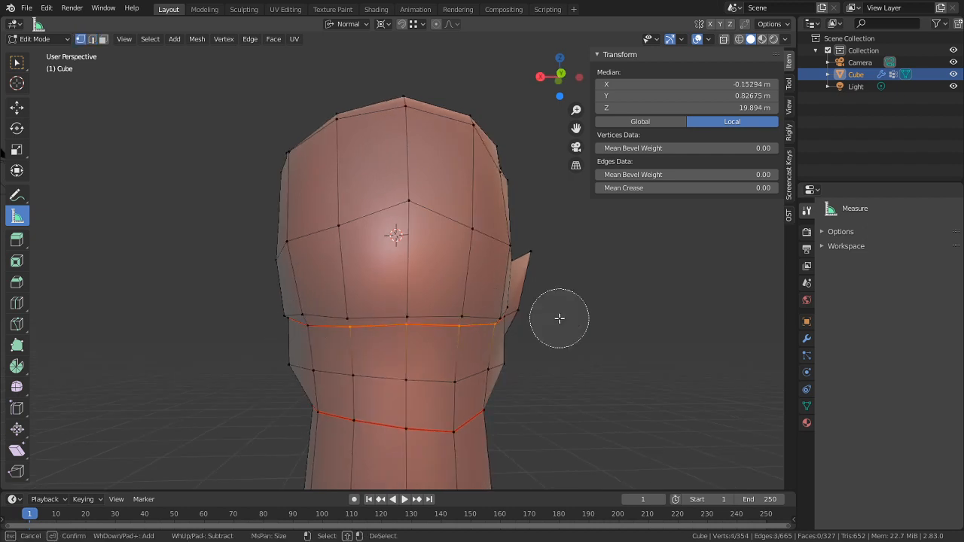
{"action": "middle_click", "coordinate": [517, 319]}
{"action": "right_click", "coordinate": [512, 315]}
{"action": "key", "text": "g"}
{"action": "key", "text": "z"}
{"action": "key", "text": "z"}
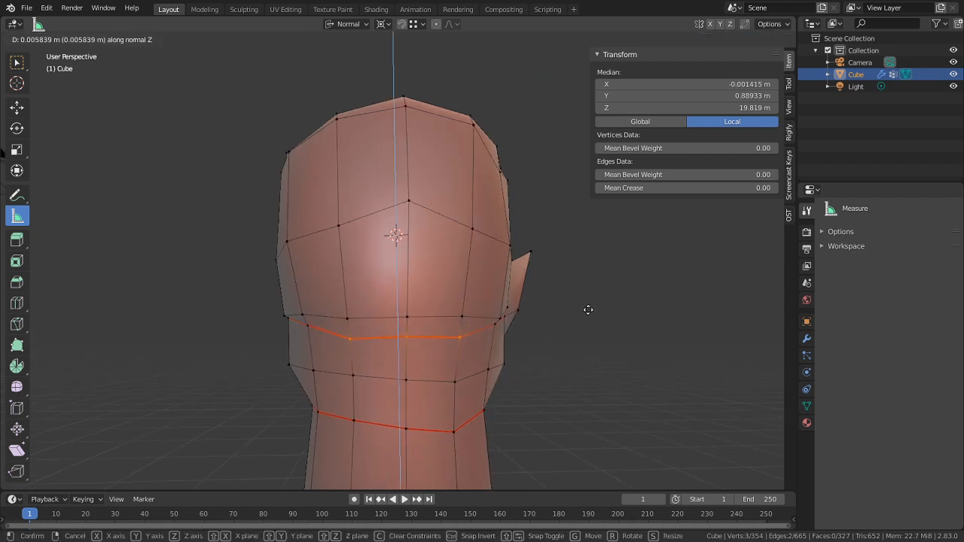
{"action": "right_click", "coordinate": [586, 312]}
{"action": "key", "text": "ctrl+z"}
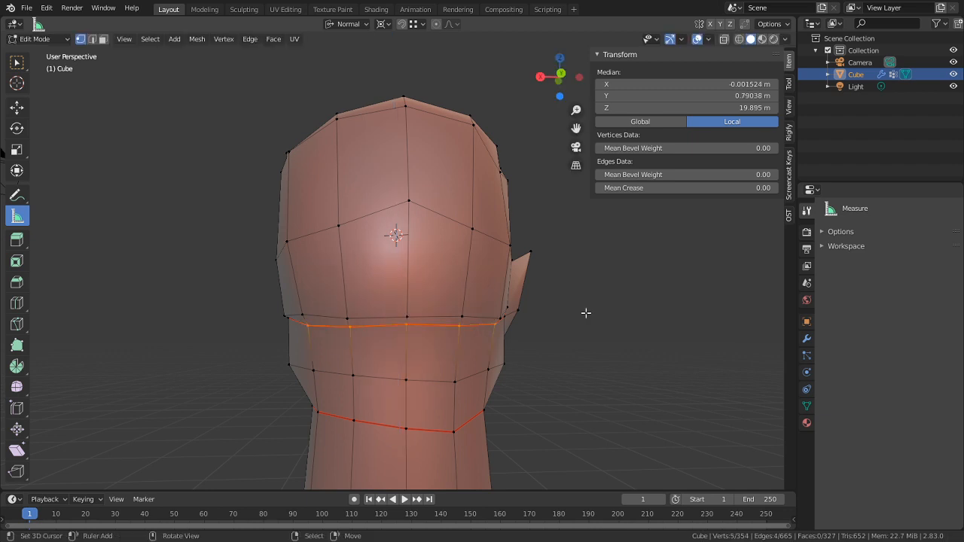
Move the five nape seam vertices down about 0.0076 m with the normal Z axis locked, and check the shaded head
{"action": "key", "text": "g"}
{"action": "key", "text": "shift+z"}
{"action": "key", "text": "shift+z"}
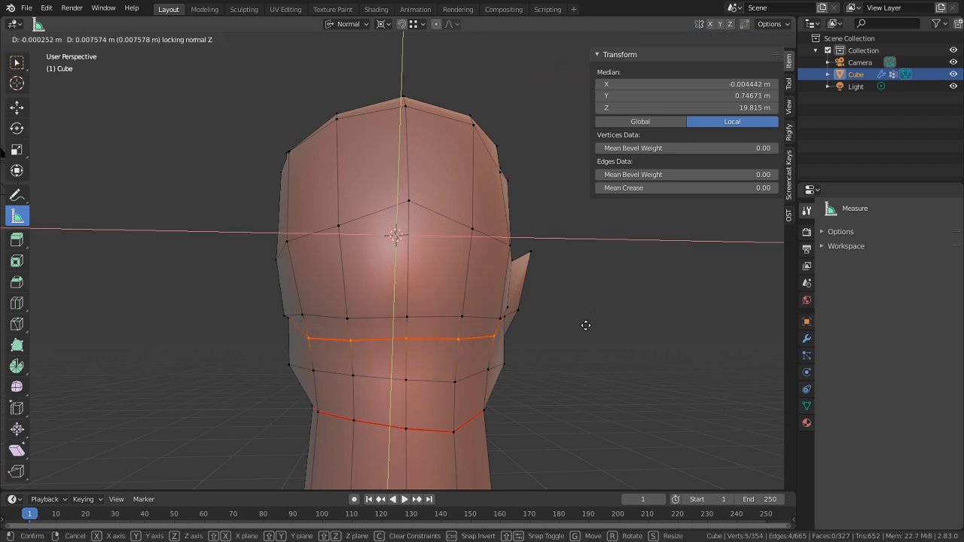
{"action": "left_click", "coordinate": [586, 325]}
{"action": "middle_click_drag", "start_coordinate": [586, 325], "coordinate": [414, 343]}
{"action": "key", "text": "Tab"}
{"action": "key", "text": "Tab"}
{"action": "key", "text": "Tab"}
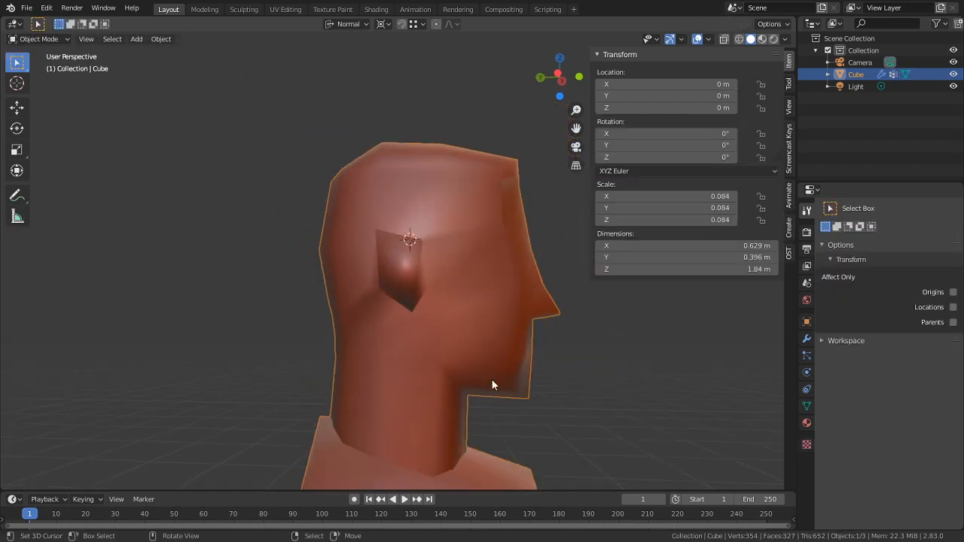
{"action": "middle_click_drag", "start_coordinate": [491, 380], "coordinate": [262, 398]}
Try to slide the short edge at the positive-X temple's hairline corner backward by a factor of -0.111 in the right view
{"action": "key", "text": "Tab"}
{"action": "scroll", "coordinate": [292, 294], "scroll_direction": "up", "scroll_amount": 3}
{"action": "right_click", "coordinate": [282, 243]}
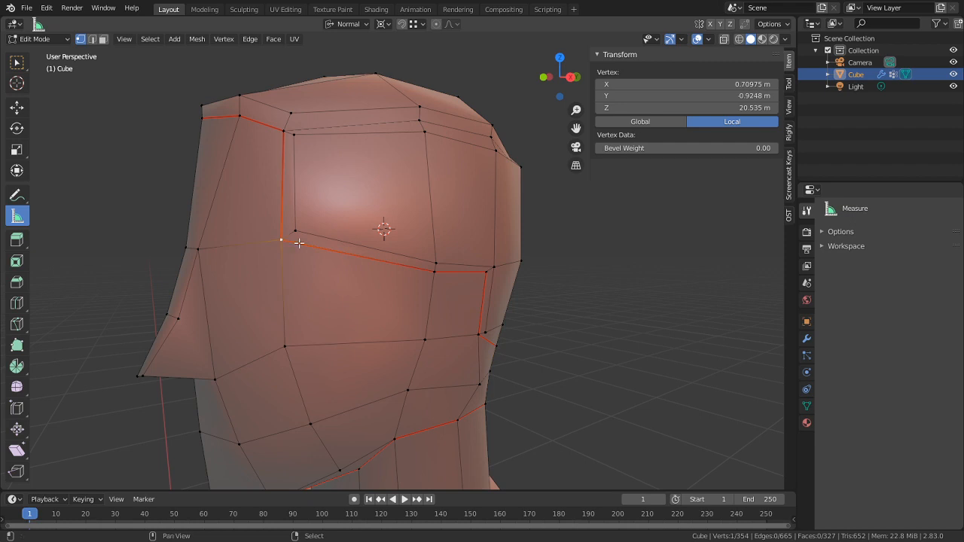
{"action": "key", "text": "2"}
{"action": "right_click", "coordinate": [289, 238]}
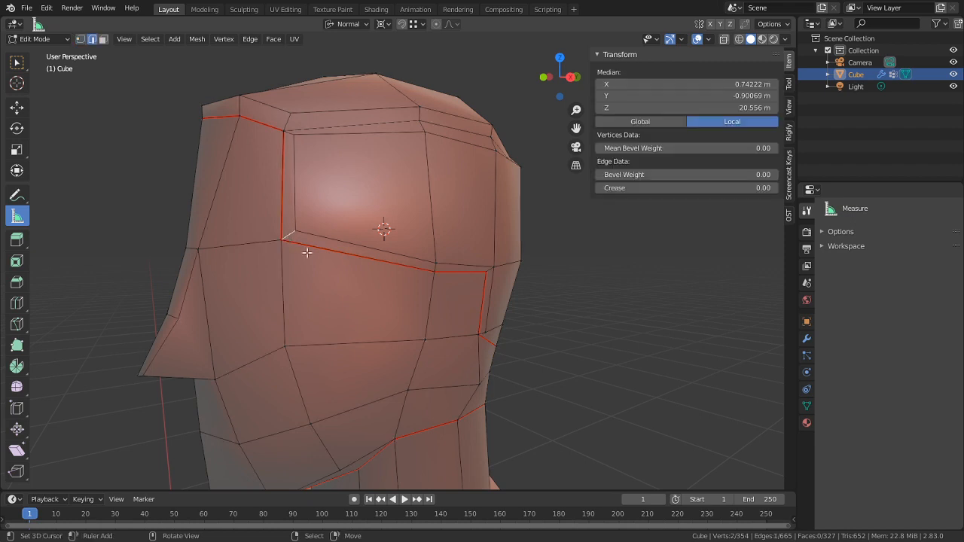
{"action": "key", "text": "KP_3"}
{"action": "key", "text": "g"}
{"action": "key", "text": "g"}
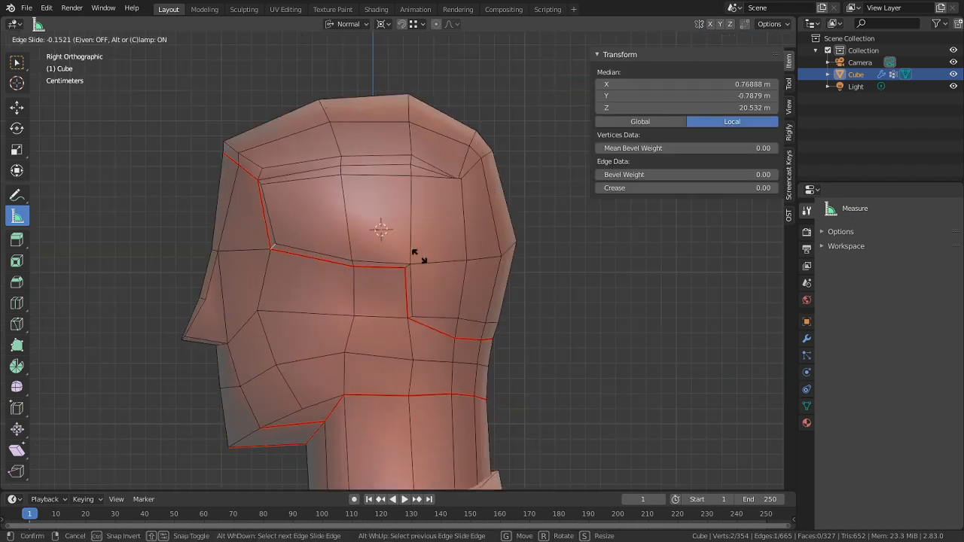
{"action": "left_click", "coordinate": [382, 256]}
{"action": "middle_click_drag", "start_coordinate": [383, 254], "coordinate": [527, 265]}
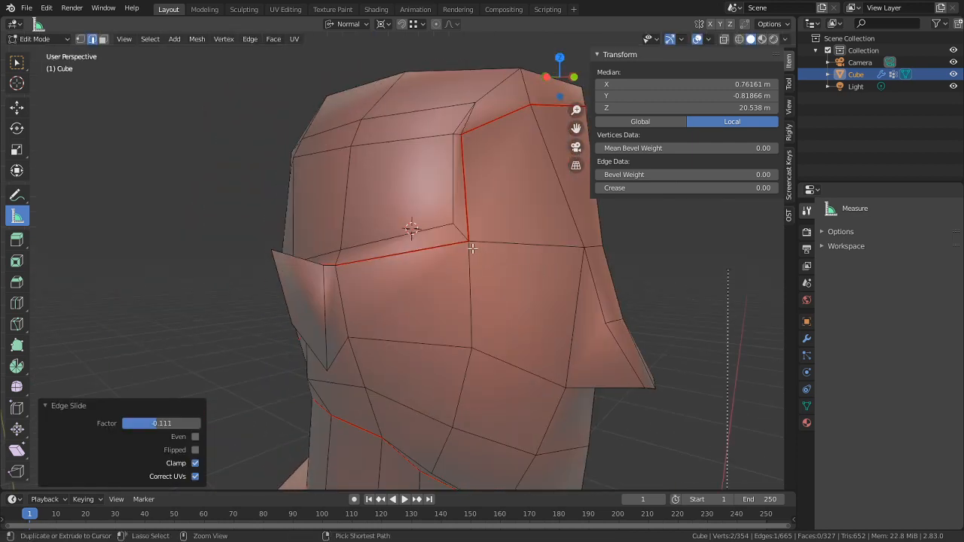
Move the short hairline corner edges at both temples back about 0.0069 m in the right view, and review the shaded head
{"action": "right_click", "coordinate": [454, 223]}
{"action": "right_click", "coordinate": [456, 219], "text": "shift"}
{"action": "middle_click_drag", "start_coordinate": [457, 219], "coordinate": [341, 249]}
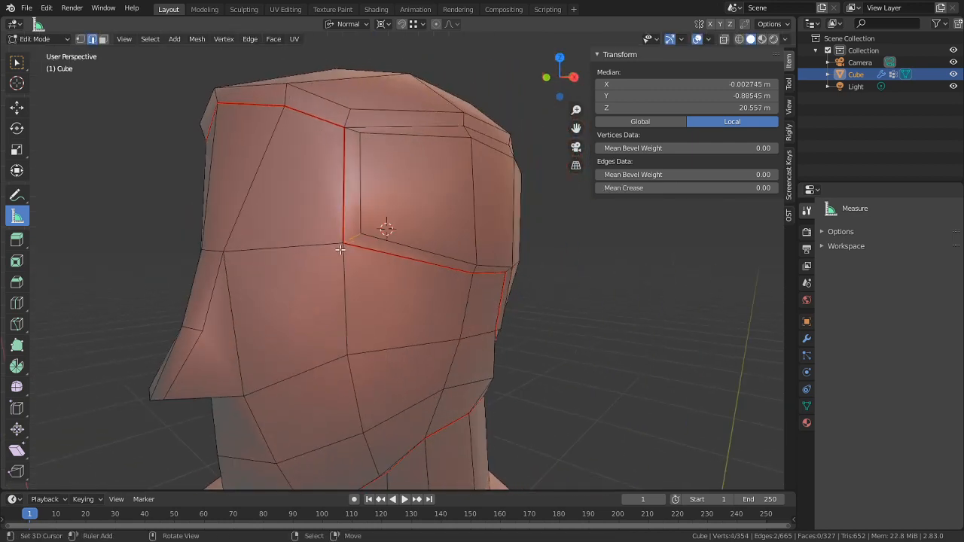
{"action": "key", "text": "KP_3"}
{"action": "key", "text": "g"}
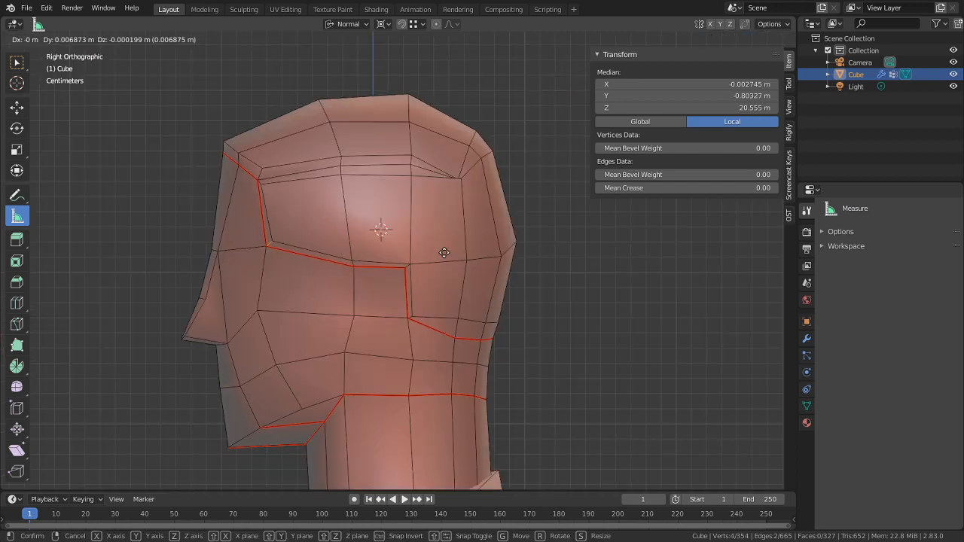
{"action": "left_click", "coordinate": [444, 253]}
{"action": "key", "text": "Tab"}
{"action": "middle_click_drag", "start_coordinate": [445, 252], "coordinate": [531, 291]}
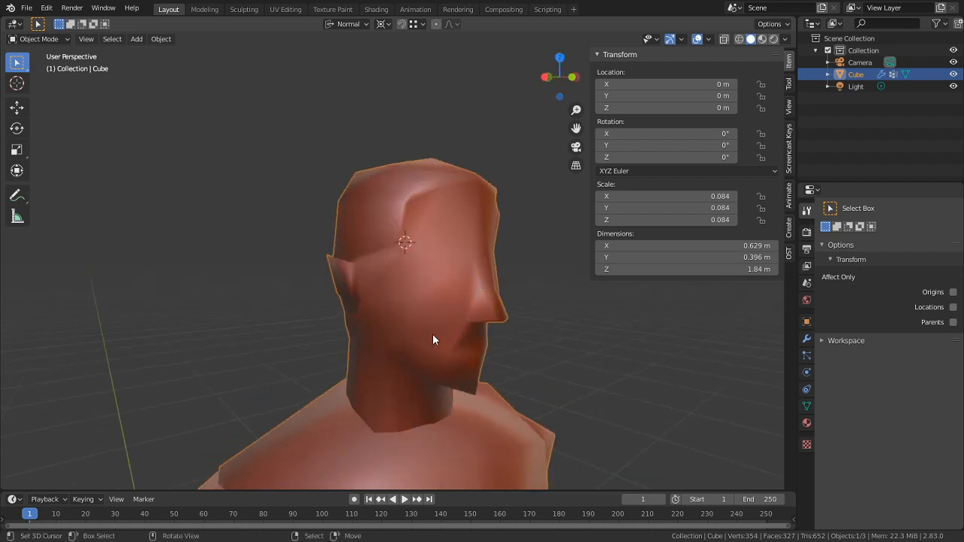
{"action": "scroll", "coordinate": [435, 334], "scroll_direction": "down", "scroll_amount": 3}
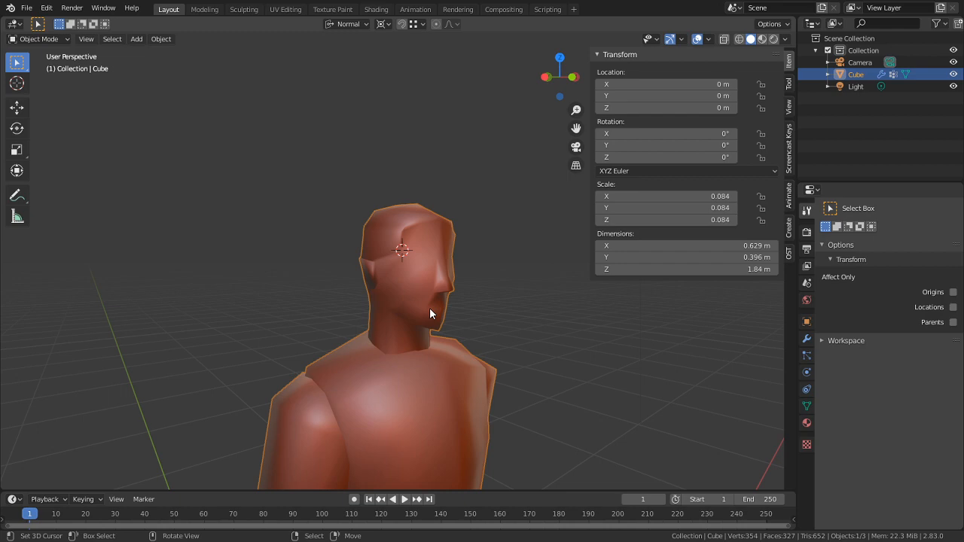
{"action": "middle_click_drag", "start_coordinate": [429, 313], "coordinate": [384, 170]}
Return to mesh editing, switch to the UV Editing workspace and frame the head in the 3D view
{"action": "key", "text": "Tab"}
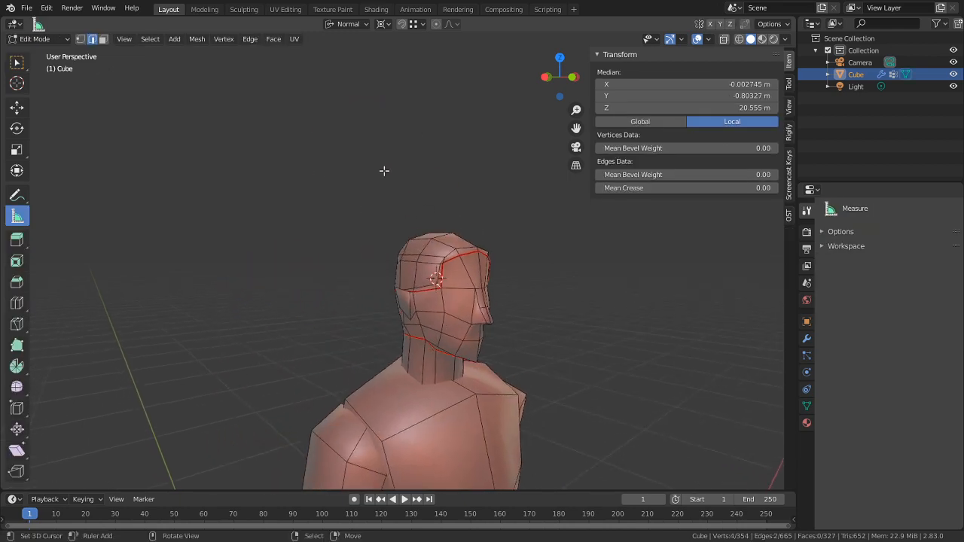
{"action": "left_click", "coordinate": [295, 9]}
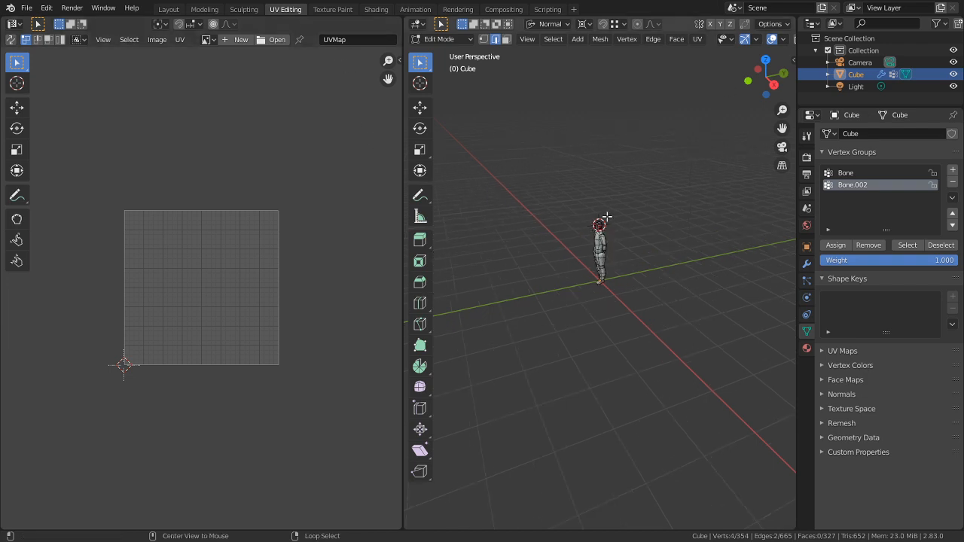
{"action": "middle_click", "coordinate": [599, 225], "text": "alt"}
{"action": "scroll", "coordinate": [617, 275], "scroll_direction": "up", "scroll_amount": 12}
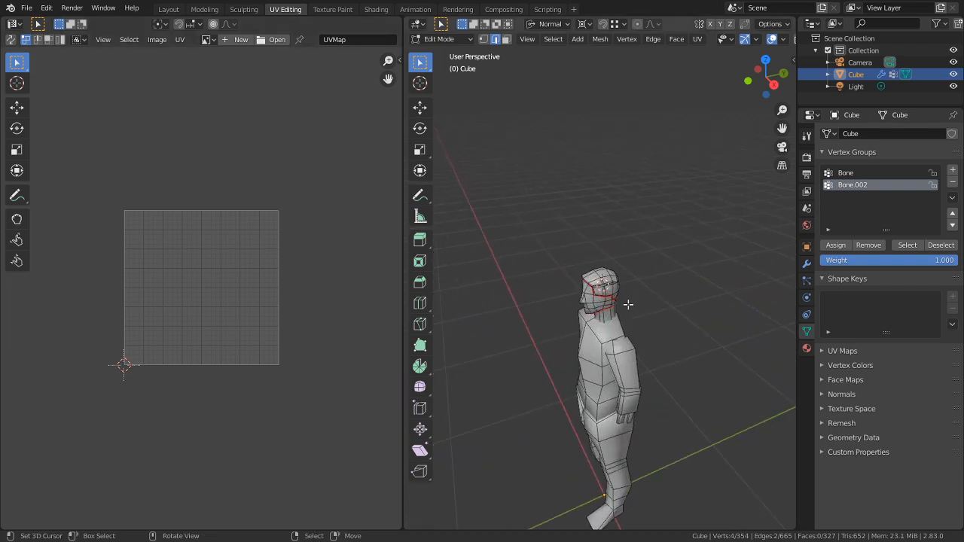
{"action": "key", "text": "a"}
{"action": "key", "text": "u"}
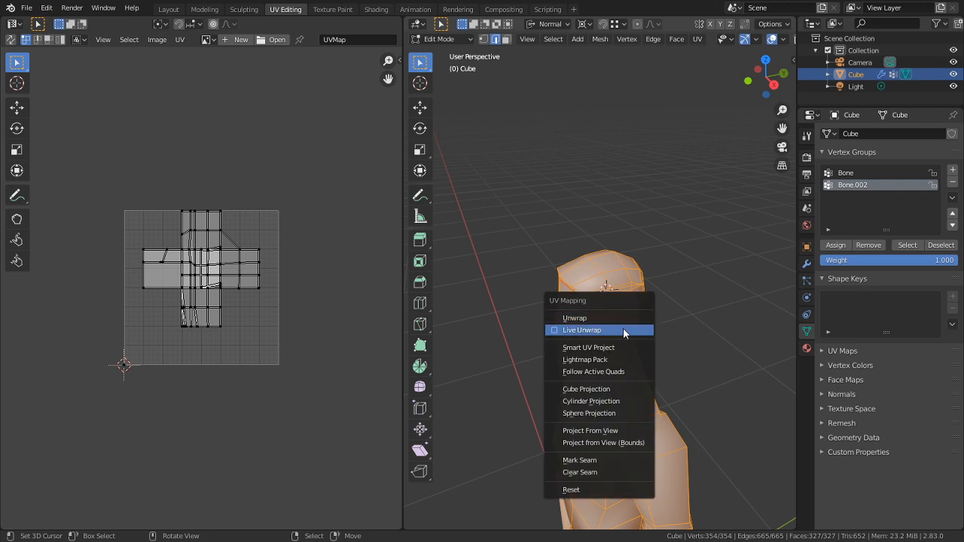
{"action": "key", "text": "Escape"}
Turn on Live Unwrap, select all geometry linked to the head, and set the linked selection to delimit by Seam
{"action": "left_click", "coordinate": [636, 278]}
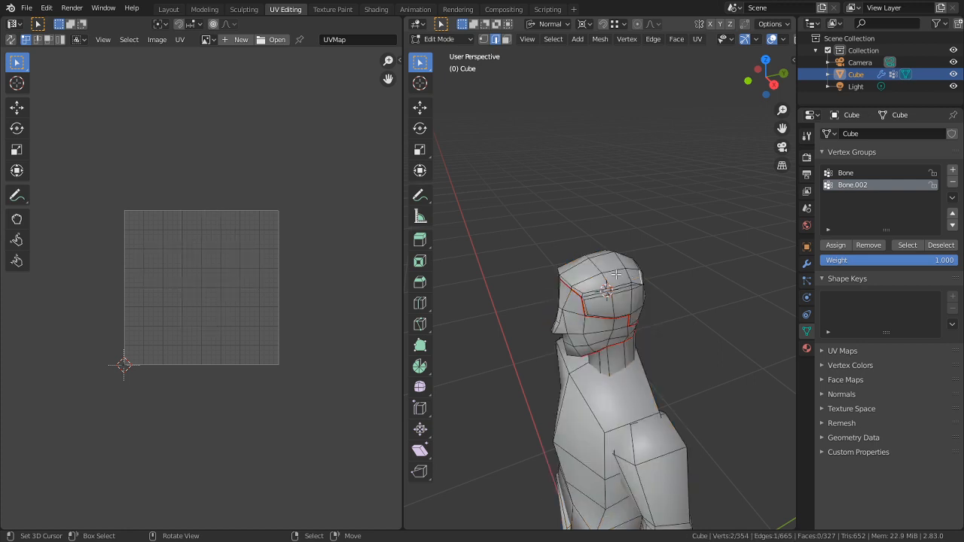
{"action": "key", "text": "ctrl+l"}
{"action": "scroll", "coordinate": [241, 267], "scroll_direction": "up", "scroll_amount": 4}
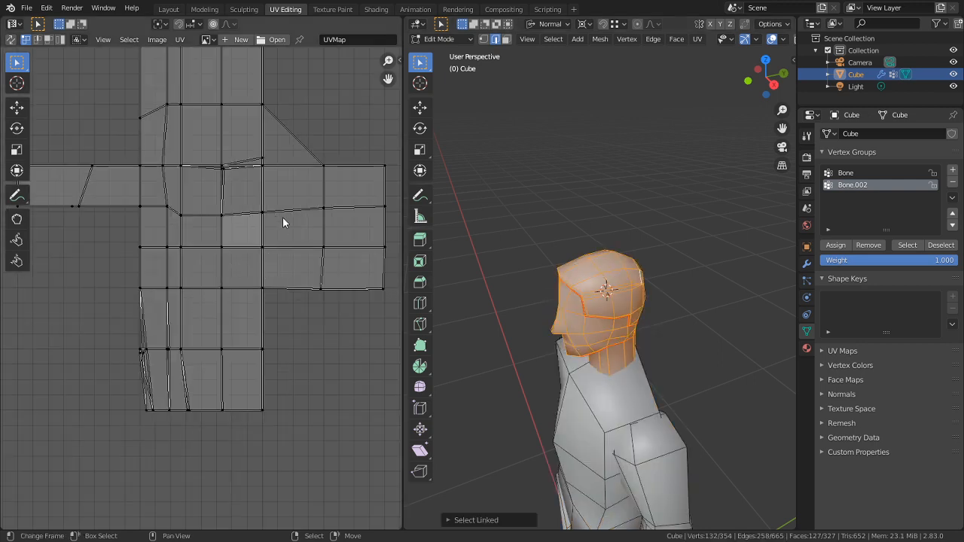
{"action": "scroll", "coordinate": [292, 221], "scroll_direction": "up", "scroll_amount": 2}
{"action": "middle_click_drag", "start_coordinate": [555, 261], "coordinate": [637, 249]}
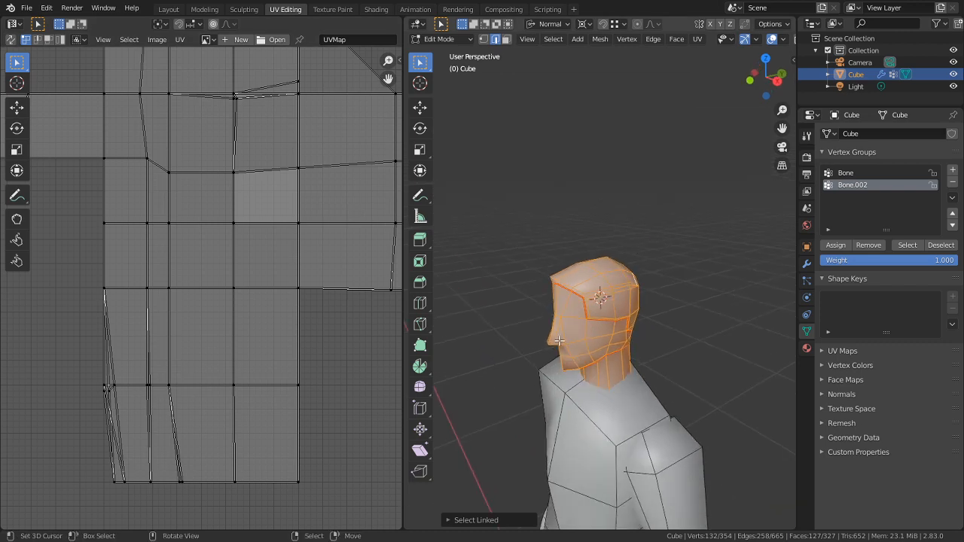
{"action": "left_click", "coordinate": [467, 520]}
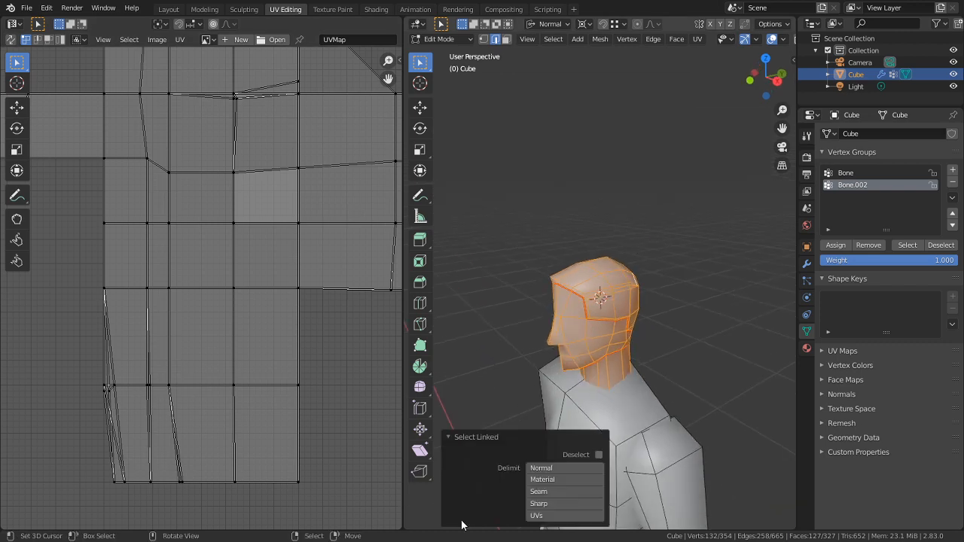
{"action": "left_click", "coordinate": [546, 491]}
Select the seam-bounded hair region of the head and unwrap it
{"action": "right_click", "coordinate": [640, 319]}
{"action": "scroll", "coordinate": [630, 319], "scroll_direction": "up", "scroll_amount": 1}
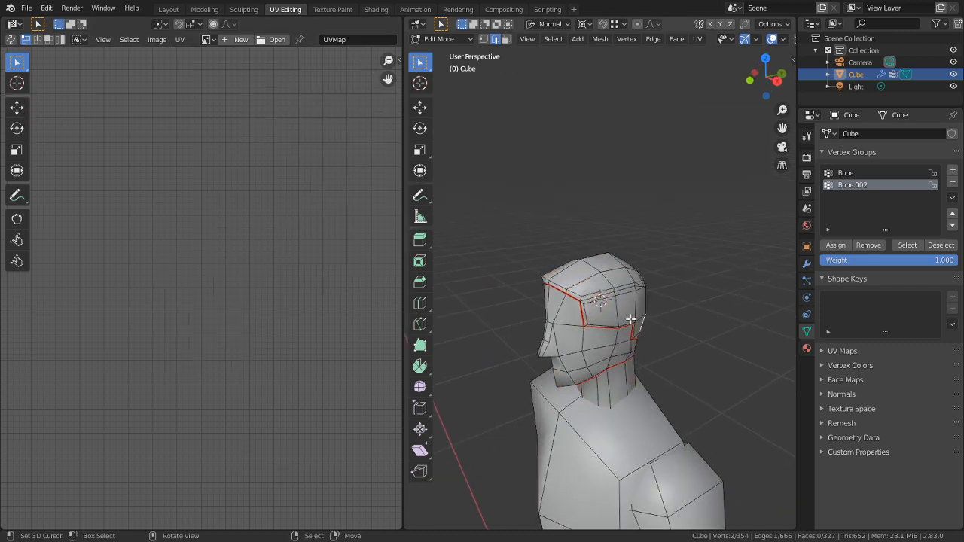
{"action": "key", "text": "l"}
{"action": "key", "text": "u"}
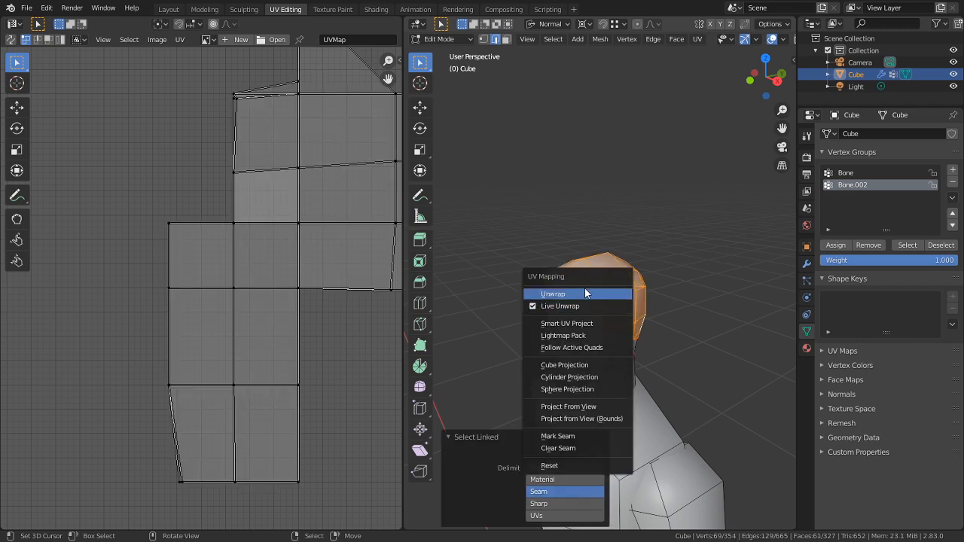
{"action": "left_click", "coordinate": [578, 289]}
{"action": "scroll", "coordinate": [578, 289], "scroll_direction": "down", "scroll_amount": 2}
{"action": "scroll", "coordinate": [158, 333], "scroll_direction": "down", "scroll_amount": 5}
Select the whole mesh, unwrap it with the Angle Based method and a 0.001 margin, and inspect the UV islands
{"action": "key", "text": "a"}
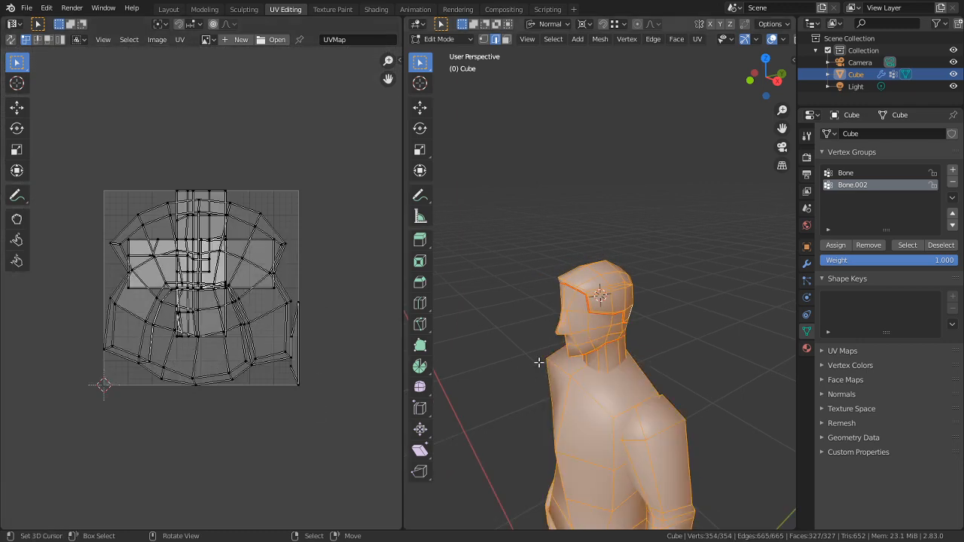
{"action": "key", "text": "u"}
{"action": "left_click", "coordinate": [522, 349]}
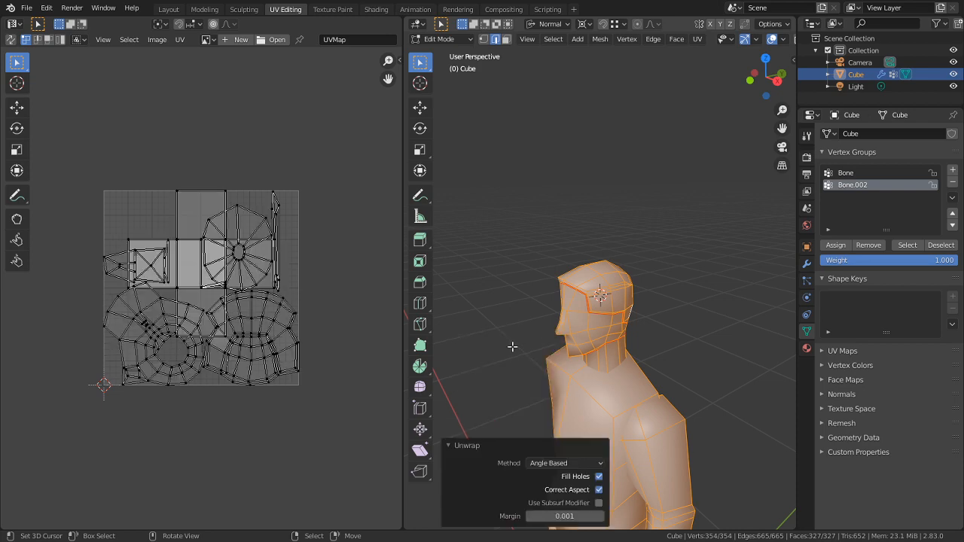
{"action": "scroll", "coordinate": [367, 330], "scroll_direction": "up", "scroll_amount": 3}
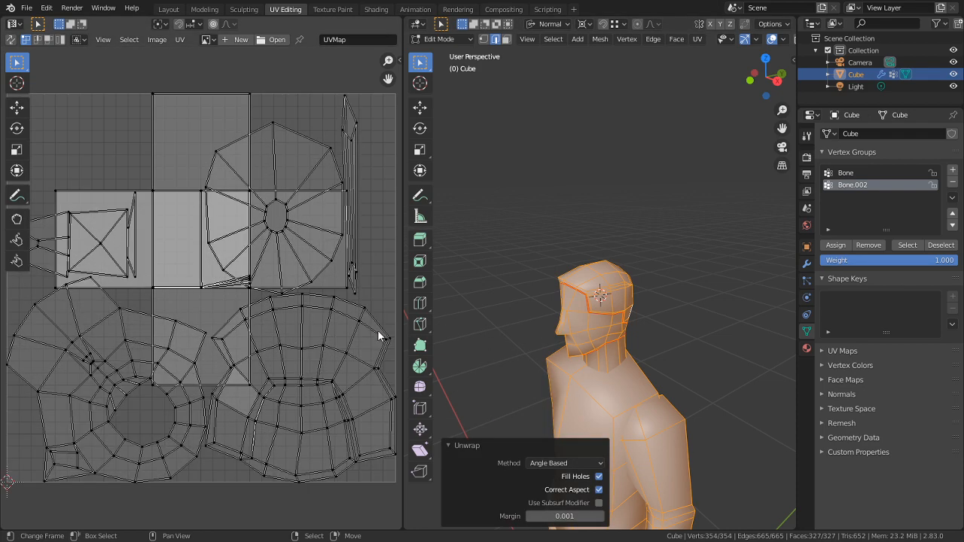
Select the neck faces below the nape seam as a linked region and snap them to symmetry from -X to +X
{"action": "right_click", "coordinate": [668, 336]}
{"action": "middle_click_drag", "start_coordinate": [668, 336], "coordinate": [764, 301]}
{"action": "middle_click_drag", "start_coordinate": [690, 359], "coordinate": [377, 382]}
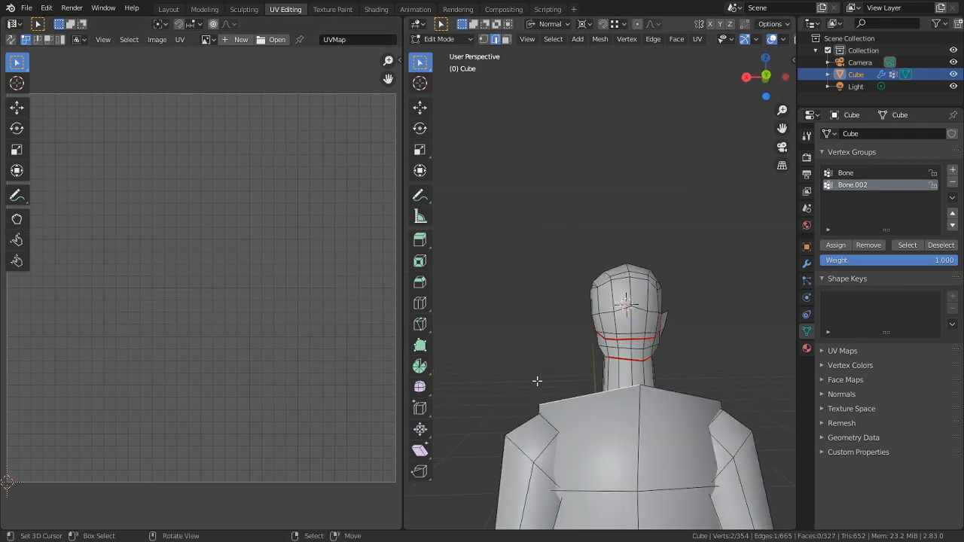
{"action": "scroll", "coordinate": [700, 411], "scroll_direction": "up", "scroll_amount": 2}
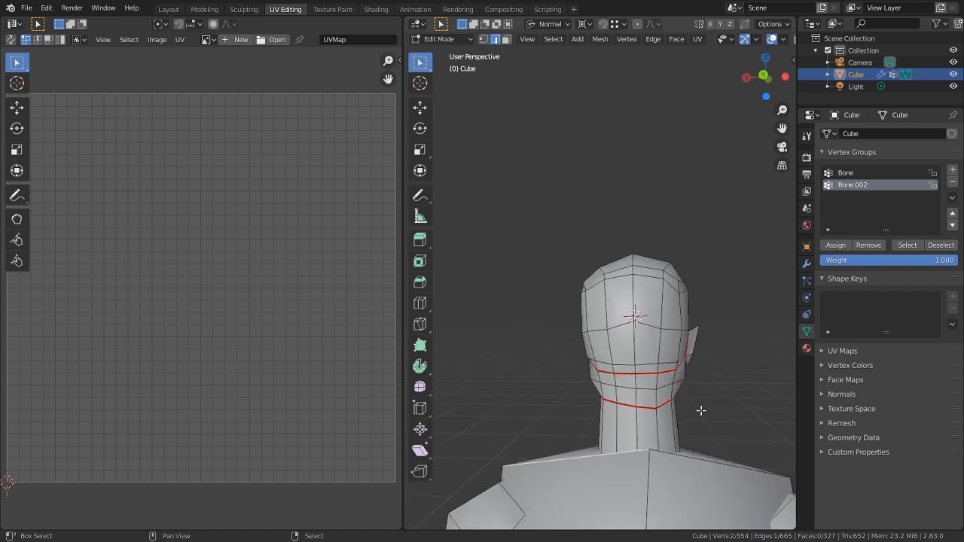
{"action": "scroll", "coordinate": [700, 410], "scroll_direction": "up", "scroll_amount": 2}
{"action": "key", "text": "3"}
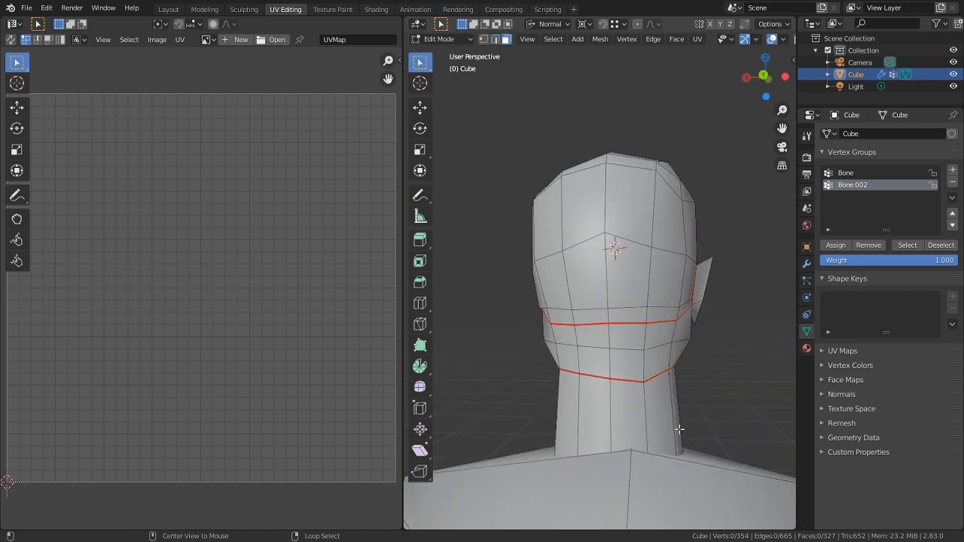
{"action": "key", "text": "l"}
{"action": "left_click", "coordinate": [600, 39]}
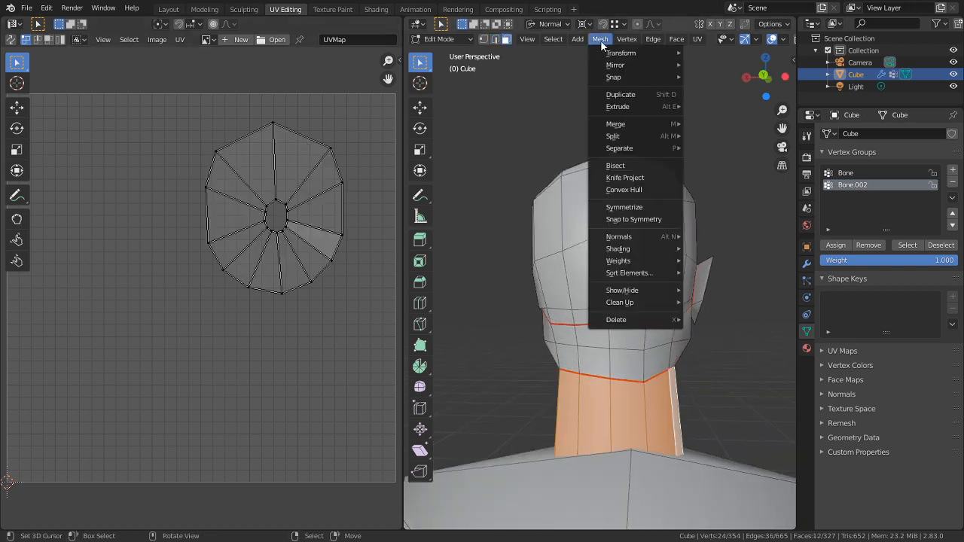
{"action": "left_click", "coordinate": [635, 220]}
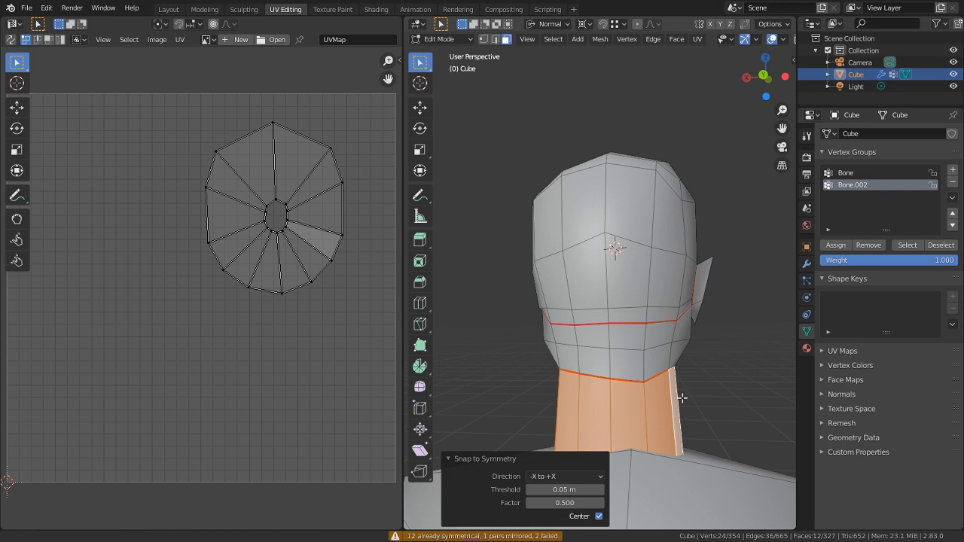
Try to snap the two uneven vertices on the nape's lower seam to symmetry from -X to +X
{"action": "scroll", "coordinate": [682, 396], "scroll_direction": "down", "scroll_amount": 2, "text": "shift"}
{"action": "key", "text": "2"}
{"action": "right_click", "coordinate": [576, 348]}
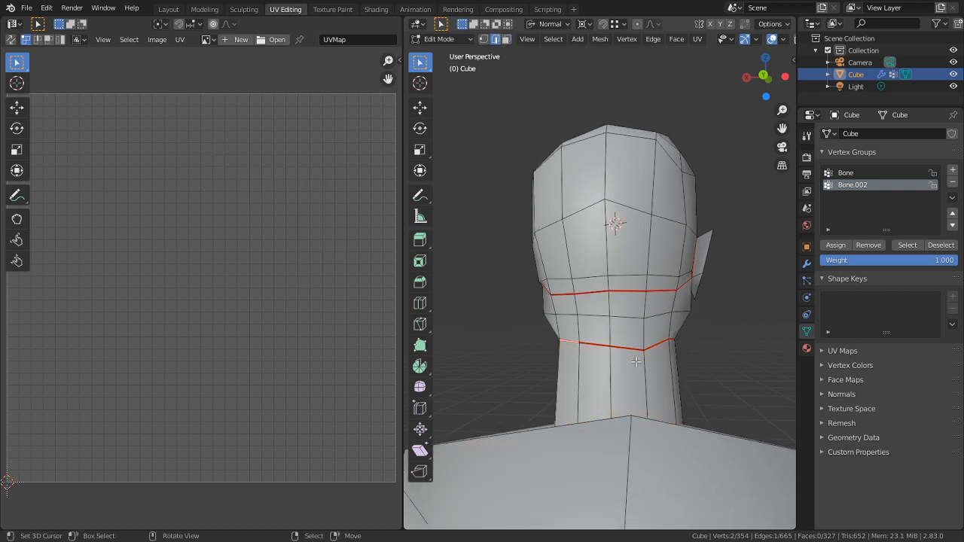
{"action": "key", "text": "1"}
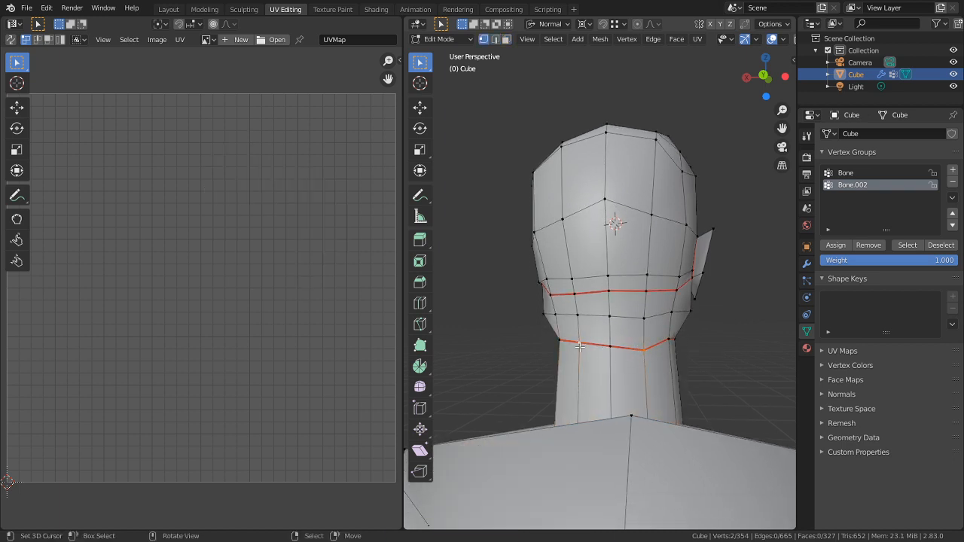
{"action": "left_click", "coordinate": [556, 41]}
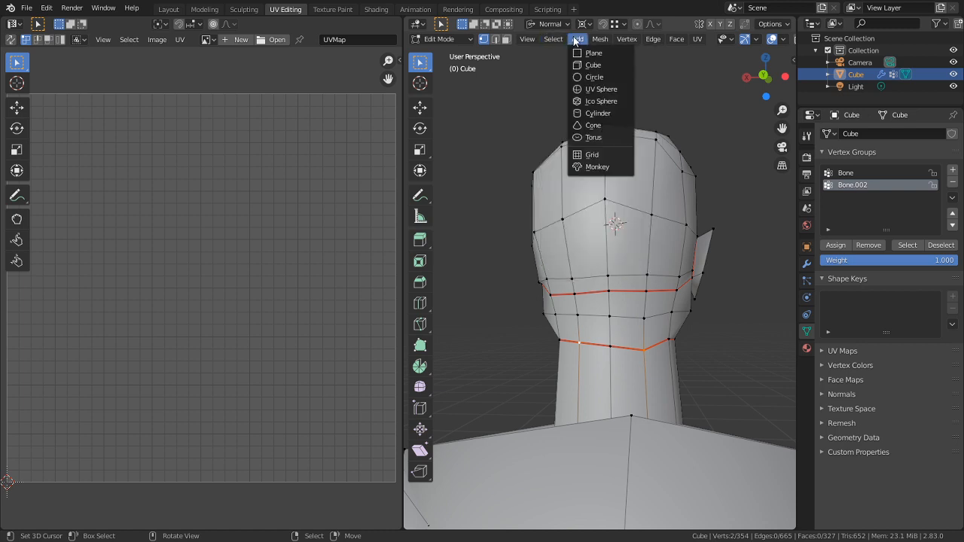
{"action": "mouse_move", "coordinate": [600, 41]}
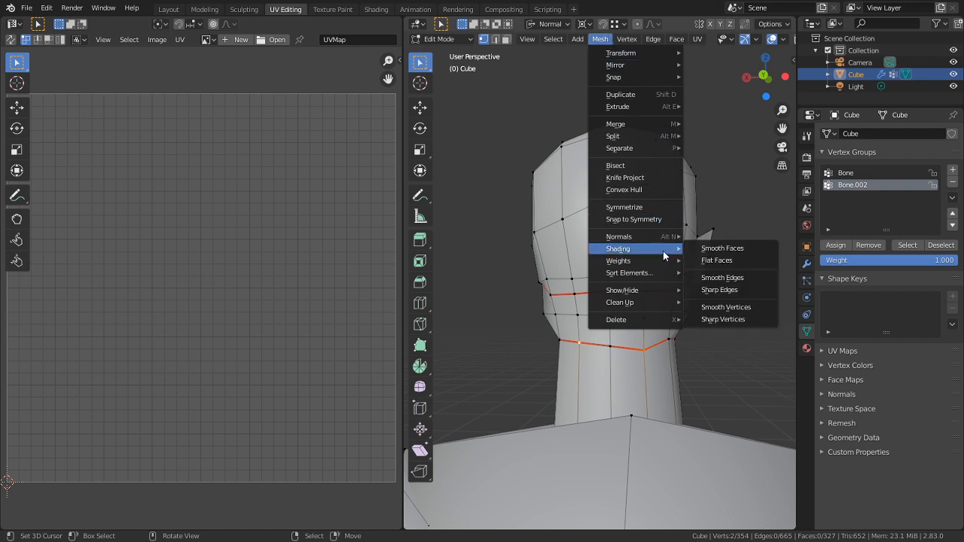
{"action": "left_click", "coordinate": [649, 220]}
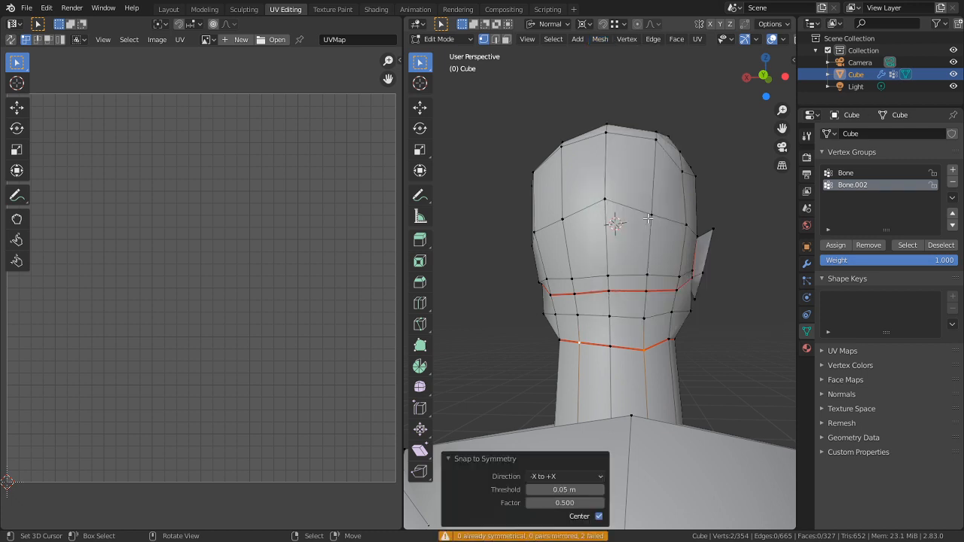
Try Snap to Symmetry on only the positive-X vertex beside the centre of the lower nape seam
{"action": "right_click", "coordinate": [606, 369]}
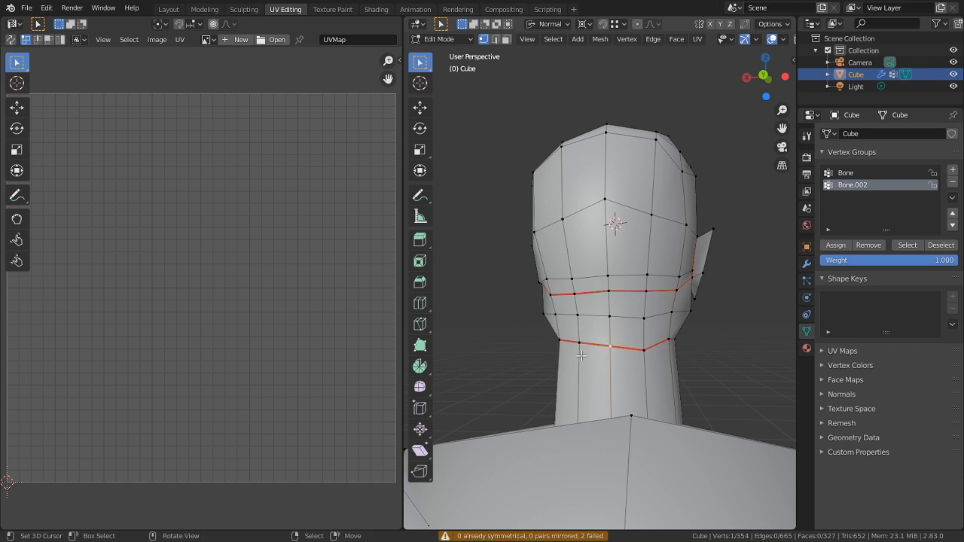
{"action": "left_click", "coordinate": [560, 43]}
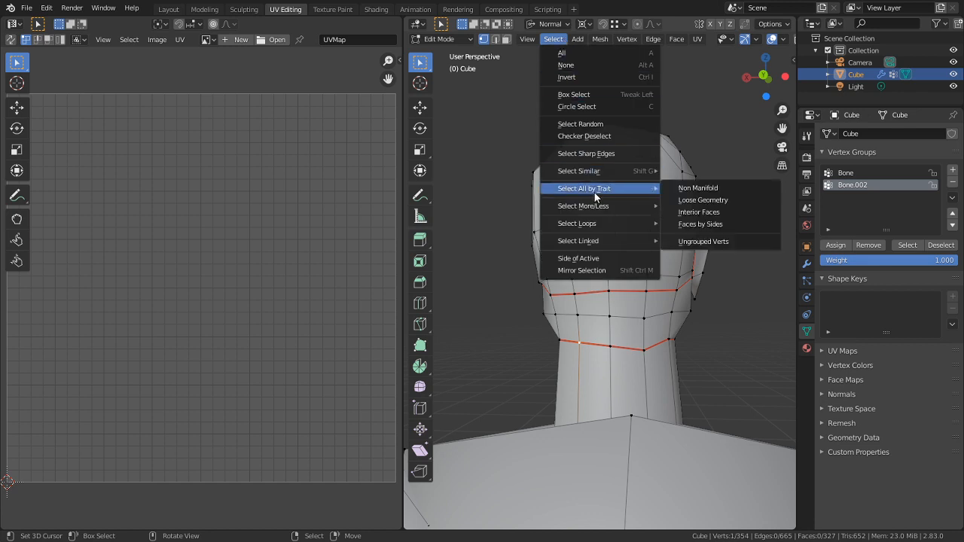
{"action": "left_click", "coordinate": [599, 41]}
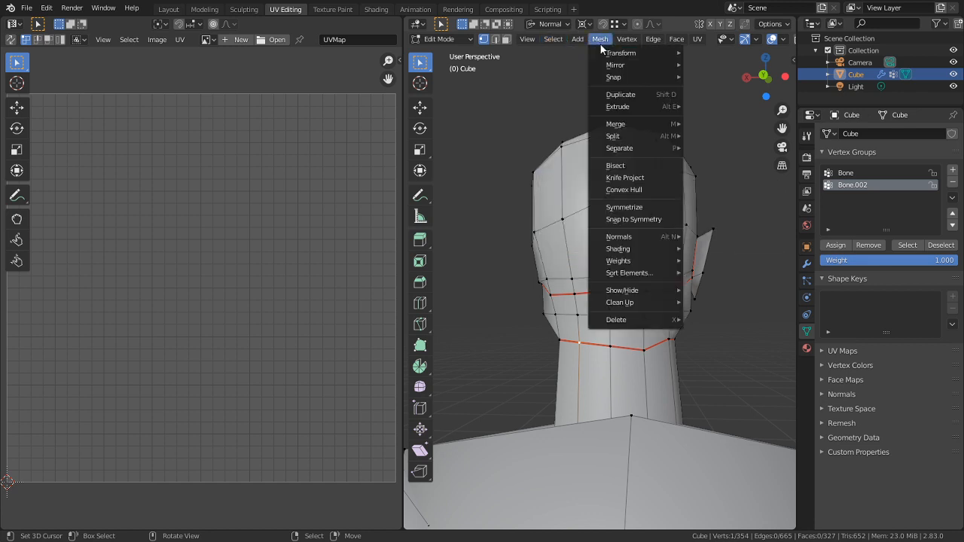
{"action": "left_click", "coordinate": [654, 219]}
{"action": "scroll", "coordinate": [662, 376], "scroll_direction": "up", "scroll_amount": 1}
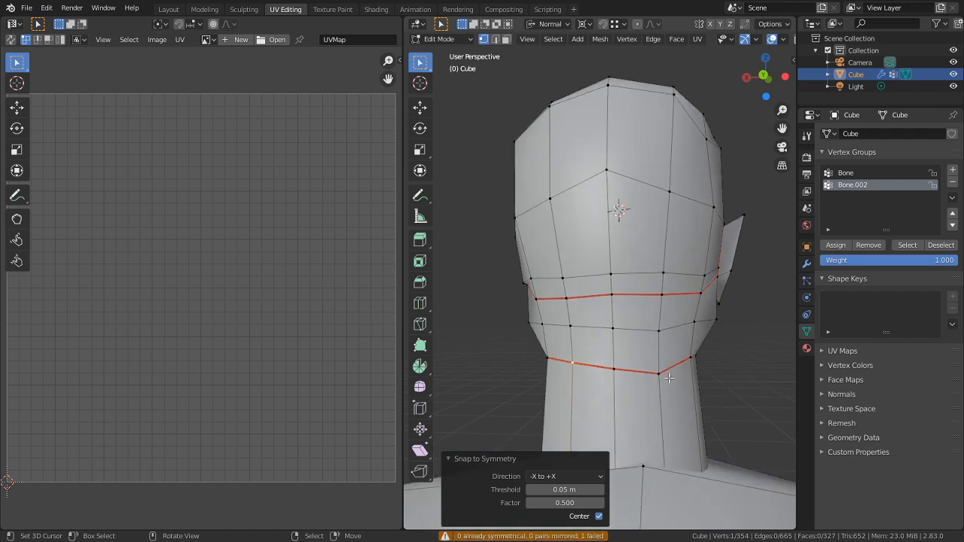
Enable snapping and raise the negative-X vertex of the lower nape seam 0.006134 m along global Z, level with its mirror vertex
{"action": "left_click", "coordinate": [669, 378], "text": "shift"}
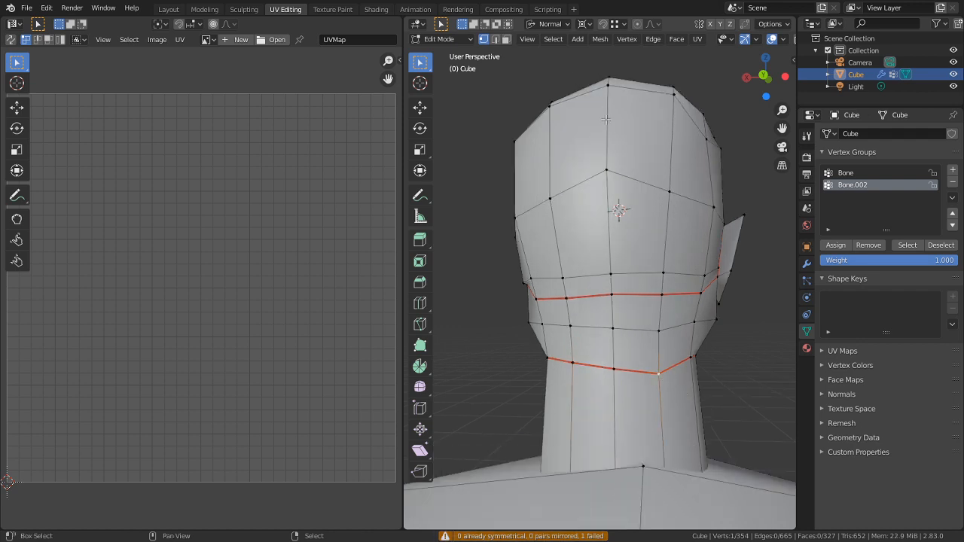
{"action": "key", "text": "shift+Tab"}
{"action": "key", "text": "g"}
{"action": "key", "text": "z"}
{"action": "key", "text": "z"}
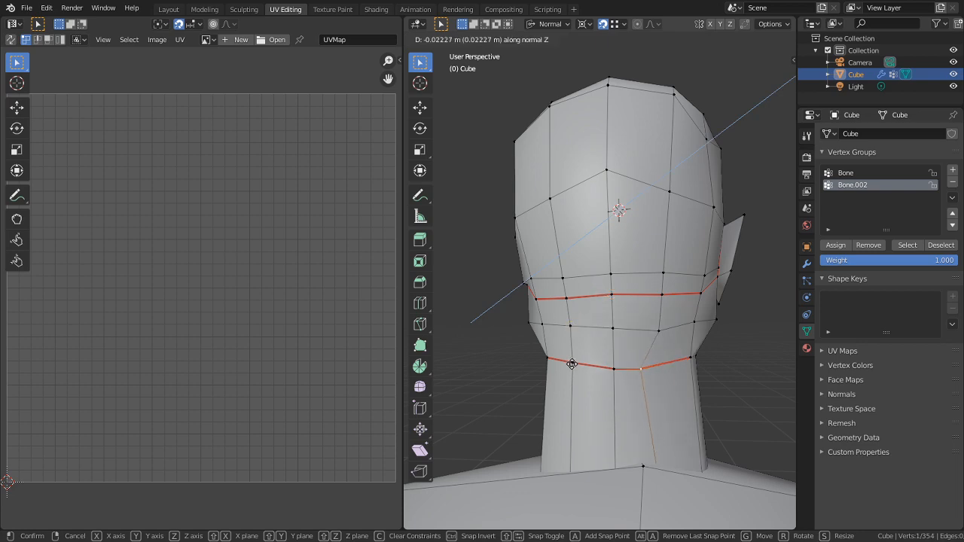
{"action": "key", "text": "z"}
{"action": "key", "text": "z"}
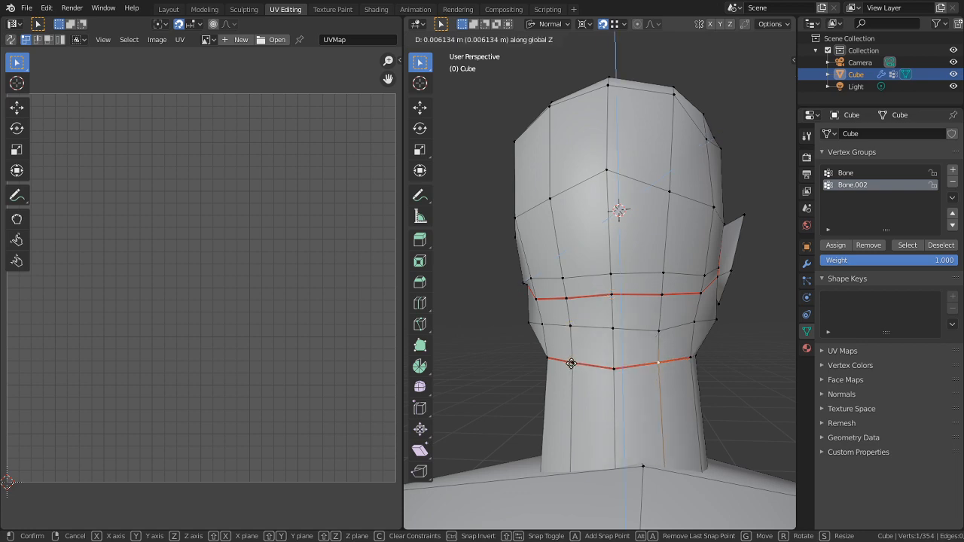
{"action": "left_click", "coordinate": [571, 364]}
Try to snap the negative-X vertex directly above the lower nape seam along its normal Z axis, and undo the move
{"action": "middle_click_drag", "start_coordinate": [661, 363], "coordinate": [512, 354]}
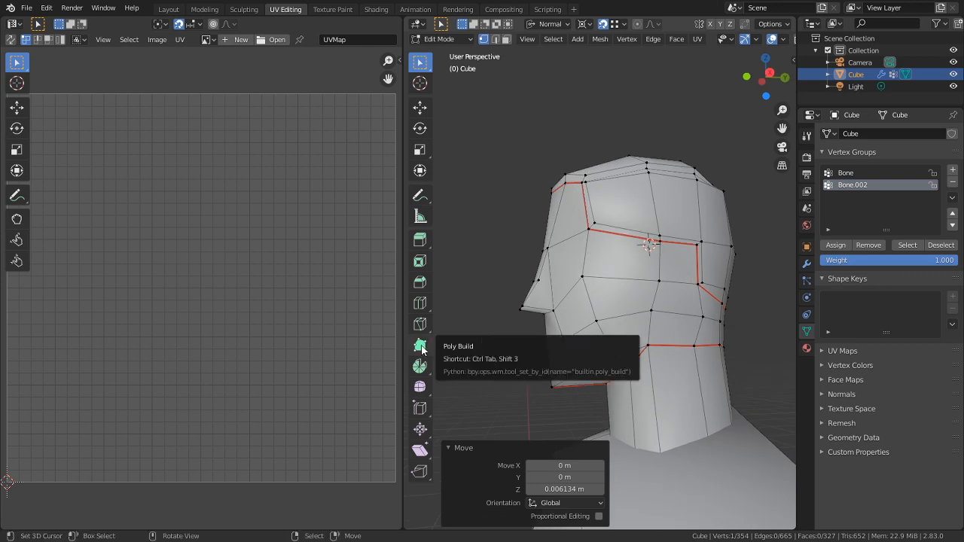
{"action": "middle_click_drag", "start_coordinate": [640, 287], "coordinate": [501, 293]}
{"action": "middle_click_drag", "start_coordinate": [609, 315], "coordinate": [581, 324]}
{"action": "scroll", "coordinate": [578, 321], "scroll_direction": "up", "scroll_amount": 1}
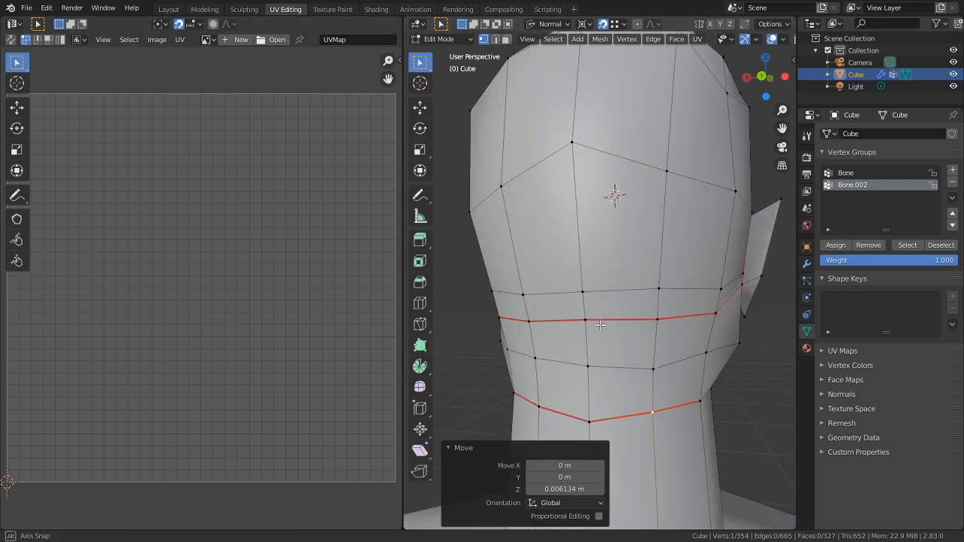
{"action": "right_click", "coordinate": [652, 365]}
{"action": "key", "text": "g"}
{"action": "key", "text": "z"}
{"action": "key", "text": "z"}
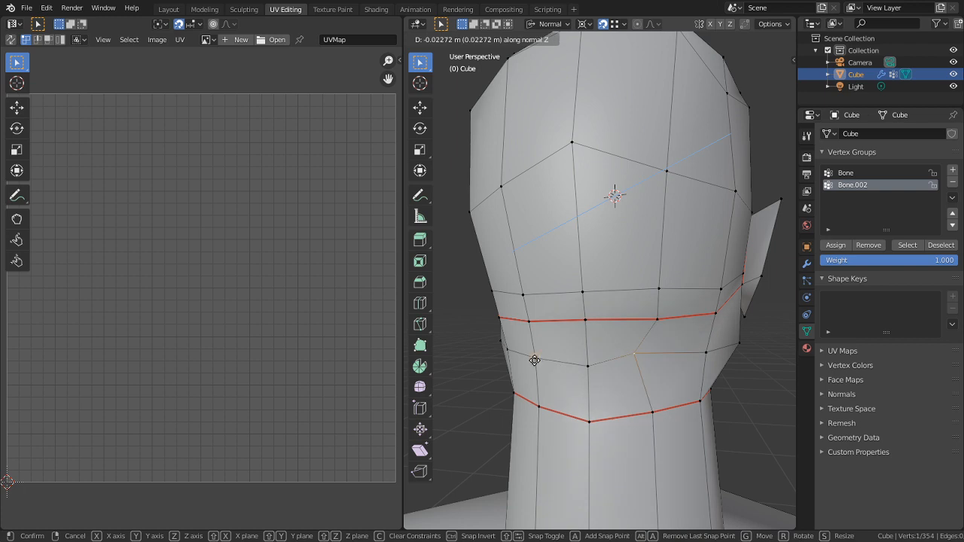
{"action": "left_click", "coordinate": [533, 359]}
{"action": "middle_click_drag", "start_coordinate": [533, 359], "coordinate": [586, 357]}
{"action": "key", "text": "ctrl+z"}
Raise the negative-X vertex above the lower nape seam 0.003529 m along global Z, level with its mirror vertex, and check the back view
{"action": "key", "text": "g"}
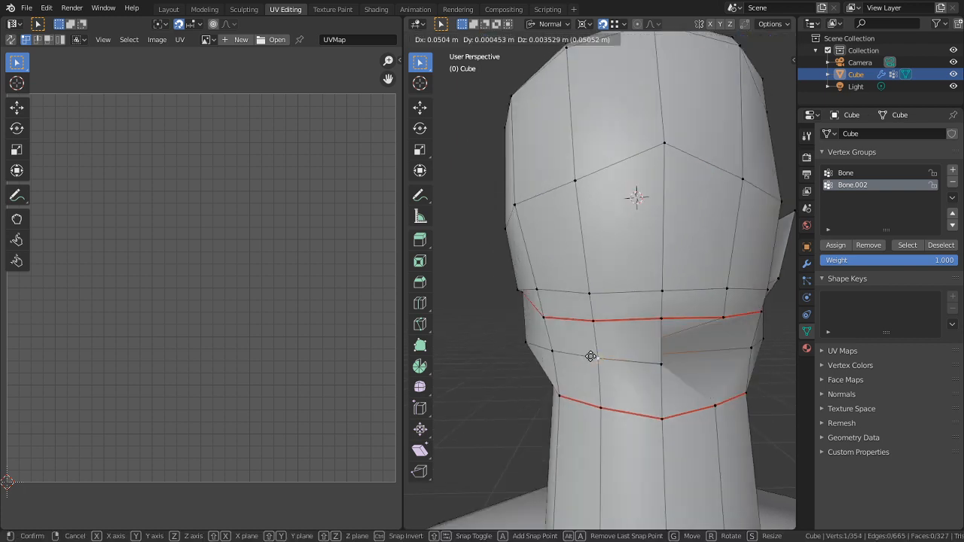
{"action": "key", "text": "z"}
{"action": "left_click", "coordinate": [591, 356]}
{"action": "middle_click_drag", "start_coordinate": [624, 364], "coordinate": [636, 359]}
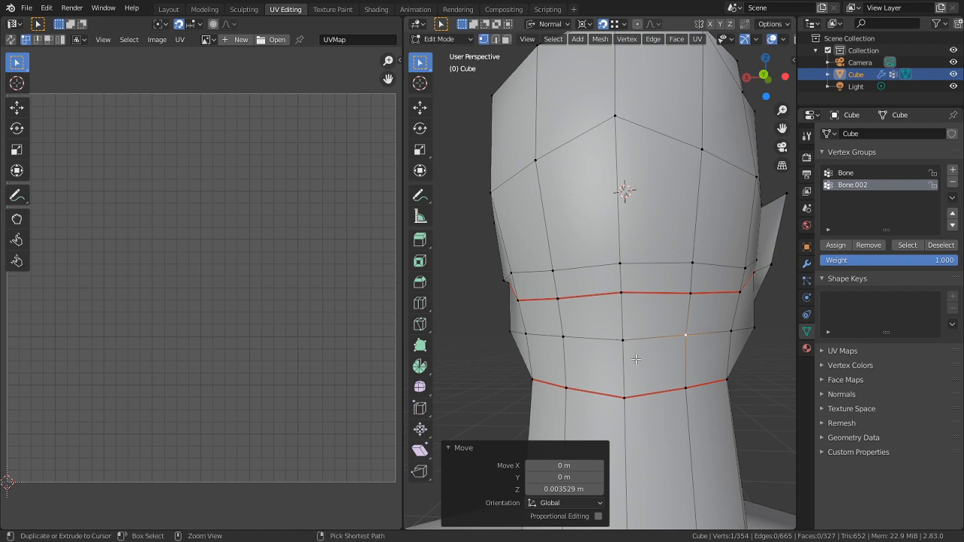
{"action": "key", "text": "ctrl+KP_3"}
{"action": "key", "text": "ctrl+KP_1"}
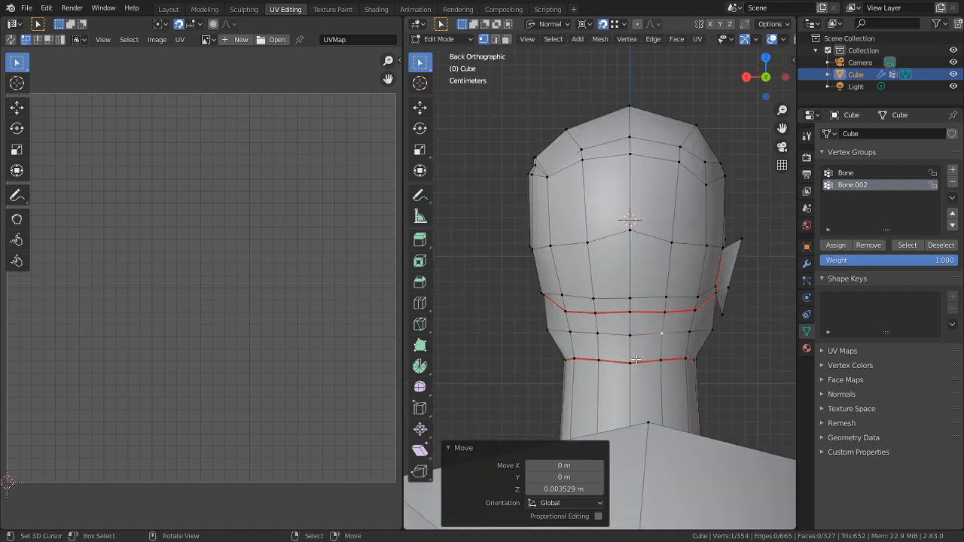
Mark seams along the three vertical cheek edges on each side of the head, from the ear's front down to the jaw seam
{"action": "key", "text": "2"}
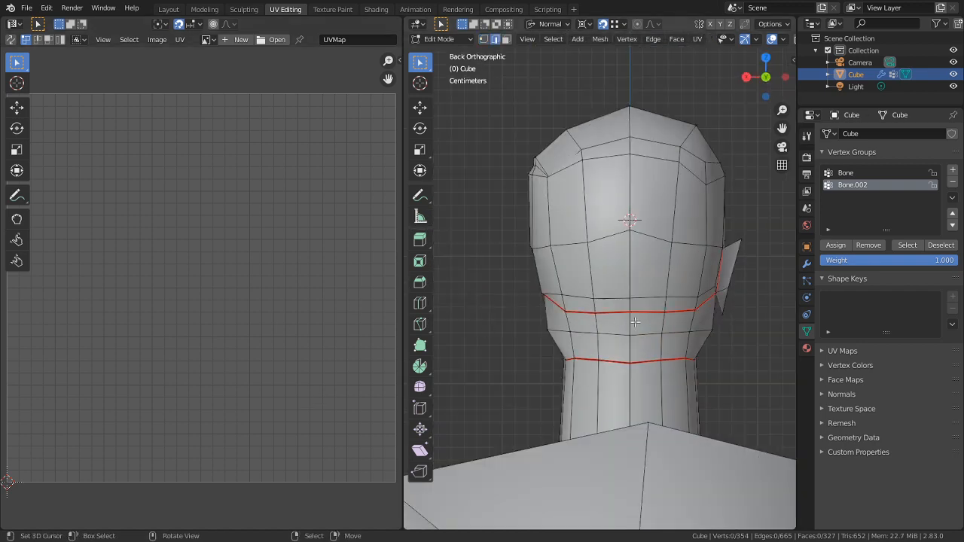
{"action": "middle_click_drag", "start_coordinate": [646, 326], "coordinate": [528, 327]}
{"action": "middle_click_drag", "start_coordinate": [600, 326], "coordinate": [597, 292]}
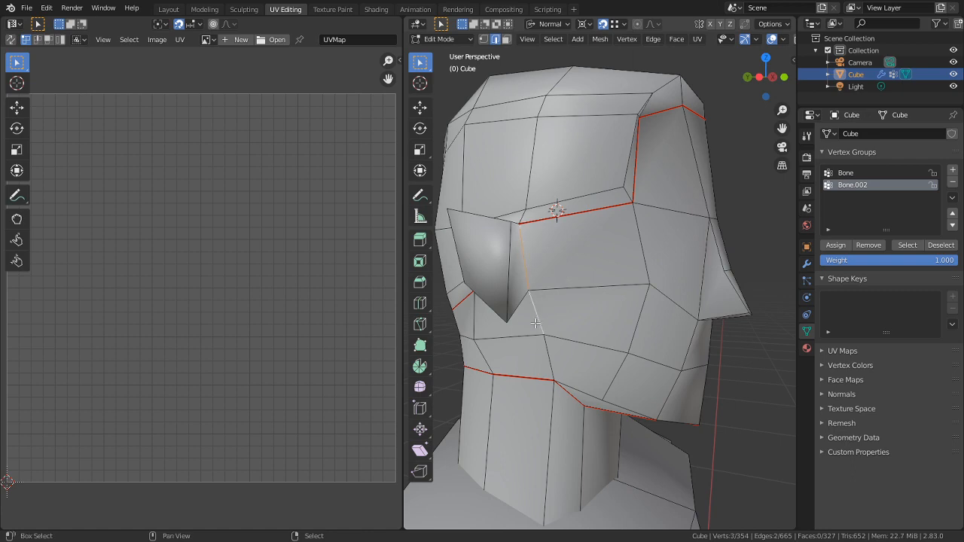
{"action": "middle_click_drag", "start_coordinate": [541, 358], "coordinate": [610, 280]}
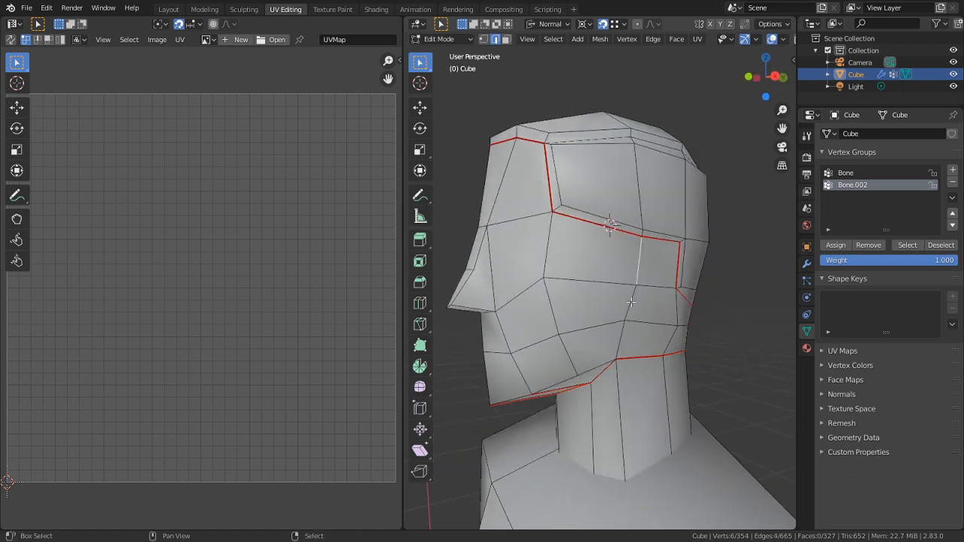
{"action": "left_click", "coordinate": [619, 342], "text": "shift"}
{"action": "key", "text": "ctrl+e"}
{"action": "left_click", "coordinate": [618, 344]}
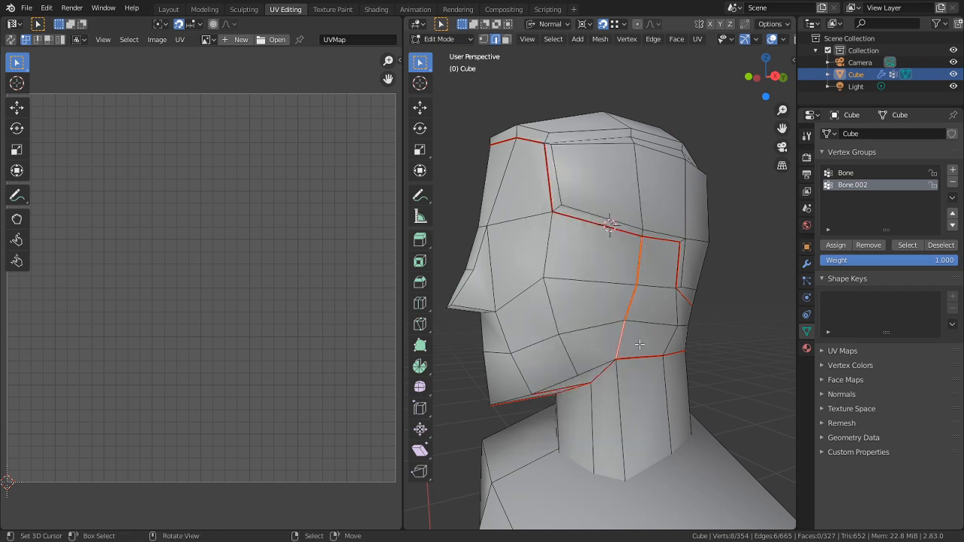
Clear the seam from the lower nape edge loop between the two jaw corners
{"action": "middle_click_drag", "start_coordinate": [618, 344], "coordinate": [562, 331]}
{"action": "left_click", "coordinate": [635, 360], "text": "alt"}
{"action": "key", "text": "ctrl+e"}
{"action": "left_click", "coordinate": [592, 372]}
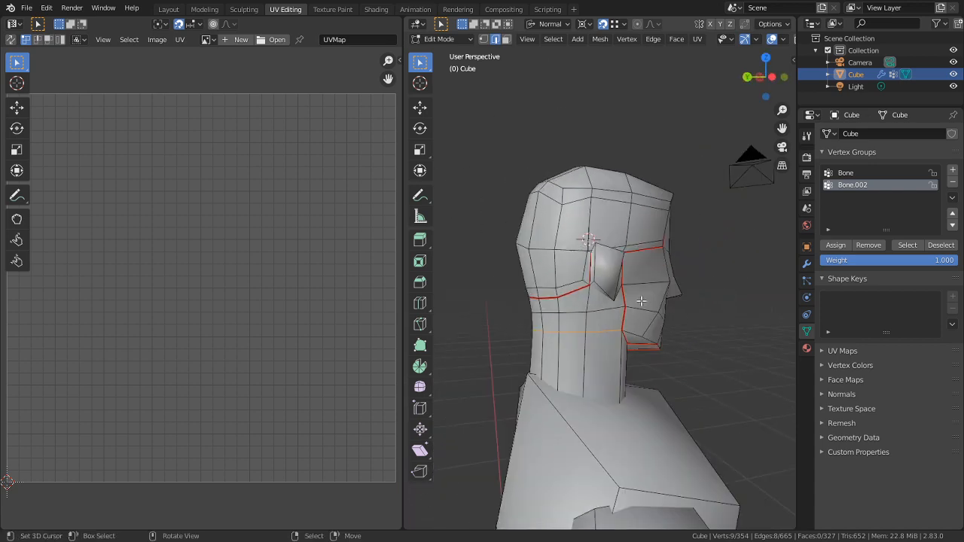
Mark the lower edge of the ear's base as a seam and select the linked ear island
{"action": "middle_click_drag", "start_coordinate": [641, 301], "coordinate": [422, 307]}
{"action": "scroll", "coordinate": [592, 315], "scroll_direction": "up", "scroll_amount": 2}
{"action": "scroll", "coordinate": [644, 268], "scroll_direction": "up", "scroll_amount": 1}
{"action": "left_click", "coordinate": [623, 271], "text": "shift"}
{"action": "left_click", "coordinate": [587, 236]}
{"action": "left_click", "coordinate": [756, 208]}
{"action": "scroll", "coordinate": [279, 307], "scroll_direction": "down", "scroll_amount": 2}
{"action": "middle_click_drag", "start_coordinate": [520, 377], "coordinate": [567, 294]}
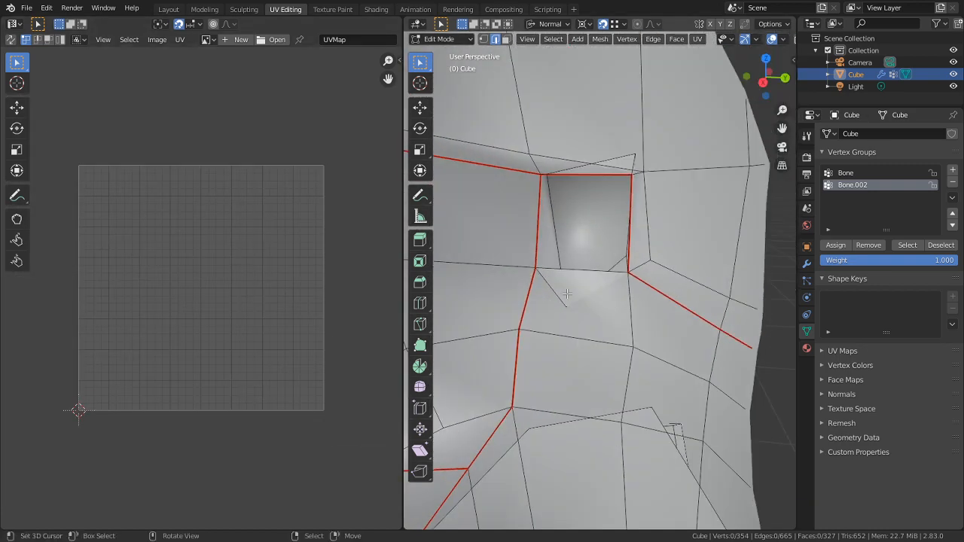
{"action": "key", "text": "ctrl+e"}
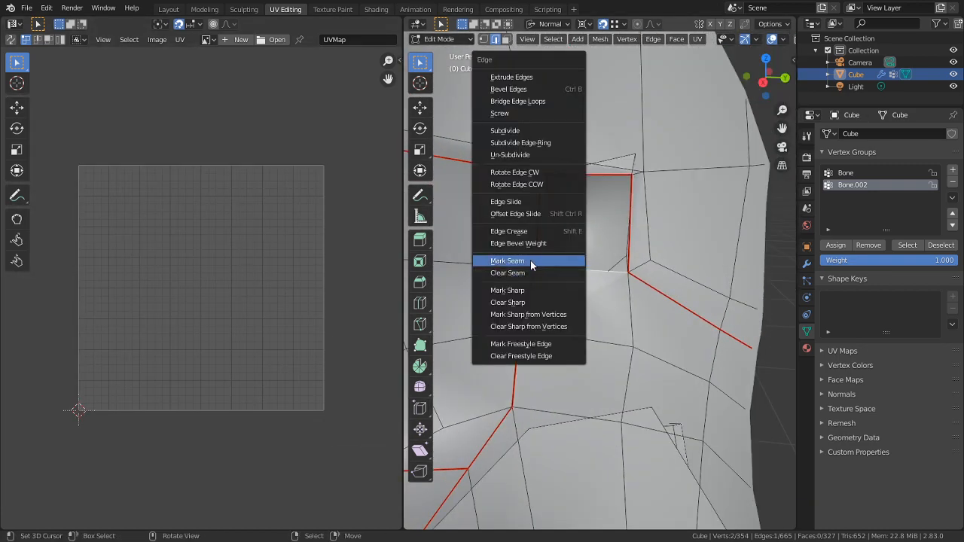
{"action": "left_click", "coordinate": [530, 260]}
{"action": "key", "text": "l"}
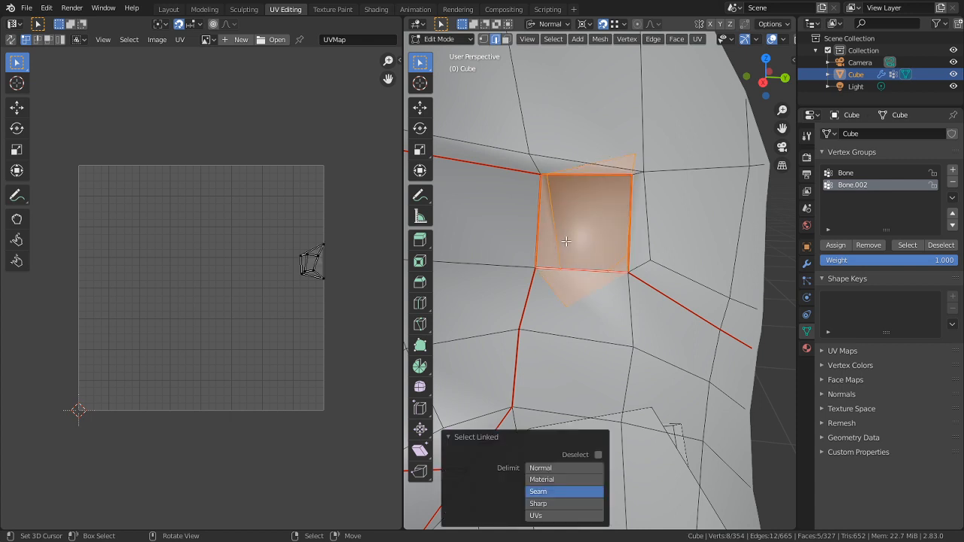
Mark seams on the ring of four edges joining the ear's outer face to its base
{"action": "middle_click_drag", "start_coordinate": [623, 241], "coordinate": [579, 237]}
{"action": "left_click", "coordinate": [686, 210]}
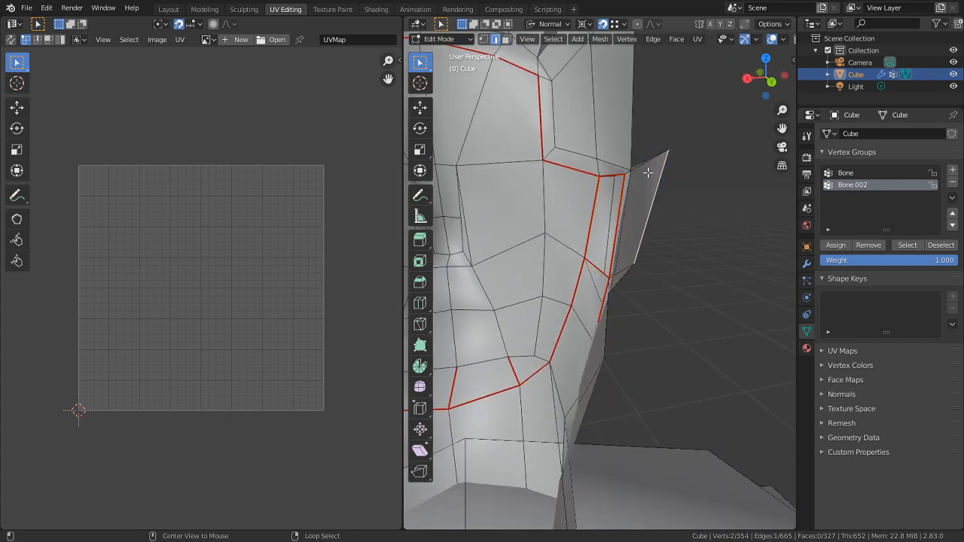
{"action": "key", "text": "ctrl+e"}
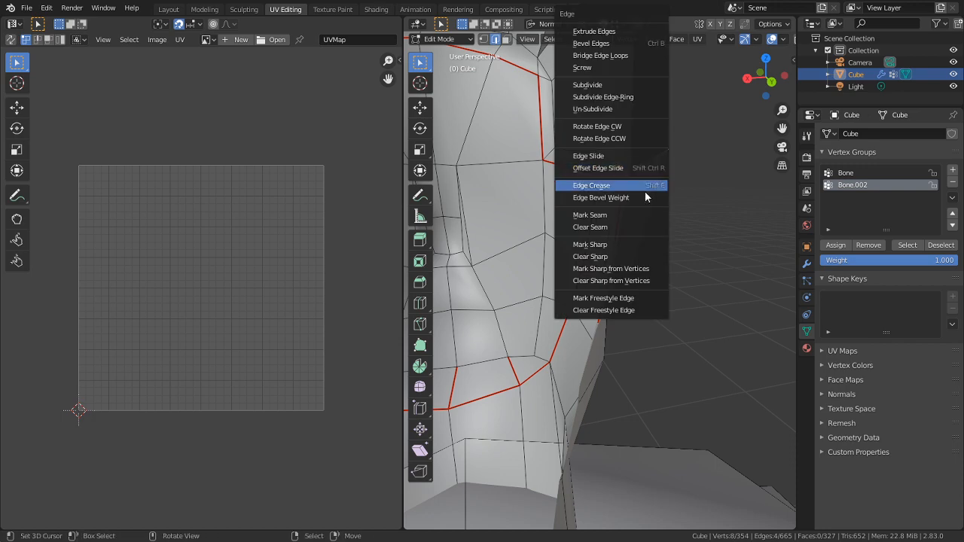
{"action": "left_click", "coordinate": [610, 217]}
Select the ear and hair islands up to their seams to examine how they separate in the UV layout
{"action": "middle_click_drag", "start_coordinate": [637, 211], "coordinate": [551, 259]}
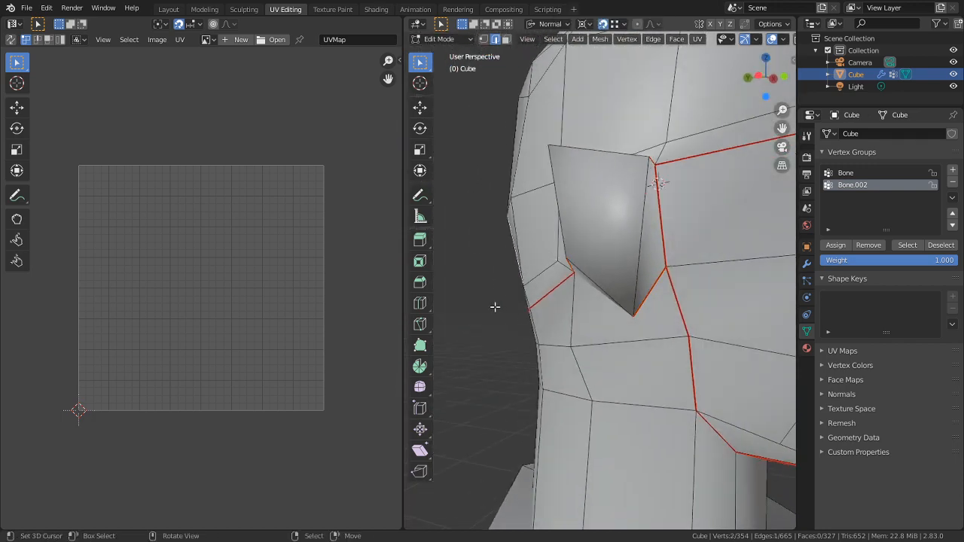
{"action": "left_click", "coordinate": [584, 341], "text": "ctrl+alt"}
{"action": "middle_click_drag", "start_coordinate": [771, 377], "coordinate": [543, 350]}
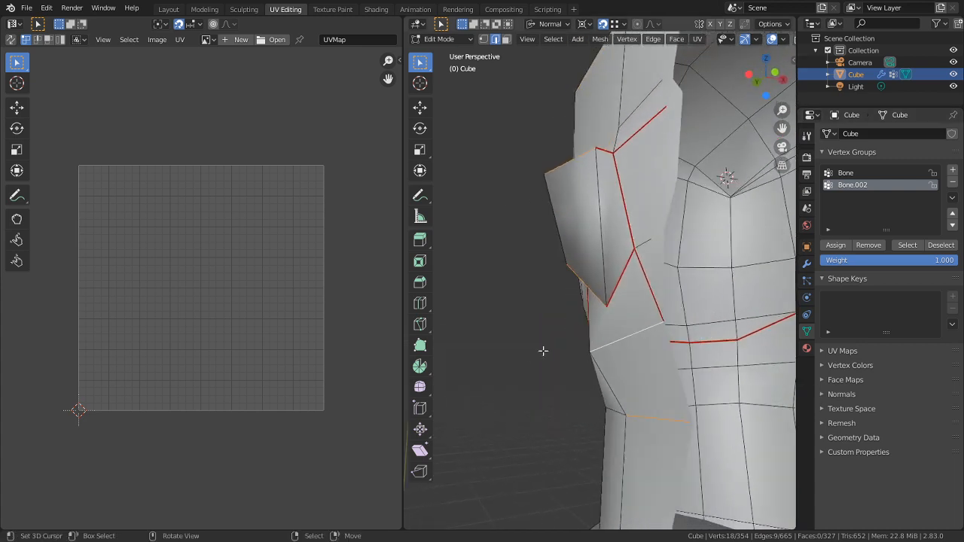
{"action": "left_click", "coordinate": [483, 300]}
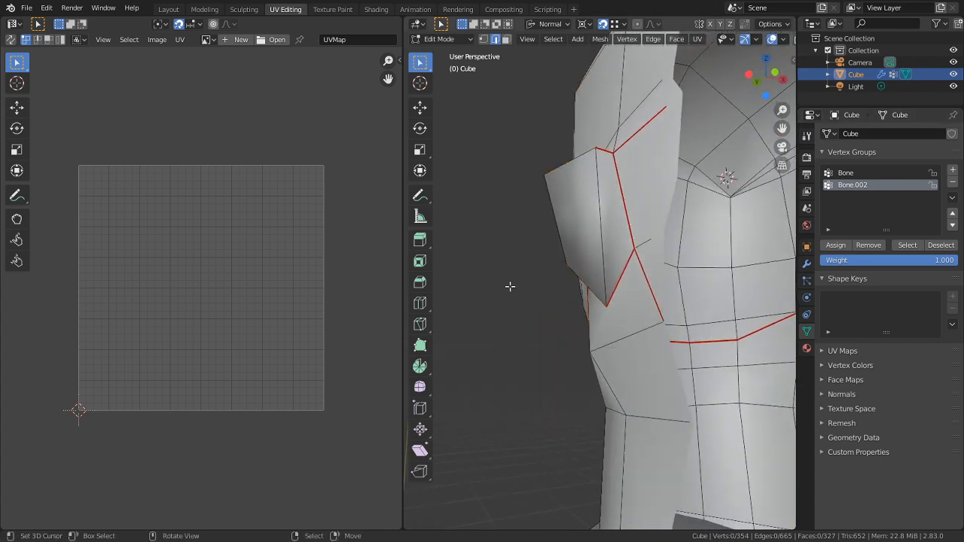
{"action": "key", "text": "l"}
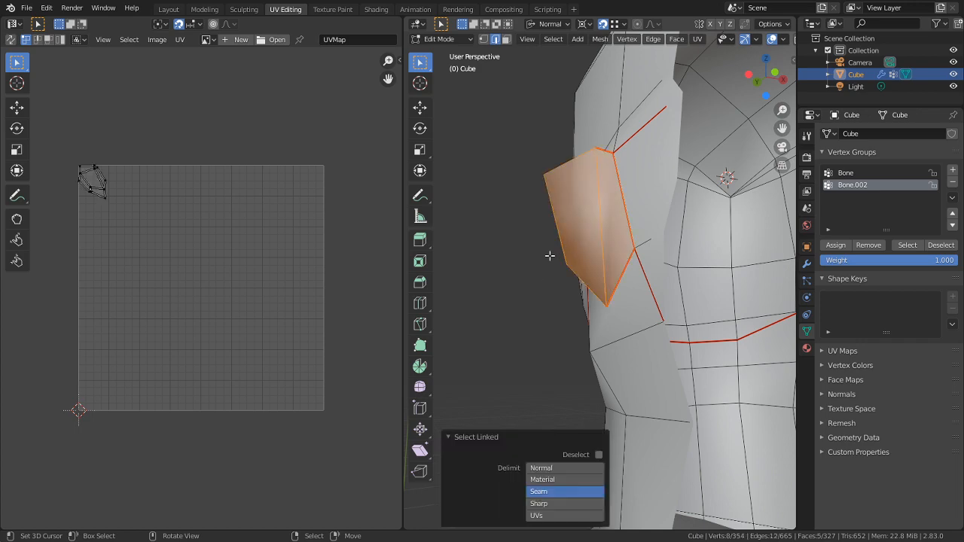
{"action": "middle_click_drag", "start_coordinate": [527, 263], "coordinate": [602, 269]}
{"action": "key", "text": "l"}
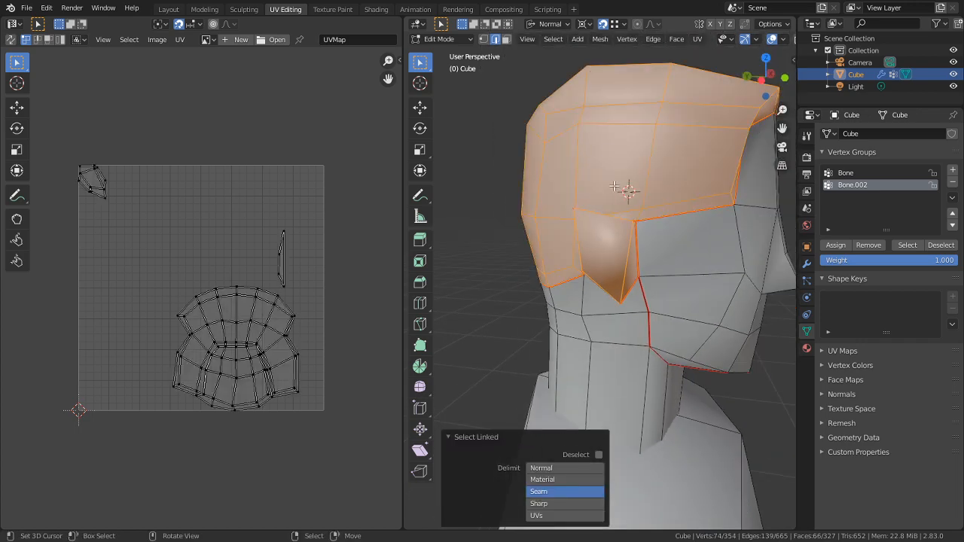
Pick the thin sliver island in the UV layout and enable UV sync selection
{"action": "middle_click_drag", "start_coordinate": [614, 186], "coordinate": [750, 167]}
{"action": "middle_click_drag", "start_coordinate": [705, 193], "coordinate": [624, 287]}
{"action": "scroll", "coordinate": [623, 287], "scroll_direction": "up", "scroll_amount": 1}
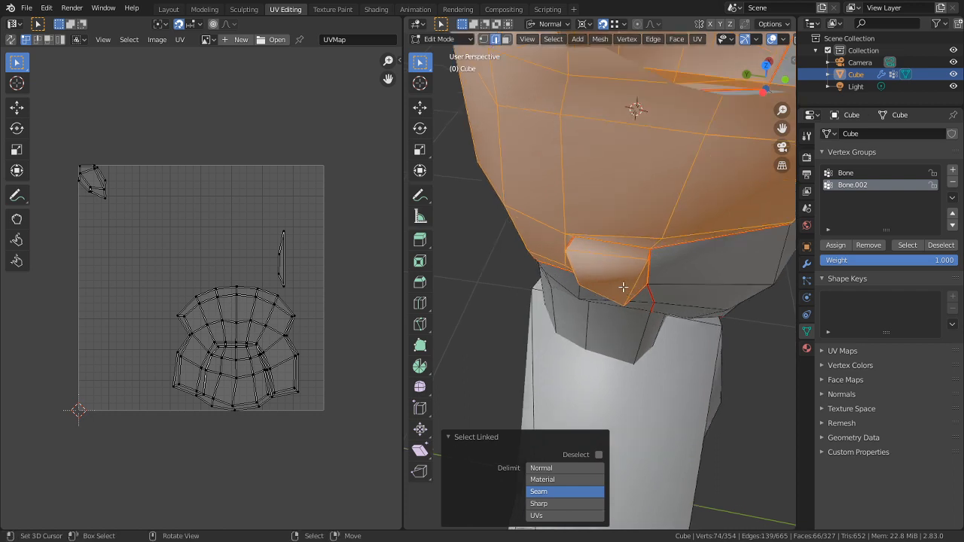
{"action": "key", "text": "3"}
{"action": "left_click", "coordinate": [283, 269]}
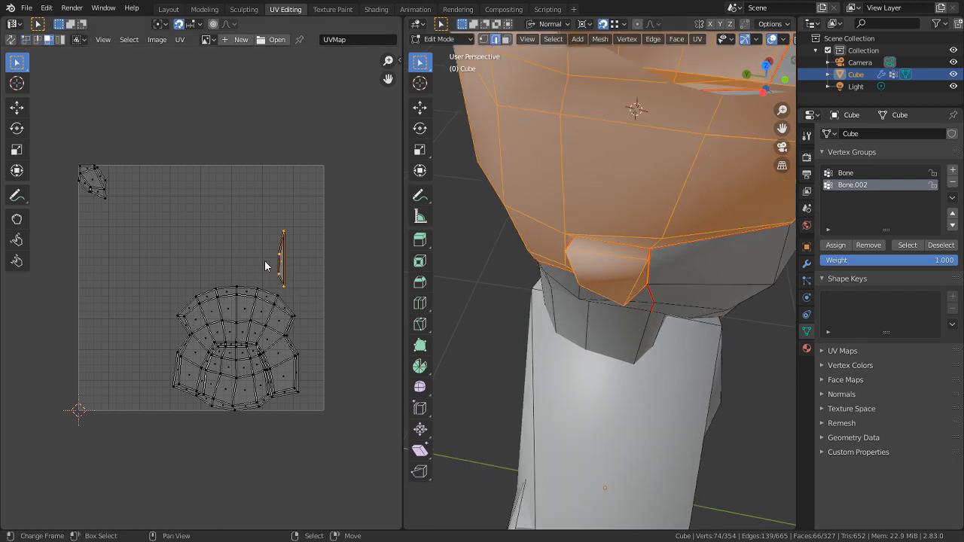
{"action": "left_click", "coordinate": [9, 39]}
{"action": "left_click", "coordinate": [321, 266]}
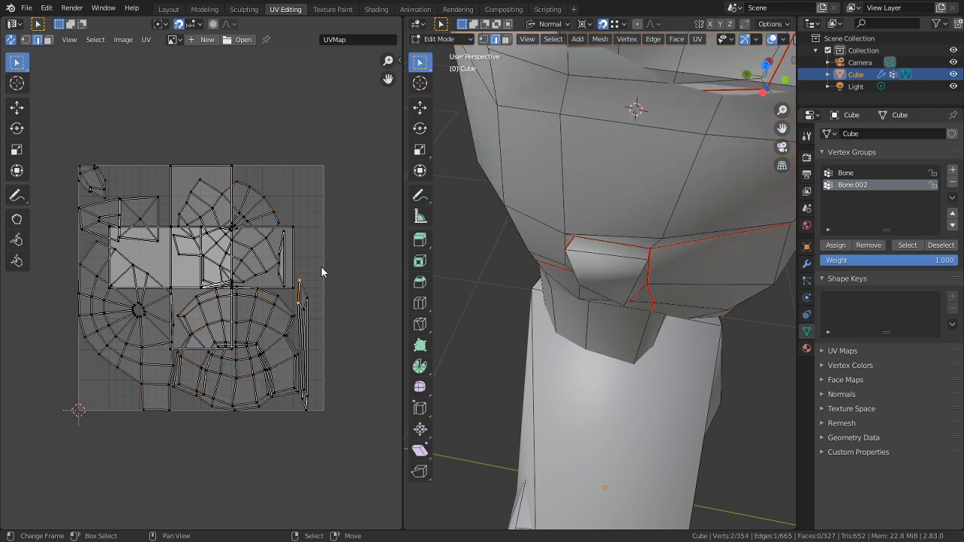
Select the thin sliver face in the UV layout and delete this stray face inside the head
{"action": "key", "text": "3"}
{"action": "left_click", "coordinate": [281, 265]}
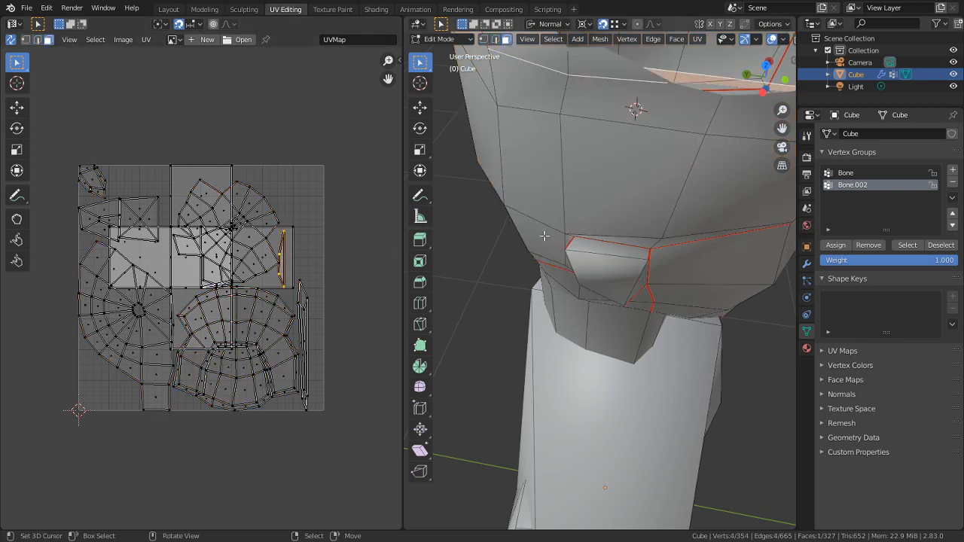
{"action": "middle_click_drag", "start_coordinate": [544, 235], "coordinate": [573, 193]}
{"action": "scroll", "coordinate": [629, 184], "scroll_direction": "down", "scroll_amount": 1}
{"action": "scroll", "coordinate": [572, 193], "scroll_direction": "up", "scroll_amount": 1}
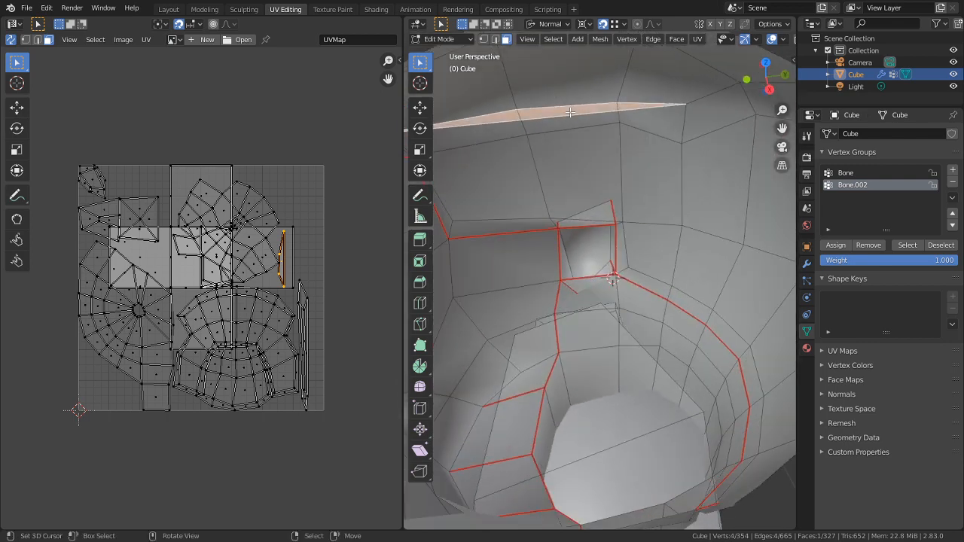
{"action": "key", "text": "x"}
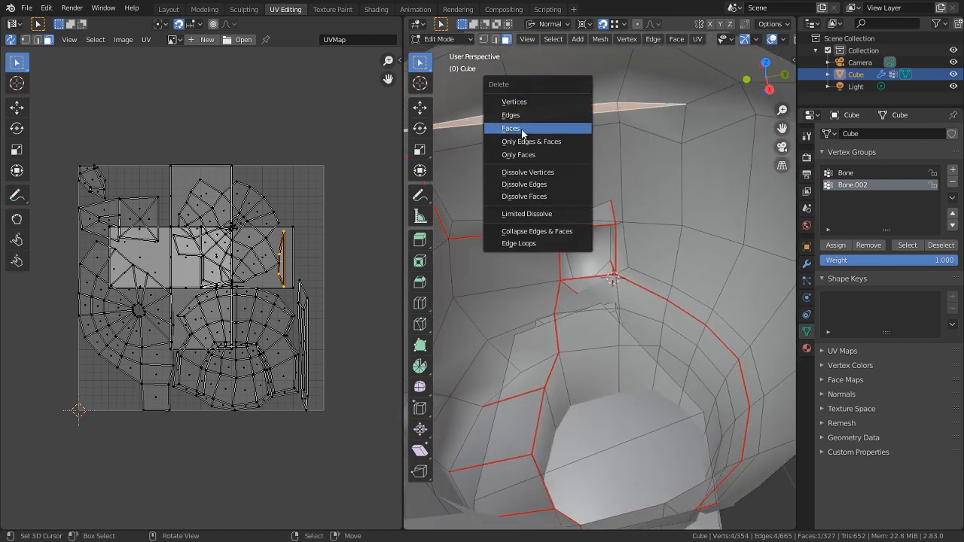
{"action": "left_click", "coordinate": [571, 116]}
{"action": "scroll", "coordinate": [613, 192], "scroll_direction": "down", "scroll_amount": 5}
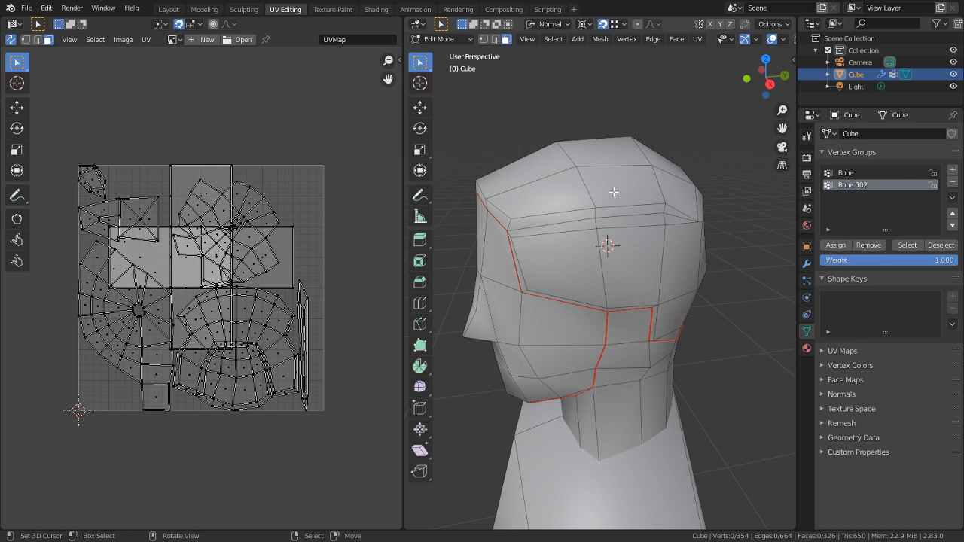
Select the hair, face and neck islands by their seams and hide all unselected geometry
{"action": "key", "text": "l"}
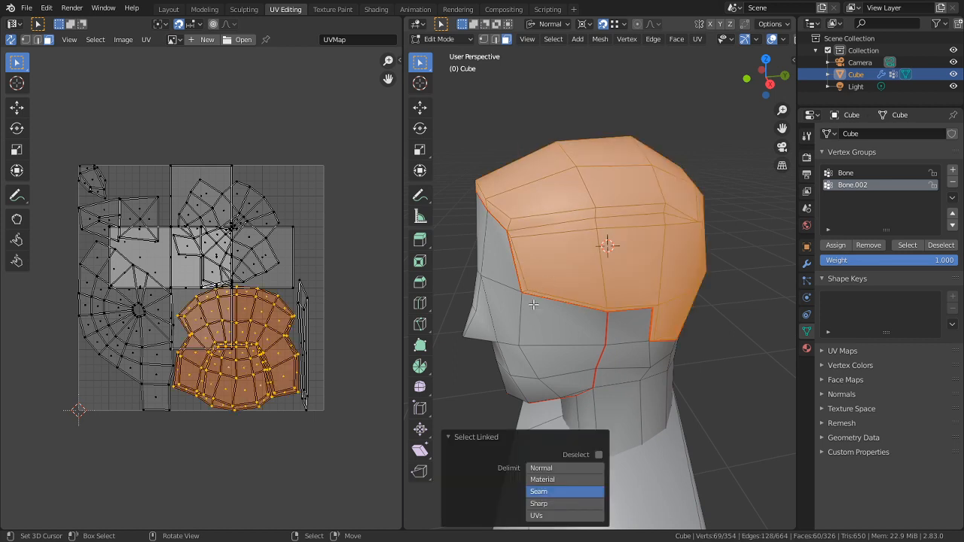
{"action": "key", "text": "l"}
{"action": "key", "text": "l"}
{"action": "key", "text": "shift+h"}
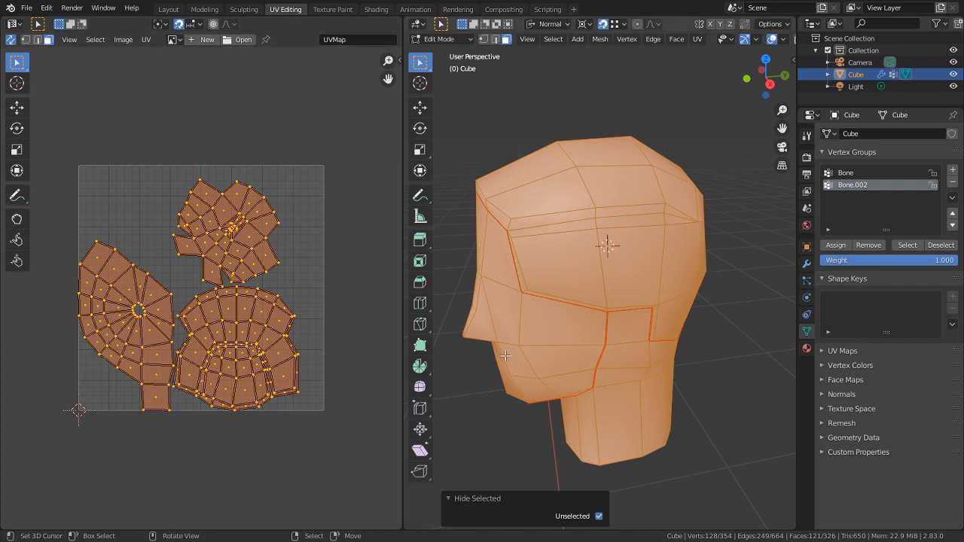
{"action": "middle_click_drag", "start_coordinate": [572, 316], "coordinate": [674, 314]}
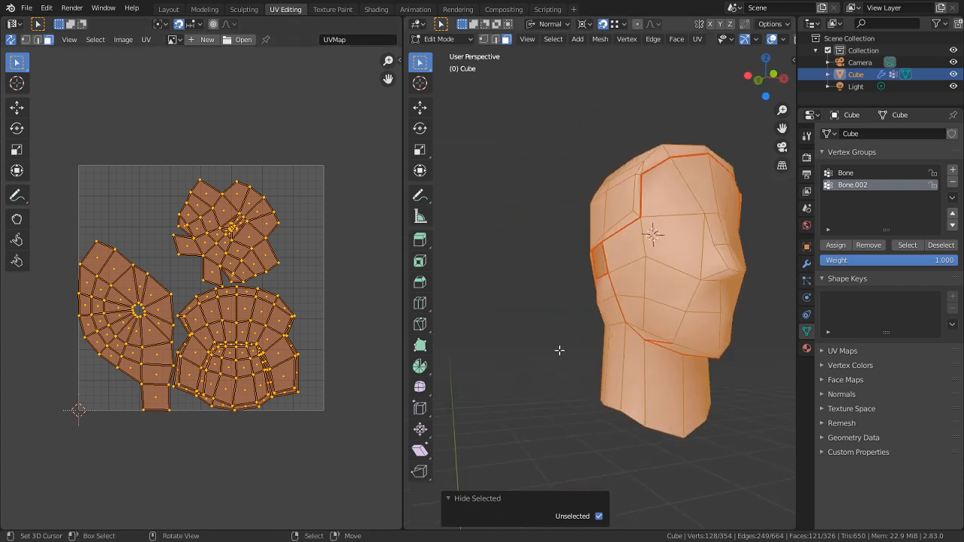
{"action": "middle_click_drag", "start_coordinate": [559, 351], "coordinate": [487, 352]}
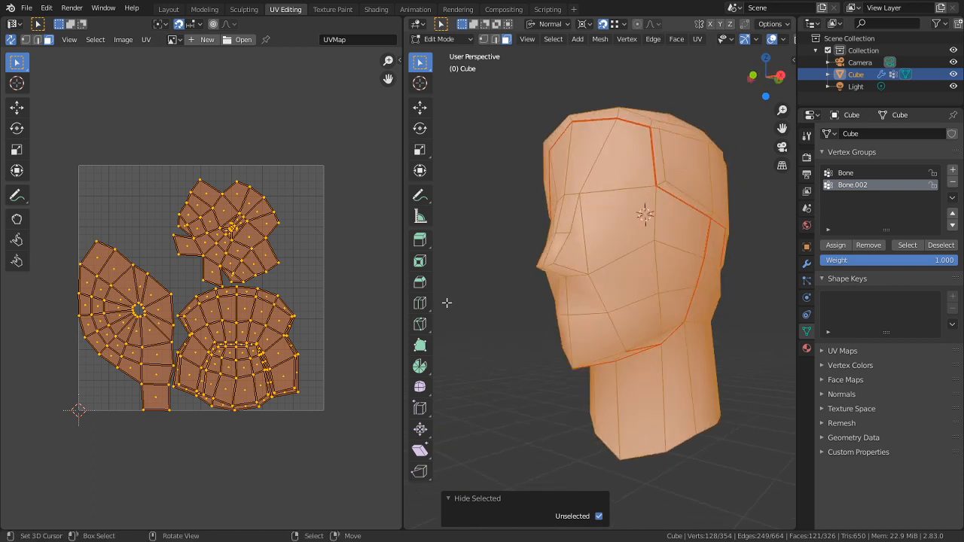
{"action": "middle_click_drag", "start_coordinate": [449, 297], "coordinate": [412, 288]}
Turn on the Stretching overlay in the UV editor's display settings
{"action": "key", "text": "n"}
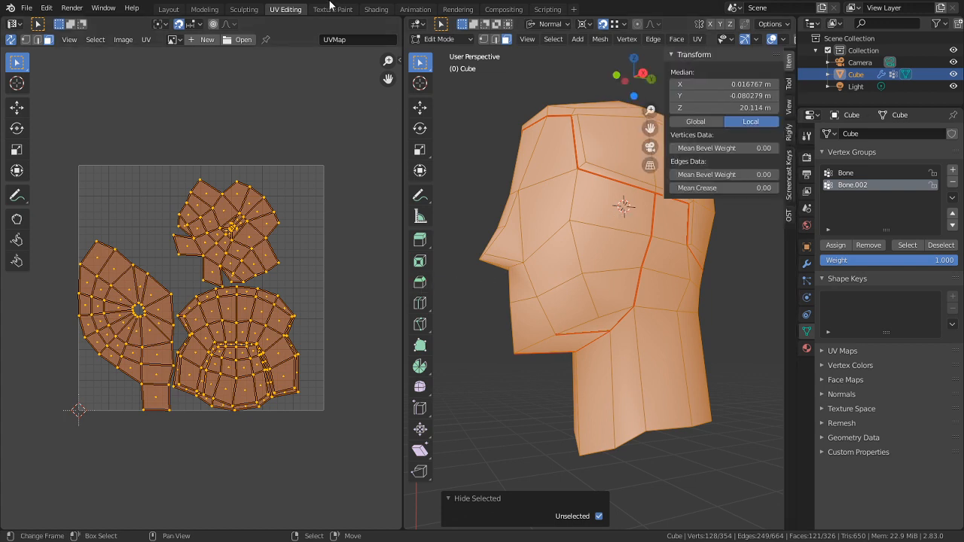
{"action": "right_click", "coordinate": [335, 122], "text": "shift"}
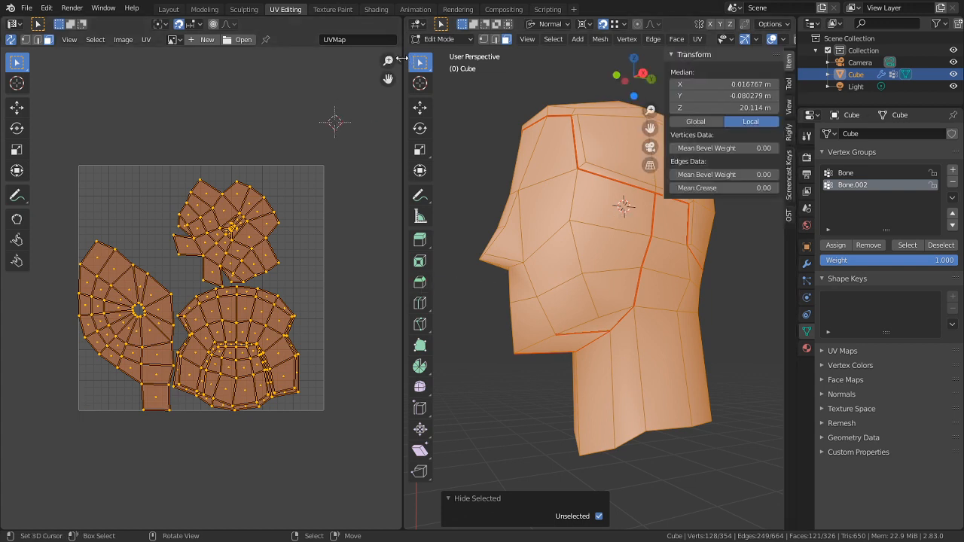
{"action": "left_click", "coordinate": [400, 59]}
{"action": "left_click", "coordinate": [395, 110]}
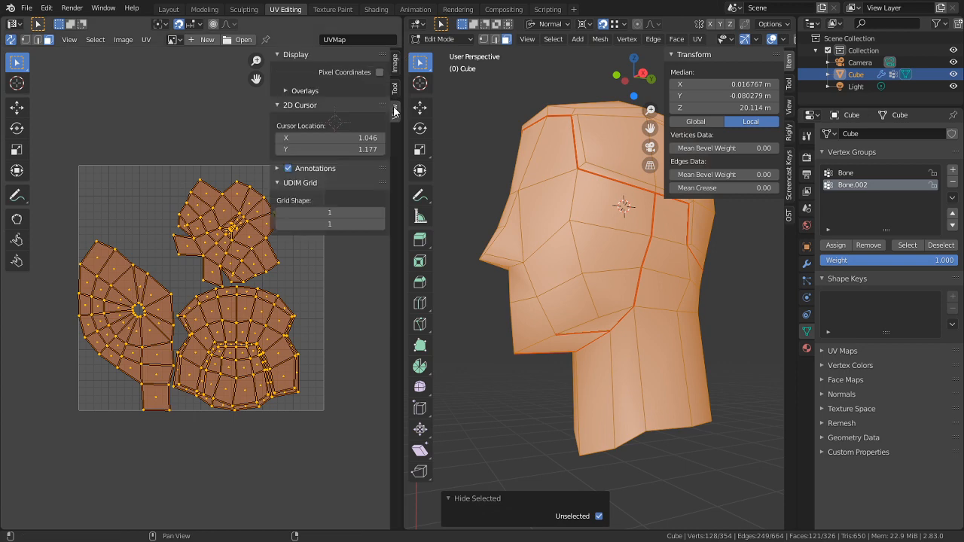
{"action": "left_click", "coordinate": [307, 92]}
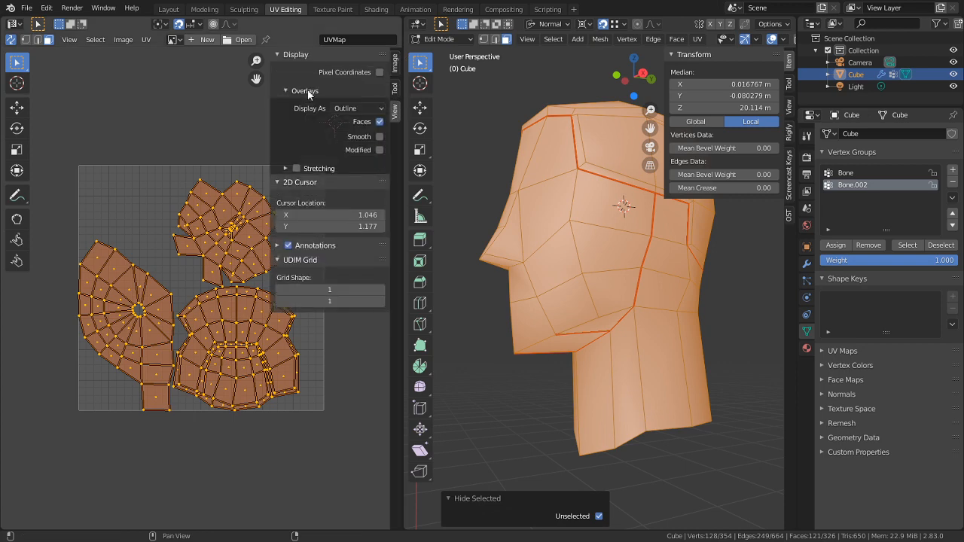
{"action": "left_click", "coordinate": [296, 168]}
{"action": "left_click", "coordinate": [180, 299]}
{"action": "scroll", "coordinate": [179, 297], "scroll_direction": "up", "scroll_amount": 1}
{"action": "scroll", "coordinate": [181, 298], "scroll_direction": "up", "scroll_amount": 2}
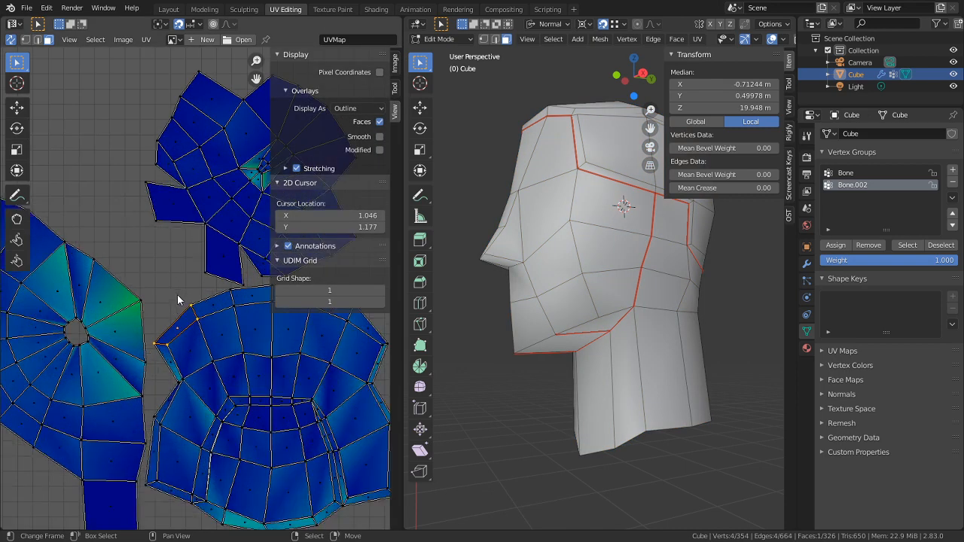
Maximize the UV editor, mark the most stretched radial edge of the fan-shaped neck island as a seam, and inspect the face island's stretching
{"action": "key", "text": "ctrl+space"}
{"action": "scroll", "coordinate": [338, 329], "scroll_direction": "up", "scroll_amount": 2}
{"action": "key", "text": "2"}
{"action": "left_click", "coordinate": [338, 330]}
{"action": "key", "text": "ctrl+e"}
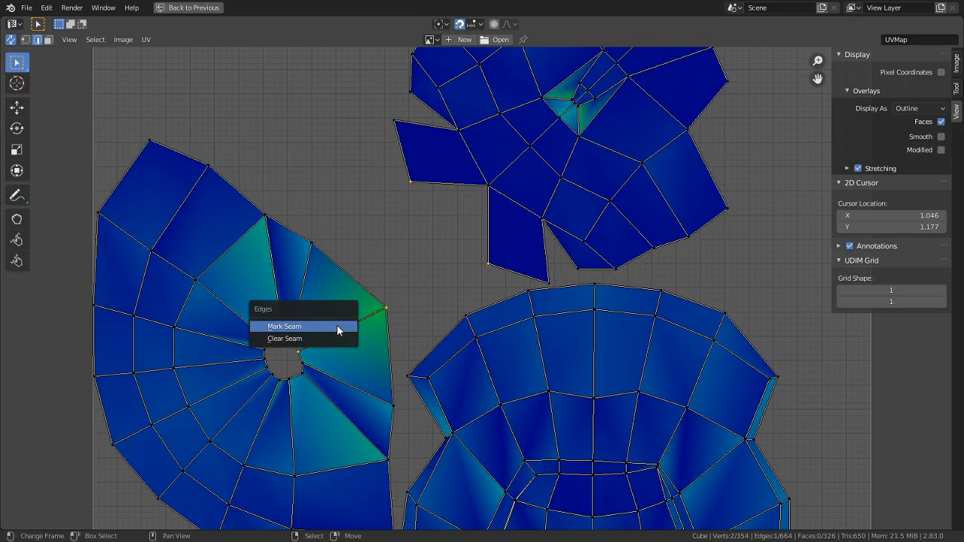
{"action": "left_click", "coordinate": [336, 326]}
{"action": "scroll", "coordinate": [336, 325], "scroll_direction": "down", "scroll_amount": 3}
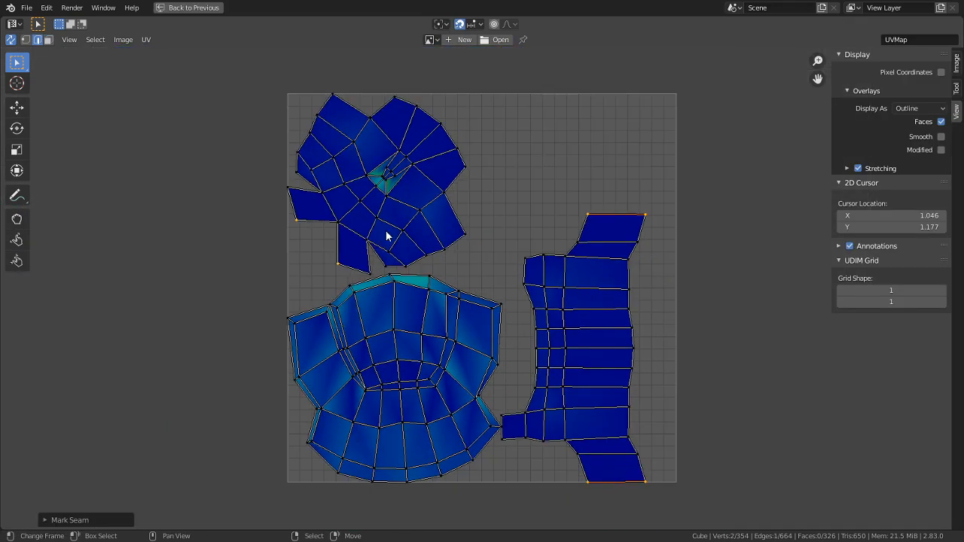
{"action": "scroll", "coordinate": [386, 237], "scroll_direction": "up", "scroll_amount": 2}
{"action": "scroll", "coordinate": [331, 226], "scroll_direction": "up", "scroll_amount": 2}
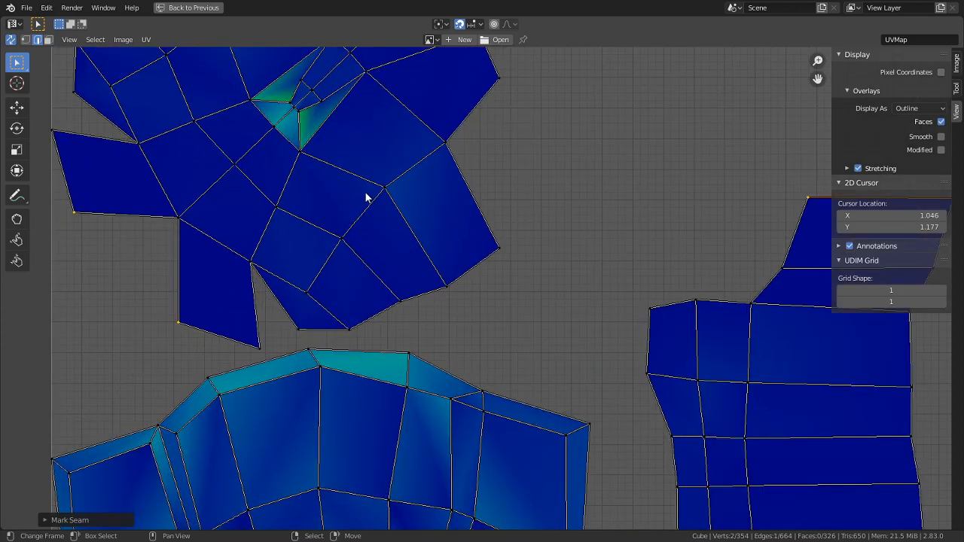
{"action": "scroll", "coordinate": [366, 203], "scroll_direction": "down", "scroll_amount": 4}
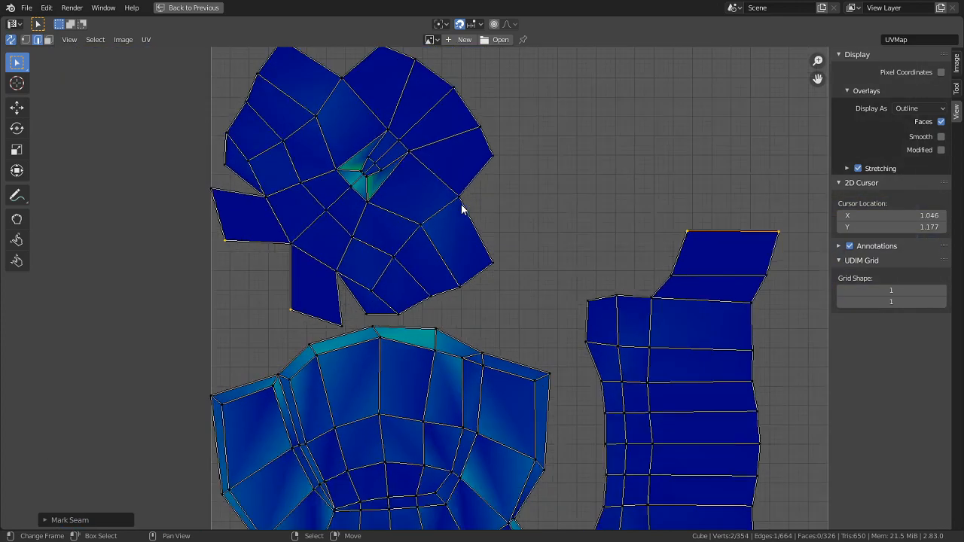
Try to mark three short cross edges in the face island's stretched outer border strip as seams
{"action": "scroll", "coordinate": [464, 268], "scroll_direction": "up", "scroll_amount": 4}
{"action": "left_click", "coordinate": [441, 228]}
{"action": "key", "text": "ctrl+e"}
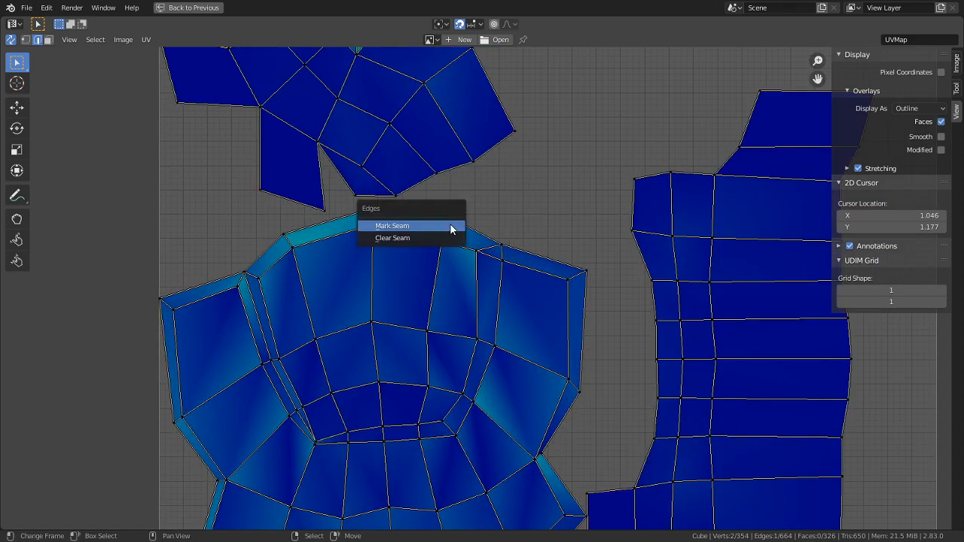
{"action": "left_click", "coordinate": [453, 228]}
{"action": "middle_click_drag", "start_coordinate": [429, 281], "coordinate": [587, 237]}
{"action": "right_click", "coordinate": [332, 390]}
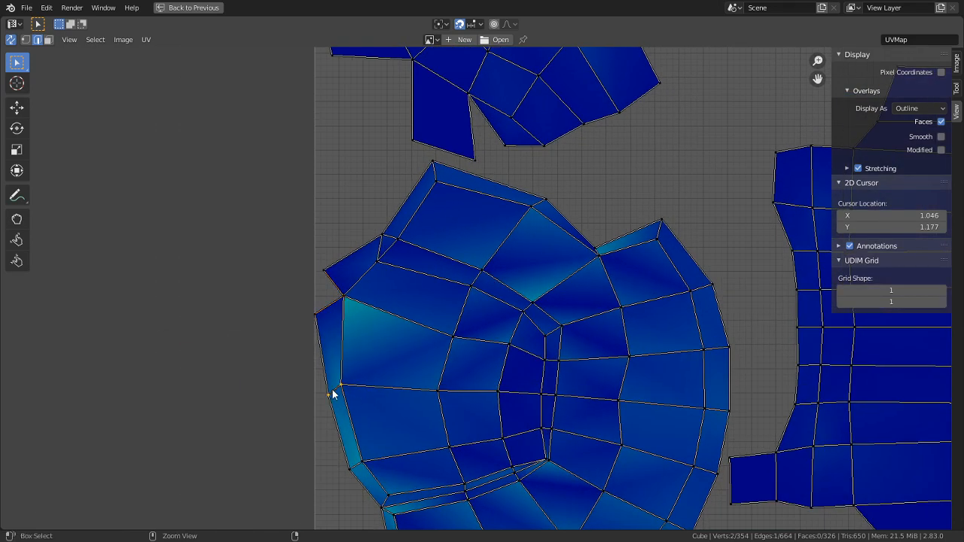
{"action": "key", "text": "ctrl+e"}
{"action": "left_click", "coordinate": [332, 390]}
{"action": "middle_click_drag", "start_coordinate": [357, 400], "coordinate": [366, 388]}
{"action": "middle_click_drag", "start_coordinate": [517, 311], "coordinate": [463, 288]}
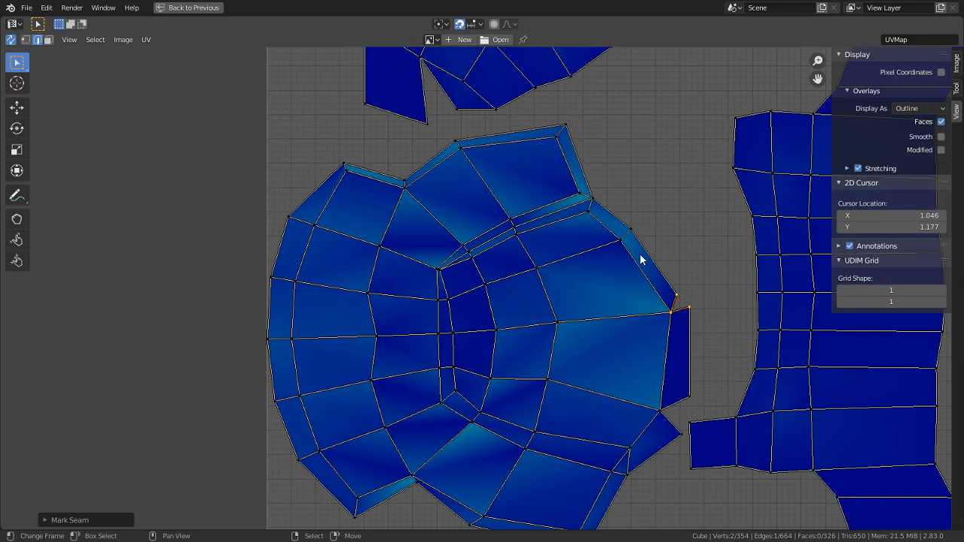
{"action": "right_click", "coordinate": [626, 235]}
{"action": "key", "text": "ctrl+e"}
{"action": "left_click", "coordinate": [627, 236]}
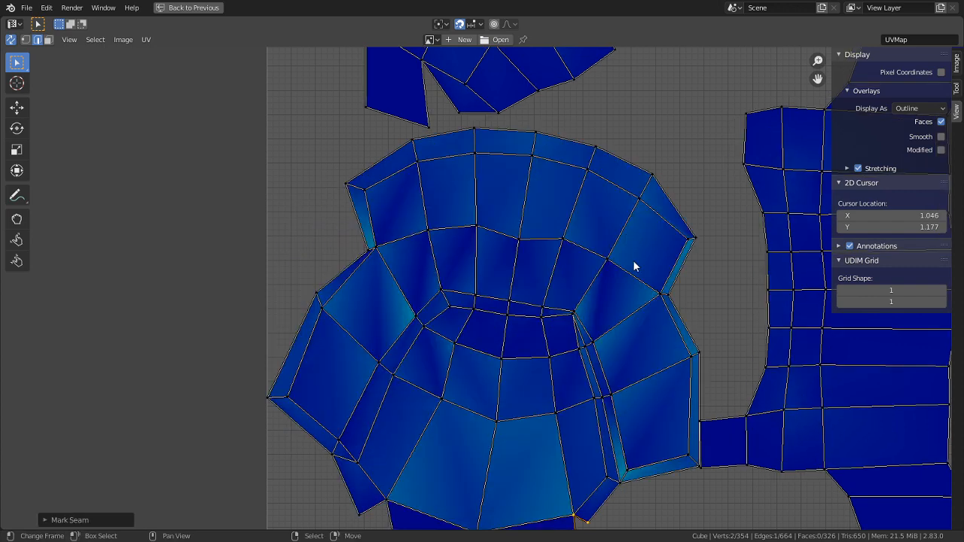
Try to mark short corner edges as seams around the face island's side flap, where its narrow border strip bends
{"action": "middle_click_drag", "start_coordinate": [629, 371], "coordinate": [608, 316]}
{"action": "right_click", "coordinate": [608, 424]}
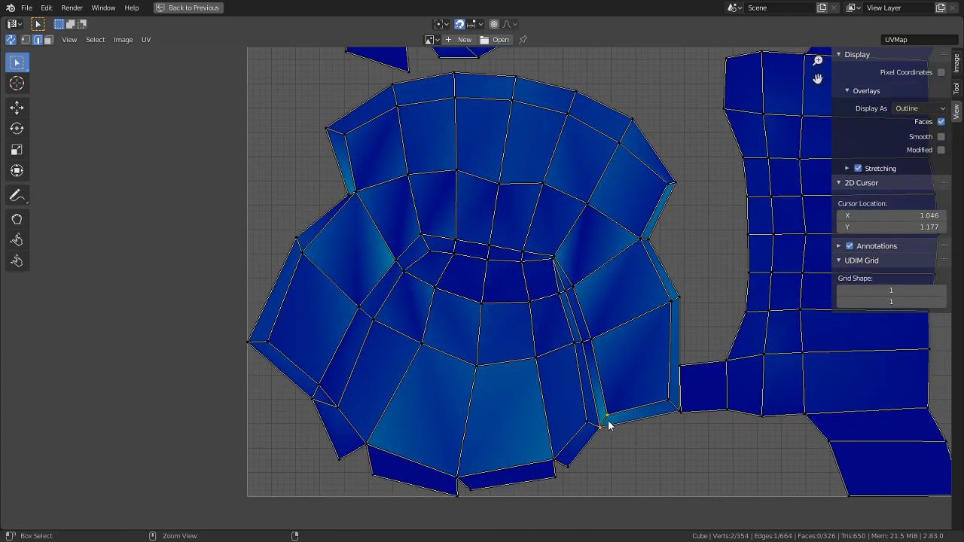
{"action": "key", "text": "ctrl+e"}
{"action": "left_click", "coordinate": [609, 424]}
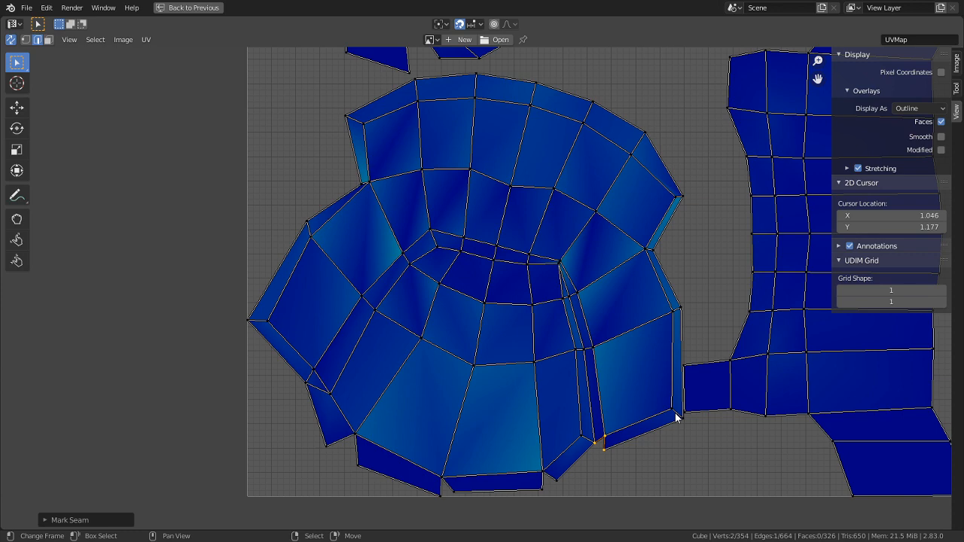
{"action": "right_click", "coordinate": [676, 418]}
{"action": "key", "text": "ctrl+e"}
{"action": "left_click", "coordinate": [676, 414]}
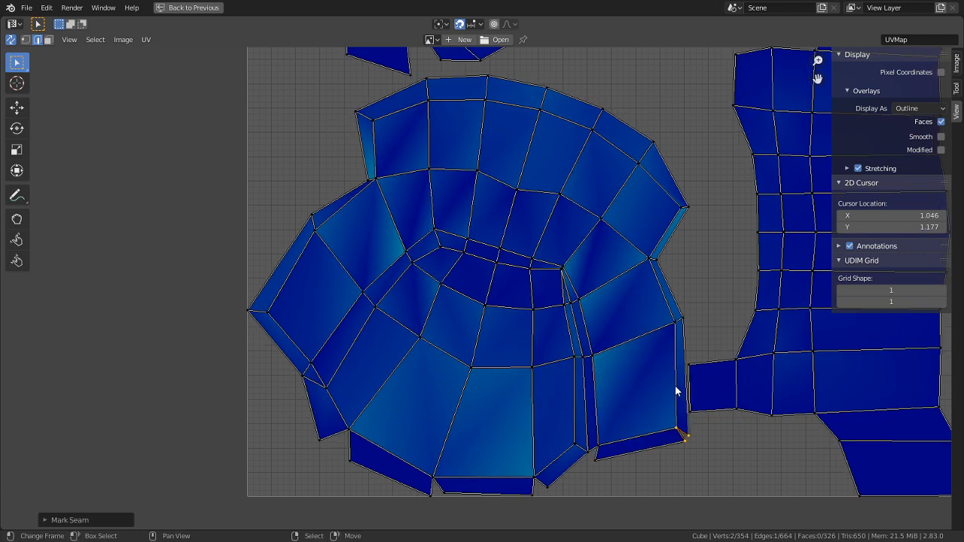
{"action": "key", "text": "ctrl+e"}
{"action": "left_click", "coordinate": [678, 324]}
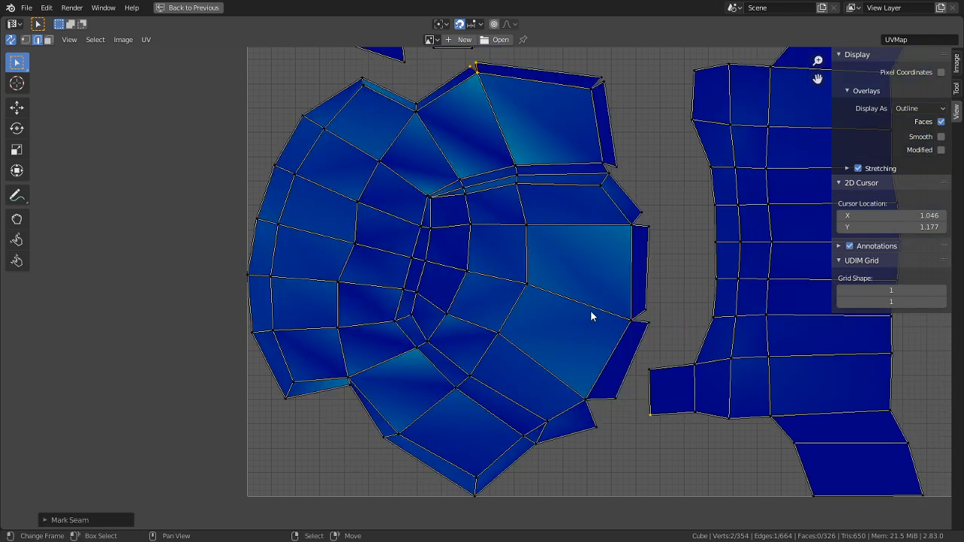
Undo the recent seams marked along the face island's border strip
{"action": "key", "text": "ctrl+z"}
{"action": "key", "text": "ctrl+z"}
{"action": "key", "text": "ctrl+z"}
{"action": "key", "text": "ctrl+z"}
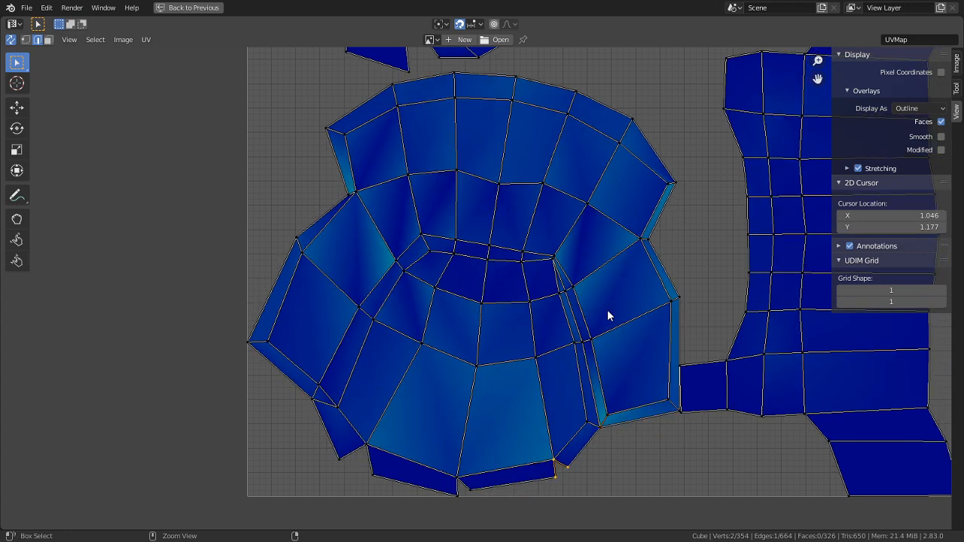
{"action": "key", "text": "ctrl+z"}
{"action": "key", "text": "ctrl+z"}
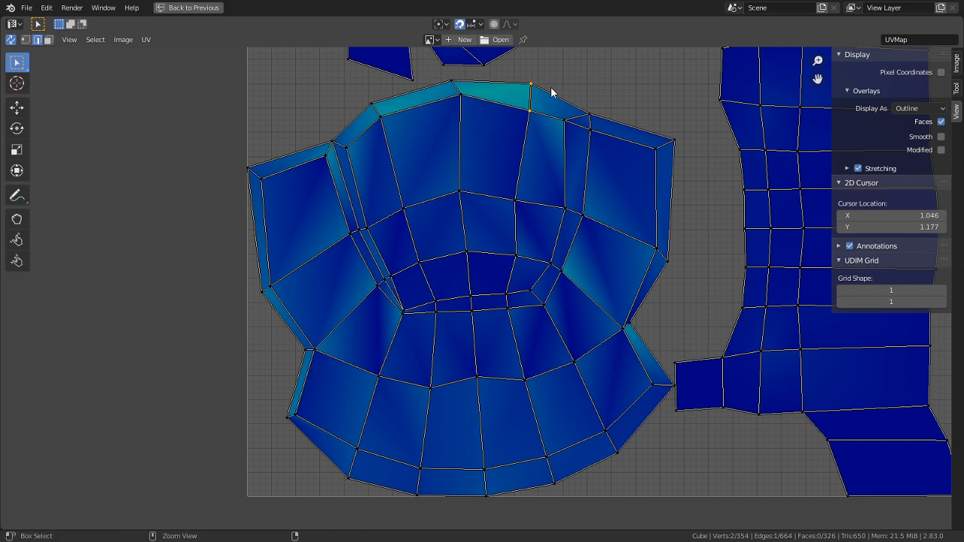
Leave the maximized render result and return to the full UV Editing layout
{"action": "key", "text": "F12"}
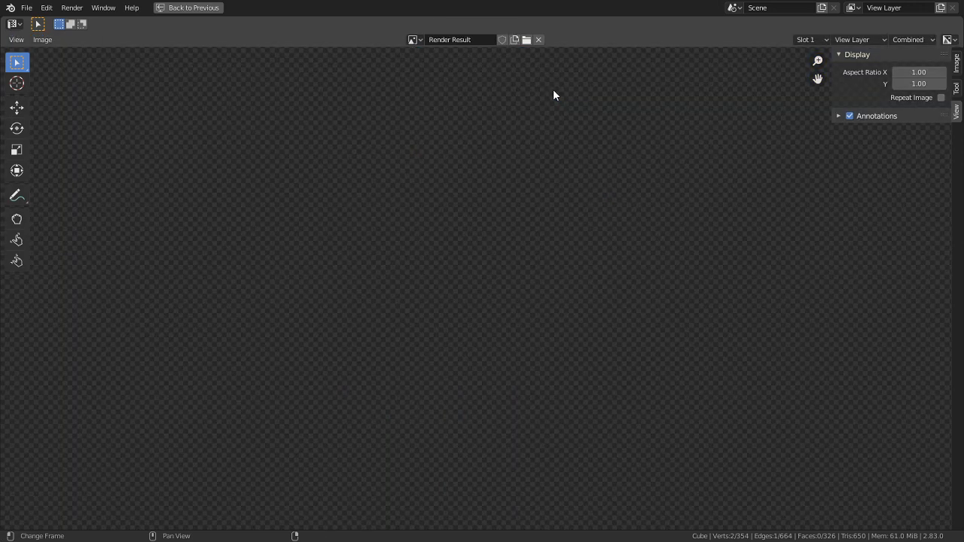
{"action": "left_click", "coordinate": [416, 39]}
{"action": "left_click", "coordinate": [14, 25]}
{"action": "left_click", "coordinate": [16, 24]}
{"action": "left_click", "coordinate": [191, 7]}
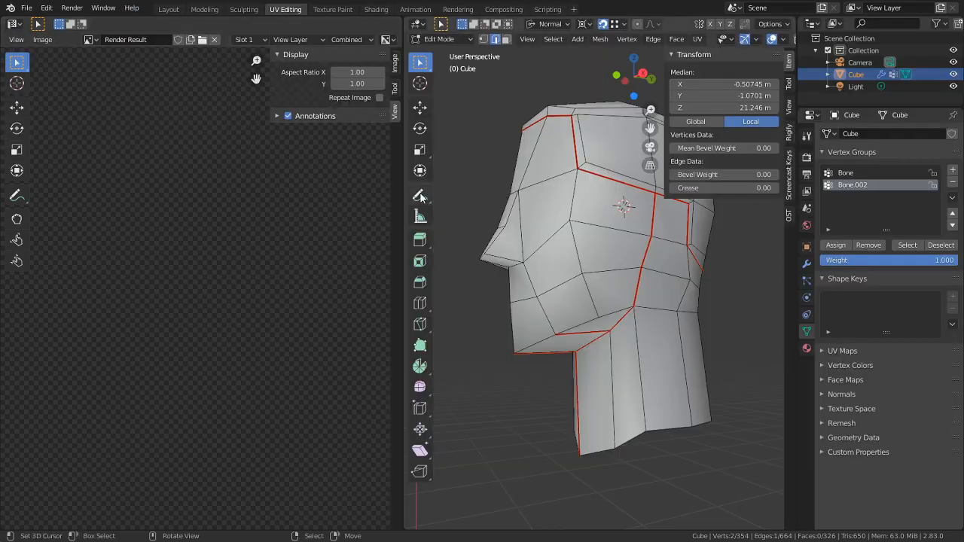
Select the head's linked geometry, try unwrapping it, and step back through the recent changes
{"action": "key", "text": "l"}
{"action": "key", "text": "u"}
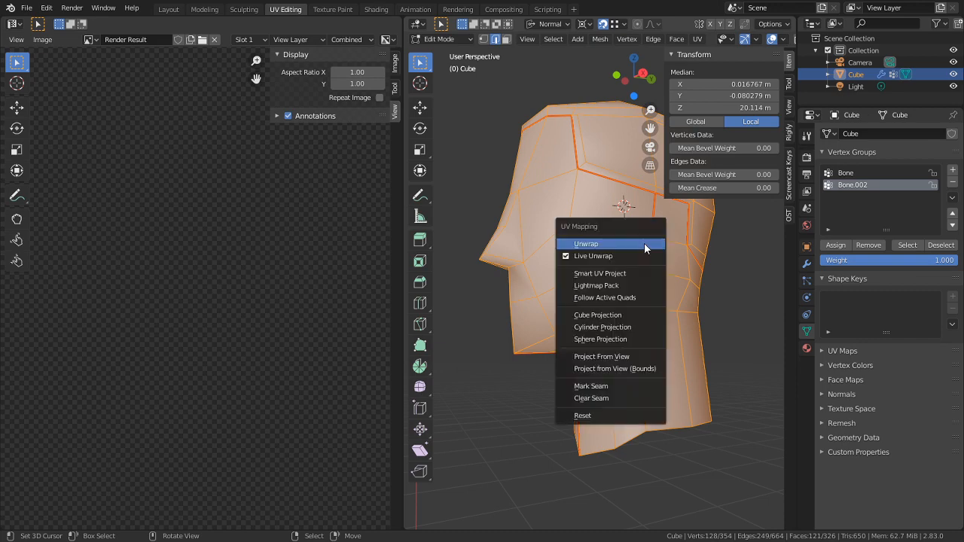
{"action": "left_click", "coordinate": [646, 245]}
{"action": "key", "text": "ctrl+z"}
{"action": "key", "text": "ctrl+z"}
{"action": "key", "text": "ctrl+z"}
{"action": "key", "text": "ctrl+z"}
{"action": "key", "text": "ctrl+z"}
{"action": "key", "text": "ctrl+z"}
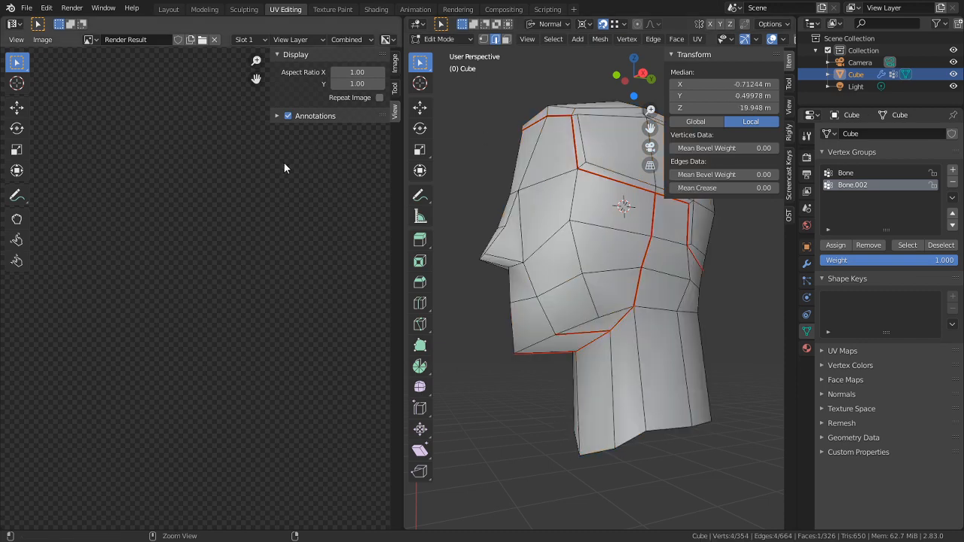
{"action": "key", "text": "ctrl+z"}
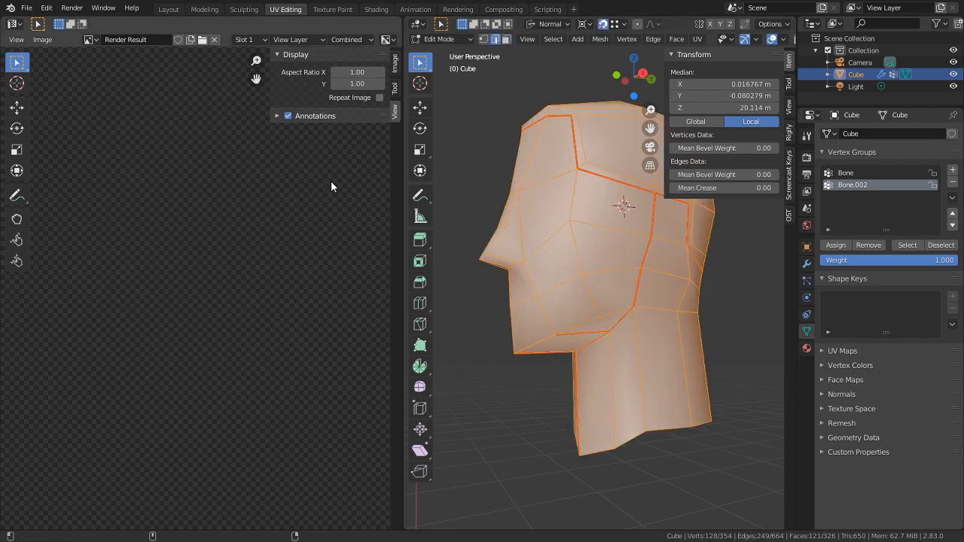
Create a new blank image named Untitled, 256 px wide and 256 px high, for the UV editor
{"action": "left_click", "coordinate": [16, 39]}
{"action": "mouse_move", "coordinate": [42, 39]}
{"action": "left_click", "coordinate": [89, 39]}
{"action": "left_click", "coordinate": [190, 39]}
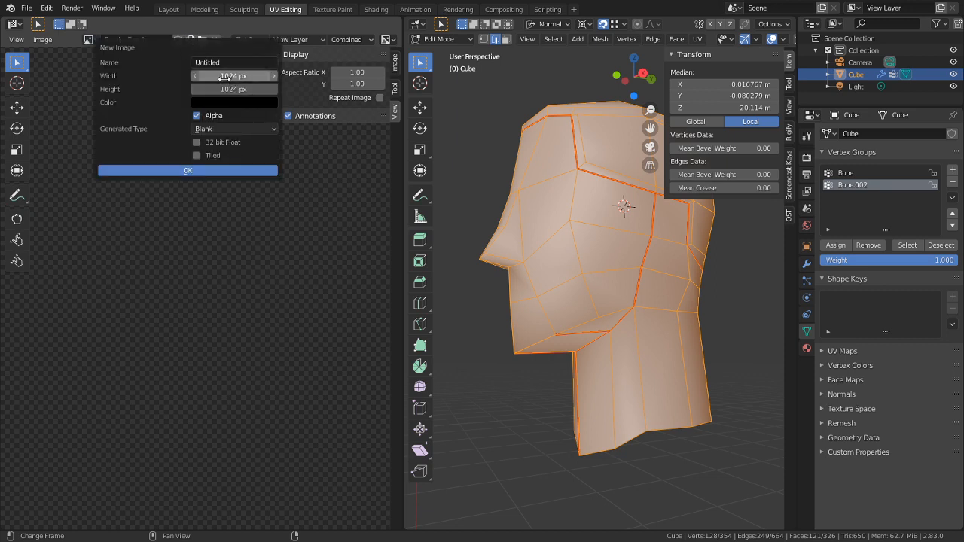
{"action": "double_click", "coordinate": [226, 76]}
{"action": "type", "text": "256"}
{"action": "left_click", "coordinate": [232, 87]}
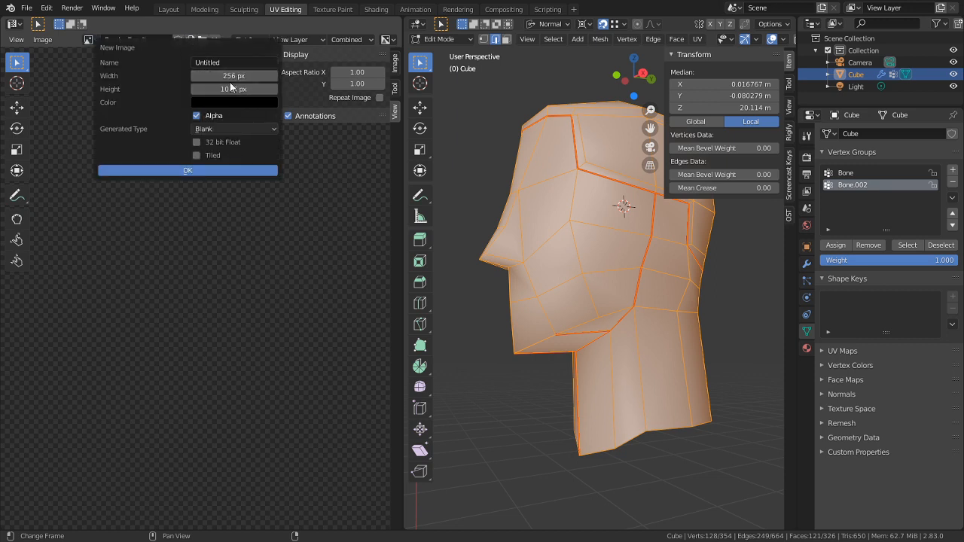
{"action": "left_click", "coordinate": [230, 76]}
{"action": "left_click", "coordinate": [229, 89]}
{"action": "type", "text": "256"}
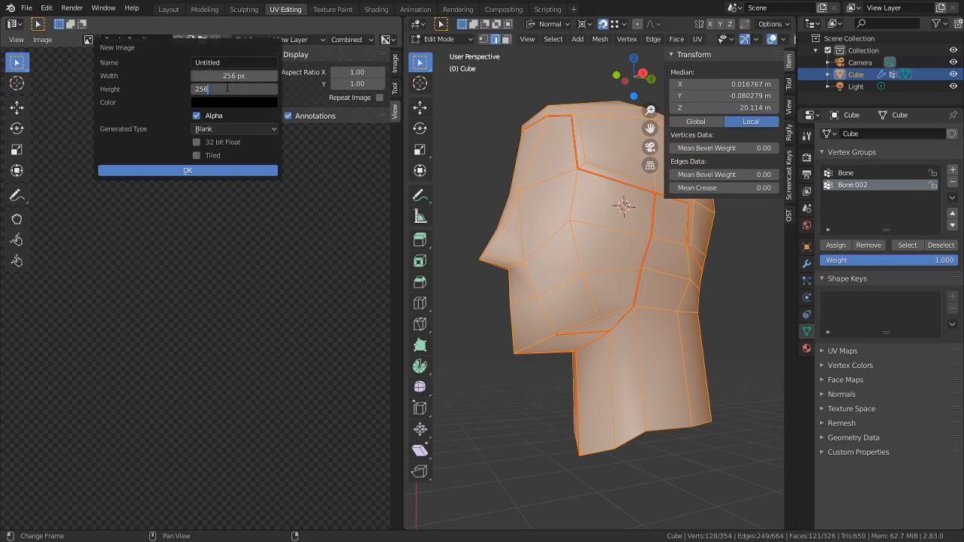
{"action": "key", "text": "Return"}
{"action": "left_click", "coordinate": [190, 171]}
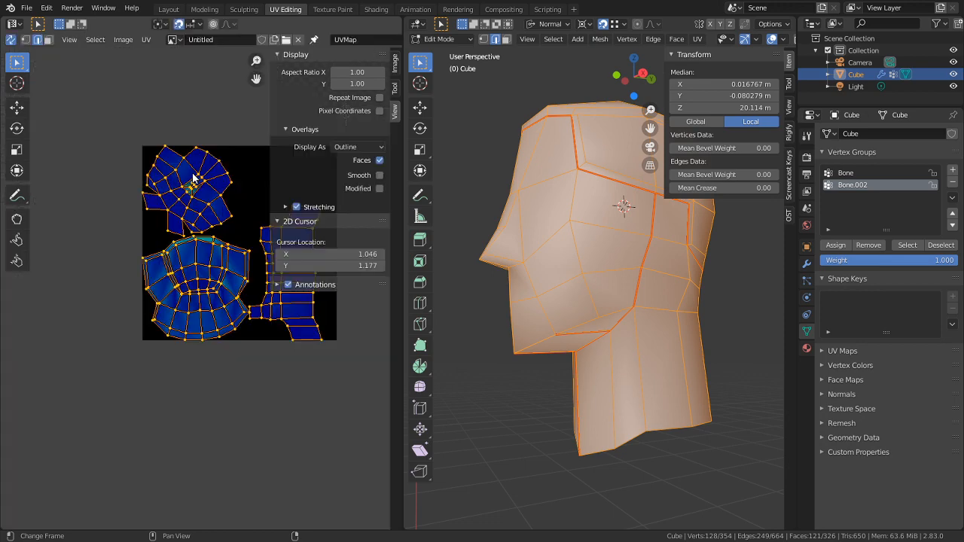
Maximize the UV editor and mark two short cross edges in the face island's most stretched border strip as seams
{"action": "key", "text": "ctrl+space"}
{"action": "scroll", "coordinate": [323, 283], "scroll_direction": "up", "scroll_amount": 4}
{"action": "scroll", "coordinate": [377, 271], "scroll_direction": "up", "scroll_amount": 3}
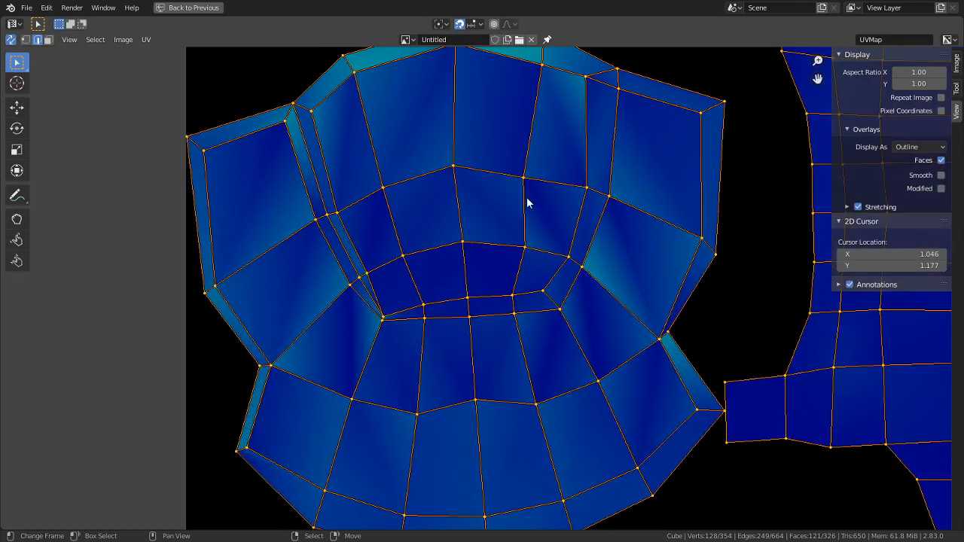
{"action": "middle_click_drag", "start_coordinate": [525, 204], "coordinate": [535, 286]}
{"action": "left_click", "coordinate": [555, 158]}
{"action": "key", "text": "ctrl+e"}
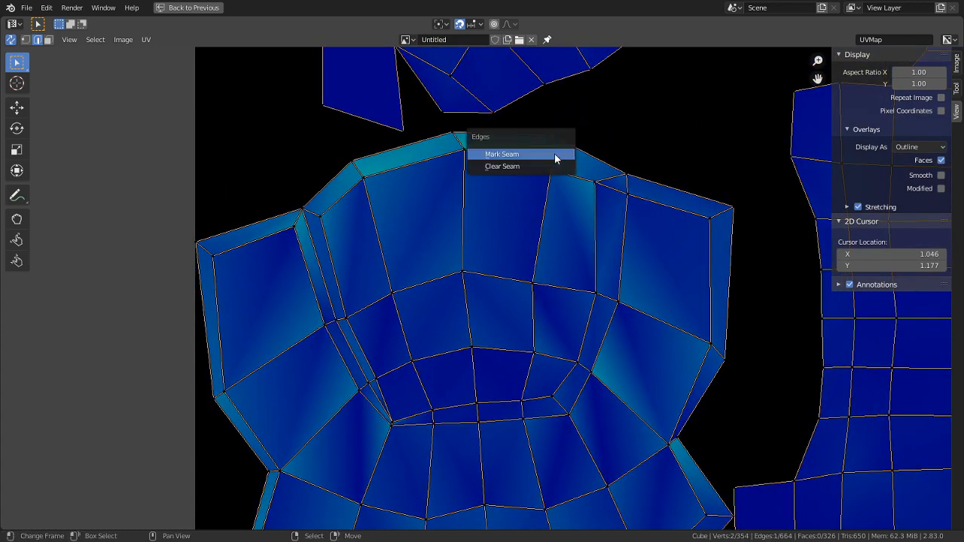
{"action": "left_click", "coordinate": [555, 155]}
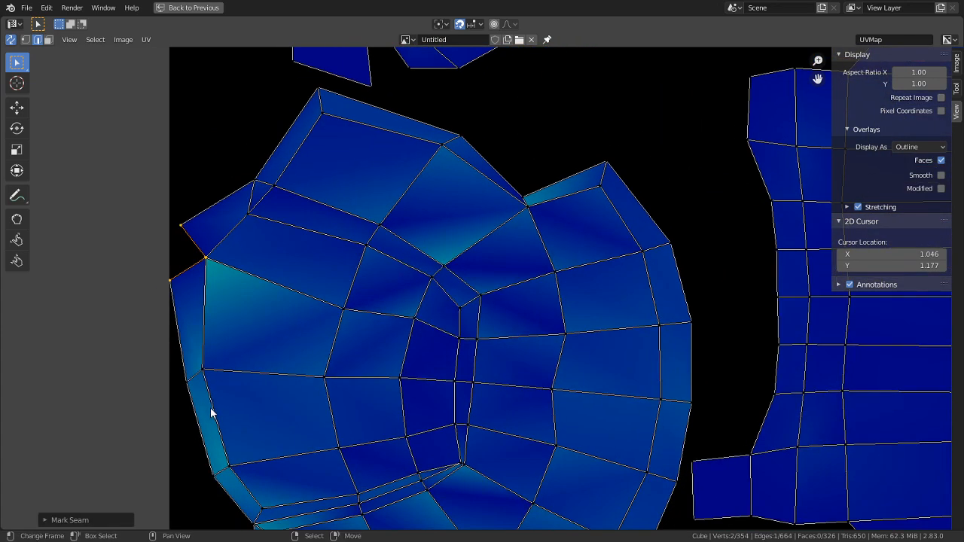
{"action": "scroll", "coordinate": [213, 414], "scroll_direction": "down", "scroll_amount": 1}
{"action": "left_click", "coordinate": [277, 437]}
{"action": "key", "text": "ctrl+e"}
{"action": "left_click", "coordinate": [276, 434]}
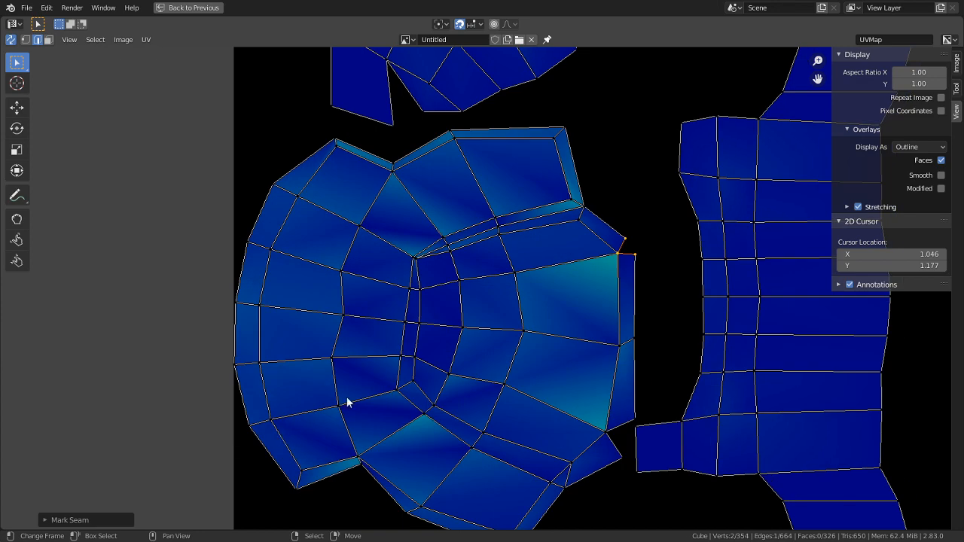
Try to mark the radial edges running from the notched border into the face island's interior as seams
{"action": "key", "text": "ctrl+e"}
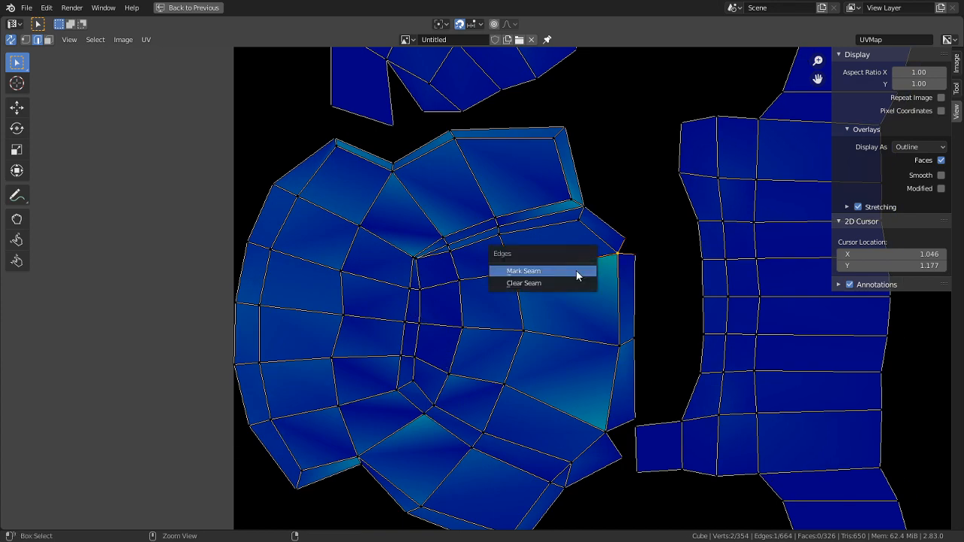
{"action": "left_click", "coordinate": [576, 270]}
{"action": "key", "text": "ctrl+e"}
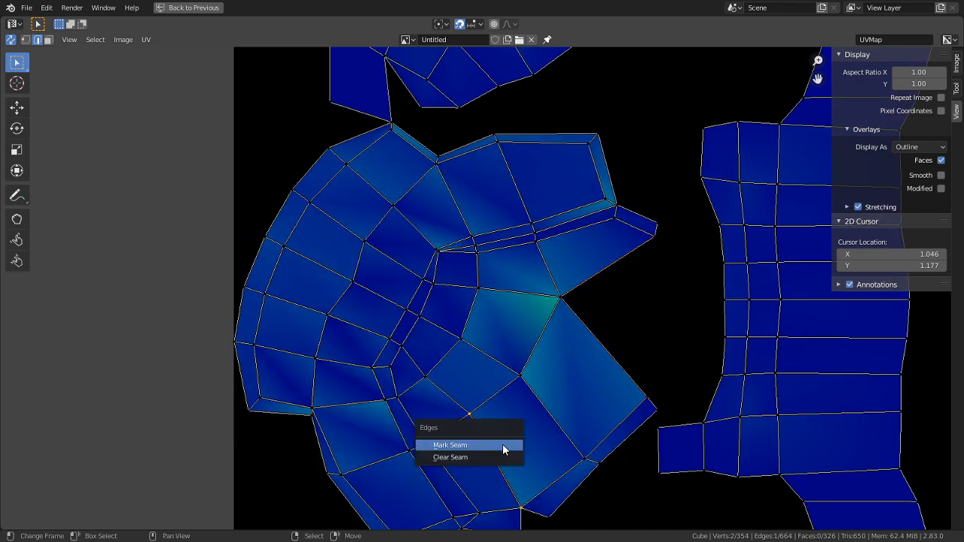
{"action": "left_click", "coordinate": [502, 444]}
{"action": "left_click", "coordinate": [538, 398]}
{"action": "key", "text": "ctrl+e"}
{"action": "left_click", "coordinate": [531, 383]}
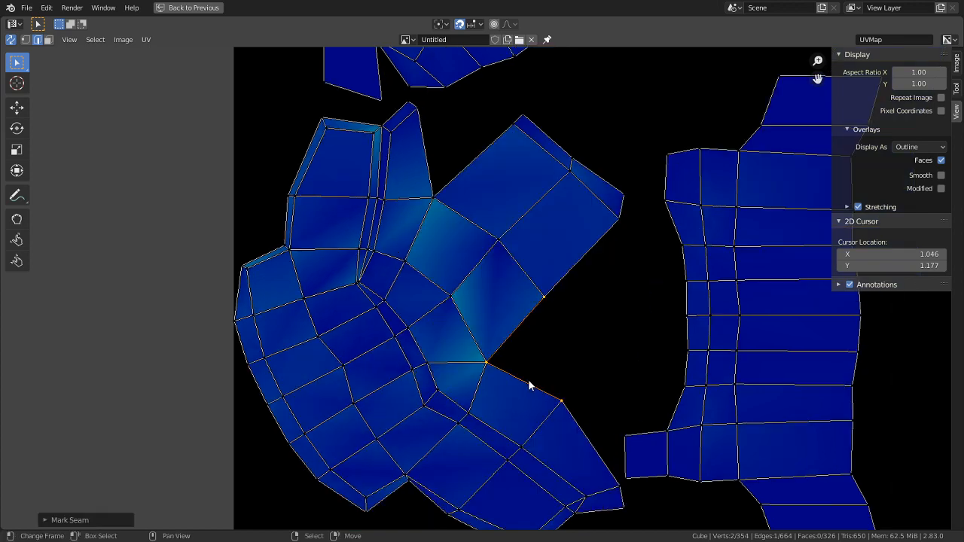
{"action": "left_click", "coordinate": [429, 232]}
{"action": "key", "text": "ctrl+e"}
{"action": "left_click", "coordinate": [427, 229]}
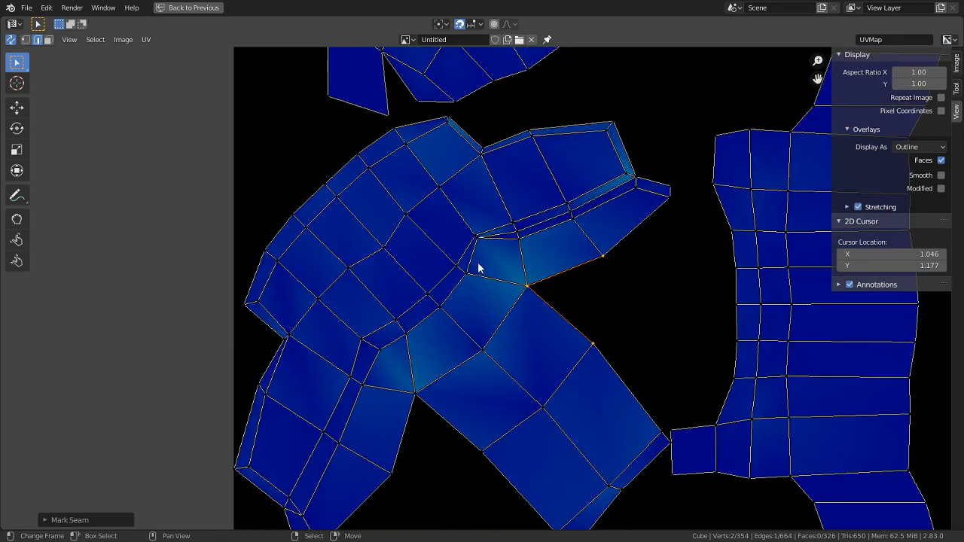
{"action": "left_click", "coordinate": [495, 279]}
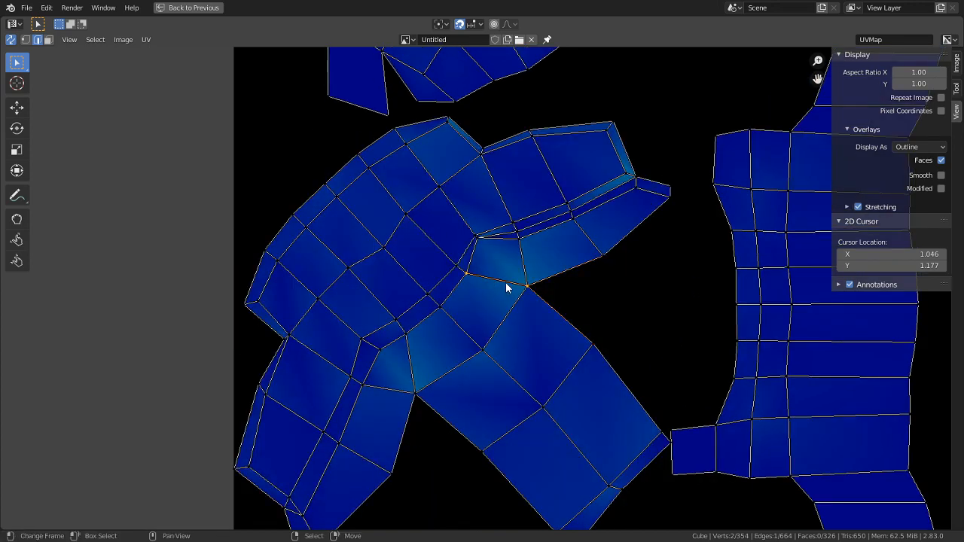
Undo the radial seams cut into the face island's interior
{"action": "key", "text": "ctrl+z"}
{"action": "key", "text": "ctrl+z"}
{"action": "key", "text": "ctrl+z"}
{"action": "key", "text": "ctrl+z"}
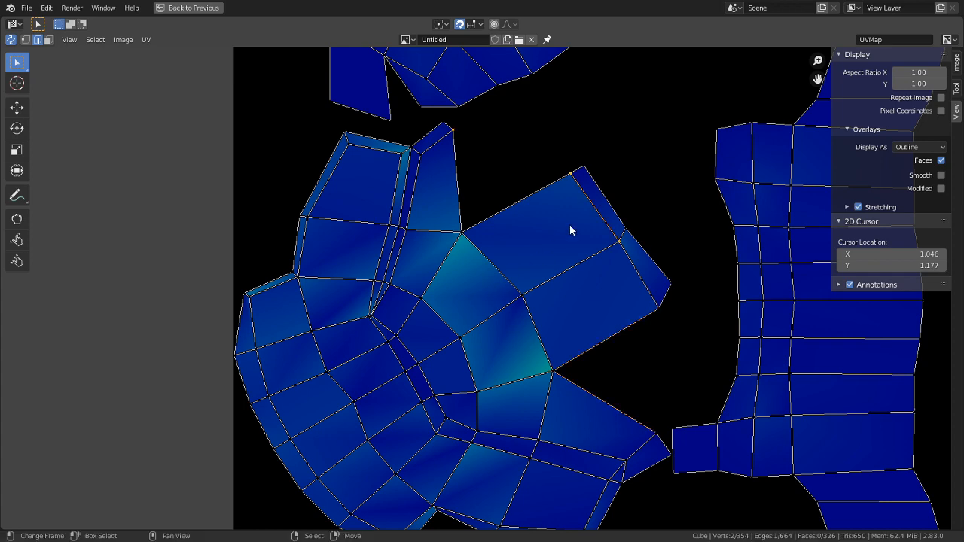
{"action": "key", "text": "ctrl+z"}
{"action": "key", "text": "ctrl+z"}
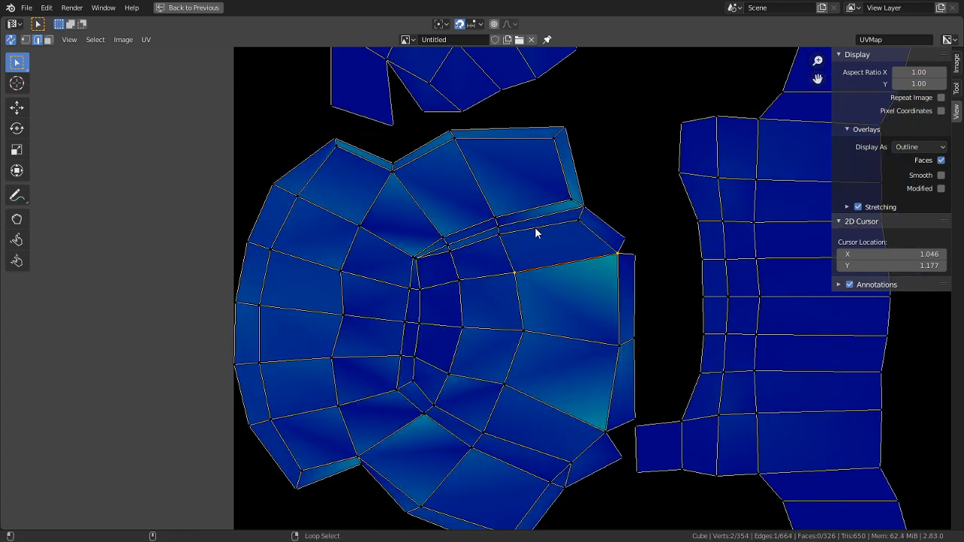
Select three consecutive edges along the narrow strip from the face island's border toward its centre and mark them as a seam
{"action": "left_click", "coordinate": [535, 228], "text": "alt"}
{"action": "left_click", "coordinate": [515, 234], "text": "alt+shift"}
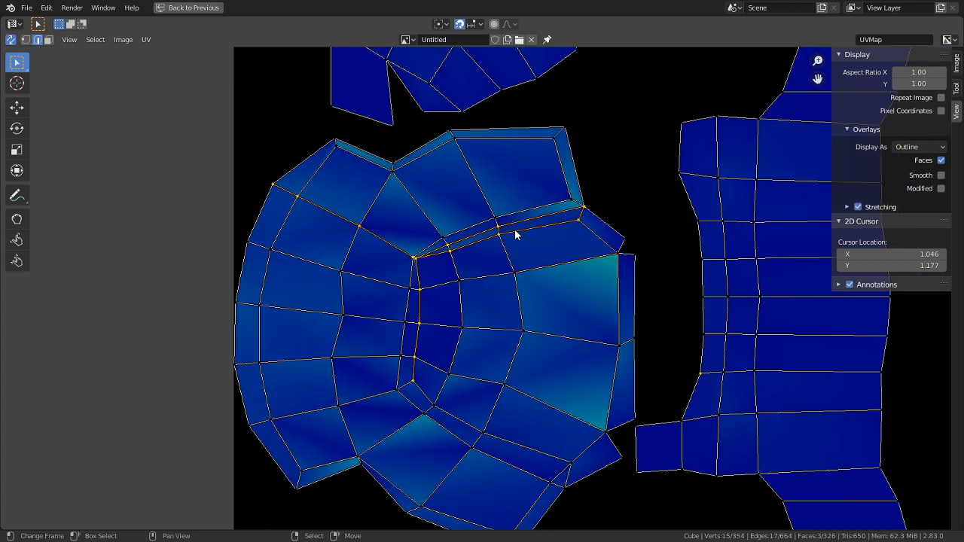
{"action": "left_click", "coordinate": [448, 253]}
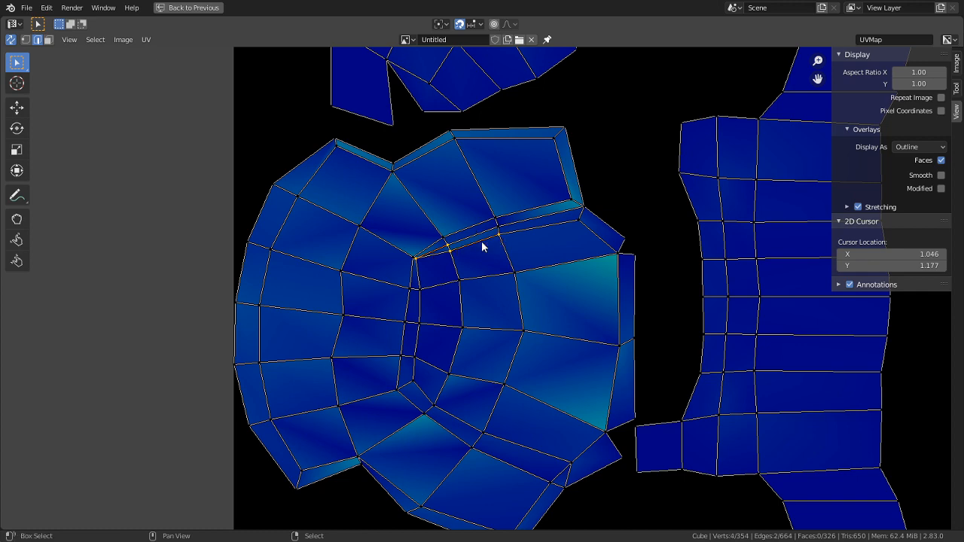
{"action": "left_click", "coordinate": [468, 236], "text": "shift"}
{"action": "key", "text": "ctrl+e"}
{"action": "left_click", "coordinate": [504, 228]}
{"action": "middle_click_drag", "start_coordinate": [502, 292], "coordinate": [547, 208], "text": "shift"}
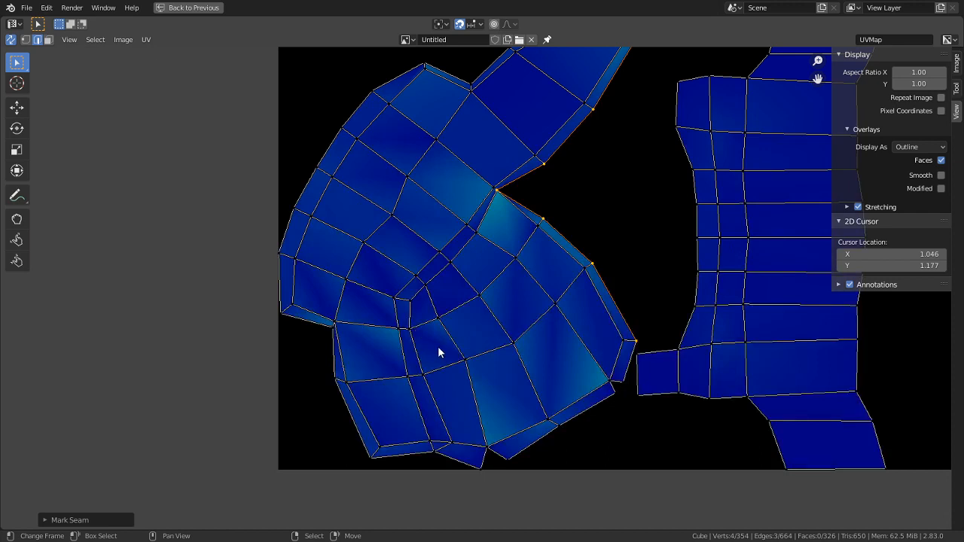
Mark the four consecutive edges from the large island's lower border inward, plus the short cross edge at their inner end, as seams
{"action": "scroll", "coordinate": [481, 294], "scroll_direction": "up", "scroll_amount": 1}
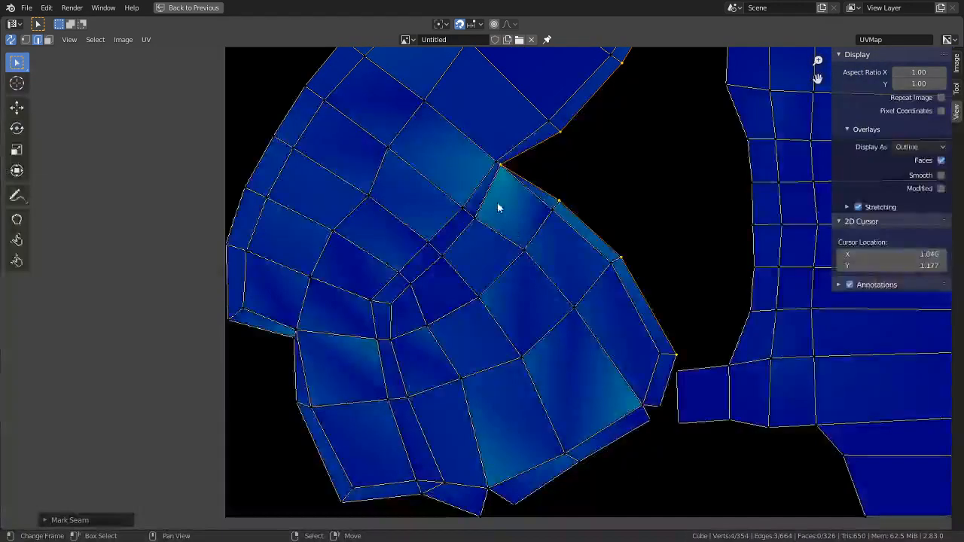
{"action": "left_click", "coordinate": [423, 486]}
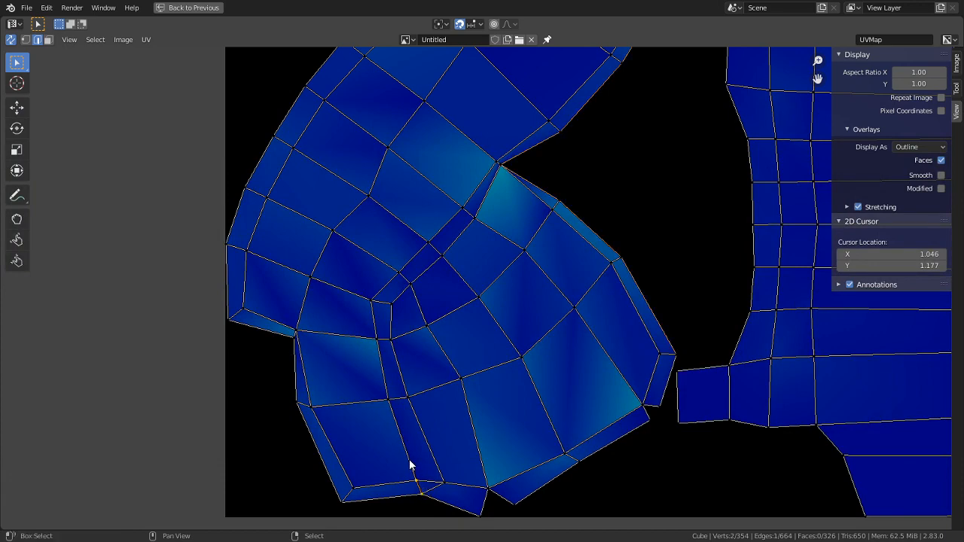
{"action": "left_click", "coordinate": [382, 326], "text": "ctrl"}
{"action": "key", "text": "ctrl+e"}
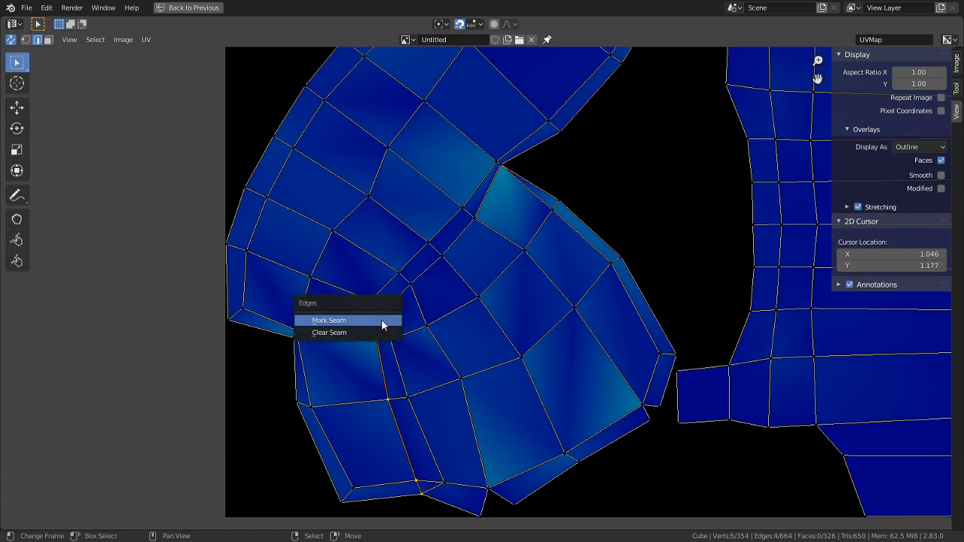
{"action": "left_click", "coordinate": [381, 320]}
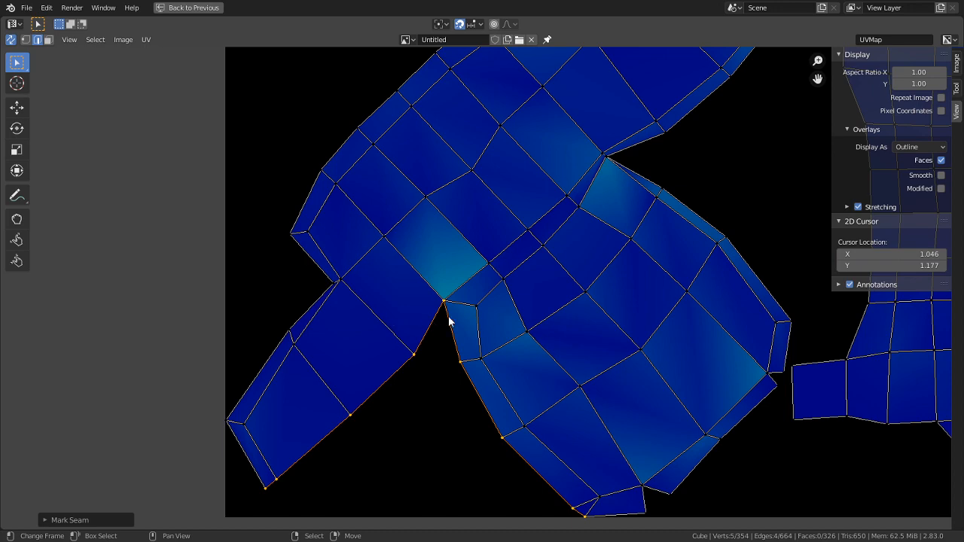
{"action": "right_click", "coordinate": [465, 296]}
{"action": "key", "text": "ctrl+e"}
{"action": "left_click", "coordinate": [465, 301]}
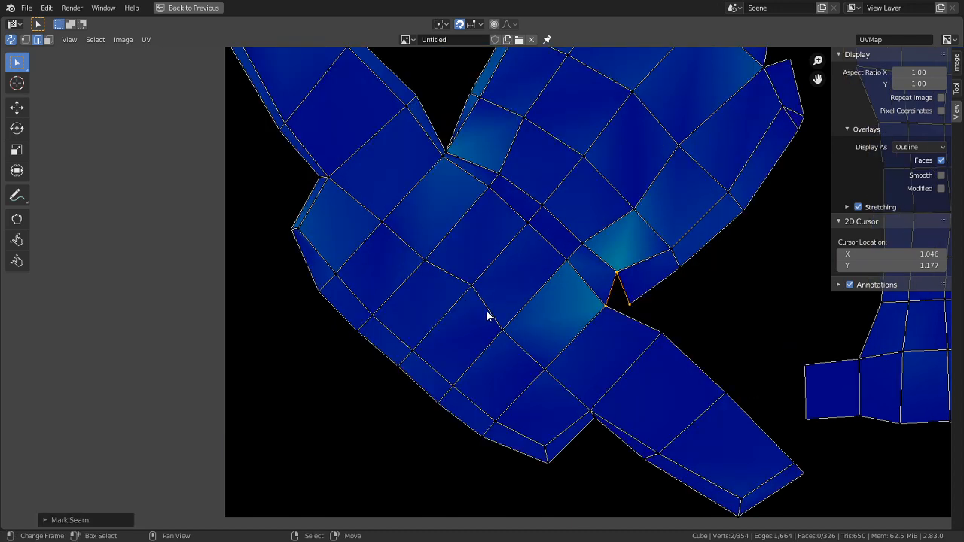
Examine the stretching across the UV islands, especially around the nose, and compare it with the head in the 3D viewport
{"action": "middle_click_drag", "start_coordinate": [512, 327], "coordinate": [511, 466]}
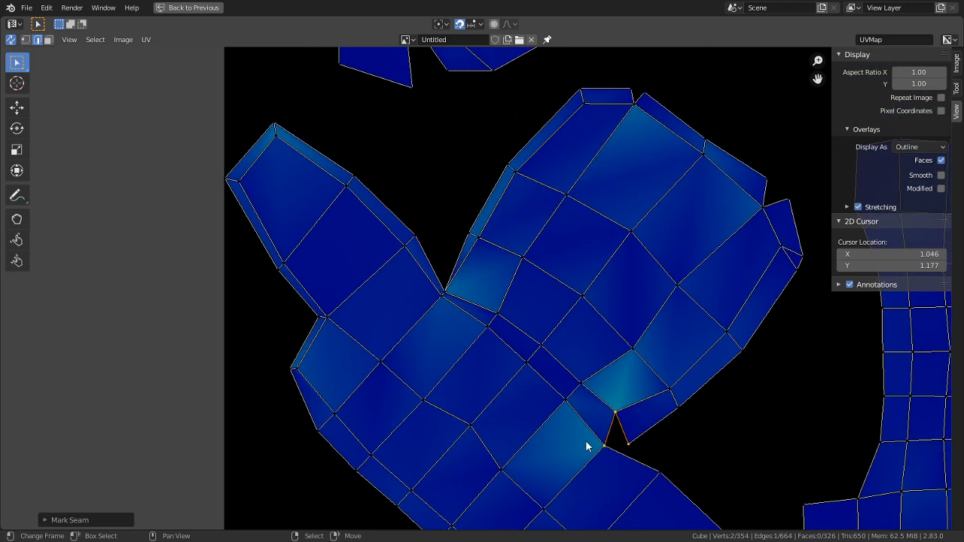
{"action": "scroll", "coordinate": [624, 440], "scroll_direction": "down", "scroll_amount": 3}
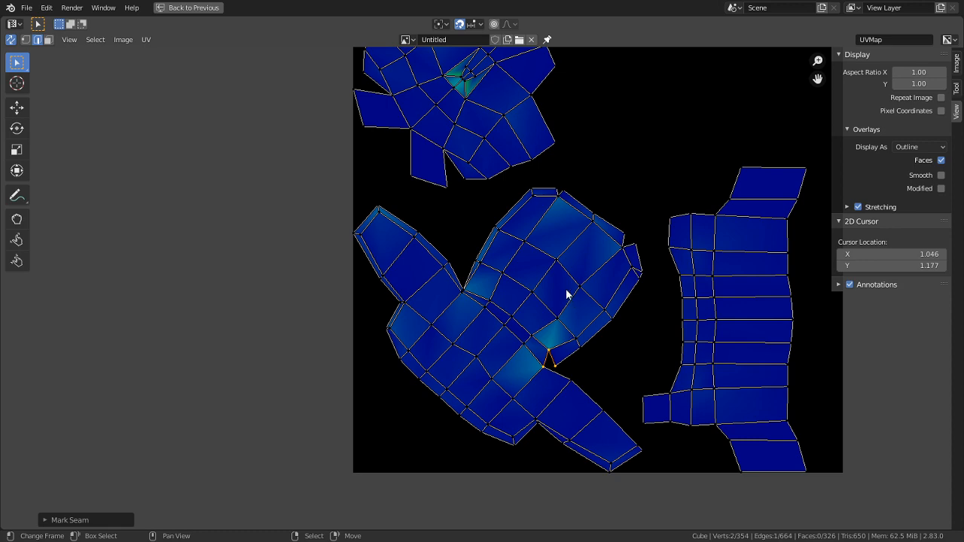
{"action": "middle_click_drag", "start_coordinate": [521, 282], "coordinate": [519, 408], "text": "shift"}
{"action": "scroll", "coordinate": [519, 409], "scroll_direction": "up", "scroll_amount": 2}
{"action": "middle_click_drag", "start_coordinate": [420, 218], "coordinate": [424, 286], "text": "shift"}
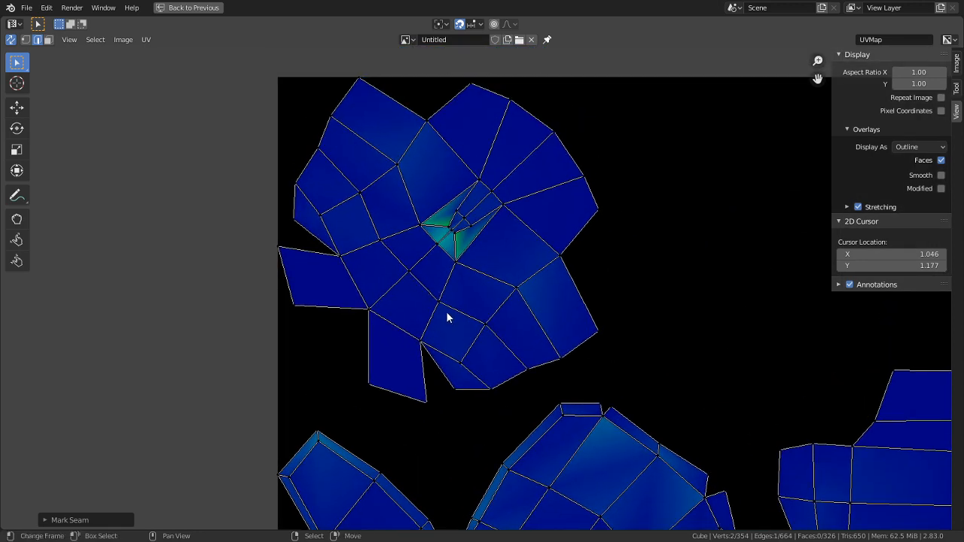
{"action": "scroll", "coordinate": [452, 267], "scroll_direction": "up", "scroll_amount": 1}
{"action": "scroll", "coordinate": [416, 209], "scroll_direction": "up", "scroll_amount": 2}
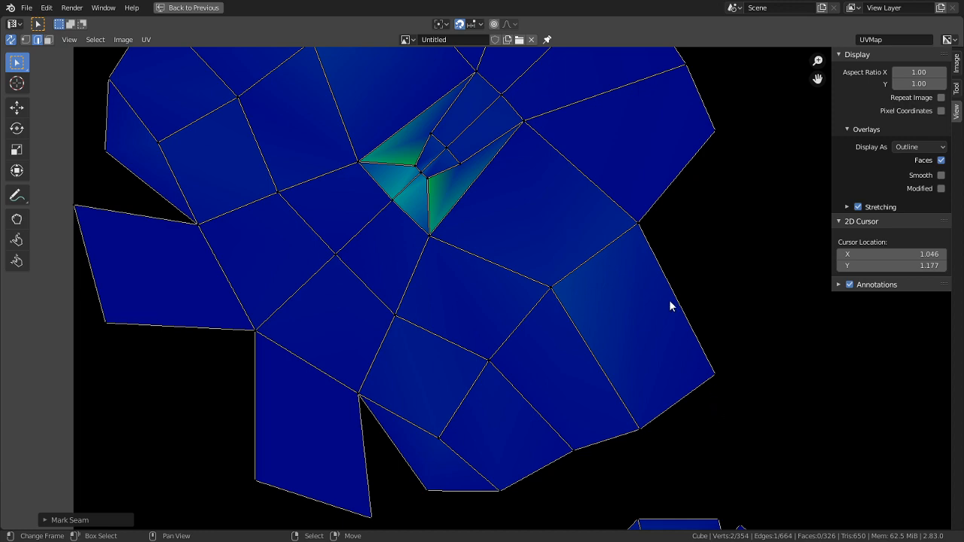
{"action": "key", "text": "ctrl+space"}
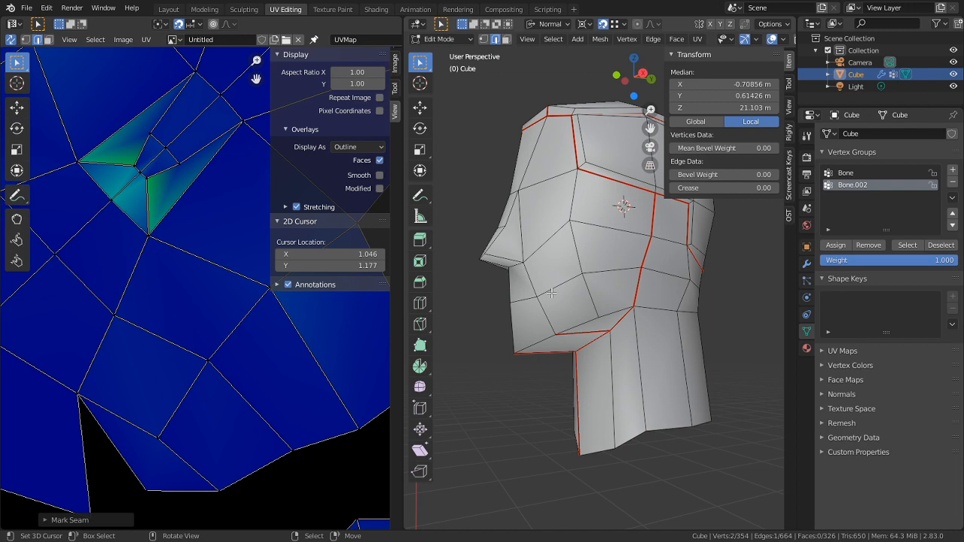
{"action": "middle_click_drag", "start_coordinate": [551, 293], "coordinate": [598, 198]}
{"action": "scroll", "coordinate": [718, 387], "scroll_direction": "up", "scroll_amount": 4}
{"action": "left_click", "coordinate": [789, 107]}
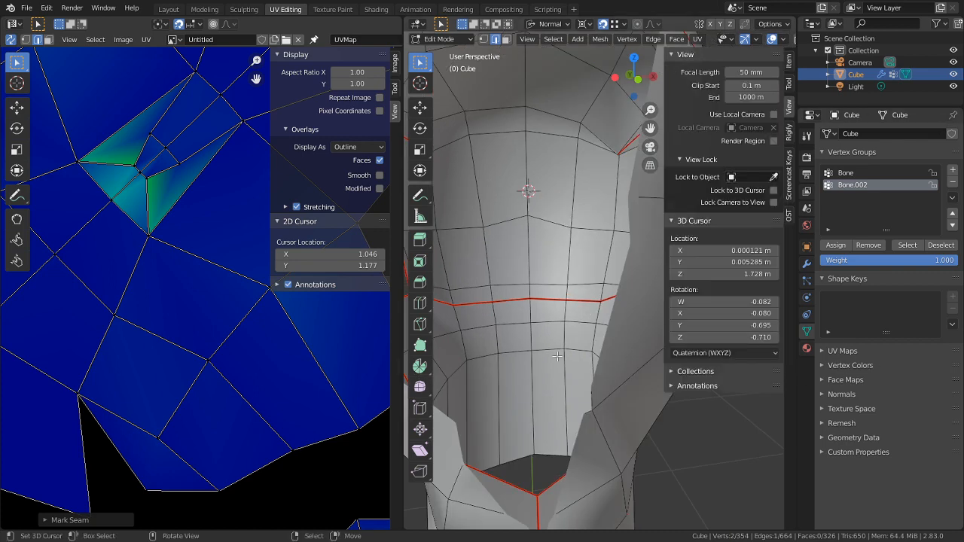
{"action": "scroll", "coordinate": [554, 347], "scroll_direction": "down", "scroll_amount": 4}
{"action": "middle_click_drag", "start_coordinate": [640, 301], "coordinate": [554, 346]}
In a maximized 3D viewport, select the two nose-tip edges and slide them to a factor of -1.000
{"action": "key", "text": "ctrl+space"}
{"action": "middle_click_drag", "start_coordinate": [506, 319], "coordinate": [436, 287]}
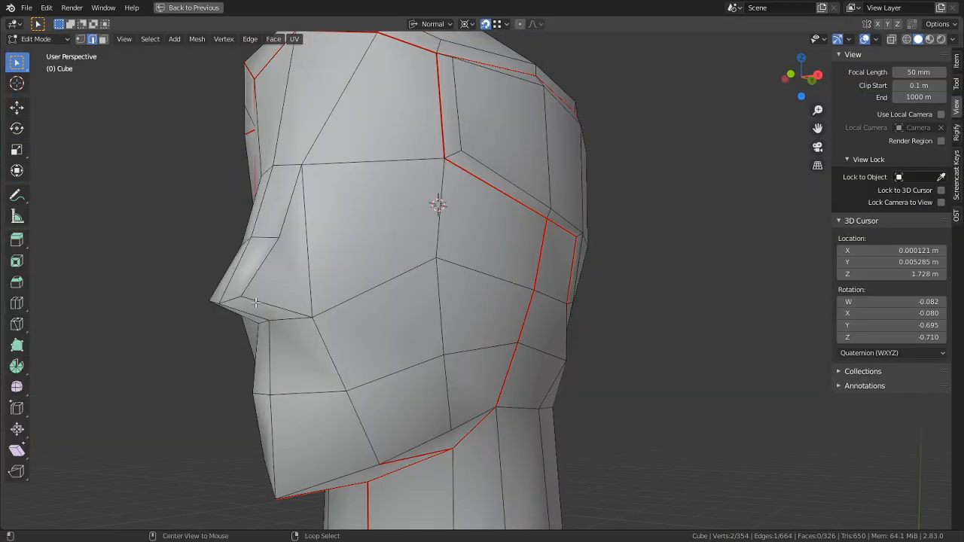
{"action": "middle_click_drag", "start_coordinate": [174, 327], "coordinate": [315, 320], "text": "shift"}
{"action": "scroll", "coordinate": [314, 320], "scroll_direction": "up", "scroll_amount": 3}
{"action": "middle_click_drag", "start_coordinate": [384, 316], "coordinate": [319, 310]}
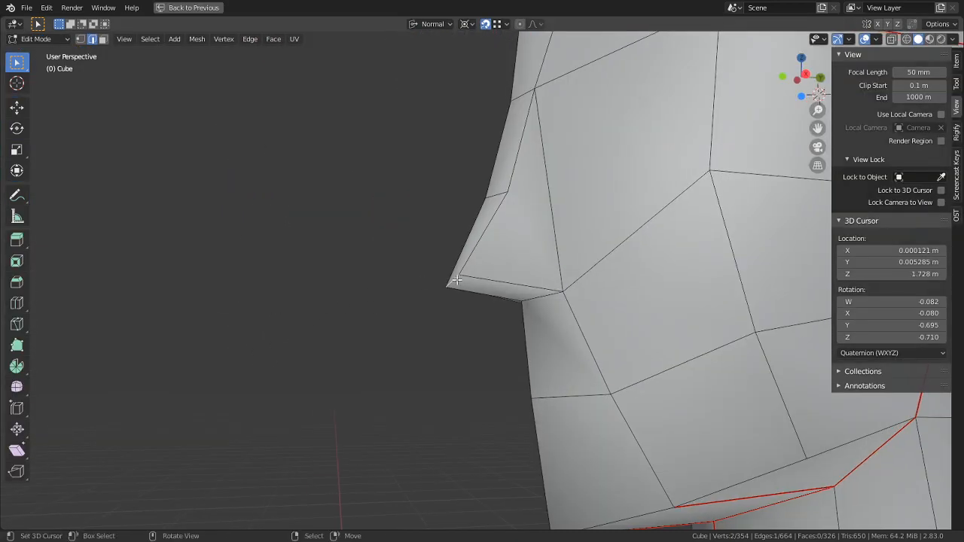
{"action": "middle_click_drag", "start_coordinate": [445, 296], "coordinate": [502, 290]}
{"action": "left_click", "coordinate": [429, 271], "text": "shift"}
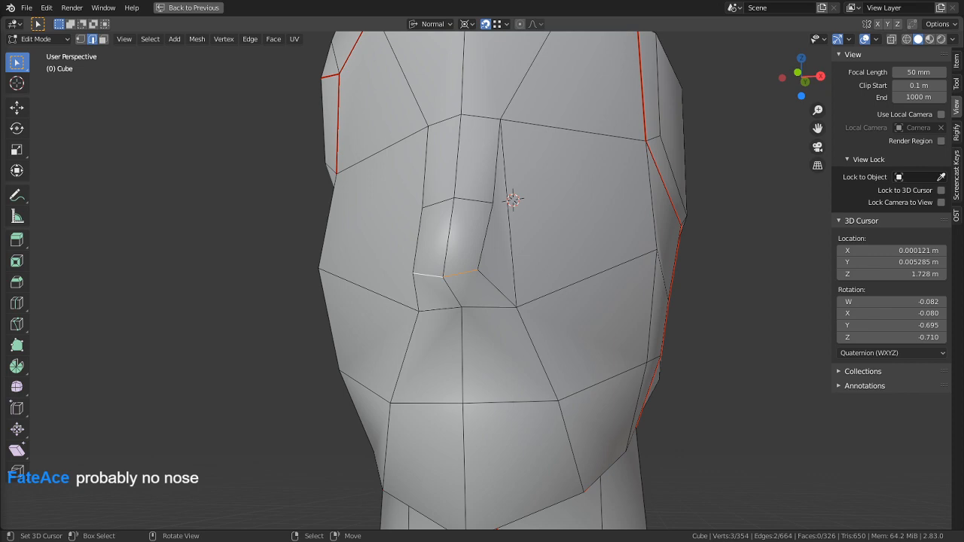
{"action": "middle_click_drag", "start_coordinate": [496, 185], "coordinate": [423, 216]}
{"action": "key", "text": "g"}
{"action": "key", "text": "g"}
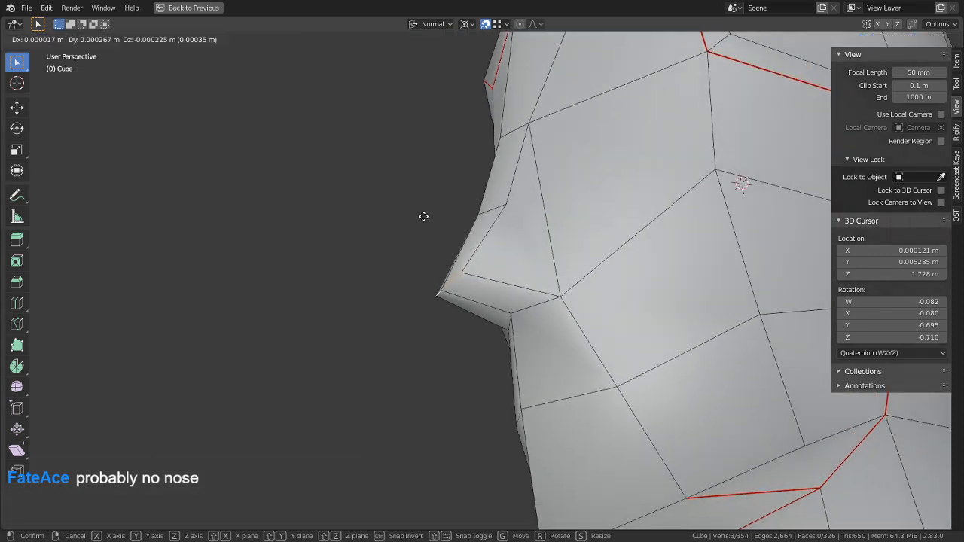
{"action": "left_click", "coordinate": [549, 313]}
{"action": "middle_click_drag", "start_coordinate": [548, 313], "coordinate": [487, 246]}
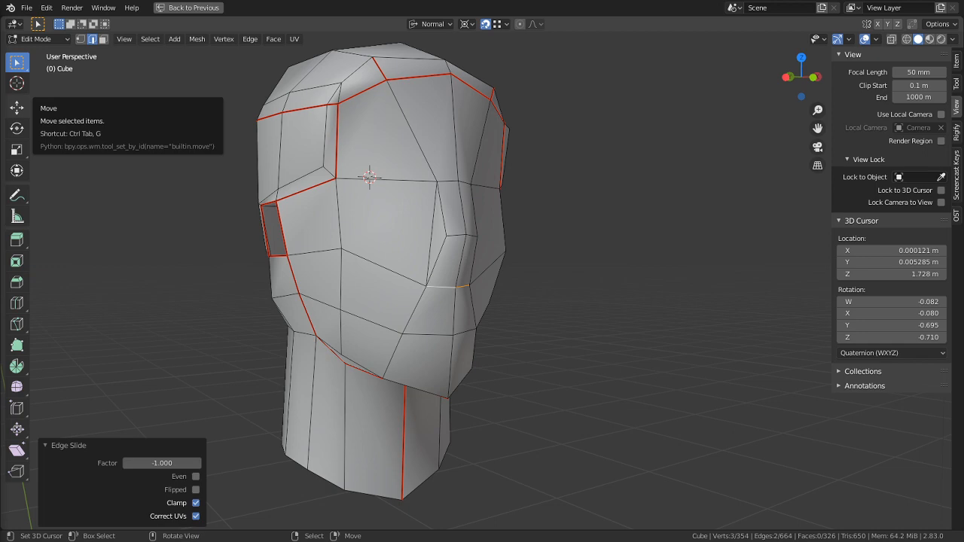
Return to the split UV editing layout, select the whole head and unwrap it again
{"action": "middle_click_drag", "start_coordinate": [614, 194], "coordinate": [564, 211]}
{"action": "scroll", "coordinate": [553, 195], "scroll_direction": "up", "scroll_amount": 2}
{"action": "scroll", "coordinate": [519, 211], "scroll_direction": "down", "scroll_amount": 4}
{"action": "middle_click_drag", "start_coordinate": [486, 212], "coordinate": [539, 218]}
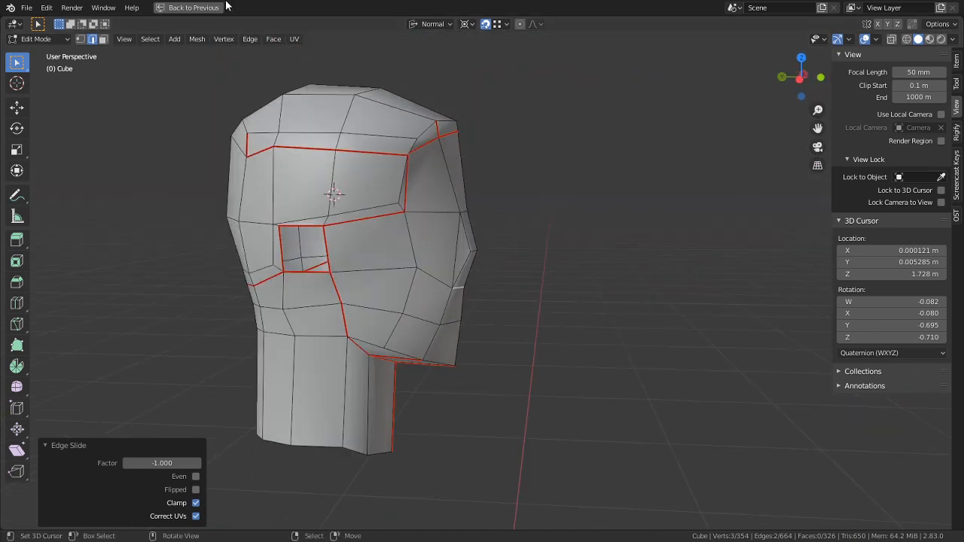
{"action": "left_click", "coordinate": [199, 7]}
{"action": "scroll", "coordinate": [176, 238], "scroll_direction": "down", "scroll_amount": 2}
{"action": "key", "text": "a"}
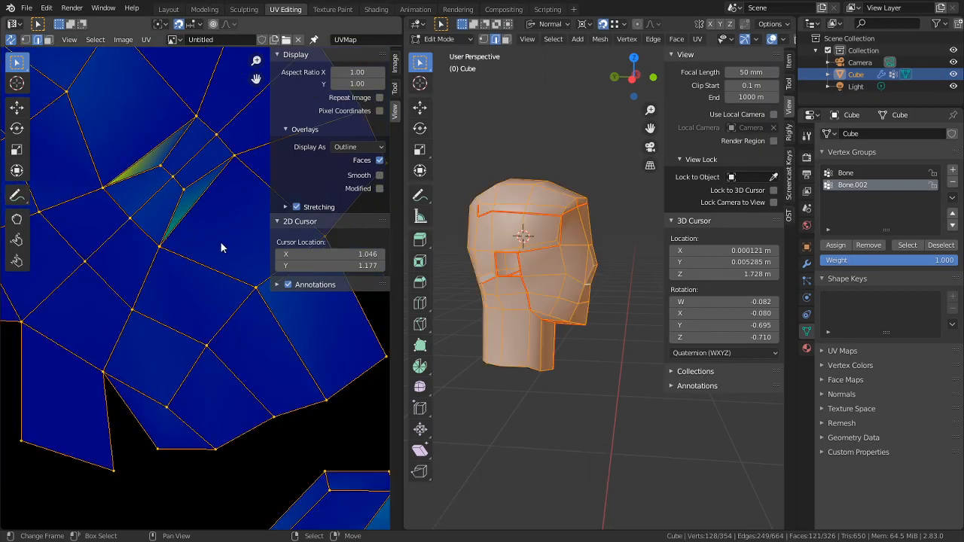
{"action": "key", "text": "u"}
Examine the stretched nose faces in the new unwrap and the nose profile on the model
{"action": "scroll", "coordinate": [183, 241], "scroll_direction": "up", "scroll_amount": 1}
{"action": "middle_click_drag", "start_coordinate": [185, 241], "coordinate": [180, 339]}
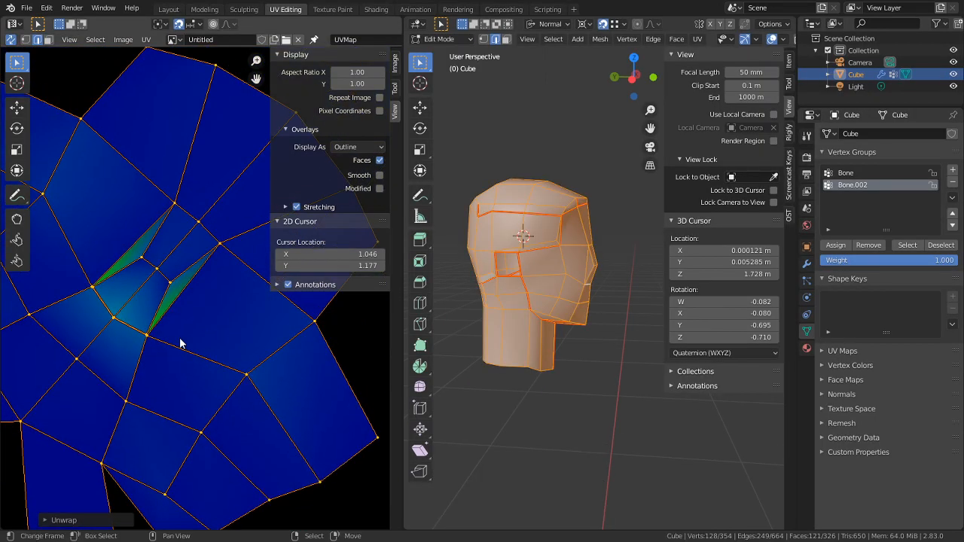
{"action": "scroll", "coordinate": [178, 339], "scroll_direction": "up", "scroll_amount": 1}
{"action": "middle_click_drag", "start_coordinate": [125, 265], "coordinate": [139, 311]}
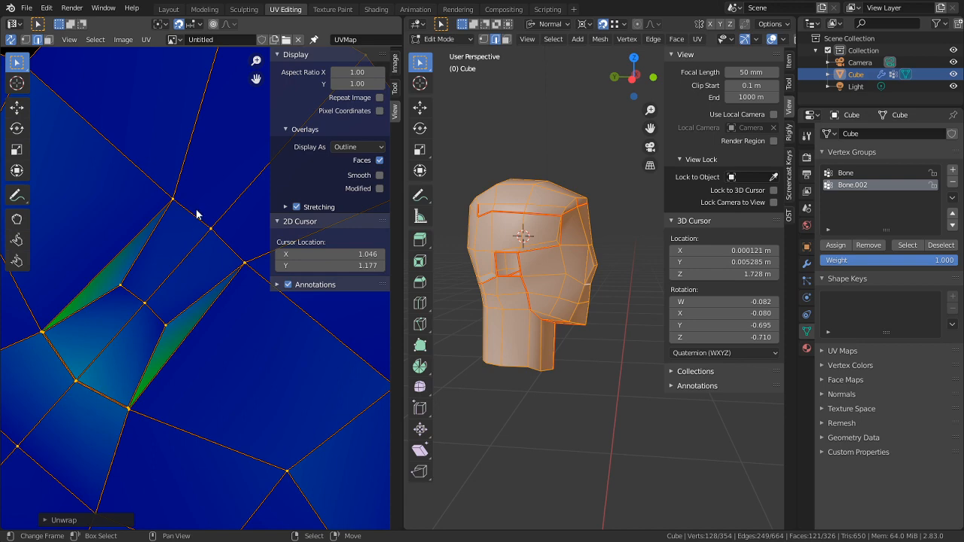
{"action": "middle_click_drag", "start_coordinate": [149, 268], "coordinate": [157, 353]}
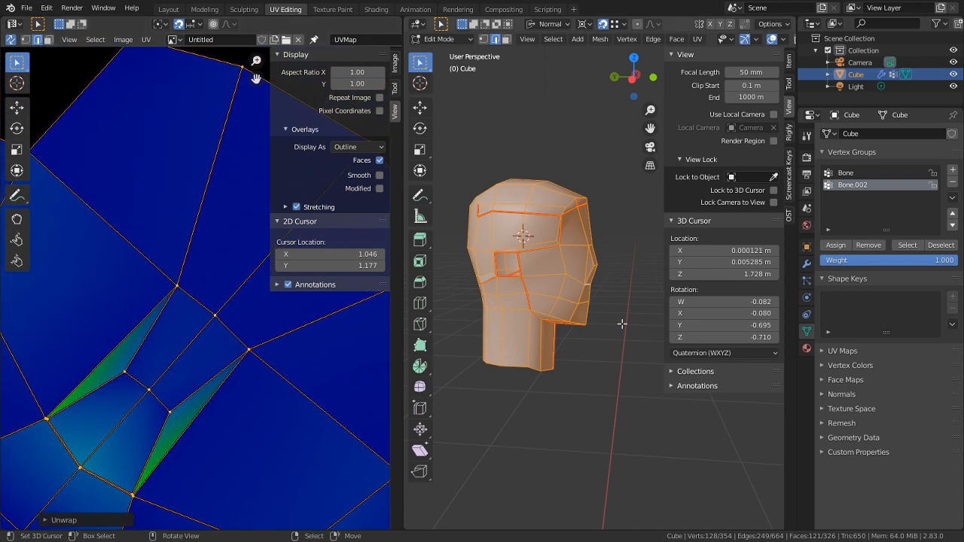
{"action": "scroll", "coordinate": [517, 322], "scroll_direction": "up", "scroll_amount": 2}
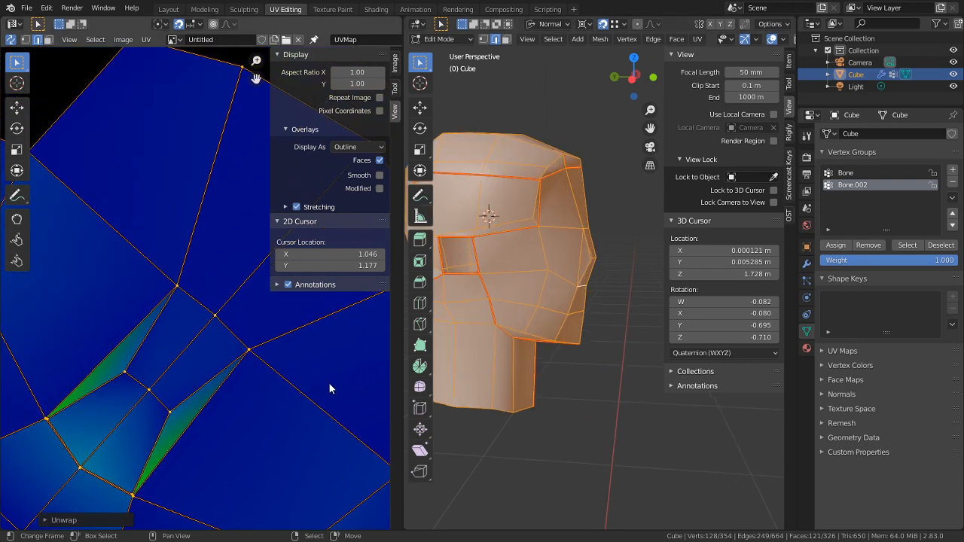
{"action": "scroll", "coordinate": [190, 382], "scroll_direction": "down", "scroll_amount": 2}
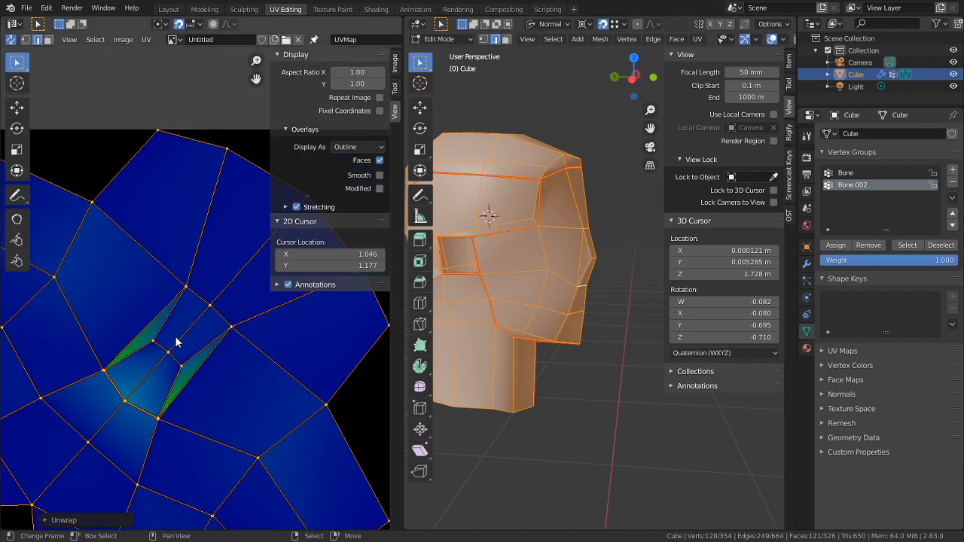
Select the edges bordering the top, sides and base of the nose in the UV layout and mark them as seams
{"action": "left_click", "coordinate": [149, 332]}
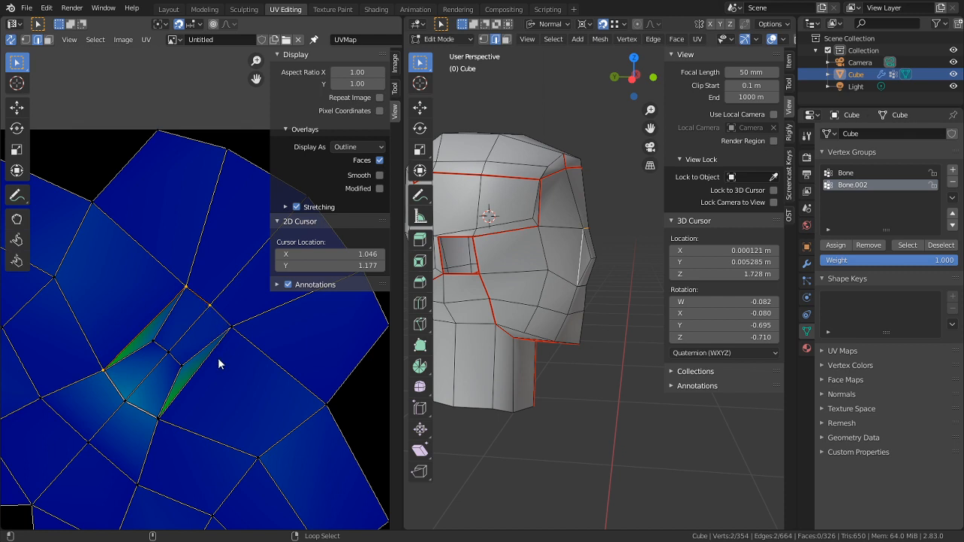
{"action": "right_click", "coordinate": [220, 316]}
{"action": "left_click", "coordinate": [151, 326], "text": "shift"}
{"action": "left_click", "coordinate": [114, 389], "text": "shift"}
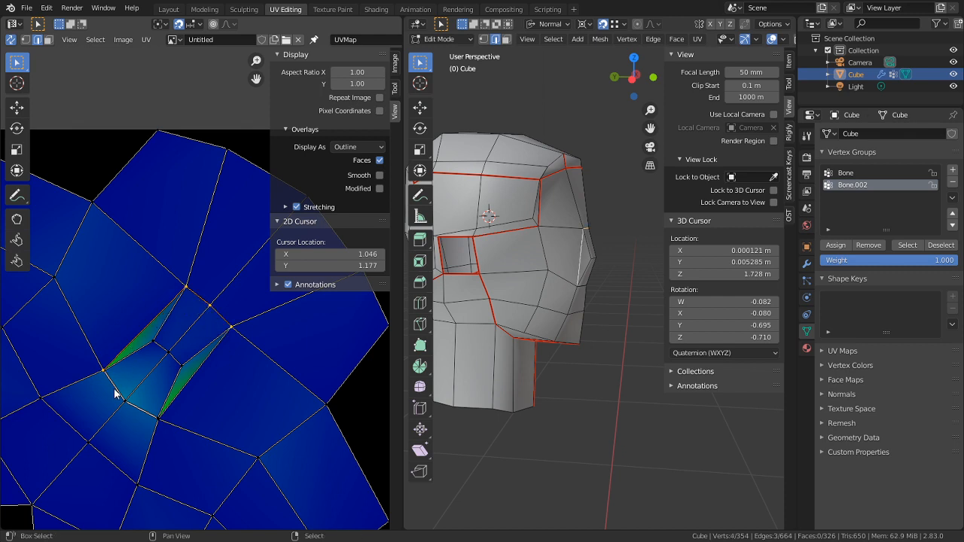
{"action": "left_click", "coordinate": [154, 411], "text": "shift"}
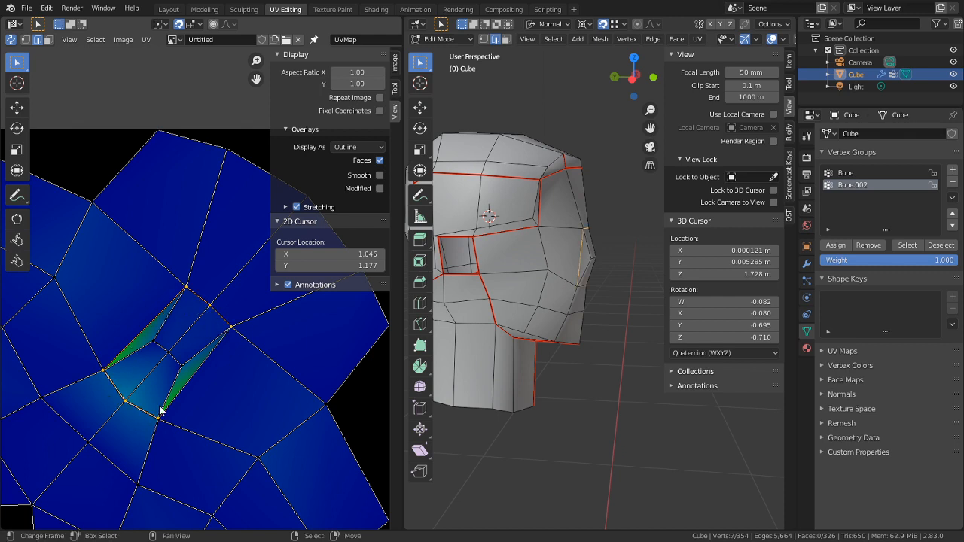
{"action": "key", "text": "ctrl+e"}
{"action": "left_click", "coordinate": [189, 382]}
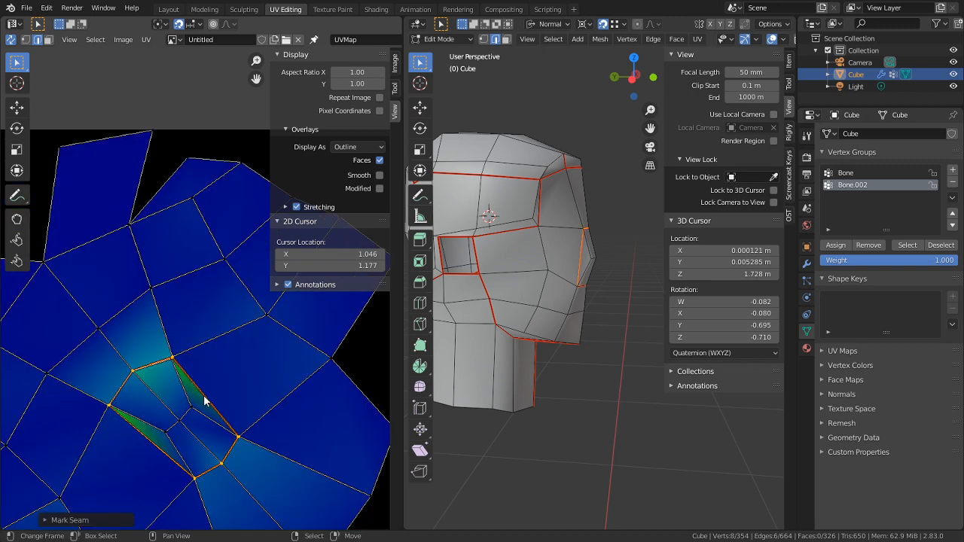
Switch to face selection, turn off UV sync selection, and select the faces linked to the nose with Seam as the delimiter
{"action": "scroll", "coordinate": [200, 404], "scroll_direction": "up", "scroll_amount": 2}
{"action": "middle_click_drag", "start_coordinate": [193, 408], "coordinate": [238, 370]}
{"action": "middle_click_drag", "start_coordinate": [565, 260], "coordinate": [784, 257]}
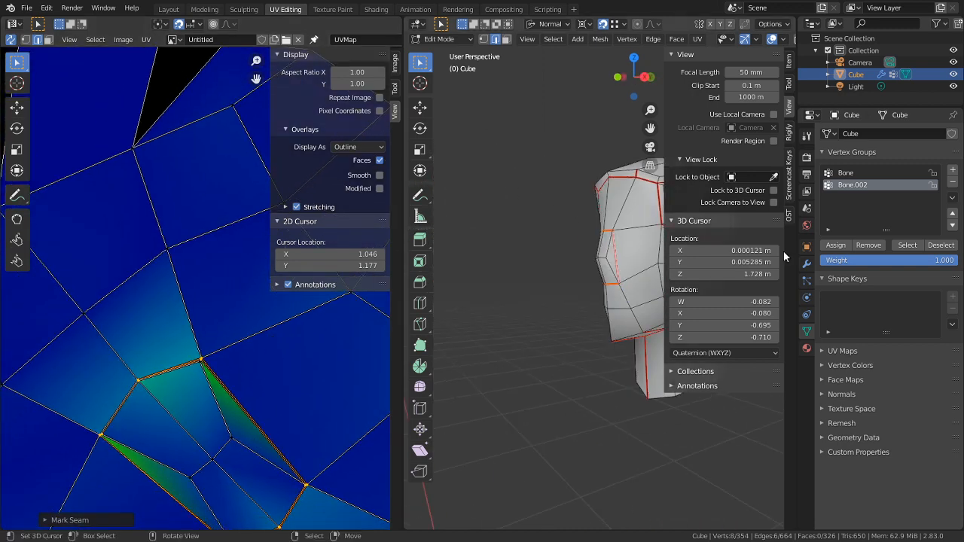
{"action": "scroll", "coordinate": [587, 290], "scroll_direction": "up", "scroll_amount": 3}
{"action": "scroll", "coordinate": [251, 439], "scroll_direction": "down", "scroll_amount": 3}
{"action": "key", "text": "3"}
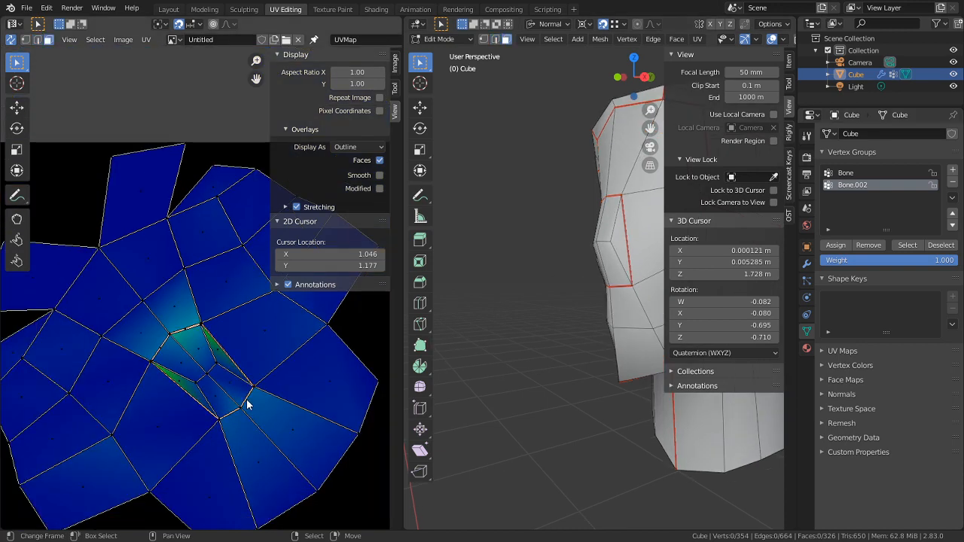
{"action": "left_click", "coordinate": [242, 393]}
{"action": "left_click", "coordinate": [10, 40]}
{"action": "key", "text": "ctrl+l"}
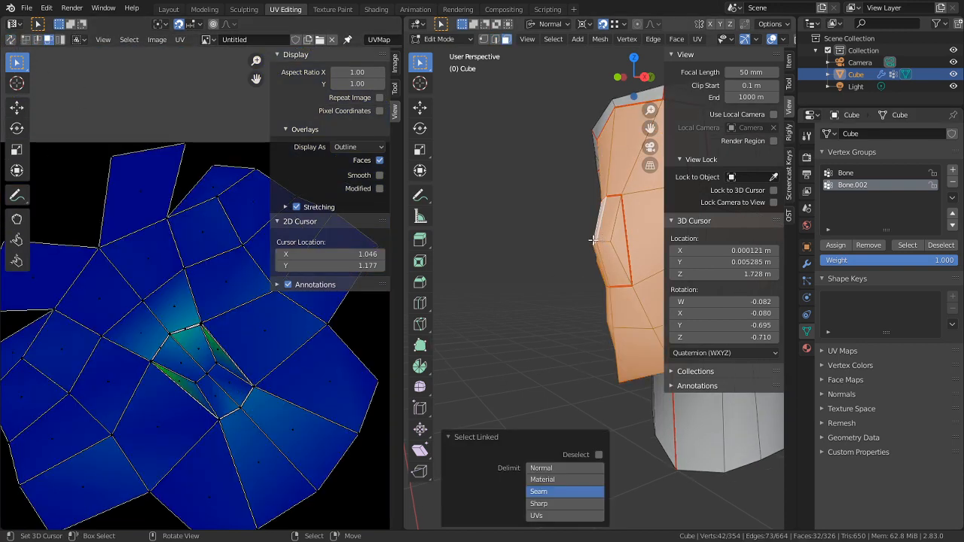
Isolate one side face of the nose to locate its UV, reselect the whole head and unwrap it again
{"action": "scroll", "coordinate": [235, 386], "scroll_direction": "up", "scroll_amount": 3}
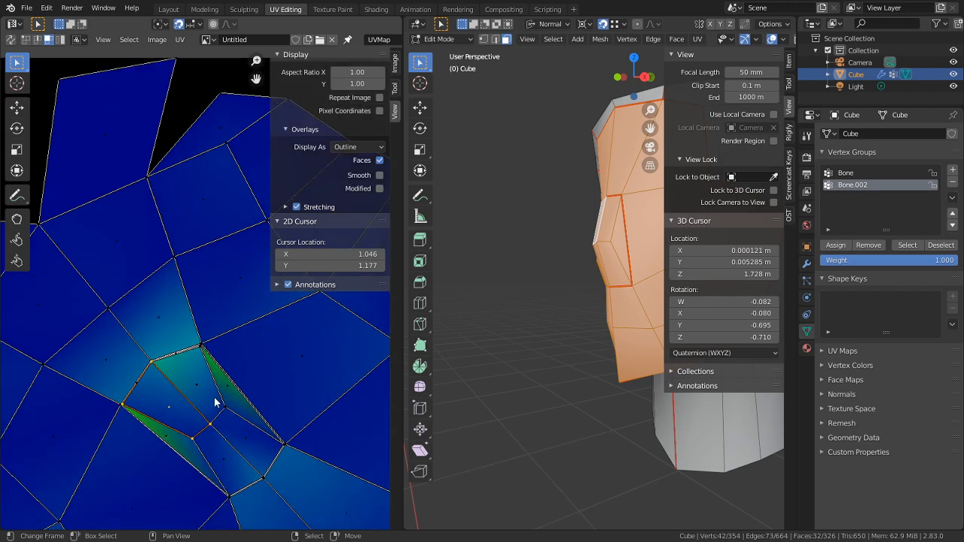
{"action": "key", "text": "a"}
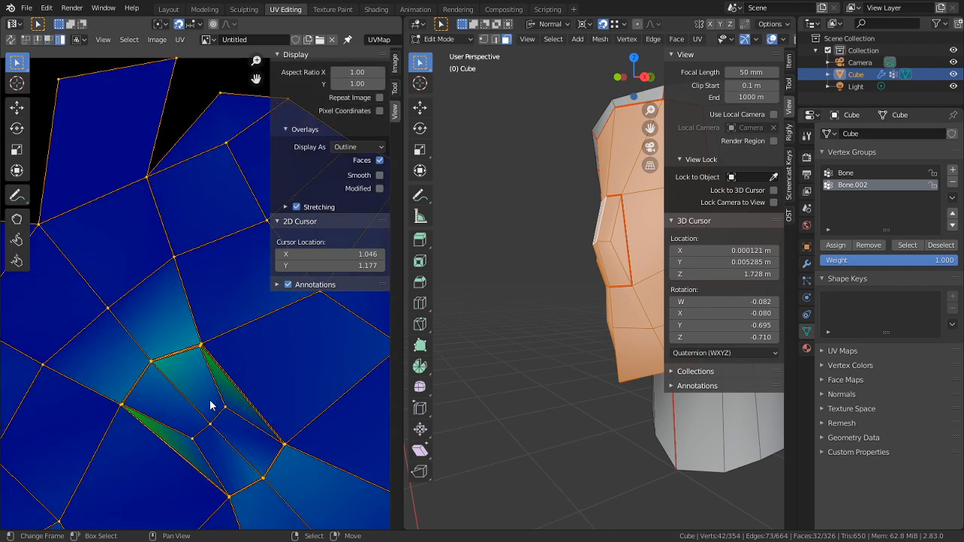
{"action": "key", "text": "KP_Decimal"}
{"action": "middle_click_drag", "start_coordinate": [512, 278], "coordinate": [724, 286]}
{"action": "key", "text": "alt+a"}
{"action": "middle_click_drag", "start_coordinate": [635, 299], "coordinate": [604, 230]}
{"action": "right_click", "coordinate": [580, 263]}
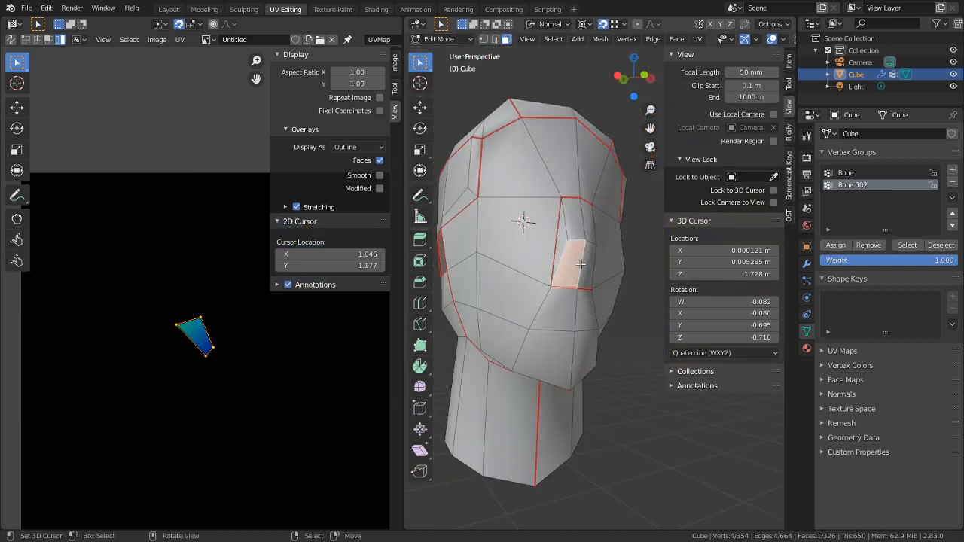
{"action": "key", "text": "a"}
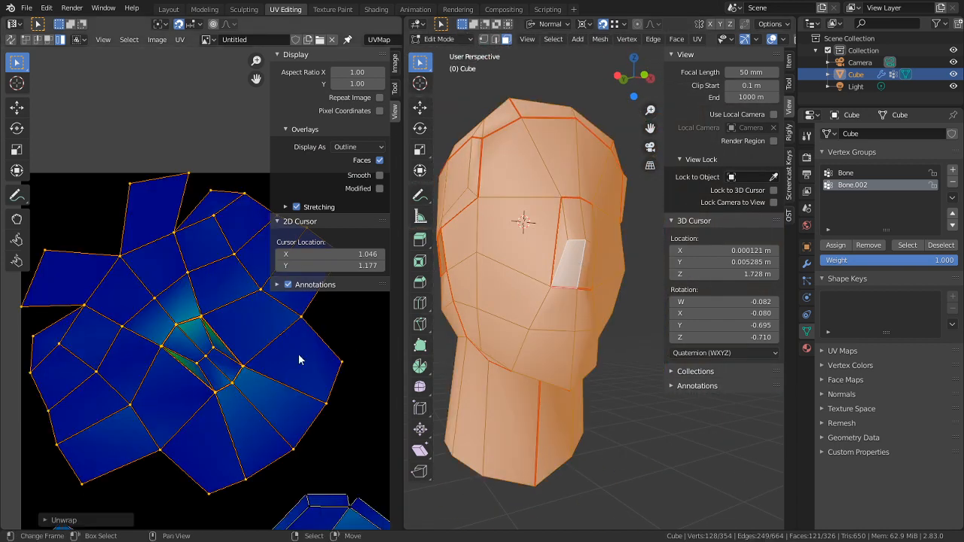
{"action": "key", "text": "3"}
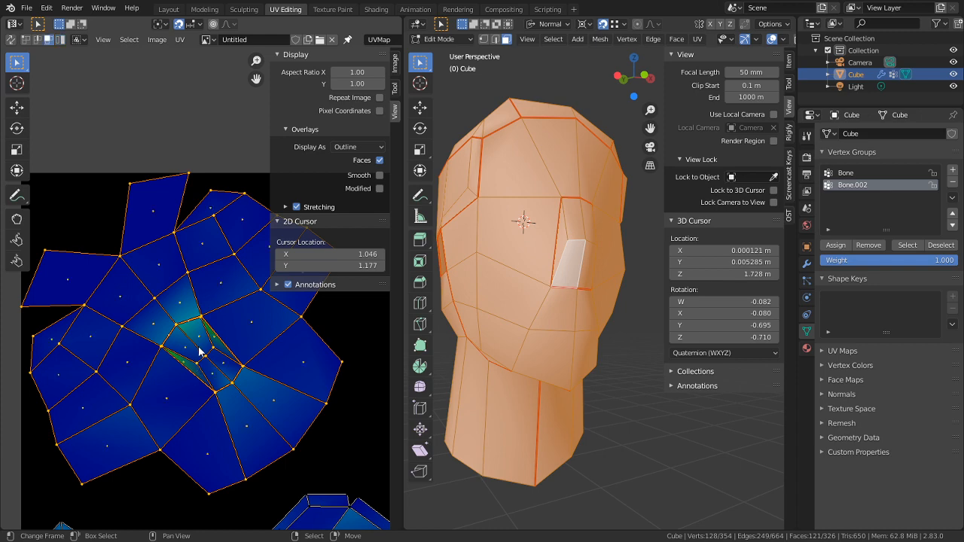
Examine the nose faces by selecting them individually and in groups to match them with their stretched UVs
{"action": "right_click", "coordinate": [199, 350]}
{"action": "middle_click_drag", "start_coordinate": [578, 279], "coordinate": [729, 331]}
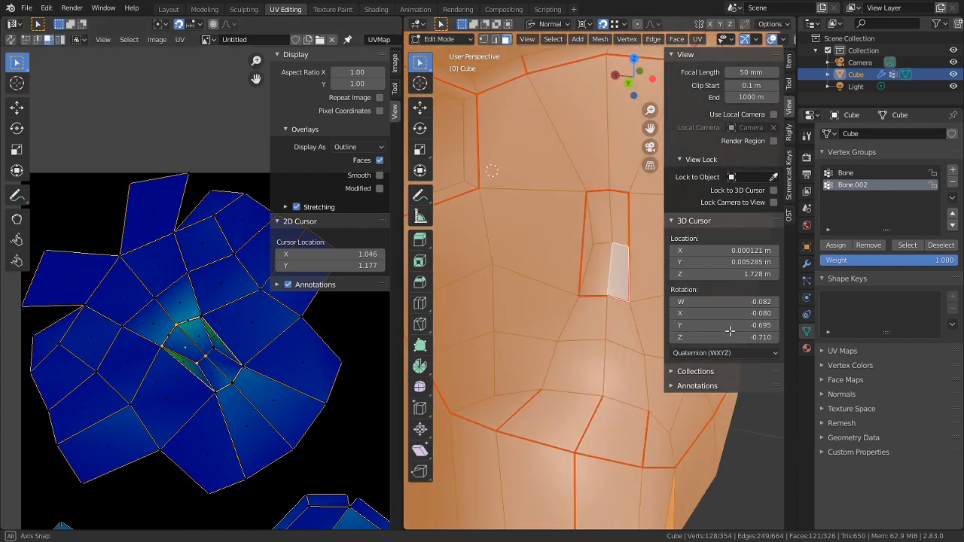
{"action": "scroll", "coordinate": [646, 304], "scroll_direction": "up", "scroll_amount": 3}
{"action": "right_click", "coordinate": [613, 209]}
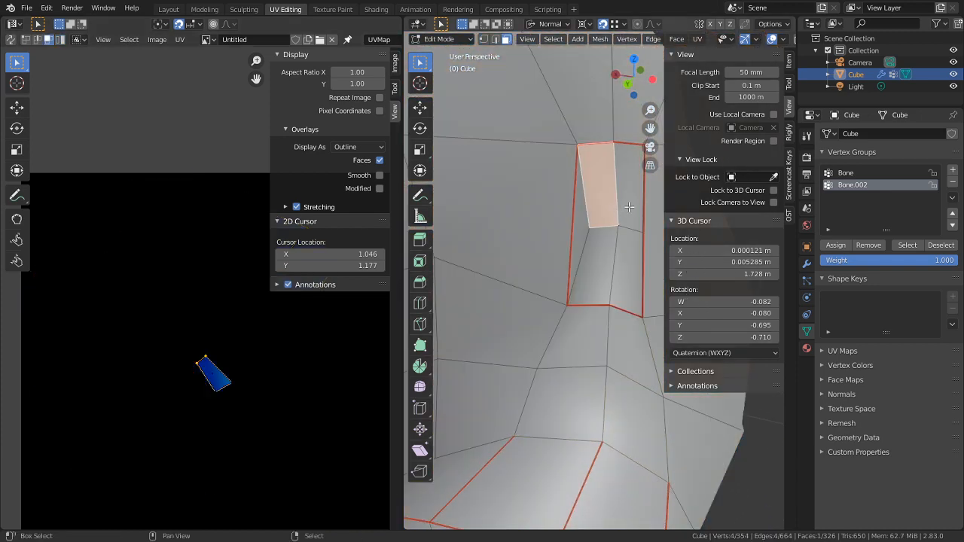
{"action": "right_click", "coordinate": [620, 209], "text": "shift"}
{"action": "key", "text": "c"}
{"action": "left_click", "coordinate": [608, 224]}
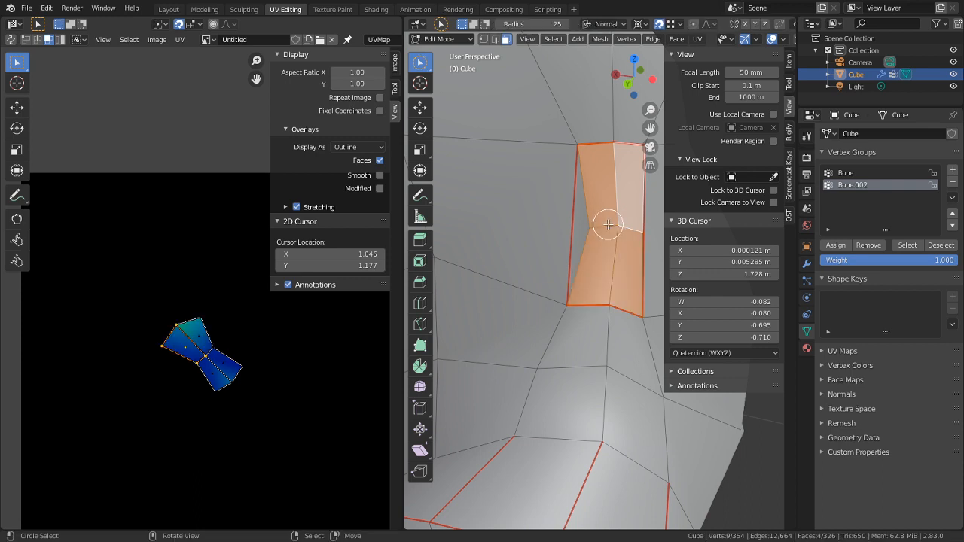
{"action": "left_click_drag", "start_coordinate": [607, 224], "coordinate": [598, 224]}
{"action": "right_click", "coordinate": [597, 224]}
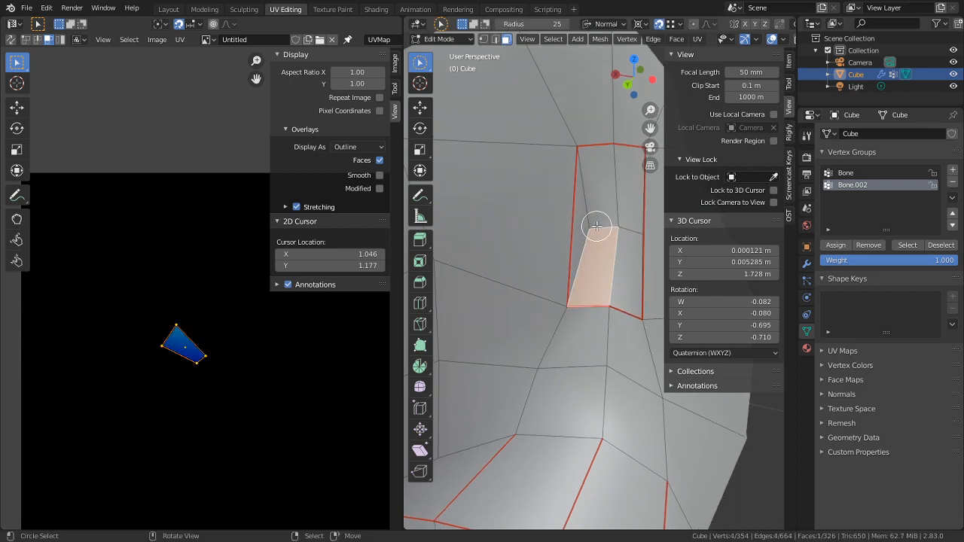
{"action": "right_click", "coordinate": [605, 201]}
{"action": "middle_click_drag", "start_coordinate": [604, 201], "coordinate": [626, 225]}
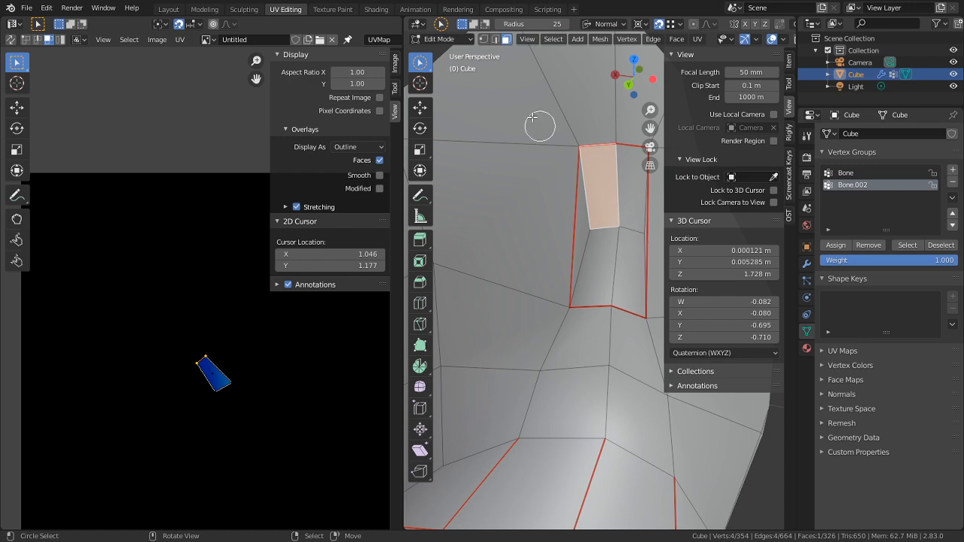
Switch to the Cursor tool, circle-select the six nose faces and split them from the head mesh
{"action": "key", "text": "w"}
{"action": "key", "text": "Escape"}
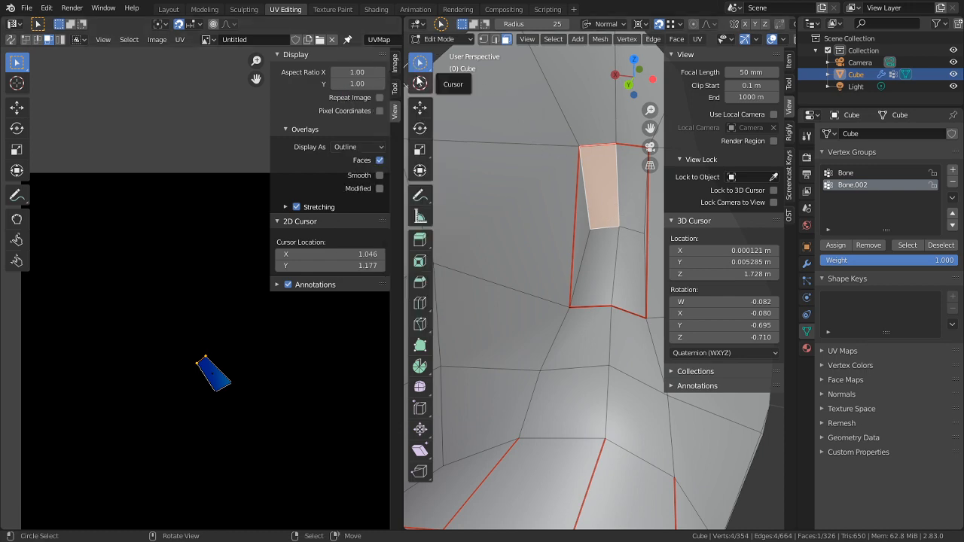
{"action": "left_click", "coordinate": [420, 83]}
{"action": "key", "text": "c"}
{"action": "left_click_drag", "start_coordinate": [591, 232], "coordinate": [602, 233]}
{"action": "right_click", "coordinate": [601, 232]}
{"action": "middle_click_drag", "start_coordinate": [482, 234], "coordinate": [516, 245]}
{"action": "key", "text": "c"}
{"action": "left_click", "coordinate": [544, 211]}
{"action": "right_click", "coordinate": [559, 222]}
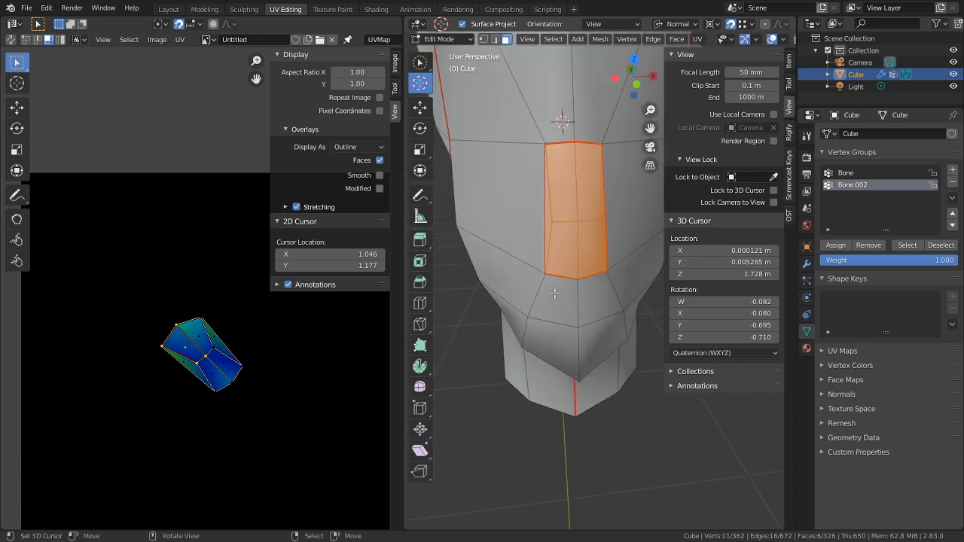
Select the whole head and unwrap it, checking the UV edges around the nose opening
{"action": "key", "text": "Tab"}
{"action": "key", "text": "Tab"}
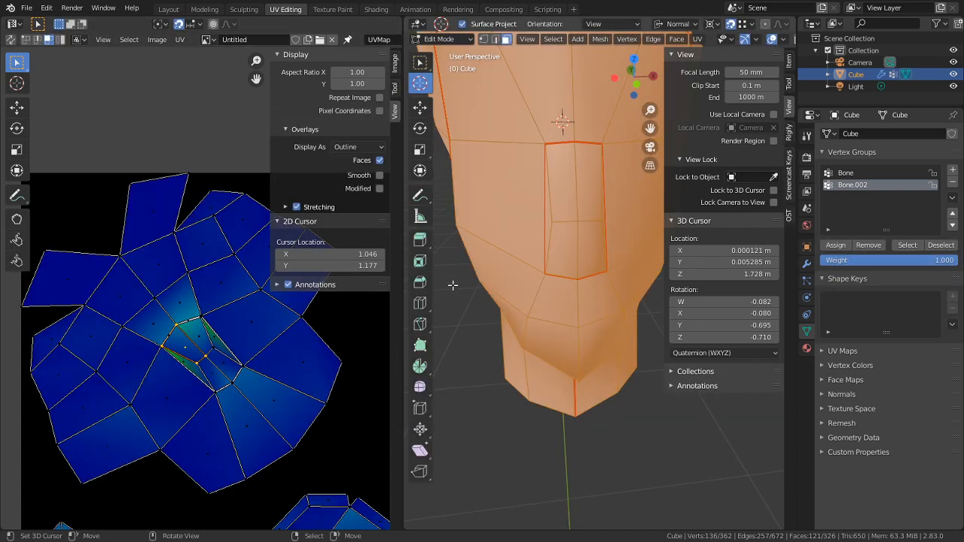
{"action": "key", "text": "u"}
{"action": "left_click", "coordinate": [454, 277]}
{"action": "scroll", "coordinate": [179, 313], "scroll_direction": "up", "scroll_amount": 2}
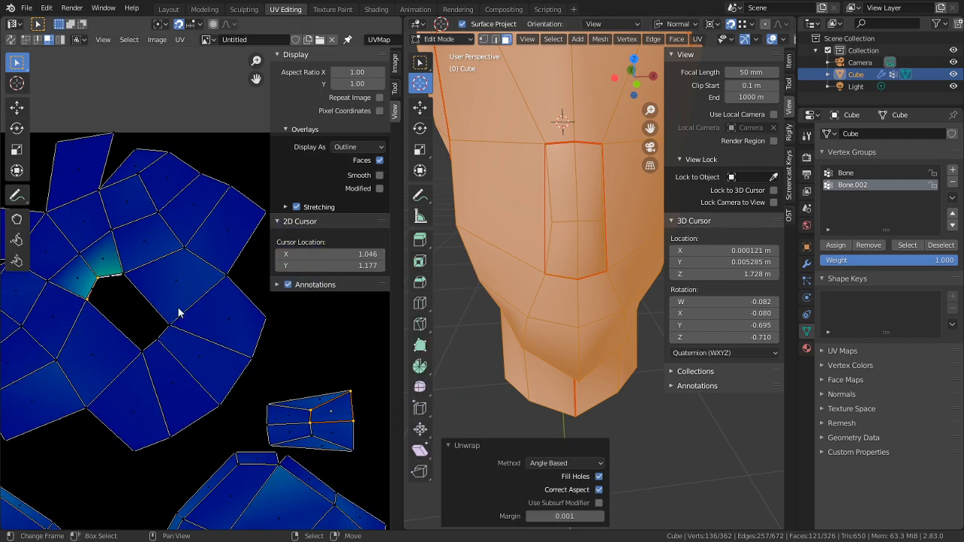
{"action": "scroll", "coordinate": [144, 288], "scroll_direction": "up", "scroll_amount": 2}
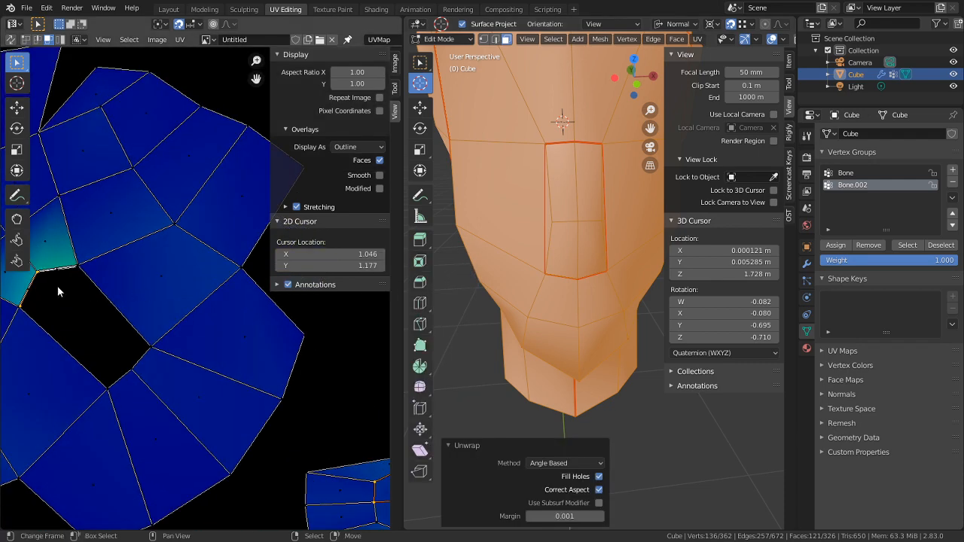
{"action": "scroll", "coordinate": [57, 285], "scroll_direction": "up", "scroll_amount": 3}
{"action": "scroll", "coordinate": [168, 350], "scroll_direction": "up", "scroll_amount": 4}
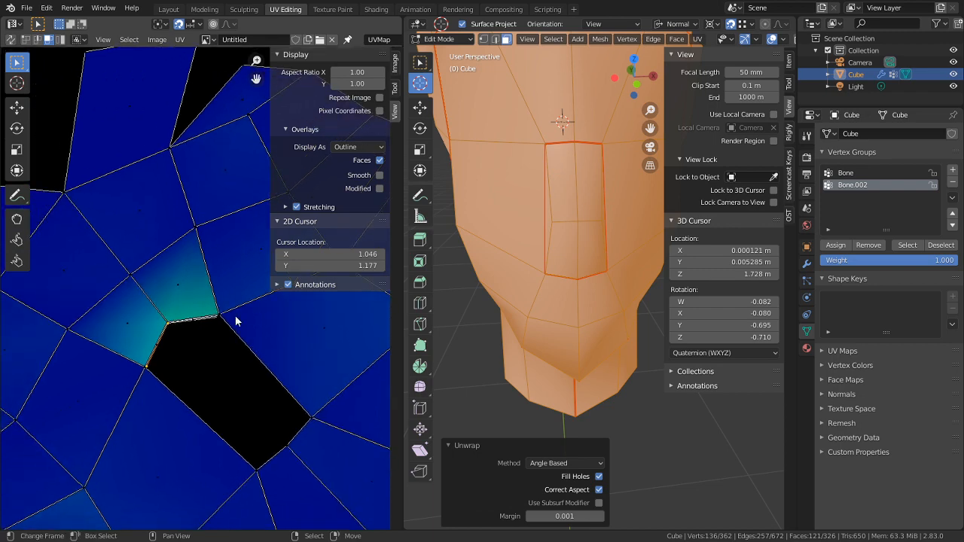
Select all the head geometry and merge its duplicate vertices by distance at 0.0001 m
{"action": "middle_click_drag", "start_coordinate": [452, 324], "coordinate": [608, 370]}
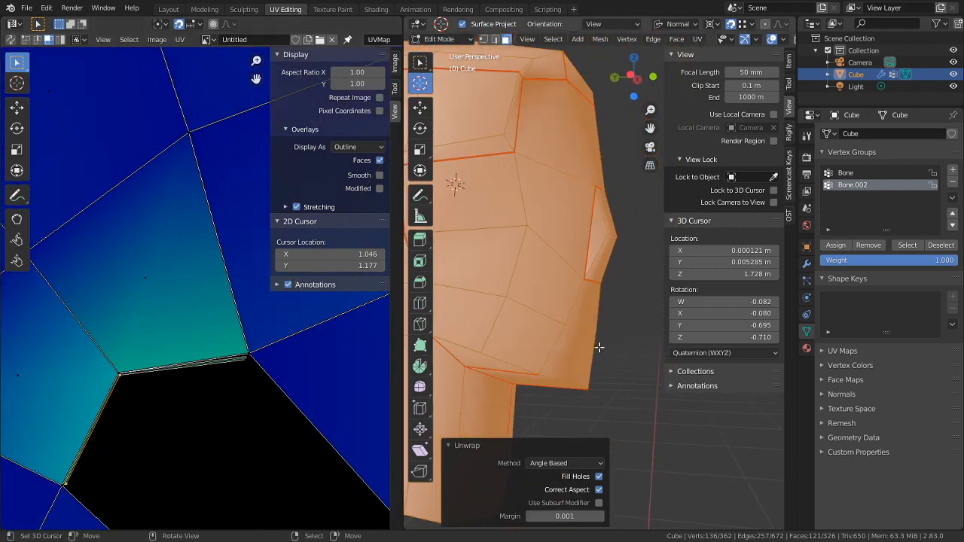
{"action": "left_click", "coordinate": [635, 387]}
{"action": "key", "text": "a"}
{"action": "key", "text": "m"}
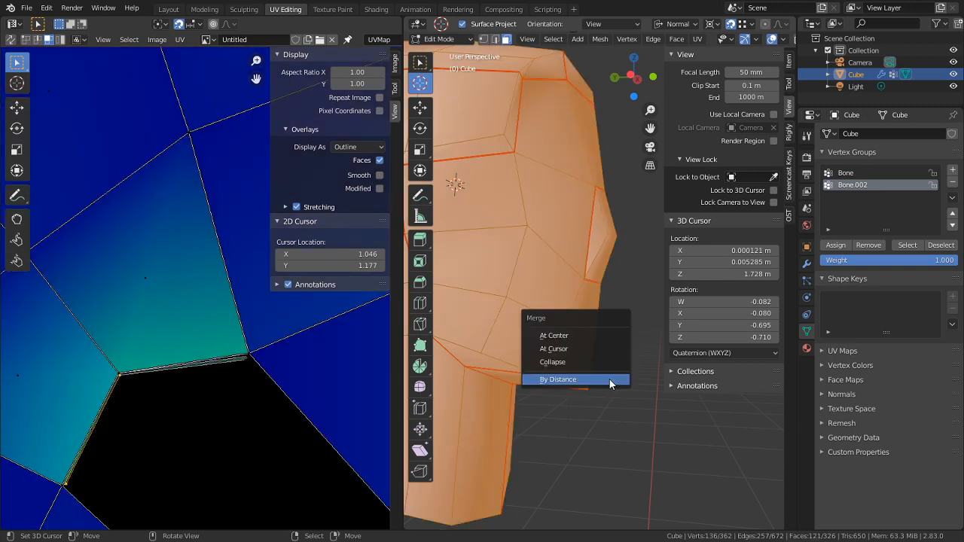
{"action": "left_click", "coordinate": [610, 380]}
{"action": "scroll", "coordinate": [243, 420], "scroll_direction": "down", "scroll_amount": 5}
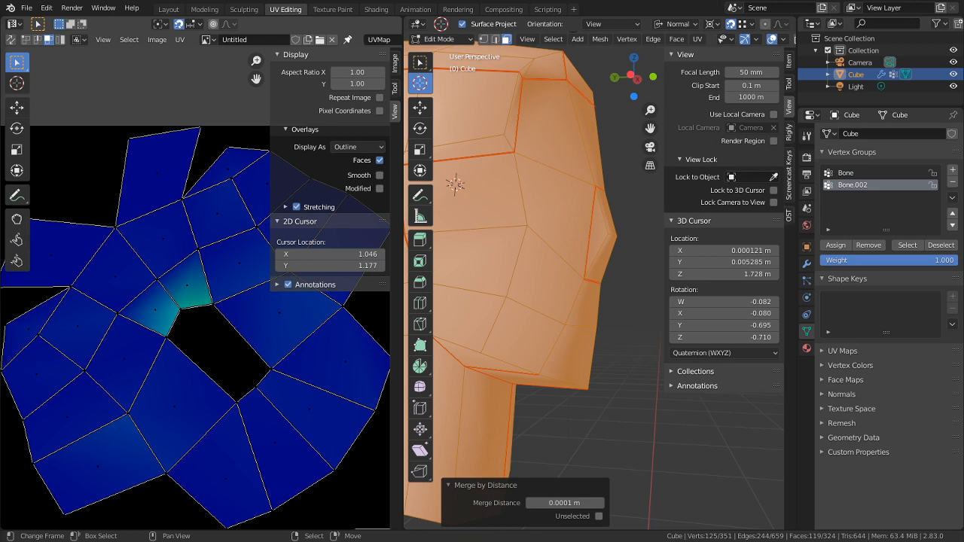
Unwrap the whole merged head again and check all its UV islands for stretching
{"action": "key", "text": "Tab"}
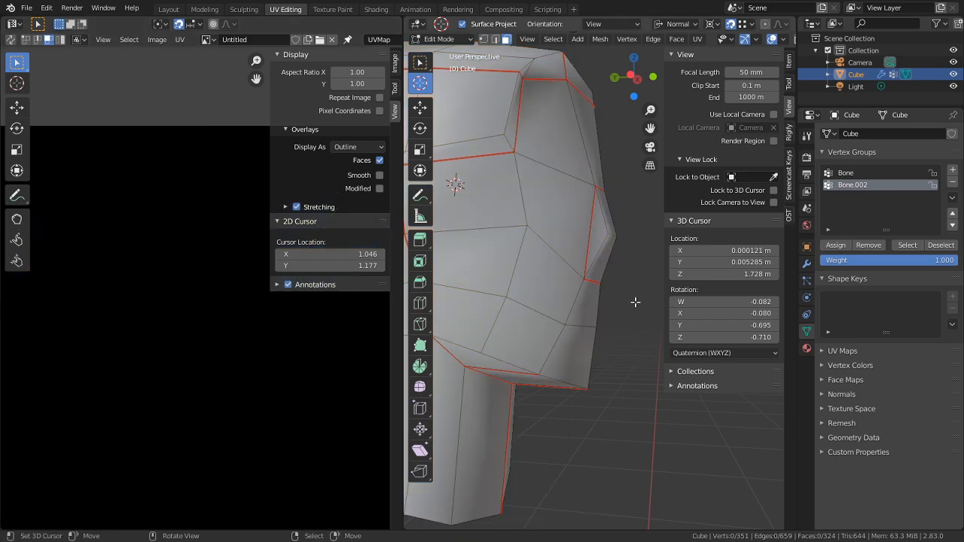
{"action": "key", "text": "Tab"}
{"action": "key", "text": "a"}
{"action": "key", "text": "u"}
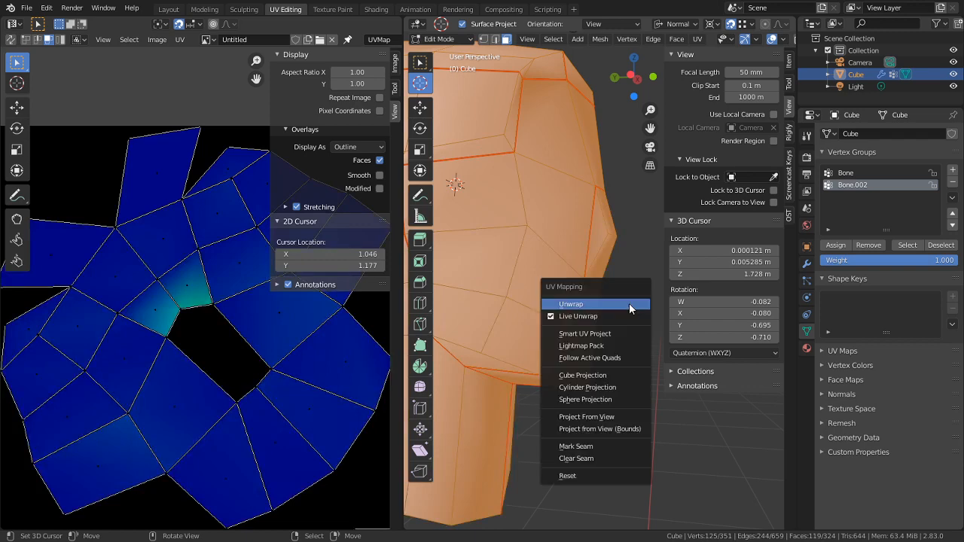
{"action": "left_click", "coordinate": [629, 302]}
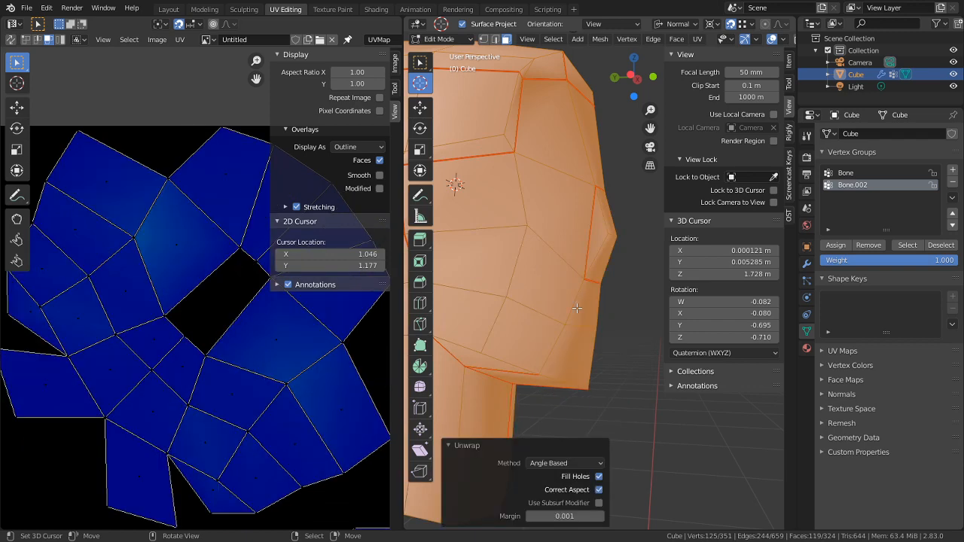
{"action": "scroll", "coordinate": [160, 411], "scroll_direction": "down", "scroll_amount": 4}
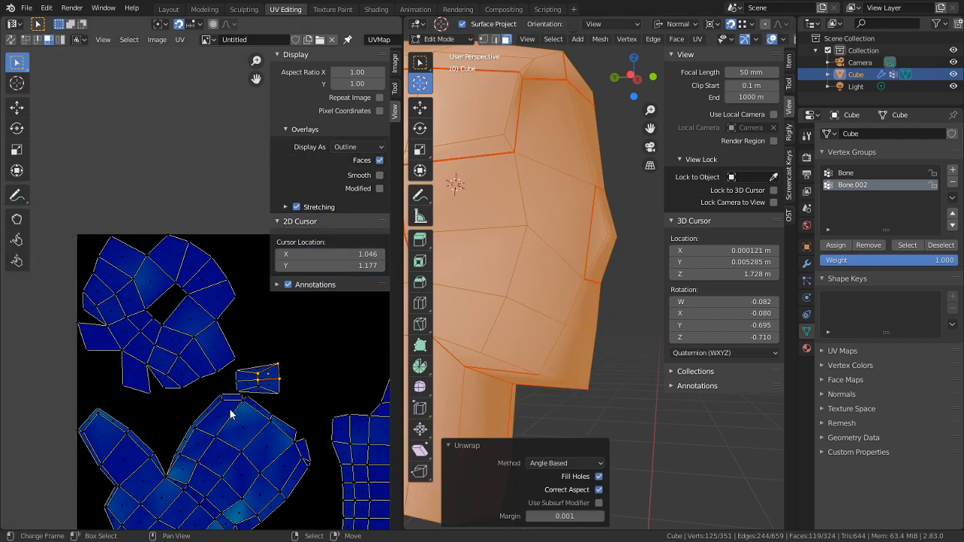
{"action": "scroll", "coordinate": [241, 414], "scroll_direction": "up", "scroll_amount": 2}
{"action": "scroll", "coordinate": [307, 411], "scroll_direction": "down", "scroll_amount": 2}
{"action": "middle_click_drag", "start_coordinate": [307, 412], "coordinate": [295, 367]}
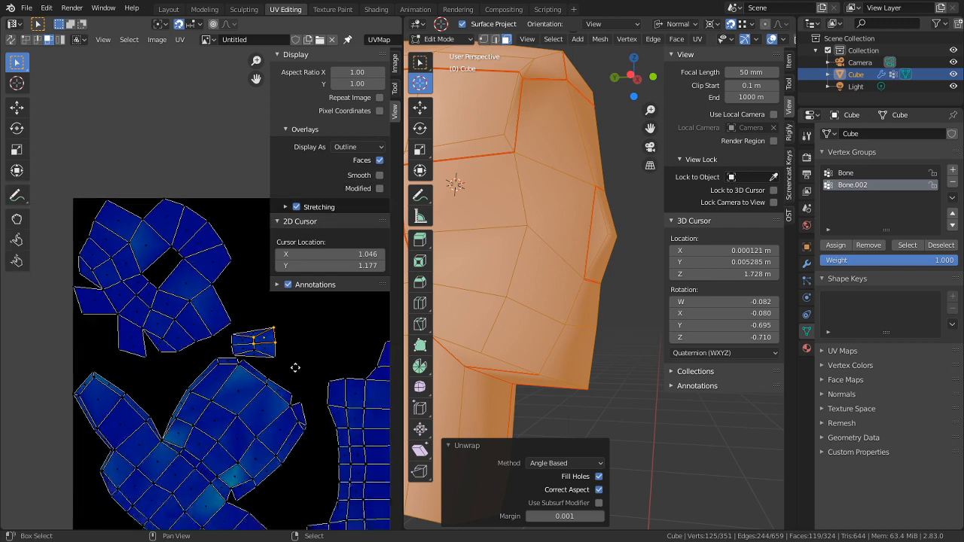
{"action": "scroll", "coordinate": [249, 376], "scroll_direction": "down", "scroll_amount": 3}
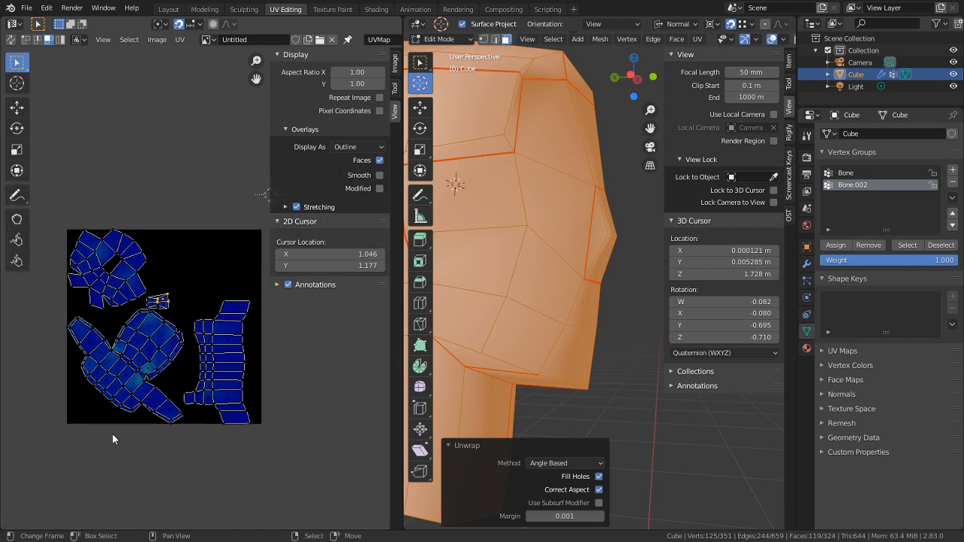
{"action": "scroll", "coordinate": [520, 362], "scroll_direction": "down", "scroll_amount": 4}
View the whole body in object mode, return to edit mode and reveal the hidden body geometry
{"action": "middle_click_drag", "start_coordinate": [607, 311], "coordinate": [417, 338]}
{"action": "key", "text": "Tab"}
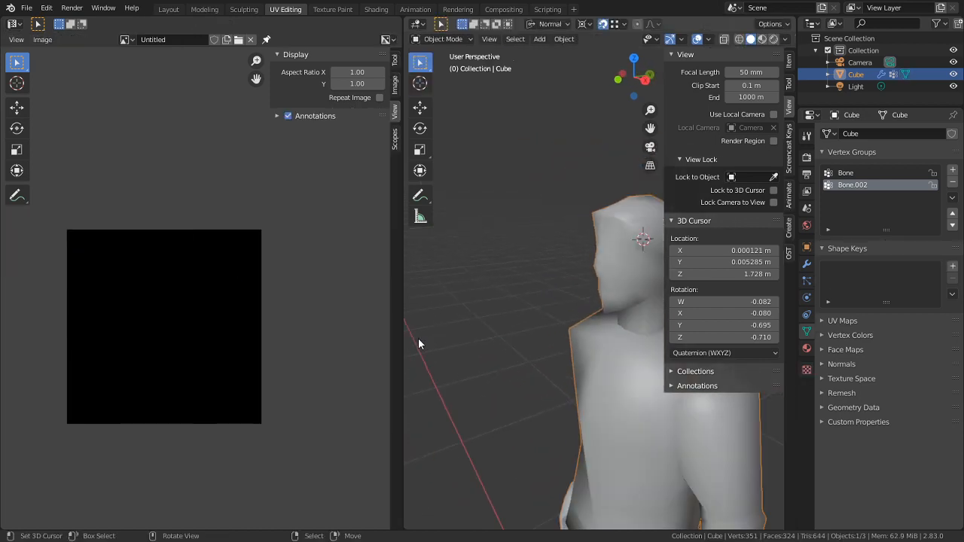
{"action": "middle_click_drag", "start_coordinate": [588, 334], "coordinate": [532, 387]}
{"action": "key", "text": "Tab"}
{"action": "left_click", "coordinate": [577, 326], "text": "alt"}
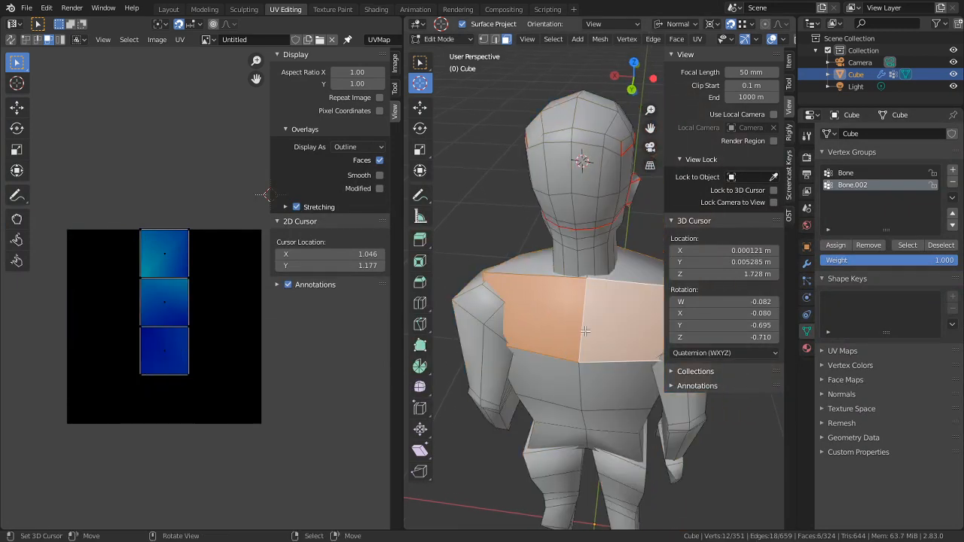
{"action": "key", "text": "2"}
{"action": "left_click", "coordinate": [586, 330], "text": "alt"}
{"action": "key", "text": "ctrl+e"}
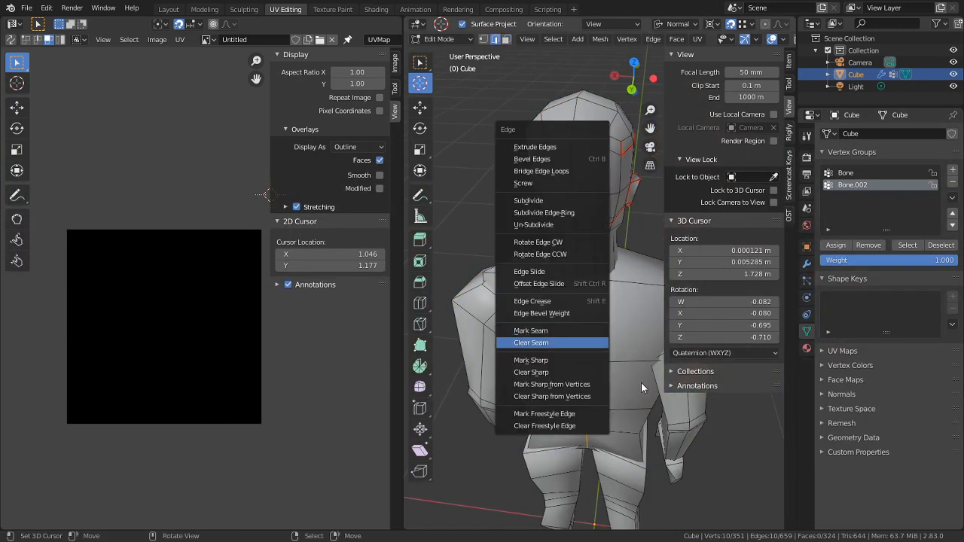
{"action": "middle_click_drag", "start_coordinate": [700, 399], "coordinate": [467, 370]}
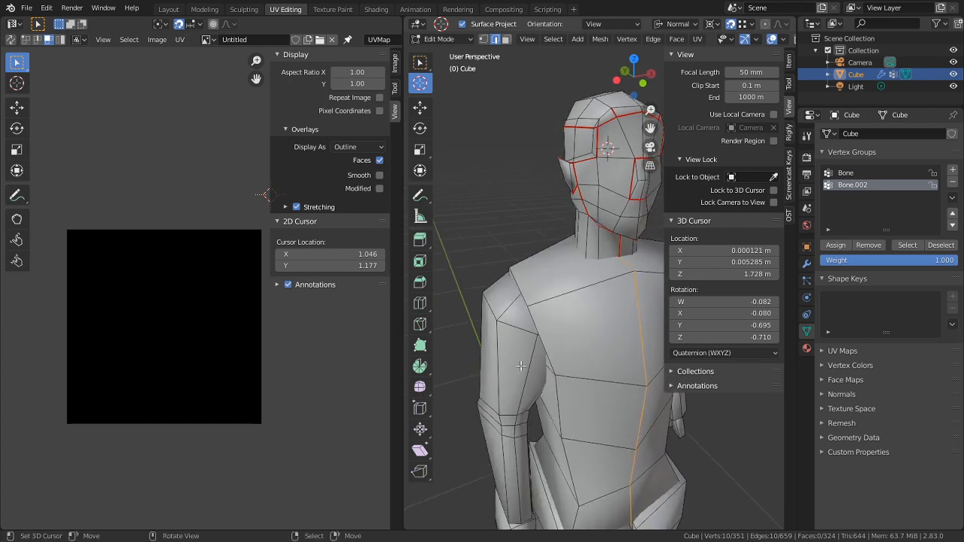
Isolate the linked torso geometry by hiding everything else, and maximize the 3D viewport with nothing selected
{"action": "key", "text": "l"}
{"action": "key", "text": "shift+h"}
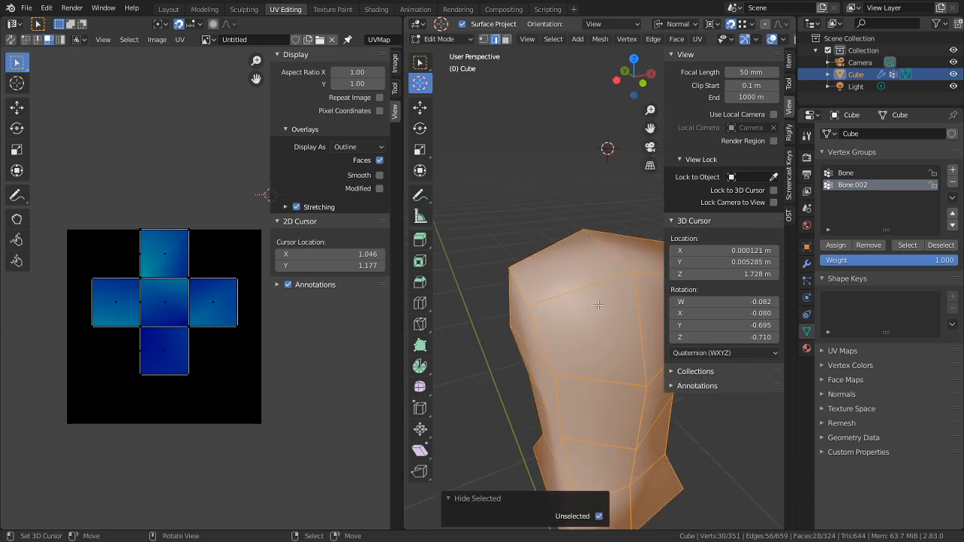
{"action": "key", "text": "ctrl+space"}
{"action": "key", "text": "alt+a"}
{"action": "middle_click_drag", "start_coordinate": [615, 276], "coordinate": [631, 329]}
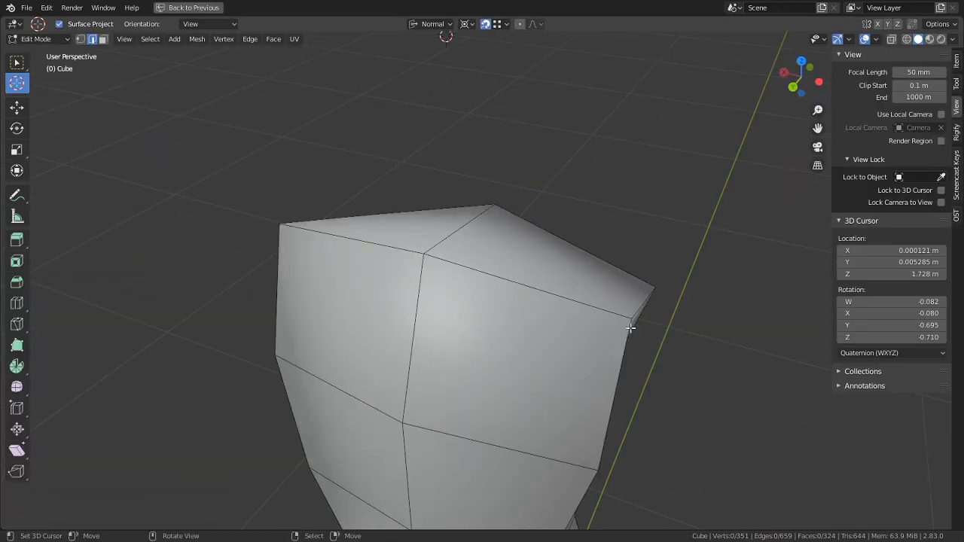
Mark the torso's back centre line, the edges around its underside, and the front and back shoulder edges as seams
{"action": "right_click", "coordinate": [422, 351], "text": "alt"}
{"action": "middle_click_drag", "start_coordinate": [553, 303], "coordinate": [427, 314]}
{"action": "scroll", "coordinate": [427, 314], "scroll_direction": "down", "scroll_amount": 3}
{"action": "key", "text": "c"}
{"action": "mouse_move", "coordinate": [497, 292]}
{"action": "middle_mouse_down"}
{"action": "mouse_move", "coordinate": [515, 492]}
{"action": "mouse_move", "coordinate": [529, 396]}
{"action": "mouse_move", "coordinate": [516, 302]}
{"action": "middle_mouse_up"}
{"action": "right_click", "coordinate": [515, 492]}
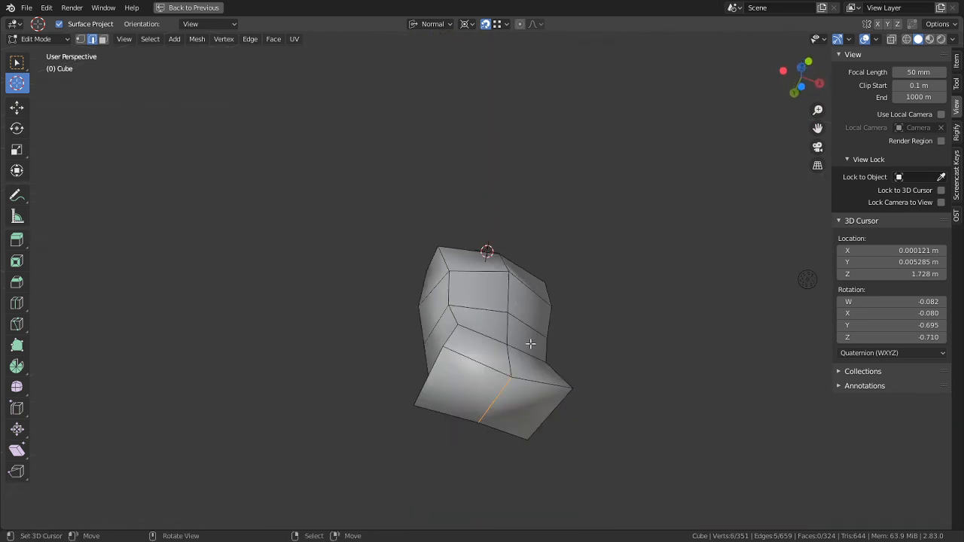
{"action": "right_click", "coordinate": [478, 364], "text": "shift"}
{"action": "right_click", "coordinate": [534, 373], "text": "shift"}
{"action": "right_click", "coordinate": [510, 423], "text": "shift"}
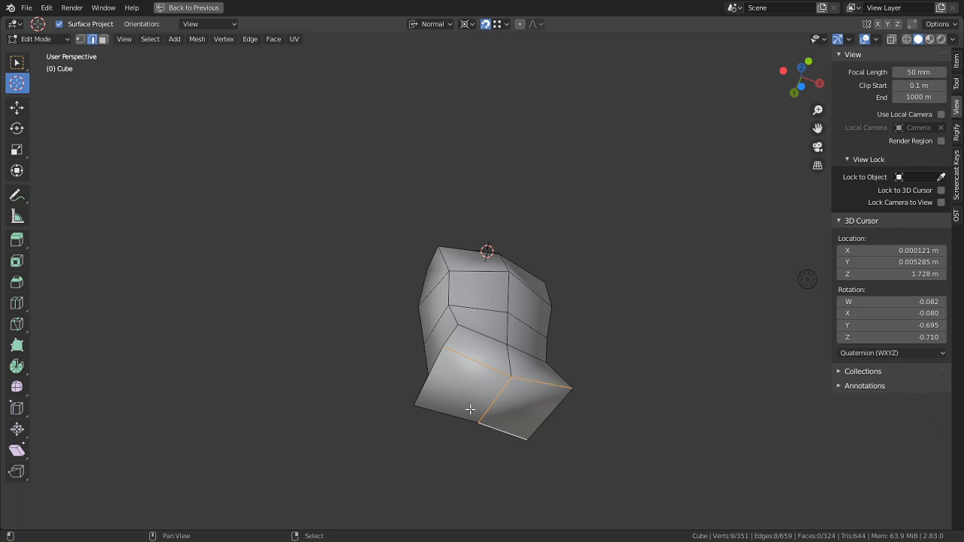
{"action": "right_click", "coordinate": [460, 411], "text": "shift"}
{"action": "middle_click_drag", "start_coordinate": [467, 366], "coordinate": [469, 301]}
{"action": "right_click", "coordinate": [490, 268], "text": "shift"}
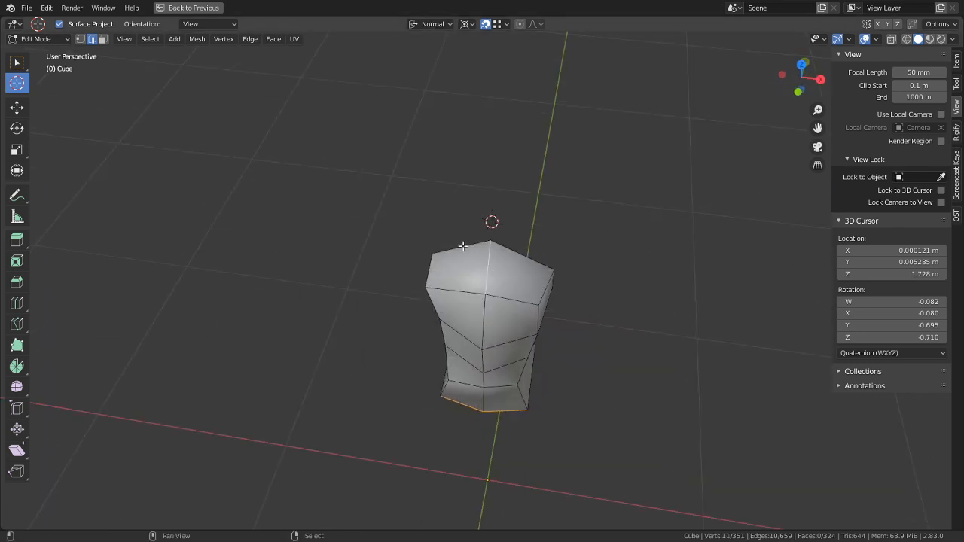
{"action": "right_click", "coordinate": [460, 247], "text": "shift"}
{"action": "right_click", "coordinate": [469, 294], "text": "shift"}
{"action": "right_click", "coordinate": [512, 308], "text": "shift"}
{"action": "right_click", "coordinate": [490, 268], "text": "shift"}
{"action": "right_click", "coordinate": [516, 255], "text": "shift"}
{"action": "right_click", "coordinate": [496, 253], "text": "shift"}
{"action": "key", "text": "ctrl+e"}
{"action": "left_click", "coordinate": [497, 252]}
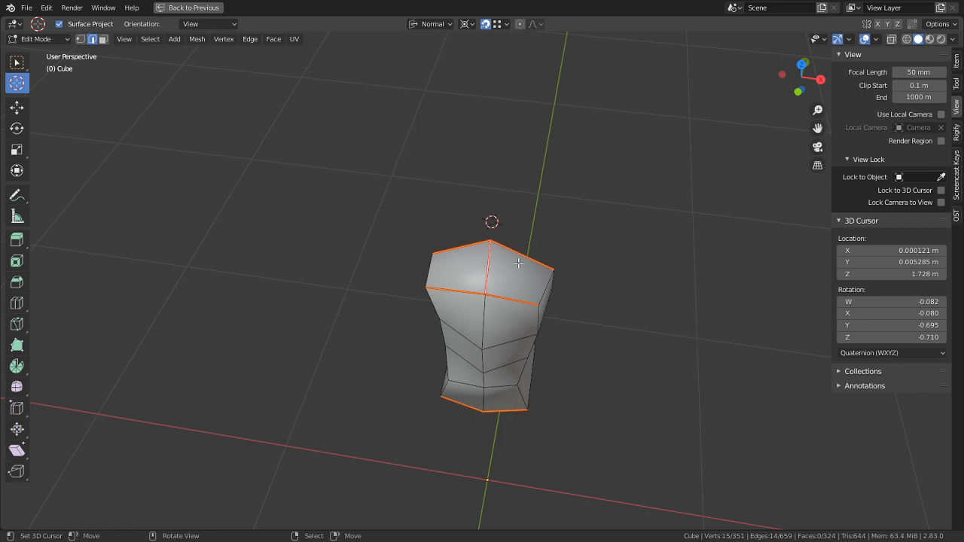
Select all connected torso geometry and unwrap it using the marked seams
{"action": "left_click", "coordinate": [927, 221]}
{"action": "key", "text": "u"}
{"action": "key", "text": "ctrl+l"}
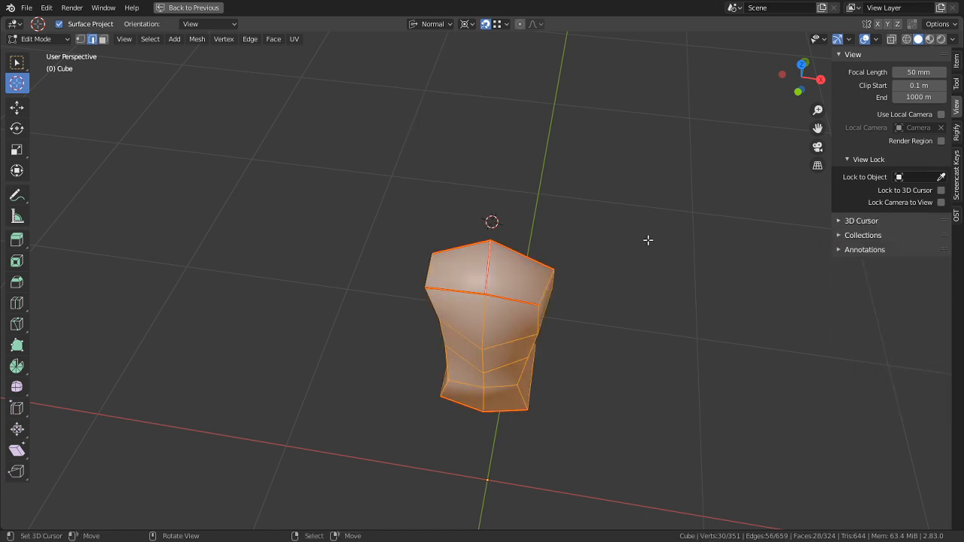
{"action": "key", "text": "u"}
{"action": "left_click", "coordinate": [647, 240]}
Reveal the hidden body parts and select the seam-bounded torso in the restored split layout to check its UV island
{"action": "key", "text": "alt+h"}
{"action": "middle_click_drag", "start_coordinate": [607, 278], "coordinate": [662, 248]}
{"action": "key", "text": "alt+a"}
{"action": "scroll", "coordinate": [663, 248], "scroll_direction": "down", "scroll_amount": 3}
{"action": "middle_click_drag", "start_coordinate": [493, 327], "coordinate": [500, 282], "text": "shift"}
{"action": "middle_click_drag", "start_coordinate": [500, 282], "coordinate": [522, 280]}
{"action": "scroll", "coordinate": [561, 293], "scroll_direction": "up", "scroll_amount": 5}
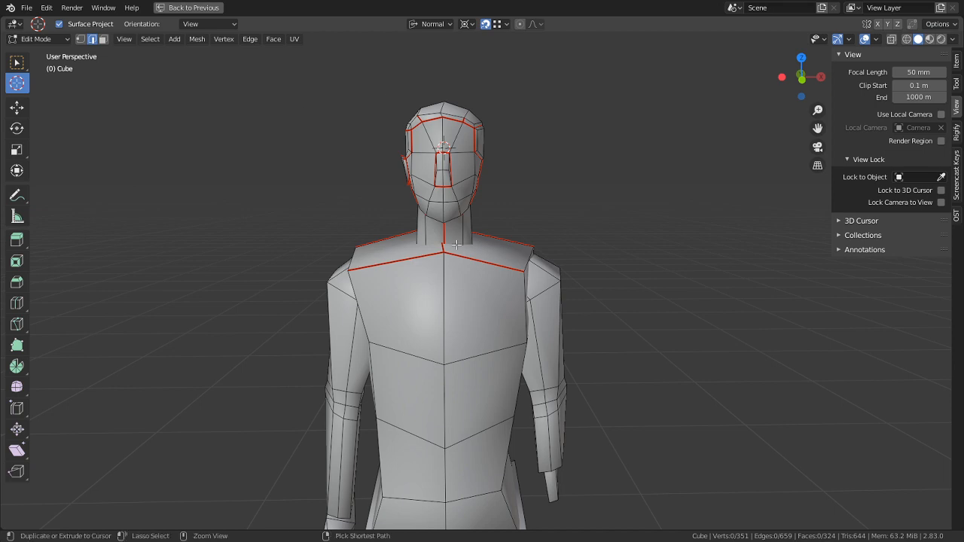
{"action": "key", "text": "ctrl+space"}
{"action": "key", "text": "l"}
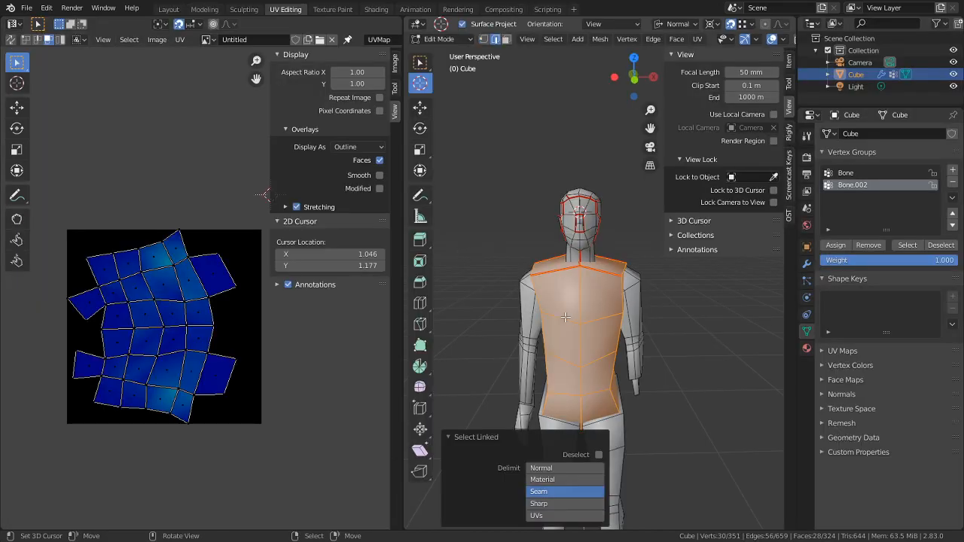
Mark one lengthwise edge on each of the two narrow blocks below the shortened forearm as a seam
{"action": "left_click", "coordinate": [644, 272]}
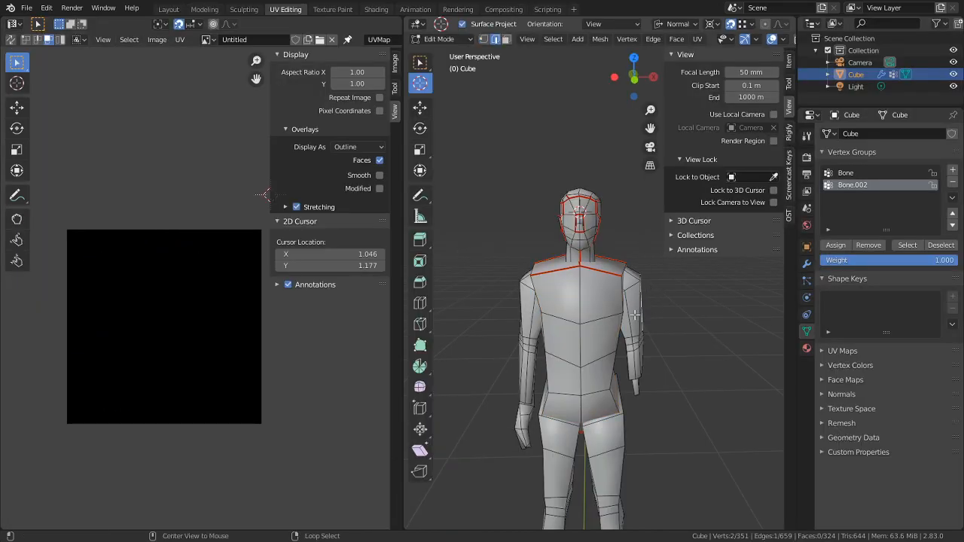
{"action": "scroll", "coordinate": [641, 369], "scroll_direction": "up", "scroll_amount": 8}
{"action": "middle_click_drag", "start_coordinate": [627, 380], "coordinate": [670, 433]}
{"action": "middle_click_drag", "start_coordinate": [628, 403], "coordinate": [667, 383]}
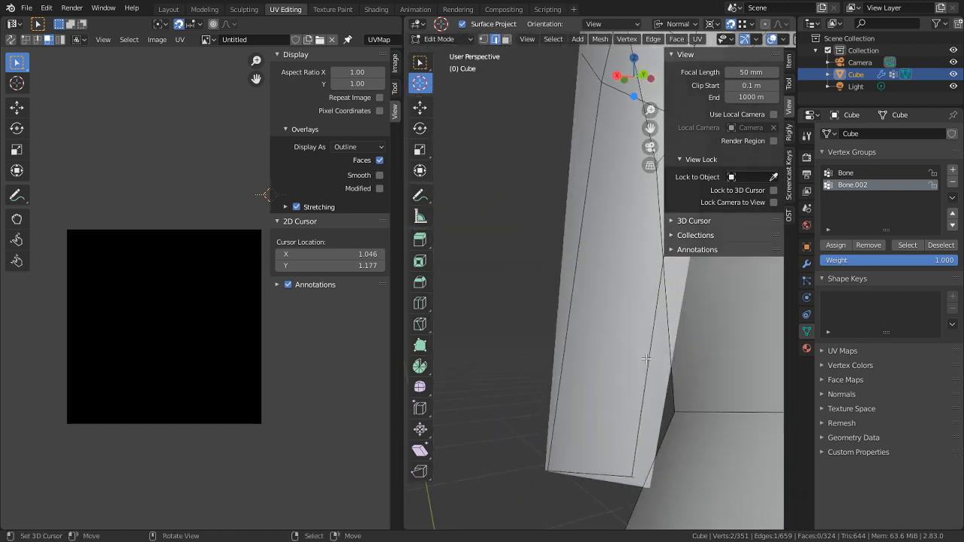
{"action": "middle_click_drag", "start_coordinate": [640, 445], "coordinate": [595, 344], "text": "shift"}
{"action": "right_click", "coordinate": [590, 344], "text": "alt"}
{"action": "scroll", "coordinate": [590, 344], "scroll_direction": "down", "scroll_amount": 3}
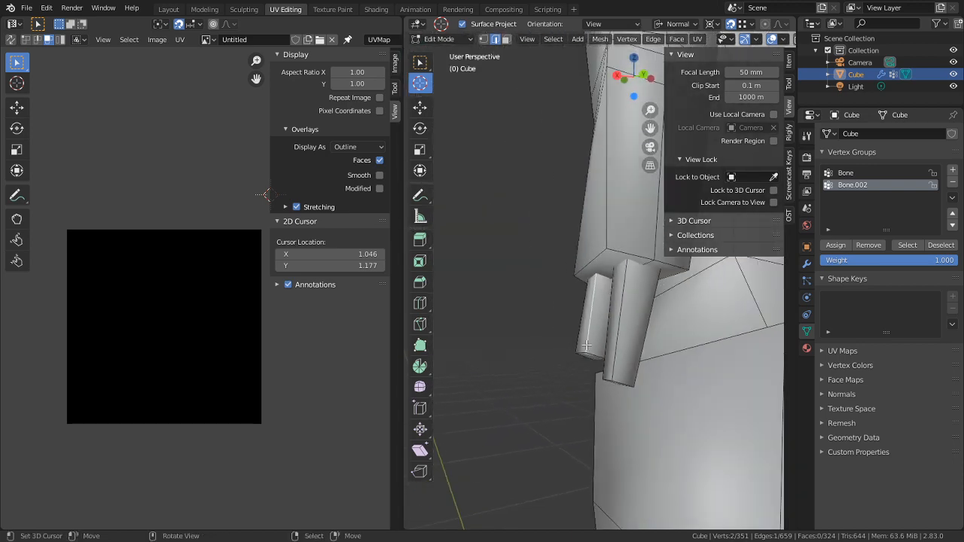
{"action": "right_click", "coordinate": [618, 331], "text": "alt+shift"}
{"action": "scroll", "coordinate": [618, 332], "scroll_direction": "down", "scroll_amount": 5}
{"action": "middle_click_drag", "start_coordinate": [696, 325], "coordinate": [471, 335], "text": "shift"}
{"action": "middle_click_drag", "start_coordinate": [675, 377], "coordinate": [667, 409], "text": "shift"}
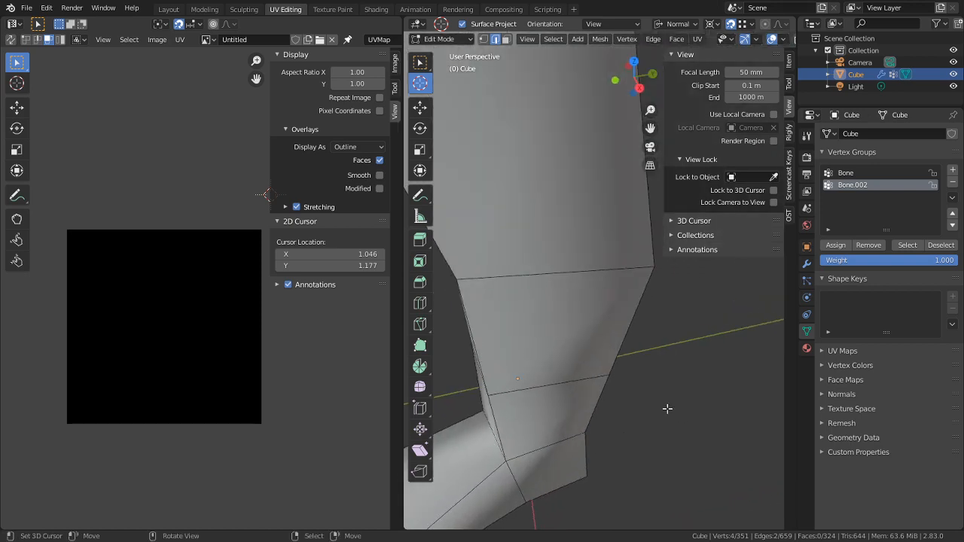
{"action": "scroll", "coordinate": [667, 409], "scroll_direction": "down", "scroll_amount": 4}
{"action": "middle_click_drag", "start_coordinate": [641, 361], "coordinate": [592, 437], "text": "shift"}
{"action": "key", "text": "ctrl+e"}
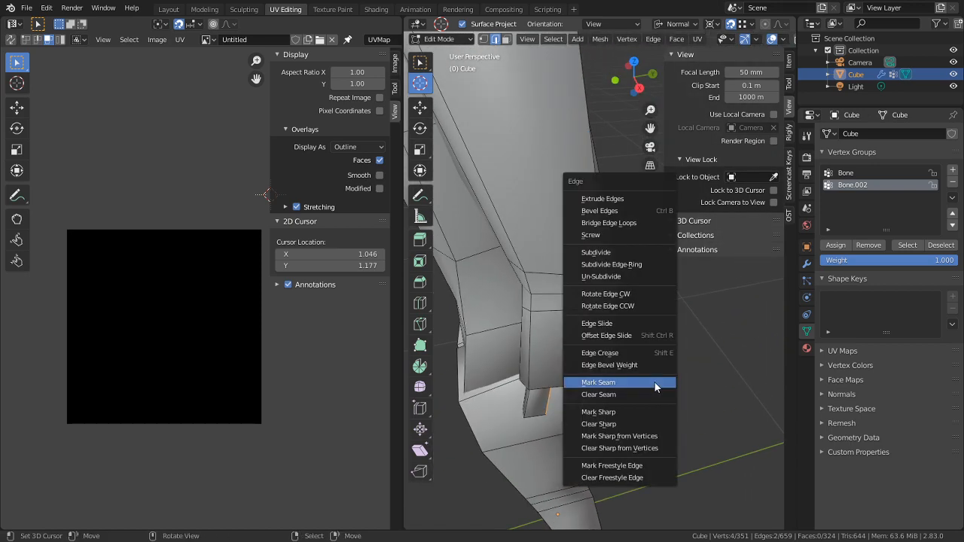
{"action": "left_click", "coordinate": [654, 382]}
Select both narrow blocks below the forearm and examine their UV islands for stretching
{"action": "mouse_move", "coordinate": [653, 381]}
{"action": "middle_mouse_down"}
{"action": "mouse_move", "coordinate": [648, 362]}
{"action": "mouse_move", "coordinate": [649, 388]}
{"action": "middle_mouse_up"}
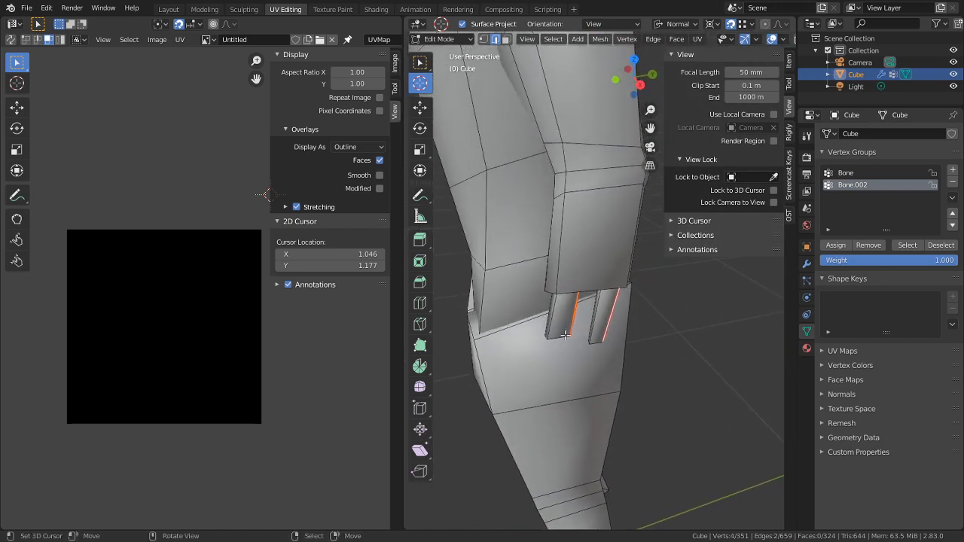
{"action": "key", "text": "ctrl+l"}
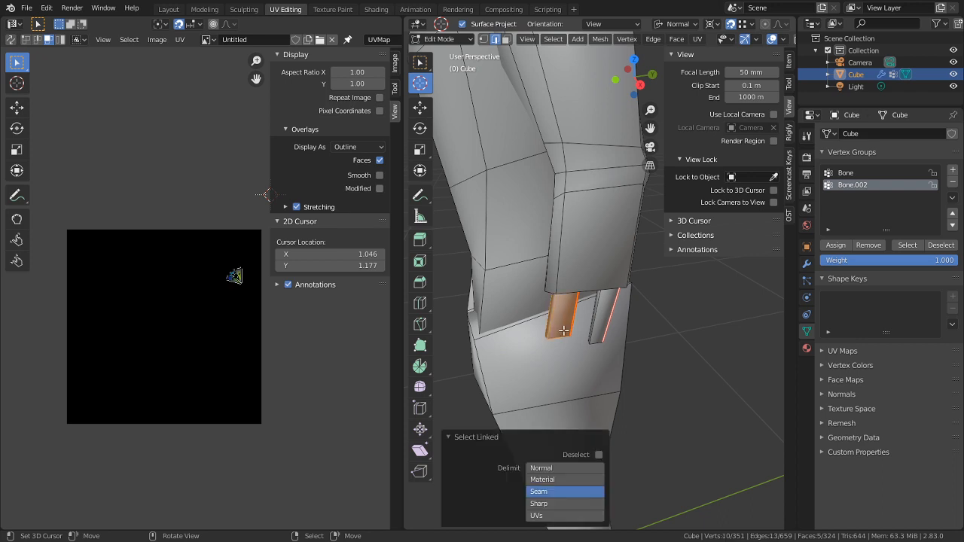
{"action": "key", "text": "l"}
{"action": "scroll", "coordinate": [259, 331], "scroll_direction": "up", "scroll_amount": 6}
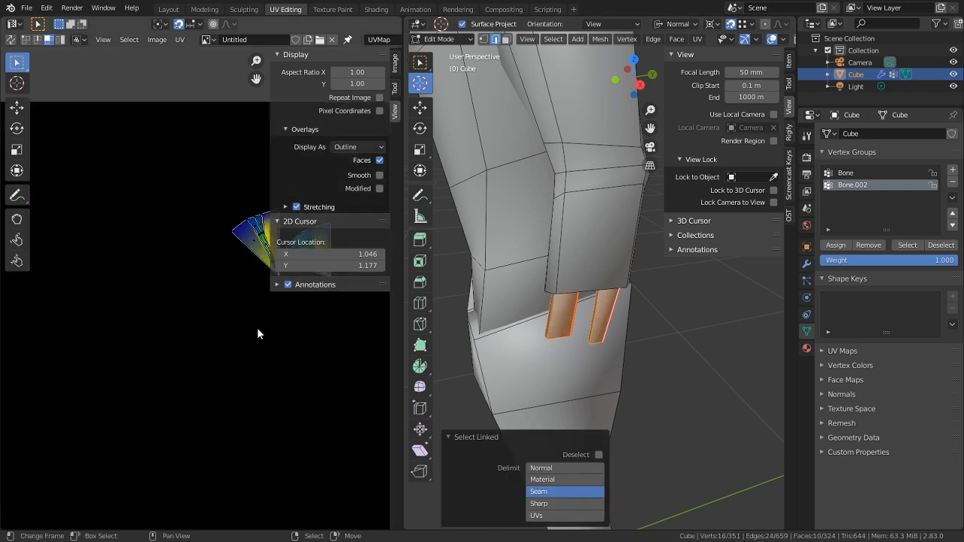
{"action": "middle_click_drag", "start_coordinate": [218, 332], "coordinate": [106, 435]}
{"action": "scroll", "coordinate": [174, 388], "scroll_direction": "up", "scroll_amount": 2}
{"action": "scroll", "coordinate": [174, 389], "scroll_direction": "up", "scroll_amount": 1}
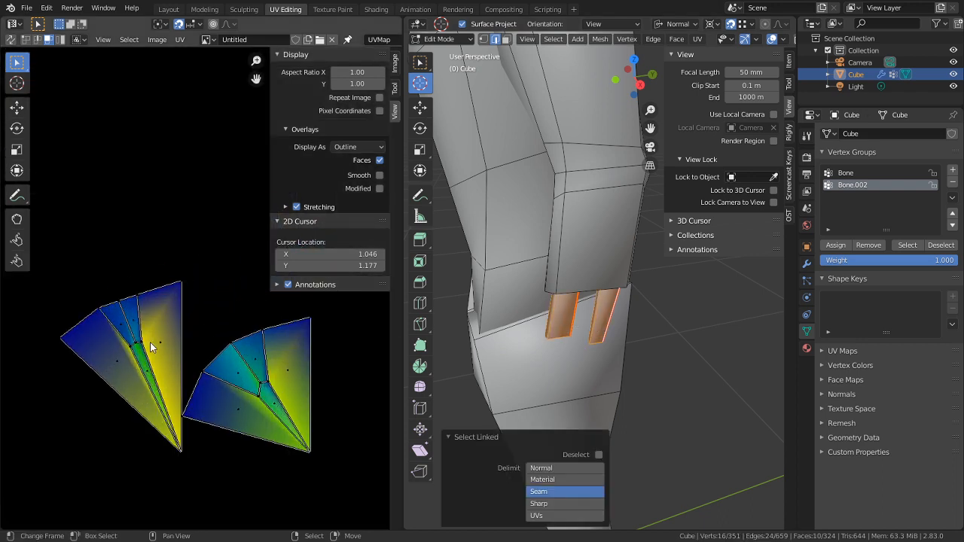
Mark a bottom edge adjoining the lengthwise seam on each narrow block as a seam, and select both blocks to check their UVs
{"action": "left_click", "coordinate": [652, 353]}
{"action": "middle_click_drag", "start_coordinate": [651, 353], "coordinate": [580, 348]}
{"action": "left_click", "coordinate": [508, 325]}
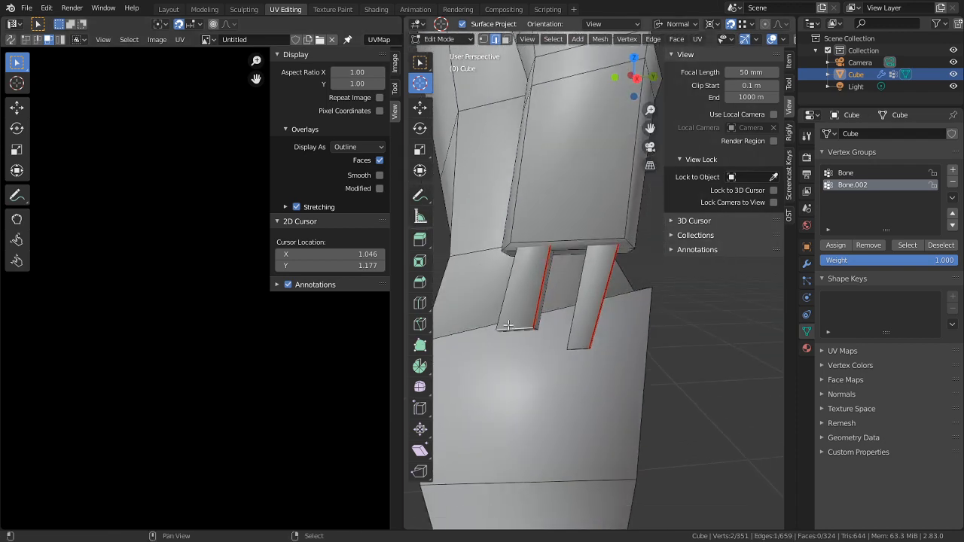
{"action": "left_click", "coordinate": [580, 346], "text": "shift"}
{"action": "key", "text": "ctrl+e"}
{"action": "left_click", "coordinate": [578, 344]}
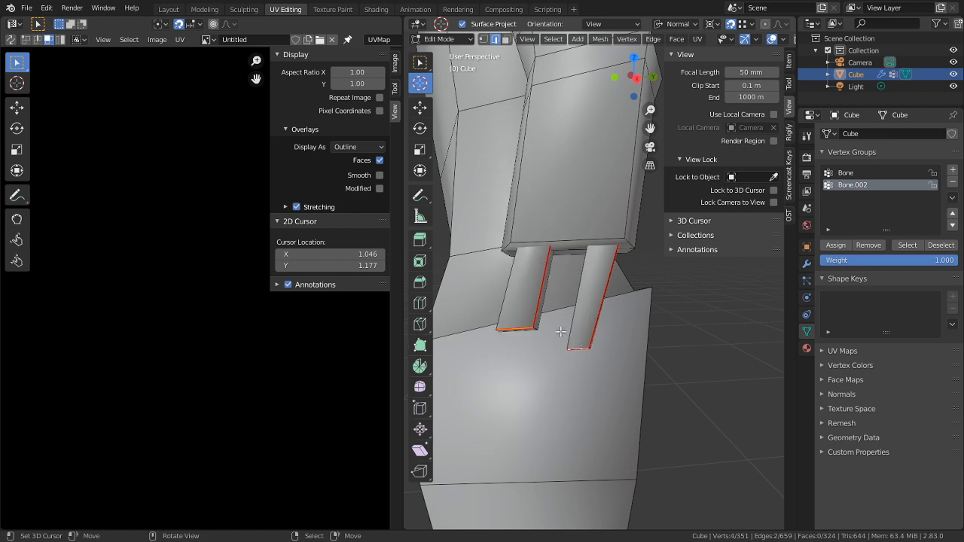
{"action": "key", "text": "l"}
{"action": "key", "text": "l"}
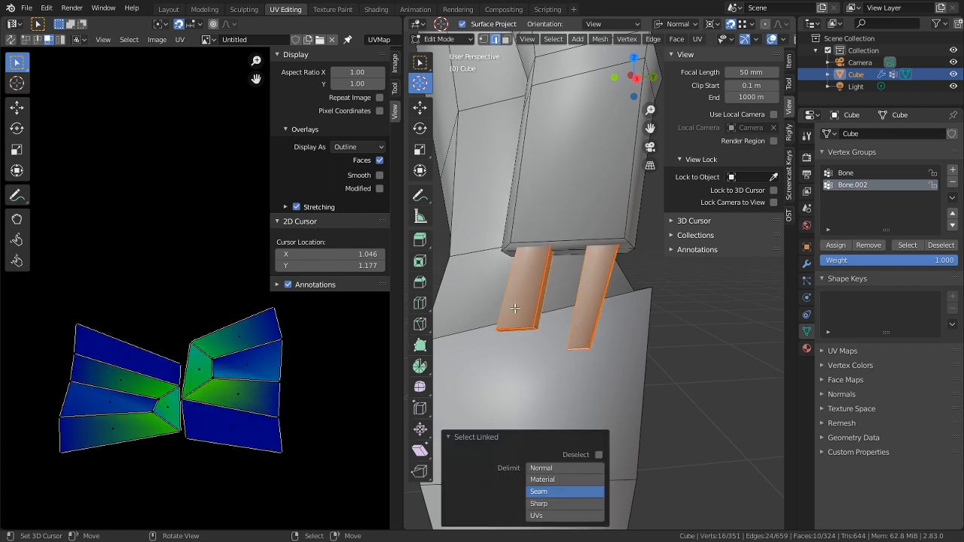
Add a second end-face edge on each narrow block to the seams and reselect both blocks to compare their UV islands
{"action": "middle_click_drag", "start_coordinate": [595, 366], "coordinate": [576, 310]}
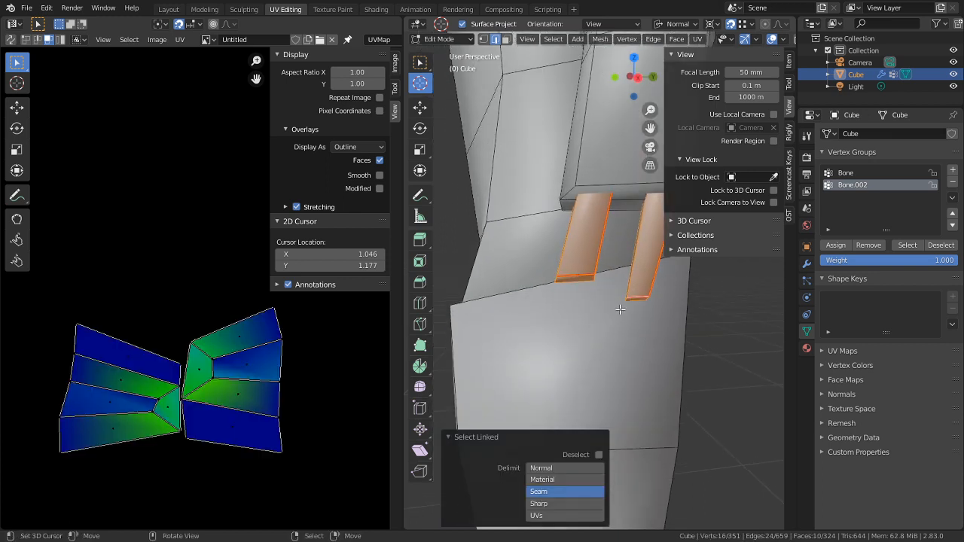
{"action": "key", "text": "KP_Decimal"}
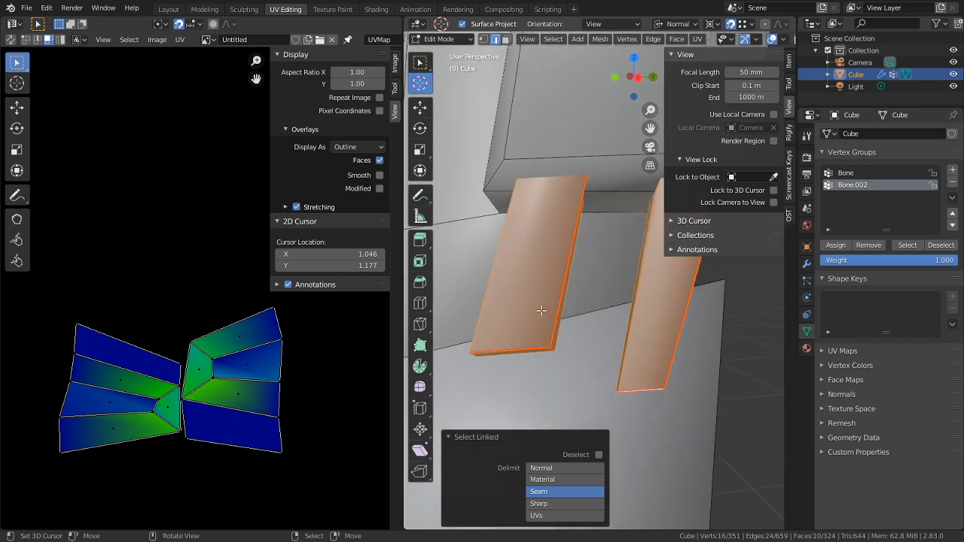
{"action": "middle_click_drag", "start_coordinate": [542, 310], "coordinate": [627, 263]}
{"action": "scroll", "coordinate": [645, 331], "scroll_direction": "down", "scroll_amount": 1}
{"action": "right_click", "coordinate": [619, 364]}
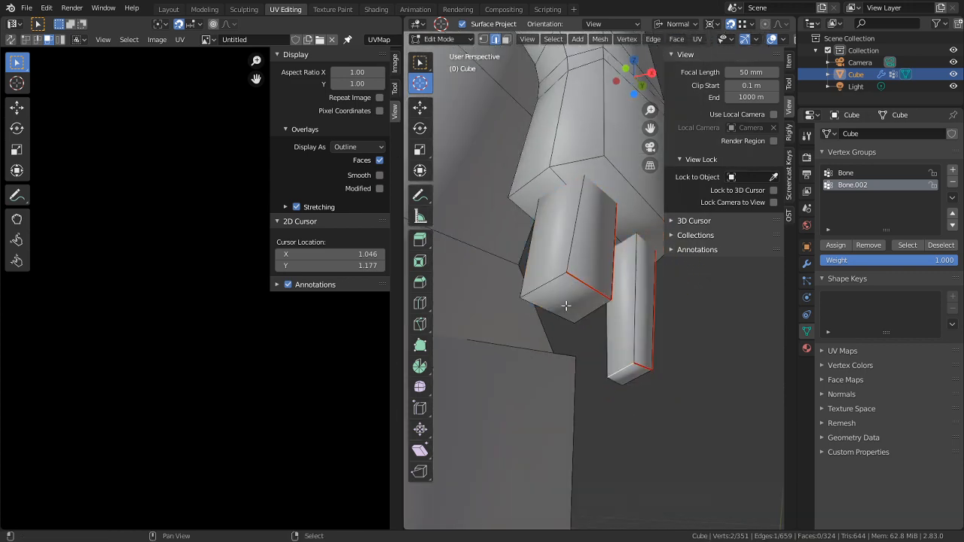
{"action": "right_click", "coordinate": [540, 280], "text": "shift"}
{"action": "key", "text": "ctrl+e"}
{"action": "left_click", "coordinate": [542, 278]}
{"action": "key", "text": "l"}
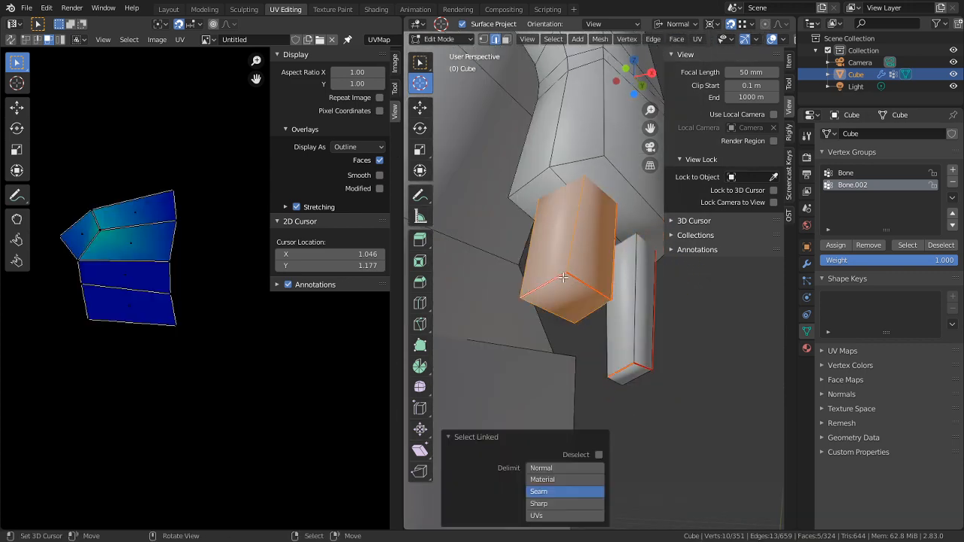
{"action": "key", "text": "l"}
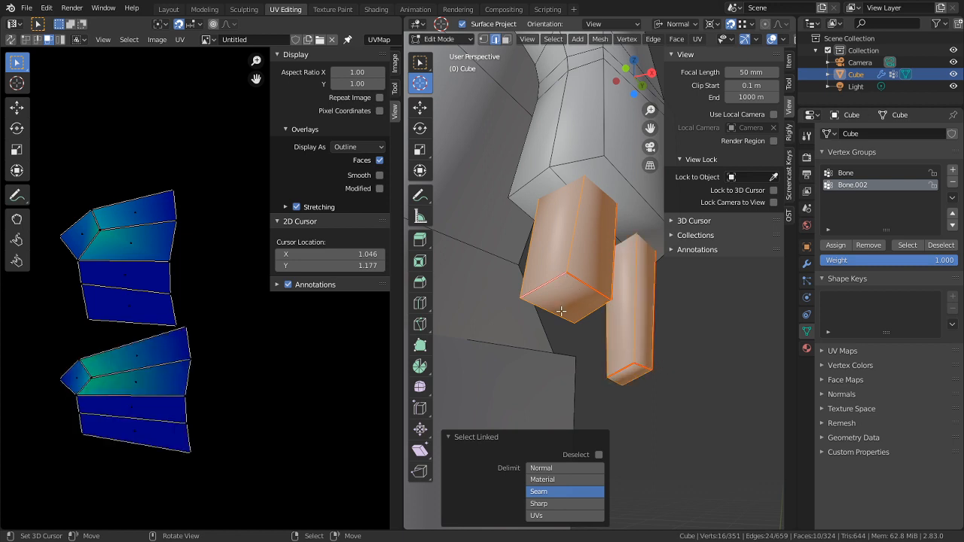
Mark a third end-face edge on each narrow block as a seam so the end faces fold out, and select both blocks
{"action": "right_click", "coordinate": [618, 332]}
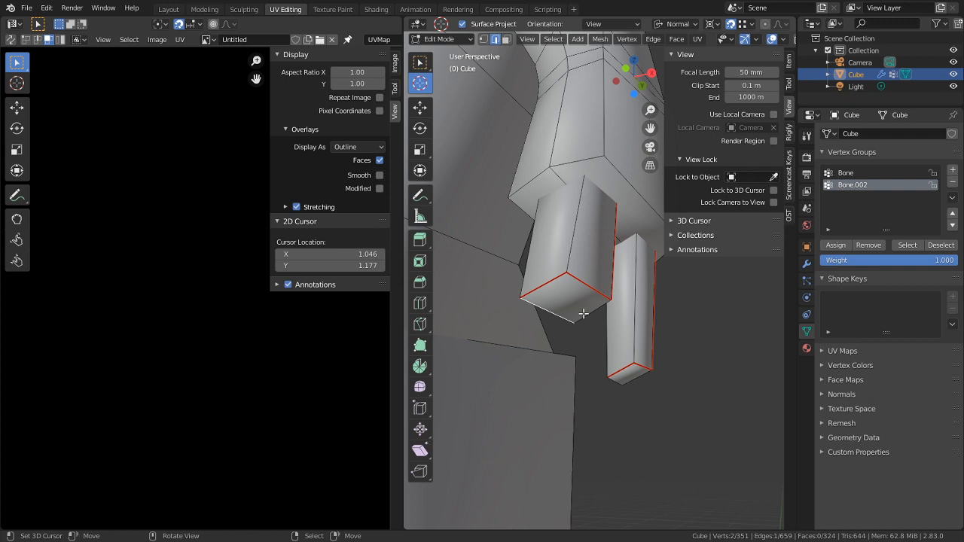
{"action": "right_click", "coordinate": [613, 382], "text": "shift"}
{"action": "key", "text": "ctrl+e"}
{"action": "left_click", "coordinate": [619, 376]}
{"action": "key", "text": "l"}
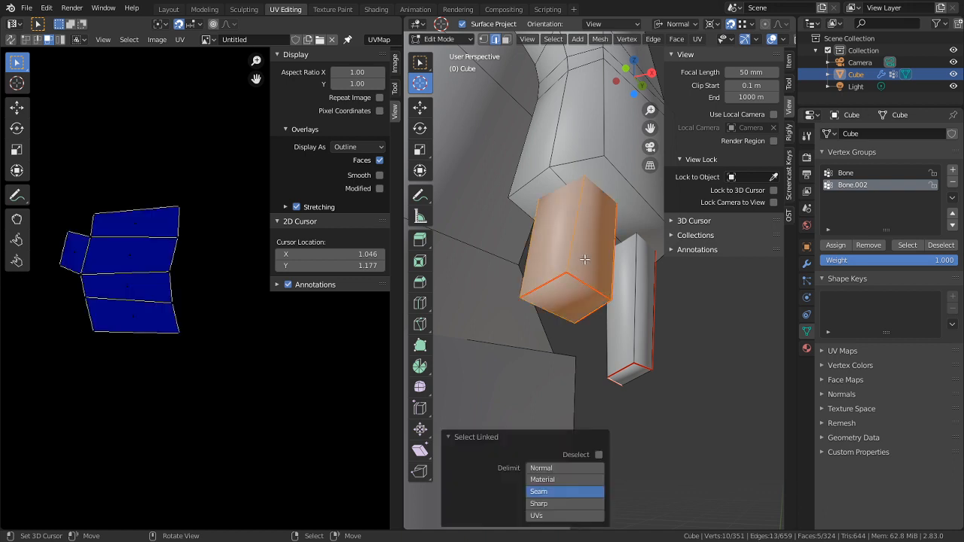
{"action": "key", "text": "l"}
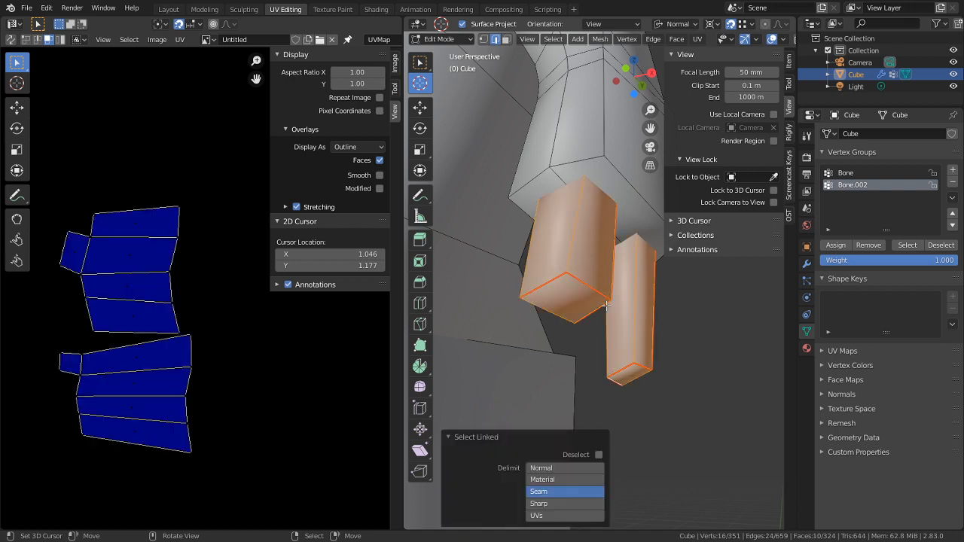
Shift the end-face seam in the narrower block's UV island so the end face attaches to the second lengthwise strip
{"action": "left_click", "coordinate": [84, 379]}
{"action": "key", "text": "2"}
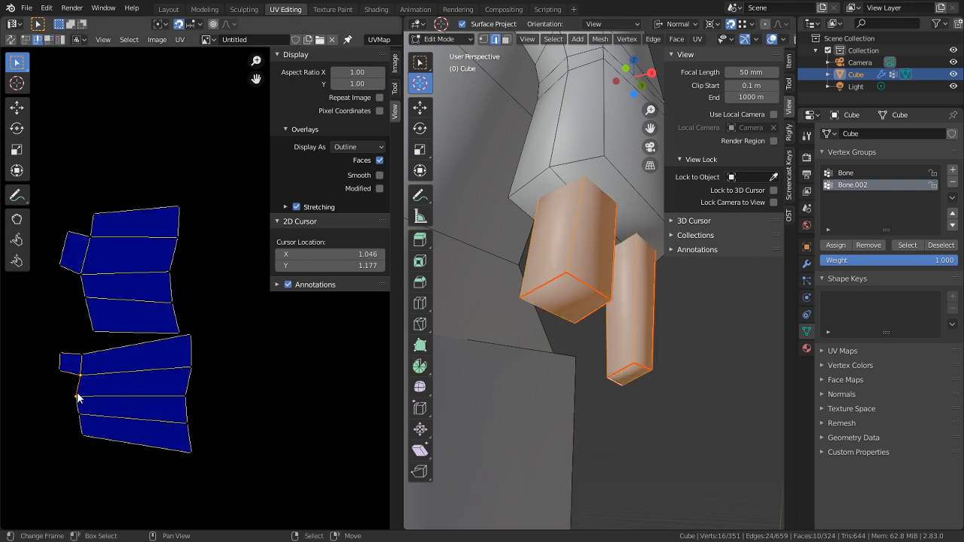
{"action": "right_click", "coordinate": [77, 397]}
{"action": "left_click", "coordinate": [79, 407]}
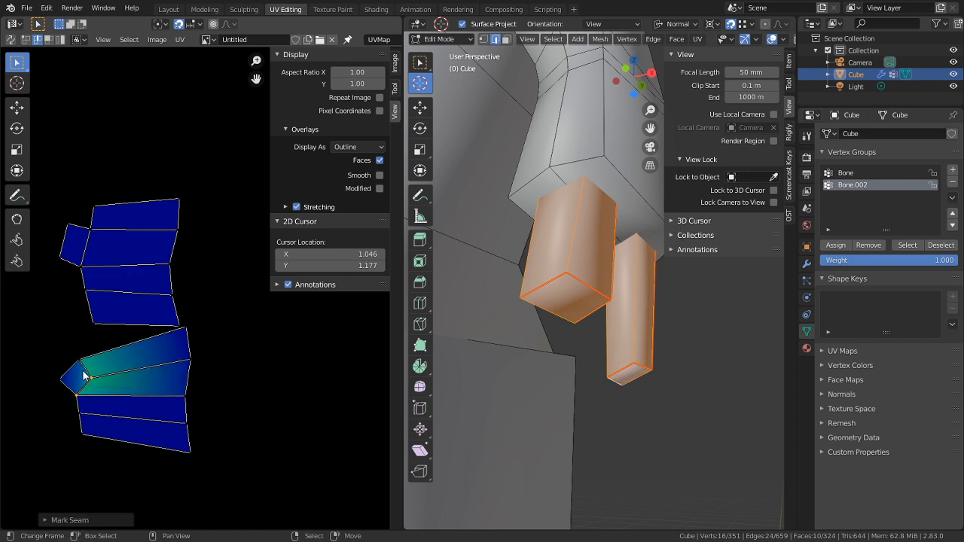
{"action": "right_click", "coordinate": [84, 376]}
{"action": "left_click", "coordinate": [83, 354]}
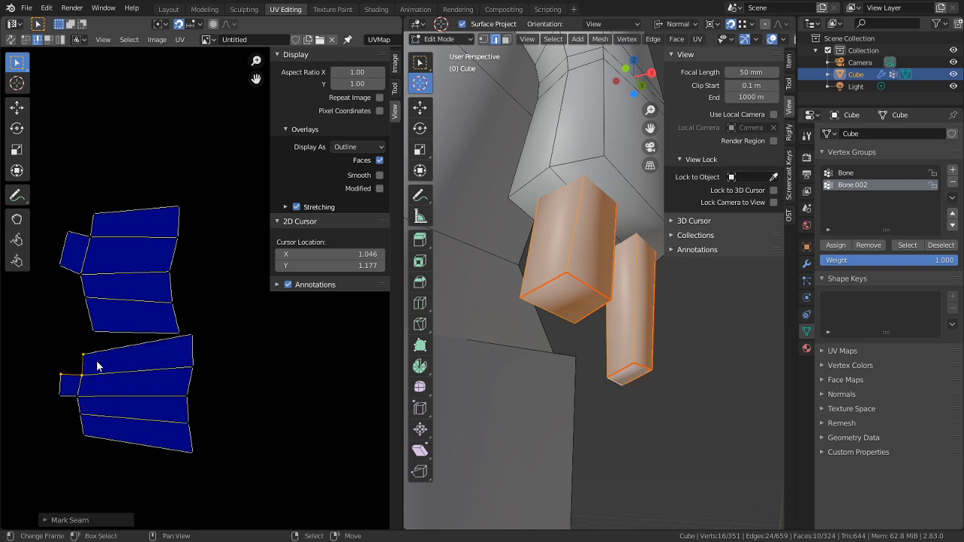
Examine the arms, hips, legs and opposite hand for areas that still need seams
{"action": "scroll", "coordinate": [149, 363], "scroll_direction": "down", "scroll_amount": 4}
{"action": "scroll", "coordinate": [501, 322], "scroll_direction": "down", "scroll_amount": 3}
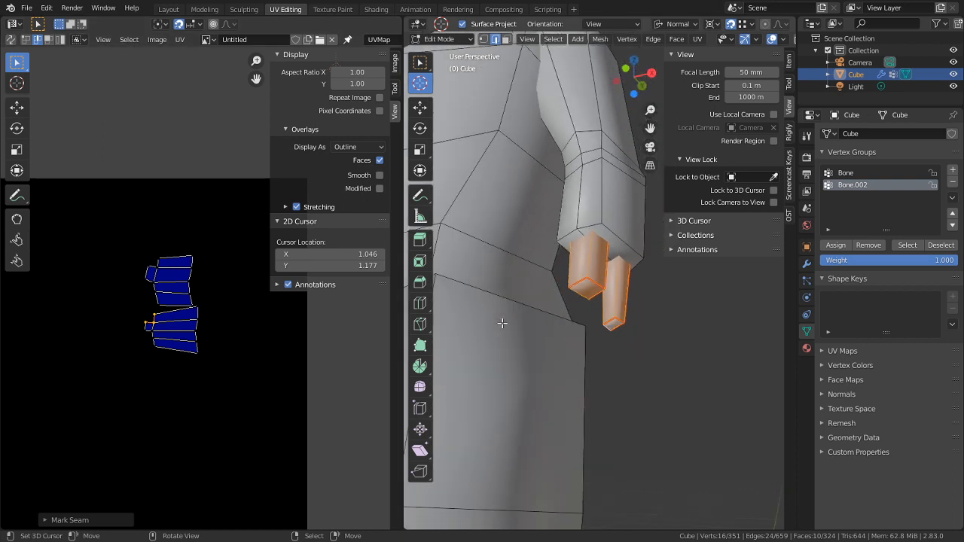
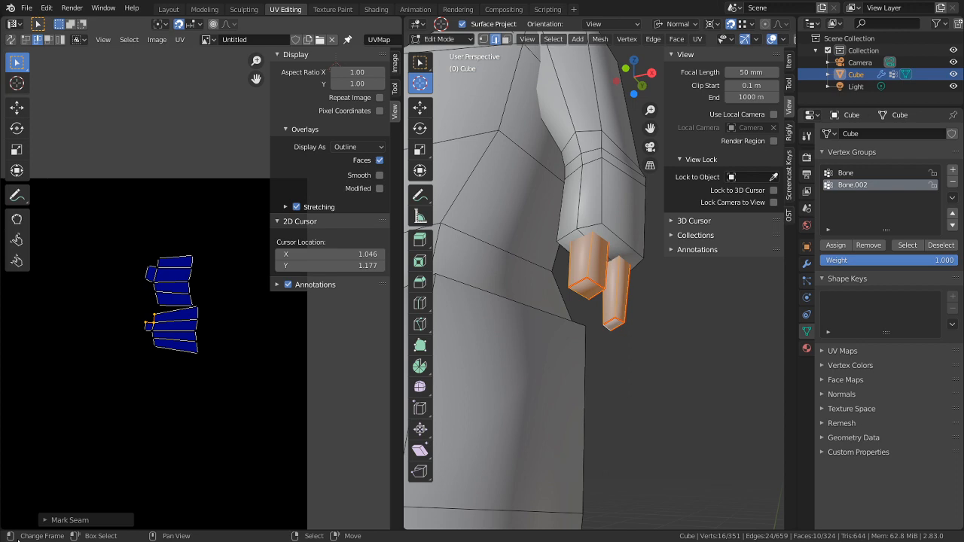
{"action": "scroll", "coordinate": [595, 454], "scroll_direction": "down", "scroll_amount": 5}
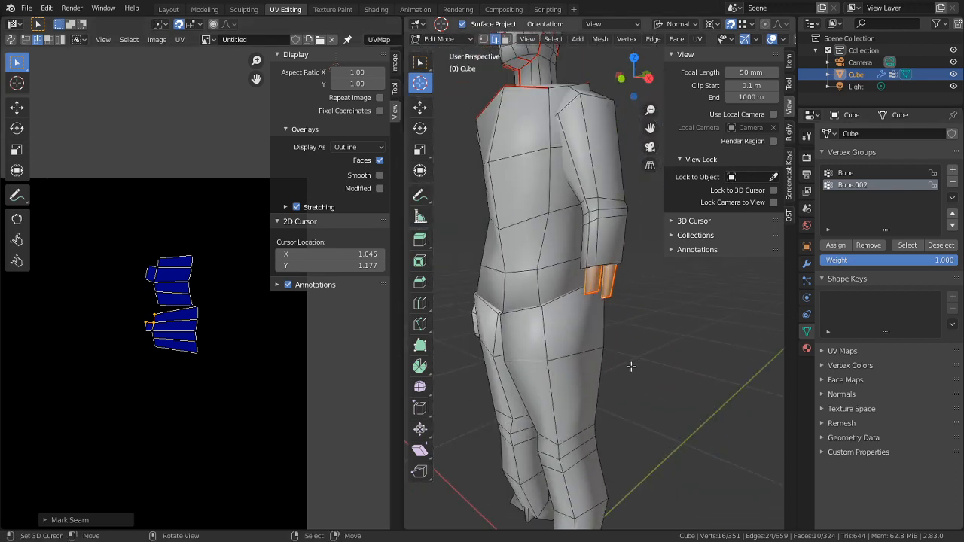
{"action": "middle_click_drag", "start_coordinate": [612, 347], "coordinate": [687, 346]}
{"action": "middle_click_drag", "start_coordinate": [471, 330], "coordinate": [540, 322], "text": "shift"}
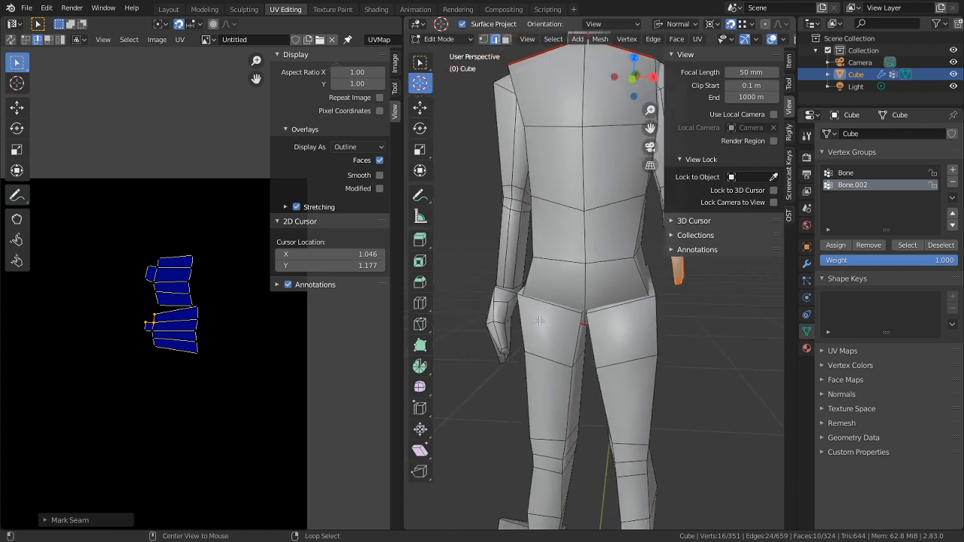
{"action": "middle_click", "coordinate": [495, 313], "text": "alt"}
{"action": "scroll", "coordinate": [504, 318], "scroll_direction": "up", "scroll_amount": 4}
{"action": "middle_click_drag", "start_coordinate": [625, 336], "coordinate": [590, 313]}
{"action": "scroll", "coordinate": [590, 313], "scroll_direction": "down", "scroll_amount": 4}
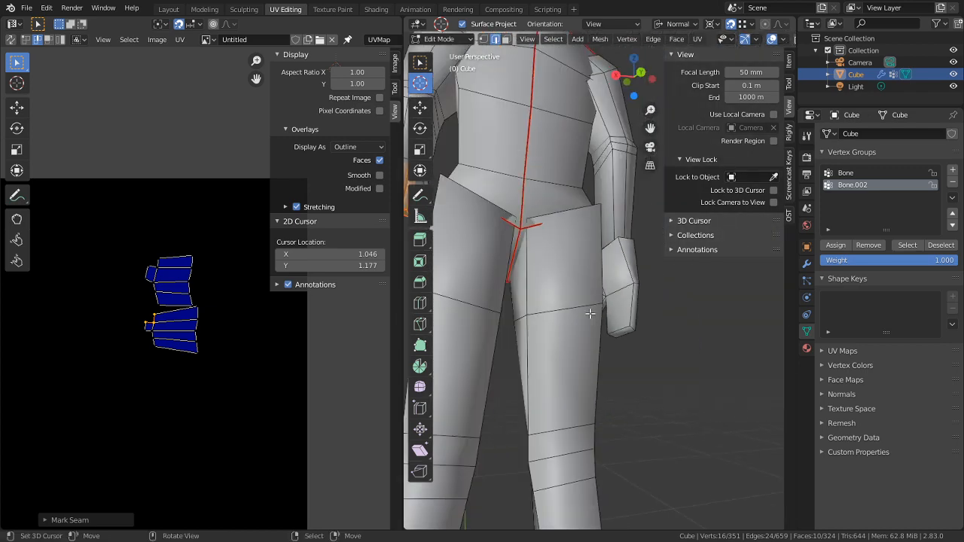
Select the small separate block at the ankle along with the already selected blocks and hide all other geometry
{"action": "middle_click_drag", "start_coordinate": [619, 357], "coordinate": [634, 179], "text": "shift"}
{"action": "middle_click_drag", "start_coordinate": [576, 404], "coordinate": [572, 260], "text": "shift"}
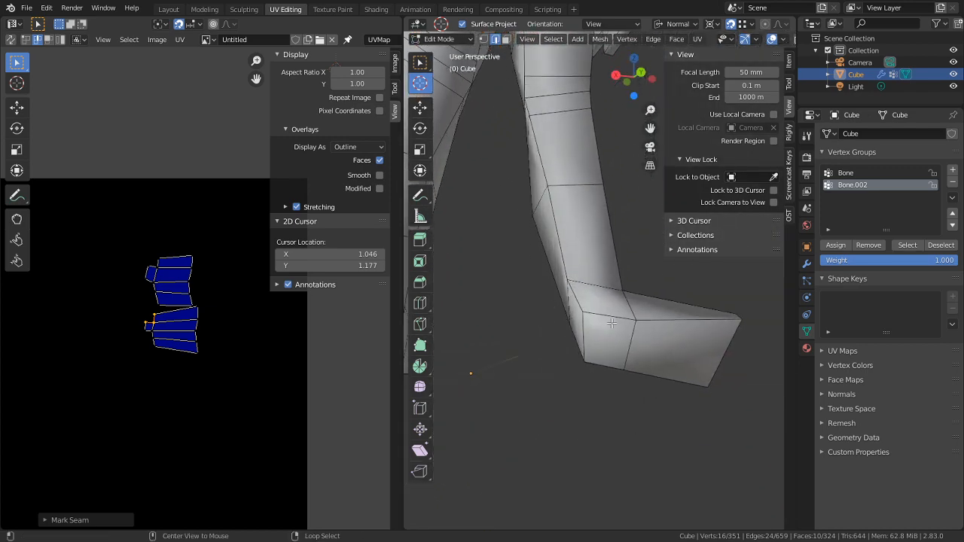
{"action": "middle_click_drag", "start_coordinate": [611, 322], "coordinate": [518, 255]}
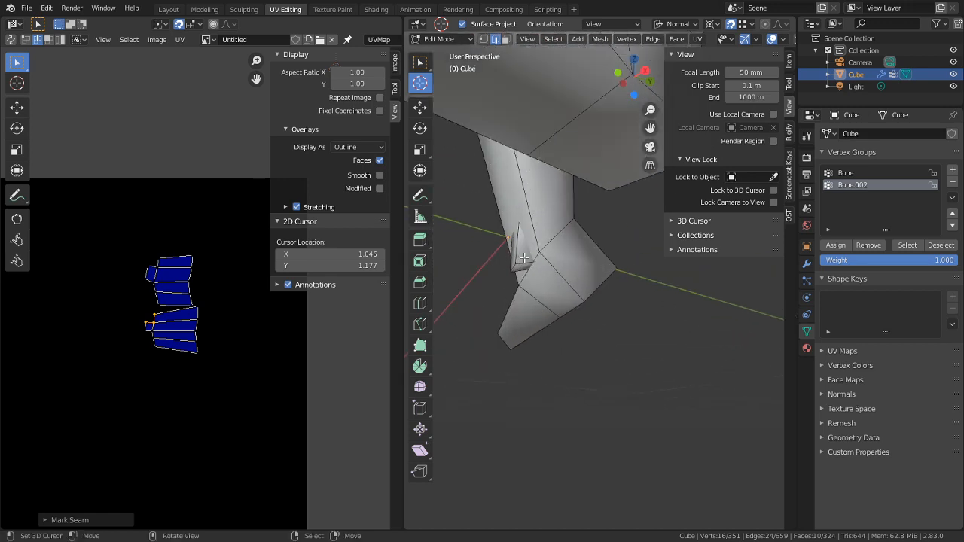
{"action": "key", "text": "l"}
{"action": "key", "text": "shift+h"}
{"action": "middle_click_drag", "start_coordinate": [545, 293], "coordinate": [567, 328]}
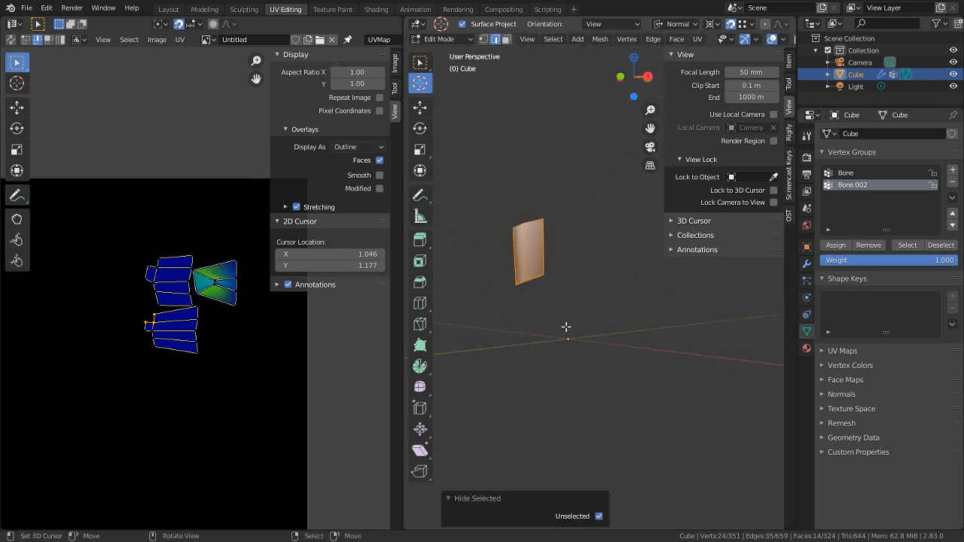
{"action": "scroll", "coordinate": [568, 328], "scroll_direction": "up", "scroll_amount": 2}
Mark a lengthwise edge and an adjoining end-face edge of the ankle block's UV island as seams
{"action": "right_click", "coordinate": [221, 298]}
{"action": "scroll", "coordinate": [228, 292], "scroll_direction": "up", "scroll_amount": 2}
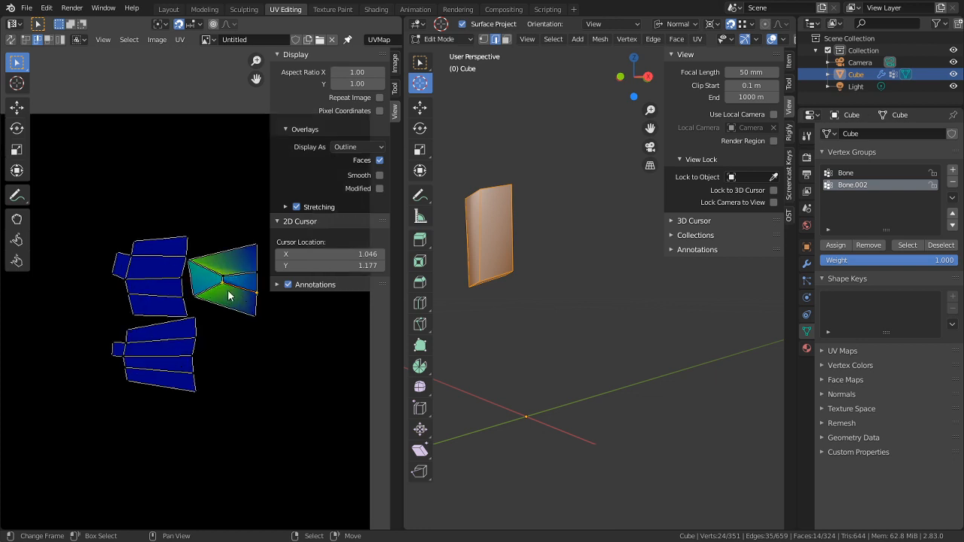
{"action": "key", "text": "ctrl+e"}
{"action": "scroll", "coordinate": [227, 297], "scroll_direction": "down", "scroll_amount": 2}
{"action": "scroll", "coordinate": [151, 375], "scroll_direction": "down", "scroll_amount": 1}
{"action": "middle_click_drag", "start_coordinate": [157, 378], "coordinate": [230, 314]}
{"action": "right_click", "coordinate": [161, 366]}
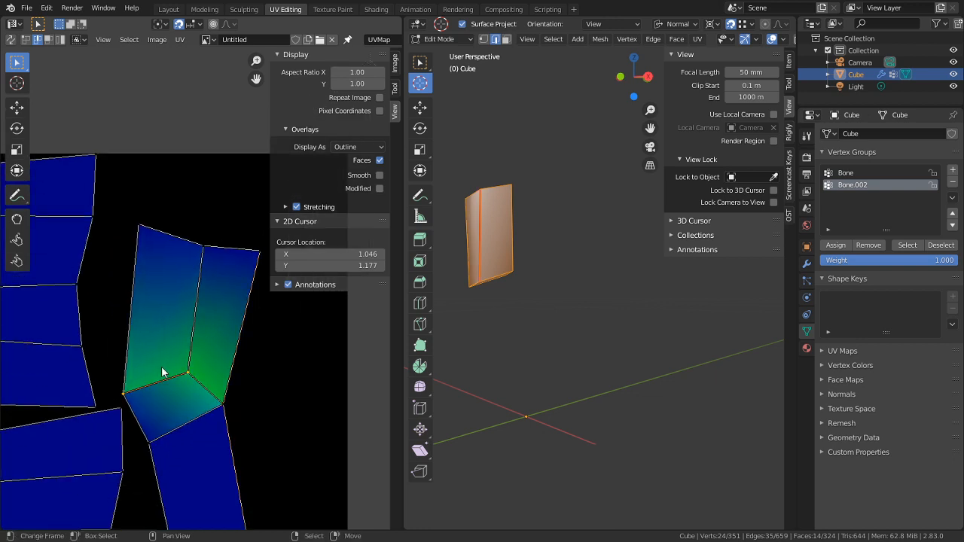
{"action": "key", "text": "ctrl+e"}
{"action": "left_click", "coordinate": [161, 368]}
Clear the lengthwise seam on the ankle block and mark another end-face edge as a seam so the end face folds out
{"action": "scroll", "coordinate": [143, 373], "scroll_direction": "down", "scroll_amount": 3}
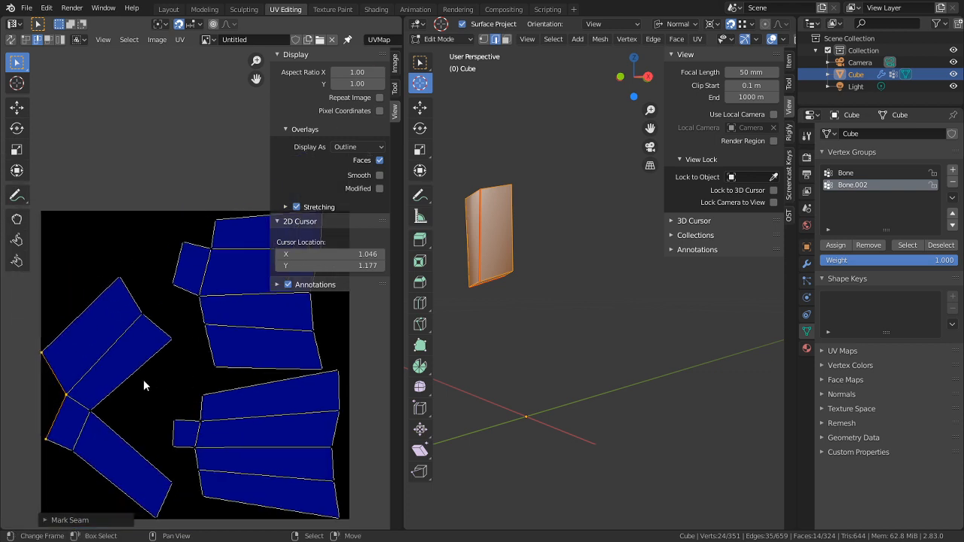
{"action": "key", "text": "ctrl+e"}
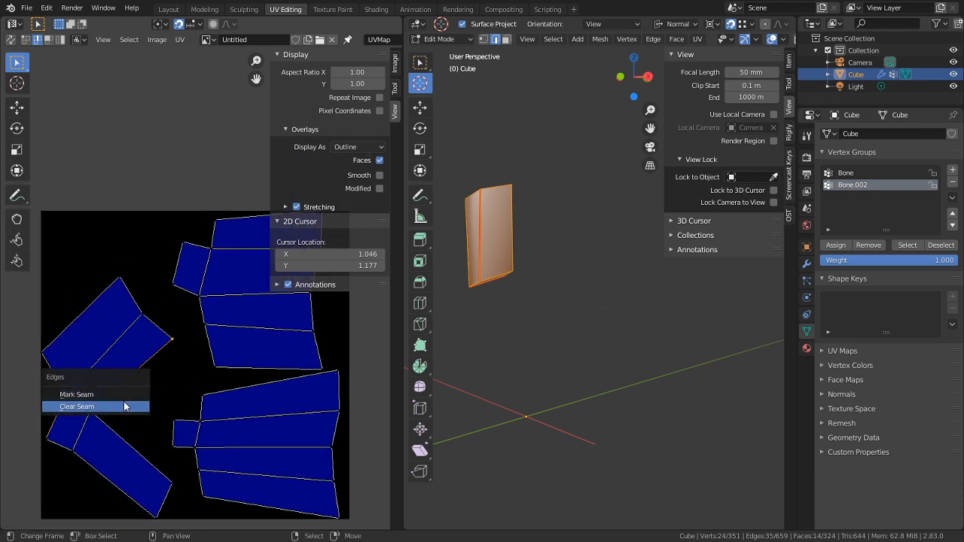
{"action": "left_click", "coordinate": [120, 406]}
{"action": "left_click", "coordinate": [229, 331]}
{"action": "key", "text": "ctrl+e"}
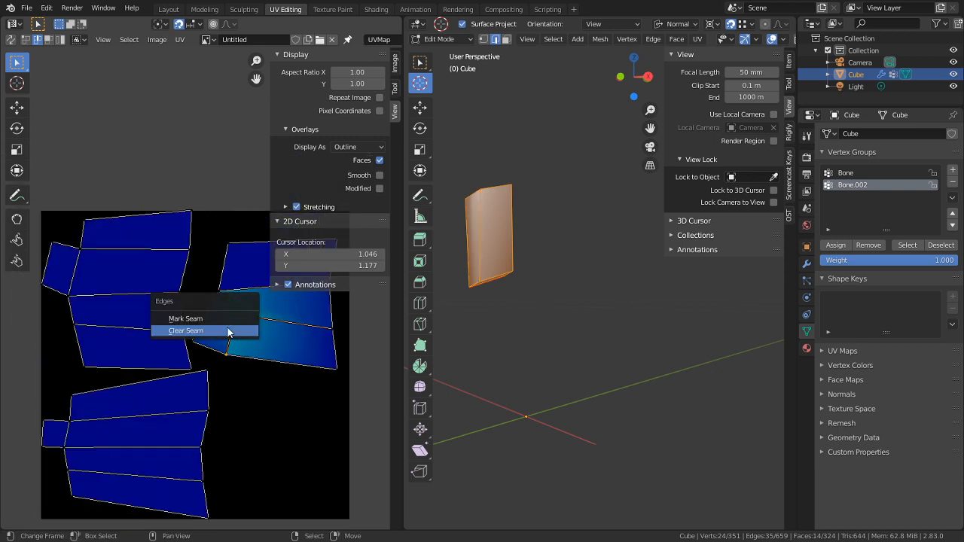
{"action": "left_click", "coordinate": [224, 323]}
{"action": "scroll", "coordinate": [235, 357], "scroll_direction": "down", "scroll_amount": 1}
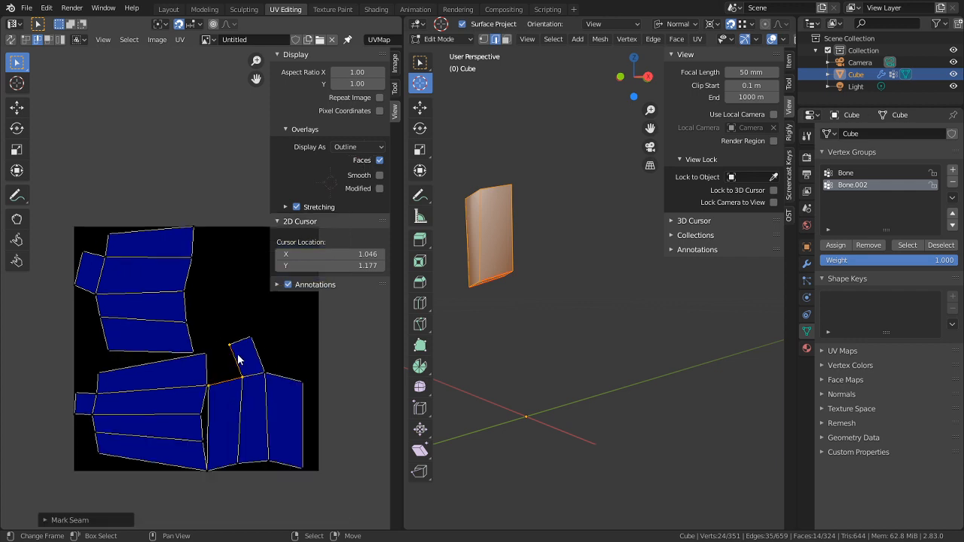
Reveal the hidden geometry and unwrap the whole body with the Angle Based method, leaving nothing selected
{"action": "key", "text": "alt+h"}
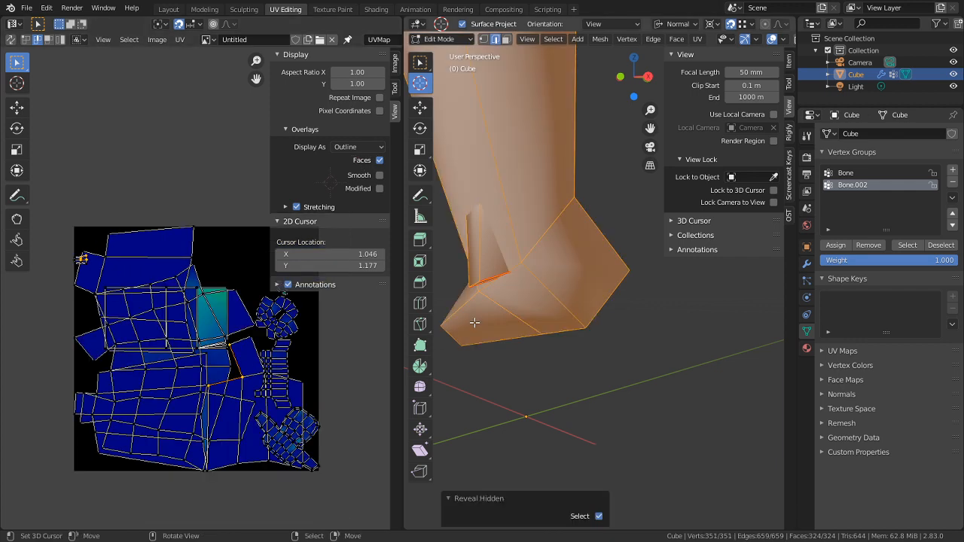
{"action": "scroll", "coordinate": [474, 323], "scroll_direction": "down", "scroll_amount": 5}
{"action": "scroll", "coordinate": [476, 323], "scroll_direction": "down", "scroll_amount": 4}
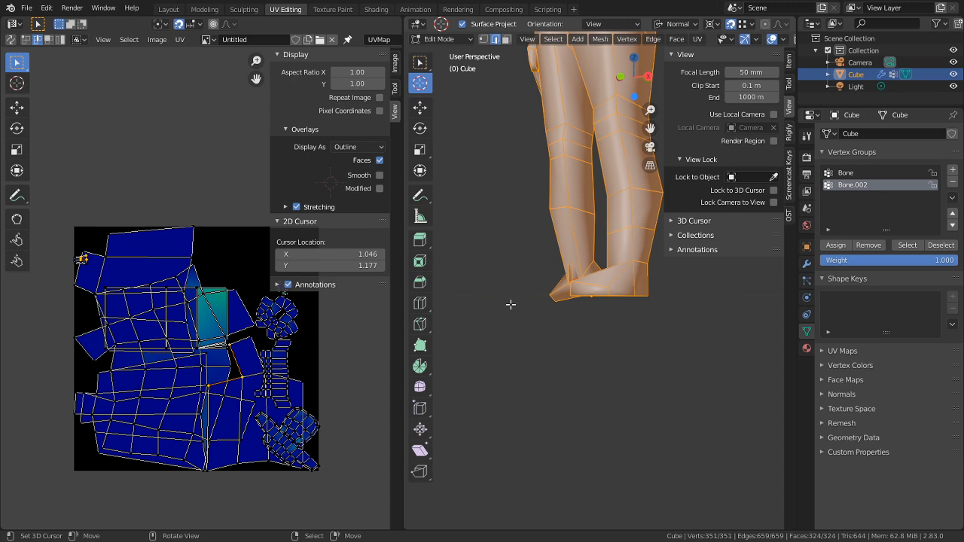
{"action": "key", "text": "u"}
{"action": "left_click", "coordinate": [511, 304]}
{"action": "middle_click_drag", "start_coordinate": [672, 275], "coordinate": [555, 461]}
{"action": "scroll", "coordinate": [597, 303], "scroll_direction": "down", "scroll_amount": 3}
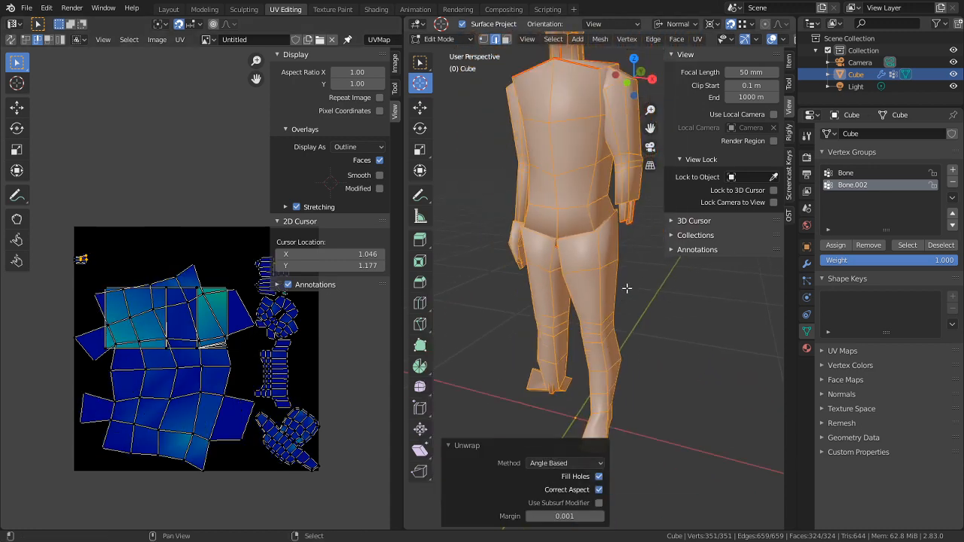
{"action": "middle_click_drag", "start_coordinate": [627, 287], "coordinate": [641, 379]}
{"action": "key", "text": "alt+a"}
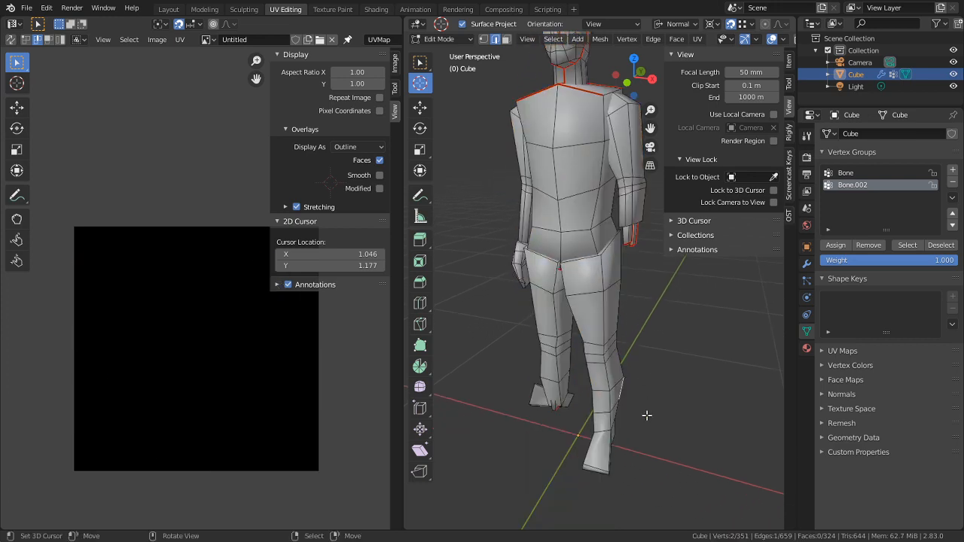
Select the flat foot's faces and try rotating them in the right side view
{"action": "middle_click_drag", "start_coordinate": [646, 415], "coordinate": [705, 370]}
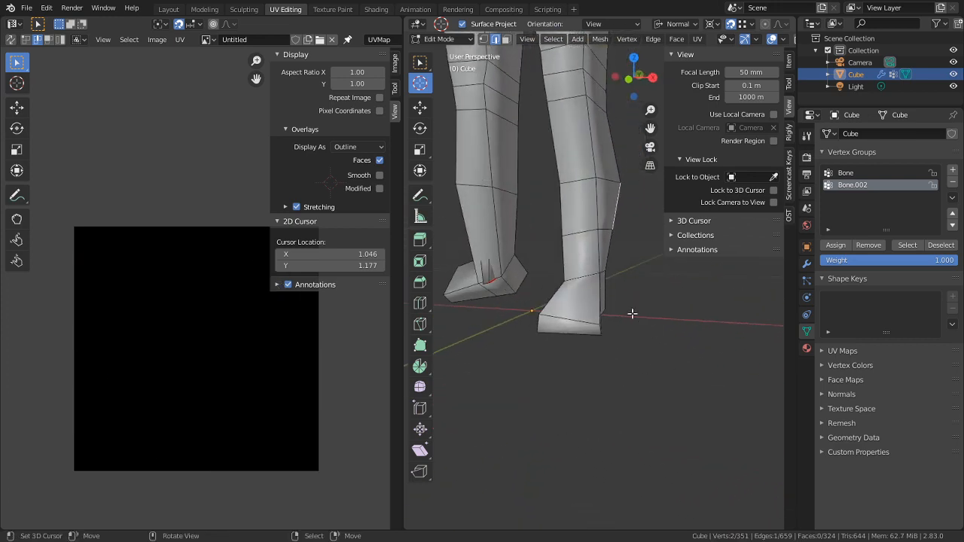
{"action": "scroll", "coordinate": [654, 321], "scroll_direction": "up", "scroll_amount": 3}
{"action": "middle_click_drag", "start_coordinate": [655, 321], "coordinate": [528, 324]}
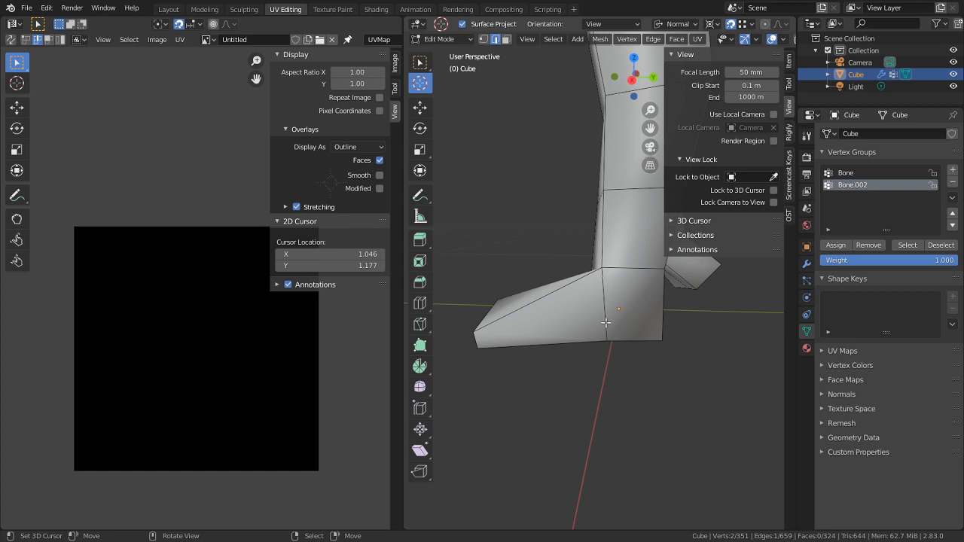
{"action": "middle_click_drag", "start_coordinate": [606, 322], "coordinate": [618, 250]}
{"action": "left_click", "coordinate": [638, 316], "text": "alt"}
{"action": "key", "text": "KP_3"}
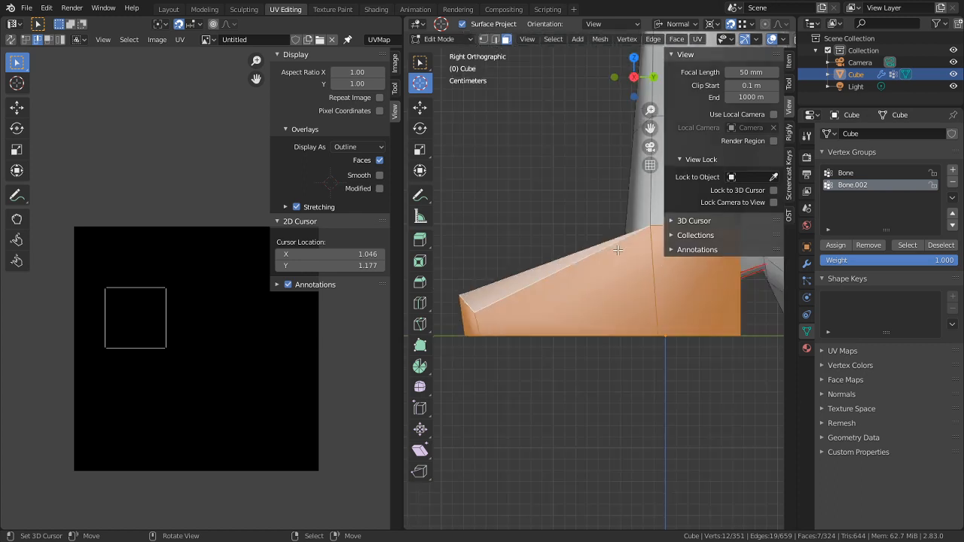
{"action": "key", "text": "r"}
{"action": "right_click", "coordinate": [618, 412]}
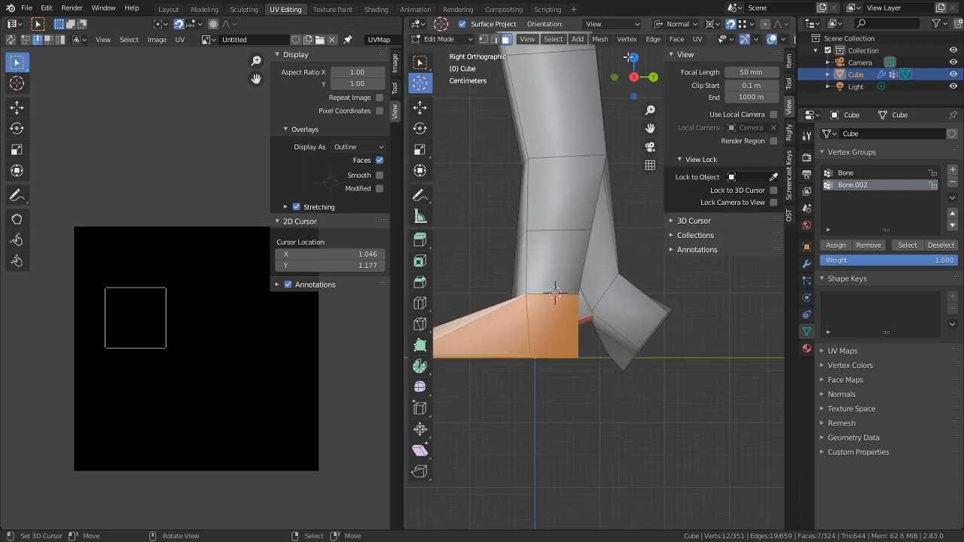
Test-rotate the foot around the 3D cursor at the ankle to check how the joint bends
{"action": "key", "text": "e"}
{"action": "right_click", "coordinate": [613, 283]}
{"action": "key", "text": "a"}
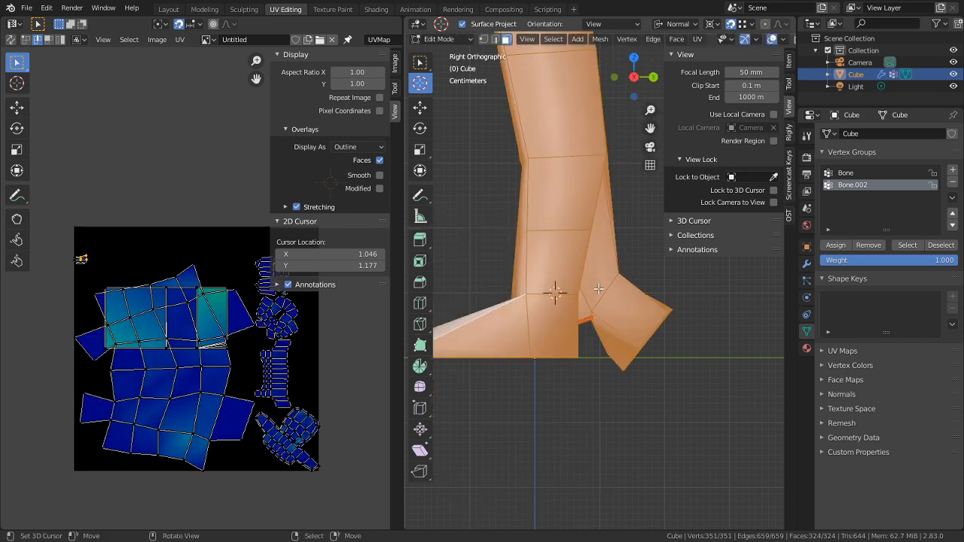
{"action": "key", "text": "ctrl+z"}
{"action": "key", "text": "r"}
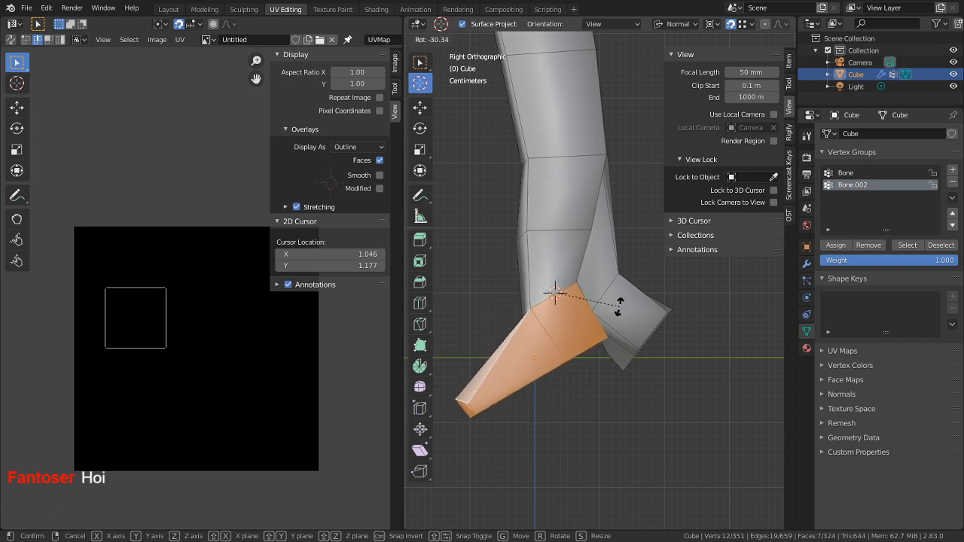
{"action": "key", "text": "Escape"}
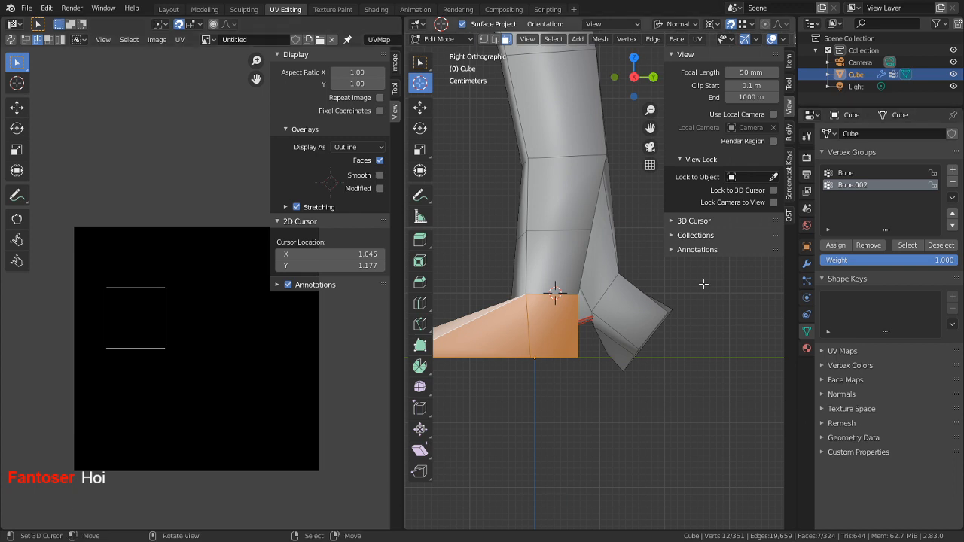
{"action": "key", "text": "r"}
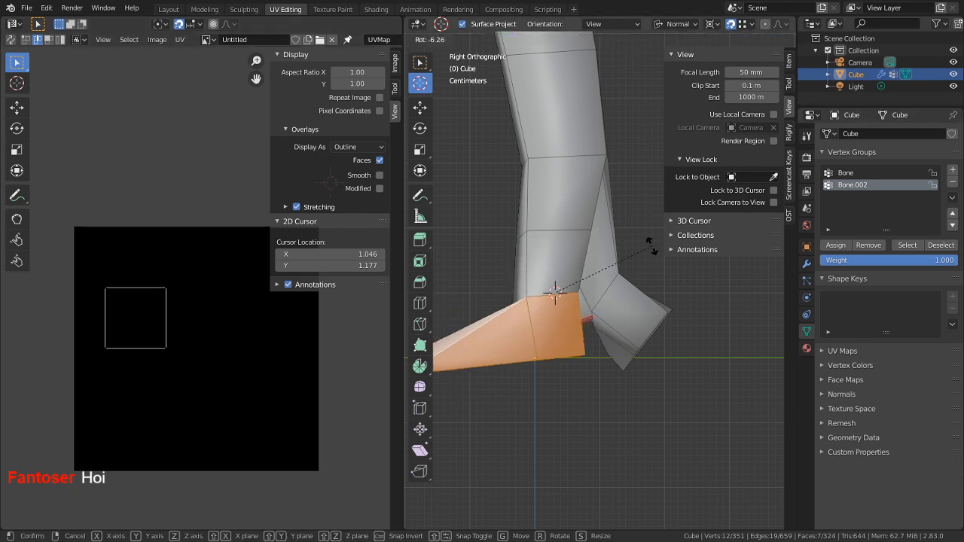
{"action": "key", "text": "Escape"}
Try to bevel the horizontal edge across the back of the ankle
{"action": "middle_click_drag", "start_coordinate": [602, 283], "coordinate": [580, 299]}
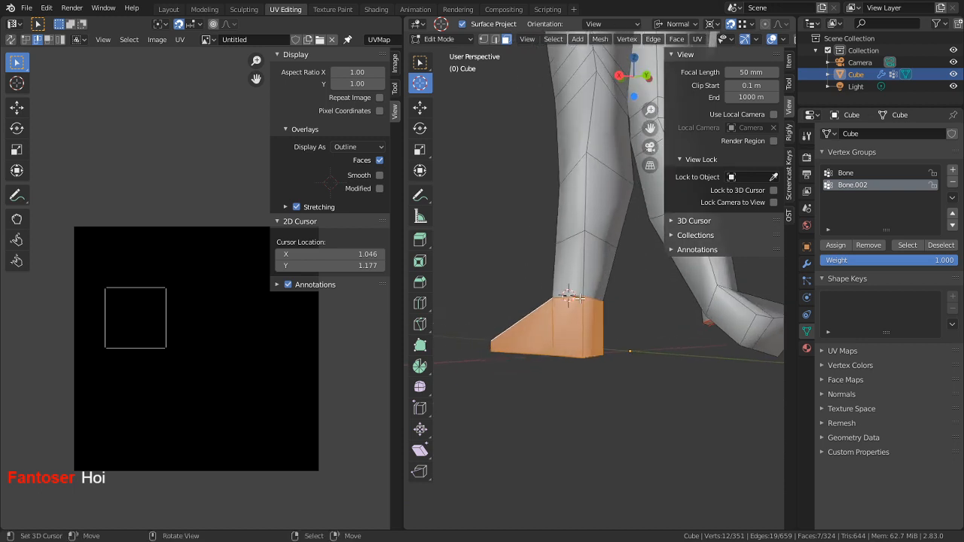
{"action": "right_click", "coordinate": [590, 298]}
{"action": "key", "text": "2"}
{"action": "right_click", "coordinate": [593, 299]}
{"action": "key", "text": "ctrl+v"}
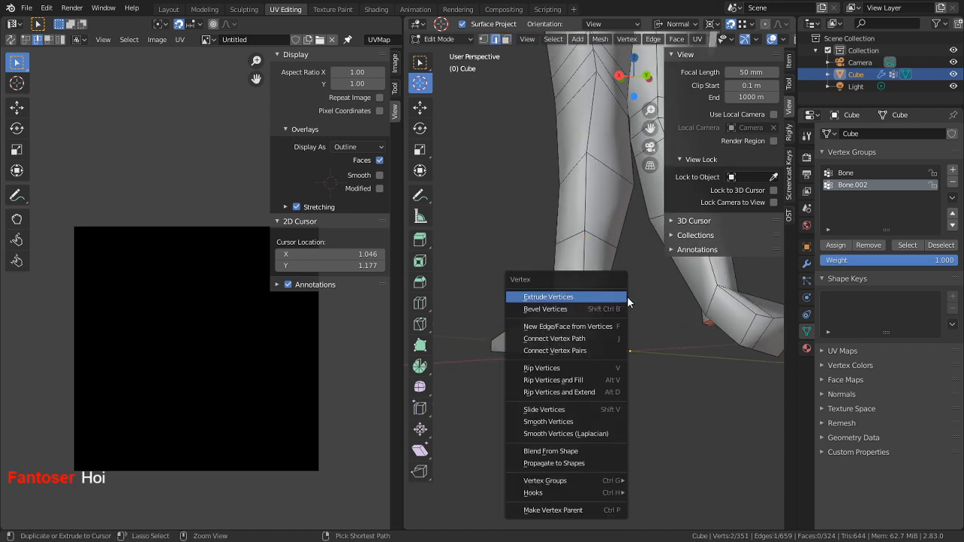
{"action": "key", "text": "Escape"}
{"action": "key", "text": "ctrl+b"}
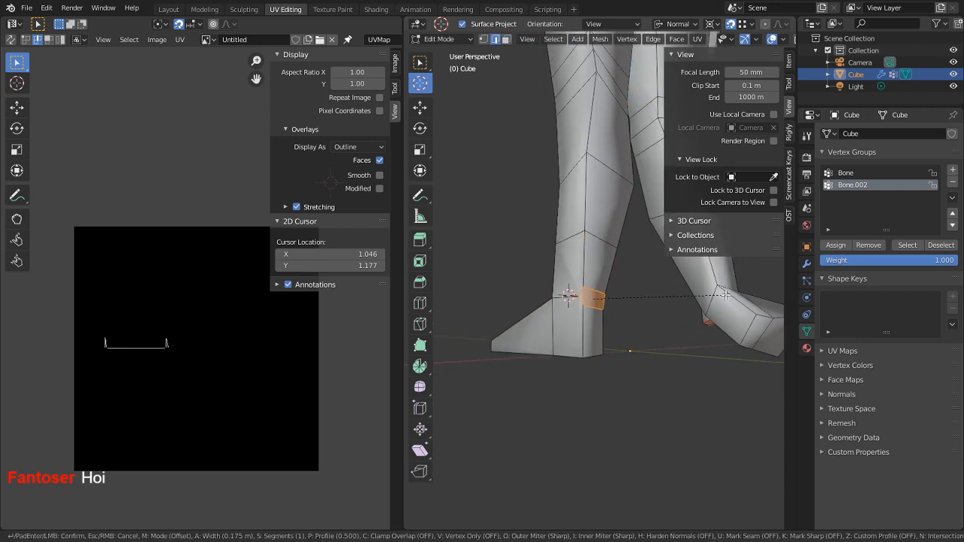
{"action": "left_click", "coordinate": [789, 295]}
{"action": "key", "text": "Tab"}
{"action": "middle_click_drag", "start_coordinate": [714, 309], "coordinate": [688, 327]}
{"action": "key", "text": "ctrl+z"}
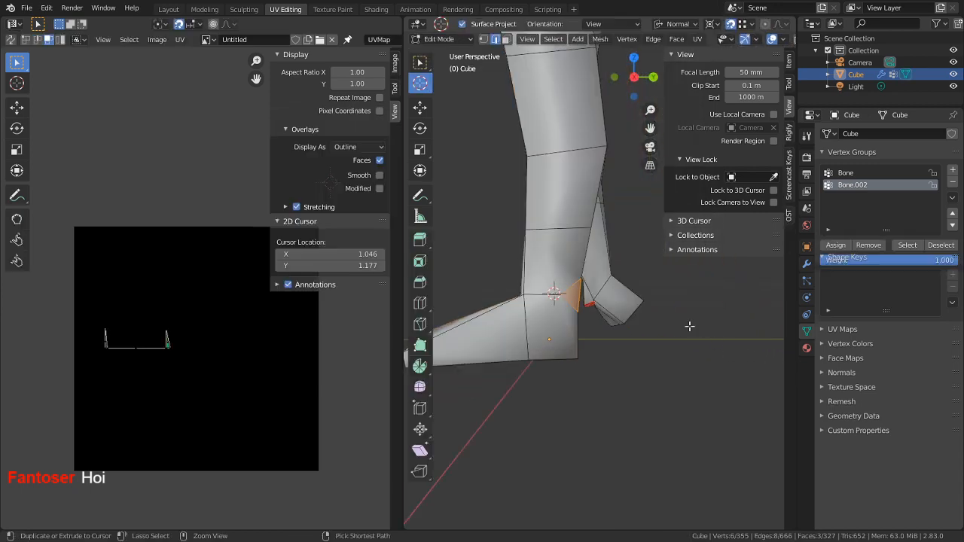
{"action": "key", "text": "ctrl+z"}
Try sliding the edge across the back of the ankle up the leg with an Edge Slide factor of -0.400
{"action": "middle_click_drag", "start_coordinate": [637, 305], "coordinate": [559, 300]}
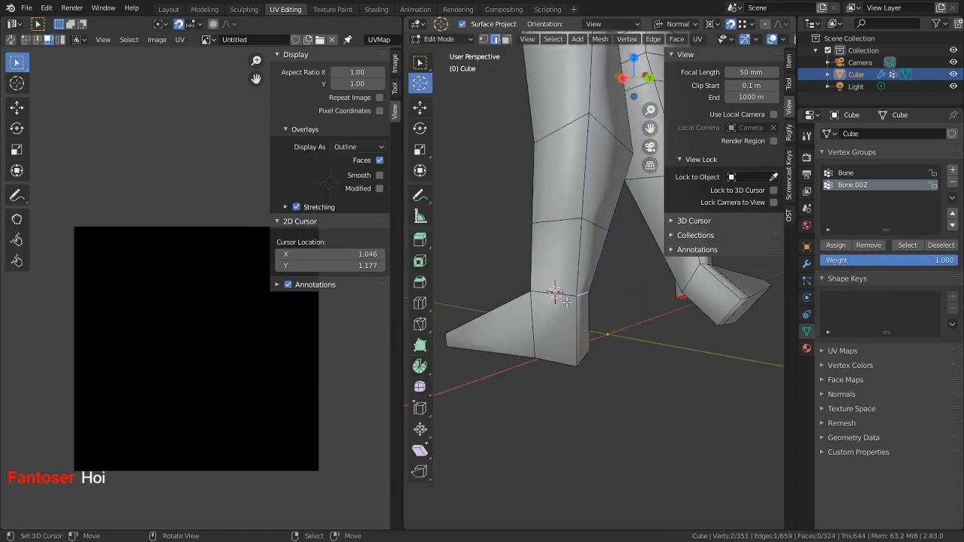
{"action": "key", "text": "g"}
{"action": "right_click", "coordinate": [653, 305]}
{"action": "key", "text": "g"}
{"action": "key", "text": "g"}
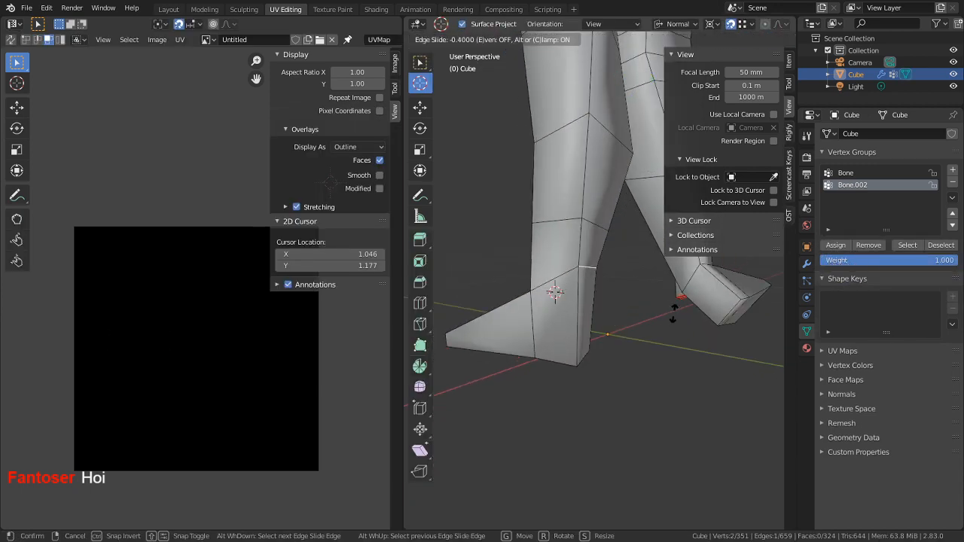
{"action": "left_click", "coordinate": [674, 313]}
{"action": "middle_click_drag", "start_coordinate": [617, 319], "coordinate": [592, 294]}
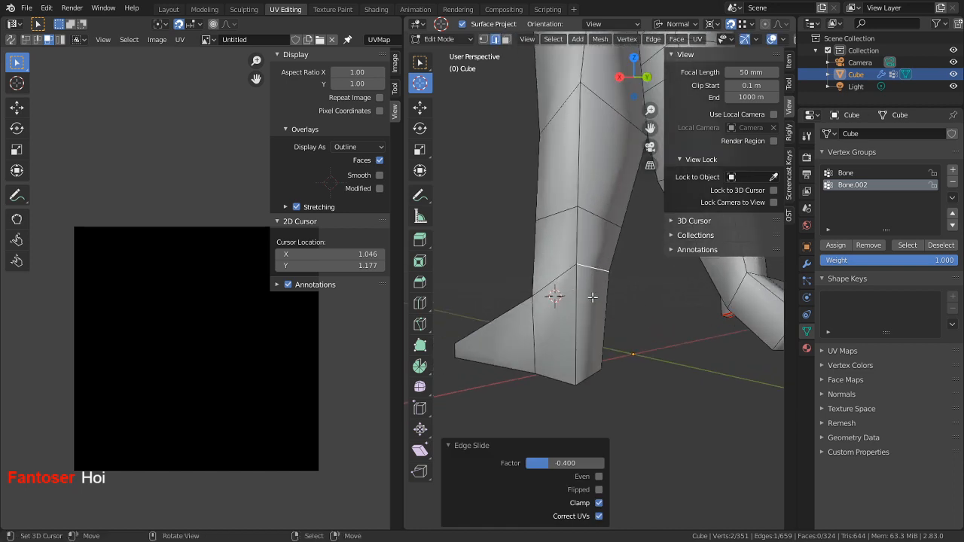
Try to subdivide the two vertical edges at the back of the heel to add a horizontal edge between them
{"action": "key", "text": "ctrl+r"}
{"action": "right_click", "coordinate": [599, 324]}
{"action": "right_click", "coordinate": [577, 323]}
{"action": "right_click", "coordinate": [607, 328], "text": "shift"}
{"action": "key", "text": "w"}
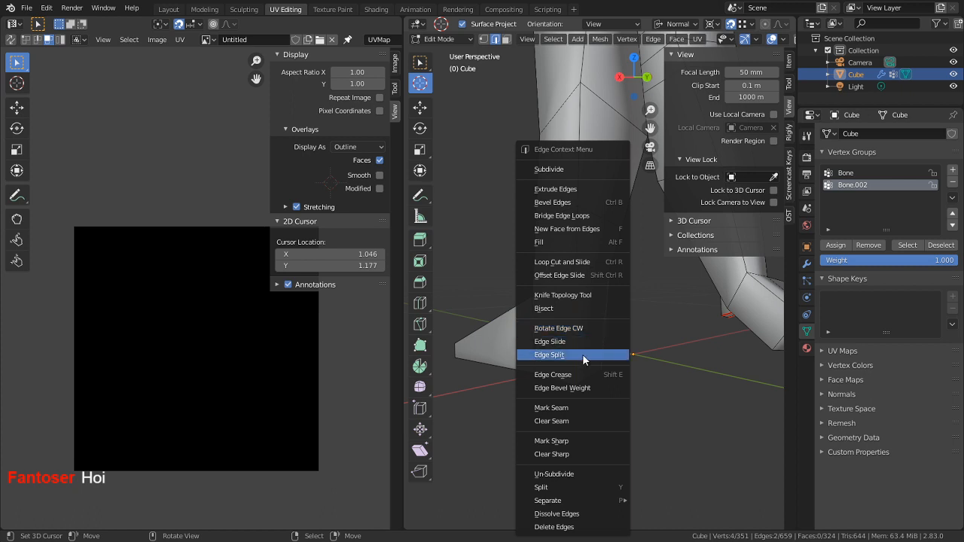
{"action": "key", "text": "Escape"}
{"action": "key", "text": "w"}
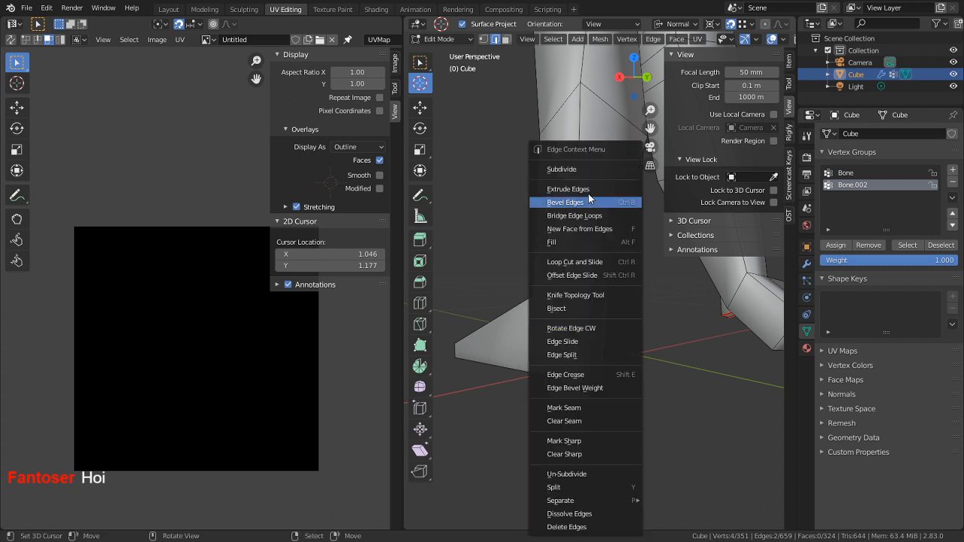
{"action": "left_click", "coordinate": [588, 170]}
{"action": "right_click", "coordinate": [558, 303]}
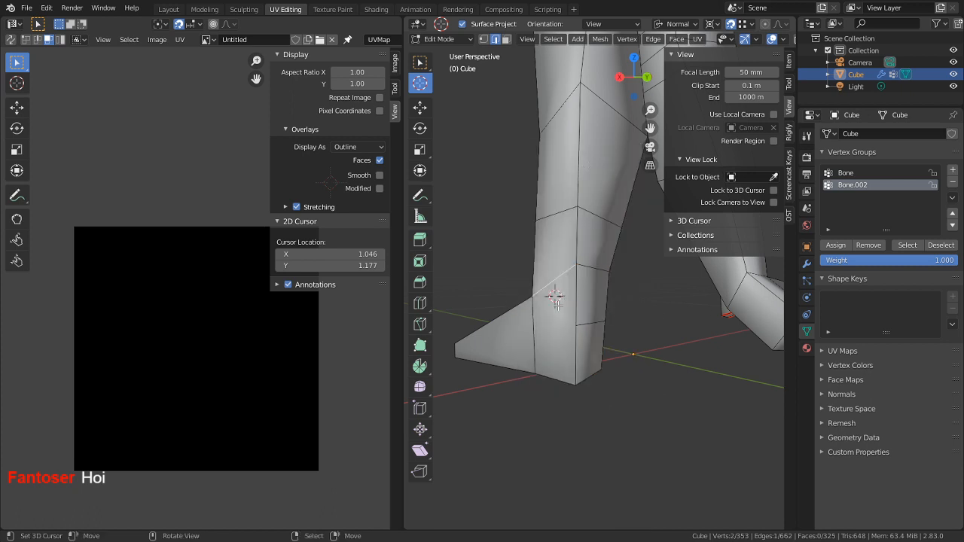
Examine the side face of the ankle beside the subdivided heel edges
{"action": "middle_click_drag", "start_coordinate": [530, 305], "coordinate": [558, 314]}
{"action": "key", "text": "1"}
{"action": "right_click", "coordinate": [512, 299]}
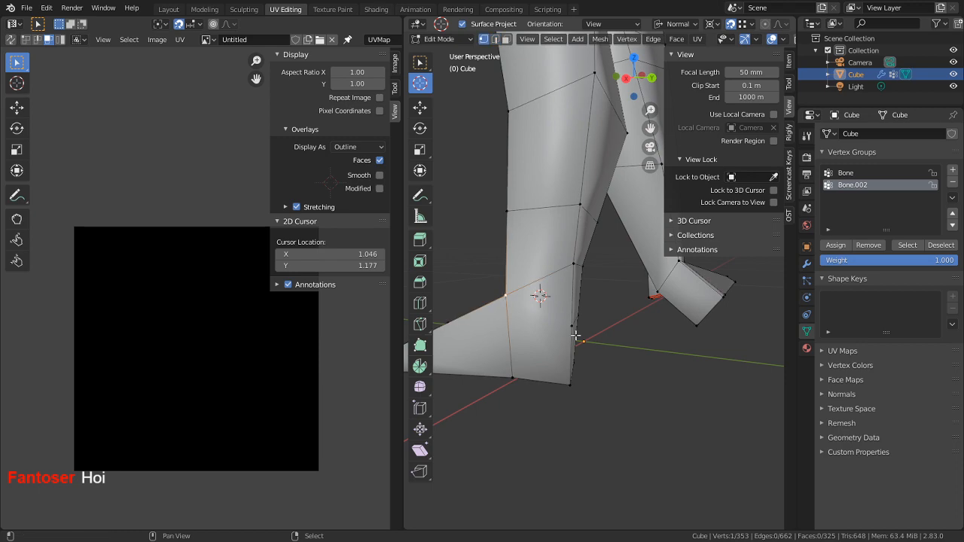
{"action": "key", "text": "3"}
{"action": "right_click", "coordinate": [540, 316]}
{"action": "key", "text": "Tab"}
{"action": "key", "text": "Tab"}
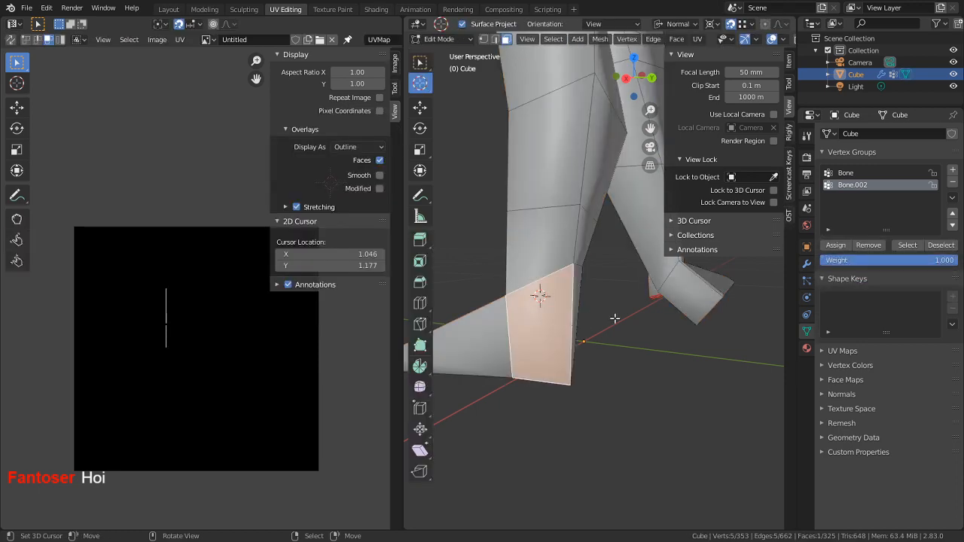
{"action": "middle_click_drag", "start_coordinate": [639, 324], "coordinate": [607, 329]}
Undo the heel subdivision and the edge slide at the back of the ankle
{"action": "key", "text": "ctrl+z"}
{"action": "key", "text": "ctrl+z"}
{"action": "key", "text": "ctrl+z"}
{"action": "key", "text": "ctrl+z"}
{"action": "key", "text": "ctrl+z"}
{"action": "key", "text": "ctrl+z"}
{"action": "key", "text": "ctrl+z"}
{"action": "key", "text": "ctrl+z"}
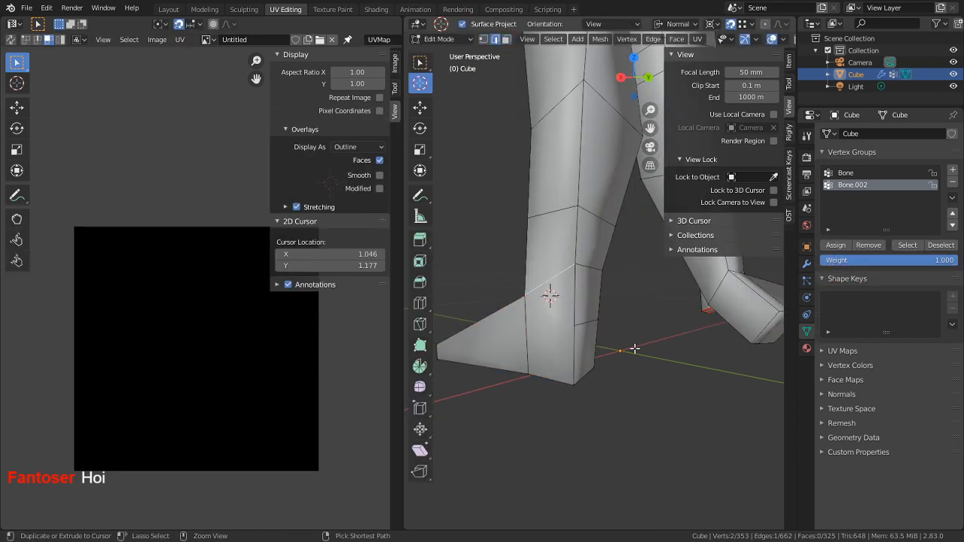
{"action": "key", "text": "ctrl+z"}
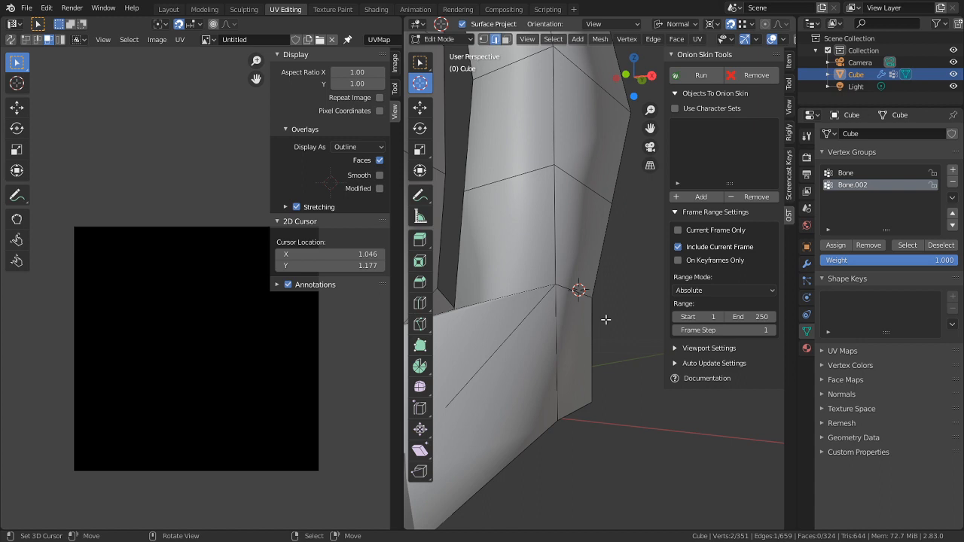
Select the torso, neck, face and remaining head islands by their seams and hide them
{"action": "scroll", "coordinate": [606, 319], "scroll_direction": "down", "scroll_amount": 6}
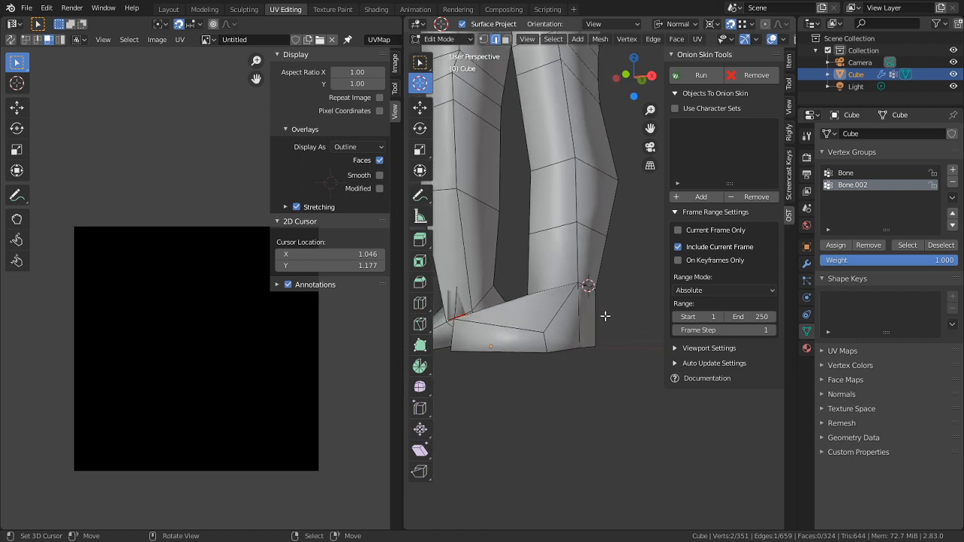
{"action": "key", "text": "Tab"}
{"action": "middle_click_drag", "start_coordinate": [566, 249], "coordinate": [603, 431], "text": "shift"}
{"action": "middle_click_drag", "start_coordinate": [561, 369], "coordinate": [566, 331]}
{"action": "key", "text": "Tab"}
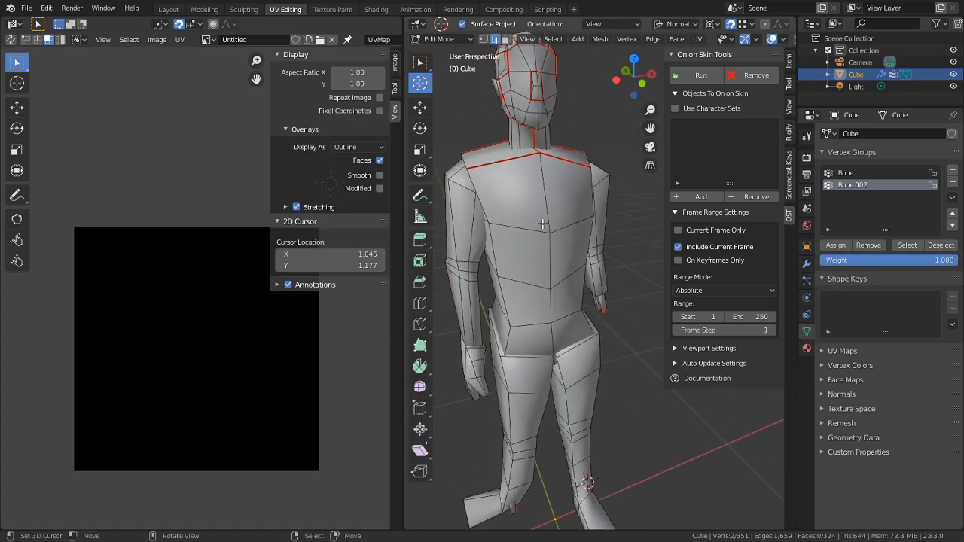
{"action": "middle_click_drag", "start_coordinate": [542, 224], "coordinate": [559, 321]}
{"action": "key", "text": "ctrl+l"}
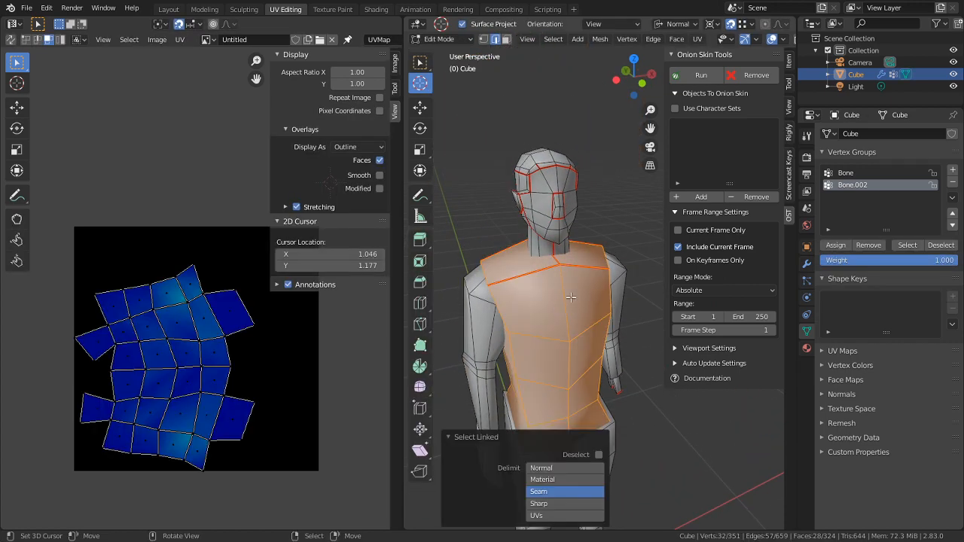
{"action": "key", "text": "l"}
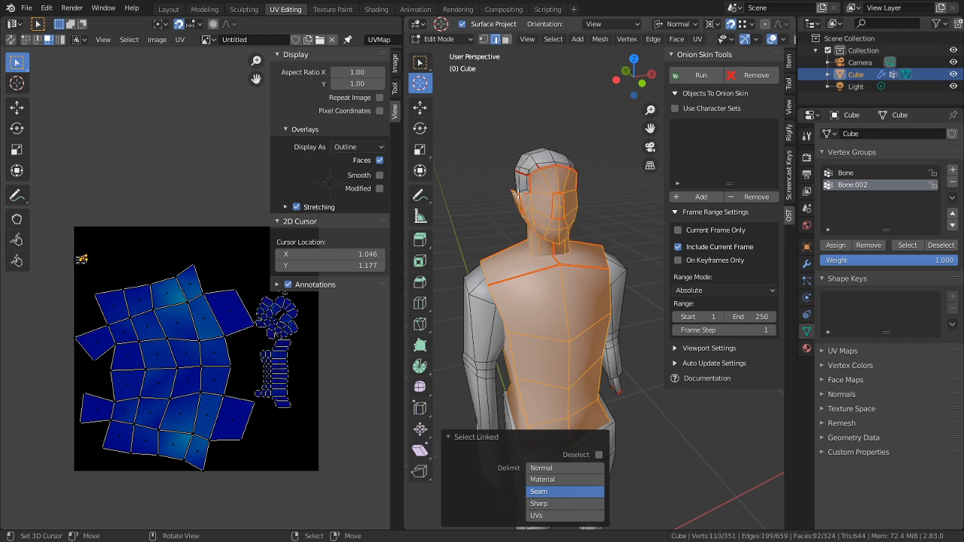
{"action": "key", "text": "l"}
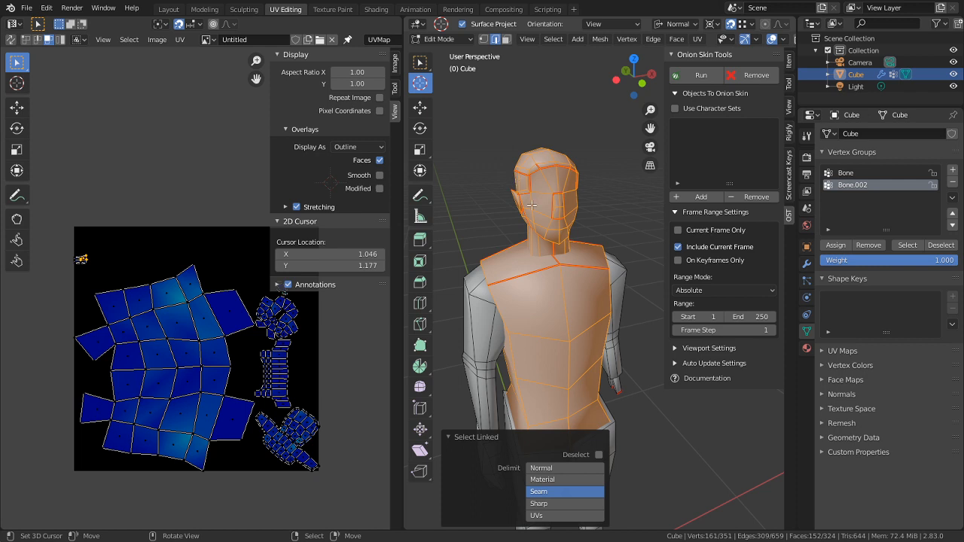
{"action": "key", "text": "3"}
{"action": "key", "text": "h"}
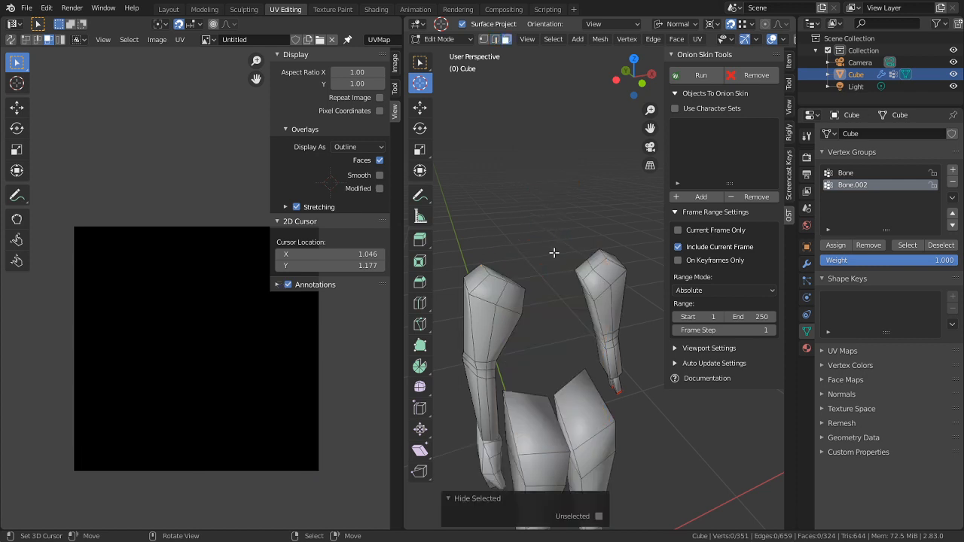
Hide the small seamed finger pieces of the left hand and the seamed heel piece on the right foot
{"action": "middle_click_drag", "start_coordinate": [553, 254], "coordinate": [551, 213], "text": "shift"}
{"action": "middle_click_drag", "start_coordinate": [567, 362], "coordinate": [609, 269], "text": "shift"}
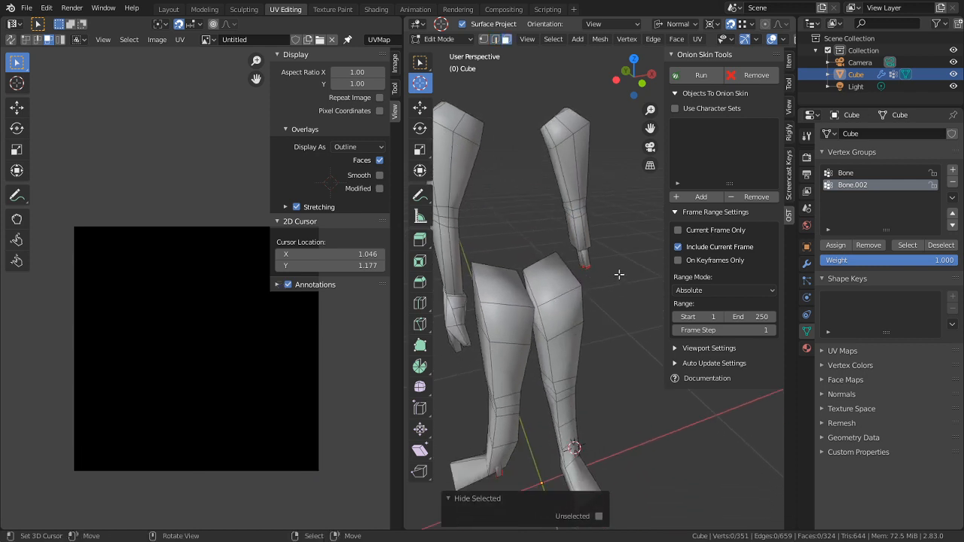
{"action": "key", "text": "l"}
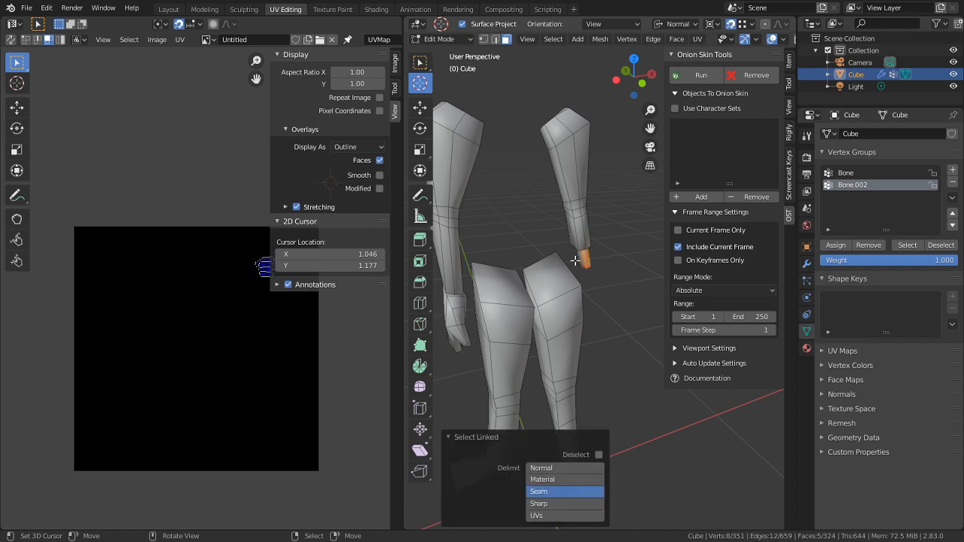
{"action": "key", "text": "l"}
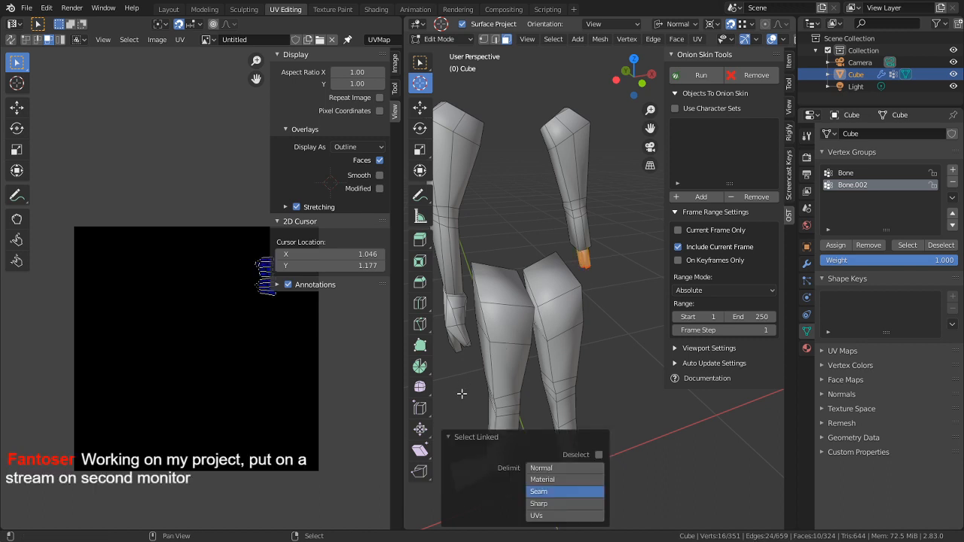
{"action": "middle_click_drag", "start_coordinate": [457, 394], "coordinate": [523, 362], "text": "shift"}
{"action": "scroll", "coordinate": [522, 361], "scroll_direction": "up", "scroll_amount": 5}
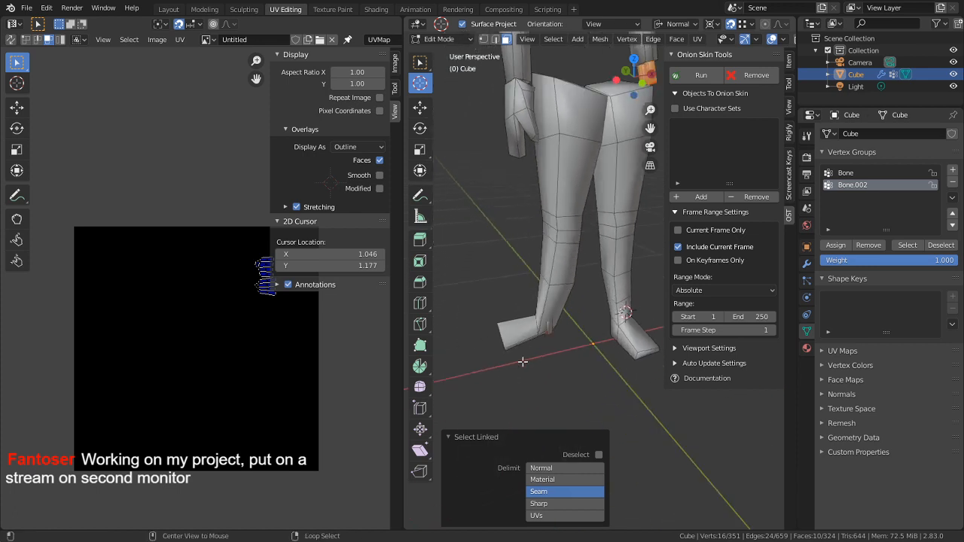
{"action": "scroll", "coordinate": [588, 286], "scroll_direction": "up", "scroll_amount": 2}
{"action": "key", "text": "l"}
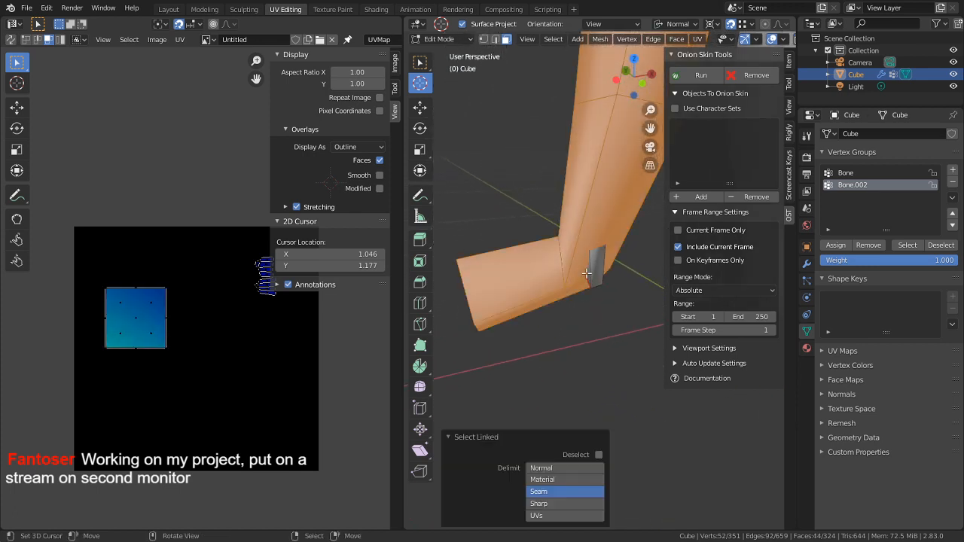
{"action": "key", "text": "ctrl+z"}
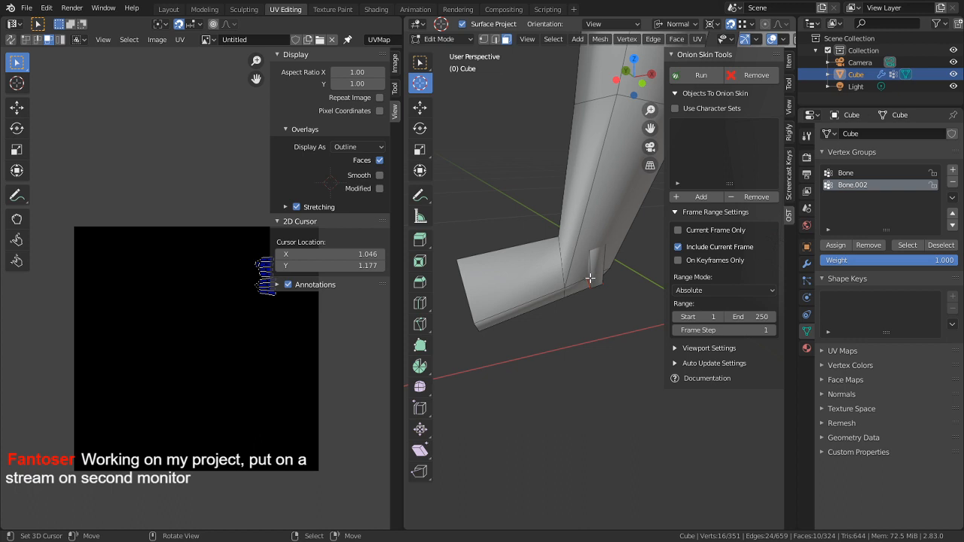
{"action": "key", "text": "l"}
{"action": "key", "text": "h"}
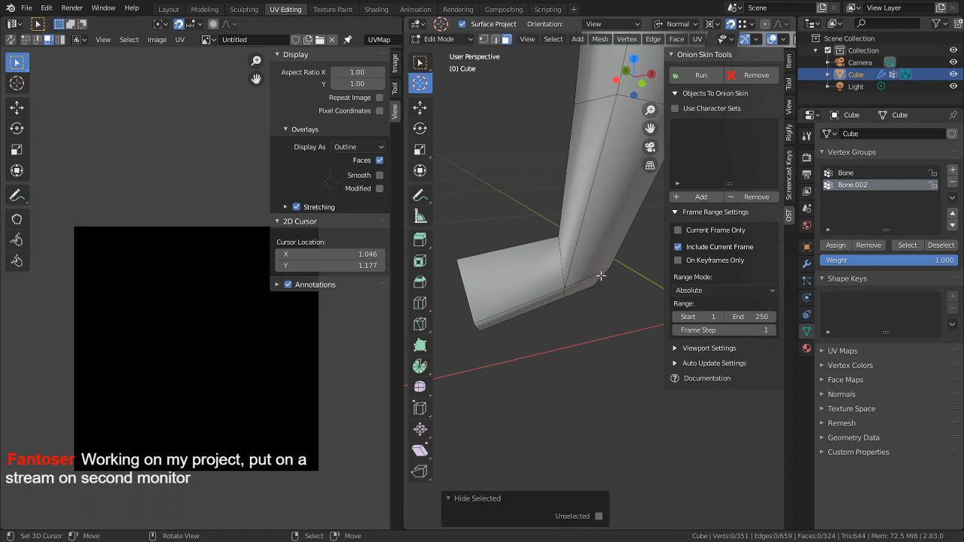
Mark a seam along the vertical edge loop on the outer side of the right leg, from thigh to ankle
{"action": "scroll", "coordinate": [591, 277], "scroll_direction": "down", "scroll_amount": 5}
{"action": "scroll", "coordinate": [567, 253], "scroll_direction": "up", "scroll_amount": 3}
{"action": "scroll", "coordinate": [568, 253], "scroll_direction": "down", "scroll_amount": 2}
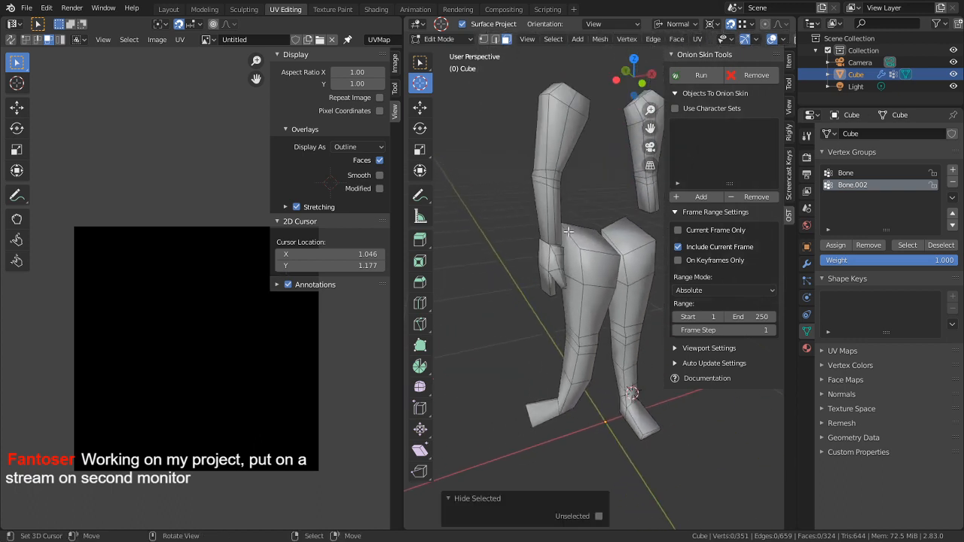
{"action": "middle_click_drag", "start_coordinate": [569, 253], "coordinate": [595, 249]}
{"action": "scroll", "coordinate": [623, 250], "scroll_direction": "up", "scroll_amount": 3}
{"action": "scroll", "coordinate": [597, 250], "scroll_direction": "up", "scroll_amount": 2}
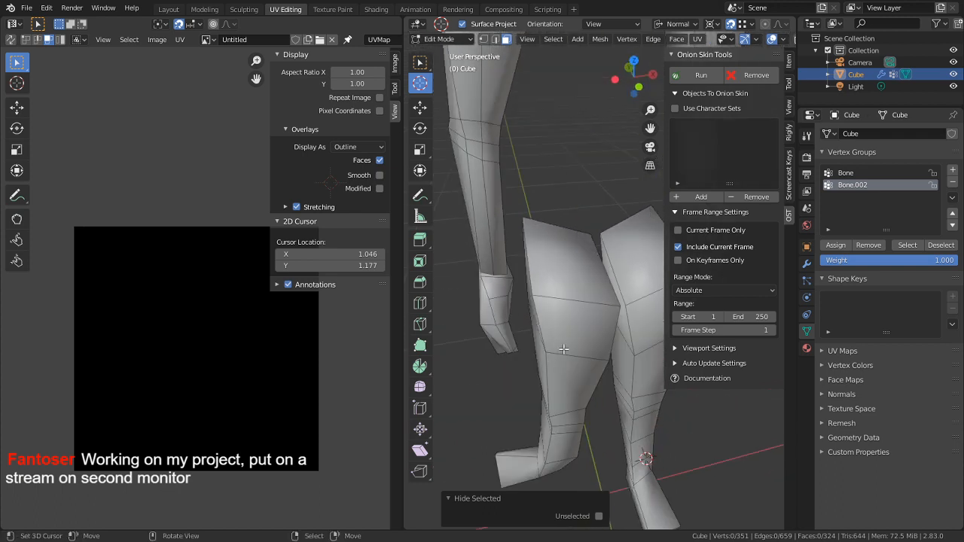
{"action": "right_click", "coordinate": [543, 335], "text": "alt"}
{"action": "key", "text": "2"}
{"action": "right_click", "coordinate": [542, 334], "text": "alt"}
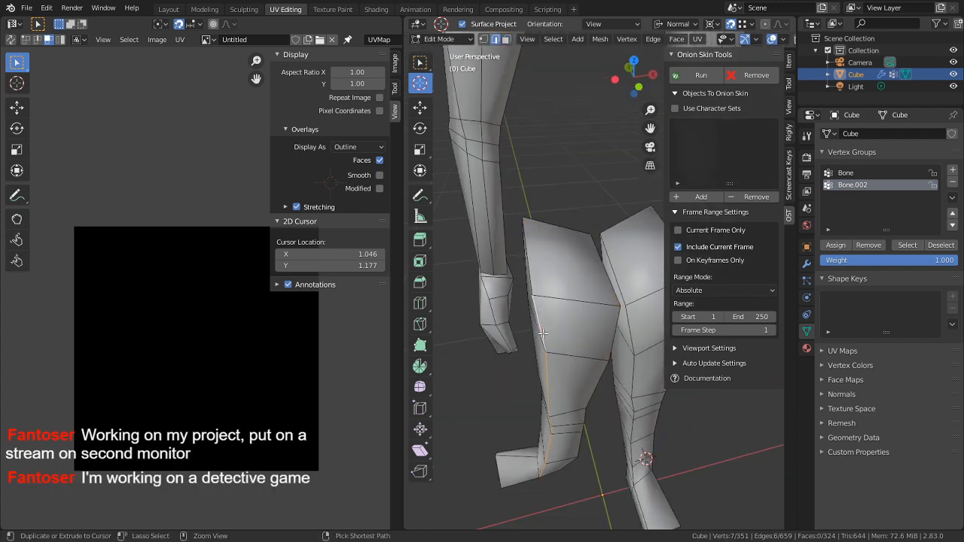
{"action": "middle_click_drag", "start_coordinate": [566, 368], "coordinate": [631, 242]}
{"action": "middle_click_drag", "start_coordinate": [599, 387], "coordinate": [660, 52], "text": "shift"}
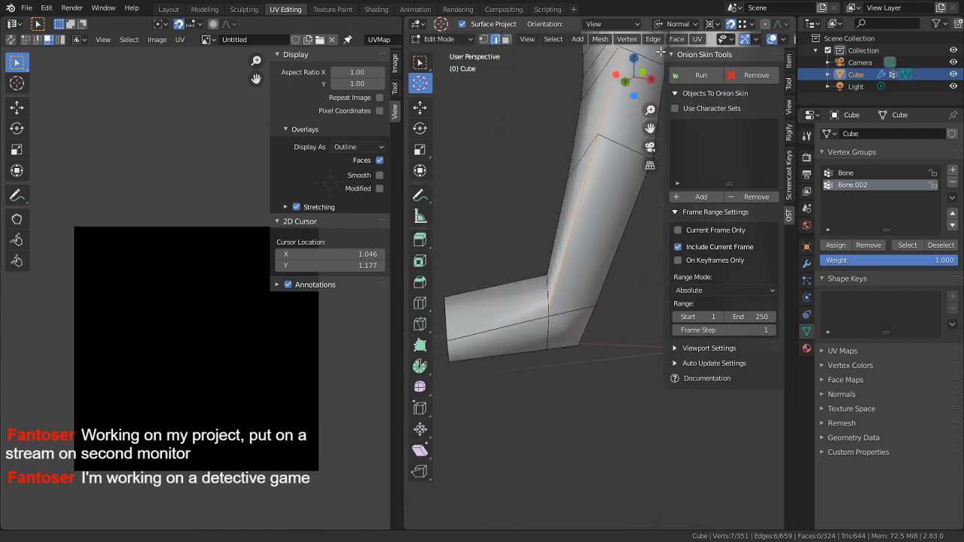
{"action": "key", "text": "ctrl+e"}
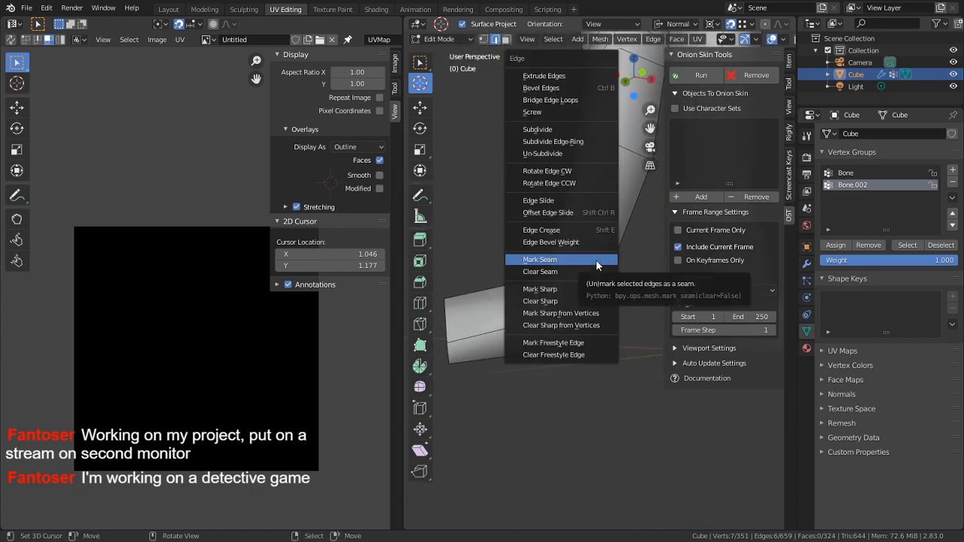
{"action": "left_click", "coordinate": [595, 261]}
Mark a seam across the edges at the right ankle, where the leg meets the foot
{"action": "middle_click_drag", "start_coordinate": [596, 266], "coordinate": [608, 379]}
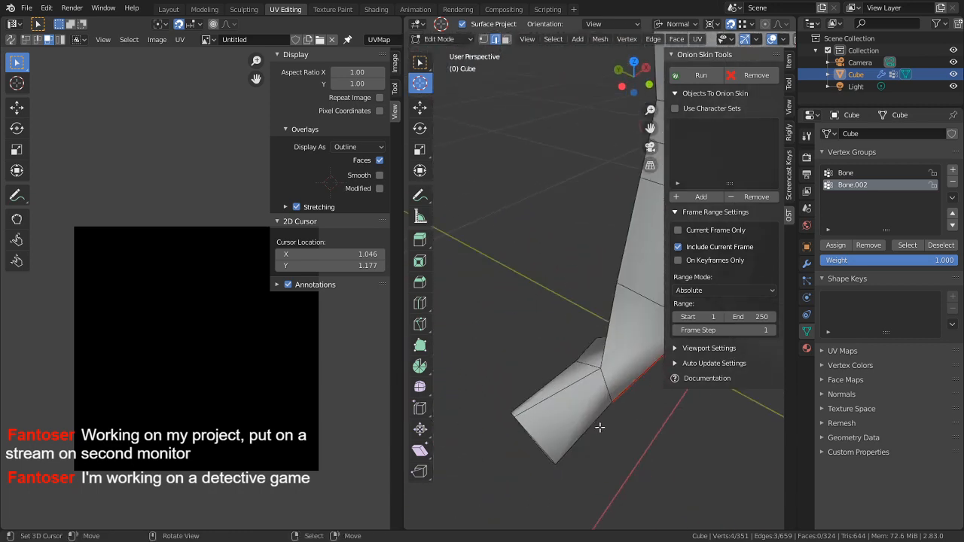
{"action": "key", "text": "ctrl+e"}
{"action": "left_click", "coordinate": [608, 381]}
{"action": "scroll", "coordinate": [611, 389], "scroll_direction": "down", "scroll_amount": 4}
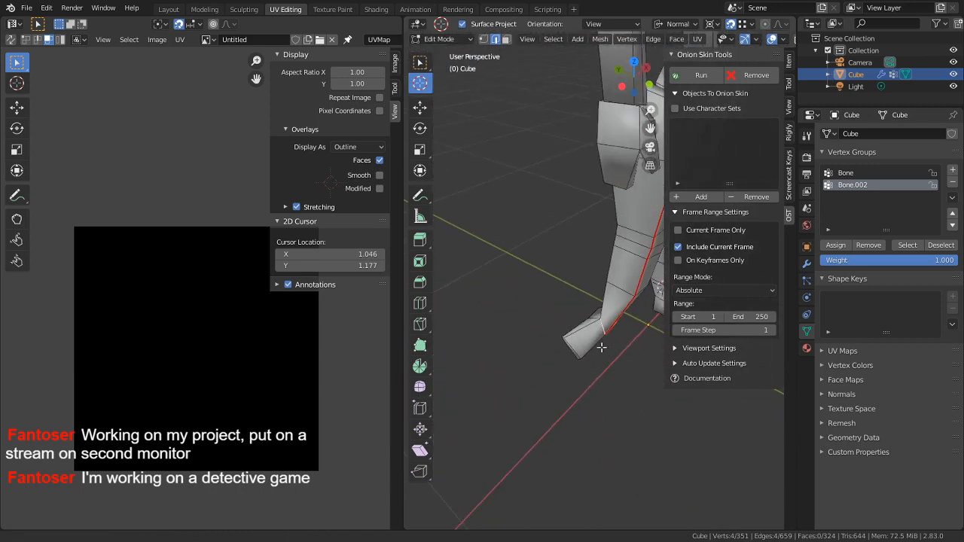
Mark seams on the front, outer and back edges of the face capping the right thigh
{"action": "middle_click_drag", "start_coordinate": [600, 339], "coordinate": [570, 400]}
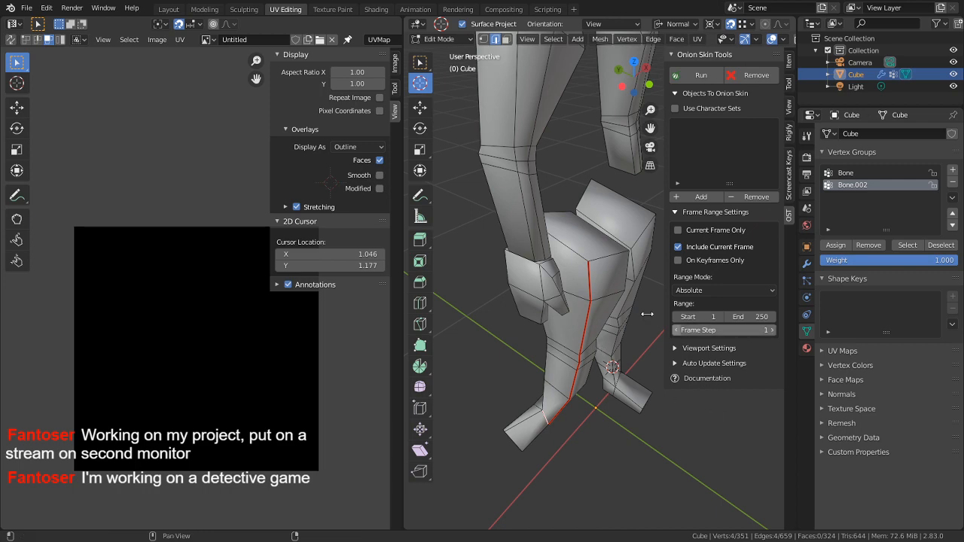
{"action": "middle_click_drag", "start_coordinate": [646, 317], "coordinate": [558, 280]}
{"action": "scroll", "coordinate": [557, 280], "scroll_direction": "up", "scroll_amount": 2}
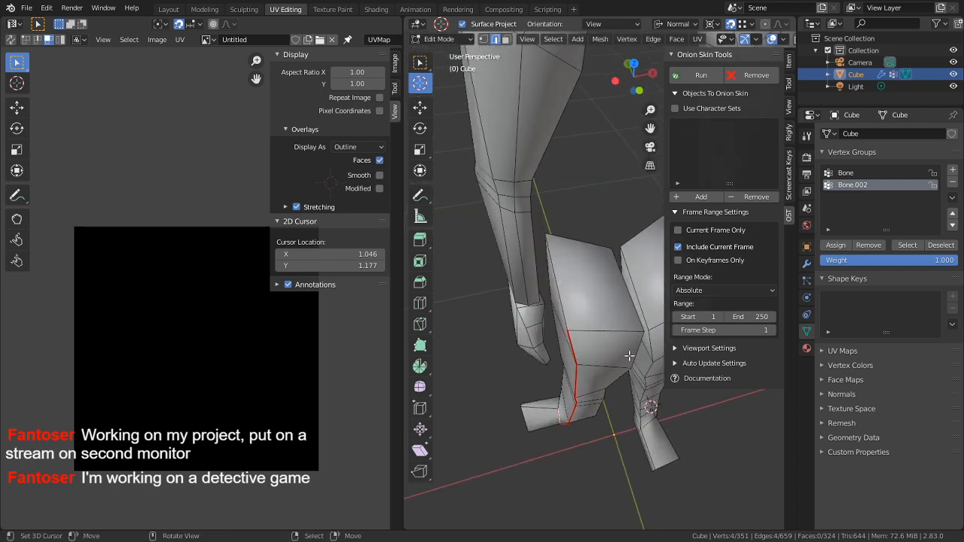
{"action": "left_click", "coordinate": [630, 329], "text": "shift"}
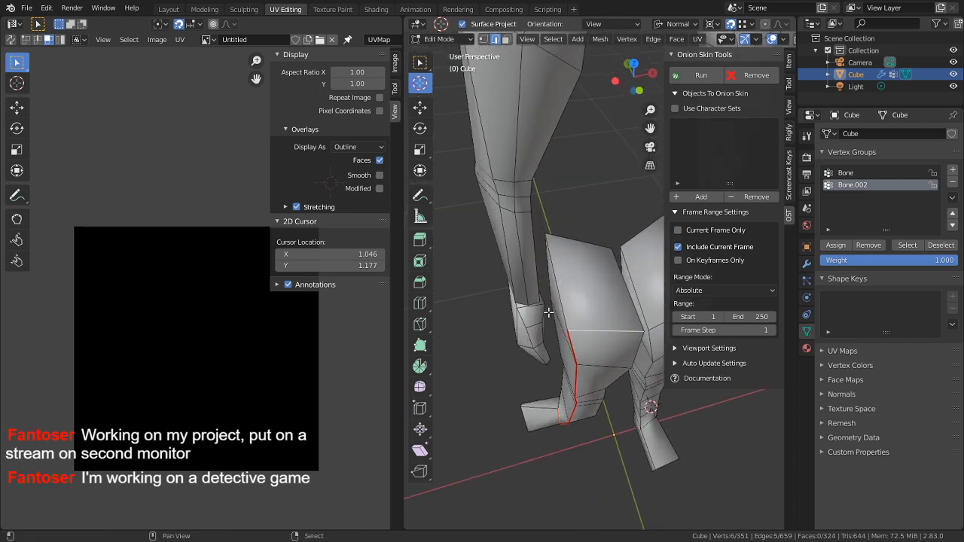
{"action": "left_click", "coordinate": [579, 246], "text": "shift"}
{"action": "key", "text": "ctrl+e"}
{"action": "left_click", "coordinate": [579, 246]}
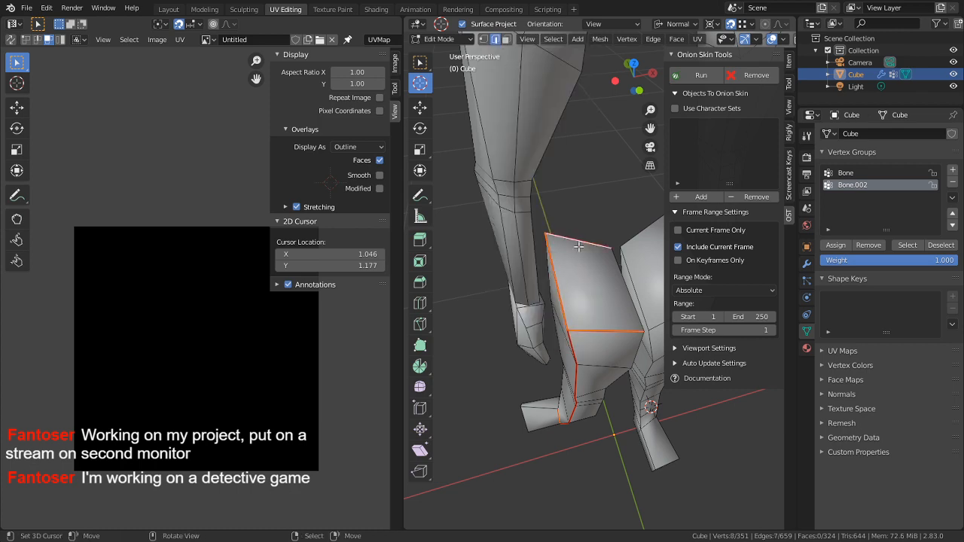
Try marking a seam along the inner vertical edge loop of the left leg
{"action": "middle_click_drag", "start_coordinate": [578, 247], "coordinate": [620, 375]}
{"action": "key", "text": "ctrl+l"}
{"action": "key", "text": "ctrl+z"}
{"action": "key", "text": "ctrl+e"}
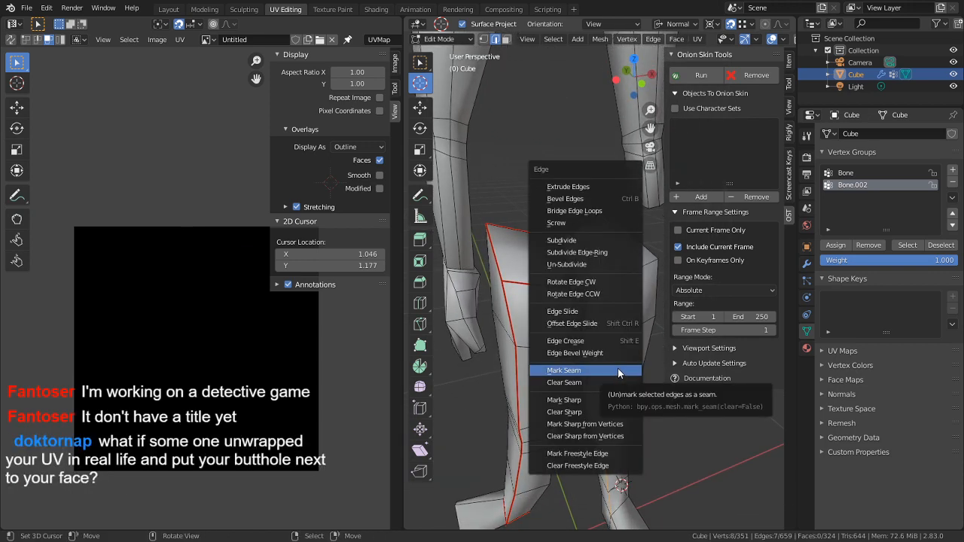
{"action": "left_click", "coordinate": [588, 370]}
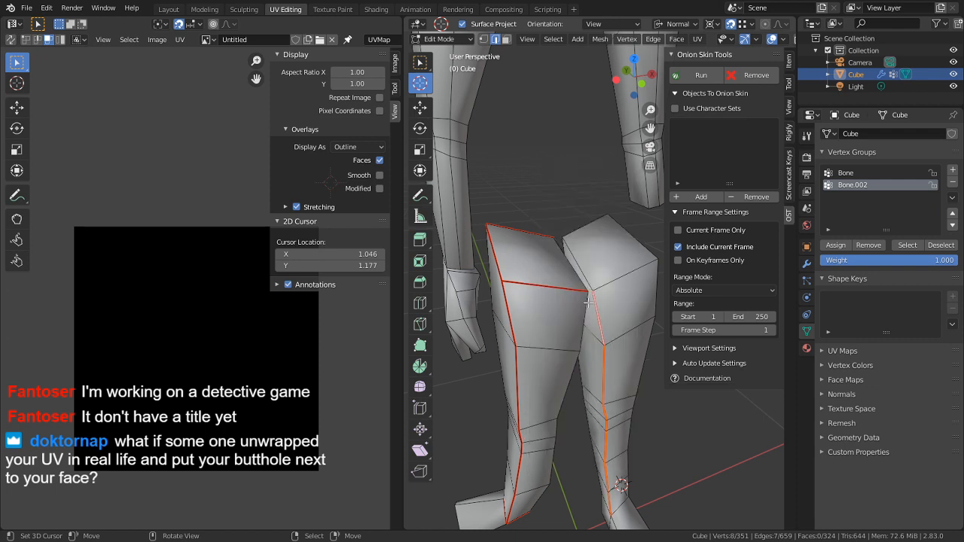
Mark seams on the inner, back and front edges of the face capping the left thigh
{"action": "left_click", "coordinate": [626, 274]}
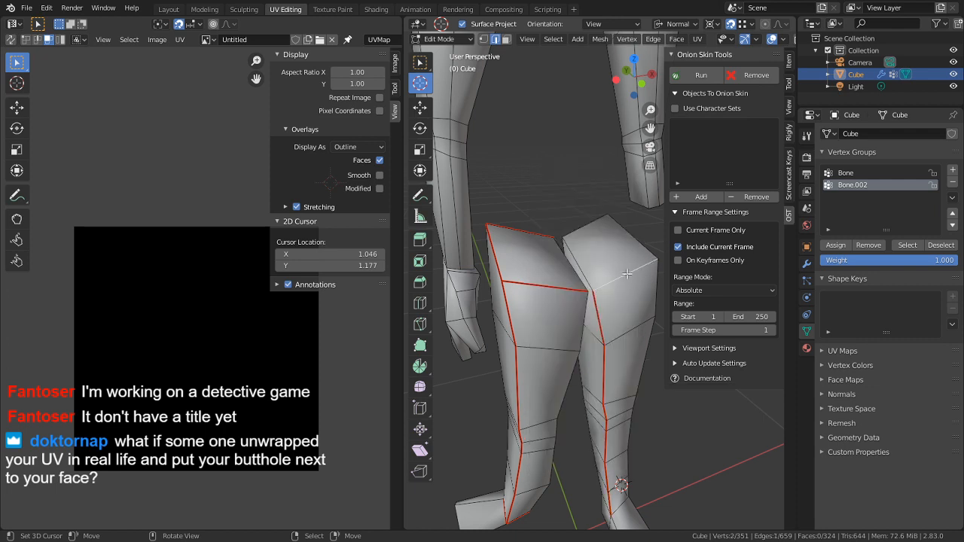
{"action": "middle_click_drag", "start_coordinate": [623, 261], "coordinate": [641, 278]}
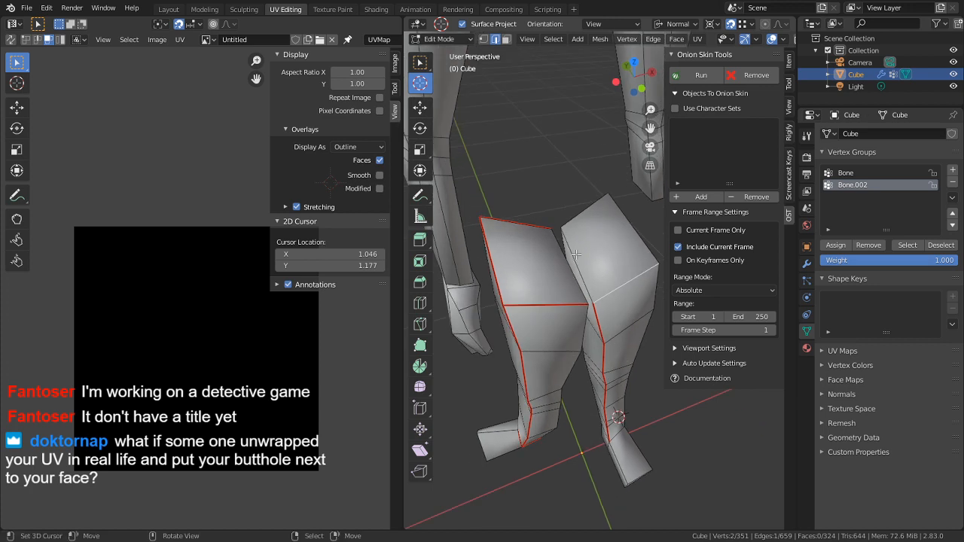
{"action": "right_click", "coordinate": [576, 254]}
{"action": "right_click", "coordinate": [586, 213], "text": "shift"}
{"action": "right_click", "coordinate": [628, 283], "text": "shift"}
{"action": "key", "text": "ctrl+e"}
{"action": "left_click", "coordinate": [602, 281]}
Clear the seams from the inner edge of the left thigh's cap face and the inner edge loop down that leg
{"action": "mouse_move", "coordinate": [601, 281]}
{"action": "middle_mouse_down"}
{"action": "mouse_move", "coordinate": [576, 286]}
{"action": "mouse_move", "coordinate": [594, 297]}
{"action": "mouse_move", "coordinate": [606, 280]}
{"action": "middle_mouse_up"}
{"action": "right_click", "coordinate": [594, 260]}
{"action": "key", "text": "ctrl+e"}
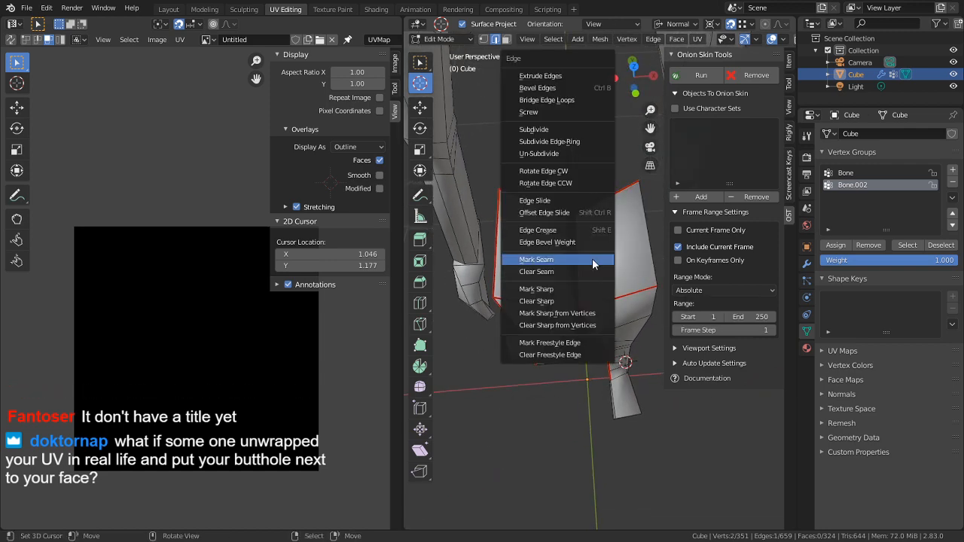
{"action": "left_click", "coordinate": [582, 271]}
{"action": "right_click", "coordinate": [591, 318], "text": "alt"}
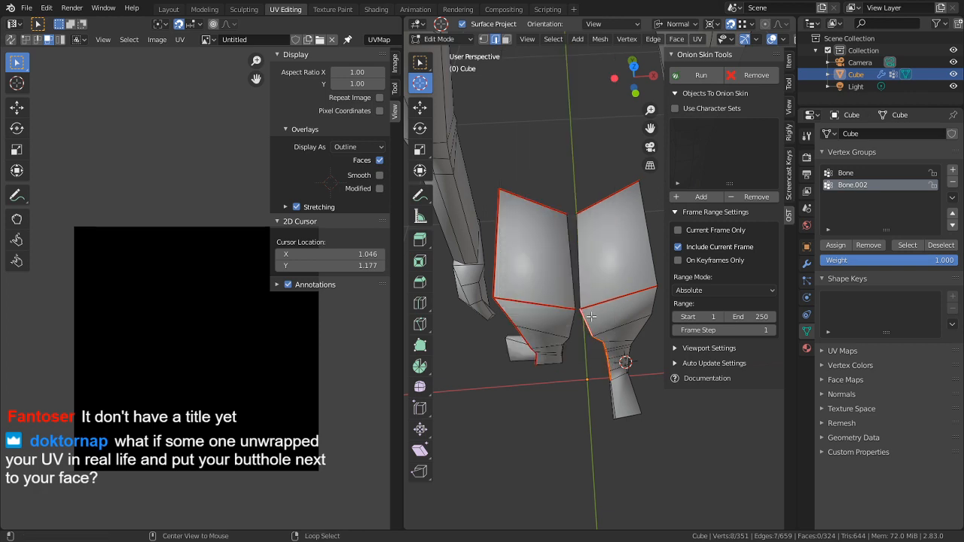
{"action": "key", "text": "ctrl+e"}
{"action": "left_click", "coordinate": [612, 324]}
Mark seams on the outer edge of the left thigh's cap face and the outer edge loop down that leg
{"action": "middle_click_drag", "start_coordinate": [612, 324], "coordinate": [619, 250]}
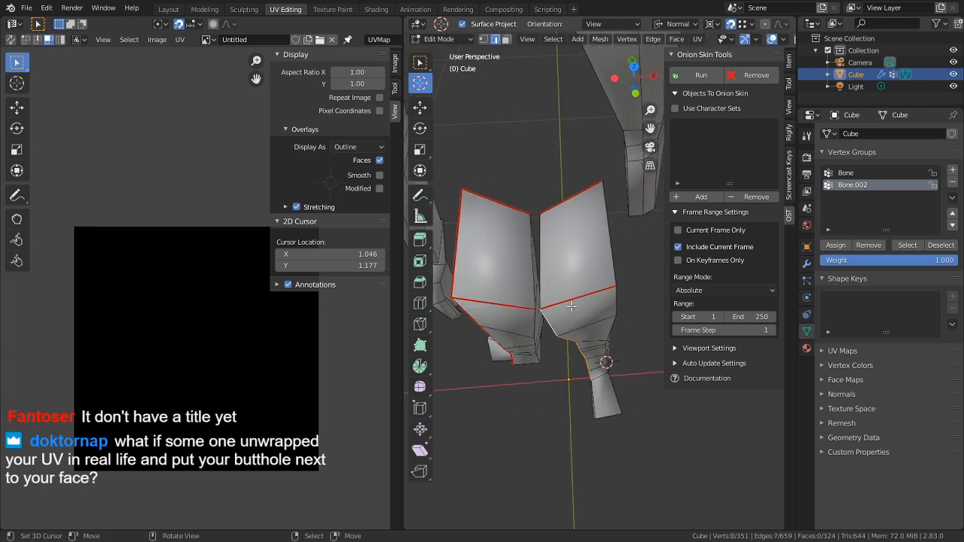
{"action": "right_click", "coordinate": [618, 247]}
{"action": "key", "text": "ctrl+e"}
{"action": "left_click", "coordinate": [617, 237]}
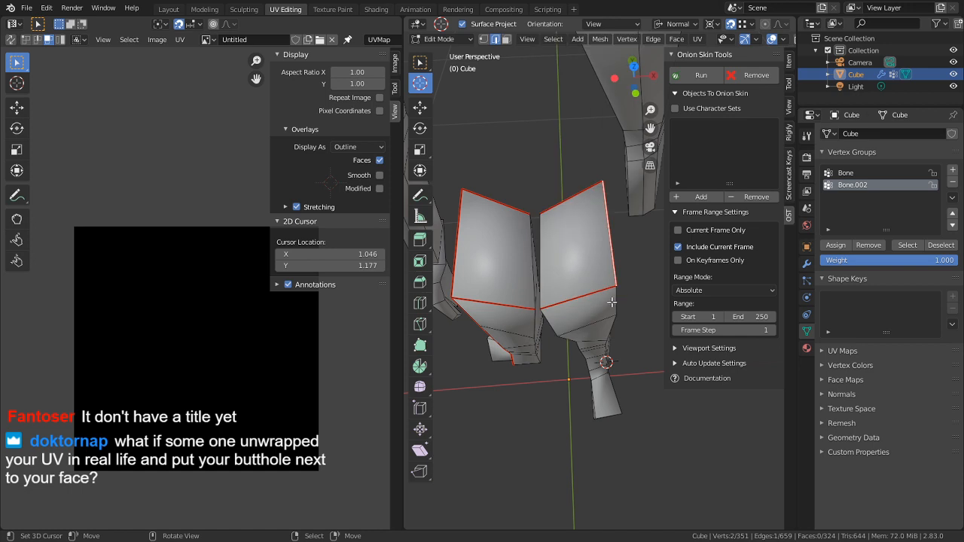
{"action": "right_click", "coordinate": [616, 301], "text": "alt"}
{"action": "key", "text": "ctrl+e"}
{"action": "left_click", "coordinate": [614, 301]}
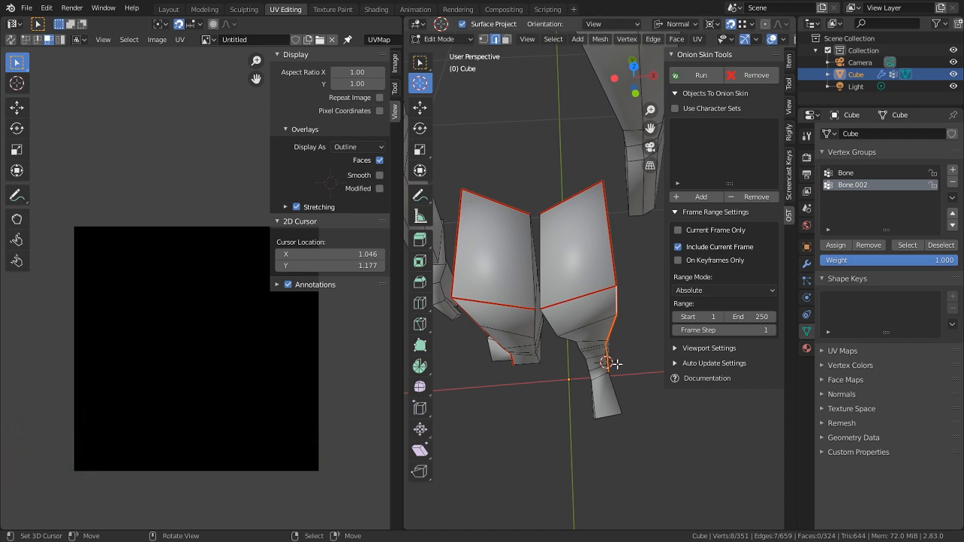
Clear the seam from the upper edge at the shoulder end of the left arm
{"action": "middle_click_drag", "start_coordinate": [567, 378], "coordinate": [564, 293]}
{"action": "middle_click_drag", "start_coordinate": [577, 329], "coordinate": [576, 334], "text": "shift"}
{"action": "scroll", "coordinate": [576, 333], "scroll_direction": "down", "scroll_amount": 3}
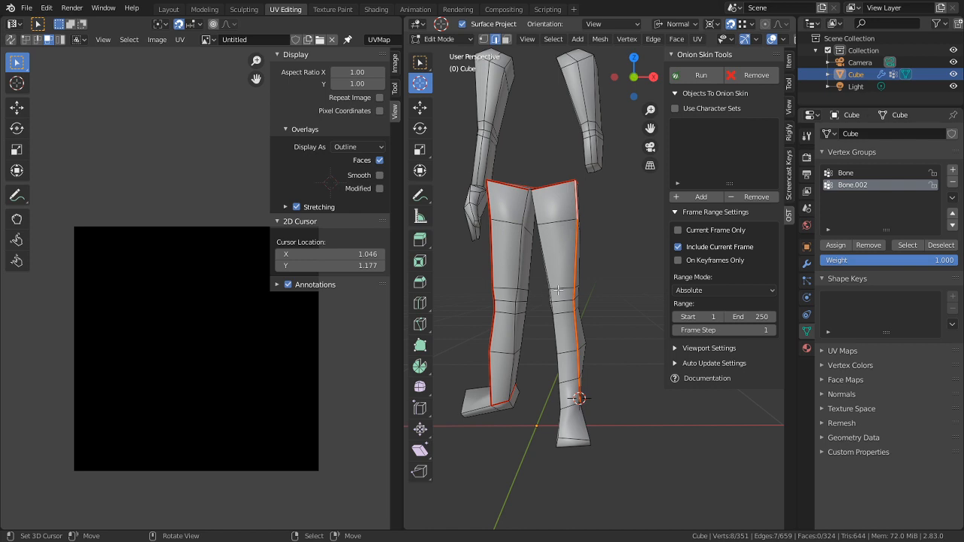
{"action": "middle_click_drag", "start_coordinate": [562, 258], "coordinate": [569, 265]}
{"action": "middle_click_drag", "start_coordinate": [565, 219], "coordinate": [562, 314], "text": "shift"}
{"action": "scroll", "coordinate": [594, 263], "scroll_direction": "up", "scroll_amount": 6}
{"action": "middle_click_drag", "start_coordinate": [595, 261], "coordinate": [587, 197]}
{"action": "key", "text": "3"}
{"action": "key", "text": "2"}
{"action": "middle_click_drag", "start_coordinate": [572, 321], "coordinate": [594, 352]}
{"action": "right_click", "coordinate": [591, 336], "text": "alt"}
{"action": "middle_click_drag", "start_coordinate": [595, 261], "coordinate": [594, 335]}
{"action": "middle_click_drag", "start_coordinate": [593, 302], "coordinate": [574, 262]}
{"action": "key", "text": "ctrl+e"}
{"action": "left_click", "coordinate": [583, 311]}
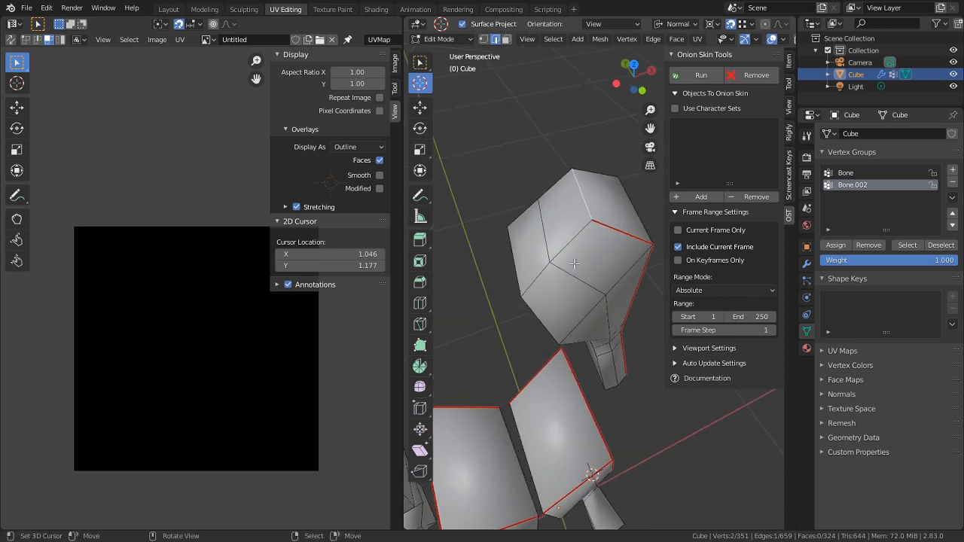
Clear the seam from the outer edge loop running down the left arm
{"action": "right_click", "coordinate": [616, 235], "text": "alt"}
{"action": "key", "text": "ctrl+e"}
{"action": "left_click", "coordinate": [593, 246]}
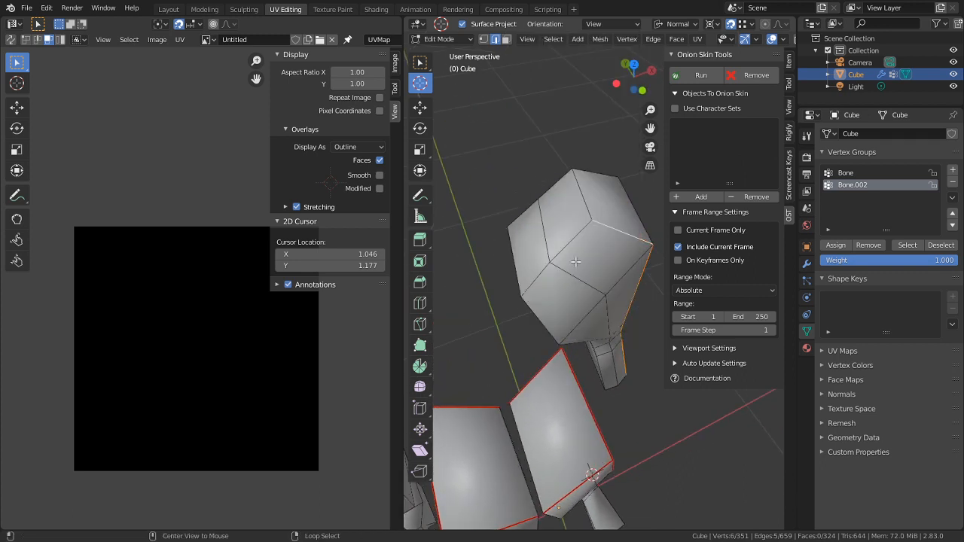
{"action": "key", "text": "ctrl+e"}
{"action": "left_click", "coordinate": [572, 261]}
Mark seams on the edge loop running down the left arm and on the H-shaped edges of its shoulder cap
{"action": "right_click", "coordinate": [546, 232], "text": "alt"}
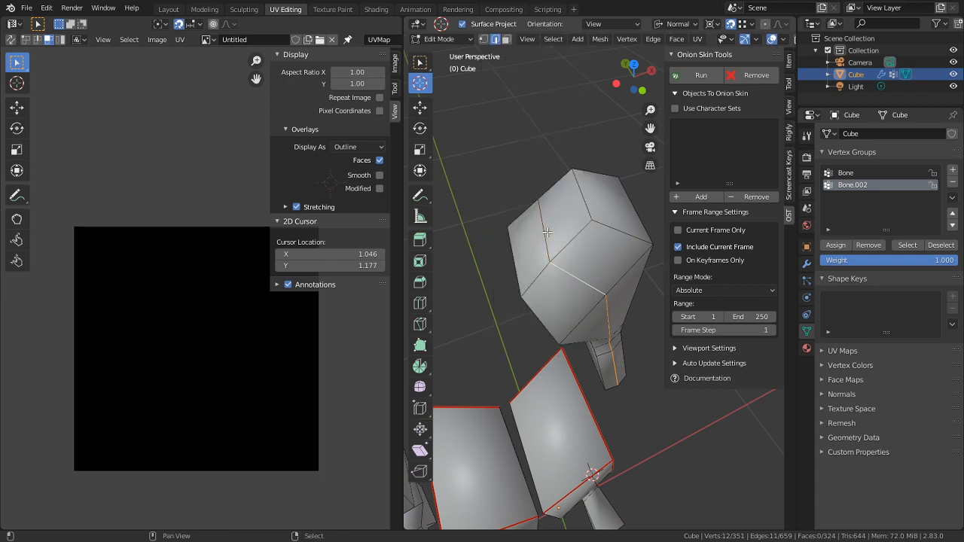
{"action": "mouse_move", "coordinate": [547, 232]}
{"action": "middle_mouse_down"}
{"action": "mouse_move", "coordinate": [603, 184]}
{"action": "mouse_move", "coordinate": [584, 324]}
{"action": "mouse_move", "coordinate": [599, 241]}
{"action": "middle_mouse_up"}
{"action": "key", "text": "c"}
{"action": "key", "text": "Escape"}
{"action": "mouse_move", "coordinate": [599, 207]}
{"action": "middle_mouse_down", "text": "shift"}
{"action": "mouse_move", "coordinate": [597, 312]}
{"action": "mouse_move", "coordinate": [622, 237]}
{"action": "middle_mouse_up", "text": "shift"}
{"action": "middle_click_drag", "start_coordinate": [613, 304], "coordinate": [606, 312], "text": "shift"}
{"action": "scroll", "coordinate": [609, 305], "scroll_direction": "up", "scroll_amount": 2}
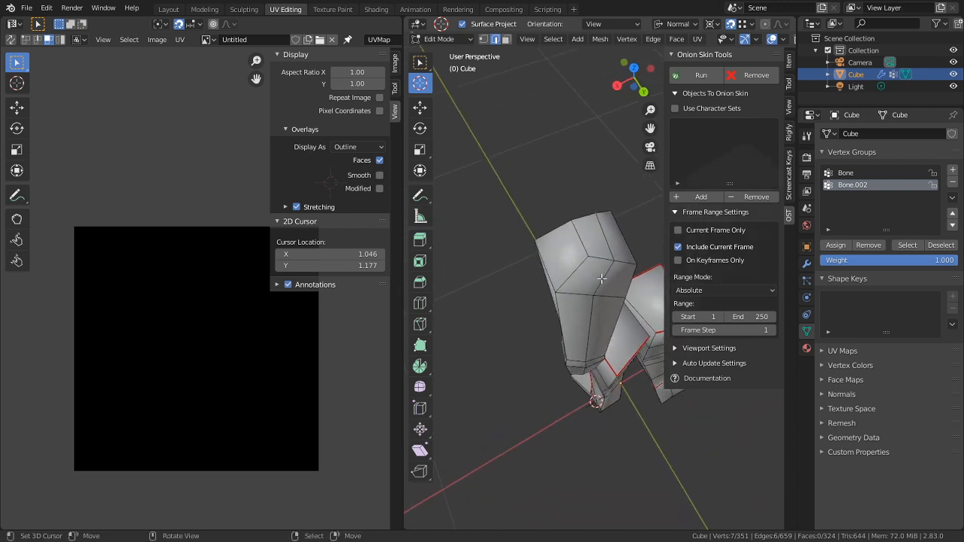
{"action": "left_click", "coordinate": [602, 216], "text": "shift"}
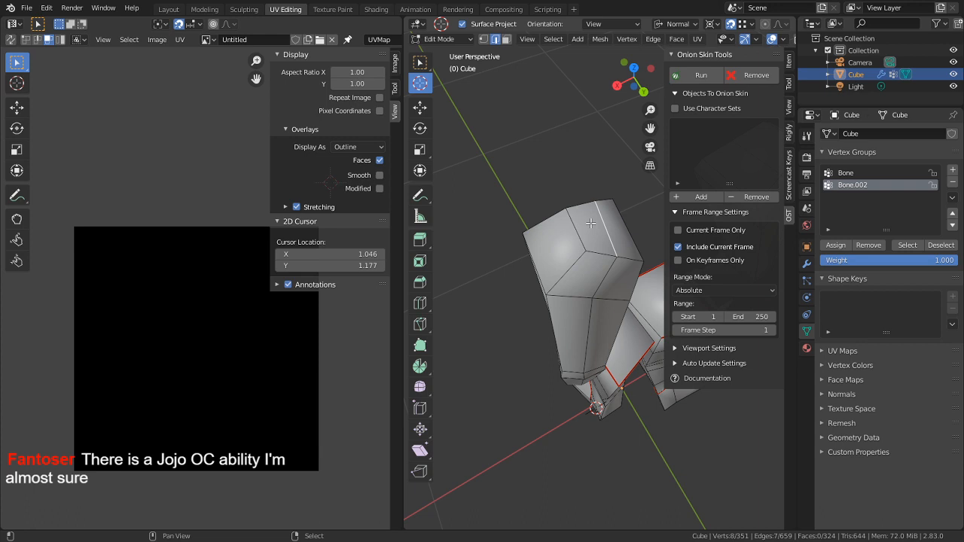
{"action": "right_click", "coordinate": [586, 206], "text": "shift"}
{"action": "right_click", "coordinate": [609, 189], "text": "shift"}
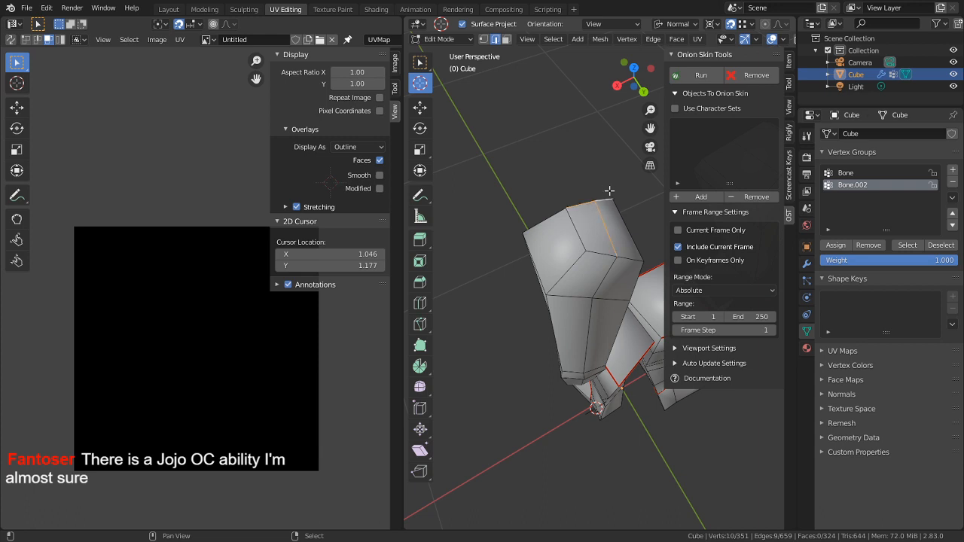
{"action": "right_click", "coordinate": [598, 247], "text": "shift"}
{"action": "right_click", "coordinate": [627, 254], "text": "shift"}
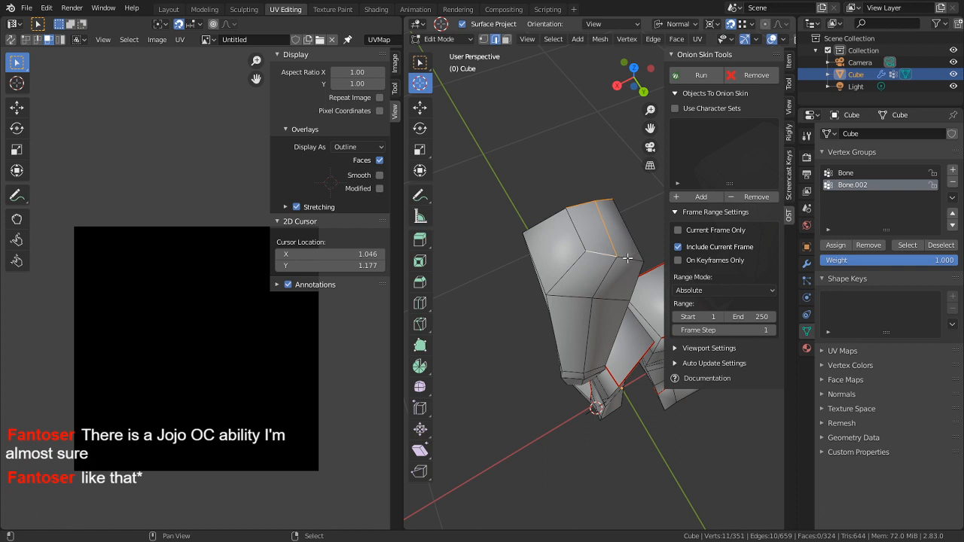
{"action": "key", "text": "ctrl+e"}
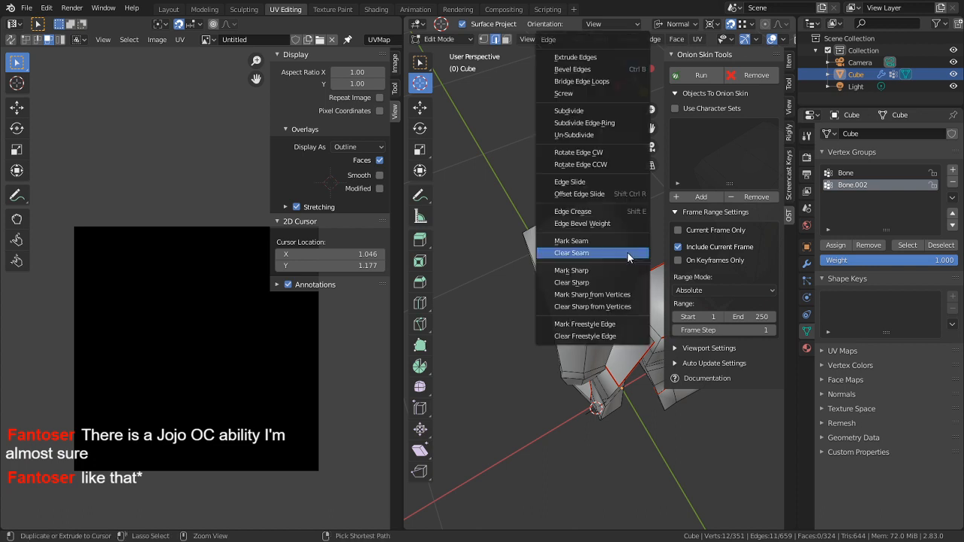
{"action": "left_click", "coordinate": [609, 240]}
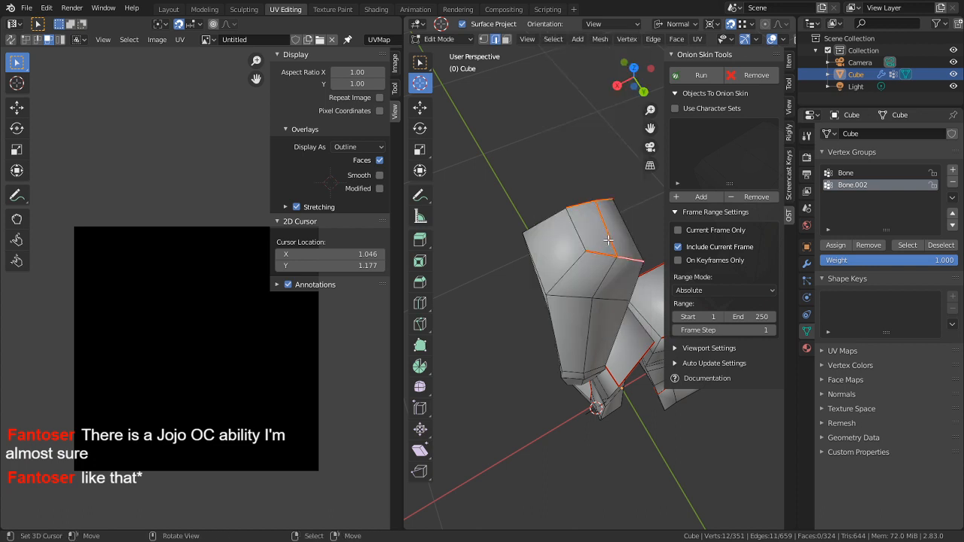
{"action": "middle_click_drag", "start_coordinate": [608, 252], "coordinate": [542, 300]}
{"action": "middle_click_drag", "start_coordinate": [473, 243], "coordinate": [541, 311]}
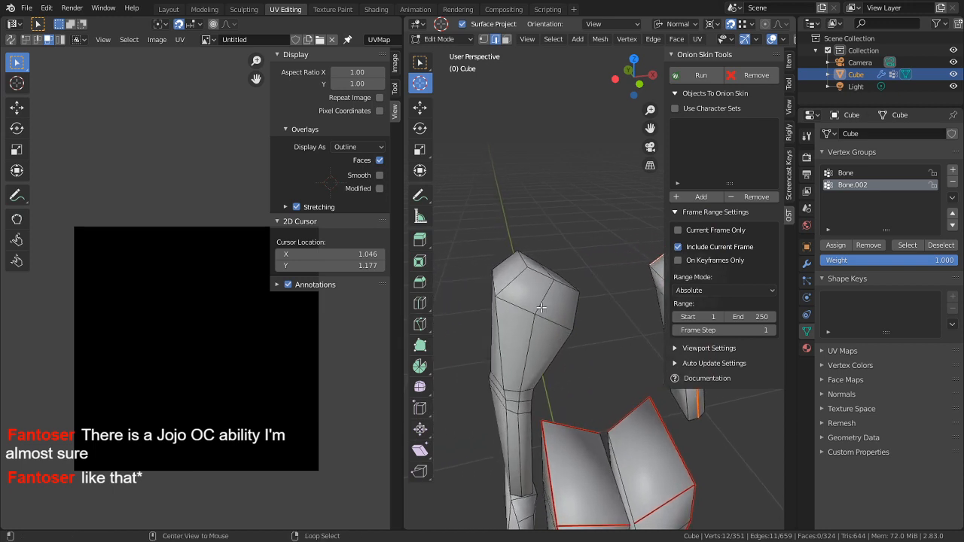
{"action": "left_click", "coordinate": [541, 308], "text": "alt"}
{"action": "key", "text": "ctrl+e"}
{"action": "left_click", "coordinate": [541, 308]}
{"action": "key", "text": "alt+a"}
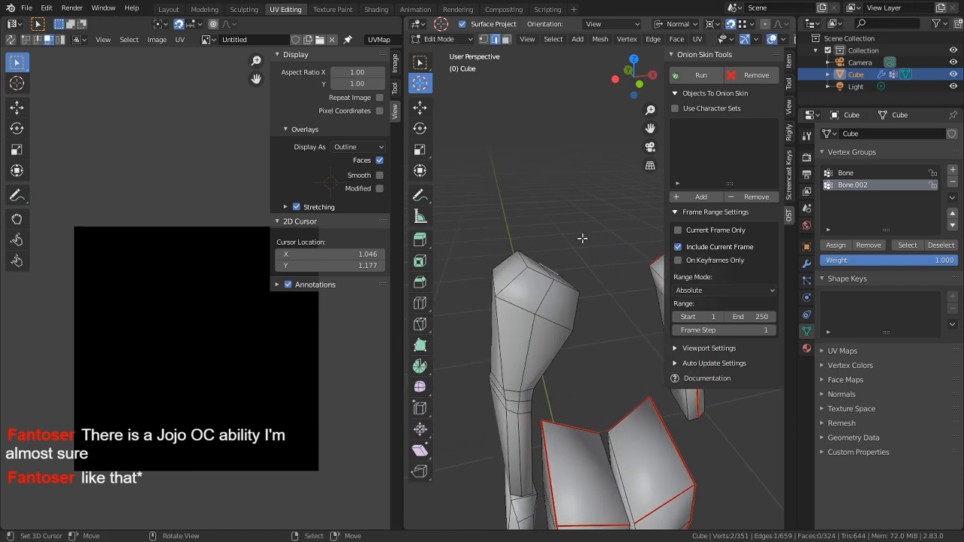
Mark seams on the edges running down the right arm and on the upper and middle edges of its shoulder cap
{"action": "right_click", "coordinate": [544, 285], "text": "shift"}
{"action": "right_click", "coordinate": [527, 337], "text": "shift"}
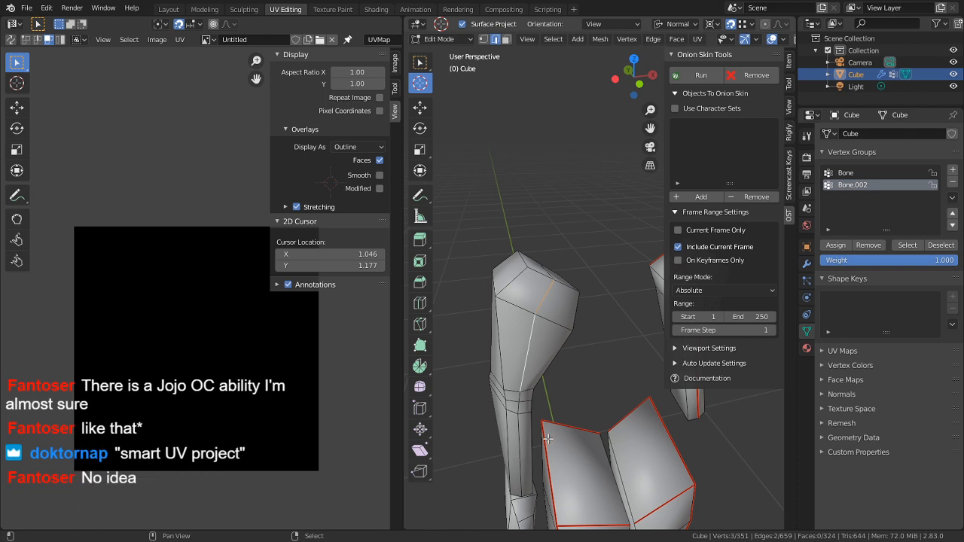
{"action": "left_click", "coordinate": [514, 440], "text": "shift"}
{"action": "right_click", "coordinate": [516, 410], "text": "shift"}
{"action": "right_click", "coordinate": [524, 399], "text": "shift"}
{"action": "middle_click_drag", "start_coordinate": [587, 312], "coordinate": [474, 322]}
{"action": "middle_click_drag", "start_coordinate": [592, 261], "coordinate": [475, 321], "text": "shift"}
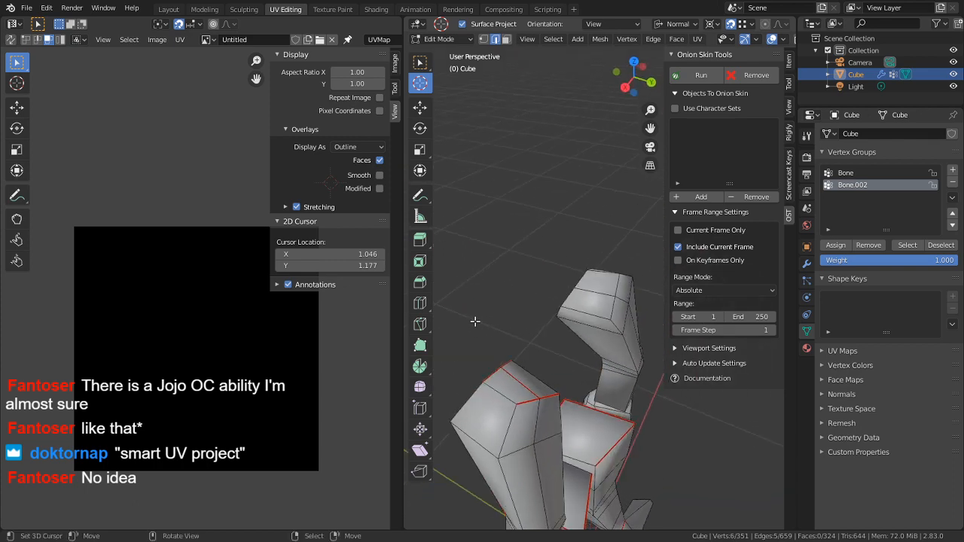
{"action": "middle_click_drag", "start_coordinate": [553, 335], "coordinate": [539, 347], "text": "shift"}
{"action": "right_click", "coordinate": [599, 304], "text": "shift"}
{"action": "middle_click_drag", "start_coordinate": [599, 304], "coordinate": [689, 301]}
{"action": "middle_click_drag", "start_coordinate": [666, 235], "coordinate": [602, 280], "text": "shift"}
{"action": "right_click", "coordinate": [494, 341], "text": "shift"}
{"action": "right_click", "coordinate": [506, 390], "text": "shift"}
{"action": "key", "text": "ctrl+e"}
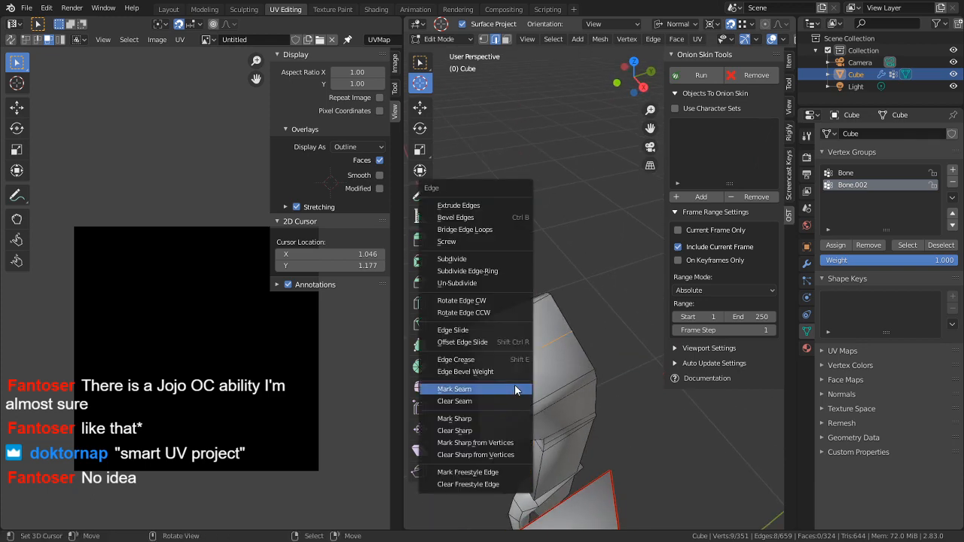
{"action": "left_click", "coordinate": [517, 389]}
Mark seams on the two lower edges of the right arm's shoulder cap
{"action": "middle_click_drag", "start_coordinate": [625, 334], "coordinate": [572, 354]}
{"action": "right_click", "coordinate": [589, 379], "text": "shift"}
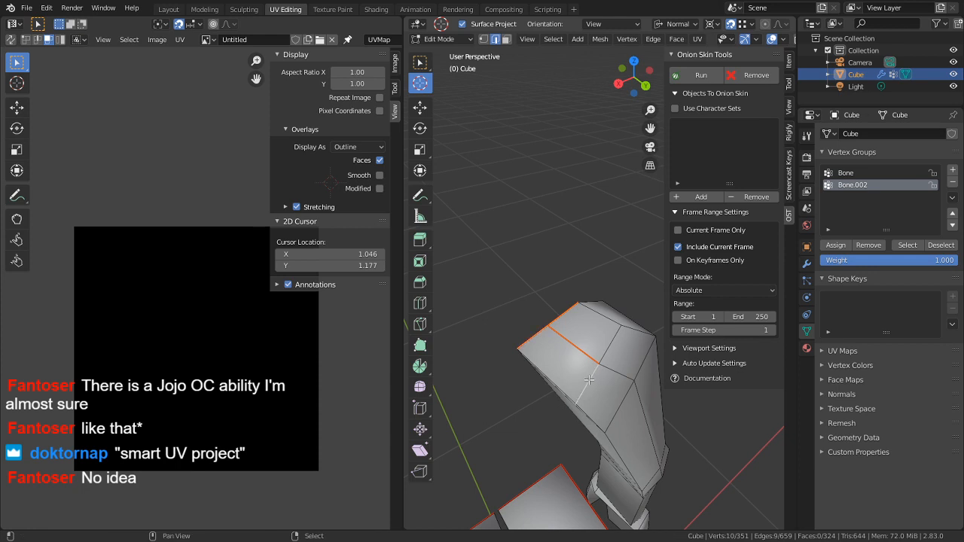
{"action": "right_click", "coordinate": [617, 344], "text": "ctrl"}
{"action": "key", "text": "ctrl+e"}
{"action": "left_click", "coordinate": [613, 351]}
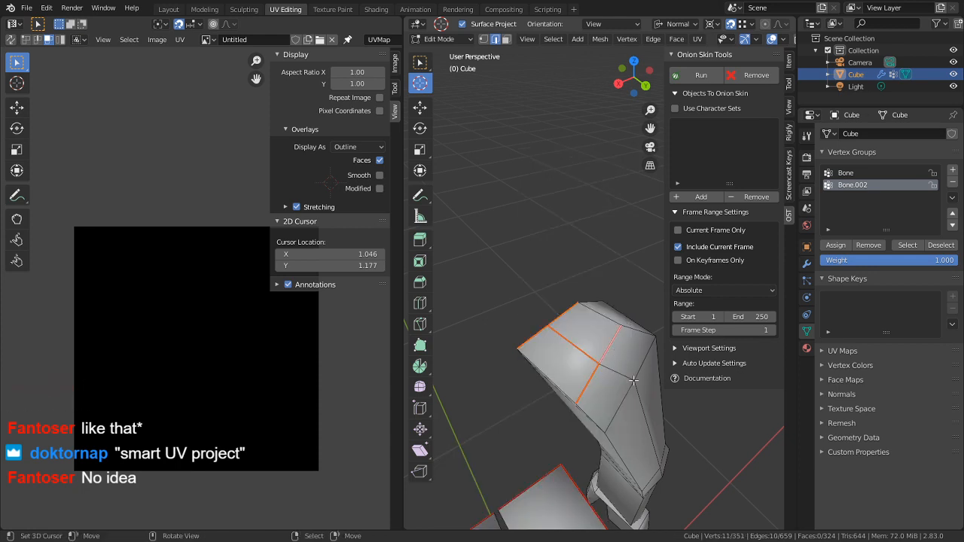
Isolate the right arm by selecting its linked geometry and hiding everything unselected
{"action": "middle_click_drag", "start_coordinate": [637, 386], "coordinate": [566, 412]}
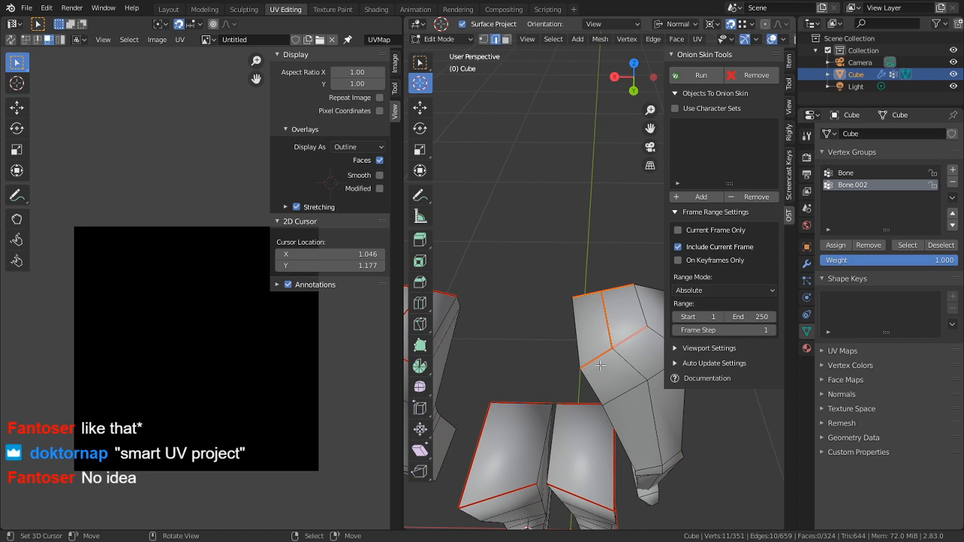
{"action": "middle_click_drag", "start_coordinate": [632, 350], "coordinate": [622, 371]}
{"action": "key", "text": "l"}
{"action": "middle_click_drag", "start_coordinate": [622, 370], "coordinate": [590, 285]}
{"action": "key", "text": "shift+h"}
Mark seams on the H-shaped edges of the right arm's wrist cap and select the arm's linked island to check its unwrap
{"action": "right_click", "coordinate": [596, 292]}
{"action": "right_click", "coordinate": [592, 277], "text": "shift"}
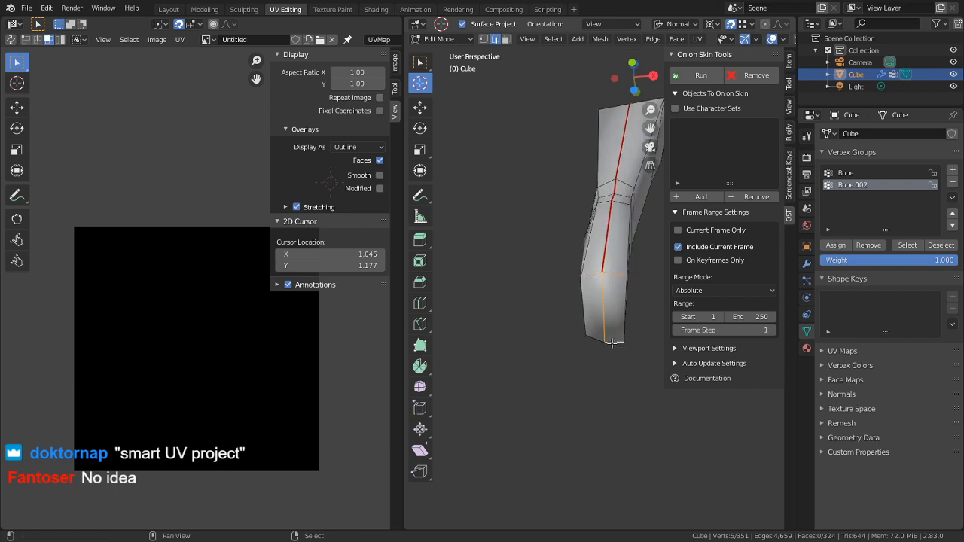
{"action": "key", "text": "ctrl+e"}
{"action": "left_click", "coordinate": [588, 340]}
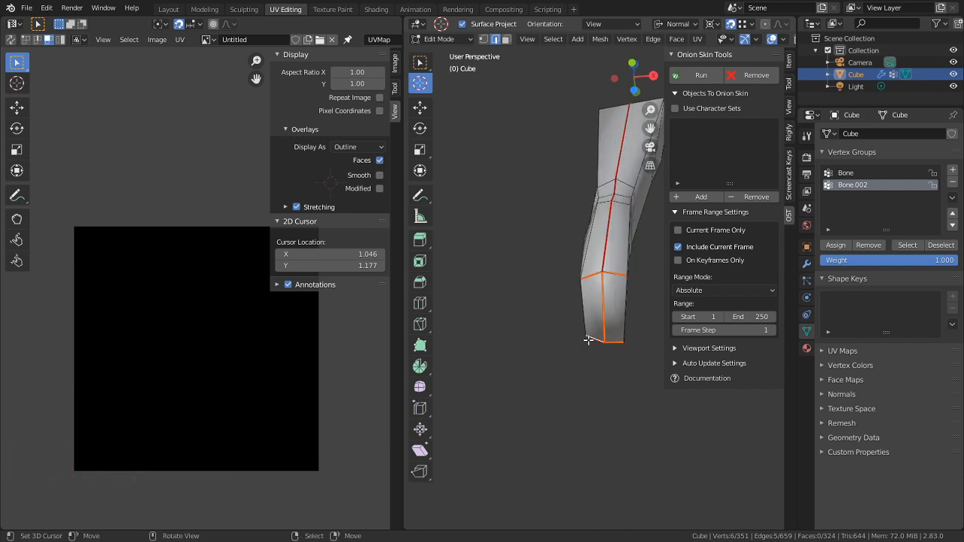
{"action": "mouse_move", "coordinate": [588, 340]}
{"action": "middle_mouse_down"}
{"action": "mouse_move", "coordinate": [564, 393]}
{"action": "mouse_move", "coordinate": [581, 336]}
{"action": "middle_mouse_up"}
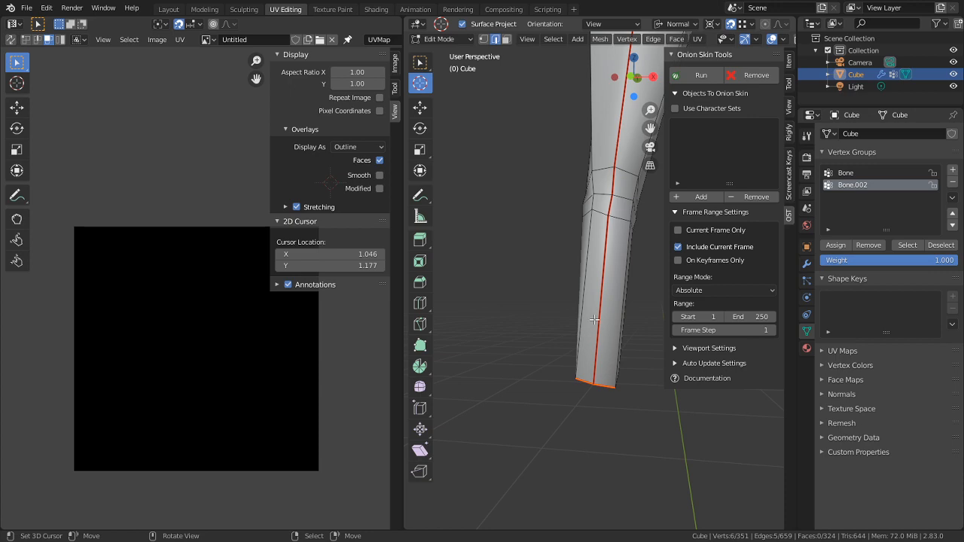
{"action": "key", "text": "l"}
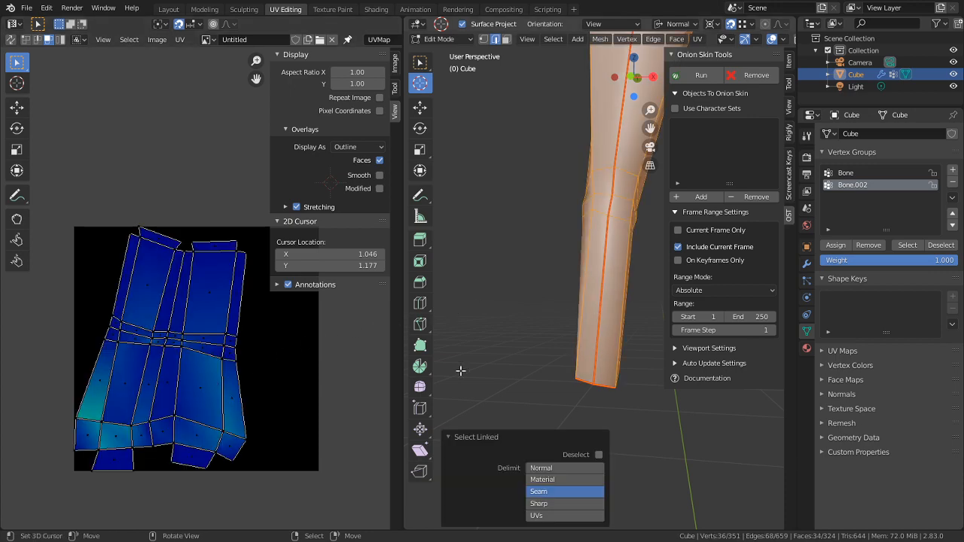
Reveal all hidden geometry and isolate the right hand by hiding everything unselected
{"action": "key", "text": "alt+h"}
{"action": "left_click", "coordinate": [502, 360]}
{"action": "middle_click_drag", "start_coordinate": [501, 360], "coordinate": [541, 448]}
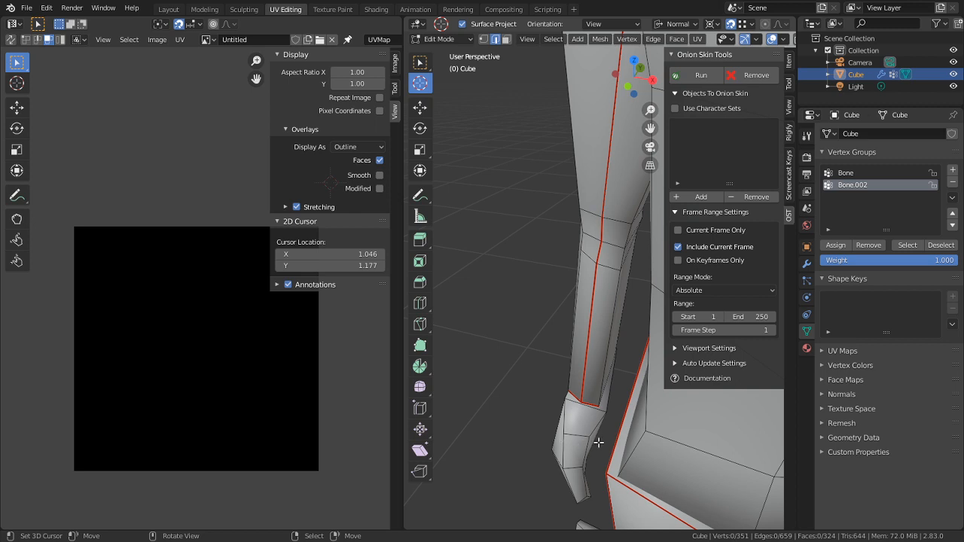
{"action": "key", "text": "l"}
{"action": "key", "text": "shift+h"}
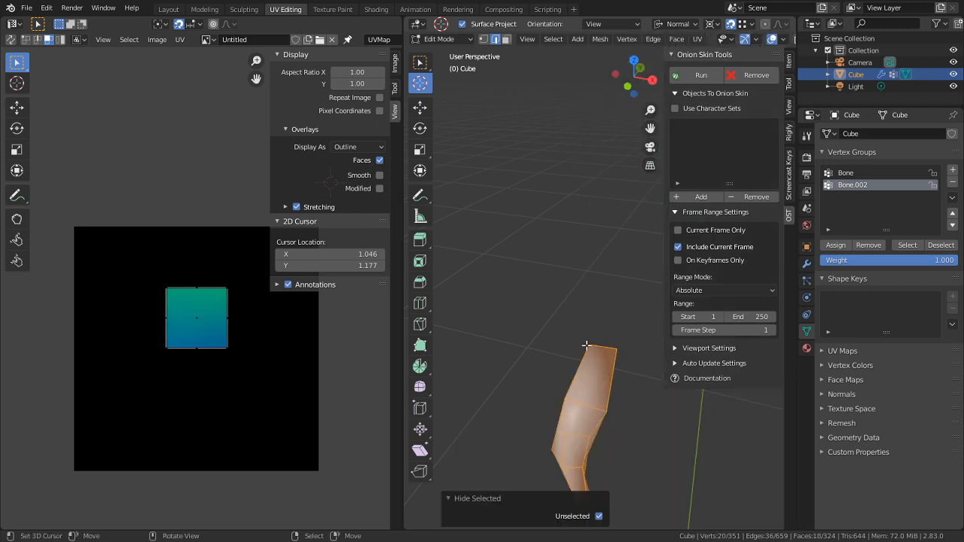
Mark a seam along the right hand's edges from the wrist past the thumb base to the fingertips
{"action": "middle_click_drag", "start_coordinate": [577, 348], "coordinate": [691, 342]}
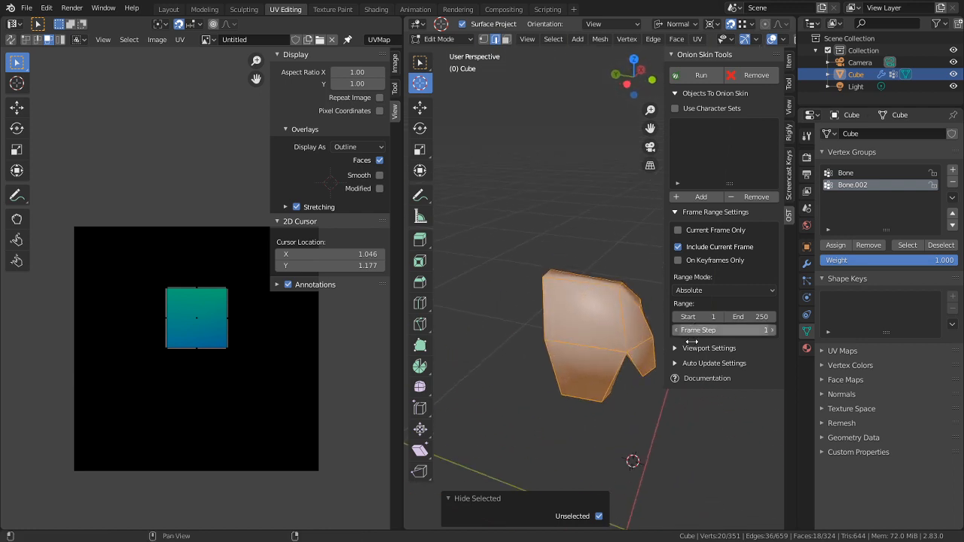
{"action": "right_click", "coordinate": [648, 395]}
{"action": "middle_click_drag", "start_coordinate": [648, 396], "coordinate": [537, 377]}
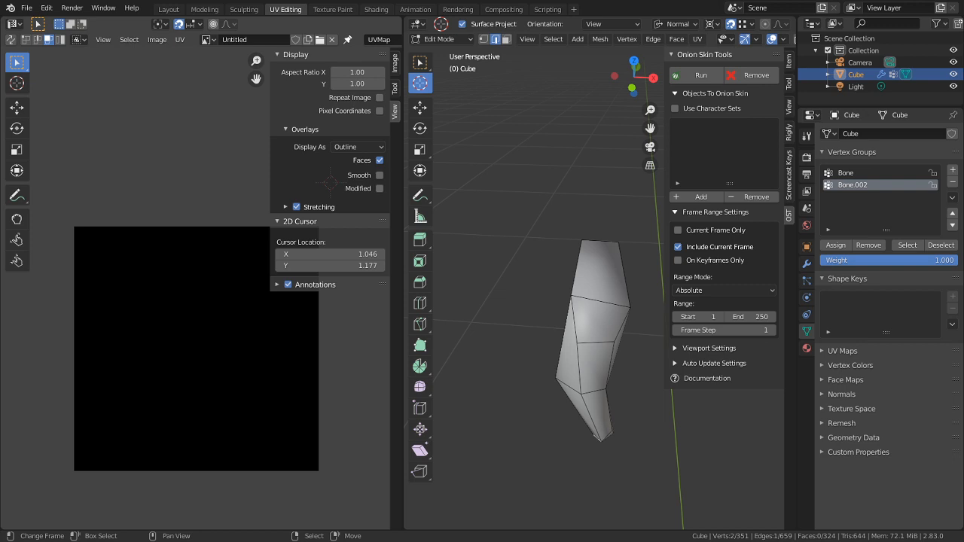
{"action": "middle_click_drag", "start_coordinate": [606, 354], "coordinate": [536, 374]}
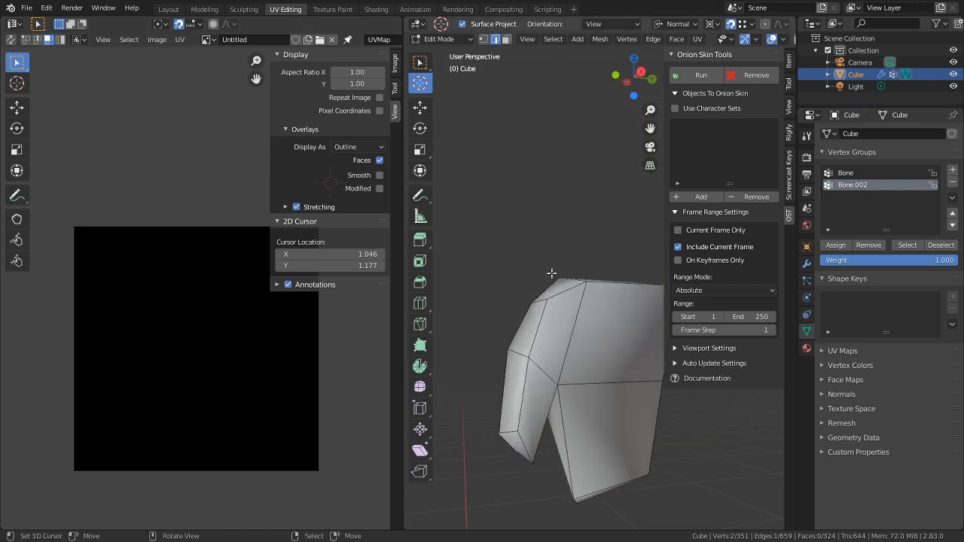
{"action": "middle_click_drag", "start_coordinate": [551, 273], "coordinate": [605, 332]}
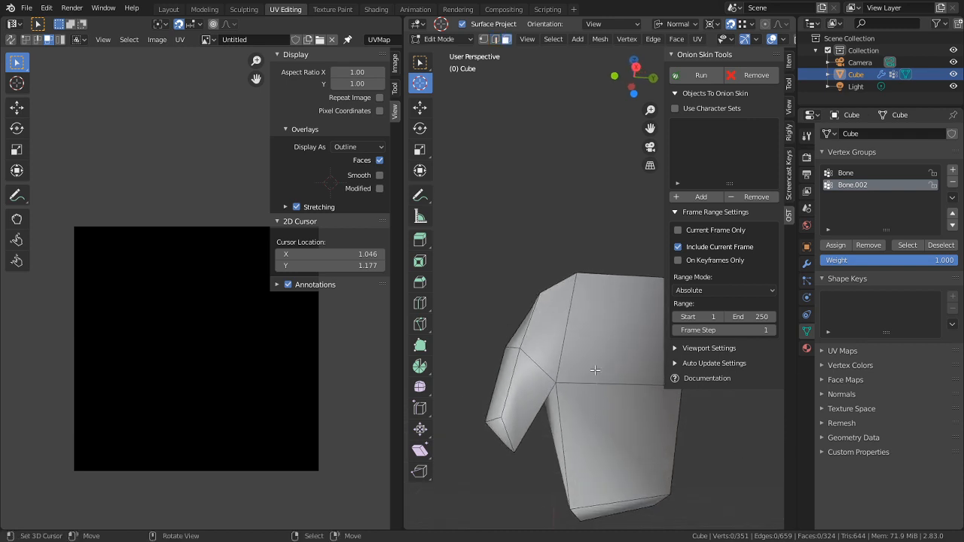
{"action": "middle_click_drag", "start_coordinate": [595, 429], "coordinate": [572, 362]}
{"action": "left_click", "coordinate": [568, 354]}
{"action": "right_click", "coordinate": [568, 354]}
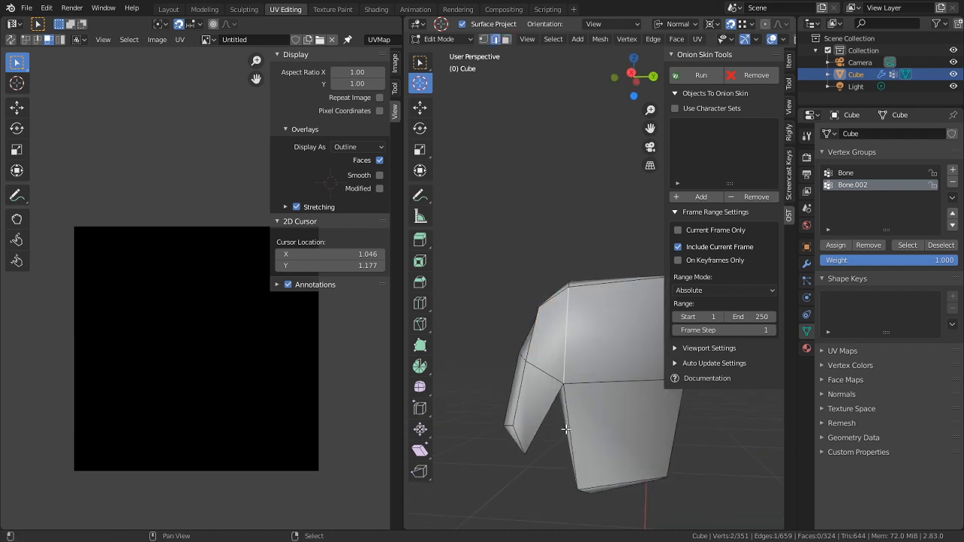
{"action": "right_click", "coordinate": [573, 422], "text": "shift"}
{"action": "middle_click_drag", "start_coordinate": [574, 422], "coordinate": [598, 384]}
{"action": "right_click", "coordinate": [607, 343]}
{"action": "left_click", "coordinate": [608, 344]}
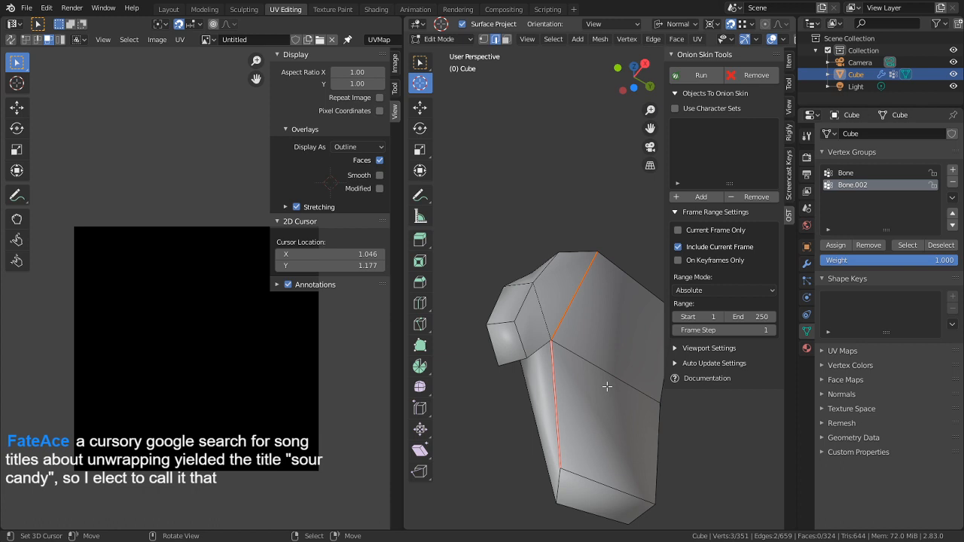
Mark seams on one long edge and the short side edges of the right hand's fingertip face
{"action": "middle_click_drag", "start_coordinate": [615, 273], "coordinate": [482, 383]}
{"action": "right_click", "coordinate": [575, 324], "text": "shift"}
{"action": "key", "text": "ctrl+e"}
{"action": "left_click", "coordinate": [574, 321]}
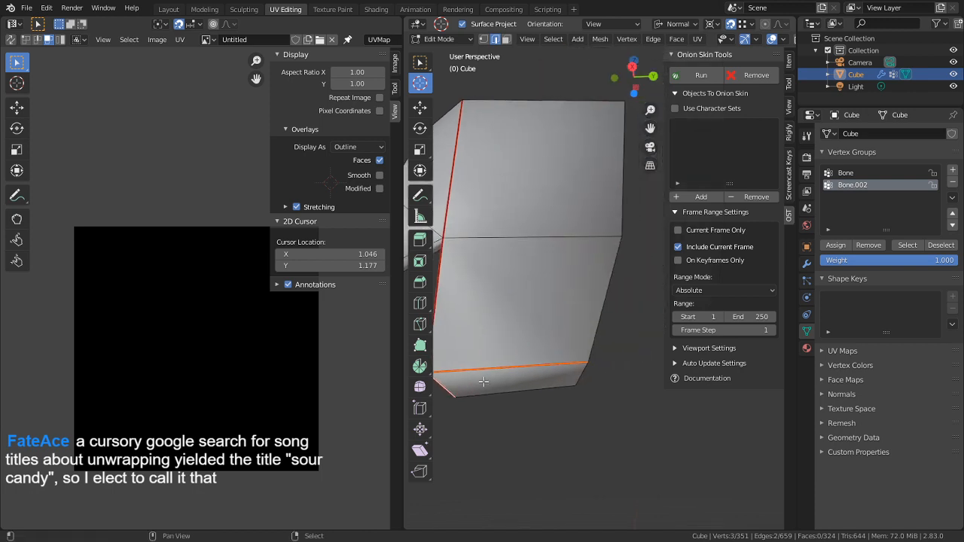
{"action": "key", "text": "ctrl+e"}
{"action": "left_click", "coordinate": [592, 375]}
Select the right hand's linked island and examine its unwrap for stretching
{"action": "middle_click_drag", "start_coordinate": [592, 375], "coordinate": [568, 324]}
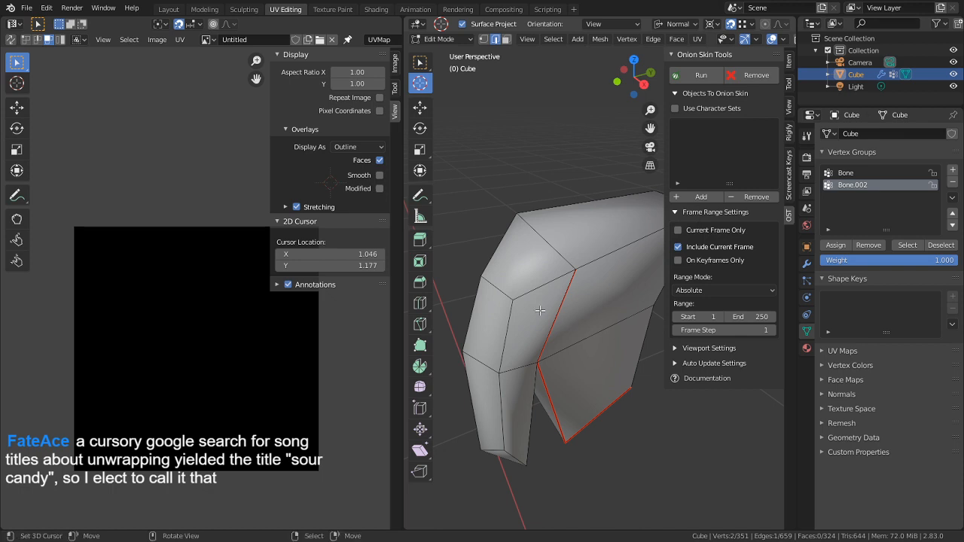
{"action": "middle_click_drag", "start_coordinate": [555, 248], "coordinate": [582, 277]}
{"action": "key", "text": "l"}
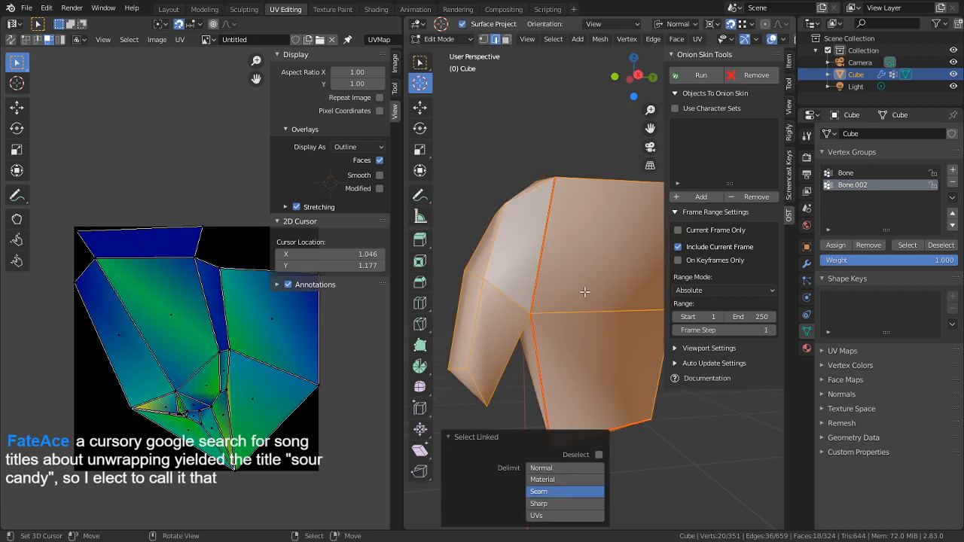
{"action": "middle_click_drag", "start_coordinate": [600, 339], "coordinate": [600, 378]}
Clear the seam on one long edge of the right hand's fingertip face and mark the opposite long edge instead
{"action": "left_click", "coordinate": [610, 414]}
{"action": "middle_click_drag", "start_coordinate": [610, 414], "coordinate": [550, 440]}
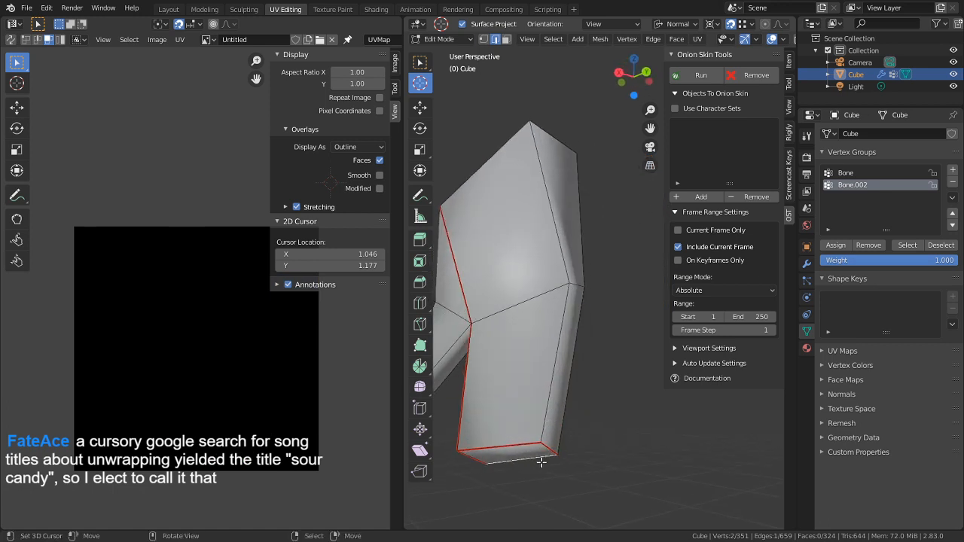
{"action": "middle_click_drag", "start_coordinate": [568, 399], "coordinate": [553, 406]}
{"action": "left_click", "coordinate": [498, 430]}
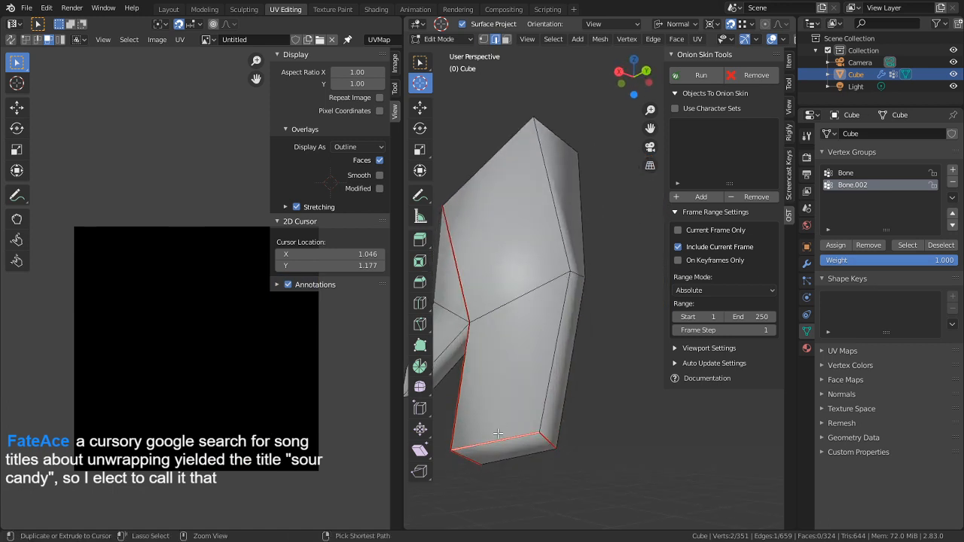
{"action": "key", "text": "ctrl+e"}
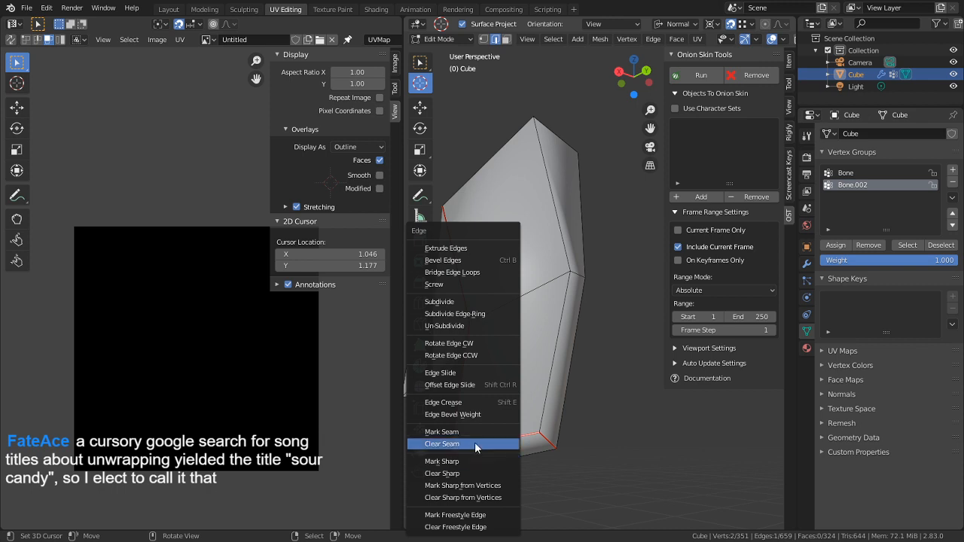
{"action": "left_click", "coordinate": [475, 442]}
{"action": "key", "text": "ctrl+e"}
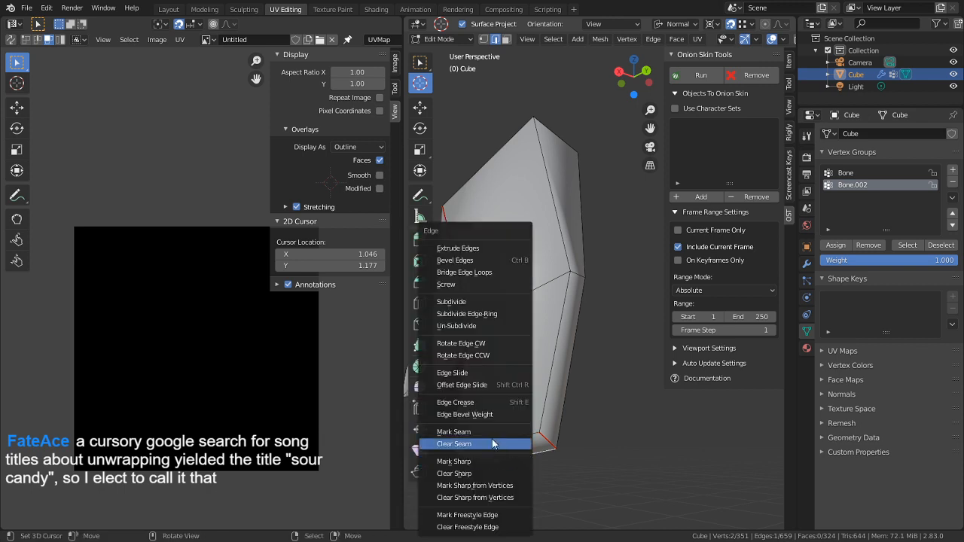
{"action": "left_click", "coordinate": [484, 431]}
Mark seams on one long edge and both short edges of the right hand's open wrist-end face
{"action": "middle_click_drag", "start_coordinate": [588, 415], "coordinate": [600, 434]}
{"action": "middle_click_drag", "start_coordinate": [573, 386], "coordinate": [727, 394]}
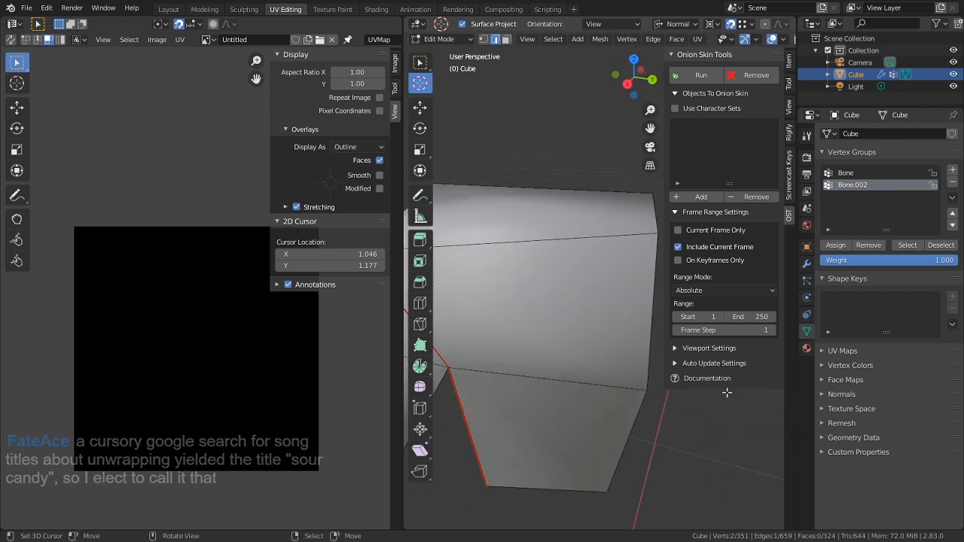
{"action": "middle_click_drag", "start_coordinate": [488, 244], "coordinate": [503, 343]}
{"action": "key", "text": "3"}
{"action": "left_click", "coordinate": [511, 239]}
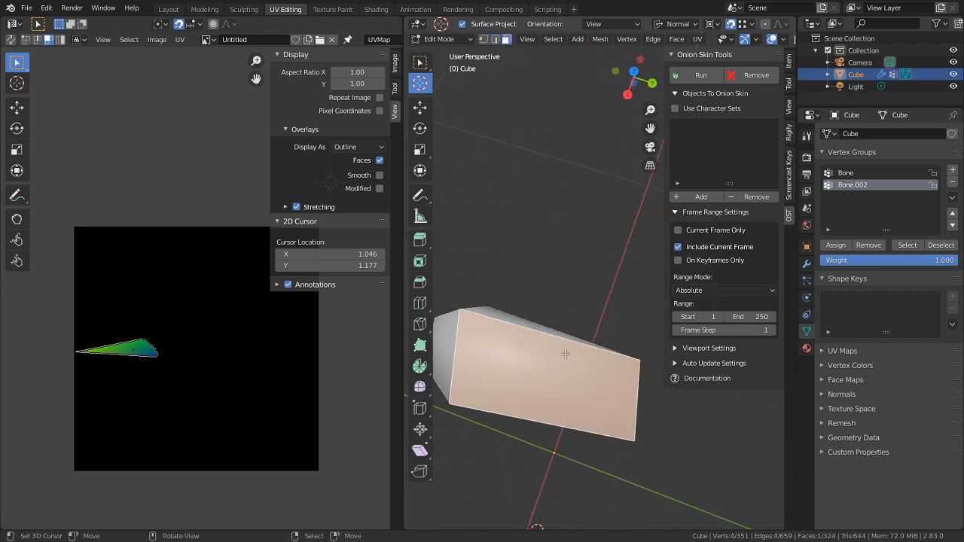
{"action": "key", "text": "2"}
{"action": "right_click", "coordinate": [543, 420]}
{"action": "middle_click_drag", "start_coordinate": [543, 421], "coordinate": [510, 384]}
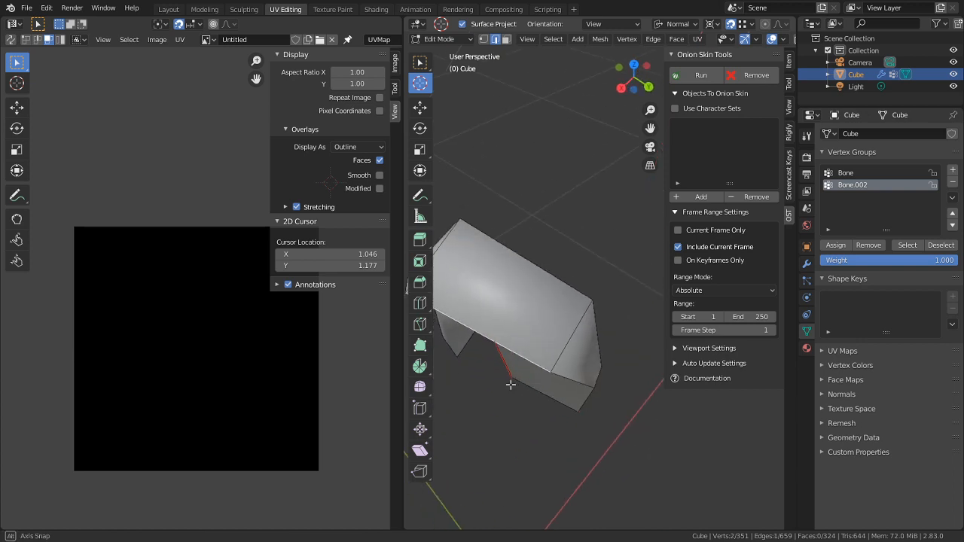
{"action": "right_click", "coordinate": [557, 343], "text": "shift"}
{"action": "middle_click_drag", "start_coordinate": [558, 319], "coordinate": [597, 357], "text": "shift"}
{"action": "right_click", "coordinate": [592, 317], "text": "shift"}
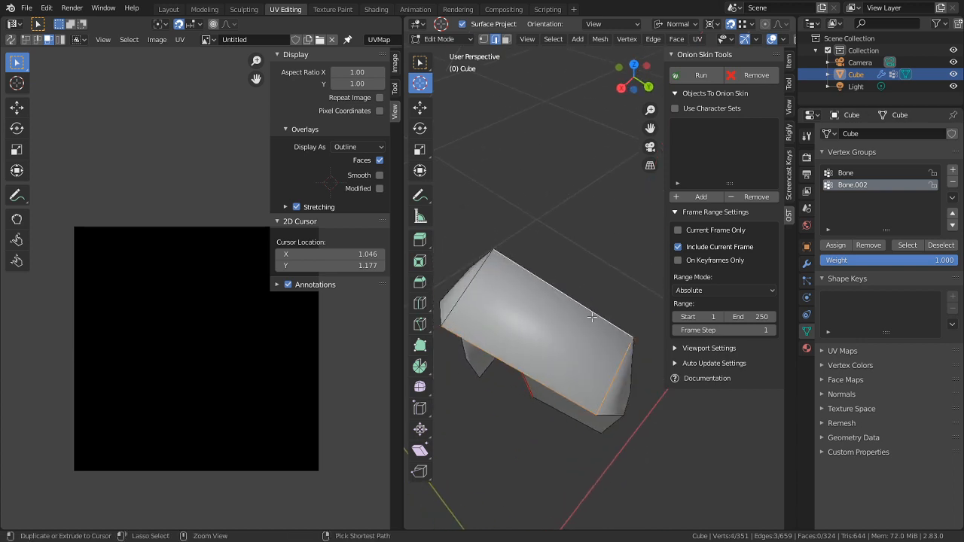
{"action": "middle_click_drag", "start_coordinate": [578, 317], "coordinate": [531, 375]}
{"action": "right_click", "coordinate": [490, 280], "text": "shift"}
{"action": "key", "text": "ctrl+e"}
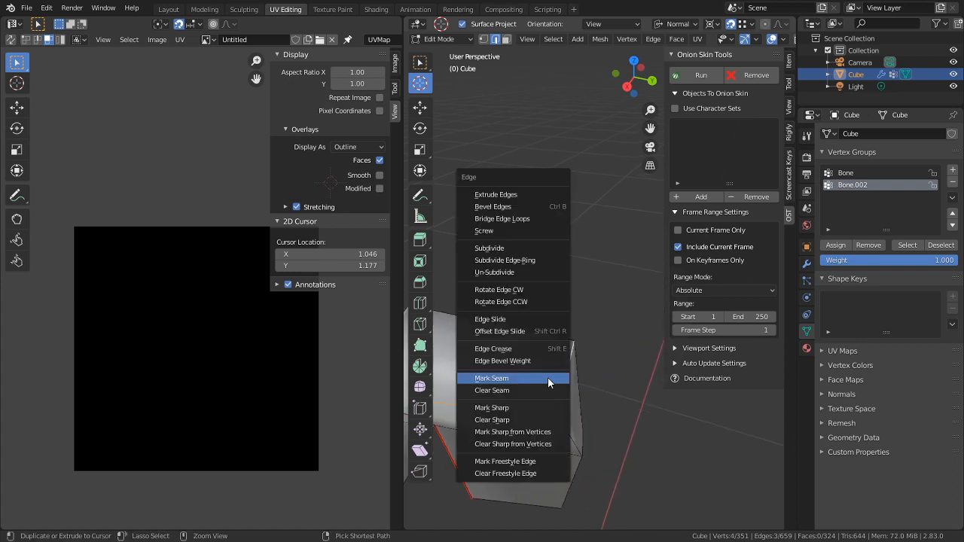
{"action": "left_click", "coordinate": [547, 377]}
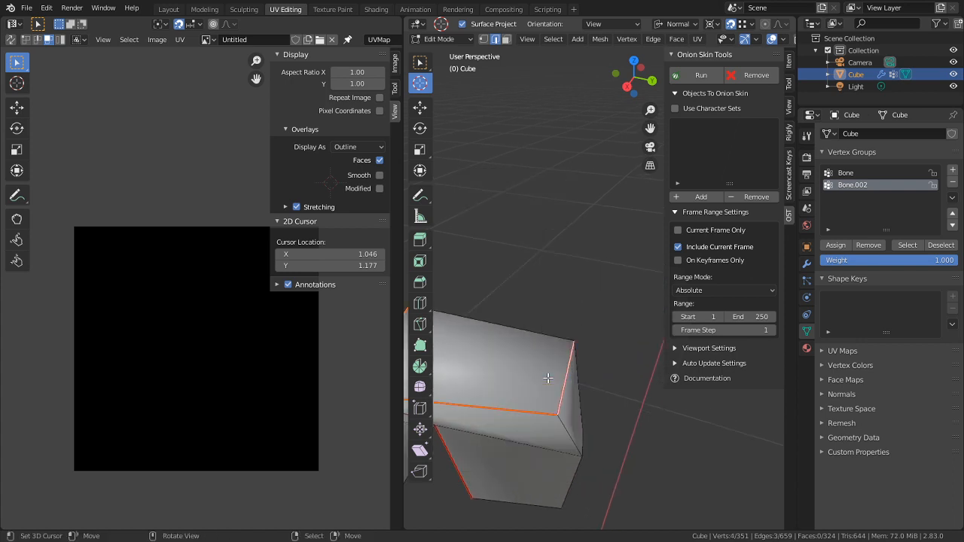
Select the hand's linked island and examine the unwrap for stretching around the thumb
{"action": "middle_click_drag", "start_coordinate": [547, 378], "coordinate": [563, 354]}
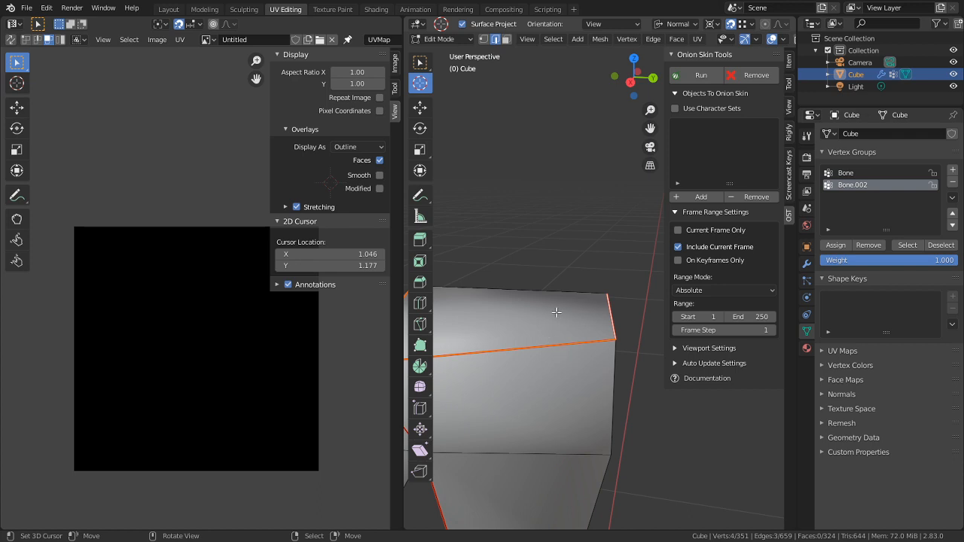
{"action": "key", "text": "ctrl+l"}
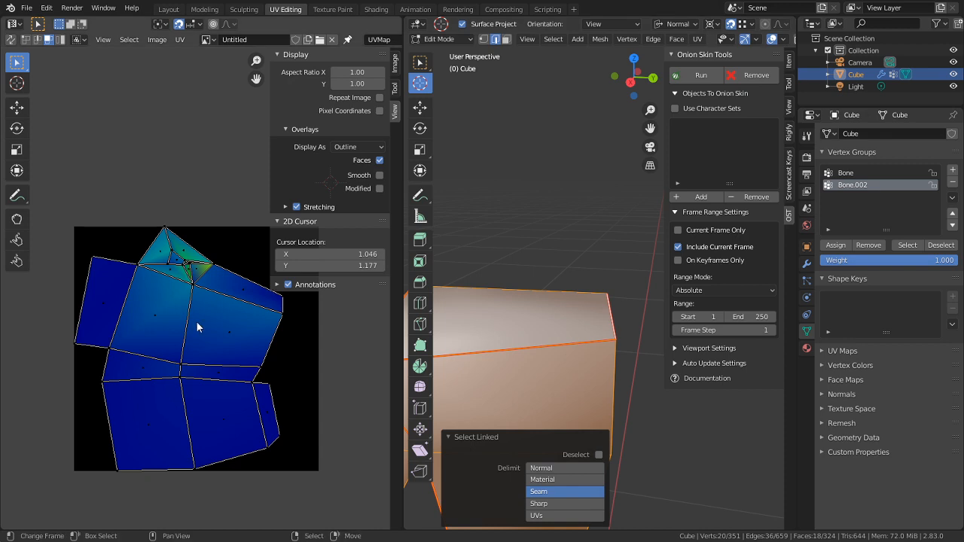
{"action": "scroll", "coordinate": [198, 327], "scroll_direction": "up", "scroll_amount": 4}
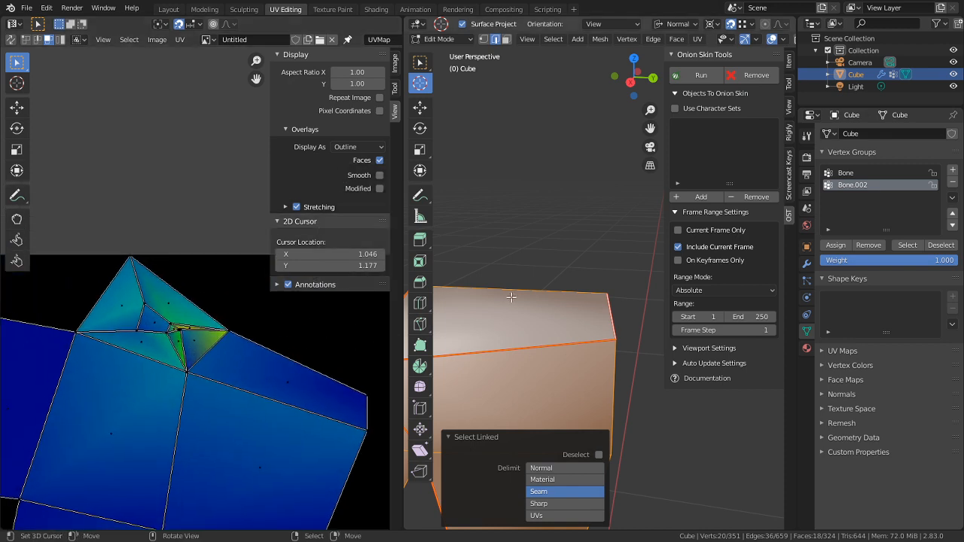
{"action": "middle_click_drag", "start_coordinate": [511, 297], "coordinate": [526, 282]}
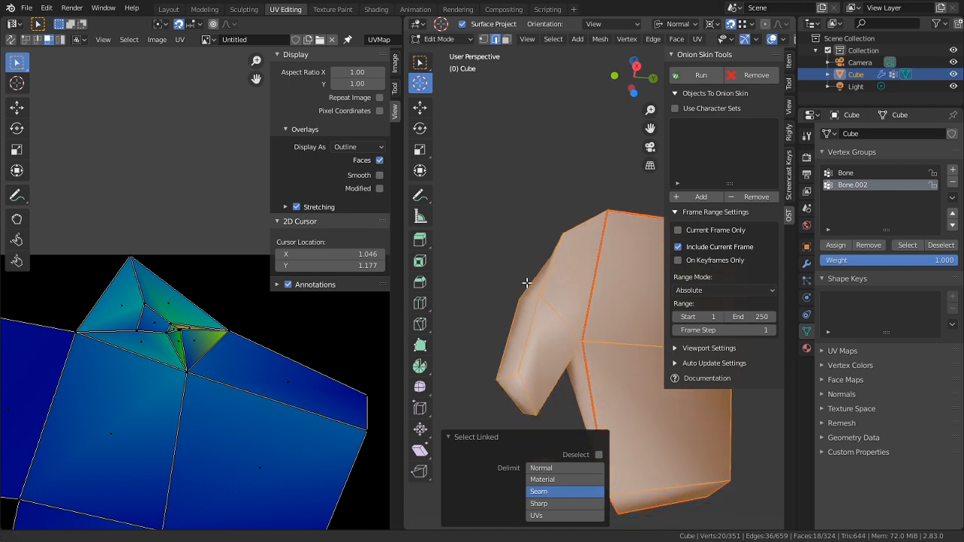
Deselect everything, then mark seams on the thumb's inner edge beside the palm and on the adjoining thumb-tip edge
{"action": "key", "text": "alt+a"}
{"action": "middle_click_drag", "start_coordinate": [518, 392], "coordinate": [551, 398]}
{"action": "middle_click_drag", "start_coordinate": [575, 310], "coordinate": [540, 394]}
{"action": "left_click", "coordinate": [556, 416]}
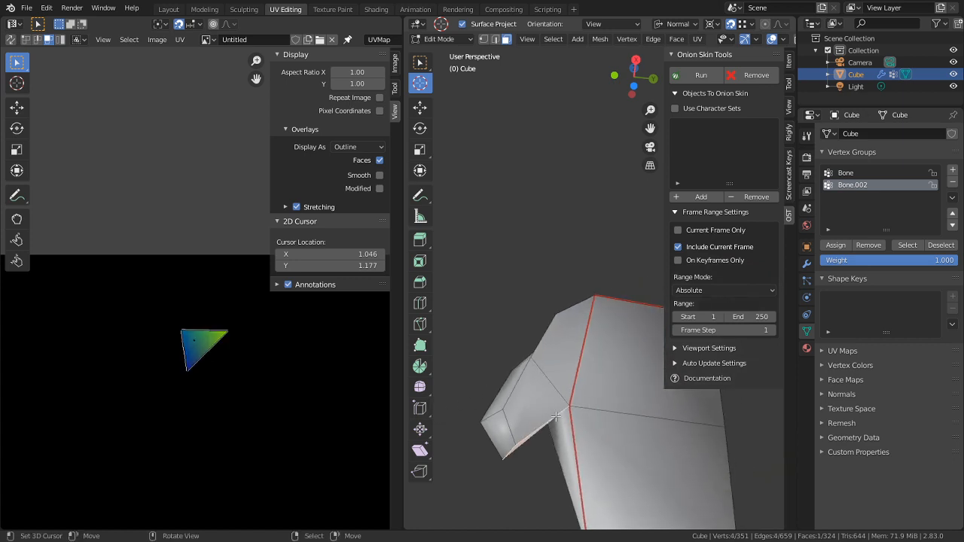
{"action": "key", "text": "2"}
{"action": "left_click", "coordinate": [554, 416]}
{"action": "key", "text": "ctrl+e"}
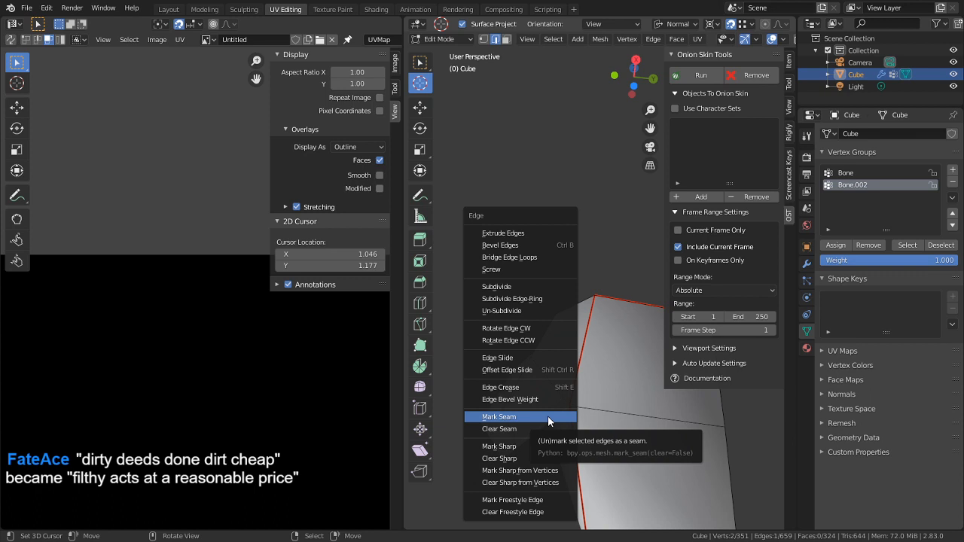
{"action": "left_click", "coordinate": [548, 416]}
{"action": "mouse_move", "coordinate": [548, 416]}
{"action": "middle_mouse_down"}
{"action": "mouse_move", "coordinate": [613, 301]}
{"action": "mouse_move", "coordinate": [563, 409]}
{"action": "middle_mouse_up"}
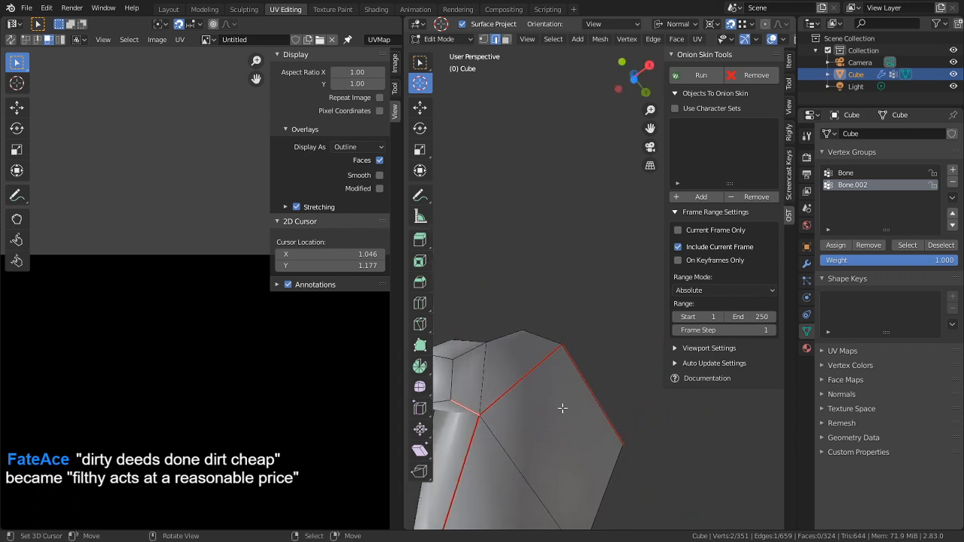
{"action": "left_click", "coordinate": [450, 386], "text": "shift"}
{"action": "key", "text": "ctrl+e"}
{"action": "left_click", "coordinate": [450, 386]}
Select the hand's linked island and mark a seam on a thumb-tip edge in its UV layout
{"action": "middle_click_drag", "start_coordinate": [449, 385], "coordinate": [541, 390]}
{"action": "middle_click_drag", "start_coordinate": [541, 423], "coordinate": [536, 492]}
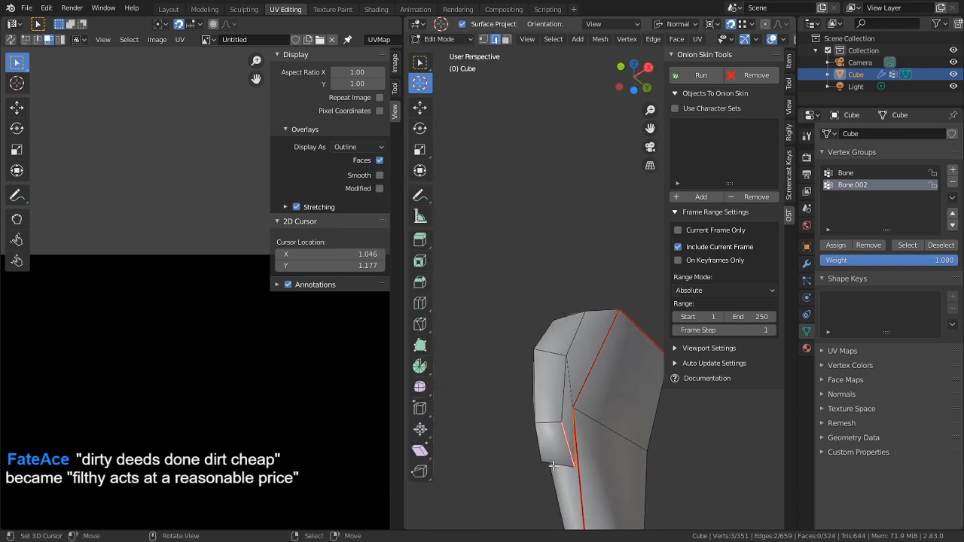
{"action": "middle_click_drag", "start_coordinate": [551, 396], "coordinate": [582, 326]}
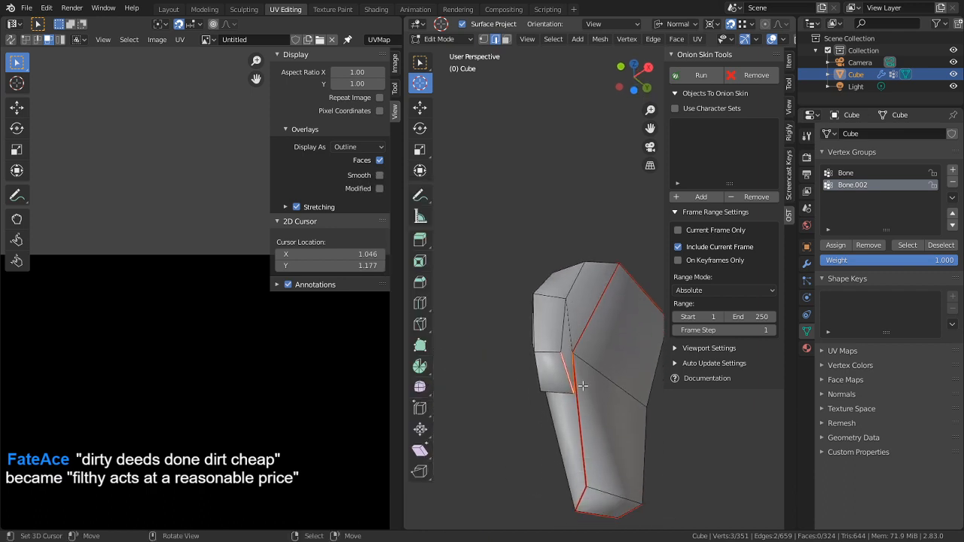
{"action": "key", "text": "l"}
{"action": "scroll", "coordinate": [204, 419], "scroll_direction": "down", "scroll_amount": 4}
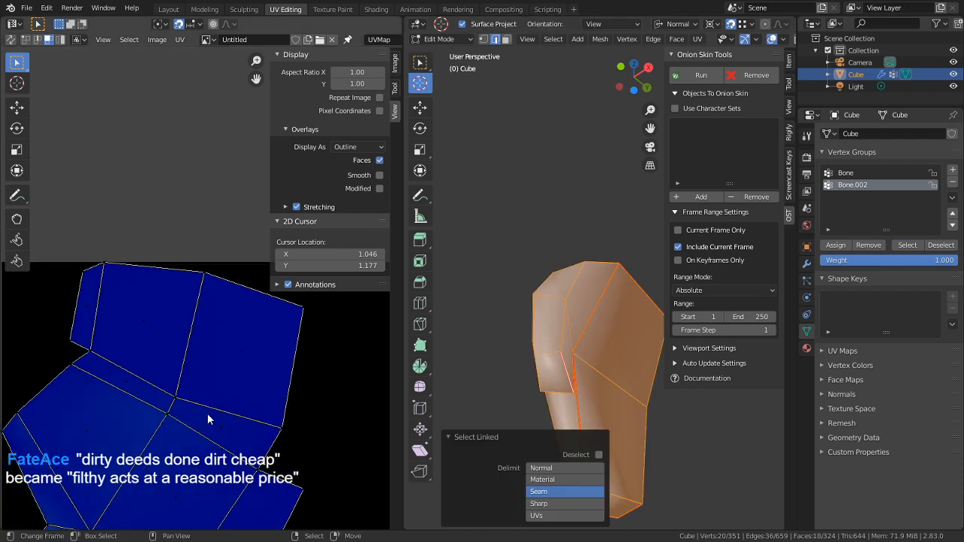
{"action": "scroll", "coordinate": [205, 356], "scroll_direction": "up", "scroll_amount": 4}
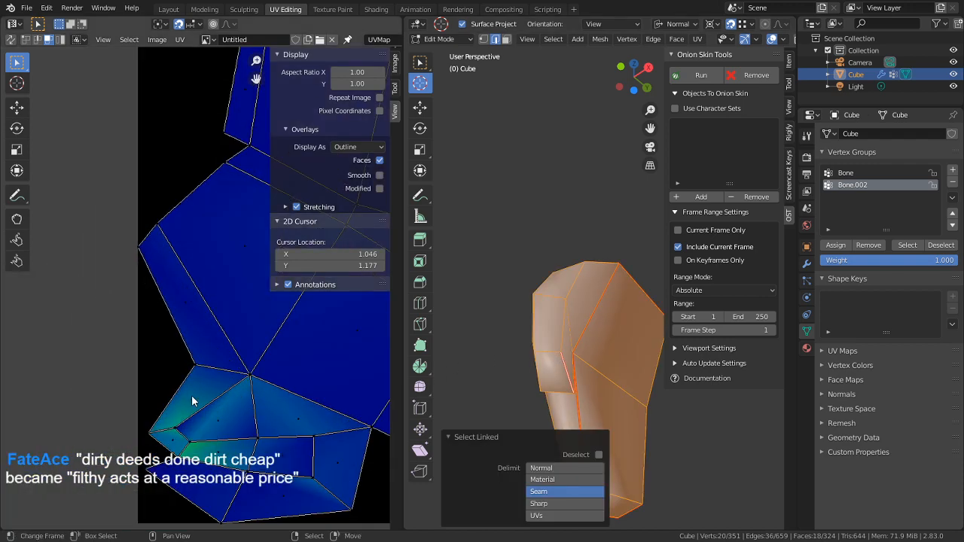
{"action": "key", "text": "2"}
{"action": "key", "text": "ctrl+e"}
{"action": "left_click", "coordinate": [162, 426]}
{"action": "scroll", "coordinate": [188, 415], "scroll_direction": "down", "scroll_amount": 5}
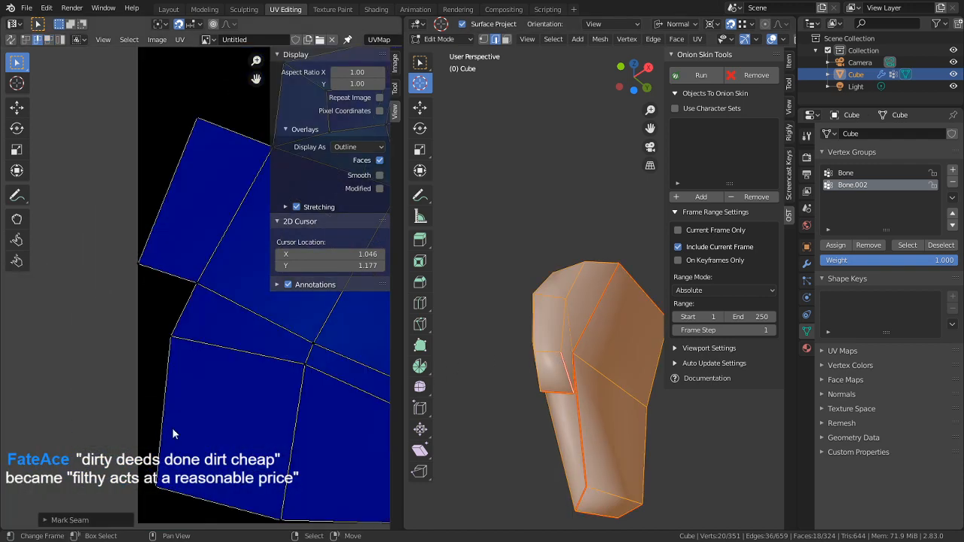
In the UV layout, mark a seam where the thumb tip meets the lower thumb face and clear the seam joining it to the upper face
{"action": "scroll", "coordinate": [216, 369], "scroll_direction": "up", "scroll_amount": 6}
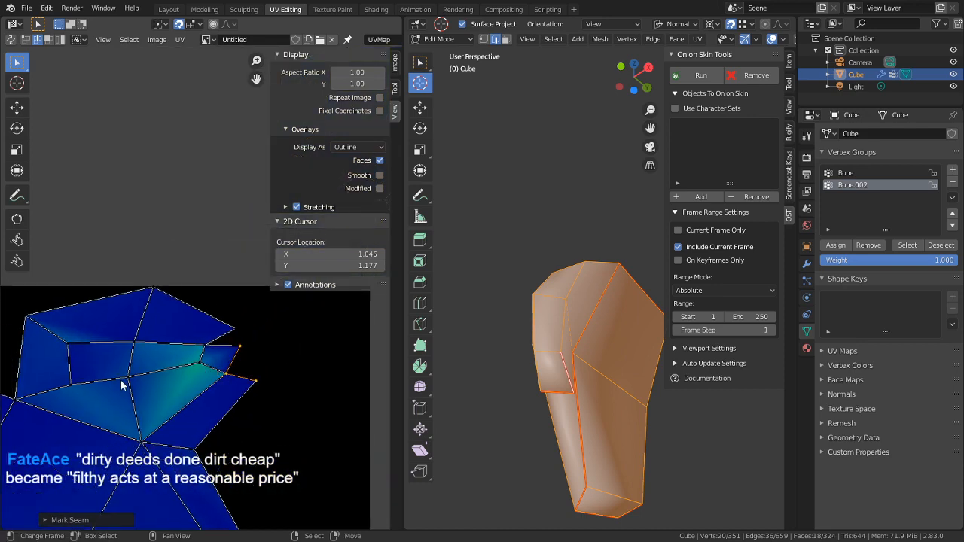
{"action": "right_click", "coordinate": [202, 366]}
{"action": "key", "text": "ctrl+e"}
{"action": "left_click", "coordinate": [203, 366]}
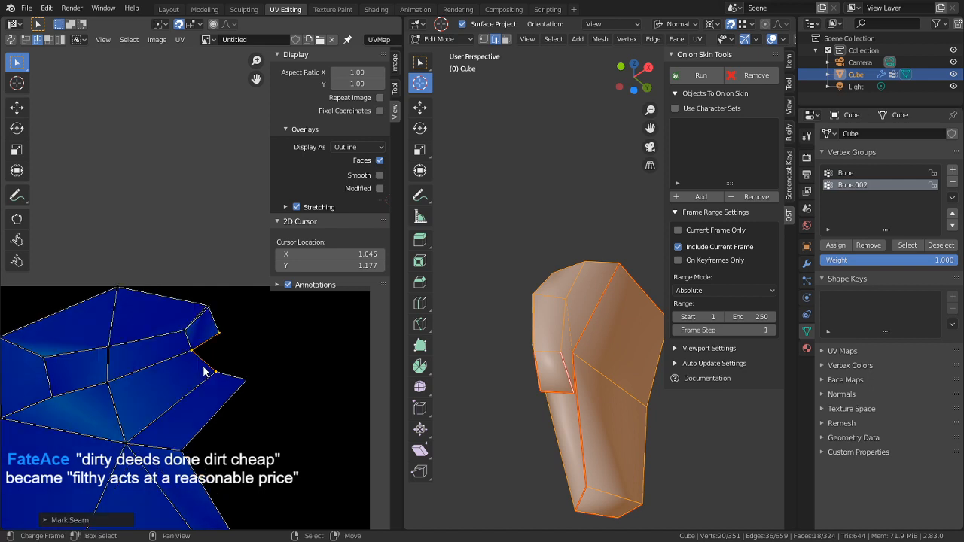
{"action": "middle_click_drag", "start_coordinate": [206, 346], "coordinate": [224, 360]}
{"action": "right_click", "coordinate": [218, 337]}
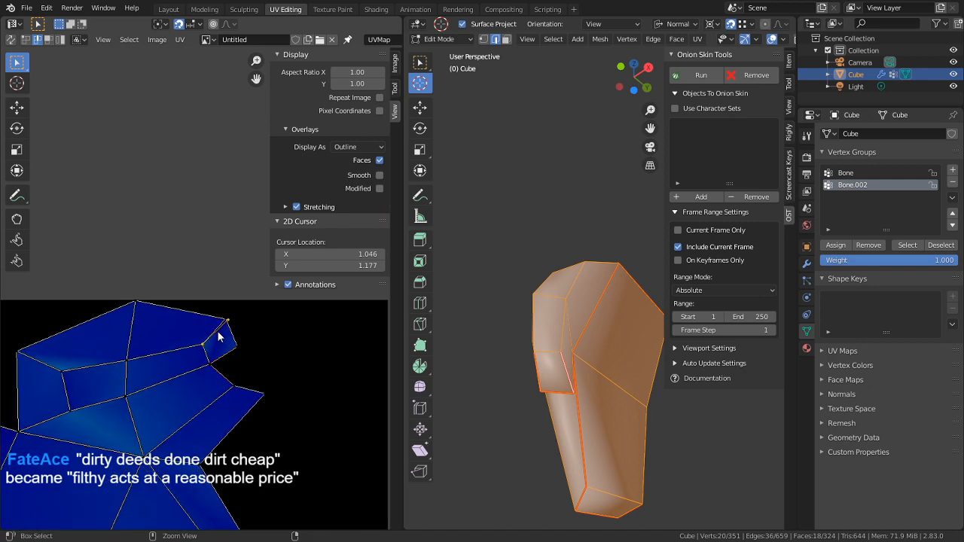
{"action": "key", "text": "ctrl+e"}
{"action": "left_click", "coordinate": [215, 334]}
{"action": "middle_click_drag", "start_coordinate": [198, 377], "coordinate": [216, 371]}
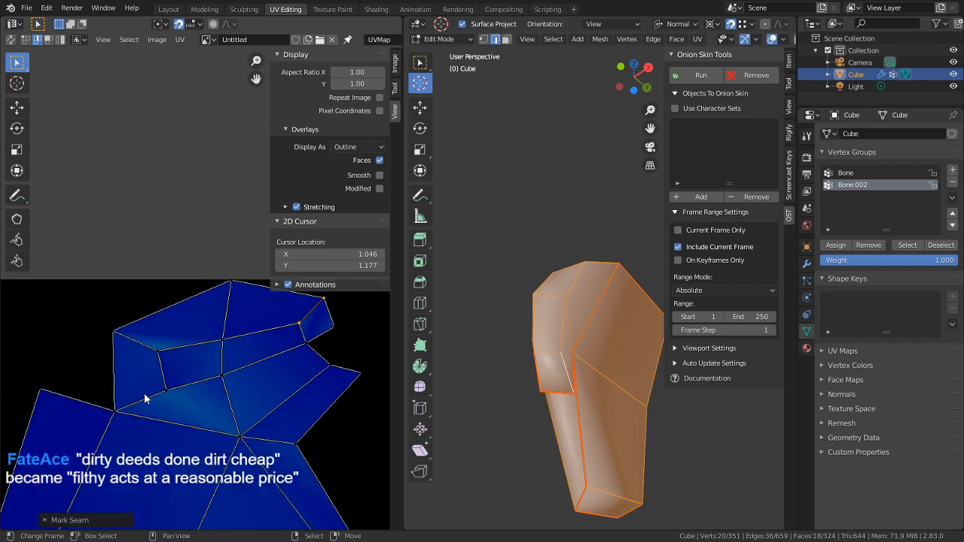
Mark seams on the remaining thumb-base edges in the UV layout to split the thumb into its own island
{"action": "scroll", "coordinate": [190, 396], "scroll_direction": "down", "scroll_amount": 2}
{"action": "right_click", "coordinate": [160, 363]}
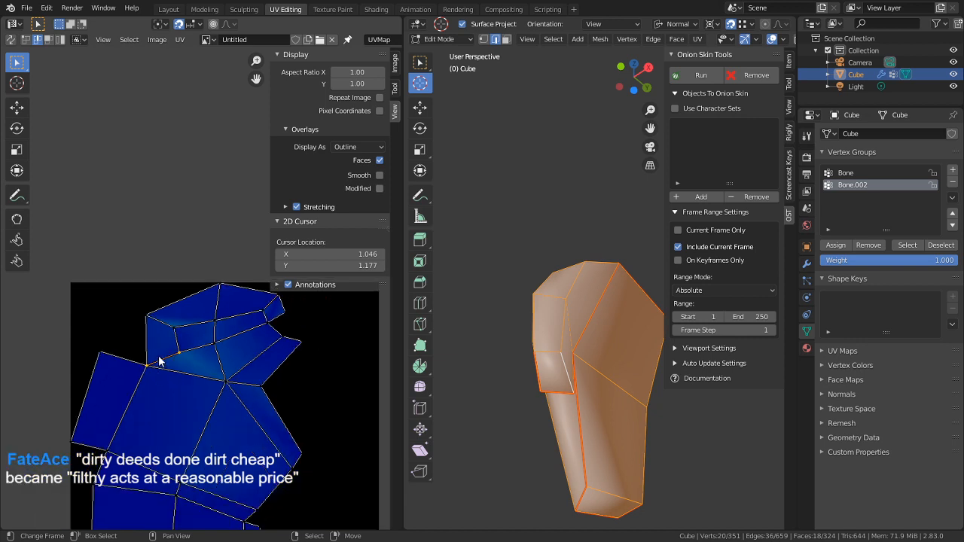
{"action": "key", "text": "ctrl+e"}
{"action": "left_click", "coordinate": [117, 346]}
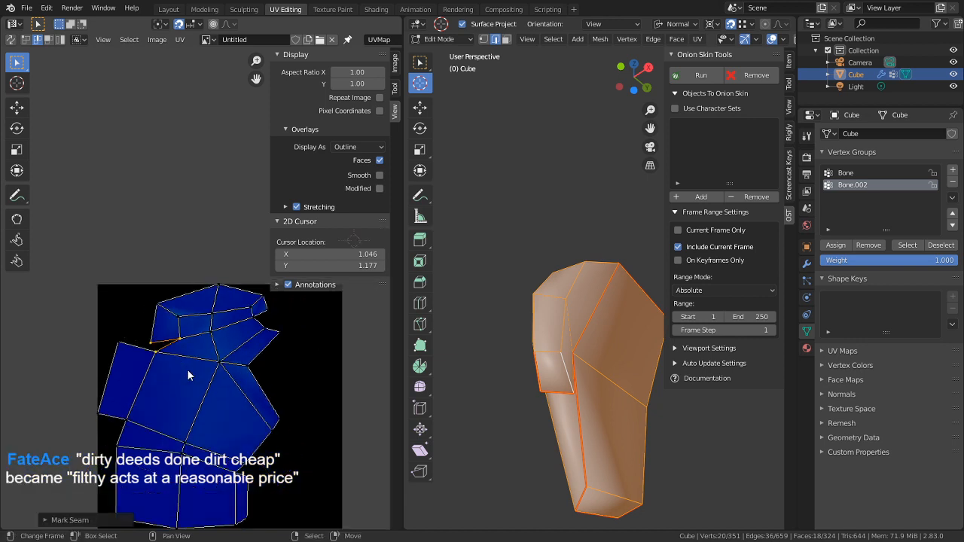
{"action": "scroll", "coordinate": [233, 400], "scroll_direction": "down", "scroll_amount": 2}
{"action": "scroll", "coordinate": [234, 401], "scroll_direction": "up", "scroll_amount": 1}
{"action": "left_click", "coordinate": [235, 367]}
{"action": "key", "text": "ctrl+e"}
{"action": "left_click", "coordinate": [241, 363]}
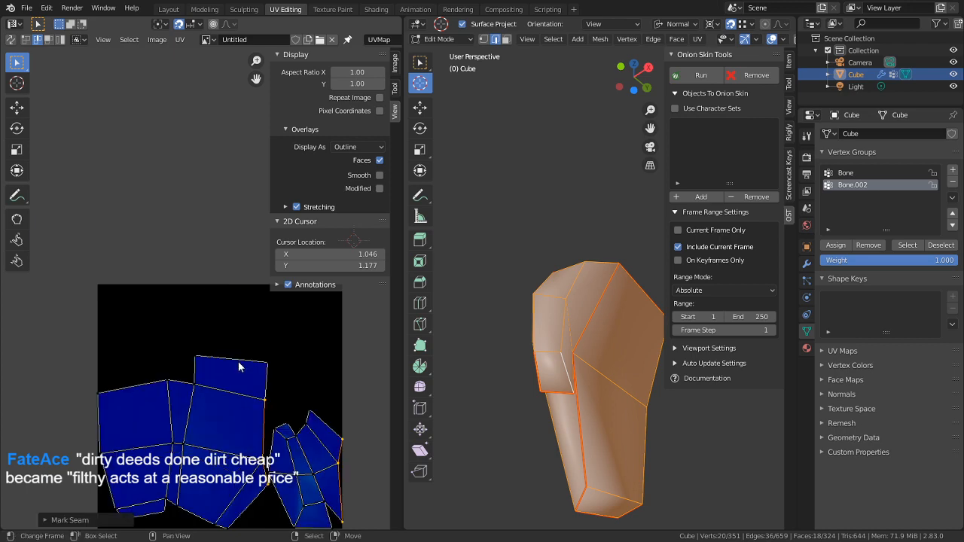
{"action": "middle_click_drag", "start_coordinate": [302, 434], "coordinate": [223, 341]}
{"action": "scroll", "coordinate": [223, 341], "scroll_direction": "up", "scroll_amount": 2}
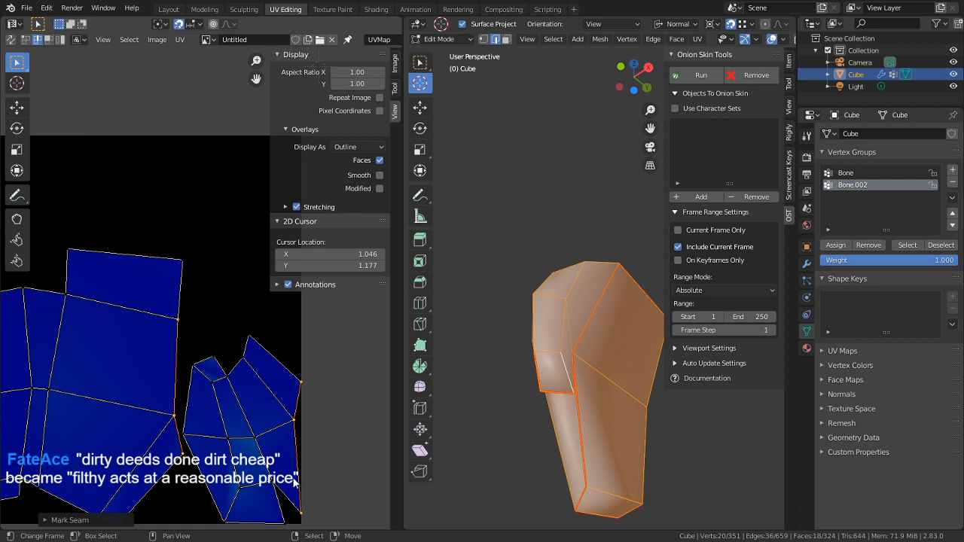
Select the cross edges around the middle of the thumb and slide them up onto the vertices above
{"action": "middle_click_drag", "start_coordinate": [494, 427], "coordinate": [529, 458]}
{"action": "scroll", "coordinate": [529, 381], "scroll_direction": "down", "scroll_amount": 1}
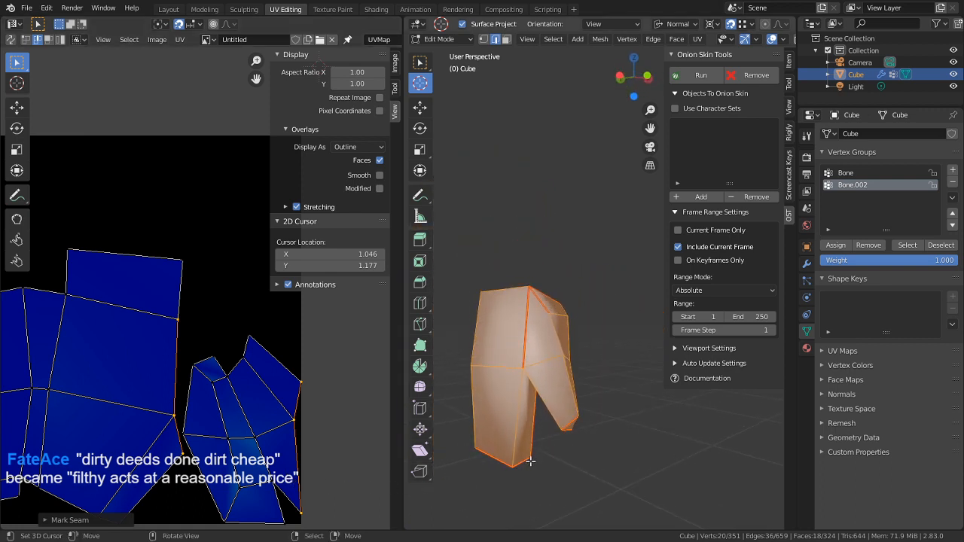
{"action": "middle_click_drag", "start_coordinate": [567, 329], "coordinate": [612, 363]}
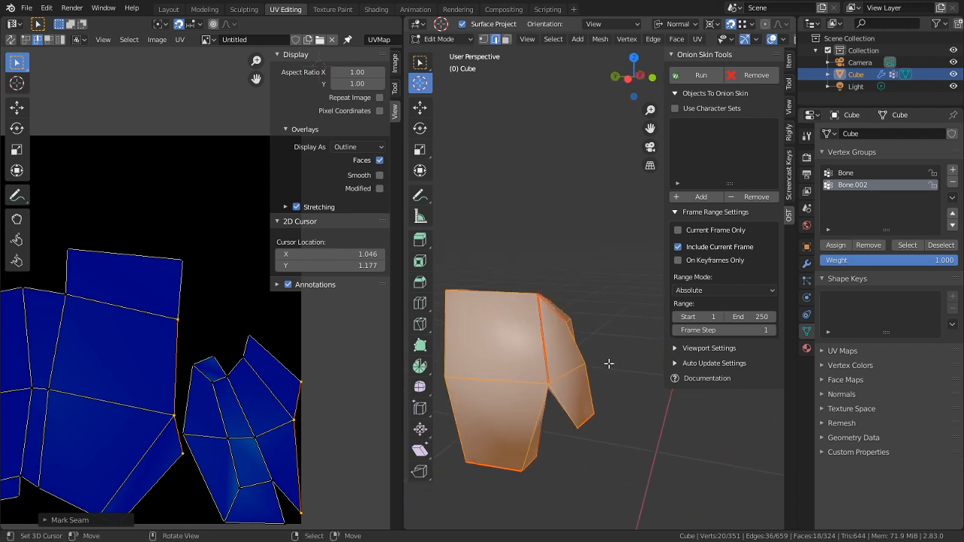
{"action": "middle_click_drag", "start_coordinate": [576, 321], "coordinate": [548, 362]}
{"action": "left_click", "coordinate": [552, 385], "text": "alt"}
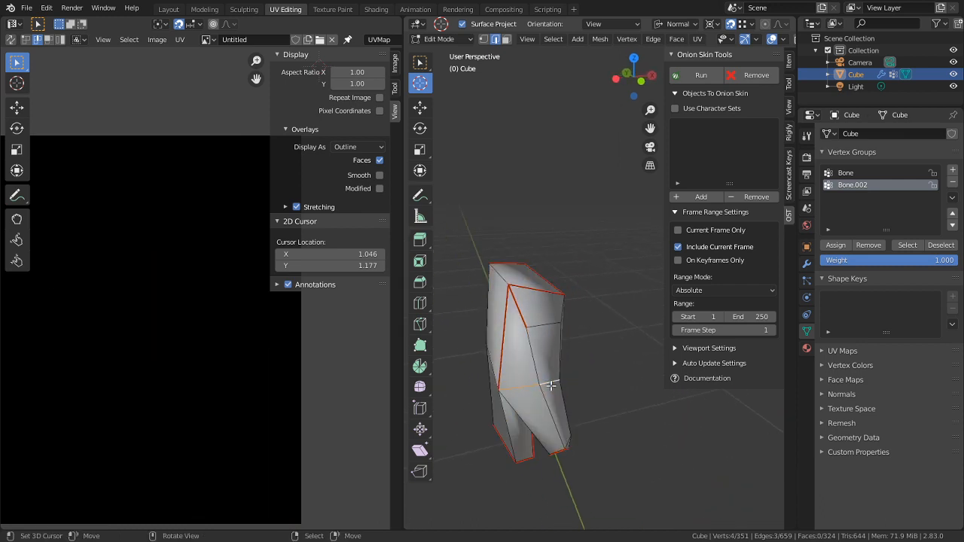
{"action": "key", "text": "g"}
{"action": "key", "text": "g"}
{"action": "left_click", "coordinate": [555, 371]}
{"action": "key", "text": "g"}
{"action": "key", "text": "g"}
{"action": "left_click", "coordinate": [535, 322]}
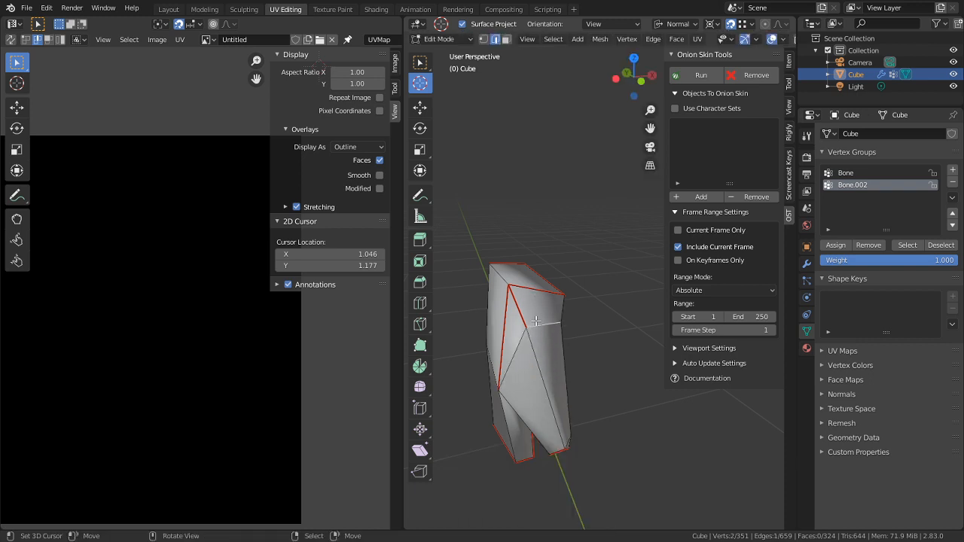
Select all of the visible hand geometry, merge the overlapping vertices by distance, and clear the selection
{"action": "key", "text": "a"}
{"action": "key", "text": "m"}
{"action": "left_click", "coordinate": [536, 323]}
{"action": "key", "text": "alt+a"}
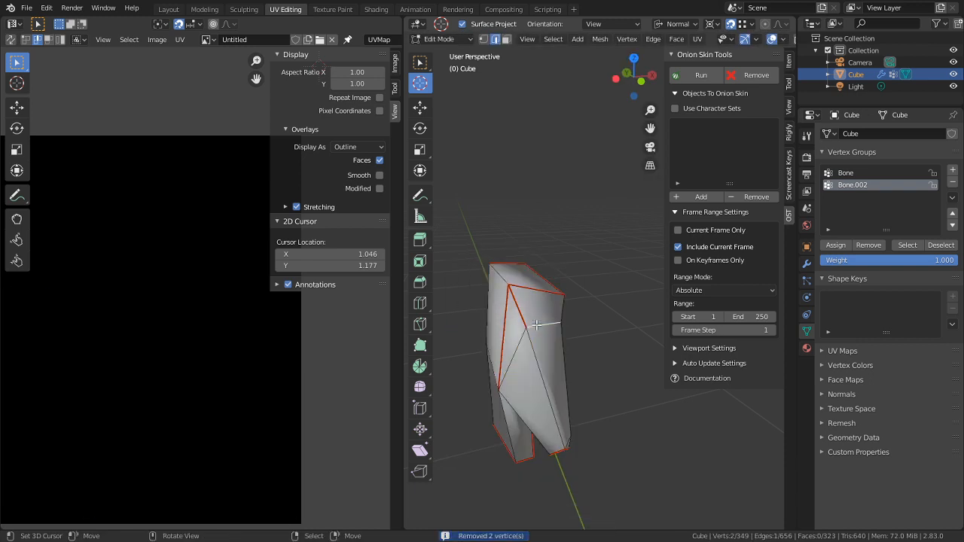
Slide the cross edge on the inner side of the thumb up toward the wrist
{"action": "key", "text": "g"}
{"action": "key", "text": "g"}
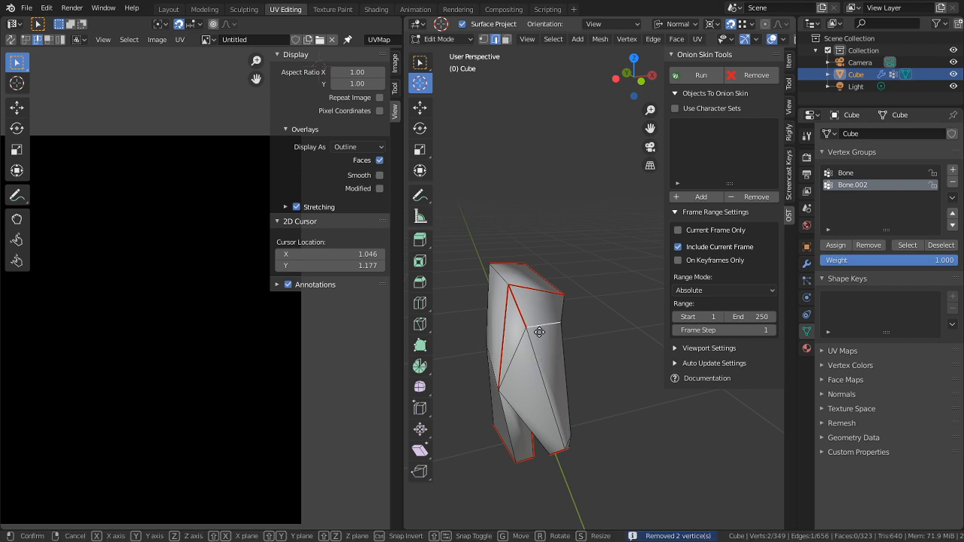
{"action": "left_click", "coordinate": [514, 222]}
Frame the hand and thumb tip in the 3D viewport and maximize that viewport
{"action": "middle_click_drag", "start_coordinate": [539, 301], "coordinate": [498, 287]}
{"action": "scroll", "coordinate": [621, 321], "scroll_direction": "down", "scroll_amount": 5}
{"action": "mouse_move", "coordinate": [567, 336]}
{"action": "middle_mouse_down"}
{"action": "mouse_move", "coordinate": [534, 325]}
{"action": "mouse_move", "coordinate": [583, 344]}
{"action": "middle_mouse_up"}
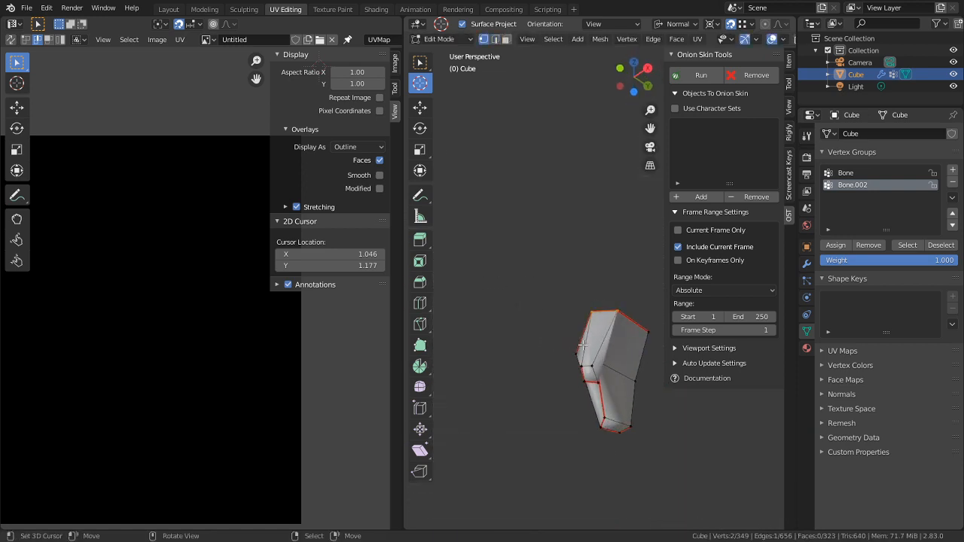
{"action": "scroll", "coordinate": [636, 360], "scroll_direction": "up", "scroll_amount": 3}
{"action": "middle_click_drag", "start_coordinate": [636, 360], "coordinate": [511, 337]}
{"action": "key", "text": "ctrl+space"}
{"action": "key", "text": "g"}
{"action": "key", "text": "g"}
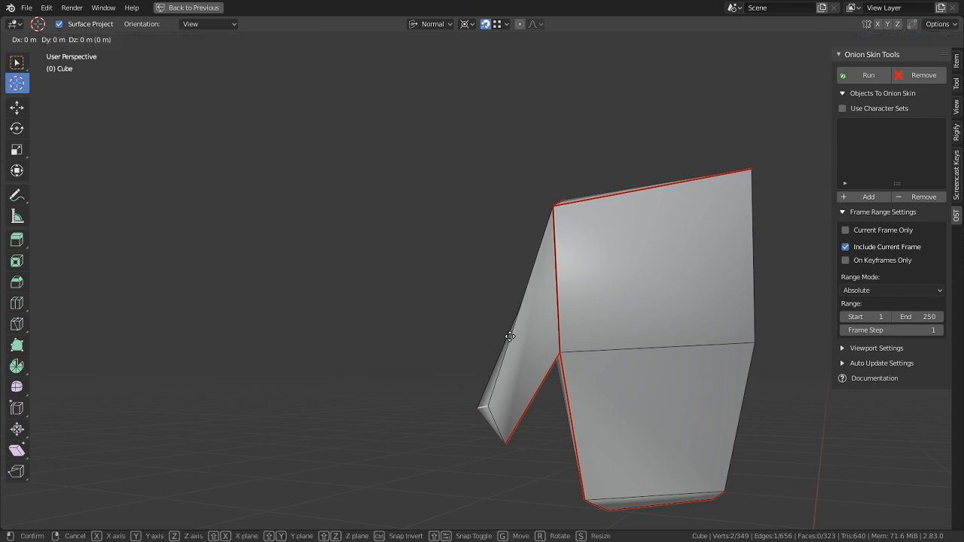
{"action": "right_click", "coordinate": [503, 232]}
{"action": "key", "text": "g"}
{"action": "right_click", "coordinate": [523, 175]}
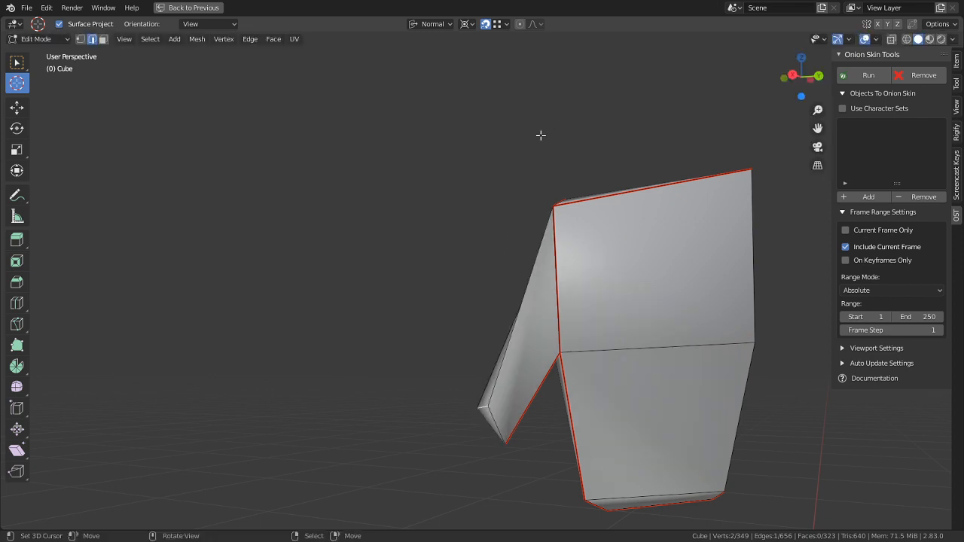
{"action": "key", "text": "g"}
{"action": "right_click", "coordinate": [497, 87]}
Change the transform pivot point and move the selected edge at the thumb tip upward
{"action": "left_click", "coordinate": [467, 24]}
{"action": "left_click", "coordinate": [483, 88]}
{"action": "key", "text": "g"}
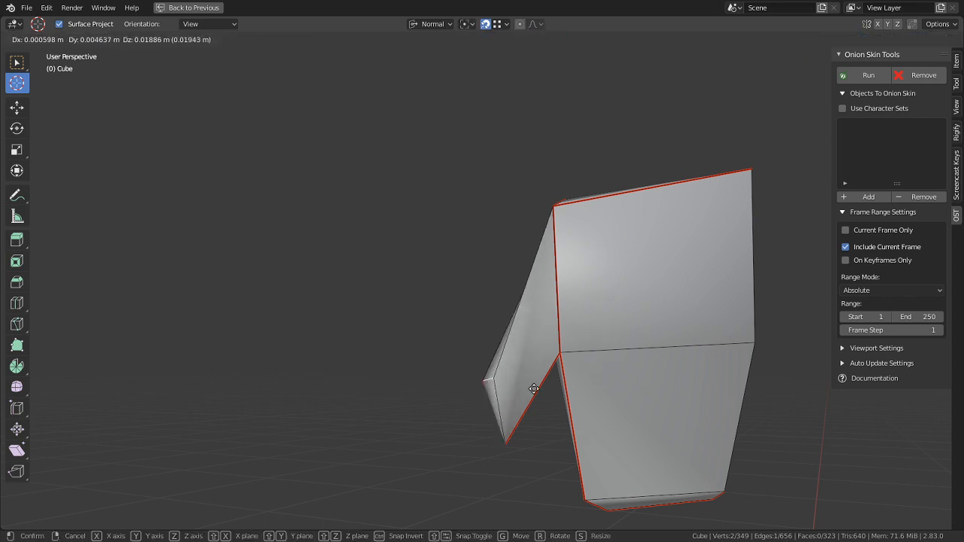
{"action": "left_click", "coordinate": [463, 449]}
Select the thumb's end face and rotate it about 26 degrees in the view plane
{"action": "middle_click_drag", "start_coordinate": [462, 450], "coordinate": [484, 324]}
{"action": "key", "text": "3"}
{"action": "right_click", "coordinate": [444, 371]}
{"action": "key", "text": "r"}
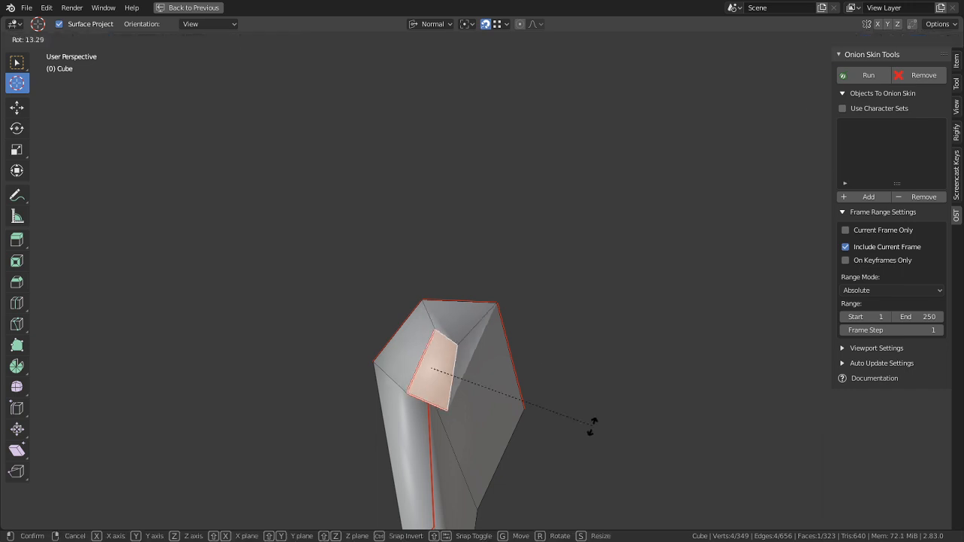
{"action": "left_click", "coordinate": [600, 476]}
Split the thumb faces off from the hand and try to fill a face on them
{"action": "middle_click_drag", "start_coordinate": [600, 476], "coordinate": [428, 425]}
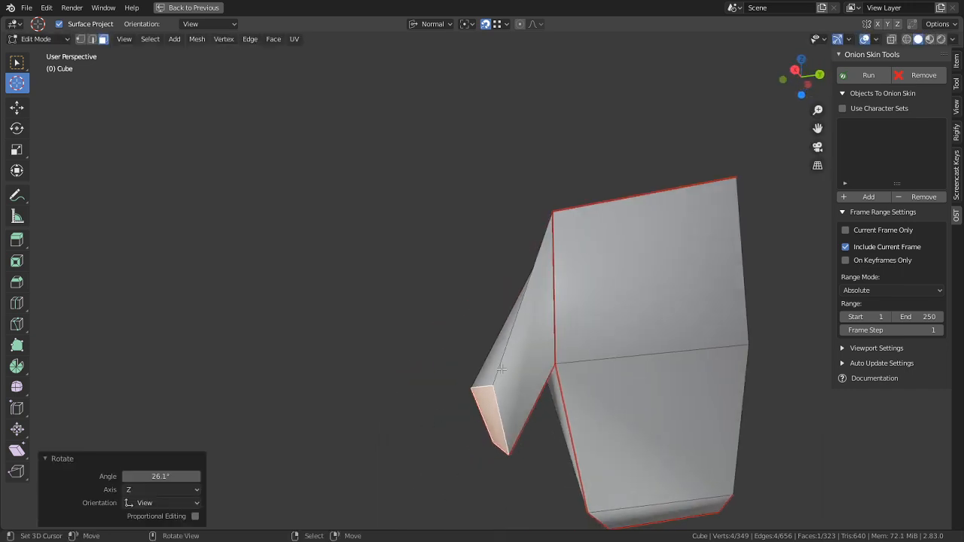
{"action": "right_click", "coordinate": [512, 358], "text": "alt"}
{"action": "middle_click_drag", "start_coordinate": [501, 418], "coordinate": [302, 403]}
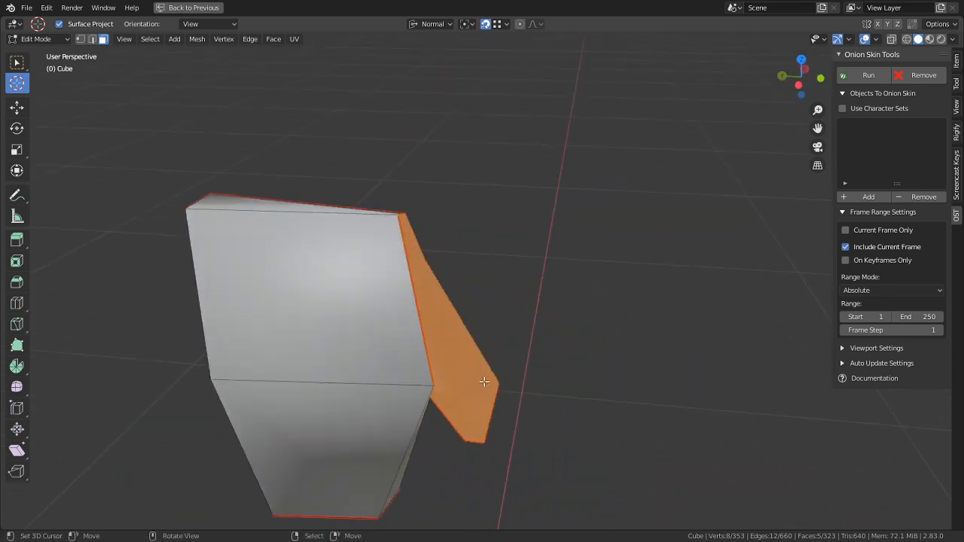
{"action": "key", "text": "ctrl+z"}
{"action": "key", "text": "f"}
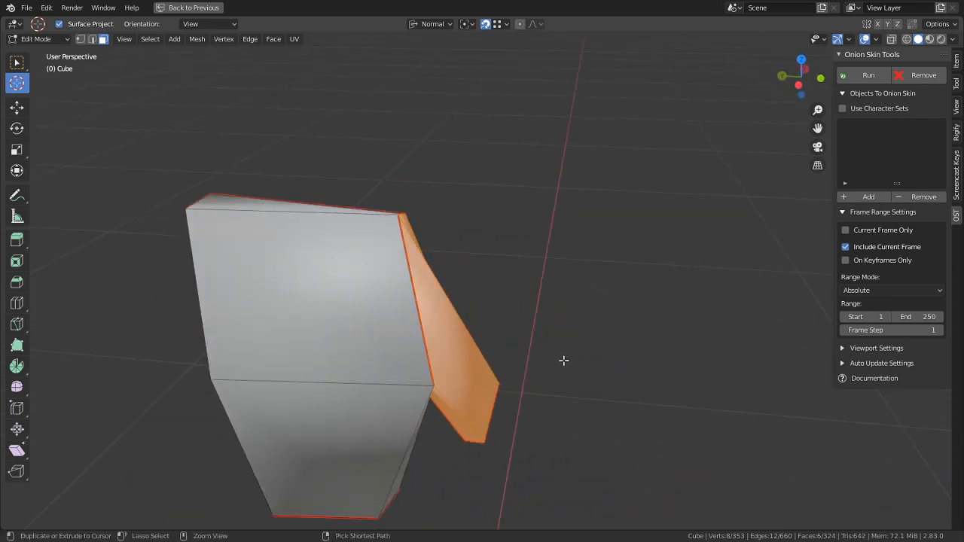
{"action": "key", "text": "ctrl+z"}
{"action": "key", "text": "g"}
{"action": "key", "text": "Escape"}
Move the thumb's end face up and away from the fingers
{"action": "middle_click_drag", "start_coordinate": [489, 329], "coordinate": [445, 393]}
{"action": "right_click", "coordinate": [449, 411]}
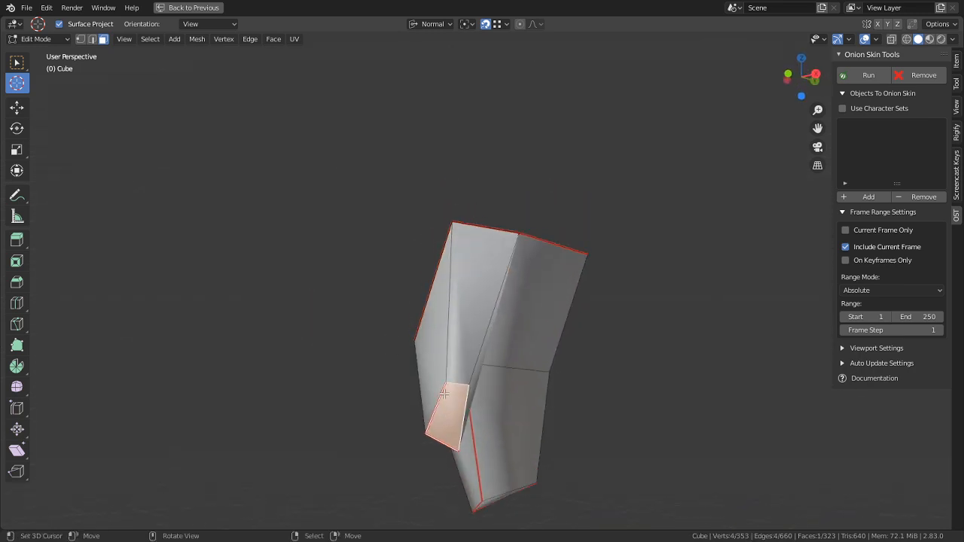
{"action": "key", "text": "g"}
{"action": "left_click", "coordinate": [428, 263]}
Move the lower edge at the thumb's base up about 0.047 m
{"action": "middle_click_drag", "start_coordinate": [428, 263], "coordinate": [536, 334]}
{"action": "key", "text": "2"}
{"action": "right_click", "coordinate": [366, 287]}
{"action": "middle_click_drag", "start_coordinate": [366, 287], "coordinate": [443, 364]}
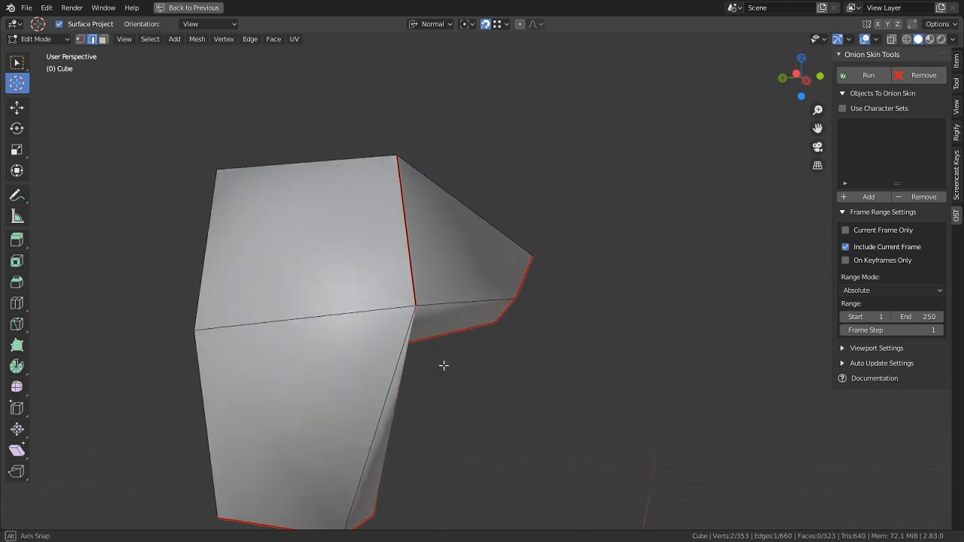
{"action": "key", "text": "g"}
{"action": "left_click", "coordinate": [429, 289]}
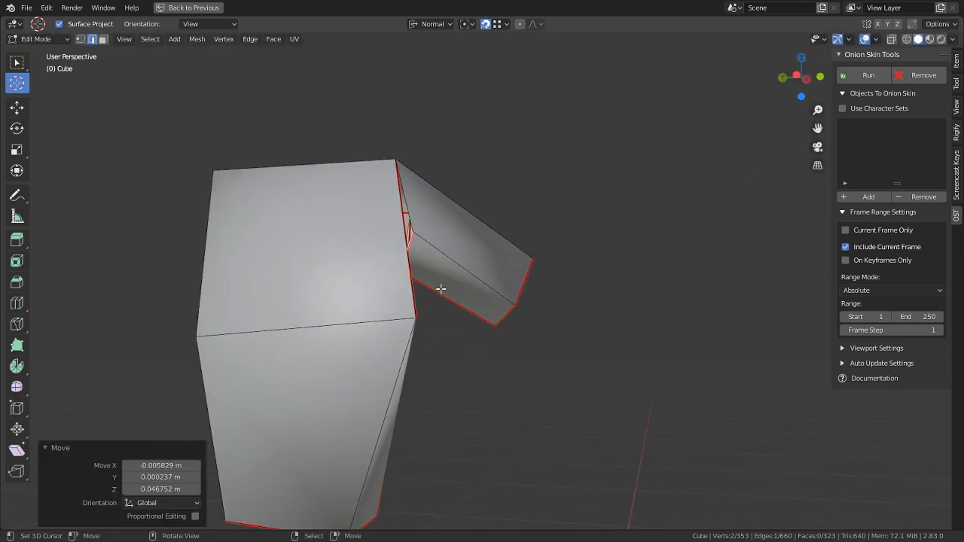
Shift the thumb's lower base edge sideways across the palm, then lower it about 0.006 m
{"action": "middle_click_drag", "start_coordinate": [441, 286], "coordinate": [301, 310]}
{"action": "key", "text": "g"}
{"action": "right_click", "coordinate": [476, 303]}
{"action": "middle_click_drag", "start_coordinate": [477, 303], "coordinate": [484, 266]}
{"action": "key", "text": "g"}
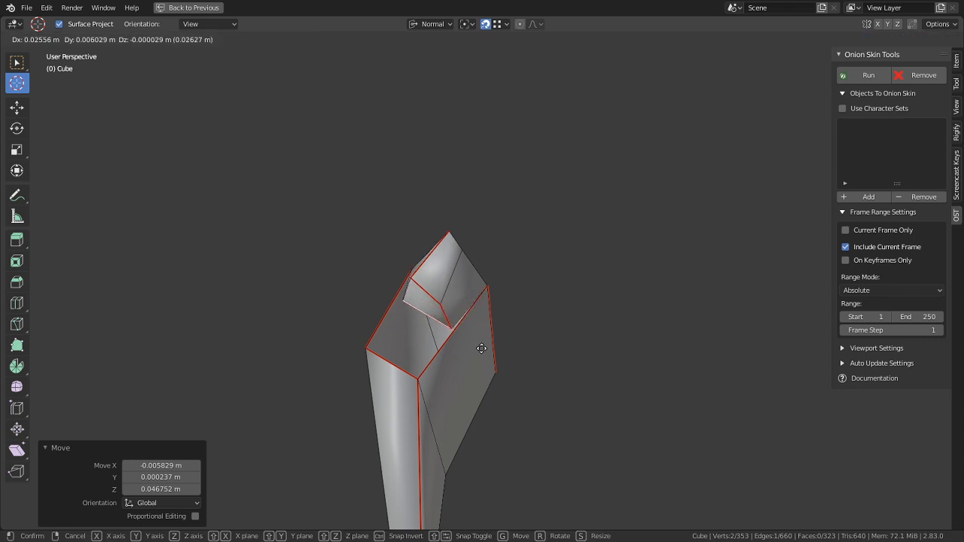
{"action": "left_click", "coordinate": [581, 428]}
{"action": "middle_click_drag", "start_coordinate": [581, 427], "coordinate": [477, 501]}
{"action": "key", "text": "g"}
{"action": "left_click", "coordinate": [464, 465]}
Undo the thumb reshaping, back to the hand geometry before its middle edges were slid up and merged
{"action": "scroll", "coordinate": [392, 452], "scroll_direction": "down", "scroll_amount": 3}
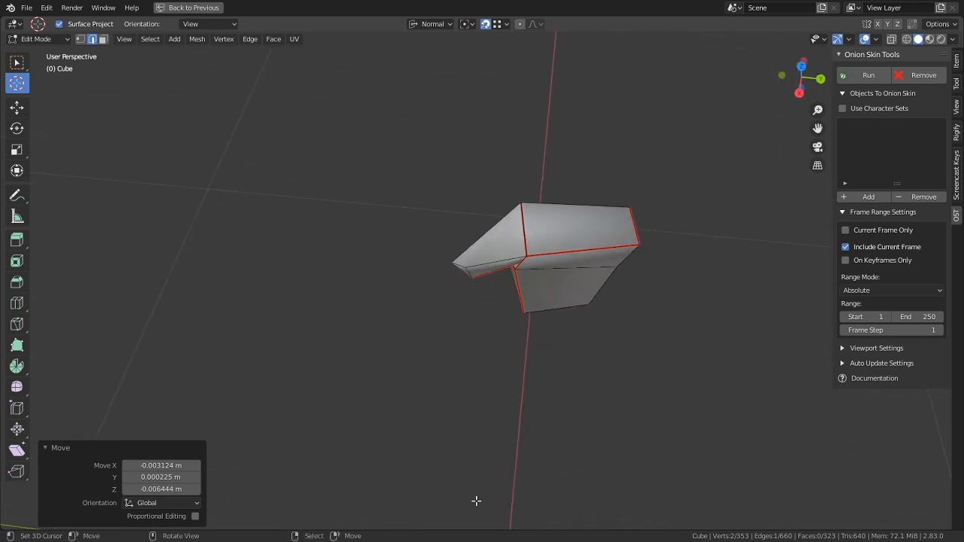
{"action": "middle_click_drag", "start_coordinate": [415, 482], "coordinate": [652, 336]}
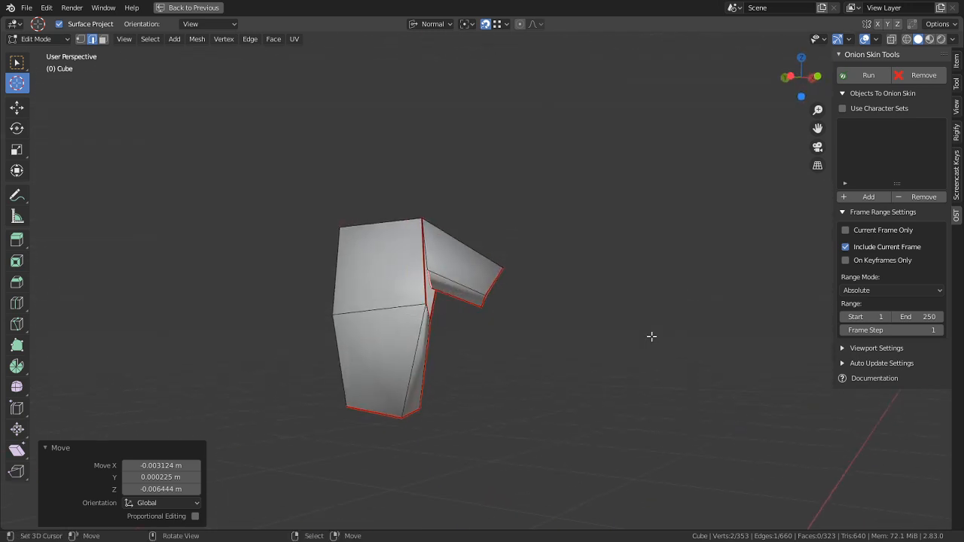
{"action": "scroll", "coordinate": [491, 436], "scroll_direction": "down", "scroll_amount": 4}
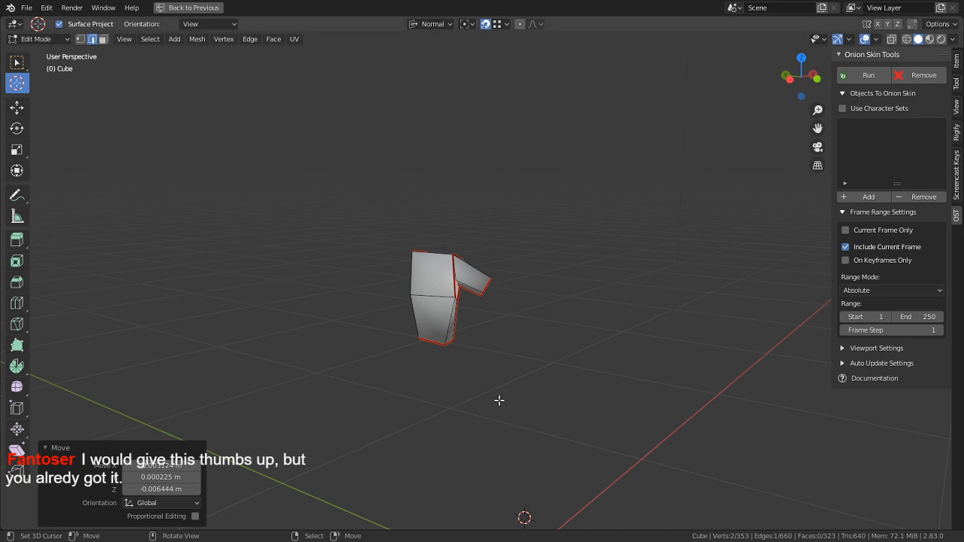
{"action": "scroll", "coordinate": [482, 363], "scroll_direction": "up", "scroll_amount": 3}
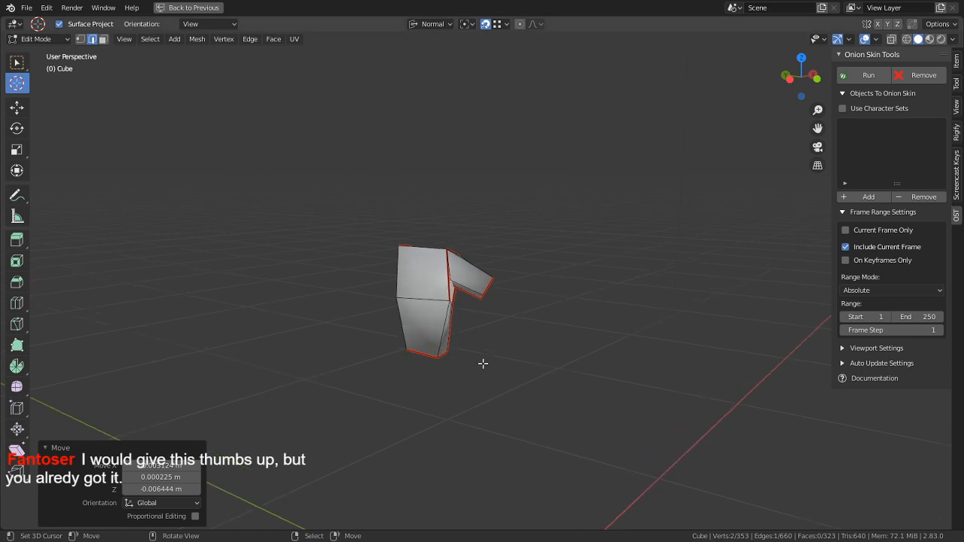
{"action": "middle_click_drag", "start_coordinate": [482, 364], "coordinate": [474, 336]}
{"action": "key", "text": "ctrl+z"}
{"action": "key", "text": "ctrl+z"}
{"action": "key", "text": "ctrl+z"}
{"action": "key", "text": "ctrl+z"}
{"action": "key", "text": "ctrl+z"}
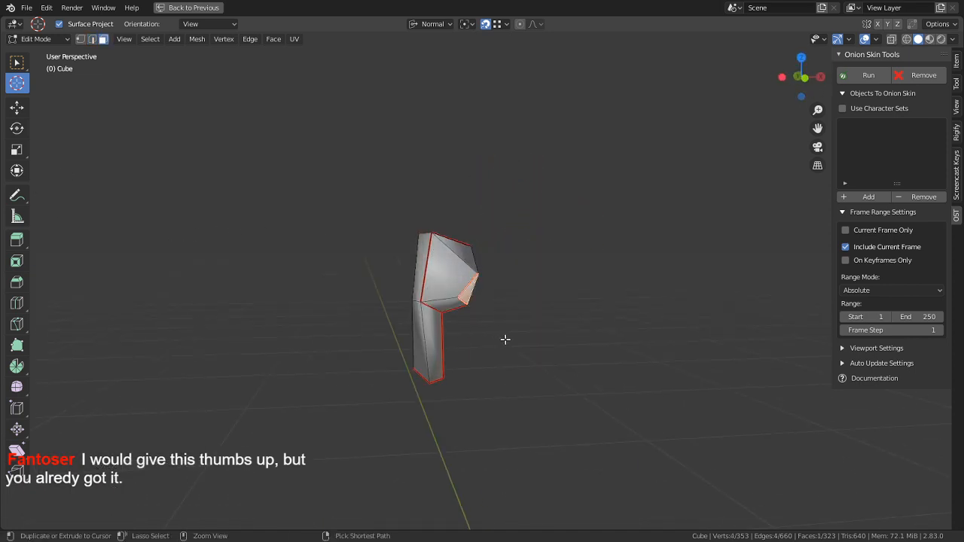
{"action": "key", "text": "ctrl+z"}
{"action": "key", "text": "ctrl+z"}
{"action": "key", "text": "ctrl+z"}
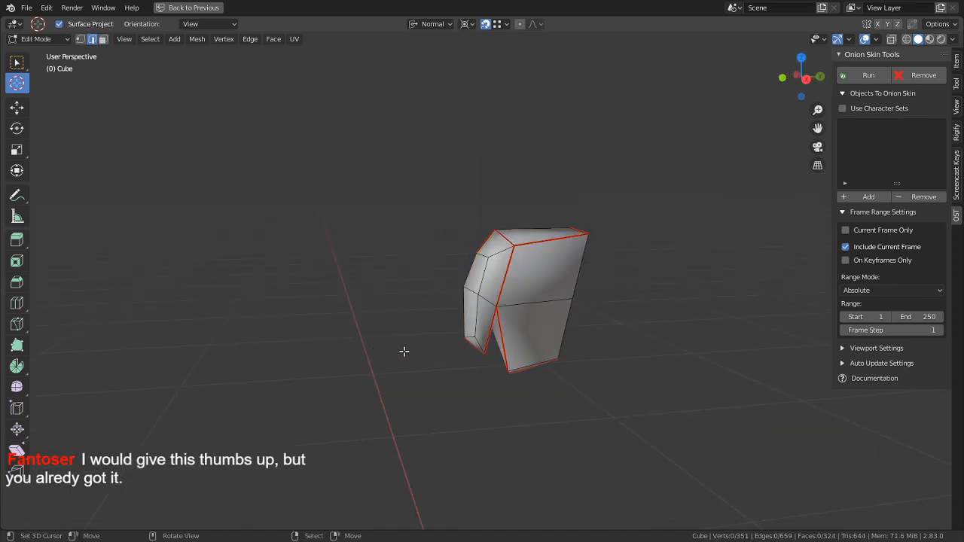
Reveal all hidden parts of the body, staying in Edit Mode
{"action": "middle_click_drag", "start_coordinate": [405, 351], "coordinate": [610, 440]}
{"action": "key", "text": "alt+h"}
{"action": "key", "text": "Tab"}
{"action": "key", "text": "Tab"}
Examine the seams around the hand, hips and legs from several sides, and add the linked hand geometry to the selection
{"action": "middle_click_drag", "start_coordinate": [477, 385], "coordinate": [490, 393]}
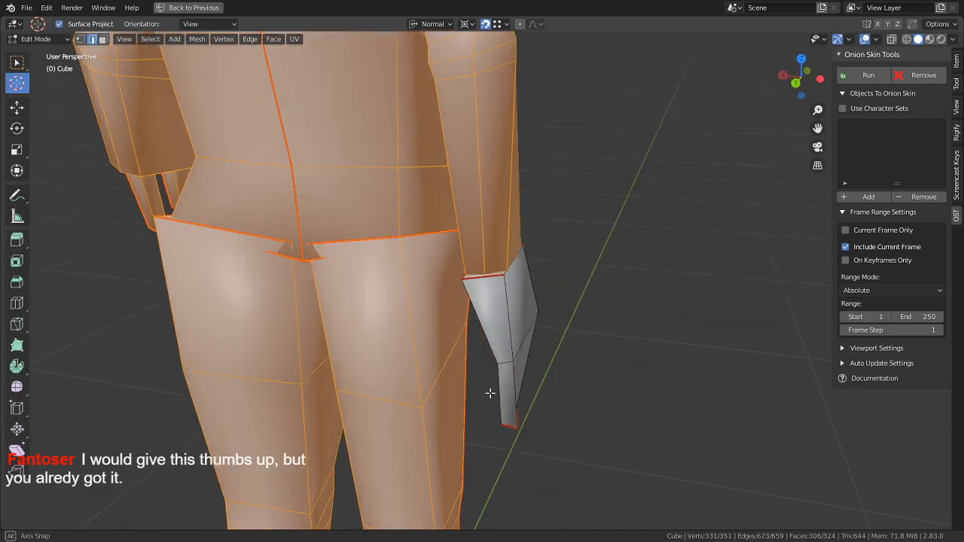
{"action": "scroll", "coordinate": [490, 393], "scroll_direction": "up", "scroll_amount": 1}
{"action": "middle_click_drag", "start_coordinate": [581, 449], "coordinate": [603, 321], "text": "shift"}
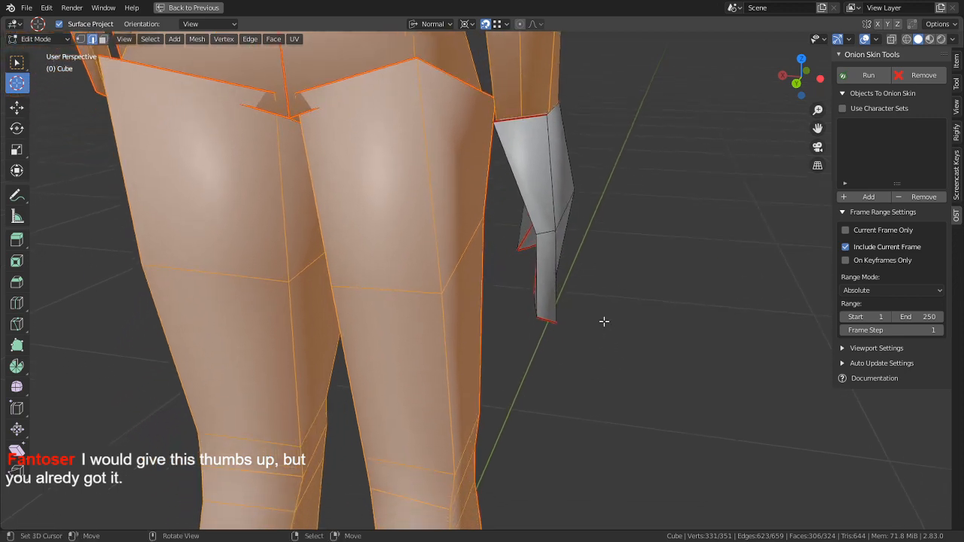
{"action": "scroll", "coordinate": [595, 330], "scroll_direction": "down", "scroll_amount": 4}
{"action": "middle_click_drag", "start_coordinate": [592, 402], "coordinate": [399, 324]}
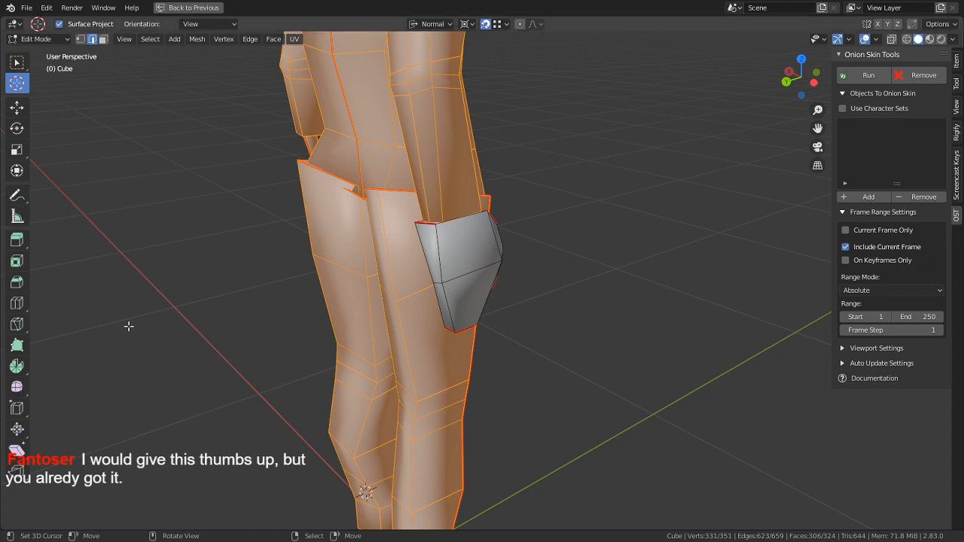
{"action": "middle_click_drag", "start_coordinate": [622, 385], "coordinate": [498, 223]}
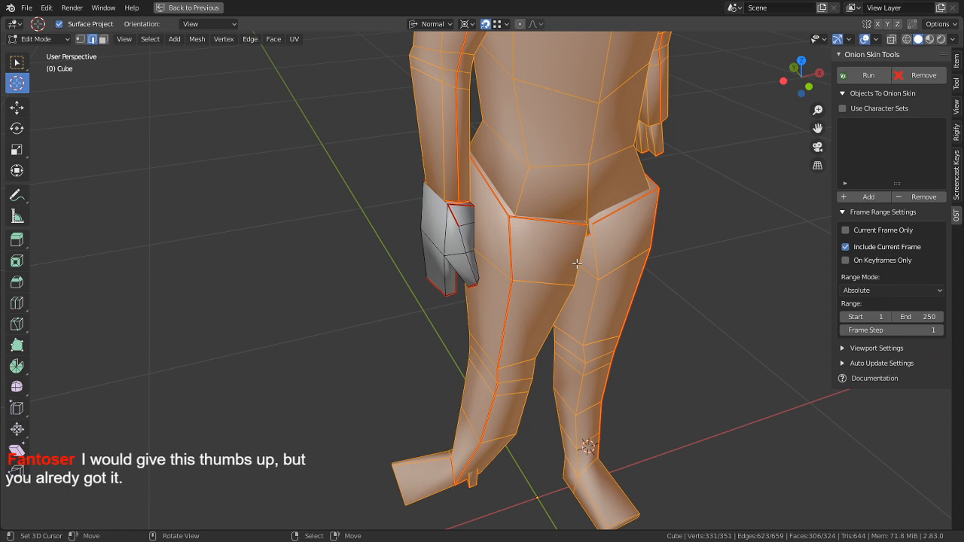
{"action": "middle_click_drag", "start_coordinate": [576, 263], "coordinate": [502, 323], "text": "shift"}
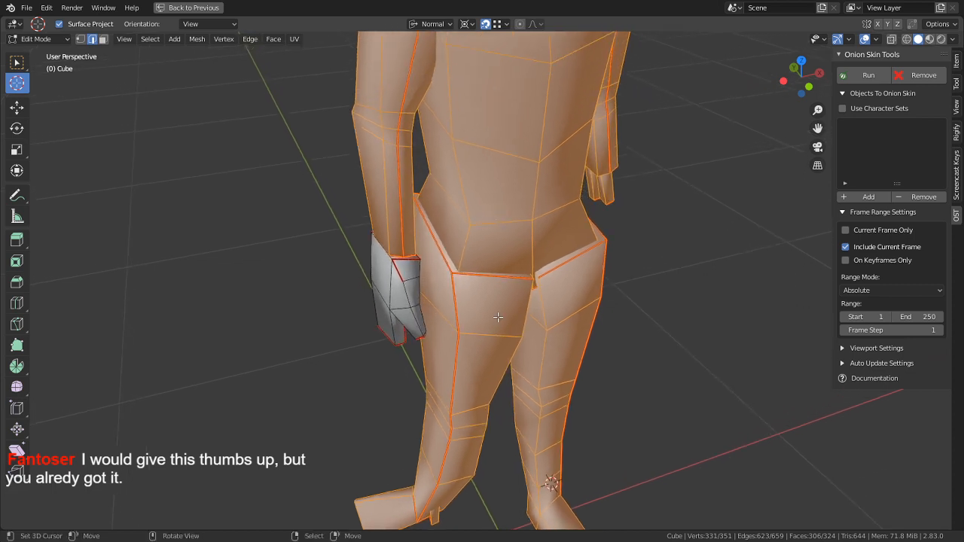
{"action": "scroll", "coordinate": [497, 317], "scroll_direction": "up", "scroll_amount": 2}
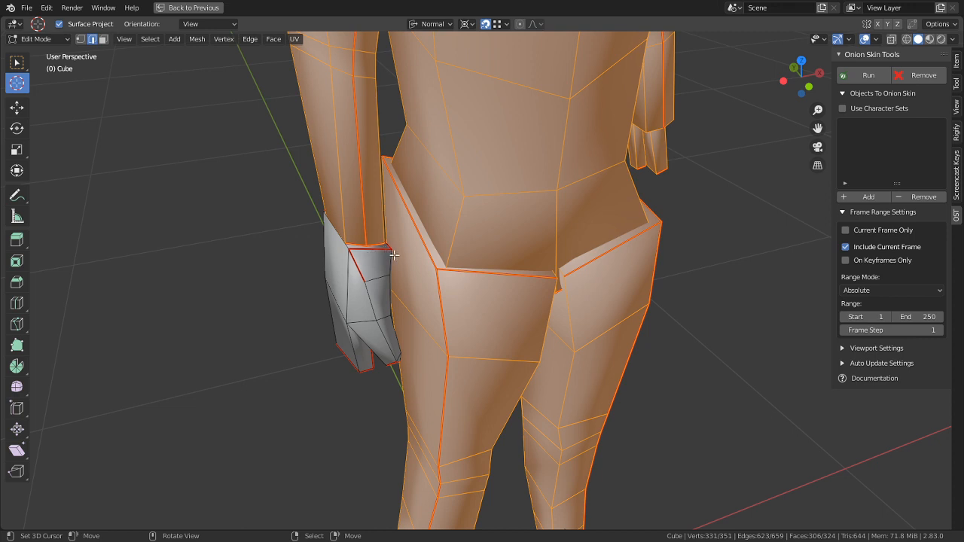
{"action": "middle_click_drag", "start_coordinate": [460, 285], "coordinate": [467, 174], "text": "shift"}
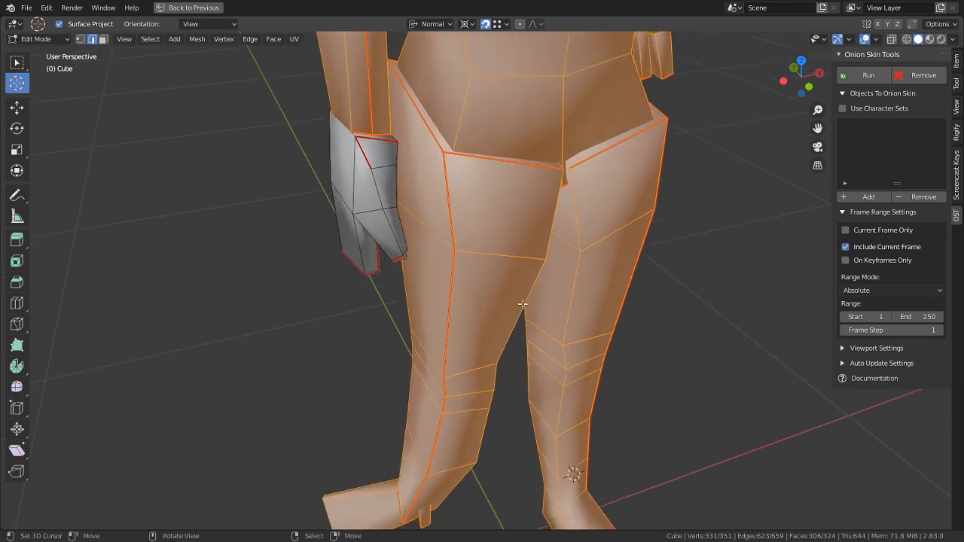
{"action": "middle_click_drag", "start_coordinate": [491, 277], "coordinate": [495, 362], "text": "shift"}
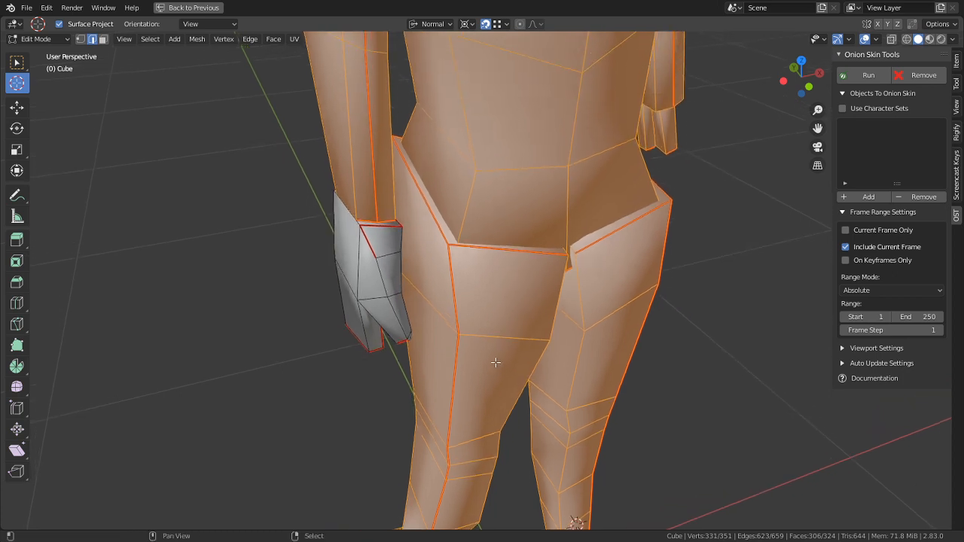
{"action": "scroll", "coordinate": [494, 361], "scroll_direction": "up", "scroll_amount": 1}
{"action": "key", "text": "l"}
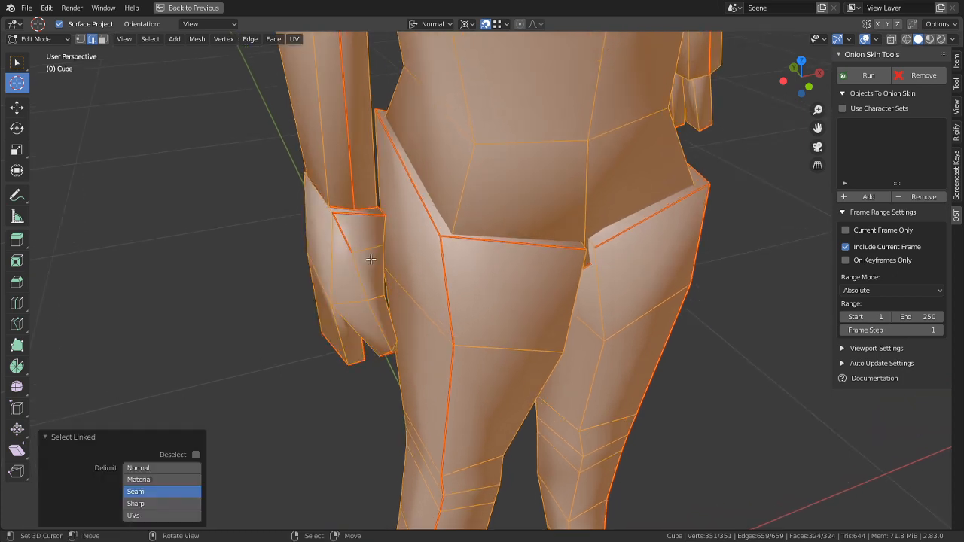
Mark a seam on the edge loop around the ankle of the leg beside the 3D cursor
{"action": "scroll", "coordinate": [497, 319], "scroll_direction": "down", "scroll_amount": 4}
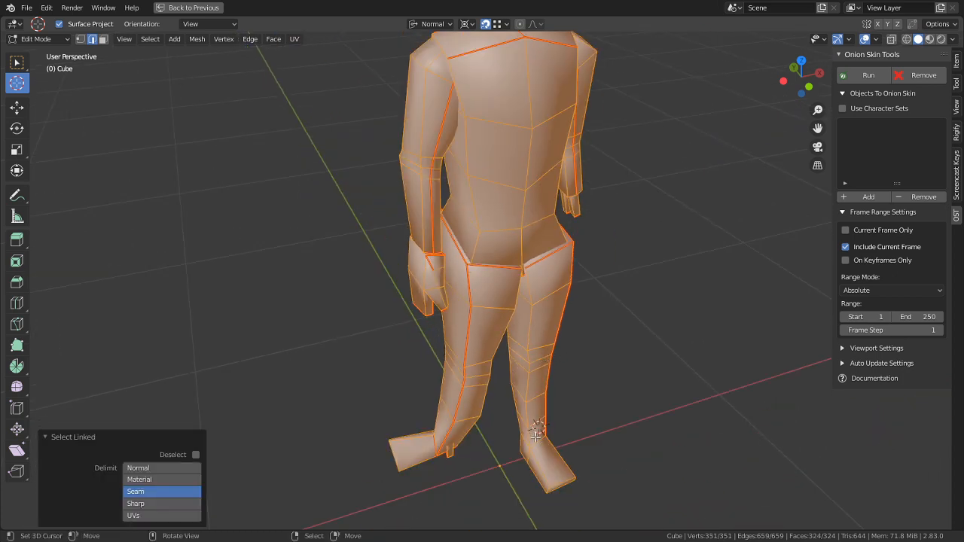
{"action": "scroll", "coordinate": [536, 437], "scroll_direction": "up", "scroll_amount": 4}
{"action": "right_click", "coordinate": [480, 298], "text": "alt"}
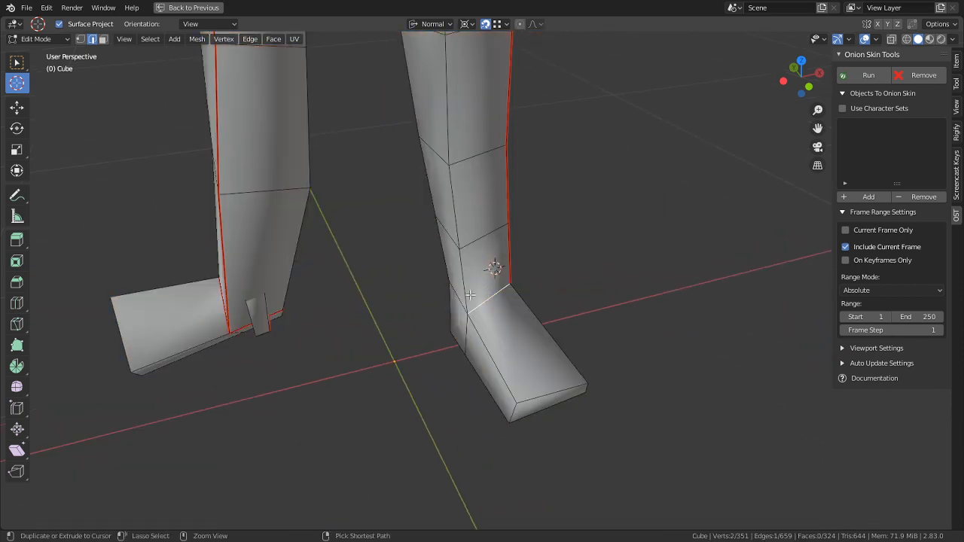
{"action": "right_click", "coordinate": [455, 302], "text": "alt+shift"}
{"action": "middle_click_drag", "start_coordinate": [546, 306], "coordinate": [361, 278]}
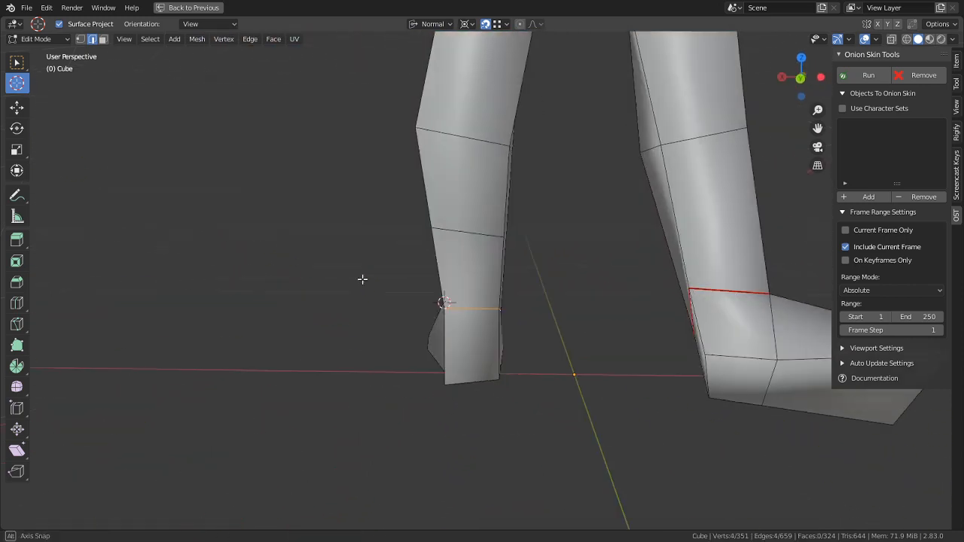
{"action": "key", "text": "ctrl+e"}
{"action": "left_click", "coordinate": [366, 283]}
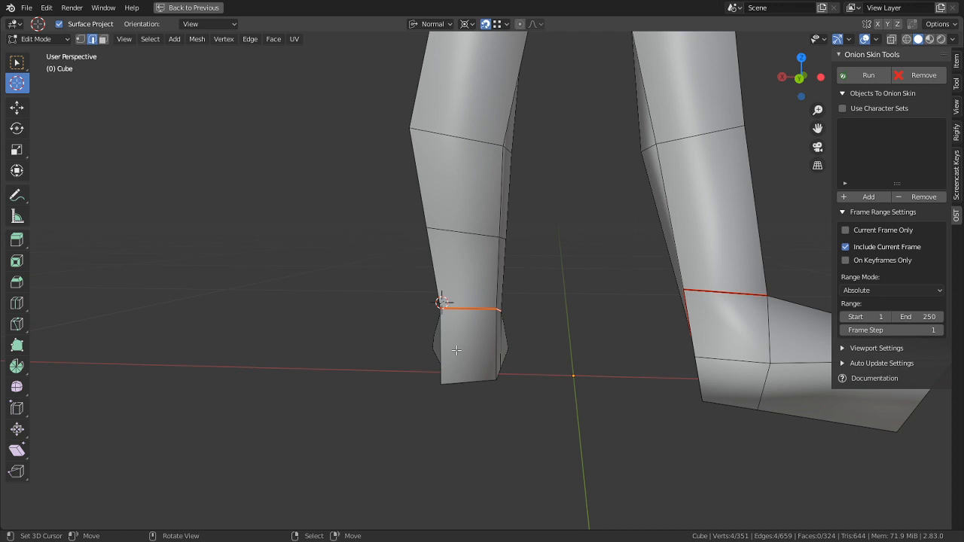
Select the whole mesh to check the ankle seam, then reduce the selection to a single edge and review the legs
{"action": "middle_click_drag", "start_coordinate": [468, 314], "coordinate": [553, 329]}
{"action": "key", "text": "a"}
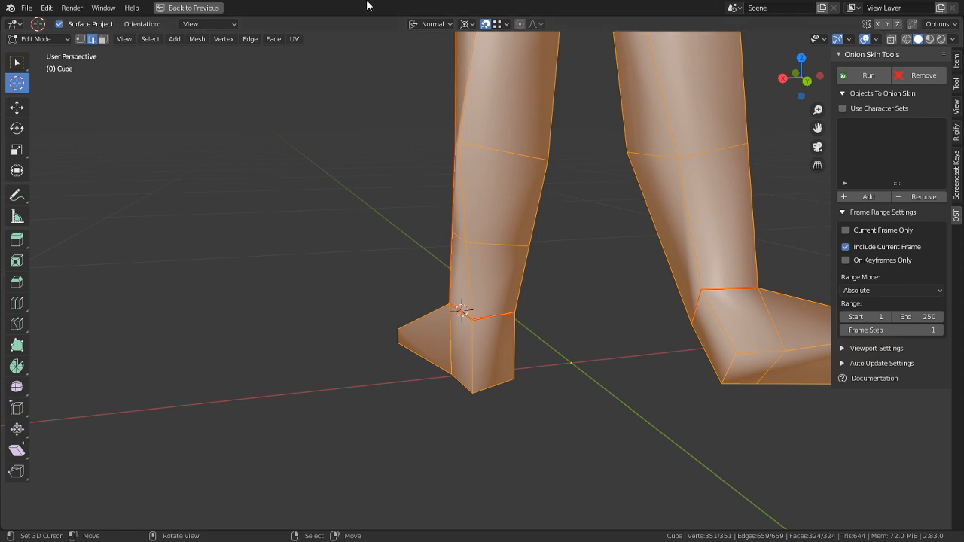
{"action": "scroll", "coordinate": [456, 249], "scroll_direction": "down", "scroll_amount": 2}
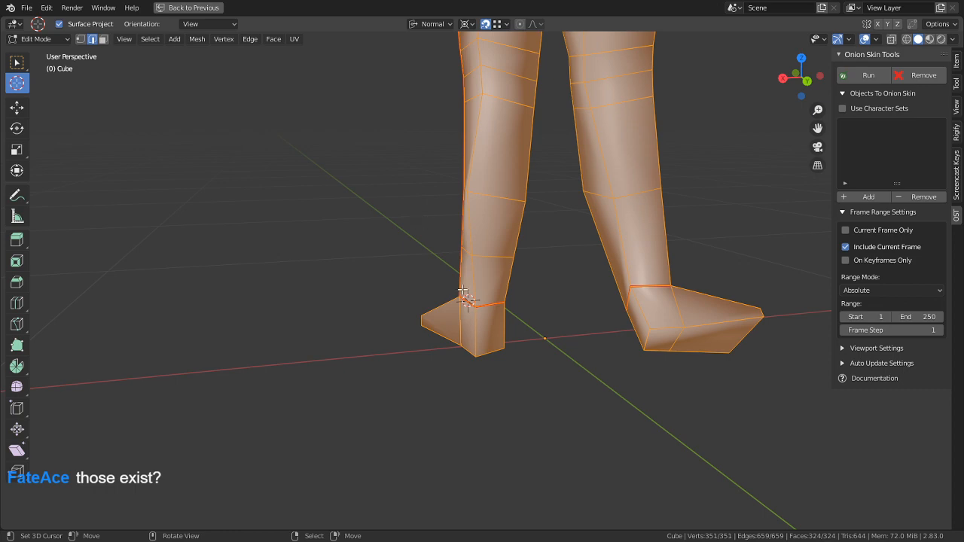
{"action": "right_click", "coordinate": [546, 306]}
{"action": "middle_click_drag", "start_coordinate": [546, 306], "coordinate": [456, 483]}
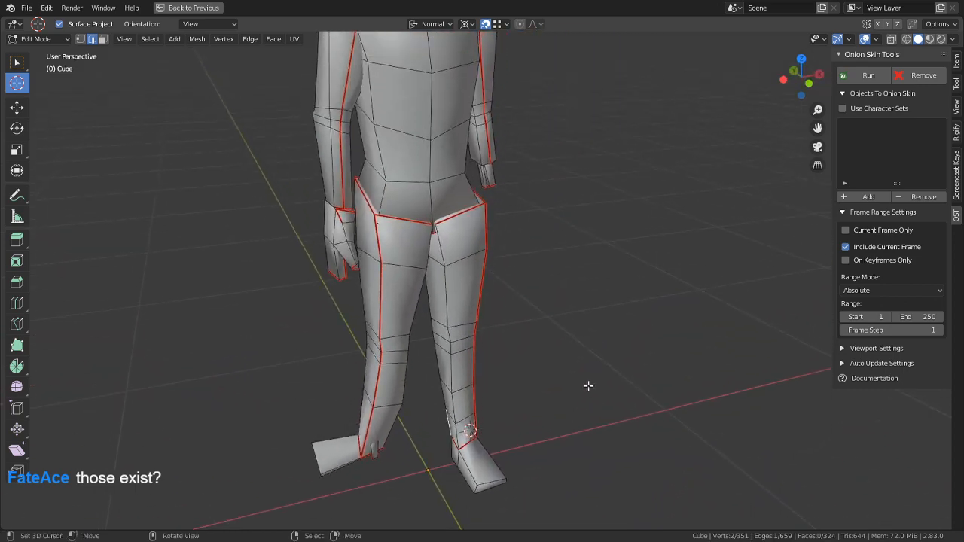
Return to the split UV Editing layout and select the whole mesh to display all its UV islands
{"action": "middle_click_drag", "start_coordinate": [588, 386], "coordinate": [506, 383]}
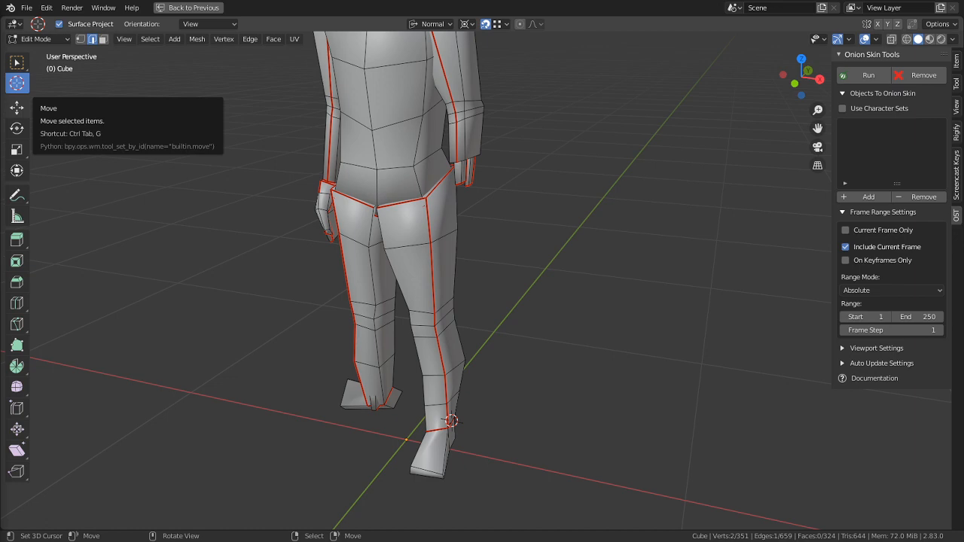
{"action": "middle_click_drag", "start_coordinate": [585, 275], "coordinate": [445, 284]}
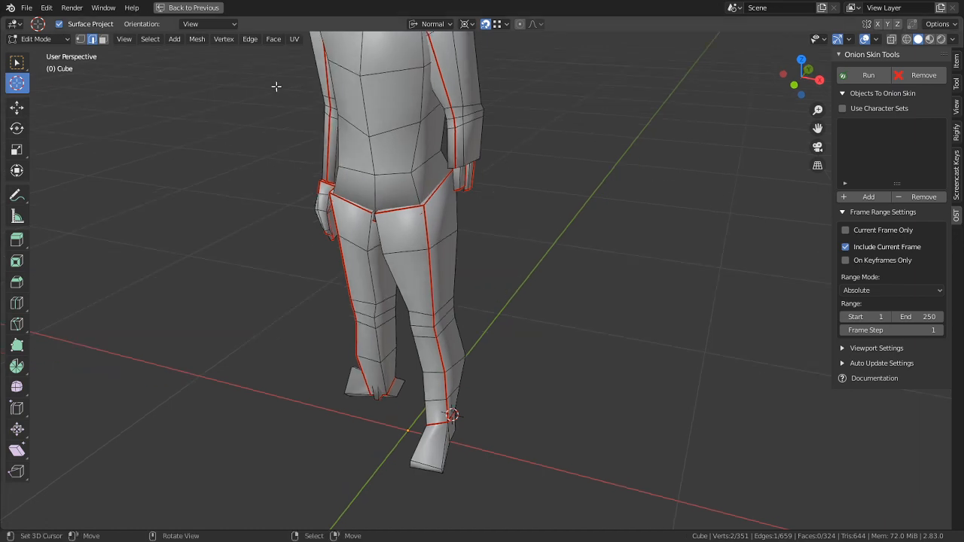
{"action": "left_click", "coordinate": [193, 8]}
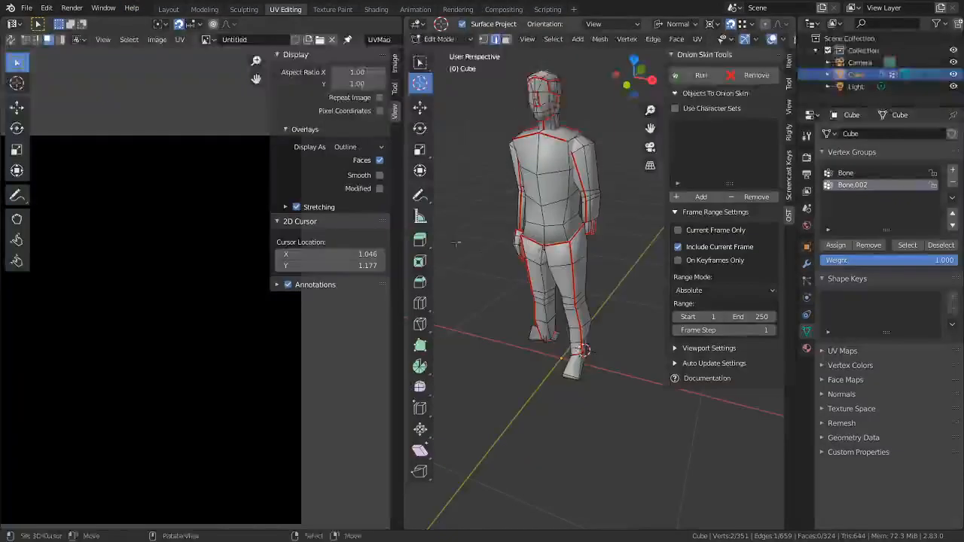
{"action": "key", "text": "a"}
{"action": "scroll", "coordinate": [269, 326], "scroll_direction": "up", "scroll_amount": 3}
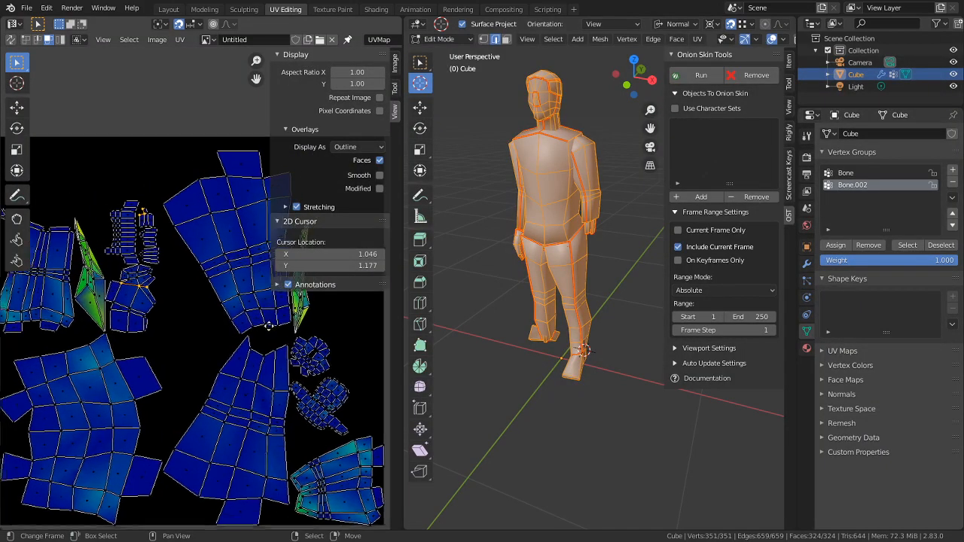
Mark seams on two edges of the border strip at the end of the stretched arm UV island
{"action": "middle_click_drag", "start_coordinate": [320, 503], "coordinate": [309, 444]}
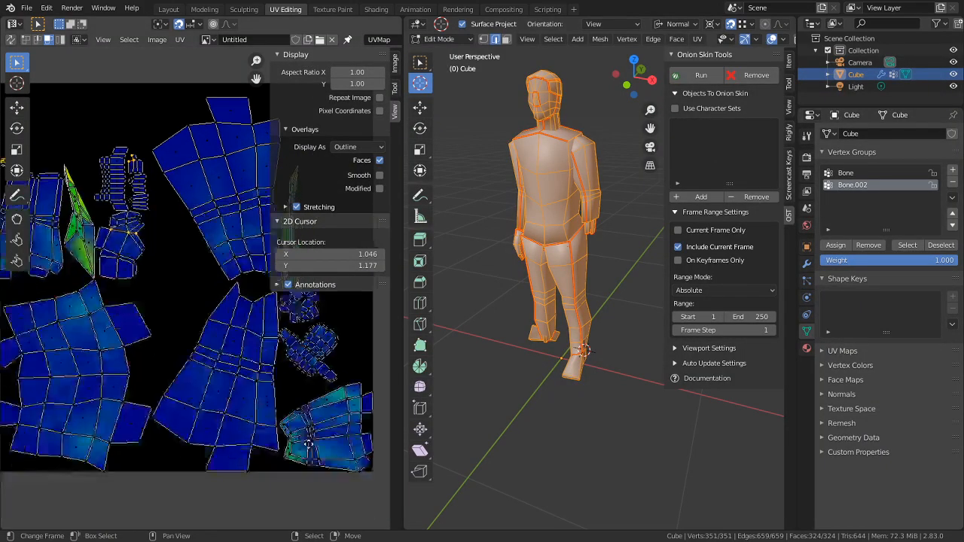
{"action": "scroll", "coordinate": [308, 445], "scroll_direction": "up", "scroll_amount": 5}
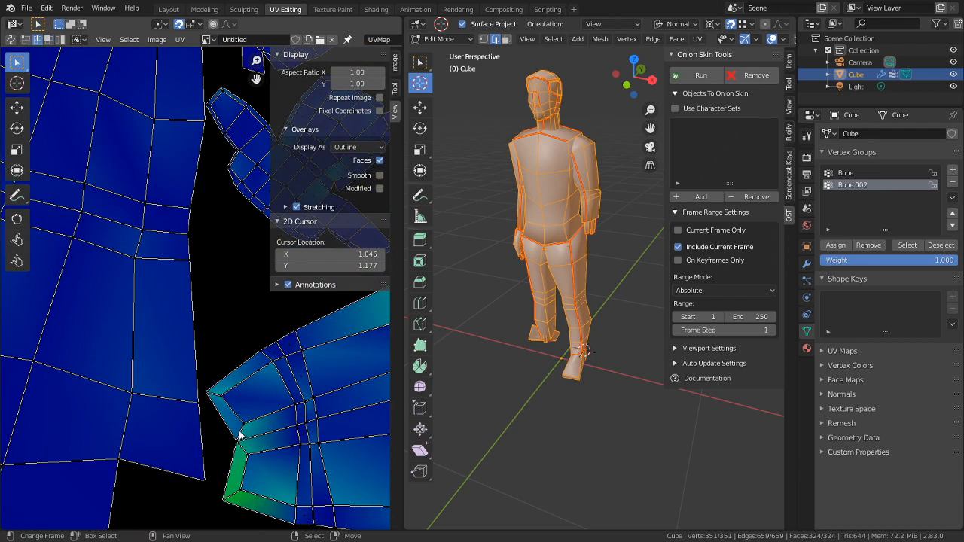
{"action": "right_click", "coordinate": [238, 430]}
{"action": "key", "text": "ctrl+e"}
{"action": "left_click", "coordinate": [239, 432]}
{"action": "right_click", "coordinate": [245, 450]}
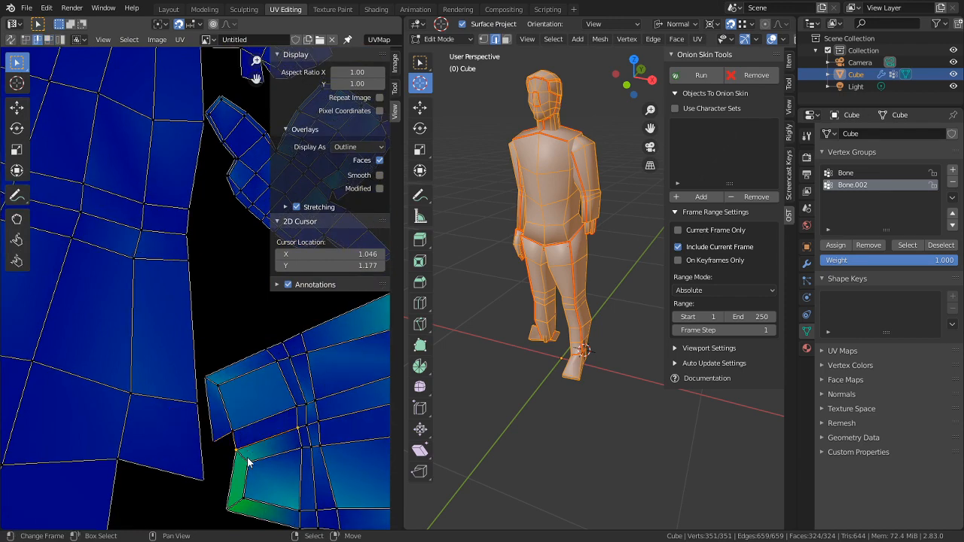
{"action": "key", "text": "ctrl+e"}
{"action": "left_click", "coordinate": [245, 456]}
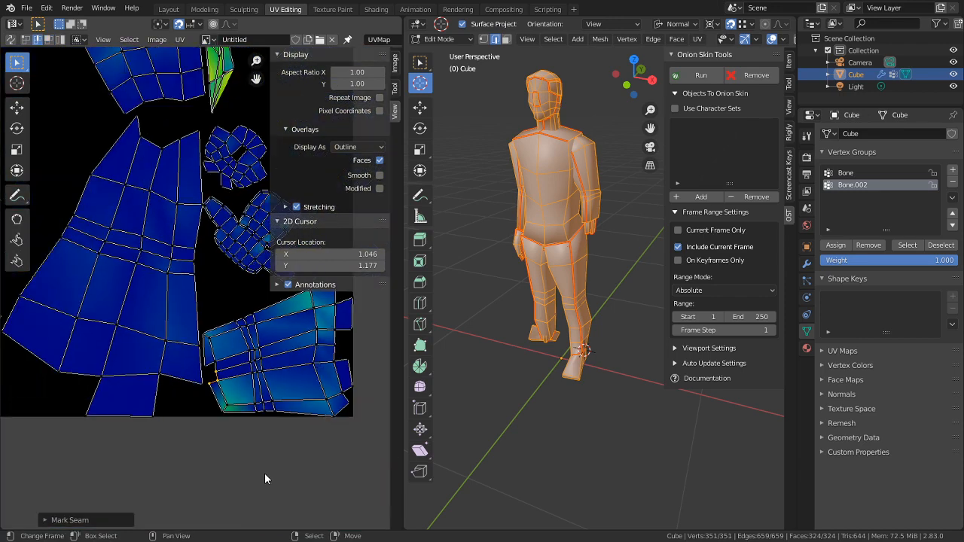
Mark a seam on the short corner edge of the same arm island, undoing and repeating the operation once
{"action": "scroll", "coordinate": [255, 426], "scroll_direction": "up", "scroll_amount": 1}
{"action": "middle_click_drag", "start_coordinate": [241, 444], "coordinate": [156, 436]}
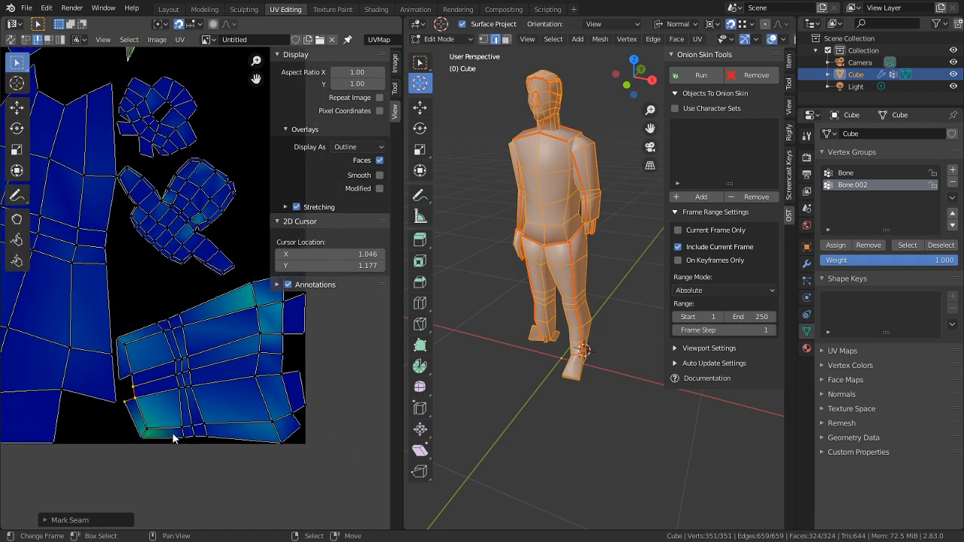
{"action": "scroll", "coordinate": [183, 436], "scroll_direction": "up", "scroll_amount": 1}
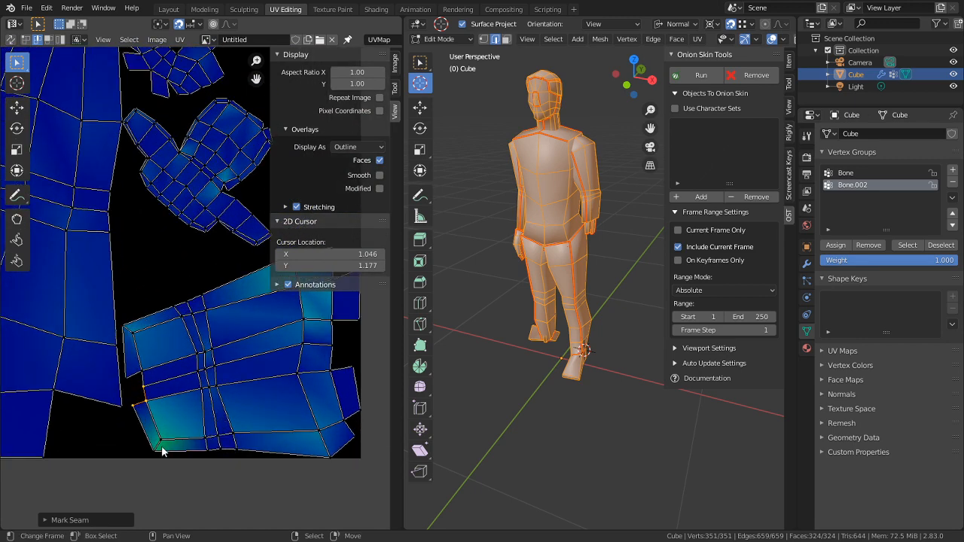
{"action": "key", "text": "ctrl+e"}
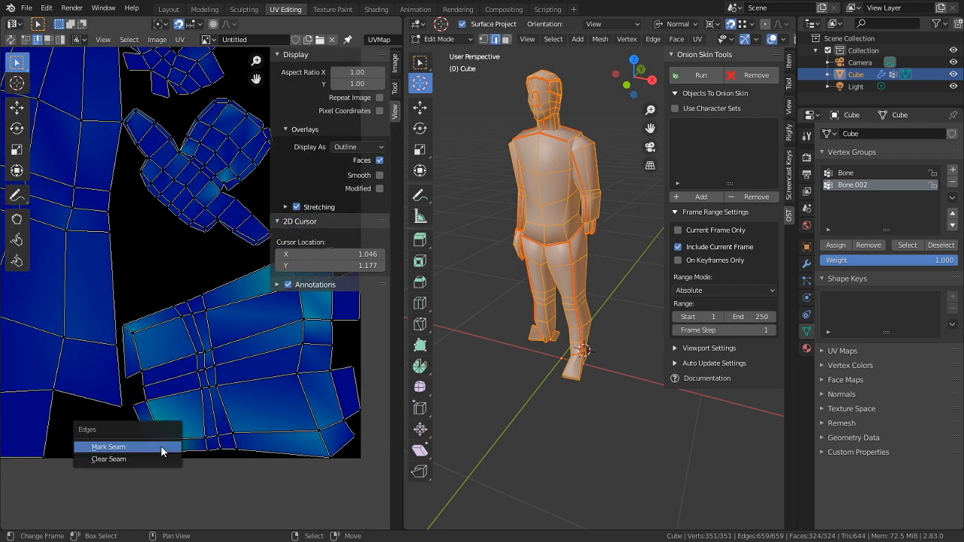
{"action": "left_click", "coordinate": [125, 447]}
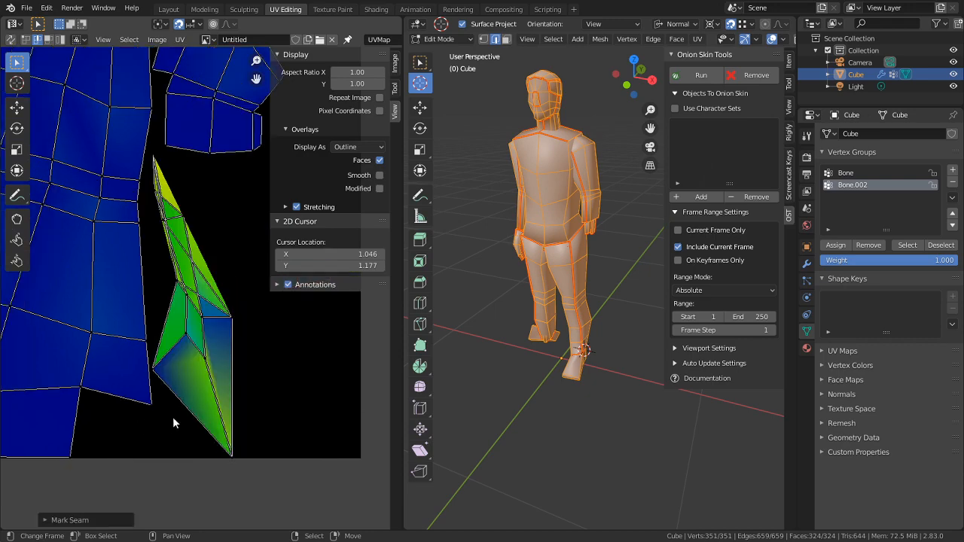
{"action": "key", "text": "ctrl+z"}
{"action": "key", "text": "ctrl+e"}
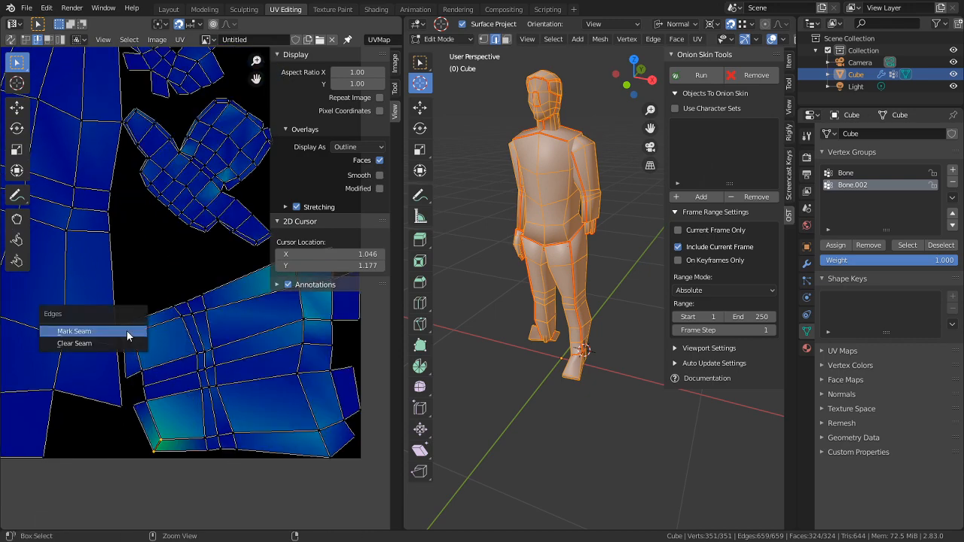
{"action": "left_click", "coordinate": [127, 332]}
{"action": "scroll", "coordinate": [174, 395], "scroll_direction": "down", "scroll_amount": 3}
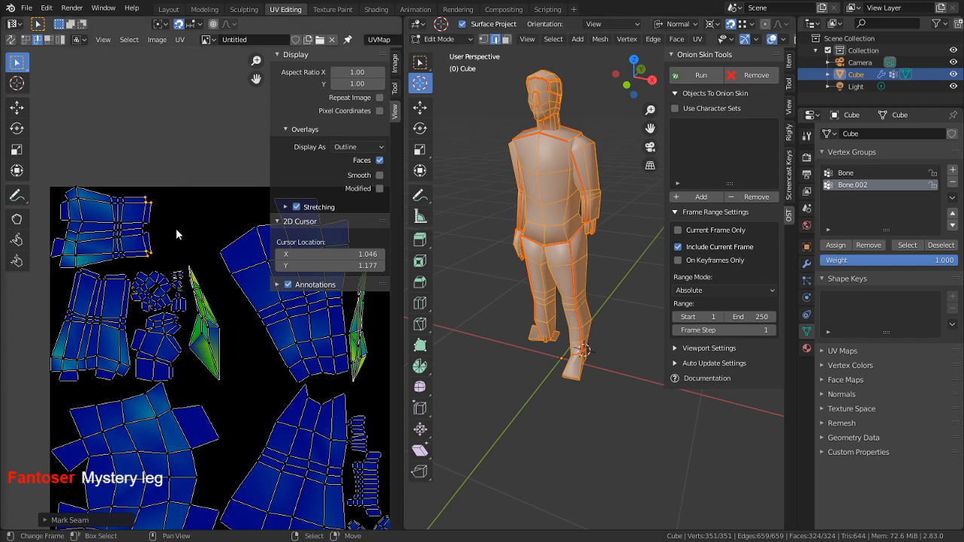
Enable UV sync selection, clear the selection, then select the arm island's faces and frame them on the model
{"action": "left_click", "coordinate": [11, 40]}
{"action": "key", "text": "alt+a"}
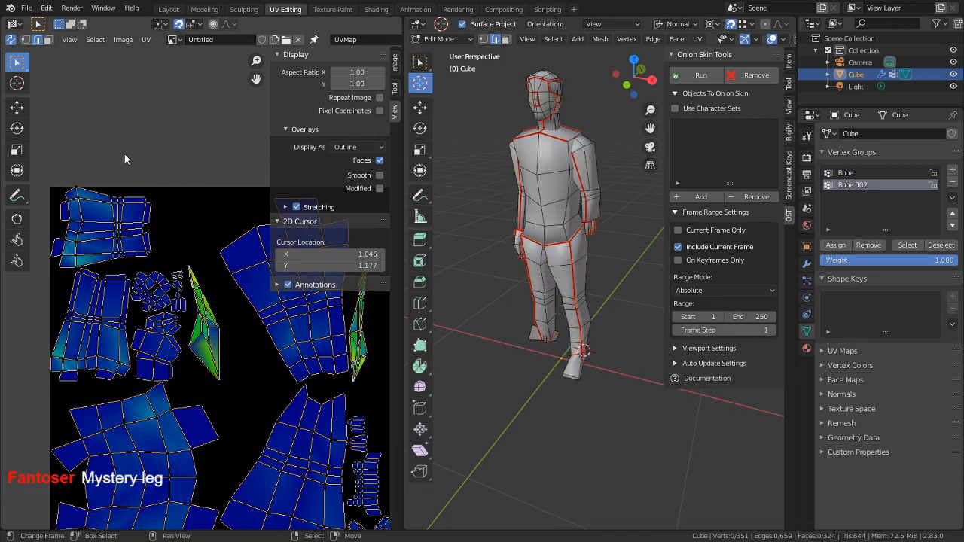
{"action": "left_click", "coordinate": [49, 40]}
{"action": "key", "text": "c"}
{"action": "mouse_move", "coordinate": [111, 200]}
{"action": "left_mouse_down"}
{"action": "mouse_move", "coordinate": [86, 211]}
{"action": "mouse_move", "coordinate": [105, 218]}
{"action": "left_mouse_up"}
{"action": "key", "text": "Escape"}
{"action": "key", "text": "KP_Decimal"}
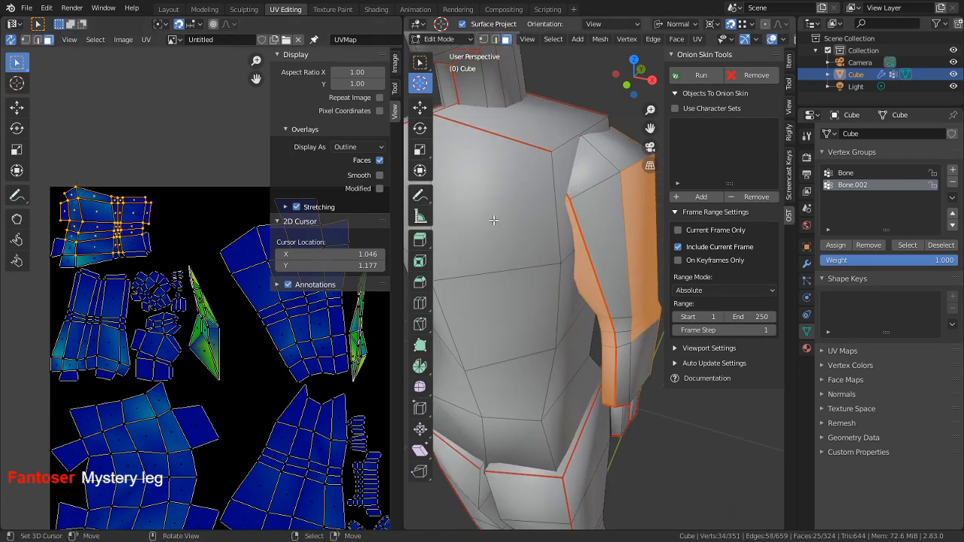
{"action": "middle_click_drag", "start_coordinate": [505, 396], "coordinate": [437, 353]}
{"action": "scroll", "coordinate": [200, 322], "scroll_direction": "down", "scroll_amount": 4}
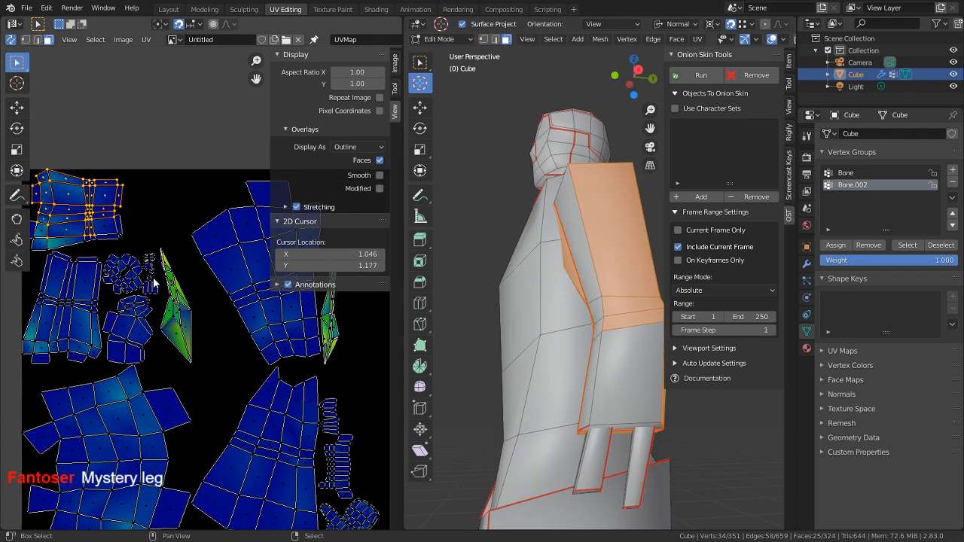
Select the faces of the narrow, heavily stretched UV island and frame them on the model to identify the body part
{"action": "scroll", "coordinate": [236, 382], "scroll_direction": "down", "scroll_amount": 4}
{"action": "scroll", "coordinate": [267, 380], "scroll_direction": "up", "scroll_amount": 8}
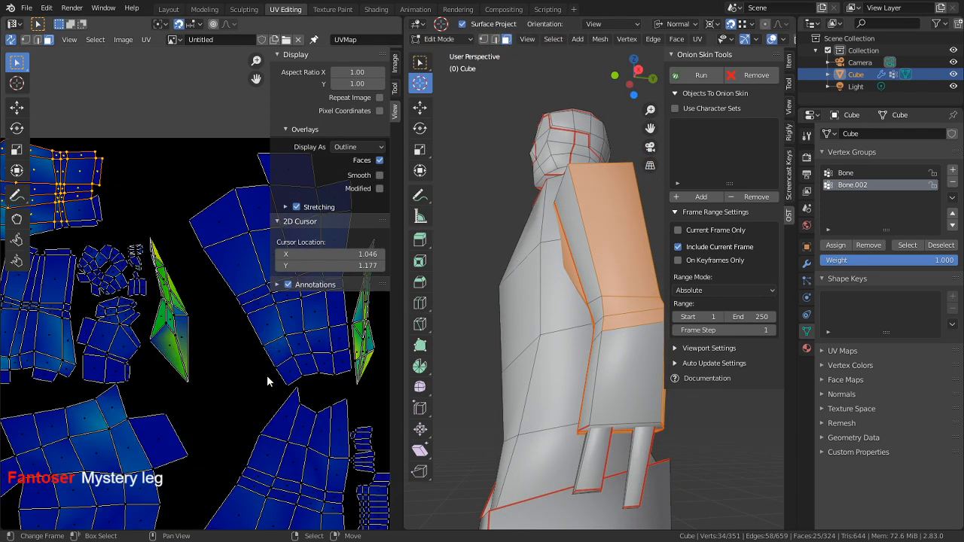
{"action": "right_click", "coordinate": [183, 328]}
{"action": "key", "text": "c"}
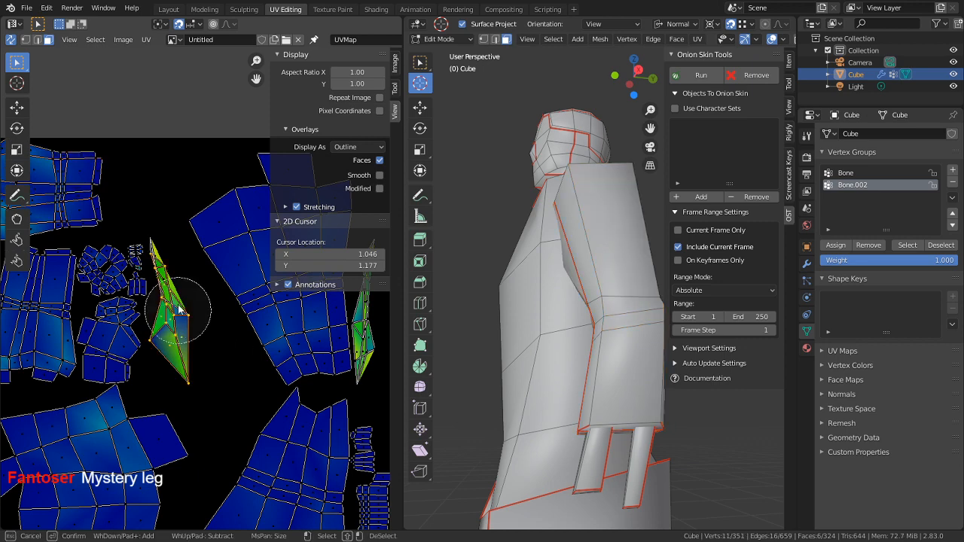
{"action": "left_click_drag", "start_coordinate": [178, 303], "coordinate": [177, 315]}
{"action": "right_click", "coordinate": [177, 314]}
{"action": "key", "text": "KP_Decimal"}
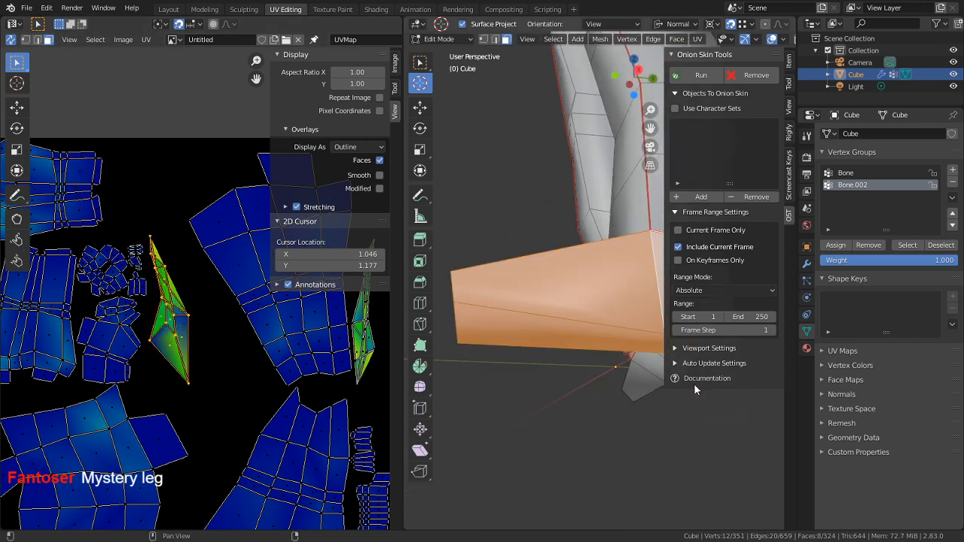
{"action": "scroll", "coordinate": [317, 348], "scroll_direction": "down", "scroll_amount": 5}
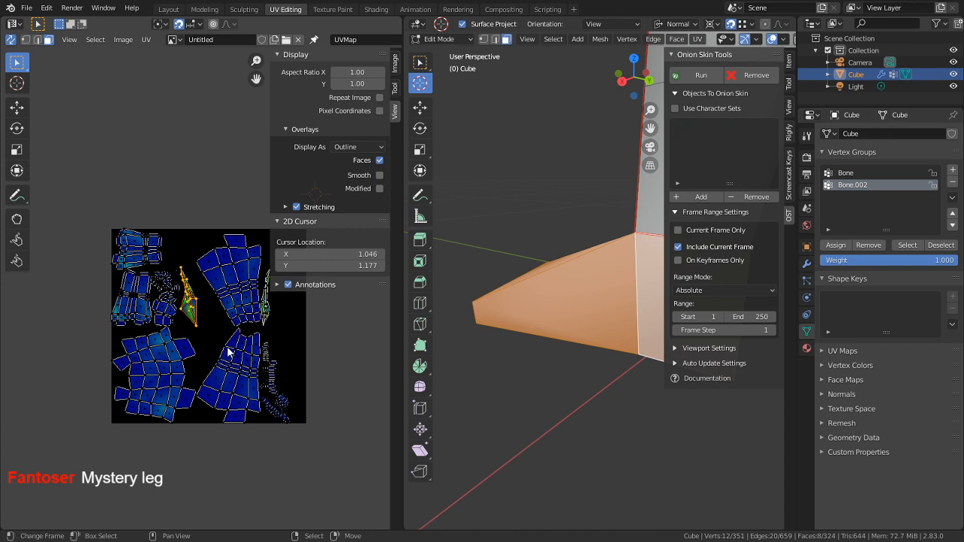
{"action": "key", "text": "shift+g"}
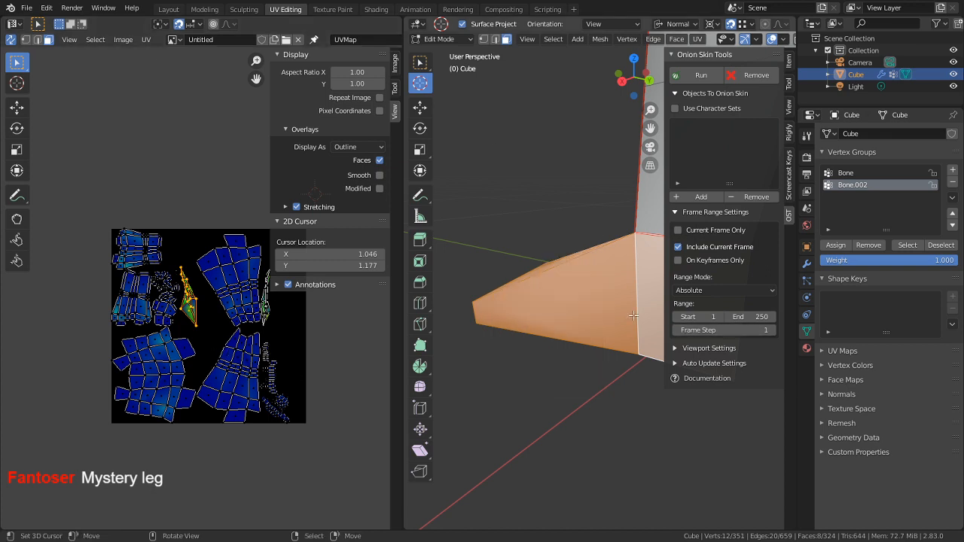
Mark a seam along the foot's diagonal upper side edge and the short edge down the toe, in the maximized viewport
{"action": "key", "text": "ctrl+space"}
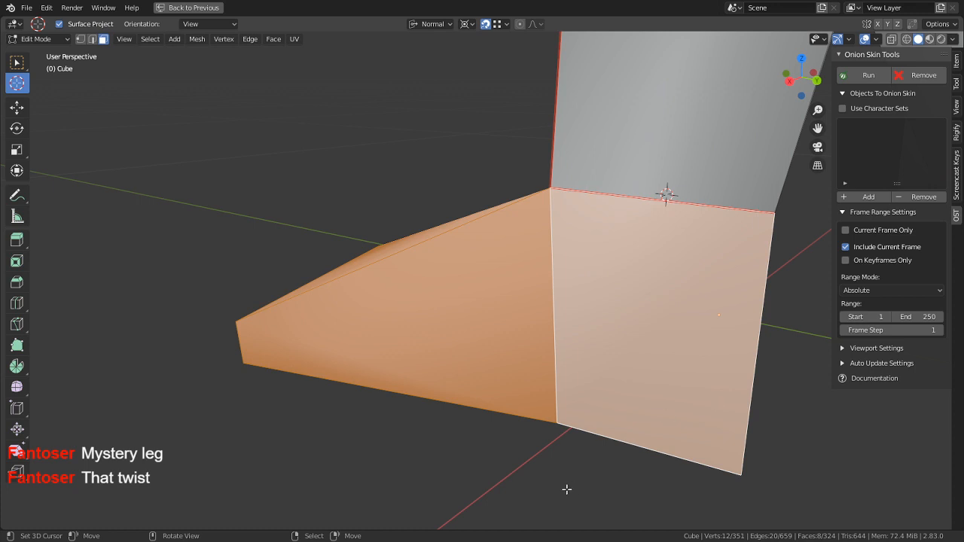
{"action": "key", "text": "alt+a"}
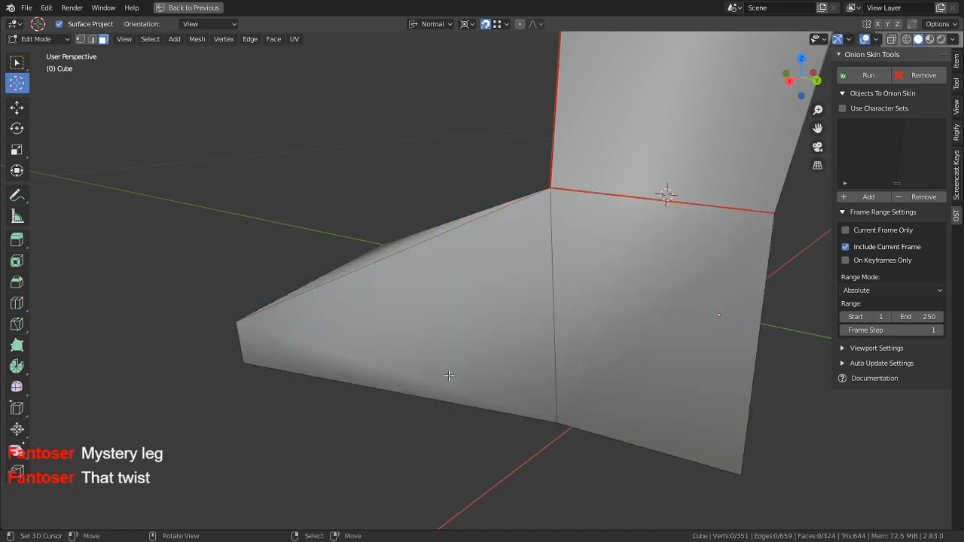
{"action": "key", "text": "2"}
{"action": "middle_click_drag", "start_coordinate": [450, 376], "coordinate": [552, 326]}
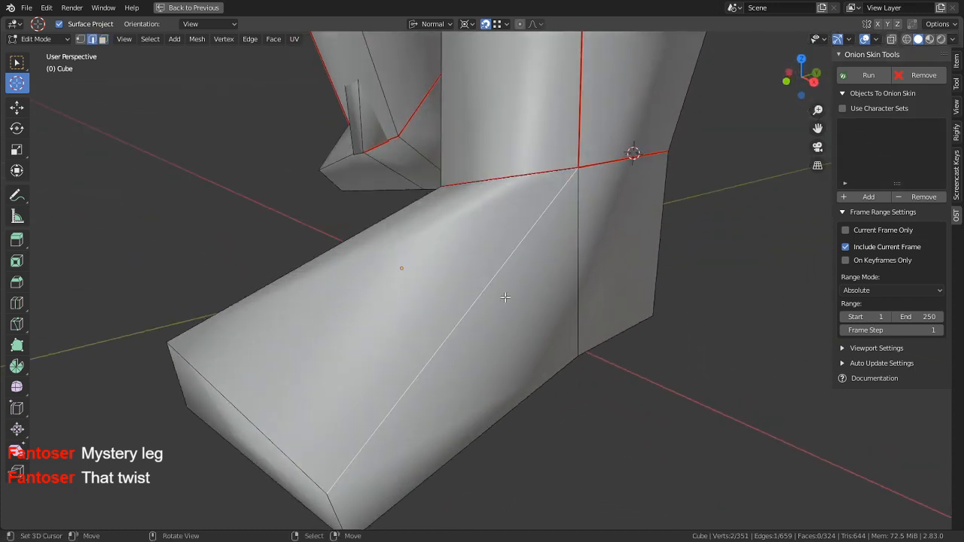
{"action": "left_click", "coordinate": [361, 508], "text": "shift"}
{"action": "key", "text": "ctrl+e"}
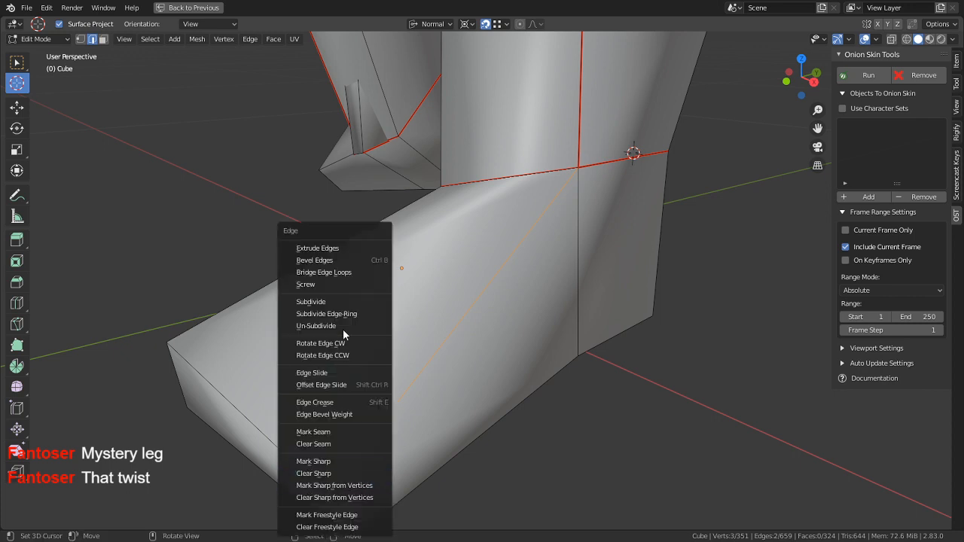
{"action": "left_click", "coordinate": [333, 414]}
{"action": "key", "text": "Escape"}
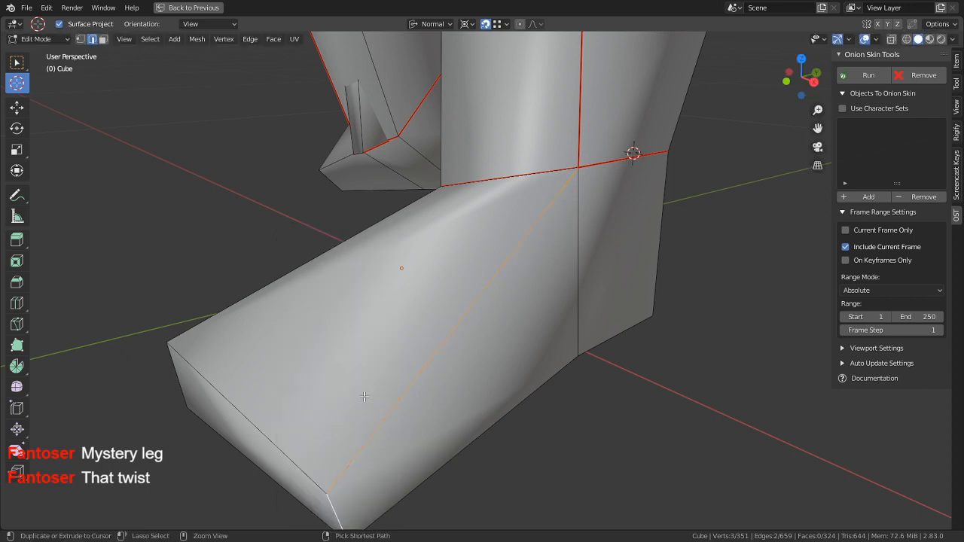
{"action": "key", "text": "ctrl+e"}
{"action": "left_click", "coordinate": [358, 395]}
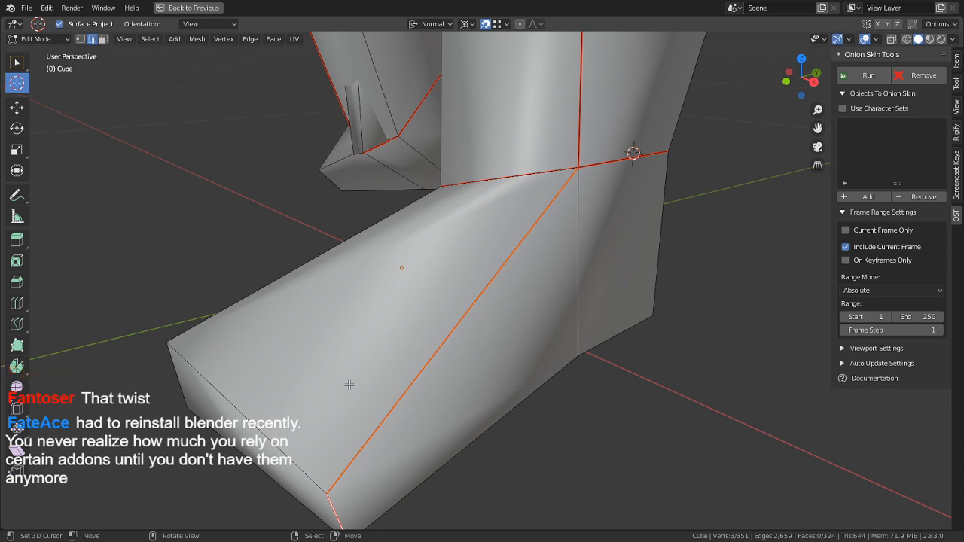
Mark a seam on the vertical edge at the back of the same foot's heel
{"action": "middle_click_drag", "start_coordinate": [444, 299], "coordinate": [428, 319]}
{"action": "left_click", "coordinate": [537, 296], "text": "shift"}
{"action": "key", "text": "ctrl+e"}
{"action": "left_click", "coordinate": [537, 297]}
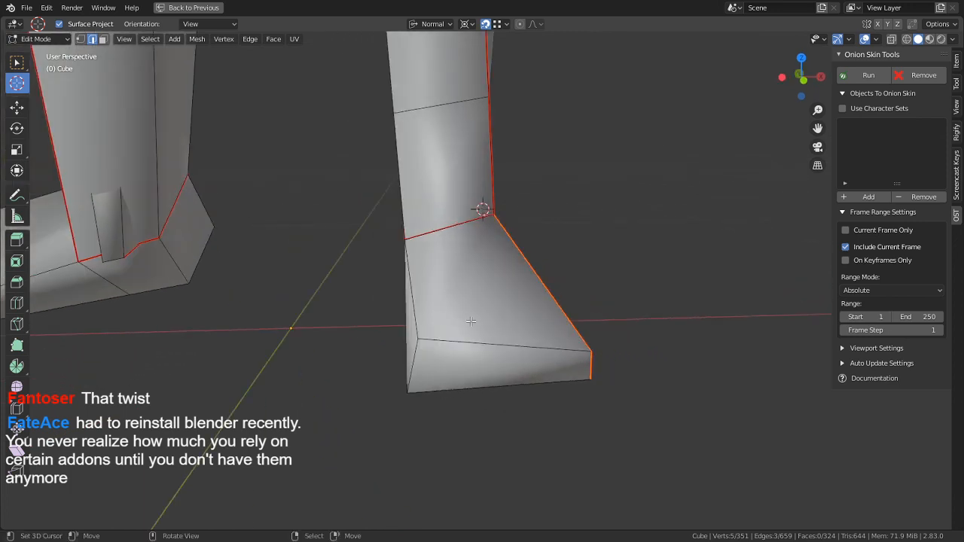
Restore the split UV layout to check the foot's island and save the file
{"action": "scroll", "coordinate": [471, 322], "scroll_direction": "up", "scroll_amount": 1}
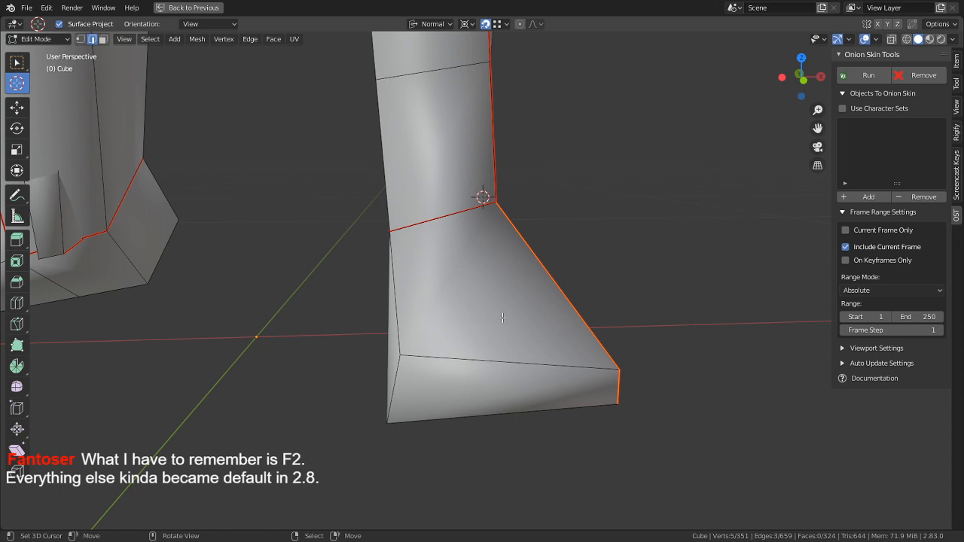
{"action": "middle_click_drag", "start_coordinate": [512, 319], "coordinate": [389, 316]}
{"action": "key", "text": "ctrl+space"}
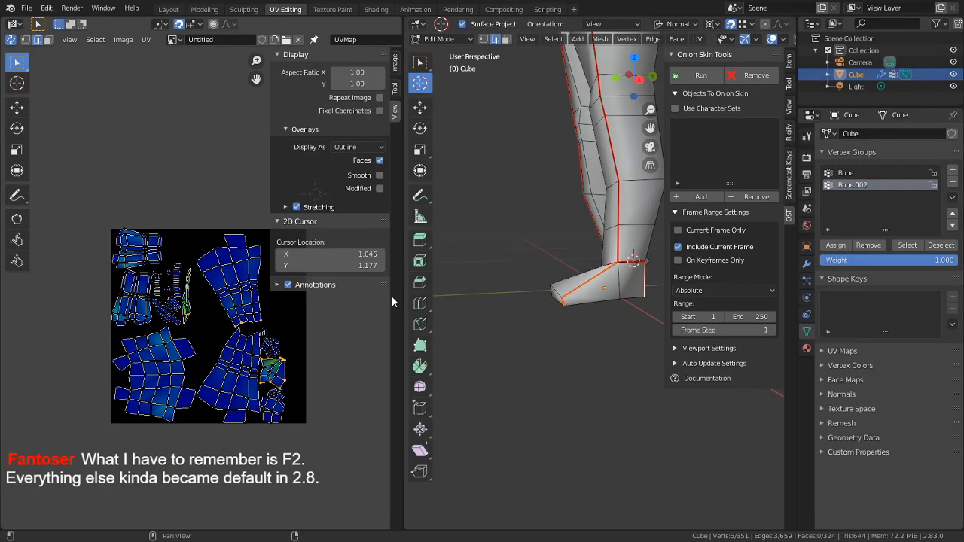
{"action": "key", "text": "ctrl+s"}
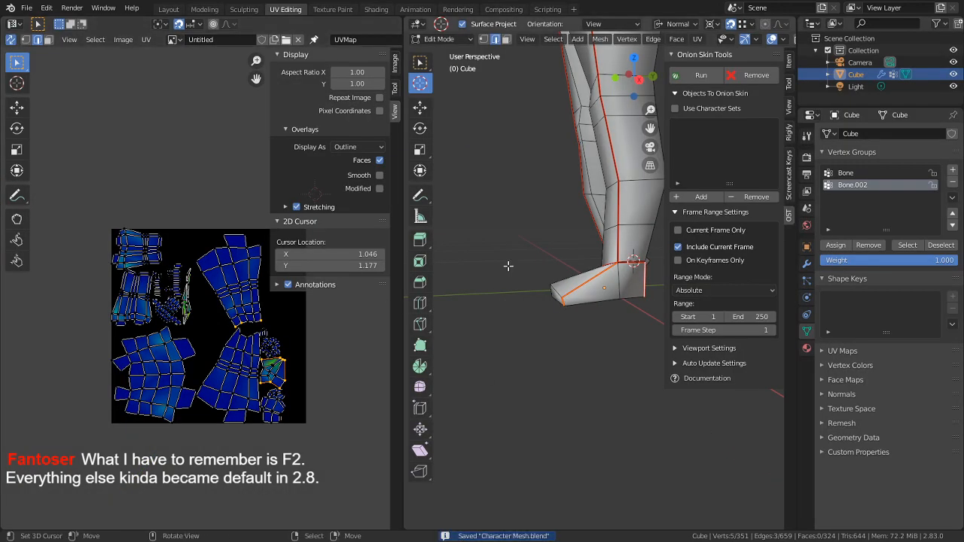
Save the project over Character Mesh.blend in the Zombie folder
{"action": "scroll", "coordinate": [633, 272], "scroll_direction": "down", "scroll_amount": 4}
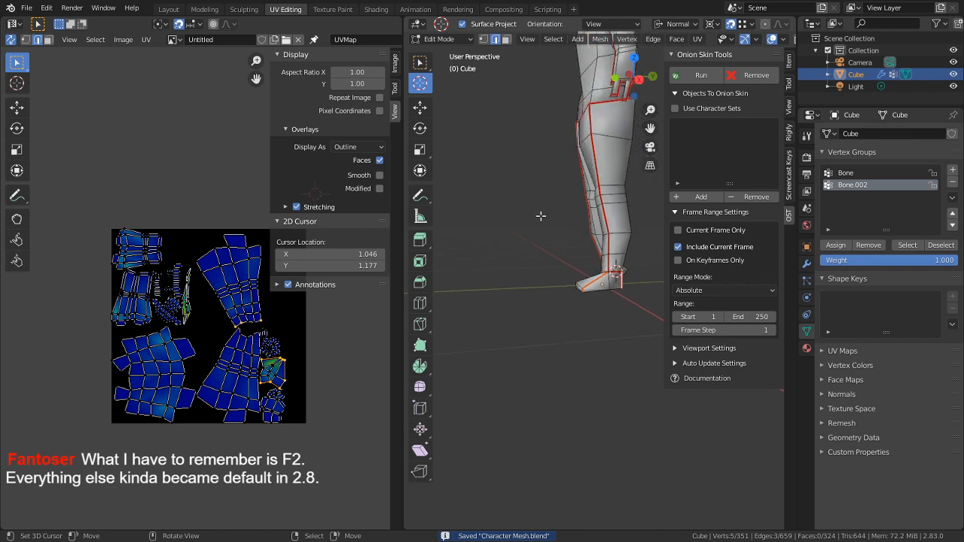
{"action": "middle_click_drag", "start_coordinate": [540, 216], "coordinate": [573, 274]}
{"action": "scroll", "coordinate": [571, 272], "scroll_direction": "down", "scroll_amount": 5}
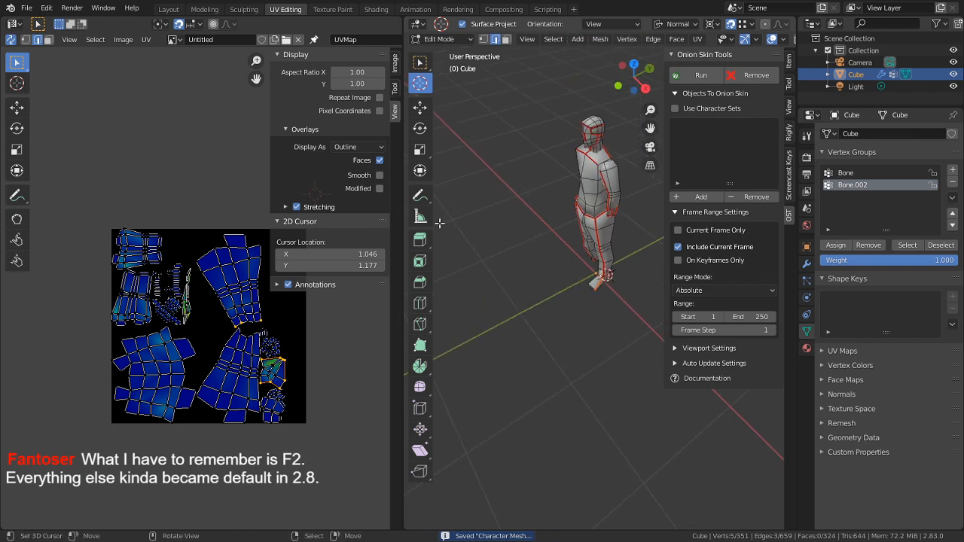
{"action": "left_click", "coordinate": [26, 7]}
{"action": "left_click", "coordinate": [72, 105]}
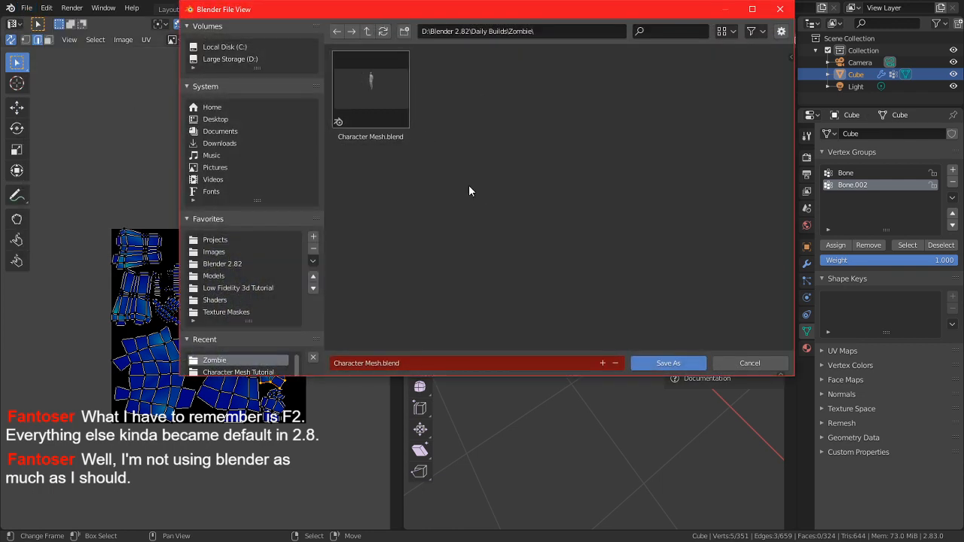
{"action": "double_click", "coordinate": [388, 119]}
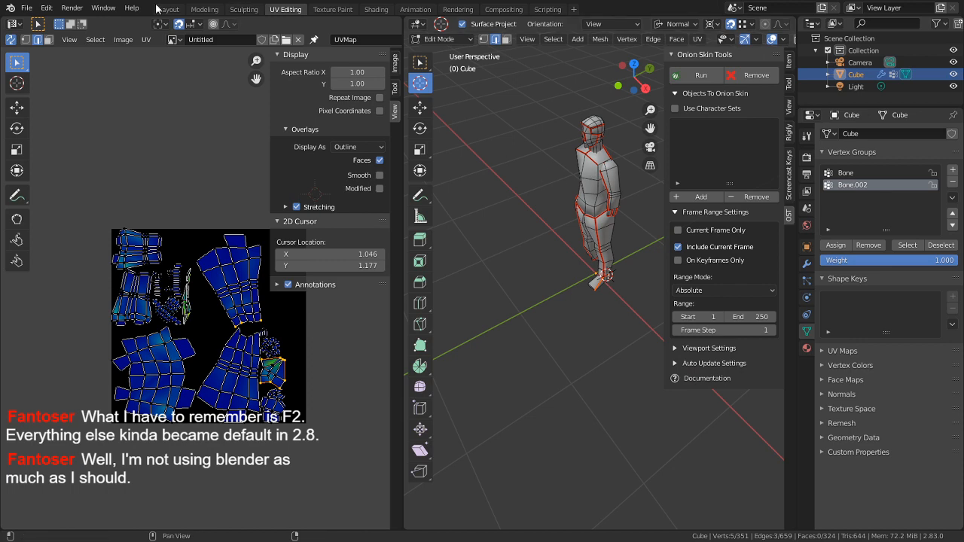
Open the other Character Mesh.blend, the version without seams, from the recently used files
{"action": "left_click", "coordinate": [27, 8]}
{"action": "left_click", "coordinate": [30, 10]}
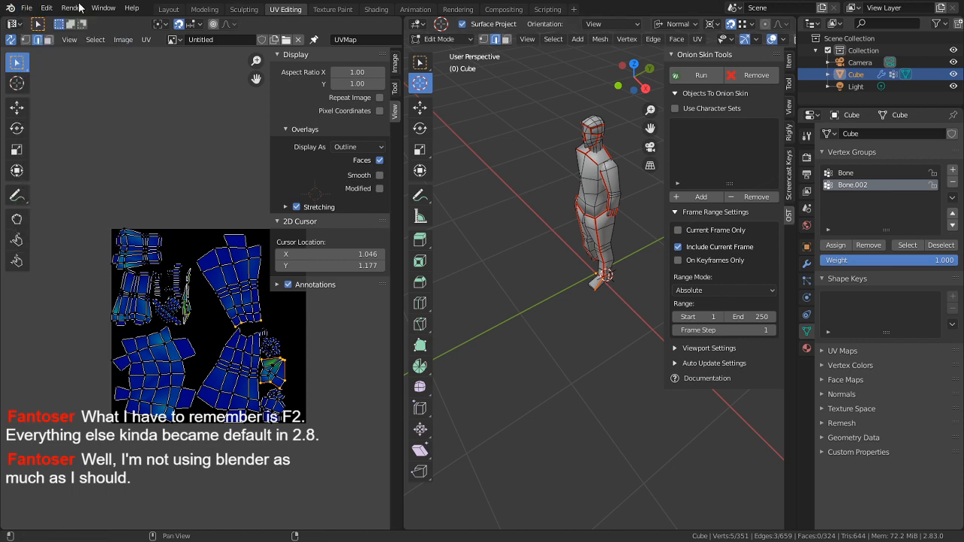
{"action": "left_click", "coordinate": [34, 10]}
{"action": "mouse_move", "coordinate": [71, 48]}
{"action": "left_click", "coordinate": [188, 60]}
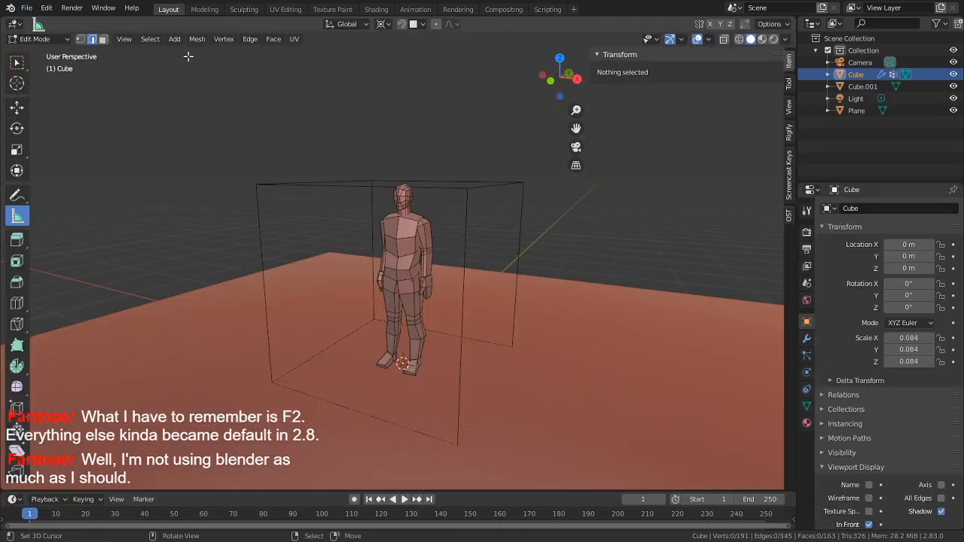
{"action": "left_click", "coordinate": [26, 7]}
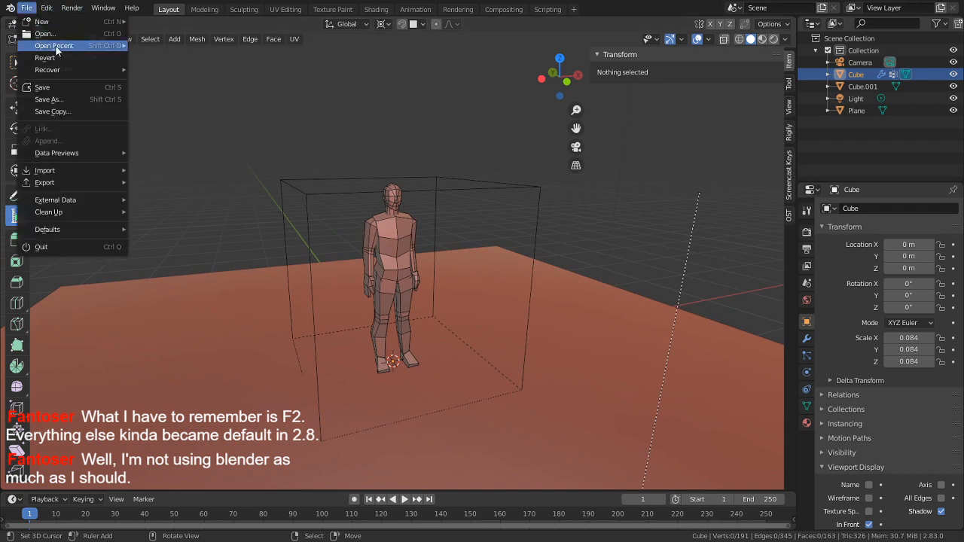
{"action": "mouse_move", "coordinate": [104, 45]}
{"action": "left_click", "coordinate": [174, 46]}
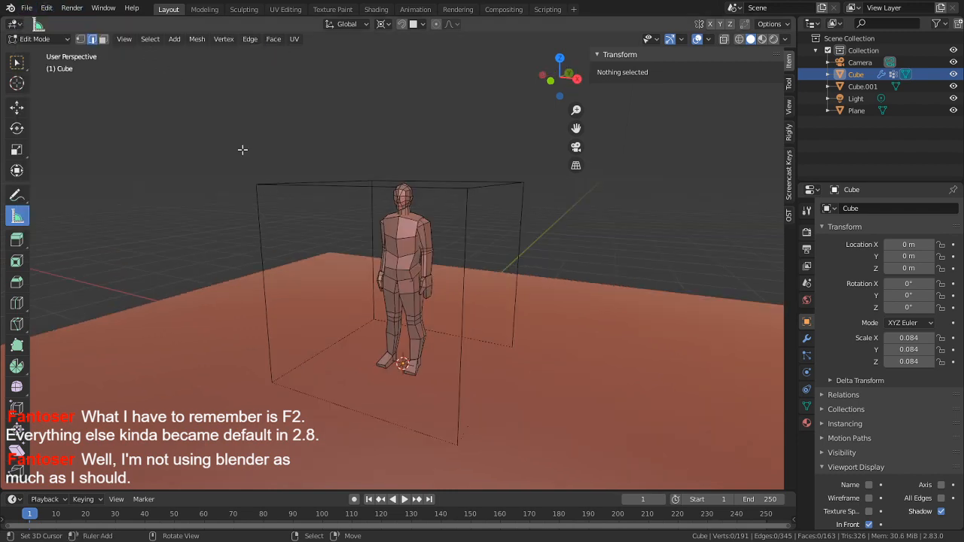
Reopen the seamed Character Mesh.blend from the recent files and view the whole figure in a maximized viewport
{"action": "left_click", "coordinate": [26, 8]}
{"action": "mouse_move", "coordinate": [60, 45]}
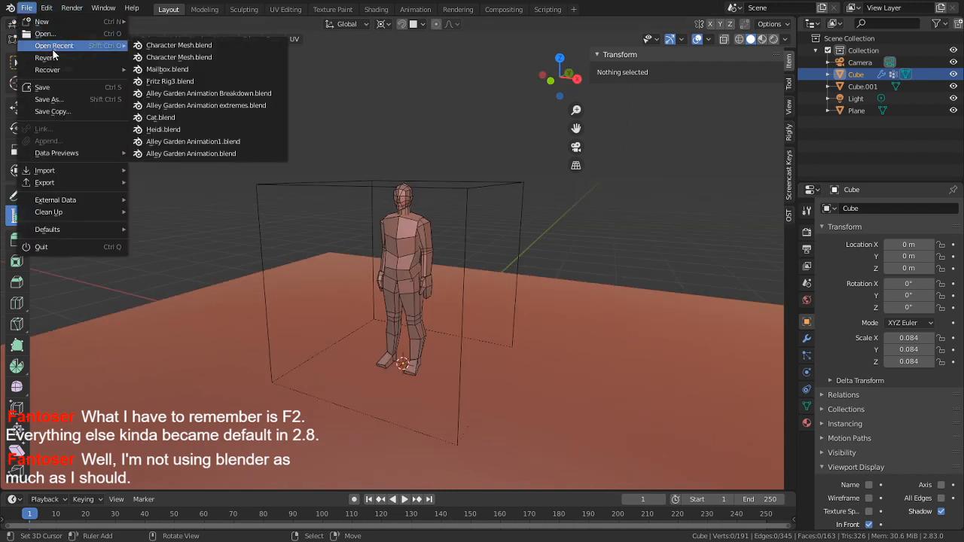
{"action": "left_click", "coordinate": [165, 57]}
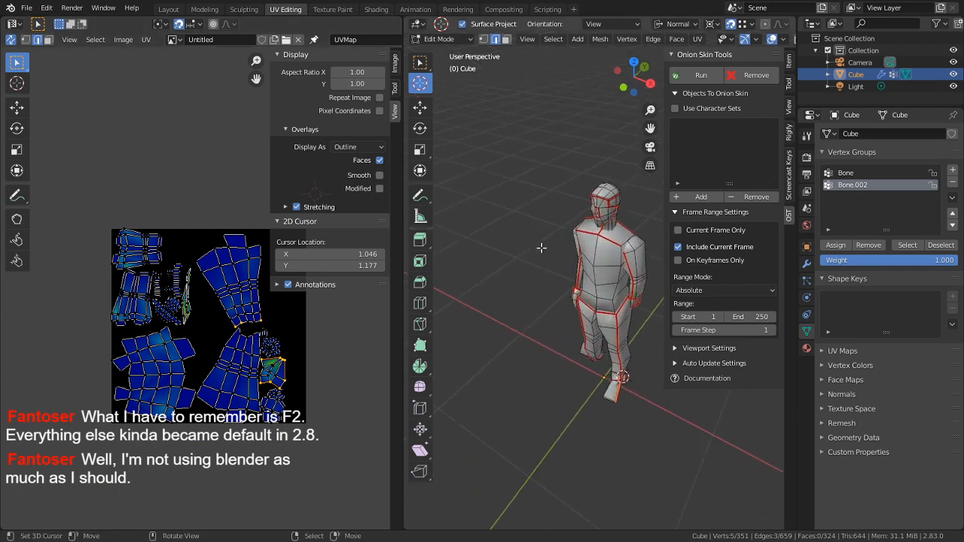
{"action": "scroll", "coordinate": [542, 248], "scroll_direction": "up", "scroll_amount": 1}
{"action": "key", "text": "ctrl+space"}
{"action": "middle_click_drag", "start_coordinate": [561, 244], "coordinate": [654, 208]}
{"action": "scroll", "coordinate": [655, 208], "scroll_direction": "down", "scroll_amount": 6}
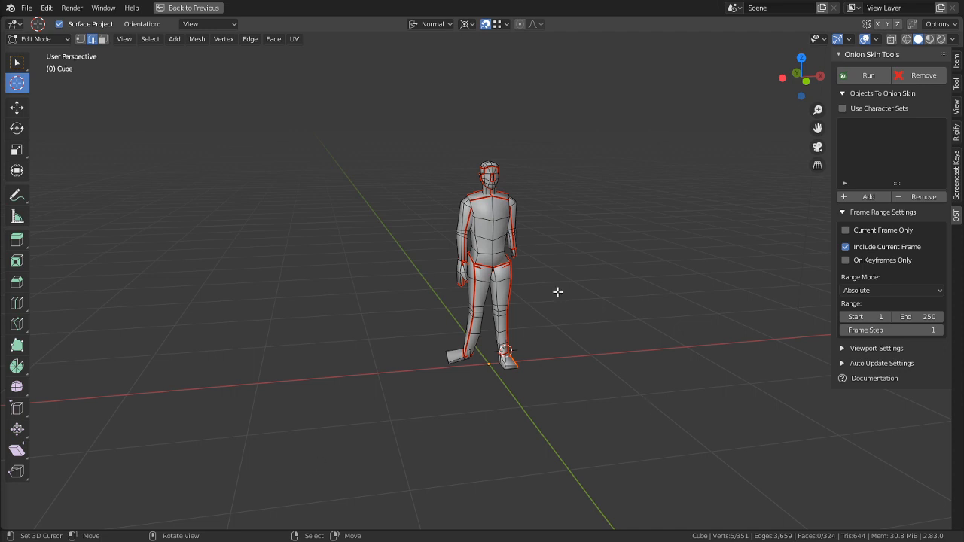
{"action": "scroll", "coordinate": [489, 227], "scroll_direction": "up", "scroll_amount": 4}
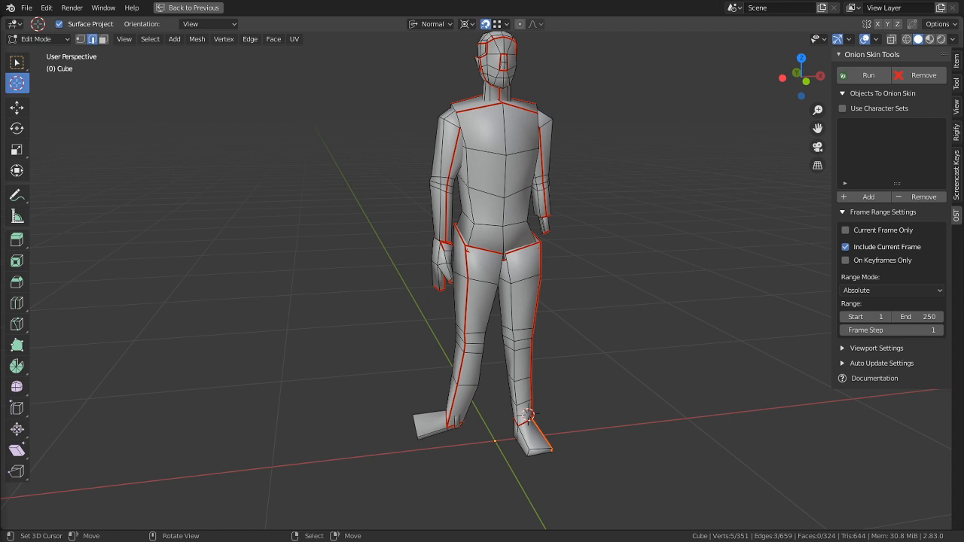
{"action": "middle_click_drag", "start_coordinate": [652, 247], "coordinate": [585, 333]}
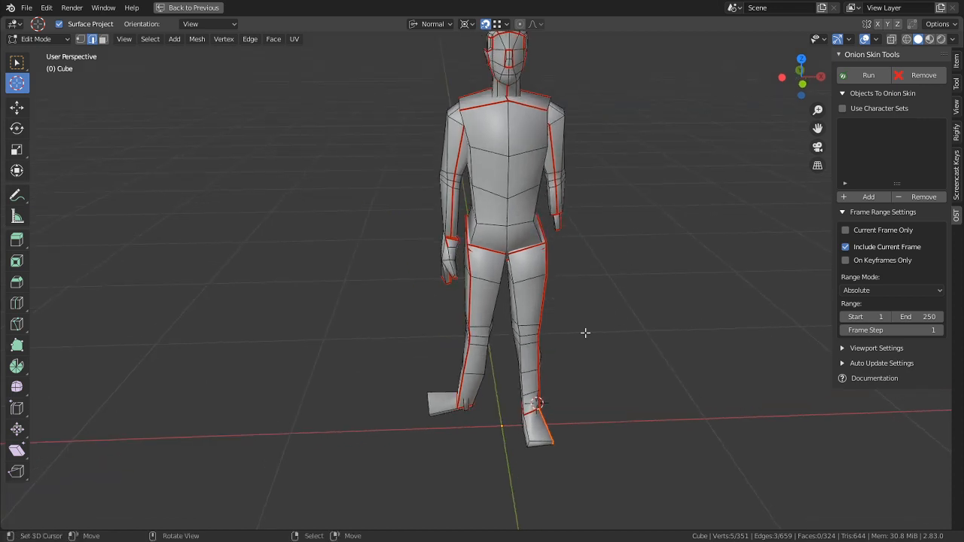
Unwrap the whole mesh, restore the split UV layout and clear the selection
{"action": "key", "text": "a"}
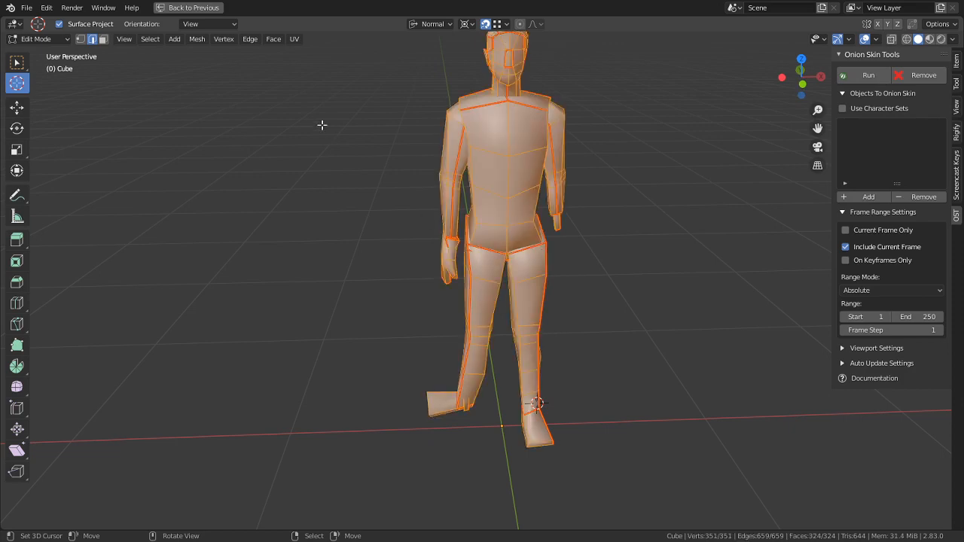
{"action": "left_click", "coordinate": [195, 9]}
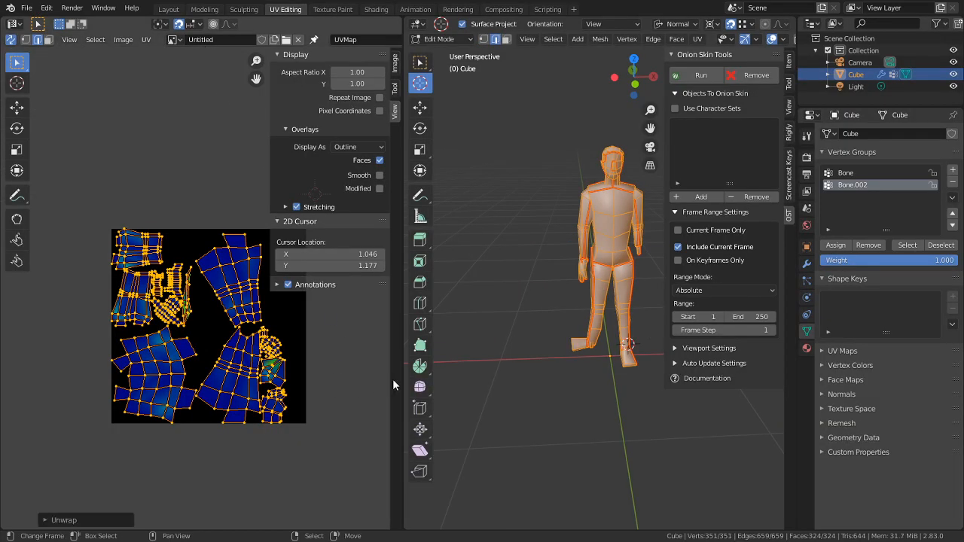
{"action": "key", "text": "alt+a"}
Select the seam-bounded faces of the foot beside the 3D cursor and frame its island in the UV editor
{"action": "scroll", "coordinate": [621, 348], "scroll_direction": "up", "scroll_amount": 5}
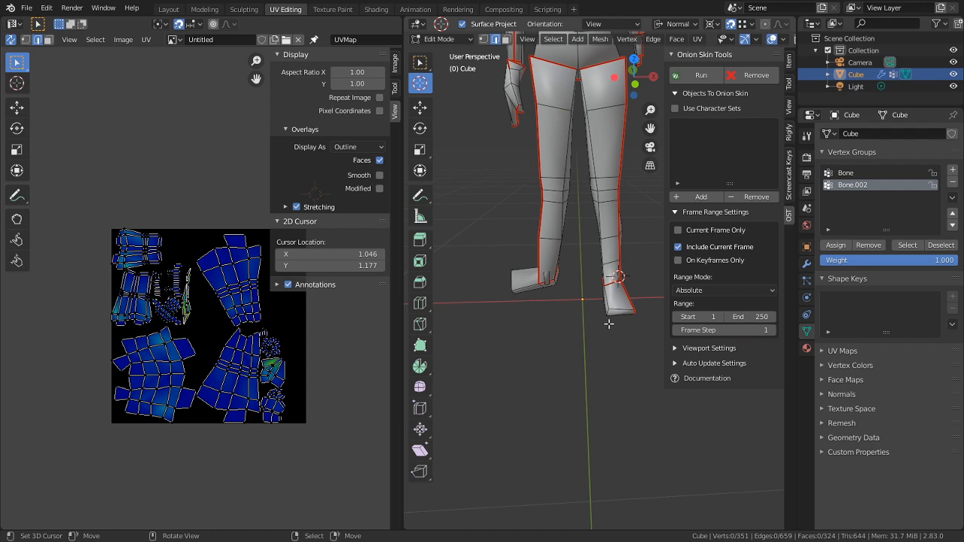
{"action": "key", "text": "l"}
{"action": "scroll", "coordinate": [344, 387], "scroll_direction": "up", "scroll_amount": 3}
{"action": "scroll", "coordinate": [358, 422], "scroll_direction": "up", "scroll_amount": 3}
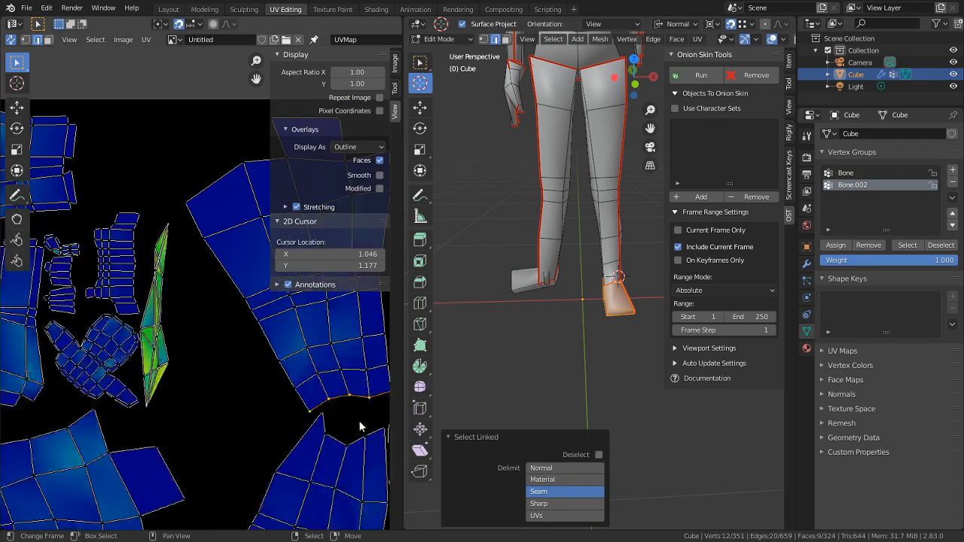
{"action": "middle_click_drag", "start_coordinate": [357, 419], "coordinate": [16, 256]}
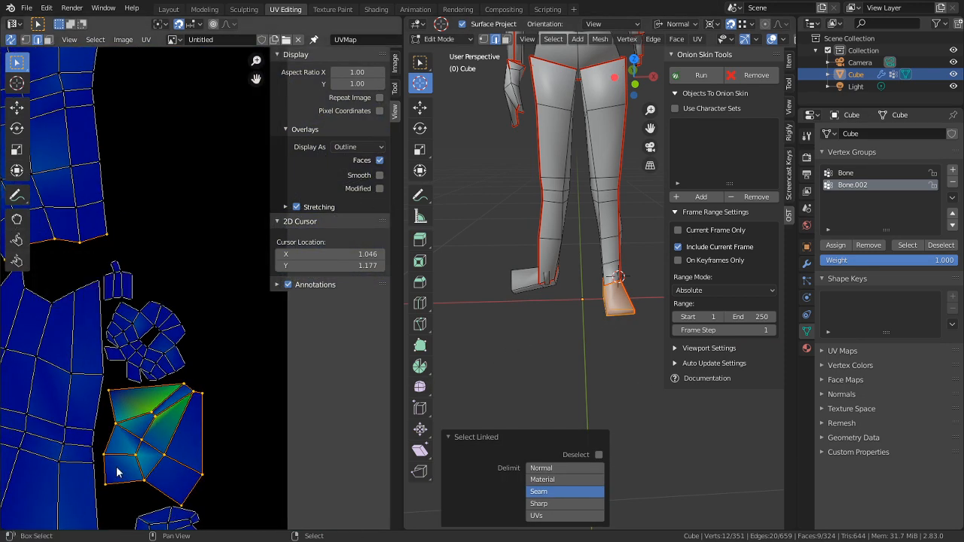
{"action": "middle_click_drag", "start_coordinate": [154, 412], "coordinate": [183, 369]}
Mark seams across the foot's toe and on two further edges of its UV island, working from the UV editor
{"action": "left_click", "coordinate": [194, 358]}
{"action": "right_click", "coordinate": [194, 358]}
{"action": "left_click", "coordinate": [194, 355]}
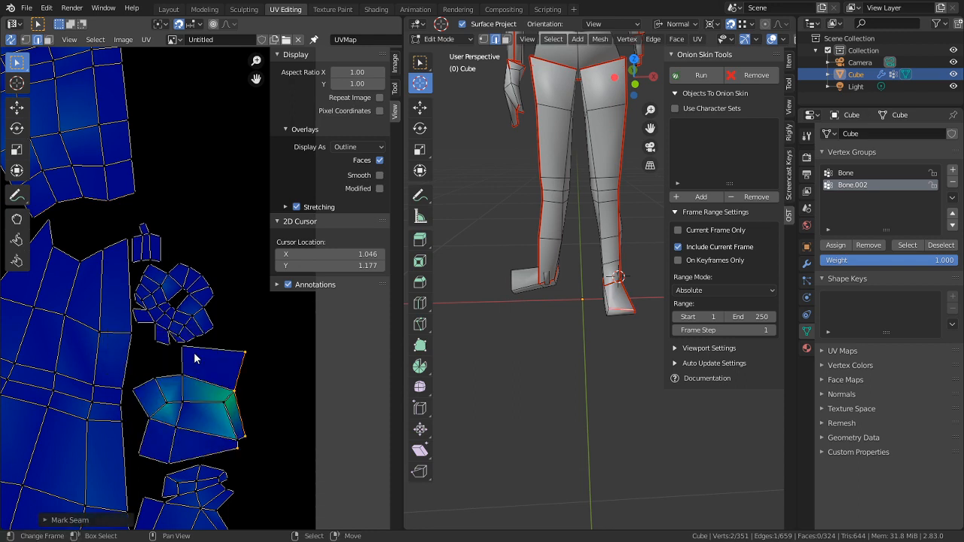
{"action": "right_click", "coordinate": [226, 391]}
{"action": "right_click", "coordinate": [228, 399]}
{"action": "right_click", "coordinate": [230, 399]}
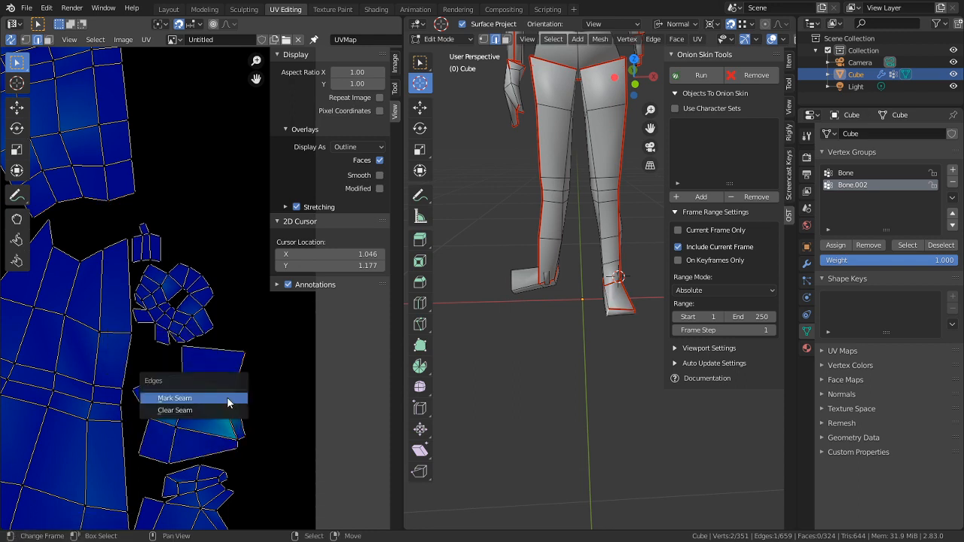
{"action": "left_click", "coordinate": [233, 398]}
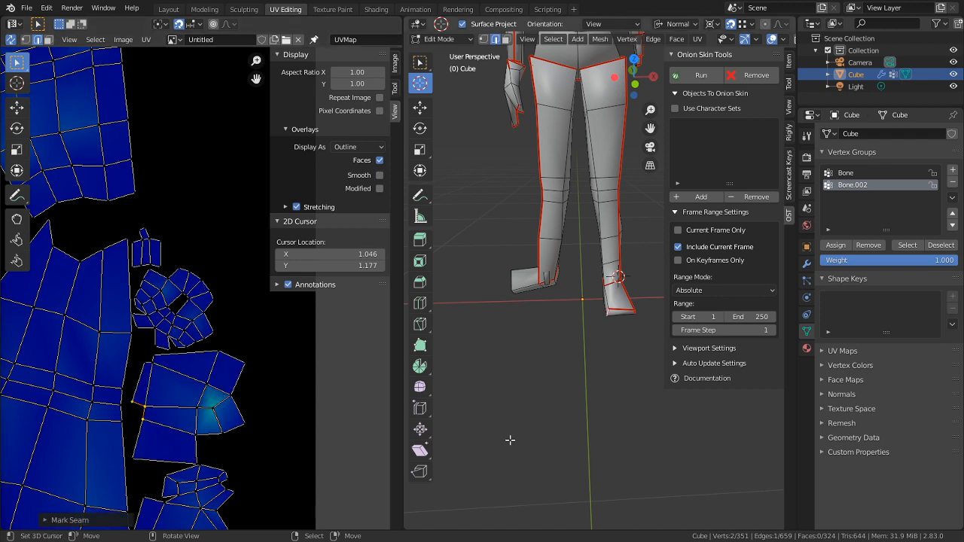
{"action": "right_click", "coordinate": [230, 402]}
{"action": "left_click", "coordinate": [232, 400]}
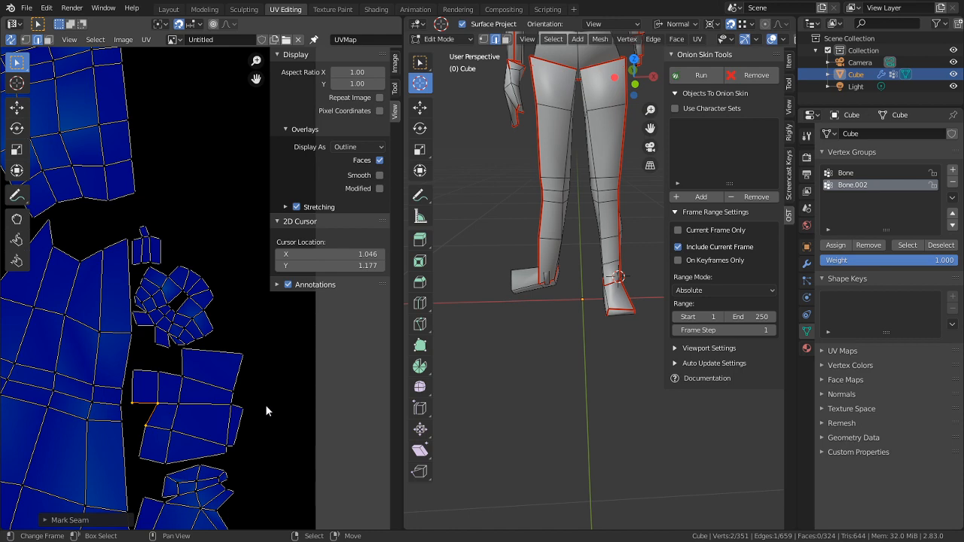
Mark seams on the other foot's upper side edge, short toe edge and vertical heel edge, in the maximized viewport
{"action": "middle_click_drag", "start_coordinate": [502, 296], "coordinate": [640, 267], "text": "shift"}
{"action": "scroll", "coordinate": [591, 305], "scroll_direction": "up", "scroll_amount": 4}
{"action": "key", "text": "ctrl+space"}
{"action": "right_click", "coordinate": [525, 316]}
{"action": "middle_click_drag", "start_coordinate": [530, 309], "coordinate": [508, 343]}
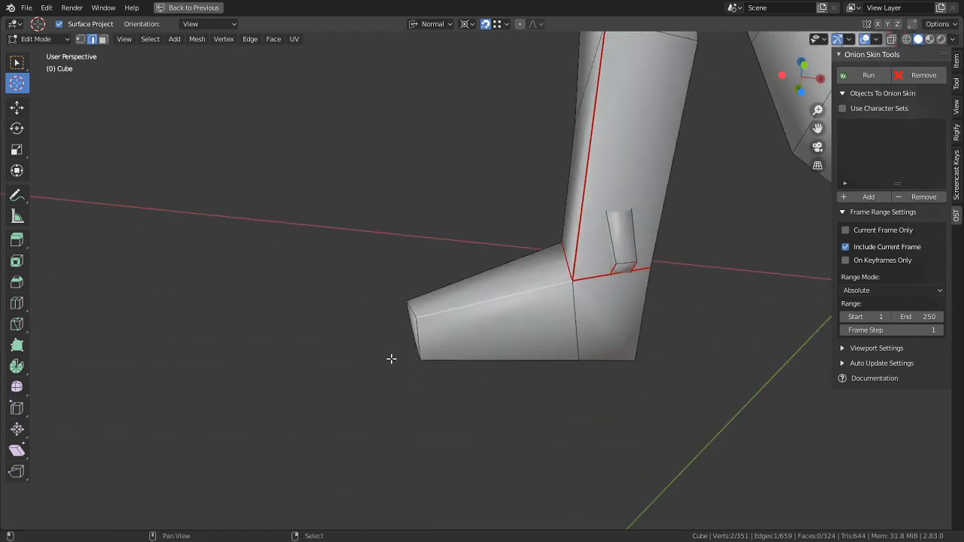
{"action": "right_click", "coordinate": [423, 348], "text": "shift"}
{"action": "middle_click_drag", "start_coordinate": [557, 374], "coordinate": [585, 308]}
{"action": "right_click", "coordinate": [625, 260], "text": "shift"}
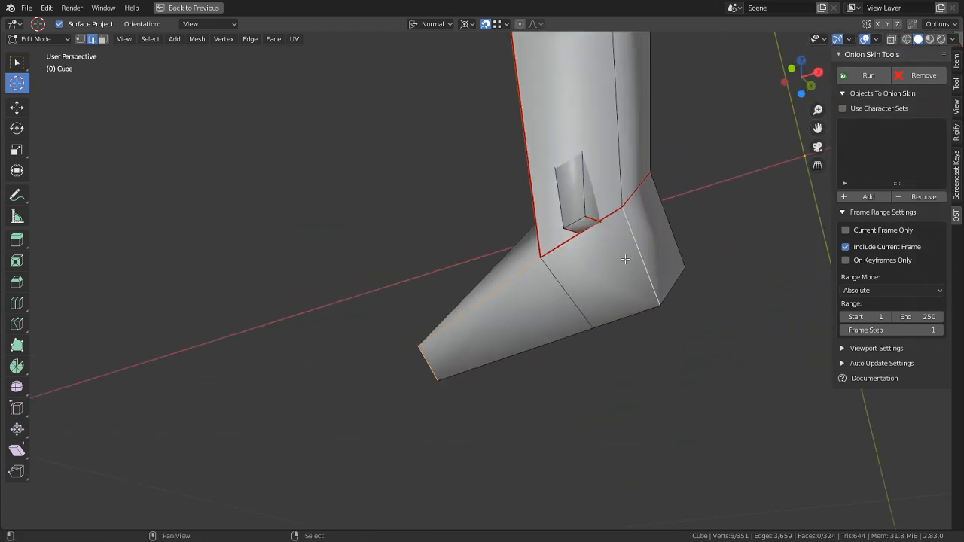
{"action": "key", "text": "ctrl+e"}
{"action": "left_click", "coordinate": [625, 259]}
Mark seams on two more individual edges of the same foot
{"action": "middle_click_drag", "start_coordinate": [703, 251], "coordinate": [393, 324]}
{"action": "right_click", "coordinate": [598, 272]}
{"action": "key", "text": "ctrl+e"}
{"action": "left_click", "coordinate": [598, 275]}
{"action": "right_click", "coordinate": [565, 276]}
{"action": "key", "text": "ctrl+e"}
{"action": "left_click", "coordinate": [564, 274]}
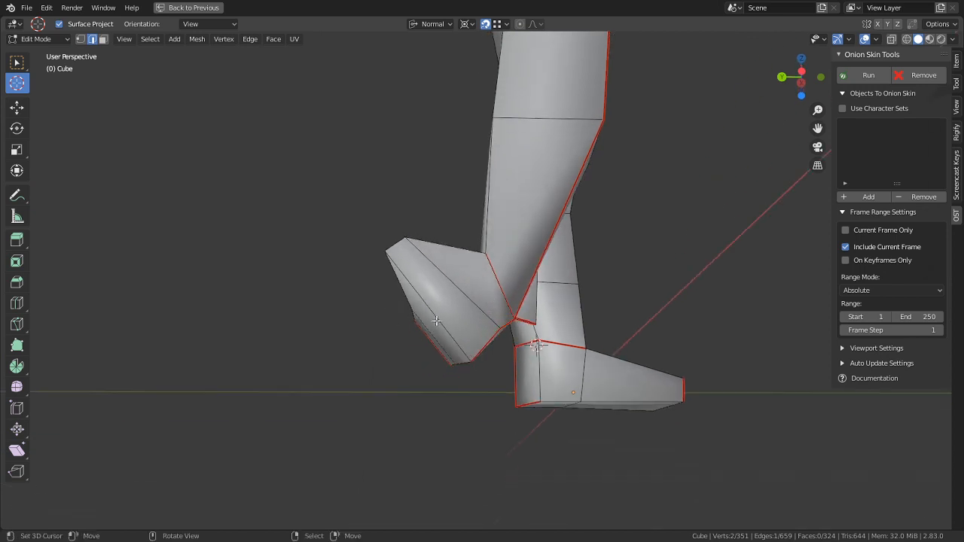
Mark one more edge of this foot as a seam and select the whole mesh to check the islands in split layout
{"action": "middle_click_drag", "start_coordinate": [457, 311], "coordinate": [460, 343]}
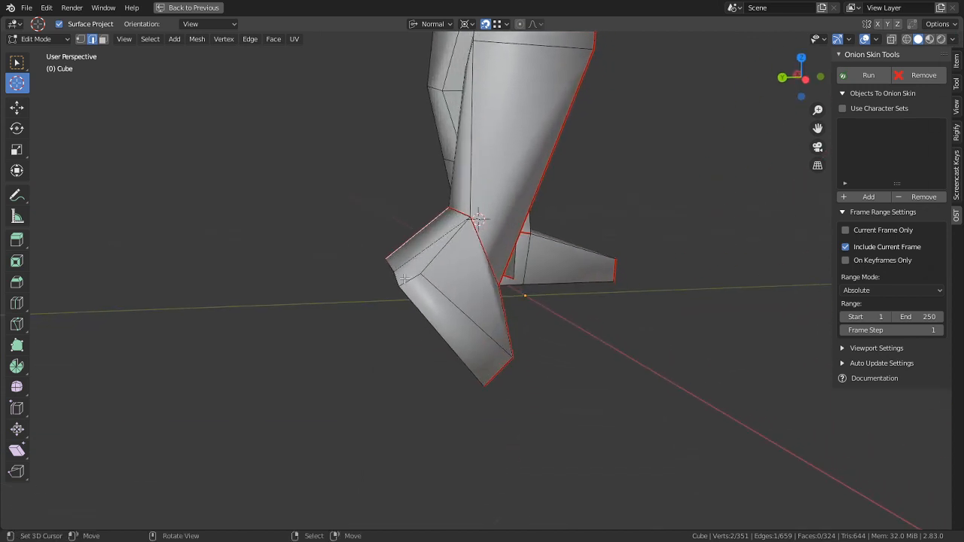
{"action": "right_click", "coordinate": [439, 295], "text": "shift"}
{"action": "key", "text": "ctrl+e"}
{"action": "left_click", "coordinate": [437, 294]}
{"action": "middle_click_drag", "start_coordinate": [437, 294], "coordinate": [505, 305]}
{"action": "key", "text": "a"}
{"action": "left_click", "coordinate": [193, 8]}
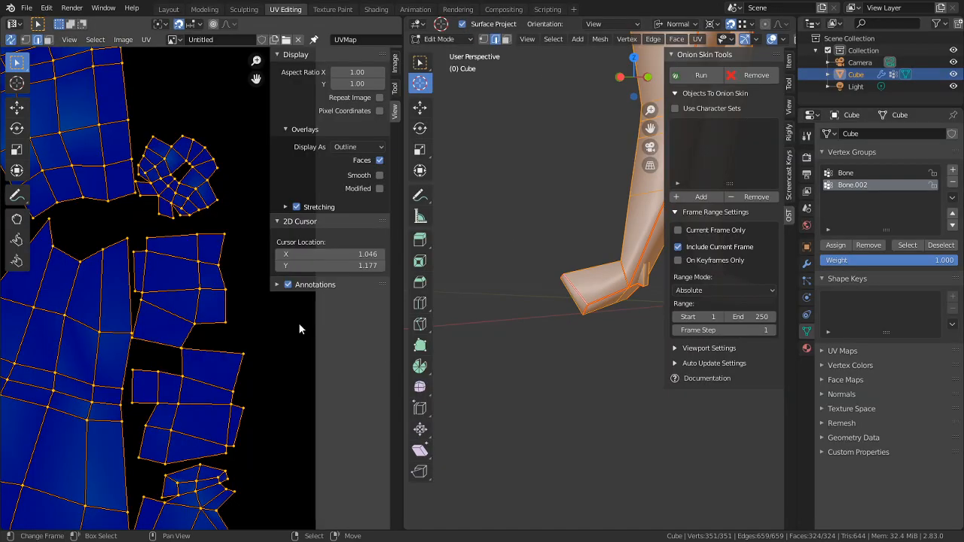
{"action": "middle_click_drag", "start_coordinate": [234, 384], "coordinate": [270, 407]}
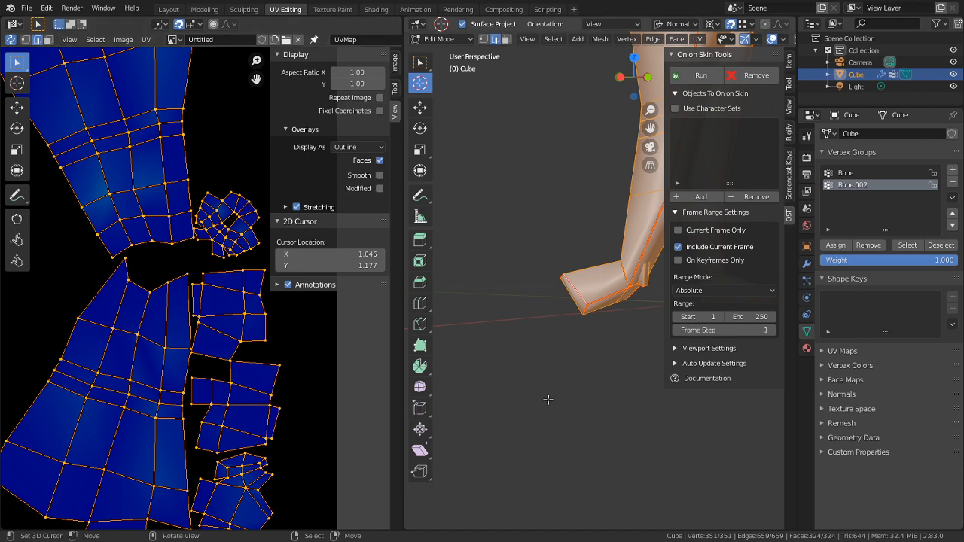
{"action": "mouse_move", "coordinate": [547, 398]}
{"action": "middle_mouse_down", "text": "shift"}
{"action": "mouse_move", "coordinate": [434, 402]}
{"action": "mouse_move", "coordinate": [787, 399]}
{"action": "mouse_move", "coordinate": [514, 394]}
{"action": "mouse_move", "coordinate": [576, 407]}
{"action": "mouse_move", "coordinate": [738, 376]}
{"action": "mouse_move", "coordinate": [547, 346]}
{"action": "mouse_move", "coordinate": [534, 360]}
{"action": "mouse_move", "coordinate": [523, 334]}
{"action": "mouse_move", "coordinate": [594, 369]}
{"action": "mouse_move", "coordinate": [641, 406]}
{"action": "mouse_move", "coordinate": [628, 422]}
{"action": "mouse_move", "coordinate": [529, 406]}
{"action": "middle_mouse_up", "text": "shift"}
Undo the whole-mesh selection and the latest seam edits
{"action": "key", "text": "ctrl+z"}
{"action": "key", "text": "ctrl+z"}
{"action": "scroll", "coordinate": [593, 393], "scroll_direction": "up", "scroll_amount": 2}
{"action": "key", "text": "ctrl+z"}
Clear the extra seam on the second foot's heel, in the maximized viewport
{"action": "middle_click_drag", "start_coordinate": [633, 427], "coordinate": [527, 429]}
{"action": "key", "text": "ctrl+space"}
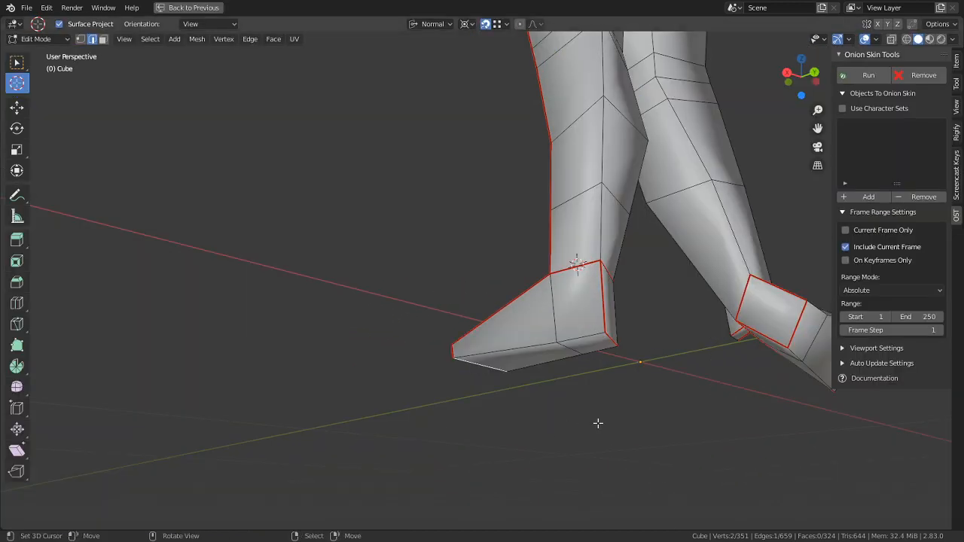
{"action": "middle_click_drag", "start_coordinate": [598, 422], "coordinate": [609, 394]}
{"action": "key", "text": "ctrl+e"}
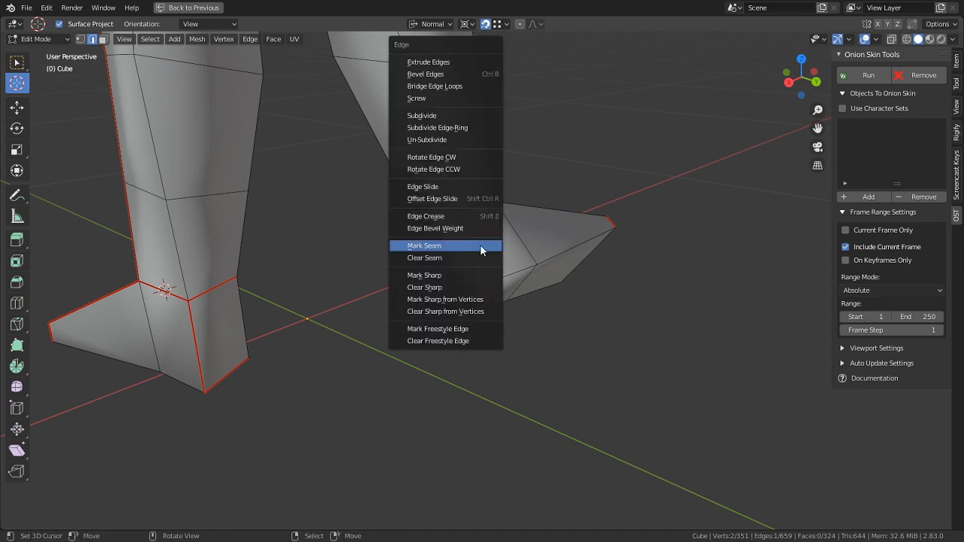
{"action": "left_click", "coordinate": [462, 259]}
Reselect the whole mesh to check its UV islands in the split layout, pick a heel face and save the file
{"action": "middle_click_drag", "start_coordinate": [498, 282], "coordinate": [453, 273]}
{"action": "key", "text": "a"}
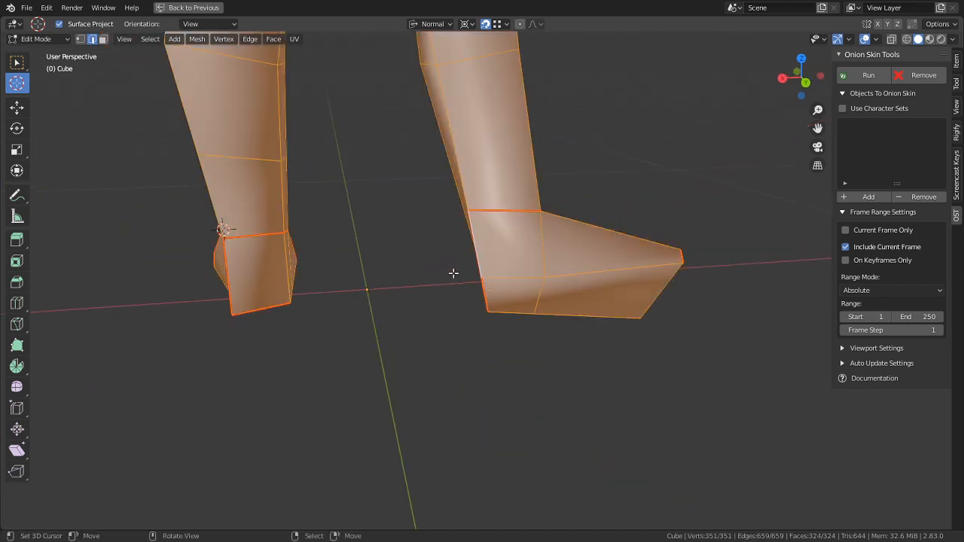
{"action": "key", "text": "ctrl+space"}
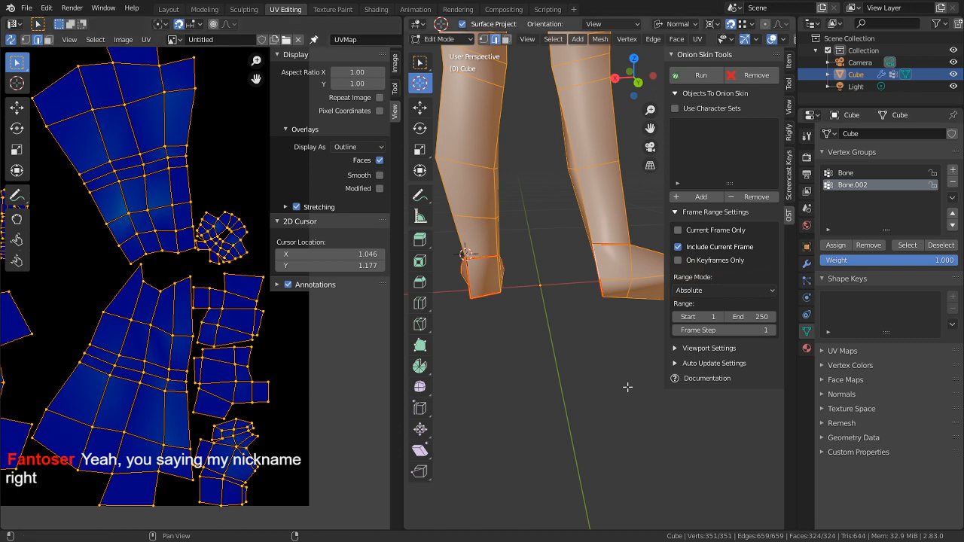
{"action": "left_click", "coordinate": [228, 389]}
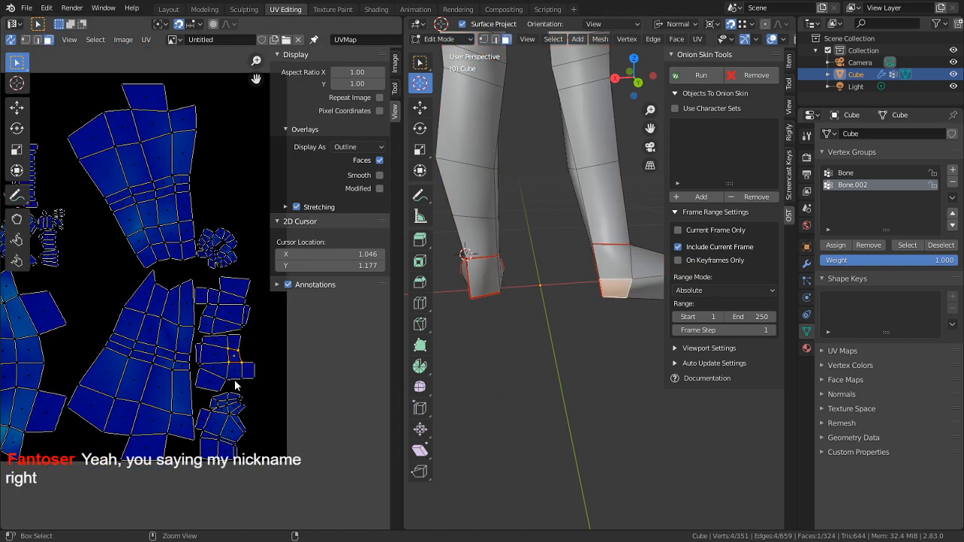
{"action": "key", "text": "ctrl+s"}
Inspect the full UV layout in the maximized editor and locate the selected heel face on the model
{"action": "key", "text": "ctrl+space"}
{"action": "middle_click_drag", "start_coordinate": [381, 178], "coordinate": [344, 254]}
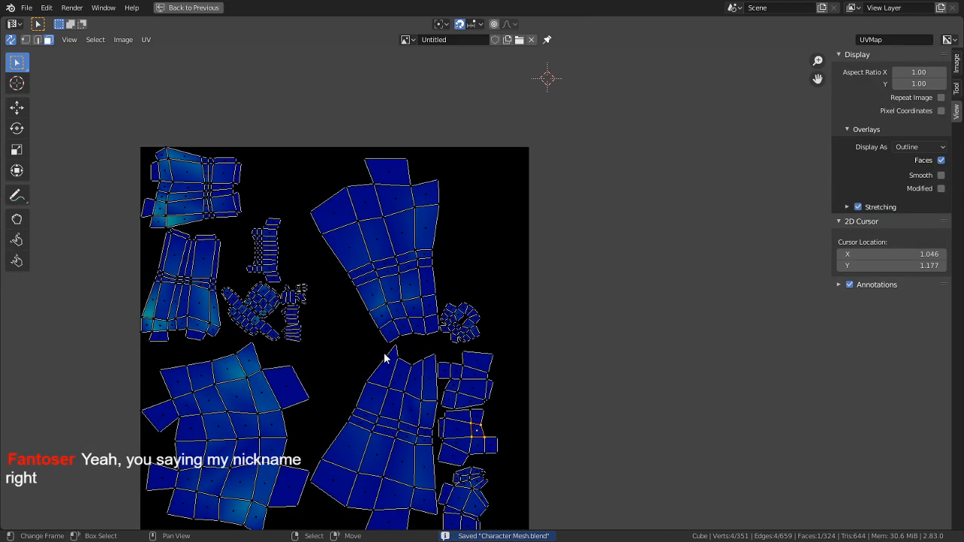
{"action": "scroll", "coordinate": [385, 357], "scroll_direction": "up", "scroll_amount": 3}
{"action": "key", "text": "ctrl+space"}
{"action": "middle_click_drag", "start_coordinate": [445, 347], "coordinate": [667, 420], "text": "shift"}
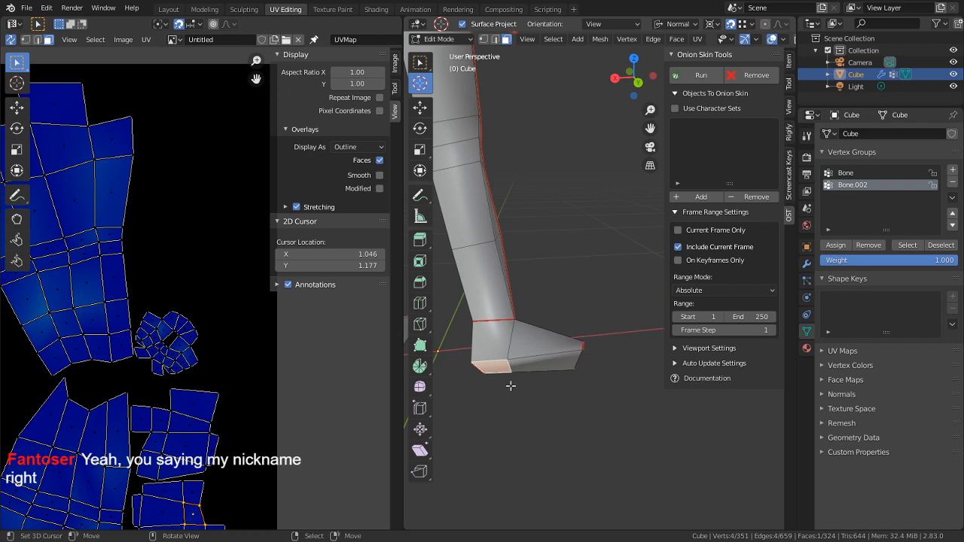
Turn off UV sync selection and select the whole mesh so every island shows in the maximized UV editor
{"action": "middle_click_drag", "start_coordinate": [510, 385], "coordinate": [595, 377]}
{"action": "scroll", "coordinate": [195, 396], "scroll_direction": "down", "scroll_amount": 2}
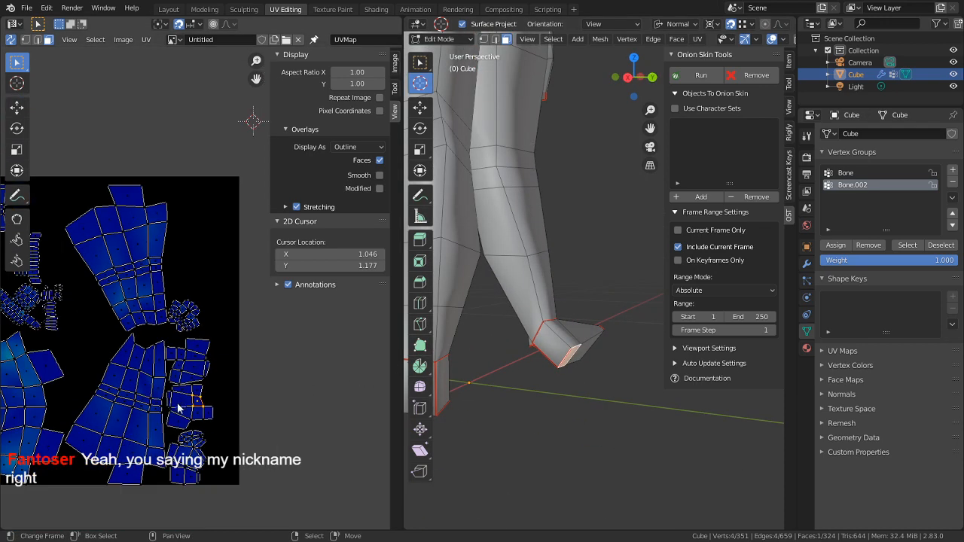
{"action": "scroll", "coordinate": [179, 399], "scroll_direction": "up", "scroll_amount": 2}
{"action": "key", "text": "ctrl+space"}
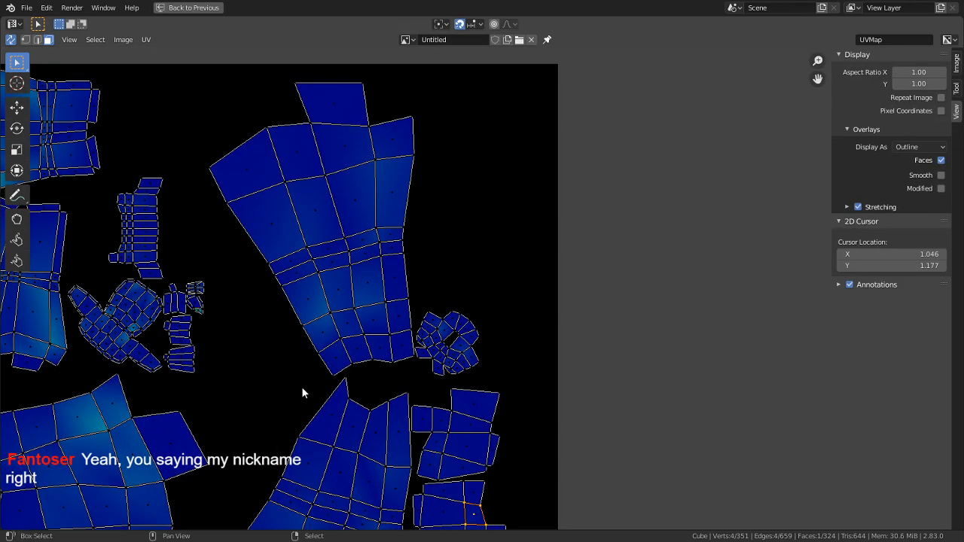
{"action": "left_click", "coordinate": [11, 40]}
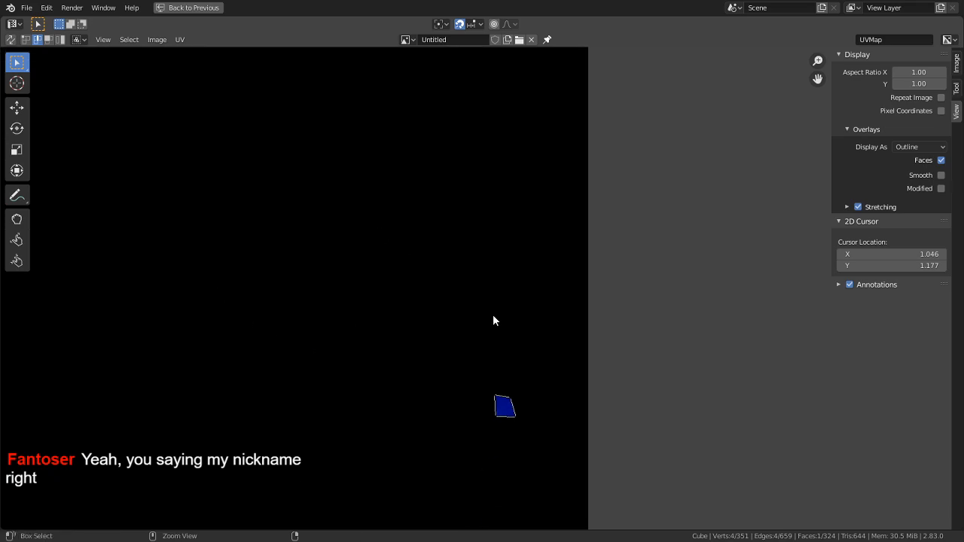
{"action": "key", "text": "ctrl+space"}
{"action": "key", "text": "a"}
{"action": "key", "text": "ctrl+space"}
{"action": "middle_click_drag", "start_coordinate": [448, 341], "coordinate": [454, 270]}
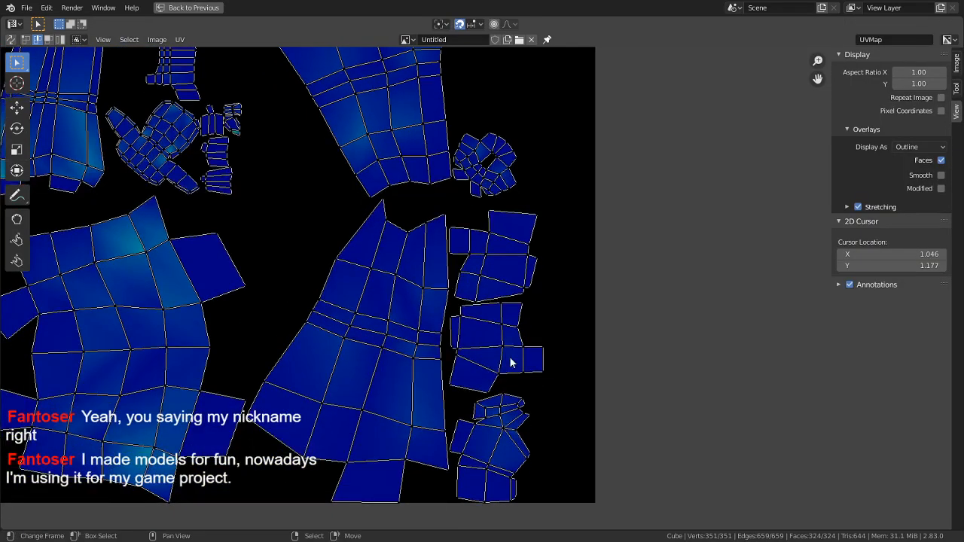
Switch to island selection and mirror the middle foot island along X with a scale of -1
{"action": "key", "text": "3"}
{"action": "key", "text": "4"}
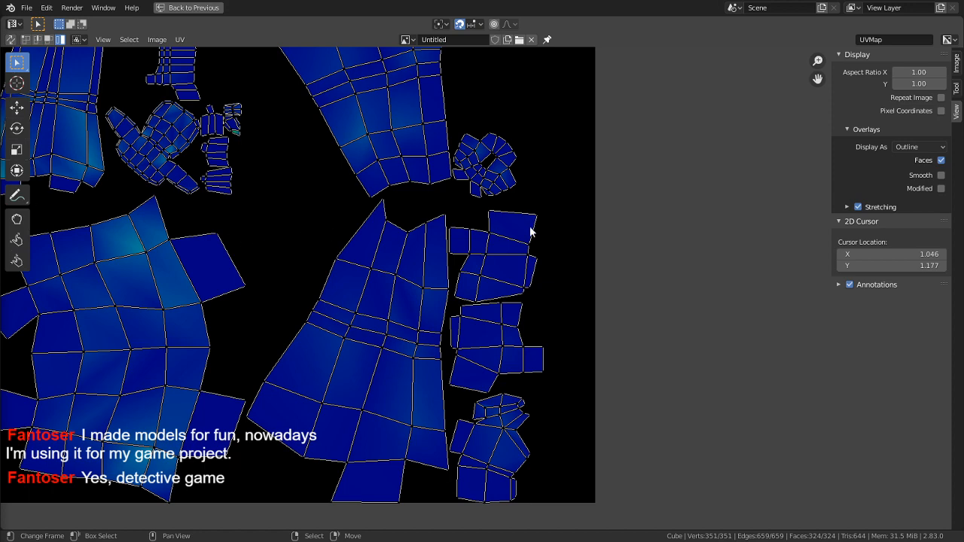
{"action": "key", "text": "Home"}
{"action": "scroll", "coordinate": [441, 275], "scroll_direction": "down", "scroll_amount": 1}
{"action": "scroll", "coordinate": [490, 297], "scroll_direction": "up", "scroll_amount": 2}
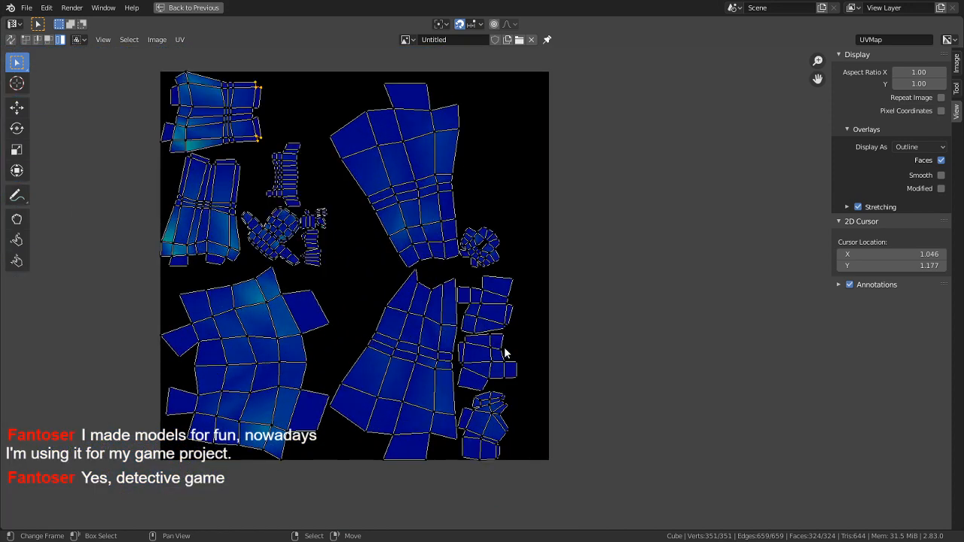
{"action": "left_click", "coordinate": [478, 363]}
{"action": "type", "text": "sx-1"}
{"action": "key", "text": "Return"}
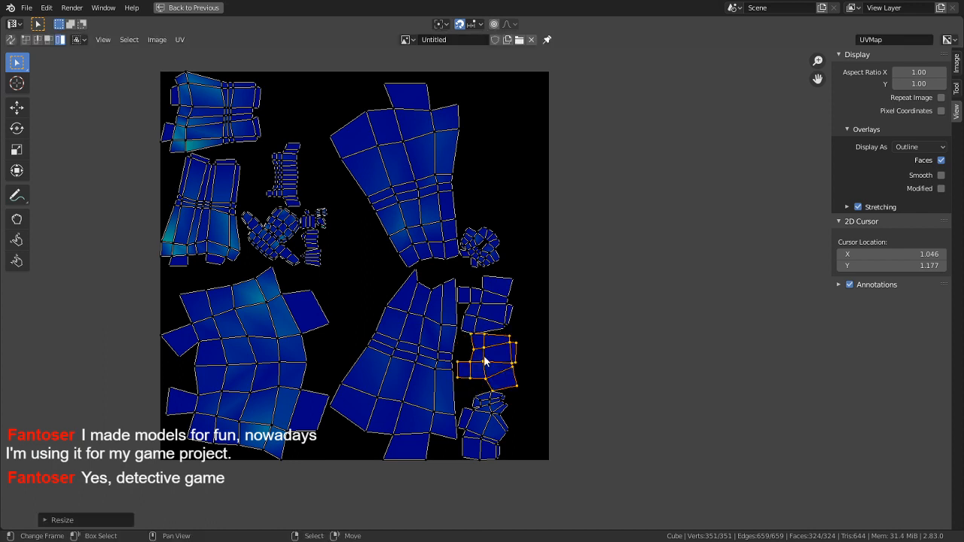
{"action": "key", "text": "s"}
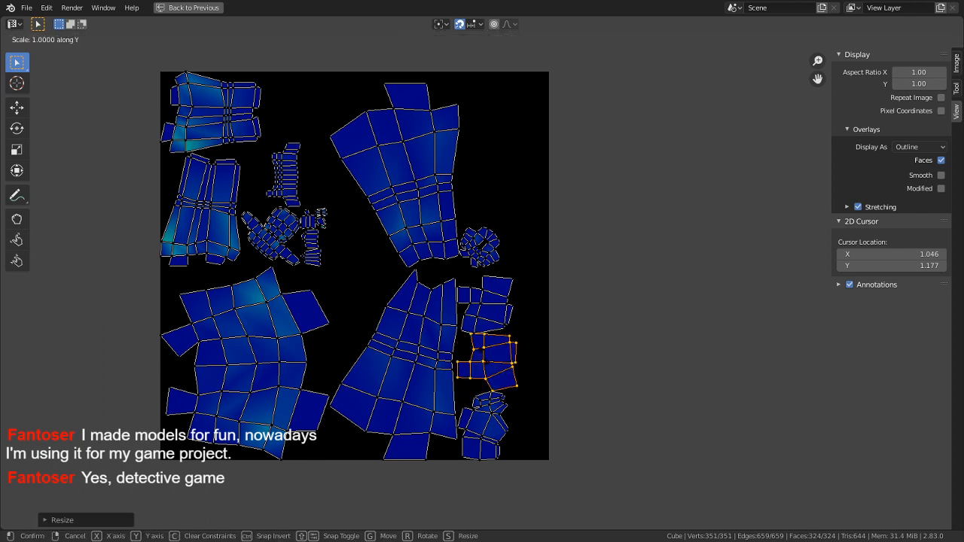
{"action": "key", "text": "Escape"}
{"action": "scroll", "coordinate": [644, 486], "scroll_direction": "up", "scroll_amount": 3}
{"action": "key", "text": "s"}
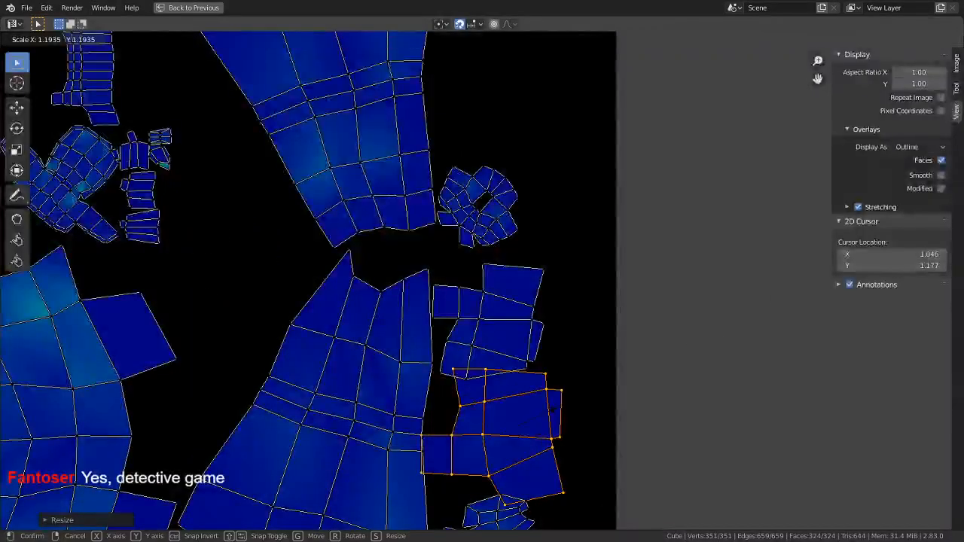
{"action": "key", "text": "y"}
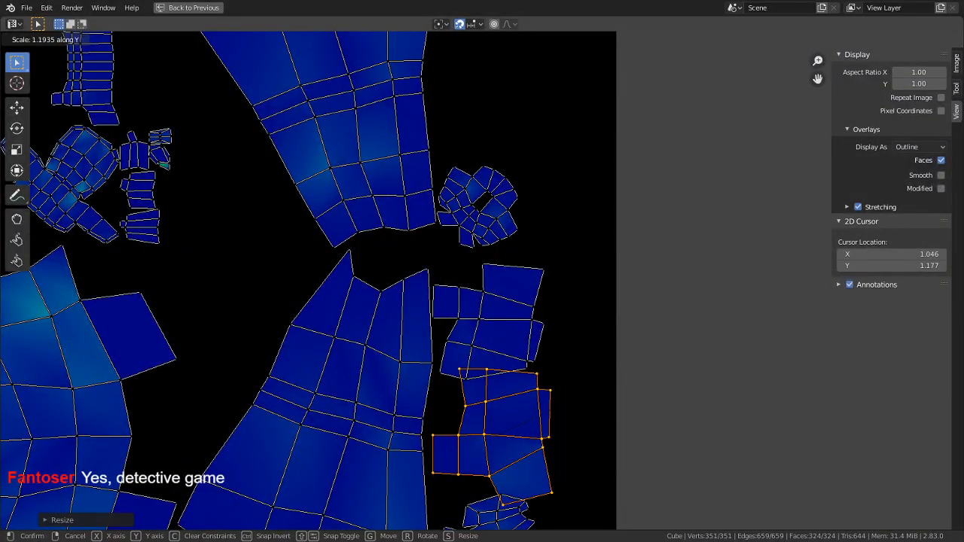
{"action": "key", "text": "Escape"}
Flip the middle foot island along Y with a scale of -1 and move it about 0.06 in positive X
{"action": "type", "text": "sy"}
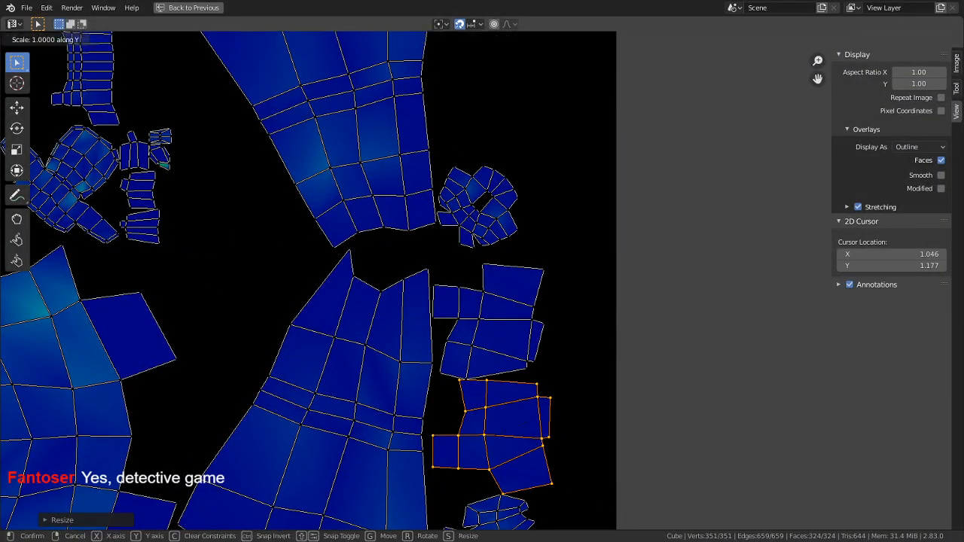
{"action": "type", "text": "-1"}
{"action": "key", "text": "Return"}
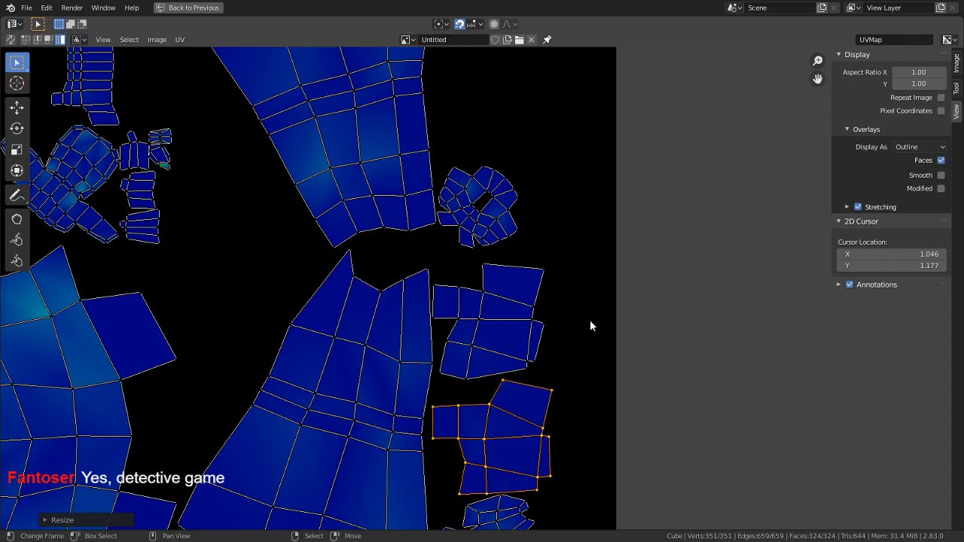
{"action": "middle_click_drag", "start_coordinate": [544, 382], "coordinate": [490, 390]}
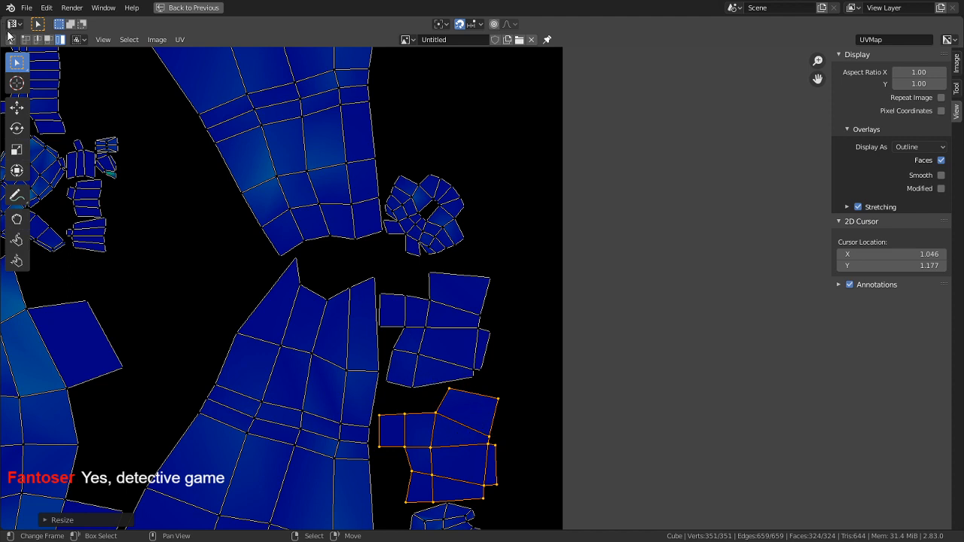
{"action": "key", "text": "g"}
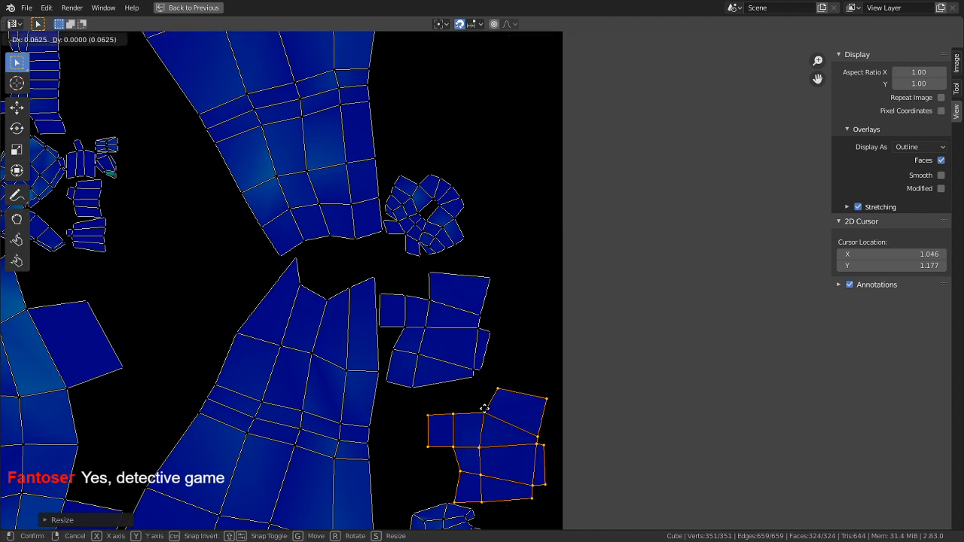
{"action": "left_click", "coordinate": [484, 408]}
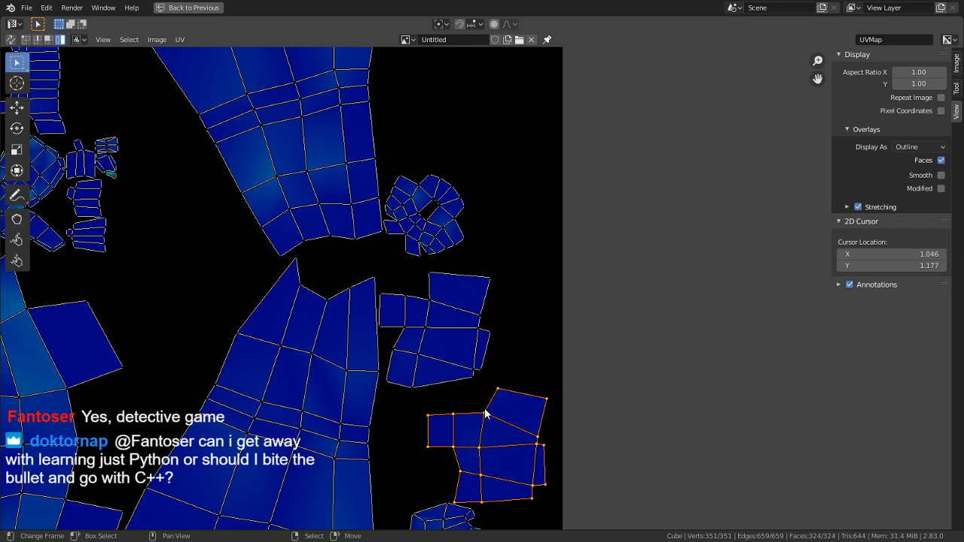
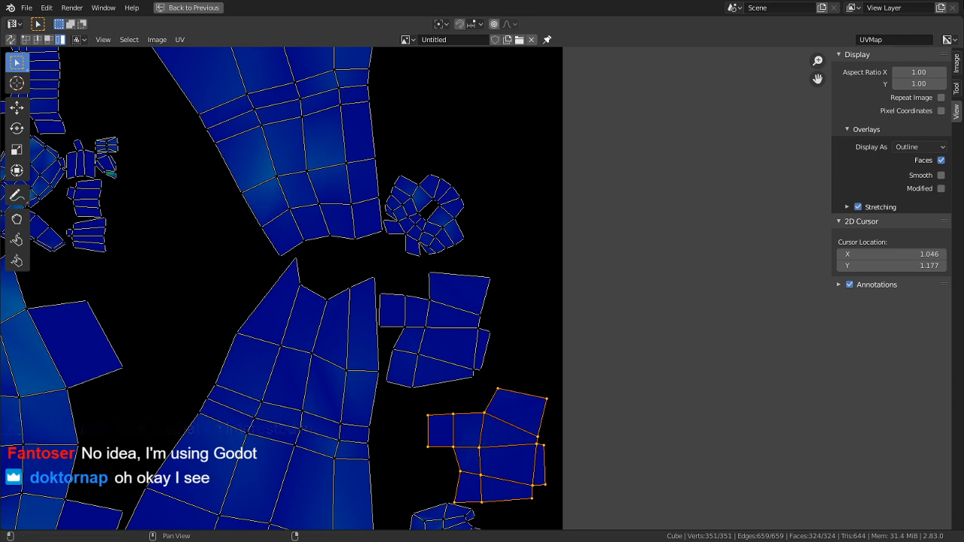
Select the lower of the two large leg islands and scale it by -1 on both axes
{"action": "scroll", "coordinate": [252, 270], "scroll_direction": "down", "scroll_amount": 3}
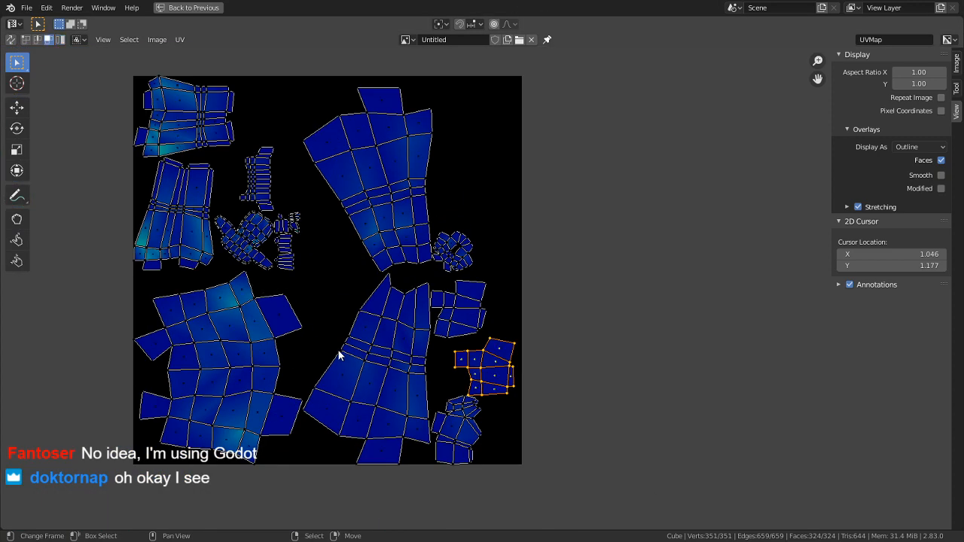
{"action": "left_click", "coordinate": [347, 355]}
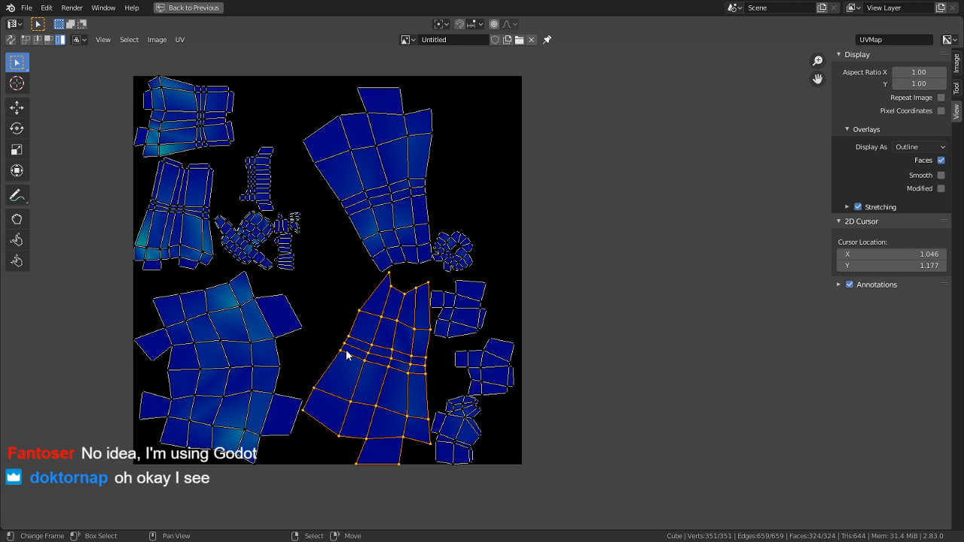
{"action": "key", "text": "s"}
{"action": "key", "text": "minus"}
{"action": "key", "text": "1"}
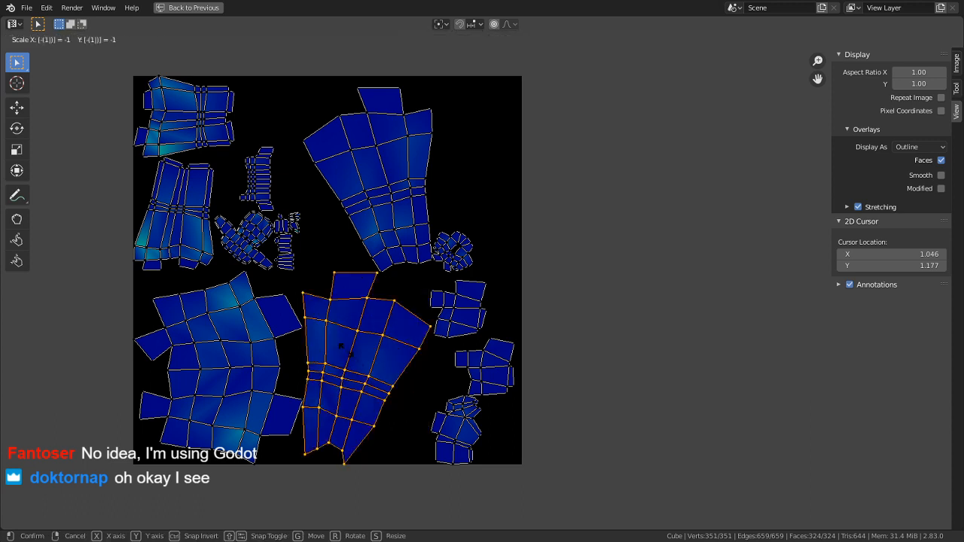
{"action": "key", "text": "Return"}
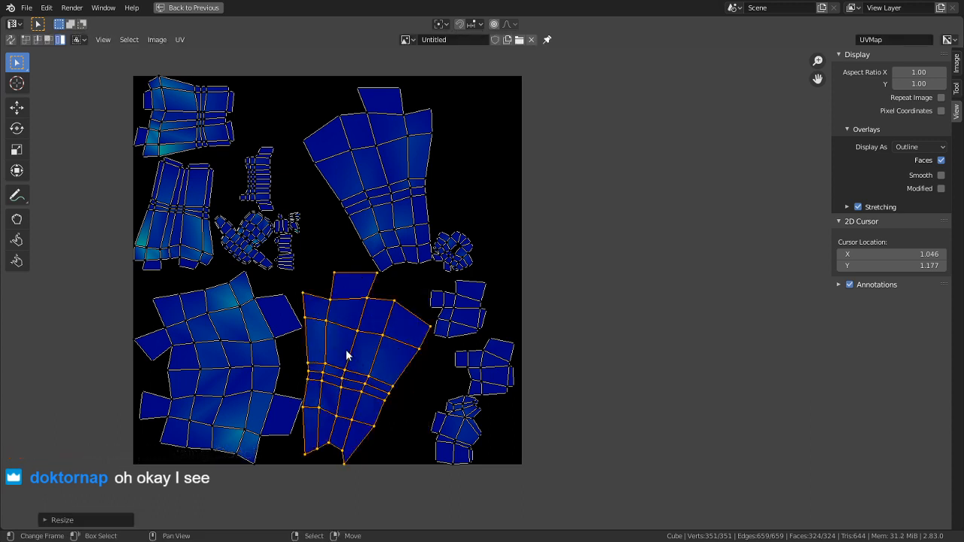
Mirror the selected leg island along X with a scale of -1 to match the orientation of its twin
{"action": "key", "text": "s"}
{"action": "key", "text": "x"}
{"action": "key", "text": "minus"}
{"action": "key", "text": "1"}
{"action": "key", "text": "Return"}
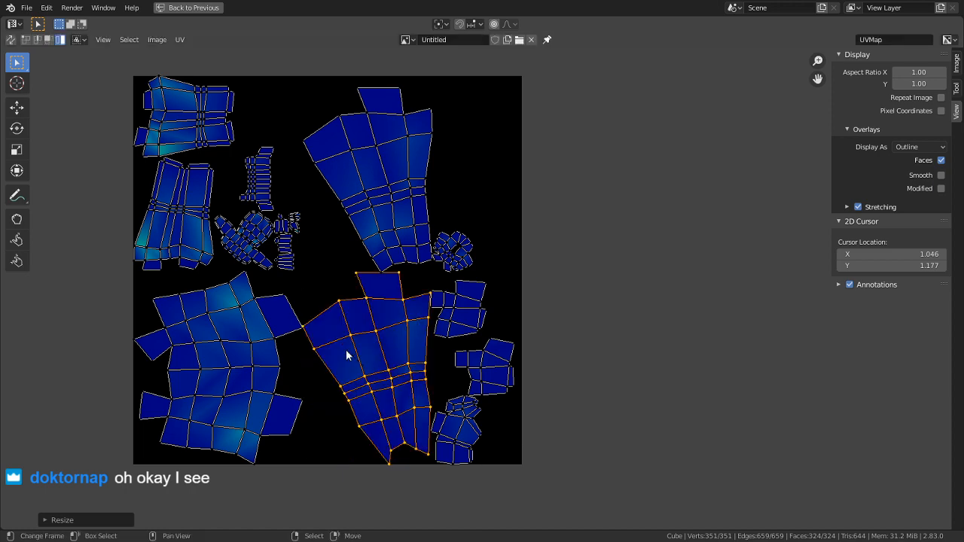
Move the flipped leg island up so it lies over the matching upper leg island
{"action": "key", "text": "g"}
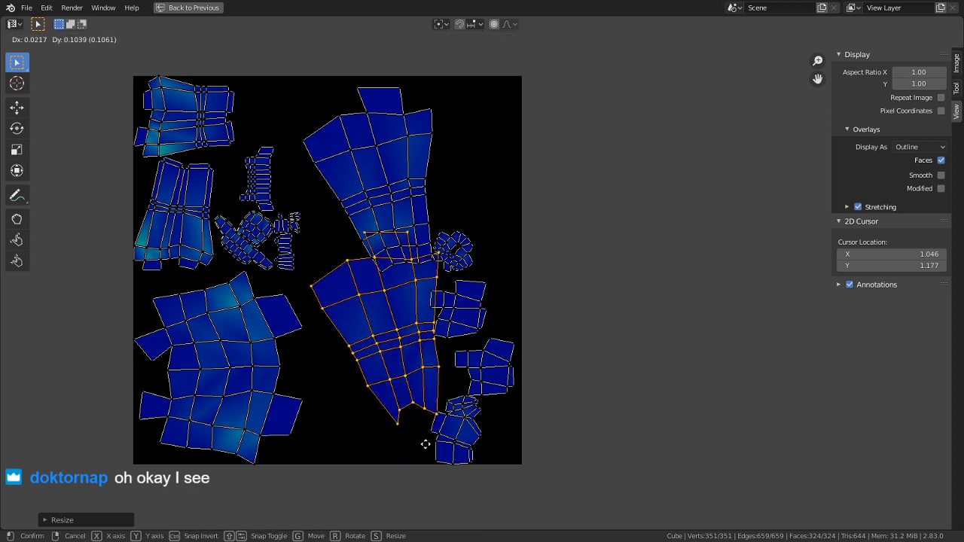
{"action": "key", "text": "Return"}
{"action": "middle_click_drag", "start_coordinate": [415, 407], "coordinate": [398, 518]}
{"action": "scroll", "coordinate": [411, 411], "scroll_direction": "up", "scroll_amount": 2}
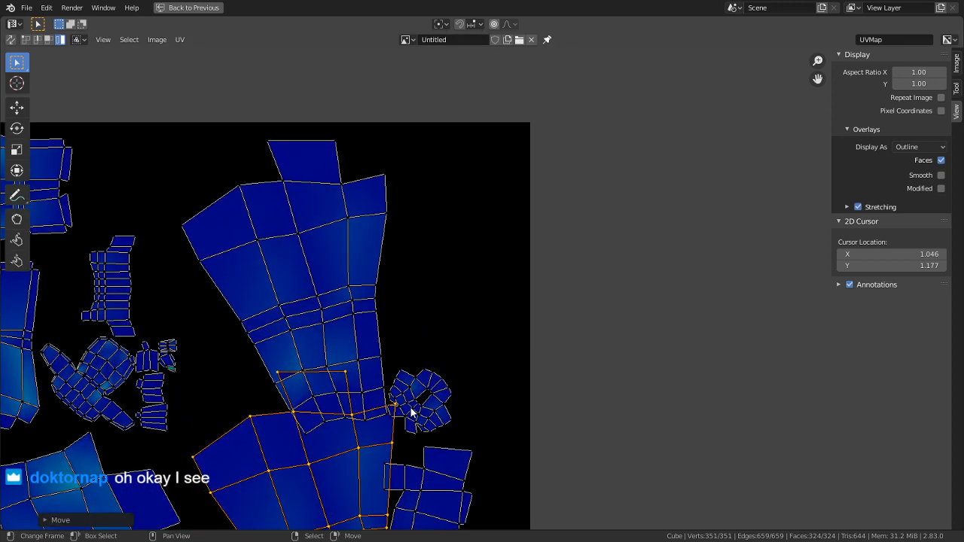
{"action": "middle_click_drag", "start_coordinate": [359, 438], "coordinate": [502, 500]}
{"action": "key", "text": "g"}
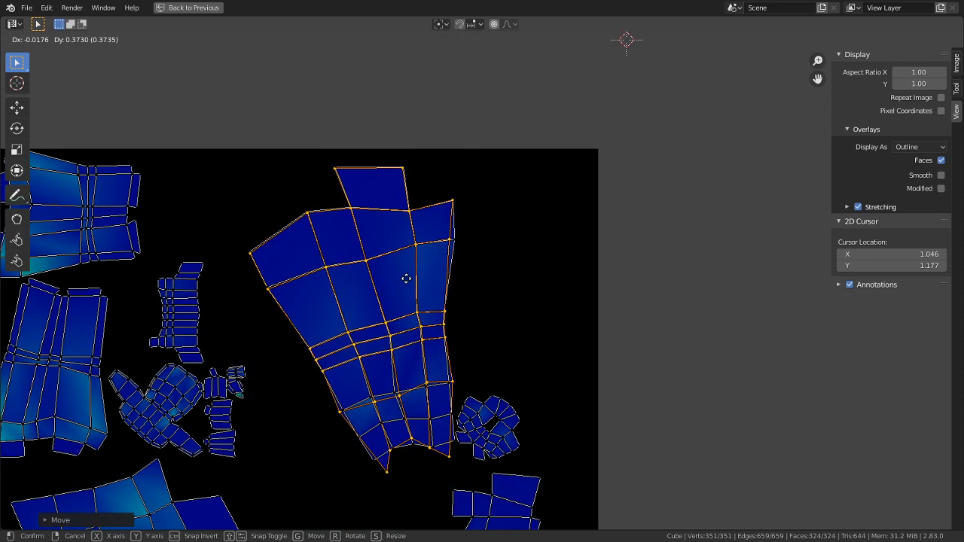
{"action": "left_click", "coordinate": [420, 275]}
Turn on snapping and try to align the overlaid leg island with its twin by moving it
{"action": "scroll", "coordinate": [420, 275], "scroll_direction": "up", "scroll_amount": 2}
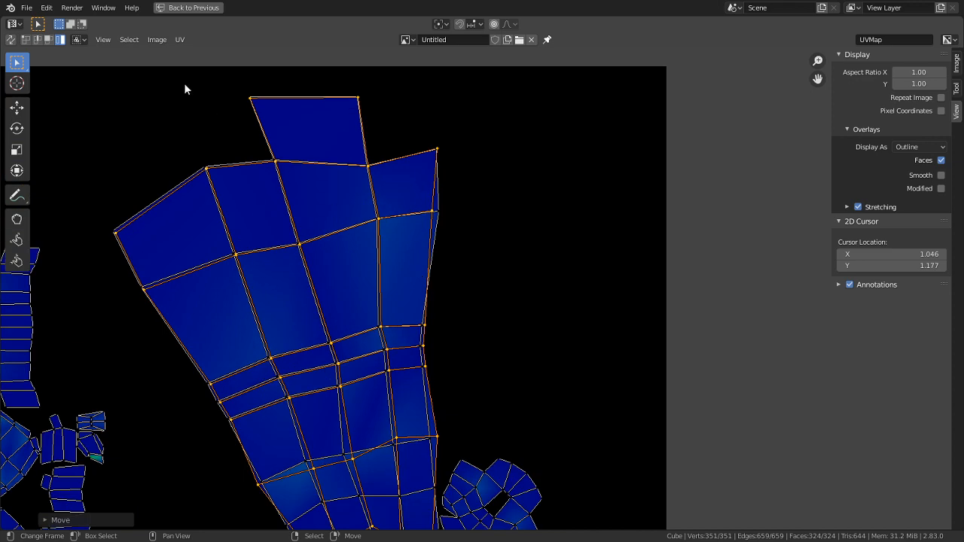
{"action": "key", "text": "shift+Tab"}
{"action": "key", "text": "g"}
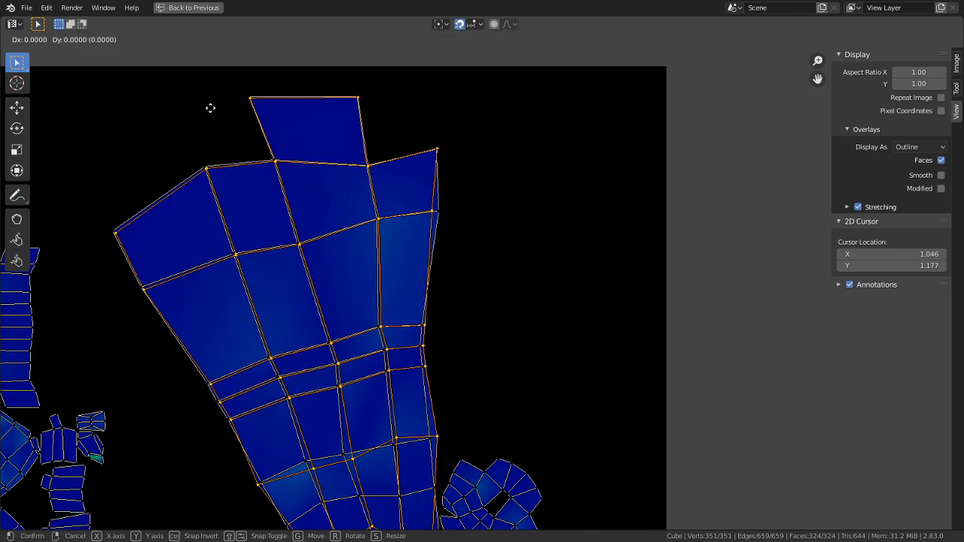
{"action": "left_click", "coordinate": [212, 108]}
{"action": "key", "text": "Tab"}
{"action": "key", "text": "Tab"}
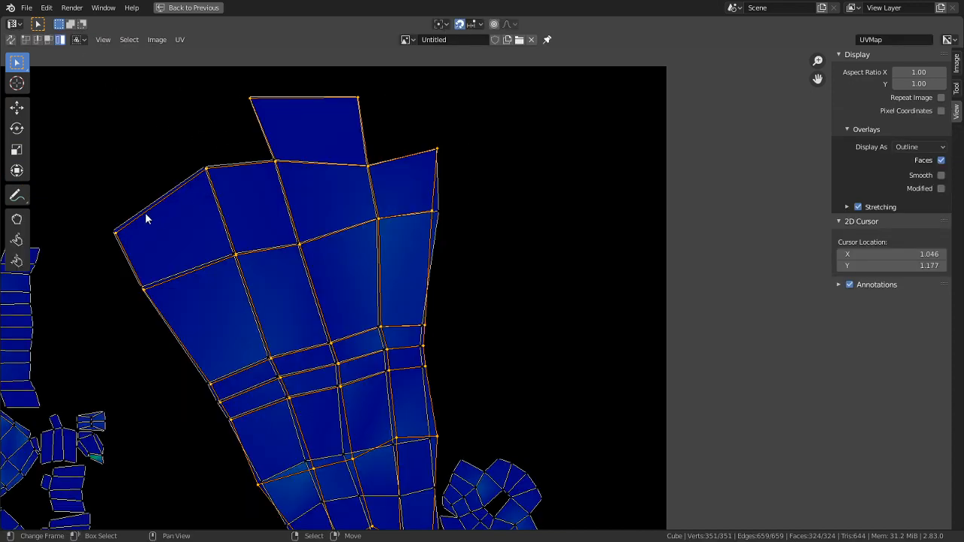
Switch to vertex selection and pin all vertices of the stationary upper leg island
{"action": "key", "text": "1"}
{"action": "right_click", "coordinate": [115, 233]}
{"action": "scroll", "coordinate": [281, 267], "scroll_direction": "up", "scroll_amount": 2}
{"action": "middle_click_drag", "start_coordinate": [281, 267], "coordinate": [310, 328]}
{"action": "scroll", "coordinate": [282, 293], "scroll_direction": "up", "scroll_amount": 1}
{"action": "middle_click_drag", "start_coordinate": [194, 278], "coordinate": [393, 354]}
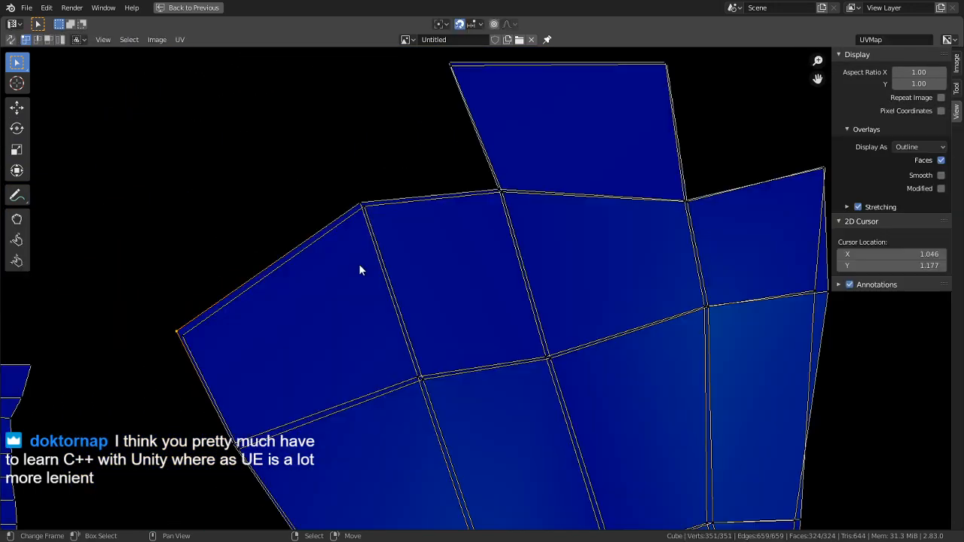
{"action": "right_click", "coordinate": [355, 205]}
{"action": "key", "text": "l"}
{"action": "key", "text": "p"}
{"action": "scroll", "coordinate": [420, 176], "scroll_direction": "up", "scroll_amount": 3}
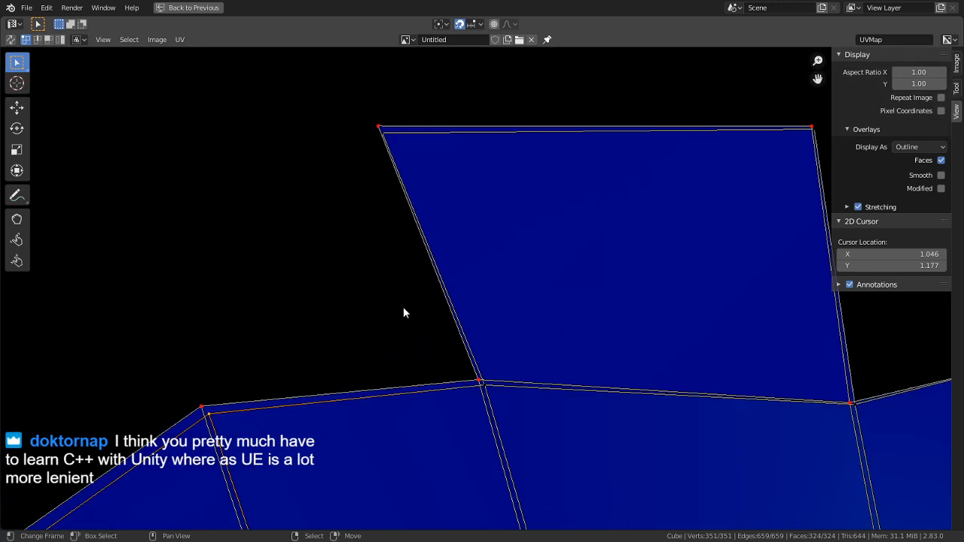
Set snapping to Vertex and snap the unpinned leg island's upper-left tab corner onto the matching pinned vertex
{"action": "key", "text": "g"}
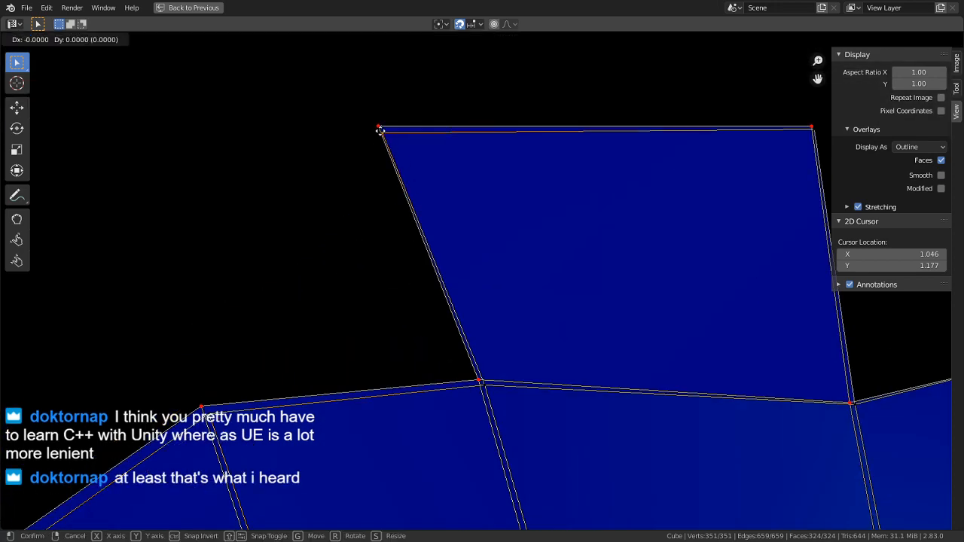
{"action": "key", "text": "Escape"}
{"action": "middle_click_drag", "start_coordinate": [474, 177], "coordinate": [455, 253]}
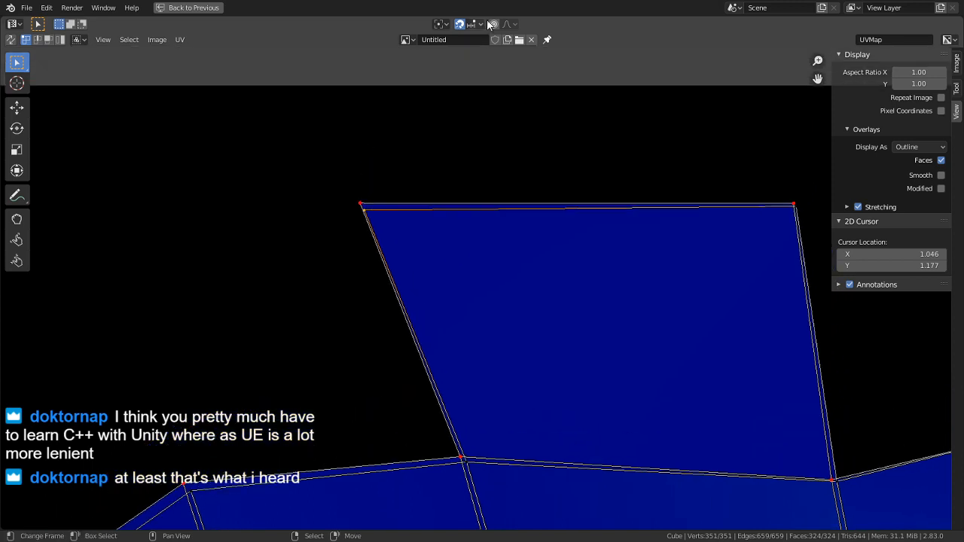
{"action": "left_click", "coordinate": [473, 24]}
{"action": "left_click", "coordinate": [461, 73]}
{"action": "key", "text": "g"}
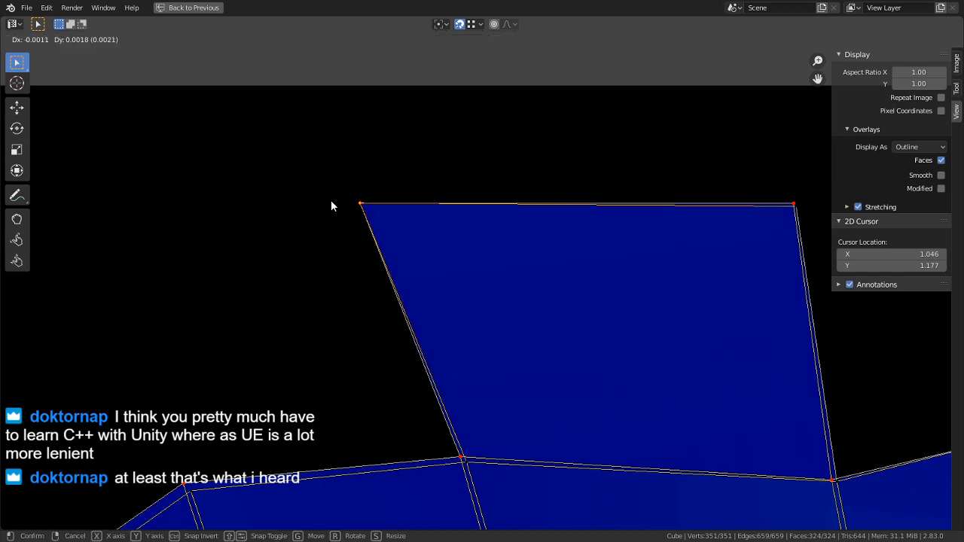
{"action": "left_click", "coordinate": [331, 200]}
Snap the upper-right corner of the unpinned leg island's tab onto the matching pinned vertex
{"action": "middle_click_drag", "start_coordinate": [648, 233], "coordinate": [534, 257]}
{"action": "scroll", "coordinate": [575, 261], "scroll_direction": "up", "scroll_amount": 2}
{"action": "middle_click_drag", "start_coordinate": [693, 251], "coordinate": [579, 275]}
{"action": "right_click", "coordinate": [634, 243]}
{"action": "key", "text": "g"}
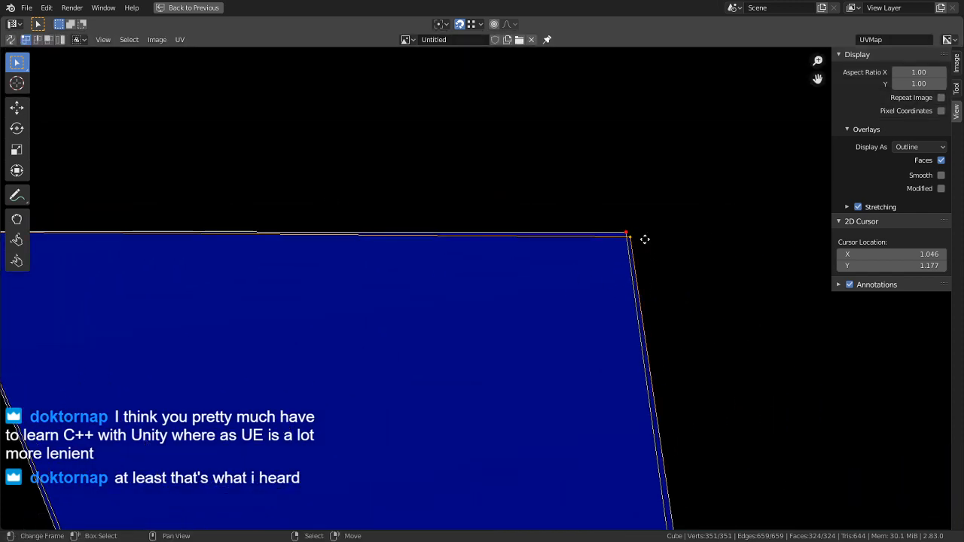
{"action": "left_click", "coordinate": [618, 229]}
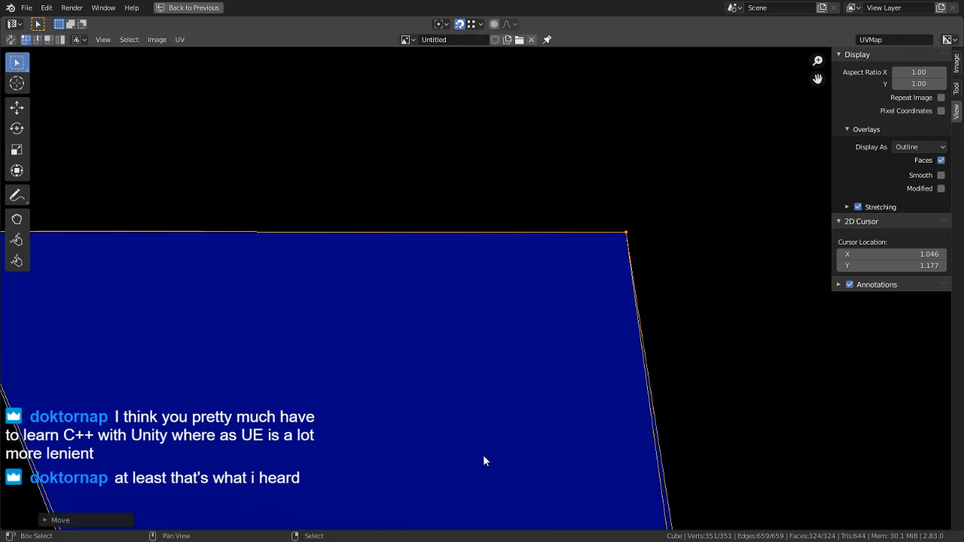
Snap the unpinned leg island's vertex at the tab's lower-left corner onto the matching pinned vertex
{"action": "middle_click_drag", "start_coordinate": [483, 455], "coordinate": [498, 218]}
{"action": "middle_click_drag", "start_coordinate": [316, 340], "coordinate": [484, 282]}
{"action": "right_click", "coordinate": [305, 389]}
{"action": "key", "text": "g"}
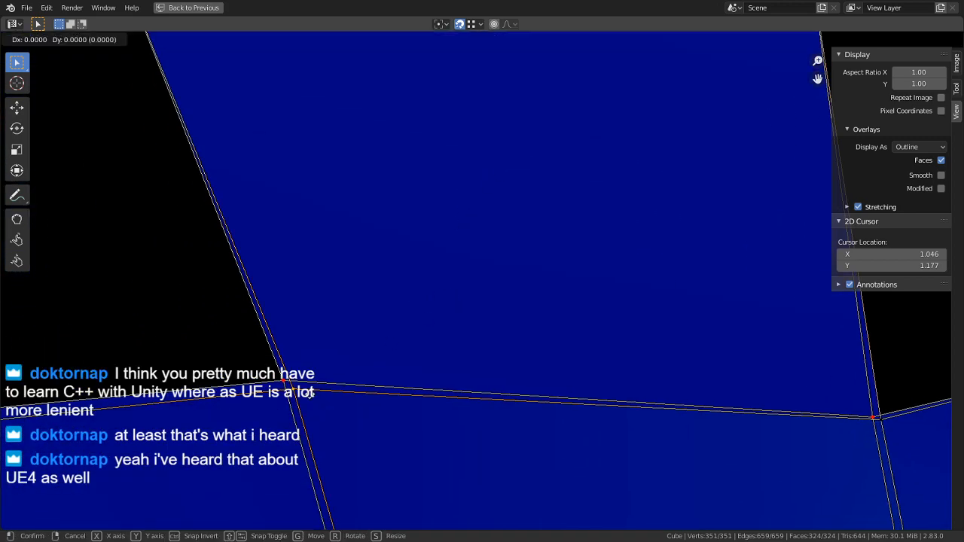
{"action": "left_click", "coordinate": [289, 384]}
Snap the unpinned upper-edge vertex just left of the tab onto its pinned counterpart
{"action": "middle_click_drag", "start_coordinate": [232, 382], "coordinate": [490, 348]}
{"action": "middle_click_drag", "start_coordinate": [213, 401], "coordinate": [380, 291]}
{"action": "right_click", "coordinate": [319, 285]}
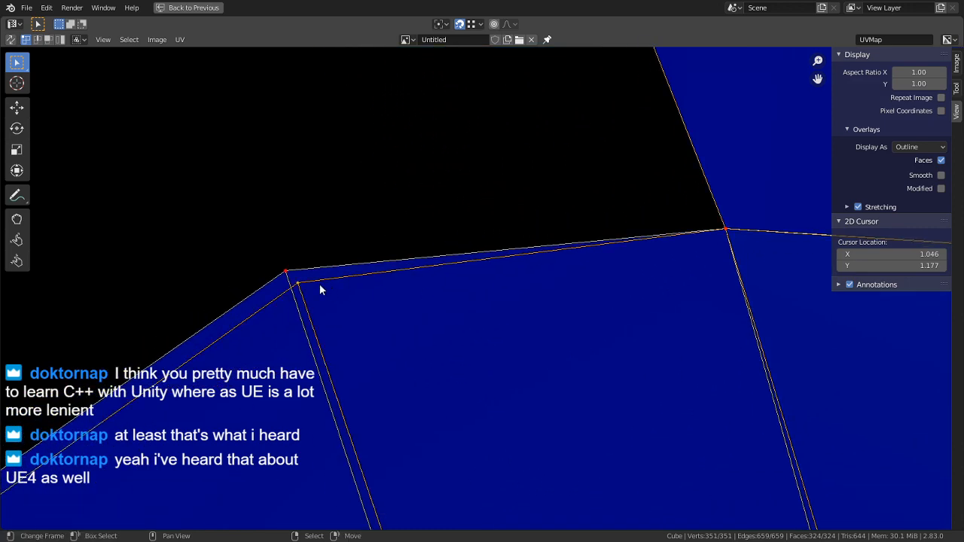
{"action": "key", "text": "g"}
{"action": "left_click", "coordinate": [282, 269]}
Snap the unpinned leg island's outermost upper-left corner onto the matching pinned corner vertex
{"action": "middle_click_drag", "start_coordinate": [314, 321], "coordinate": [770, 194]}
{"action": "scroll", "coordinate": [563, 378], "scroll_direction": "down", "scroll_amount": 4}
{"action": "middle_click_drag", "start_coordinate": [436, 440], "coordinate": [364, 335]}
{"action": "scroll", "coordinate": [362, 338], "scroll_direction": "up", "scroll_amount": 3}
{"action": "right_click", "coordinate": [320, 350]}
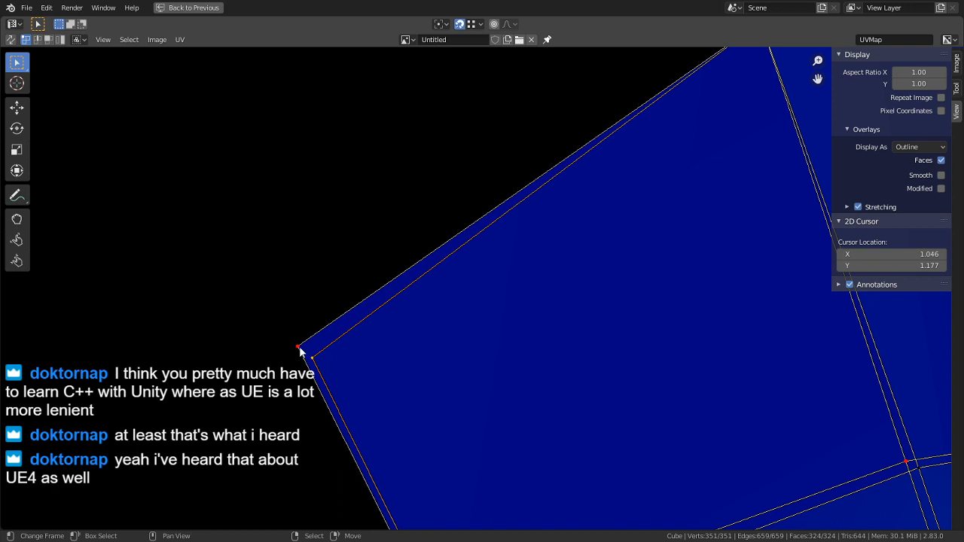
{"action": "key", "text": "g"}
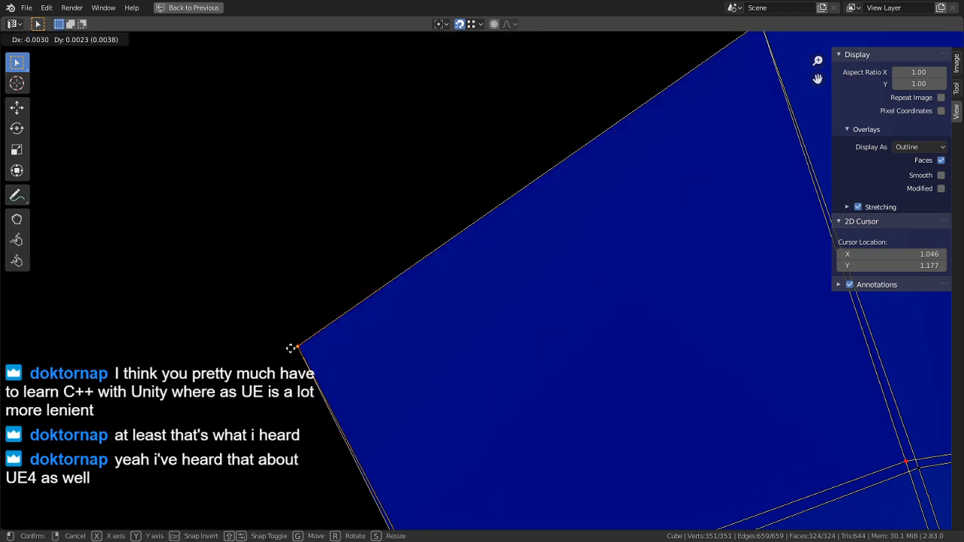
{"action": "left_click", "coordinate": [292, 349]}
Snap the unpinned left-edge vertex just below the outer corner onto its pinned twin
{"action": "middle_click_drag", "start_coordinate": [372, 365], "coordinate": [298, 51]}
{"action": "right_click", "coordinate": [378, 356]}
{"action": "key", "text": "g"}
{"action": "left_click", "coordinate": [350, 327]}
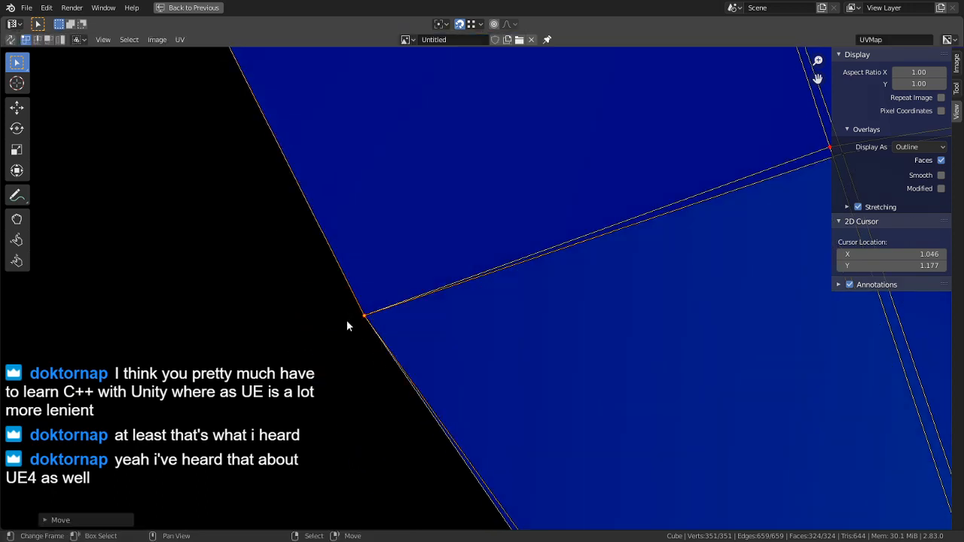
Snap the two left interior vertices of the leg's second vertex row onto their pinned counterparts
{"action": "middle_click_drag", "start_coordinate": [517, 274], "coordinate": [189, 445]}
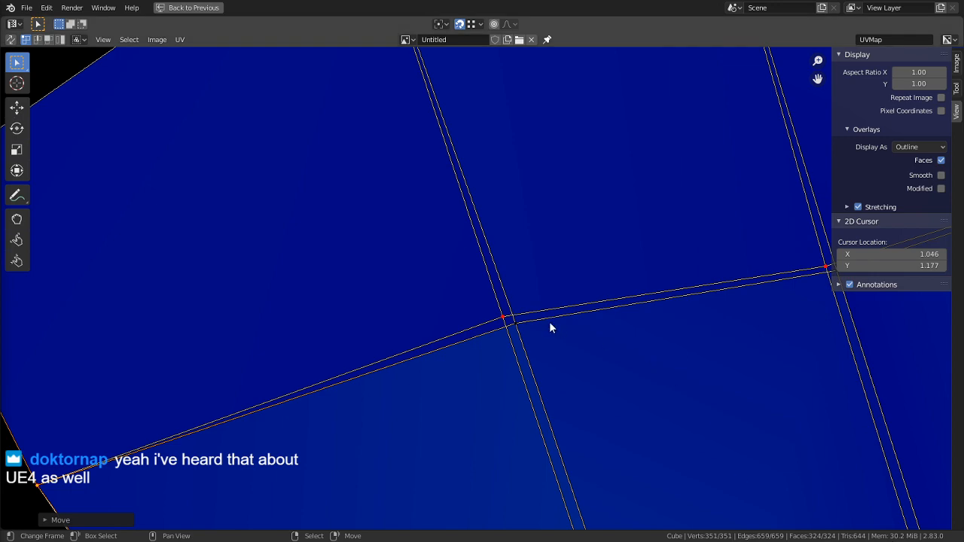
{"action": "key", "text": "g"}
{"action": "left_click", "coordinate": [505, 322]}
{"action": "middle_click_drag", "start_coordinate": [677, 329], "coordinate": [465, 374]}
{"action": "right_click", "coordinate": [624, 337]}
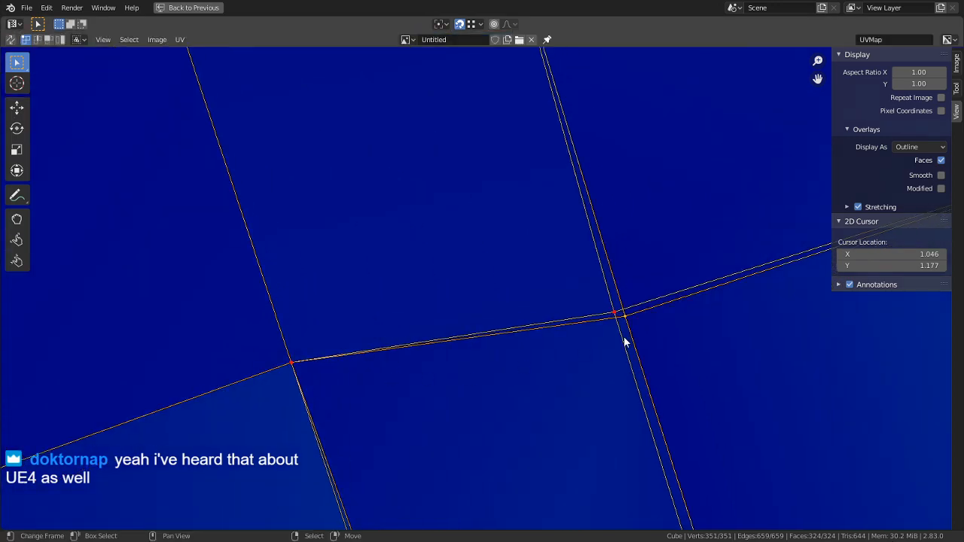
{"action": "key", "text": "g"}
{"action": "left_click", "coordinate": [614, 328]}
Snap the right interior vertex and the right-edge vertex of the second row onto their pinned twins
{"action": "middle_click_drag", "start_coordinate": [646, 317], "coordinate": [322, 400]}
{"action": "scroll", "coordinate": [470, 369], "scroll_direction": "down", "scroll_amount": 3}
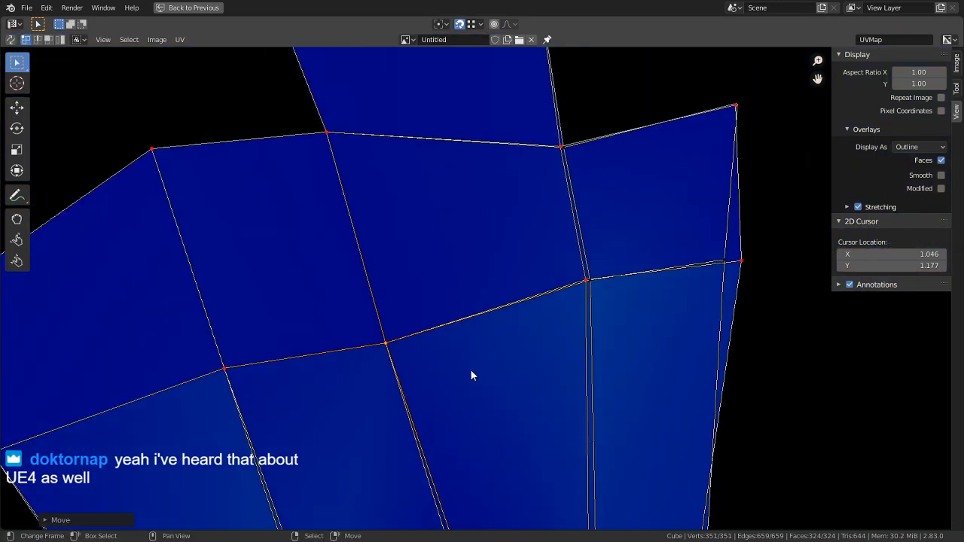
{"action": "middle_click_drag", "start_coordinate": [479, 321], "coordinate": [271, 340]}
{"action": "scroll", "coordinate": [273, 344], "scroll_direction": "up", "scroll_amount": 2}
{"action": "key", "text": "g"}
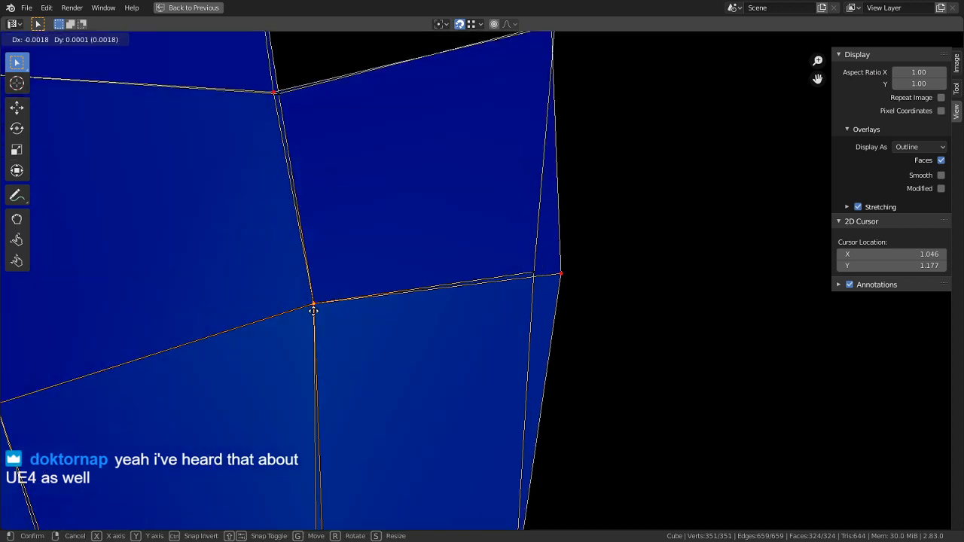
{"action": "left_click", "coordinate": [364, 310]}
{"action": "right_click", "coordinate": [543, 273]}
{"action": "key", "text": "g"}
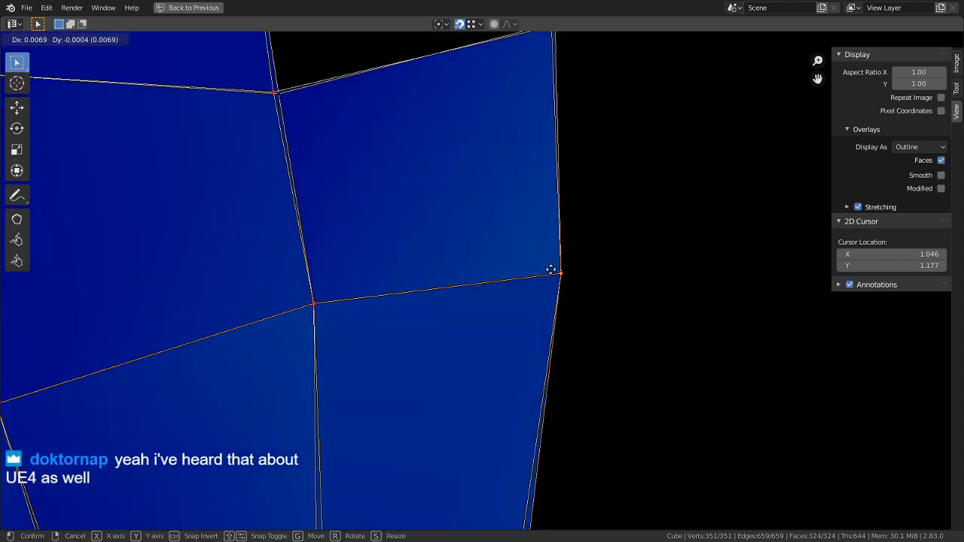
{"action": "left_click", "coordinate": [552, 269]}
On the top line of the narrow knee band, snap the right interior and right-edge vertices onto the pinned ones
{"action": "middle_click_drag", "start_coordinate": [536, 281], "coordinate": [622, 113]}
{"action": "middle_click_drag", "start_coordinate": [405, 322], "coordinate": [428, 208]}
{"action": "scroll", "coordinate": [415, 339], "scroll_direction": "down", "scroll_amount": 1}
{"action": "middle_click_drag", "start_coordinate": [407, 457], "coordinate": [409, 386]}
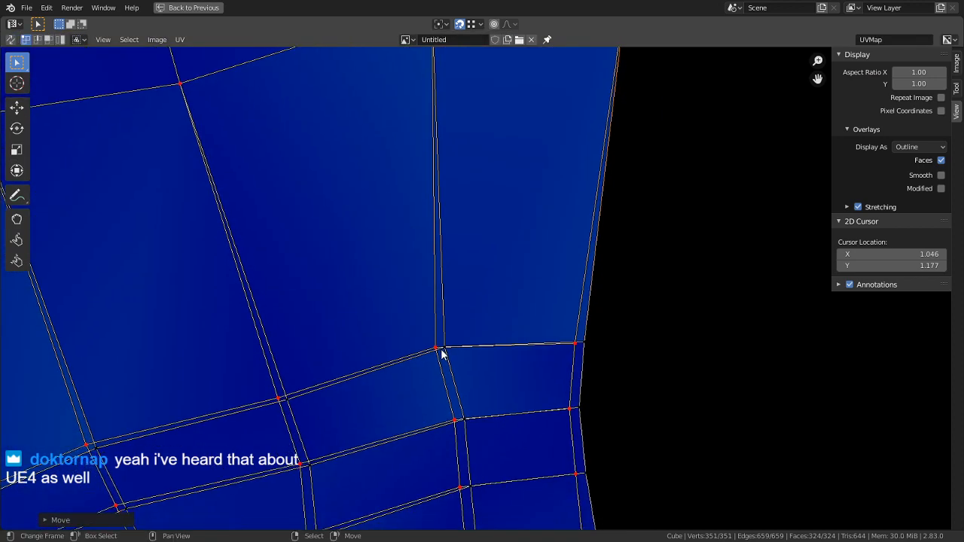
{"action": "scroll", "coordinate": [443, 356], "scroll_direction": "up", "scroll_amount": 2}
{"action": "right_click", "coordinate": [439, 379]}
{"action": "key", "text": "g"}
{"action": "left_click", "coordinate": [400, 383]}
{"action": "right_click", "coordinate": [672, 381]}
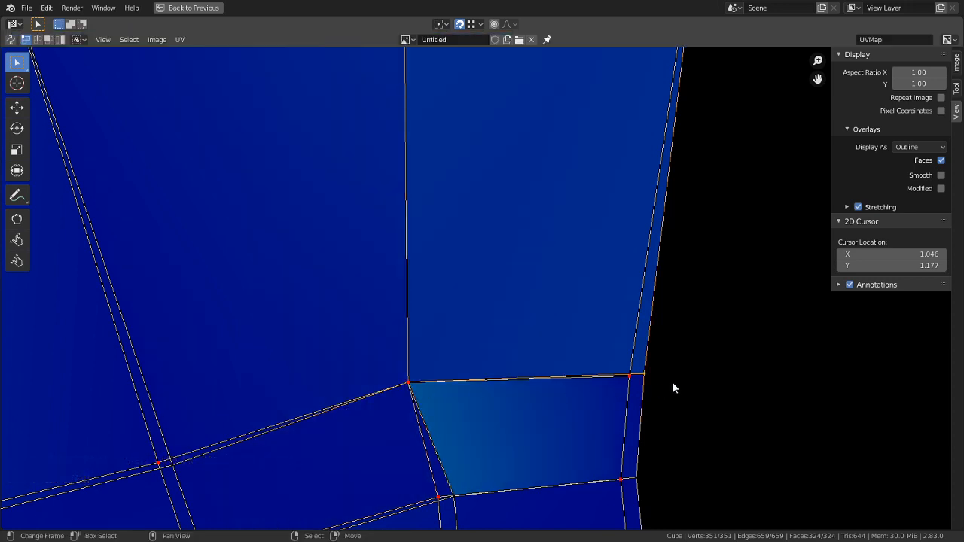
{"action": "key", "text": "g"}
{"action": "left_click", "coordinate": [632, 381]}
Snap the two remaining interior vertices on the knee band's top line onto their pinned counterparts
{"action": "middle_click_drag", "start_coordinate": [556, 378], "coordinate": [799, 275]}
{"action": "right_click", "coordinate": [439, 386]}
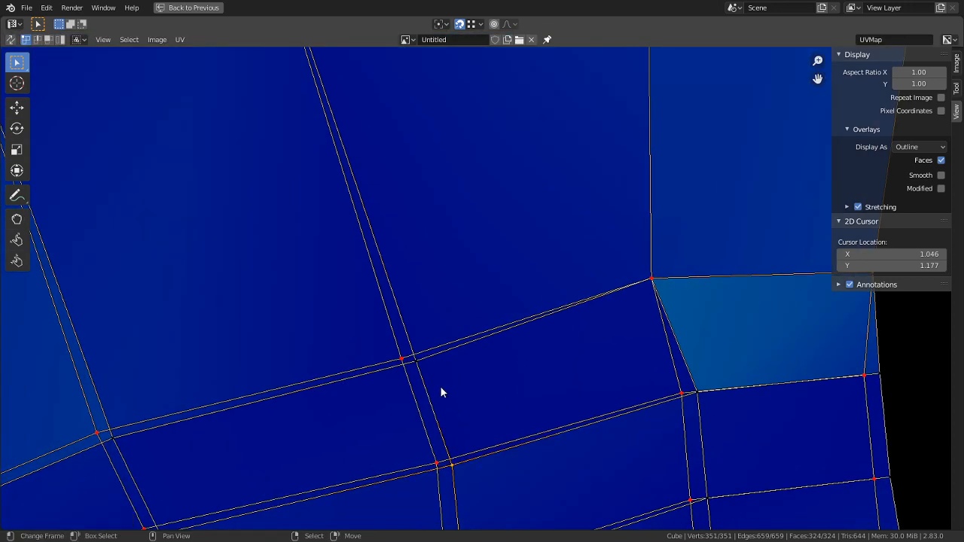
{"action": "key", "text": "g"}
{"action": "left_click", "coordinate": [390, 367]}
{"action": "middle_click_drag", "start_coordinate": [350, 378], "coordinate": [662, 272]}
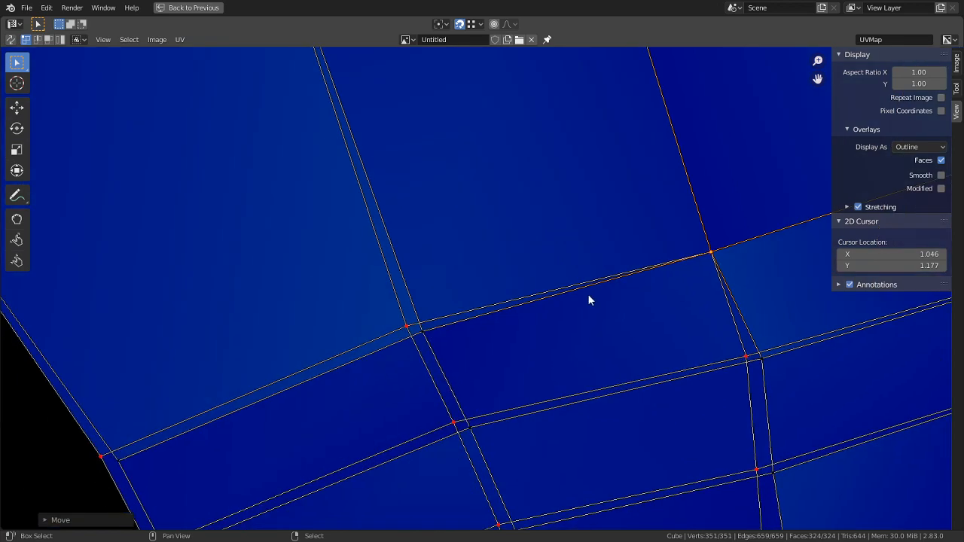
{"action": "right_click", "coordinate": [475, 338]}
{"action": "key", "text": "g"}
{"action": "left_click", "coordinate": [403, 322]}
{"action": "middle_click_drag", "start_coordinate": [368, 336], "coordinate": [427, 236]}
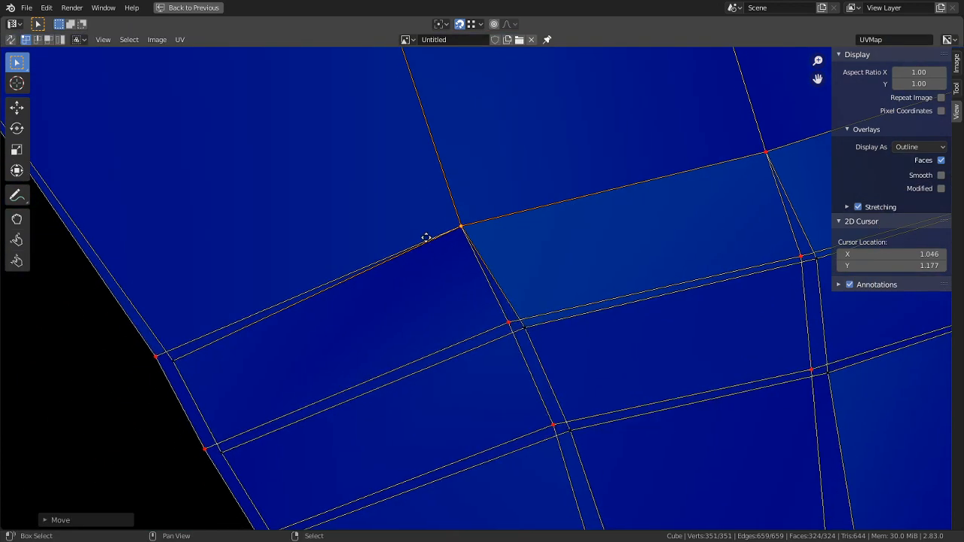
Snap the left-edge vertices of the knee band's top and middle lines onto the matching pinned vertices
{"action": "middle_click_drag", "start_coordinate": [386, 302], "coordinate": [449, 284]}
{"action": "right_click", "coordinate": [244, 338]}
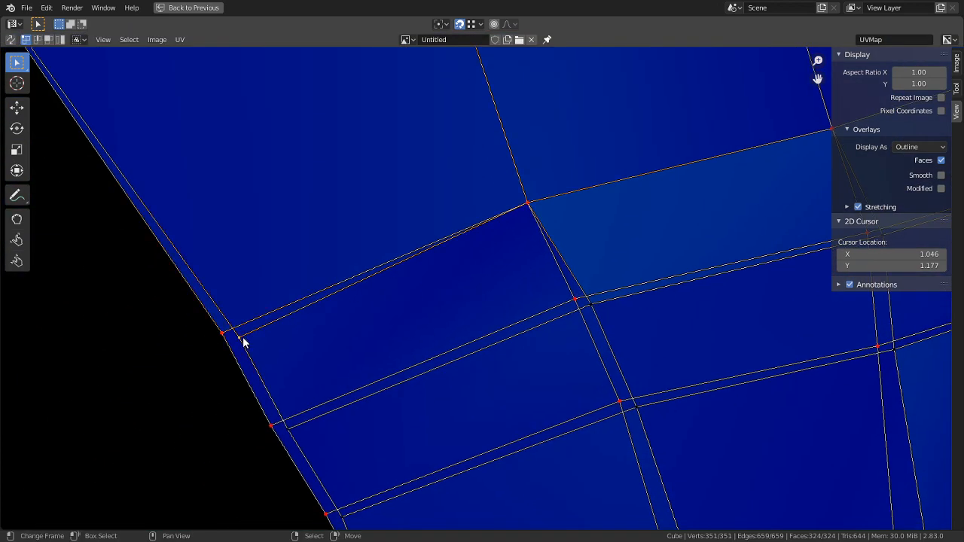
{"action": "key", "text": "g"}
{"action": "left_click", "coordinate": [208, 333]}
{"action": "right_click", "coordinate": [287, 427]}
{"action": "key", "text": "g"}
{"action": "left_click", "coordinate": [271, 426]}
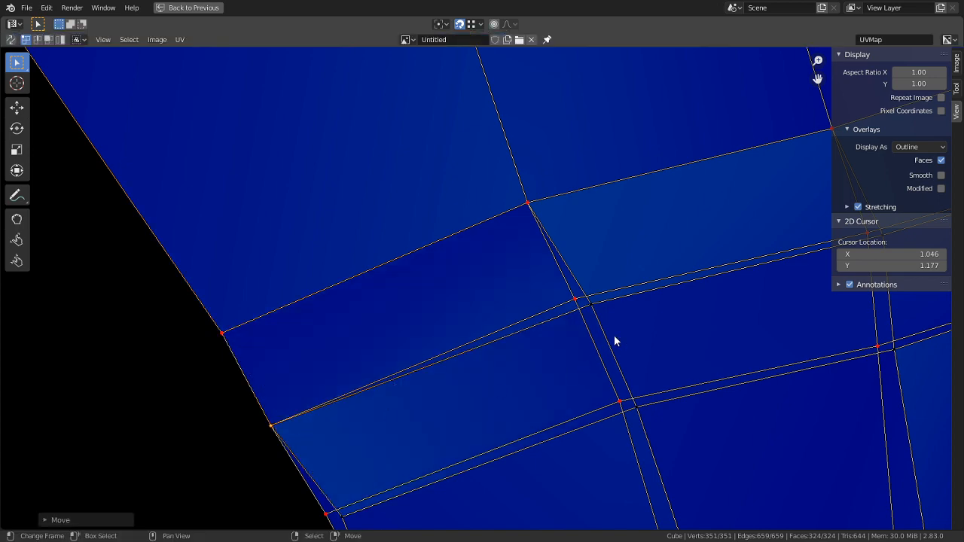
Snap the two left interior vertices on the knee band's middle line onto their pinned counterparts
{"action": "right_click", "coordinate": [590, 305]}
{"action": "key", "text": "g"}
{"action": "left_click", "coordinate": [572, 303]}
{"action": "middle_click_drag", "start_coordinate": [549, 319], "coordinate": [296, 400]}
{"action": "right_click", "coordinate": [634, 338]}
{"action": "key", "text": "g"}
{"action": "left_click", "coordinate": [597, 320]}
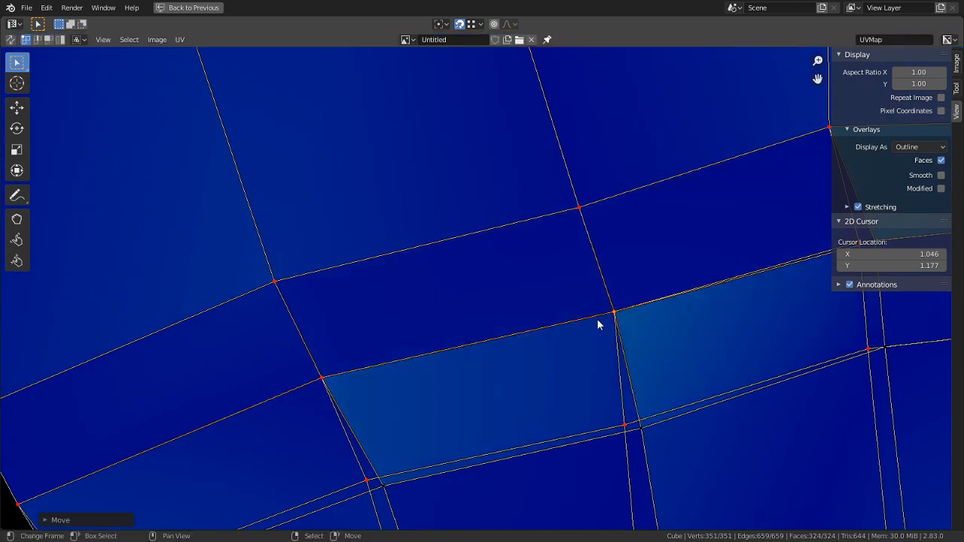
Snap the right interior and right-edge vertices of the knee band's middle line onto their pinned twins
{"action": "middle_click_drag", "start_coordinate": [597, 319], "coordinate": [445, 338]}
{"action": "right_click", "coordinate": [733, 262]}
{"action": "key", "text": "g"}
{"action": "left_click", "coordinate": [694, 262]}
{"action": "middle_click_drag", "start_coordinate": [692, 261], "coordinate": [473, 340]}
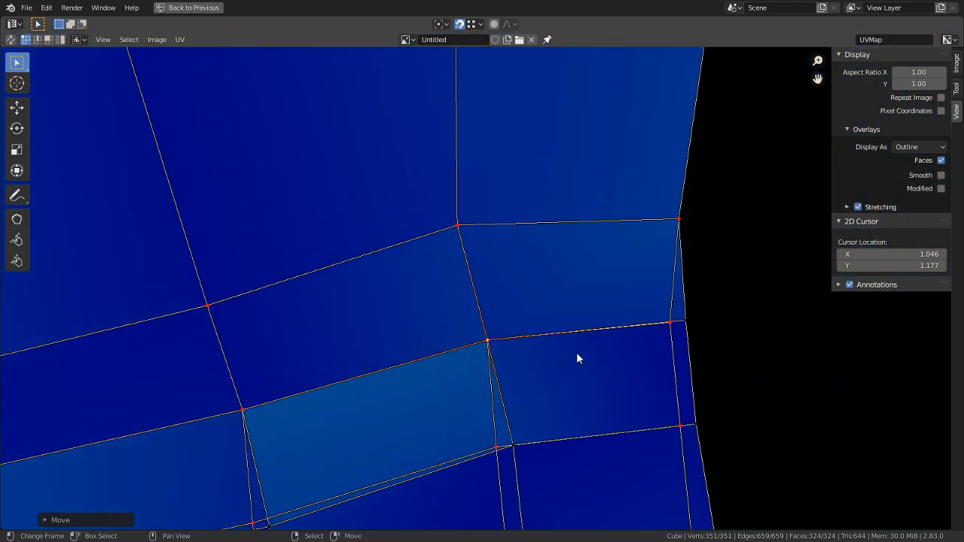
{"action": "right_click", "coordinate": [692, 321]}
{"action": "key", "text": "g"}
{"action": "left_click", "coordinate": [665, 323]}
Snap the right-edge vertex and its interior neighbour on the knee band's lower line onto the pinned vertices
{"action": "middle_click_drag", "start_coordinate": [648, 372], "coordinate": [563, 272]}
{"action": "right_click", "coordinate": [618, 320]}
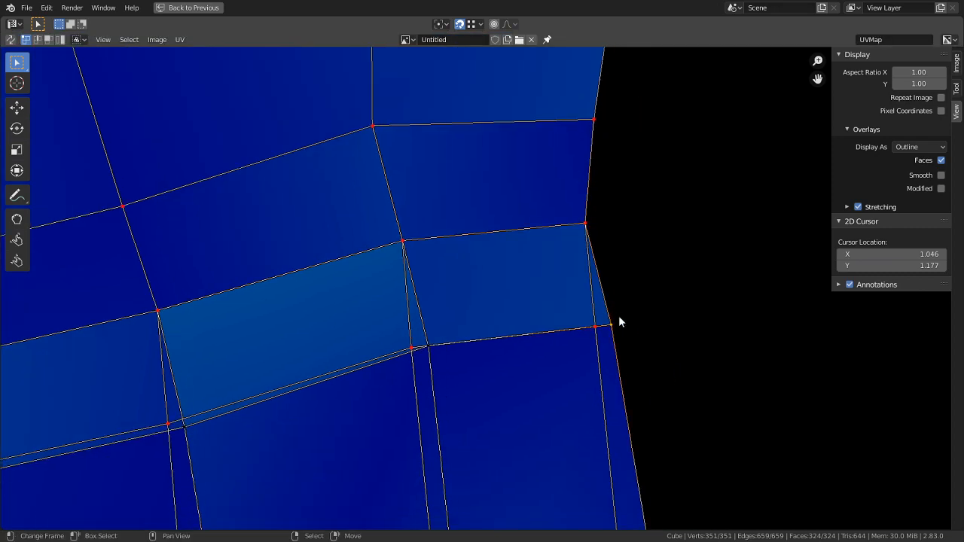
{"action": "key", "text": "g"}
{"action": "left_click", "coordinate": [595, 336]}
{"action": "right_click", "coordinate": [434, 359]}
{"action": "key", "text": "g"}
{"action": "left_click", "coordinate": [412, 360]}
Snap the remaining two interior vertices and the left-edge vertex of the knee band's lower line onto their pinned counterparts
{"action": "middle_click_drag", "start_coordinate": [245, 422], "coordinate": [487, 344]}
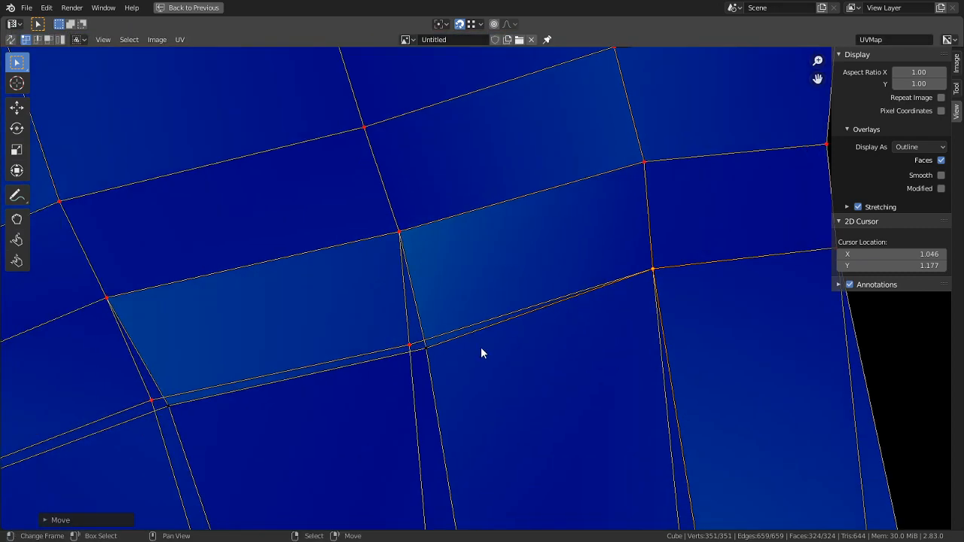
{"action": "right_click", "coordinate": [420, 347]}
{"action": "key", "text": "g"}
{"action": "left_click", "coordinate": [403, 347]}
{"action": "middle_click_drag", "start_coordinate": [139, 415], "coordinate": [525, 254]}
{"action": "right_click", "coordinate": [307, 343]}
{"action": "key", "text": "g"}
{"action": "left_click", "coordinate": [317, 335]}
{"action": "right_click", "coordinate": [237, 386]}
{"action": "key", "text": "g"}
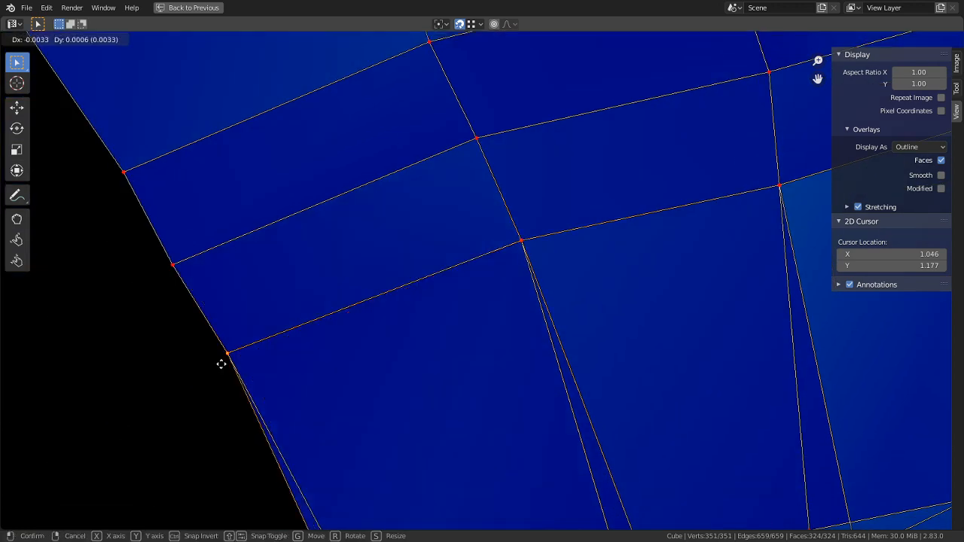
{"action": "left_click", "coordinate": [222, 362]}
In the row below the knee band, snap the left-edge vertex and its interior neighbour onto the pinned vertices
{"action": "middle_click_drag", "start_coordinate": [389, 488], "coordinate": [341, 250]}
{"action": "right_click", "coordinate": [338, 444]}
{"action": "key", "text": "g"}
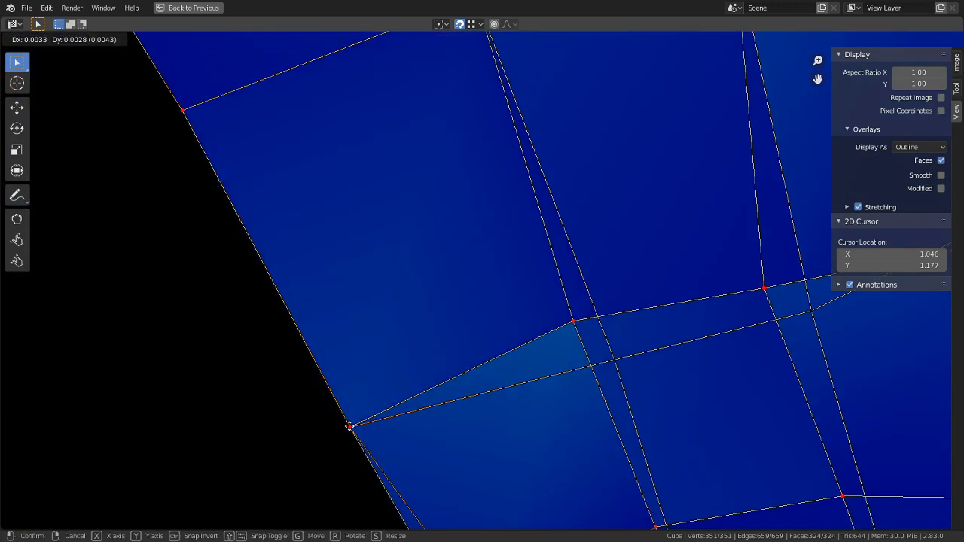
{"action": "left_click", "coordinate": [351, 427]}
{"action": "middle_click_drag", "start_coordinate": [535, 373], "coordinate": [445, 403]}
{"action": "right_click", "coordinate": [522, 390]}
{"action": "key", "text": "g"}
{"action": "left_click", "coordinate": [474, 353]}
Snap the two remaining interior vertices and the right-edge vertex of the row below the knee band onto their pinned twins
{"action": "middle_click_drag", "start_coordinate": [580, 356], "coordinate": [509, 390]}
{"action": "right_click", "coordinate": [654, 369]}
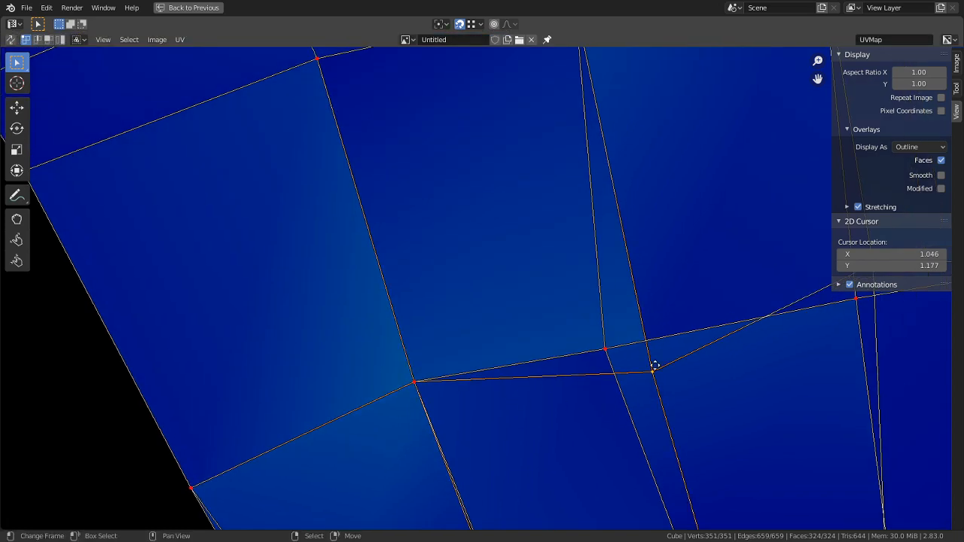
{"action": "key", "text": "g"}
{"action": "left_click", "coordinate": [610, 346]}
{"action": "middle_click_drag", "start_coordinate": [664, 338], "coordinate": [447, 378]}
{"action": "right_click", "coordinate": [674, 321]}
{"action": "key", "text": "g"}
{"action": "left_click", "coordinate": [641, 344]}
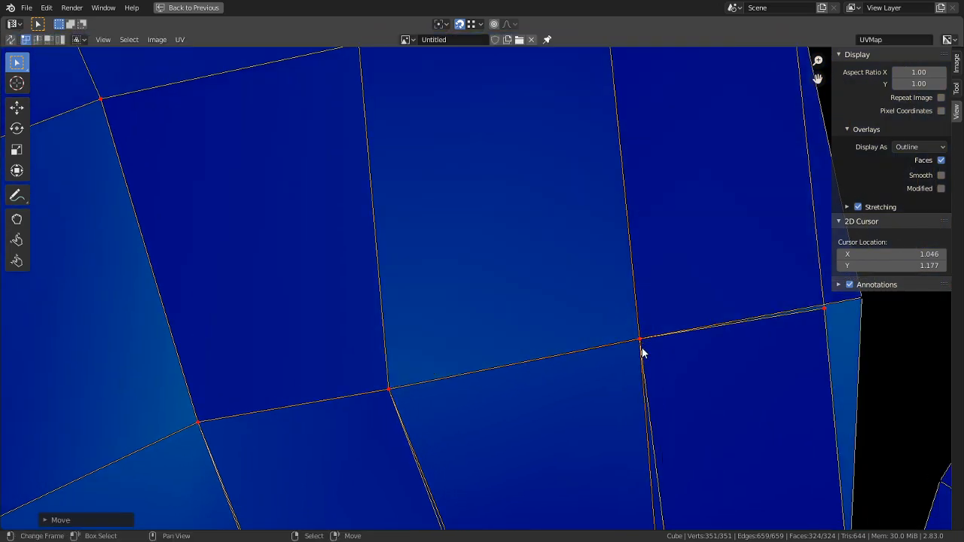
{"action": "middle_click_drag", "start_coordinate": [874, 276], "coordinate": [583, 324]}
{"action": "key", "text": "g"}
{"action": "left_click", "coordinate": [542, 379]}
Snap the unpinned island's lower-right corner onto the pinned right-edge vertex one row above the bottom edge
{"action": "middle_click_drag", "start_coordinate": [529, 402], "coordinate": [542, 233]}
{"action": "scroll", "coordinate": [520, 308], "scroll_direction": "down", "scroll_amount": 4}
{"action": "scroll", "coordinate": [500, 424], "scroll_direction": "up", "scroll_amount": 2}
{"action": "middle_click_drag", "start_coordinate": [484, 436], "coordinate": [451, 332]}
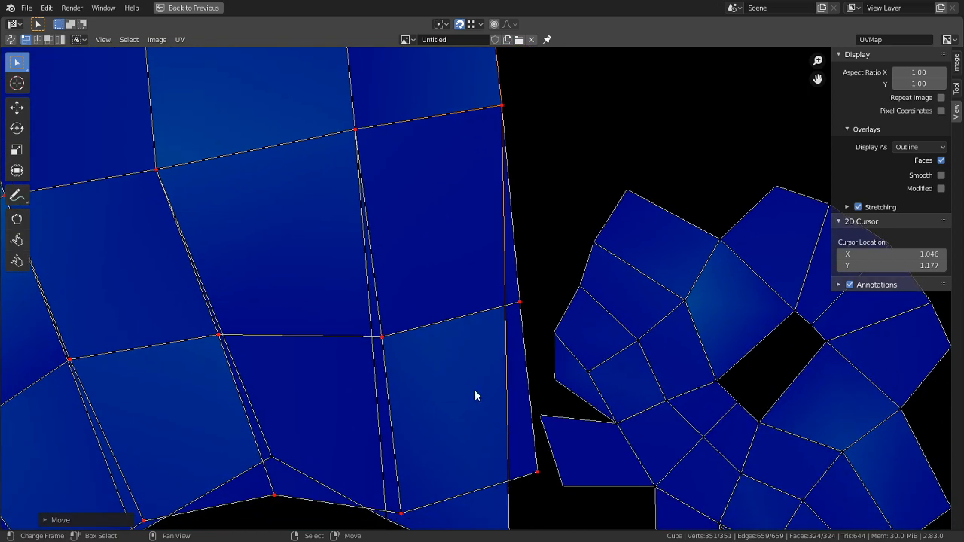
{"action": "scroll", "coordinate": [489, 447], "scroll_direction": "down", "scroll_amount": 2}
{"action": "scroll", "coordinate": [504, 466], "scroll_direction": "up", "scroll_amount": 1}
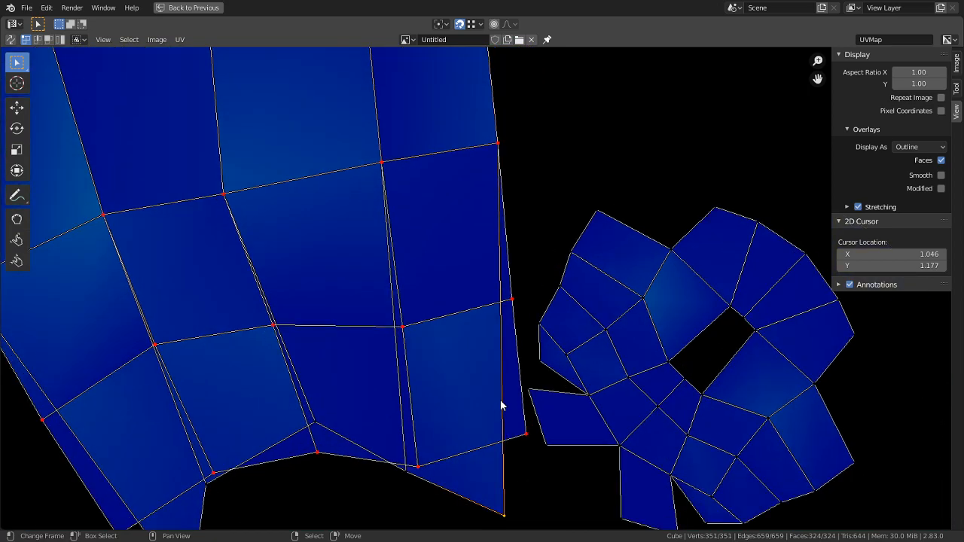
{"action": "key", "text": "g"}
{"action": "left_click", "coordinate": [481, 303]}
Snap the next two unpinned vertices along the lower edge onto the pinned vertices one row above the bottom
{"action": "right_click", "coordinate": [399, 477]}
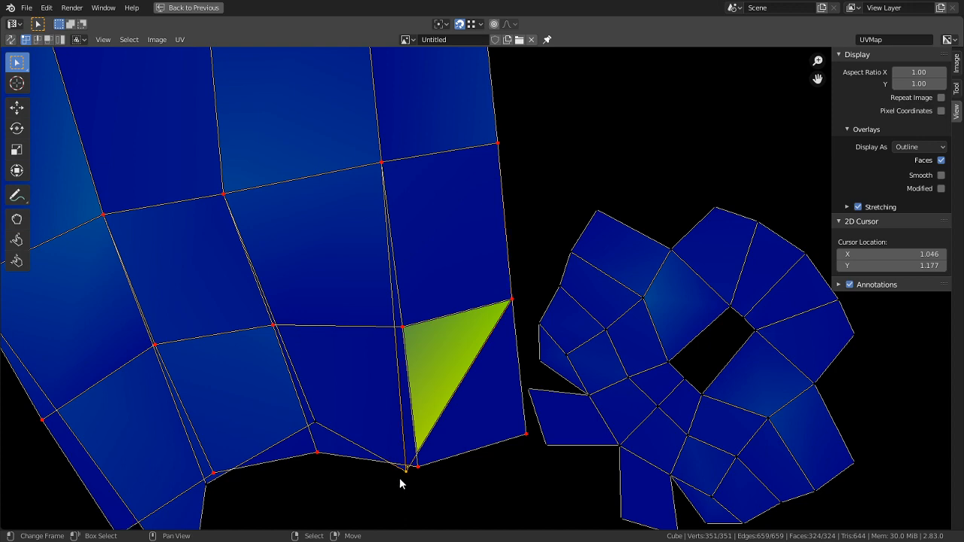
{"action": "key", "text": "g"}
{"action": "left_click", "coordinate": [398, 348]}
{"action": "right_click", "coordinate": [321, 417]}
{"action": "key", "text": "g"}
{"action": "left_click", "coordinate": [284, 337]}
Snap the last two unpinned lower vertices, including the left corner, onto the pinned row above the bottom edge
{"action": "middle_click_drag", "start_coordinate": [282, 369], "coordinate": [349, 345]}
{"action": "right_click", "coordinate": [280, 461]}
{"action": "key", "text": "g"}
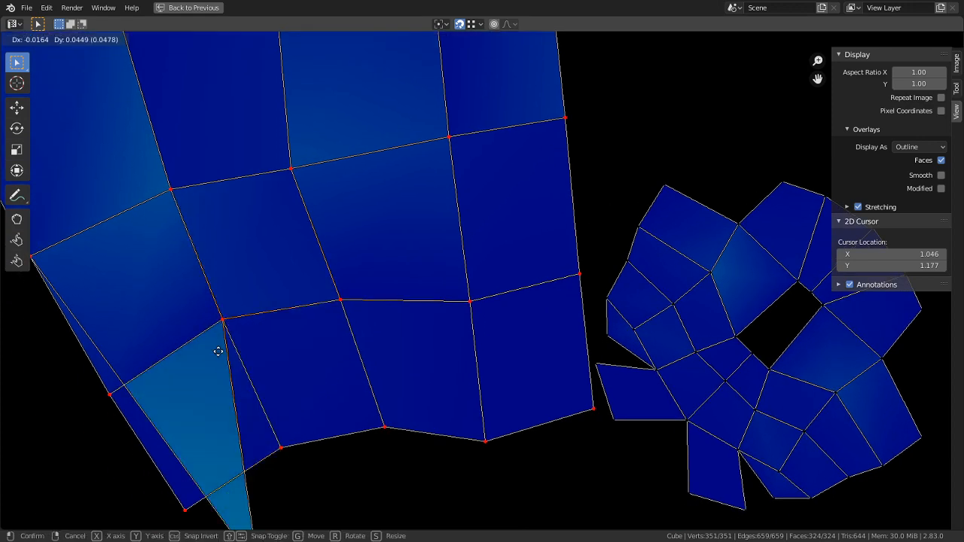
{"action": "left_click", "coordinate": [219, 347]}
{"action": "middle_click_drag", "start_coordinate": [262, 525], "coordinate": [304, 412]}
{"action": "key", "text": "g"}
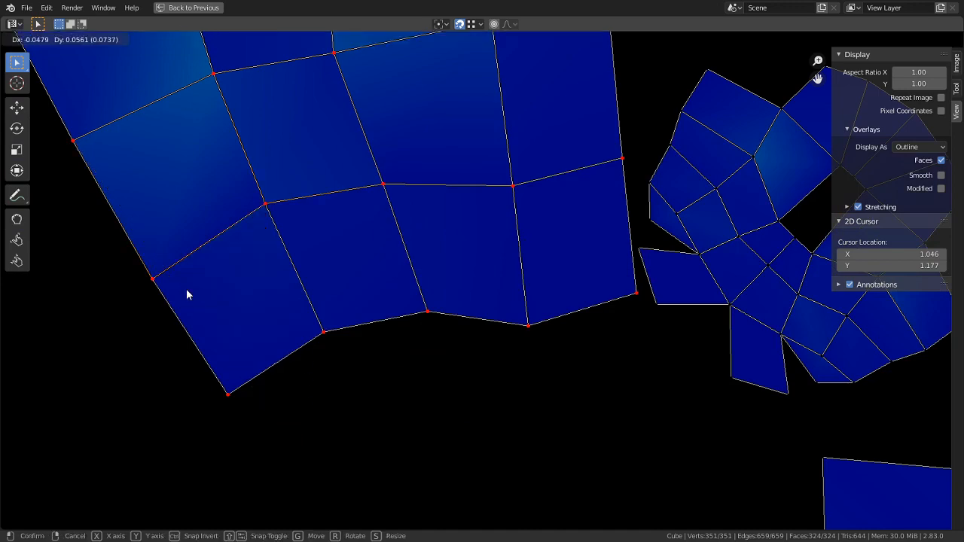
{"action": "left_click", "coordinate": [188, 290]}
Switch to island selection and select the overlapped leg island to review its alignment
{"action": "scroll", "coordinate": [291, 334], "scroll_direction": "down", "scroll_amount": 3}
{"action": "middle_click_drag", "start_coordinate": [290, 334], "coordinate": [440, 393]}
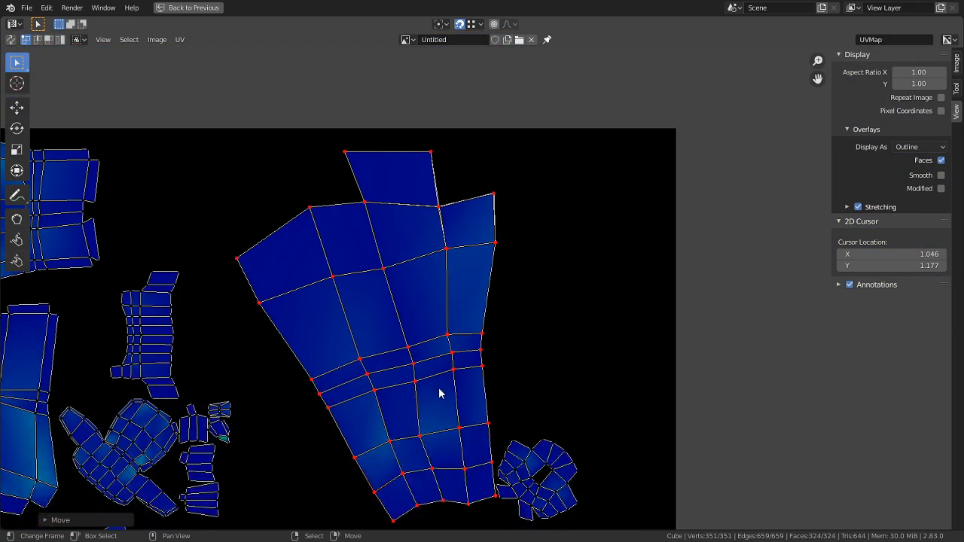
{"action": "scroll", "coordinate": [450, 205], "scroll_direction": "down", "scroll_amount": 2}
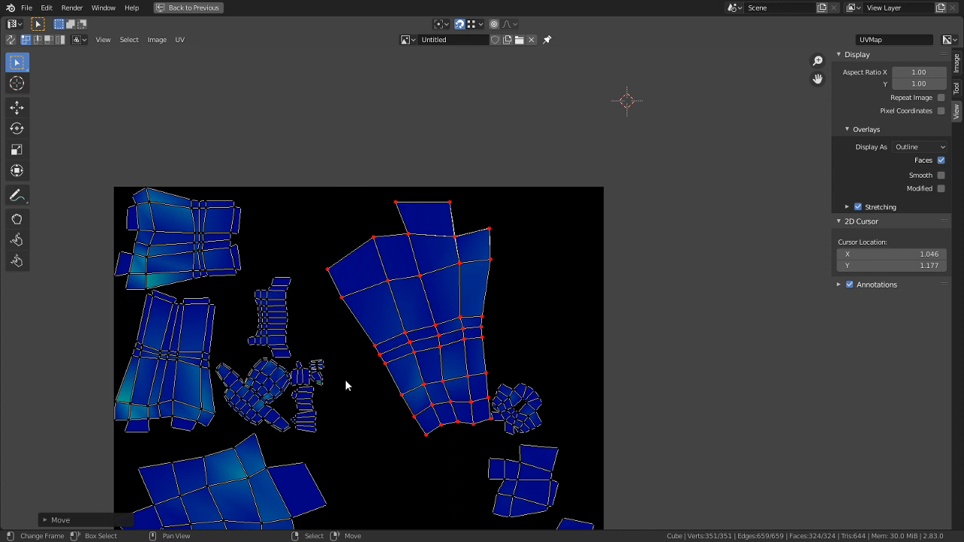
{"action": "left_click", "coordinate": [60, 40]}
{"action": "right_click", "coordinate": [461, 229]}
{"action": "key", "text": "c"}
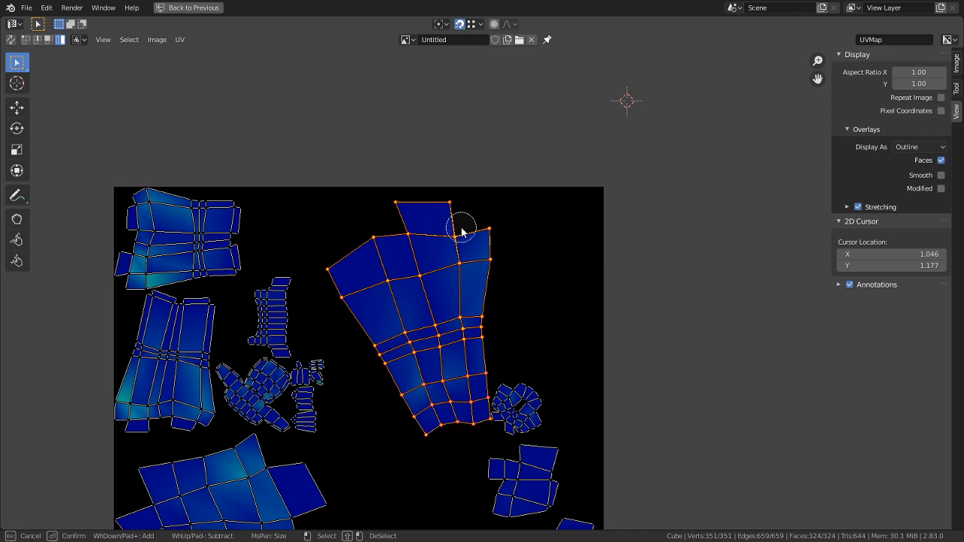
{"action": "key", "text": "Escape"}
Snap the unpinned notch vertex beside the leg island's upper tab onto its pinned twin
{"action": "scroll", "coordinate": [477, 232], "scroll_direction": "up", "scroll_amount": 4}
{"action": "key", "text": "Tab"}
{"action": "key", "text": "Tab"}
{"action": "scroll", "coordinate": [398, 157], "scroll_direction": "up", "scroll_amount": 2}
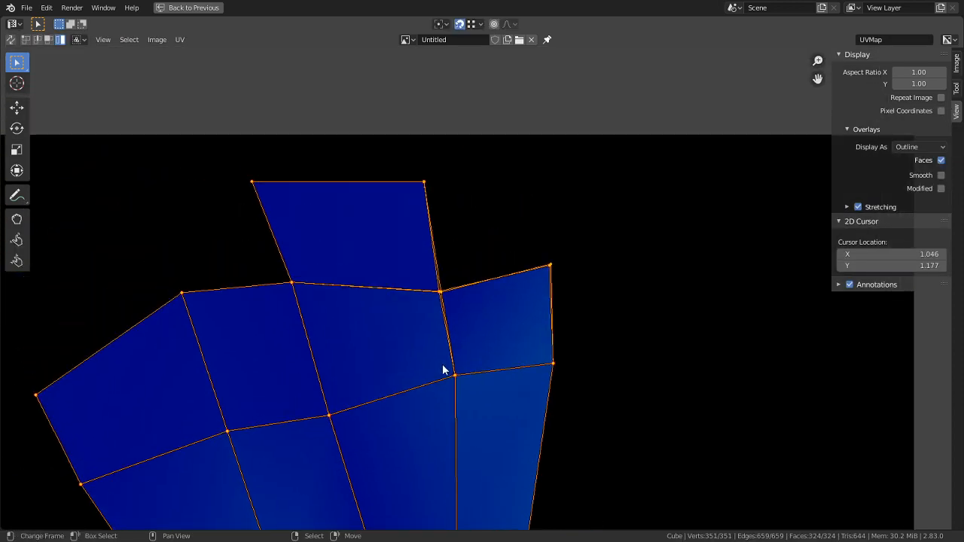
{"action": "scroll", "coordinate": [510, 276], "scroll_direction": "up", "scroll_amount": 3}
{"action": "scroll", "coordinate": [450, 318], "scroll_direction": "up", "scroll_amount": 2}
{"action": "key", "text": "g"}
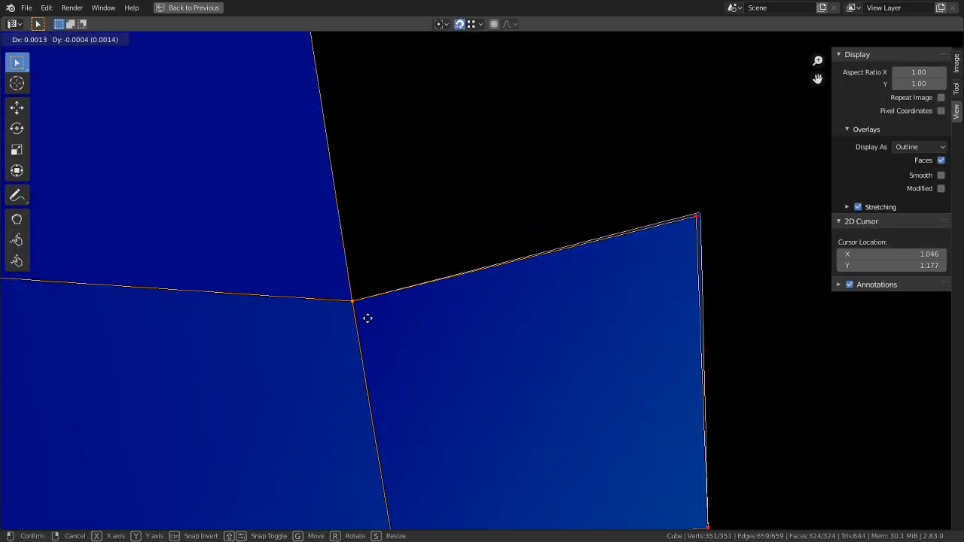
{"action": "left_click", "coordinate": [358, 317]}
{"action": "key", "text": "g"}
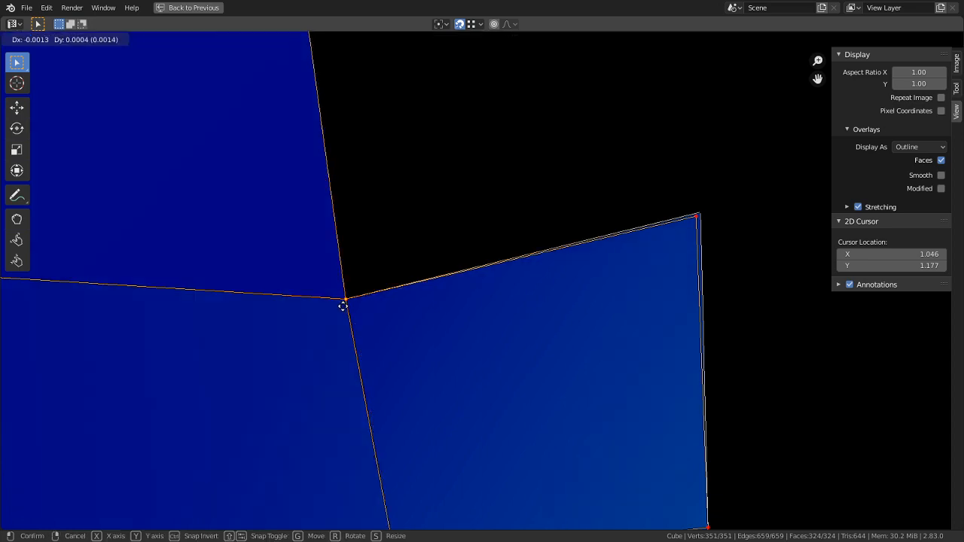
{"action": "left_click", "coordinate": [340, 301]}
Snap the leg island's unpinned upper-right corner vertex onto its pinned twin
{"action": "right_click", "coordinate": [699, 211]}
{"action": "key", "text": "g"}
{"action": "left_click", "coordinate": [700, 214]}
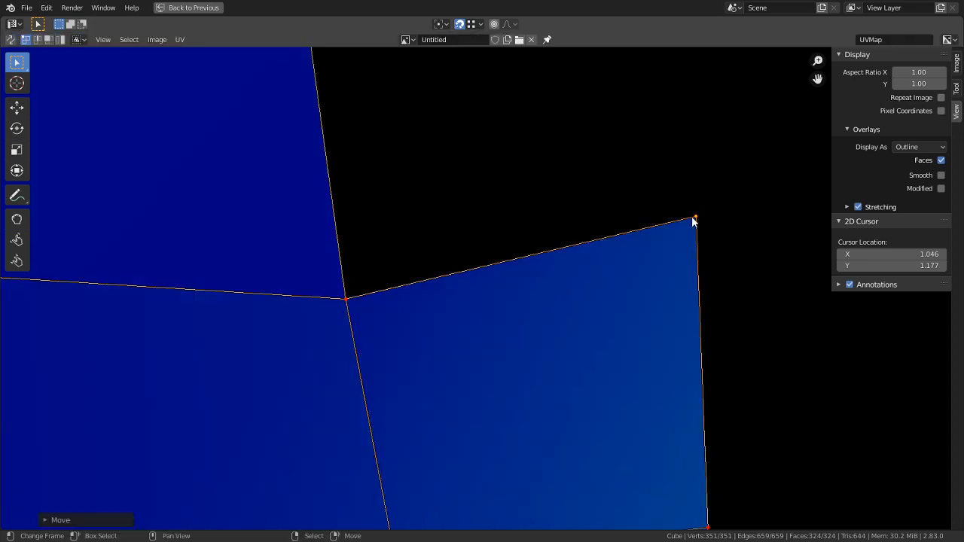
{"action": "scroll", "coordinate": [515, 329], "scroll_direction": "down", "scroll_amount": 6}
{"action": "middle_click_drag", "start_coordinate": [434, 311], "coordinate": [429, 261]}
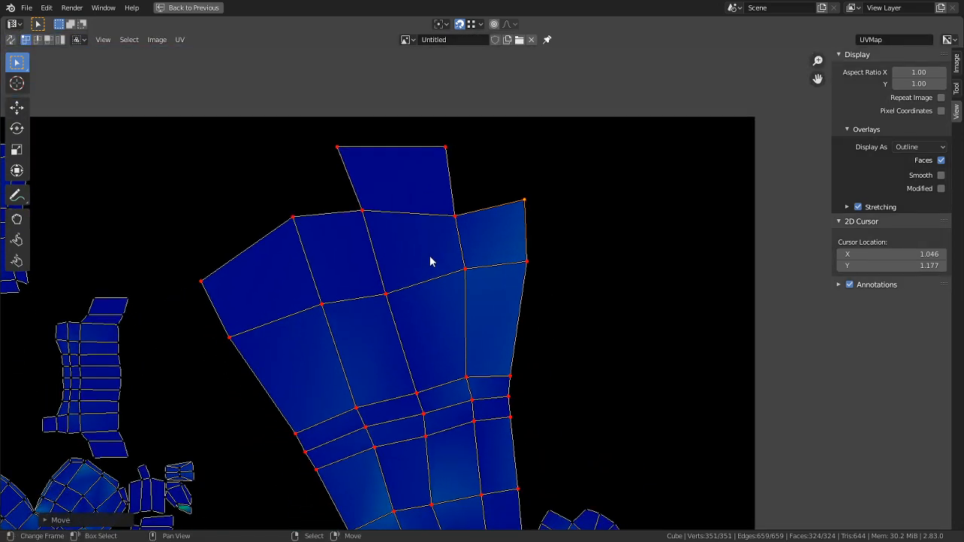
Switch to island selection and select only the overlapped leg islands
{"action": "key", "text": "c"}
{"action": "left_click_drag", "start_coordinate": [386, 215], "coordinate": [335, 207]}
{"action": "right_click", "coordinate": [336, 207]}
{"action": "key", "text": "3"}
{"action": "key", "text": "4"}
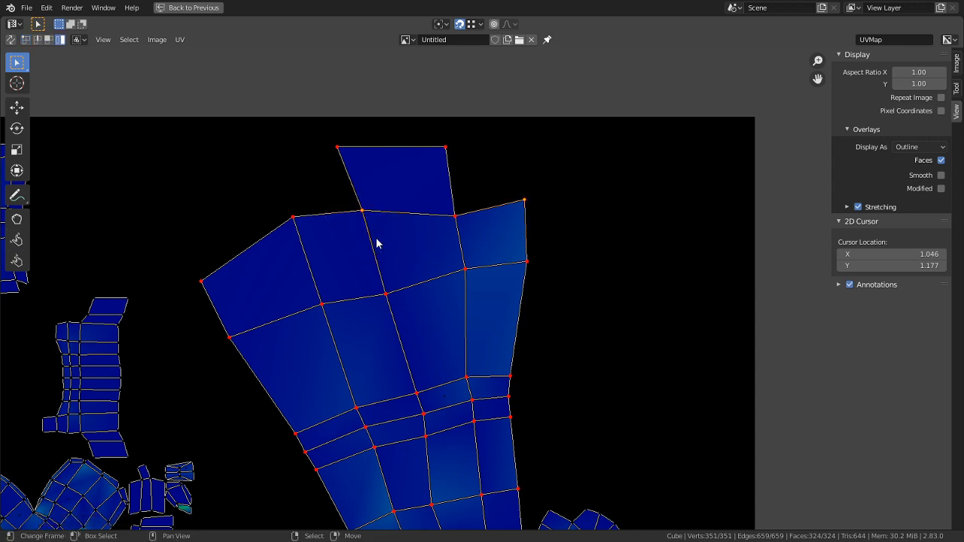
{"action": "key", "text": "c"}
{"action": "right_click", "coordinate": [338, 207]}
{"action": "scroll", "coordinate": [549, 384], "scroll_direction": "down", "scroll_amount": 4}
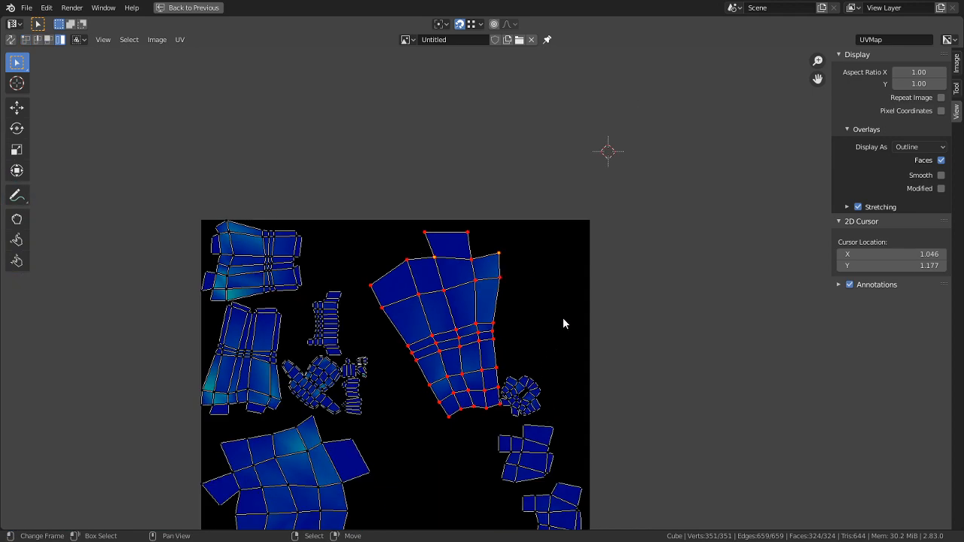
{"action": "key", "text": "r"}
{"action": "key", "text": "Escape"}
{"action": "key", "text": "a"}
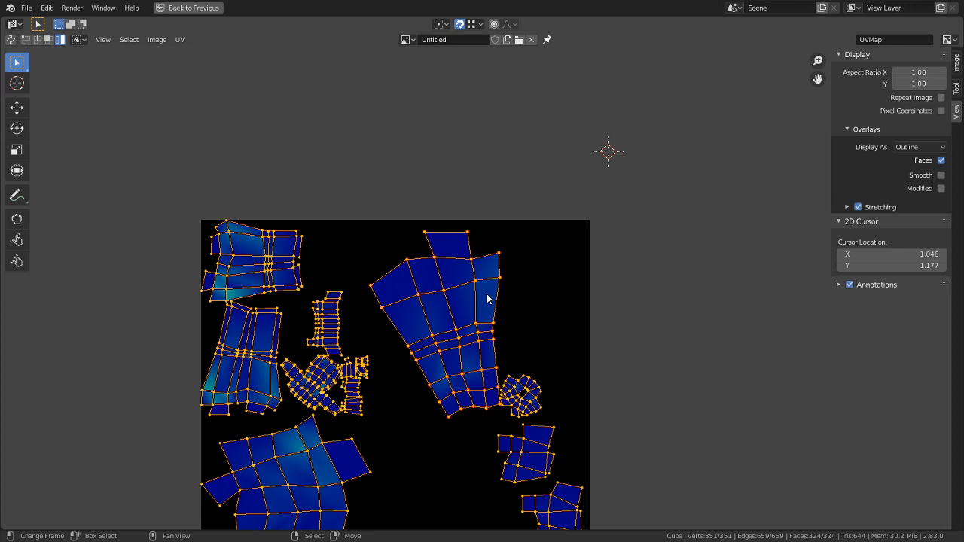
{"action": "left_click", "coordinate": [487, 299]}
Rotate the overlapped leg islands slightly clockwise so they stand upright, and turn off snapping
{"action": "key", "text": "g"}
{"action": "key", "text": "Escape"}
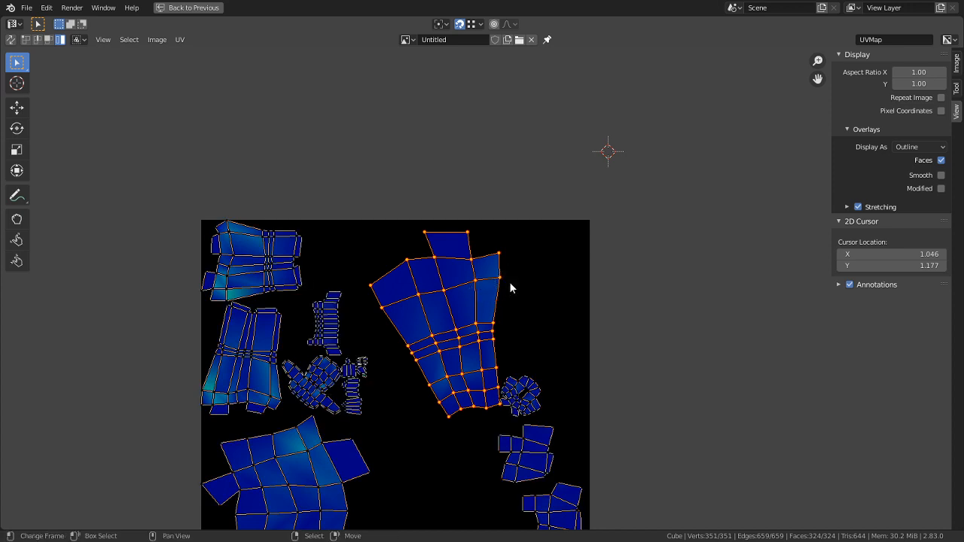
{"action": "key", "text": "r"}
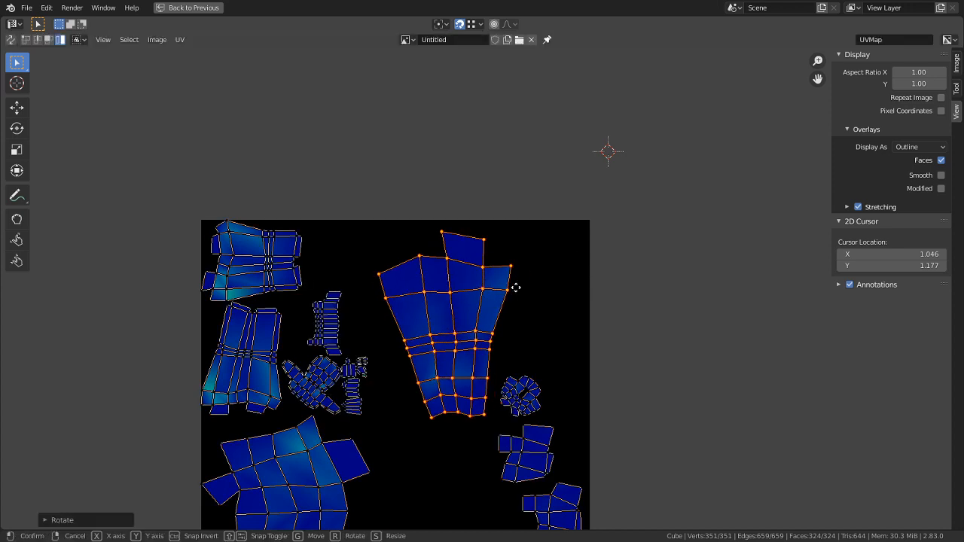
{"action": "right_click", "coordinate": [646, 255]}
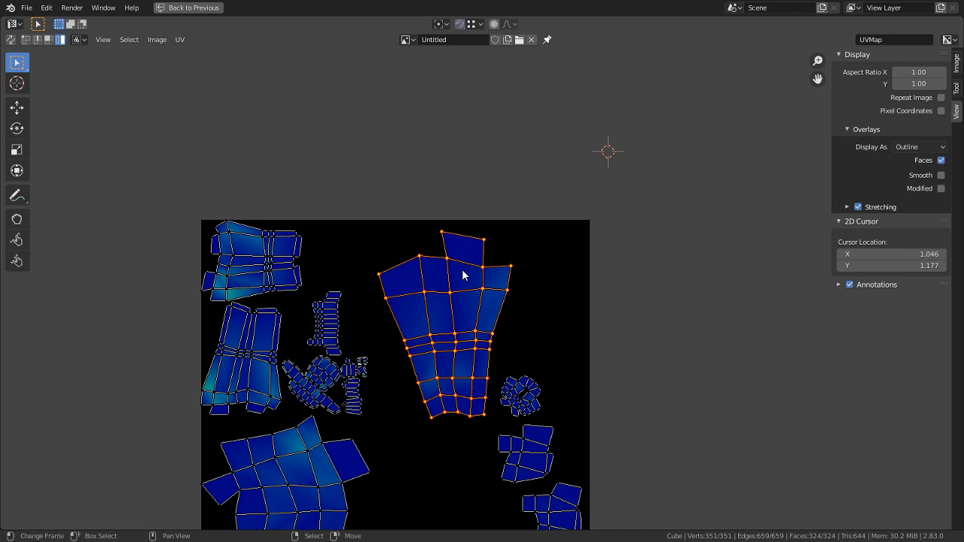
{"action": "key", "text": "g"}
{"action": "key", "text": "Escape"}
Enable Constrain to Image Bounds and move the overlapped leg islands into the upper-right corner of the UV space
{"action": "right_click", "coordinate": [184, 34], "text": "shift"}
{"action": "left_click", "coordinate": [181, 39]}
{"action": "left_click", "coordinate": [232, 103]}
{"action": "left_click", "coordinate": [186, 43]}
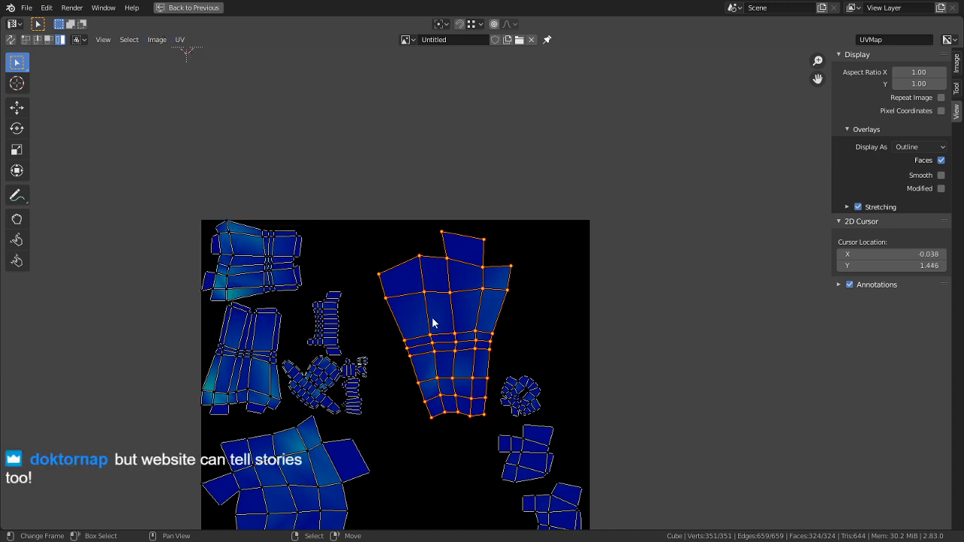
{"action": "key", "text": "g"}
{"action": "left_click", "coordinate": [599, 241]}
Move the small round island from beneath the leg islands into the empty area beside them
{"action": "scroll", "coordinate": [581, 286], "scroll_direction": "up", "scroll_amount": 3}
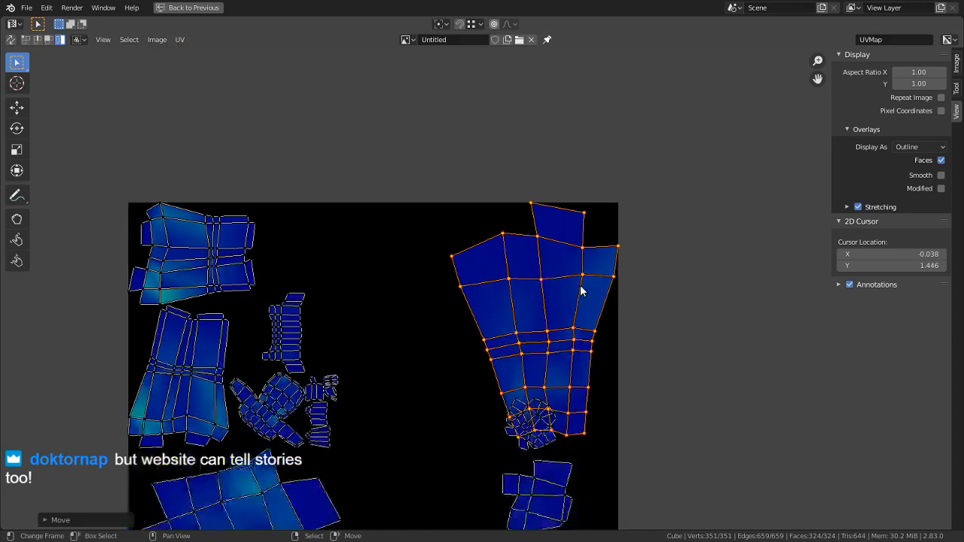
{"action": "middle_click_drag", "start_coordinate": [548, 256], "coordinate": [550, 67]}
{"action": "right_click", "coordinate": [529, 279]}
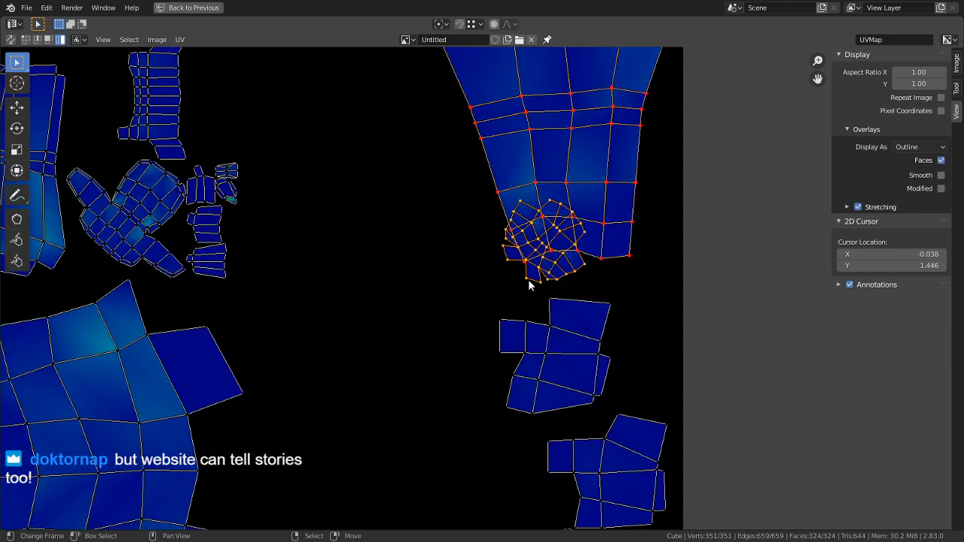
{"action": "key", "text": "g"}
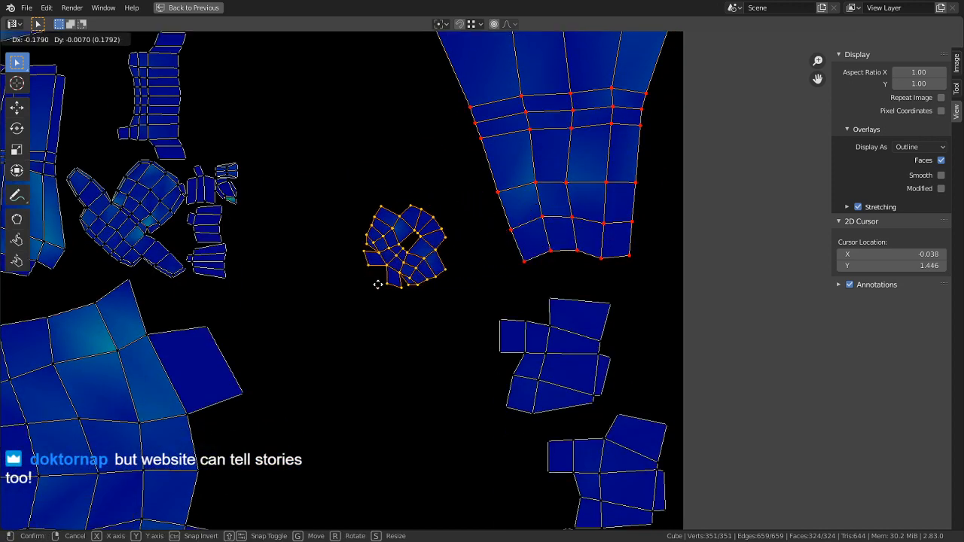
{"action": "left_click", "coordinate": [392, 286]}
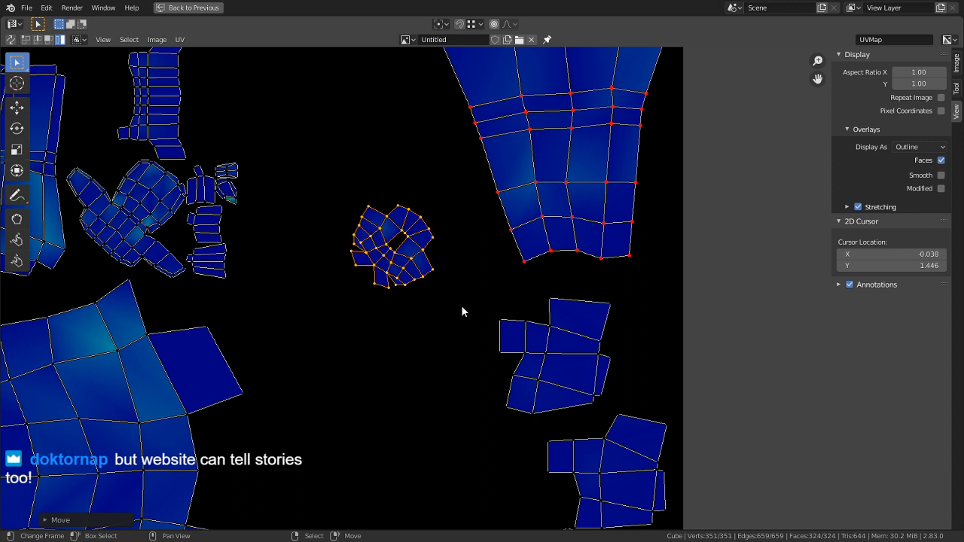
Rotate the small round island by about 38°, then refine it by about 4.5° so its upper centre edge is vertical
{"action": "middle_click_drag", "start_coordinate": [461, 305], "coordinate": [443, 442]}
{"action": "key", "text": "r"}
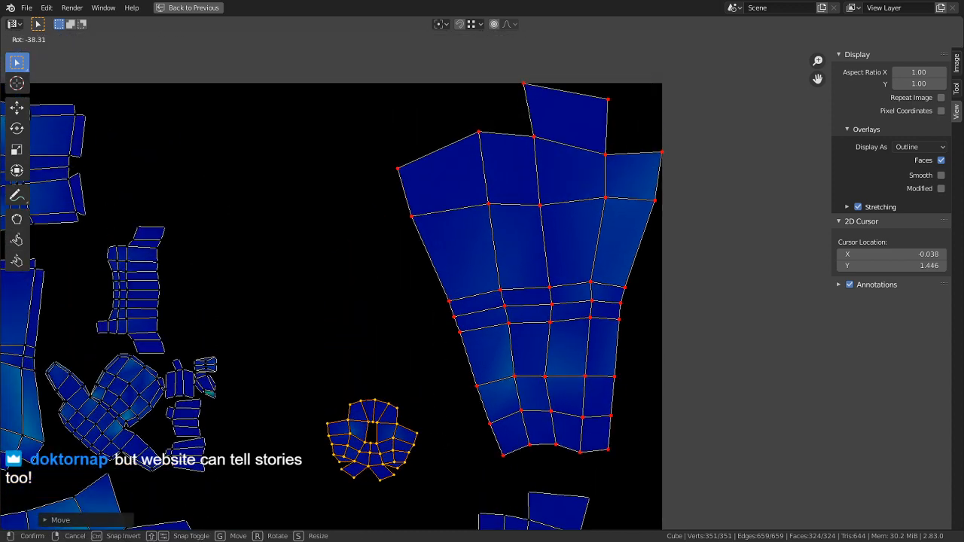
{"action": "left_click", "coordinate": [356, 354]}
{"action": "middle_click_drag", "start_coordinate": [351, 412], "coordinate": [342, 322]}
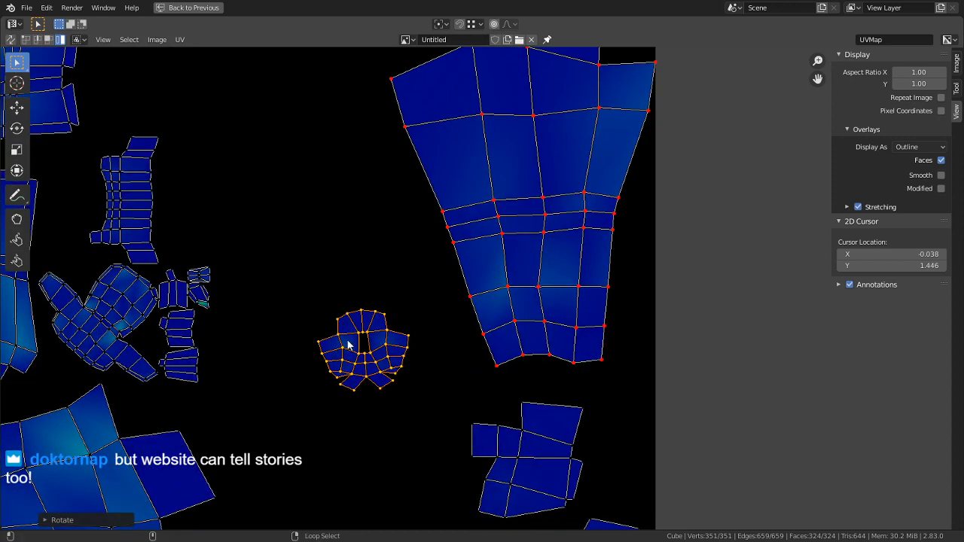
{"action": "scroll", "coordinate": [356, 346], "scroll_direction": "up", "scroll_amount": 5}
{"action": "middle_click_drag", "start_coordinate": [286, 358], "coordinate": [447, 314]}
{"action": "scroll", "coordinate": [448, 314], "scroll_direction": "up", "scroll_amount": 3}
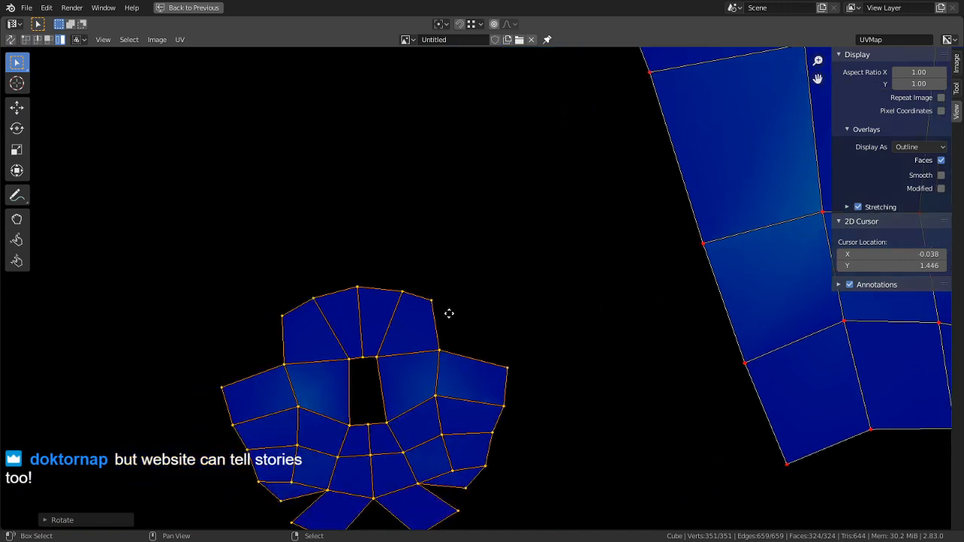
{"action": "key", "text": "r"}
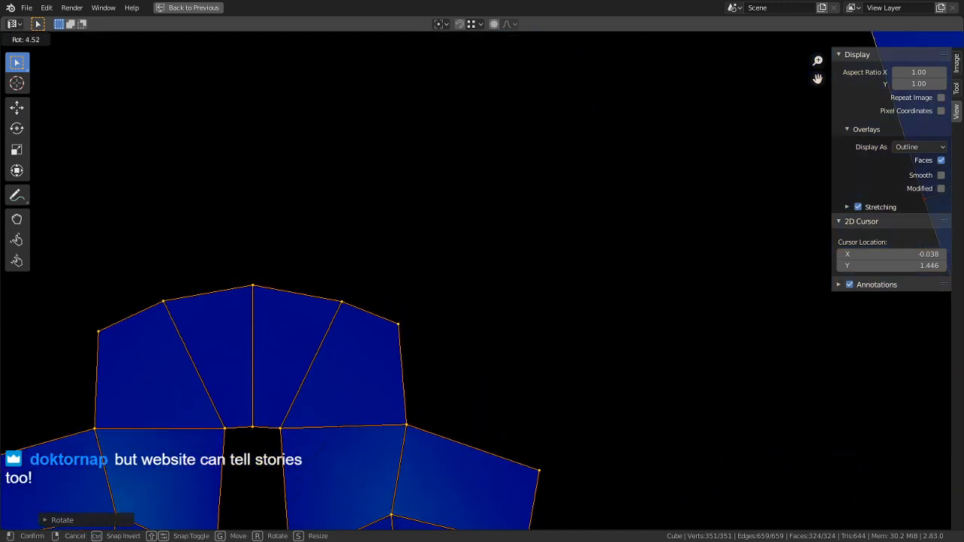
{"action": "left_click", "coordinate": [423, 302]}
Move the small round island up against the upper edge of the UV space, between the torso and leg islands
{"action": "scroll", "coordinate": [423, 306], "scroll_direction": "down", "scroll_amount": 10}
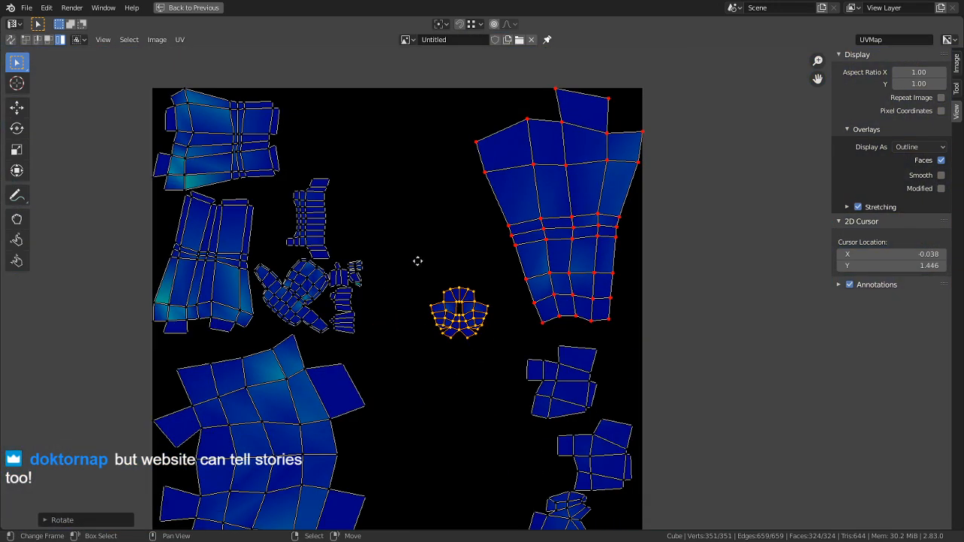
{"action": "key", "text": "g"}
{"action": "left_click", "coordinate": [371, 518]}
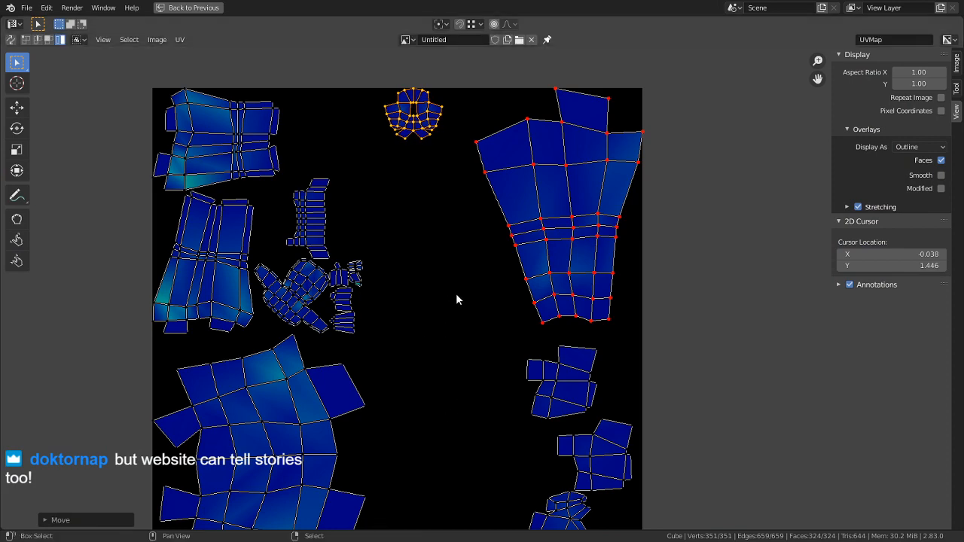
{"action": "middle_click_drag", "start_coordinate": [456, 299], "coordinate": [456, 369]}
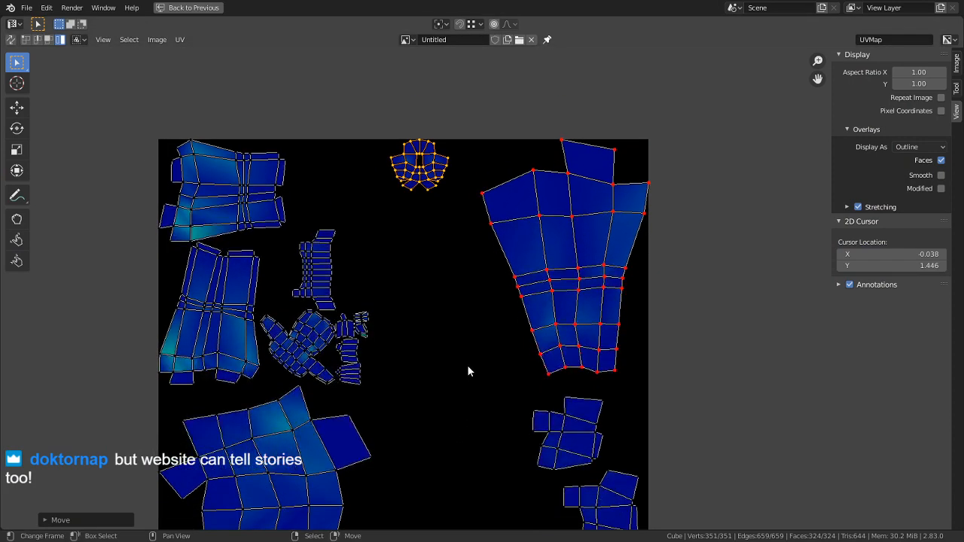
Select the UV island just below the top-left one and mirror it along Y by scaling -1
{"action": "scroll", "coordinate": [469, 343], "scroll_direction": "down", "scroll_amount": 2}
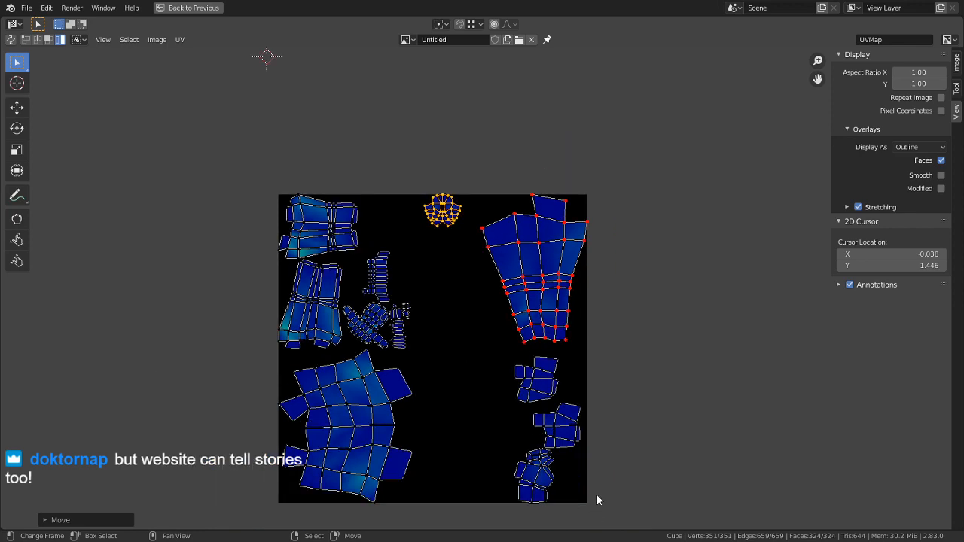
{"action": "scroll", "coordinate": [489, 309], "scroll_direction": "up", "scroll_amount": 2}
{"action": "middle_click_drag", "start_coordinate": [494, 331], "coordinate": [530, 348]}
{"action": "left_click", "coordinate": [269, 292]}
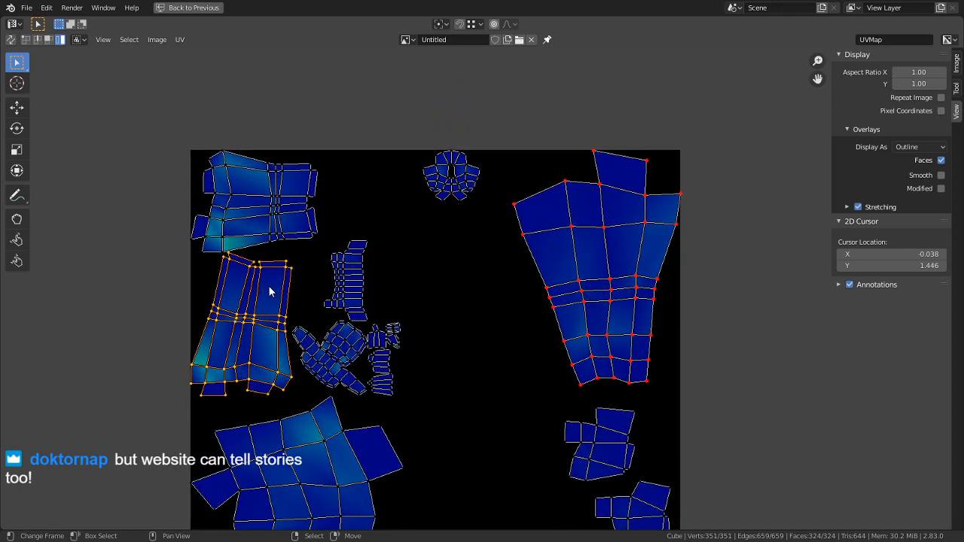
{"action": "type", "text": "sy-1"}
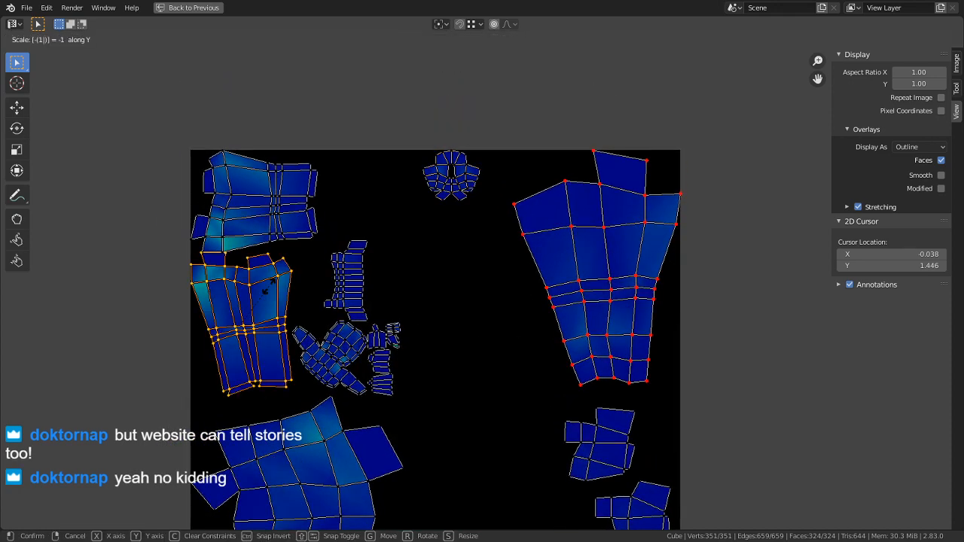
{"action": "key", "text": "Return"}
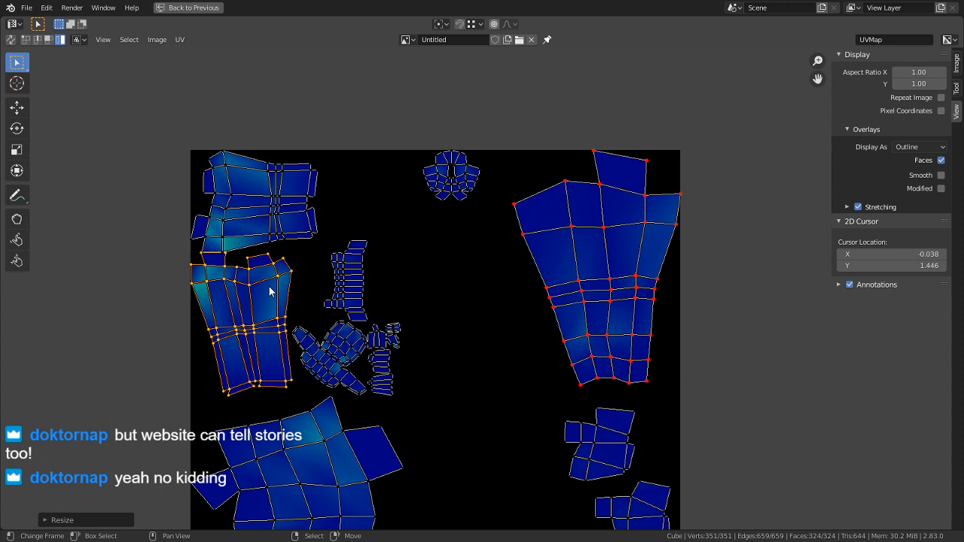
{"action": "type", "text": "r"}
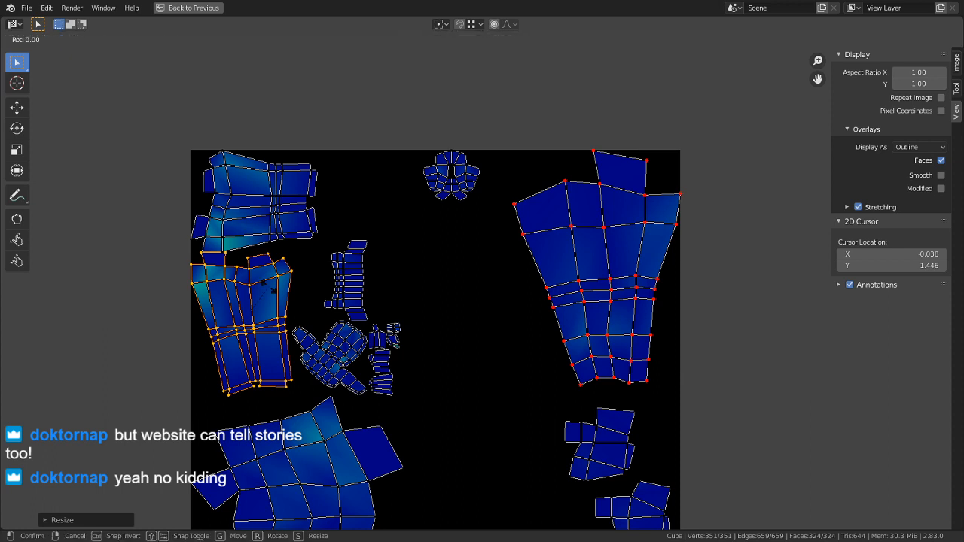
{"action": "type", "text": "90-"}
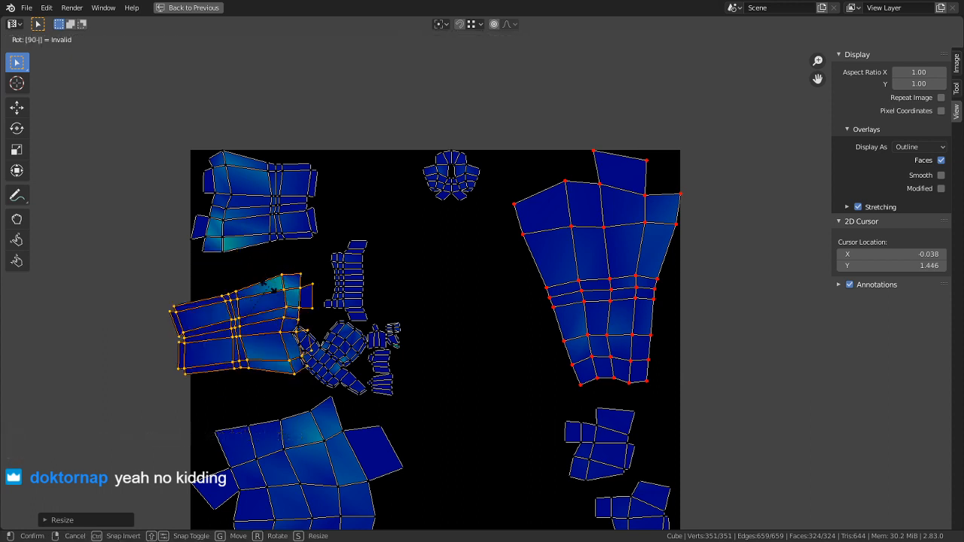
{"action": "key", "text": "BackSpace"}
{"action": "key", "text": "BackSpace"}
{"action": "key", "text": "BackSpace"}
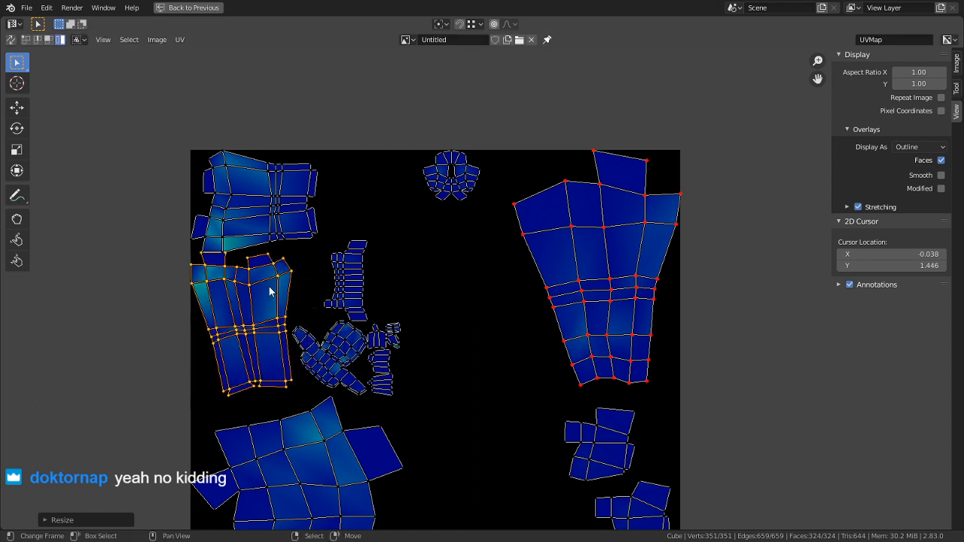
{"action": "type", "text": "90"}
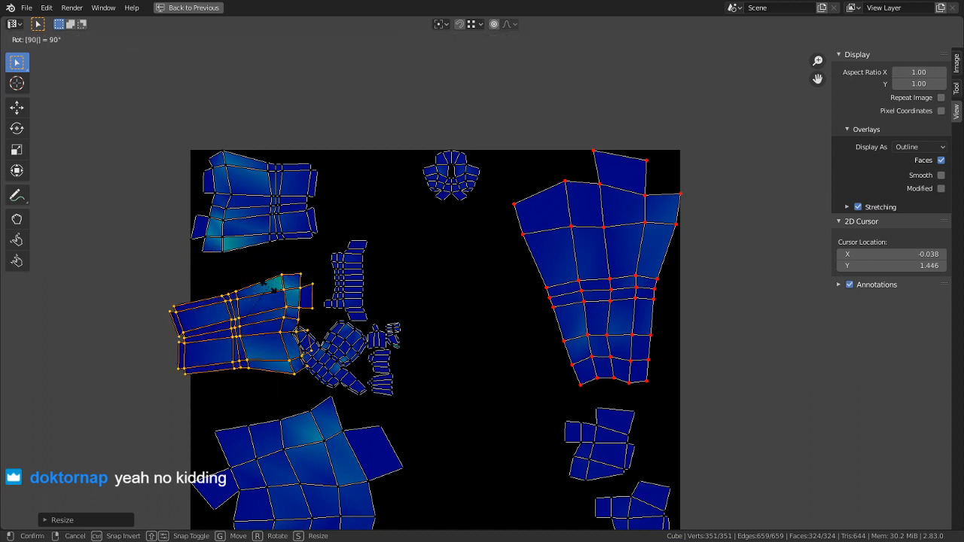
{"action": "type", "text": "-"}
{"action": "key", "text": "Escape"}
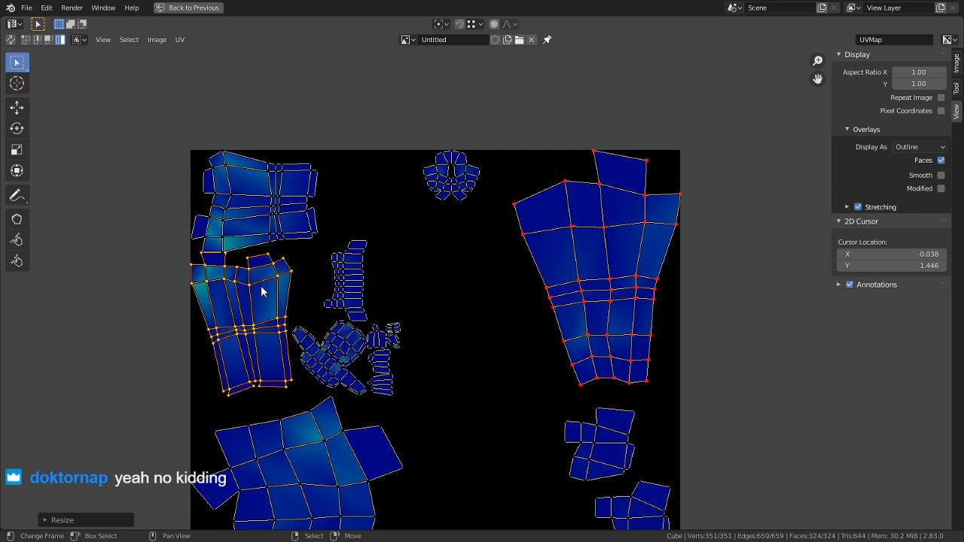
Rotate the mirrored island by 90 degrees and move it over the matching top-left island
{"action": "type", "text": "r90"}
{"action": "key", "text": "Return"}
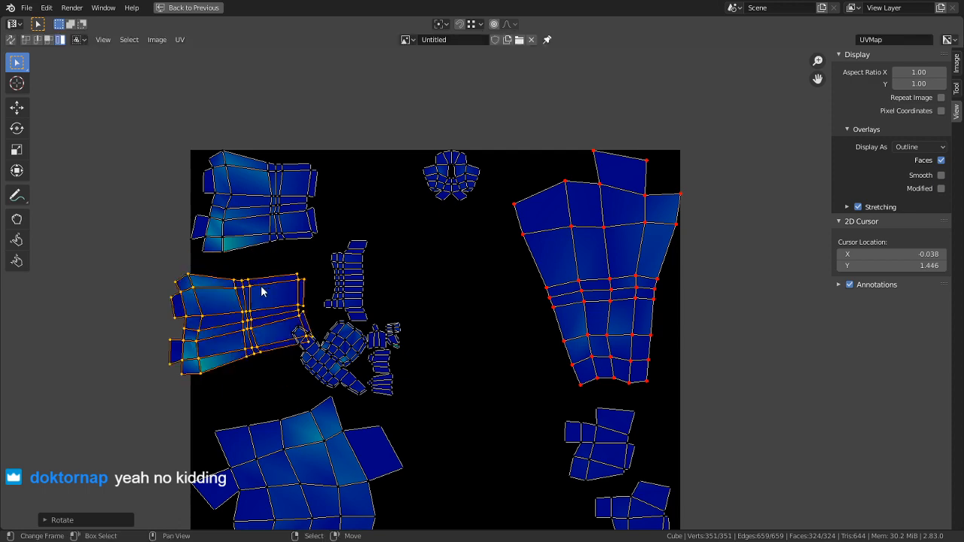
{"action": "middle_click_drag", "start_coordinate": [261, 291], "coordinate": [286, 422]}
{"action": "scroll", "coordinate": [256, 443], "scroll_direction": "up", "scroll_amount": 2}
{"action": "key", "text": "g"}
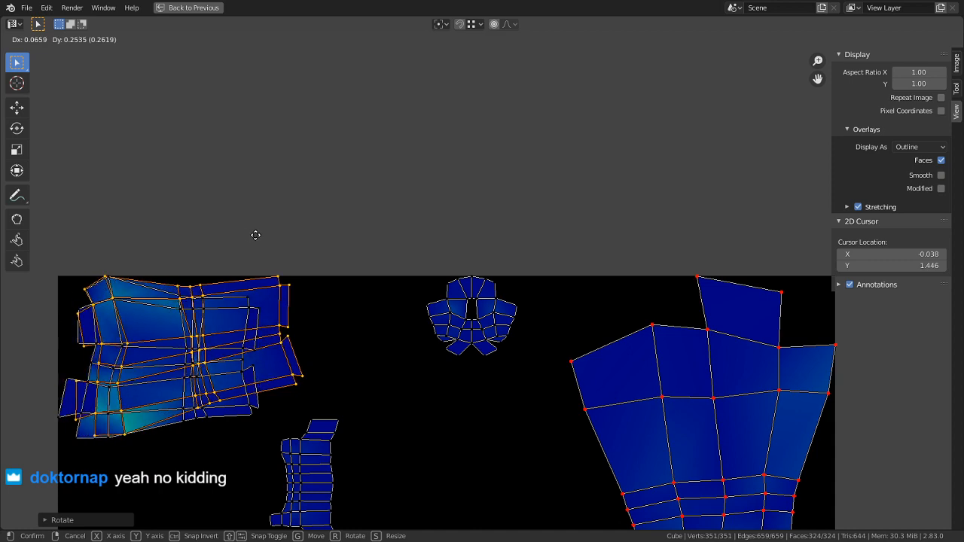
{"action": "left_click", "coordinate": [249, 233]}
Rotate the overlapping island slightly to match its counterpart's tilt, and move it down with snapping on so both roughly coincide
{"action": "middle_click_drag", "start_coordinate": [316, 332], "coordinate": [435, 328]}
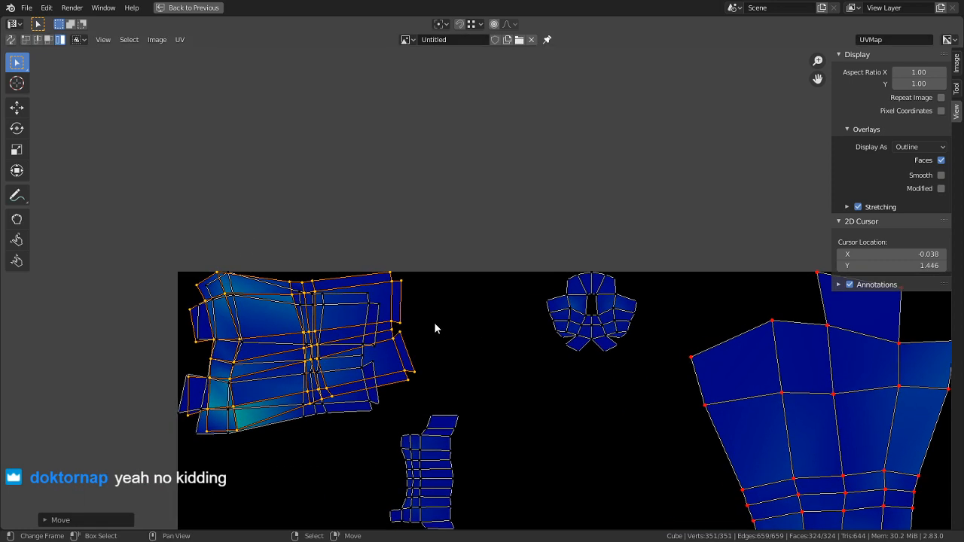
{"action": "key", "text": "r"}
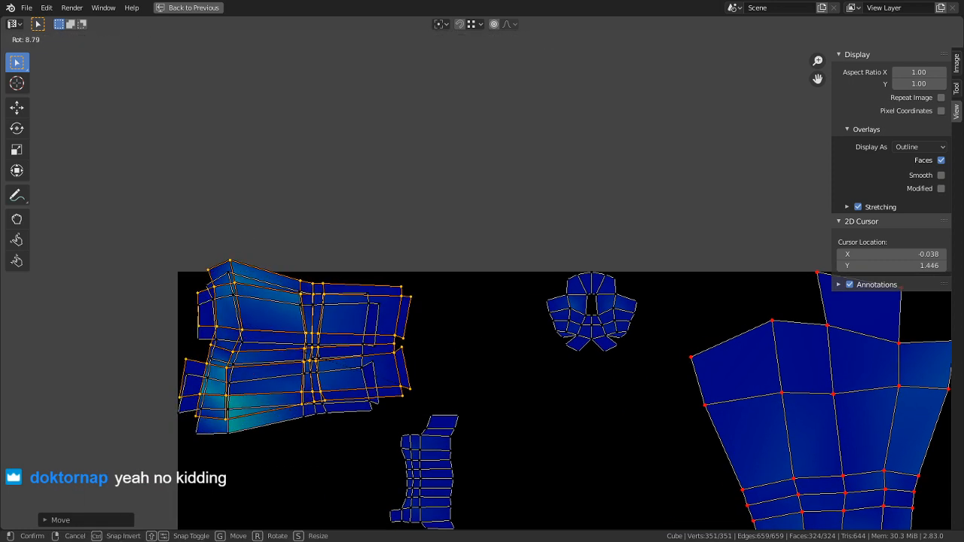
{"action": "left_click", "coordinate": [436, 400]}
{"action": "middle_click_drag", "start_coordinate": [435, 401], "coordinate": [597, 362]}
{"action": "scroll", "coordinate": [410, 364], "scroll_direction": "up", "scroll_amount": 2}
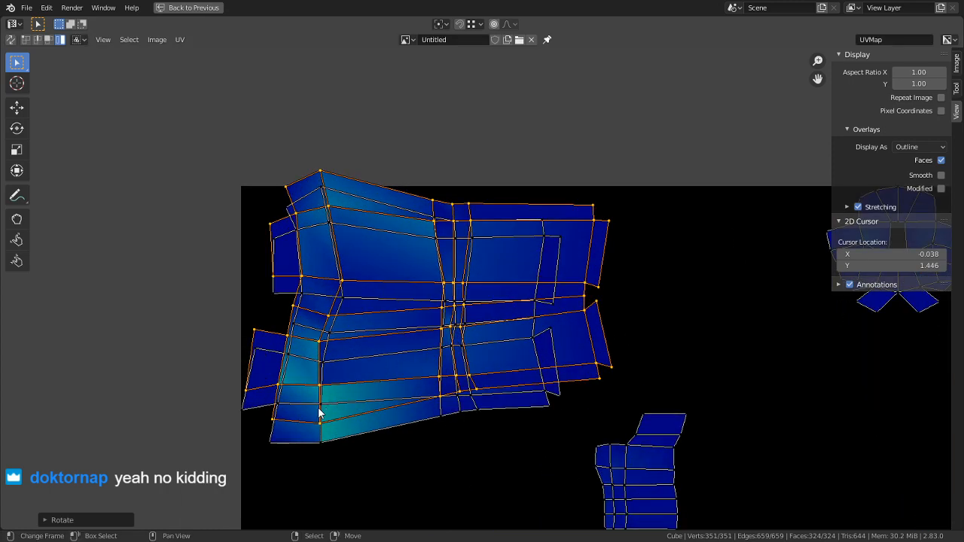
{"action": "key", "text": "g"}
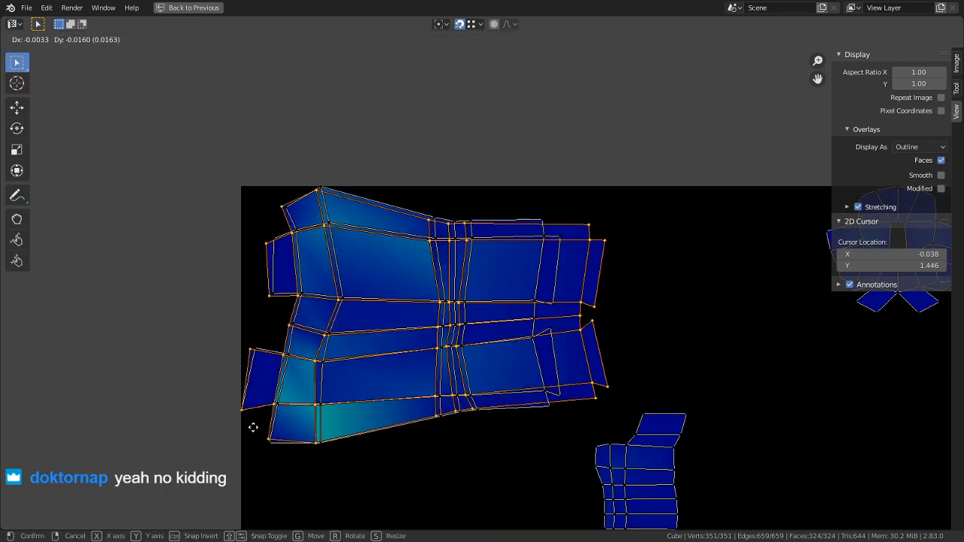
{"action": "left_click", "coordinate": [274, 437]}
Select the original top-left island beneath the mirrored one and pin its UVs
{"action": "scroll", "coordinate": [346, 473], "scroll_direction": "up", "scroll_amount": 3}
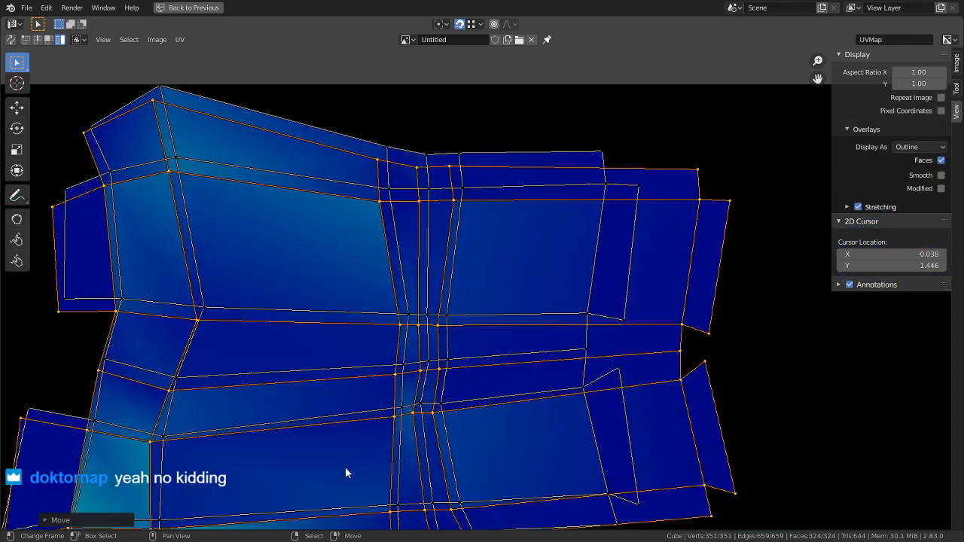
{"action": "left_click", "coordinate": [175, 92]}
{"action": "key", "text": "p"}
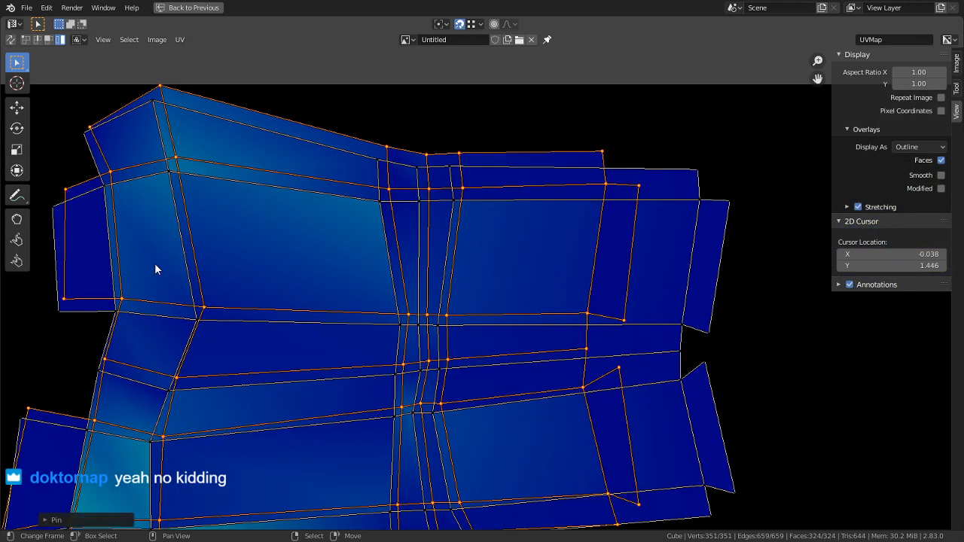
{"action": "key", "text": "Tab"}
{"action": "key", "text": "Tab"}
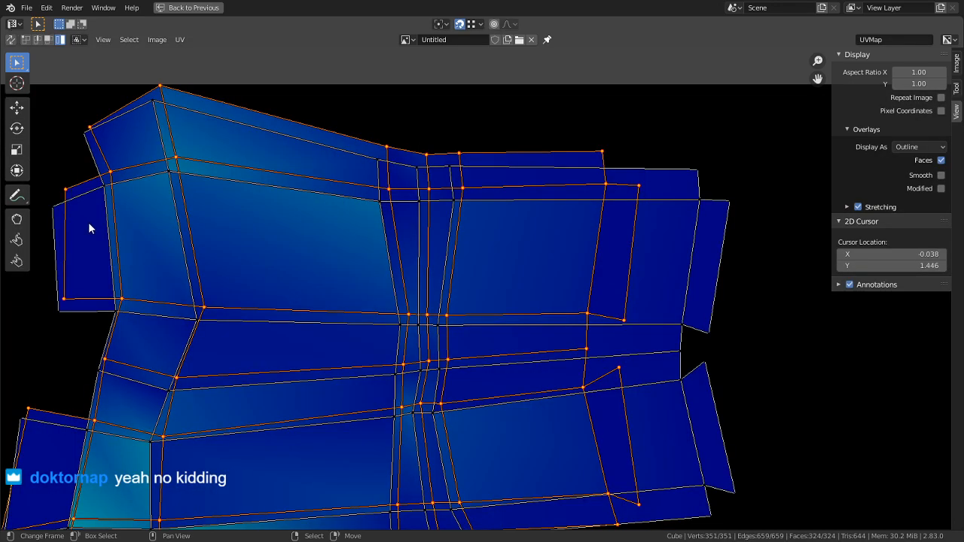
In vertex selection mode, snap three corners of the mirrored island's lower-left face onto the matching pinned vertices
{"action": "middle_click_drag", "start_coordinate": [184, 457], "coordinate": [322, 381]}
{"action": "key", "text": "1"}
{"action": "right_click", "coordinate": [208, 462]}
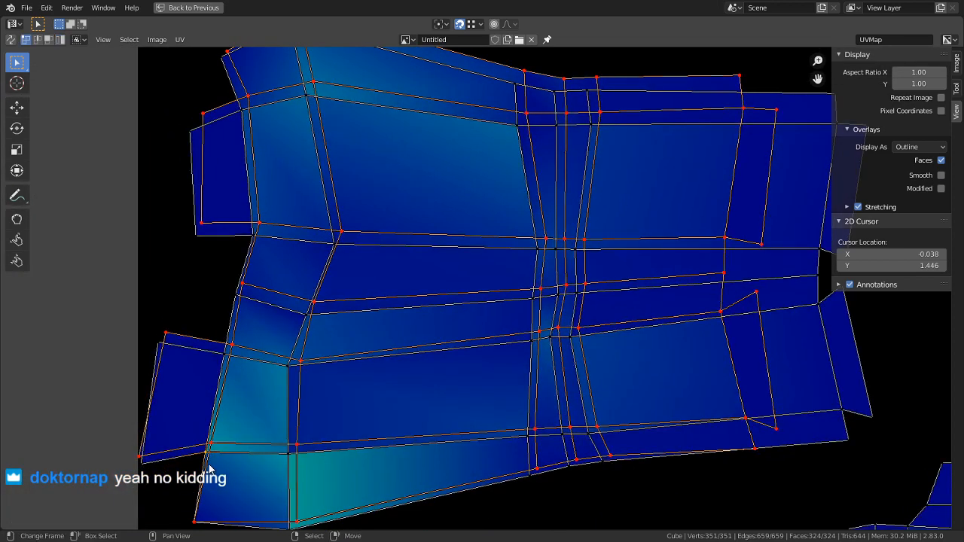
{"action": "middle_click_drag", "start_coordinate": [232, 457], "coordinate": [334, 374]}
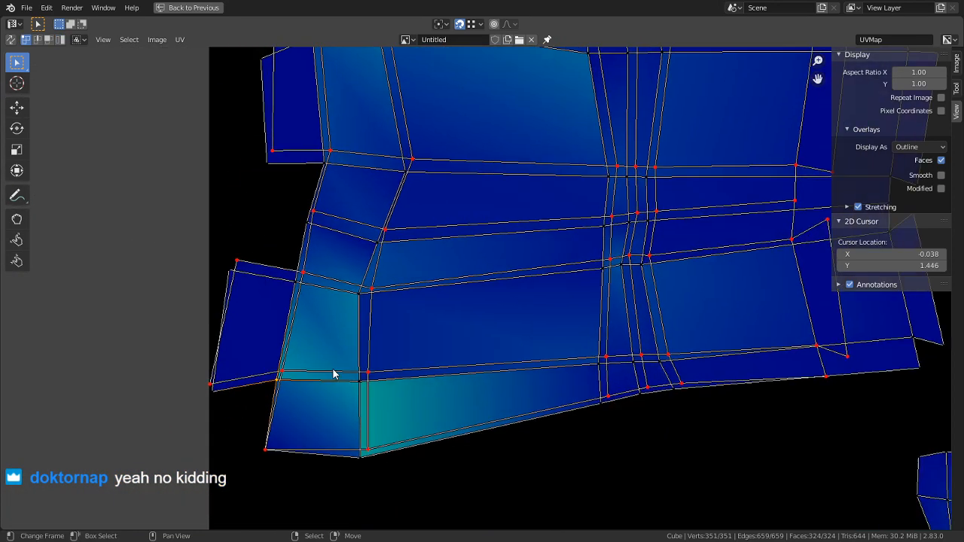
{"action": "key", "text": "g"}
{"action": "left_click", "coordinate": [284, 367]}
{"action": "right_click", "coordinate": [363, 468]}
{"action": "key", "text": "g"}
{"action": "left_click", "coordinate": [372, 433]}
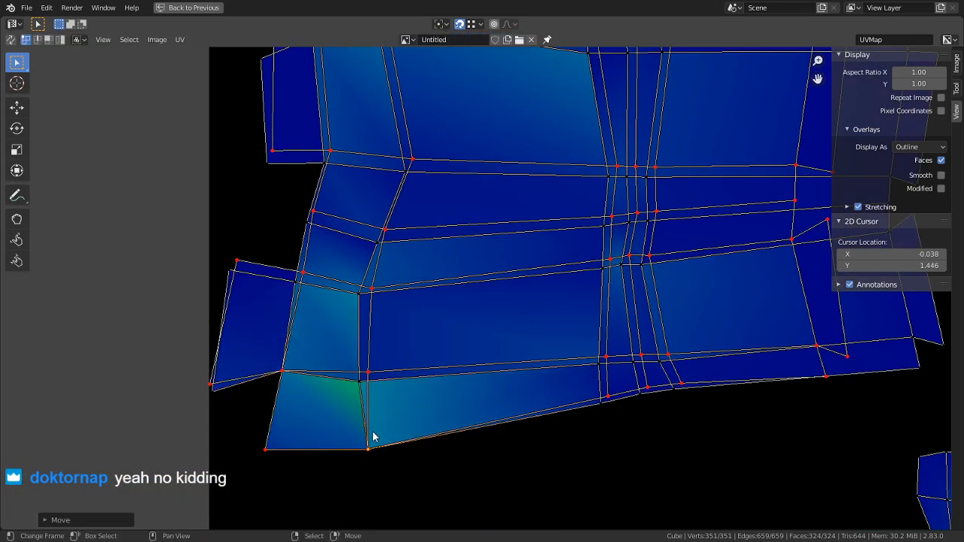
{"action": "right_click", "coordinate": [356, 396]}
{"action": "key", "text": "g"}
{"action": "left_click", "coordinate": [369, 379]}
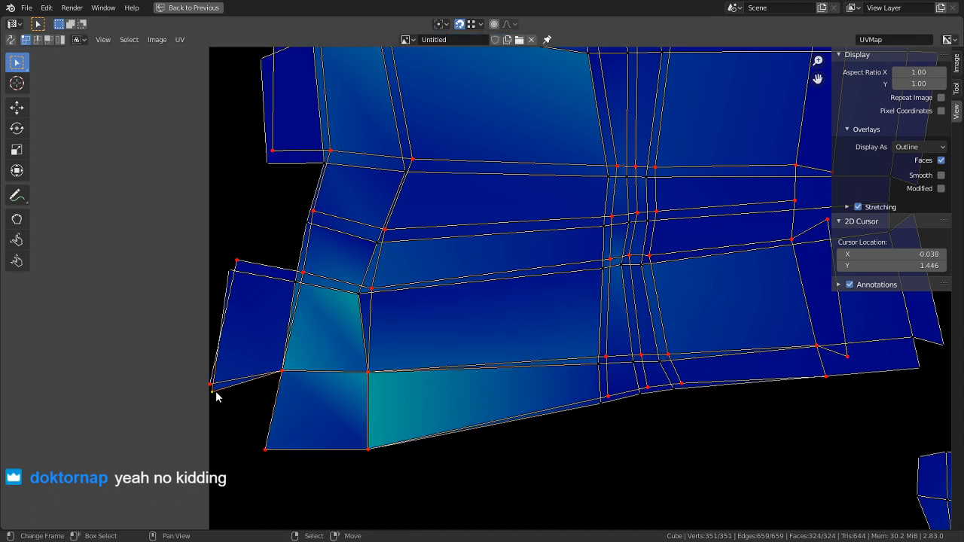
Snap the lower-left side flap's two outer corners and its upper inner corner onto the pinned vertices
{"action": "key", "text": "g"}
{"action": "left_click", "coordinate": [213, 386]}
{"action": "right_click", "coordinate": [234, 274]}
{"action": "key", "text": "g"}
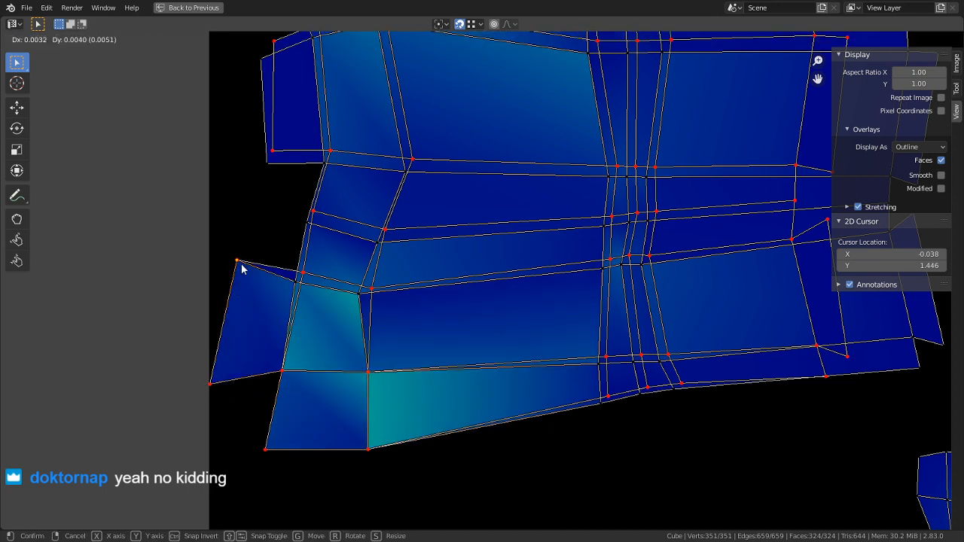
{"action": "left_click", "coordinate": [242, 269]}
{"action": "right_click", "coordinate": [293, 287]}
{"action": "key", "text": "g"}
{"action": "left_click", "coordinate": [304, 275]}
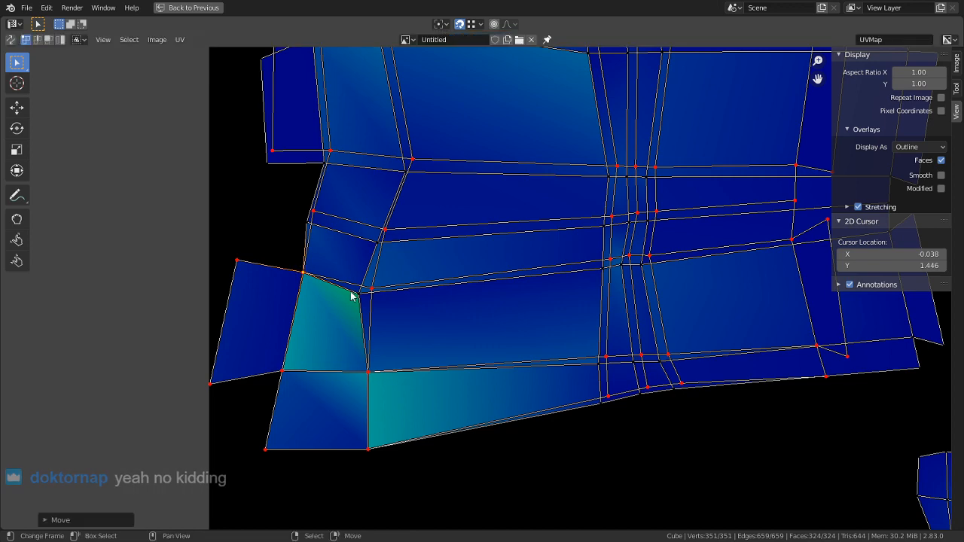
Snap three more vertices of the left column, directly above the lower-left faces, onto their pinned counterparts
{"action": "right_click", "coordinate": [351, 294]}
{"action": "key", "text": "g"}
{"action": "left_click", "coordinate": [373, 293]}
{"action": "right_click", "coordinate": [309, 225]}
{"action": "key", "text": "g"}
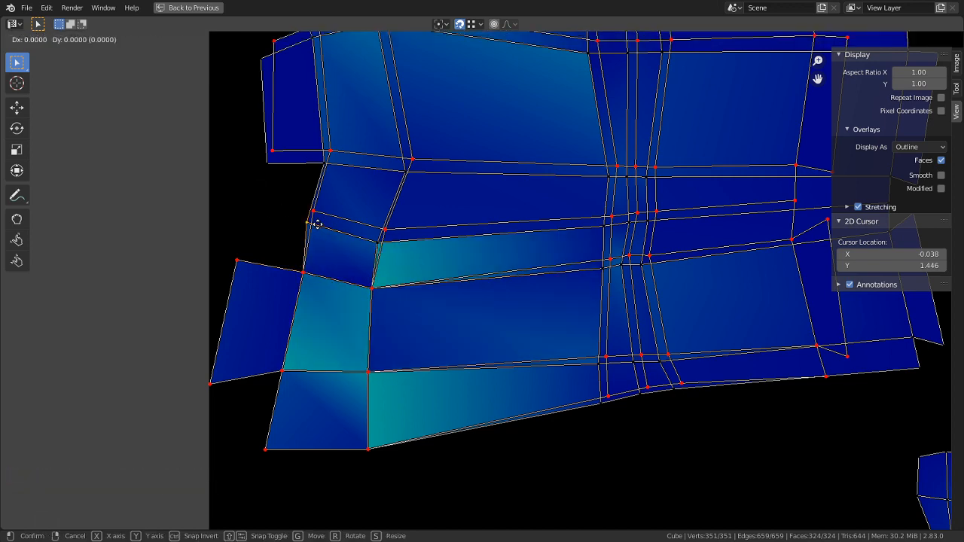
{"action": "left_click", "coordinate": [315, 217]}
{"action": "right_click", "coordinate": [383, 243]}
{"action": "key", "text": "g"}
{"action": "left_click", "coordinate": [385, 236]}
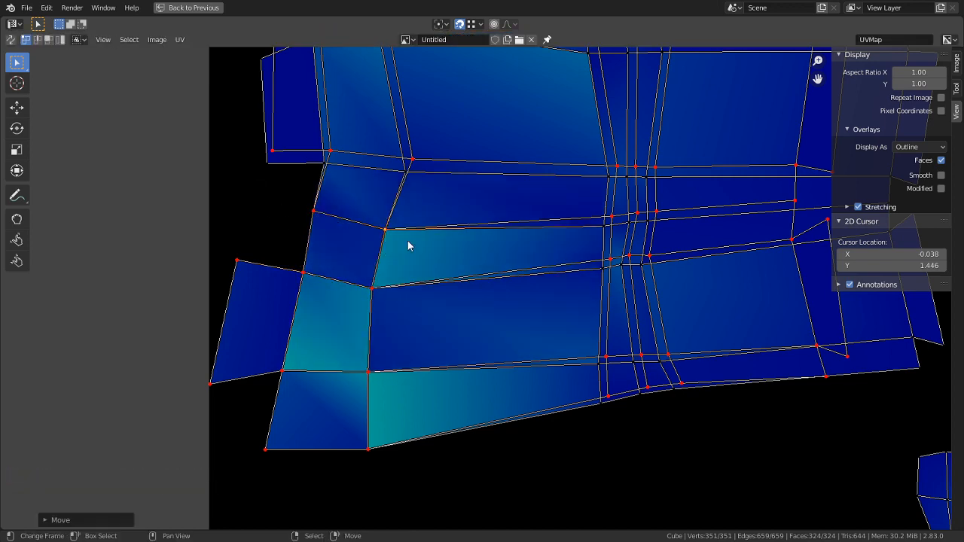
Snap two vertices of the first narrow central edge loop and one of the middle loop onto the pinned vertices
{"action": "scroll", "coordinate": [349, 356], "scroll_direction": "up", "scroll_amount": 4}
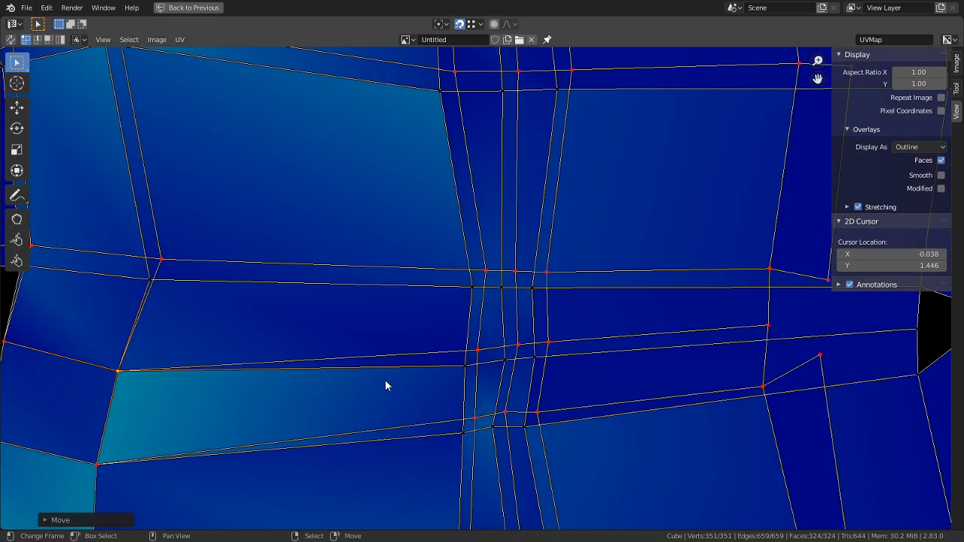
{"action": "right_click", "coordinate": [463, 363]}
{"action": "key", "text": "g"}
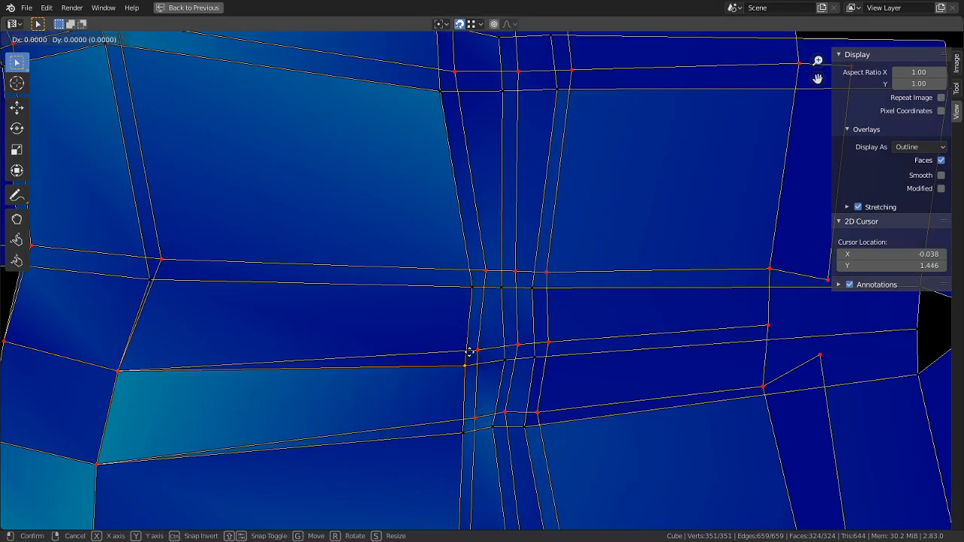
{"action": "left_click", "coordinate": [473, 352]}
{"action": "right_click", "coordinate": [458, 440]}
{"action": "key", "text": "g"}
{"action": "left_click", "coordinate": [472, 422]}
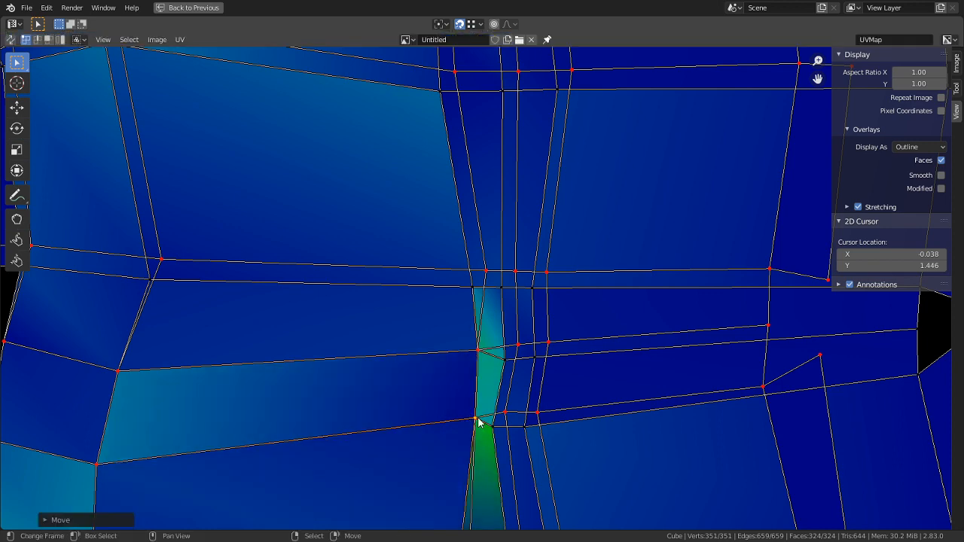
{"action": "right_click", "coordinate": [491, 420]}
{"action": "key", "text": "g"}
{"action": "left_click", "coordinate": [519, 402]}
Snap the two lowest vertices of the first central edge loop onto the matching pinned vertices
{"action": "middle_click_drag", "start_coordinate": [492, 497], "coordinate": [469, 216]}
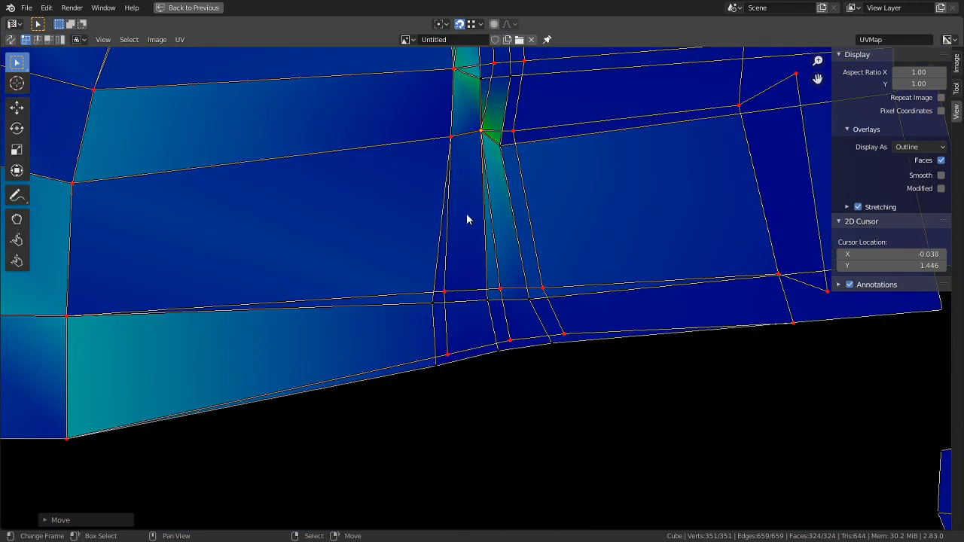
{"action": "right_click", "coordinate": [415, 321]}
{"action": "key", "text": "g"}
{"action": "left_click", "coordinate": [443, 291]}
{"action": "right_click", "coordinate": [454, 362]}
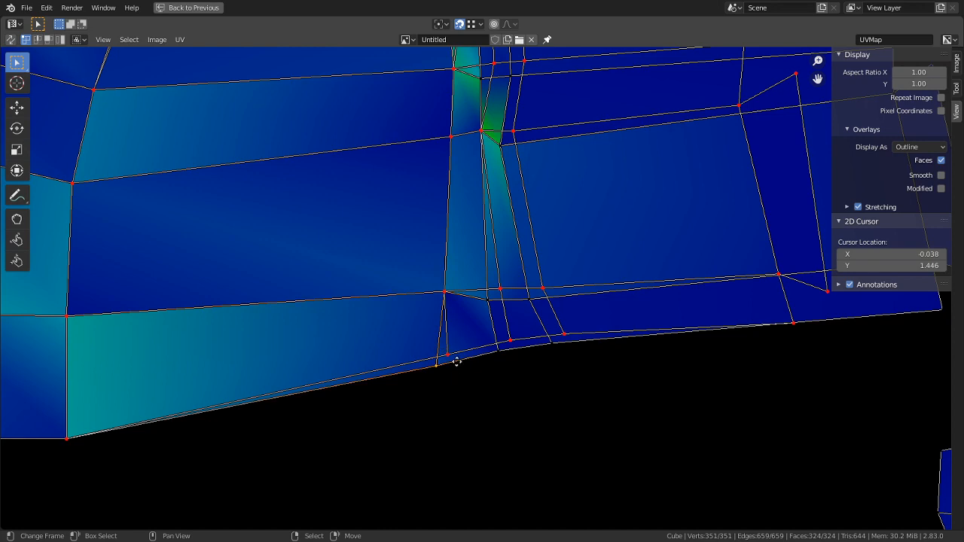
{"action": "key", "text": "g"}
{"action": "left_click", "coordinate": [463, 352]}
Snap the two lowest vertices of the middle central edge loop onto the matching pinned vertices
{"action": "right_click", "coordinate": [503, 352]}
{"action": "key", "text": "g"}
{"action": "left_click", "coordinate": [509, 338]}
{"action": "right_click", "coordinate": [494, 308]}
{"action": "key", "text": "g"}
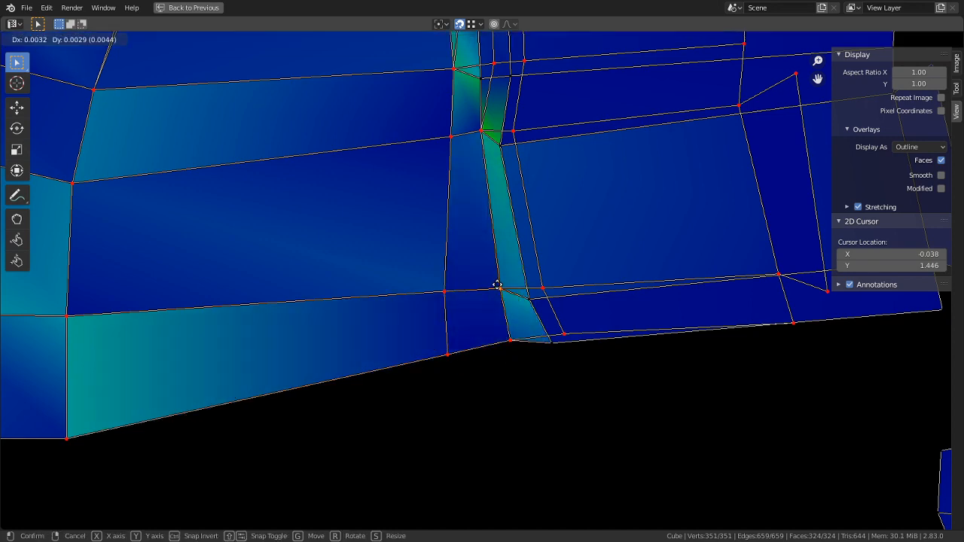
{"action": "left_click", "coordinate": [499, 285]}
Snap the two lowest vertices of the third central edge loop onto the matching pinned vertices
{"action": "middle_click_drag", "start_coordinate": [520, 309], "coordinate": [499, 346]}
{"action": "key", "text": "g"}
{"action": "left_click", "coordinate": [516, 324]}
{"action": "right_click", "coordinate": [529, 378]}
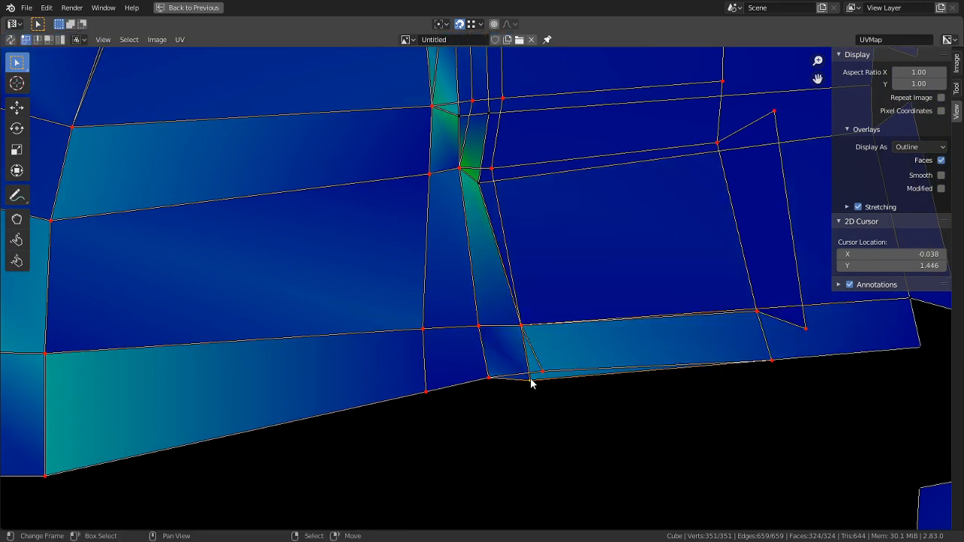
{"action": "key", "text": "g"}
{"action": "left_click", "coordinate": [543, 367]}
Snap two more vertices of the third central edge loop and one of the middle loop onto their pinned counterparts
{"action": "middle_click_drag", "start_coordinate": [518, 283], "coordinate": [490, 421]}
{"action": "key", "text": "g"}
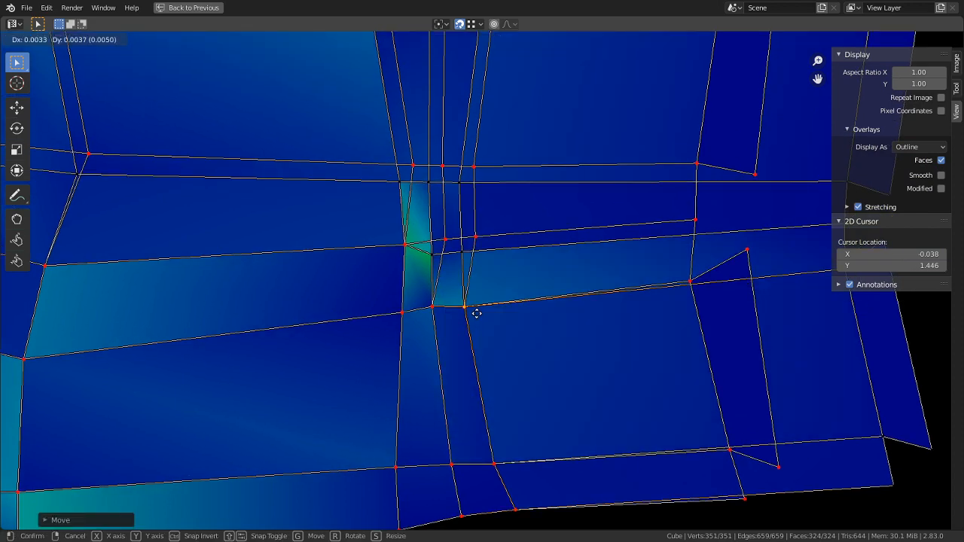
{"action": "left_click", "coordinate": [473, 311]}
{"action": "right_click", "coordinate": [461, 272]}
{"action": "key", "text": "g"}
{"action": "left_click", "coordinate": [478, 239]}
{"action": "right_click", "coordinate": [449, 263]}
{"action": "key", "text": "g"}
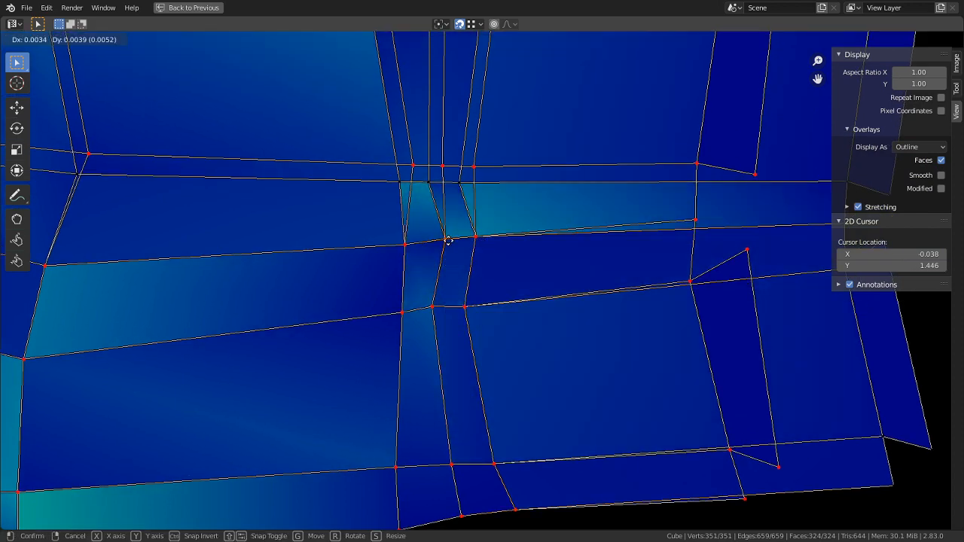
{"action": "left_click", "coordinate": [449, 236]}
Snap the middle and first central edge loop vertices in the next row up onto their pinned counterparts
{"action": "middle_click_drag", "start_coordinate": [452, 232], "coordinate": [439, 306]}
{"action": "right_click", "coordinate": [423, 265]}
{"action": "key", "text": "g"}
{"action": "left_click", "coordinate": [436, 252]}
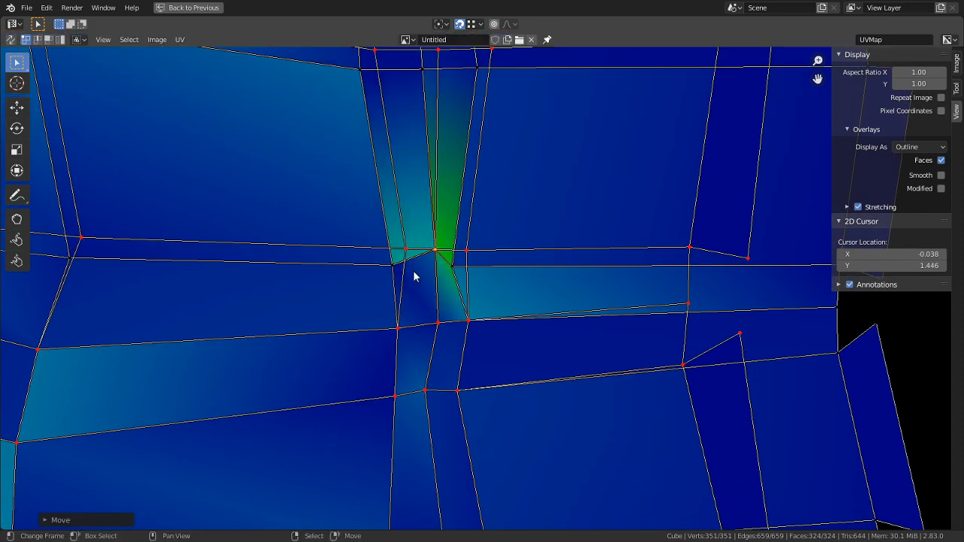
{"action": "right_click", "coordinate": [395, 267]}
{"action": "key", "text": "g"}
{"action": "left_click", "coordinate": [402, 251]}
Snap the remaining three vertices of that row, out to the upper-left tab's lower outer corner, onto their pinned counterparts
{"action": "middle_click_drag", "start_coordinate": [372, 252], "coordinate": [537, 314]}
{"action": "right_click", "coordinate": [234, 330]}
{"action": "key", "text": "g"}
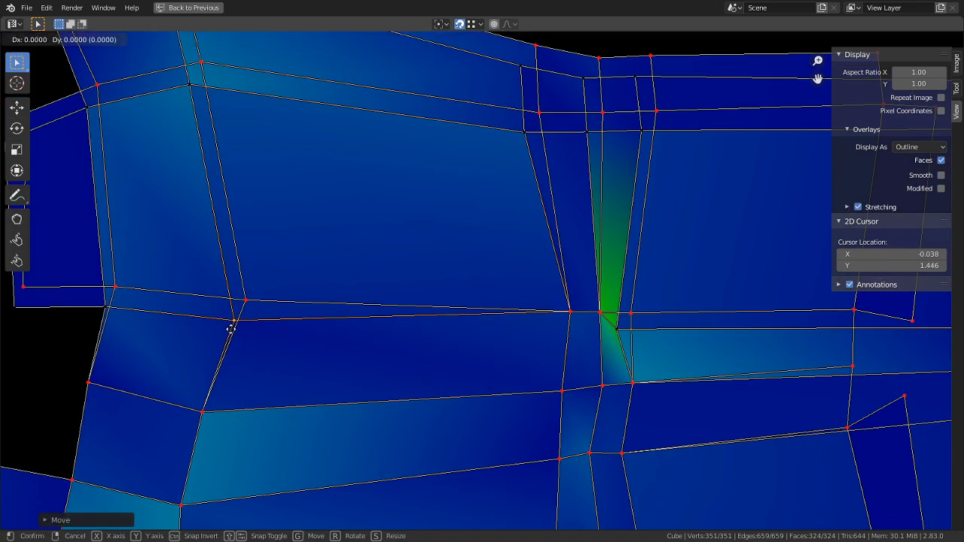
{"action": "left_click", "coordinate": [245, 301]}
{"action": "middle_click_drag", "start_coordinate": [181, 307], "coordinate": [390, 357]}
{"action": "right_click", "coordinate": [320, 356]}
{"action": "key", "text": "g"}
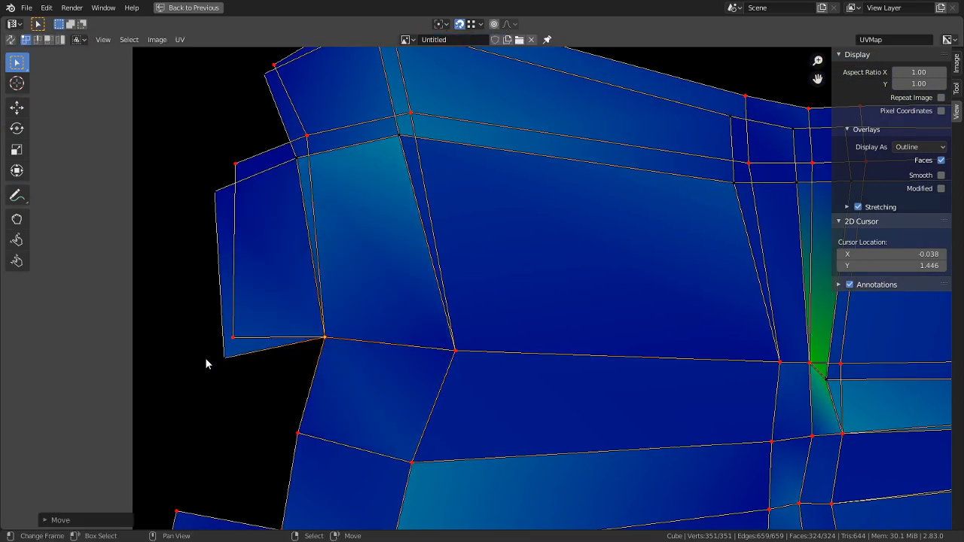
{"action": "left_click", "coordinate": [232, 336]}
Snap the upper-left tab's two upper corners and the outer corner above them onto their pinned counterparts
{"action": "middle_click_drag", "start_coordinate": [233, 233], "coordinate": [224, 308]}
{"action": "right_click", "coordinate": [200, 269]}
{"action": "key", "text": "g"}
{"action": "left_click", "coordinate": [211, 243]}
{"action": "right_click", "coordinate": [277, 235]}
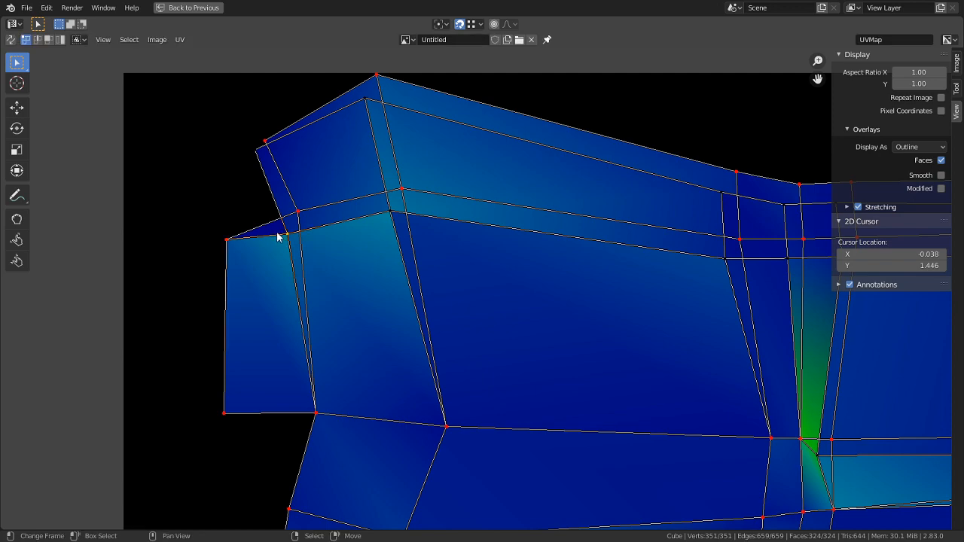
{"action": "key", "text": "g"}
{"action": "left_click", "coordinate": [296, 212]}
{"action": "middle_click_drag", "start_coordinate": [312, 196], "coordinate": [303, 286]}
{"action": "right_click", "coordinate": [260, 249]}
{"action": "key", "text": "g"}
{"action": "left_click", "coordinate": [268, 236]}
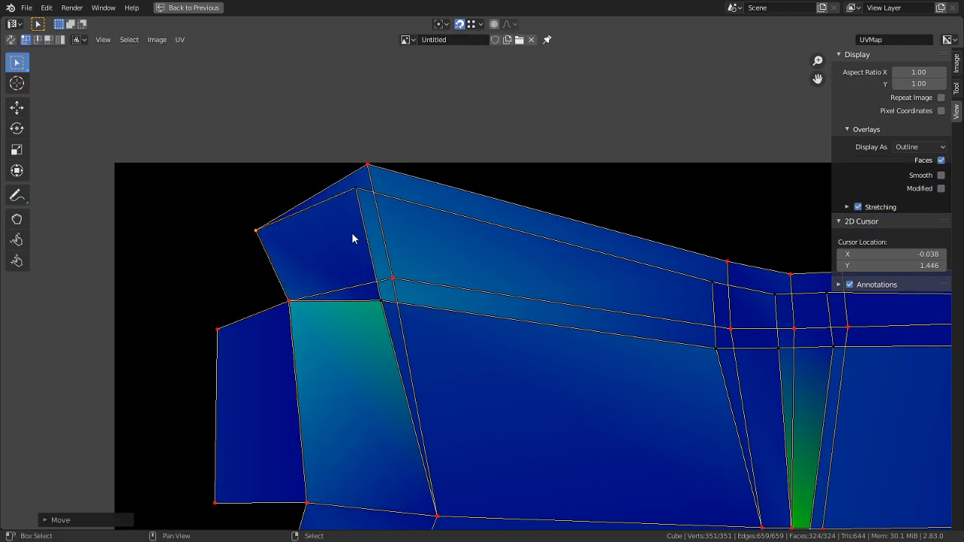
Snap the island's top peak vertex and the inner vertex below it onto their pinned counterparts
{"action": "middle_click_drag", "start_coordinate": [360, 245], "coordinate": [352, 289]}
{"action": "right_click", "coordinate": [390, 343]}
{"action": "key", "text": "g"}
{"action": "left_click", "coordinate": [396, 317]}
{"action": "right_click", "coordinate": [345, 231]}
{"action": "key", "text": "g"}
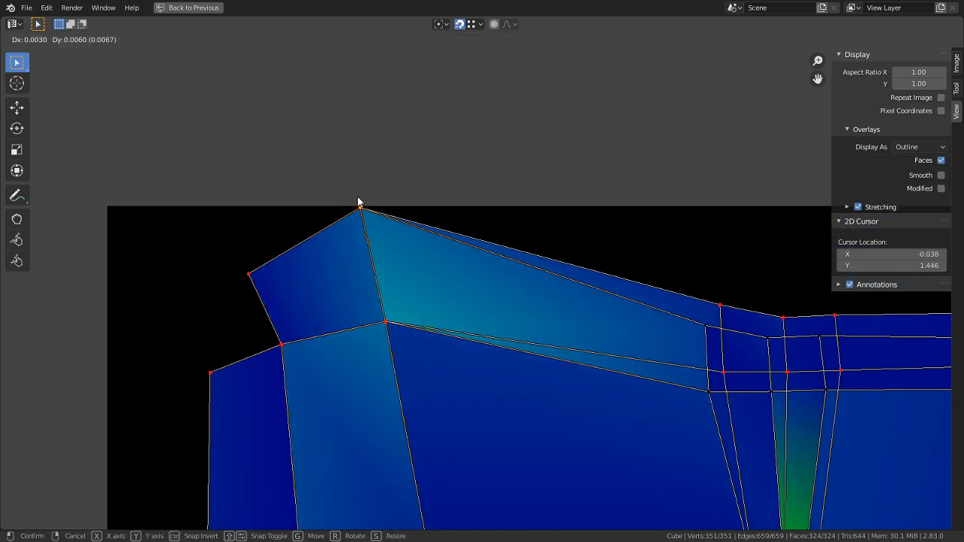
{"action": "left_click", "coordinate": [359, 204]}
Snap the two uppermost vertices of the first central edge loop onto the matching pinned vertices
{"action": "middle_click_drag", "start_coordinate": [560, 277], "coordinate": [386, 258]}
{"action": "right_click", "coordinate": [526, 300]}
{"action": "key", "text": "g"}
{"action": "left_click", "coordinate": [540, 284]}
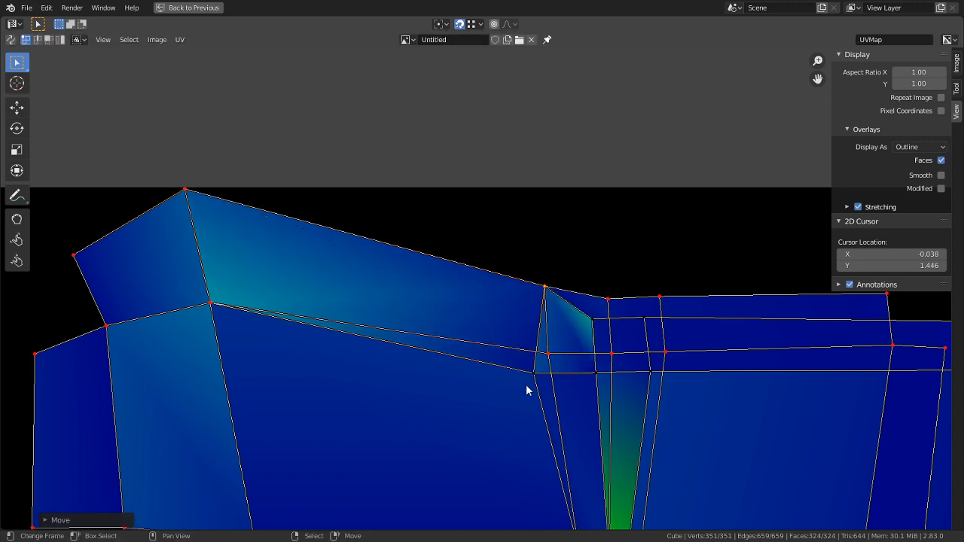
{"action": "right_click", "coordinate": [529, 387]}
{"action": "key", "text": "g"}
{"action": "left_click", "coordinate": [547, 356]}
Snap the two uppermost vertices of the middle central edge loop onto the matching pinned vertices
{"action": "middle_click_drag", "start_coordinate": [590, 370], "coordinate": [538, 376]}
{"action": "key", "text": "g"}
{"action": "left_click", "coordinate": [560, 357]}
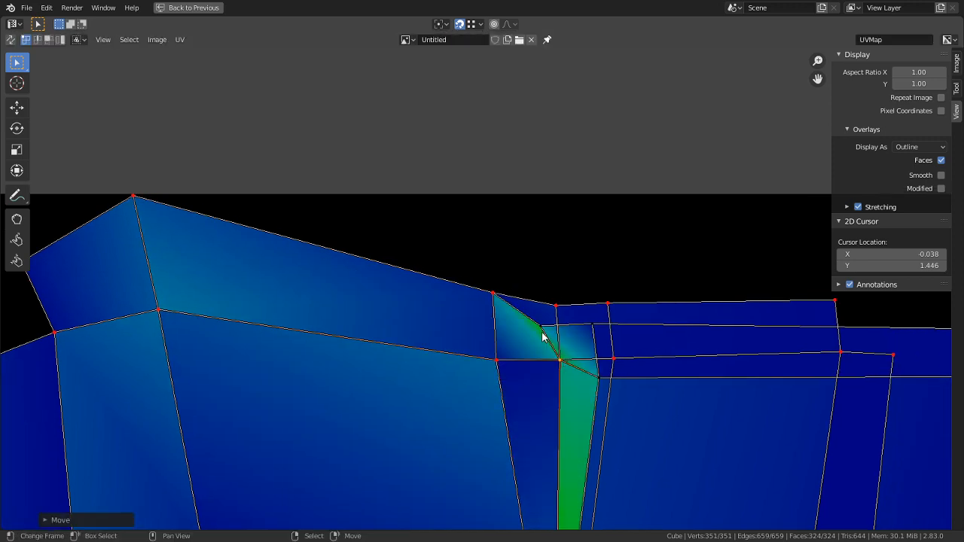
{"action": "right_click", "coordinate": [539, 333]}
{"action": "key", "text": "g"}
{"action": "left_click", "coordinate": [553, 303]}
Snap the three uppermost vertices of the third central edge loop onto the matching pinned vertices
{"action": "middle_click_drag", "start_coordinate": [620, 388], "coordinate": [501, 272]}
{"action": "right_click", "coordinate": [474, 261]}
{"action": "key", "text": "g"}
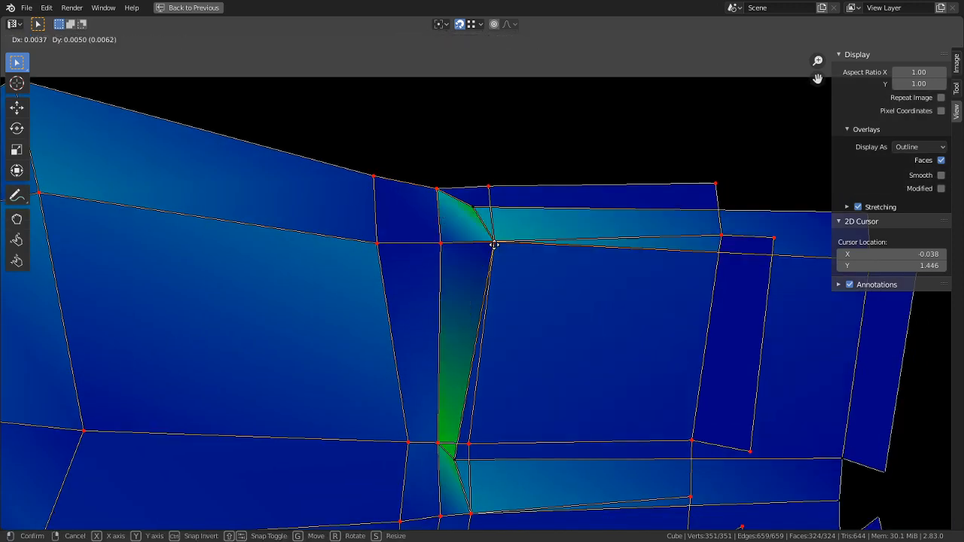
{"action": "left_click", "coordinate": [492, 243]}
{"action": "right_click", "coordinate": [471, 204]}
{"action": "key", "text": "g"}
{"action": "left_click", "coordinate": [485, 183]}
{"action": "middle_click_drag", "start_coordinate": [515, 336], "coordinate": [487, 252]}
{"action": "right_click", "coordinate": [439, 382]}
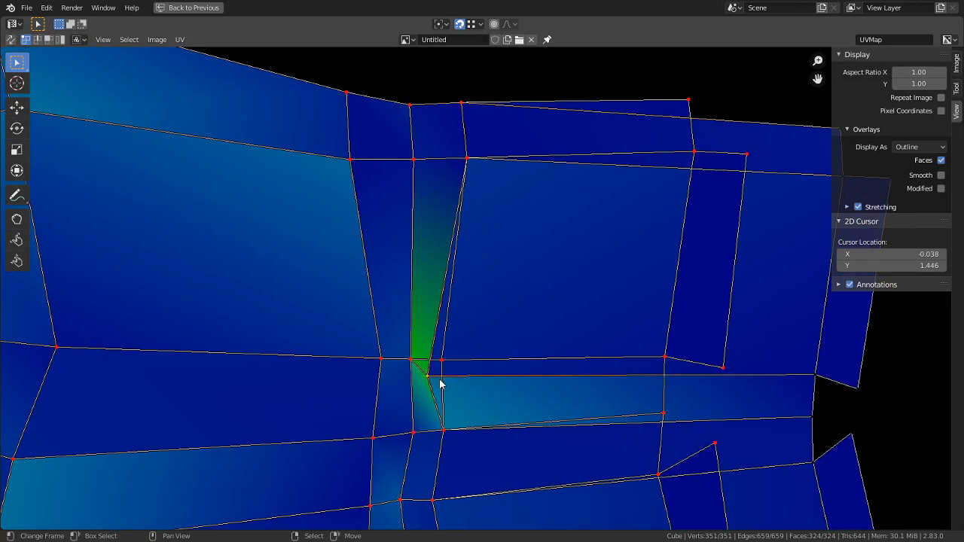
{"action": "key", "text": "g"}
{"action": "left_click", "coordinate": [445, 357]}
Snap the three right-edge vertices in the notch between the two right tabs onto the matching pinned vertices
{"action": "middle_click_drag", "start_coordinate": [540, 361], "coordinate": [452, 339]}
{"action": "right_click", "coordinate": [725, 353]}
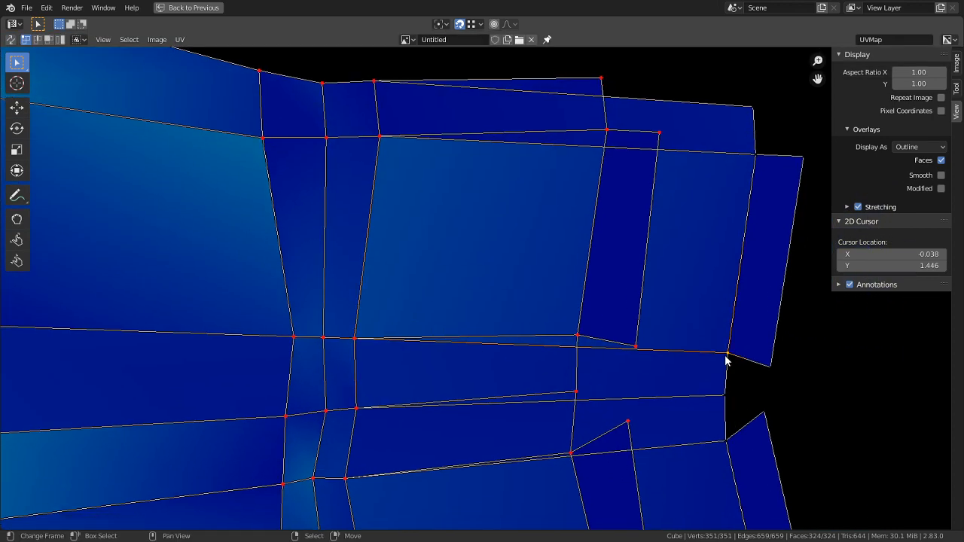
{"action": "key", "text": "g"}
{"action": "left_click", "coordinate": [577, 338]}
{"action": "key", "text": "g"}
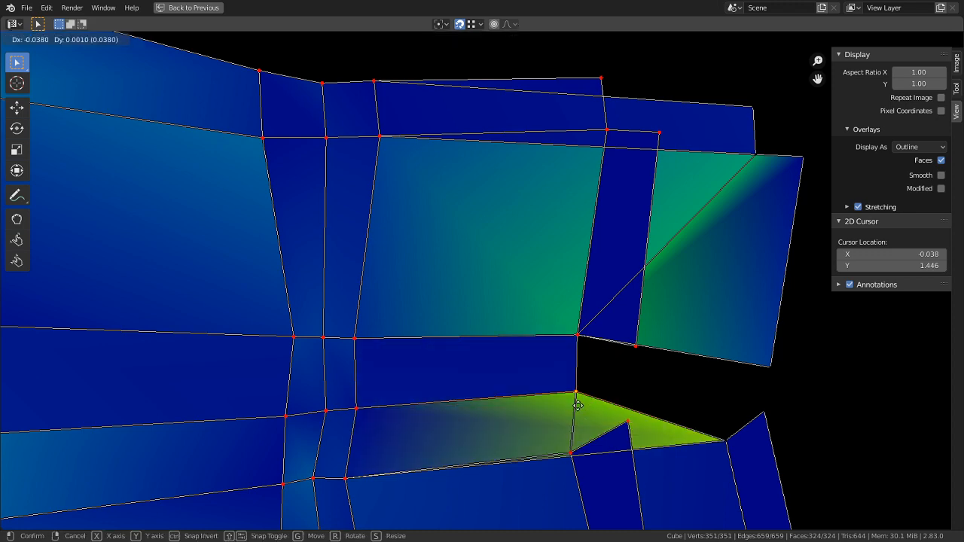
{"action": "left_click", "coordinate": [628, 422]}
{"action": "right_click", "coordinate": [725, 449]}
{"action": "key", "text": "g"}
{"action": "left_click", "coordinate": [571, 454]}
Snap the two lowest vertices of the island's right edge onto the matching pinned vertices
{"action": "middle_click_drag", "start_coordinate": [641, 458], "coordinate": [519, 228]}
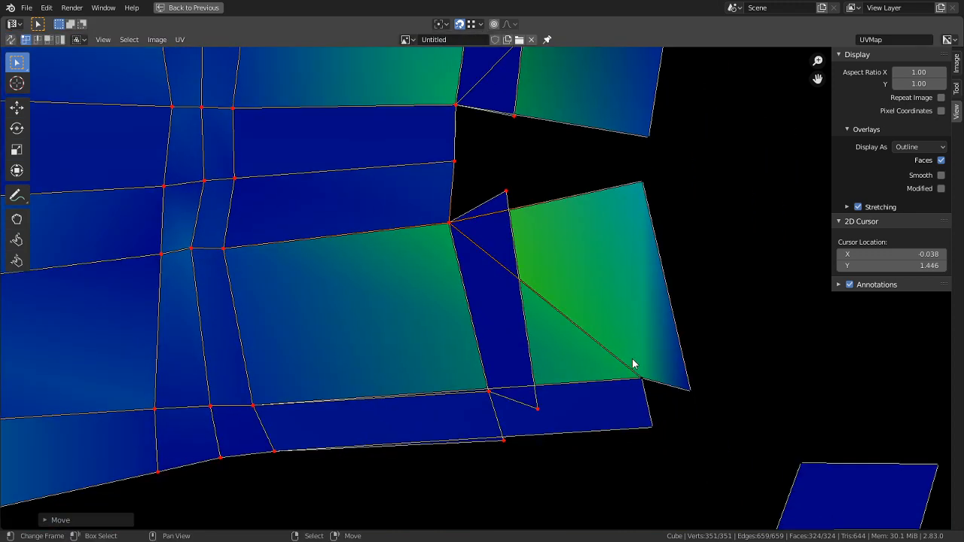
{"action": "right_click", "coordinate": [646, 388]}
{"action": "key", "text": "g"}
{"action": "left_click", "coordinate": [491, 395]}
{"action": "right_click", "coordinate": [649, 445]}
{"action": "key", "text": "g"}
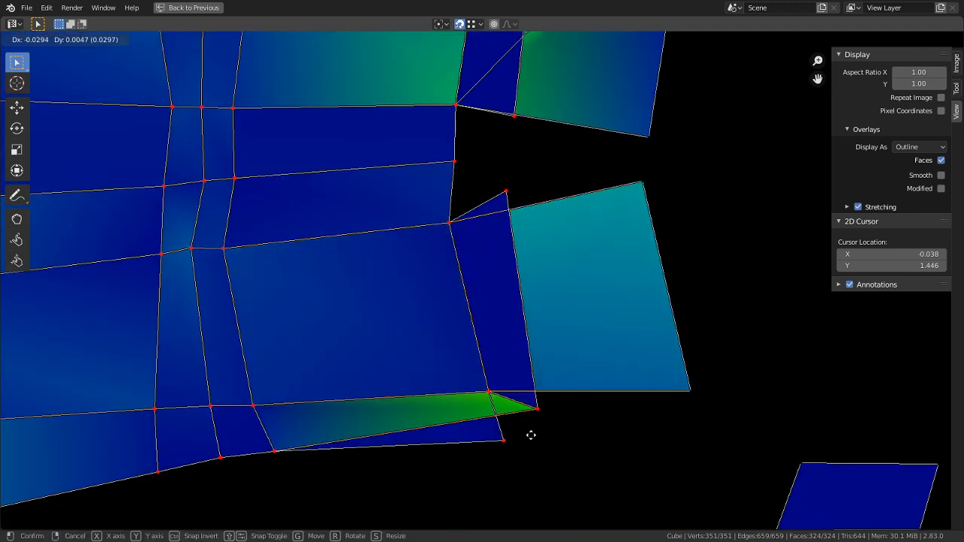
{"action": "left_click", "coordinate": [502, 441]}
Snap the two outer corners of the lower-right tab onto the matching pinned vertices
{"action": "middle_click_drag", "start_coordinate": [701, 374], "coordinate": [679, 419]}
{"action": "right_click", "coordinate": [593, 255]}
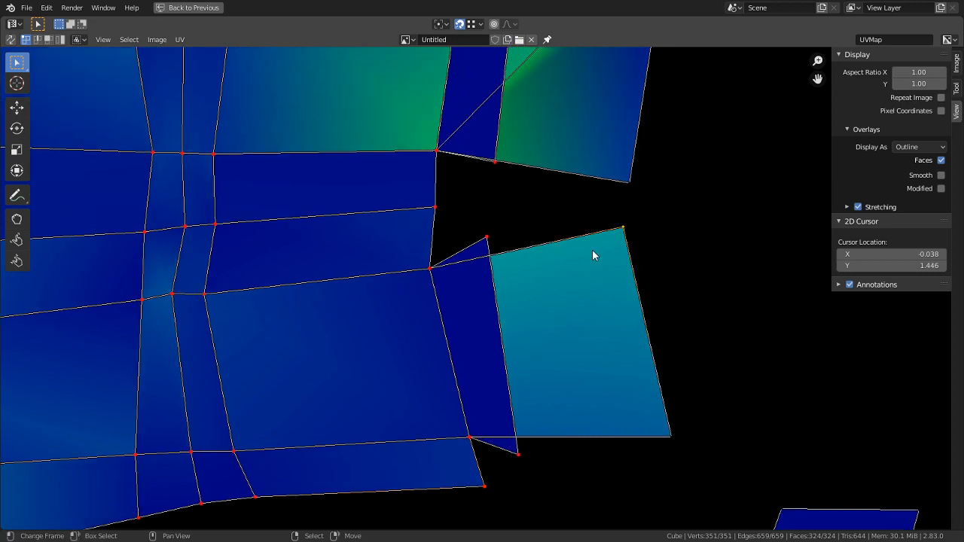
{"action": "key", "text": "g"}
{"action": "left_click", "coordinate": [520, 247]}
{"action": "right_click", "coordinate": [671, 405]}
{"action": "key", "text": "g"}
{"action": "left_click", "coordinate": [520, 456]}
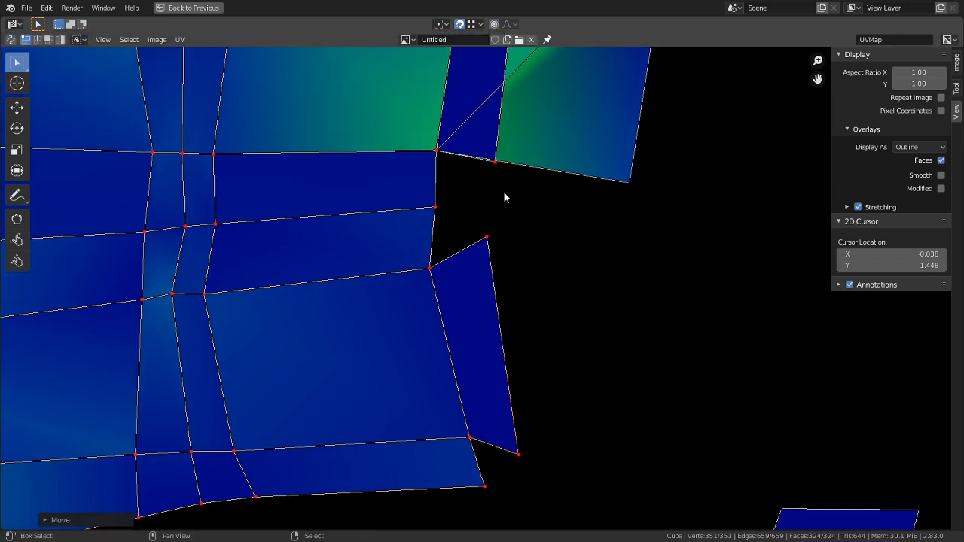
Snap the two uppermost vertices of the island's right edge onto the matching pinned vertices
{"action": "middle_click_drag", "start_coordinate": [503, 196], "coordinate": [459, 353]}
{"action": "right_click", "coordinate": [555, 151]}
{"action": "key", "text": "g"}
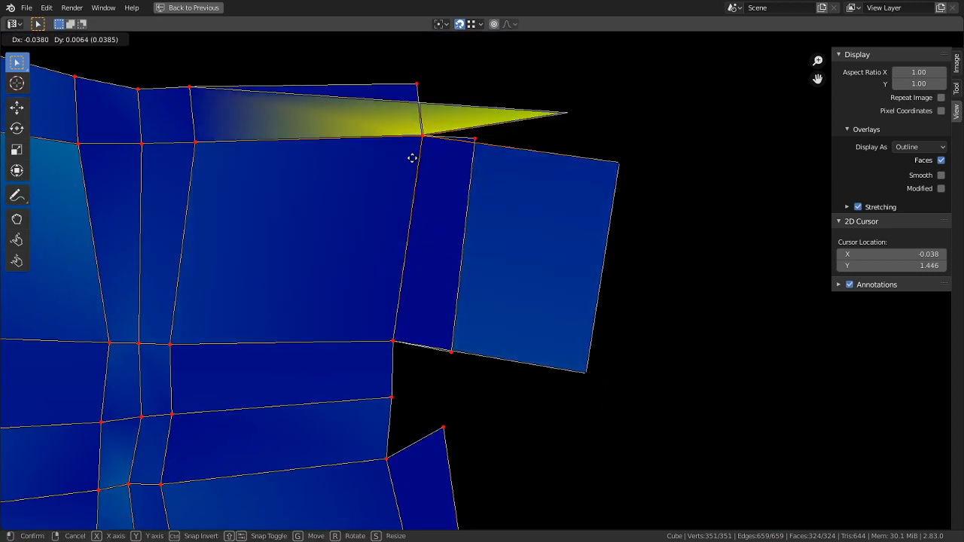
{"action": "left_click", "coordinate": [412, 156]}
{"action": "key", "text": "g"}
{"action": "left_click", "coordinate": [435, 76]}
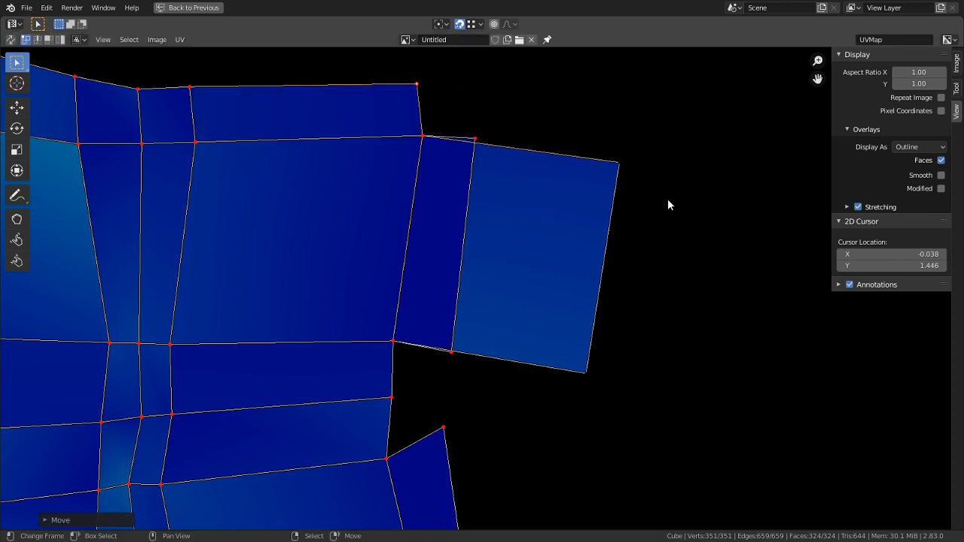
Snap the two outer corners of the upper-right tab onto the matching pinned vertices
{"action": "right_click", "coordinate": [636, 190]}
{"action": "key", "text": "g"}
{"action": "left_click", "coordinate": [515, 165]}
{"action": "right_click", "coordinate": [581, 370]}
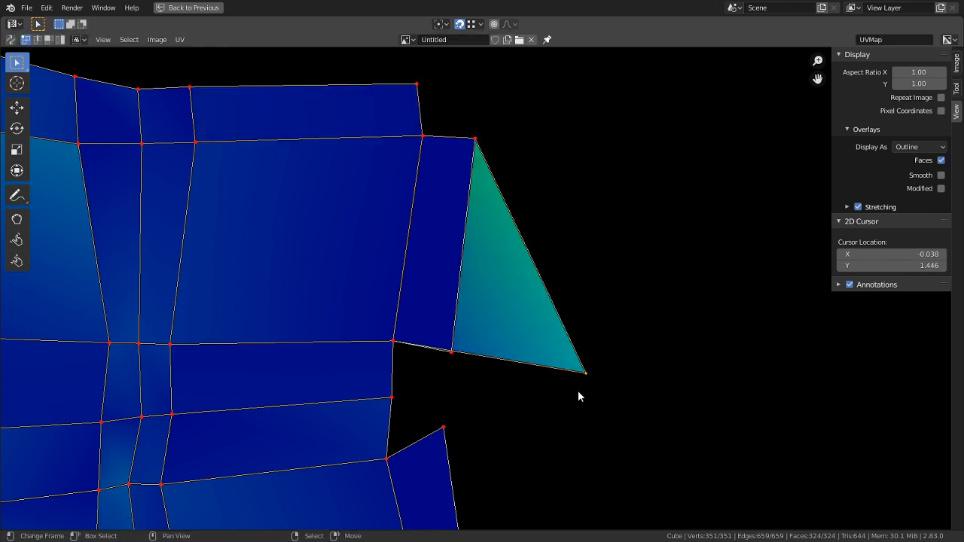
{"action": "key", "text": "g"}
{"action": "left_click", "coordinate": [455, 377]}
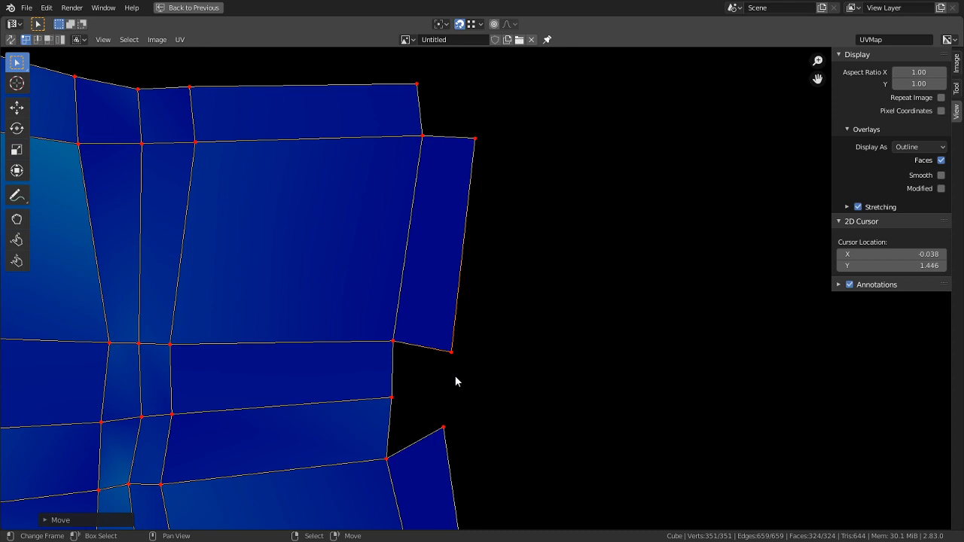
Switch to island selection mode and select the overlapped UV island in the layout's upper-left corner
{"action": "scroll", "coordinate": [455, 375], "scroll_direction": "down", "scroll_amount": 6}
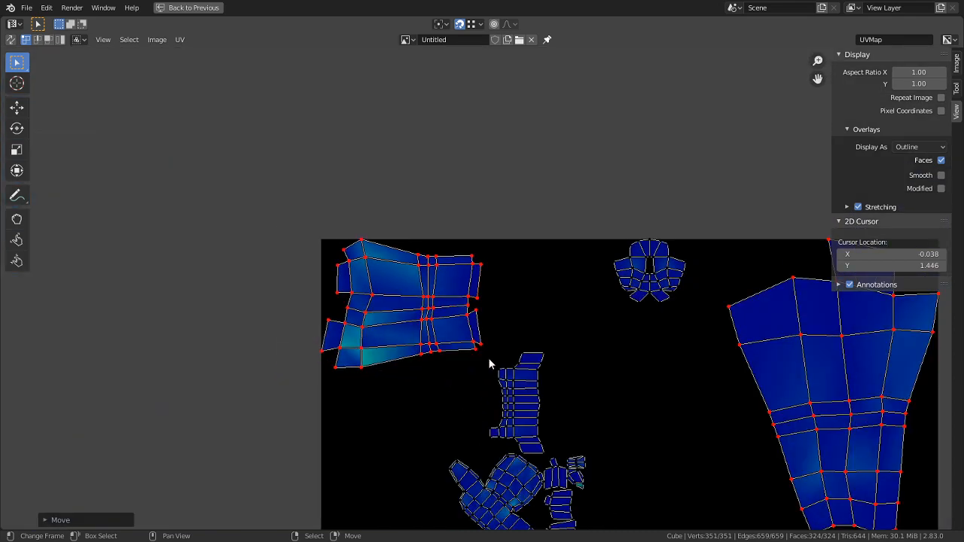
{"action": "middle_click_drag", "start_coordinate": [488, 360], "coordinate": [477, 247]}
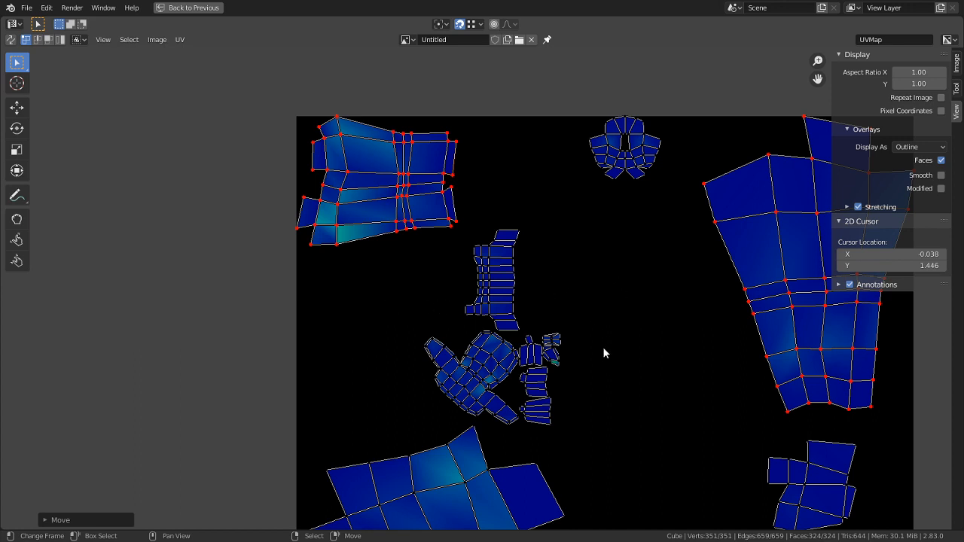
{"action": "key", "text": "3"}
{"action": "key", "text": "4"}
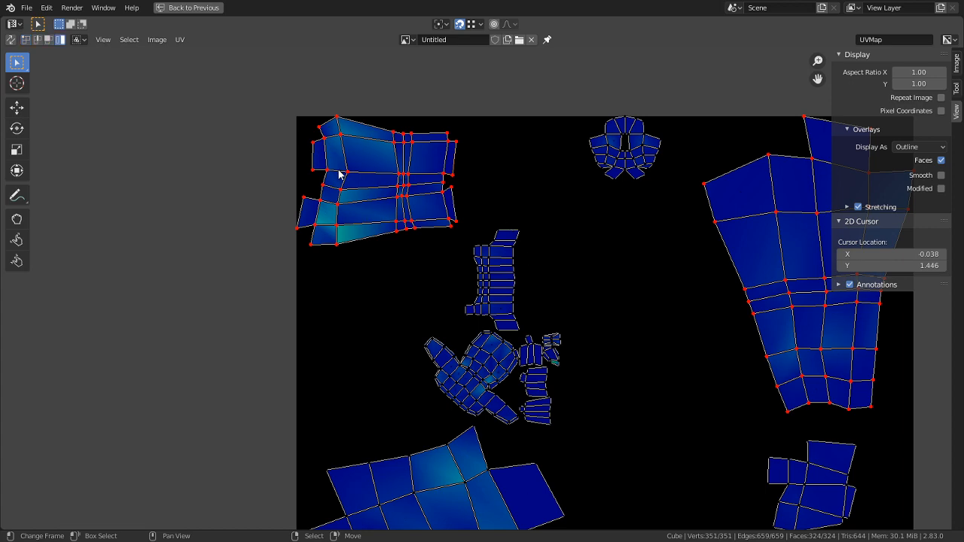
{"action": "right_click", "coordinate": [339, 172]}
{"action": "key", "text": "c"}
{"action": "key", "text": "Escape"}
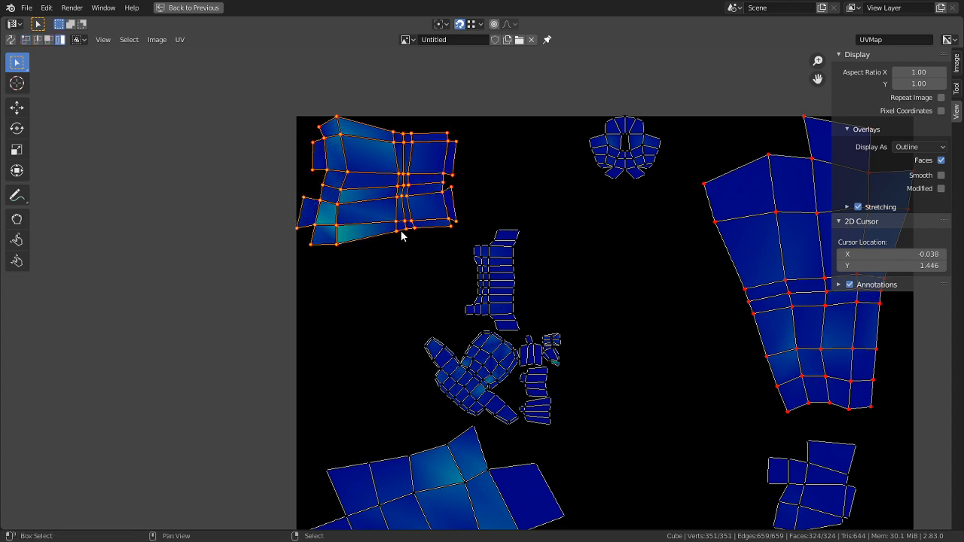
Examine the whole UV layout to compare the size and placement of its islands
{"action": "middle_click_drag", "start_coordinate": [411, 231], "coordinate": [368, 146]}
{"action": "scroll", "coordinate": [471, 283], "scroll_direction": "down", "scroll_amount": 2}
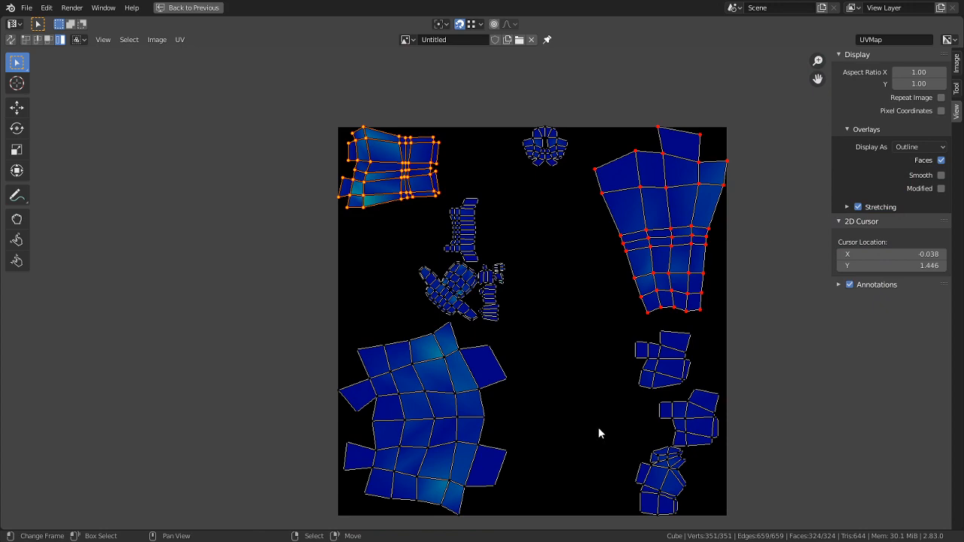
{"action": "middle_click_drag", "start_coordinate": [562, 380], "coordinate": [526, 345]}
{"action": "scroll", "coordinate": [525, 339], "scroll_direction": "up", "scroll_amount": 3}
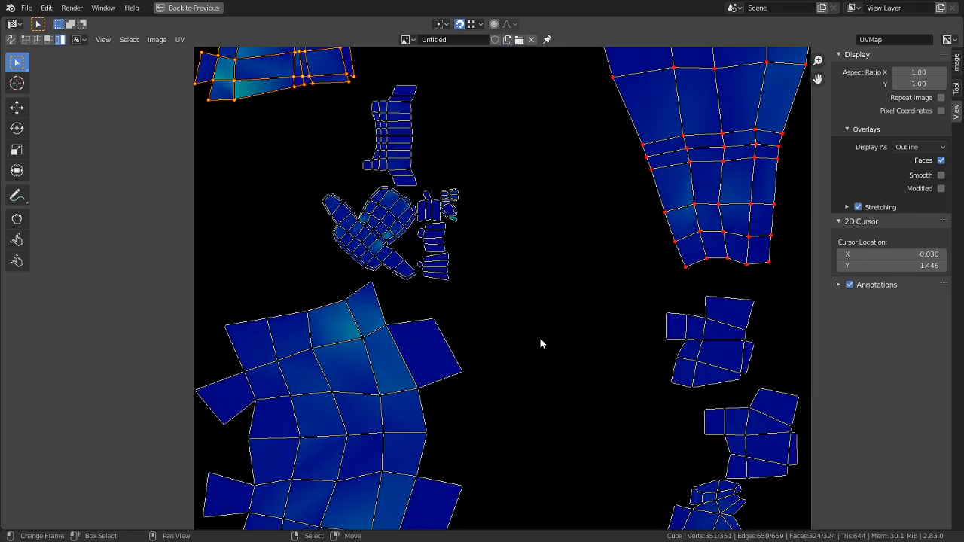
{"action": "scroll", "coordinate": [406, 230], "scroll_direction": "down", "scroll_amount": 4}
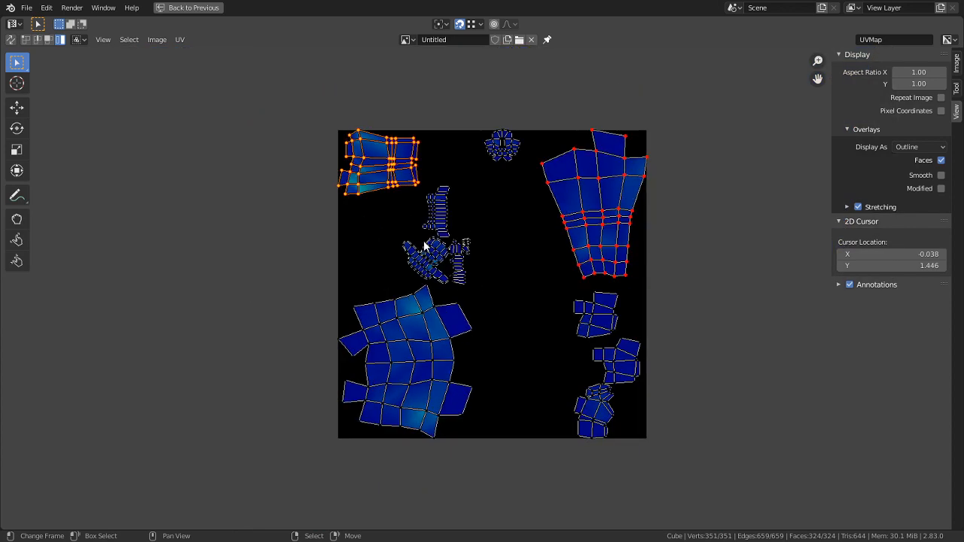
{"action": "middle_click_drag", "start_coordinate": [437, 233], "coordinate": [426, 325], "text": "shift"}
{"action": "scroll", "coordinate": [452, 215], "scroll_direction": "up", "scroll_amount": 1}
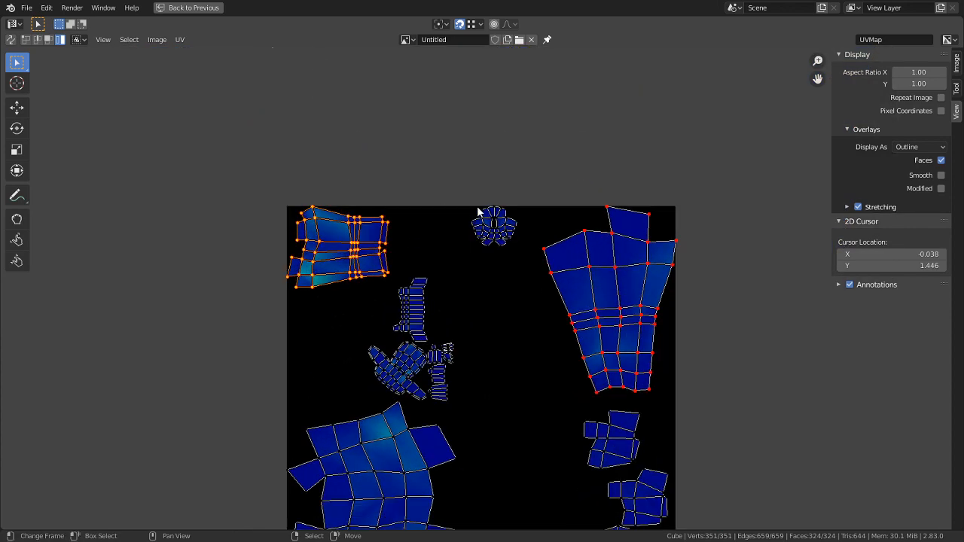
{"action": "middle_click_drag", "start_coordinate": [531, 282], "coordinate": [529, 231]}
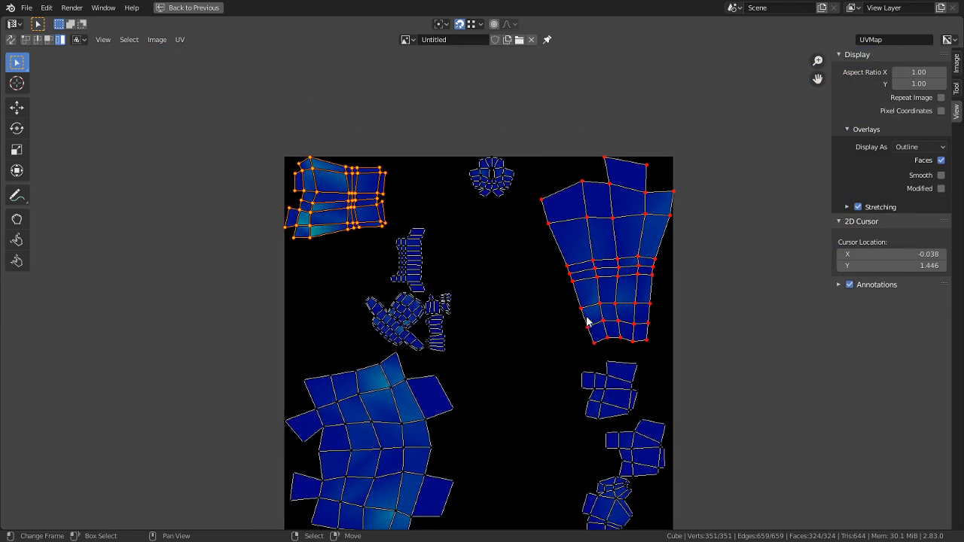
Try to average the scale of all UV islands, and undo it
{"action": "key", "text": "a"}
{"action": "left_click", "coordinate": [179, 39]}
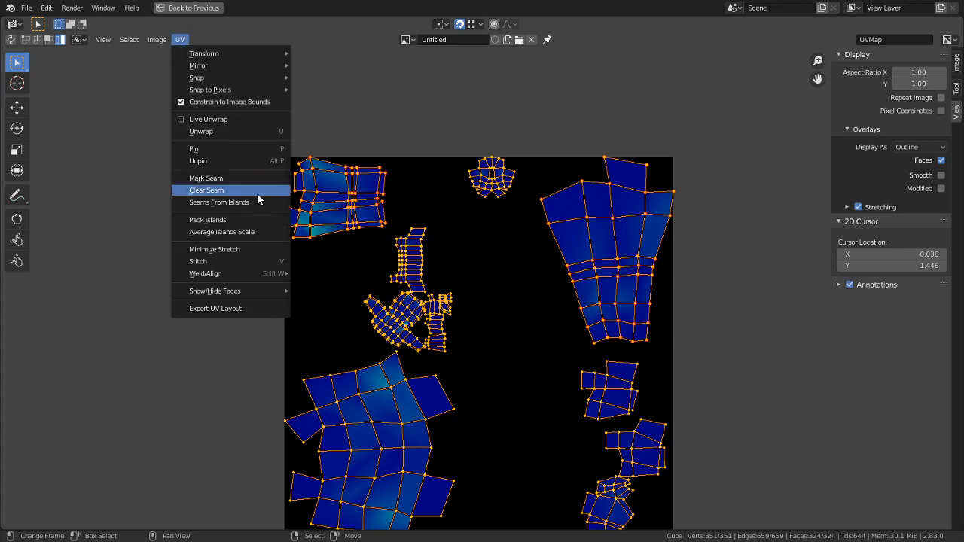
{"action": "left_click", "coordinate": [220, 232]}
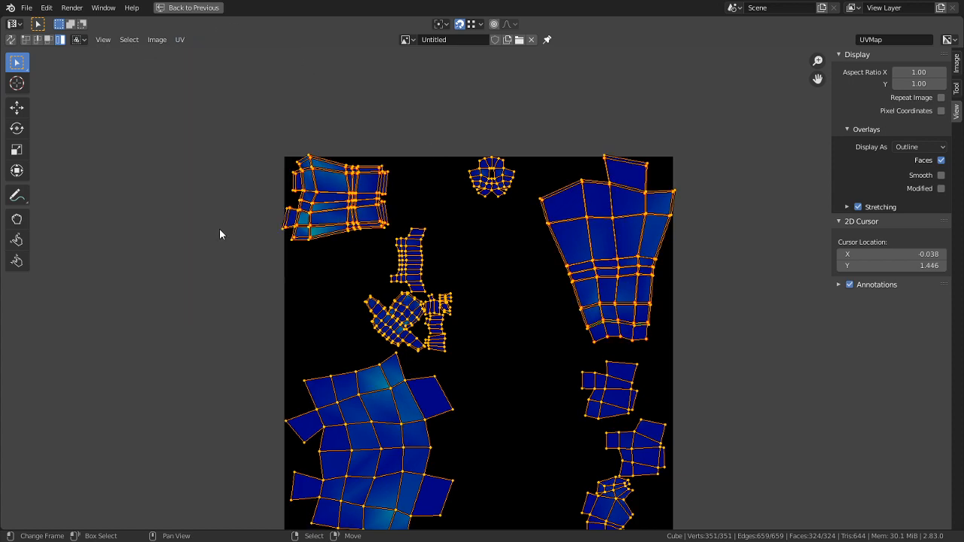
{"action": "scroll", "coordinate": [504, 259], "scroll_direction": "up", "scroll_amount": 2}
{"action": "key", "text": "ctrl+z"}
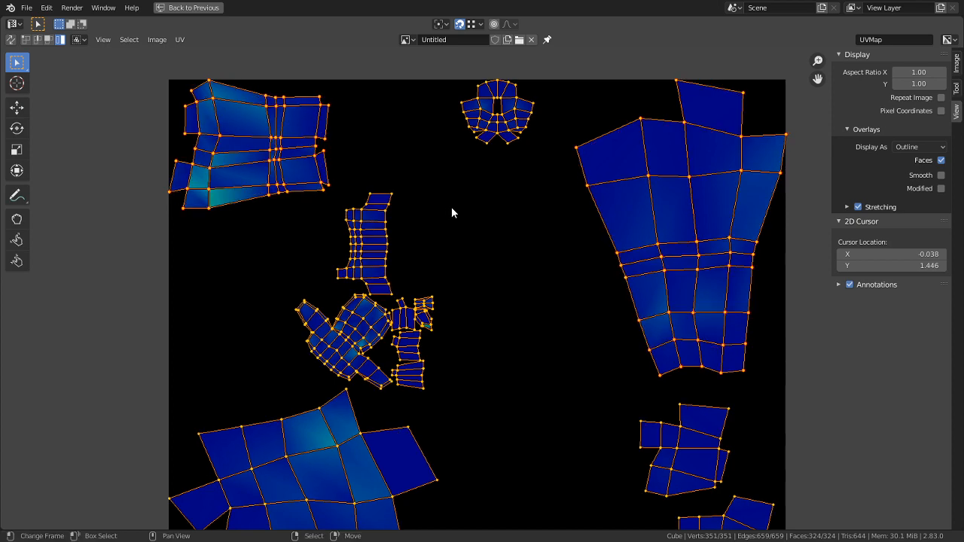
Deselect all UV islands
{"action": "key", "text": "alt+a"}
{"action": "scroll", "coordinate": [458, 226], "scroll_direction": "up", "scroll_amount": 2}
{"action": "middle_click_drag", "start_coordinate": [520, 168], "coordinate": [503, 290]}
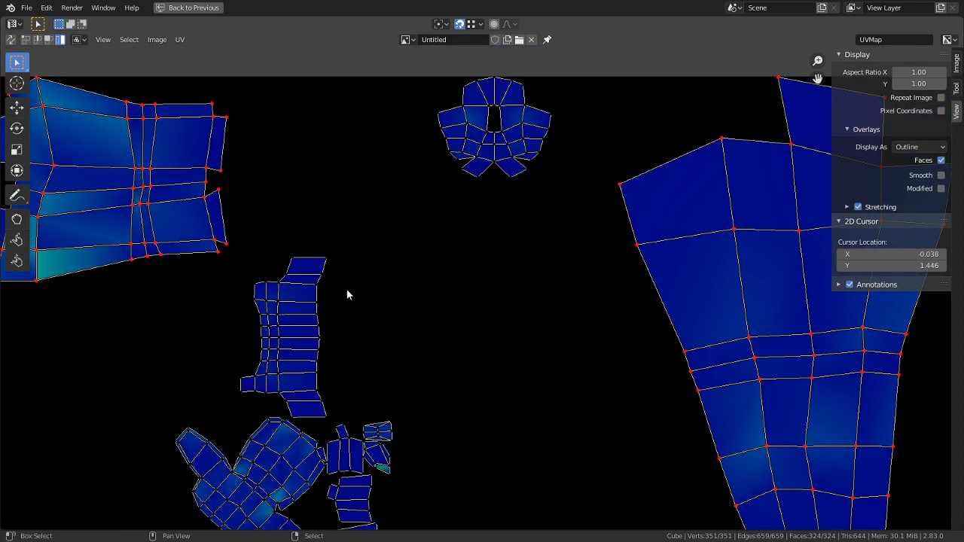
Rotate the tilted multi-limbed island above the small islands about -43° to stand upright, and move it beneath the ring-shaped island
{"action": "middle_click_drag", "start_coordinate": [346, 290], "coordinate": [413, 247], "text": "shift"}
{"action": "right_click", "coordinate": [338, 407]}
{"action": "key", "text": "r"}
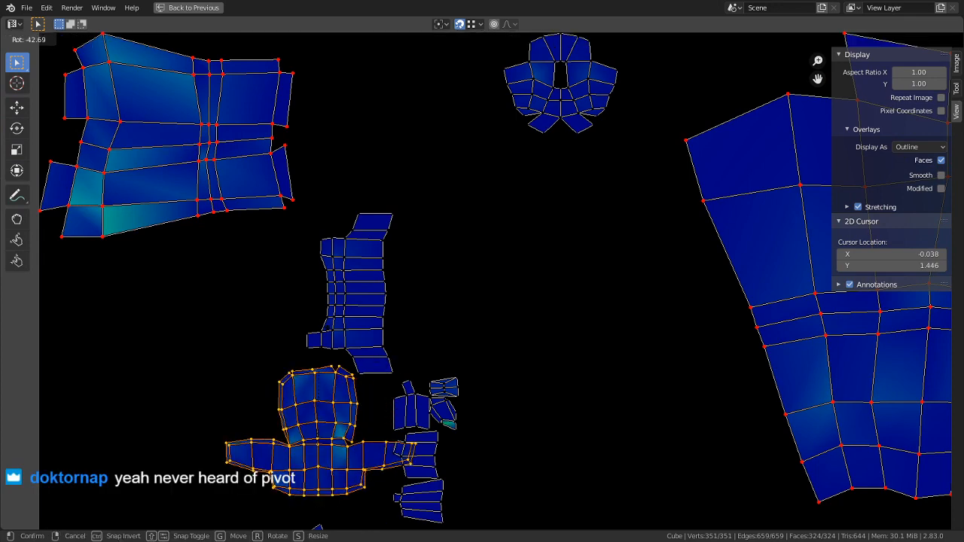
{"action": "left_click", "coordinate": [335, 329]}
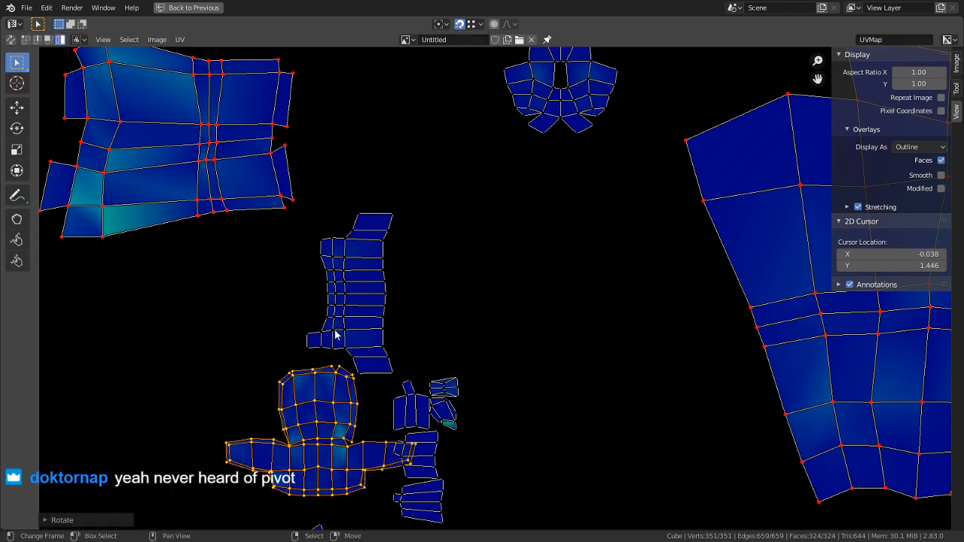
{"action": "key", "text": "g"}
{"action": "left_click", "coordinate": [565, 191]}
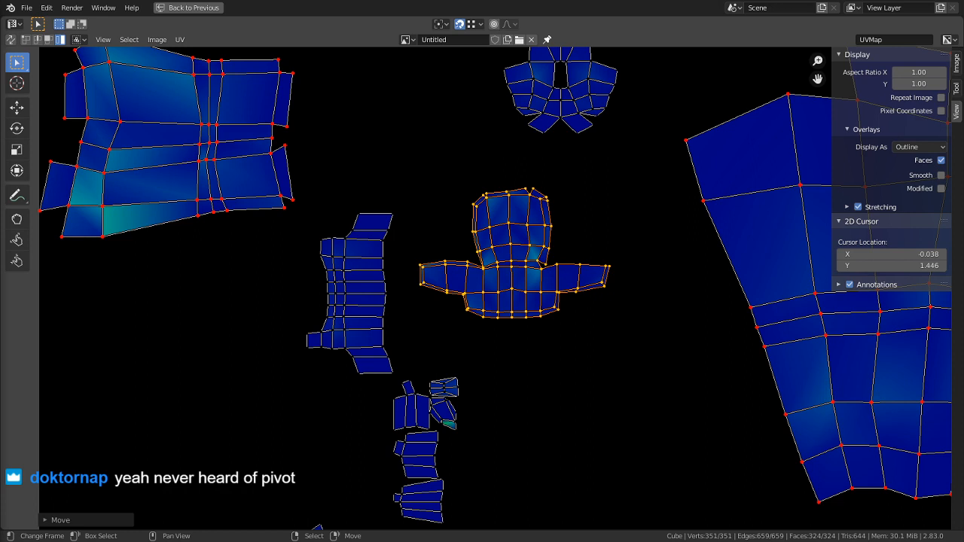
Switch to the browser, dismiss the notification, and preview the Wikipedia and Softpedia image results for Pivot Animator
{"action": "key", "text": "alt+Tab"}
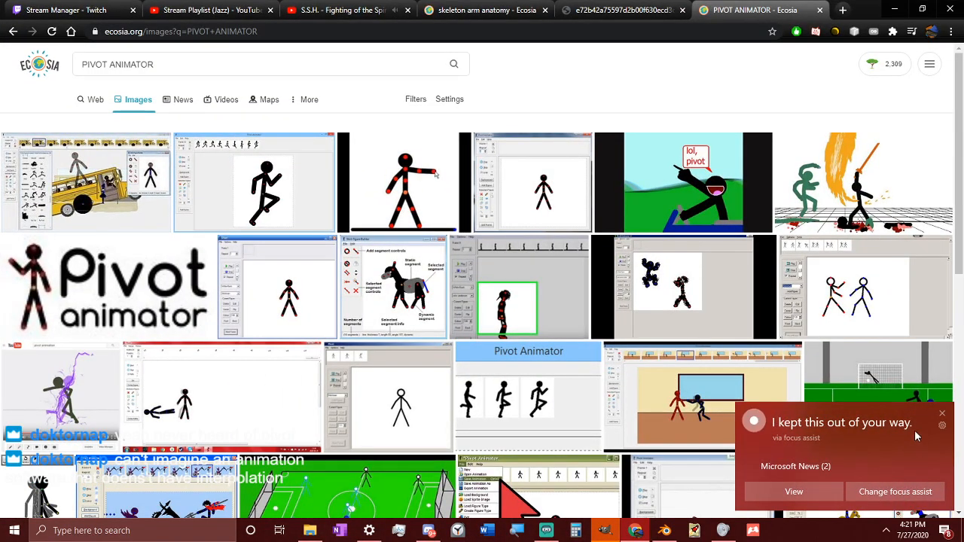
{"action": "left_click", "coordinate": [942, 412]}
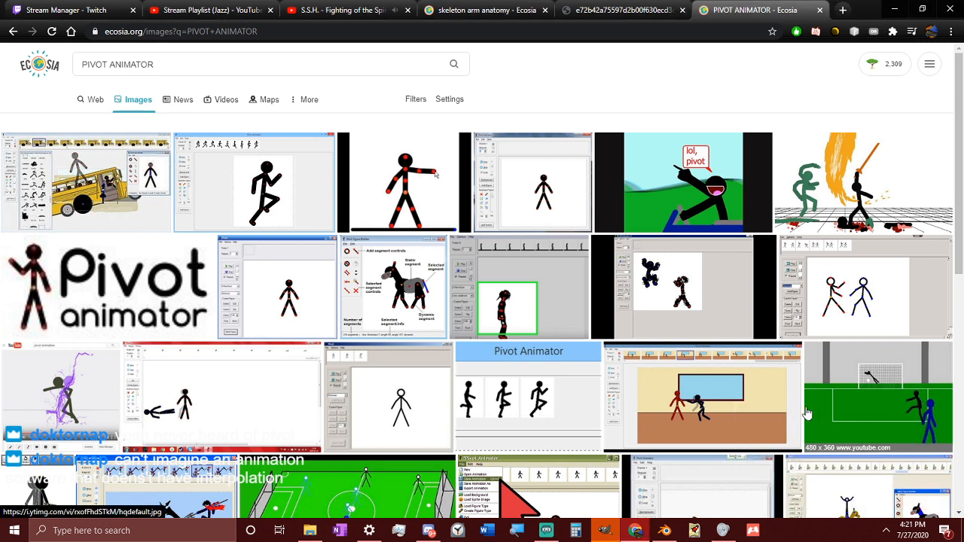
{"action": "left_click", "coordinate": [116, 208]}
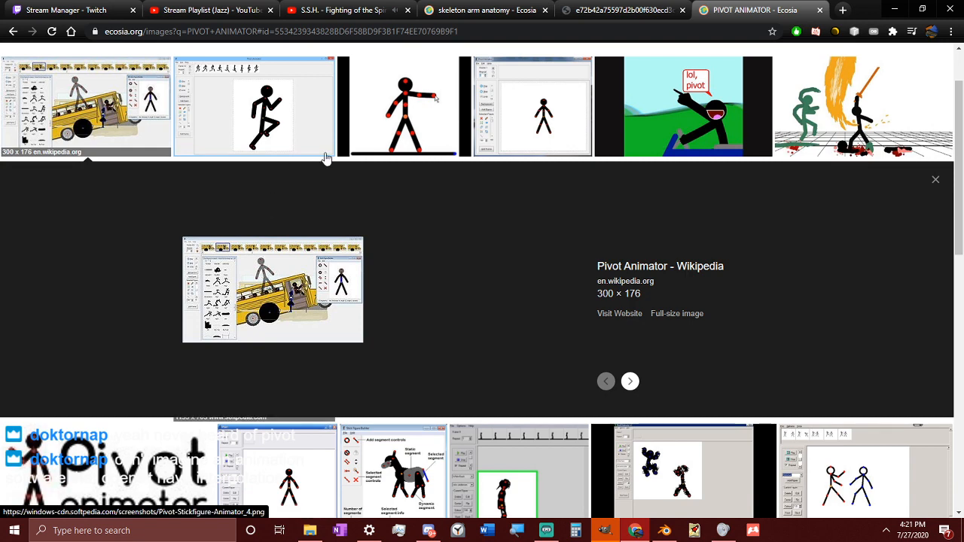
{"action": "left_click", "coordinate": [406, 127]}
{"action": "left_click", "coordinate": [253, 139]}
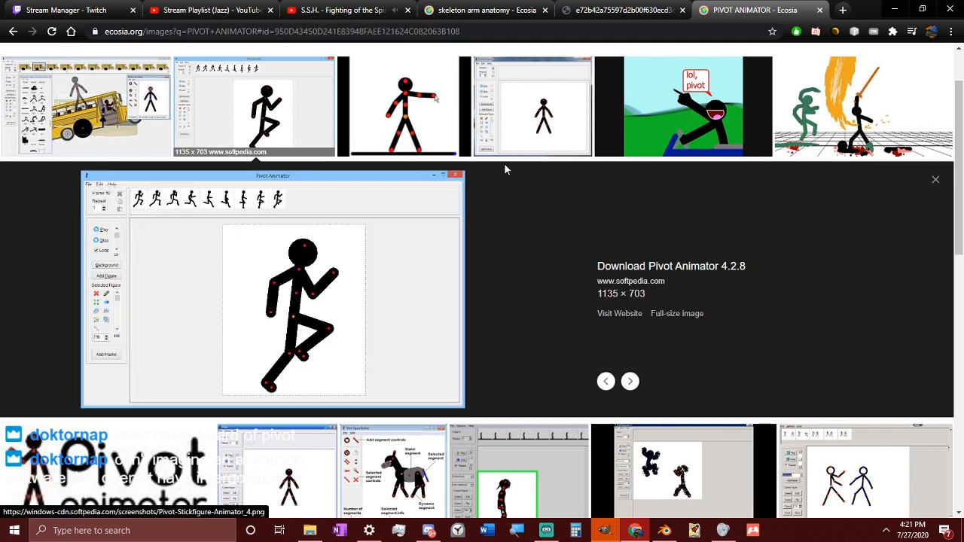
Browse further Pivot Animator images, including a preview of the pivot 4.0 download result, and return to Blender
{"action": "scroll", "coordinate": [823, 156], "scroll_direction": "down", "scroll_amount": 1}
{"action": "scroll", "coordinate": [820, 151], "scroll_direction": "down", "scroll_amount": 3}
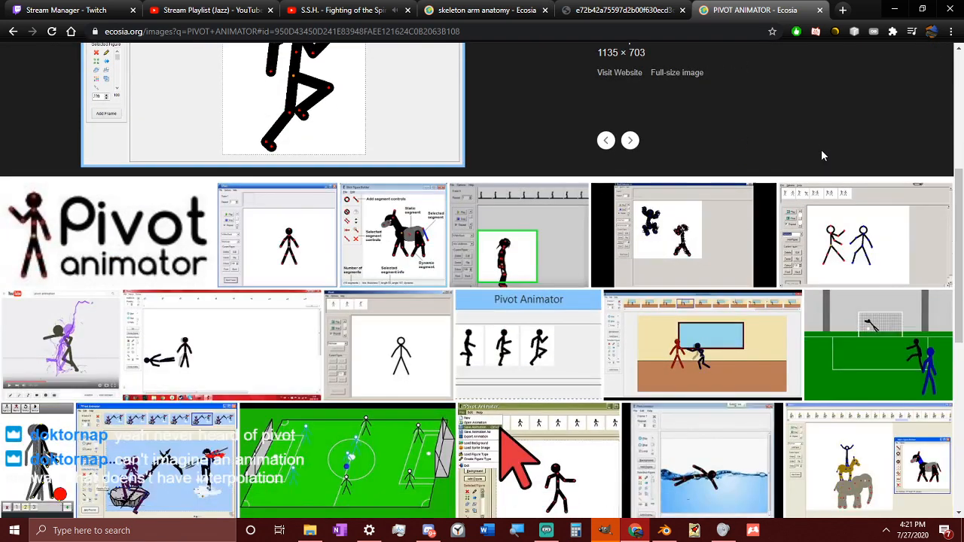
{"action": "scroll", "coordinate": [815, 157], "scroll_direction": "down", "scroll_amount": 1}
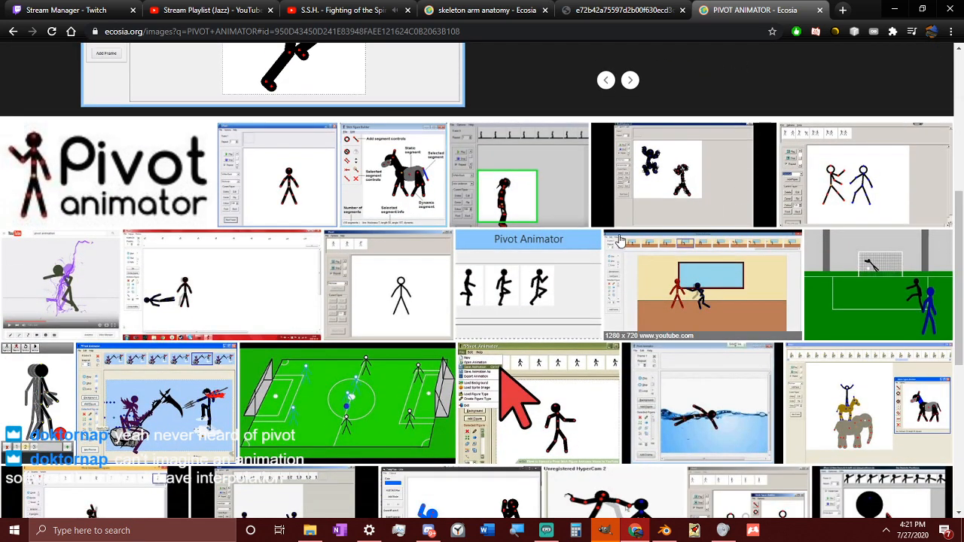
{"action": "scroll", "coordinate": [700, 280], "scroll_direction": "down", "scroll_amount": 2}
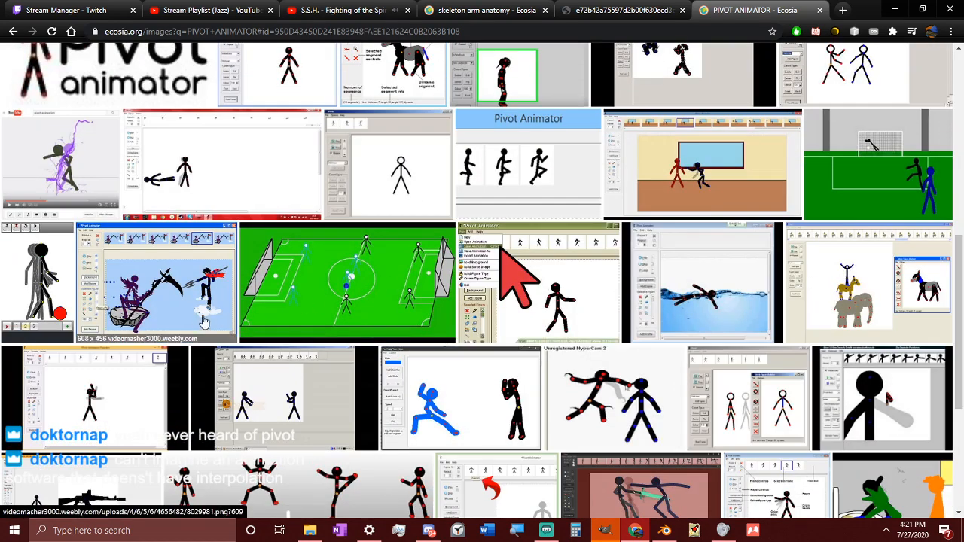
{"action": "left_click", "coordinate": [183, 311]}
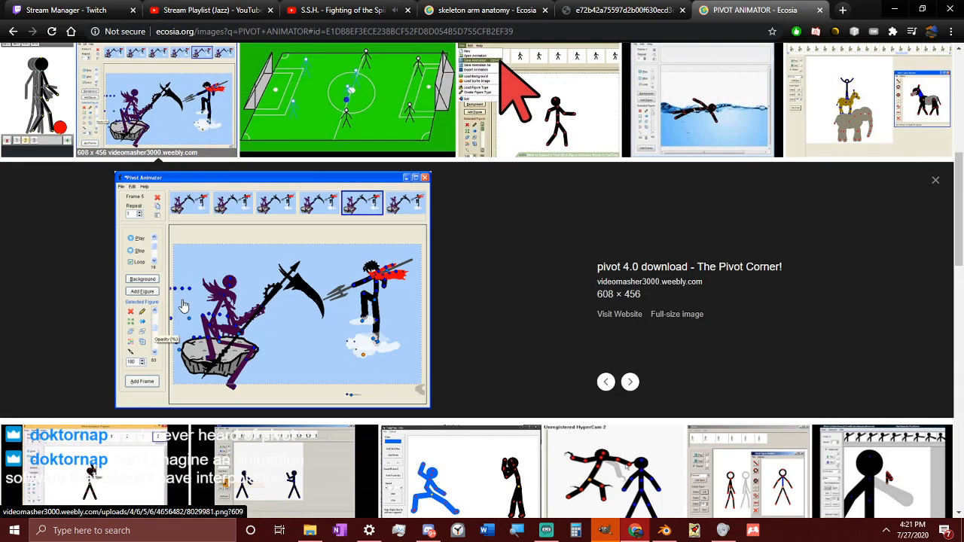
{"action": "scroll", "coordinate": [183, 301], "scroll_direction": "down", "scroll_amount": 4}
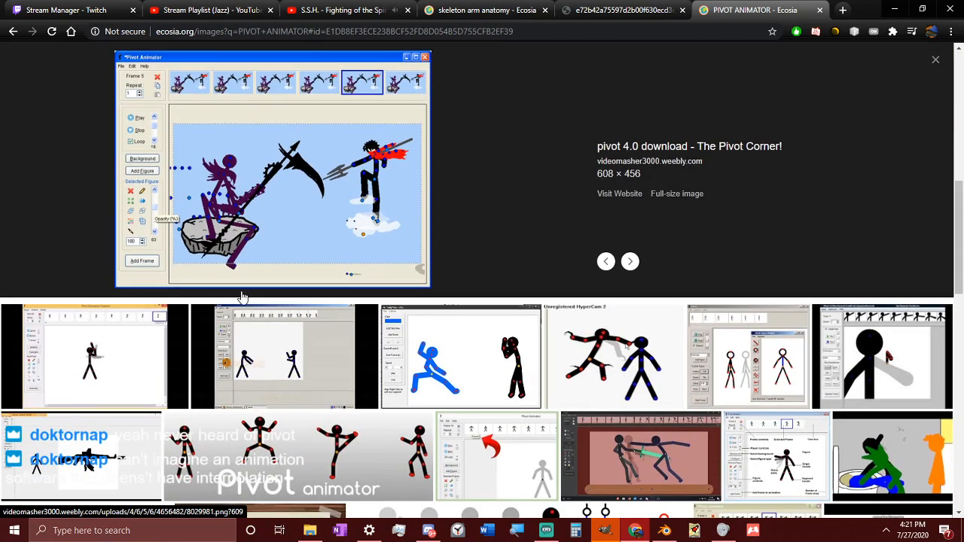
{"action": "scroll", "coordinate": [242, 306], "scroll_direction": "down", "scroll_amount": 3}
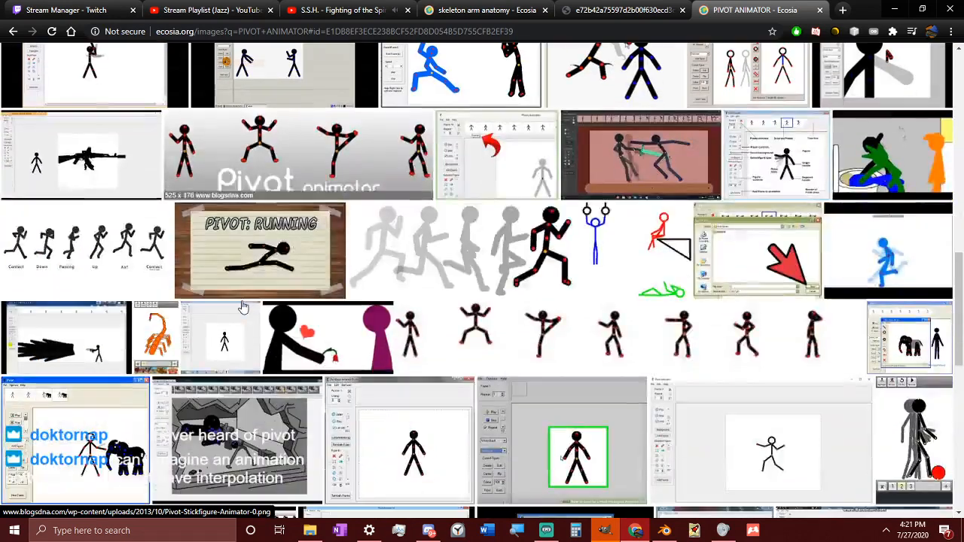
{"action": "scroll", "coordinate": [242, 305], "scroll_direction": "down", "scroll_amount": 2}
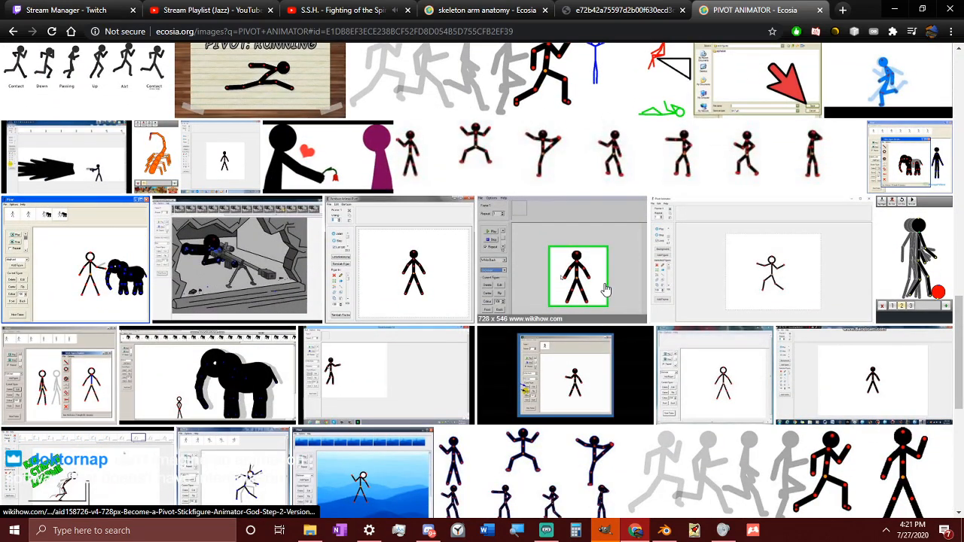
{"action": "scroll", "coordinate": [544, 355], "scroll_direction": "down", "scroll_amount": 5}
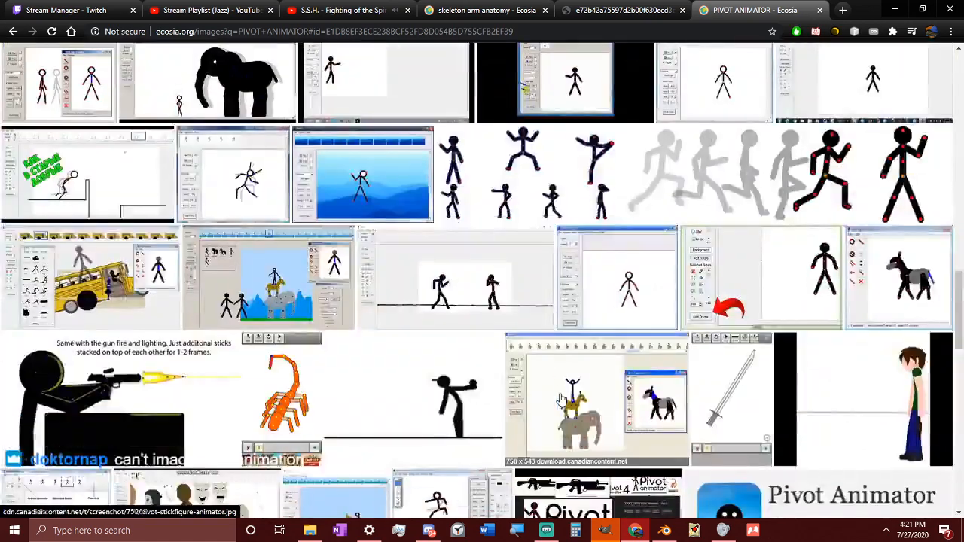
{"action": "scroll", "coordinate": [685, 407], "scroll_direction": "down", "scroll_amount": 2}
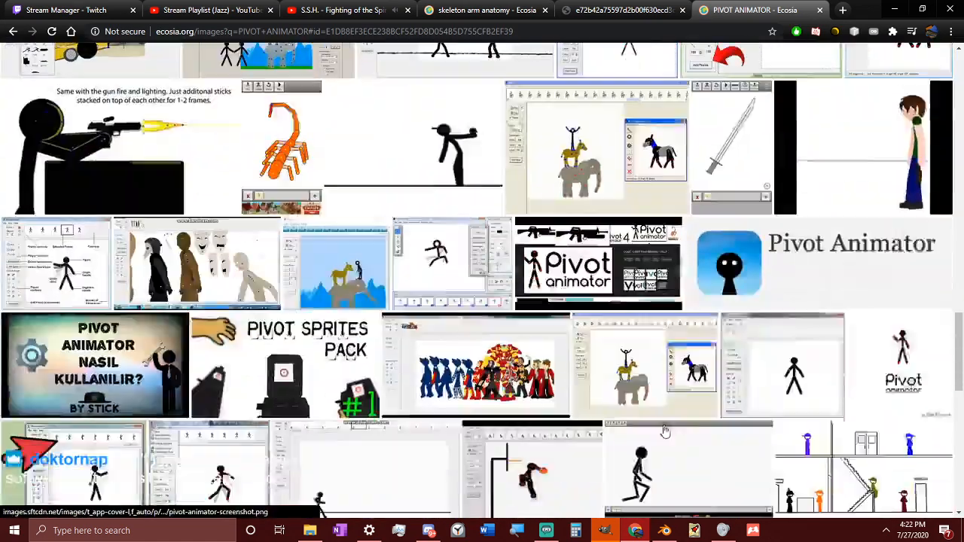
{"action": "scroll", "coordinate": [449, 323], "scroll_direction": "up", "scroll_amount": 3}
{"action": "scroll", "coordinate": [316, 324], "scroll_direction": "up", "scroll_amount": 10}
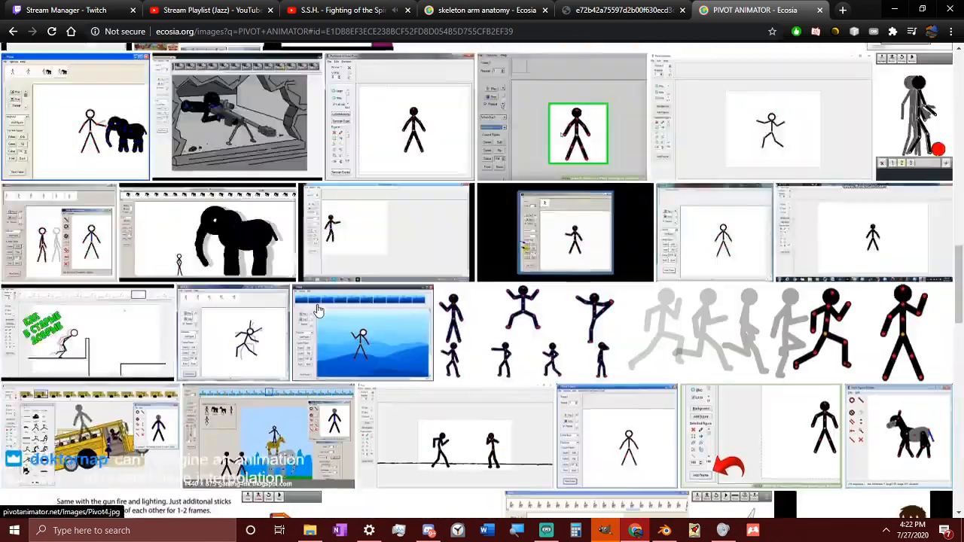
{"action": "scroll", "coordinate": [315, 325], "scroll_direction": "up", "scroll_amount": 2}
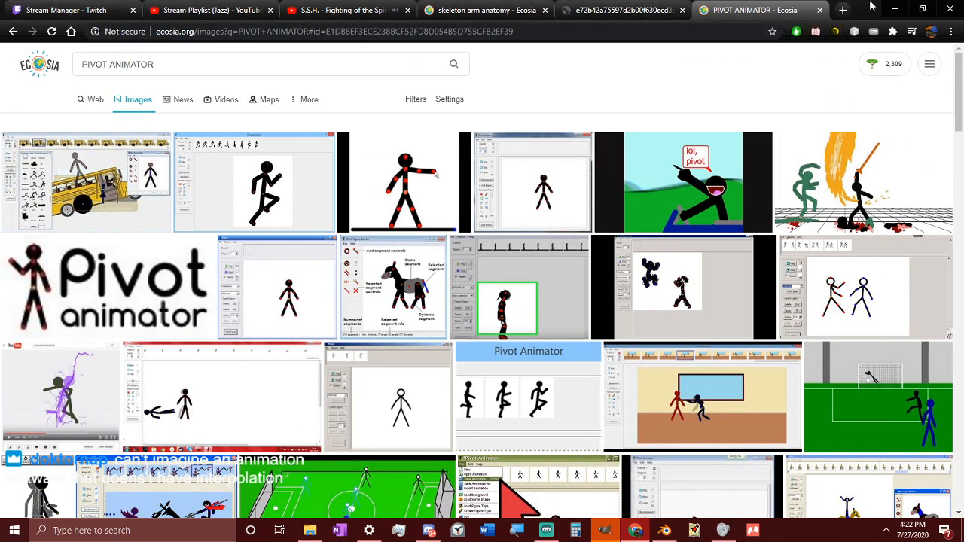
{"action": "left_click_drag", "start_coordinate": [873, 8], "coordinate": [0, 215]}
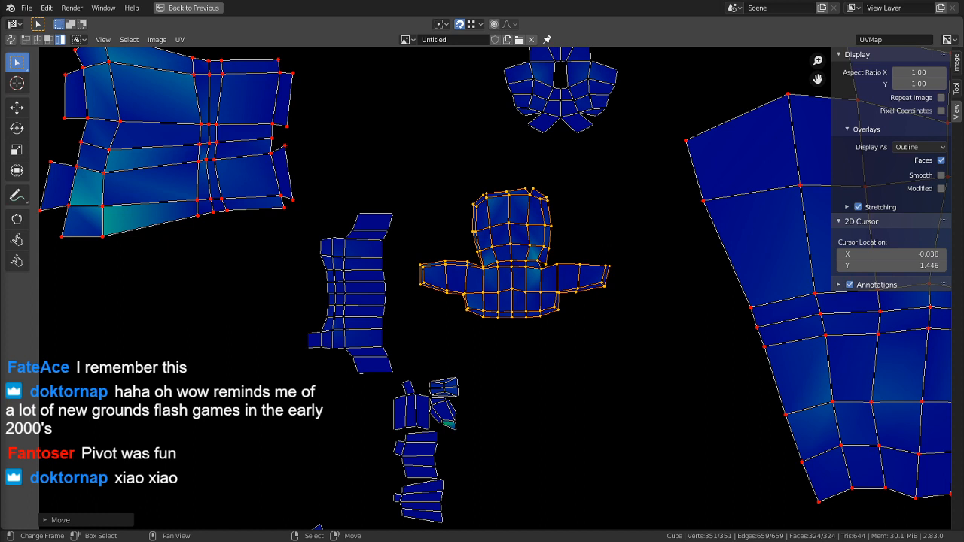
Select the small island with the stretched corner face and try to rotate it
{"action": "left_click", "coordinate": [442, 413]}
{"action": "key", "text": "r"}
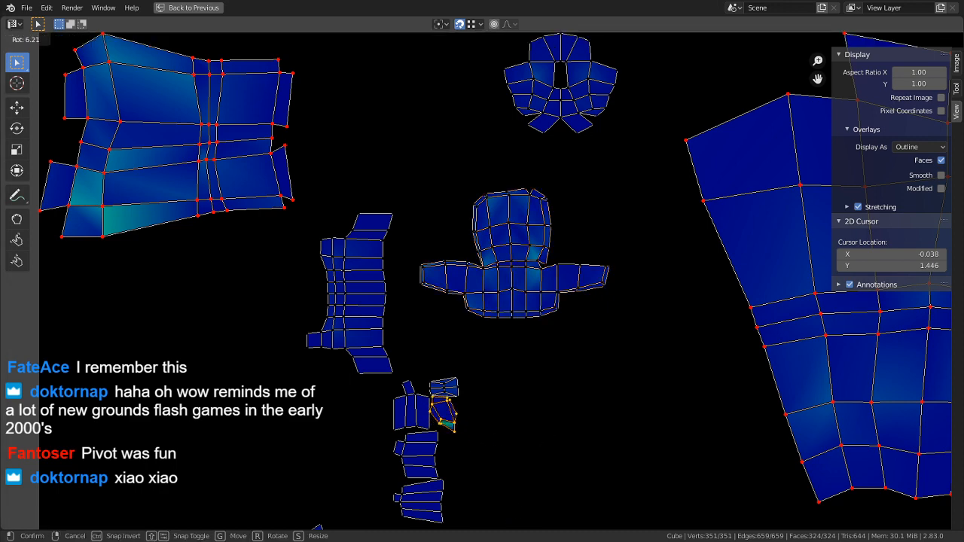
{"action": "left_click", "coordinate": [543, 440]}
{"action": "middle_click_drag", "start_coordinate": [543, 439], "coordinate": [515, 341]}
{"action": "scroll", "coordinate": [502, 330], "scroll_direction": "up", "scroll_amount": 1}
{"action": "scroll", "coordinate": [502, 330], "scroll_direction": "up", "scroll_amount": 6}
{"action": "middle_click_drag", "start_coordinate": [315, 390], "coordinate": [499, 382]}
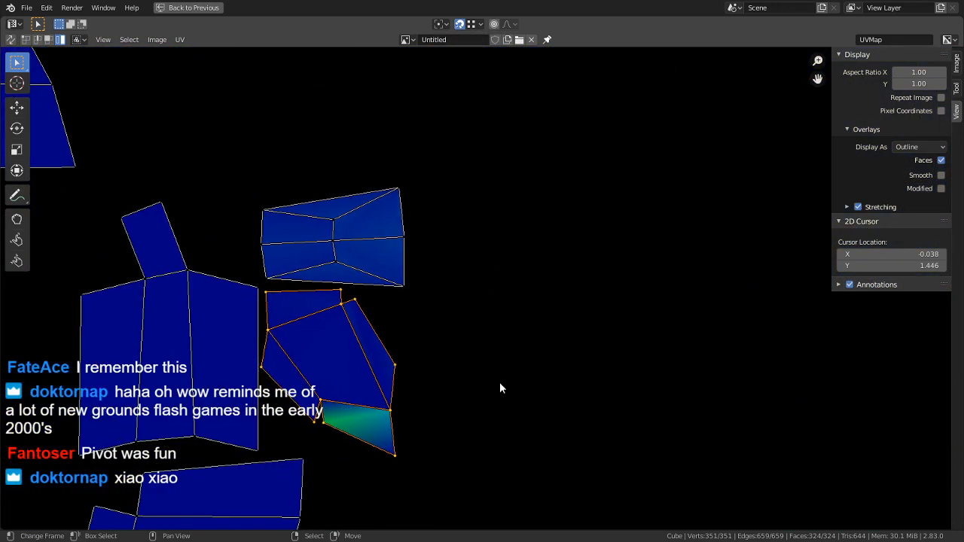
{"action": "scroll", "coordinate": [385, 341], "scroll_direction": "down", "scroll_amount": 5}
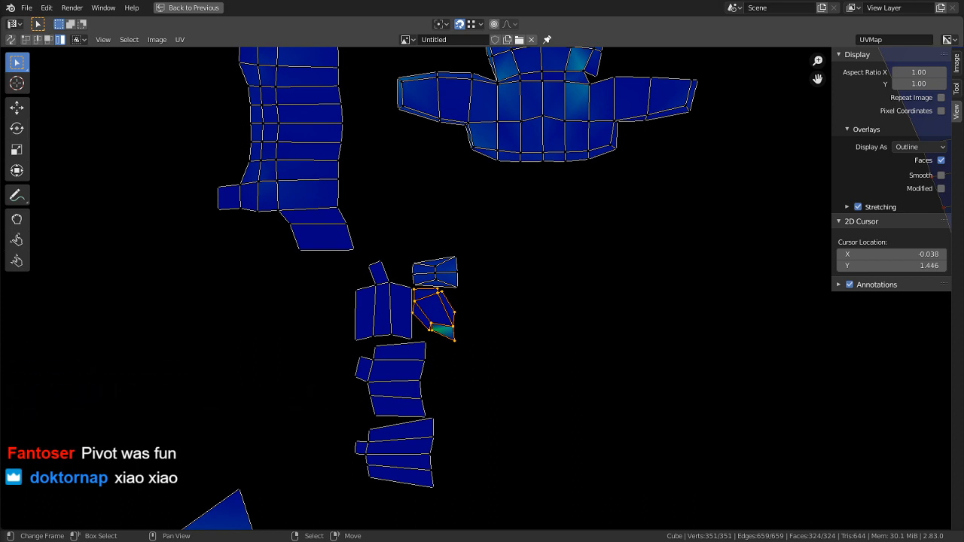
Look up "xiao xiao pronounced" in the browser, play the first pronunciation video, and return to Blender
{"action": "key", "text": "alt+Tab"}
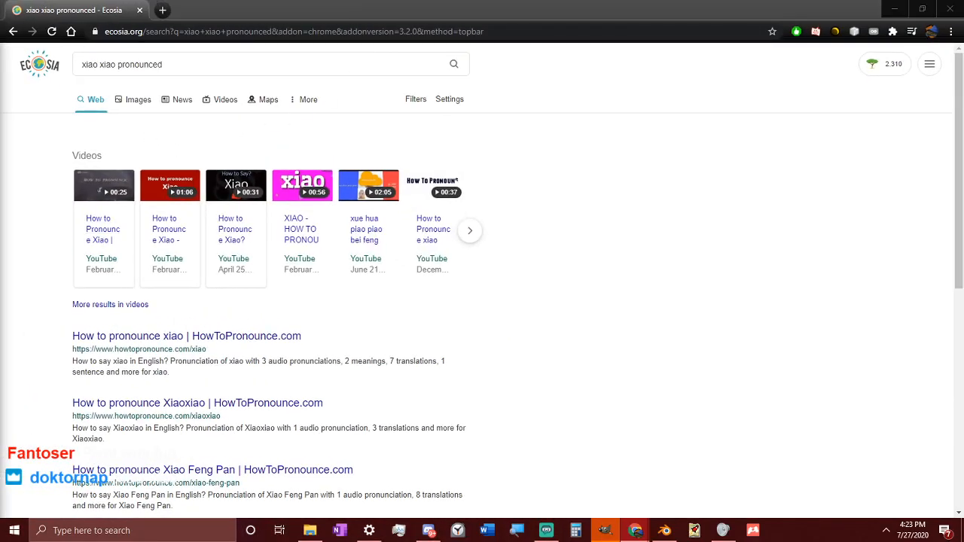
{"action": "left_click", "coordinate": [103, 195]}
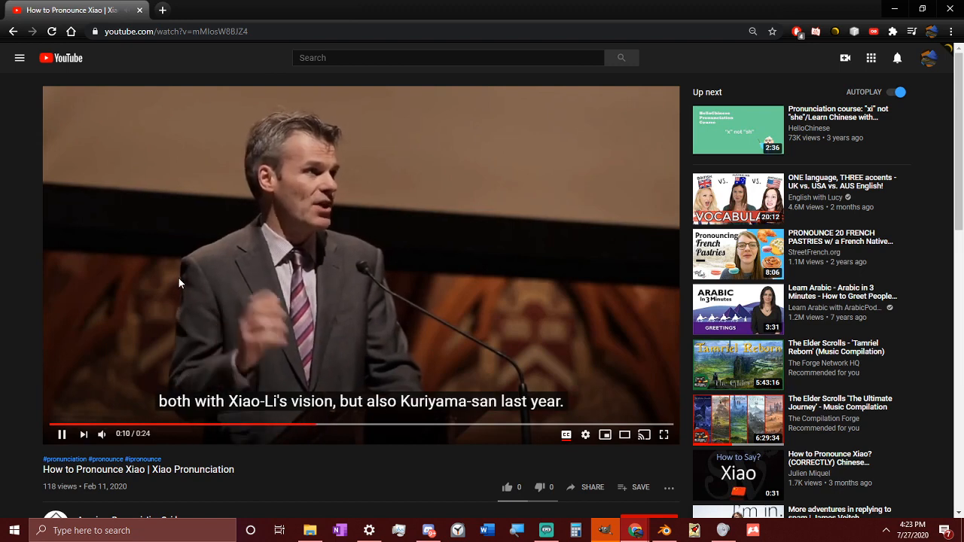
{"action": "left_click", "coordinate": [160, 95]}
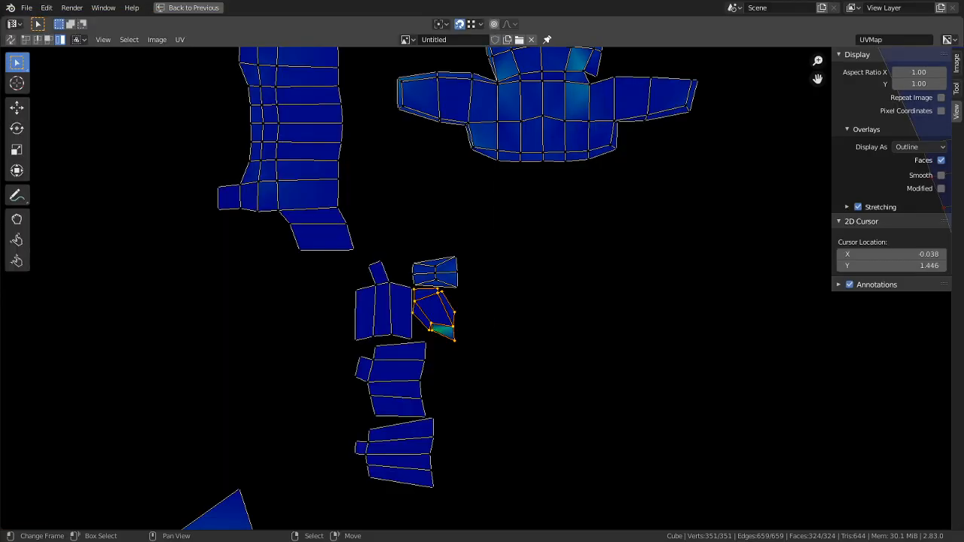
Examine the UV layout for the arrangement of its islands and the free space between them
{"action": "scroll", "coordinate": [351, 322], "scroll_direction": "down", "scroll_amount": 1}
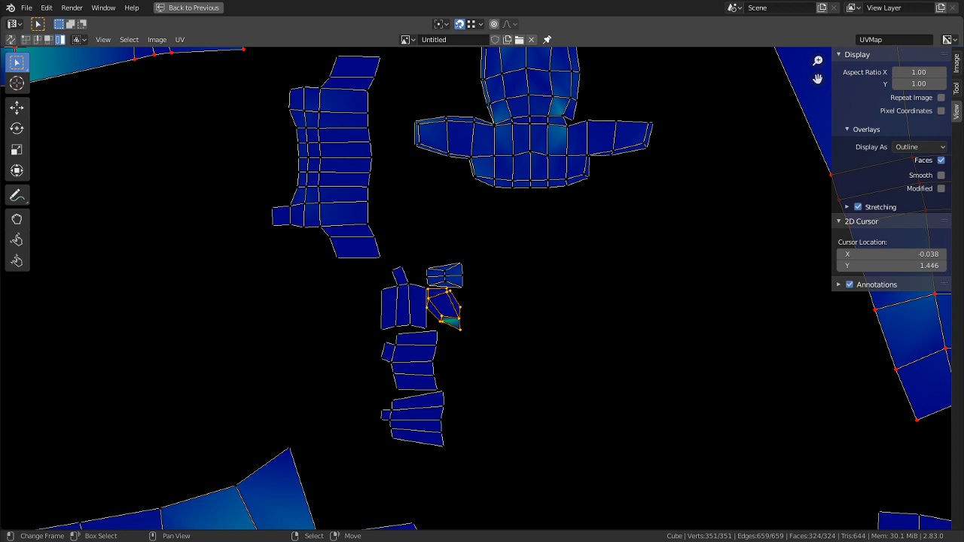
{"action": "scroll", "coordinate": [474, 384], "scroll_direction": "down", "scroll_amount": 4}
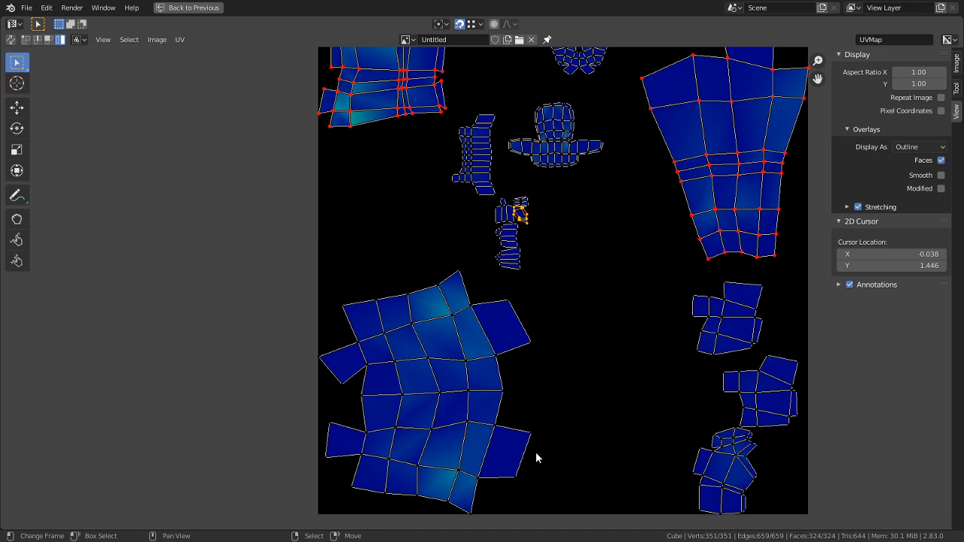
{"action": "middle_click_drag", "start_coordinate": [520, 503], "coordinate": [506, 275]}
{"action": "scroll", "coordinate": [506, 301], "scroll_direction": "up", "scroll_amount": 3}
{"action": "middle_click_drag", "start_coordinate": [424, 275], "coordinate": [484, 295]}
{"action": "scroll", "coordinate": [452, 294], "scroll_direction": "up", "scroll_amount": 4}
{"action": "middle_click_drag", "start_coordinate": [315, 281], "coordinate": [215, 482]}
{"action": "scroll", "coordinate": [394, 333], "scroll_direction": "down", "scroll_amount": 4}
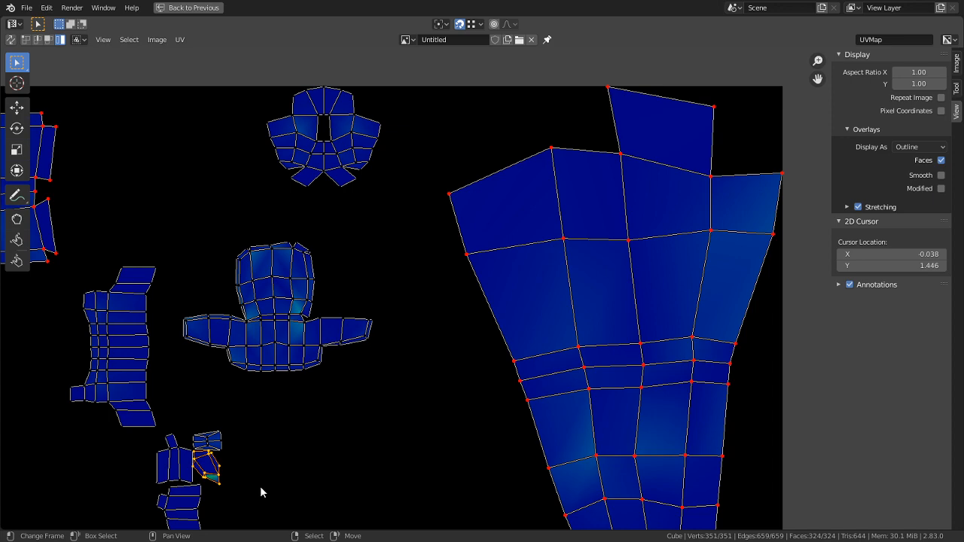
{"action": "scroll", "coordinate": [346, 353], "scroll_direction": "down", "scroll_amount": 3}
{"action": "middle_click_drag", "start_coordinate": [200, 298], "coordinate": [327, 249]}
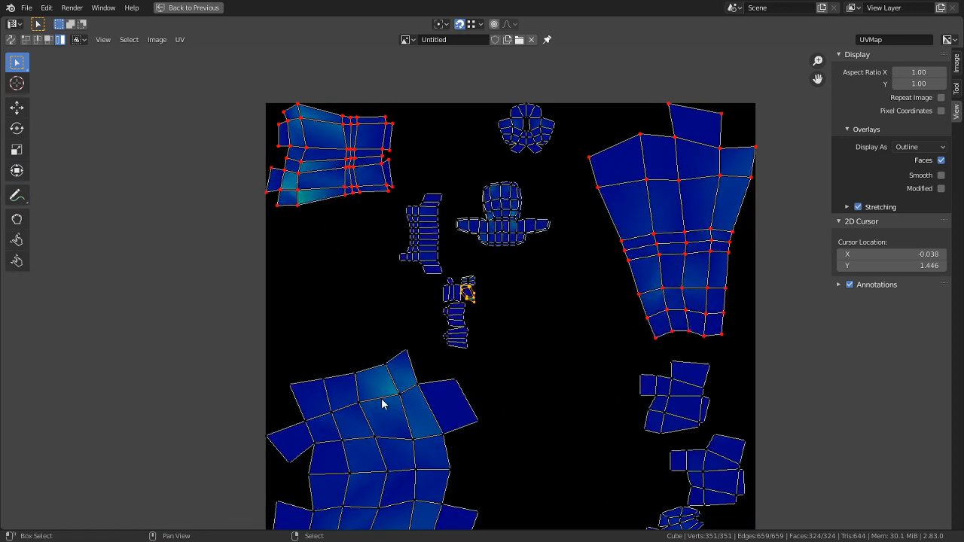
{"action": "middle_click_drag", "start_coordinate": [413, 372], "coordinate": [393, 236], "text": "shift"}
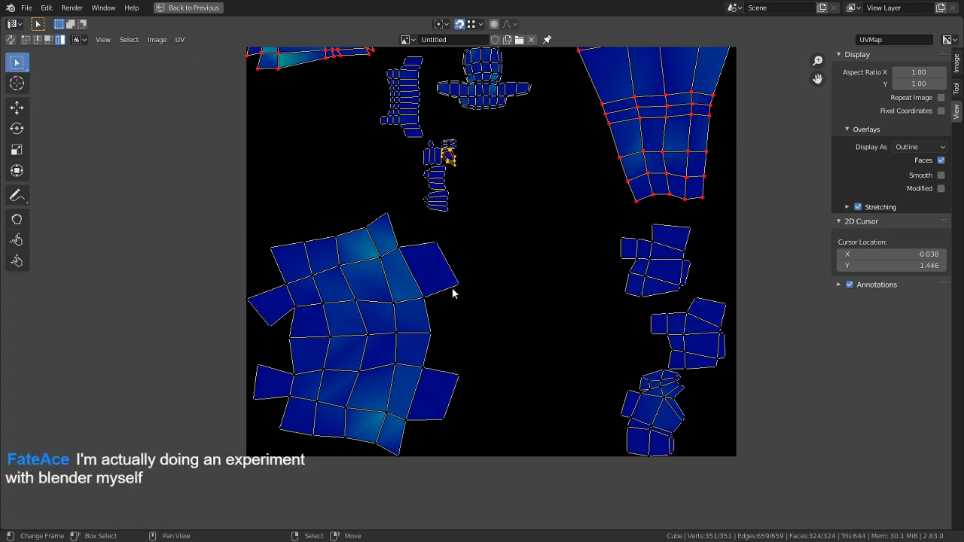
Select the UV island in the layout's lower-right corner, hide it, and reveal it again
{"action": "middle_click_drag", "start_coordinate": [537, 404], "coordinate": [501, 335]}
{"action": "right_click", "coordinate": [610, 407]}
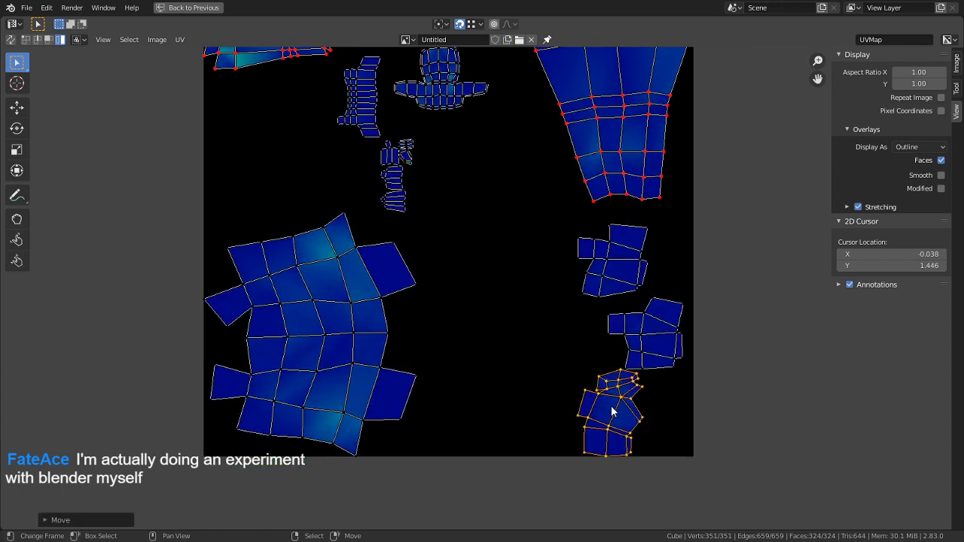
{"action": "key", "text": "g"}
{"action": "right_click", "coordinate": [602, 422]}
{"action": "key", "text": "h"}
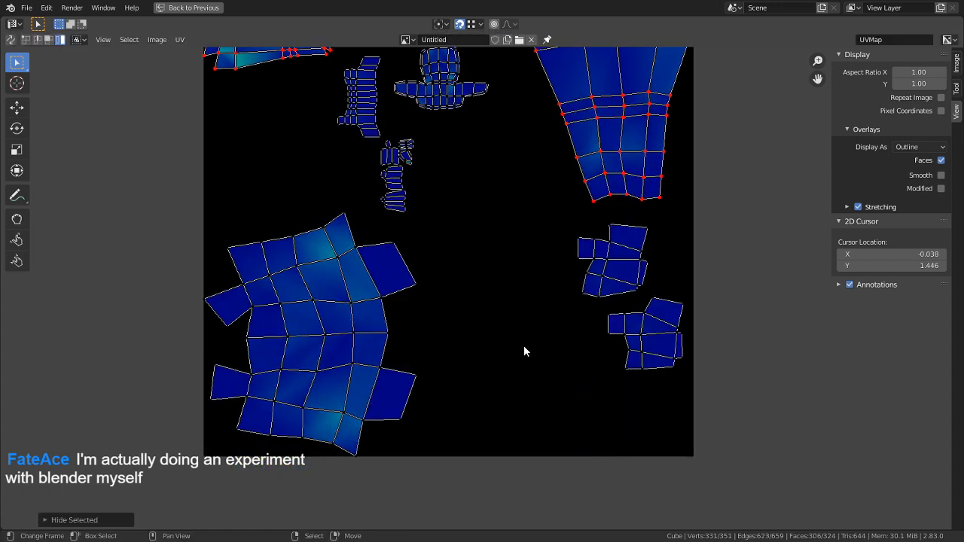
{"action": "key", "text": "alt+h"}
Turn off snapping and move the selected island into the free space along the layout's left edge, above the large island
{"action": "key", "text": "g"}
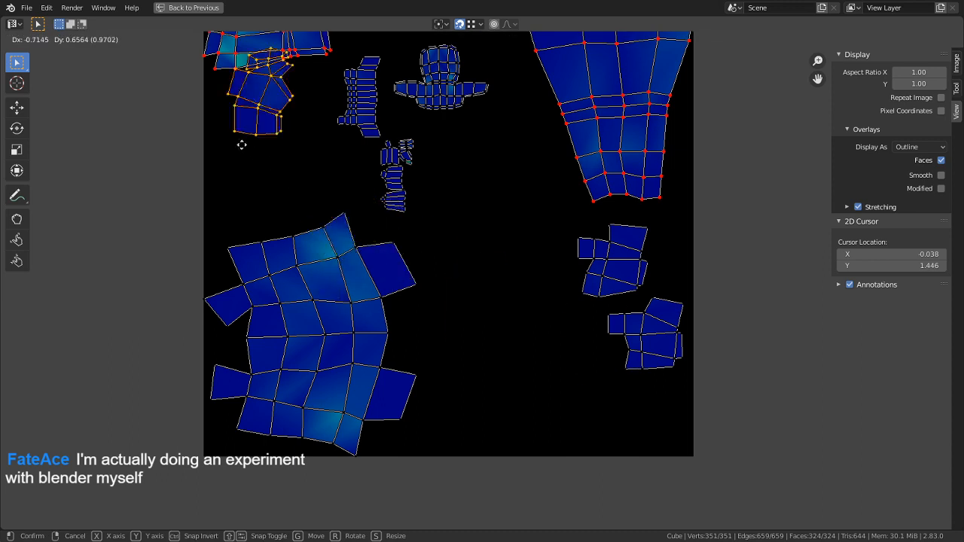
{"action": "right_click", "coordinate": [209, 167]}
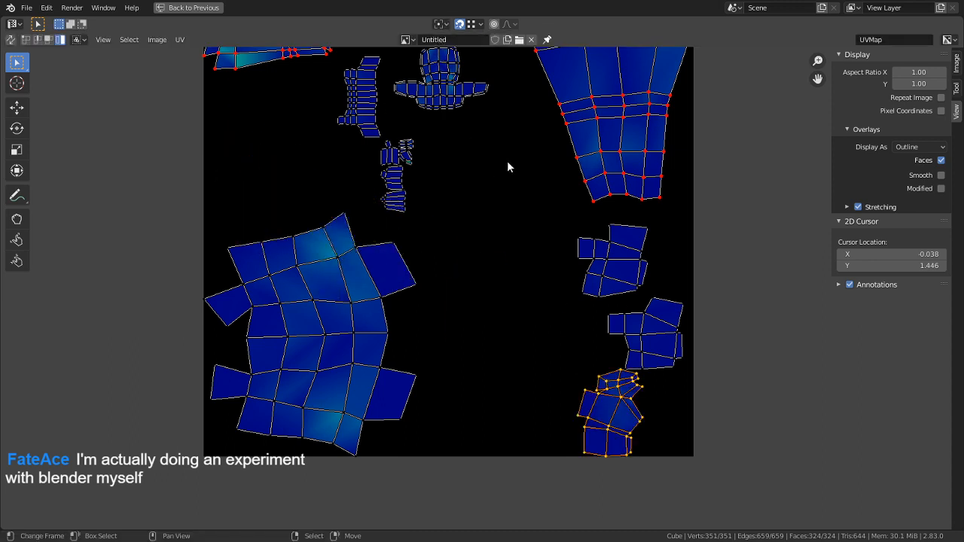
{"action": "key", "text": "g"}
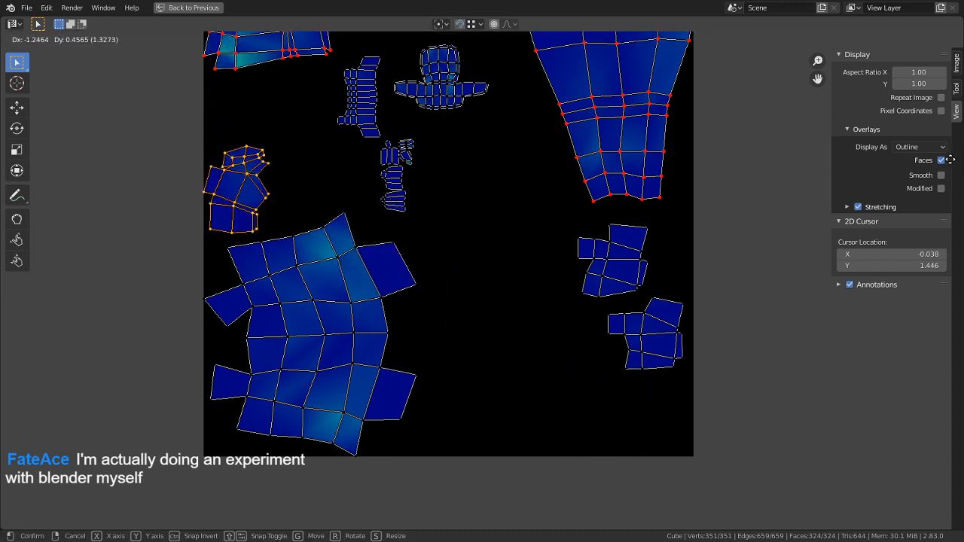
{"action": "left_click", "coordinate": [950, 161]}
Select the lowest of the small finger islands and restore the split view with the UV layout beside the 3D model
{"action": "middle_click_drag", "start_coordinate": [424, 268], "coordinate": [411, 385]}
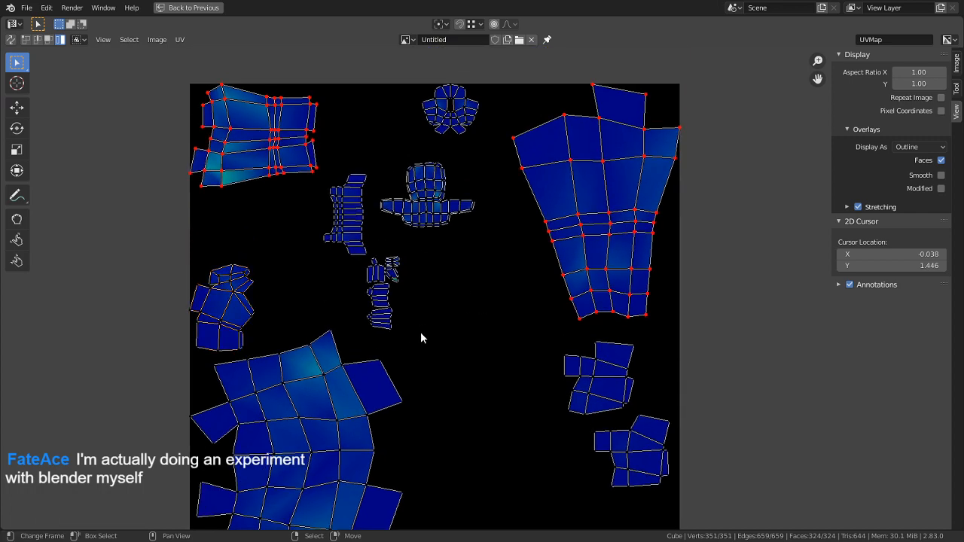
{"action": "left_click", "coordinate": [405, 346]}
{"action": "scroll", "coordinate": [392, 328], "scroll_direction": "up", "scroll_amount": 3}
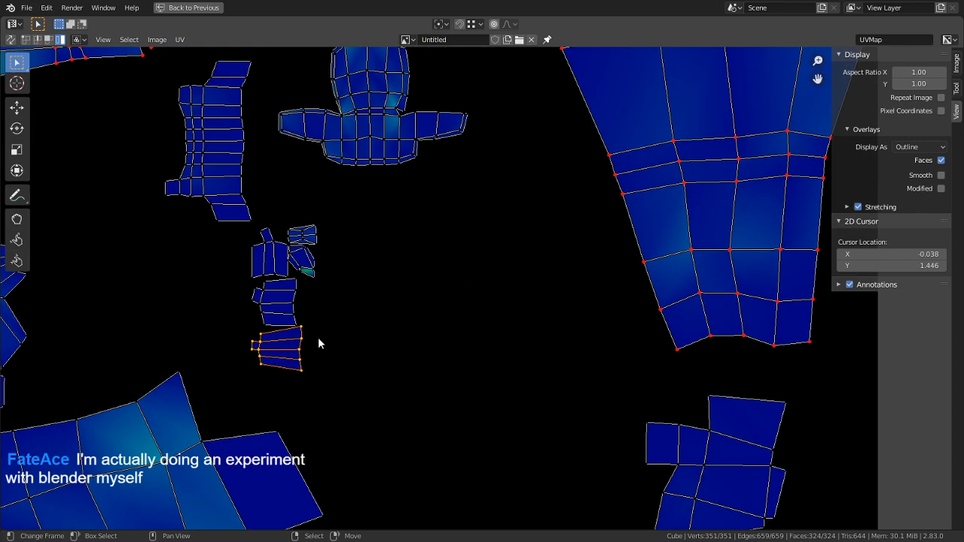
{"action": "middle_click_drag", "start_coordinate": [329, 348], "coordinate": [416, 383]}
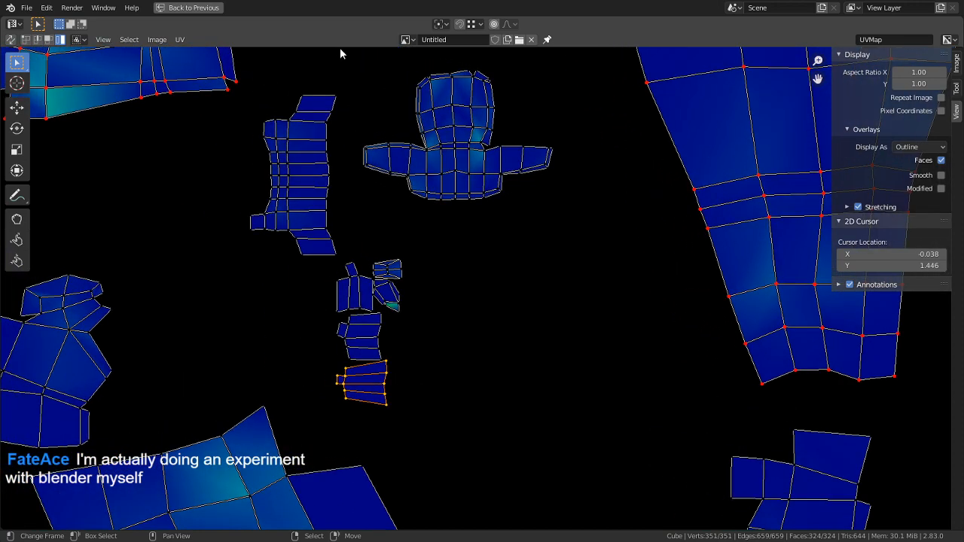
{"action": "key", "text": "ctrl+space"}
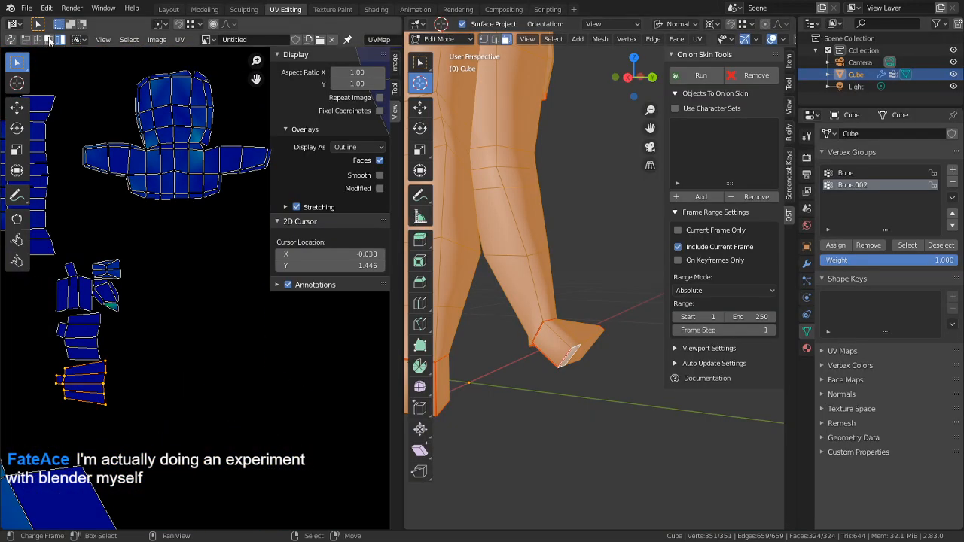
Use UV sync selection to locate the faces of the three small tabbed finger islands on the model
{"action": "left_click", "coordinate": [11, 39]}
{"action": "left_click", "coordinate": [122, 333]}
{"action": "key", "text": "c"}
{"action": "mouse_move", "coordinate": [83, 382]}
{"action": "left_mouse_down"}
{"action": "mouse_move", "coordinate": [81, 399]}
{"action": "mouse_move", "coordinate": [86, 384]}
{"action": "left_mouse_up"}
{"action": "key", "text": "Escape"}
{"action": "key", "text": "KP_Decimal"}
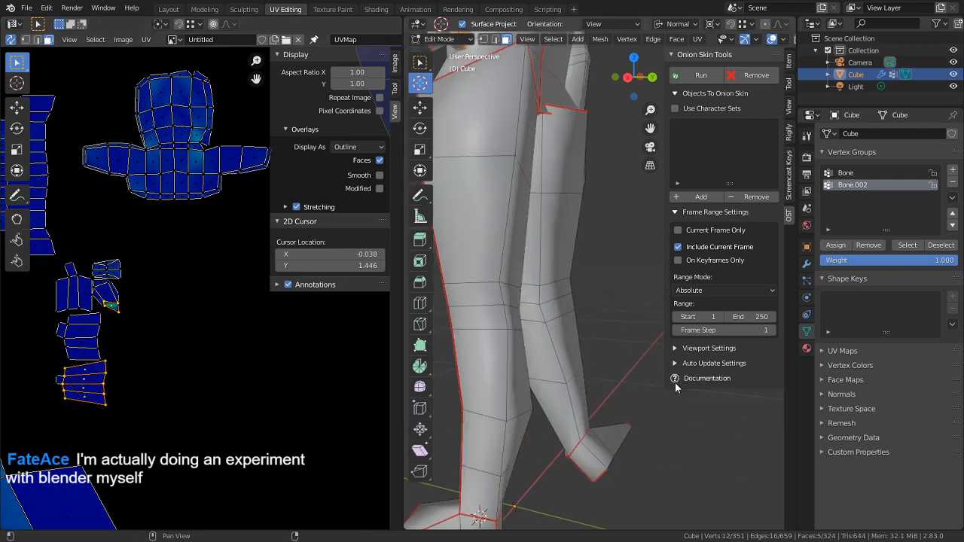
{"action": "middle_click_drag", "start_coordinate": [675, 383], "coordinate": [557, 372], "text": "shift"}
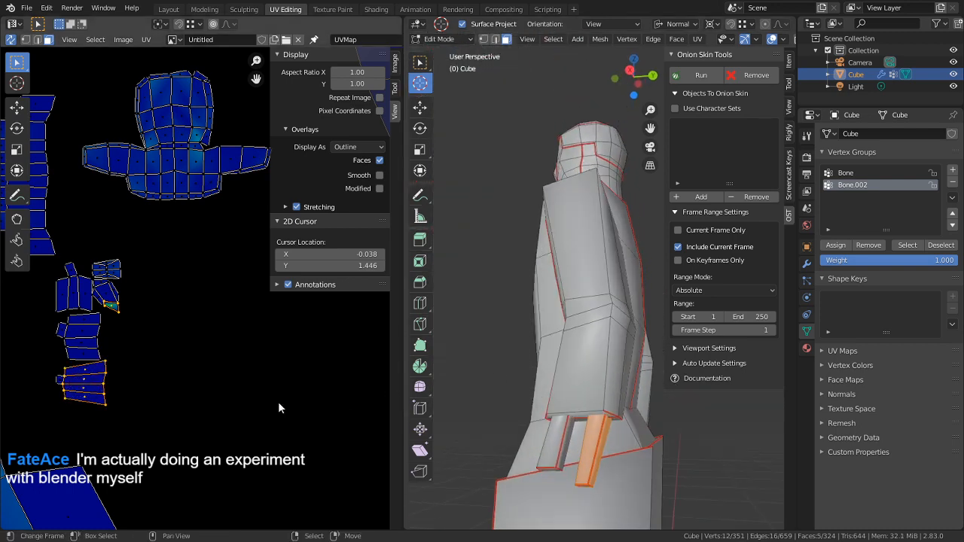
{"action": "scroll", "coordinate": [169, 394], "scroll_direction": "up", "scroll_amount": 3}
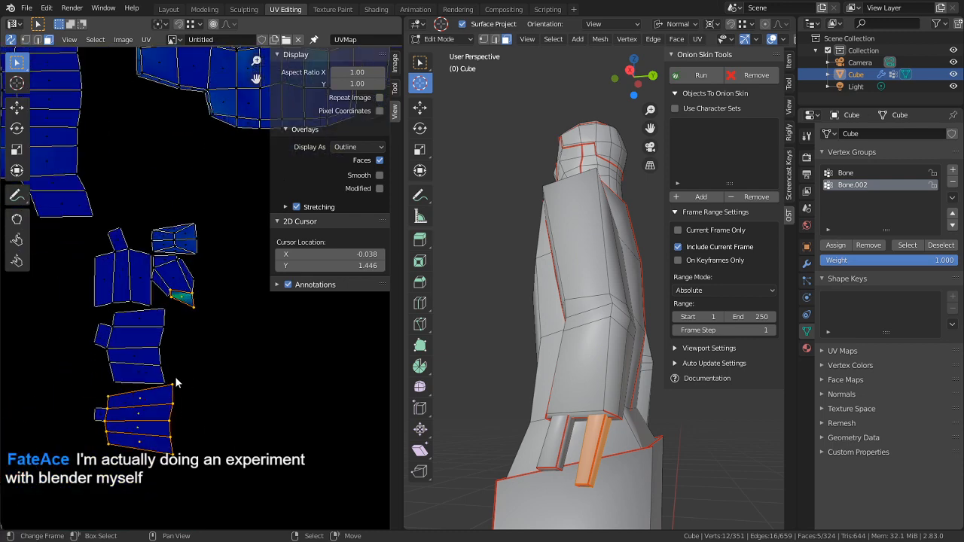
{"action": "left_click", "coordinate": [134, 342]}
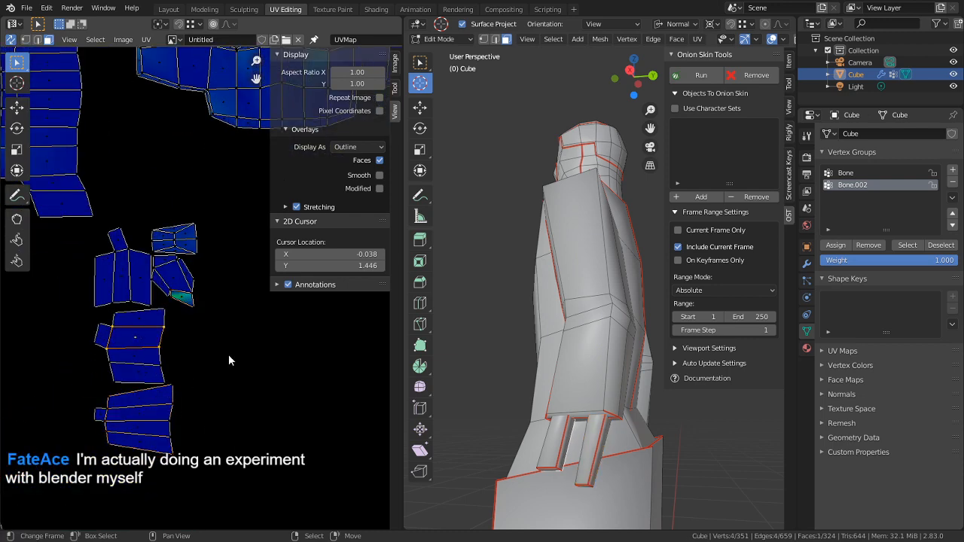
{"action": "left_click", "coordinate": [125, 293]}
{"action": "scroll", "coordinate": [139, 287], "scroll_direction": "up", "scroll_amount": 2}
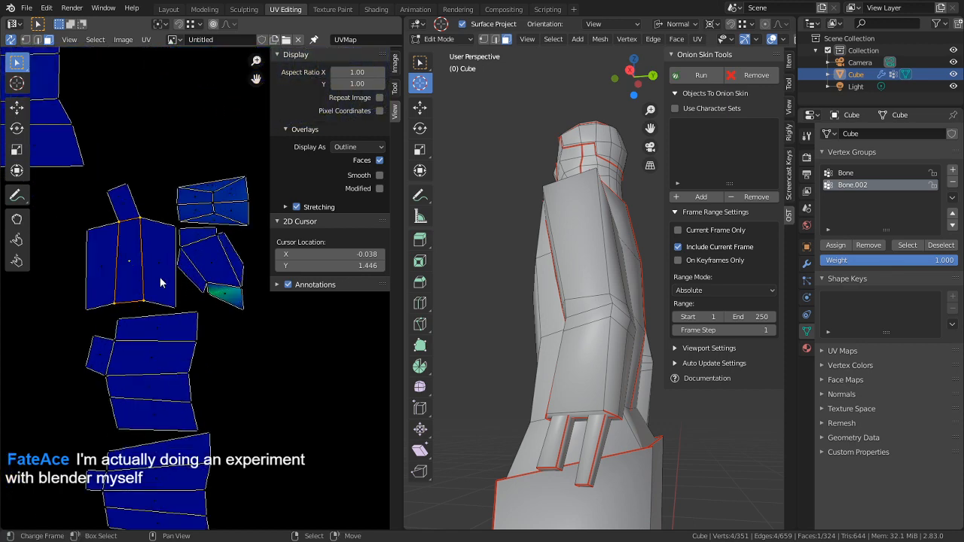
Turn off UV sync selection and select all of the model's faces to bring back the full UV layout
{"action": "key", "text": "r"}
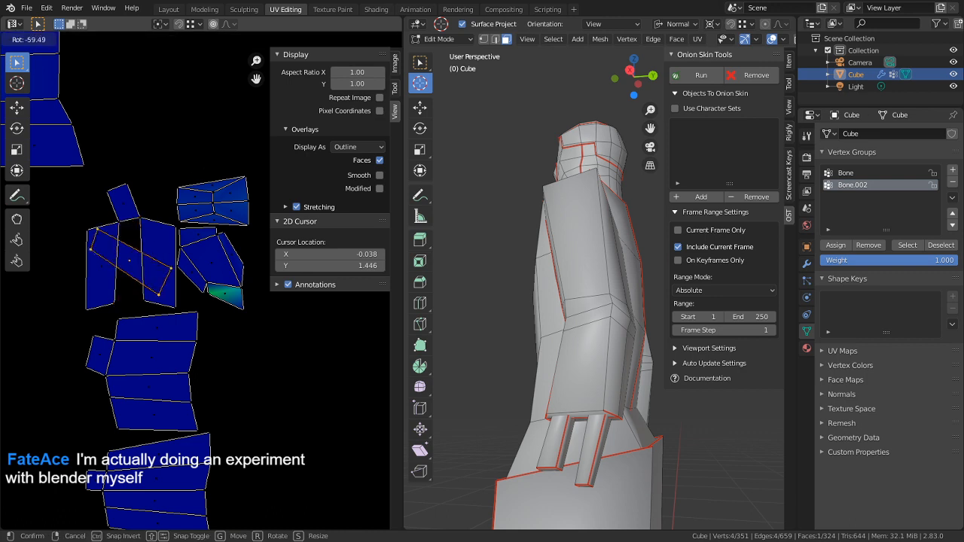
{"action": "key", "text": "Escape"}
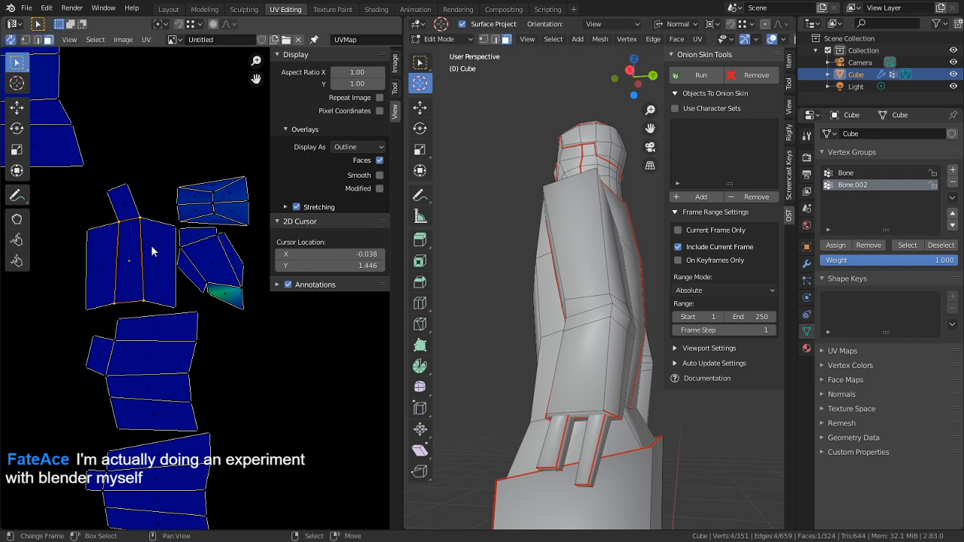
{"action": "left_click", "coordinate": [11, 40]}
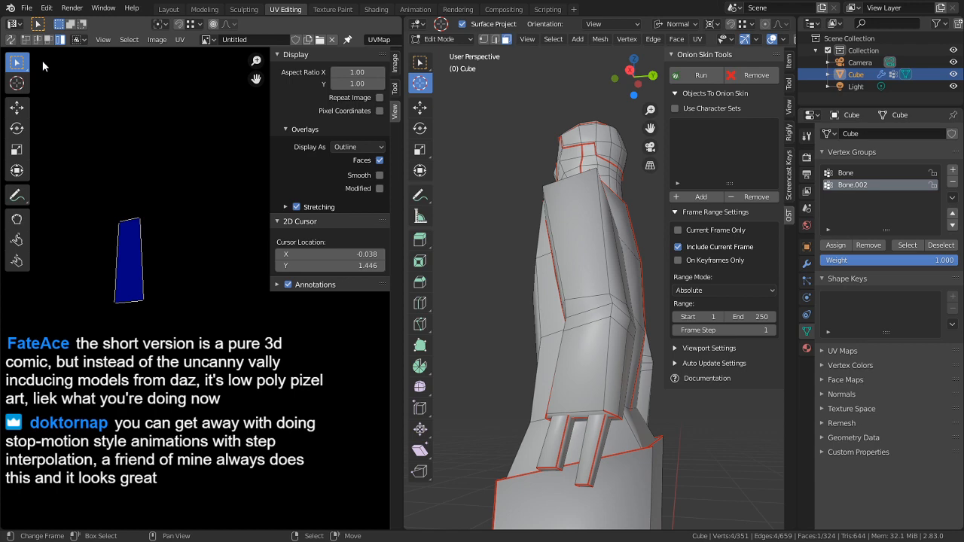
{"action": "key", "text": "Tab"}
{"action": "key", "text": "Tab"}
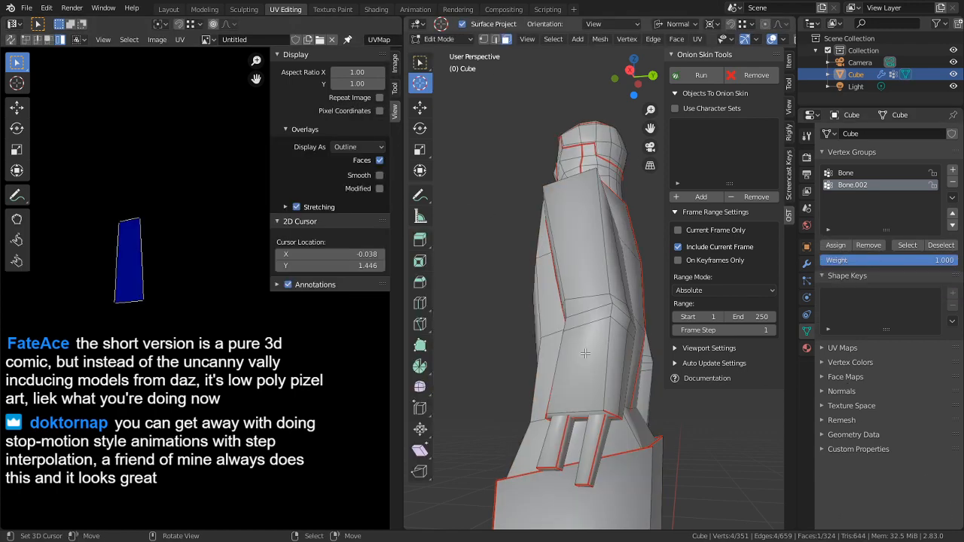
{"action": "left_click", "coordinate": [585, 352]}
{"action": "key", "text": "a"}
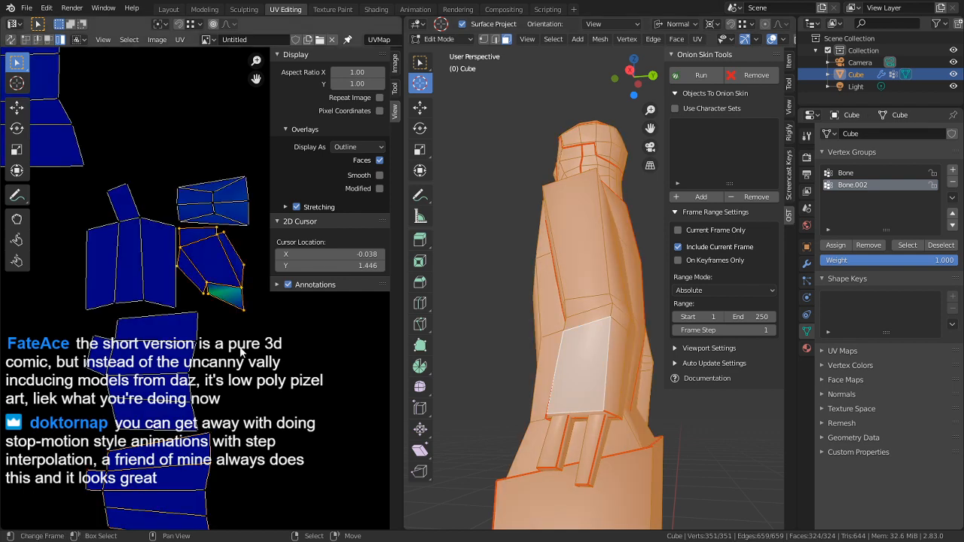
Rotate the uppermost tabbed finger island to match the orientation of the one below, and place it beside that island
{"action": "left_click", "coordinate": [147, 290]}
{"action": "key", "text": "r"}
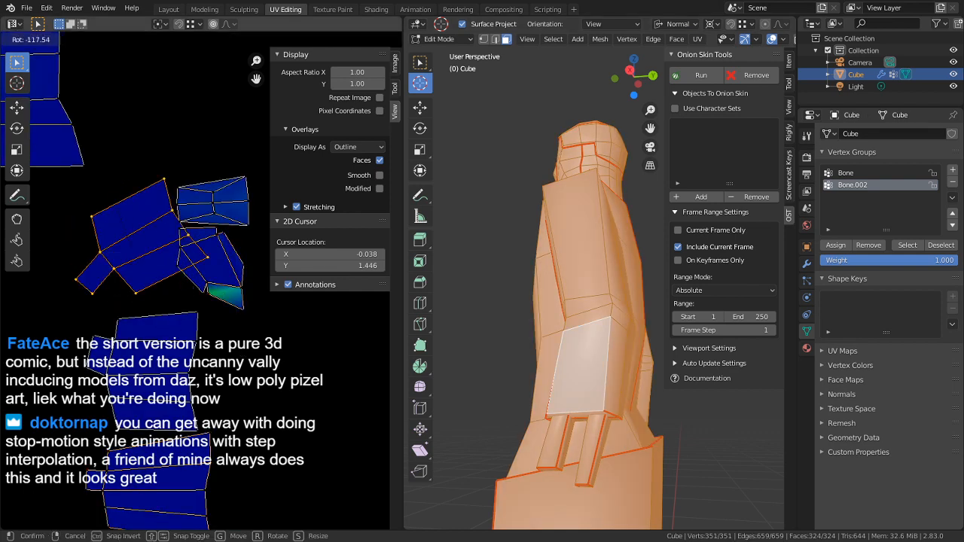
{"action": "left_click", "coordinate": [165, 220]}
{"action": "key", "text": "g"}
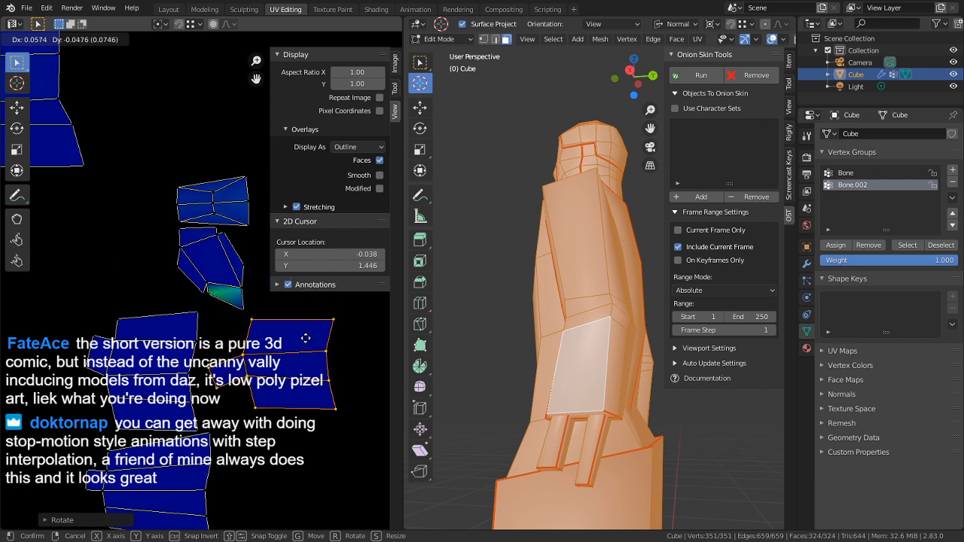
{"action": "left_click", "coordinate": [306, 338]}
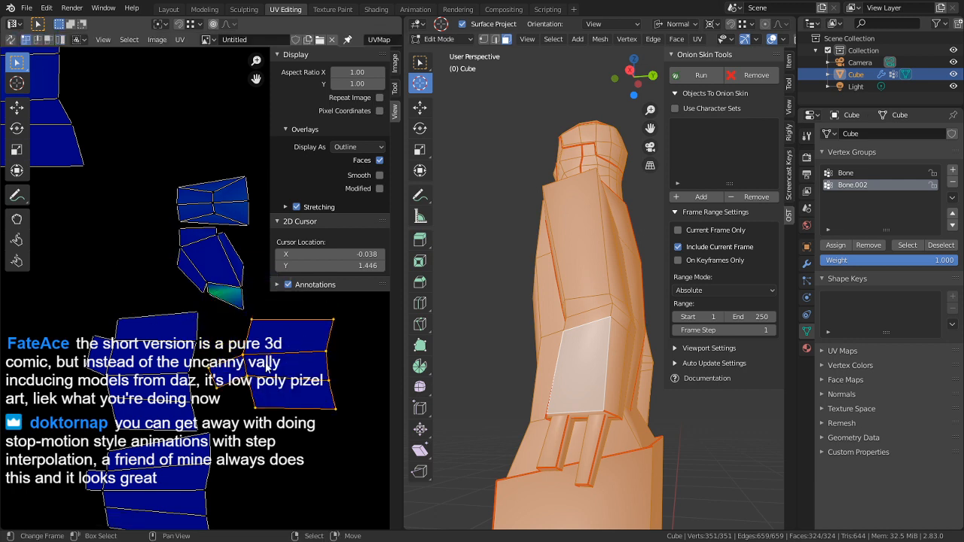
Enable snapping and snap the outer tab vertices of the rotated island onto the matching tab corners of its neighbor
{"action": "left_click", "coordinate": [178, 23]}
{"action": "left_click", "coordinate": [218, 370]}
{"action": "key", "text": "g"}
{"action": "left_click", "coordinate": [88, 351]}
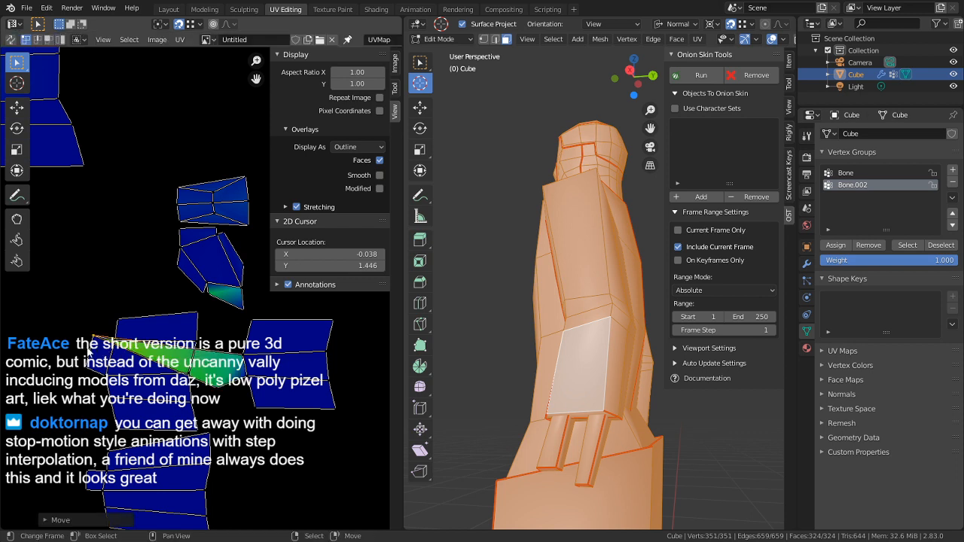
{"action": "key", "text": "g"}
{"action": "left_click", "coordinate": [247, 394]}
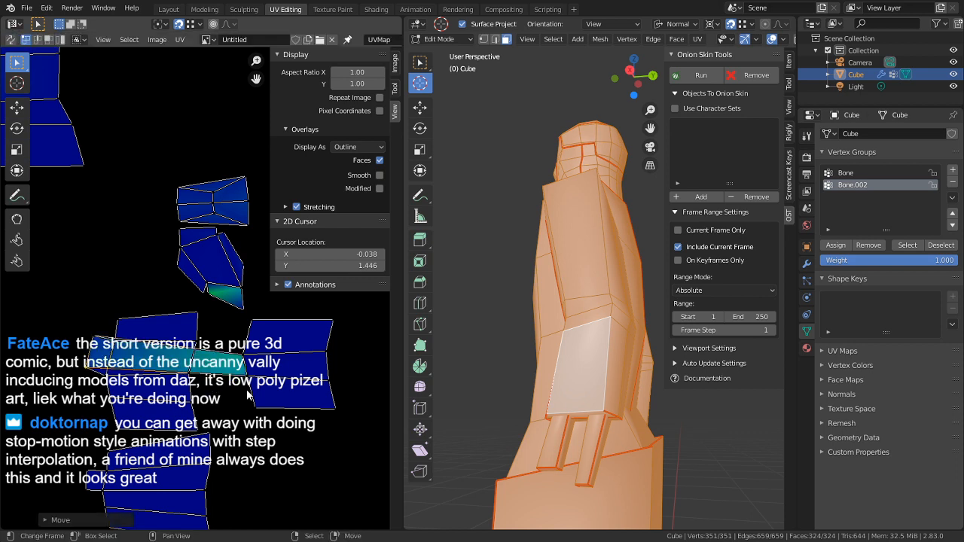
Snap the remaining body vertices of the rotated island onto the matching vertices of the neighboring finger island
{"action": "right_click_drag", "start_coordinate": [247, 362], "coordinate": [111, 352]}
{"action": "right_click_drag", "start_coordinate": [250, 379], "coordinate": [112, 376]}
{"action": "right_click_drag", "start_coordinate": [257, 325], "coordinate": [120, 322]}
{"action": "right_click_drag", "start_coordinate": [335, 328], "coordinate": [206, 319]}
{"action": "right_click_drag", "start_coordinate": [323, 348], "coordinate": [208, 346]}
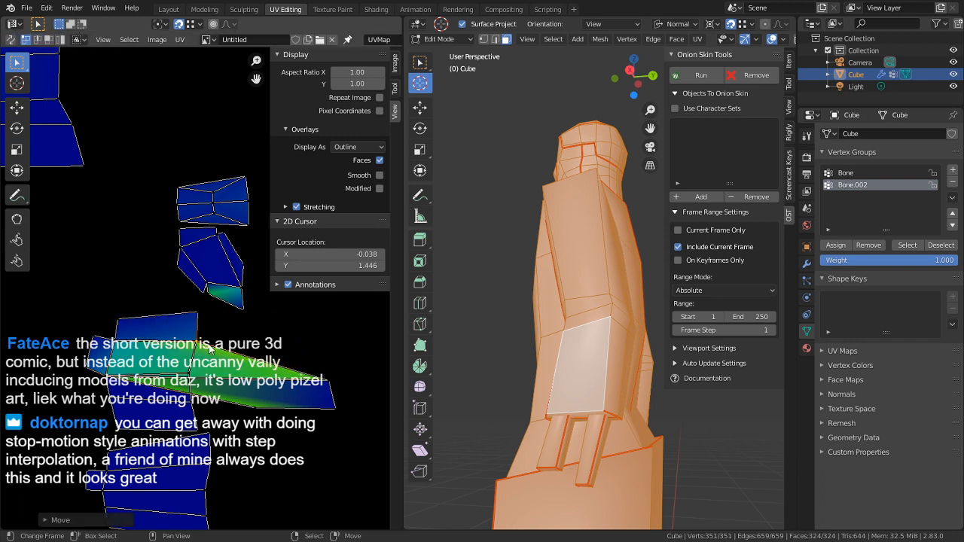
{"action": "right_click_drag", "start_coordinate": [328, 384], "coordinate": [197, 370]}
{"action": "right_click_drag", "start_coordinate": [261, 408], "coordinate": [135, 405]}
{"action": "right_click_drag", "start_coordinate": [336, 409], "coordinate": [207, 398]}
Snap the lowest finger island's two upper corners onto the stacked islands, and move its remaining vertices over them
{"action": "right_click_drag", "start_coordinate": [116, 454], "coordinate": [130, 326]}
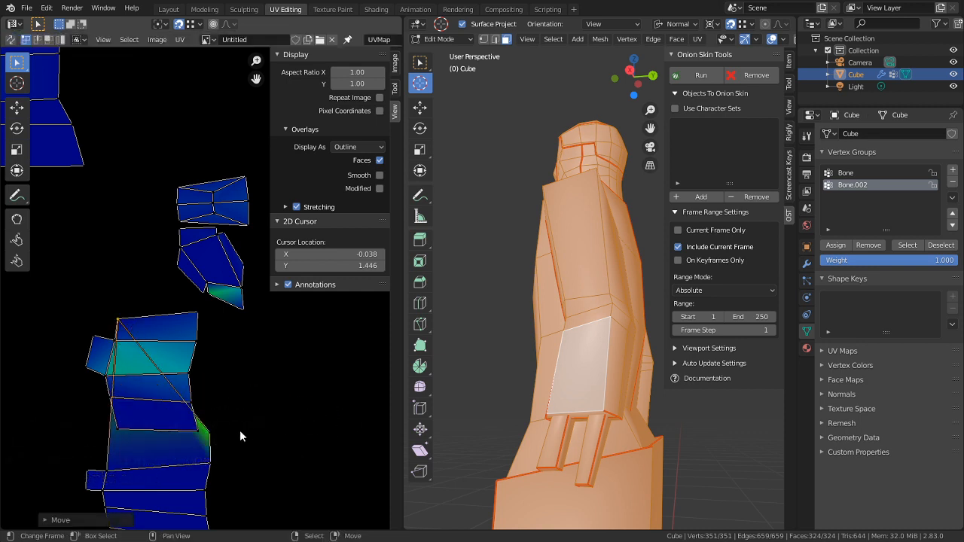
{"action": "right_click_drag", "start_coordinate": [201, 429], "coordinate": [201, 323]}
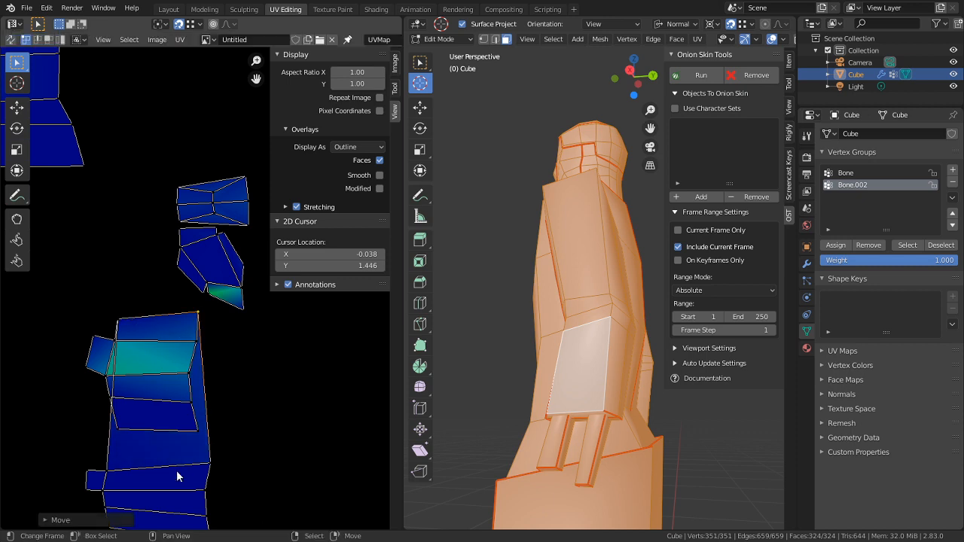
{"action": "middle_click_drag", "start_coordinate": [110, 480], "coordinate": [129, 439]}
{"action": "key", "text": "c"}
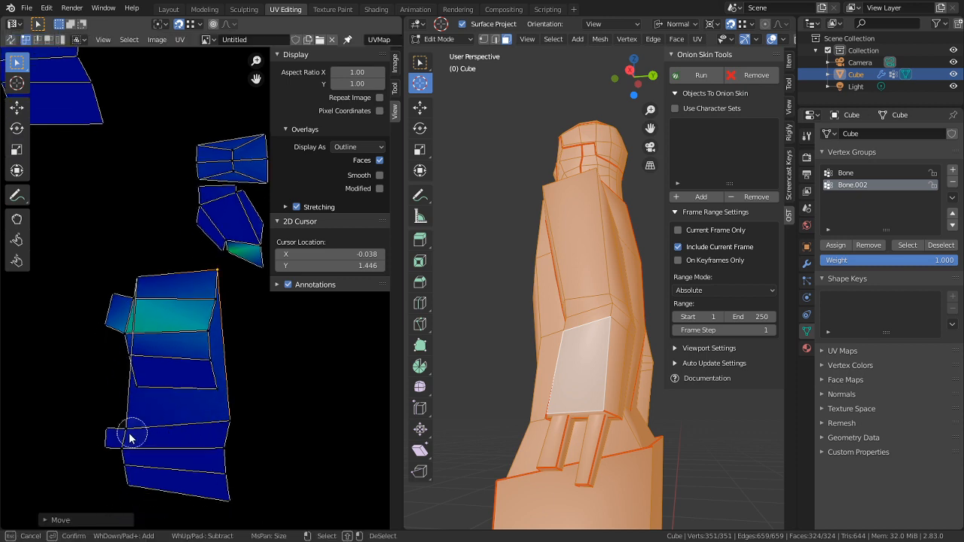
{"action": "mouse_move", "coordinate": [129, 438]}
{"action": "left_mouse_down"}
{"action": "mouse_move", "coordinate": [106, 432]}
{"action": "mouse_move", "coordinate": [155, 486]}
{"action": "mouse_move", "coordinate": [230, 448]}
{"action": "mouse_move", "coordinate": [150, 453]}
{"action": "mouse_move", "coordinate": [126, 428]}
{"action": "left_mouse_up"}
{"action": "right_click", "coordinate": [137, 439]}
{"action": "key", "text": "g"}
{"action": "right_click", "coordinate": [263, 390]}
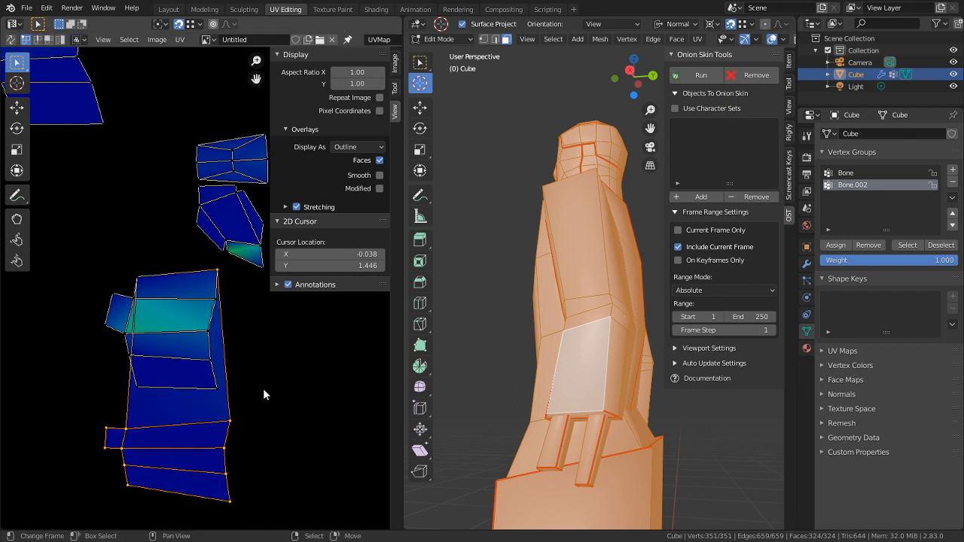
{"action": "key", "text": "g"}
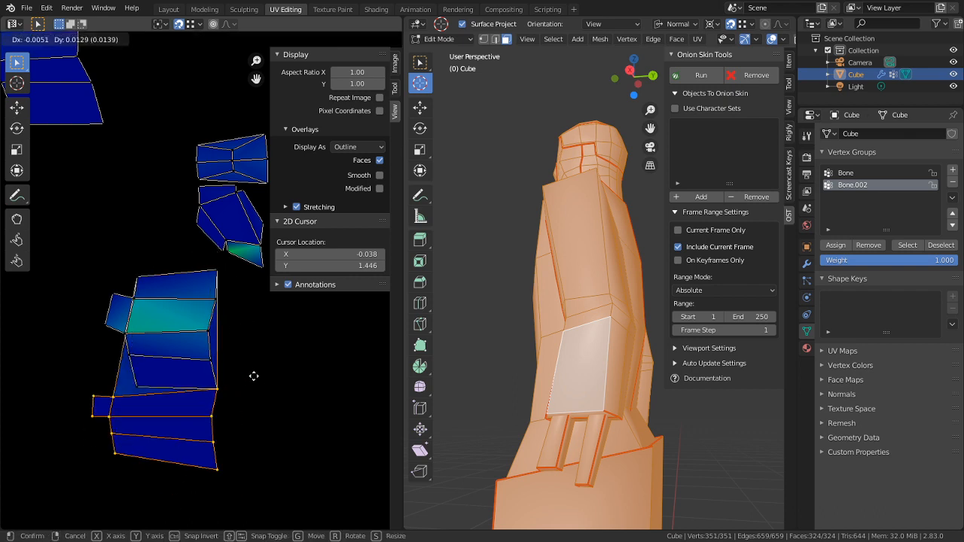
{"action": "right_click", "coordinate": [228, 296]}
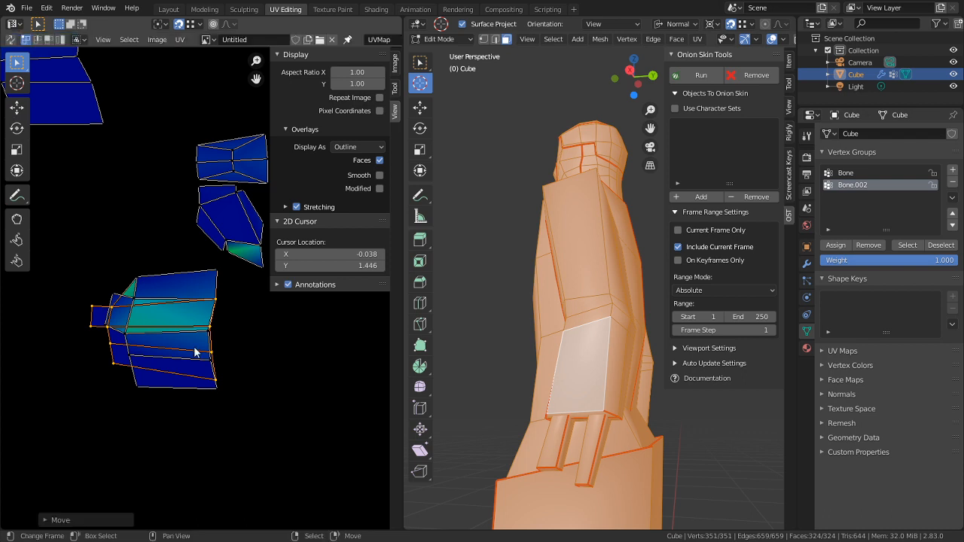
Select one whole island of the stack as the reference and pin its vertices
{"action": "key", "text": "4"}
{"action": "right_click", "coordinate": [143, 392]}
{"action": "key", "text": "ctrl+z"}
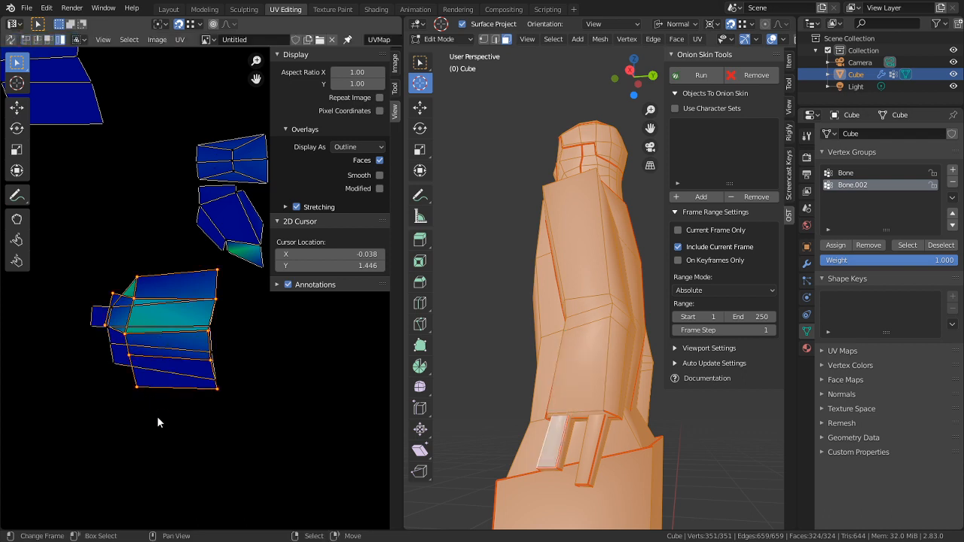
Snap the three unmatched vertices along the moved island's wide outer edge onto the pinned island's corresponding vertices
{"action": "key", "text": "1"}
{"action": "right_click", "coordinate": [227, 389]}
{"action": "scroll", "coordinate": [226, 396], "scroll_direction": "up", "scroll_amount": 2}
{"action": "key", "text": "g"}
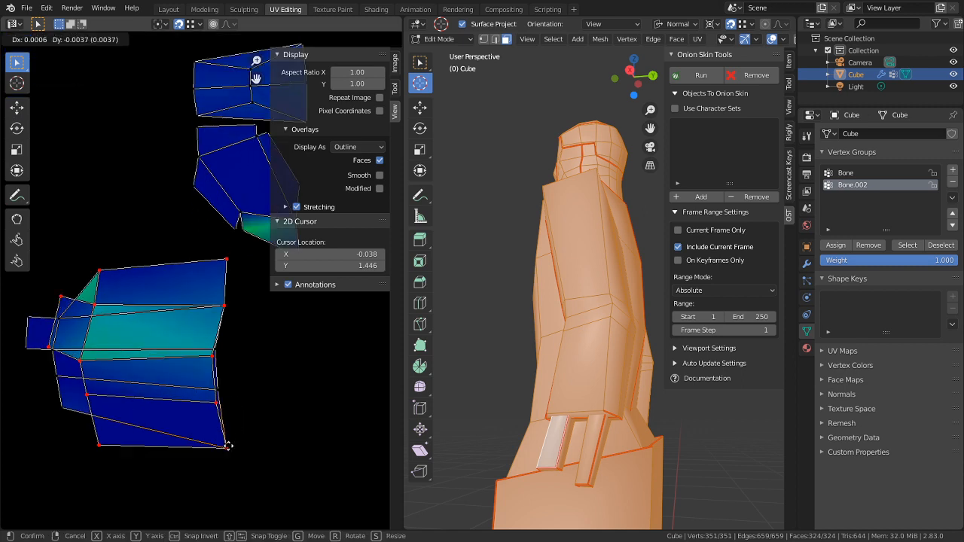
{"action": "left_click", "coordinate": [228, 446]}
{"action": "right_click", "coordinate": [217, 392]}
{"action": "key", "text": "g"}
{"action": "left_click", "coordinate": [217, 405]}
{"action": "right_click", "coordinate": [217, 351]}
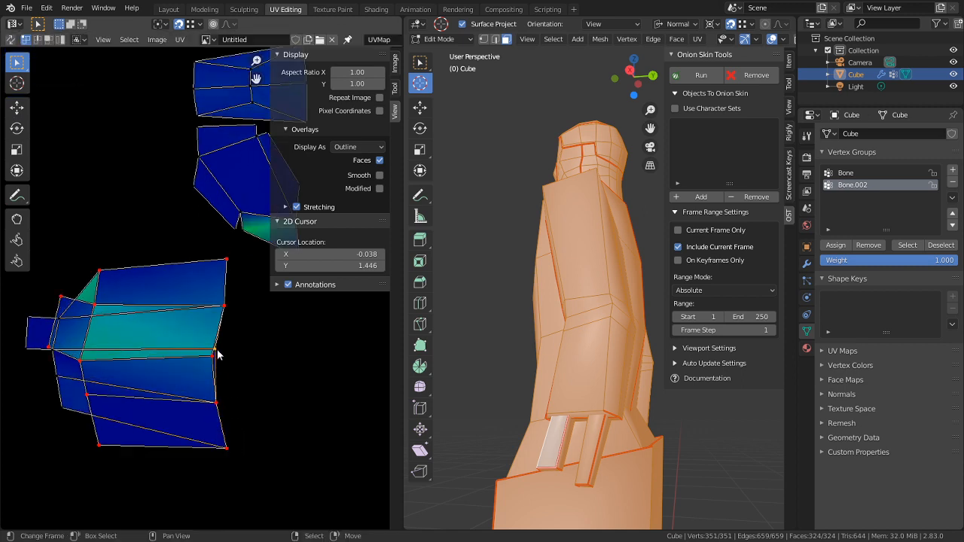
{"action": "key", "text": "g"}
{"action": "left_click", "coordinate": [214, 360]}
Snap the four unmatched body vertices on the moved island's tab side onto the pinned island's corresponding vertices
{"action": "right_click", "coordinate": [59, 331]}
{"action": "key", "text": "g"}
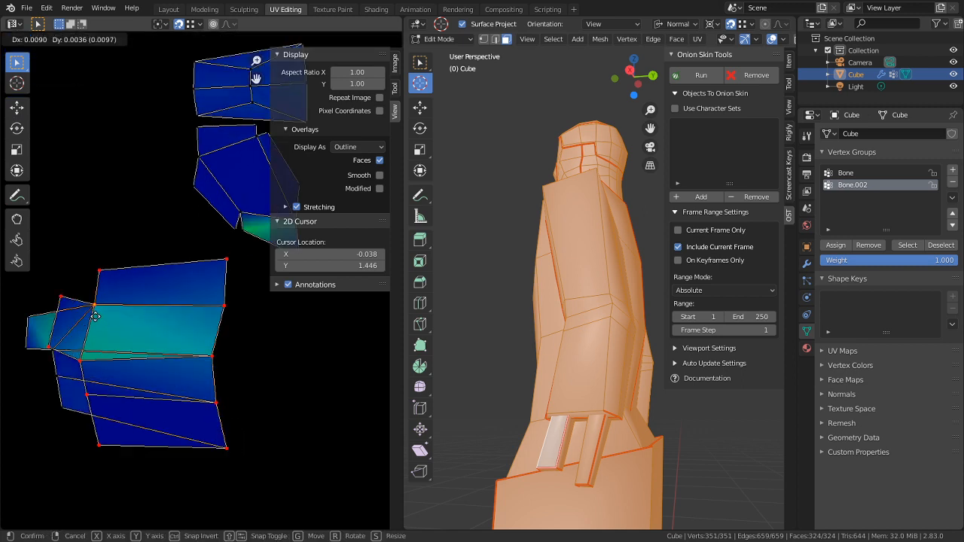
{"action": "left_click", "coordinate": [95, 317]}
{"action": "right_click", "coordinate": [53, 358]}
{"action": "key", "text": "g"}
{"action": "left_click", "coordinate": [85, 365]}
{"action": "right_click", "coordinate": [61, 381]}
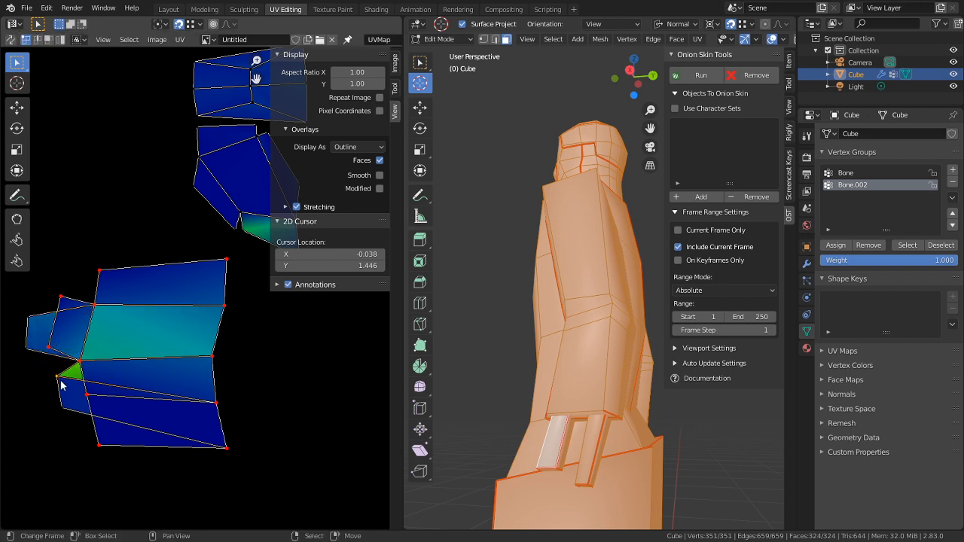
{"action": "key", "text": "g"}
{"action": "left_click", "coordinate": [79, 393]}
{"action": "right_click", "coordinate": [76, 408]}
{"action": "key", "text": "g"}
{"action": "left_click", "coordinate": [95, 436]}
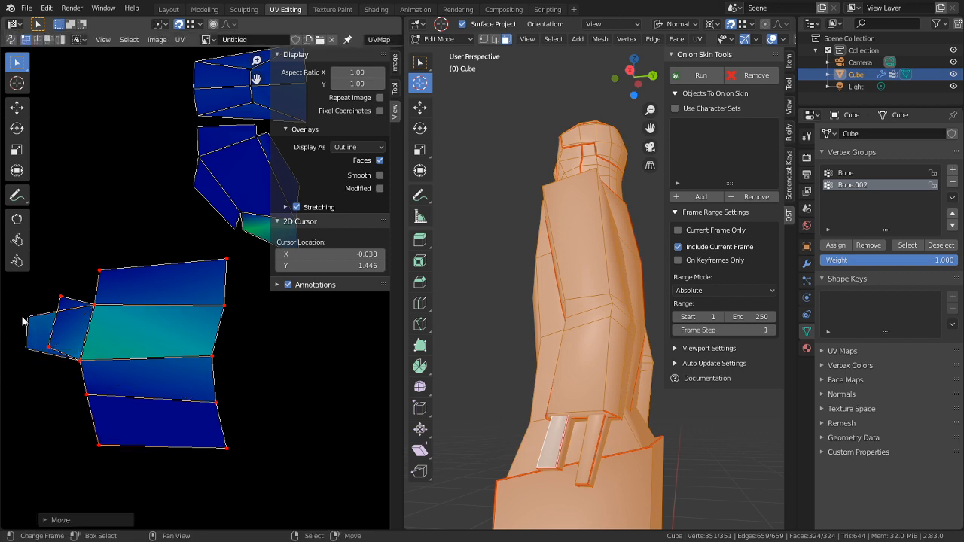
Snap the two outer tab vertices of the moved island onto the pinned island's corresponding vertices
{"action": "right_click", "coordinate": [23, 317]}
{"action": "key", "text": "g"}
{"action": "left_click", "coordinate": [60, 303]}
{"action": "right_click", "coordinate": [23, 343]}
{"action": "key", "text": "g"}
{"action": "left_click", "coordinate": [49, 344]}
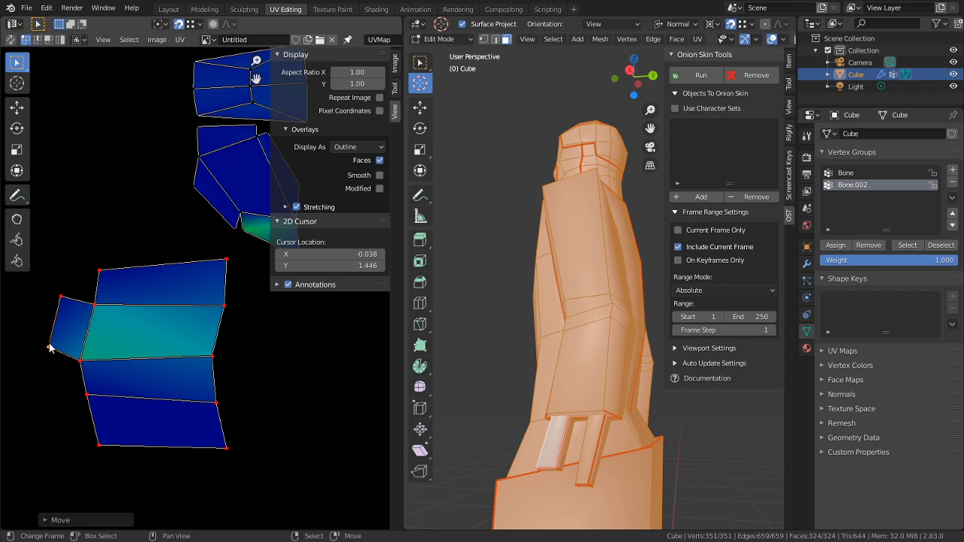
Save the file and switch the character mesh from Edit Mode to Object Mode
{"action": "scroll", "coordinate": [258, 340], "scroll_direction": "down", "scroll_amount": 4}
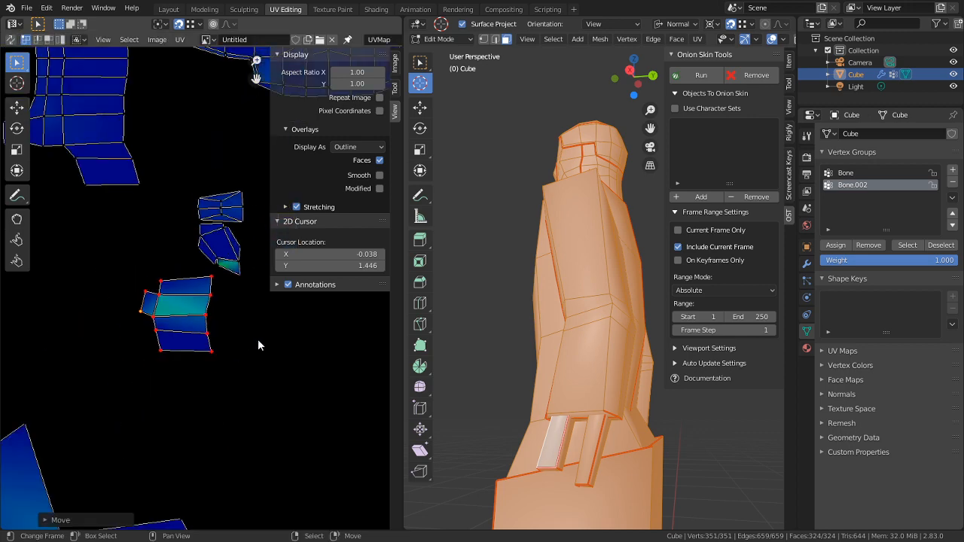
{"action": "scroll", "coordinate": [238, 333], "scroll_direction": "down", "scroll_amount": 4}
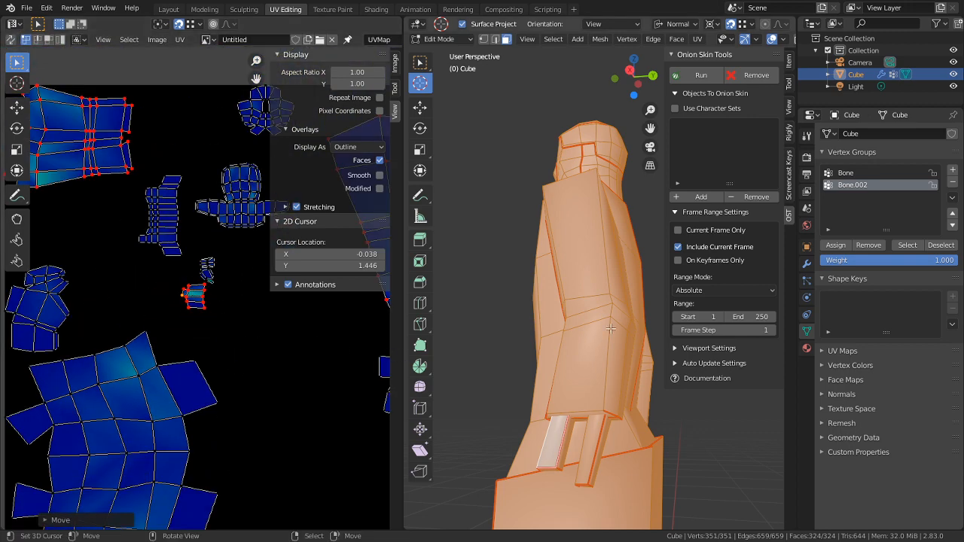
{"action": "middle_click_drag", "start_coordinate": [559, 458], "coordinate": [668, 466]}
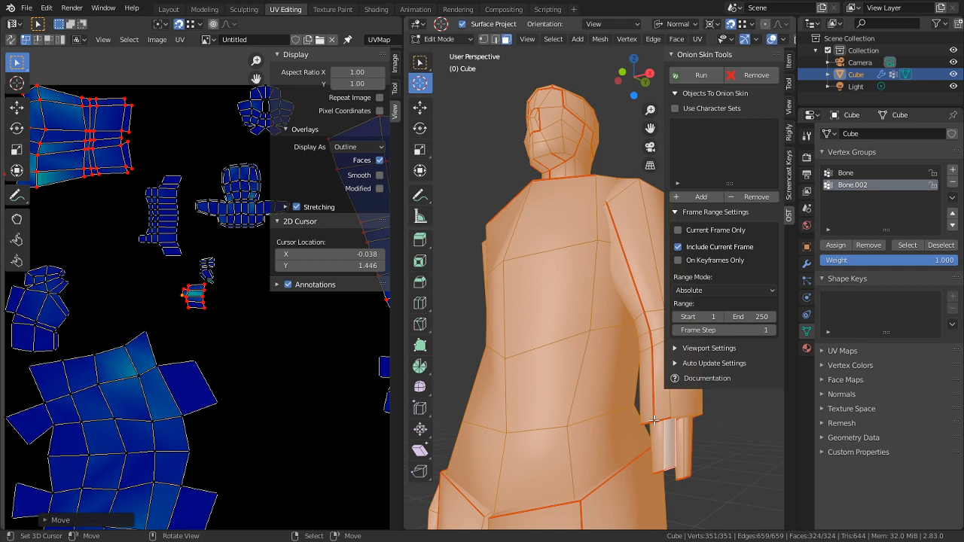
{"action": "key", "text": "ctrl+s"}
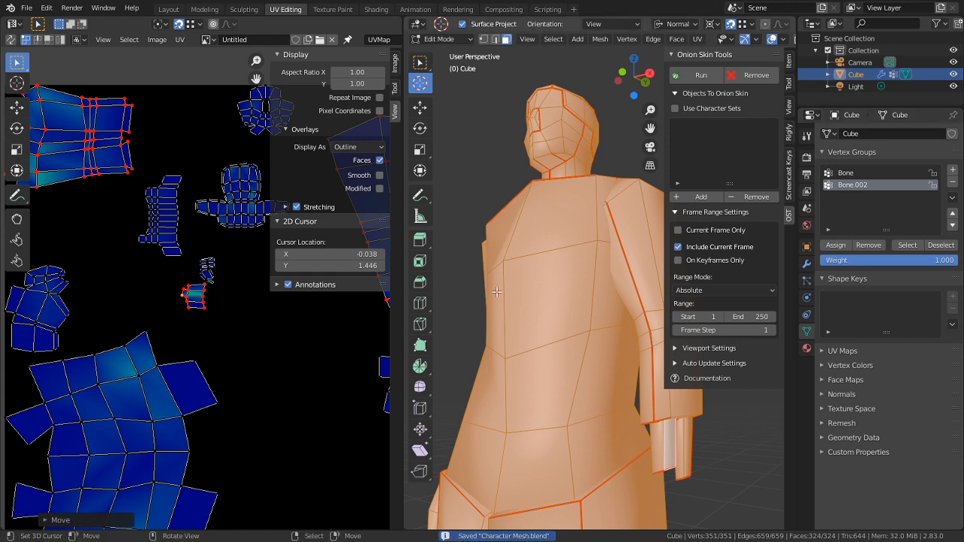
{"action": "key", "text": "ctrl+space"}
{"action": "middle_click_drag", "start_coordinate": [566, 287], "coordinate": [751, 400]}
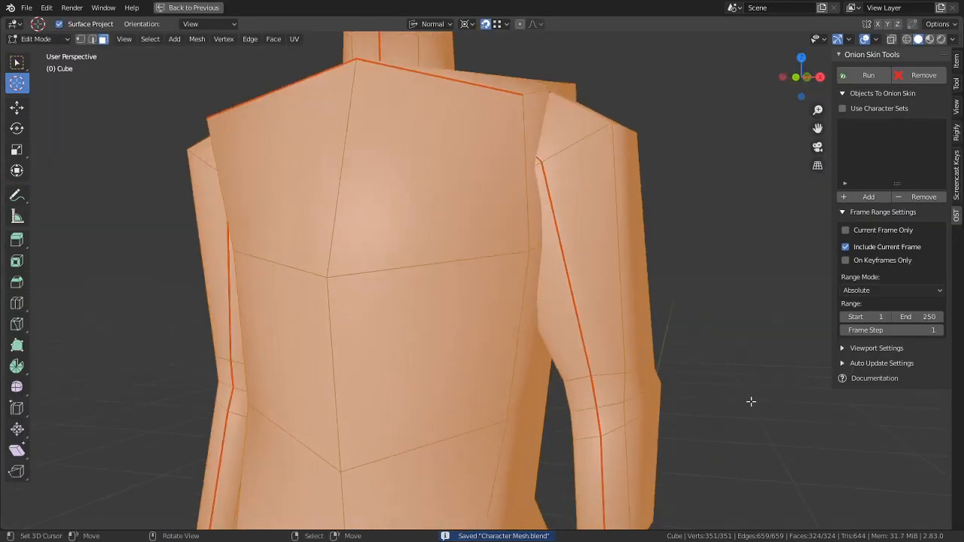
{"action": "key", "text": "Tab"}
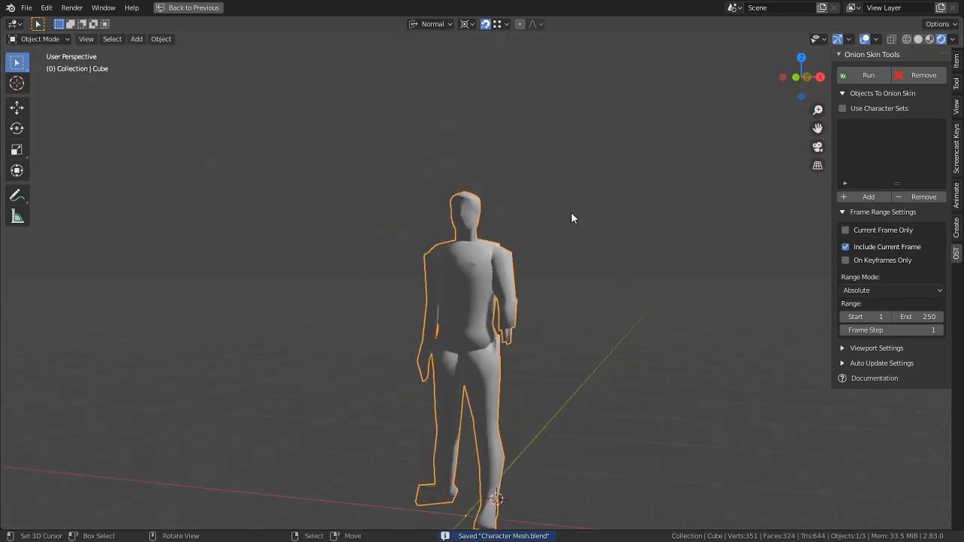
{"action": "key", "text": "ctrl+space"}
Append the Shaderverse 3 Tones material from Komikaze 3D Shaders.blend in the toon shaders folder under Shaders
{"action": "left_click", "coordinate": [26, 8]}
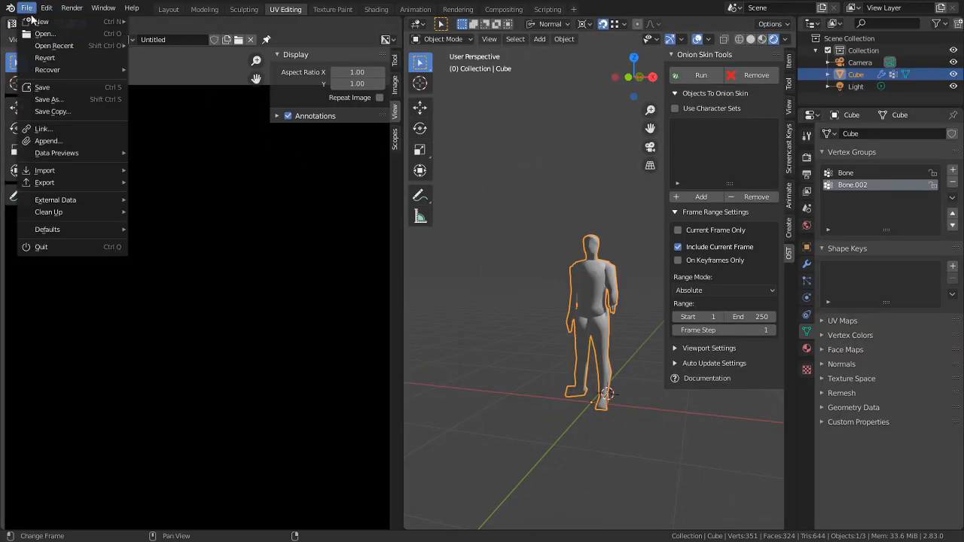
{"action": "left_click", "coordinate": [48, 140]}
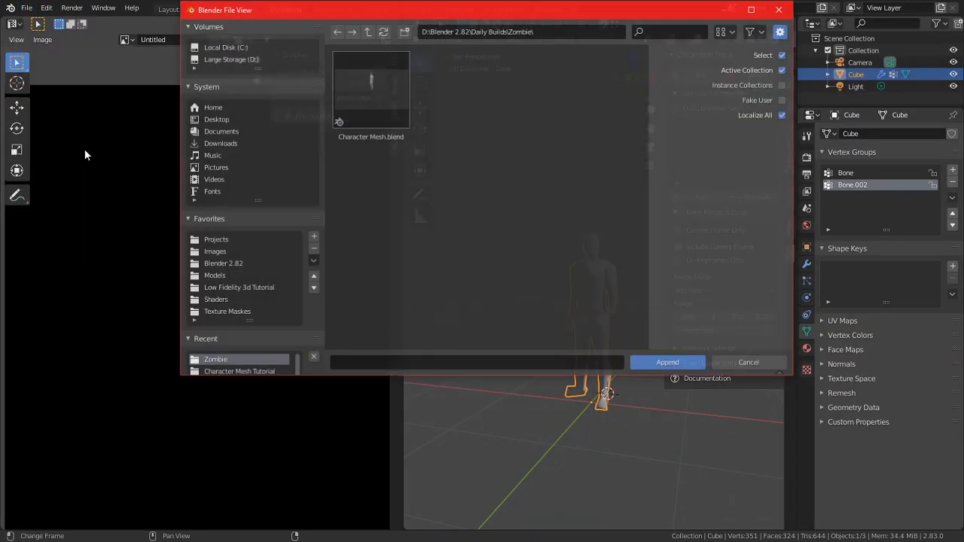
{"action": "left_click", "coordinate": [215, 302]}
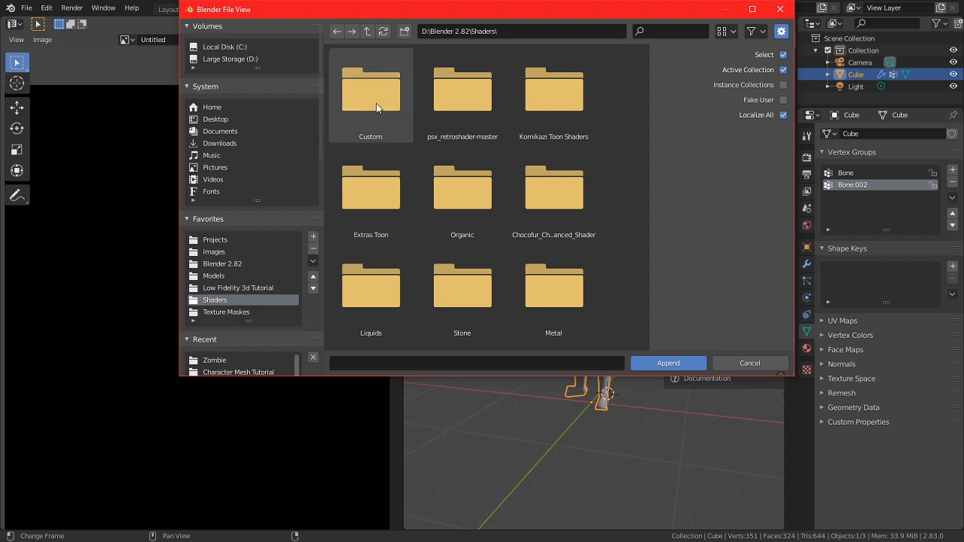
{"action": "left_click", "coordinate": [566, 131]}
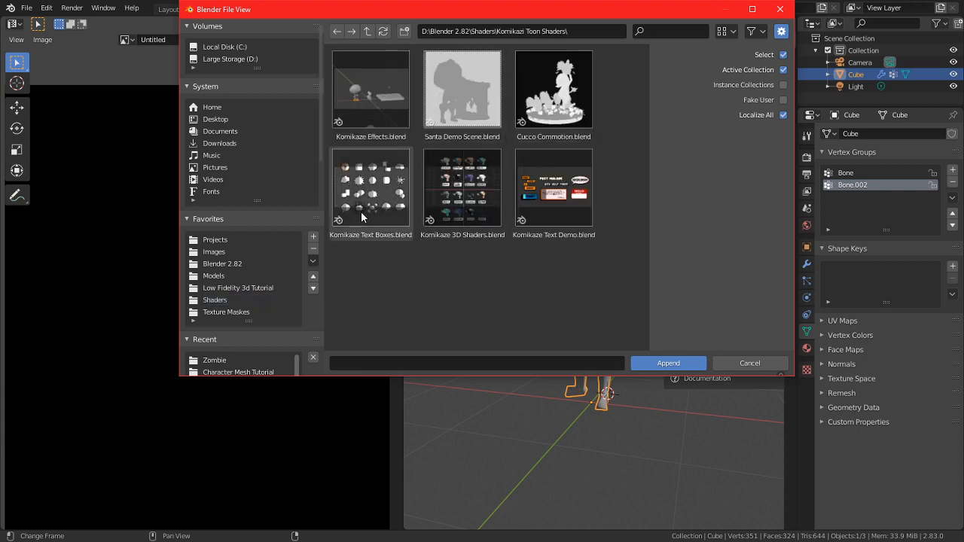
{"action": "left_click", "coordinate": [450, 183]}
{"action": "double_click", "coordinate": [451, 183]}
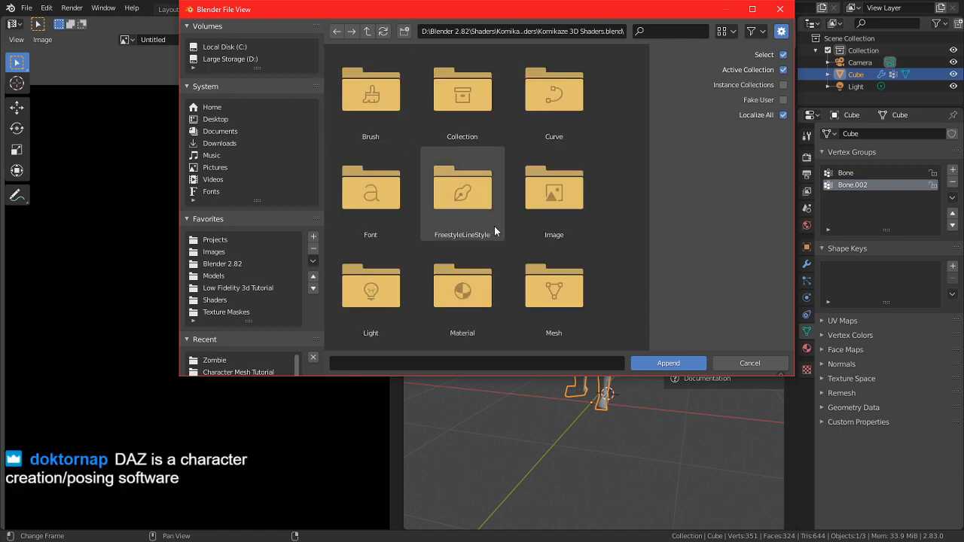
{"action": "double_click", "coordinate": [480, 286]}
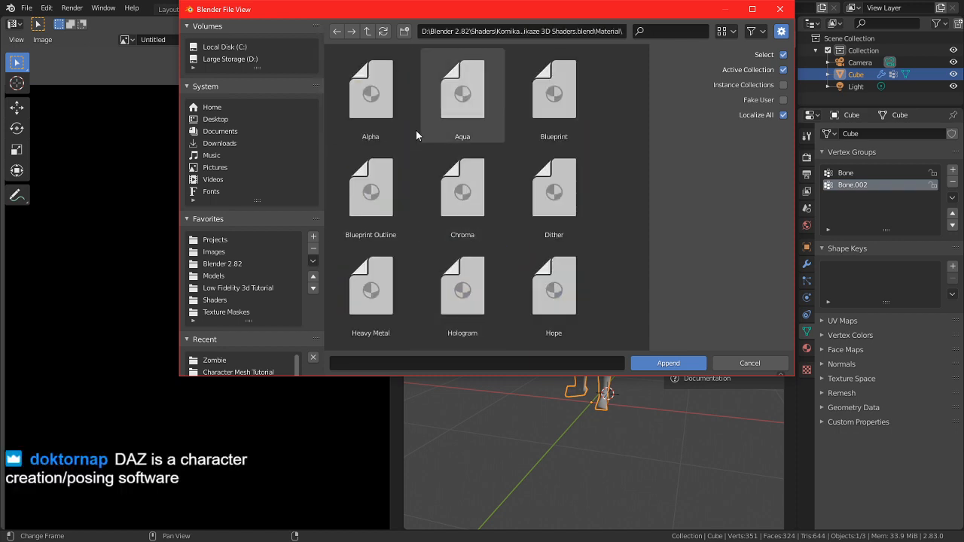
{"action": "scroll", "coordinate": [461, 122], "scroll_direction": "down", "scroll_amount": 5}
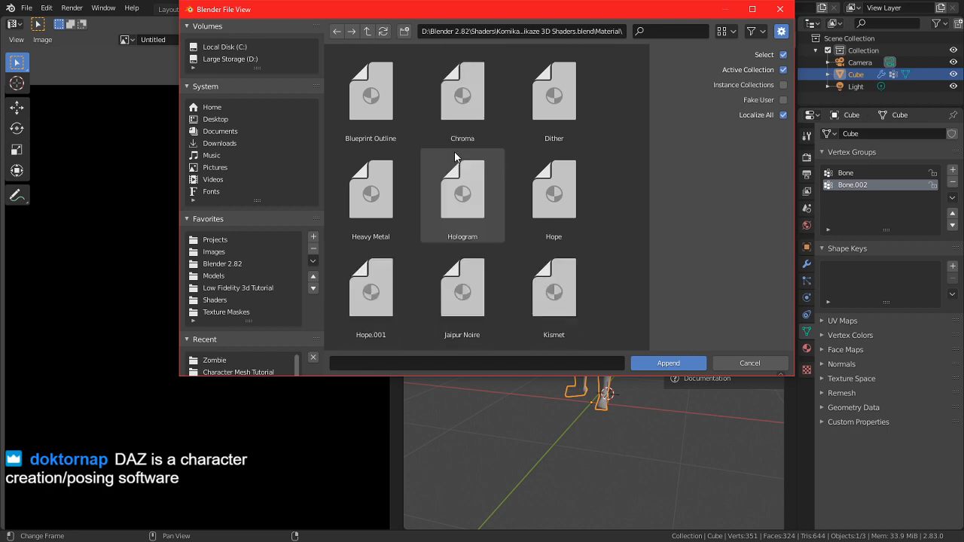
{"action": "scroll", "coordinate": [455, 152], "scroll_direction": "down", "scroll_amount": 4}
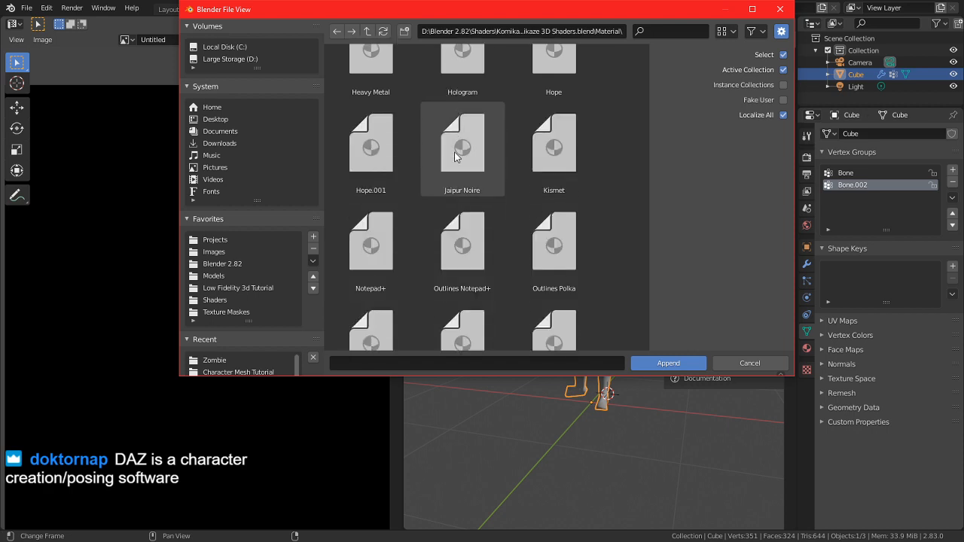
{"action": "scroll", "coordinate": [454, 152], "scroll_direction": "down", "scroll_amount": 6}
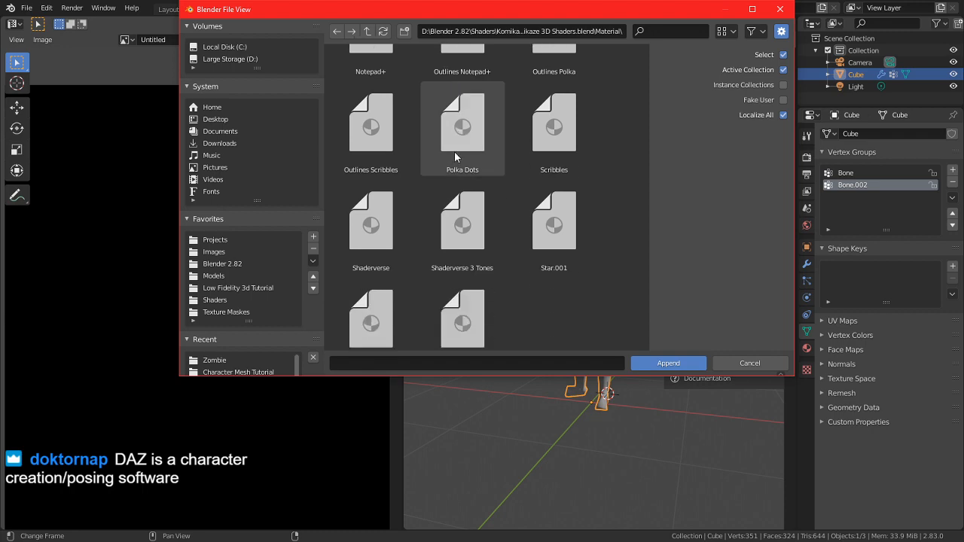
{"action": "double_click", "coordinate": [443, 201]}
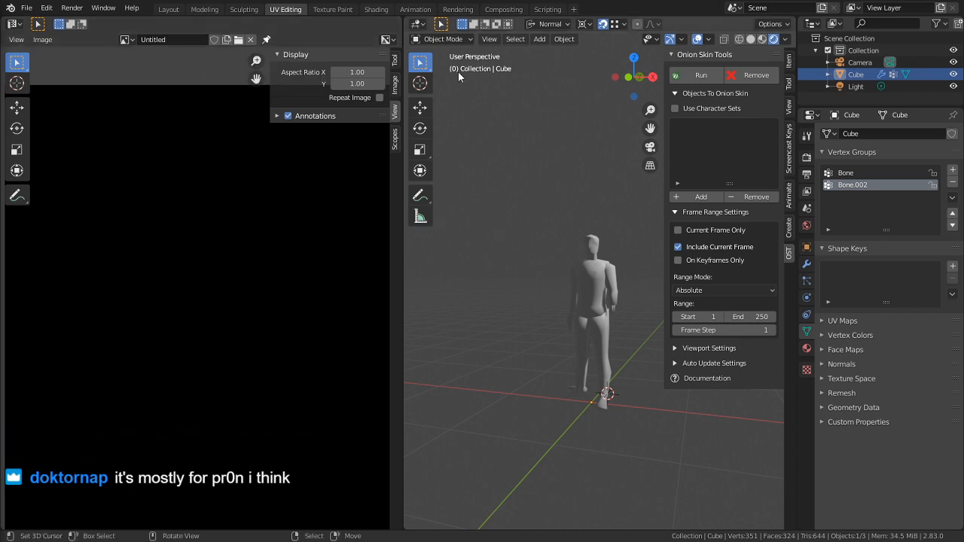
In the Shading workspace, delete the character material's Principled BSDF node and add the Shaderverse 3 Tones node group
{"action": "left_click", "coordinate": [379, 10]}
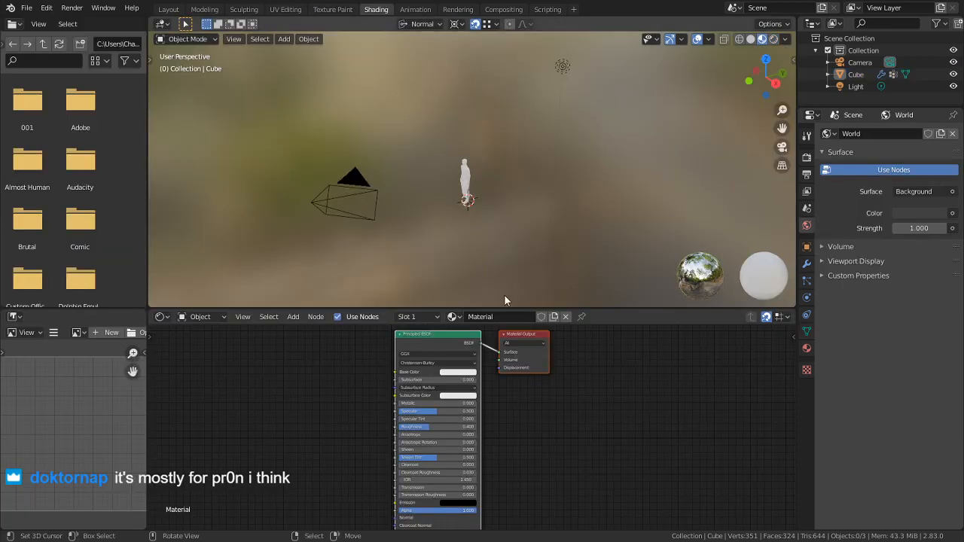
{"action": "left_click", "coordinate": [457, 344]}
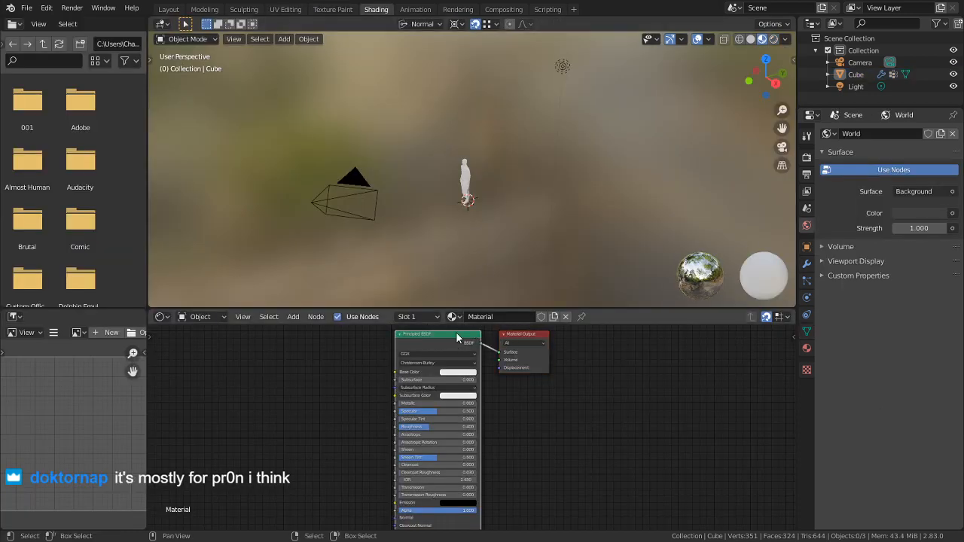
{"action": "key", "text": "Delete"}
{"action": "key", "text": "shift+a"}
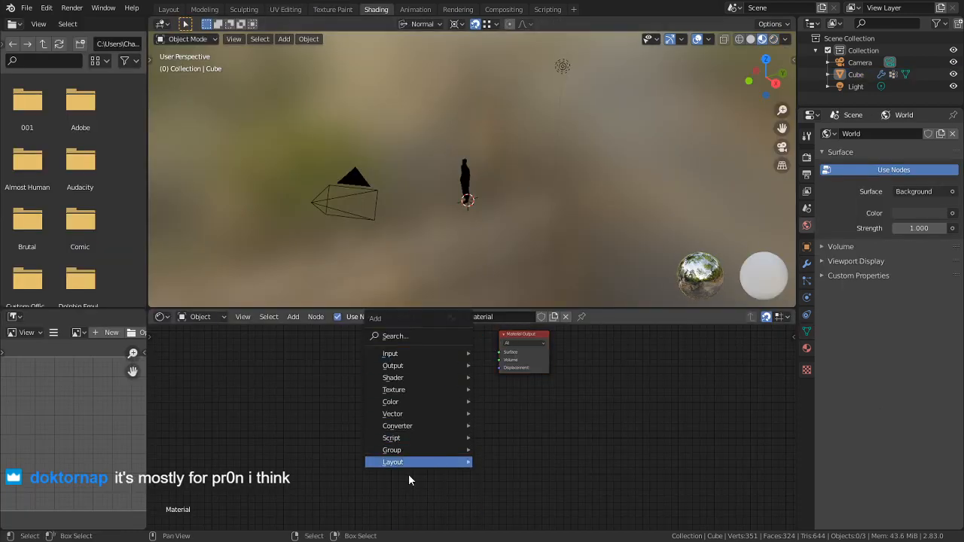
{"action": "mouse_move", "coordinate": [409, 450]}
{"action": "left_click", "coordinate": [538, 482]}
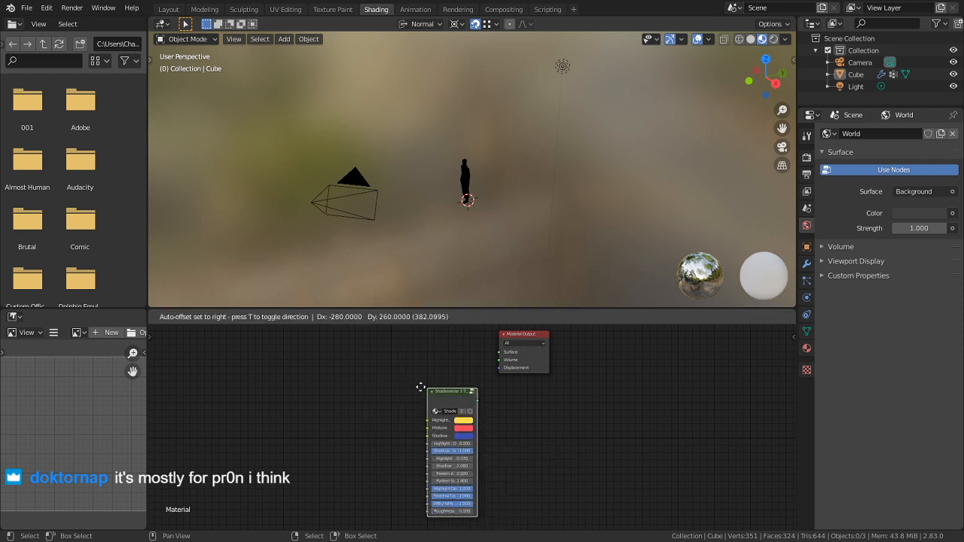
{"action": "left_click", "coordinate": [400, 378]}
Connect the Shaderverse group's output to the Material Output's Surface input and raise the group node level with it
{"action": "scroll", "coordinate": [427, 396], "scroll_direction": "up", "scroll_amount": 4}
{"action": "middle_click_drag", "start_coordinate": [437, 381], "coordinate": [435, 404]}
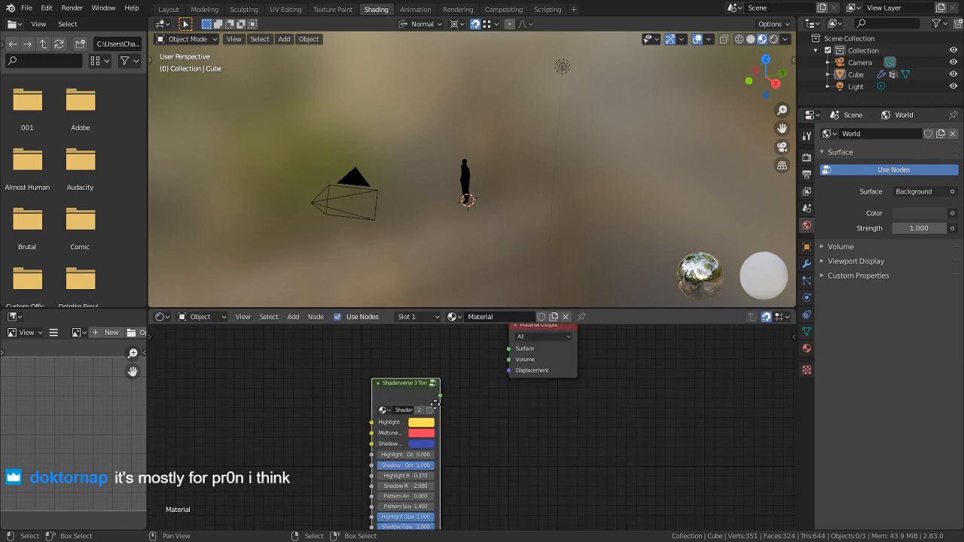
{"action": "scroll", "coordinate": [492, 237], "scroll_direction": "up", "scroll_amount": 5}
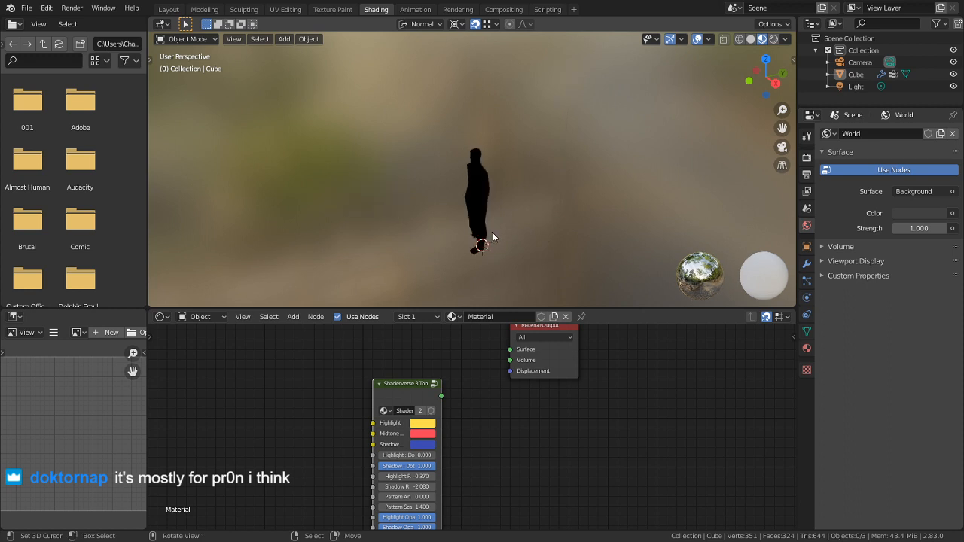
{"action": "scroll", "coordinate": [493, 241], "scroll_direction": "up", "scroll_amount": 3}
{"action": "left_click_drag", "start_coordinate": [441, 396], "coordinate": [512, 351]}
{"action": "mouse_move", "coordinate": [488, 208]}
{"action": "middle_mouse_down"}
{"action": "mouse_move", "coordinate": [519, 213]}
{"action": "mouse_move", "coordinate": [609, 155]}
{"action": "middle_mouse_up"}
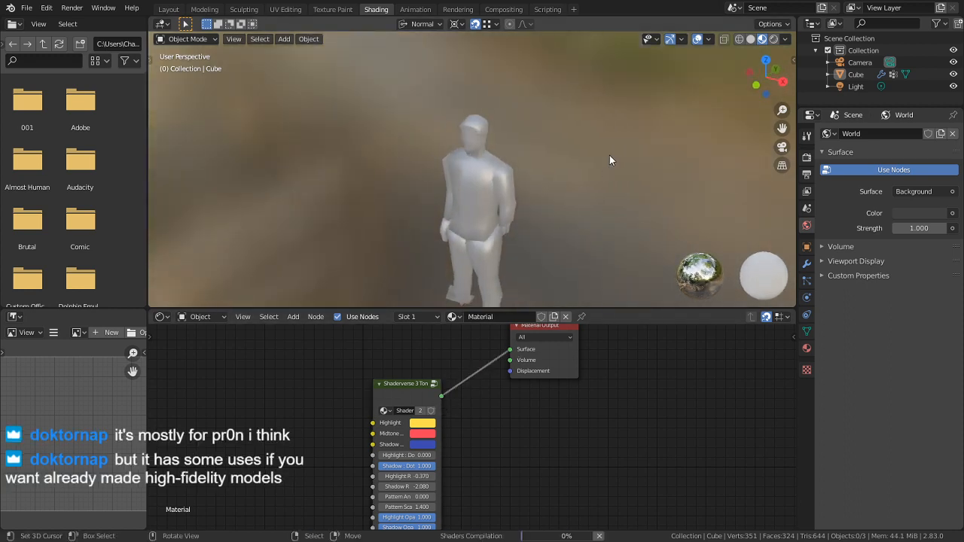
{"action": "left_click_drag", "start_coordinate": [404, 383], "coordinate": [653, 136]}
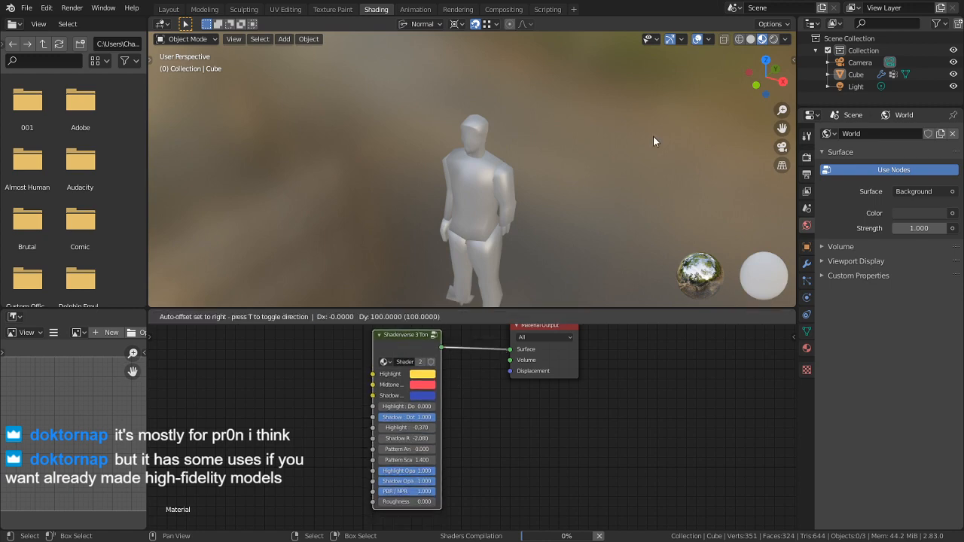
Display the character in Rendered viewport shading and place the 3D cursor beside its neck
{"action": "left_click_drag", "start_coordinate": [775, 40], "coordinate": [768, 47]}
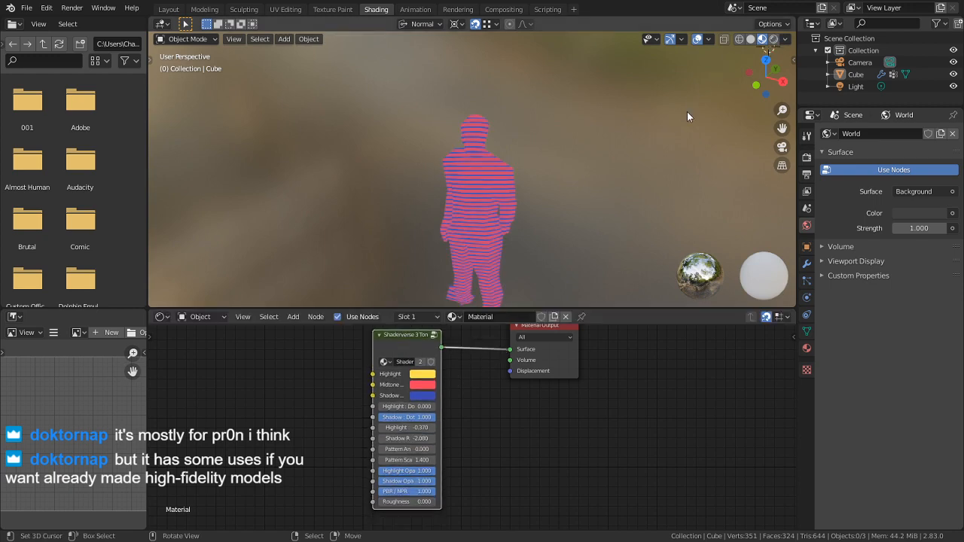
{"action": "middle_click_drag", "start_coordinate": [687, 112], "coordinate": [478, 249]}
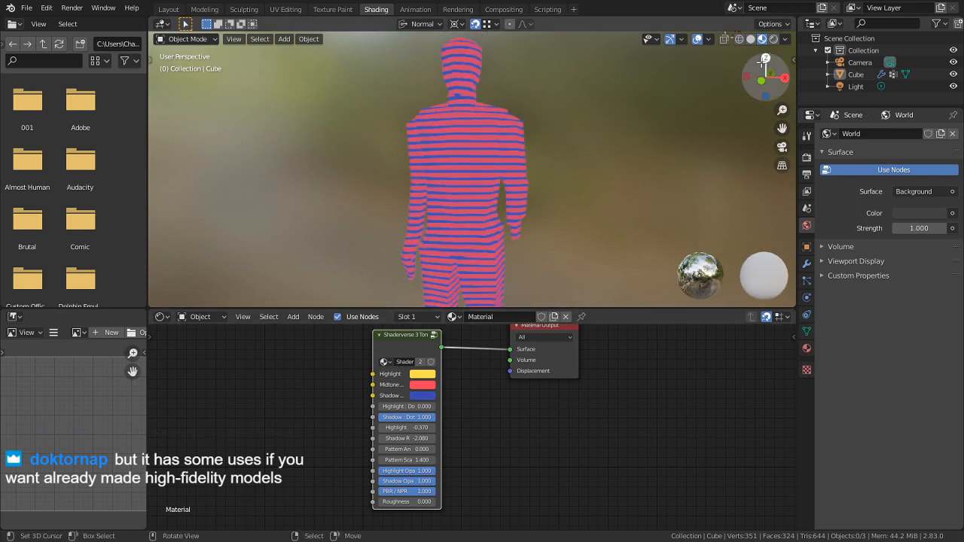
{"action": "left_click", "coordinate": [773, 39]}
{"action": "middle_click_drag", "start_coordinate": [593, 139], "coordinate": [571, 188]}
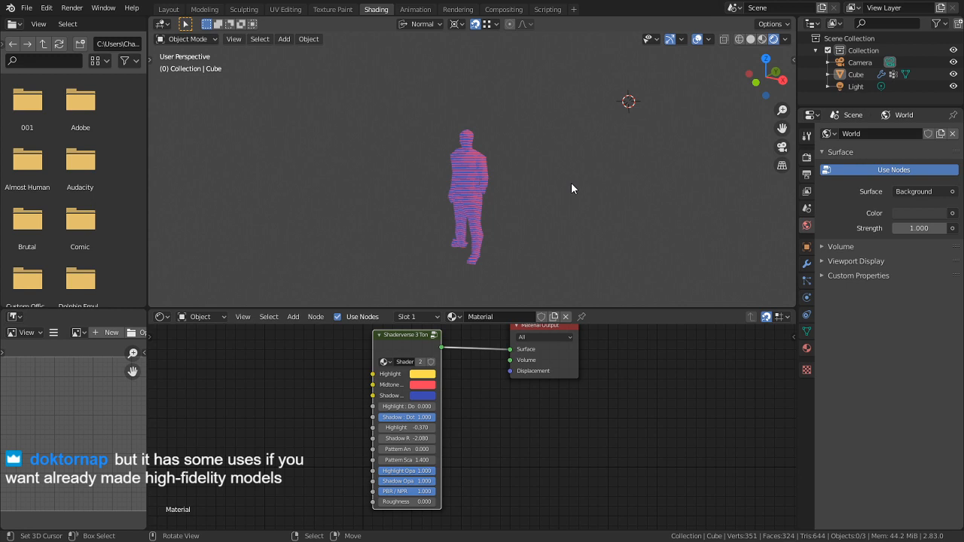
{"action": "right_click", "coordinate": [475, 149], "text": "shift"}
{"action": "key", "text": "shift+a"}
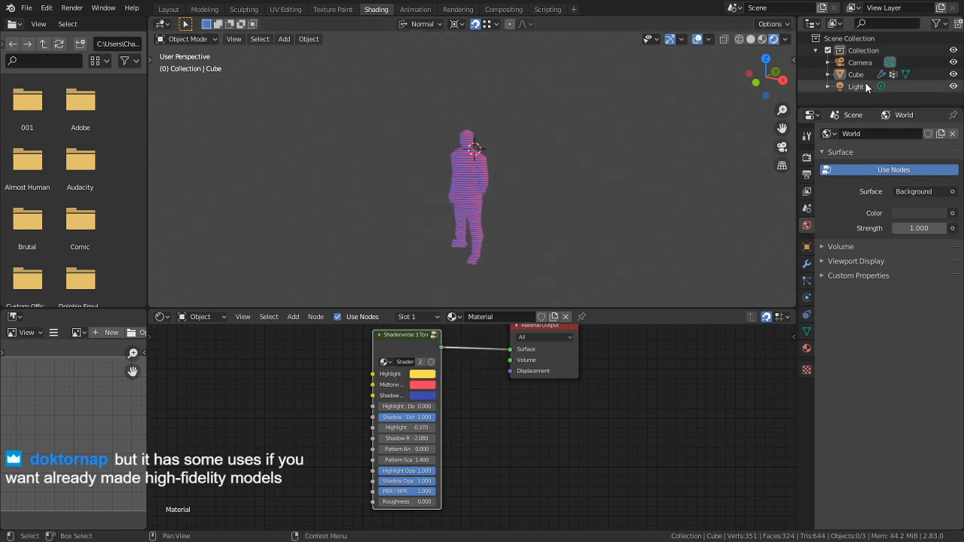
Select the light and, in the Layout workspace, move it above the character's head to about X 0.18 m, Y 0.58 m, Z 2.41 m
{"action": "left_click", "coordinate": [856, 87]}
{"action": "scroll", "coordinate": [572, 105], "scroll_direction": "down", "scroll_amount": 5}
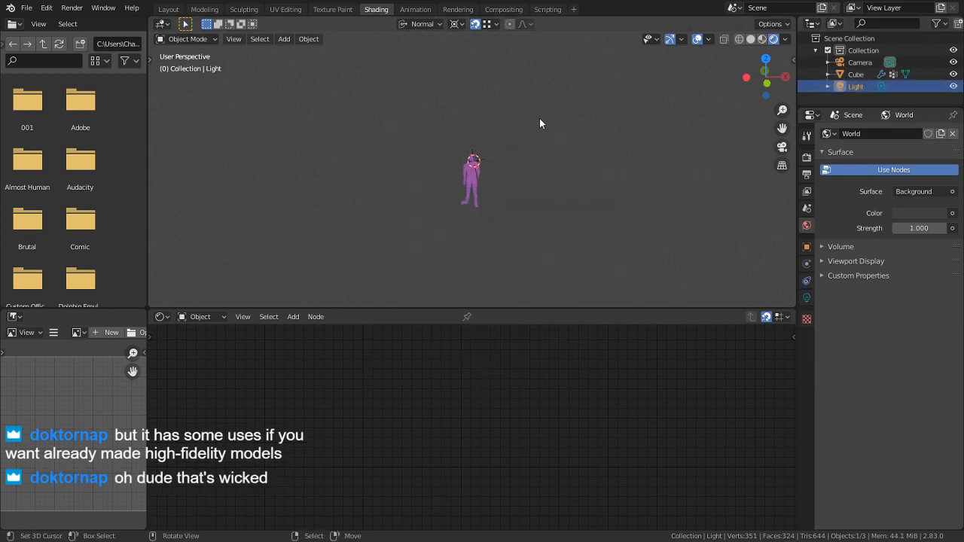
{"action": "left_click", "coordinate": [172, 13]}
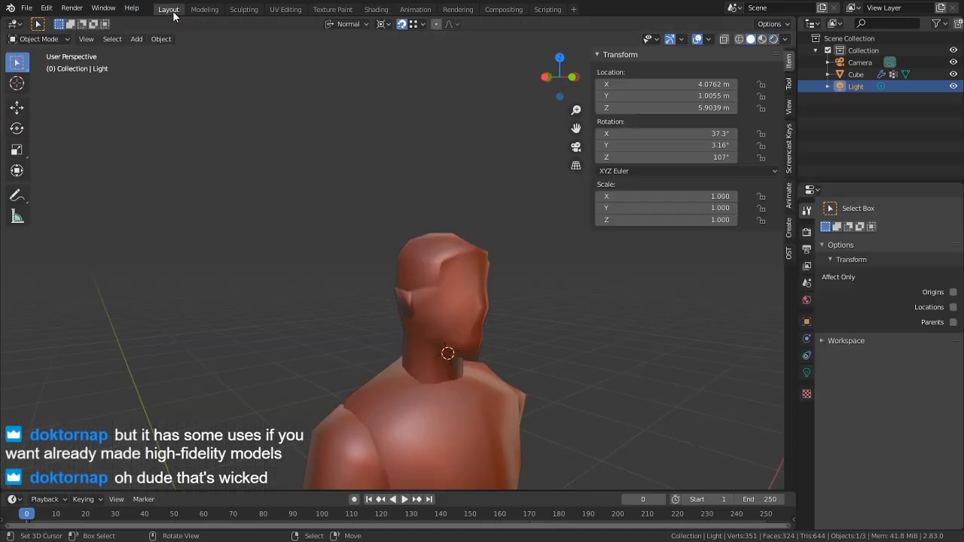
{"action": "scroll", "coordinate": [360, 234], "scroll_direction": "down", "scroll_amount": 10}
{"action": "middle_click_drag", "start_coordinate": [445, 208], "coordinate": [364, 268]}
{"action": "key", "text": "g"}
{"action": "left_click", "coordinate": [316, 362]}
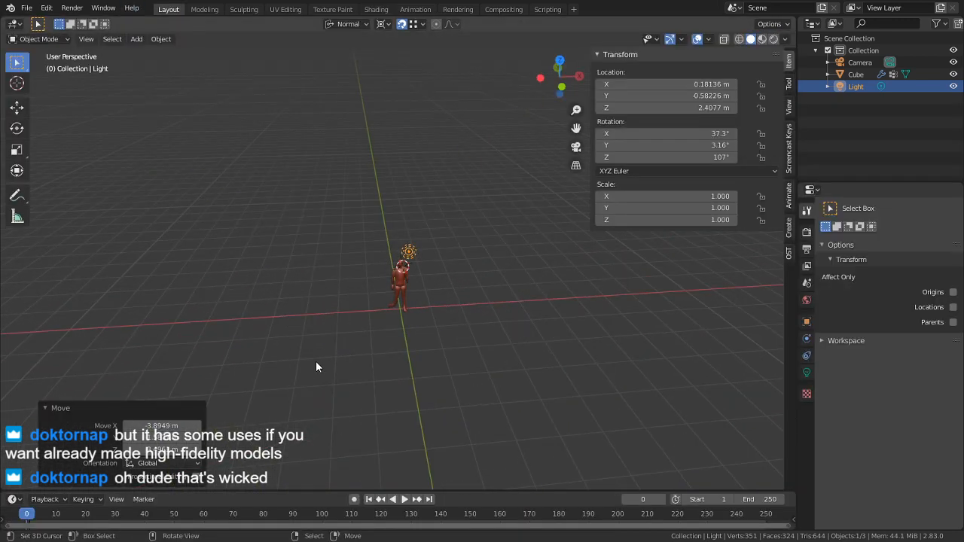
Reposition the light diagonally above the character's head at about X 0.55 m, Y 0.25 m, Z 2.17 m
{"action": "middle_click_drag", "start_coordinate": [315, 362], "coordinate": [187, 312]}
{"action": "key", "text": "g"}
{"action": "left_click", "coordinate": [331, 346]}
{"action": "middle_click_drag", "start_coordinate": [332, 347], "coordinate": [530, 308]}
{"action": "key", "text": "g"}
{"action": "left_click", "coordinate": [601, 274]}
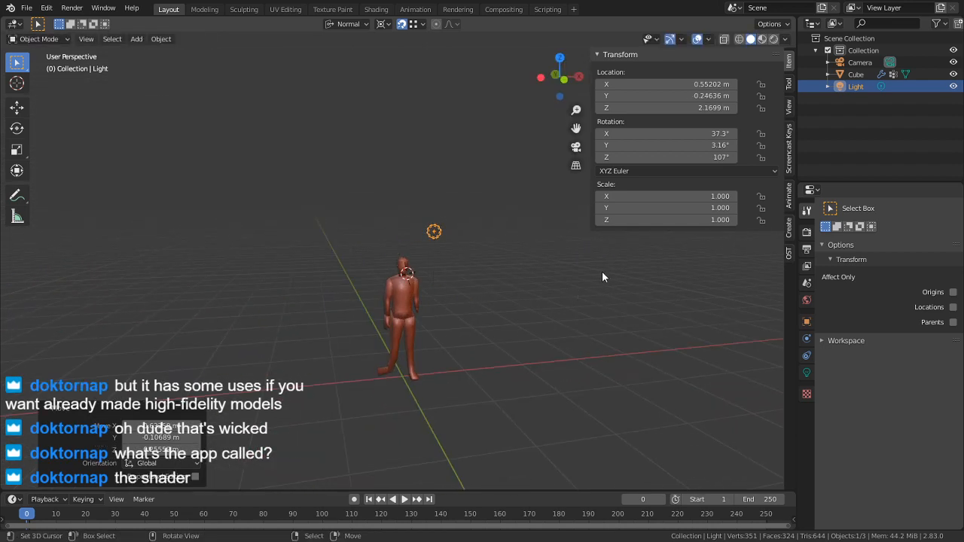
Switch to Rendered shading and move the light farther from the character to about X 0.83 m, Y 0.89 m, Z 2.52 m
{"action": "left_click", "coordinate": [773, 38]}
{"action": "scroll", "coordinate": [536, 290], "scroll_direction": "up", "scroll_amount": 3}
{"action": "mouse_move", "coordinate": [536, 289]}
{"action": "middle_mouse_down"}
{"action": "mouse_move", "coordinate": [389, 308]}
{"action": "mouse_move", "coordinate": [407, 336]}
{"action": "mouse_move", "coordinate": [349, 303]}
{"action": "middle_mouse_up"}
{"action": "key", "text": "g"}
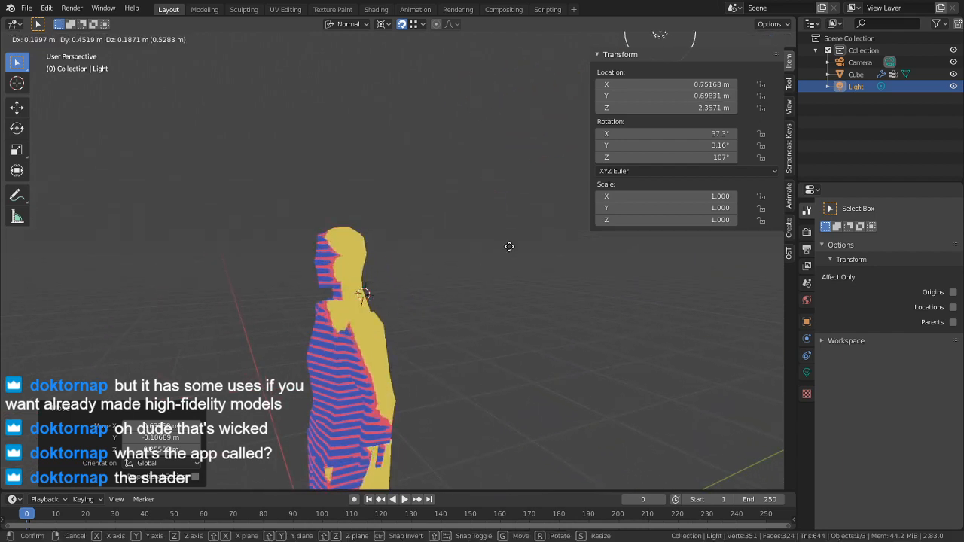
{"action": "left_click", "coordinate": [558, 206]}
{"action": "middle_click_drag", "start_coordinate": [437, 250], "coordinate": [370, 265]}
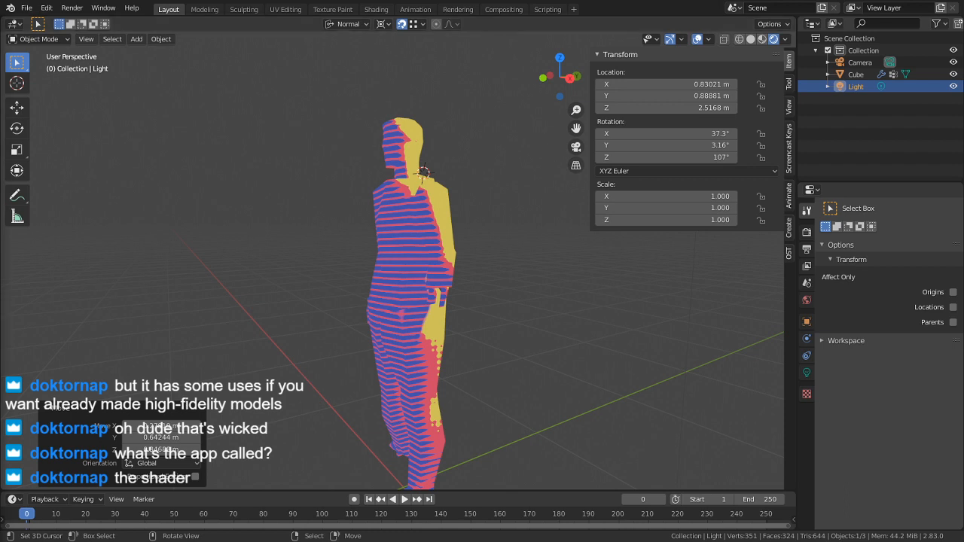
Save the changes to Character Mesh and open Cucco Commotion.blend from the Komikazi Toon Shaders folder in Shaders
{"action": "scroll", "coordinate": [489, 200], "scroll_direction": "down", "scroll_amount": 5}
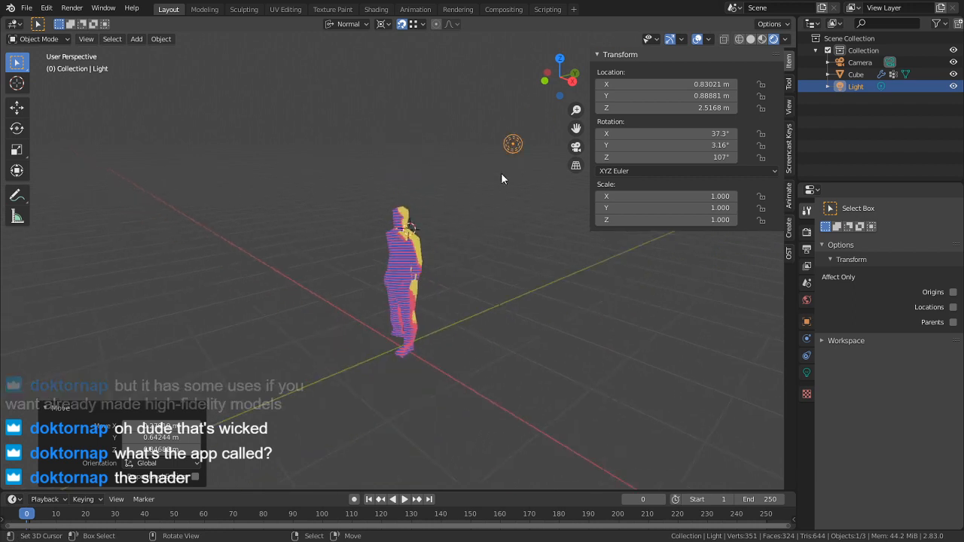
{"action": "left_click", "coordinate": [26, 7]}
{"action": "mouse_move", "coordinate": [67, 70]}
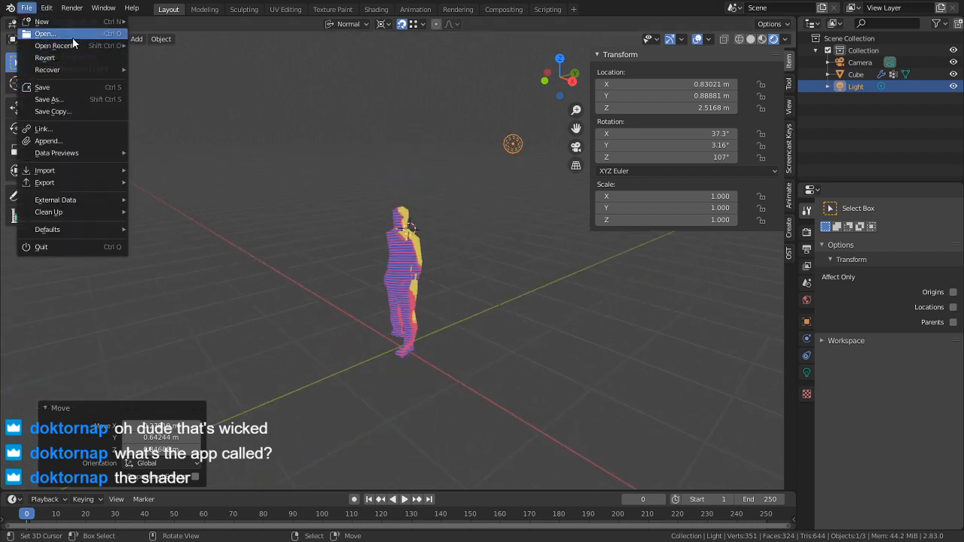
{"action": "left_click", "coordinate": [72, 37]}
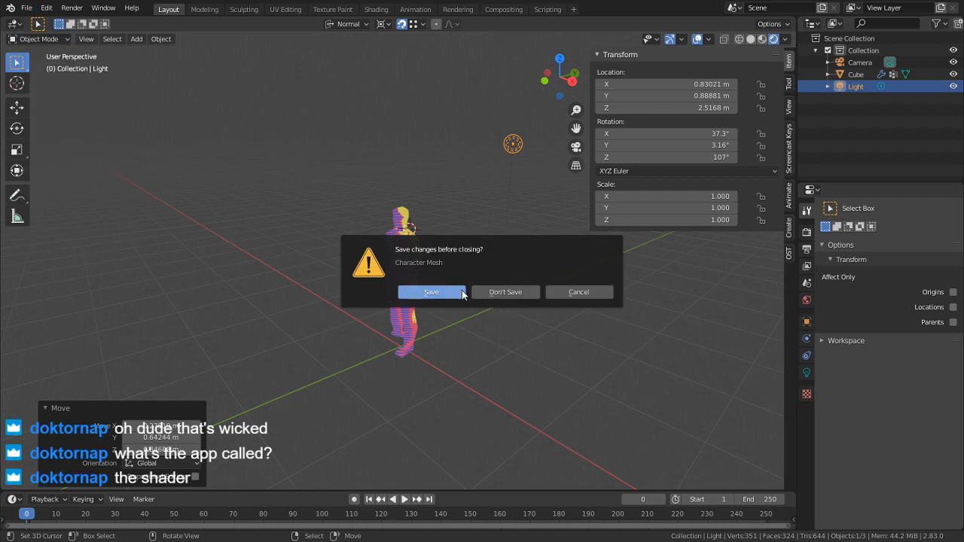
{"action": "left_click", "coordinate": [436, 291]}
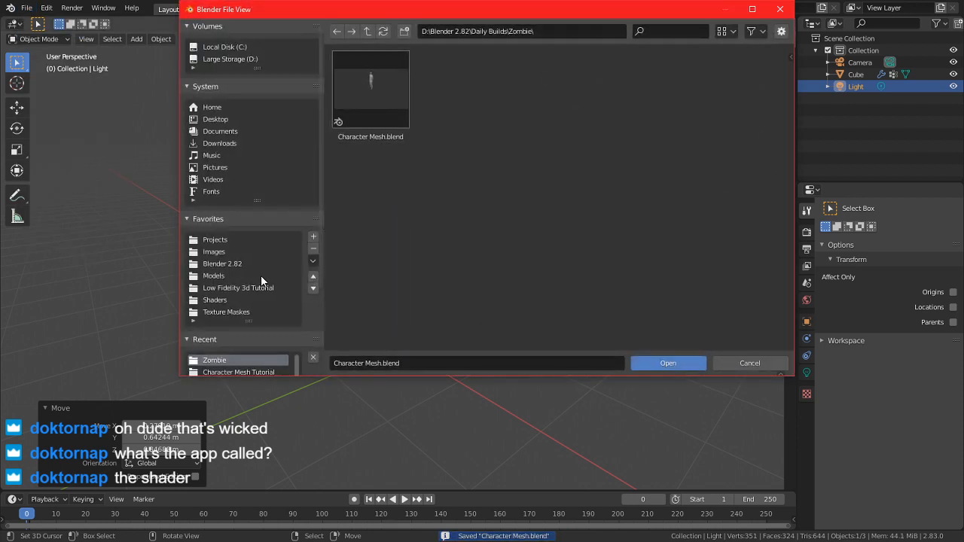
{"action": "double_click", "coordinate": [218, 301]}
{"action": "left_click", "coordinate": [523, 101]}
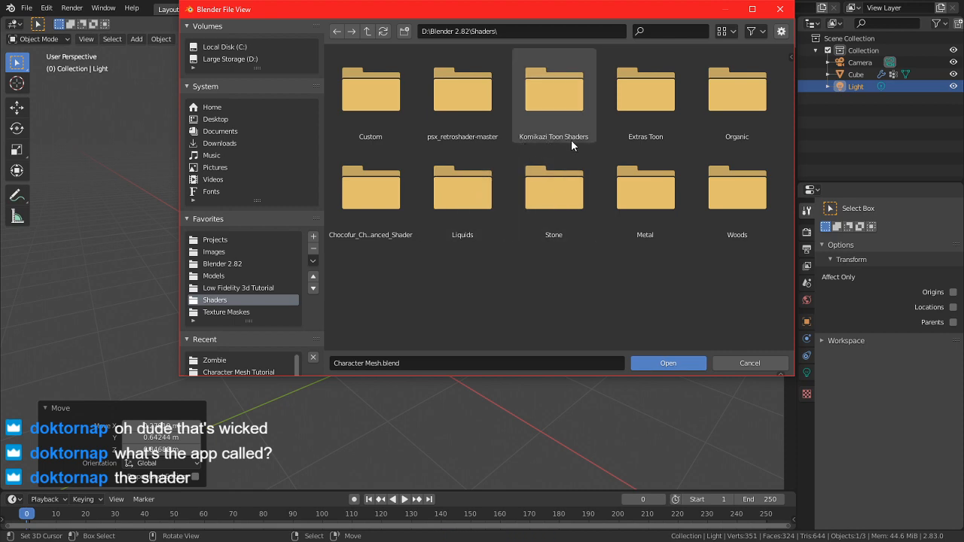
{"action": "left_click", "coordinate": [542, 115]}
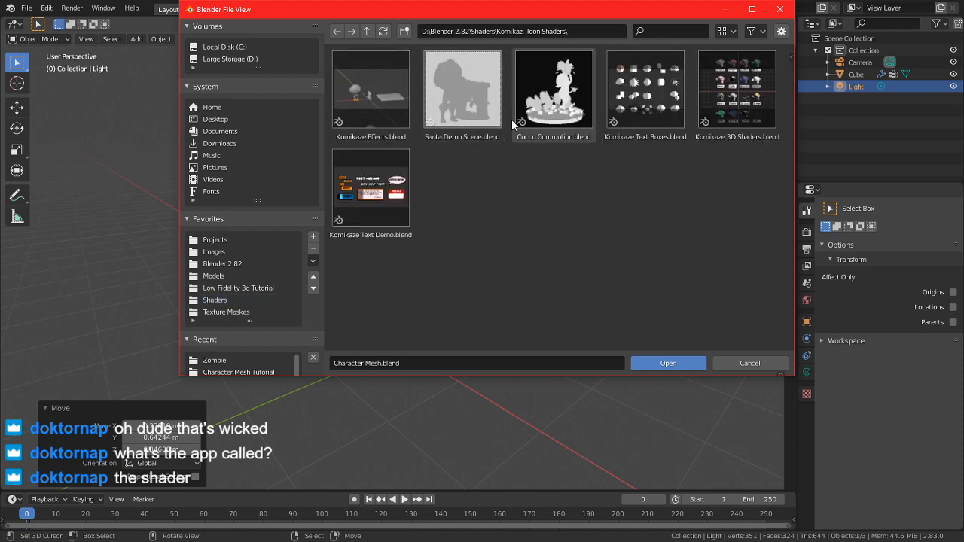
{"action": "double_click", "coordinate": [554, 90]}
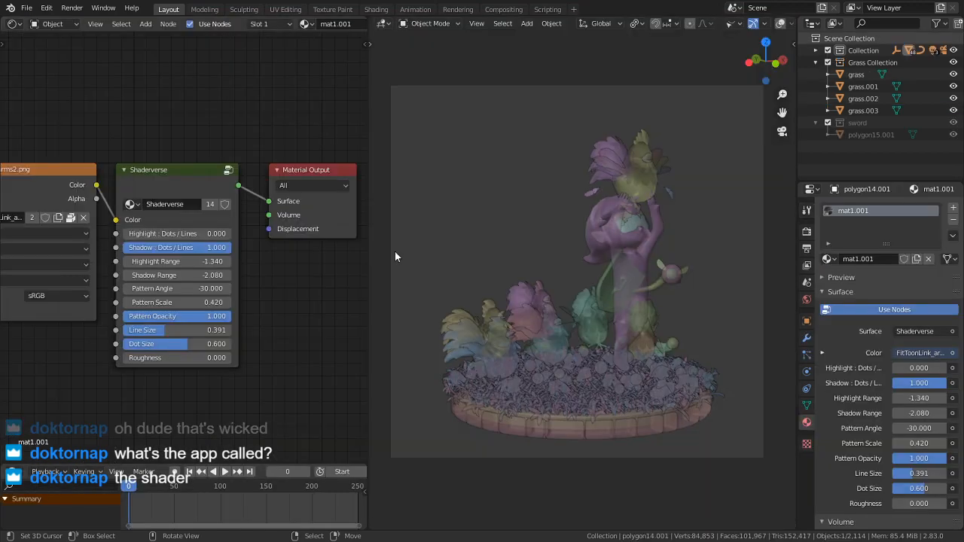
Display the demo scene in Rendered viewport shading, framed on the figure and the chickens on the grass base
{"action": "middle_click_drag", "start_coordinate": [394, 257], "coordinate": [640, 199]}
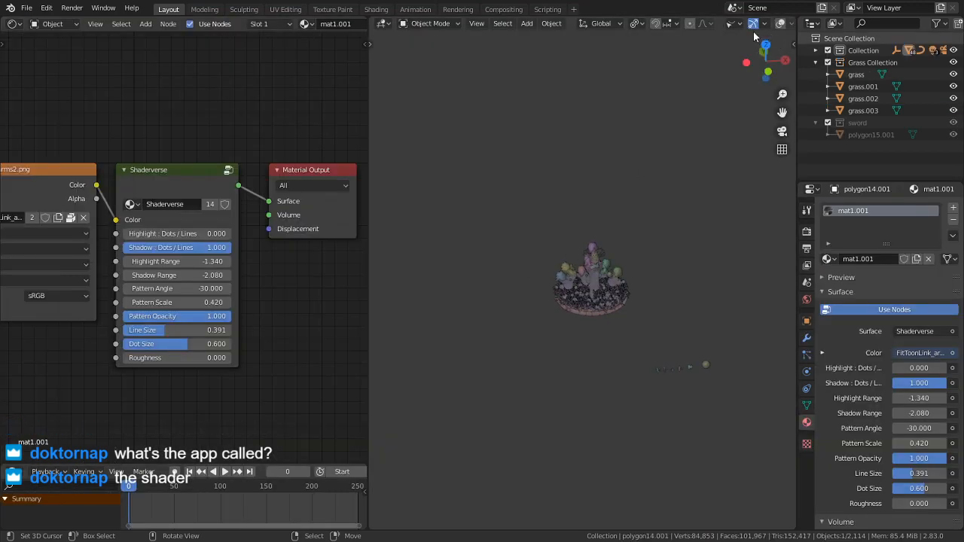
{"action": "middle_click_drag", "start_coordinate": [753, 34], "coordinate": [682, 34]}
{"action": "scroll", "coordinate": [712, 24], "scroll_direction": "down", "scroll_amount": 3}
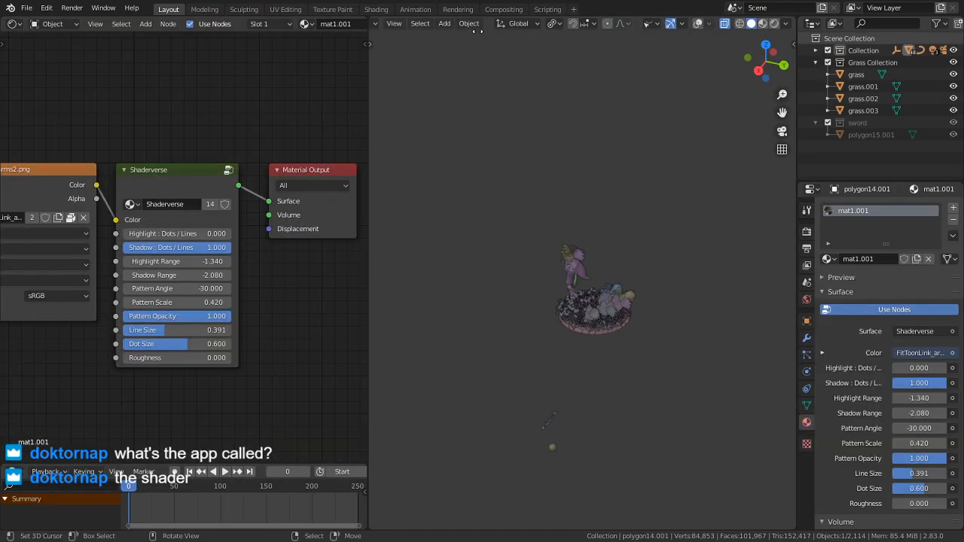
{"action": "left_click", "coordinate": [774, 23]}
{"action": "middle_click_drag", "start_coordinate": [600, 198], "coordinate": [747, 249]}
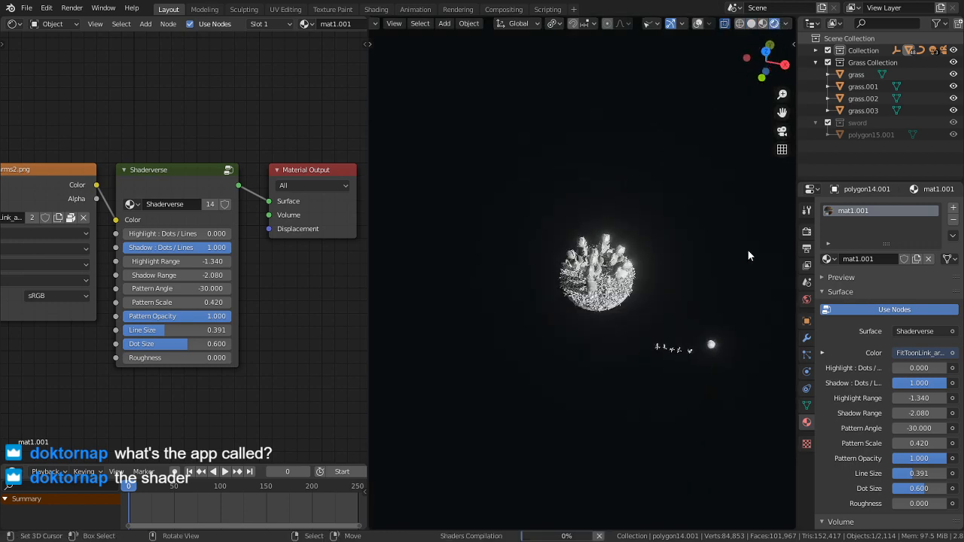
{"action": "scroll", "coordinate": [674, 312], "scroll_direction": "up", "scroll_amount": 4}
{"action": "middle_click_drag", "start_coordinate": [673, 312], "coordinate": [646, 184]}
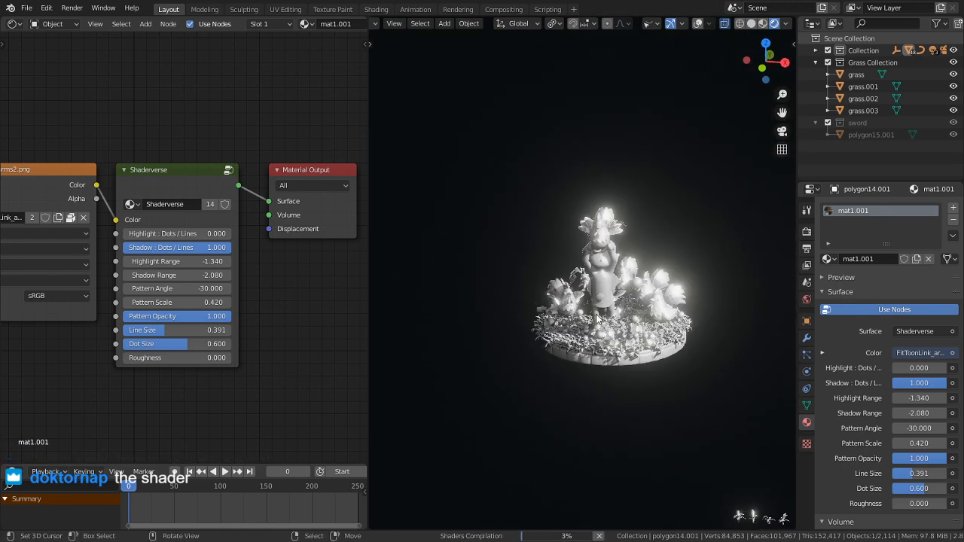
{"action": "middle_click_drag", "start_coordinate": [600, 320], "coordinate": [485, 322]}
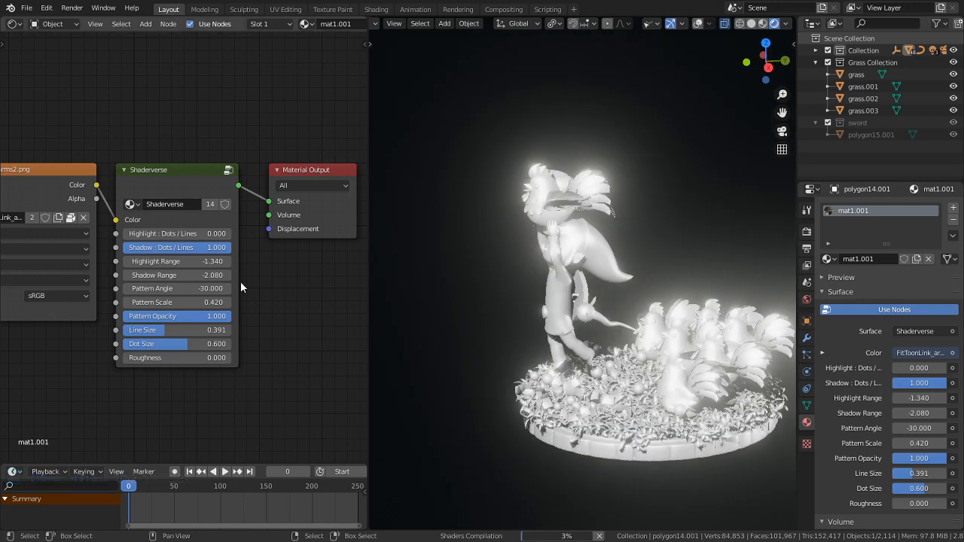
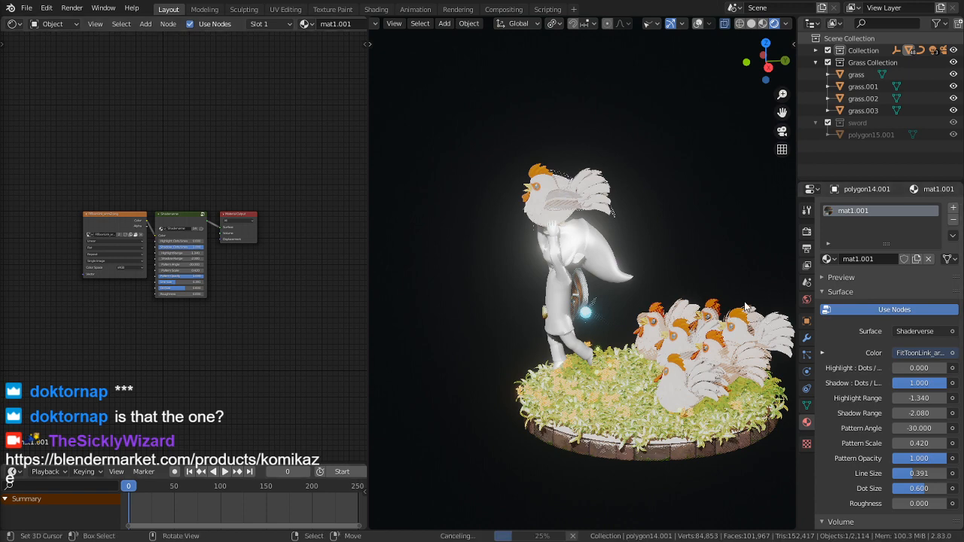
Examine the rendered toon shading on the chickens, grass and figure from the side and through the scene camera
{"action": "middle_click_drag", "start_coordinate": [748, 307], "coordinate": [765, 241]}
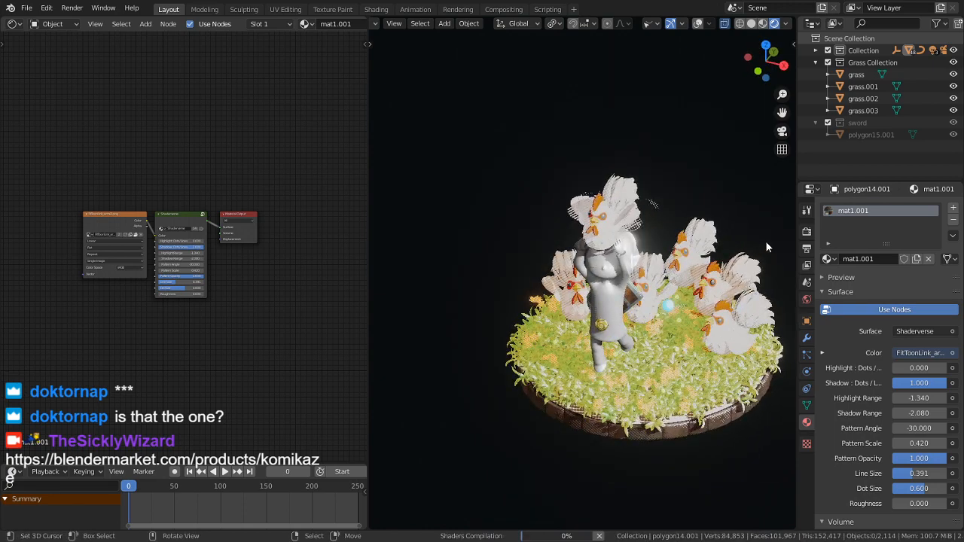
{"action": "key", "text": "KP_0"}
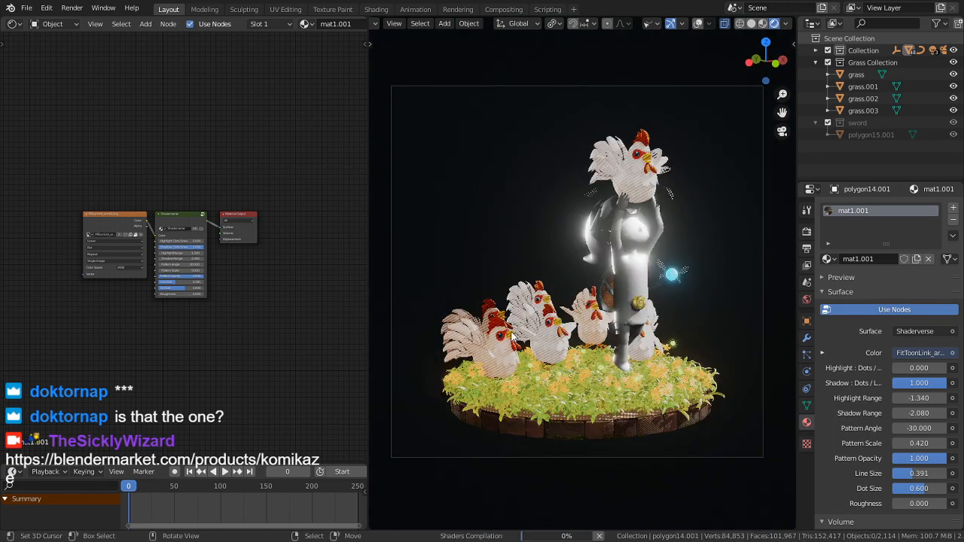
{"action": "scroll", "coordinate": [572, 372], "scroll_direction": "up", "scroll_amount": 5}
{"action": "scroll", "coordinate": [540, 385], "scroll_direction": "down", "scroll_amount": 1}
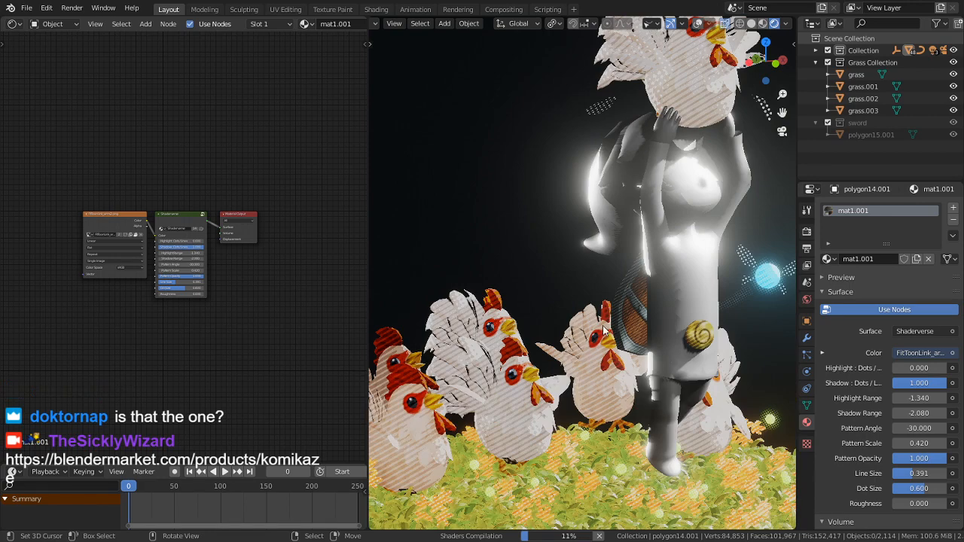
{"action": "middle_click_drag", "start_coordinate": [581, 344], "coordinate": [569, 358]}
{"action": "scroll", "coordinate": [571, 356], "scroll_direction": "down", "scroll_amount": 3}
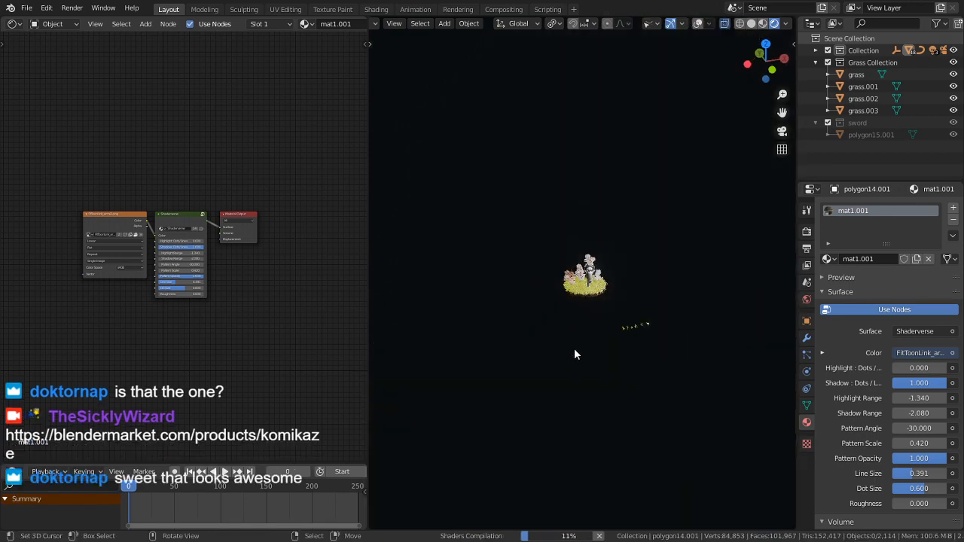
{"action": "scroll", "coordinate": [574, 354], "scroll_direction": "up", "scroll_amount": 10}
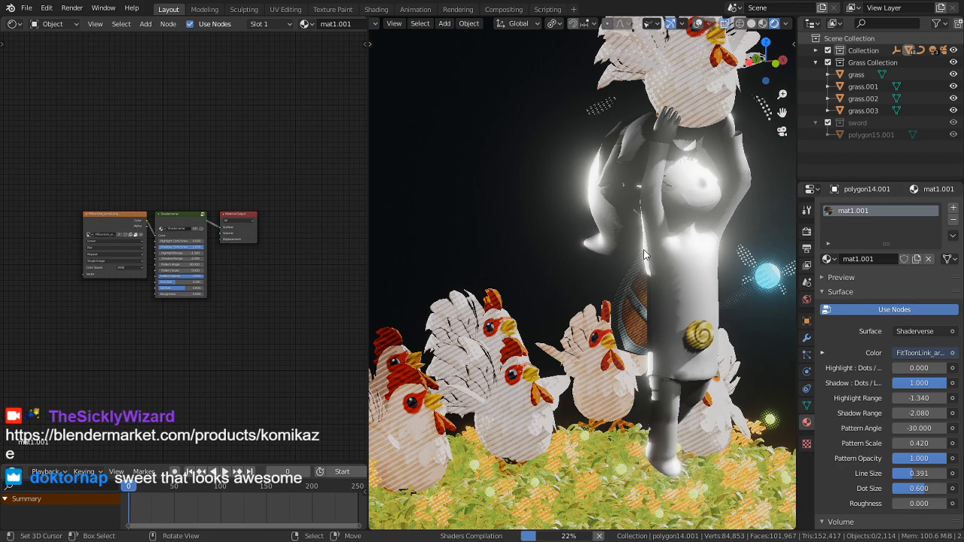
{"action": "key", "text": "KP_0"}
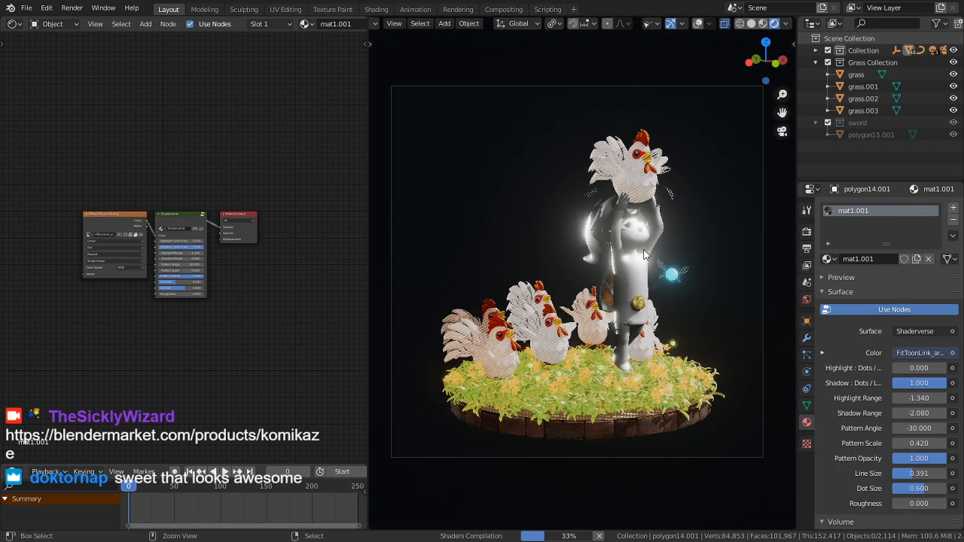
Inspect the rendered scene in a maximized viewport, restore the layout, and look at the figure from other angles
{"action": "key", "text": "ctrl+space"}
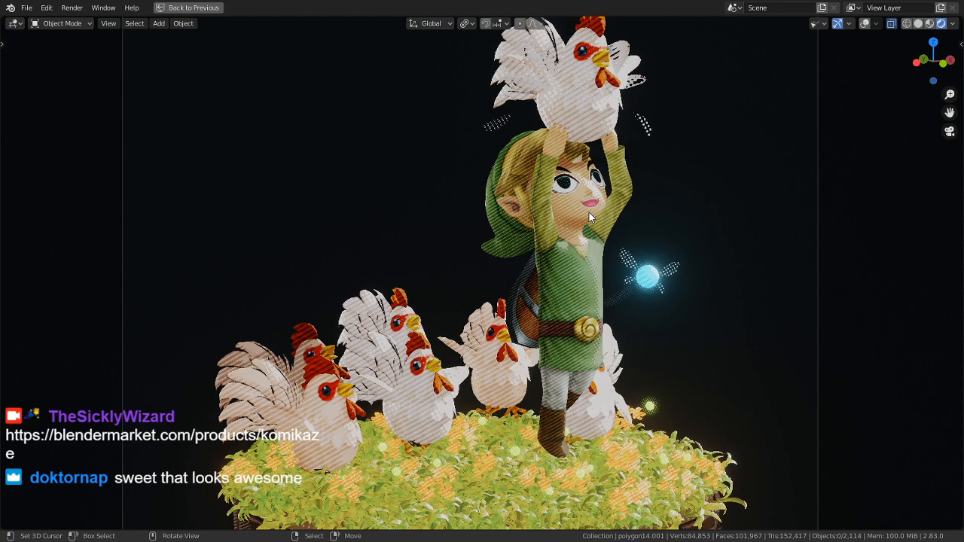
{"action": "middle_click_drag", "start_coordinate": [589, 212], "coordinate": [497, 286]}
{"action": "scroll", "coordinate": [497, 285], "scroll_direction": "up", "scroll_amount": 4}
{"action": "key", "text": "ctrl+space"}
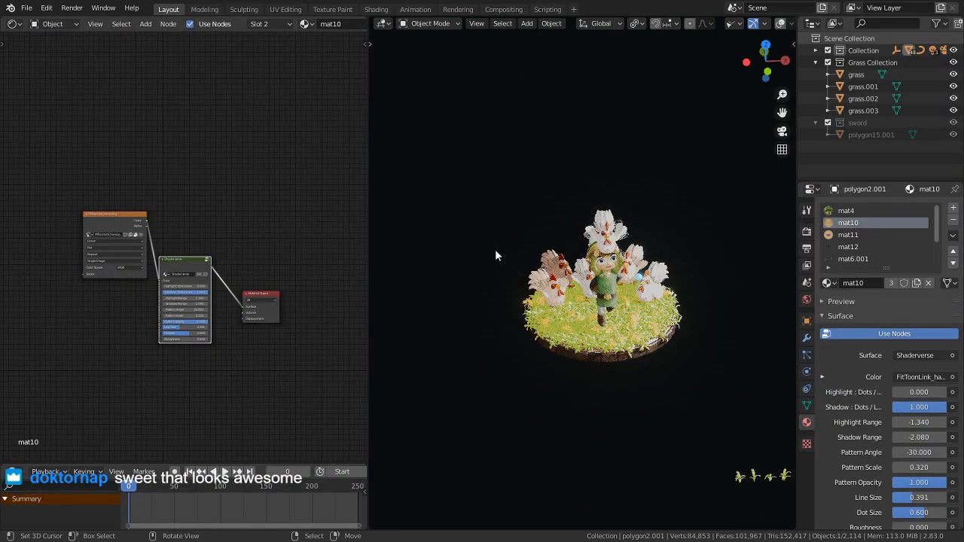
{"action": "scroll", "coordinate": [610, 284], "scroll_direction": "up", "scroll_amount": 4}
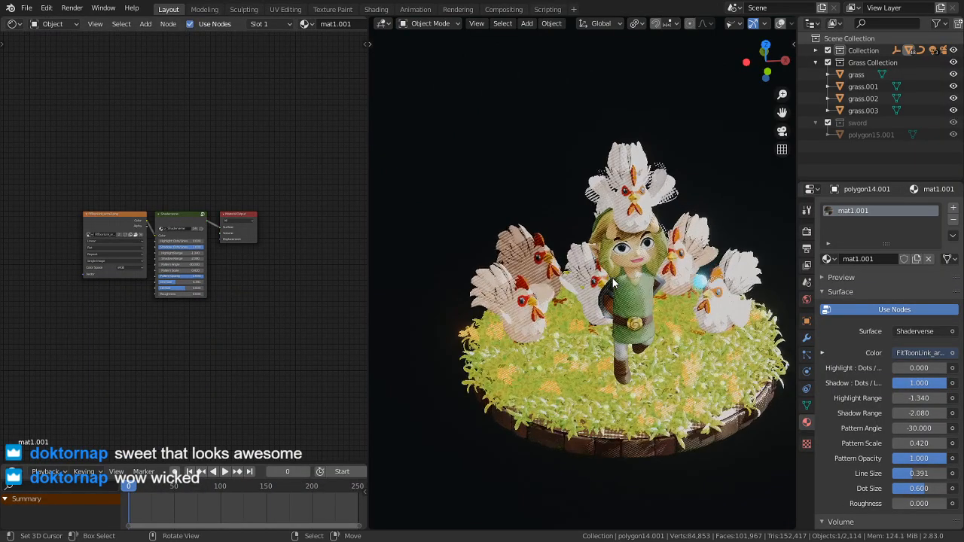
{"action": "middle_click_drag", "start_coordinate": [610, 284], "coordinate": [562, 277]}
Turn on the viewport overlays and select the green-clothed character to show its mat10 shader nodes
{"action": "left_click", "coordinate": [761, 24]}
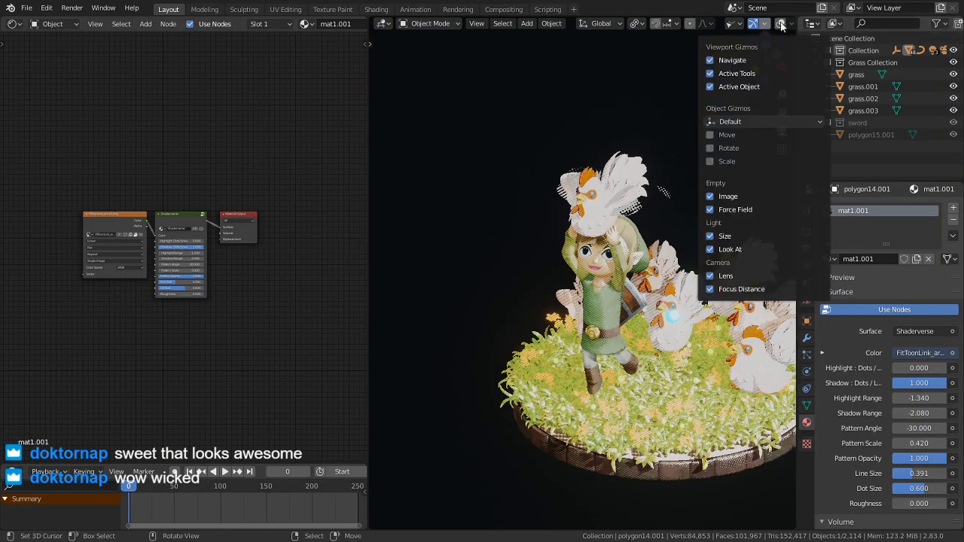
{"action": "left_click", "coordinate": [780, 23]}
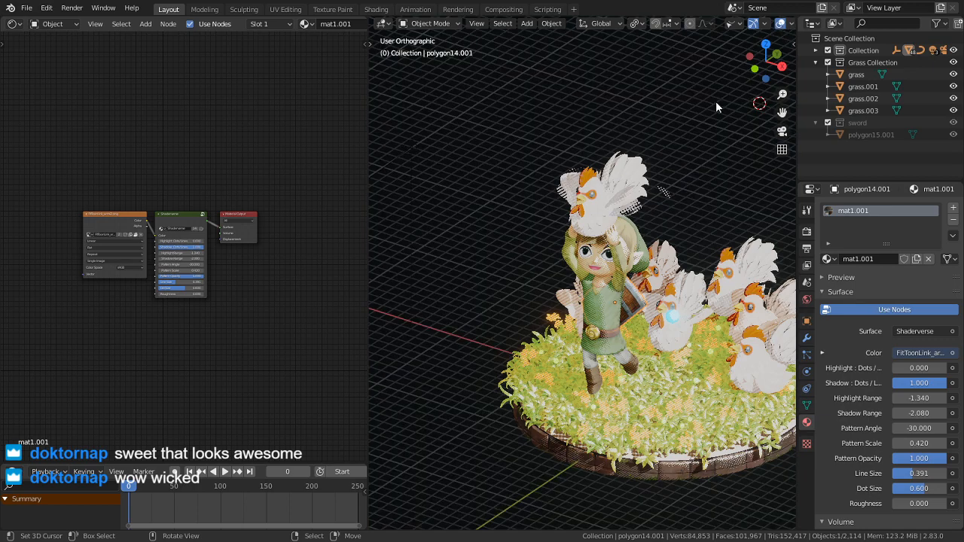
{"action": "left_click", "coordinate": [576, 308]}
{"action": "middle_click_drag", "start_coordinate": [576, 309], "coordinate": [554, 308]}
{"action": "scroll", "coordinate": [210, 351], "scroll_direction": "up", "scroll_amount": 4}
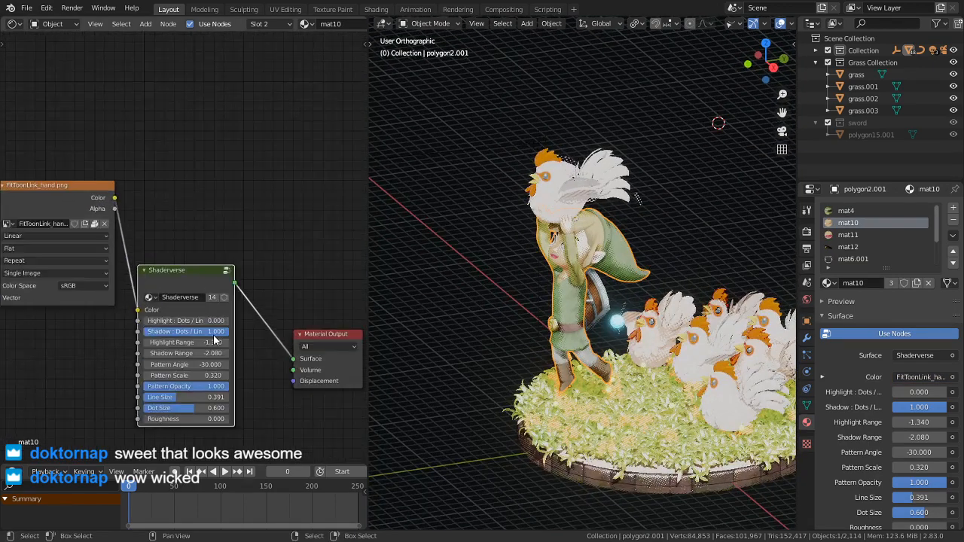
Rearrange the mat10 node tree so the FitToonLink_hand.png texture node and the Shaderverse node sit side by side
{"action": "middle_click_drag", "start_coordinate": [151, 309], "coordinate": [261, 340]}
{"action": "left_click_drag", "start_coordinate": [154, 204], "coordinate": [95, 310]}
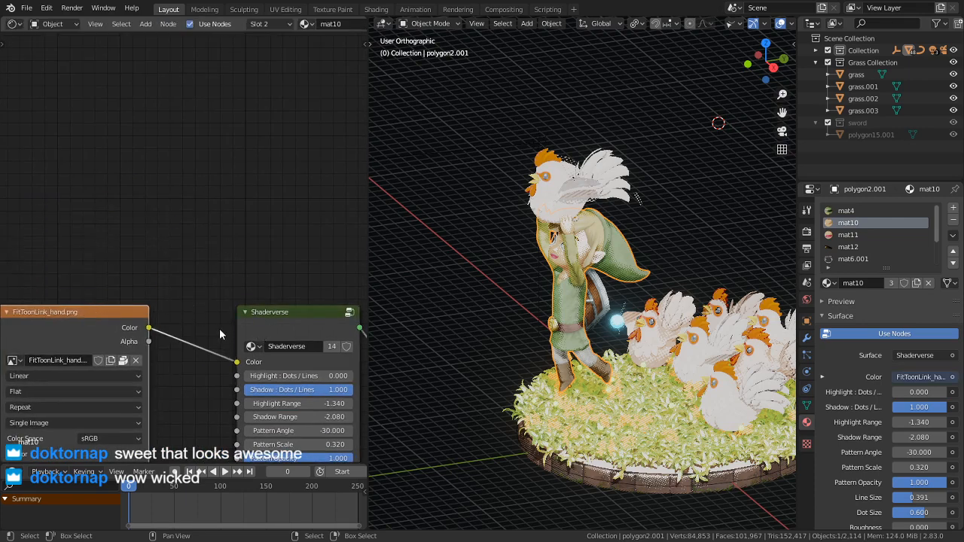
{"action": "left_click_drag", "start_coordinate": [74, 312], "coordinate": [89, 277]}
{"action": "left_click_drag", "start_coordinate": [267, 328], "coordinate": [232, 299]}
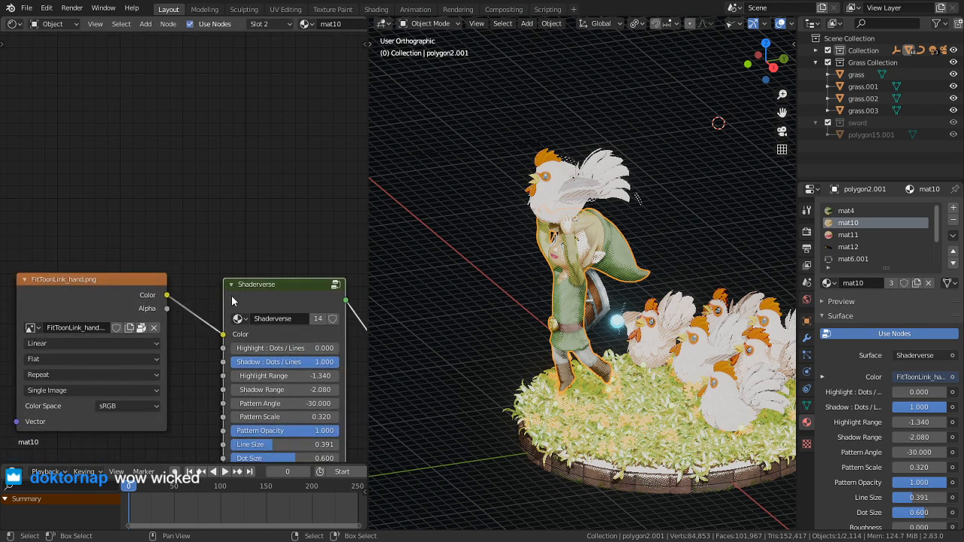
{"action": "middle_click_drag", "start_coordinate": [333, 348], "coordinate": [284, 344]}
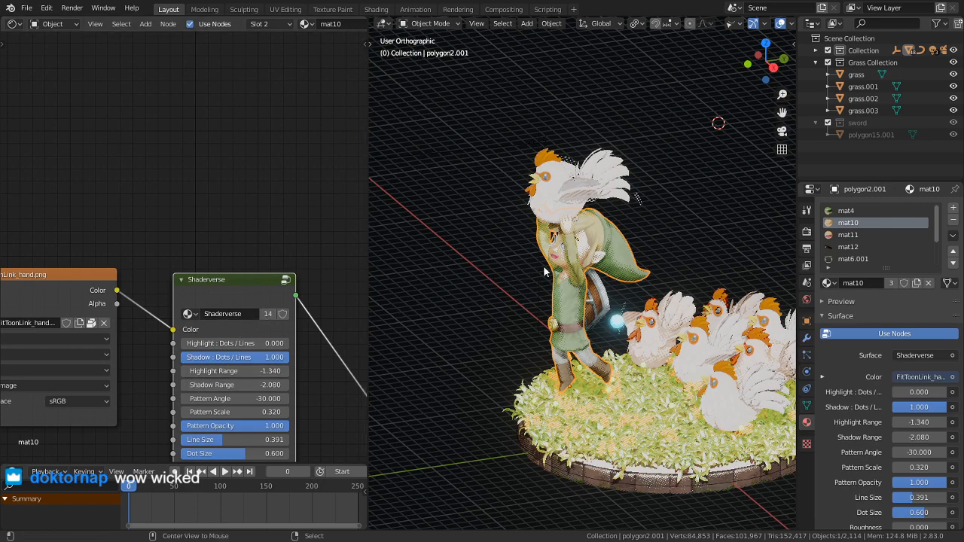
Zoom in on the character's face and delete the Shaderverse node from the mat10 material
{"action": "scroll", "coordinate": [626, 280], "scroll_direction": "up", "scroll_amount": 6}
{"action": "scroll", "coordinate": [626, 280], "scroll_direction": "up", "scroll_amount": 5}
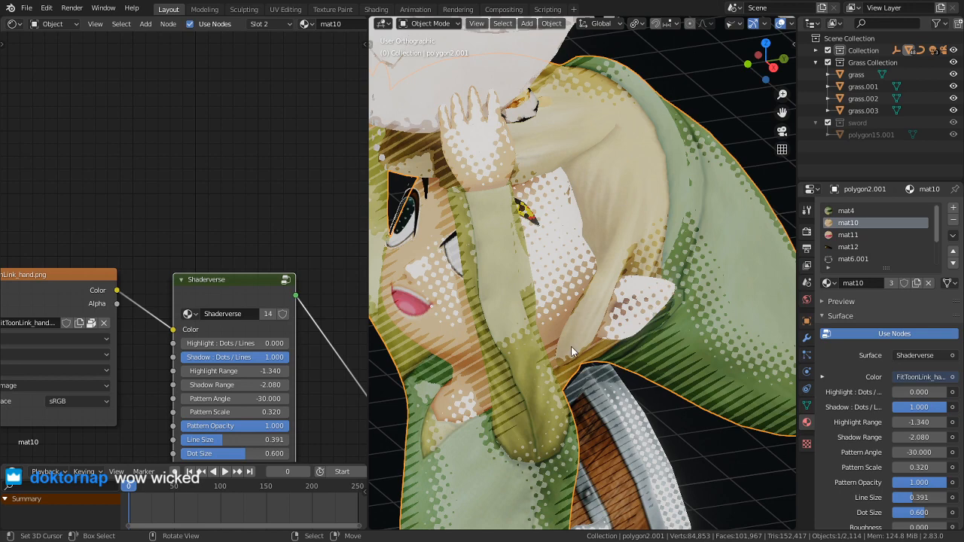
{"action": "scroll", "coordinate": [264, 278], "scroll_direction": "down", "scroll_amount": 3}
{"action": "middle_click_drag", "start_coordinate": [237, 277], "coordinate": [205, 280]}
{"action": "key", "text": "x"}
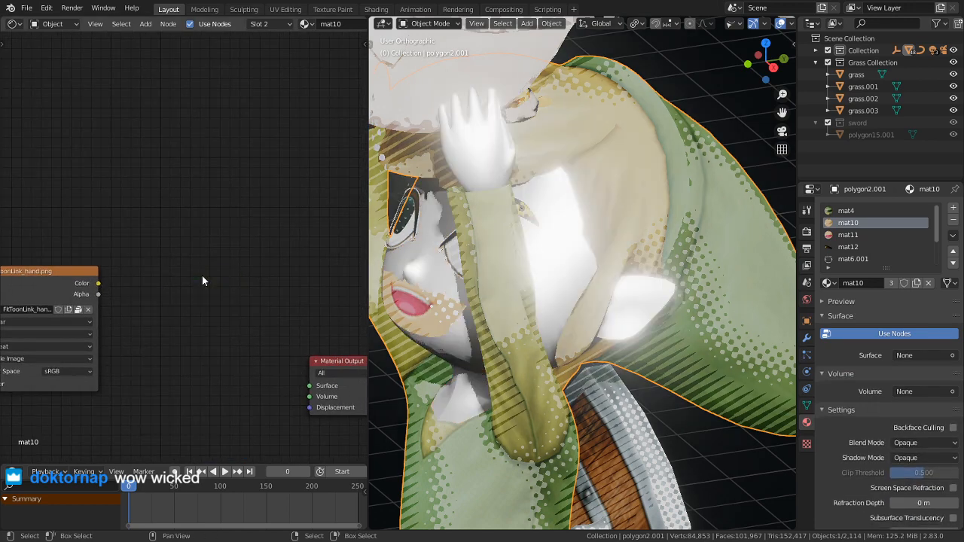
Add an Emission shader node between the FitToonLink_hand.png texture and the Material Output
{"action": "key", "text": "shift+a"}
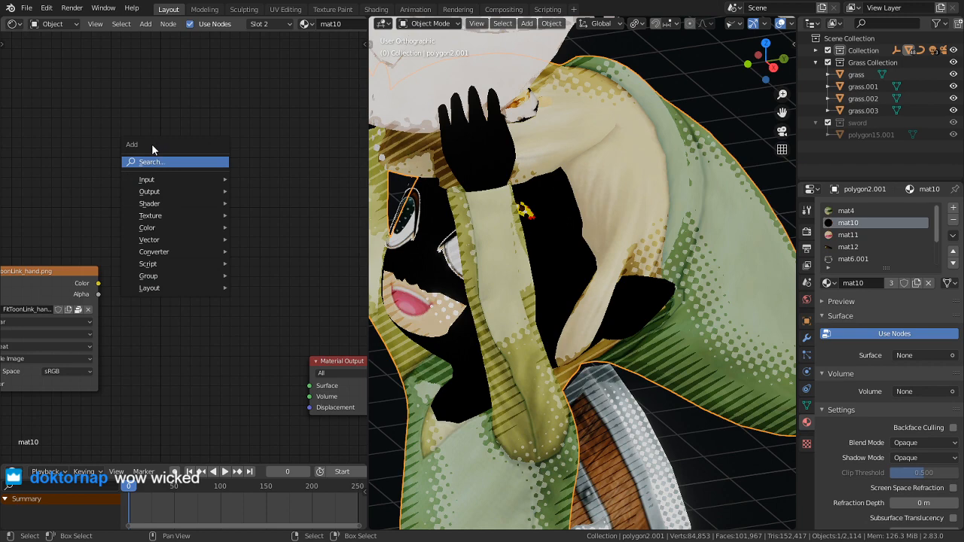
{"action": "left_click", "coordinate": [153, 160]}
{"action": "type", "text": "EM"}
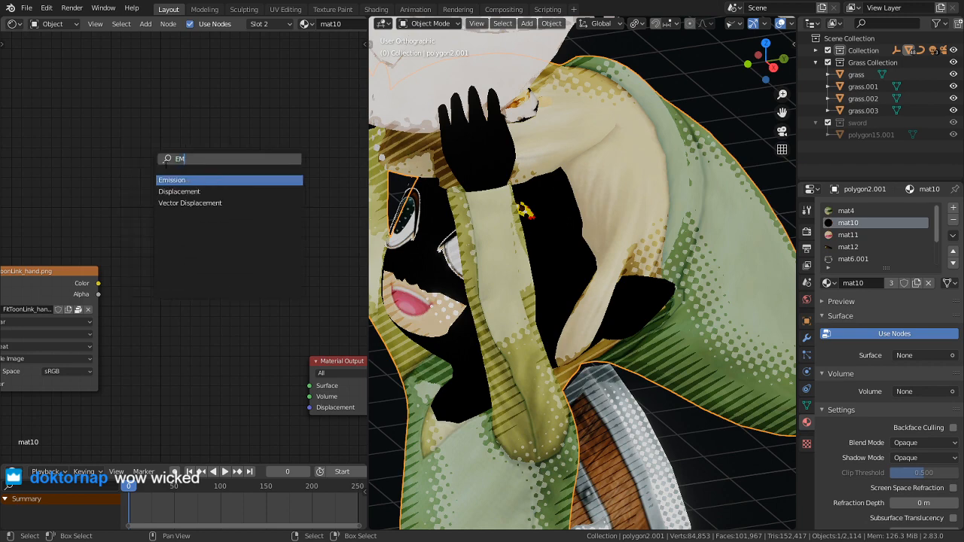
{"action": "key", "text": "Return"}
{"action": "left_click", "coordinate": [156, 300]}
Connect the texture's Color to the Emission node's Color and its Emission output to the Material Output's Surface
{"action": "left_click_drag", "start_coordinate": [104, 284], "coordinate": [150, 329]}
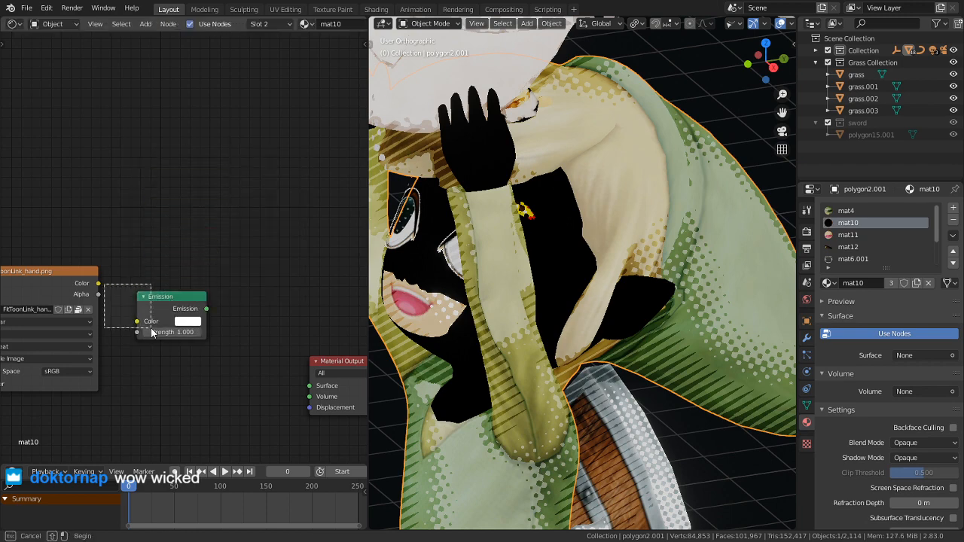
{"action": "left_click_drag", "start_coordinate": [98, 283], "coordinate": [137, 321]}
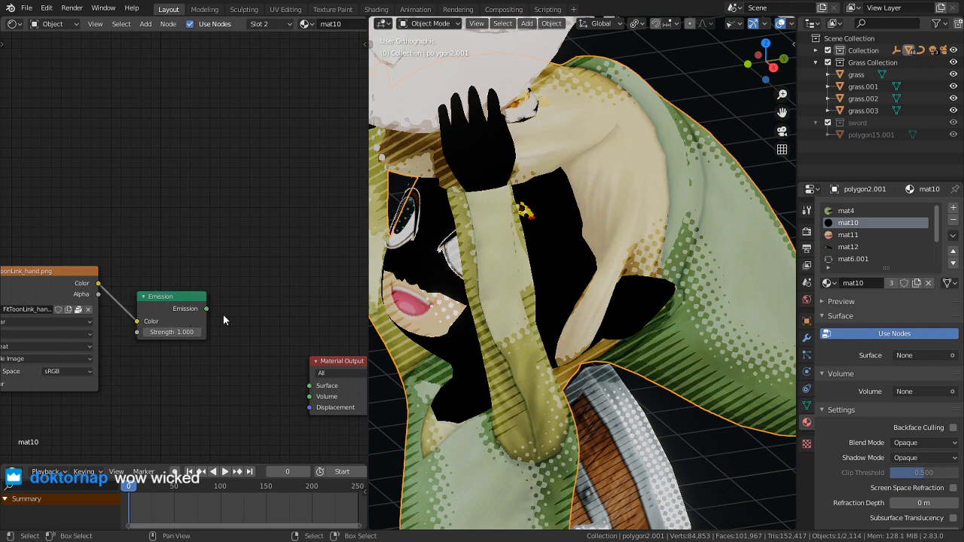
{"action": "left_click_drag", "start_coordinate": [206, 309], "coordinate": [311, 386]}
{"action": "middle_click_drag", "start_coordinate": [457, 378], "coordinate": [518, 404]}
{"action": "scroll", "coordinate": [518, 404], "scroll_direction": "up", "scroll_amount": 3}
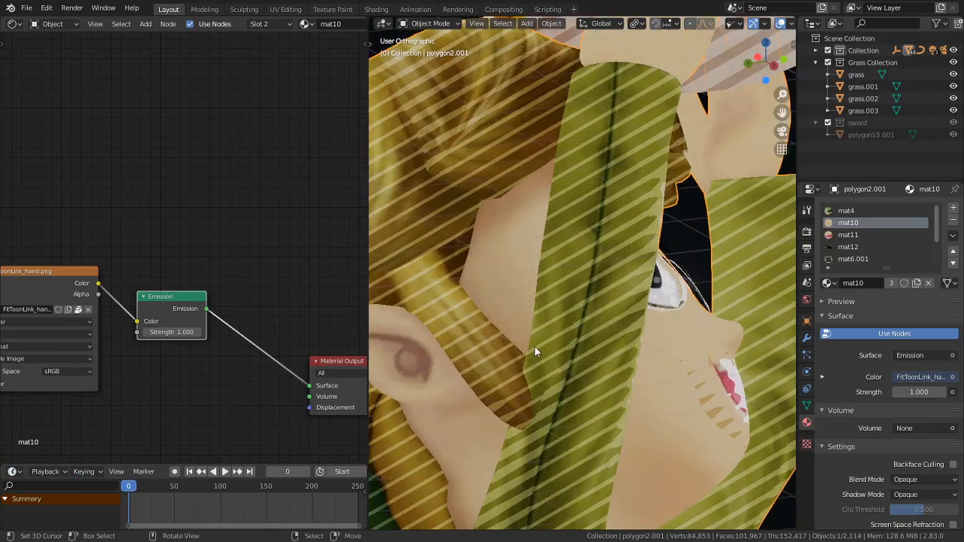
Select the mat4 material of the character and delete its Shaderverse node
{"action": "middle_click_drag", "start_coordinate": [495, 310], "coordinate": [514, 290]}
{"action": "left_click", "coordinate": [853, 213]}
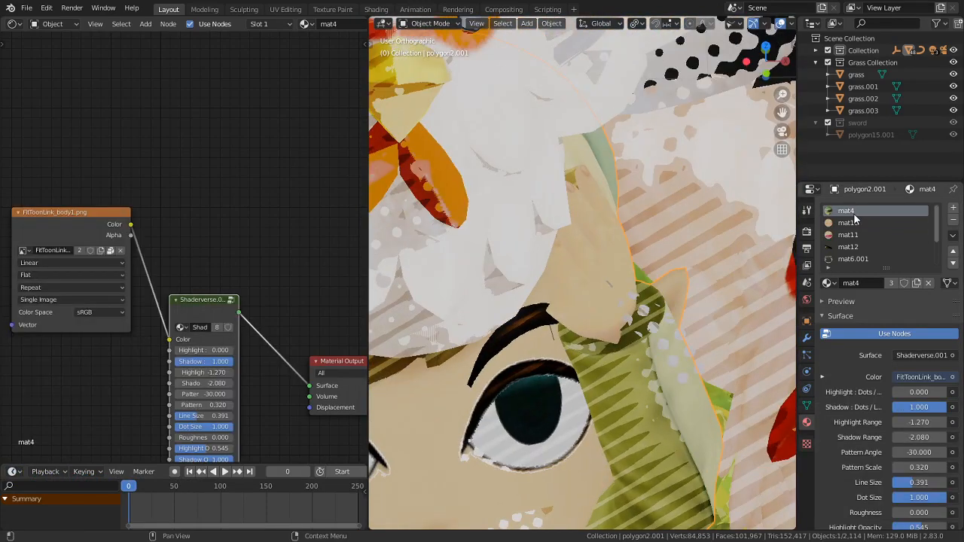
{"action": "key", "text": "x"}
Add an Emission node to mat4 and wire it between the FitToonLink_body1.png texture's Color and the Material Output's Surface
{"action": "key", "text": "shift+a"}
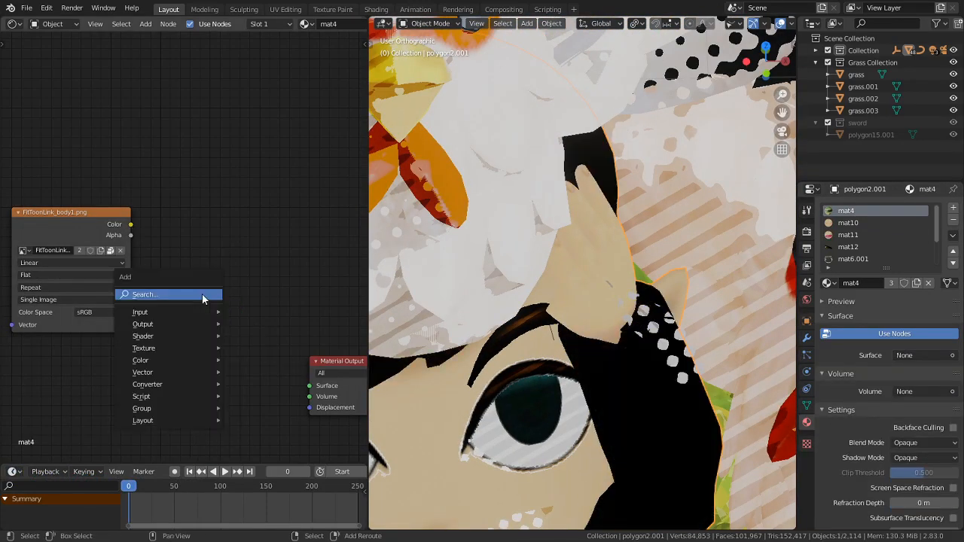
{"action": "left_click", "coordinate": [203, 294]}
{"action": "type", "text": "EMI"}
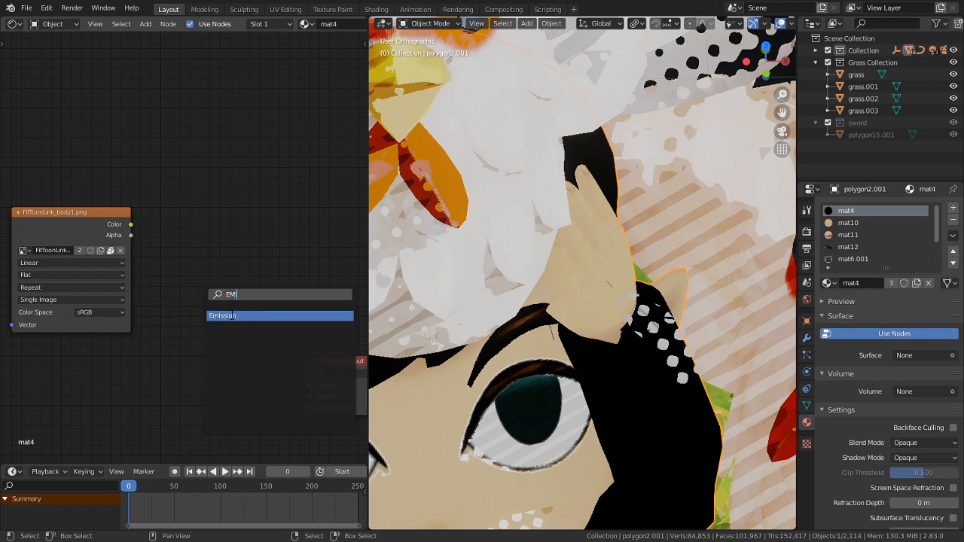
{"action": "key", "text": "Return"}
{"action": "left_click", "coordinate": [197, 307]}
{"action": "left_click_drag", "start_coordinate": [131, 225], "coordinate": [175, 324]}
{"action": "mouse_move", "coordinate": [245, 313]}
{"action": "left_mouse_down"}
{"action": "mouse_move", "coordinate": [293, 390]}
{"action": "mouse_move", "coordinate": [308, 386]}
{"action": "left_mouse_up"}
Examine the character's flat Emission look on the face, tunic and whole body against the Shaderverse-shaded chickens
{"action": "scroll", "coordinate": [642, 370], "scroll_direction": "down", "scroll_amount": 3}
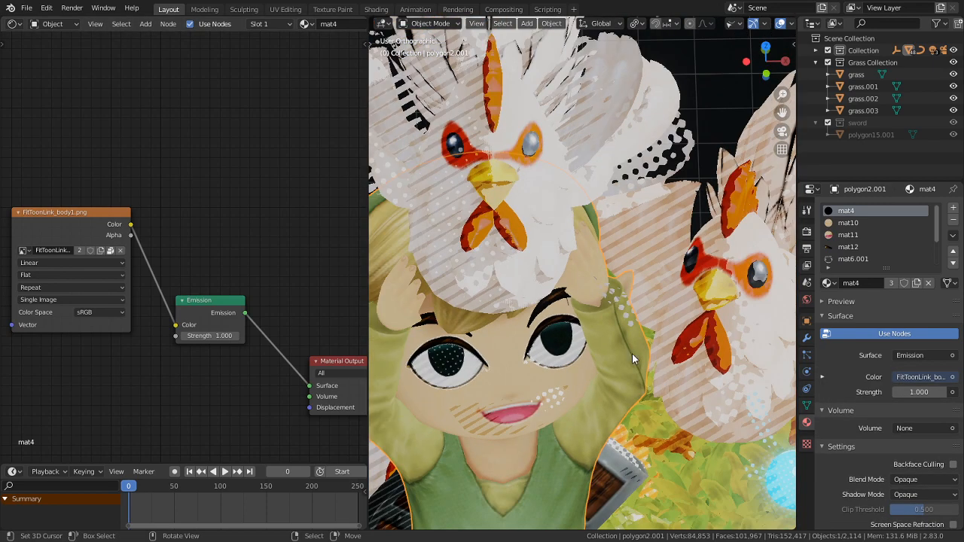
{"action": "scroll", "coordinate": [632, 353], "scroll_direction": "down", "scroll_amount": 2}
{"action": "scroll", "coordinate": [549, 332], "scroll_direction": "up", "scroll_amount": 5}
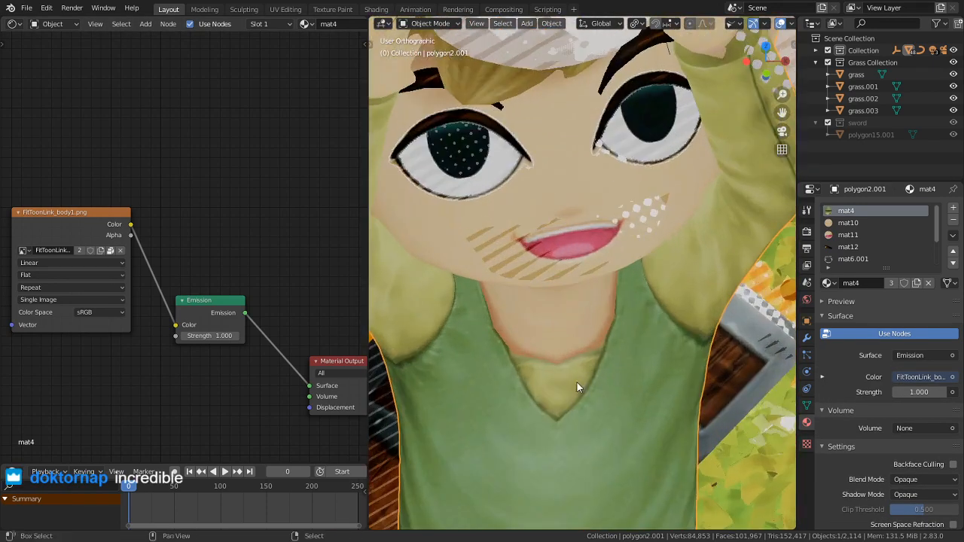
{"action": "middle_click_drag", "start_coordinate": [577, 387], "coordinate": [582, 235], "text": "shift"}
{"action": "scroll", "coordinate": [539, 301], "scroll_direction": "up", "scroll_amount": 3}
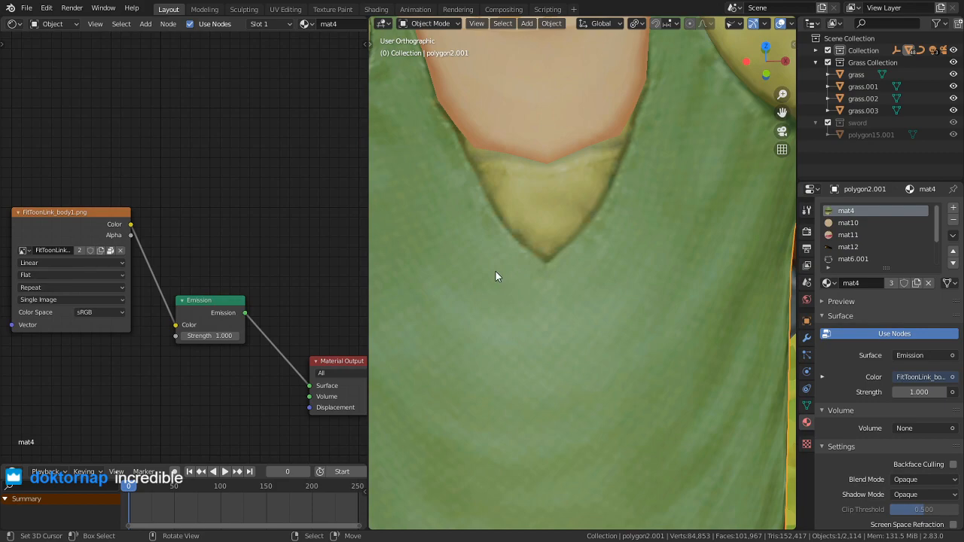
{"action": "scroll", "coordinate": [494, 272], "scroll_direction": "down", "scroll_amount": 4}
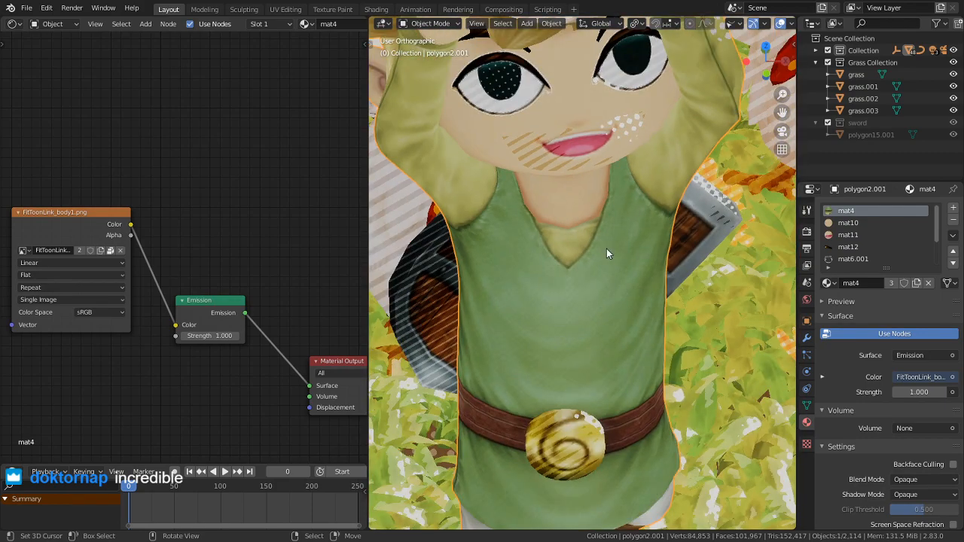
{"action": "mouse_move", "coordinate": [559, 278]}
{"action": "middle_mouse_down"}
{"action": "mouse_move", "coordinate": [604, 327]}
{"action": "mouse_move", "coordinate": [544, 266]}
{"action": "mouse_move", "coordinate": [559, 270]}
{"action": "middle_mouse_up"}
{"action": "scroll", "coordinate": [559, 269], "scroll_direction": "down", "scroll_amount": 5}
{"action": "middle_click_drag", "start_coordinate": [575, 199], "coordinate": [543, 295], "text": "shift"}
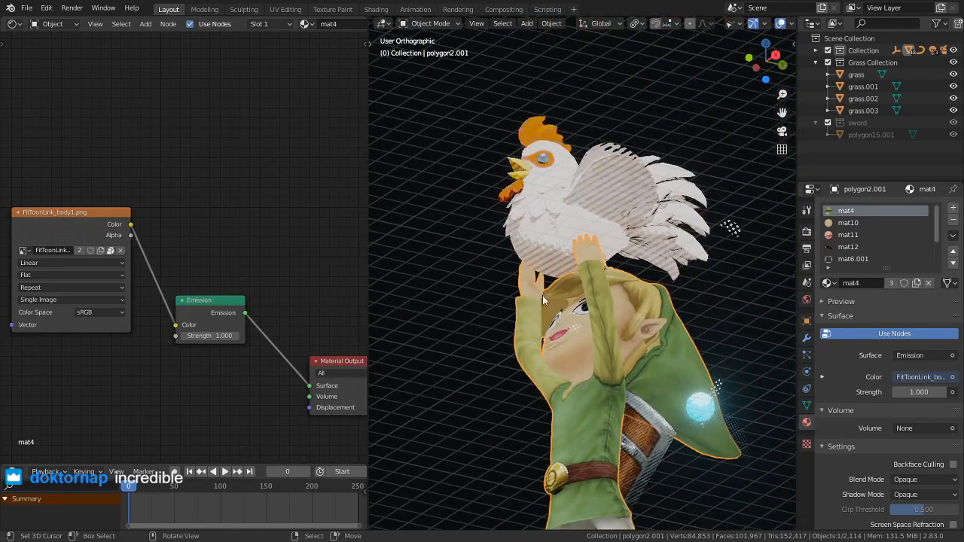
{"action": "middle_click_drag", "start_coordinate": [532, 186], "coordinate": [570, 249]}
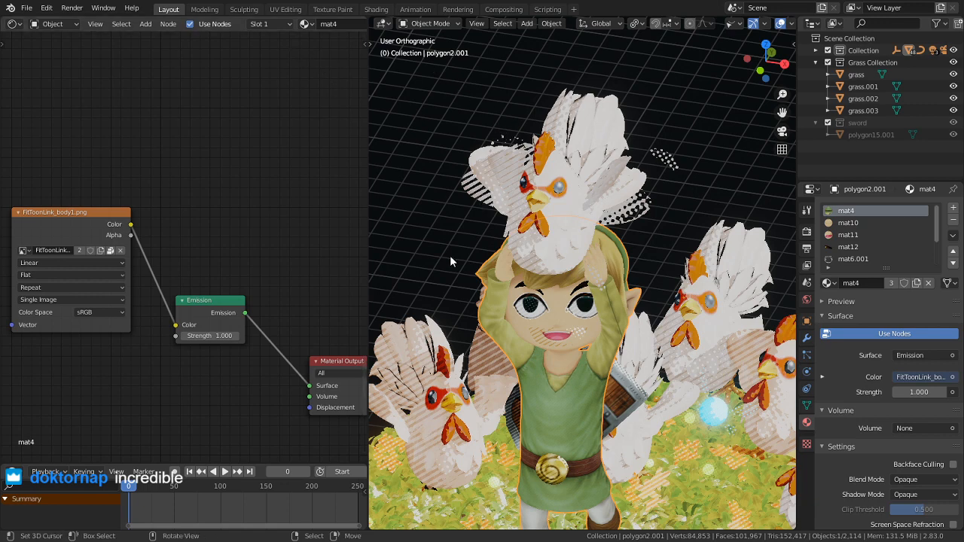
Open the recent file with the standing human figure, discarding the changes to Cucco Commotion
{"action": "left_click", "coordinate": [26, 7]}
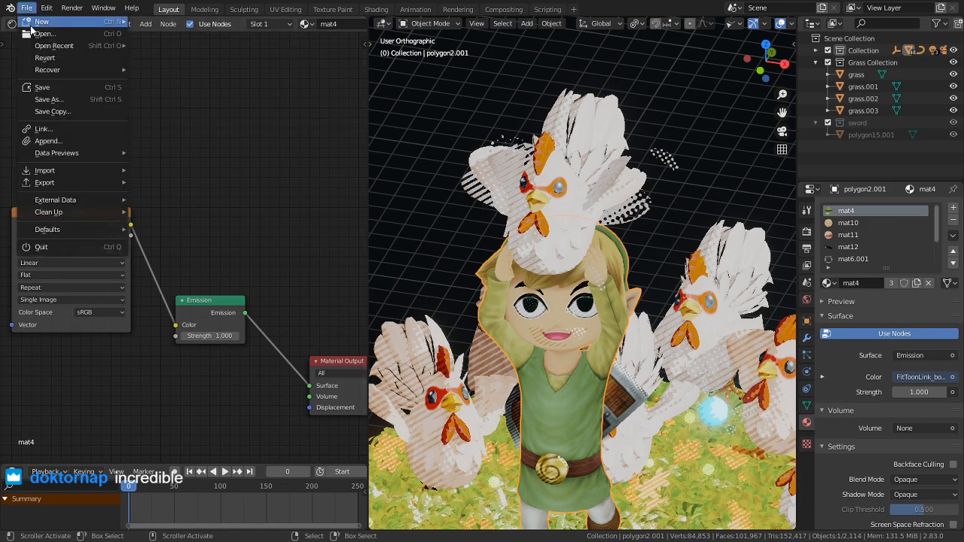
{"action": "mouse_move", "coordinate": [46, 26]}
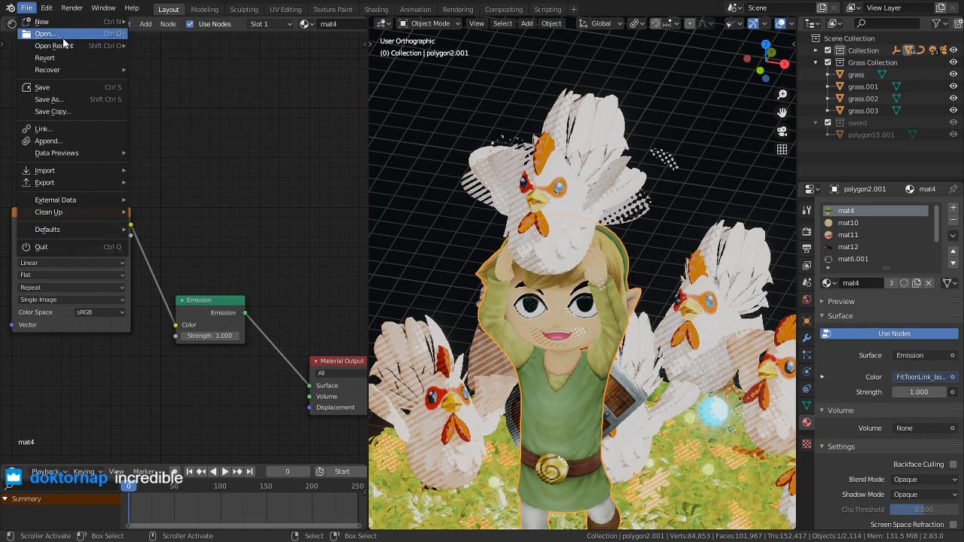
{"action": "mouse_move", "coordinate": [75, 42]}
{"action": "left_click", "coordinate": [233, 53]}
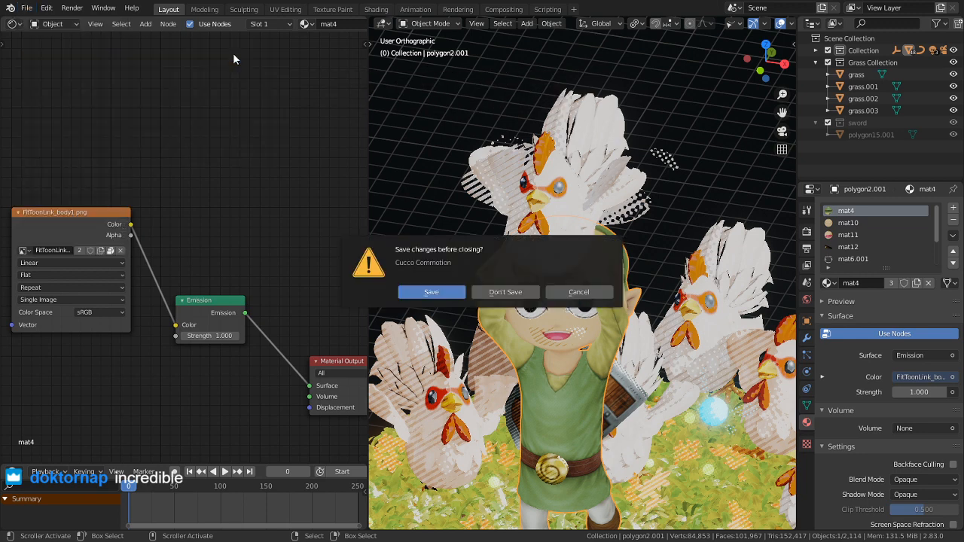
{"action": "left_click", "coordinate": [506, 293]}
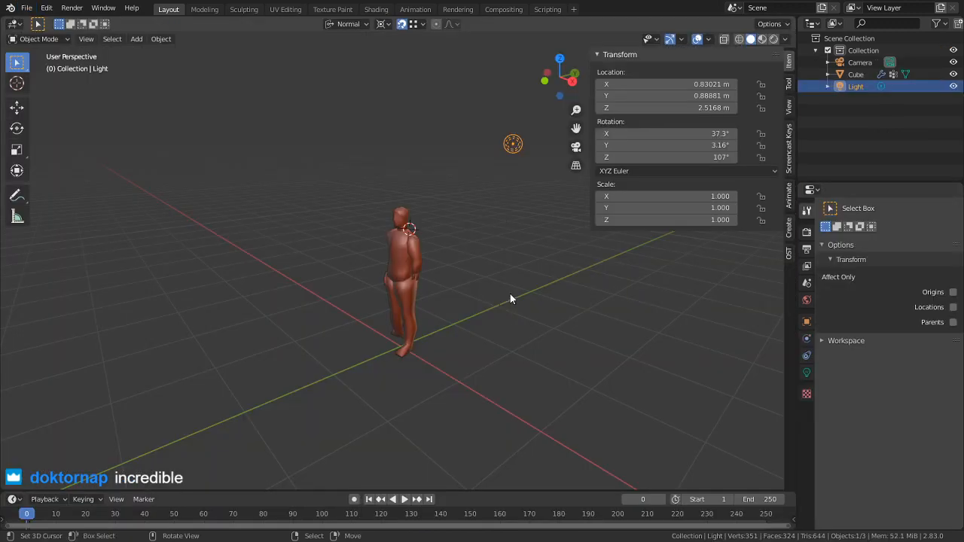
Select the human figure and remove its existing material slot
{"action": "scroll", "coordinate": [488, 293], "scroll_direction": "up", "scroll_amount": 2}
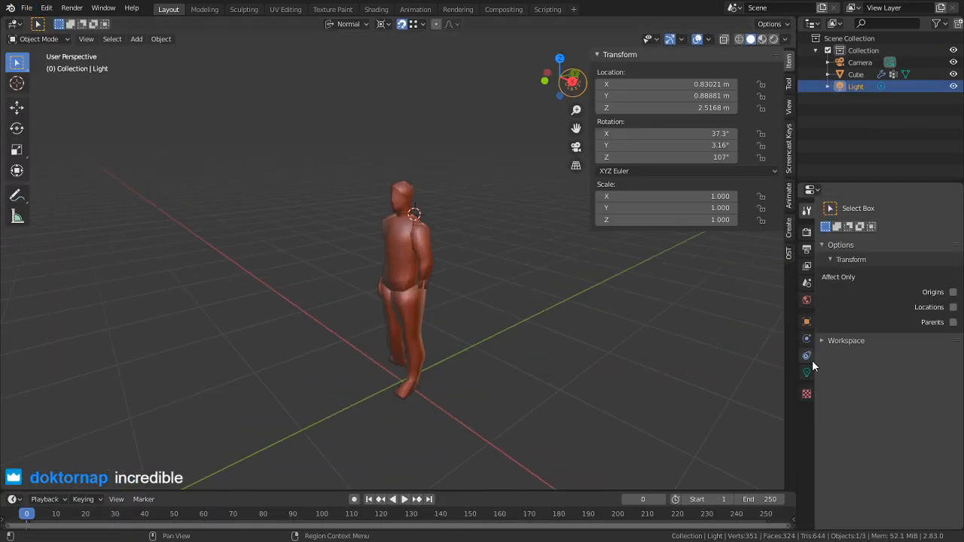
{"action": "left_click", "coordinate": [422, 244]}
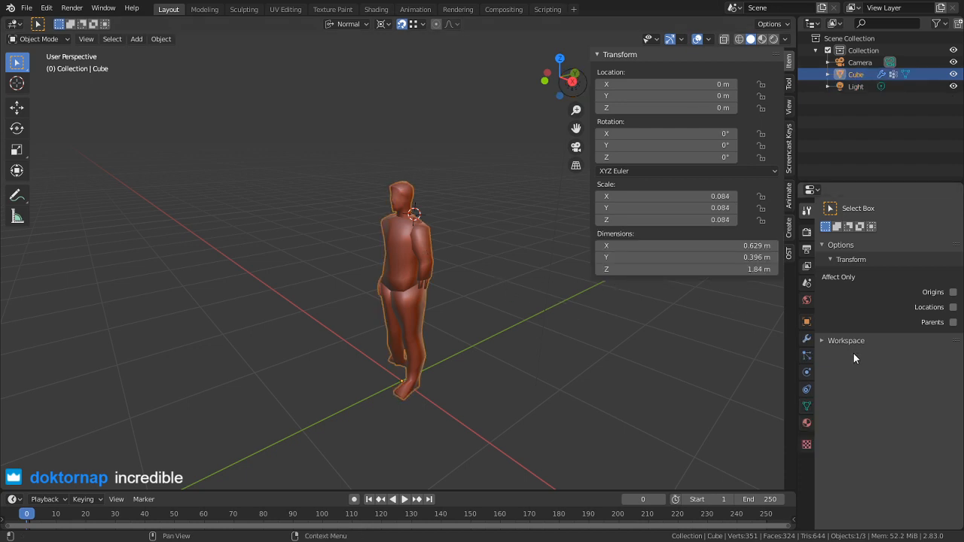
{"action": "left_click", "coordinate": [806, 425]}
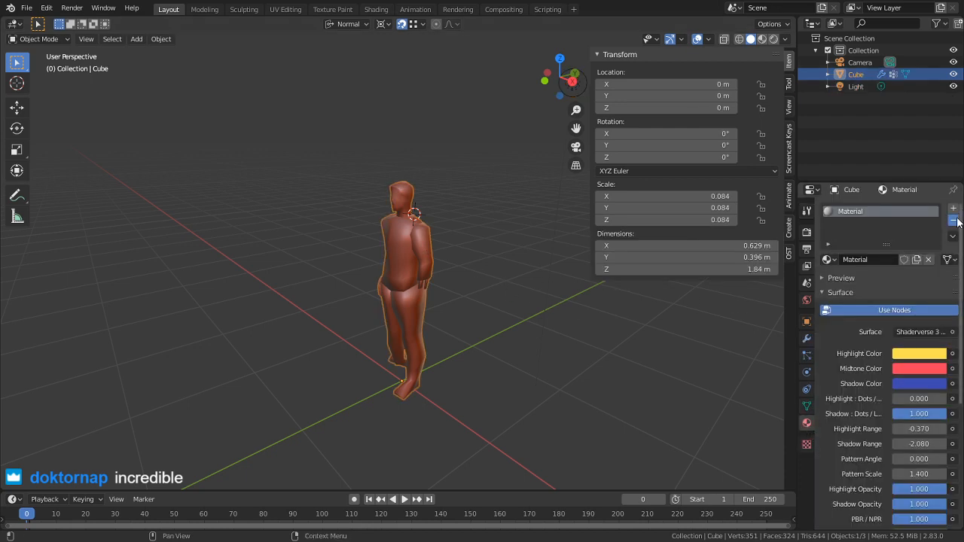
{"action": "left_click", "coordinate": [952, 220]}
Append the Shaderverse material from the 3D Shaders.blend library, filtering its materials by "SHAD"
{"action": "left_click", "coordinate": [27, 7]}
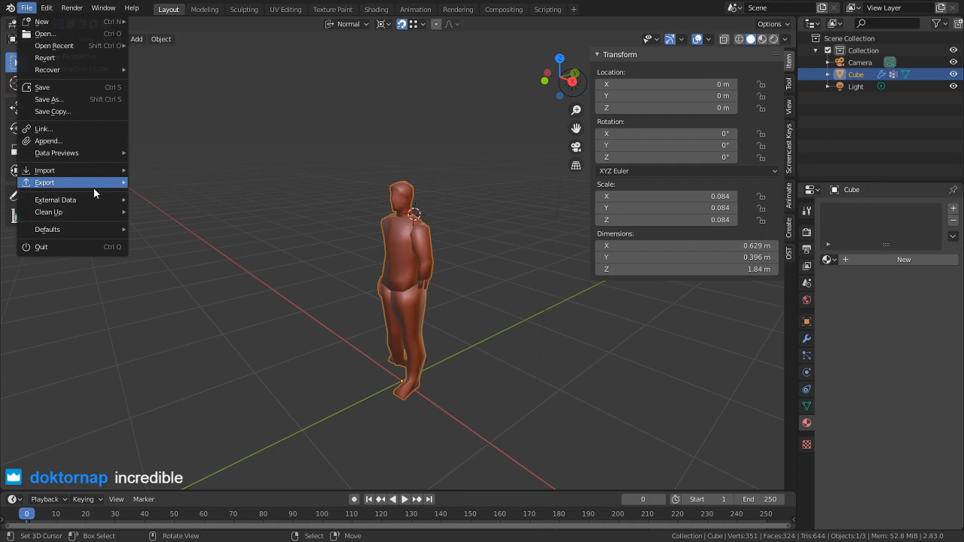
{"action": "left_click", "coordinate": [55, 141]}
{"action": "scroll", "coordinate": [409, 197], "scroll_direction": "down", "scroll_amount": 3}
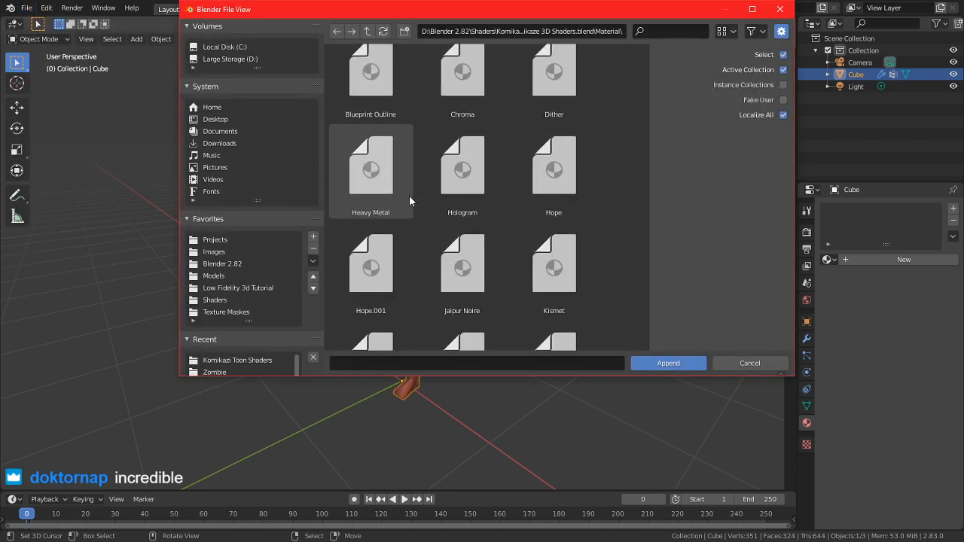
{"action": "left_click", "coordinate": [674, 31]}
{"action": "type", "text": "SHO"}
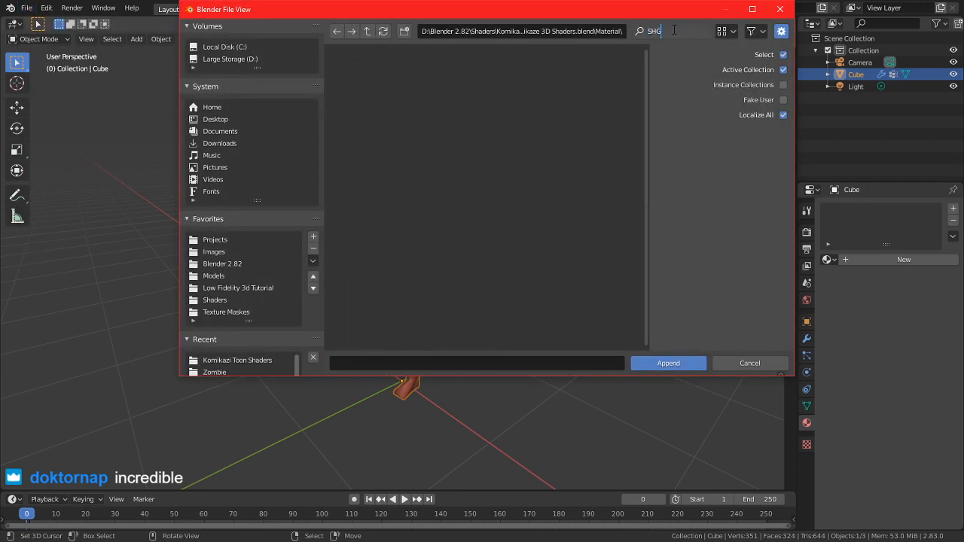
{"action": "key", "text": "BackSpace"}
{"action": "type", "text": "AD"}
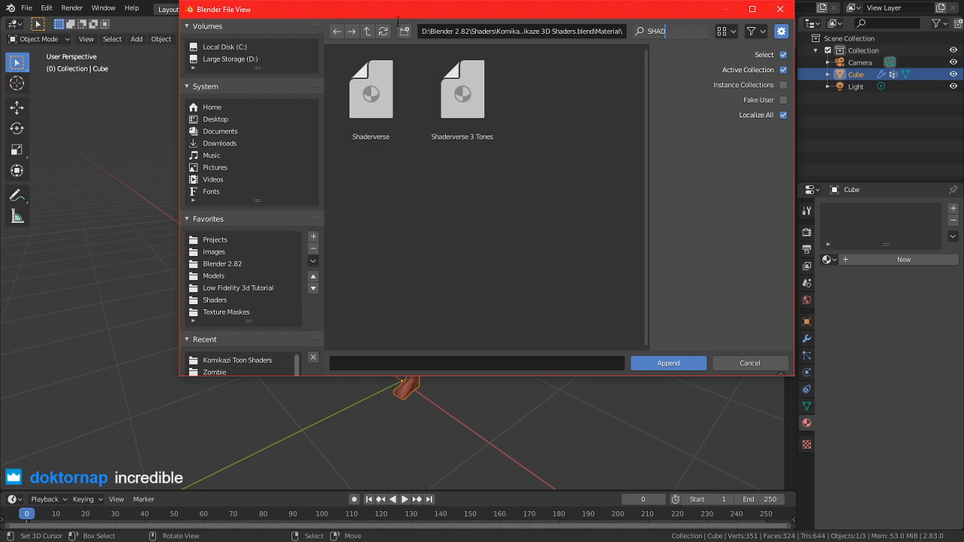
{"action": "double_click", "coordinate": [373, 87]}
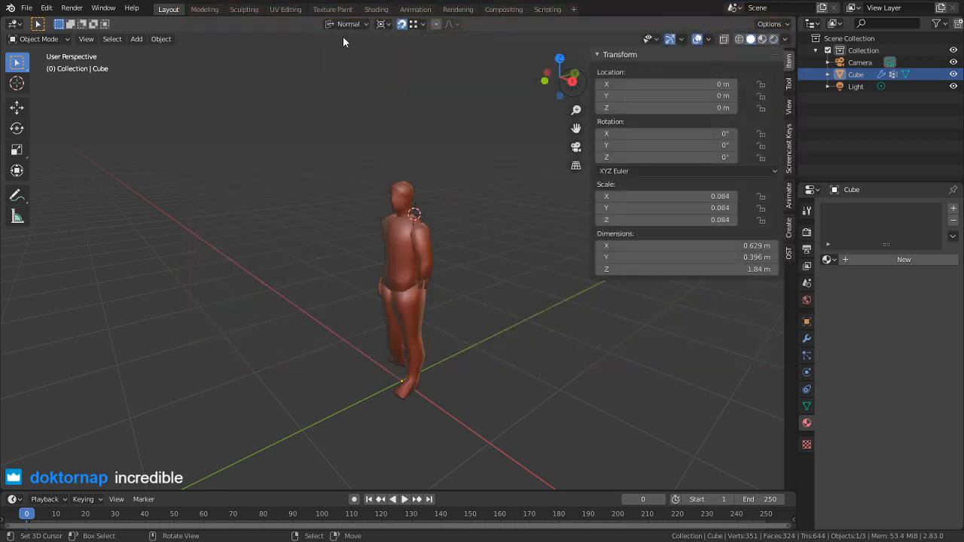
Assign the appended Shaderverse material to the human figure
{"action": "left_click", "coordinate": [827, 259]}
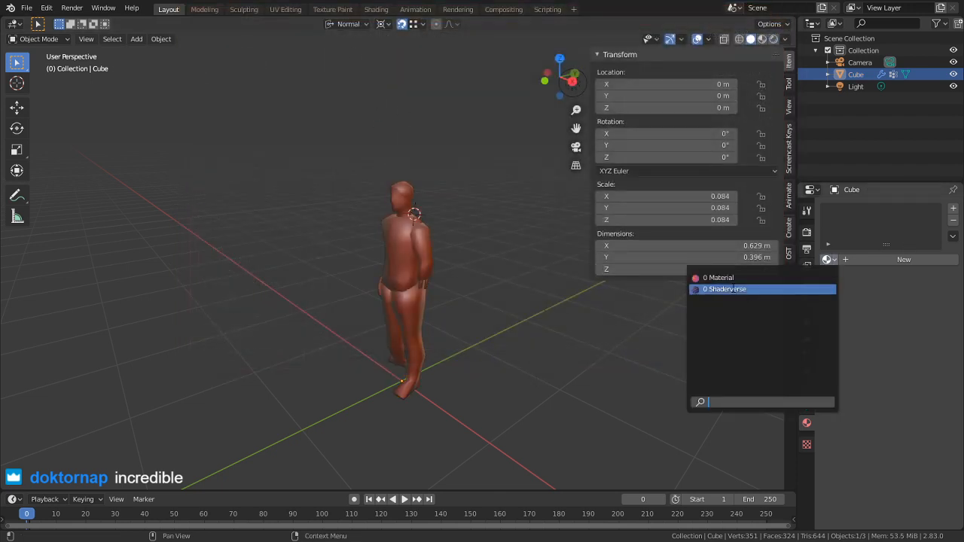
{"action": "left_click", "coordinate": [753, 289]}
{"action": "scroll", "coordinate": [442, 323], "scroll_direction": "up", "scroll_amount": 3}
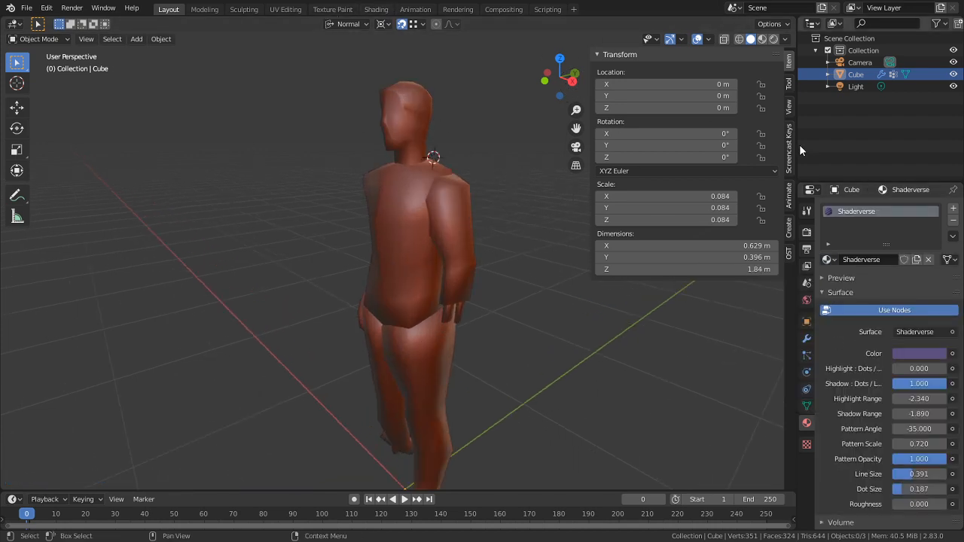
Switch to the Shading workspace and show the figure's material properties
{"action": "left_click", "coordinate": [376, 9]}
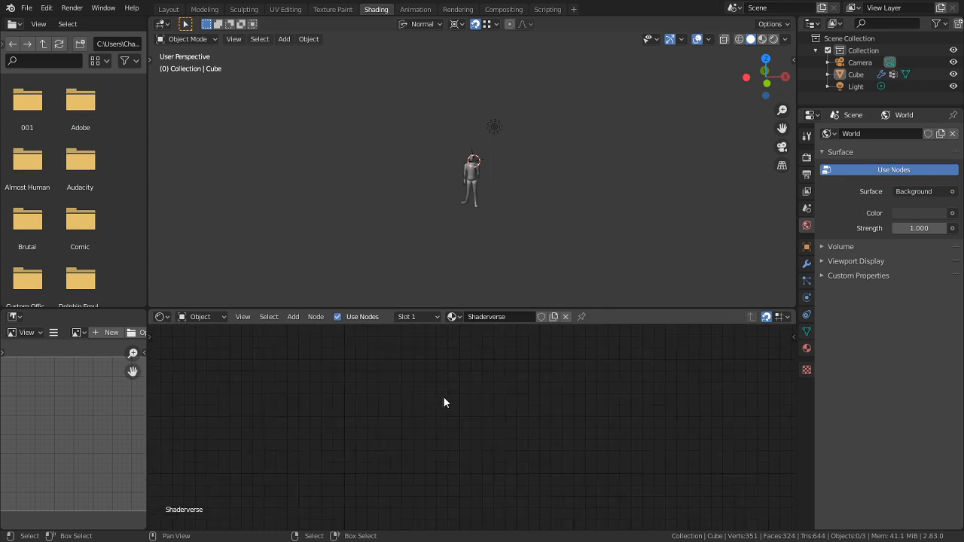
{"action": "left_click", "coordinate": [806, 348]}
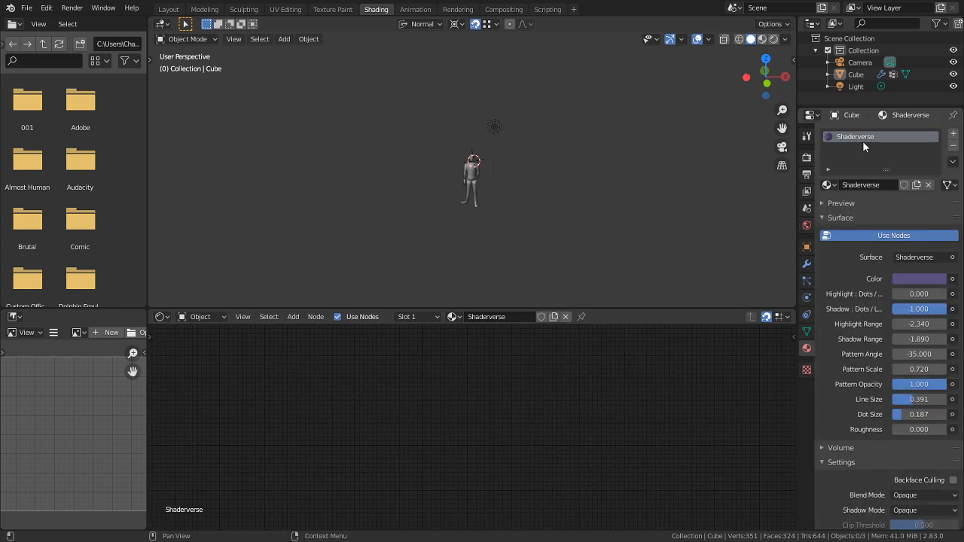
Swap the figure's material to Material, remove that slot, and assign Shaderverse again
{"action": "left_click", "coordinate": [829, 185]}
{"action": "left_click", "coordinate": [716, 202]}
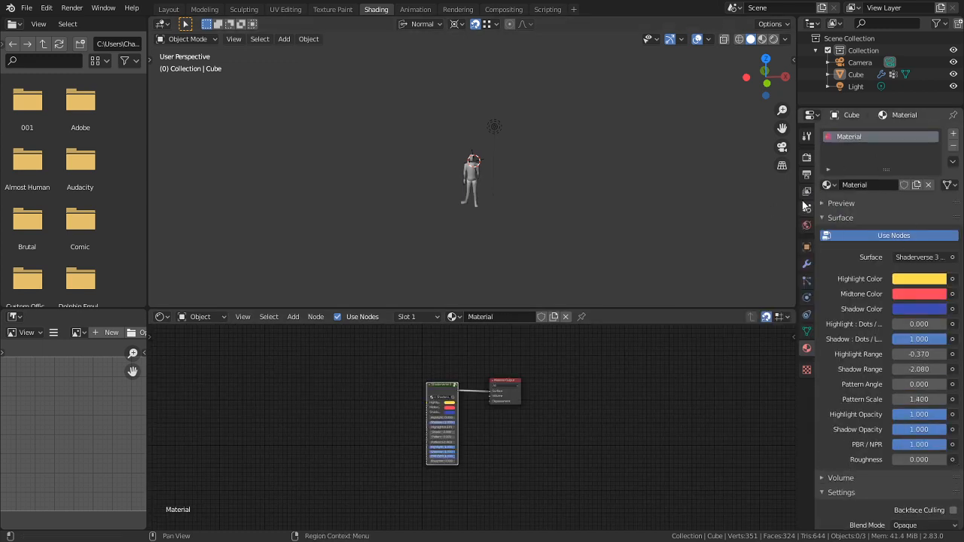
{"action": "left_click", "coordinate": [953, 145]}
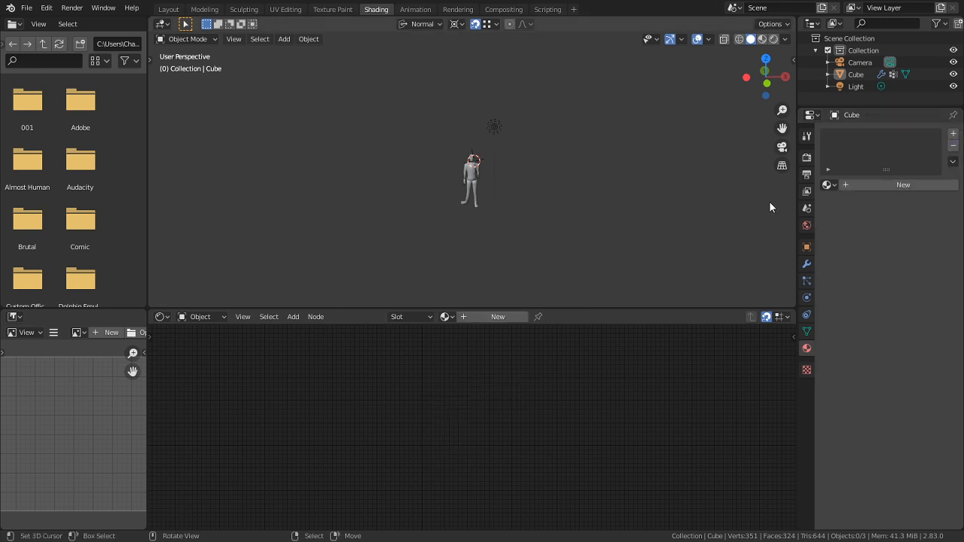
{"action": "left_click", "coordinate": [829, 184]}
{"action": "left_click", "coordinate": [723, 216]}
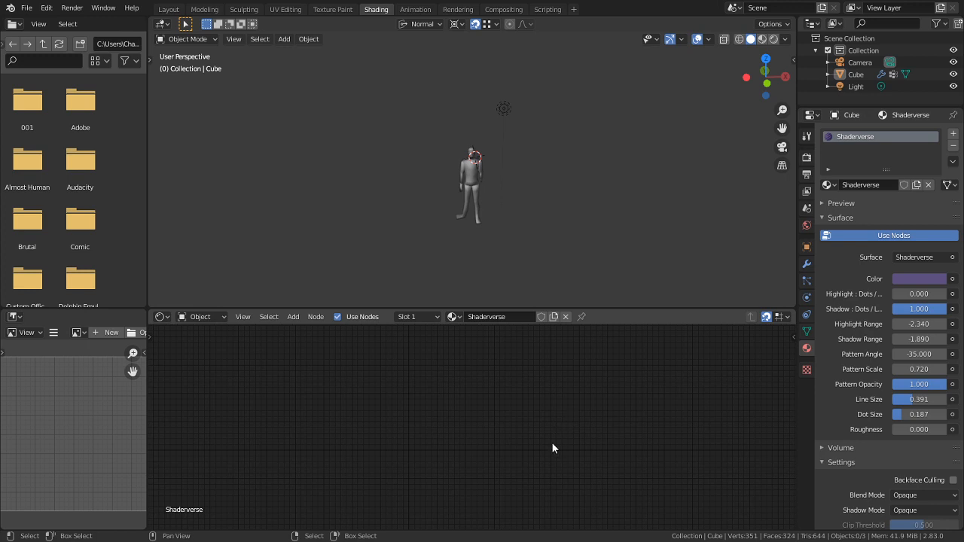
Bring the Shaderverse nodes into view and move the Shaderverse node closer to the Material Output
{"action": "key", "text": "Home"}
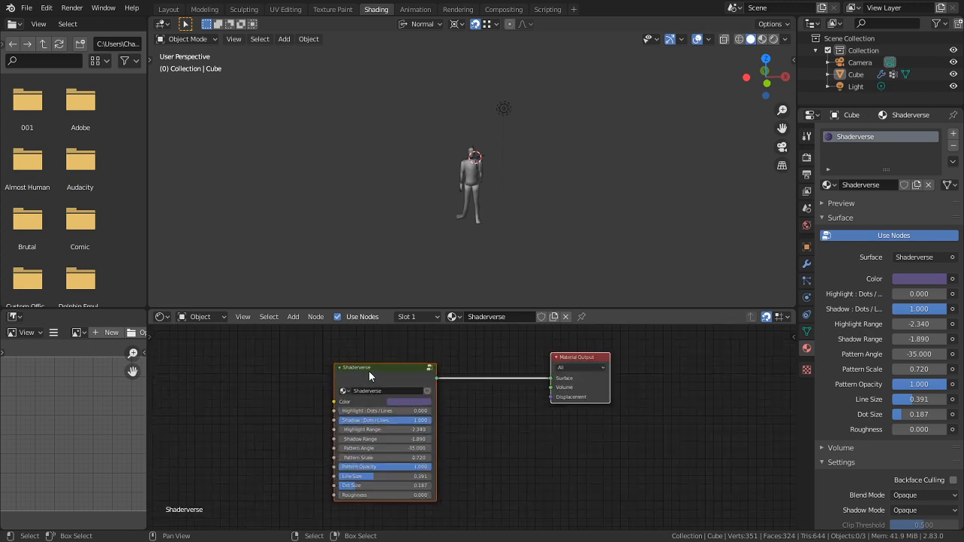
{"action": "middle_click_drag", "start_coordinate": [368, 369], "coordinate": [434, 354]}
{"action": "left_click_drag", "start_coordinate": [439, 356], "coordinate": [517, 339]}
Add an Image Texture node and connect its Color output to the Shaderverse node's Color input
{"action": "key", "text": "shift+a"}
{"action": "left_click", "coordinate": [357, 377]}
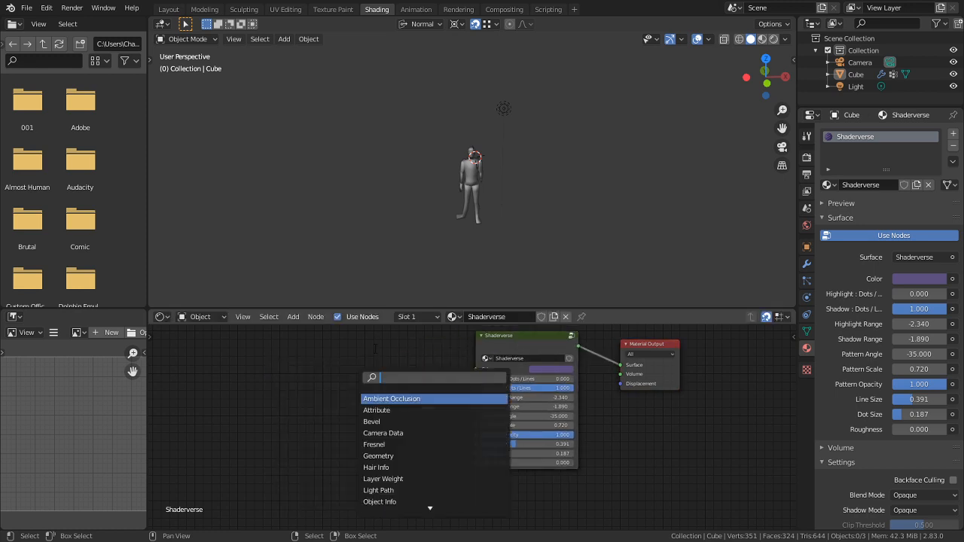
{"action": "type", "text": "image"}
{"action": "key", "text": "Return"}
{"action": "left_click", "coordinate": [324, 325]}
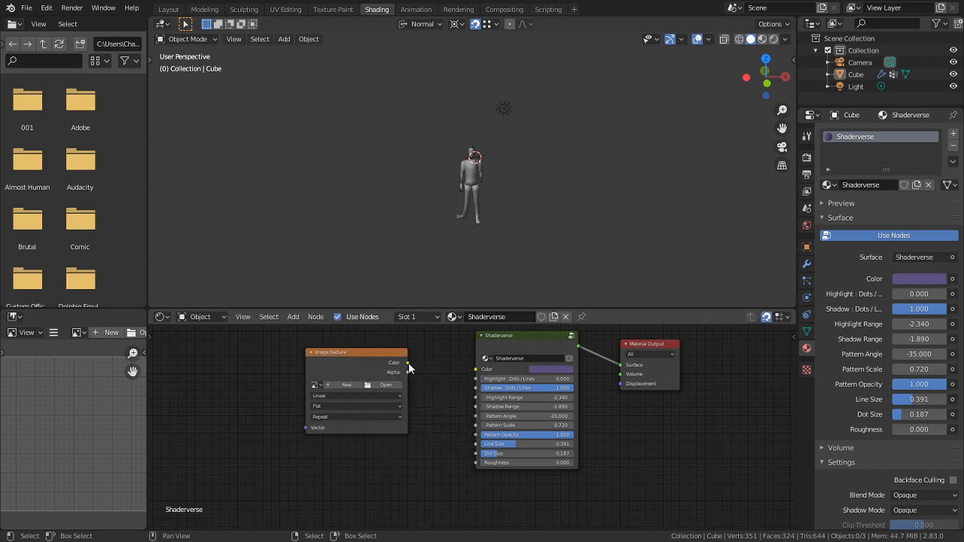
{"action": "left_click_drag", "start_coordinate": [407, 363], "coordinate": [475, 369]}
Show the human figure in rendered shading and view it from an angle
{"action": "scroll", "coordinate": [493, 181], "scroll_direction": "up", "scroll_amount": 10}
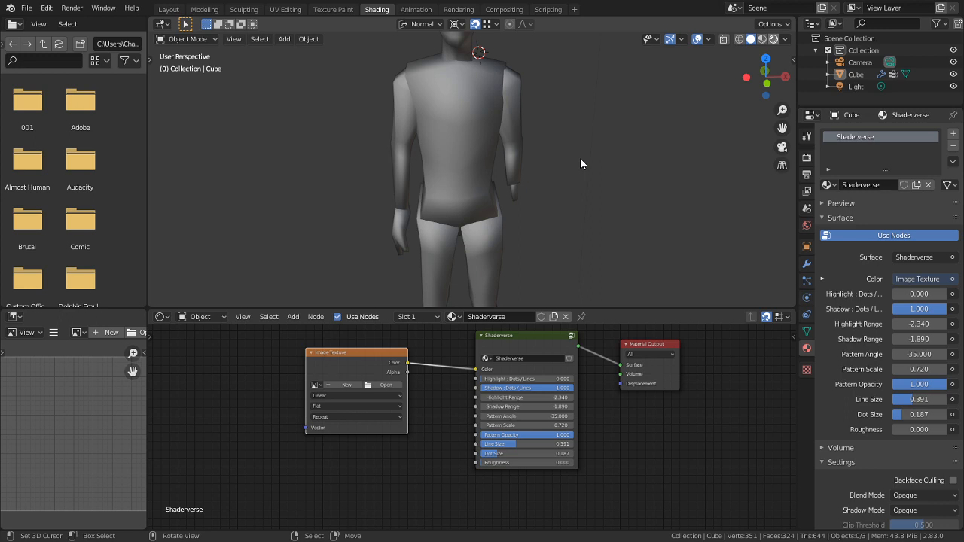
{"action": "key", "text": "shift+z"}
{"action": "mouse_move", "coordinate": [580, 159]}
{"action": "middle_mouse_down"}
{"action": "mouse_move", "coordinate": [557, 205]}
{"action": "mouse_move", "coordinate": [475, 165]}
{"action": "middle_mouse_up"}
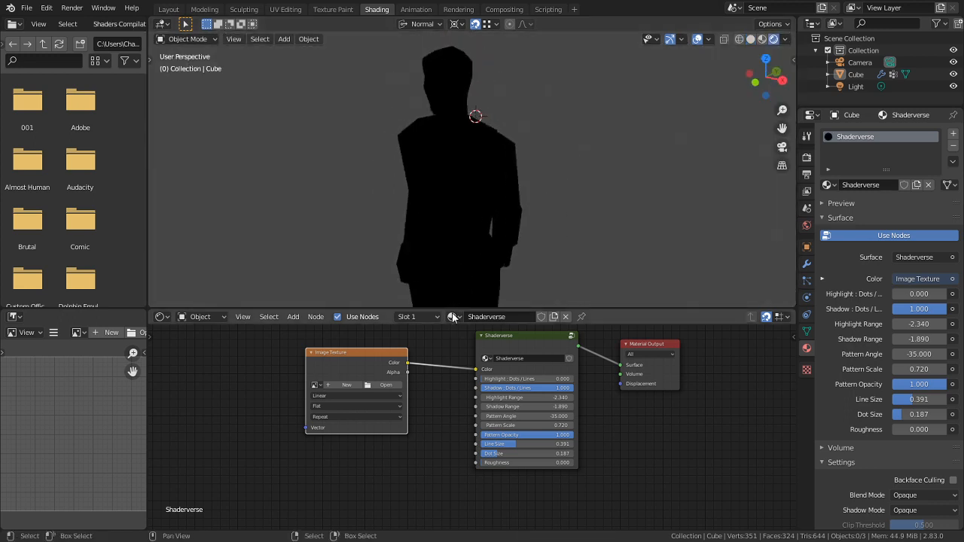
Create a new 1024 × 1024 px image in the Image Texture node with the UV Grid generated type
{"action": "left_click", "coordinate": [343, 385]}
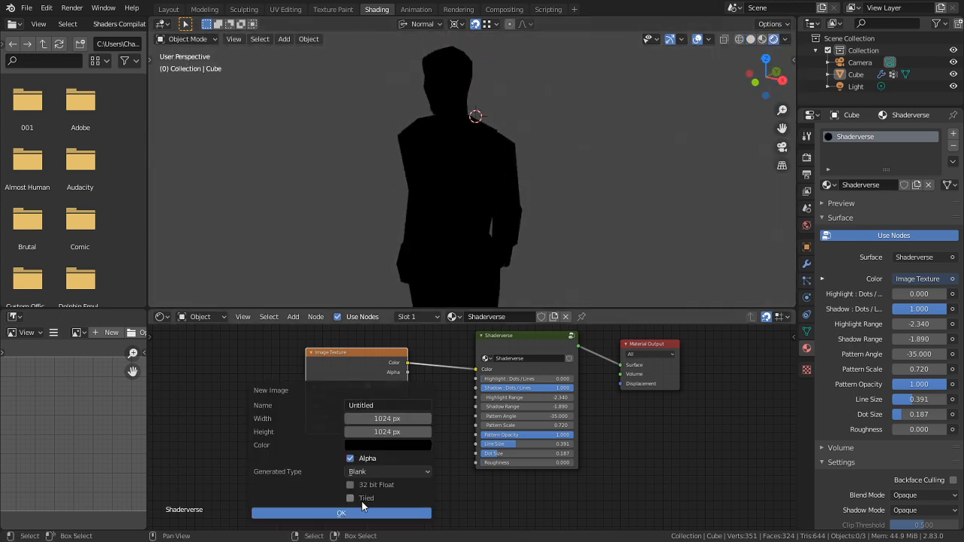
{"action": "left_click", "coordinate": [356, 473]}
{"action": "left_click", "coordinate": [364, 512]}
{"action": "left_click", "coordinate": [339, 513]}
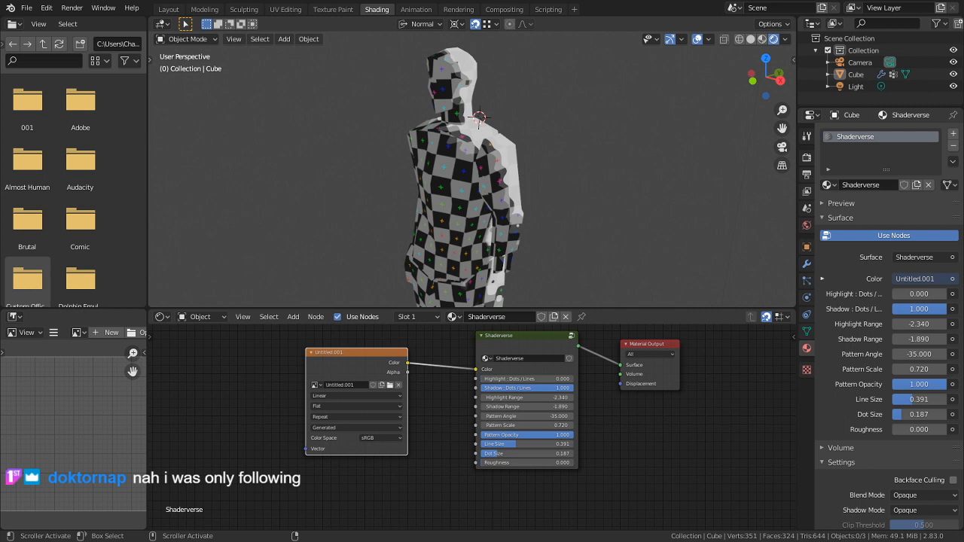
Set the Shaderverse node's Pattern Scale to 2.700 and view the shading from both sides of the figure
{"action": "scroll", "coordinate": [449, 222], "scroll_direction": "up", "scroll_amount": 3}
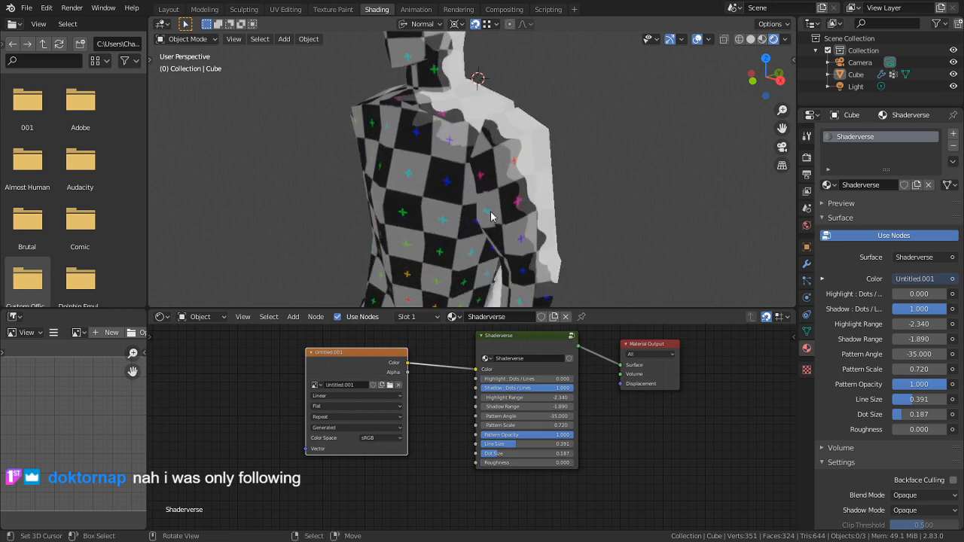
{"action": "middle_click_drag", "start_coordinate": [491, 217], "coordinate": [770, 141]}
{"action": "scroll", "coordinate": [557, 433], "scroll_direction": "up", "scroll_amount": 1}
{"action": "middle_click_drag", "start_coordinate": [634, 391], "coordinate": [606, 442]}
{"action": "scroll", "coordinate": [607, 462], "scroll_direction": "up", "scroll_amount": 1}
{"action": "scroll", "coordinate": [606, 462], "scroll_direction": "up", "scroll_amount": 1}
{"action": "mouse_move", "coordinate": [546, 430]}
{"action": "left_mouse_down"}
{"action": "mouse_move", "coordinate": [458, 430]}
{"action": "mouse_move", "coordinate": [574, 430]}
{"action": "left_mouse_up"}
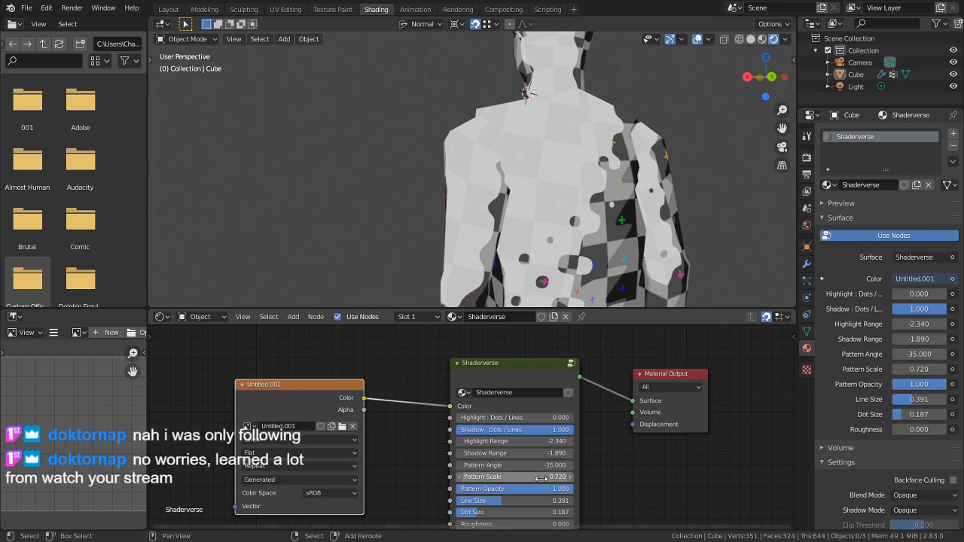
{"action": "left_click_drag", "start_coordinate": [541, 480], "coordinate": [587, 479]}
{"action": "middle_click_drag", "start_coordinate": [547, 194], "coordinate": [440, 356]}
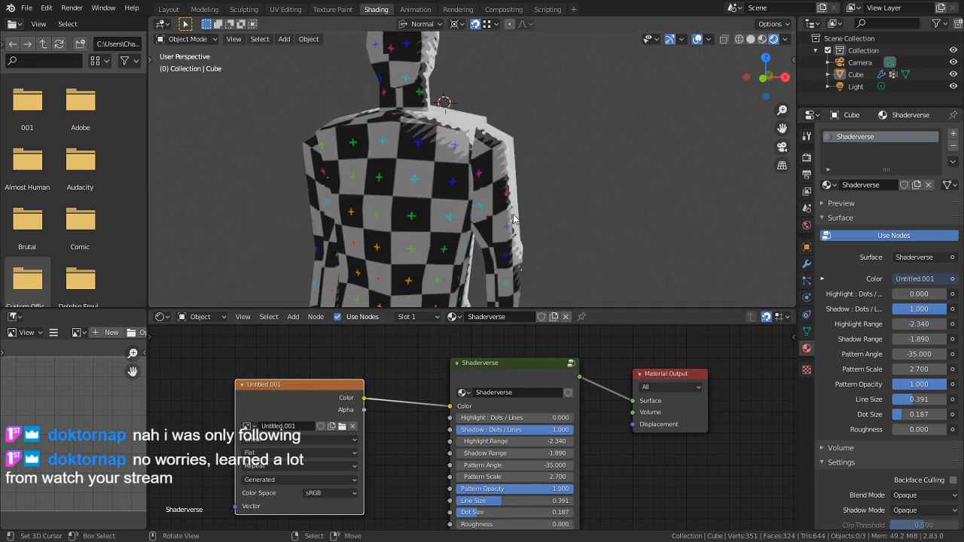
{"action": "scroll", "coordinate": [515, 218], "scroll_direction": "down", "scroll_amount": 3}
{"action": "middle_click_drag", "start_coordinate": [476, 174], "coordinate": [451, 239]}
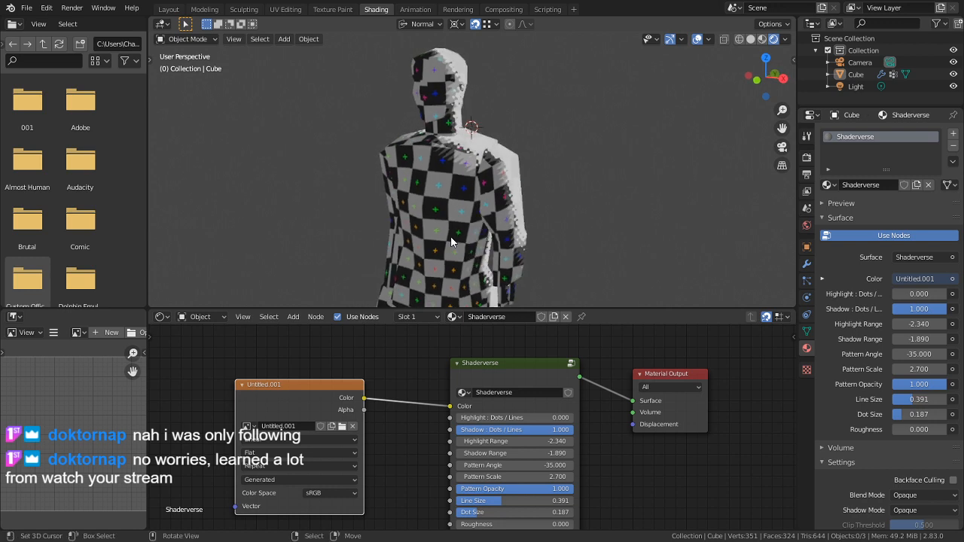
Move the point light toward the figure's head and view how the shading falls on the body
{"action": "left_click", "coordinate": [853, 74]}
{"action": "scroll", "coordinate": [486, 98], "scroll_direction": "down", "scroll_amount": 4}
{"action": "middle_click_drag", "start_coordinate": [488, 104], "coordinate": [551, 140]}
{"action": "key", "text": "ctrl+Tab"}
{"action": "key", "text": "Escape"}
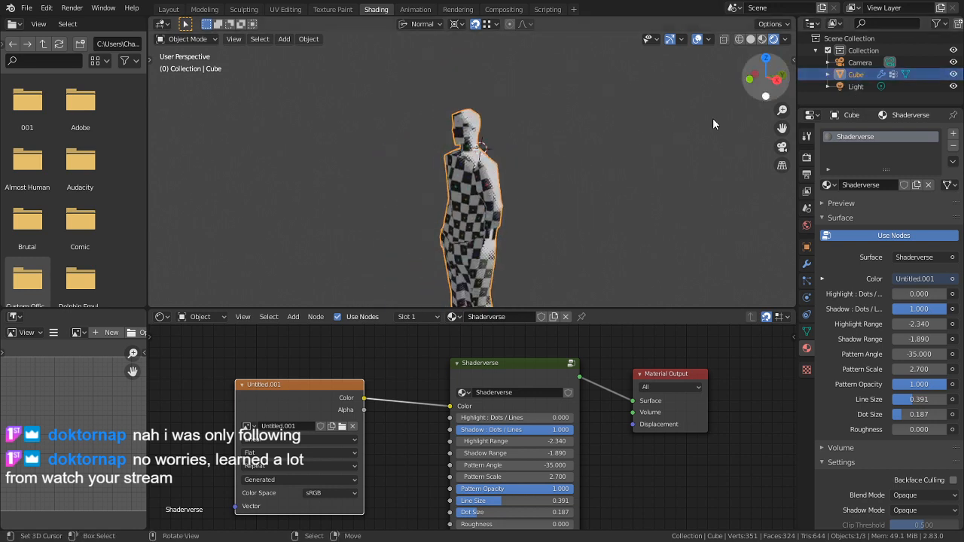
{"action": "middle_click_drag", "start_coordinate": [712, 117], "coordinate": [518, 174]}
{"action": "scroll", "coordinate": [454, 134], "scroll_direction": "up", "scroll_amount": 2}
{"action": "scroll", "coordinate": [454, 134], "scroll_direction": "down", "scroll_amount": 1}
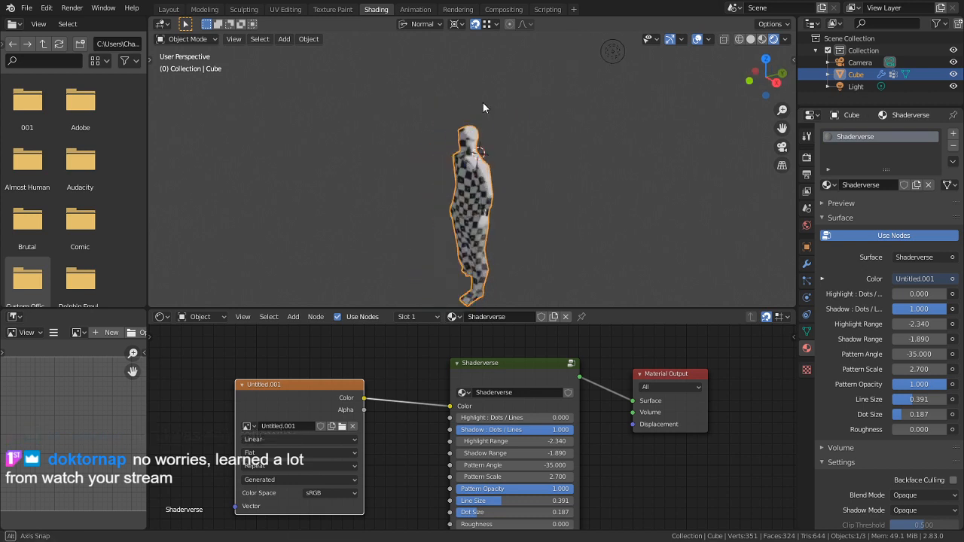
{"action": "left_click", "coordinate": [622, 47]}
{"action": "key", "text": "g"}
{"action": "left_click", "coordinate": [472, 110]}
{"action": "middle_click_drag", "start_coordinate": [471, 110], "coordinate": [513, 198]}
{"action": "scroll", "coordinate": [512, 198], "scroll_direction": "up", "scroll_amount": 4}
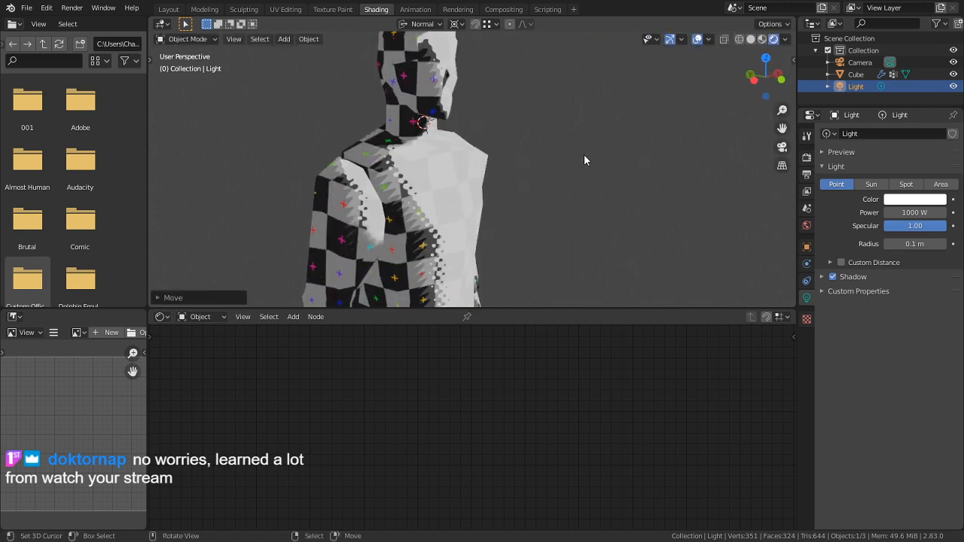
Set the figure's Shaderverse Highlight: Dots / Lines value to 1.000 and view the highlights from the front
{"action": "left_click", "coordinate": [441, 150]}
{"action": "left_click_drag", "start_coordinate": [484, 418], "coordinate": [573, 420]}
{"action": "mouse_move", "coordinate": [314, 227]}
{"action": "middle_mouse_down"}
{"action": "mouse_move", "coordinate": [315, 131]}
{"action": "mouse_move", "coordinate": [290, 139]}
{"action": "middle_mouse_up"}
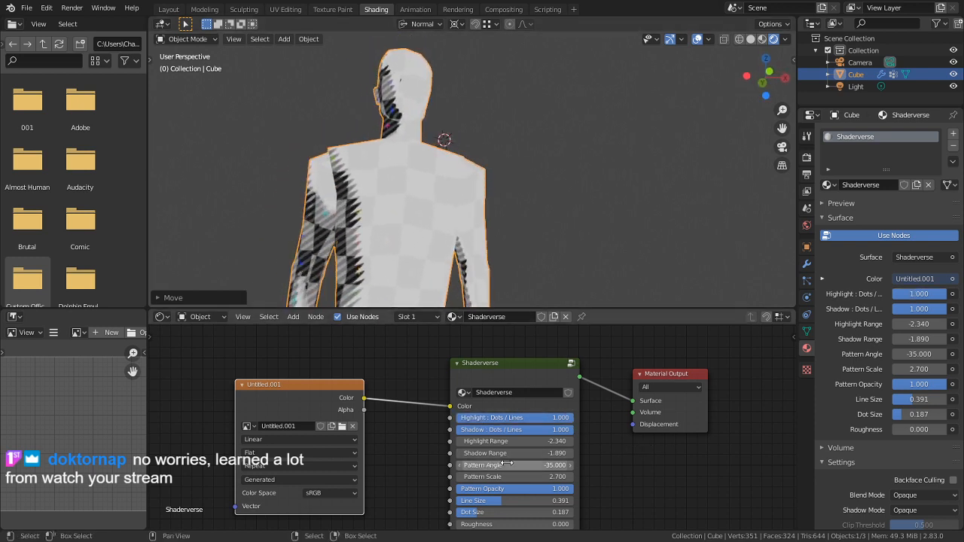
{"action": "middle_click_drag", "start_coordinate": [508, 286], "coordinate": [487, 273]}
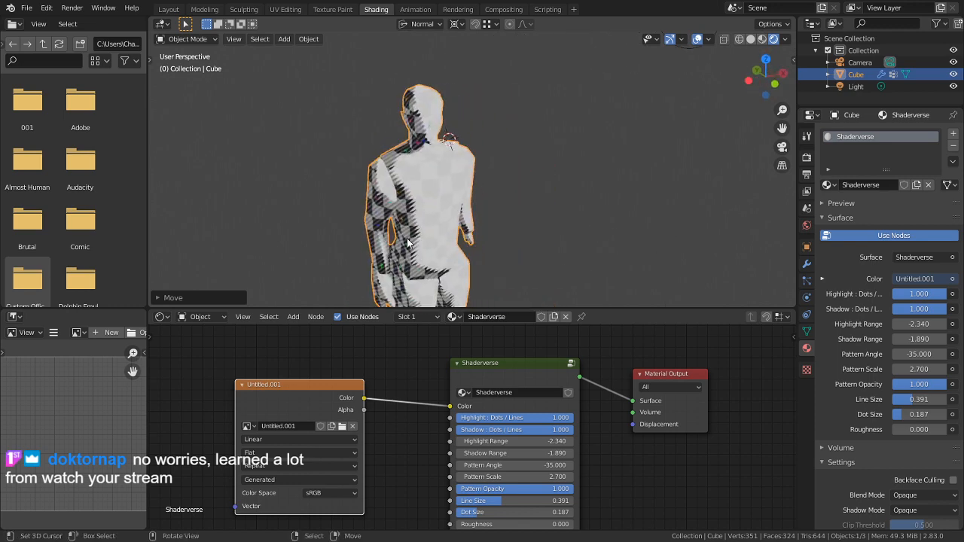
Open Komikaze 3D Shaders.blend from the Komikazi Toon Shaders folder in D:\Blender 2.82\Shaders
{"action": "left_click", "coordinate": [169, 9]}
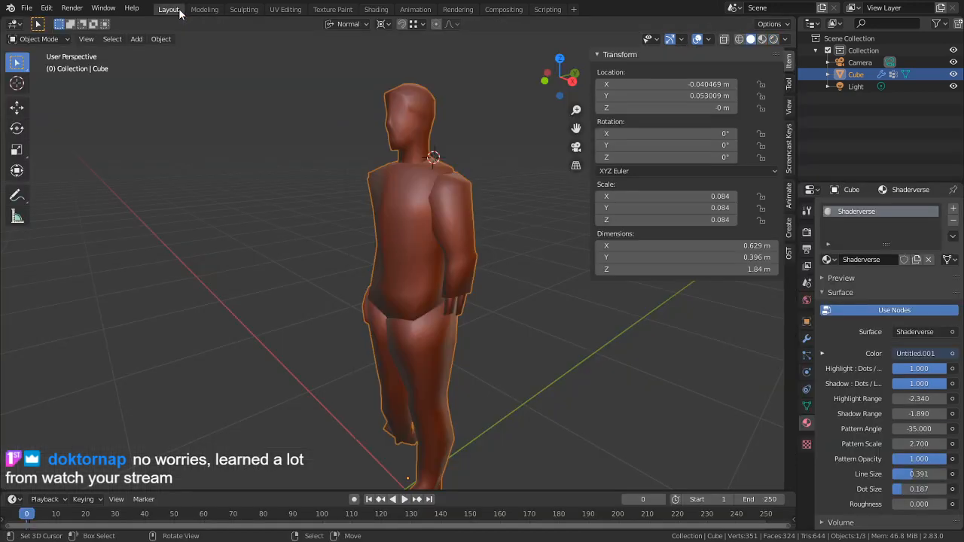
{"action": "left_click", "coordinate": [26, 8]}
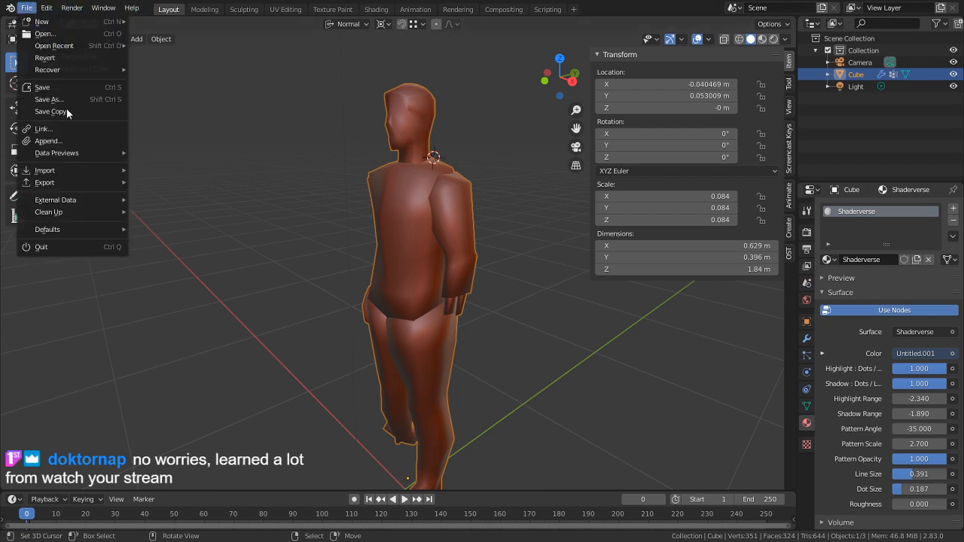
{"action": "mouse_move", "coordinate": [53, 46]}
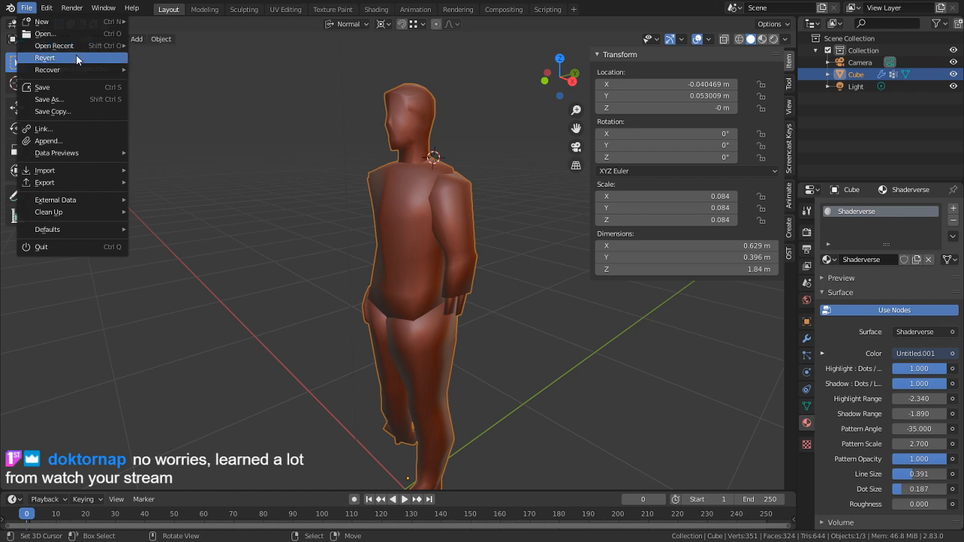
{"action": "left_click", "coordinate": [45, 33]}
{"action": "left_click", "coordinate": [512, 289]}
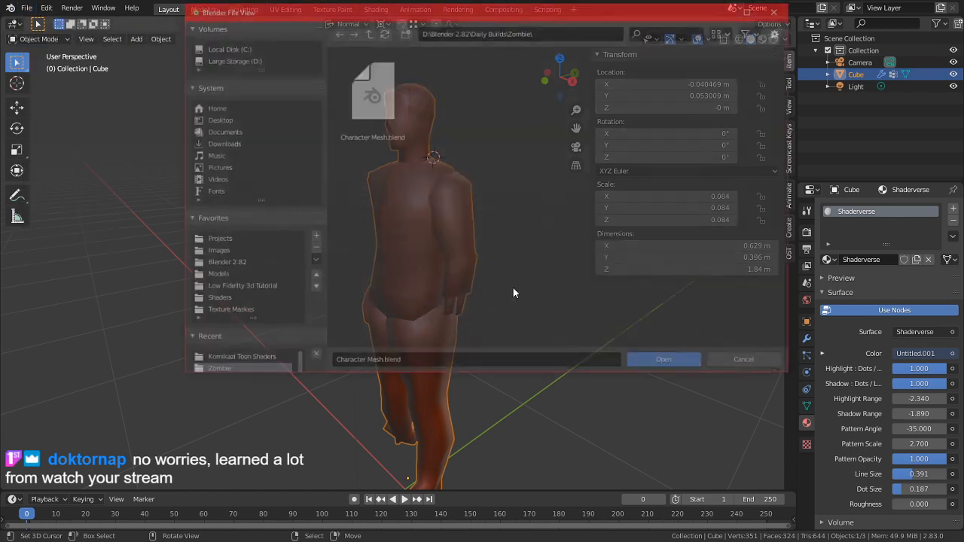
{"action": "left_click", "coordinate": [214, 300]}
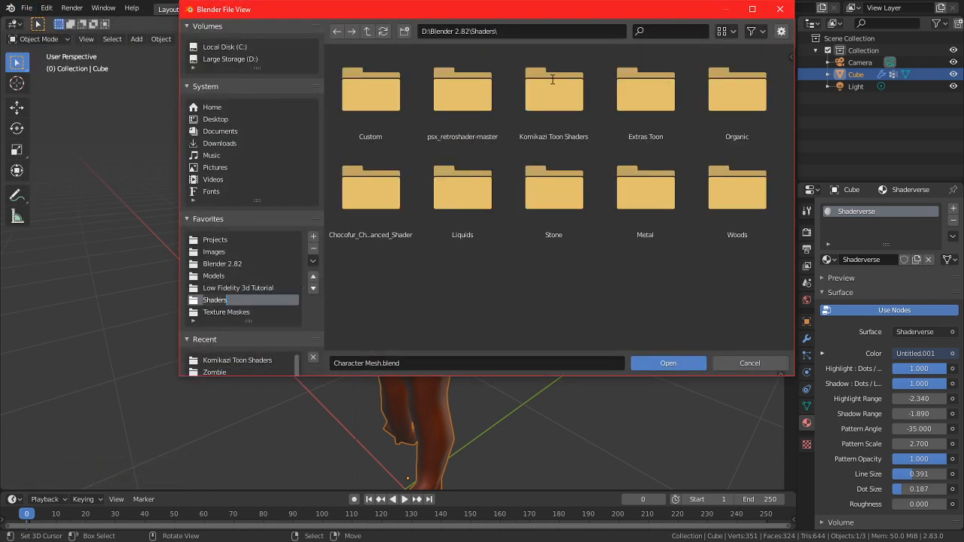
{"action": "double_click", "coordinate": [558, 104]}
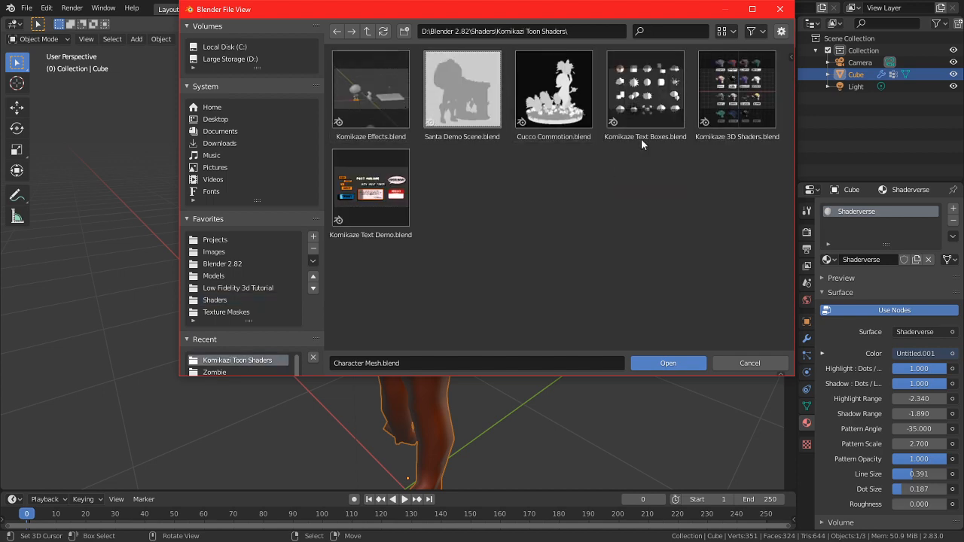
{"action": "double_click", "coordinate": [720, 94]}
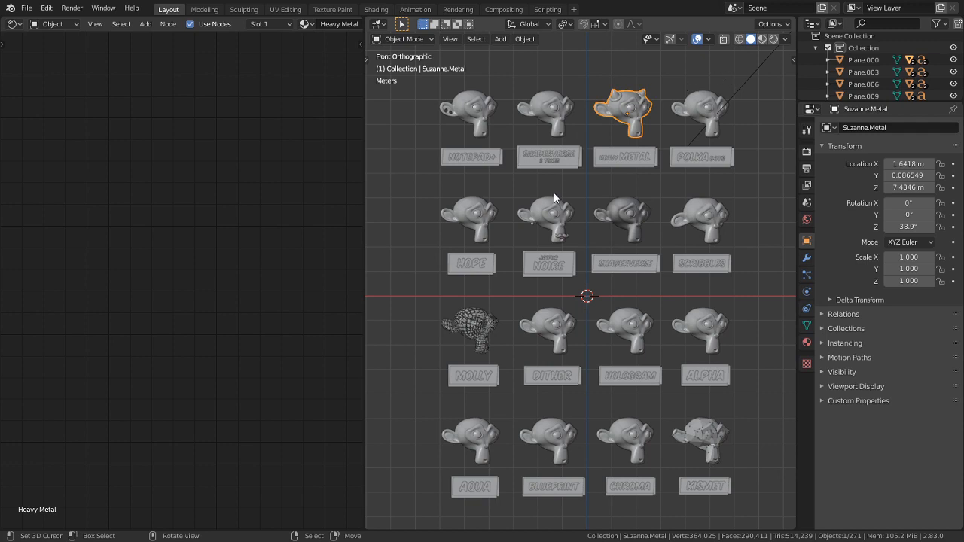
Show the monkey-head shader samples in rendered shading and view the Dither and Hologram samples up close
{"action": "scroll", "coordinate": [558, 179], "scroll_direction": "up", "scroll_amount": 3}
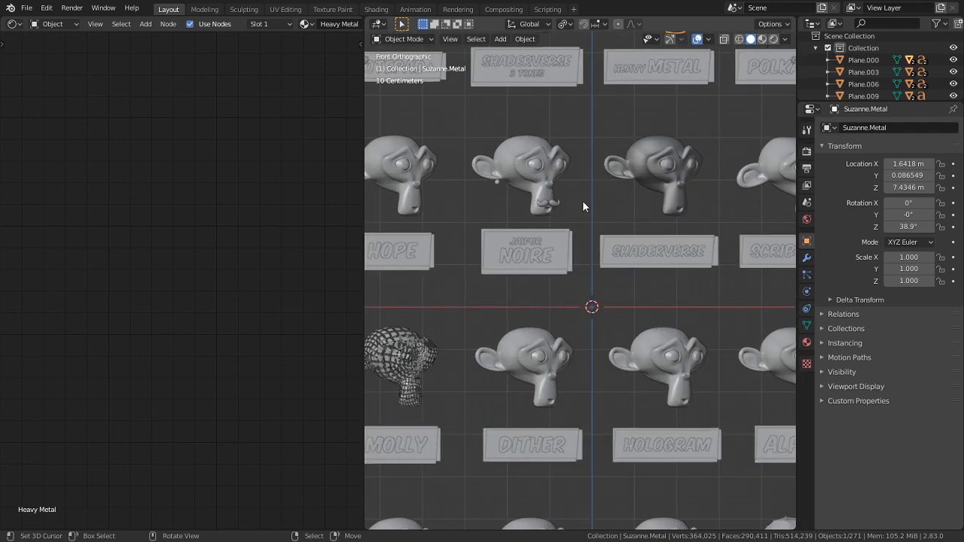
{"action": "middle_click_drag", "start_coordinate": [551, 376], "coordinate": [534, 352]}
{"action": "scroll", "coordinate": [710, 389], "scroll_direction": "down", "scroll_amount": 4}
{"action": "middle_click_drag", "start_coordinate": [673, 369], "coordinate": [702, 377]}
{"action": "scroll", "coordinate": [662, 344], "scroll_direction": "up", "scroll_amount": 2}
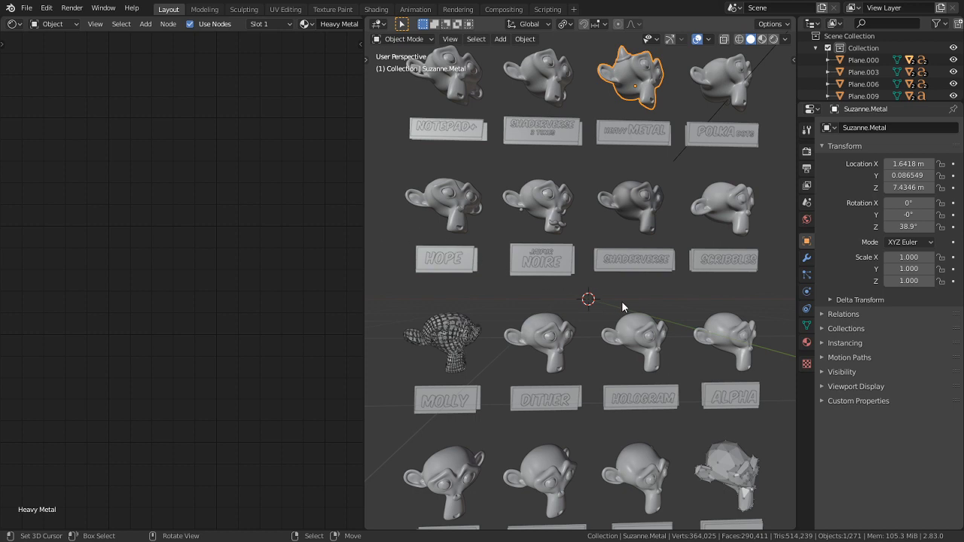
{"action": "mouse_move", "coordinate": [708, 402]}
{"action": "middle_mouse_down"}
{"action": "mouse_move", "coordinate": [688, 395]}
{"action": "mouse_move", "coordinate": [712, 400]}
{"action": "middle_mouse_up"}
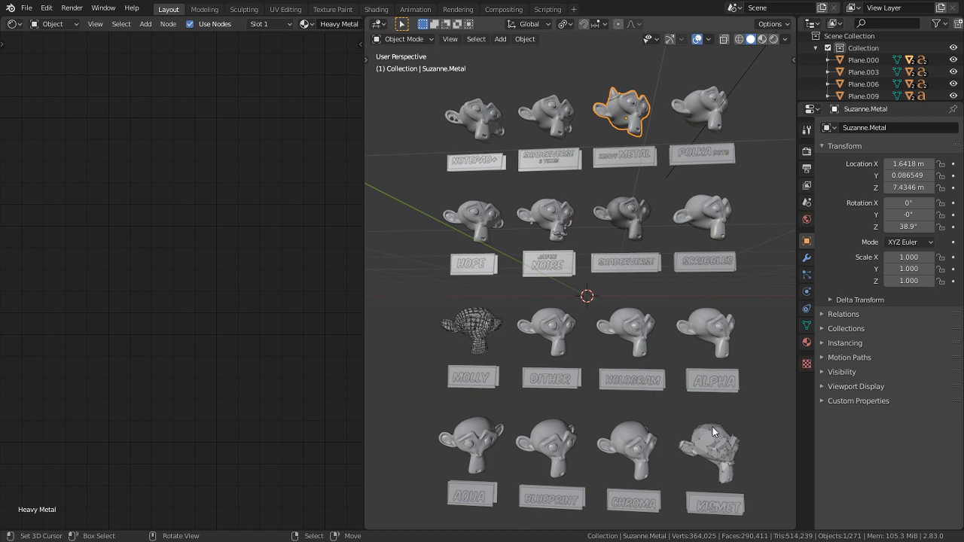
{"action": "left_click", "coordinate": [774, 38]}
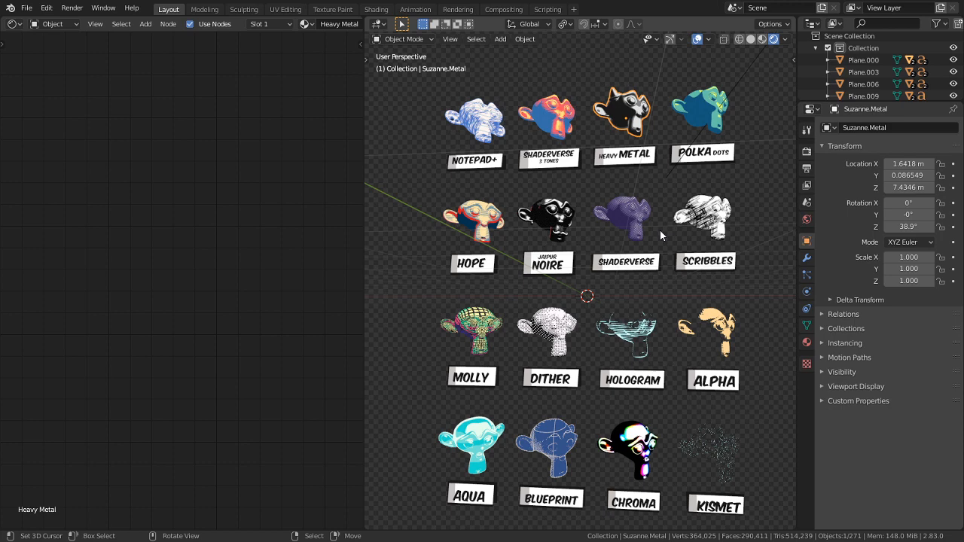
{"action": "middle_click_drag", "start_coordinate": [660, 229], "coordinate": [611, 236]}
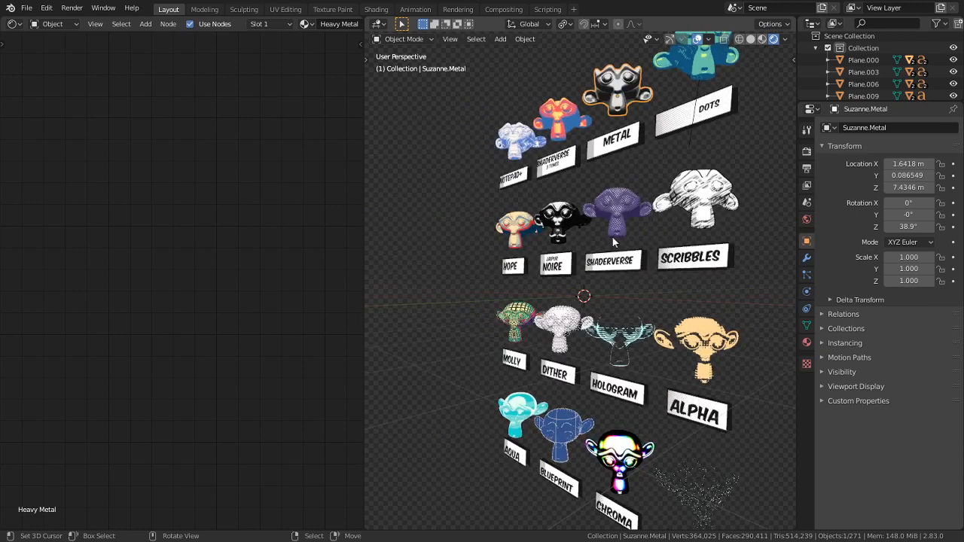
{"action": "middle_click", "coordinate": [609, 352], "text": "alt"}
{"action": "scroll", "coordinate": [616, 309], "scroll_direction": "up", "scroll_amount": 5}
{"action": "middle_click_drag", "start_coordinate": [618, 302], "coordinate": [656, 300]}
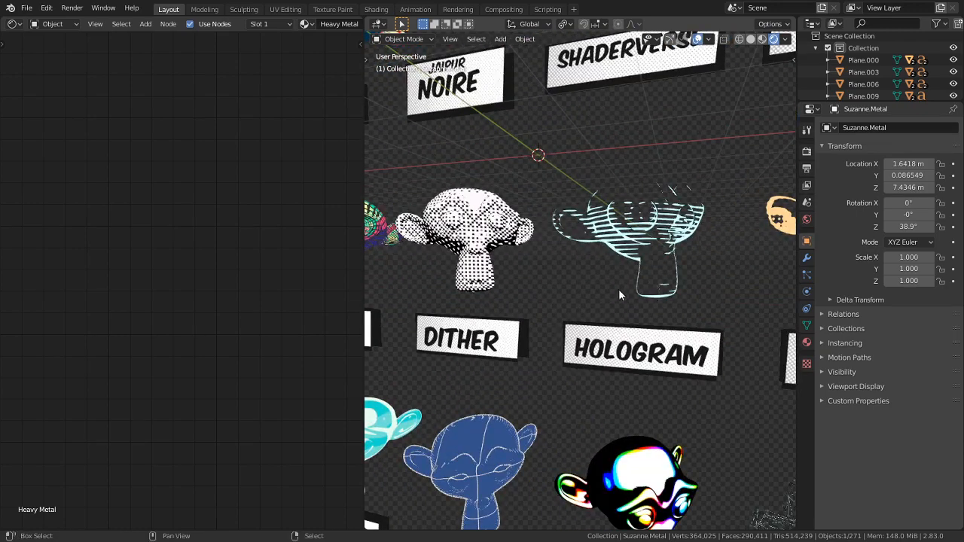
{"action": "middle_click_drag", "start_coordinate": [563, 404], "coordinate": [536, 430], "text": "shift"}
Play the animation and examine the moving effects on the Dither, Hologram, Blueprint, Chroma and Kismet samples
{"action": "key", "text": "space"}
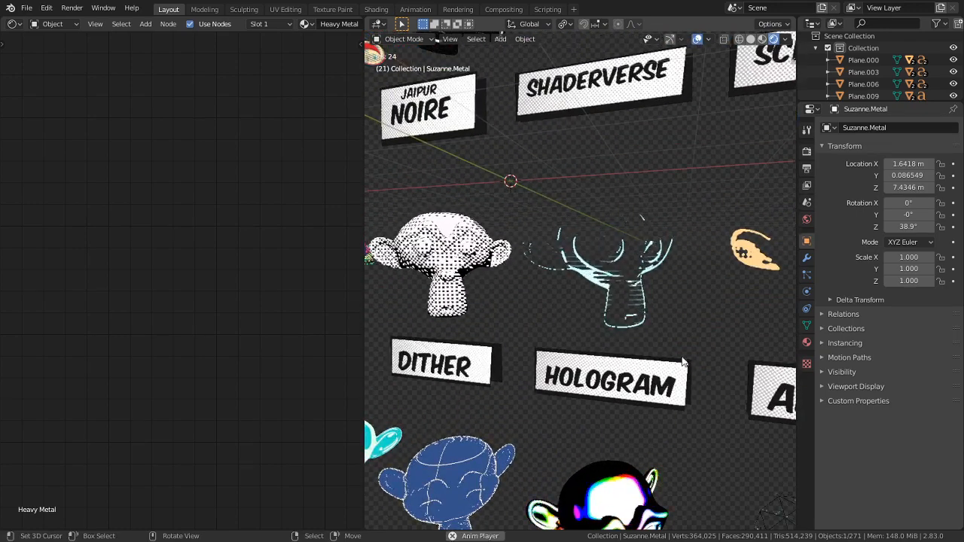
{"action": "middle_click_drag", "start_coordinate": [640, 378], "coordinate": [594, 238], "text": "shift"}
{"action": "scroll", "coordinate": [595, 240], "scroll_direction": "down", "scroll_amount": 1}
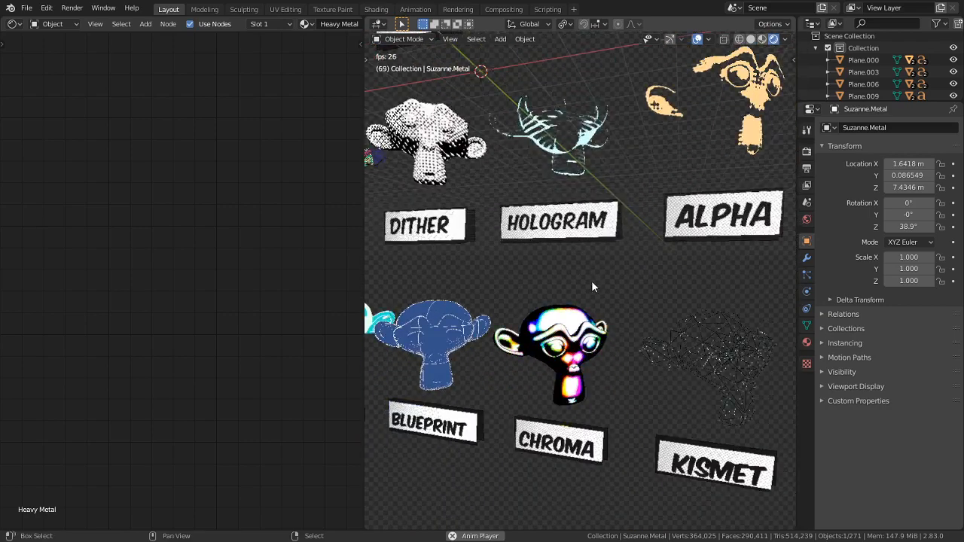
{"action": "middle_click_drag", "start_coordinate": [591, 280], "coordinate": [602, 380], "text": "shift"}
{"action": "scroll", "coordinate": [572, 339], "scroll_direction": "up", "scroll_amount": 2}
{"action": "mouse_move", "coordinate": [457, 235]}
{"action": "middle_mouse_down", "text": "shift"}
{"action": "mouse_move", "coordinate": [580, 347]}
{"action": "mouse_move", "coordinate": [618, 302]}
{"action": "mouse_move", "coordinate": [649, 302]}
{"action": "mouse_move", "coordinate": [494, 363]}
{"action": "mouse_move", "coordinate": [530, 363]}
{"action": "mouse_move", "coordinate": [528, 350]}
{"action": "middle_mouse_up", "text": "shift"}
{"action": "scroll", "coordinate": [534, 360], "scroll_direction": "up", "scroll_amount": 2}
{"action": "scroll", "coordinate": [595, 330], "scroll_direction": "up", "scroll_amount": 3}
{"action": "scroll", "coordinate": [494, 363], "scroll_direction": "down", "scroll_amount": 3}
{"action": "middle_click_drag", "start_coordinate": [648, 339], "coordinate": [482, 338], "text": "shift"}
{"action": "middle_click_drag", "start_coordinate": [604, 396], "coordinate": [561, 328], "text": "shift"}
{"action": "scroll", "coordinate": [561, 329], "scroll_direction": "down", "scroll_amount": 4}
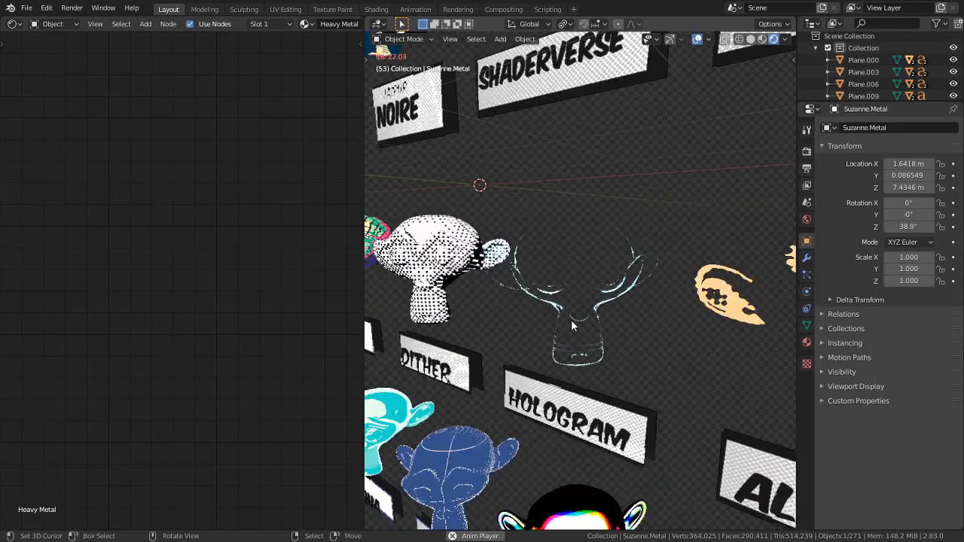
Examine the Alpha and Scribbles samples up close while the animation plays
{"action": "middle_click_drag", "start_coordinate": [584, 296], "coordinate": [437, 305]}
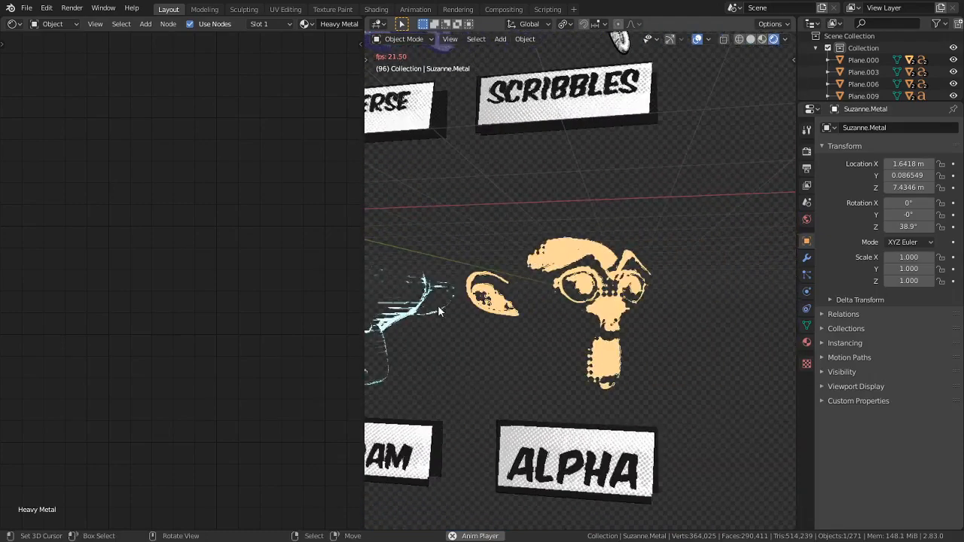
{"action": "middle_click_drag", "start_coordinate": [654, 333], "coordinate": [679, 327]}
{"action": "scroll", "coordinate": [679, 327], "scroll_direction": "down", "scroll_amount": 3}
{"action": "mouse_move", "coordinate": [643, 247]}
{"action": "middle_mouse_down", "text": "shift"}
{"action": "mouse_move", "coordinate": [639, 391]}
{"action": "mouse_move", "coordinate": [608, 376]}
{"action": "middle_mouse_up", "text": "shift"}
{"action": "middle_click_drag", "start_coordinate": [607, 283], "coordinate": [604, 361], "text": "shift"}
{"action": "scroll", "coordinate": [594, 313], "scroll_direction": "up", "scroll_amount": 5}
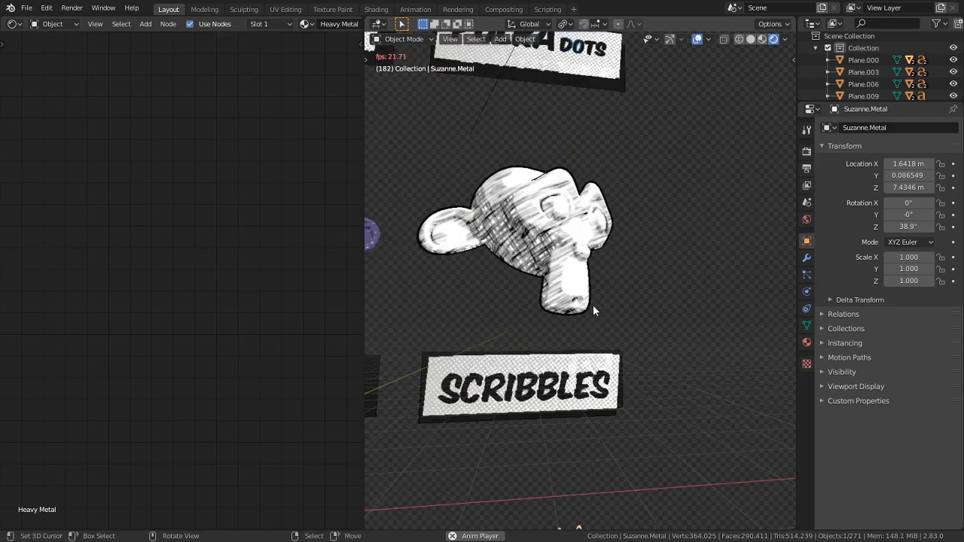
{"action": "middle_click_drag", "start_coordinate": [569, 276], "coordinate": [596, 334], "text": "shift"}
{"action": "scroll", "coordinate": [595, 316], "scroll_direction": "down", "scroll_amount": 1}
{"action": "scroll", "coordinate": [596, 295], "scroll_direction": "up", "scroll_amount": 3}
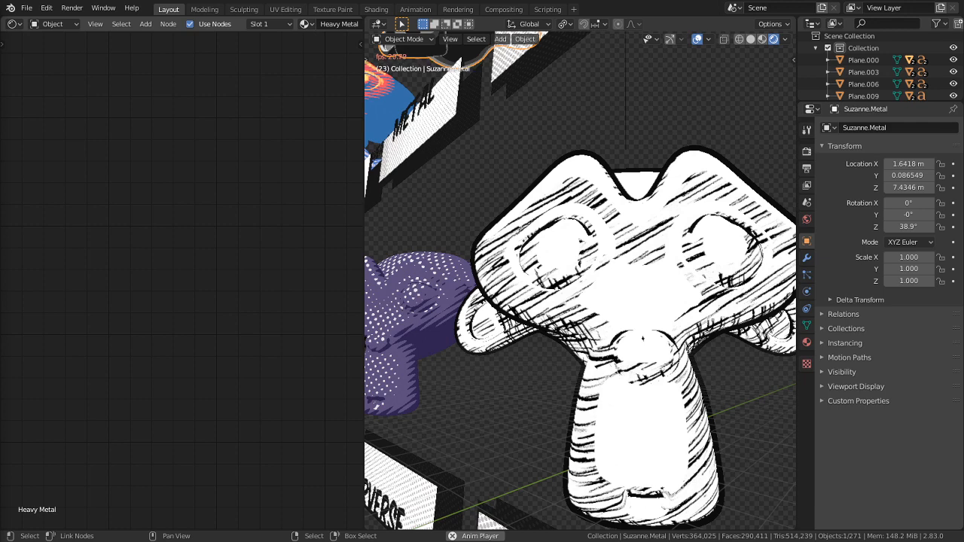
Select the Scribbles monkey head and bring its Scribbles material node into view in the Shading workspace
{"action": "left_click", "coordinate": [568, 340]}
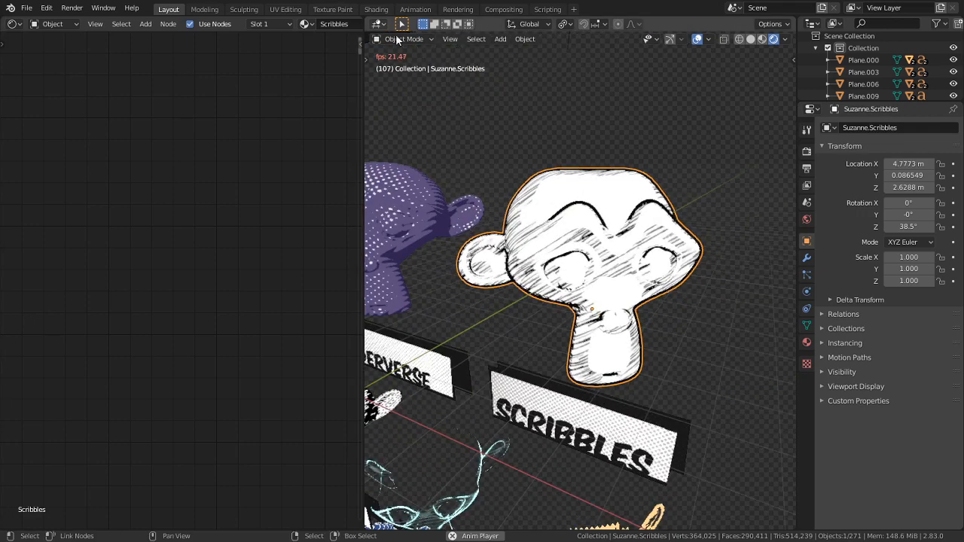
{"action": "left_click", "coordinate": [380, 10]}
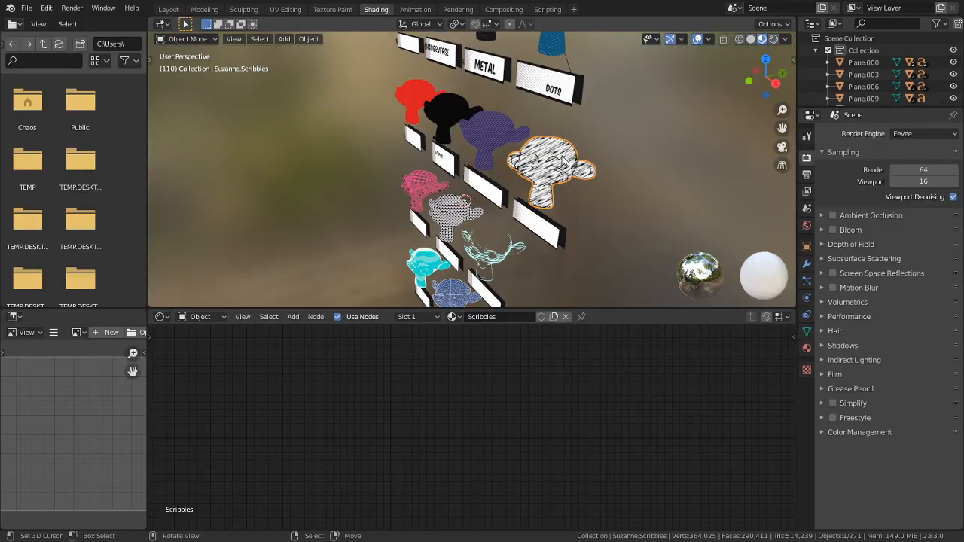
{"action": "middle_click_drag", "start_coordinate": [595, 164], "coordinate": [654, 149]}
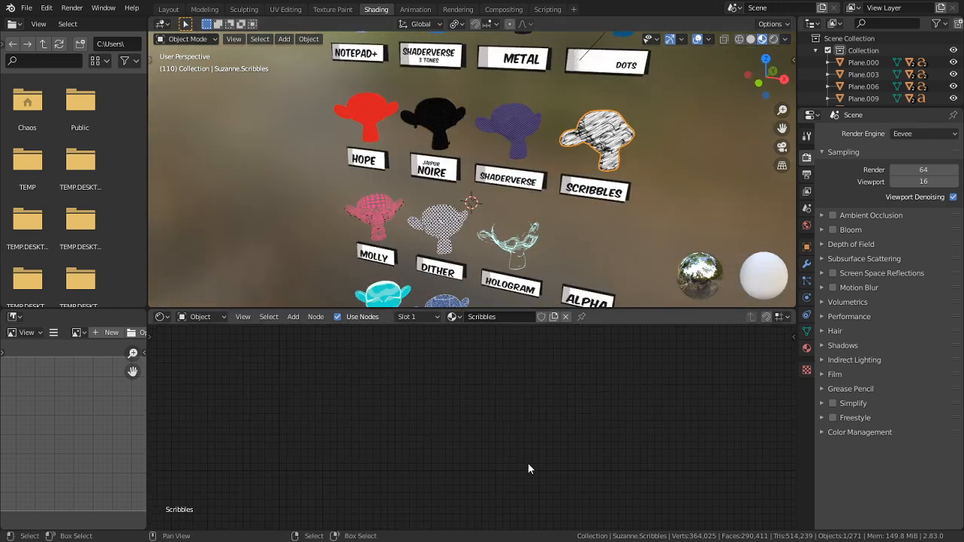
{"action": "key", "text": "shift+a"}
{"action": "key", "text": "Home"}
{"action": "scroll", "coordinate": [648, 443], "scroll_direction": "up", "scroll_amount": 6}
{"action": "middle_click_drag", "start_coordinate": [443, 408], "coordinate": [631, 414]}
{"action": "scroll", "coordinate": [500, 429], "scroll_direction": "up", "scroll_amount": 6}
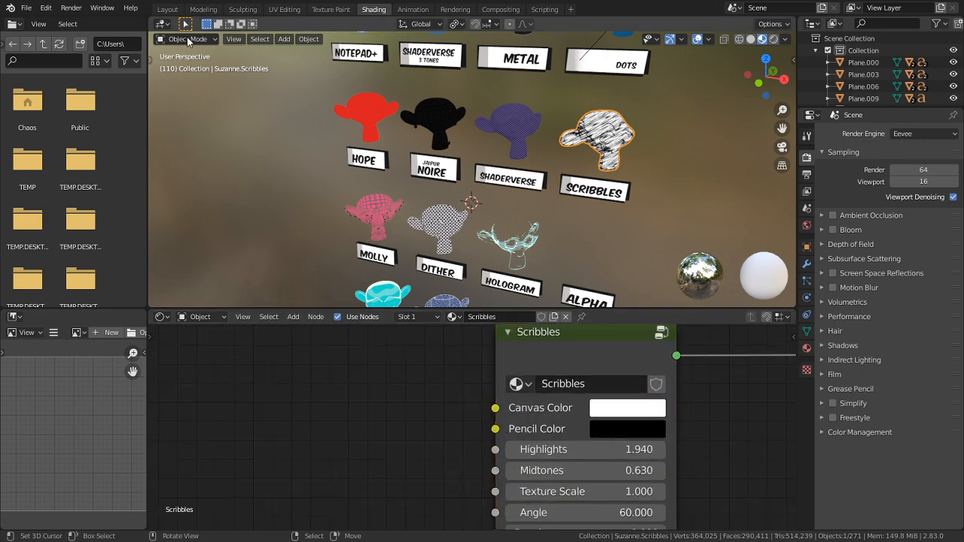
Open the recent file Fritz Rig3.blend and view more of the suited cat character
{"action": "left_click", "coordinate": [27, 8]}
{"action": "mouse_move", "coordinate": [54, 49]}
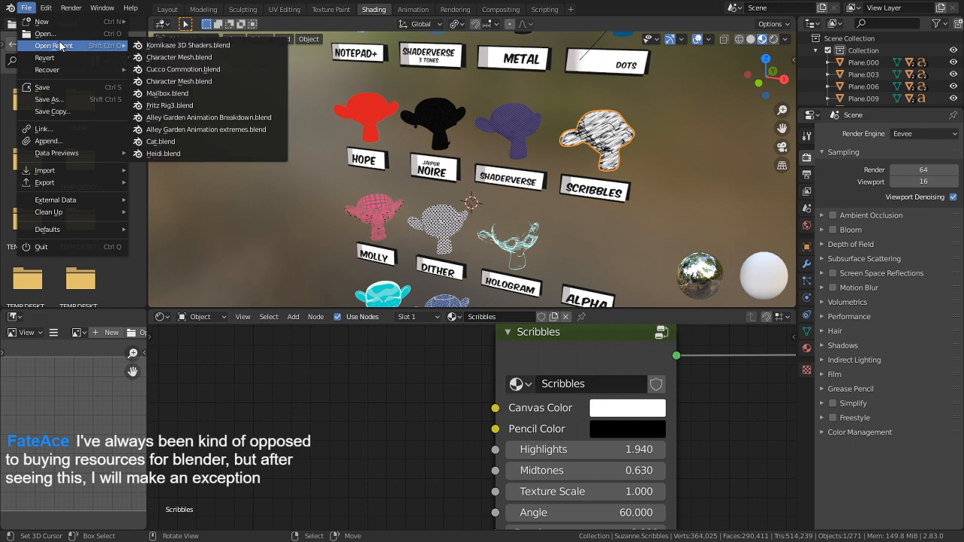
{"action": "left_click", "coordinate": [222, 110]}
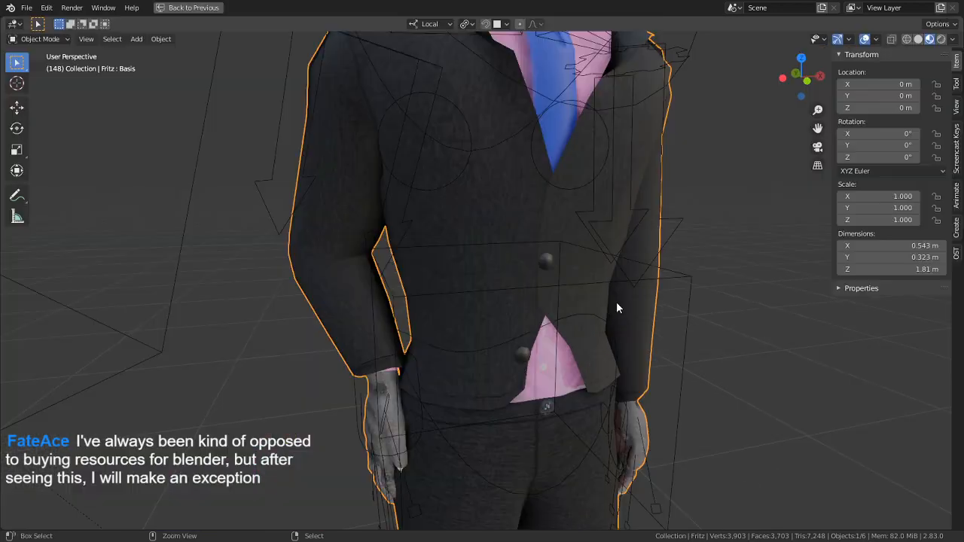
{"action": "scroll", "coordinate": [616, 301], "scroll_direction": "down", "scroll_amount": 5}
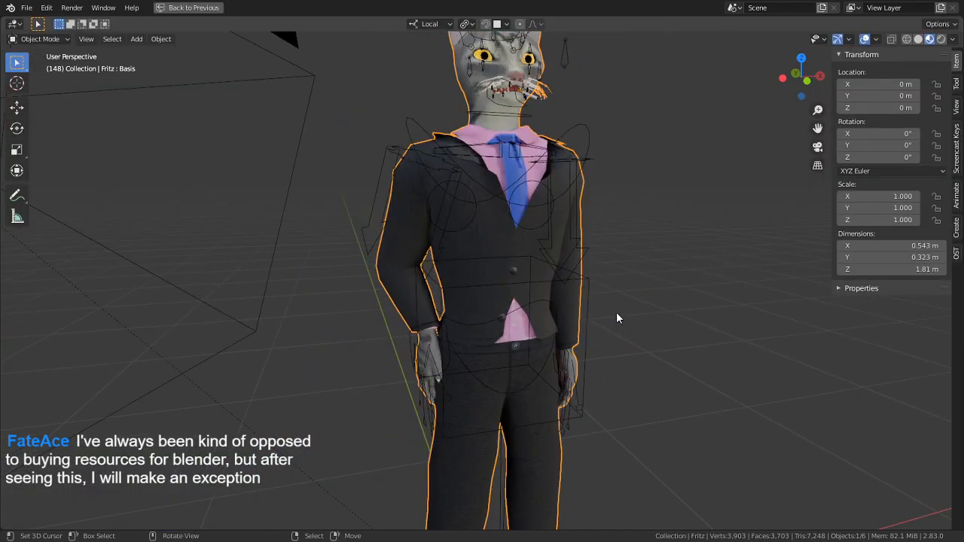
Switch to the Shading workspace and bring the Fritz material's shader and output nodes into view
{"action": "middle_click_drag", "start_coordinate": [616, 312], "coordinate": [446, 134]}
{"action": "key", "text": "ctrl+space"}
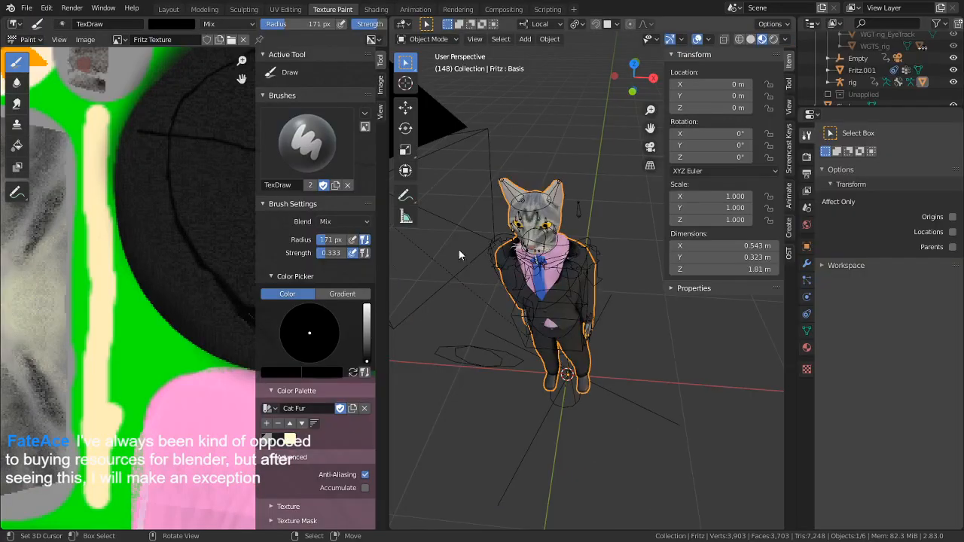
{"action": "scroll", "coordinate": [474, 265], "scroll_direction": "down", "scroll_amount": 2}
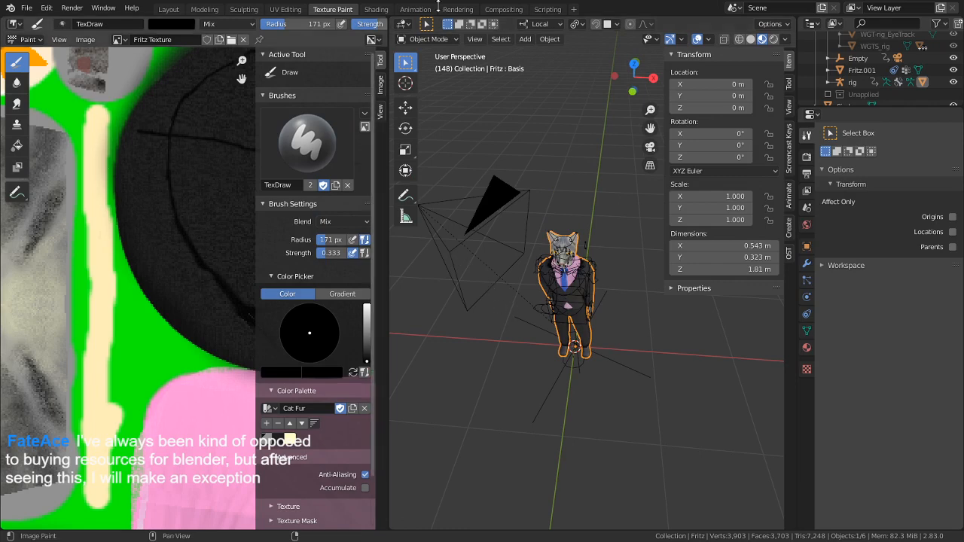
{"action": "left_click", "coordinate": [376, 10]}
{"action": "scroll", "coordinate": [566, 427], "scroll_direction": "down", "scroll_amount": 3}
{"action": "middle_click_drag", "start_coordinate": [607, 422], "coordinate": [546, 475]}
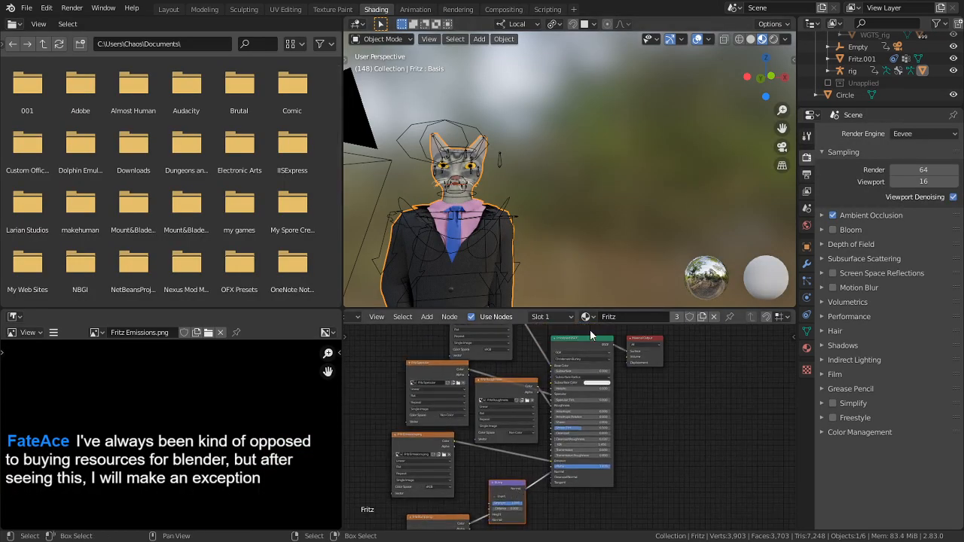
{"action": "middle_click_drag", "start_coordinate": [589, 329], "coordinate": [530, 386]}
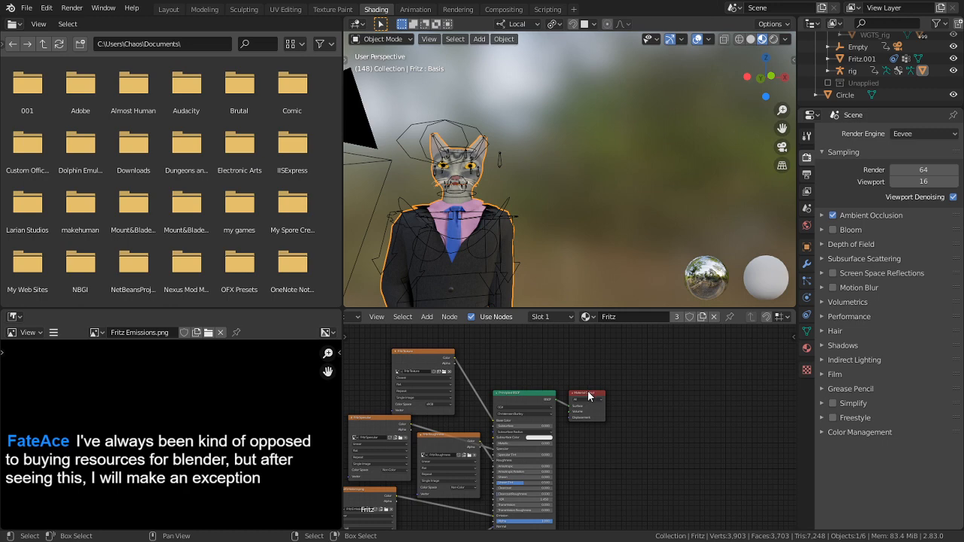
Move the Material Output farther from the texture nodes and delete the Principled BSDF node from the Fritz material
{"action": "left_click_drag", "start_coordinate": [588, 392], "coordinate": [678, 390]}
{"action": "left_click_drag", "start_coordinate": [533, 393], "coordinate": [606, 393]}
{"action": "scroll", "coordinate": [566, 415], "scroll_direction": "up", "scroll_amount": 1}
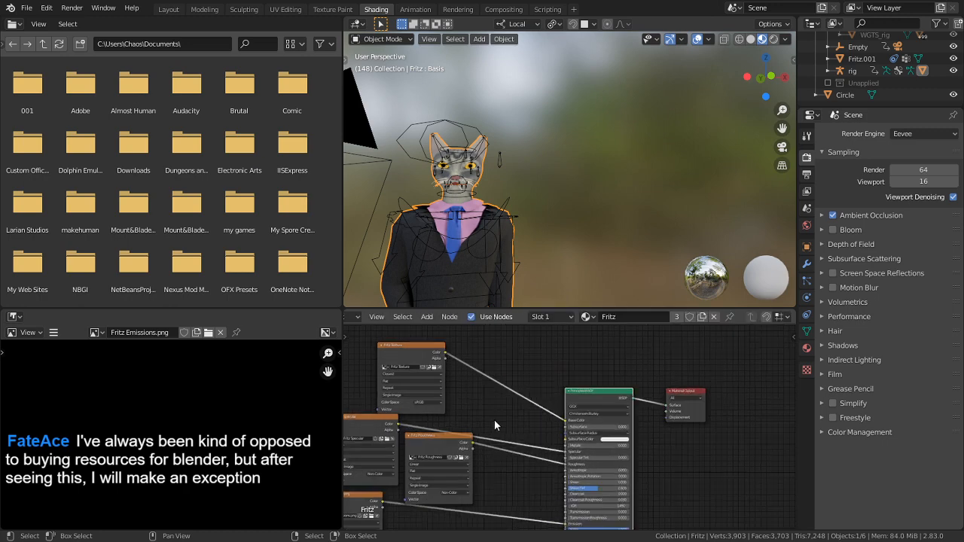
{"action": "middle_click_drag", "start_coordinate": [495, 425], "coordinate": [580, 428]}
{"action": "middle_click_drag", "start_coordinate": [656, 448], "coordinate": [637, 401]}
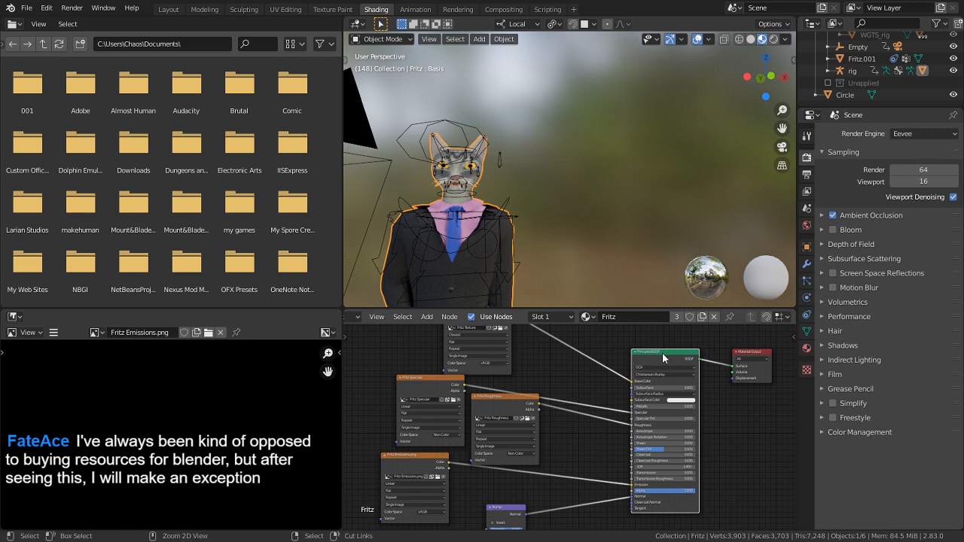
{"action": "key", "text": "x"}
Append the Scribbles material from the Komikaze 3D Shaders file
{"action": "middle_click_drag", "start_coordinate": [631, 350], "coordinate": [563, 450]}
{"action": "key", "text": "shift+a"}
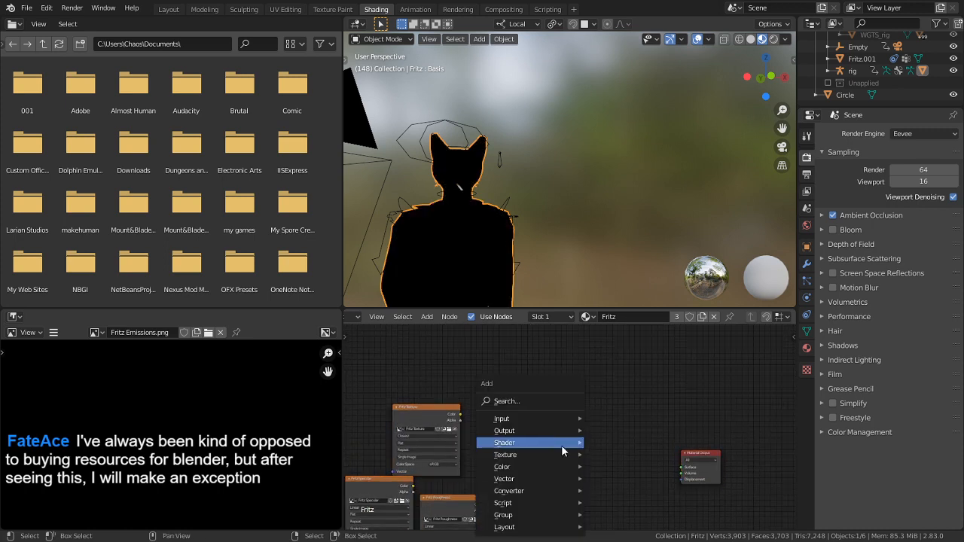
{"action": "left_click", "coordinate": [31, 11]}
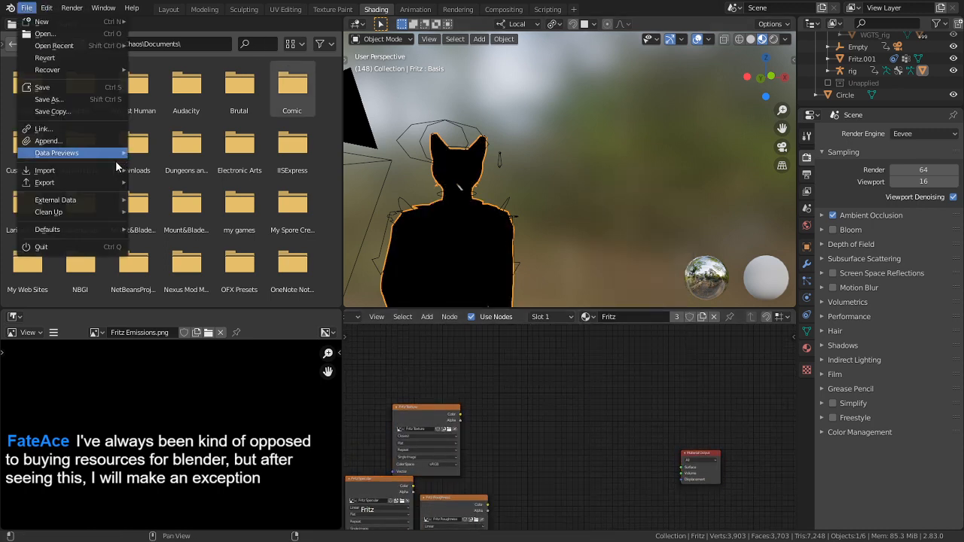
{"action": "left_click", "coordinate": [64, 142]}
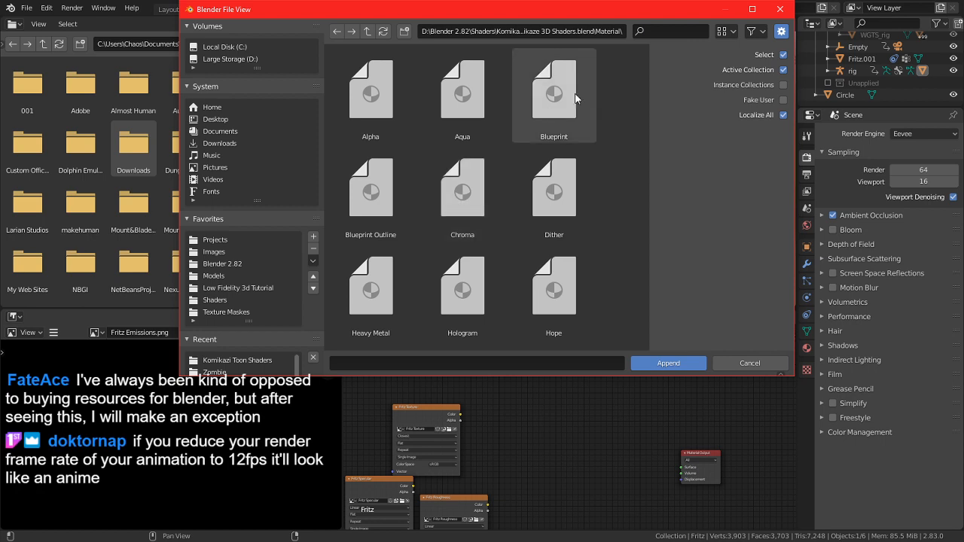
{"action": "left_click", "coordinate": [477, 217]}
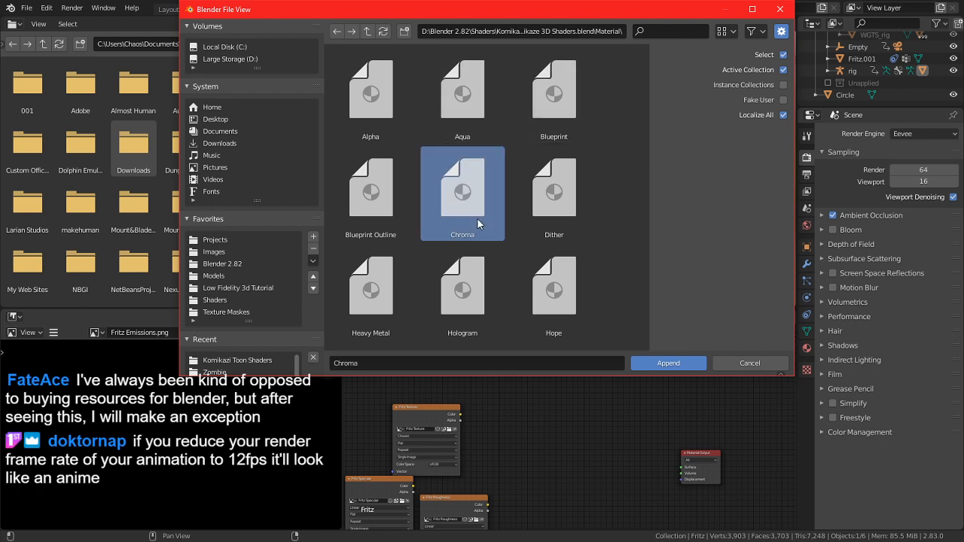
{"action": "scroll", "coordinate": [531, 292], "scroll_direction": "down", "scroll_amount": 5}
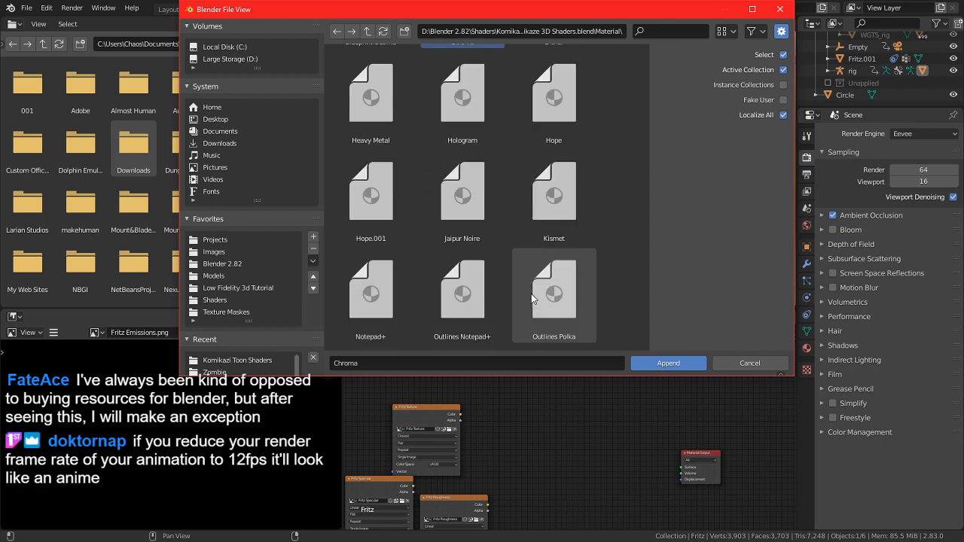
{"action": "scroll", "coordinate": [530, 294], "scroll_direction": "down", "scroll_amount": 2}
{"action": "scroll", "coordinate": [531, 294], "scroll_direction": "down", "scroll_amount": 1}
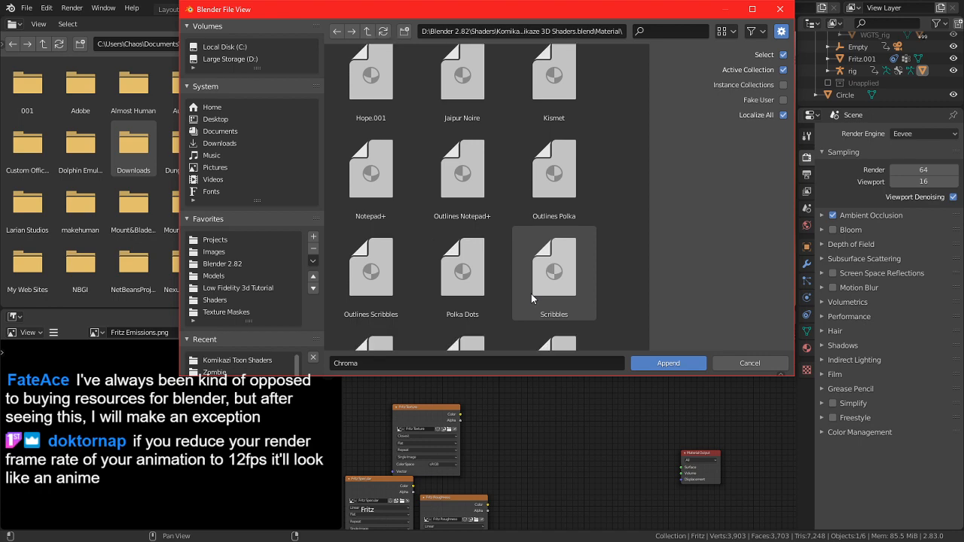
{"action": "double_click", "coordinate": [552, 292]}
Add the Scribbles group node to the Fritz material between the image textures and the Material Output
{"action": "key", "text": "shift+a"}
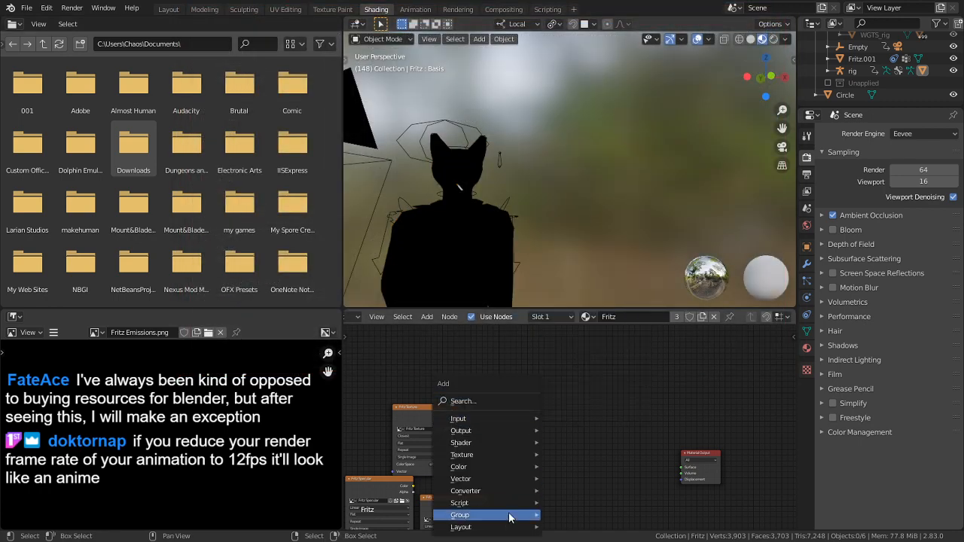
{"action": "mouse_move", "coordinate": [460, 515]}
{"action": "left_click", "coordinate": [603, 515]}
{"action": "left_click", "coordinate": [574, 406]}
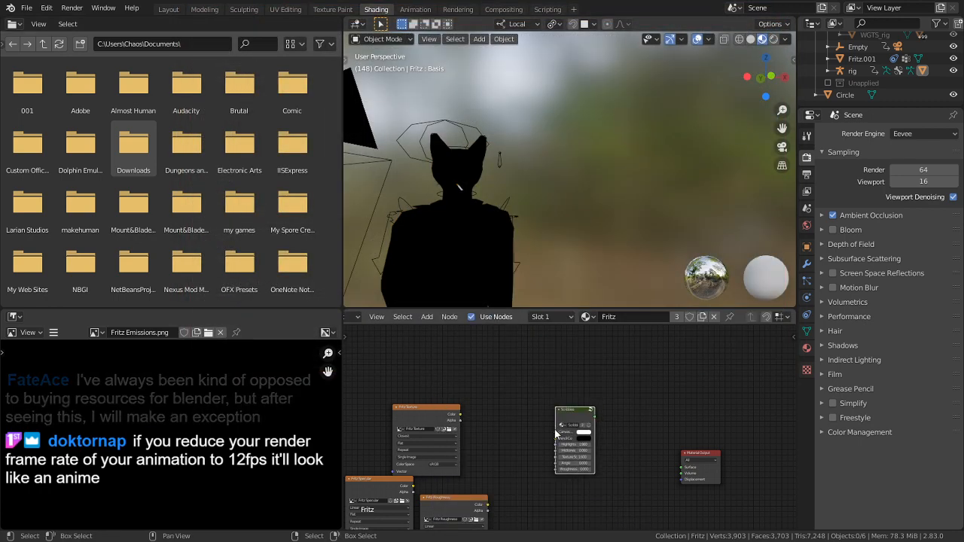
{"action": "scroll", "coordinate": [554, 428], "scroll_direction": "up", "scroll_amount": 3}
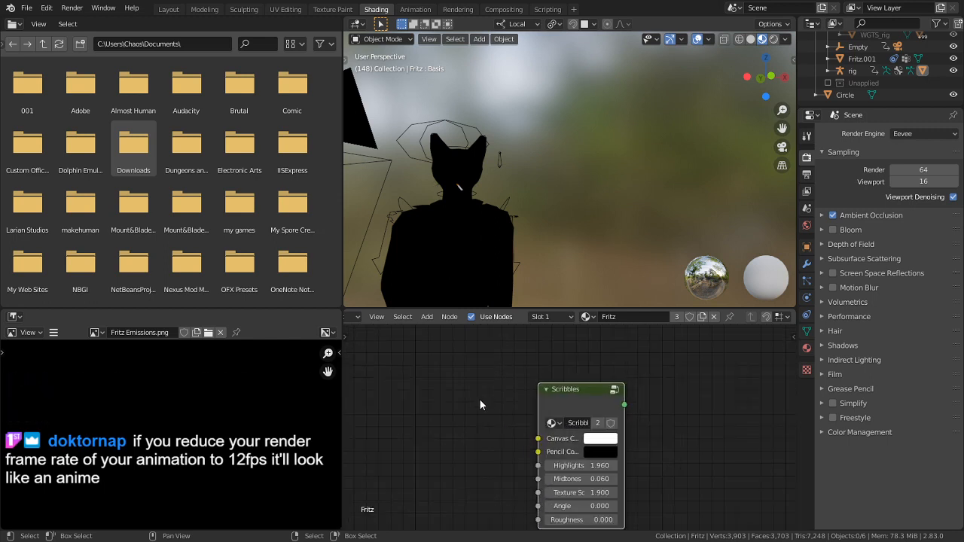
{"action": "scroll", "coordinate": [479, 401], "scroll_direction": "down", "scroll_amount": 1}
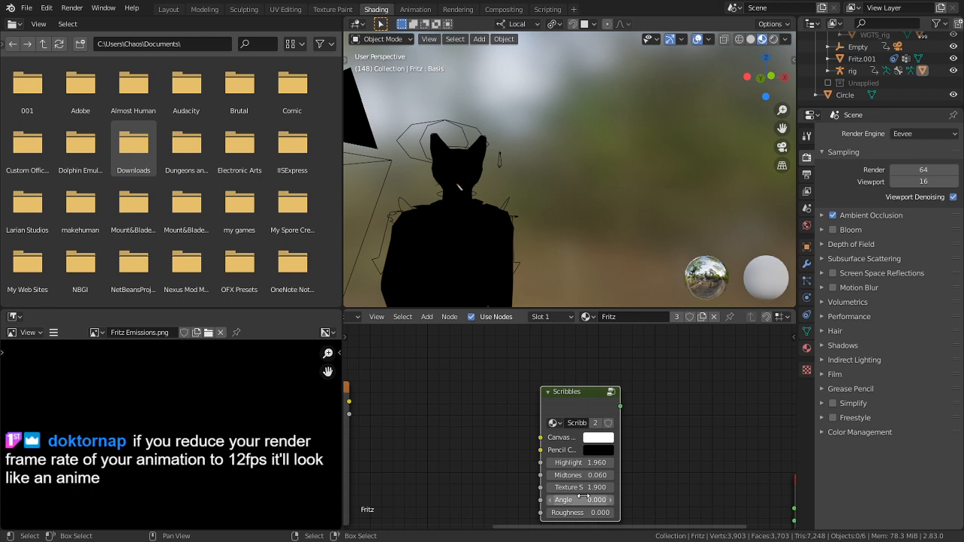
{"action": "scroll", "coordinate": [450, 418], "scroll_direction": "down", "scroll_amount": 1}
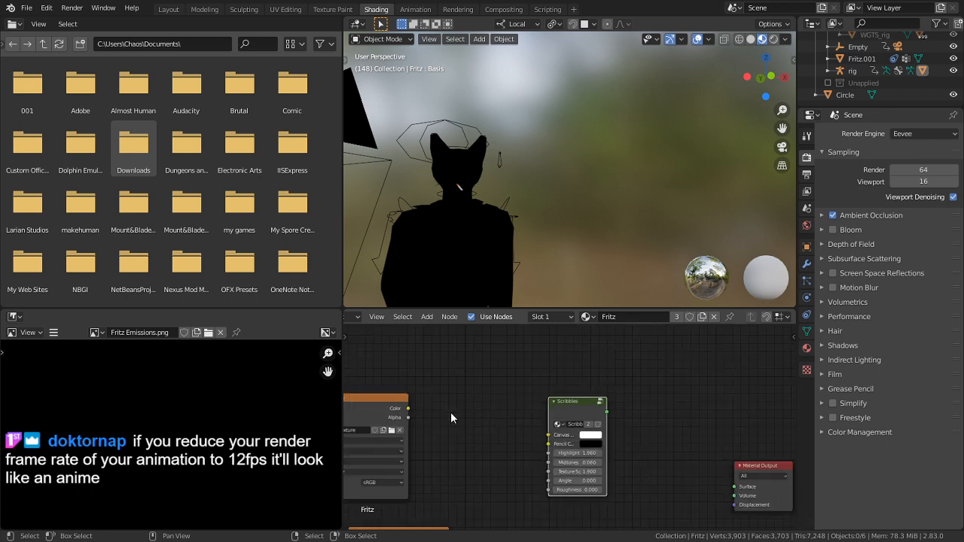
Connect the Fritz texture's Color to the Scribbles Canvas Color and the Scribbles output to the Material Output's Surface
{"action": "left_click", "coordinate": [406, 407]}
{"action": "left_click_drag", "start_coordinate": [408, 408], "coordinate": [549, 435]}
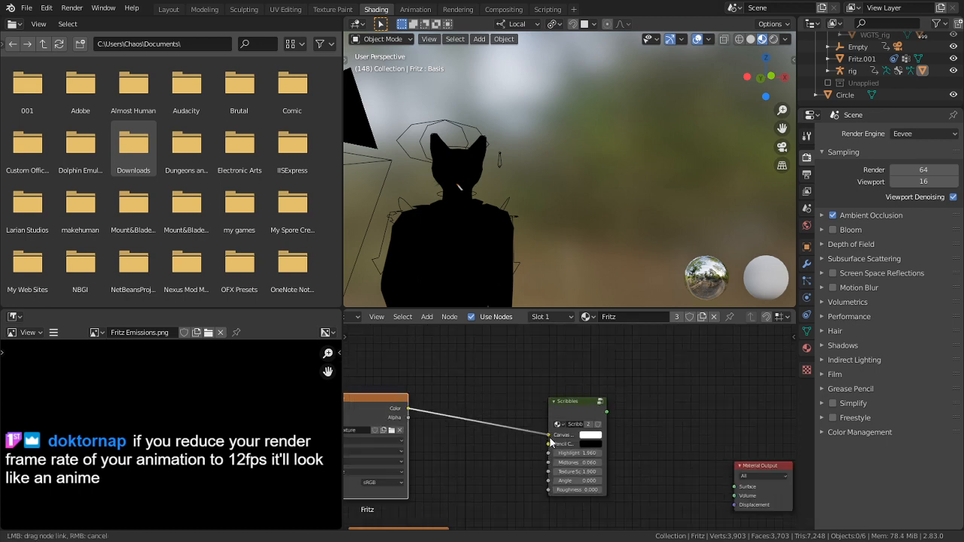
{"action": "mouse_move", "coordinate": [607, 417]}
{"action": "left_mouse_down"}
{"action": "mouse_move", "coordinate": [726, 459]}
{"action": "mouse_move", "coordinate": [734, 487]}
{"action": "left_mouse_up"}
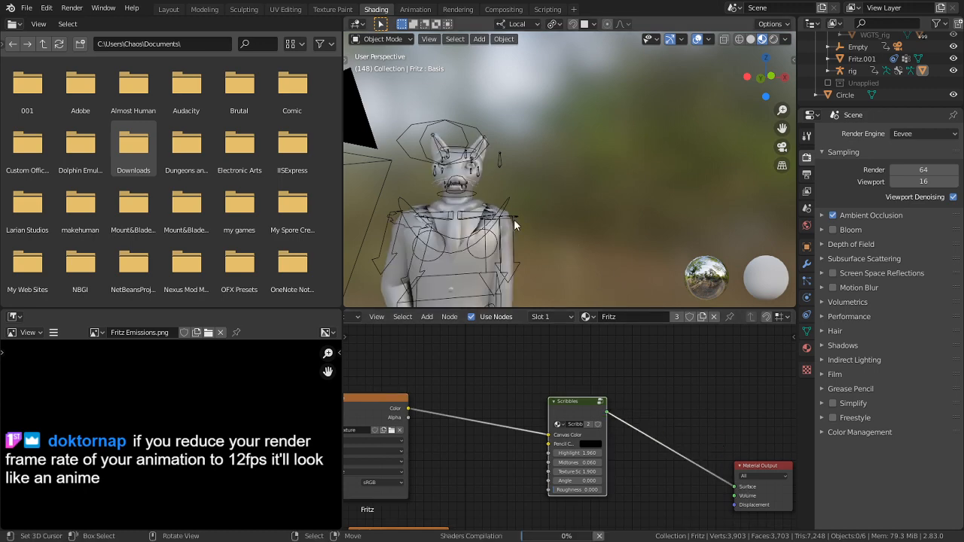
Check the scribble strokes on the cat character and set the Scribbles node's Angle to 53.12
{"action": "middle_click_drag", "start_coordinate": [444, 269], "coordinate": [567, 193]}
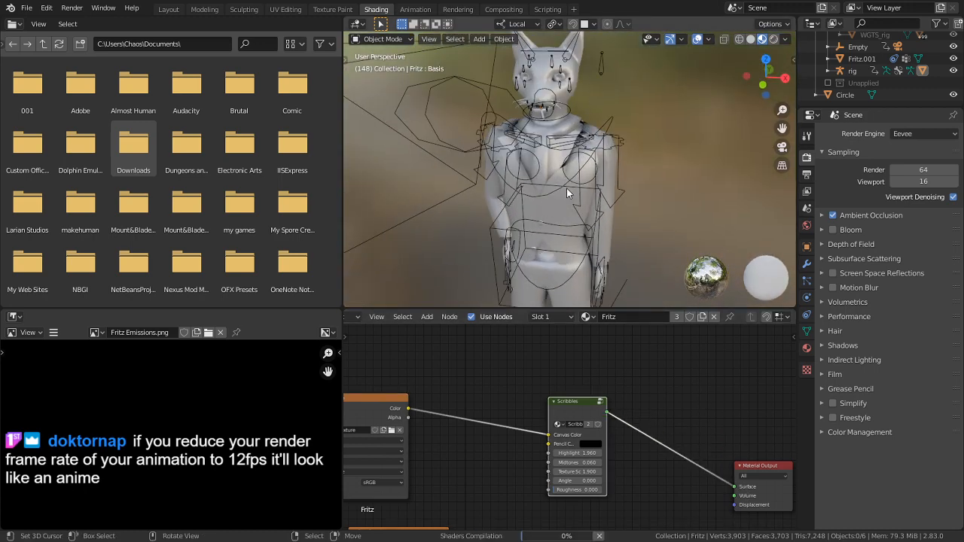
{"action": "key", "text": "ctrl+space"}
{"action": "middle_click_drag", "start_coordinate": [597, 151], "coordinate": [445, 254]}
{"action": "key", "text": "ctrl+space"}
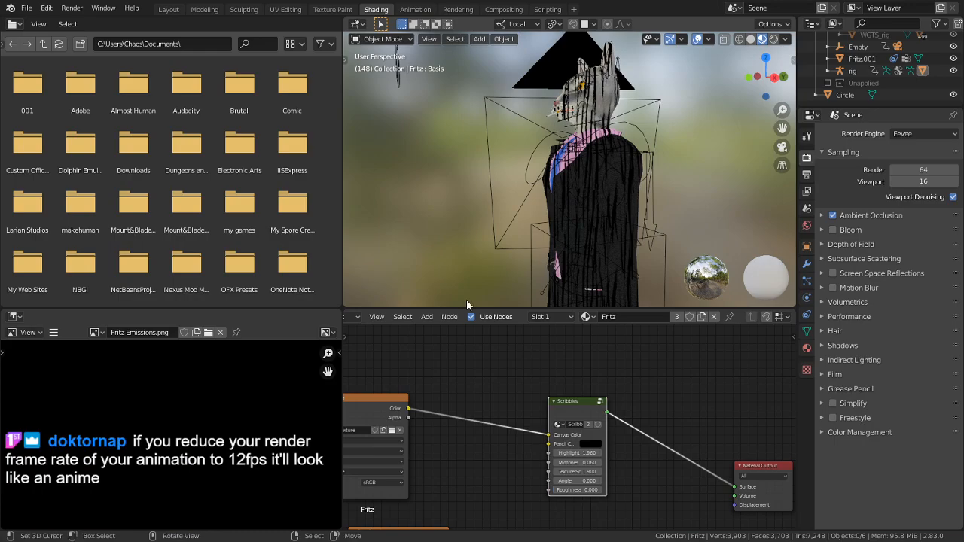
{"action": "scroll", "coordinate": [687, 500], "scroll_direction": "up", "scroll_amount": 3}
{"action": "left_click_drag", "start_coordinate": [591, 500], "coordinate": [638, 500]}
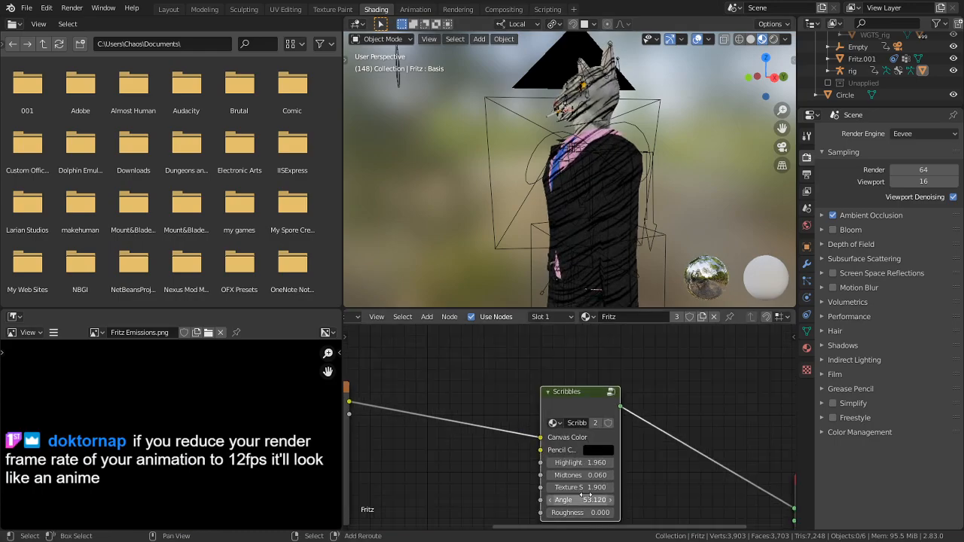
Show the viewport in Rendered shading and set the Scribbles node's texture scale to 10.86
{"action": "left_click", "coordinate": [776, 43]}
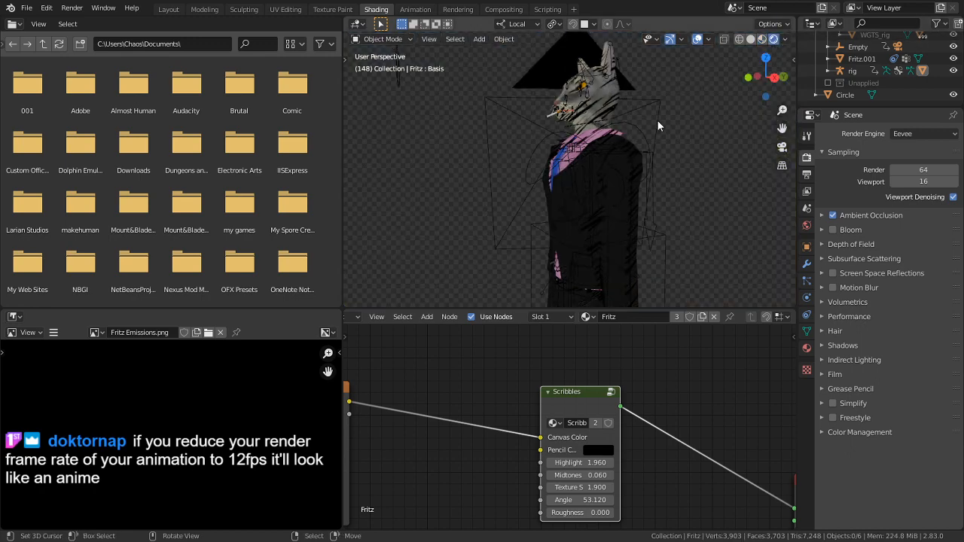
{"action": "mouse_move", "coordinate": [657, 120]}
{"action": "middle_mouse_down"}
{"action": "mouse_move", "coordinate": [650, 182]}
{"action": "mouse_move", "coordinate": [697, 190]}
{"action": "middle_mouse_up"}
{"action": "left_click_drag", "start_coordinate": [578, 487], "coordinate": [675, 488]}
{"action": "middle_click_drag", "start_coordinate": [591, 290], "coordinate": [557, 115]}
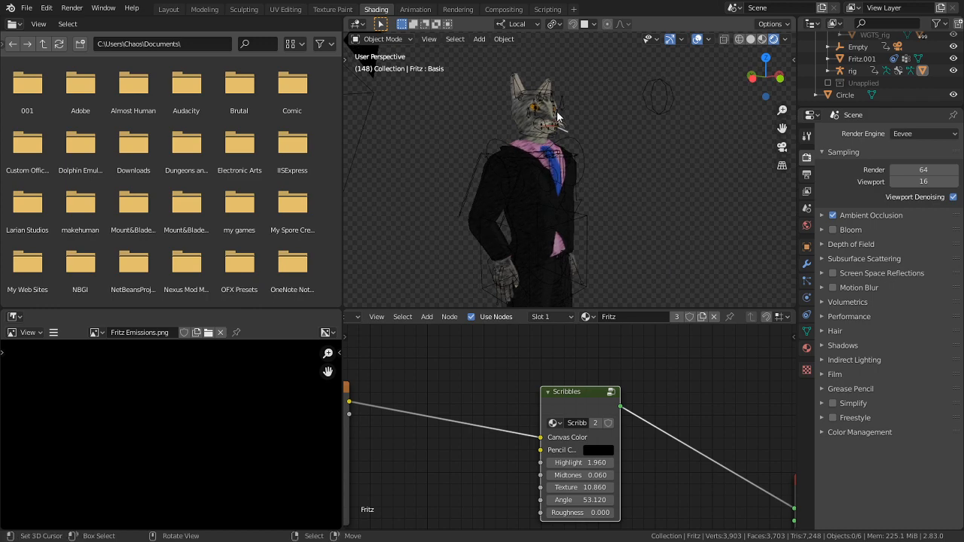
Add a Sun light at the cat's face and rotate it, including about its local Z axis
{"action": "key", "text": "shift+a"}
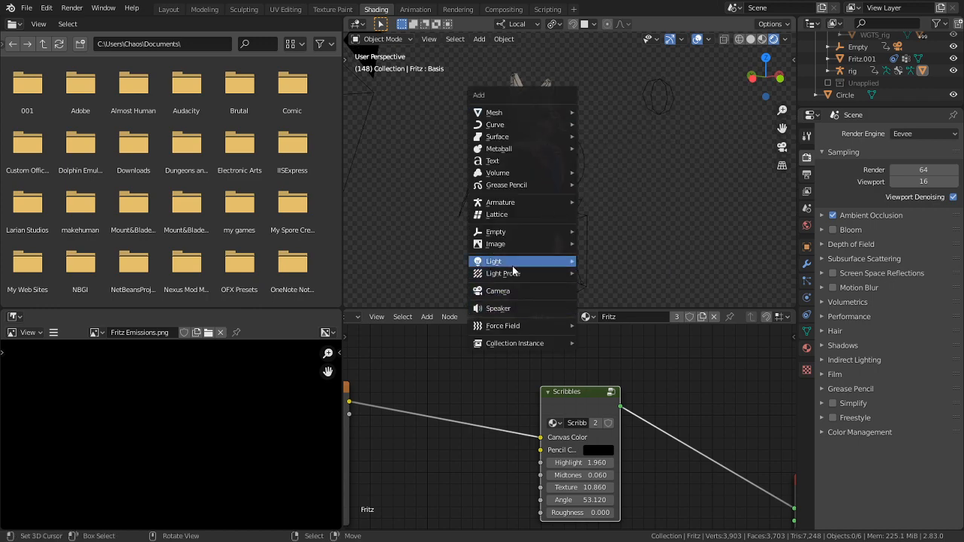
{"action": "mouse_move", "coordinate": [520, 261]}
{"action": "left_click", "coordinate": [618, 274]}
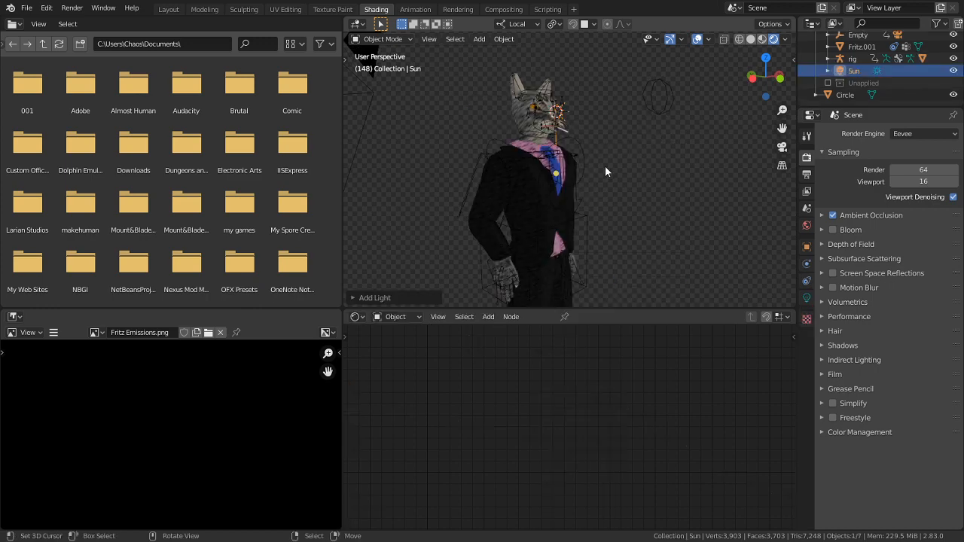
{"action": "key", "text": "r"}
{"action": "left_click", "coordinate": [629, 277]}
{"action": "key", "text": "r"}
{"action": "key", "text": "z"}
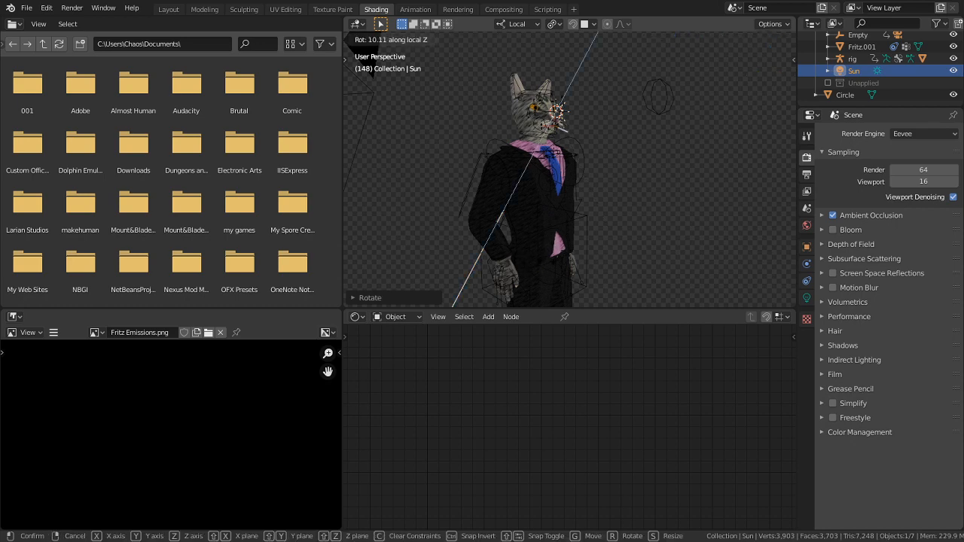
{"action": "left_click", "coordinate": [602, 275]}
Move the Sun light above and in front of the cat and tilt it with a trackball rotation
{"action": "middle_click_drag", "start_coordinate": [602, 275], "coordinate": [468, 304]}
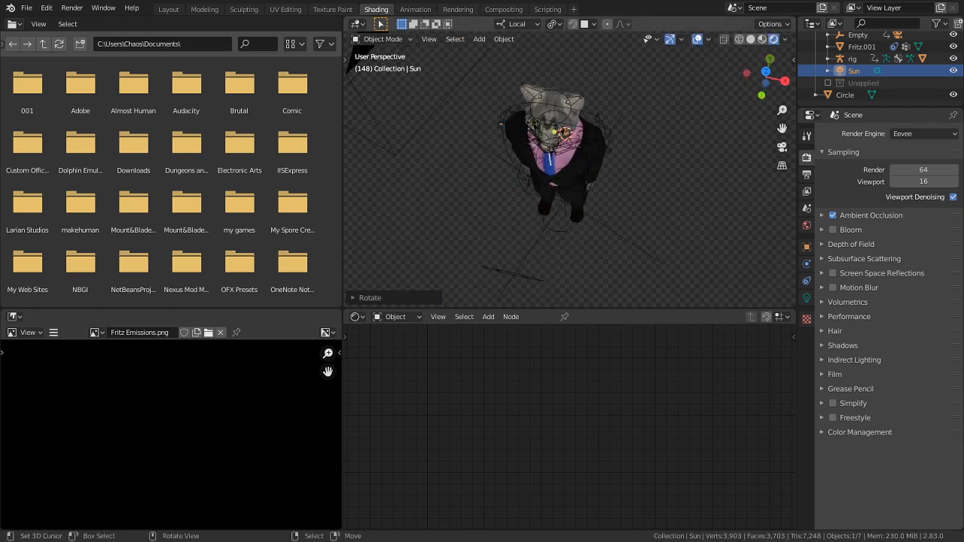
{"action": "middle_click_drag", "start_coordinate": [617, 80], "coordinate": [561, 235]}
{"action": "key", "text": "g"}
{"action": "left_click", "coordinate": [672, 58]}
{"action": "key", "text": "r"}
{"action": "key", "text": "r"}
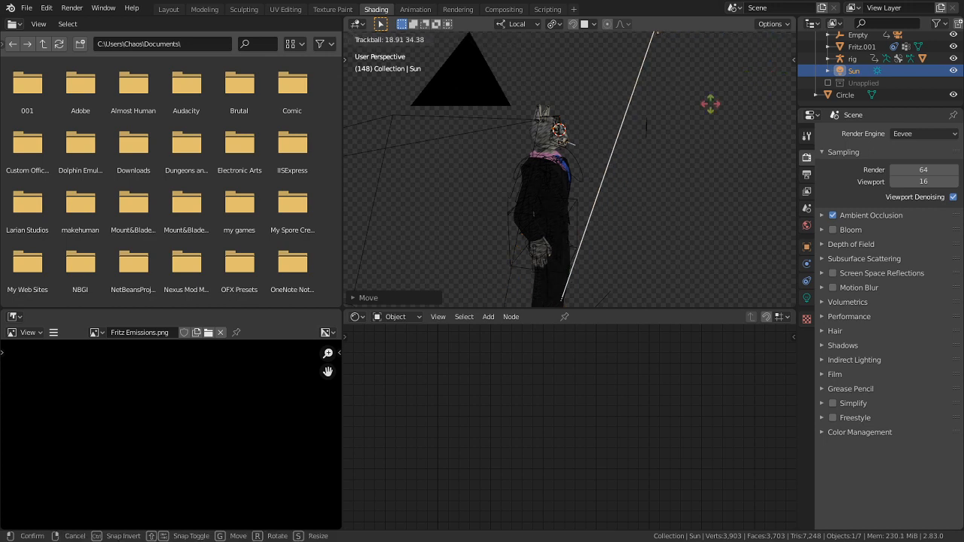
{"action": "left_click", "coordinate": [715, 118]}
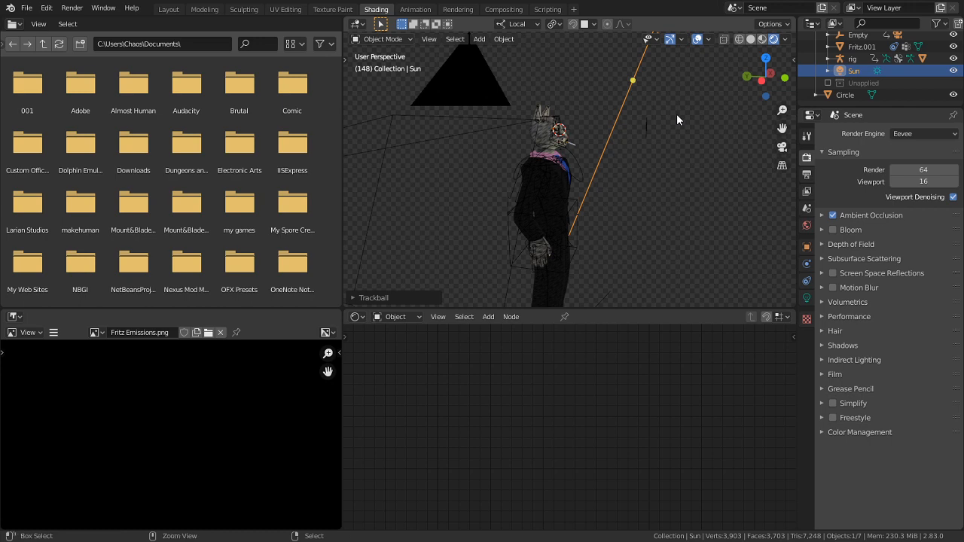
Re-aim the Sun light with another trackball rotation while viewing the whole character in a maximized viewport
{"action": "key", "text": "ctrl+space"}
{"action": "middle_click_drag", "start_coordinate": [648, 125], "coordinate": [534, 198]}
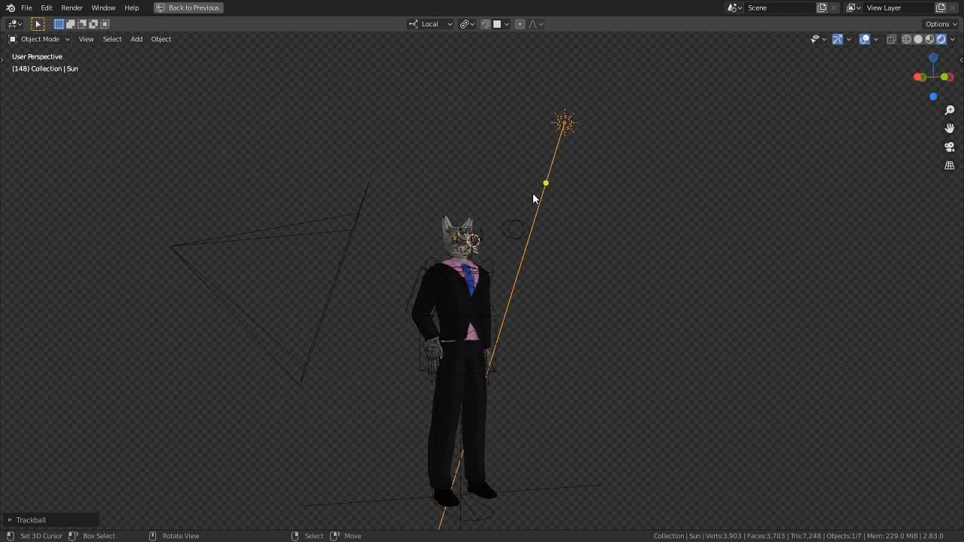
{"action": "key", "text": "r"}
{"action": "key", "text": "r"}
{"action": "left_click", "coordinate": [617, 255]}
Examine the scribble shading on the cat's suit and head from several angles and up close
{"action": "scroll", "coordinate": [567, 263], "scroll_direction": "up", "scroll_amount": 5}
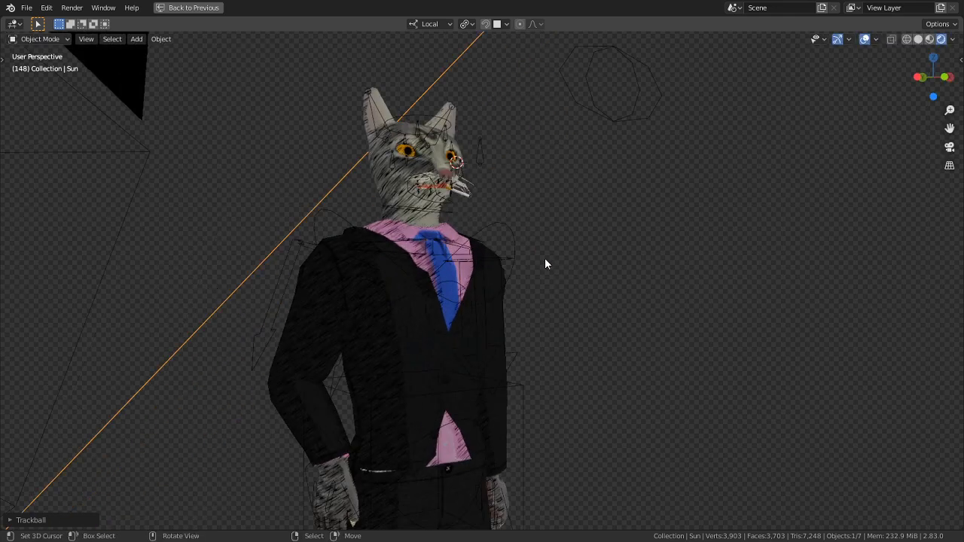
{"action": "middle_click_drag", "start_coordinate": [545, 263], "coordinate": [461, 277]}
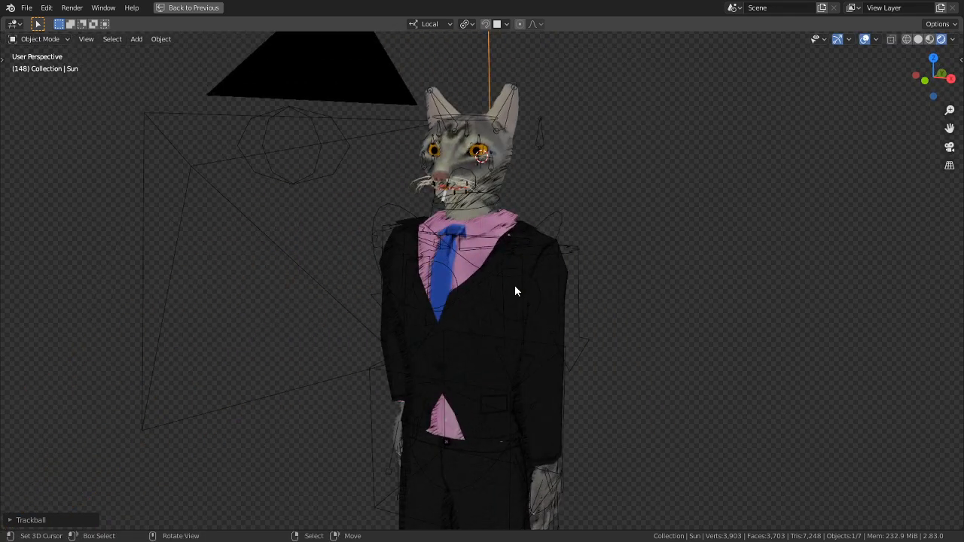
{"action": "scroll", "coordinate": [514, 286], "scroll_direction": "up", "scroll_amount": 1}
{"action": "middle_click_drag", "start_coordinate": [490, 162], "coordinate": [452, 251], "text": "shift"}
{"action": "scroll", "coordinate": [452, 251], "scroll_direction": "up", "scroll_amount": 1}
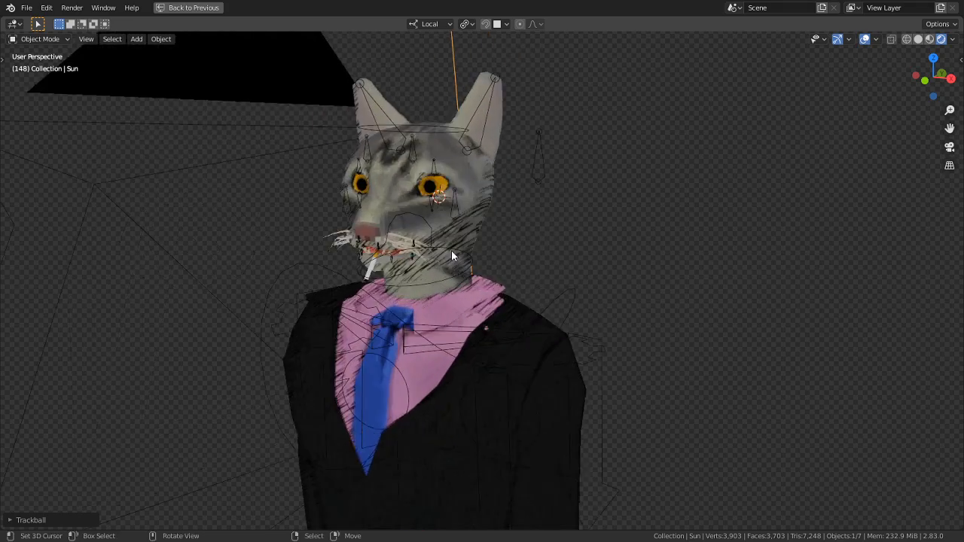
{"action": "scroll", "coordinate": [451, 251], "scroll_direction": "up", "scroll_amount": 1}
{"action": "middle_click_drag", "start_coordinate": [435, 200], "coordinate": [519, 315], "text": "shift"}
{"action": "scroll", "coordinate": [439, 270], "scroll_direction": "up", "scroll_amount": 2}
Select the cat's rig, enter Pose Mode and reposition a facial bone
{"action": "right_click", "coordinate": [415, 249]}
{"action": "key", "text": "ctrl+Tab"}
{"action": "right_click", "coordinate": [413, 247]}
{"action": "scroll", "coordinate": [413, 248], "scroll_direction": "up", "scroll_amount": 1}
{"action": "scroll", "coordinate": [414, 247], "scroll_direction": "up", "scroll_amount": 1}
{"action": "key", "text": "g"}
{"action": "left_click", "coordinate": [527, 287]}
Reposition another facial bone, and move the UpperEyelid.L bone down to narrow the cat's left eye
{"action": "right_click", "coordinate": [374, 160]}
{"action": "middle_click_drag", "start_coordinate": [374, 161], "coordinate": [278, 147]}
{"action": "key", "text": "g"}
{"action": "left_click", "coordinate": [301, 201]}
{"action": "right_click", "coordinate": [493, 195]}
{"action": "key", "text": "g"}
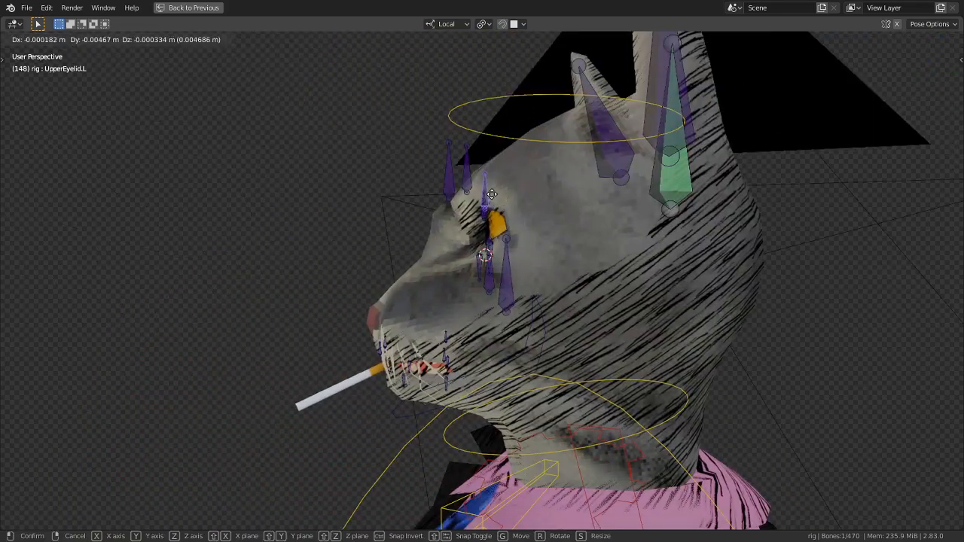
{"action": "left_click", "coordinate": [513, 309]}
Raise the LipUpper.R and LipBottom.R bones to lift the right side of the cat's mouth into a snarl
{"action": "middle_click_drag", "start_coordinate": [515, 317], "coordinate": [330, 329]}
{"action": "right_click", "coordinate": [318, 325]}
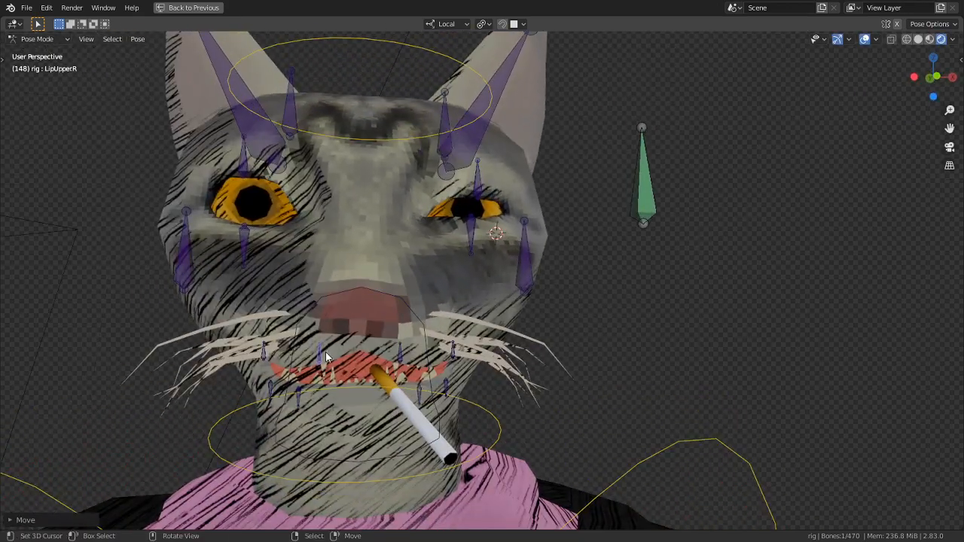
{"action": "key", "text": "g"}
{"action": "left_click", "coordinate": [322, 331]}
{"action": "right_click", "coordinate": [304, 389]}
{"action": "key", "text": "g"}
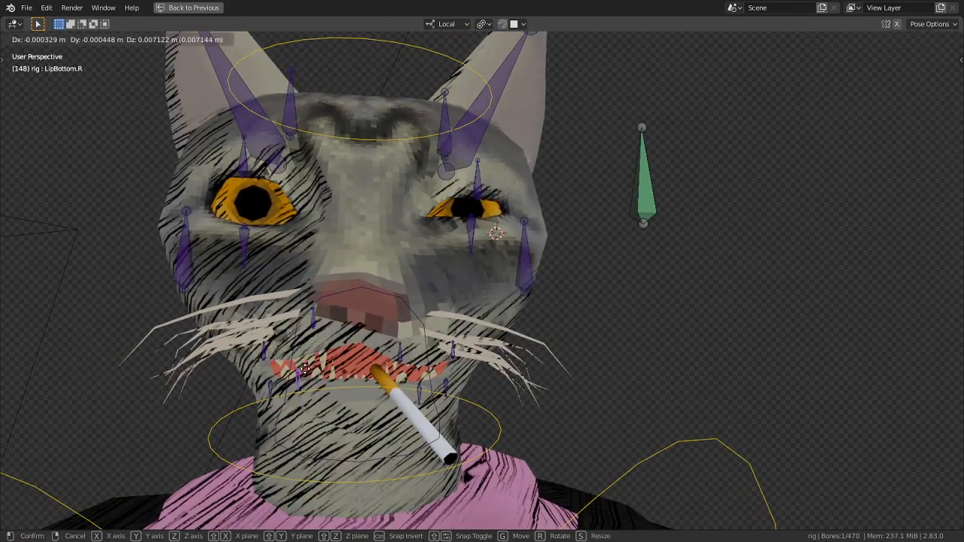
{"action": "left_click", "coordinate": [305, 370]}
Raise the LowerEyelid.R bone so the cat's right eye squints
{"action": "middle_click_drag", "start_coordinate": [258, 219], "coordinate": [298, 201]}
{"action": "right_click", "coordinate": [250, 251]}
{"action": "key", "text": "g"}
{"action": "left_click", "coordinate": [248, 229]}
Hide the viewport overlays and examine the posed face from the front, the side and farther away
{"action": "middle_click_drag", "start_coordinate": [278, 233], "coordinate": [203, 235]}
{"action": "scroll", "coordinate": [203, 235], "scroll_direction": "down", "scroll_amount": 3}
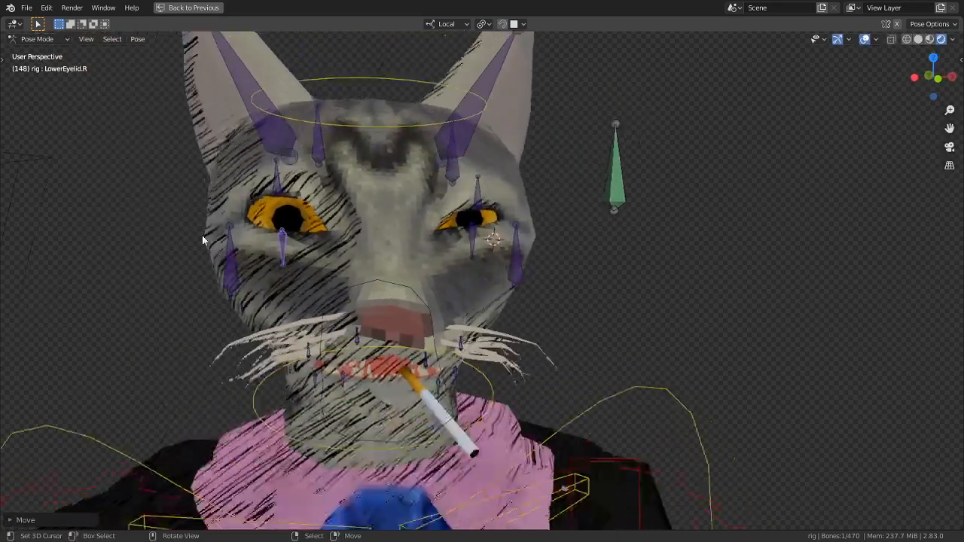
{"action": "mouse_move", "coordinate": [479, 242]}
{"action": "middle_mouse_down"}
{"action": "mouse_move", "coordinate": [465, 255]}
{"action": "mouse_move", "coordinate": [489, 236]}
{"action": "middle_mouse_up"}
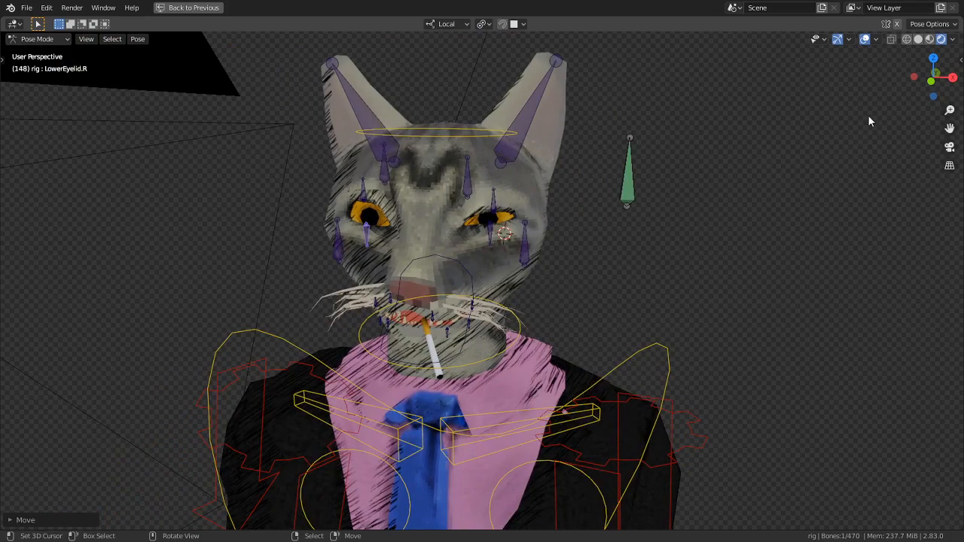
{"action": "left_click", "coordinate": [865, 41]}
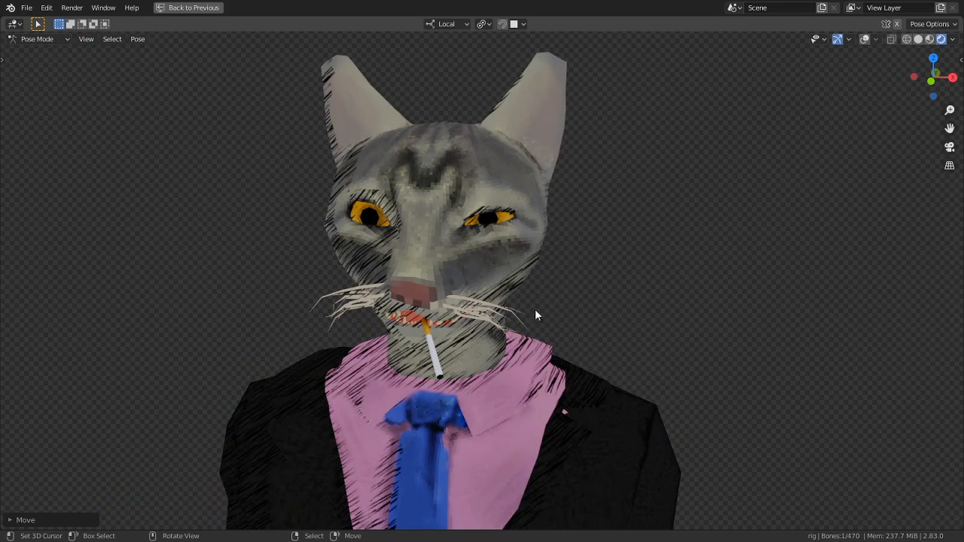
{"action": "middle_click_drag", "start_coordinate": [534, 309], "coordinate": [610, 250]}
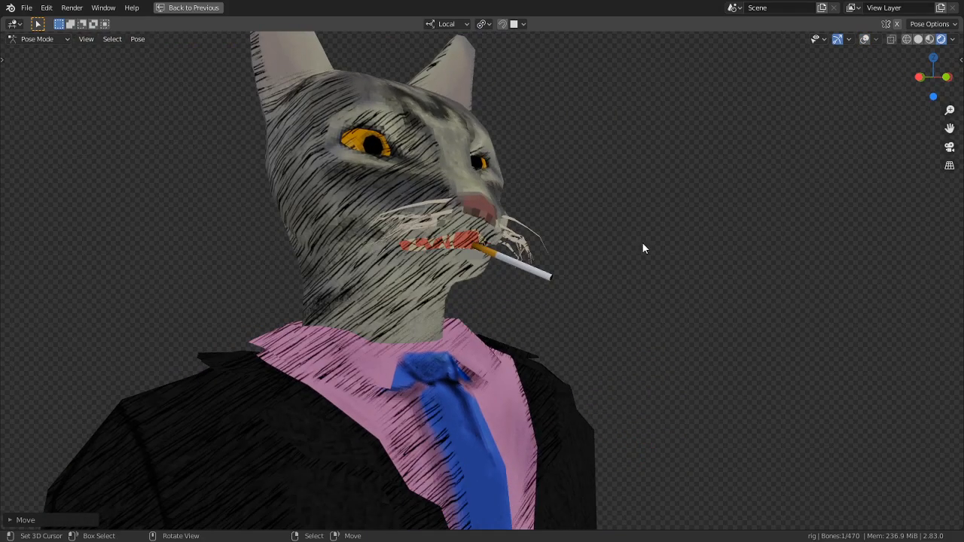
{"action": "scroll", "coordinate": [675, 374], "scroll_direction": "down", "scroll_amount": 4}
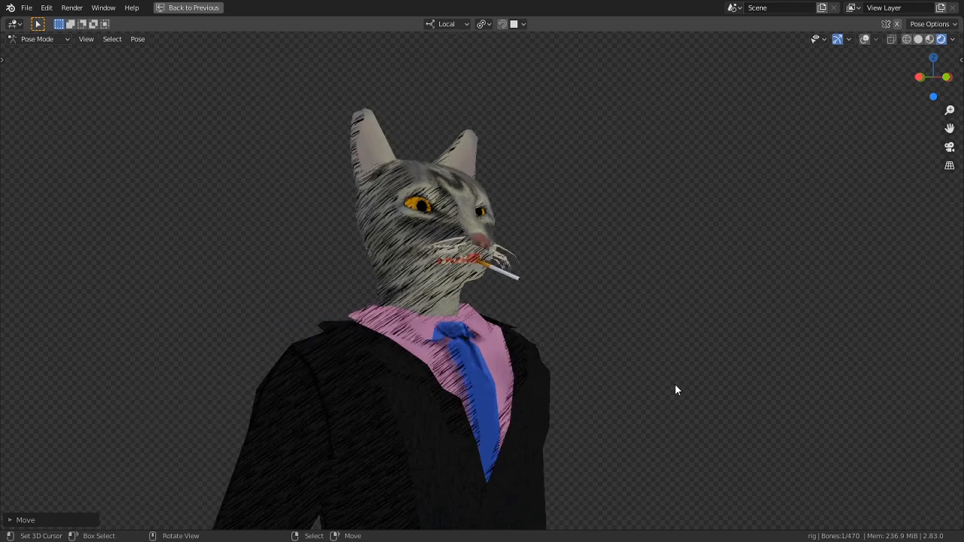
{"action": "scroll", "coordinate": [633, 386], "scroll_direction": "down", "scroll_amount": 2}
{"action": "scroll", "coordinate": [644, 387], "scroll_direction": "down", "scroll_amount": 1}
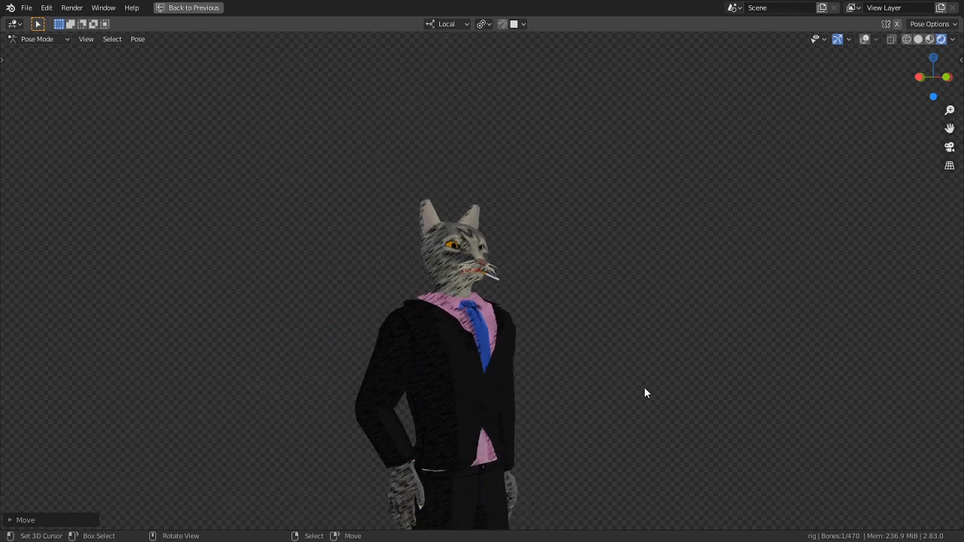
{"action": "scroll", "coordinate": [645, 386], "scroll_direction": "up", "scroll_amount": 4}
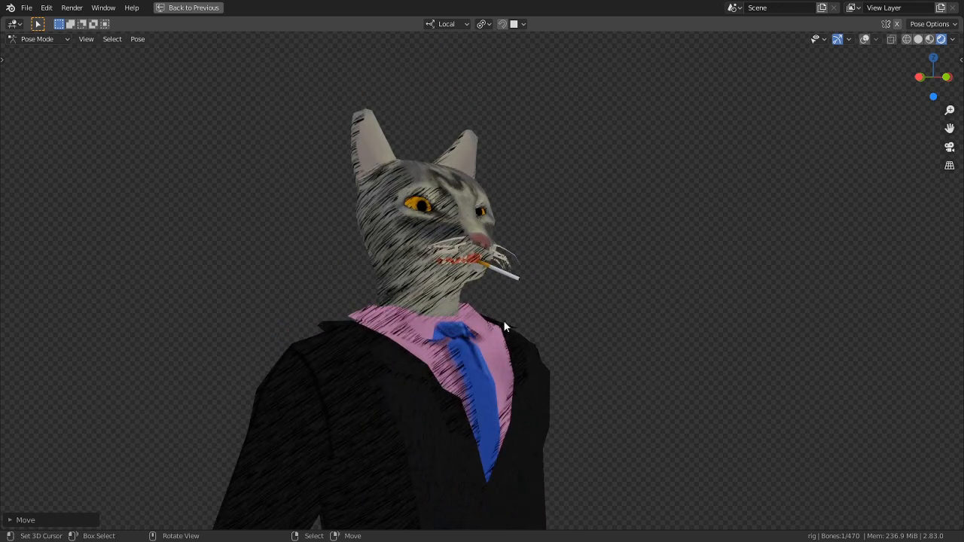
Restore the full workspace layout and expand the scene's Color Management settings down to the curves
{"action": "key", "text": "ctrl+space"}
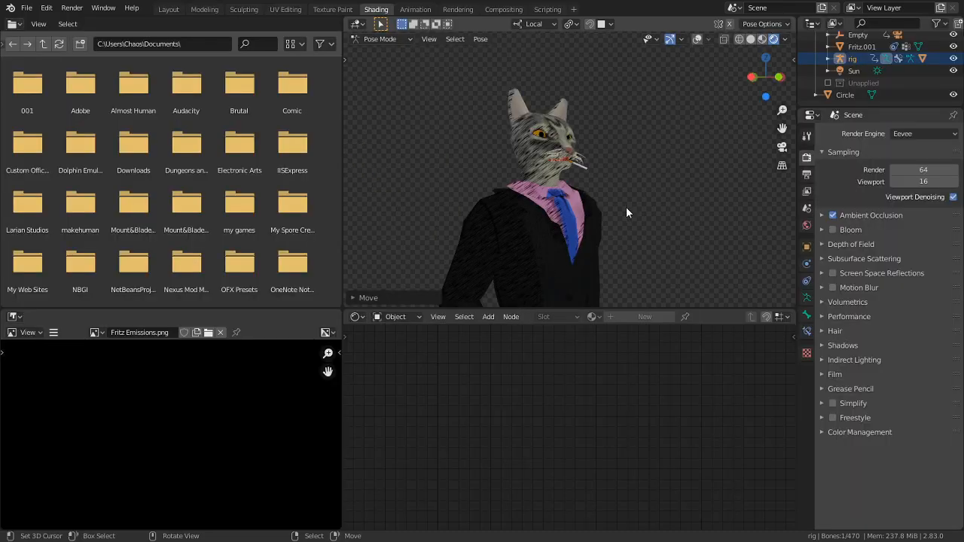
{"action": "middle_click_drag", "start_coordinate": [561, 233], "coordinate": [529, 279], "text": "shift"}
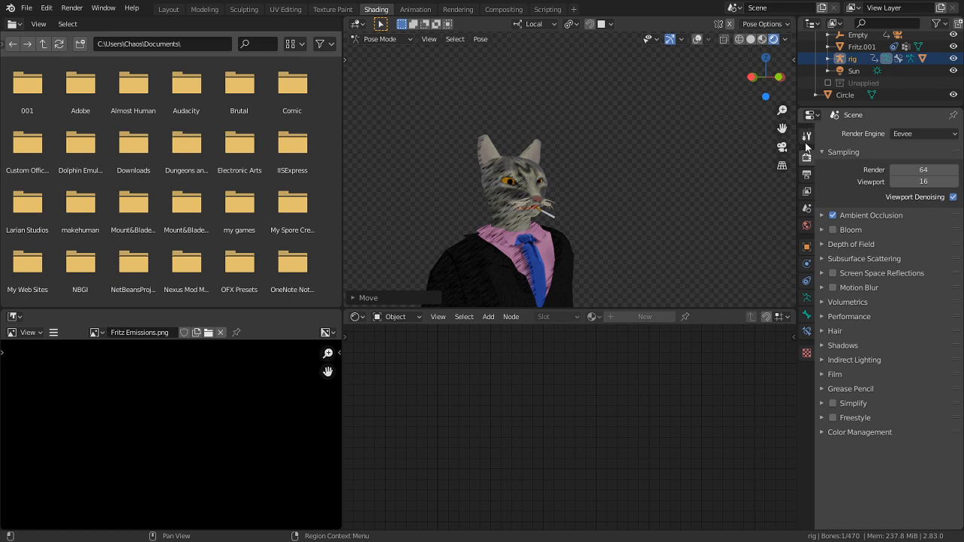
{"action": "left_click", "coordinate": [880, 433]}
{"action": "scroll", "coordinate": [874, 429], "scroll_direction": "down", "scroll_amount": 1}
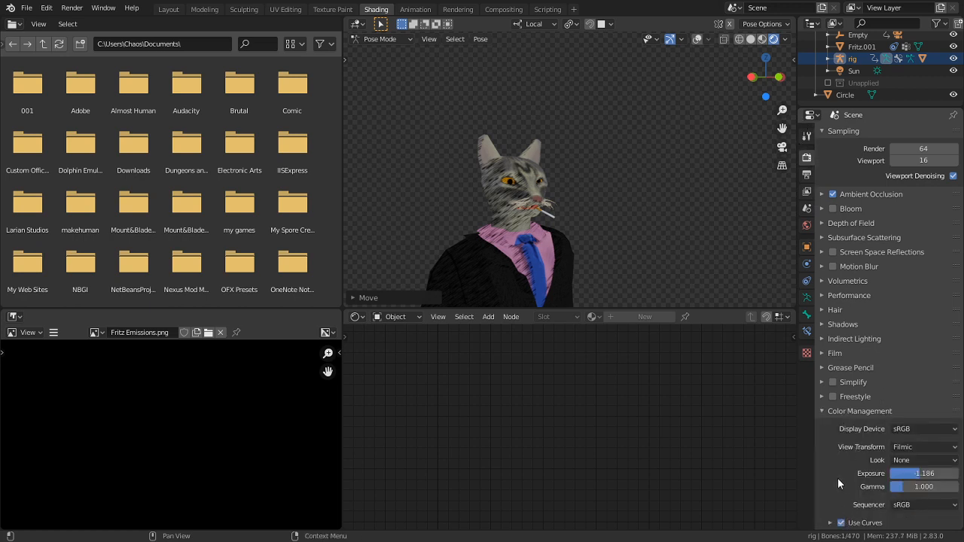
{"action": "scroll", "coordinate": [837, 494], "scroll_direction": "down", "scroll_amount": 7}
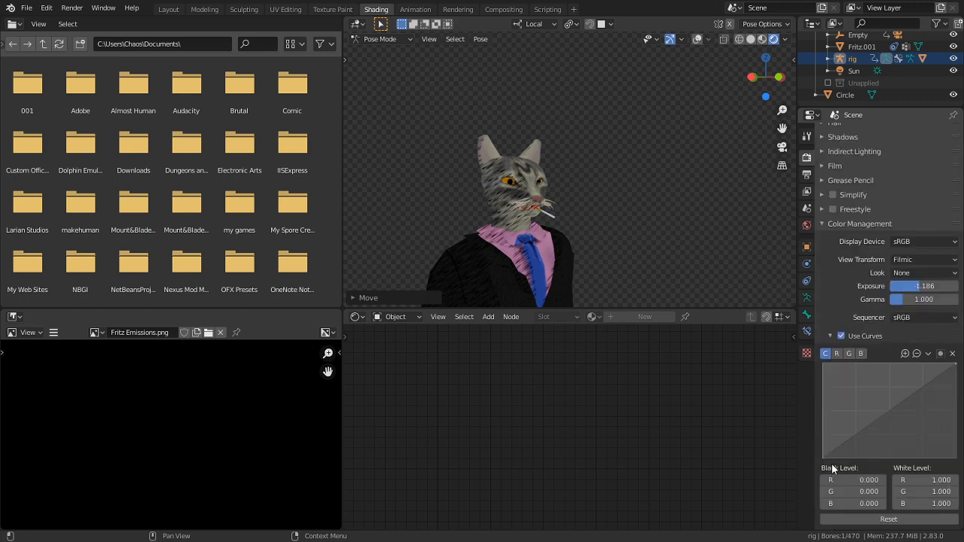
{"action": "scroll", "coordinate": [523, 259], "scroll_direction": "up", "scroll_amount": 3}
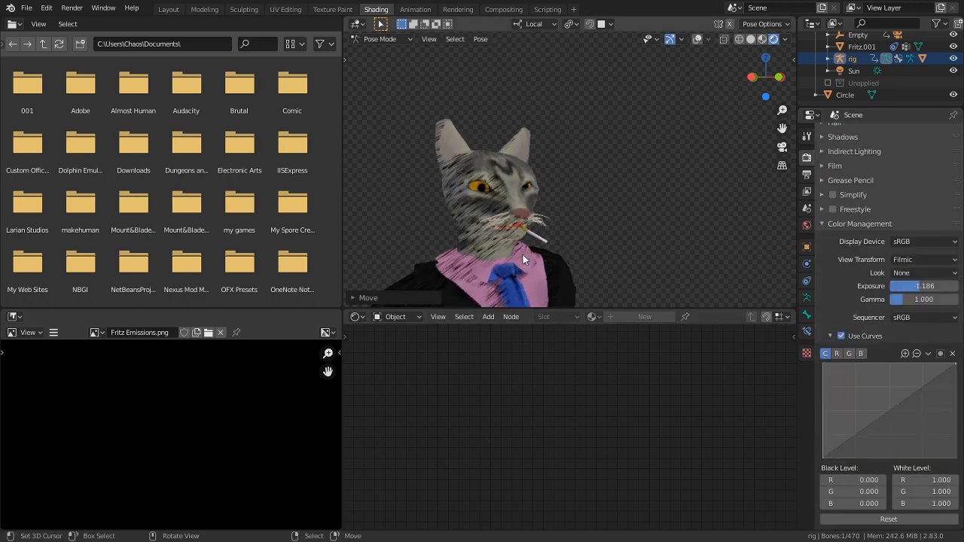
Set the Color Management White Level to 0.217 for R, G and B to brighten the character
{"action": "left_click_drag", "start_coordinate": [936, 483], "coordinate": [891, 483]}
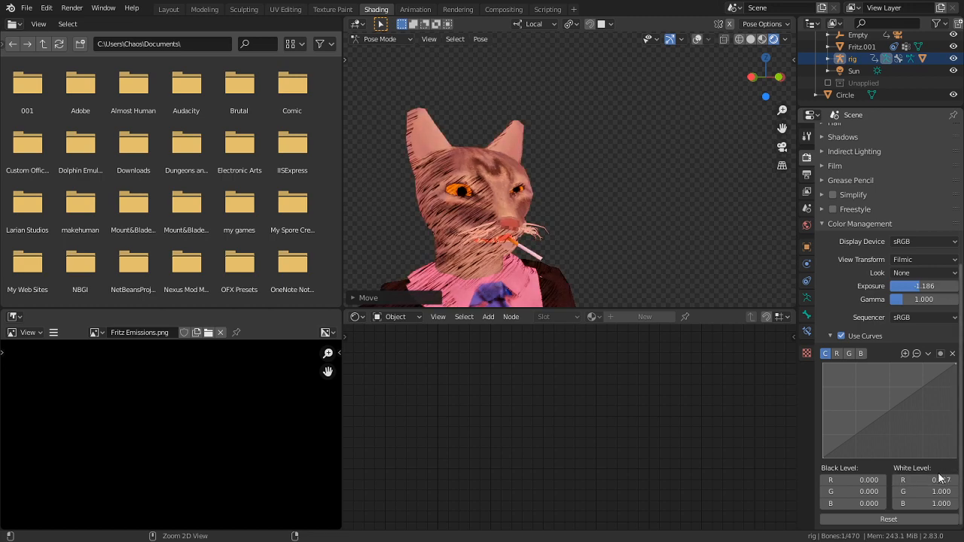
{"action": "key", "text": "ctrl+c"}
{"action": "key", "text": "ctrl+v"}
{"action": "key", "text": "ctrl+v"}
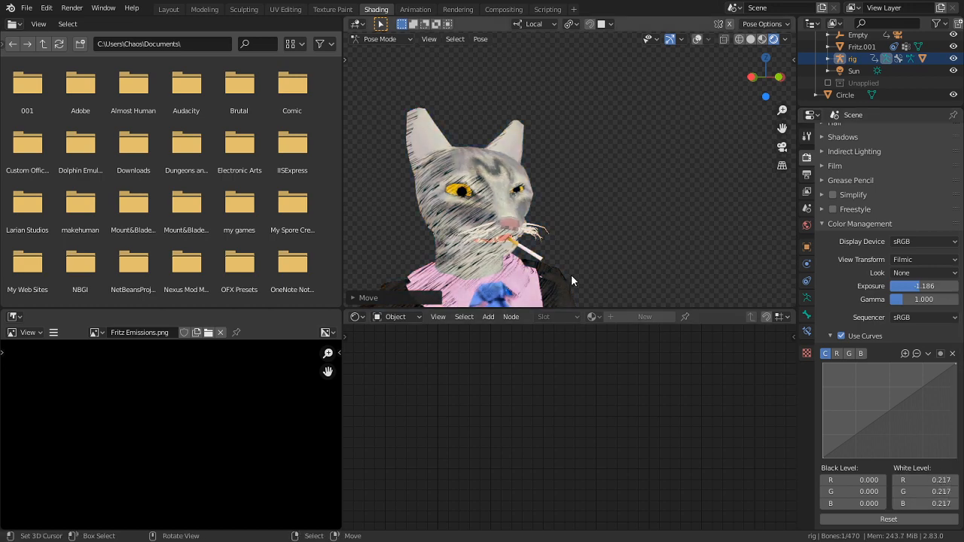
{"action": "middle_click_drag", "start_coordinate": [570, 275], "coordinate": [581, 238]}
{"action": "scroll", "coordinate": [581, 238], "scroll_direction": "down", "scroll_amount": 3}
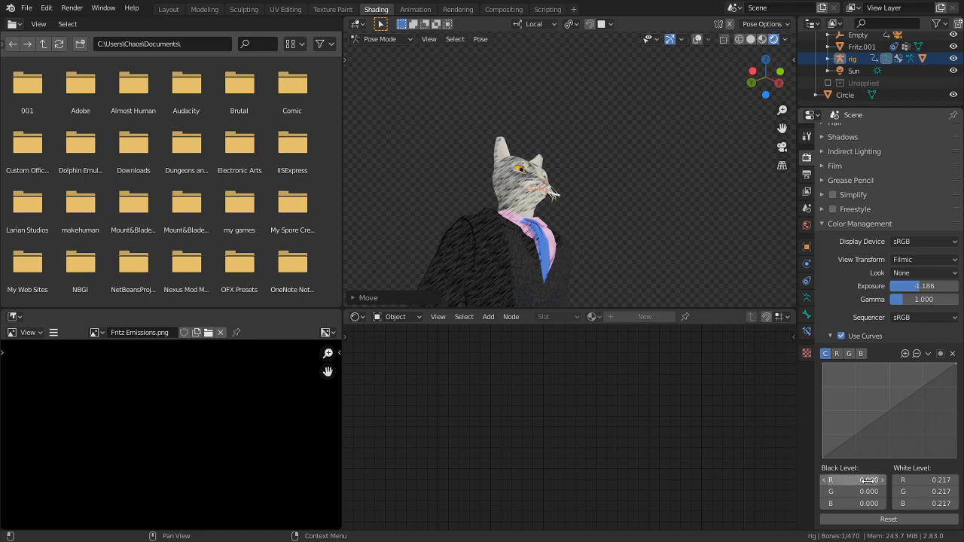
Try a different red Black Level in the Color Management curves, and undo it
{"action": "left_click_drag", "start_coordinate": [859, 480], "coordinate": [828, 479]}
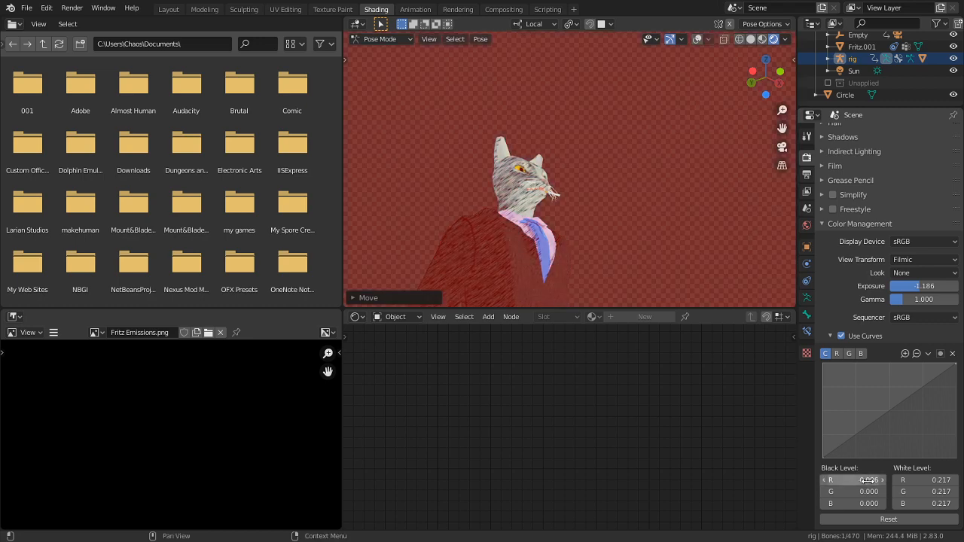
{"action": "key", "text": "ctrl+z"}
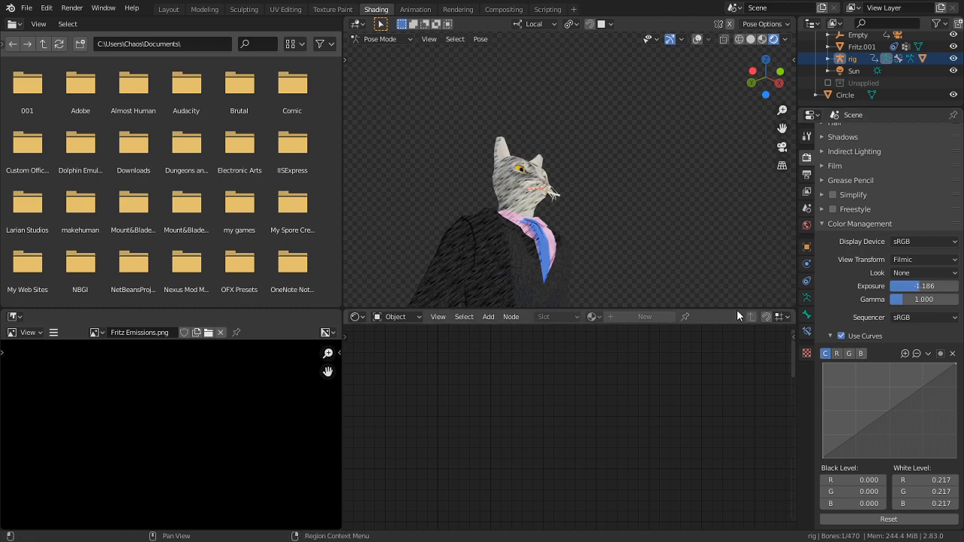
{"action": "middle_click_drag", "start_coordinate": [604, 245], "coordinate": [603, 215], "text": "shift"}
{"action": "middle_click_drag", "start_coordinate": [508, 239], "coordinate": [567, 164]}
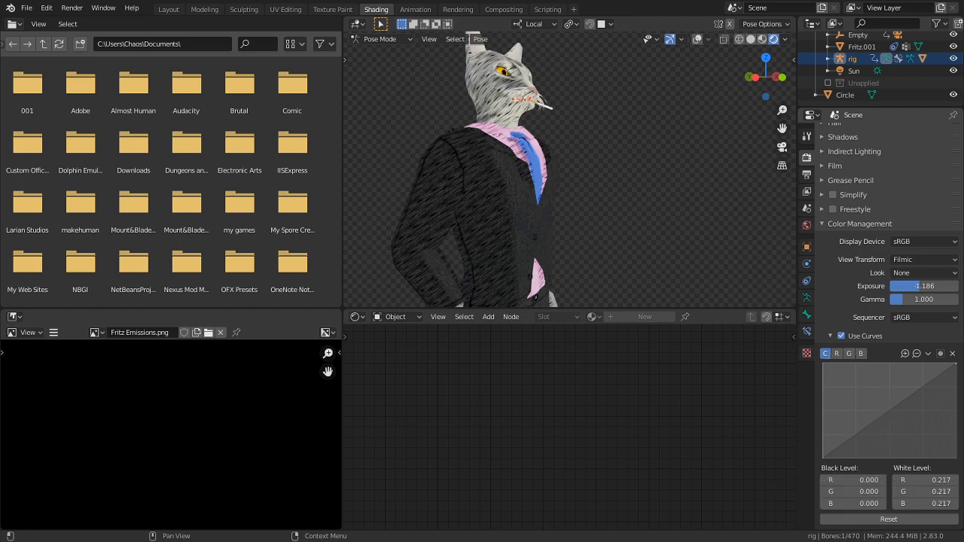
Try pulling the color curve's white end down to about 0.04 with its midpoint raised to 0.625, and undo both changes
{"action": "left_click_drag", "start_coordinate": [954, 364], "coordinate": [955, 454]}
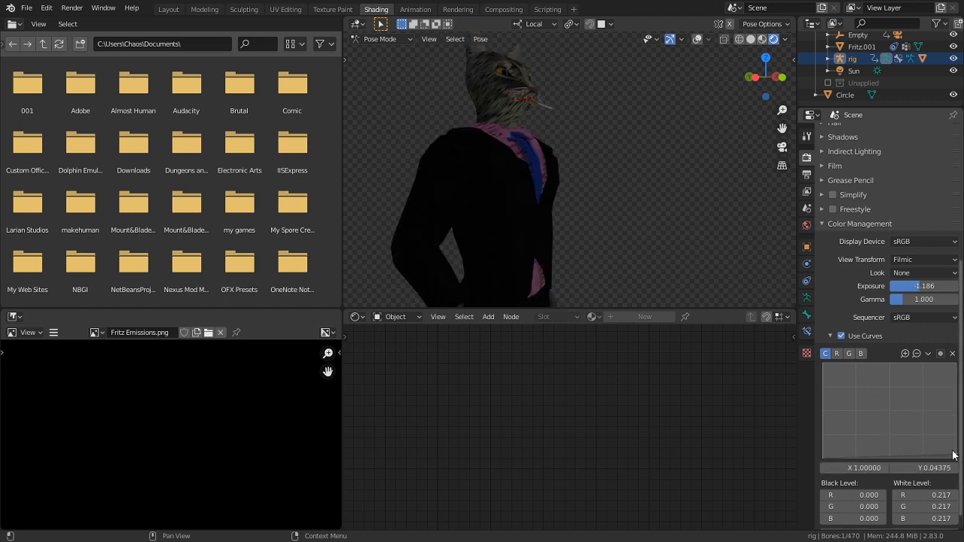
{"action": "left_click_drag", "start_coordinate": [888, 455], "coordinate": [888, 398]}
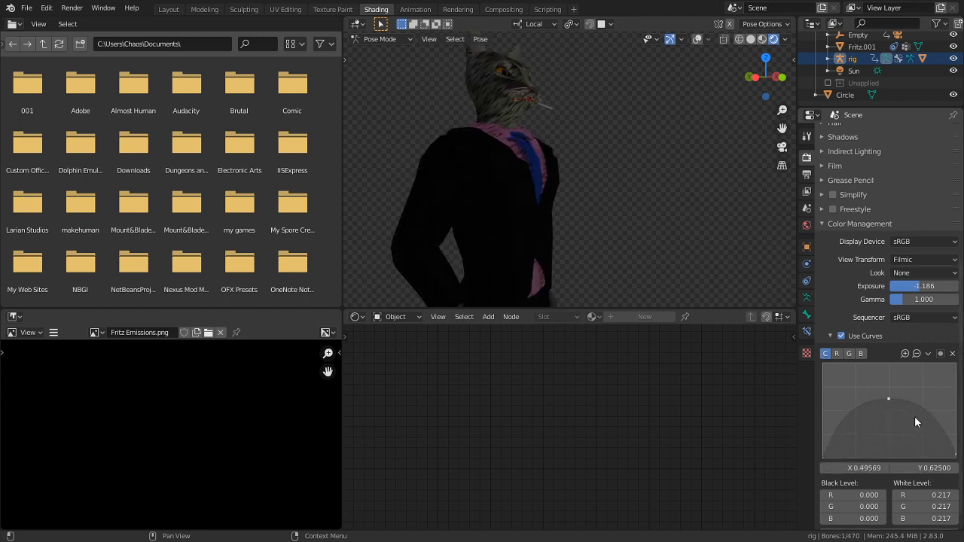
{"action": "key", "text": "ctrl+z"}
{"action": "key", "text": "ctrl+z"}
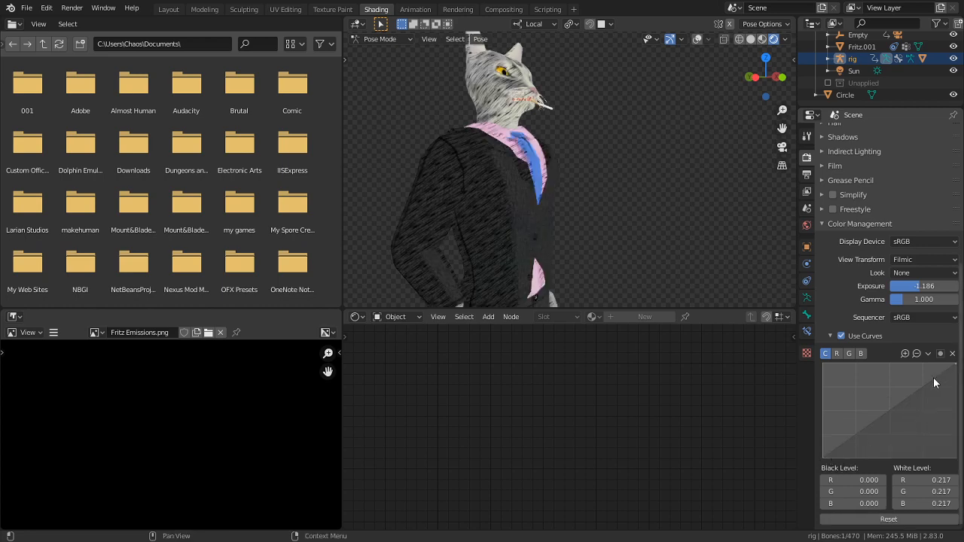
Try flattening the color curve by lowering its white end and raising its black end to about mid-height, and undo it
{"action": "left_click_drag", "start_coordinate": [954, 367], "coordinate": [954, 411]}
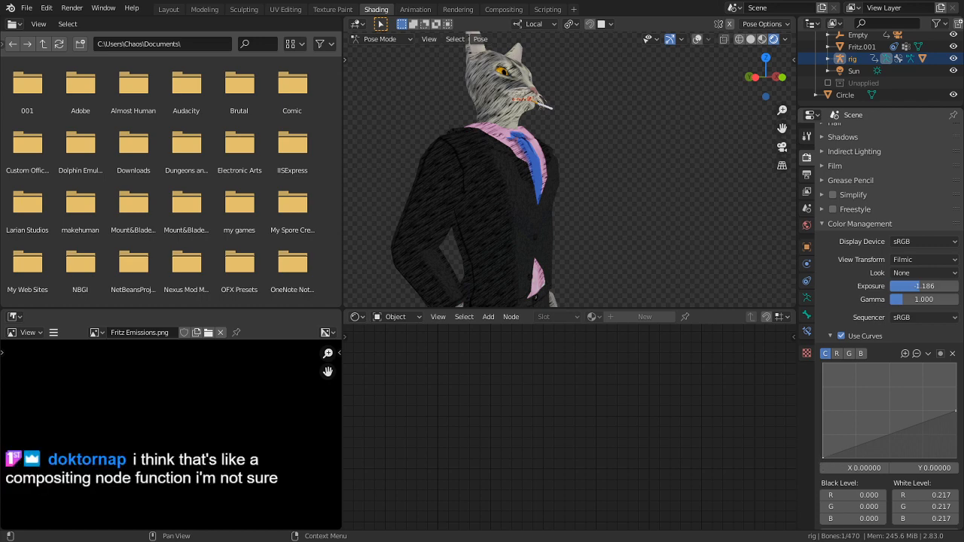
{"action": "left_click_drag", "start_coordinate": [824, 457], "coordinate": [822, 412]}
{"action": "middle_click_drag", "start_coordinate": [669, 276], "coordinate": [565, 258]}
{"action": "key", "text": "ctrl+z"}
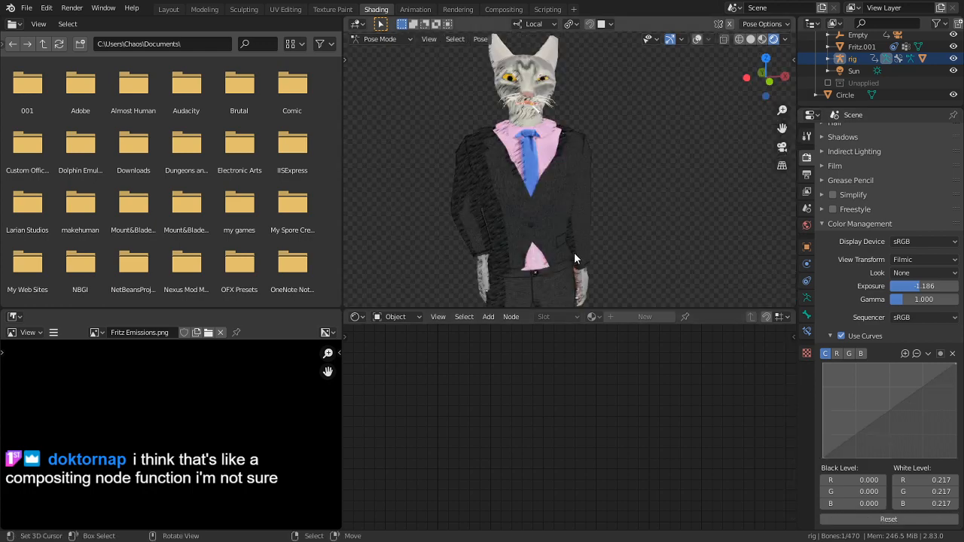
Switch to the Compositing workspace, enable Use Nodes and move the Composite node away from Render Layers
{"action": "left_click", "coordinate": [497, 9]}
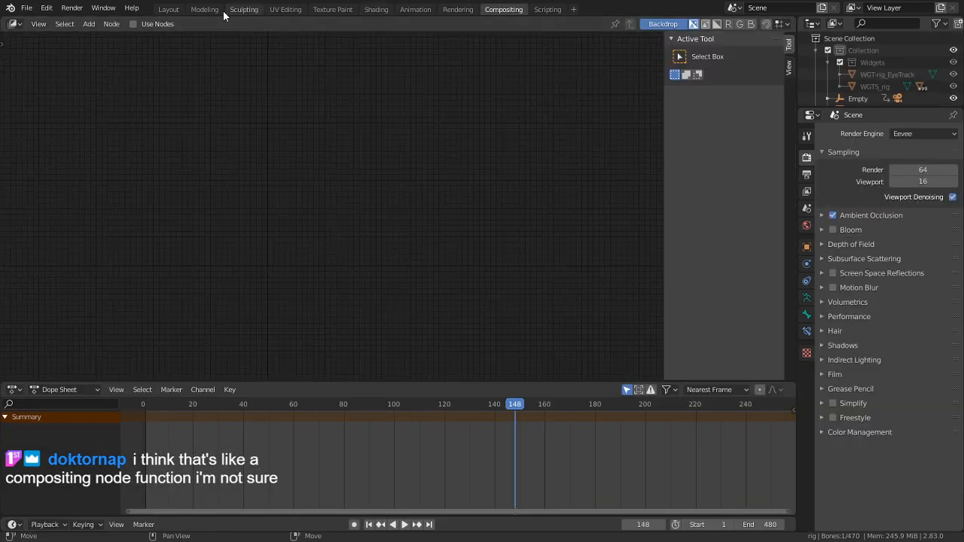
{"action": "left_click", "coordinate": [134, 24]}
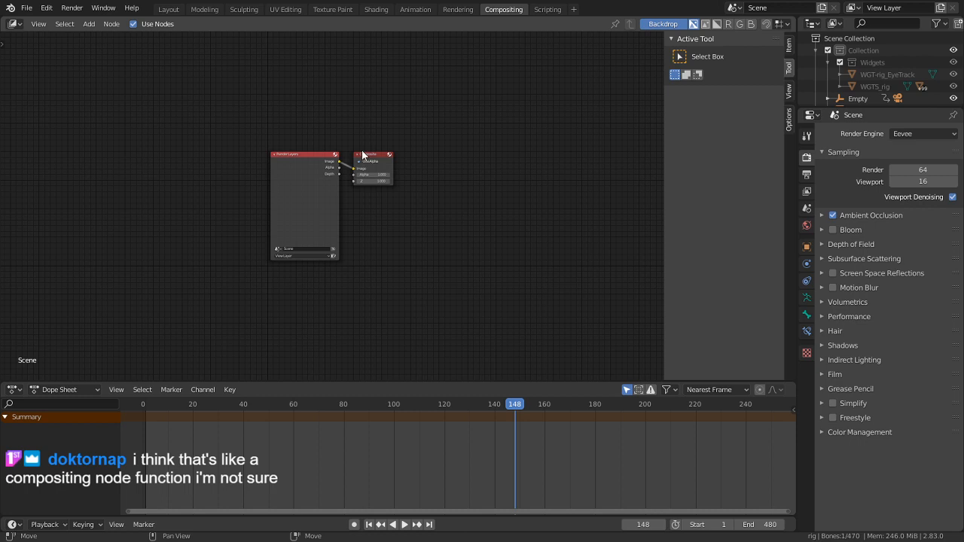
{"action": "left_click_drag", "start_coordinate": [370, 155], "coordinate": [511, 156]}
Insert a Hue Saturation Value node between the Render Layers and Composite nodes
{"action": "key", "text": "shift+a"}
{"action": "left_click", "coordinate": [400, 128]}
{"action": "type", "text": "SAT"}
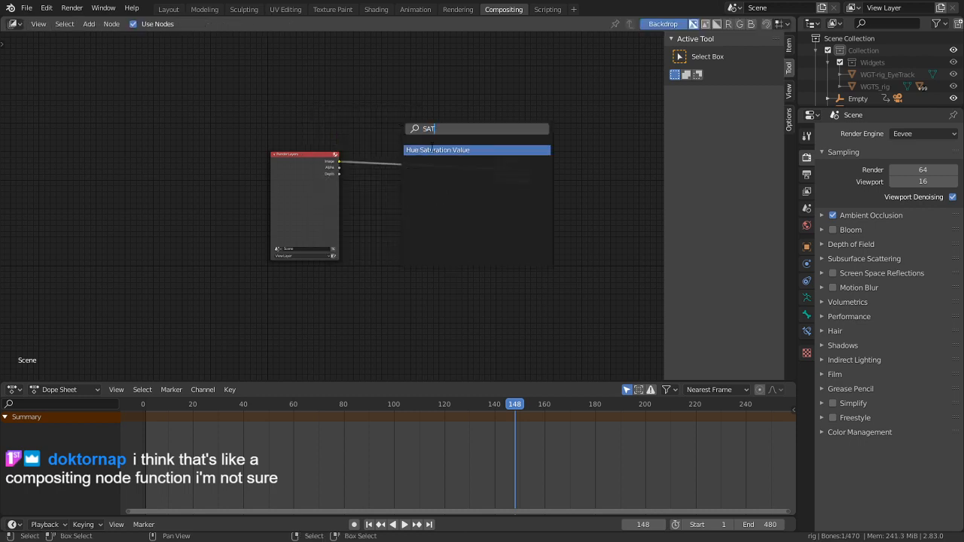
{"action": "key", "text": "Return"}
{"action": "left_click", "coordinate": [423, 141]}
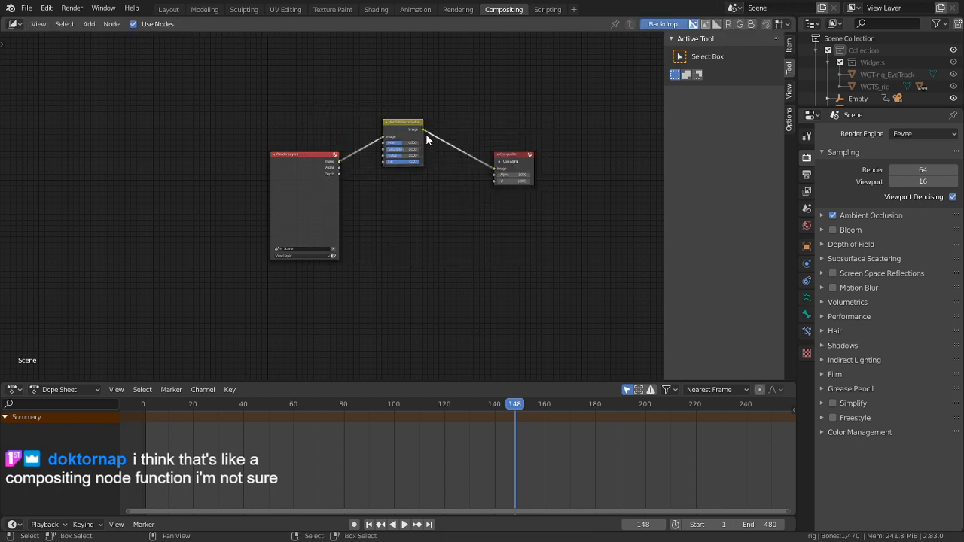
Set the Hue Saturation Value node's Saturation to 0.480
{"action": "key", "text": "Home"}
{"action": "scroll", "coordinate": [433, 243], "scroll_direction": "up", "scroll_amount": 3}
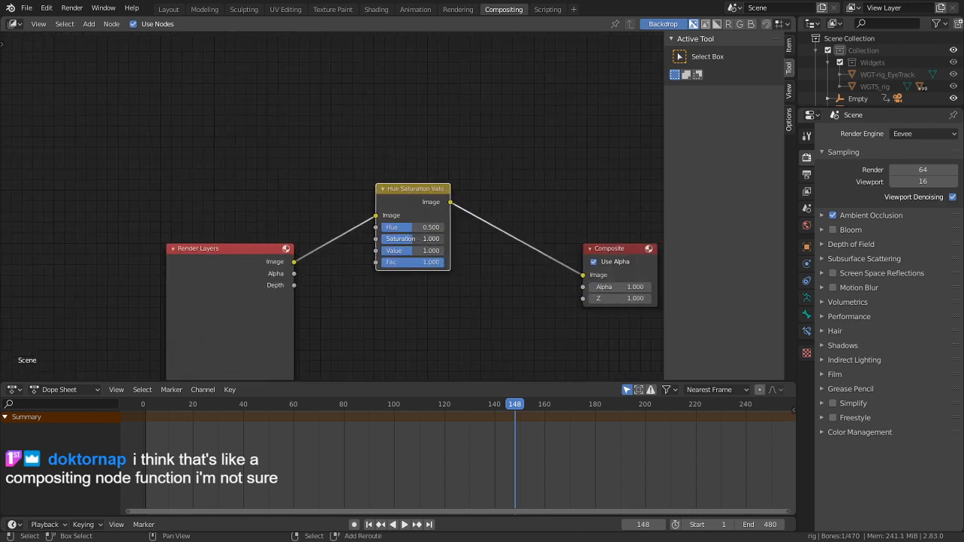
{"action": "left_click_drag", "start_coordinate": [410, 239], "coordinate": [392, 239]}
Add a Viewer node and place it below the Composite node
{"action": "key", "text": "shift+a"}
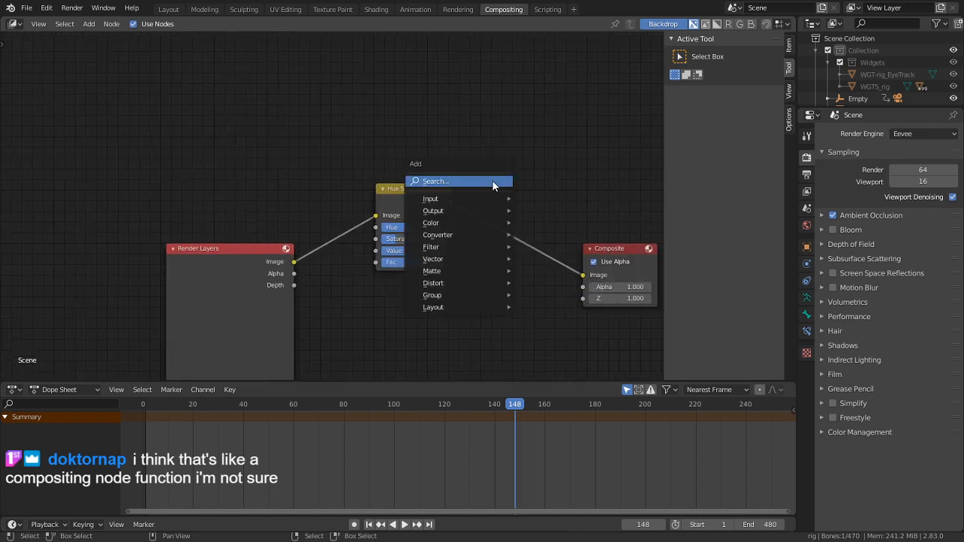
{"action": "left_click", "coordinate": [492, 180]}
{"action": "type", "text": "VIEW"}
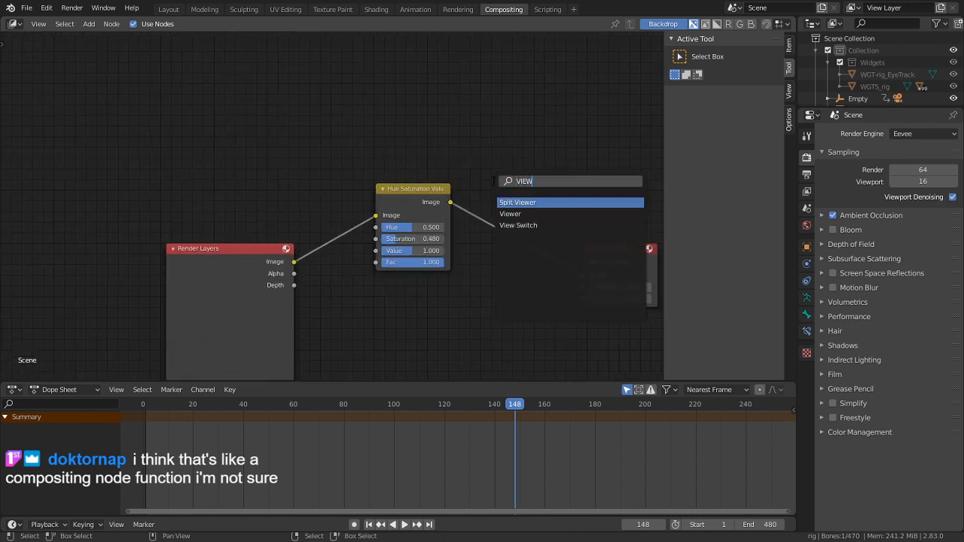
{"action": "left_click", "coordinate": [510, 214]}
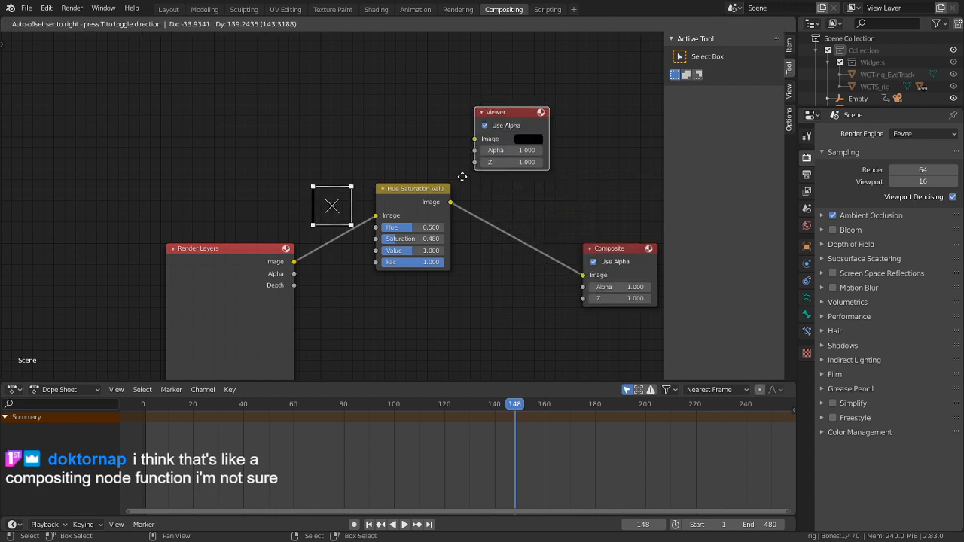
{"action": "left_click", "coordinate": [558, 366]}
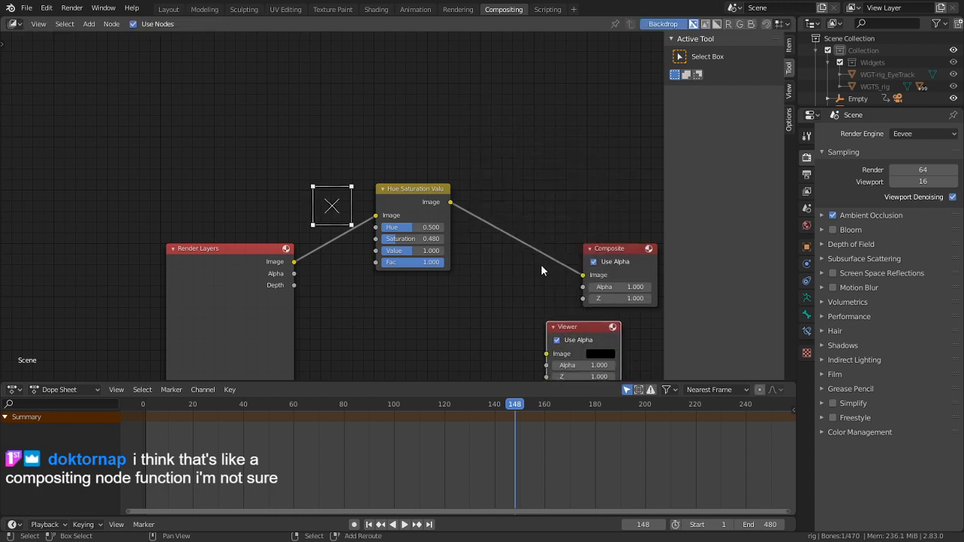
Connect the Hue Saturation Value node's Image output to the Viewer node's Image input
{"action": "middle_click_drag", "start_coordinate": [465, 209], "coordinate": [380, 137]}
{"action": "left_click_drag", "start_coordinate": [366, 131], "coordinate": [466, 282]}
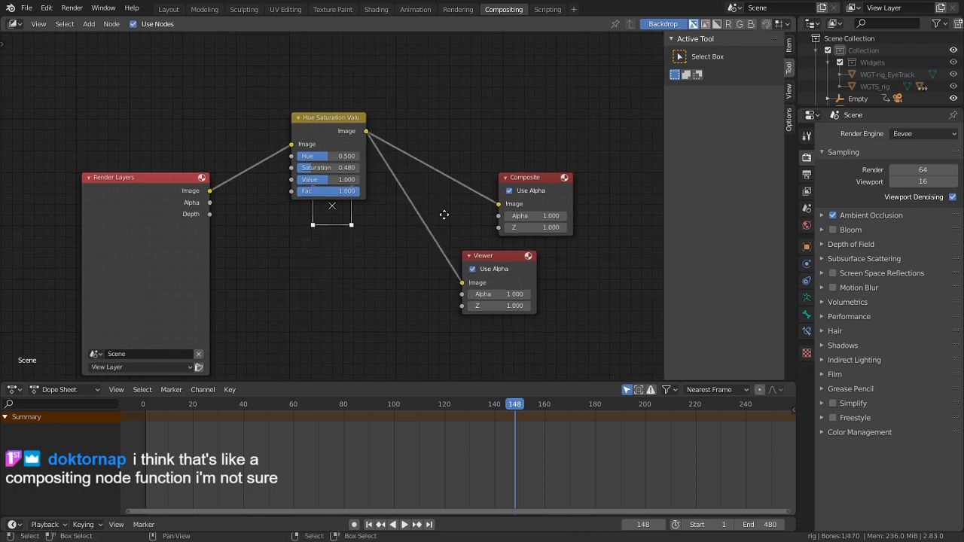
{"action": "middle_click_drag", "start_coordinate": [377, 109], "coordinate": [483, 238]}
{"action": "key", "text": "Home"}
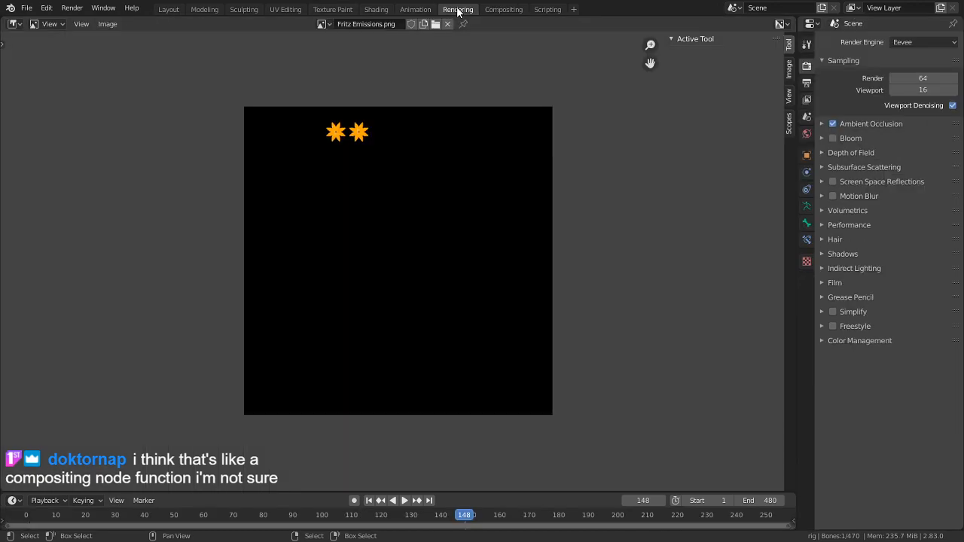
Switch to the Animation workspace, look through the scene camera and move the playhead to frame 441
{"action": "left_click", "coordinate": [439, 9]}
{"action": "left_click", "coordinate": [426, 10]}
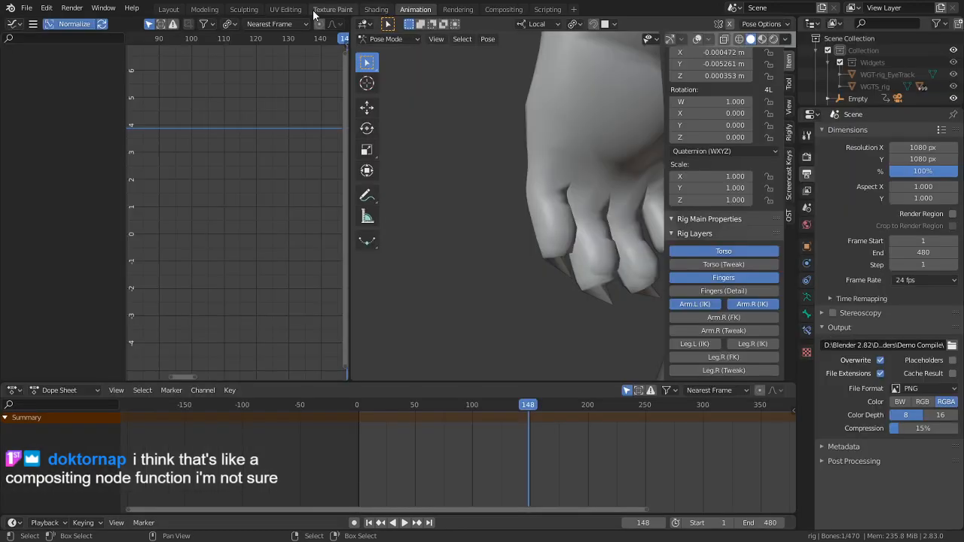
{"action": "key", "text": "KP_0"}
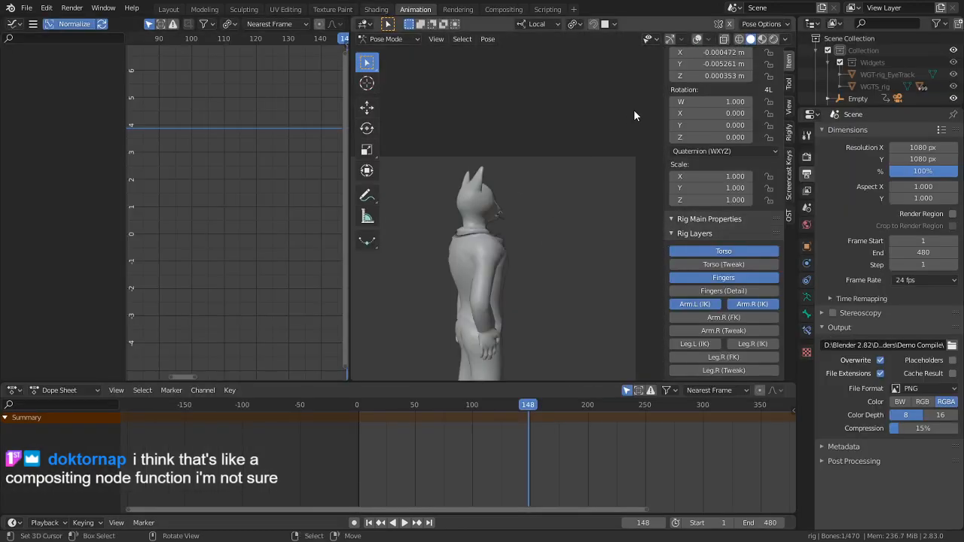
{"action": "left_click_drag", "start_coordinate": [463, 500], "coordinate": [190, 478]}
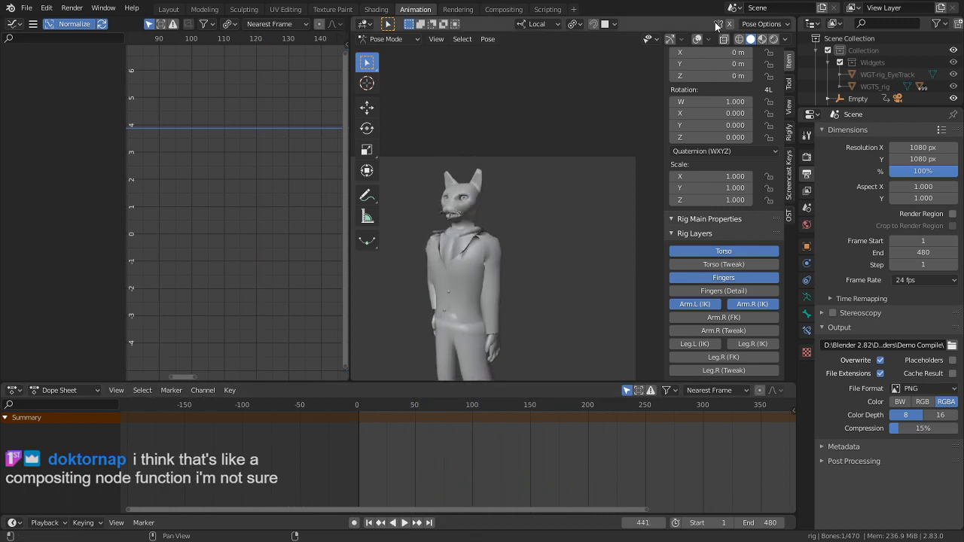
Set the 3D viewport to rendered shading and render the current frame as a still image
{"action": "left_click", "coordinate": [773, 38]}
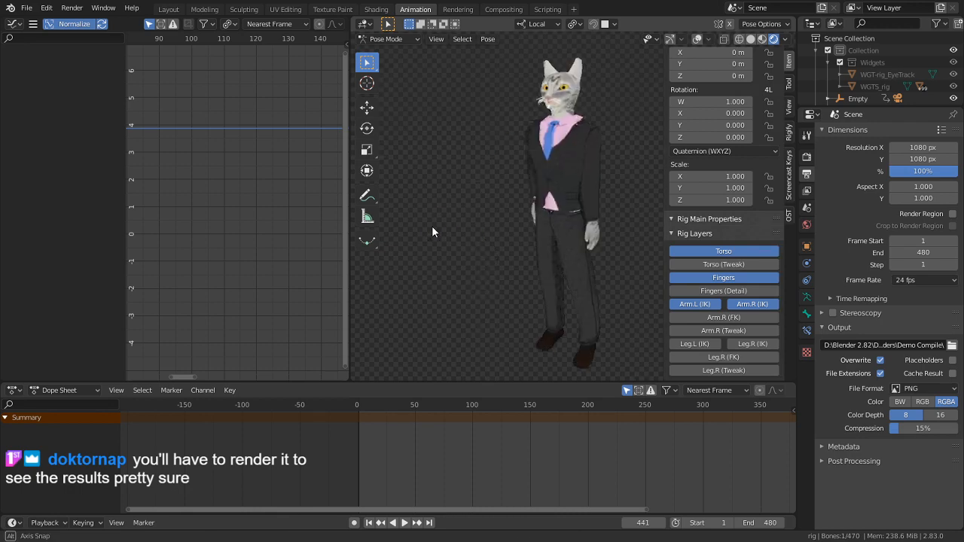
{"action": "middle_click_drag", "start_coordinate": [432, 231], "coordinate": [462, 213]}
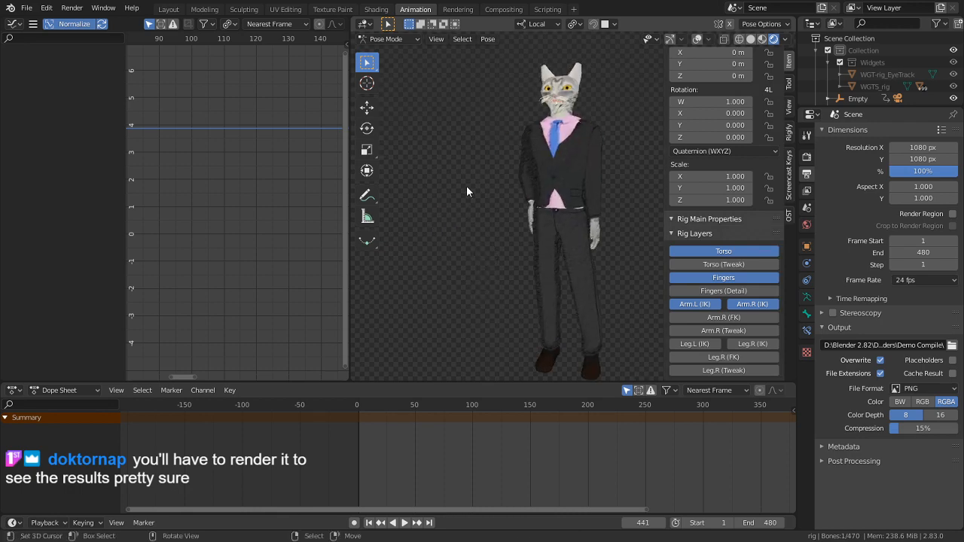
{"action": "key", "text": "F12"}
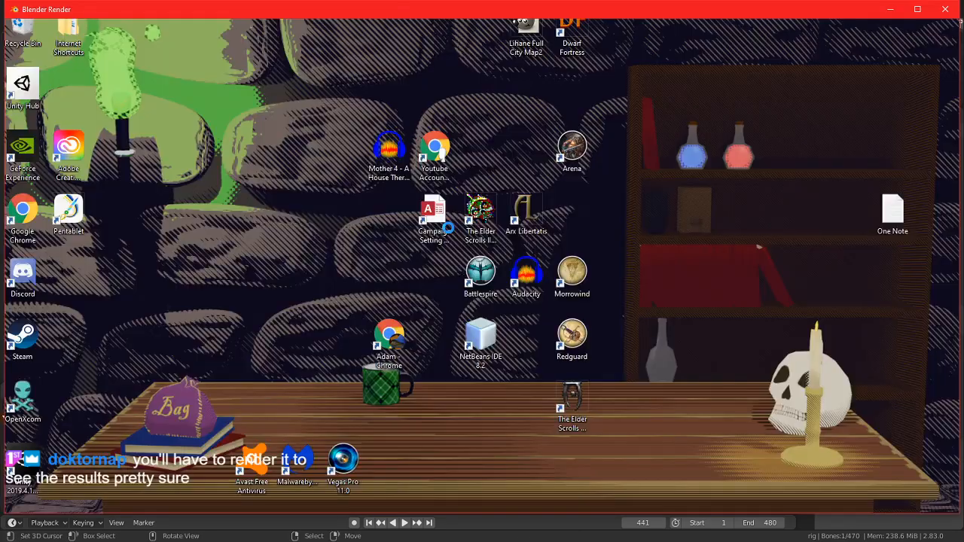
Examine the cat's face, shirt, tie and suit colors in the render result up close, and close the render window
{"action": "scroll", "coordinate": [480, 226], "scroll_direction": "up", "scroll_amount": 3}
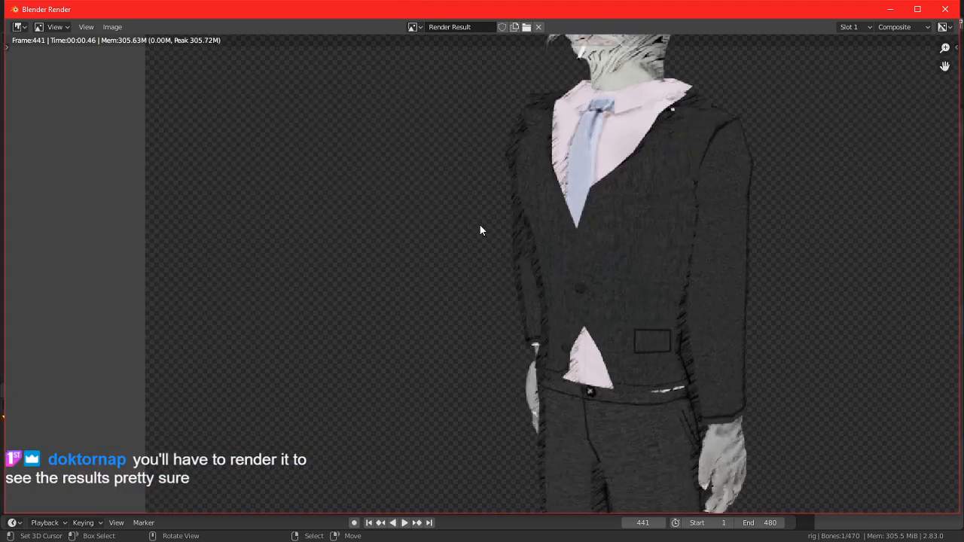
{"action": "scroll", "coordinate": [514, 221], "scroll_direction": "down", "scroll_amount": 3}
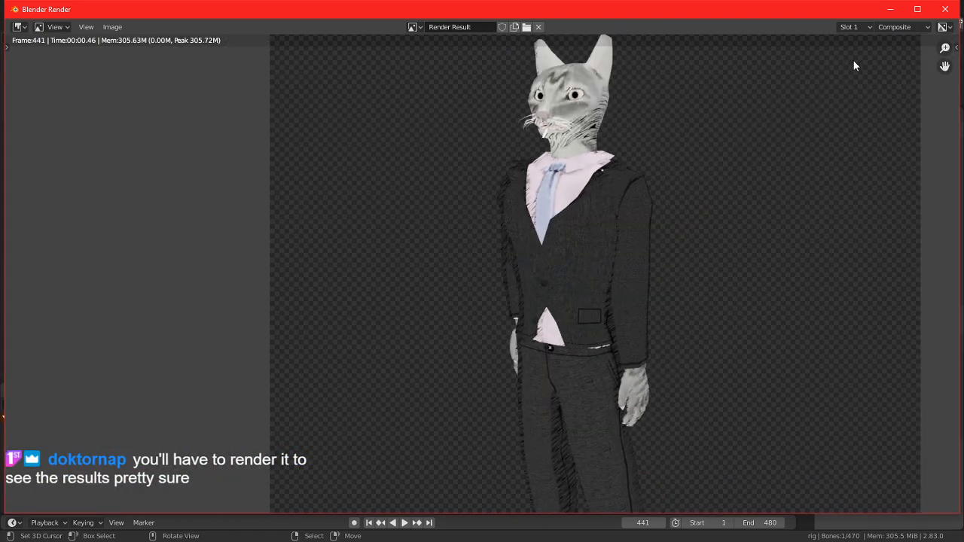
{"action": "scroll", "coordinate": [676, 359], "scroll_direction": "up", "scroll_amount": 3}
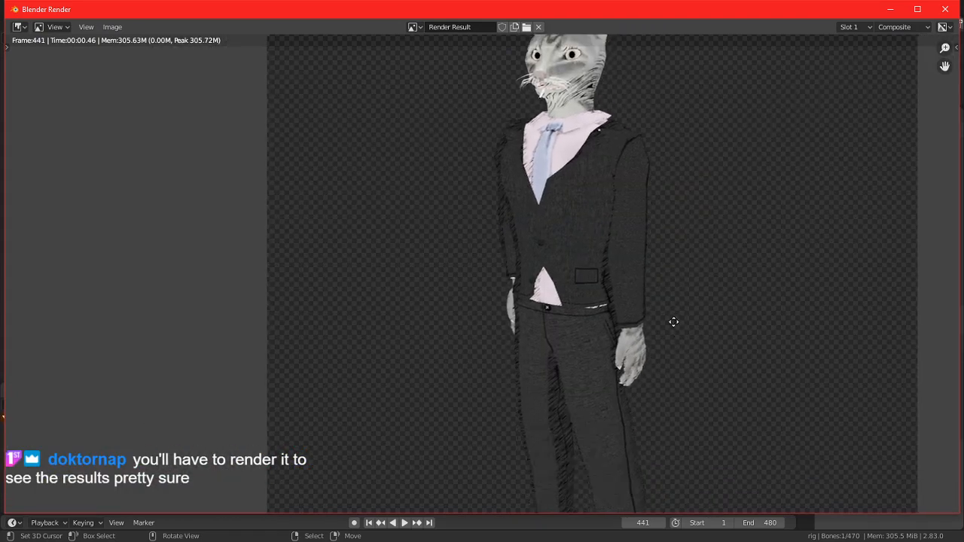
{"action": "middle_click_drag", "start_coordinate": [541, 236], "coordinate": [473, 167]}
{"action": "scroll", "coordinate": [480, 174], "scroll_direction": "up", "scroll_amount": 4}
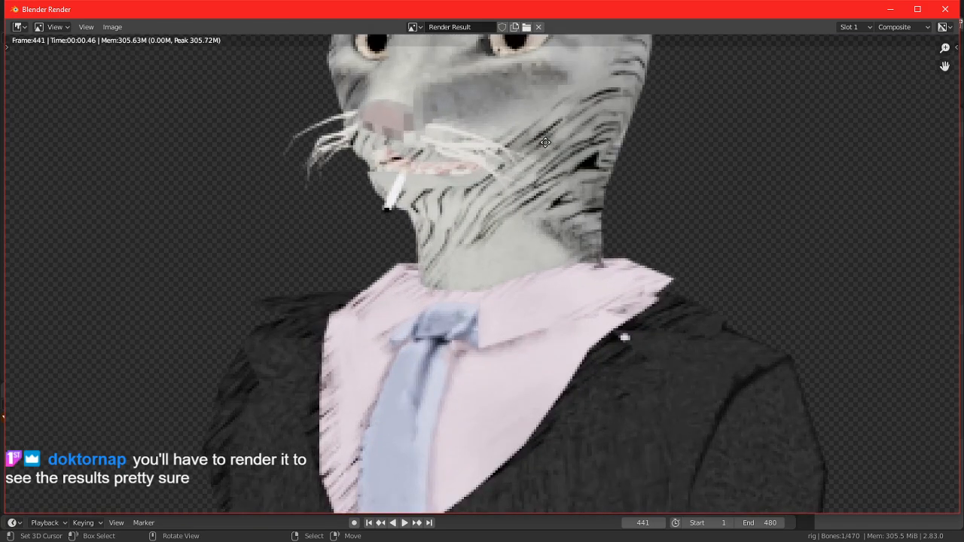
{"action": "middle_click_drag", "start_coordinate": [545, 143], "coordinate": [504, 305]}
{"action": "middle_click_drag", "start_coordinate": [558, 135], "coordinate": [482, 216]}
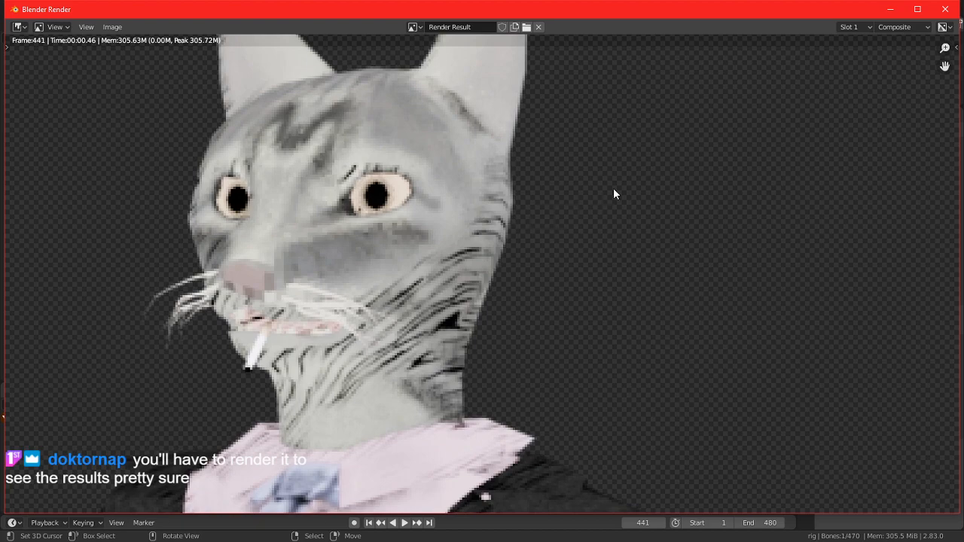
{"action": "scroll", "coordinate": [609, 219], "scroll_direction": "down", "scroll_amount": 4}
{"action": "scroll", "coordinate": [608, 226], "scroll_direction": "up", "scroll_amount": 2}
{"action": "scroll", "coordinate": [603, 229], "scroll_direction": "down", "scroll_amount": 4}
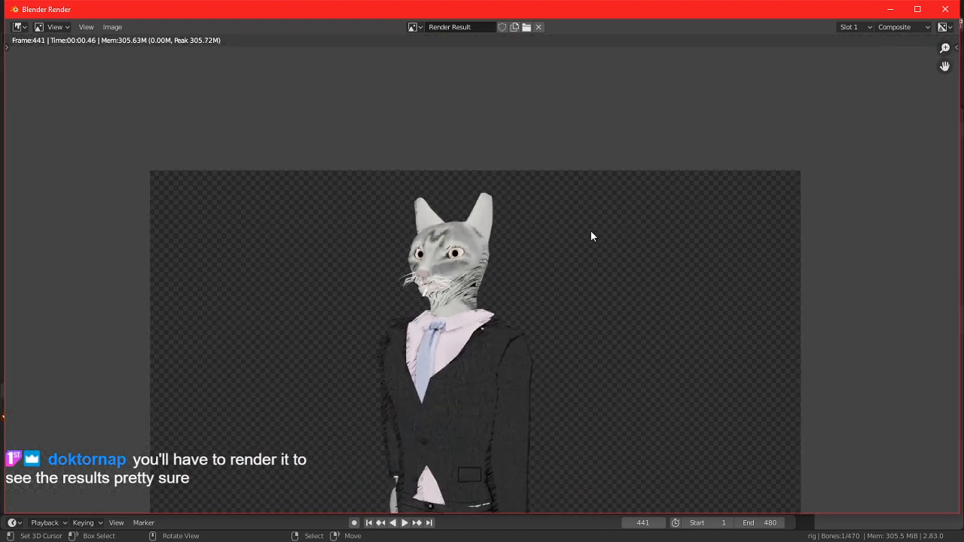
{"action": "scroll", "coordinate": [592, 237], "scroll_direction": "up", "scroll_amount": 4}
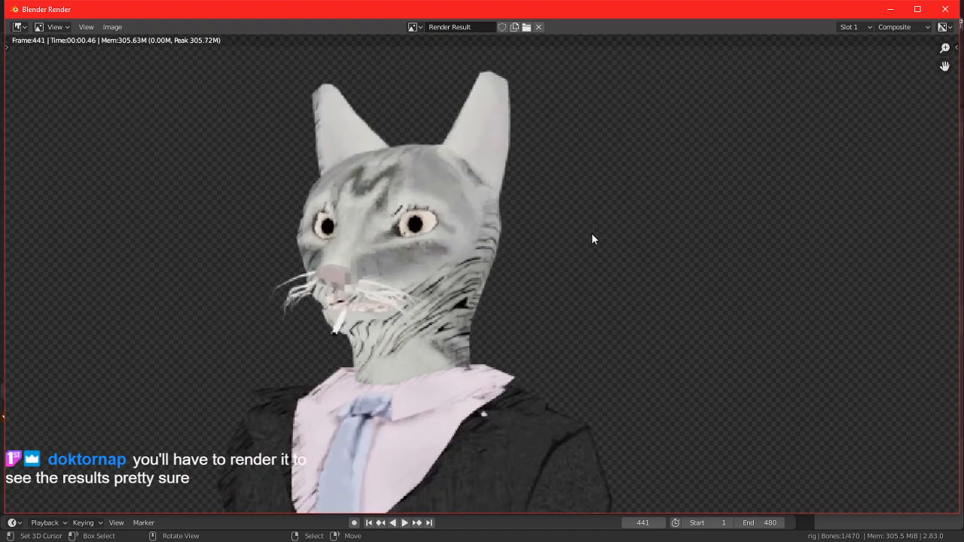
{"action": "left_click", "coordinate": [945, 9]}
Inspect the cat's head and suit in the rendered viewport to compare their colors with the composited render
{"action": "scroll", "coordinate": [581, 143], "scroll_direction": "up", "scroll_amount": 8}
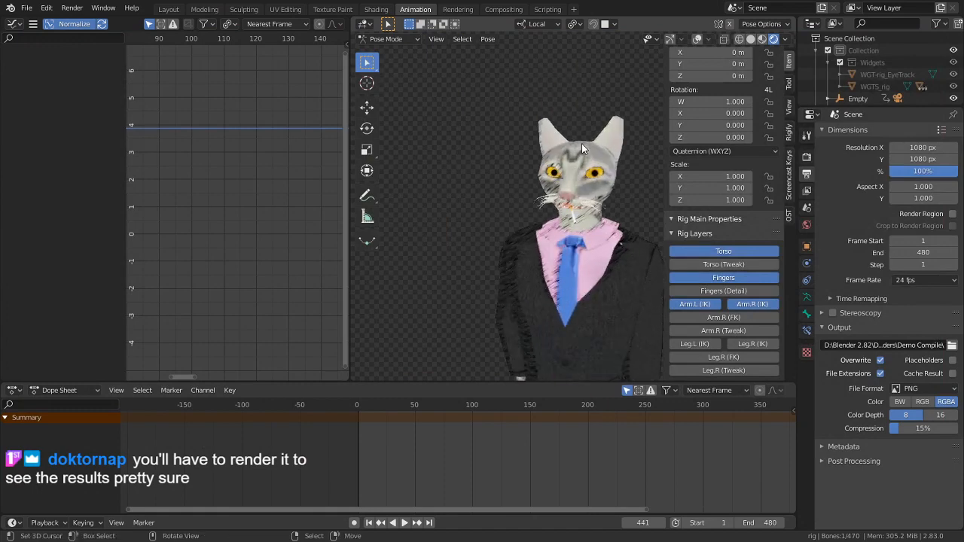
{"action": "middle_click_drag", "start_coordinate": [599, 169], "coordinate": [558, 194]}
{"action": "key", "text": "Tab"}
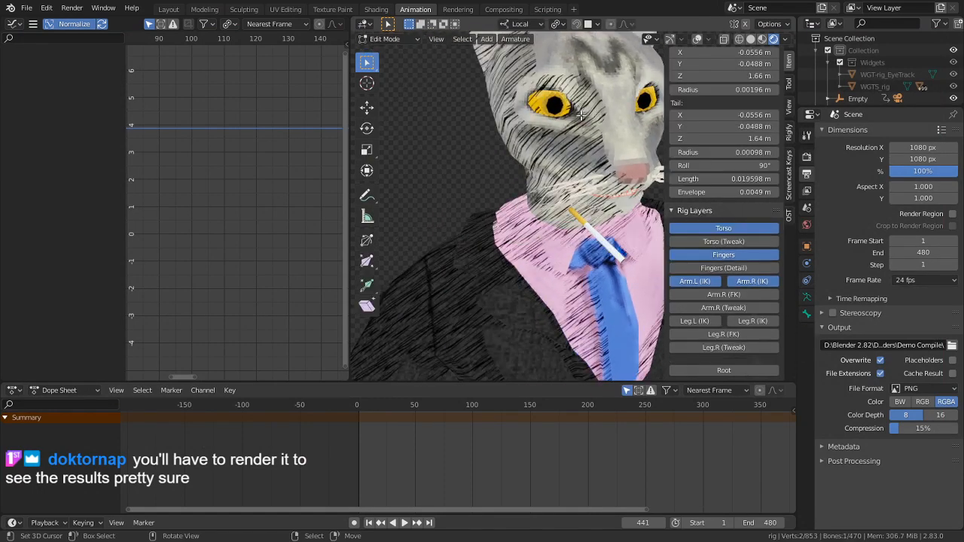
{"action": "key", "text": "Tab"}
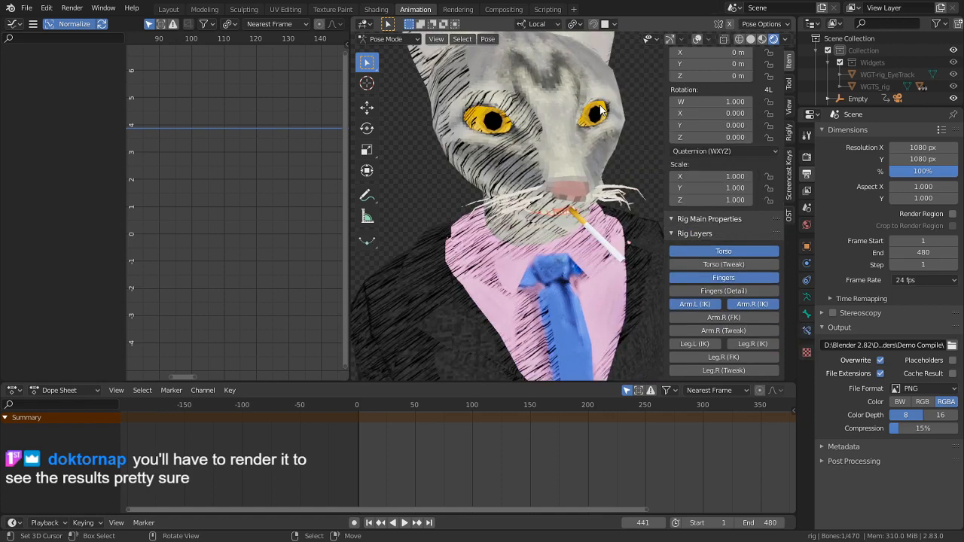
{"action": "scroll", "coordinate": [600, 111], "scroll_direction": "down", "scroll_amount": 5}
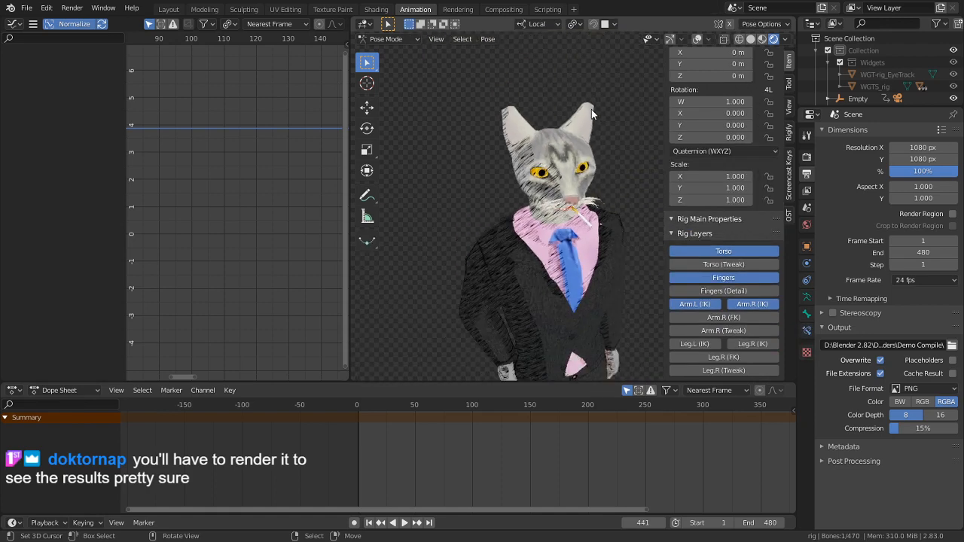
Open the recent file Character Mesh.blend and display the character in rendered shading
{"action": "left_click", "coordinate": [22, 9]}
{"action": "mouse_move", "coordinate": [123, 46]}
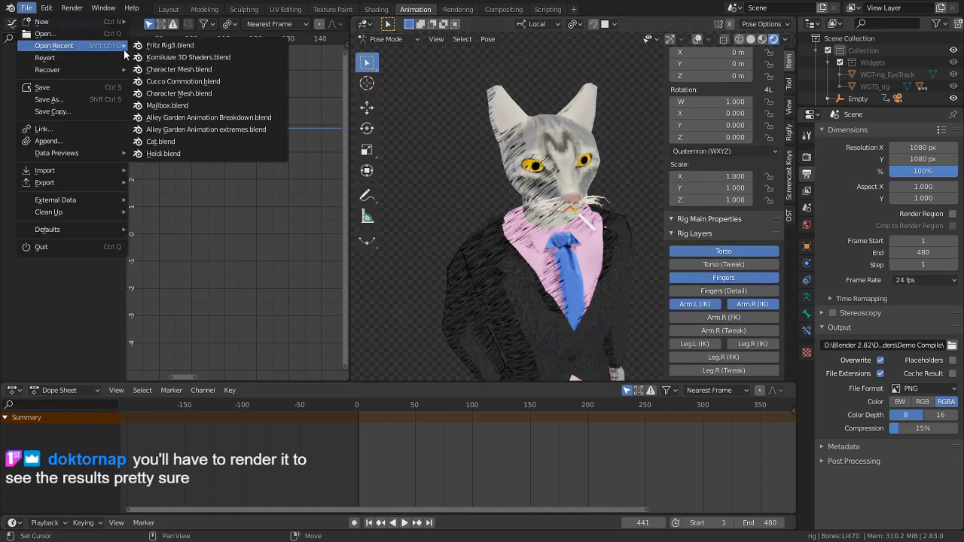
{"action": "left_click", "coordinate": [175, 69]}
{"action": "left_click", "coordinate": [498, 293]}
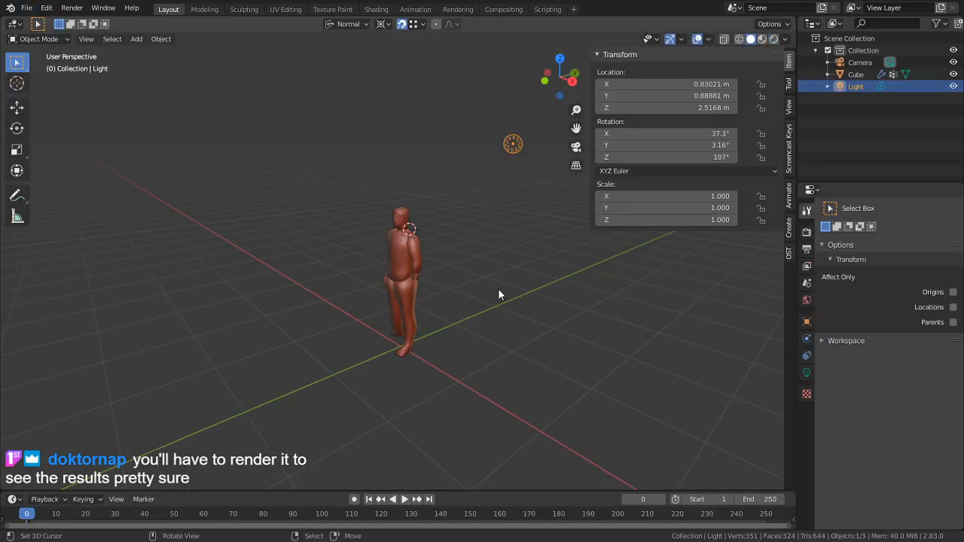
{"action": "left_click", "coordinate": [773, 38]}
{"action": "scroll", "coordinate": [435, 241], "scroll_direction": "up", "scroll_amount": 2}
{"action": "scroll", "coordinate": [434, 240], "scroll_direction": "up", "scroll_amount": 1}
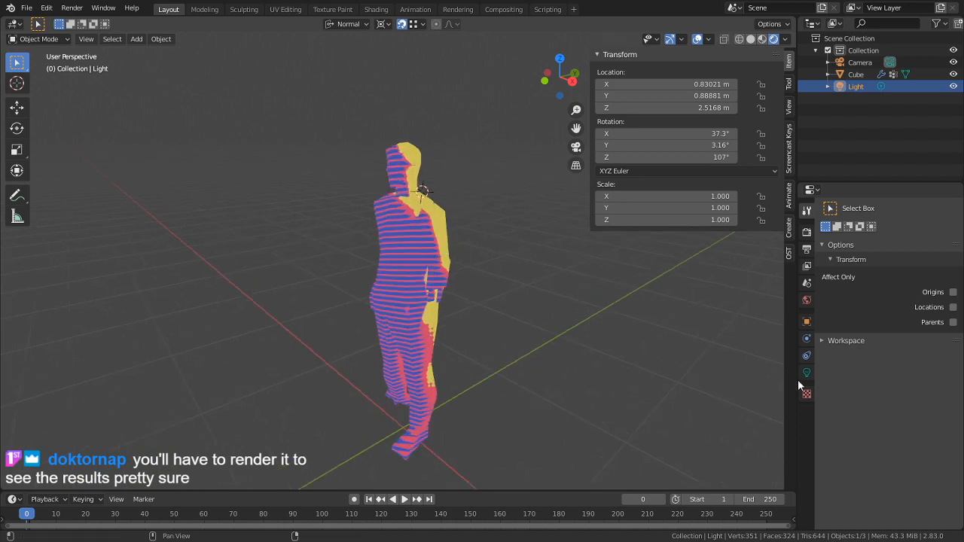
Remove the striped toon material from the character mesh and return the viewport to solid shading
{"action": "left_click", "coordinate": [405, 268]}
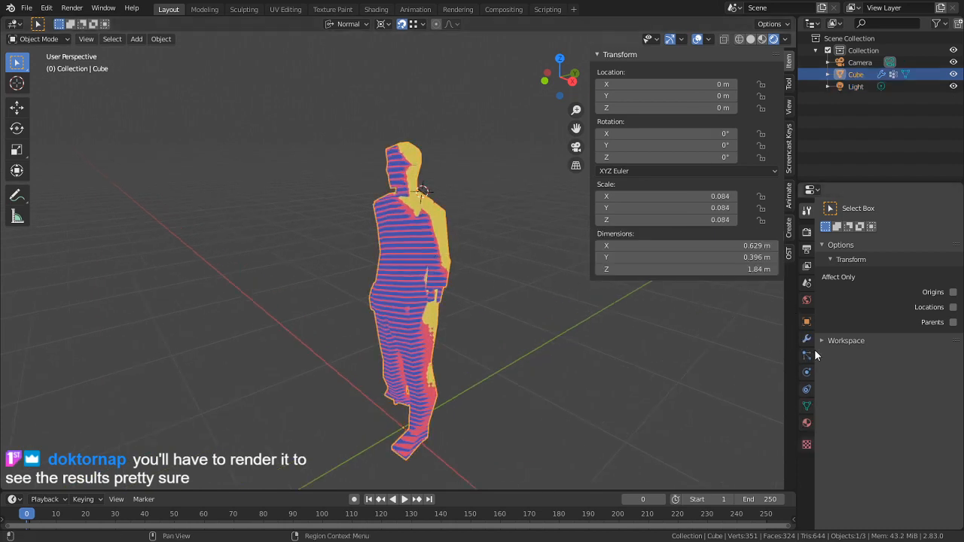
{"action": "left_click", "coordinate": [807, 423]}
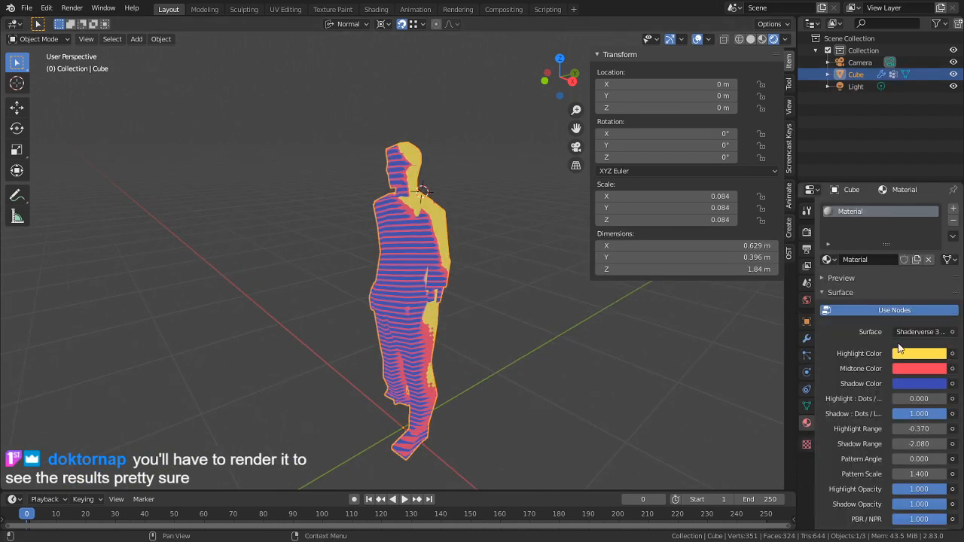
{"action": "left_click", "coordinate": [954, 220]}
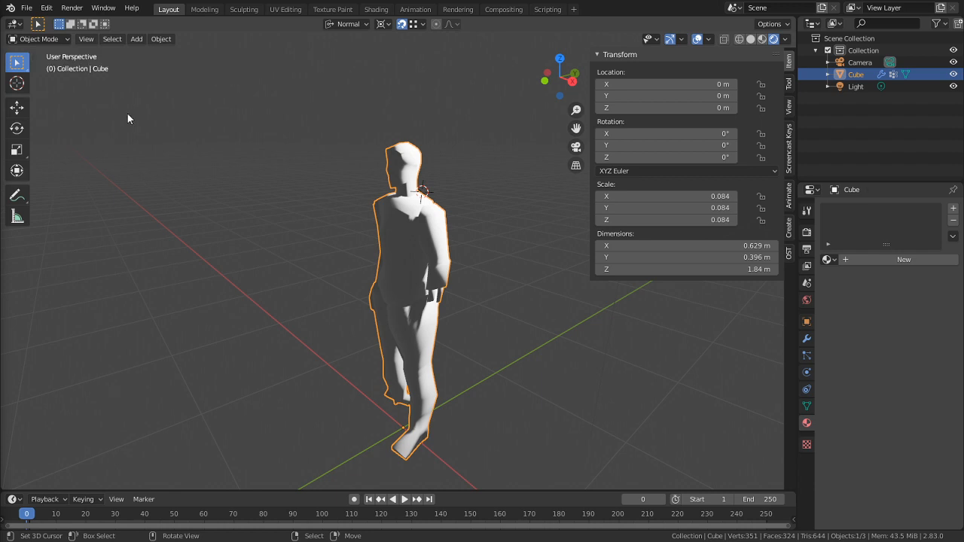
{"action": "middle_click_drag", "start_coordinate": [470, 211], "coordinate": [508, 217]}
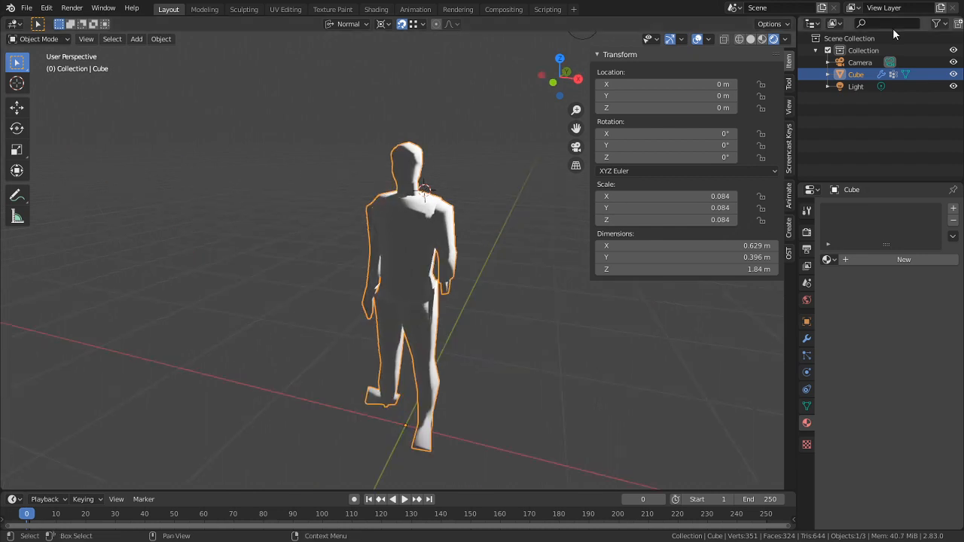
{"action": "left_click", "coordinate": [762, 40]}
{"action": "left_click", "coordinate": [750, 40]}
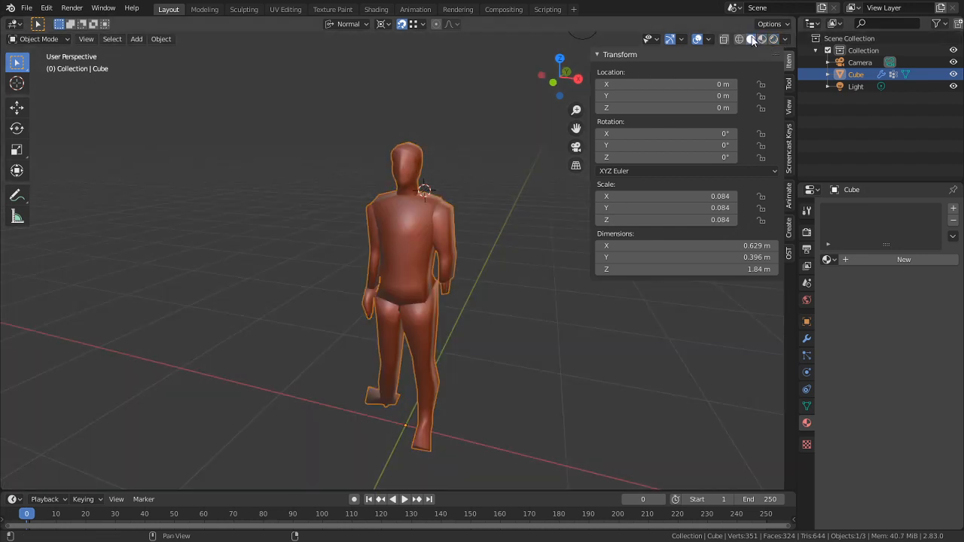
{"action": "middle_click_drag", "start_coordinate": [482, 202], "coordinate": [500, 204]}
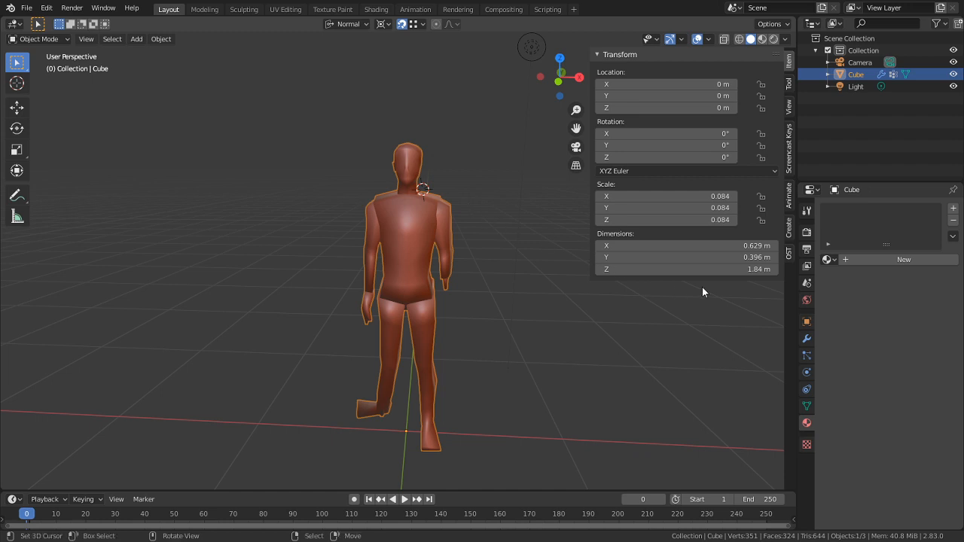
Give the character mesh a new material with an Emission surface and an Image Texture as its color
{"action": "left_click", "coordinate": [866, 259]}
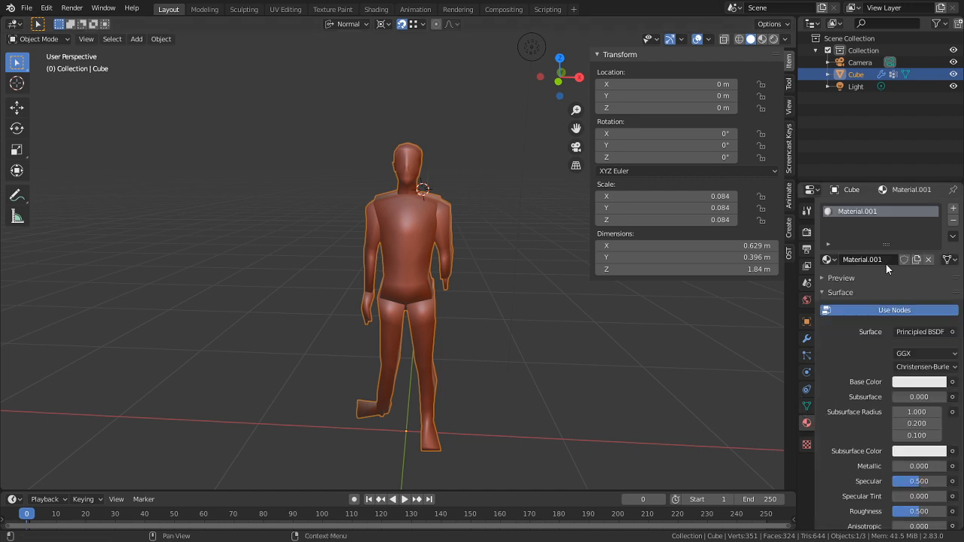
{"action": "left_click", "coordinate": [911, 334]}
{"action": "key", "text": "e"}
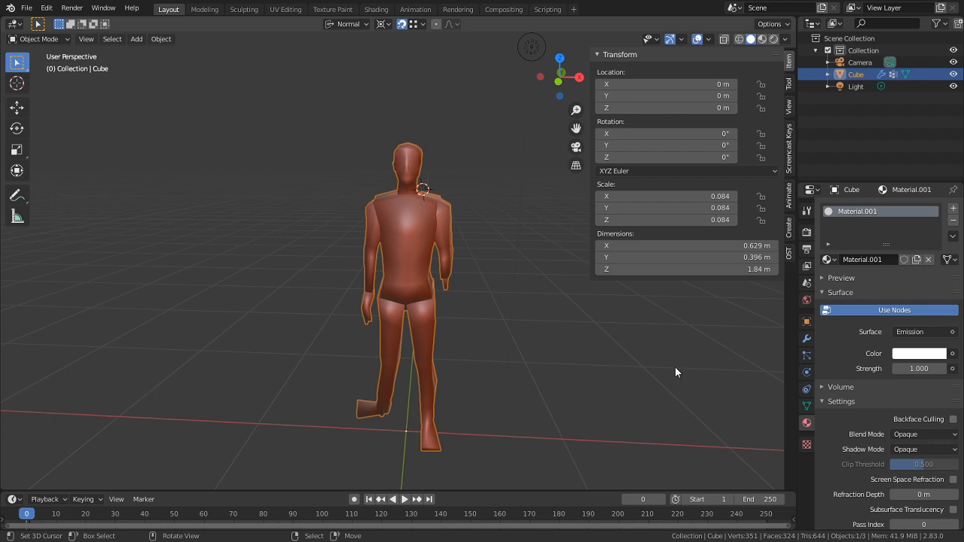
{"action": "left_click", "coordinate": [953, 353]}
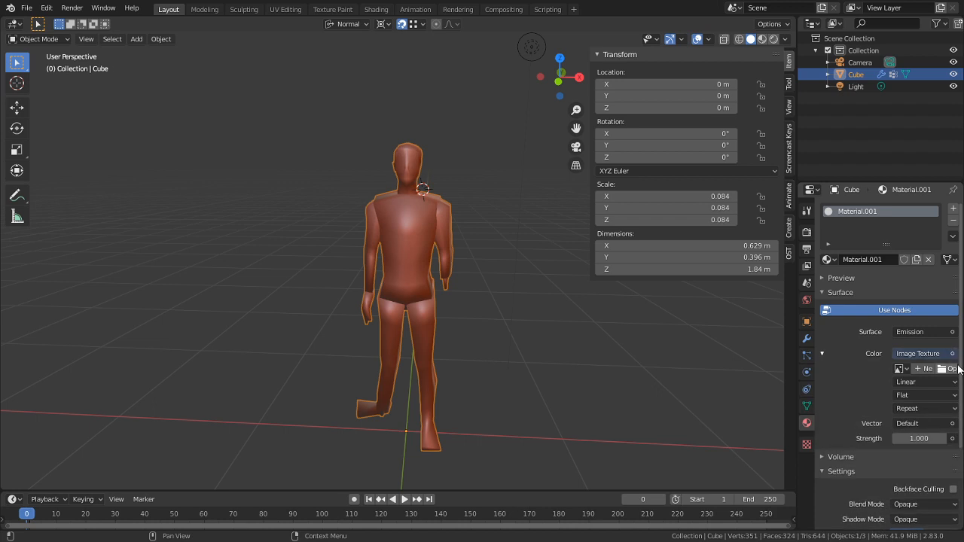
Create a new 256 × 256 px color grid image for the material's Image Texture
{"action": "left_click", "coordinate": [925, 366]}
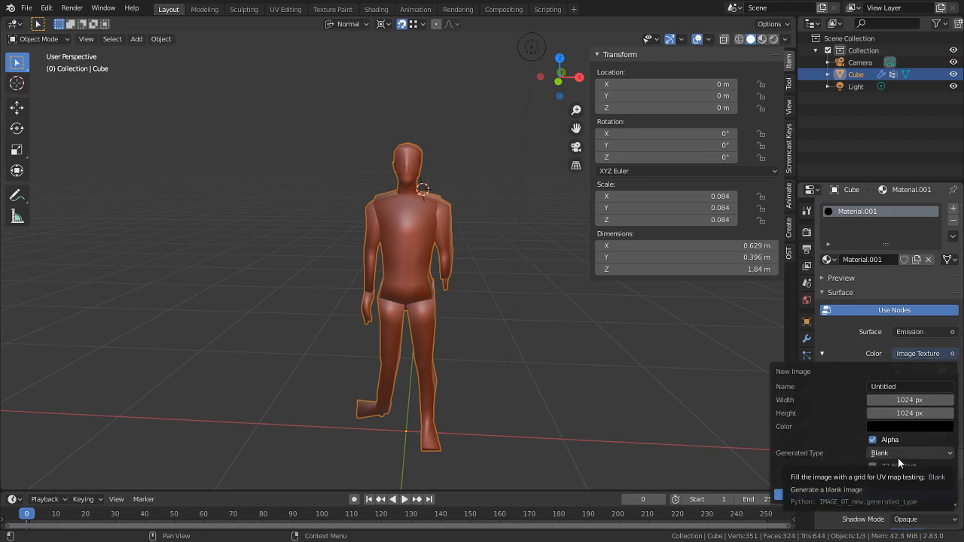
{"action": "left_click", "coordinate": [919, 399]}
{"action": "type", "text": "25"}
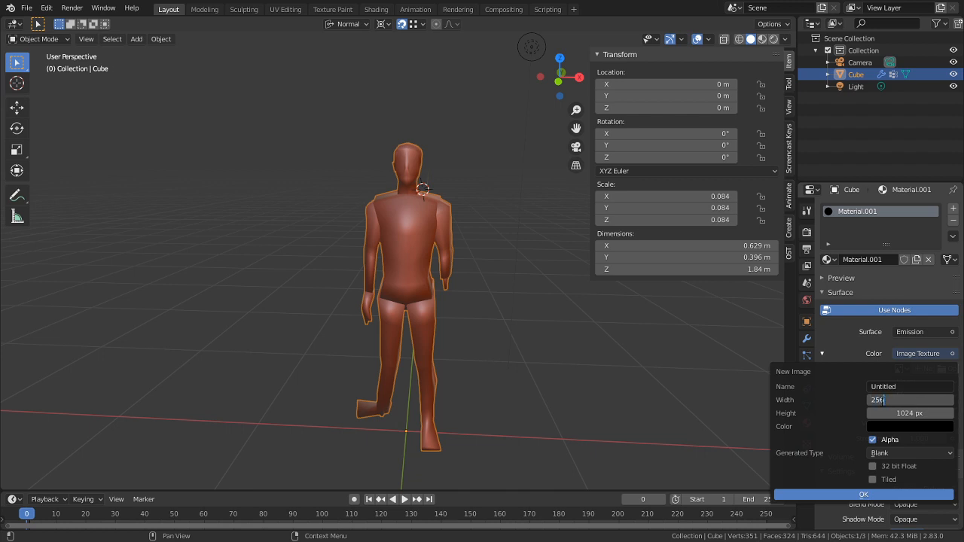
{"action": "type", "text": "6"}
{"action": "key", "text": "Return"}
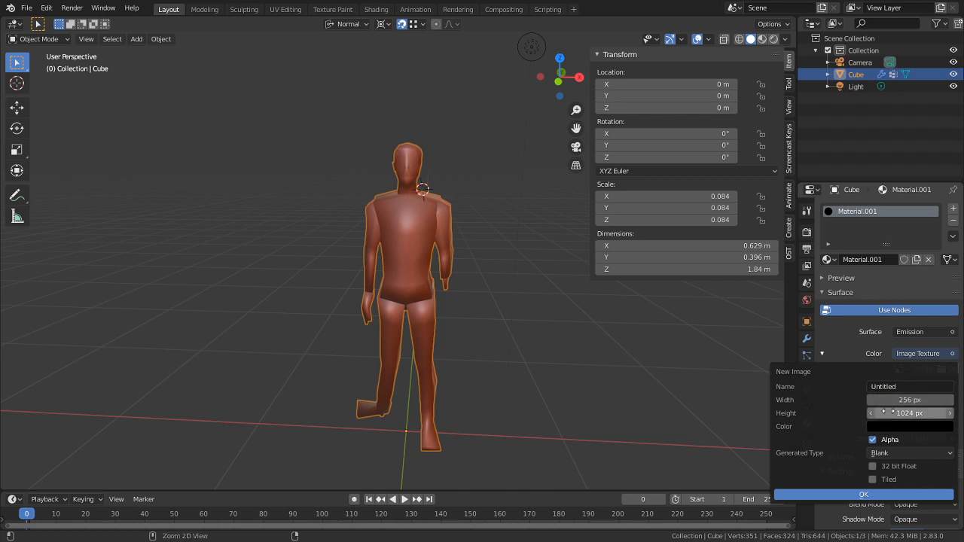
{"action": "type", "text": "256"}
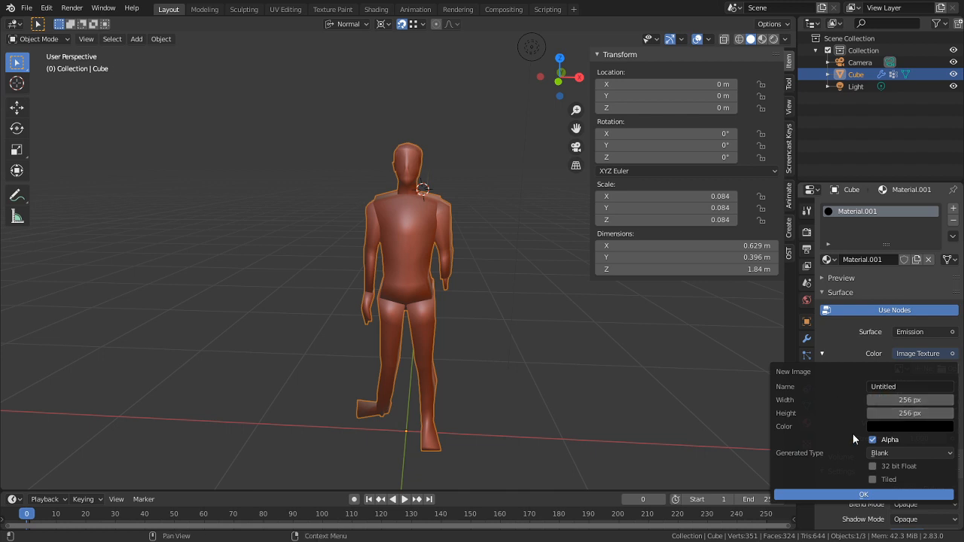
{"action": "left_click", "coordinate": [888, 453]}
{"action": "left_click", "coordinate": [872, 478]}
{"action": "left_click", "coordinate": [859, 492]}
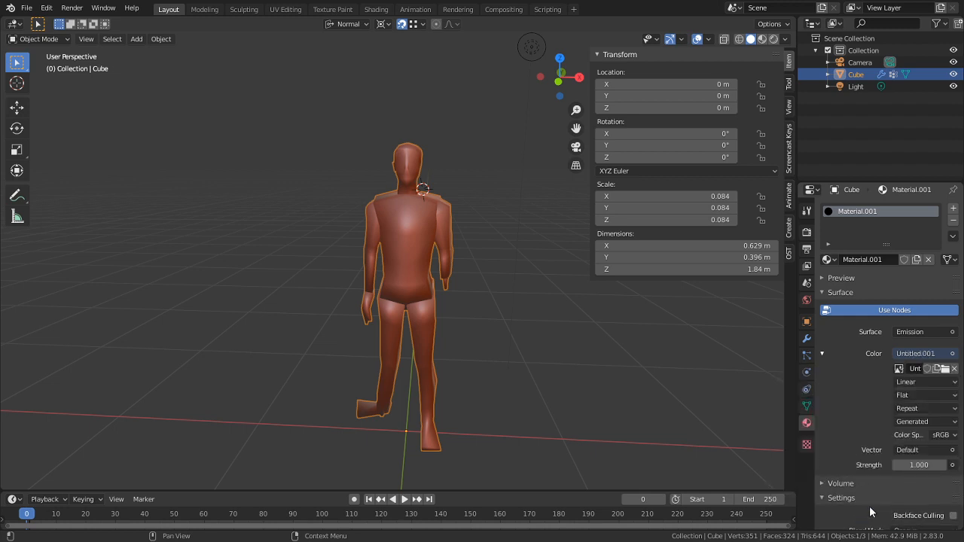
Show the character in material preview, set the image texture's interpolation to Closest, and enter Edit Mode on the mesh
{"action": "left_click", "coordinate": [762, 39]}
{"action": "scroll", "coordinate": [519, 253], "scroll_direction": "up", "scroll_amount": 5}
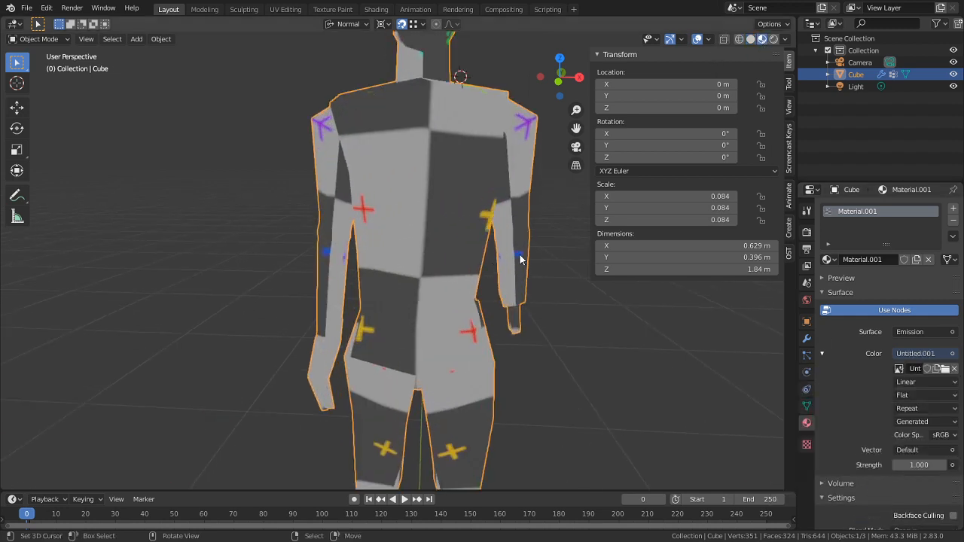
{"action": "left_click", "coordinate": [922, 382]}
{"action": "left_click", "coordinate": [912, 400]}
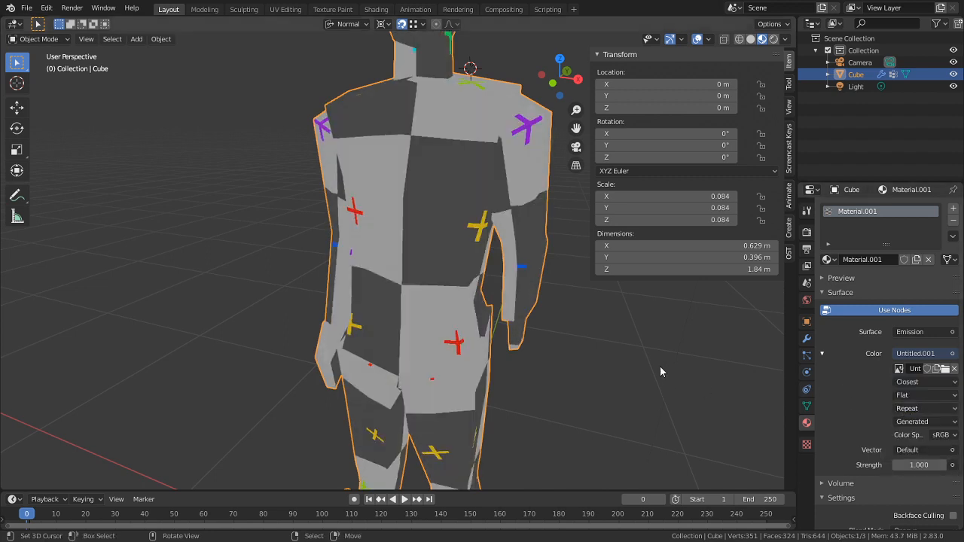
{"action": "middle_click_drag", "start_coordinate": [660, 366], "coordinate": [437, 258]}
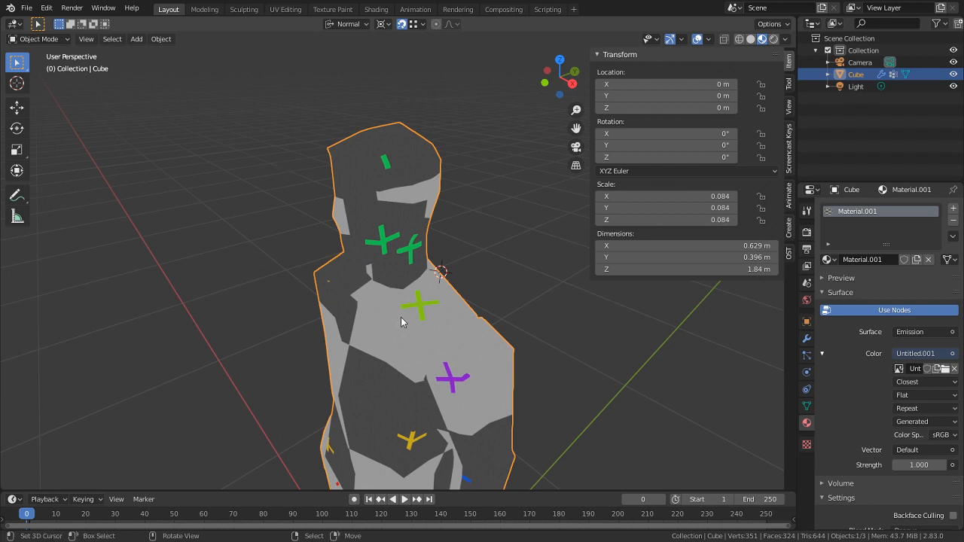
{"action": "key", "text": "Tab"}
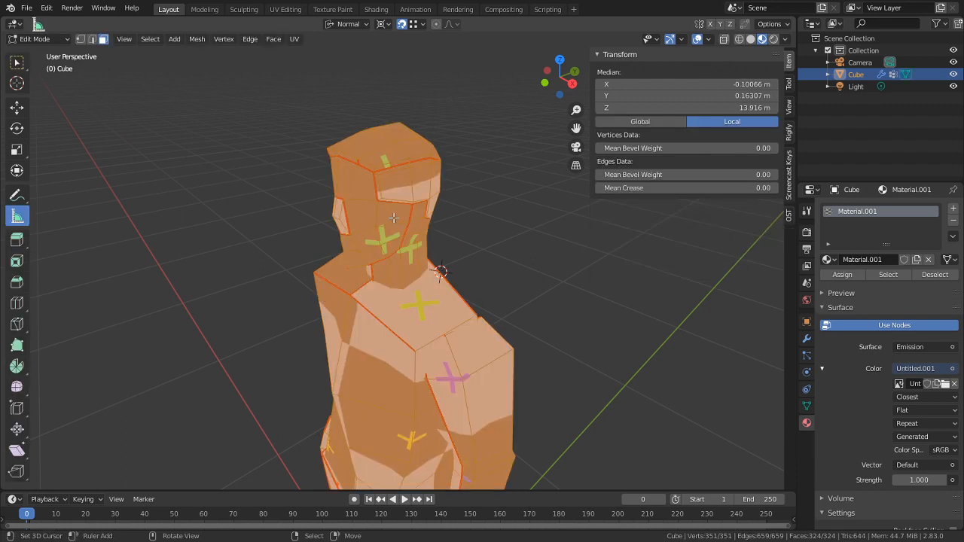
Save the file under the new name Zombie Paint.blend in the Zombie folder
{"action": "left_click", "coordinate": [26, 7]}
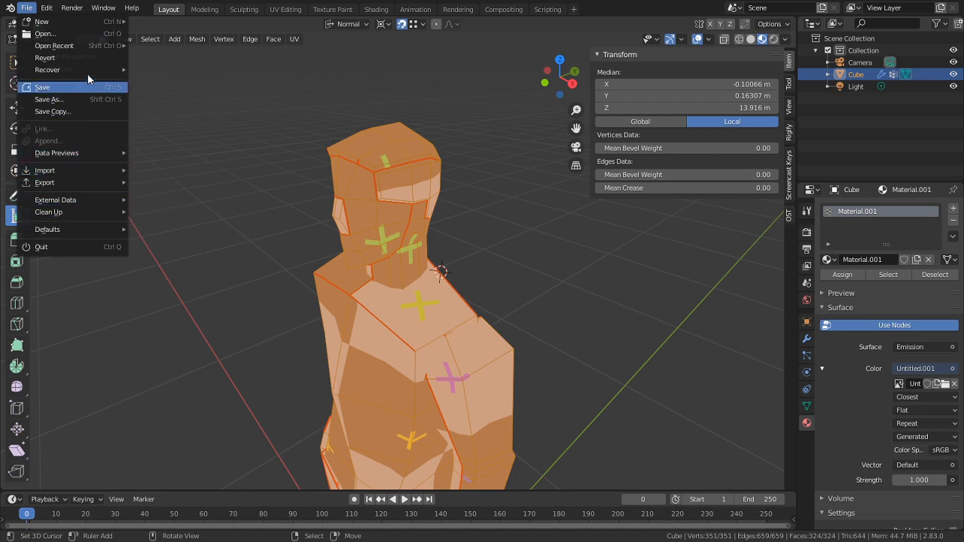
{"action": "left_click", "coordinate": [61, 107]}
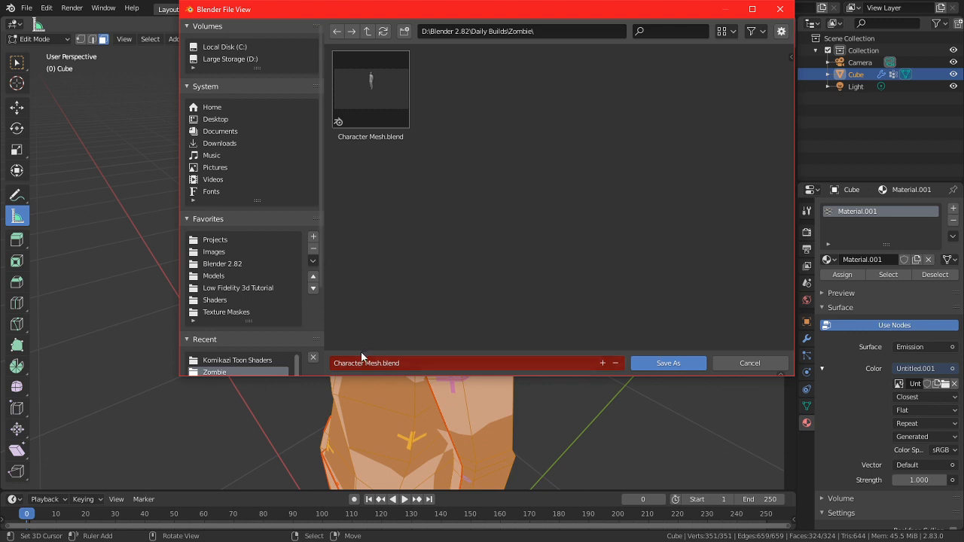
{"action": "left_click", "coordinate": [361, 360]}
{"action": "type", "text": "z"}
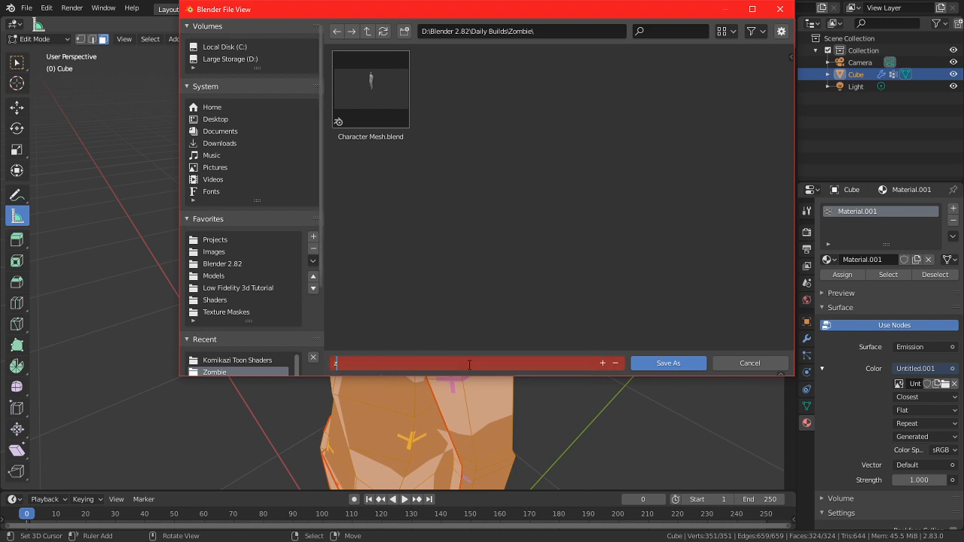
{"action": "type", "text": "OMBIE"}
{"action": "key", "text": "BackSpace"}
{"action": "key", "text": "BackSpace"}
{"action": "key", "text": "BackSpace"}
{"action": "key", "text": "BackSpace"}
{"action": "key", "text": "BackSpace"}
{"action": "key", "text": "BackSpace"}
{"action": "key", "text": "BackSpace"}
{"action": "key", "text": "BackSpace"}
{"action": "type", "text": "Zombie"}
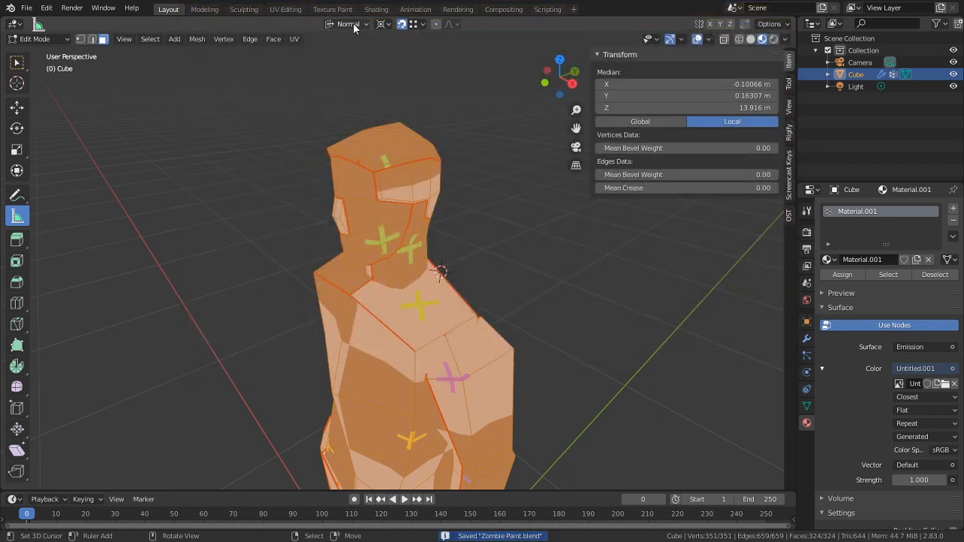
Save the scene once more in the Zombie folder under the name Zombie.blend
{"action": "left_click", "coordinate": [43, 8]}
{"action": "mouse_move", "coordinate": [29, 9]}
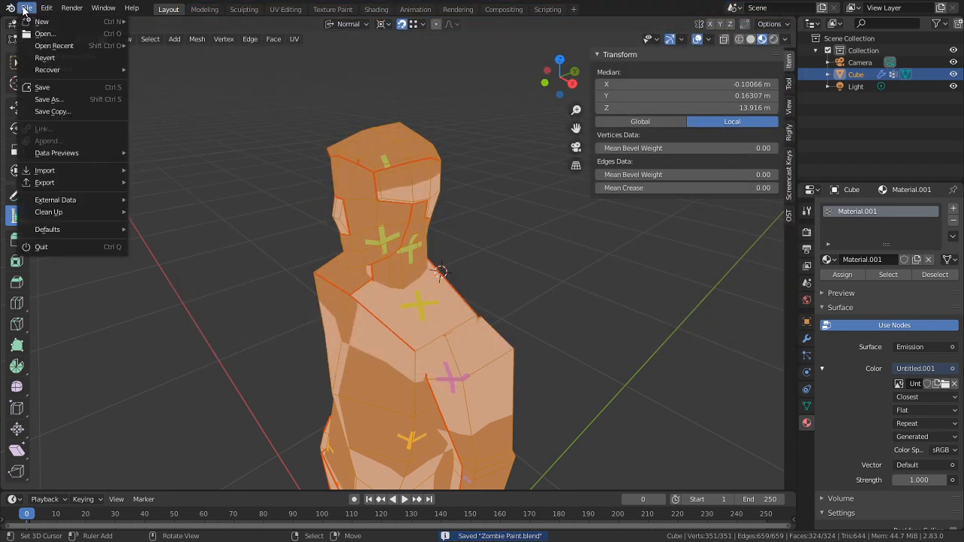
{"action": "left_click", "coordinate": [53, 100]}
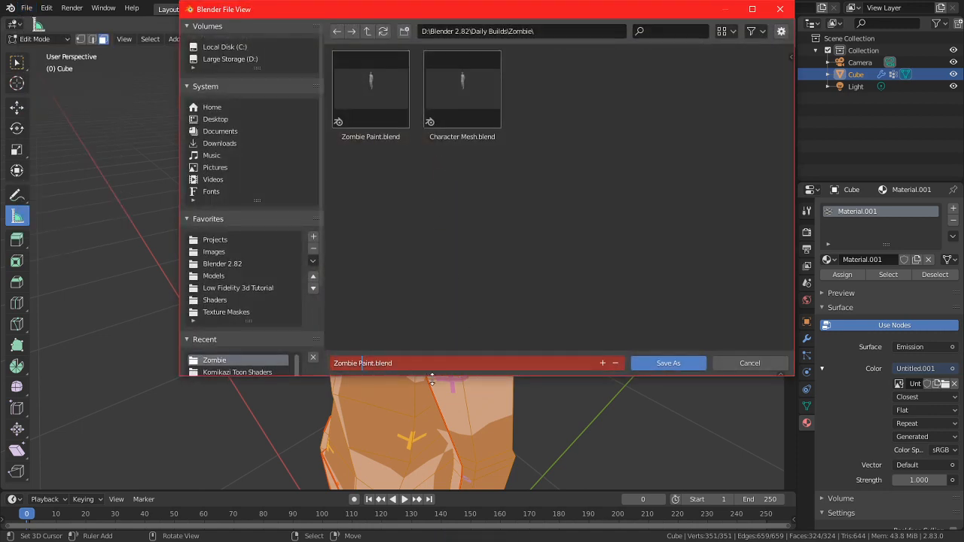
{"action": "key", "text": "ctrl+shift+Right"}
{"action": "key", "text": "ctrl+shift+Right"}
{"action": "key", "text": "BackSpace"}
{"action": "key", "text": "Return"}
Switch to File Explorer and go to the Zombie folder inside Blender 2.82\Daily Builds
{"action": "key", "text": "alt+Tab"}
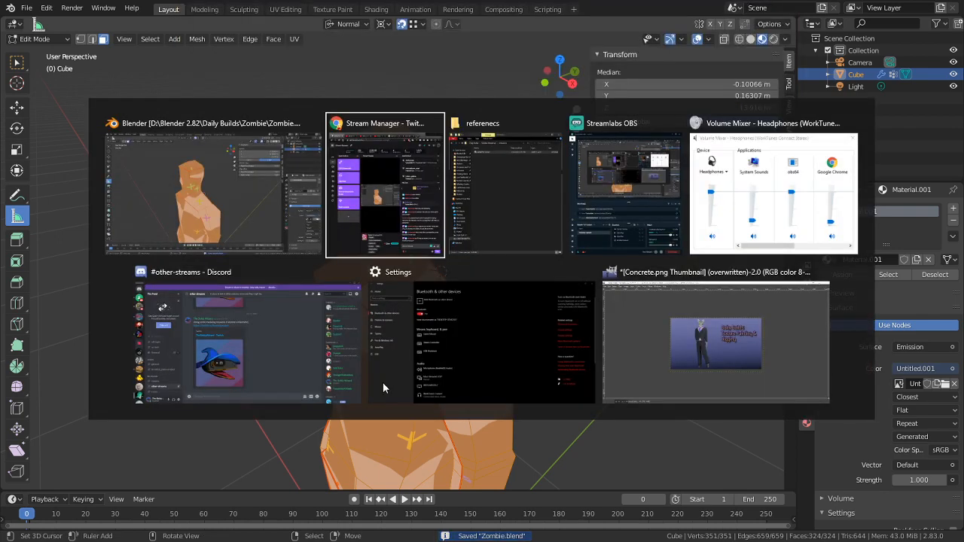
{"action": "key", "text": "alt+Tab"}
{"action": "key", "text": "alt+Tab"}
{"action": "key", "text": "alt+Tab"}
{"action": "key", "text": "alt+Tab"}
{"action": "key", "text": "alt+Tab"}
{"action": "key", "text": "alt+Tab"}
{"action": "key", "text": "alt+Tab"}
{"action": "key", "text": "alt+Tab"}
{"action": "key", "text": "alt+Tab"}
{"action": "left_click", "coordinate": [633, 46]}
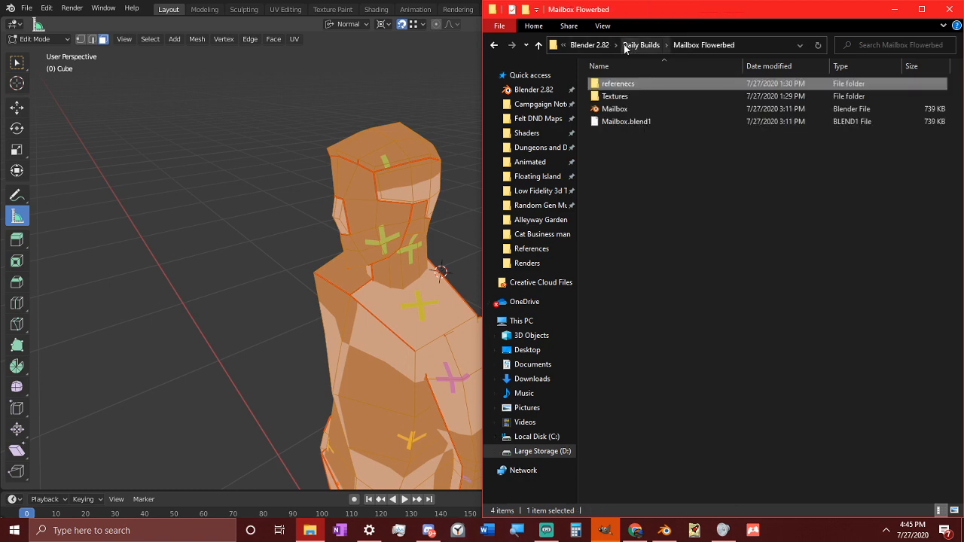
{"action": "left_click", "coordinate": [591, 46]}
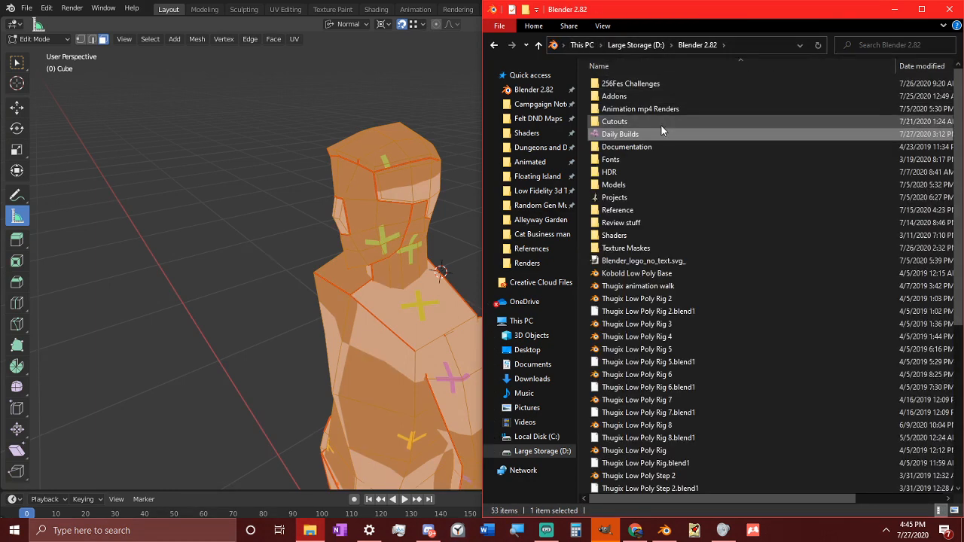
{"action": "double_click", "coordinate": [614, 126]}
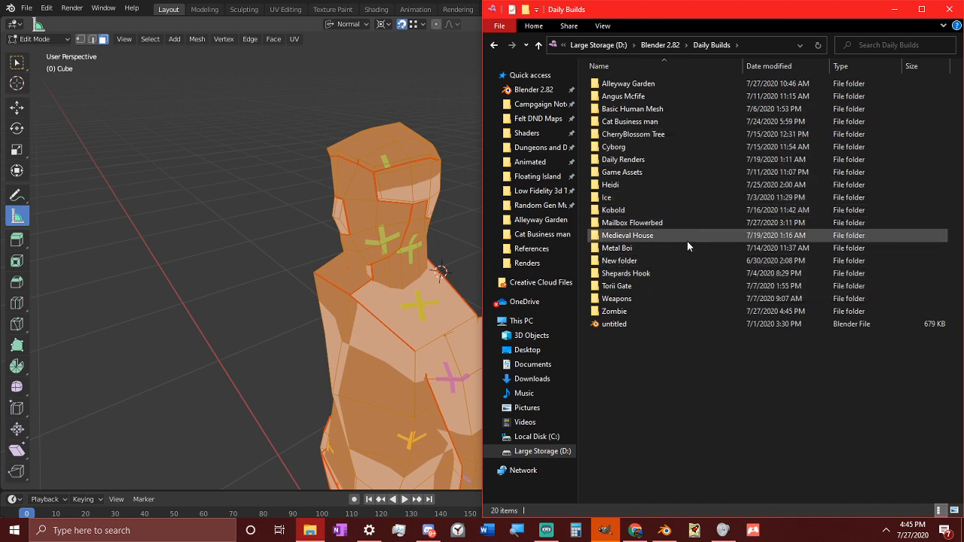
{"action": "double_click", "coordinate": [660, 309]}
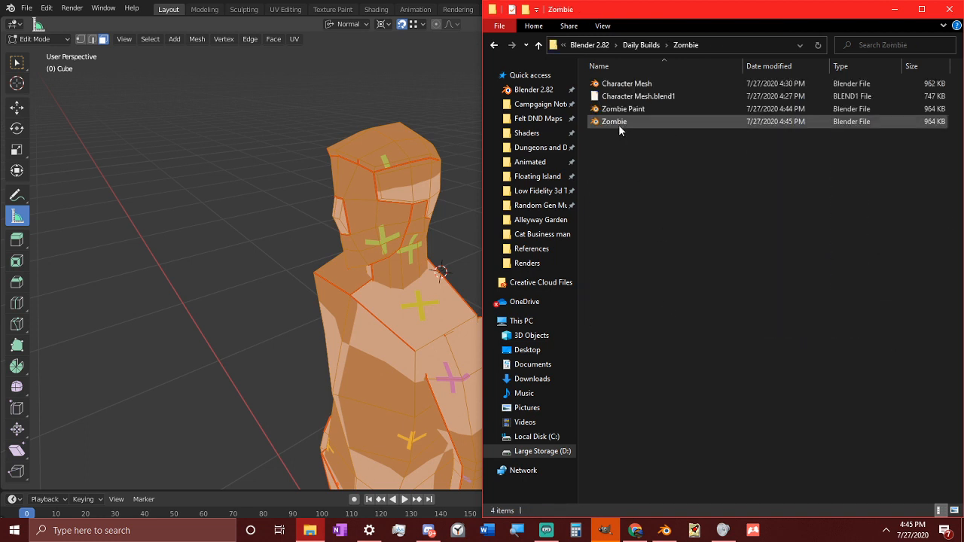
Delete the Character Mesh Blender file from the Zombie folder and return to Blender
{"action": "left_click", "coordinate": [626, 85]}
{"action": "key", "text": "Delete"}
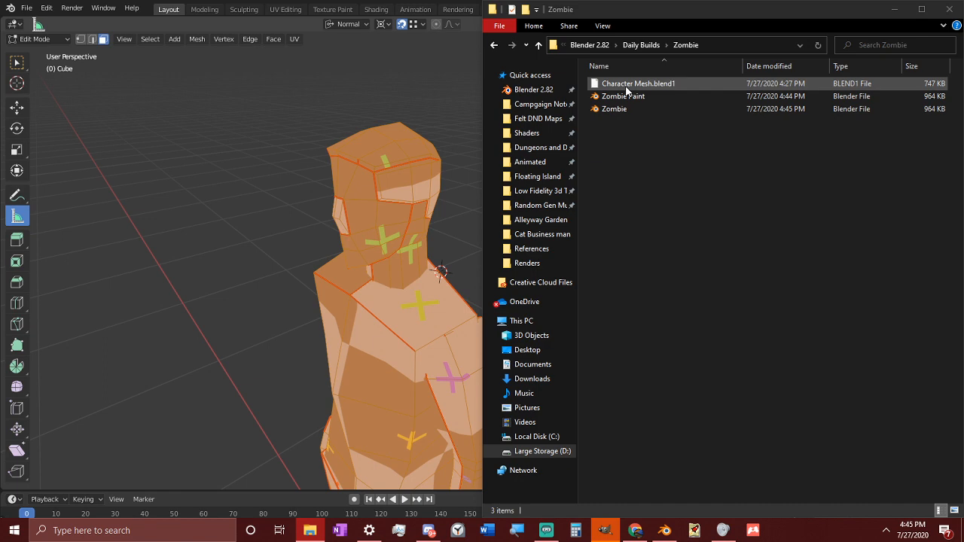
{"action": "left_click", "coordinate": [894, 9]}
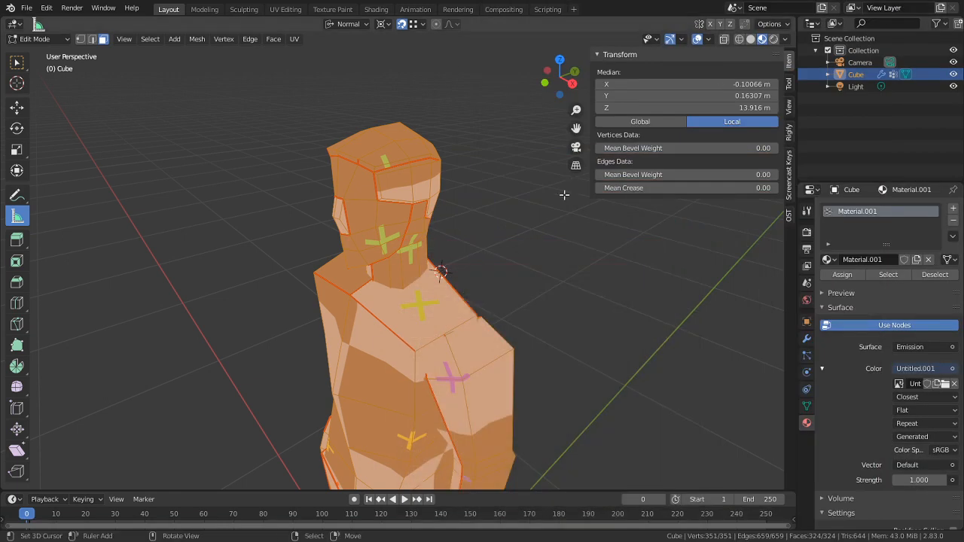
Open the recent file Zombie Paint.blend
{"action": "middle_click_drag", "start_coordinate": [594, 199], "coordinate": [519, 226]}
{"action": "left_click", "coordinate": [26, 6]}
{"action": "mouse_move", "coordinate": [64, 45]}
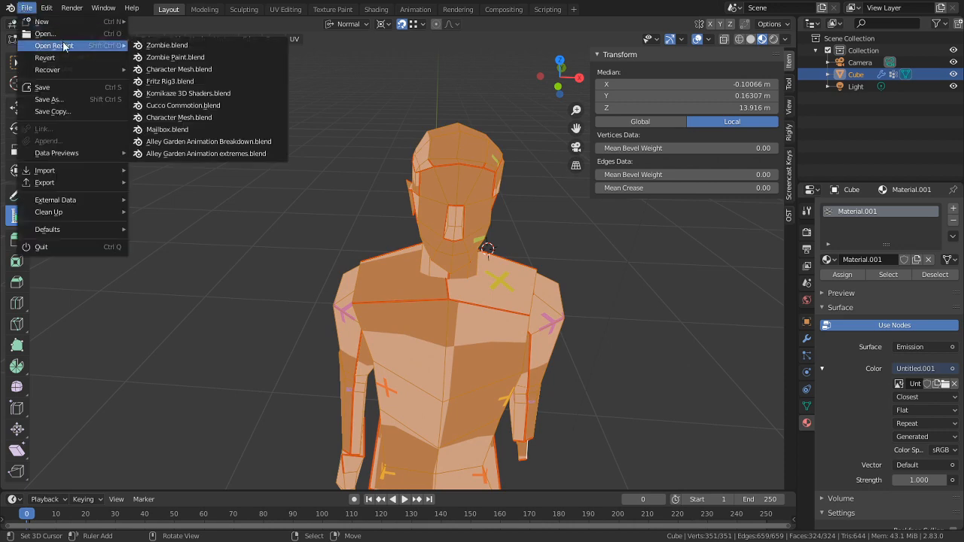
{"action": "left_click", "coordinate": [170, 58]}
{"action": "middle_click_drag", "start_coordinate": [329, 199], "coordinate": [386, 201]}
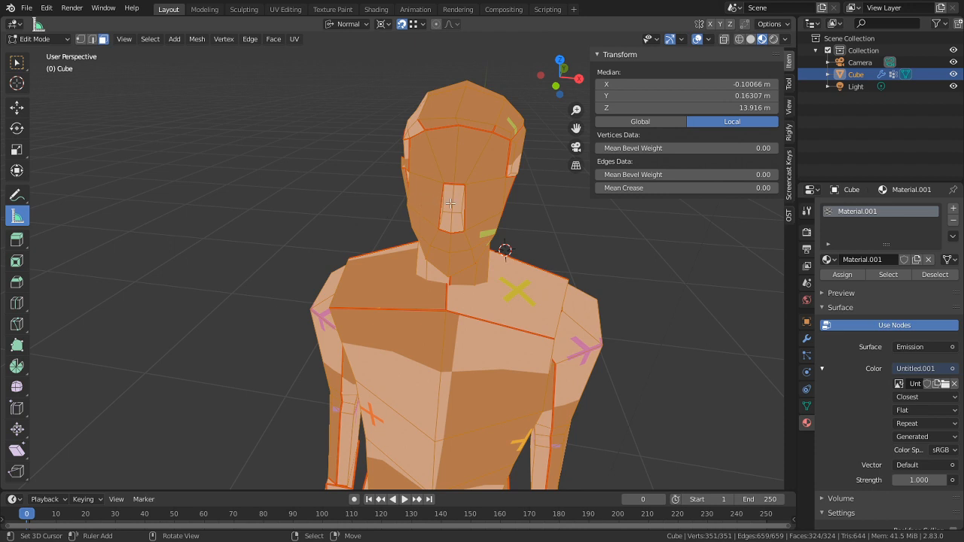
Display the character in Object Mode with solid shading and the wireframe overlay turned on
{"action": "key", "text": "Tab"}
{"action": "middle_click_drag", "start_coordinate": [480, 203], "coordinate": [401, 103]}
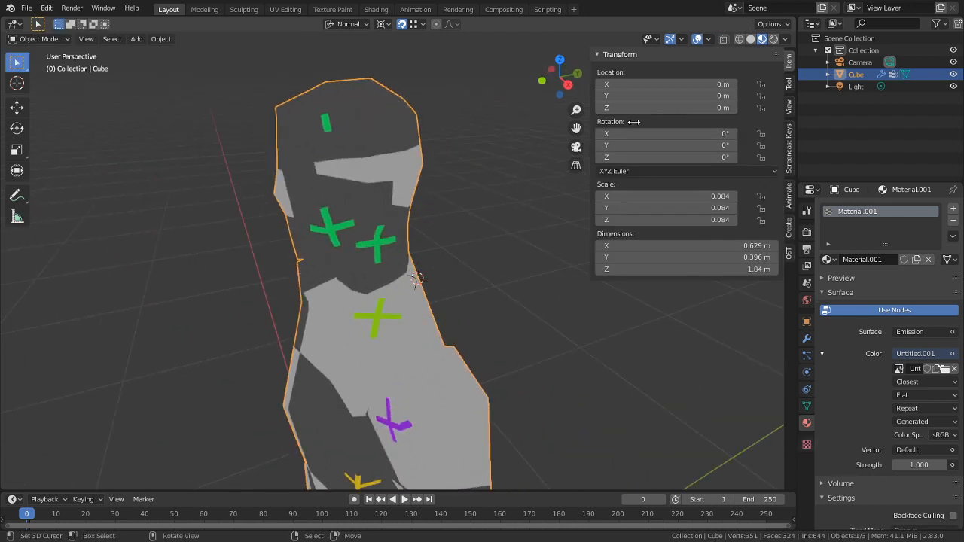
{"action": "left_click", "coordinate": [750, 38]}
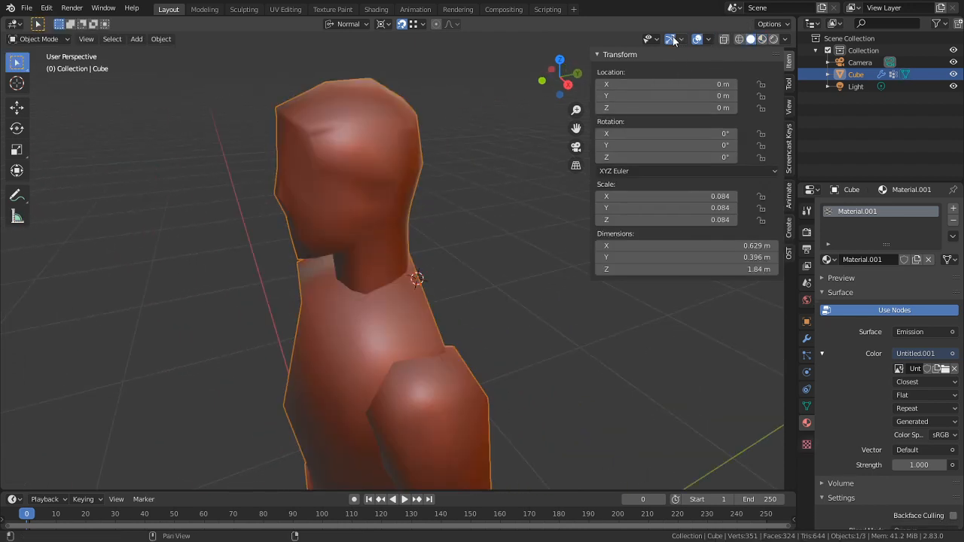
{"action": "left_click", "coordinate": [708, 38]}
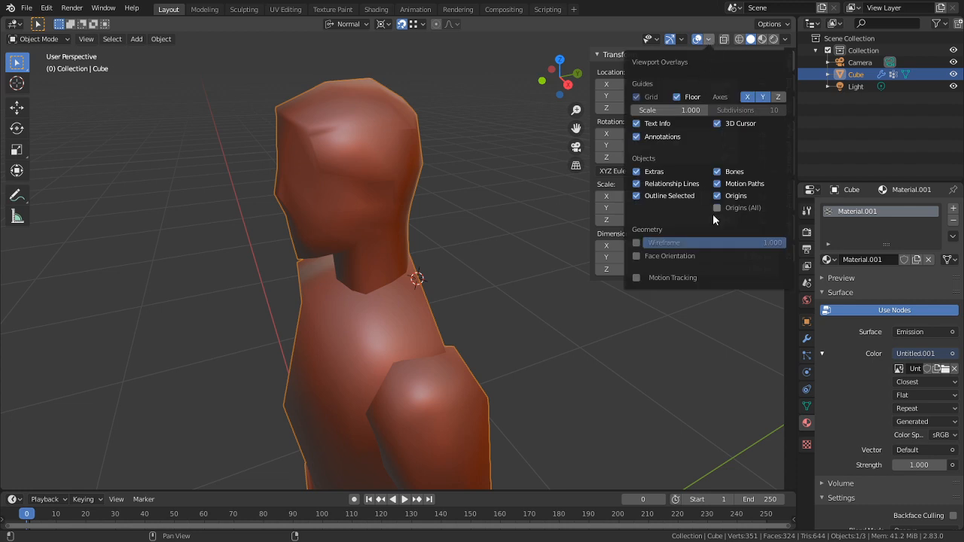
{"action": "left_click", "coordinate": [637, 243]}
In Edit Mode, select the seam-bounded scalp region of the head and separate it into its own object
{"action": "key", "text": "Tab"}
{"action": "middle_click_drag", "start_coordinate": [422, 178], "coordinate": [362, 176]}
{"action": "key", "text": "ctrl+l"}
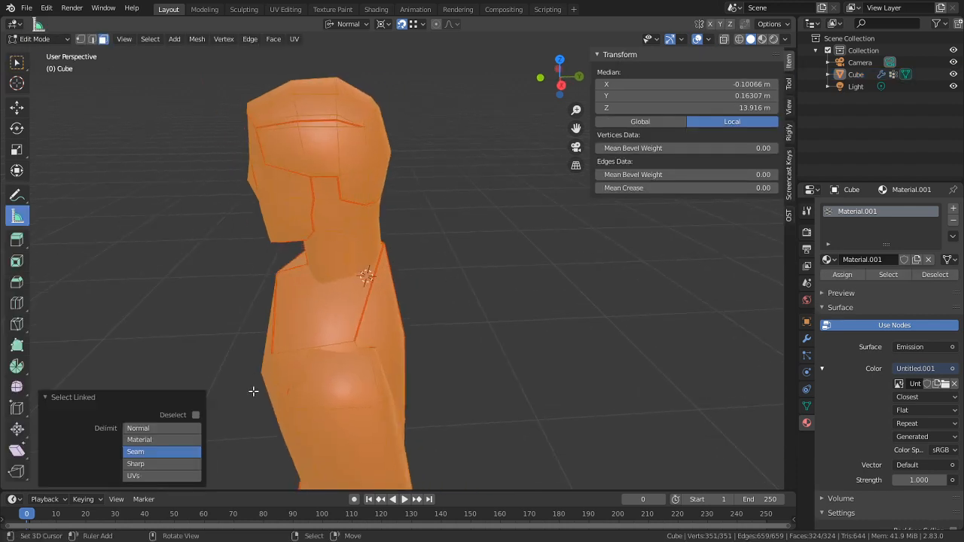
{"action": "key", "text": "alt+a"}
{"action": "key", "text": "l"}
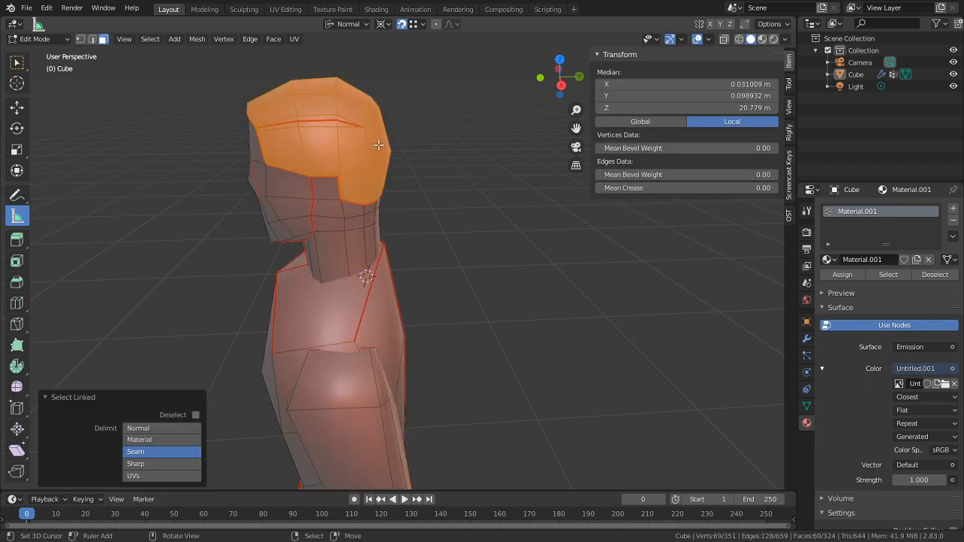
{"action": "key", "text": "p"}
{"action": "left_click", "coordinate": [477, 306]}
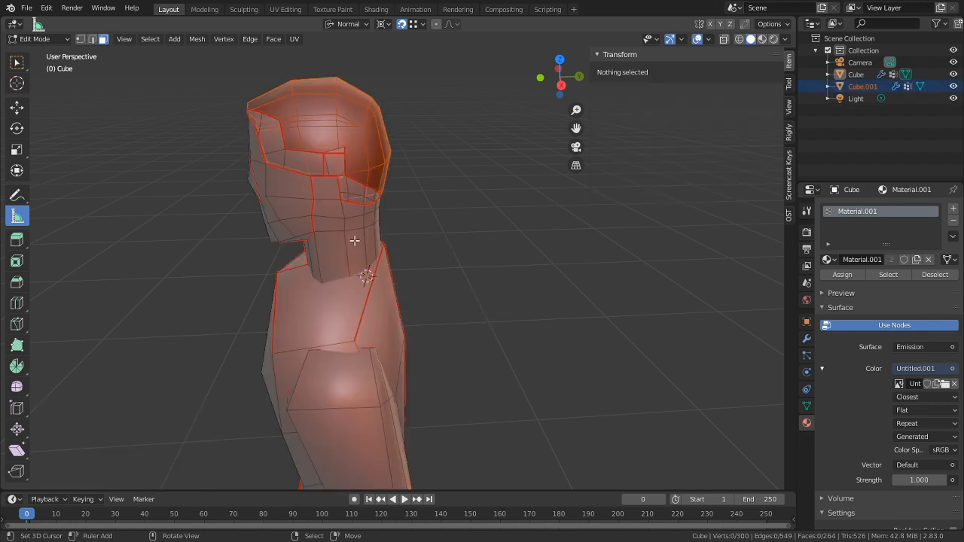
Separate the seam-bounded neck and face regions into two further objects
{"action": "key", "text": "l"}
{"action": "key", "text": "p"}
{"action": "left_click", "coordinate": [355, 242]}
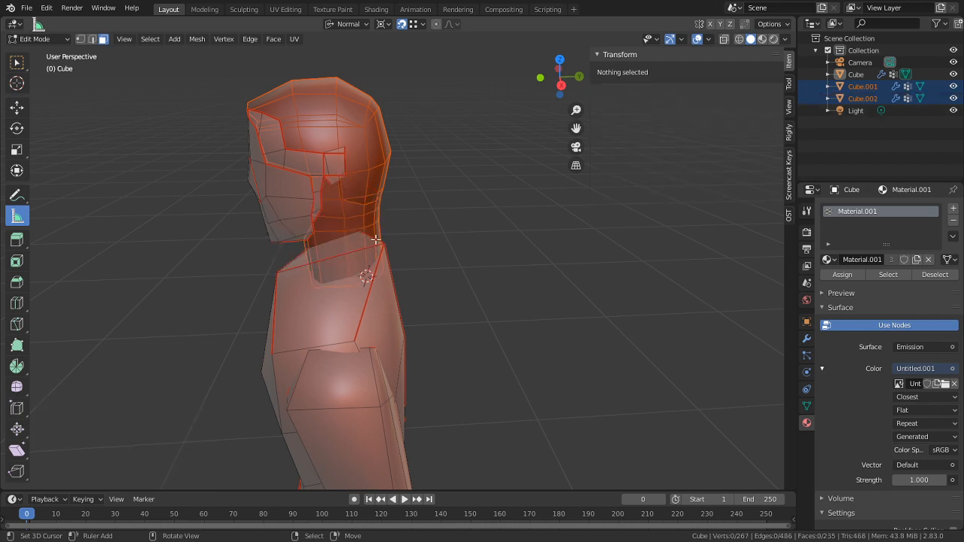
{"action": "middle_click_drag", "start_coordinate": [355, 242], "coordinate": [365, 223]}
{"action": "key", "text": "l"}
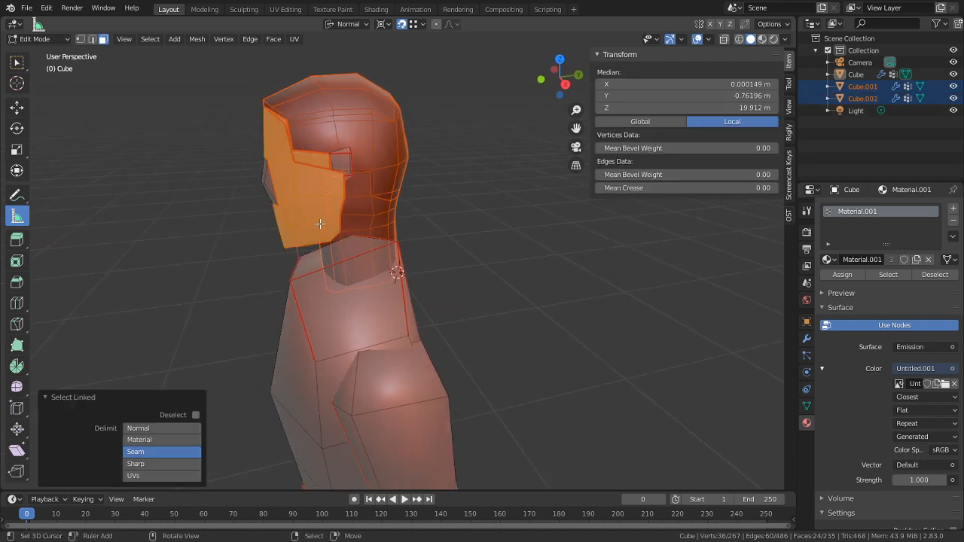
{"action": "key", "text": "p"}
{"action": "left_click", "coordinate": [320, 224]}
Separate the nose and the torso into their own objects
{"action": "middle_click_drag", "start_coordinate": [320, 224], "coordinate": [444, 202]}
{"action": "key", "text": "l"}
{"action": "key", "text": "p"}
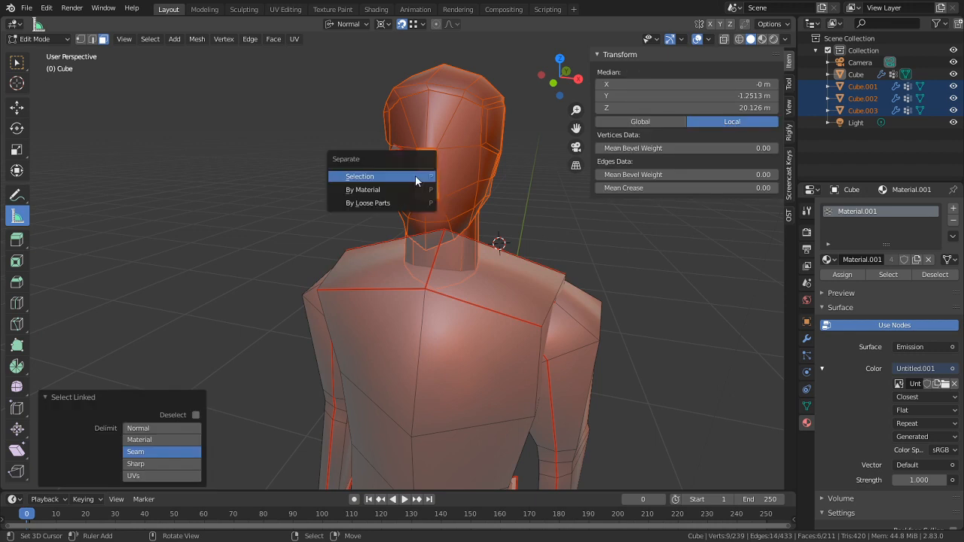
{"action": "left_click", "coordinate": [416, 177]}
{"action": "middle_click_drag", "start_coordinate": [457, 263], "coordinate": [430, 198], "text": "shift"}
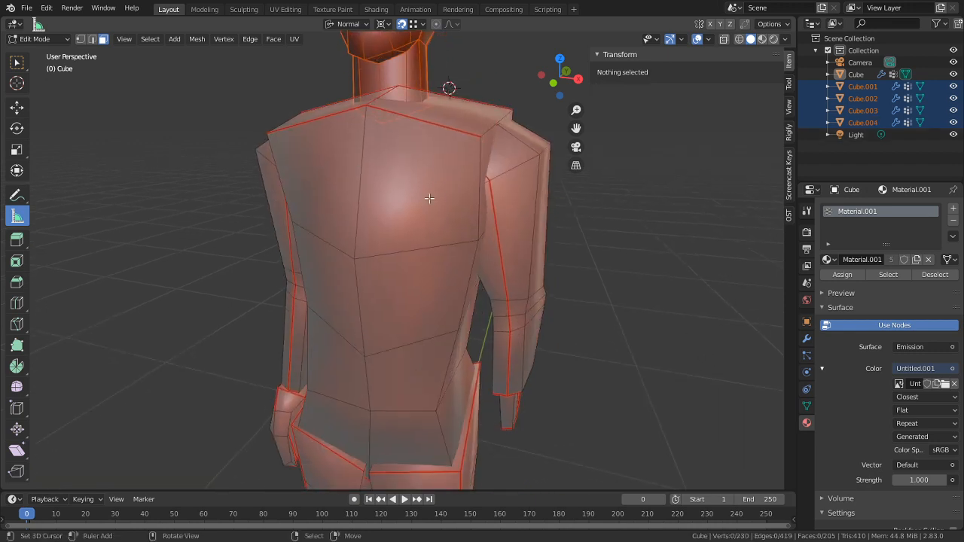
{"action": "key", "text": "l"}
{"action": "key", "text": "p"}
{"action": "left_click", "coordinate": [428, 198]}
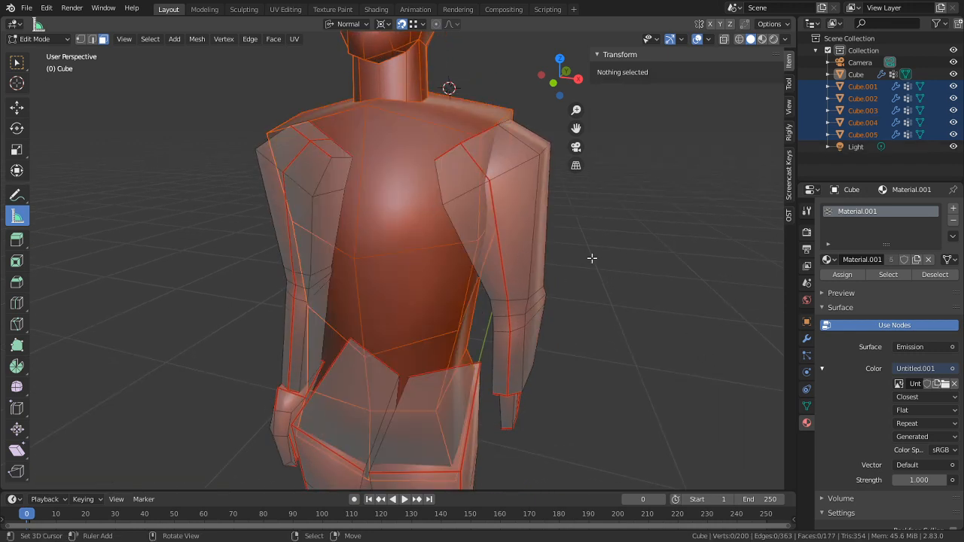
Separate the left and right arms from the body mesh, each as its own object
{"action": "key", "text": "l"}
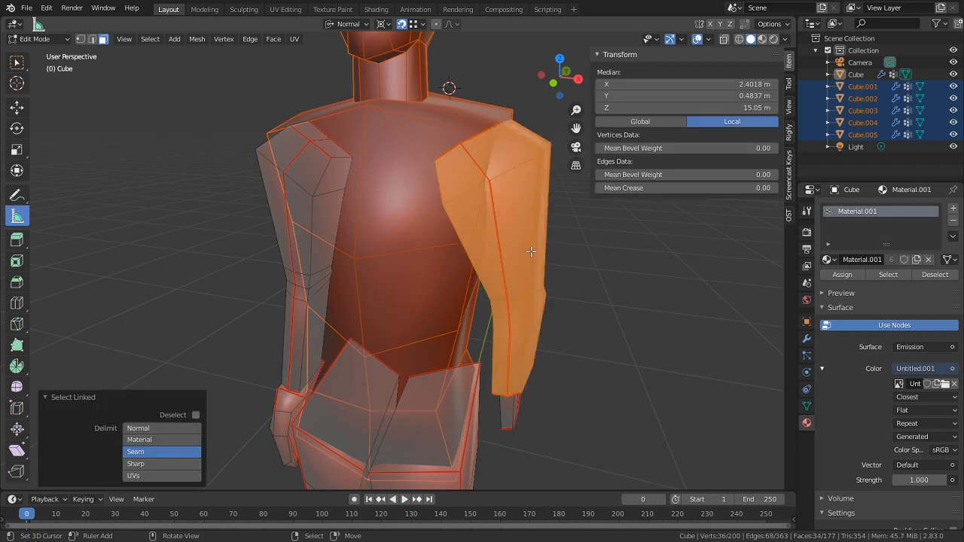
{"action": "key", "text": "p"}
{"action": "left_click", "coordinate": [530, 251]}
{"action": "middle_click_drag", "start_coordinate": [531, 252], "coordinate": [290, 309]}
{"action": "key", "text": "l"}
{"action": "key", "text": "p"}
{"action": "left_click", "coordinate": [277, 312]}
Separate the character's right hand into its own object
{"action": "key", "text": "l"}
{"action": "key", "text": "p"}
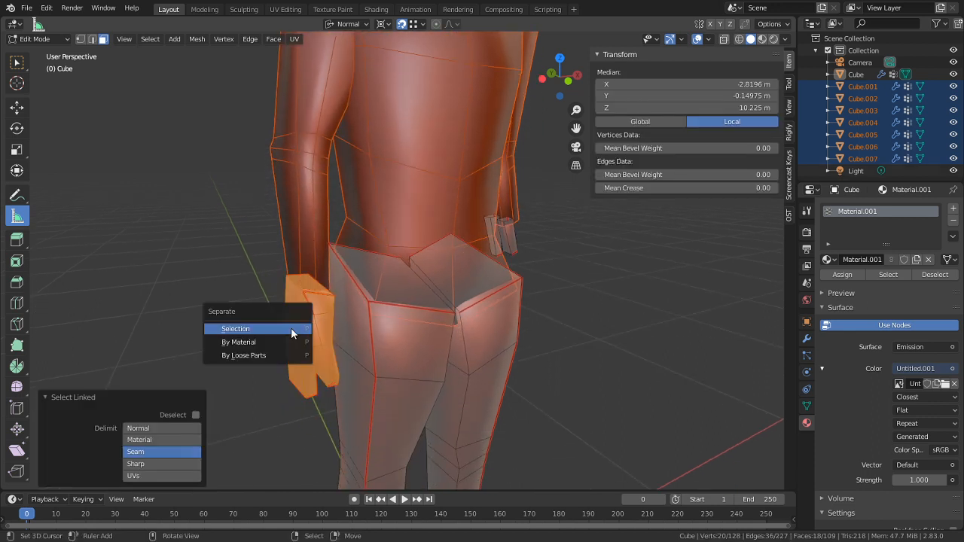
{"action": "left_click", "coordinate": [290, 328]}
Separate the right leg and the left leg into individual objects
{"action": "middle_click_drag", "start_coordinate": [492, 348], "coordinate": [515, 232]}
{"action": "key", "text": "l"}
{"action": "key", "text": "p"}
{"action": "left_click", "coordinate": [402, 272]}
{"action": "middle_click_drag", "start_coordinate": [498, 264], "coordinate": [481, 249], "text": "shift"}
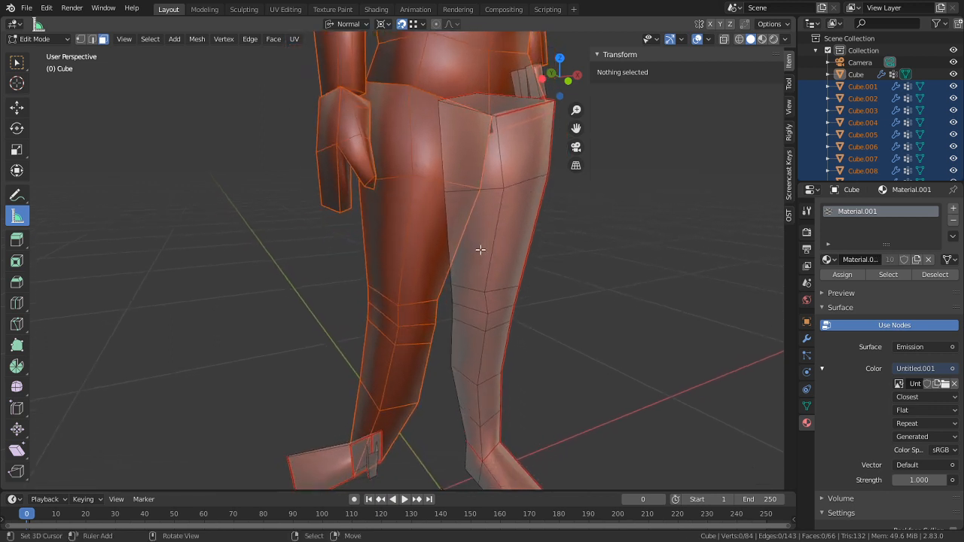
{"action": "key", "text": "l"}
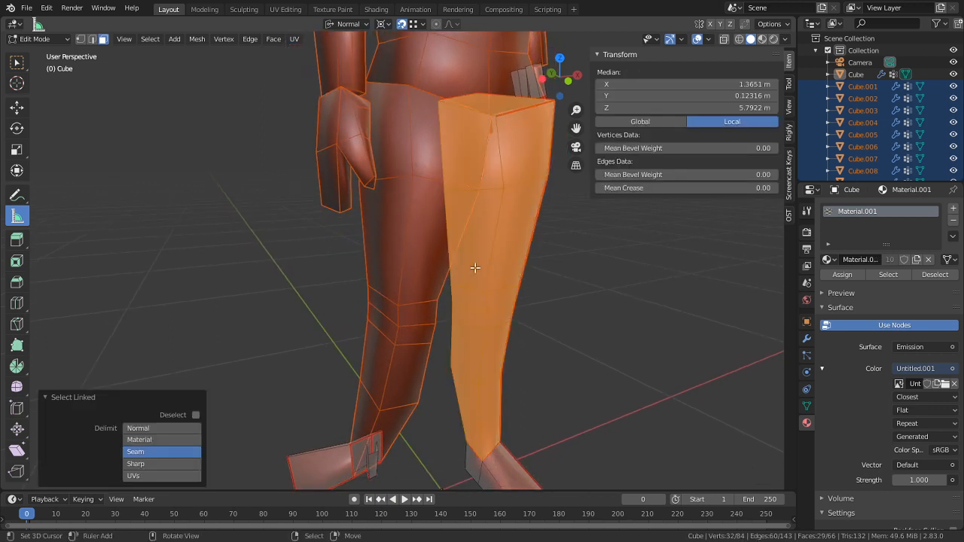
{"action": "key", "text": "p"}
{"action": "left_click", "coordinate": [474, 267]}
Separate both feet from the mesh, the left foot first and the right foot second
{"action": "middle_click_drag", "start_coordinate": [474, 393], "coordinate": [473, 313], "text": "shift"}
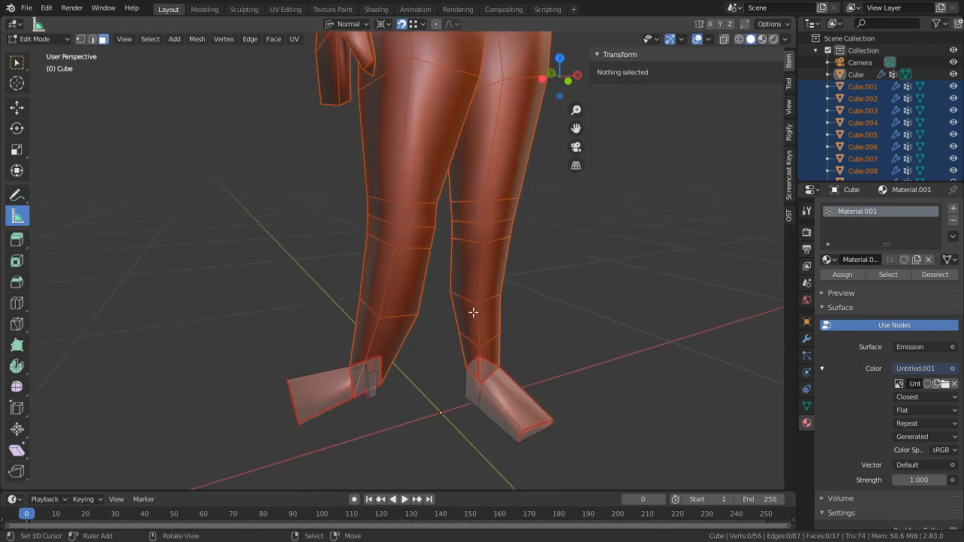
{"action": "key", "text": "l"}
{"action": "key", "text": "p"}
{"action": "left_click", "coordinate": [491, 393]}
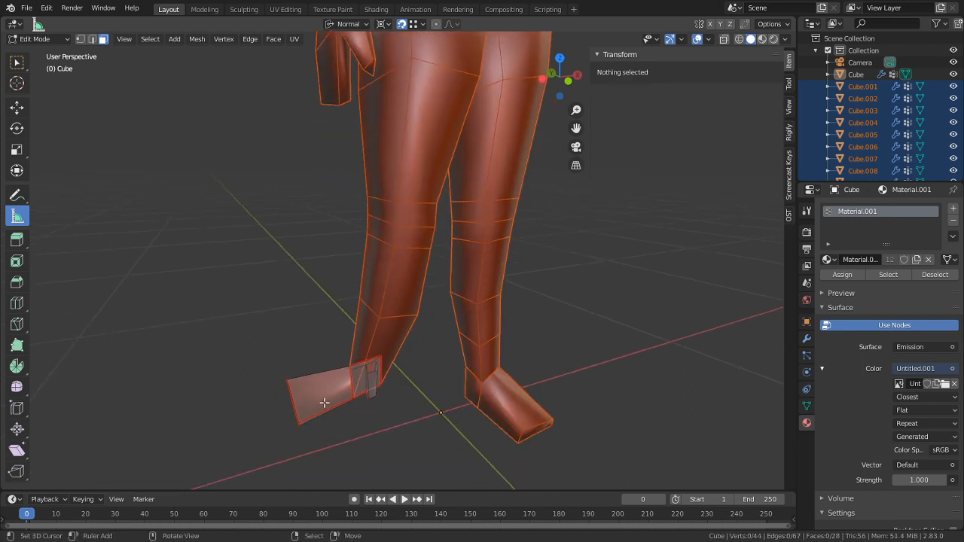
{"action": "key", "text": "l"}
{"action": "key", "text": "p"}
{"action": "left_click", "coordinate": [325, 402]}
Select the leftover ankle piece together with the left hand pieces and separate them as one object
{"action": "middle_click_drag", "start_coordinate": [326, 402], "coordinate": [363, 413]}
{"action": "key", "text": "l"}
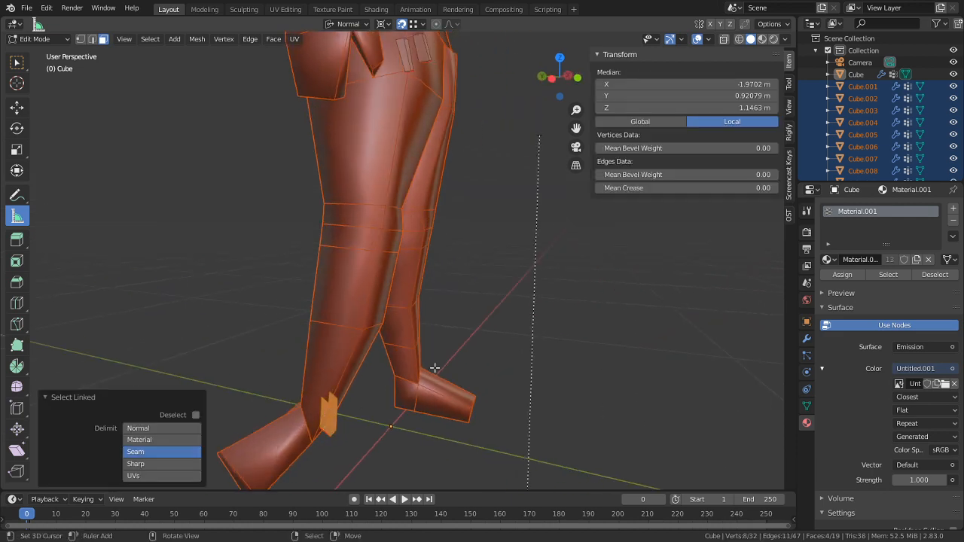
{"action": "middle_click_drag", "start_coordinate": [434, 367], "coordinate": [358, 376]}
{"action": "middle_click_drag", "start_coordinate": [503, 210], "coordinate": [302, 415], "text": "shift"}
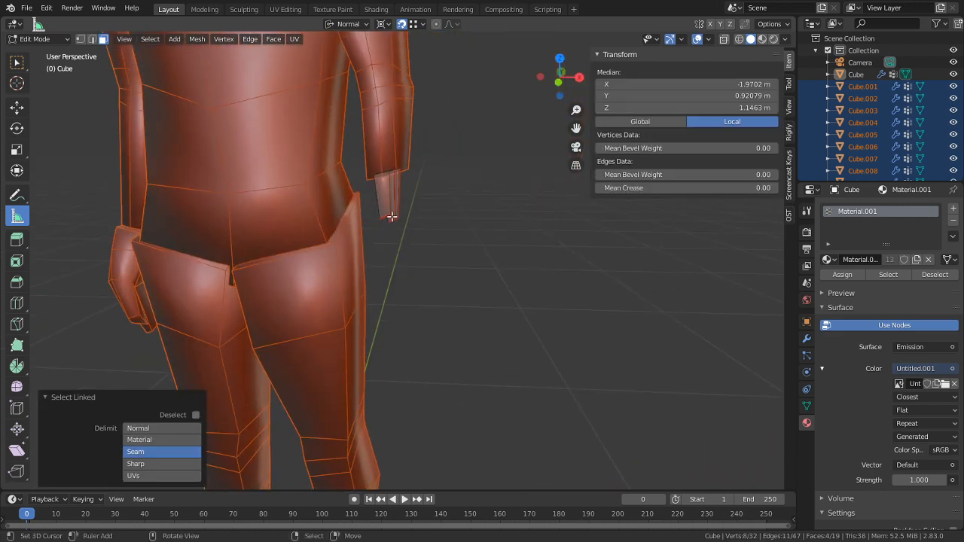
{"action": "key", "text": "l"}
{"action": "key", "text": "l"}
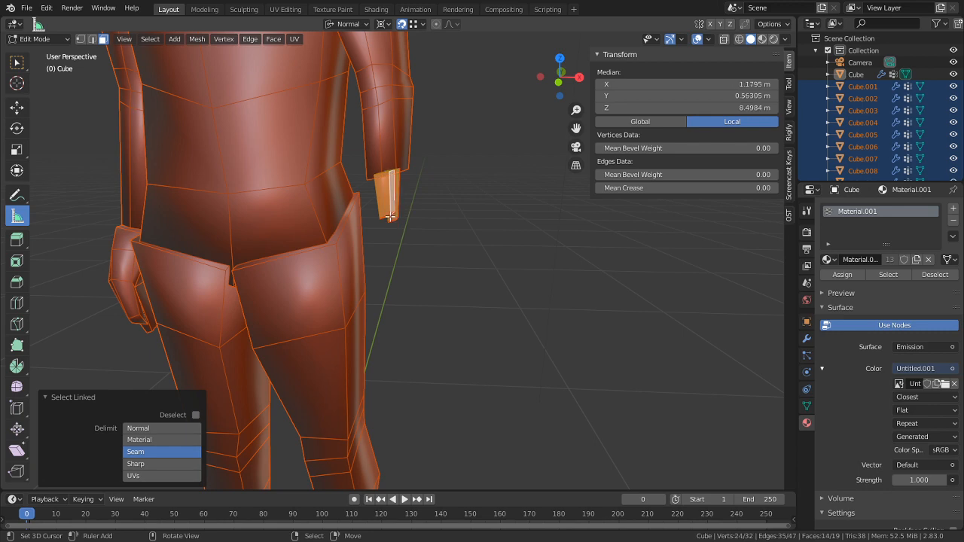
{"action": "key", "text": "p"}
{"action": "left_click", "coordinate": [392, 216]}
Return to Object Mode and select the hand, arms and legs one at a time to check they are separate objects
{"action": "scroll", "coordinate": [473, 267], "scroll_direction": "down", "scroll_amount": 5}
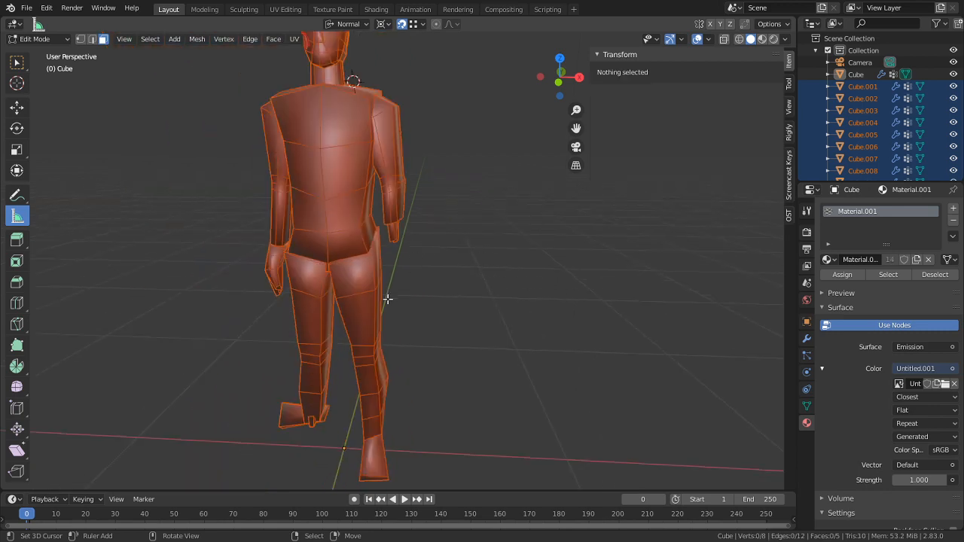
{"action": "middle_click_drag", "start_coordinate": [387, 299], "coordinate": [409, 329]}
{"action": "key", "text": "Tab"}
{"action": "left_click", "coordinate": [38, 38]}
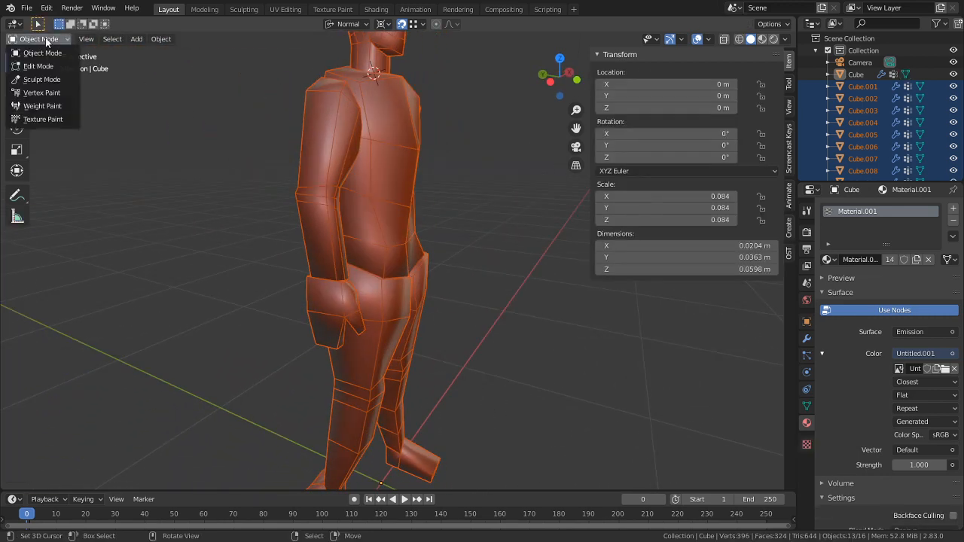
{"action": "left_click", "coordinate": [347, 327]}
{"action": "middle_click_drag", "start_coordinate": [352, 286], "coordinate": [257, 216]}
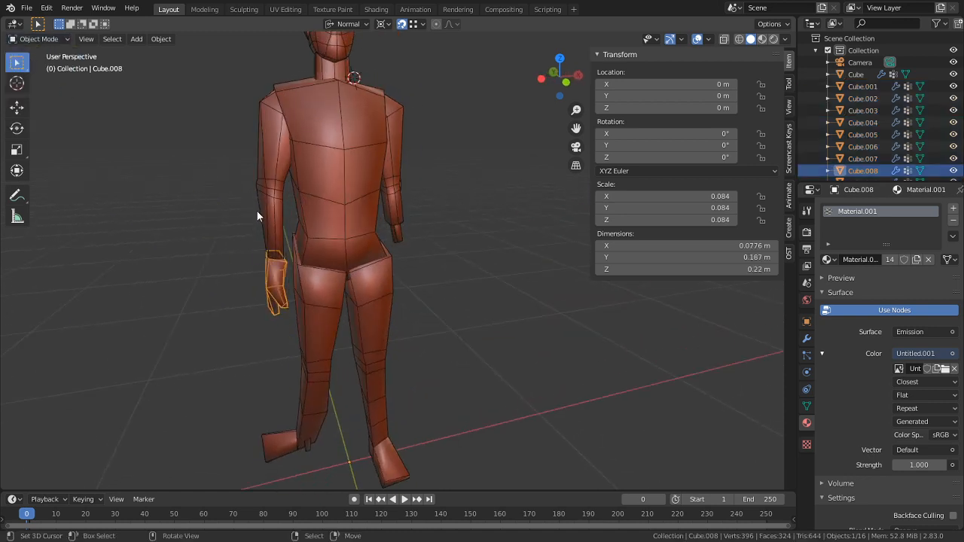
{"action": "left_click", "coordinate": [260, 212]}
{"action": "left_click", "coordinate": [400, 181]}
{"action": "left_click", "coordinate": [389, 275]}
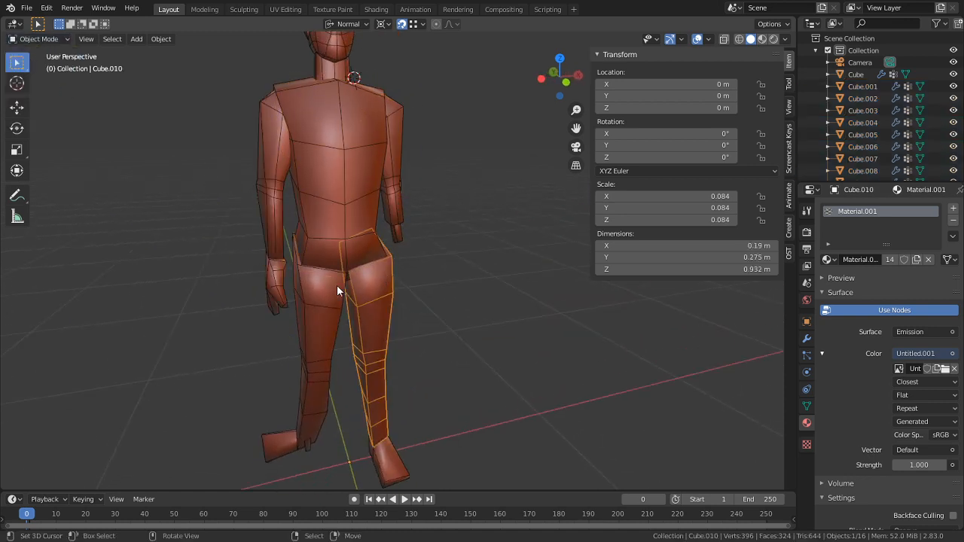
{"action": "left_click", "coordinate": [331, 296]}
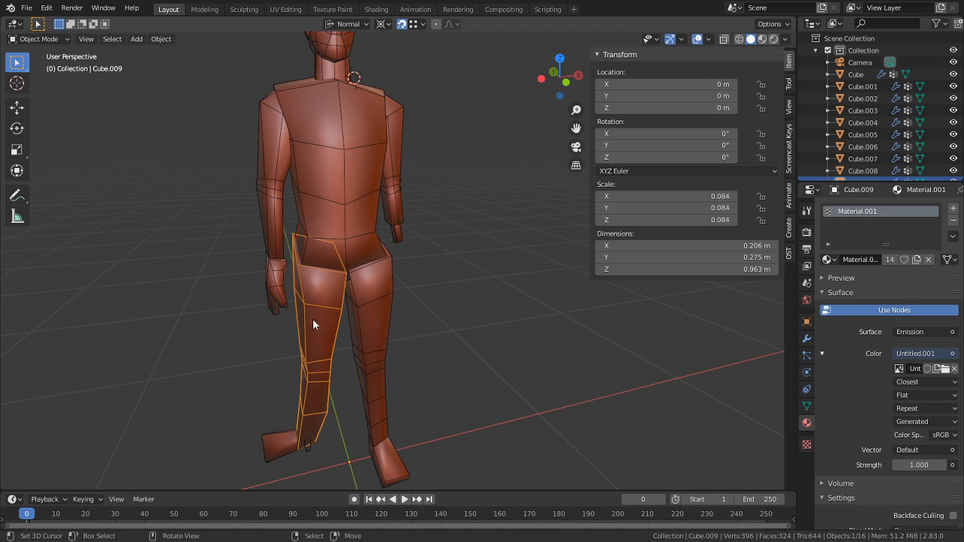
Switch to the UV Editing workspace and show the torso's UVs by selecting all its faces in Edit Mode
{"action": "left_click", "coordinate": [285, 10]}
{"action": "key", "text": "Tab"}
{"action": "left_click", "coordinate": [584, 305]}
{"action": "key", "text": "Tab"}
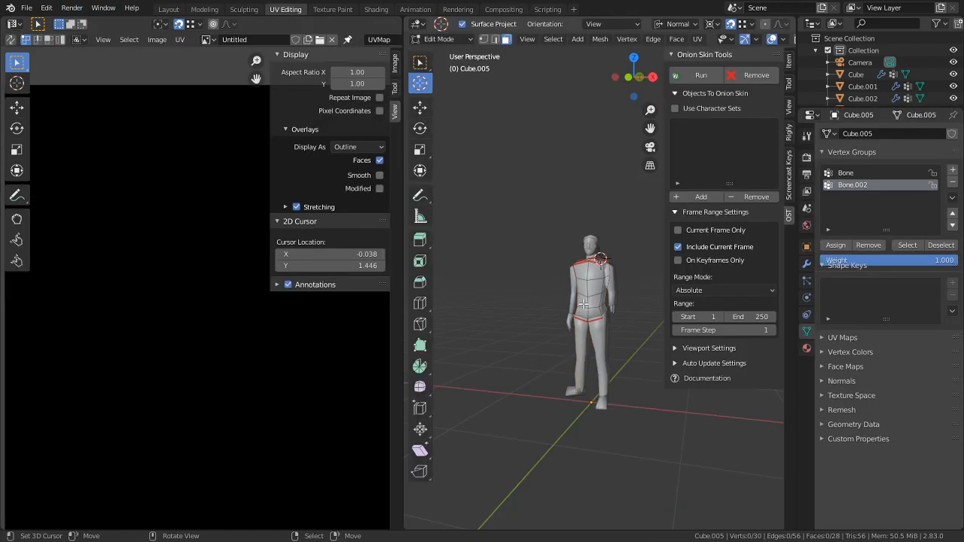
{"action": "key", "text": "a"}
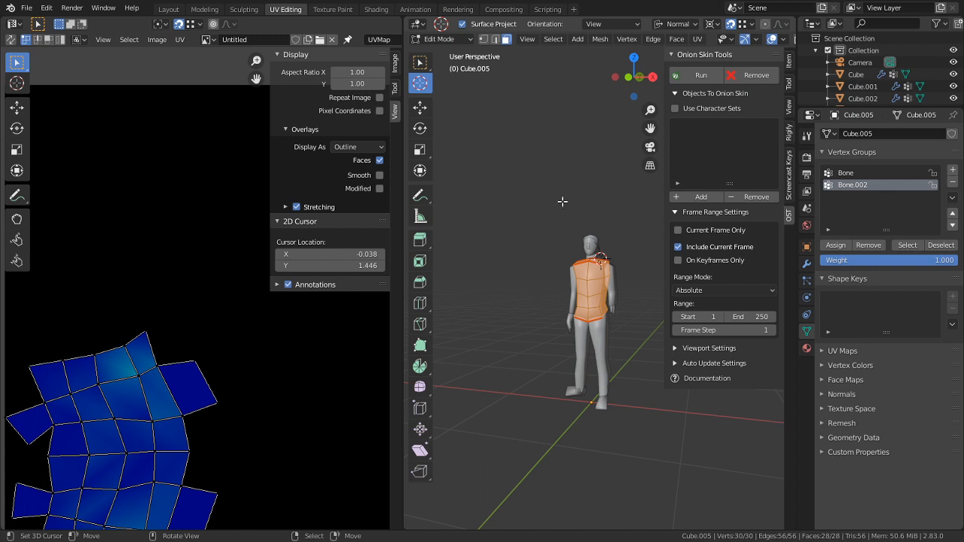
{"action": "key", "text": "alt+a"}
{"action": "key", "text": "c"}
{"action": "scroll", "coordinate": [567, 210], "scroll_direction": "down", "scroll_amount": 13}
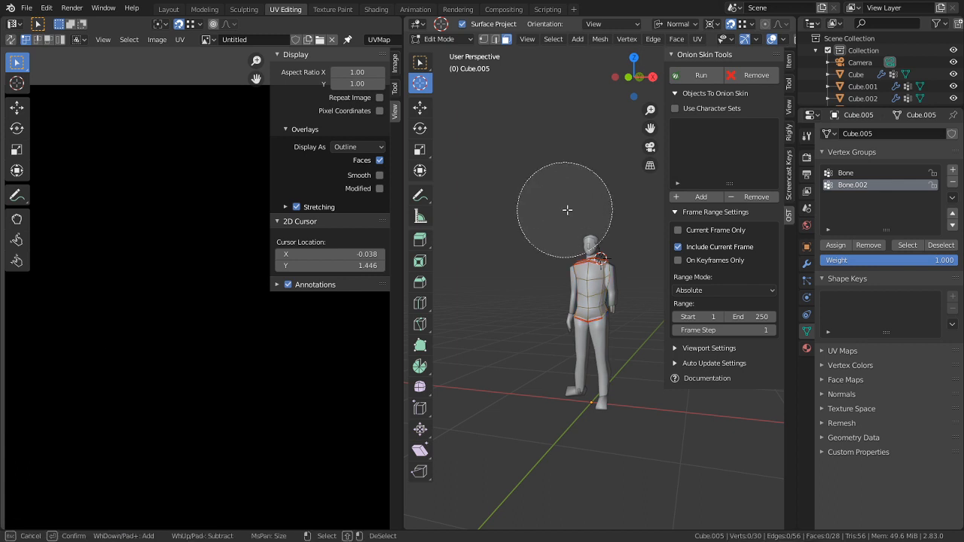
{"action": "left_click_drag", "start_coordinate": [578, 235], "coordinate": [581, 391]}
{"action": "right_click", "coordinate": [582, 391]}
{"action": "key", "text": "Tab"}
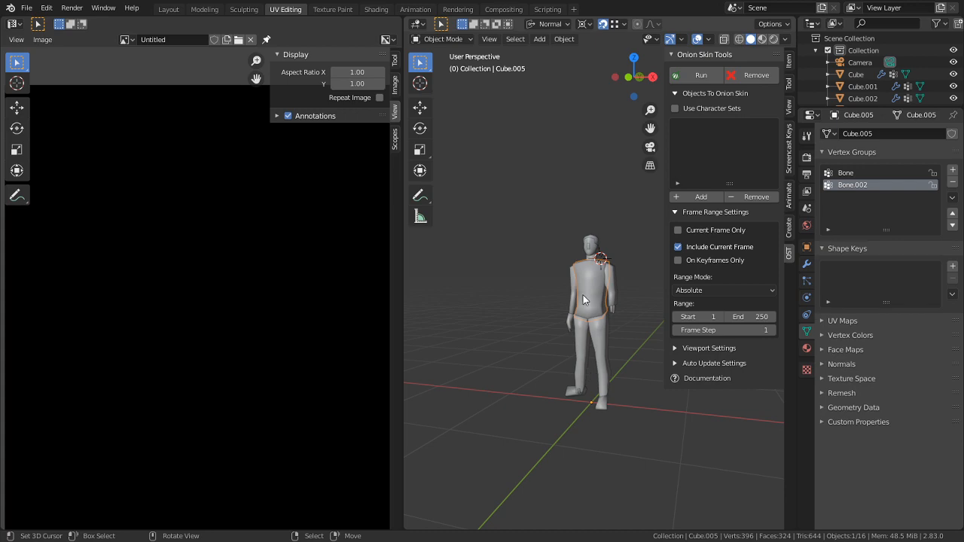
Circle-select all body part objects, enter Edit Mode on them together and select every face to show their UVs
{"action": "key", "text": "c"}
{"action": "left_click_drag", "start_coordinate": [580, 255], "coordinate": [593, 395]}
{"action": "right_click", "coordinate": [596, 369]}
{"action": "middle_click_drag", "start_coordinate": [593, 357], "coordinate": [587, 382]}
{"action": "key", "text": "Tab"}
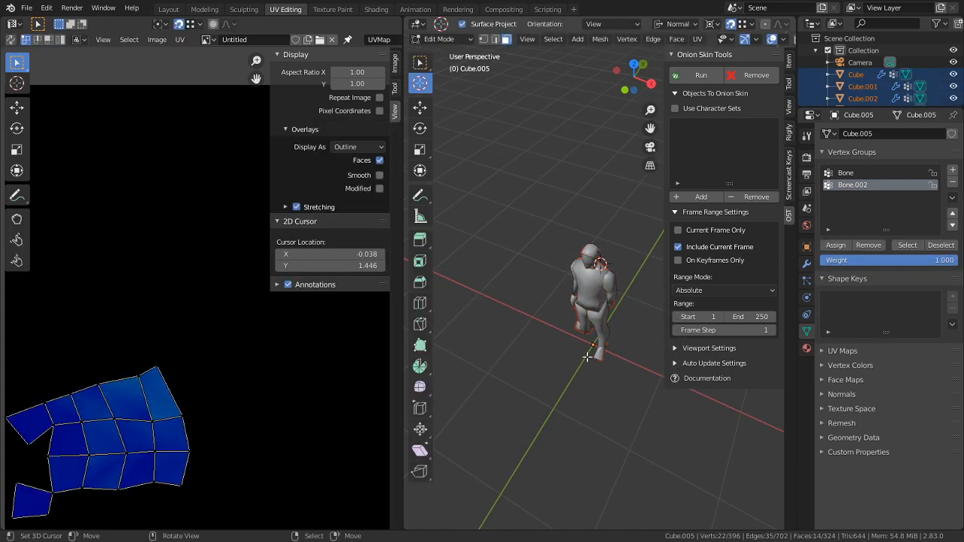
{"action": "key", "text": "a"}
{"action": "middle_click_drag", "start_coordinate": [229, 375], "coordinate": [5, 322]}
{"action": "middle_click_drag", "start_coordinate": [597, 329], "coordinate": [527, 291]}
{"action": "key", "text": "g"}
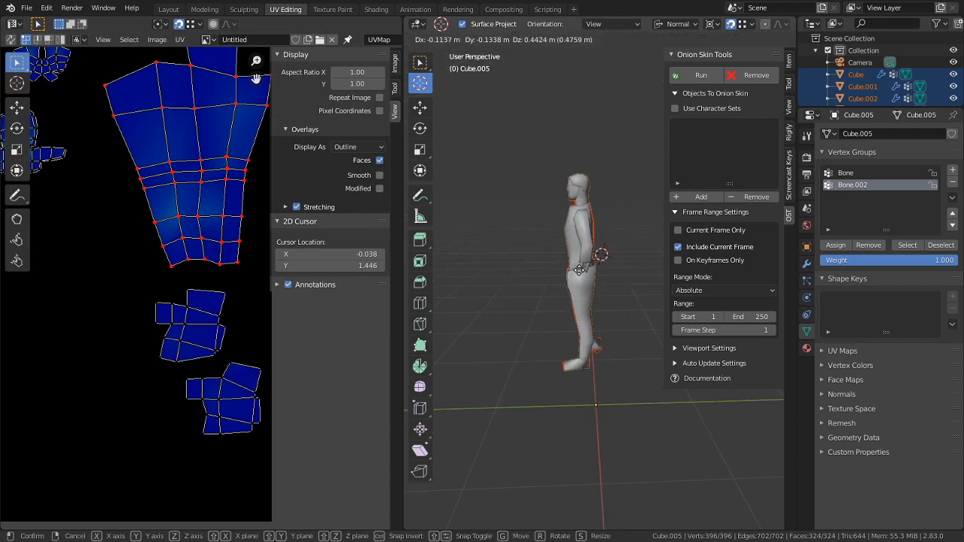
{"action": "right_click", "coordinate": [546, 277]}
Maximize the UV editor and frame the whole texture square with all UV islands
{"action": "scroll", "coordinate": [189, 374], "scroll_direction": "down", "scroll_amount": 6}
{"action": "key", "text": "ctrl+space"}
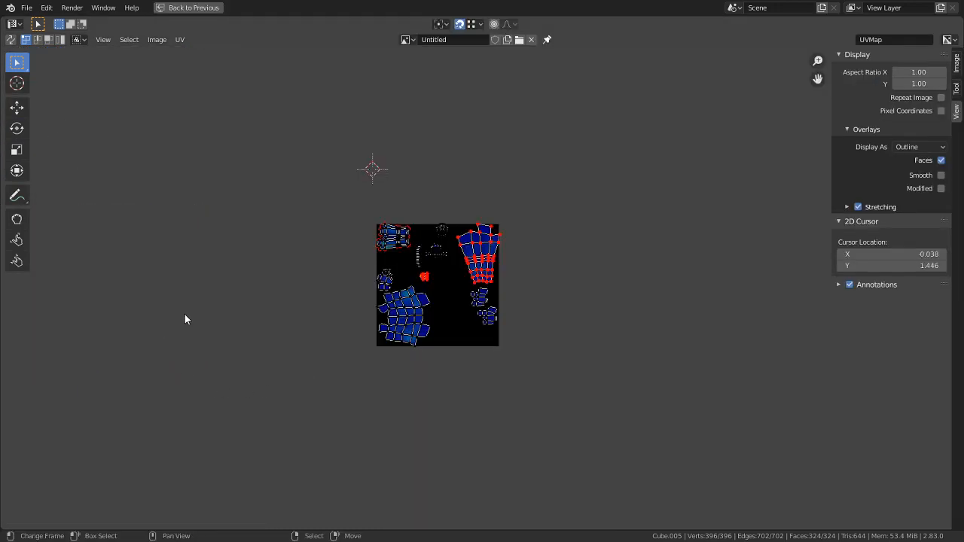
{"action": "scroll", "coordinate": [185, 317], "scroll_direction": "up", "scroll_amount": 3}
{"action": "scroll", "coordinate": [386, 336], "scroll_direction": "up", "scroll_amount": 3}
{"action": "middle_click_drag", "start_coordinate": [314, 257], "coordinate": [435, 253]}
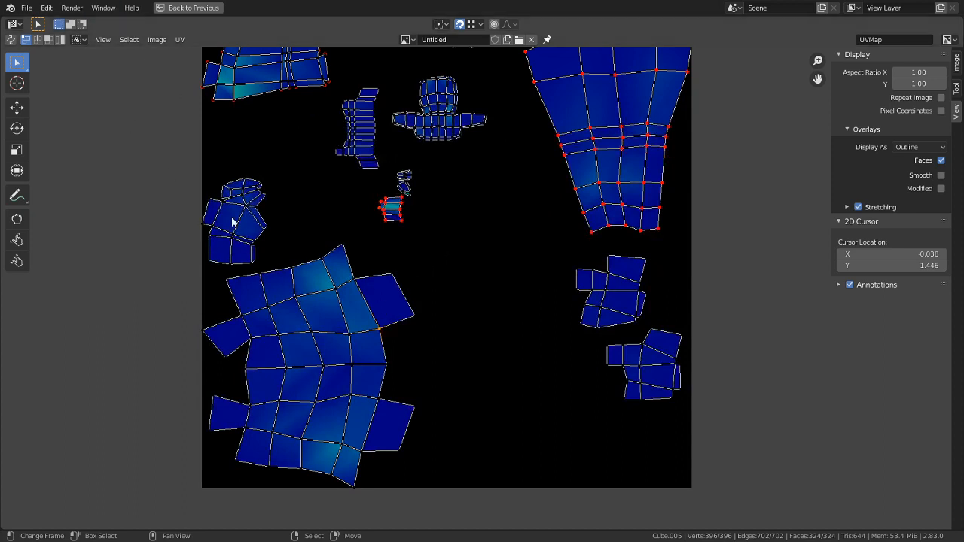
{"action": "key", "text": "ctrl+l"}
{"action": "key", "text": "g"}
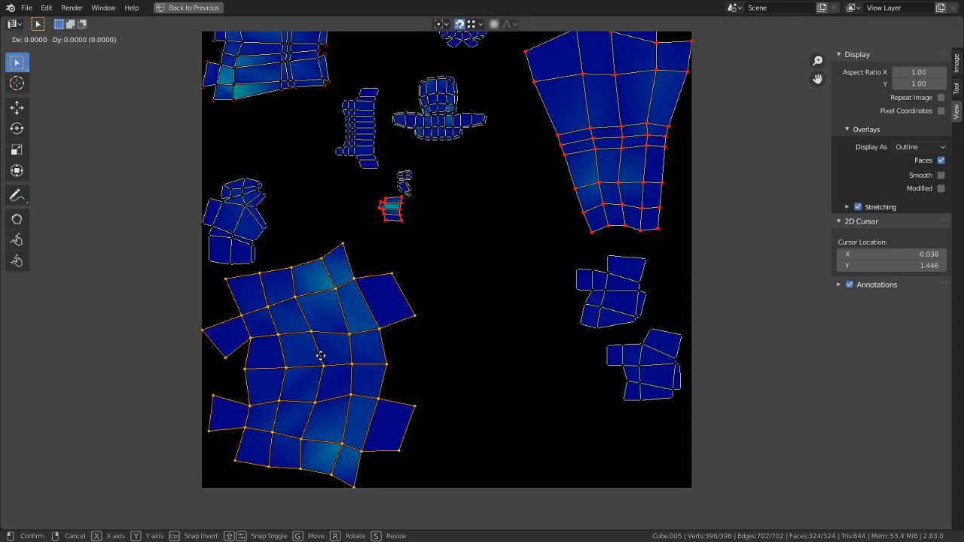
{"action": "key", "text": "Escape"}
With snapping off, move the small island above the large lower-left UV island to the texture's bottom edge beside that large island
{"action": "left_click", "coordinate": [228, 218]}
{"action": "key", "text": "ctrl+l"}
{"action": "key", "text": "g"}
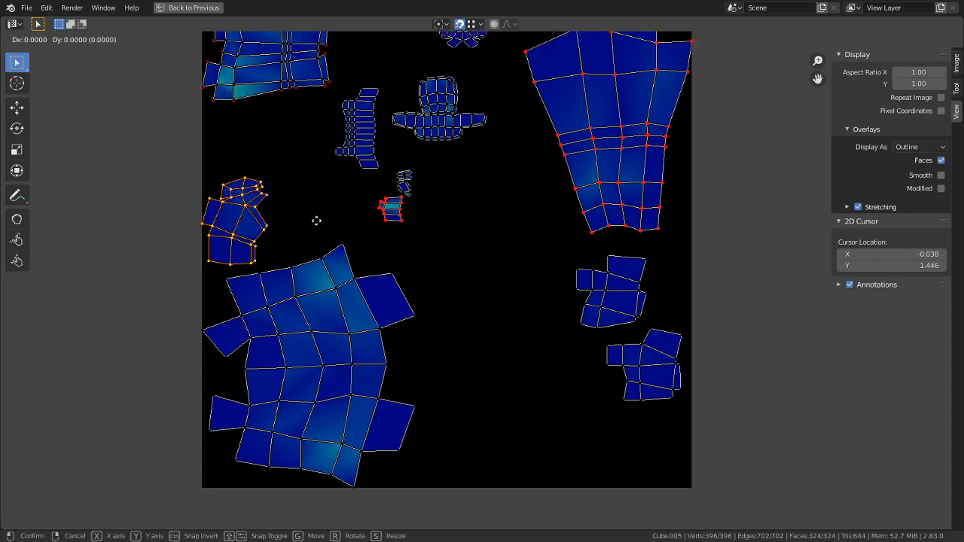
{"action": "key", "text": "Escape"}
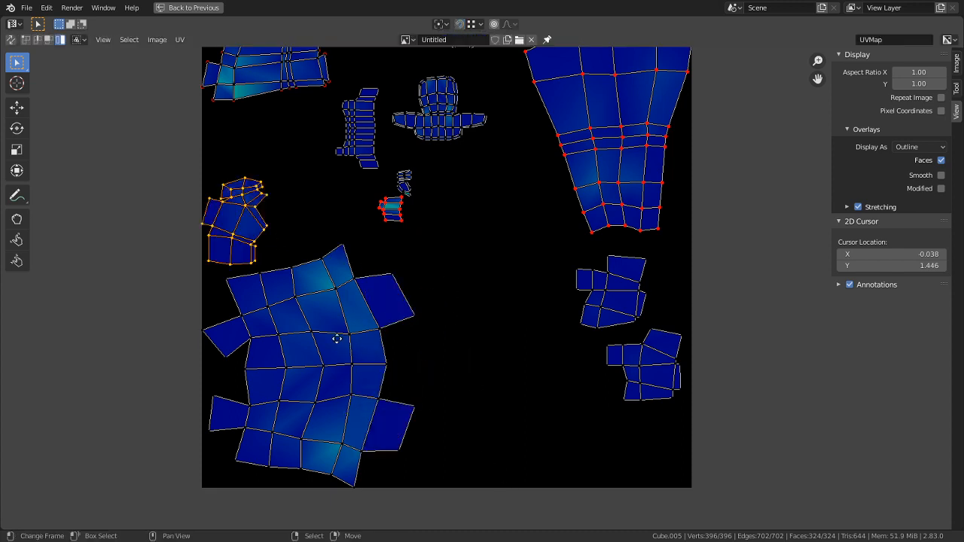
{"action": "key", "text": "g"}
{"action": "left_click", "coordinate": [579, 168]}
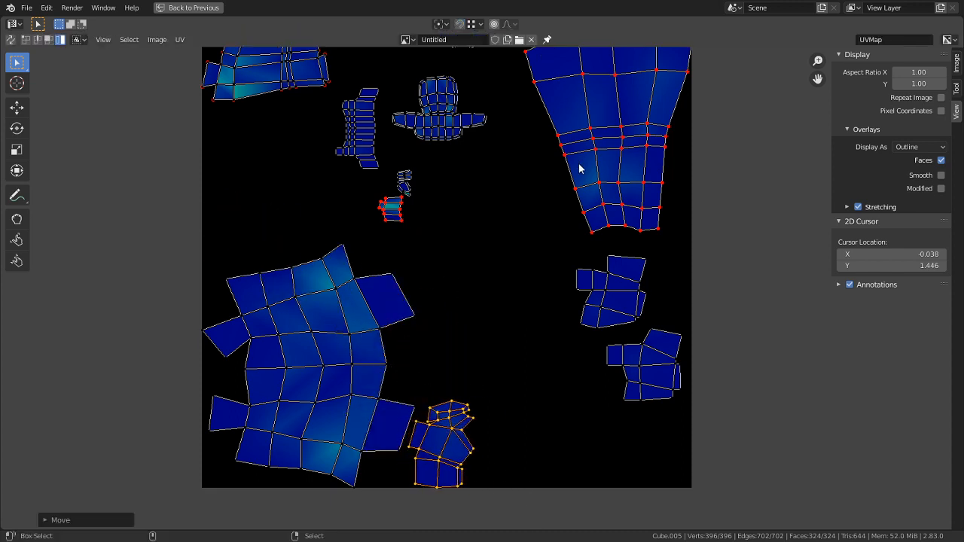
Stack the lower of the two small matching islands below the tapered island onto its twin, snapping their upper-left corners together
{"action": "middle_click_drag", "start_coordinate": [640, 414], "coordinate": [539, 416]}
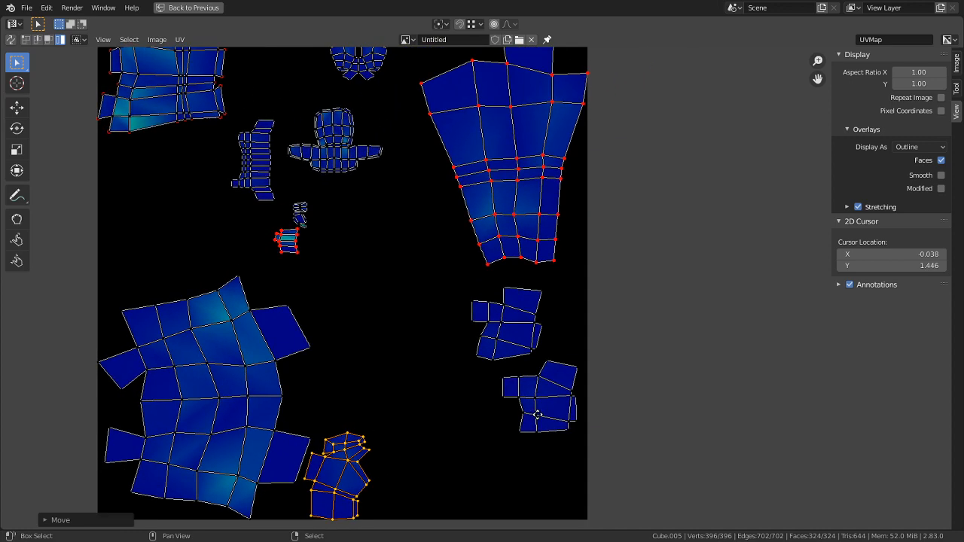
{"action": "left_click", "coordinate": [550, 417]}
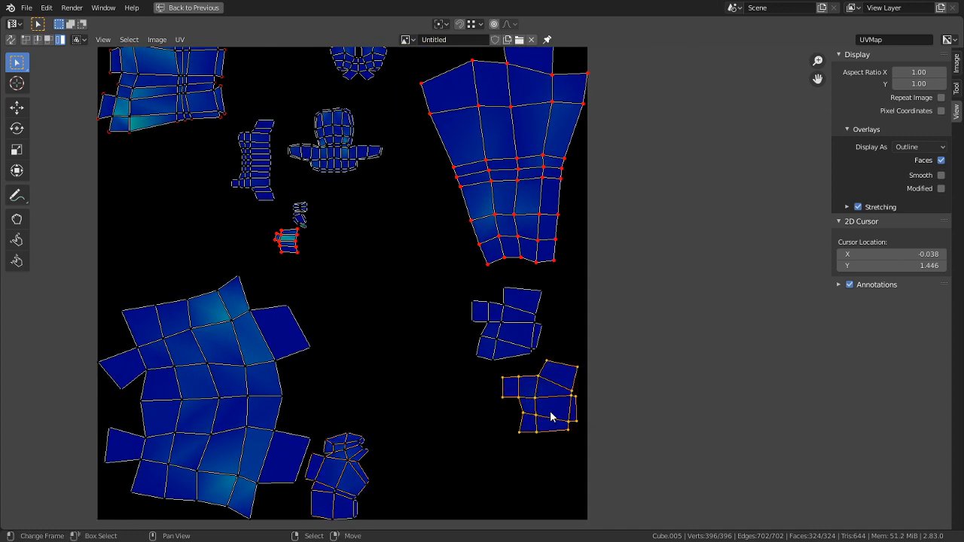
{"action": "scroll", "coordinate": [458, 398], "scroll_direction": "up", "scroll_amount": 4}
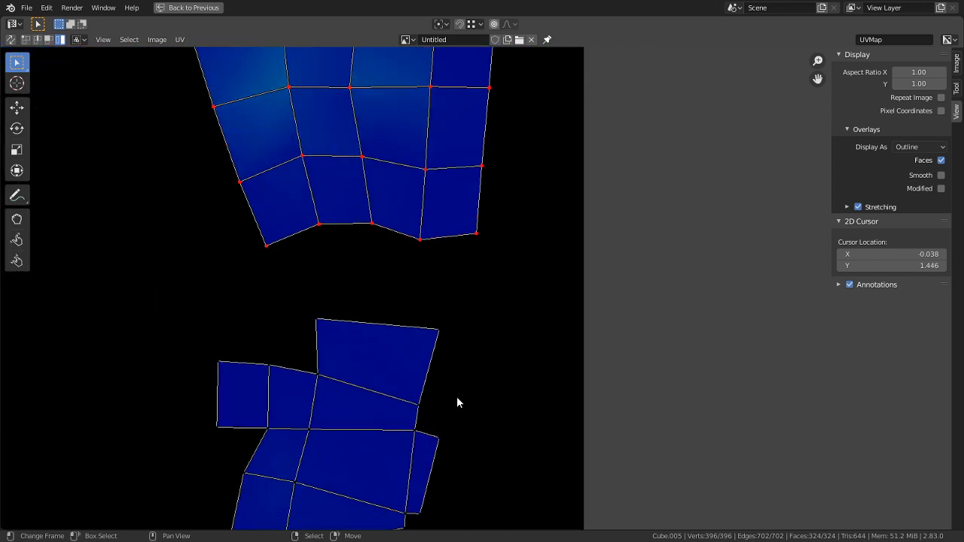
{"action": "middle_click_drag", "start_coordinate": [460, 393], "coordinate": [455, 355]}
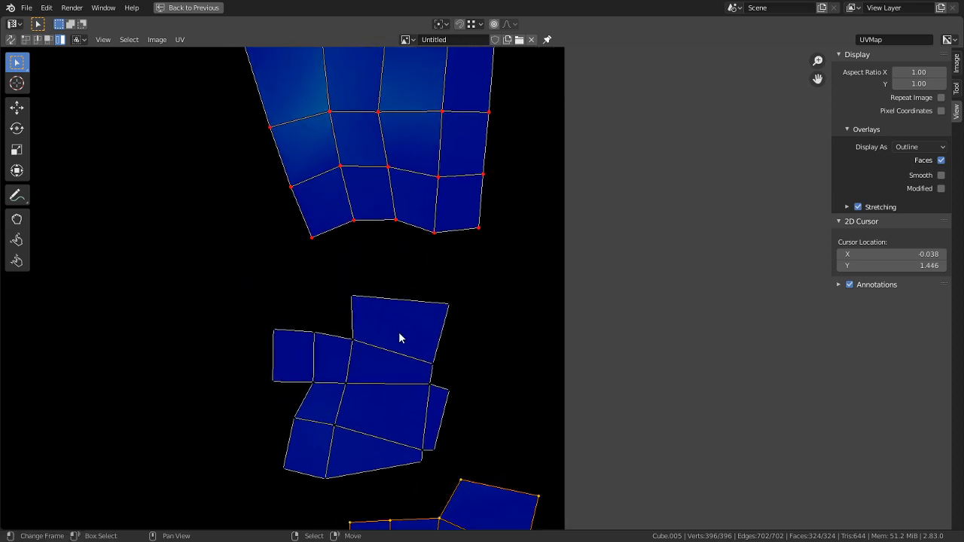
{"action": "key", "text": "Home"}
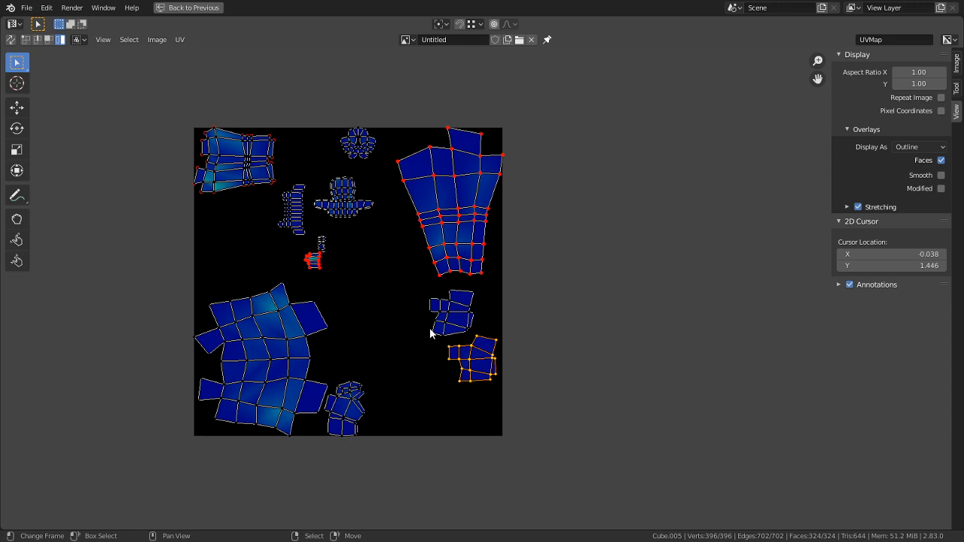
{"action": "scroll", "coordinate": [433, 334], "scroll_direction": "up", "scroll_amount": 8}
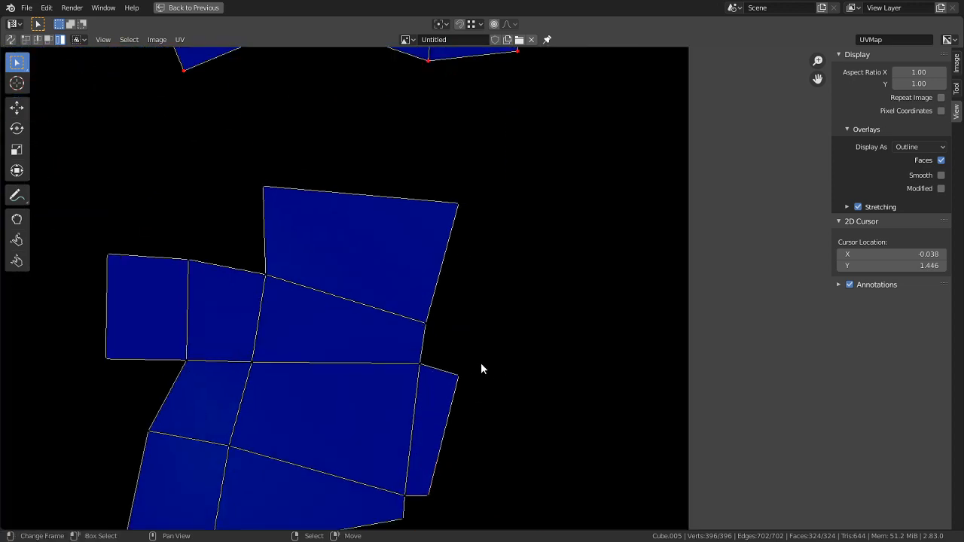
{"action": "scroll", "coordinate": [482, 368], "scroll_direction": "down", "scroll_amount": 3}
{"action": "key", "text": "g"}
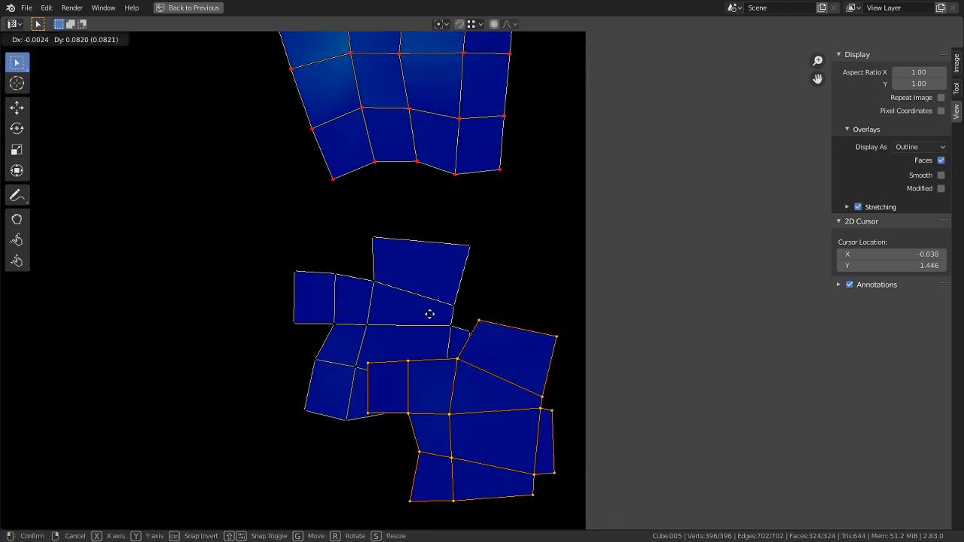
{"action": "left_click", "coordinate": [430, 314]}
{"action": "key", "text": "g"}
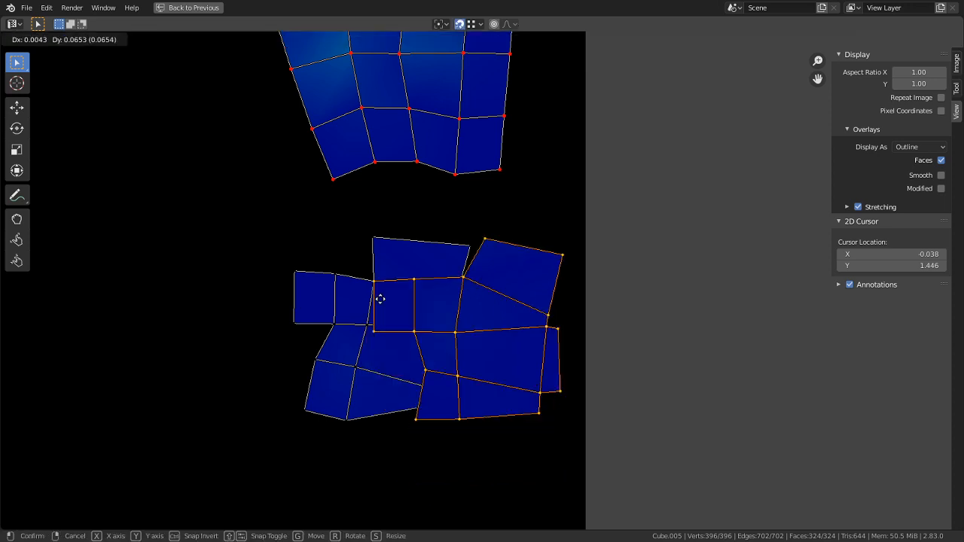
{"action": "left_click", "coordinate": [299, 280]}
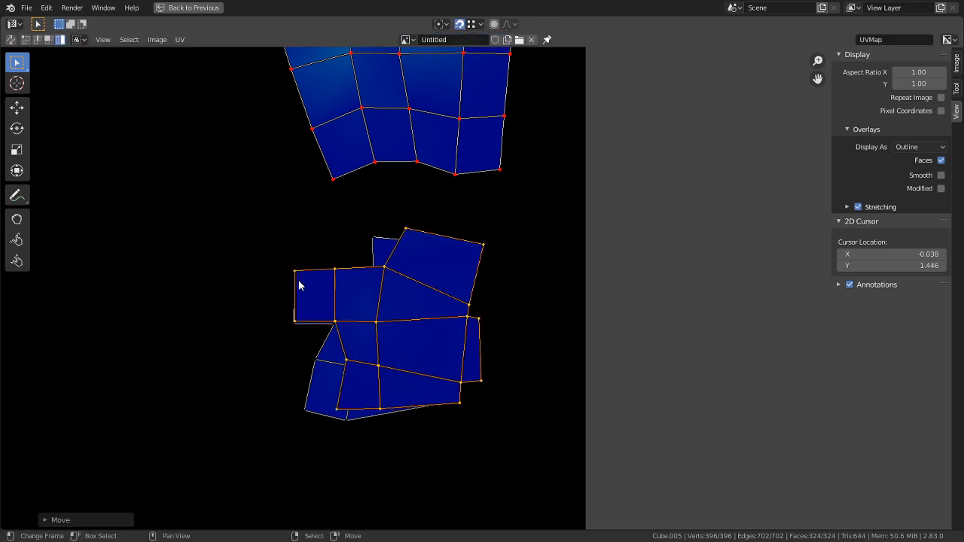
Pin the vertices of the underlying twin island so they can be told apart from the overlying island's vertices
{"action": "left_click", "coordinate": [321, 421]}
{"action": "key", "text": "p"}
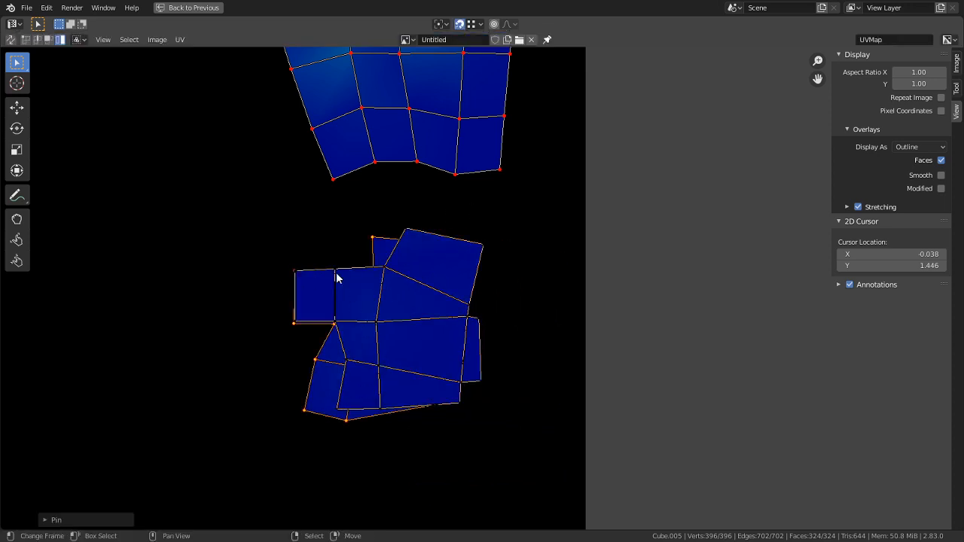
{"action": "scroll", "coordinate": [422, 198], "scroll_direction": "up", "scroll_amount": 2}
{"action": "key", "text": "Tab"}
{"action": "key", "text": "Tab"}
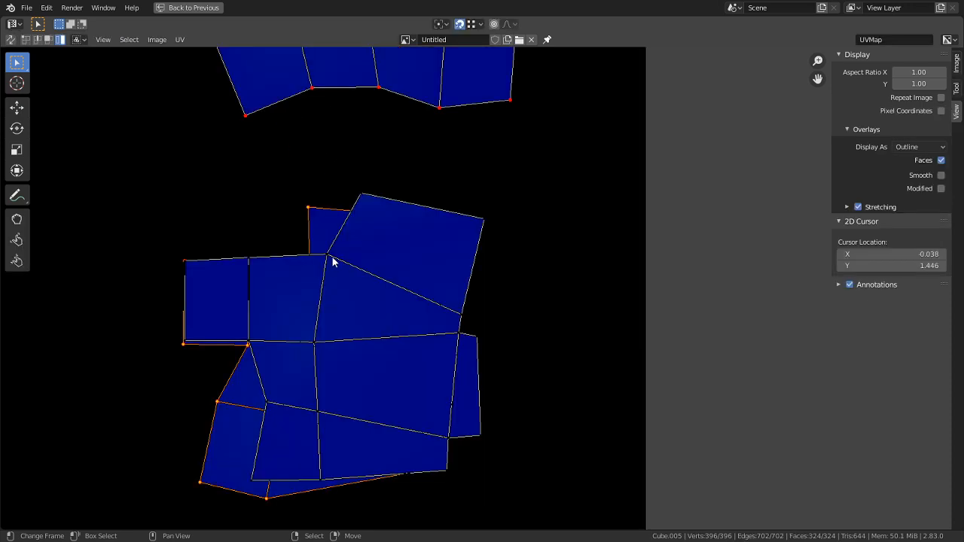
In vertex mode, snap the overlying island's two inner left-tab vertices and the edge vertex below them onto the pinned island
{"action": "key", "text": "1"}
{"action": "right_click", "coordinate": [332, 259]}
{"action": "key", "text": "g"}
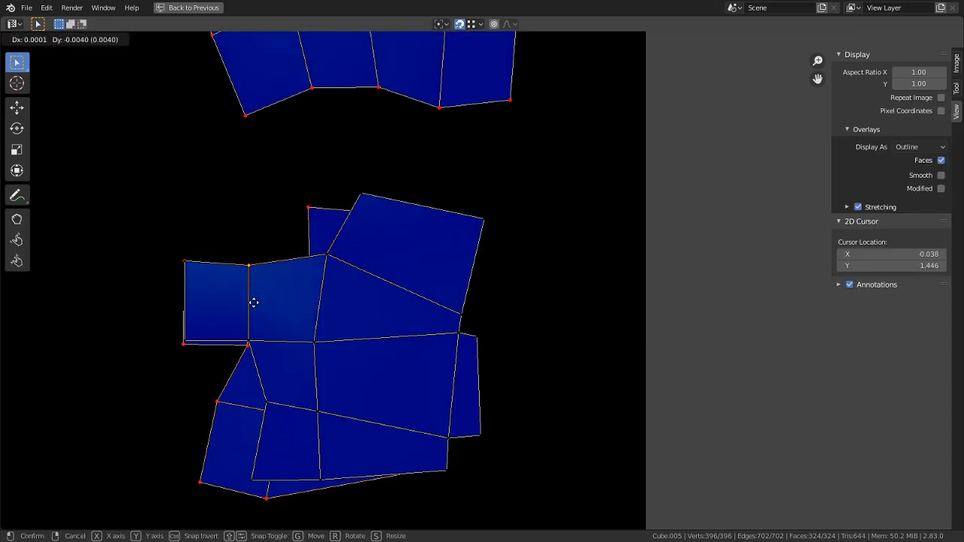
{"action": "left_click", "coordinate": [253, 303]}
{"action": "right_click", "coordinate": [253, 339]}
{"action": "key", "text": "g"}
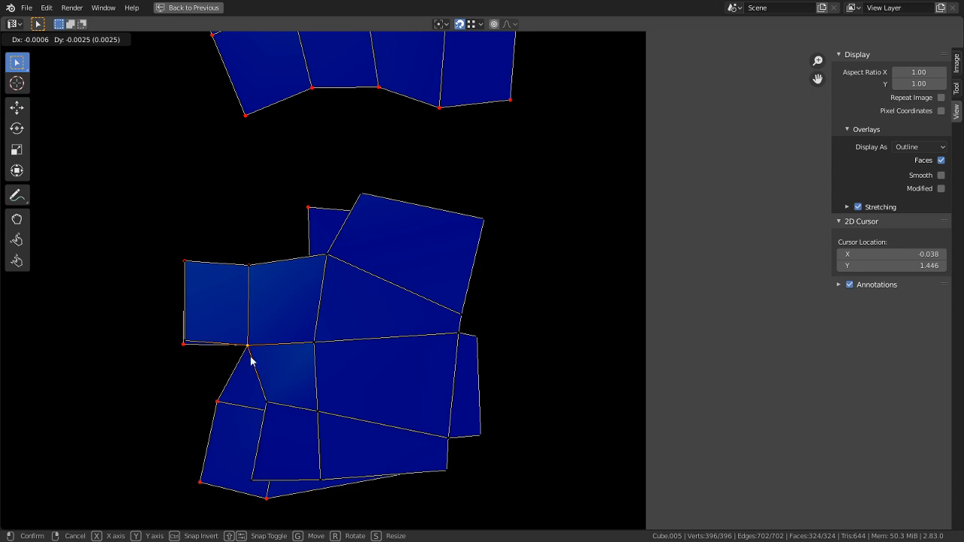
{"action": "left_click", "coordinate": [251, 361]}
{"action": "right_click", "coordinate": [265, 401]}
{"action": "key", "text": "g"}
{"action": "left_click", "coordinate": [222, 399]}
Snap the overlying island's lower-left corner, middle bottom vertex and the two inner vertices above it onto their pinned counterparts
{"action": "right_click", "coordinate": [252, 480]}
{"action": "key", "text": "g"}
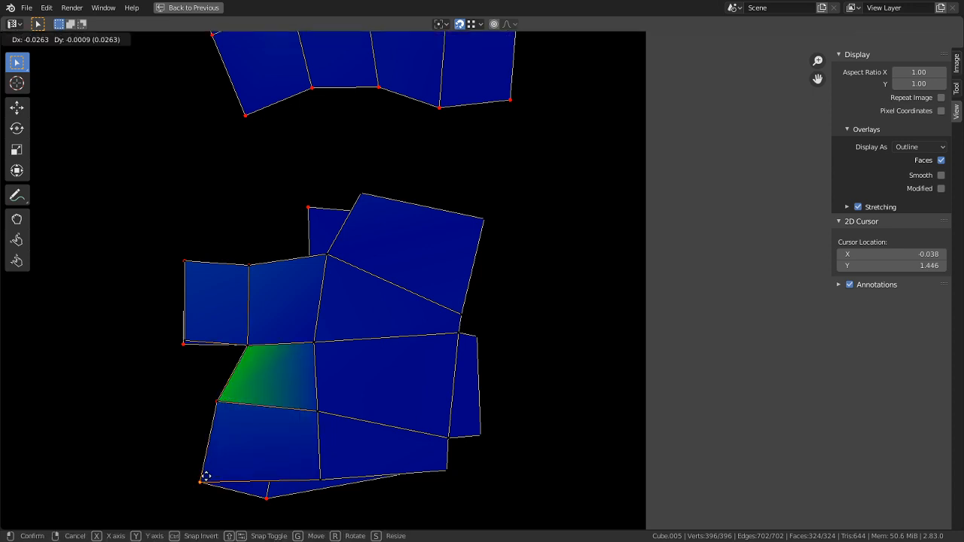
{"action": "left_click", "coordinate": [206, 477]}
{"action": "right_click", "coordinate": [315, 482]}
{"action": "key", "text": "g"}
{"action": "left_click", "coordinate": [298, 462]}
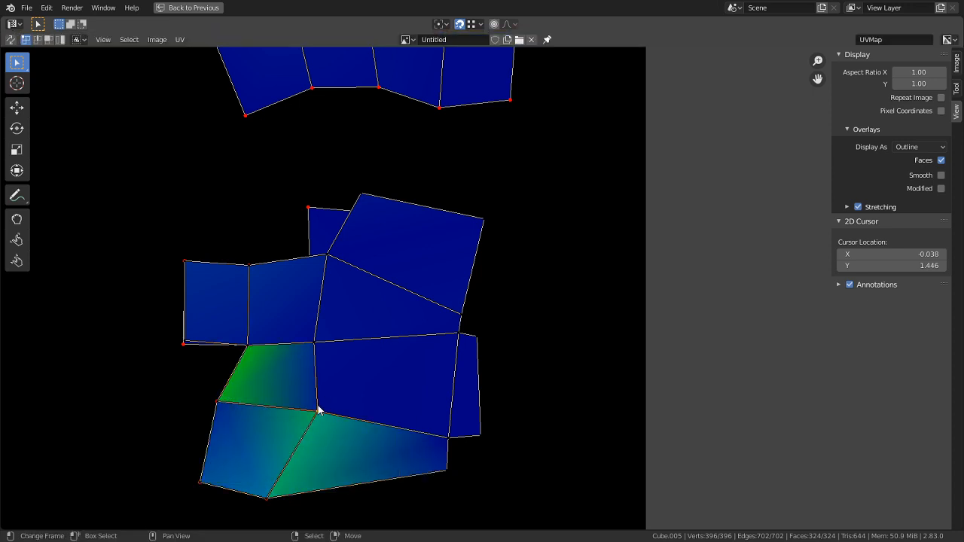
{"action": "key", "text": "g"}
{"action": "left_click", "coordinate": [274, 435]}
{"action": "right_click", "coordinate": [316, 344]}
{"action": "key", "text": "g"}
{"action": "left_click", "coordinate": [286, 335]}
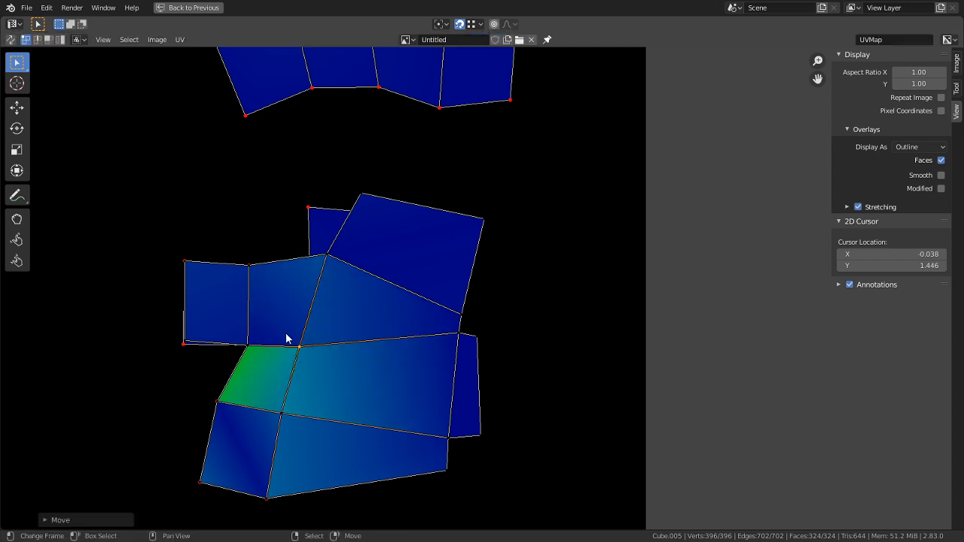
Snap the left tab's outer lower corner and the top face's two left vertices onto the pinned island
{"action": "right_click", "coordinate": [247, 344]}
{"action": "right_click", "coordinate": [186, 347]}
{"action": "key", "text": "g"}
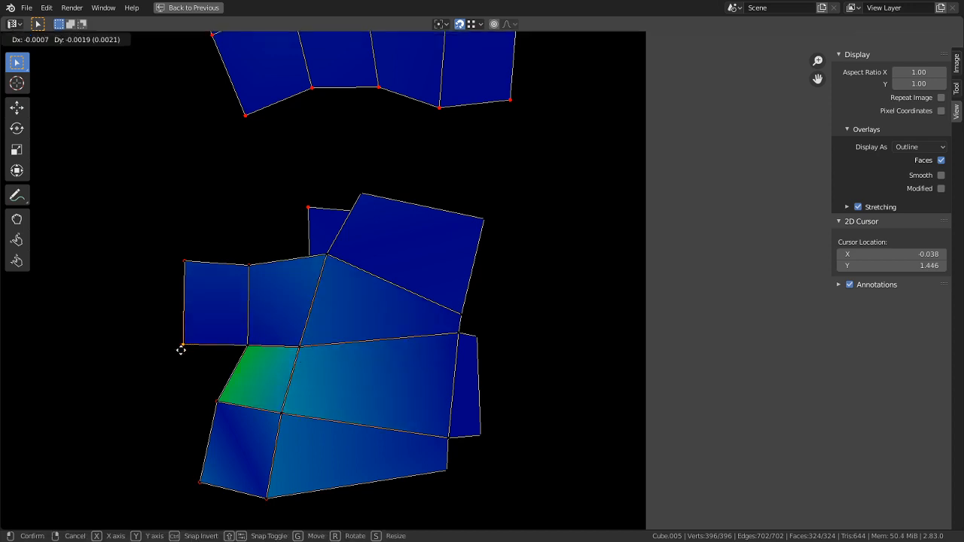
{"action": "left_click", "coordinate": [181, 349]}
{"action": "right_click", "coordinate": [328, 259]}
{"action": "key", "text": "g"}
{"action": "left_click", "coordinate": [308, 280]}
{"action": "right_click", "coordinate": [351, 192]}
{"action": "key", "text": "g"}
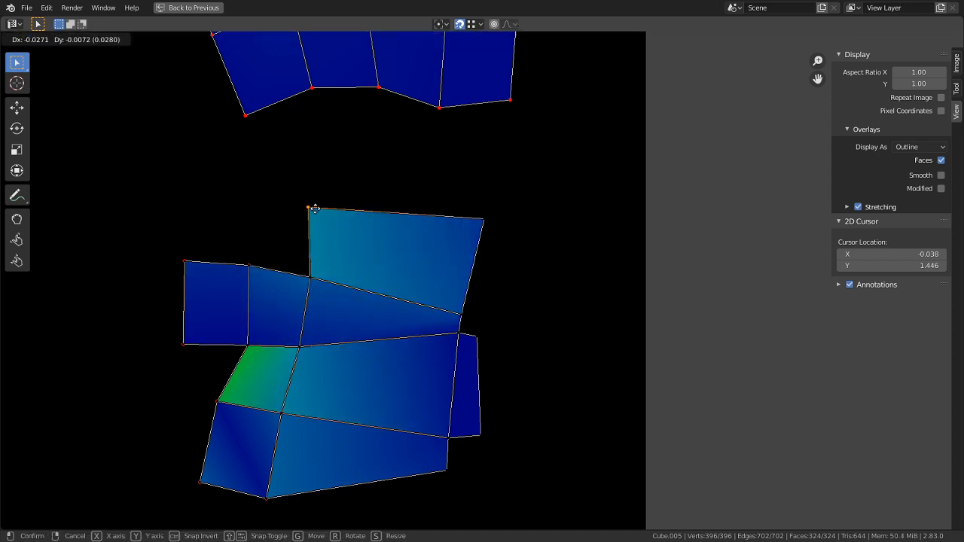
{"action": "left_click", "coordinate": [311, 209]}
Snap the top face's two right vertices and the right-edge vertex just below them onto the pinned island
{"action": "right_click", "coordinate": [482, 216]}
{"action": "key", "text": "g"}
{"action": "left_click", "coordinate": [394, 233]}
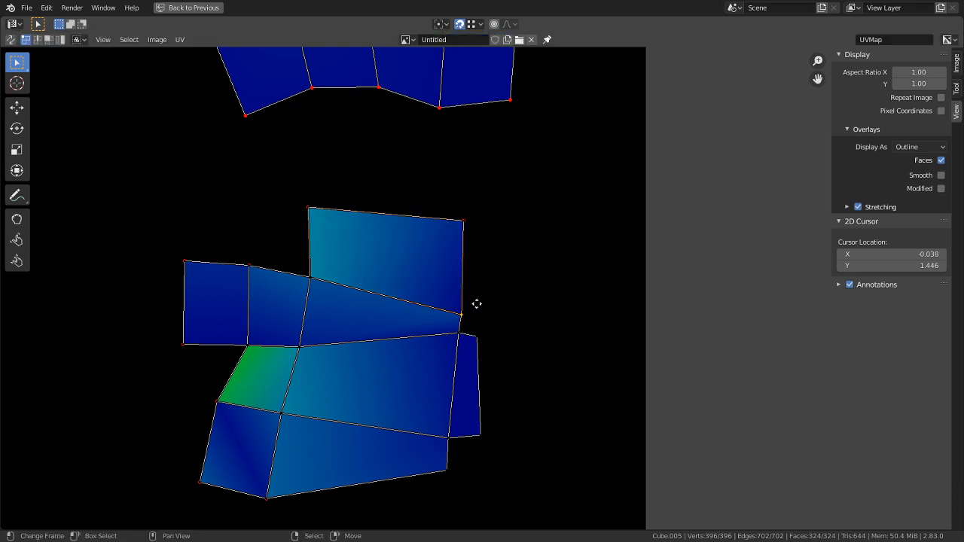
{"action": "right_click", "coordinate": [462, 312]}
{"action": "key", "text": "g"}
{"action": "left_click", "coordinate": [437, 316]}
{"action": "right_click", "coordinate": [456, 334]}
{"action": "key", "text": "g"}
{"action": "left_click", "coordinate": [418, 350]}
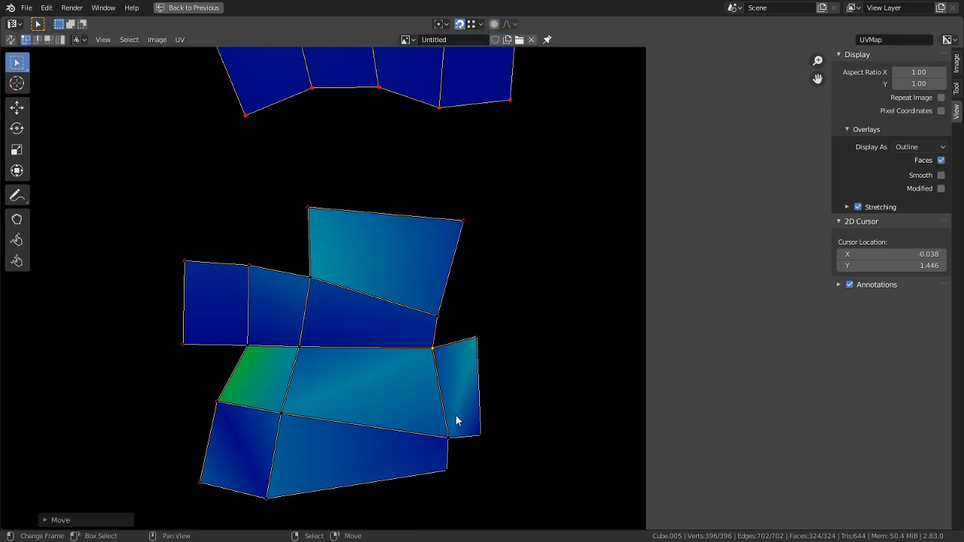
Snap the lower-right vertices and the narrow right-hand face's two outer corners onto the pinned island to finish matching the twins
{"action": "right_click", "coordinate": [452, 431]}
{"action": "key", "text": "g"}
{"action": "left_click", "coordinate": [415, 435]}
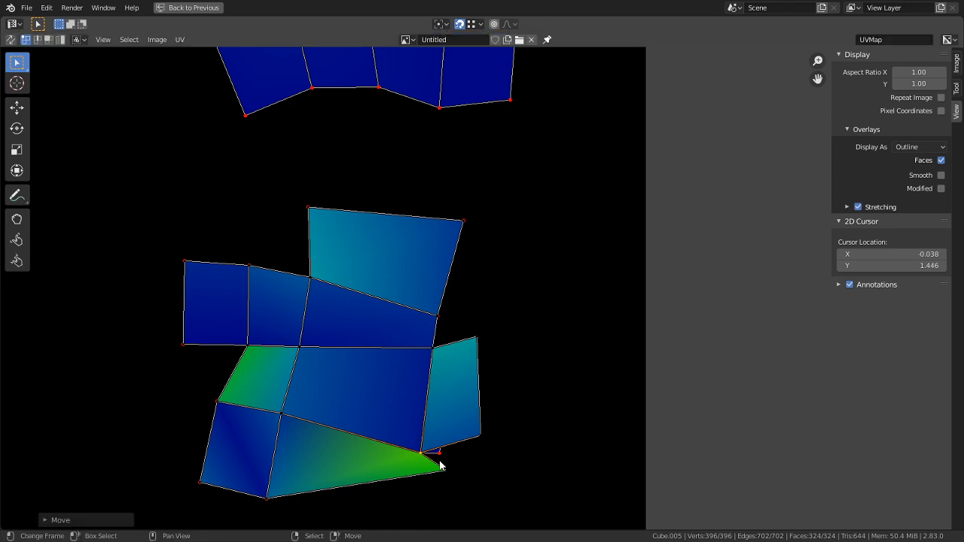
{"action": "right_click", "coordinate": [443, 470]}
{"action": "key", "text": "g"}
{"action": "left_click", "coordinate": [422, 471]}
{"action": "right_click", "coordinate": [476, 445]}
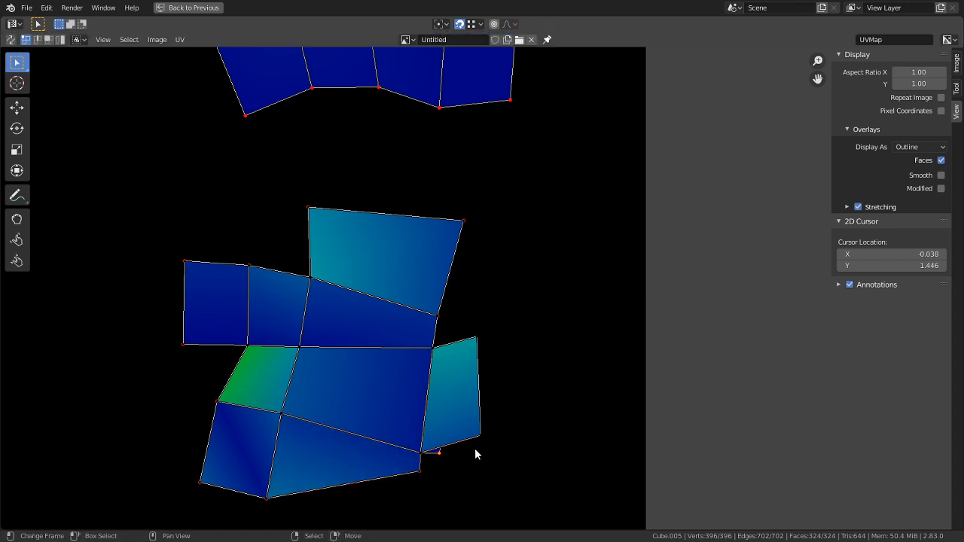
{"action": "key", "text": "g"}
{"action": "left_click", "coordinate": [456, 453]}
{"action": "right_click", "coordinate": [471, 342]}
{"action": "key", "text": "g"}
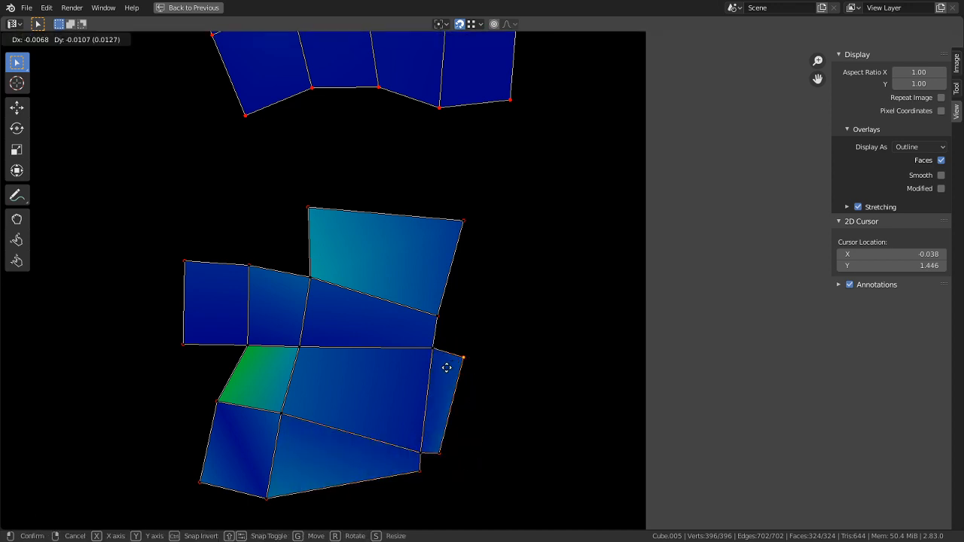
{"action": "left_click", "coordinate": [449, 366]}
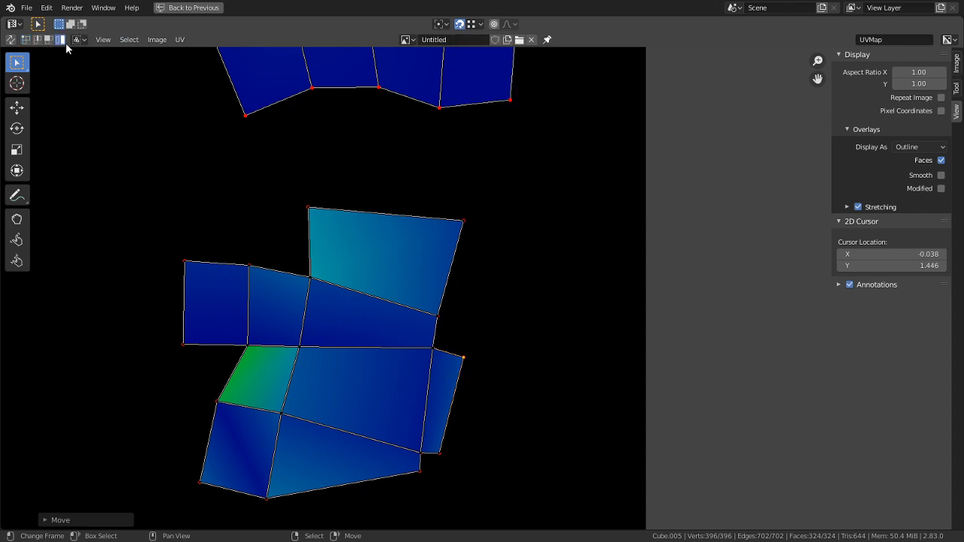
Switch to island selection and pull one twin island aside to check the overlap, cancelling the move
{"action": "left_click", "coordinate": [343, 377]}
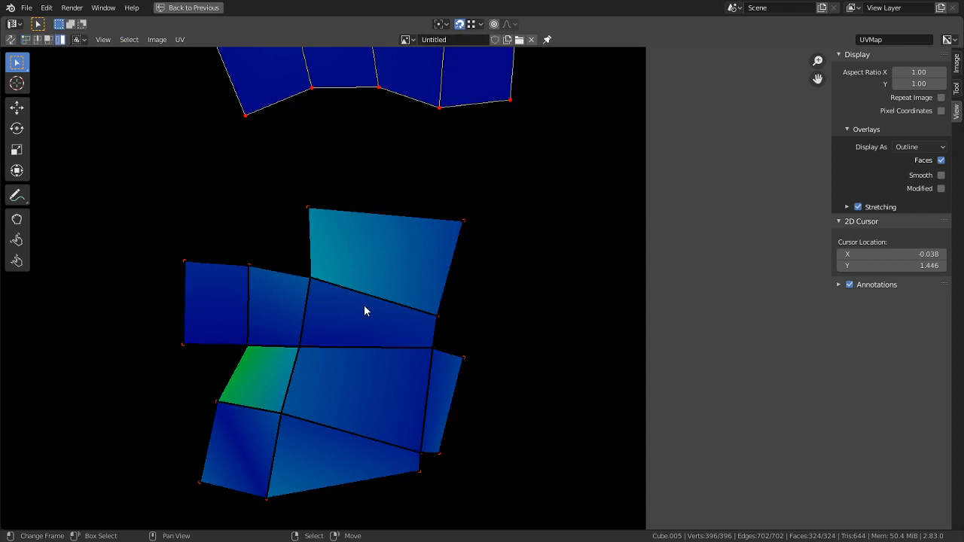
{"action": "key", "text": "l"}
{"action": "key", "text": "g"}
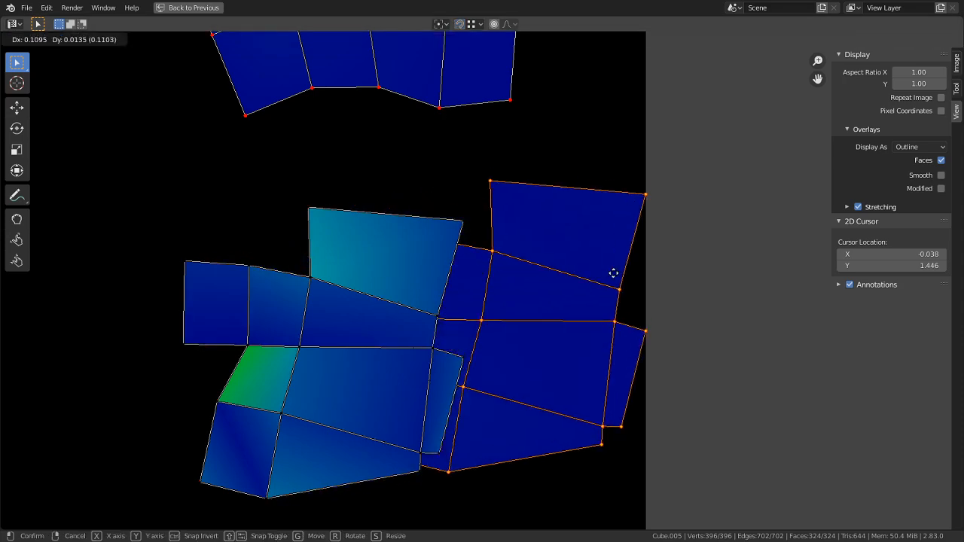
{"action": "right_click", "coordinate": [272, 246]}
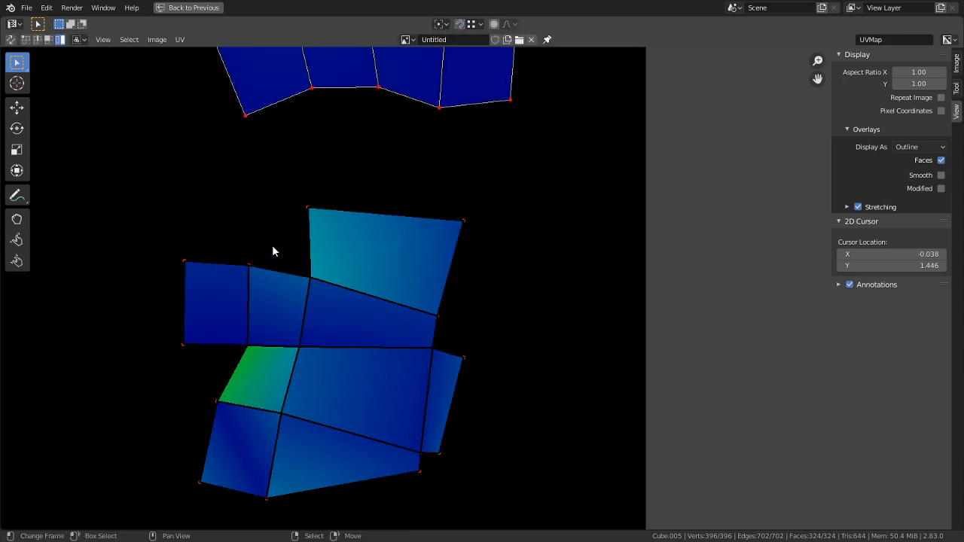
Restore the full UV Editing layout from the maximized UV editor and view the zombie from the front
{"action": "scroll", "coordinate": [271, 252], "scroll_direction": "down", "scroll_amount": 4}
{"action": "key", "text": "ctrl+space"}
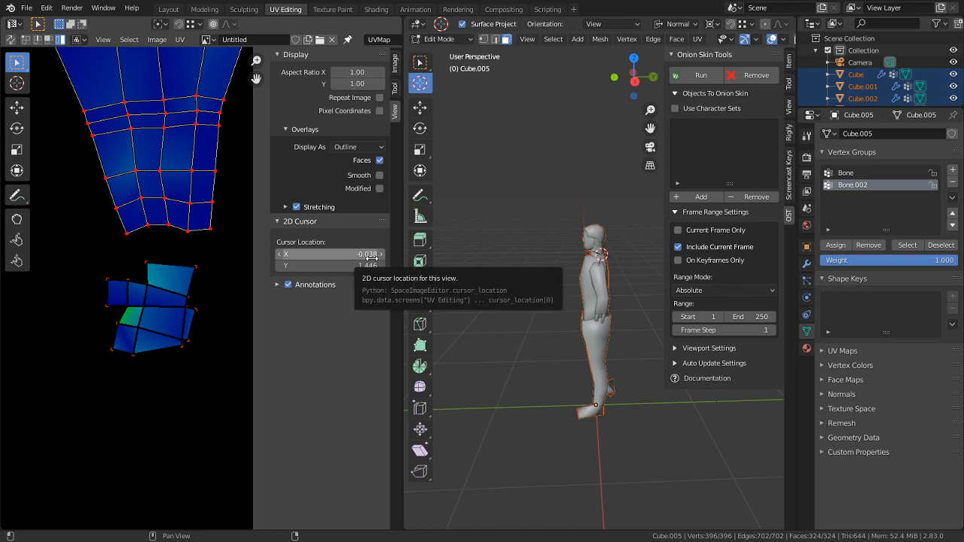
{"action": "middle_click_drag", "start_coordinate": [558, 300], "coordinate": [499, 379]}
{"action": "scroll", "coordinate": [178, 373], "scroll_direction": "down", "scroll_amount": 3}
{"action": "middle_click_drag", "start_coordinate": [209, 363], "coordinate": [270, 370]}
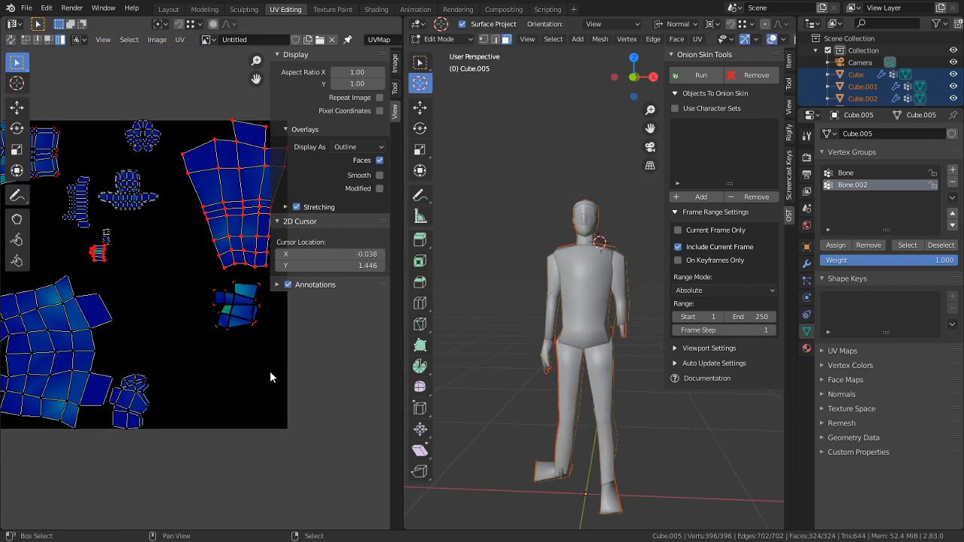
Circle-select both stacked twin islands and move them together to the texture's bottom edge, beside the previously moved small island
{"action": "key", "text": "l"}
{"action": "key", "text": "c"}
{"action": "left_click_drag", "start_coordinate": [241, 346], "coordinate": [224, 337]}
{"action": "right_click", "coordinate": [224, 337]}
{"action": "key", "text": "g"}
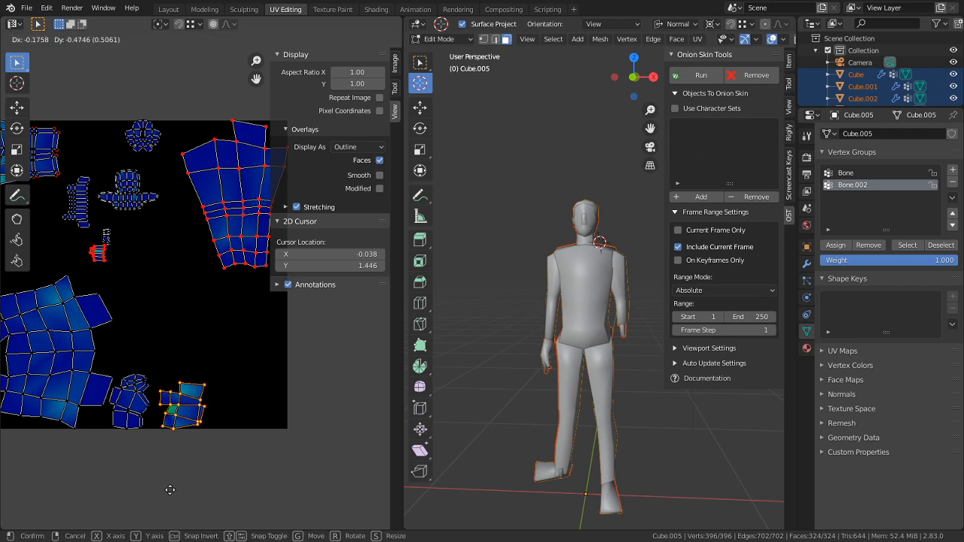
{"action": "left_click", "coordinate": [155, 505]}
{"action": "scroll", "coordinate": [147, 377], "scroll_direction": "up", "scroll_amount": 4}
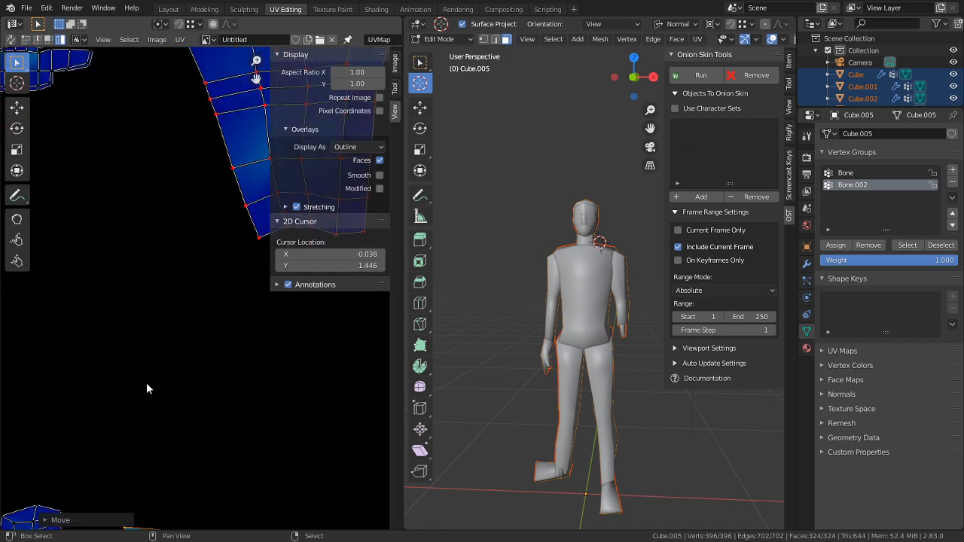
Circle-select the large tapered stacked islands and move them into the space beside the largest island, above the two small bottom-edge islands
{"action": "middle_click_drag", "start_coordinate": [126, 418], "coordinate": [179, 254]}
{"action": "scroll", "coordinate": [158, 316], "scroll_direction": "down", "scroll_amount": 5}
{"action": "middle_click_drag", "start_coordinate": [164, 302], "coordinate": [170, 367]}
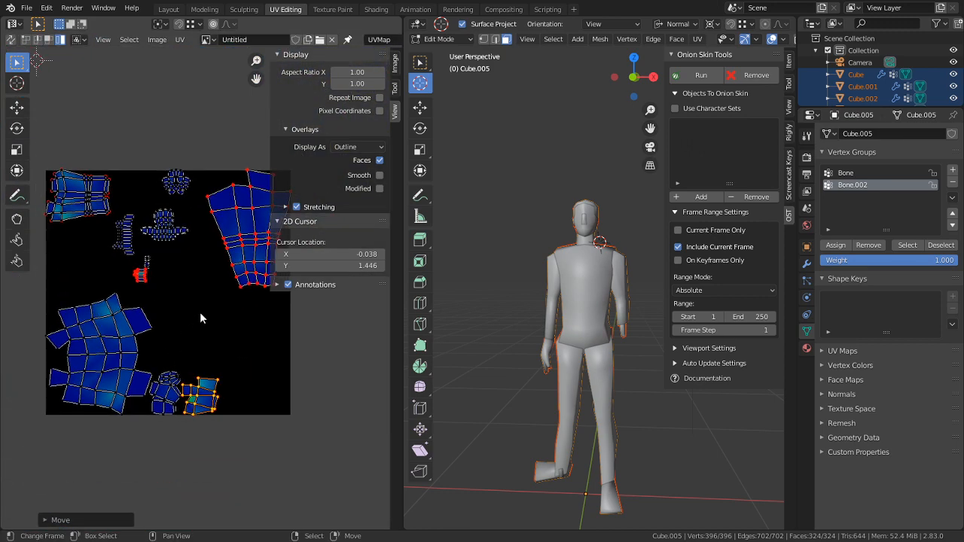
{"action": "left_click", "coordinate": [200, 312]}
{"action": "key", "text": "c"}
{"action": "left_click", "coordinate": [239, 288]}
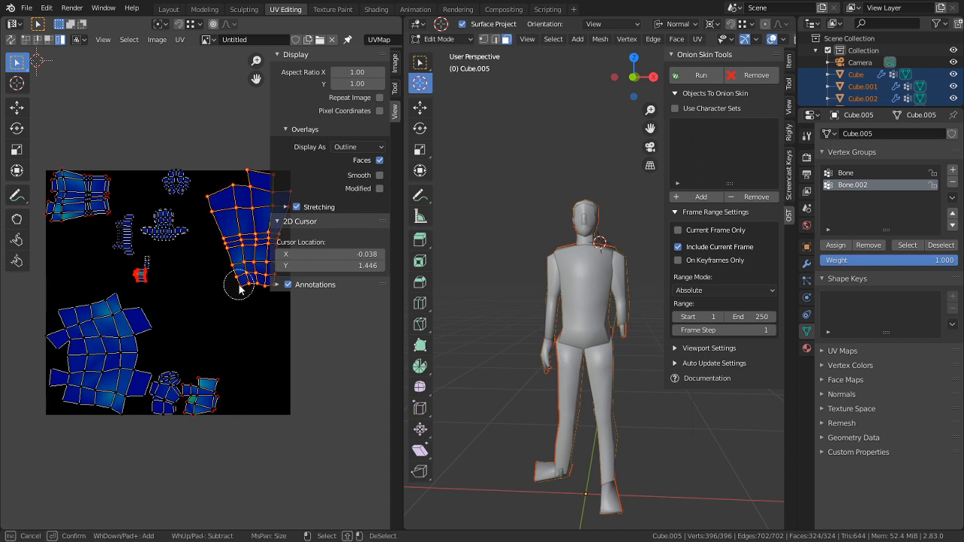
{"action": "right_click", "coordinate": [239, 288]}
{"action": "key", "text": "ctrl+l"}
{"action": "key", "text": "g"}
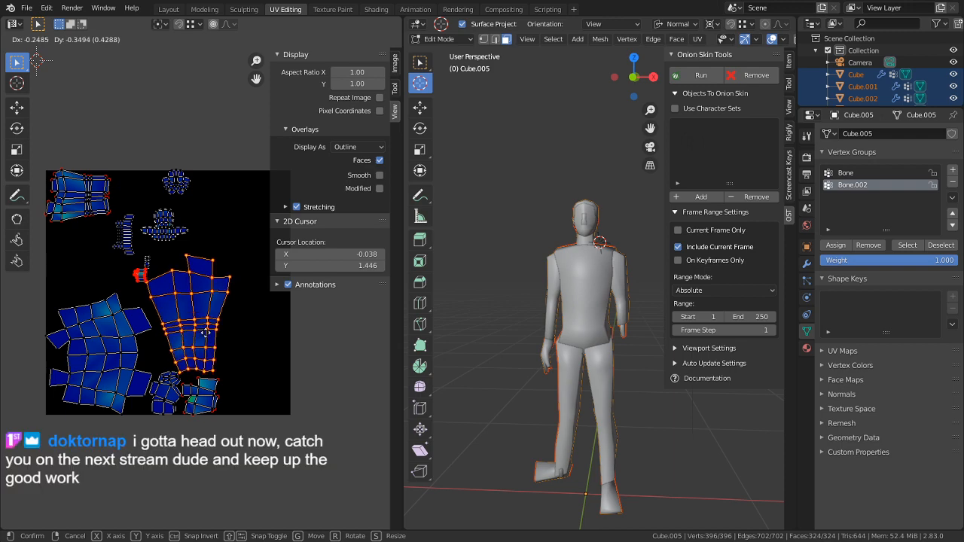
{"action": "left_click", "coordinate": [188, 350]}
Nudge the large tapered stacked islands into a closer fit above the small islands on the texture's bottom edge
{"action": "scroll", "coordinate": [185, 347], "scroll_direction": "up", "scroll_amount": 2}
{"action": "middle_click_drag", "start_coordinate": [185, 347], "coordinate": [193, 266]}
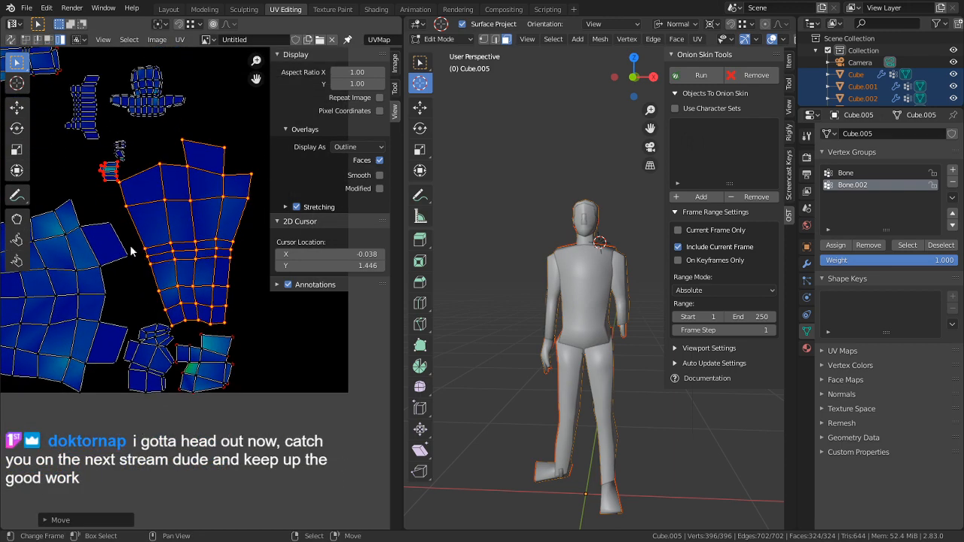
{"action": "scroll", "coordinate": [124, 265], "scroll_direction": "up", "scroll_amount": 2}
{"action": "scroll", "coordinate": [154, 313], "scroll_direction": "up", "scroll_amount": 1}
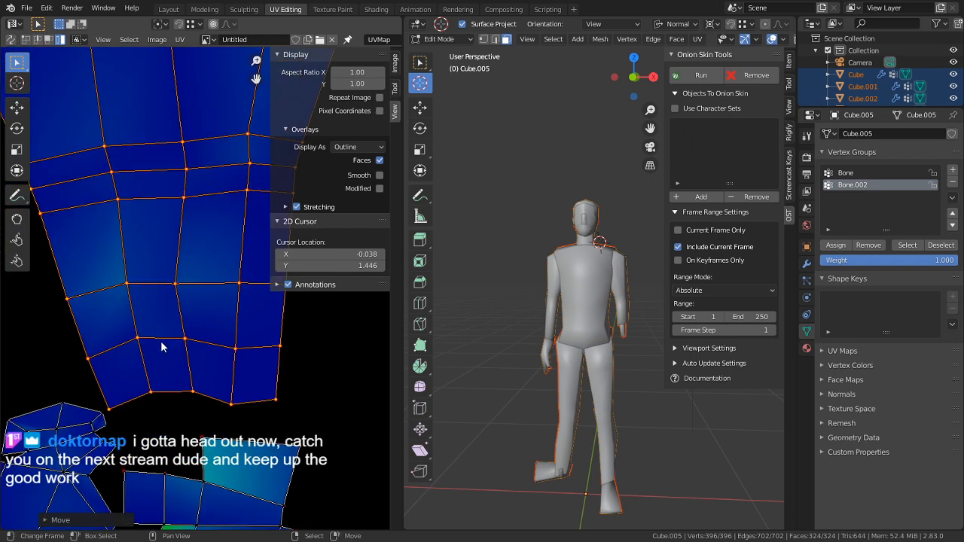
{"action": "key", "text": "g"}
{"action": "left_click", "coordinate": [220, 352]}
{"action": "key", "text": "g"}
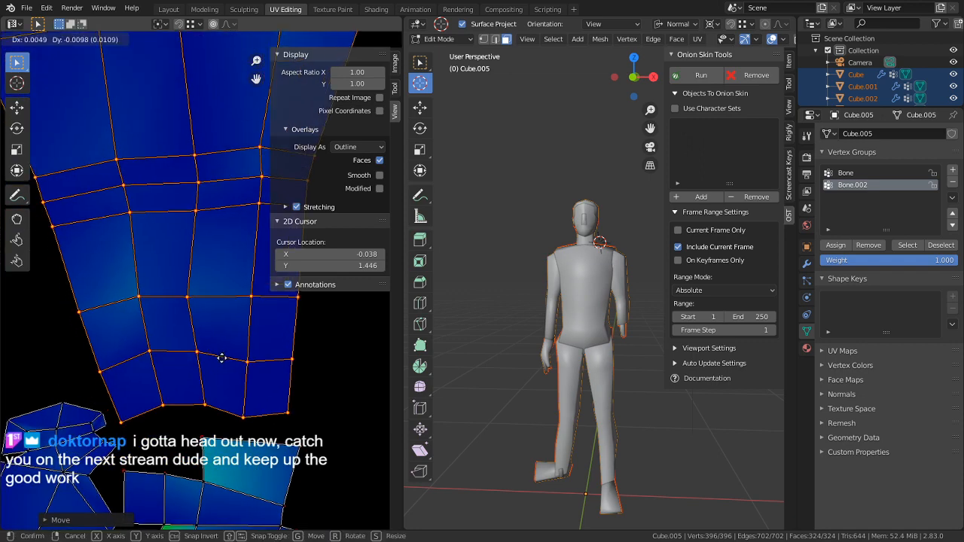
{"action": "left_click", "coordinate": [243, 363]}
Circle-select the stacked islands in the texture's upper-left corner and move them straight down to just above the largest island
{"action": "scroll", "coordinate": [215, 324], "scroll_direction": "down", "scroll_amount": 6}
{"action": "middle_click_drag", "start_coordinate": [104, 161], "coordinate": [194, 297]}
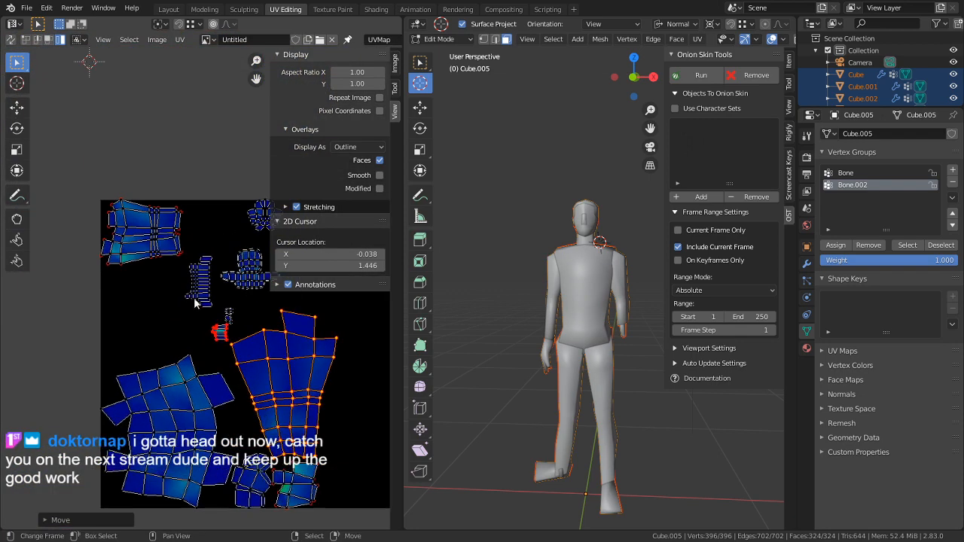
{"action": "scroll", "coordinate": [195, 295], "scroll_direction": "up", "scroll_amount": 3}
{"action": "right_click", "coordinate": [147, 286]}
{"action": "key", "text": "c"}
{"action": "right_click", "coordinate": [89, 248]}
{"action": "middle_click_drag", "start_coordinate": [91, 252], "coordinate": [146, 277]}
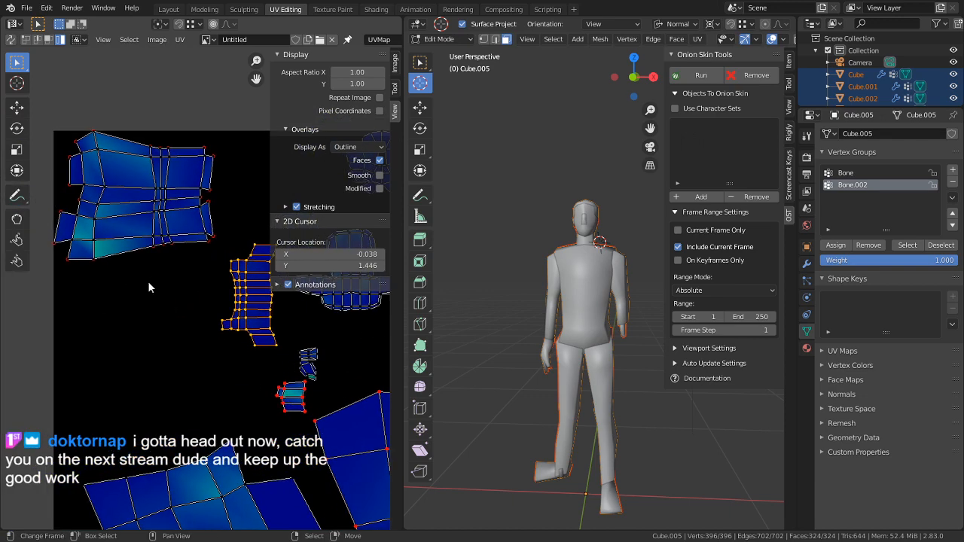
{"action": "key", "text": "c"}
{"action": "left_click", "coordinate": [94, 264]}
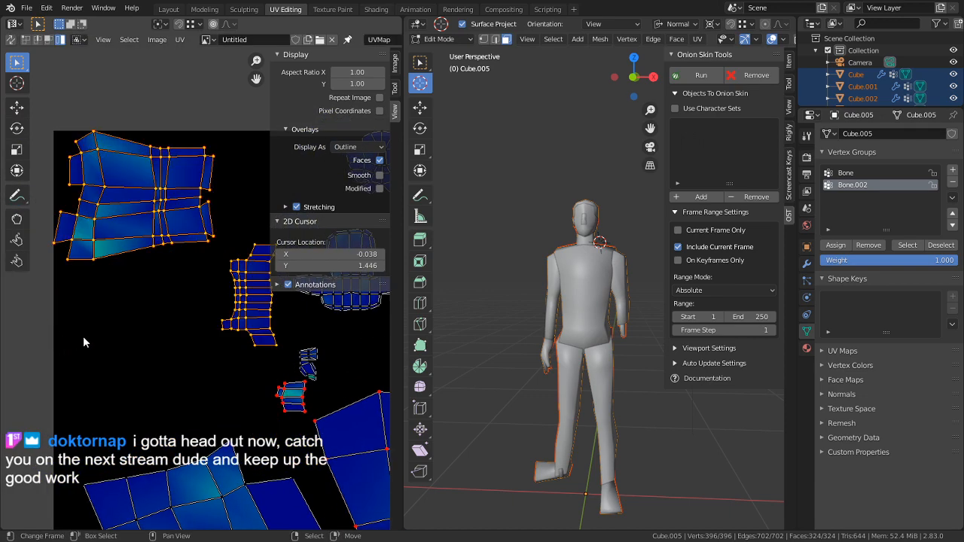
{"action": "middle_click", "coordinate": [243, 343]}
{"action": "right_click", "coordinate": [243, 342]}
{"action": "key", "text": "g"}
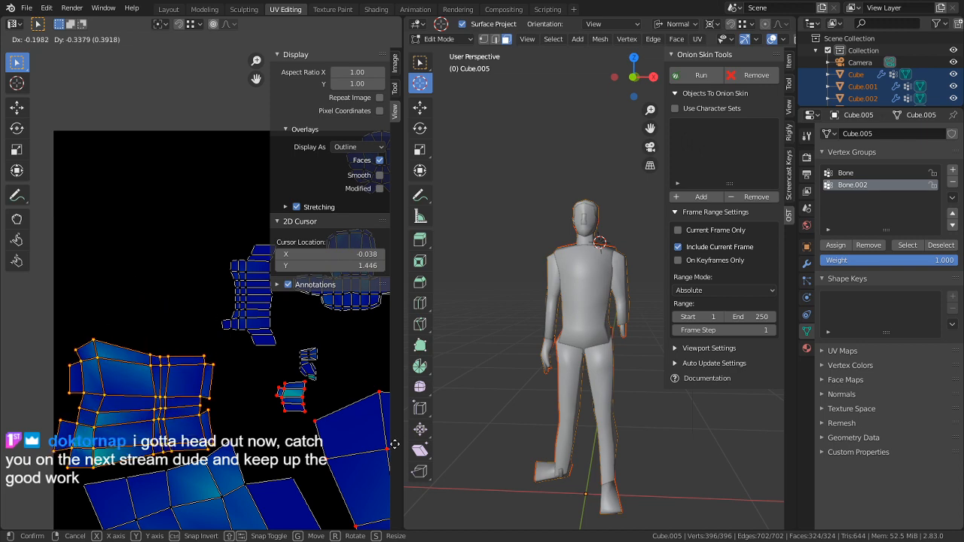
{"action": "left_click", "coordinate": [384, 426]}
Circle-select the small stacked islands beside the tapered pair and move them down into the gap above the largest island
{"action": "middle_click_drag", "start_coordinate": [255, 408], "coordinate": [160, 333]}
{"action": "key", "text": "c"}
{"action": "right_click", "coordinate": [192, 396]}
{"action": "right_click", "coordinate": [175, 364]}
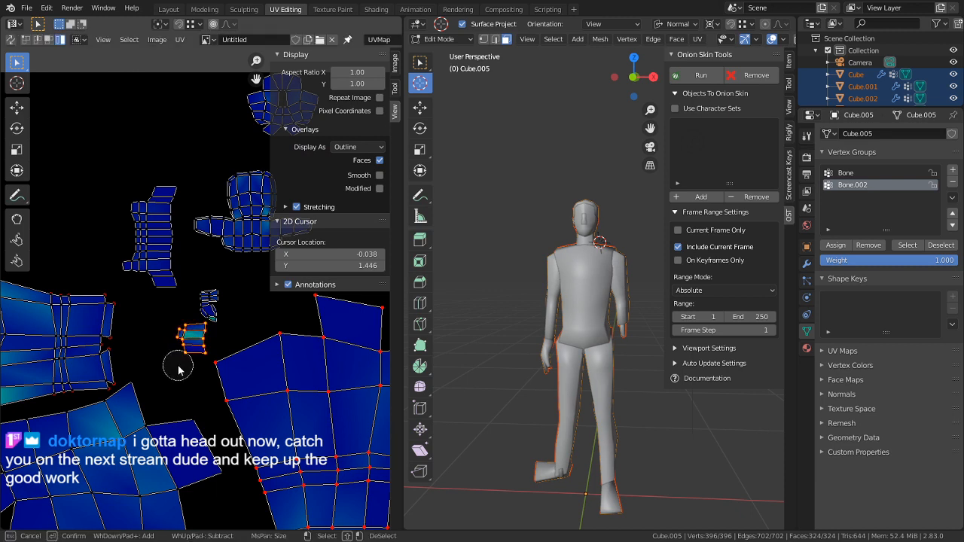
{"action": "key", "text": "g"}
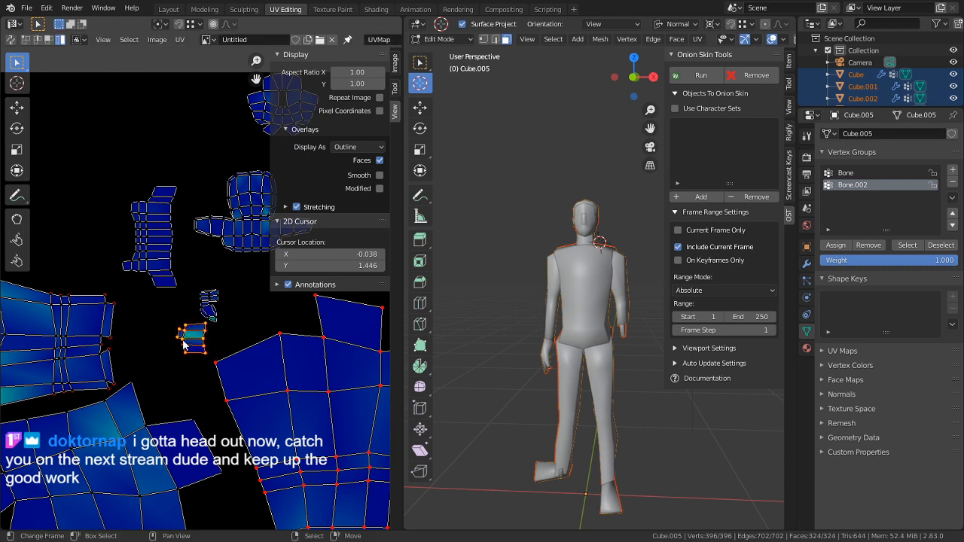
{"action": "left_click", "coordinate": [157, 392]}
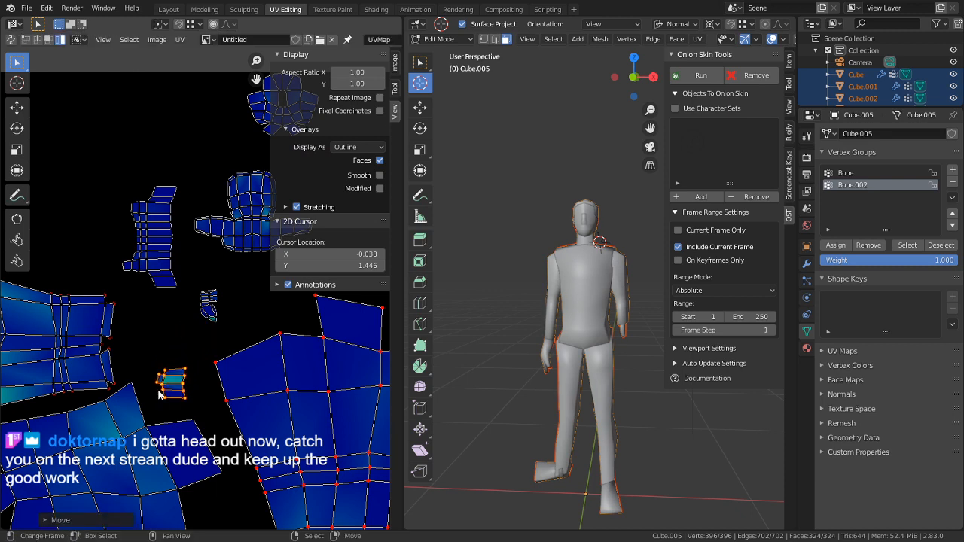
Select only the small angled island below the ladder-shaped island and move it to that island's other side
{"action": "key", "text": "c"}
{"action": "left_click", "coordinate": [204, 322]}
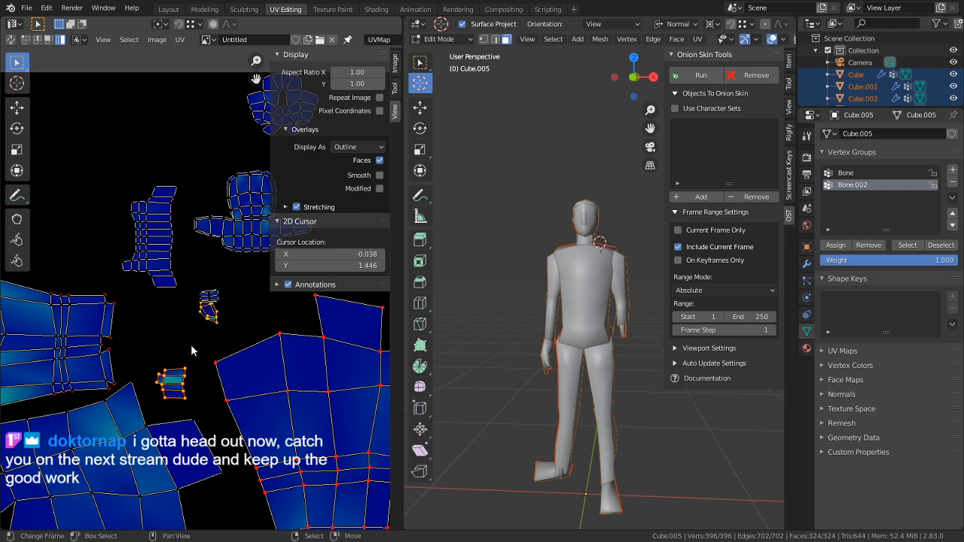
{"action": "right_click", "coordinate": [179, 327]}
{"action": "scroll", "coordinate": [183, 329], "scroll_direction": "up", "scroll_amount": 3}
{"action": "scroll", "coordinate": [168, 351], "scroll_direction": "down", "scroll_amount": 2}
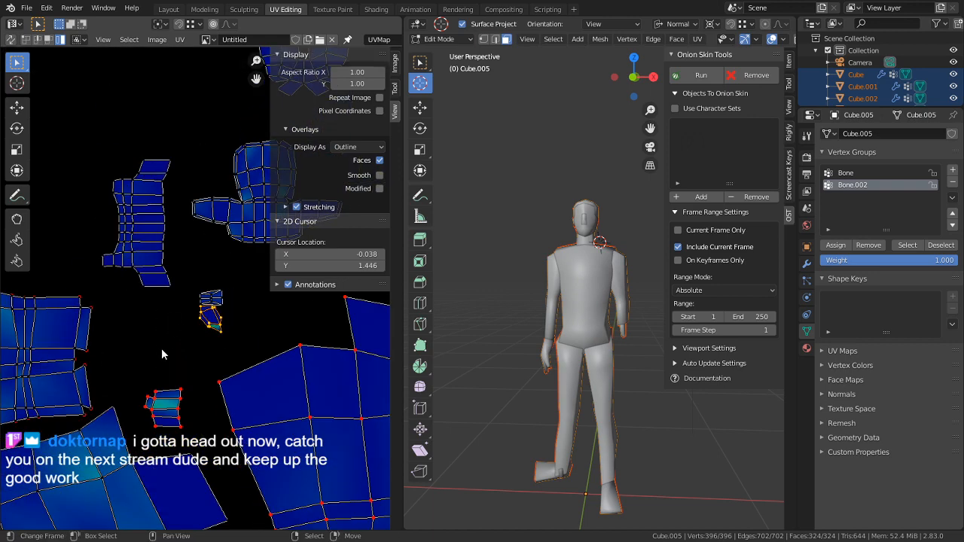
{"action": "key", "text": "g"}
{"action": "left_click", "coordinate": [15, 288]}
Select the remaining tiny trapezoid island and rotate it upright, fine-tuning the angle until its centre line is vertical
{"action": "key", "text": "c"}
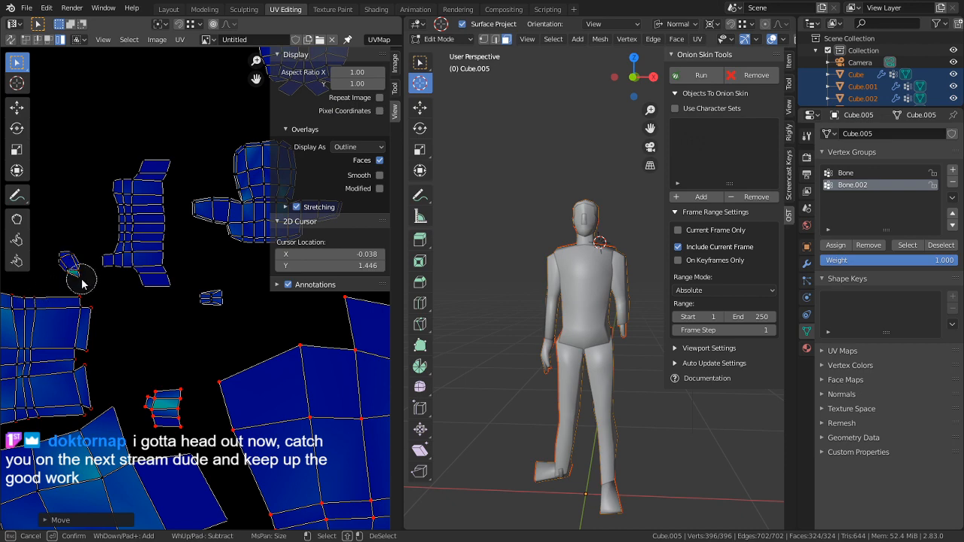
{"action": "right_click", "coordinate": [228, 310]}
{"action": "key", "text": "r"}
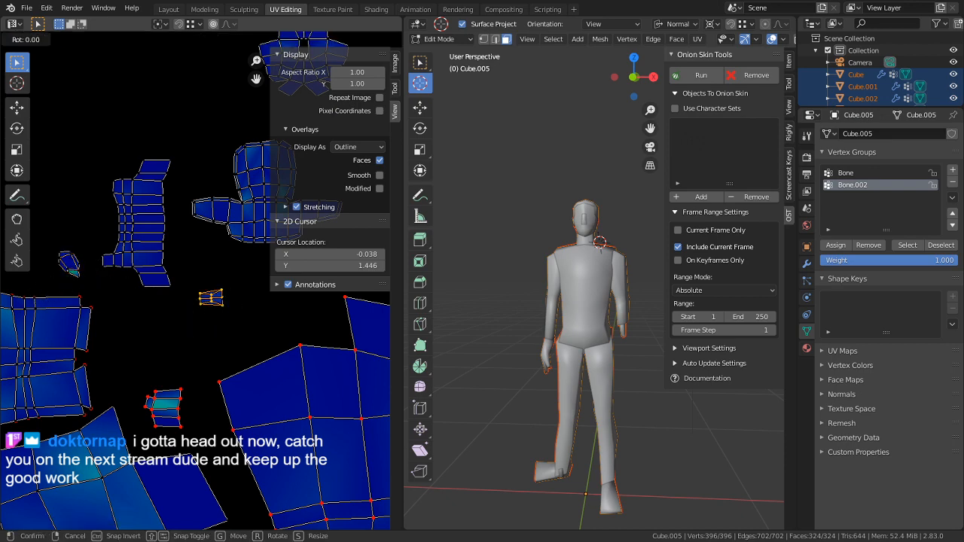
{"action": "left_click", "coordinate": [222, 305]}
{"action": "scroll", "coordinate": [225, 316], "scroll_direction": "up", "scroll_amount": 2}
{"action": "scroll", "coordinate": [294, 379], "scroll_direction": "up", "scroll_amount": 5}
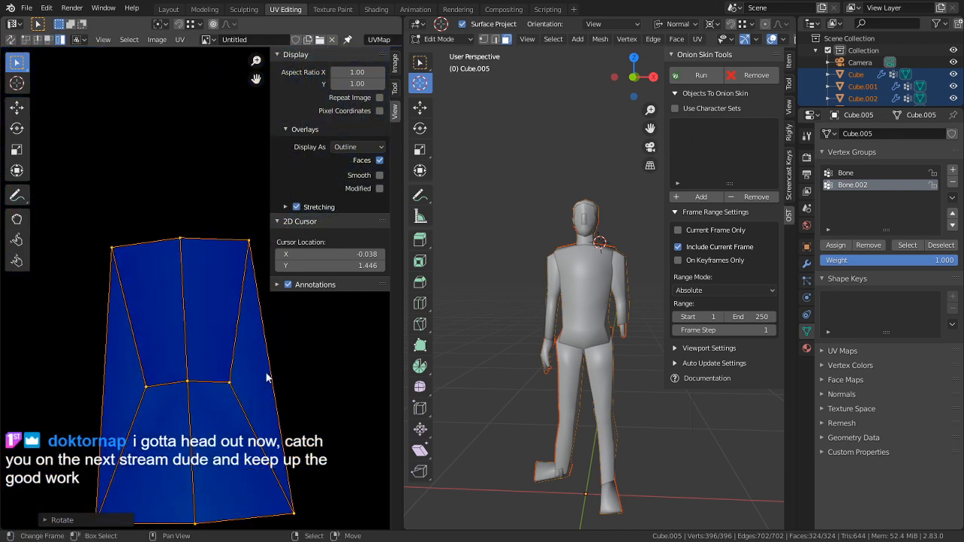
{"action": "key", "text": "r"}
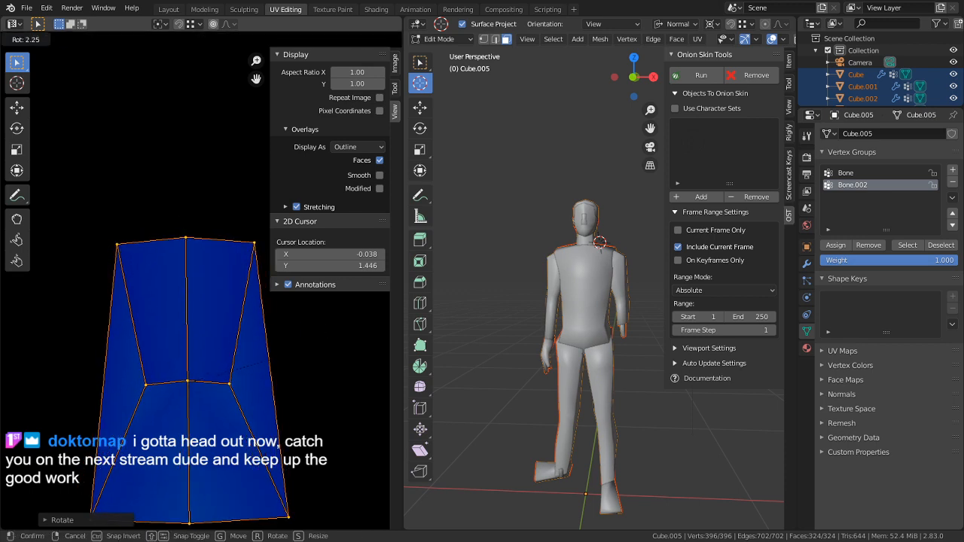
{"action": "left_click", "coordinate": [328, 384]}
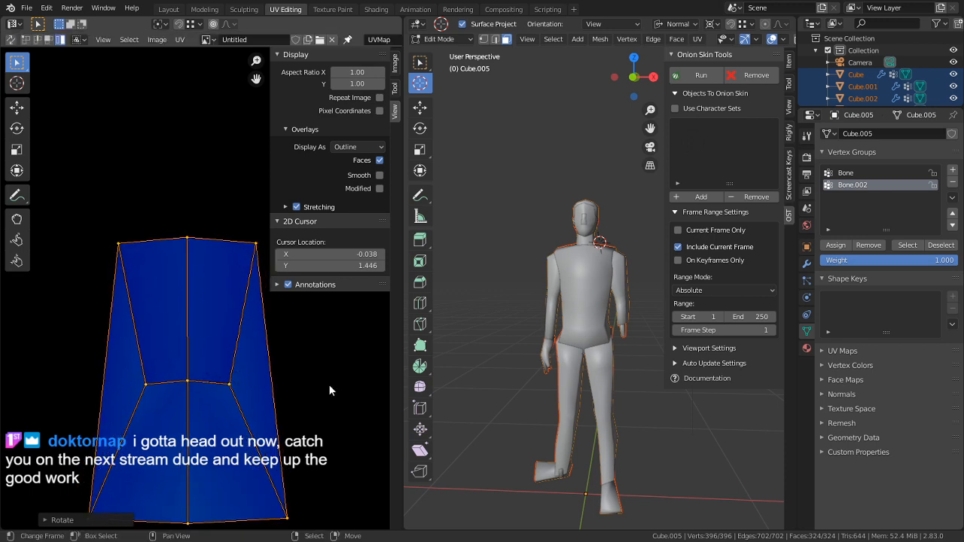
Move the small stacked islands out of the gap above the largest island to the space above the tapered pair
{"action": "scroll", "coordinate": [328, 384], "scroll_direction": "down", "scroll_amount": 8}
{"action": "middle_click_drag", "start_coordinate": [217, 311], "coordinate": [92, 469]}
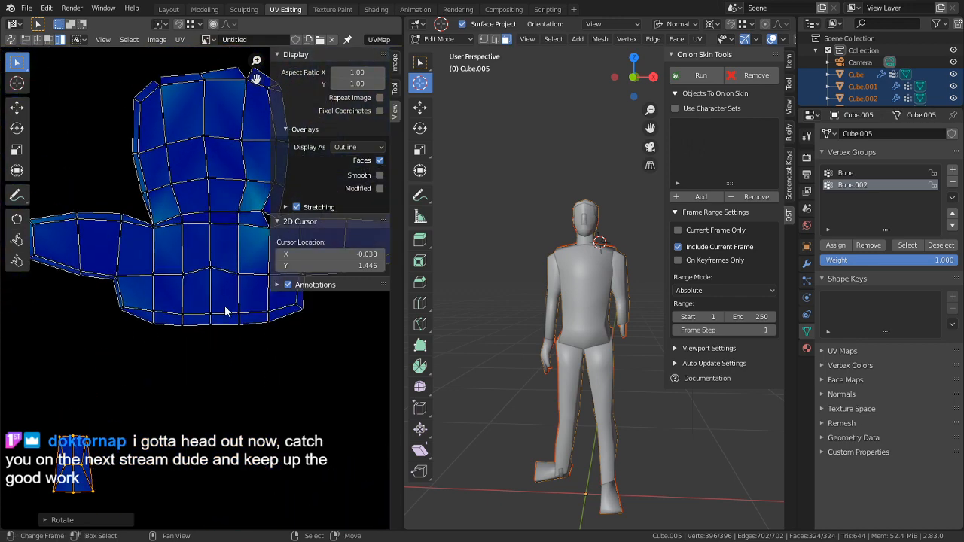
{"action": "scroll", "coordinate": [226, 311], "scroll_direction": "down", "scroll_amount": 7}
{"action": "middle_click_drag", "start_coordinate": [218, 313], "coordinate": [212, 215]}
{"action": "right_click", "coordinate": [181, 250]}
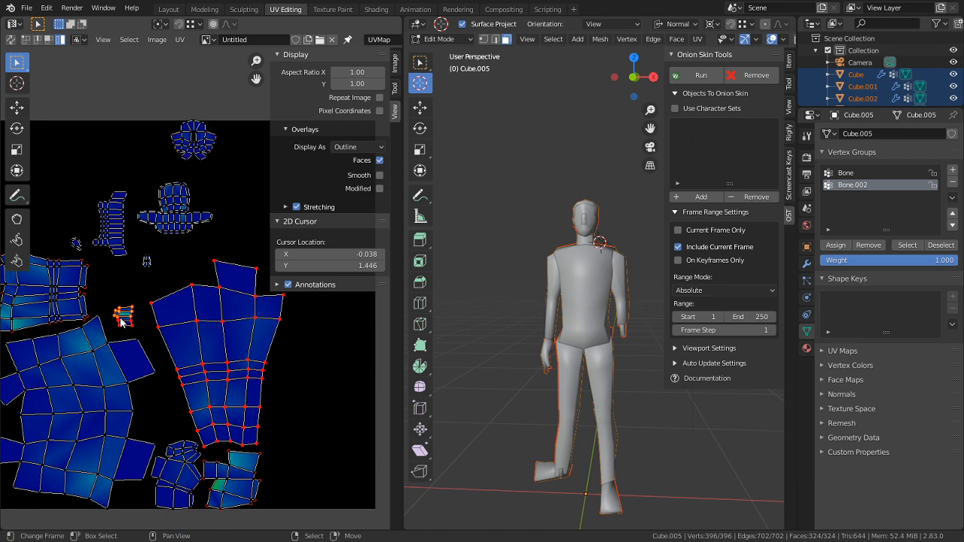
{"action": "key", "text": "g"}
{"action": "left_click", "coordinate": [126, 277]}
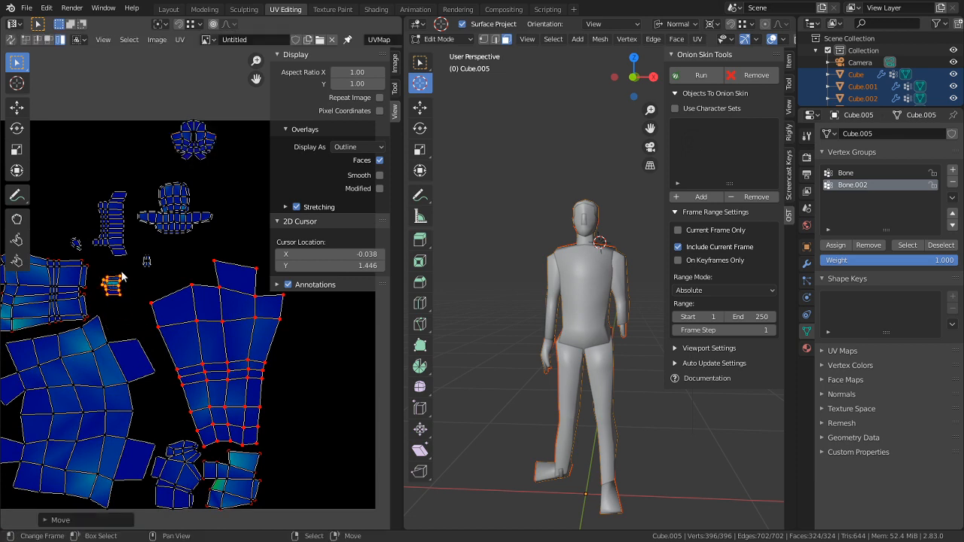
{"action": "key", "text": "g"}
{"action": "left_click", "coordinate": [193, 245]}
Select the round island at the texture's top edge and move it down into the gap beside the large tapered pair
{"action": "right_click", "coordinate": [220, 185]}
{"action": "right_click", "coordinate": [195, 134]}
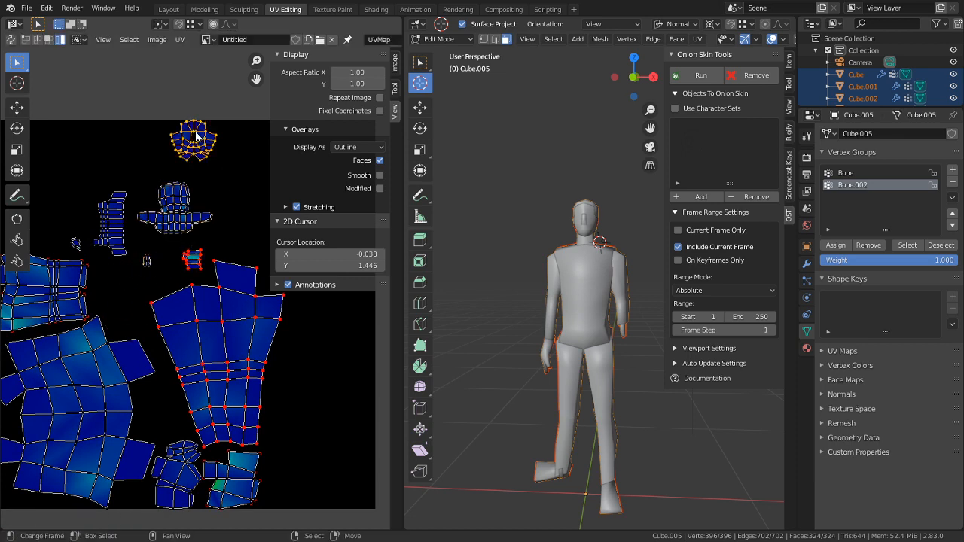
{"action": "key", "text": "g"}
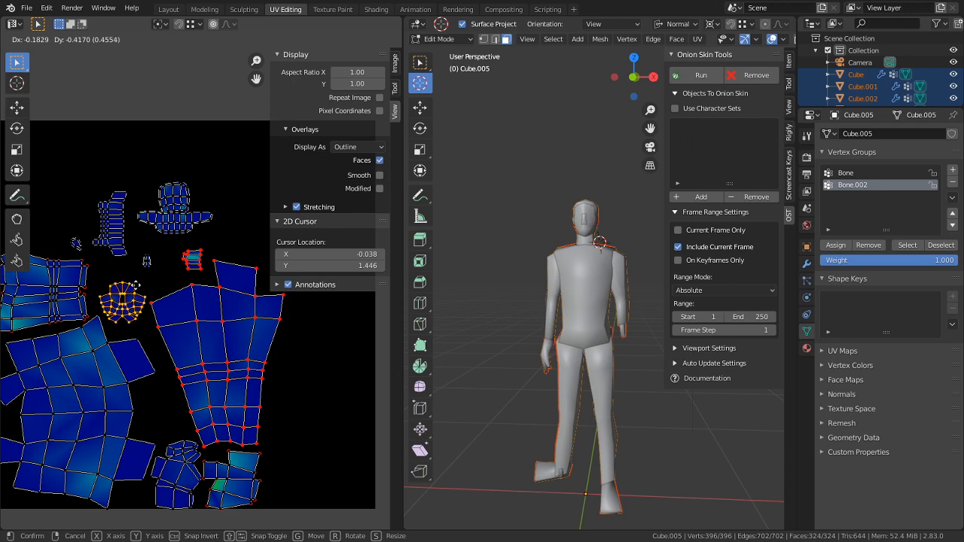
{"action": "left_click", "coordinate": [140, 297]}
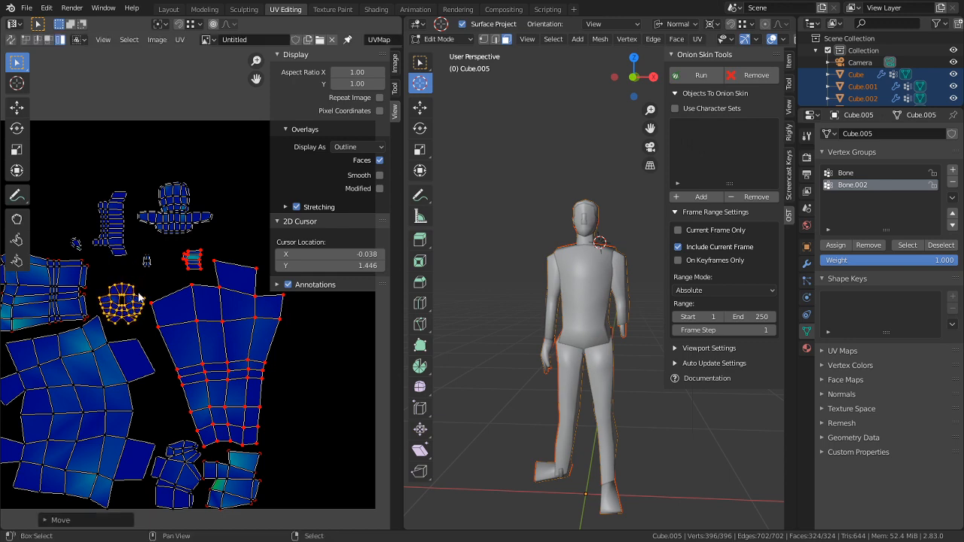
Move the tiny upright trapezoid island to directly above the round island
{"action": "scroll", "coordinate": [162, 260], "scroll_direction": "up", "scroll_amount": 3}
{"action": "right_click", "coordinate": [98, 235]}
{"action": "key", "text": "g"}
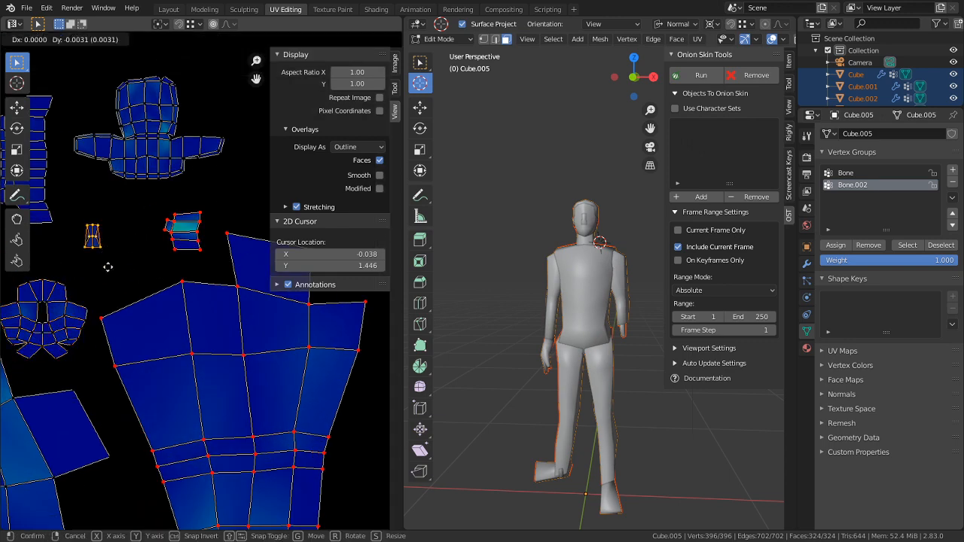
{"action": "left_click", "coordinate": [53, 271]}
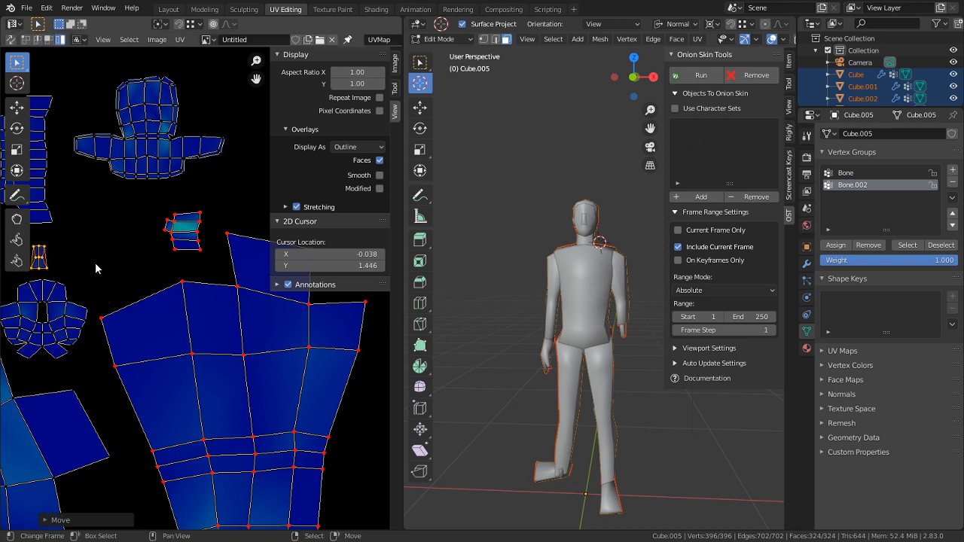
Select the small stacked islands above the tapered pair and move them towards the tiny trapezoid island
{"action": "key", "text": "c"}
{"action": "key", "text": "Escape"}
{"action": "key", "text": "g"}
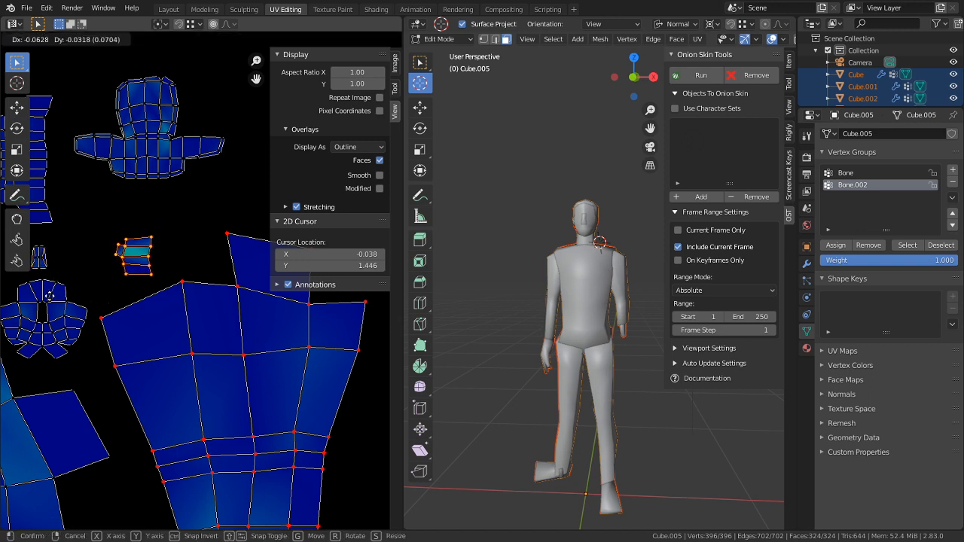
{"action": "left_click", "coordinate": [31, 299]}
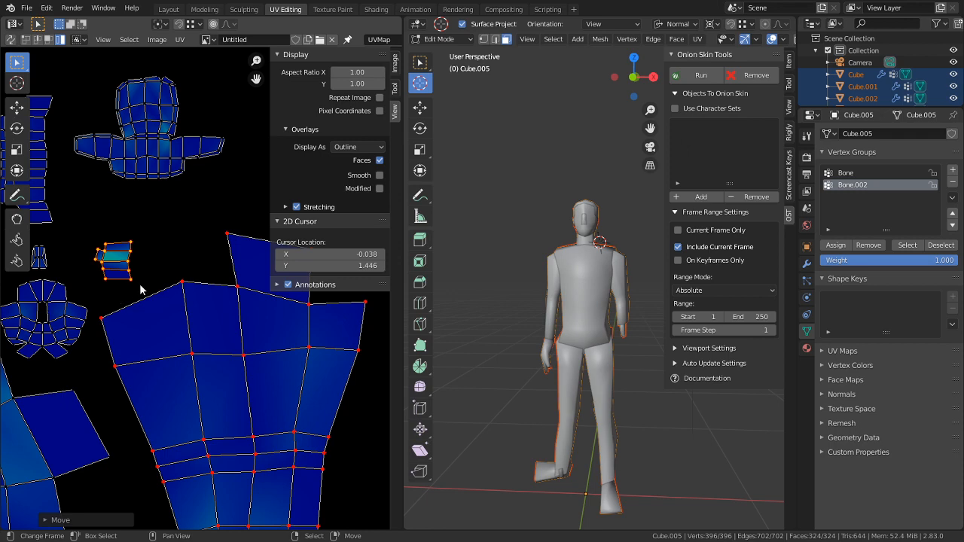
Nudge the small stacked islands closer to the tiny trapezoid island and move the small angled island to its opposite side
{"action": "middle_click_drag", "start_coordinate": [189, 287], "coordinate": [297, 357]}
{"action": "scroll", "coordinate": [138, 326], "scroll_direction": "down", "scroll_amount": 1}
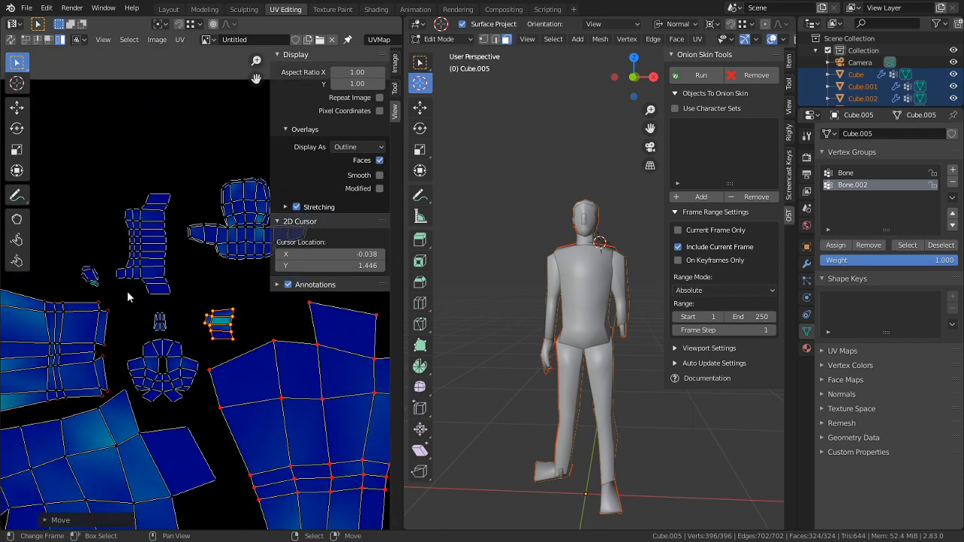
{"action": "key", "text": "g"}
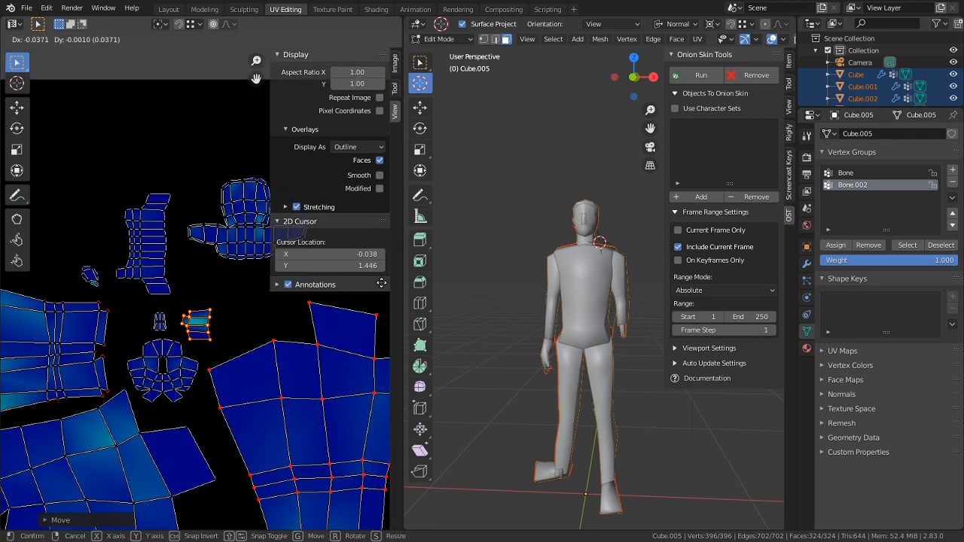
{"action": "left_click", "coordinate": [382, 283]}
{"action": "key", "text": "g"}
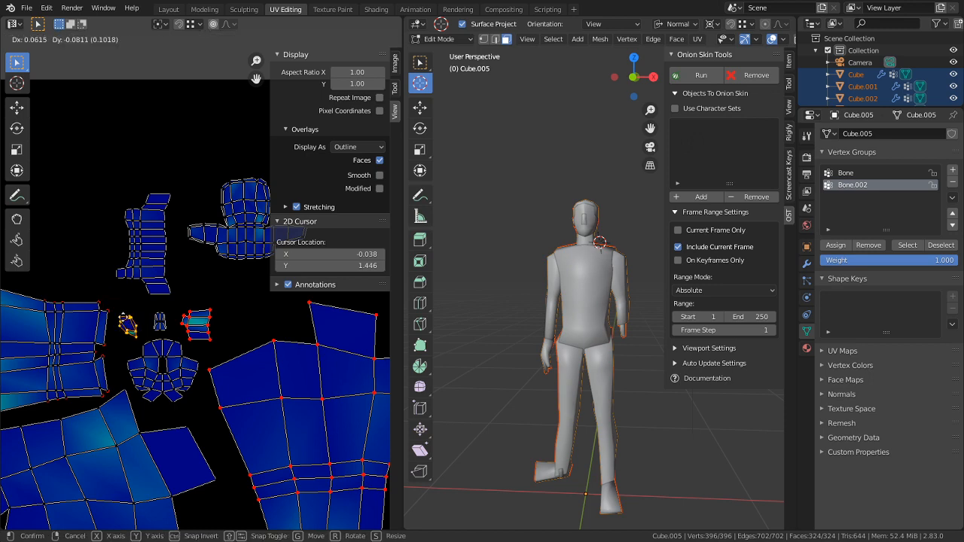
{"action": "left_click", "coordinate": [122, 317]}
Select the winged island near the texture's upper edge and move it down beside the small stacked islands
{"action": "middle_click_drag", "start_coordinate": [172, 292], "coordinate": [119, 343]}
{"action": "right_click", "coordinate": [199, 309]}
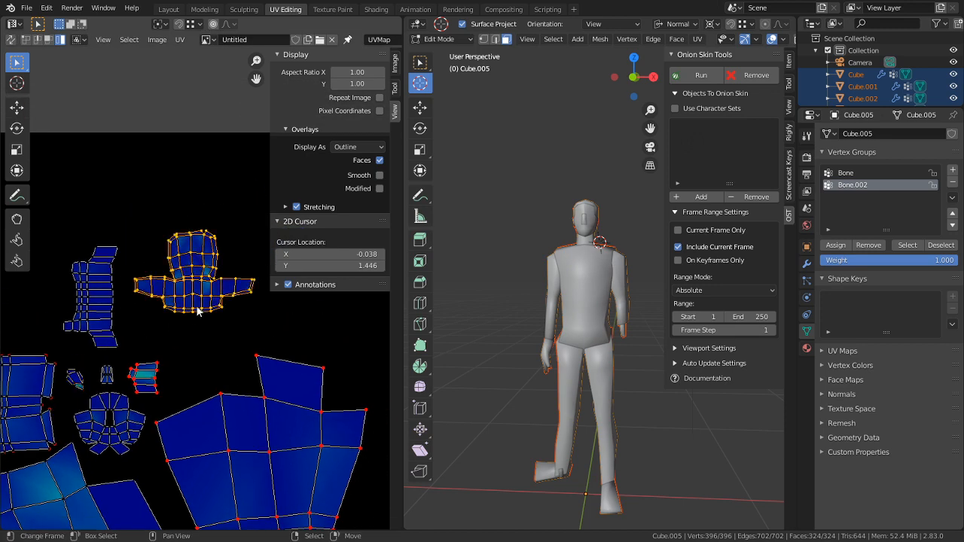
{"action": "middle_click_drag", "start_coordinate": [198, 310], "coordinate": [273, 324]}
{"action": "key", "text": "g"}
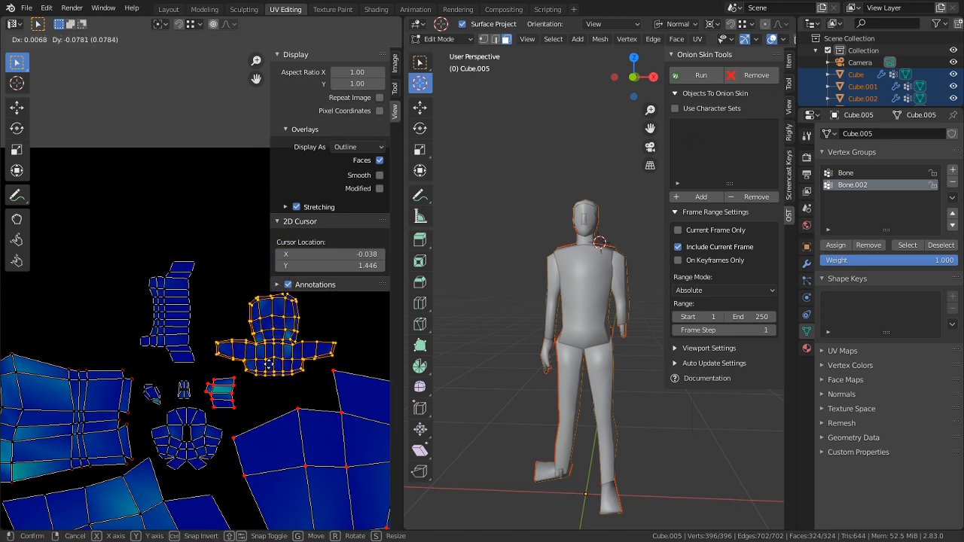
{"action": "left_click", "coordinate": [269, 366]}
Flip the winged island vertically with a Y scale of -1 and lower it into the gap above the large tapered pair
{"action": "type", "text": "sy-1"}
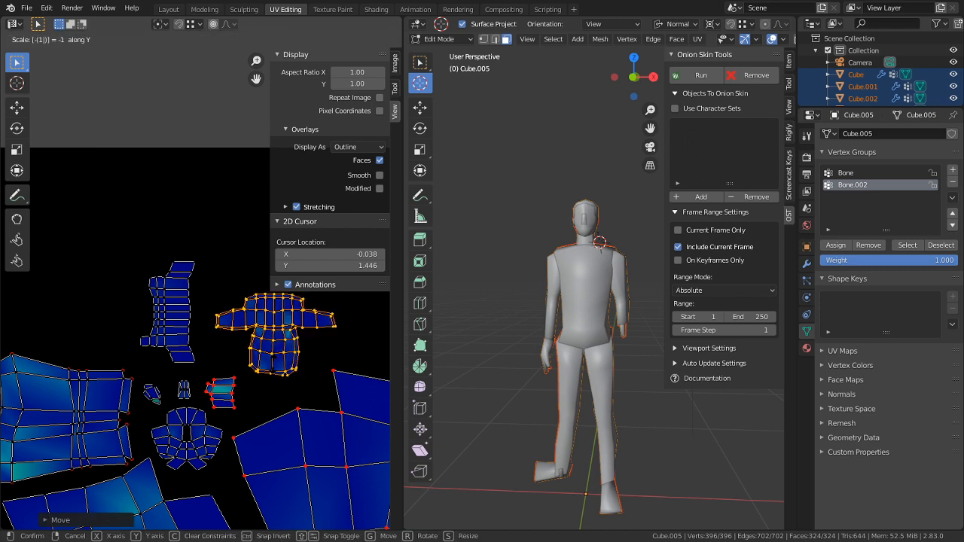
{"action": "key", "text": "Return"}
{"action": "key", "text": "g"}
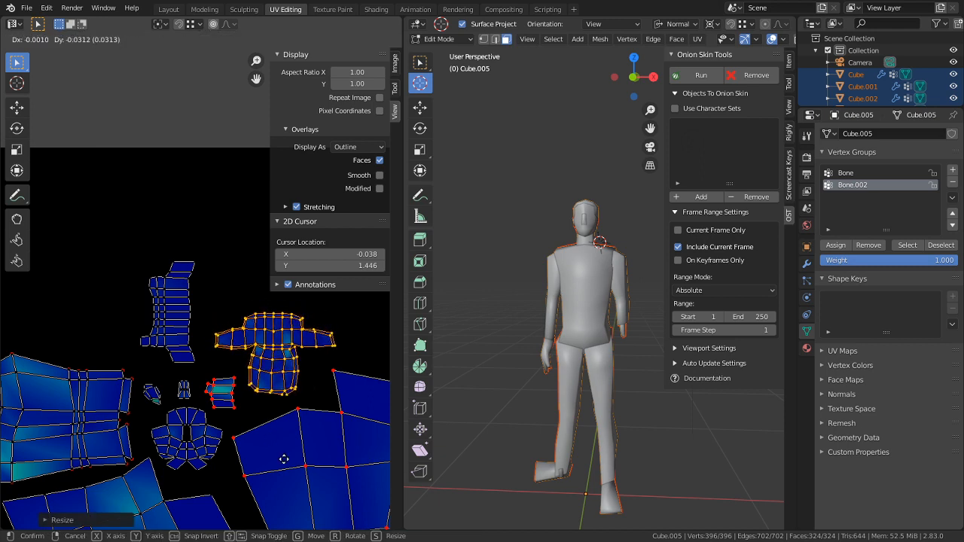
{"action": "left_click", "coordinate": [299, 70]}
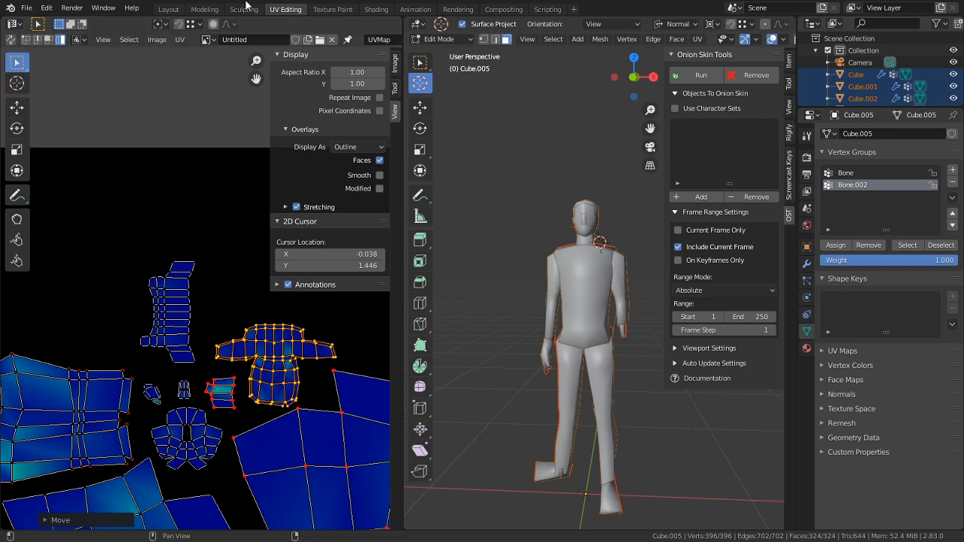
Rotate the tall stepped island a quarter turn and move it into the free space above the small islands
{"action": "middle_click_drag", "start_coordinate": [237, 460], "coordinate": [244, 403]}
{"action": "left_click", "coordinate": [198, 243]}
{"action": "key", "text": "r"}
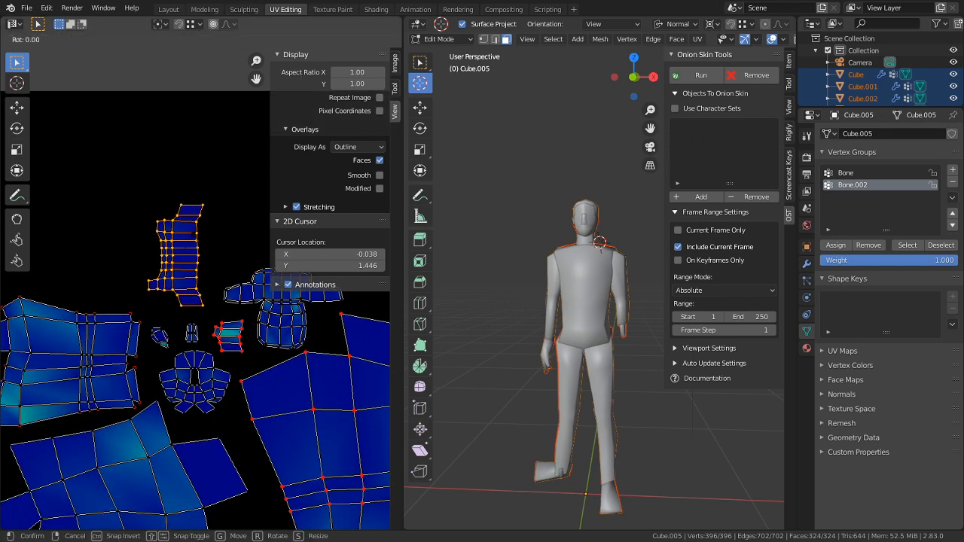
{"action": "left_click", "coordinate": [83, 335]}
{"action": "key", "text": "g"}
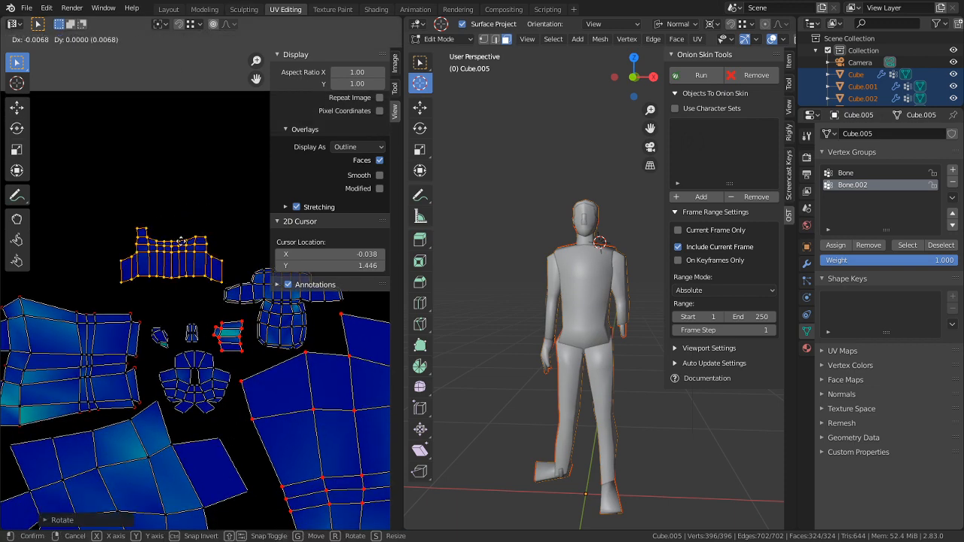
{"action": "left_click", "coordinate": [54, 457]}
Select all UV islands and set the 2D cursor location to X 0, Y 0
{"action": "scroll", "coordinate": [181, 383], "scroll_direction": "down", "scroll_amount": 5}
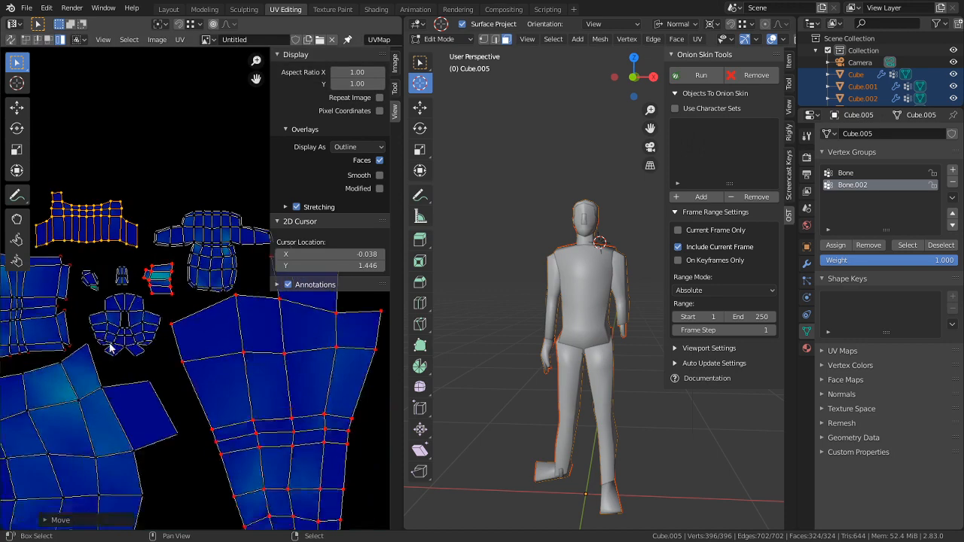
{"action": "scroll", "coordinate": [182, 383], "scroll_direction": "up", "scroll_amount": 1}
{"action": "key", "text": "a"}
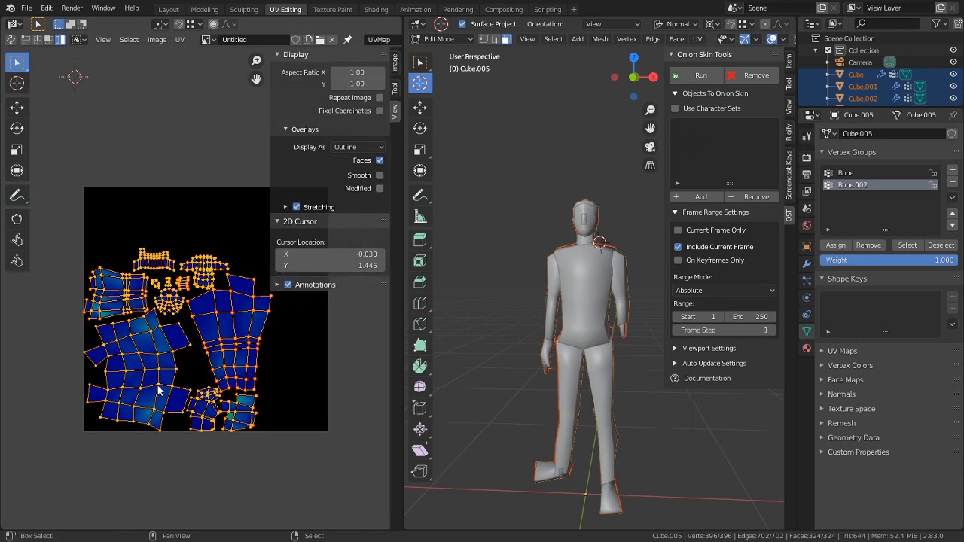
{"action": "scroll", "coordinate": [158, 390], "scroll_direction": "up", "scroll_amount": 2}
{"action": "left_click", "coordinate": [363, 256]}
{"action": "type", "text": "0"}
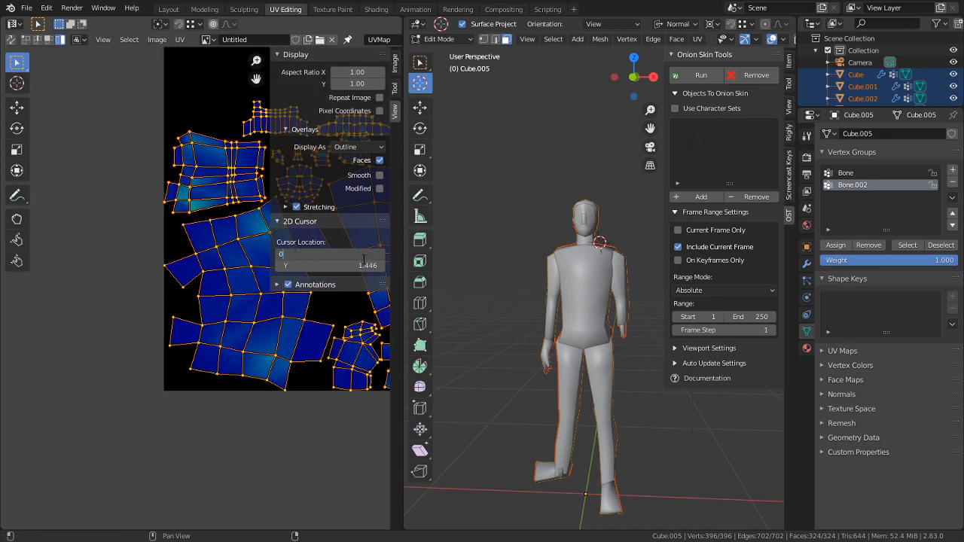
{"action": "key", "text": "Tab"}
{"action": "type", "text": "0"}
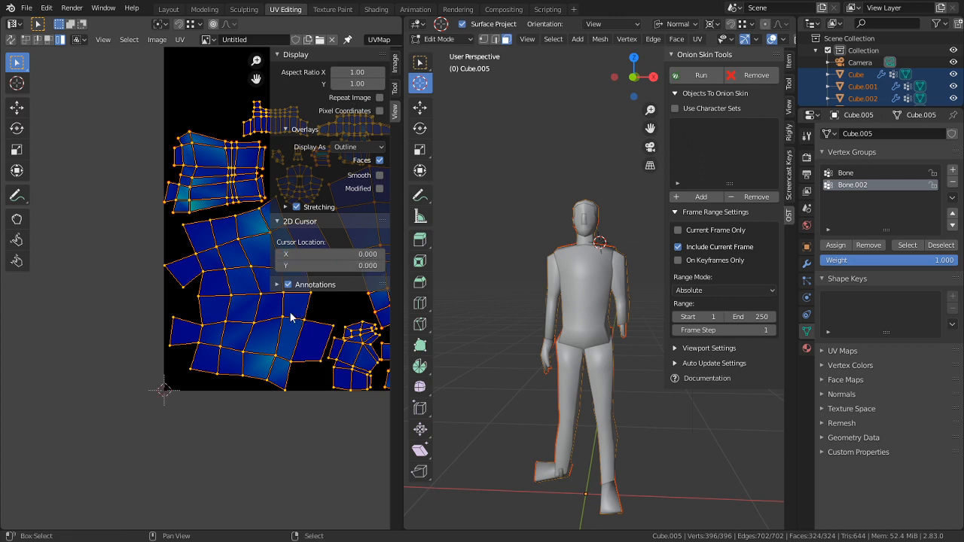
Set the pivot to the 2D cursor and scale all islands up by about 1.3 towards the texture's edge
{"action": "middle_click_drag", "start_coordinate": [291, 317], "coordinate": [187, 377]}
{"action": "left_click", "coordinate": [160, 24]}
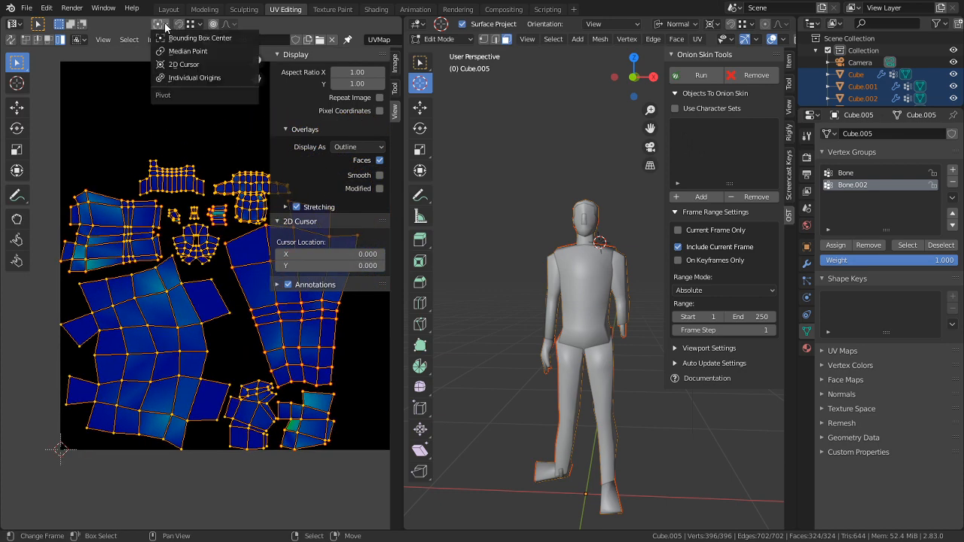
{"action": "left_click", "coordinate": [174, 64]}
{"action": "middle_click_drag", "start_coordinate": [179, 271], "coordinate": [80, 352]}
{"action": "key", "text": "s"}
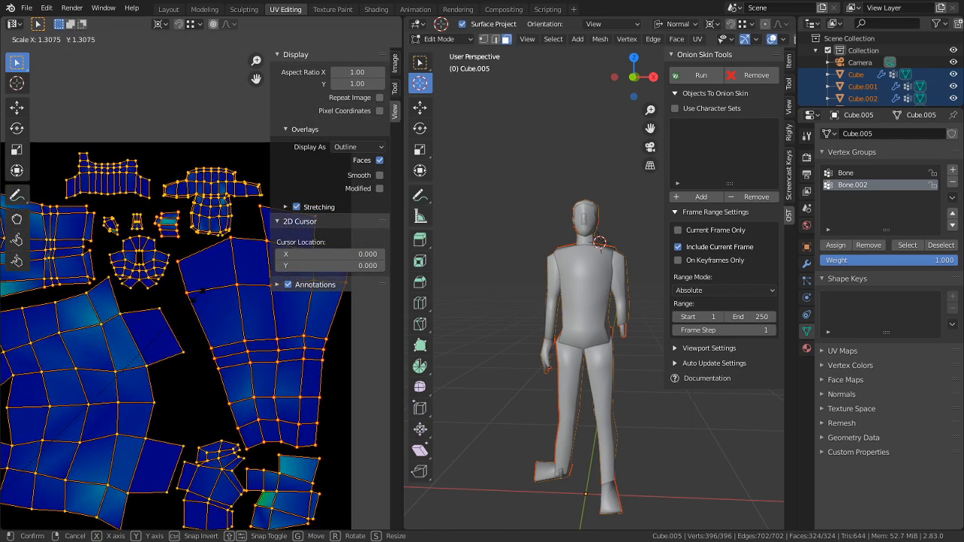
{"action": "left_click", "coordinate": [228, 351]}
Scale all islands up slightly, by about 1.002, until the tapered pair's outer corner meets the texture edge, and pin all UVs
{"action": "scroll", "coordinate": [228, 351], "scroll_direction": "up", "scroll_amount": 6}
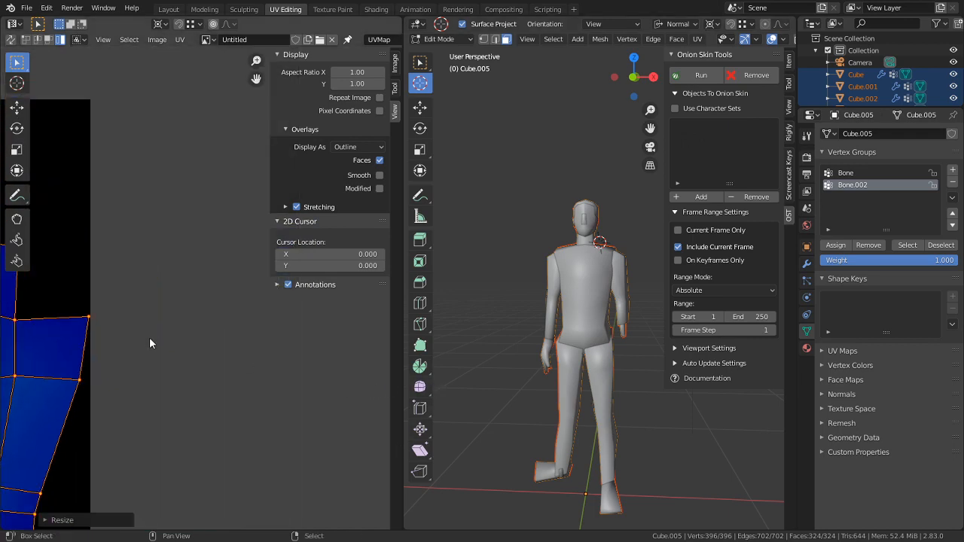
{"action": "middle_click_drag", "start_coordinate": [151, 340], "coordinate": [247, 341]}
{"action": "key", "text": "ctrl+space"}
{"action": "scroll", "coordinate": [383, 359], "scroll_direction": "up", "scroll_amount": 5}
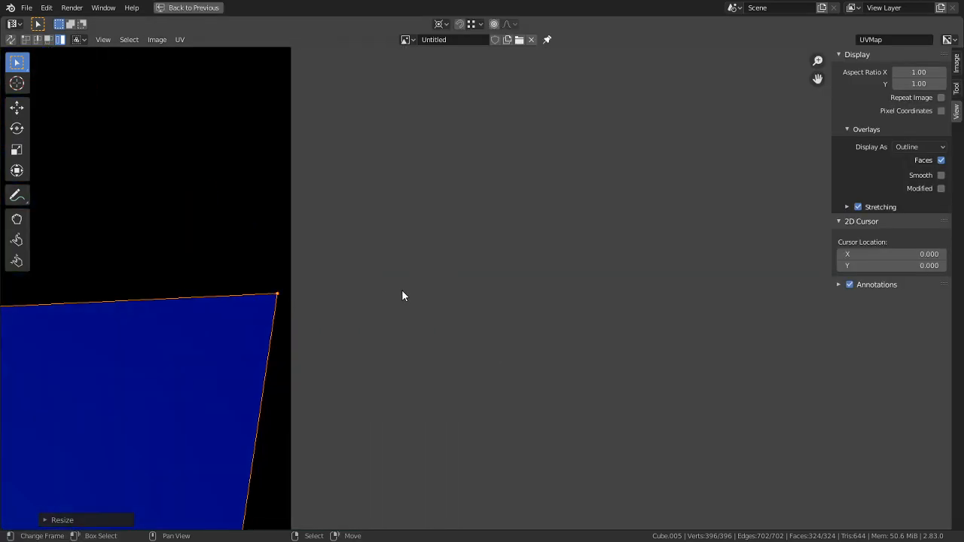
{"action": "key", "text": "s"}
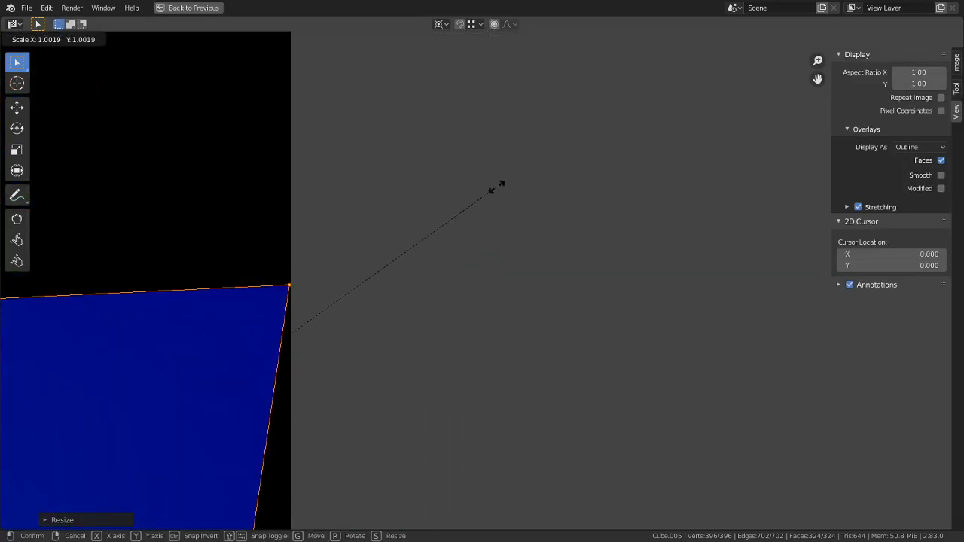
{"action": "left_click", "coordinate": [487, 202]}
{"action": "key", "text": "Home"}
{"action": "key", "text": "ctrl+space"}
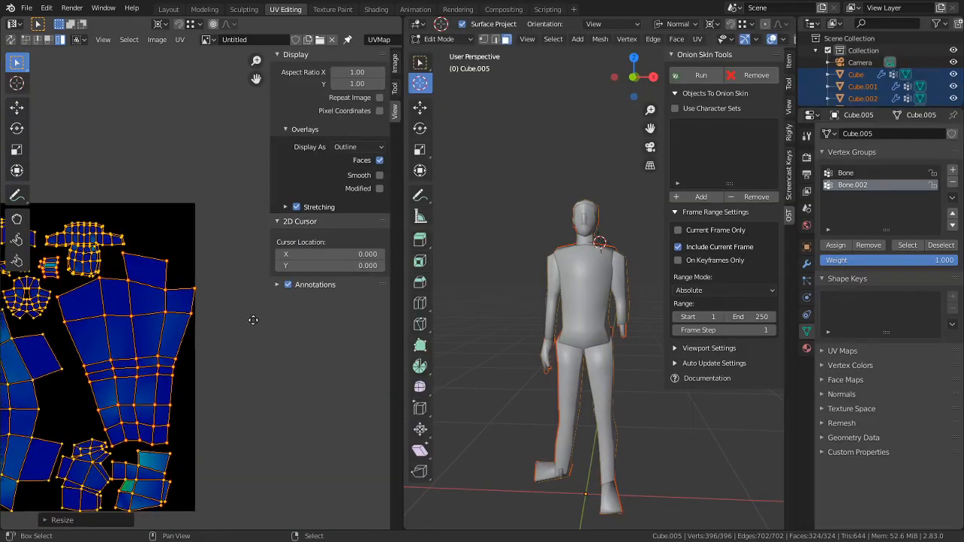
{"action": "key", "text": "Home"}
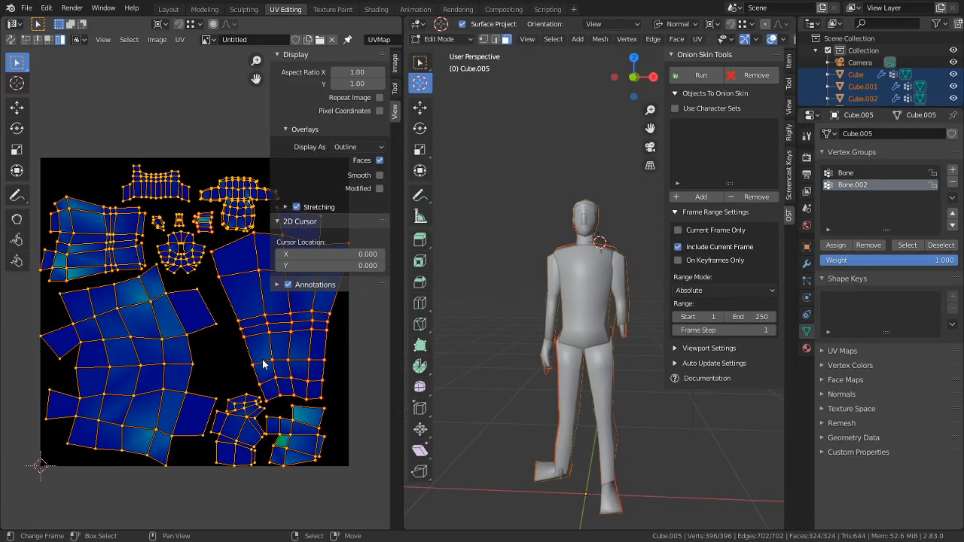
{"action": "key", "text": "p"}
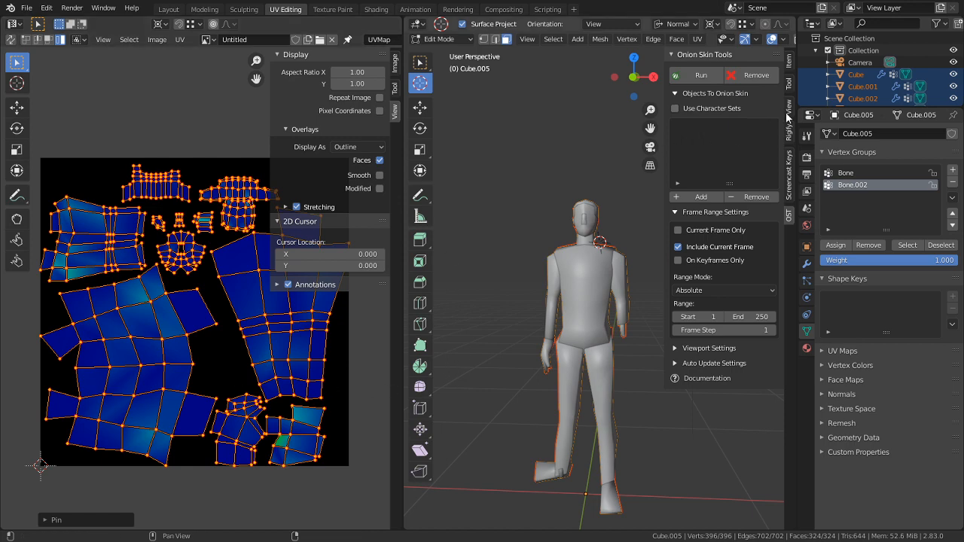
Set the bleed to 1 px in the Texture Paint workspace and activate the Fill tool
{"action": "left_click", "coordinate": [332, 9]}
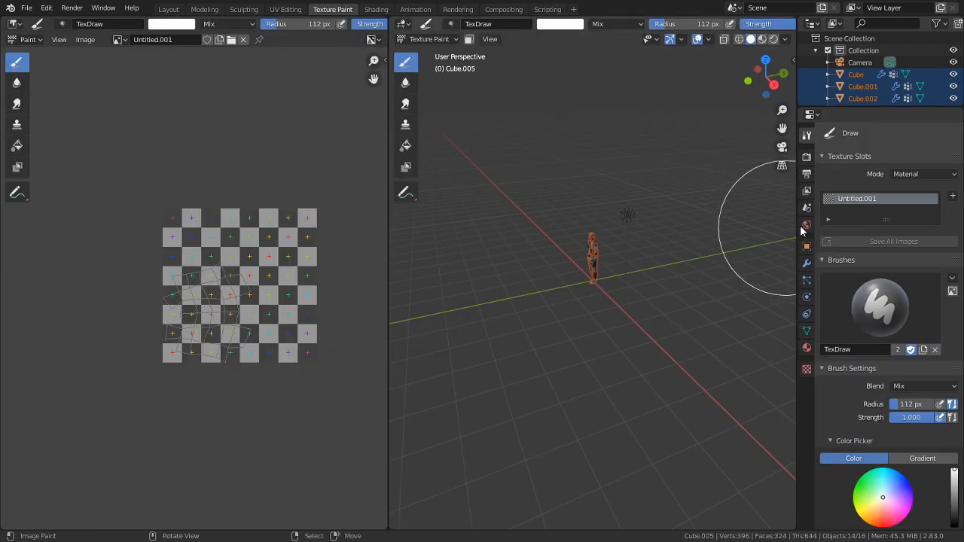
{"action": "scroll", "coordinate": [847, 141], "scroll_direction": "down", "scroll_amount": 5}
{"action": "left_click", "coordinate": [841, 509]}
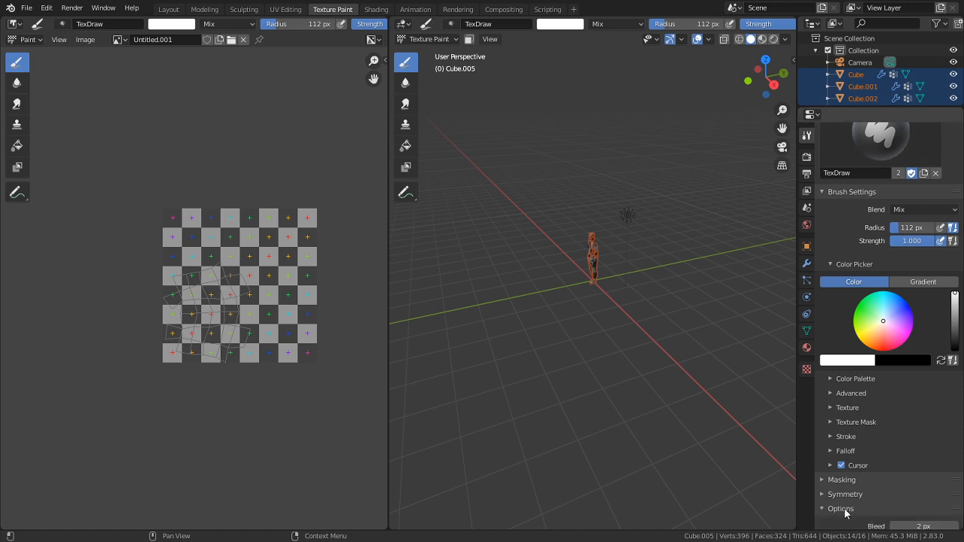
{"action": "key", "text": "Return"}
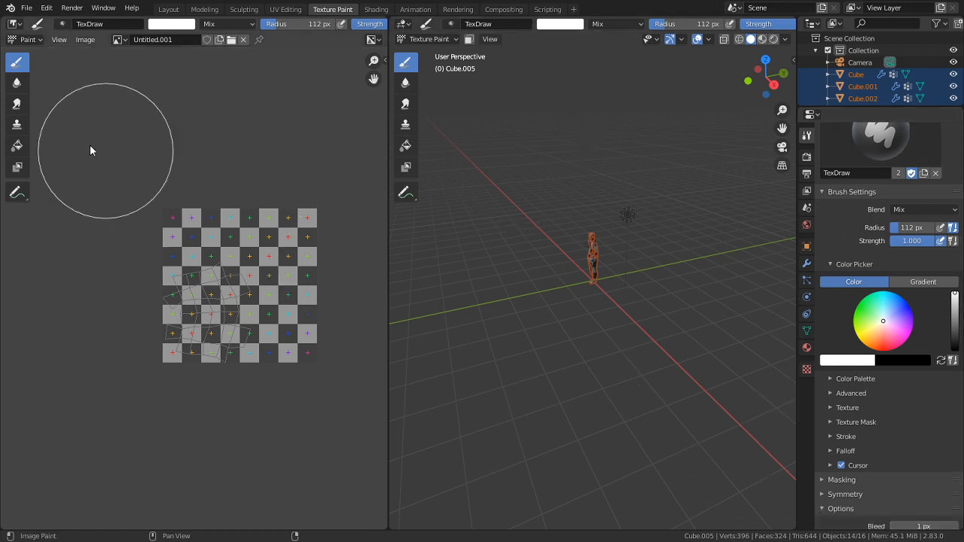
{"action": "left_click", "coordinate": [16, 146]}
{"action": "scroll", "coordinate": [196, 289], "scroll_direction": "up", "scroll_amount": 2}
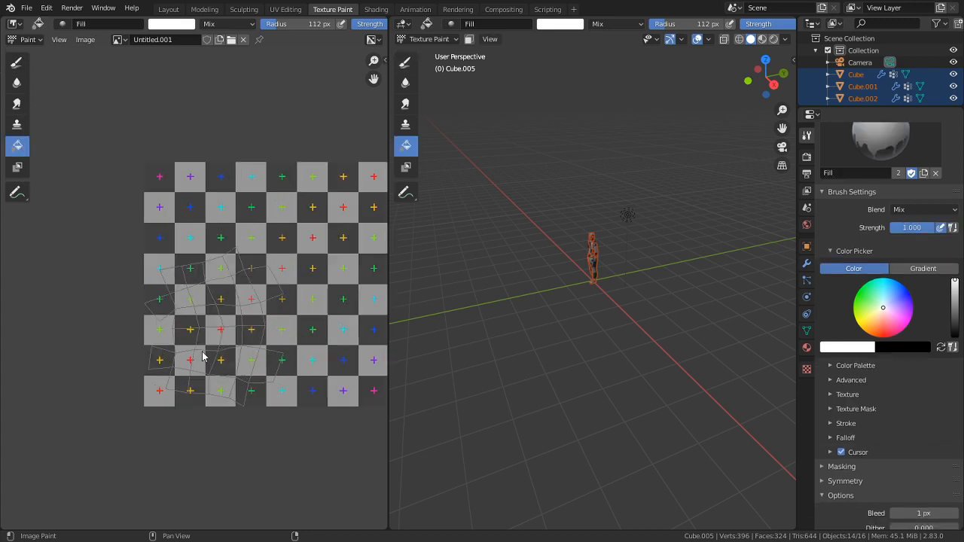
Save the file and examine how the checker texture lies across the front of the zombie
{"action": "key", "text": "ctrl+Tab"}
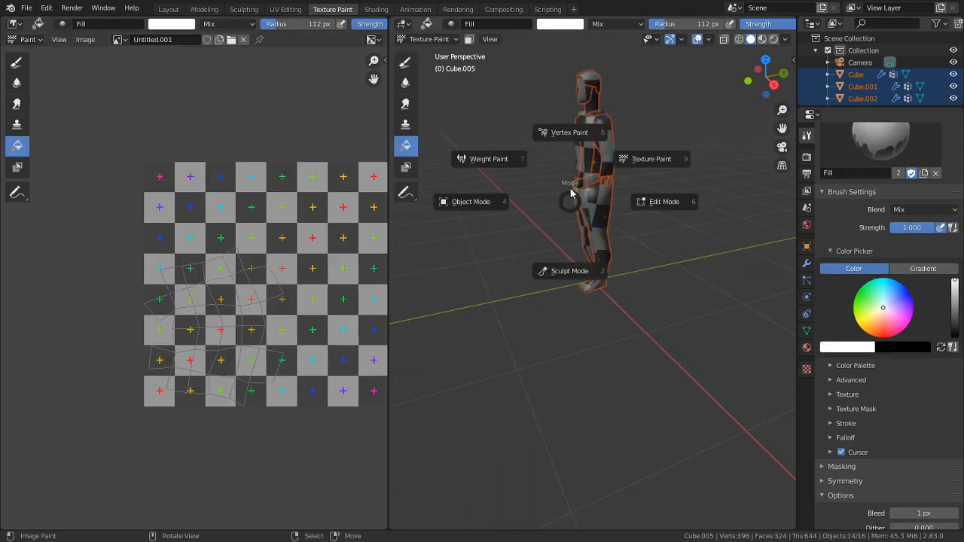
{"action": "key", "text": "Escape"}
{"action": "key", "text": "ctrl+s"}
{"action": "mouse_move", "coordinate": [534, 218]}
{"action": "middle_mouse_down"}
{"action": "mouse_move", "coordinate": [516, 317]}
{"action": "mouse_move", "coordinate": [602, 345]}
{"action": "middle_mouse_up"}
{"action": "scroll", "coordinate": [620, 345], "scroll_direction": "up", "scroll_amount": 3}
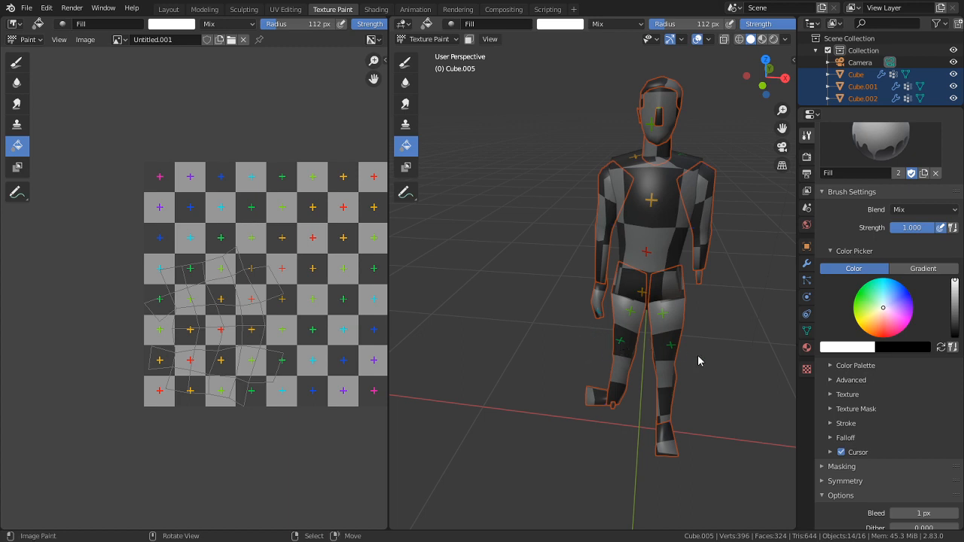
{"action": "middle_click_drag", "start_coordinate": [681, 335], "coordinate": [621, 335]}
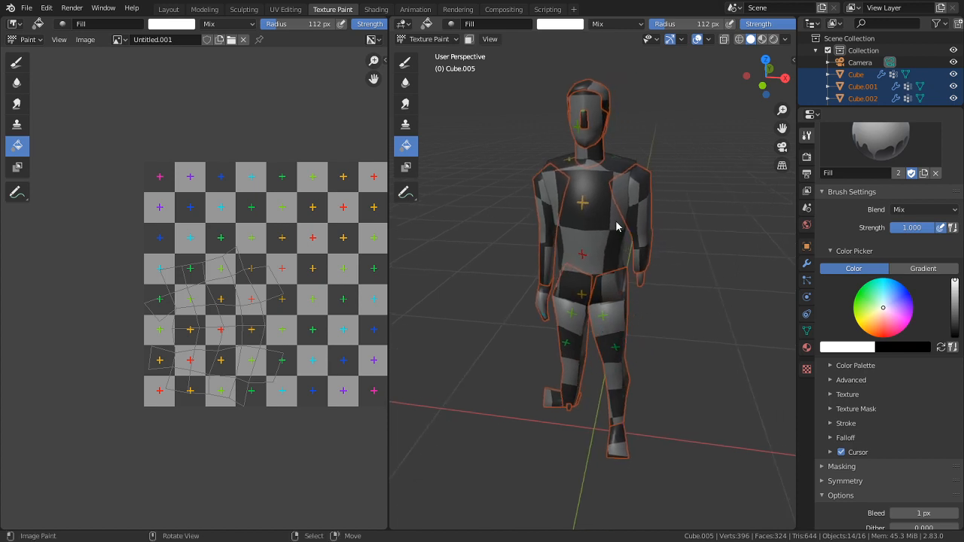
{"action": "scroll", "coordinate": [603, 219], "scroll_direction": "up", "scroll_amount": 4}
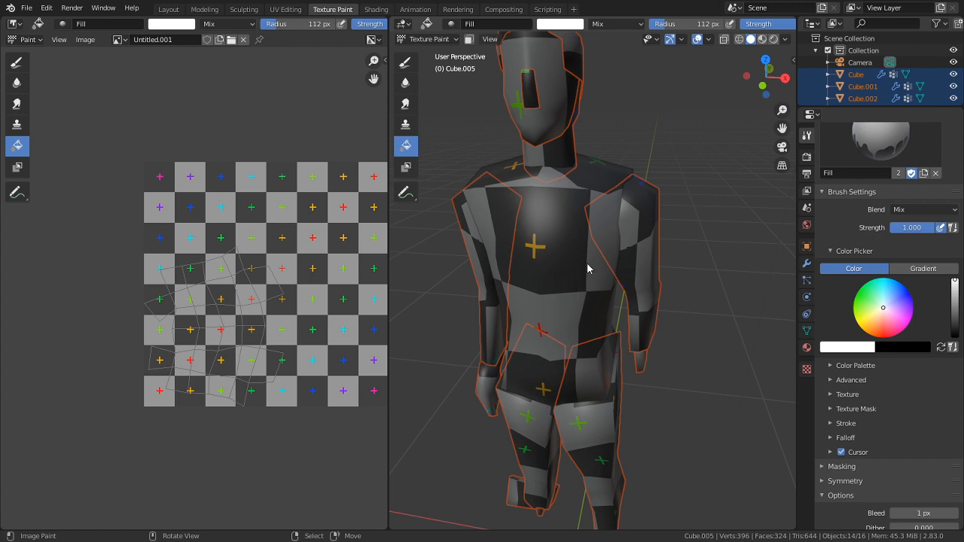
Deselect all body parts and try a white fill on the zombie's lower leg
{"action": "scroll", "coordinate": [587, 269], "scroll_direction": "down", "scroll_amount": 4}
{"action": "key", "text": "Tab"}
{"action": "key", "text": "Tab"}
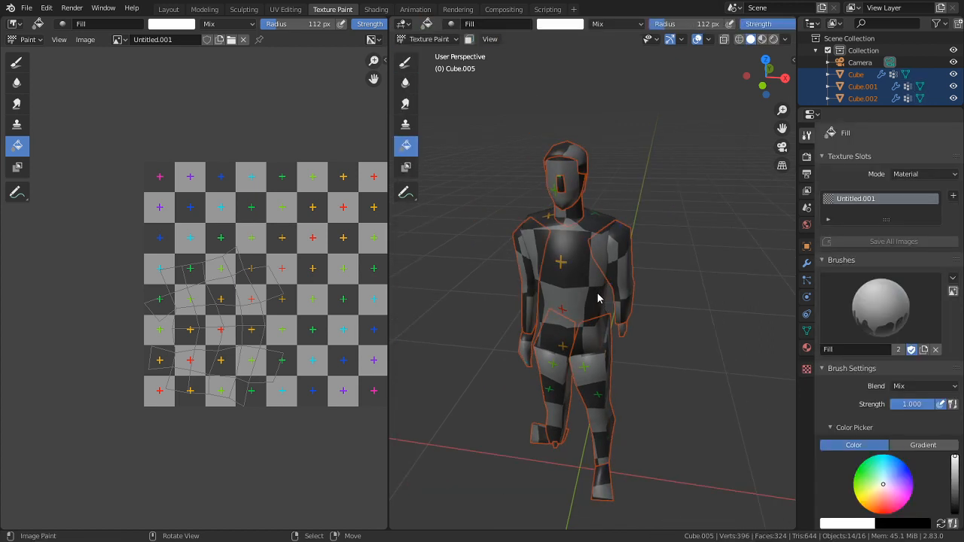
{"action": "key", "text": "alt+a"}
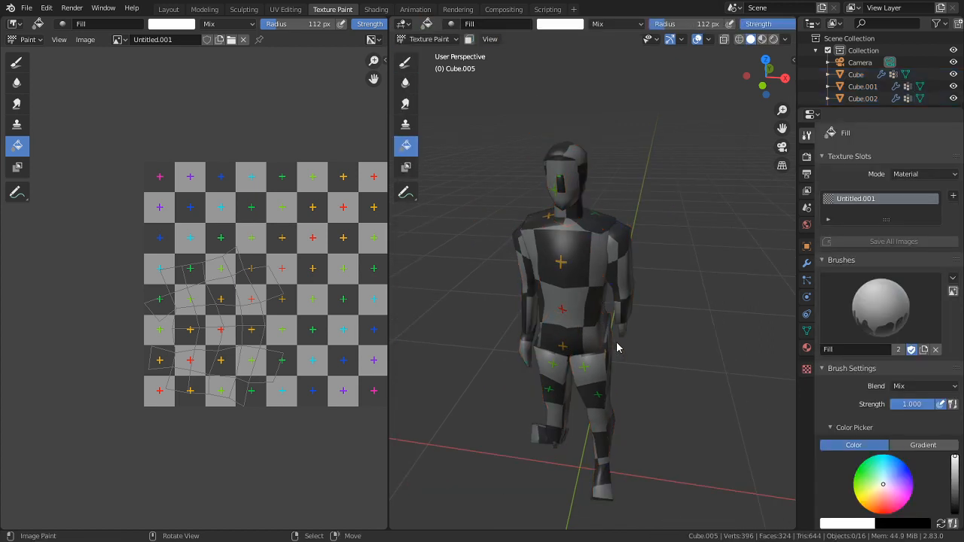
{"action": "left_click", "coordinate": [544, 412]}
{"action": "key", "text": "ctrl+z"}
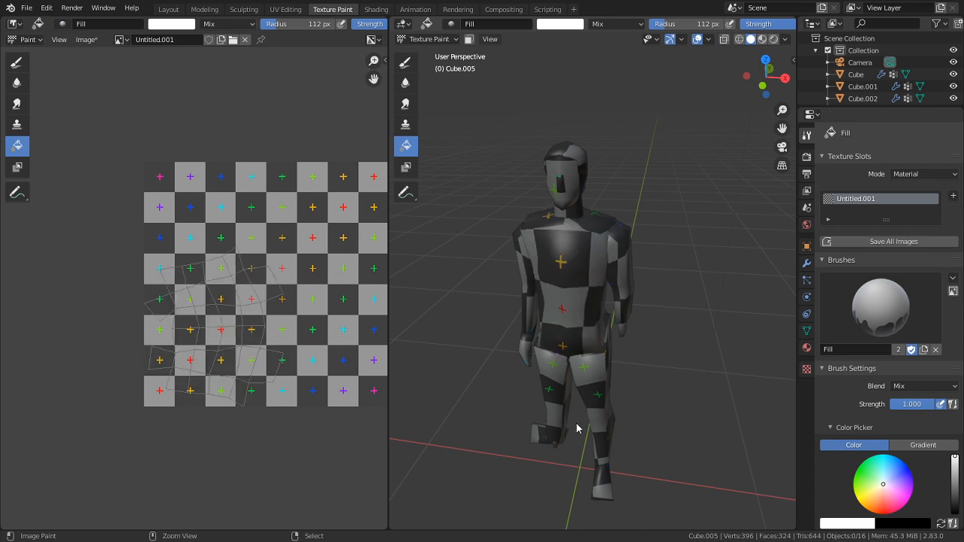
{"action": "scroll", "coordinate": [576, 423], "scroll_direction": "down", "scroll_amount": 6}
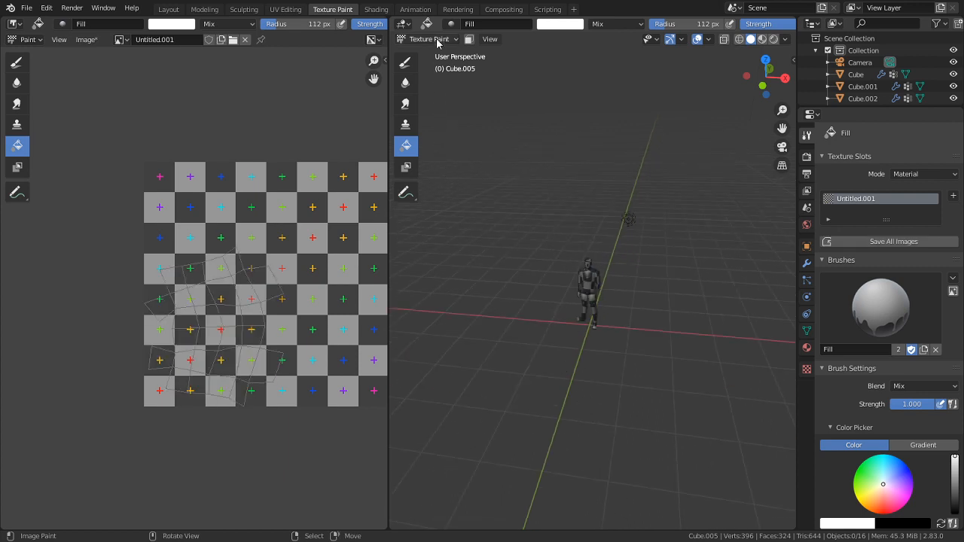
{"action": "key", "text": "ctrl+Tab"}
{"action": "key", "text": "Escape"}
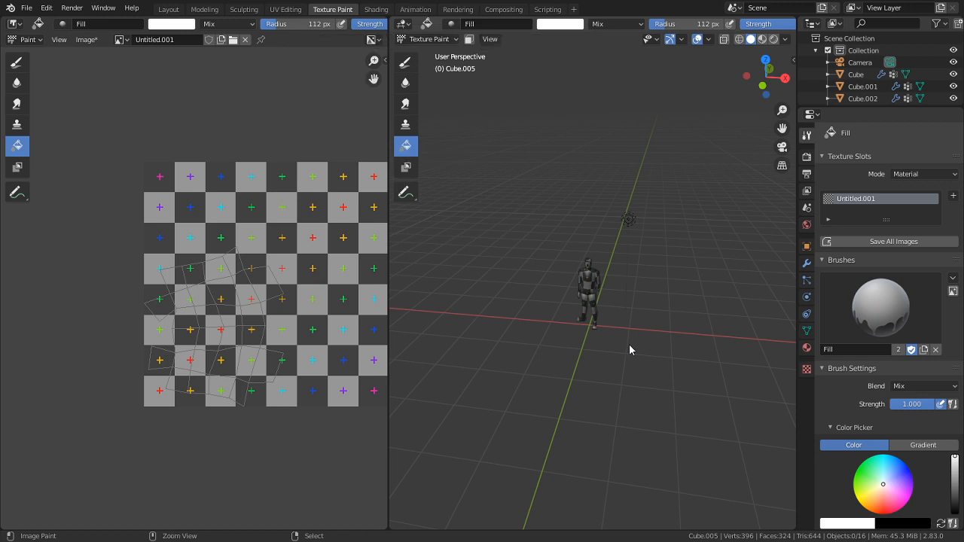
{"action": "key", "text": "Tab"}
{"action": "middle_click_drag", "start_coordinate": [628, 344], "coordinate": [676, 335]}
{"action": "scroll", "coordinate": [677, 335], "scroll_direction": "up", "scroll_amount": 4}
{"action": "scroll", "coordinate": [676, 335], "scroll_direction": "up", "scroll_amount": 5}
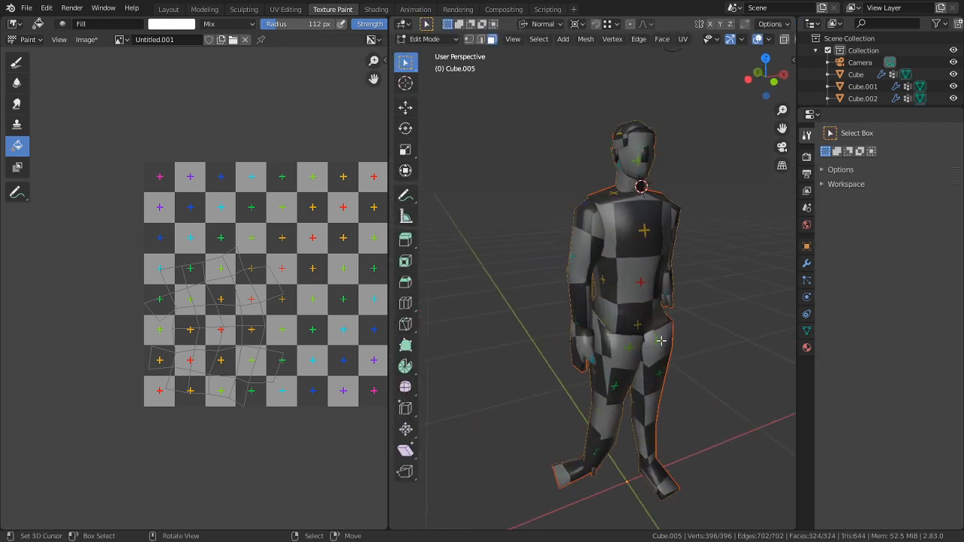
{"action": "key", "text": "Tab"}
{"action": "key", "text": "Tab"}
Switch the torso to Object Mode and select all the zombie's body parts with Circle Select
{"action": "key", "text": "ctrl+Tab"}
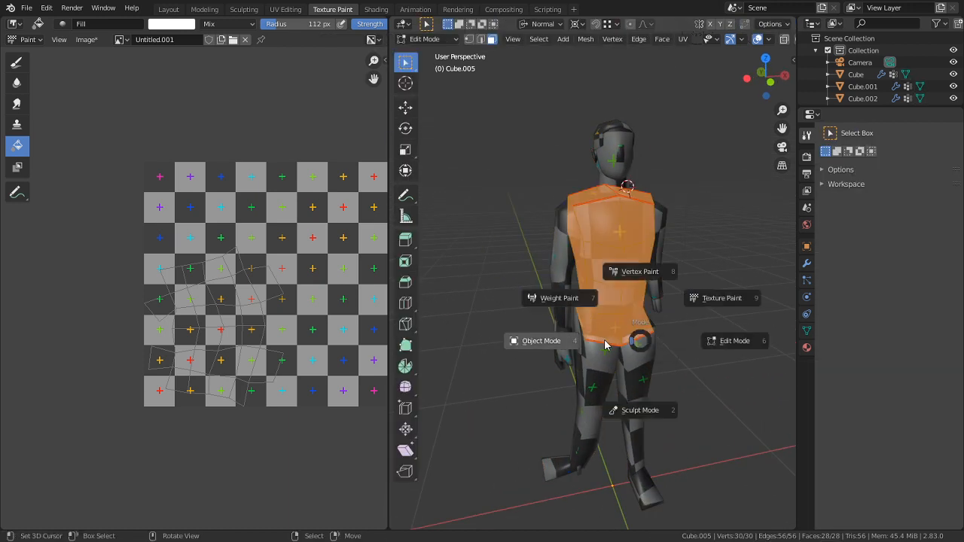
{"action": "left_click", "coordinate": [572, 346]}
{"action": "key", "text": "c"}
{"action": "left_click_drag", "start_coordinate": [590, 297], "coordinate": [609, 455]}
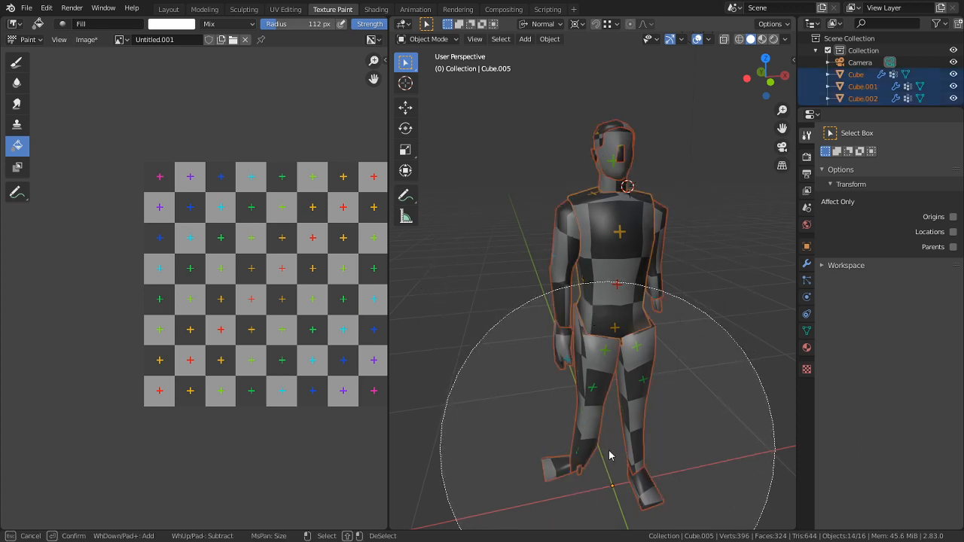
Join all the selected body parts into one mesh and try Circle Select on the head faces
{"action": "key", "text": "Escape"}
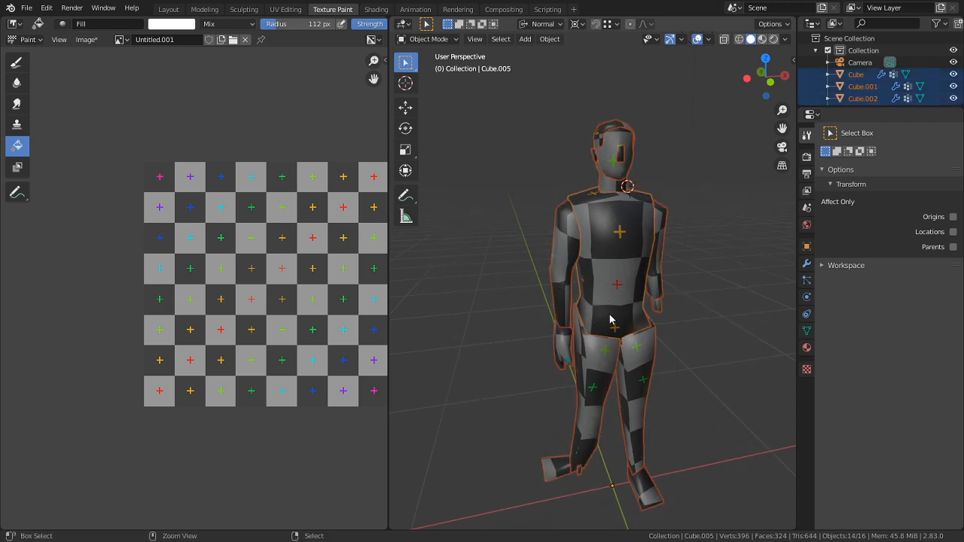
{"action": "key", "text": "ctrl+j"}
{"action": "key", "text": "Tab"}
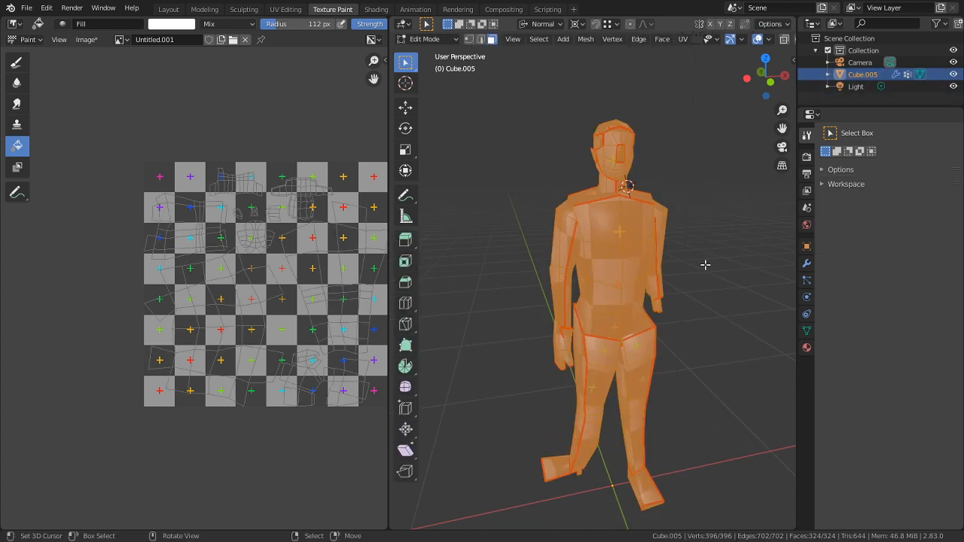
{"action": "key", "text": "alt+a"}
{"action": "scroll", "coordinate": [677, 121], "scroll_direction": "up", "scroll_amount": 4}
{"action": "key", "text": "c"}
{"action": "left_click_drag", "start_coordinate": [613, 176], "coordinate": [614, 164]}
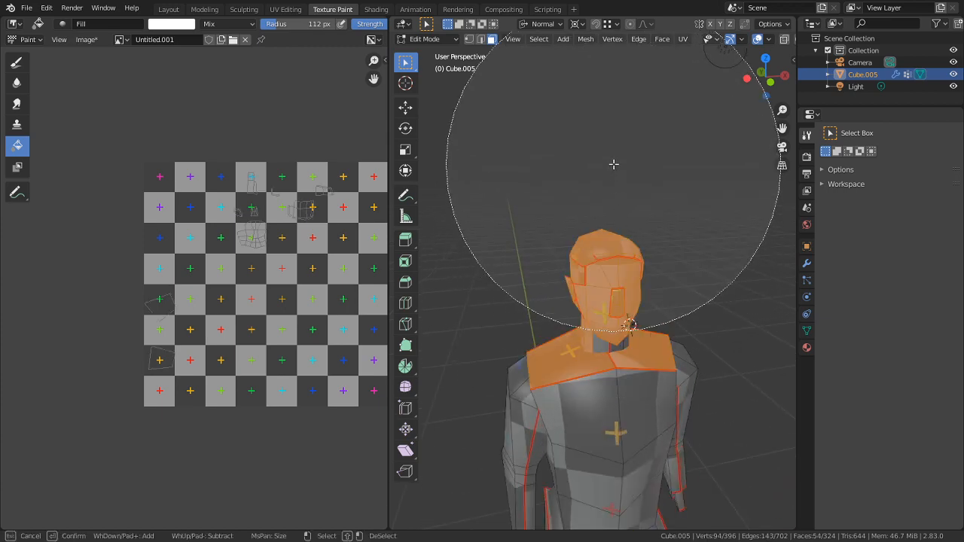
{"action": "key", "text": "Escape"}
{"action": "scroll", "coordinate": [697, 273], "scroll_direction": "down", "scroll_amount": 4}
{"action": "key", "text": "a"}
{"action": "key", "text": "Tab"}
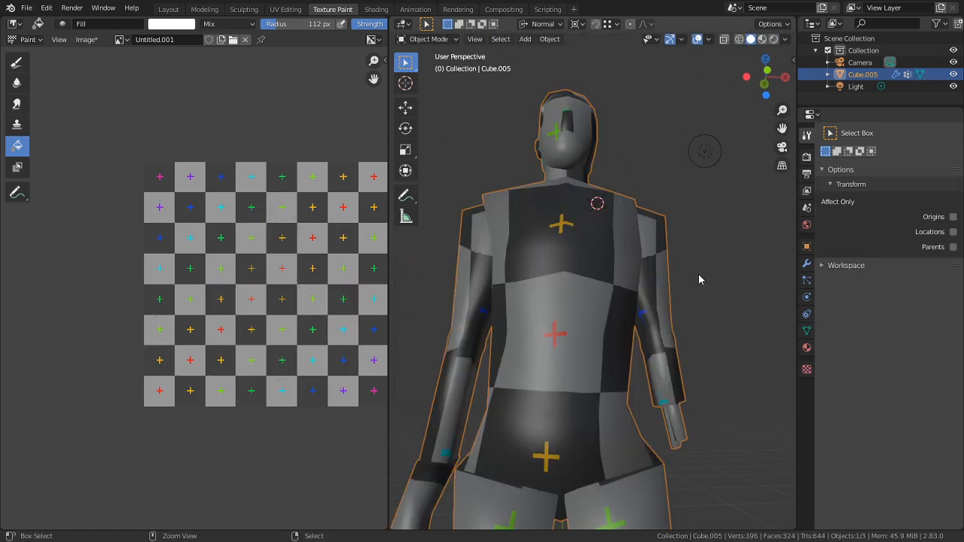
Undo the join of the body parts, deselect everything in Object Mode and save the file
{"action": "key", "text": "ctrl+z"}
{"action": "key", "text": "alt+a"}
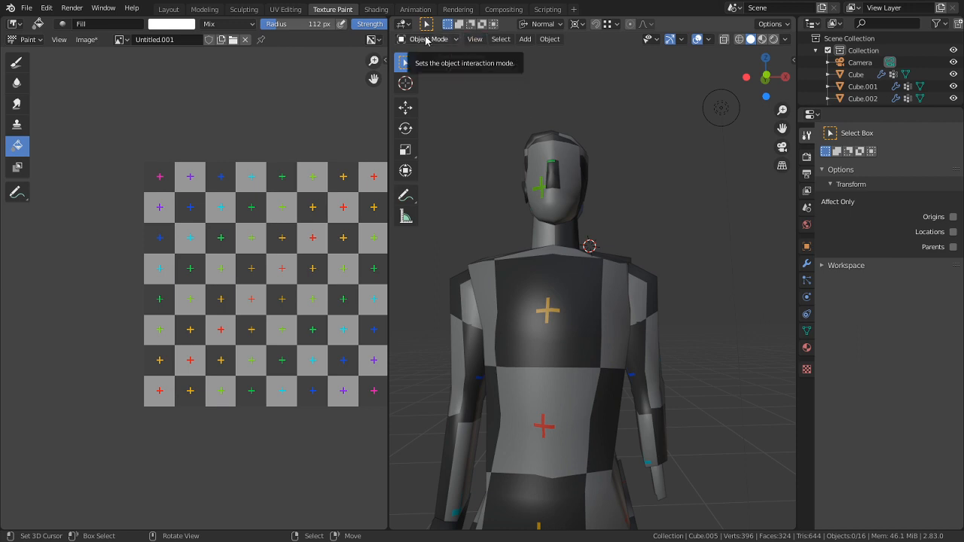
{"action": "left_click", "coordinate": [426, 40]}
{"action": "left_click", "coordinate": [429, 53]}
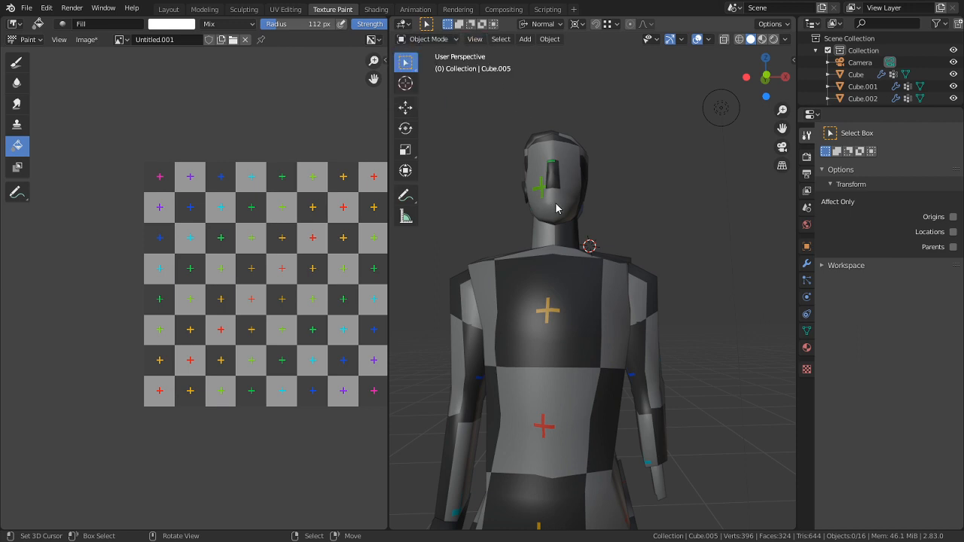
{"action": "key", "text": "ctrl+s"}
Check the face piece in Edit Mode and try Circle Select on the head pieces in Object Mode
{"action": "left_click", "coordinate": [565, 203]}
{"action": "key", "text": "Tab"}
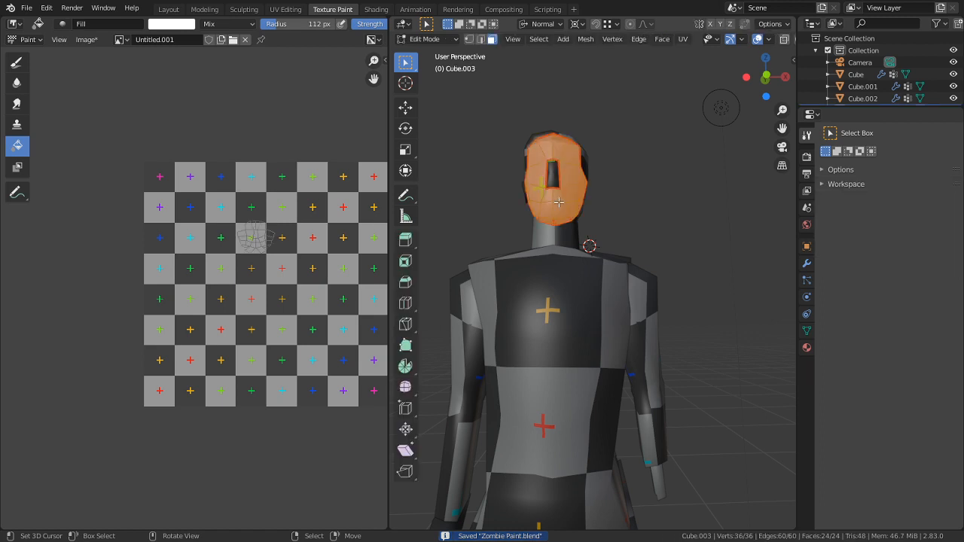
{"action": "key", "text": "Tab"}
{"action": "key", "text": "c"}
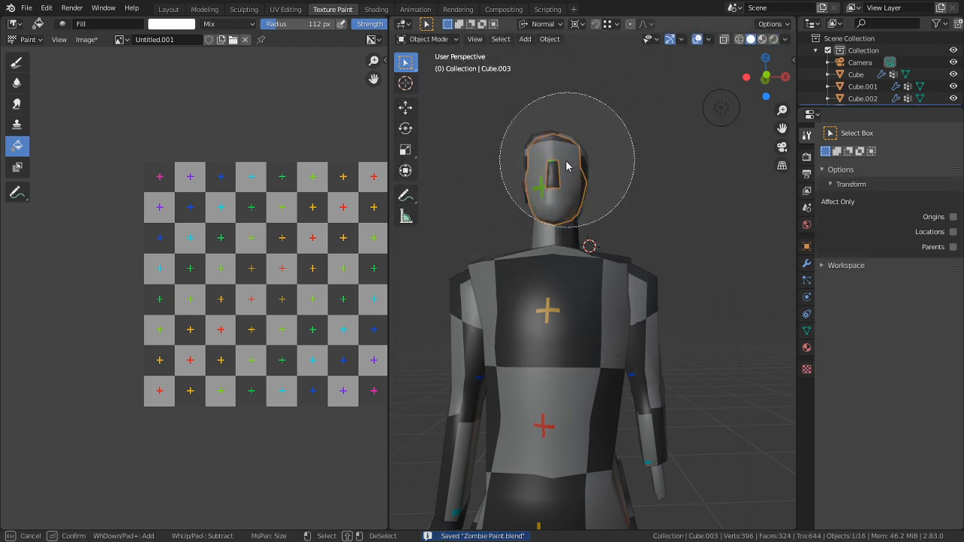
{"action": "left_click", "coordinate": [536, 170]}
{"action": "scroll", "coordinate": [561, 177], "scroll_direction": "up", "scroll_amount": 2}
Maximize the 3D viewport and select the hair, ear, face and neck pieces of the head together
{"action": "key", "text": "ctrl+space"}
{"action": "middle_click_drag", "start_coordinate": [600, 200], "coordinate": [580, 201]}
{"action": "key", "text": "Tab"}
{"action": "key", "text": "Tab"}
{"action": "right_click", "coordinate": [570, 174]}
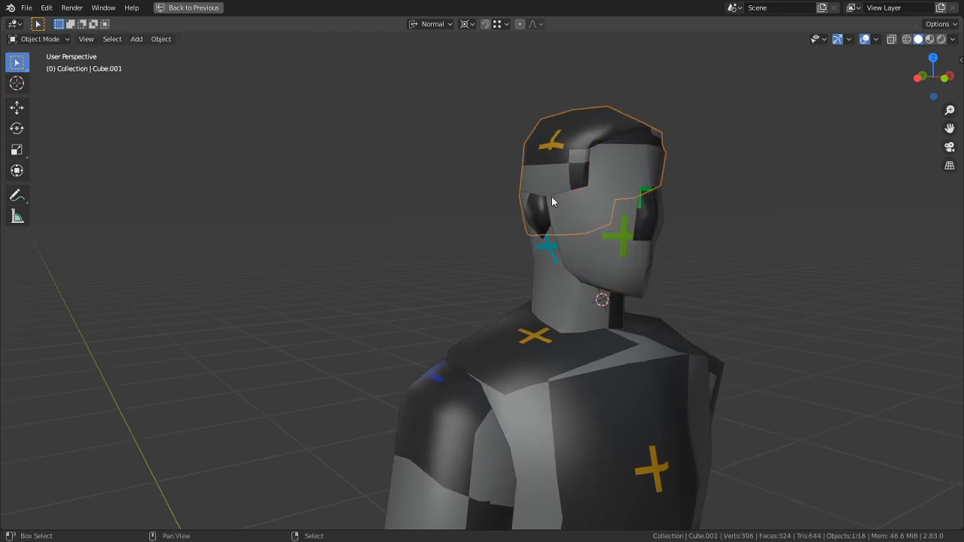
{"action": "right_click", "coordinate": [536, 205], "text": "shift"}
{"action": "right_click", "coordinate": [618, 237], "text": "shift"}
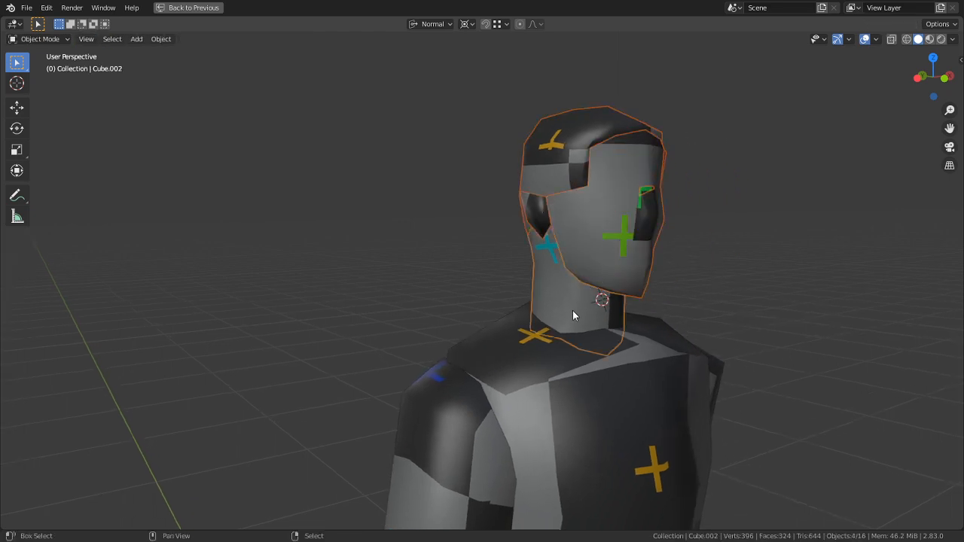
Join the selected head pieces into one object and merge their overlapping vertices by distance
{"action": "key", "text": "Tab"}
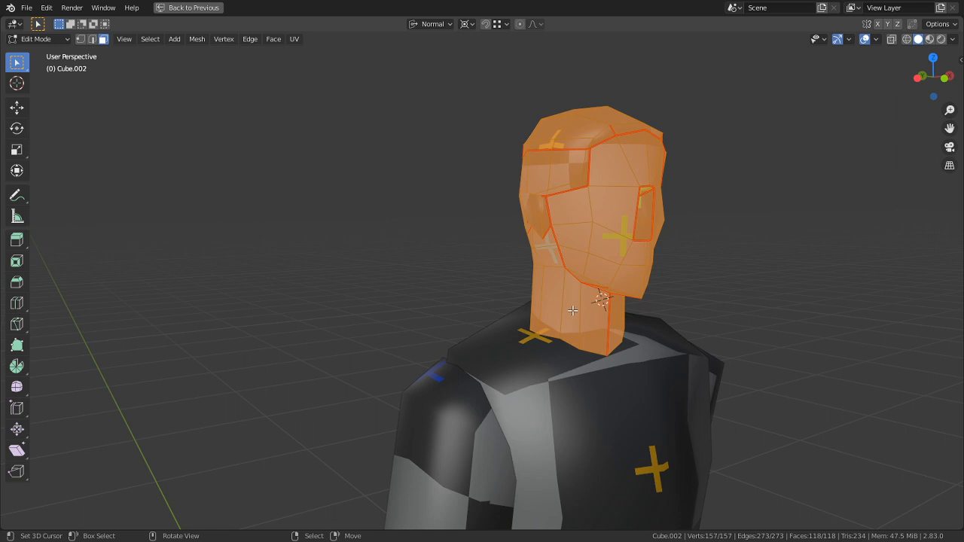
{"action": "key", "text": "alt+m"}
{"action": "left_click", "coordinate": [572, 311]}
{"action": "key", "text": "Tab"}
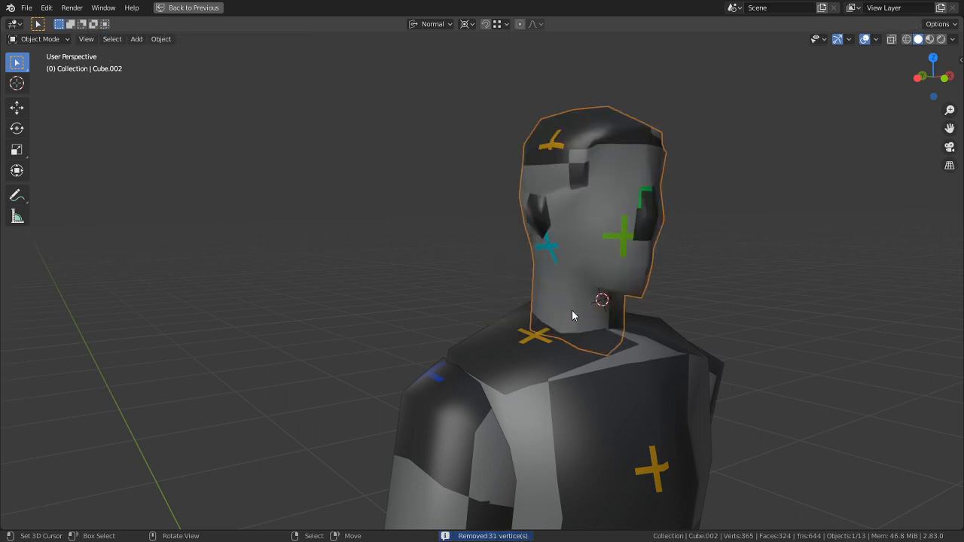
Add the torso and both arms to the selection with the joined head
{"action": "right_click", "coordinate": [557, 336], "text": "shift"}
{"action": "middle_click_drag", "start_coordinate": [632, 348], "coordinate": [557, 356]}
{"action": "scroll", "coordinate": [554, 357], "scroll_direction": "down", "scroll_amount": 1}
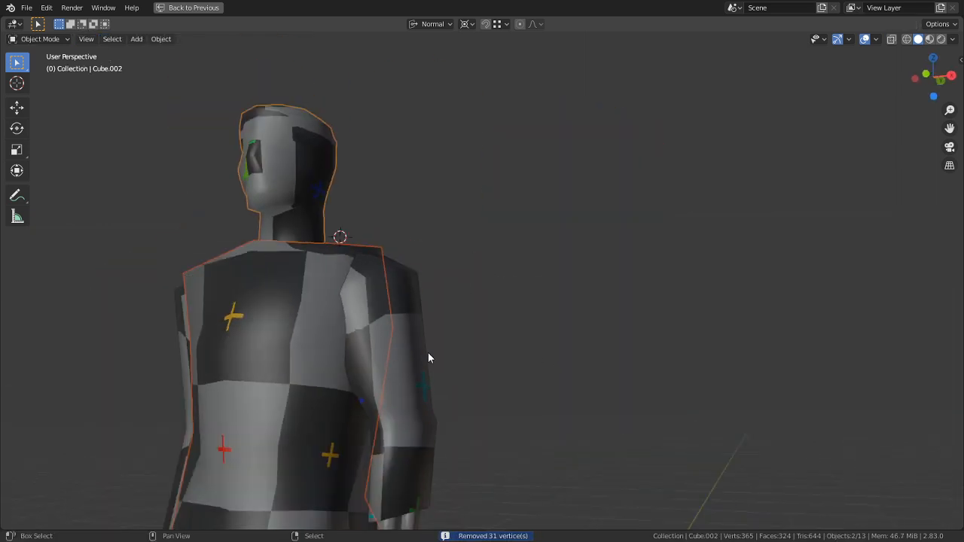
{"action": "right_click", "coordinate": [428, 357], "text": "shift"}
{"action": "middle_click_drag", "start_coordinate": [428, 356], "coordinate": [505, 274]}
{"action": "right_click", "coordinate": [401, 303], "text": "shift"}
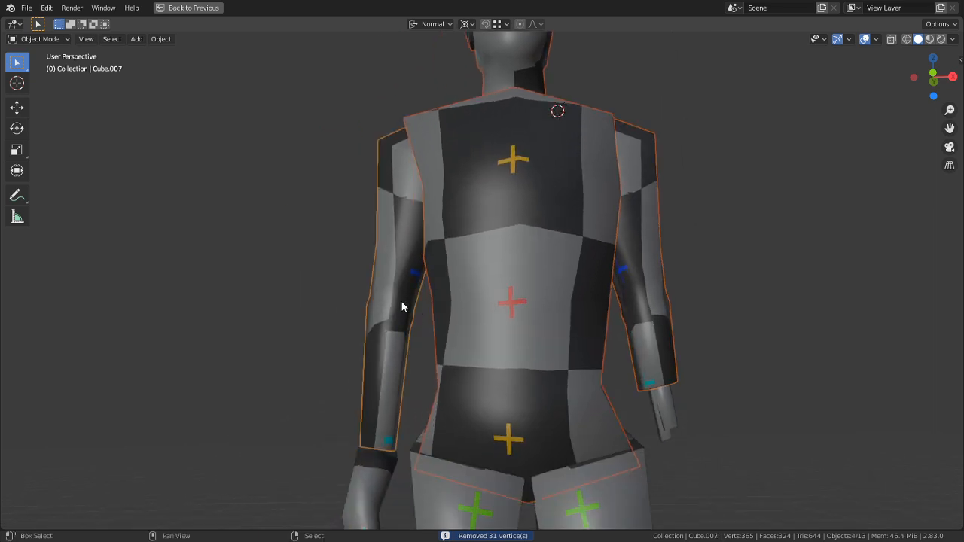
Extend the selection with both hands, both legs and both feet
{"action": "right_click", "coordinate": [362, 472], "text": "shift"}
{"action": "middle_click_drag", "start_coordinate": [660, 427], "coordinate": [656, 354], "text": "shift"}
{"action": "right_click", "coordinate": [609, 422], "text": "shift"}
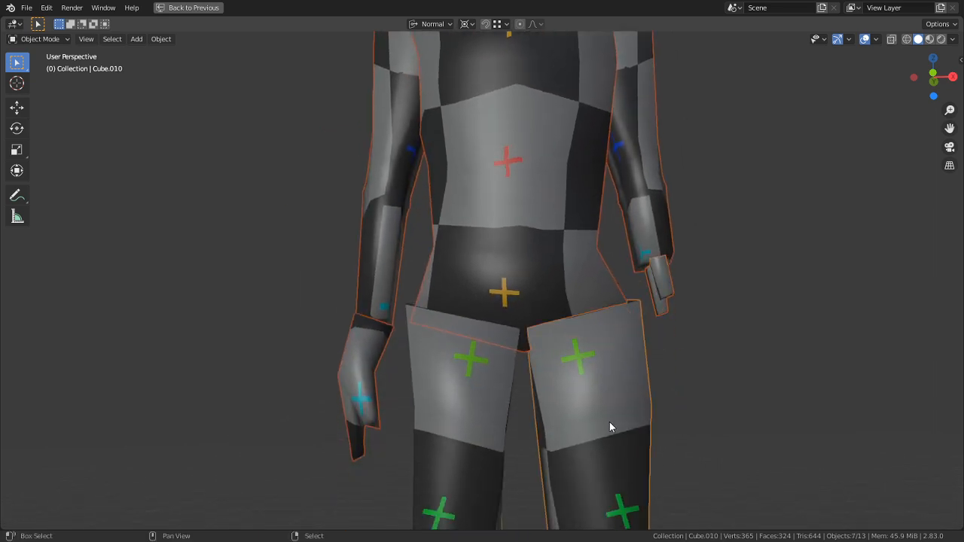
{"action": "right_click", "coordinate": [478, 425], "text": "shift"}
{"action": "middle_click_drag", "start_coordinate": [478, 425], "coordinate": [507, 208], "text": "shift"}
{"action": "middle_click_drag", "start_coordinate": [612, 498], "coordinate": [605, 92], "text": "shift"}
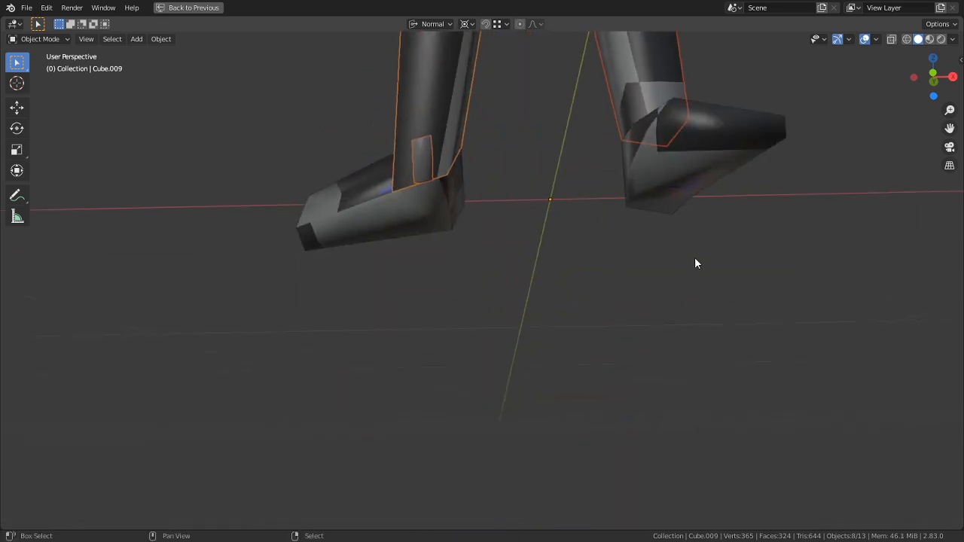
{"action": "right_click", "coordinate": [676, 180], "text": "shift"}
{"action": "right_click", "coordinate": [397, 213], "text": "shift"}
{"action": "middle_click_drag", "start_coordinate": [397, 212], "coordinate": [437, 312], "text": "shift"}
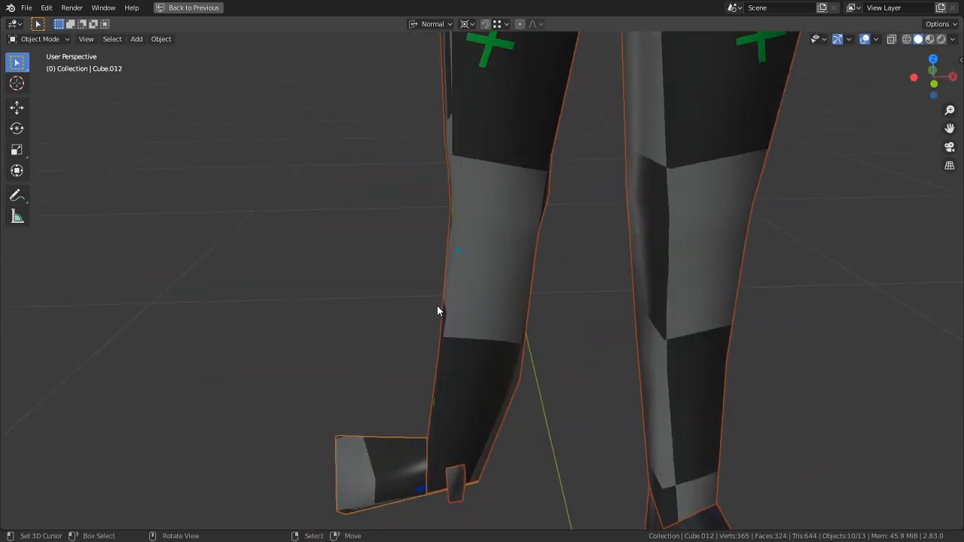
{"action": "scroll", "coordinate": [452, 354], "scroll_direction": "down", "scroll_amount": 2}
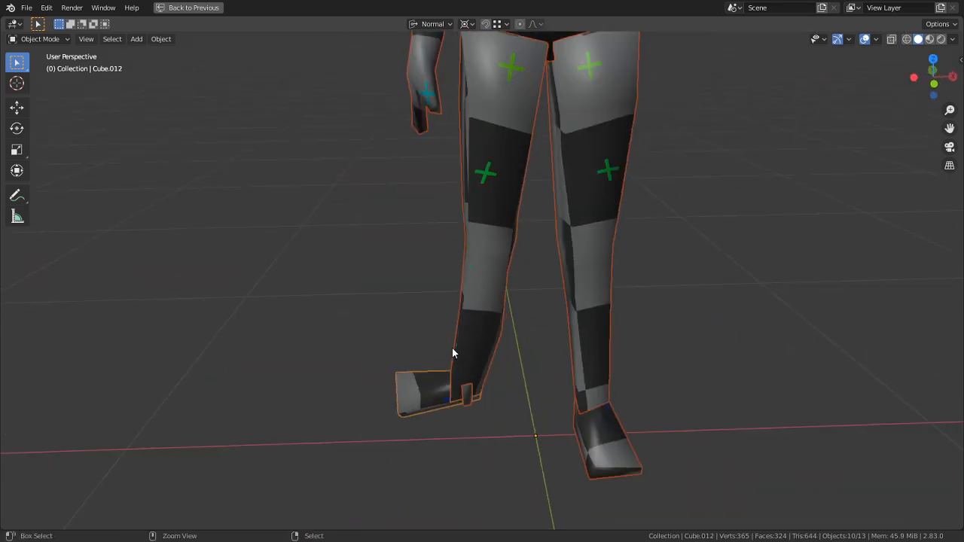
Join the selected body parts into one object, merge its vertices by distance and return to the normal screen layout
{"action": "key", "text": "ctrl+j"}
{"action": "scroll", "coordinate": [462, 345], "scroll_direction": "down", "scroll_amount": 3}
{"action": "key", "text": "Tab"}
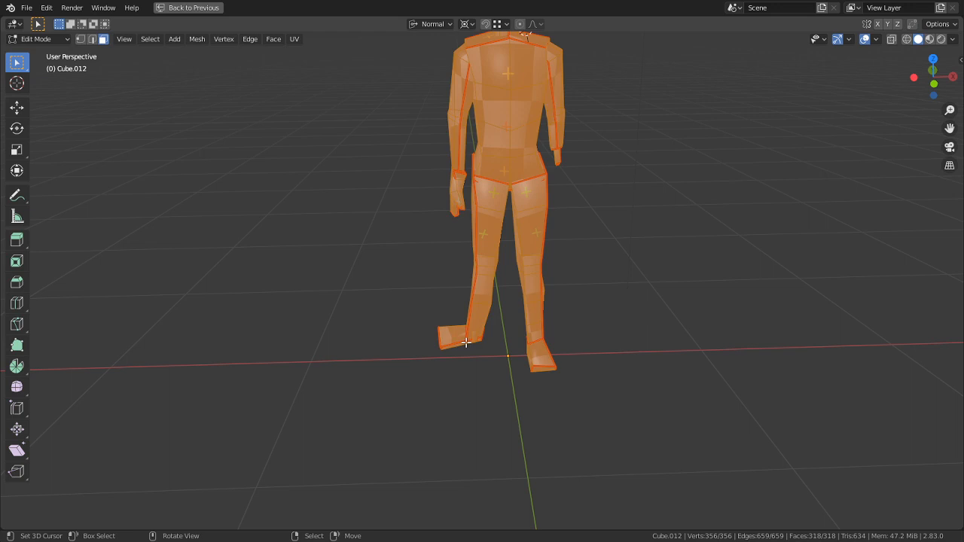
{"action": "key", "text": "m"}
{"action": "left_click", "coordinate": [470, 340]}
{"action": "middle_click_drag", "start_coordinate": [516, 319], "coordinate": [505, 378], "text": "shift"}
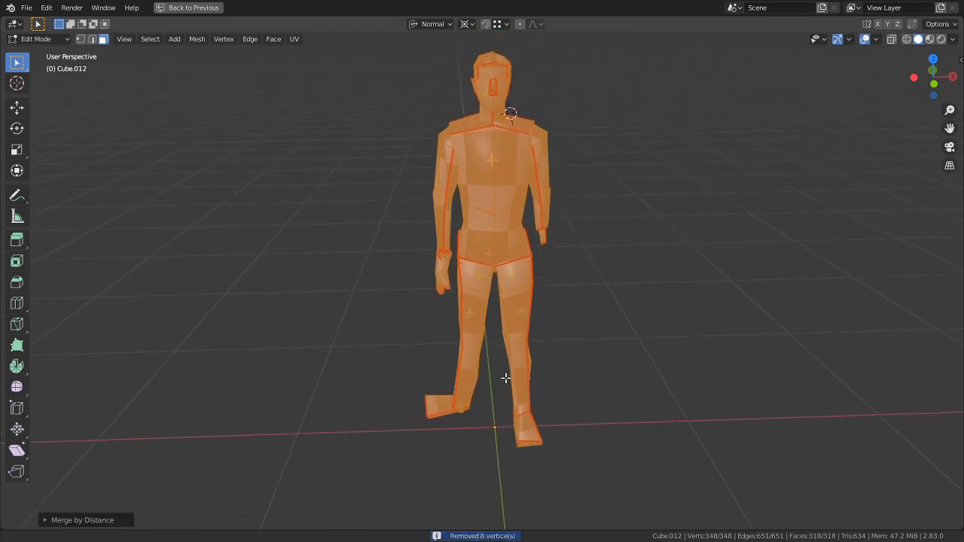
{"action": "left_click", "coordinate": [587, 316]}
{"action": "left_click", "coordinate": [188, 8]}
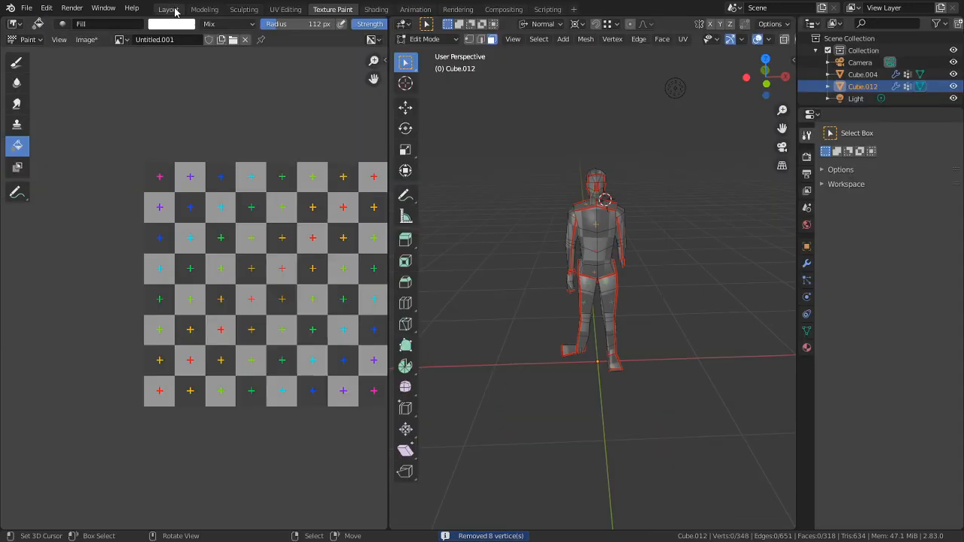
Switch the joined body to Texture Paint mode and fill it with white
{"action": "left_click", "coordinate": [437, 40]}
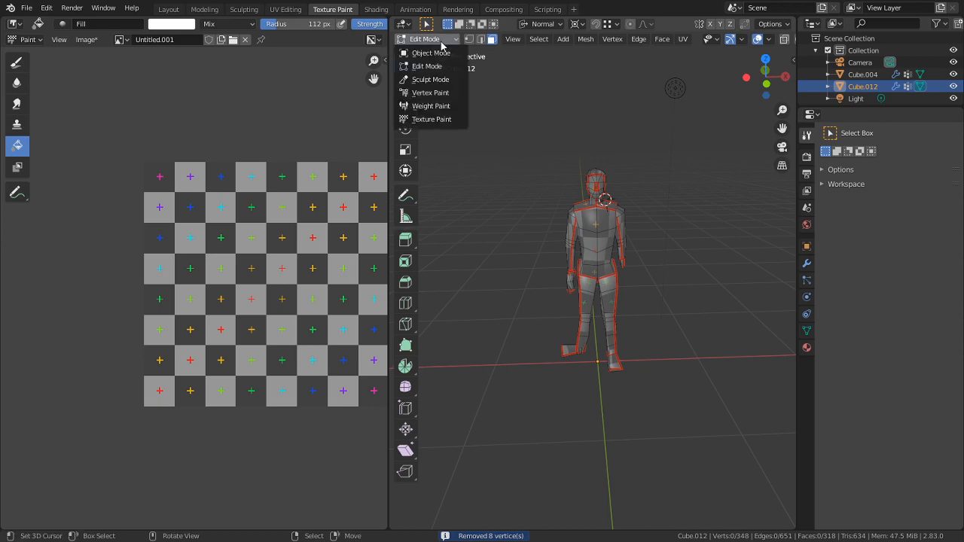
{"action": "left_click", "coordinate": [426, 118]}
{"action": "left_click", "coordinate": [618, 246]}
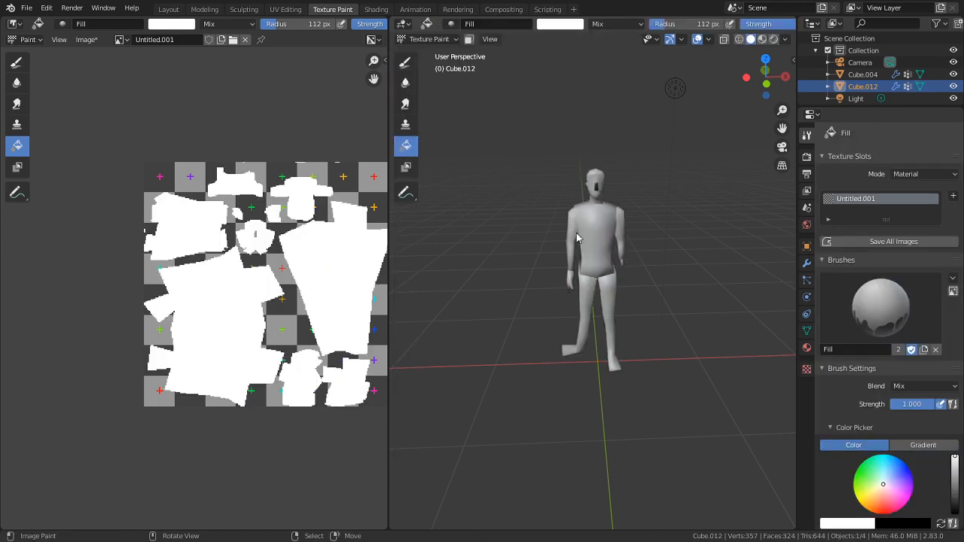
Show the Untitled.001 image in the UV Editing workspace with all UV islands selected and the UV editor maximized
{"action": "middle_click_drag", "start_coordinate": [288, 269], "coordinate": [255, 299]}
{"action": "left_click", "coordinate": [286, 9]}
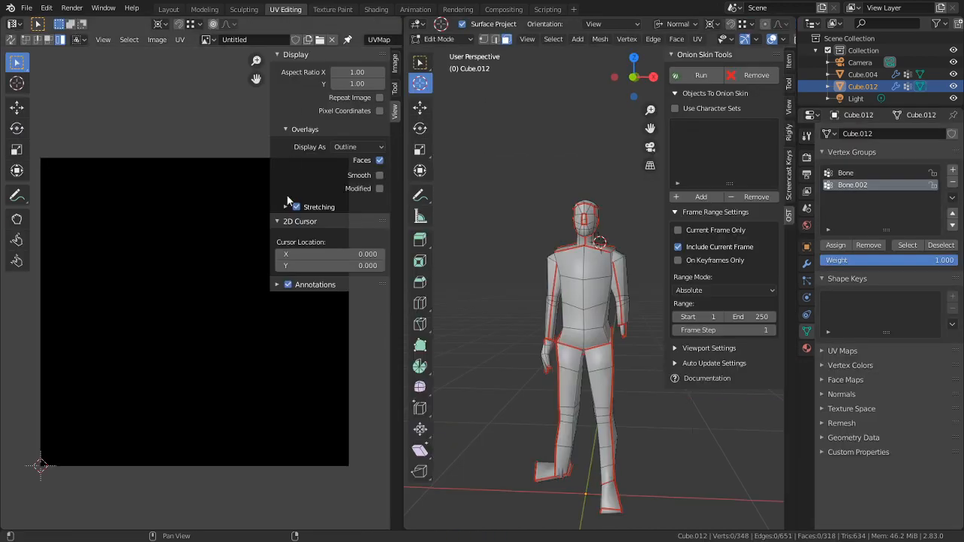
{"action": "left_click", "coordinate": [209, 39]}
{"action": "left_click", "coordinate": [235, 83]}
{"action": "scroll", "coordinate": [226, 113], "scroll_direction": "up", "scroll_amount": 4}
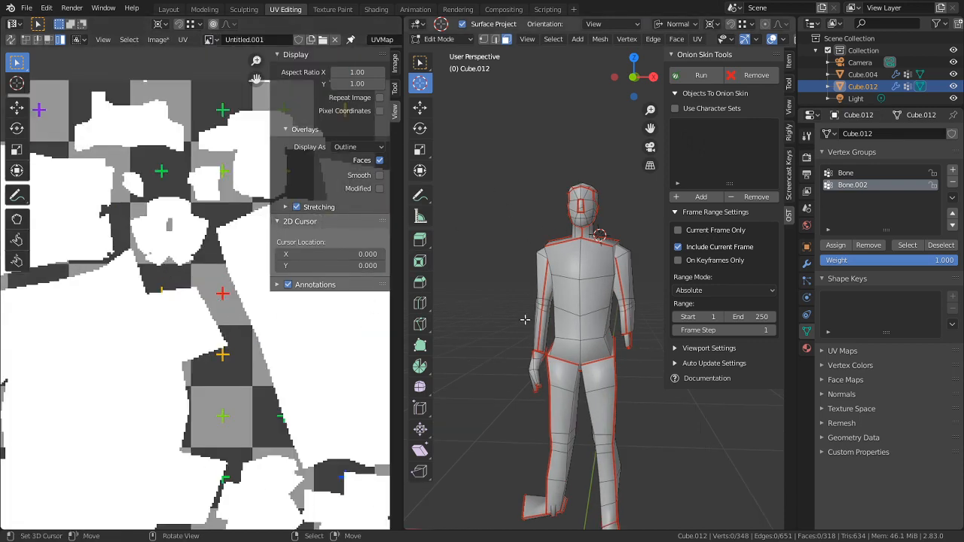
{"action": "key", "text": "a"}
{"action": "scroll", "coordinate": [205, 420], "scroll_direction": "down", "scroll_amount": 2}
{"action": "key", "text": "ctrl+space"}
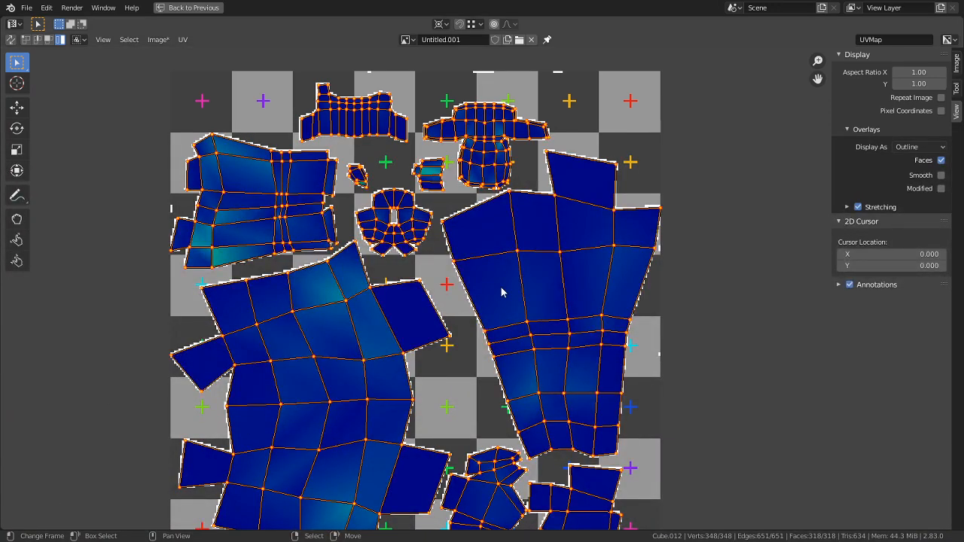
Examine how the white fill and its bleed line up with the edges of the hand, foot and leg UV islands
{"action": "middle_click_drag", "start_coordinate": [463, 391], "coordinate": [431, 276]}
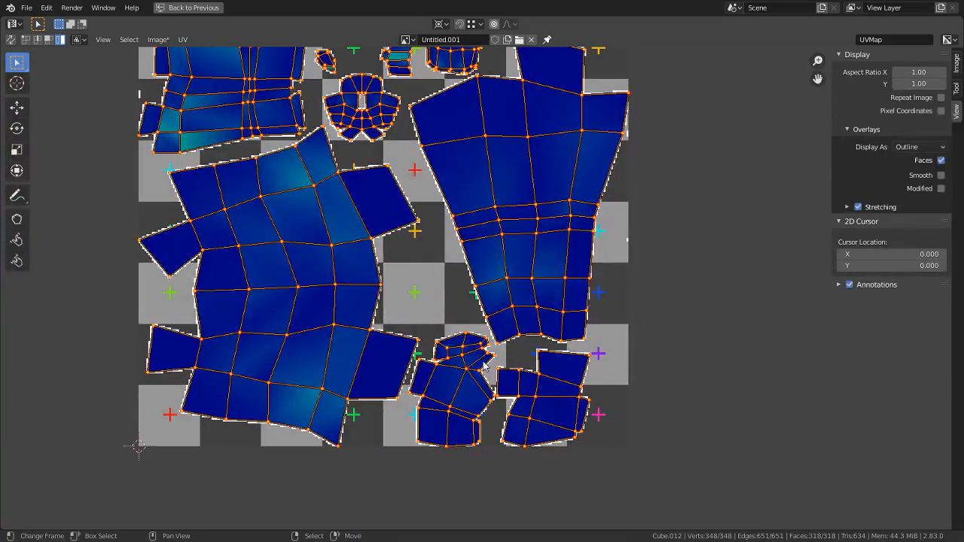
{"action": "scroll", "coordinate": [484, 366], "scroll_direction": "up", "scroll_amount": 4}
{"action": "middle_click_drag", "start_coordinate": [516, 384], "coordinate": [498, 267]}
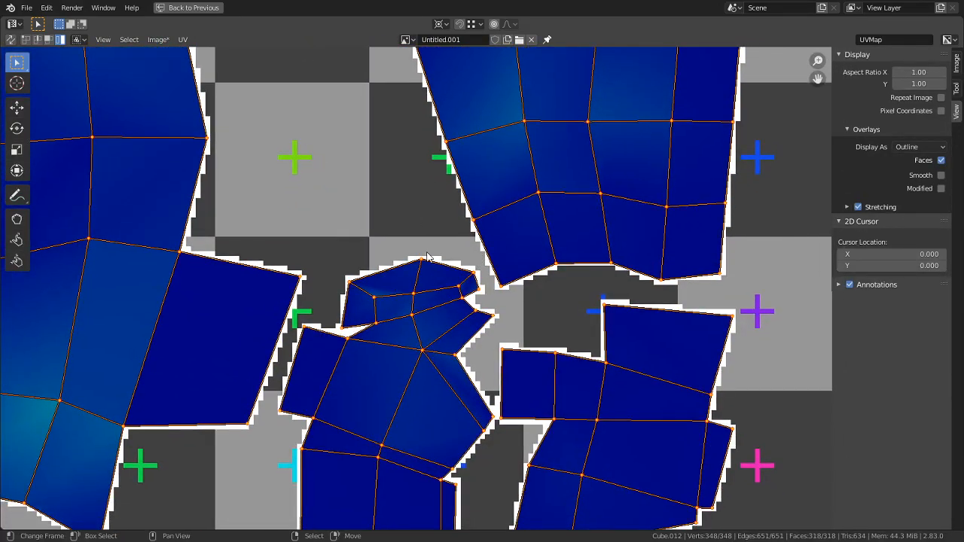
{"action": "scroll", "coordinate": [427, 257], "scroll_direction": "down", "scroll_amount": 2}
{"action": "scroll", "coordinate": [664, 376], "scroll_direction": "down", "scroll_amount": 3}
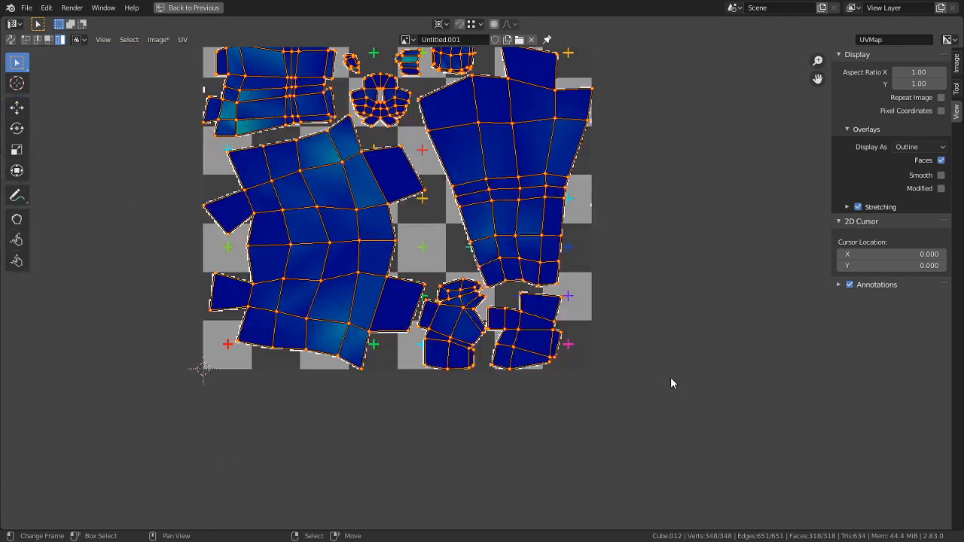
{"action": "key", "text": "c"}
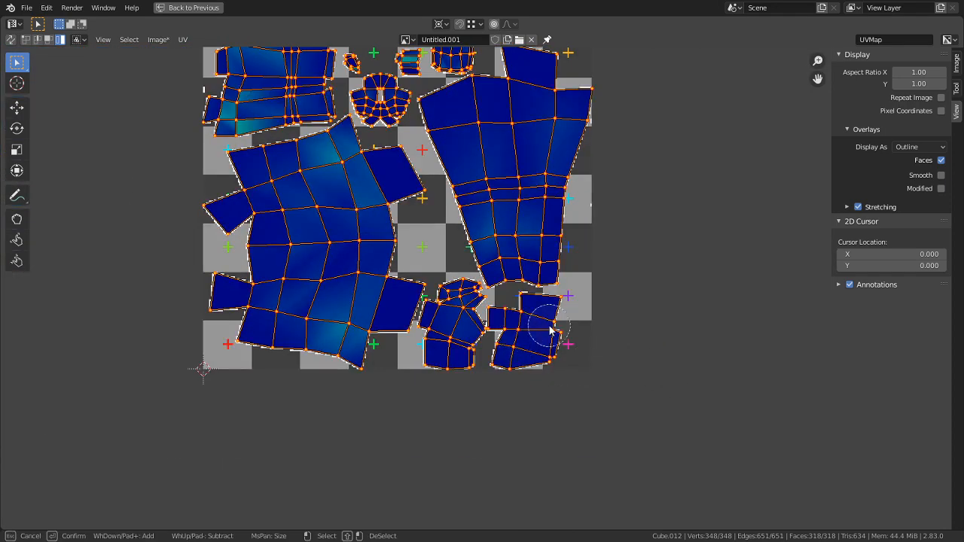
{"action": "key", "text": "Escape"}
{"action": "key", "text": "g"}
{"action": "right_click", "coordinate": [578, 329]}
{"action": "scroll", "coordinate": [593, 336], "scroll_direction": "up", "scroll_amount": 3}
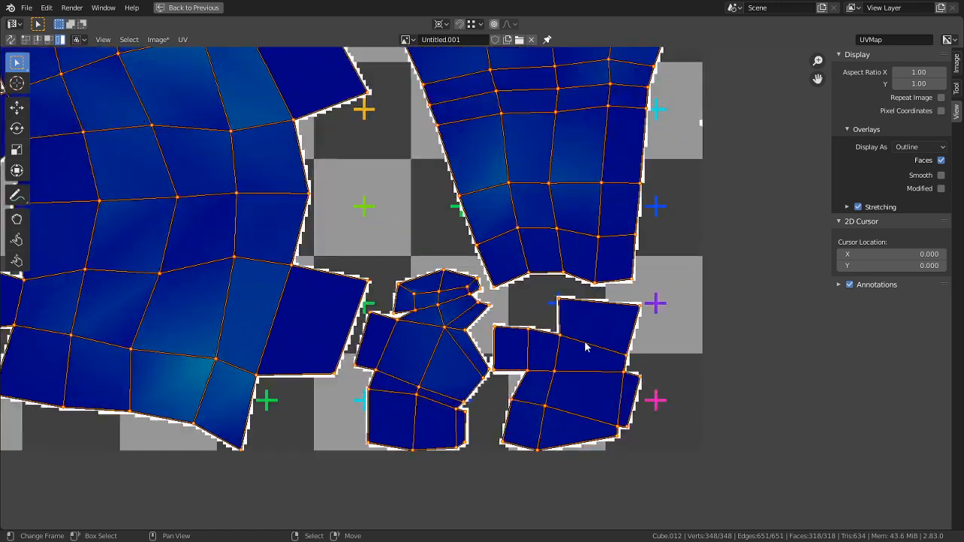
Select only the foot's UV island and move it about 0.006 along X, away from the hand island
{"action": "key", "text": "alt+a"}
{"action": "key", "text": "c"}
{"action": "left_click", "coordinate": [627, 362]}
{"action": "key", "text": "Escape"}
{"action": "key", "text": "g"}
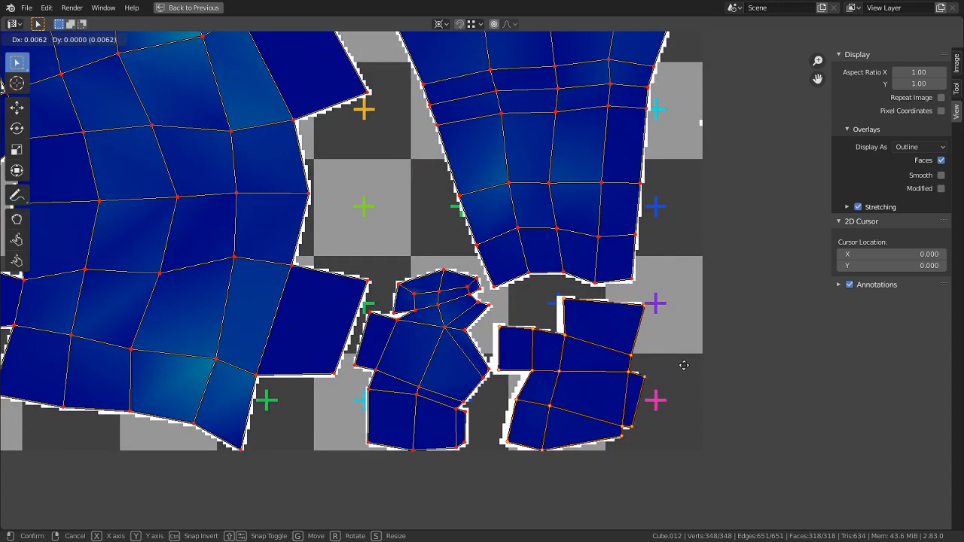
{"action": "left_click", "coordinate": [686, 369]}
Select all the UV islands and snap their vertices to the image pixels
{"action": "scroll", "coordinate": [686, 369], "scroll_direction": "down", "scroll_amount": 4}
{"action": "key", "text": "Tab"}
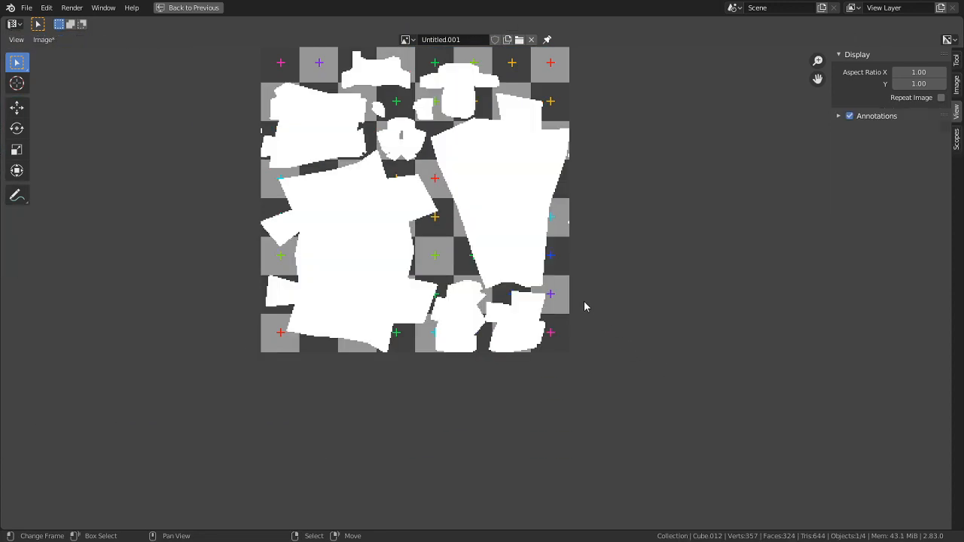
{"action": "key", "text": "Tab"}
{"action": "key", "text": "a"}
{"action": "middle_click_drag", "start_coordinate": [381, 183], "coordinate": [393, 224]}
{"action": "key", "text": "shift+s"}
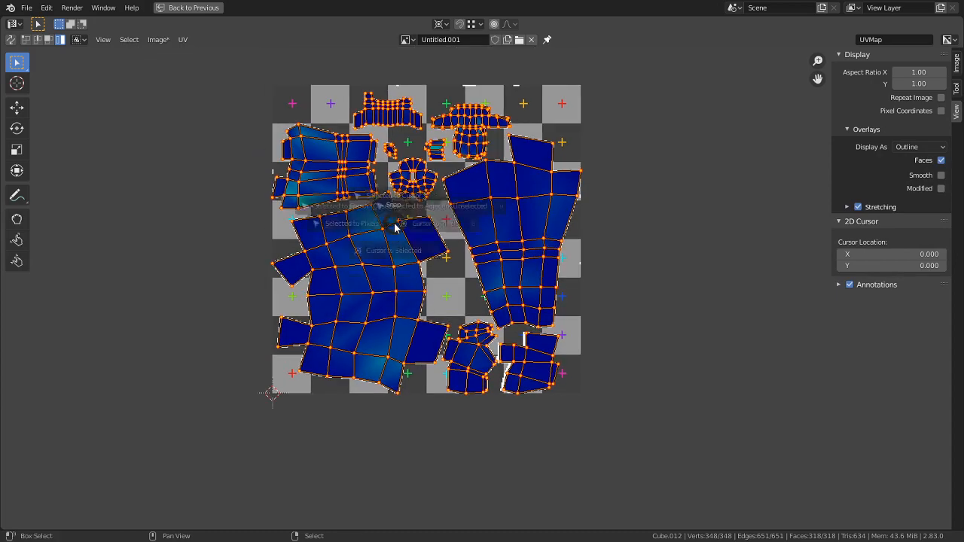
{"action": "left_click", "coordinate": [316, 224]}
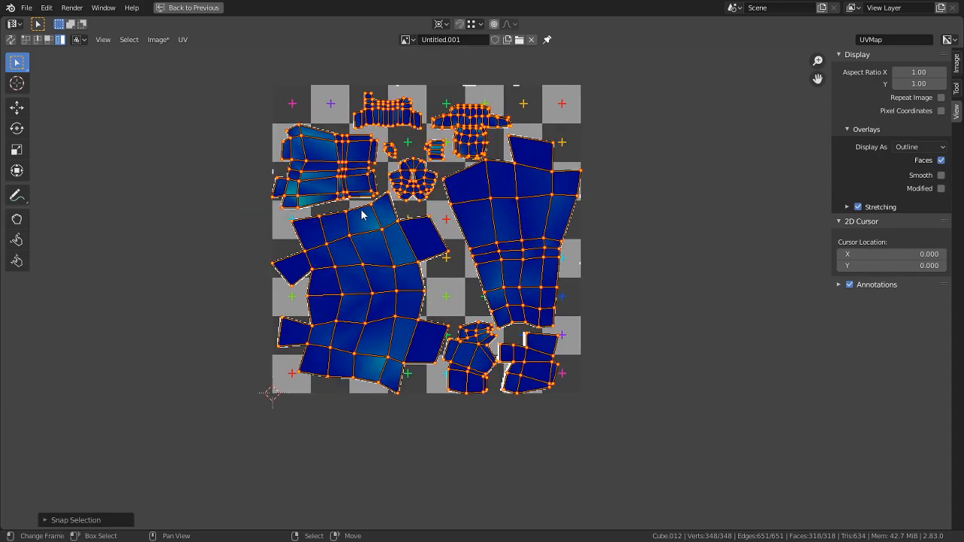
Examine how the white bleed follows the pixel-snapped edges of the face, hair and neighbouring UV islands
{"action": "scroll", "coordinate": [402, 290], "scroll_direction": "up", "scroll_amount": 5}
{"action": "scroll", "coordinate": [428, 281], "scroll_direction": "up", "scroll_amount": 4}
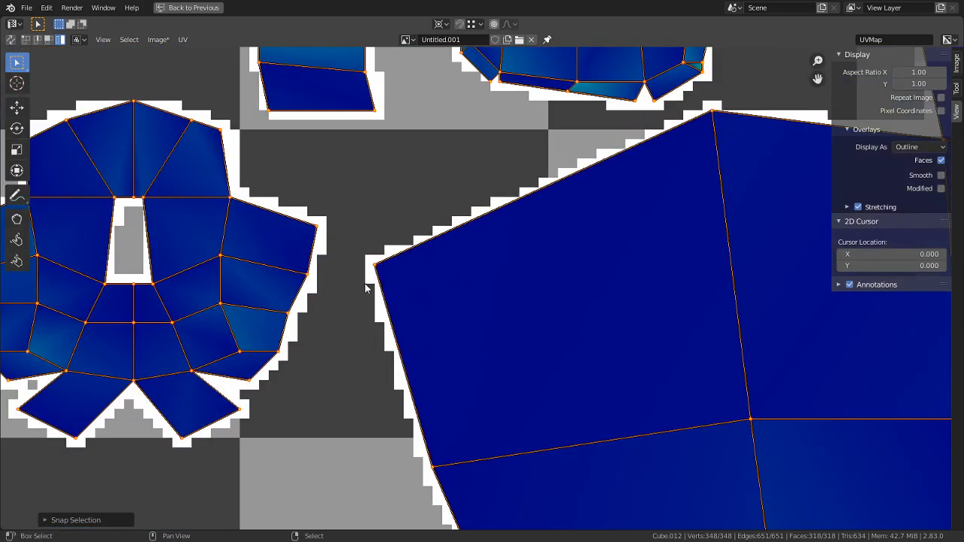
{"action": "middle_click_drag", "start_coordinate": [368, 268], "coordinate": [568, 369]}
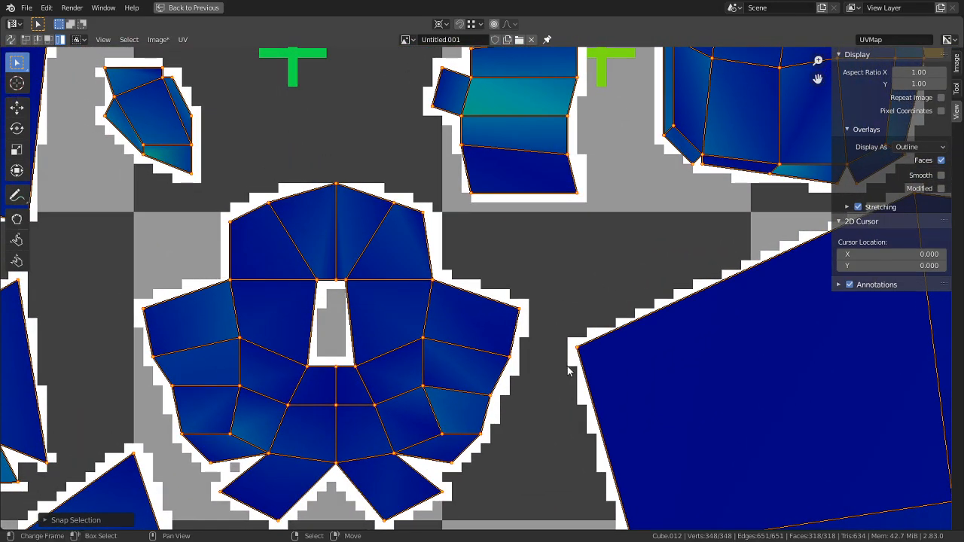
{"action": "middle_click_drag", "start_coordinate": [515, 329], "coordinate": [525, 470]}
{"action": "scroll", "coordinate": [423, 366], "scroll_direction": "down", "scroll_amount": 1}
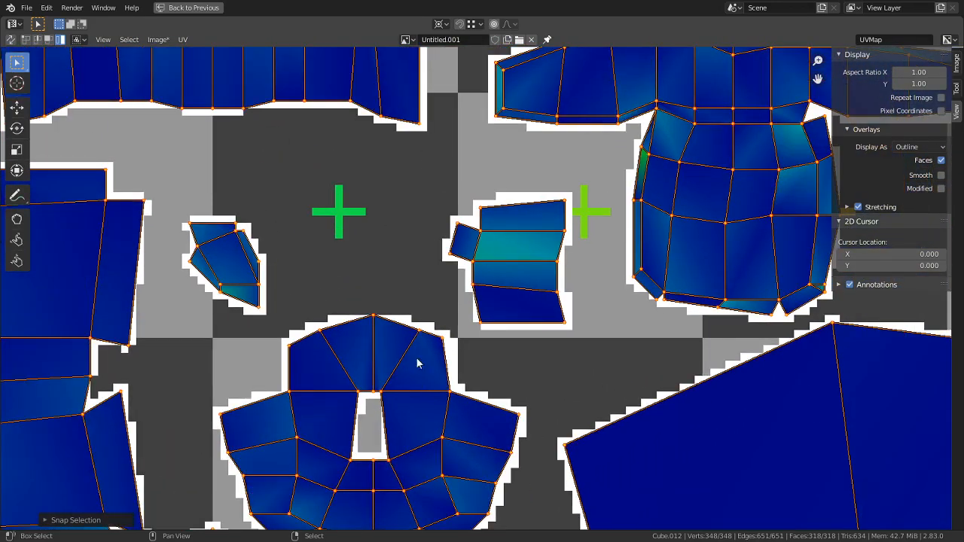
{"action": "middle_click_drag", "start_coordinate": [415, 337], "coordinate": [467, 59]}
{"action": "scroll", "coordinate": [484, 334], "scroll_direction": "down", "scroll_amount": 1}
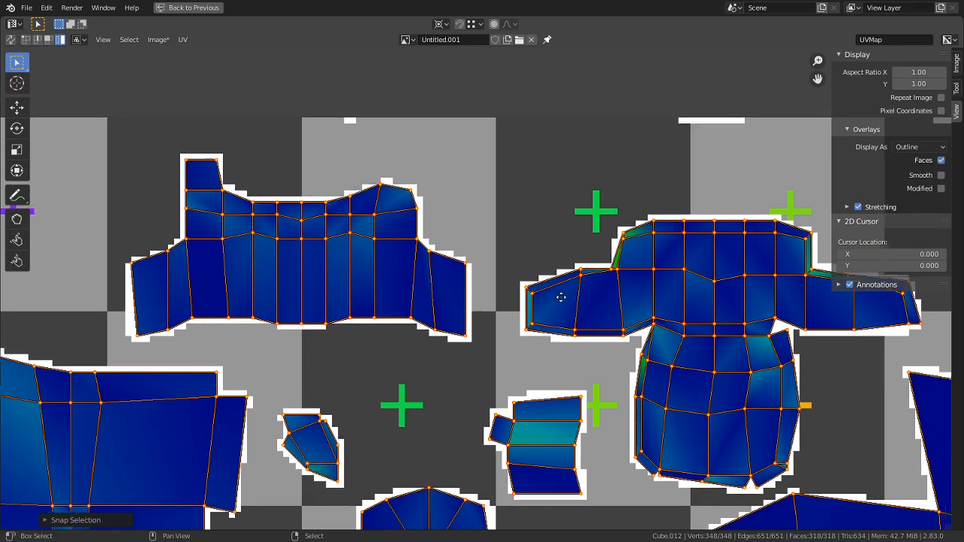
In vertex mode, select the hair island's upper-left outer corner vertex and set UV pixel snapping to Corner
{"action": "scroll", "coordinate": [580, 267], "scroll_direction": "up", "scroll_amount": 3}
{"action": "middle_click_drag", "start_coordinate": [643, 212], "coordinate": [534, 293]}
{"action": "key", "text": "1"}
{"action": "right_click", "coordinate": [537, 270]}
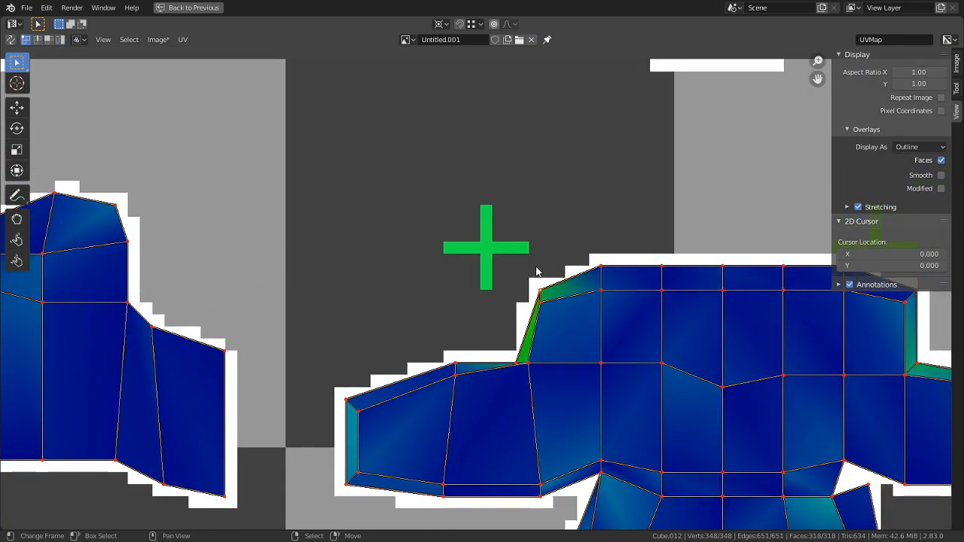
{"action": "scroll", "coordinate": [537, 271], "scroll_direction": "up", "scroll_amount": 3}
{"action": "key", "text": "g"}
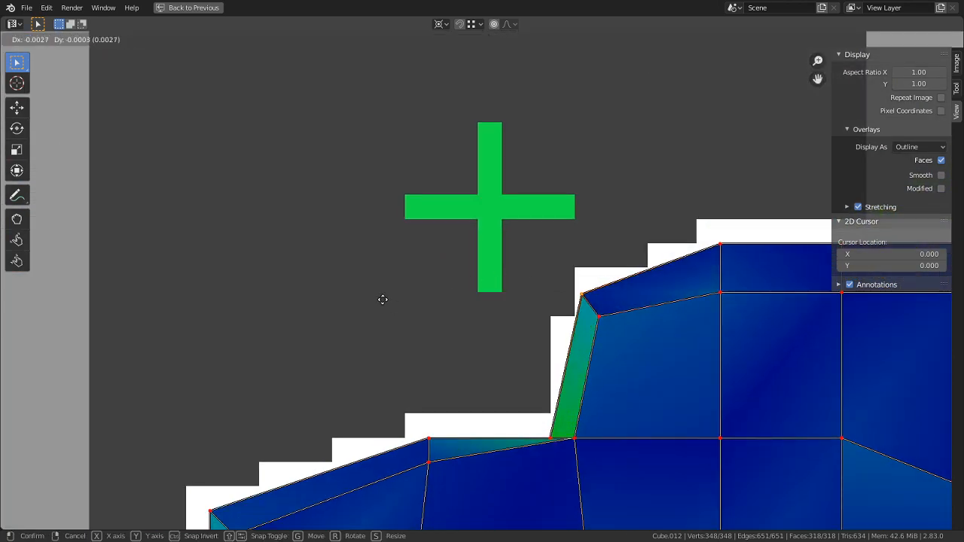
{"action": "right_click", "coordinate": [385, 299]}
{"action": "left_click", "coordinate": [182, 40]}
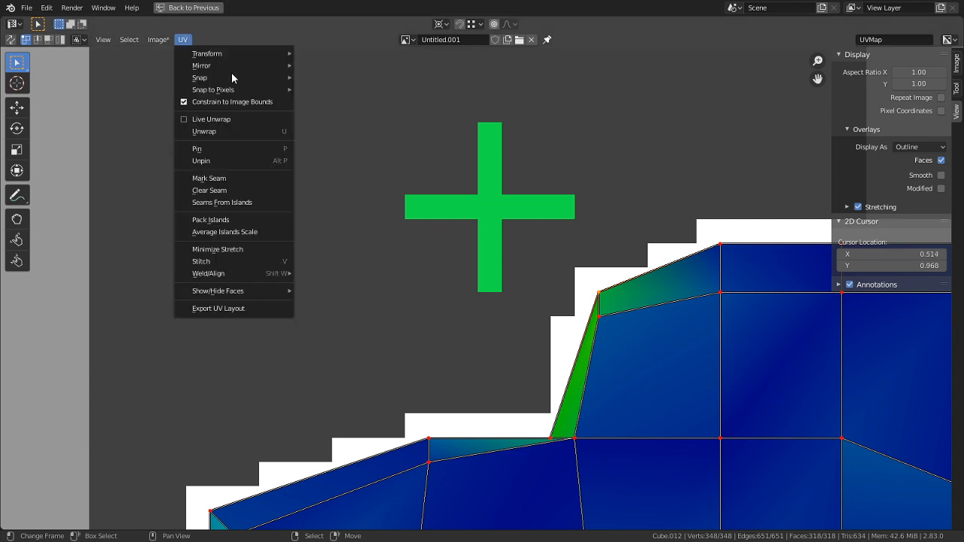
{"action": "mouse_move", "coordinate": [278, 90]}
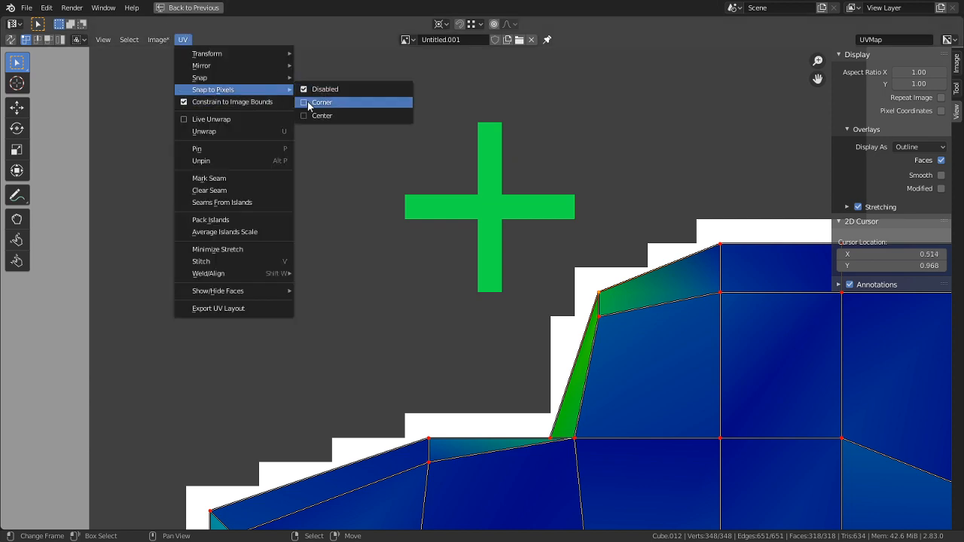
{"action": "left_click", "coordinate": [317, 100]}
Move the hair island's selected corner vertex one pixel left and the outer notch vertex below it one pixel up
{"action": "key", "text": "g"}
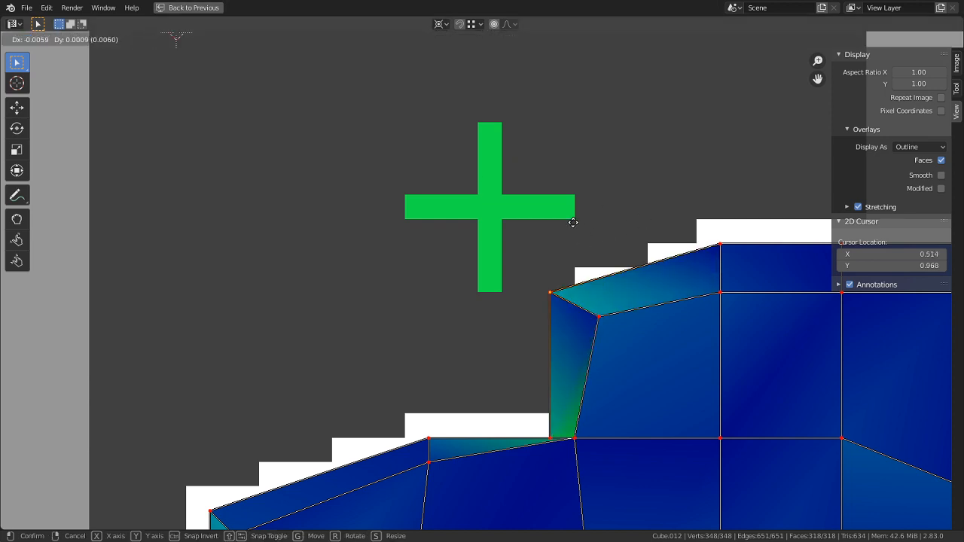
{"action": "left_click", "coordinate": [579, 227]}
{"action": "right_click", "coordinate": [543, 436]}
{"action": "key", "text": "g"}
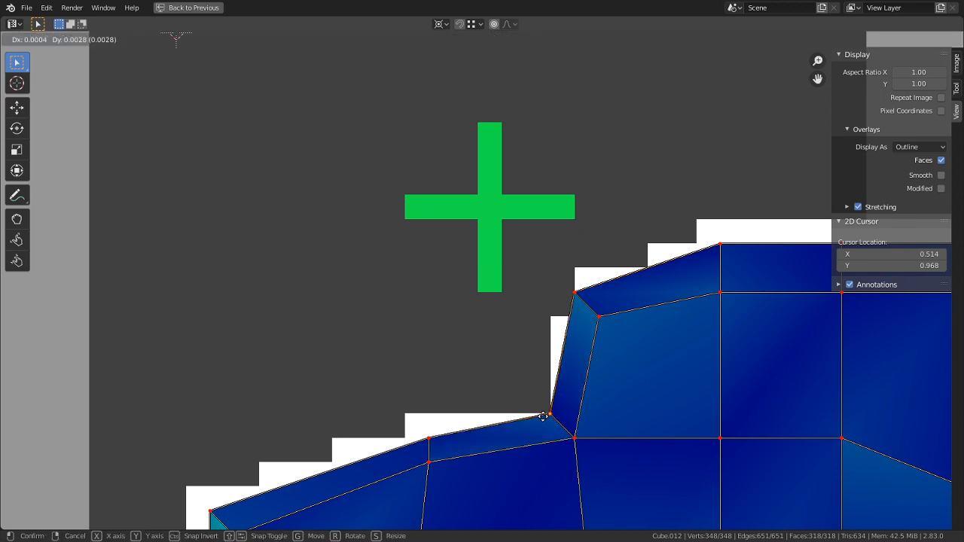
{"action": "left_click", "coordinate": [542, 416]}
Move the outer notch vertex on the right side of the hair island one pixel to the right
{"action": "scroll", "coordinate": [566, 381], "scroll_direction": "down", "scroll_amount": 2}
{"action": "middle_click_drag", "start_coordinate": [626, 302], "coordinate": [130, 308]}
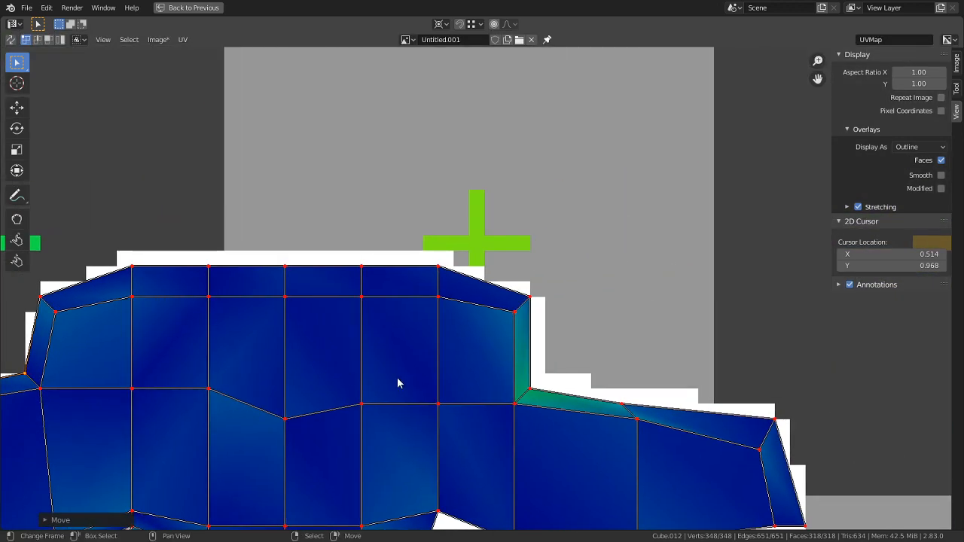
{"action": "right_click", "coordinate": [536, 391]}
{"action": "key", "text": "g"}
{"action": "left_click", "coordinate": [551, 389]}
Move the upper-left outer vertex of the hair island's lower flap one pixel left and one pixel down
{"action": "scroll", "coordinate": [548, 389], "scroll_direction": "down", "scroll_amount": 4}
{"action": "middle_click_drag", "start_coordinate": [490, 389], "coordinate": [516, 189]}
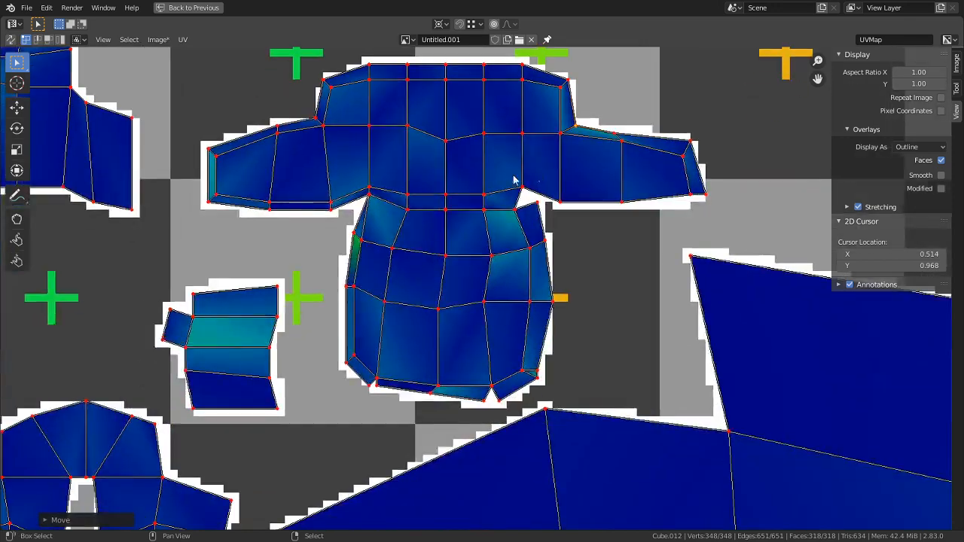
{"action": "scroll", "coordinate": [436, 271], "scroll_direction": "up", "scroll_amount": 2}
{"action": "right_click", "coordinate": [276, 213]}
{"action": "key", "text": "g"}
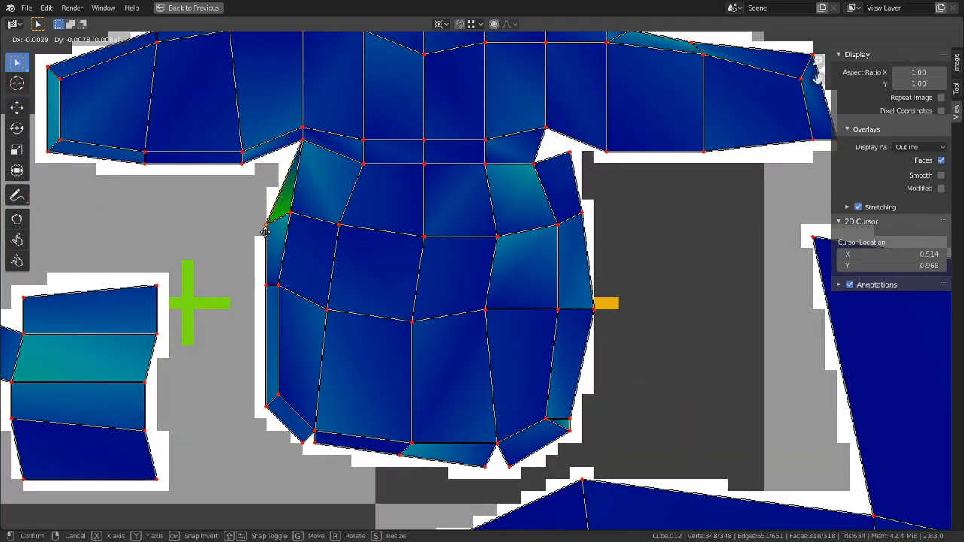
{"action": "left_click", "coordinate": [266, 221]}
{"action": "scroll", "coordinate": [278, 209], "scroll_direction": "up", "scroll_amount": 3}
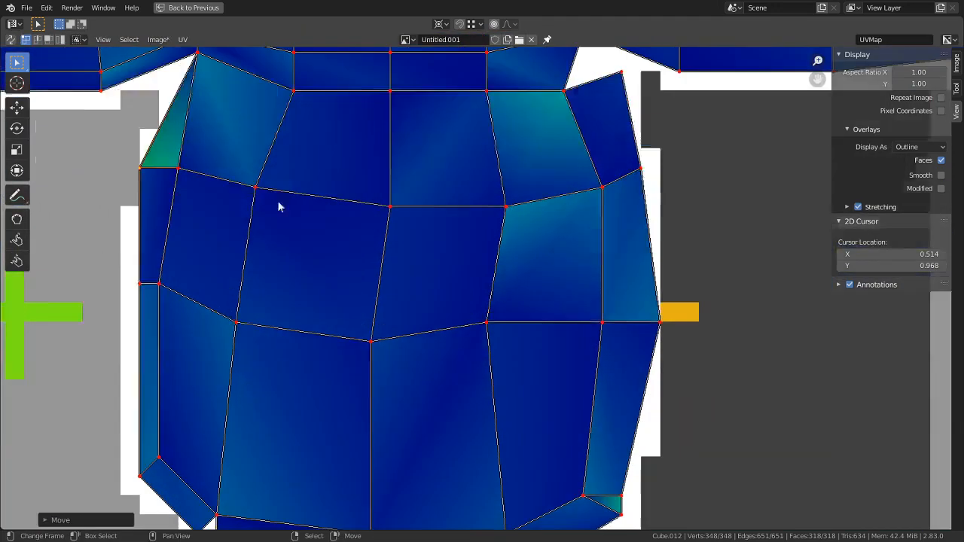
{"action": "middle_click_drag", "start_coordinate": [291, 159], "coordinate": [560, 374]}
{"action": "scroll", "coordinate": [451, 278], "scroll_direction": "up", "scroll_amount": 3}
{"action": "middle_click_drag", "start_coordinate": [317, 154], "coordinate": [431, 264]}
{"action": "scroll", "coordinate": [441, 271], "scroll_direction": "up", "scroll_amount": 3}
{"action": "right_click", "coordinate": [380, 191]}
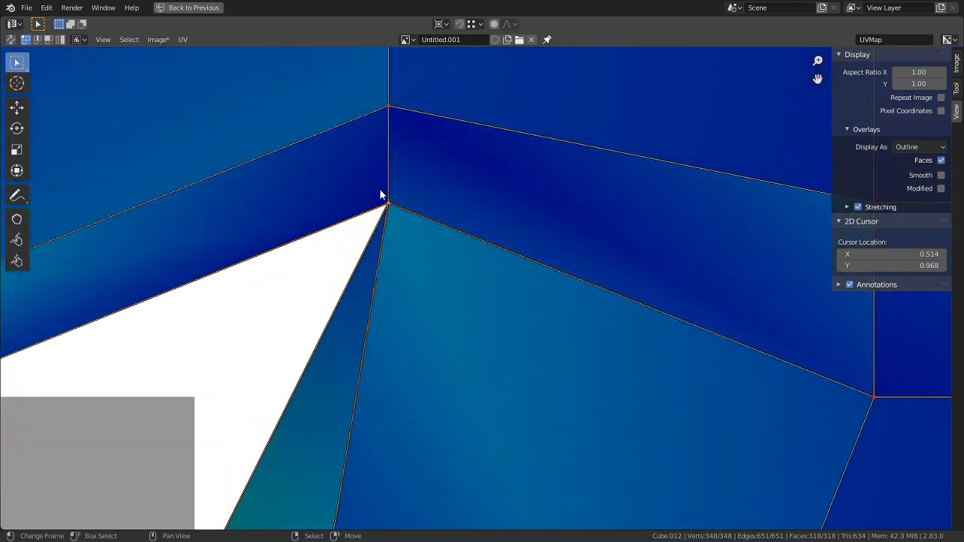
{"action": "key", "text": "g"}
{"action": "right_click", "coordinate": [289, 244]}
Restore the UV editor from its maximized view to the split layout and save the file
{"action": "scroll", "coordinate": [305, 284], "scroll_direction": "down", "scroll_amount": 6}
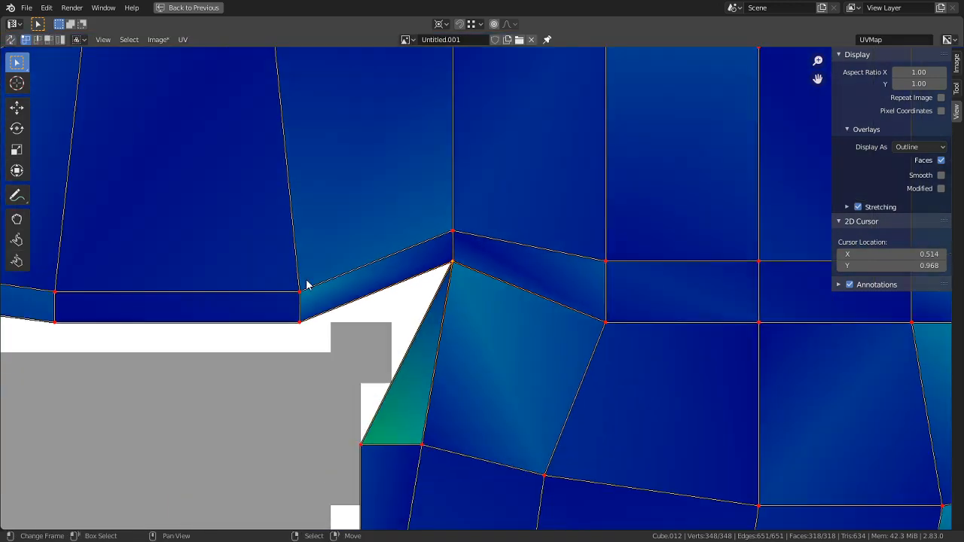
{"action": "scroll", "coordinate": [392, 335], "scroll_direction": "down", "scroll_amount": 8}
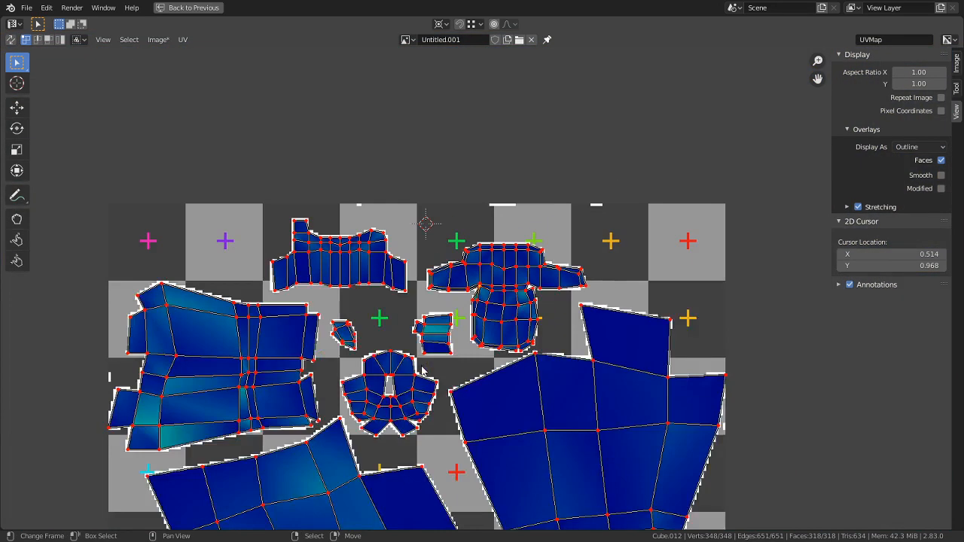
{"action": "middle_click_drag", "start_coordinate": [466, 353], "coordinate": [414, 15]}
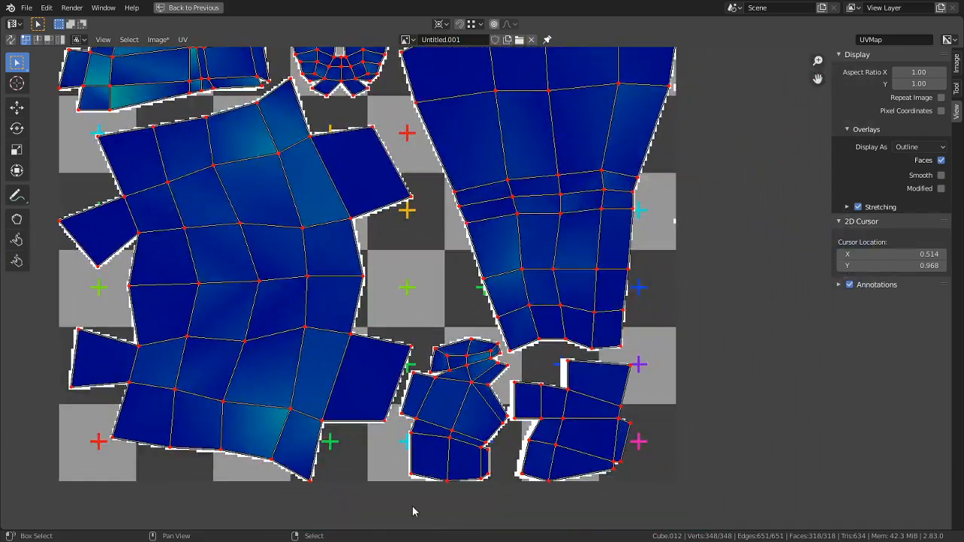
{"action": "middle_click_drag", "start_coordinate": [449, 267], "coordinate": [487, 414]}
{"action": "key", "text": "ctrl+space"}
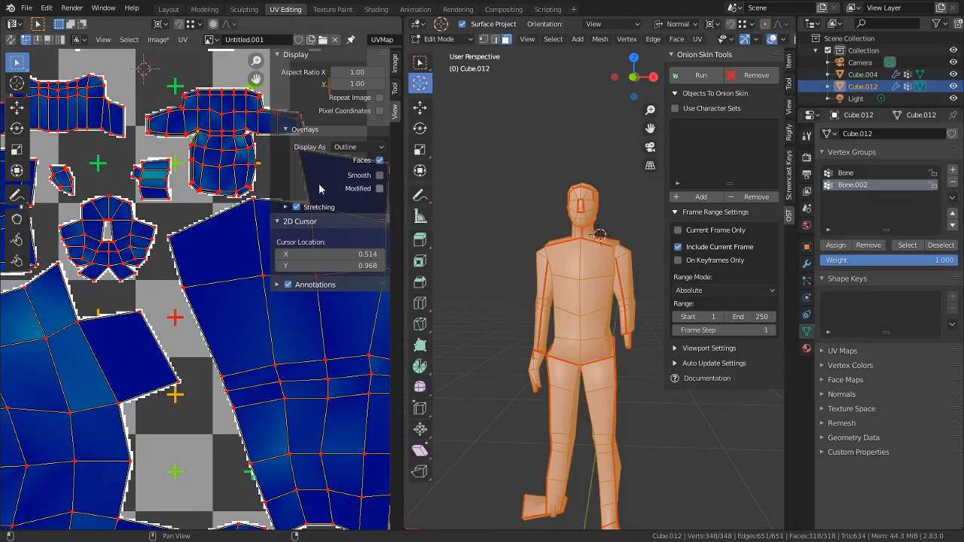
{"action": "key", "text": "ctrl+s"}
Clear the mesh selection, select a single forehead face in the 3D viewport and save the file
{"action": "left_click", "coordinate": [573, 155]}
{"action": "scroll", "coordinate": [573, 155], "scroll_direction": "up", "scroll_amount": 6}
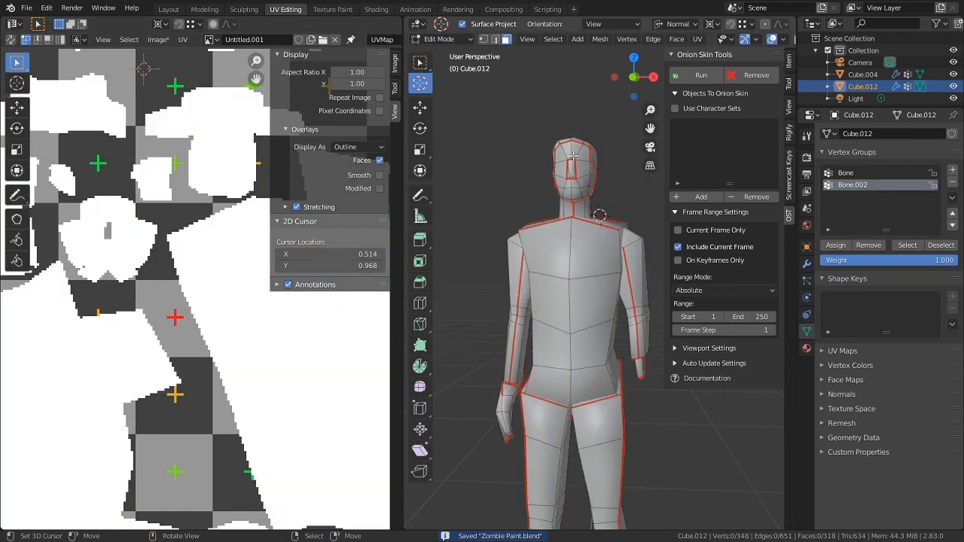
{"action": "left_click", "coordinate": [439, 38]}
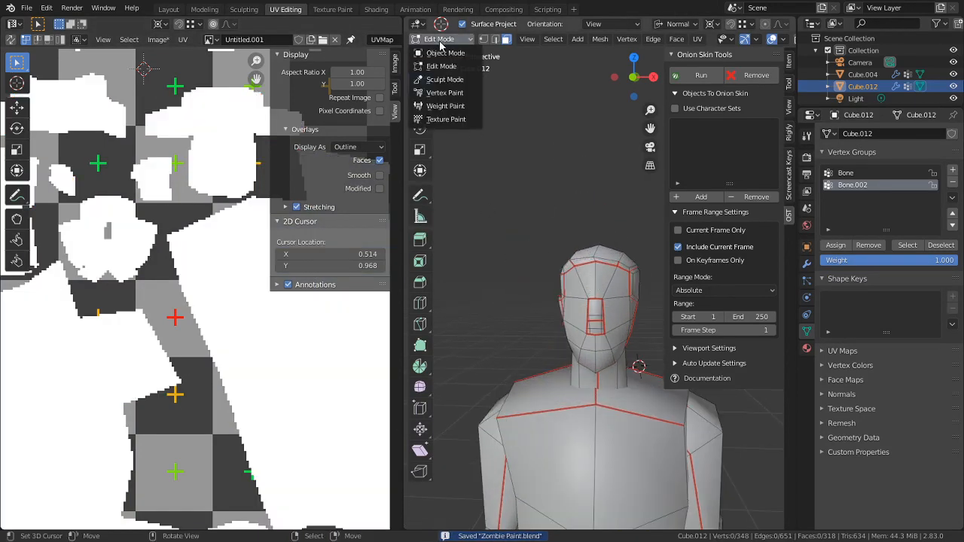
{"action": "left_click", "coordinate": [450, 62]}
{"action": "key", "text": "Tab"}
{"action": "left_click", "coordinate": [590, 266]}
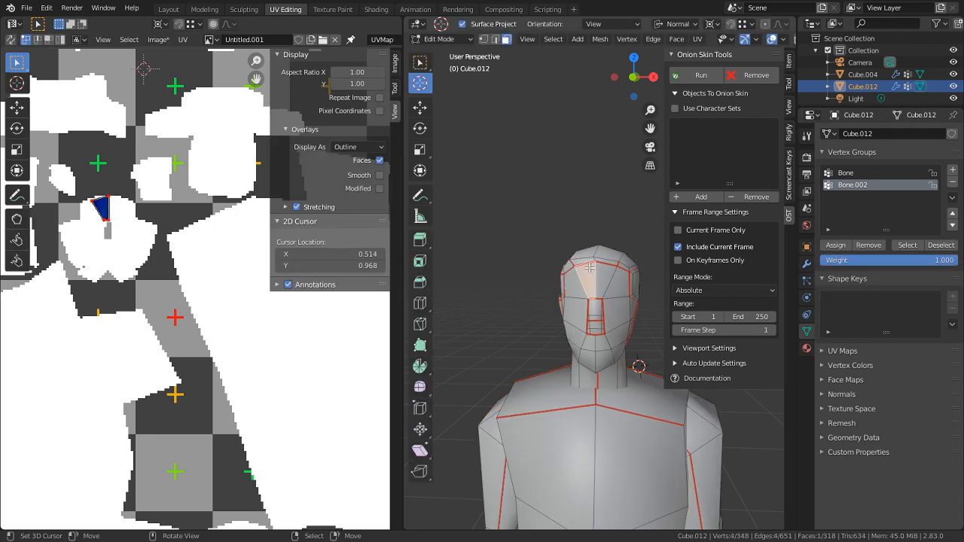
{"action": "middle_click_drag", "start_coordinate": [590, 267], "coordinate": [584, 293]}
{"action": "key", "text": "ctrl+s"}
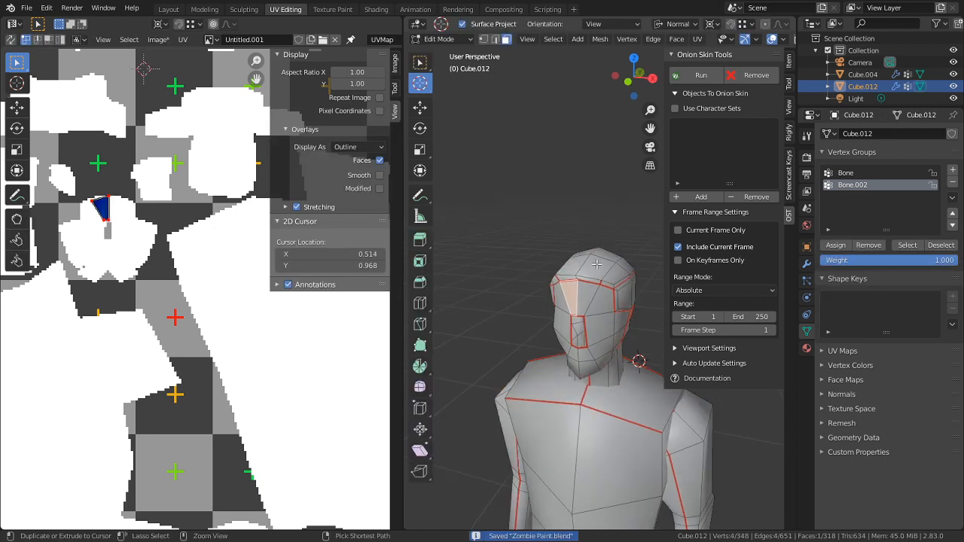
Select the linked hair faces on the head delimited by seams, and clear the selection
{"action": "right_click", "coordinate": [617, 217]}
{"action": "middle_click_drag", "start_coordinate": [597, 234], "coordinate": [541, 213]}
{"action": "key", "text": "l"}
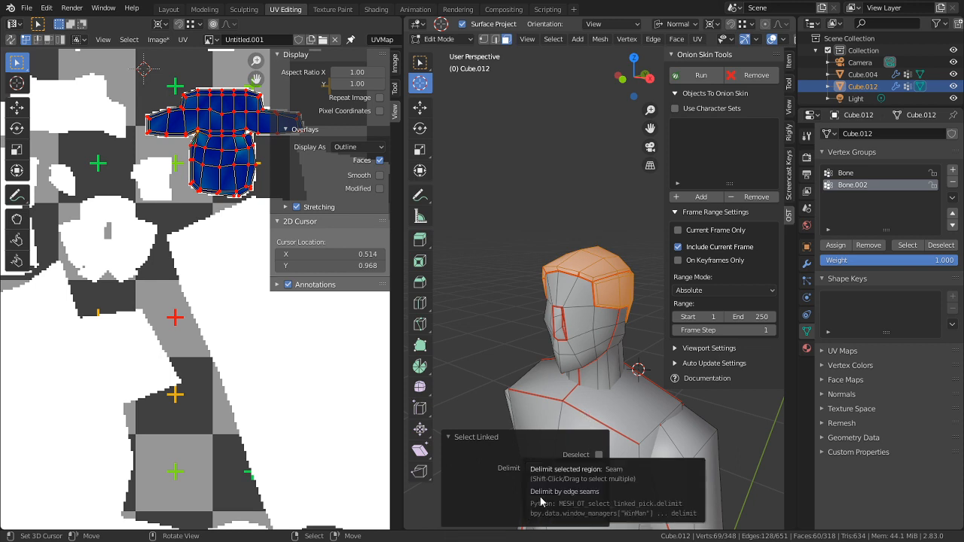
{"action": "left_click_drag", "start_coordinate": [530, 278], "coordinate": [523, 243], "text": "alt"}
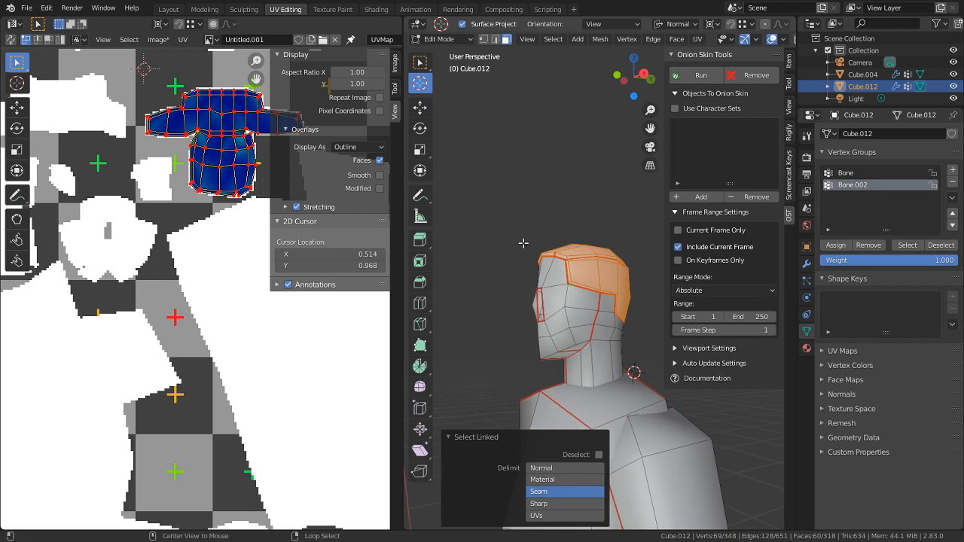
{"action": "left_click", "coordinate": [527, 237]}
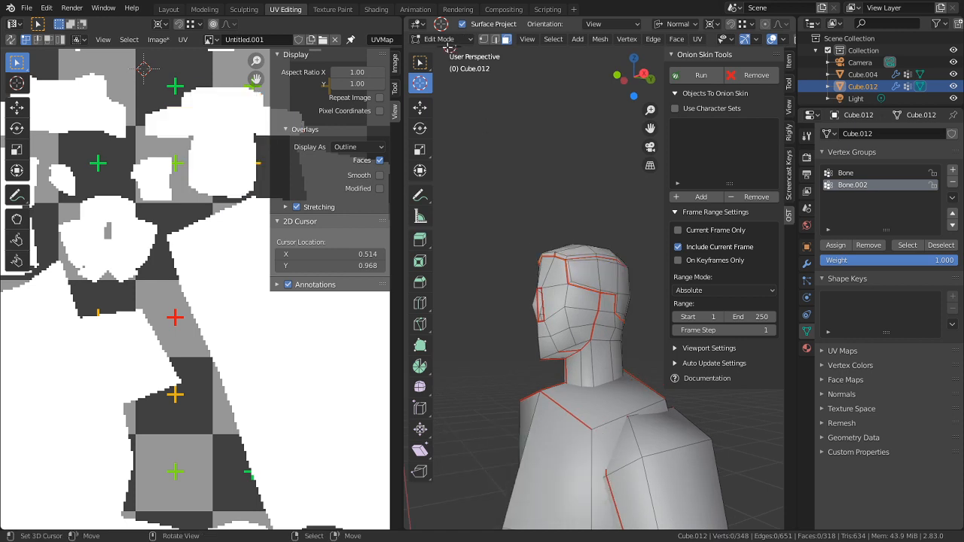
Switch to Object Mode and select the separate nose object together with the body
{"action": "left_click", "coordinate": [446, 40]}
{"action": "left_click", "coordinate": [452, 61]}
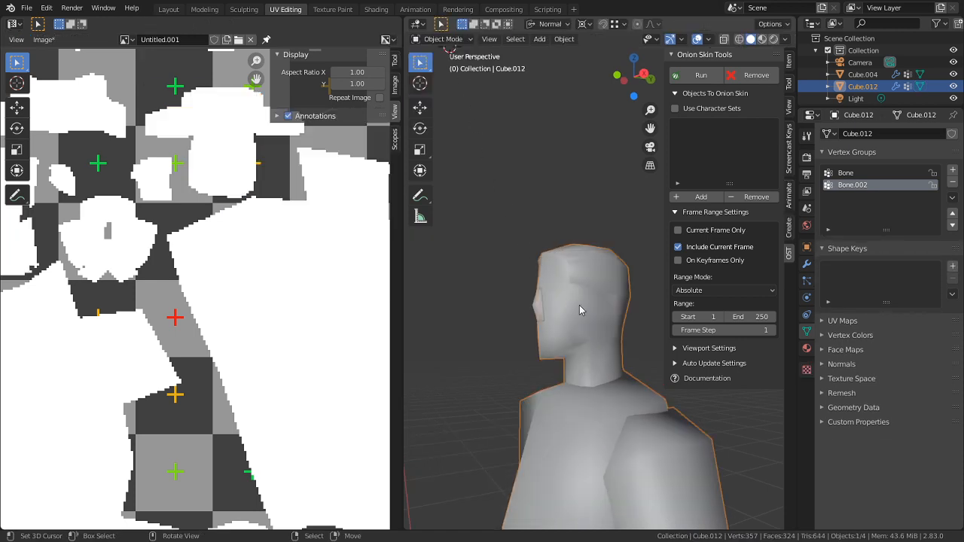
{"action": "middle_click_drag", "start_coordinate": [579, 305], "coordinate": [576, 322]}
{"action": "left_click", "coordinate": [555, 319]}
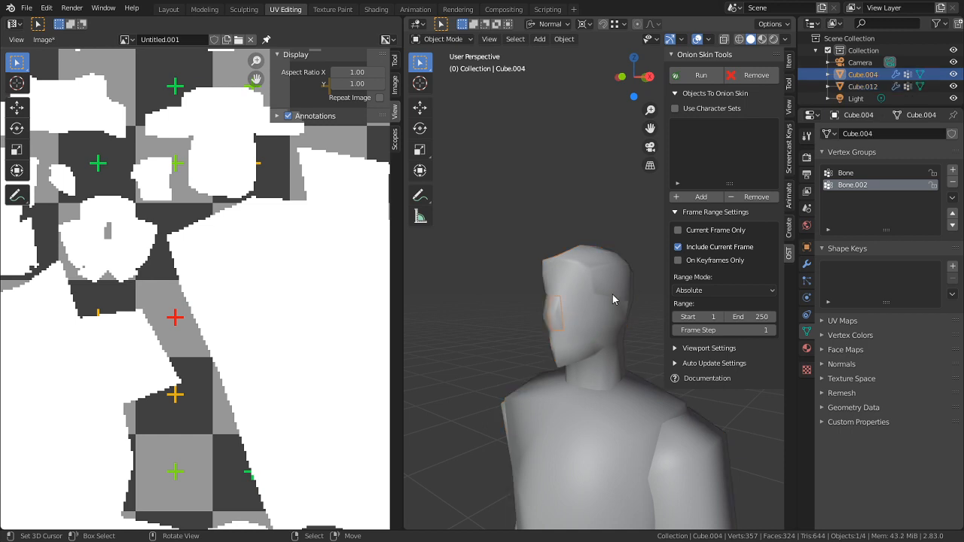
{"action": "left_click", "coordinate": [586, 301], "text": "shift"}
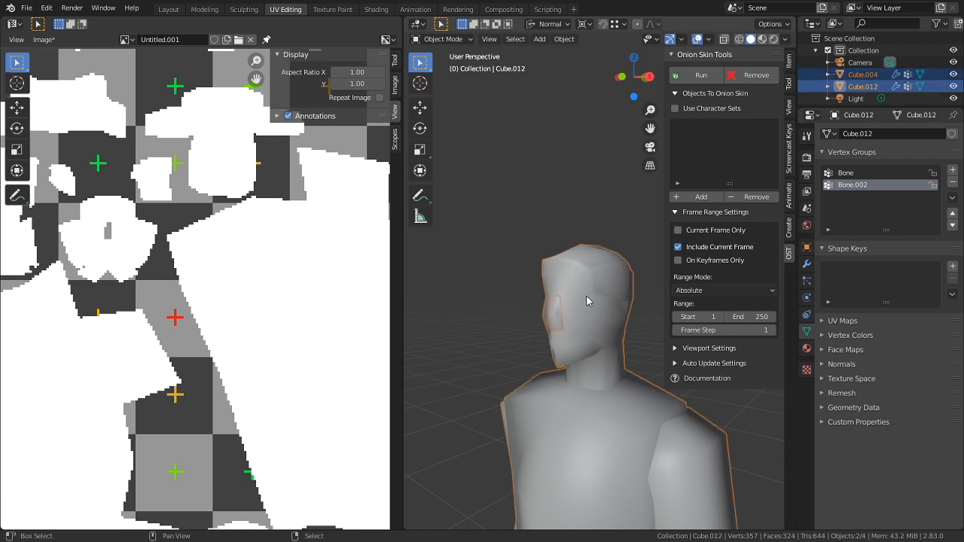
Try to separate the seam-bounded hair faces from the body mesh by selection, and return to Object Mode
{"action": "left_click", "coordinate": [590, 243]}
{"action": "key", "text": "Tab"}
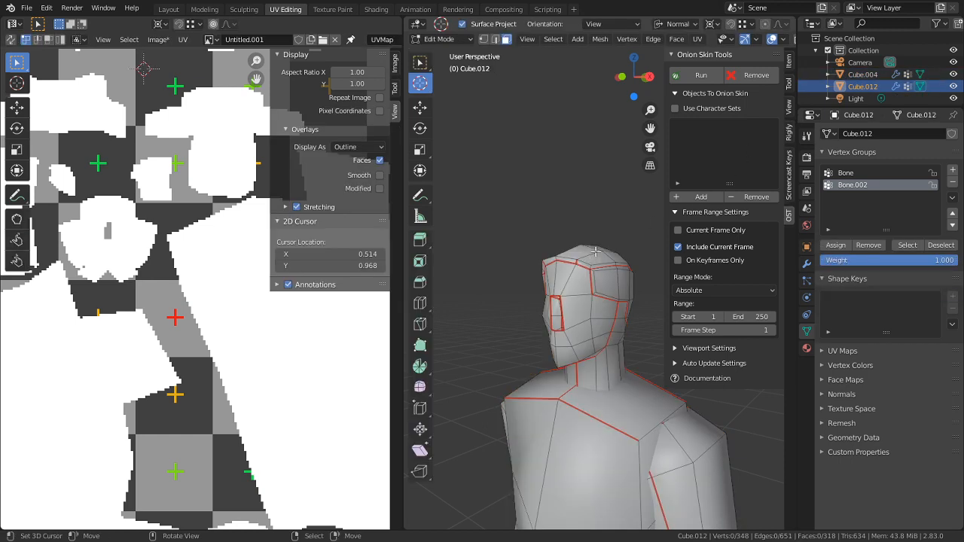
{"action": "middle_click_drag", "start_coordinate": [603, 215], "coordinate": [593, 221]}
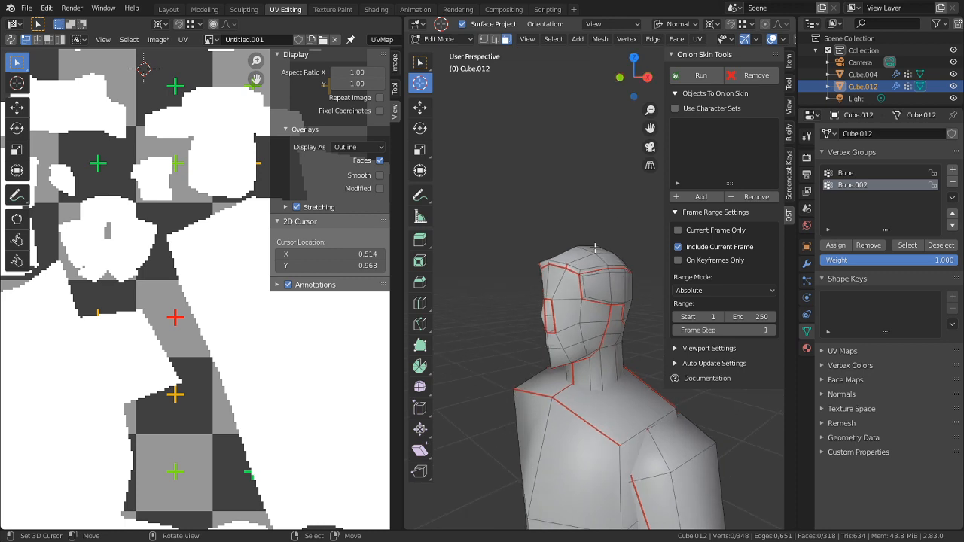
{"action": "key", "text": "l"}
{"action": "key", "text": "p"}
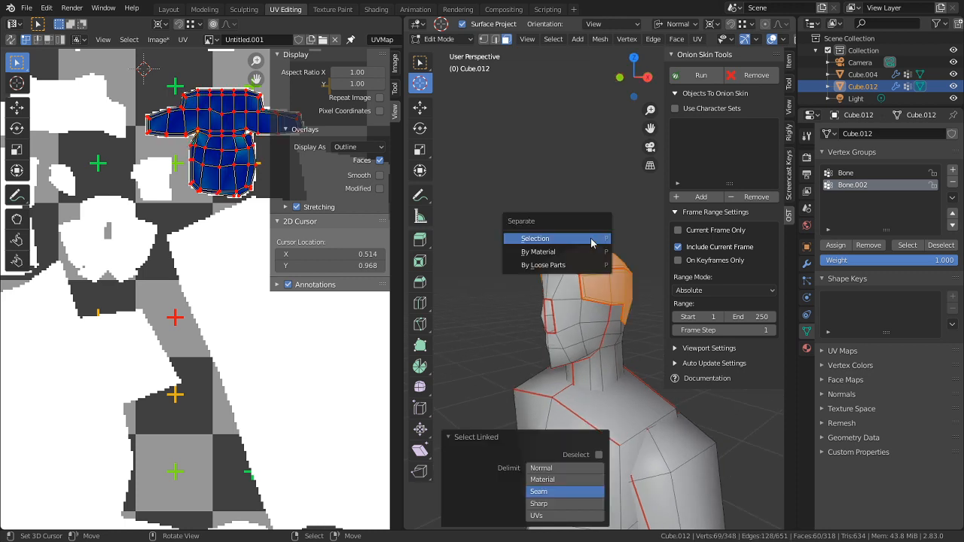
{"action": "left_click", "coordinate": [591, 239]}
{"action": "key", "text": "Tab"}
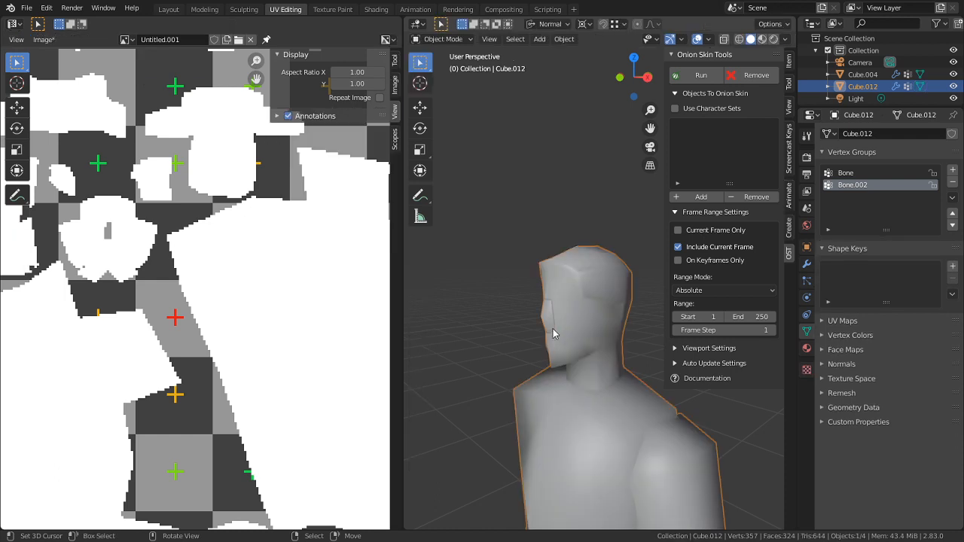
Join the separate nose object into the body mesh, keeping the body as the active object
{"action": "left_click", "coordinate": [554, 328]}
{"action": "left_click", "coordinate": [563, 326], "text": "shift"}
{"action": "key", "text": "ctrl+j"}
Select the seam-bounded face faces together with the nose, merge their vertices by distance, and return to Object Mode
{"action": "key", "text": "Tab"}
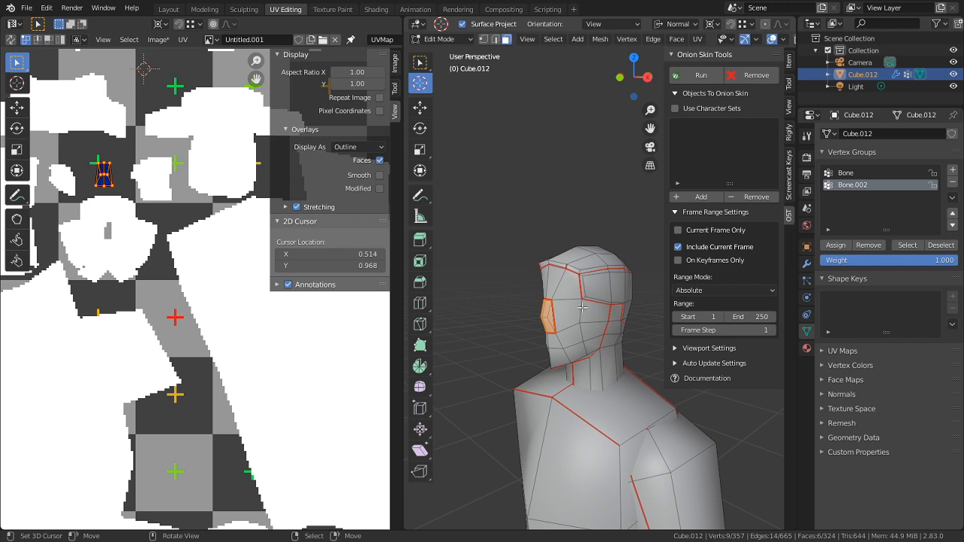
{"action": "key", "text": "l"}
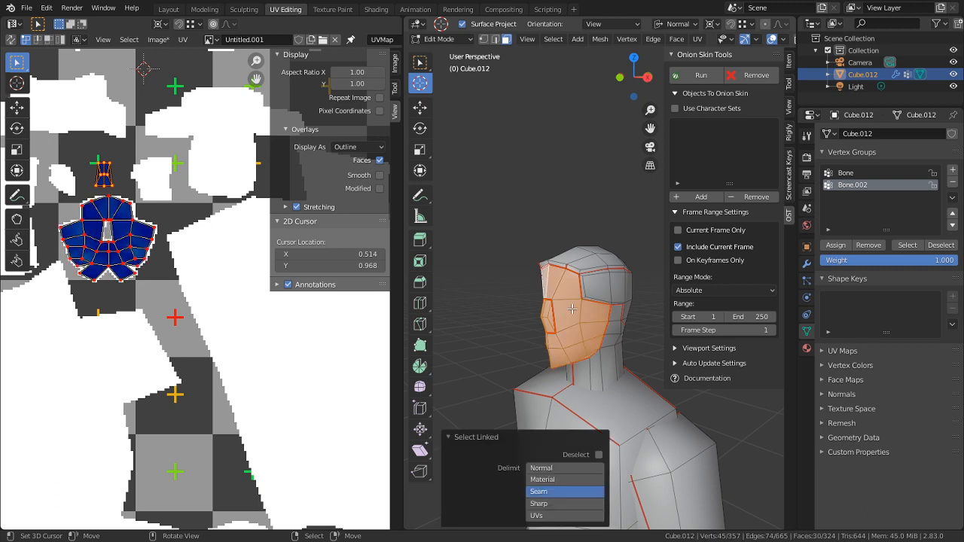
{"action": "key", "text": "m"}
{"action": "left_click", "coordinate": [572, 309]}
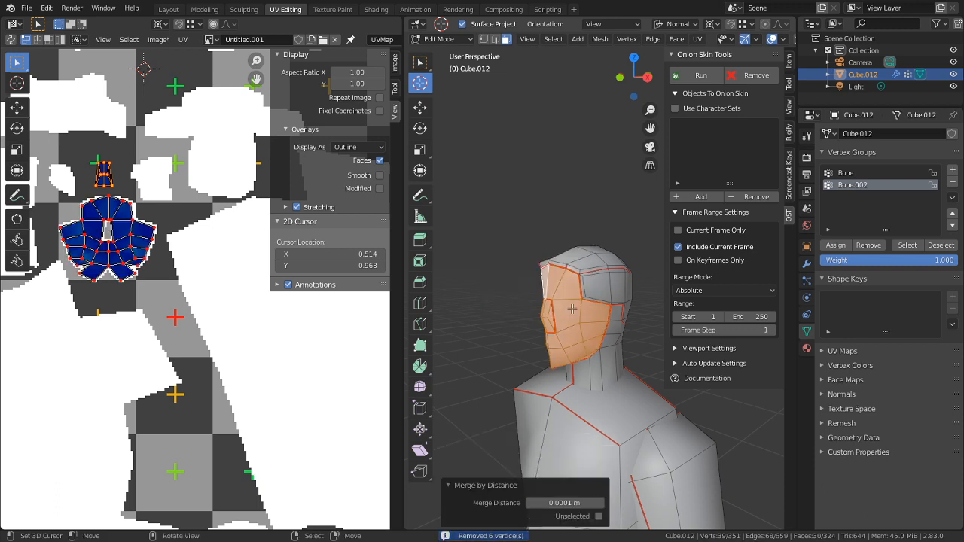
{"action": "key", "text": "alt+a"}
{"action": "key", "text": "Tab"}
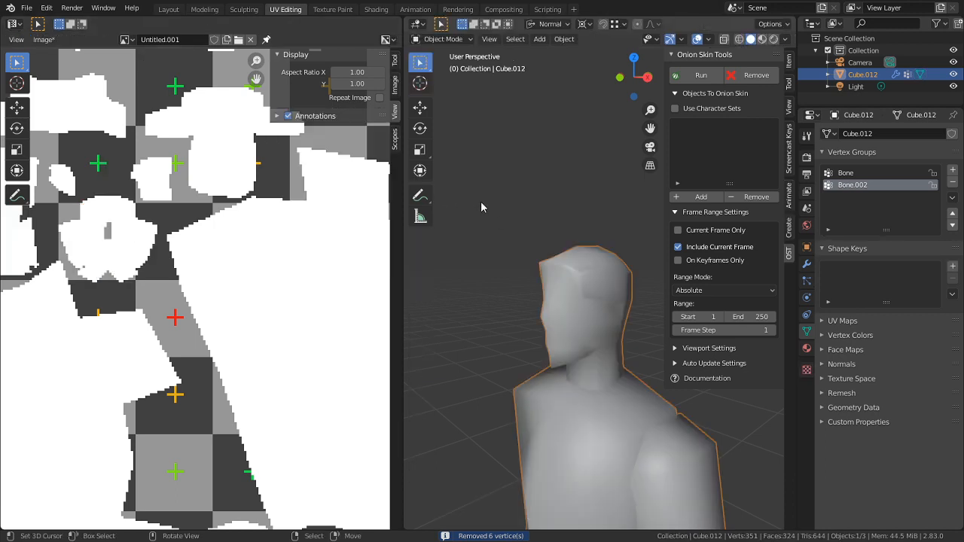
Move the joined zombie body about 0.02 m along both X and Y
{"action": "scroll", "coordinate": [634, 272], "scroll_direction": "down", "scroll_amount": 4}
{"action": "right_click_drag", "start_coordinate": [592, 331], "coordinate": [602, 330]}
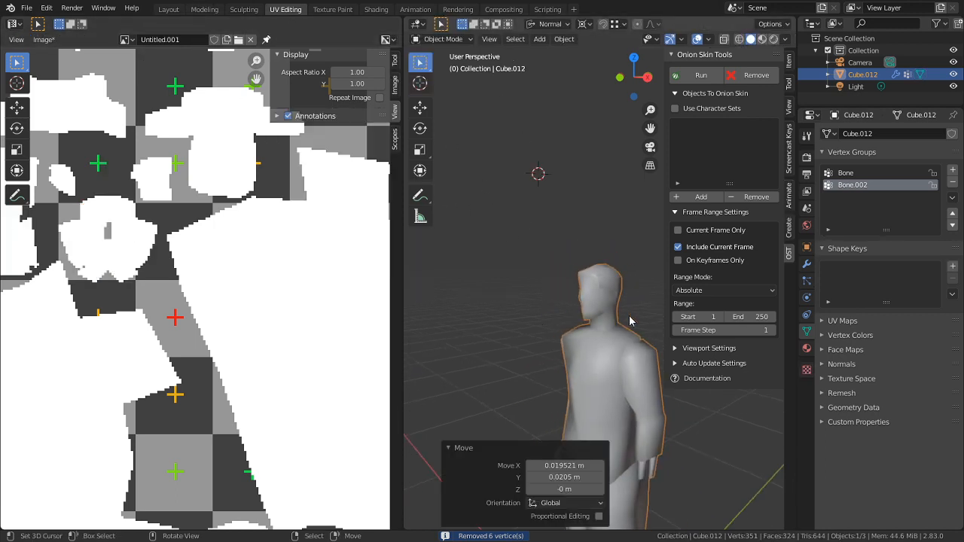
{"action": "key", "text": "g"}
{"action": "right_click", "coordinate": [640, 279]}
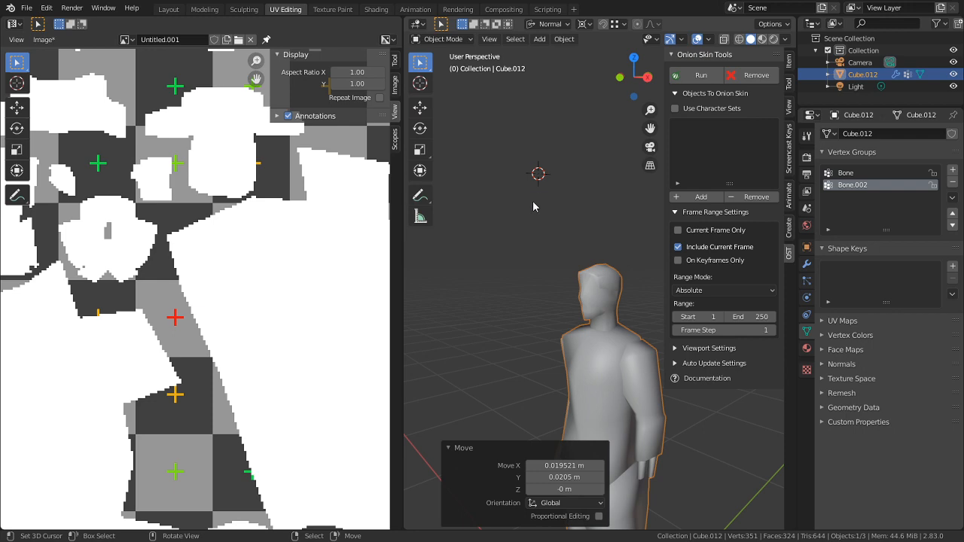
Save the file over the existing Zombie.blend in the Zombie folder
{"action": "left_click", "coordinate": [36, 8]}
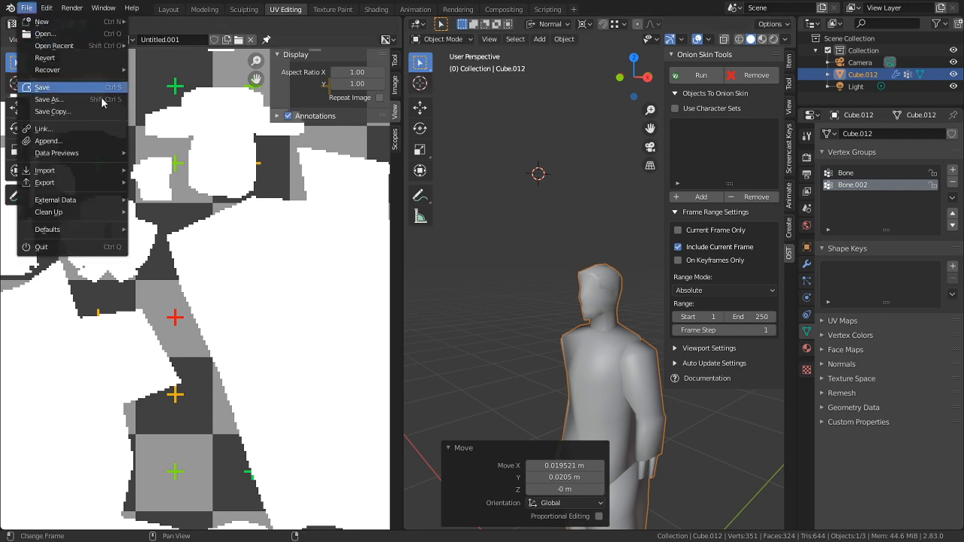
{"action": "left_click", "coordinate": [75, 100]}
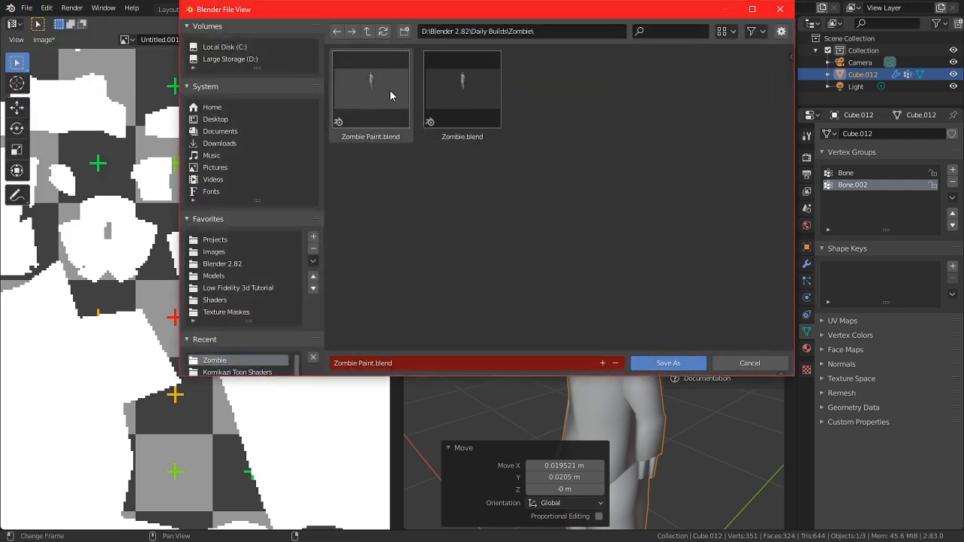
{"action": "double_click", "coordinate": [440, 102]}
Maximize the 3D view, select the linked hair faces delimited by seams, and separate them from the body mesh
{"action": "scroll", "coordinate": [629, 329], "scroll_direction": "up", "scroll_amount": 3}
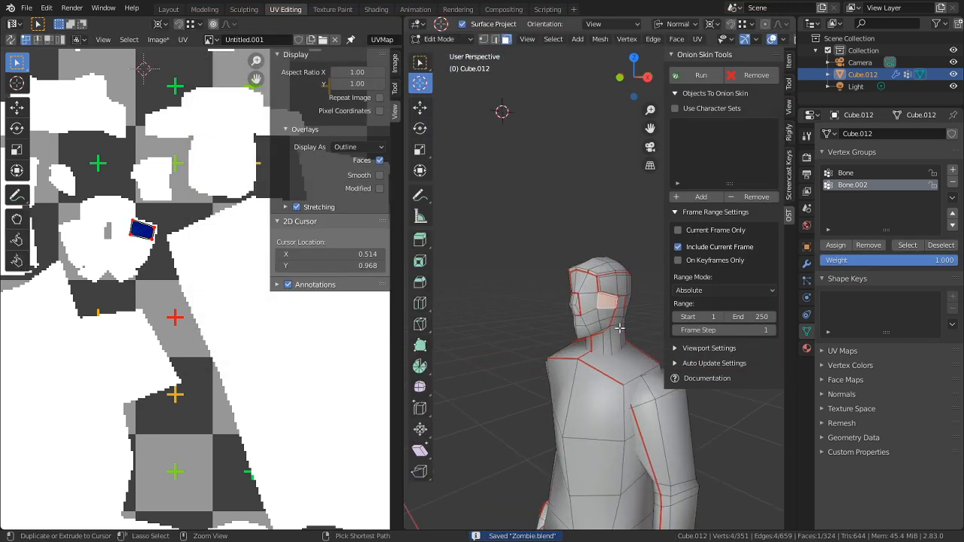
{"action": "key", "text": "ctrl+space"}
{"action": "scroll", "coordinate": [576, 277], "scroll_direction": "up", "scroll_amount": 1}
{"action": "key", "text": "alt+a"}
{"action": "scroll", "coordinate": [572, 274], "scroll_direction": "up", "scroll_amount": 3}
{"action": "key", "text": "l"}
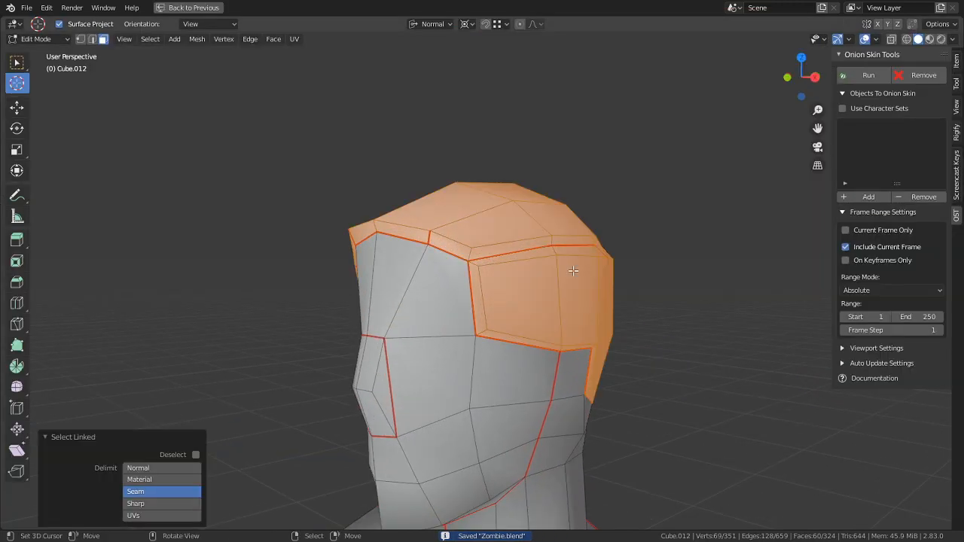
{"action": "key", "text": "p"}
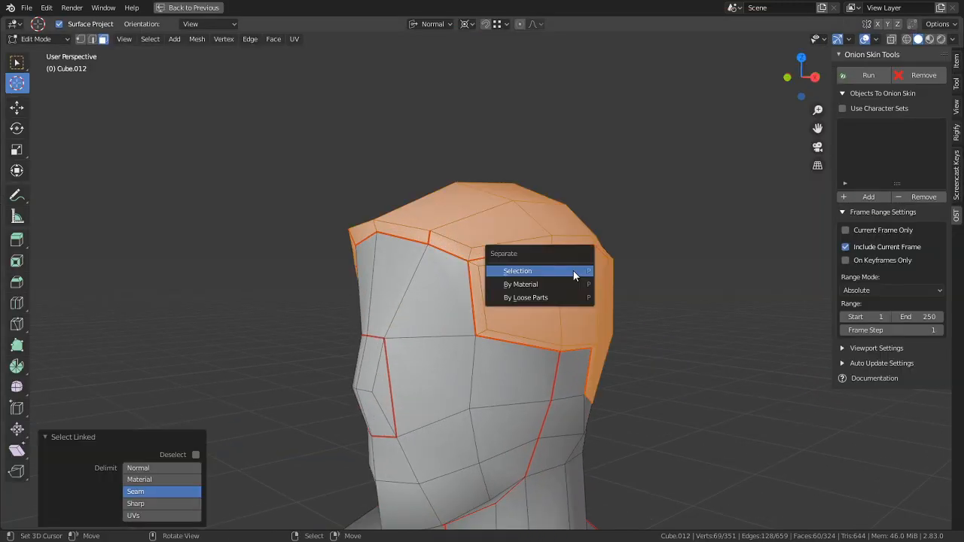
{"action": "left_click", "coordinate": [573, 270]}
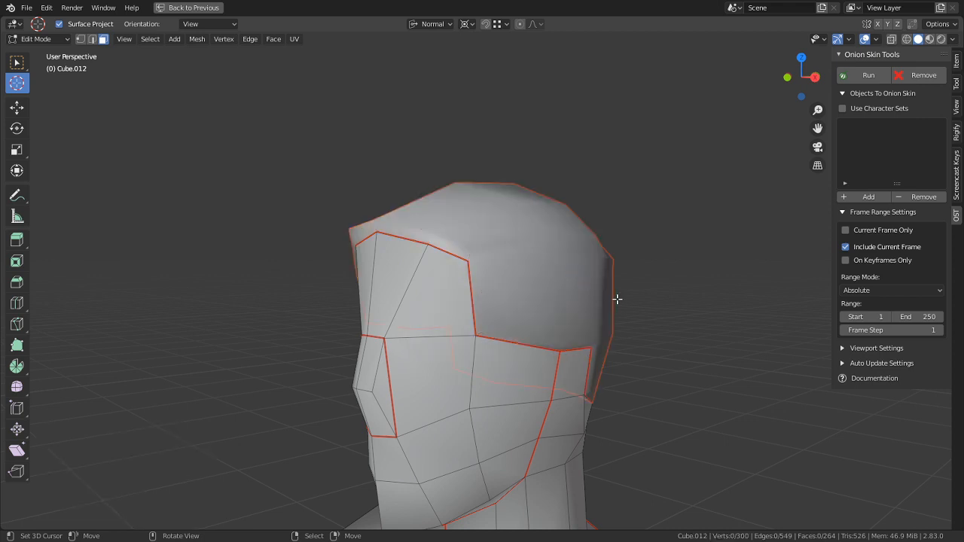
Select the linked face, nose and neck faces delimited by seams and separate them into their own object
{"action": "middle_click_drag", "start_coordinate": [616, 299], "coordinate": [642, 341]}
{"action": "middle_click_drag", "start_coordinate": [687, 372], "coordinate": [658, 309], "text": "shift"}
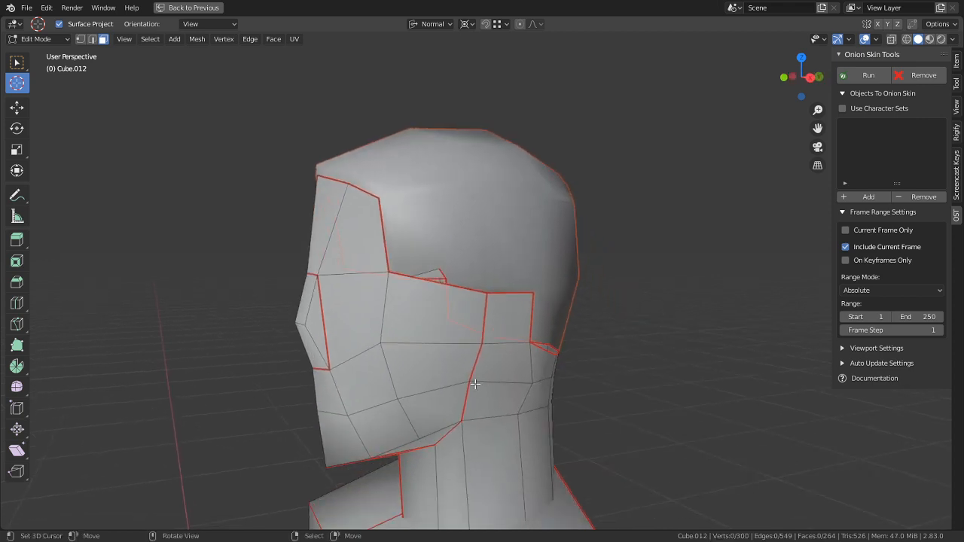
{"action": "scroll", "coordinate": [463, 381], "scroll_direction": "down", "scroll_amount": 2}
{"action": "key", "text": "l"}
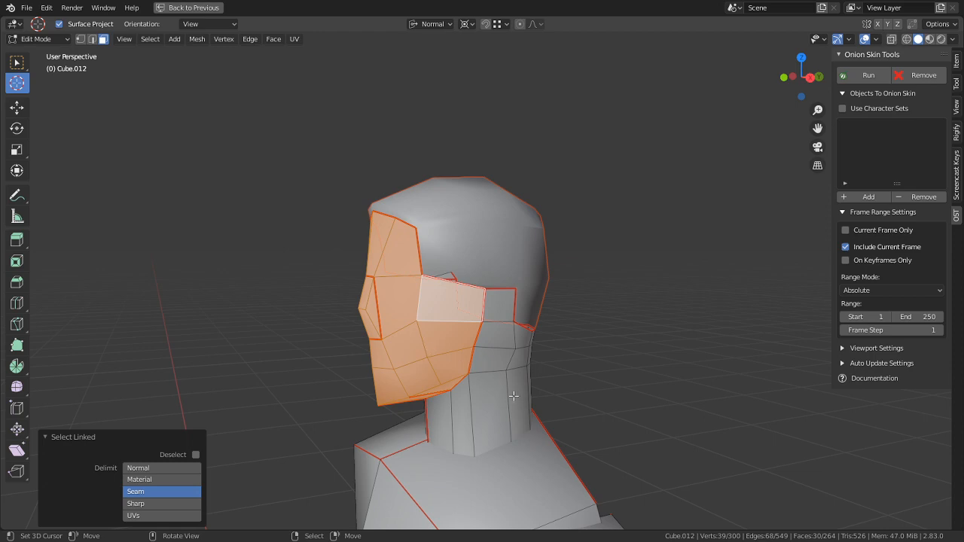
{"action": "key", "text": "l"}
{"action": "key", "text": "p"}
{"action": "left_click", "coordinate": [506, 379]}
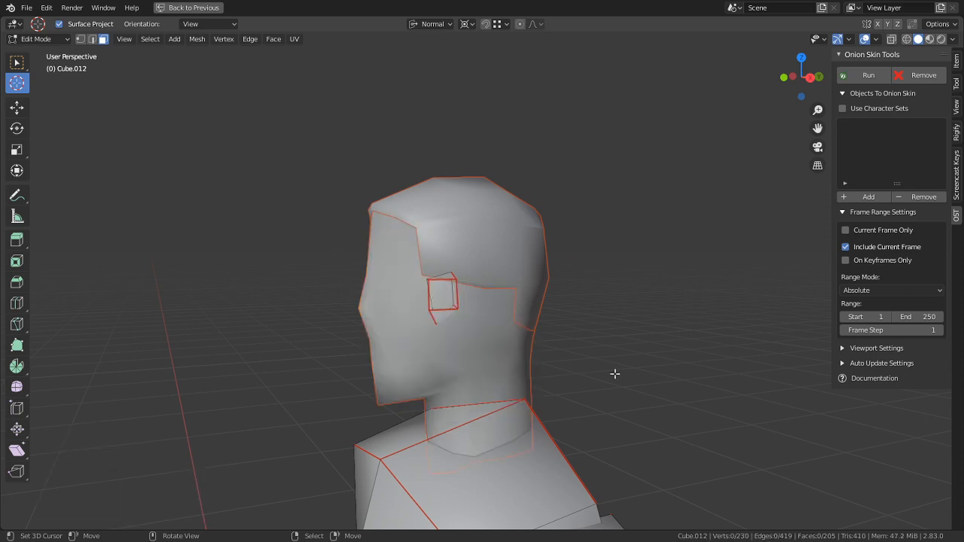
Select the torso and both arms by seam-delimited linked faces and separate them into their own object
{"action": "middle_click_drag", "start_coordinate": [613, 361], "coordinate": [607, 280], "text": "shift"}
{"action": "scroll", "coordinate": [595, 301], "scroll_direction": "down", "scroll_amount": 4}
{"action": "middle_click_drag", "start_coordinate": [580, 335], "coordinate": [614, 290], "text": "shift"}
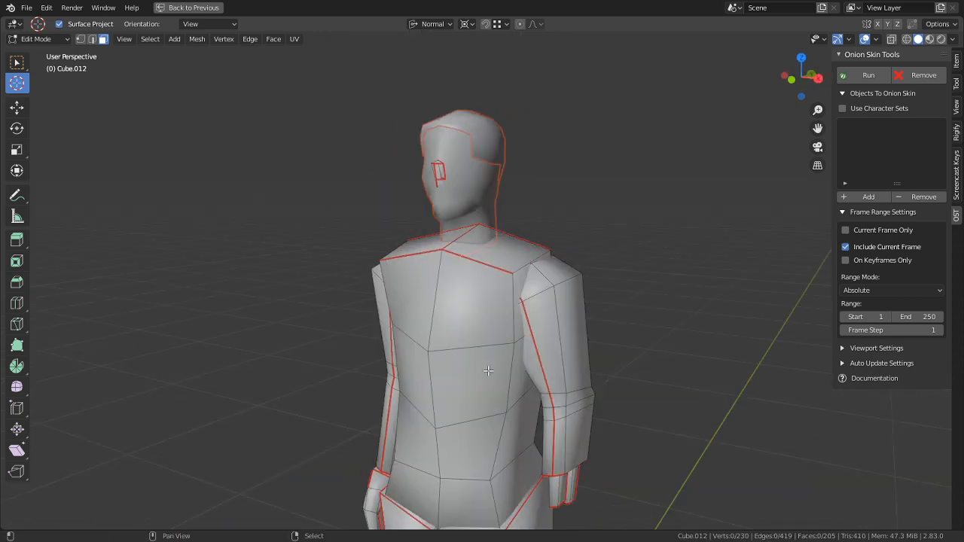
{"action": "middle_click_drag", "start_coordinate": [572, 424], "coordinate": [555, 364], "text": "shift"}
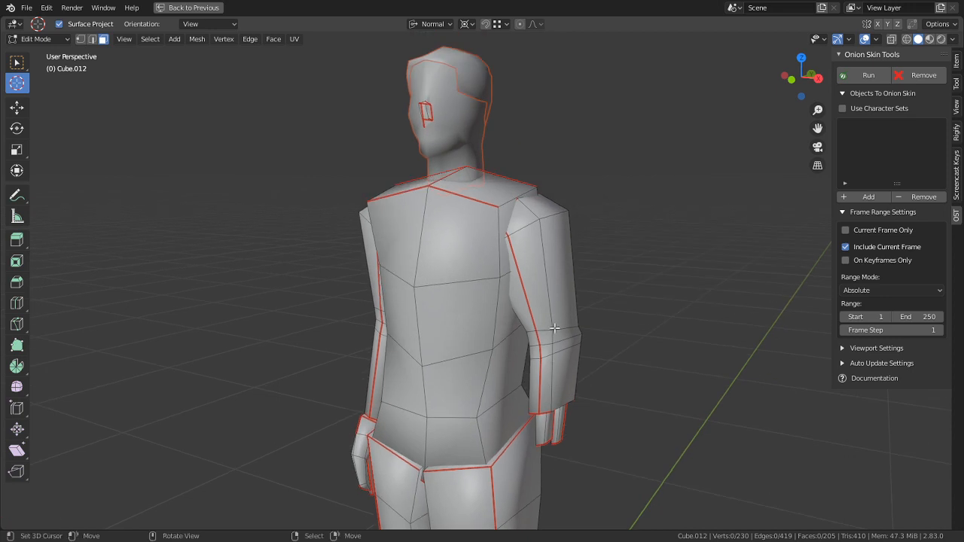
{"action": "key", "text": "l"}
{"action": "key", "text": "l"}
{"action": "key", "text": "l"}
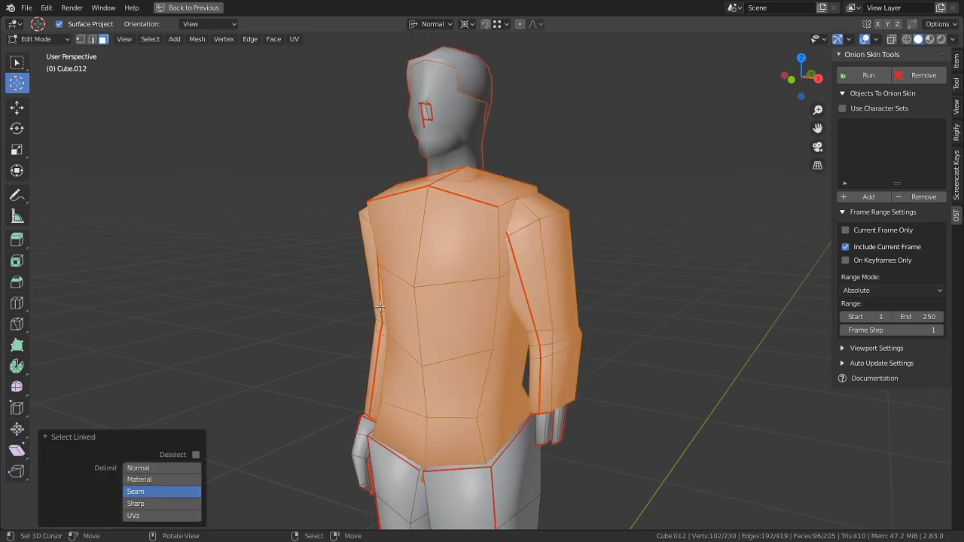
{"action": "key", "text": "p"}
{"action": "left_click", "coordinate": [379, 306]}
Select the linked faces of both legs and separate them into their own object
{"action": "middle_click_drag", "start_coordinate": [380, 306], "coordinate": [501, 354]}
{"action": "key", "text": "l"}
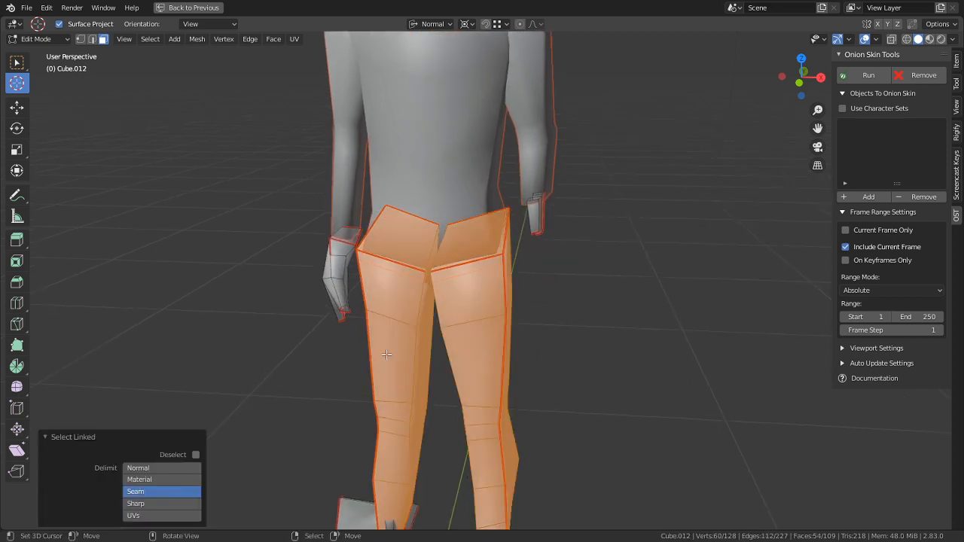
{"action": "middle_click_drag", "start_coordinate": [411, 374], "coordinate": [399, 331]}
{"action": "key", "text": "p"}
{"action": "left_click", "coordinate": [392, 292]}
Select the linked faces of both feet and separate them into their own object
{"action": "key", "text": "l"}
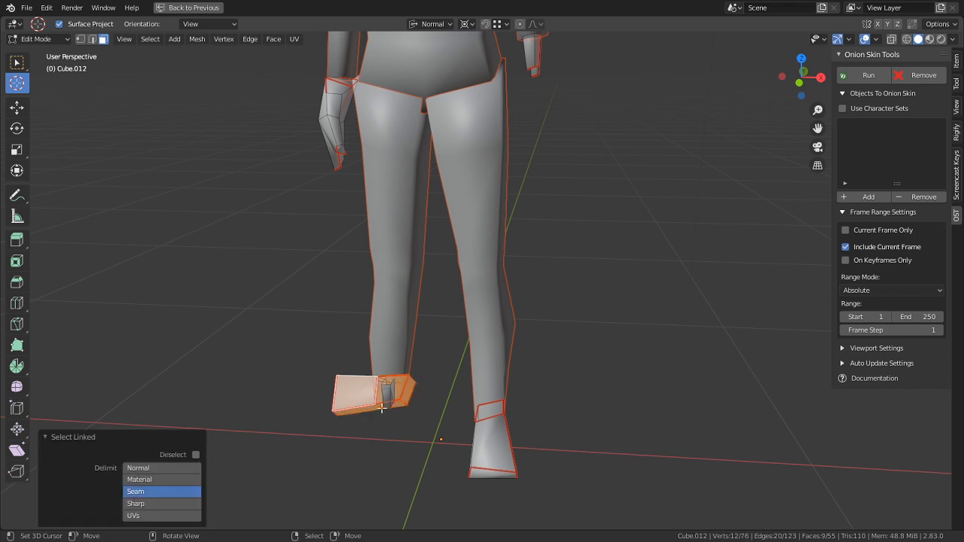
{"action": "key", "text": "l"}
{"action": "key", "text": "p"}
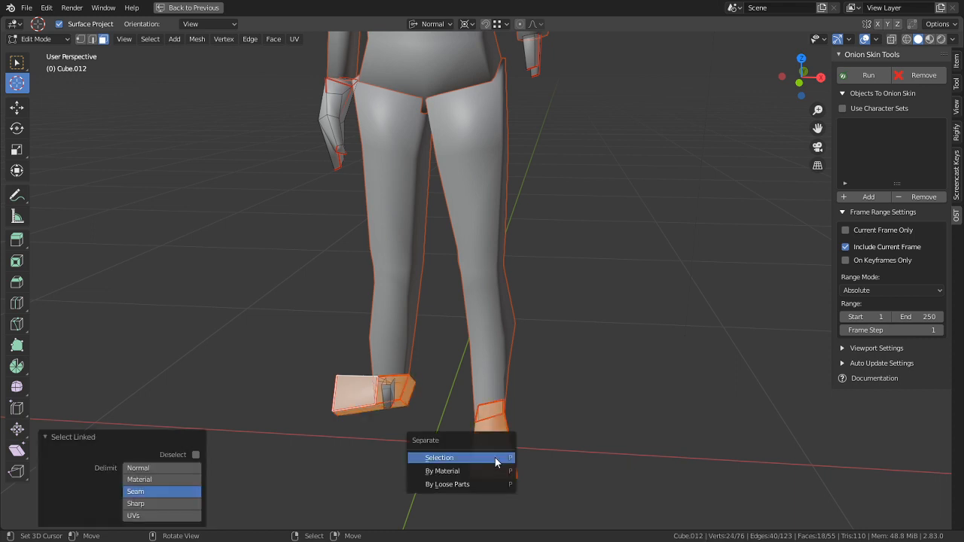
{"action": "left_click", "coordinate": [495, 457]}
Select the linked faces of the zombie's intact hand and separate them into their own object
{"action": "middle_click_drag", "start_coordinate": [494, 457], "coordinate": [351, 265]}
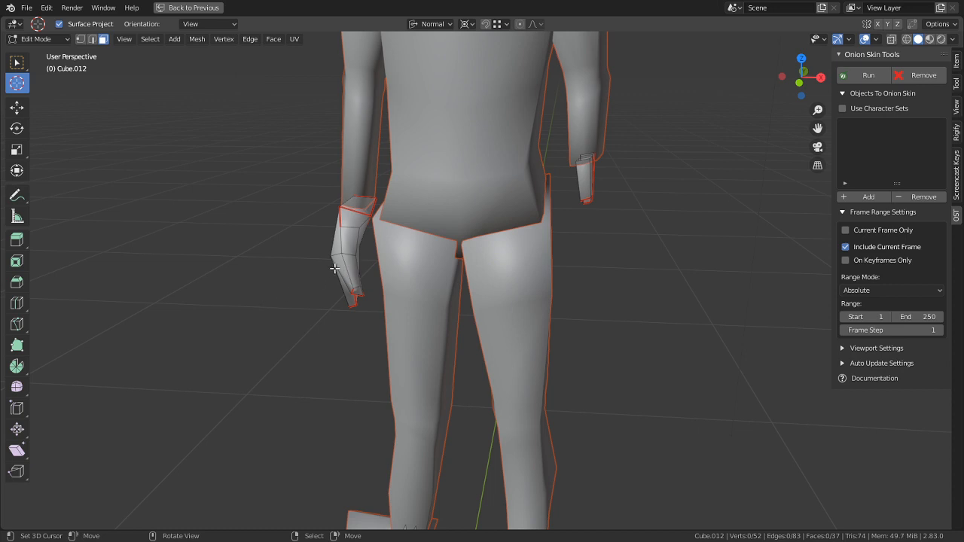
{"action": "key", "text": "l"}
{"action": "key", "text": "p"}
{"action": "left_click", "coordinate": [345, 262]}
{"action": "middle_click_drag", "start_coordinate": [346, 262], "coordinate": [478, 344]}
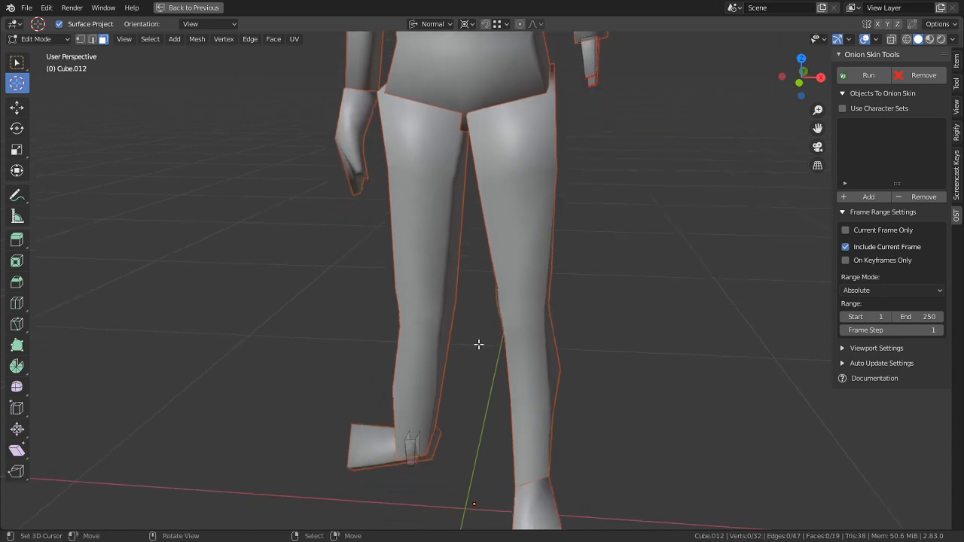
Switch to Object Mode and select the object holding the leftover ear, hand and ankle pieces
{"action": "key", "text": "Tab"}
{"action": "scroll", "coordinate": [409, 441], "scroll_direction": "down", "scroll_amount": 3}
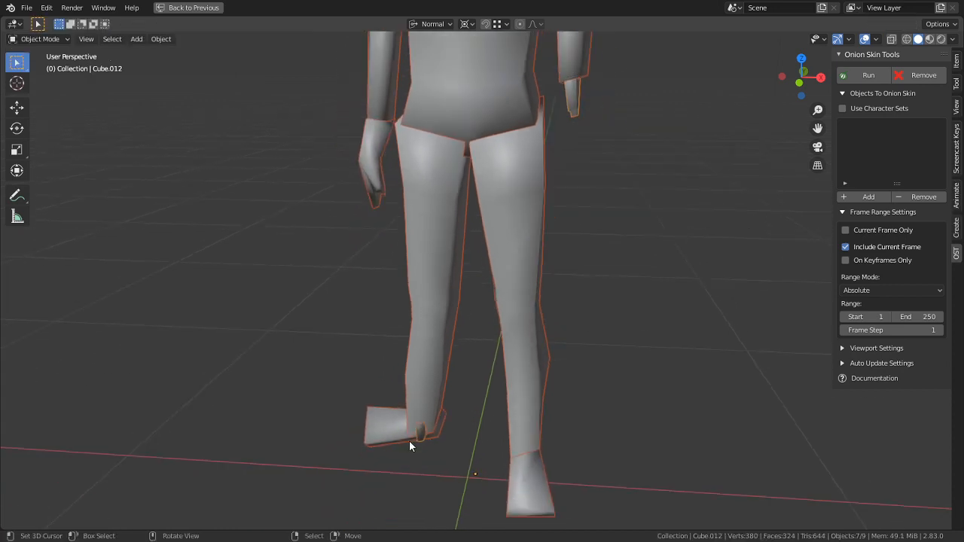
{"action": "middle_click_drag", "start_coordinate": [491, 338], "coordinate": [495, 399], "text": "shift"}
{"action": "left_click", "coordinate": [548, 213]}
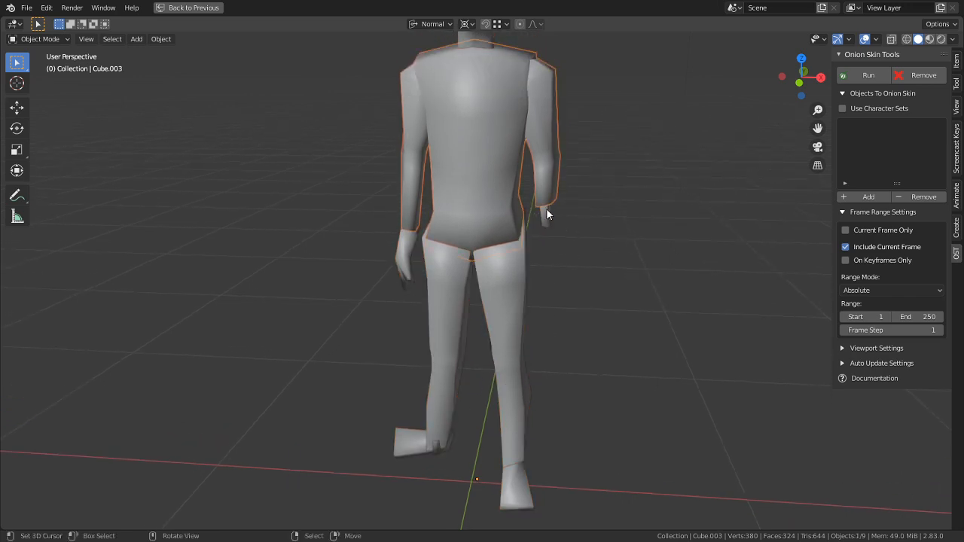
{"action": "middle_click_drag", "start_coordinate": [575, 233], "coordinate": [573, 335]}
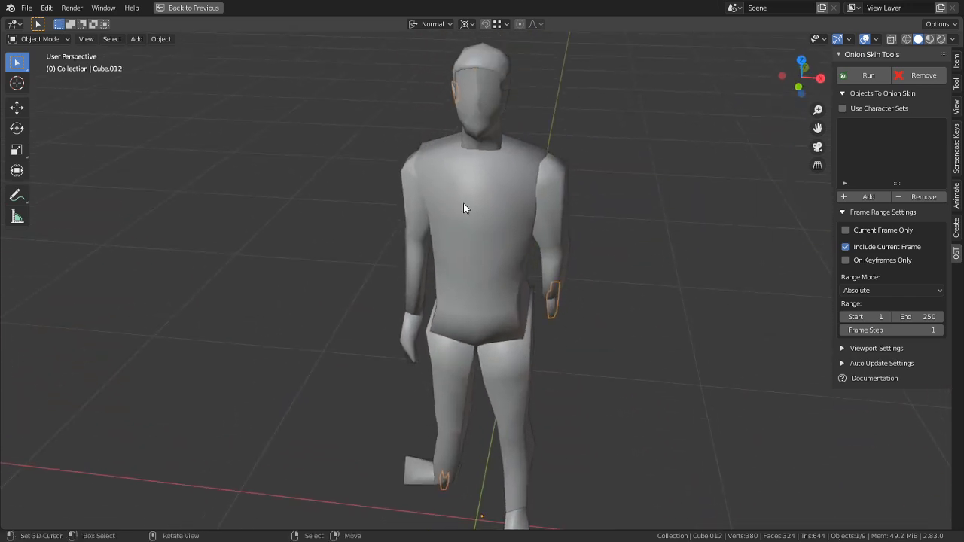
Select the ear's linked faces in the leftover object and separate them into their own object
{"action": "key", "text": "Tab"}
{"action": "middle_click_drag", "start_coordinate": [461, 167], "coordinate": [548, 225], "text": "shift"}
{"action": "scroll", "coordinate": [493, 312], "scroll_direction": "up", "scroll_amount": 5}
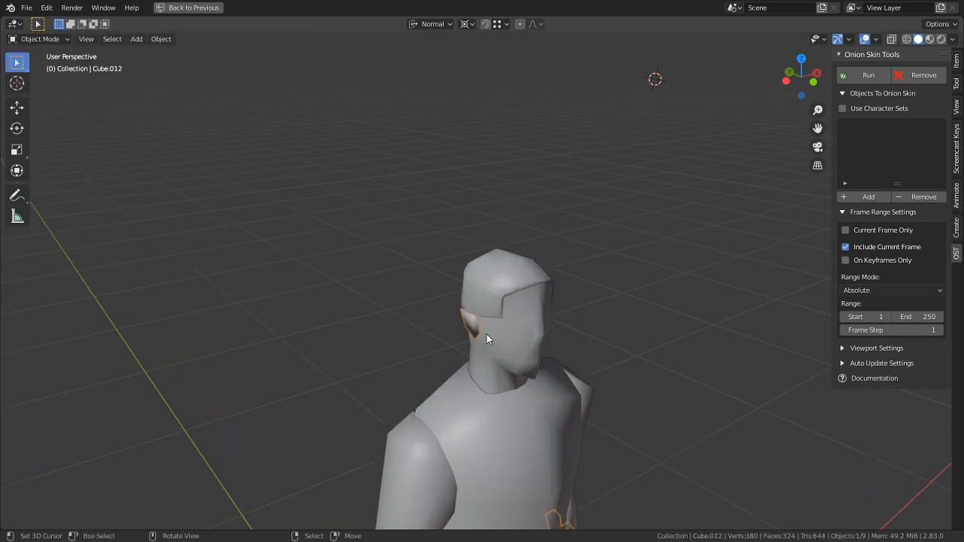
{"action": "left_click", "coordinate": [464, 364]}
{"action": "key", "text": "ctrl+l"}
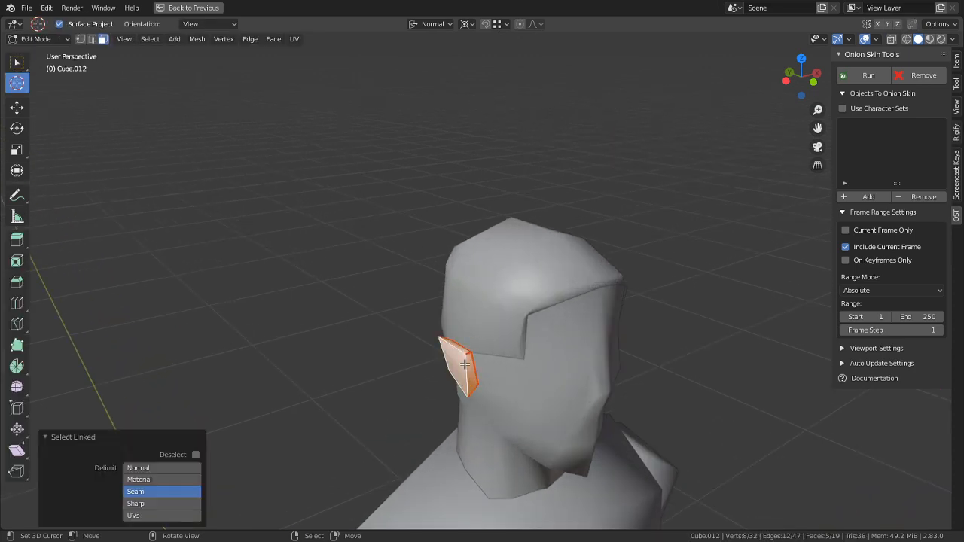
{"action": "key", "text": "p"}
{"action": "left_click", "coordinate": [464, 363]}
Join the separated ear with the face and neck object in Object Mode
{"action": "key", "text": "Tab"}
{"action": "left_click", "coordinate": [487, 375], "text": "shift"}
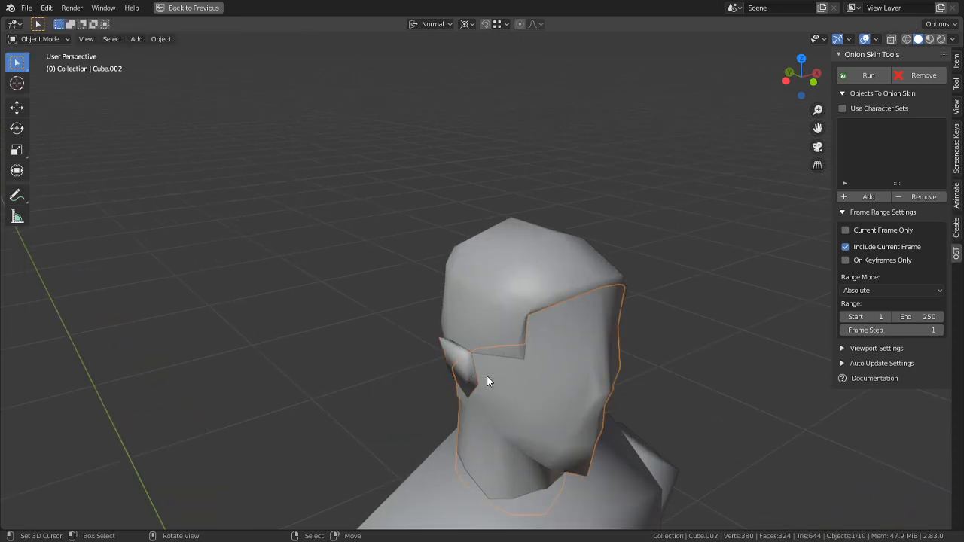
{"action": "key", "text": "ctrl+j"}
Select the linked face and ear faces in Edit Mode and merge their vertices by distance
{"action": "key", "text": "Tab"}
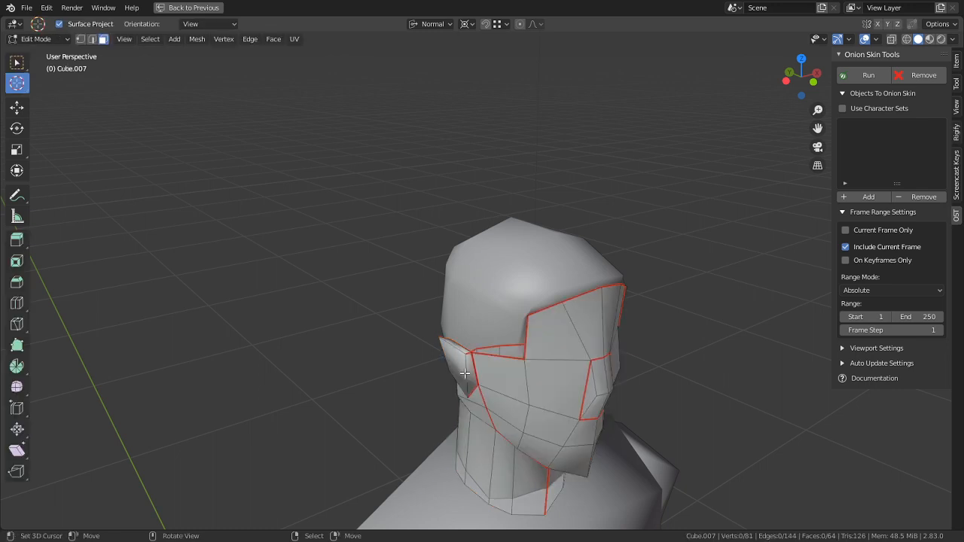
{"action": "key", "text": "l"}
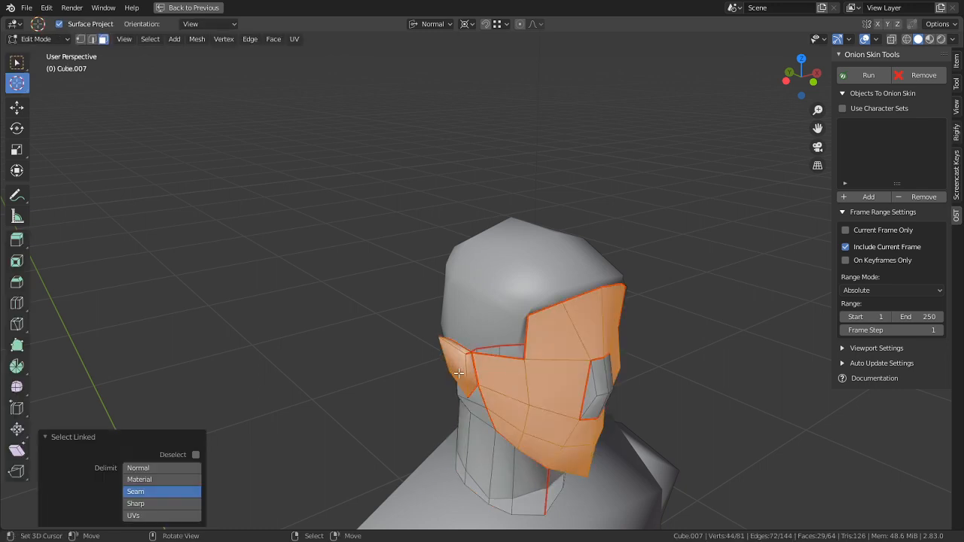
{"action": "key", "text": "m"}
{"action": "left_click", "coordinate": [459, 372]}
Select the ear's face loop and try moving it to test its connection to the head
{"action": "middle_click_drag", "start_coordinate": [466, 373], "coordinate": [649, 279]}
{"action": "scroll", "coordinate": [648, 280], "scroll_direction": "up", "scroll_amount": 6}
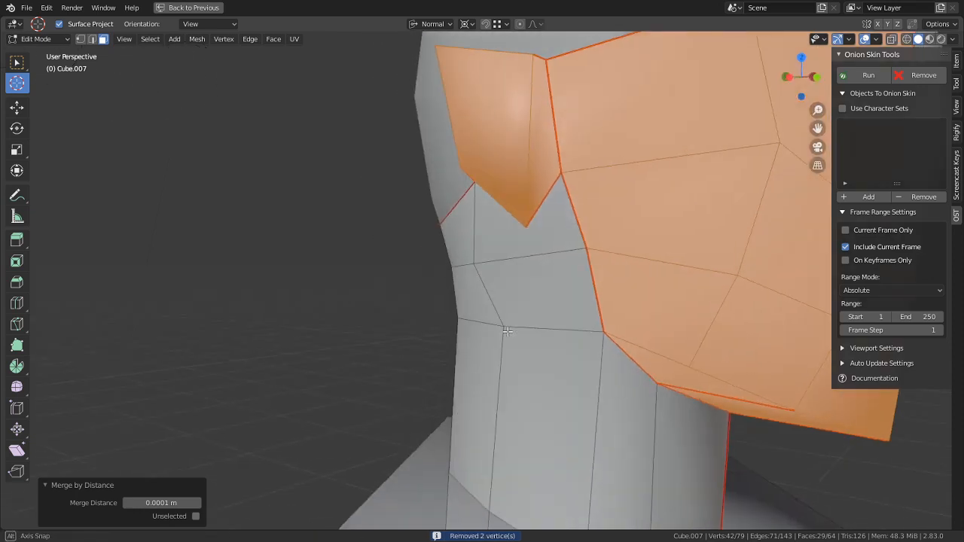
{"action": "scroll", "coordinate": [590, 276], "scroll_direction": "down", "scroll_amount": 2}
{"action": "mouse_move", "coordinate": [590, 197]}
{"action": "middle_mouse_down"}
{"action": "mouse_move", "coordinate": [544, 275]}
{"action": "mouse_move", "coordinate": [601, 161]}
{"action": "mouse_move", "coordinate": [585, 189]}
{"action": "middle_mouse_up"}
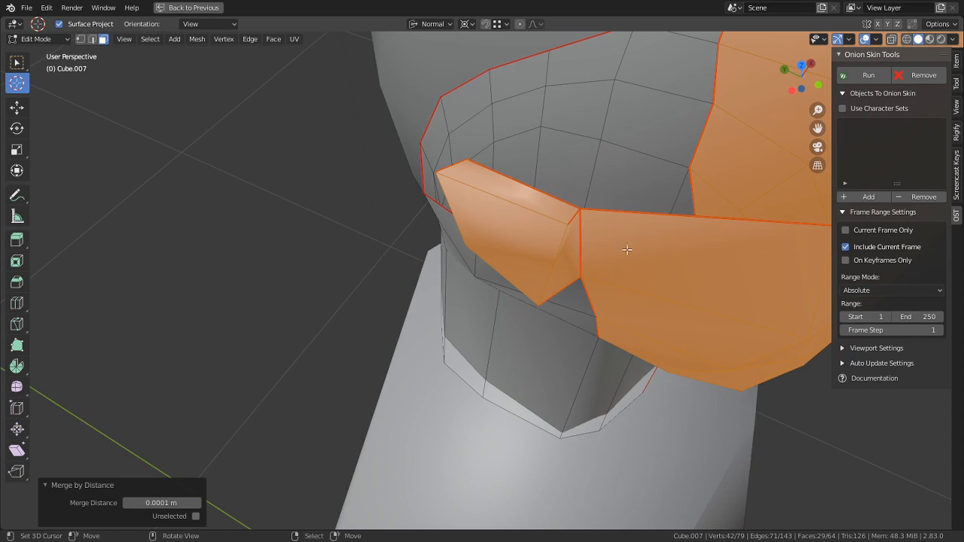
{"action": "middle_click_drag", "start_coordinate": [562, 223], "coordinate": [508, 237]}
{"action": "left_click", "coordinate": [510, 235]}
{"action": "right_click", "coordinate": [508, 204], "text": "alt"}
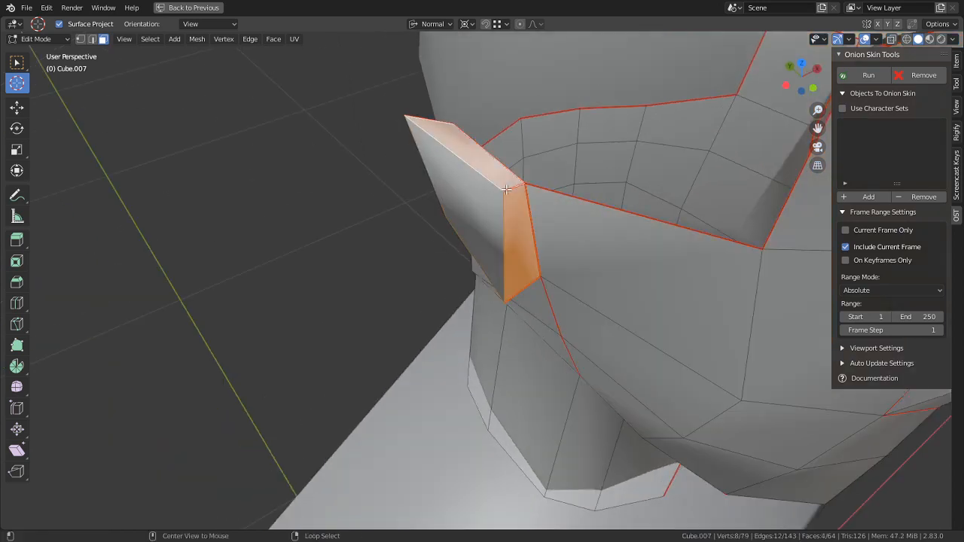
{"action": "middle_click_drag", "start_coordinate": [508, 201], "coordinate": [542, 162]}
{"action": "key", "text": "g"}
{"action": "left_click", "coordinate": [382, 155]}
With vertex snapping enabled, create a face from the ear's rear corner vertex and snap its new vertex onto the adjoining head vertex
{"action": "key", "text": "1"}
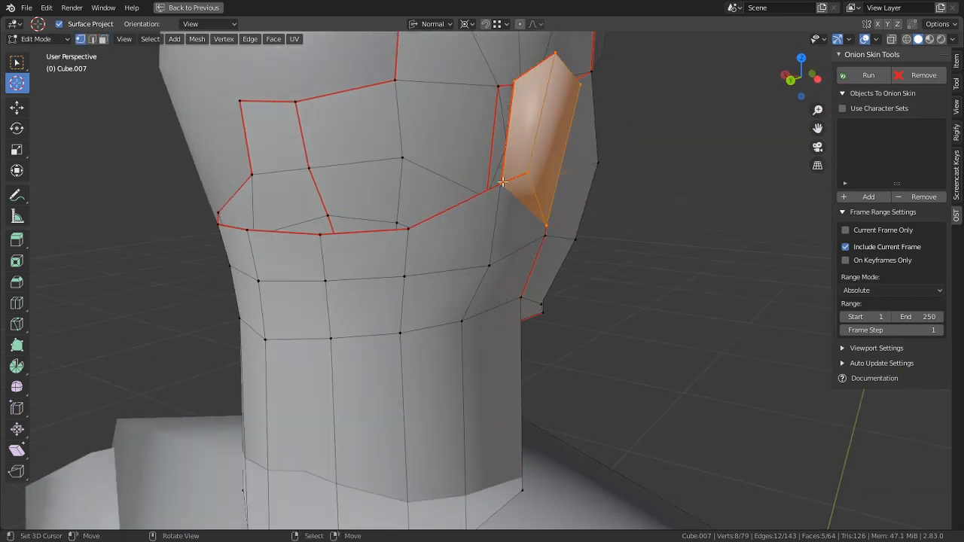
{"action": "middle_click_drag", "start_coordinate": [495, 182], "coordinate": [491, 263], "text": "shift"}
{"action": "scroll", "coordinate": [493, 259], "scroll_direction": "up", "scroll_amount": 3}
{"action": "middle_click_drag", "start_coordinate": [497, 256], "coordinate": [531, 183]}
{"action": "right_click", "coordinate": [508, 265]}
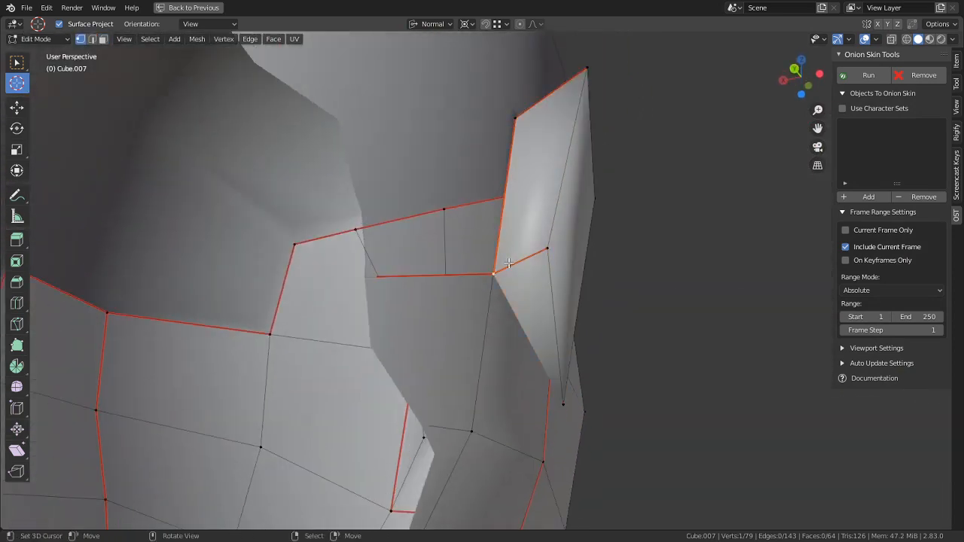
{"action": "middle_click_drag", "start_coordinate": [508, 266], "coordinate": [499, 326]}
{"action": "key", "text": "g"}
{"action": "right_click", "coordinate": [491, 270]}
{"action": "key", "text": "shift+Tab"}
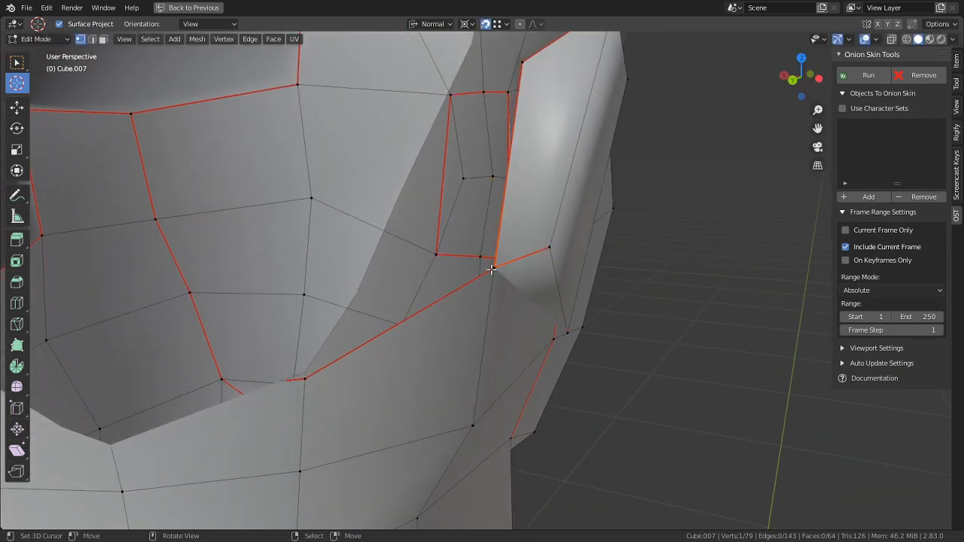
{"action": "key", "text": "f"}
{"action": "left_click", "coordinate": [494, 270]}
Merge all vertices of the head mesh by distance and return to Object Mode
{"action": "key", "text": "a"}
{"action": "key", "text": "m"}
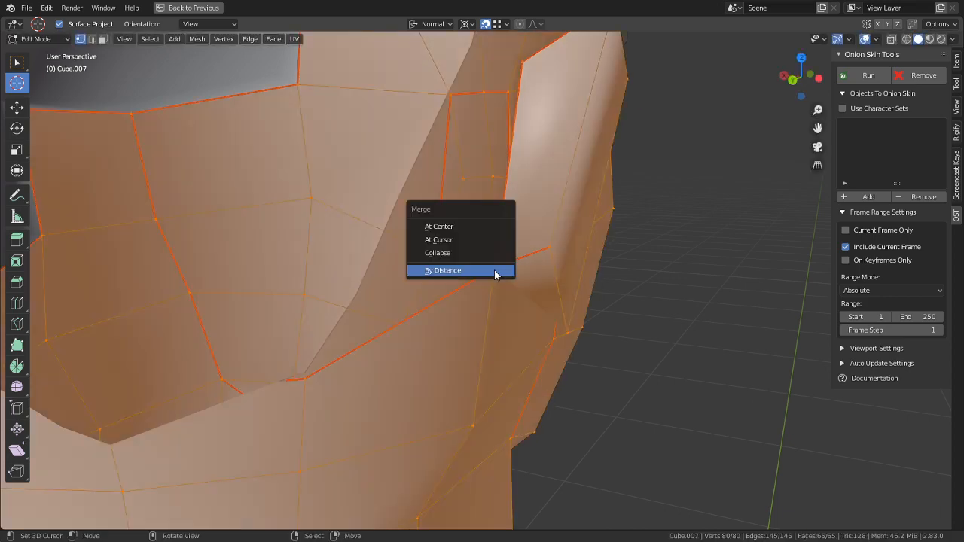
{"action": "left_click", "coordinate": [494, 270]}
{"action": "key", "text": "Tab"}
Switch the head object to Texture Paint mode and the viewport to Material Preview shading
{"action": "middle_click_drag", "start_coordinate": [597, 305], "coordinate": [694, 292]}
{"action": "scroll", "coordinate": [451, 313], "scroll_direction": "down", "scroll_amount": 2}
{"action": "scroll", "coordinate": [653, 317], "scroll_direction": "down", "scroll_amount": 5}
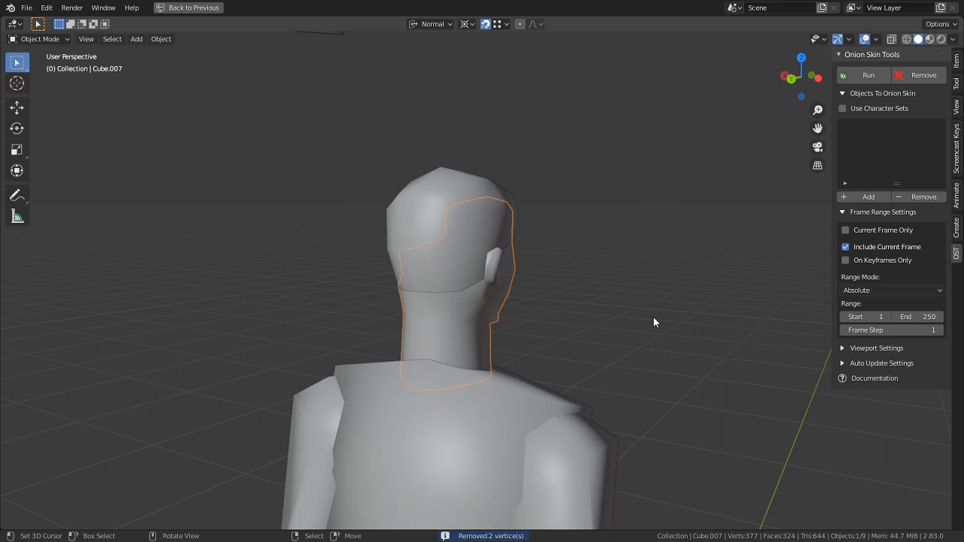
{"action": "middle_click_drag", "start_coordinate": [510, 282], "coordinate": [424, 316]}
{"action": "scroll", "coordinate": [592, 308], "scroll_direction": "up", "scroll_amount": 3}
{"action": "scroll", "coordinate": [426, 308], "scroll_direction": "down", "scroll_amount": 2}
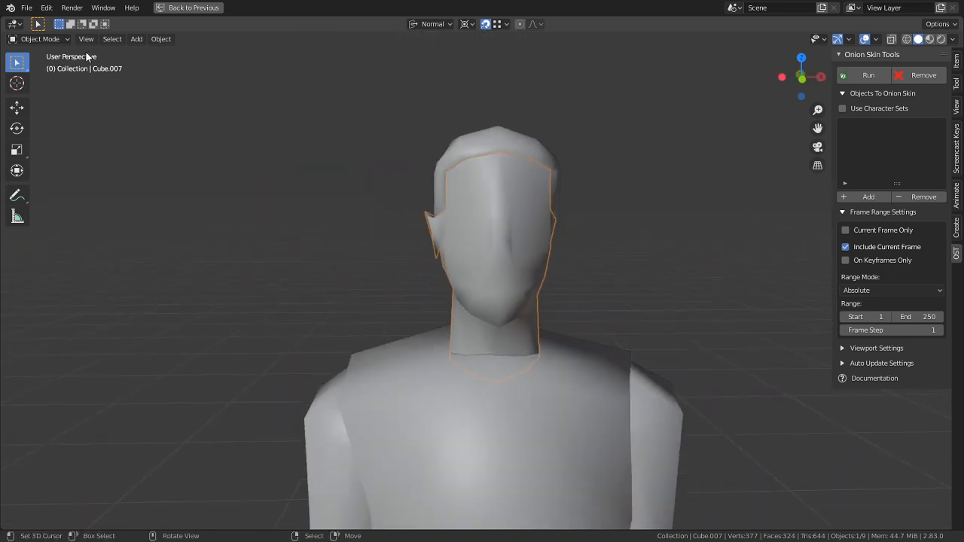
{"action": "scroll", "coordinate": [315, 247], "scroll_direction": "down", "scroll_amount": 3}
{"action": "left_click", "coordinate": [37, 38]}
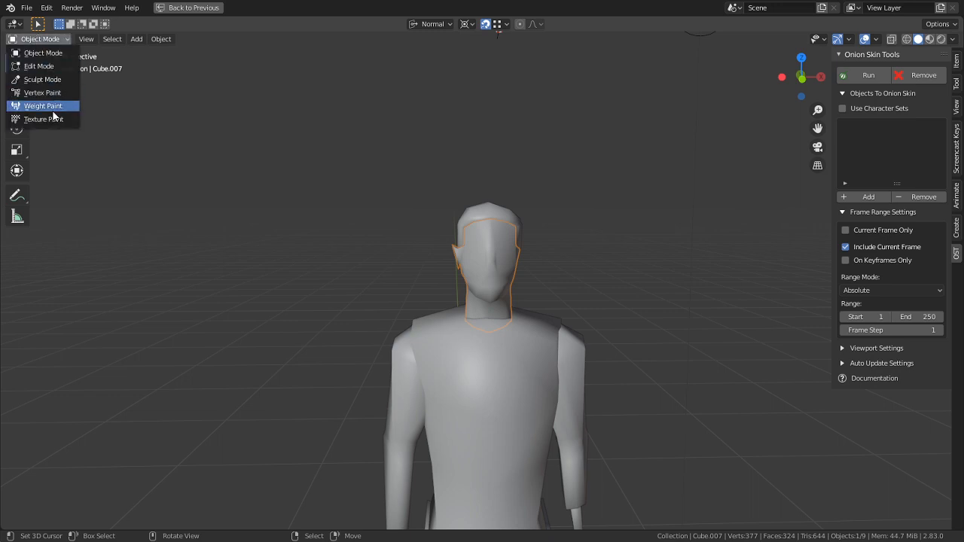
{"action": "left_click", "coordinate": [51, 118]}
{"action": "scroll", "coordinate": [488, 247], "scroll_direction": "up", "scroll_amount": 2}
{"action": "middle_click_drag", "start_coordinate": [488, 247], "coordinate": [612, 234]}
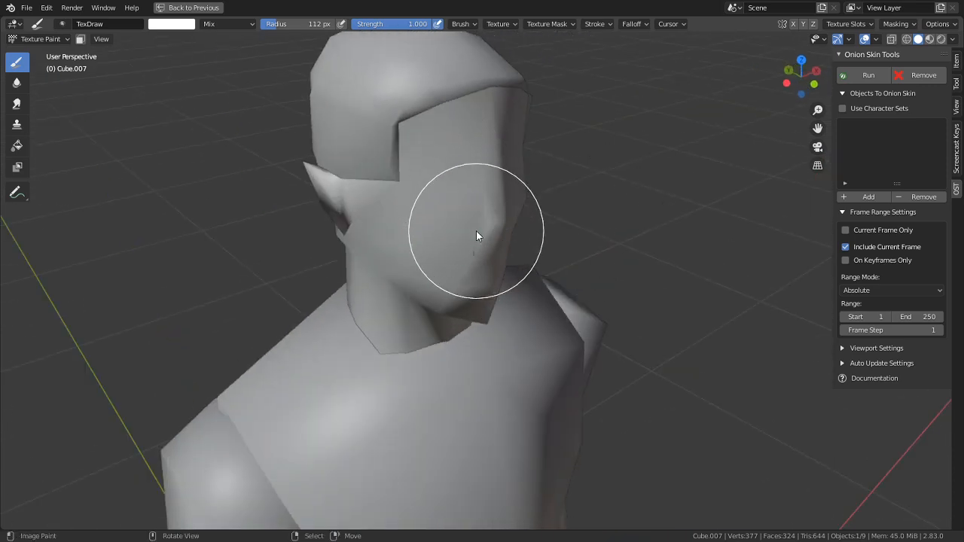
{"action": "left_click", "coordinate": [929, 38]}
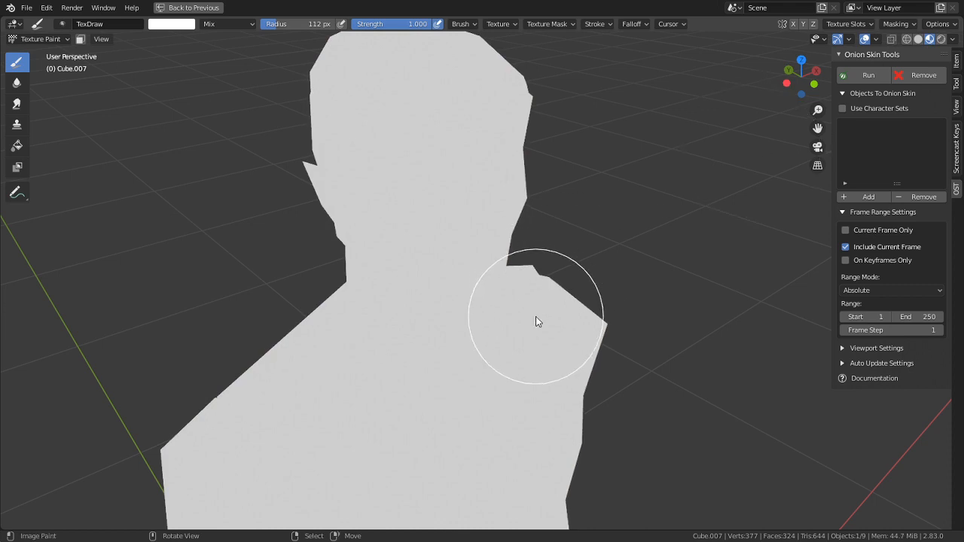
Choose a muted tan skin colour for the Fill tool and fill the face and neck object with it
{"action": "middle_click_drag", "start_coordinate": [536, 321], "coordinate": [430, 256]}
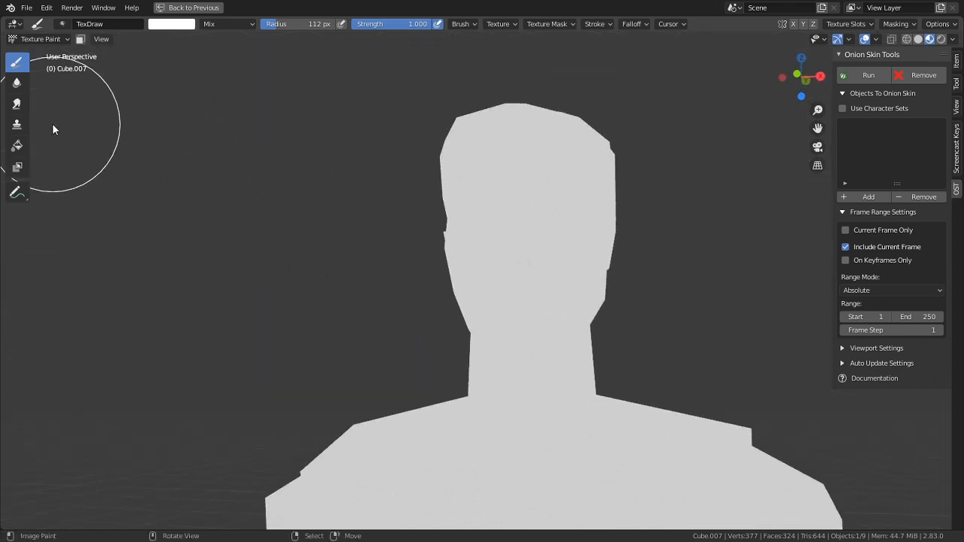
{"action": "left_click", "coordinate": [17, 146]}
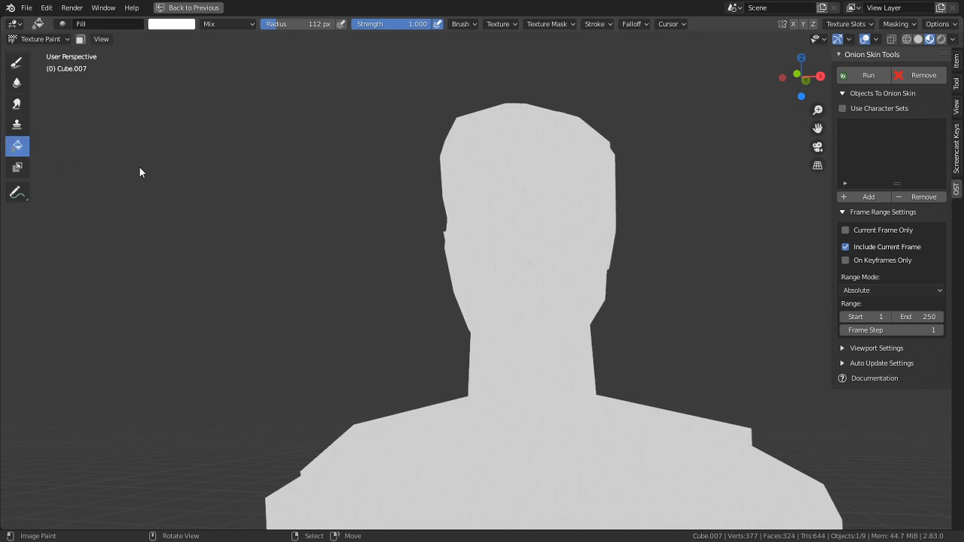
{"action": "left_click", "coordinate": [174, 24]}
{"action": "left_click_drag", "start_coordinate": [196, 87], "coordinate": [191, 92]}
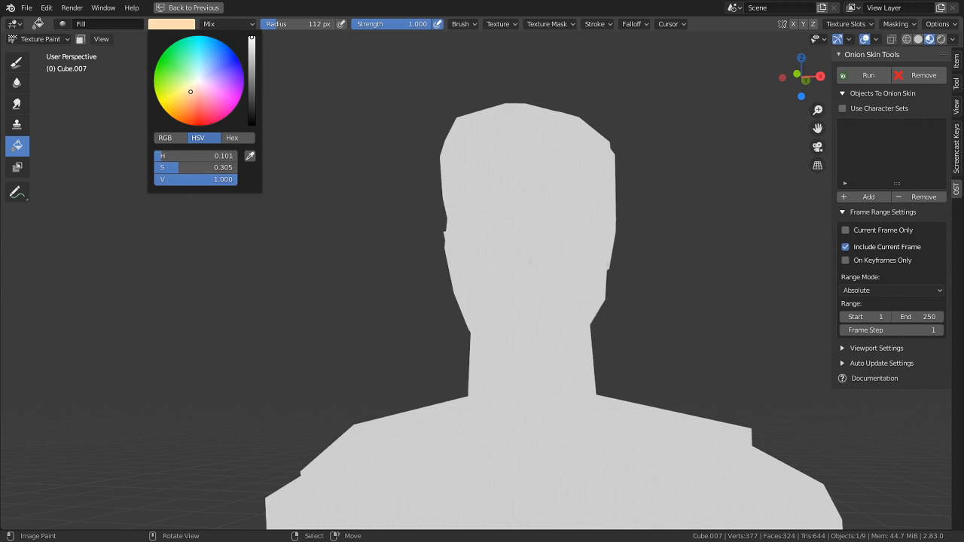
{"action": "left_click_drag", "start_coordinate": [190, 90], "coordinate": [189, 91]}
{"action": "left_click_drag", "start_coordinate": [252, 37], "coordinate": [251, 65]}
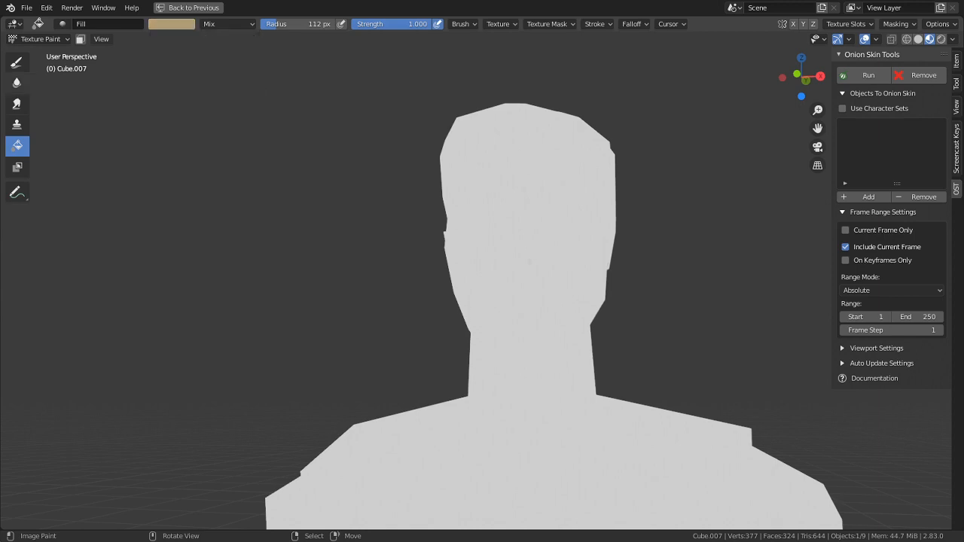
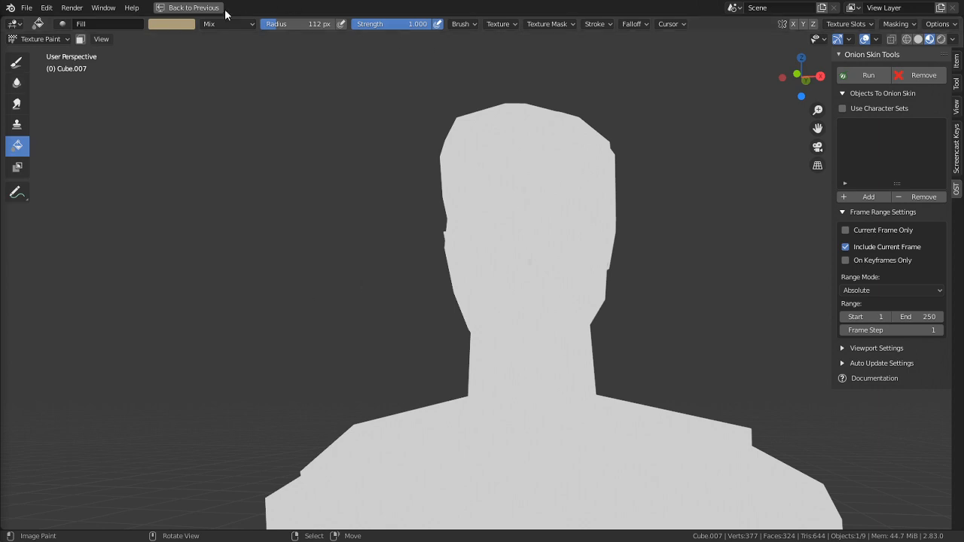
{"action": "left_click", "coordinate": [504, 239]}
Deselect everything in the head mesh in Edit Mode, then leave painting for Object Mode
{"action": "middle_click_drag", "start_coordinate": [503, 241], "coordinate": [236, 365]}
{"action": "scroll", "coordinate": [236, 360], "scroll_direction": "down", "scroll_amount": 3}
{"action": "middle_click_drag", "start_coordinate": [415, 273], "coordinate": [444, 450], "text": "shift"}
{"action": "scroll", "coordinate": [276, 283], "scroll_direction": "up", "scroll_amount": 4}
{"action": "key", "text": "Tab"}
{"action": "key", "text": "alt+a"}
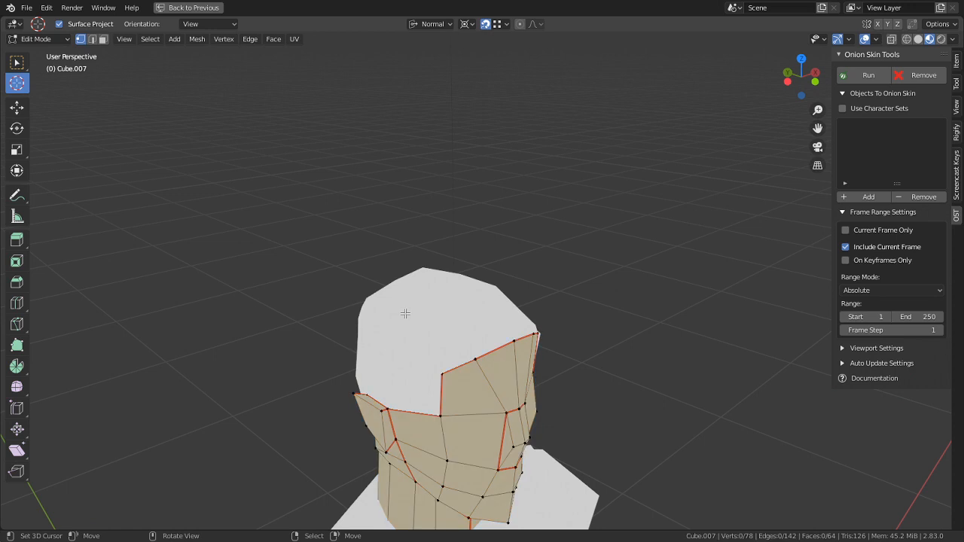
{"action": "key", "text": "Tab"}
{"action": "left_click", "coordinate": [60, 39]}
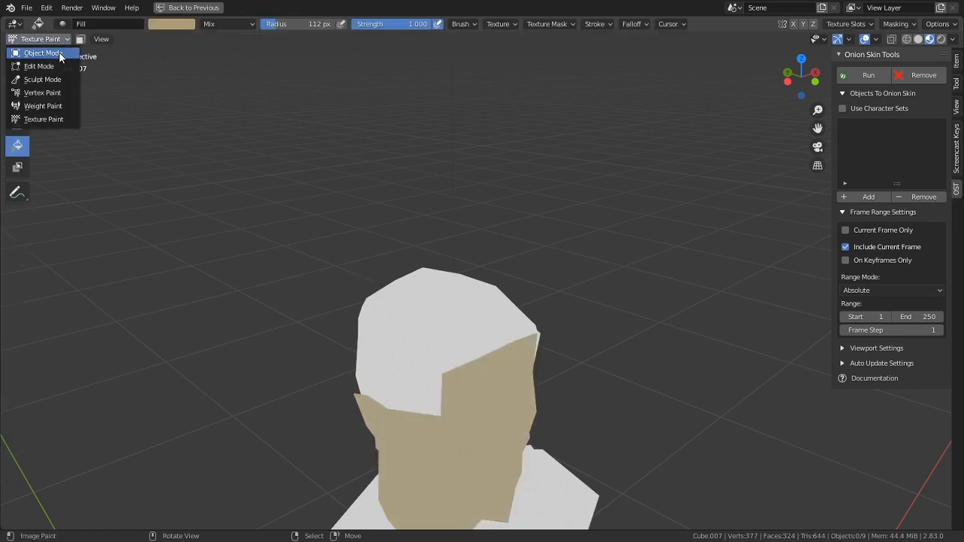
{"action": "left_click", "coordinate": [58, 51]}
Select the hair object and switch it to Texture Paint mode
{"action": "left_click", "coordinate": [453, 317]}
{"action": "key", "text": "Tab"}
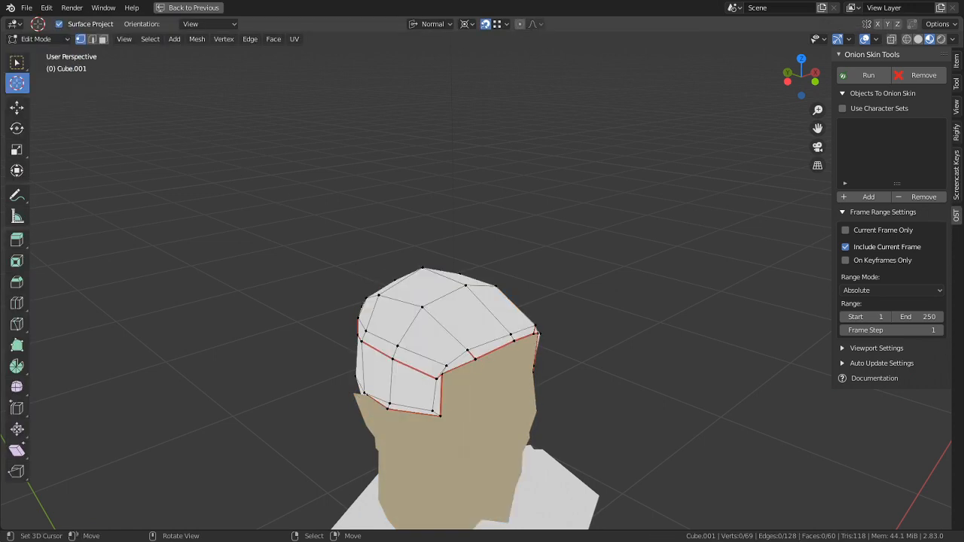
{"action": "left_click", "coordinate": [60, 39]}
{"action": "left_click", "coordinate": [67, 118]}
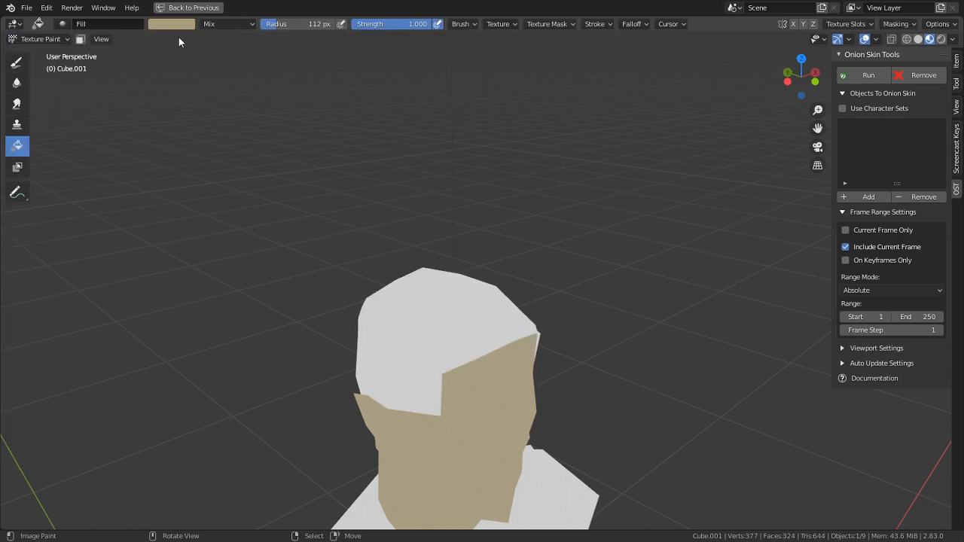
Set the fill colour to a dark brown of about HSV 0.076, 0.871, 0.113 and fill the hair object
{"action": "left_click", "coordinate": [171, 23]}
{"action": "left_click", "coordinate": [251, 110]}
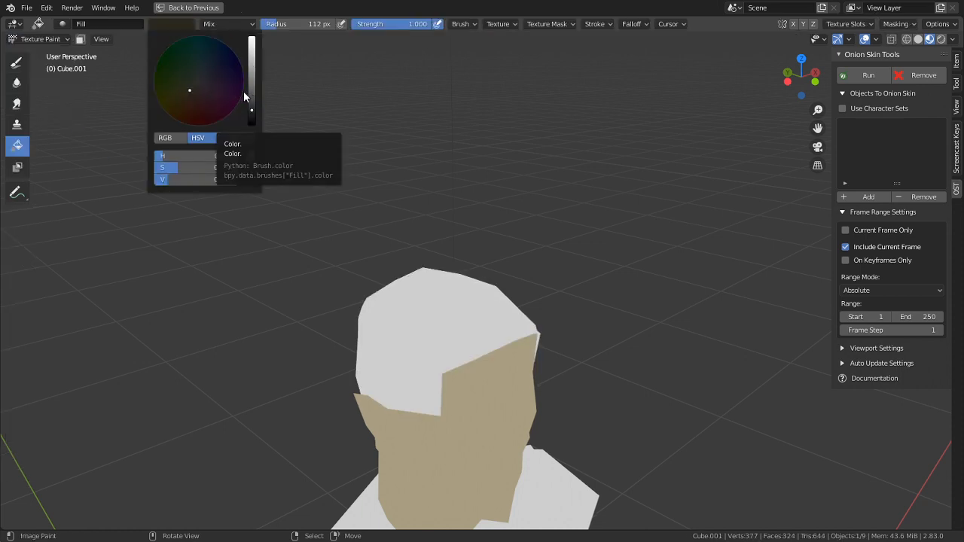
{"action": "left_click_drag", "start_coordinate": [198, 105], "coordinate": [183, 115]}
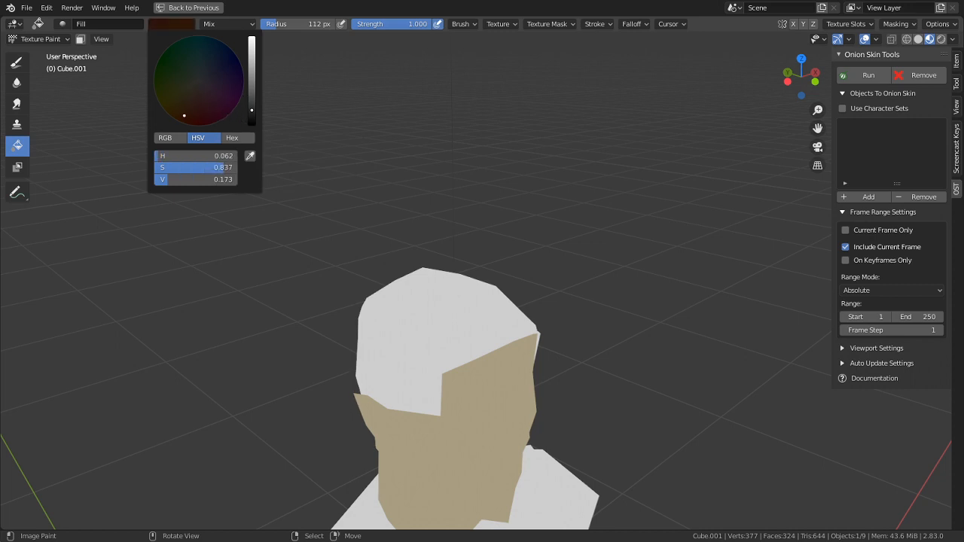
{"action": "left_click", "coordinate": [428, 311]}
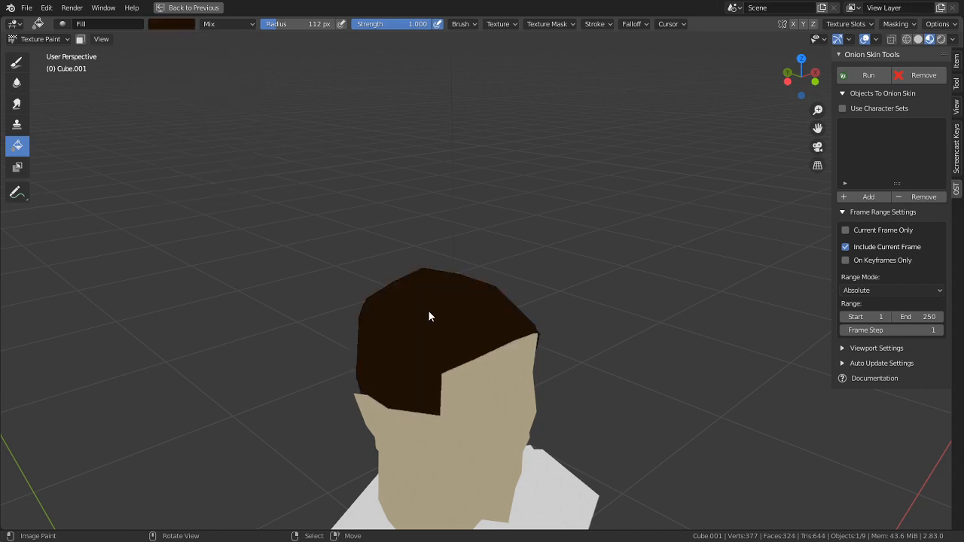
Take the hair object out of Texture Paint mode and back to Object Mode
{"action": "middle_click_drag", "start_coordinate": [429, 311], "coordinate": [491, 106]}
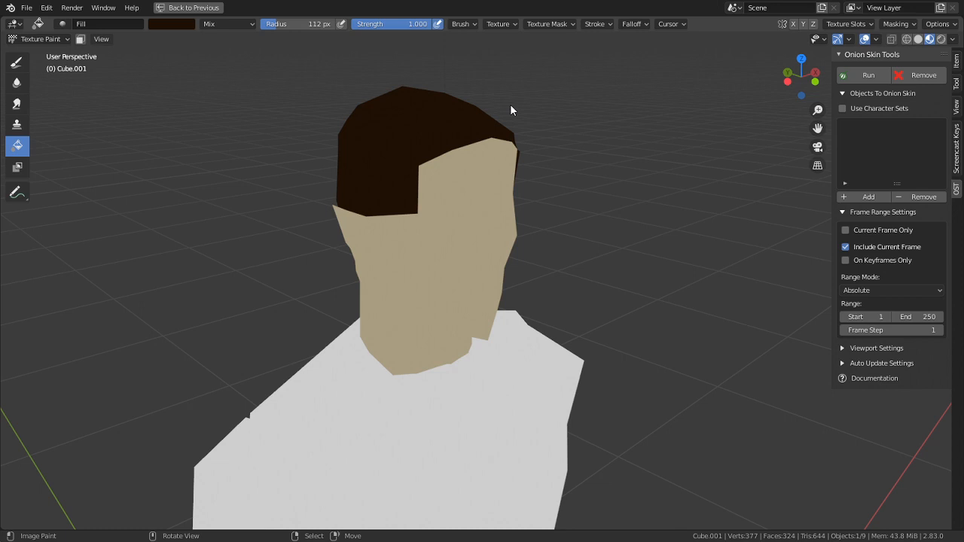
{"action": "scroll", "coordinate": [476, 277], "scroll_direction": "down", "scroll_amount": 3}
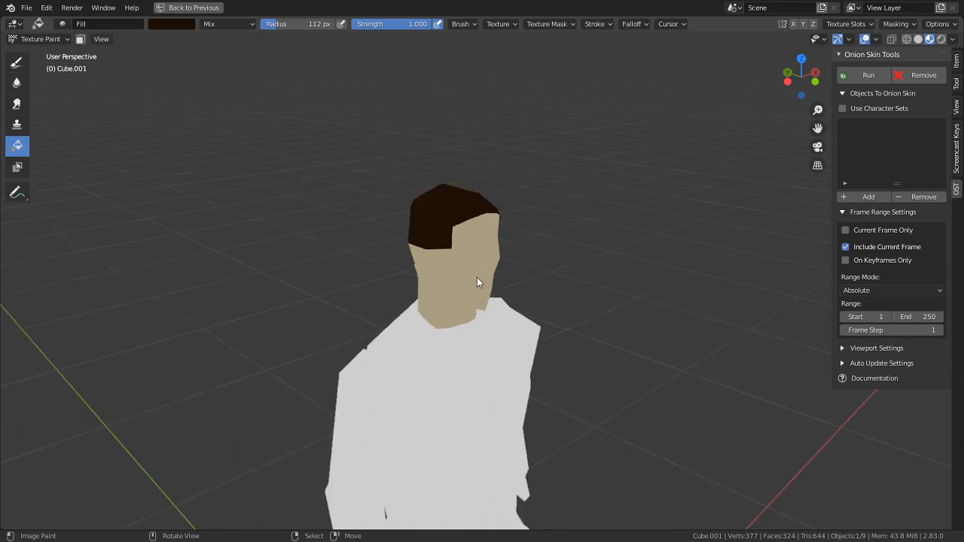
{"action": "key", "text": "Tab"}
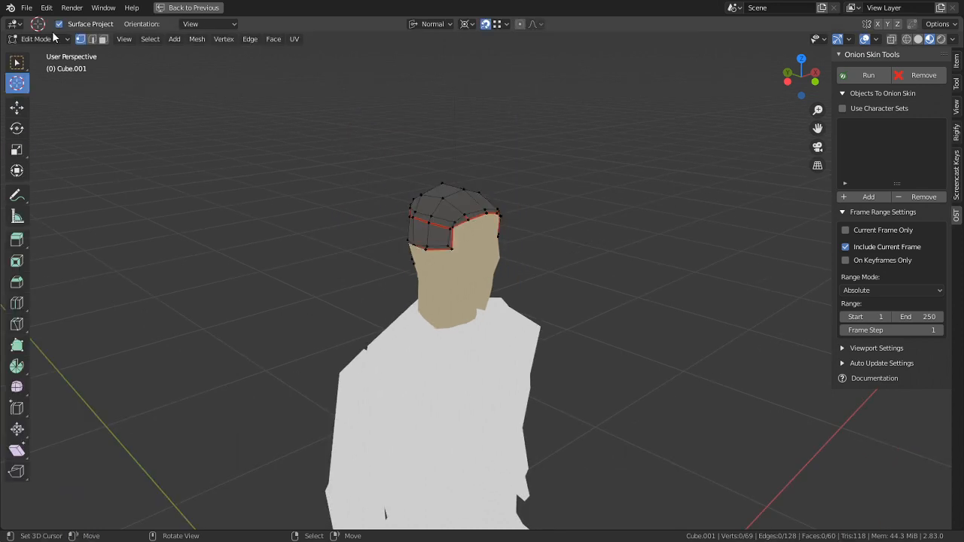
{"action": "left_click", "coordinate": [54, 38]}
{"action": "left_click", "coordinate": [62, 43]}
{"action": "left_click", "coordinate": [62, 40]}
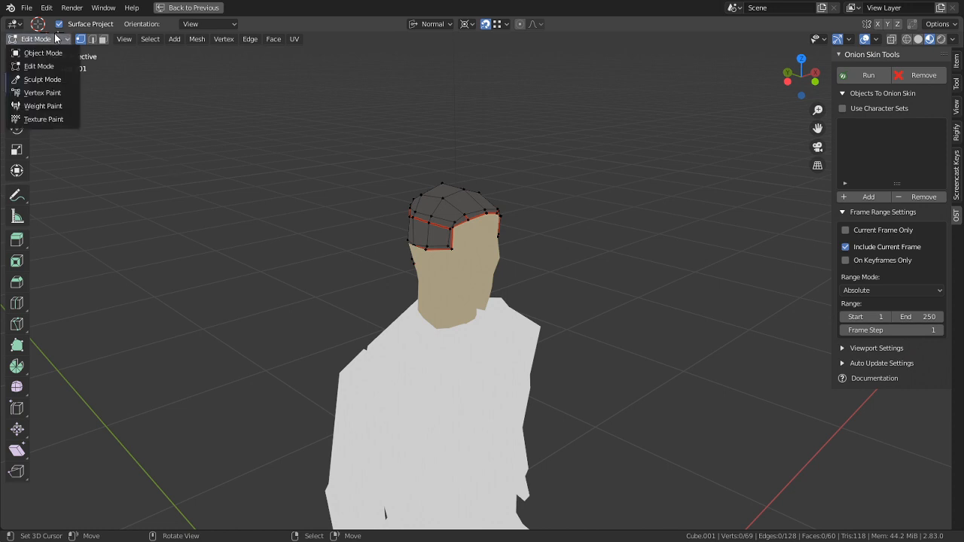
{"action": "left_click", "coordinate": [61, 51]}
{"action": "middle_click_drag", "start_coordinate": [411, 325], "coordinate": [368, 223], "text": "shift"}
{"action": "scroll", "coordinate": [372, 313], "scroll_direction": "down", "scroll_amount": 4}
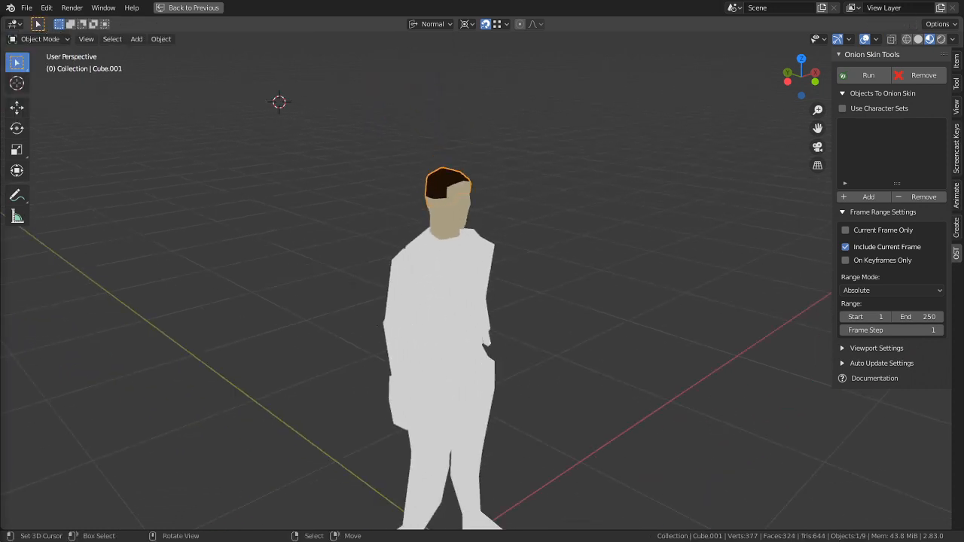
Select the torso and arms object and switch it to Texture Paint mode
{"action": "middle_click_drag", "start_coordinate": [421, 277], "coordinate": [437, 326]}
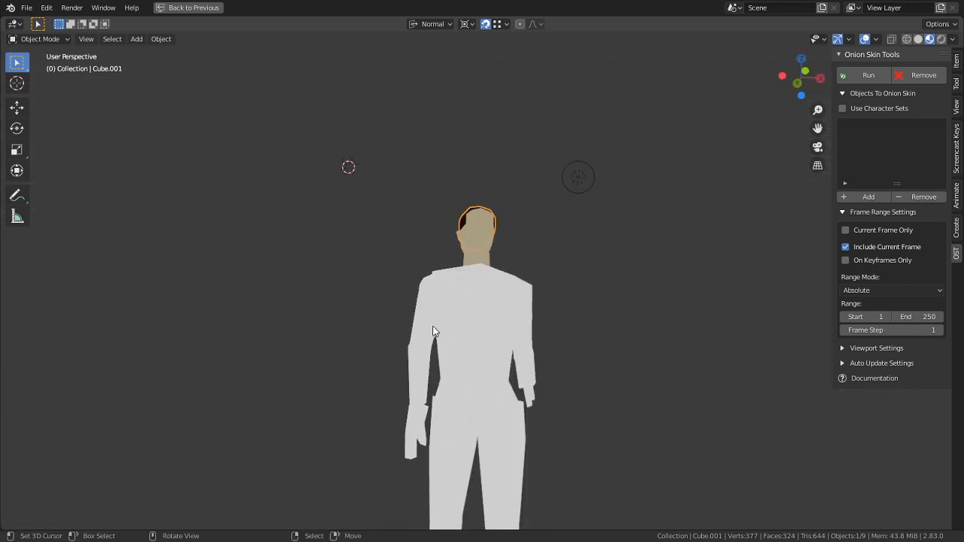
{"action": "left_click", "coordinate": [437, 326]}
{"action": "middle_click_drag", "start_coordinate": [522, 347], "coordinate": [510, 339]}
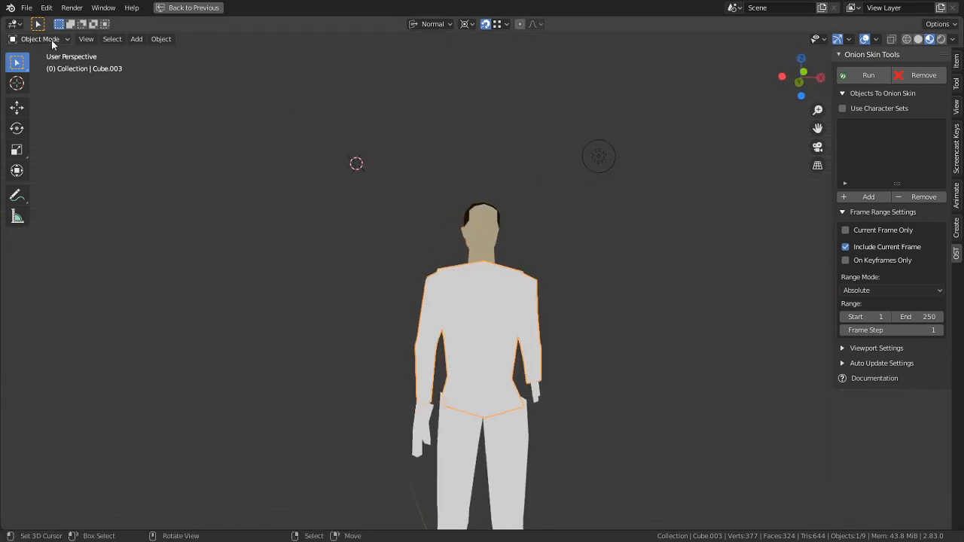
{"action": "left_click", "coordinate": [49, 46]}
{"action": "left_click", "coordinate": [51, 38]}
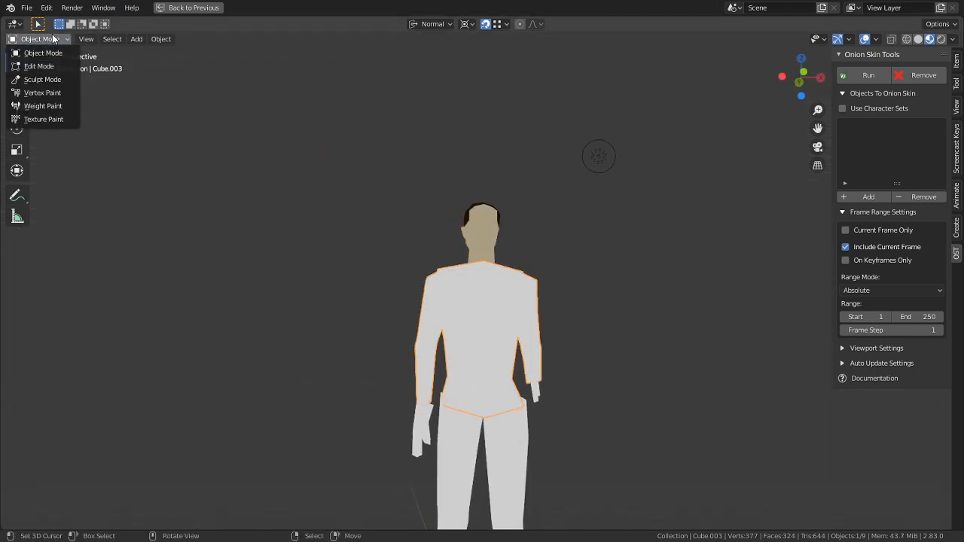
{"action": "left_click", "coordinate": [57, 119]}
{"action": "scroll", "coordinate": [396, 348], "scroll_direction": "up", "scroll_amount": 3}
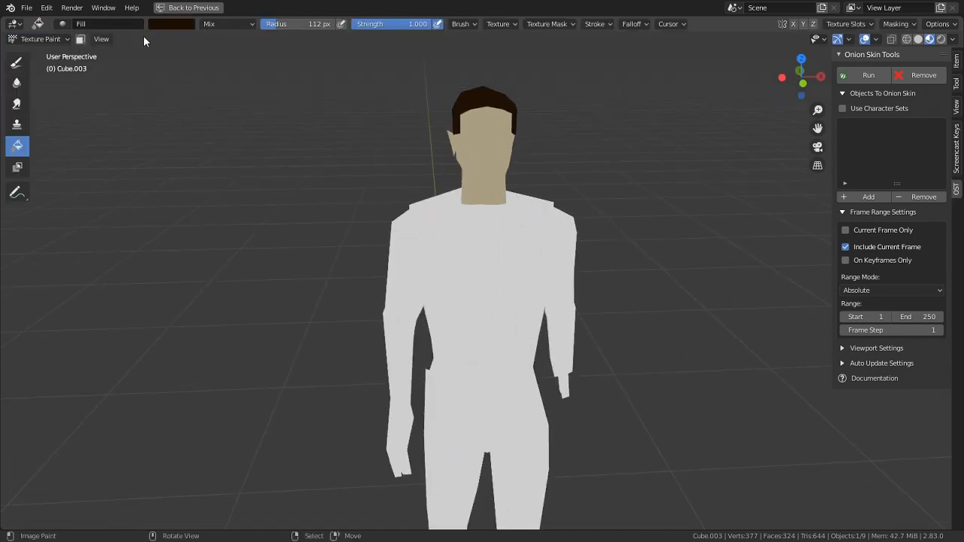
Set the fill colour to a dark green of HSV 0.420, 0.304, 0.247 and fill the torso and arms object
{"action": "left_click", "coordinate": [173, 25]}
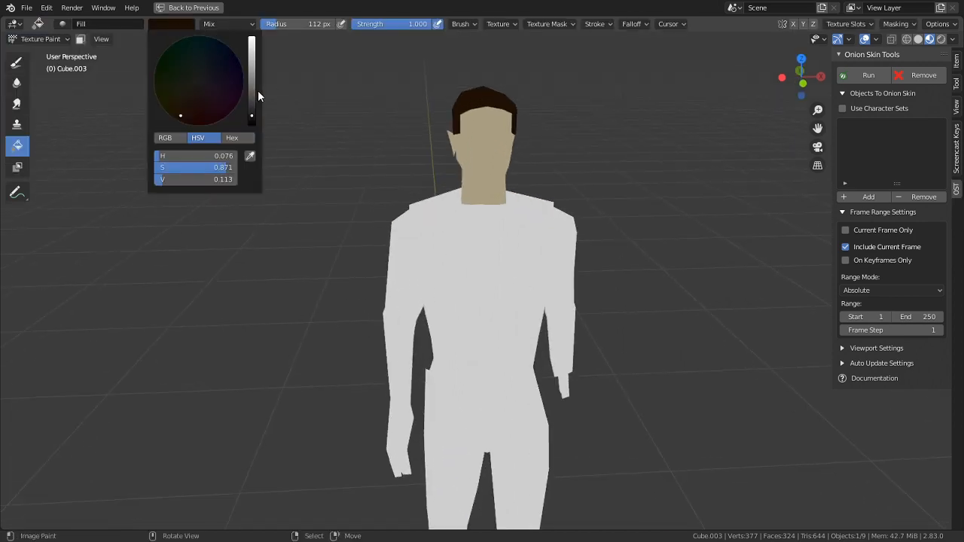
{"action": "left_click", "coordinate": [253, 103]}
{"action": "left_click", "coordinate": [225, 90]}
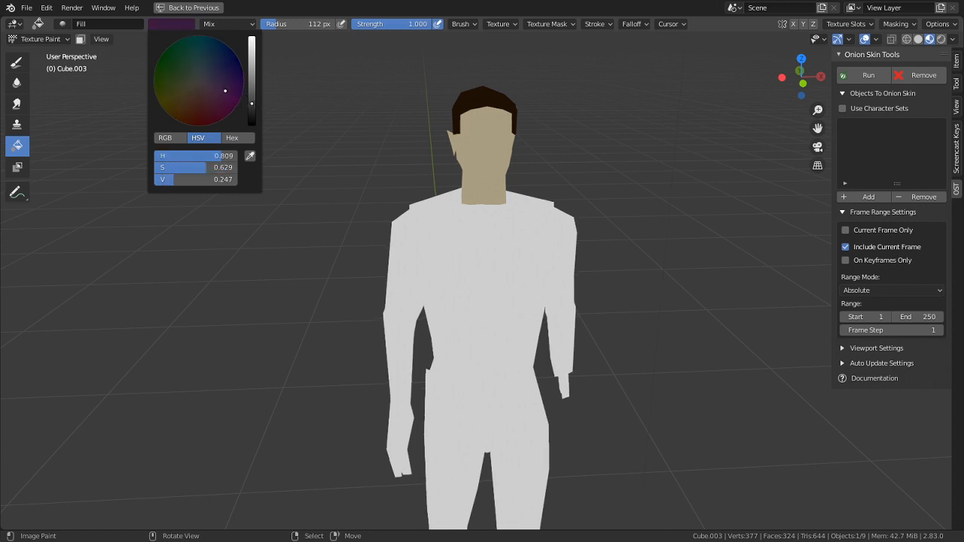
{"action": "left_click_drag", "start_coordinate": [225, 90], "coordinate": [193, 68]}
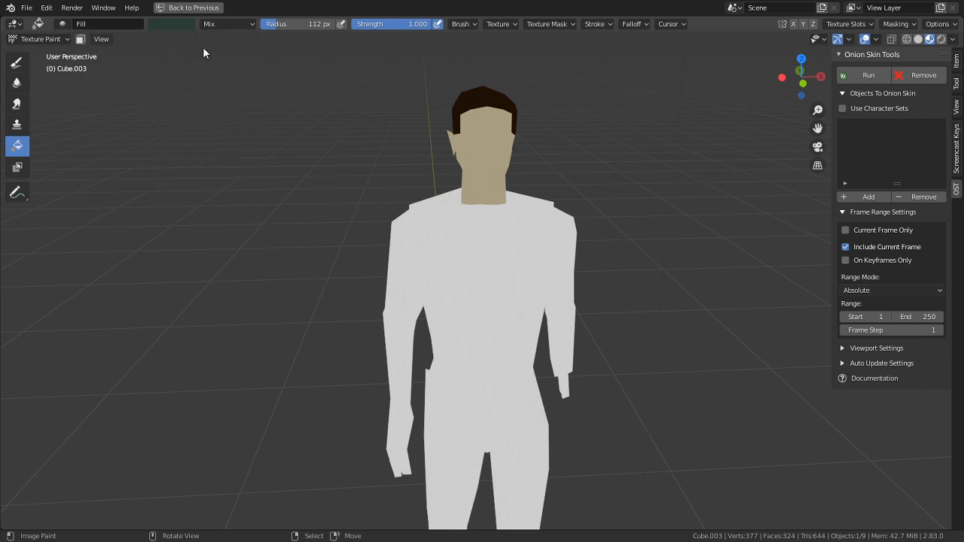
{"action": "left_click", "coordinate": [178, 30]}
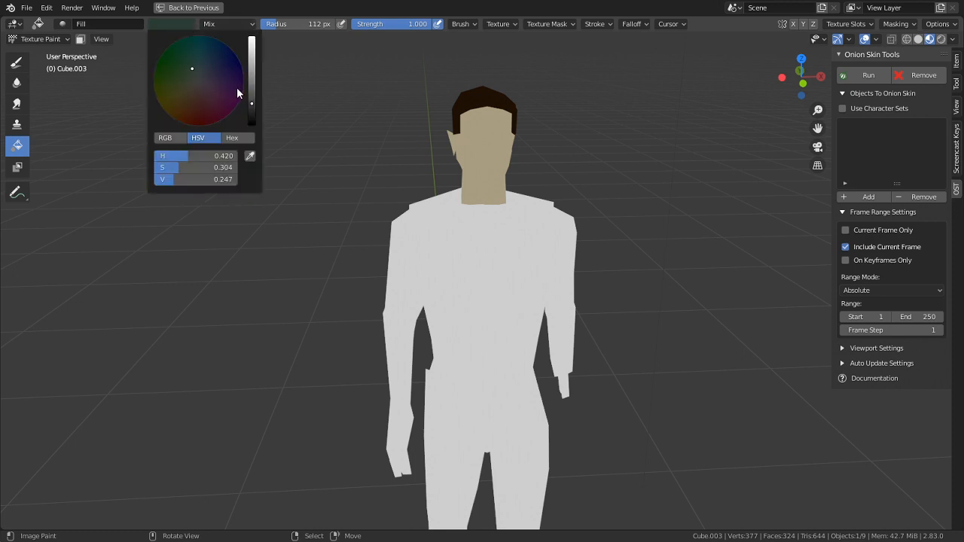
{"action": "left_click", "coordinate": [455, 253]}
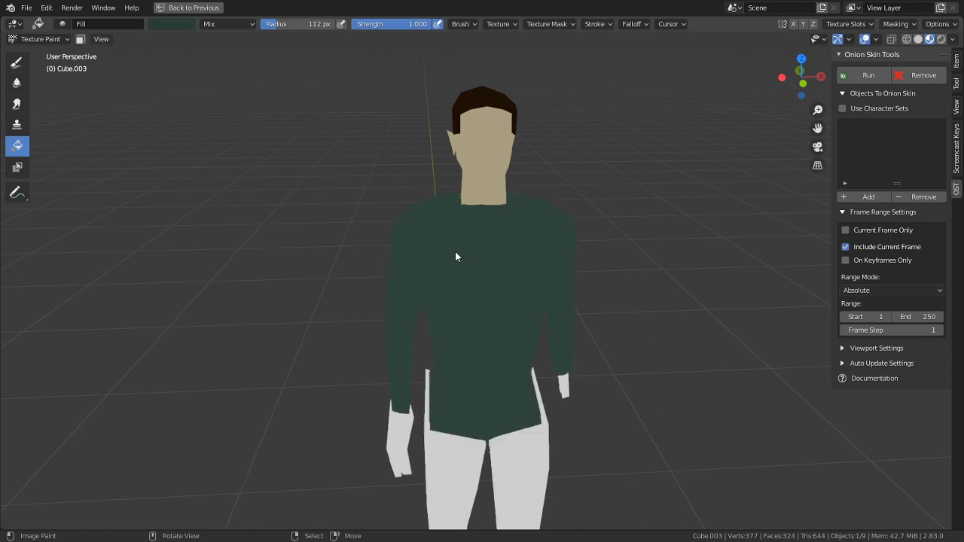
Restore the full UV Editing layout from the maximized viewport and show the torso object's material properties
{"action": "middle_click_drag", "start_coordinate": [454, 253], "coordinate": [314, 327]}
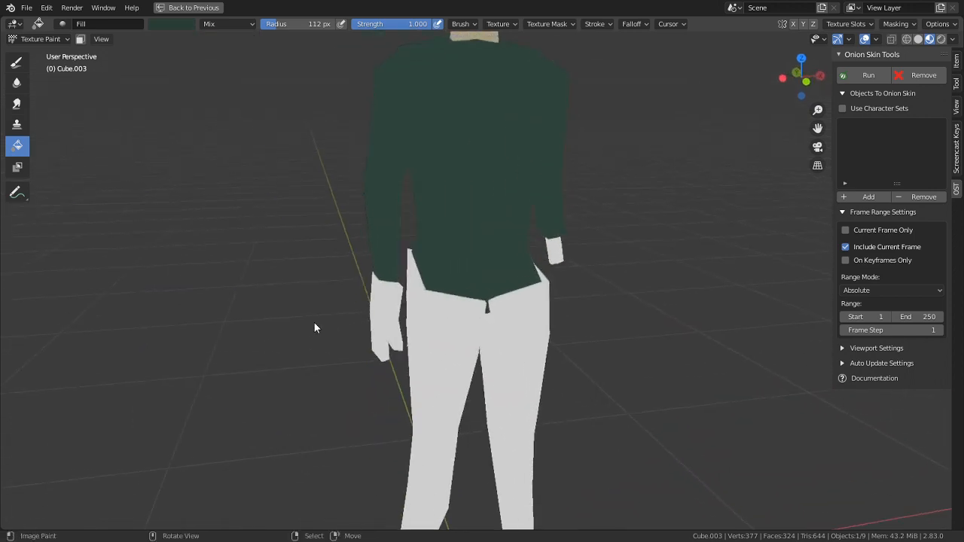
{"action": "middle_click_drag", "start_coordinate": [245, 142], "coordinate": [251, 344]}
{"action": "middle_click_drag", "start_coordinate": [426, 286], "coordinate": [374, 299]}
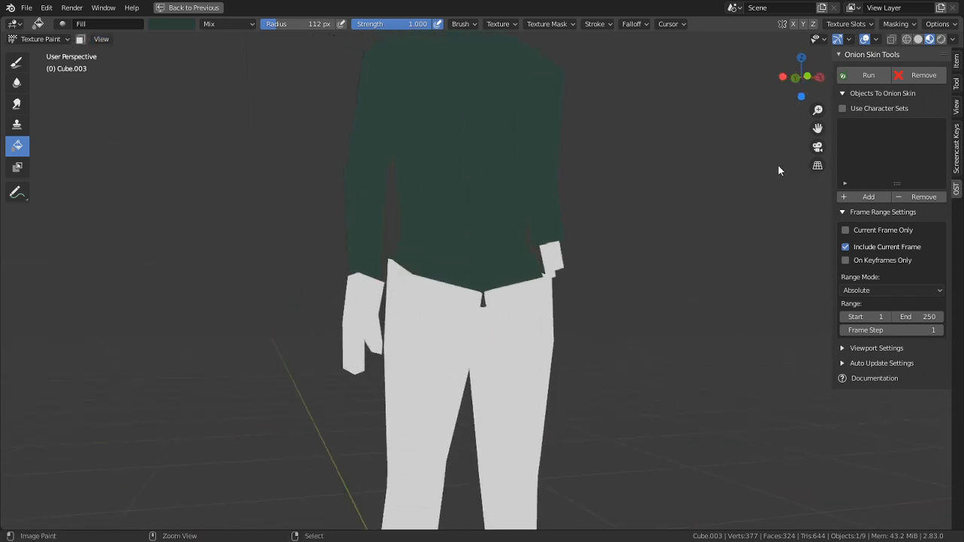
{"action": "key", "text": "ctrl+space"}
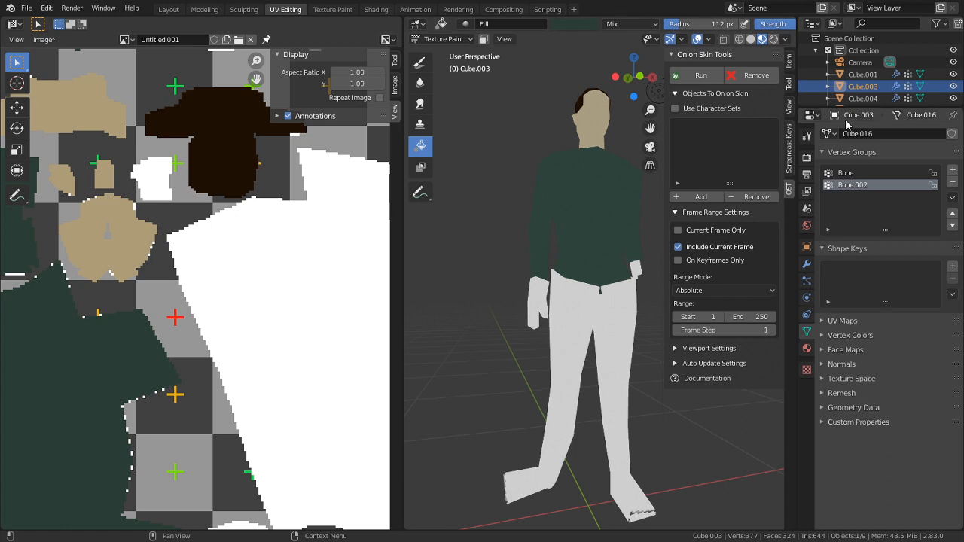
{"action": "left_click", "coordinate": [805, 347]}
{"action": "middle_click_drag", "start_coordinate": [662, 315], "coordinate": [646, 404], "text": "shift"}
{"action": "middle_click_drag", "start_coordinate": [534, 378], "coordinate": [530, 317], "text": "shift"}
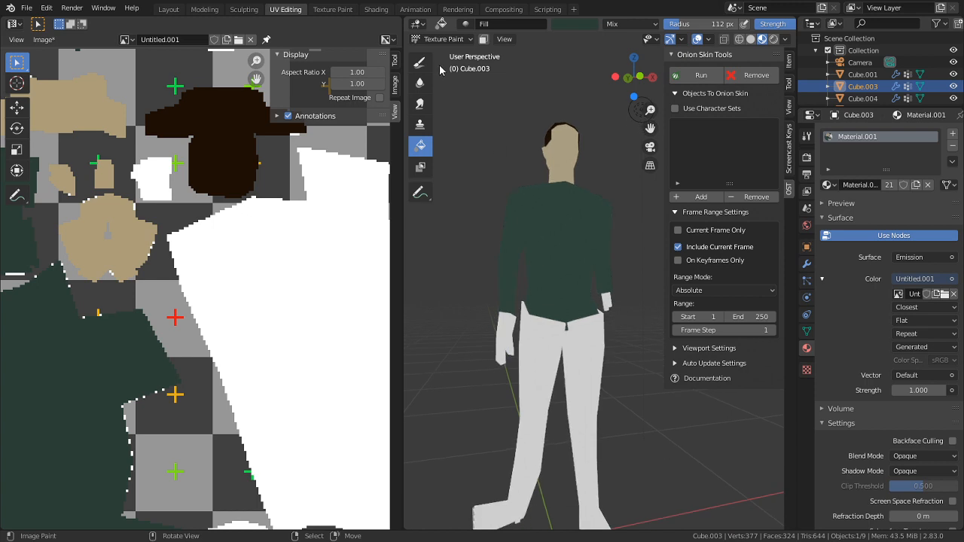
Return the torso object to Object Mode, select the legs object and switch it to Texture Paint mode
{"action": "left_click", "coordinate": [422, 64]}
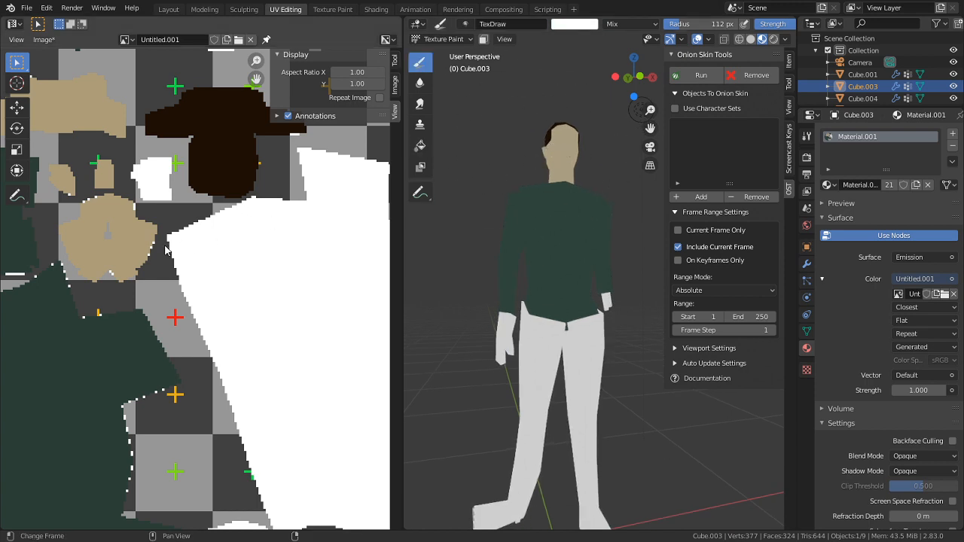
{"action": "left_click", "coordinate": [420, 145]}
{"action": "left_click", "coordinate": [444, 38]}
{"action": "left_click", "coordinate": [444, 50]}
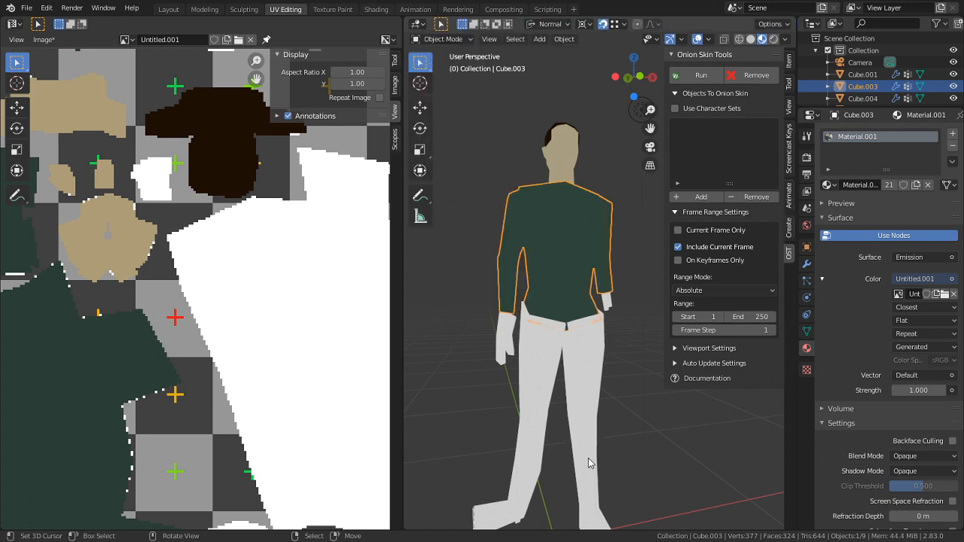
{"action": "left_click", "coordinate": [537, 413]}
{"action": "left_click", "coordinate": [444, 38]}
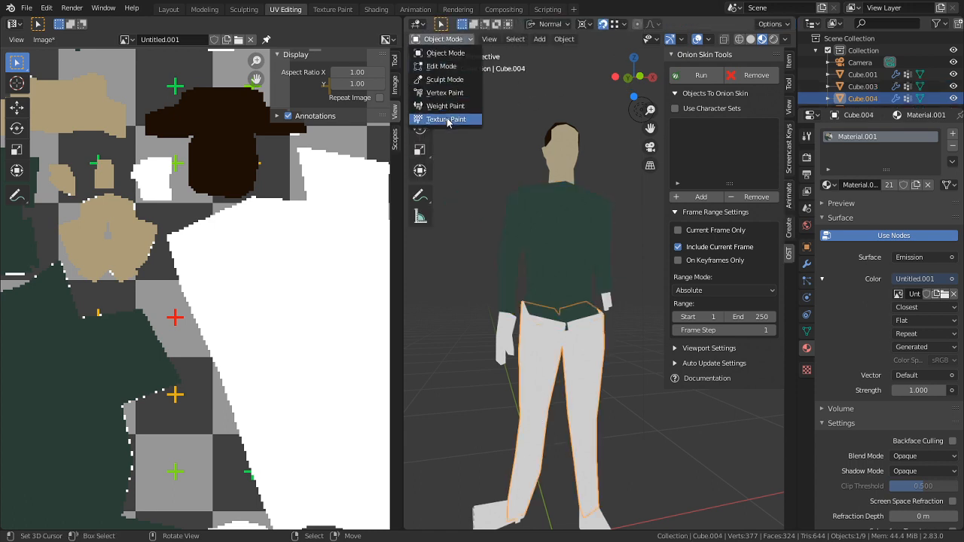
{"action": "left_click", "coordinate": [444, 122]}
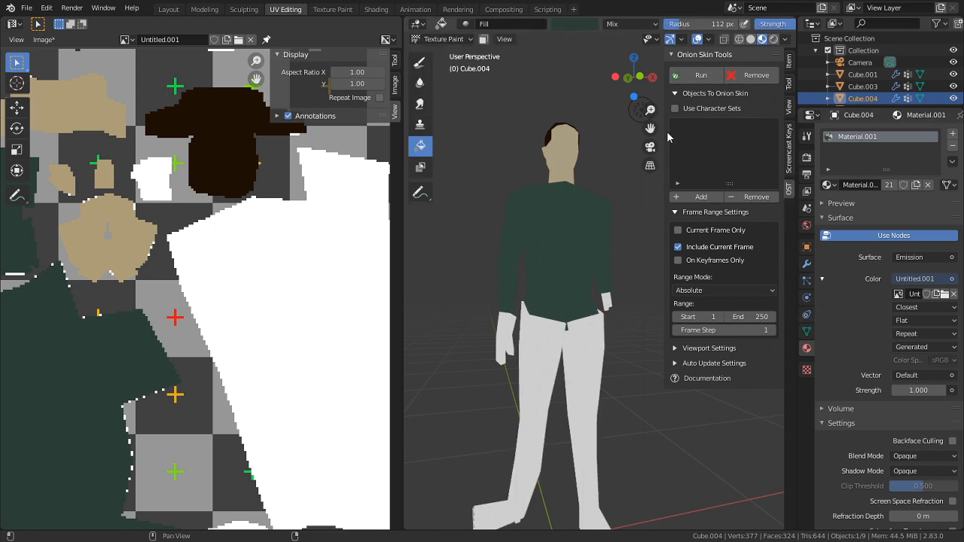
Set the fill colour to a dark blue of HSV 0.526, 0.324, 0.247 and fill the legs object
{"action": "left_click", "coordinate": [585, 25]}
{"action": "left_click", "coordinate": [604, 66]}
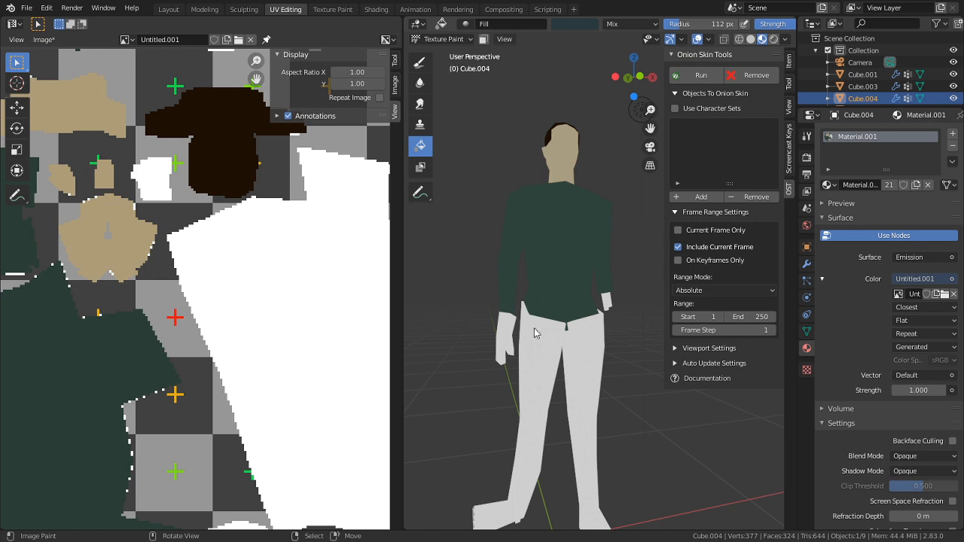
{"action": "left_click", "coordinate": [568, 388]}
Take the legs object back to Object Mode, select the feet object and switch it to Texture Paint mode
{"action": "middle_click_drag", "start_coordinate": [579, 388], "coordinate": [497, 195], "text": "shift"}
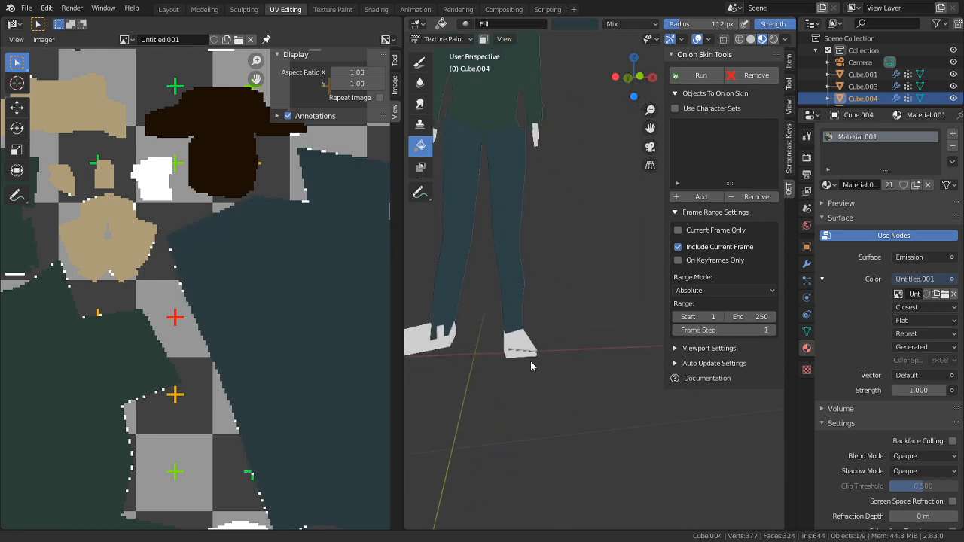
{"action": "middle_click_drag", "start_coordinate": [530, 366], "coordinate": [399, 200], "text": "shift"}
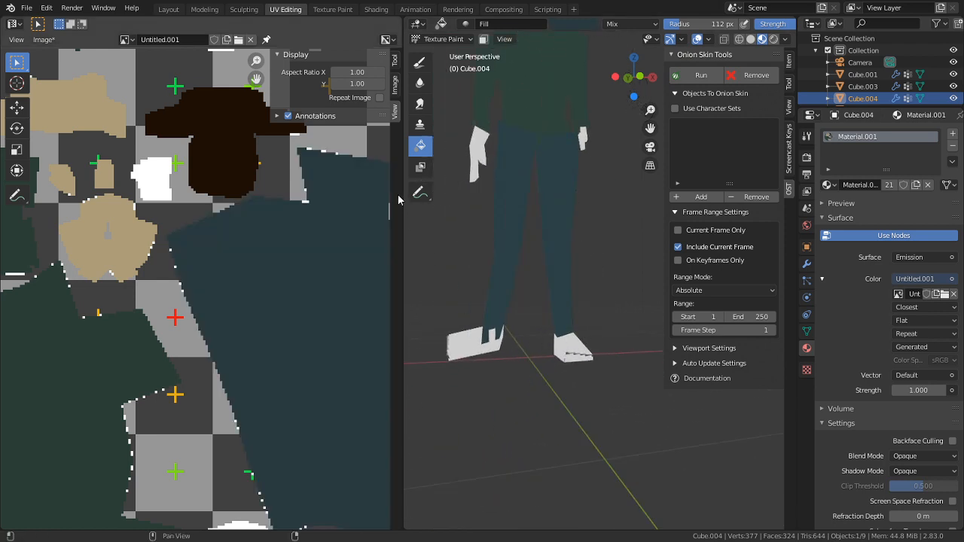
{"action": "left_click", "coordinate": [431, 38]}
{"action": "left_click", "coordinate": [443, 50]}
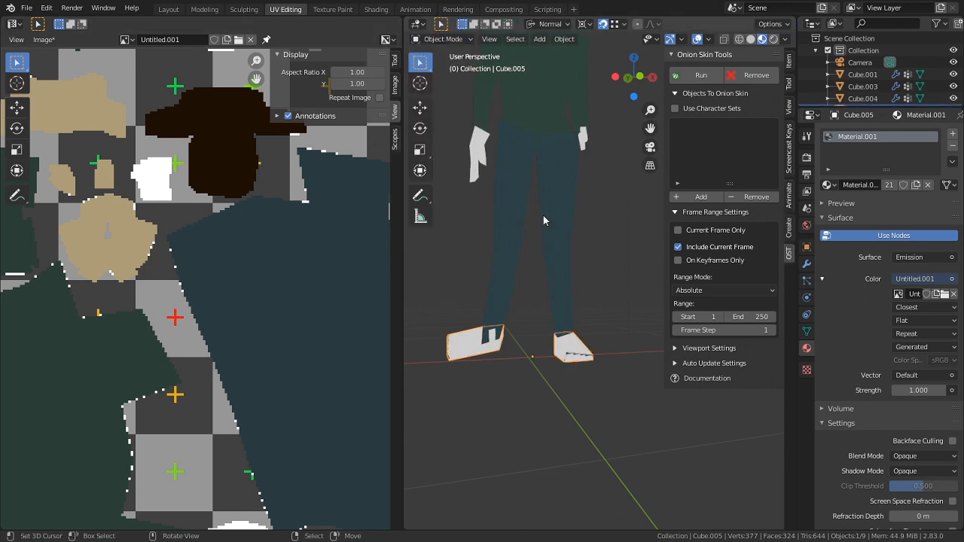
{"action": "left_click", "coordinate": [467, 40]}
{"action": "left_click", "coordinate": [444, 39]}
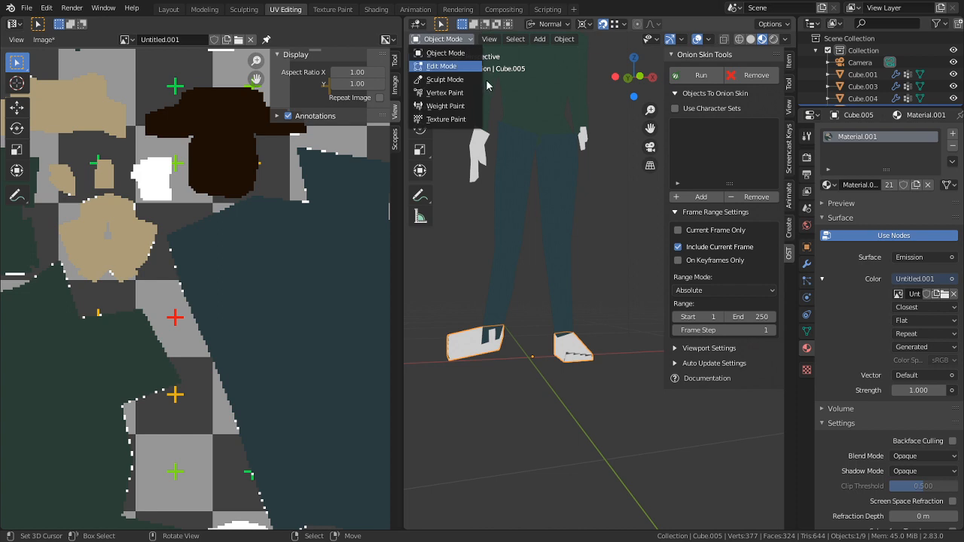
{"action": "left_click", "coordinate": [452, 119]}
Set the fill colour to a light grey with saturation 0 and value about 0.745, and fill the feet object
{"action": "left_click", "coordinate": [587, 27]}
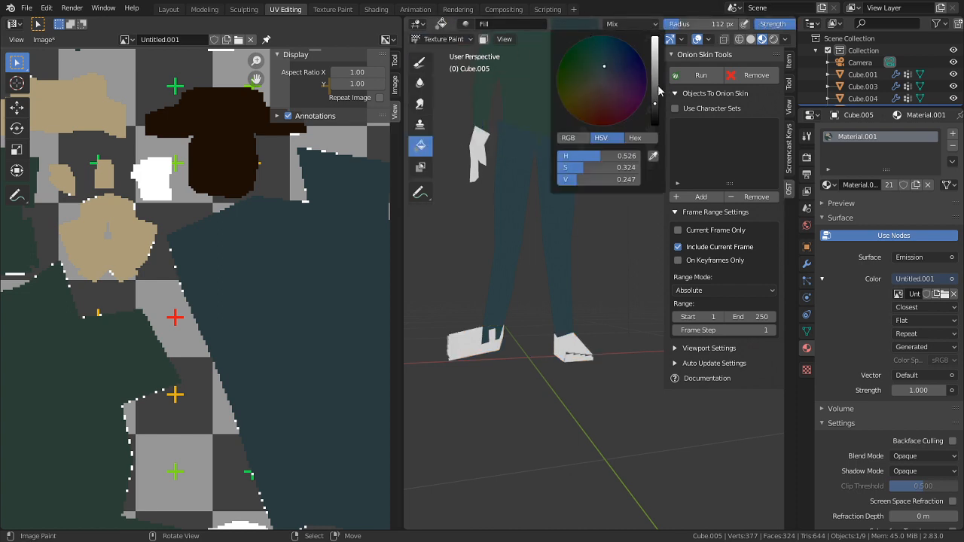
{"action": "left_click_drag", "start_coordinate": [655, 89], "coordinate": [654, 37]}
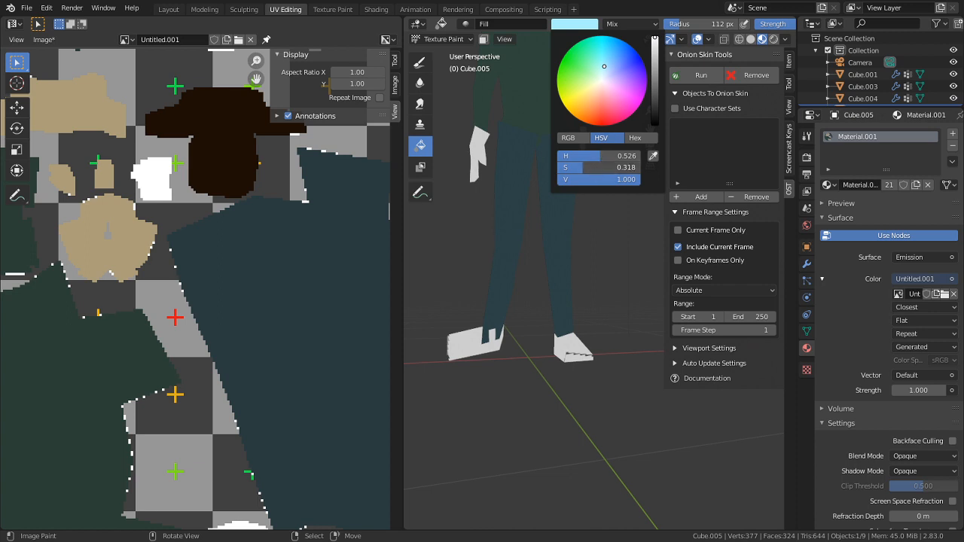
{"action": "left_click_drag", "start_coordinate": [583, 167], "coordinate": [570, 167]}
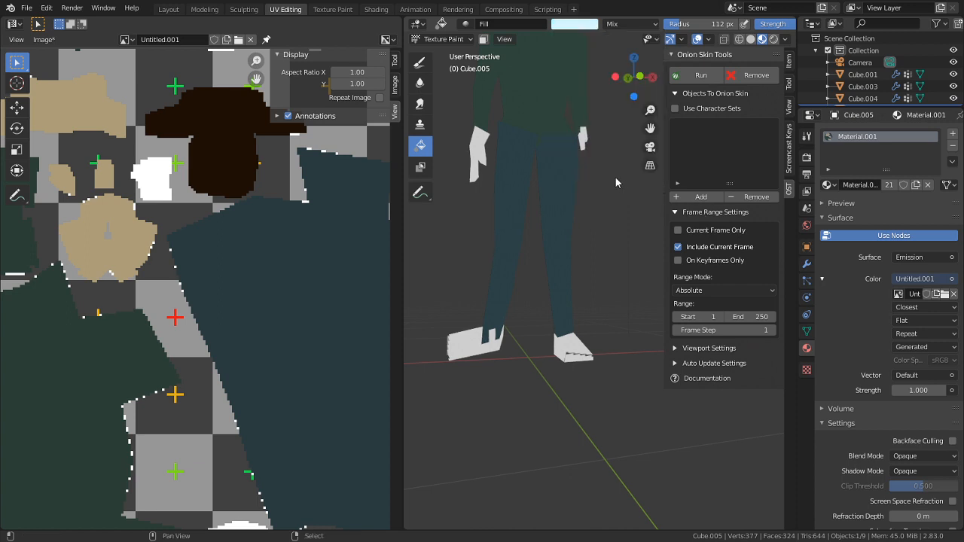
{"action": "left_click", "coordinate": [575, 25]}
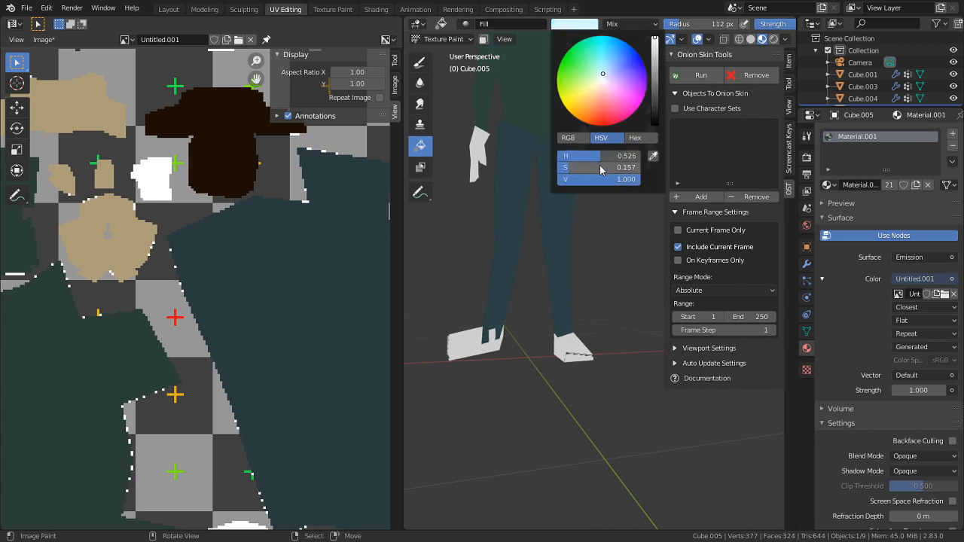
{"action": "left_click_drag", "start_coordinate": [600, 166], "coordinate": [576, 167]}
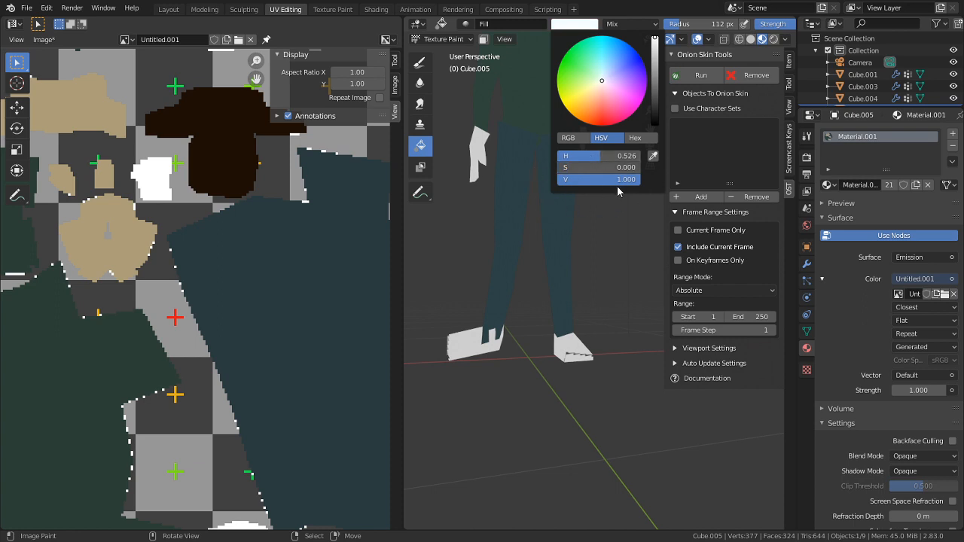
{"action": "left_click_drag", "start_coordinate": [631, 183], "coordinate": [618, 182]}
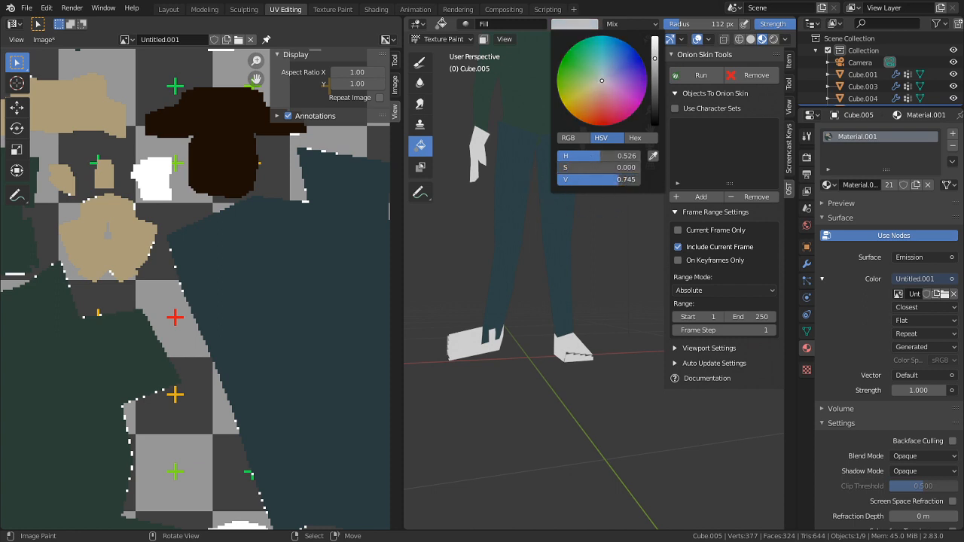
{"action": "mouse_move", "coordinate": [580, 359]}
{"action": "middle_mouse_down"}
{"action": "mouse_move", "coordinate": [589, 351]}
{"action": "mouse_move", "coordinate": [549, 386]}
{"action": "mouse_move", "coordinate": [551, 431]}
{"action": "mouse_move", "coordinate": [590, 350]}
{"action": "middle_mouse_up"}
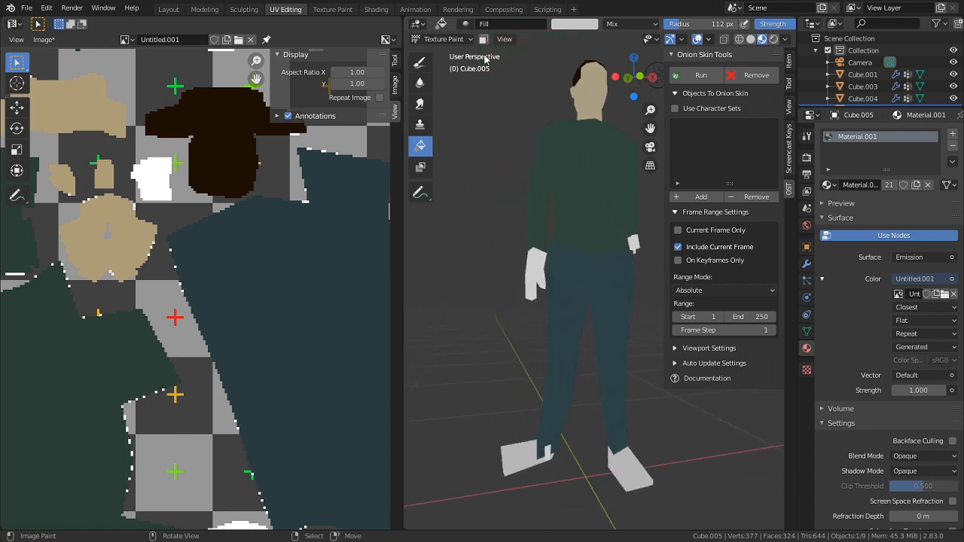
Show the Fill brush settings, return the feet to Object Mode, and put the head object in Texture Paint mode
{"action": "left_click", "coordinate": [444, 39]}
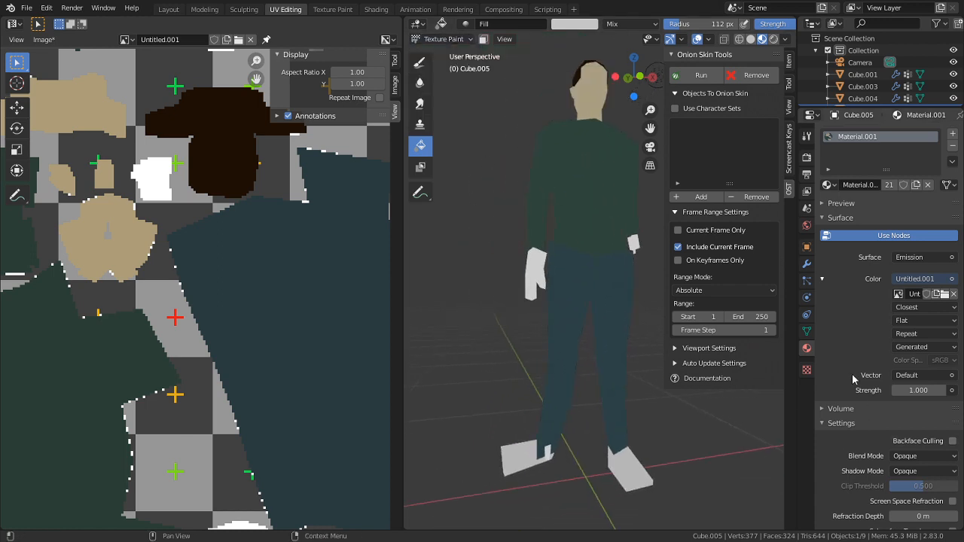
{"action": "left_click", "coordinate": [807, 135]}
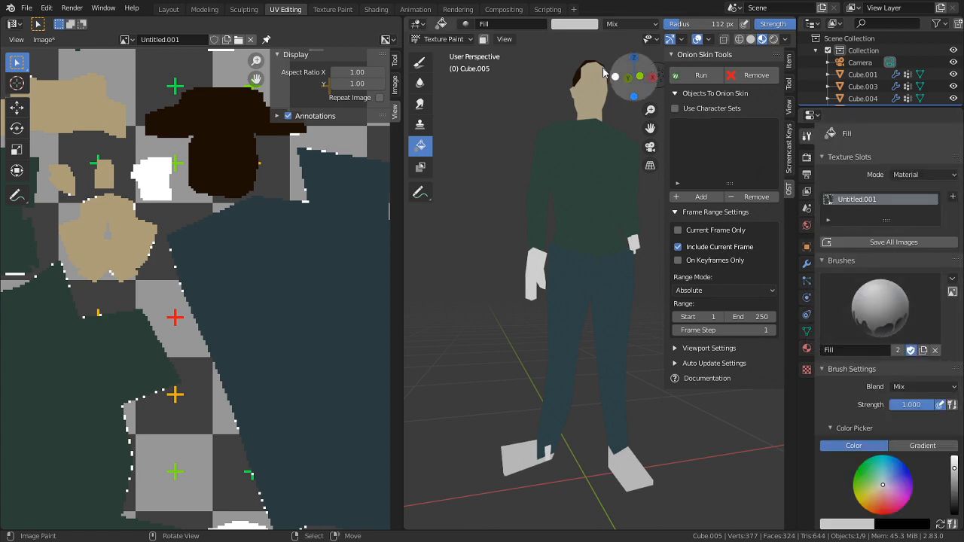
{"action": "left_click", "coordinate": [444, 40]}
{"action": "left_click", "coordinate": [445, 53]}
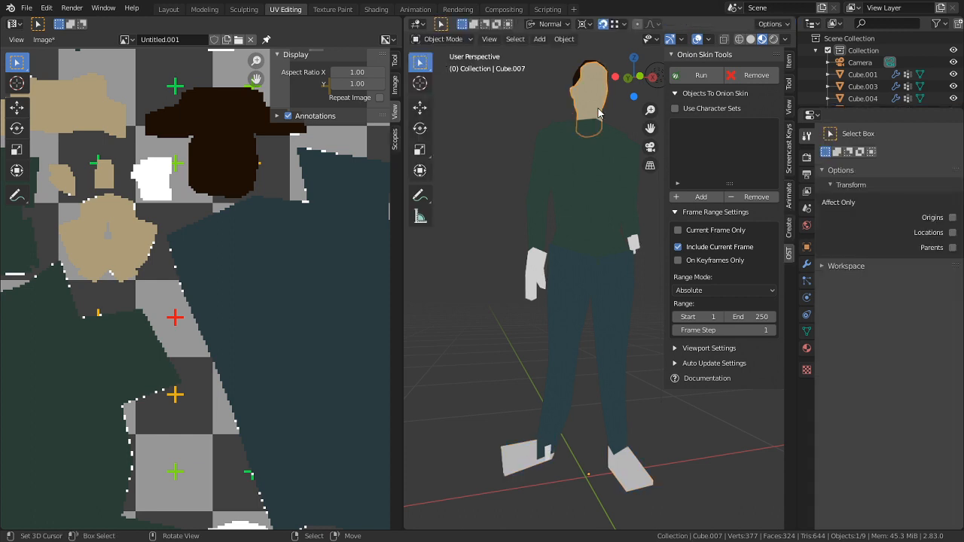
{"action": "left_click", "coordinate": [466, 42]}
{"action": "left_click", "coordinate": [452, 119]}
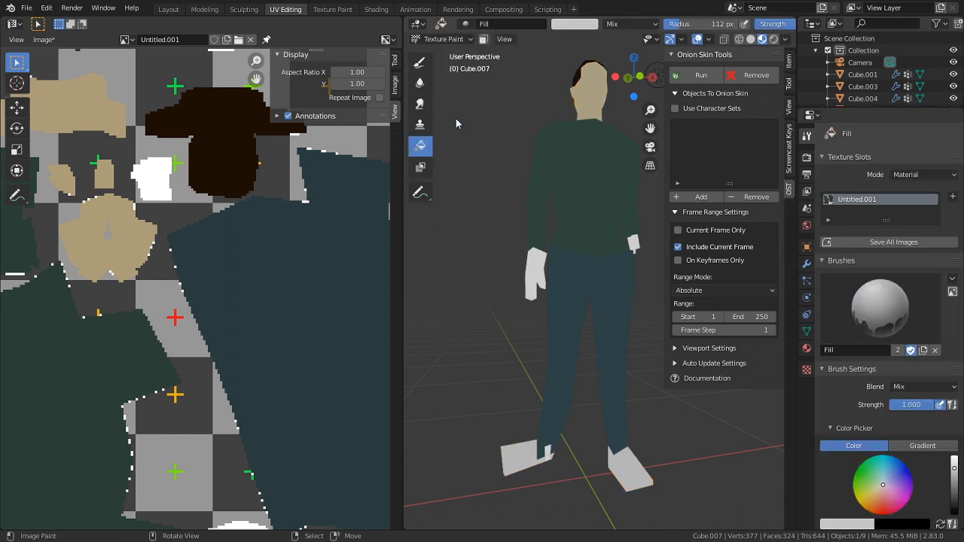
Sample the tan skin colour from the head as the fill colour and return the head object to Object Mode
{"action": "key", "text": "s"}
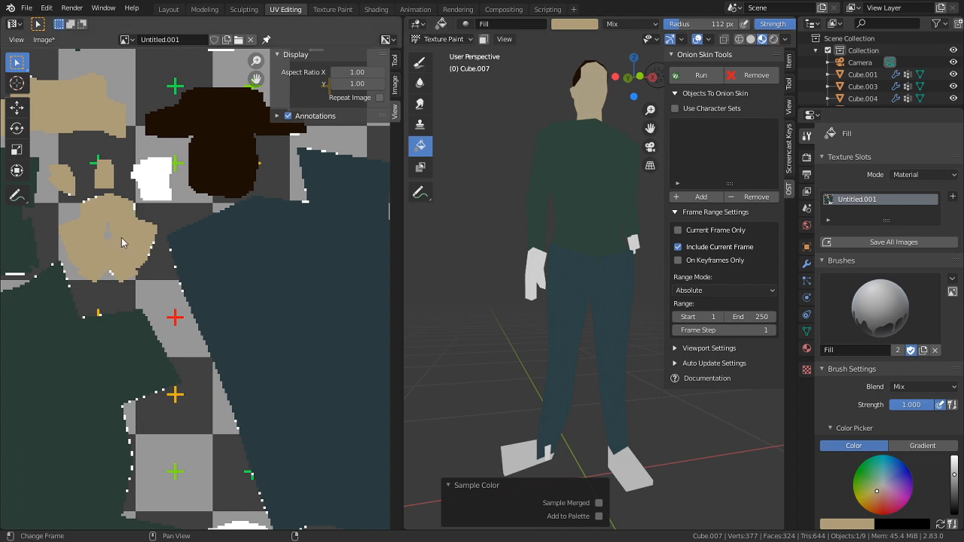
{"action": "left_click", "coordinate": [444, 38]}
{"action": "left_click", "coordinate": [451, 53]}
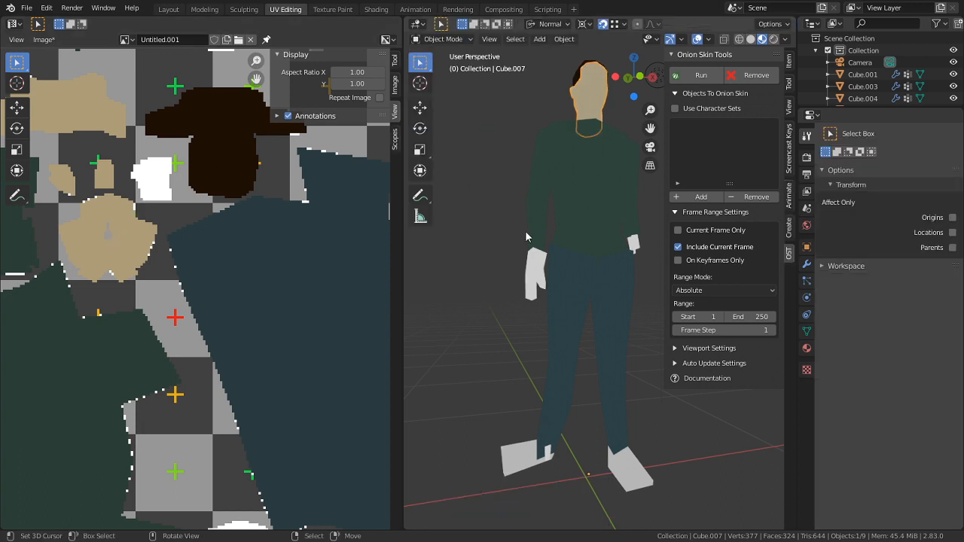
Select the zombie's right hand object, switch it to Texture Paint mode and fill it with the sampled skin colour
{"action": "left_click", "coordinate": [534, 278]}
{"action": "key", "text": "ctrl+Tab"}
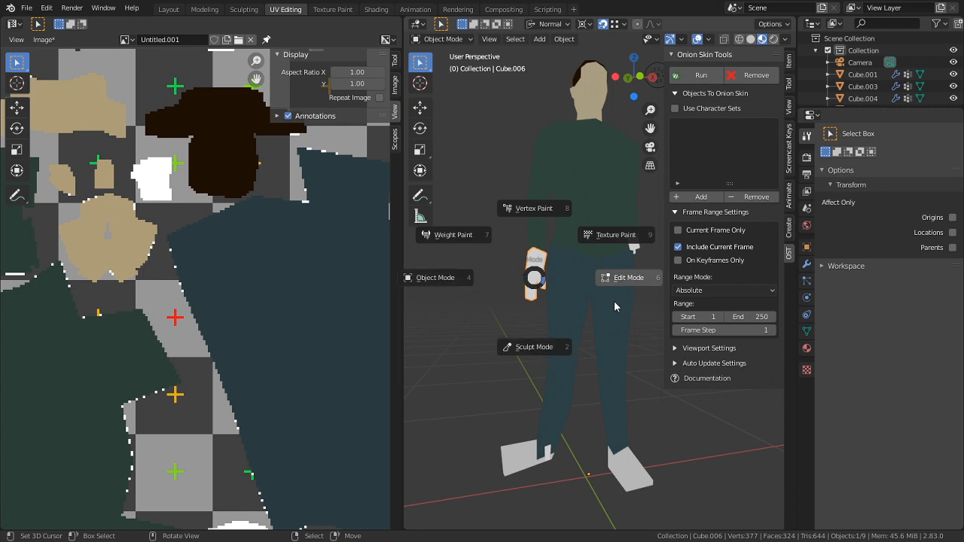
{"action": "left_click", "coordinate": [616, 234]}
{"action": "left_click", "coordinate": [544, 289]}
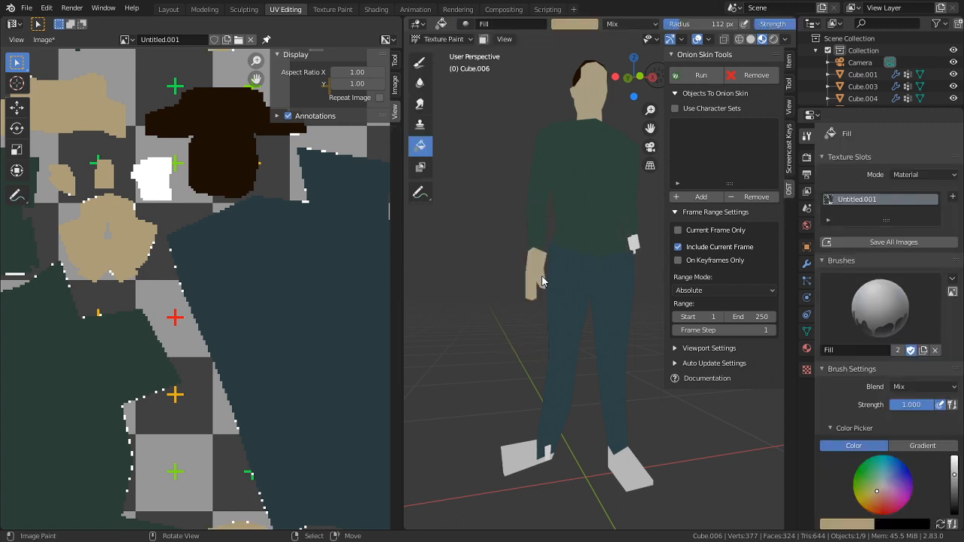
Lighten the fill colour slightly and shift it to a peach skin tone
{"action": "scroll", "coordinate": [584, 358], "scroll_direction": "up", "scroll_amount": 5}
{"action": "middle_click_drag", "start_coordinate": [557, 292], "coordinate": [501, 288]}
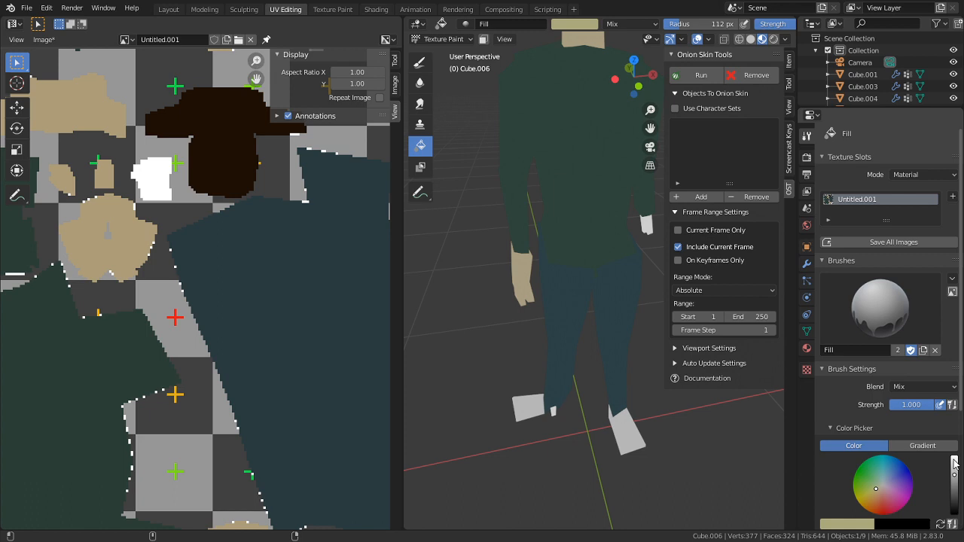
{"action": "left_click_drag", "start_coordinate": [954, 474], "coordinate": [954, 470]}
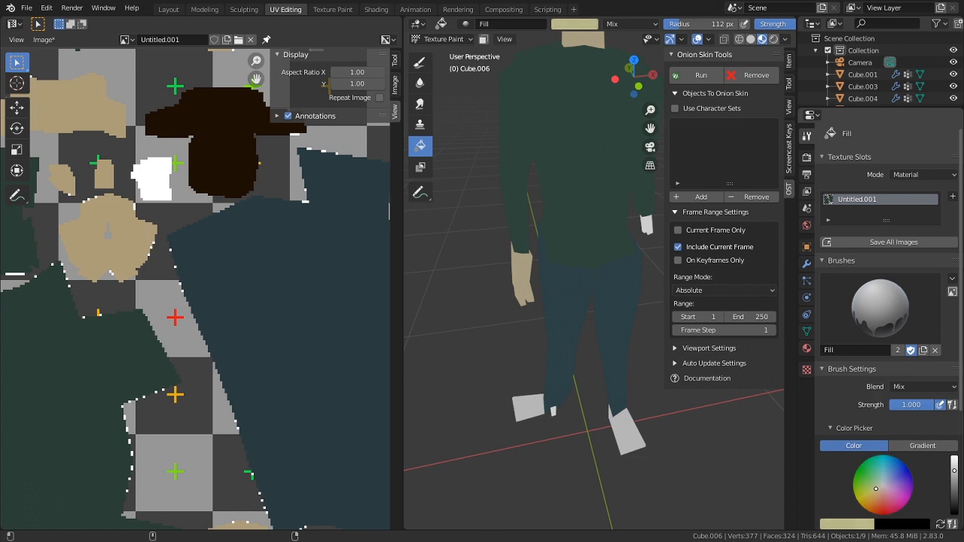
{"action": "left_click_drag", "start_coordinate": [877, 489], "coordinate": [877, 492]}
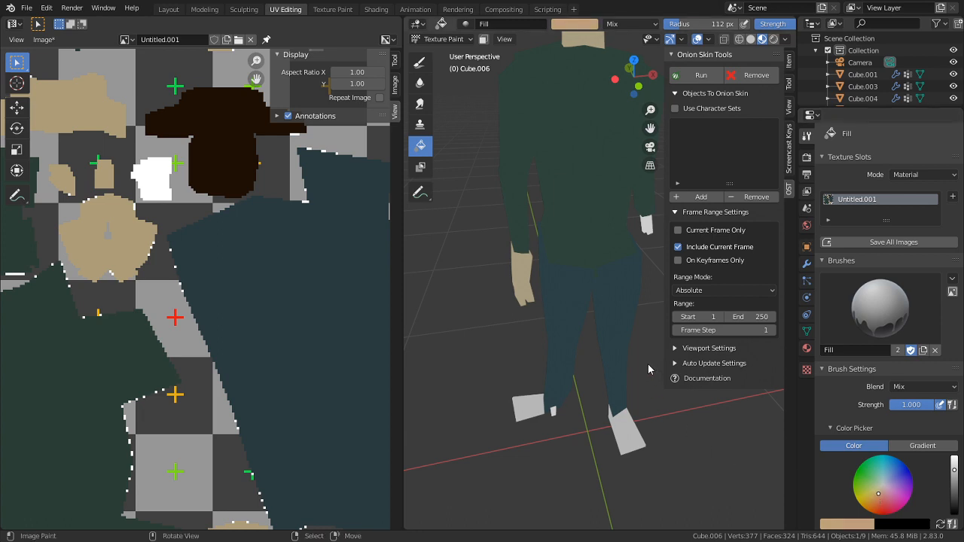
Switch from the right hand to the white left-forearm and ankle bone object in Texture Paint mode and fill it with the peach colour
{"action": "middle_click_drag", "start_coordinate": [650, 366], "coordinate": [576, 348]}
{"action": "left_click", "coordinate": [448, 39]}
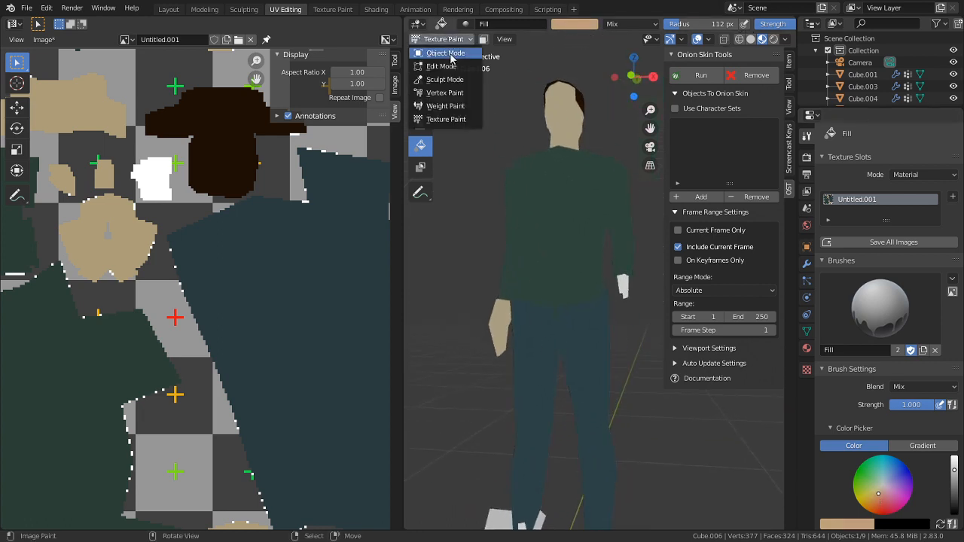
{"action": "left_click", "coordinate": [452, 50]}
{"action": "left_click", "coordinate": [418, 24]}
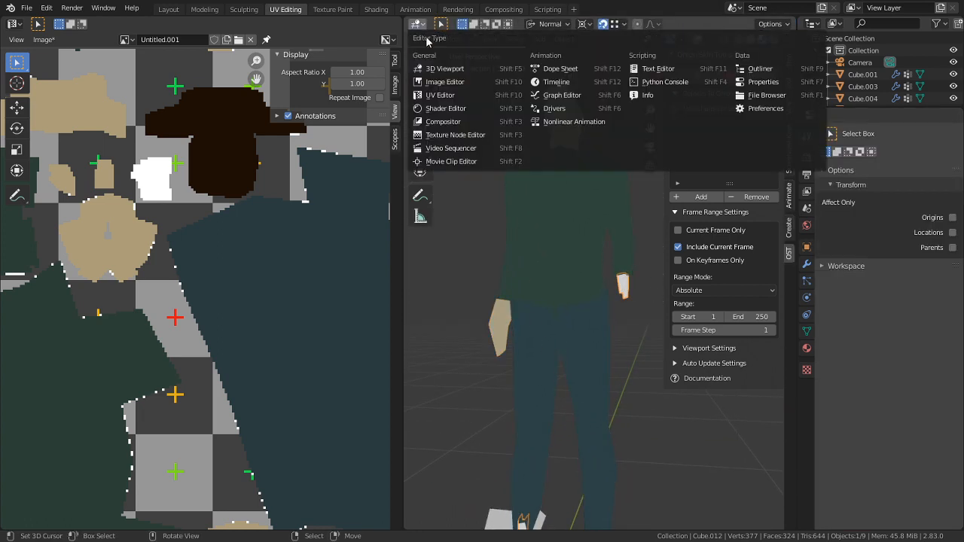
{"action": "left_click", "coordinate": [445, 39]}
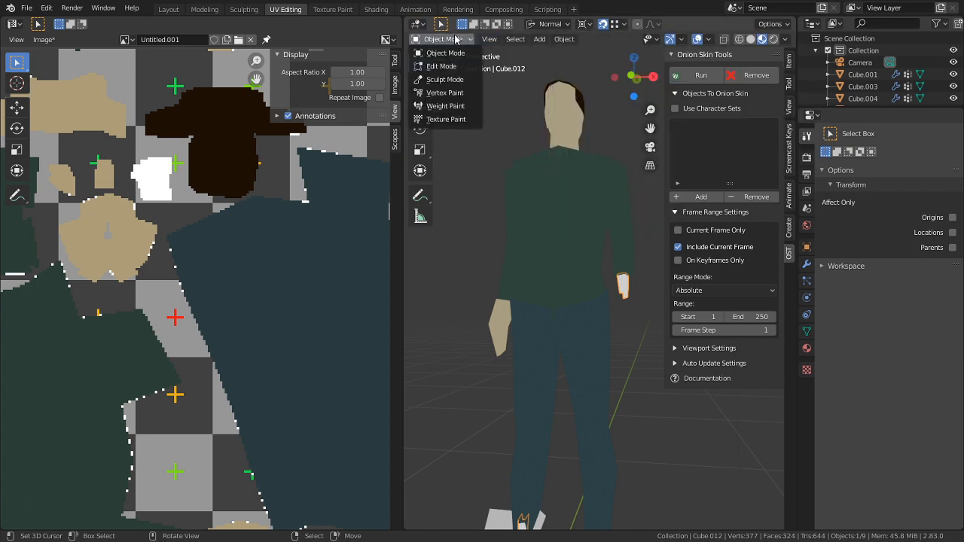
{"action": "left_click", "coordinate": [446, 119]}
{"action": "left_click", "coordinate": [624, 286]}
{"action": "middle_click_drag", "start_coordinate": [614, 298], "coordinate": [600, 334]}
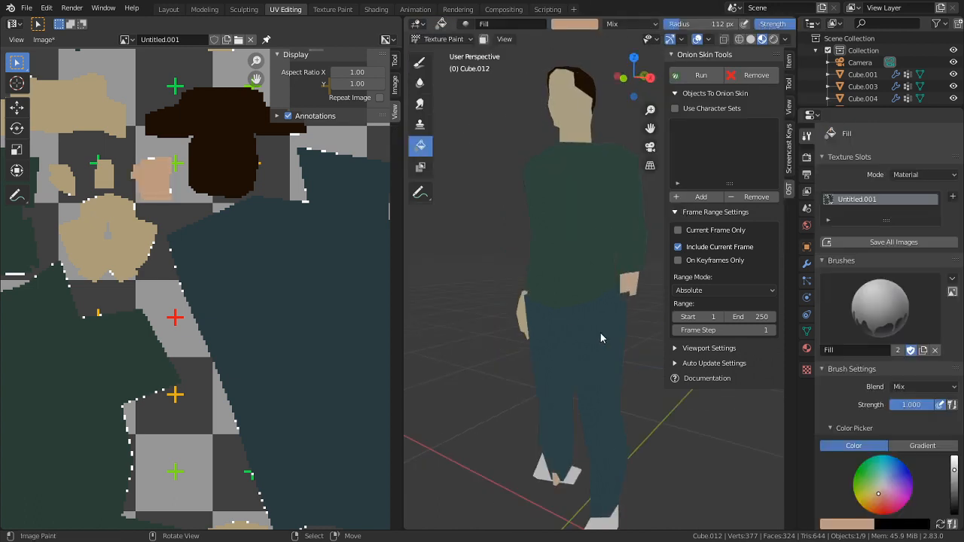
Shift the fill colour to a saturated orange-red and refill the forearm and ankle bone object
{"action": "middle_click_drag", "start_coordinate": [519, 334], "coordinate": [401, 372], "text": "shift"}
{"action": "scroll", "coordinate": [764, 460], "scroll_direction": "up", "scroll_amount": 2}
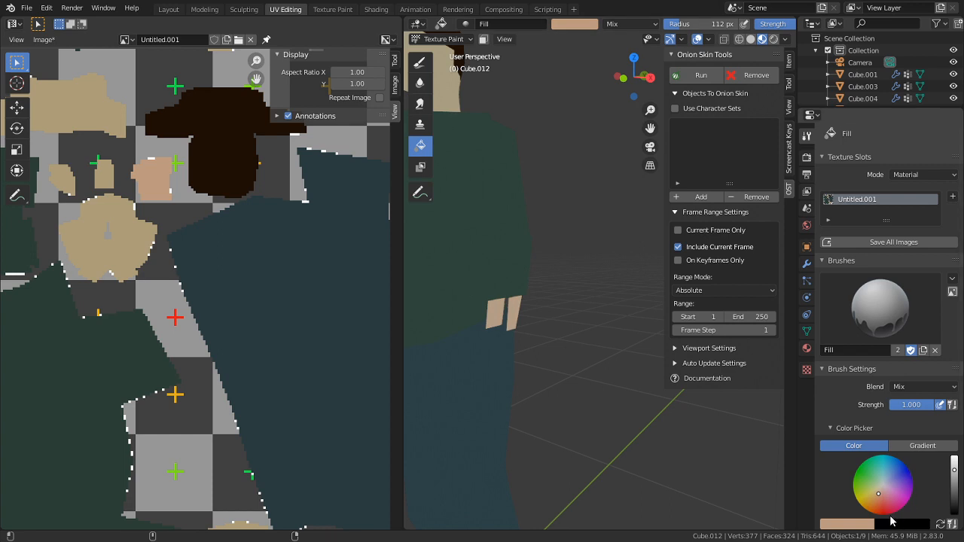
{"action": "left_click_drag", "start_coordinate": [878, 494], "coordinate": [879, 503]}
{"action": "left_click", "coordinate": [500, 310]}
{"action": "scroll", "coordinate": [470, 360], "scroll_direction": "down", "scroll_amount": 3}
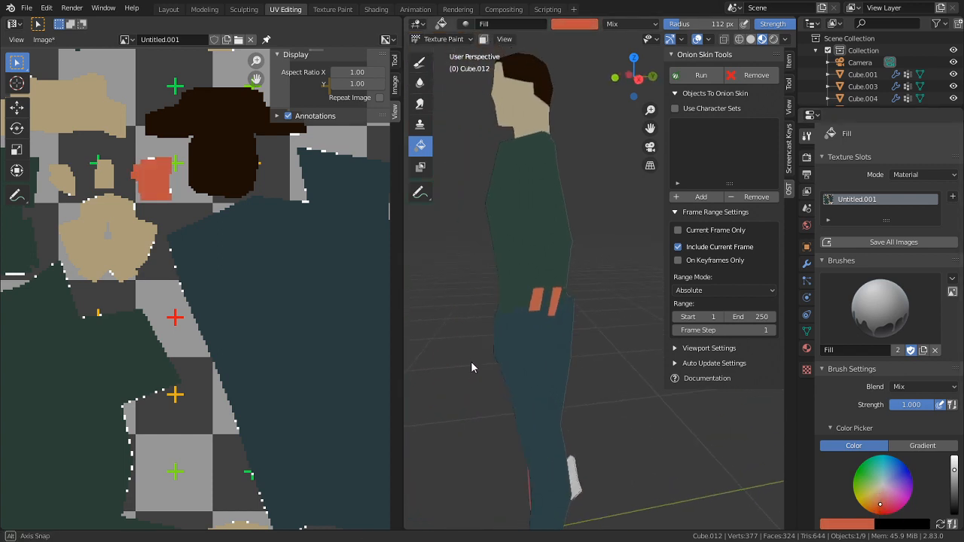
Examine the filled base colours on the whole zombie from the front, sides and below, including in a maximized viewport
{"action": "scroll", "coordinate": [501, 371], "scroll_direction": "down", "scroll_amount": 3}
{"action": "middle_click_drag", "start_coordinate": [471, 361], "coordinate": [720, 370]}
{"action": "middle_click_drag", "start_coordinate": [629, 406], "coordinate": [595, 396]}
{"action": "key", "text": "ctrl+space"}
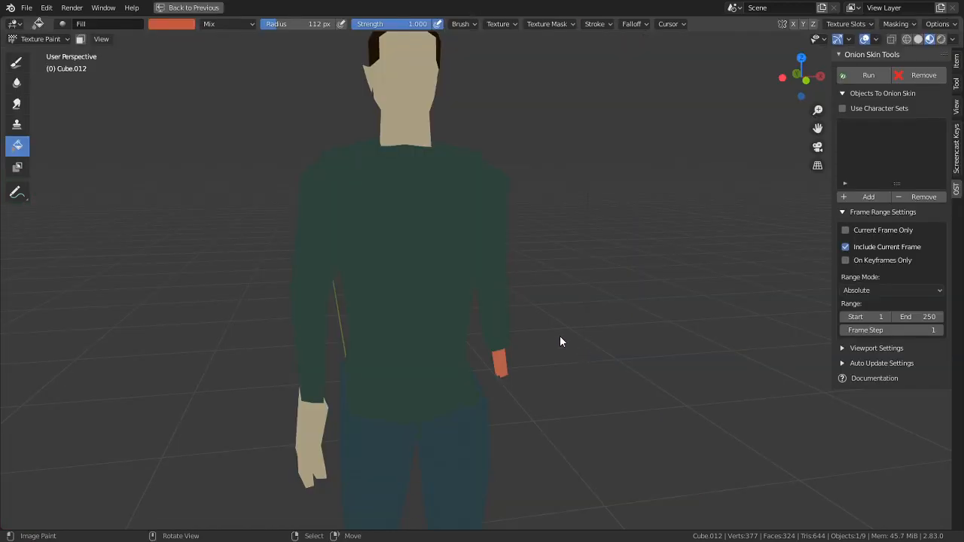
{"action": "middle_click_drag", "start_coordinate": [560, 341], "coordinate": [487, 263]}
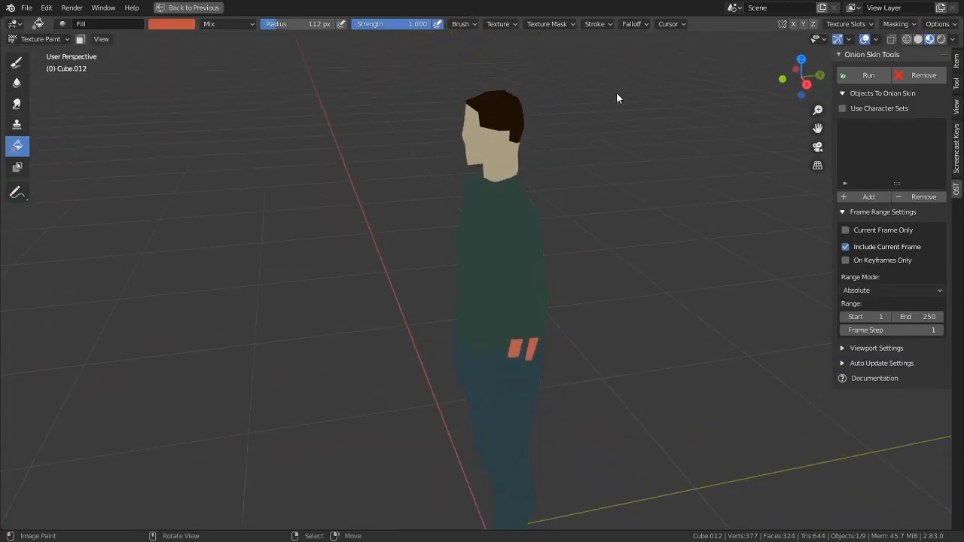
{"action": "left_click", "coordinate": [192, 10]}
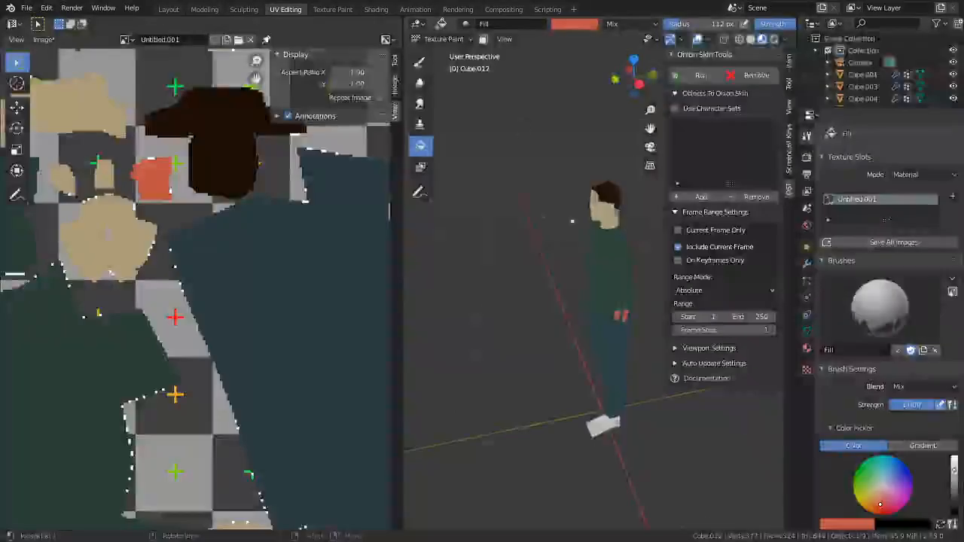
{"action": "middle_click_drag", "start_coordinate": [570, 219], "coordinate": [684, 191]}
{"action": "middle_click_drag", "start_coordinate": [620, 376], "coordinate": [609, 322]}
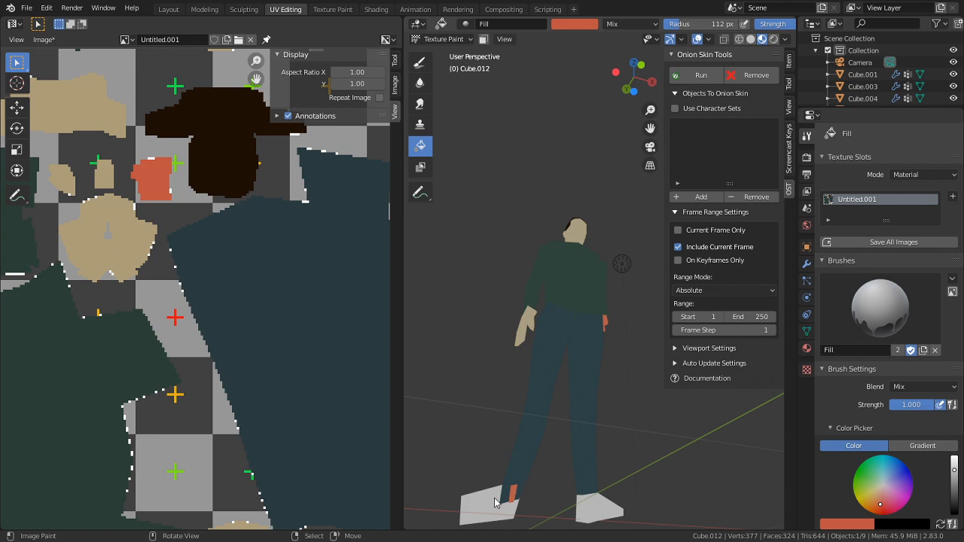
{"action": "middle_click_drag", "start_coordinate": [520, 490], "coordinate": [644, 526]}
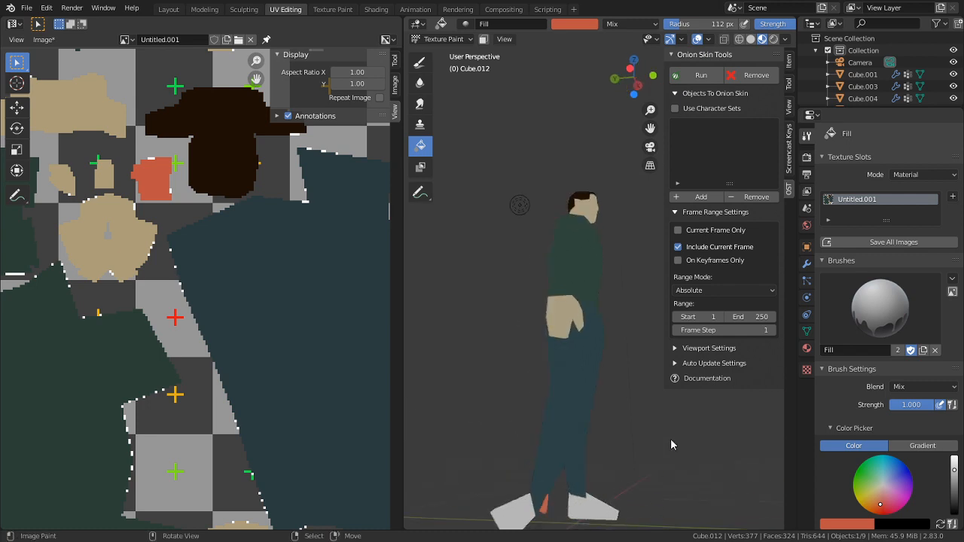
{"action": "middle_click_drag", "start_coordinate": [593, 332], "coordinate": [660, 360]}
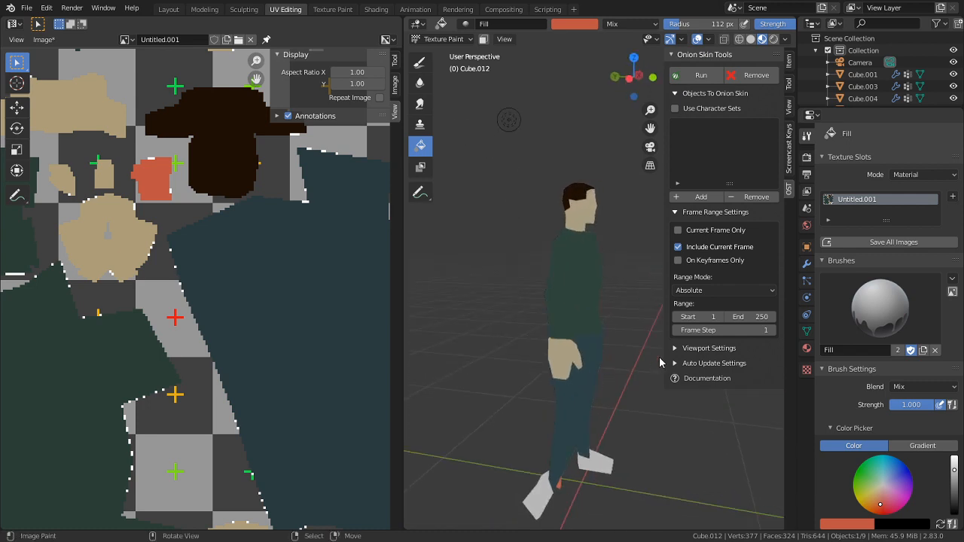
Set the surface shader of Material.001 to Diffuse BSDF so the zombie is shaded by the scene lighting
{"action": "left_click", "coordinate": [807, 348]}
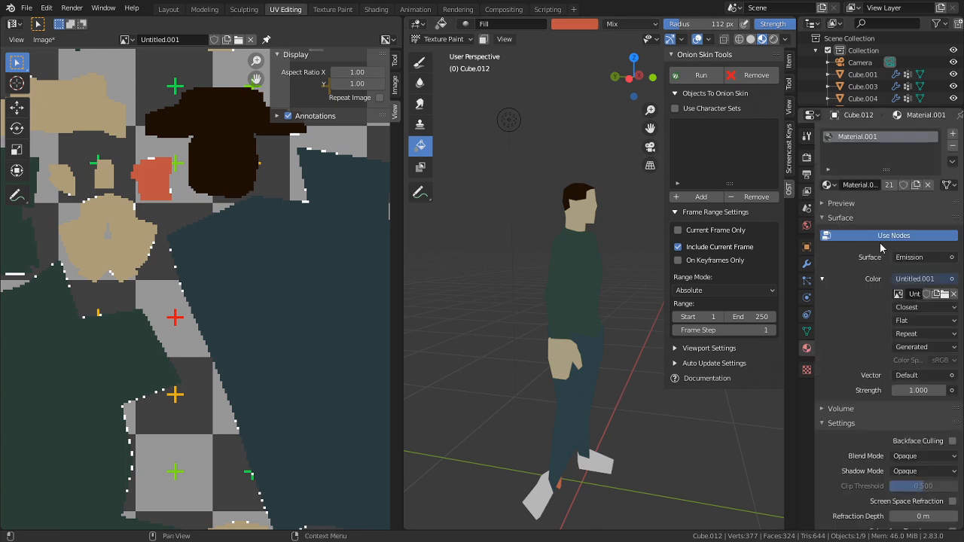
{"action": "left_click", "coordinate": [923, 259]}
{"action": "left_click", "coordinate": [725, 322]}
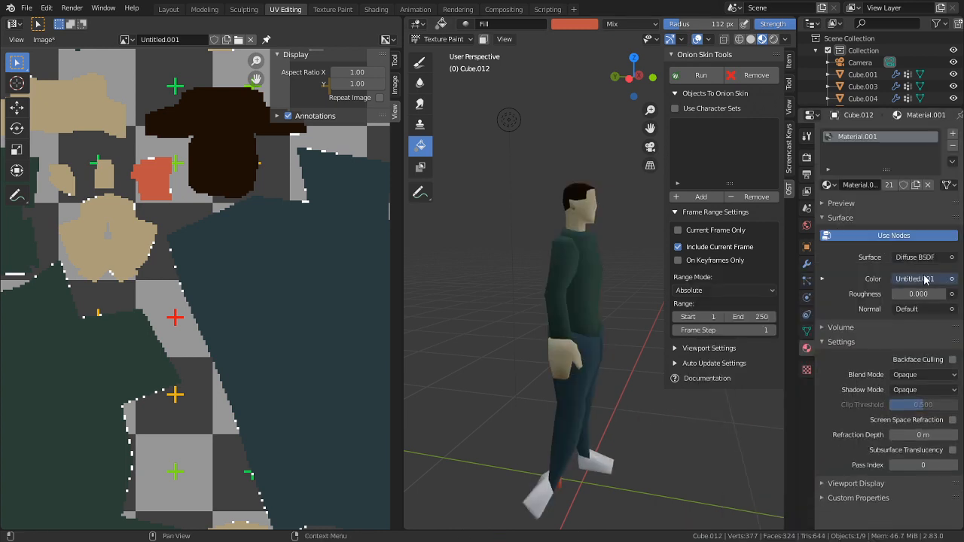
{"action": "middle_click_drag", "start_coordinate": [531, 301], "coordinate": [443, 308]}
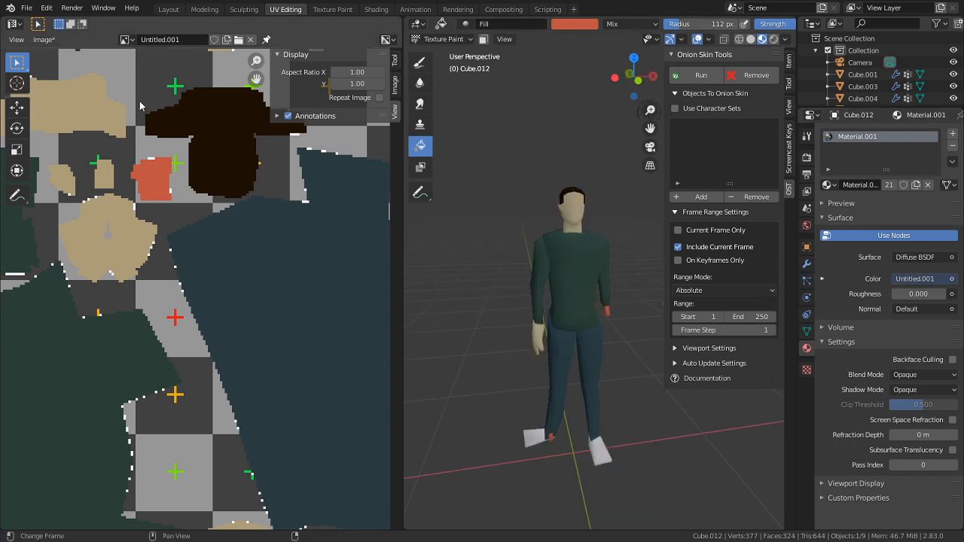
Start saving the texture image to a new file and create a Textures folder inside the Zombie directory
{"action": "left_click", "coordinate": [44, 40]}
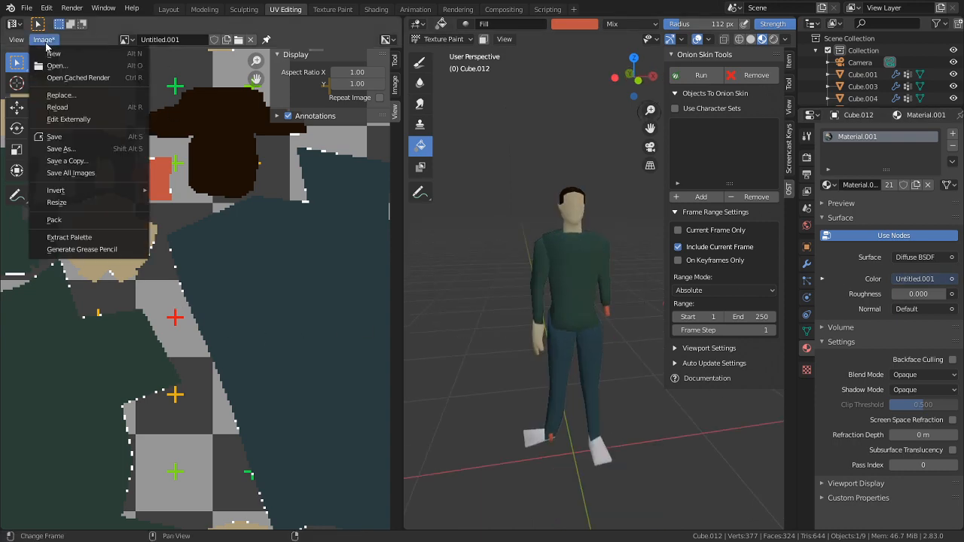
{"action": "left_click", "coordinate": [83, 149]}
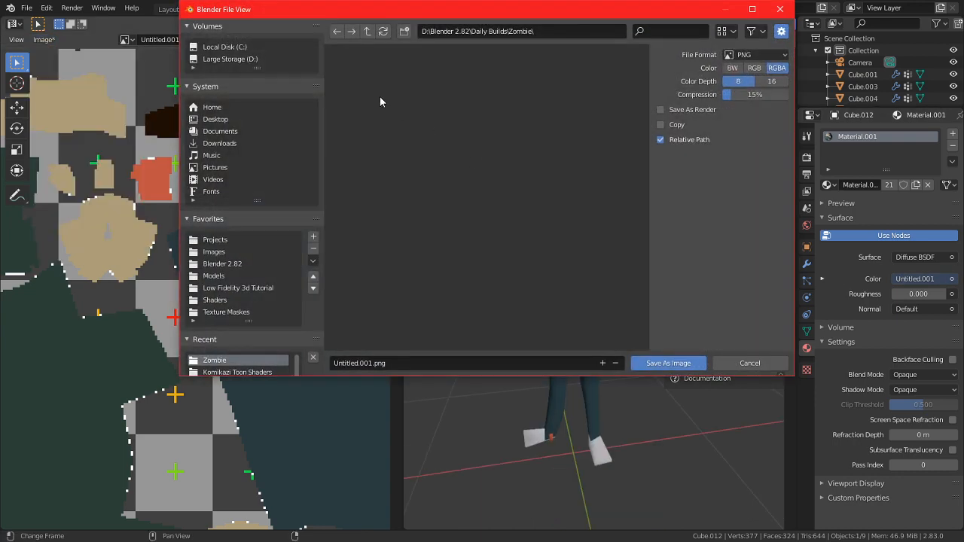
{"action": "left_click", "coordinate": [404, 30]}
{"action": "type", "text": "Texture"}
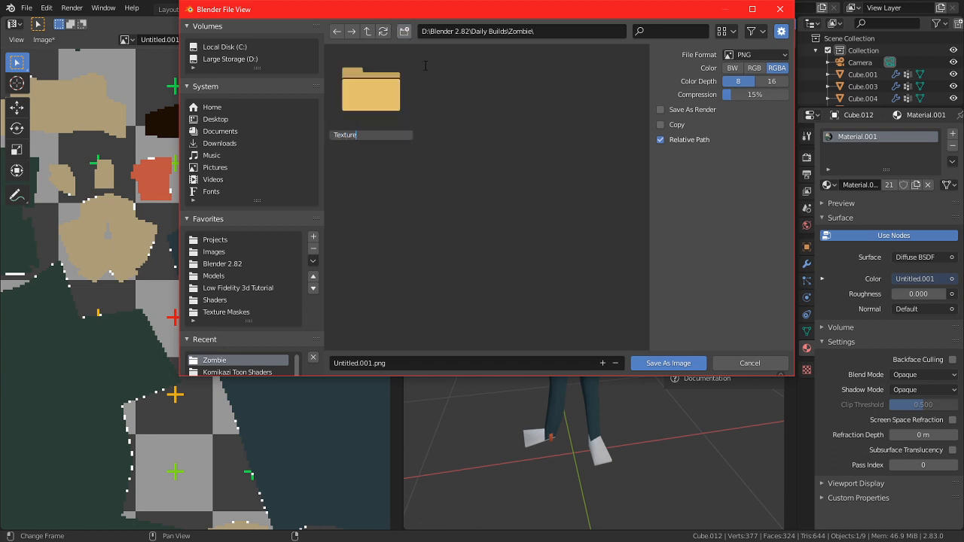
{"action": "type", "text": "s"}
{"action": "key", "text": "Return"}
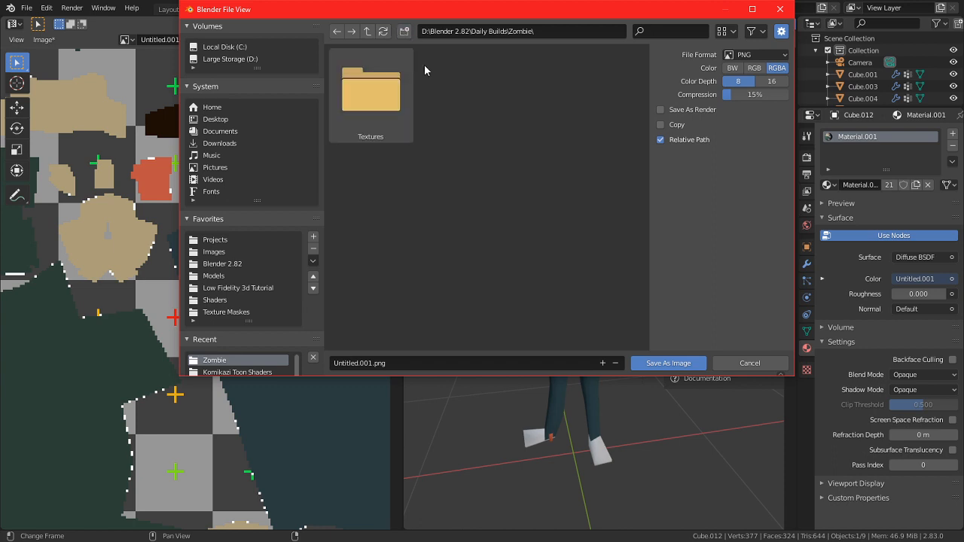
Save the texture image as Zombie Diffuse.png in the Textures folder
{"action": "double_click", "coordinate": [384, 92]}
{"action": "left_click", "coordinate": [356, 360]}
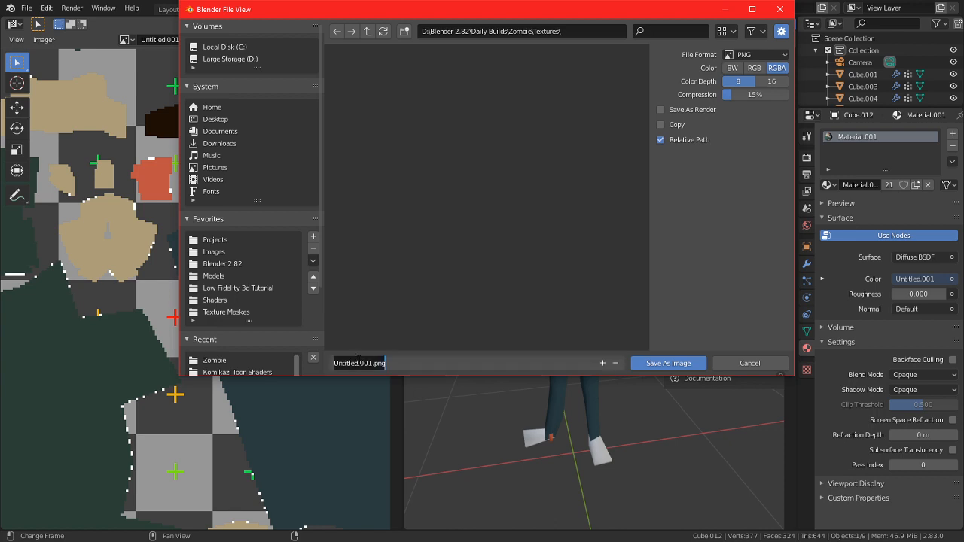
{"action": "type", "text": "Zombie Dif"}
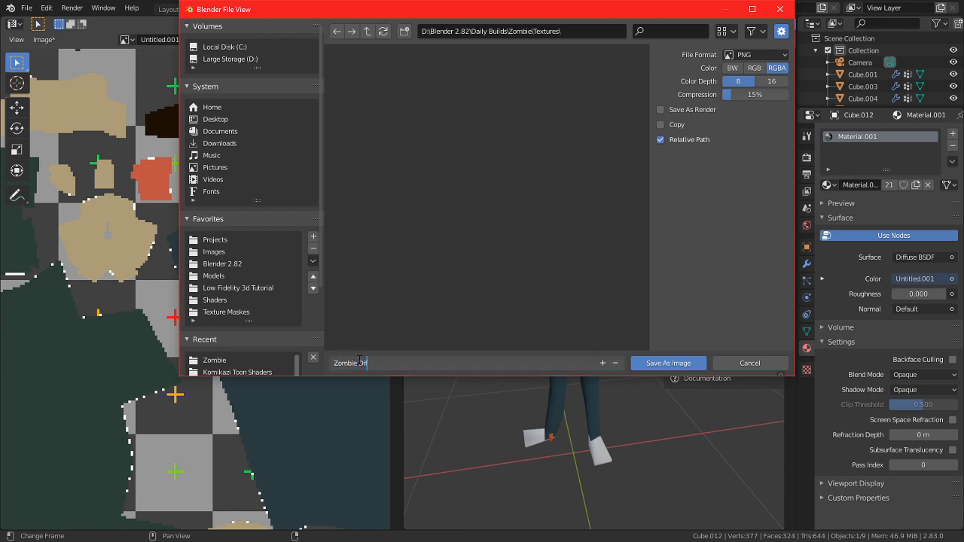
{"action": "type", "text": "fuse"}
{"action": "key", "text": "Return"}
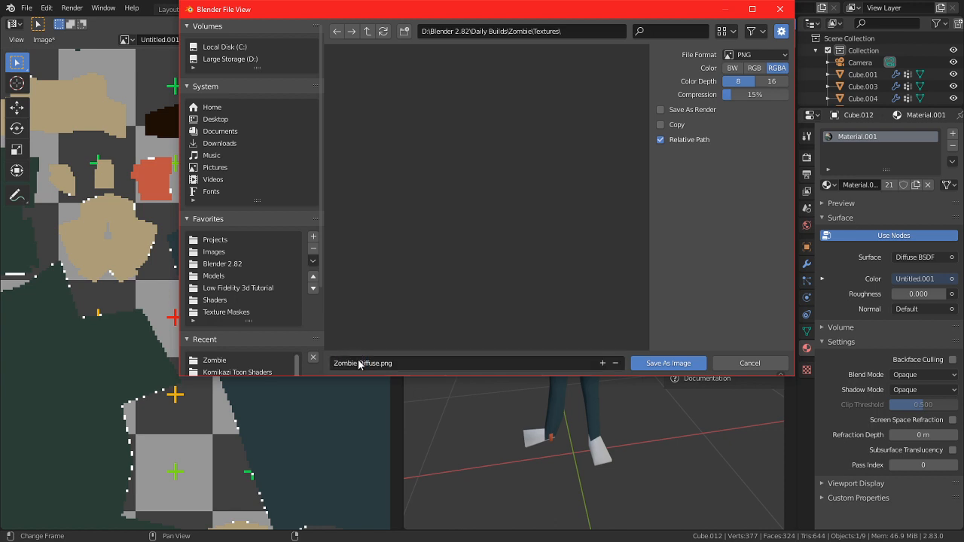
{"action": "left_click", "coordinate": [668, 363]}
{"action": "middle_click_drag", "start_coordinate": [600, 354], "coordinate": [639, 372]}
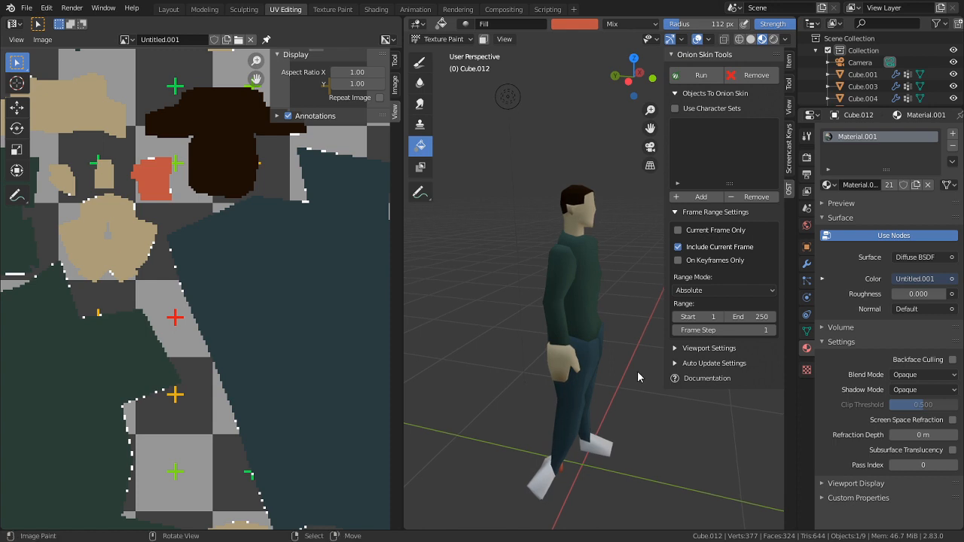